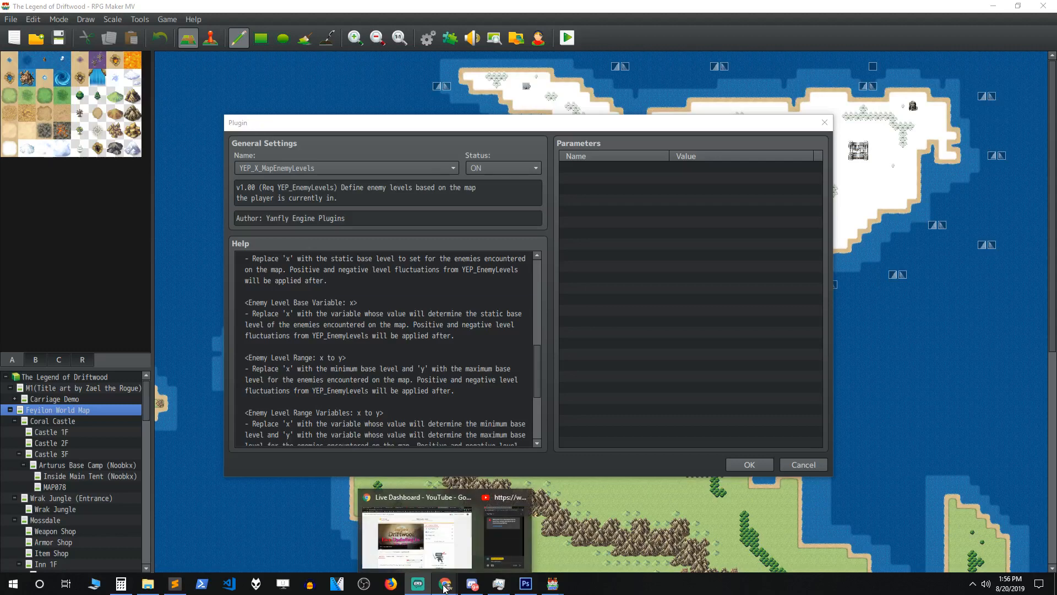
- Switch to Discord and repost the YouTube live link from the previous stream announcement in the official_content channel
click(462, 585)
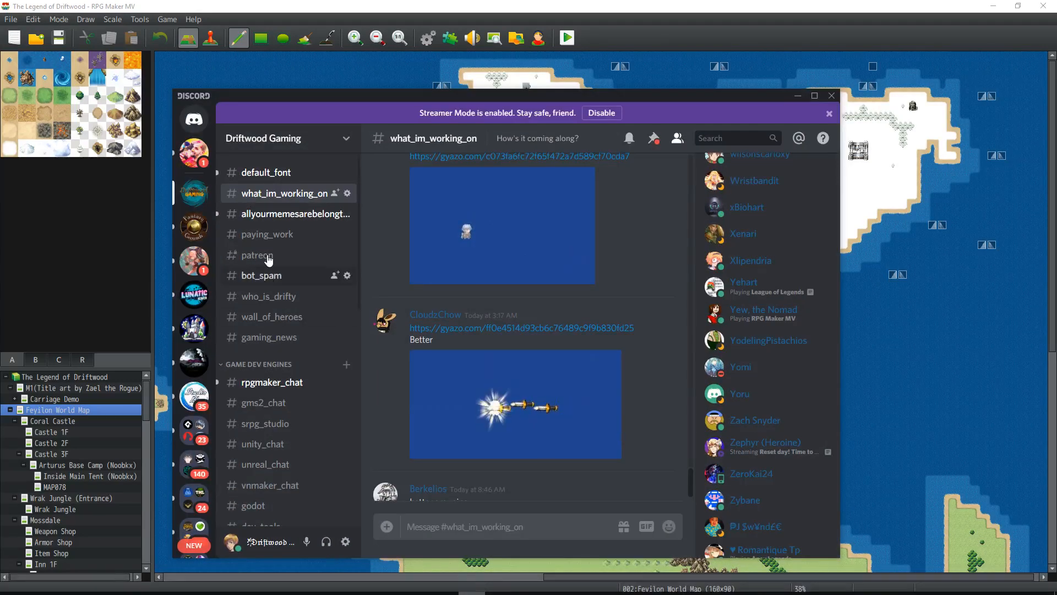
scroll(277, 297, down, 10)
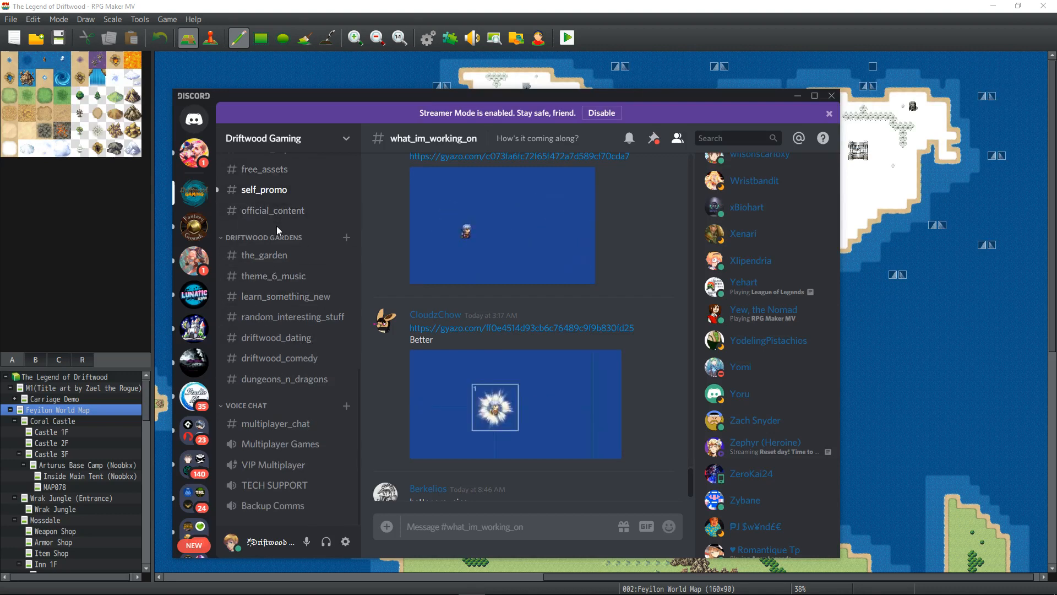
click(281, 212)
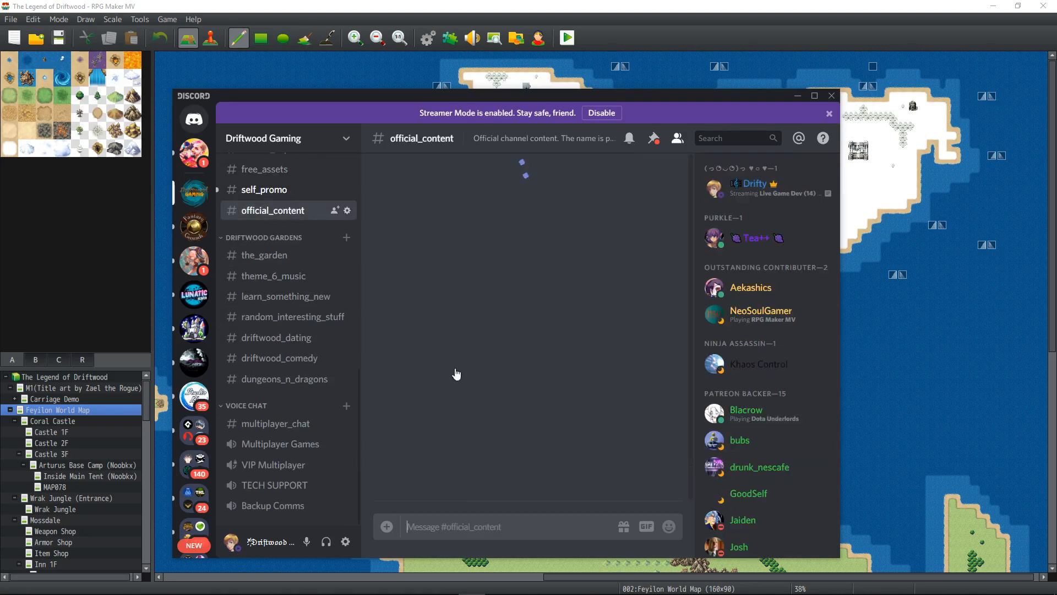
right_click(464, 171)
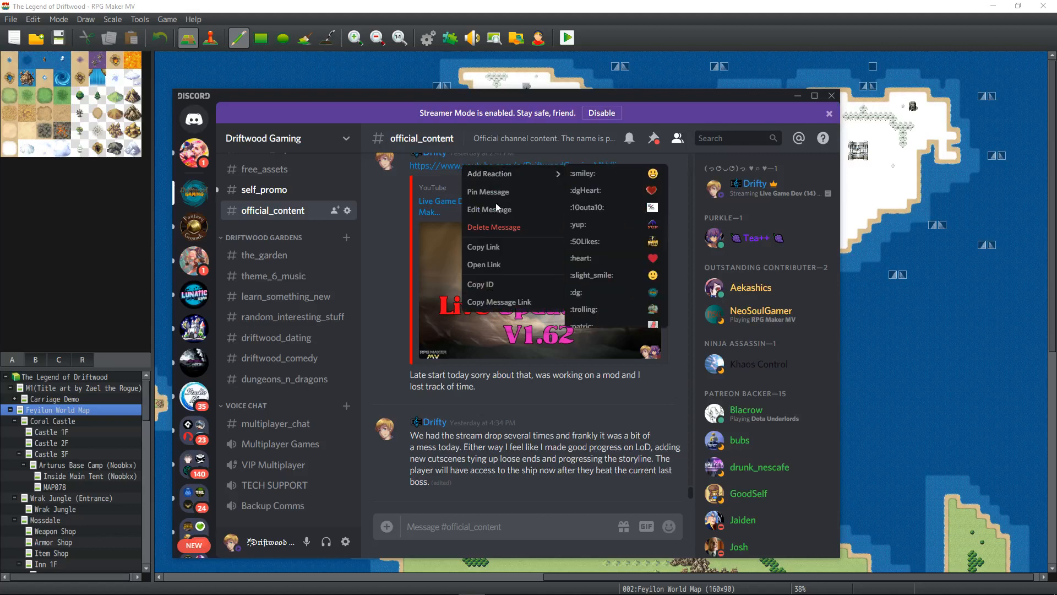
click(485, 245)
right_click(460, 530)
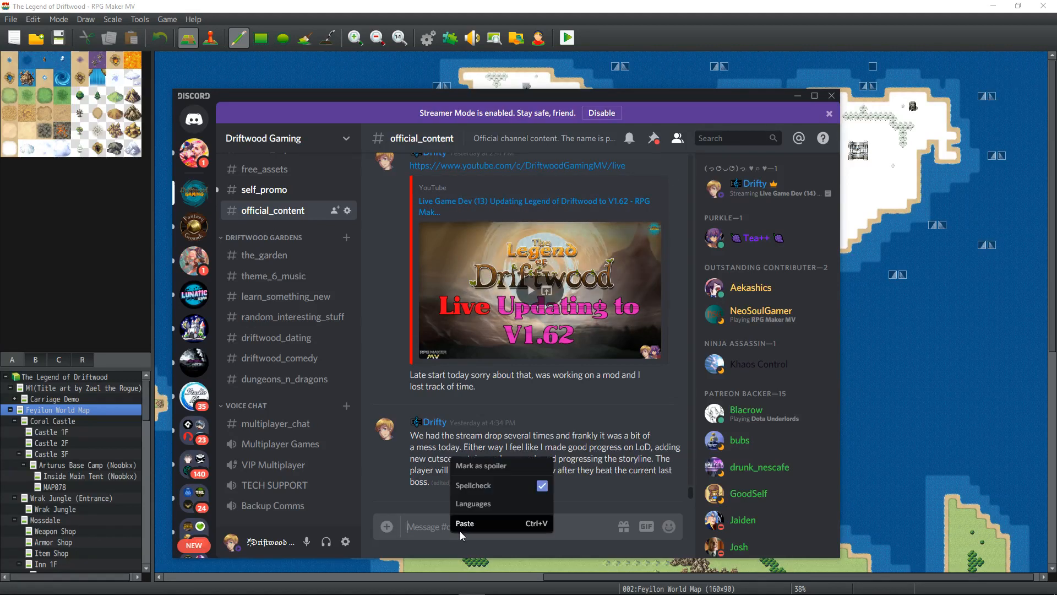
click(471, 524)
key(Return)
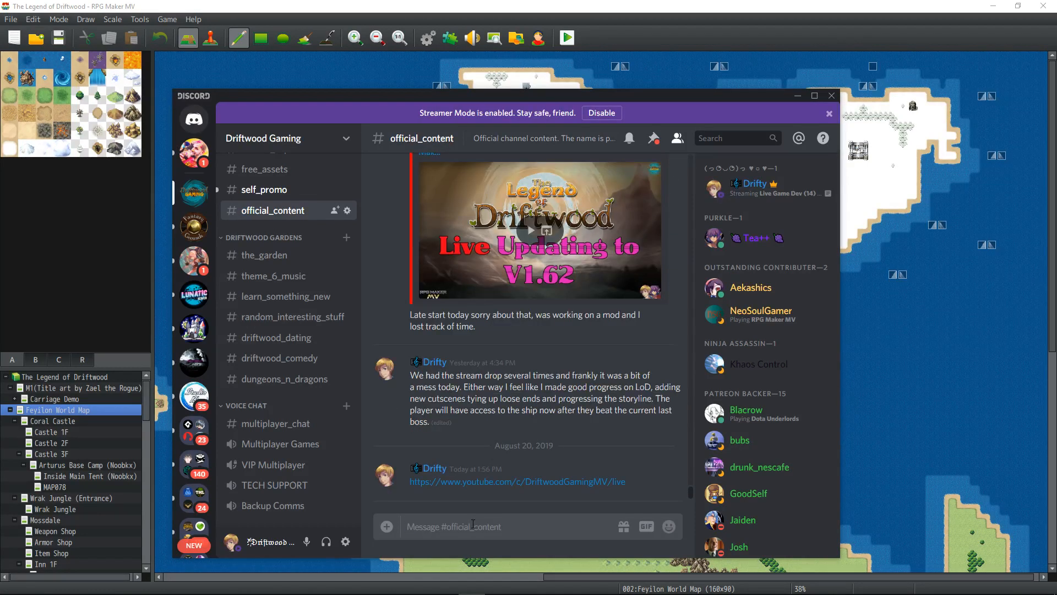
- Post "We live boyz, come say hi, wish us luck on a better connection today." in the official_content channel
text(We live boy)
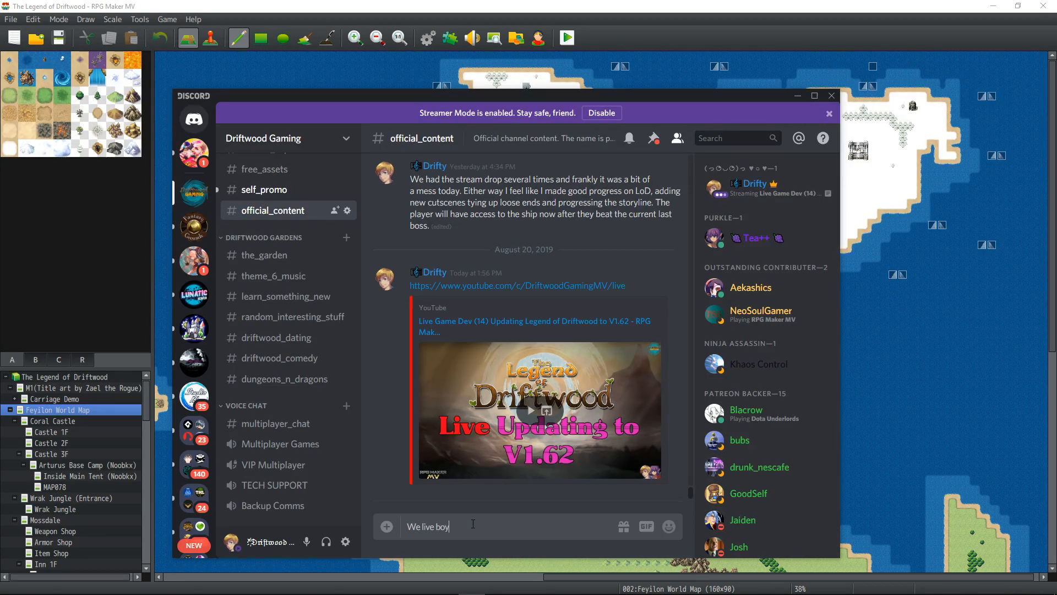
text(z, come say hi, wish us luck on a better connection toda)
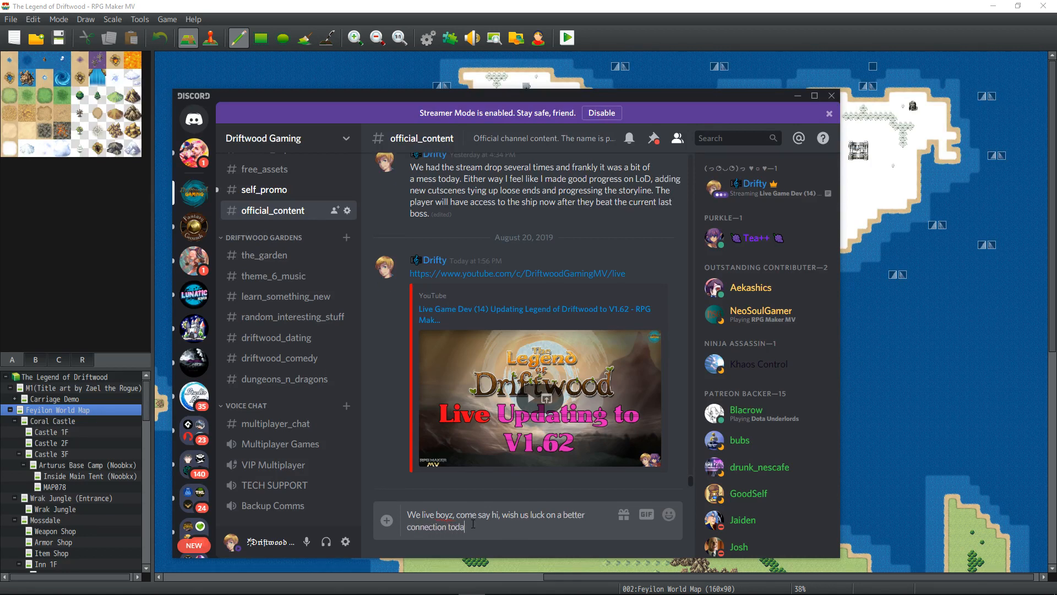
text(y.)
key(Return)
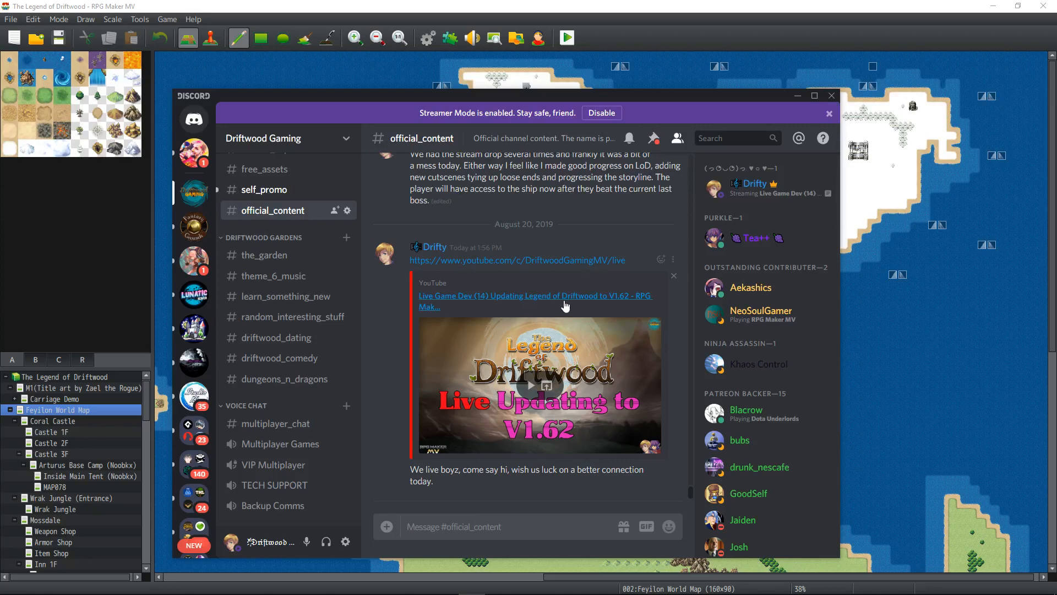
- Answer the direct message about AnimatedSVEnemies with "Live streaming now, I'll check it out later." and return to RPG Maker MV
drag(319, 94, 0, 72)
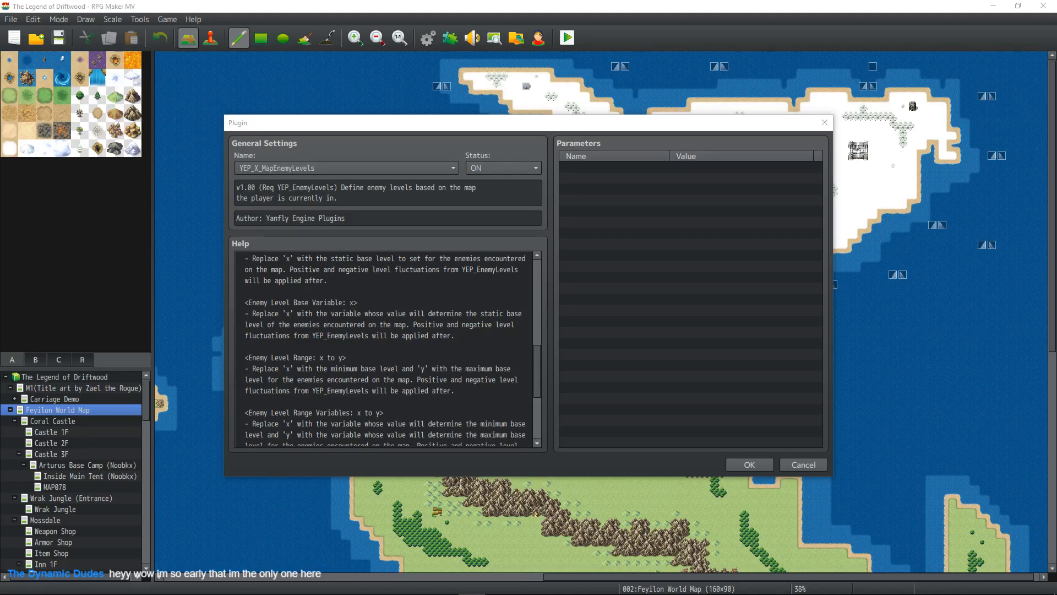
drag(0, 102, 334, 74)
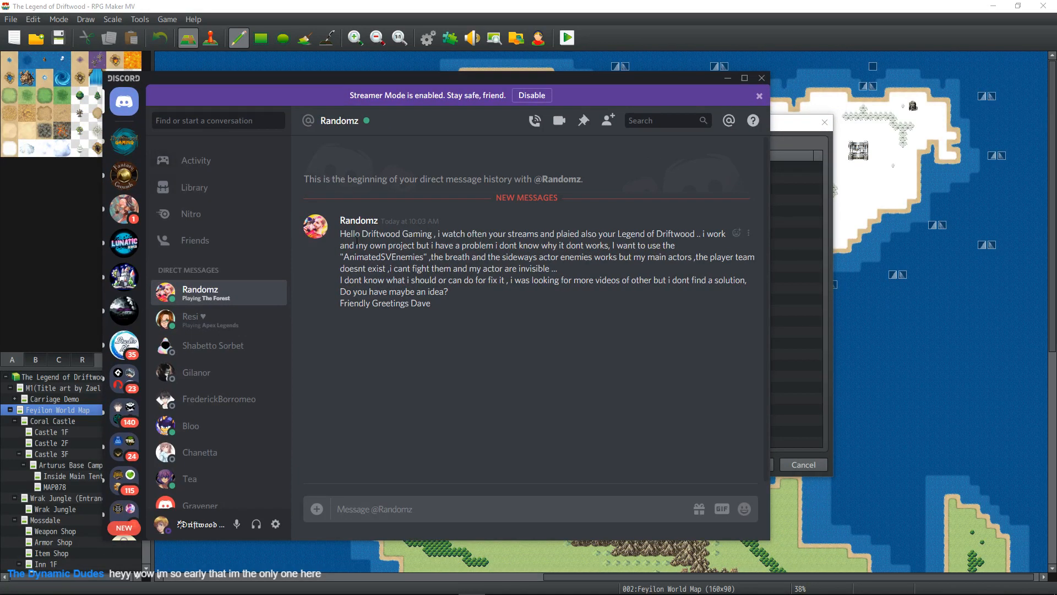
text(Live streaming now, I'll check it out later.)
key(Return)
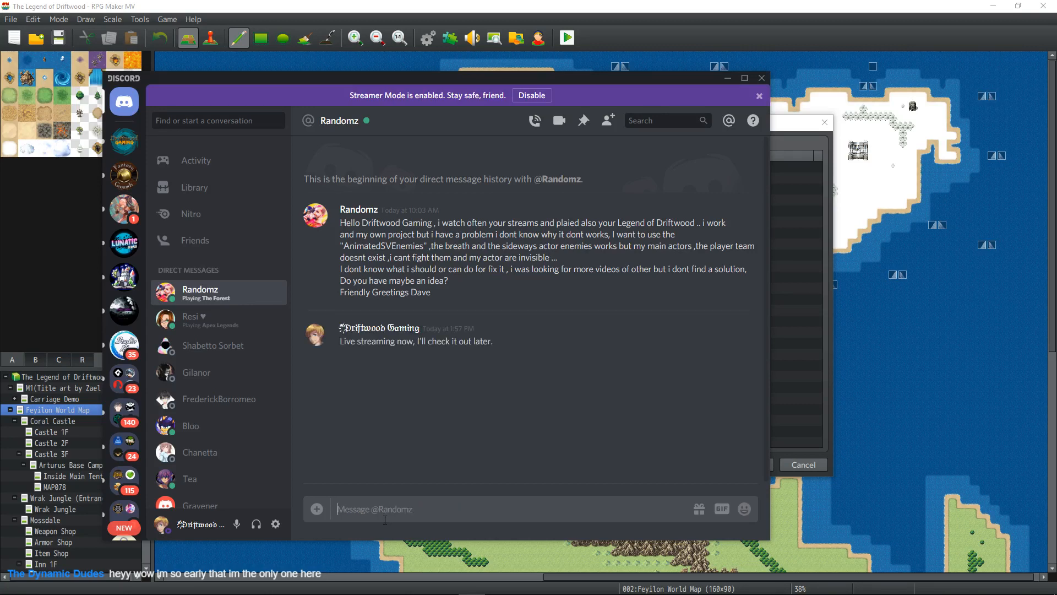
click(727, 80)
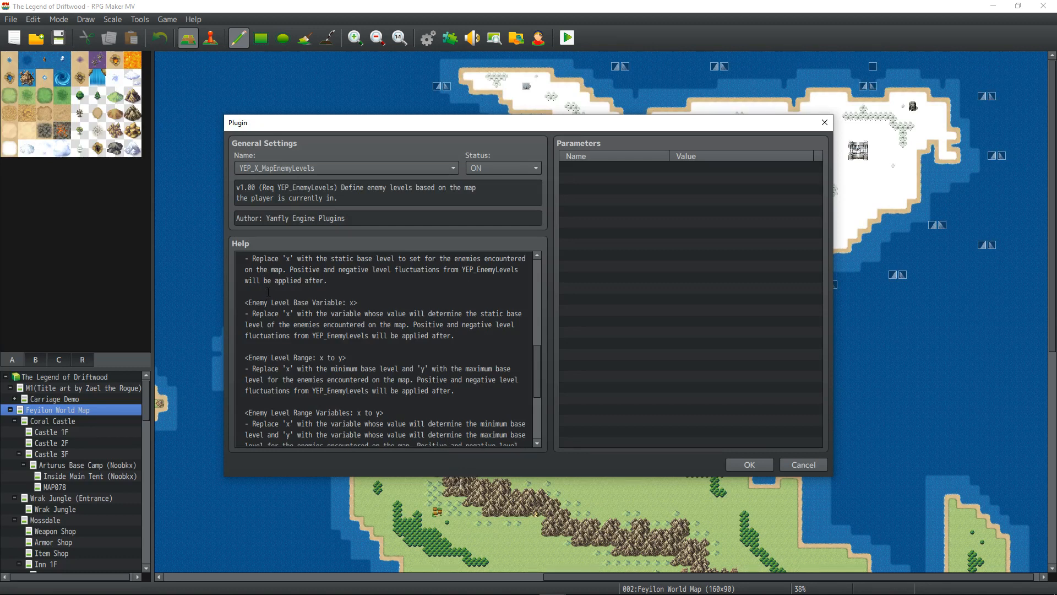
- Copy the <Enemy Level Base Variable: x> notetag from the YEP_X_MapEnemyLevels help, review its map notetags and close the plugin settings
drag(245, 303, 357, 302)
right_click(345, 304)
click(364, 326)
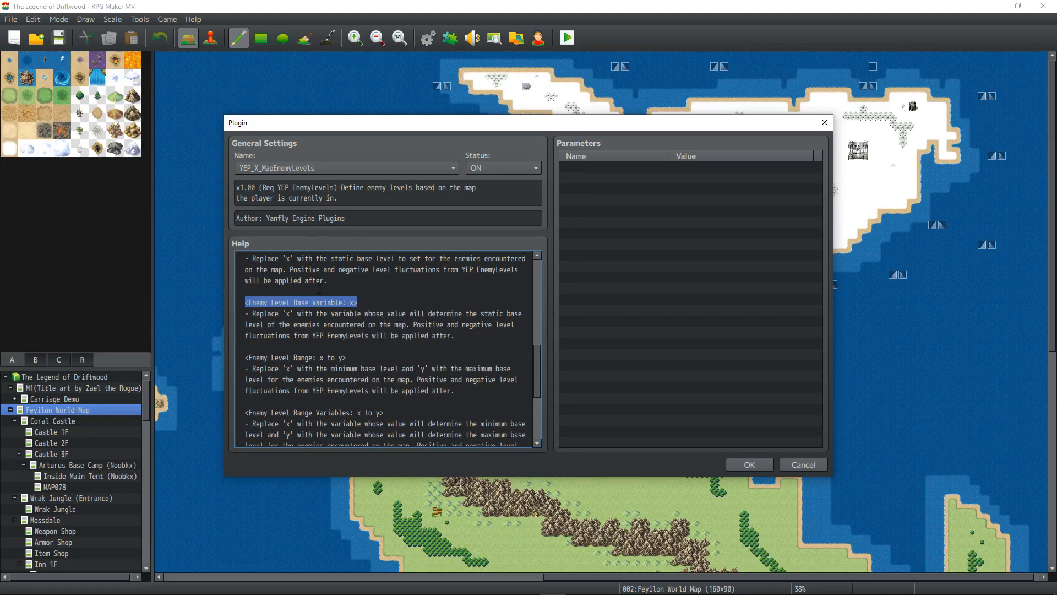
scroll(319, 289, down, 1)
scroll(351, 346, down, 1)
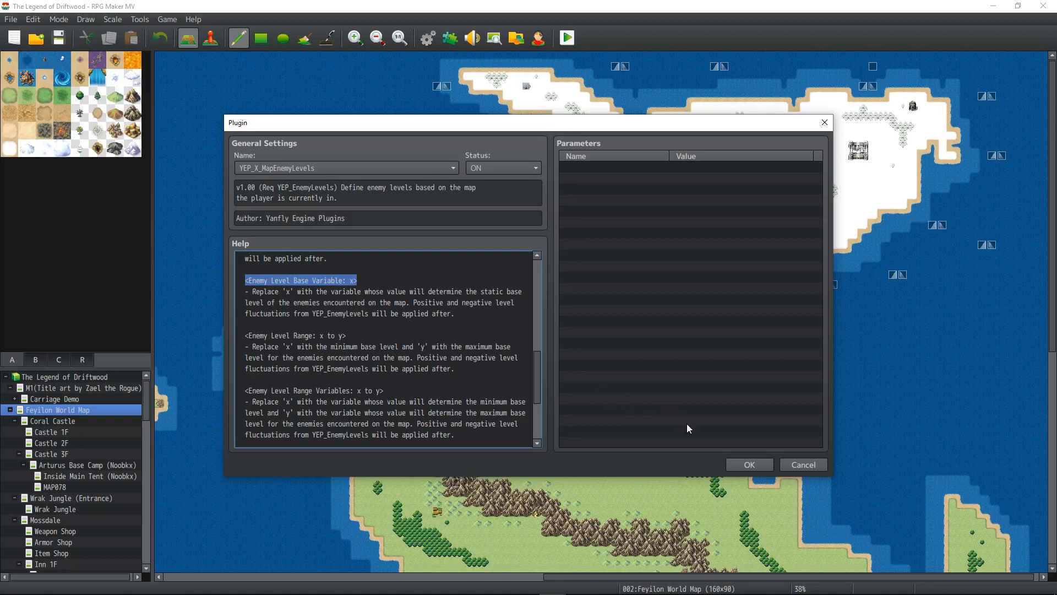
scroll(386, 353, up, 1)
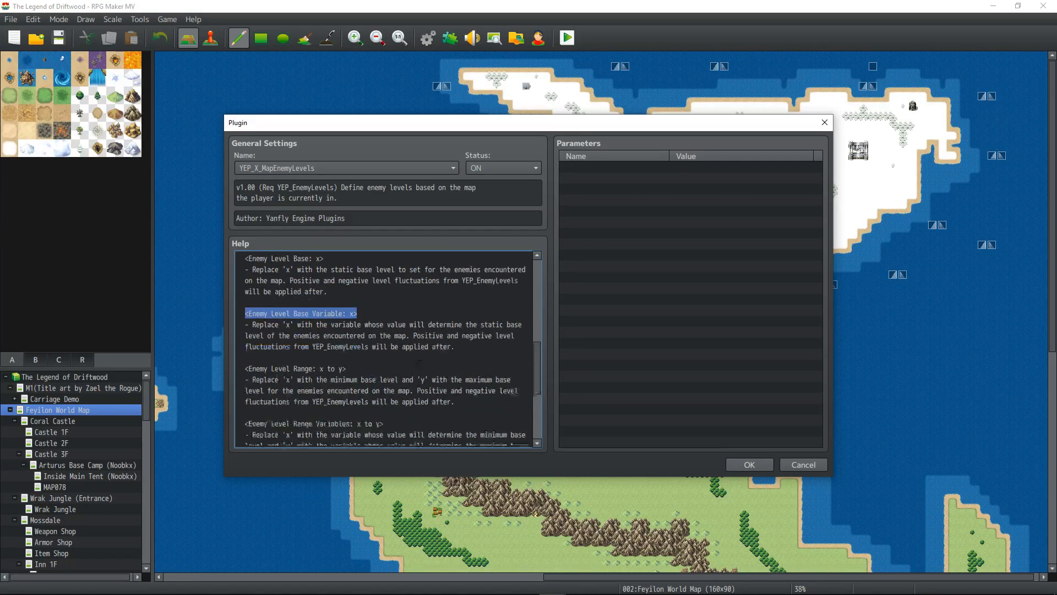
scroll(316, 334, up, 1)
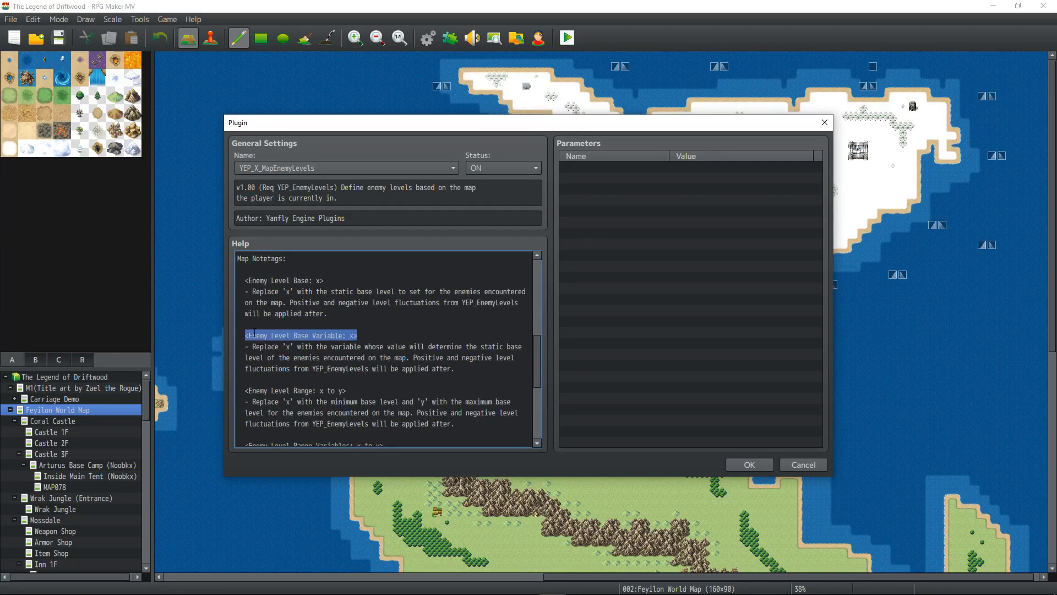
scroll(317, 336, up, 2)
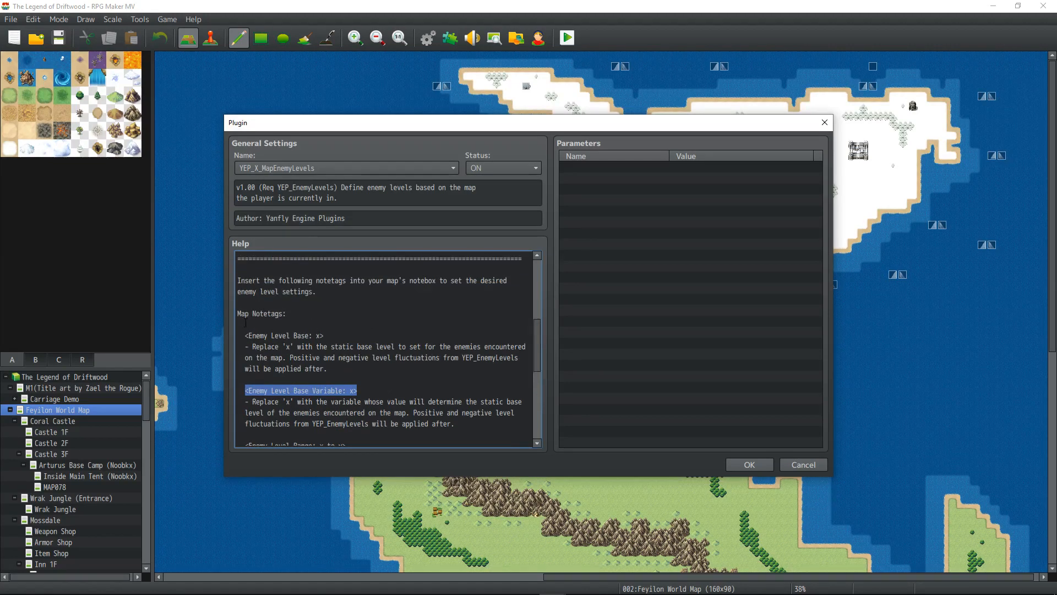
double_click(235, 314)
click(747, 465)
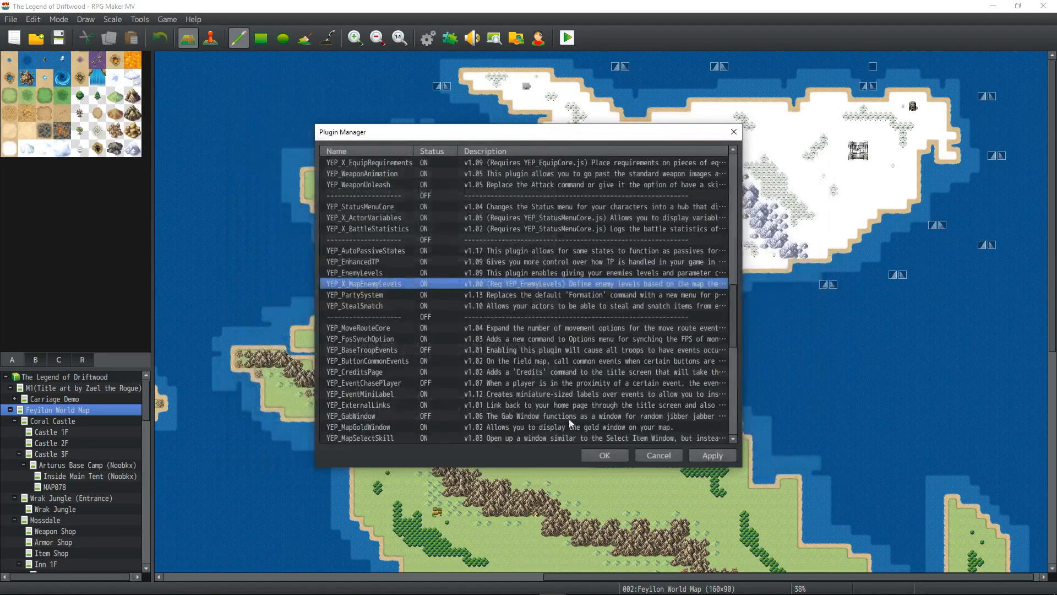
- Paste the copied enemy level notetag into the note of the Arena Igloo map's properties
scroll(121, 448, down, 15)
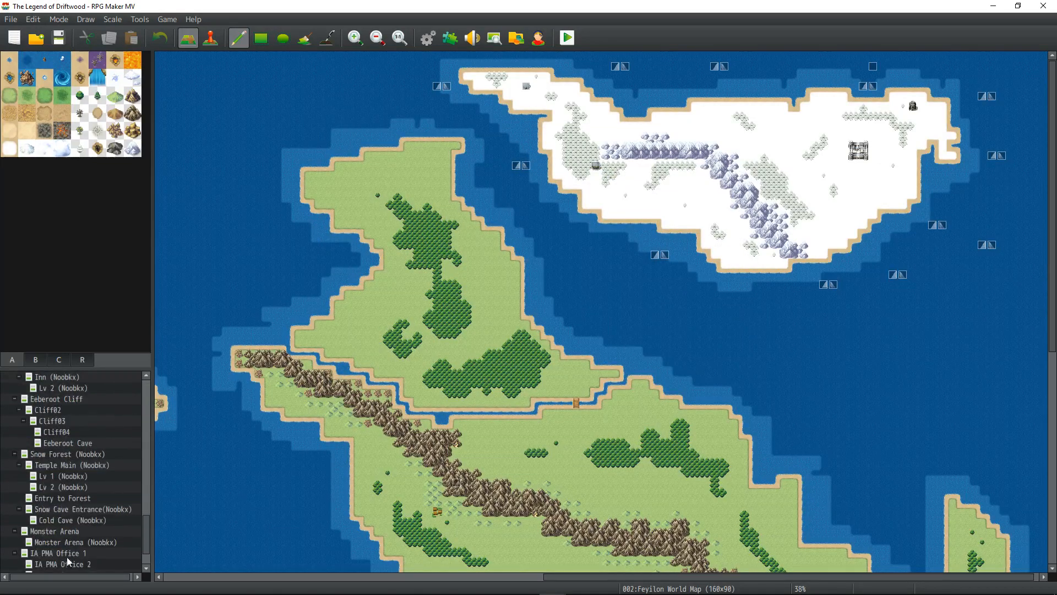
scroll(67, 557, down, 5)
click(58, 567)
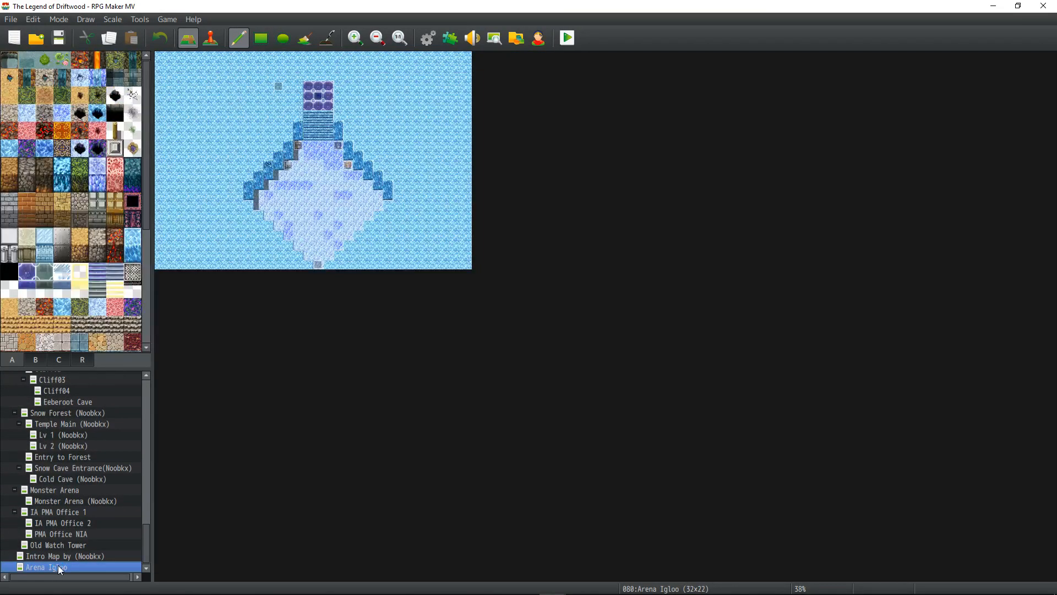
right_click(57, 566)
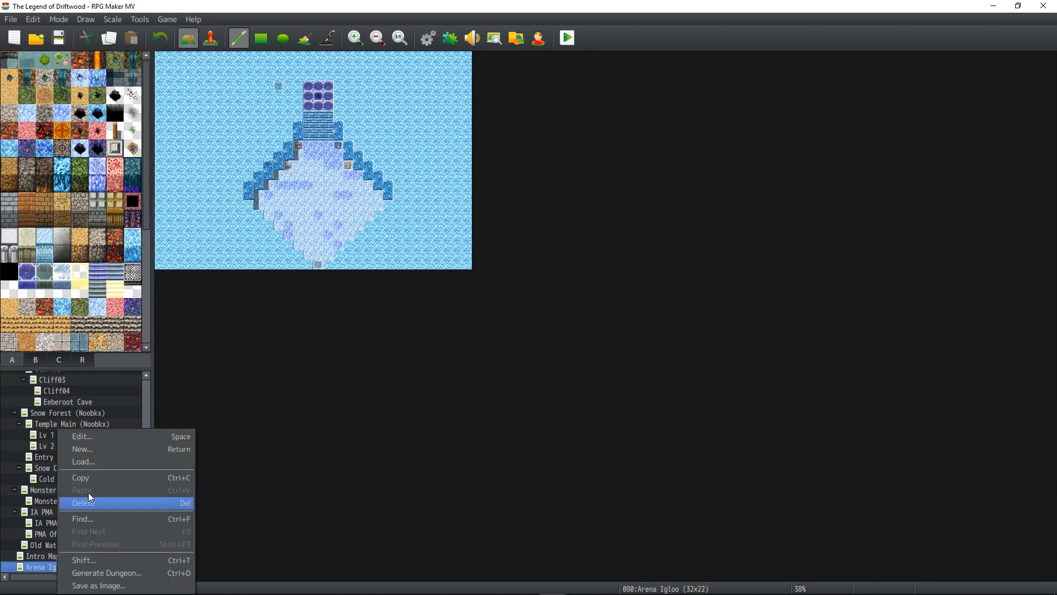
click(100, 437)
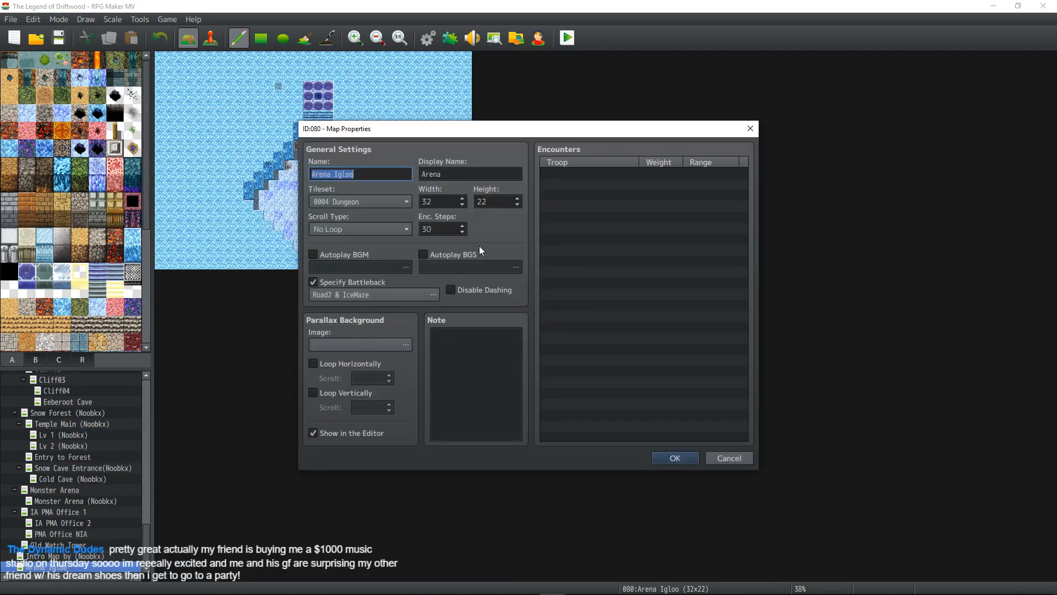
click(470, 347)
right_click(470, 347)
click(470, 389)
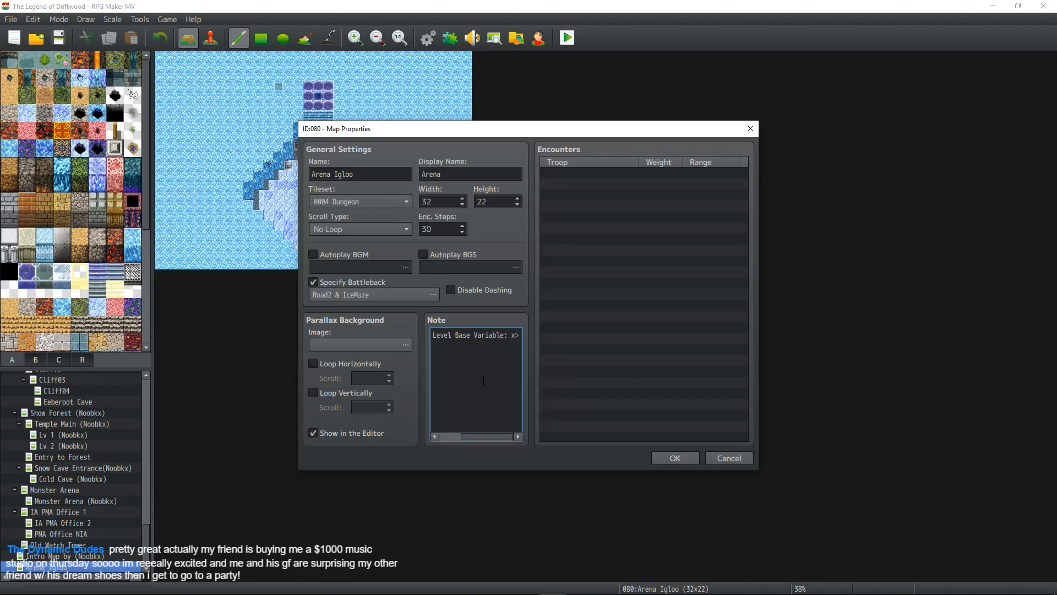
click(675, 457)
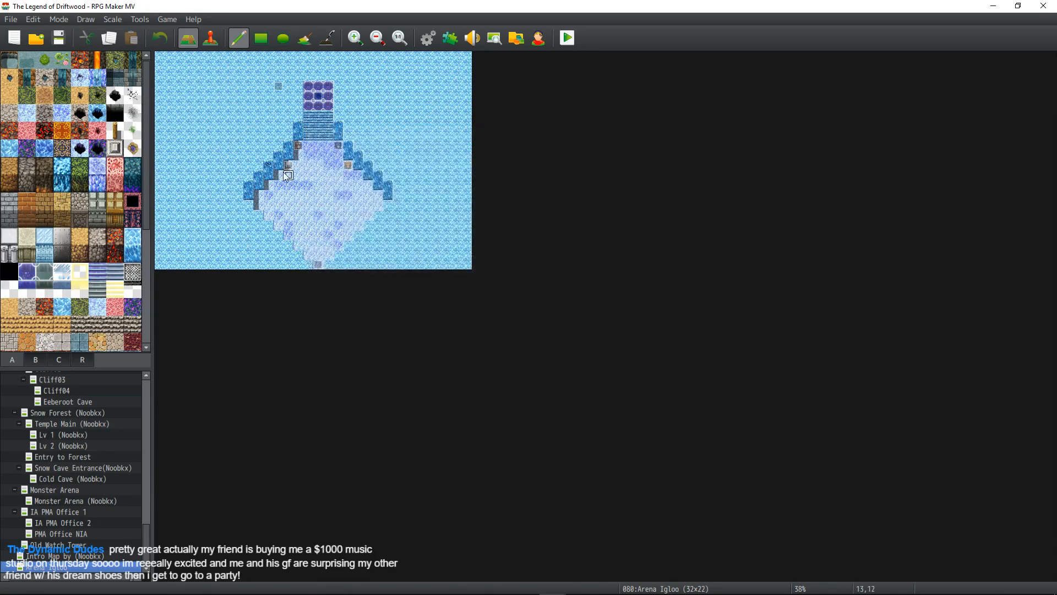
- Create a new event on the Arena Igloo's ice floor and start a Control Variables command in it
click(399, 40)
click(371, 42)
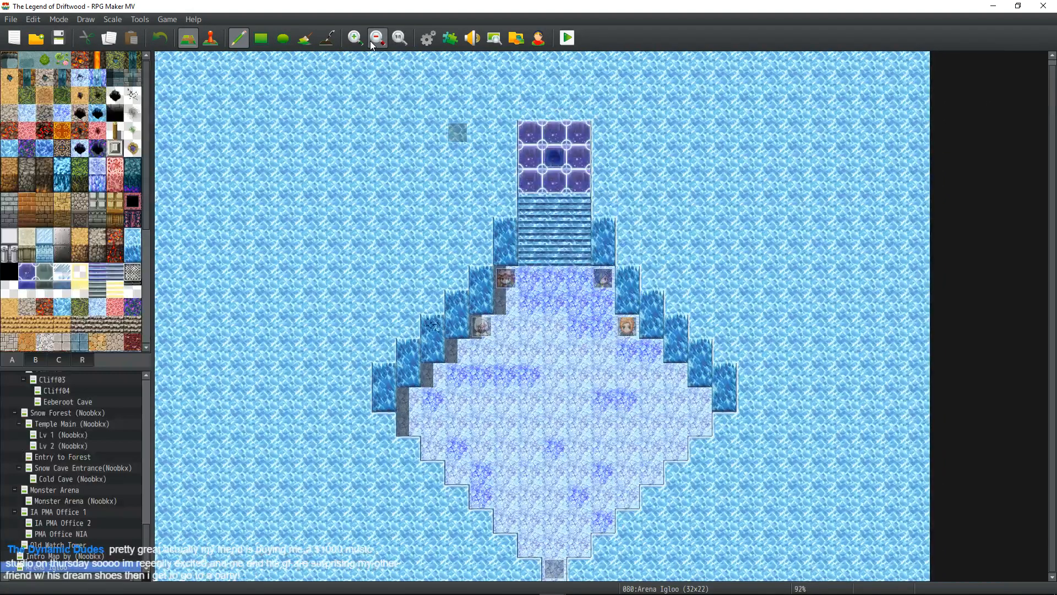
click(372, 42)
click(211, 37)
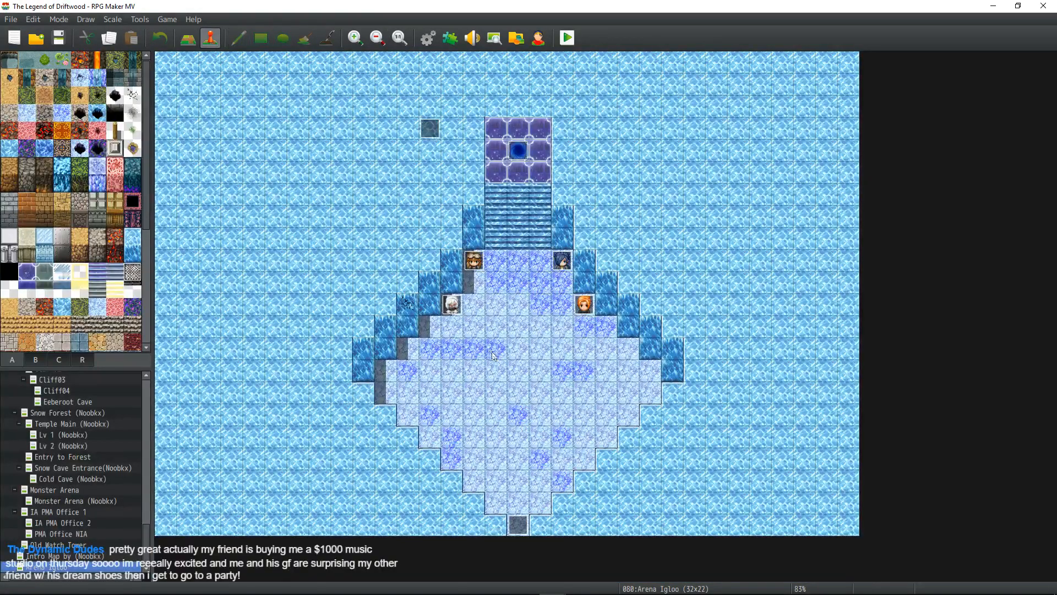
double_click(474, 349)
right_click(507, 243)
click(515, 249)
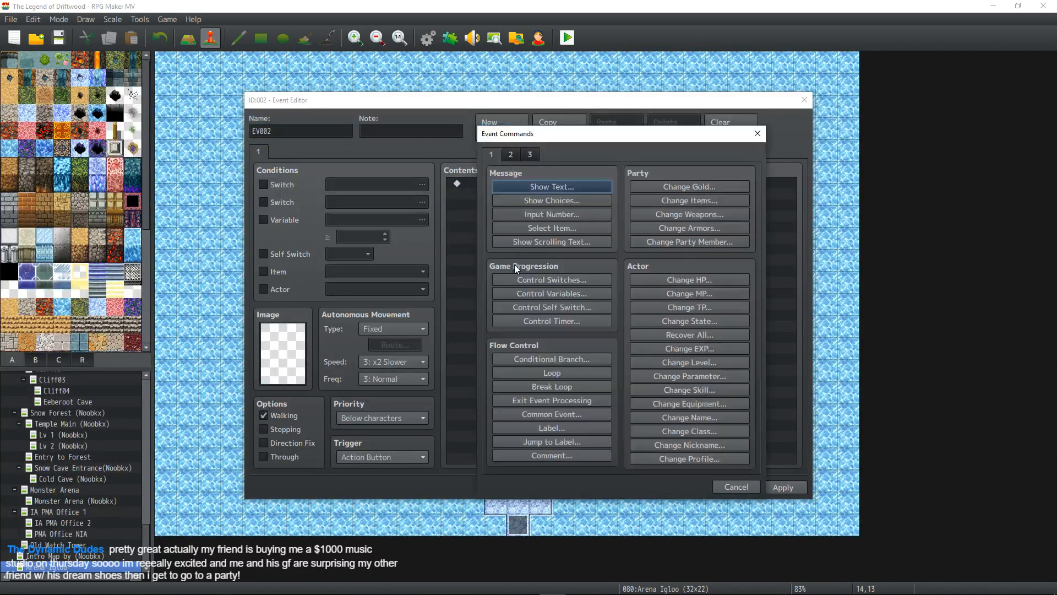
click(550, 293)
- Name variable 0040 "Enemy Level Mod" and choose it as the single variable to control
click(659, 236)
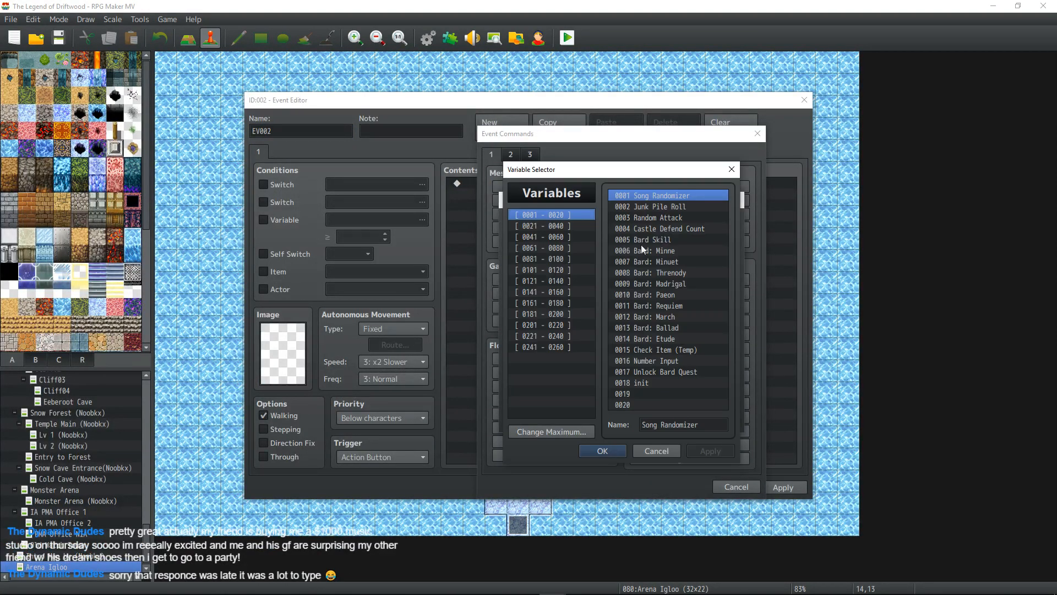
click(656, 394)
click(561, 227)
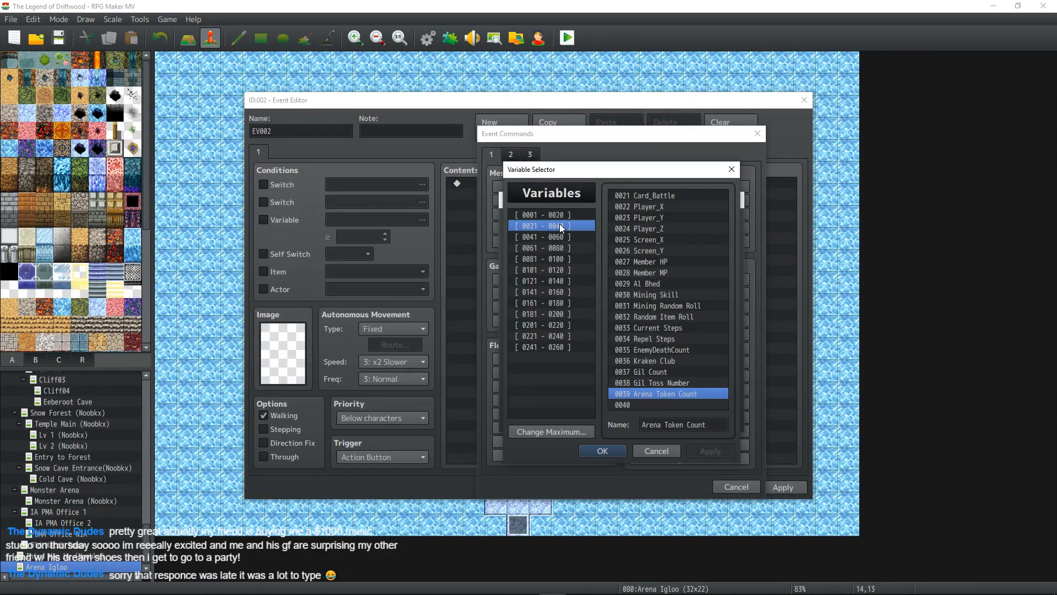
click(655, 407)
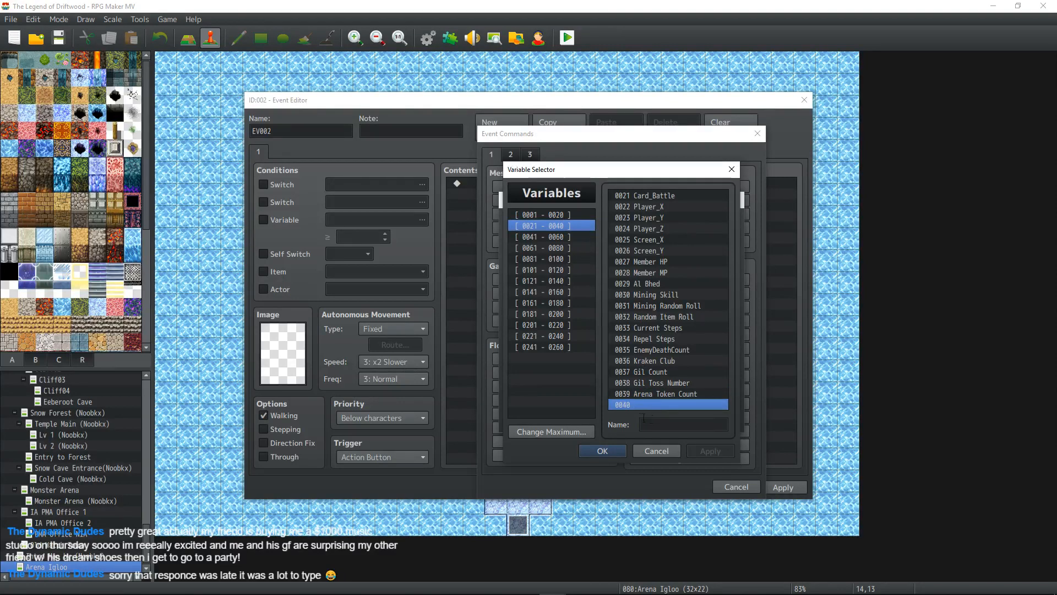
click(666, 425)
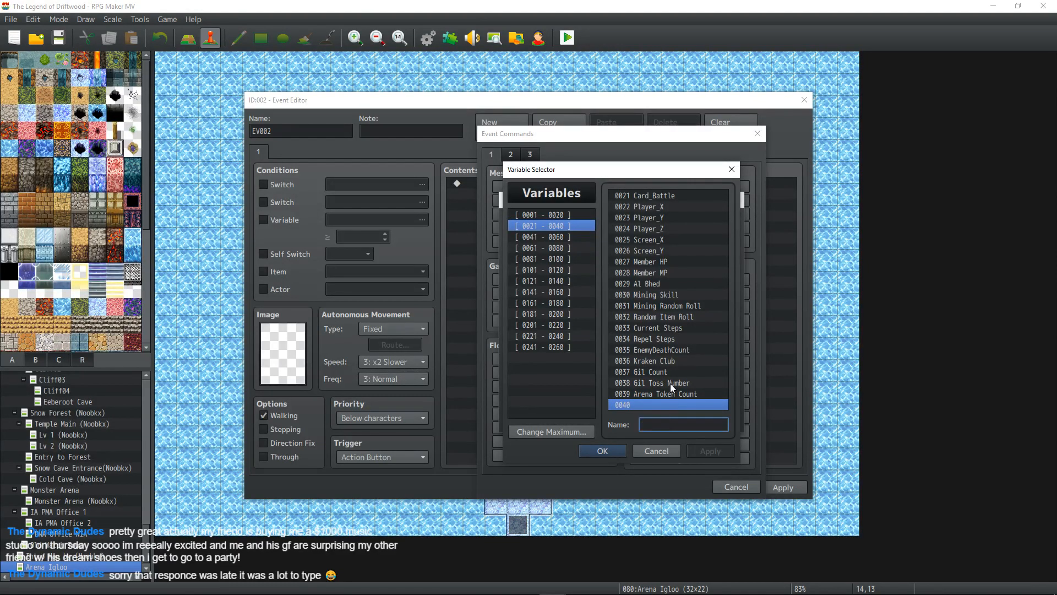
text(Enemy Level Mod)
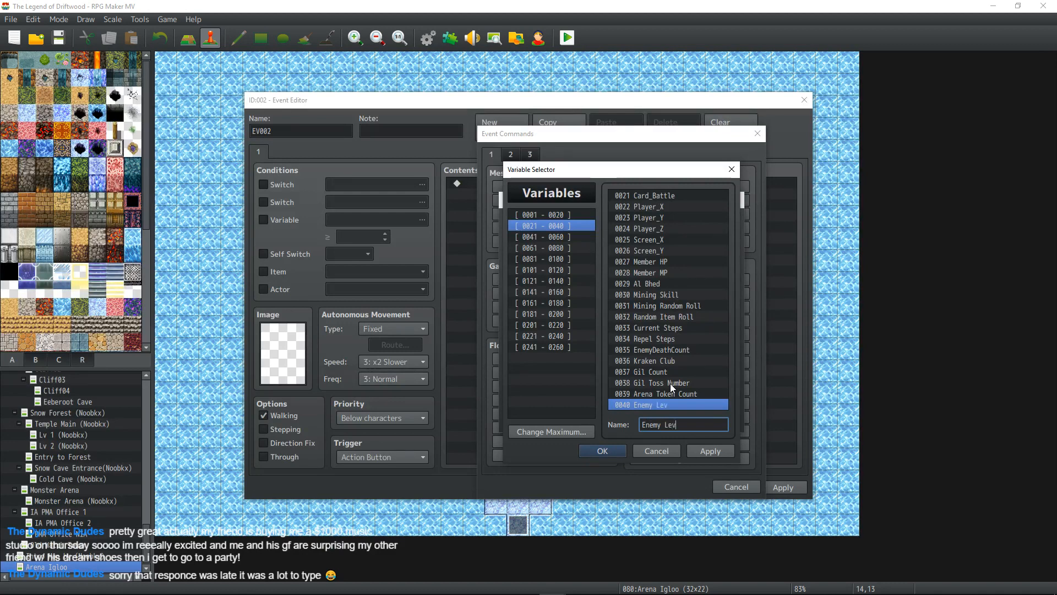
click(711, 453)
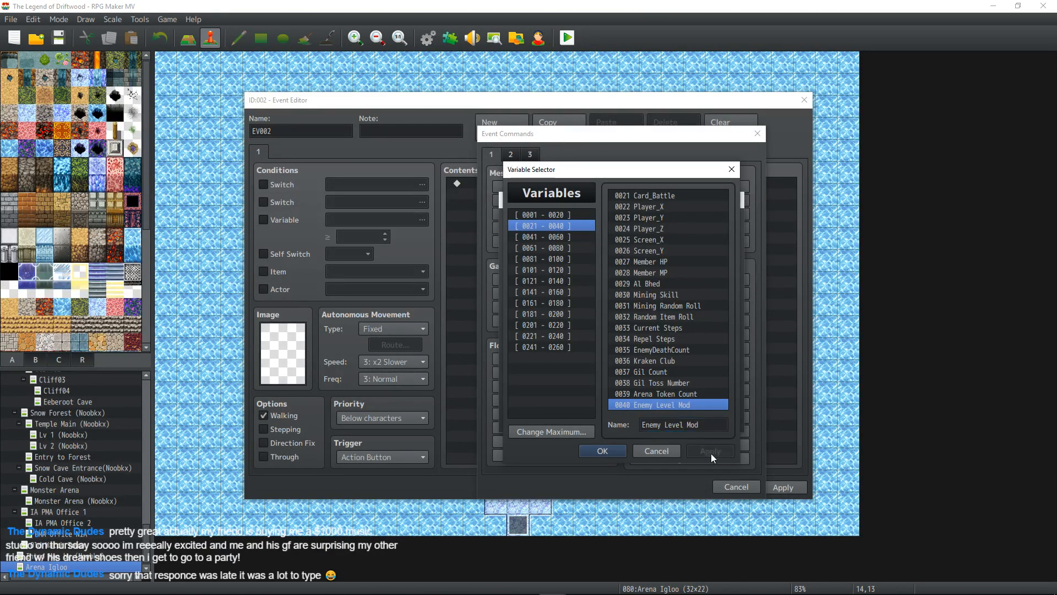
click(602, 451)
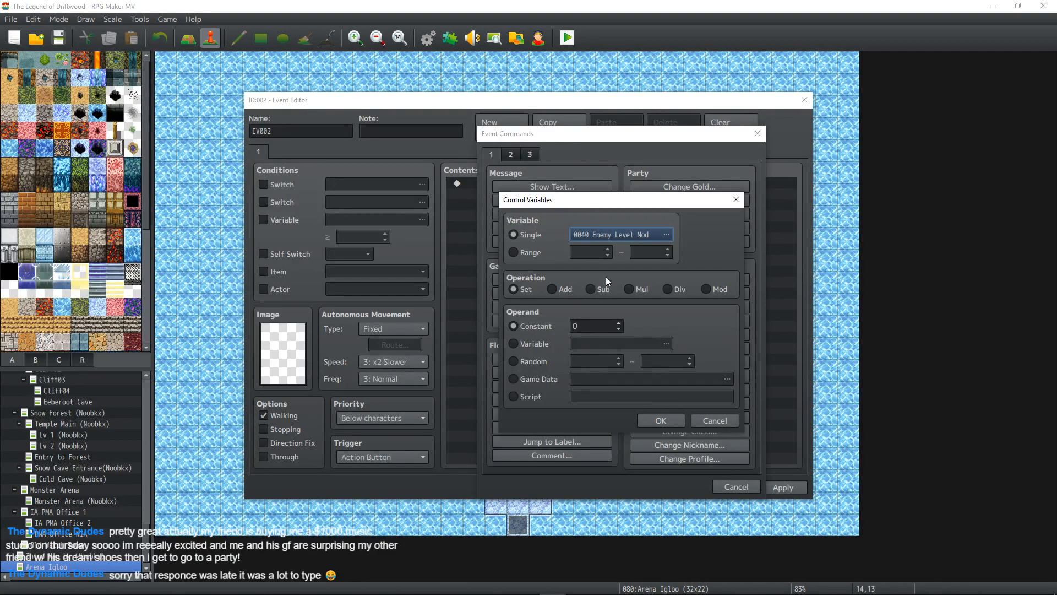
- Delete the Control Variables command for Enemy Level Mod and close the new event on the ice floor
click(663, 420)
click(598, 184)
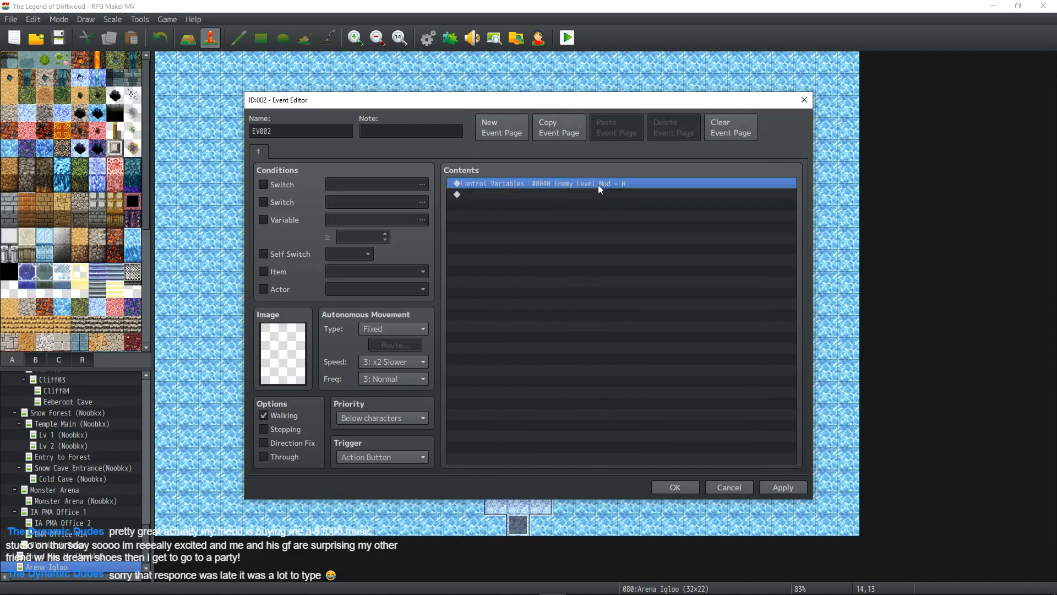
key(Delete)
click(695, 487)
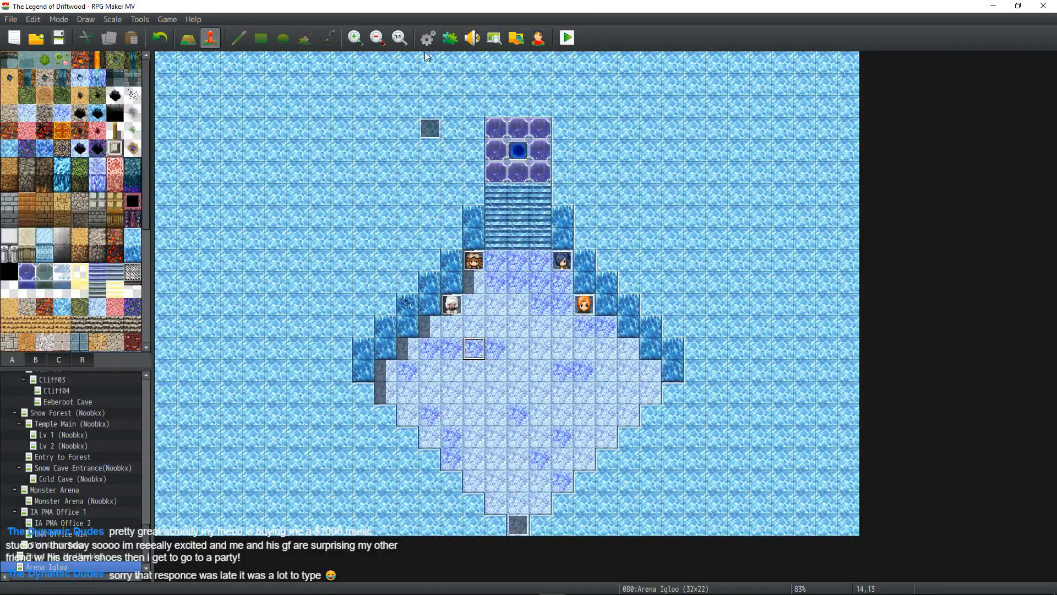
- Set the variable number in the Arena Igloo map's enemy level base notetag to 40
mouse_move(55, 576)
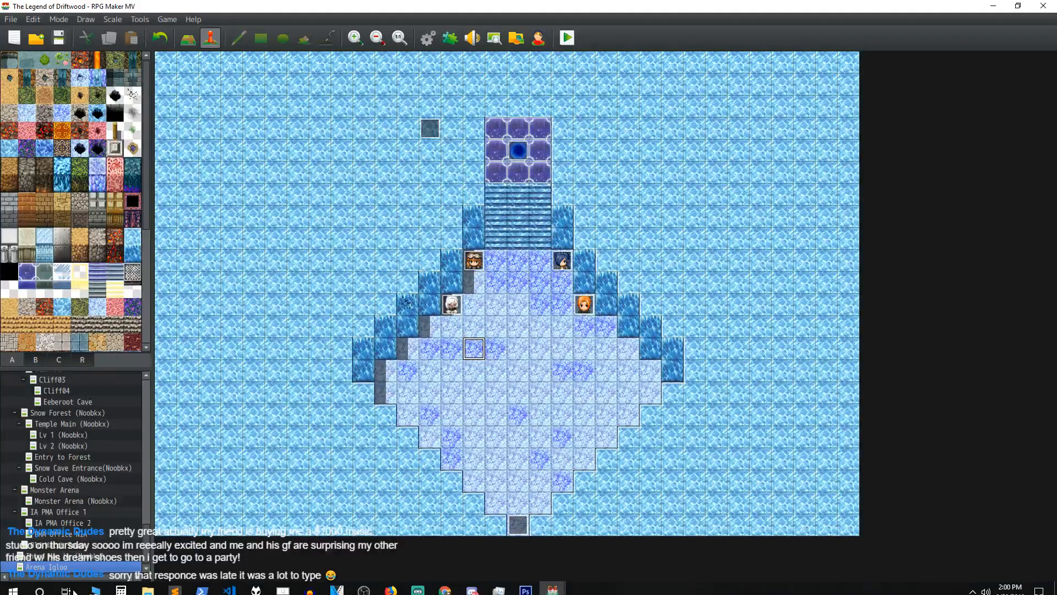
double_click(50, 566)
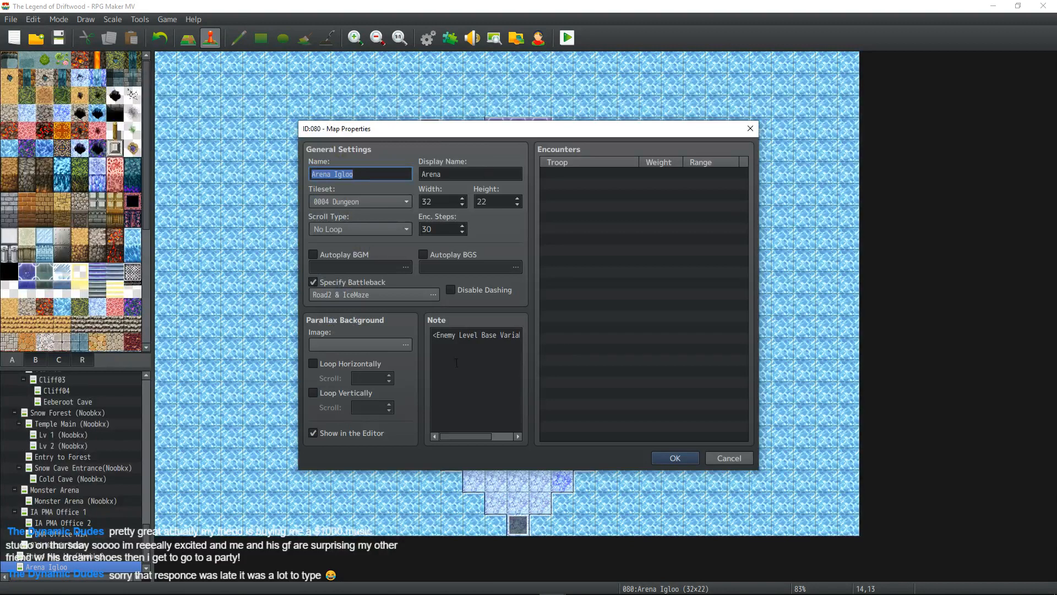
drag(434, 335, 531, 335)
click(514, 335)
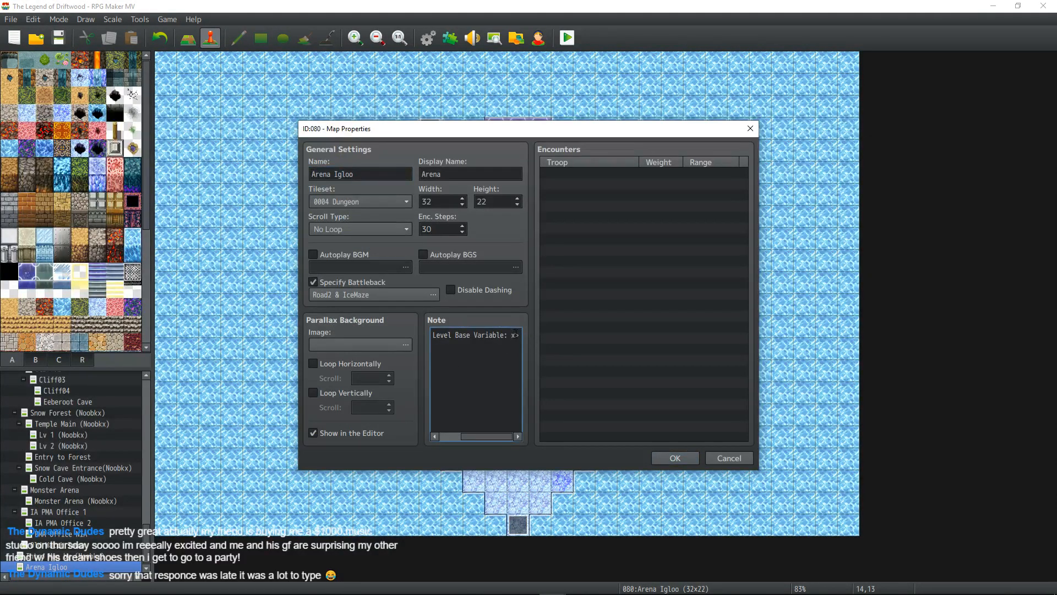
key(BackSpace)
text(40)
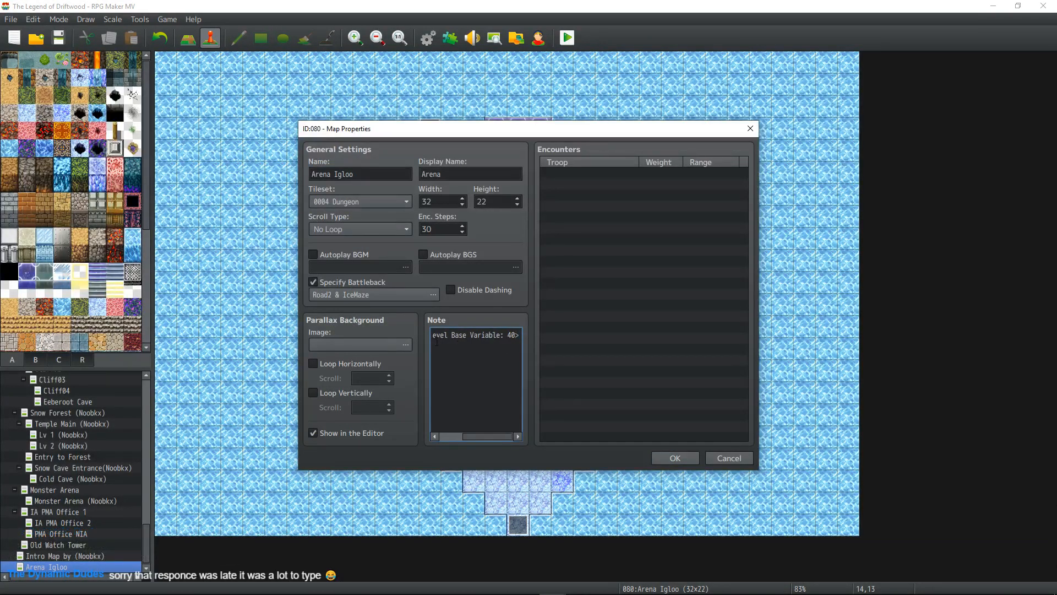
- Review the full enemy level notetag in the map's note and confirm the map properties
drag(437, 342, 431, 335)
click(457, 338)
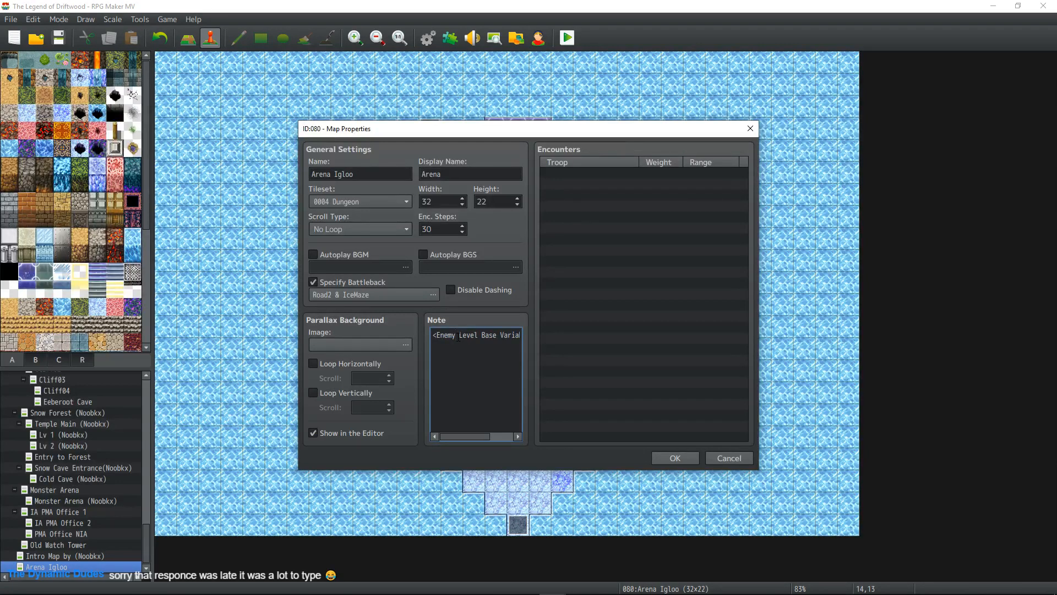
drag(474, 336, 508, 335)
click(487, 345)
click(514, 335)
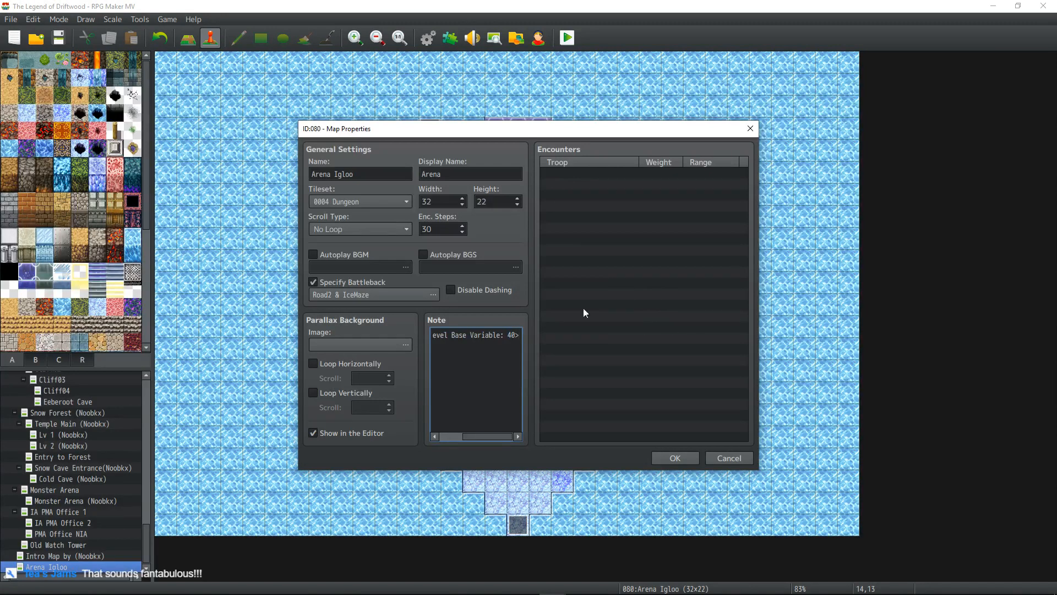
click(600, 288)
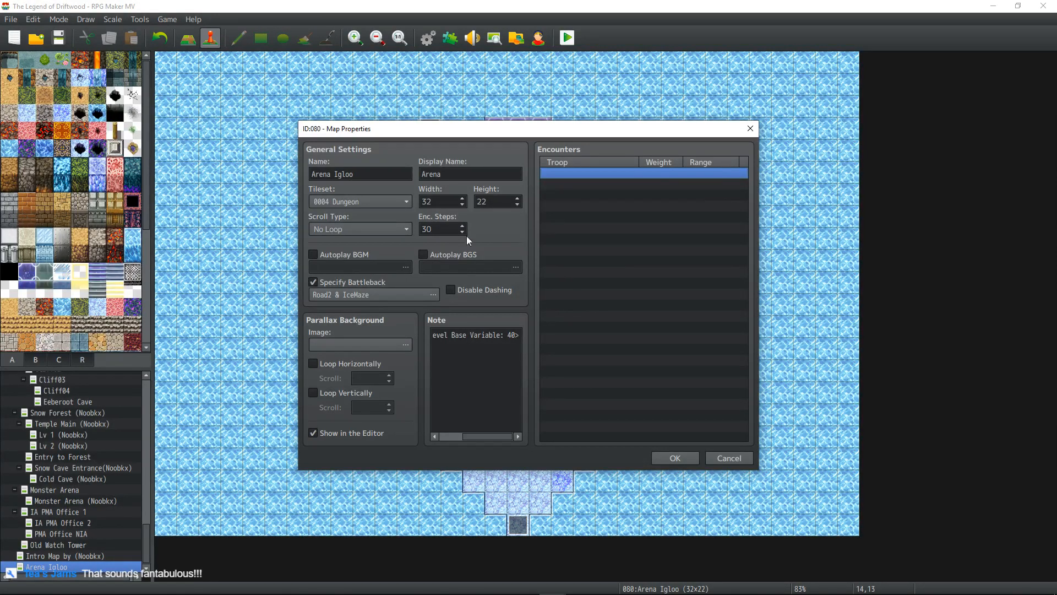
click(511, 358)
key(ctrl+a)
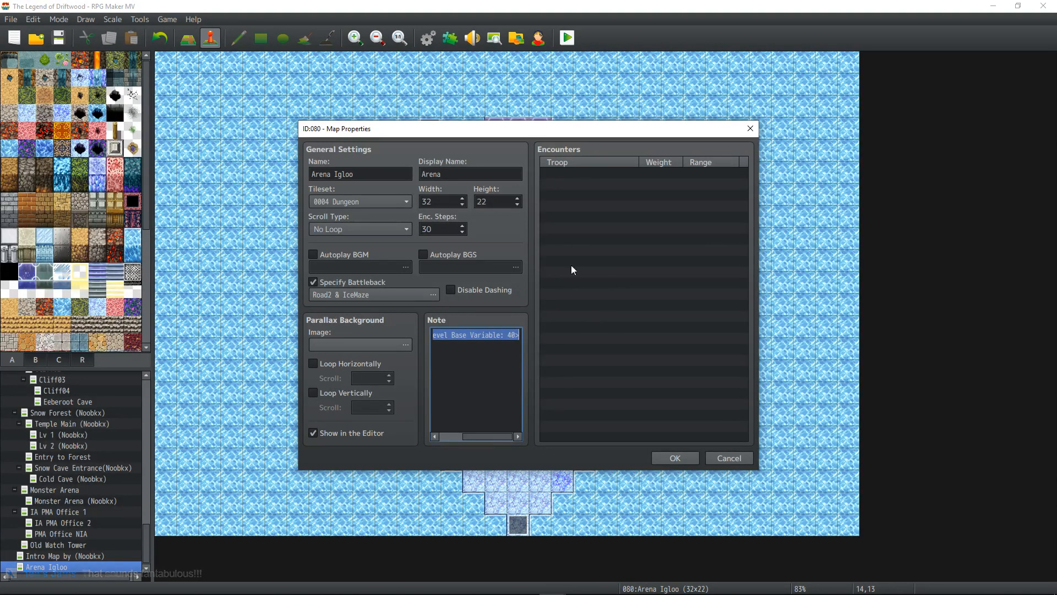
click(665, 461)
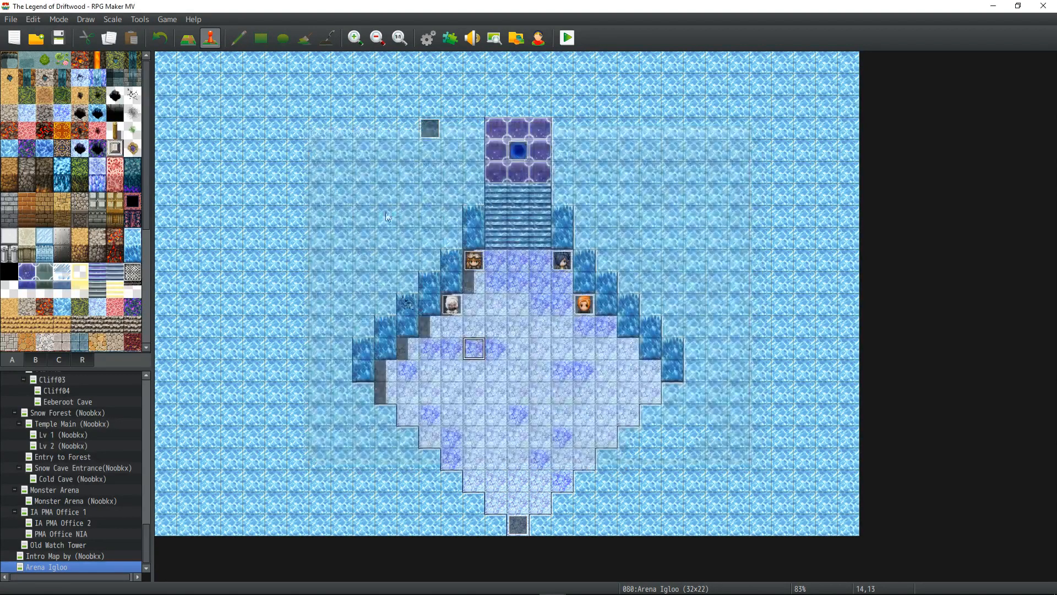
- Inspect the Light Controller event and the commands on the Entrance event's second page, including its common event call
double_click(432, 129)
click(675, 487)
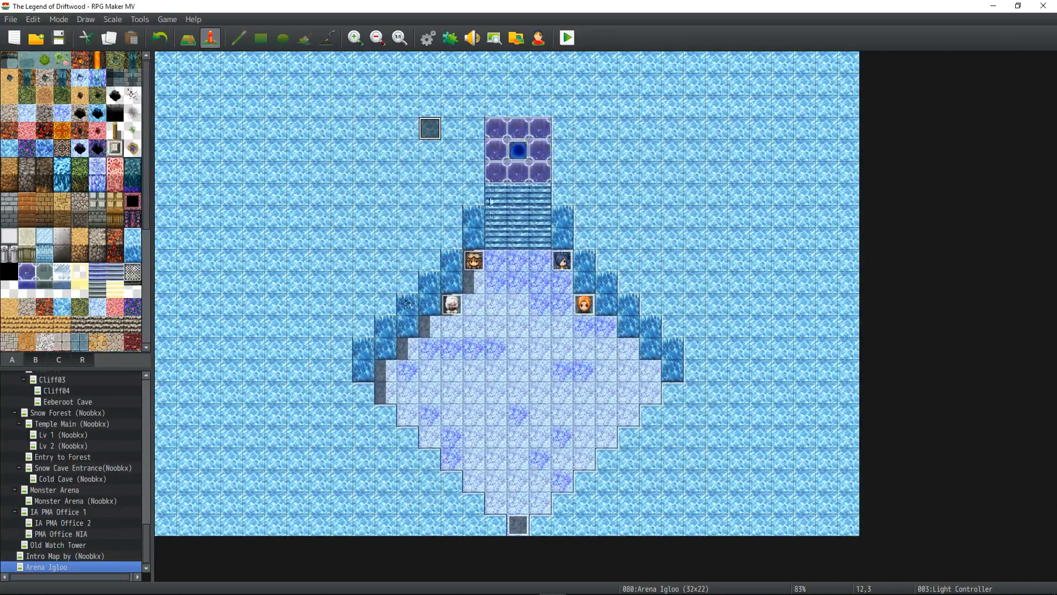
double_click(519, 151)
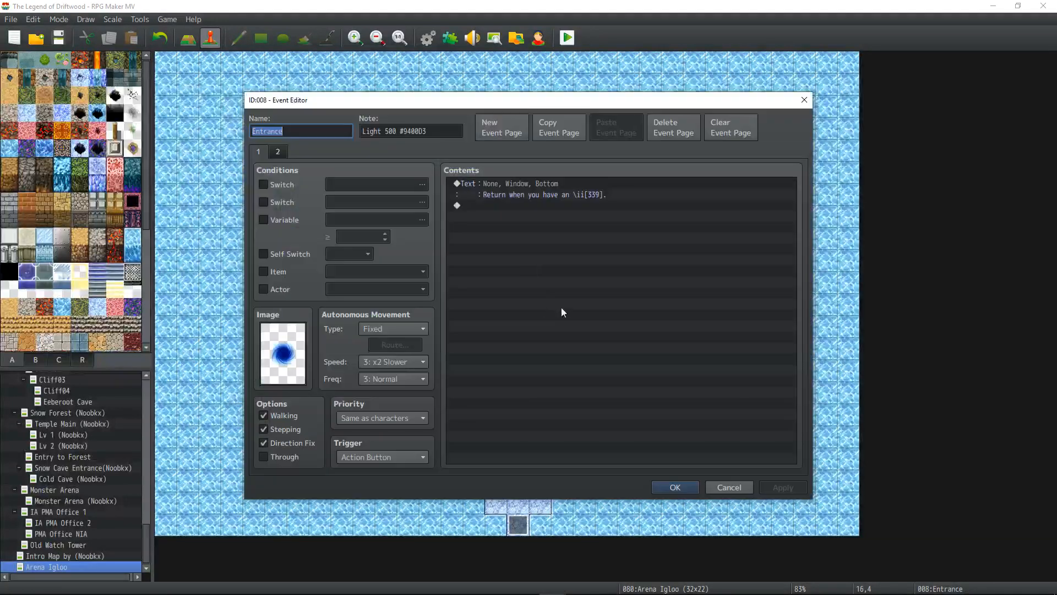
click(280, 152)
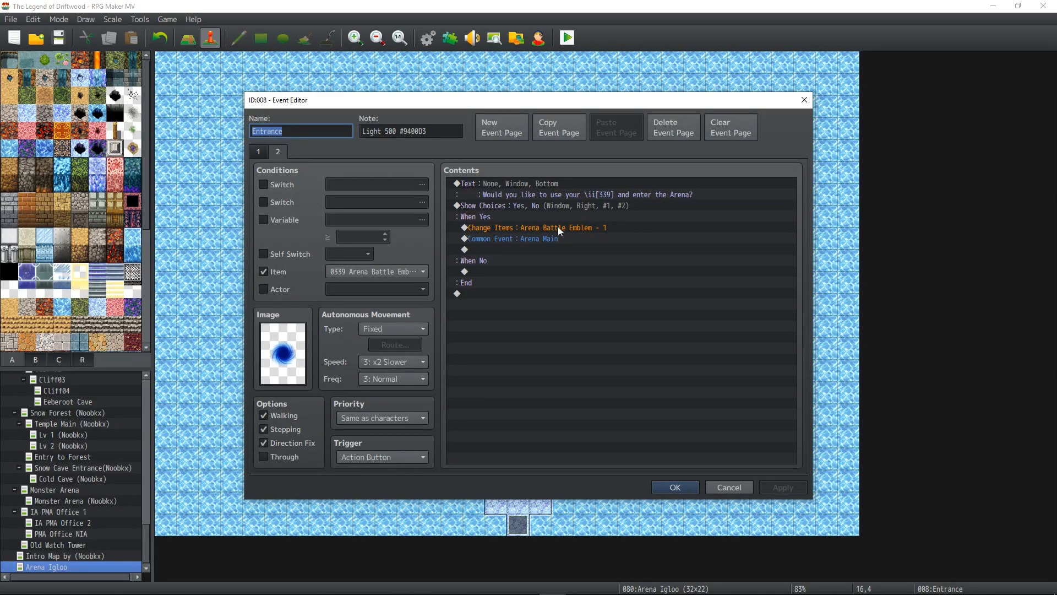
click(508, 241)
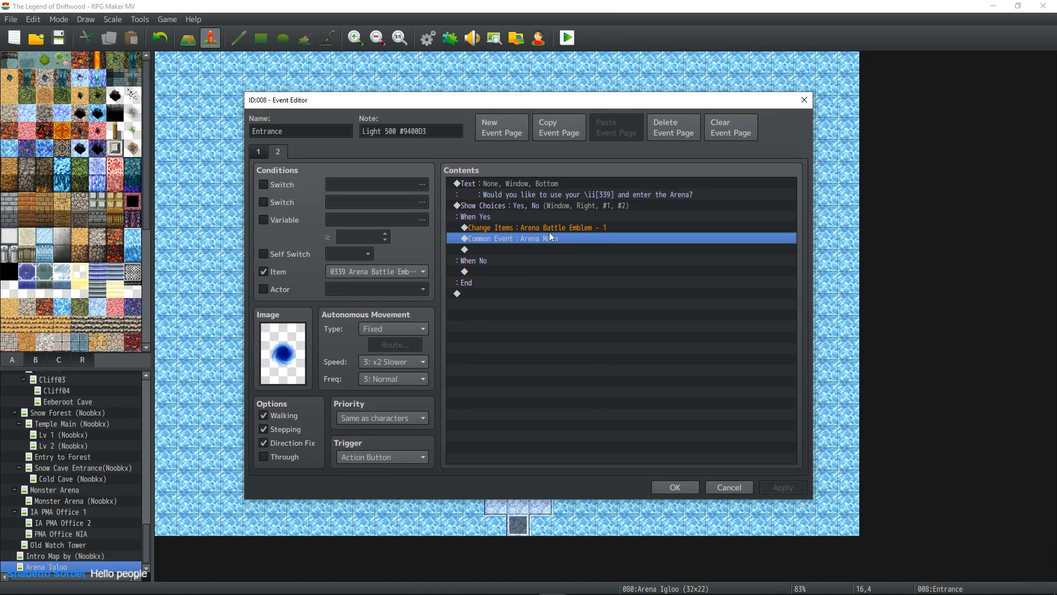
click(666, 488)
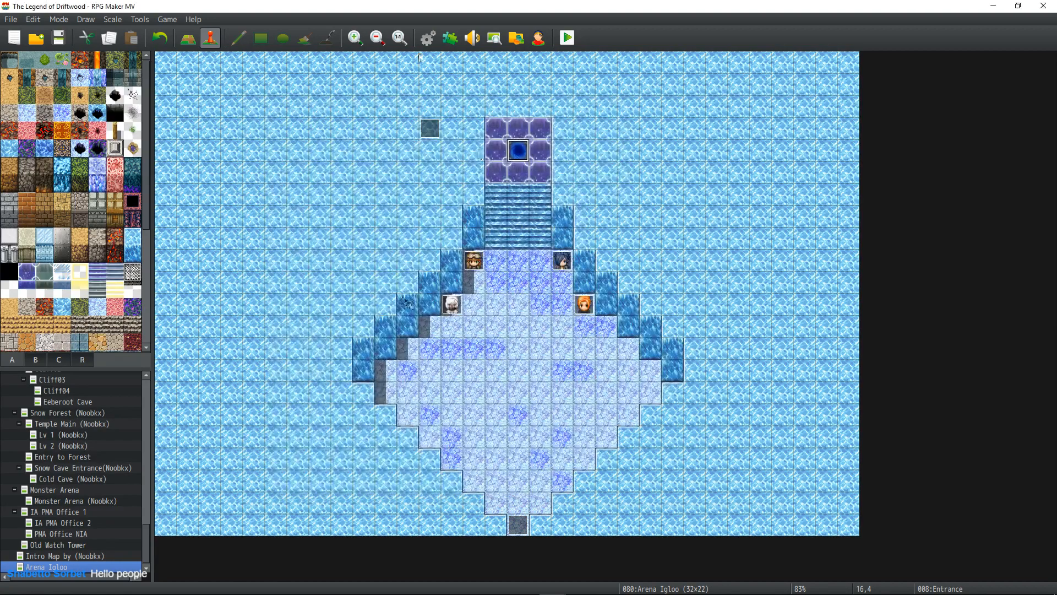
- Look up the arena common events 0070 to 0072 in the database
click(428, 37)
click(257, 322)
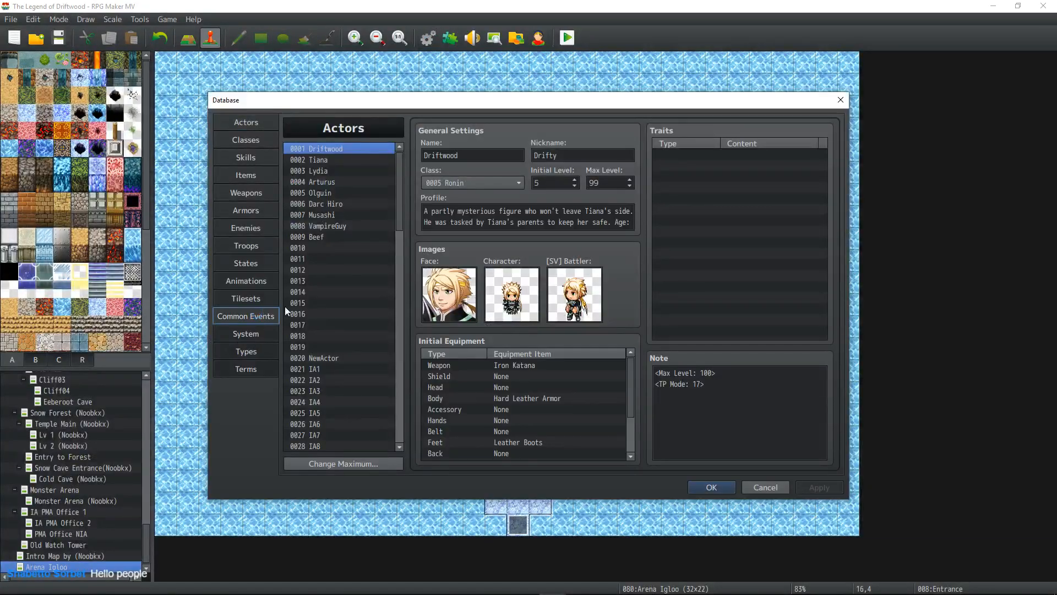
scroll(388, 286, down, 8)
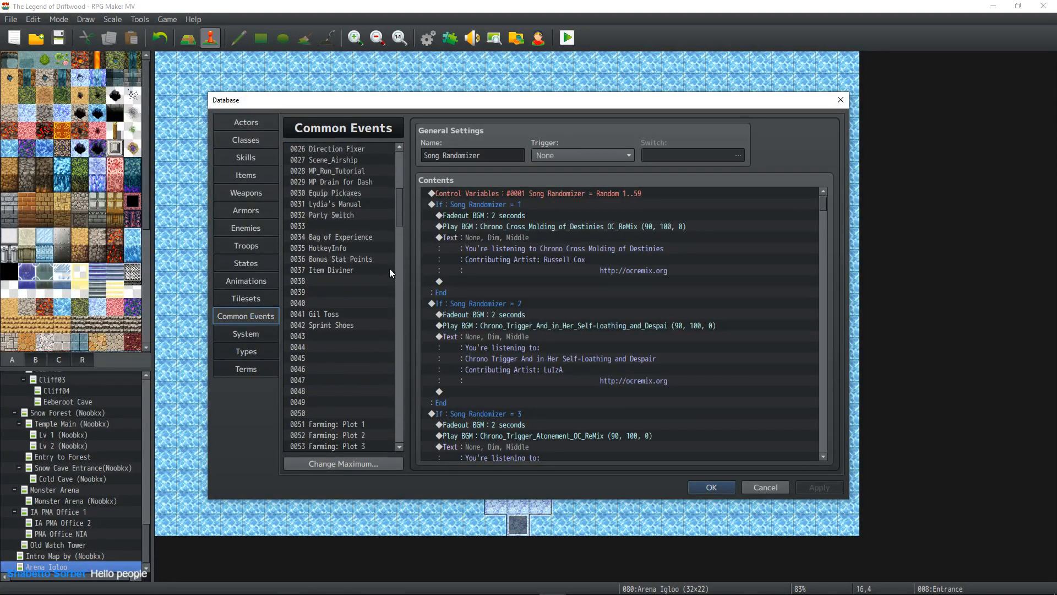
scroll(389, 269, down, 9)
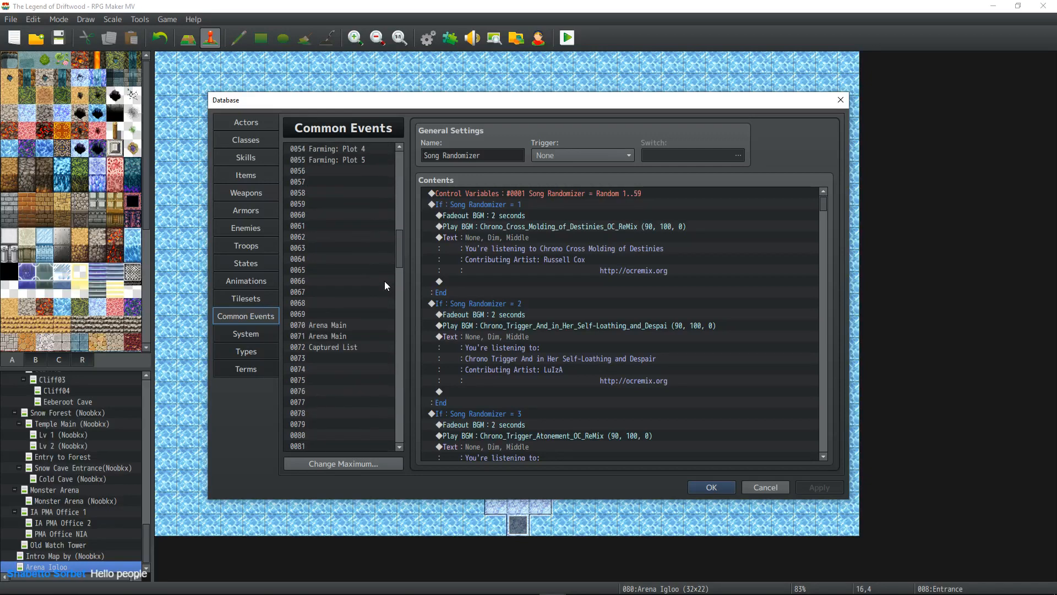
click(350, 327)
click(345, 346)
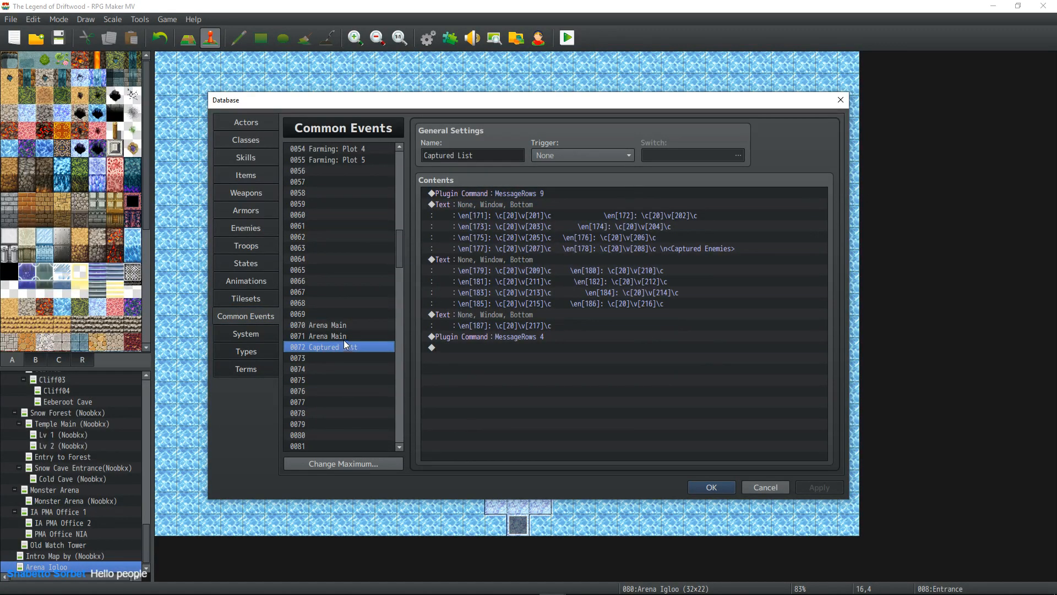
- Compare the contents of the two common events named Arena Main, 0070 and 0071
click(352, 335)
click(351, 325)
click(349, 335)
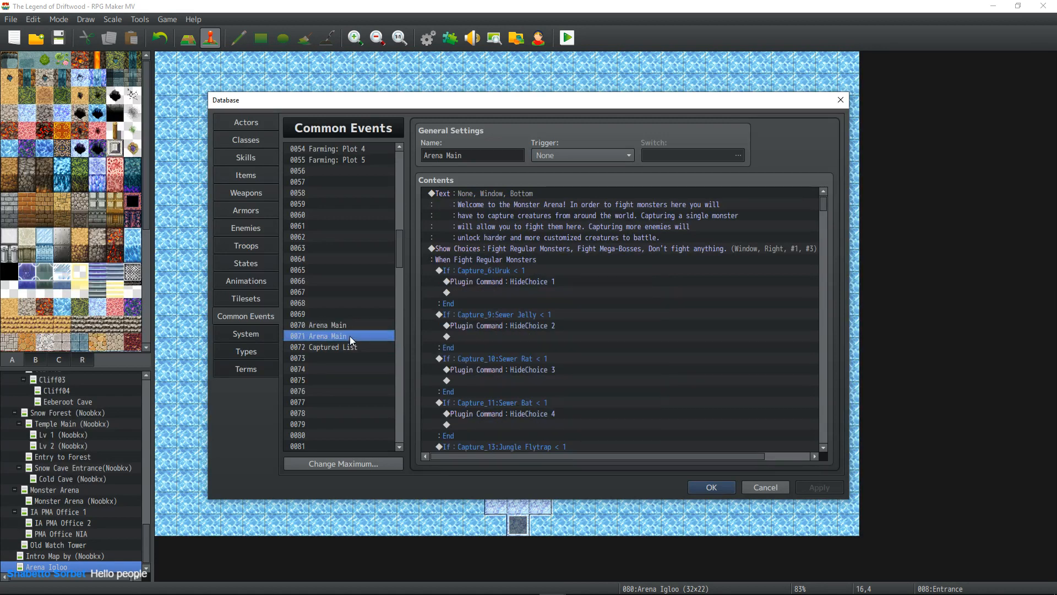
click(350, 326)
click(348, 334)
click(348, 325)
click(348, 334)
click(349, 323)
click(348, 332)
click(348, 324)
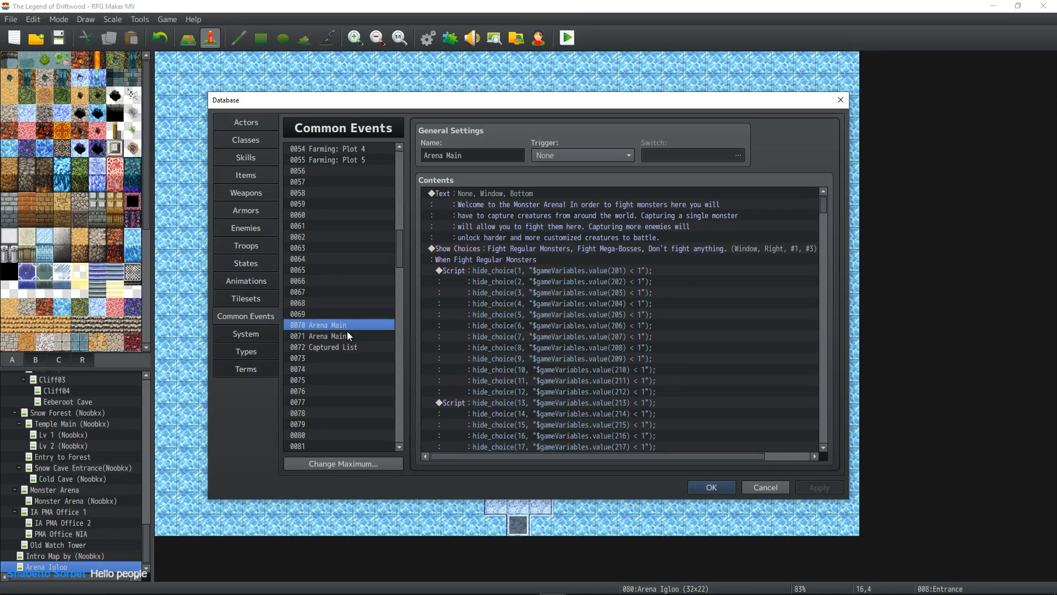
click(346, 333)
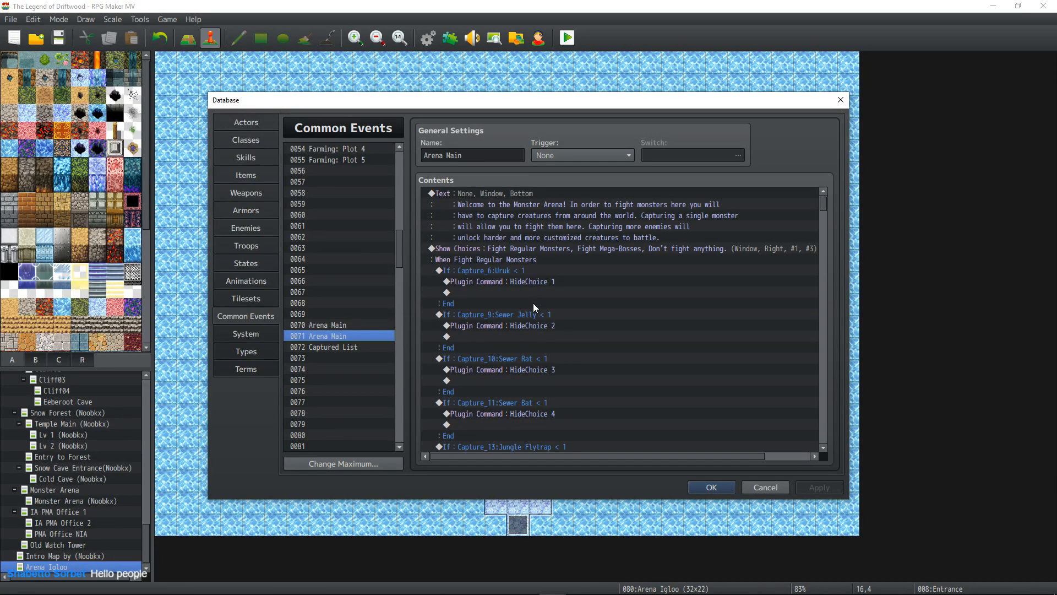
- Rename common event 0070 as "Arena Main(old)" and confirm the database changes
click(332, 326)
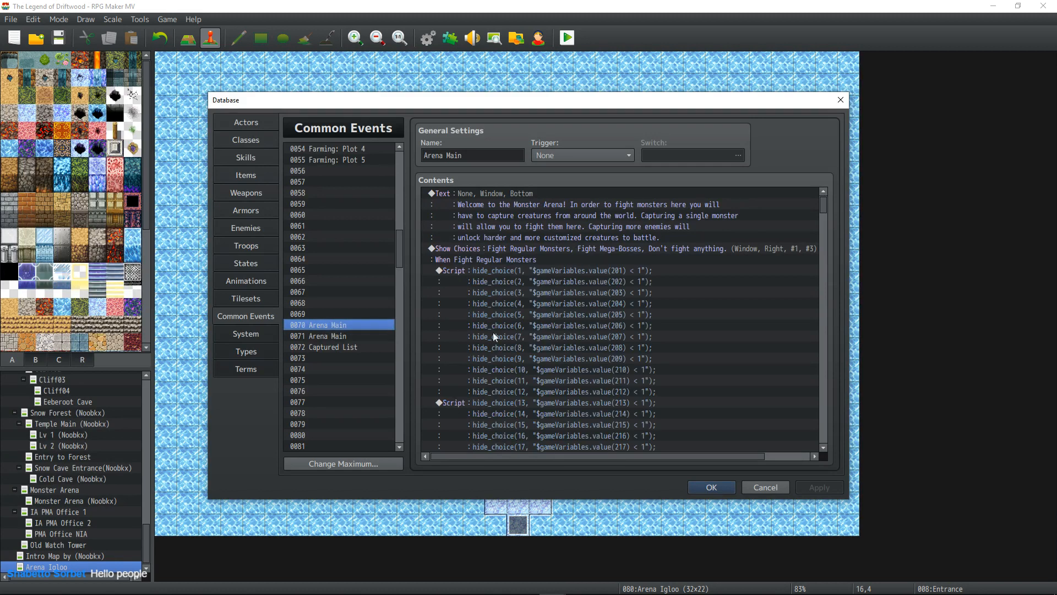
click(478, 157)
click(477, 157)
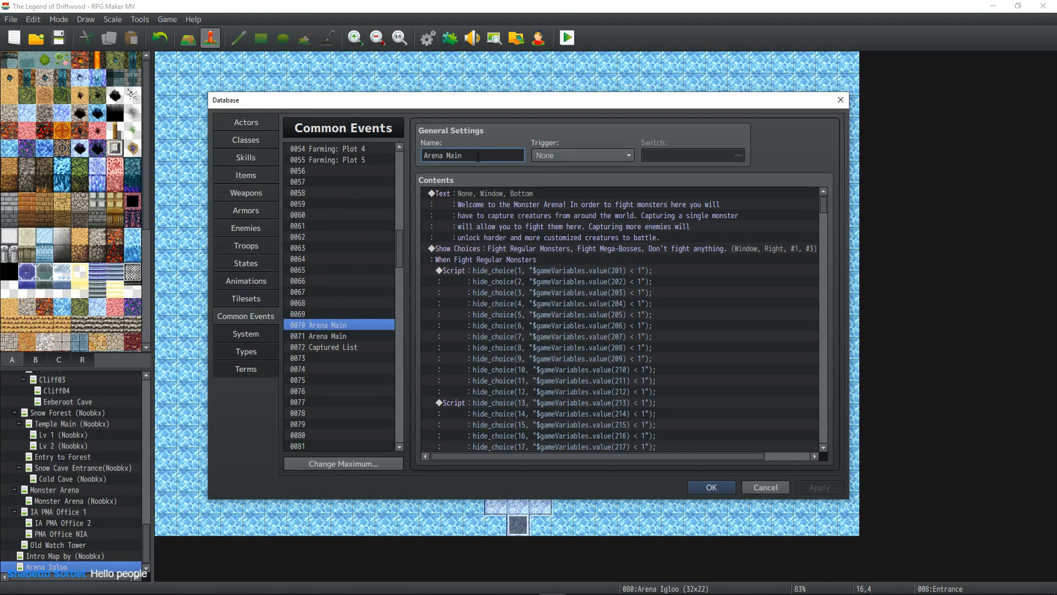
text((old))
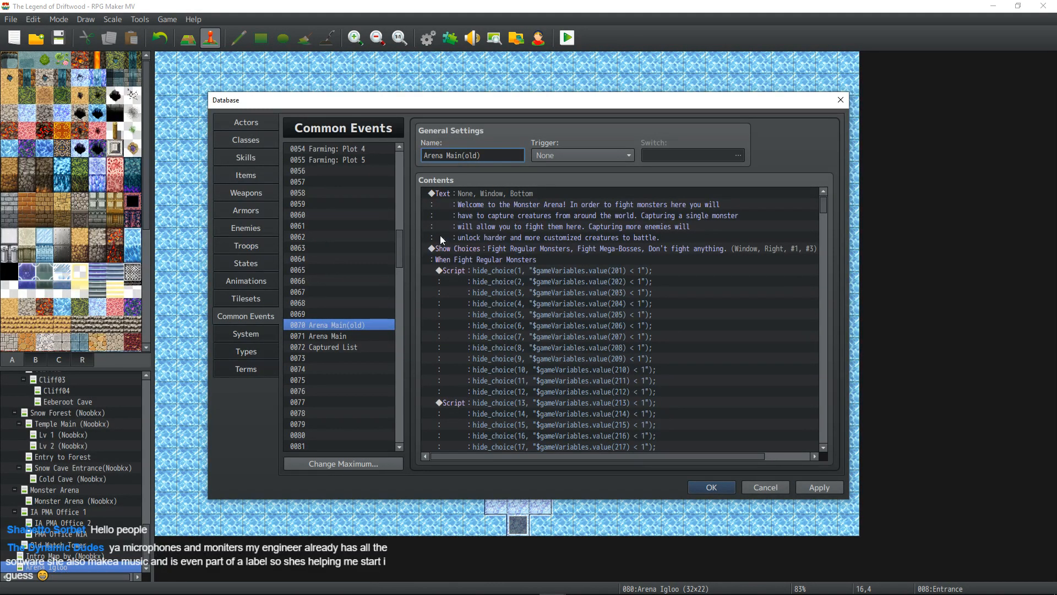
click(363, 336)
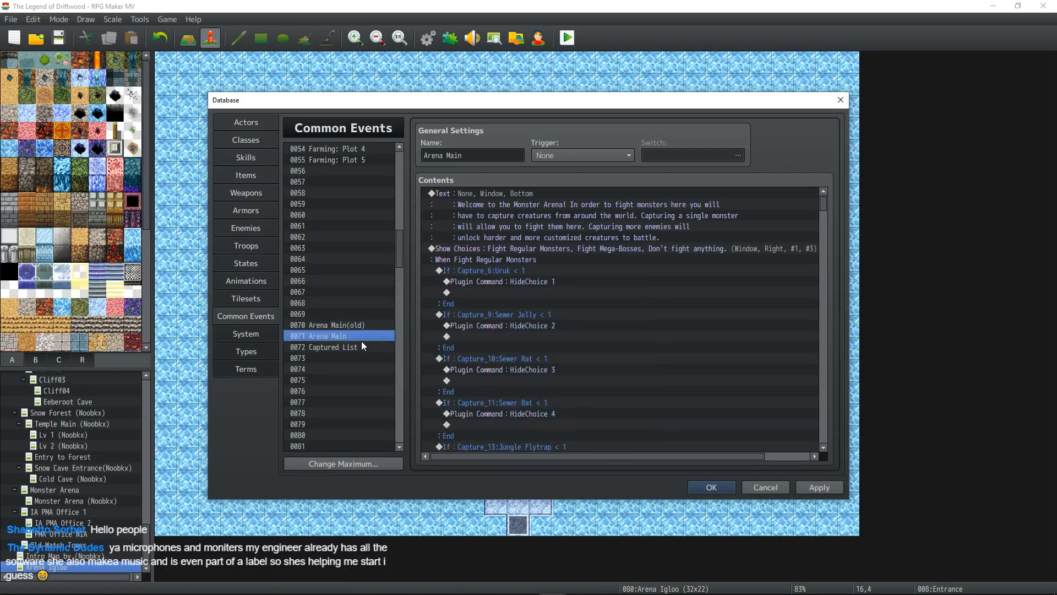
click(712, 487)
- Check which common event the Entrance event's second page calls in its Yes branch
double_click(521, 152)
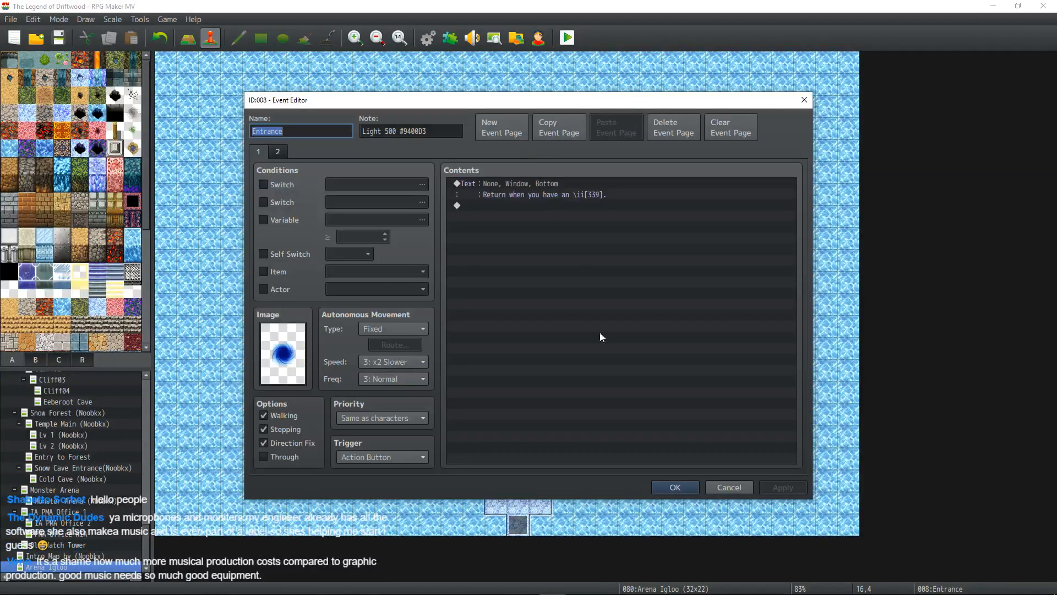
click(278, 152)
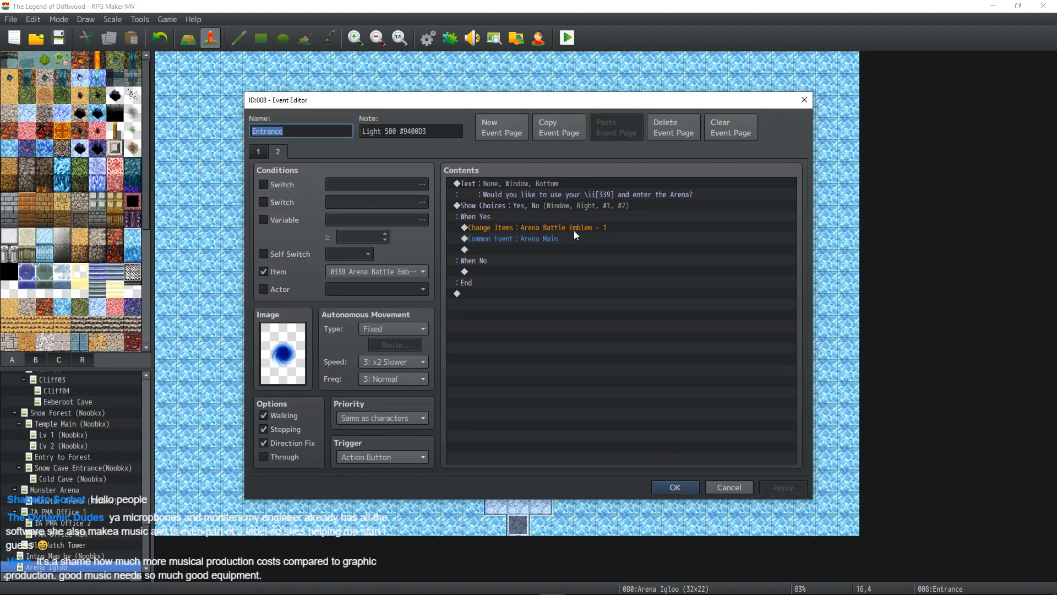
double_click(534, 239)
click(596, 334)
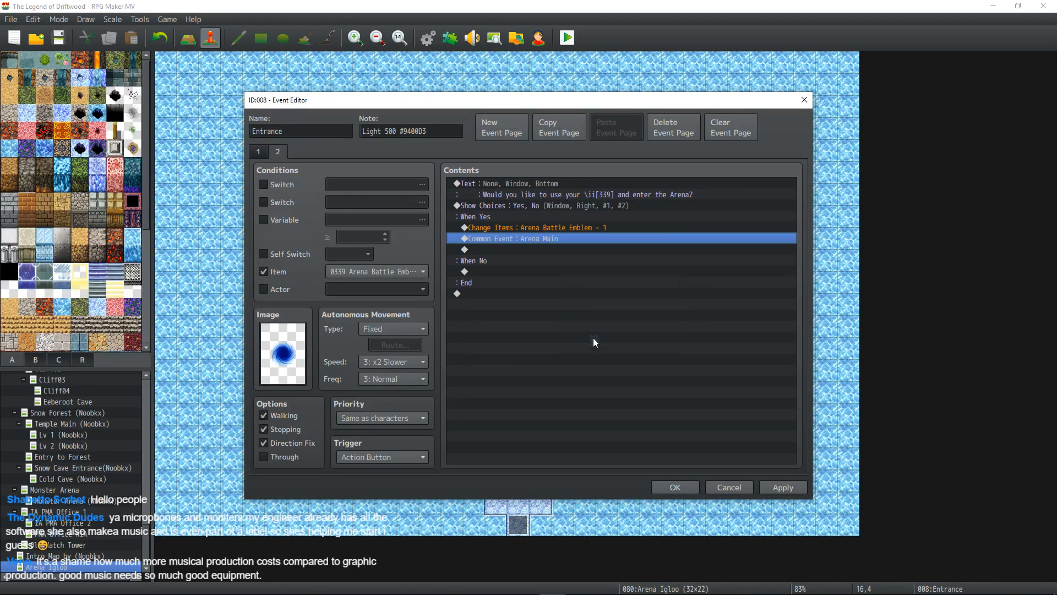
click(673, 487)
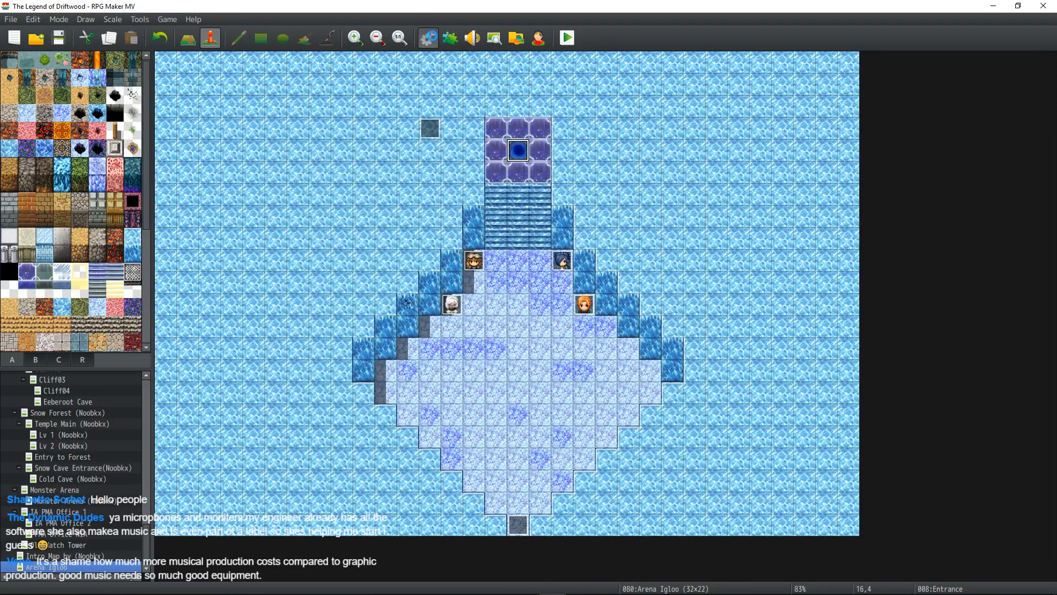
- Examine the capture conditions and HideChoice plugin commands under Fight Regular Monsters in common event 0071 Arena Main
click(428, 38)
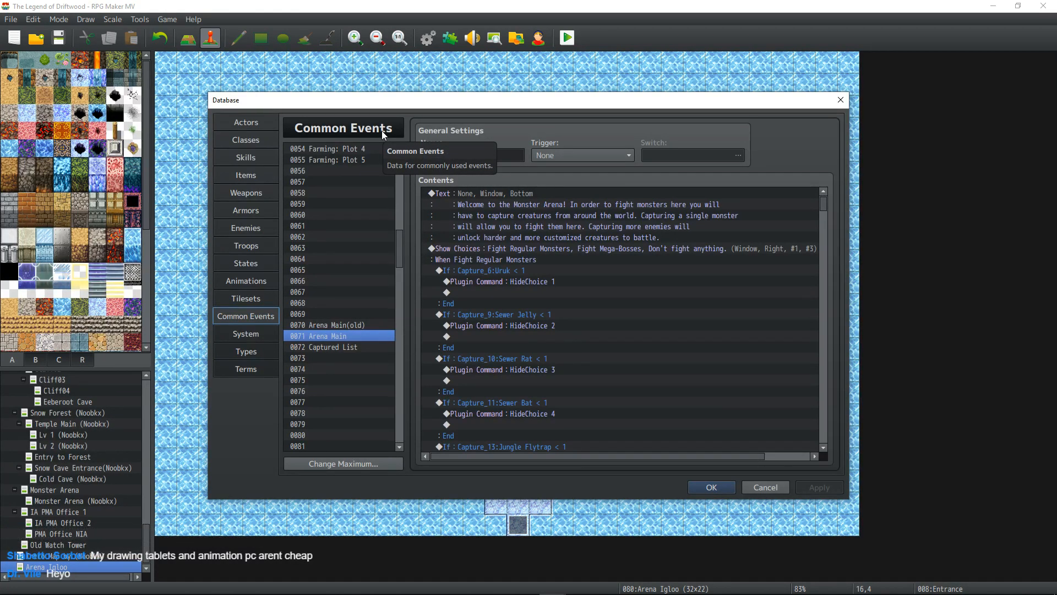
click(502, 281)
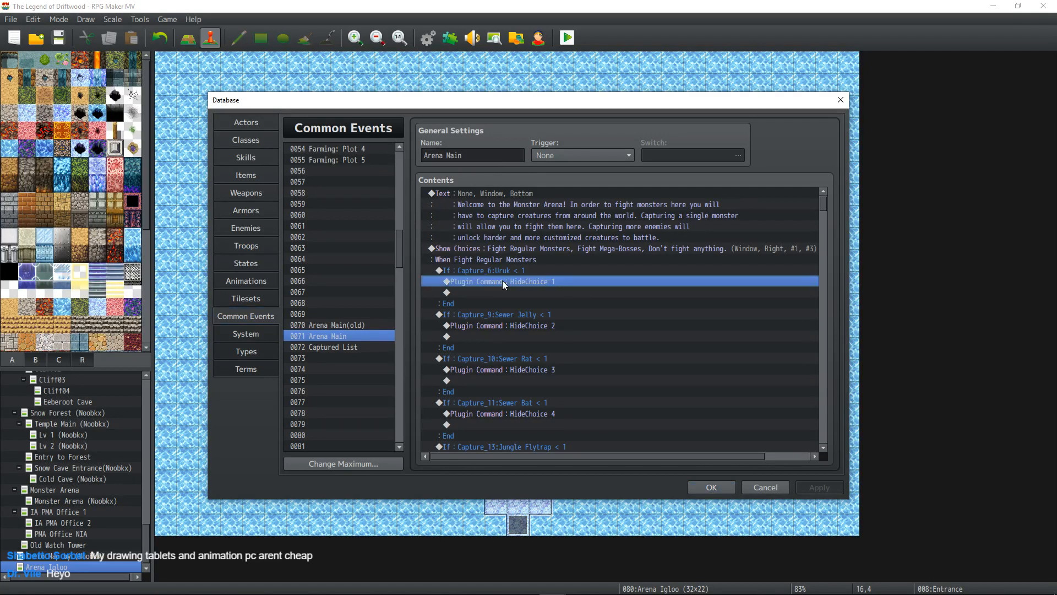
click(508, 268)
click(503, 283)
click(544, 303)
click(534, 316)
click(534, 325)
click(531, 345)
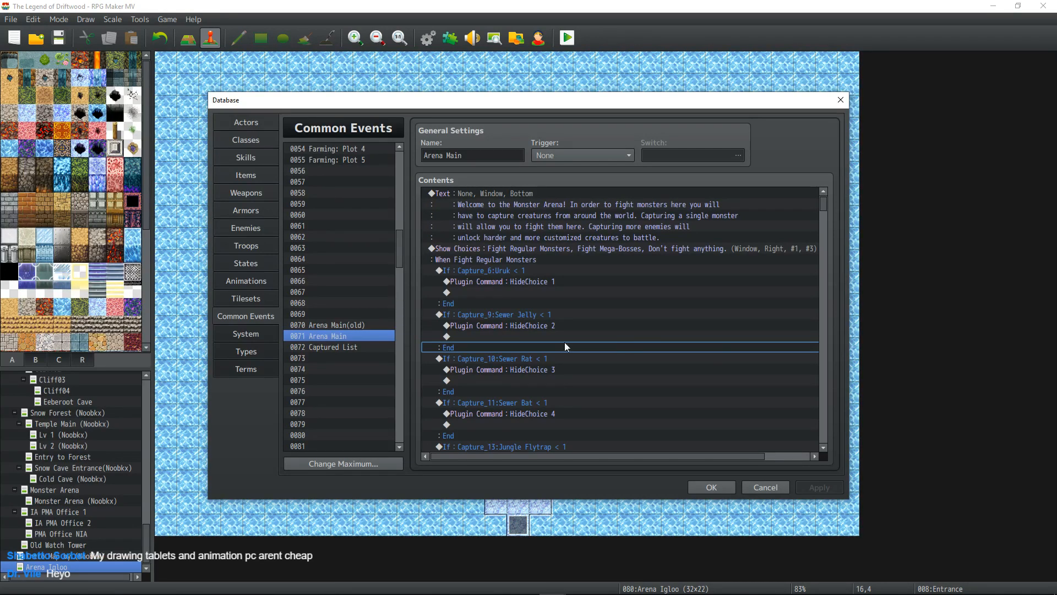
click(493, 282)
scroll(493, 282, down, 2)
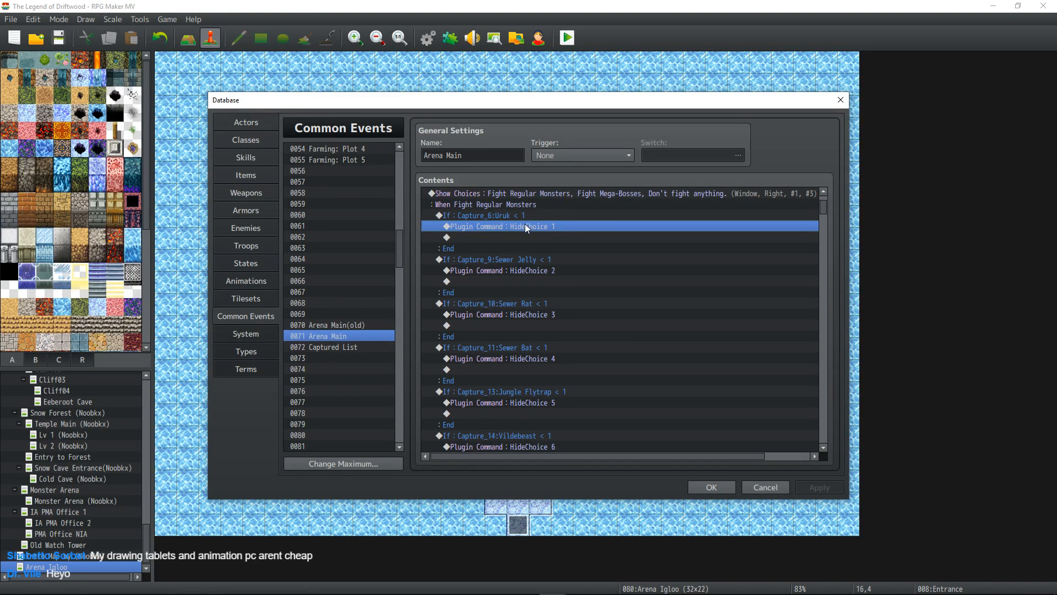
- Review the whole Arena Main command list, from the capture conditions through the monster battles to the closing ShowChoice plugin commands
scroll(507, 221, down, 10)
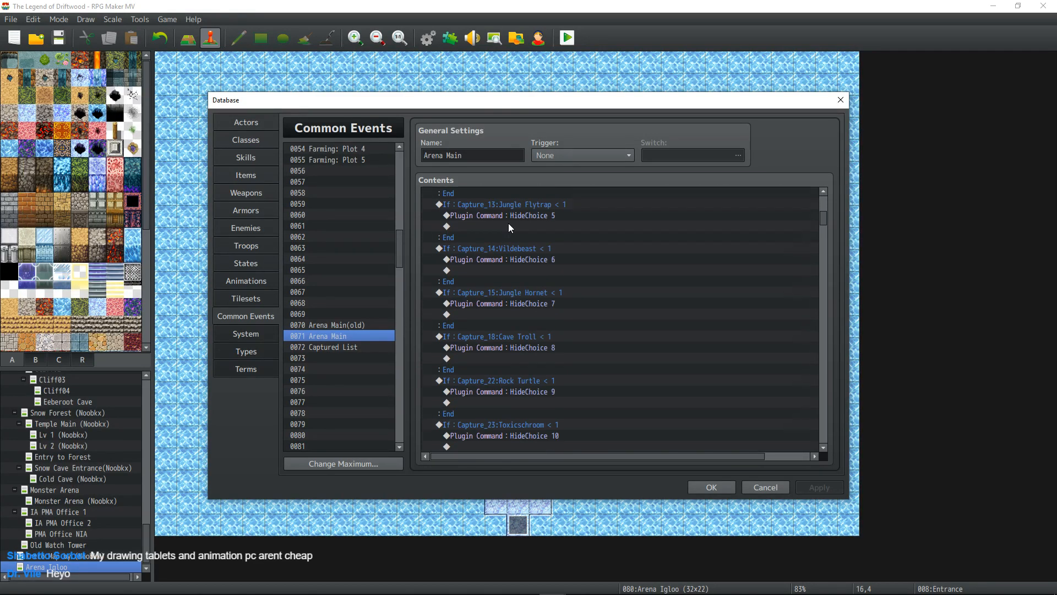
scroll(545, 269, down, 8)
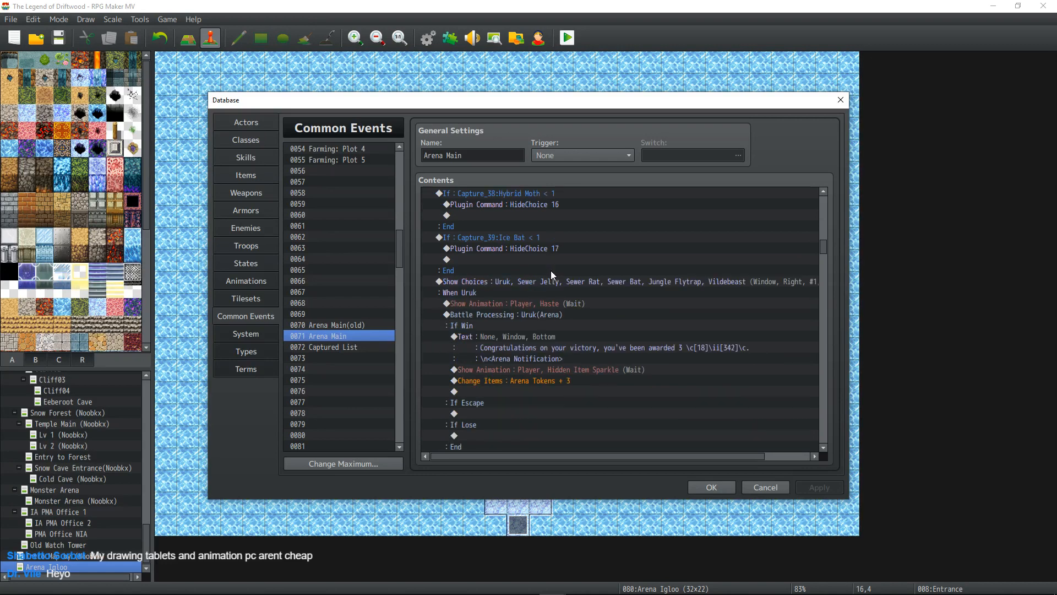
scroll(550, 264, down, 4)
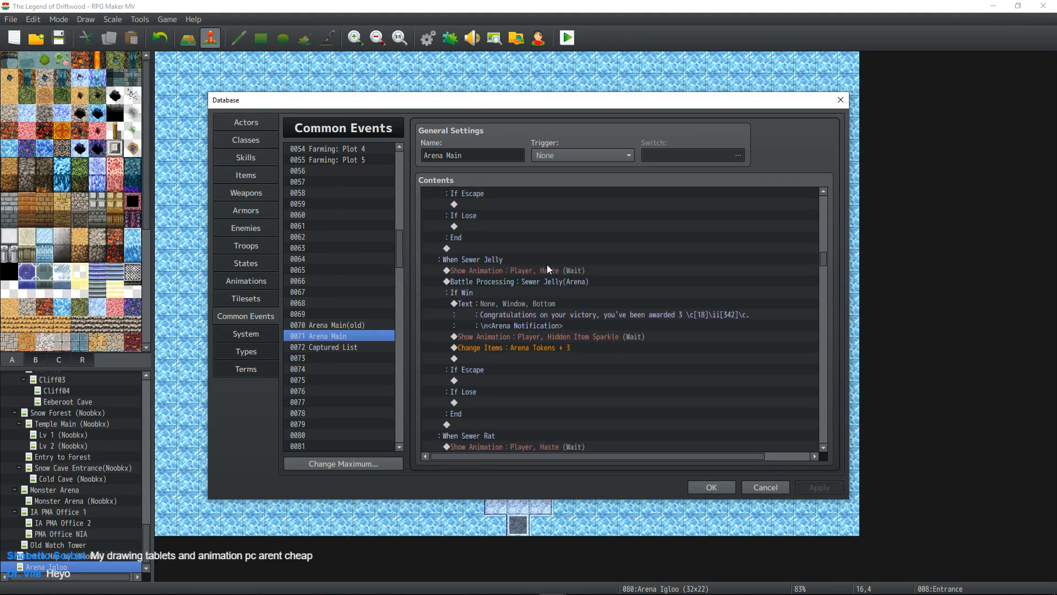
scroll(547, 264, down, 5)
drag(825, 269, 823, 451)
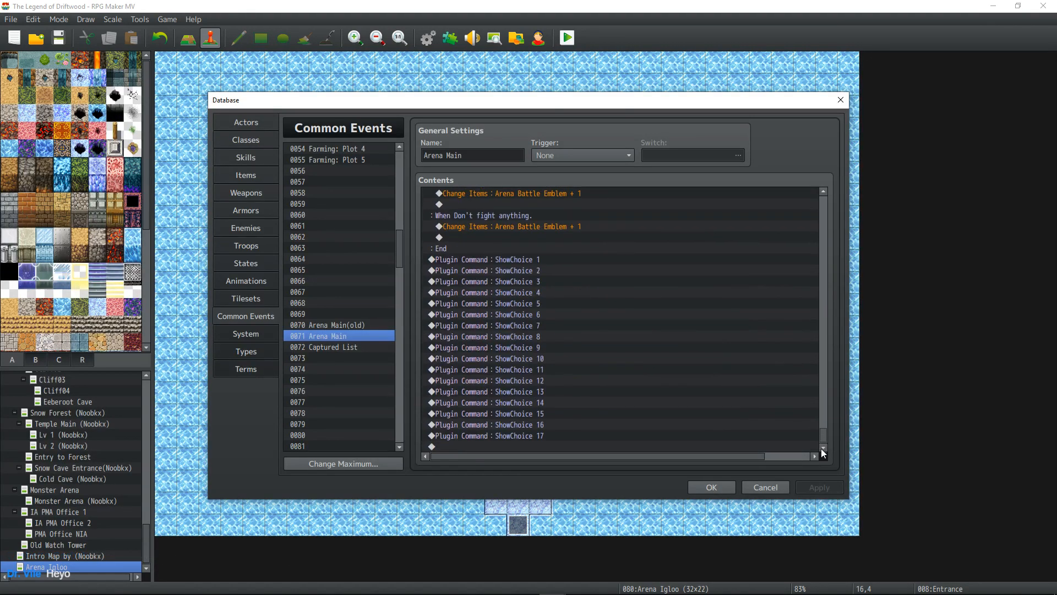
scroll(566, 268, up, 10)
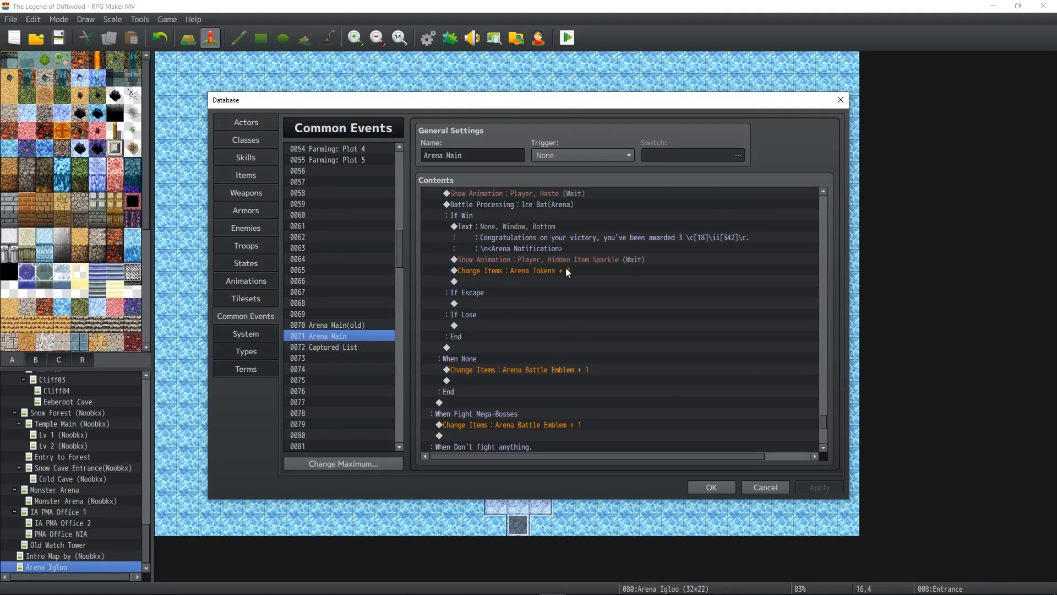
drag(823, 417, 799, 205)
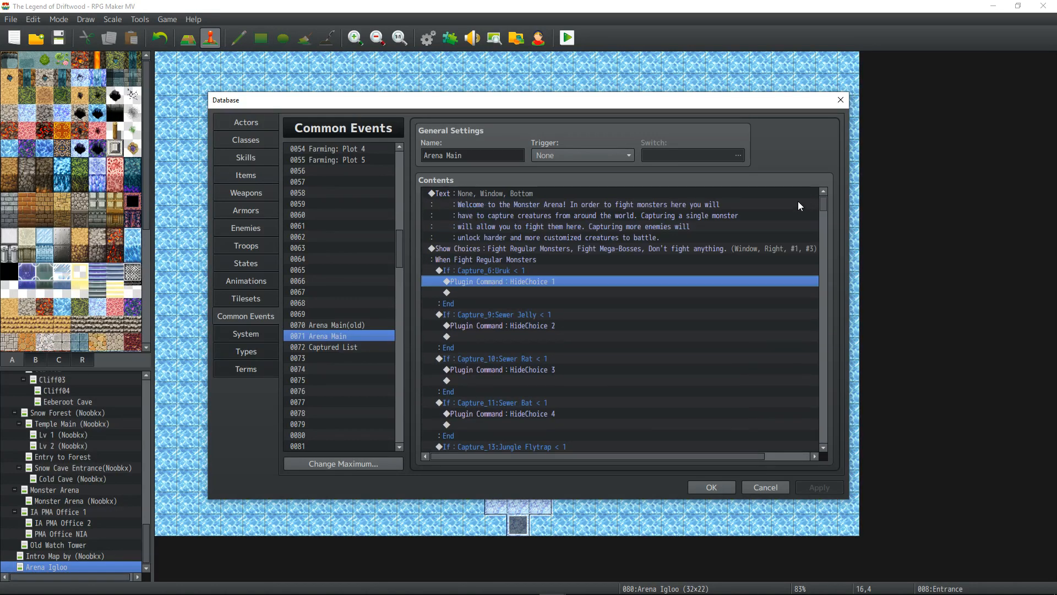
- Compare the HideChoice conditions for Uruk and Sewer Jelly with the ShowChoice commands at the end of Arena Main
click(512, 270)
click(536, 319)
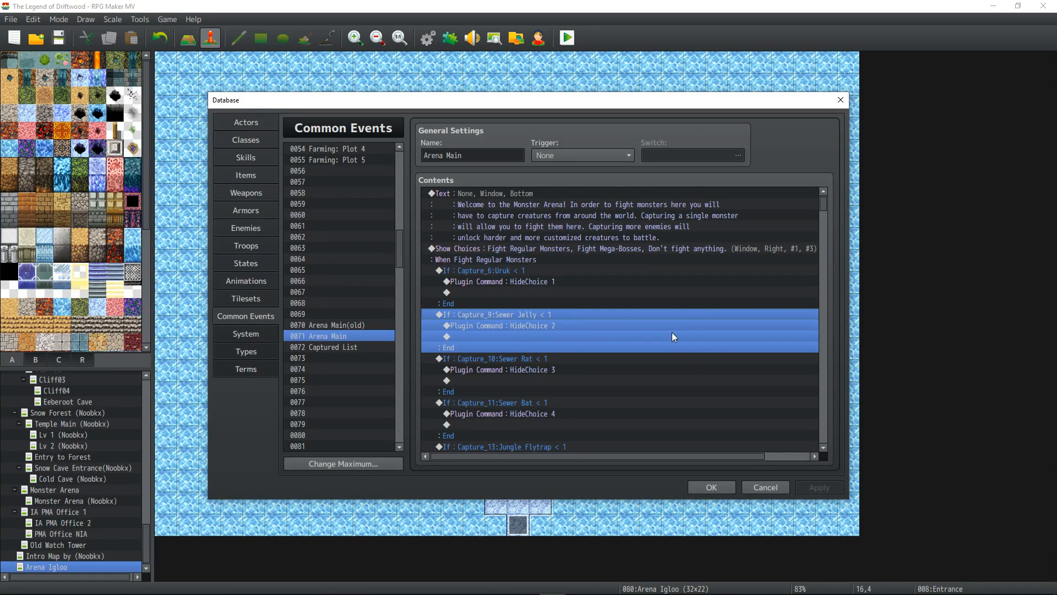
scroll(672, 332, down, 2)
drag(824, 214, 823, 430)
scroll(553, 352, down, 3)
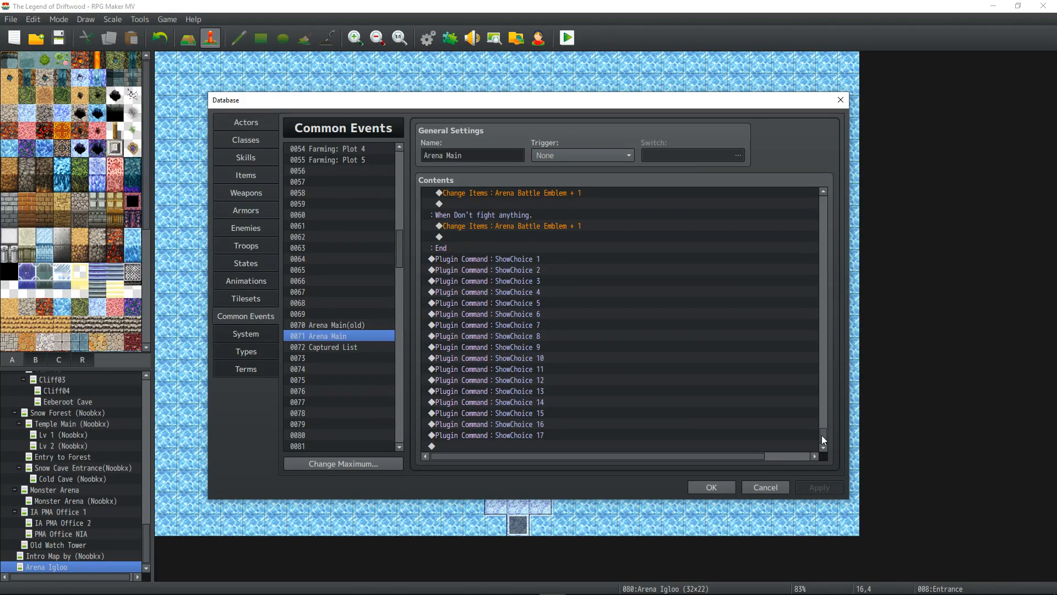
scroll(822, 434, up, 1)
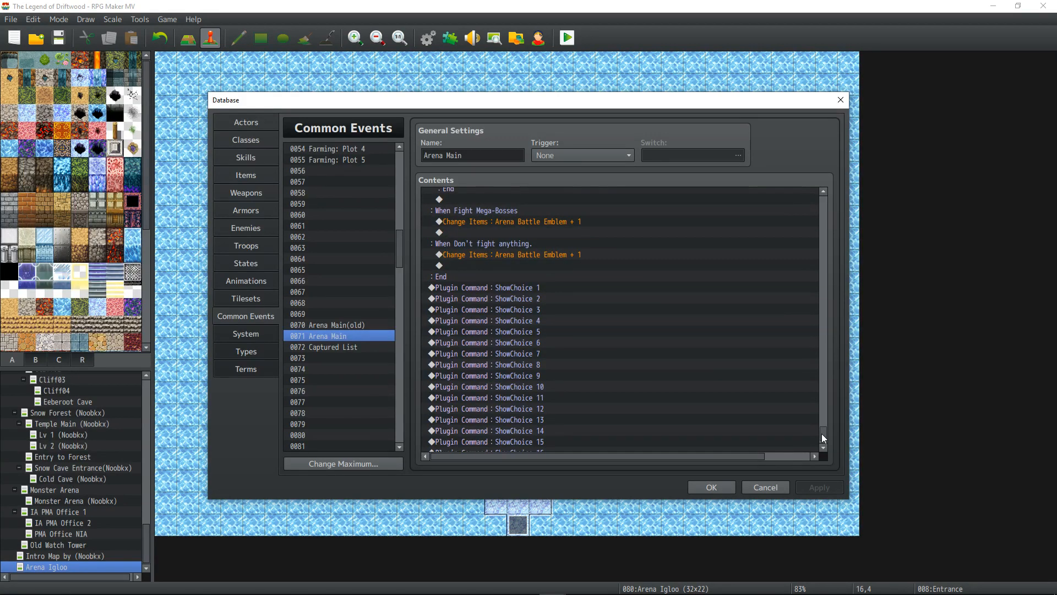
drag(822, 434, 818, 195)
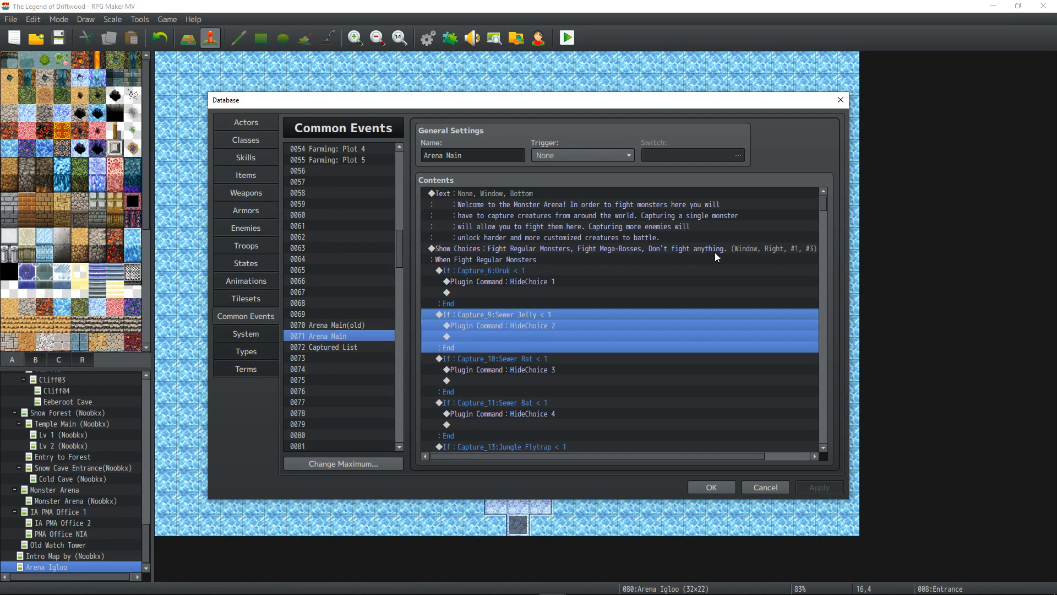
- Examine the monster Show Choices command and the animation, battle and reward commands in its Uruk branch
click(582, 269)
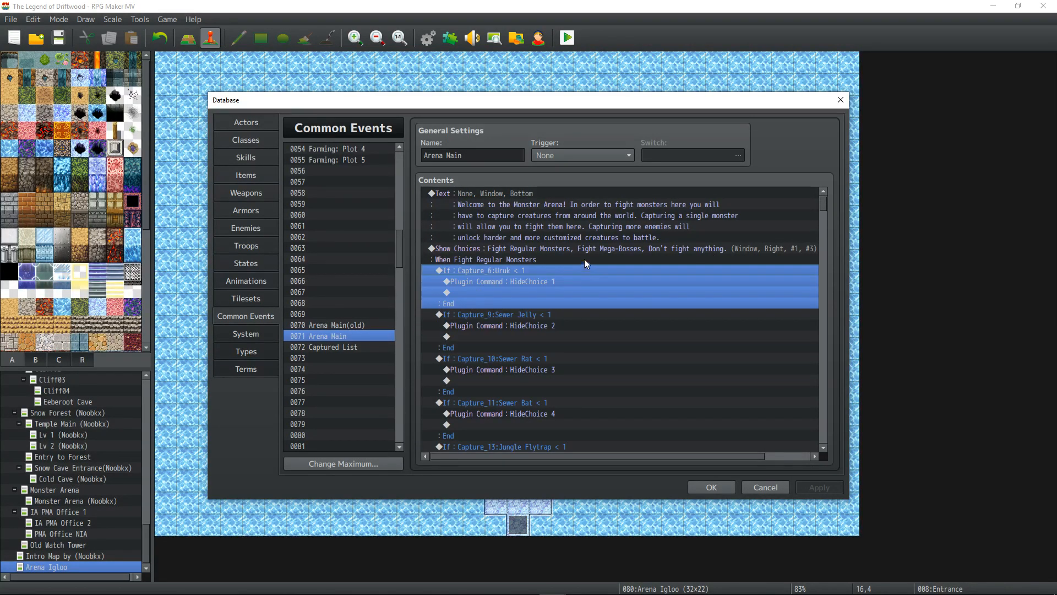
click(584, 260)
click(579, 279)
scroll(579, 279, down, 10)
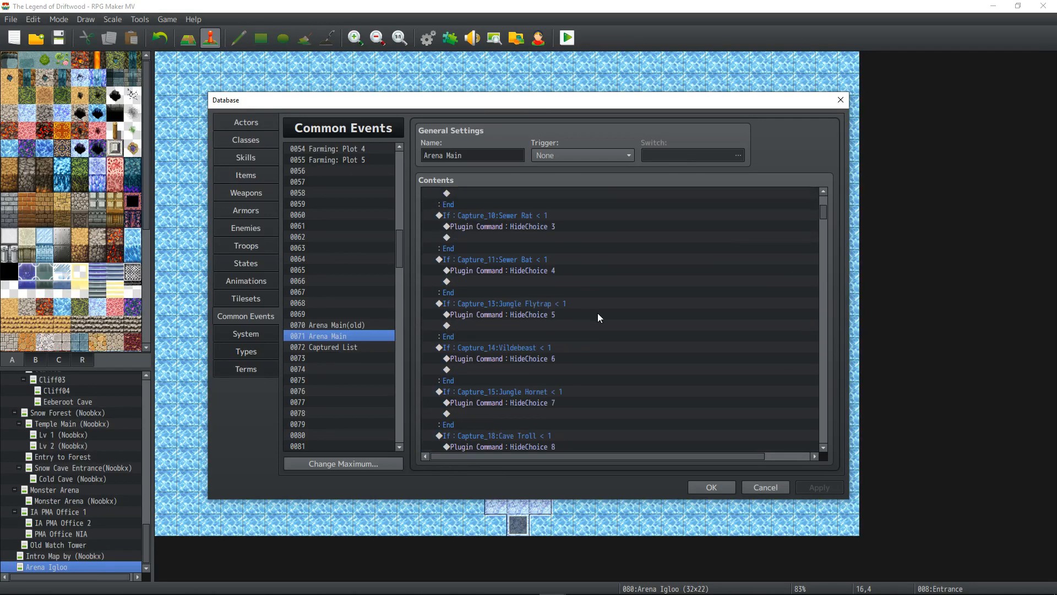
scroll(598, 303, down, 13)
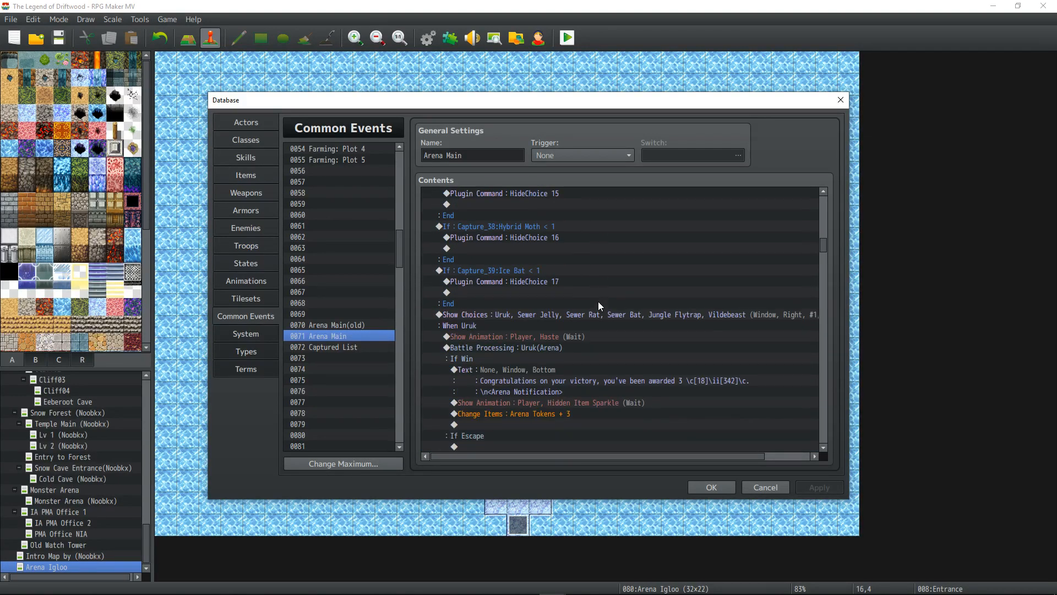
click(518, 293)
scroll(551, 310, down, 1)
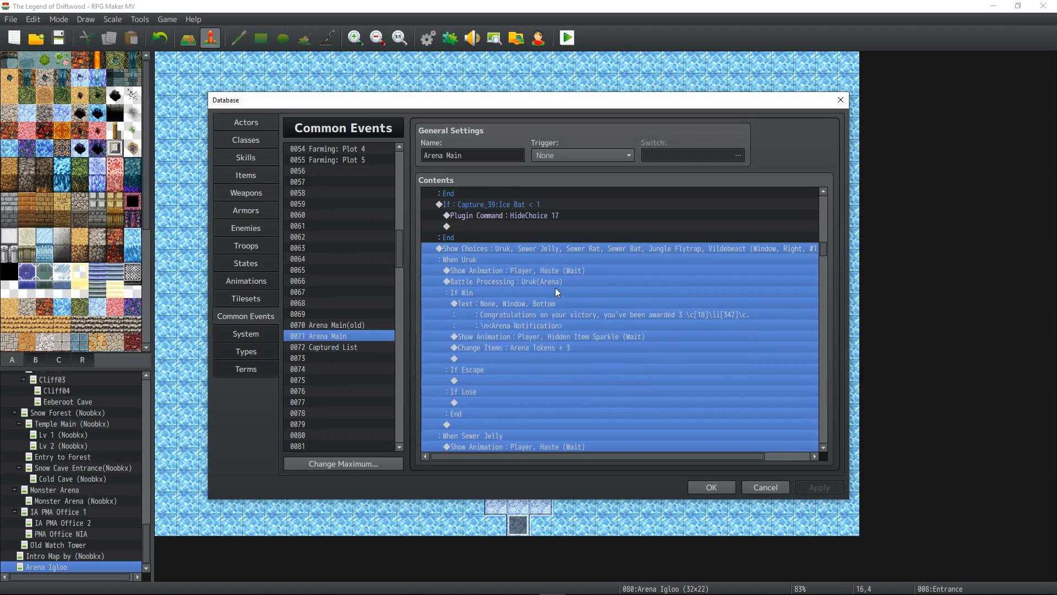
click(555, 288)
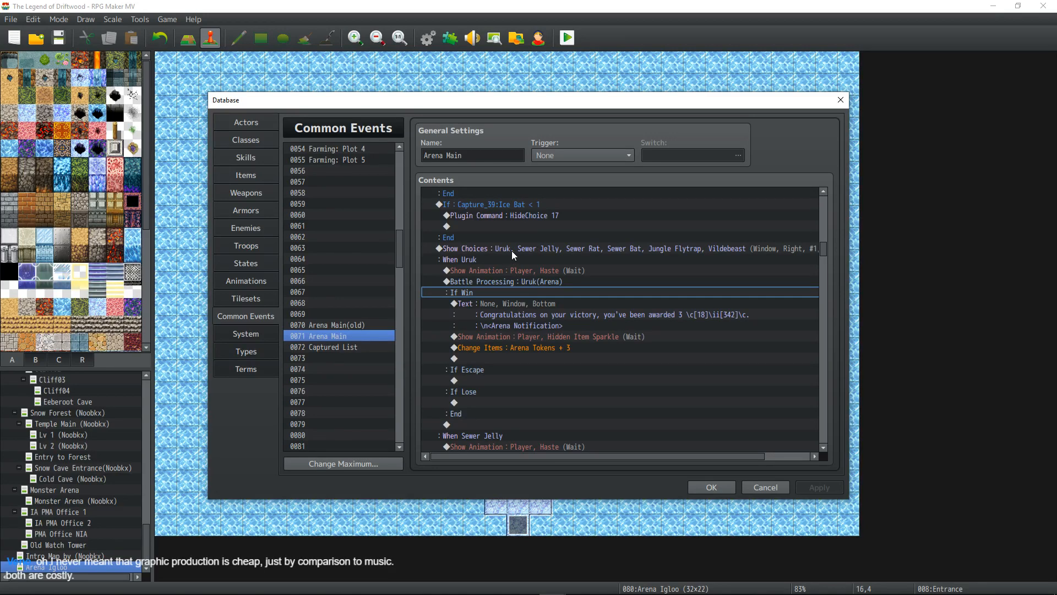
click(527, 270)
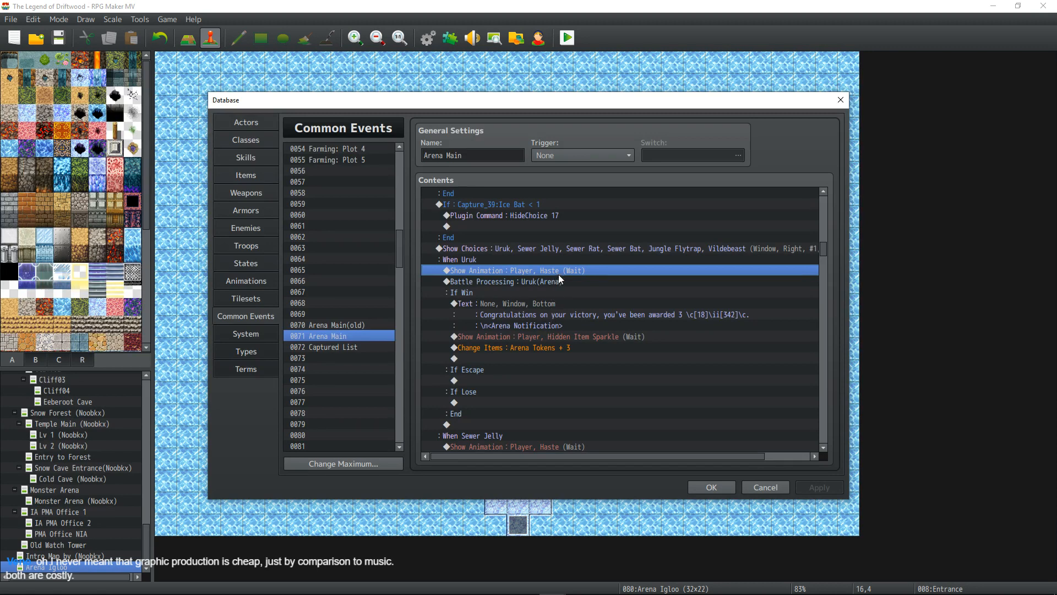
- Insert a conditional branch before the Uruk(Arena) battle processing and base it on variable 0201 Capture_6:Uruk
click(574, 282)
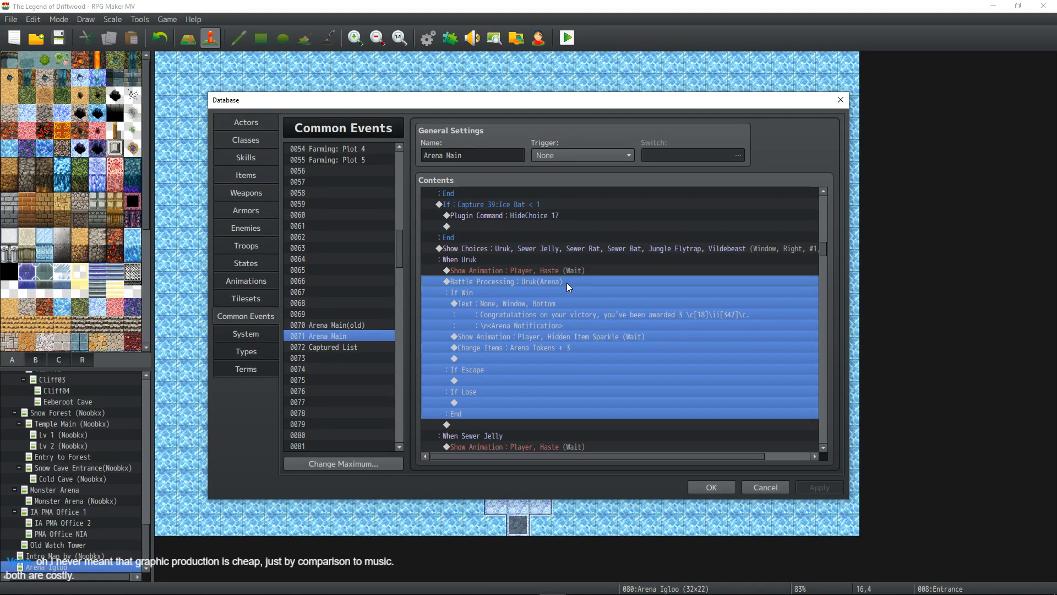
right_click(522, 281)
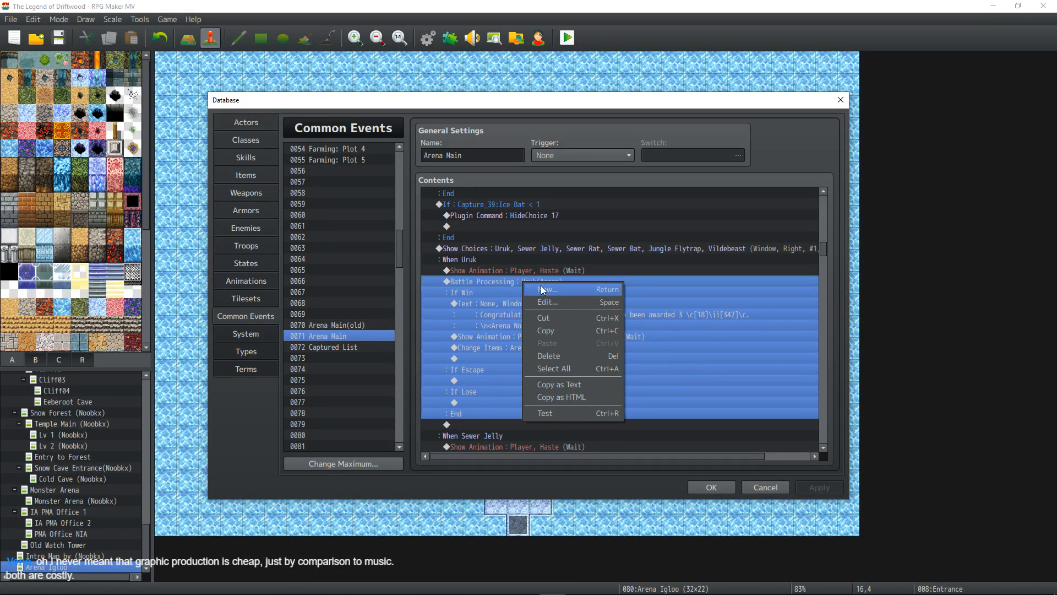
click(541, 288)
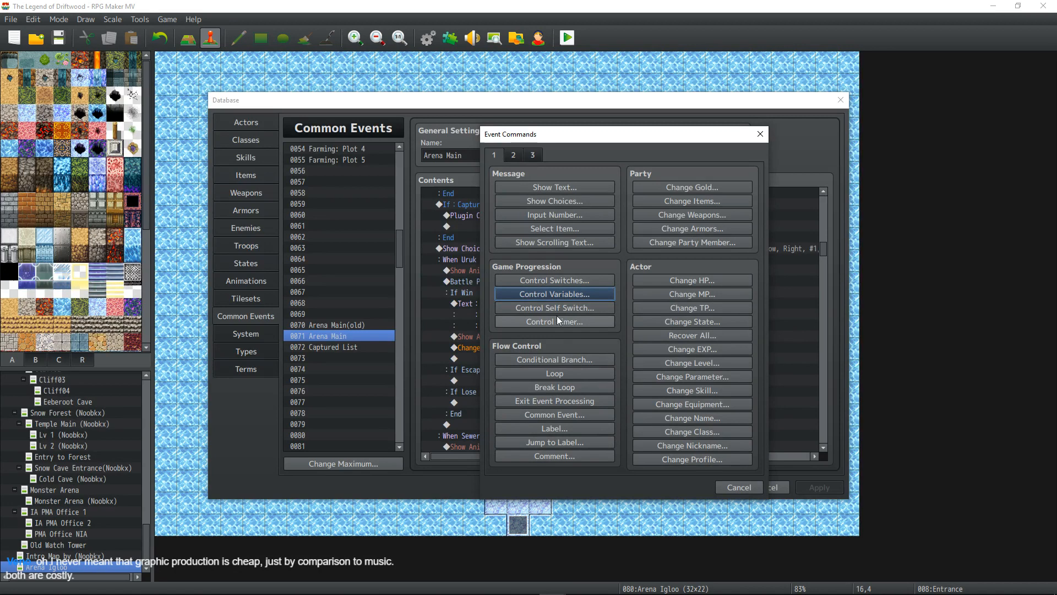
click(570, 359)
click(538, 269)
click(613, 268)
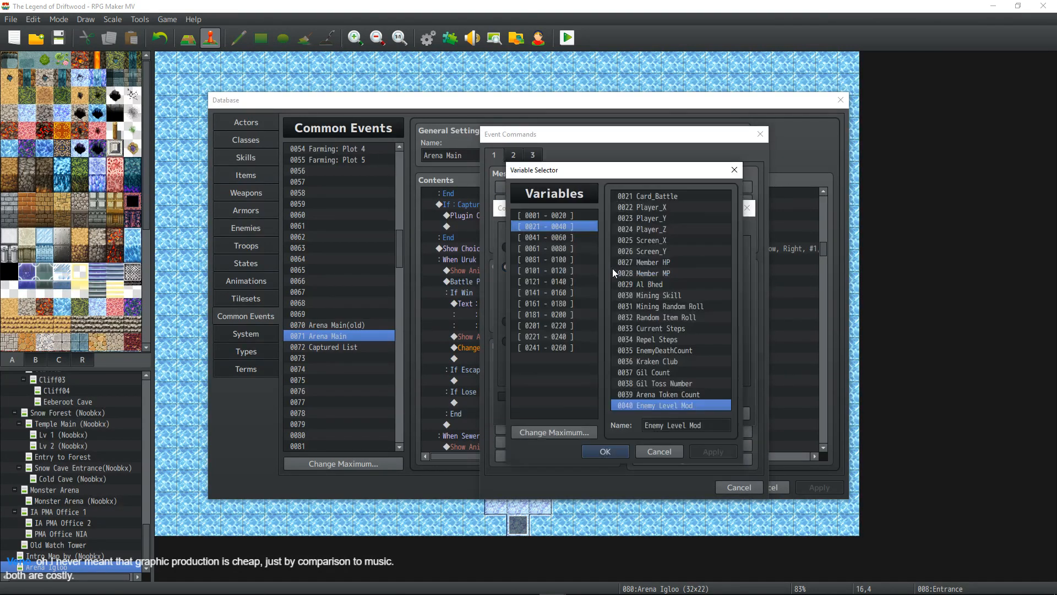
click(558, 238)
click(559, 249)
click(561, 261)
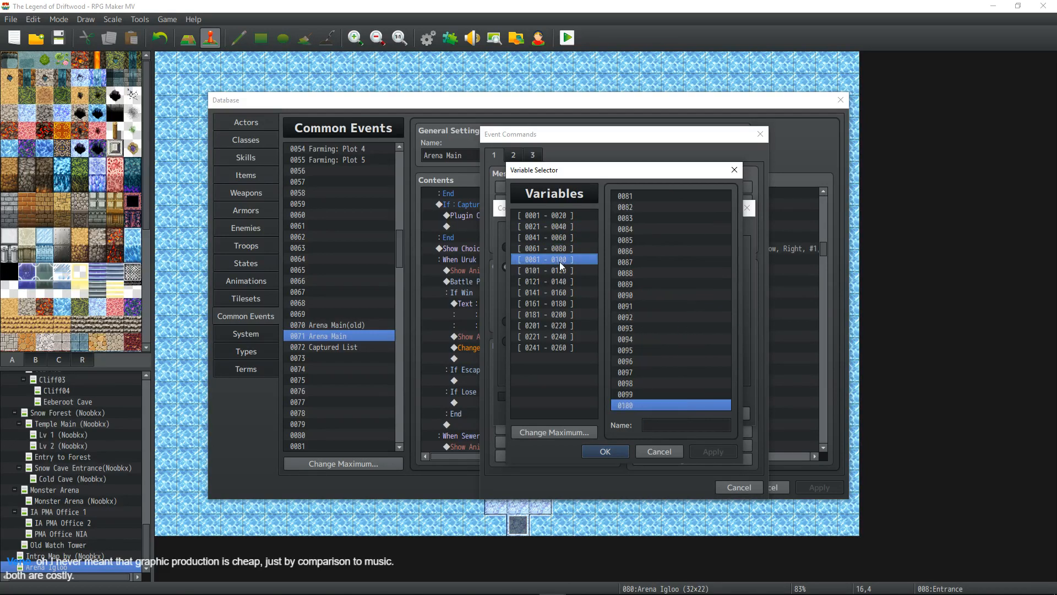
click(561, 271)
click(561, 282)
click(562, 295)
click(561, 304)
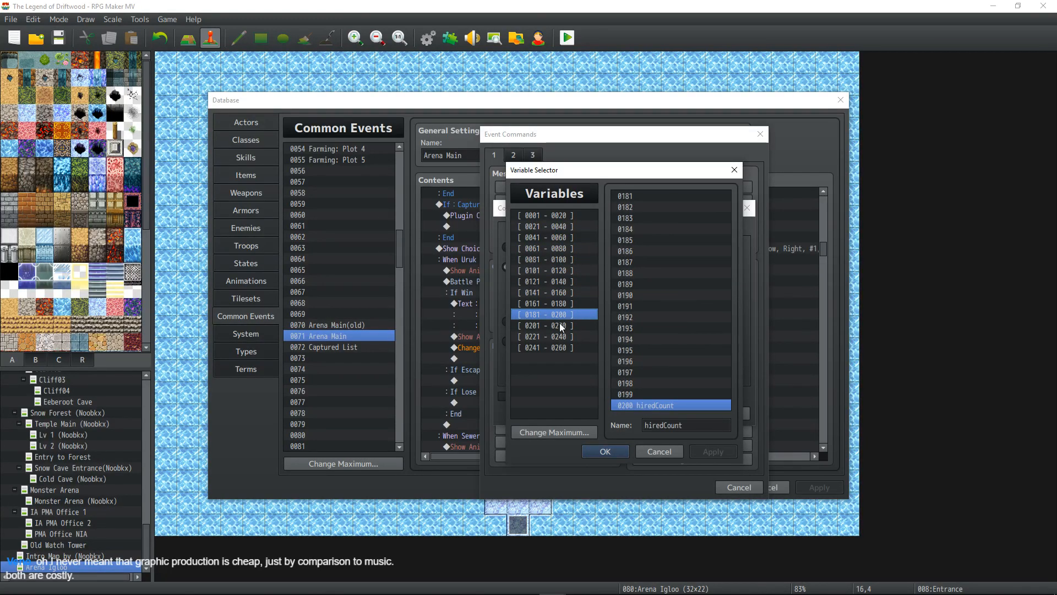
click(561, 325)
click(671, 198)
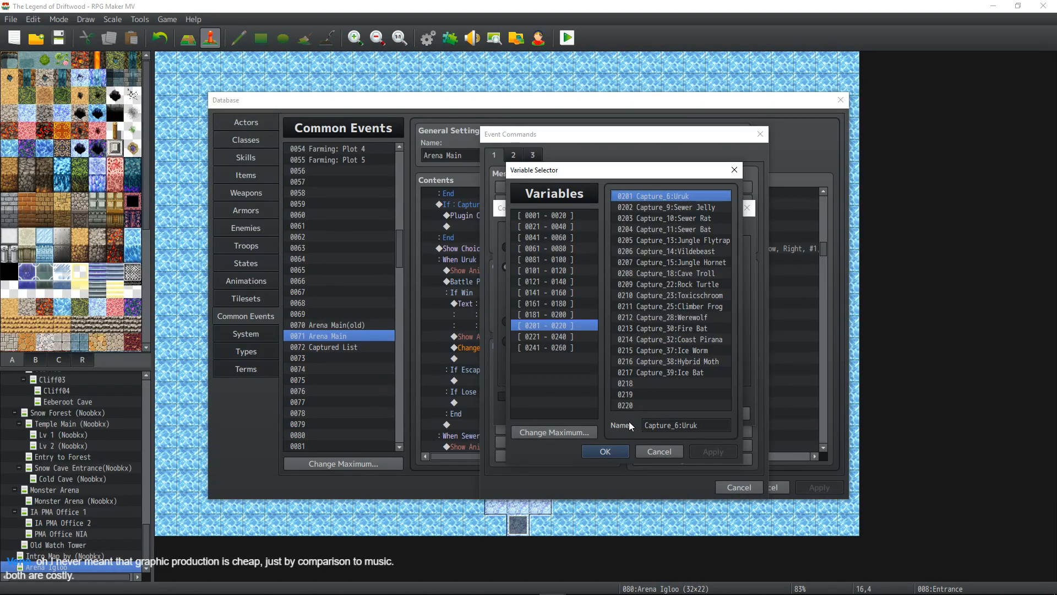
click(605, 452)
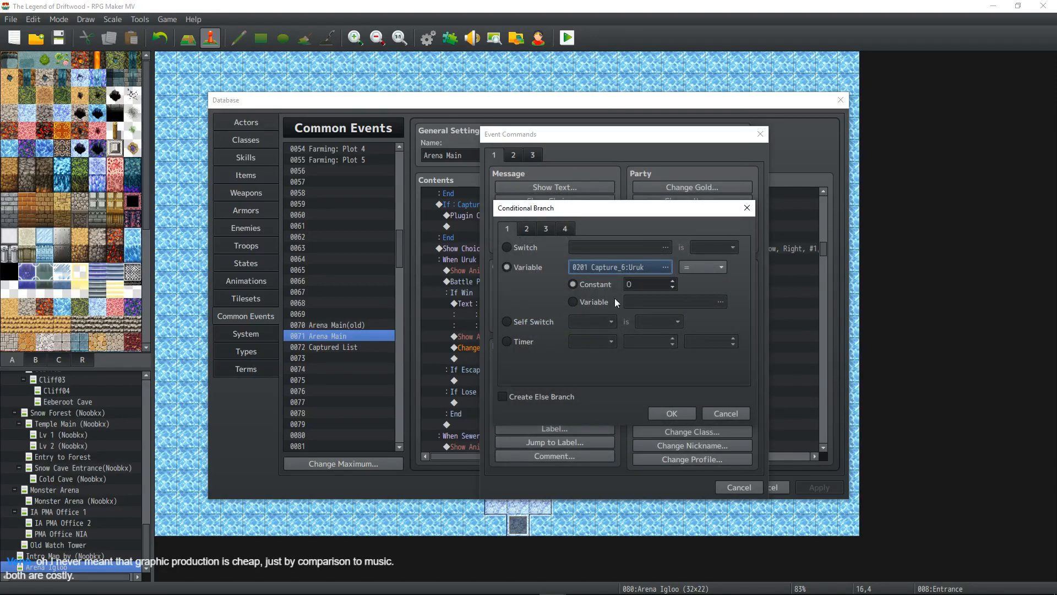
- Try the constants 1, -2, 5 and 3 for the Capture_6:Uruk condition and check the comparison operators
double_click(643, 284)
text(1)
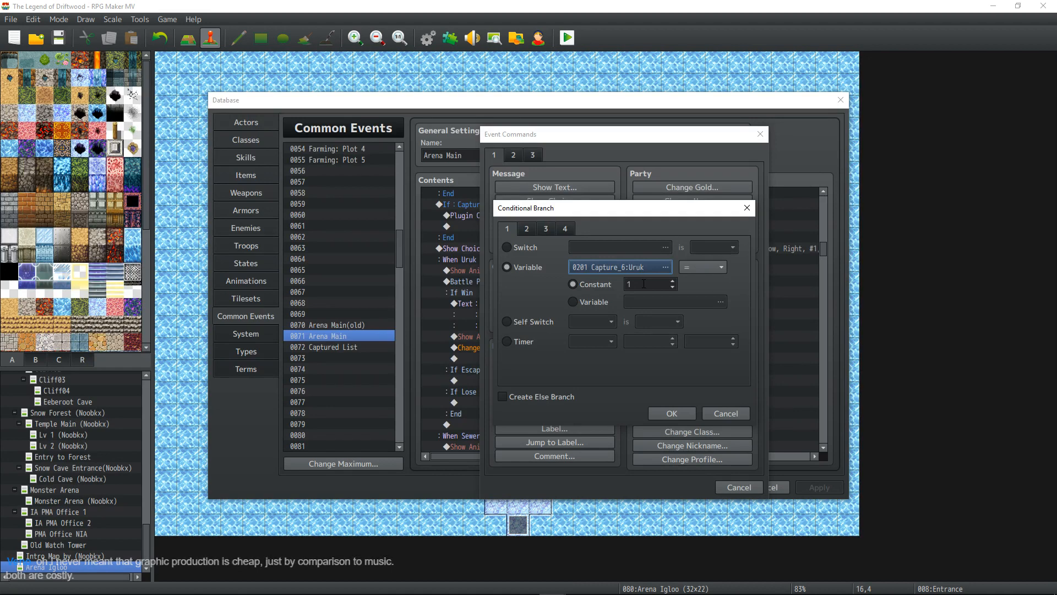
double_click(643, 283)
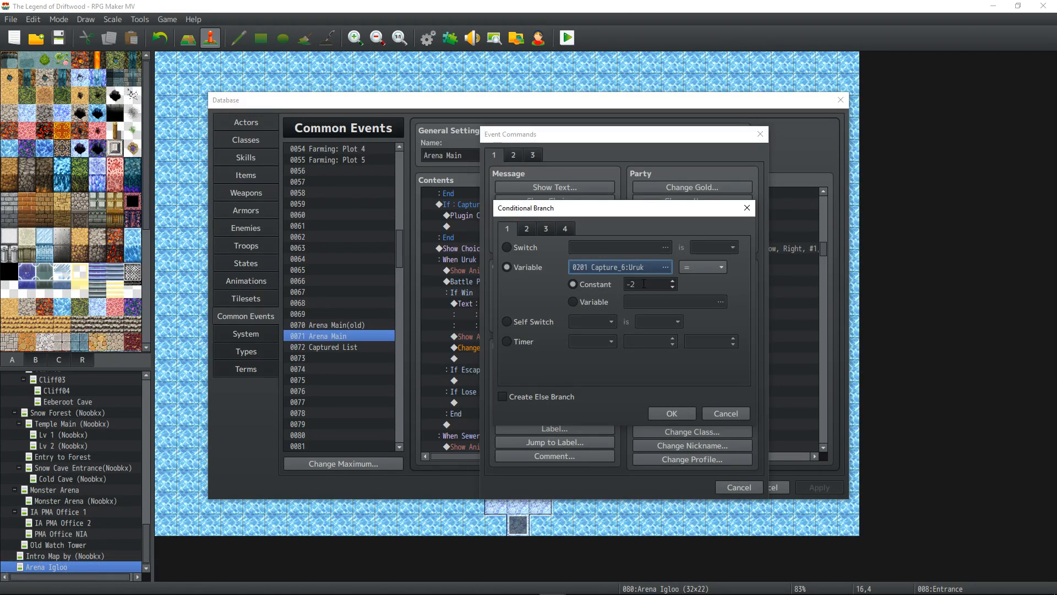
text(2)
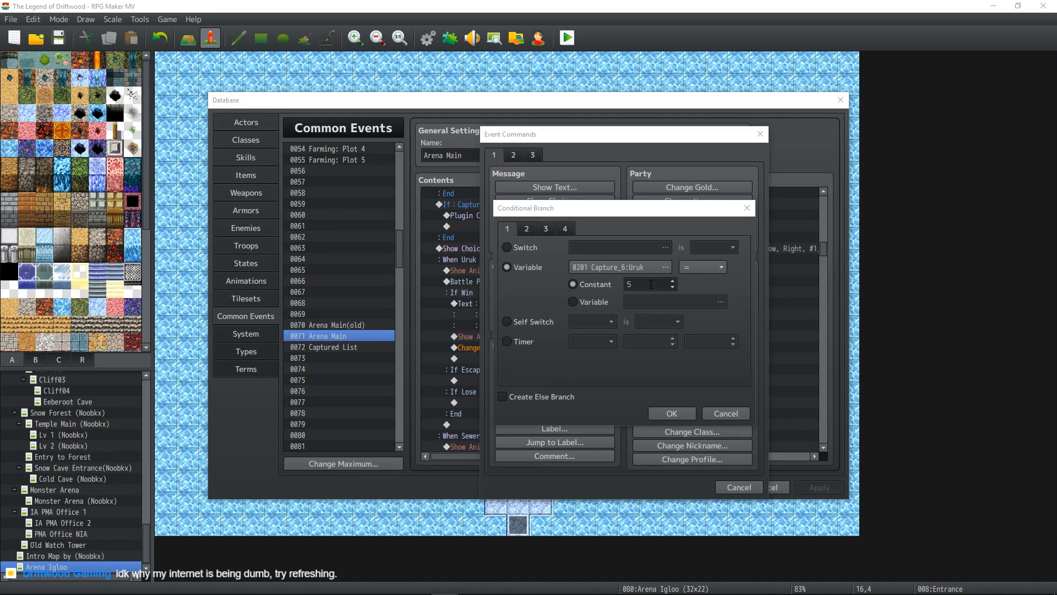
double_click(651, 285)
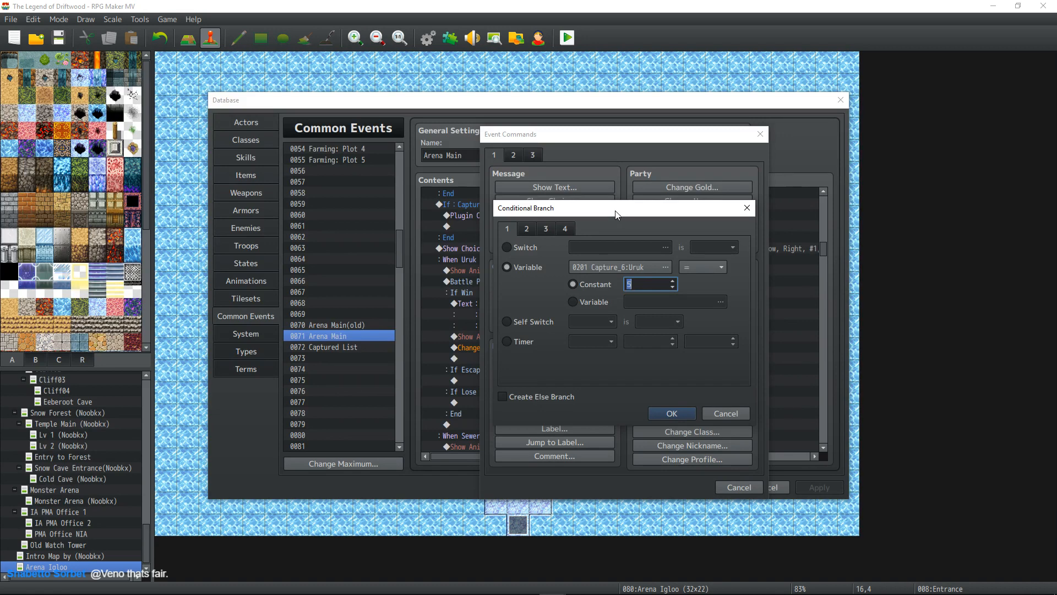
scroll(647, 286, down, 1)
scroll(646, 285, down, 1)
scroll(646, 286, down, 2)
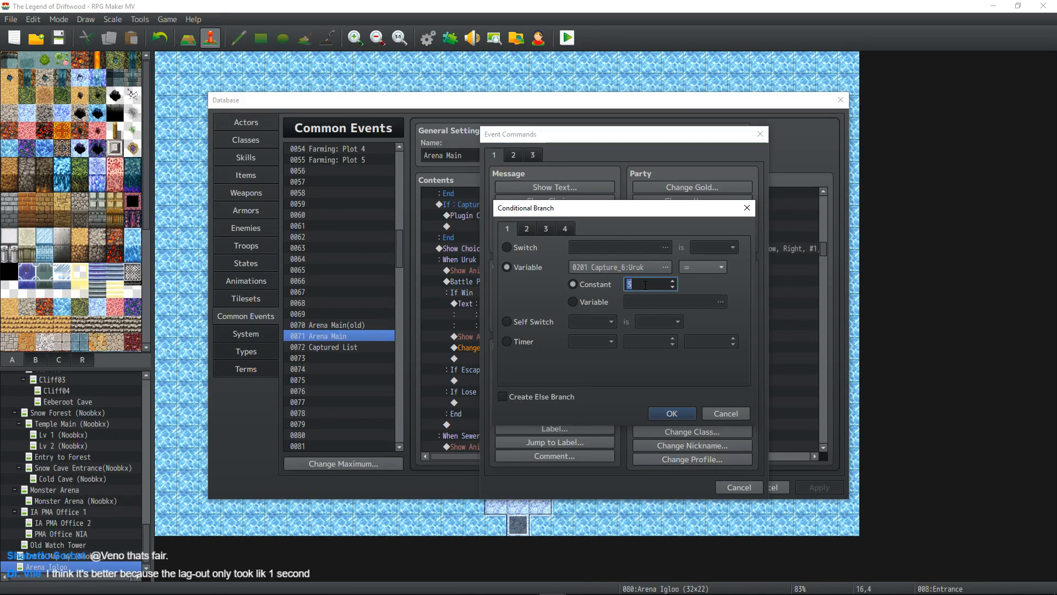
click(702, 268)
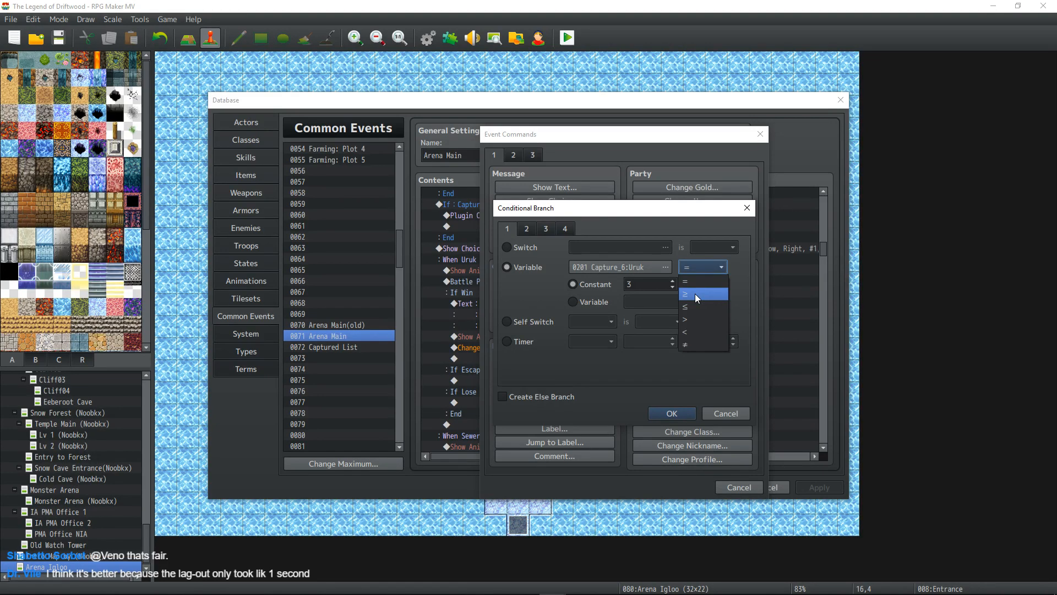
click(698, 268)
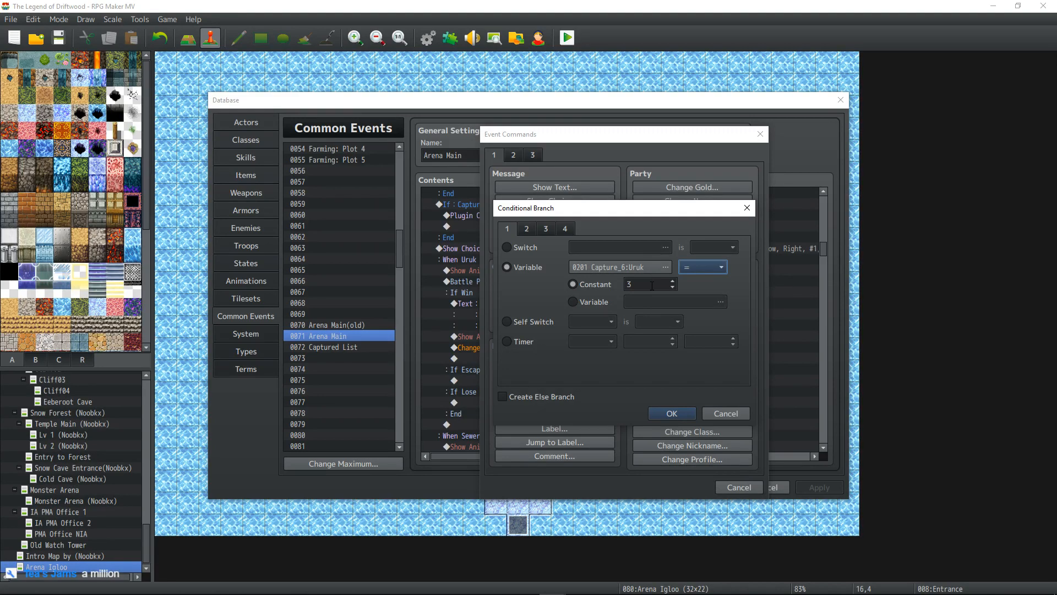
- Set the Uruk condition to ≥ 20, include an Else branch, and add the conditional branch to the event
key(Tab)
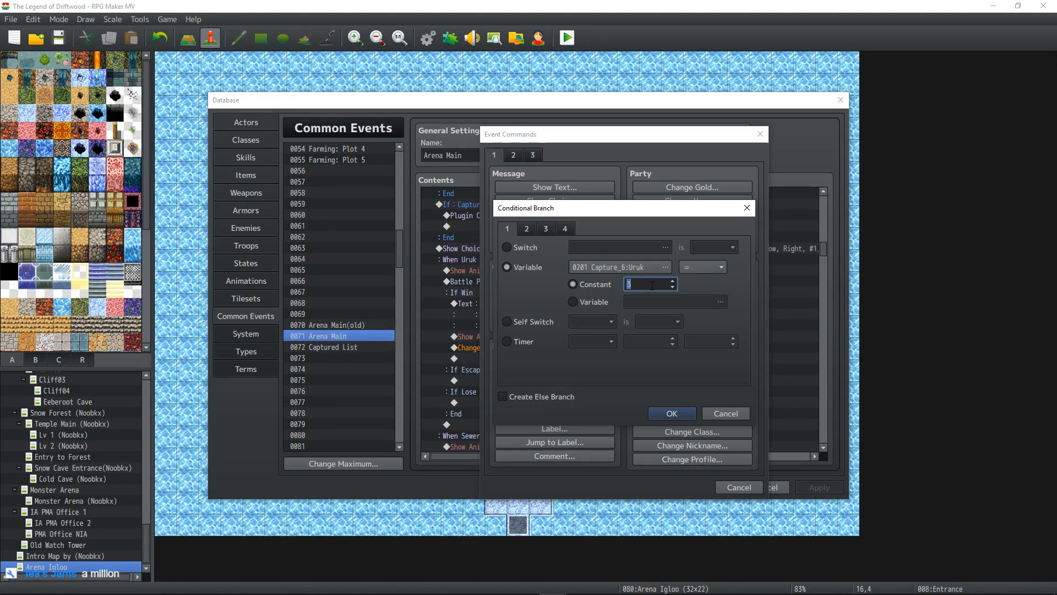
key(BackSpace)
text(20)
click(702, 269)
click(702, 295)
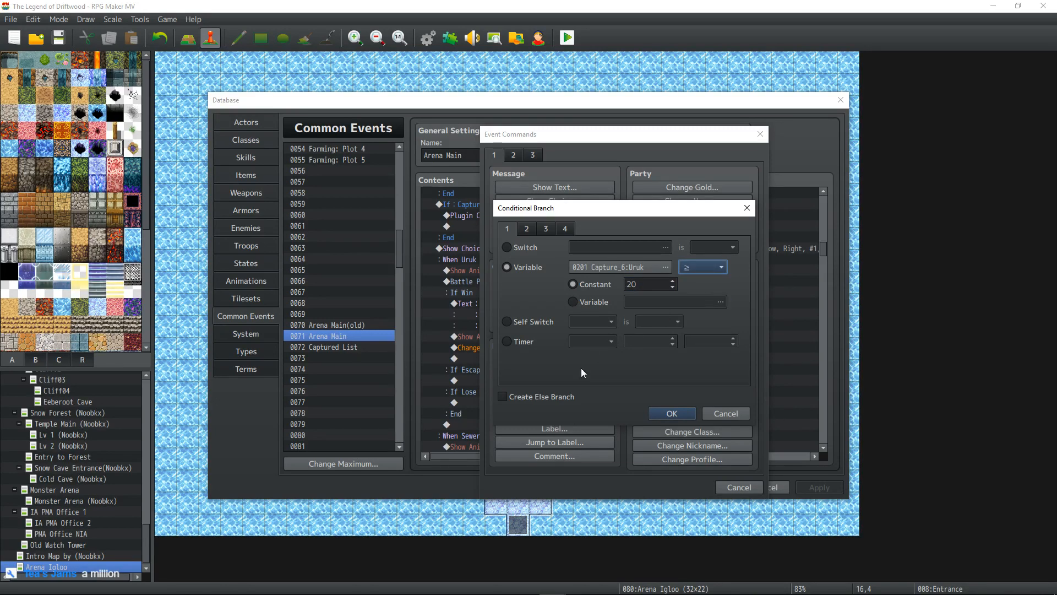
click(553, 396)
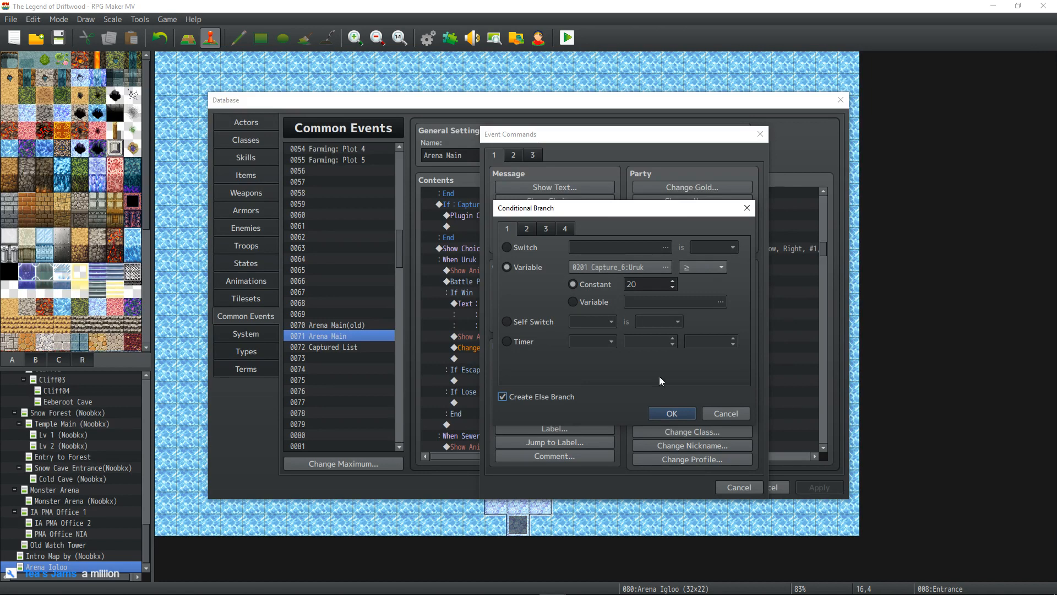
click(665, 412)
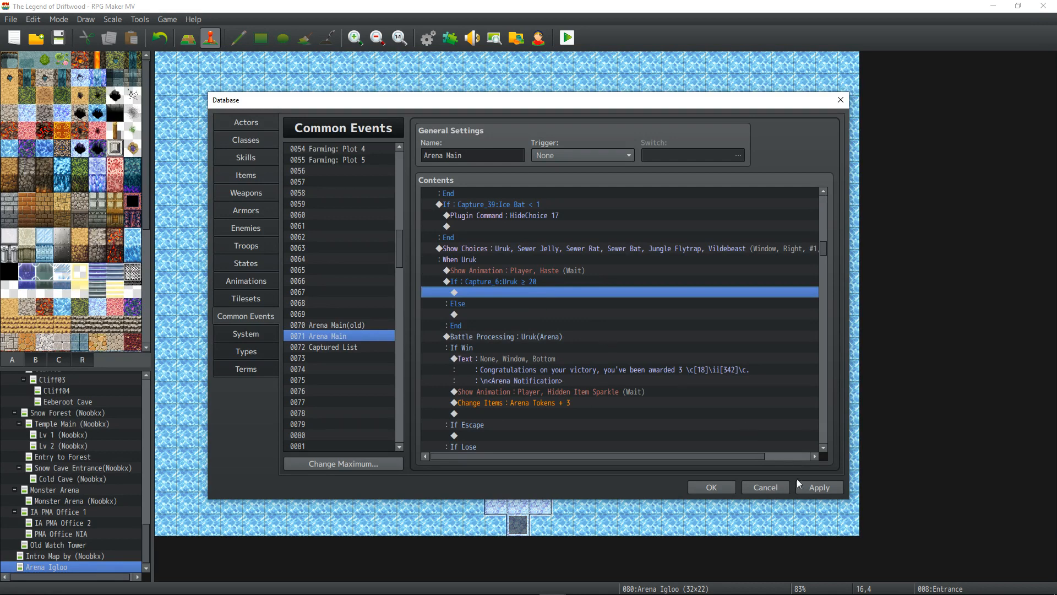
- Apply the database changes so the new Capture_6:Uruk condition in Arena Main is stored
click(815, 487)
click(508, 292)
click(513, 281)
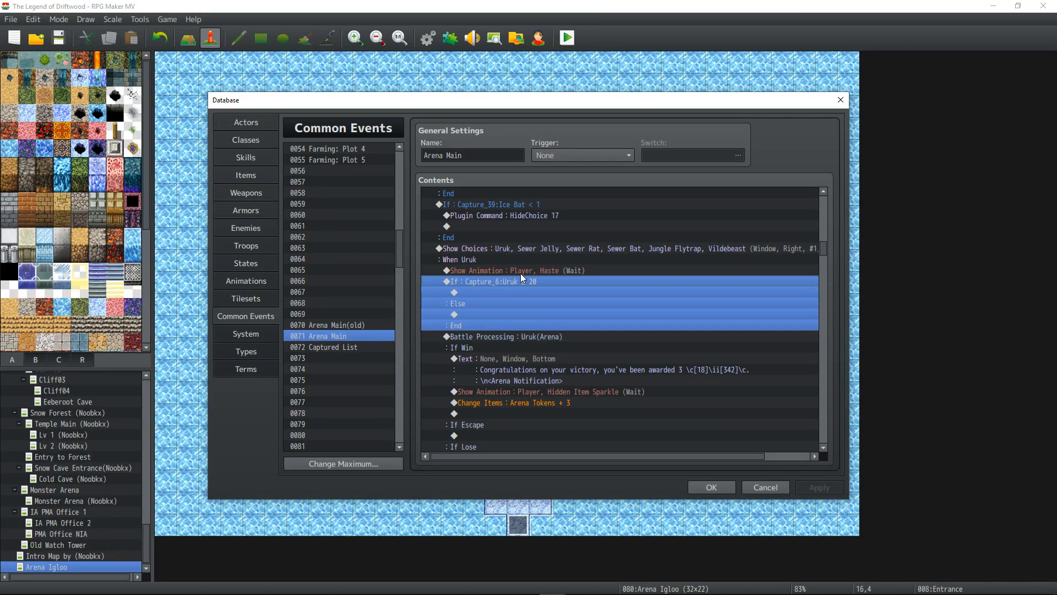
click(519, 291)
click(521, 282)
click(520, 292)
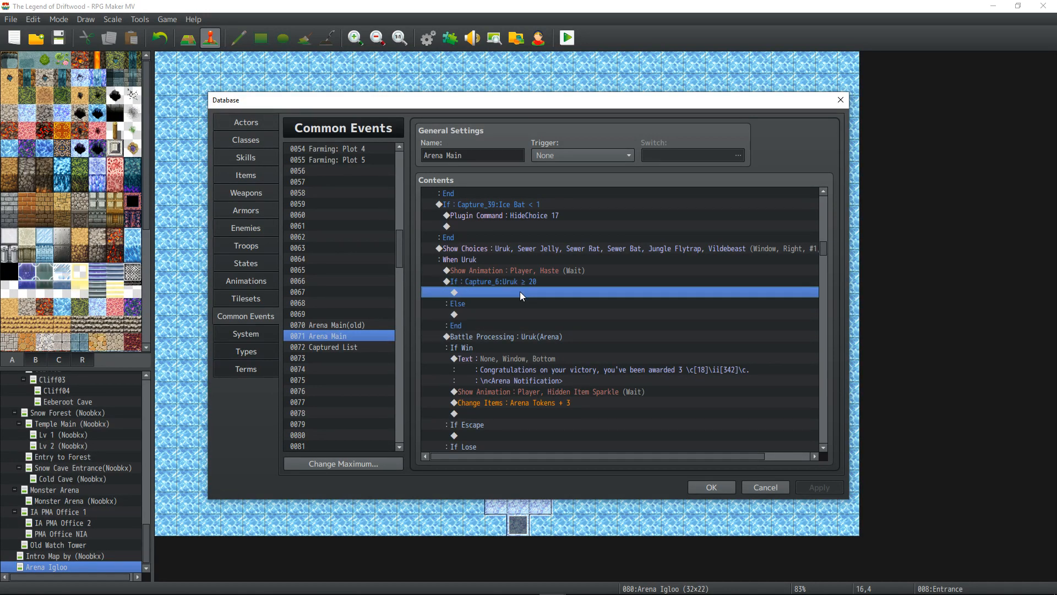
click(522, 283)
click(523, 291)
click(530, 282)
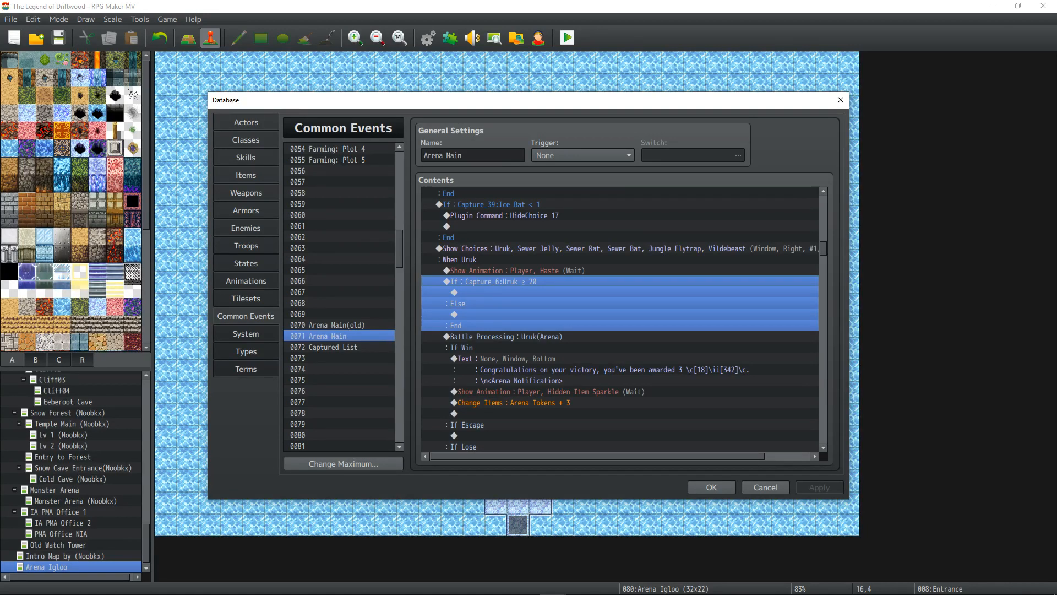
click(539, 296)
click(534, 284)
click(531, 292)
click(532, 280)
click(527, 295)
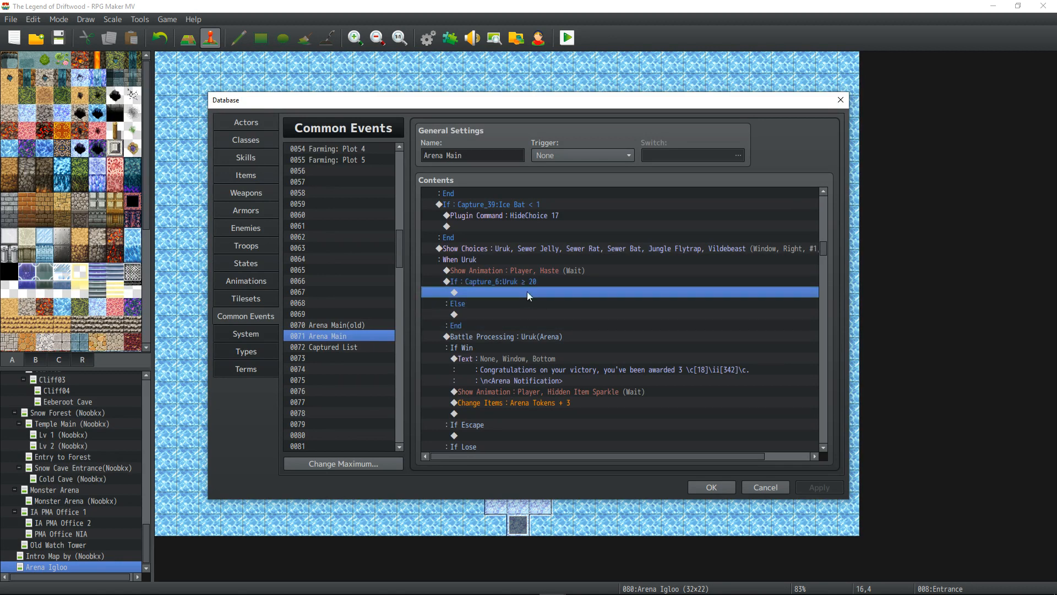
click(527, 283)
click(525, 294)
click(524, 284)
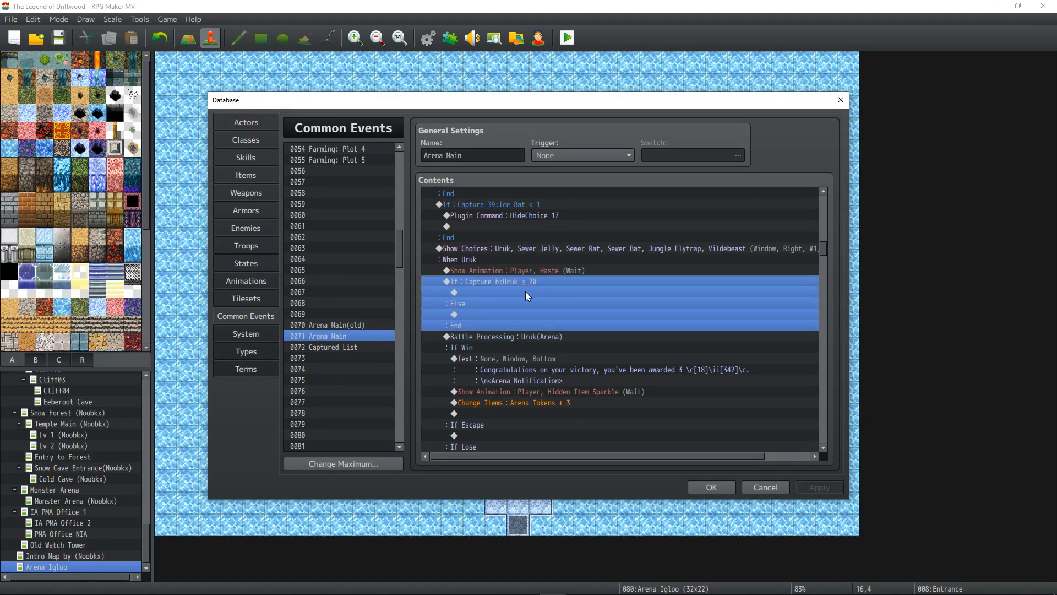
click(526, 292)
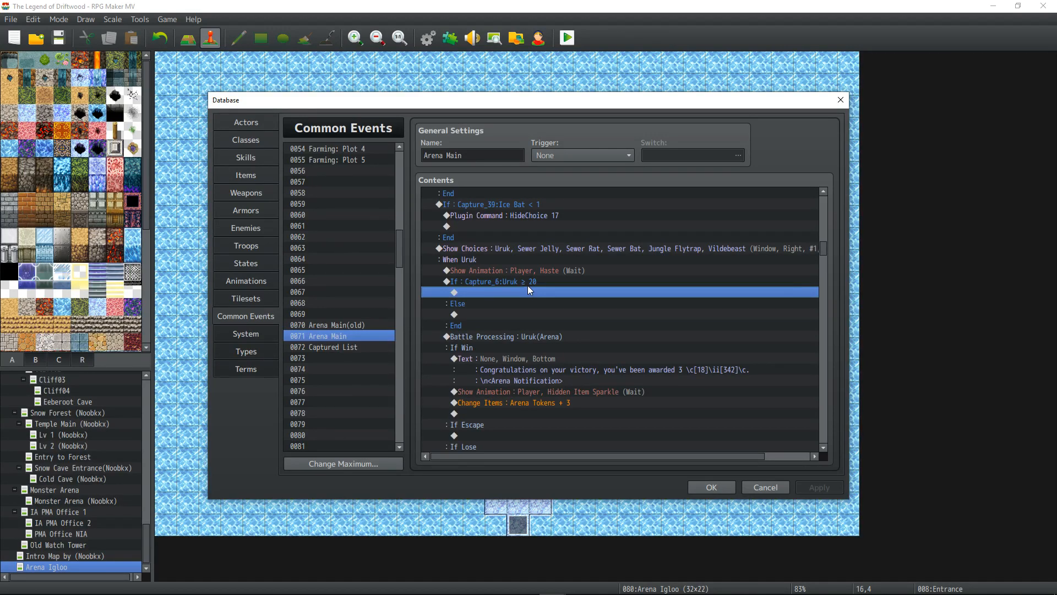
click(500, 302)
click(507, 288)
scroll(512, 298, down, 2)
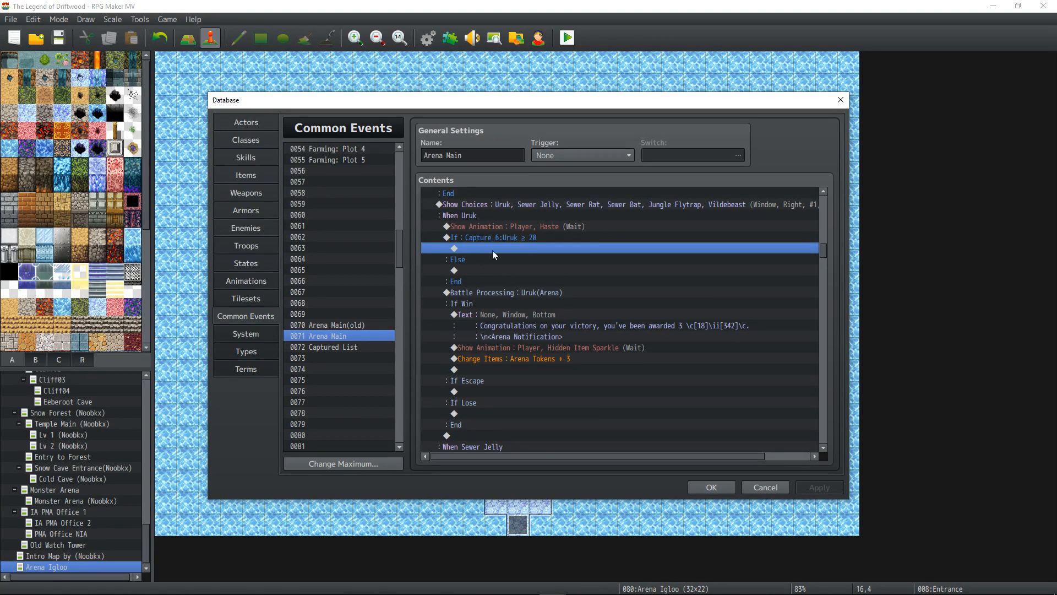
scroll(518, 251, up, 4)
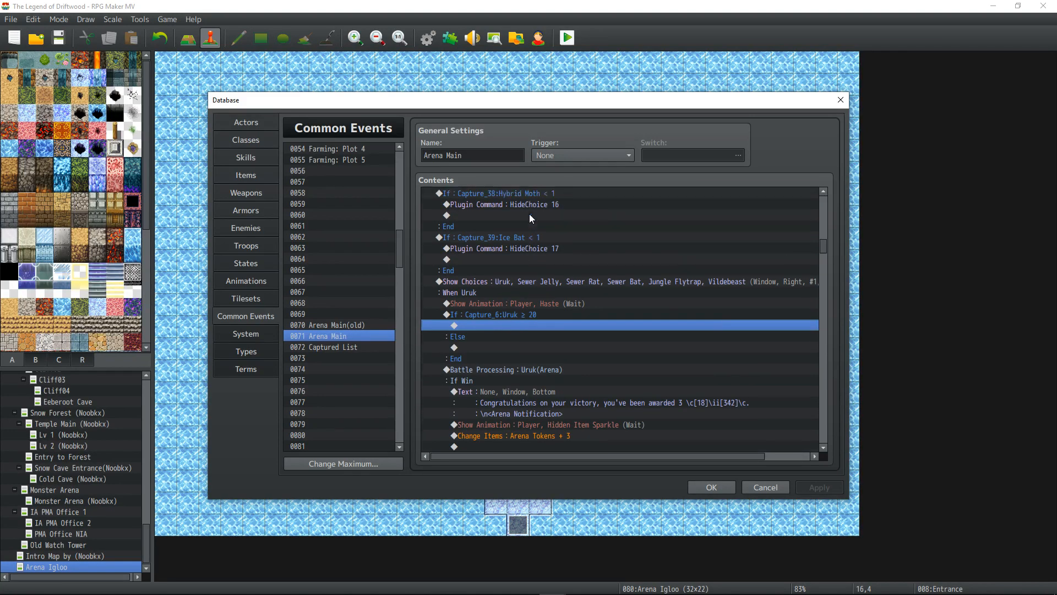
scroll(530, 218, up, 1)
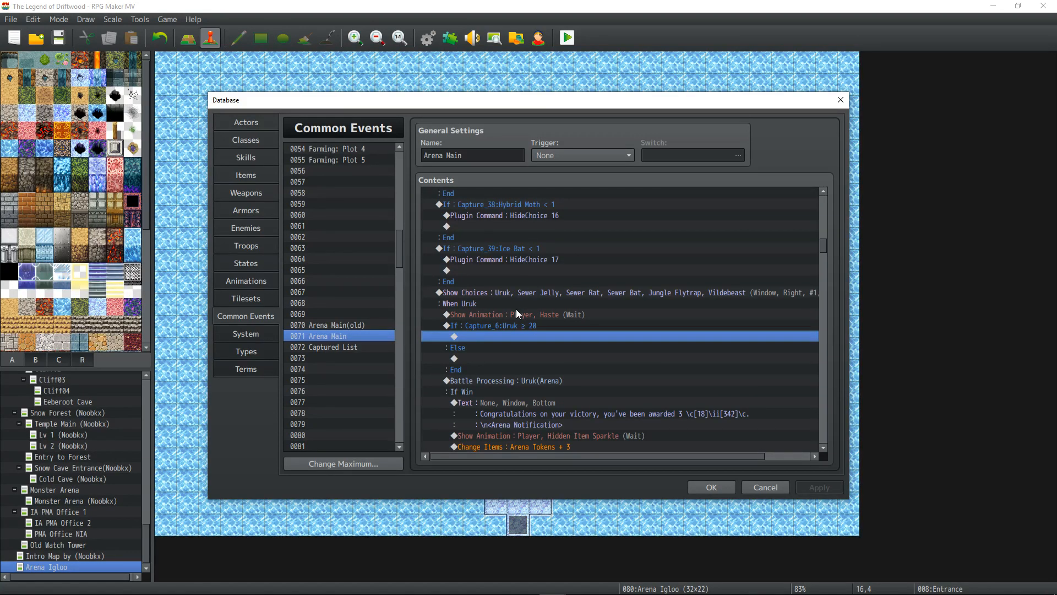
right_click(499, 337)
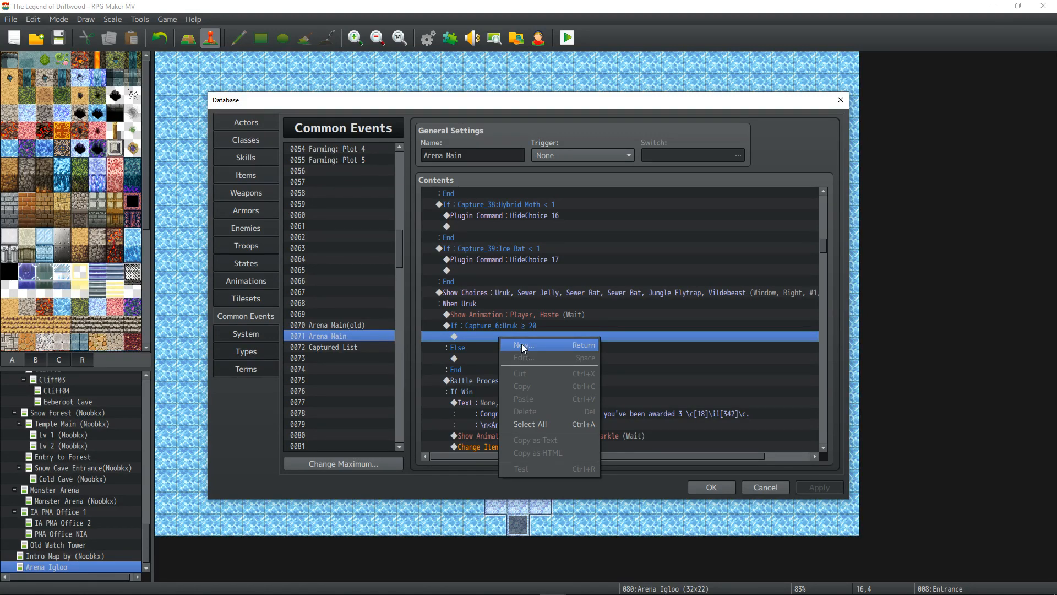
- Copy the Capture_6:Uruk ≥ 20 branch into its own Else section and set the copy's constant to 18
click(480, 325)
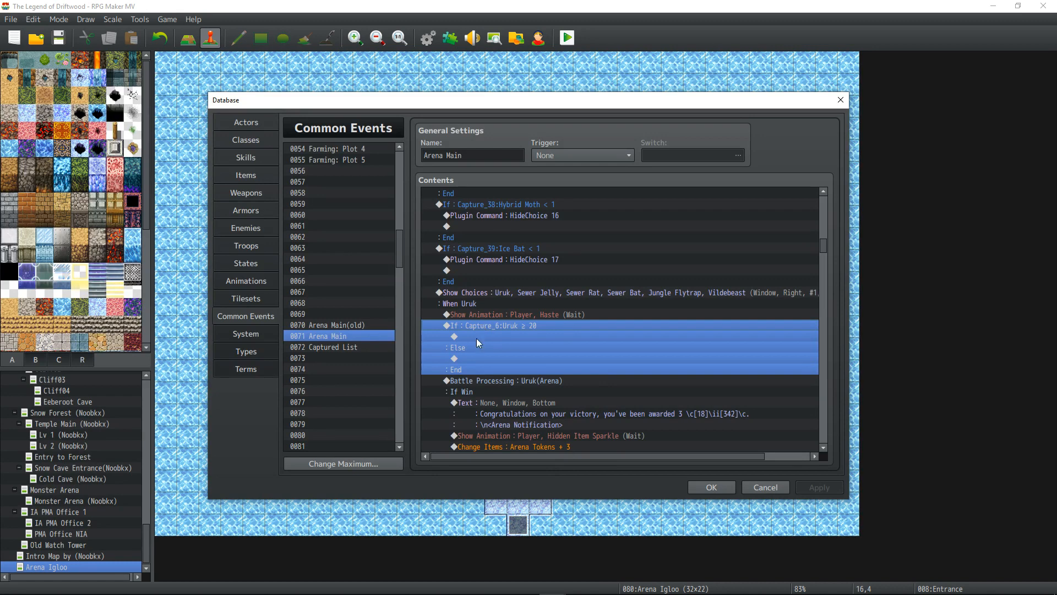
click(467, 358)
key(ctrl+v)
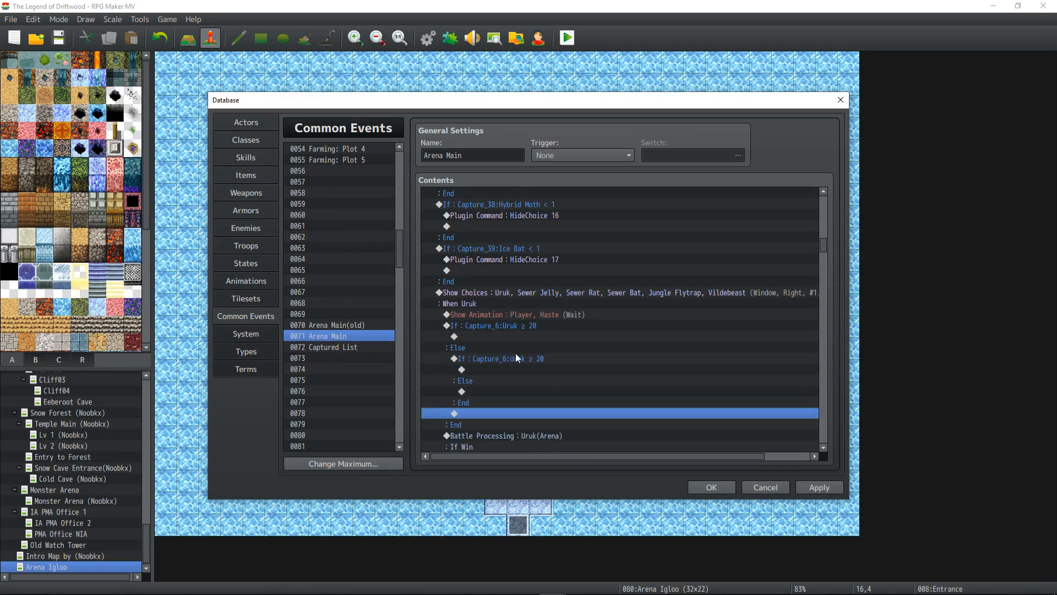
scroll(507, 352, down, 1)
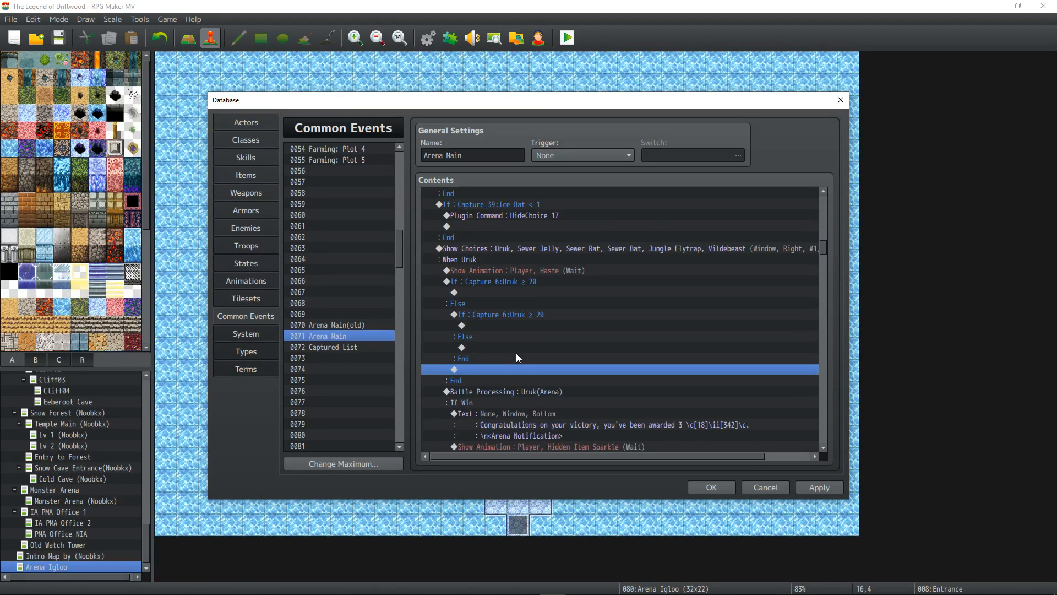
right_click(517, 316)
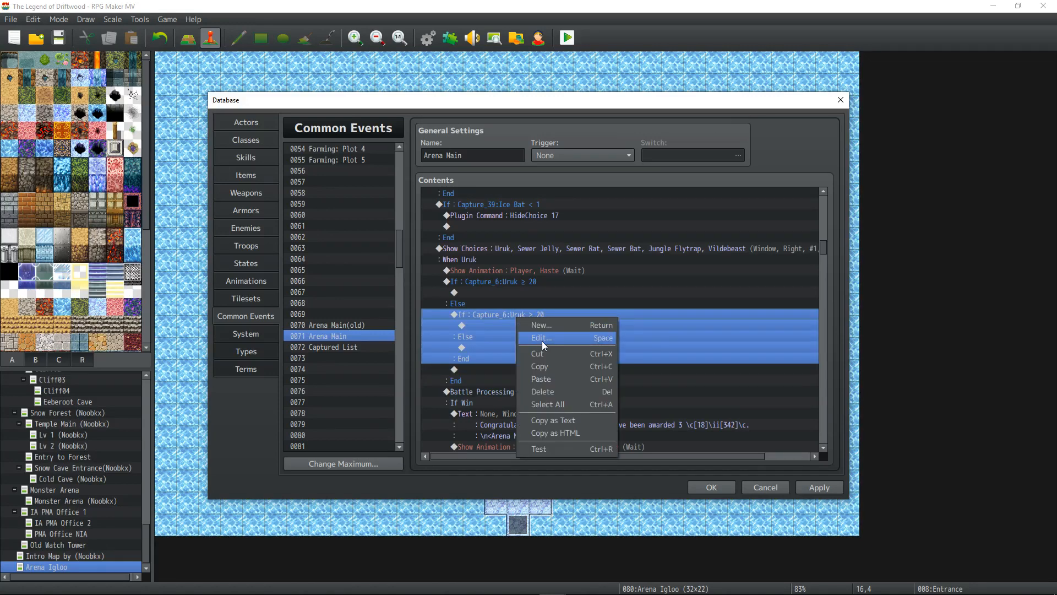
click(542, 342)
double_click(653, 288)
text(18)
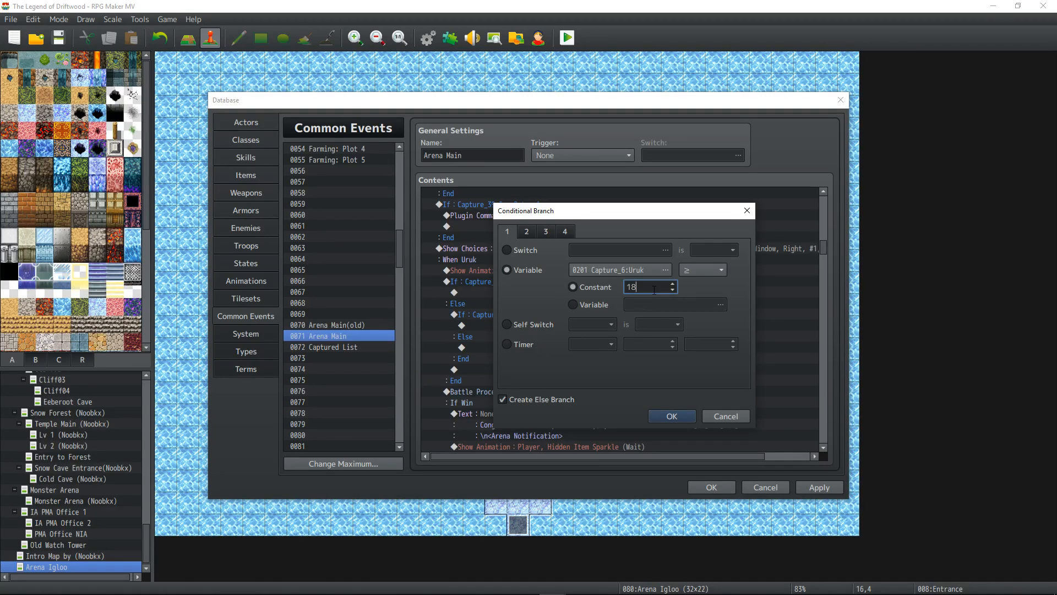
click(672, 416)
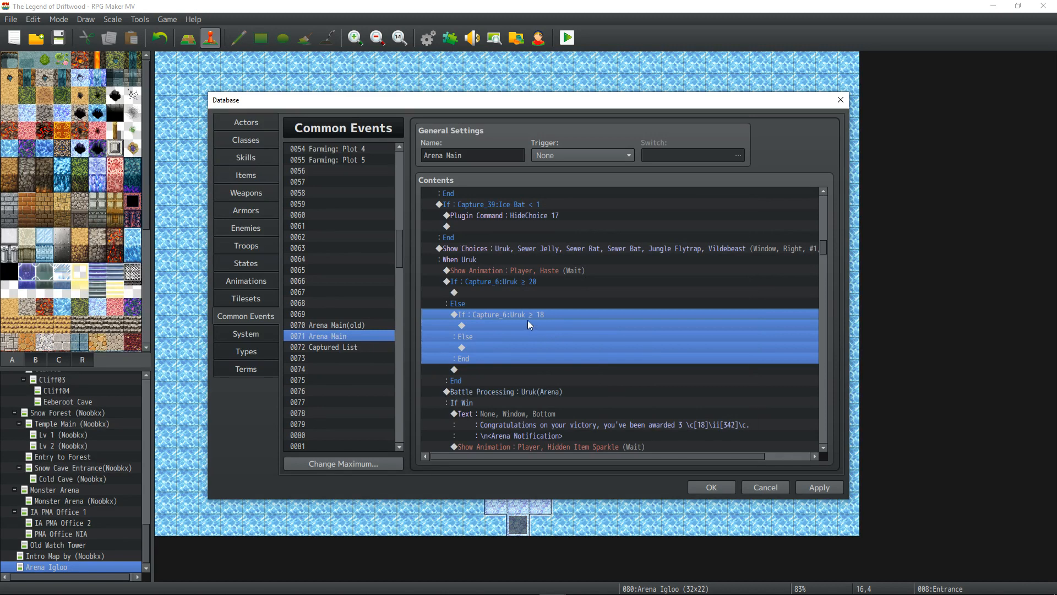
- Nest a copy of the Uruk ≥ 18 branch in its Else section and set the copy's constant to 16
click(498, 348)
key(ctrl+v)
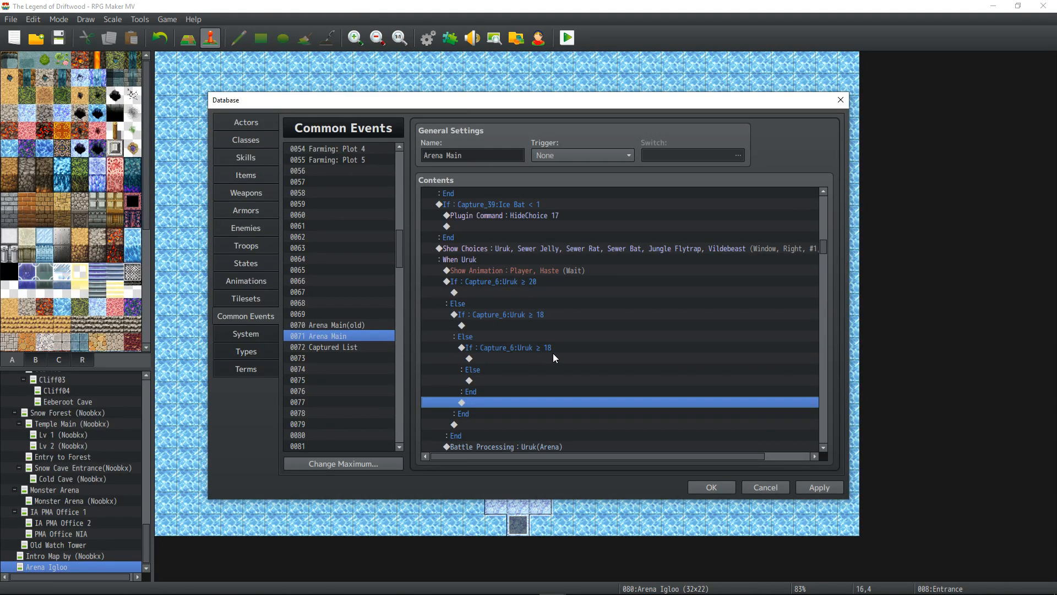
click(553, 348)
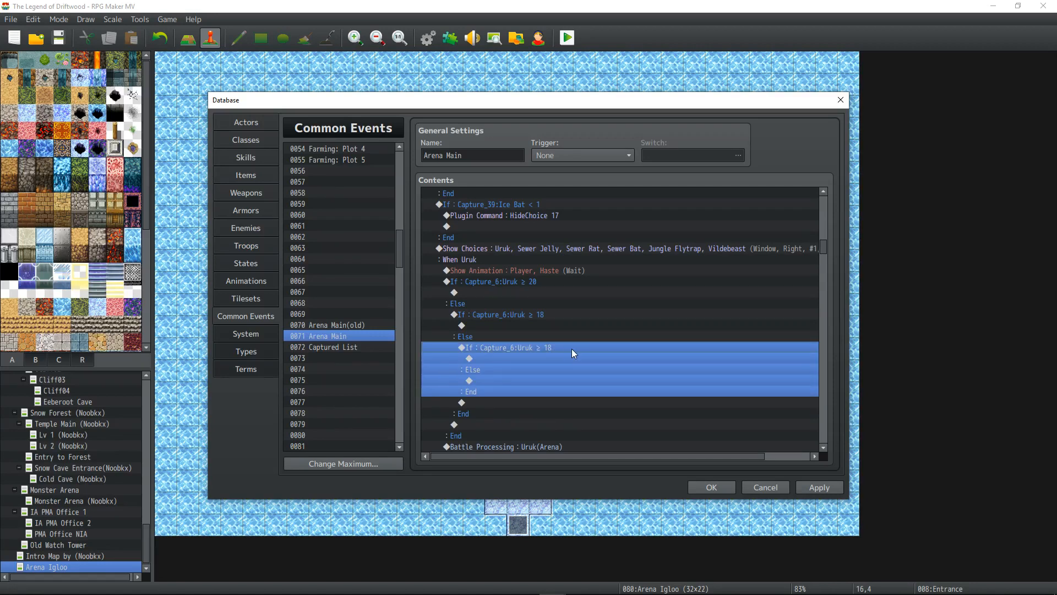
double_click(559, 348)
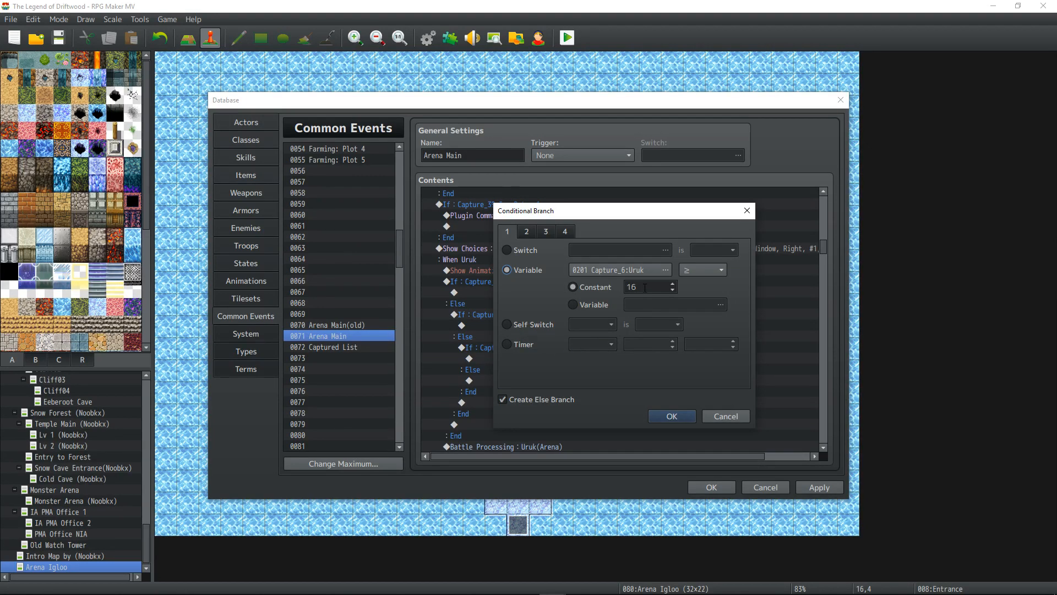
click(671, 416)
- Nest a copy of the Uruk ≥ 16 branch in its Else section and set the copy's constant to 14
scroll(570, 358, down, 1)
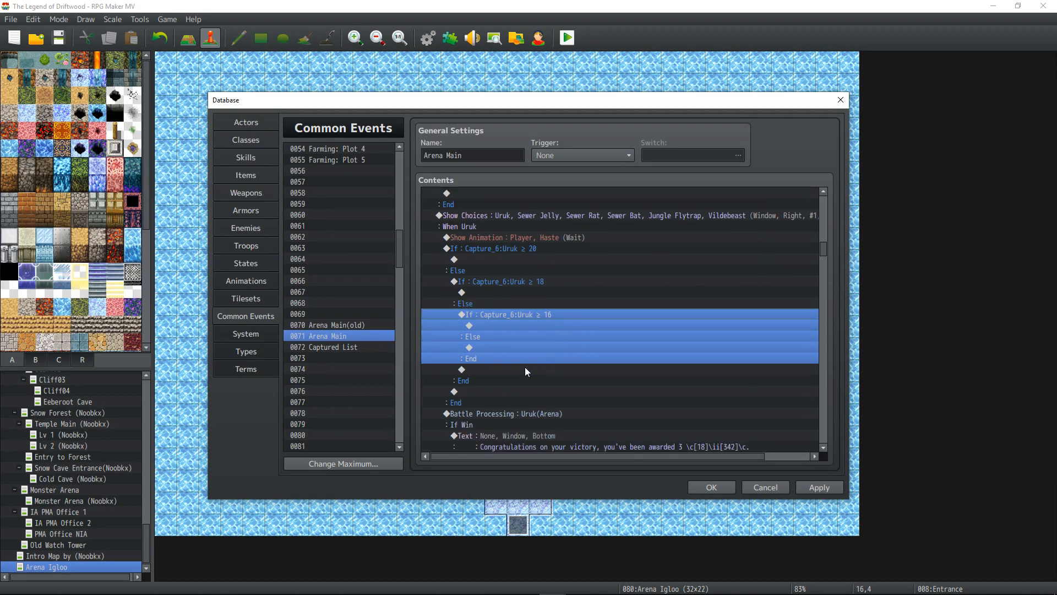
click(493, 348)
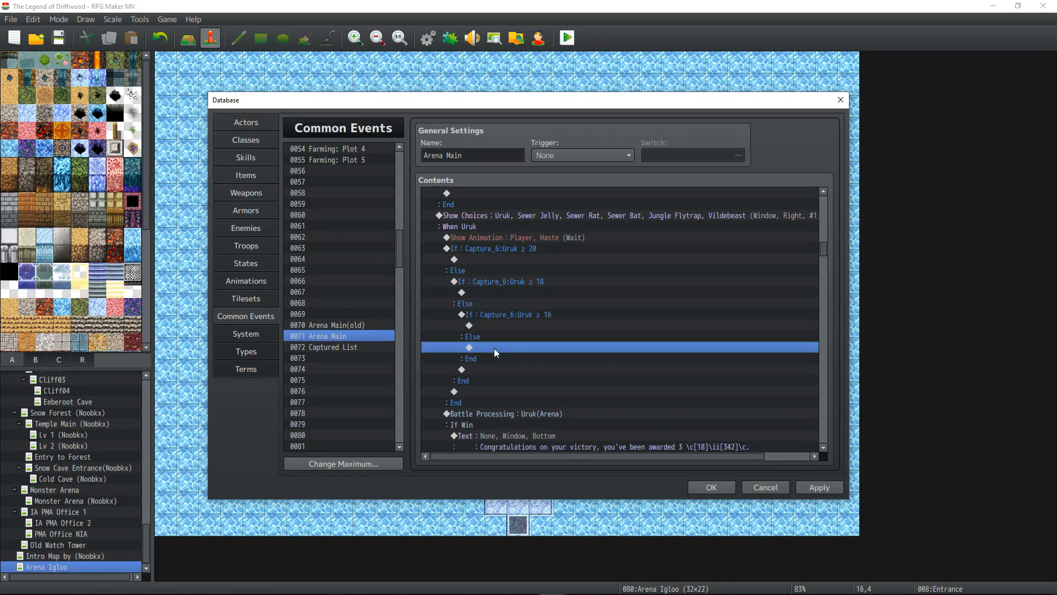
key(ctrl+v)
double_click(523, 348)
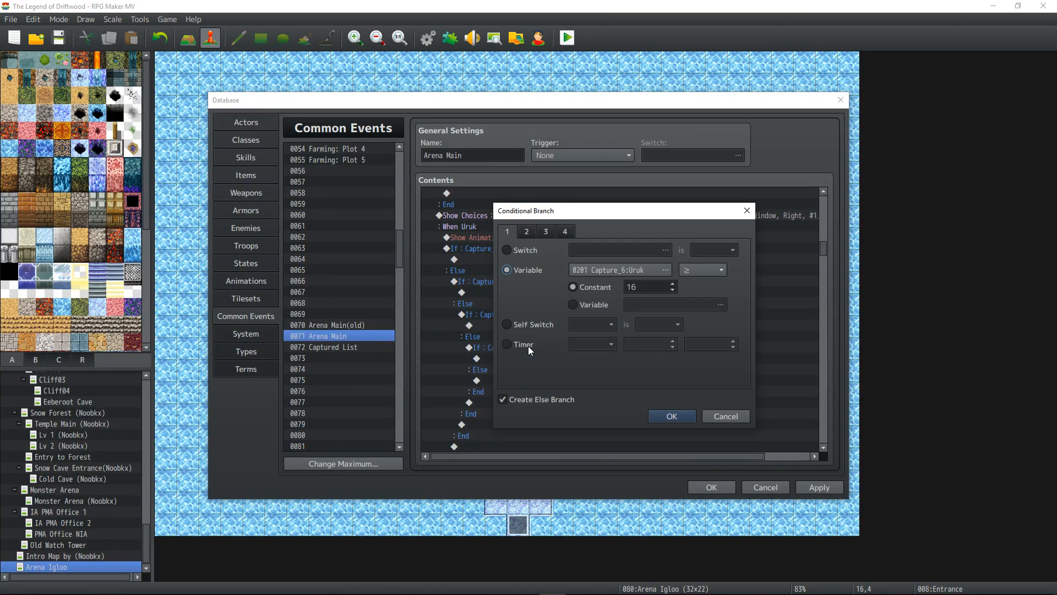
scroll(642, 281, down, 2)
click(671, 416)
- Nest a copy of the Uruk ≥ 14 branch in its Else section and set the copy's constant to 12
scroll(603, 332, down, 1)
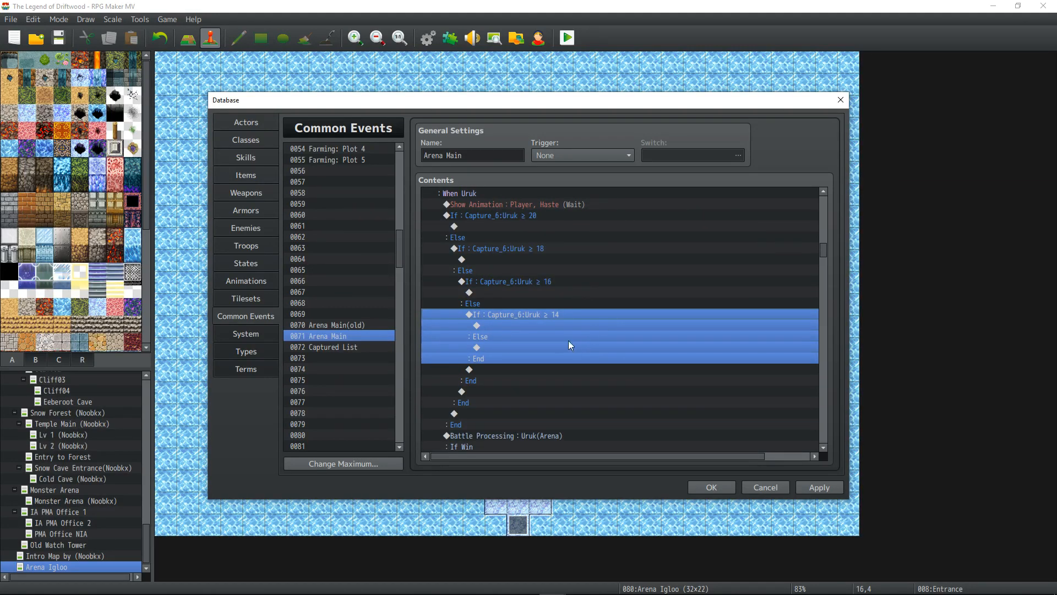
click(520, 346)
key(ctrl+v)
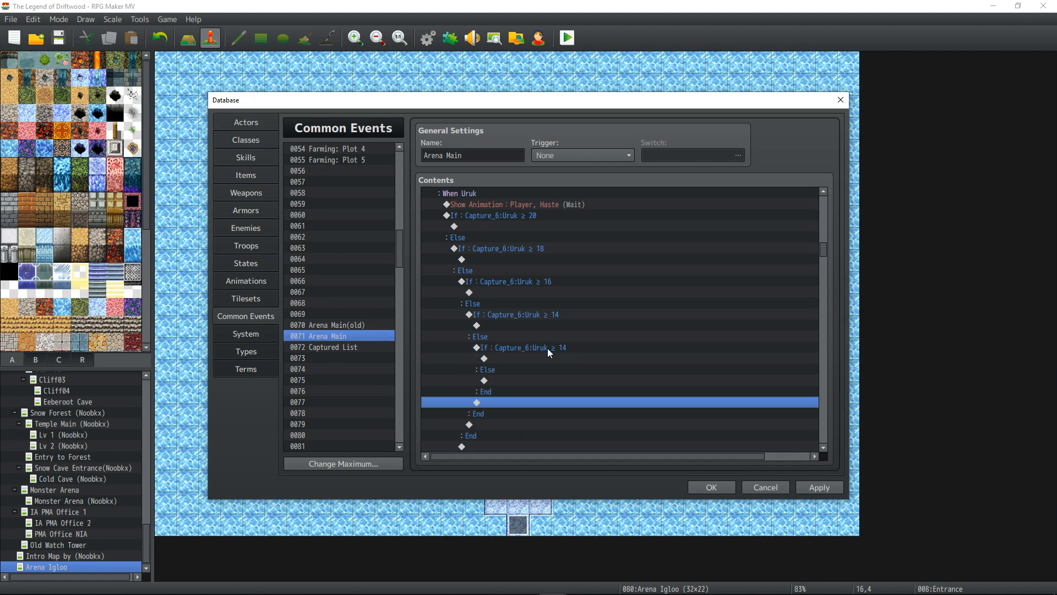
click(549, 348)
double_click(551, 348)
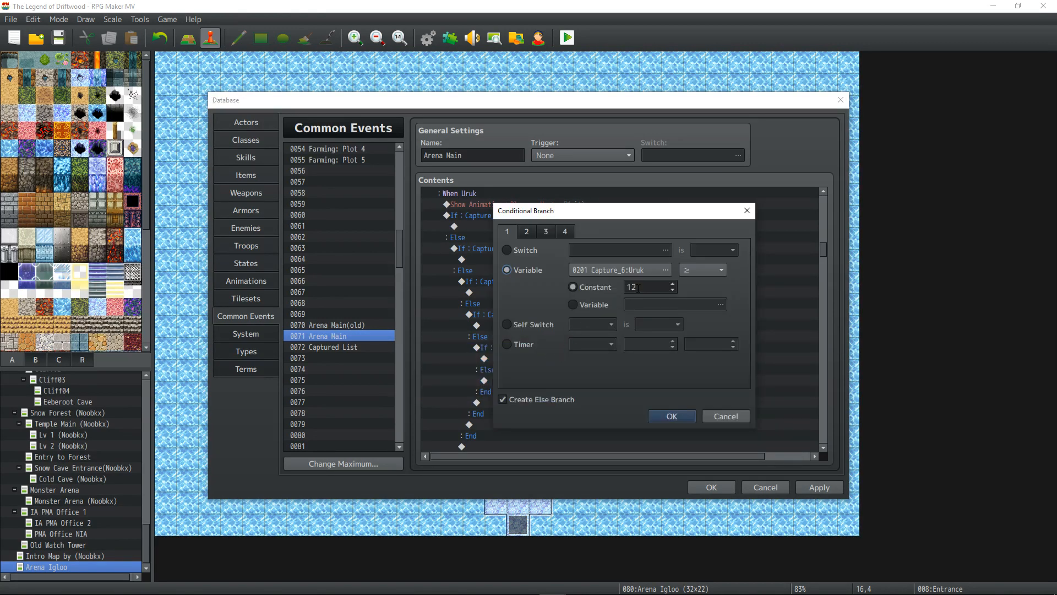
click(672, 416)
- Nest a copy of the Uruk ≥ 12 branch in its Else section and set the copy's constant to 10
scroll(553, 327, down, 1)
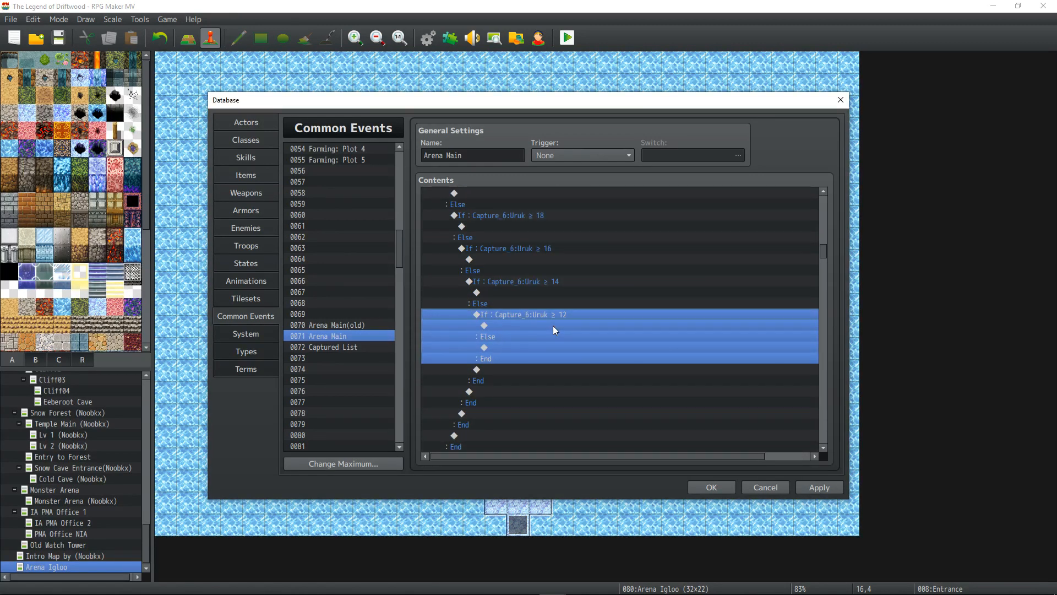
key(ctrl+c)
click(518, 348)
key(ctrl+v)
click(543, 346)
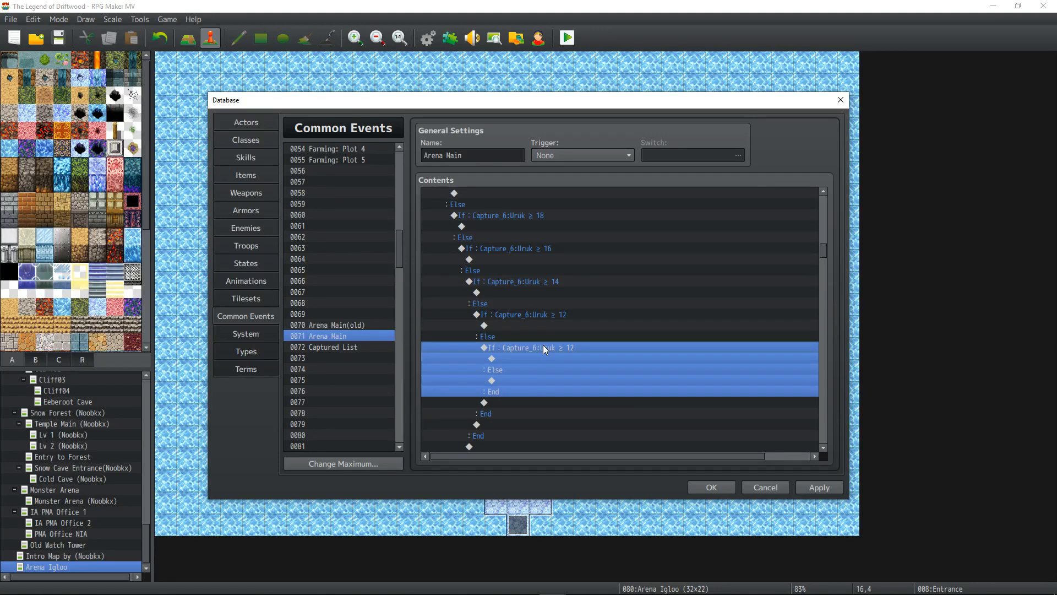
double_click(543, 346)
scroll(634, 287, down, 1)
click(672, 416)
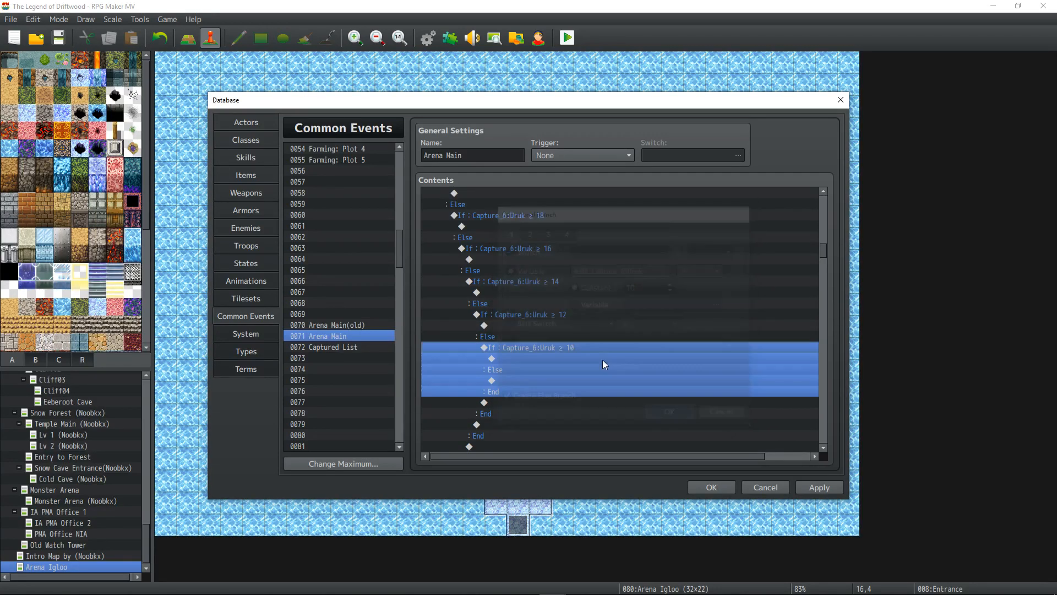
- Nest a copy of the Uruk ≥ 10 branch in its Else section and set the copy's constant to 8
scroll(578, 342, down, 1)
click(539, 335)
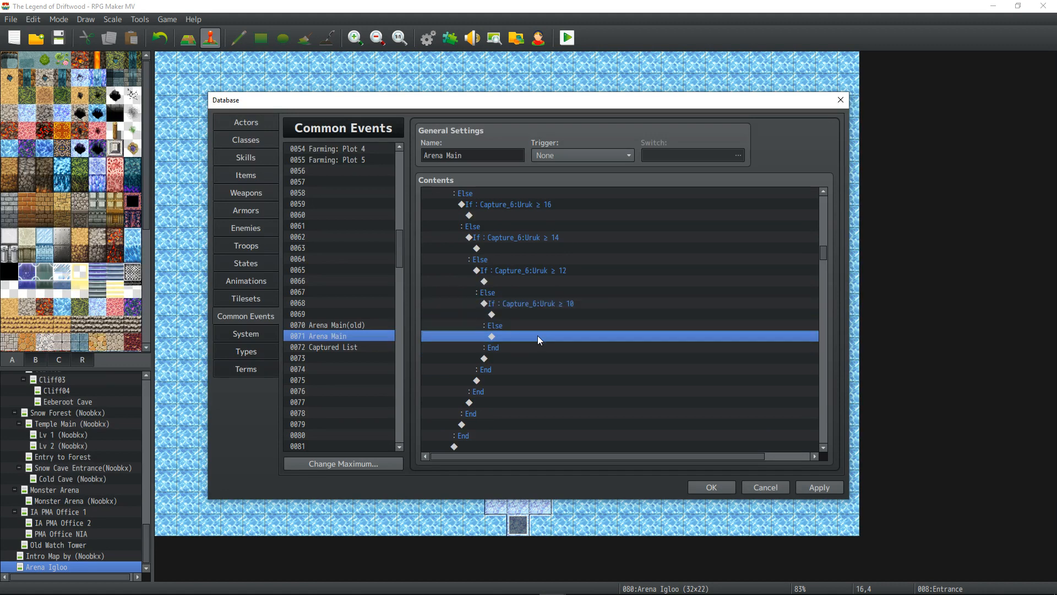
key(ctrl+v)
double_click(556, 338)
scroll(631, 292, down, 2)
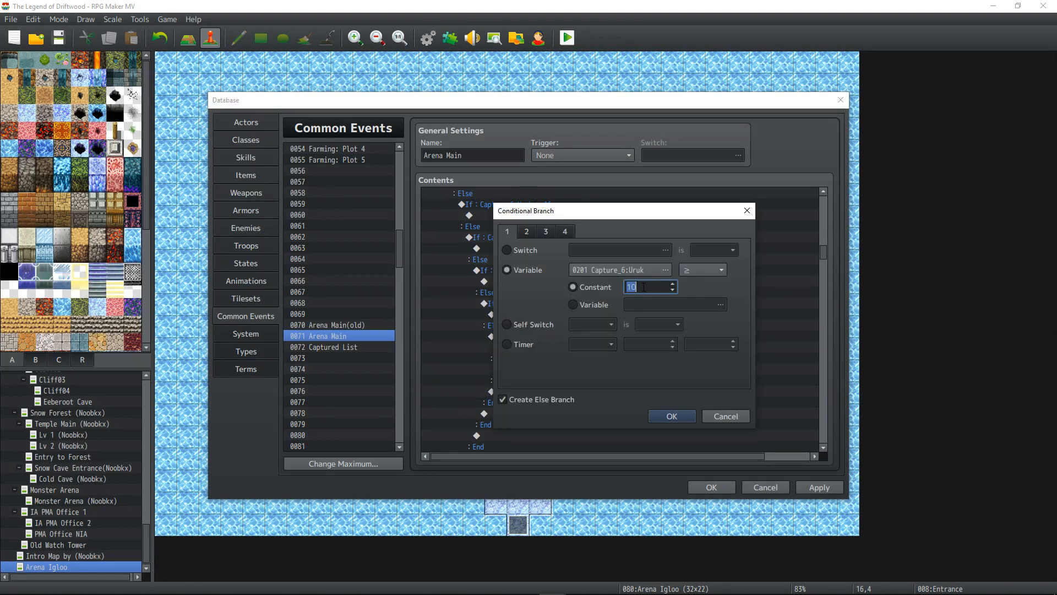
click(672, 417)
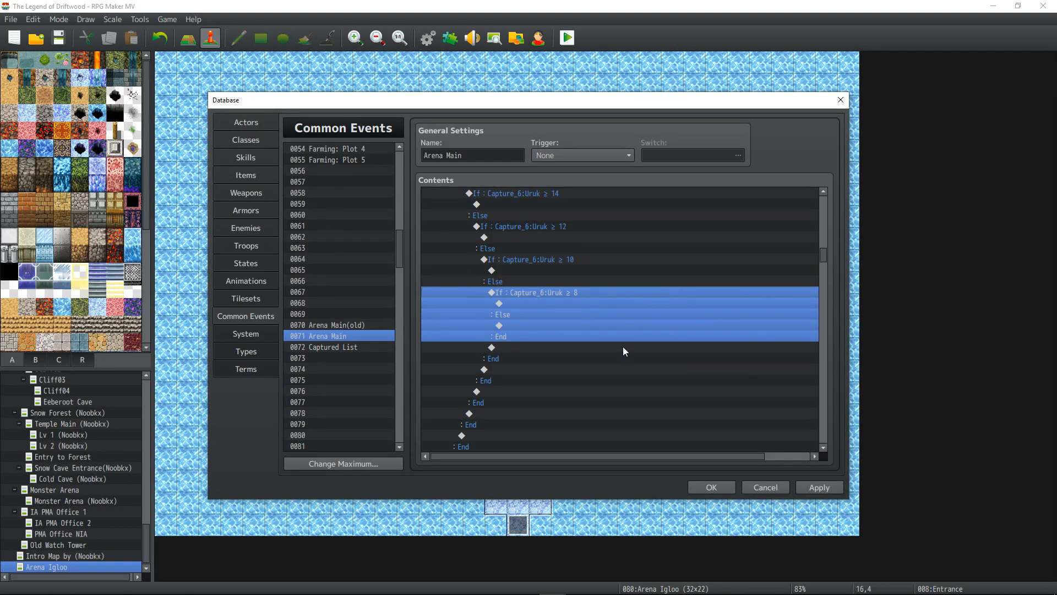
- Nest a copy of the Uruk ≥ 8 branch in its Else section and set the copy's constant to 6
click(533, 326)
key(ctrl+v)
double_click(572, 327)
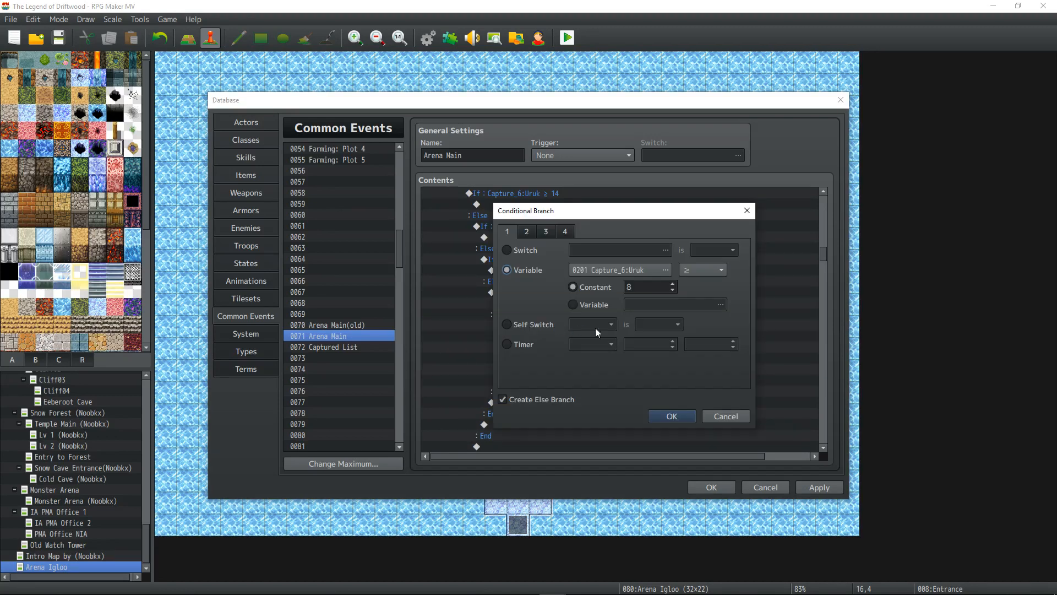
click(671, 416)
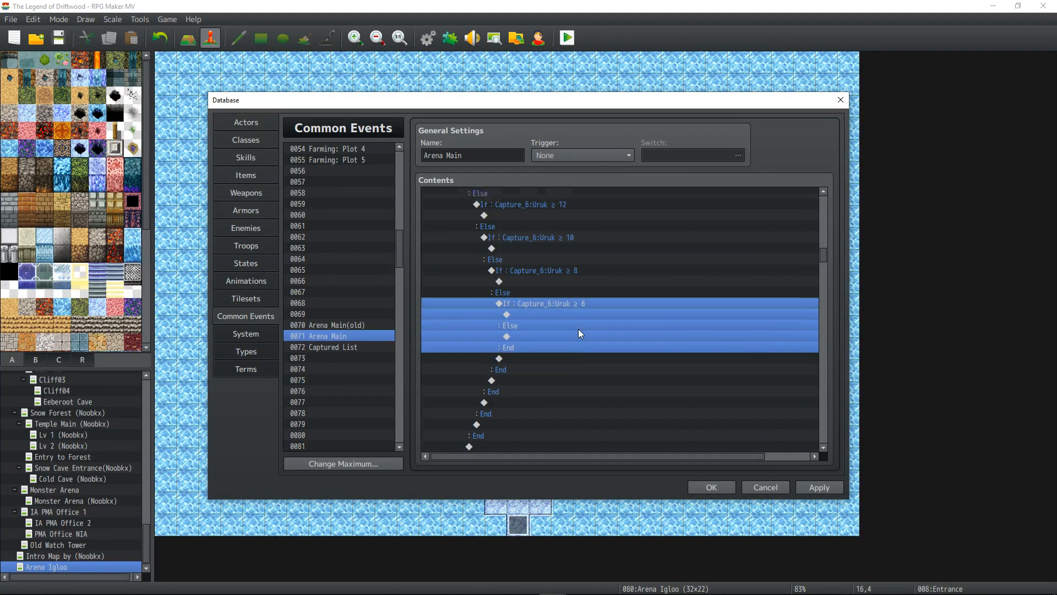
- Nest a copy of the Uruk ≥ 6 branch in its Else section and set the copy's constant to 4
scroll(573, 331, down, 1)
click(543, 302)
key(ctrl+v)
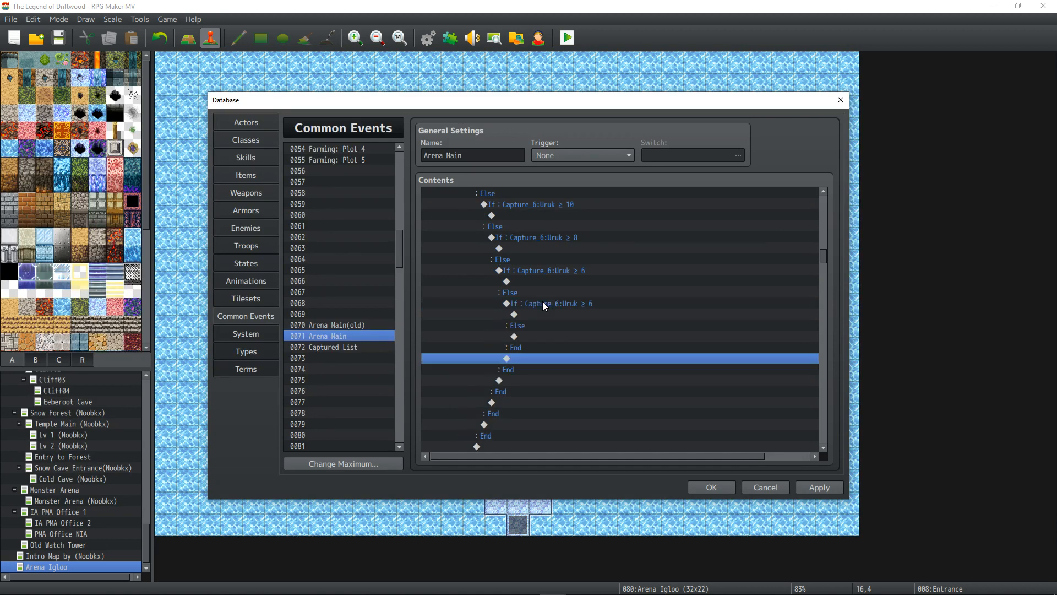
double_click(587, 303)
text(4)
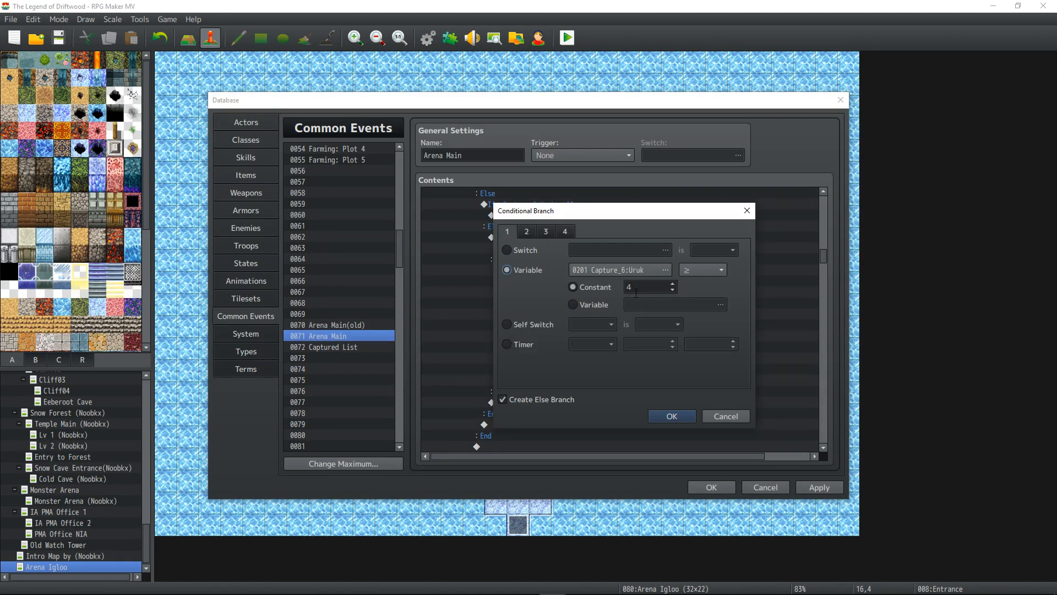
click(678, 417)
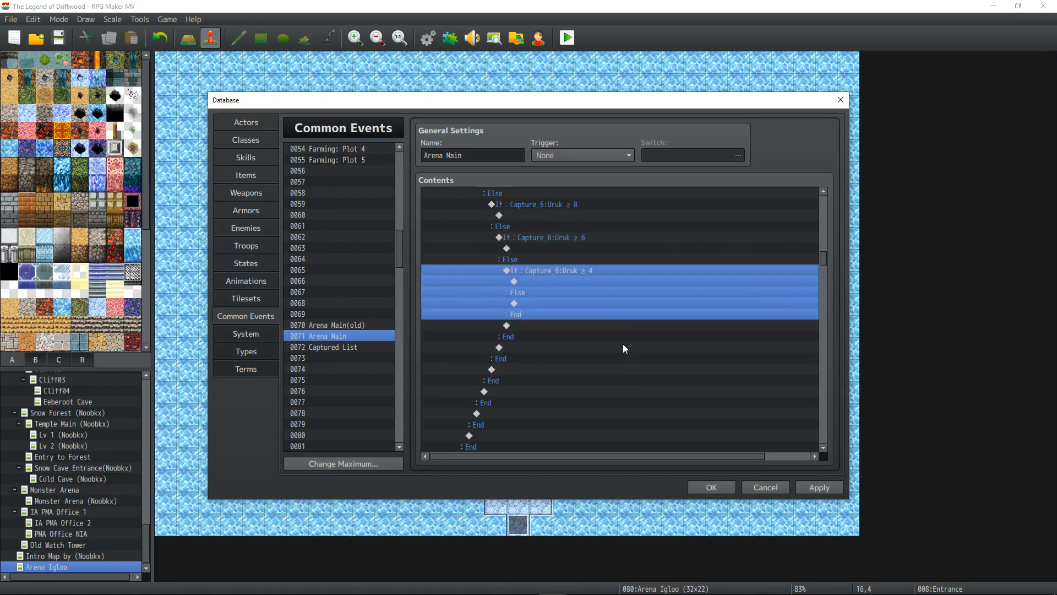
- Nest a copy of the Uruk ≥ 4 branch in its Else section, set the copy's constant to 2, and apply the changes
click(570, 302)
key(ctrl+v)
right_click(581, 306)
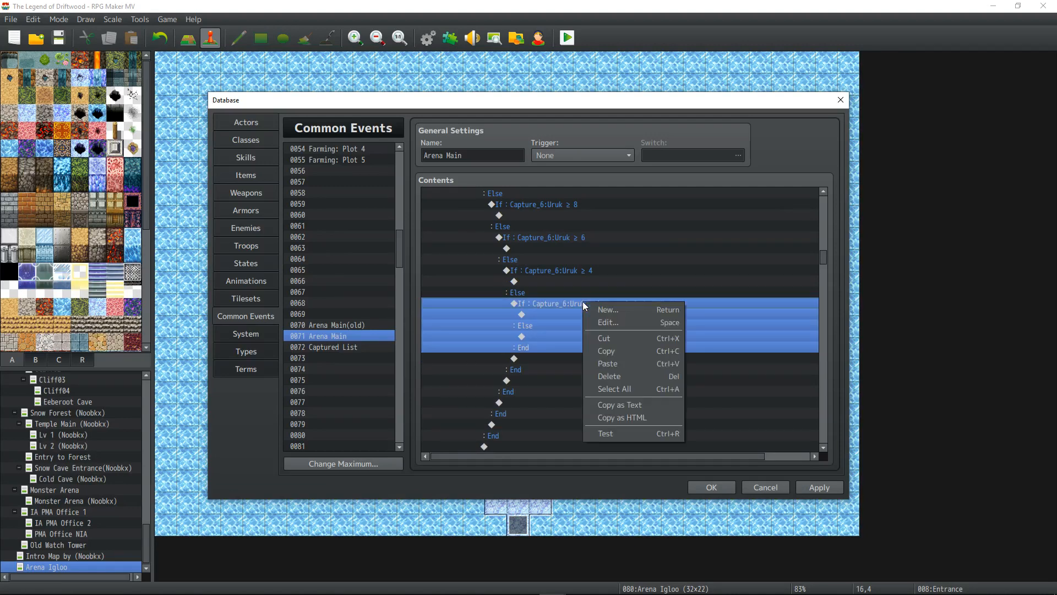
click(598, 322)
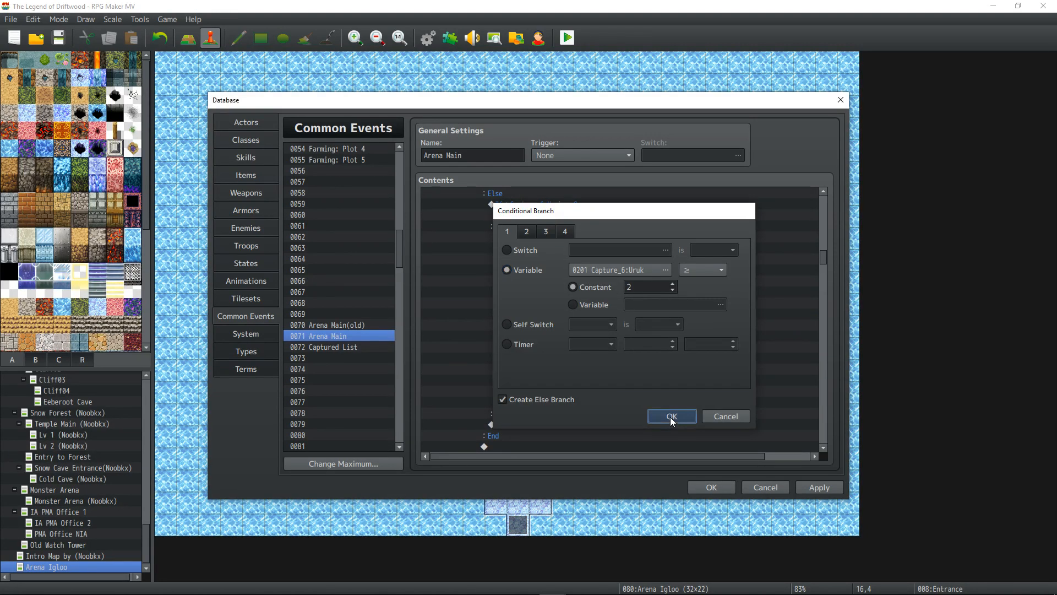
click(670, 416)
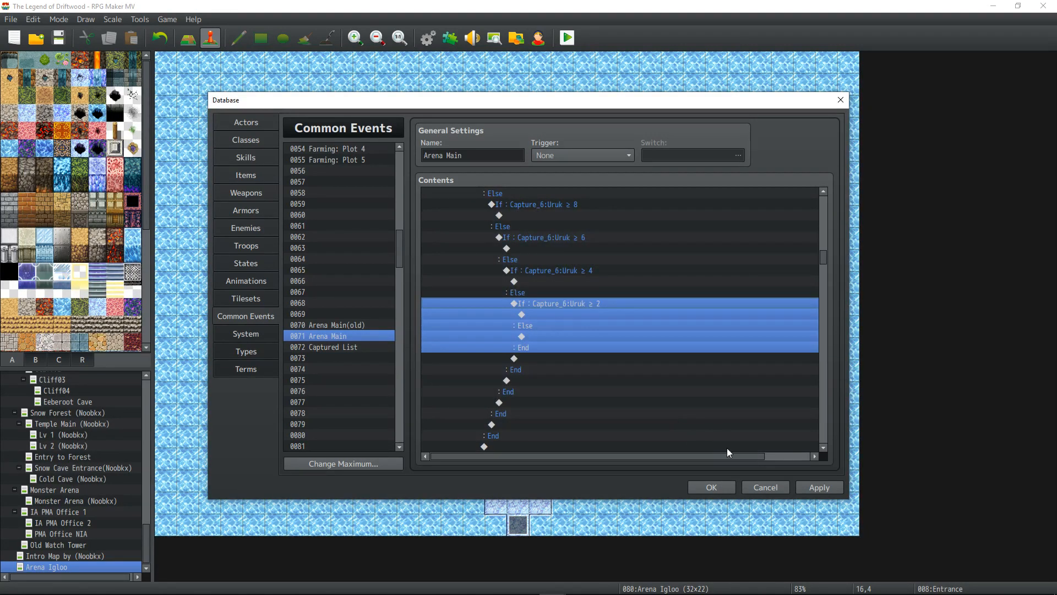
click(824, 489)
- Add the comment "Only captured 1." in the Else section of the Uruk ≥ 2 branch
click(545, 336)
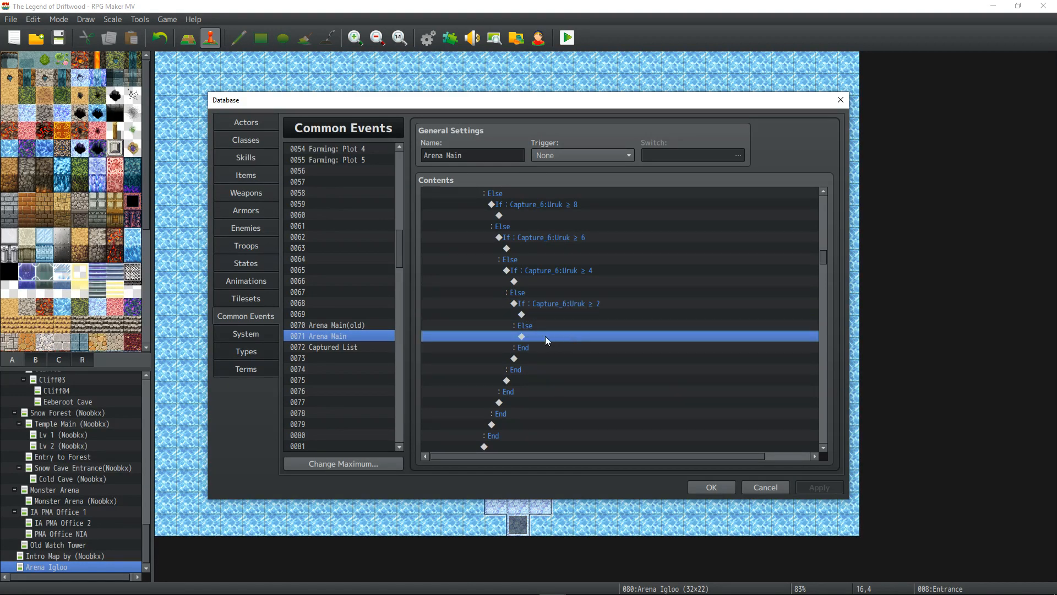
double_click(570, 338)
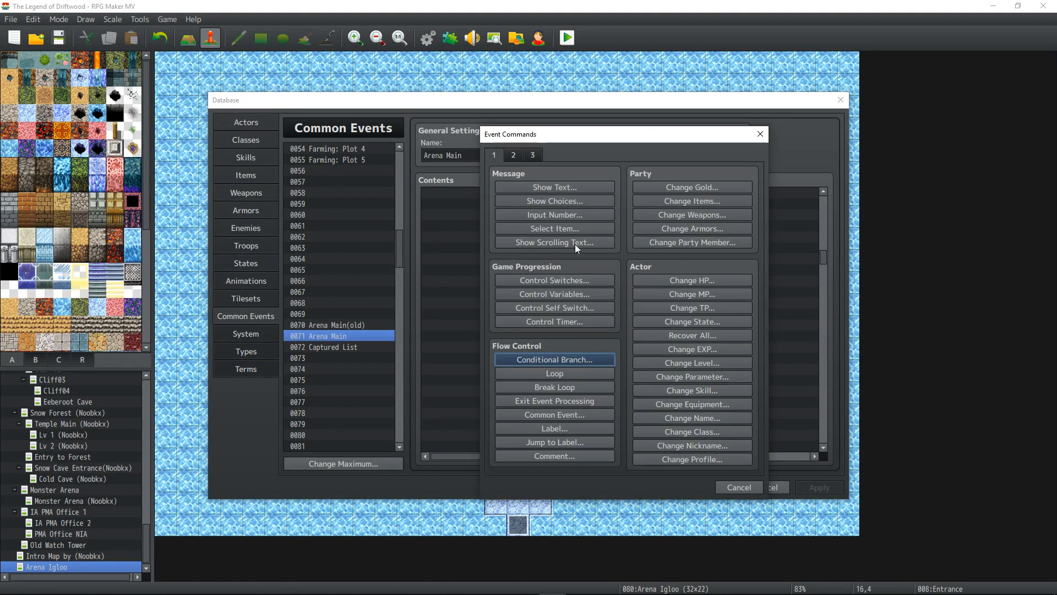
click(575, 454)
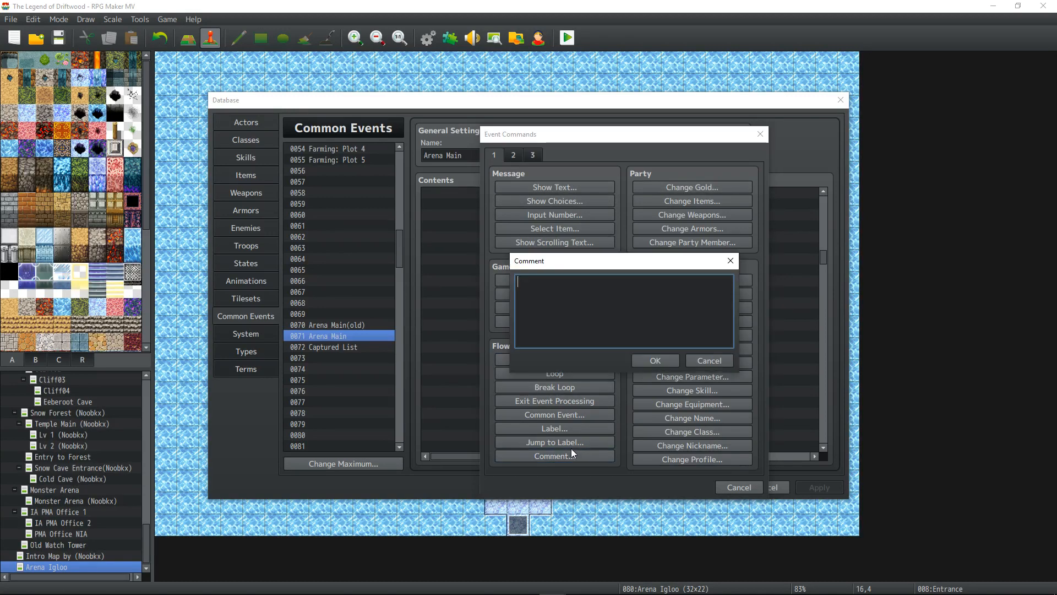
text(Only captured 1.)
click(646, 359)
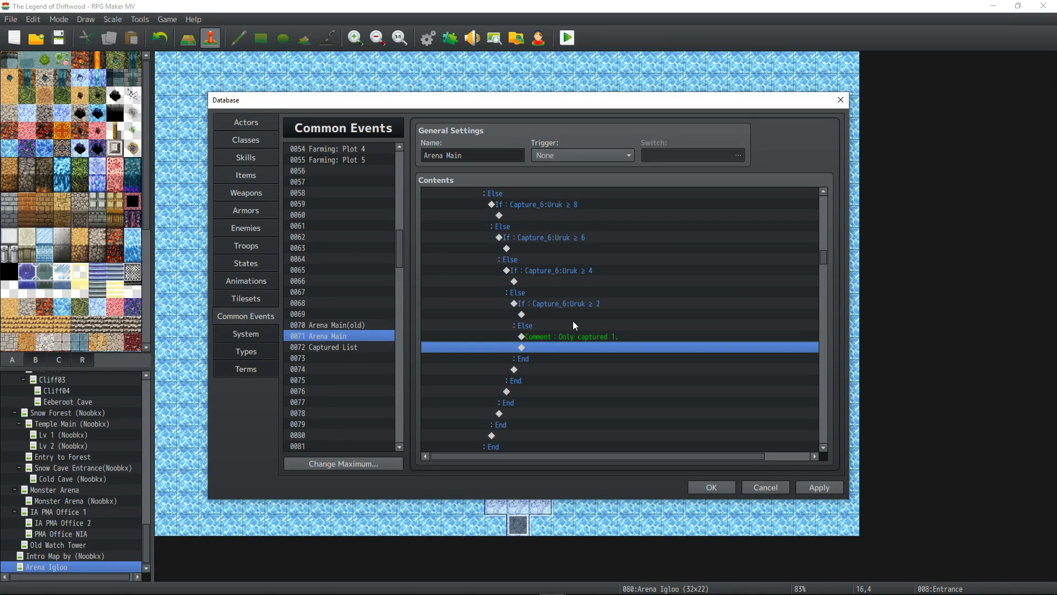
- Walk through the command slot of each Uruk branch from ≥ 20 down to ≥ 2 and the commented Else section
click(603, 306)
click(614, 324)
click(606, 337)
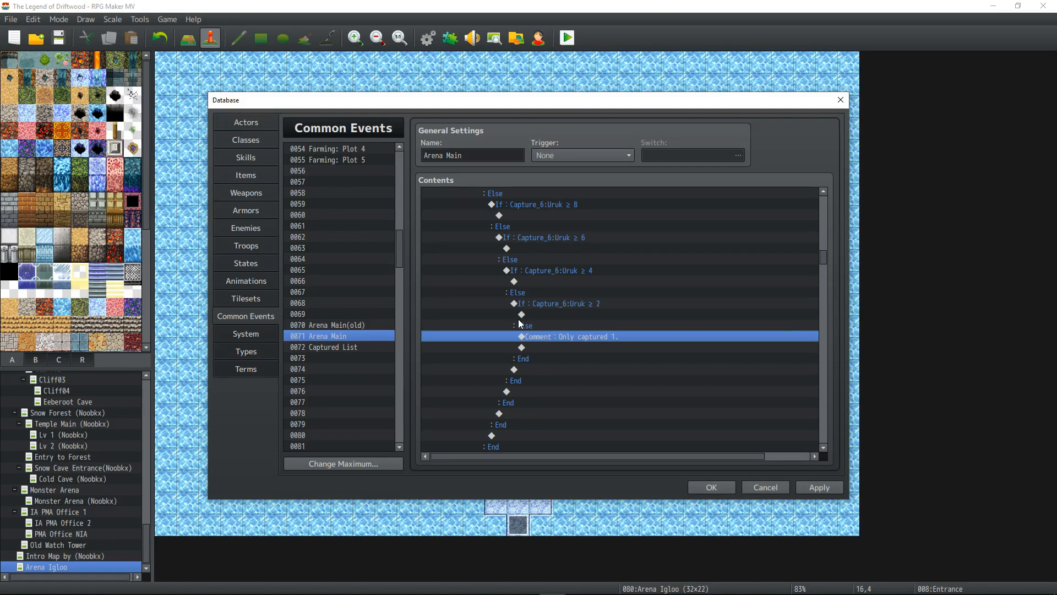
click(571, 345)
click(573, 335)
click(572, 346)
scroll(567, 339, up, 3)
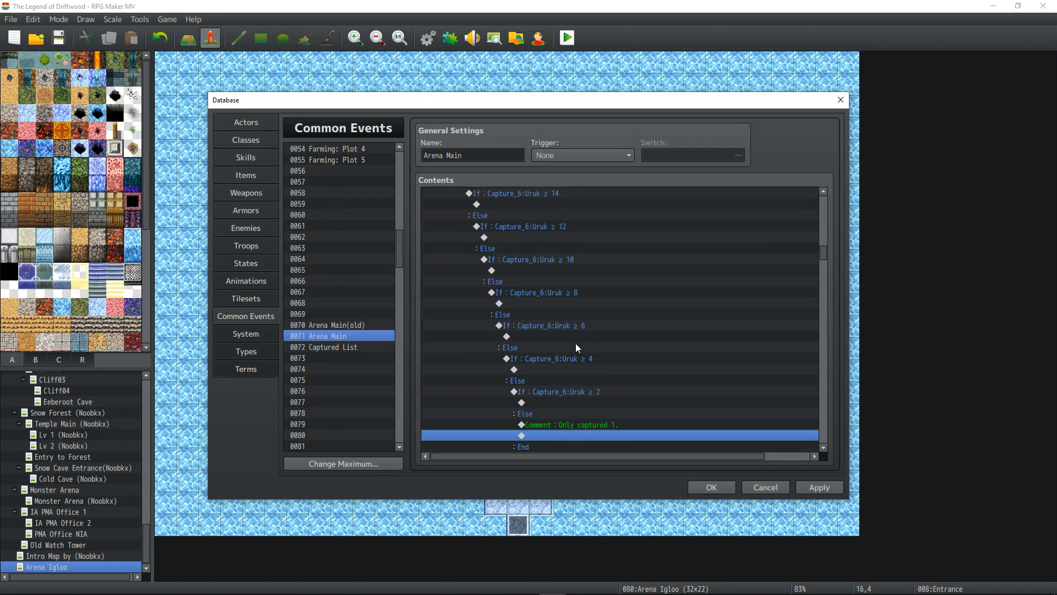
scroll(573, 409, up, 3)
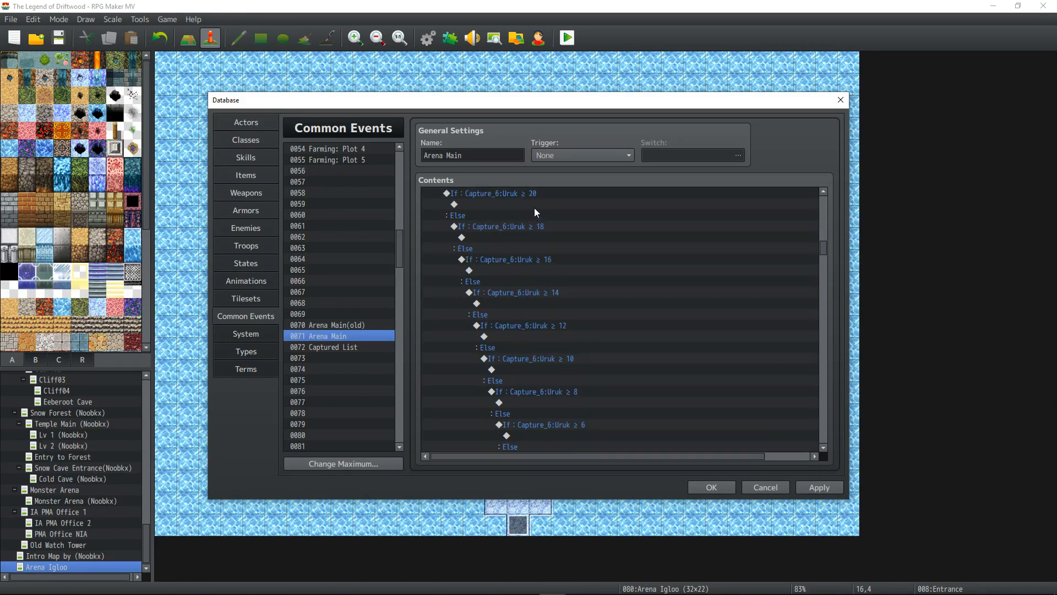
click(541, 204)
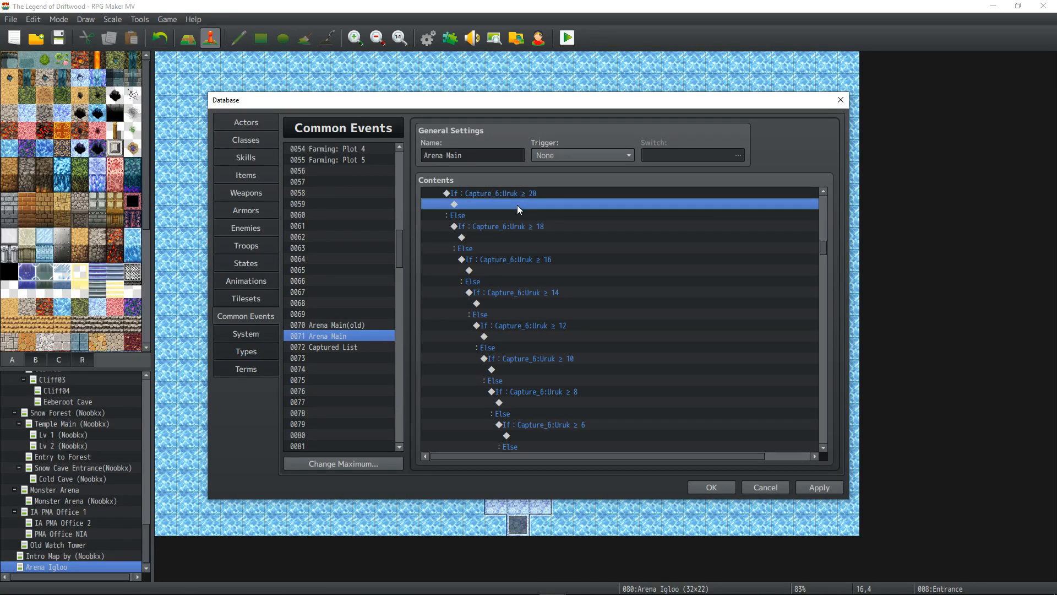
click(527, 237)
click(540, 270)
click(551, 304)
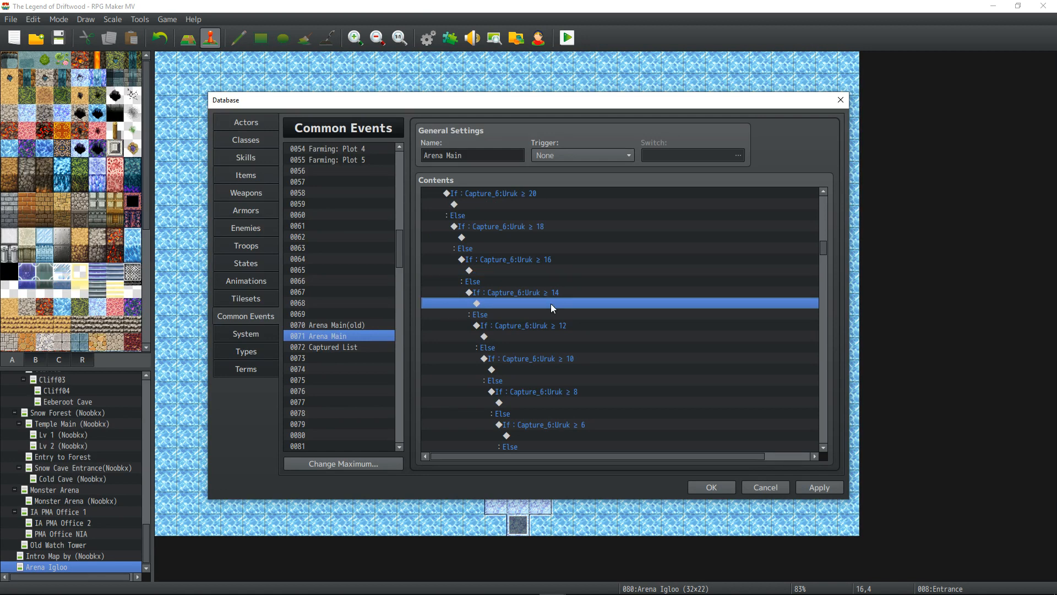
click(567, 336)
click(576, 369)
click(580, 392)
scroll(585, 380, down, 2)
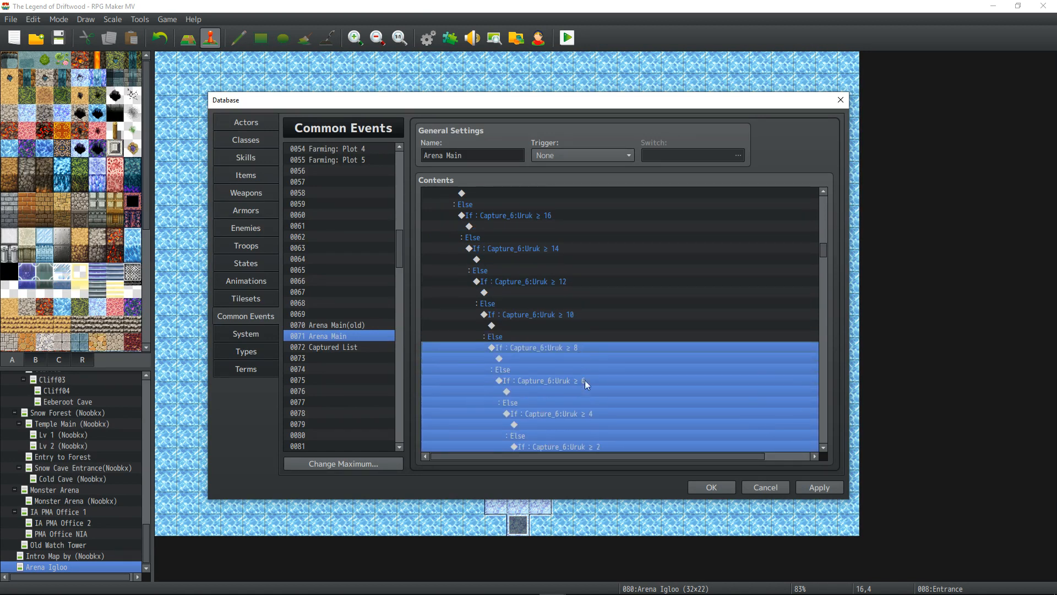
click(586, 390)
scroll(588, 382, down, 2)
click(590, 380)
click(598, 414)
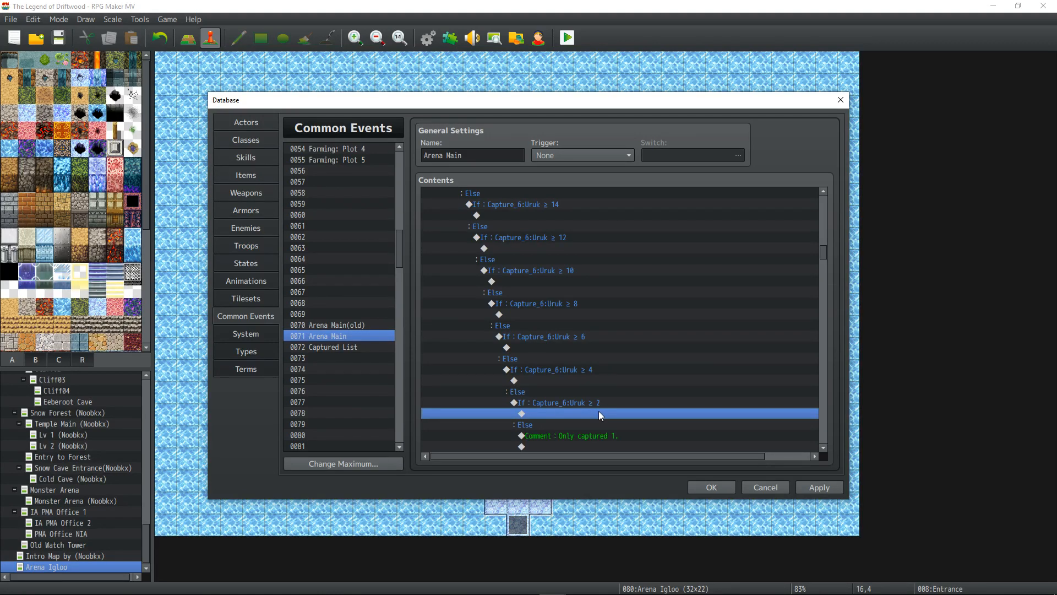
click(590, 434)
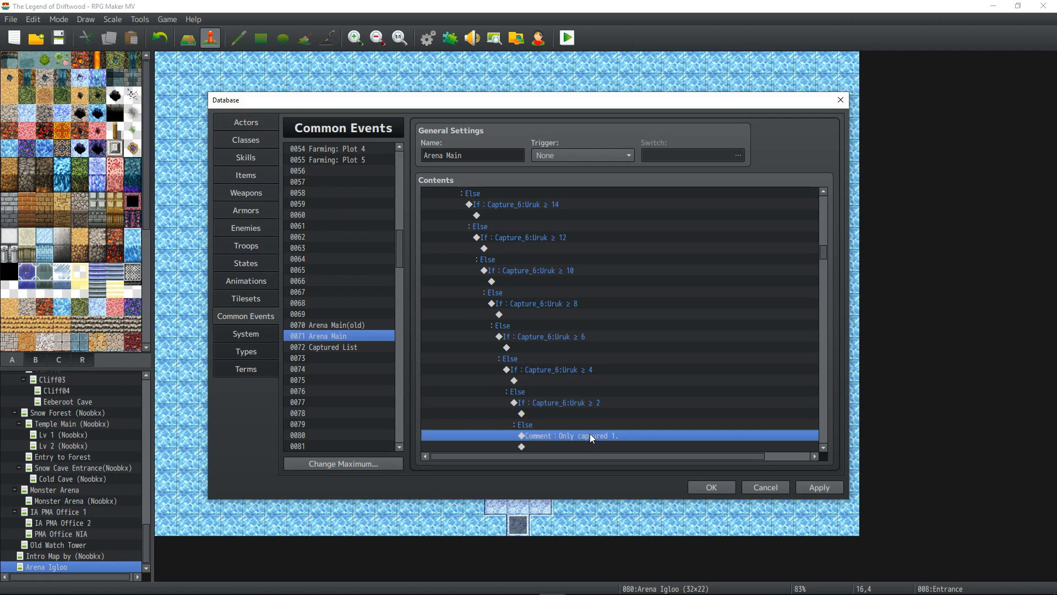
click(587, 413)
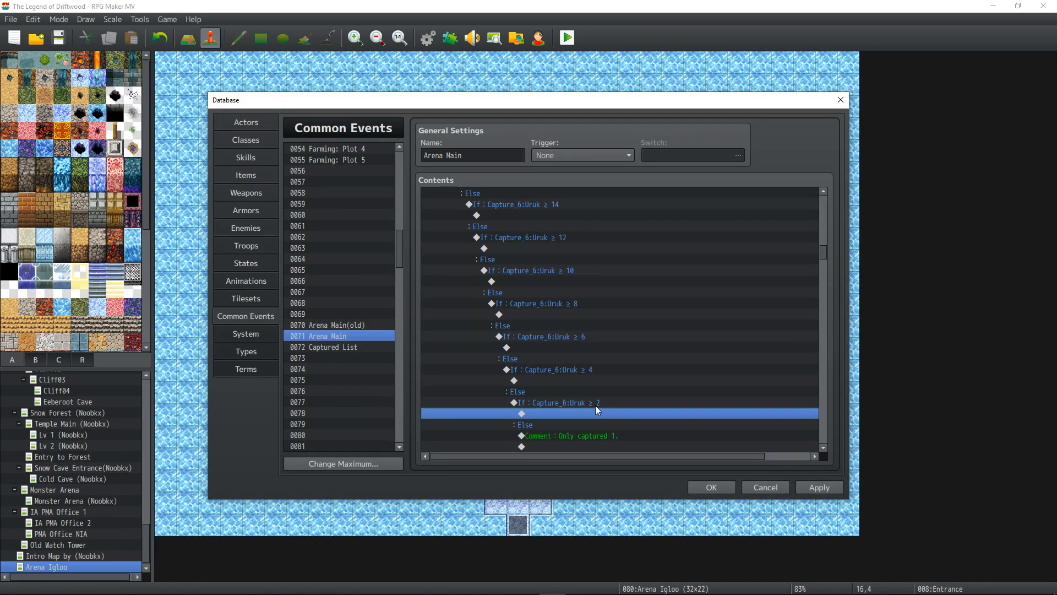
click(592, 436)
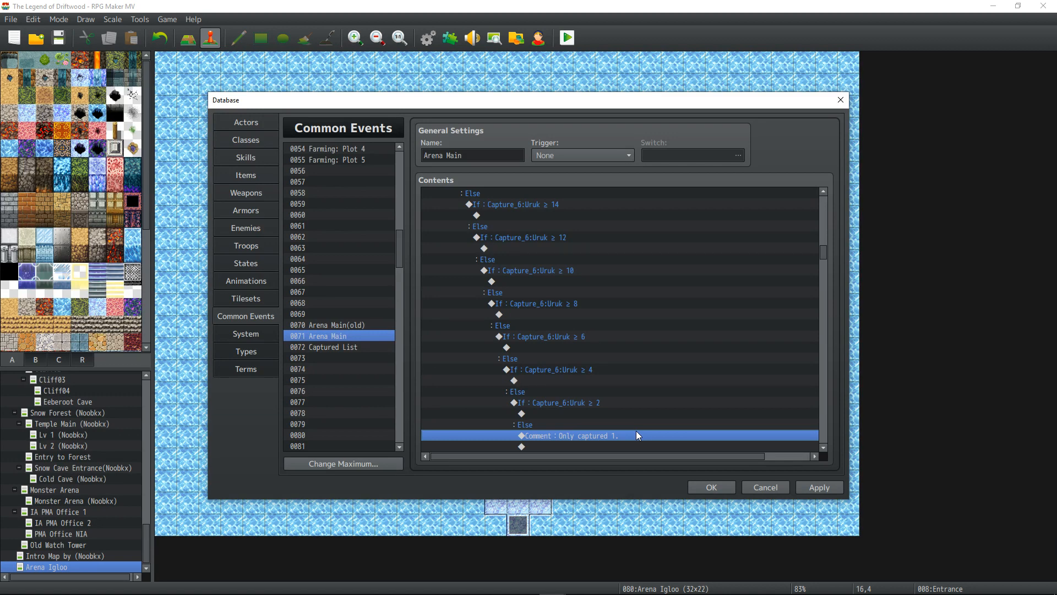
- Apply the database changes made to the Arena Main common event
scroll(589, 411, up, 2)
scroll(590, 411, up, 3)
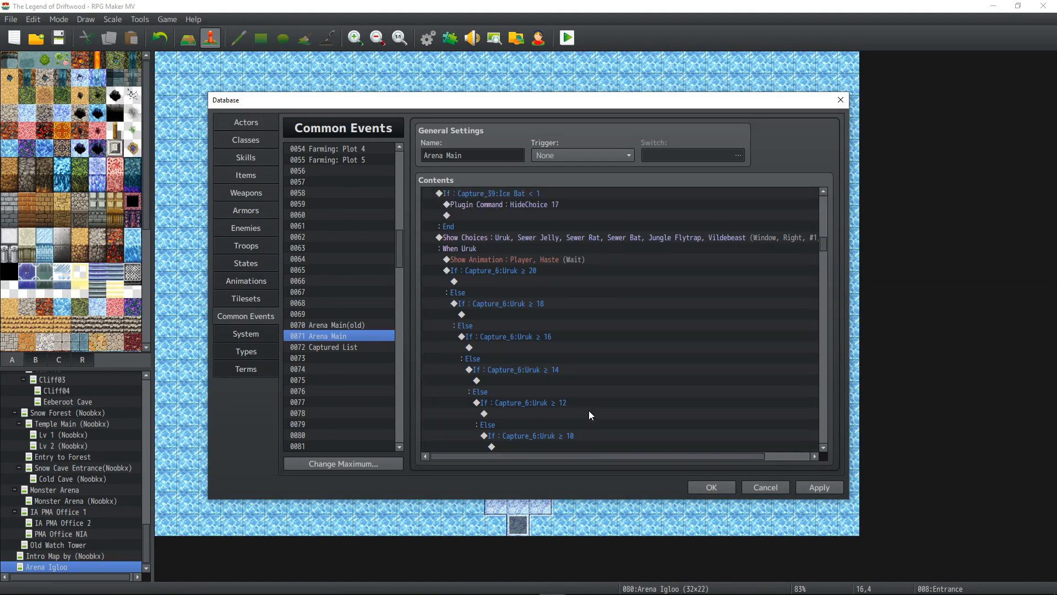
scroll(559, 314, down, 2)
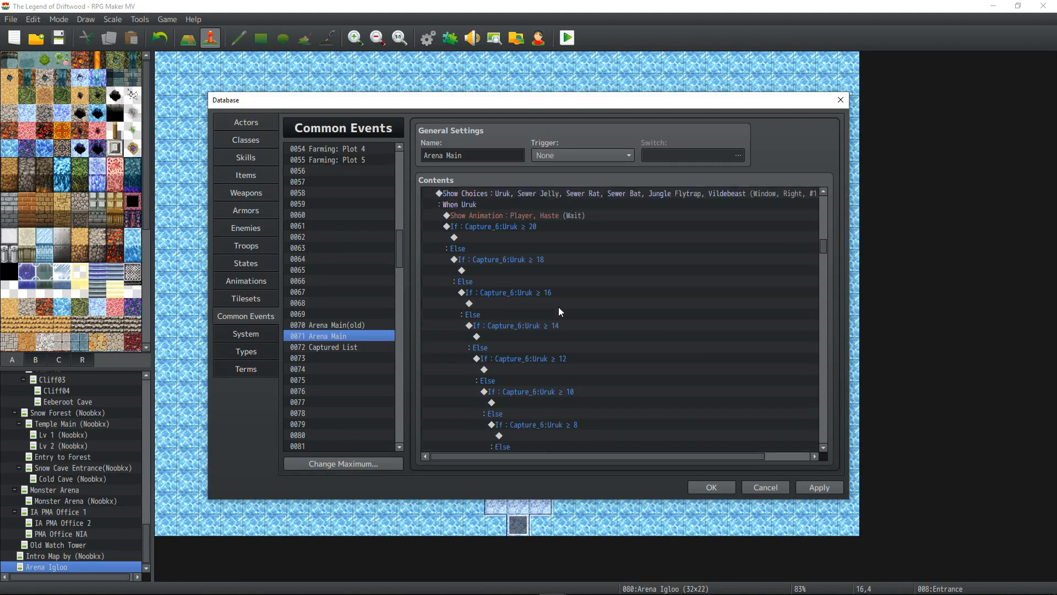
click(818, 487)
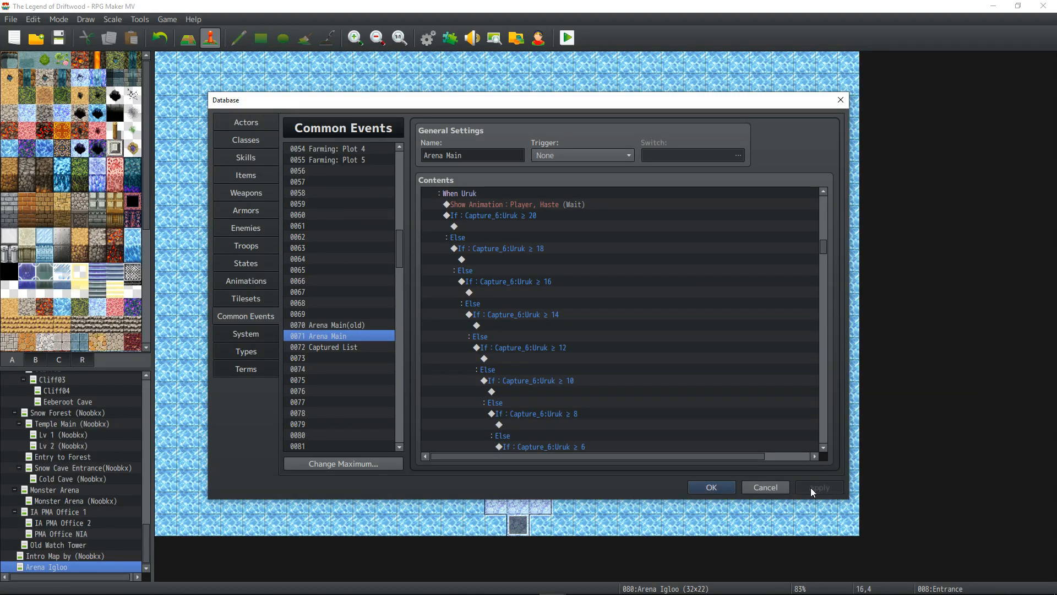
click(532, 227)
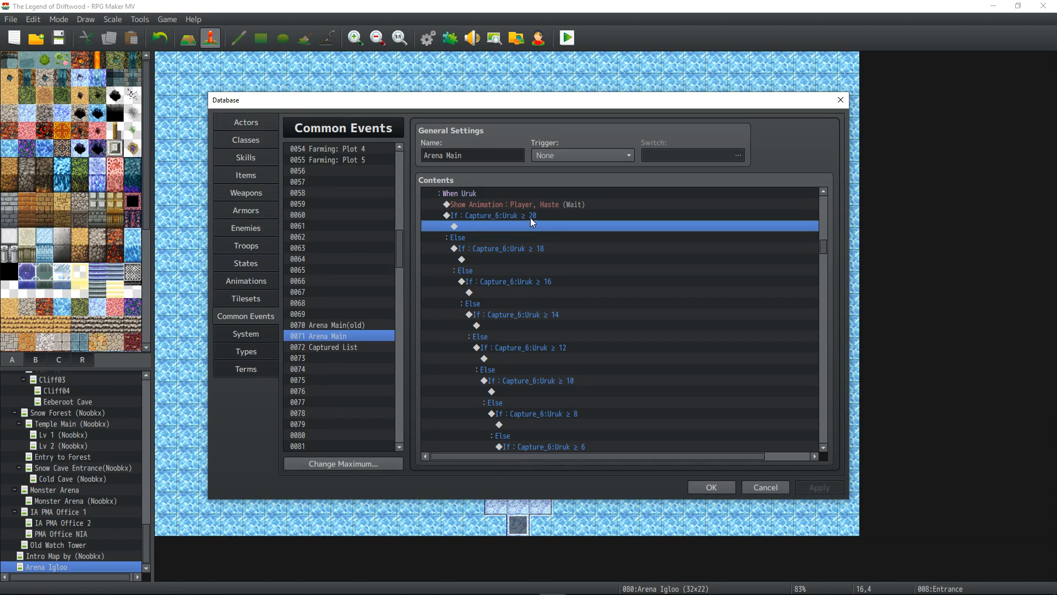
click(526, 242)
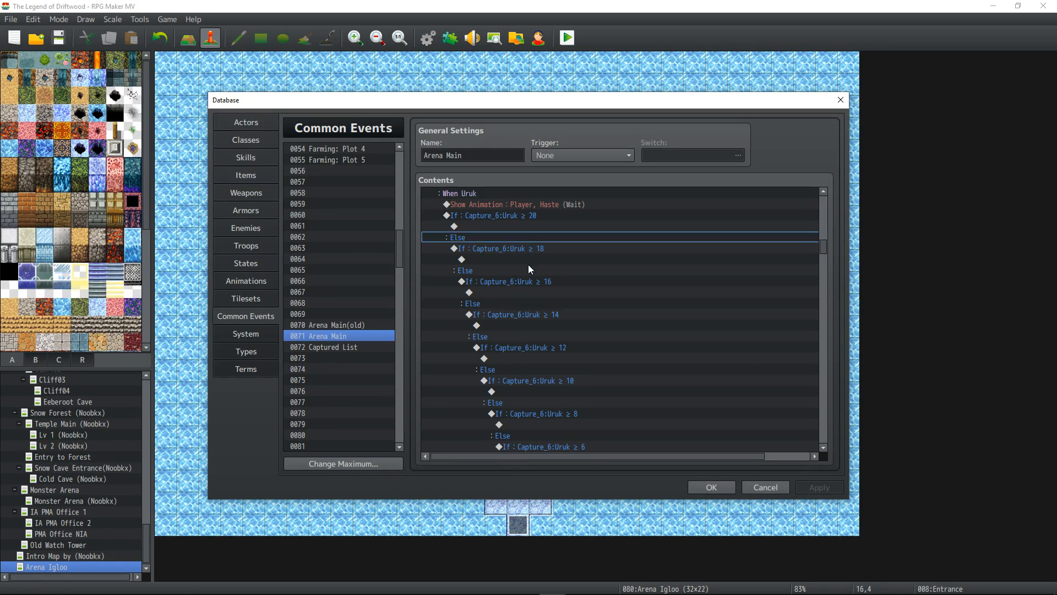
click(528, 267)
click(527, 258)
click(520, 226)
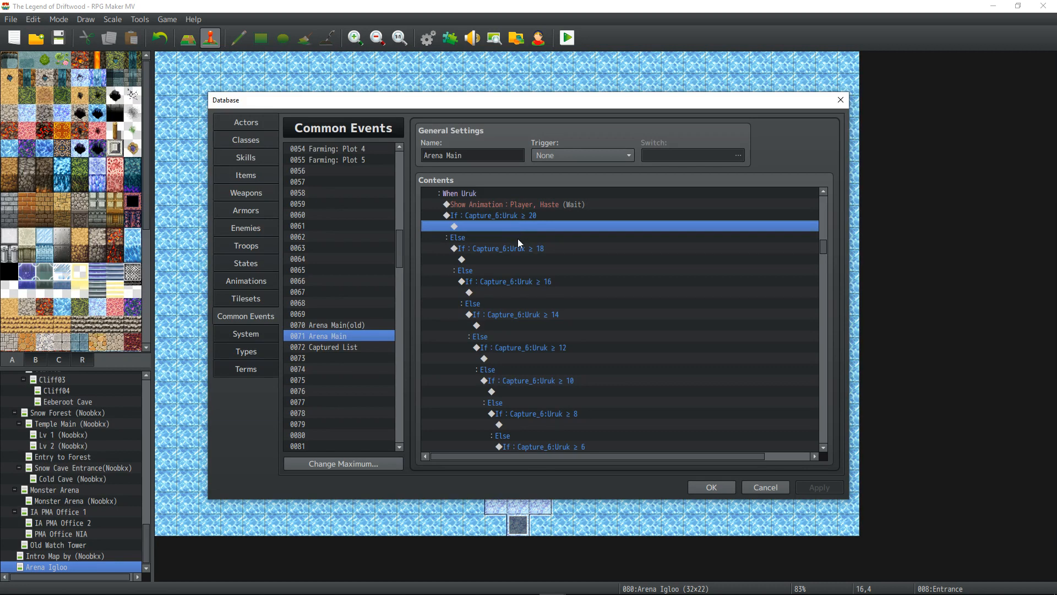
click(520, 245)
click(519, 235)
click(520, 227)
right_click(494, 225)
click(510, 232)
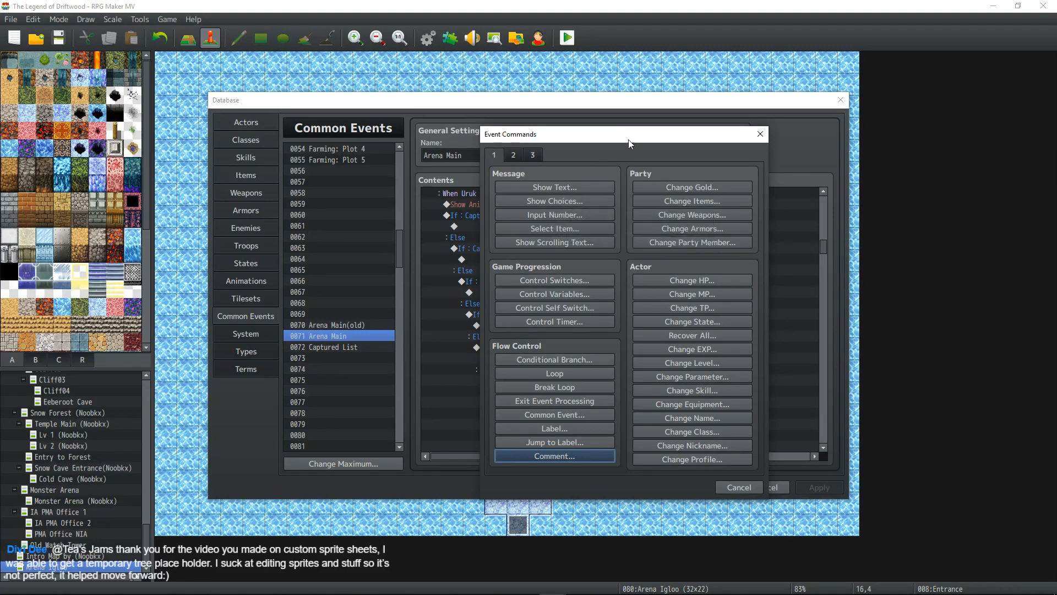
click(761, 136)
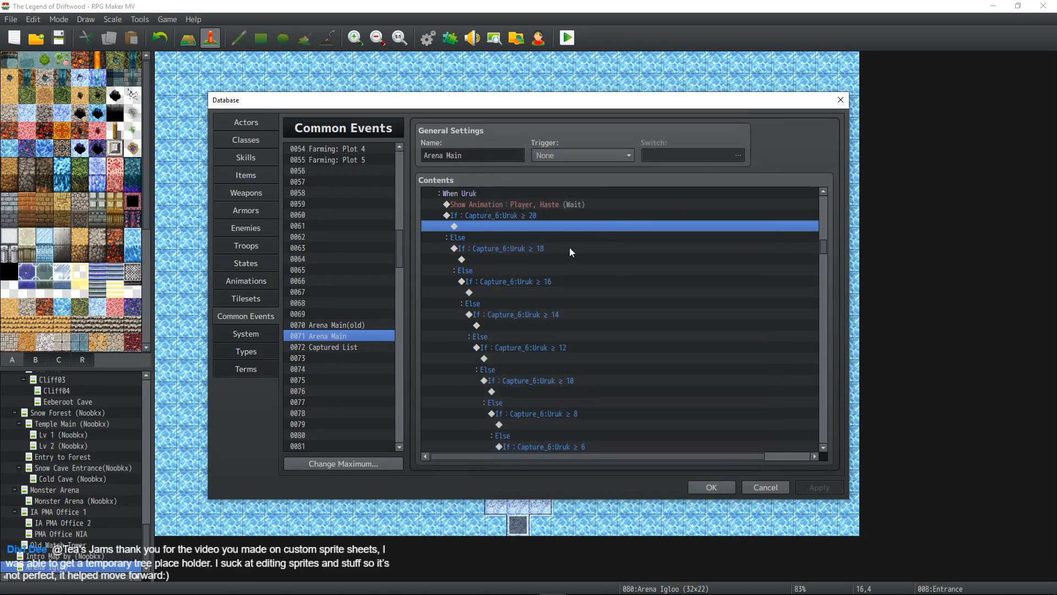
- Examine the Uruk condition chain from the Show Choices command down to the innermost Else section
scroll(571, 247, up, 2)
scroll(590, 239, up, 2)
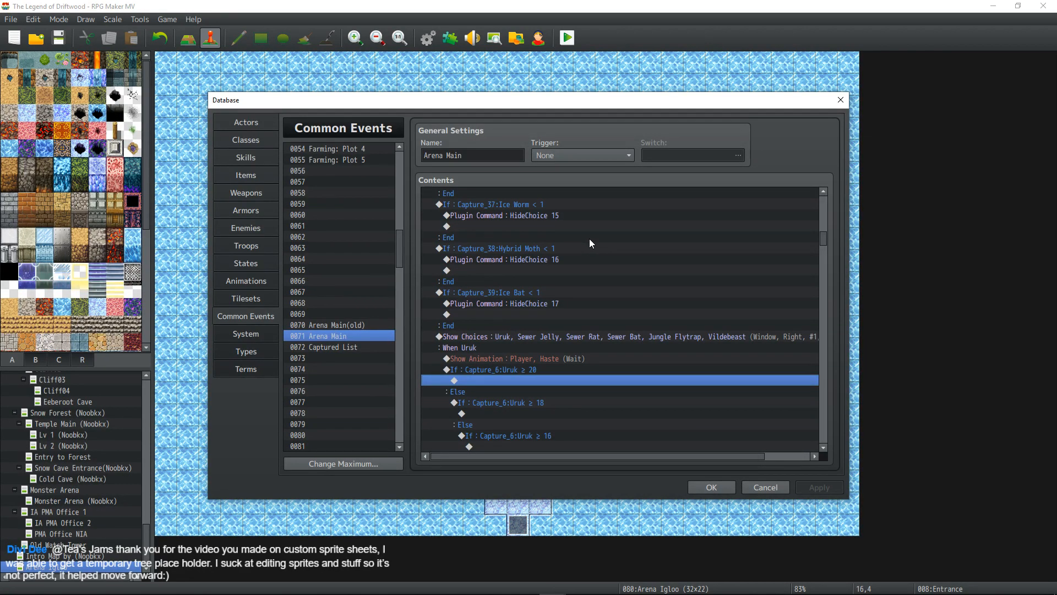
scroll(589, 240, down, 4)
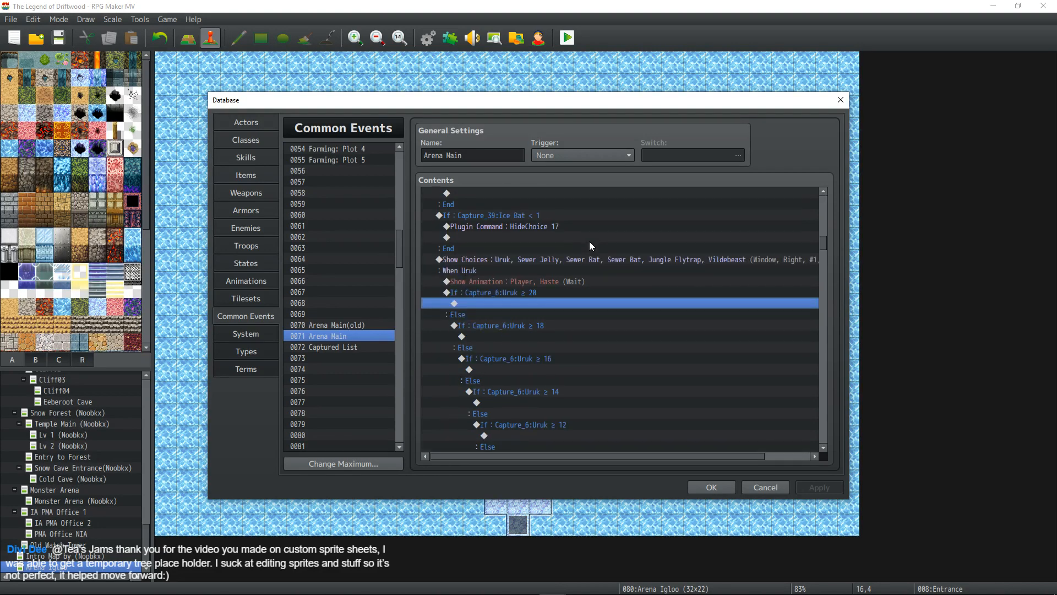
scroll(590, 240, down, 1)
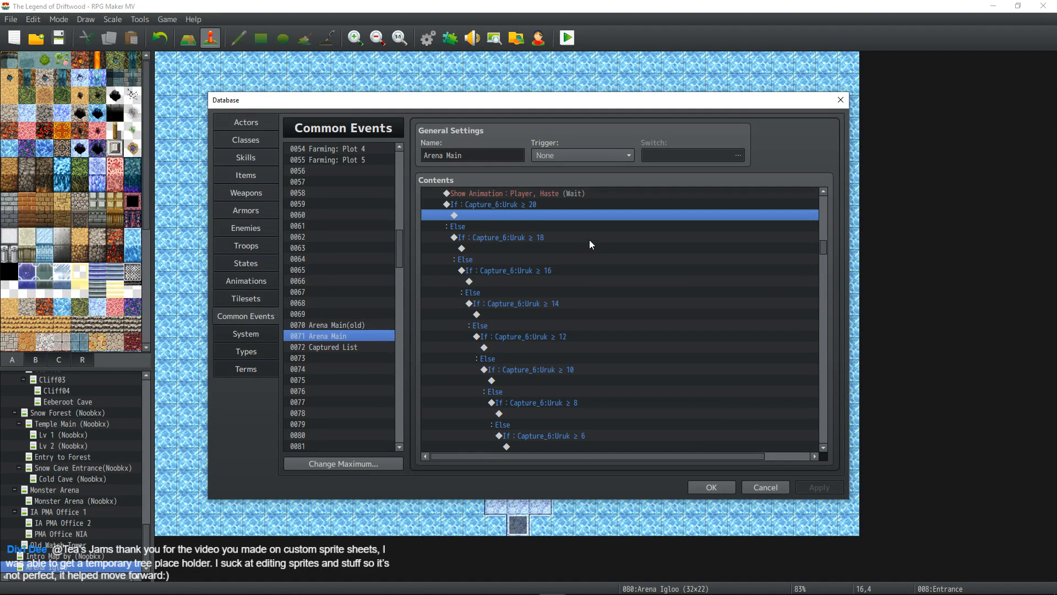
scroll(589, 240, up, 1)
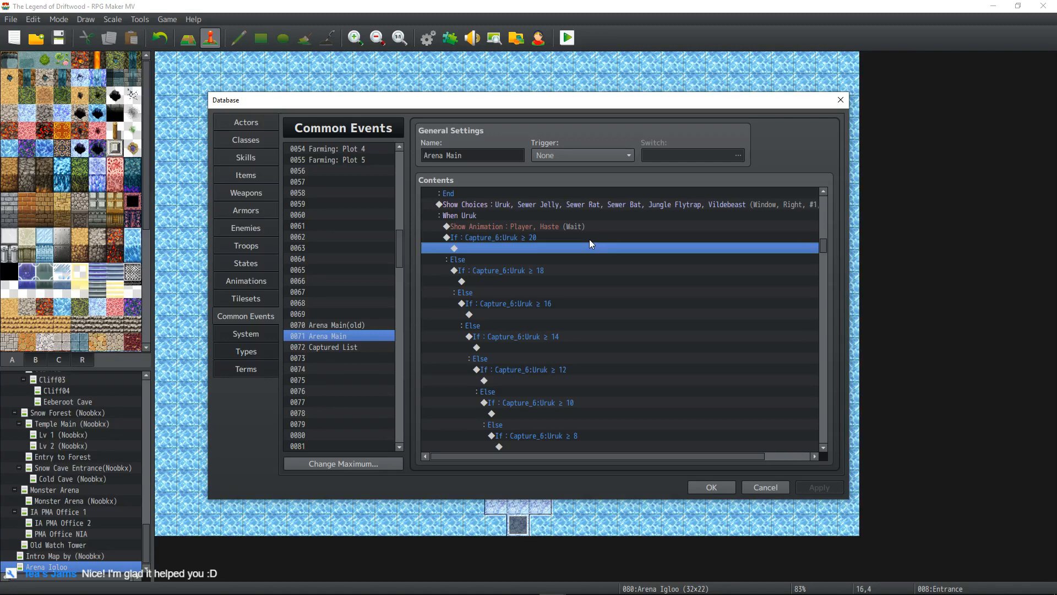
scroll(589, 239, down, 2)
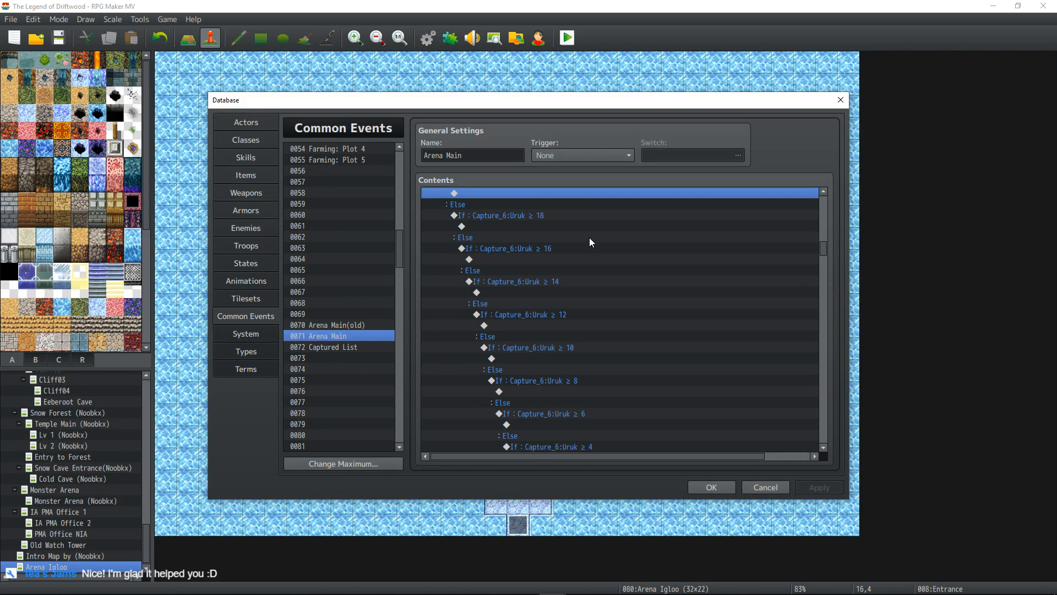
scroll(590, 240, down, 3)
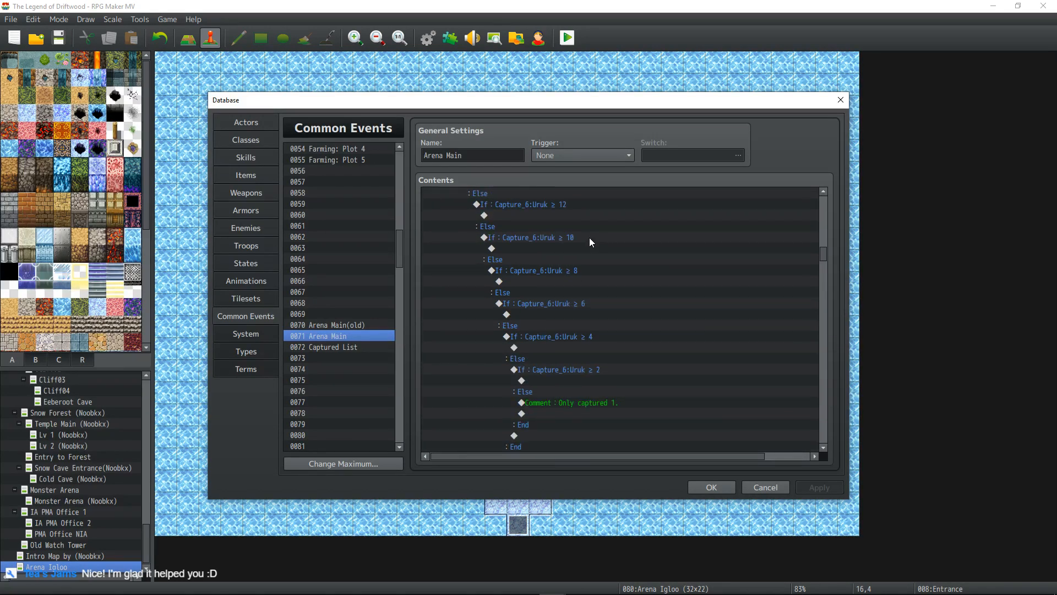
scroll(589, 238, up, 3)
scroll(590, 242, down, 2)
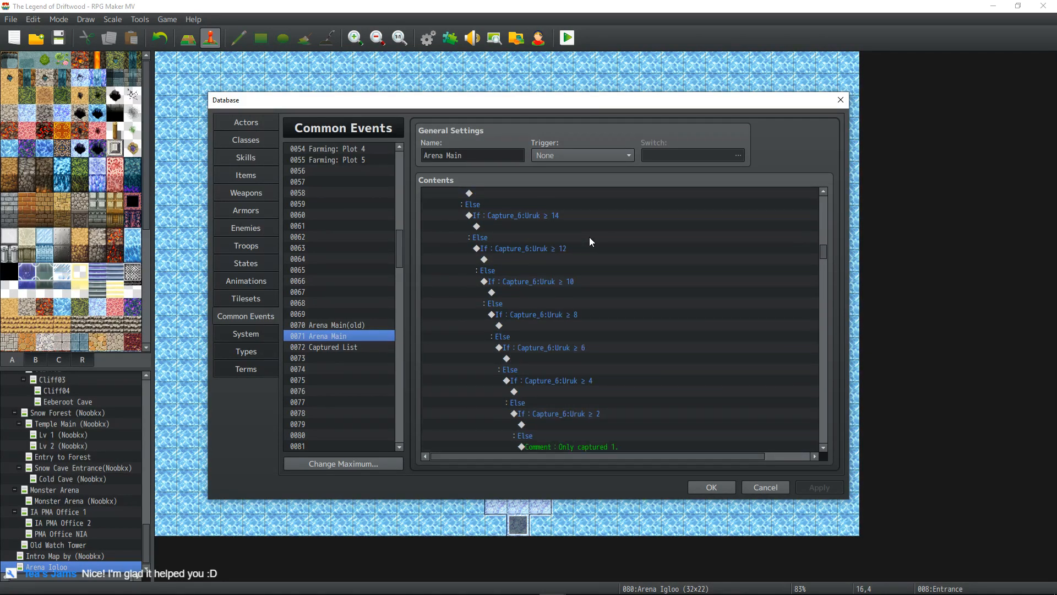
- Review the Arena Main commands from the innermost Uruk conditions back up to the opening welcome text
scroll(589, 242, up, 1)
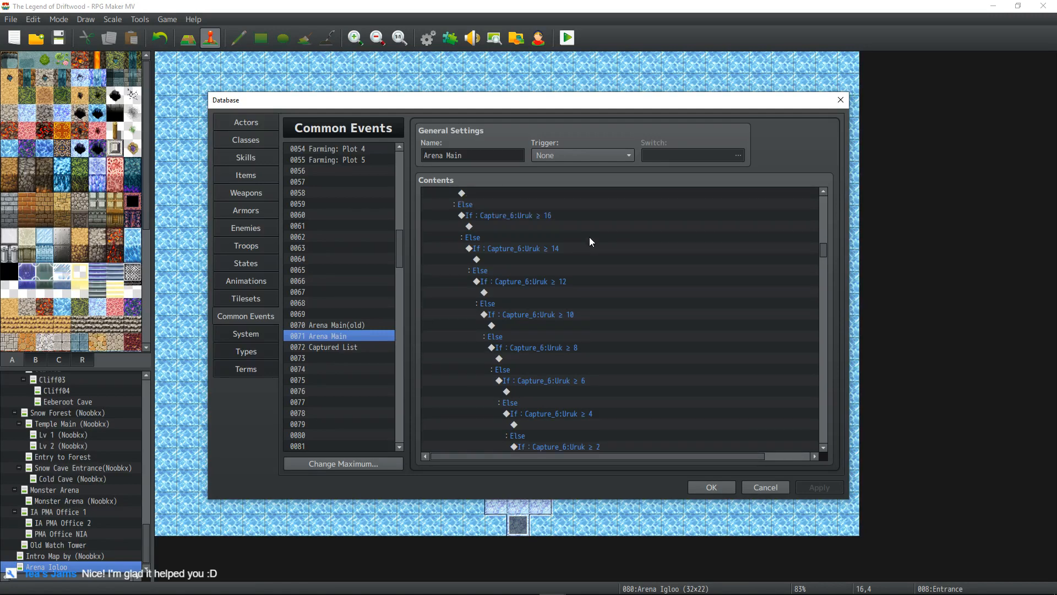
scroll(590, 241, up, 2)
scroll(589, 241, up, 1)
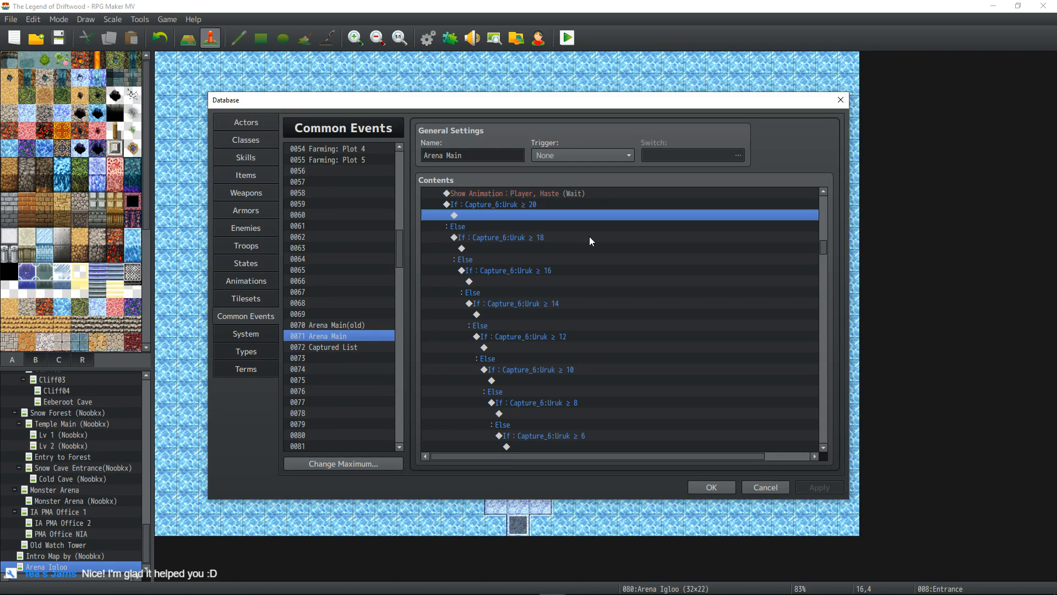
scroll(590, 240, up, 2)
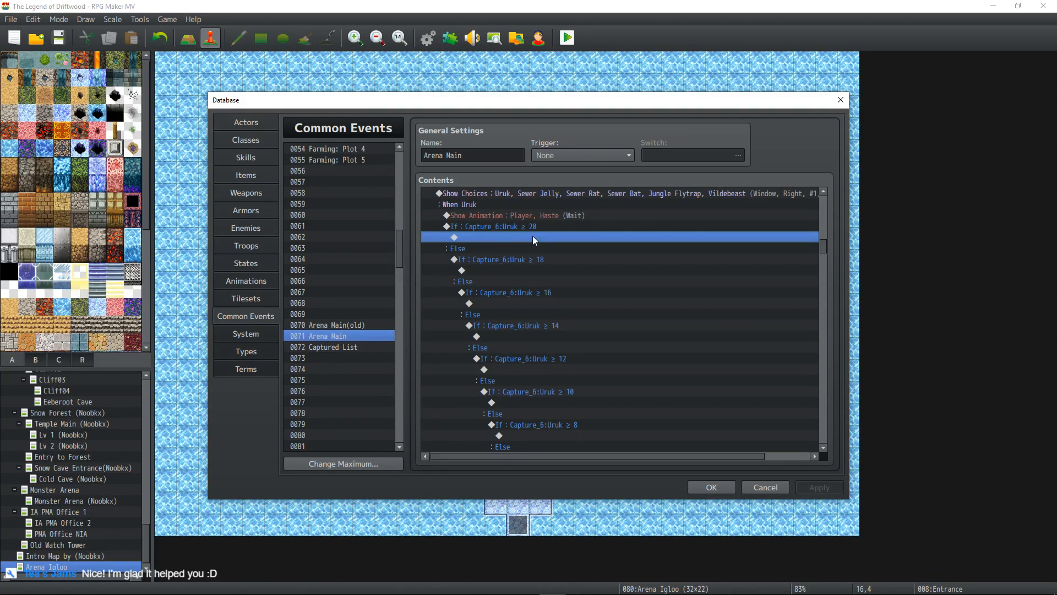
scroll(597, 250, up, 10)
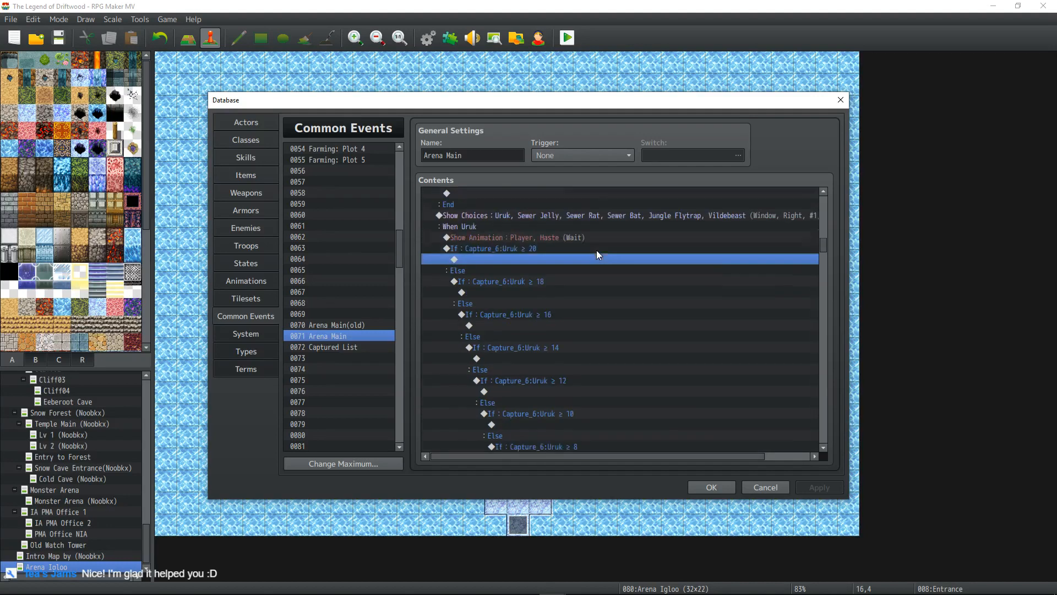
scroll(597, 236, up, 14)
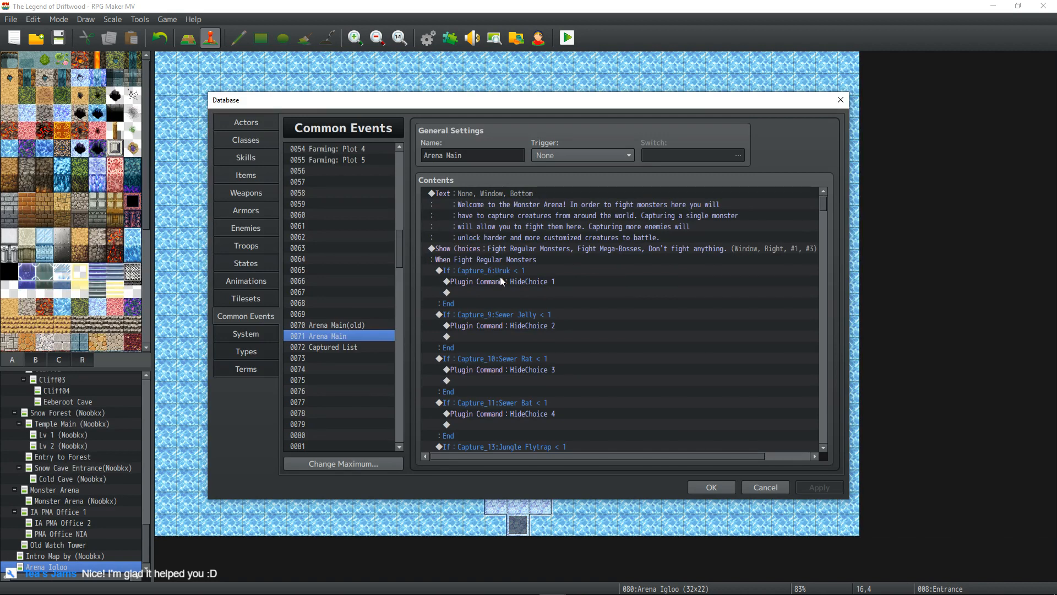
- Examine the HideChoice checks, the nested Uruk conditions with their End lines, and the Uruk(Arena) Battle Processing block that follows
scroll(501, 276, down, 15)
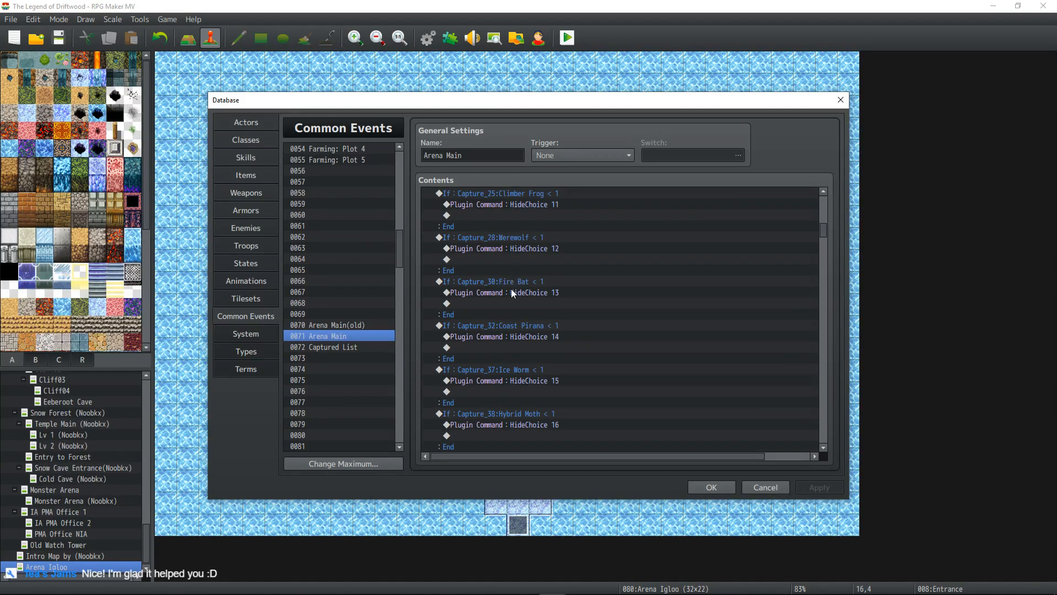
scroll(511, 289, down, 8)
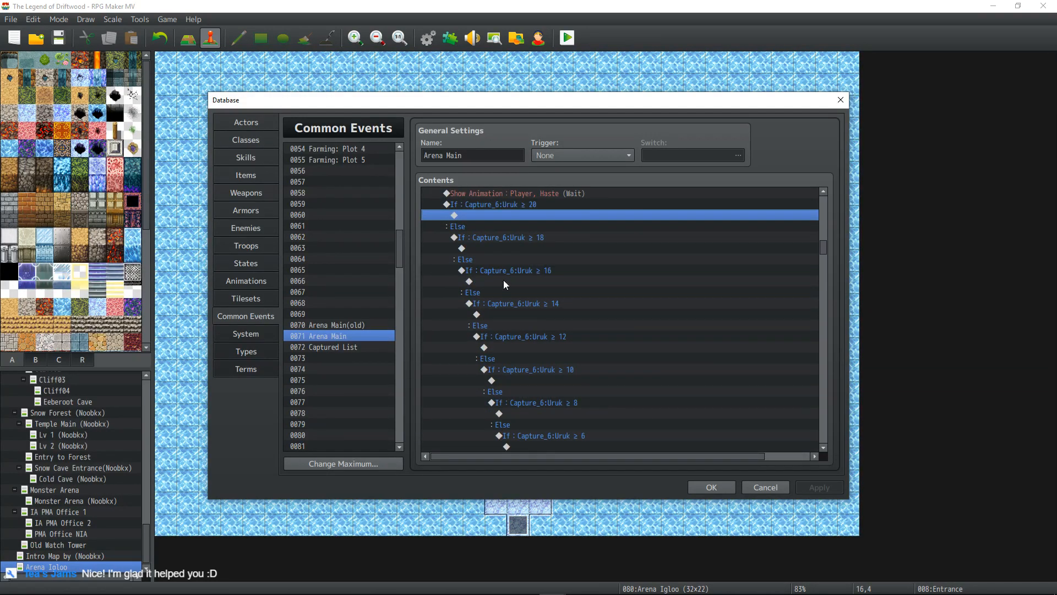
scroll(505, 284, down, 14)
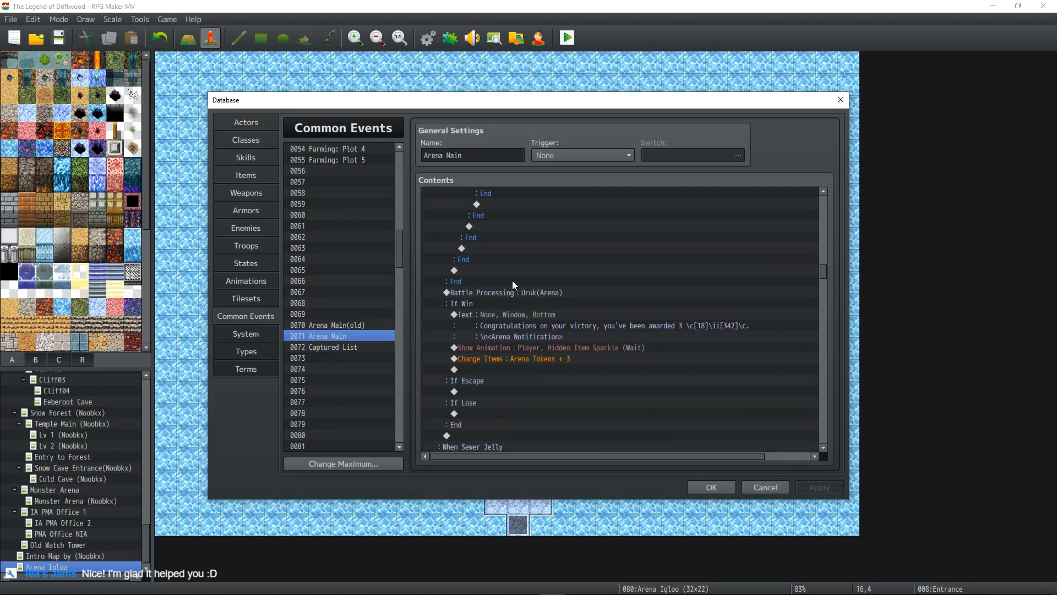
scroll(512, 280, up, 9)
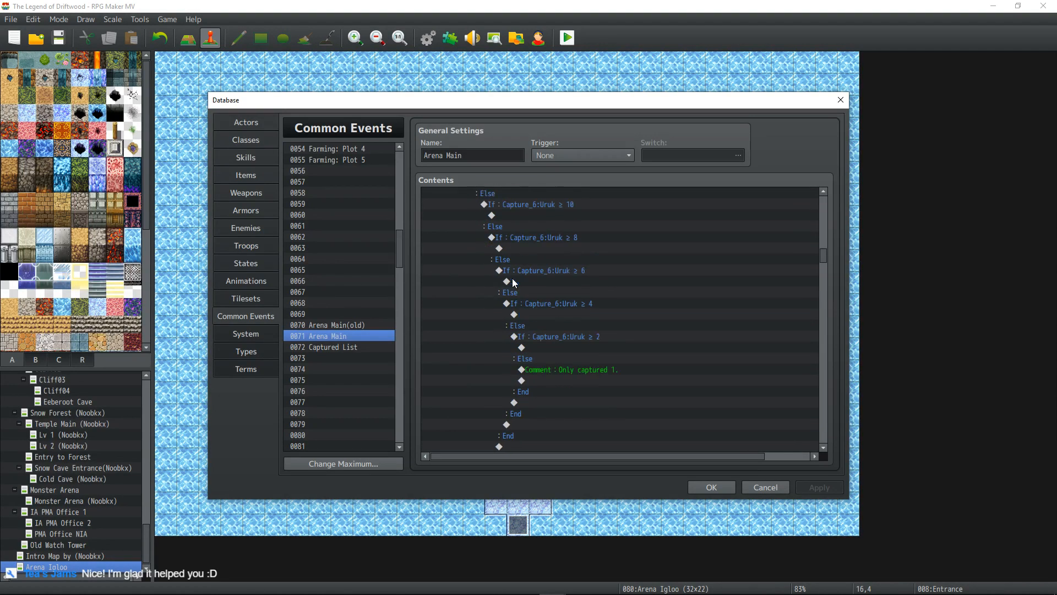
scroll(513, 281, up, 6)
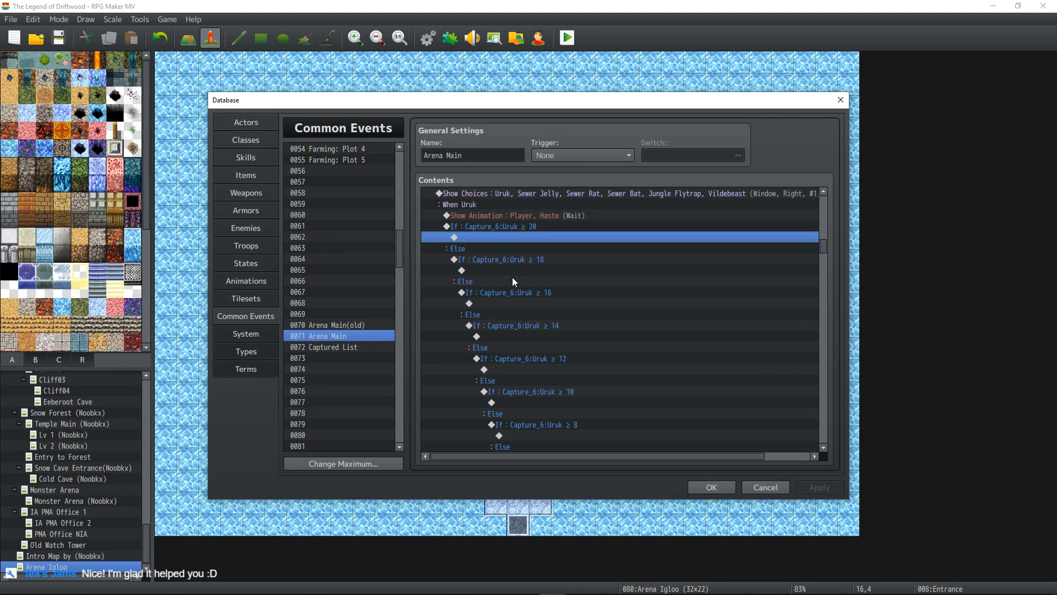
scroll(513, 281, down, 9)
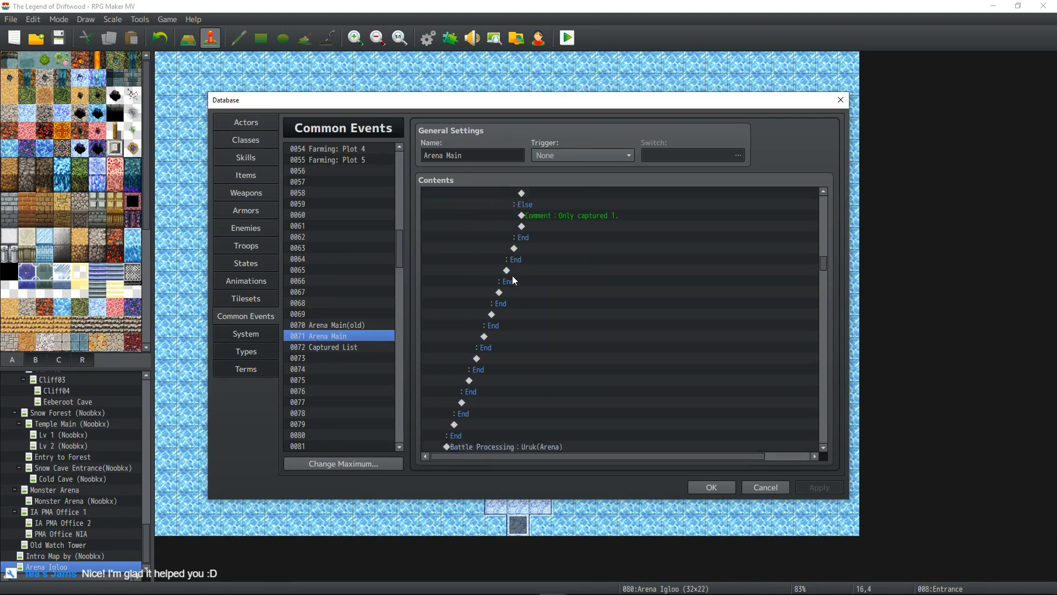
scroll(512, 278, down, 3)
scroll(512, 276, up, 2)
scroll(512, 276, down, 4)
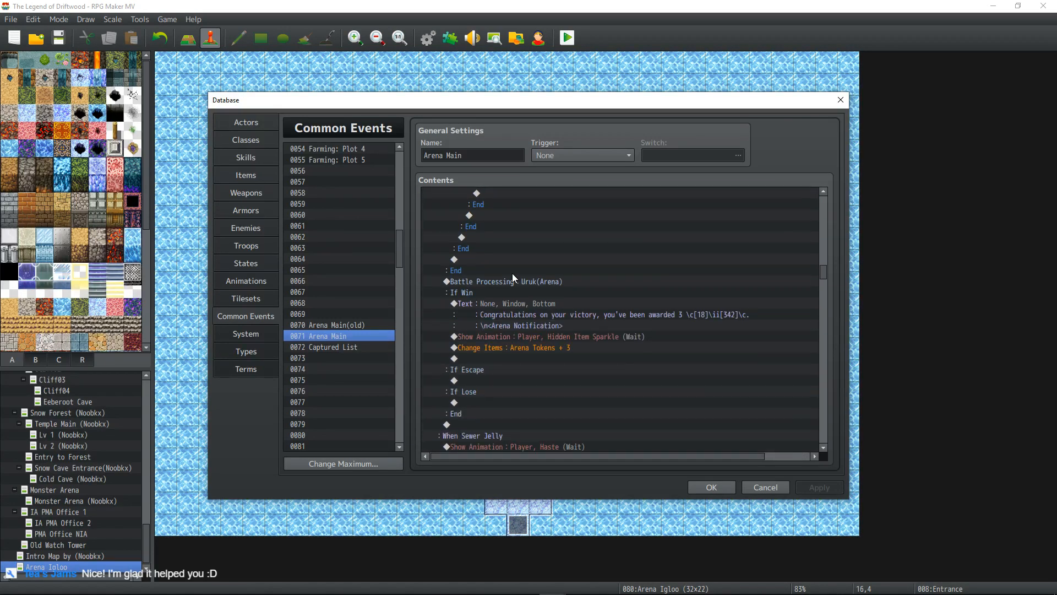
scroll(513, 277, down, 1)
scroll(513, 277, up, 4)
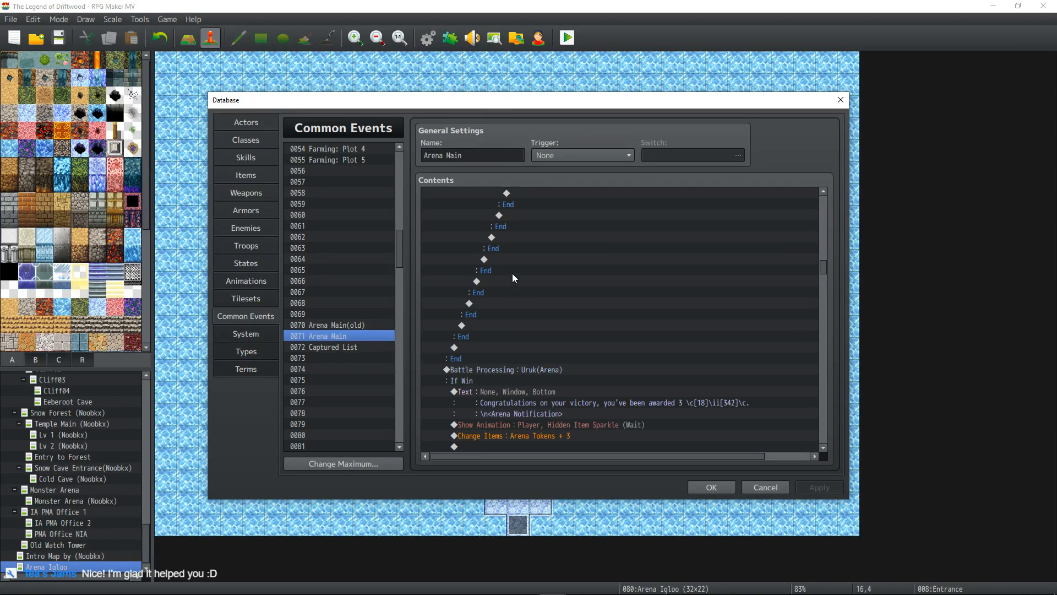
scroll(512, 273, down, 3)
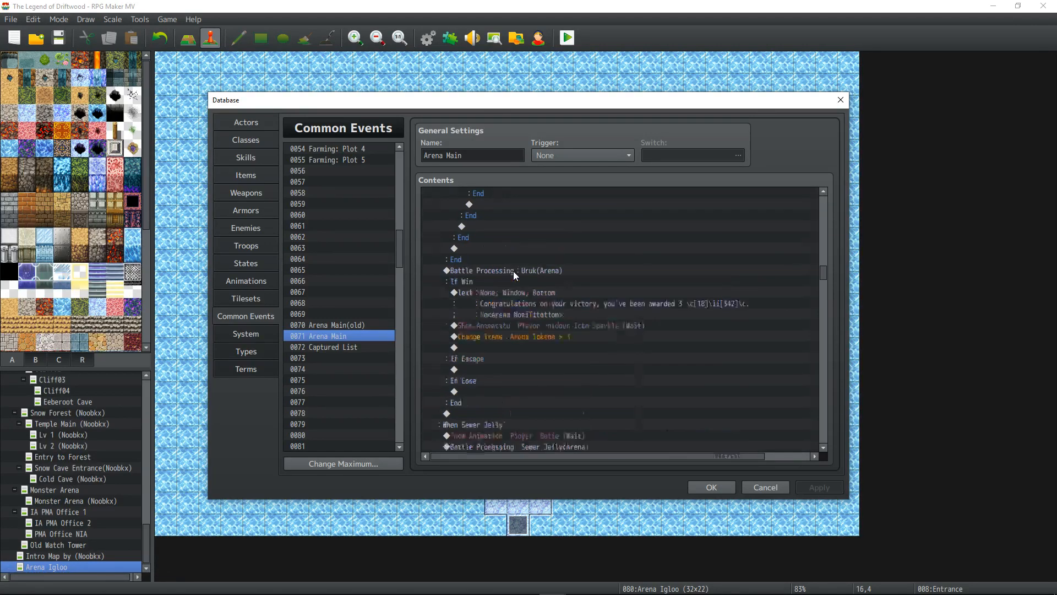
scroll(513, 271, up, 3)
scroll(652, 301, up, 10)
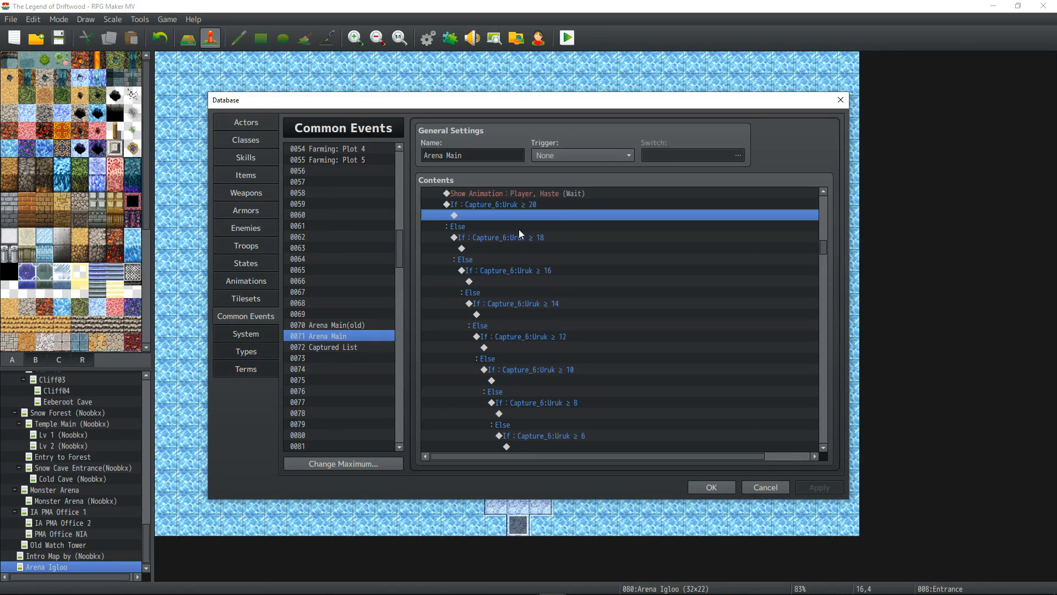
- Cut the entire Uruk ≥ 20 conditional block with its nested branches from the When Uruk section of Arena Main
drag(547, 197, 586, 258)
scroll(587, 257, down, 2)
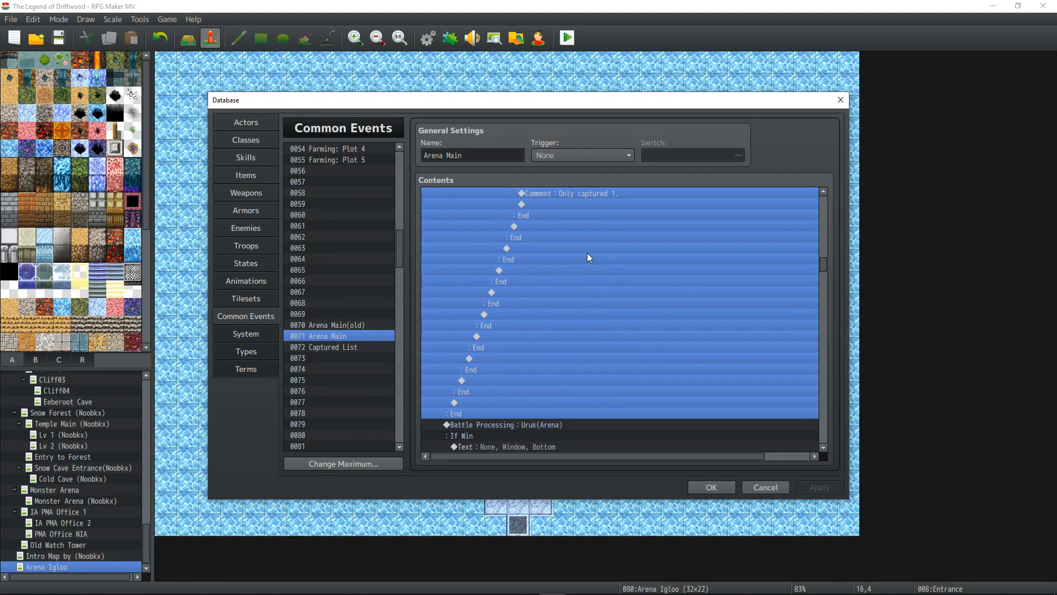
scroll(588, 252, up, 9)
scroll(592, 283, up, 2)
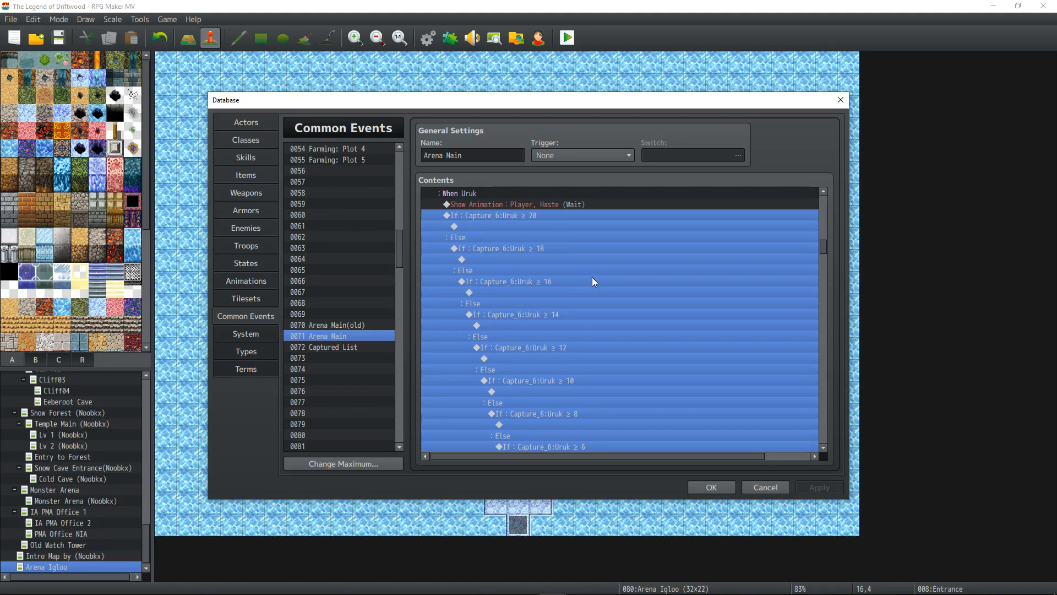
key(Delete)
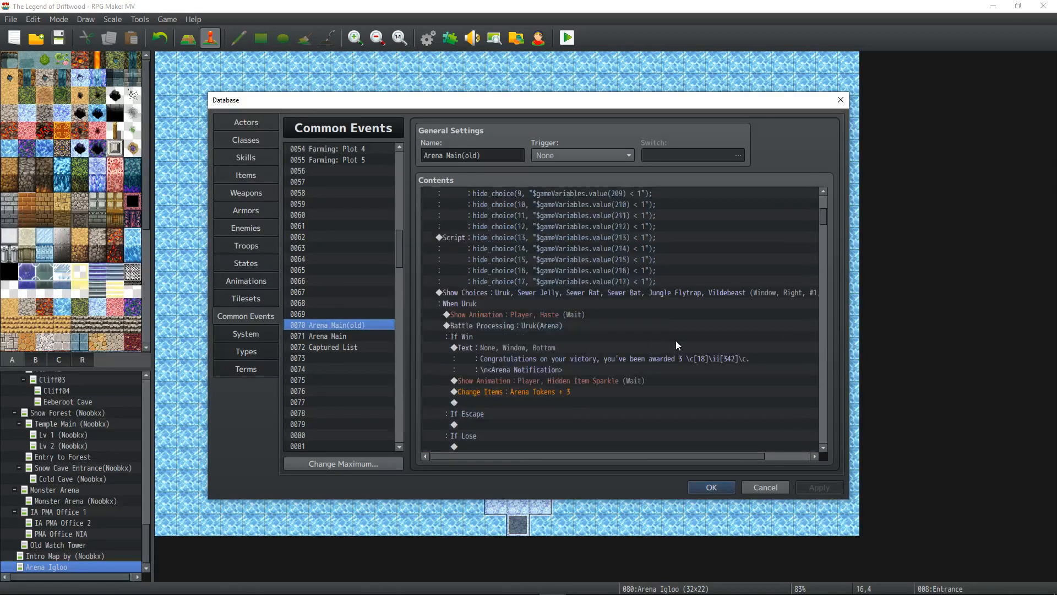
- Add the comment "this is not working right, dont use, but here's temp place holder for something else" at the end of Arena Main(old)
scroll(675, 340, down, 15)
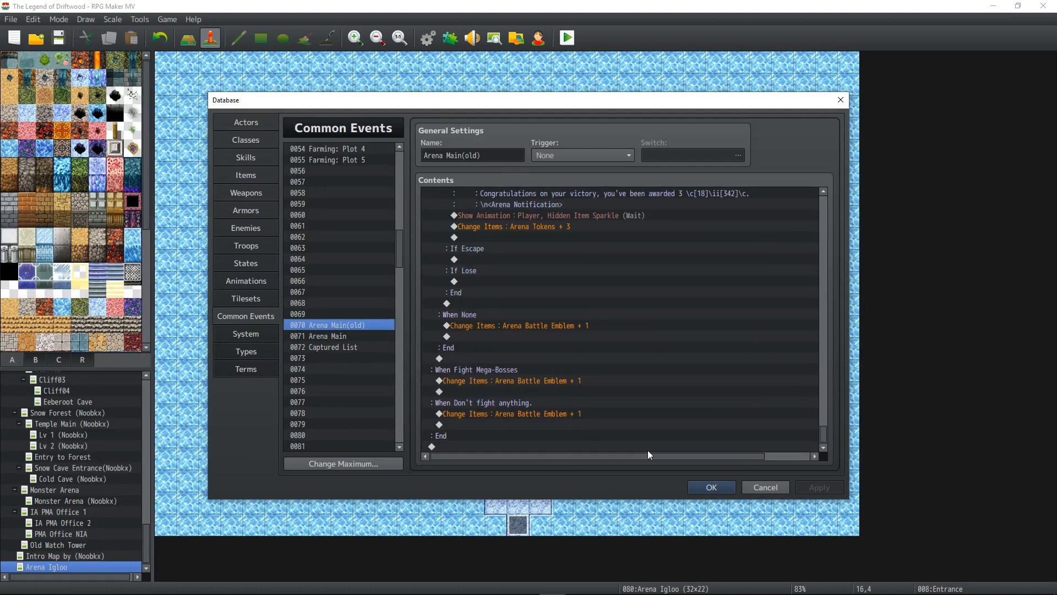
click(484, 445)
right_click(487, 446)
click(513, 453)
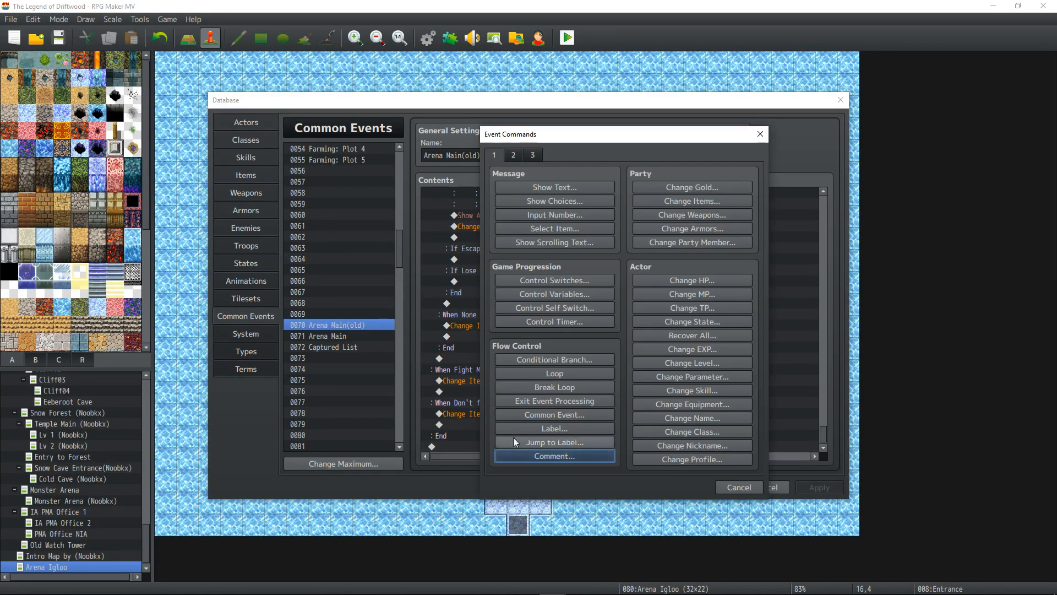
click(540, 457)
text(this)
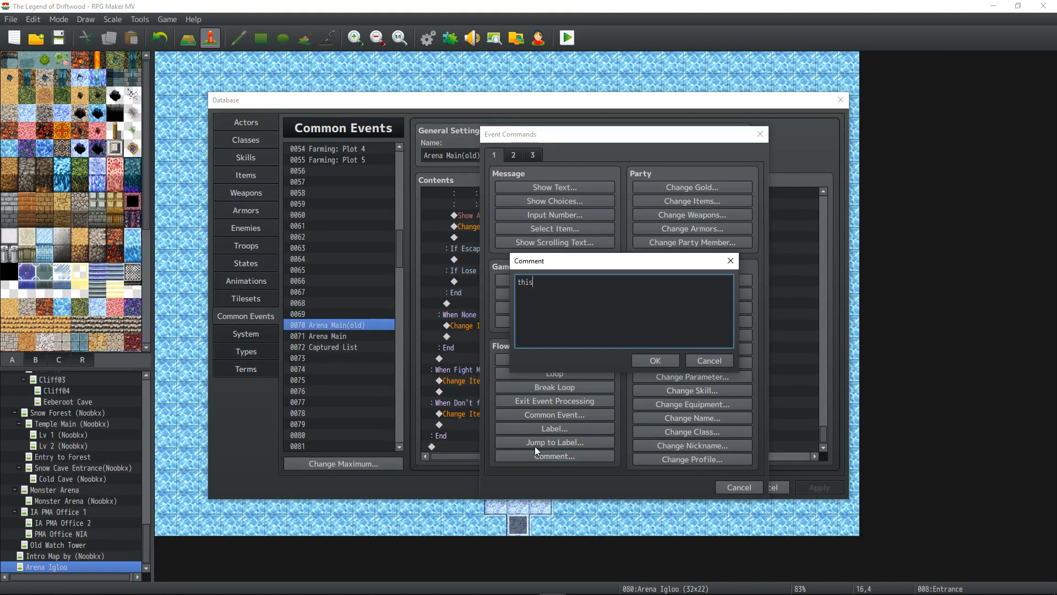
text( is not working right, d)
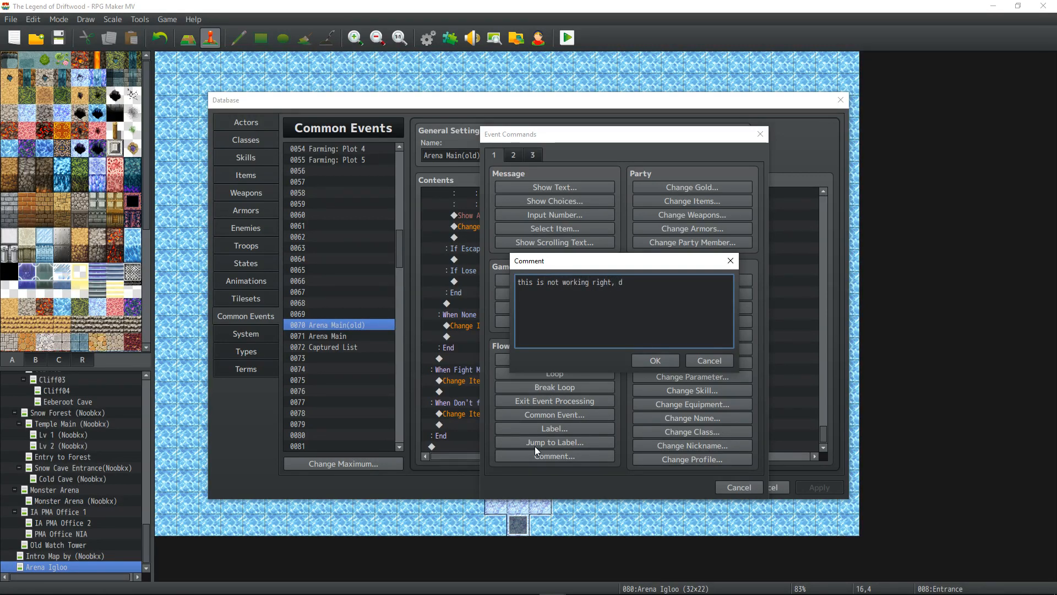
text(ont use, but here's tem)
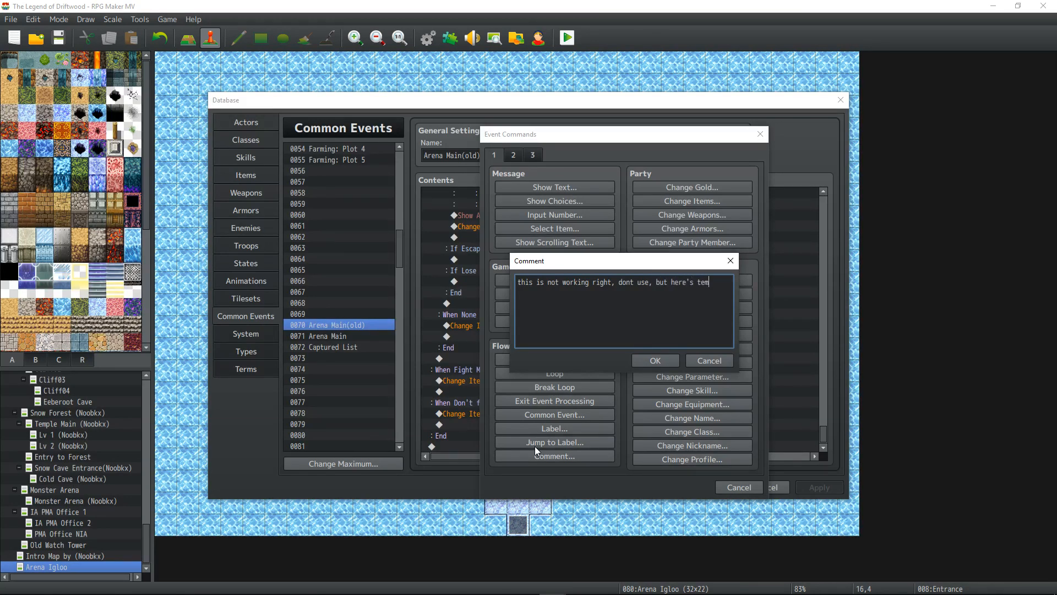
text(p place holder)
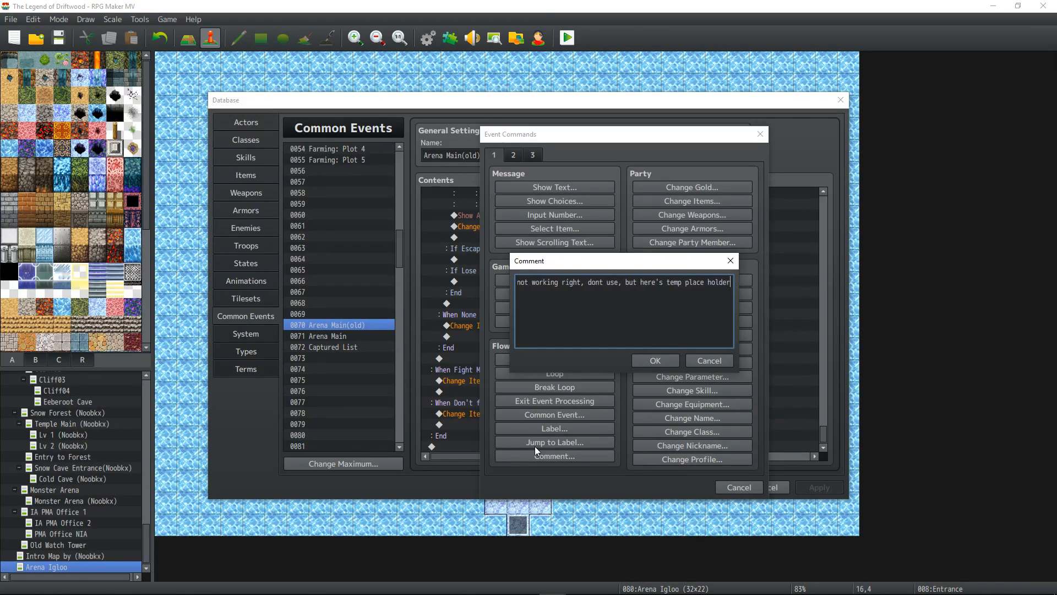
text( for something else)
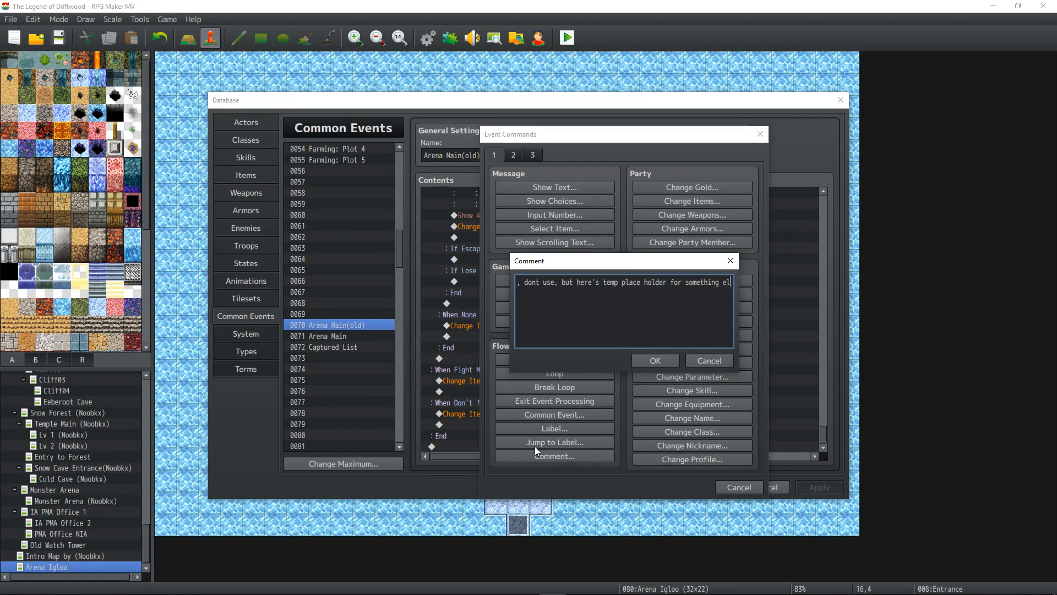
key(Return)
click(655, 360)
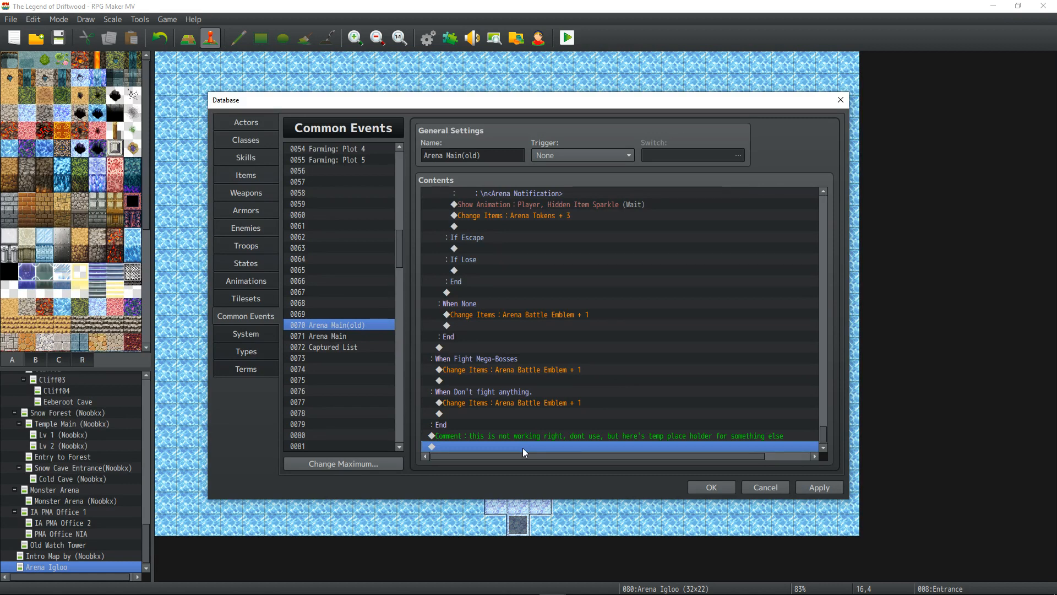
- Paste the cut Uruk condition chain below the placeholder comment in Arena Main(old) and apply the database changes
scroll(543, 417, up, 9)
scroll(553, 408, up, 5)
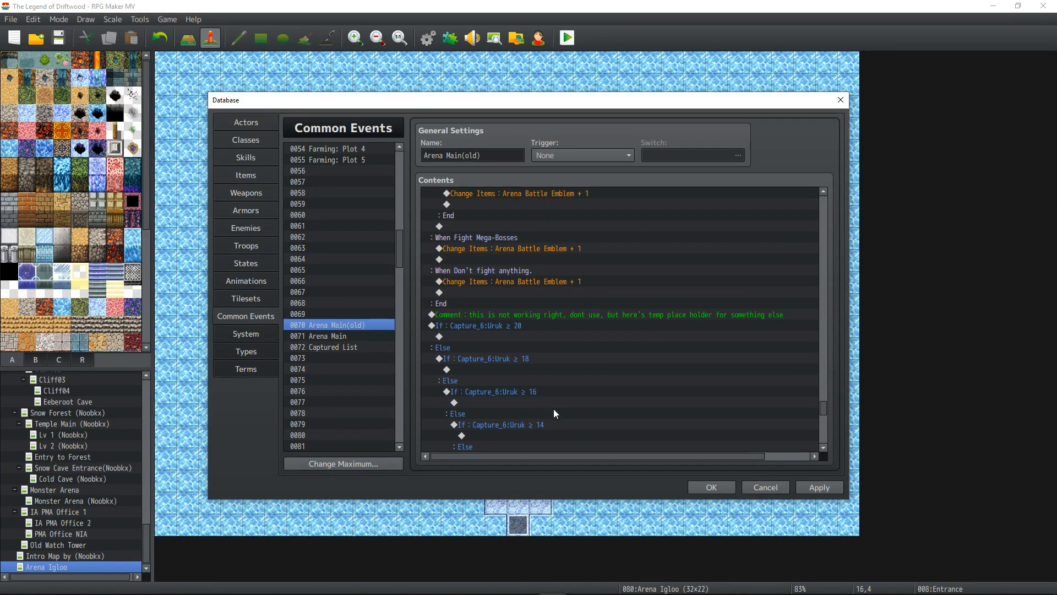
click(820, 488)
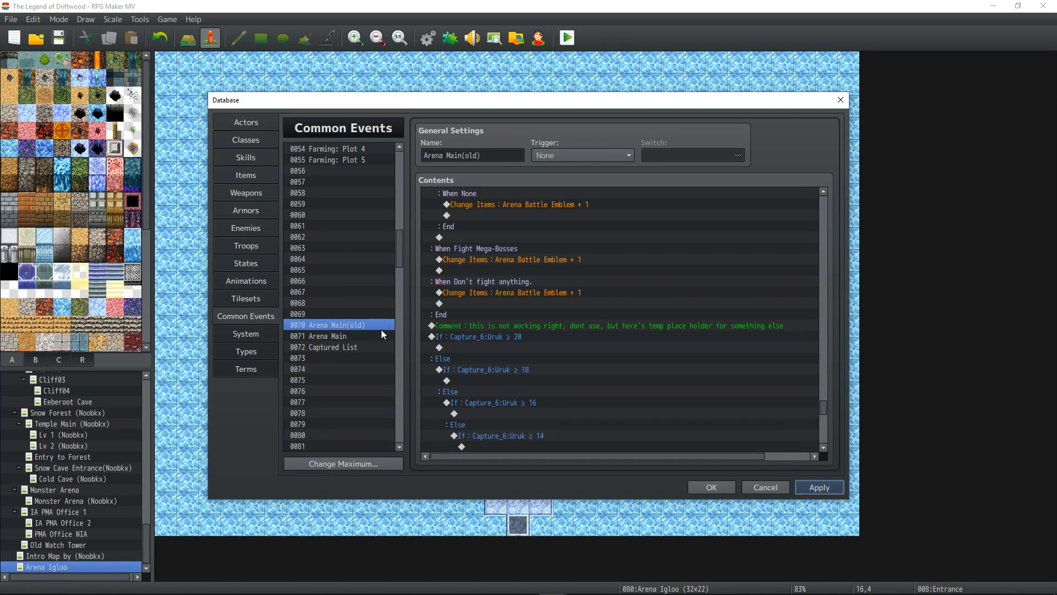
- In Arena Main's When Uruk section, insert a Control Variables command for 0040 Enemy Level Mod just before the Uruk(Arena) Battle Processing
click(355, 339)
scroll(518, 297, down, 1)
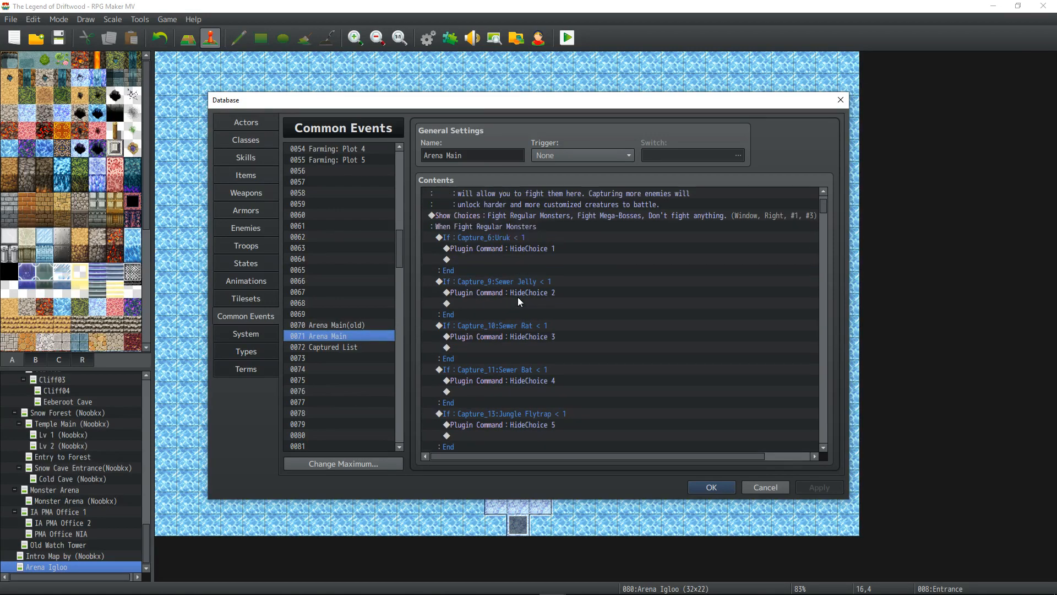
scroll(512, 288, down, 15)
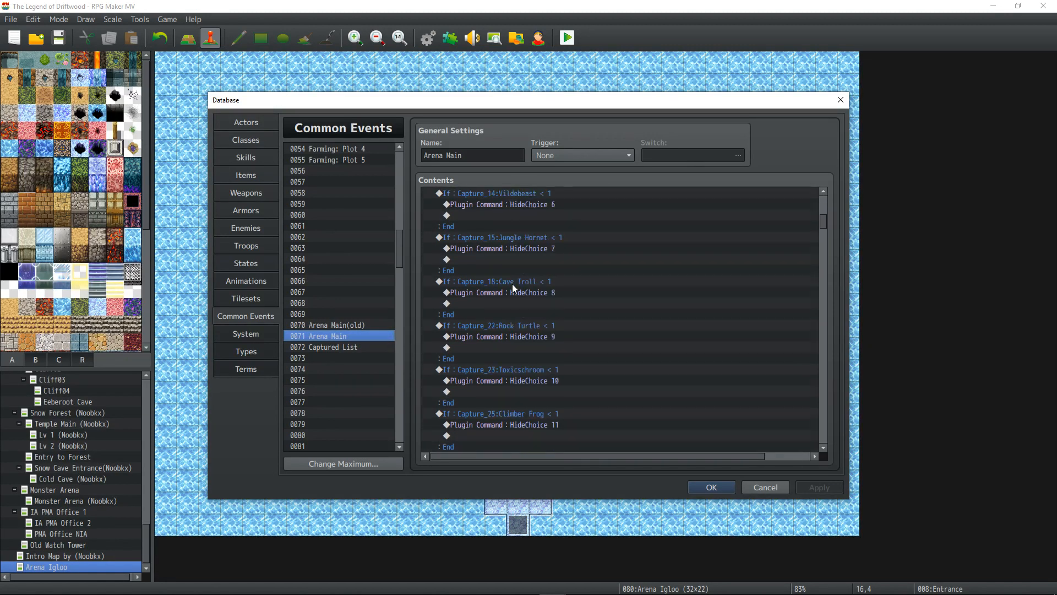
scroll(512, 283, down, 3)
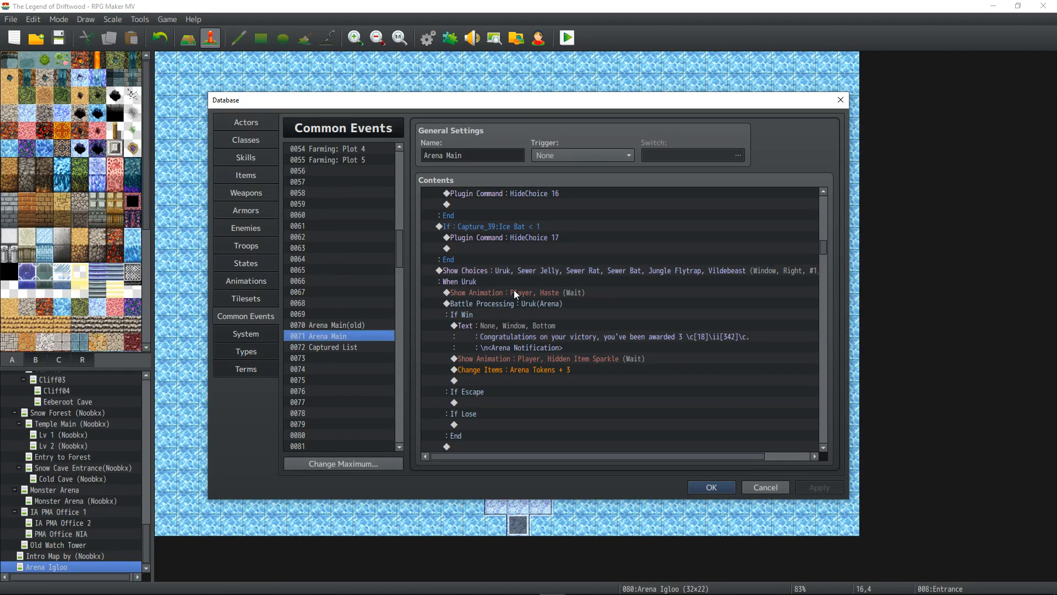
scroll(514, 290, down, 1)
click(494, 259)
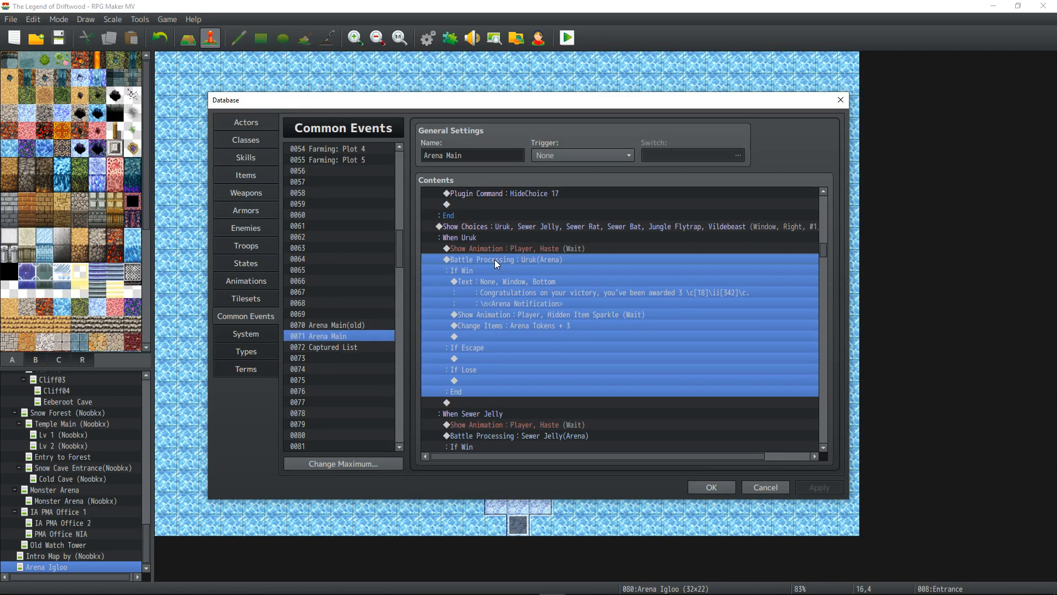
right_click(495, 259)
click(512, 265)
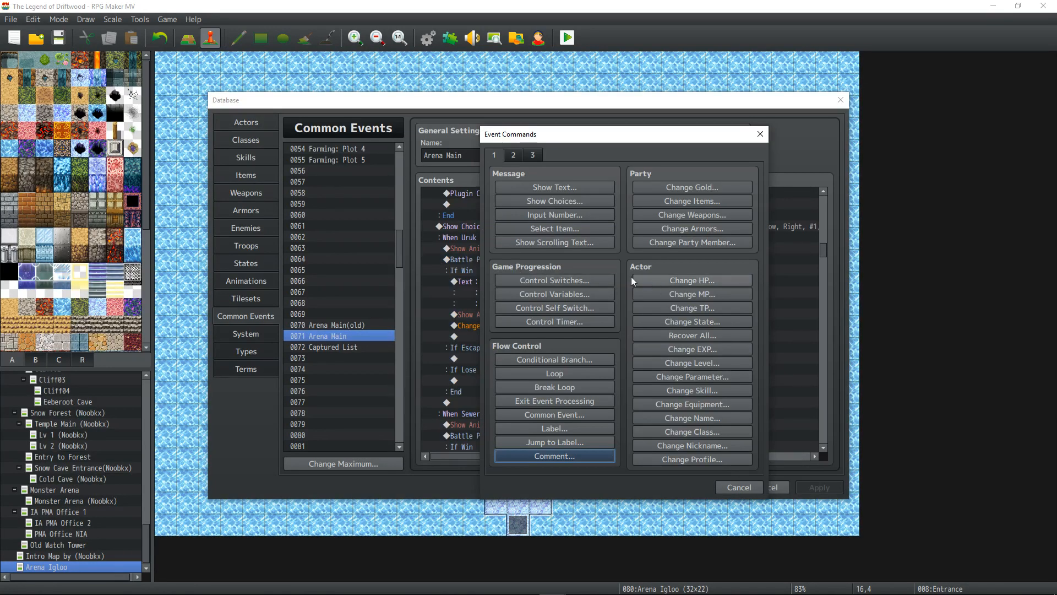
click(568, 297)
click(661, 237)
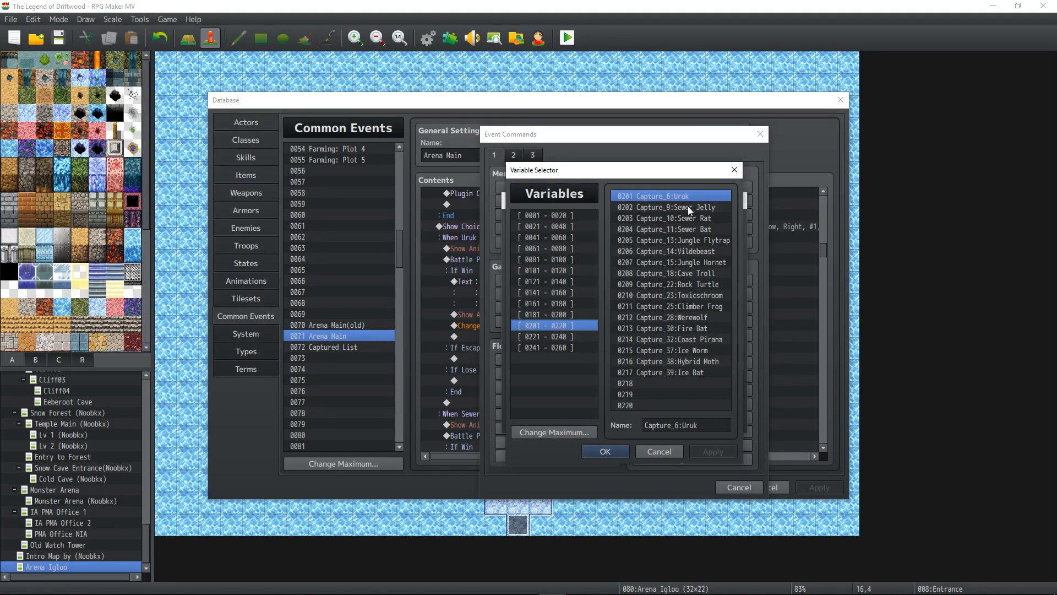
click(560, 337)
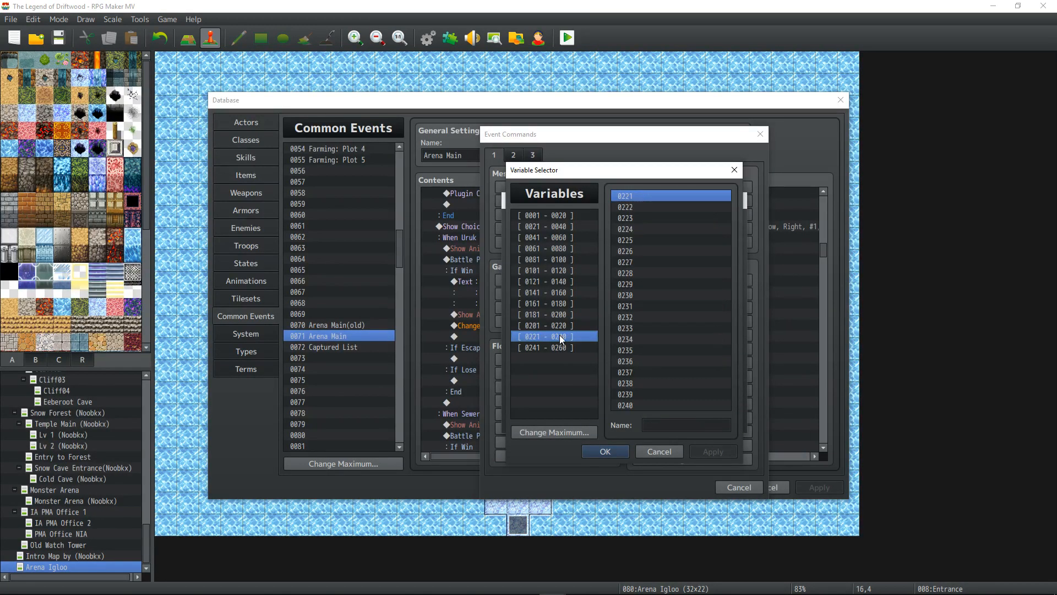
click(565, 225)
click(665, 404)
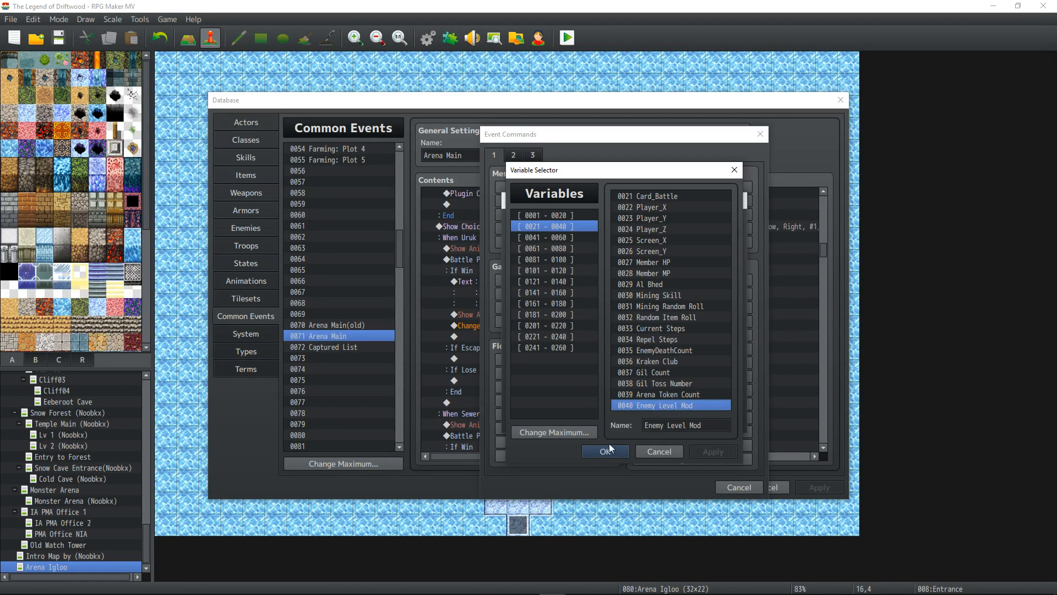
click(606, 451)
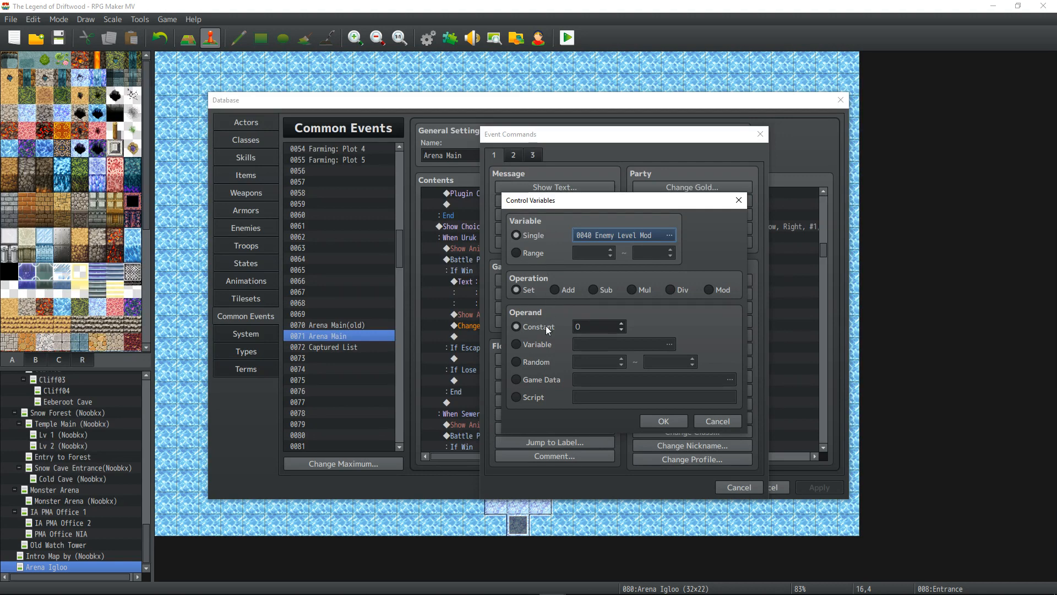
- Set the new command's operand to the variable 0201 Capture_6:Uruk and confirm the command
click(538, 344)
click(673, 345)
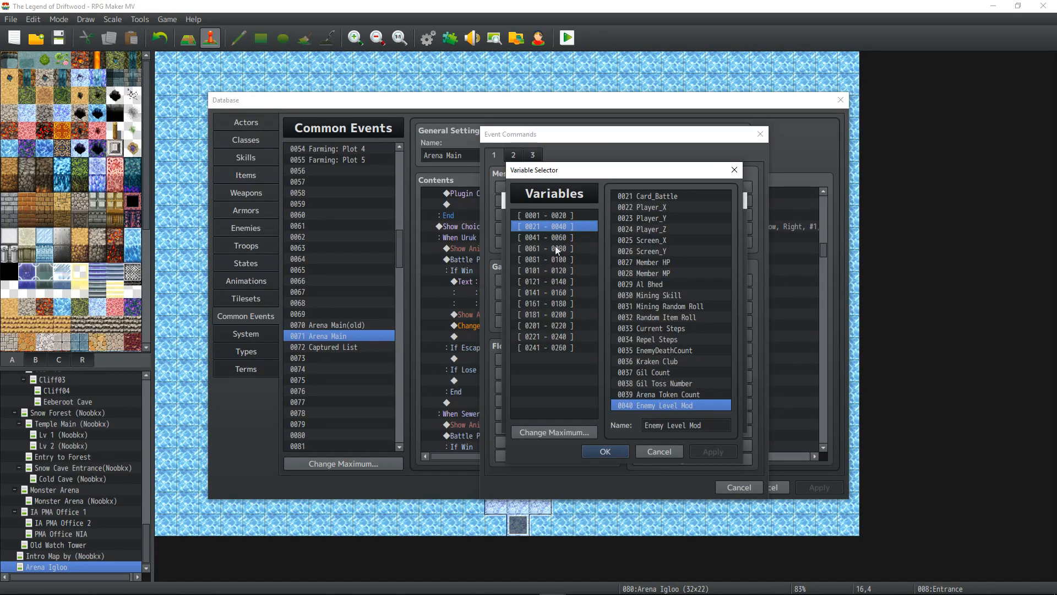
click(563, 293)
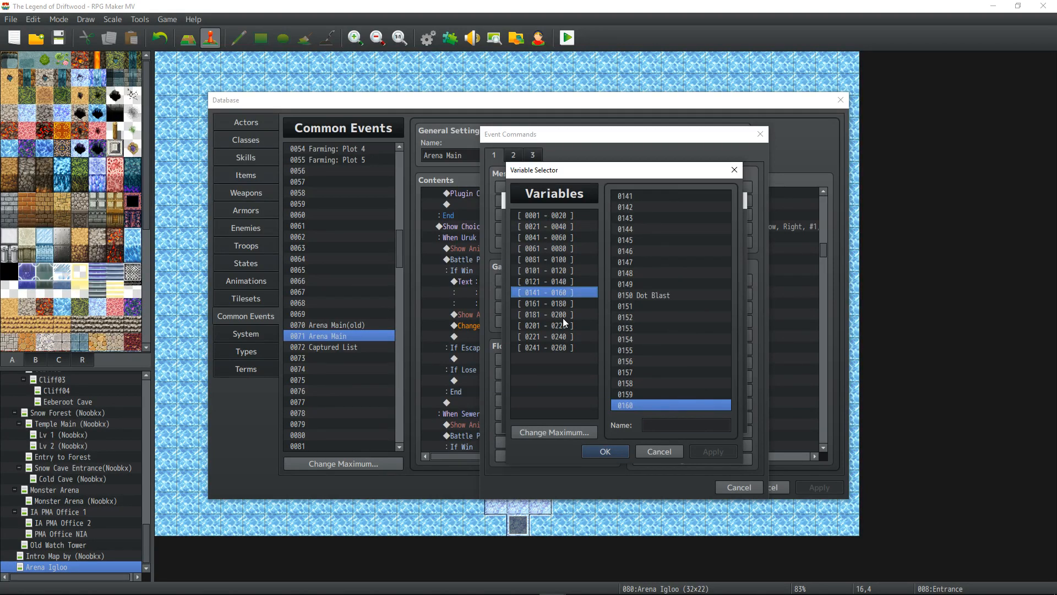
click(563, 316)
click(563, 326)
click(640, 198)
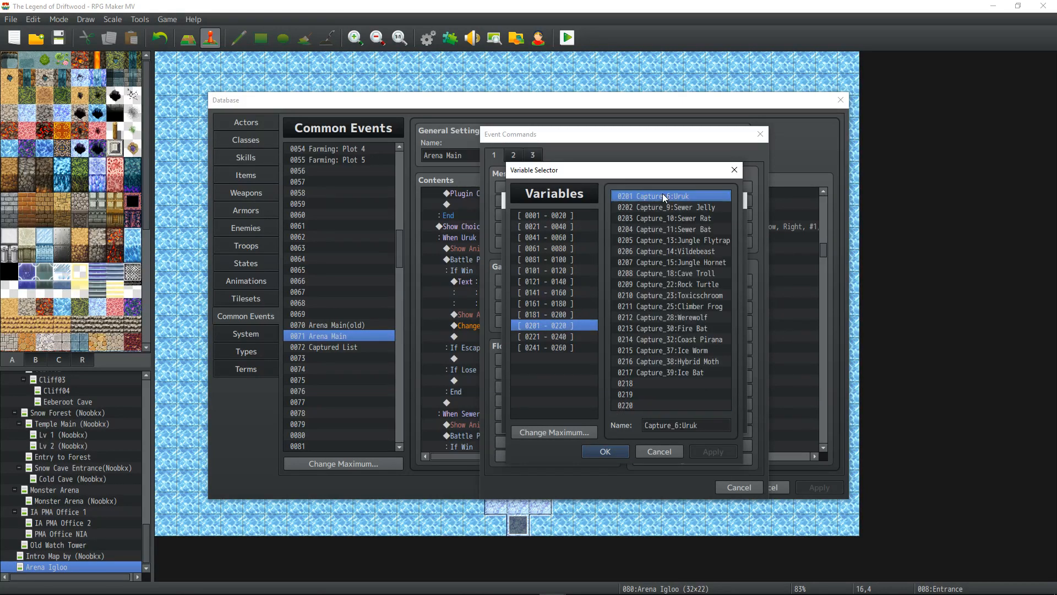
click(605, 448)
click(668, 421)
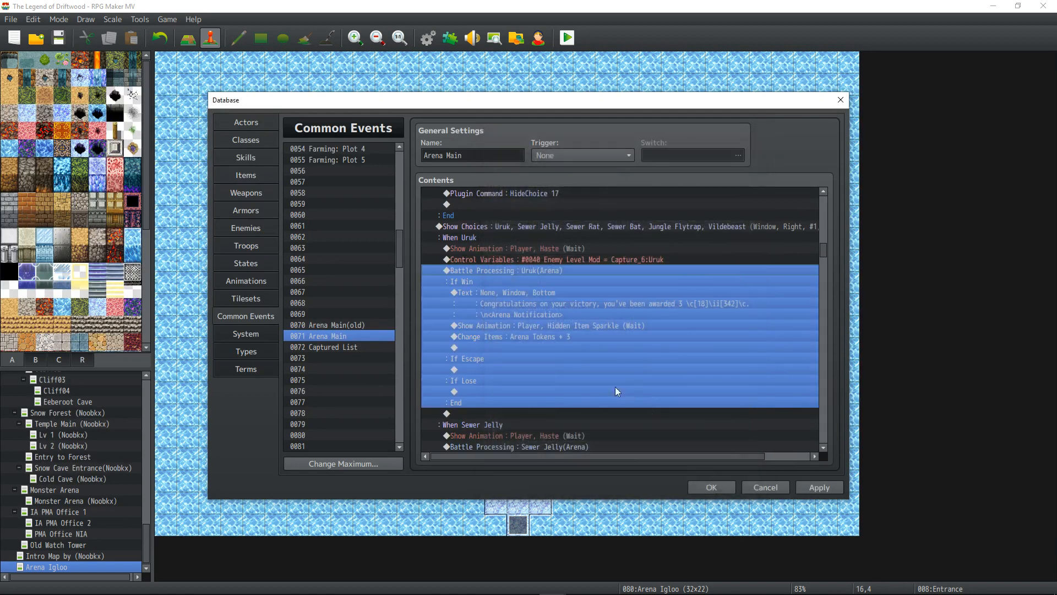
- Duplicate the Enemy Level Mod command below itself and change the copy to multiply the variable by the constant 5
click(546, 261)
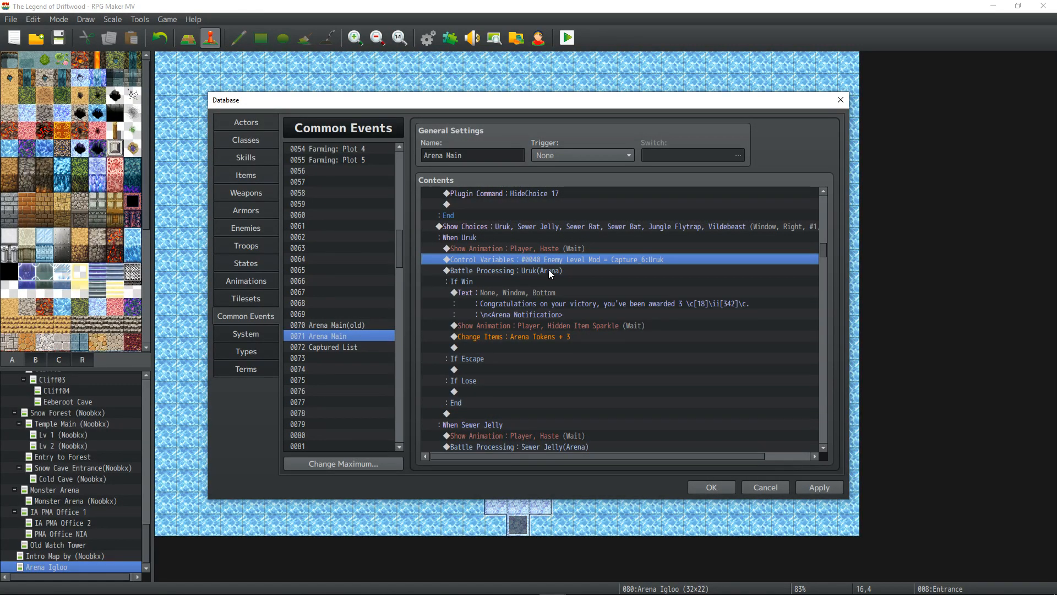
click(548, 269)
key(ctrl+v)
click(550, 270)
double_click(590, 270)
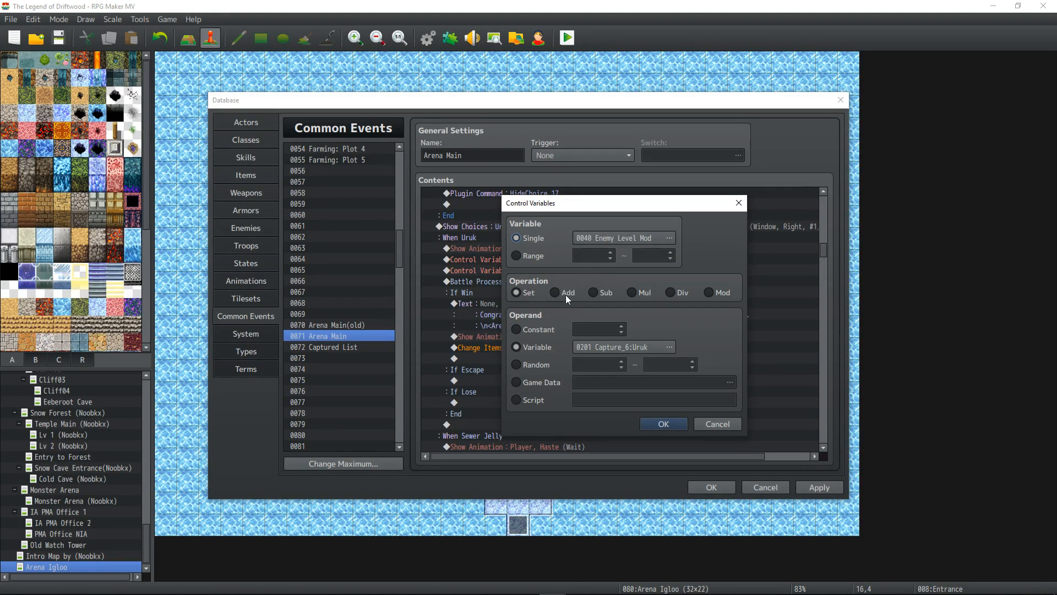
click(639, 294)
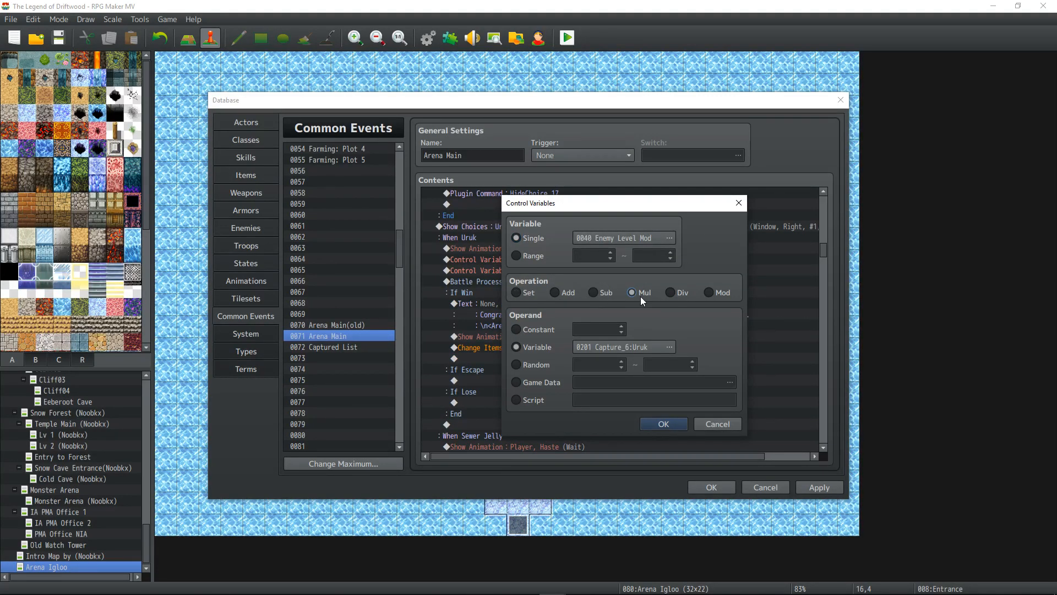
click(583, 330)
text(5)
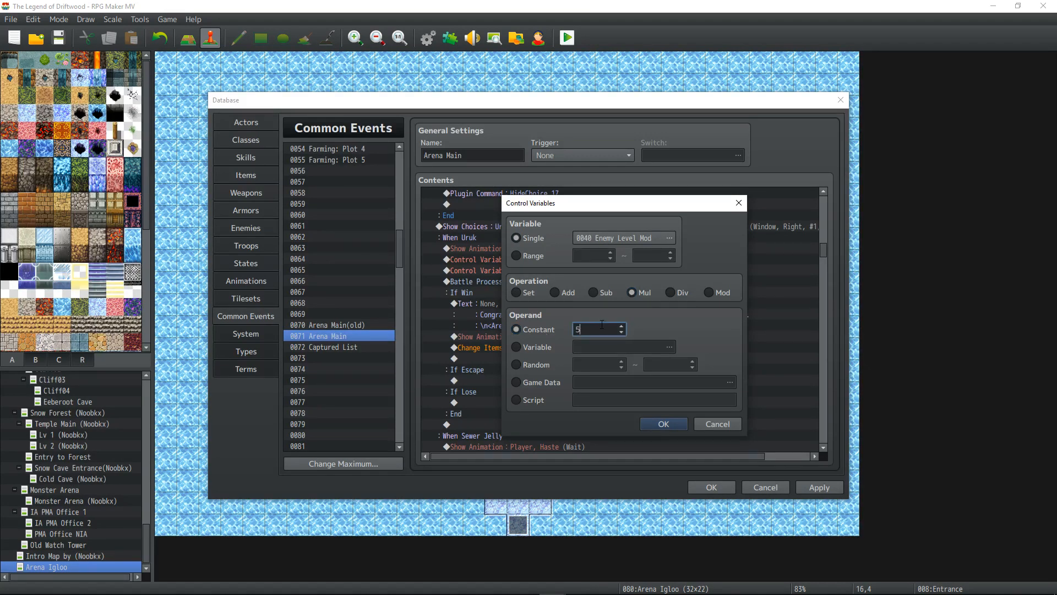
click(661, 424)
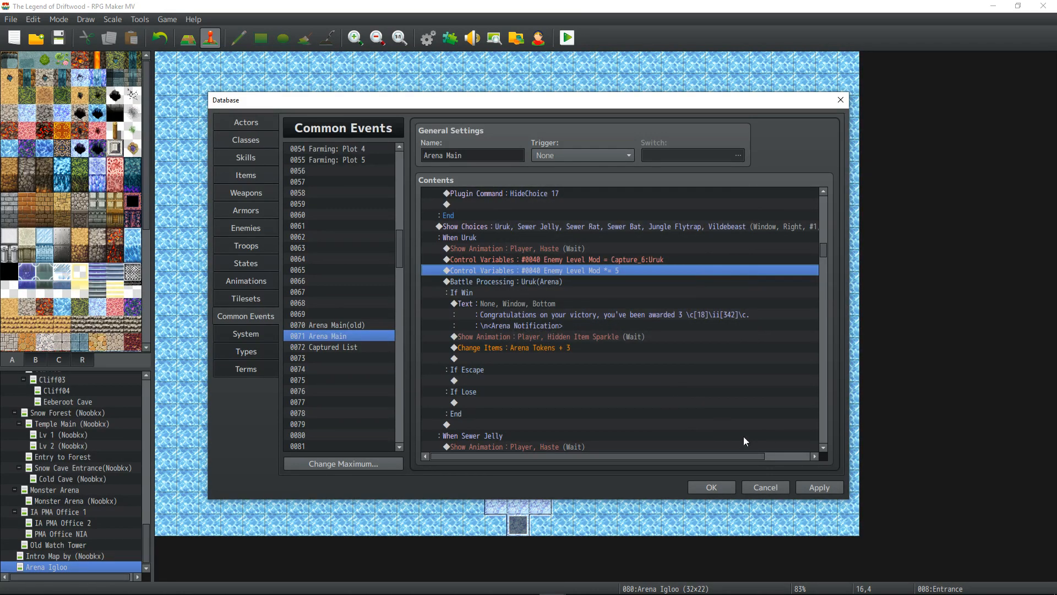
- Change the constant in the Enemy Level Mod multiplication command to 3
click(667, 260)
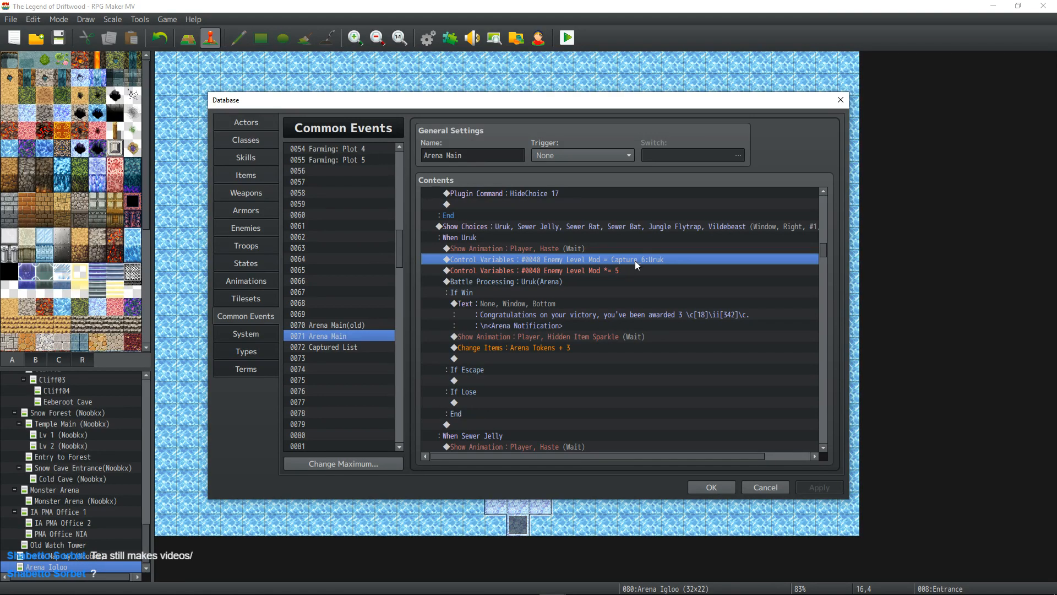
click(605, 270)
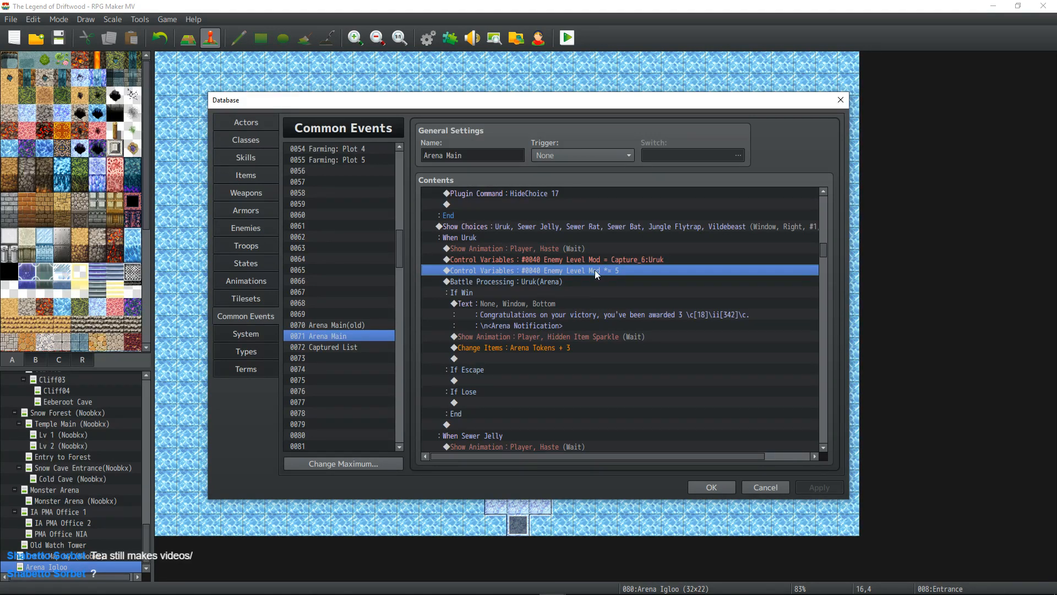
double_click(595, 270)
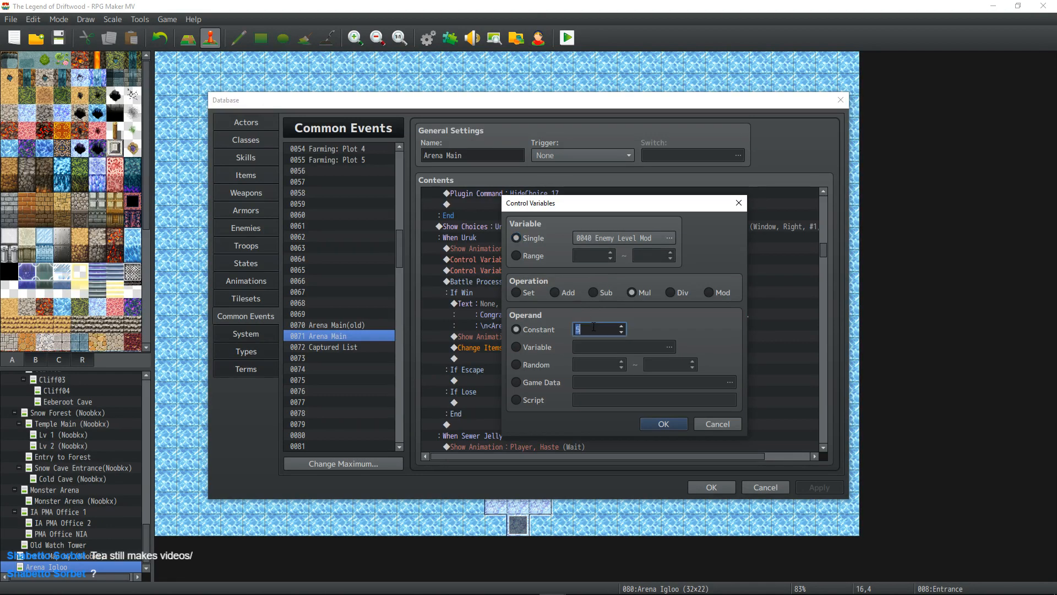
text(3)
click(664, 424)
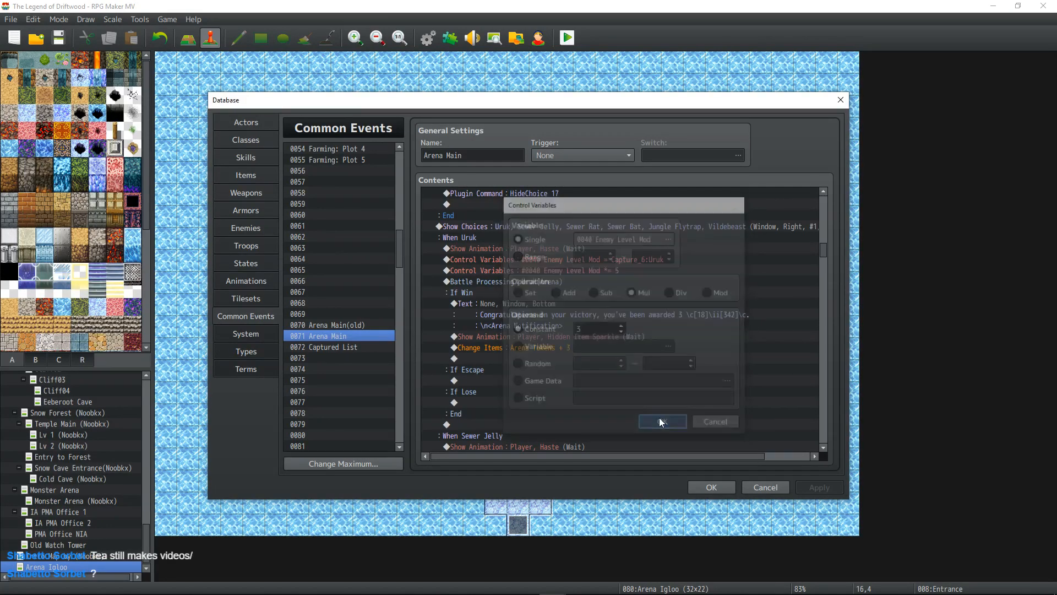
click(645, 259)
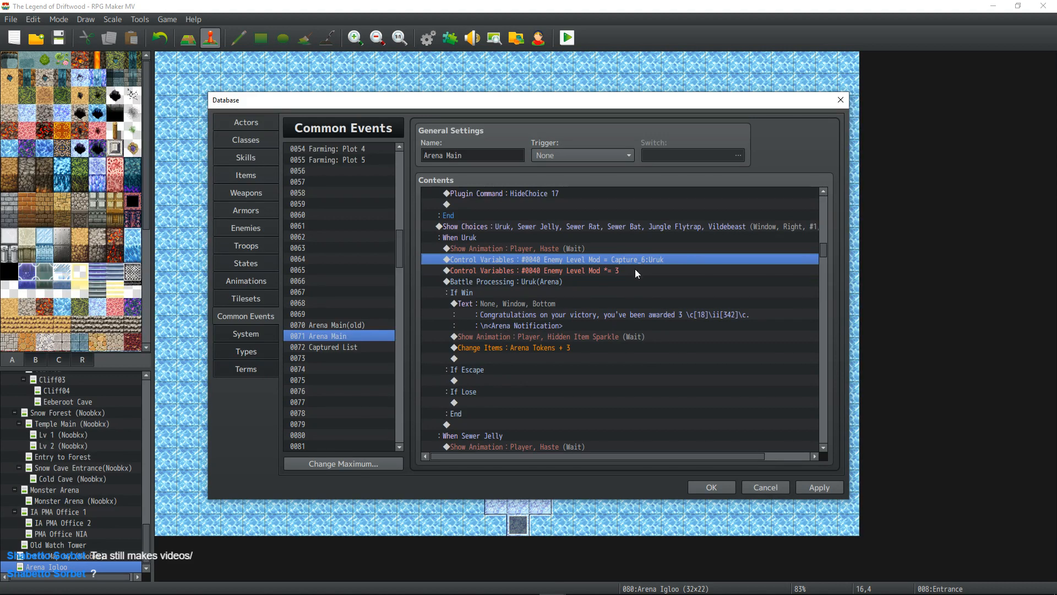
click(635, 269)
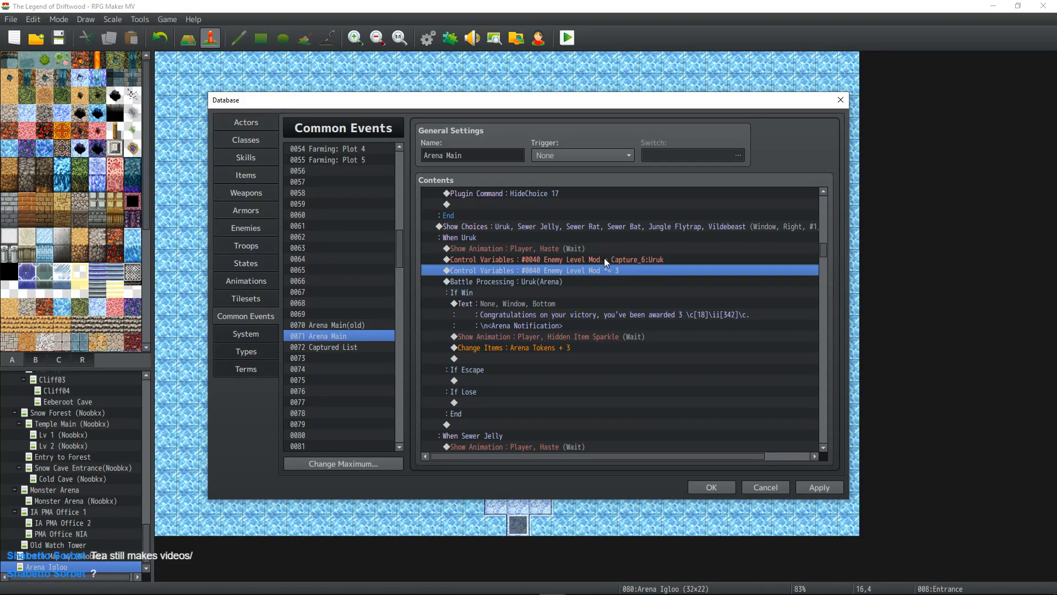
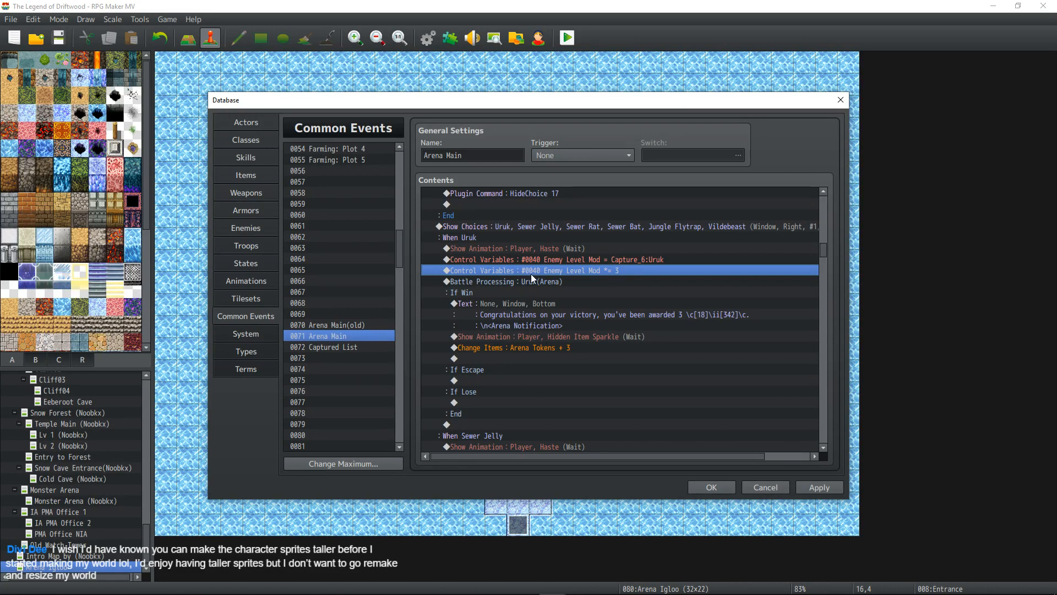
- Make the Arena Tokens reward in the Uruk If Win branch increase by the variable 0201 Capture_6:Uruk
click(540, 348)
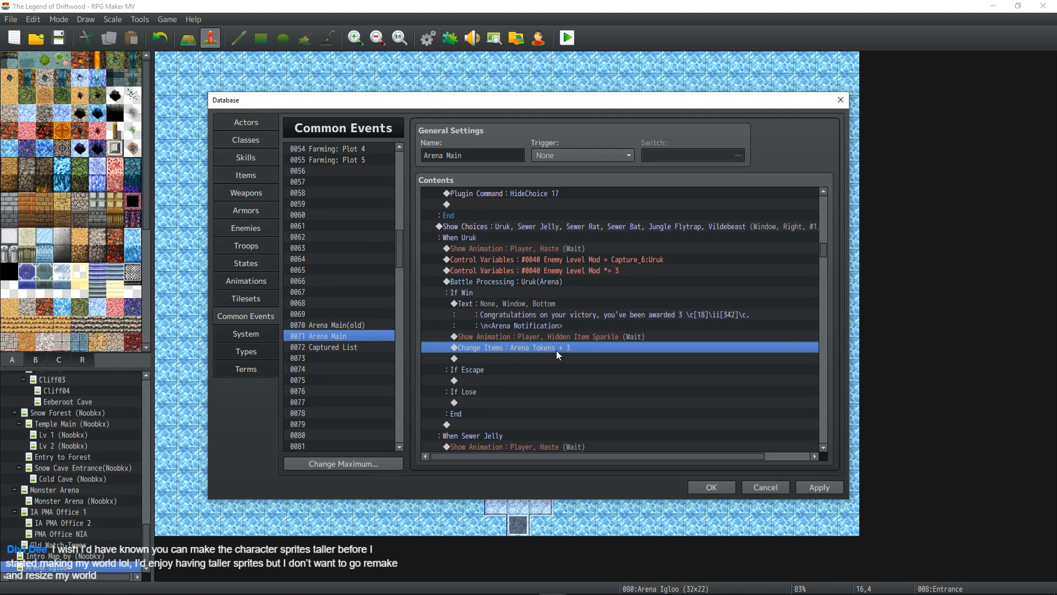
double_click(556, 349)
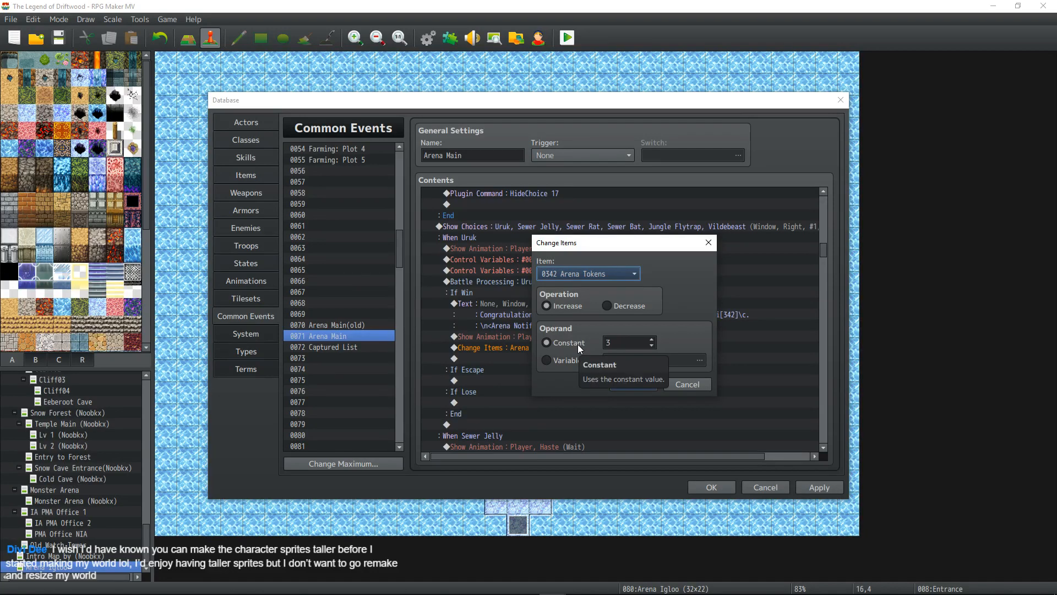
click(567, 359)
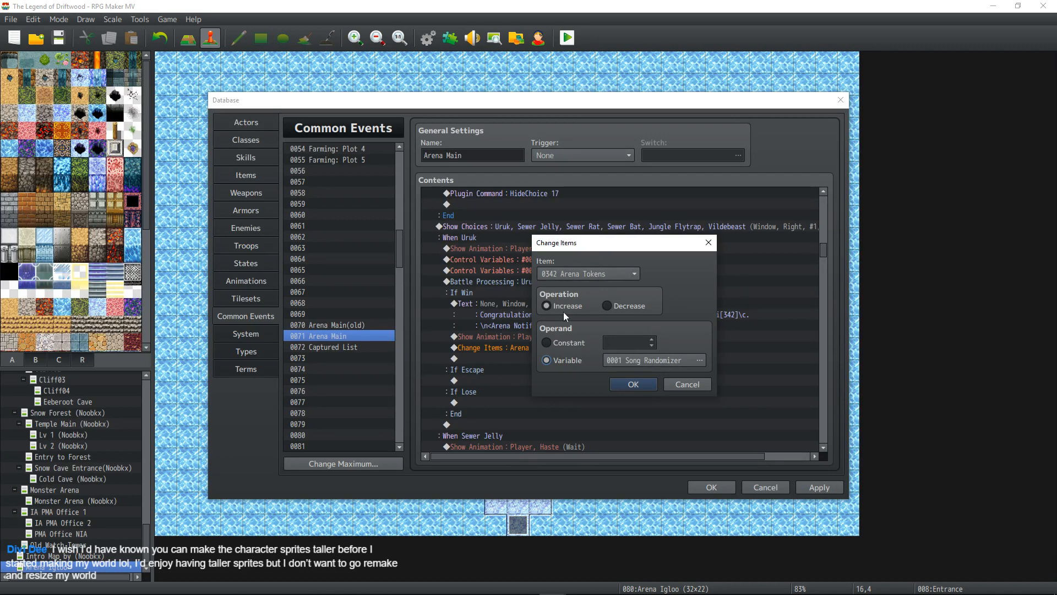
click(645, 358)
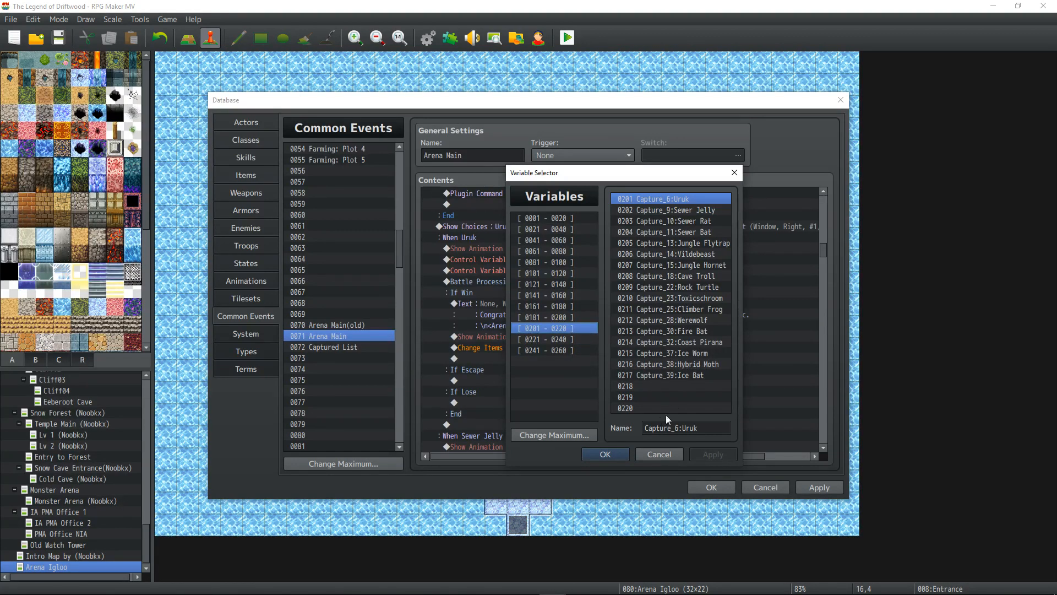
click(615, 455)
click(637, 382)
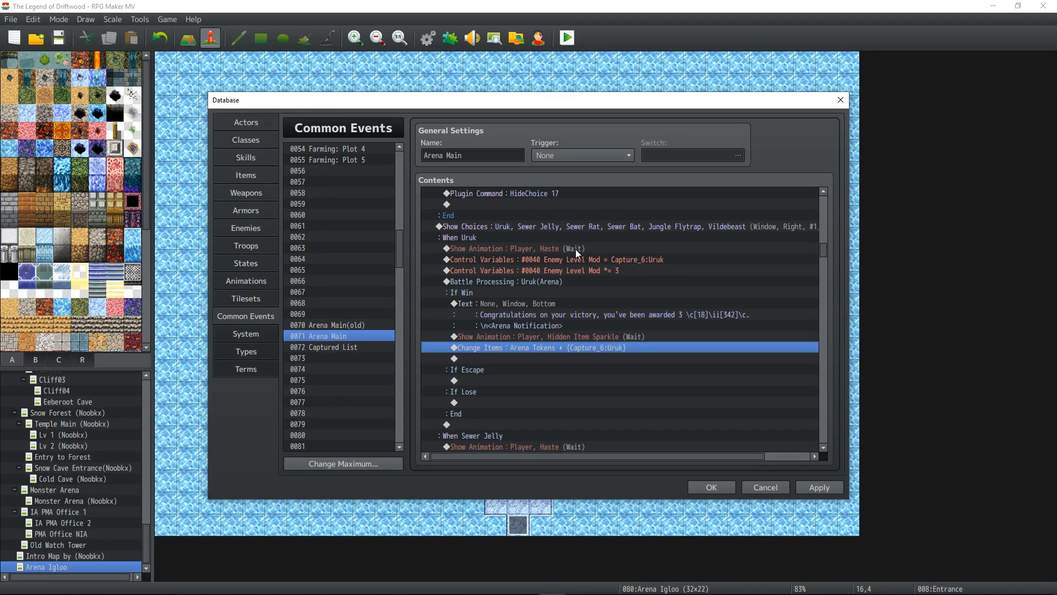
- Compare the Enemy Level Mod commands with the Arena Tokens reward in the Uruk section and the Sewer Jelly section below
click(595, 270)
click(603, 348)
click(596, 263)
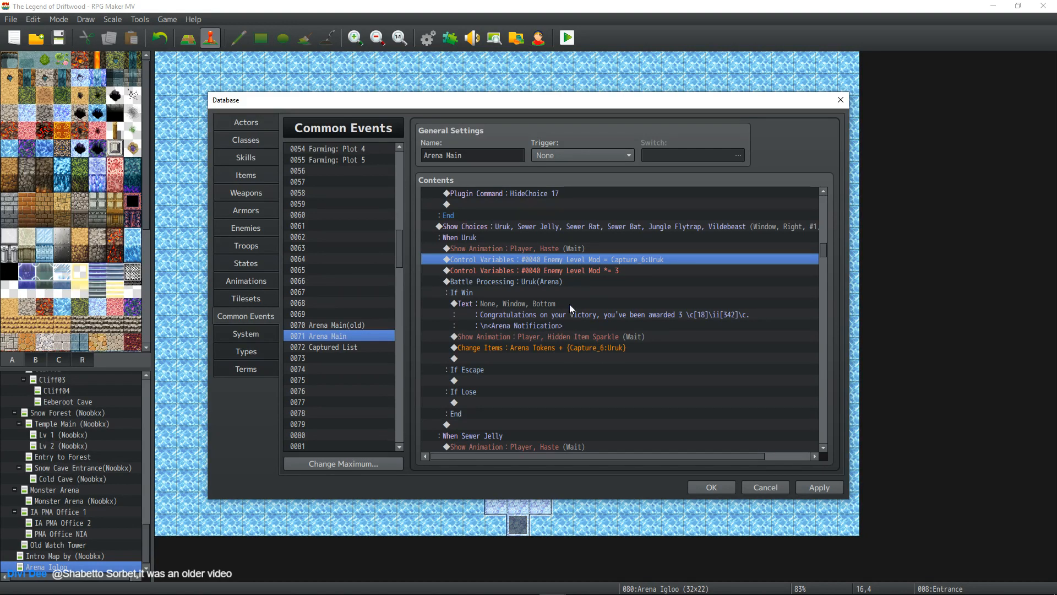
scroll(569, 295, down, 3)
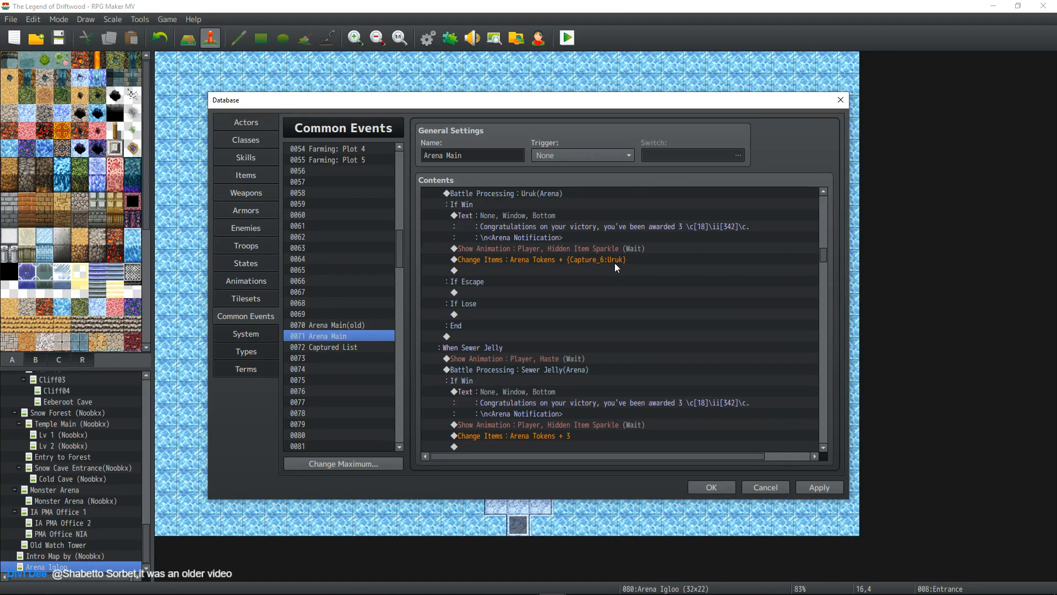
scroll(606, 251, up, 1)
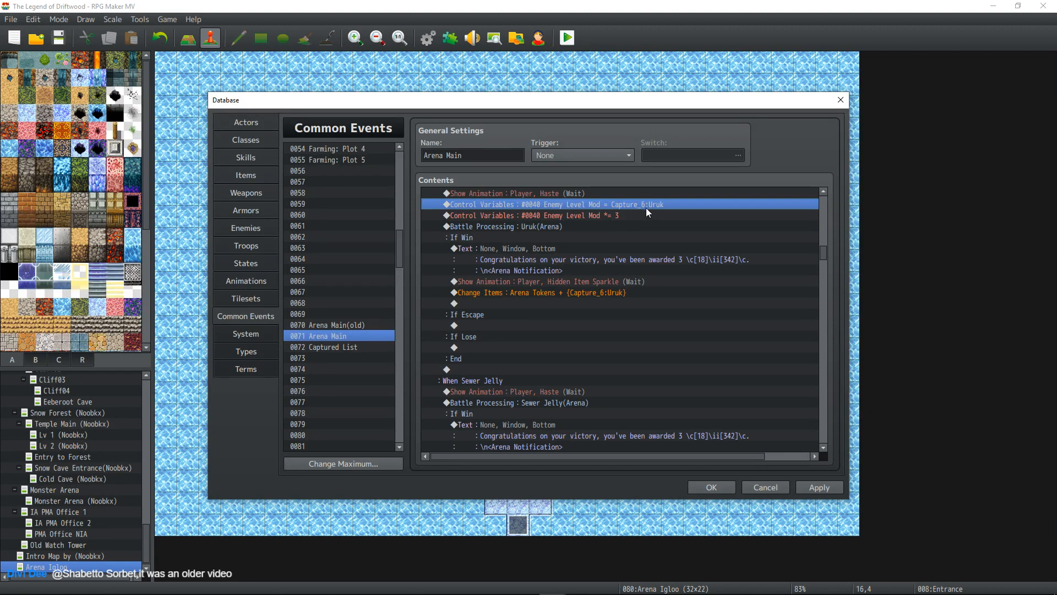
scroll(600, 303, down, 1)
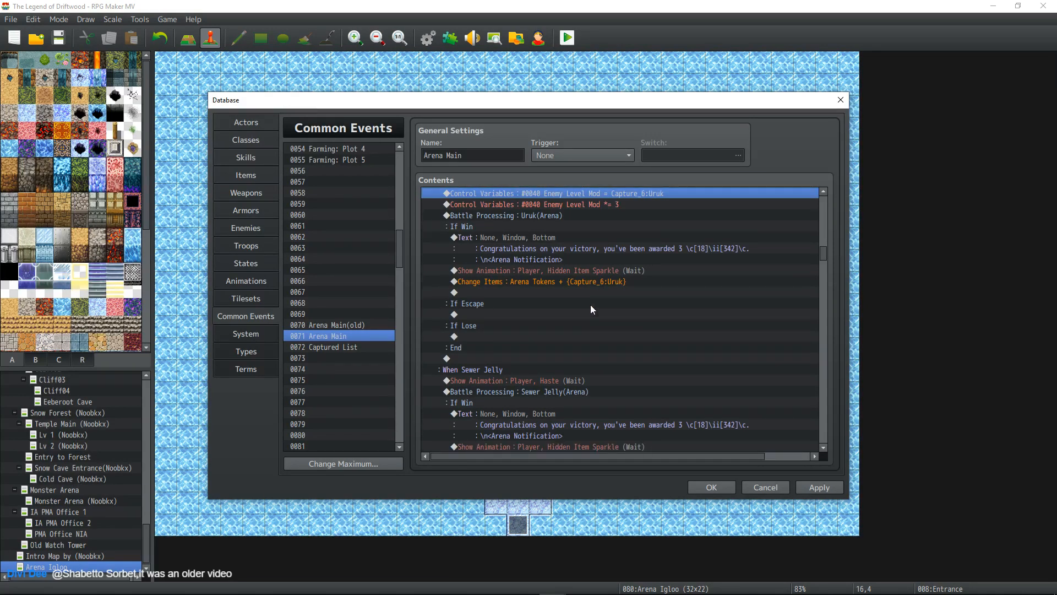
scroll(590, 306, up, 1)
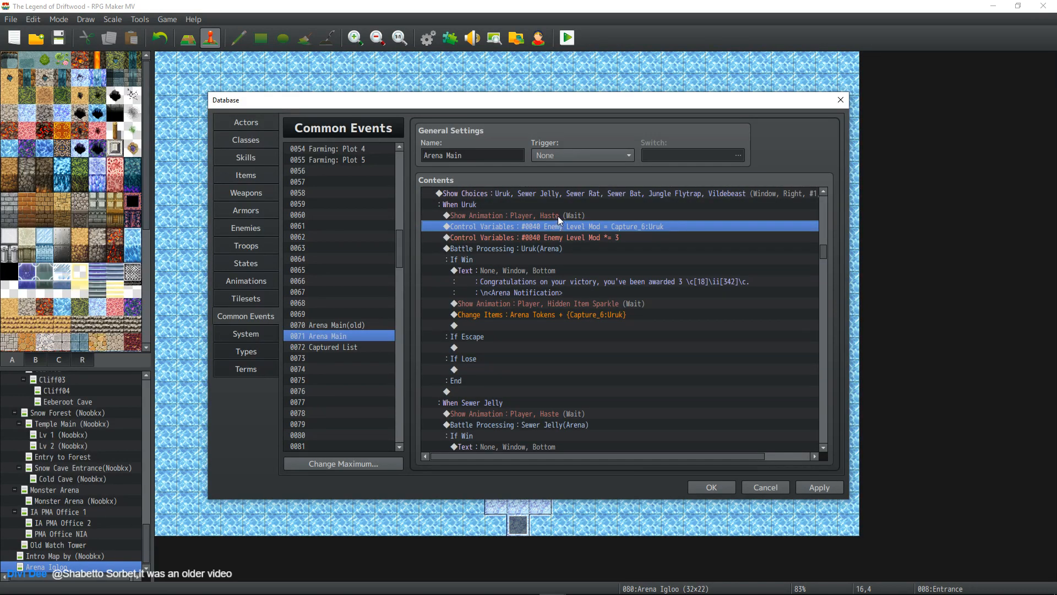
- Copy the two Enemy Level Mod commands from the Uruk section into the Sewer Jelly section, directly above its Battle Processing
click(559, 237)
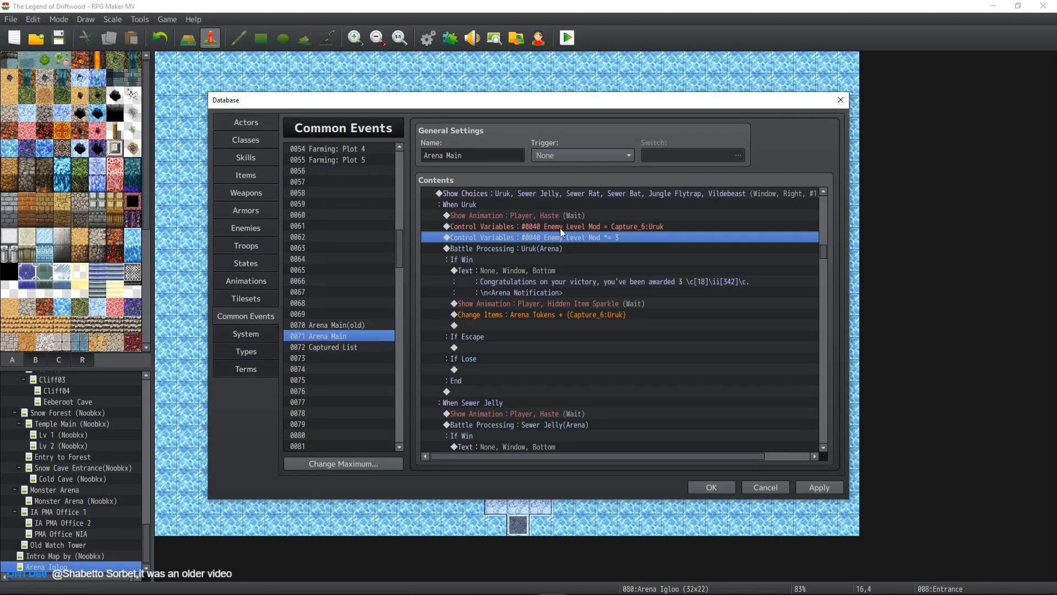
click(560, 228)
shift+click(562, 236)
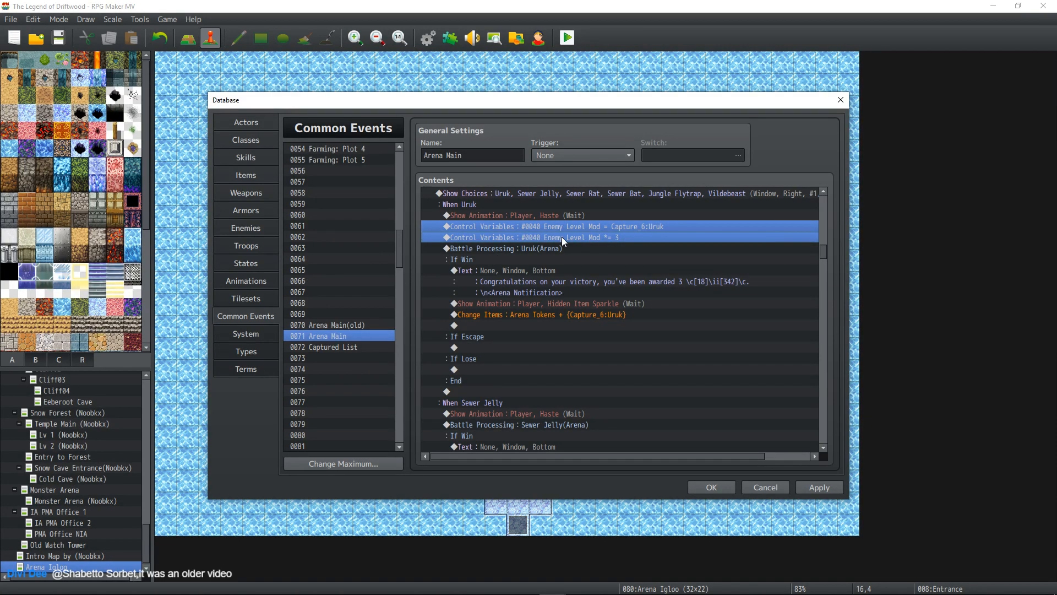
scroll(561, 236, down, 2)
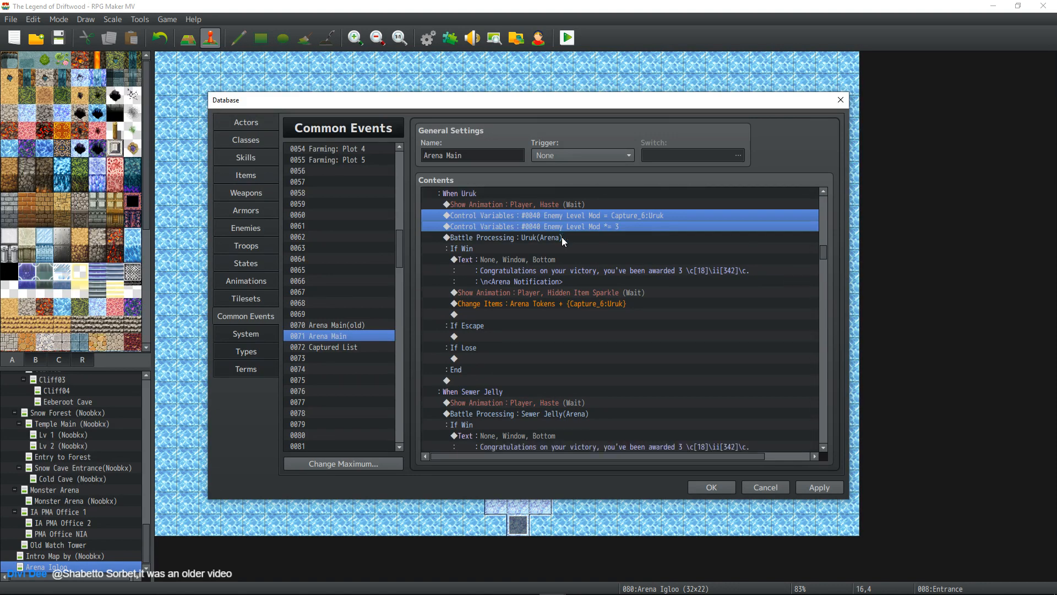
scroll(562, 237, down, 2)
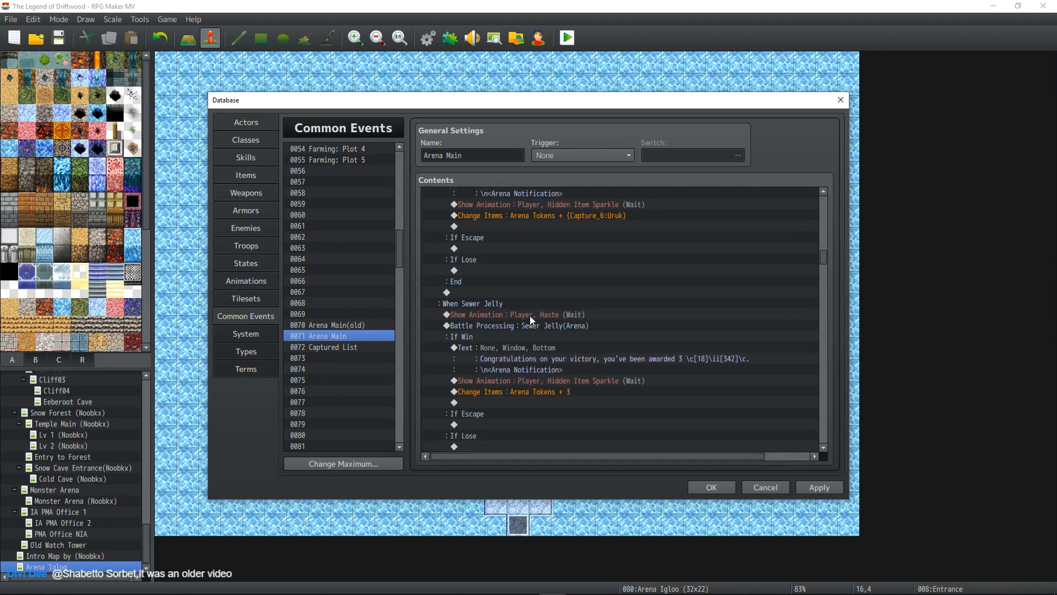
click(517, 328)
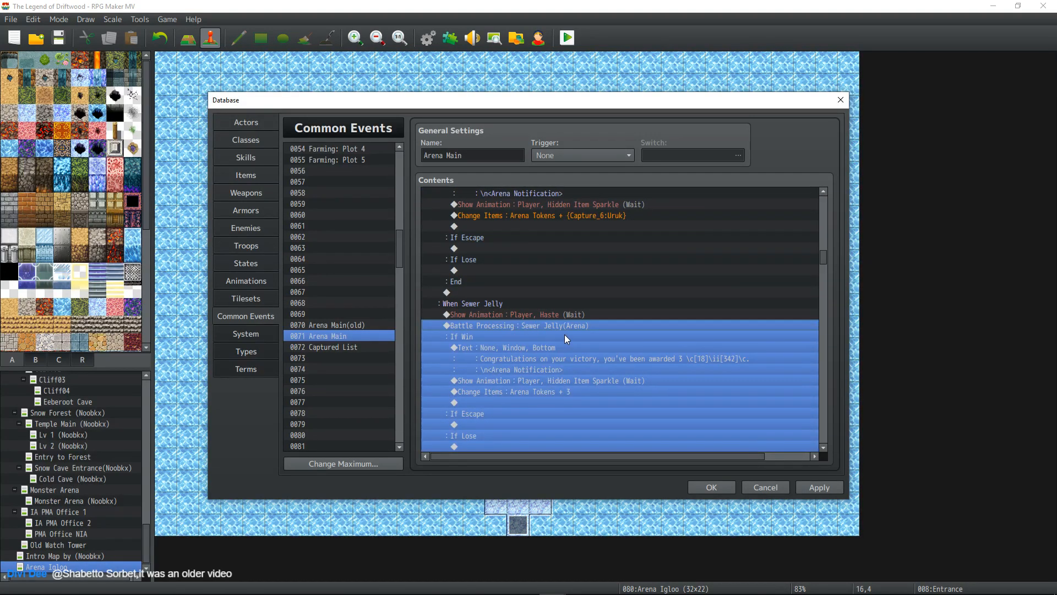
key(ctrl+v)
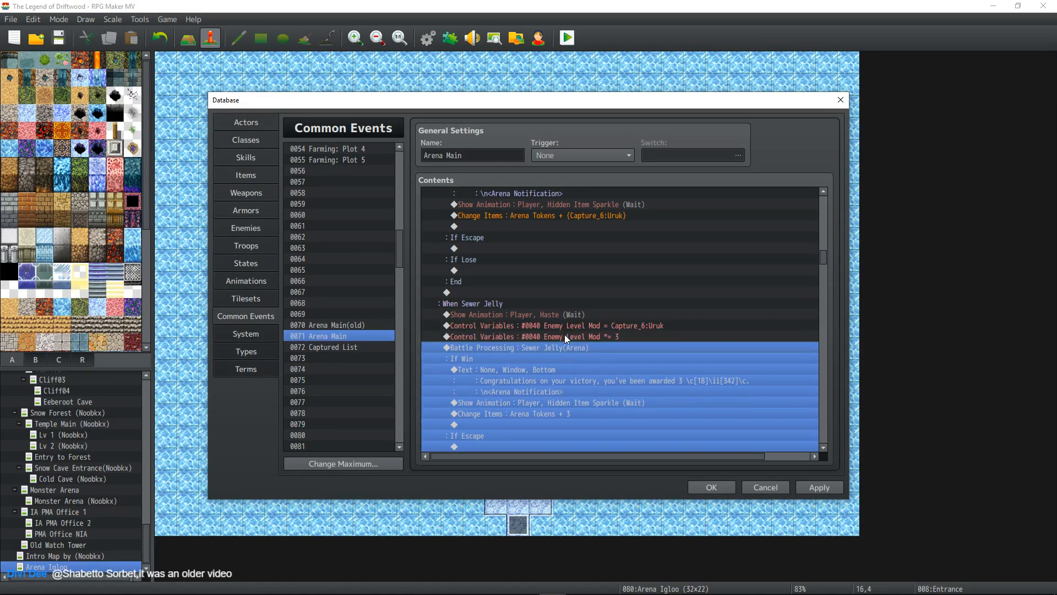
- Make the pasted Enemy Level Mod assignment in the Sewer Jelly section use the variable 0202 Capture_9:Sewer Jelly
click(601, 326)
double_click(602, 326)
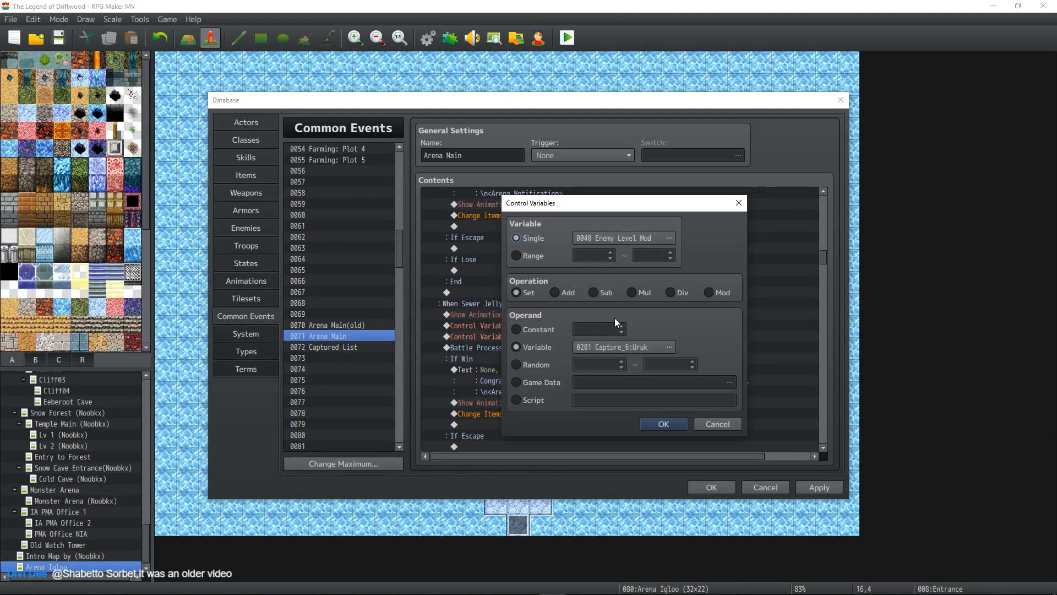
click(669, 347)
click(679, 211)
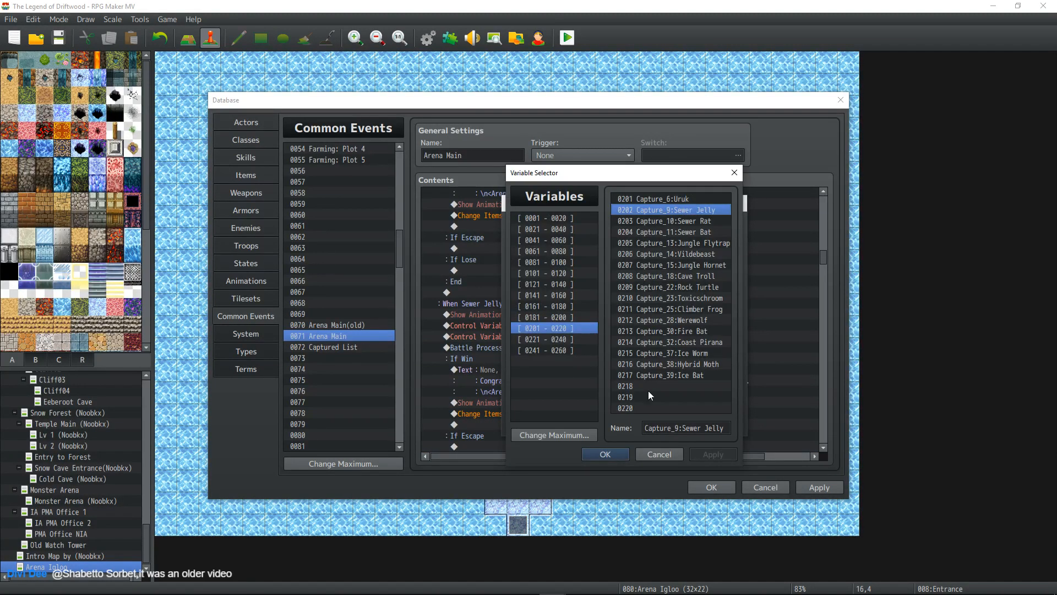
click(605, 454)
click(652, 423)
click(618, 336)
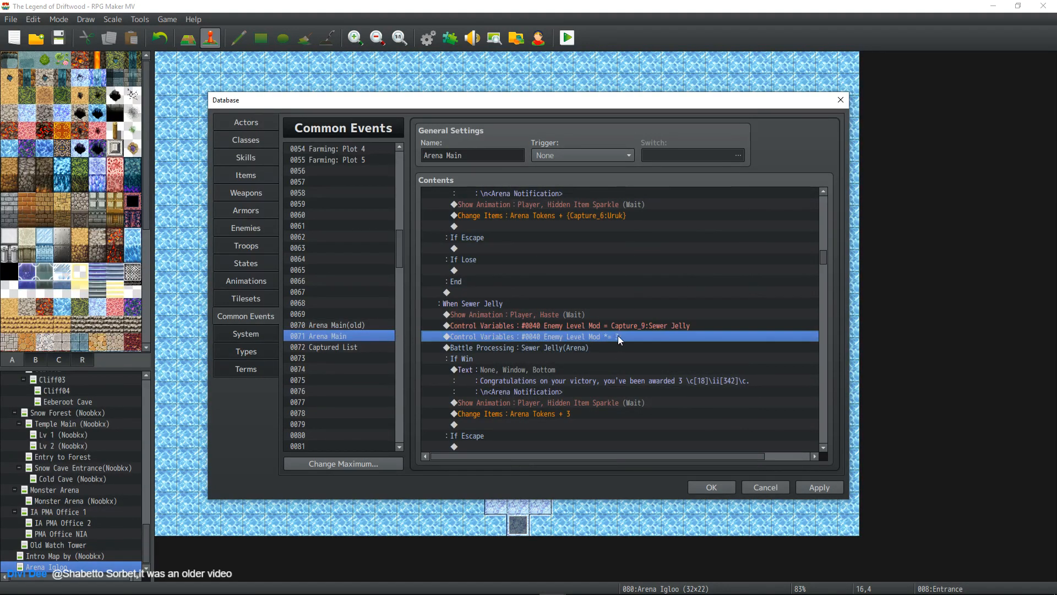
scroll(598, 337, down, 1)
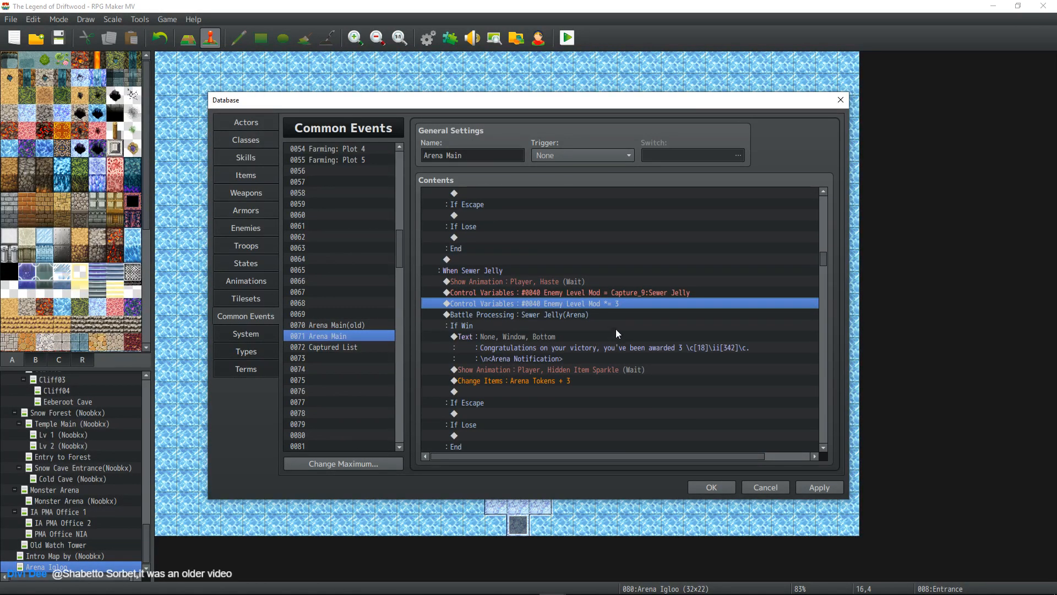
scroll(628, 348, down, 1)
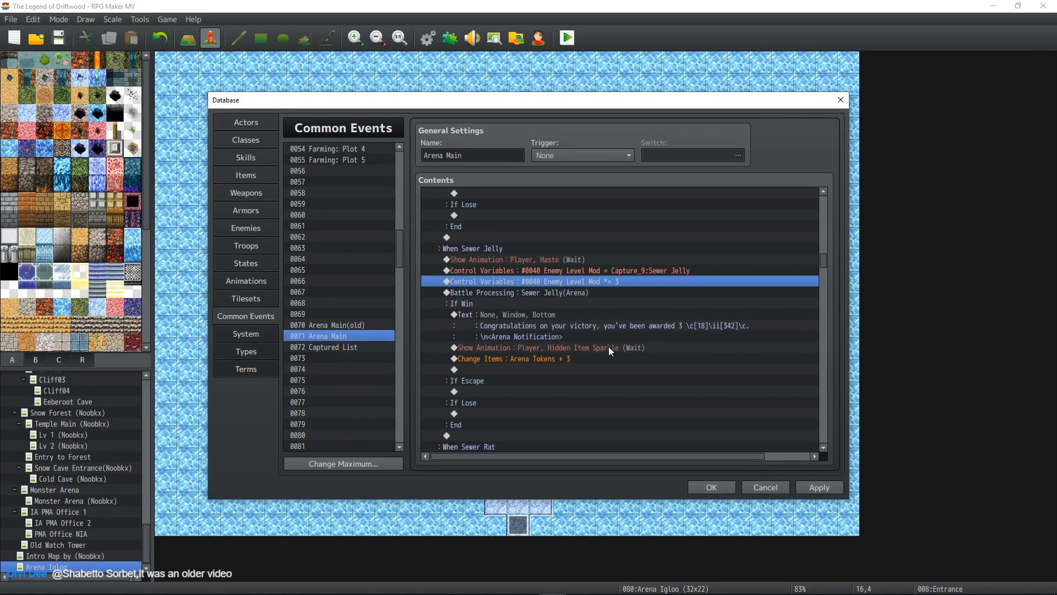
click(609, 347)
key(space)
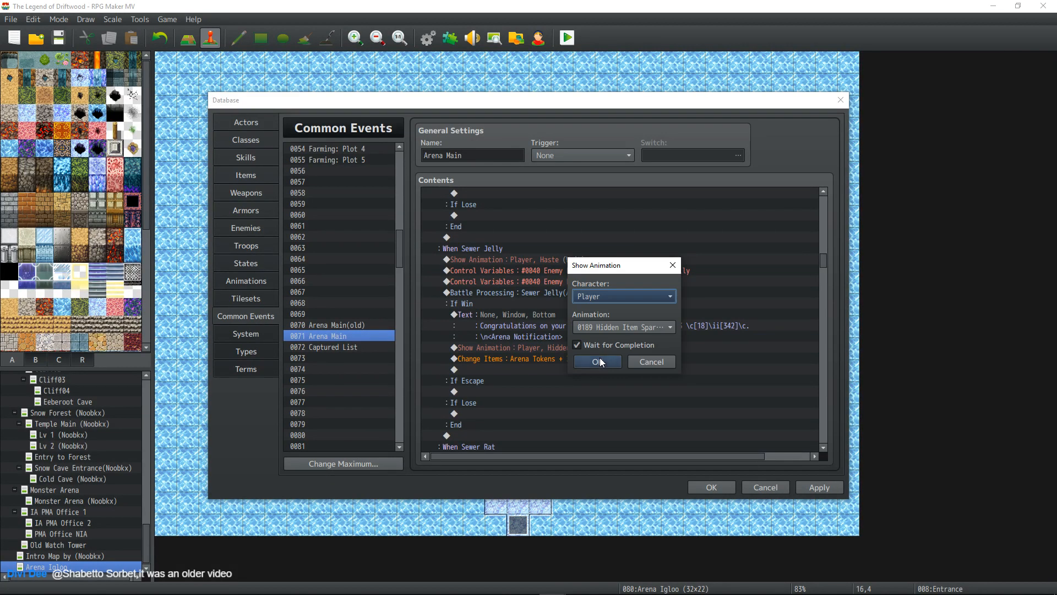
click(598, 360)
- Make the Arena Tokens reward in the Sewer Jelly If Win branch increase by the variable 0202 Capture_9:Sewer Jelly
click(547, 358)
double_click(547, 358)
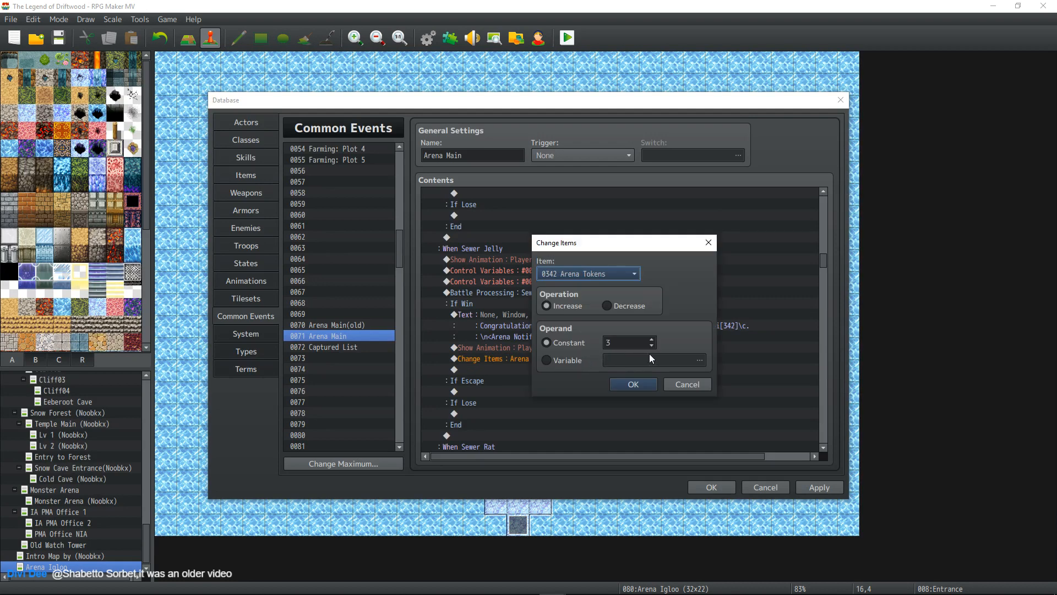
click(553, 363)
click(682, 358)
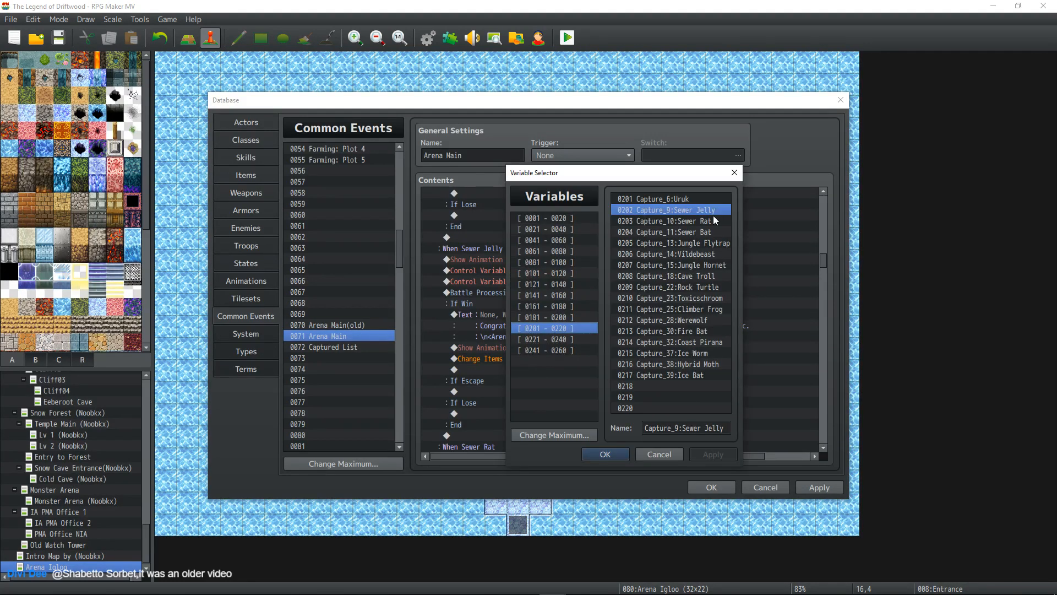
click(606, 453)
click(634, 382)
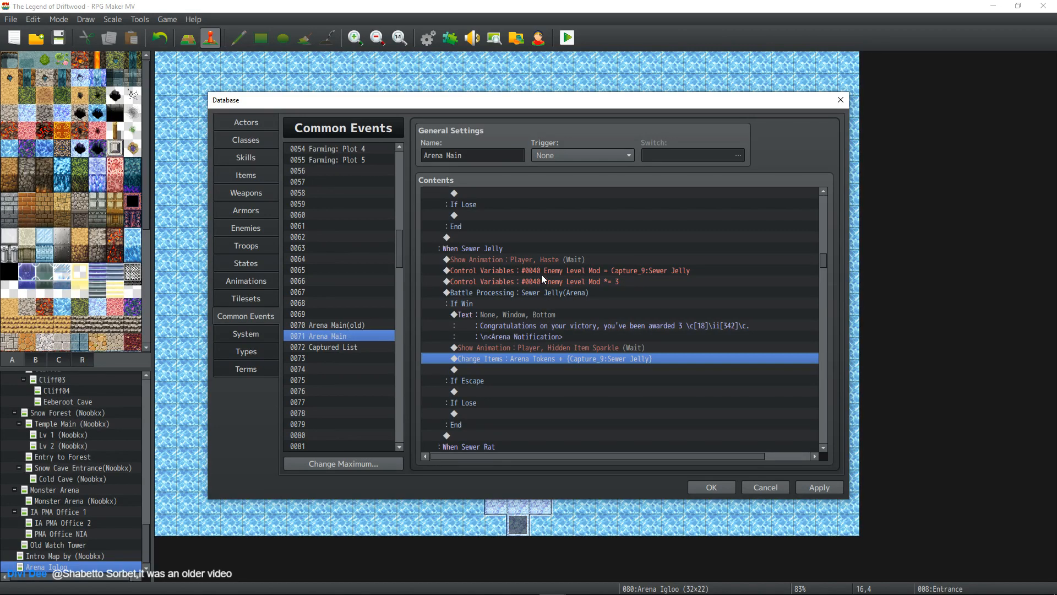
- Copy both Enemy Level Mod commands from the Sewer Jelly section into the Sewer Rat section, directly above its Battle Processing
drag(541, 271, 543, 283)
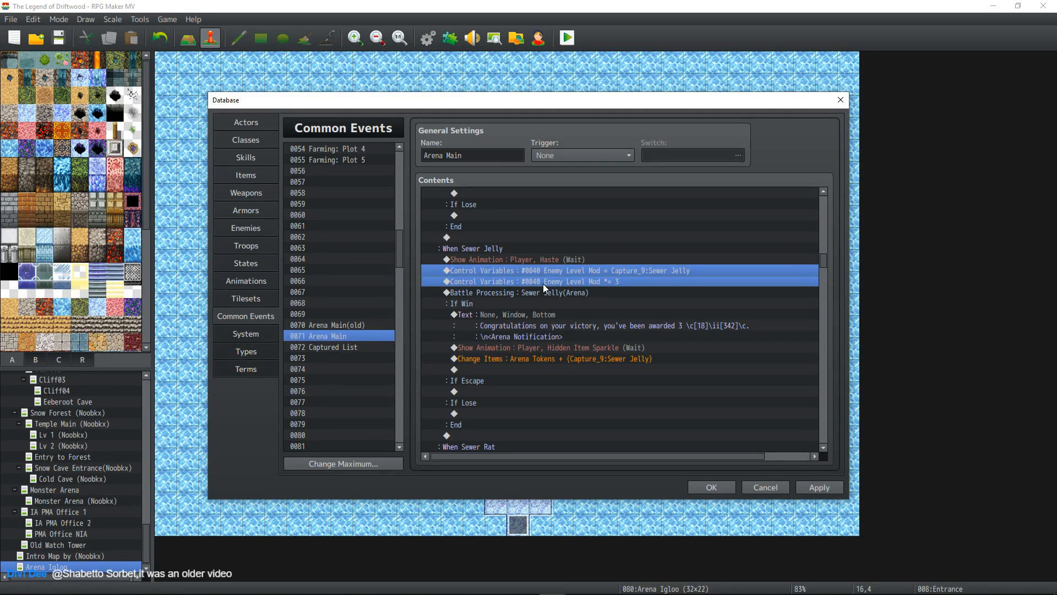
scroll(575, 289, down, 2)
scroll(573, 314, down, 3)
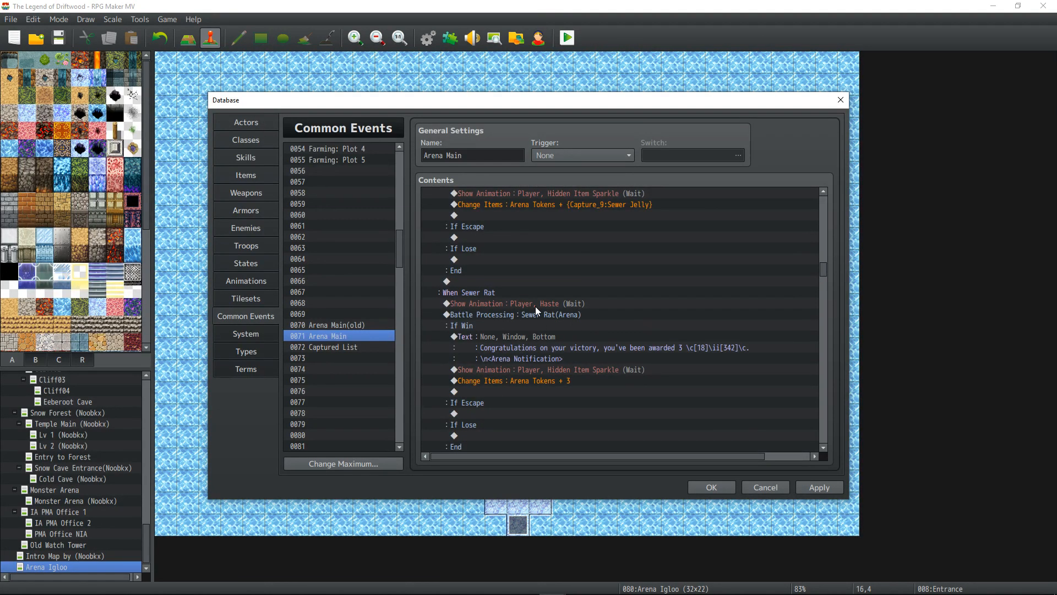
scroll(535, 307, up, 3)
scroll(537, 309, down, 3)
click(536, 316)
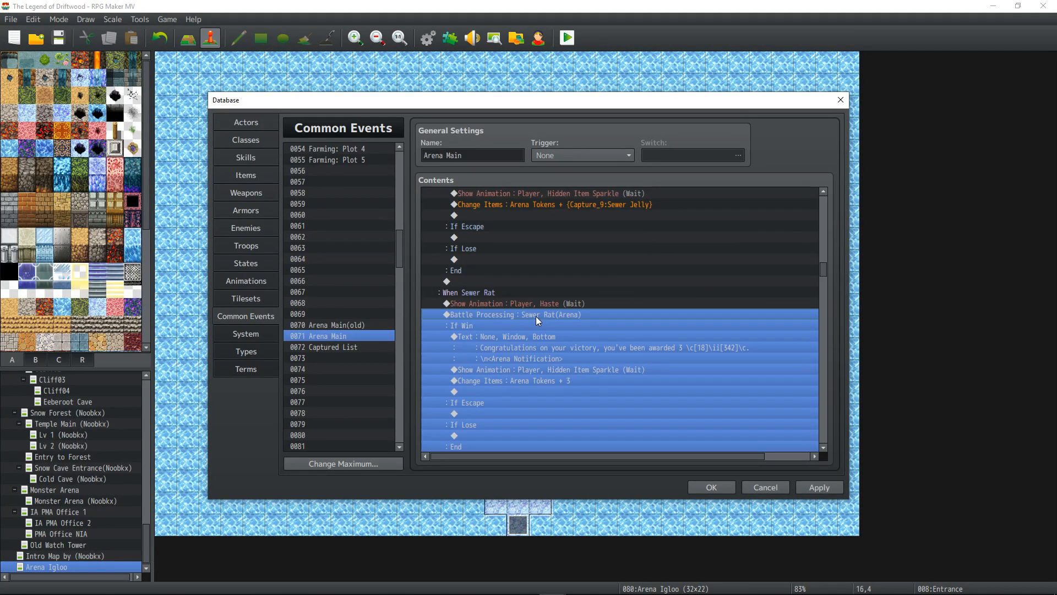
key(ctrl+v)
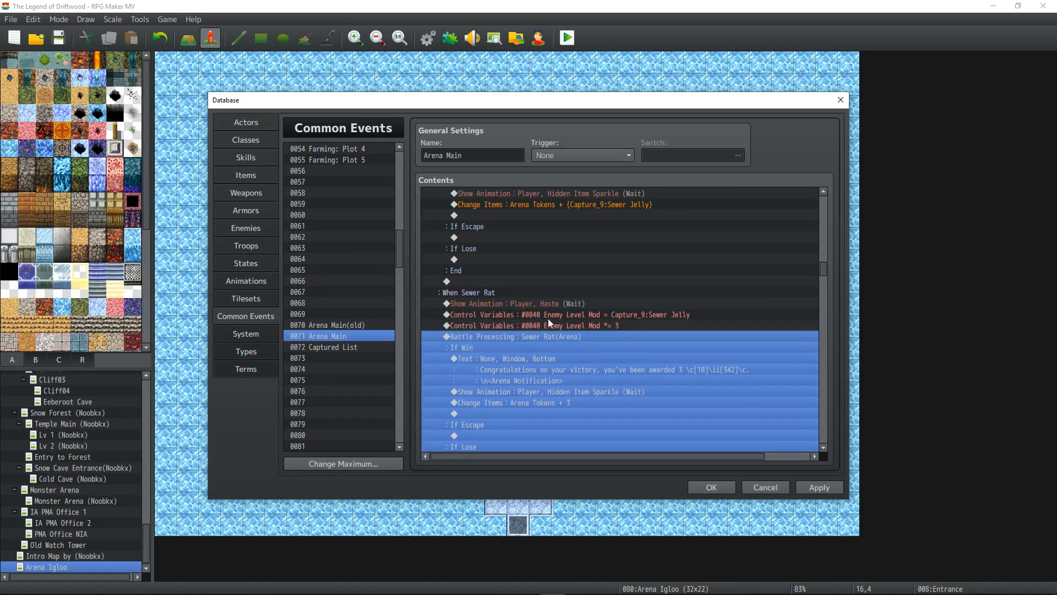
- Make the pasted Enemy Level Mod assignment in the Sewer Rat section use the variable 0203 Capture_10:Sewer Rat
click(593, 316)
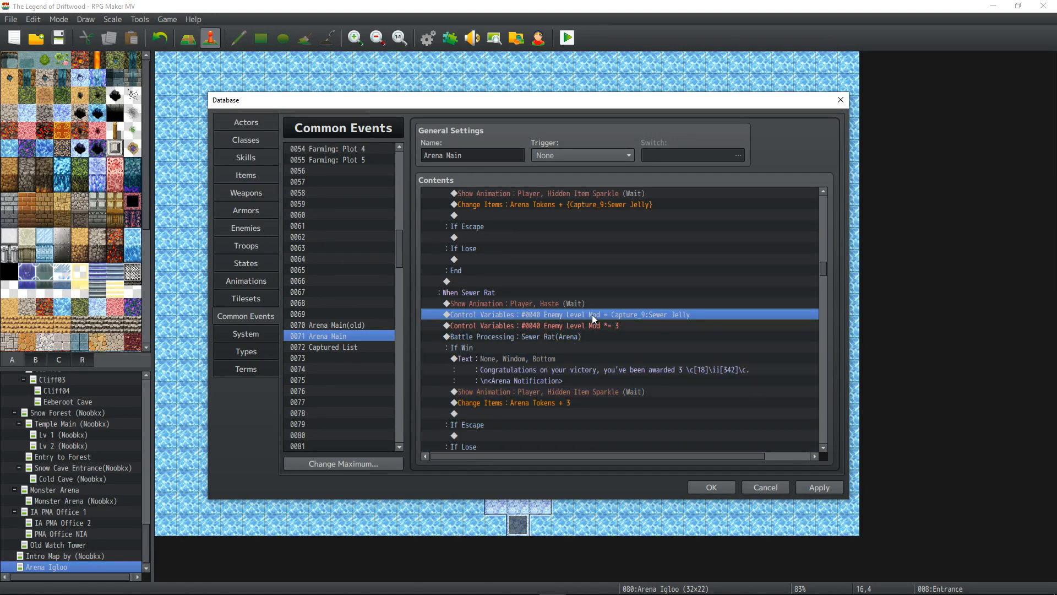
double_click(593, 319)
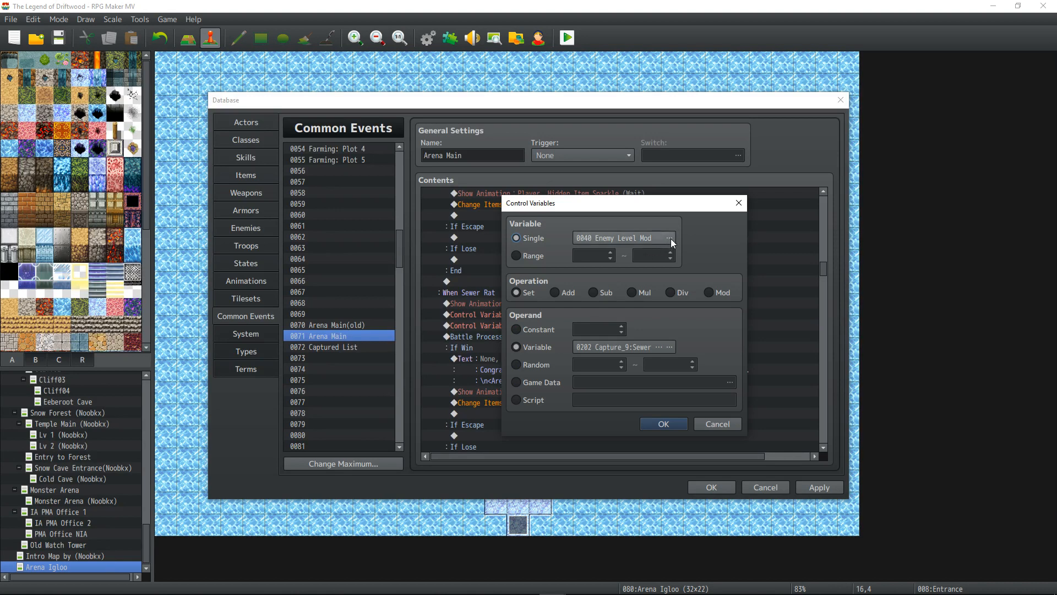
click(673, 348)
click(685, 222)
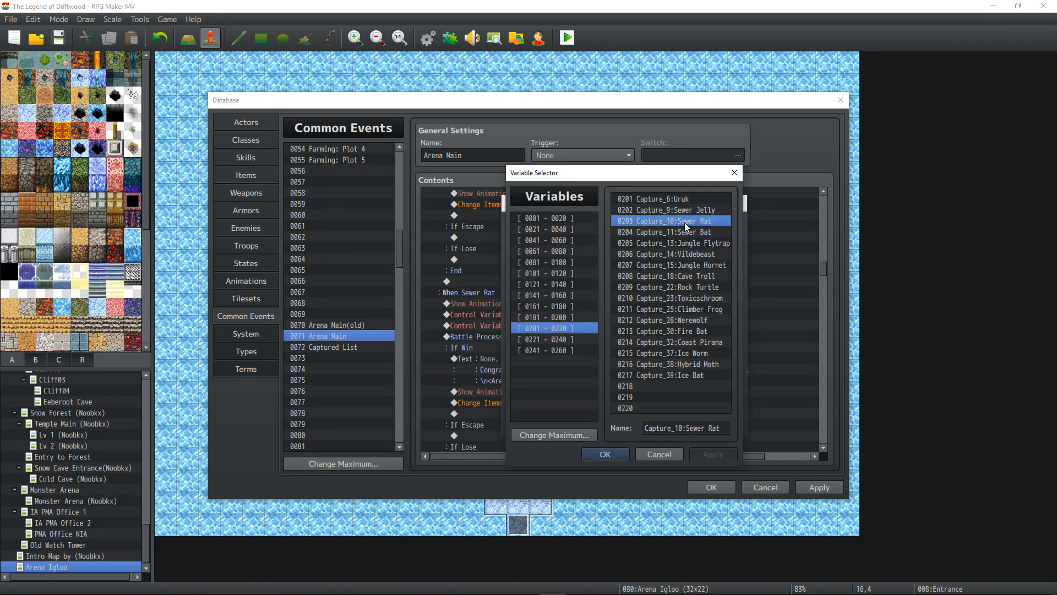
click(613, 454)
click(659, 425)
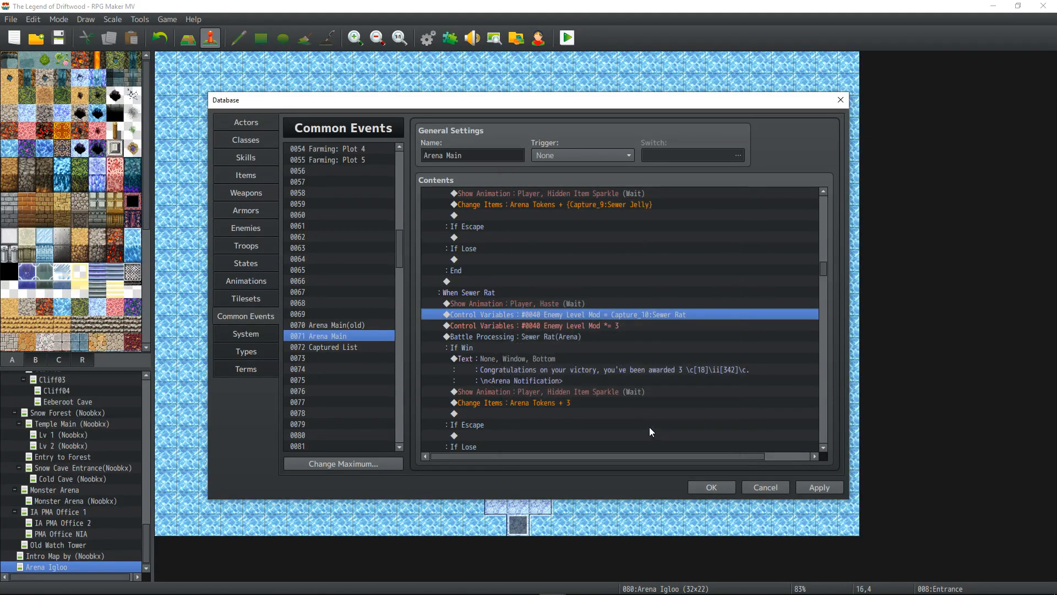
- Make the Arena Tokens reward in the Sewer Rat If Win branch increase by the variable 0203 Capture_10:Sewer Rat
click(596, 325)
scroll(597, 326, down, 2)
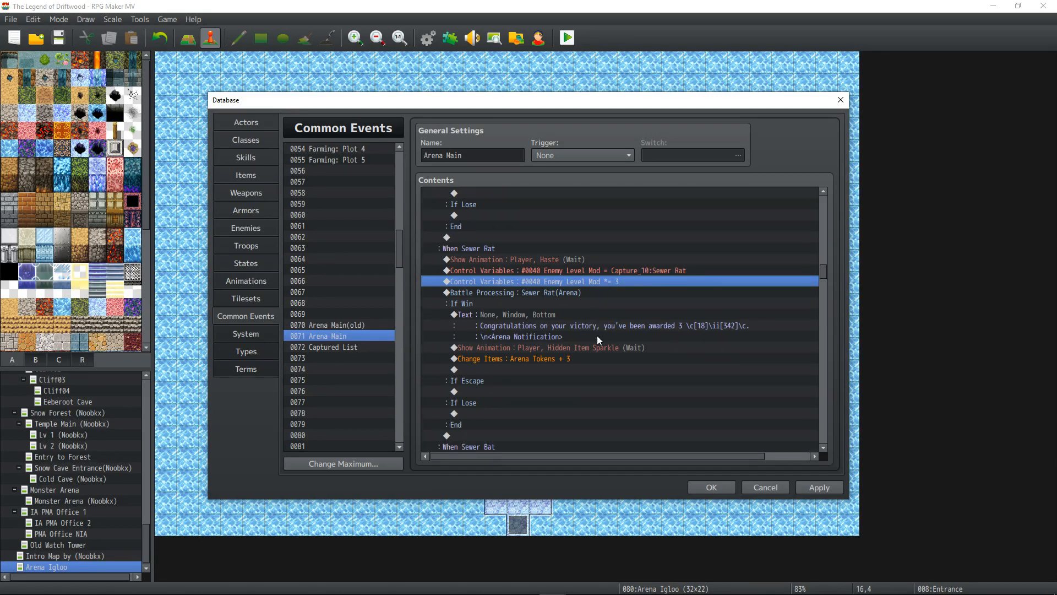
click(573, 360)
double_click(573, 359)
click(635, 275)
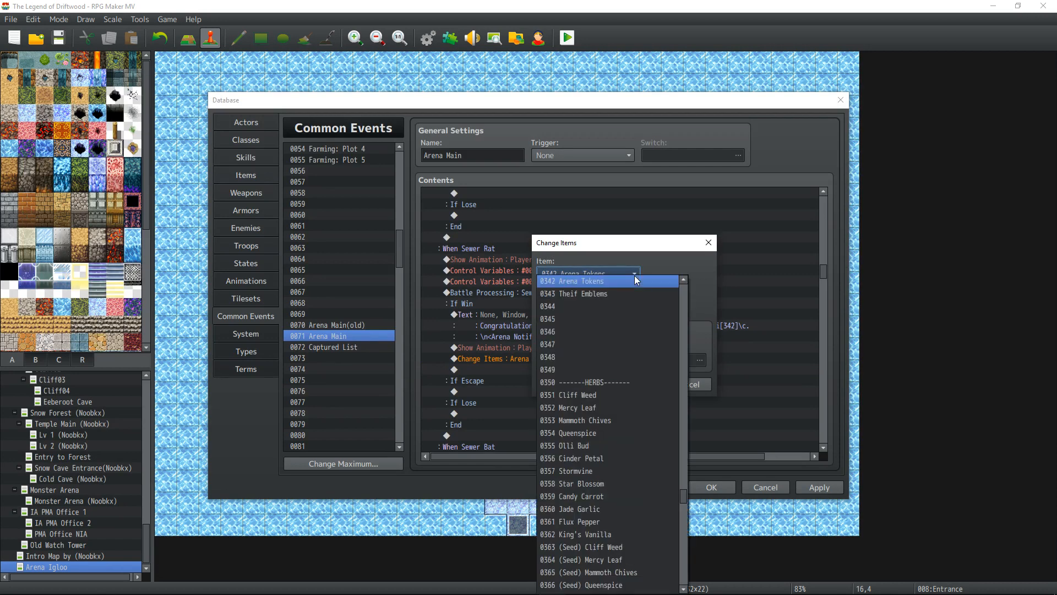
click(649, 284)
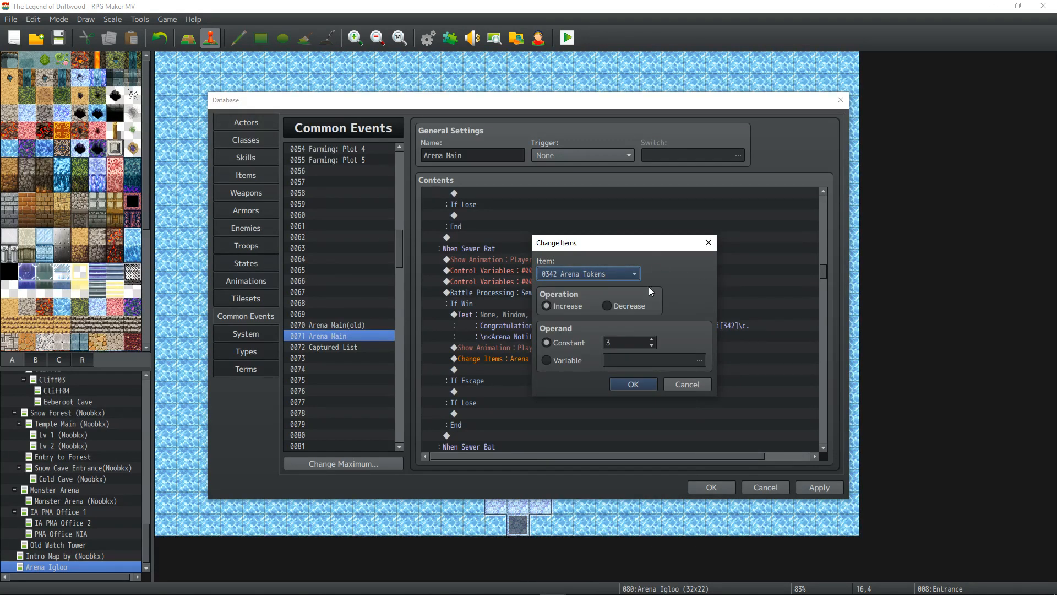
click(568, 360)
click(699, 361)
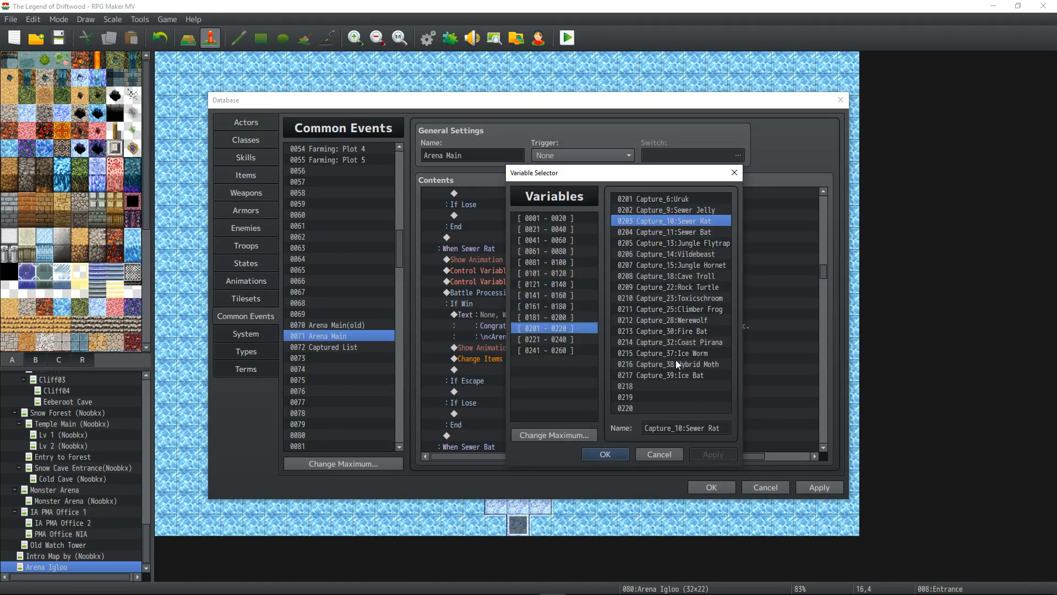
click(613, 454)
click(636, 385)
- Copy both Enemy Level Mod commands from the Sewer Rat section into the Sewer Bat section, directly above its Battle Processing
click(552, 269)
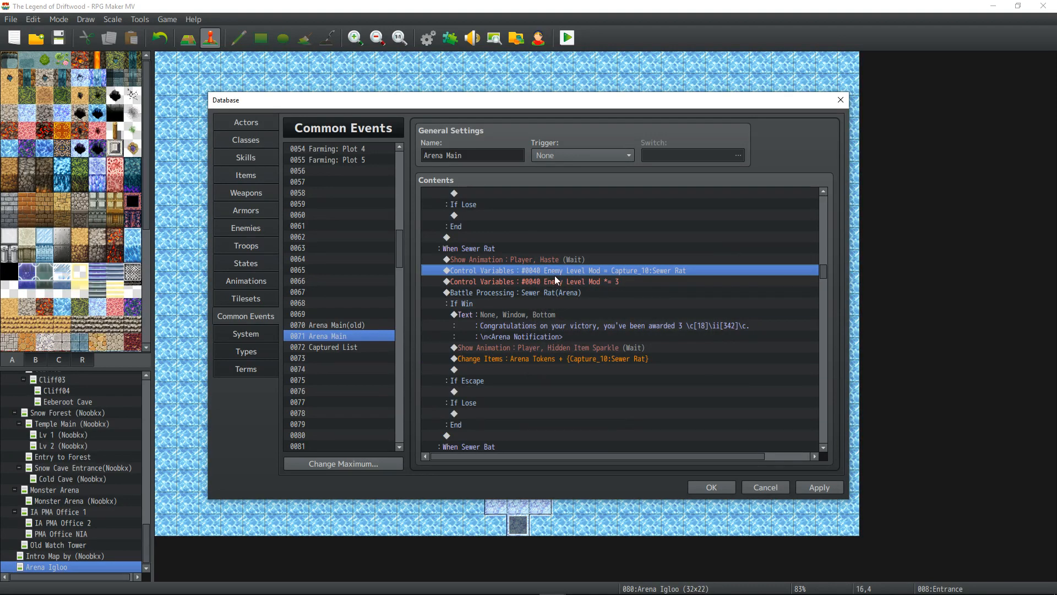
shift+click(554, 279)
scroll(617, 330, down, 4)
scroll(618, 331, down, 1)
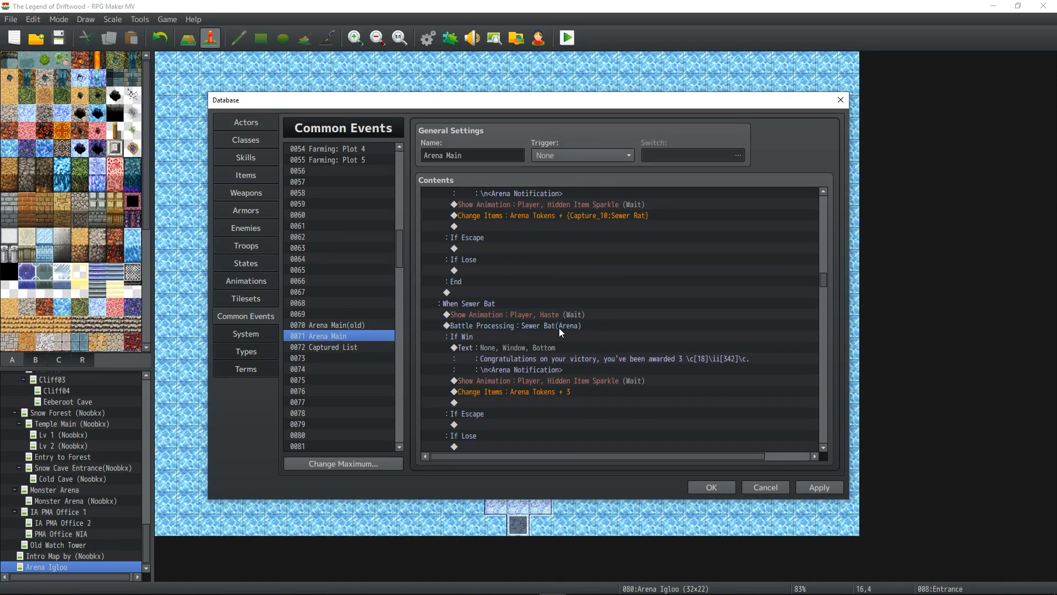
click(560, 326)
key(ctrl+v)
- Make the pasted Enemy Level Mod assignment in the Sewer Bat section use the variable 0204 Capture_11:Sewer Bat
double_click(588, 325)
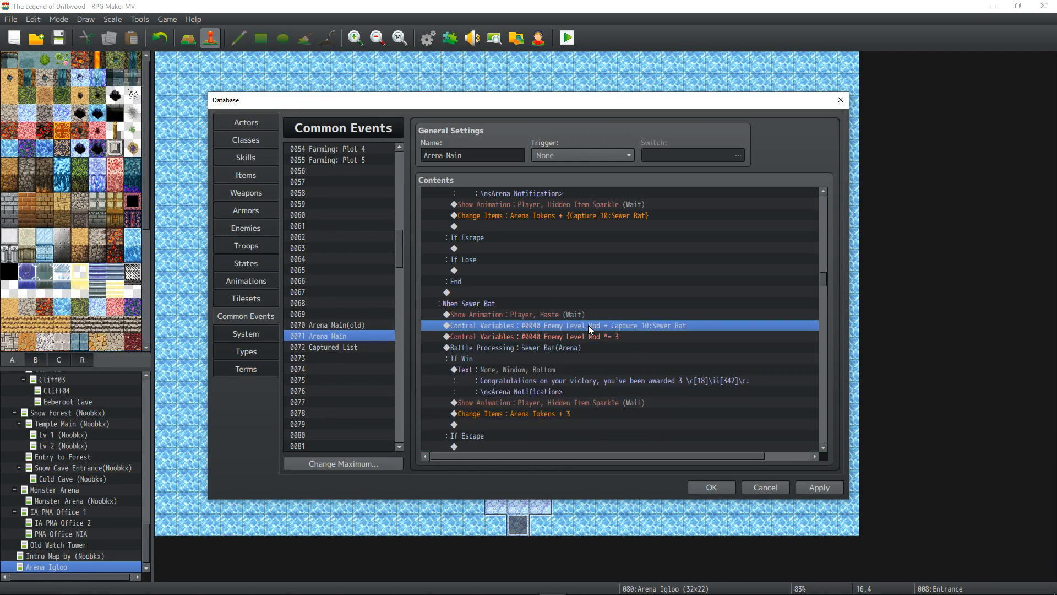
click(672, 347)
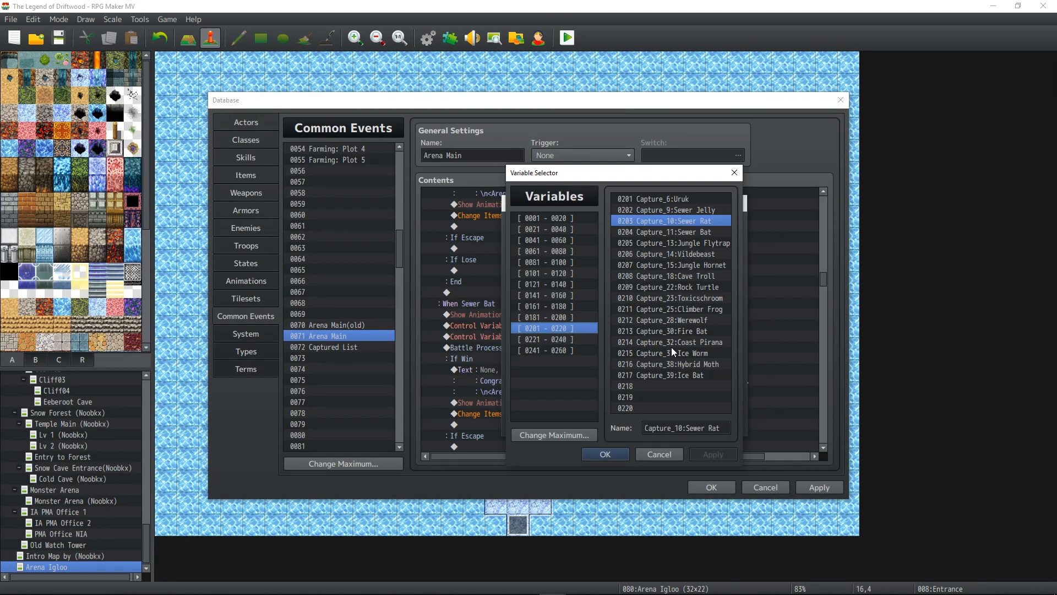
click(669, 232)
click(605, 455)
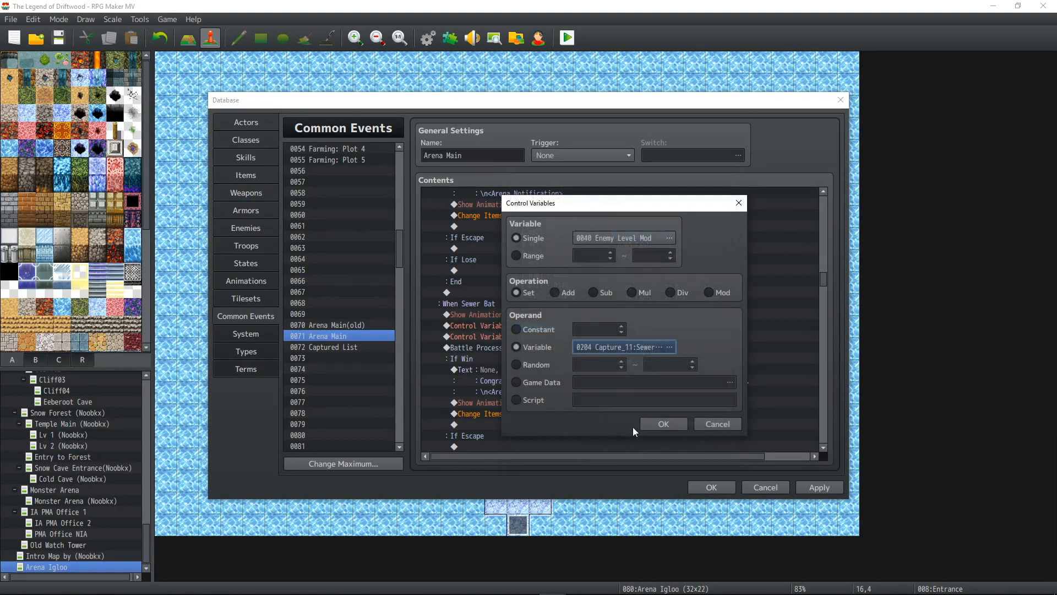
click(667, 426)
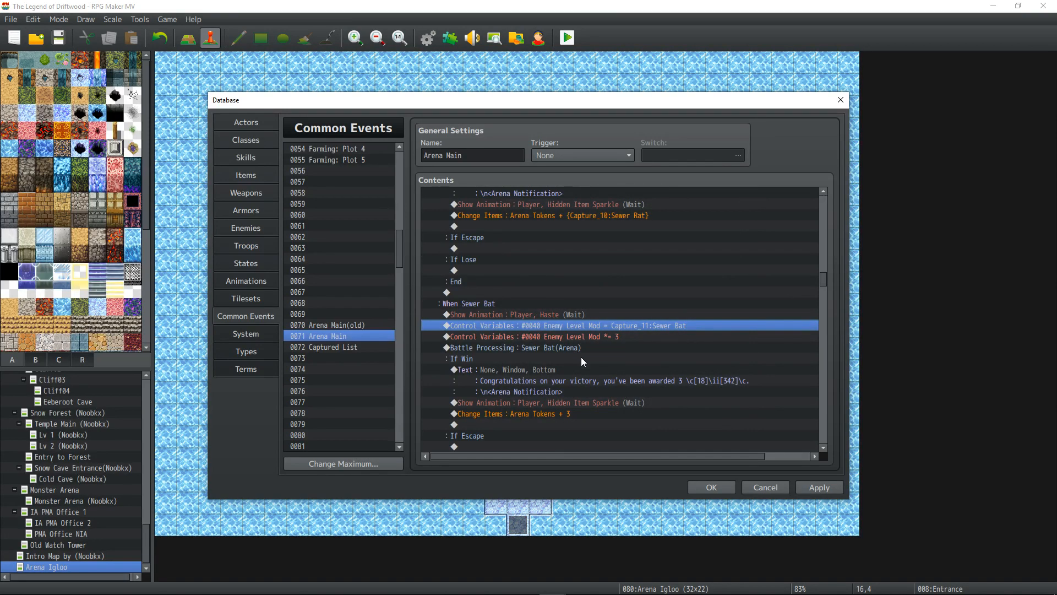
- Make the Arena Tokens reward in the Sewer Bat If Win branch increase by the variable 0204 Capture_11:Sewer Bat
scroll(581, 357, down, 1)
double_click(549, 383)
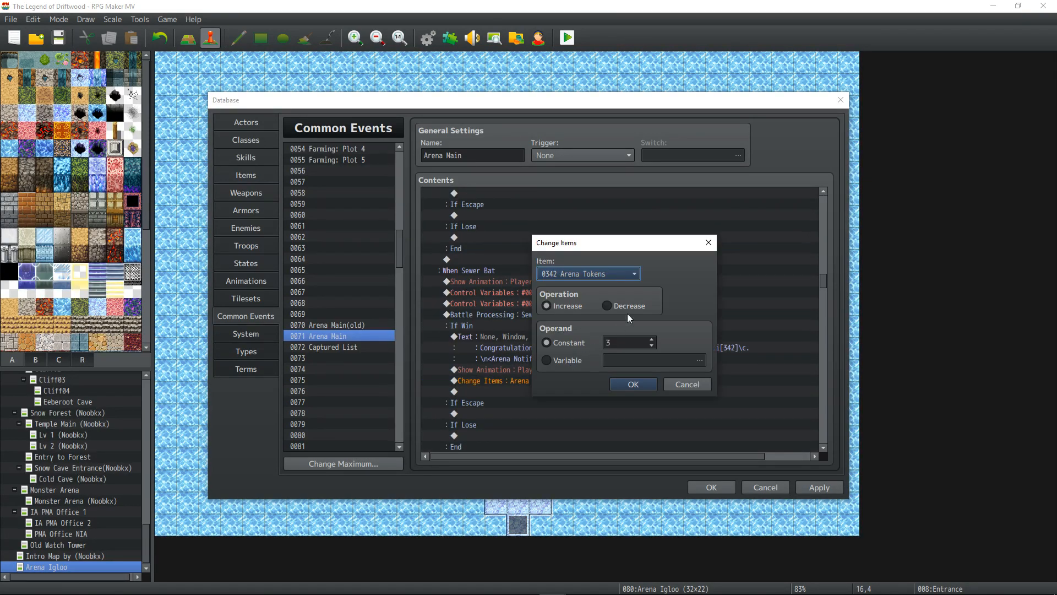
click(548, 360)
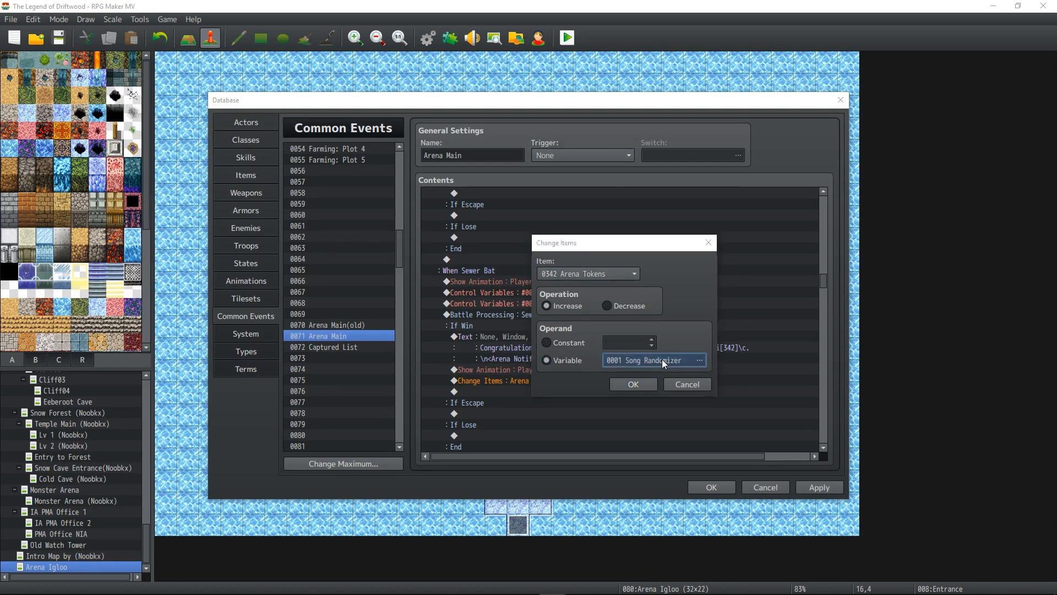
click(662, 359)
click(611, 452)
click(642, 383)
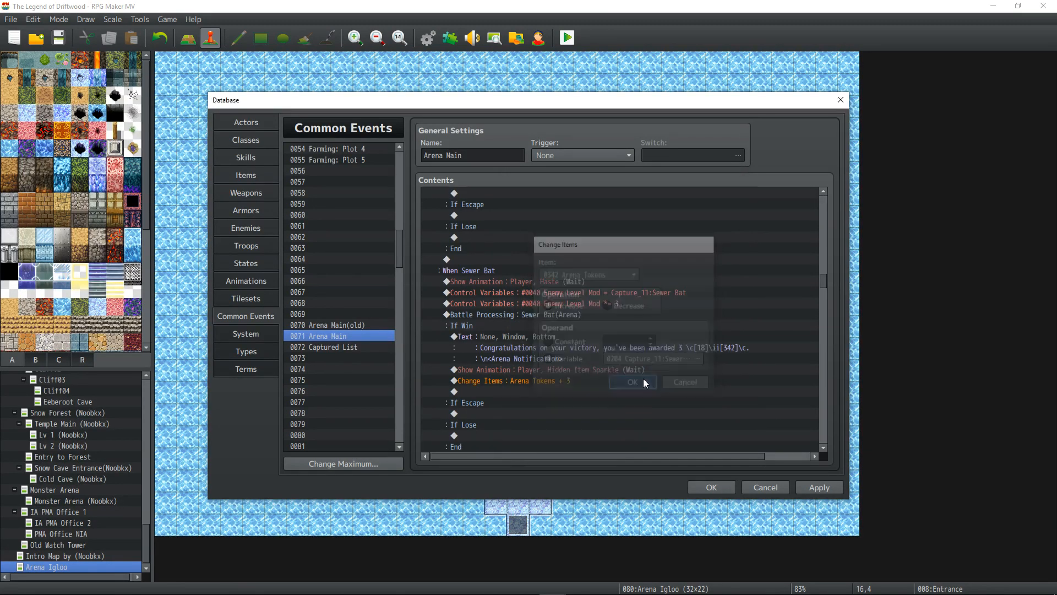
- Copy both Enemy Level Mod commands from the Sewer Bat section into the Jungle Flytrap section, directly above its Battle Processing
click(582, 295)
shift+click(584, 304)
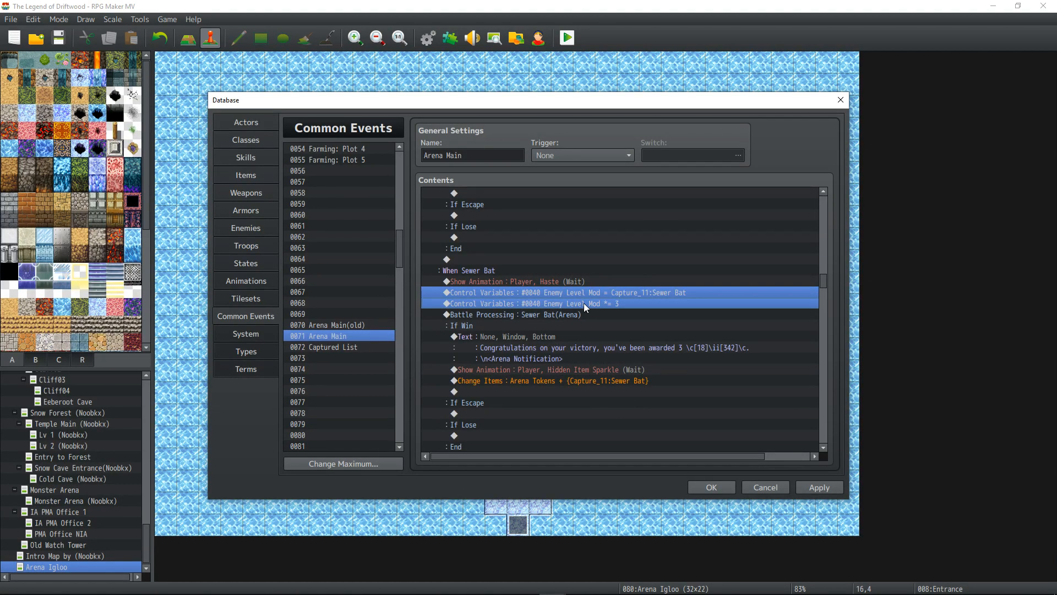
scroll(610, 325, down, 3)
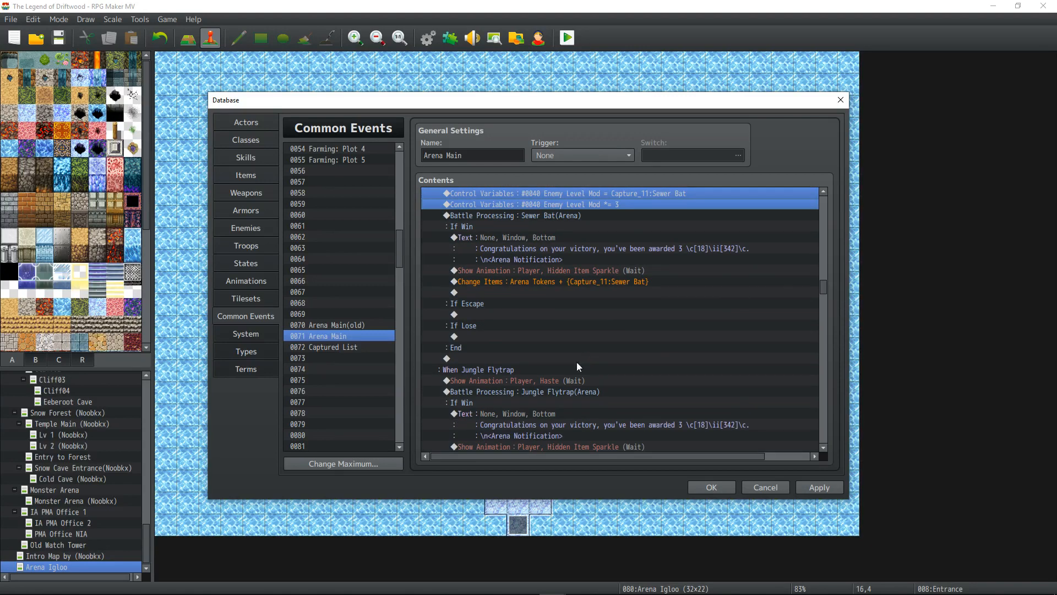
click(544, 392)
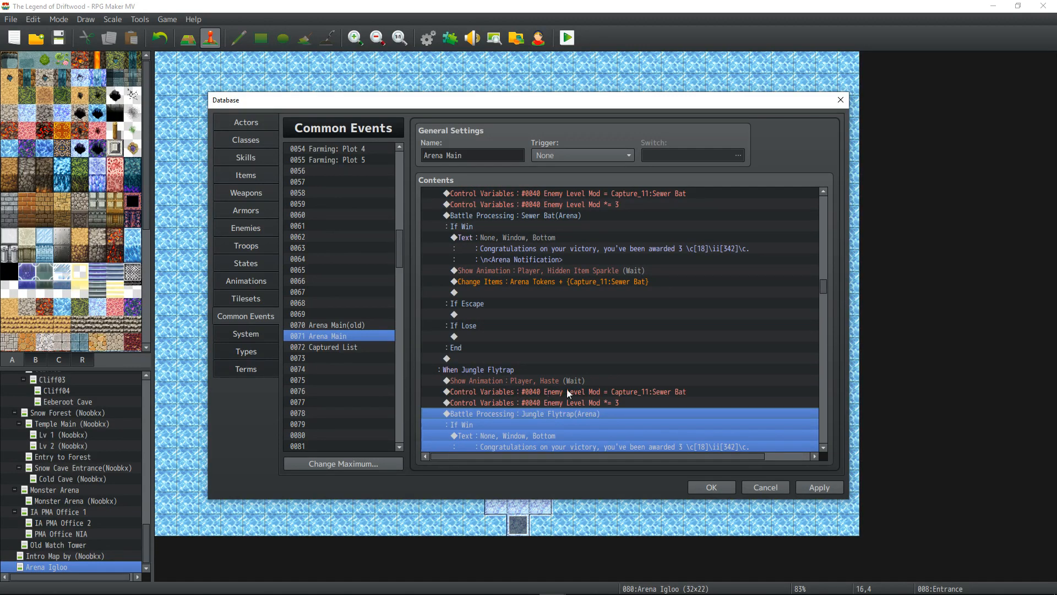
key(ctrl+v)
- Make the pasted Enemy Level Mod assignment in the Jungle Flytrap section use the variable 0205 Capture_13:Jungle Flytrap
double_click(590, 348)
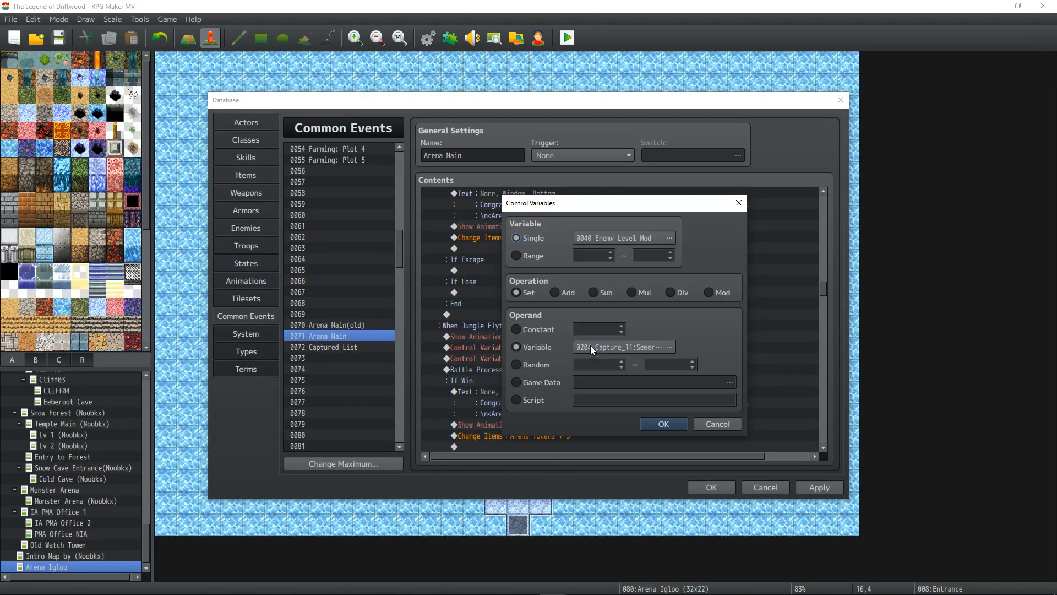
click(672, 348)
click(684, 243)
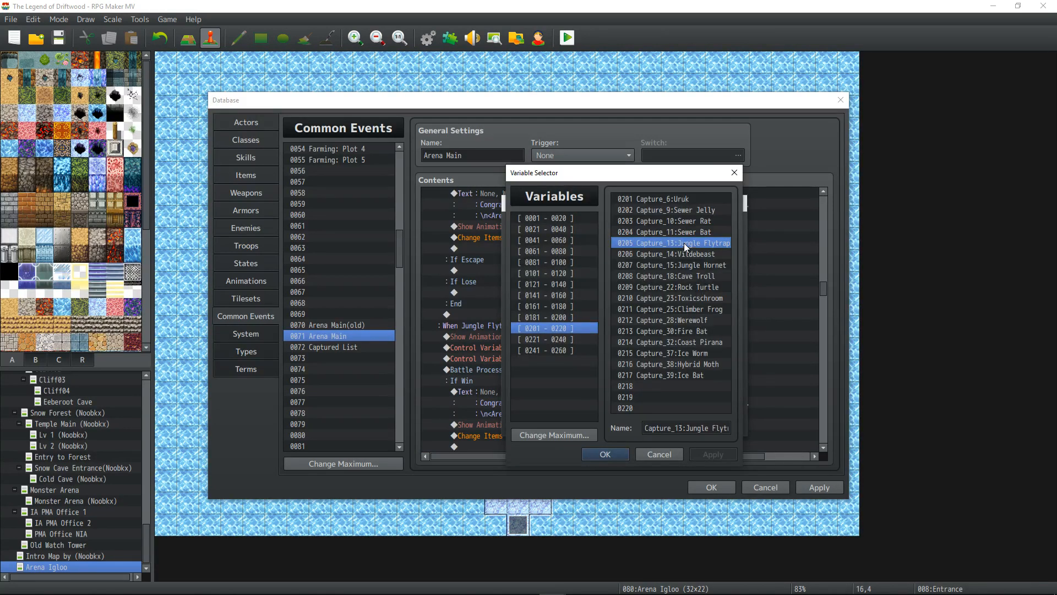
click(605, 455)
click(659, 424)
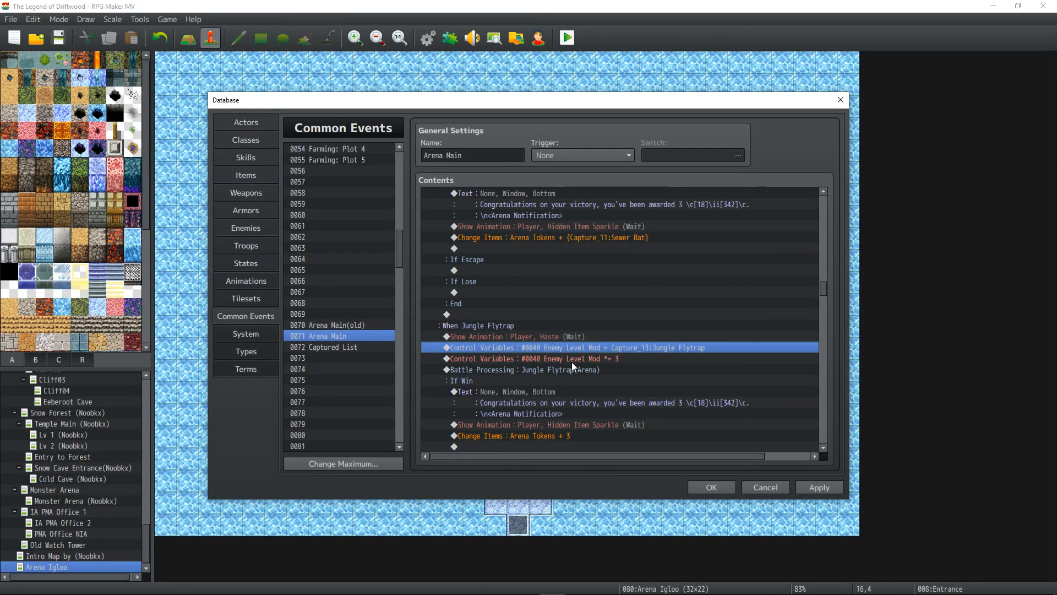
- Make the Arena Tokens reward in the Jungle Flytrap If Win branch increase by the variable 0205 Capture_13:Jungle Flytrap
scroll(572, 361, down, 2)
double_click(557, 370)
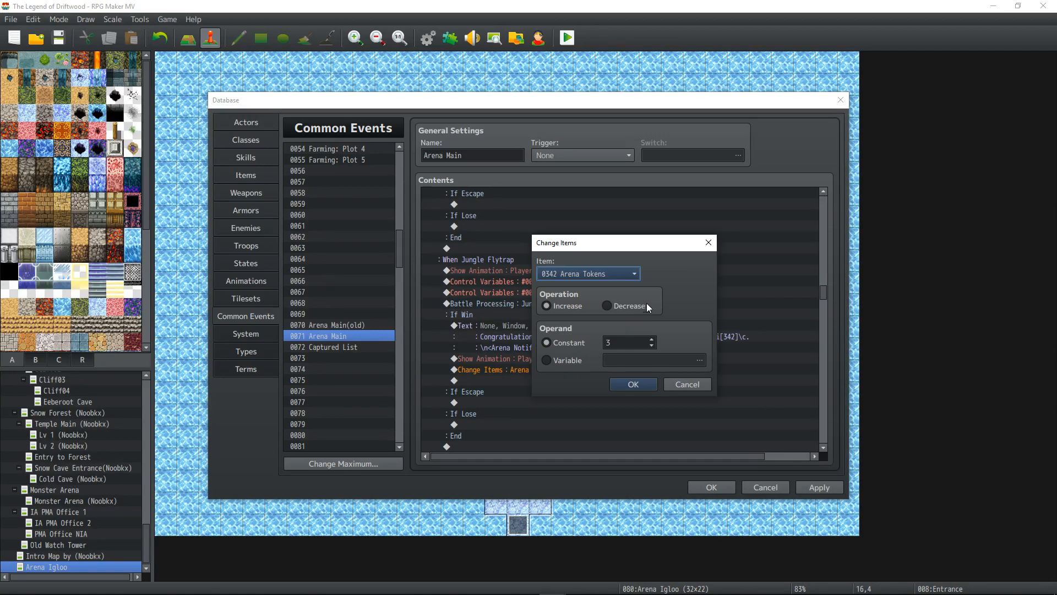
click(567, 361)
click(643, 358)
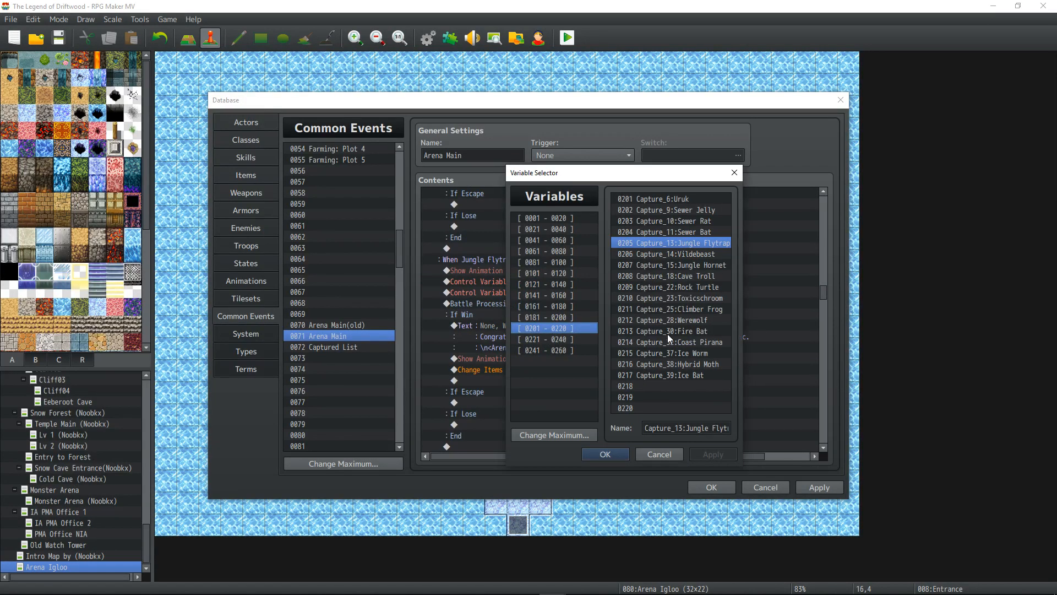
click(616, 455)
click(628, 385)
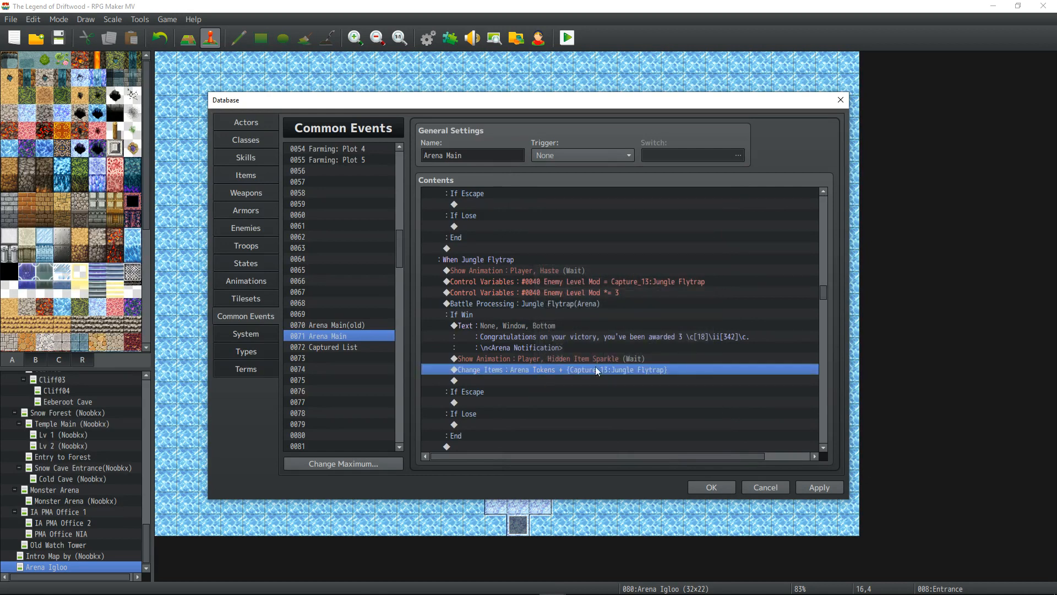
- Copy both Enemy Level Mod commands from the Jungle Flytrap section into the Vildebeast section, directly above its Battle Processing
drag(570, 280, 571, 294)
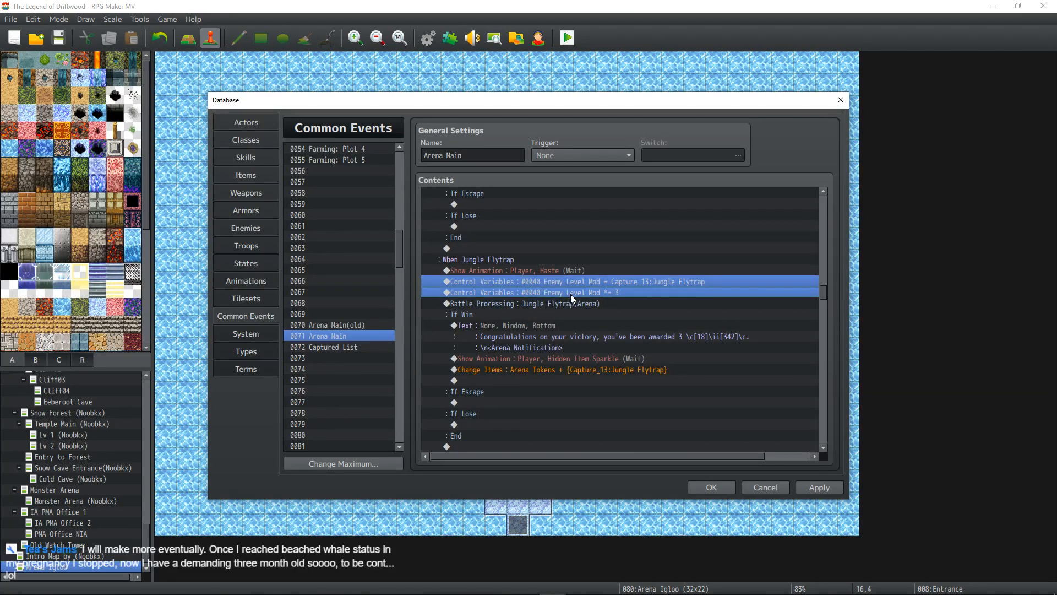
scroll(579, 300, down, 3)
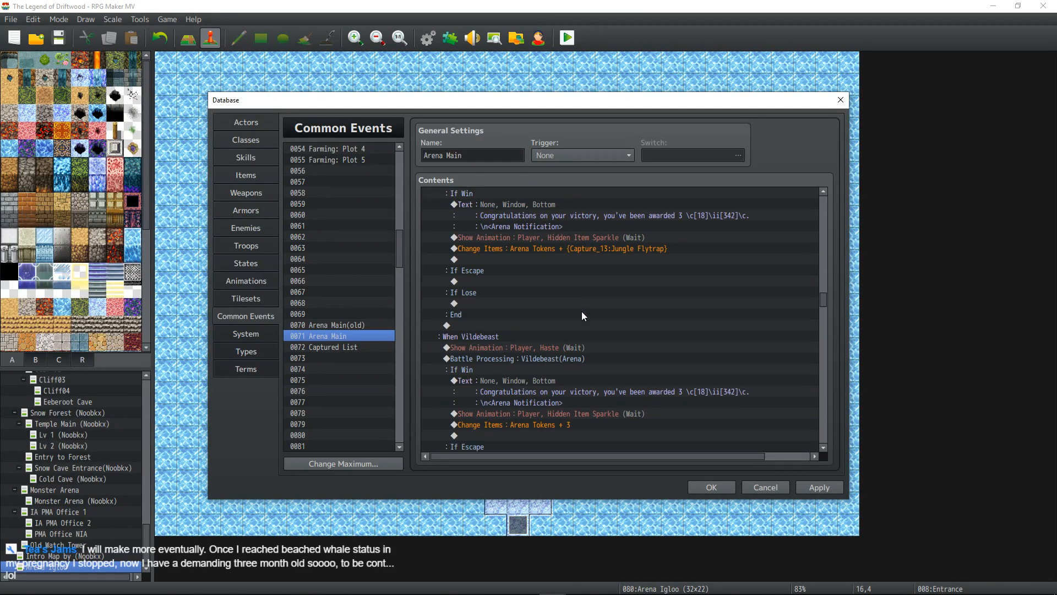
click(544, 337)
text(◆Control Variables : #0040 Enemy Level Mod = Capture_13:Jungle Flytrap ◆Control Variables : #0040 Enemy Level Mod *= 3)
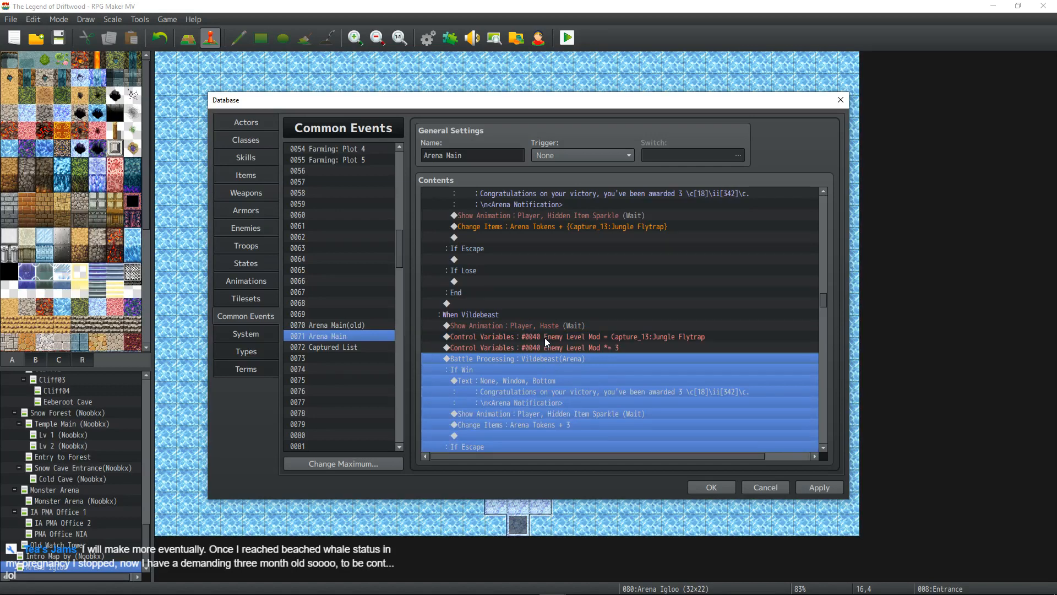
- Make the pasted Enemy Level Mod assignment in the Vildebeast section use the variable 0206 Capture_14:Vildebeast
click(575, 337)
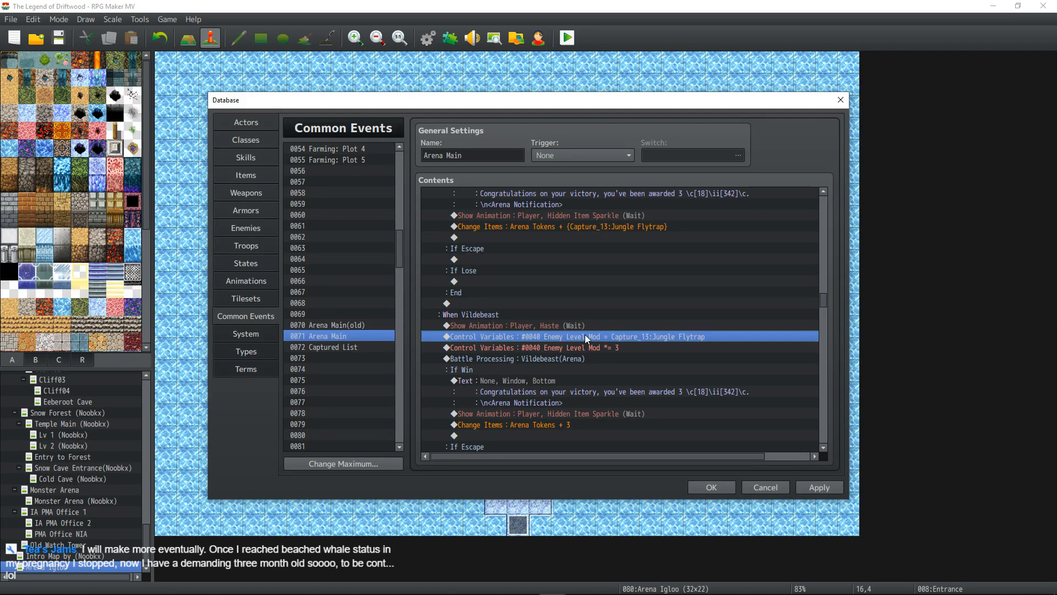
double_click(566, 337)
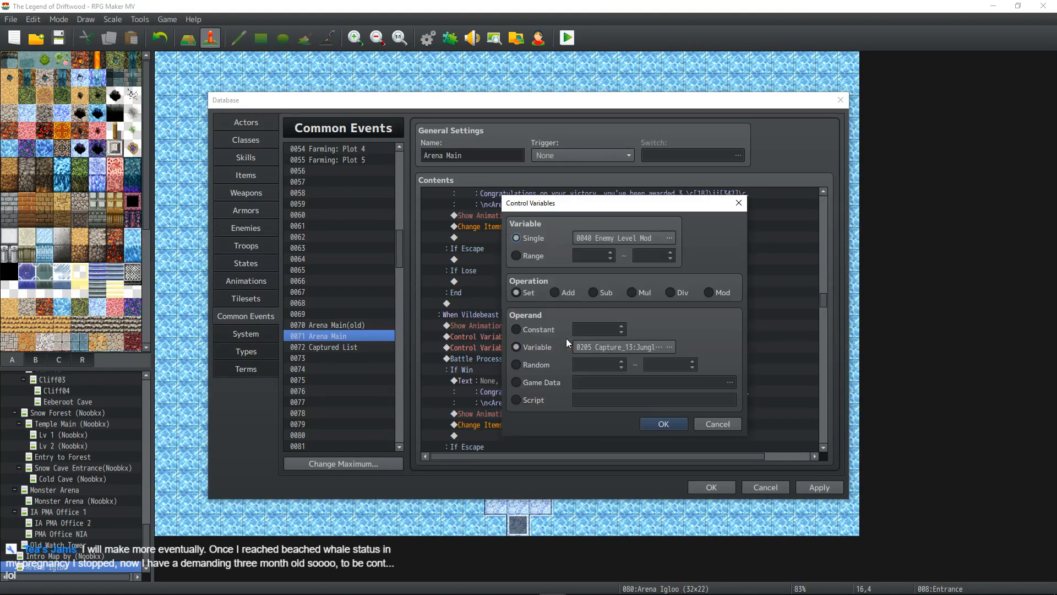
click(671, 346)
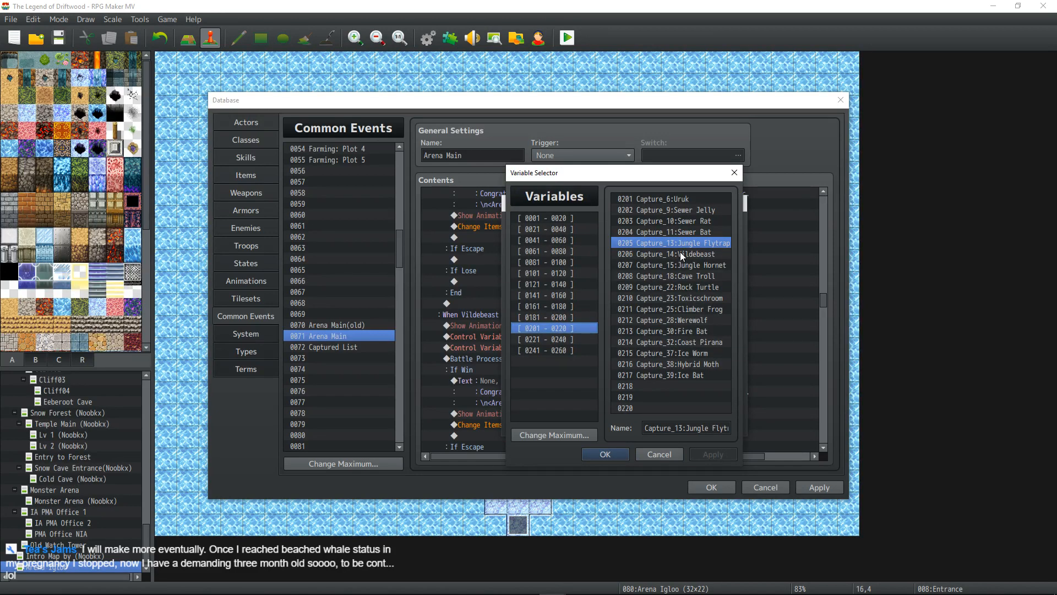
click(606, 453)
click(655, 422)
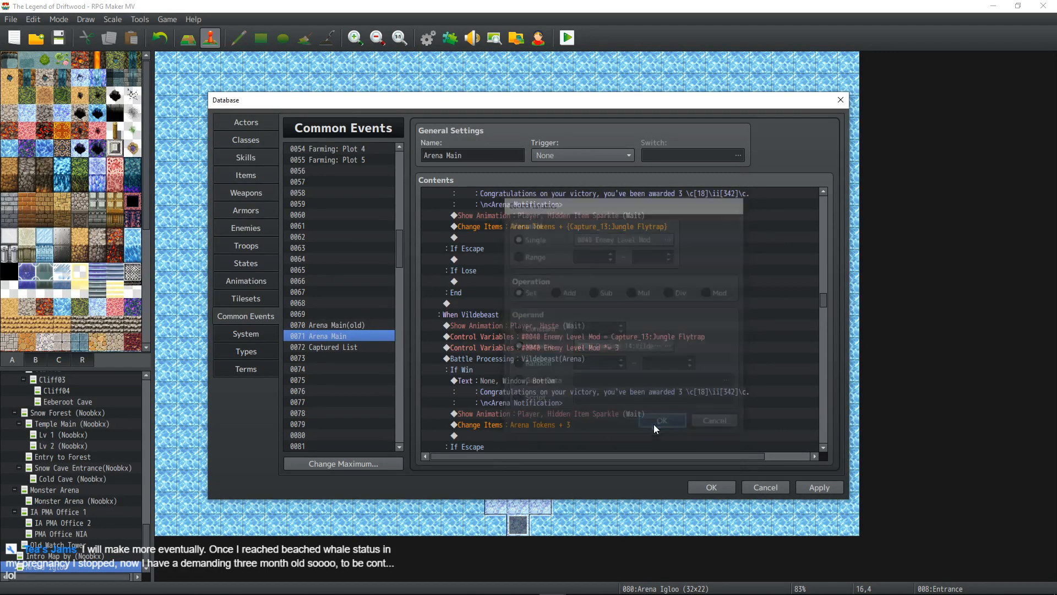
- Make the Arena Tokens reward in the Vildebeast If Win branch increase by the variable 0206 Capture_14:Vildebeast
click(563, 413)
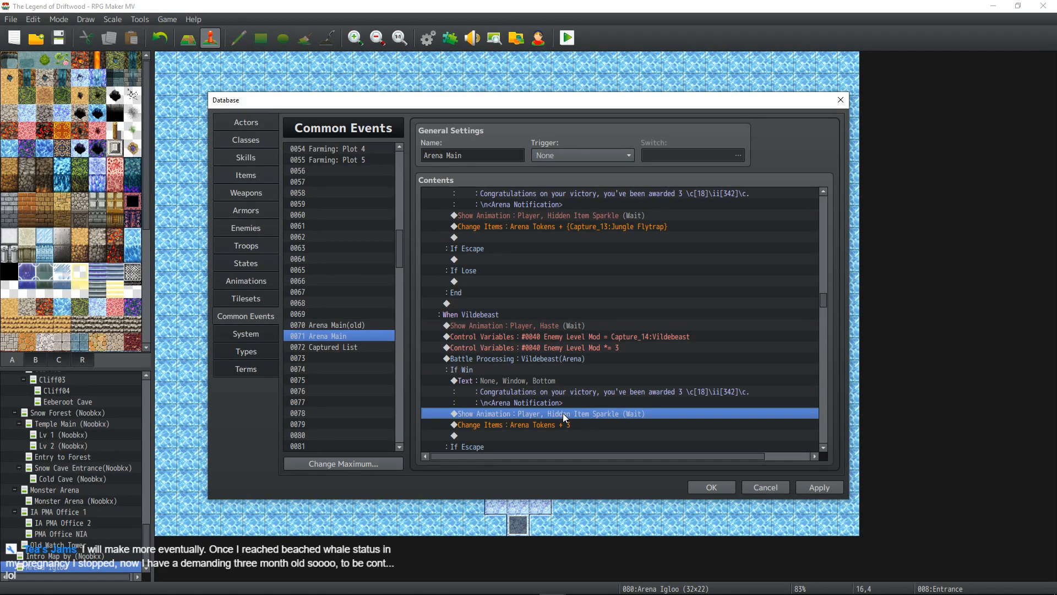
double_click(557, 424)
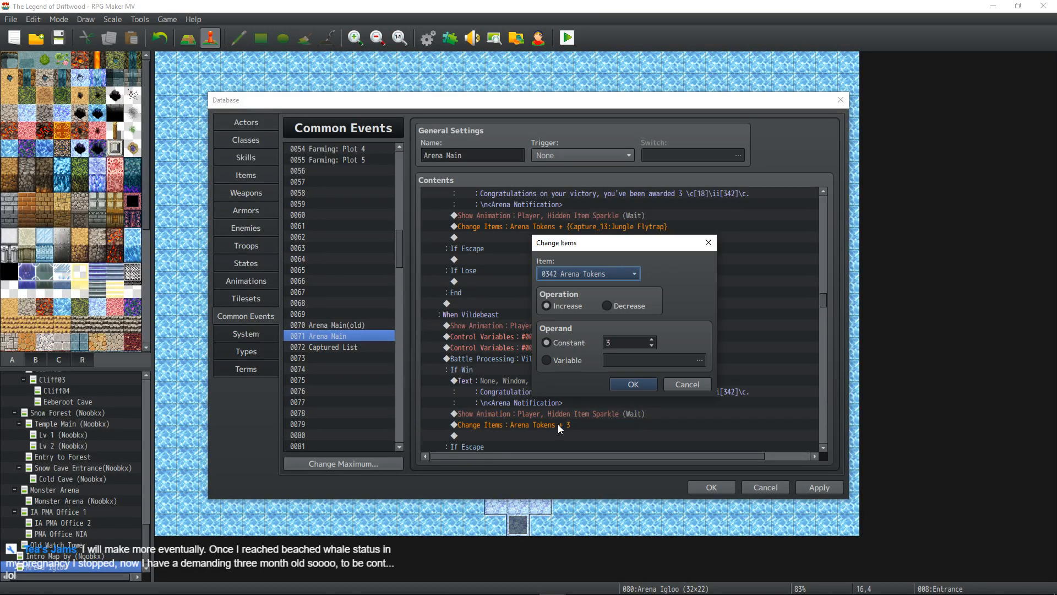
double_click(638, 359)
click(630, 455)
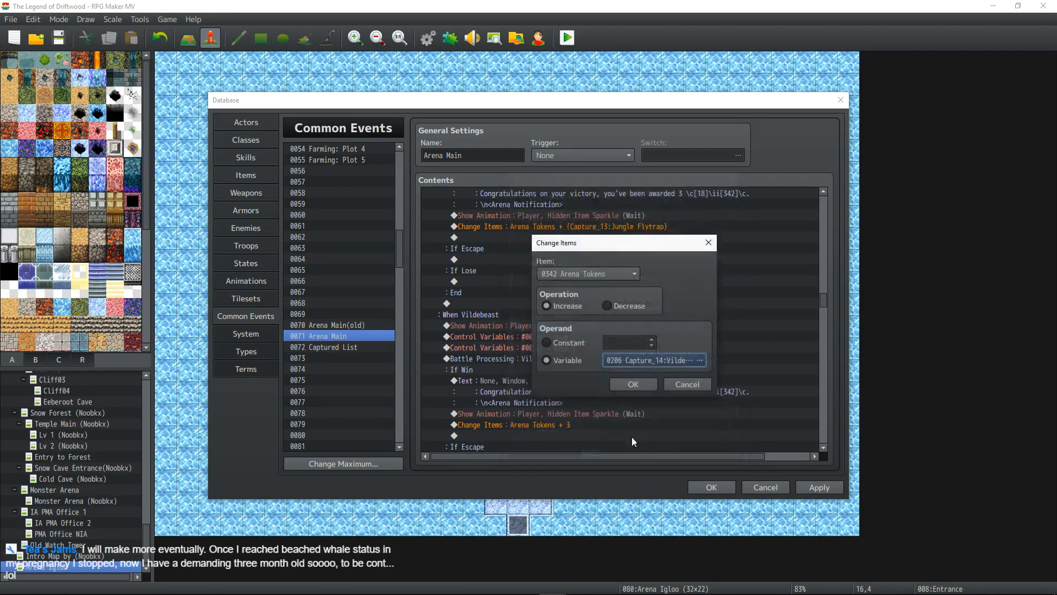
click(639, 383)
- Copy both Enemy Level Mod commands from the Vildebeast section into the Jungle Hornet section, directly above its Battle Processing
scroll(573, 349, up, 1)
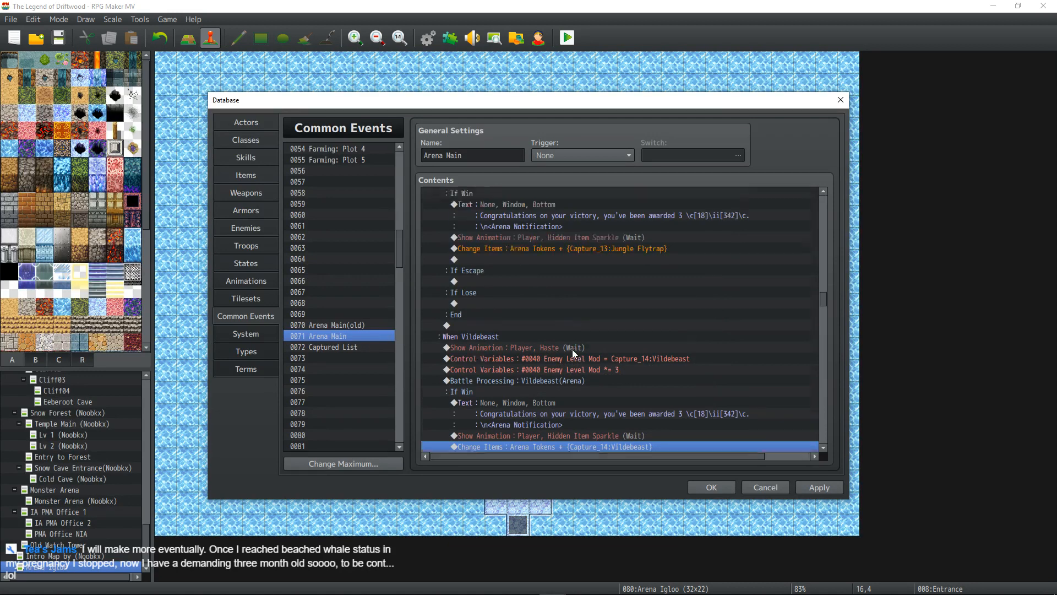
scroll(572, 350, down, 2)
scroll(601, 359, down, 3)
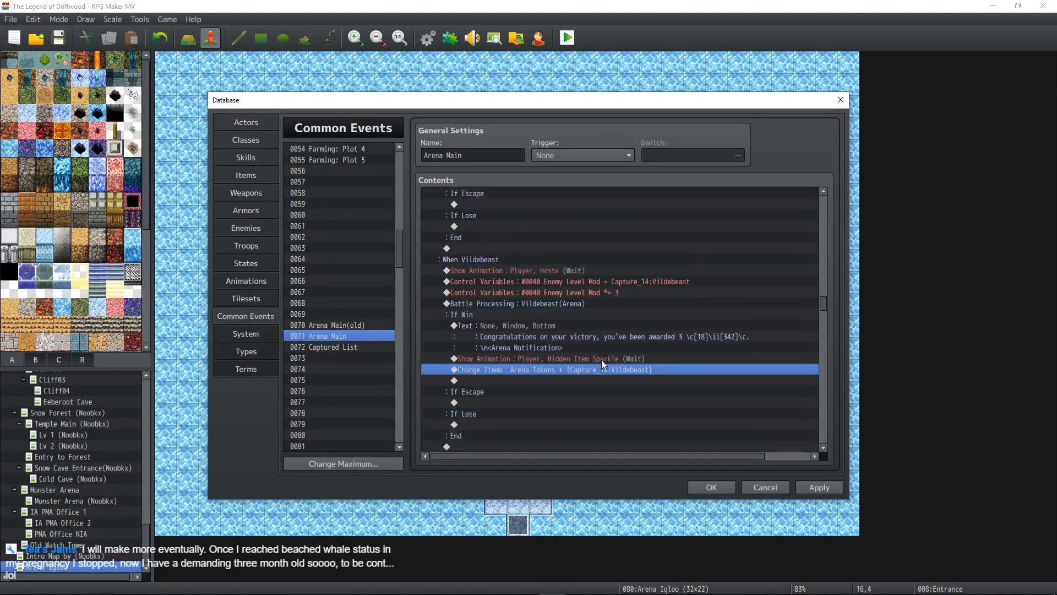
click(589, 220)
shift+click(587, 223)
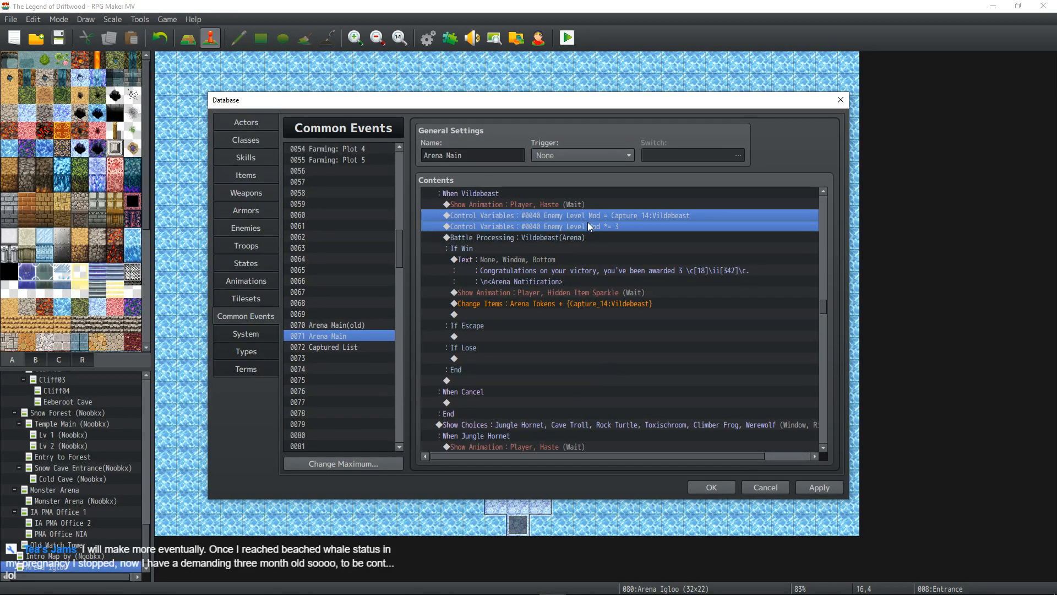
key(Delete)
scroll(612, 319, down, 3)
click(545, 336)
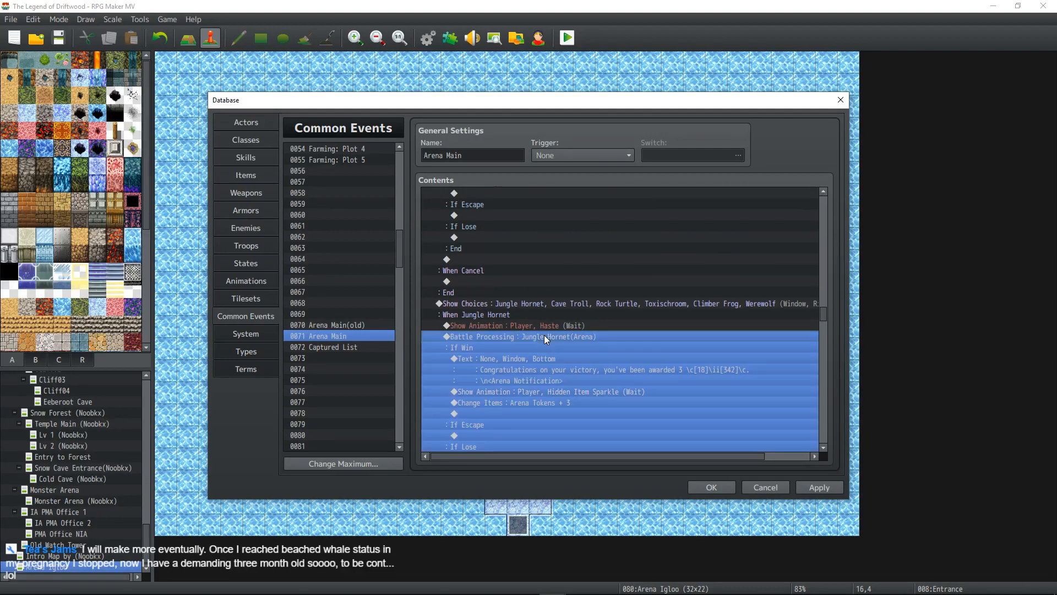
key(ctrl+v)
- Make the pasted Enemy Level Mod assignment in the Jungle Hornet section use the variable 0207 Capture_15:Jungle Hornet
click(602, 336)
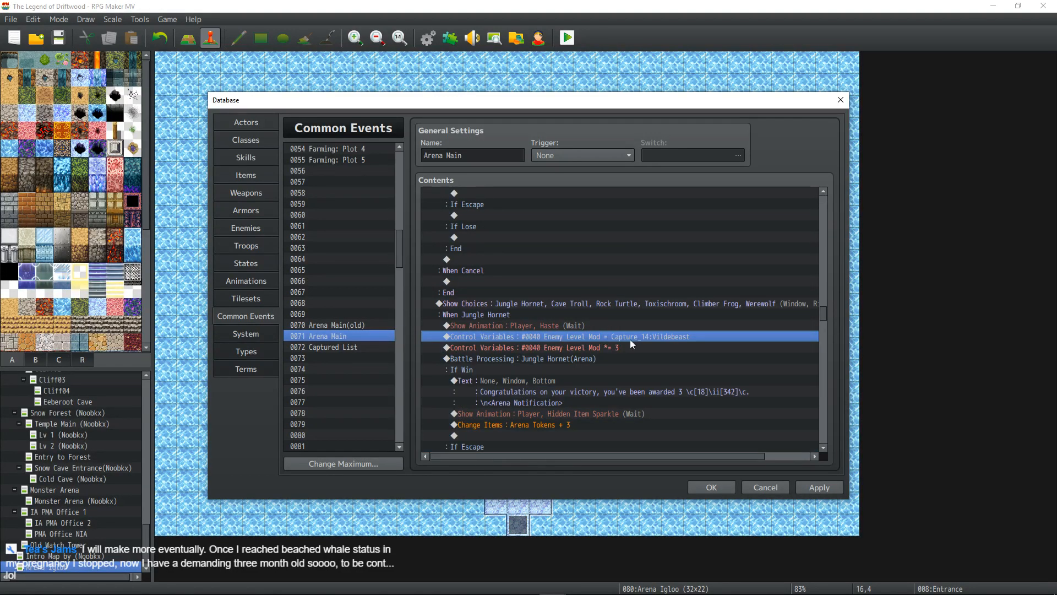
scroll(642, 339, down, 1)
key(Return)
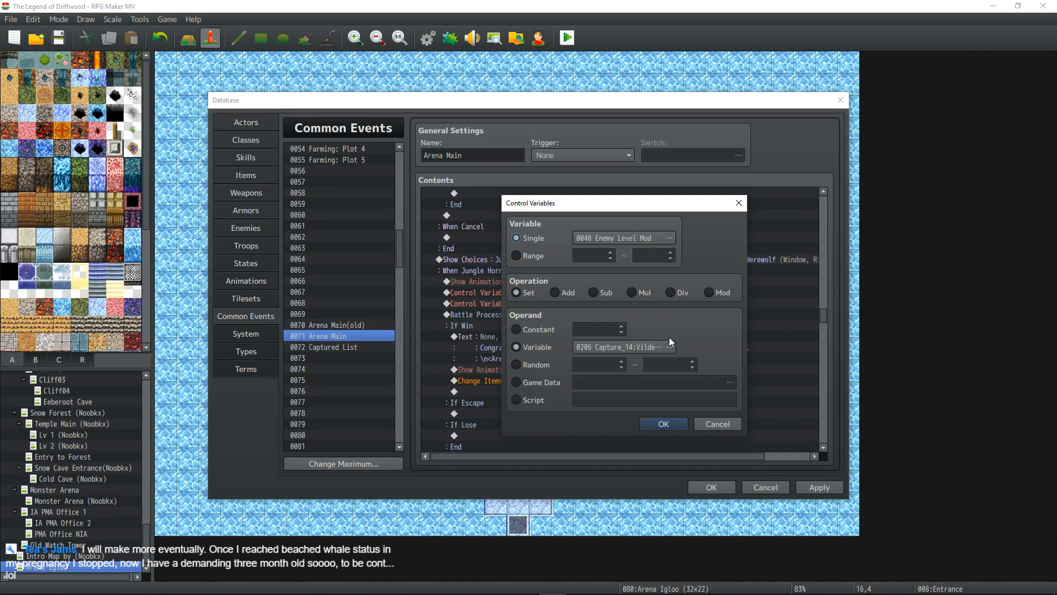
click(669, 344)
click(663, 265)
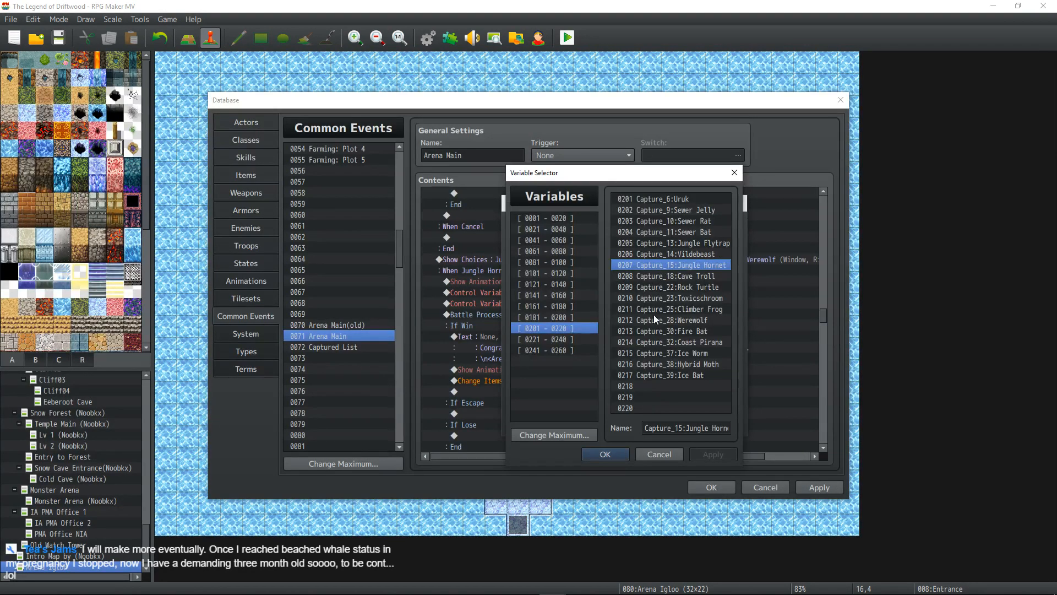
click(607, 454)
click(658, 423)
- Make the Arena Tokens reward in the Jungle Hornet If Win branch increase by the variable 0207 Capture_15:Jungle Hornet
scroll(567, 317, down, 1)
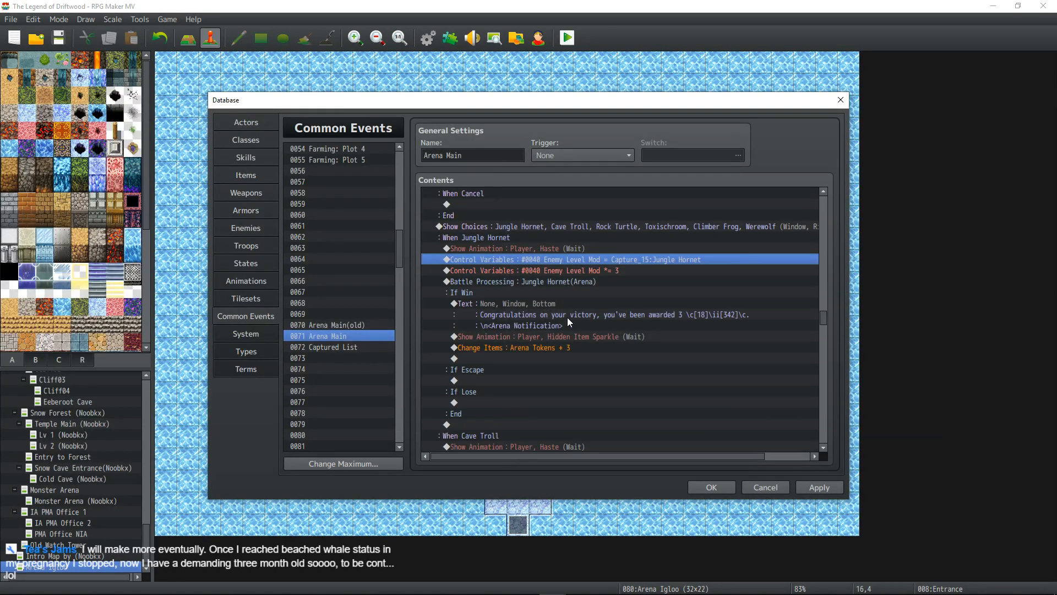
double_click(553, 348)
click(560, 359)
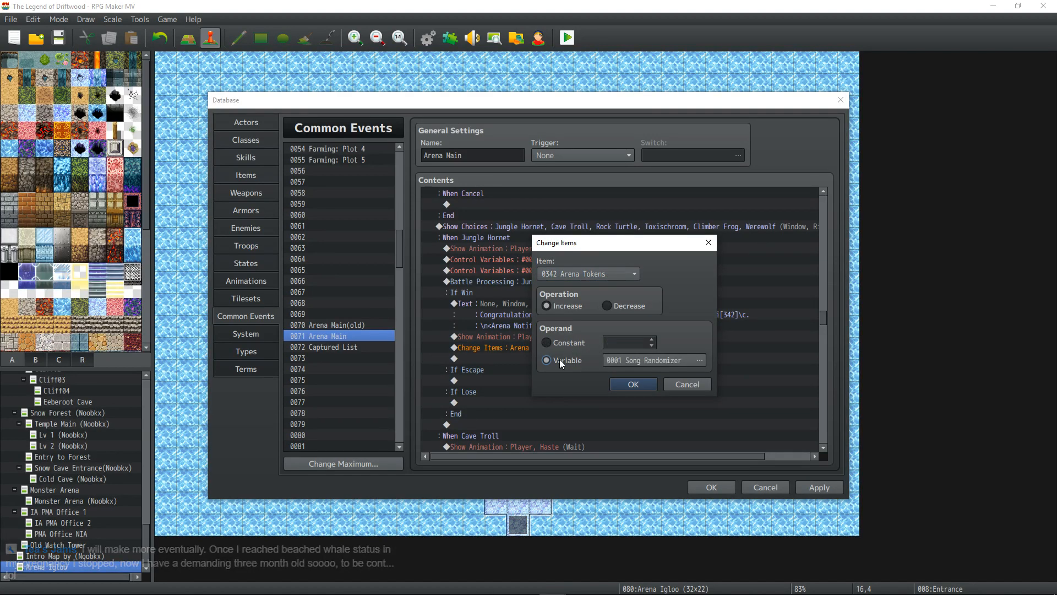
click(699, 360)
click(607, 454)
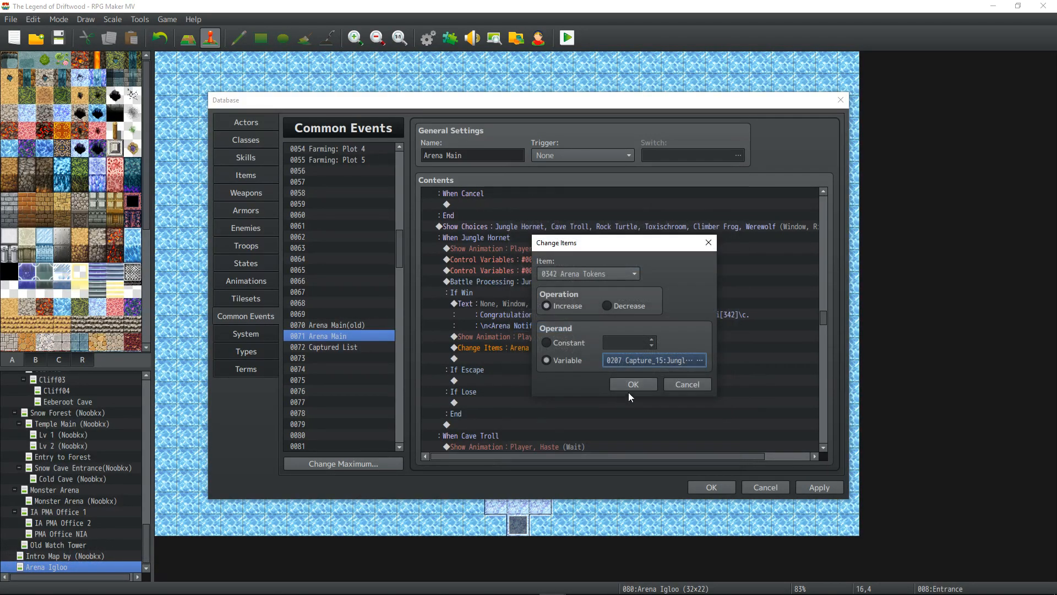
click(629, 385)
- Copy both Enemy Level Mod commands from the Jungle Hornet section into the Cave Troll section, directly above its Battle Processing
drag(577, 261, 577, 269)
scroll(576, 268, down, 3)
scroll(607, 303, down, 2)
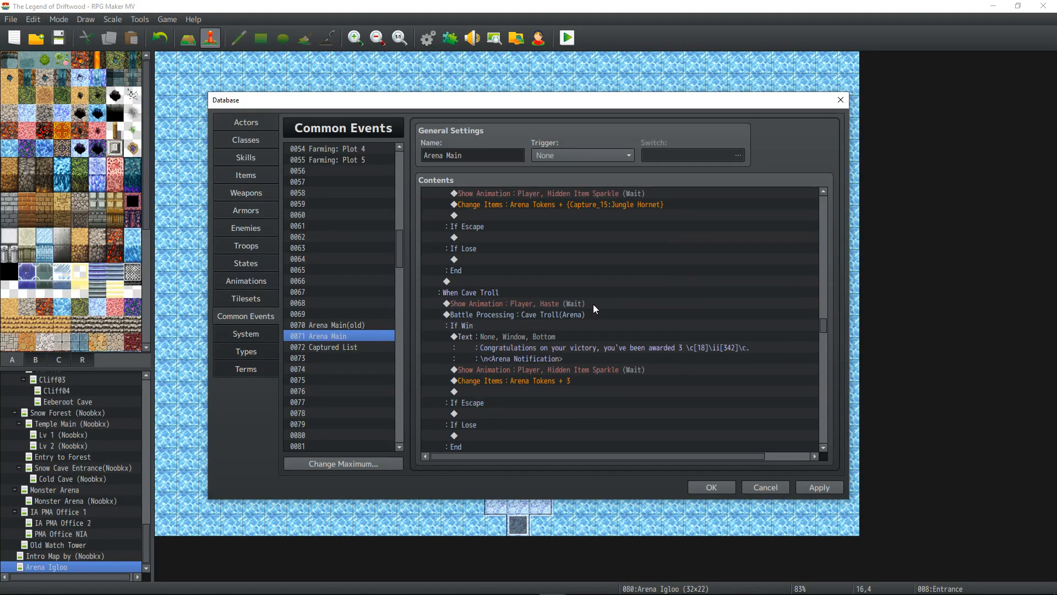
click(564, 312)
key(ctrl+v)
- Make the pasted Enemy Level Mod assignment in the Cave Troll section use the variable 0208 Capture_18:Cave Troll
double_click(563, 313)
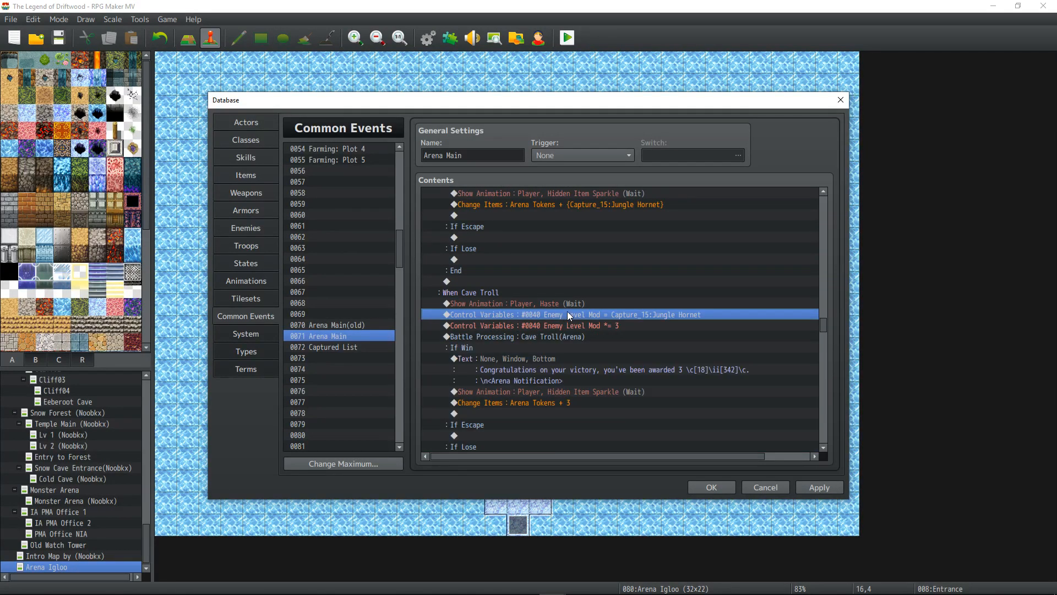
click(670, 348)
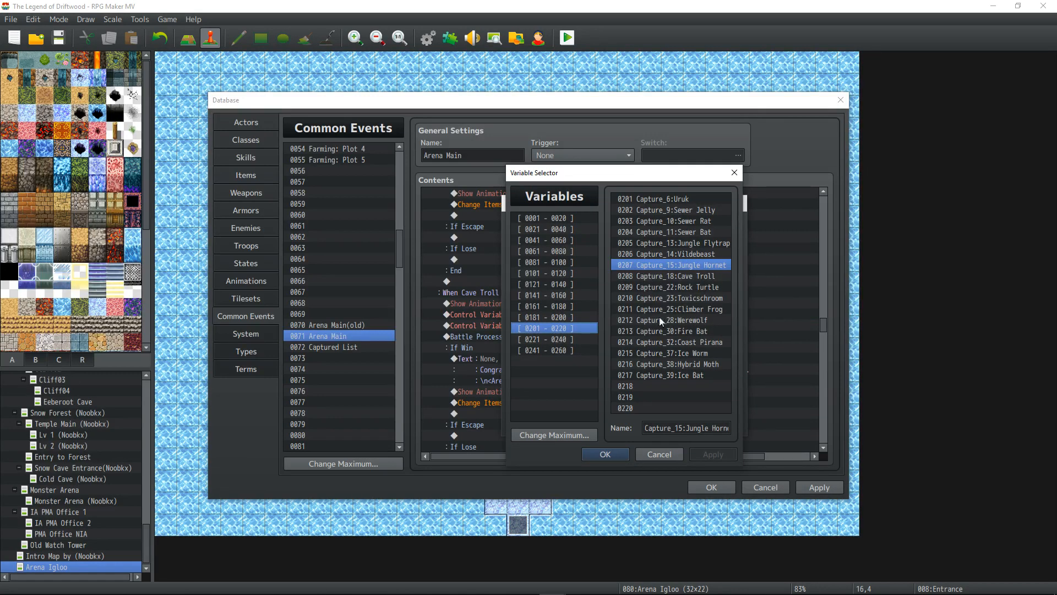
click(675, 276)
click(599, 455)
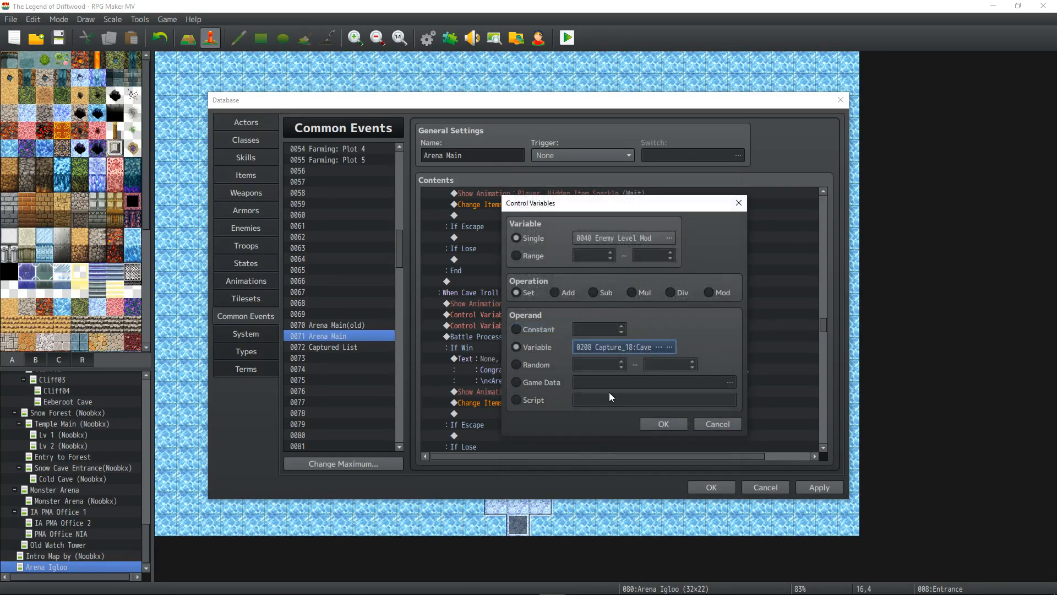
click(666, 424)
- Make the Arena Tokens reward in the Cave Troll If Win branch increase by the variable 0208 Capture_18:Cave Troll
scroll(567, 322, down, 2)
click(579, 338)
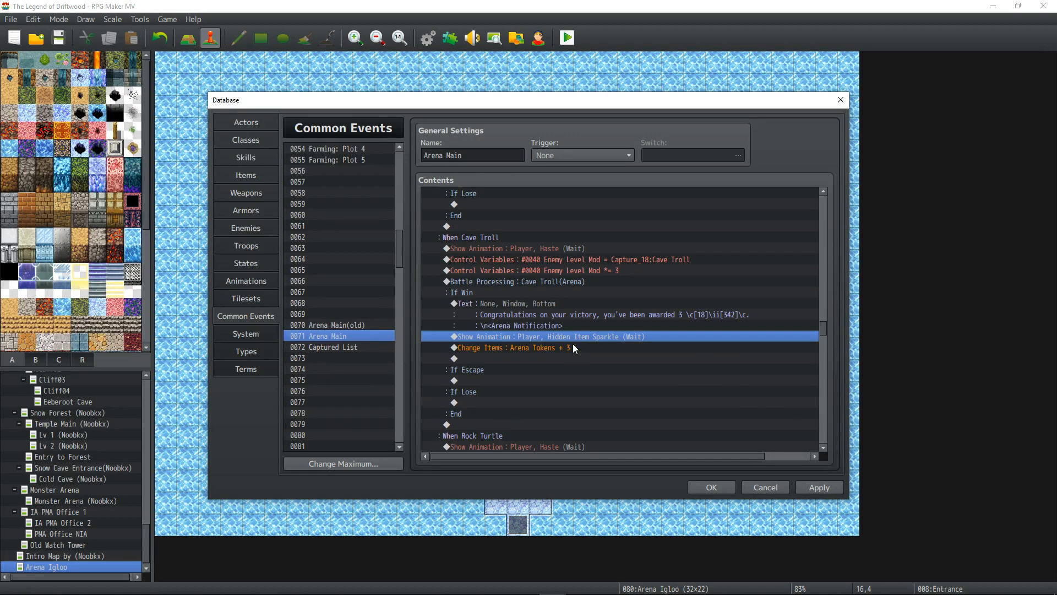
double_click(564, 347)
click(614, 361)
click(628, 362)
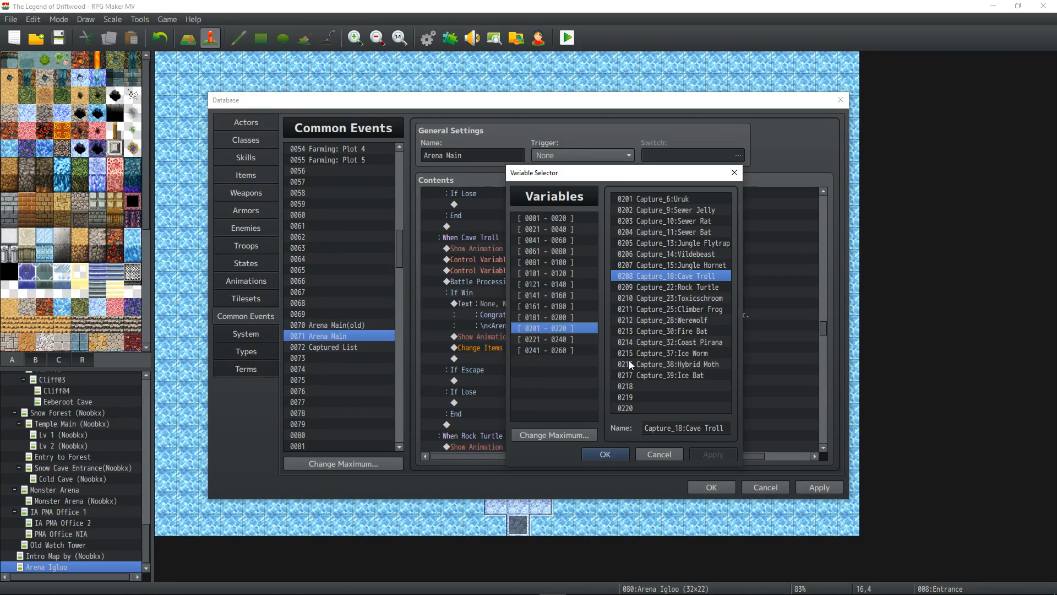
click(605, 454)
click(640, 385)
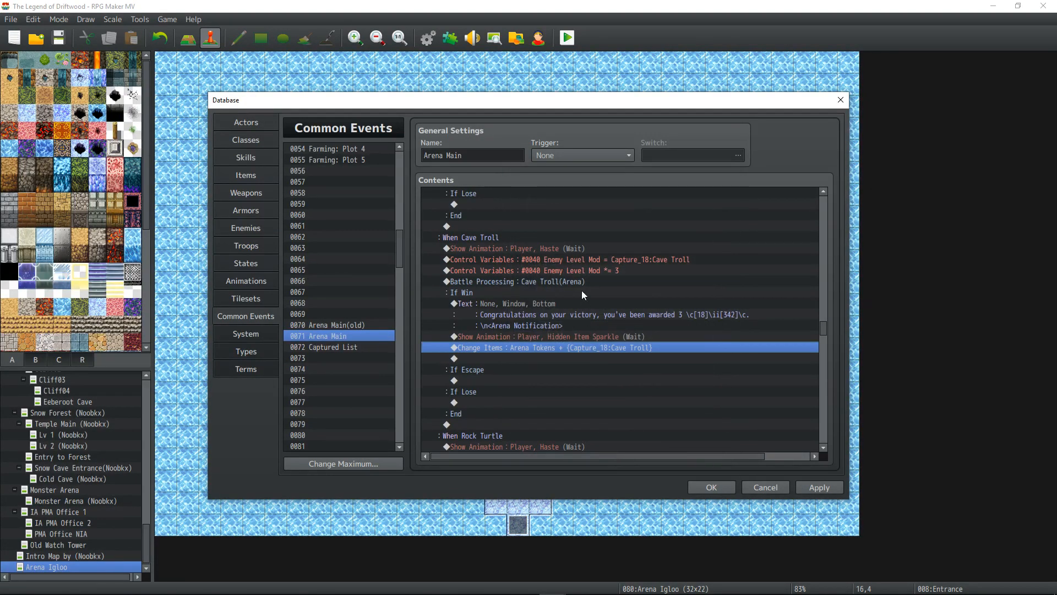
- Copy both Enemy Level Mod commands from the Cave Troll section into the Rock Turtle section, directly above its Battle Processing
click(583, 261)
scroll(587, 267, down, 4)
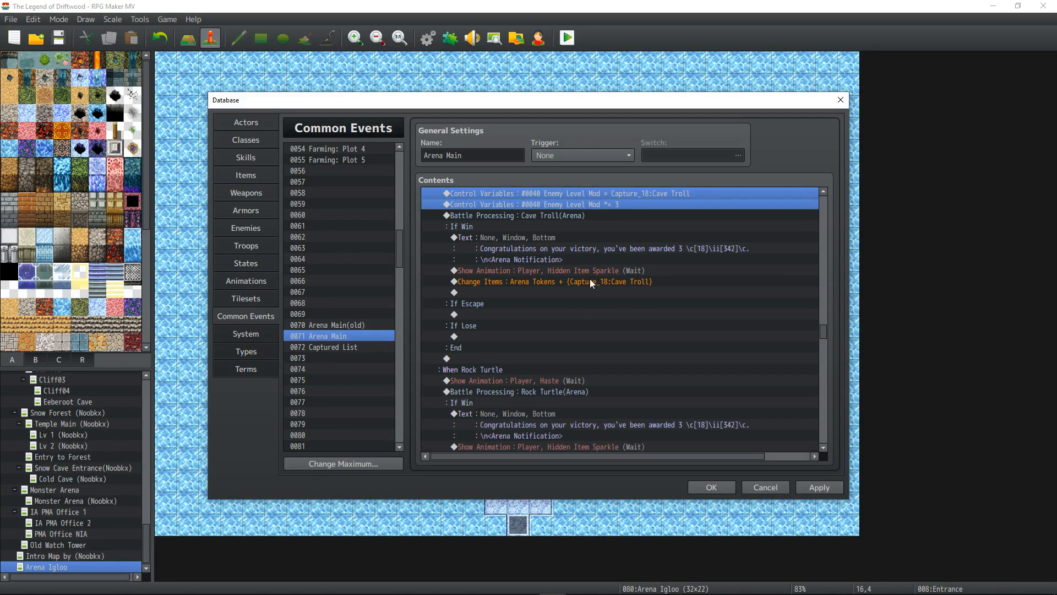
click(569, 346)
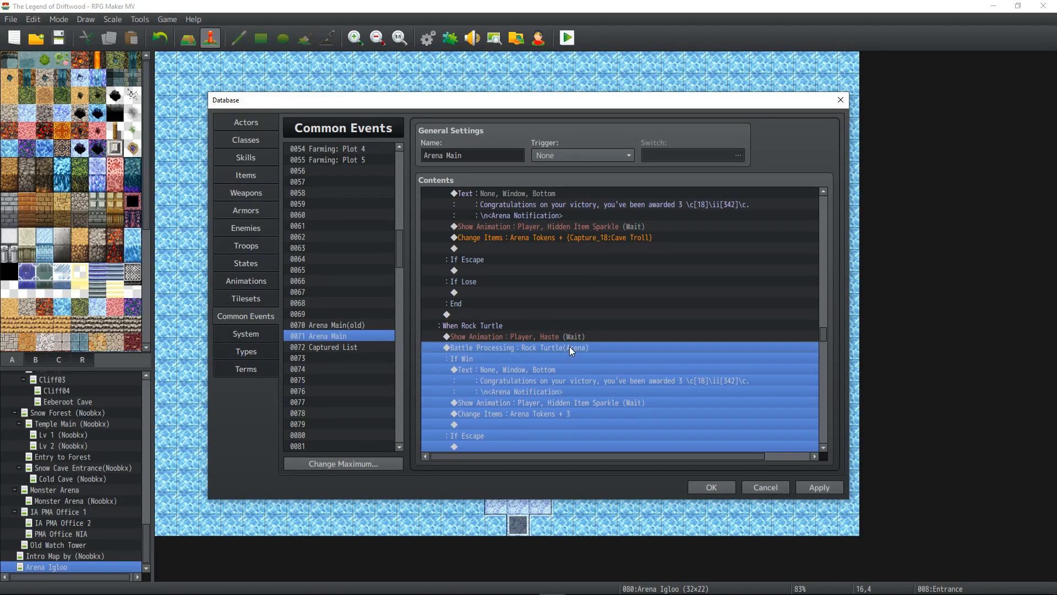
key(ctrl+v)
- Make the pasted Enemy Level Mod assignment in the Rock Turtle section use the variable 0209 Capture_22:Rock Turtle
click(589, 345)
double_click(589, 345)
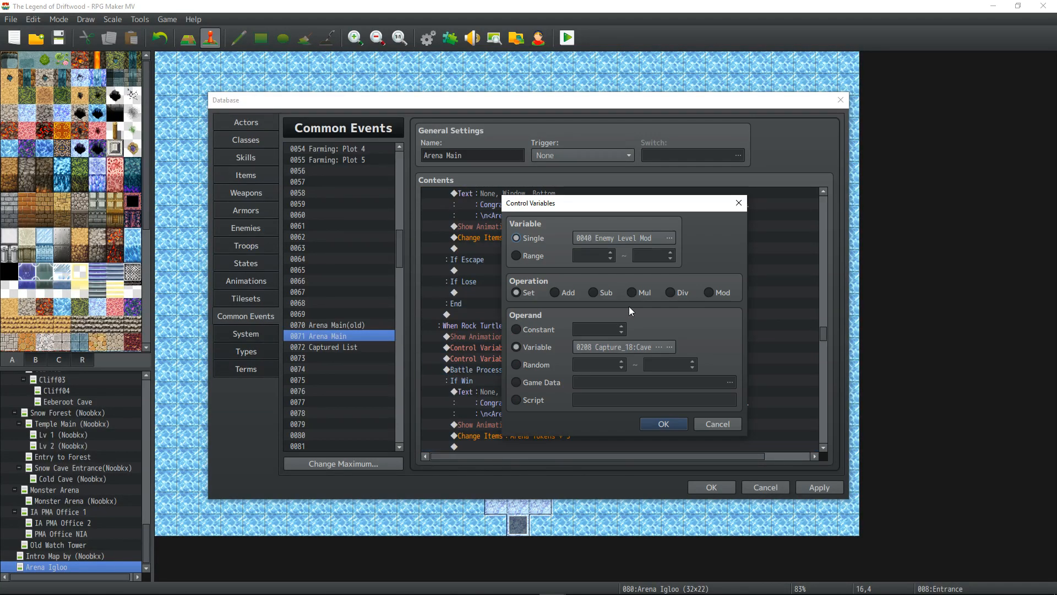
click(670, 351)
click(673, 287)
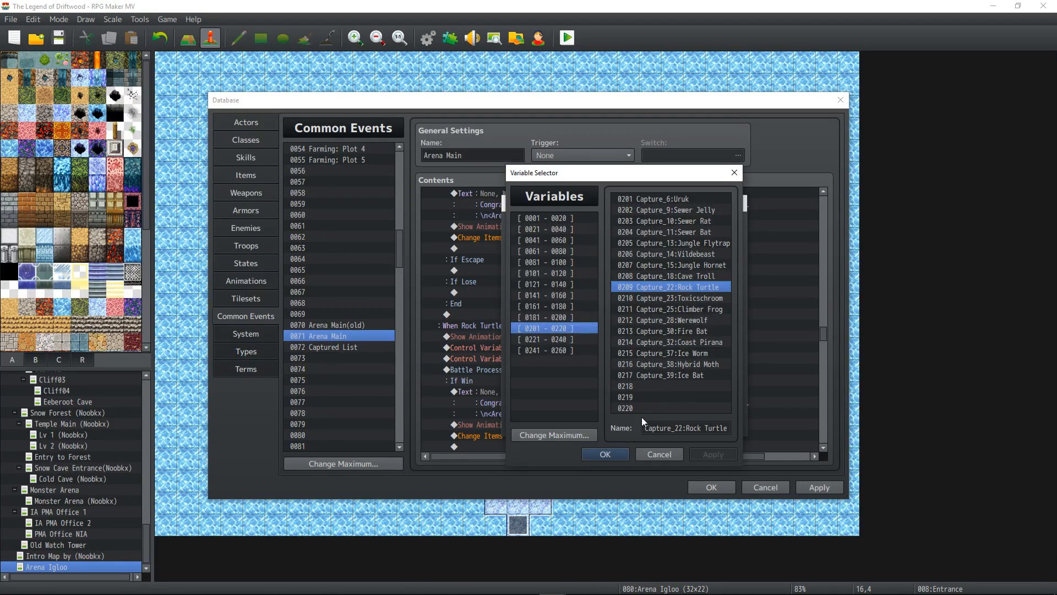
click(605, 454)
click(661, 355)
- Make the Arena Tokens reward in the Rock Turtle If Win branch increase by the variable 0209 Capture_22:Rock Turtle
scroll(591, 382, down, 2)
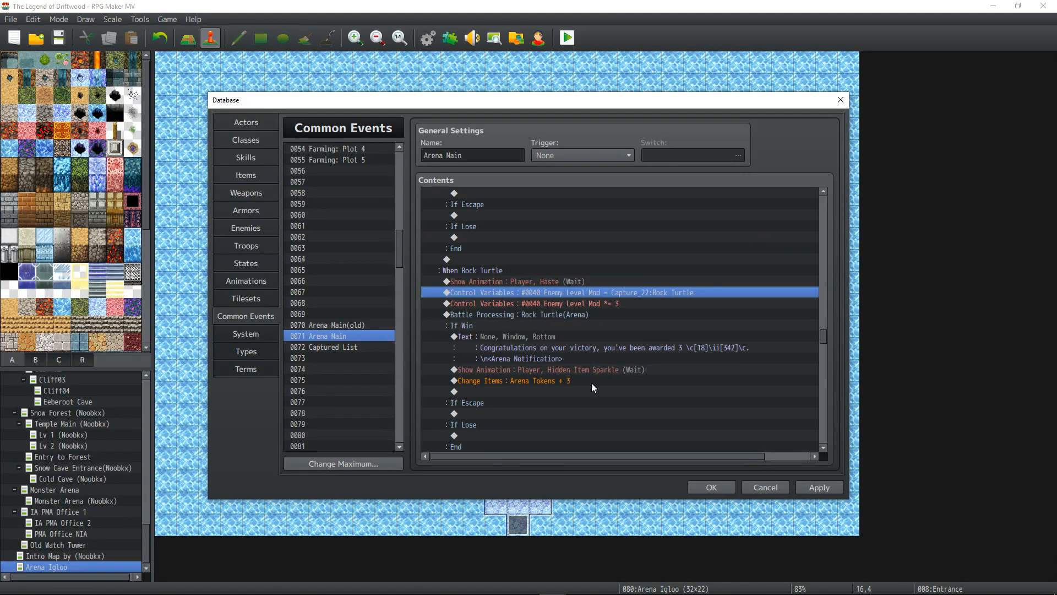
double_click(572, 380)
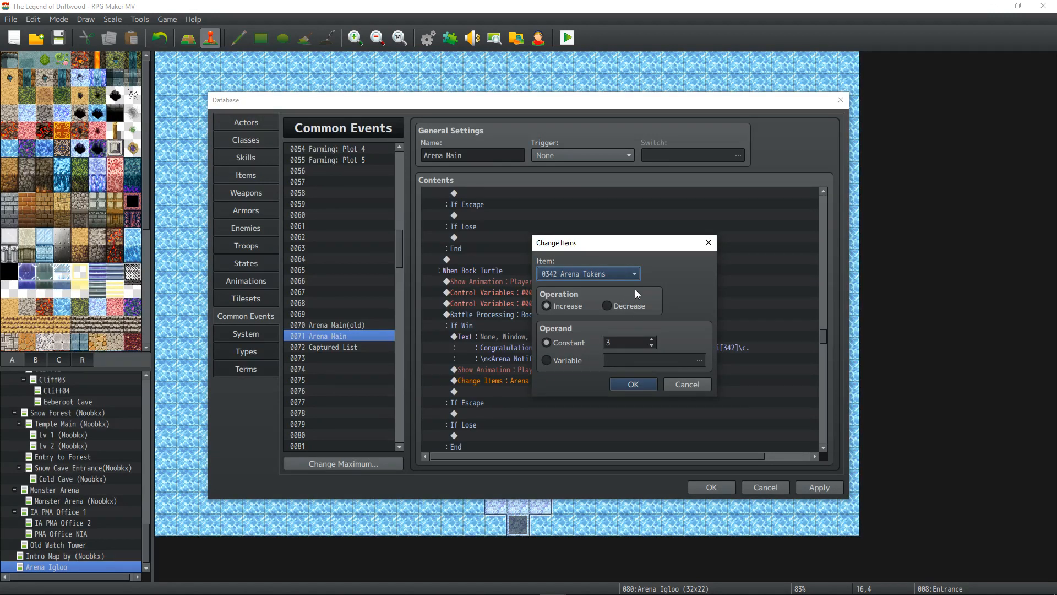
click(553, 361)
click(622, 362)
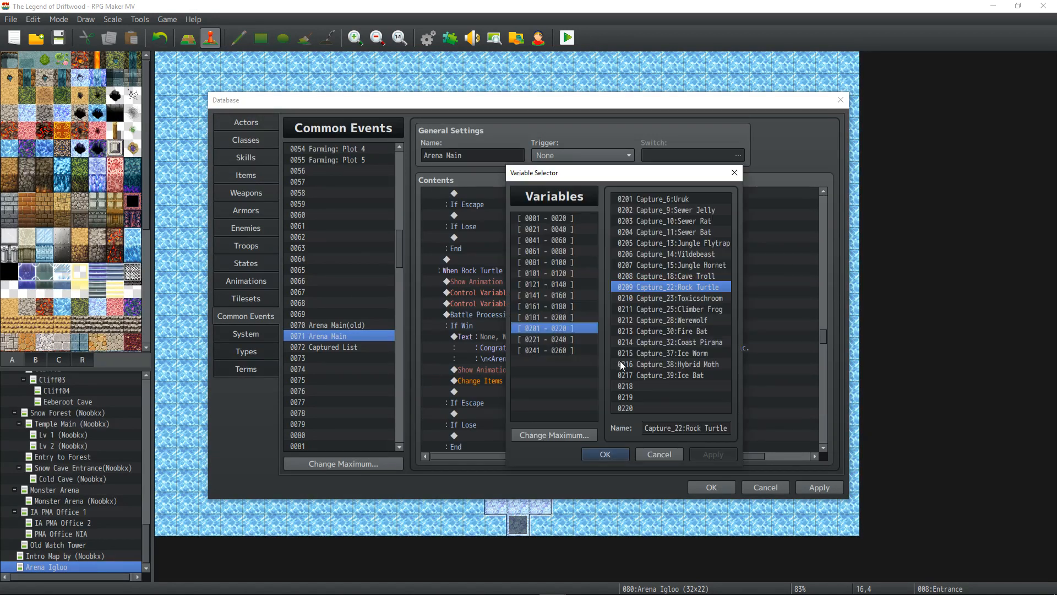
click(607, 452)
click(640, 384)
- Copy both Enemy Level Mod commands from the Rock Turtle section into the Toxischroom section, directly above its Battle Processing
drag(610, 292, 610, 303)
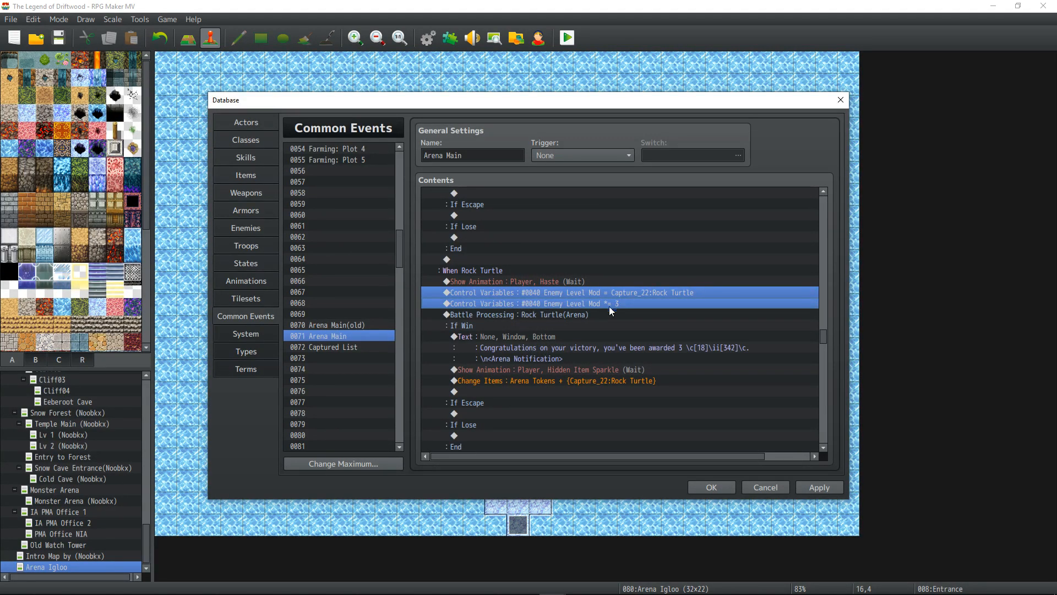
scroll(605, 320, down, 4)
click(565, 358)
key(ctrl+v)
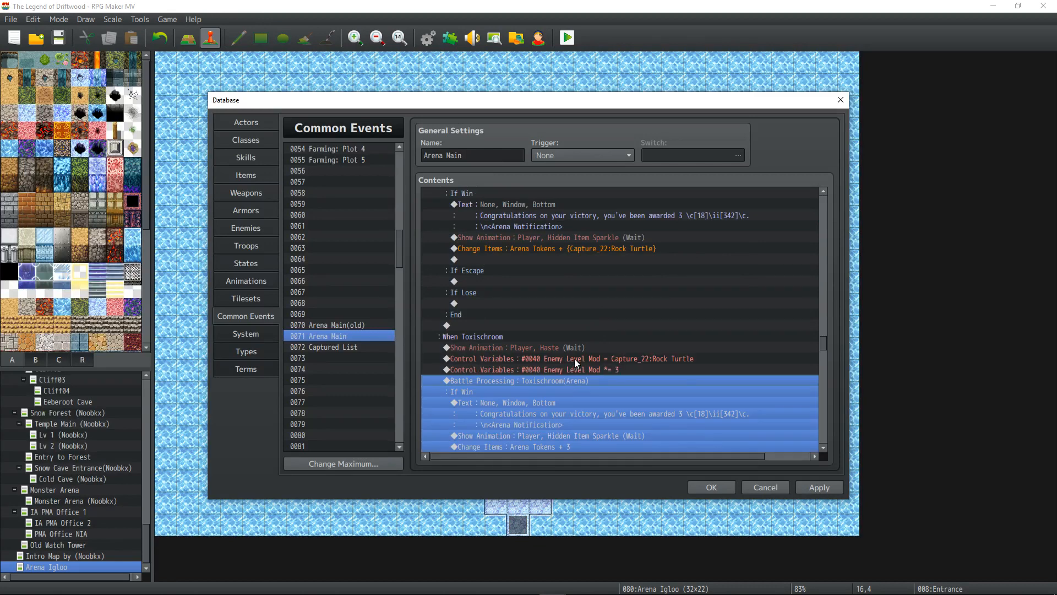
- Make the pasted Enemy Level Mod assignment in the Toxischroom section use the variable 0210 Capture_23:Toxicschroom
double_click(573, 359)
click(668, 346)
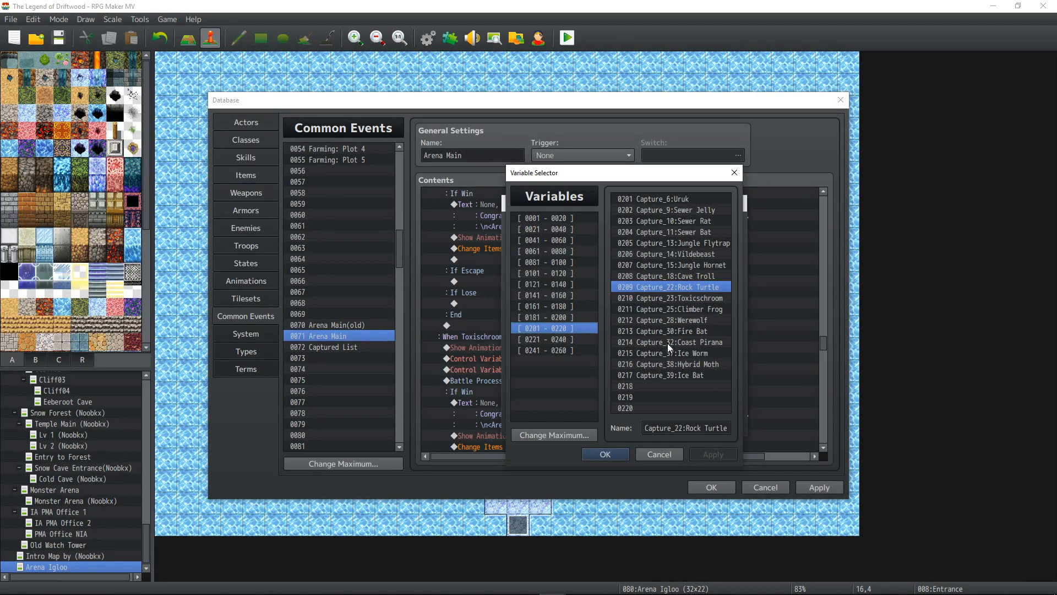
click(663, 300)
click(611, 454)
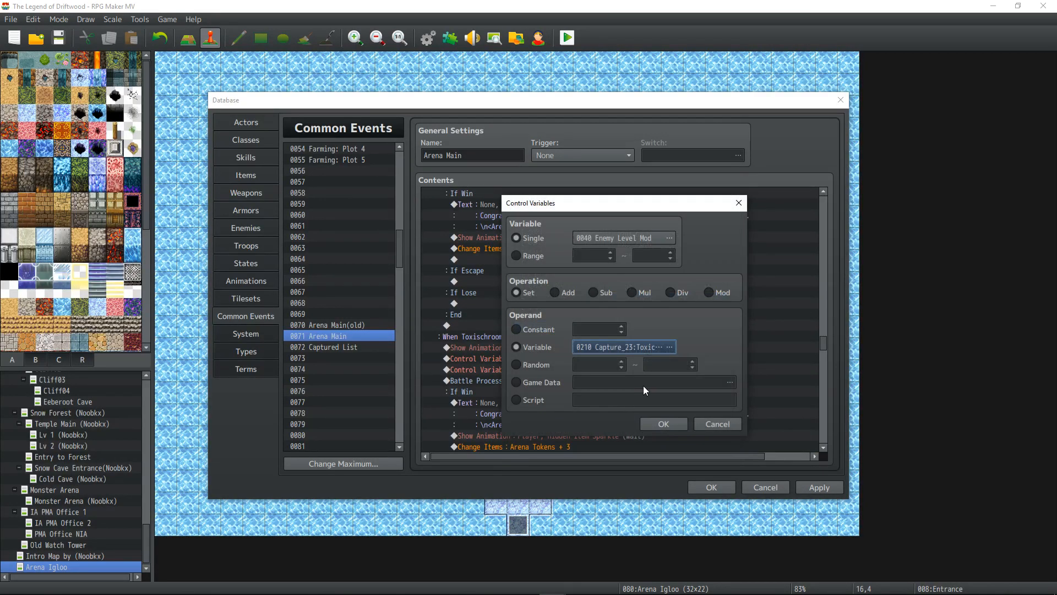
click(660, 424)
- Make the Arena Tokens reward in the Toxischroom If Win branch increase by the variable 0210 Capture_23:Toxicschroom
scroll(605, 391, down, 2)
double_click(596, 379)
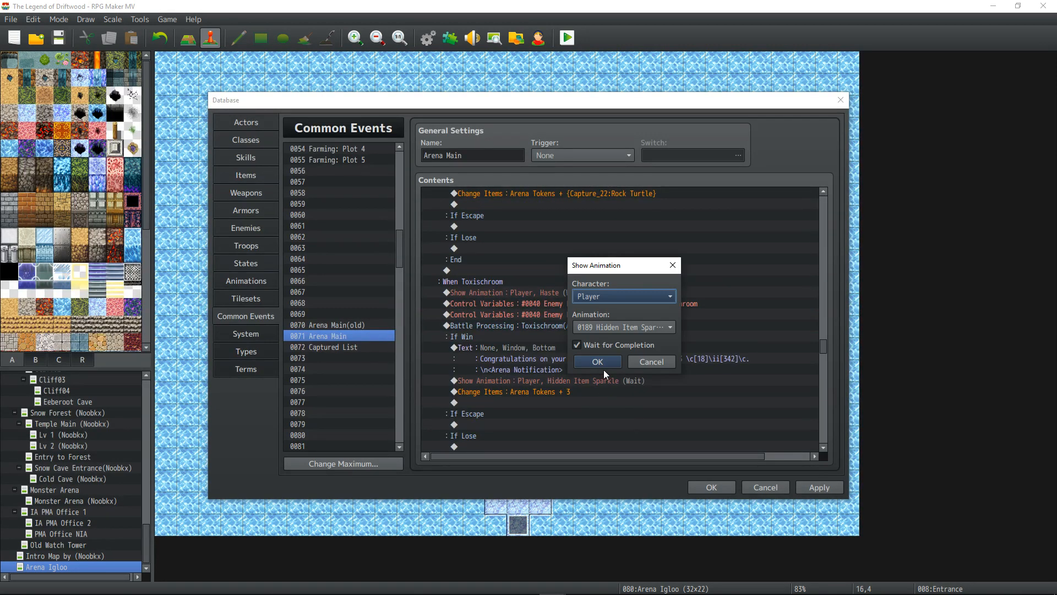
click(600, 363)
double_click(576, 392)
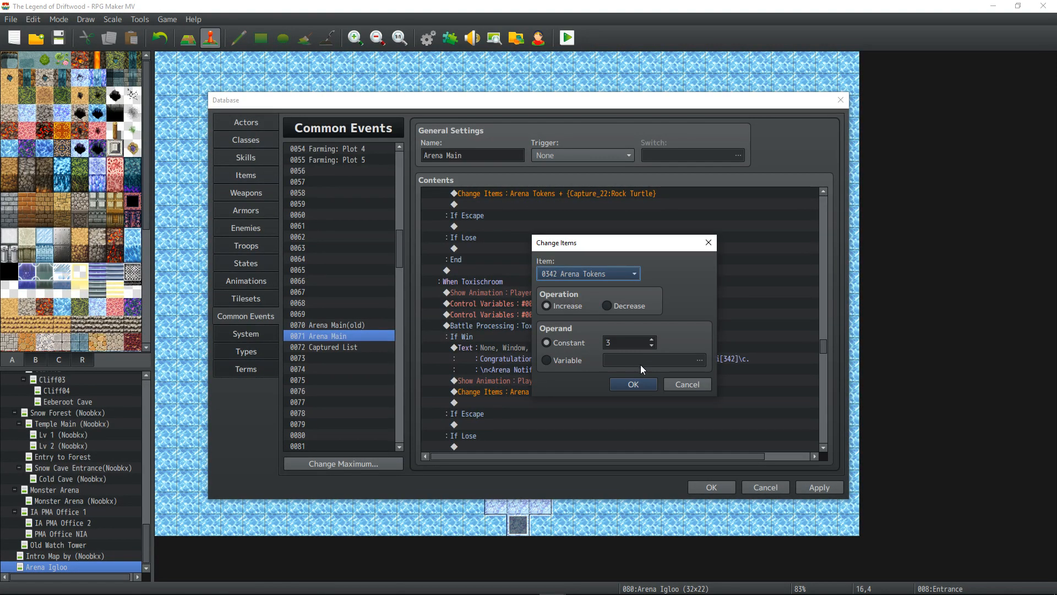
click(610, 361)
click(634, 361)
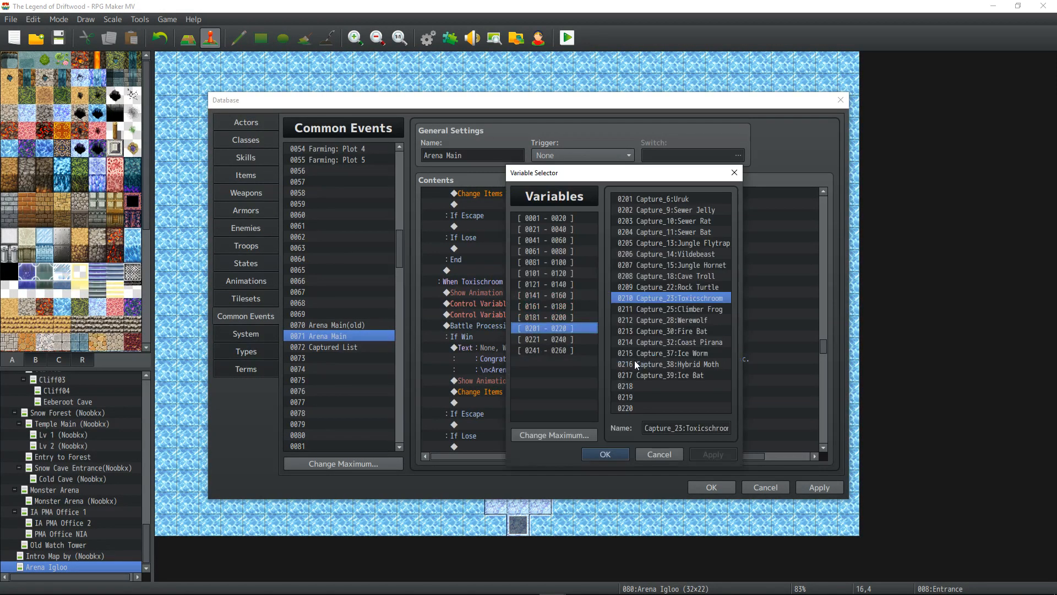
click(609, 455)
key(Escape)
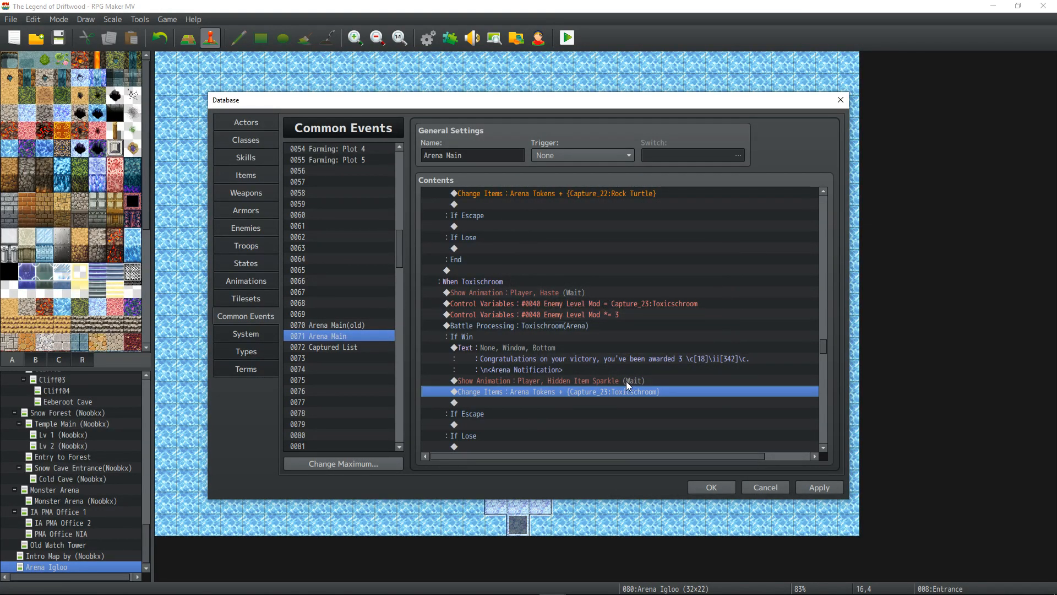
- Copy both Enemy Level Mod commands from the Toxischroom section into the Climber Frog section, directly above its Battle Processing
drag(600, 304, 601, 315)
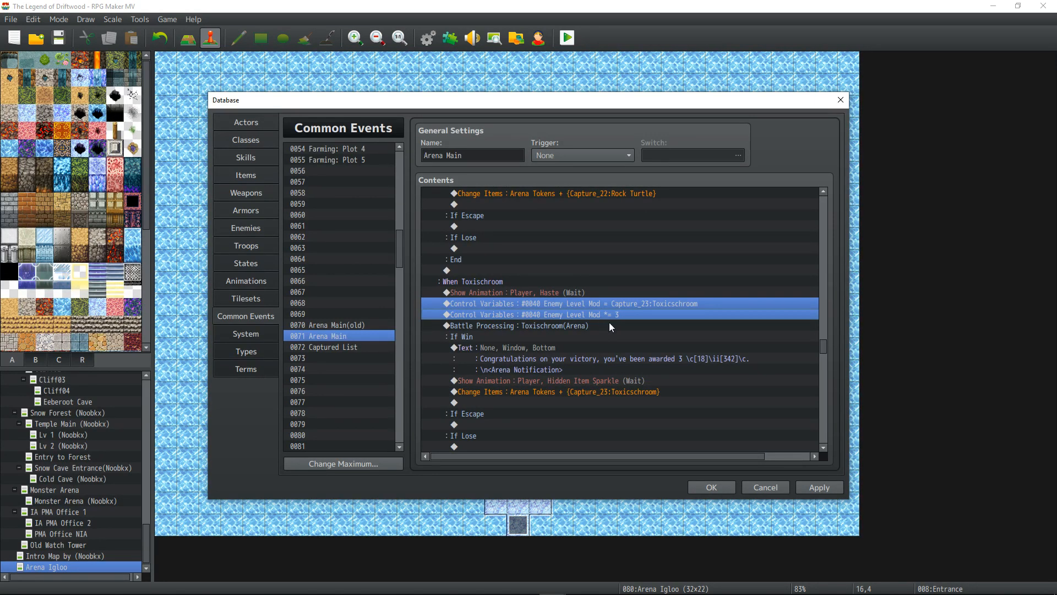
scroll(610, 322, down, 5)
click(551, 323)
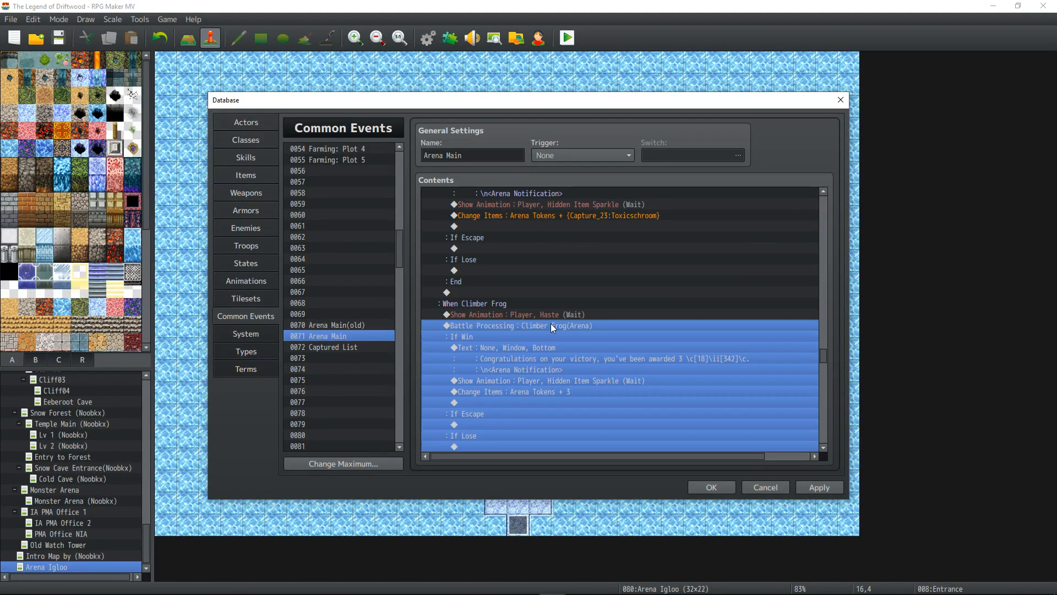
key(ctrl+v)
- Make the pasted Enemy Level Mod assignment in the Climber Frog section use the variable 0211 Capture_25:Climber Frog
click(614, 325)
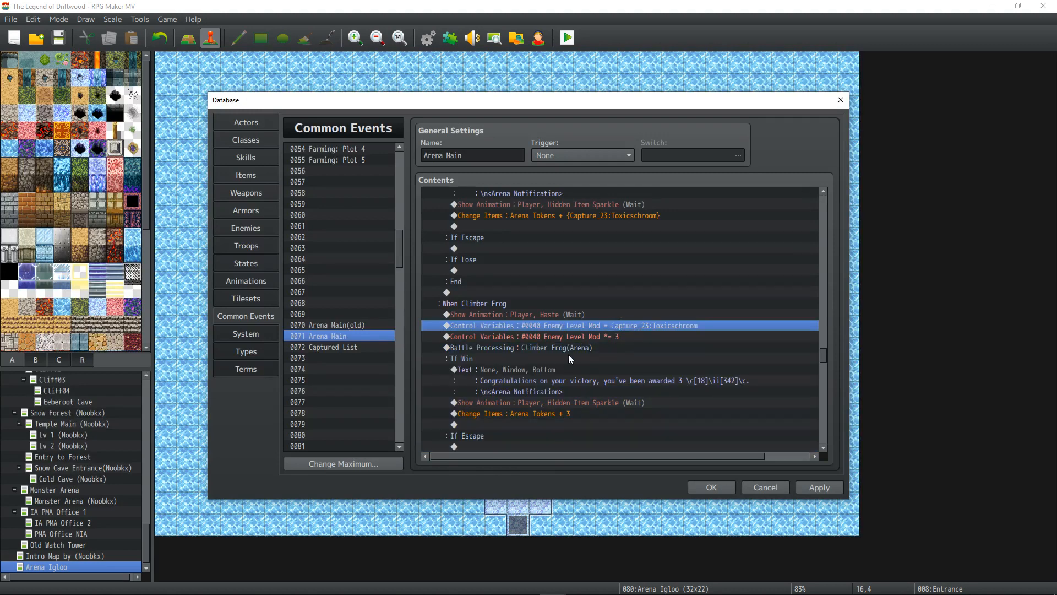
double_click(632, 325)
click(666, 348)
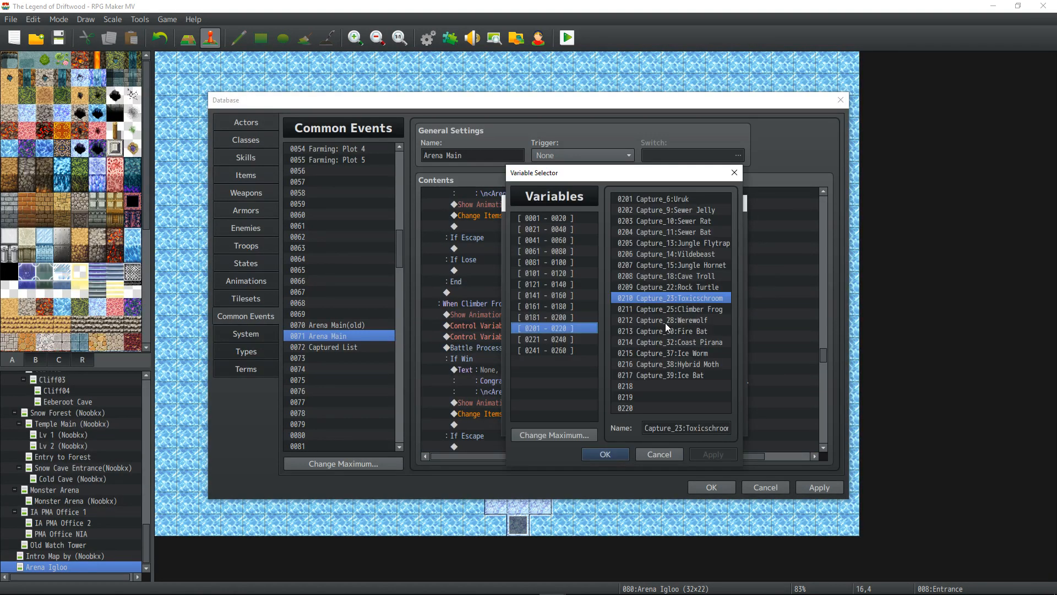
click(670, 311)
double_click(670, 311)
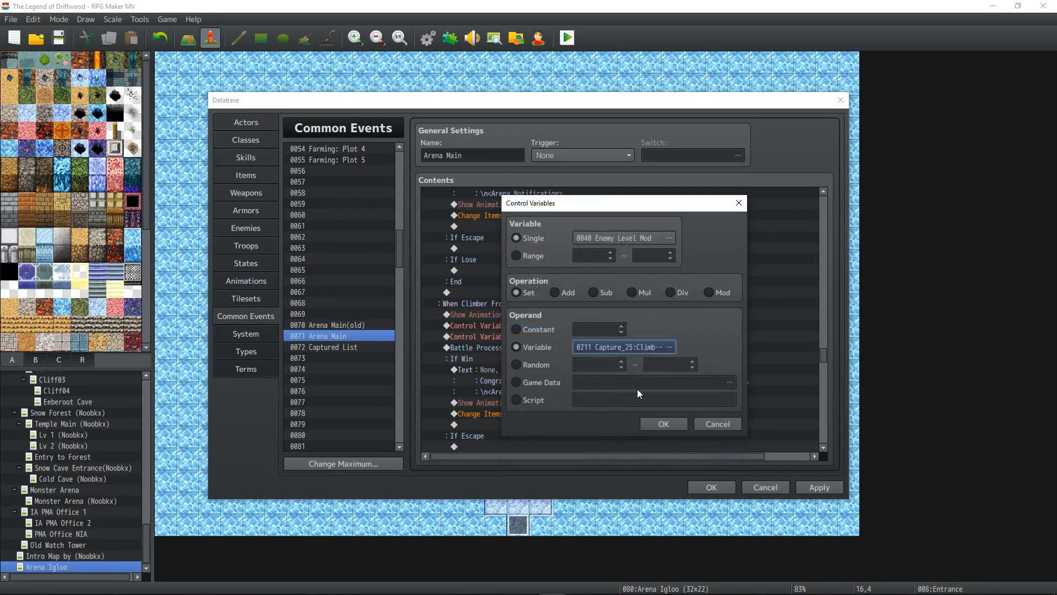
click(660, 425)
- Make the Arena Tokens reward in the Climber Frog If Win branch increase by the variable 0211 Capture_25:Climber Frog
scroll(597, 378, down, 1)
click(563, 382)
double_click(563, 382)
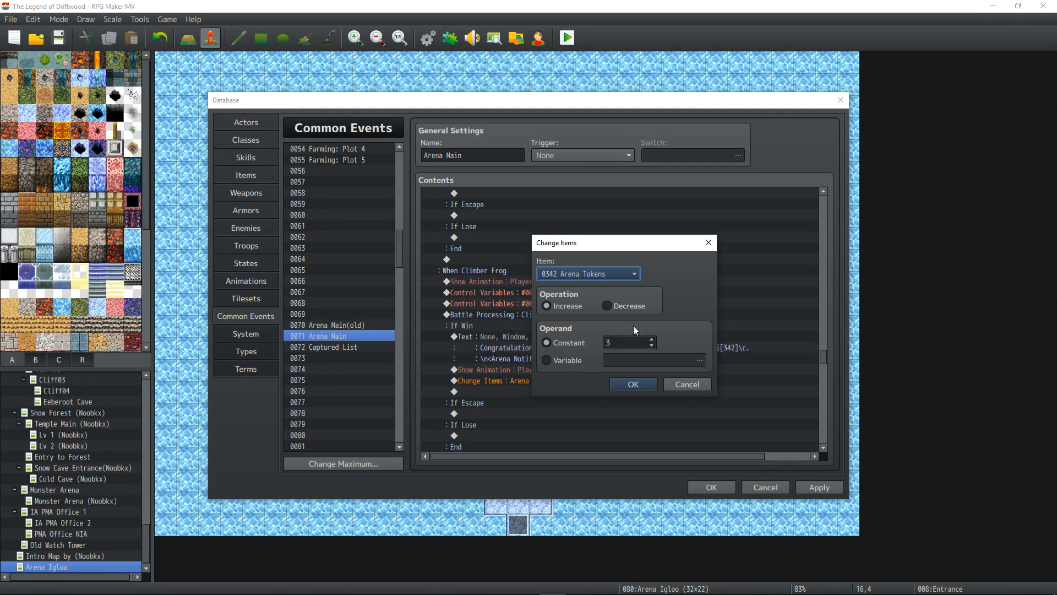
click(599, 360)
click(644, 361)
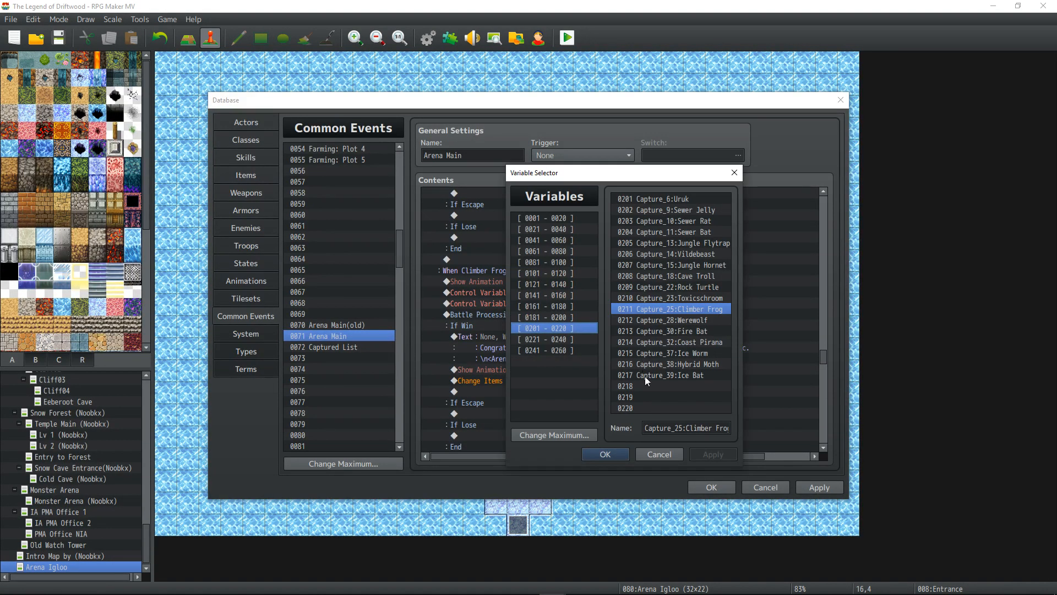
click(613, 455)
click(638, 382)
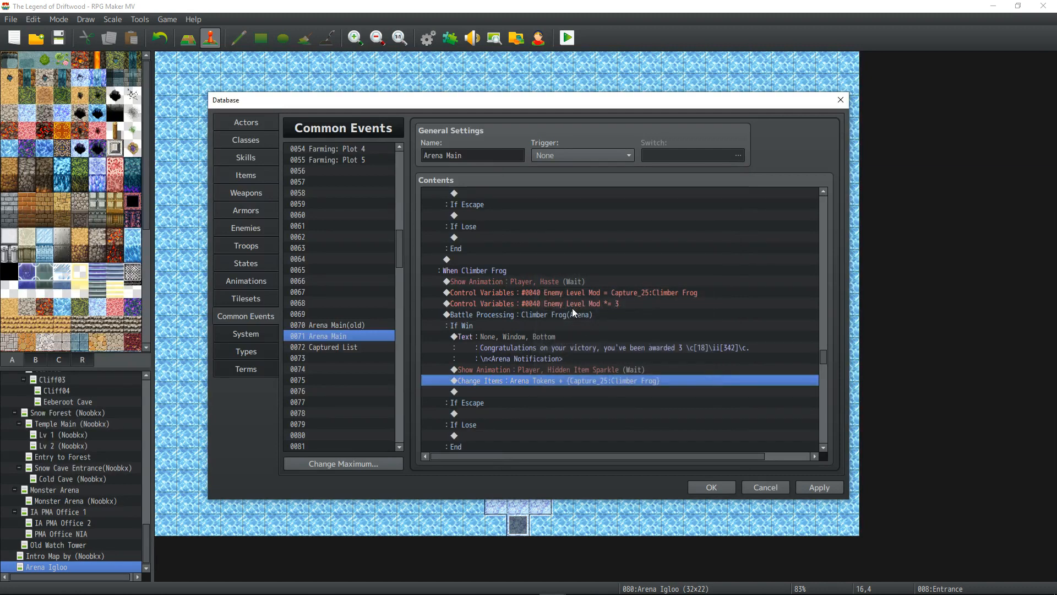
- Copy both Enemy Level Mod commands from the Climber Frog section into the Werewolf section, directly above its Battle Processing
drag(580, 294, 582, 307)
scroll(584, 319, down, 6)
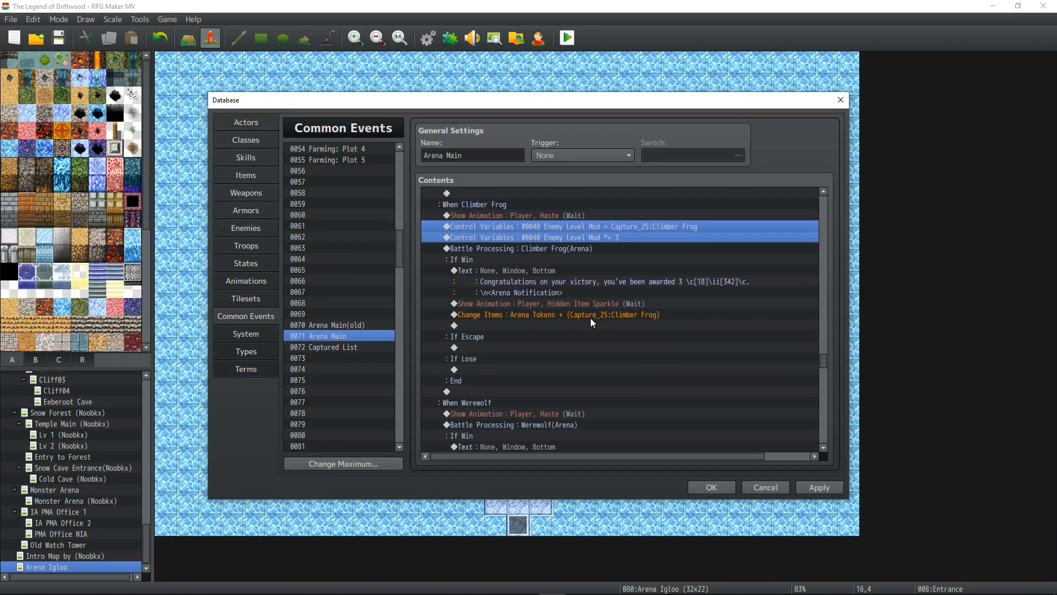
click(556, 303)
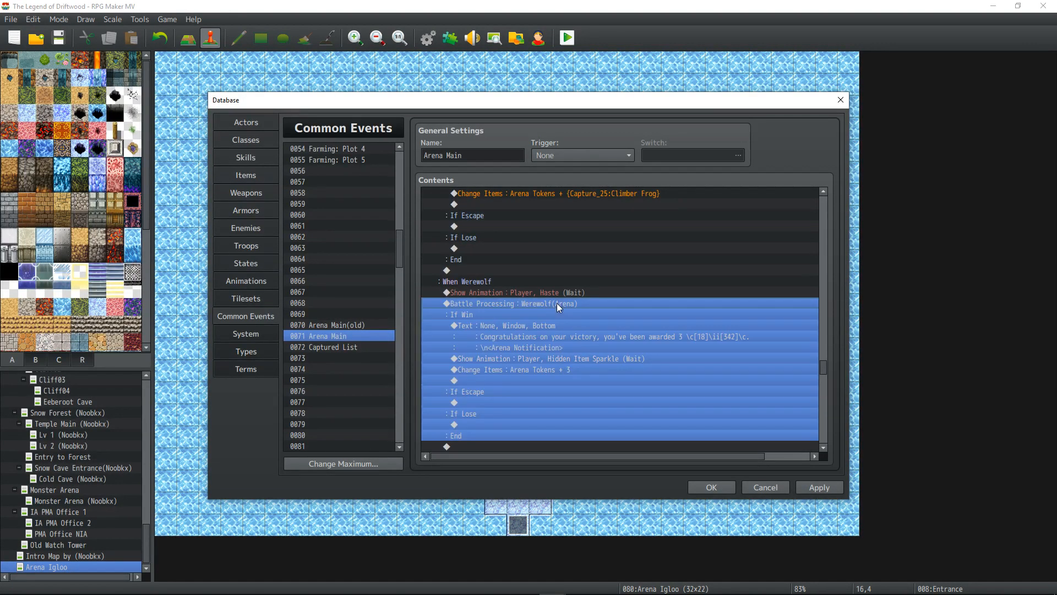
key(ctrl+v)
- Make the pasted Enemy Level Mod assignment in the Werewolf section use the variable 0212 Capture_28:Werewolf
double_click(602, 304)
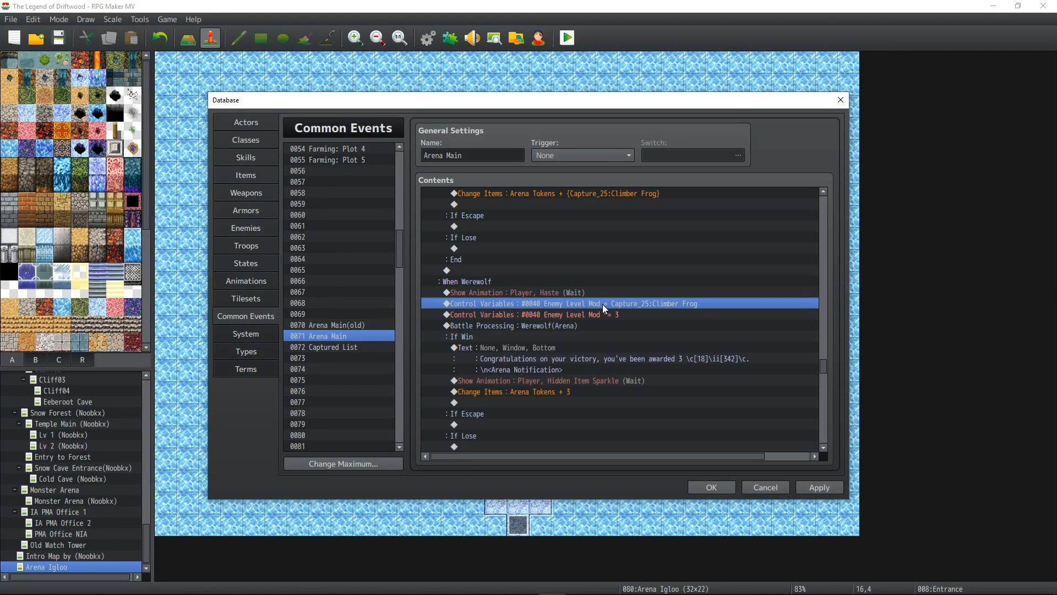
click(667, 347)
click(666, 320)
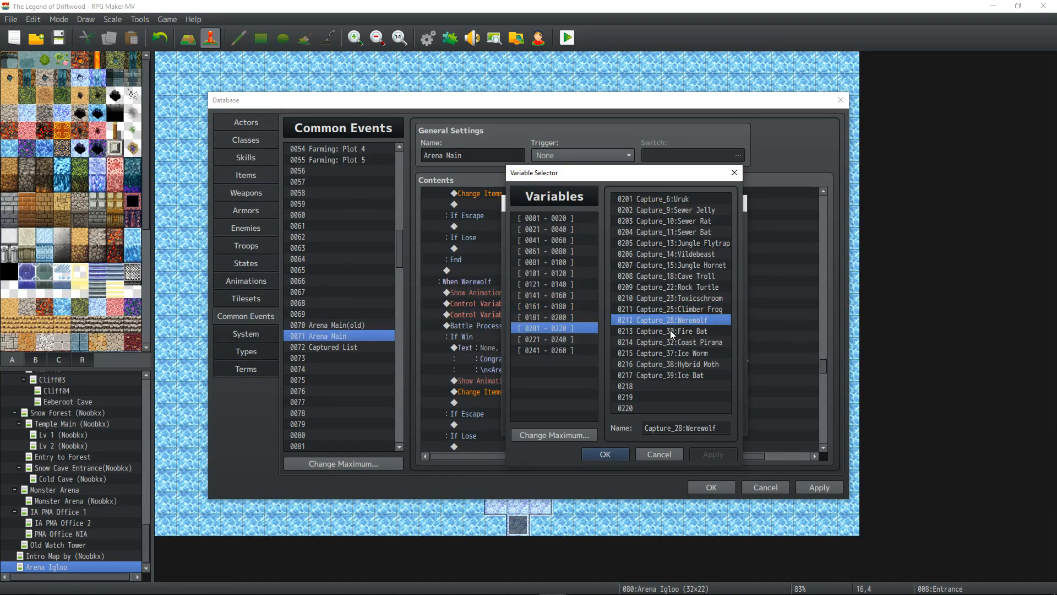
click(605, 454)
click(650, 419)
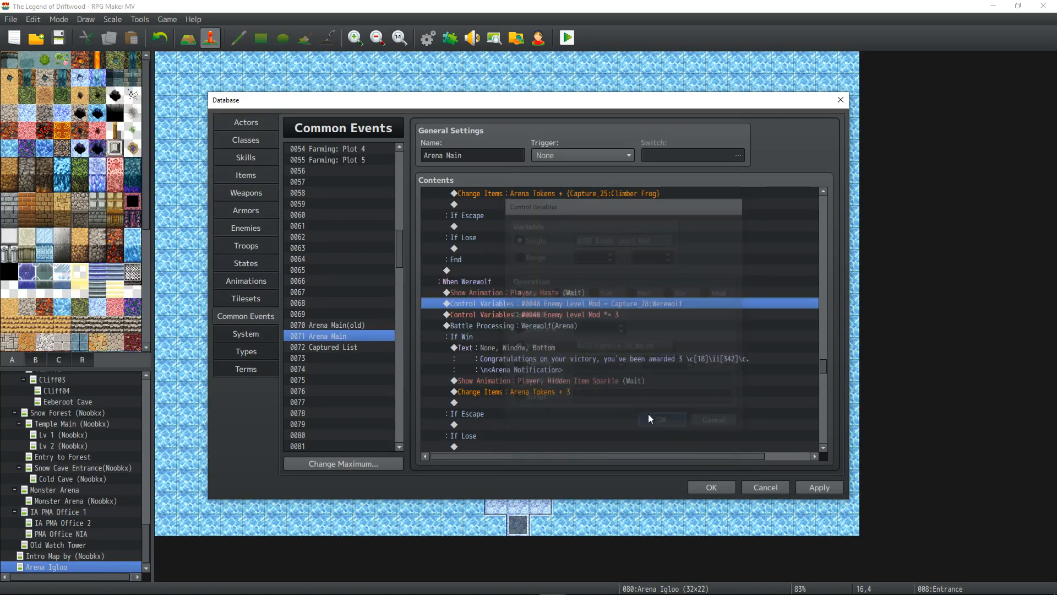
- Make the Arena Tokens reward in the Werewolf If Win branch increase by the variable 0212 Capture_28:Werewolf
double_click(560, 394)
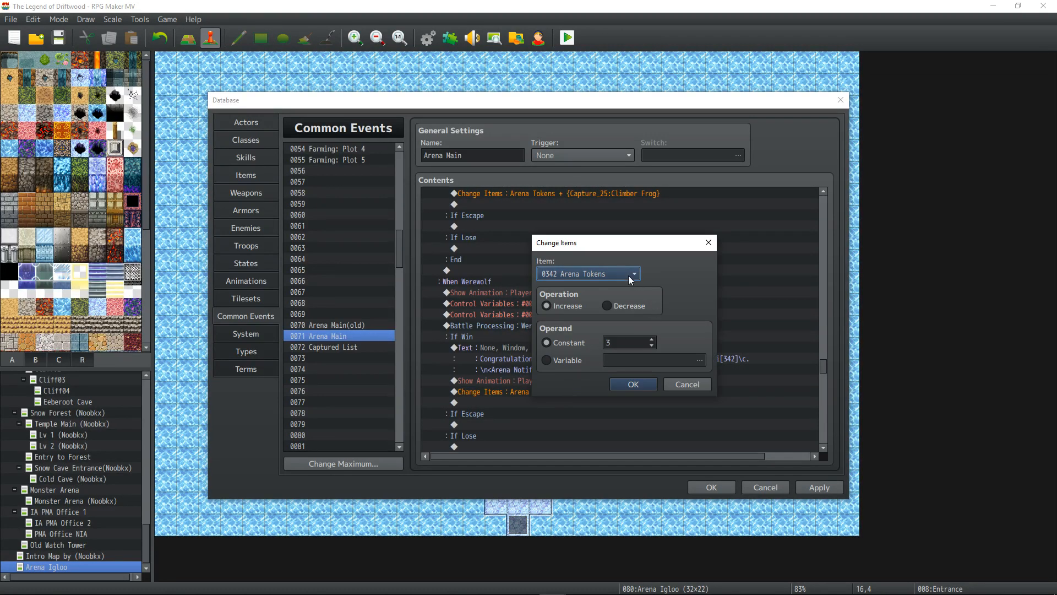
click(628, 361)
double_click(643, 364)
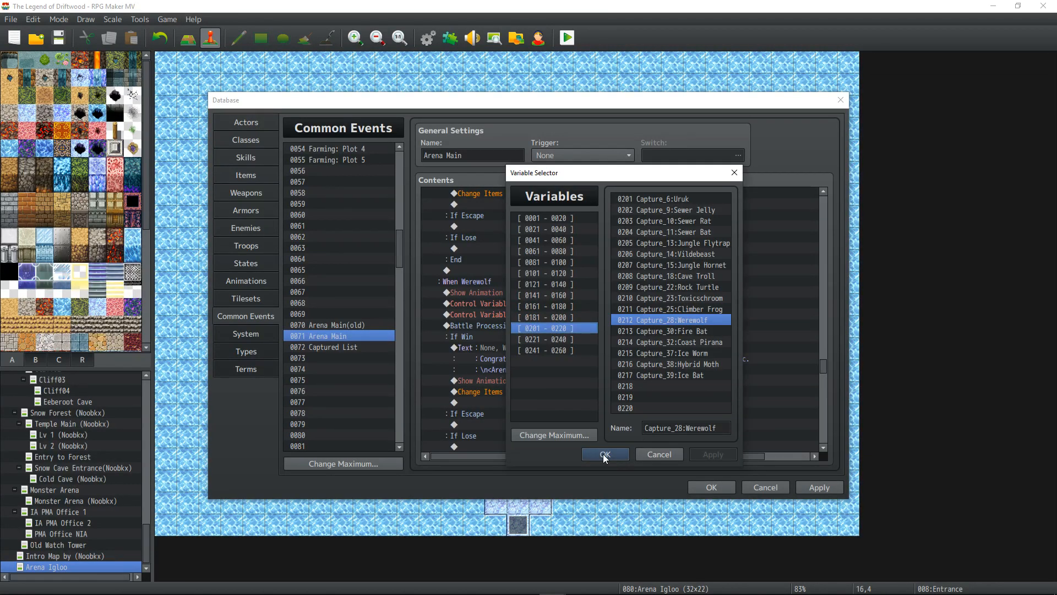
click(605, 455)
click(629, 388)
- Copy both Enemy Level Mod commands from the Werewolf section into the Fire Bat section, directly above its Battle Processing
scroll(629, 385, down, 1)
click(619, 271)
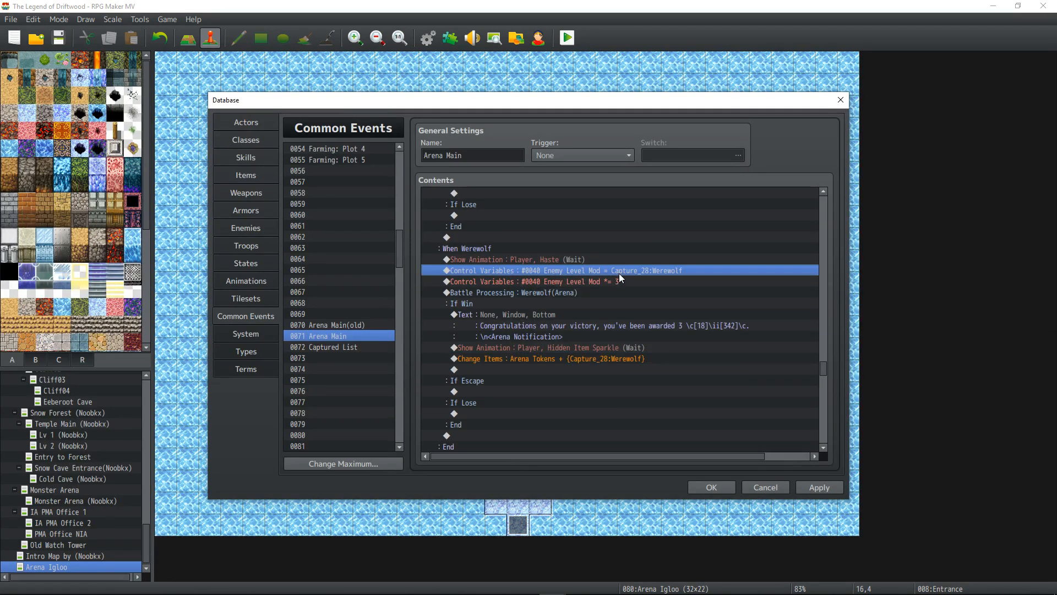
drag(619, 274, 618, 280)
scroll(613, 332, down, 4)
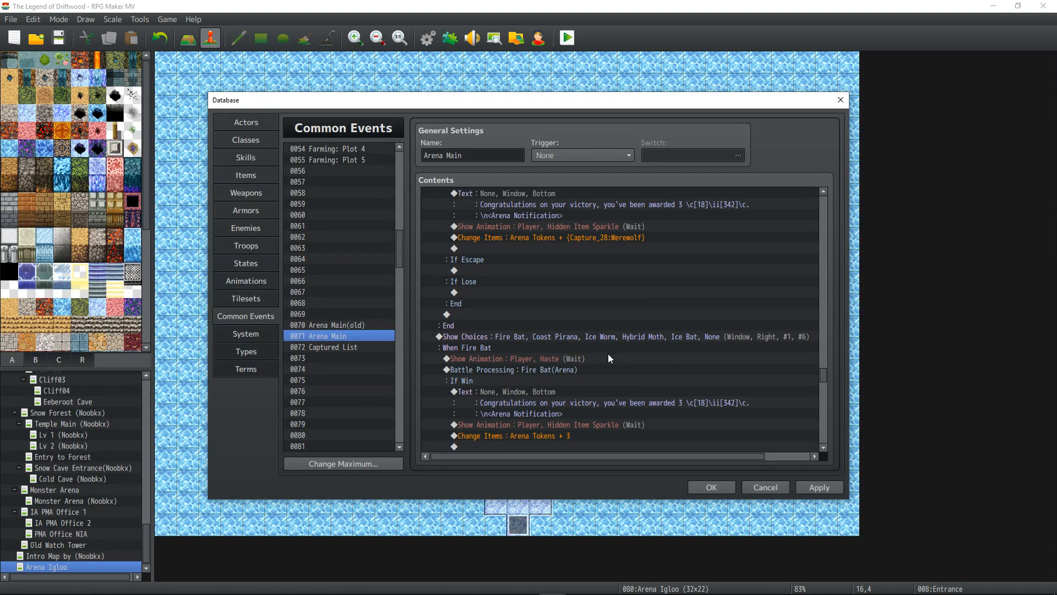
click(553, 372)
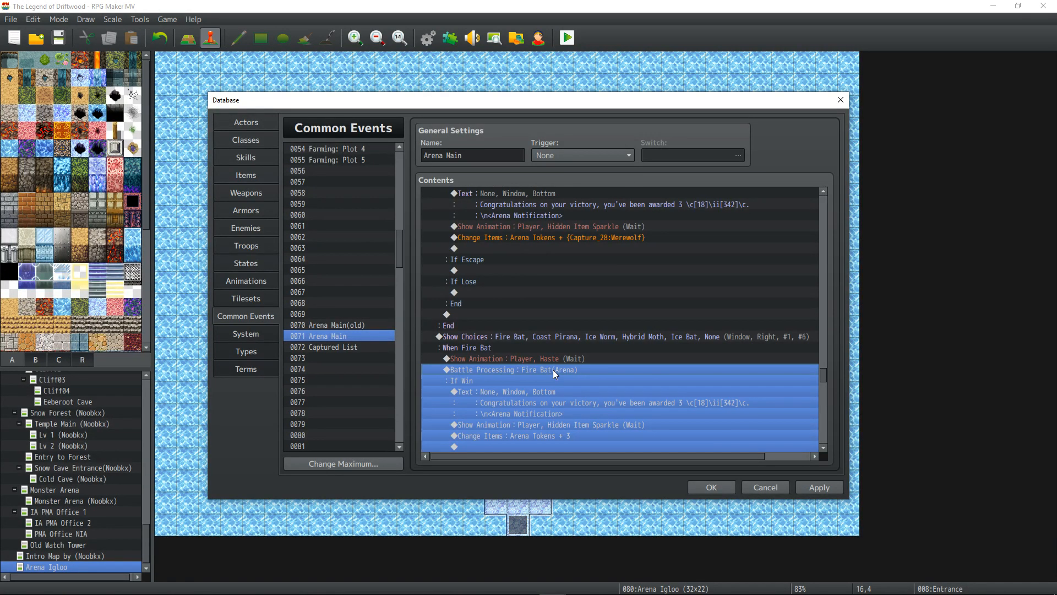
key(ctrl+v)
- Make the pasted Enemy Level Mod assignment in the Fire Bat section use the variable 0213 Capture_30:Fire Bat
click(611, 368)
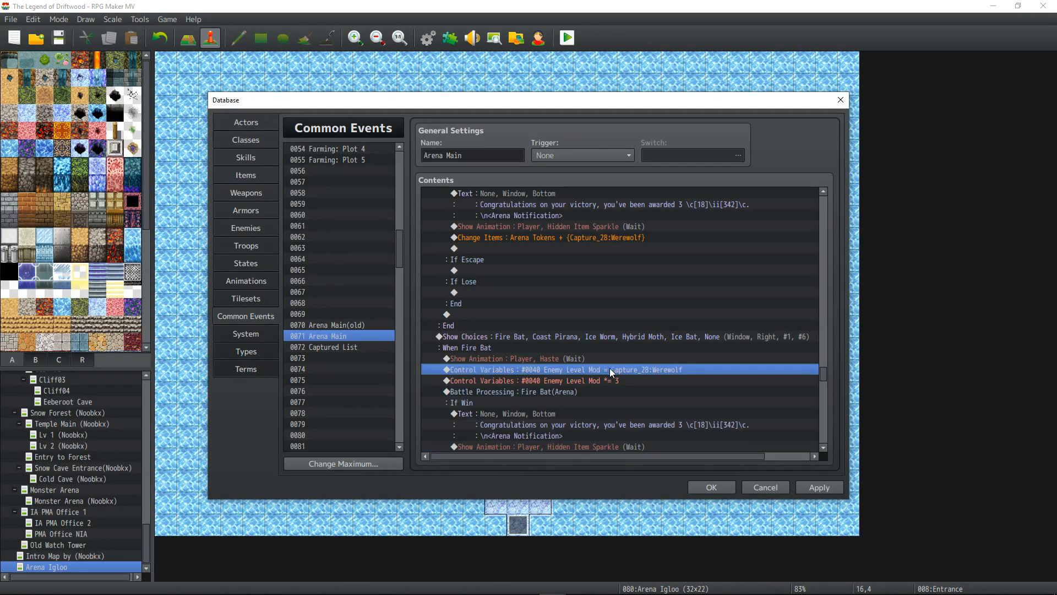
double_click(631, 364)
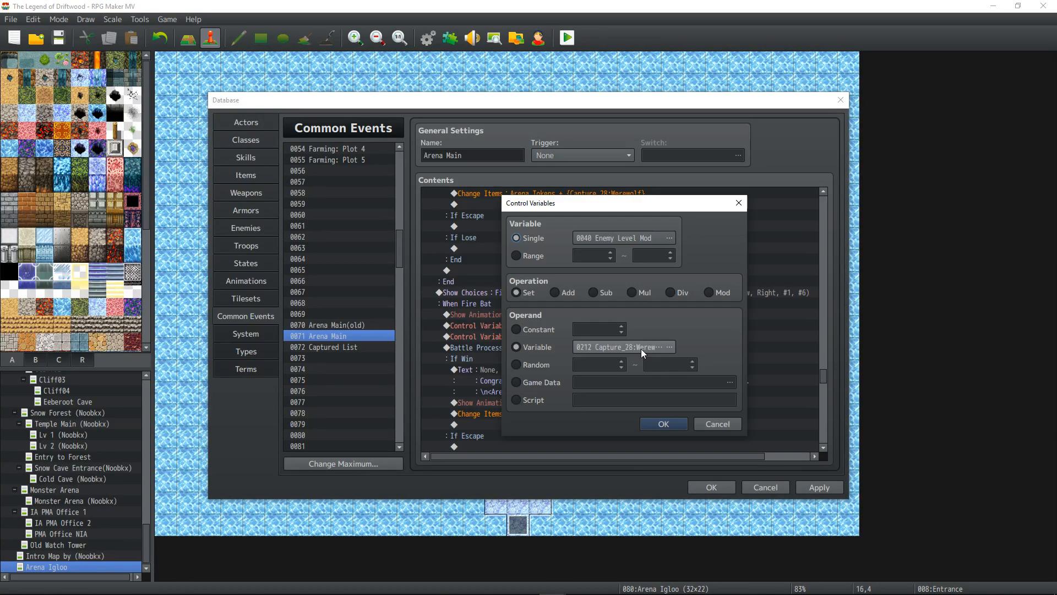
click(670, 348)
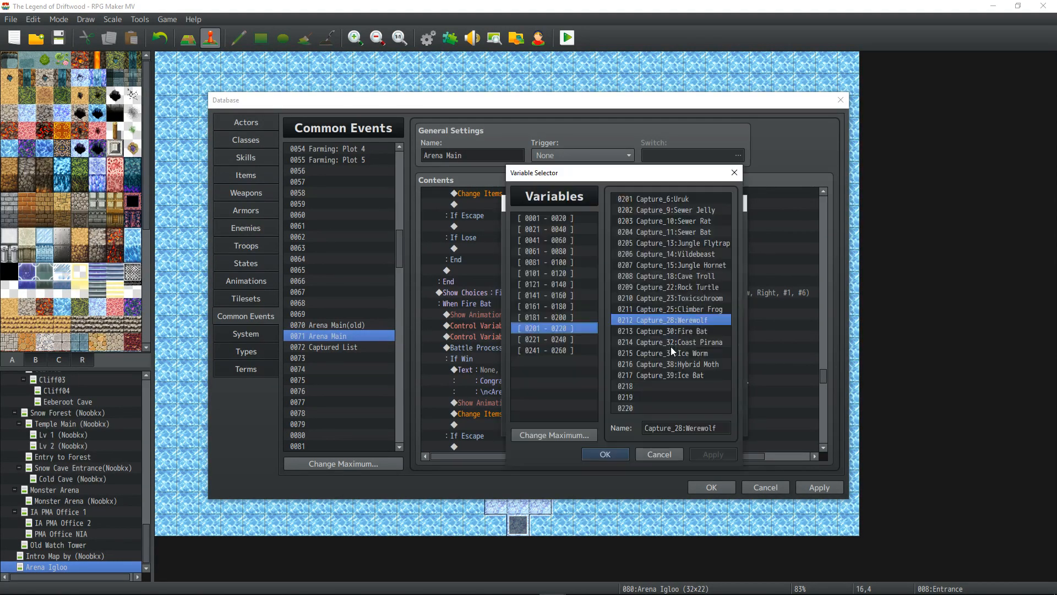
click(675, 331)
click(604, 454)
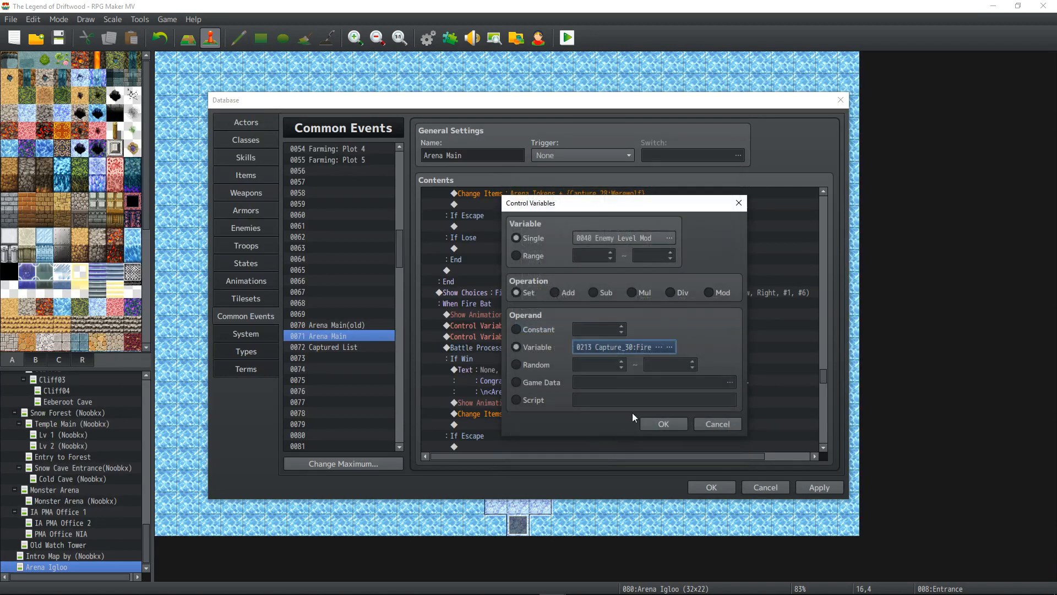
click(665, 425)
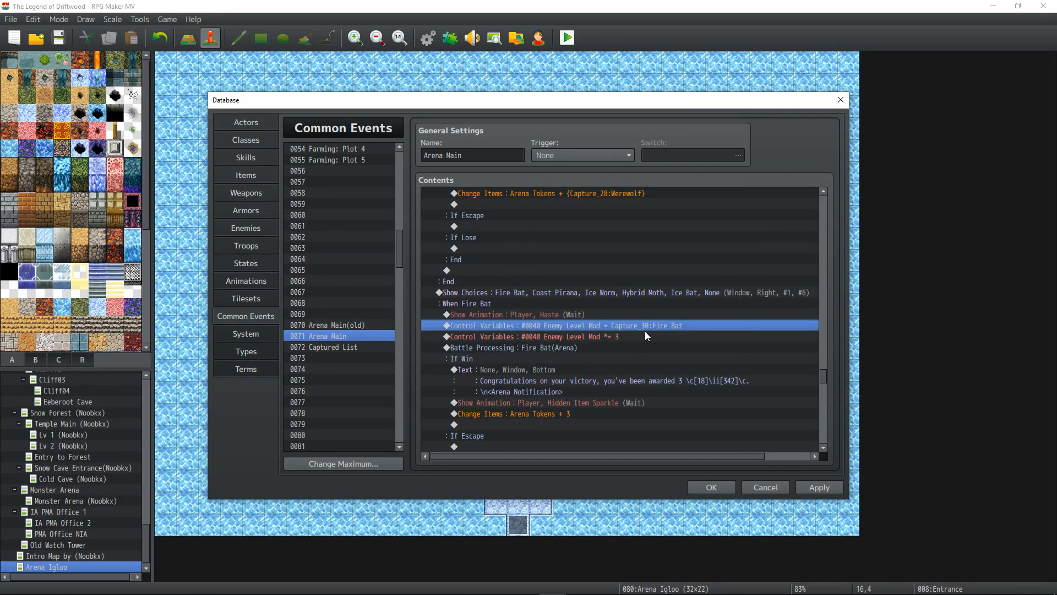
- Make the Arena Tokens reward in the Fire Bat If Win branch increase by the variable 0213 Capture_30:Fire Bat
double_click(602, 414)
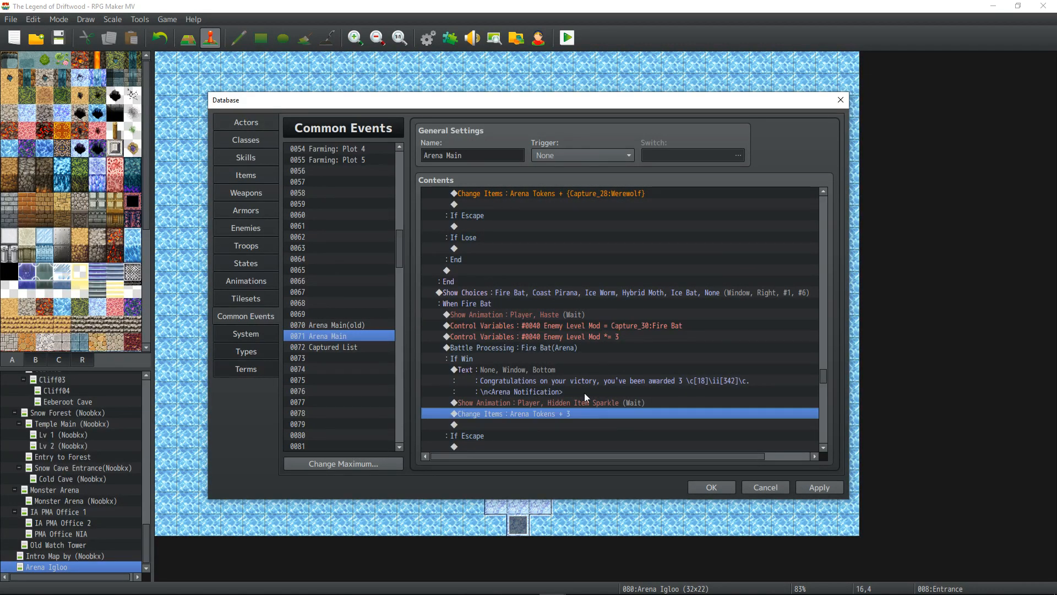
double_click(645, 360)
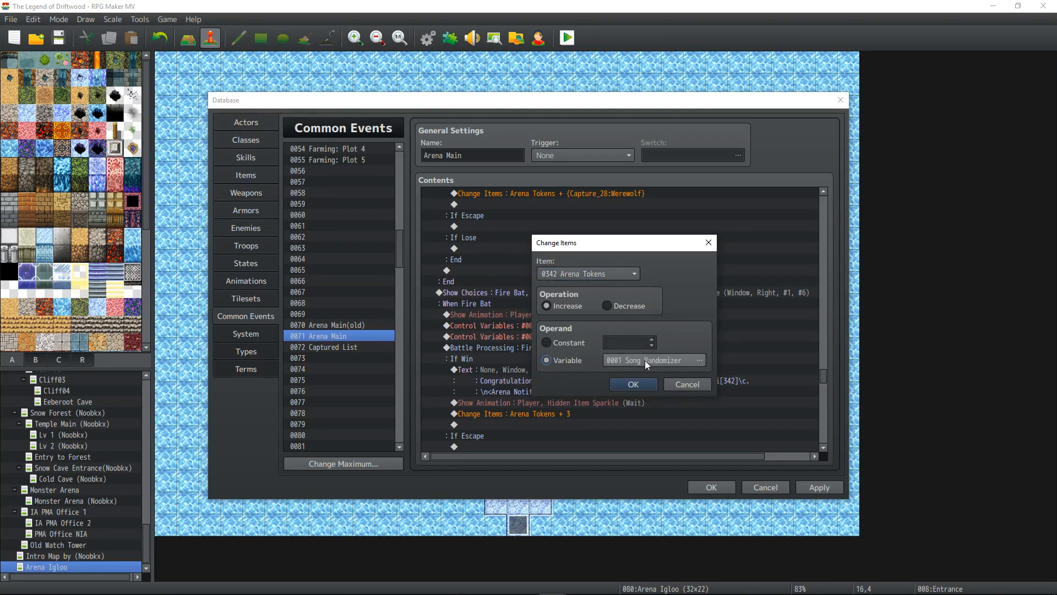
click(613, 453)
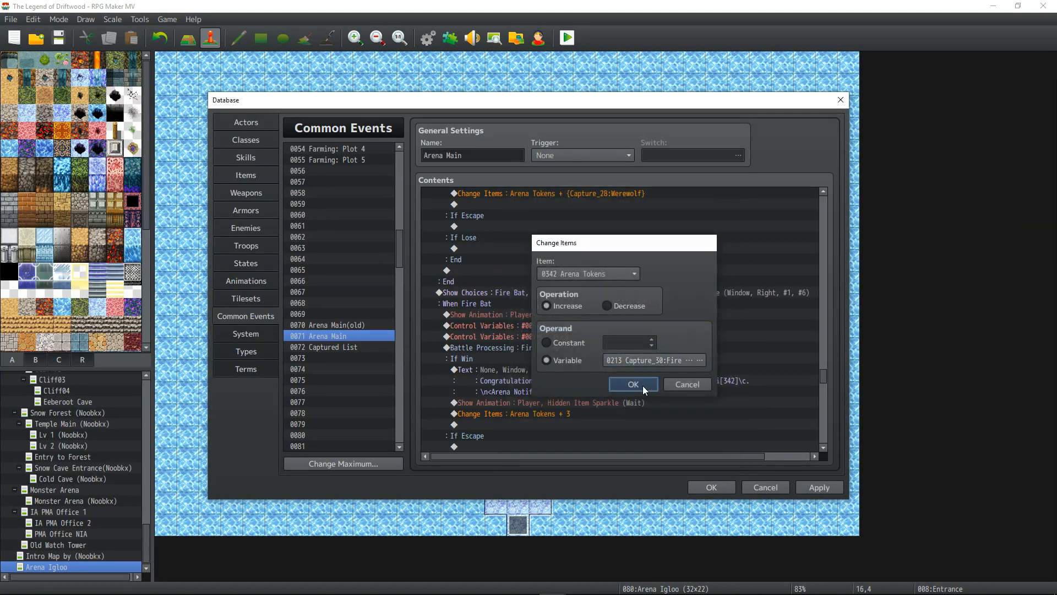
click(634, 384)
- Copy both Enemy Level Mod commands from the Fire Bat section into the Coast Pirana section, directly above its Battle Processing
click(606, 325)
shift+click(608, 342)
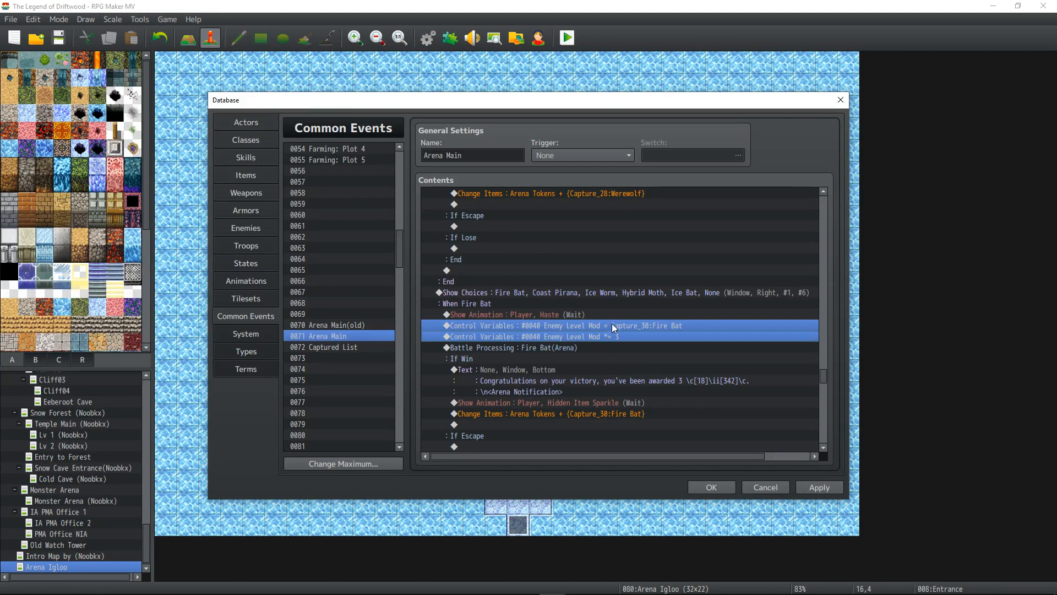
scroll(613, 325, down, 5)
click(564, 347)
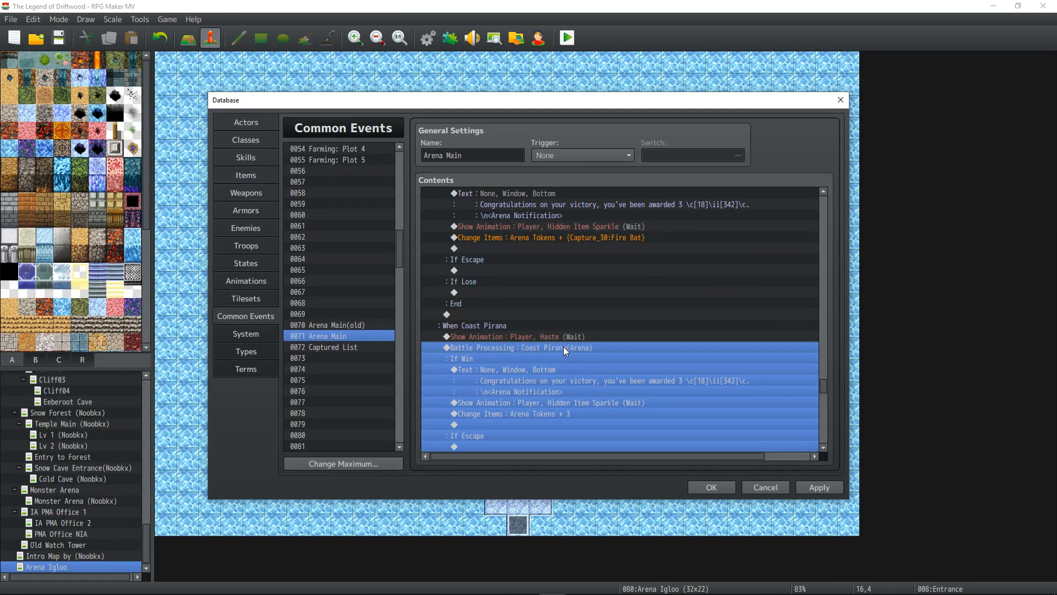
key(ctrl+v)
- Make the pasted Enemy Level Mod assignment in the Coast Pirana section use the variable 0214 Capture_32:Coast Pirana
click(602, 347)
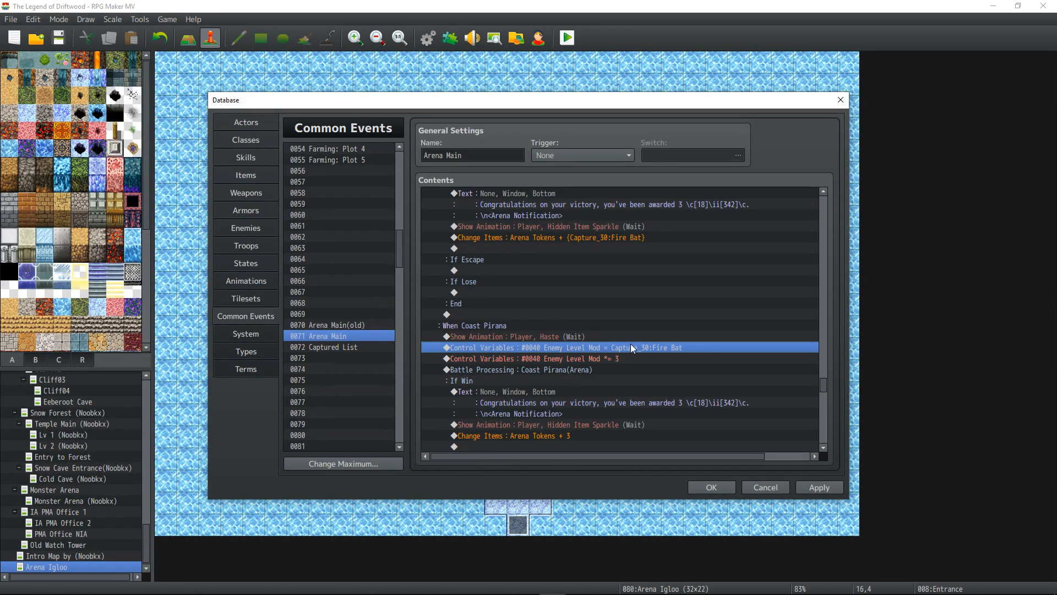
scroll(630, 344, down, 2)
key(Return)
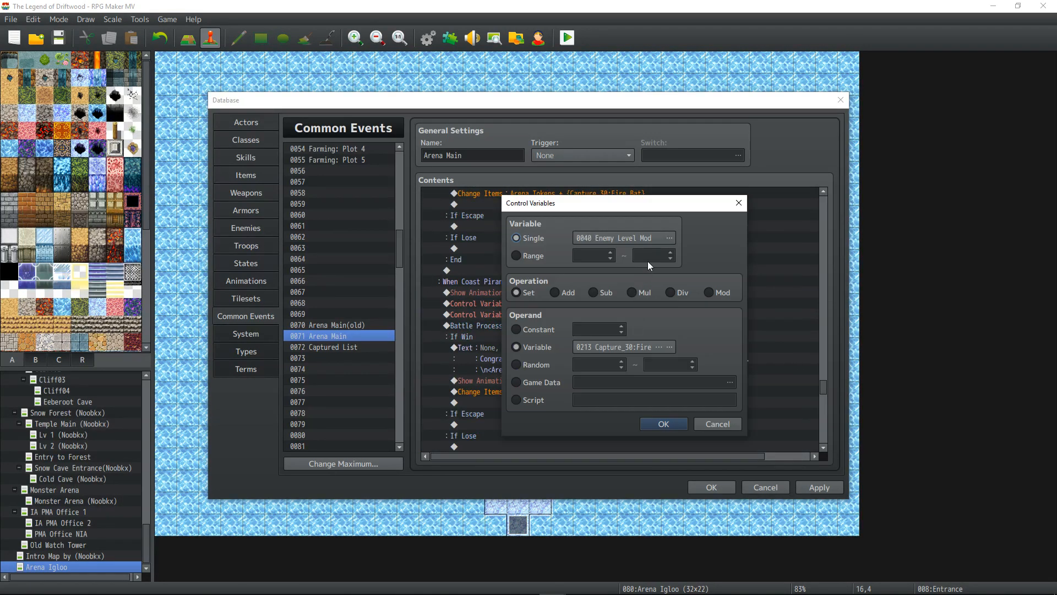
click(670, 347)
click(664, 343)
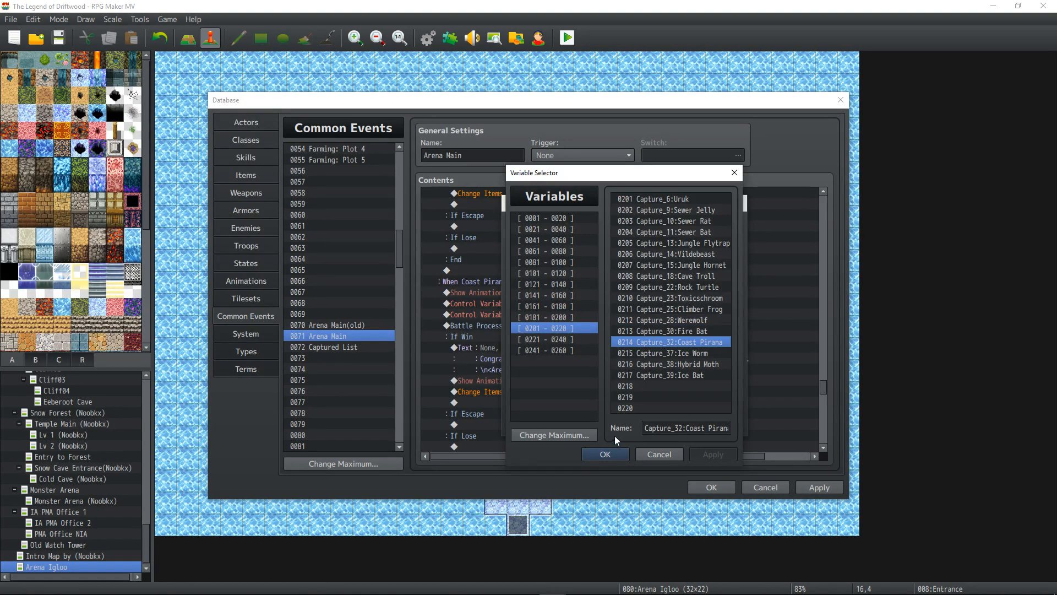
click(605, 454)
click(661, 425)
- Make the Arena Tokens reward in the Coast Pirana If Win branch increase by the variable 0214 Capture_32:Coast Pirana
scroll(597, 389, down, 1)
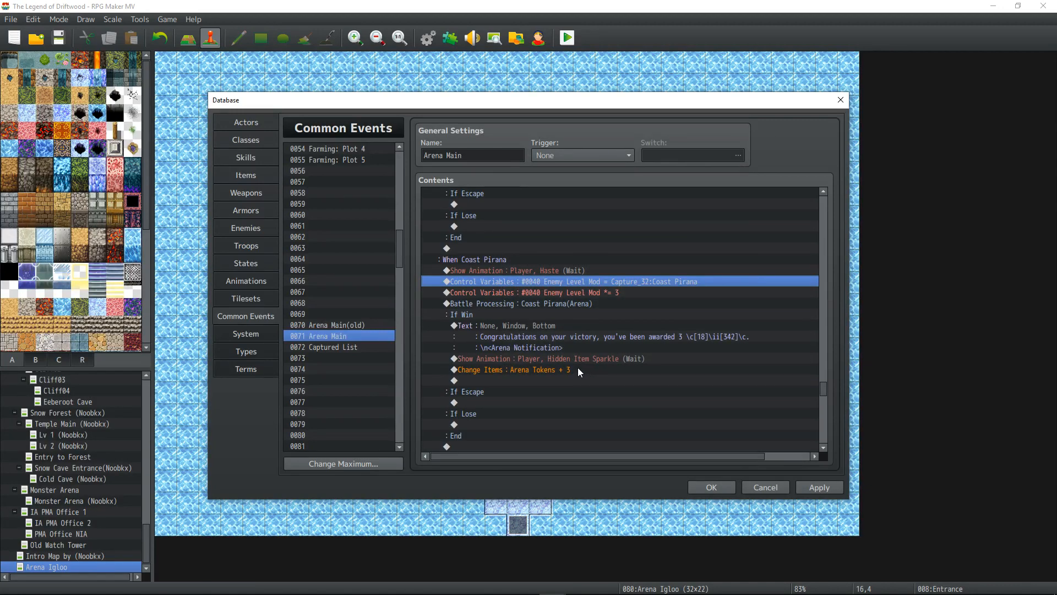
double_click(577, 369)
click(574, 362)
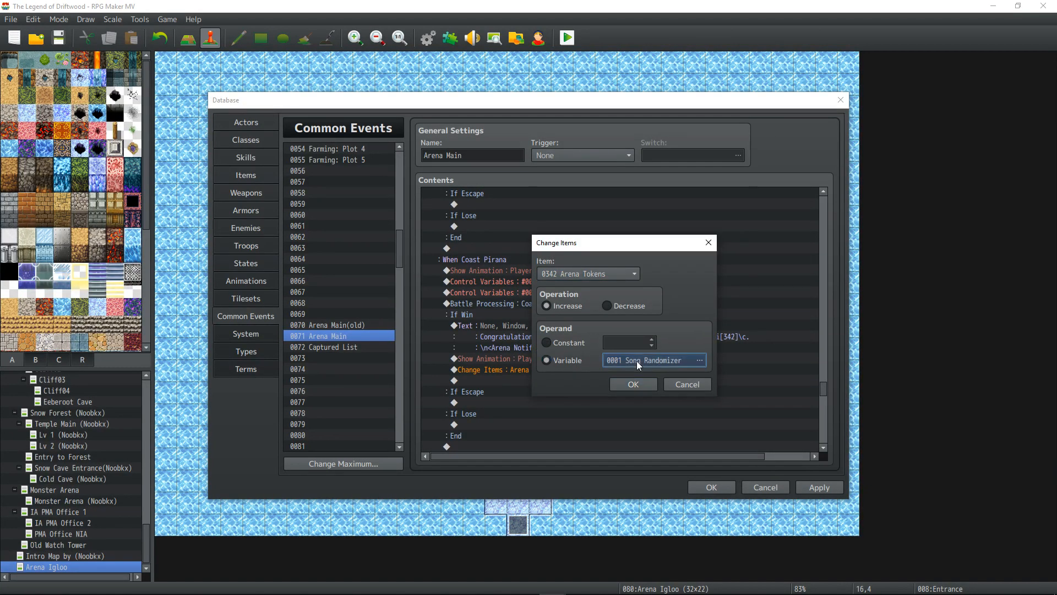
click(637, 361)
click(605, 454)
click(642, 385)
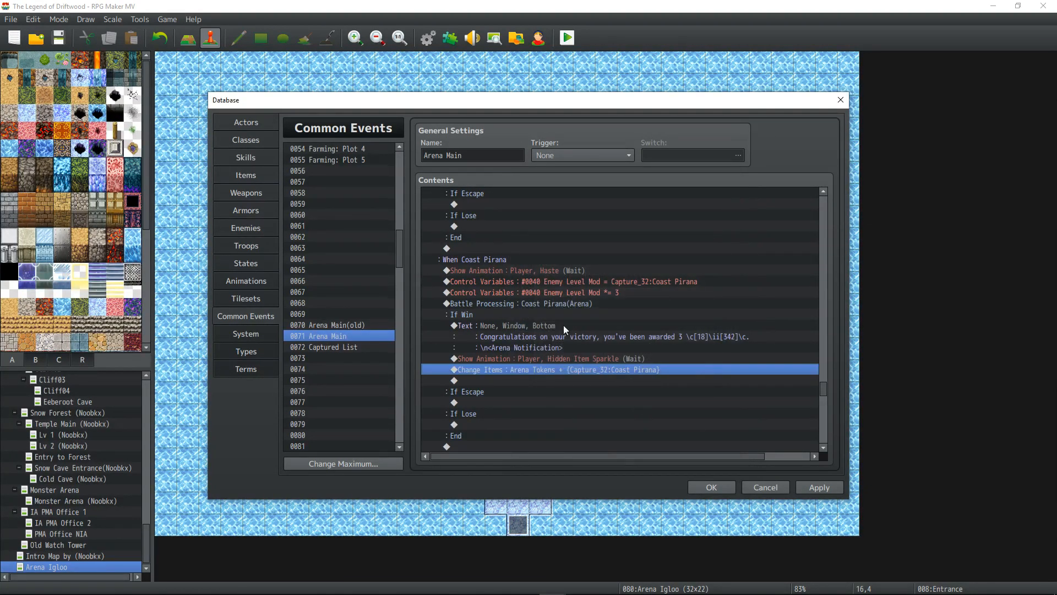
- Copy both Enemy Level Mod commands from the Coast Pirana section into the Ice Worm section, directly above its Battle Processing
click(563, 282)
shift+click(563, 294)
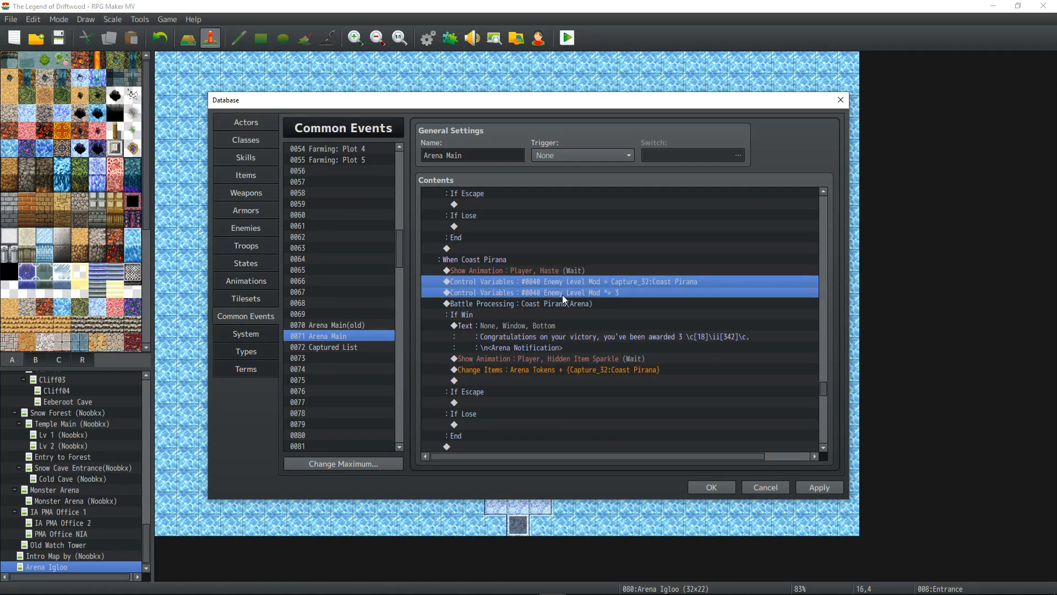
scroll(563, 295, down, 3)
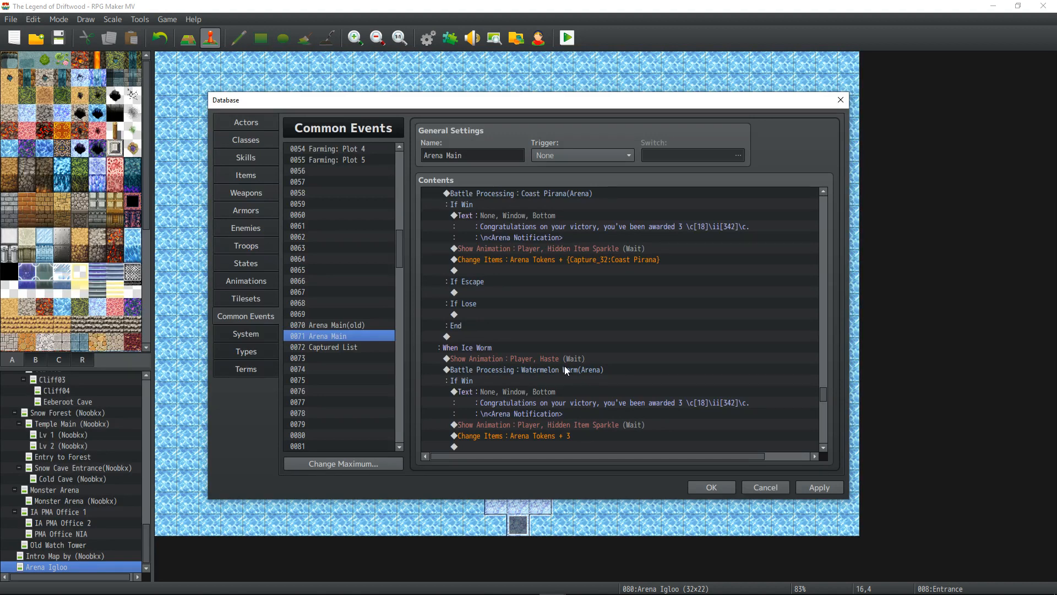
click(564, 366)
key(ctrl+v)
- Check the troop choices for the Ice Worm Battle Processing, keep 0215 Watermelon Worm(Arena), and apply the database changes
scroll(619, 379, down, 1)
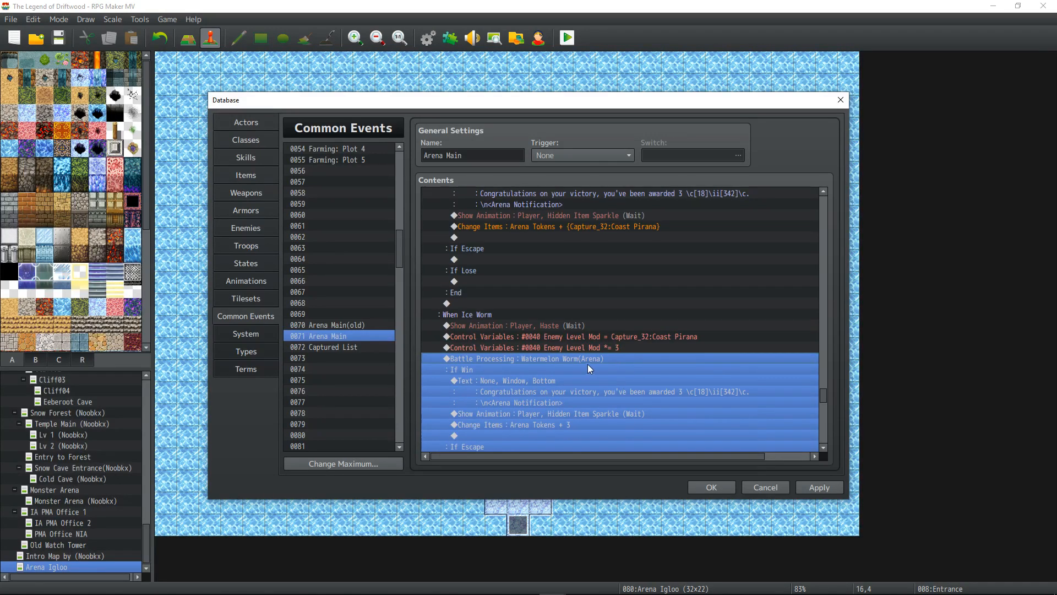
double_click(583, 358)
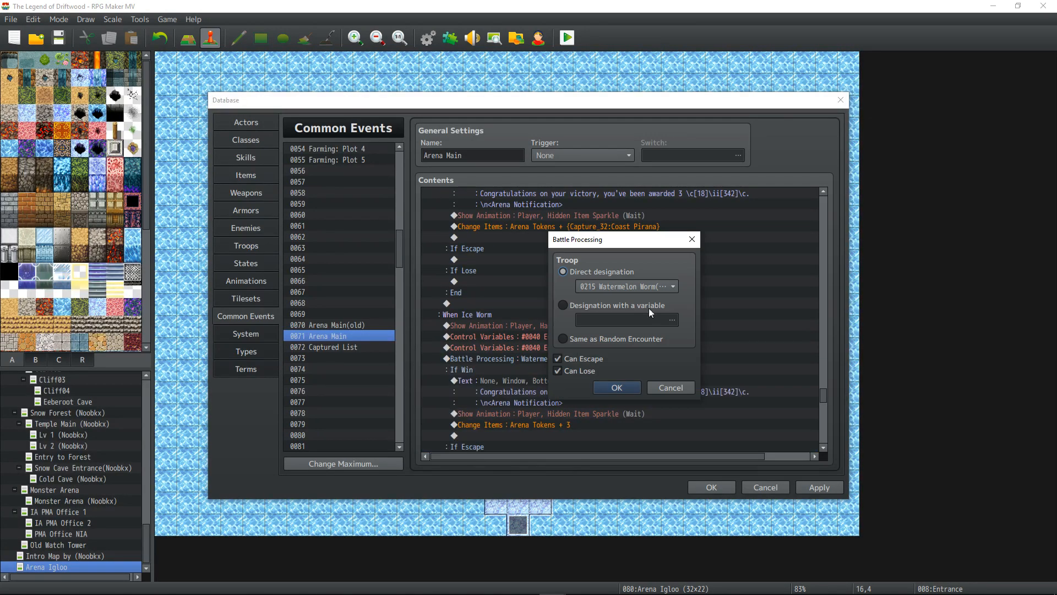
click(676, 287)
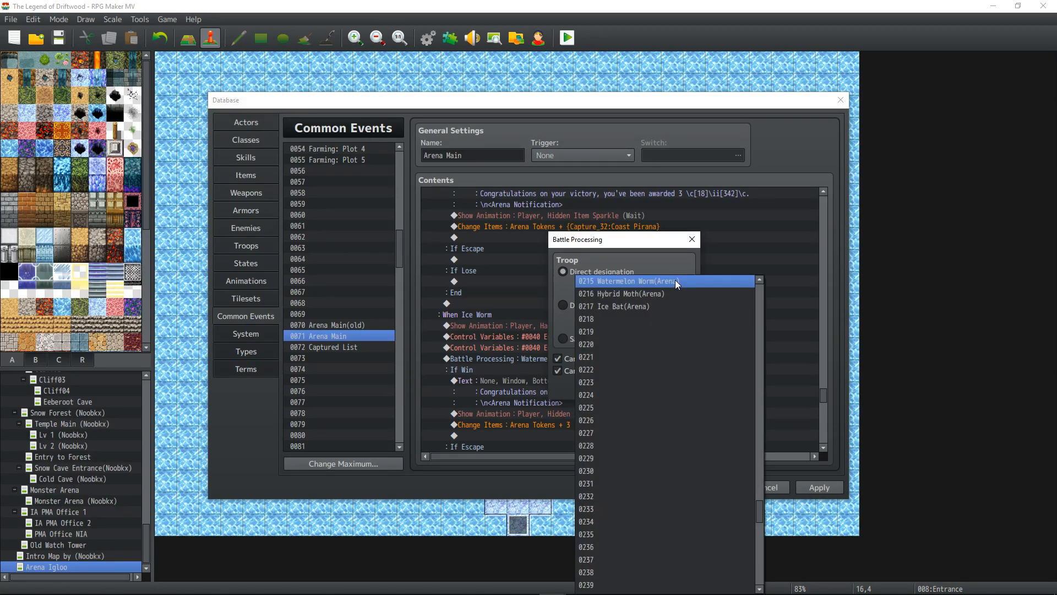
click(676, 280)
click(616, 392)
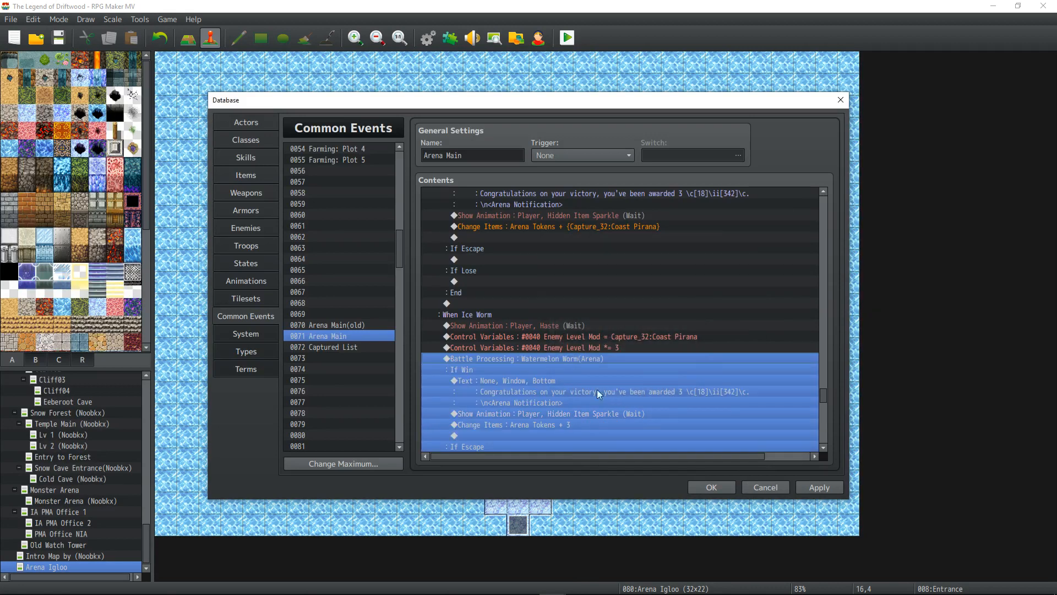
click(826, 487)
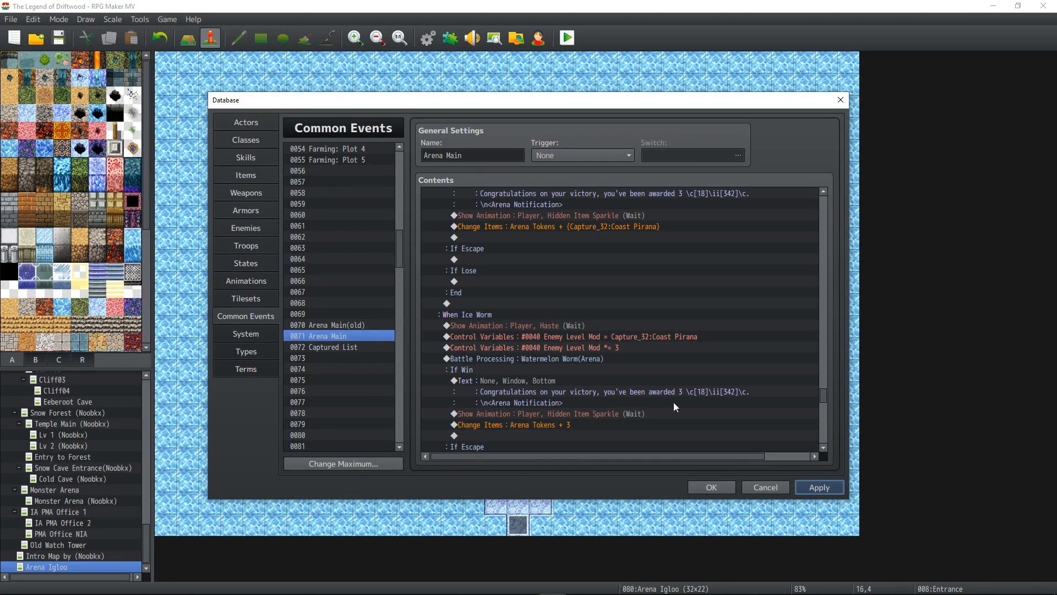
- Make the pasted Enemy Level Mod assignment in the Ice Worm section use the variable 0215 Capture_37:Ice Worm and apply the changes
double_click(652, 333)
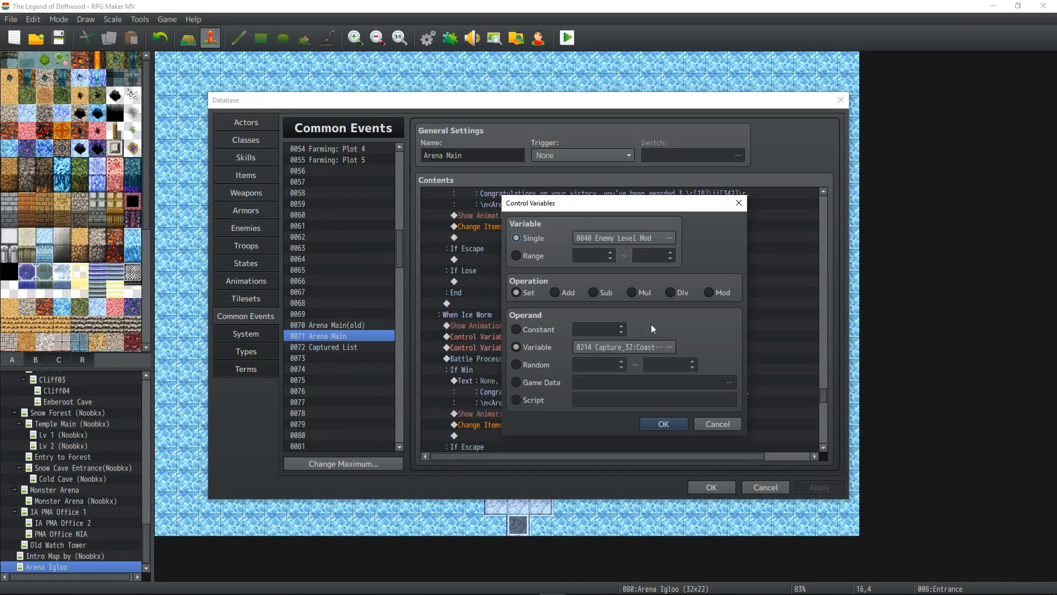
click(669, 347)
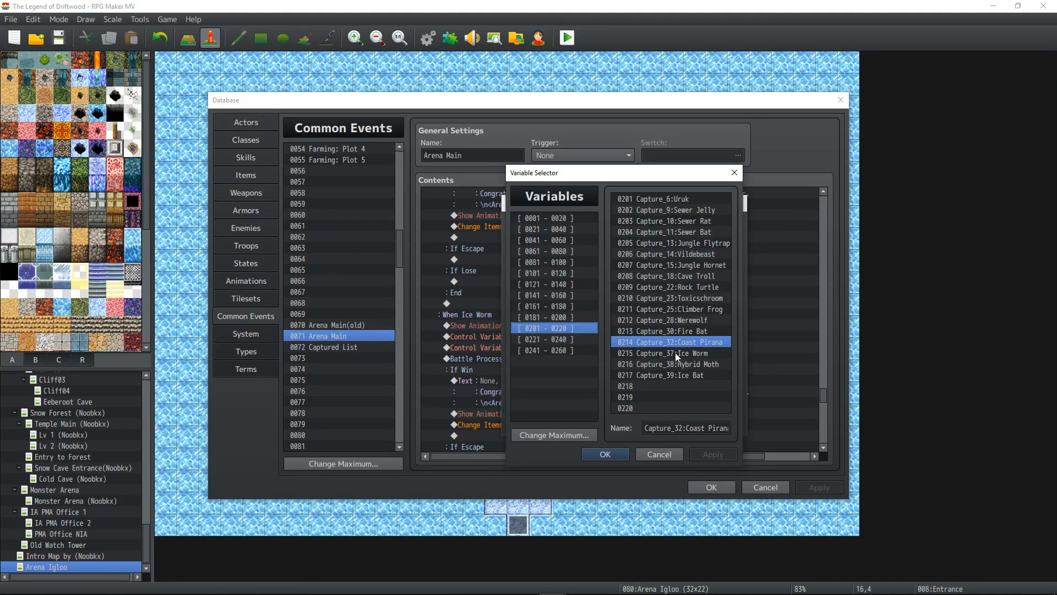
click(676, 354)
click(606, 454)
click(658, 420)
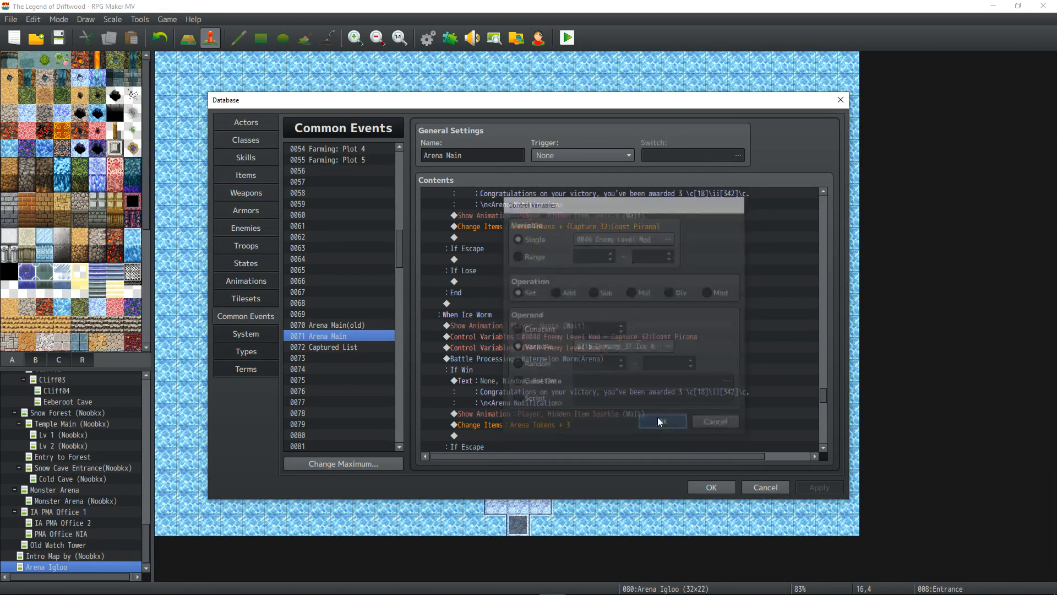
click(837, 489)
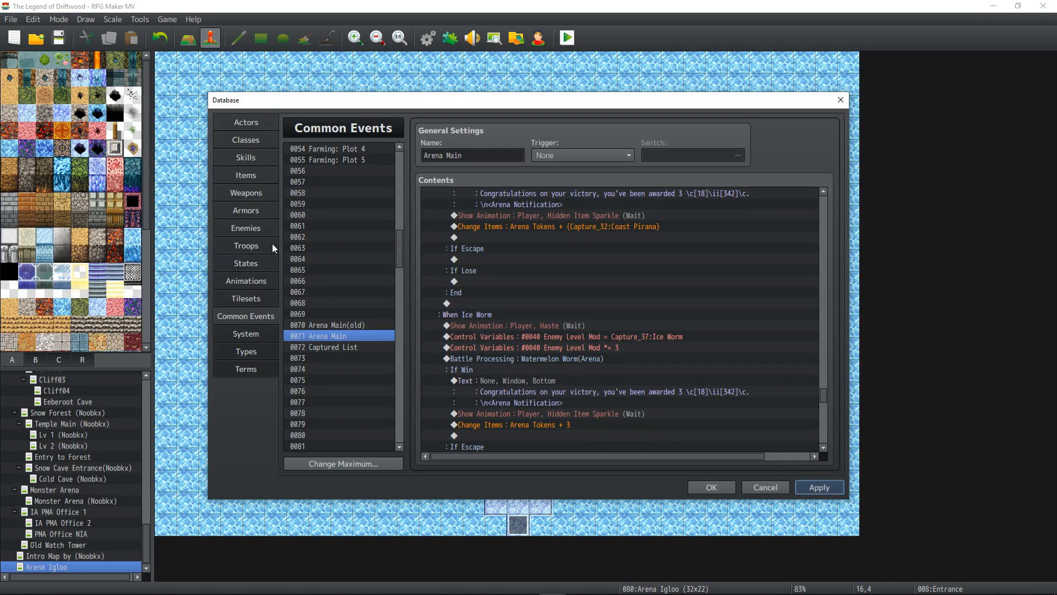
- Check the Arena version of Ice Worm in the enemy database and compare the non-scalable and regular enemy ID ranges
click(257, 228)
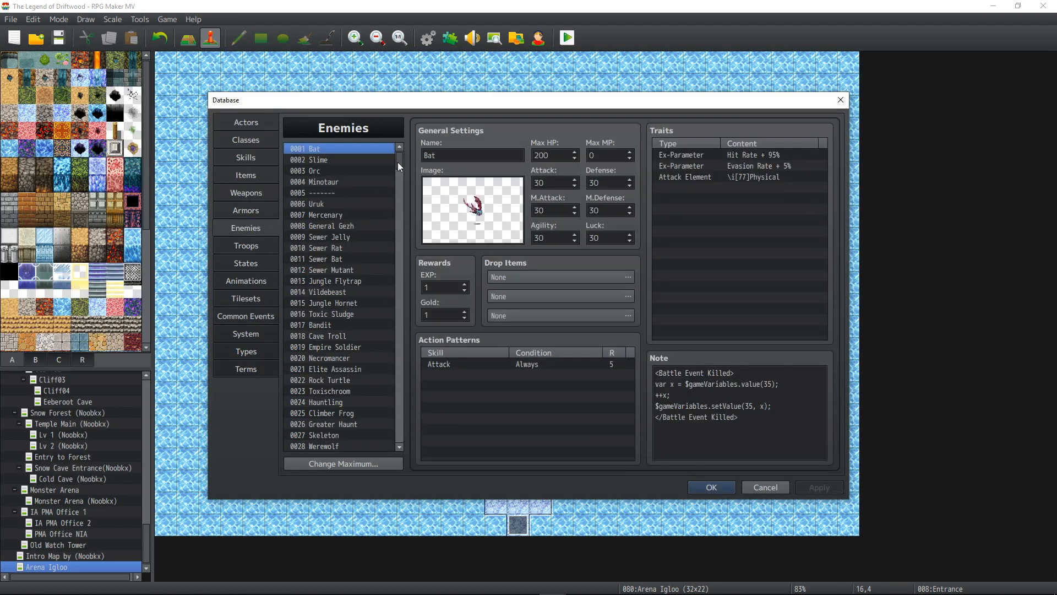
drag(398, 166, 398, 279)
click(331, 365)
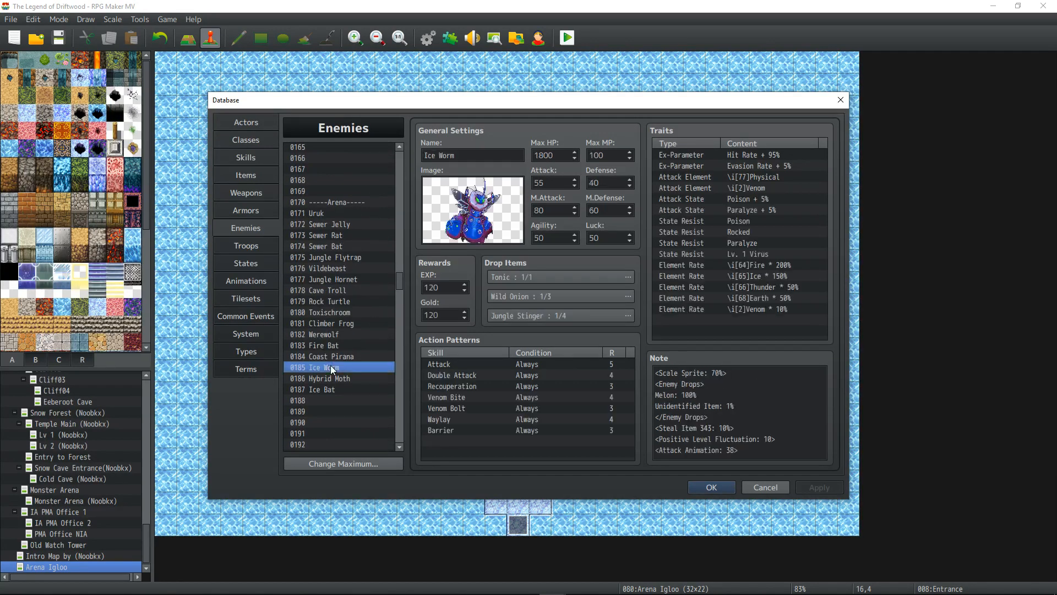
drag(399, 283, 398, 388)
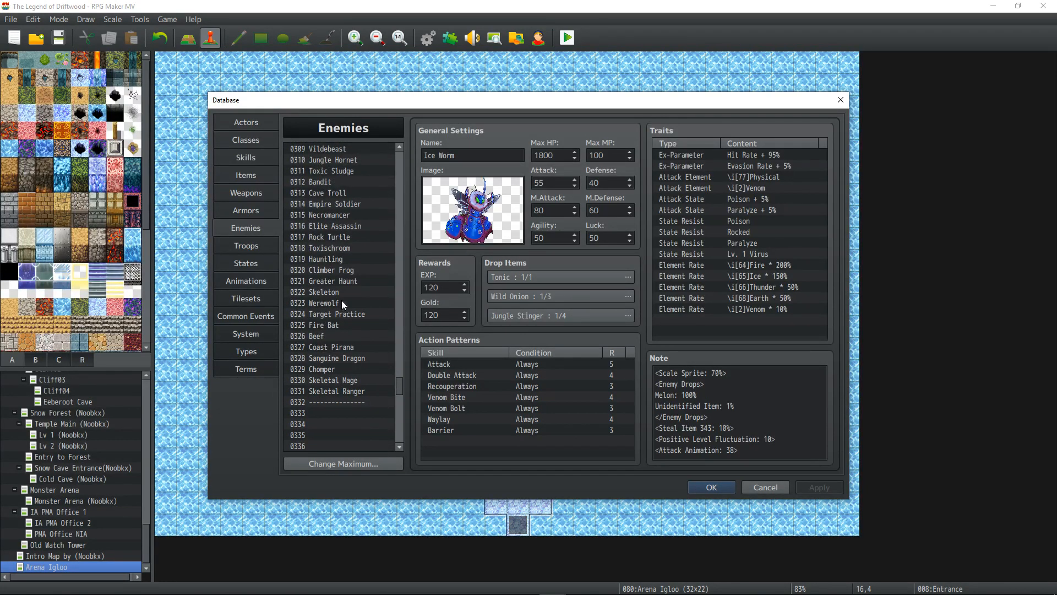
scroll(341, 229, up, 3)
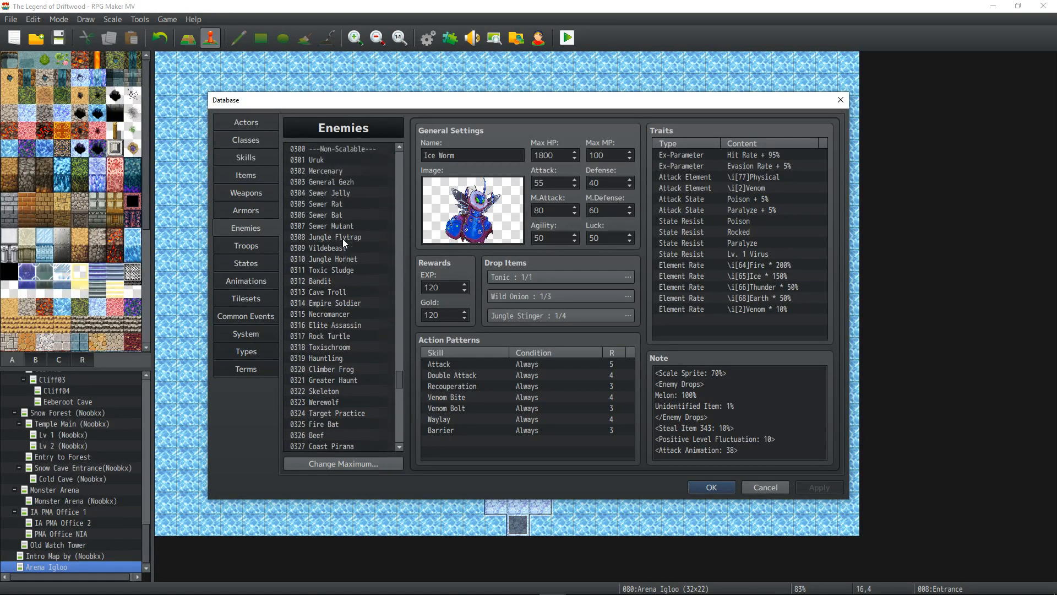
drag(402, 381, 395, 280)
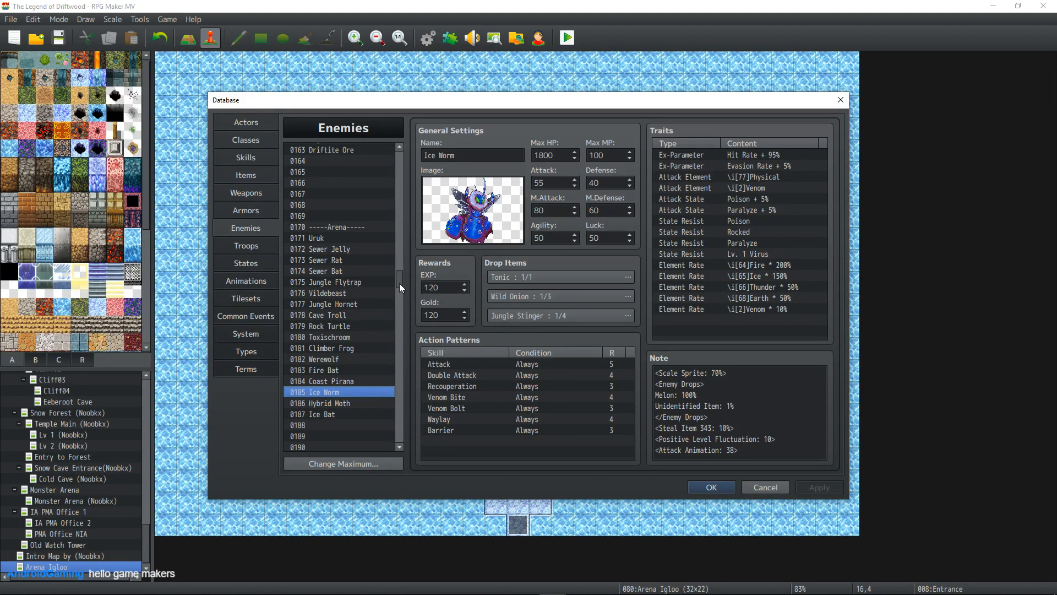
drag(399, 283, 405, 190)
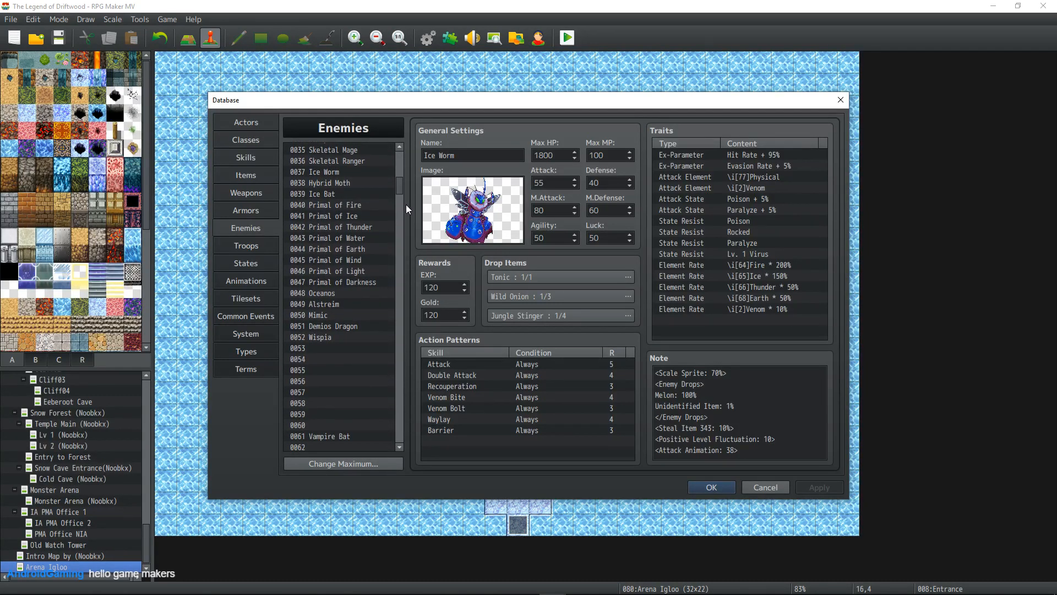
- Find the Capture skill in the skill database by searching for "capture"
click(244, 156)
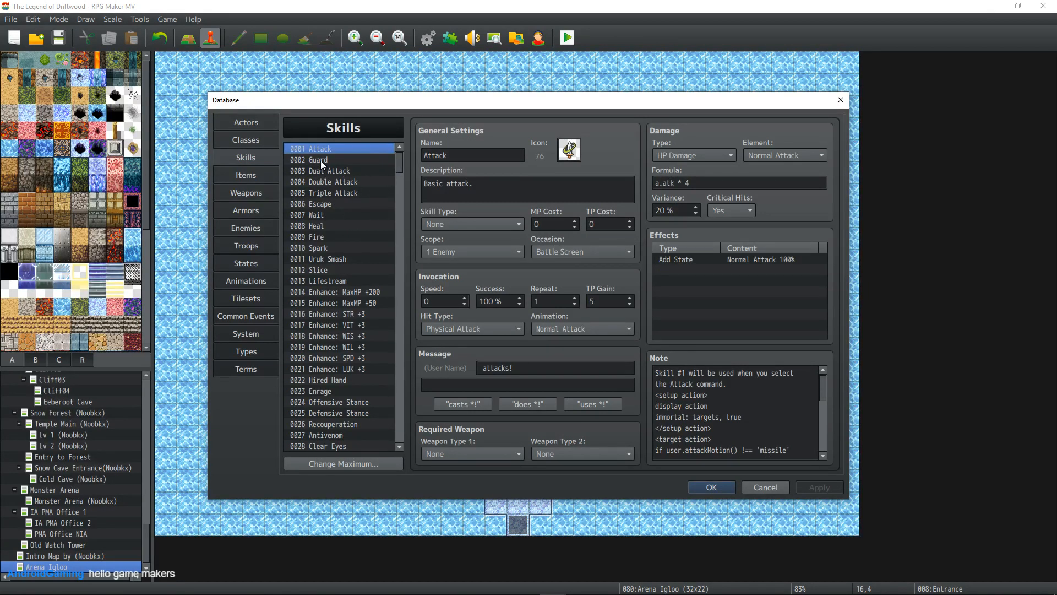
key(ctrl+f)
text(capt)
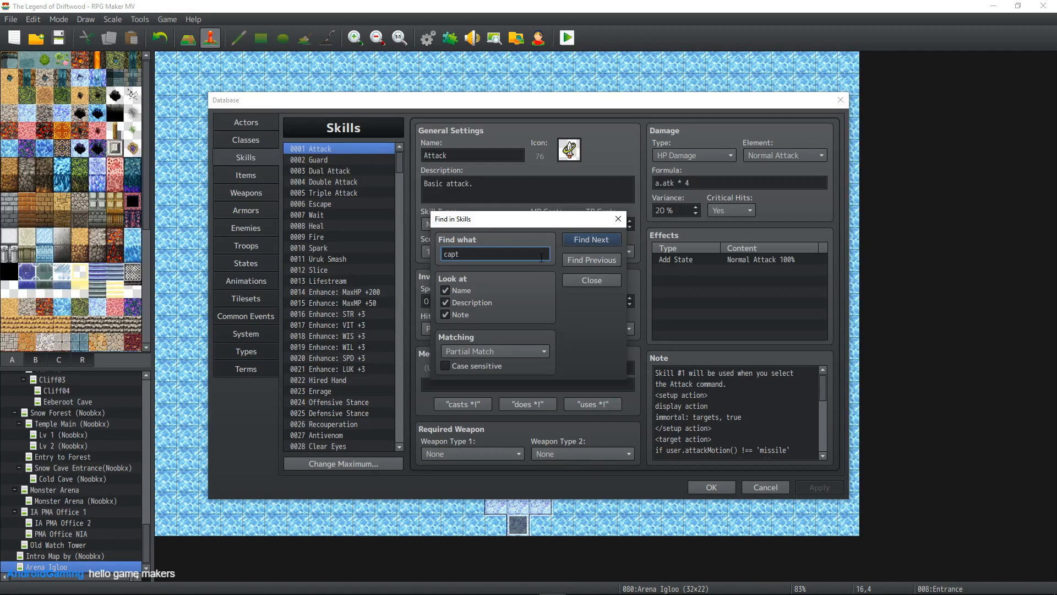
text(ure)
key(Return)
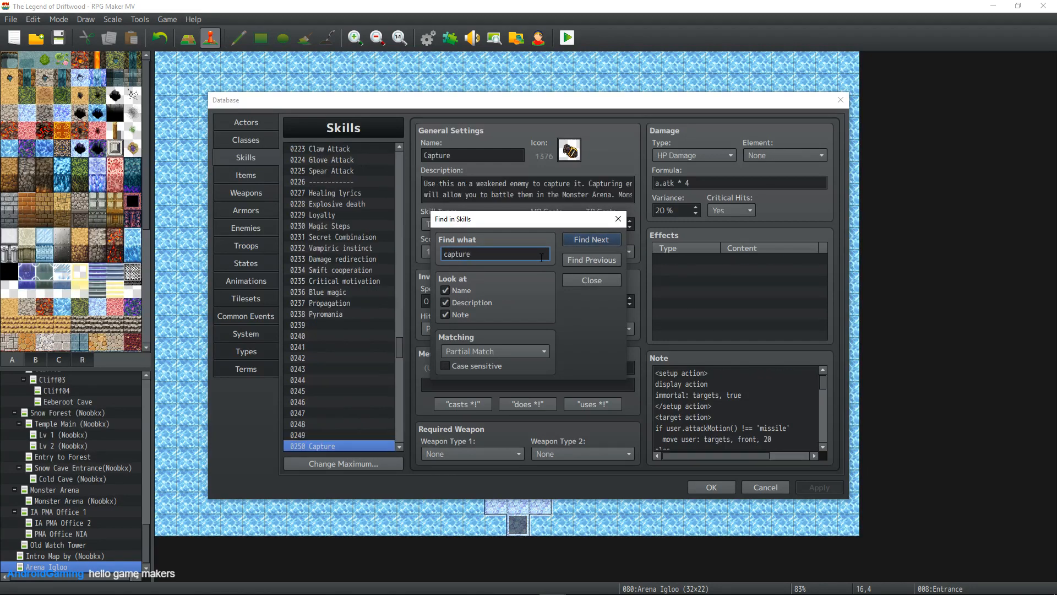
click(606, 284)
- Examine the Post-Damage Eval code in the Capture skill's note for the enemy IDs and variables of the last monsters
scroll(727, 403, down, 3)
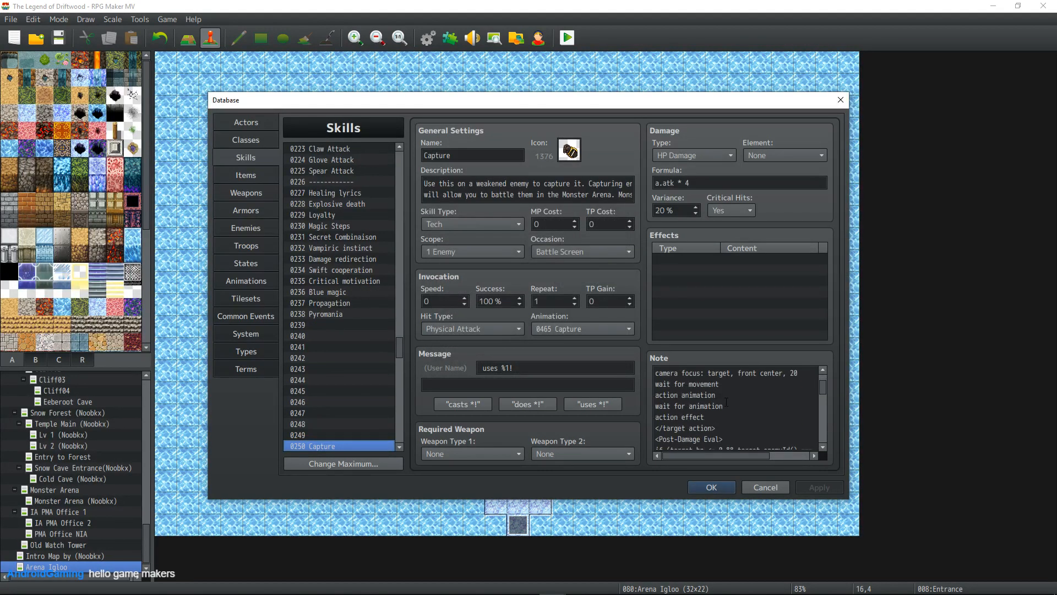
scroll(729, 407, down, 2)
mouse_move(732, 457)
mouse_down()
mouse_move(779, 461)
mouse_move(727, 459)
mouse_up()
scroll(760, 422, down, 2)
scroll(759, 422, down, 10)
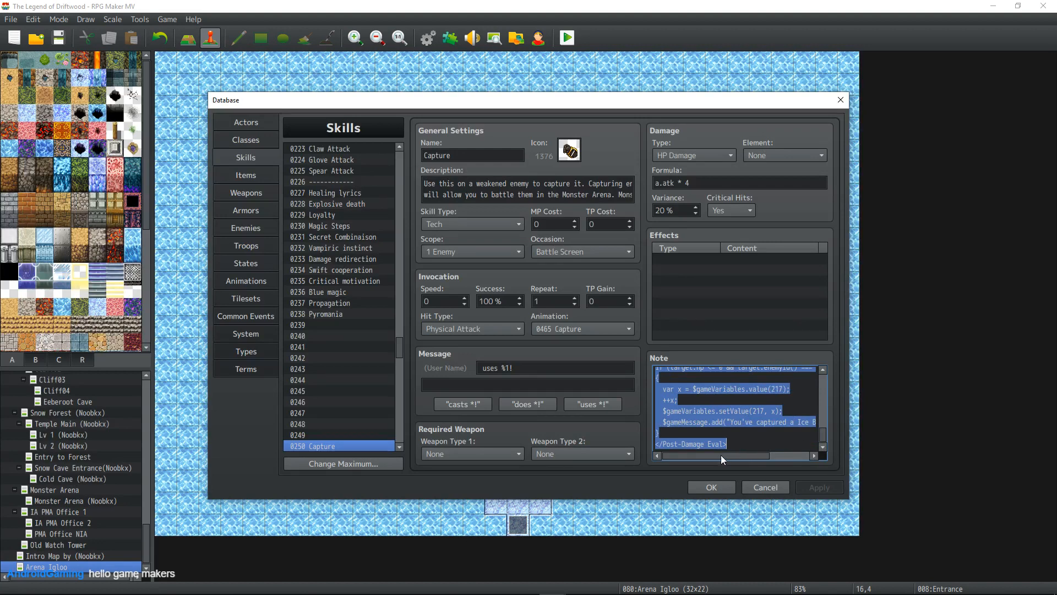
drag(721, 454, 752, 456)
scroll(747, 438, up, 2)
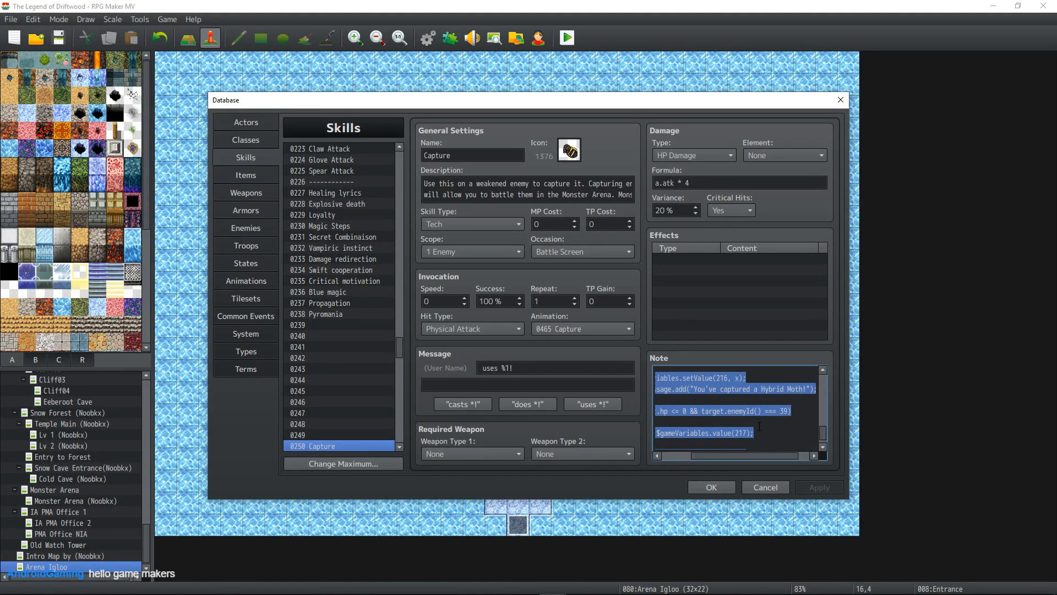
scroll(759, 426, up, 3)
drag(760, 455, 713, 464)
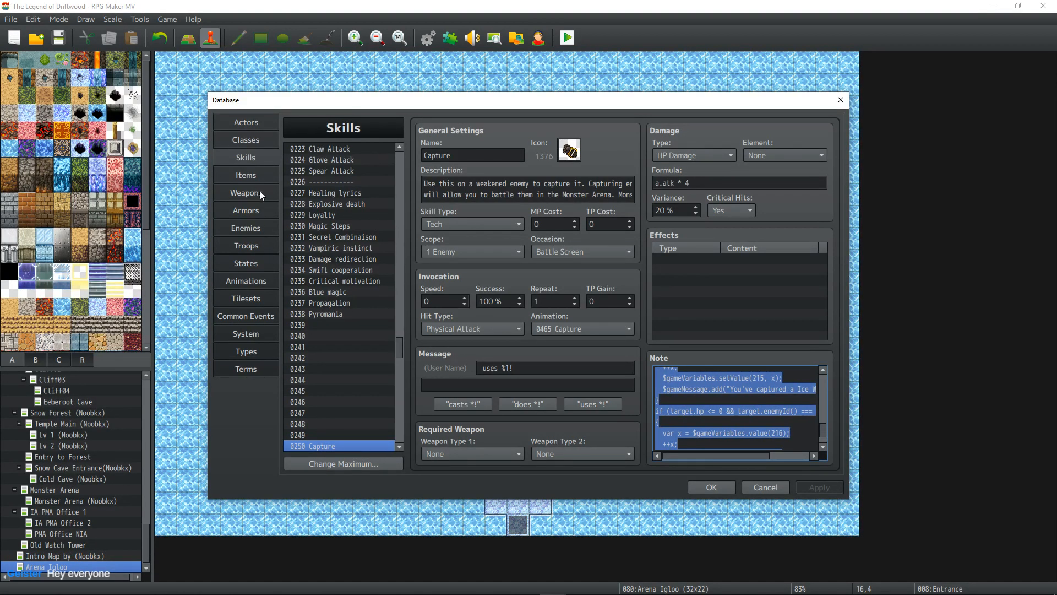
- Look up the regular Ice Worm, Hybrid Moth and Ice Bat IDs in the enemy database and view 0038 Hybrid Moth
click(253, 228)
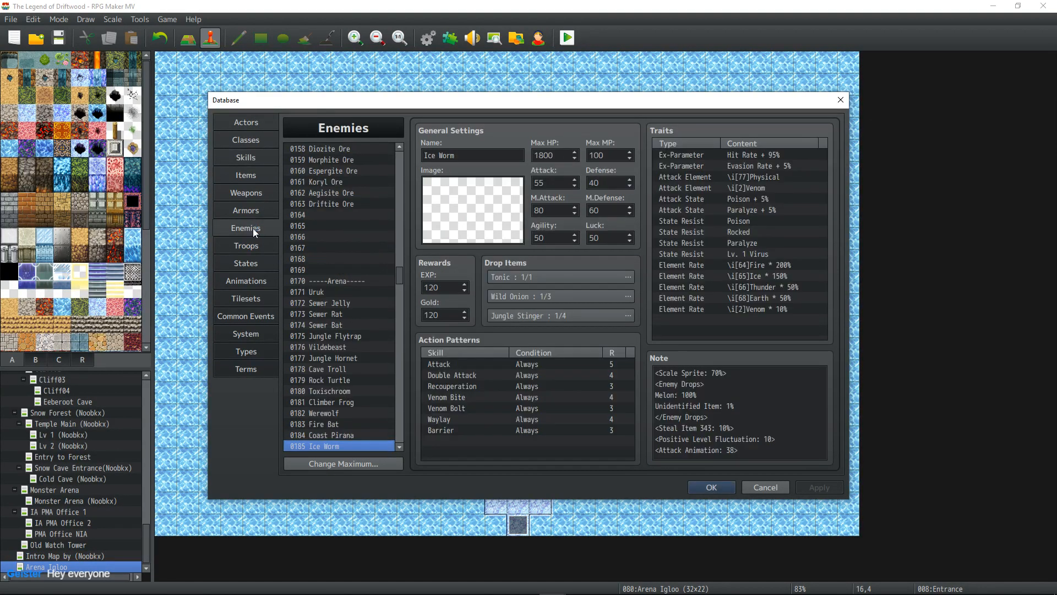
scroll(401, 222, down, 7)
drag(400, 223, 403, 176)
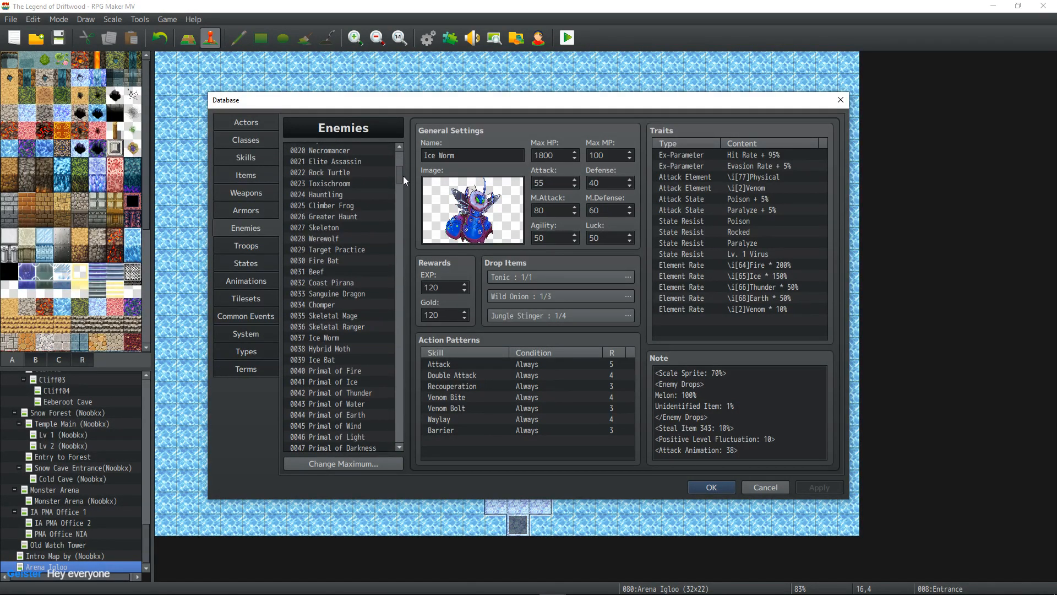
click(346, 348)
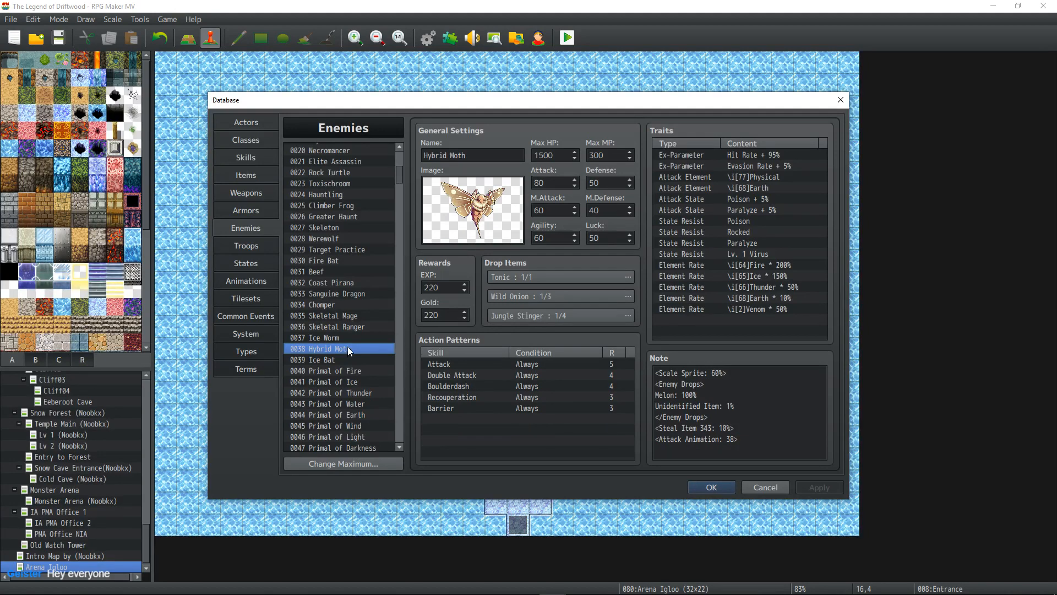
- Examine the Ice Worm enemy entry and the Ice Worm capture code in the Capture skill's note
click(339, 359)
click(339, 339)
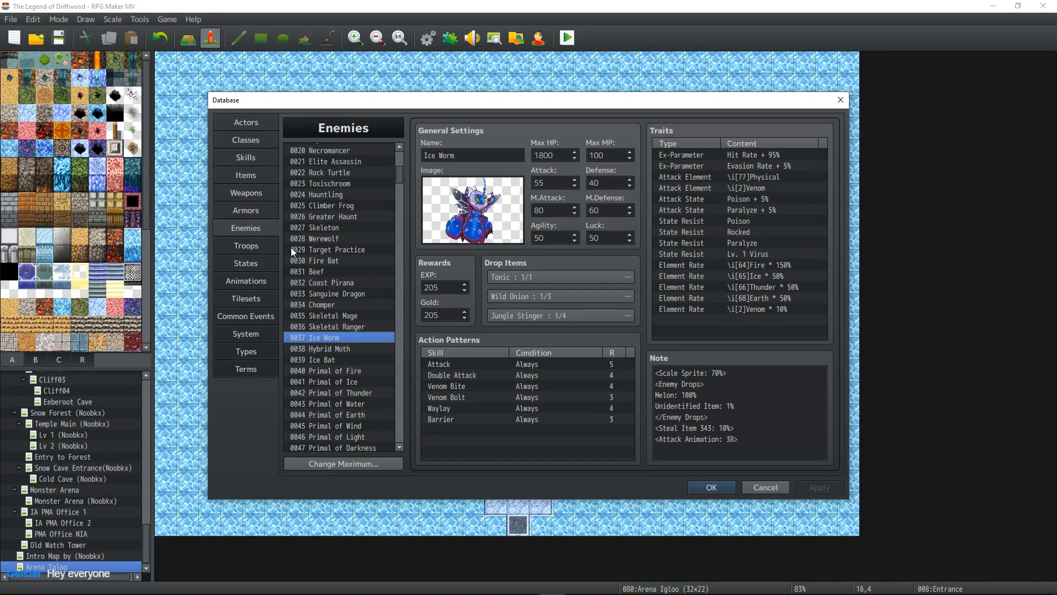
click(248, 158)
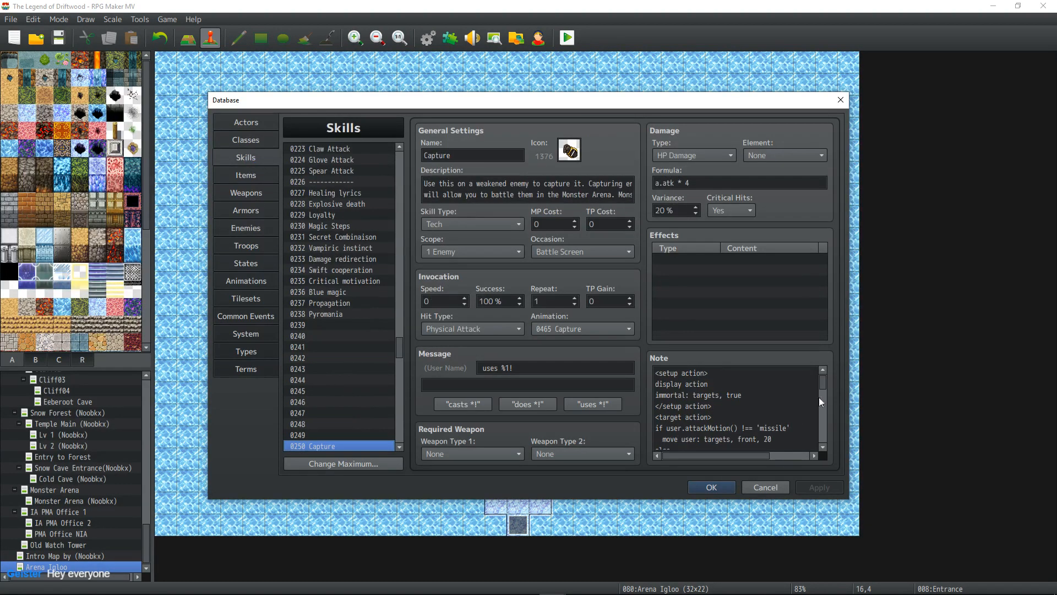
click(818, 398)
key(ctrl+a)
drag(820, 420, 828, 402)
scroll(772, 421, up, 2)
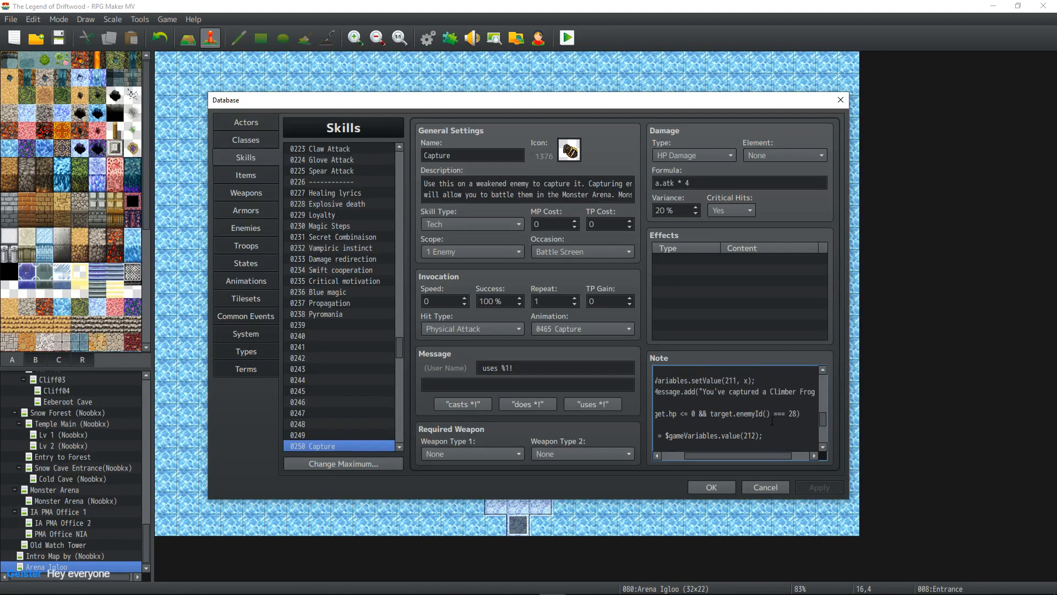
scroll(773, 416, down, 6)
scroll(774, 406, down, 2)
scroll(784, 403, down, 1)
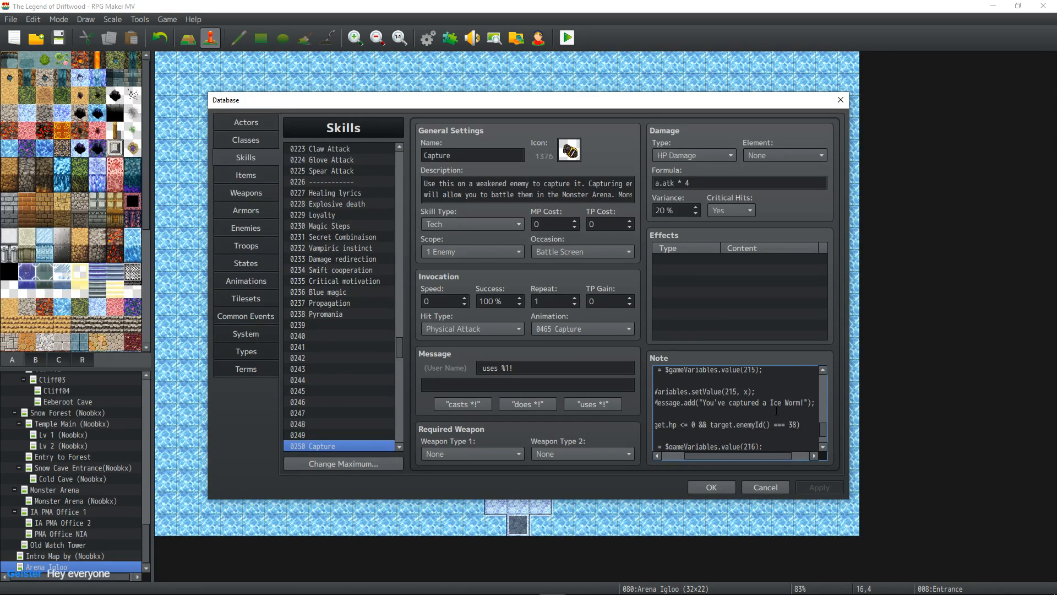
drag(752, 456, 775, 455)
scroll(745, 398, up, 1)
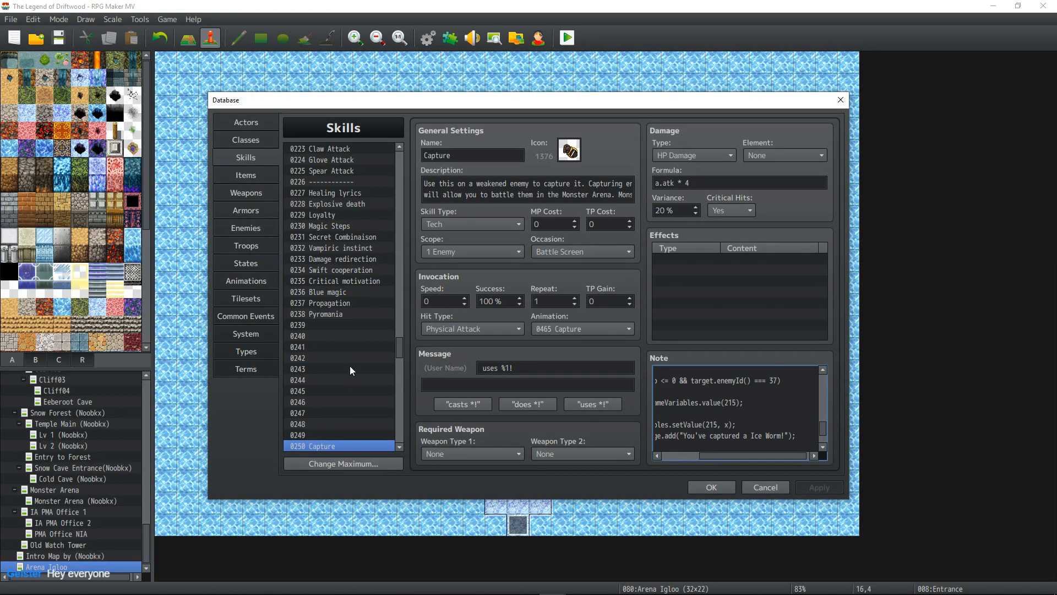
click(245, 227)
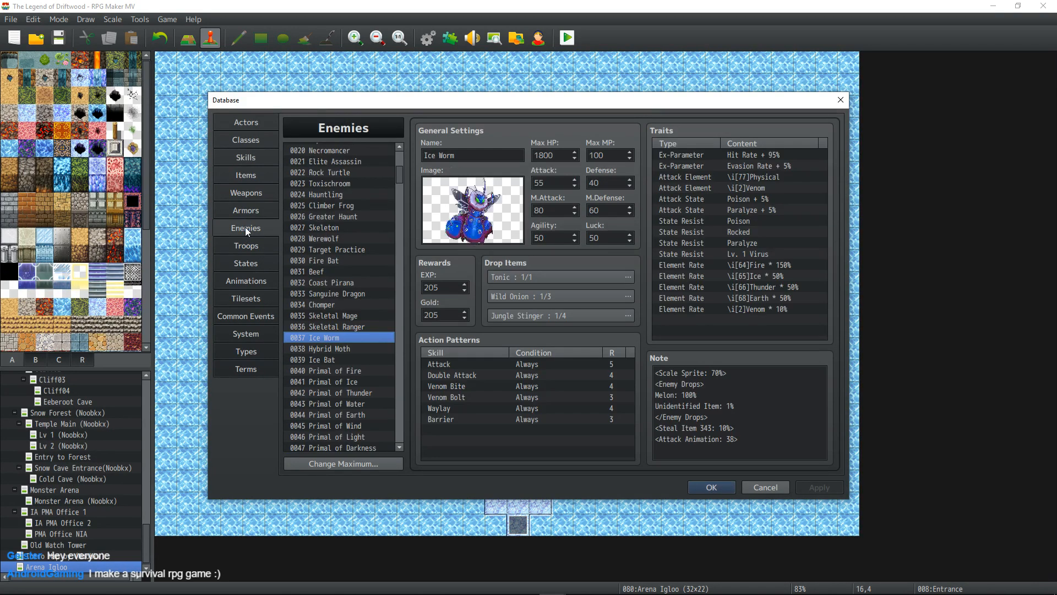
- In the Arena Main common event's Ice Worm branch, set the Arena Tokens increase to the variable 0215 Capture_37:Ice Worm
click(245, 316)
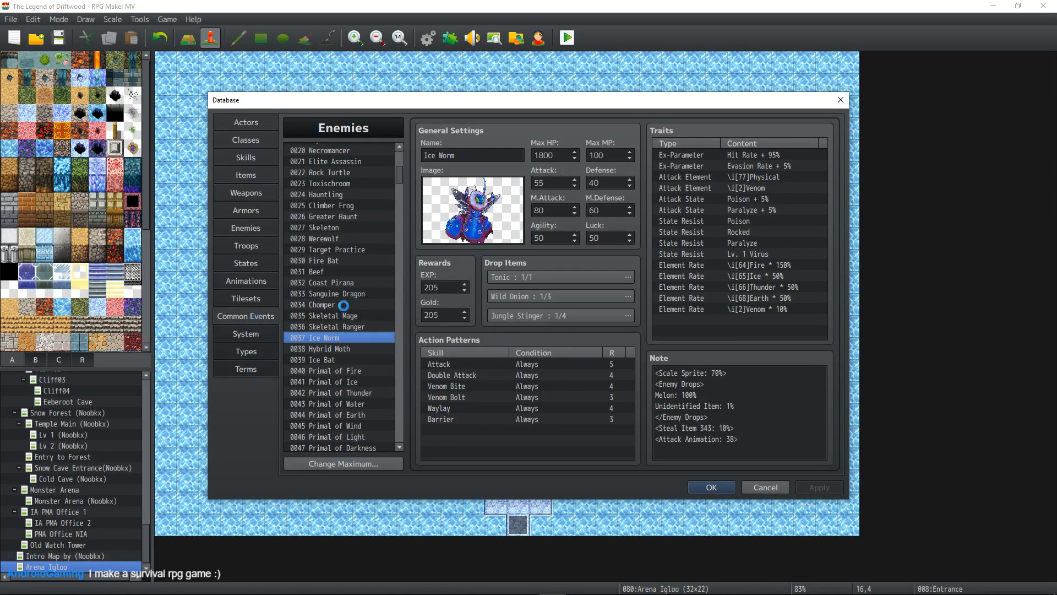
scroll(693, 280, down, 5)
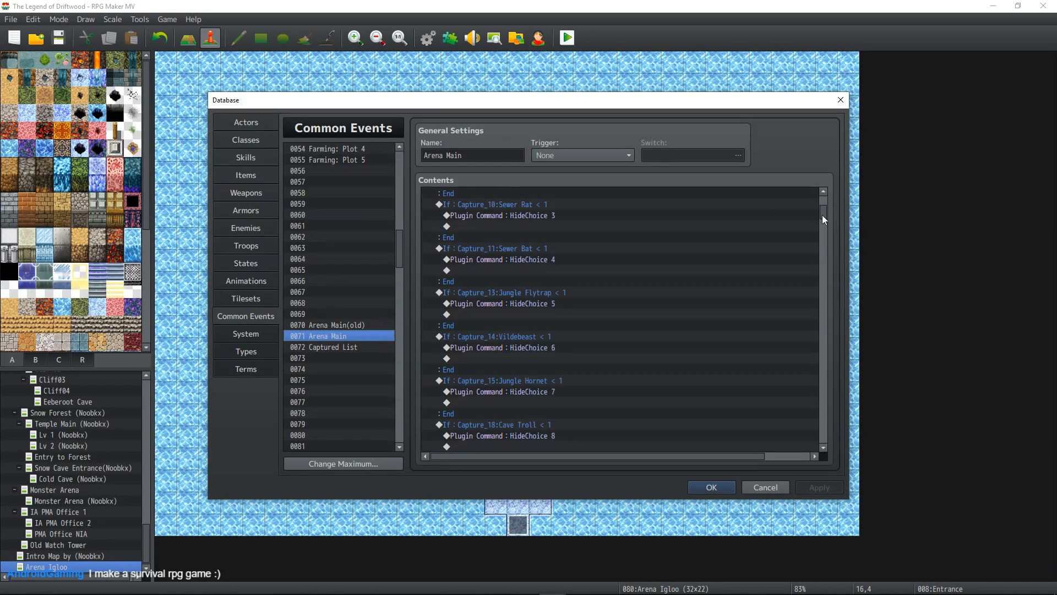
drag(821, 218, 821, 361)
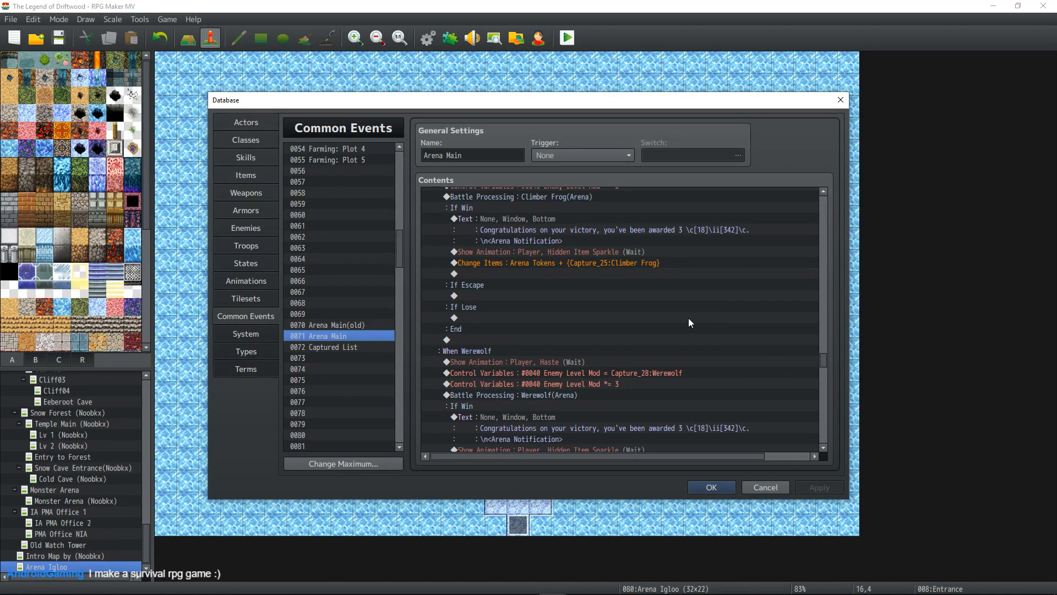
scroll(687, 319, down, 9)
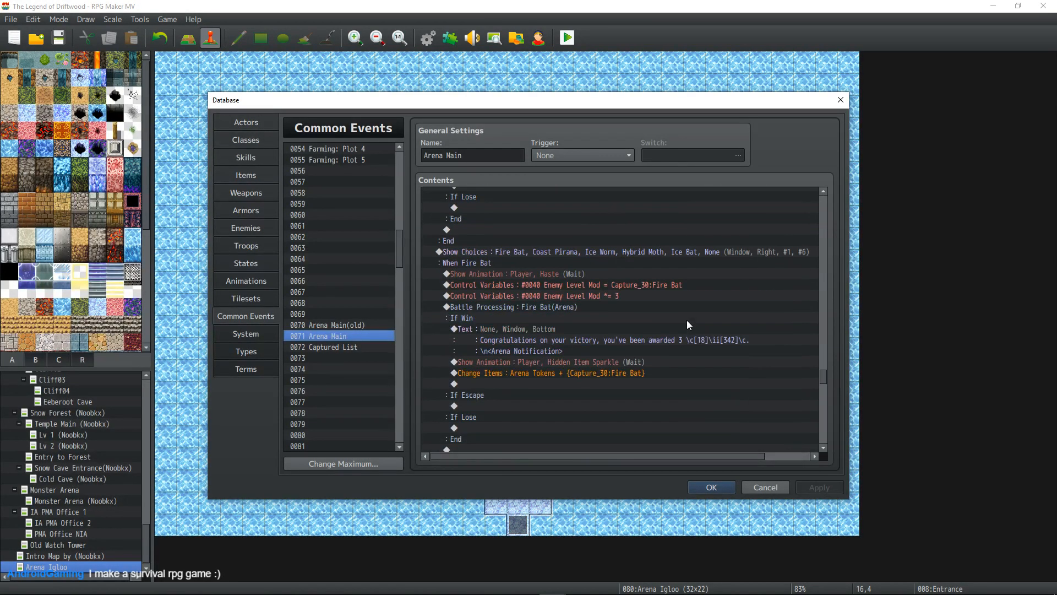
scroll(687, 320, down, 3)
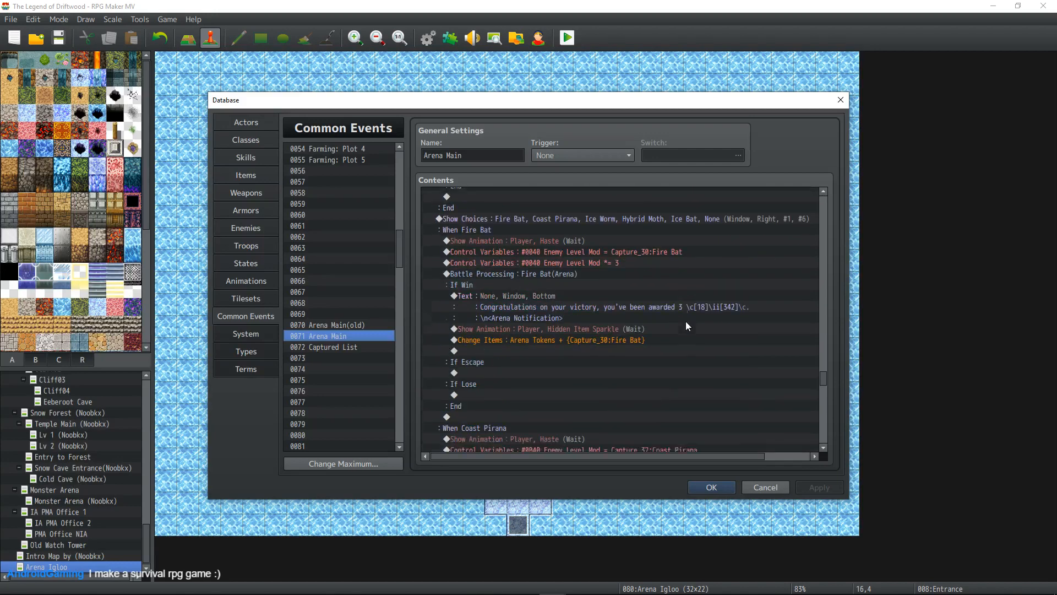
scroll(686, 322, down, 10)
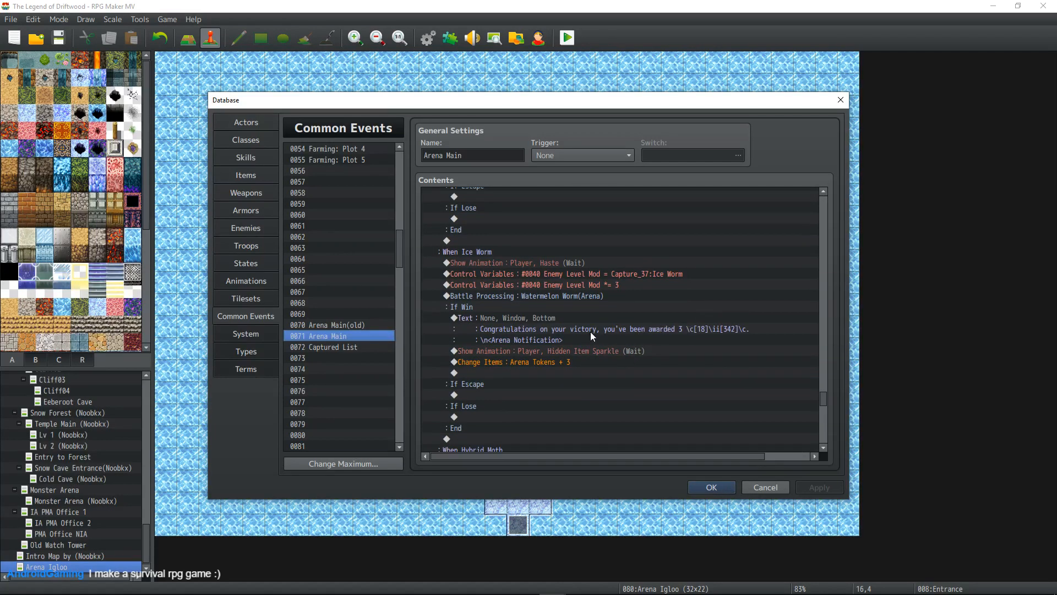
click(561, 361)
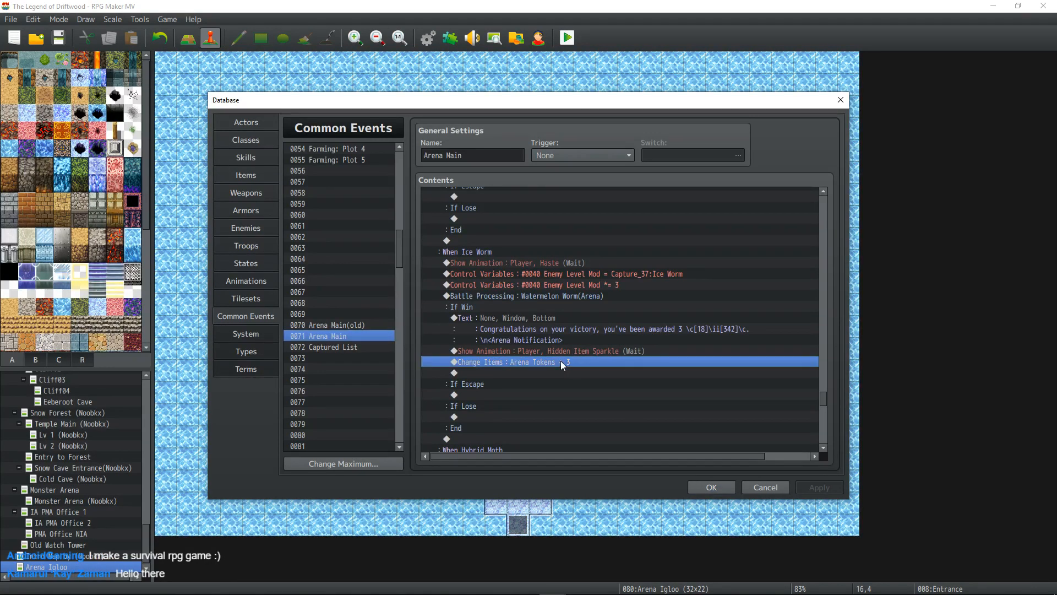
double_click(560, 359)
click(583, 361)
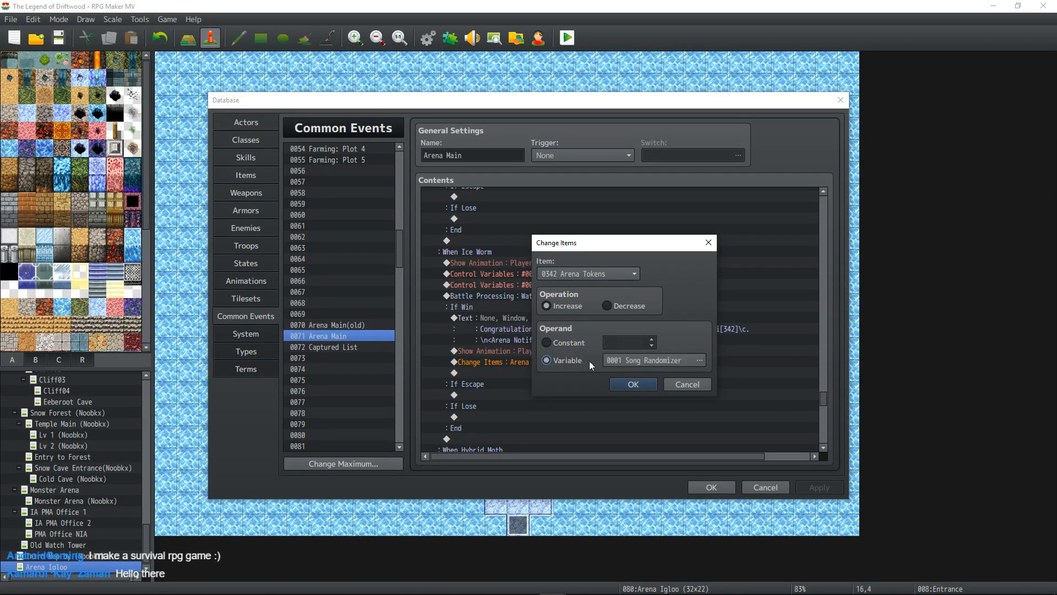
click(684, 361)
click(605, 454)
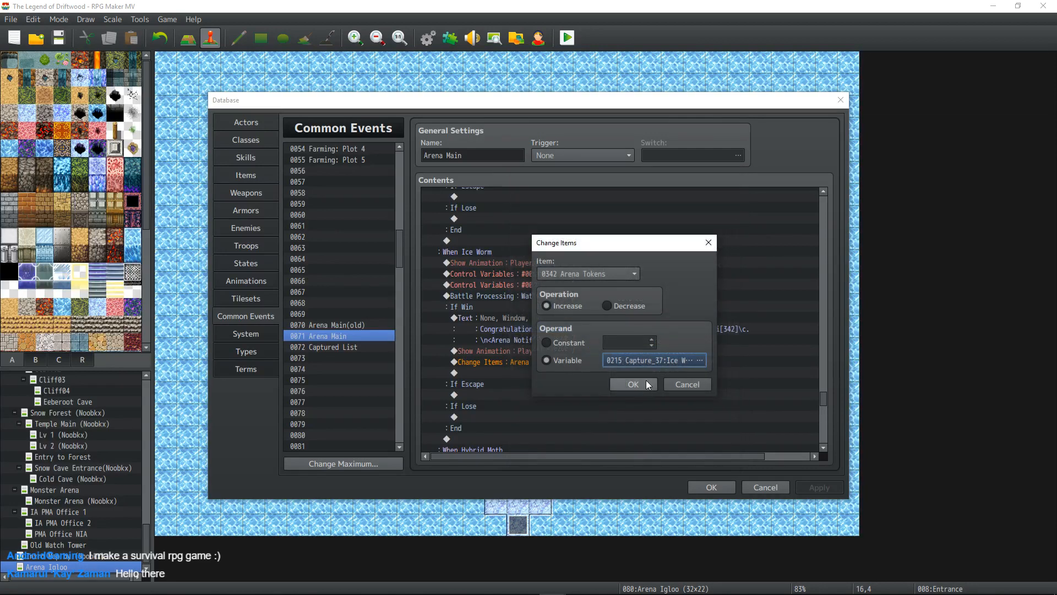
click(632, 381)
click(558, 295)
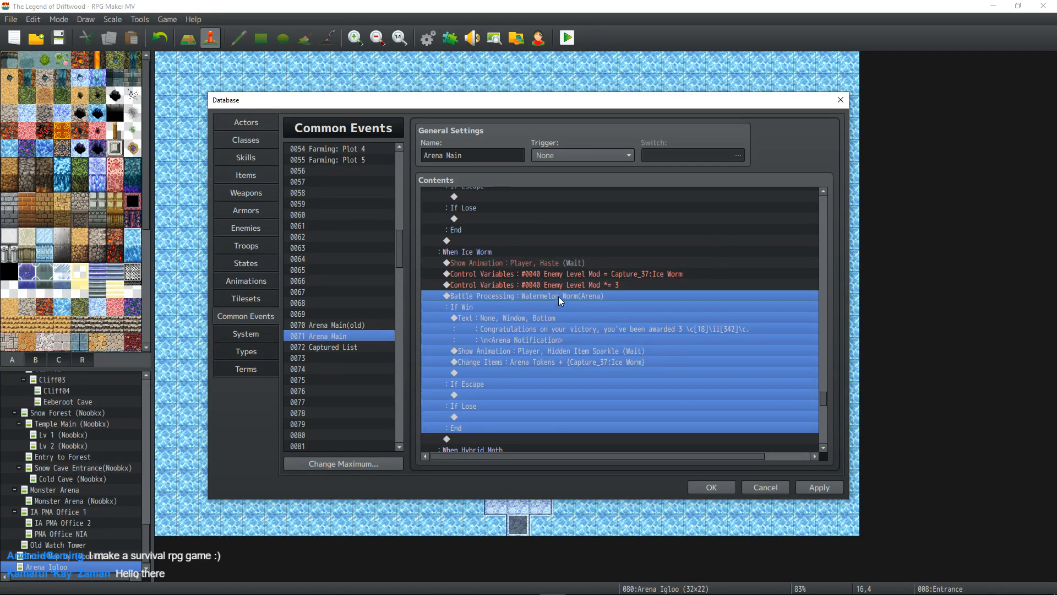
right_click(558, 296)
click(583, 321)
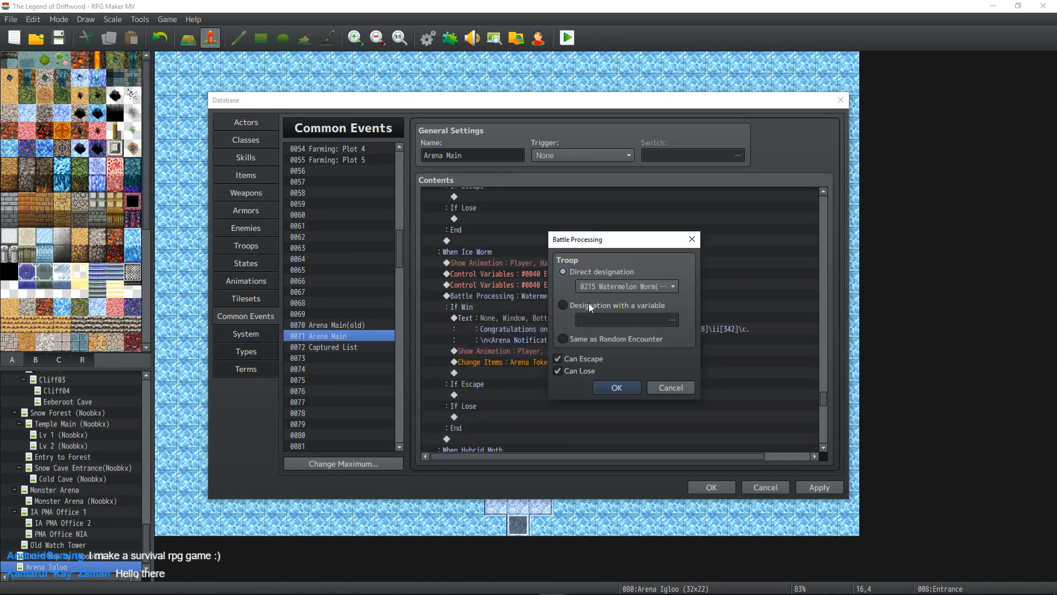
click(675, 285)
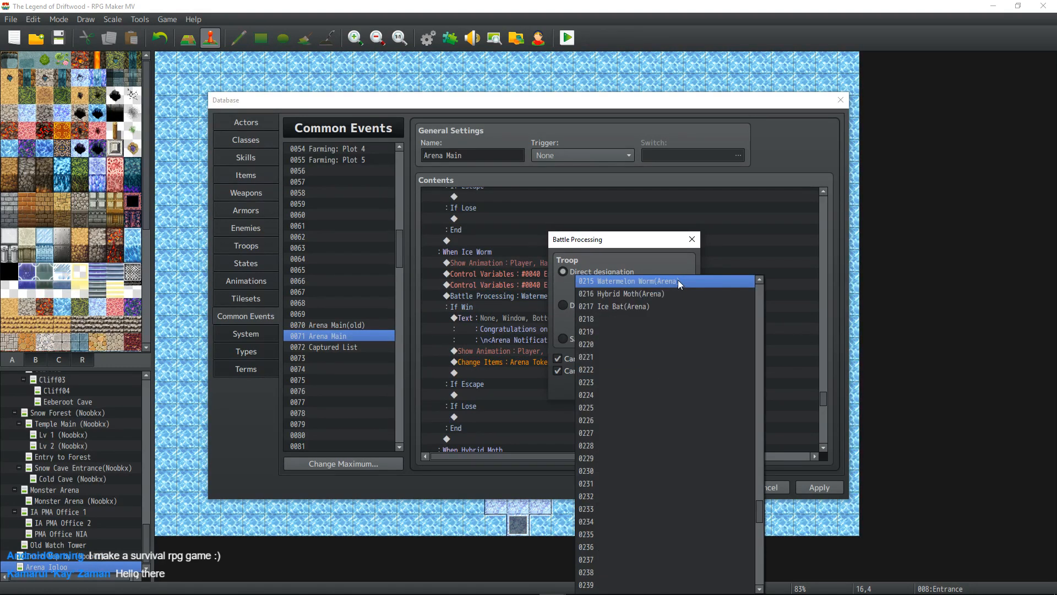
click(679, 281)
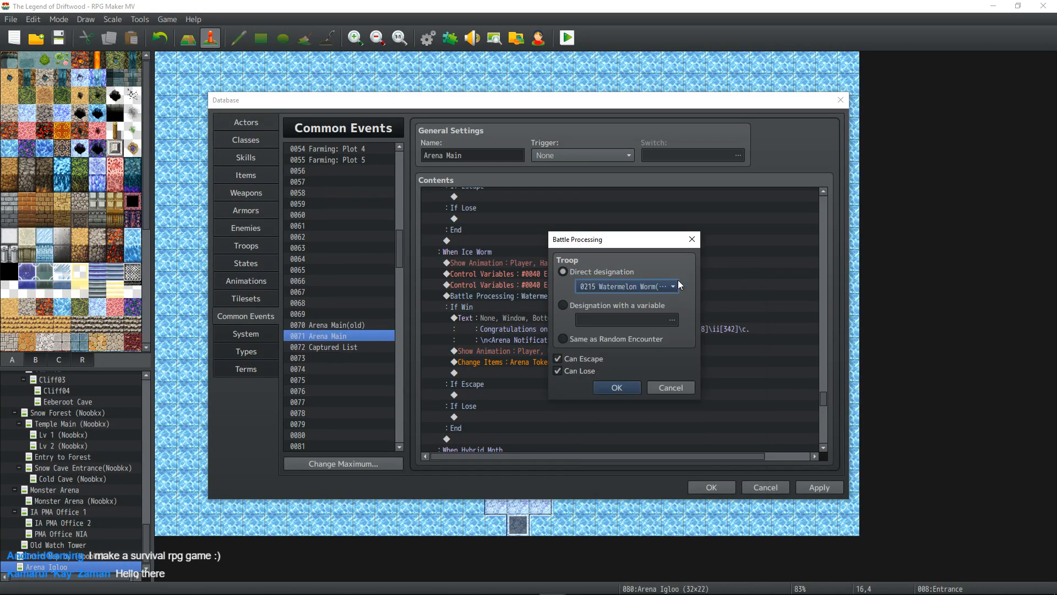
click(668, 386)
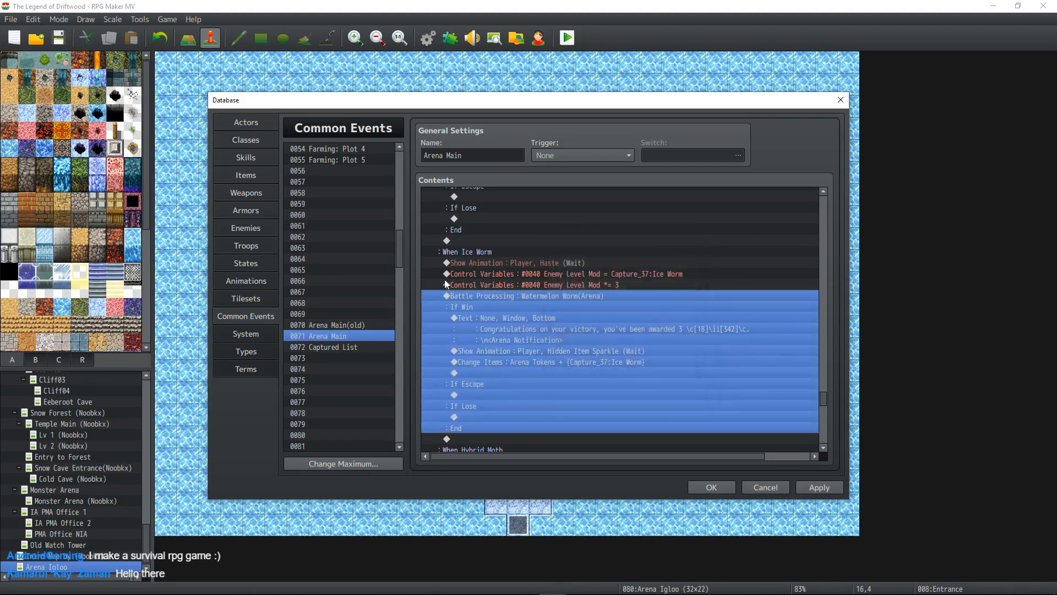
- Apply the common event changes and rename troop 0215 as Ice Worm(Arena), applying that as well
click(820, 488)
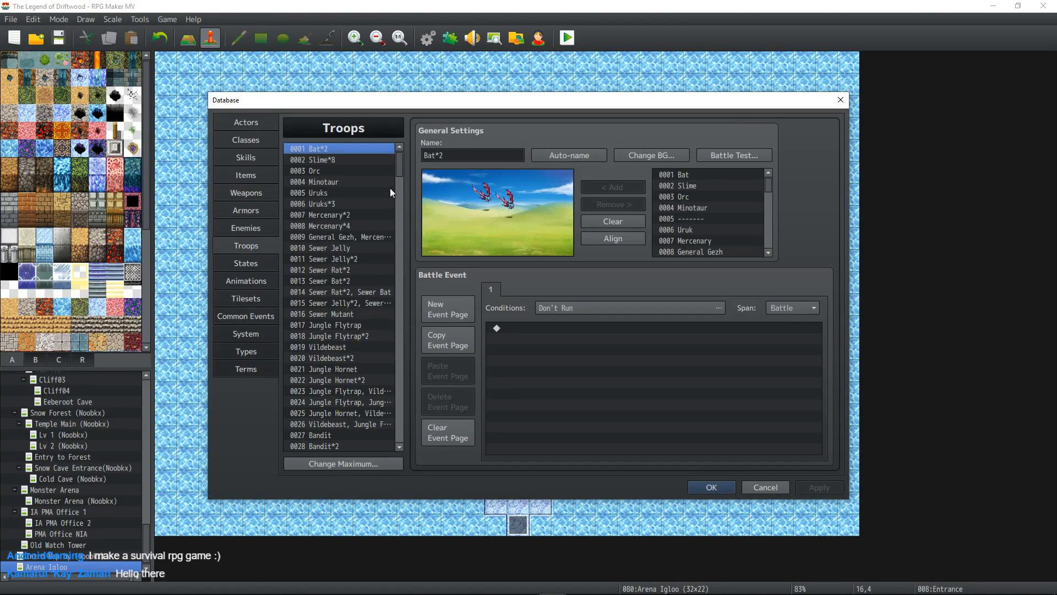
drag(399, 168, 396, 358)
click(347, 338)
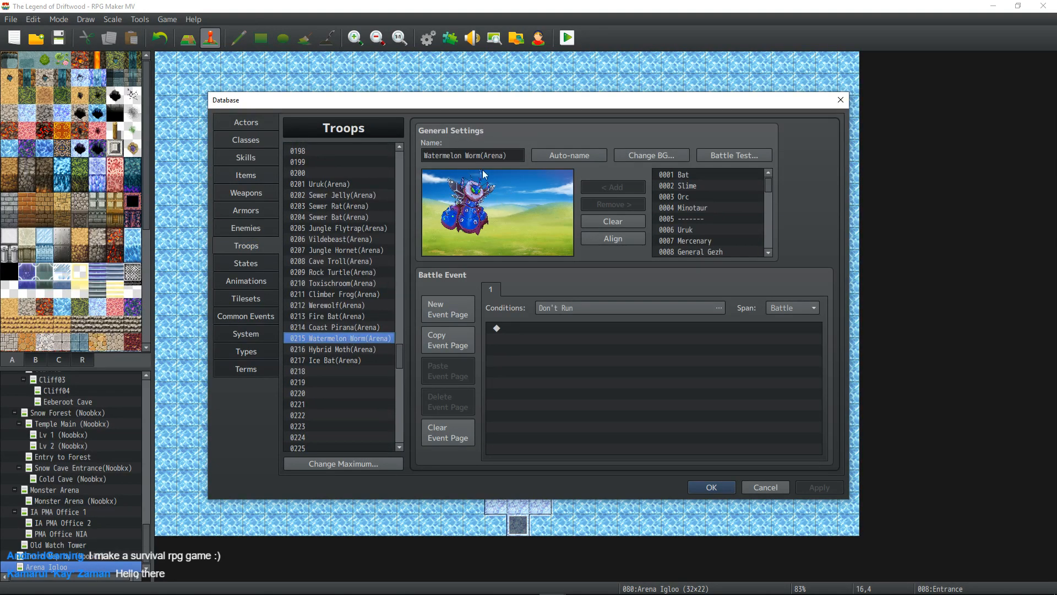
drag(423, 155, 463, 155)
text(Ice)
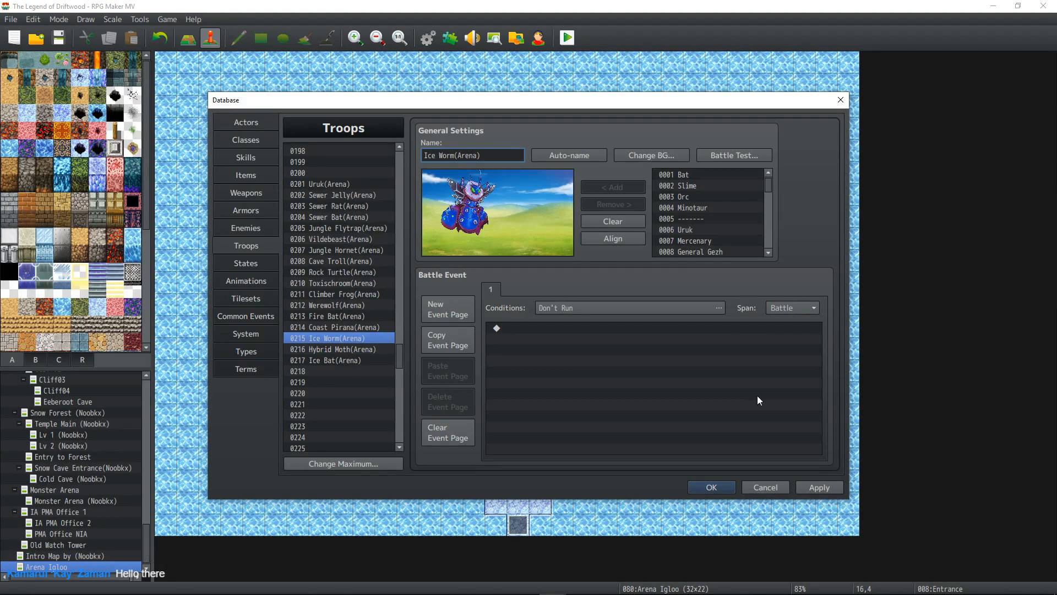
click(820, 488)
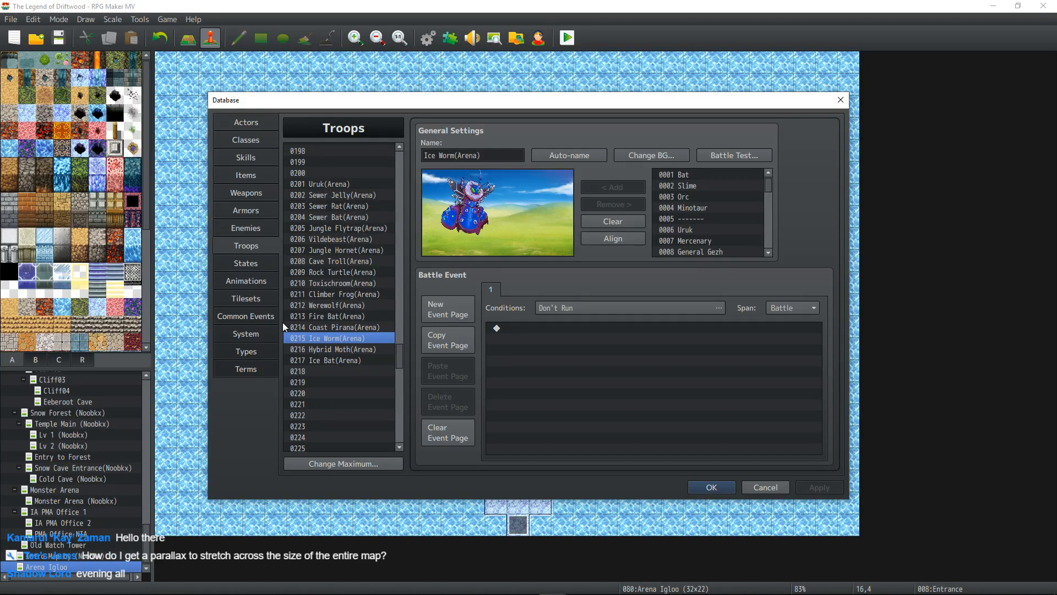
- In Arena Main, copy the Ice Worm branch's two Enemy Level Mod variable commands into the Hybrid Moth branch, before its battle processing
click(249, 319)
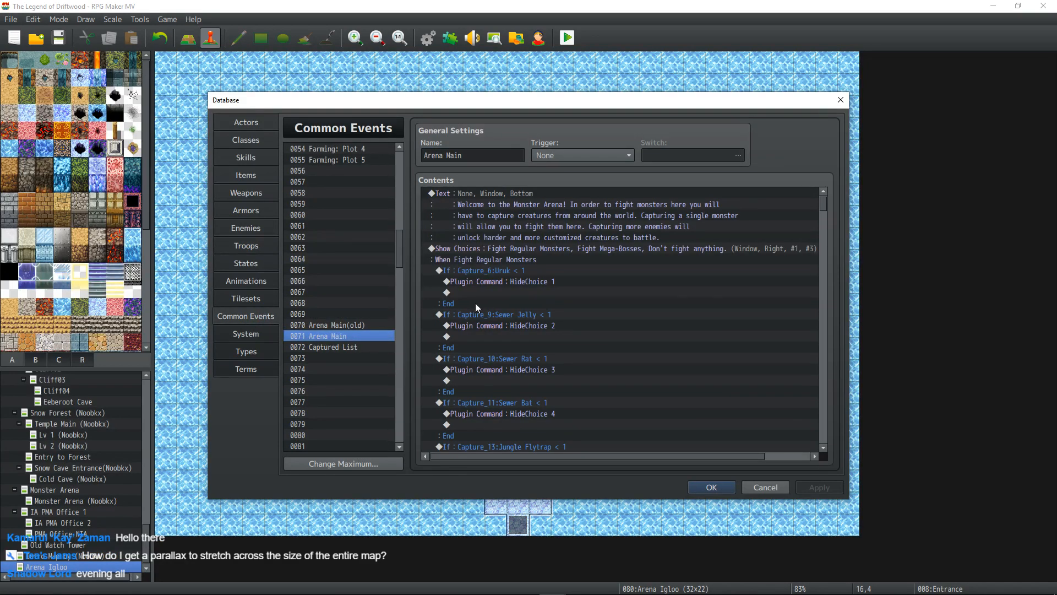
drag(824, 205, 824, 363)
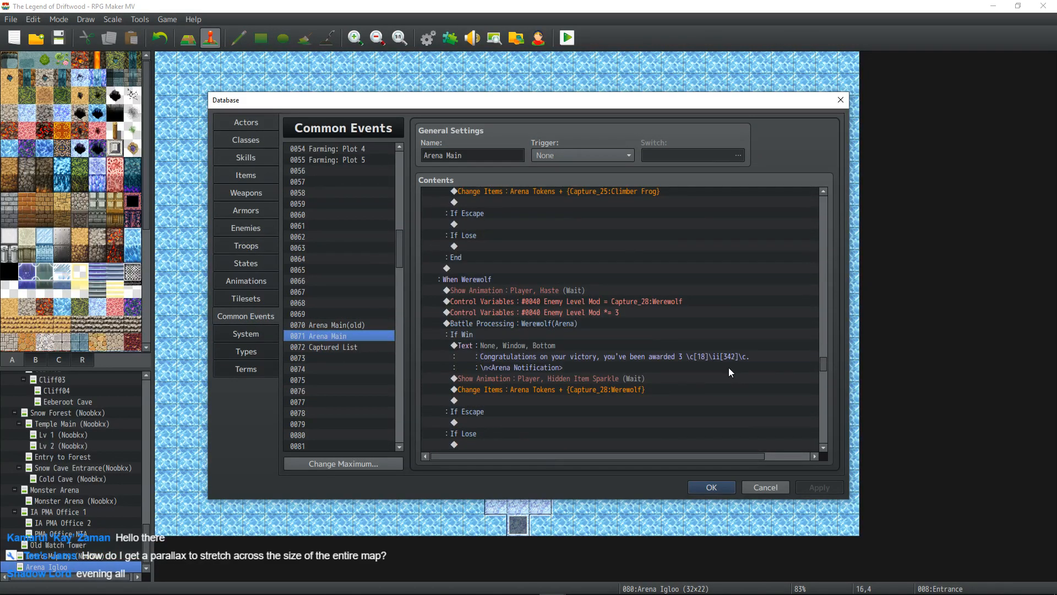
scroll(621, 304, down, 2)
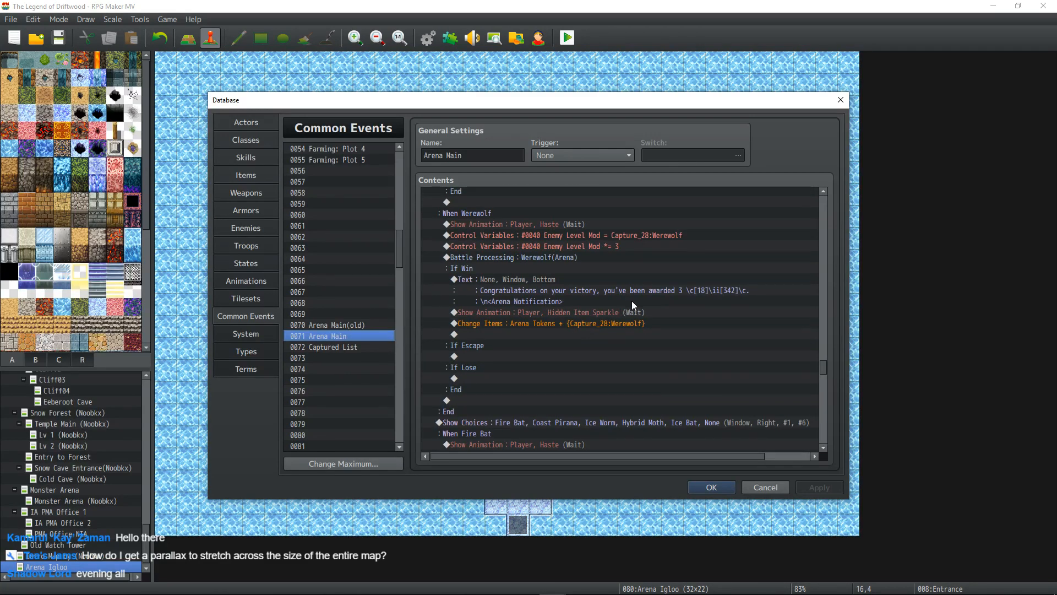
scroll(633, 301, down, 6)
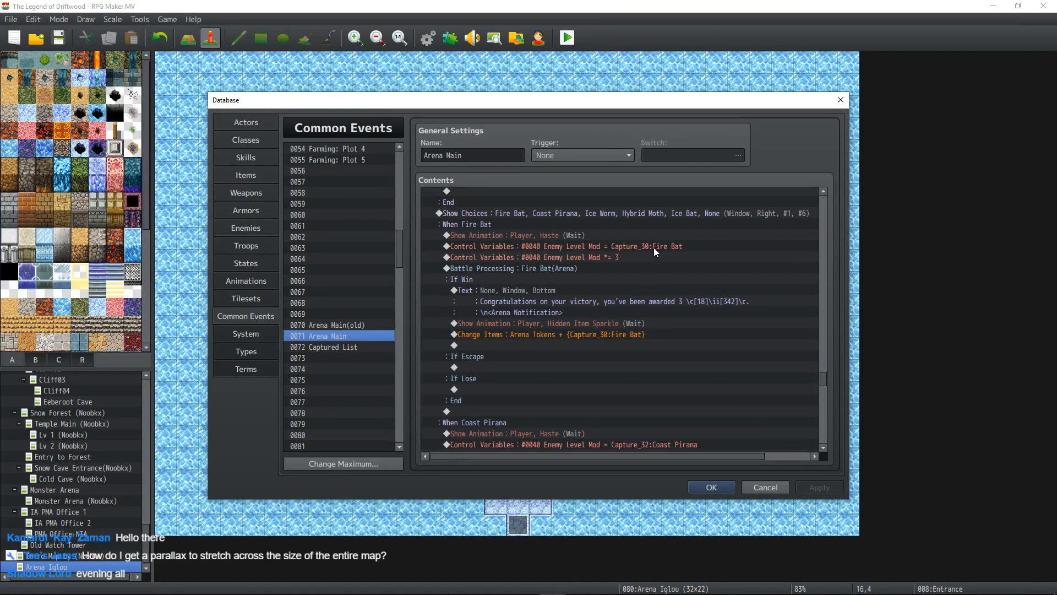
scroll(653, 247, down, 8)
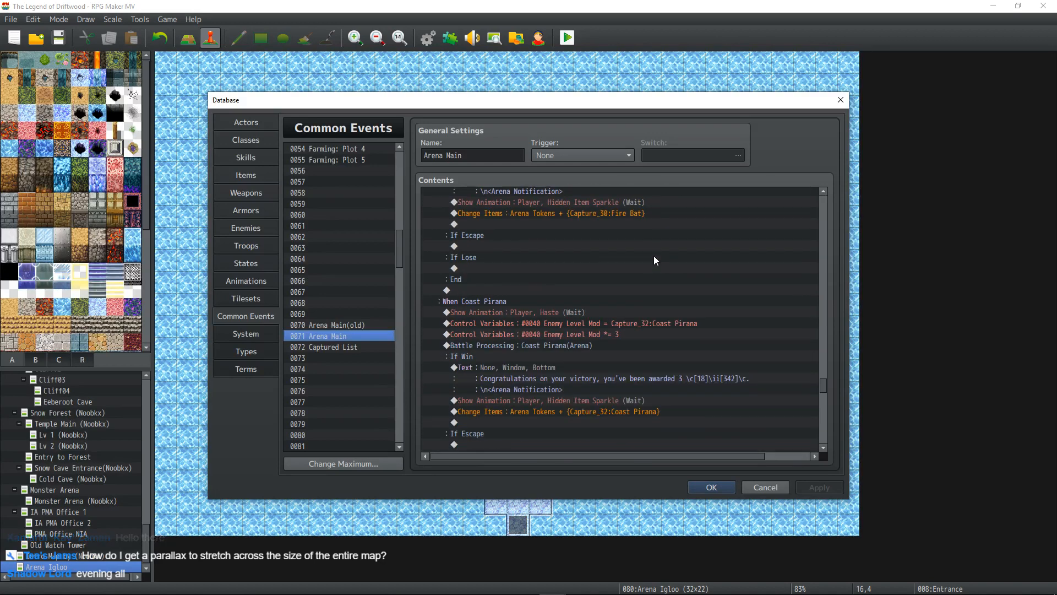
scroll(647, 278, down, 3)
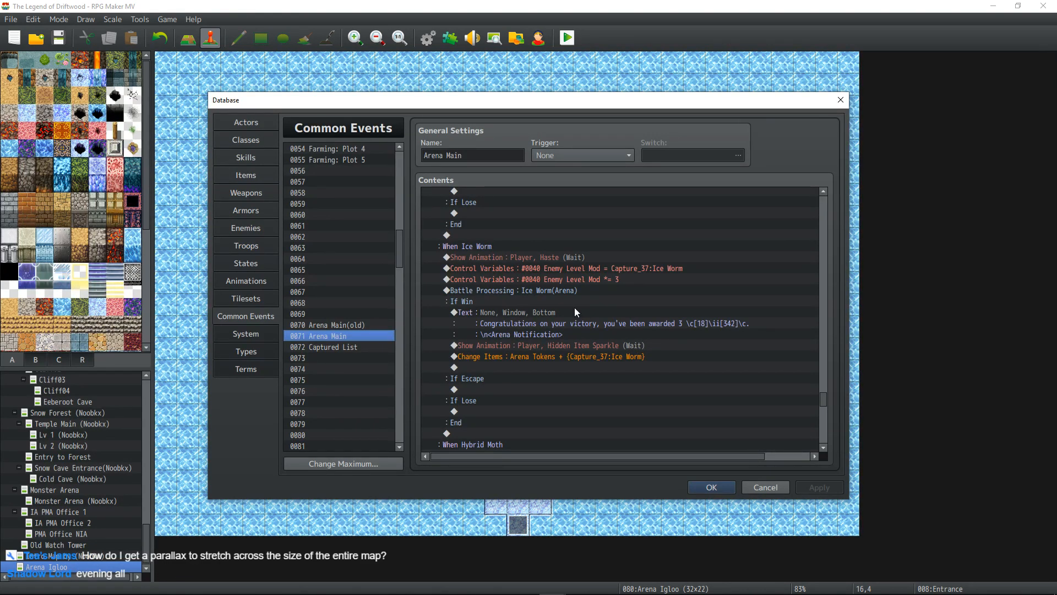
scroll(578, 306, down, 1)
drag(584, 223, 586, 233)
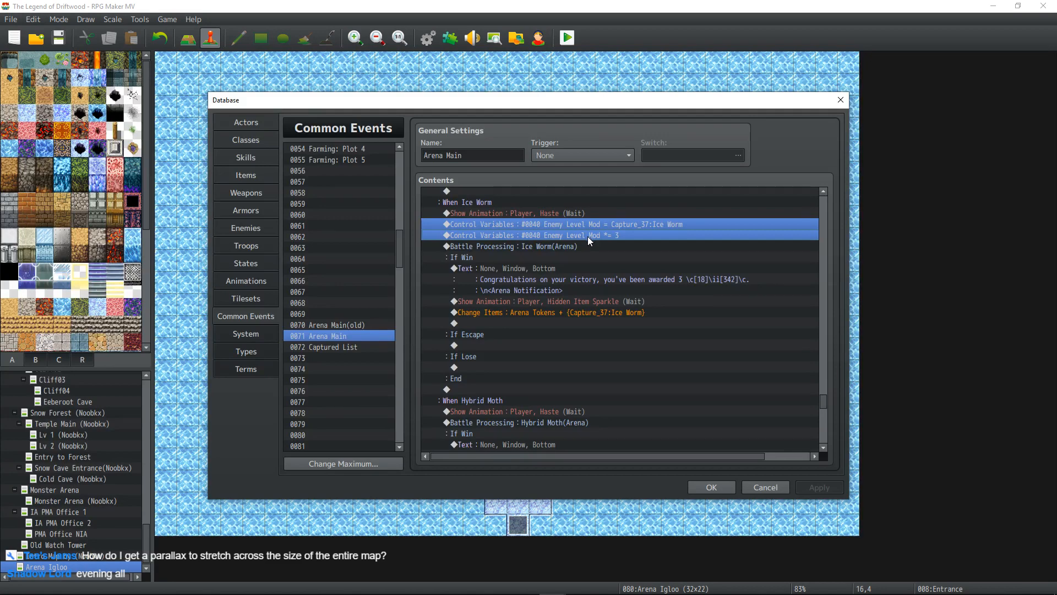
scroll(587, 236, down, 3)
click(557, 313)
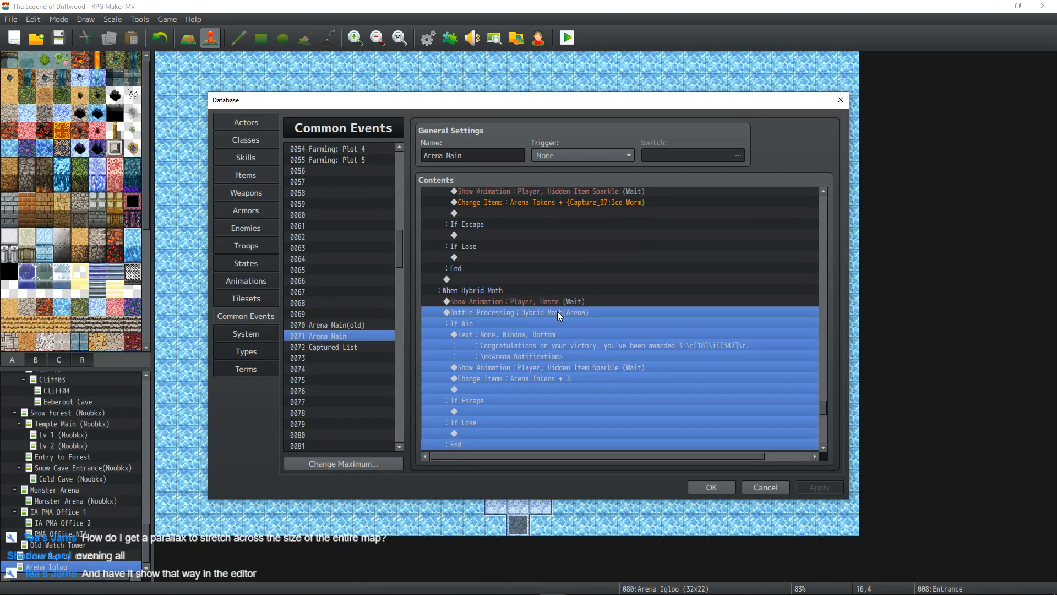
key(ctrl+v)
- Set the Hybrid Moth branch's Enemy Level Mod assignment to the variable 0216 Capture_38:Hybrid Moth
double_click(600, 312)
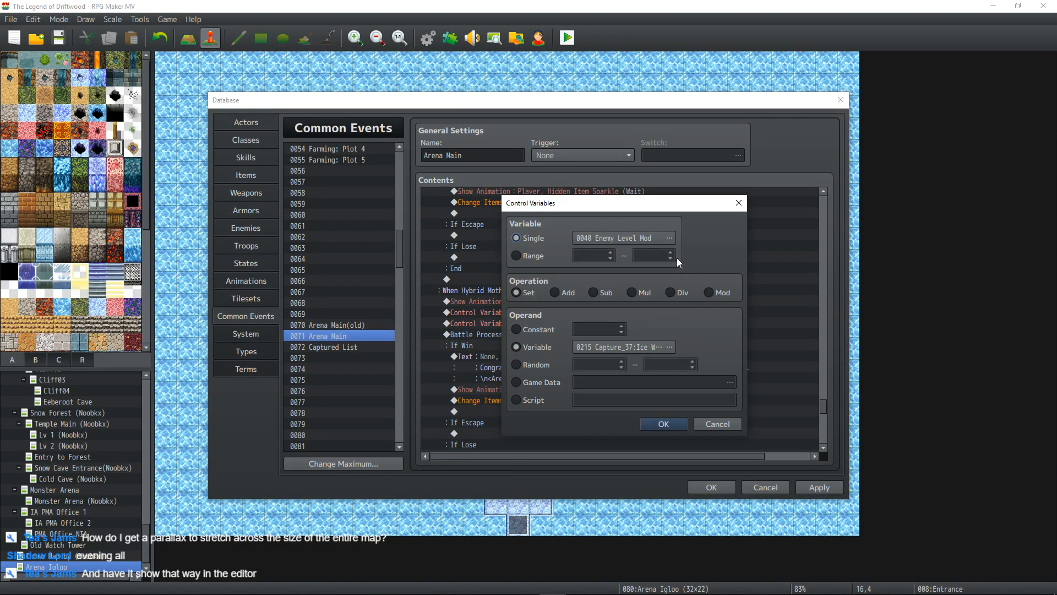
click(669, 347)
click(684, 368)
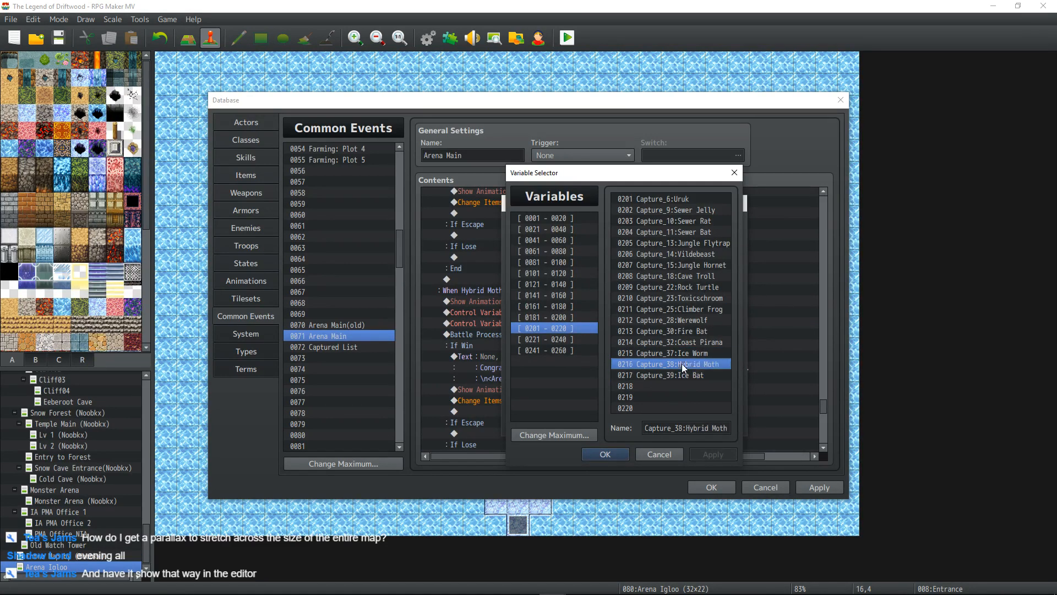
click(611, 456)
click(661, 425)
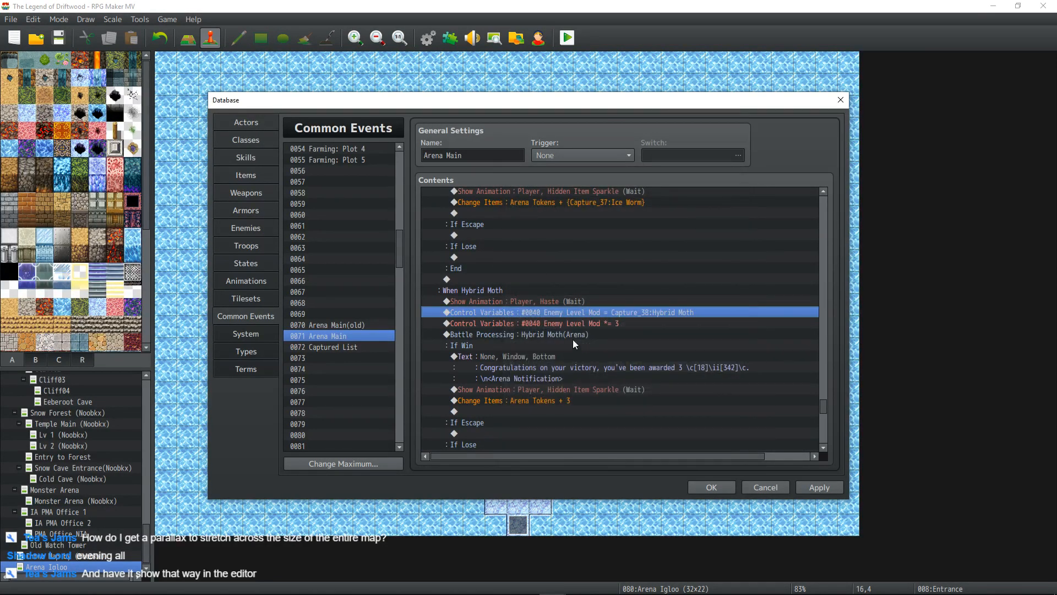
- In the Hybrid Moth branch, set the Arena Tokens increase to the variable 0216 Capture_38:Hybrid Moth
scroll(575, 330, down, 1)
click(560, 368)
double_click(559, 369)
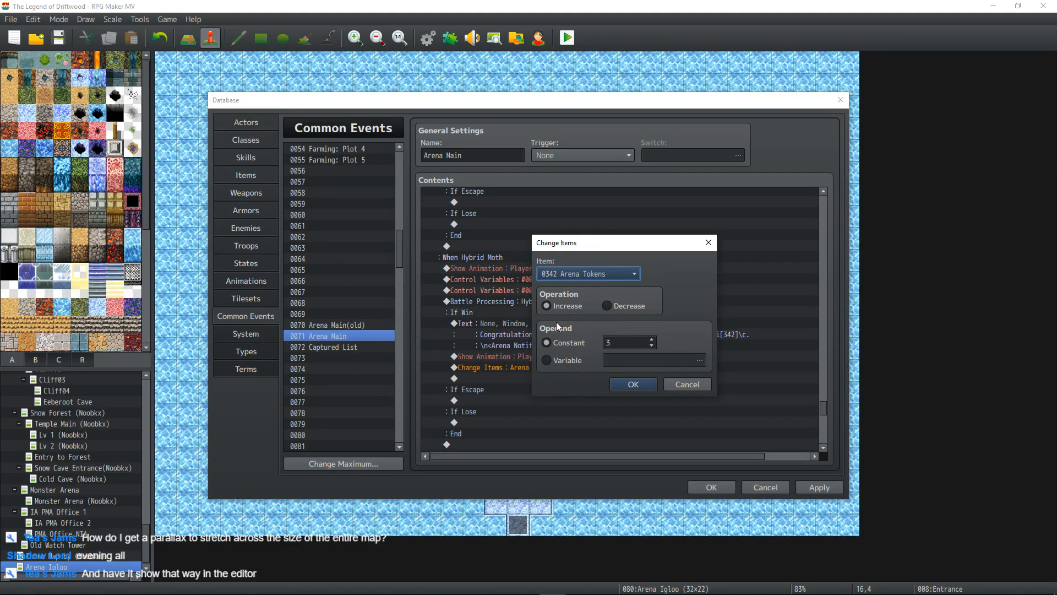
click(569, 360)
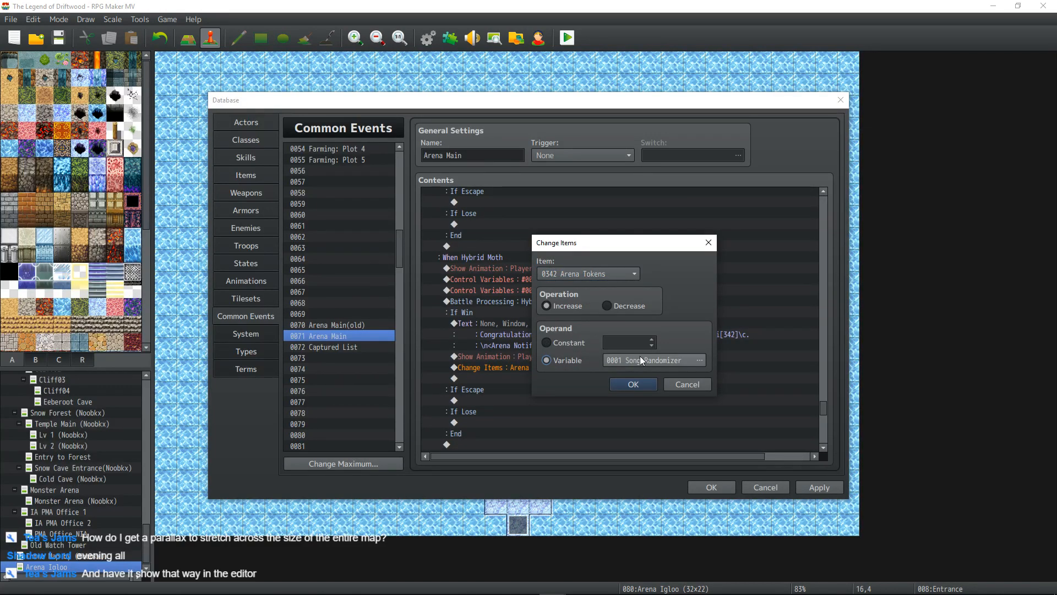
click(640, 360)
click(615, 454)
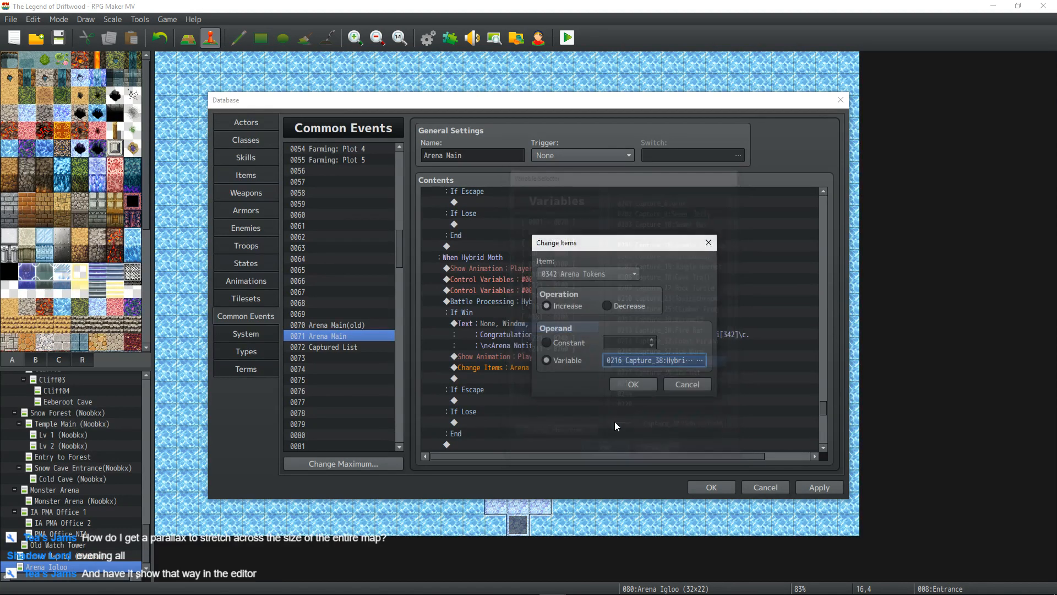
click(632, 389)
- Copy the Hybrid Moth branch's two Enemy Level Mod variable commands into the Ice Bat branch, before its battle processing
drag(570, 277, 571, 286)
scroll(586, 292, down, 2)
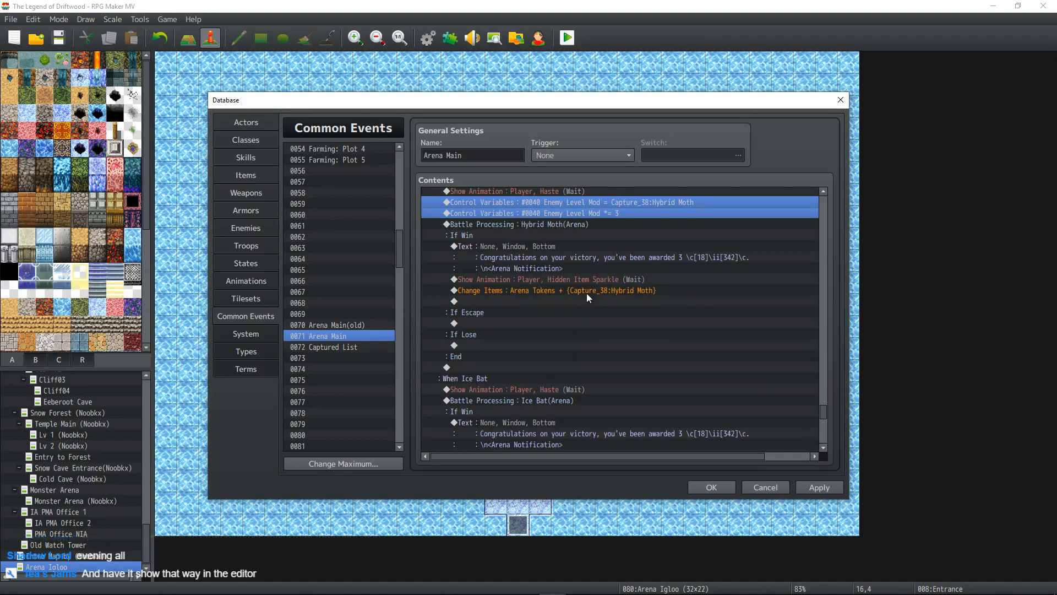
scroll(587, 294, down, 2)
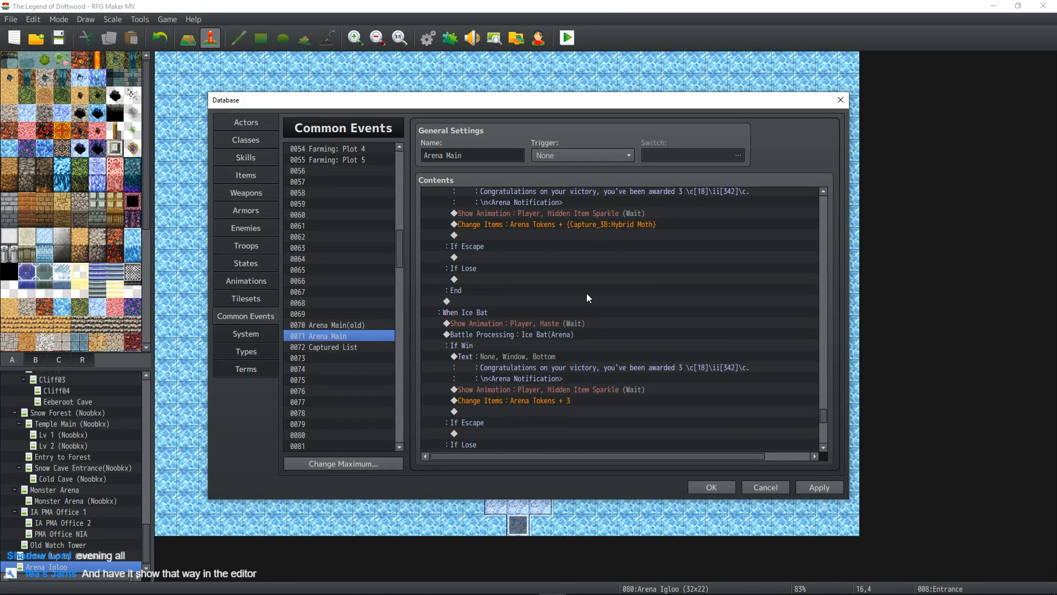
click(553, 334)
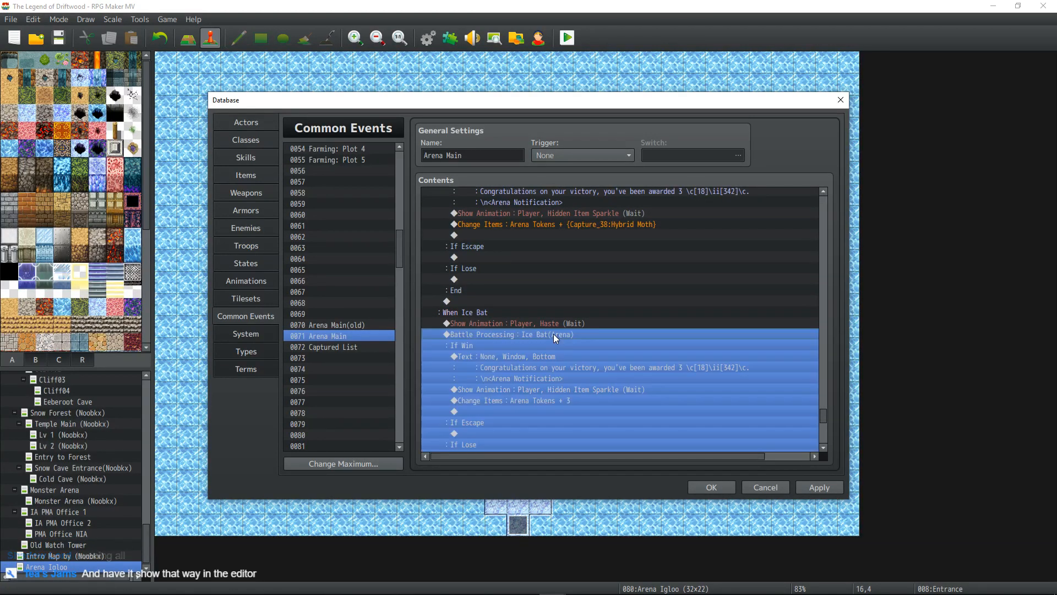
key(ctrl+v)
- Set the Ice Bat branch's Enemy Level Mod assignment to the variable 0217 Capture_39:Ice Bat
double_click(600, 334)
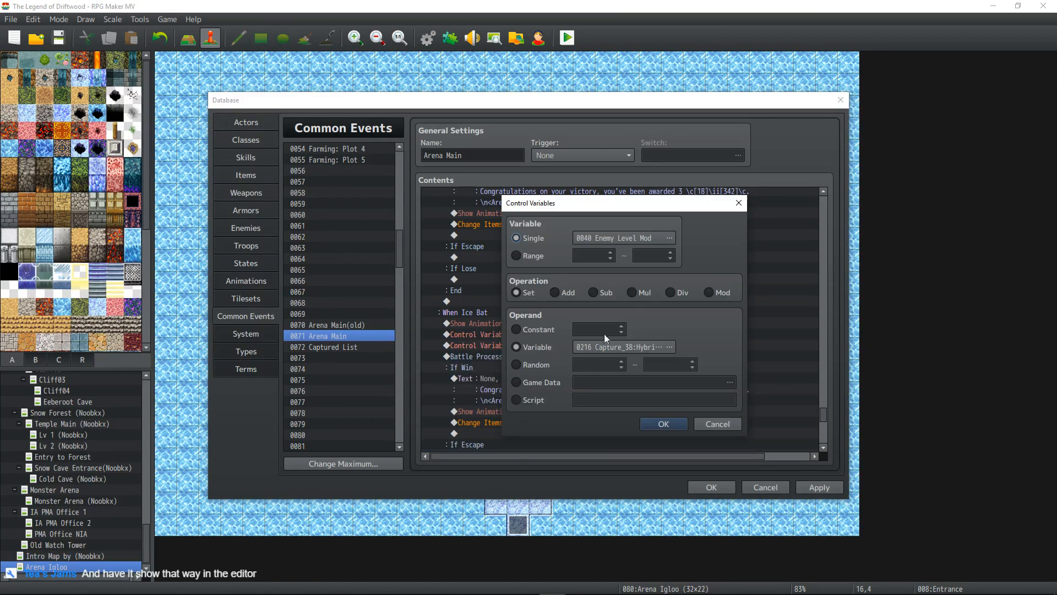
click(669, 347)
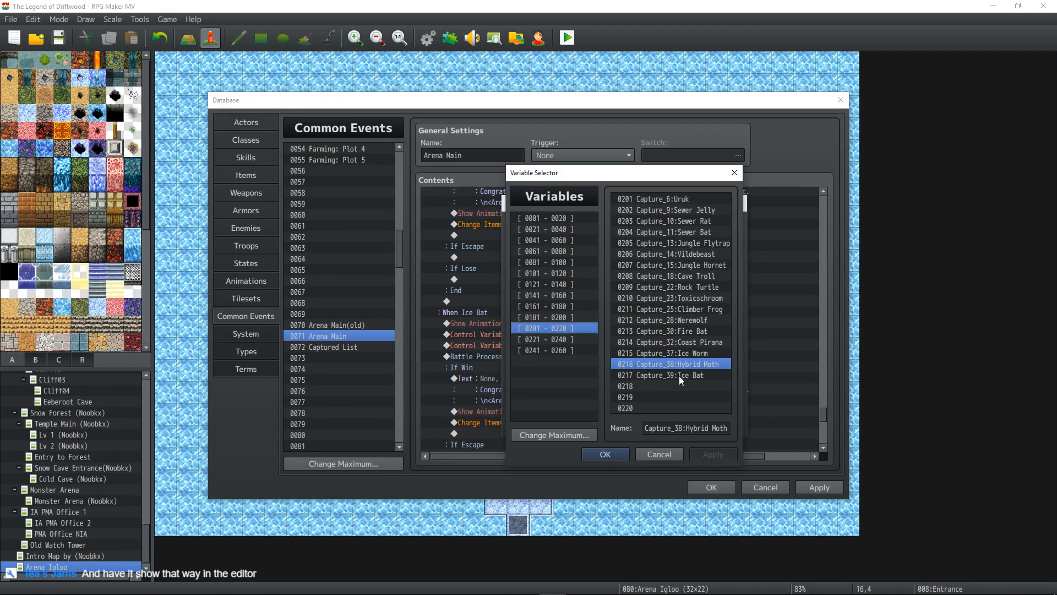
click(679, 374)
click(610, 455)
click(663, 424)
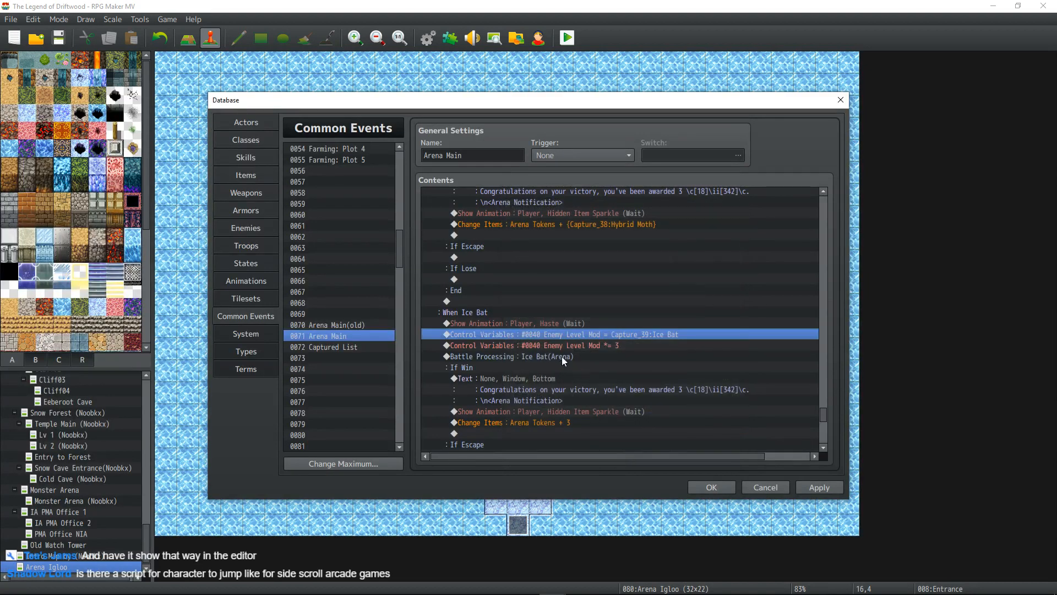
- Set the Ice Bat branch's Arena Tokens increase to the variable 0217 Capture_39:Ice Bat and apply the database changes
double_click(576, 421)
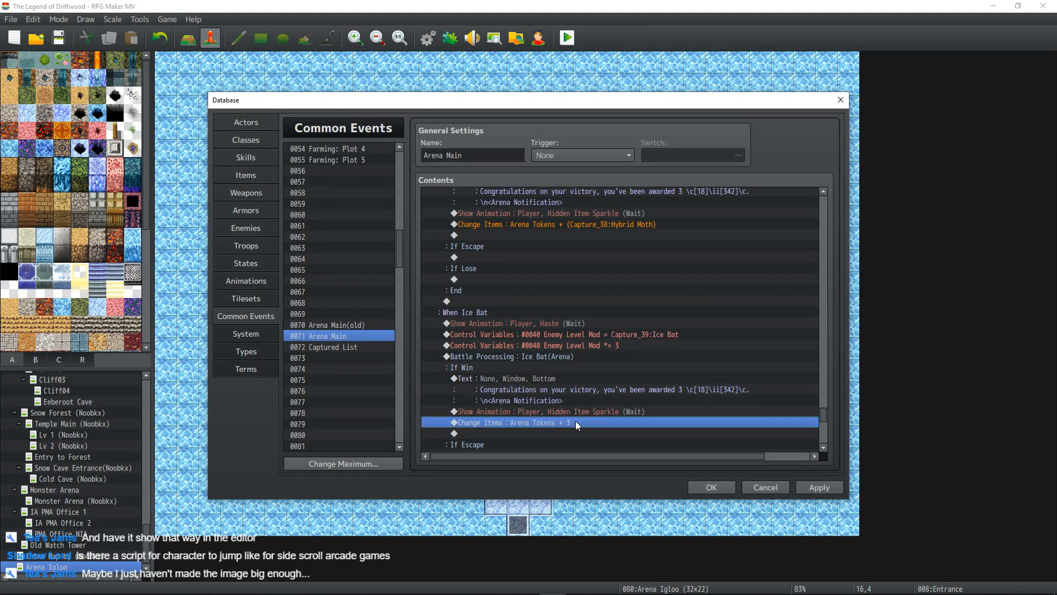
click(584, 355)
click(636, 358)
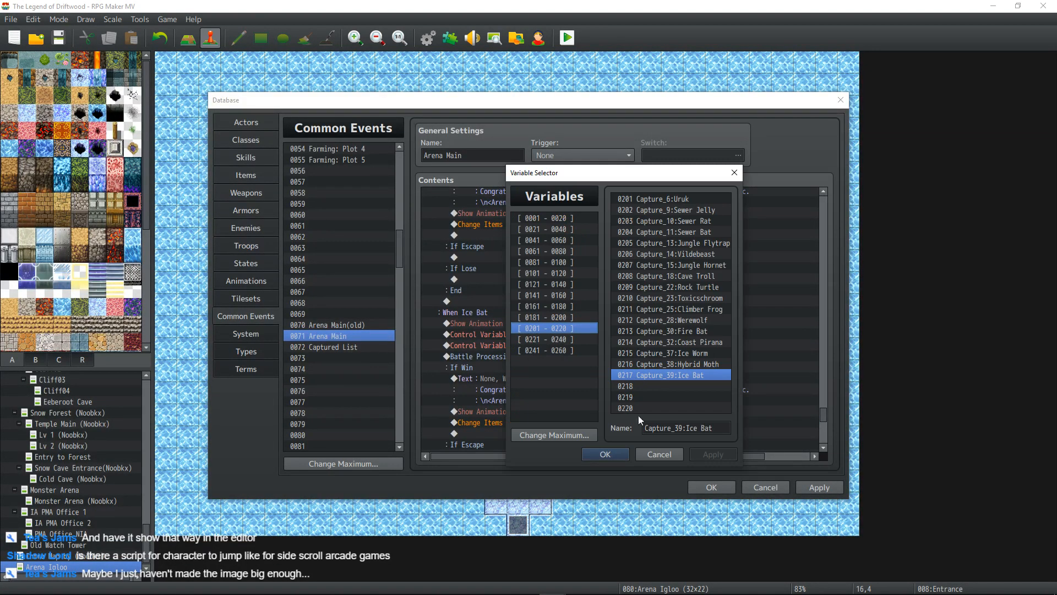
click(616, 451)
click(641, 384)
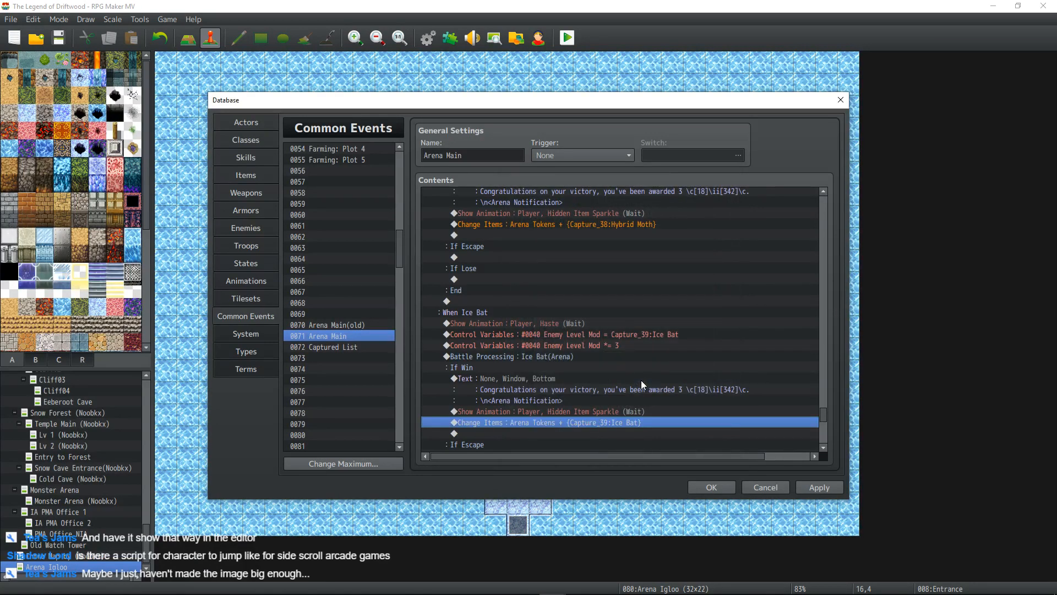
click(819, 487)
- Review the Arena Main event's monster branches for their level and token variables, then close the database, keeping the changes
scroll(669, 379, down, 3)
scroll(670, 379, down, 3)
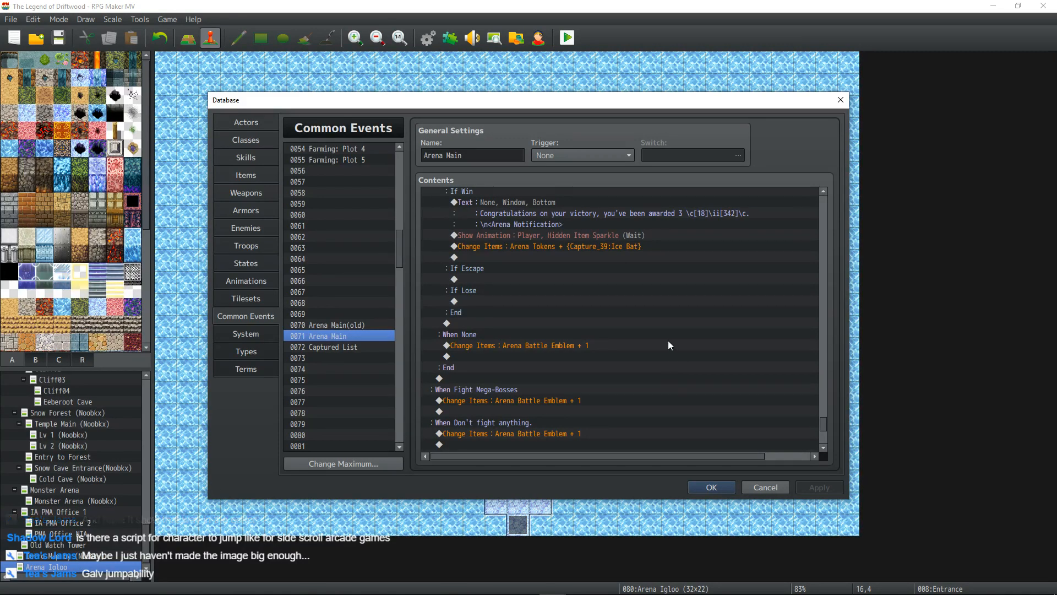
scroll(668, 341, down, 3)
scroll(629, 333, up, 3)
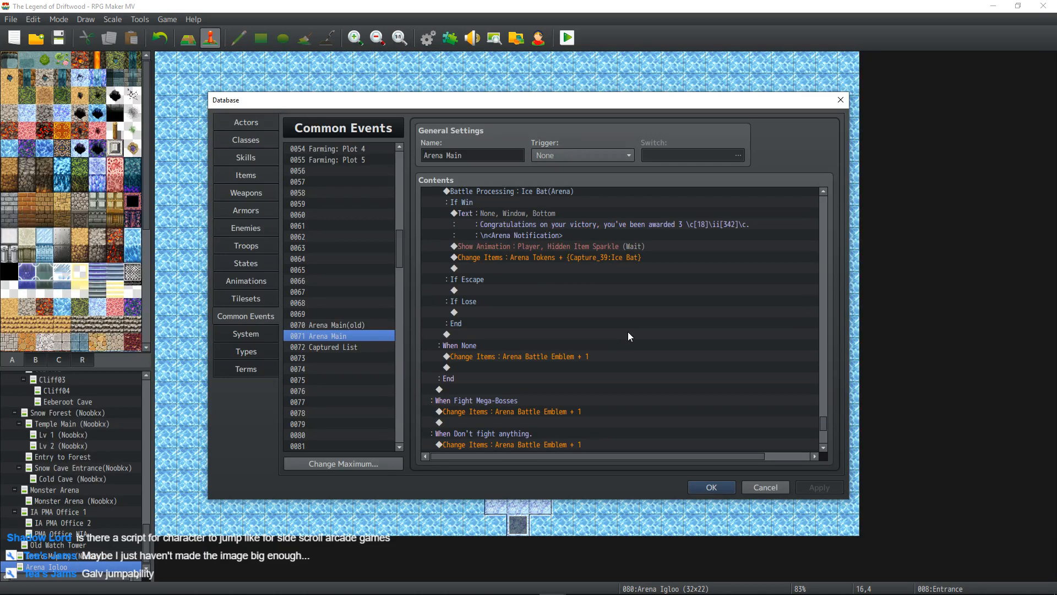
scroll(629, 334, down, 6)
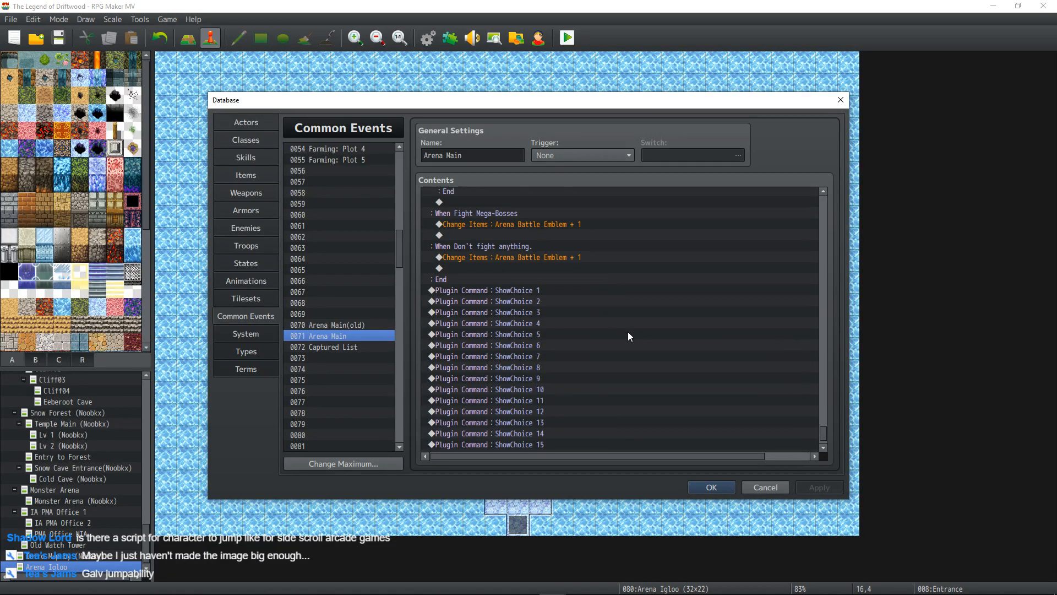
scroll(628, 332, up, 10)
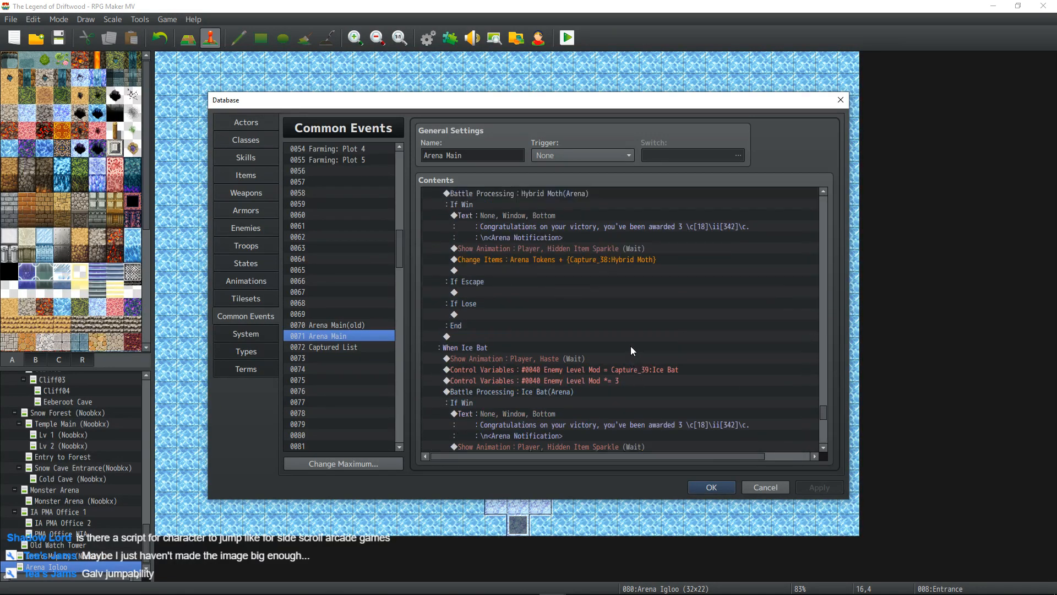
scroll(632, 351, up, 8)
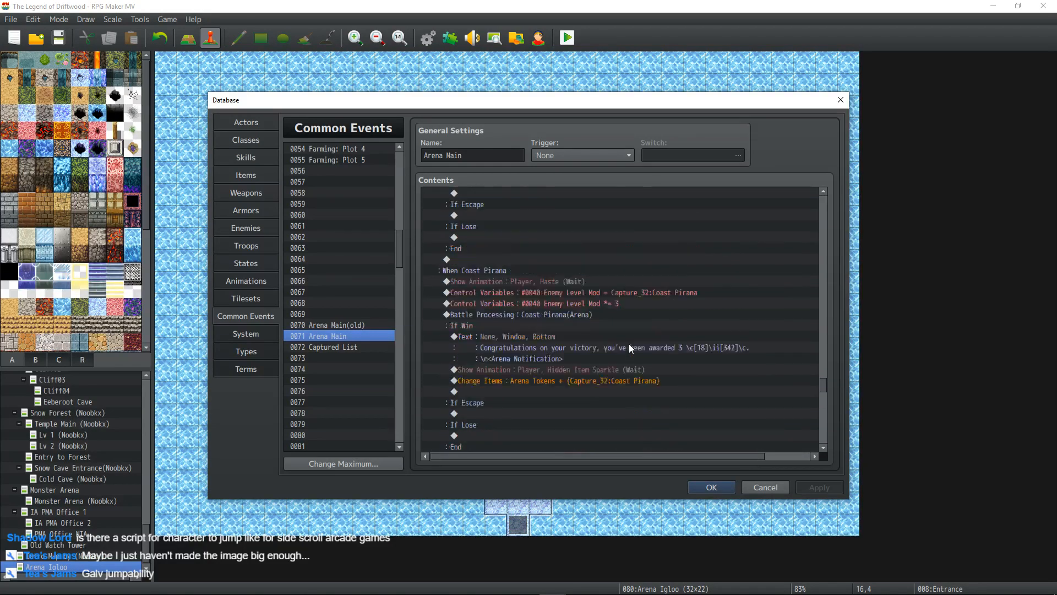
scroll(629, 344, up, 7)
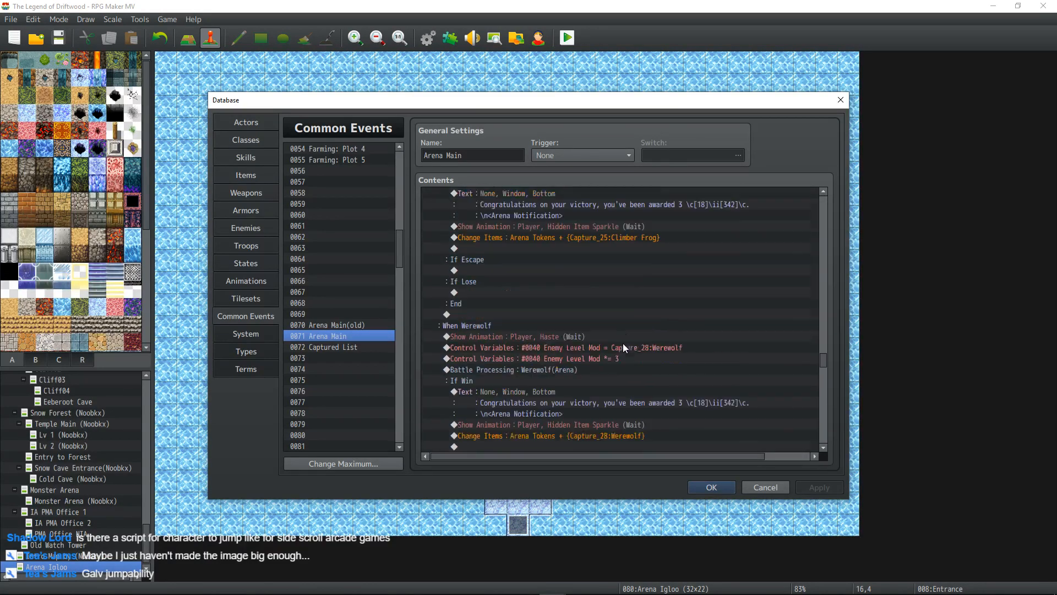
scroll(623, 345, up, 7)
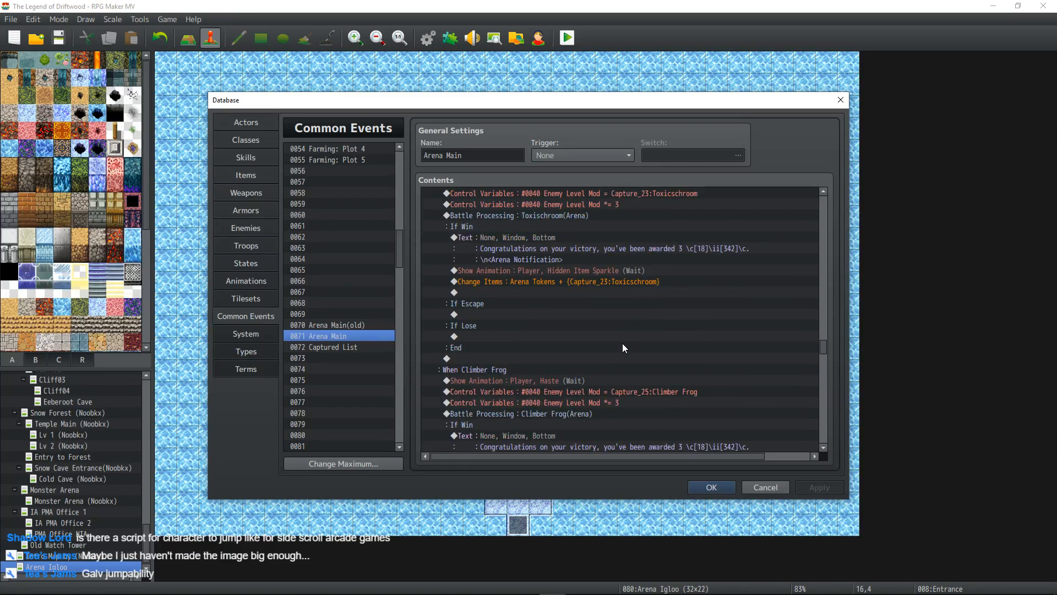
scroll(623, 348, up, 2)
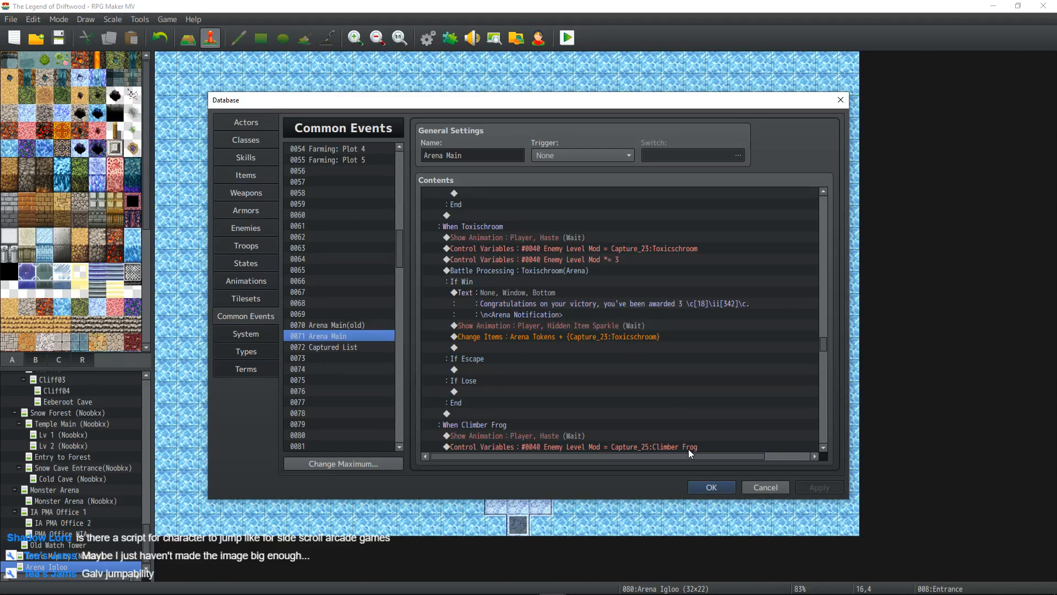
click(710, 488)
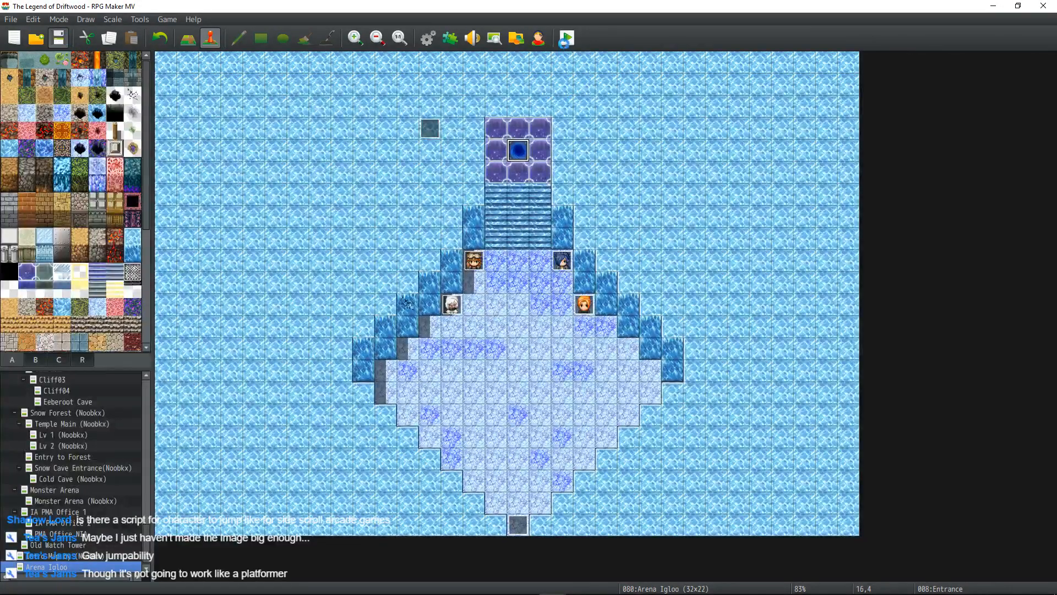
- Start a playtest of the game and load the save in File 15
click(568, 40)
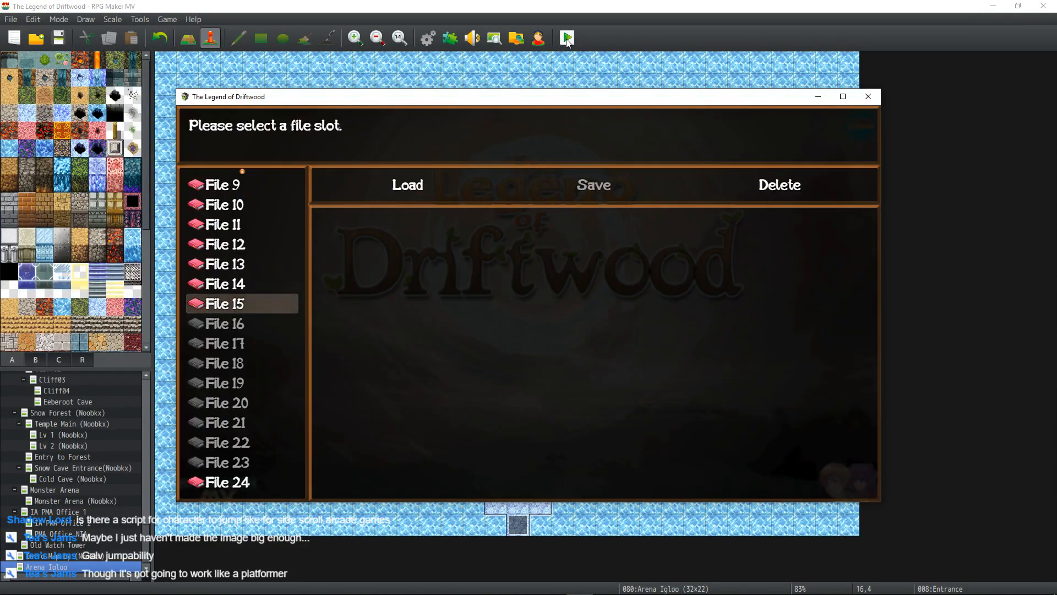
key(Return)
key(Return)
key(Return)
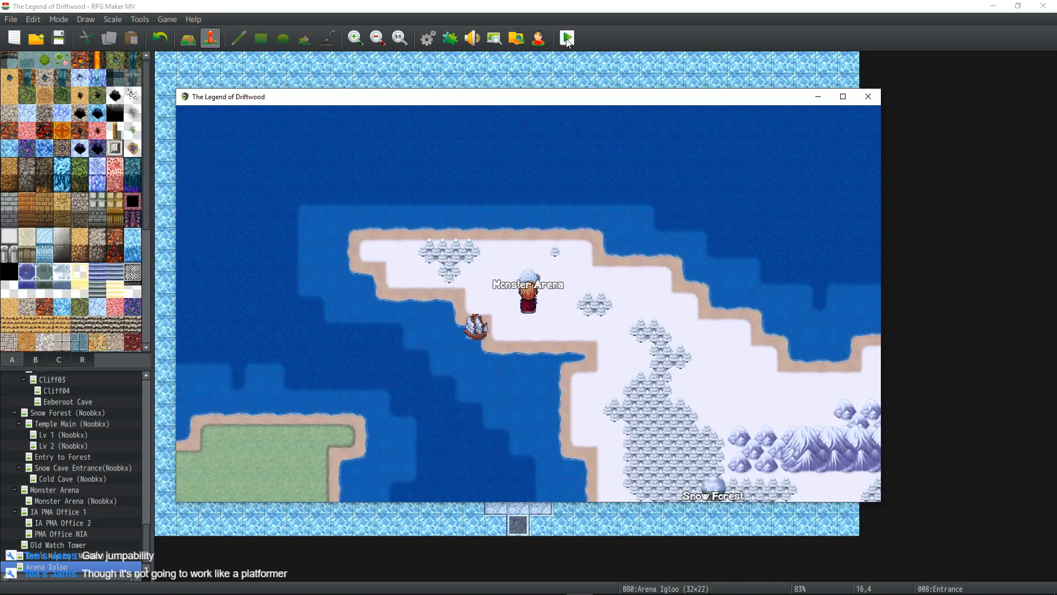
- Enter the Monster Arena, use the Arena Battle Emblem at the portal, and choose to fight regular monsters
key(Up)
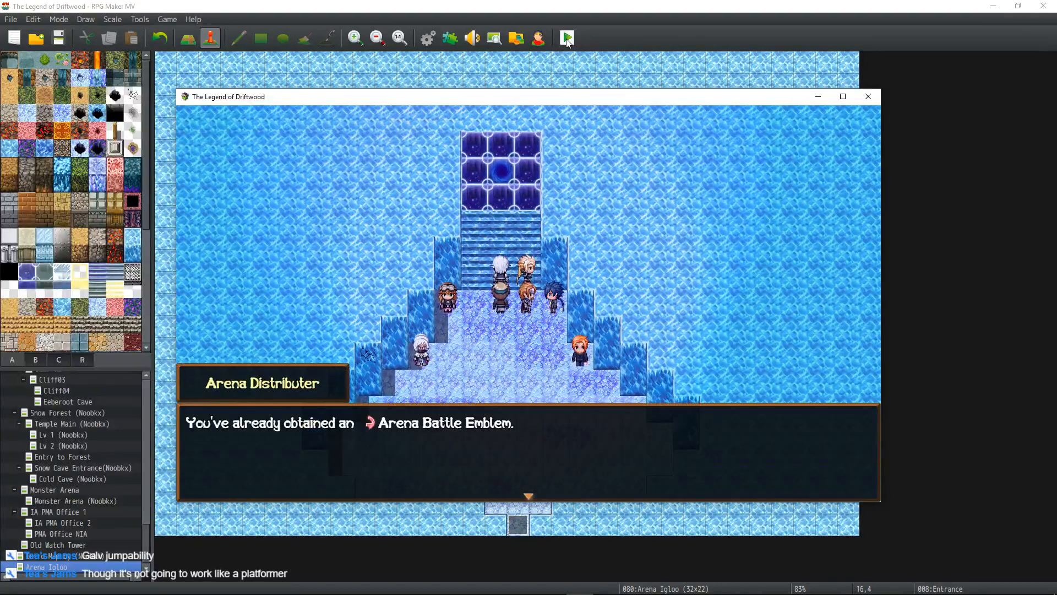
key(Return)
key(Up)
key(Left)
key(Up)
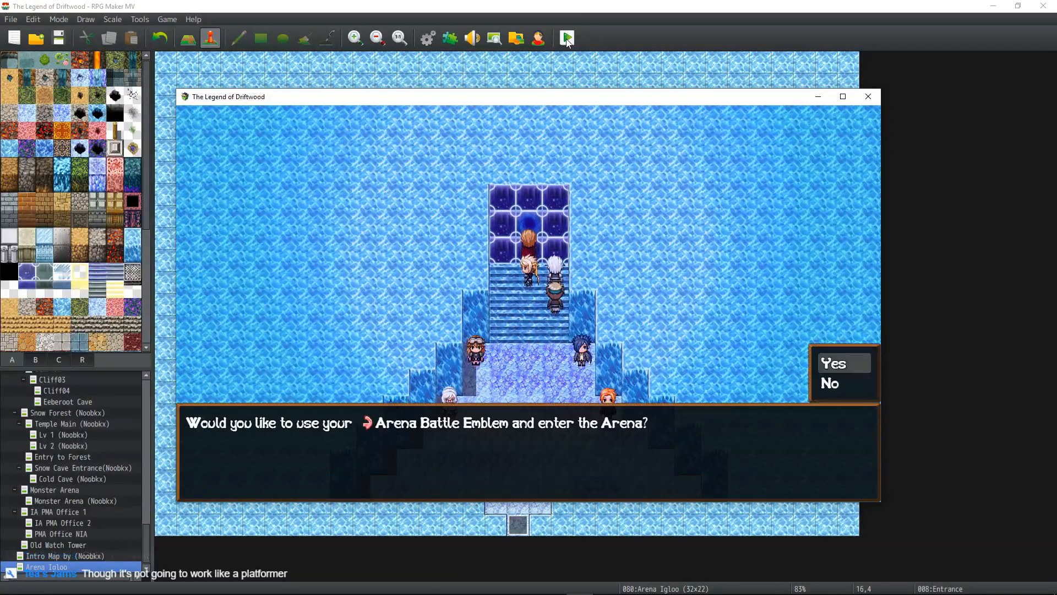
key(Return)
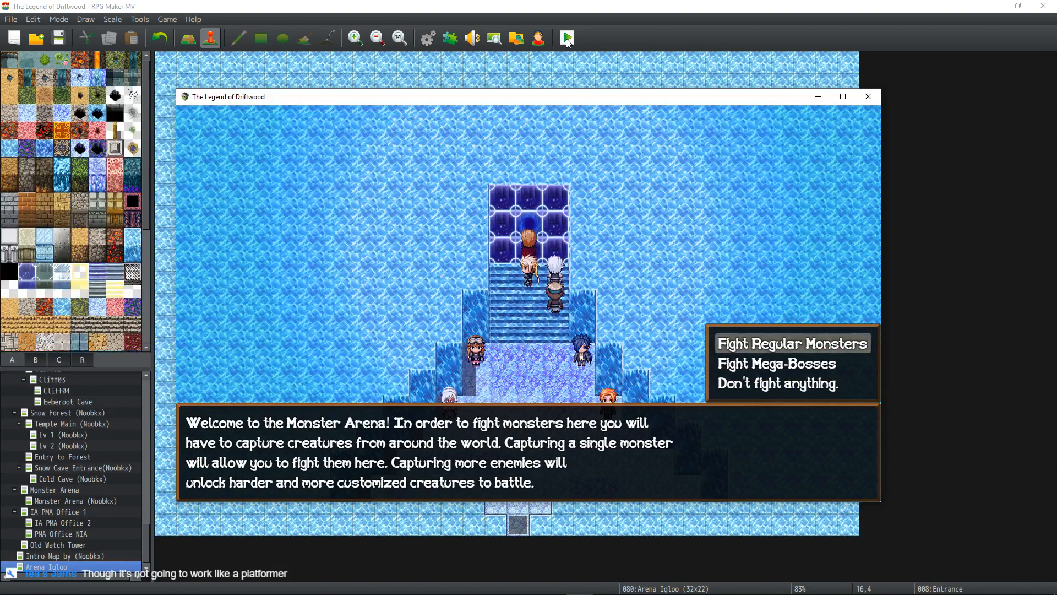
key(Return)
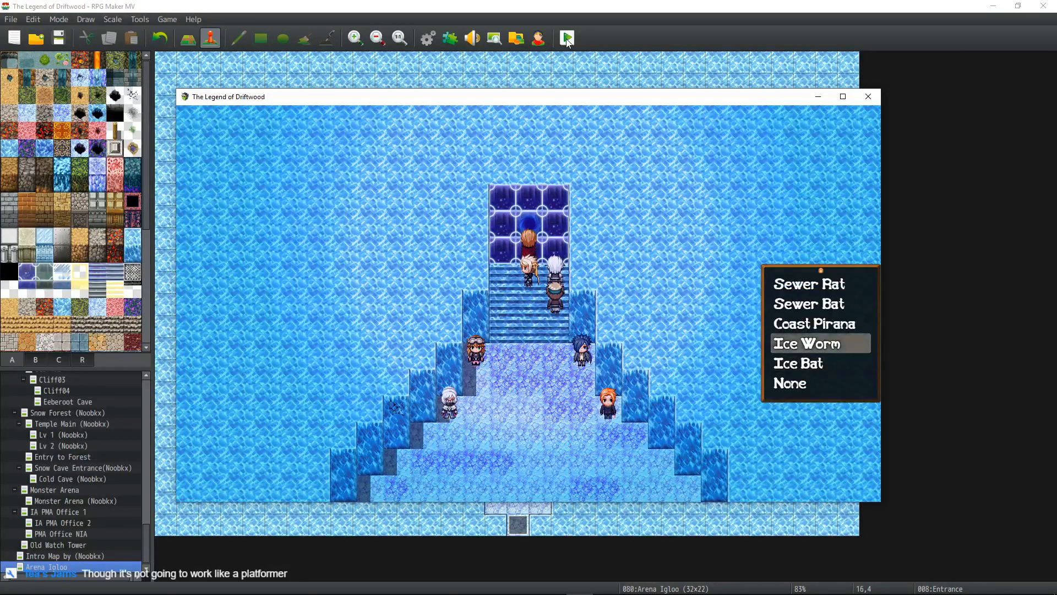
- Look through the list of available arena monsters and choose to fight the Ice Bat
key(Up)
key(Up)
key(Up)
key(Down)
key(Down)
key(Down)
key(Down)
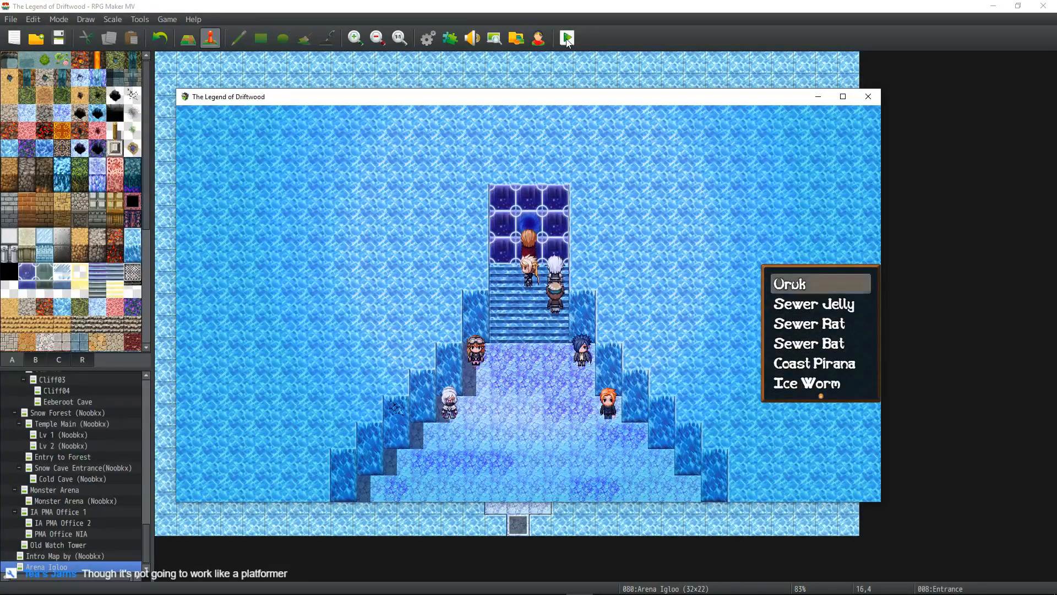
key(Up)
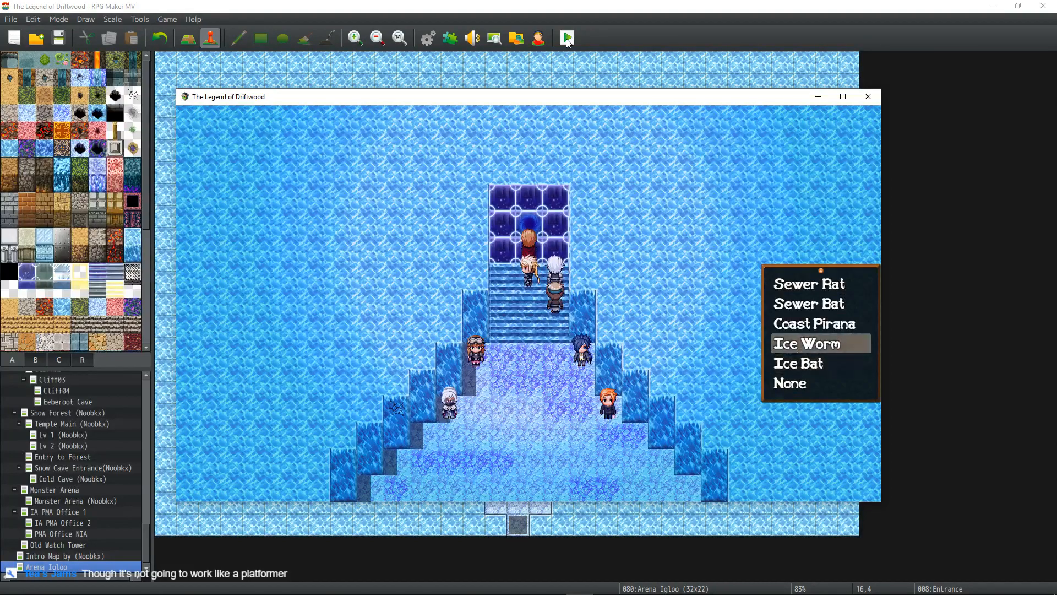
key(Down)
key(Return)
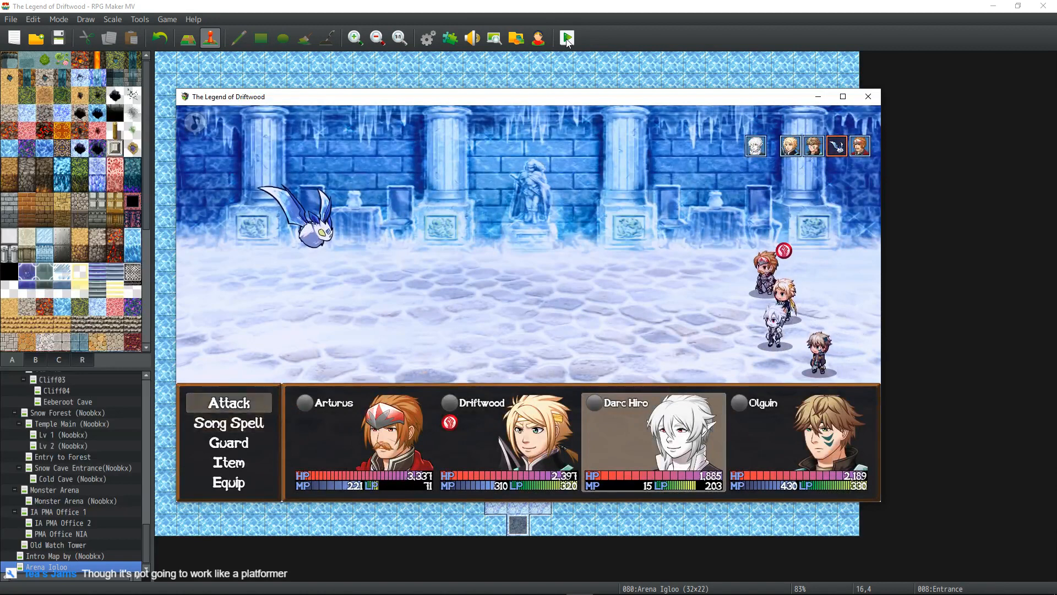
key(Return)
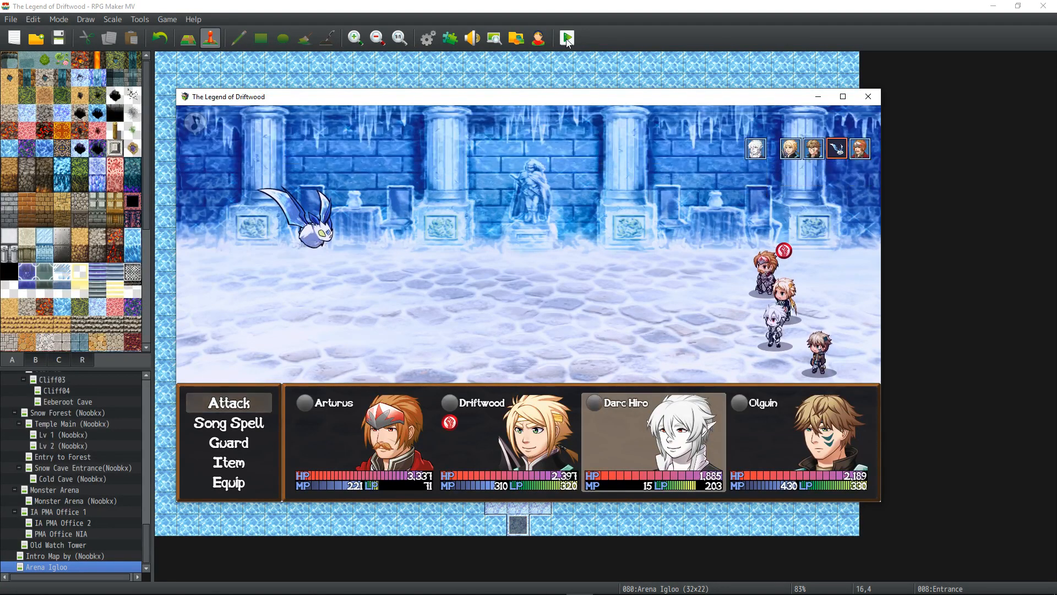
key(Down)
key(Return)
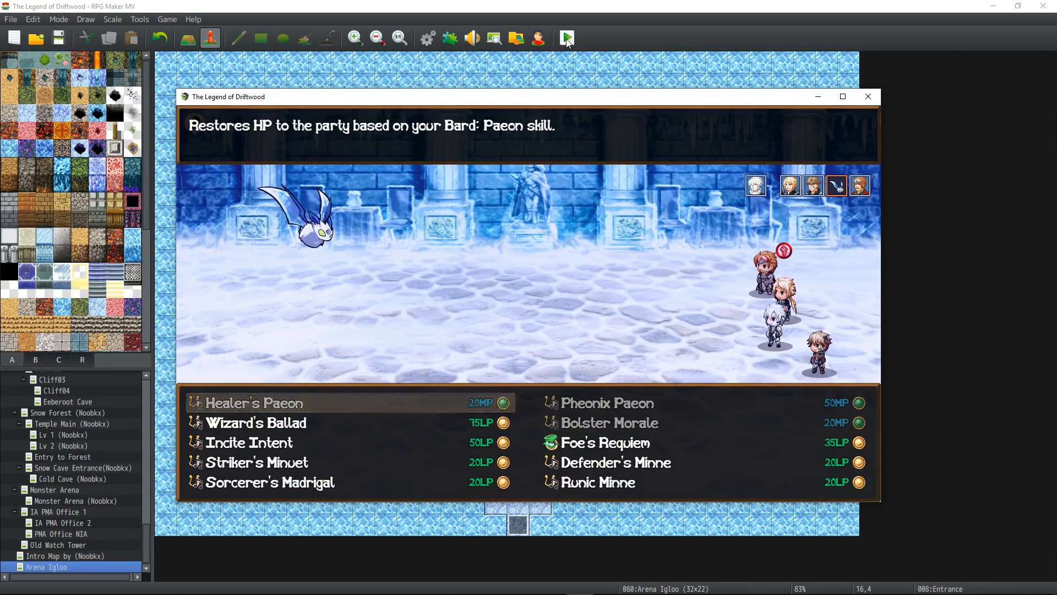
key(Escape)
key(Up)
- Defeat the Ice Bat with regular attacks, starting with Darc Hiro, and advance past the EXP results to the JP results
key(Return)
key(Return)
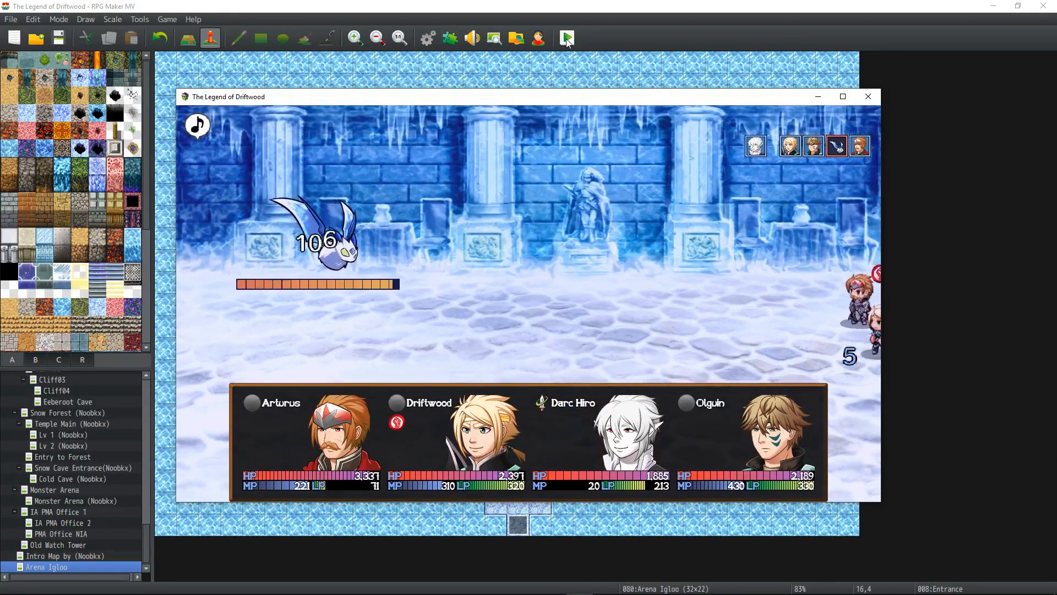
key(Up)
key(Return)
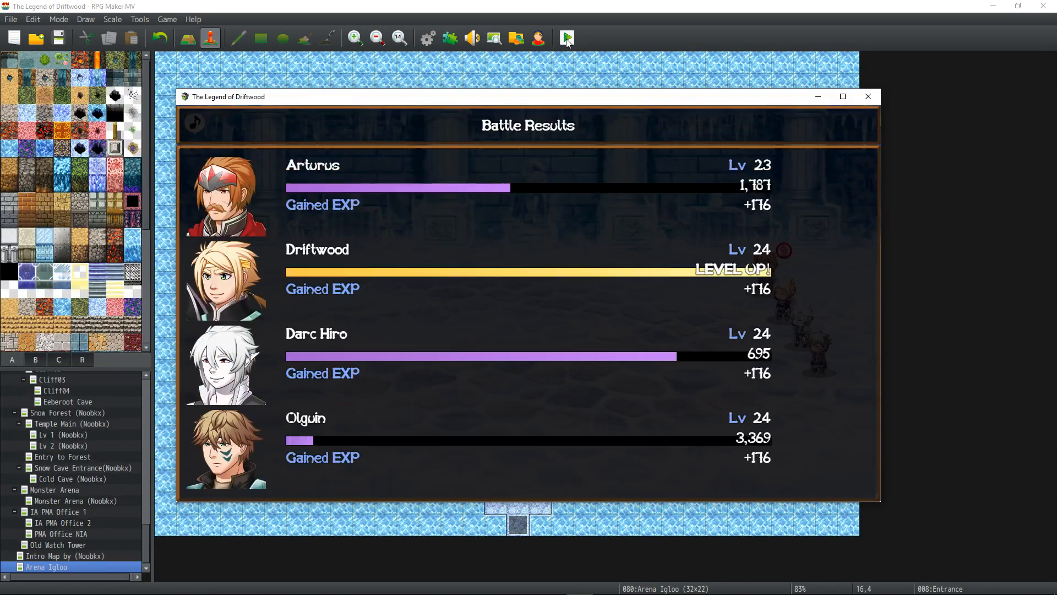
key(Return)
key(Return)
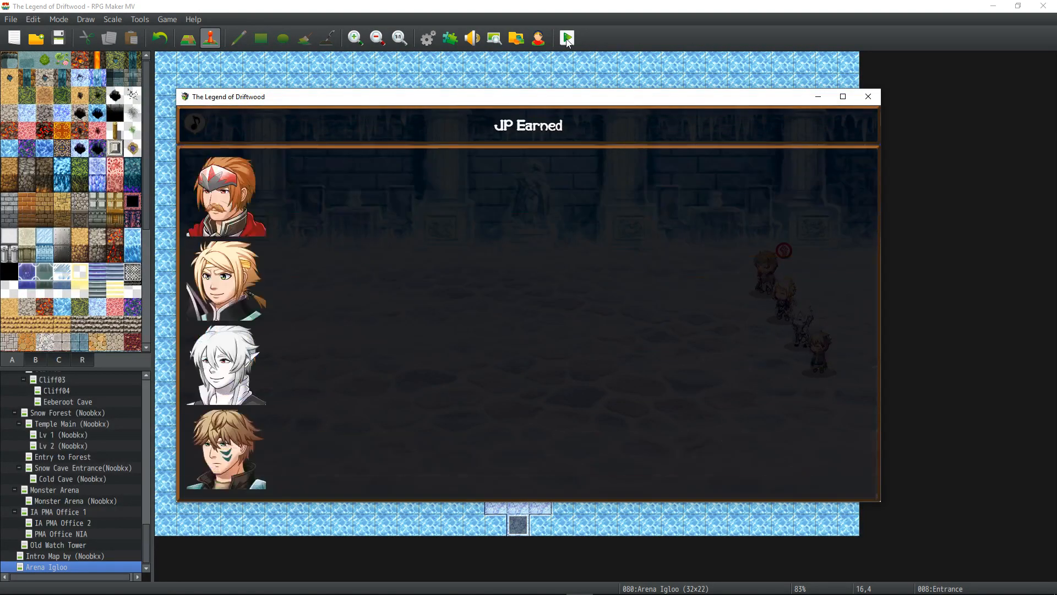
- Advance past the JP results, dismiss the Arena Token award message, step away from the portal, and end the playtest
key(Return)
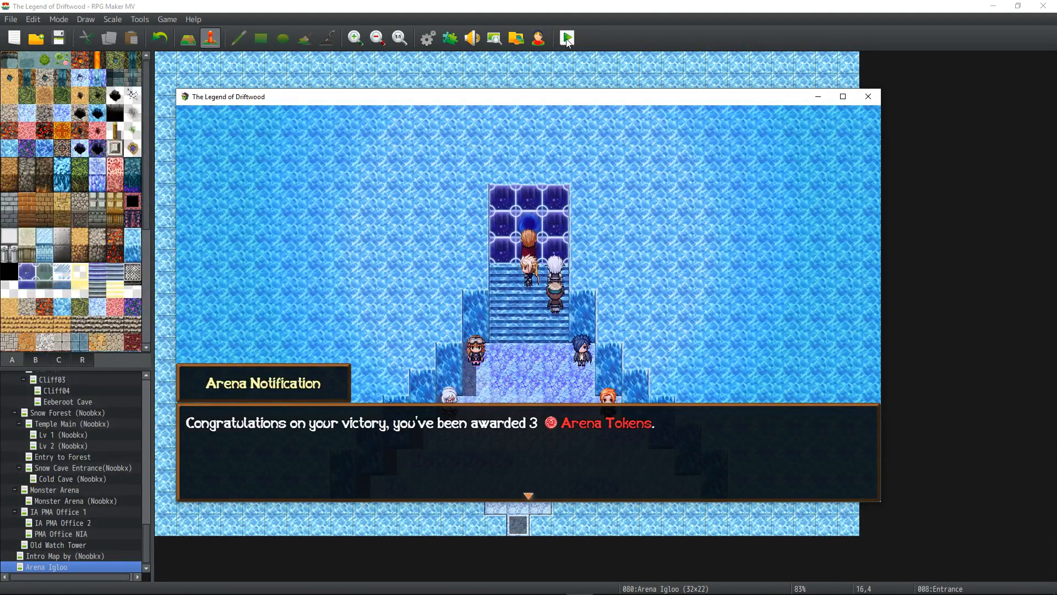
key(Return)
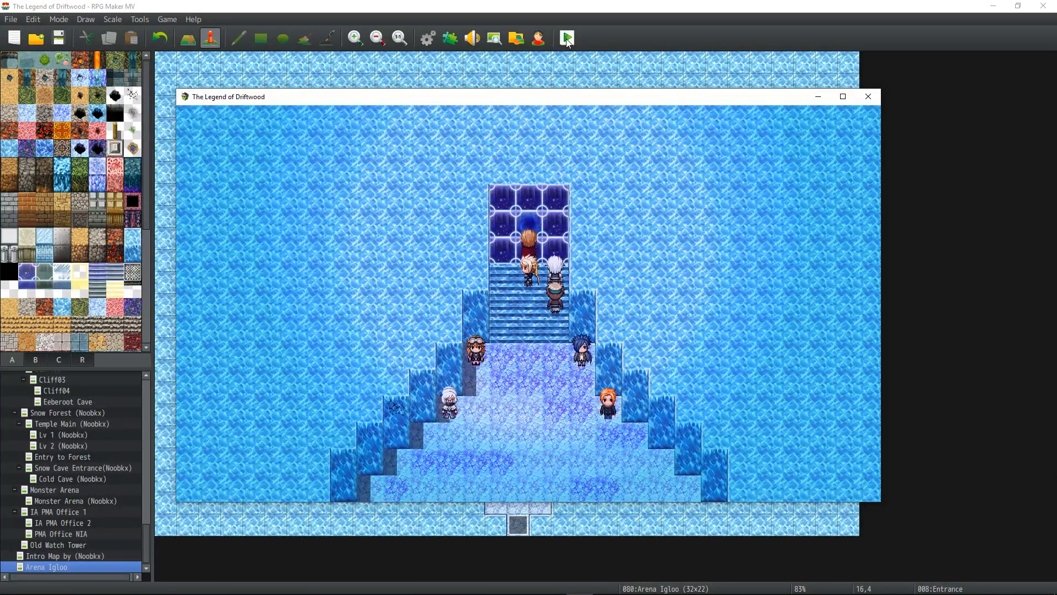
key(Down)
key(Down)
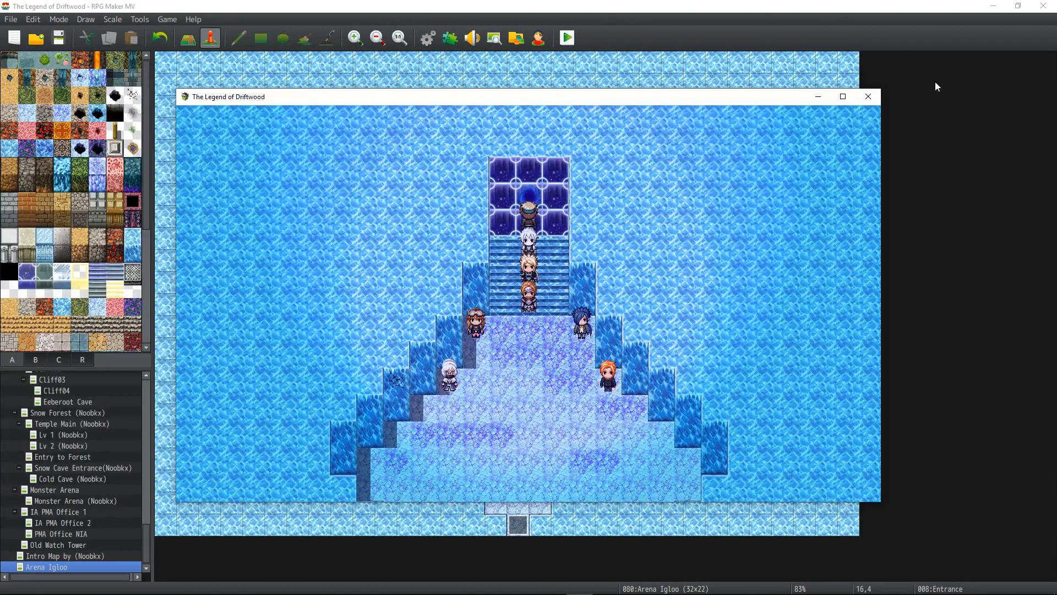
click(867, 103)
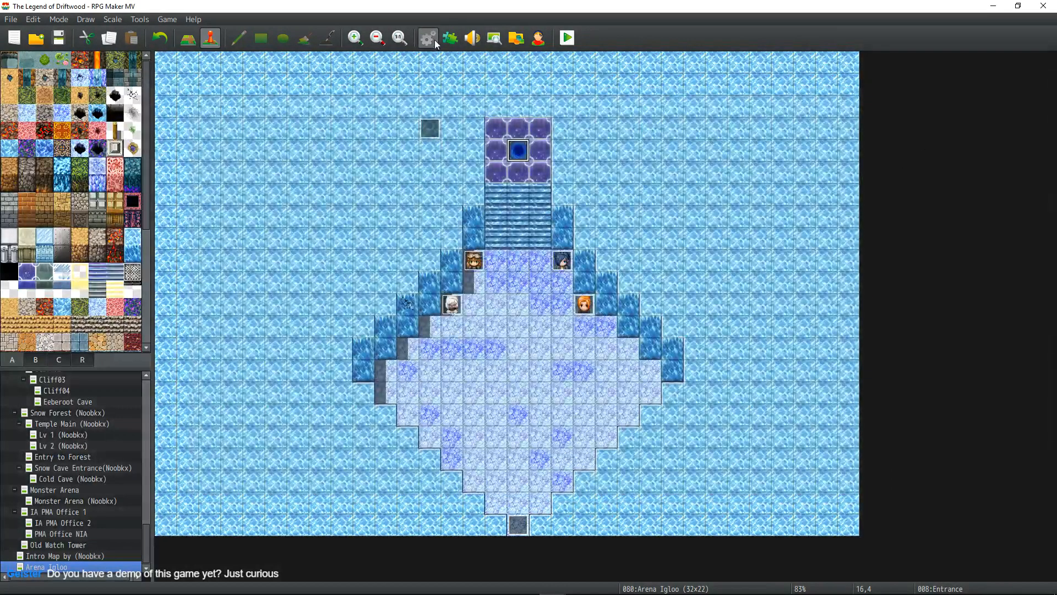
- In the Arena Main common event, replace the fixed token count in Uruk's victory message with the variable code \v[1]
key(F9)
scroll(777, 259, down, 3)
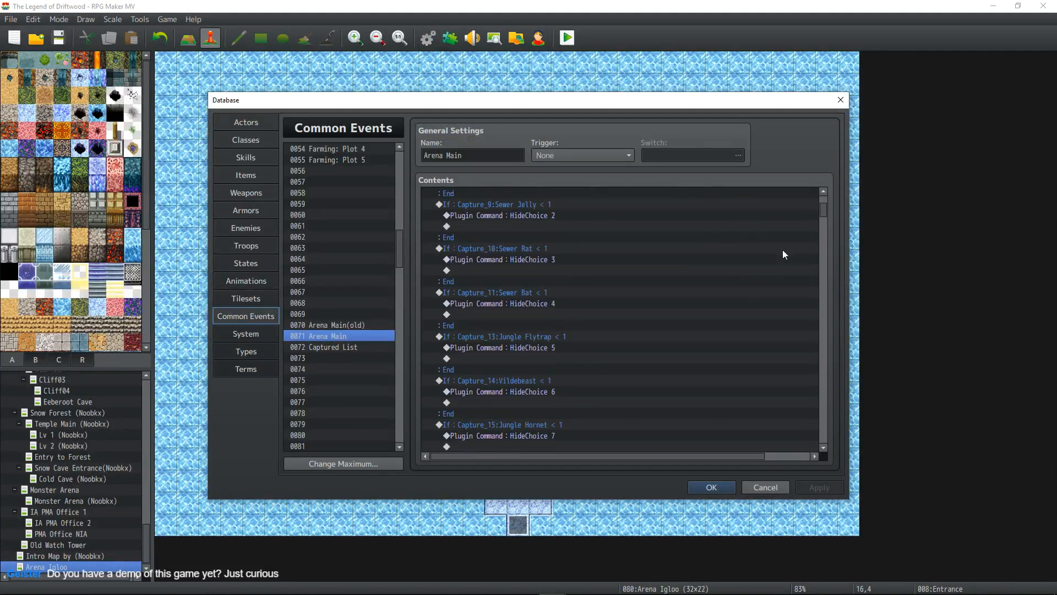
scroll(819, 255, down, 10)
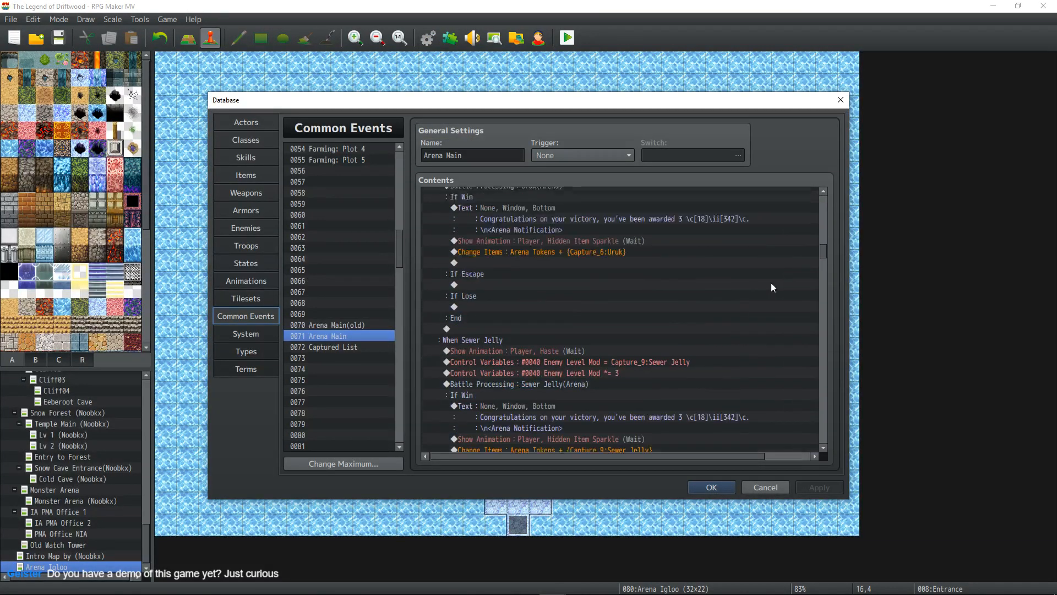
scroll(606, 295, up, 4)
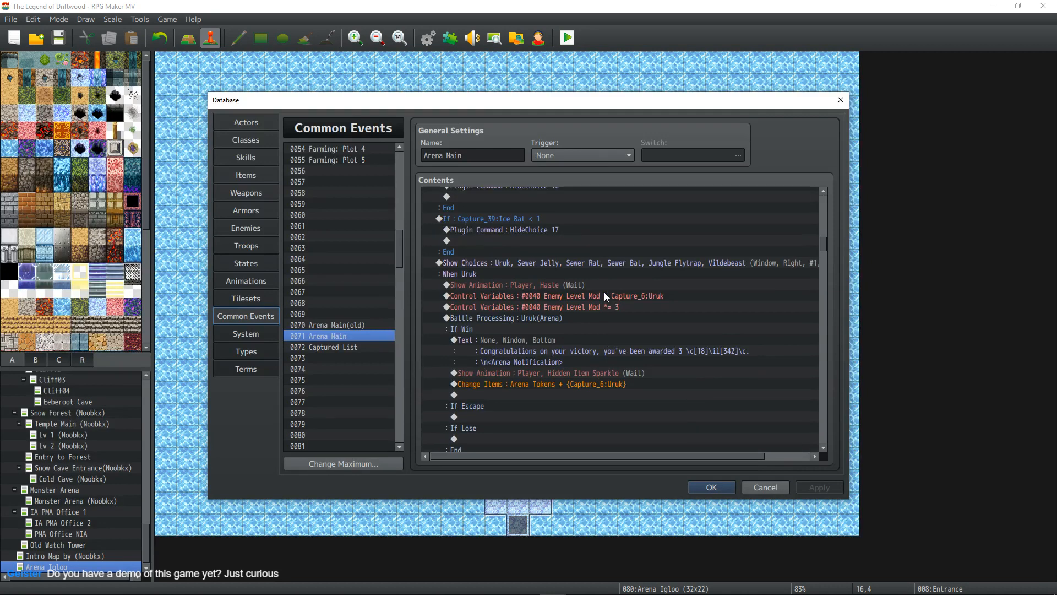
scroll(604, 292, down, 3)
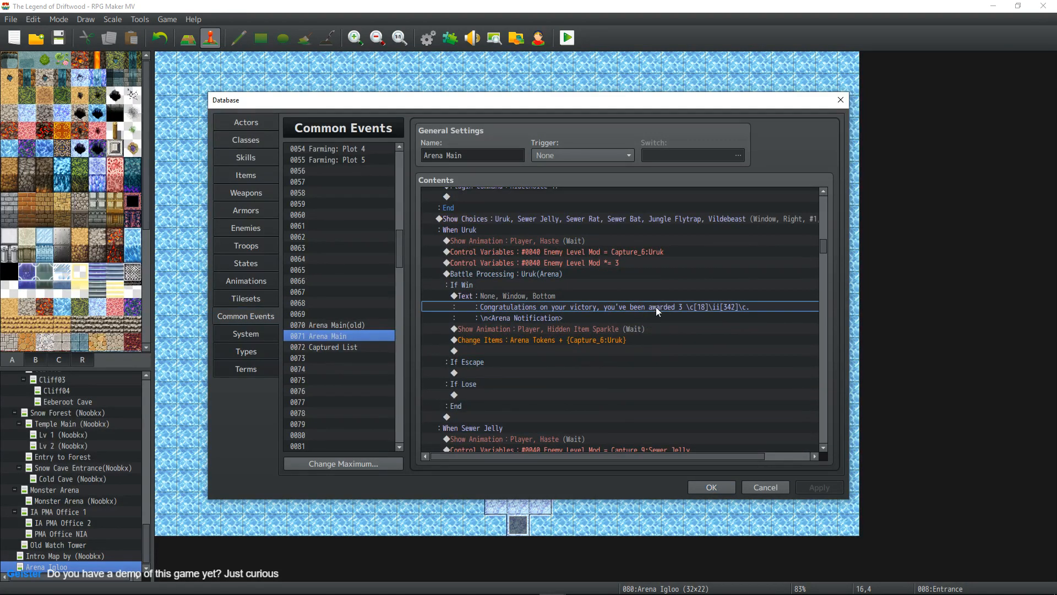
scroll(564, 302, up, 7)
scroll(570, 323, down, 3)
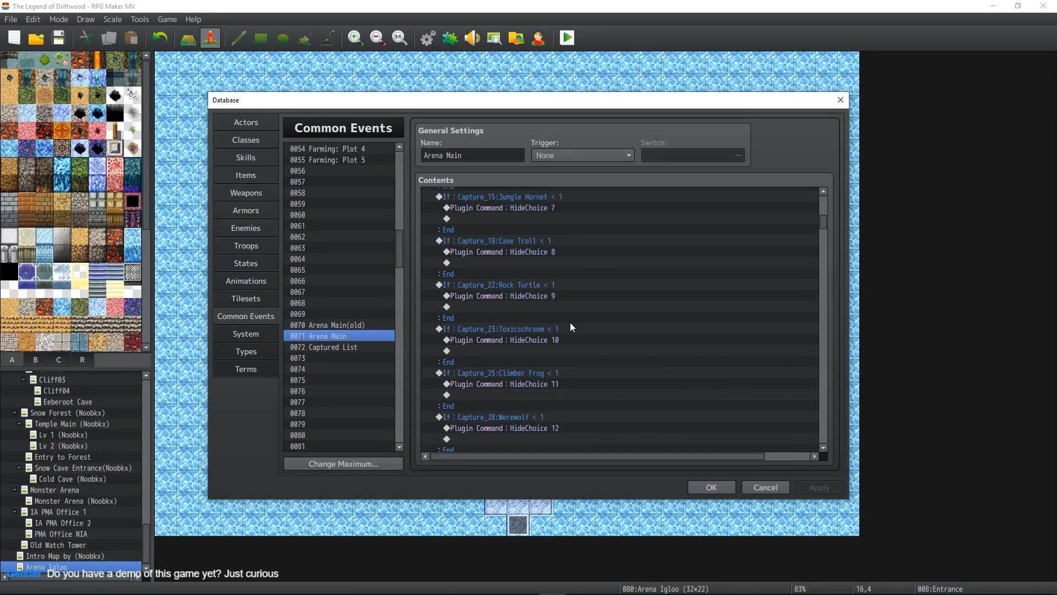
scroll(564, 306, down, 4)
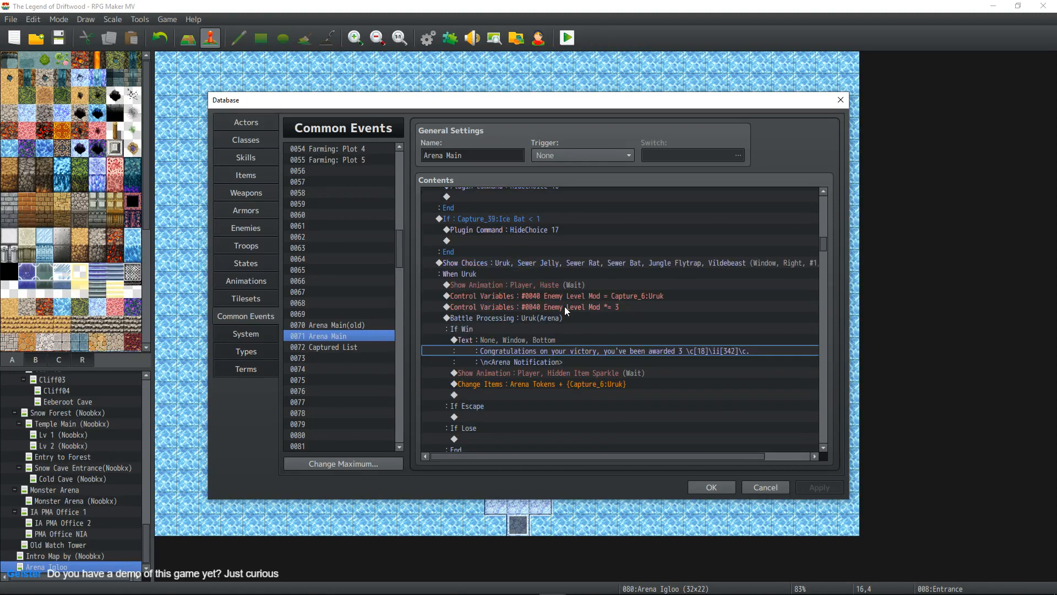
double_click(522, 339)
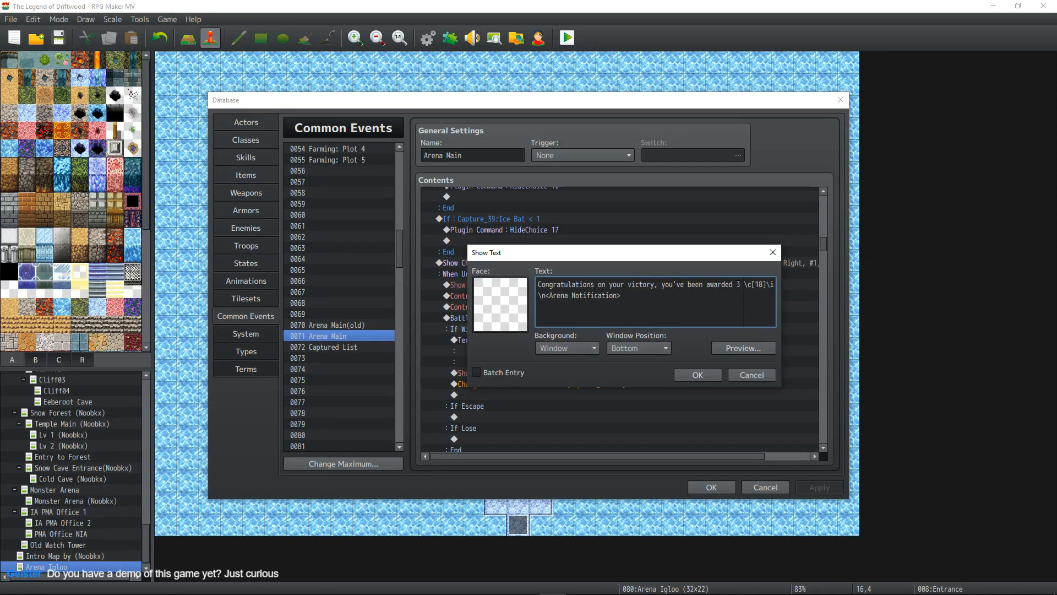
key(BackSpace)
text(\V[1])
click(698, 373)
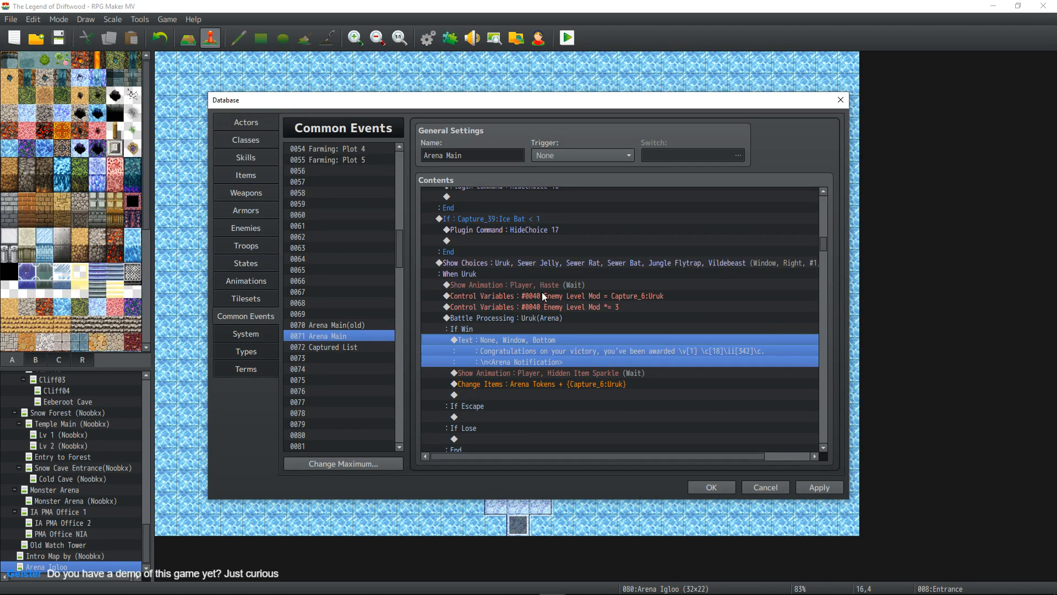
- Open the variable selector from Uruk's Enemy Level Mod command and take a screen snip of the Capture variables 0201 to 0217
click(589, 296)
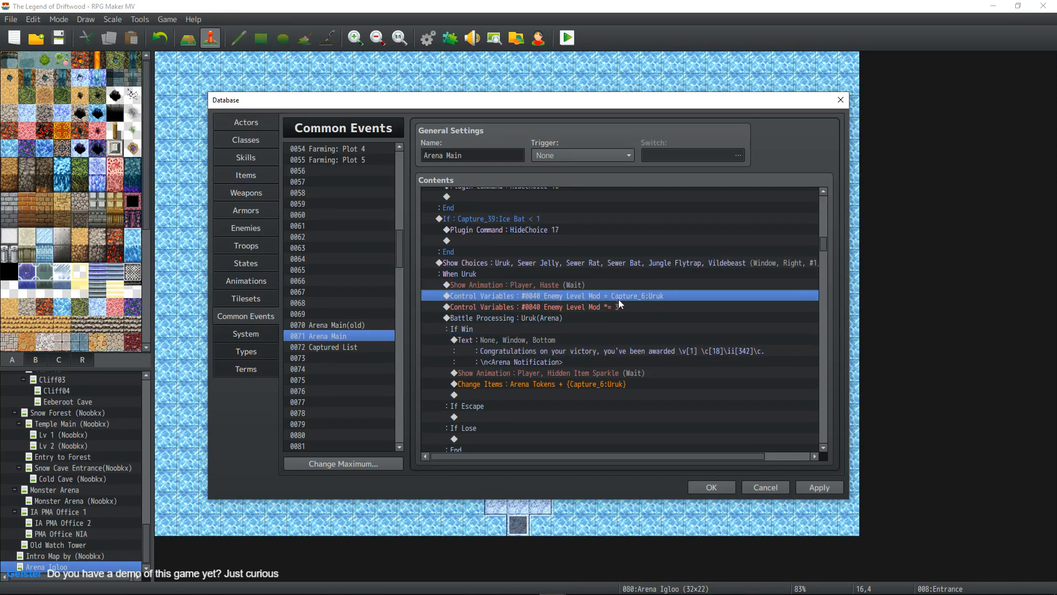
scroll(622, 292, down, 1)
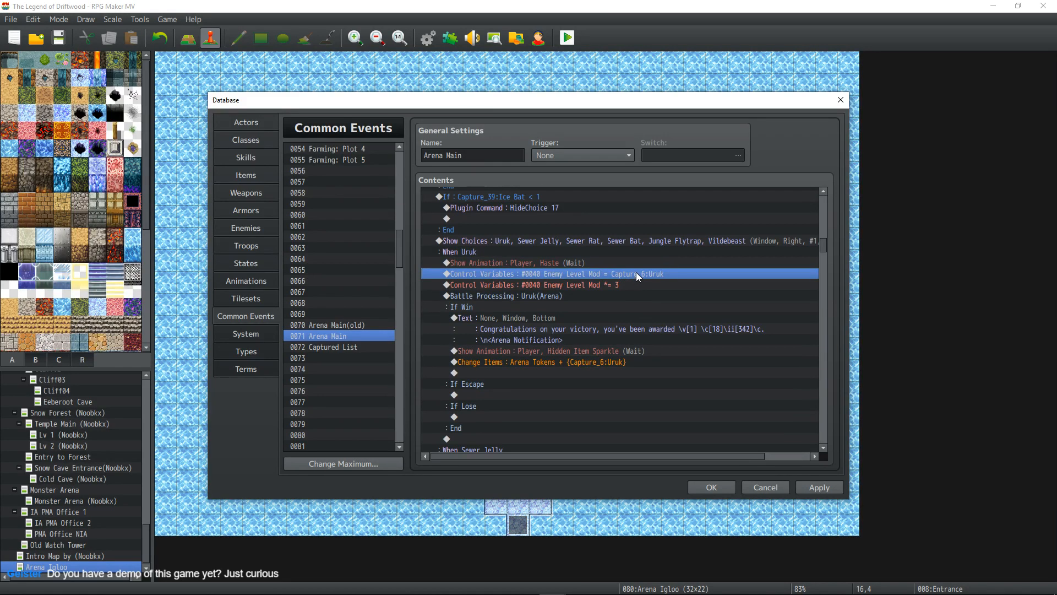
double_click(636, 273)
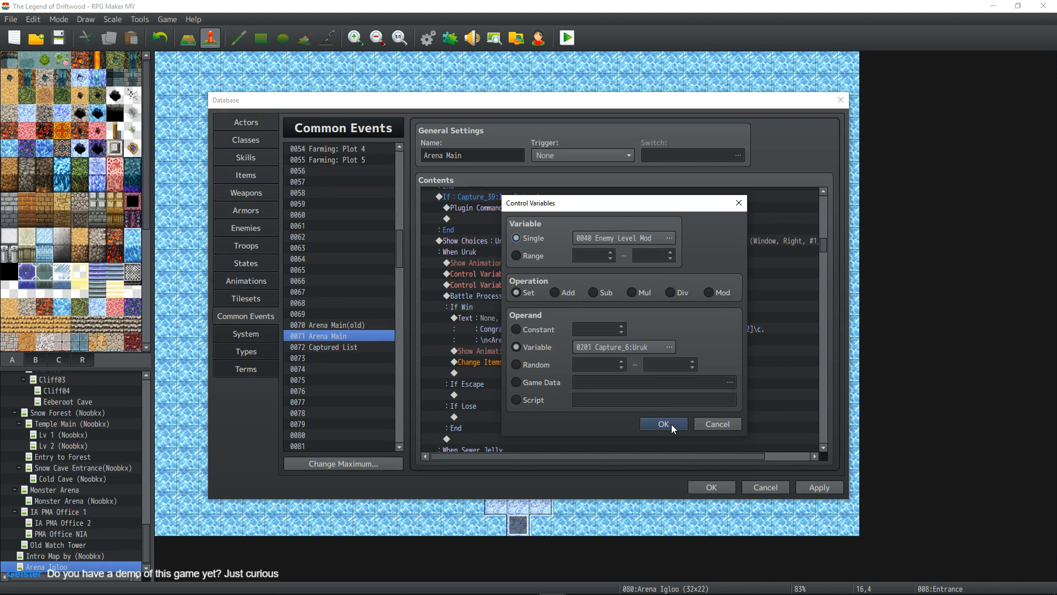
click(670, 347)
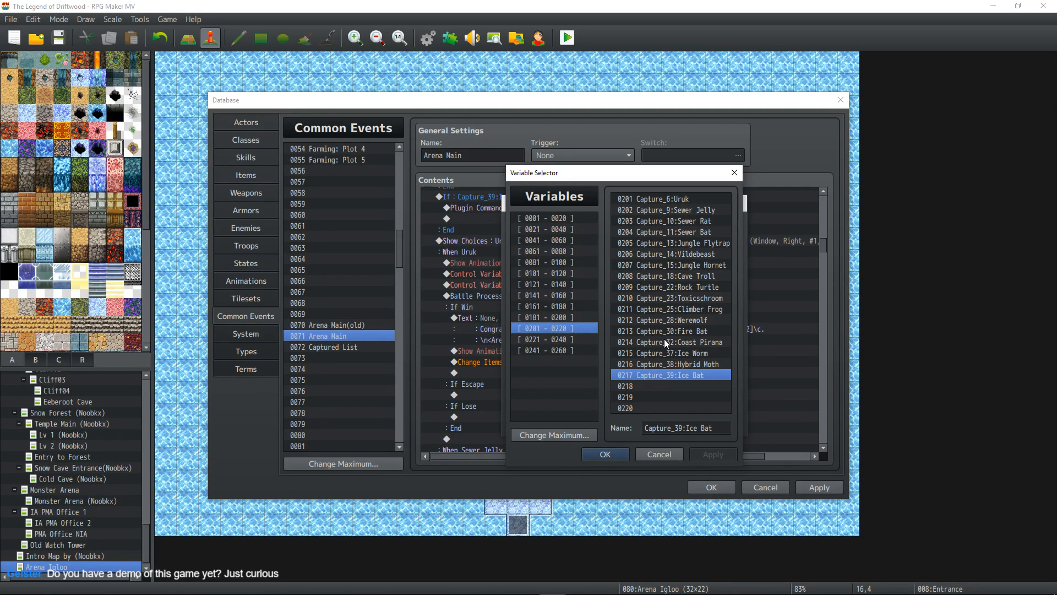
key(super+shift+s)
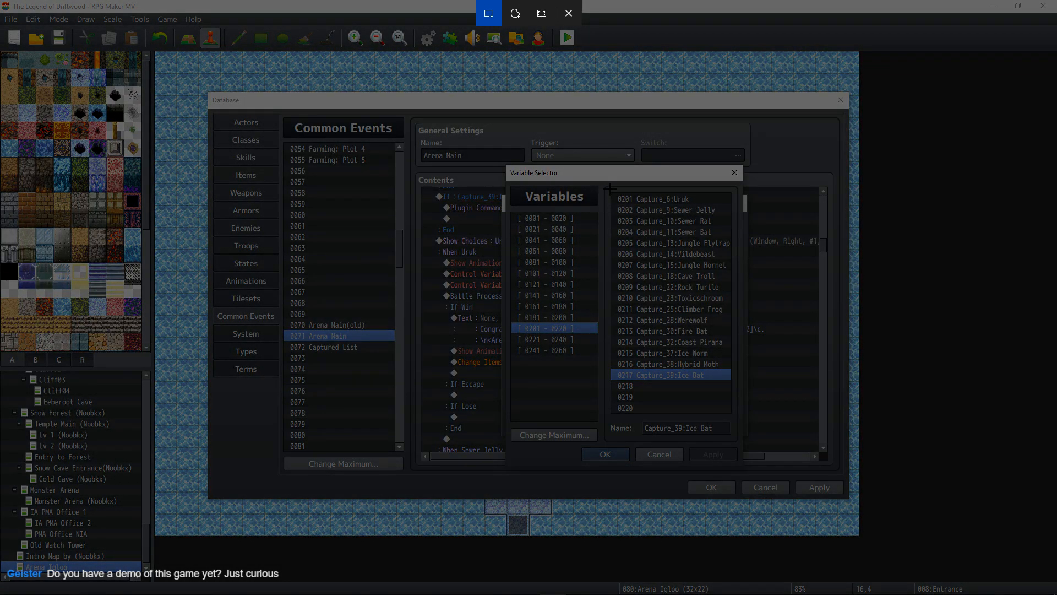
drag(611, 190, 738, 388)
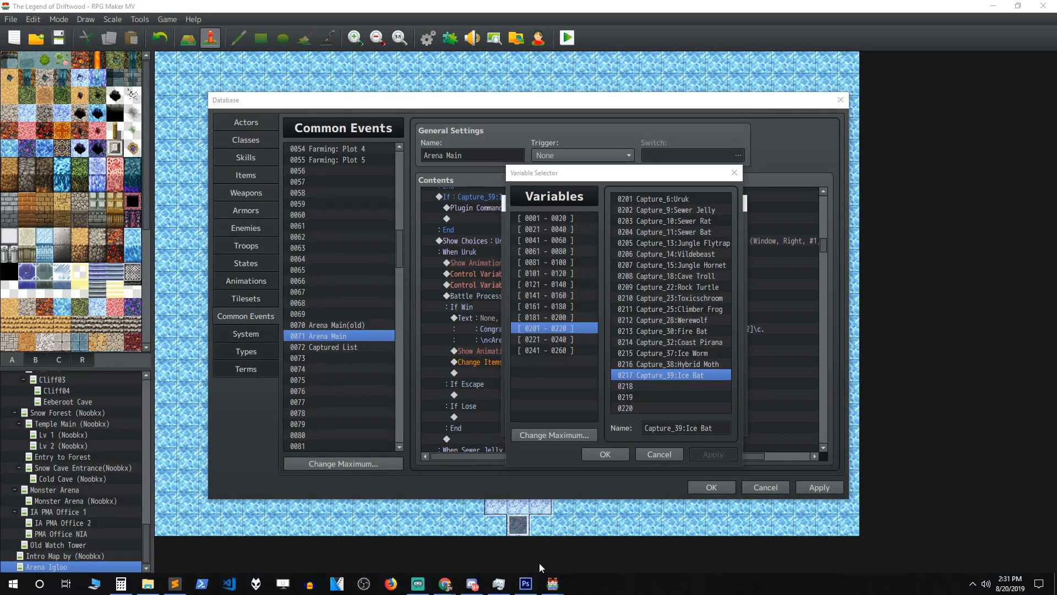
- Switch to Photoshop, paste the variable list snip into a new 232 × 360 pixel Clipboard-preset document, and move the window to another monitor
click(528, 588)
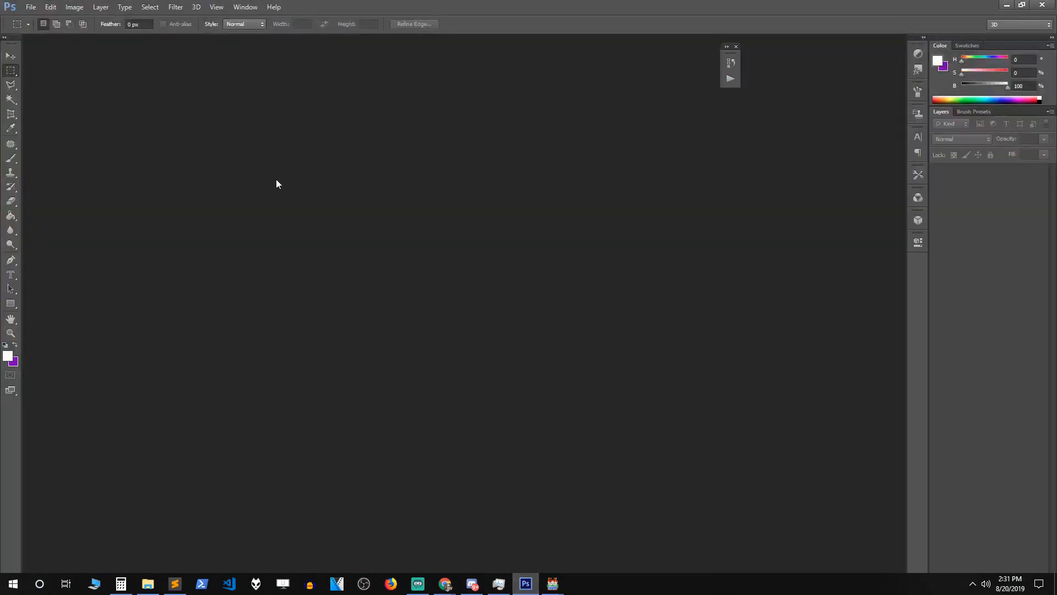
click(31, 6)
click(42, 19)
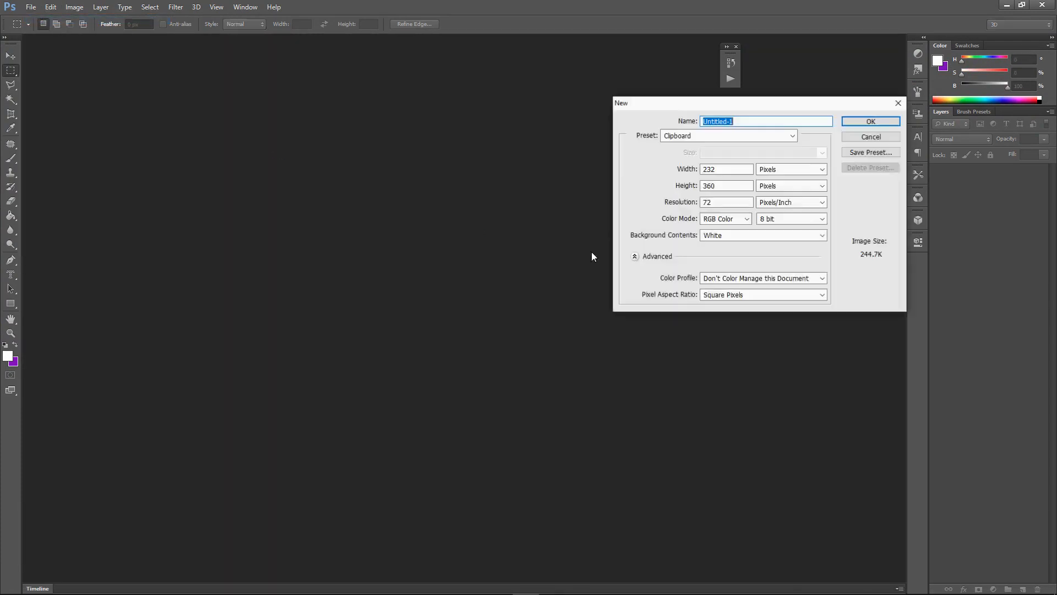
click(864, 119)
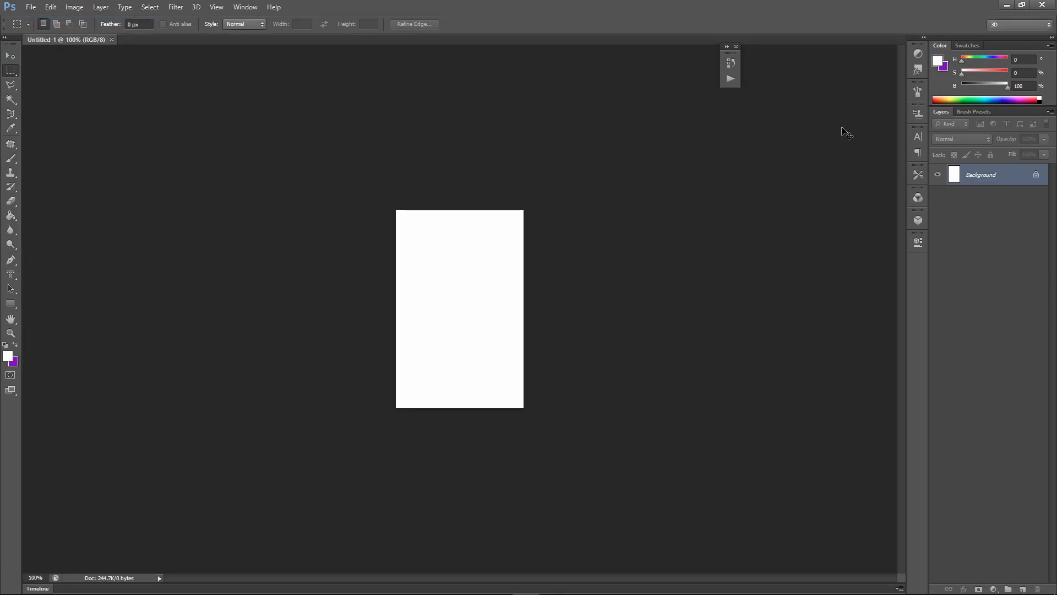
key(ctrl+v)
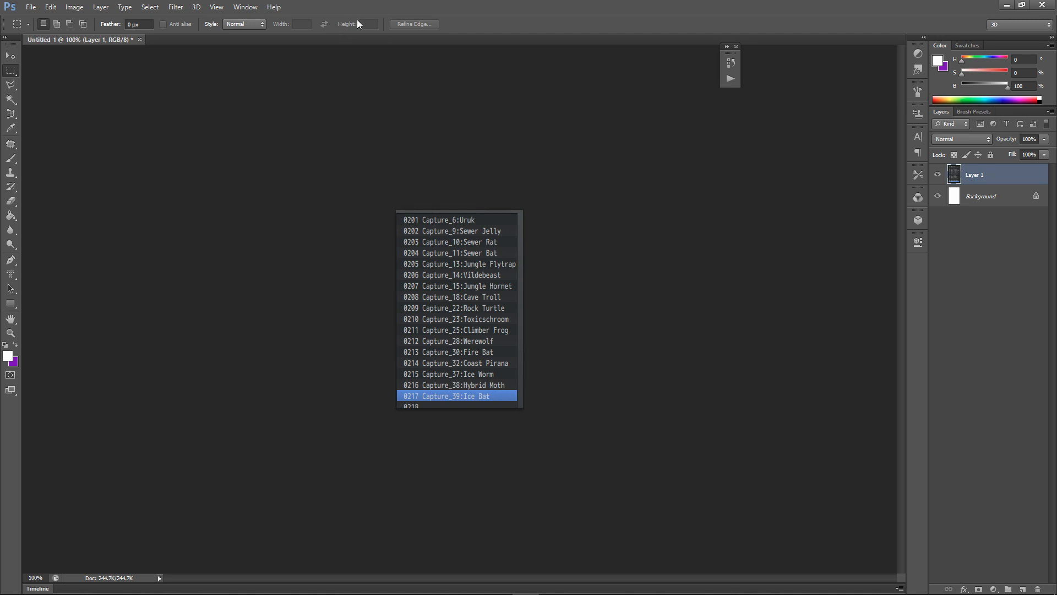
drag(435, 4, 0, 6)
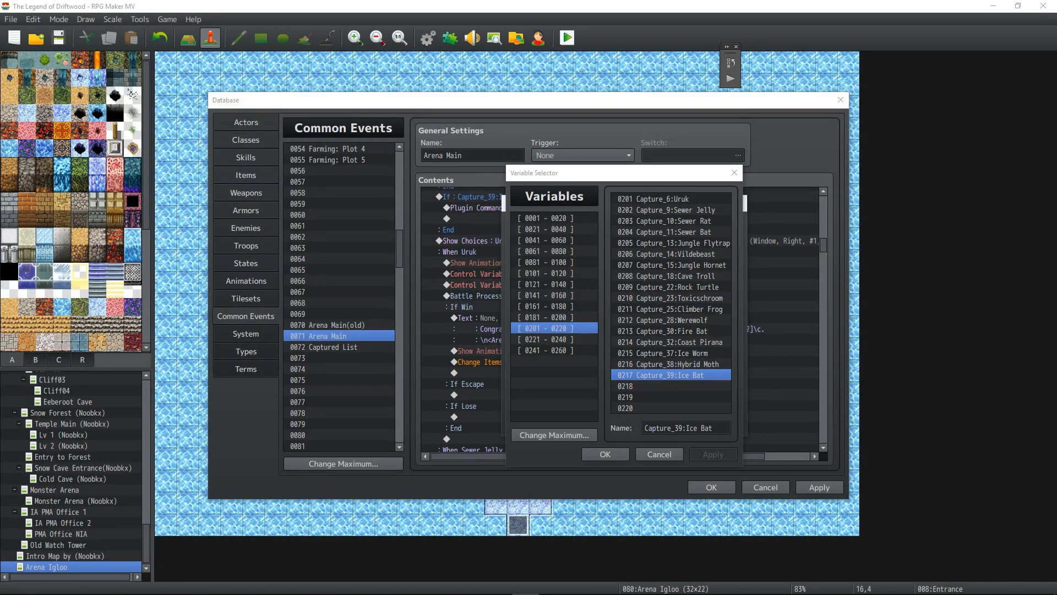
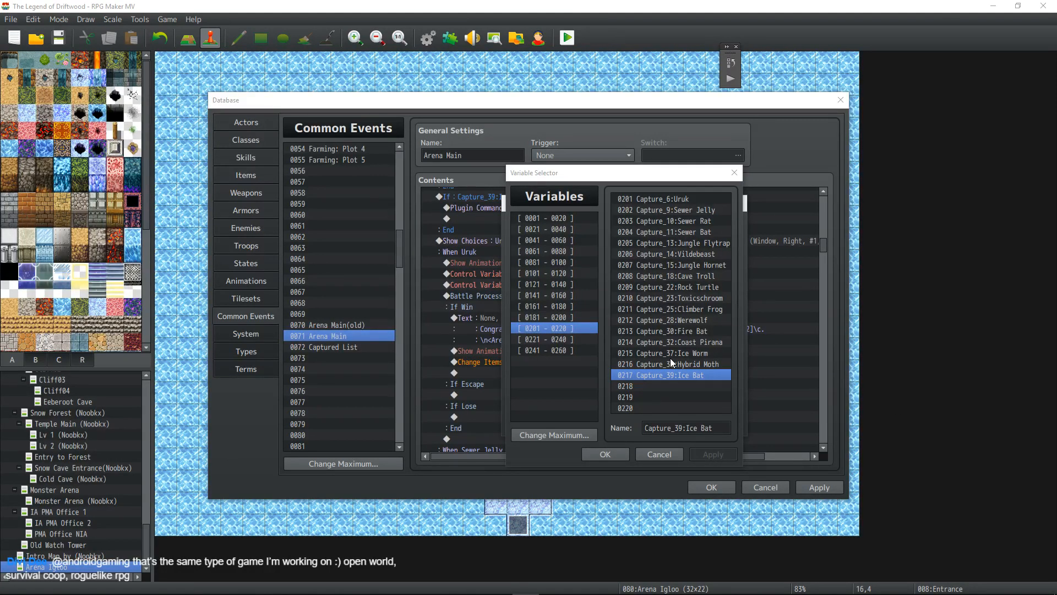
- Back in RPG Maker MV, cancel the variable dialogs, change the code in Uruk's victory message to \v[201], and preview the message
click(660, 454)
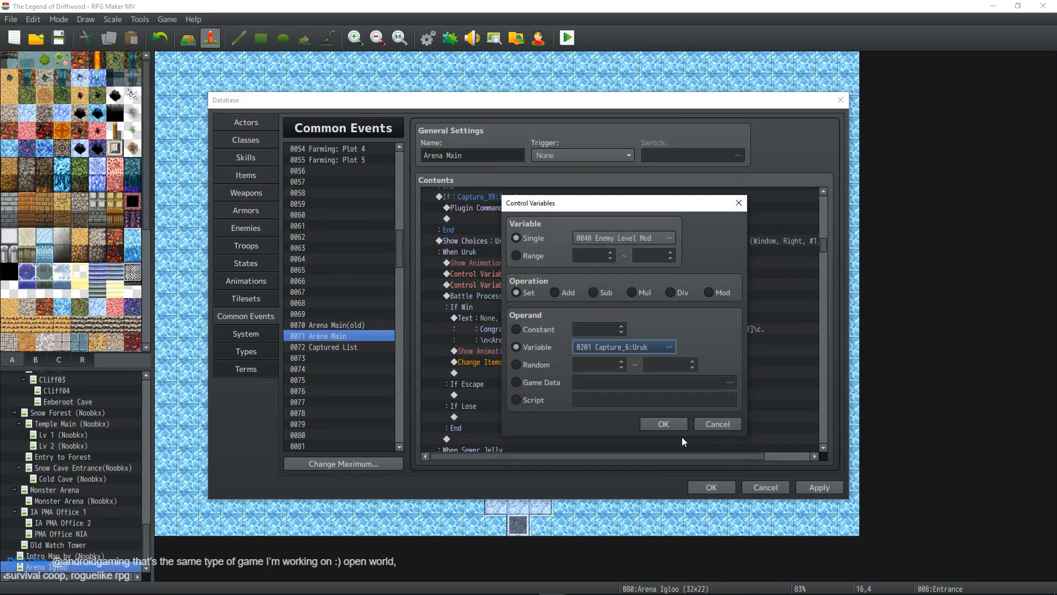
click(712, 425)
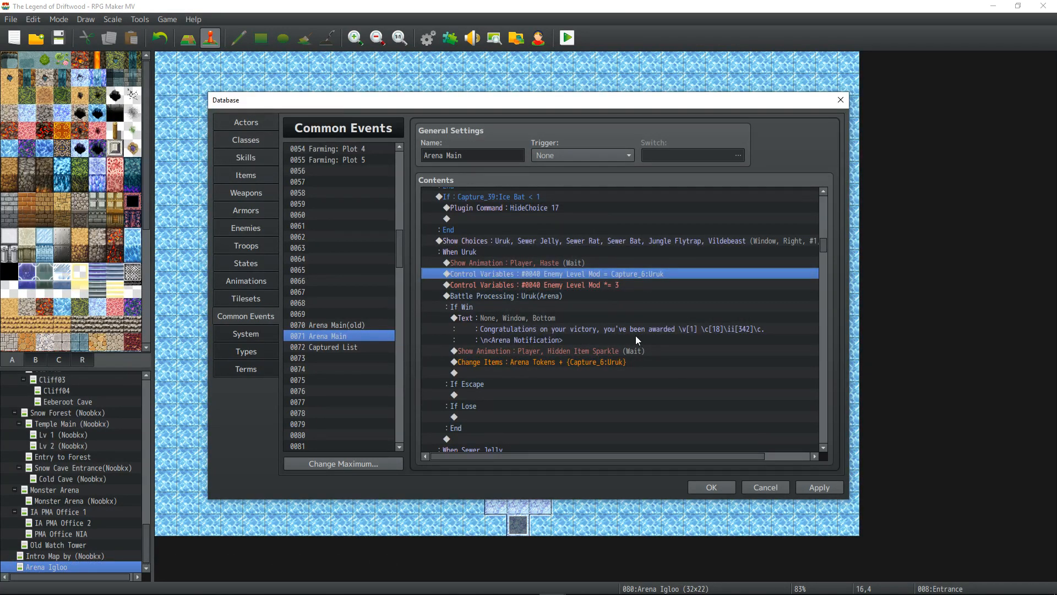
double_click(588, 325)
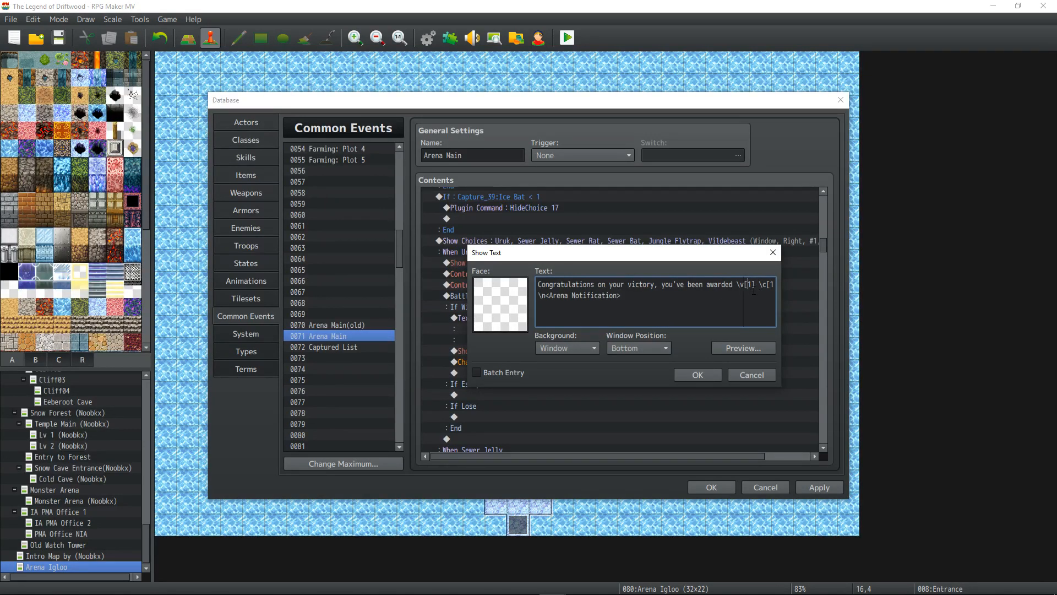
text(20)
click(735, 349)
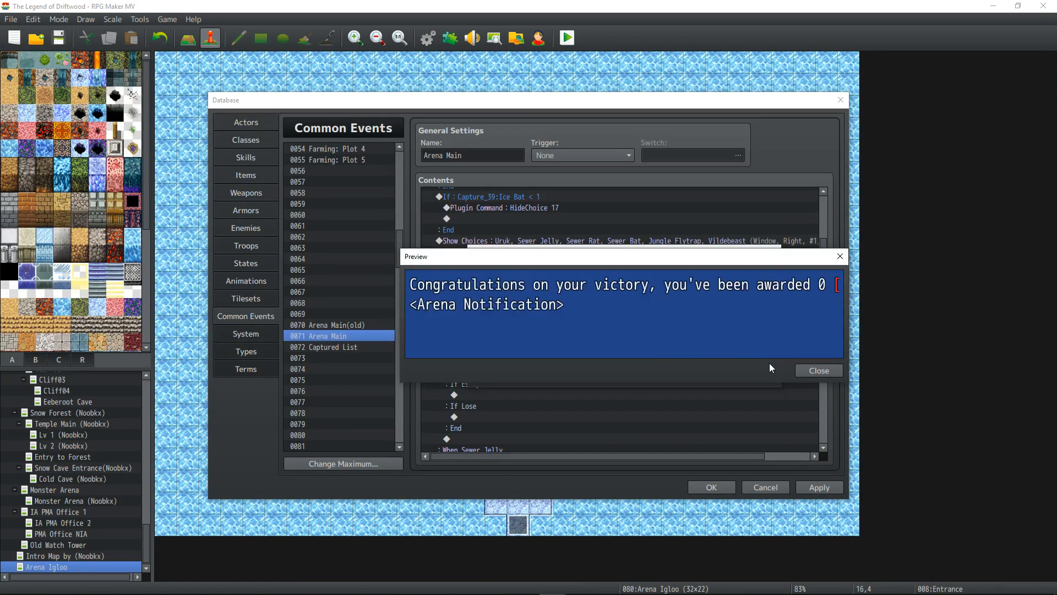
click(816, 371)
click(692, 370)
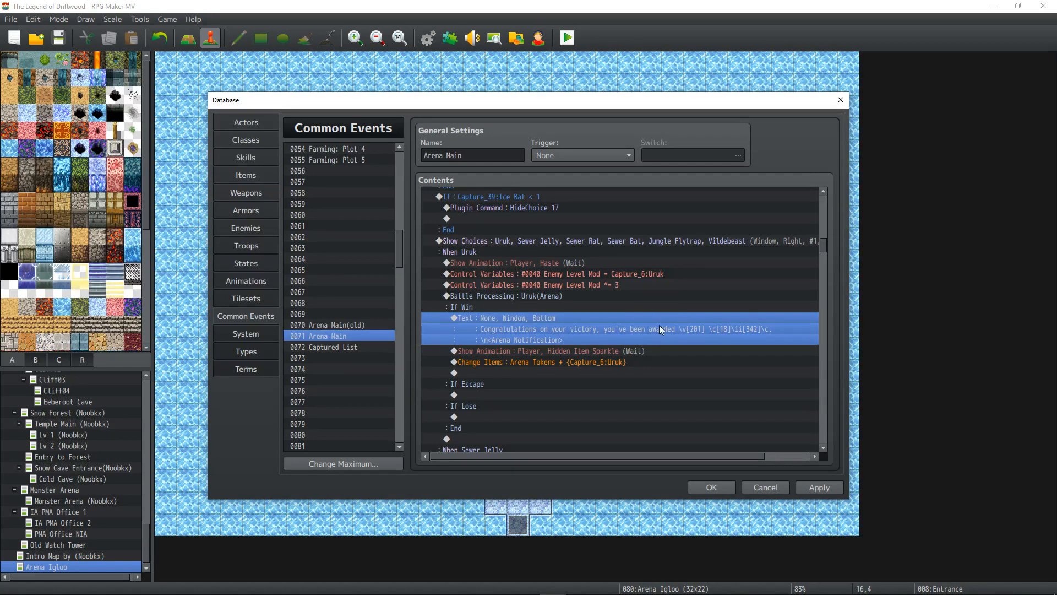
- Replace the fixed token count in Sewer Jelly's victory message with \v[202]
scroll(576, 319, down, 5)
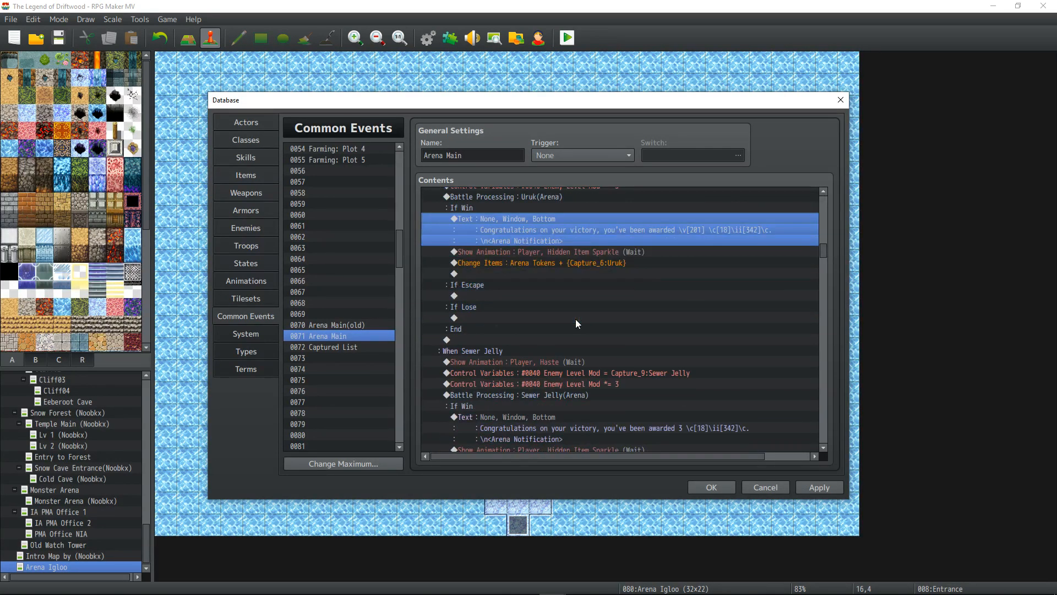
double_click(584, 359)
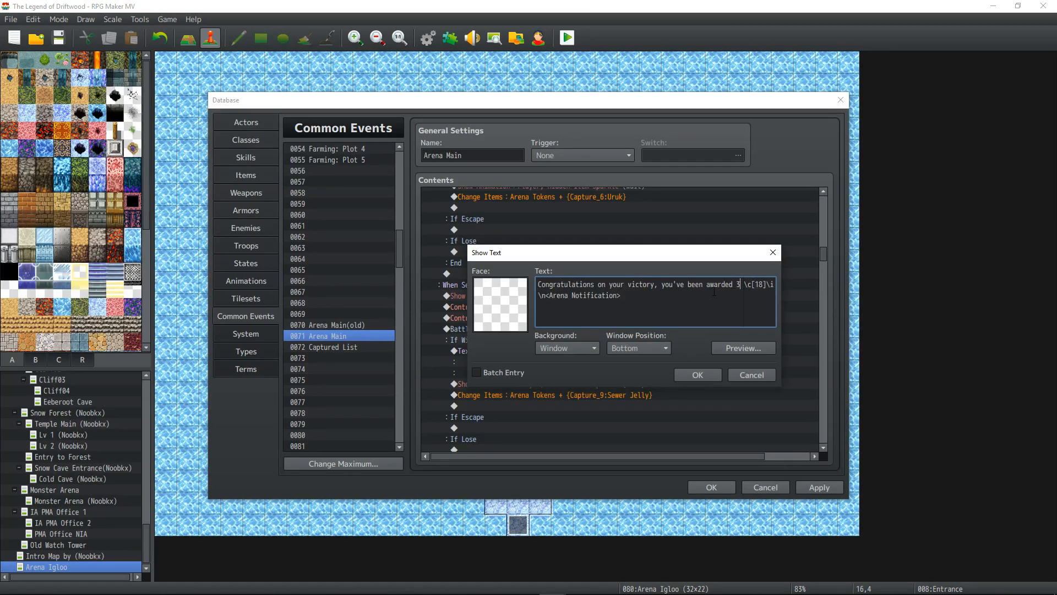
key(BackSpace)
text(\v[202])
click(698, 374)
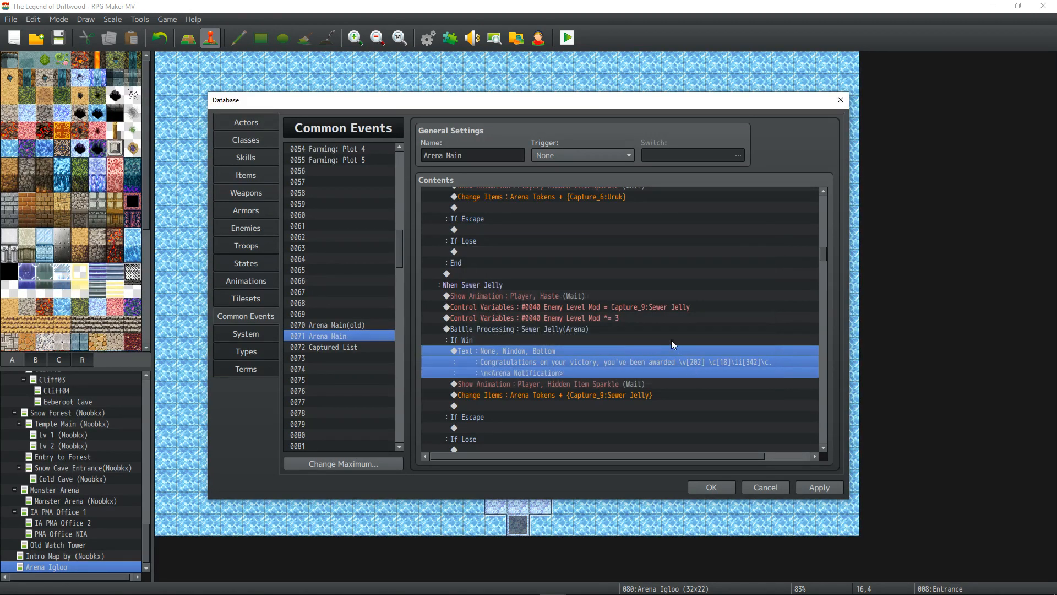
- Replace the fixed token count in Sewer Rat's victory message with \v[203]
scroll(672, 339, down, 7)
double_click(542, 325)
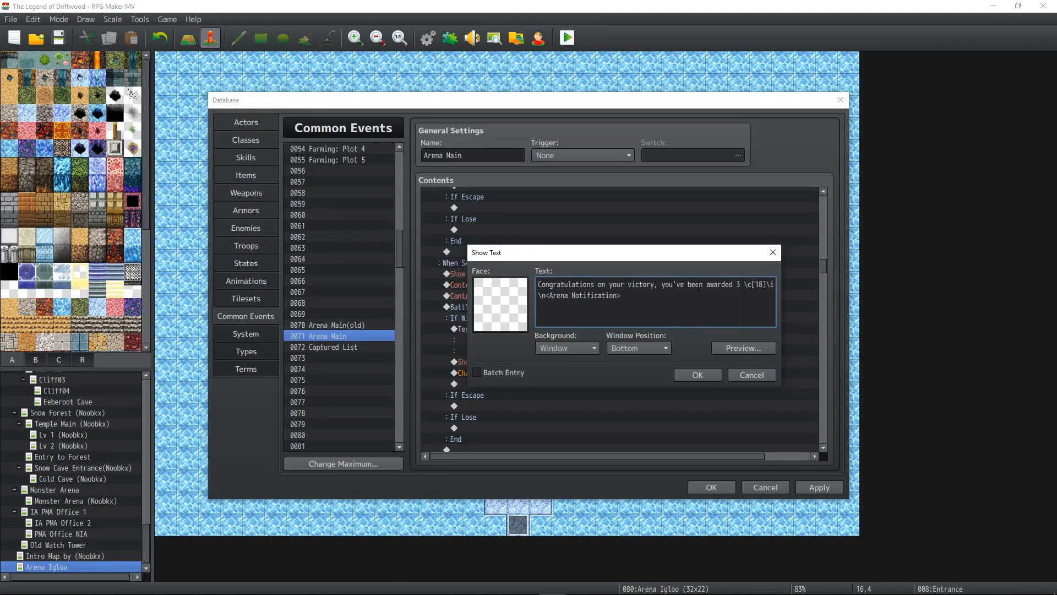
key(BackSpace)
text(\v[203])
click(693, 375)
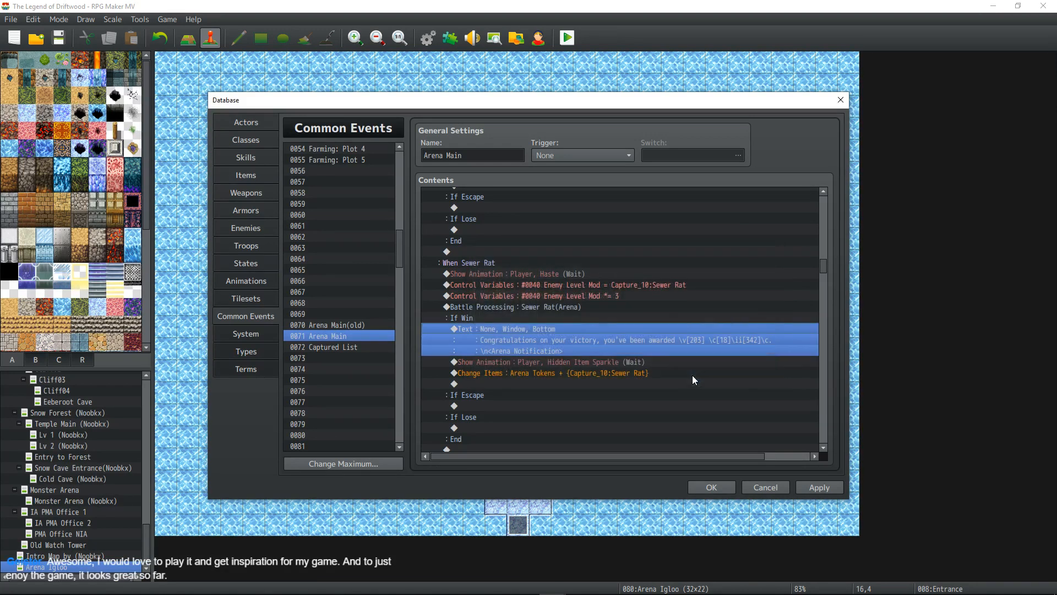
scroll(686, 373, down, 5)
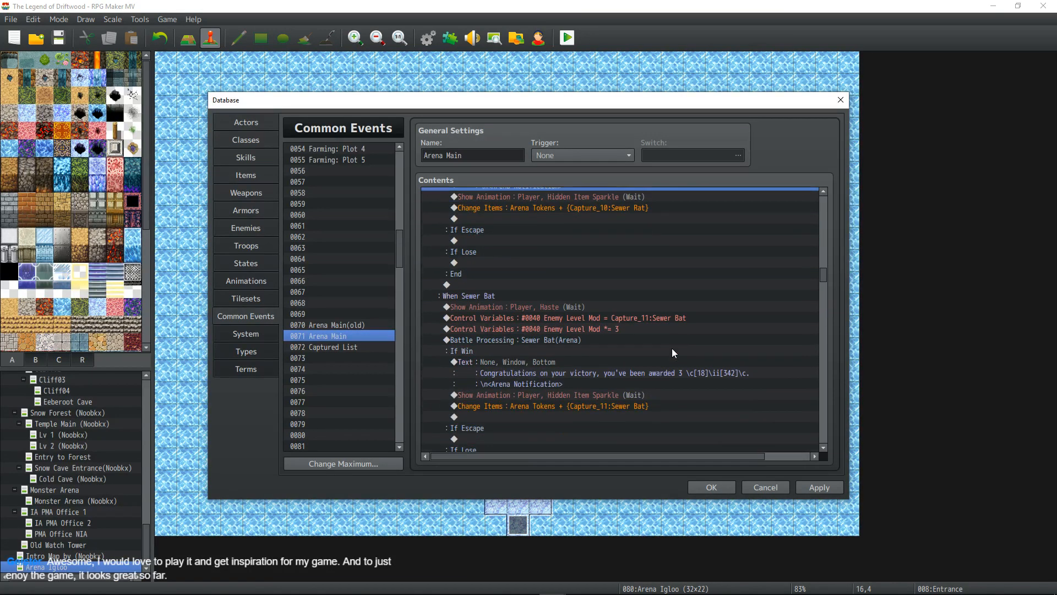
- Replace the fixed token count in Sewer Bat's victory message with \v[204]
scroll(661, 348, down, 1)
click(648, 346)
double_click(644, 342)
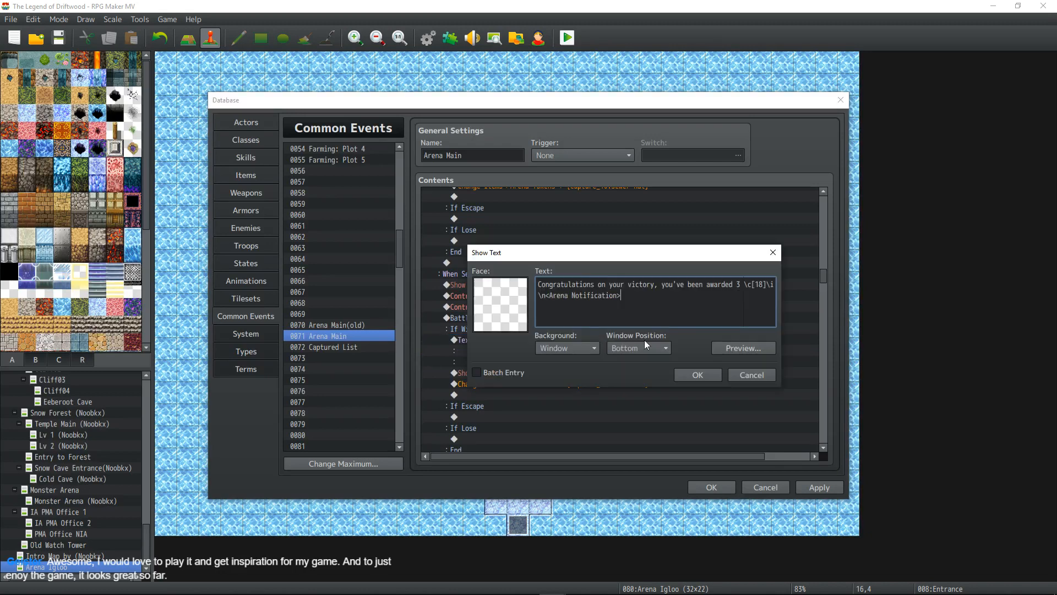
click(740, 286)
key(BackSpace)
text(\v[204])
click(695, 375)
- Replace the fixed token count in Jungle Flytrap's victory message with \v[205]
scroll(701, 357, down, 5)
click(681, 362)
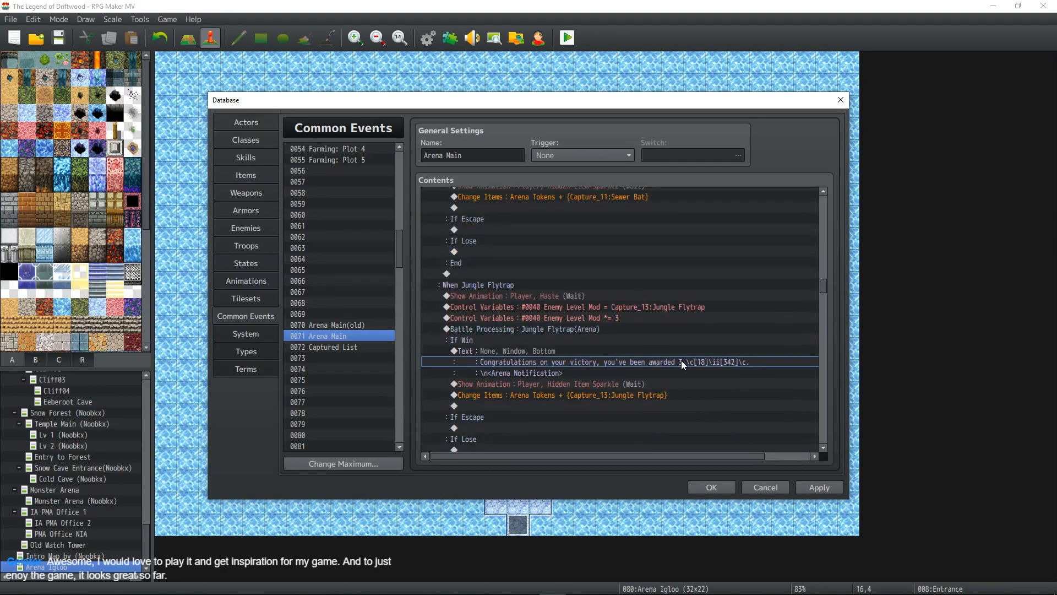
double_click(682, 361)
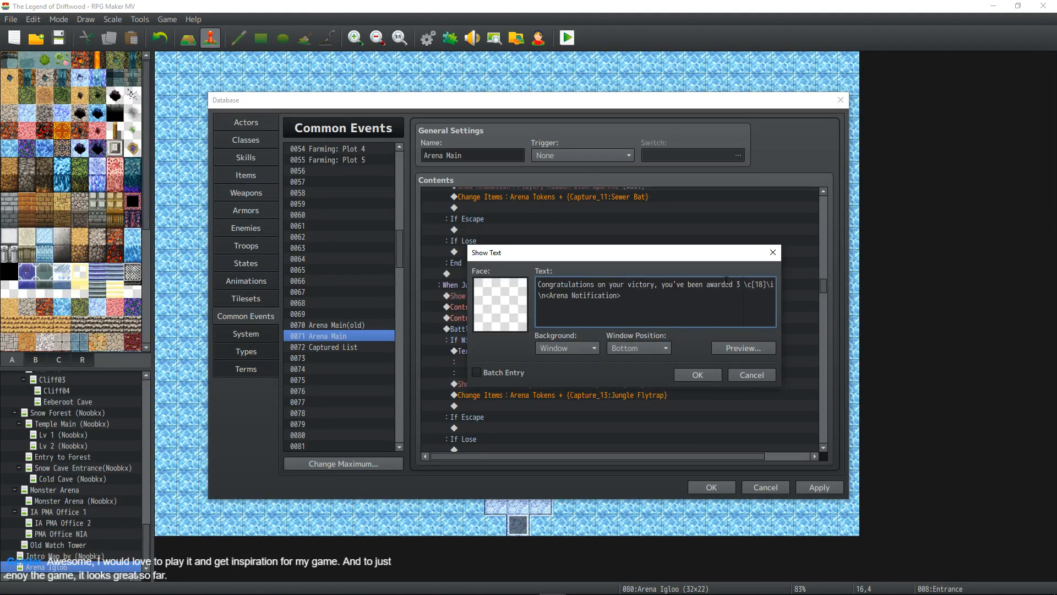
key(BackSpace)
text(\v[205])
click(697, 375)
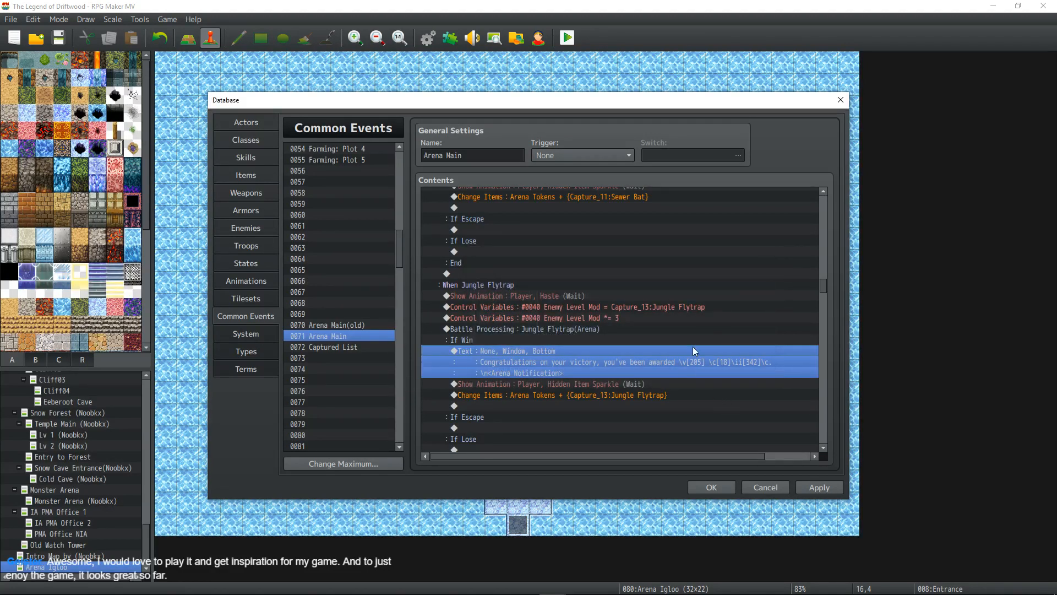
- Replace the fixed token count in Vildebeast's victory message with \v[206]
scroll(688, 346, down, 5)
click(672, 378)
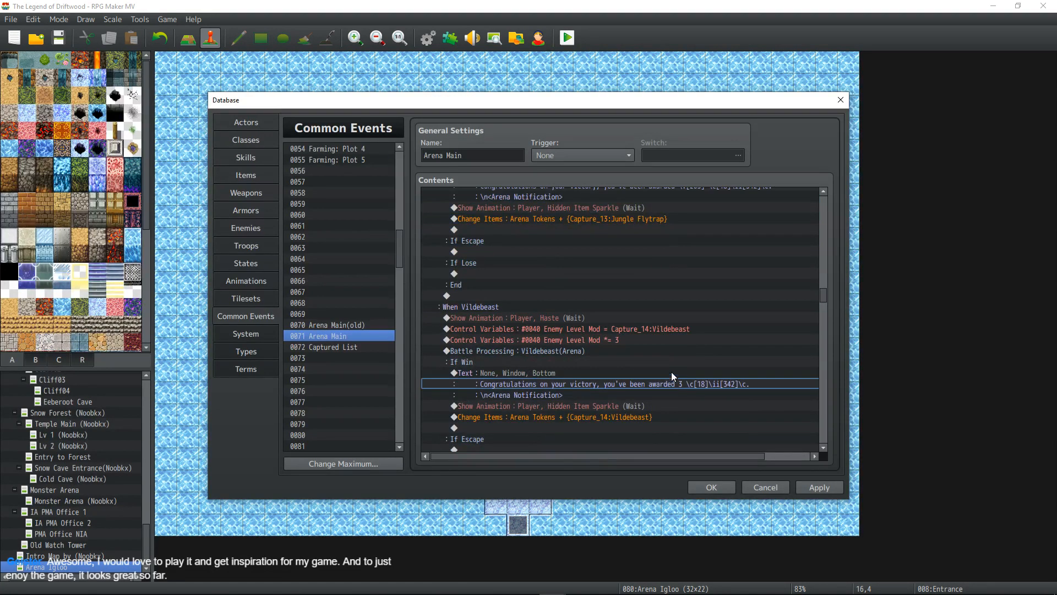
double_click(672, 373)
text(\v[)
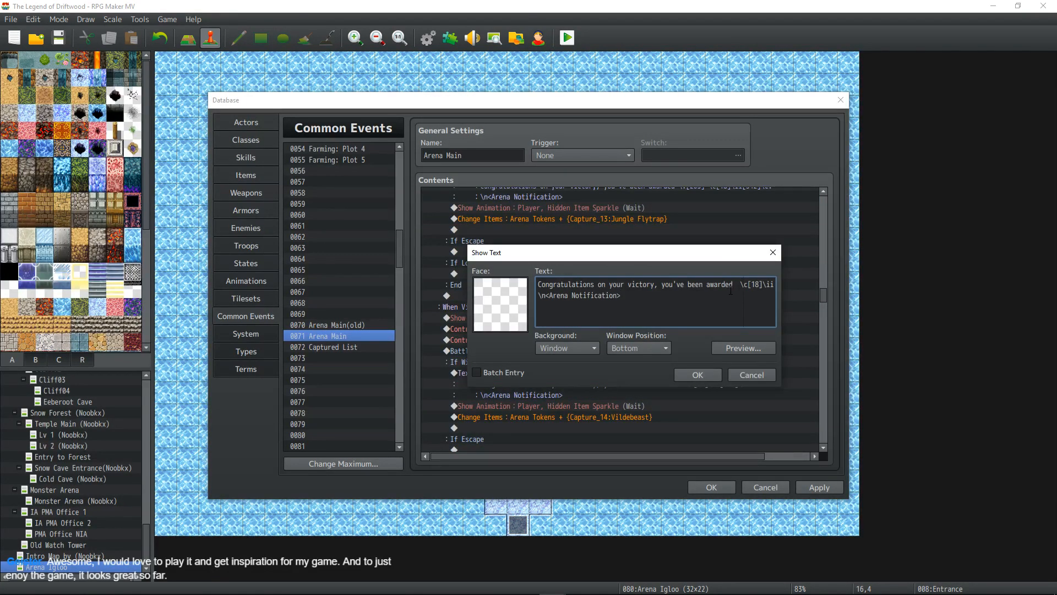
text(206])
click(696, 375)
- Replace the fixed token count in Jungle Hornet's victory message with \v[207]
scroll(696, 364, down, 7)
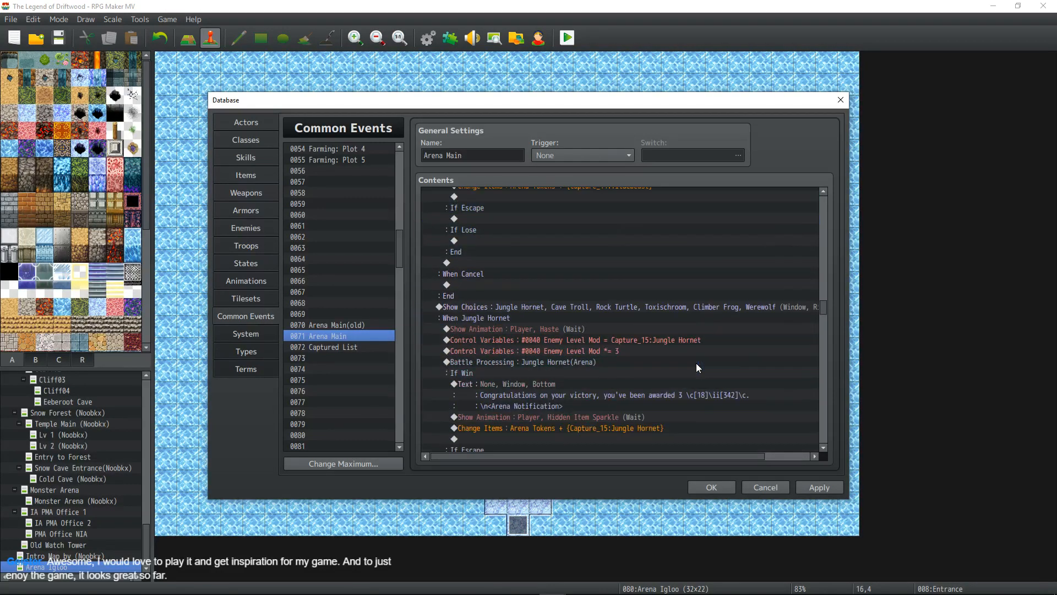
scroll(696, 363, down, 1)
double_click(580, 342)
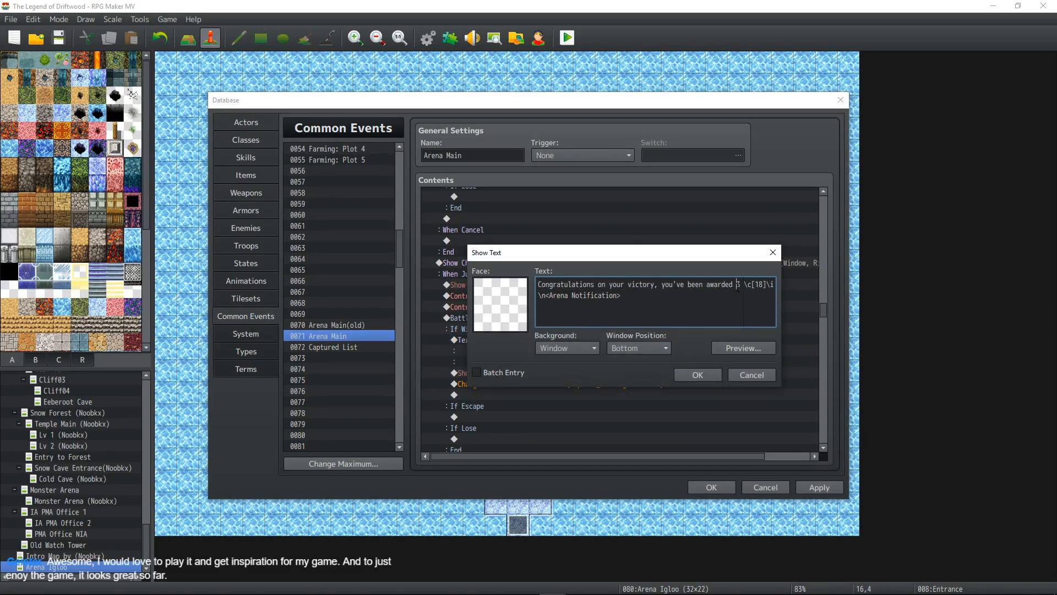
key(BackSpace)
text(\v[207])
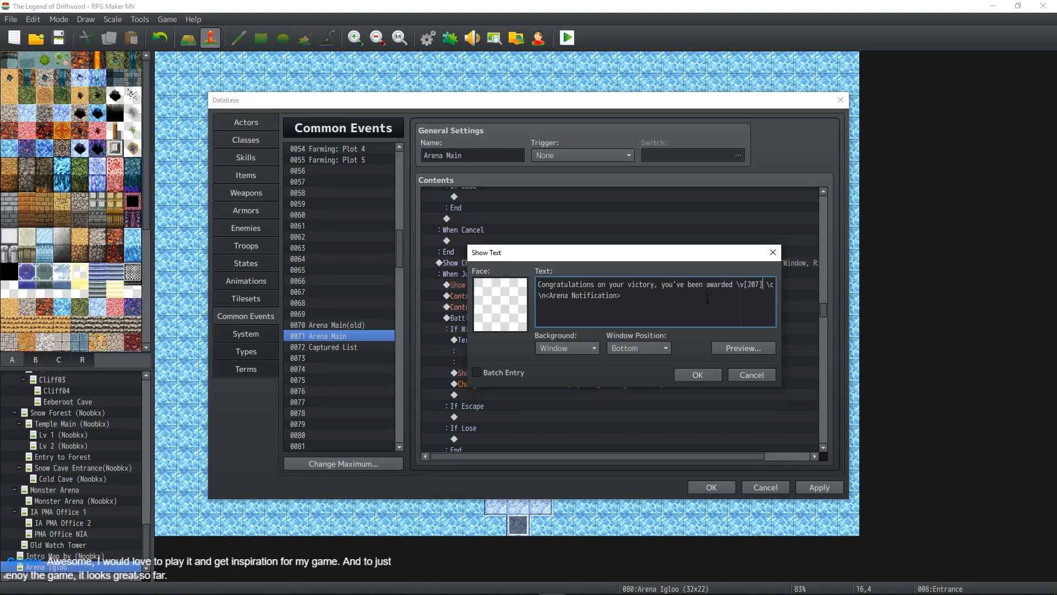
click(695, 375)
- Replace the fixed token count in Cave Troll's victory message with \v[208]
scroll(683, 340, down, 5)
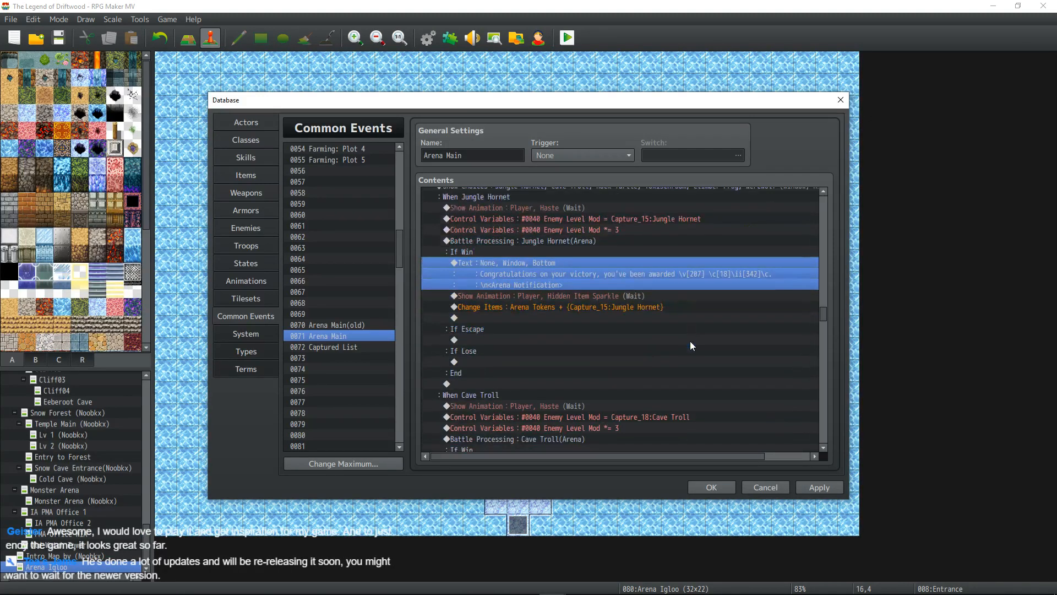
double_click(679, 358)
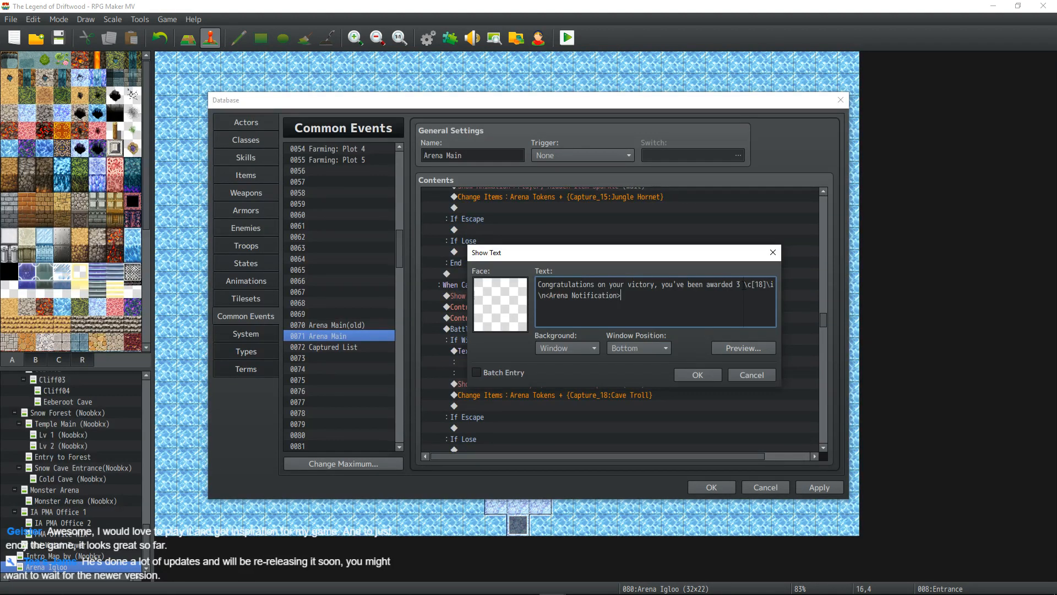
text(\v[20)
text(8])
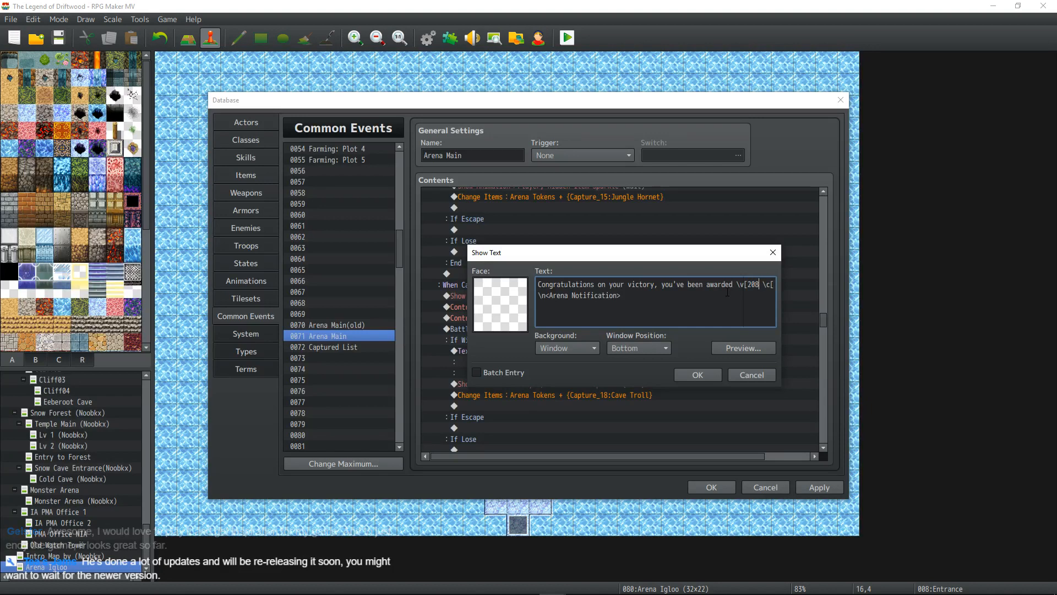
click(696, 374)
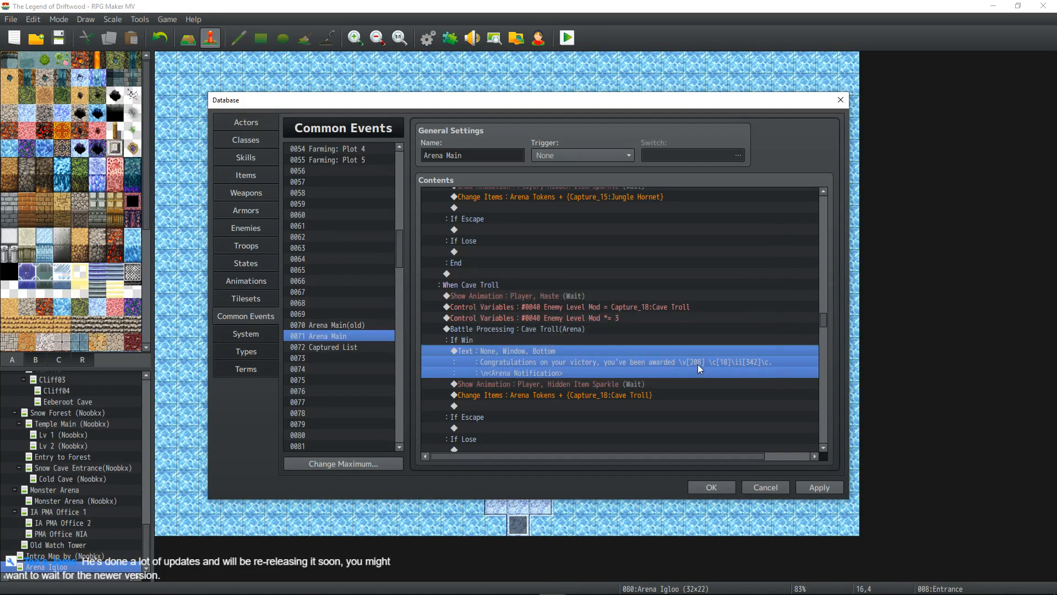
- Replace the fixed token count in Rock Turtle's victory message with \v[209]
scroll(694, 361, down, 6)
click(603, 349)
double_click(604, 348)
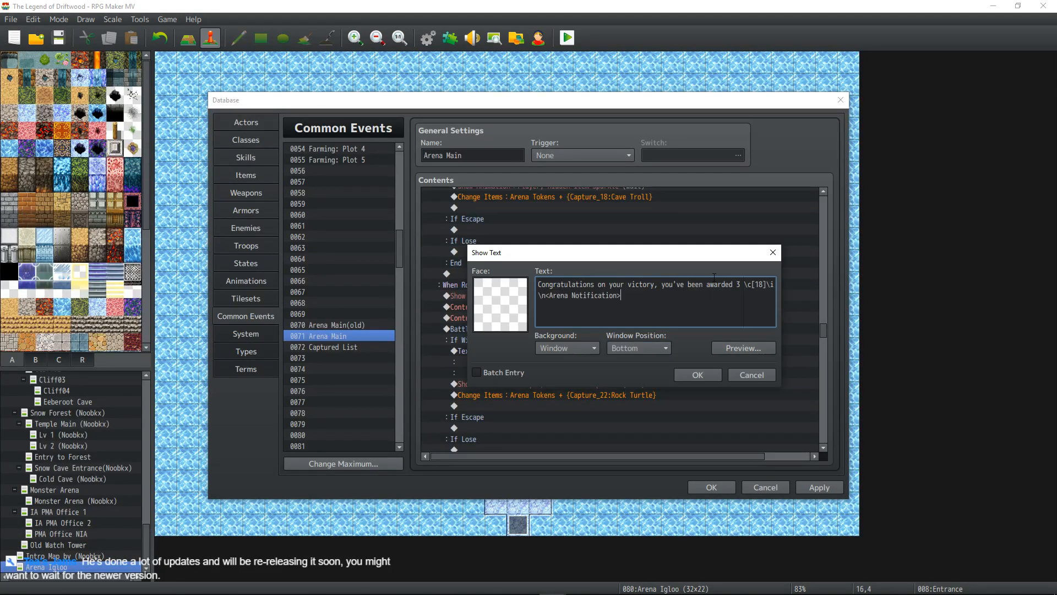
click(740, 284)
key(BackSpace)
text(\v[209])
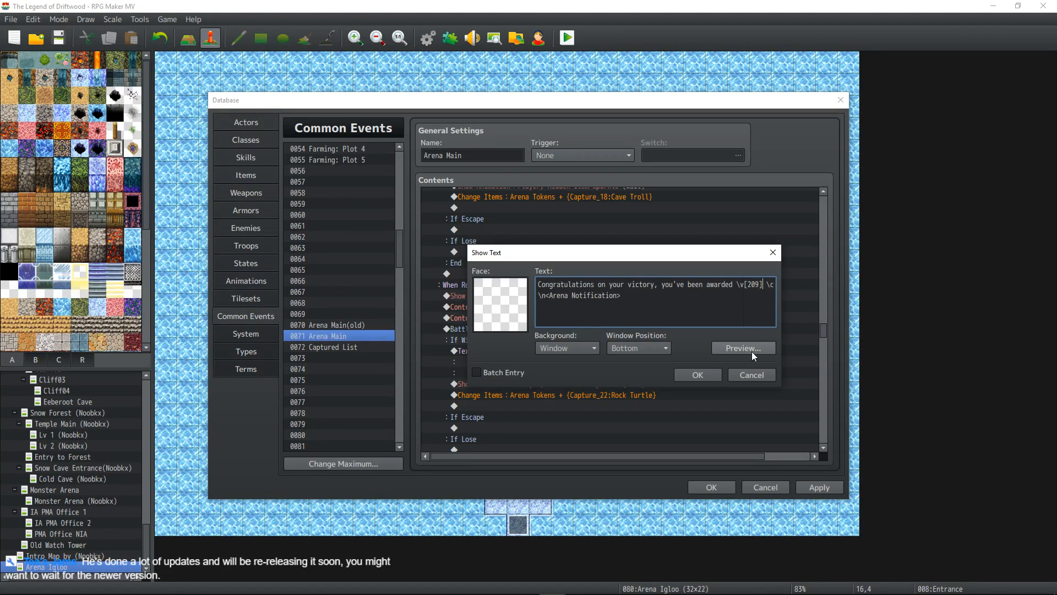
click(718, 374)
- Replace the fixed token count in Toxischroom's victory message with \v[210]
scroll(653, 347, down, 2)
double_click(597, 339)
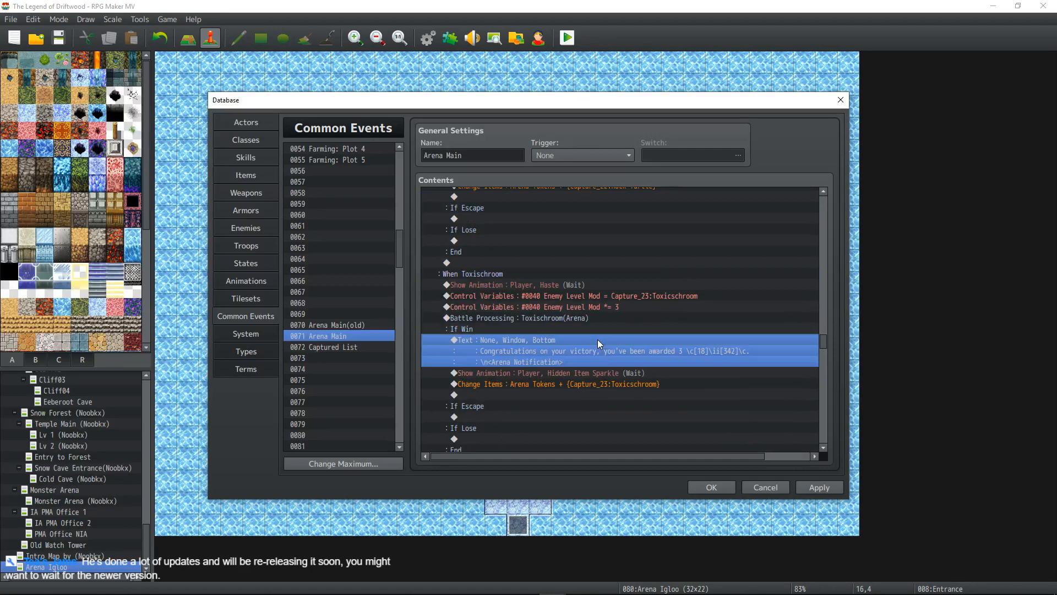
click(739, 285)
key(BackSpace)
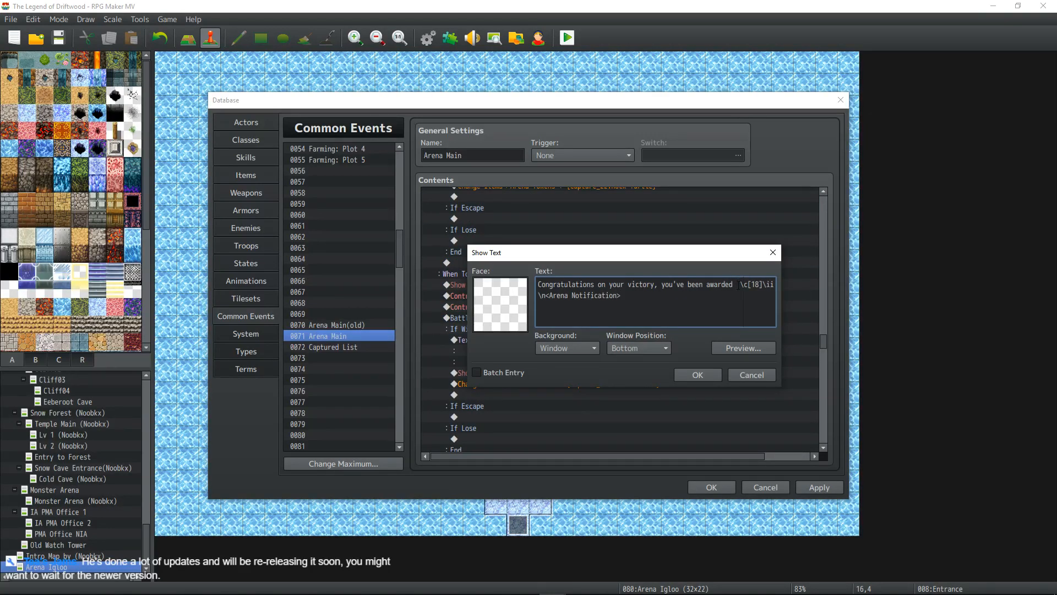
text(\v[210] \)
click(696, 375)
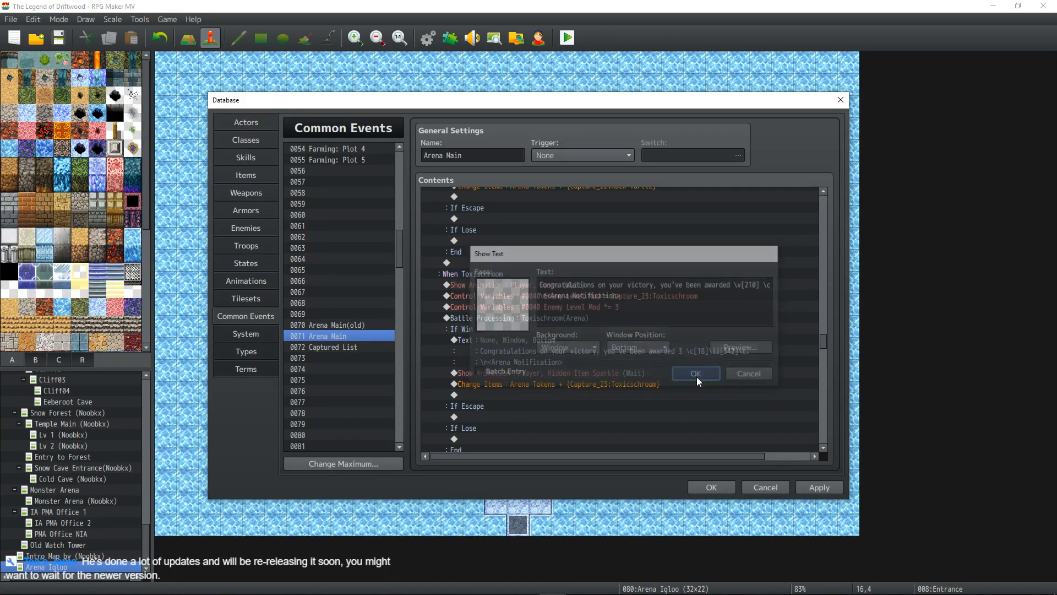
- Replace the fixed token count in Climber Frog's victory message with the \v code of its own capture variable
scroll(608, 346, down, 5)
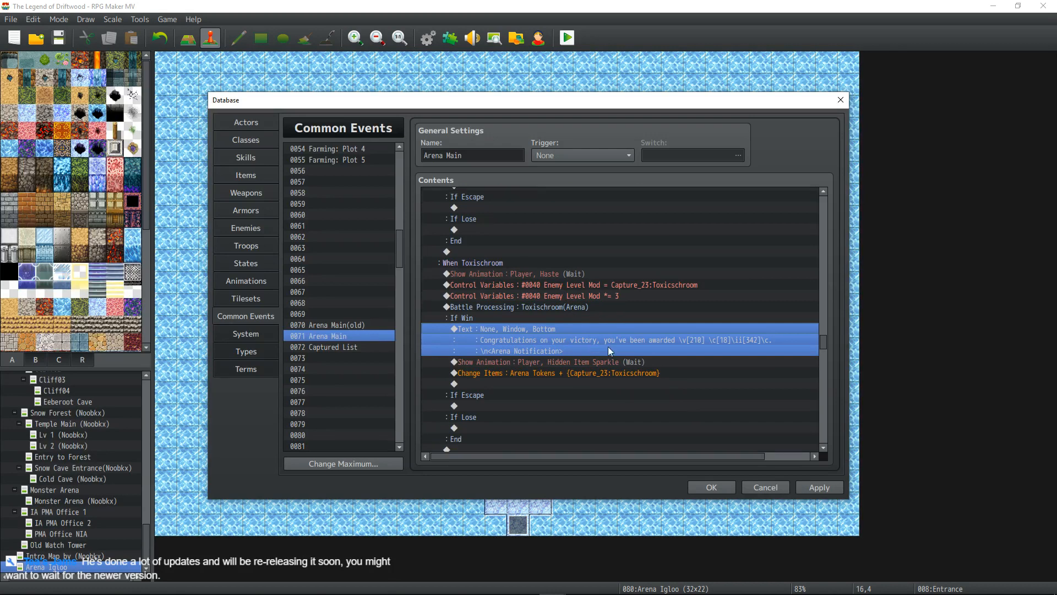
double_click(560, 375)
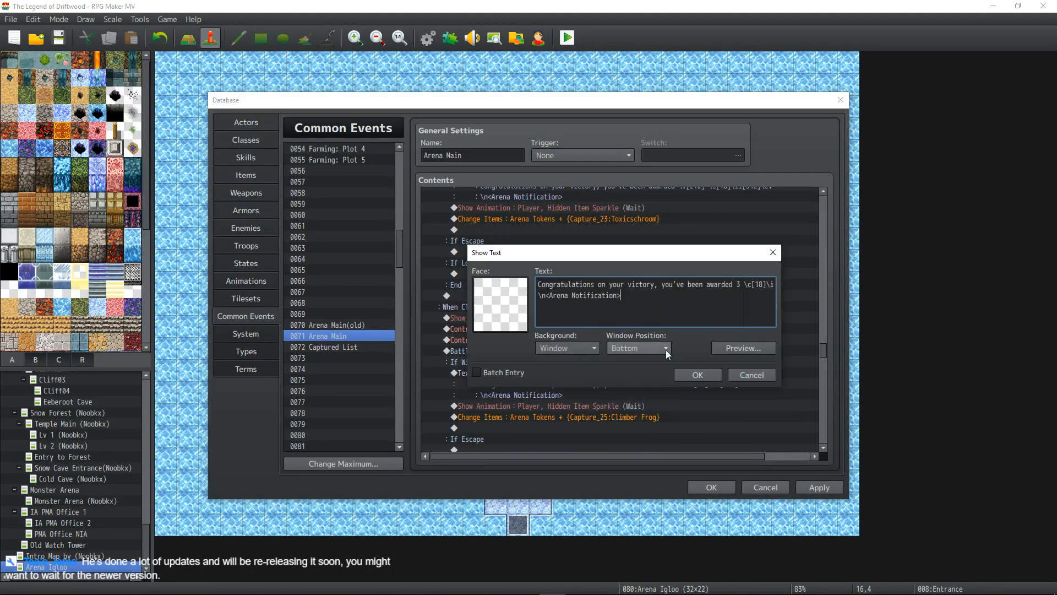
click(738, 284)
key(BackSpace)
text(\v)
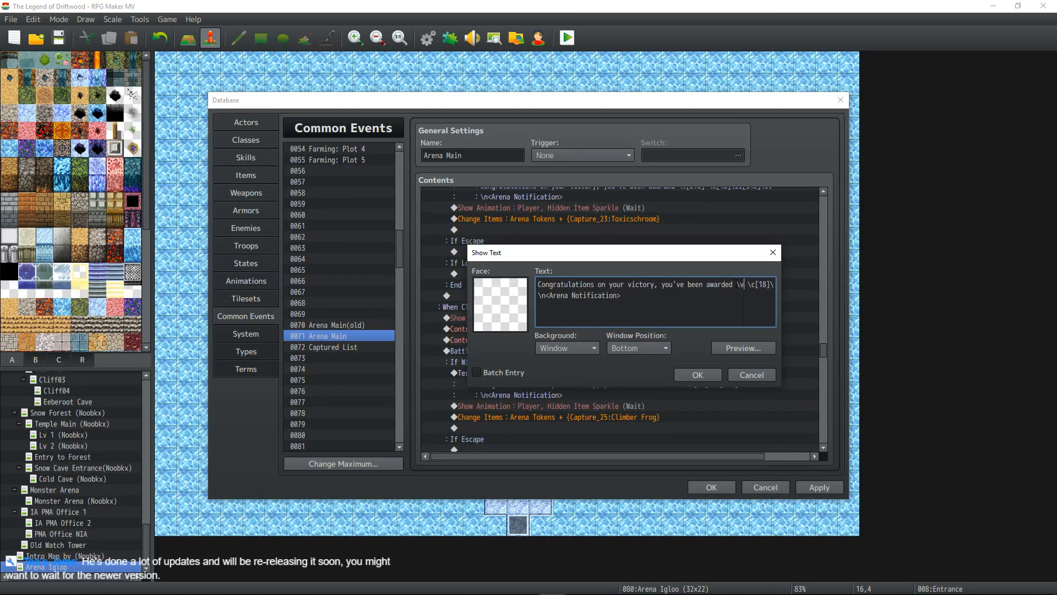
text([22)
text(1)
text(])
click(698, 374)
- Replace the fixed token count in Werewolf's victory message with \v[212]
scroll(710, 332, down, 5)
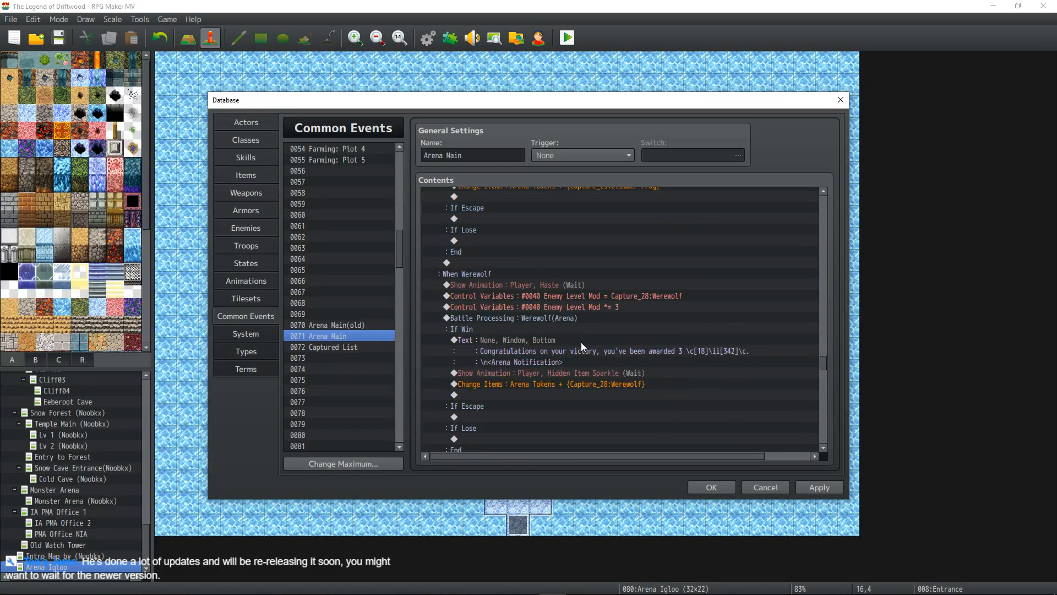
double_click(581, 342)
key(BackSpace)
text(\v[212] \c)
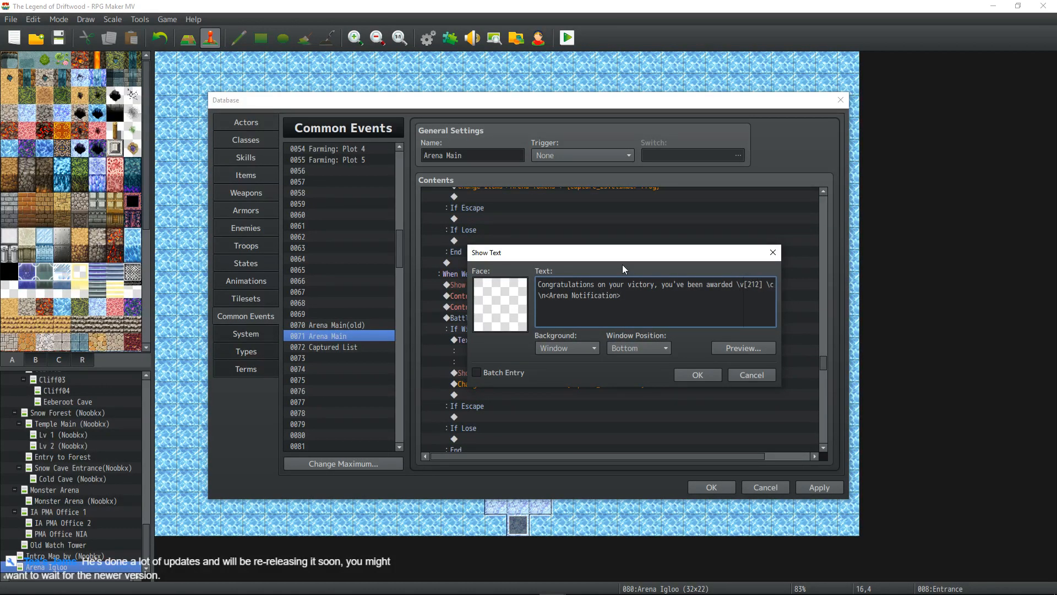
click(686, 372)
- Replace the fixed token count in Fire Bat's victory message with \v[213]
scroll(666, 362, down, 5)
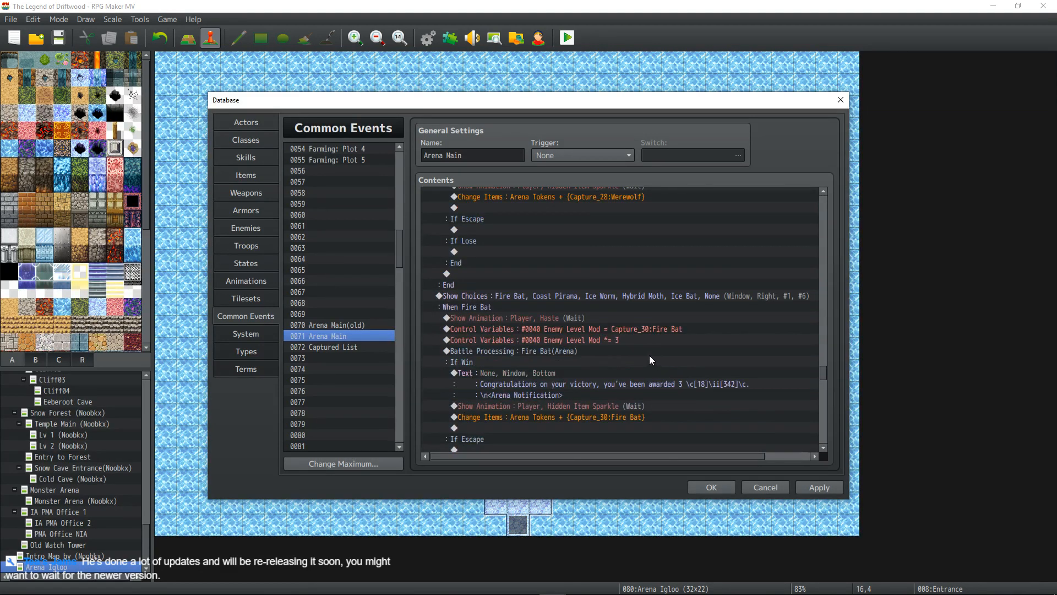
scroll(649, 355, up, 1)
scroll(649, 358, down, 1)
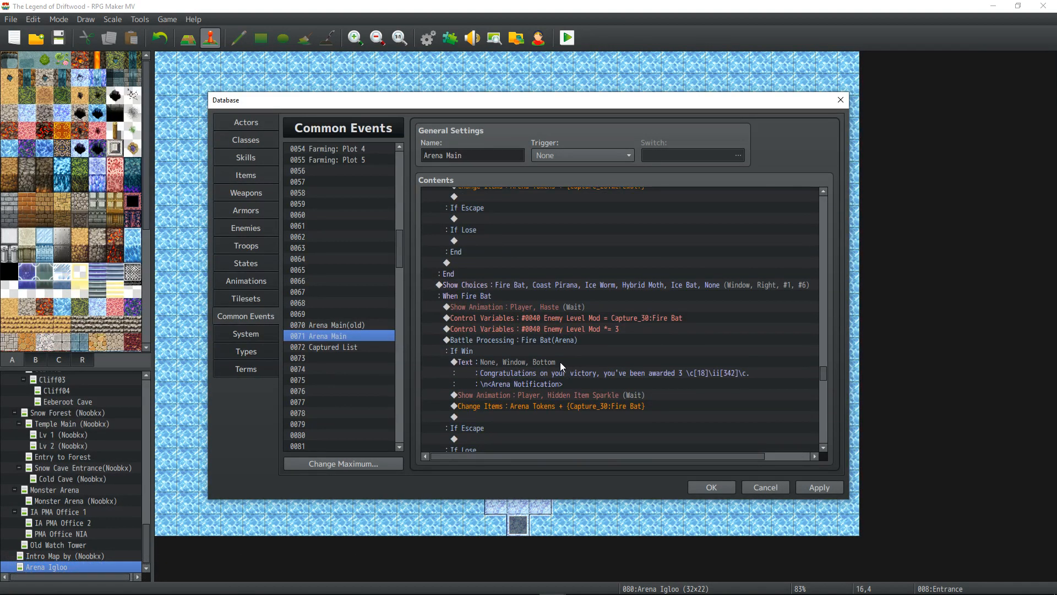
double_click(620, 362)
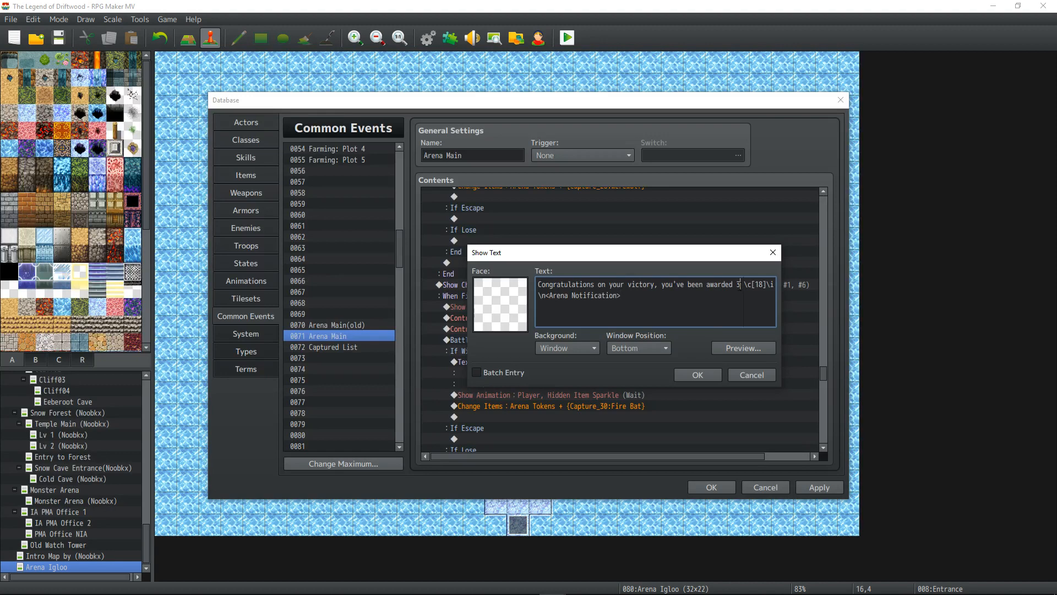
key(BackSpace)
text(\v[213])
click(692, 375)
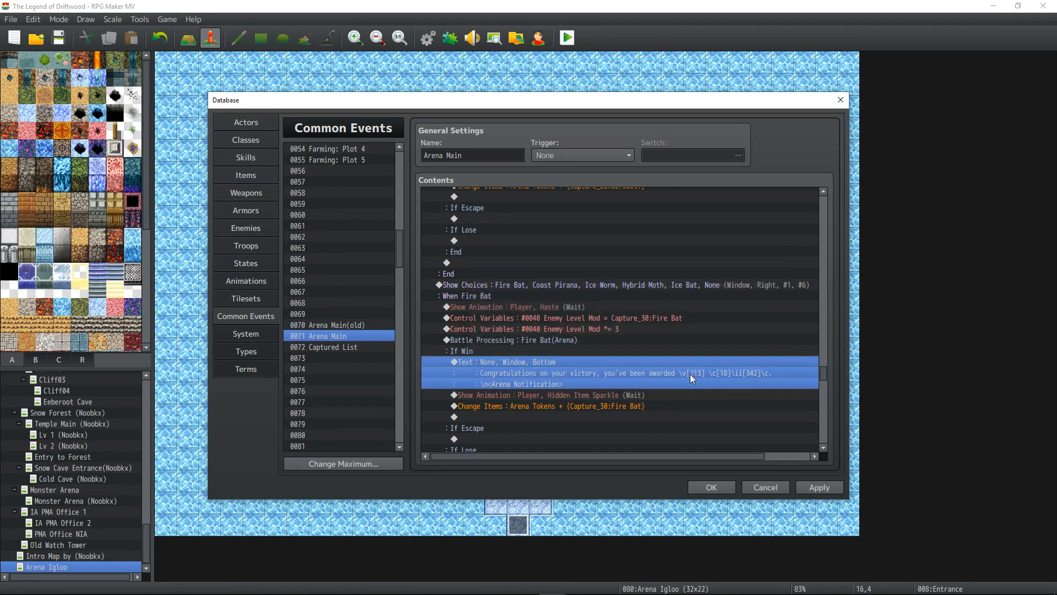
- Replace the fixed token count in Coast Pirana's victory message with \v[214]
scroll(635, 351, down, 5)
double_click(581, 329)
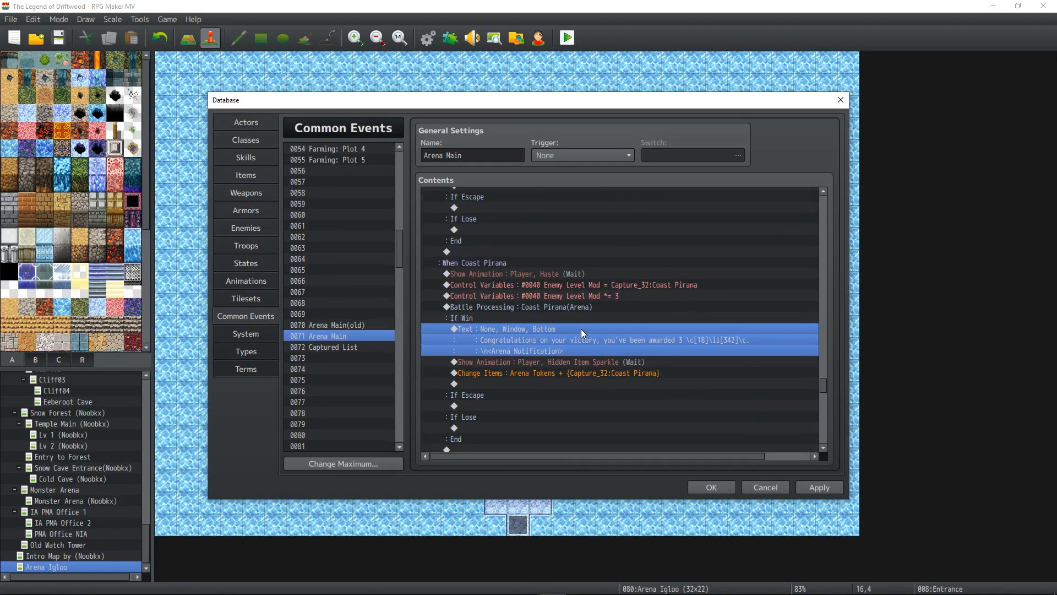
double_click(738, 284)
text(\v)
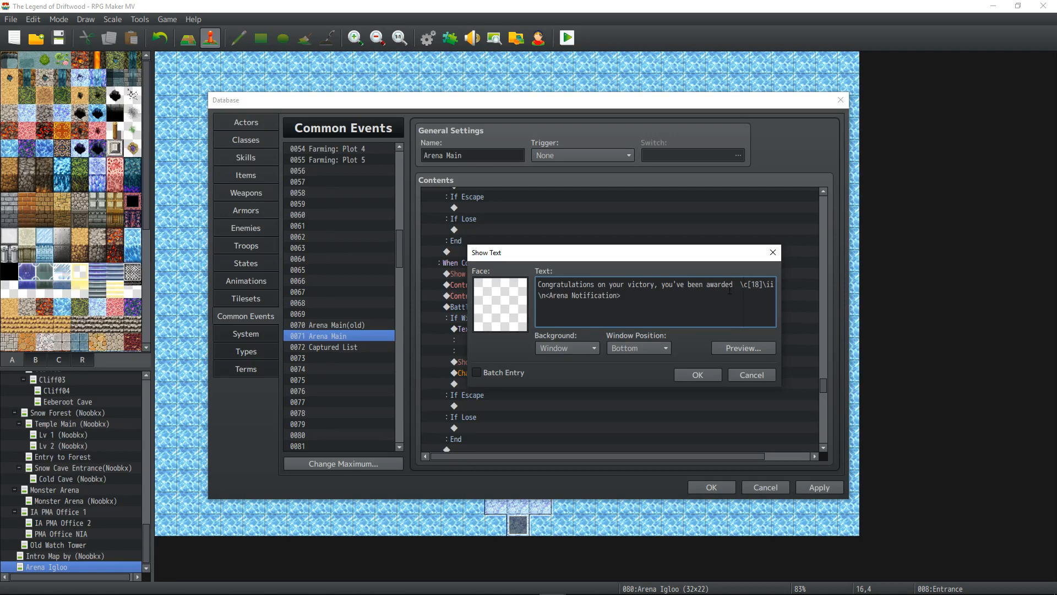
text([214])
click(698, 374)
- Replace the fixed token count in Ice Worm's victory message with \v[215]
scroll(670, 355, down, 5)
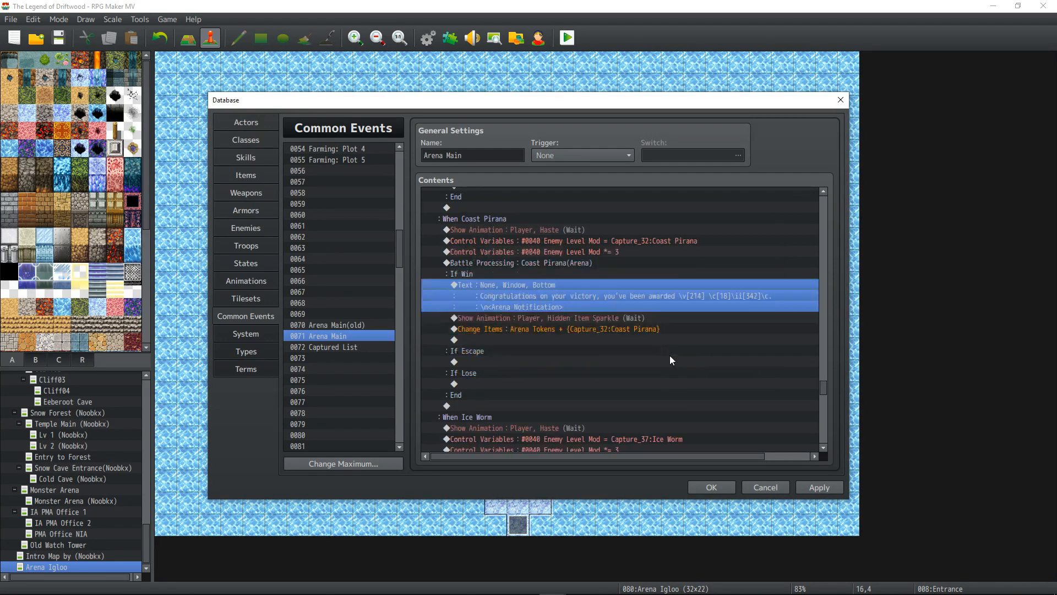
double_click(648, 342)
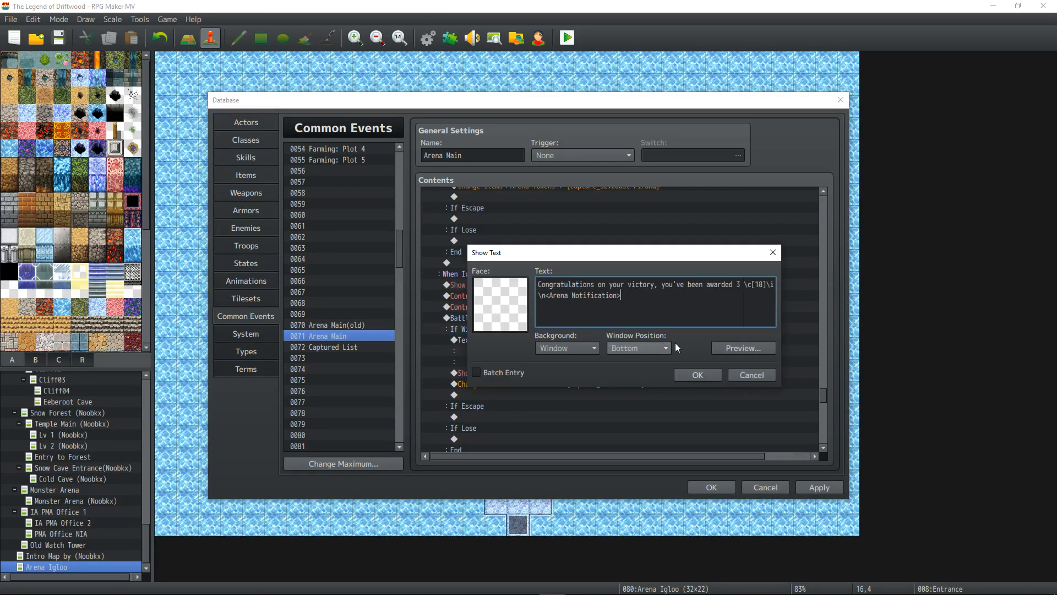
click(740, 285)
key(BackSpace)
text(\v[215])
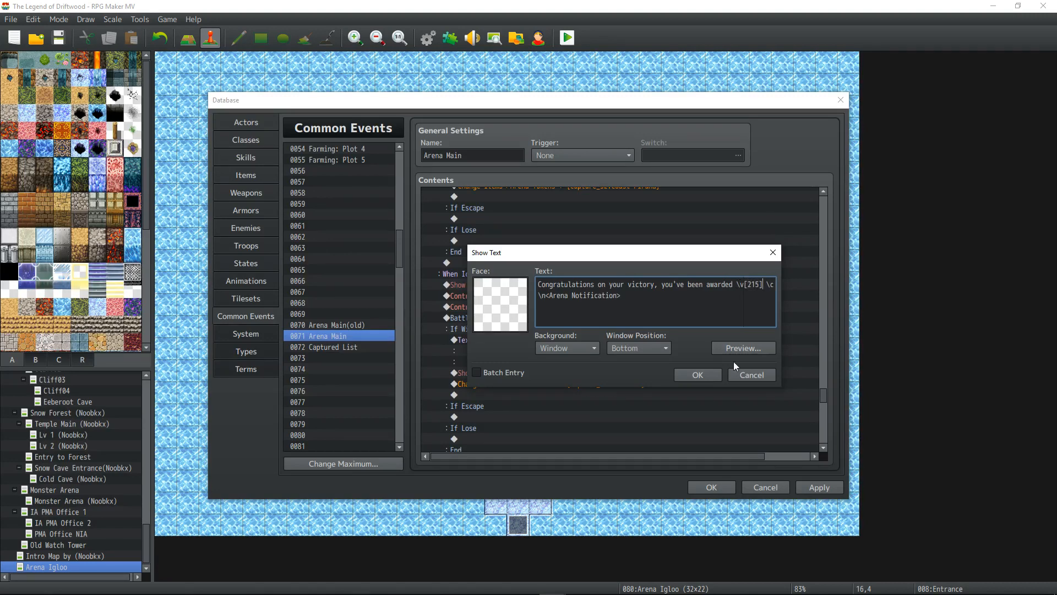
click(697, 375)
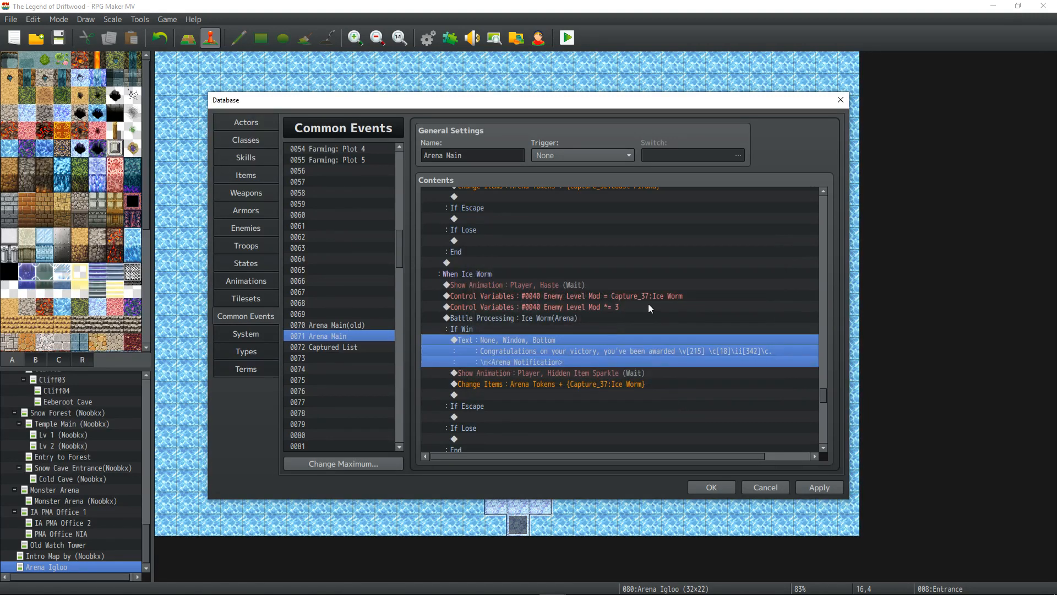
- Replace the fixed token count in Hybrid Moth's victory message with \v[216]
scroll(632, 330, down, 5)
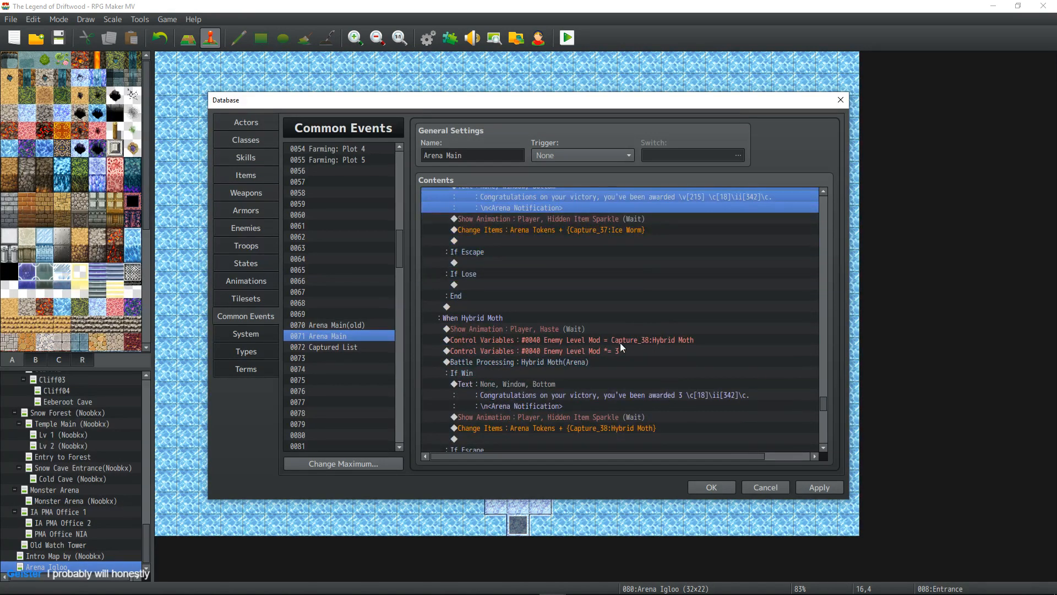
double_click(581, 388)
key(BackSpace)
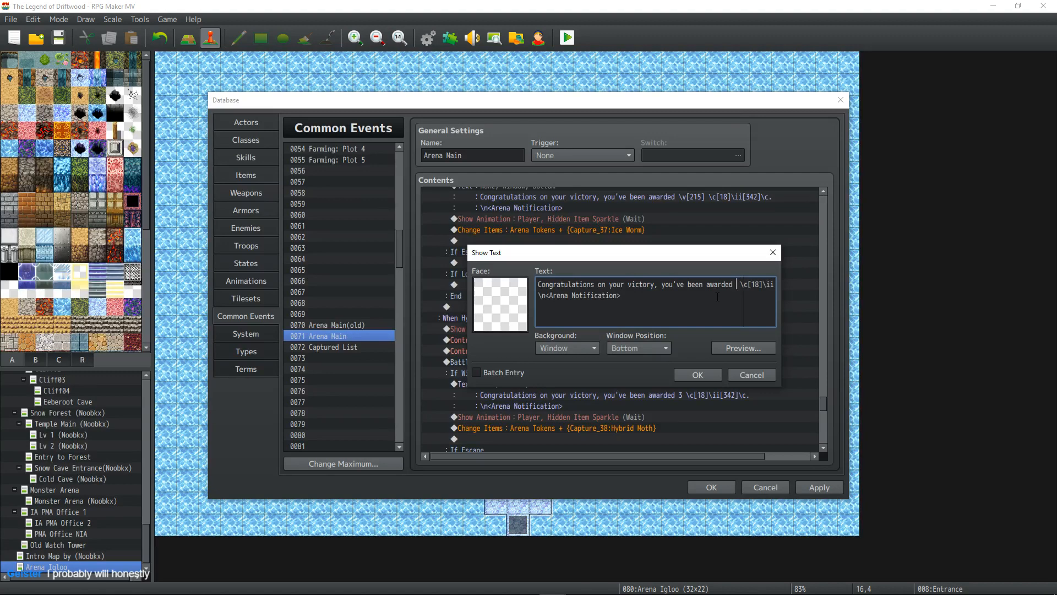
text(\v[216])
click(703, 370)
- Replace the fixed token count in Ice Bat's victory message with v[217]
scroll(701, 362, down, 7)
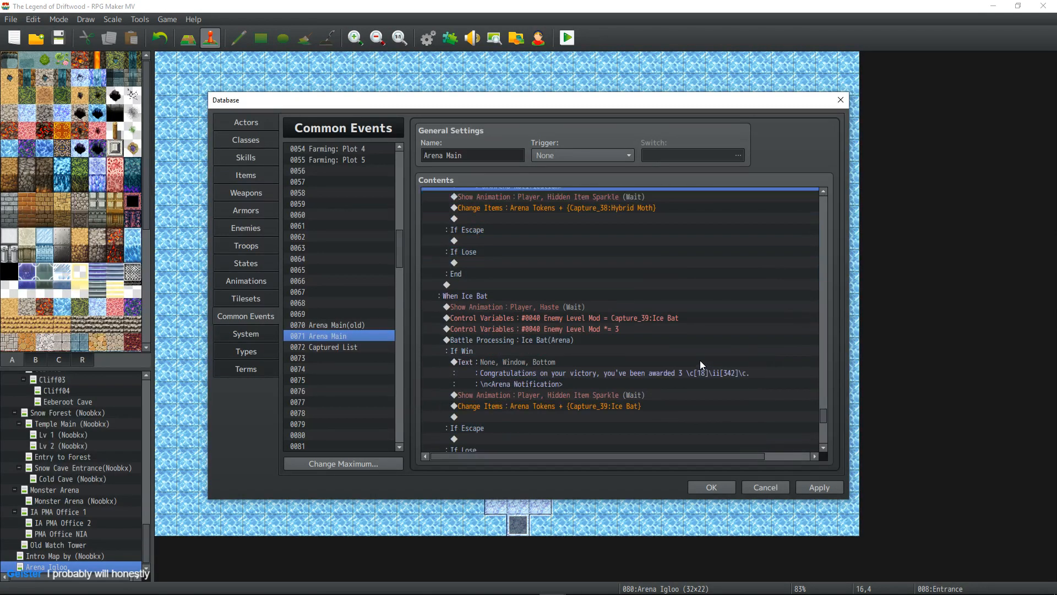
double_click(593, 350)
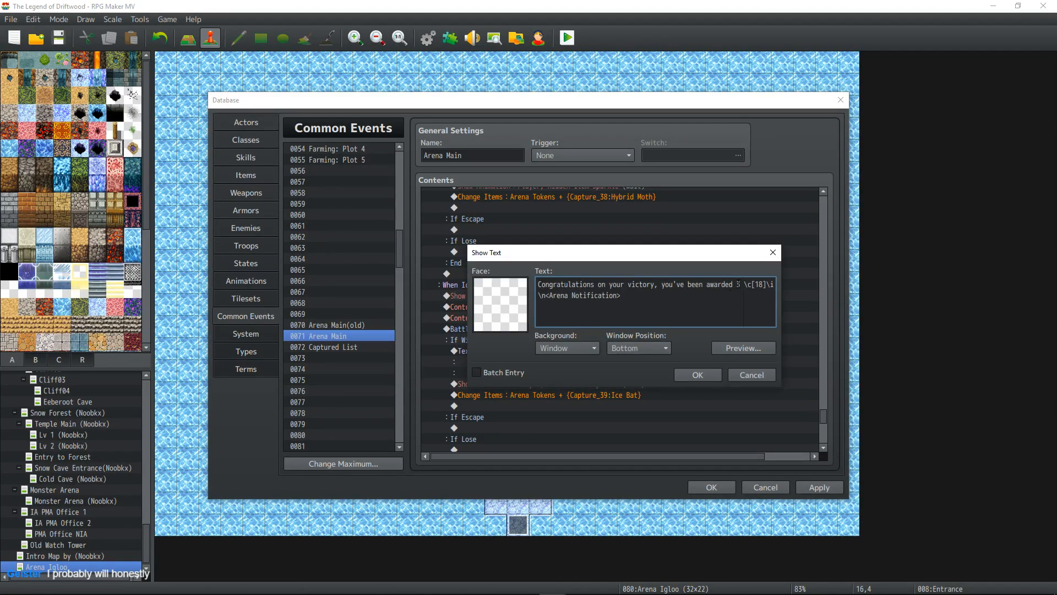
key(BackSpace)
text(v[)
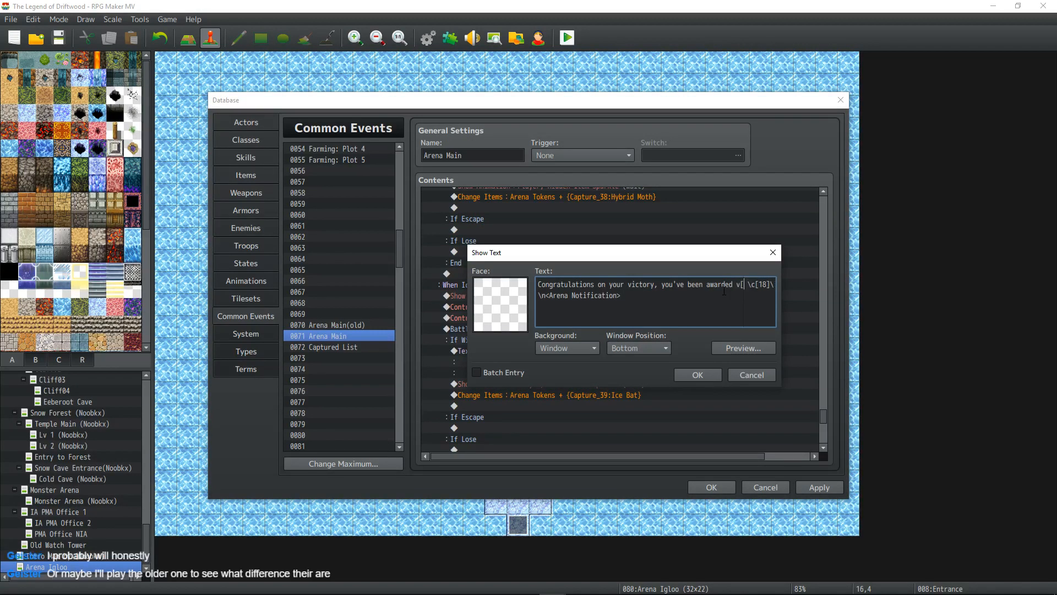
text(217])
click(704, 374)
- Review the Arena Battle Emblem refund commands in the None, Fight Mega-Bosses and Don't fight anything branches
scroll(632, 317, down, 5)
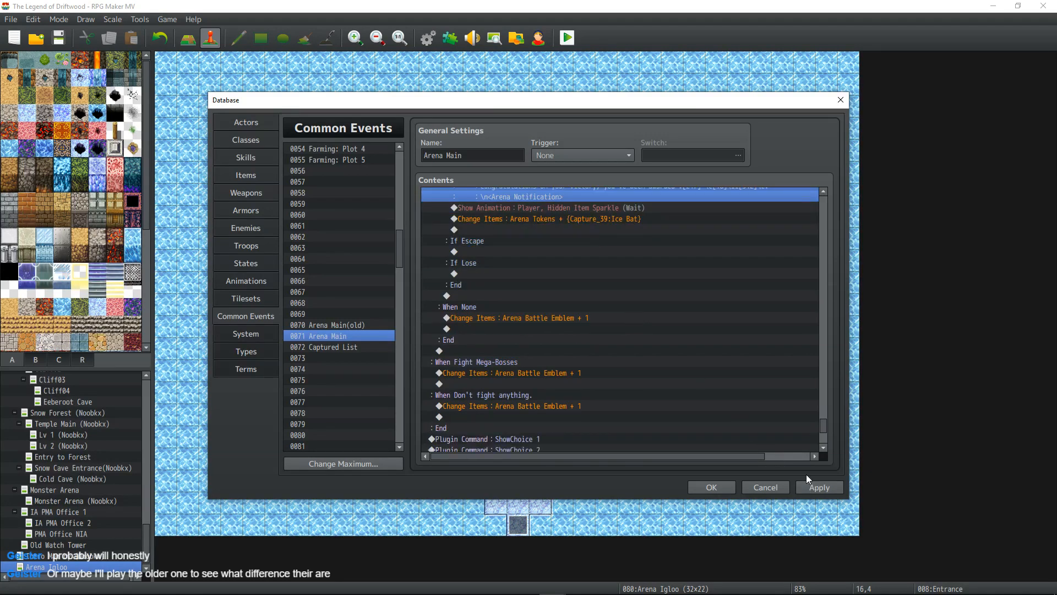
scroll(710, 362, down, 3)
scroll(716, 364, up, 2)
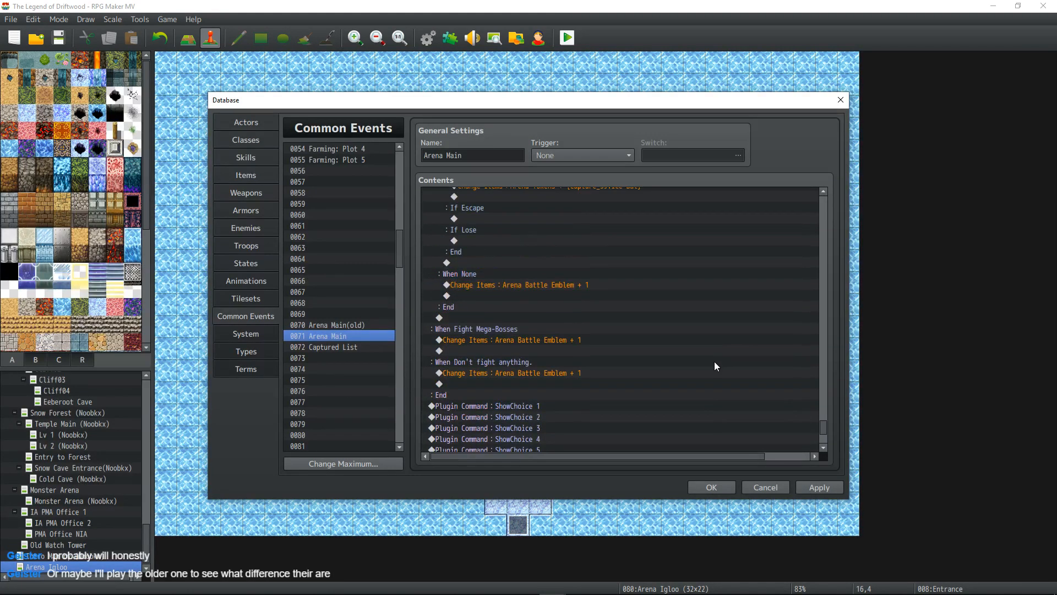
scroll(714, 363, up, 5)
scroll(713, 364, down, 7)
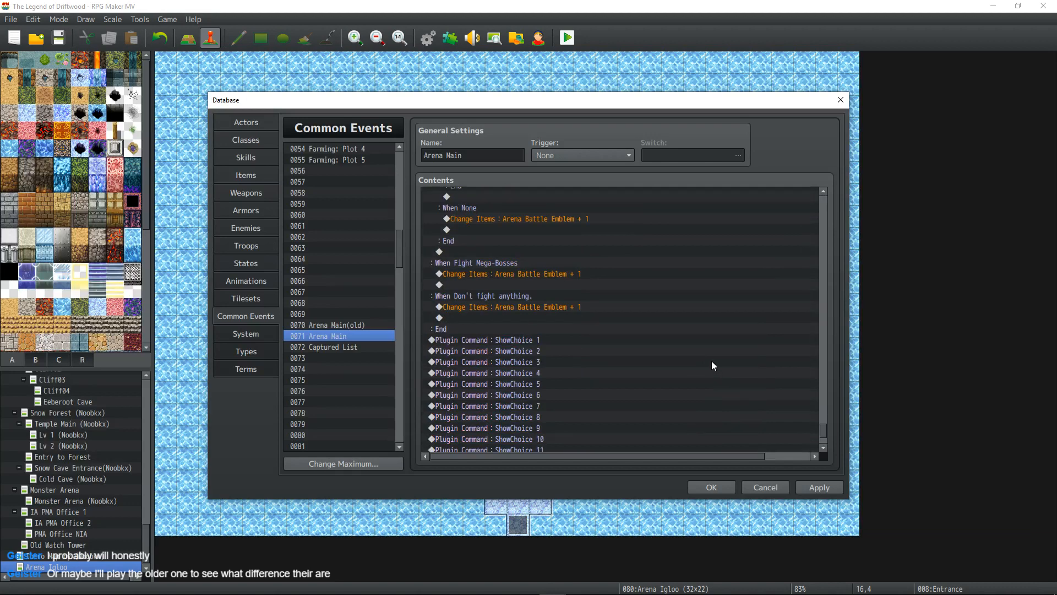
scroll(710, 363, down, 1)
scroll(537, 220, up, 3)
click(516, 275)
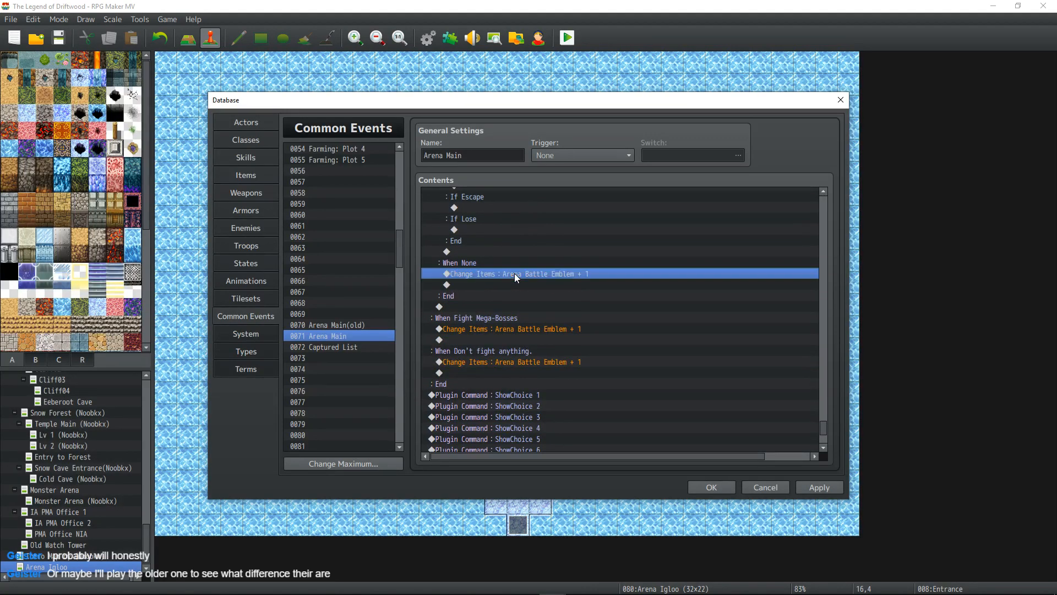
click(532, 330)
click(528, 362)
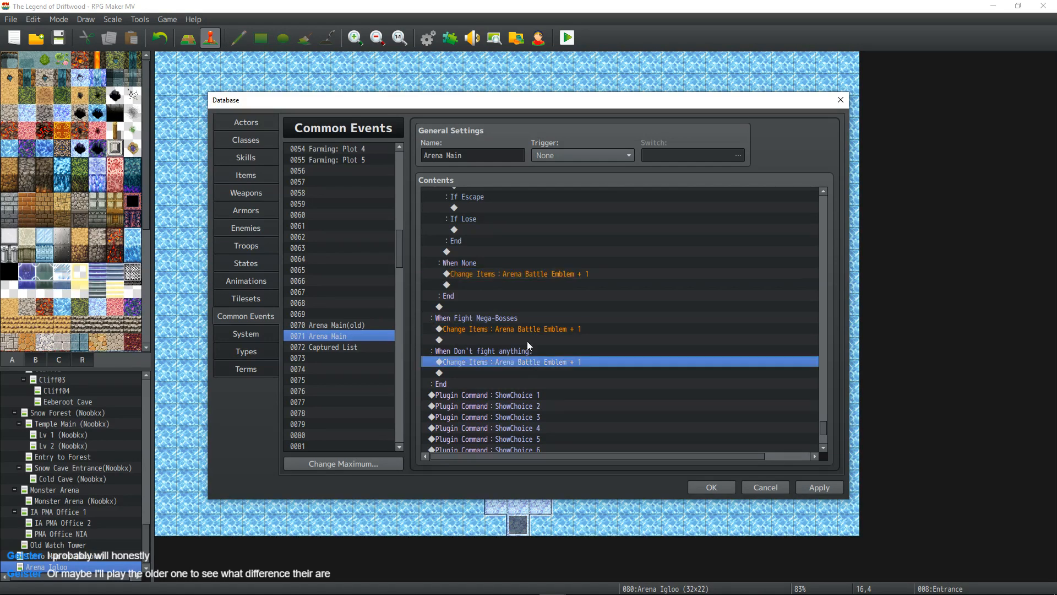
click(515, 273)
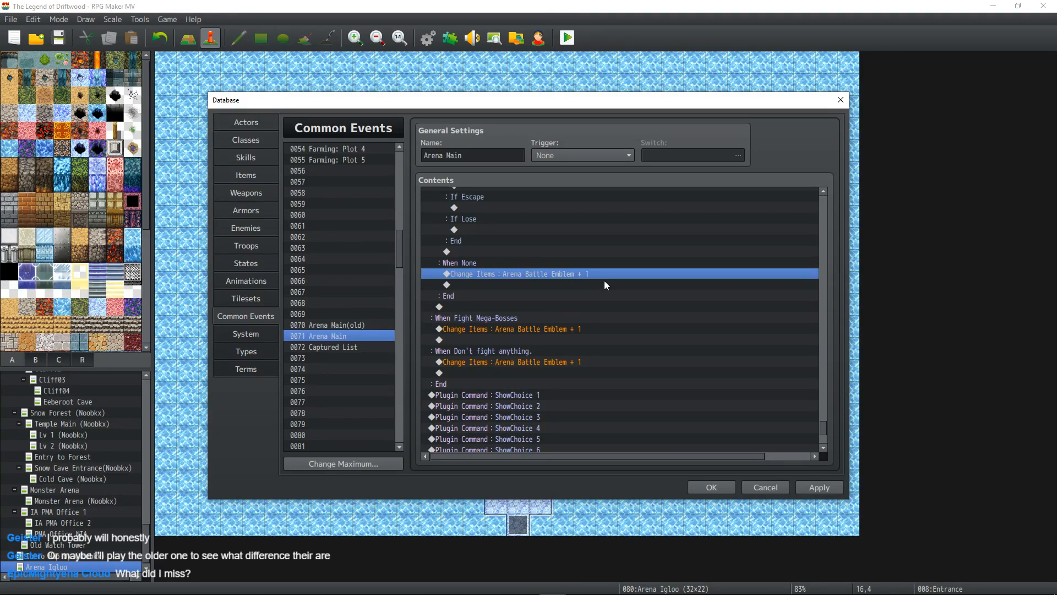
- Apply the common event changes, close the database and save the project
click(826, 486)
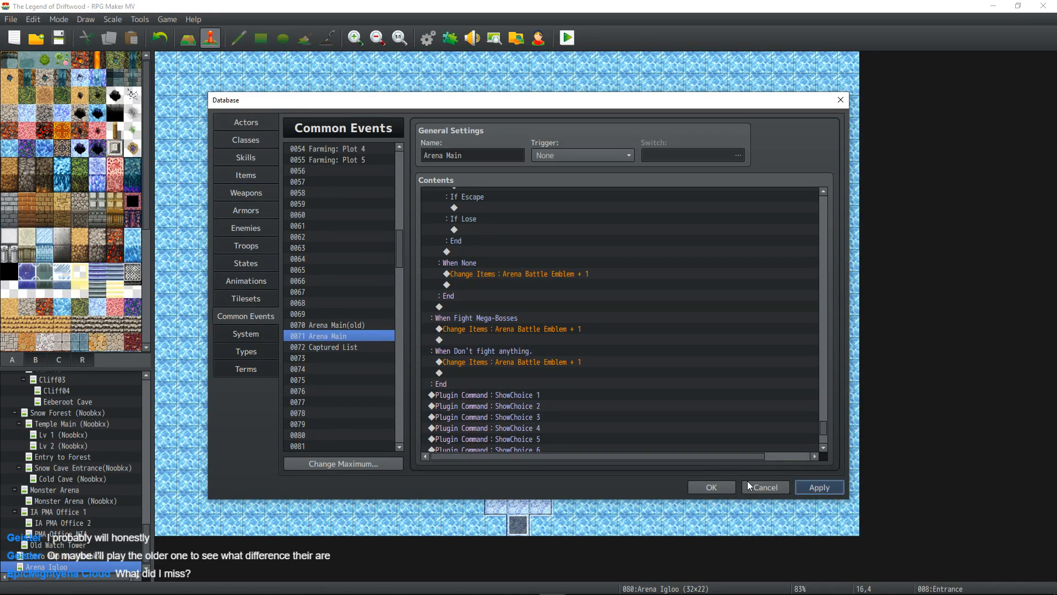
click(733, 487)
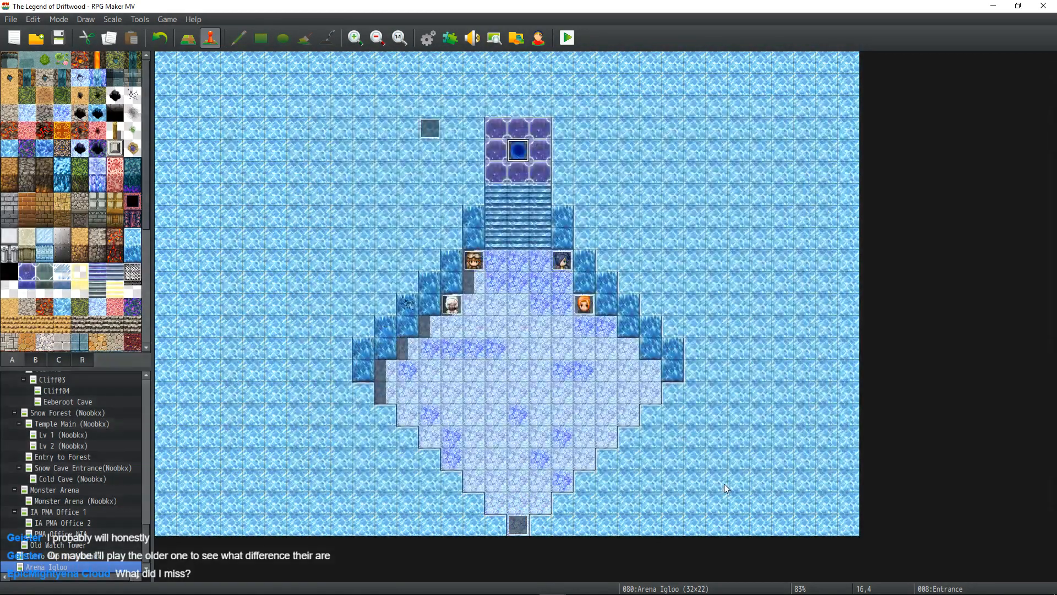
click(59, 38)
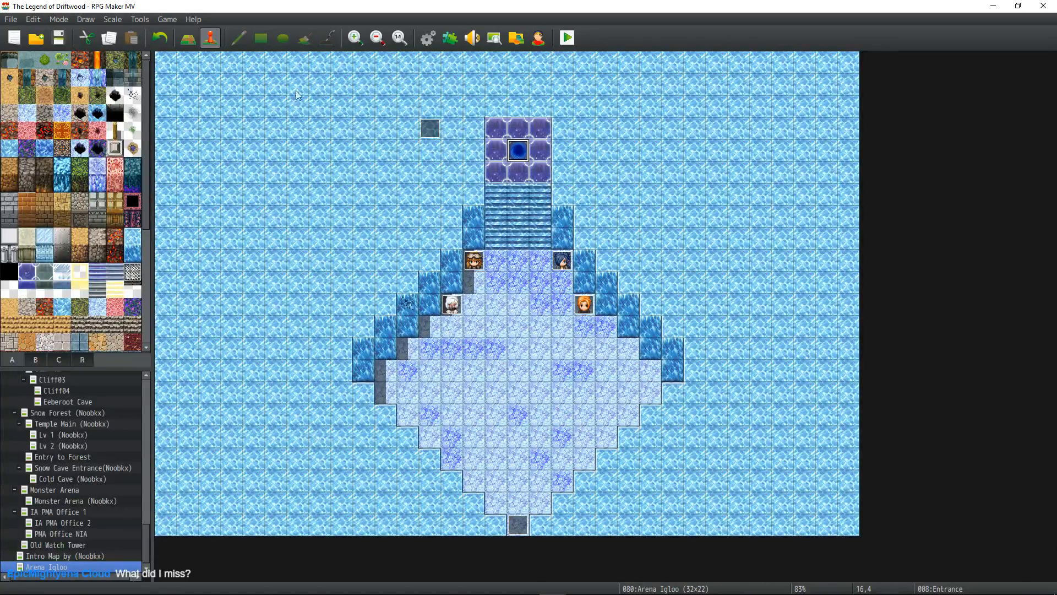
click(58, 38)
- Playtest the game maximized from save File 15 and enter the Monster Arena
click(567, 38)
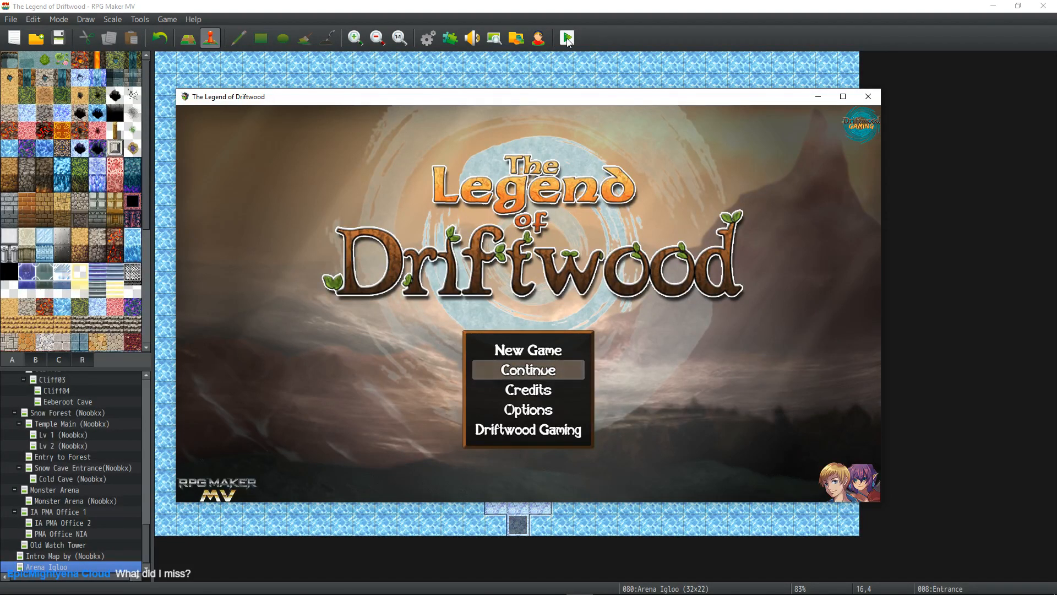
key(Return)
click(843, 97)
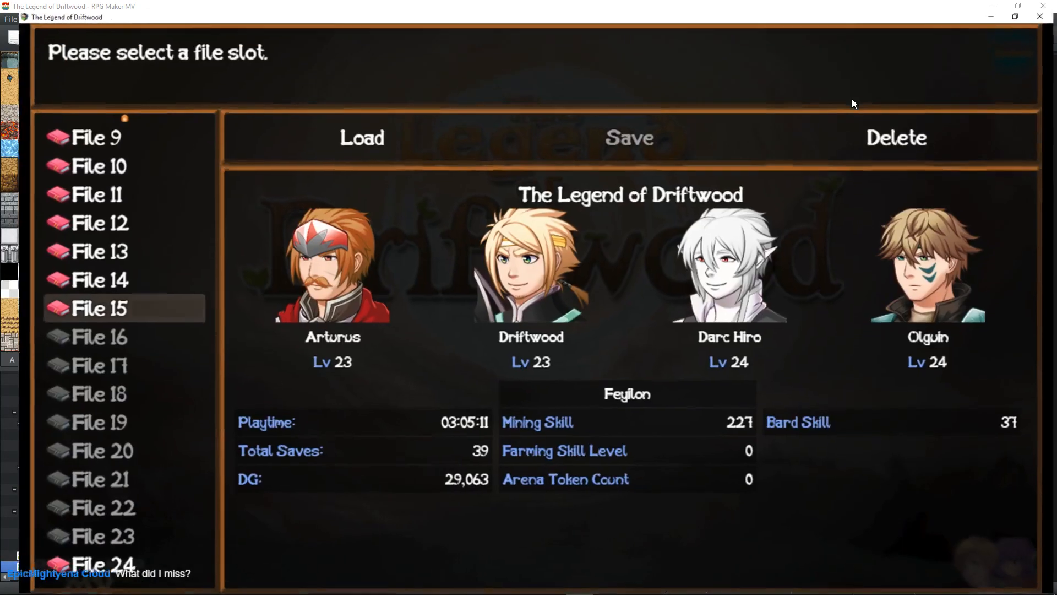
key(Return)
key(Return)
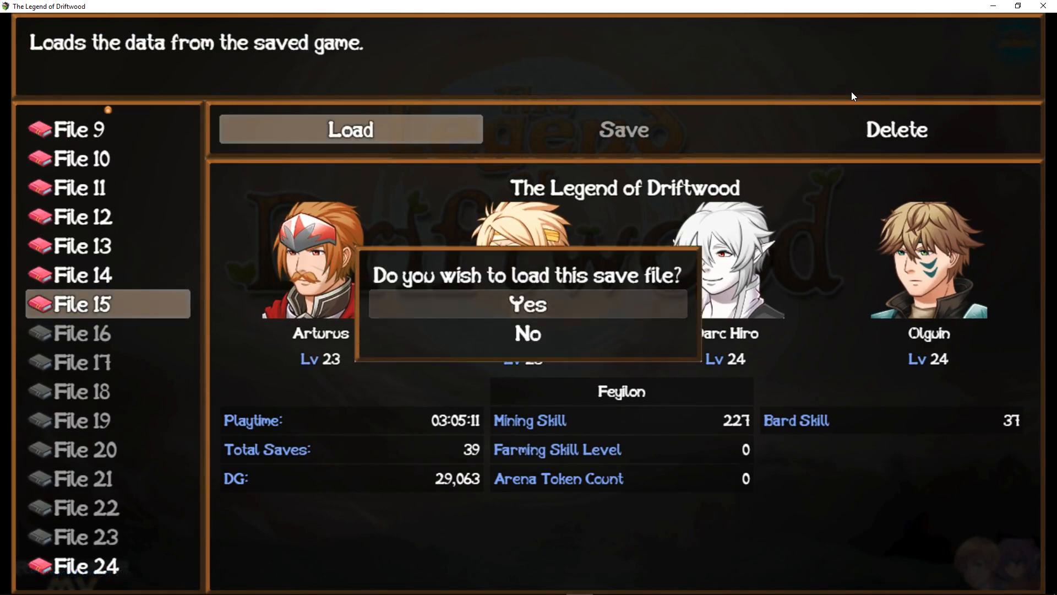
key(Return)
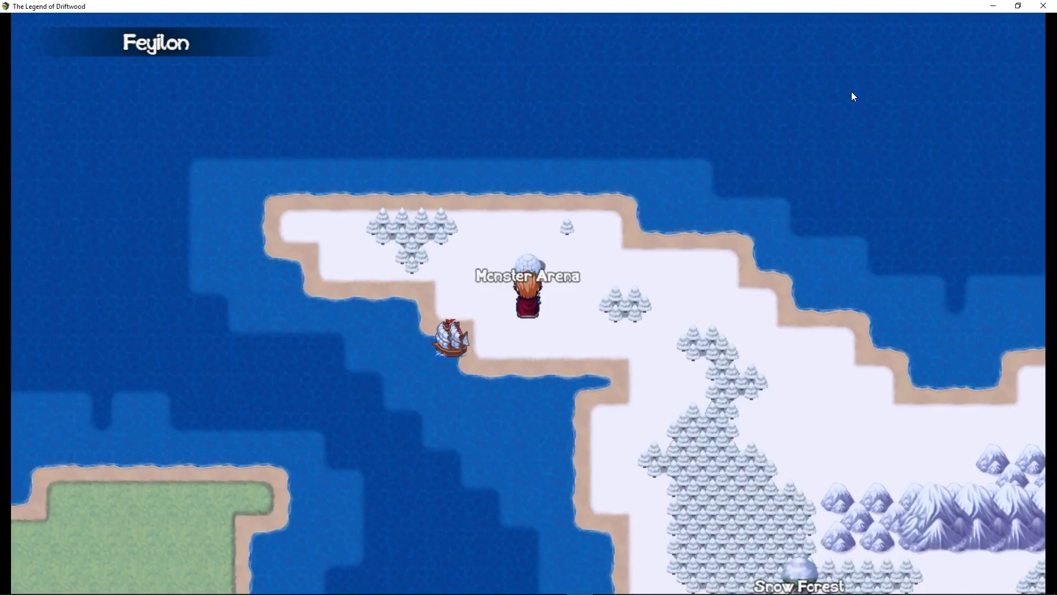
key(Return)
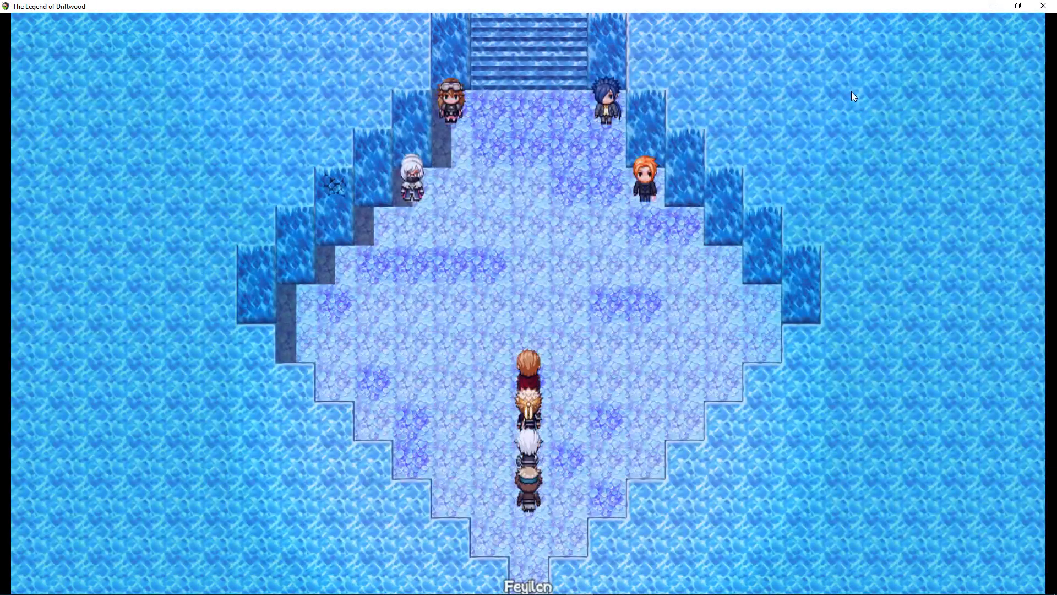
- Check the party's key items for the Arena Battle Emblem and return to the arena map
key(Escape)
key(Return)
key(Down)
key(Down)
key(Down)
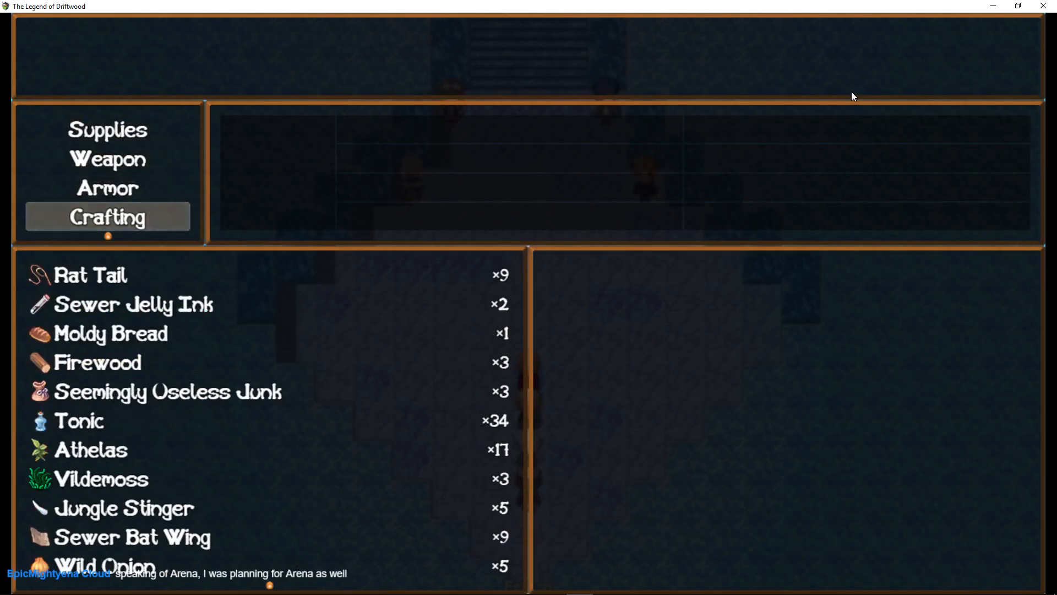
key(Down)
key(Down)
key(Up)
key(Return)
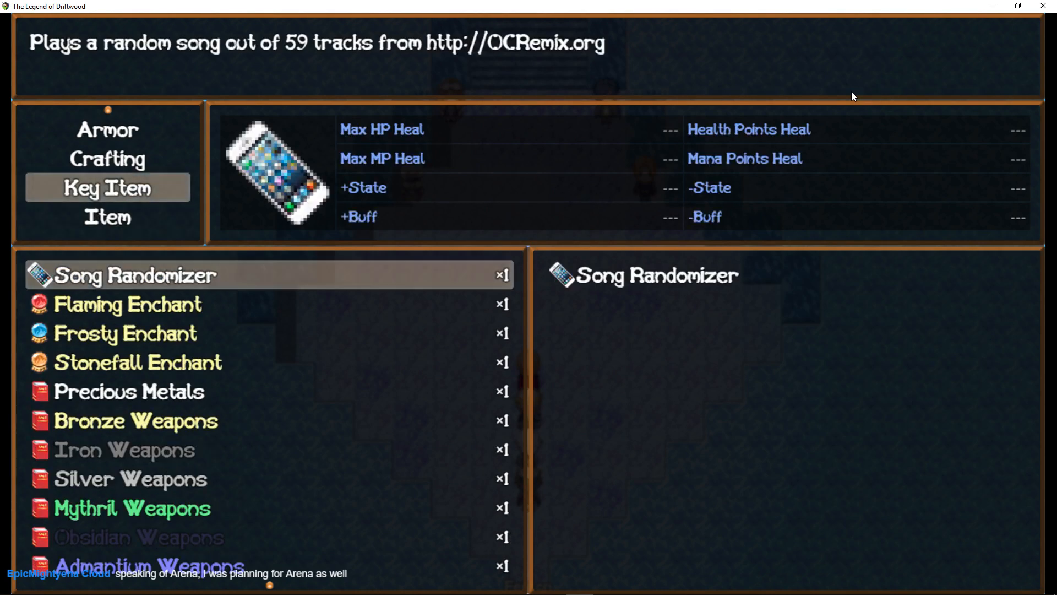
key(Up)
key(Up)
key(Up)
key(Down)
key(Down)
key(Up)
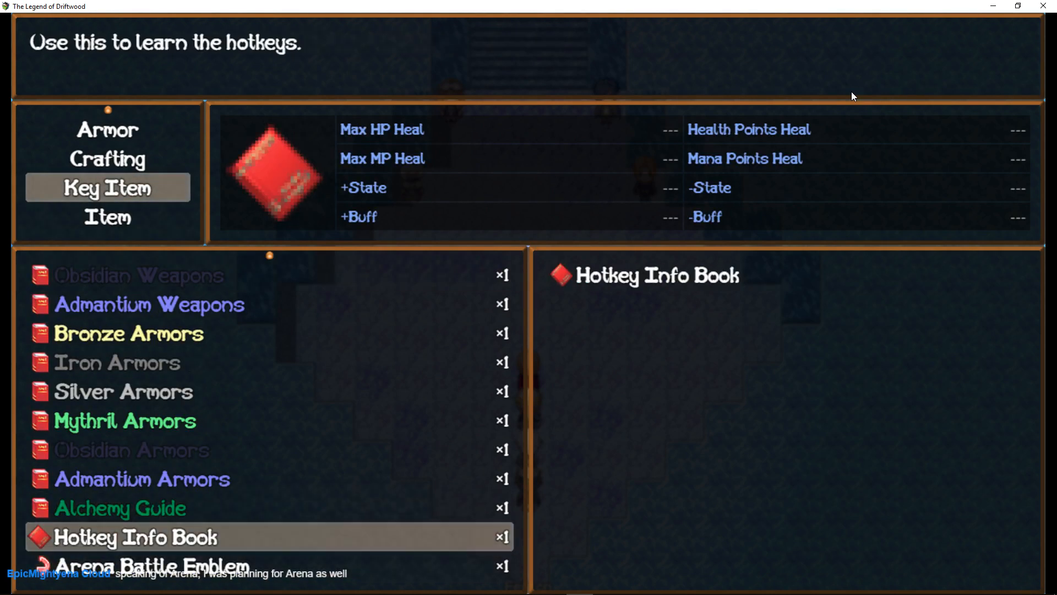
key(Escape)
key(Escape)
key(Escape)
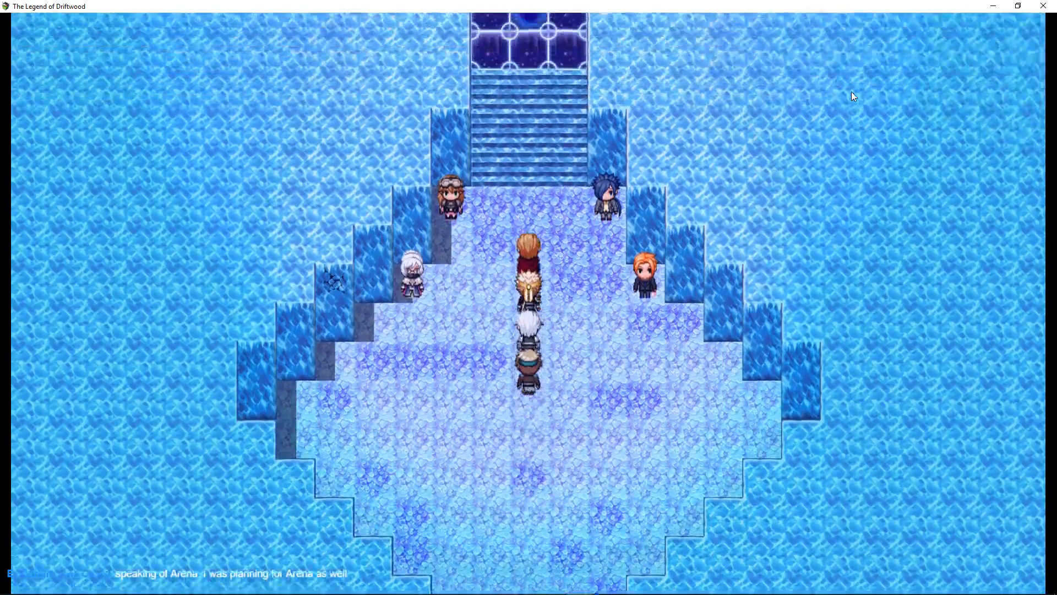
- Start an Ice Worm battle at the arena portal and target the enemy with an attack to check its level
key(Up)
key(Return)
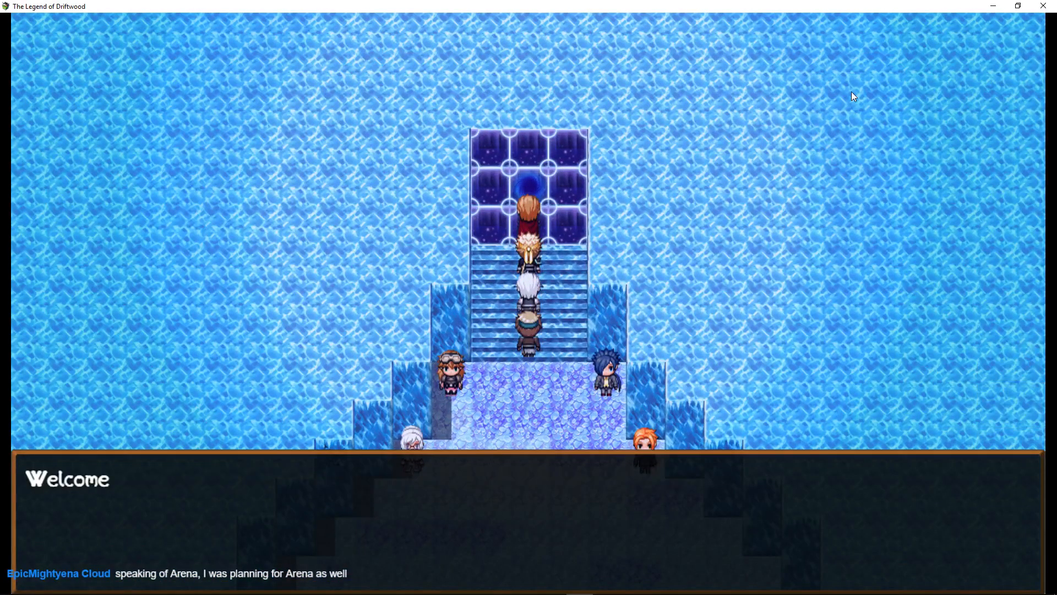
key(Return)
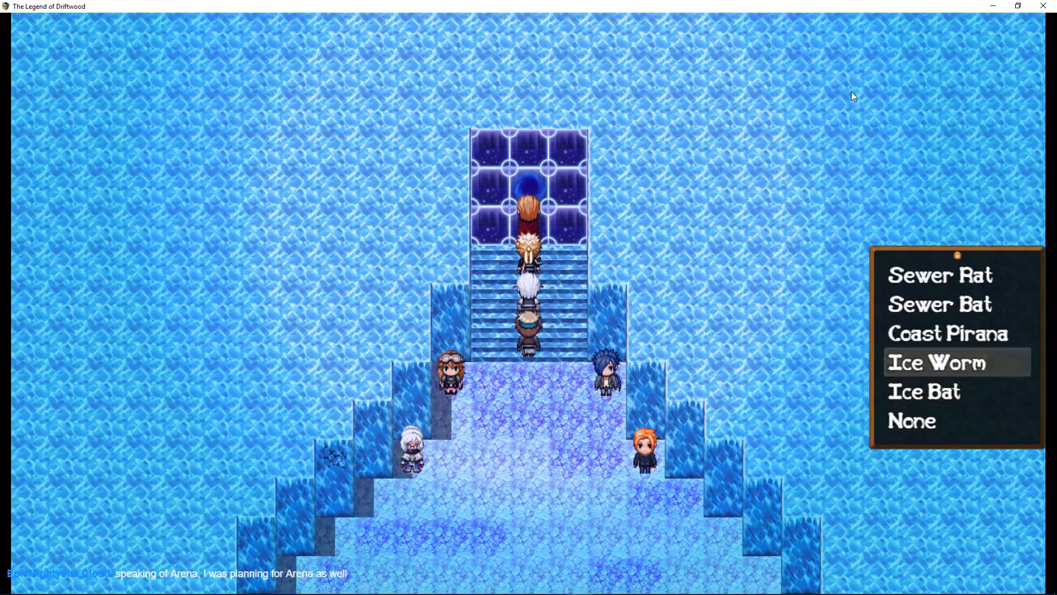
key(Return)
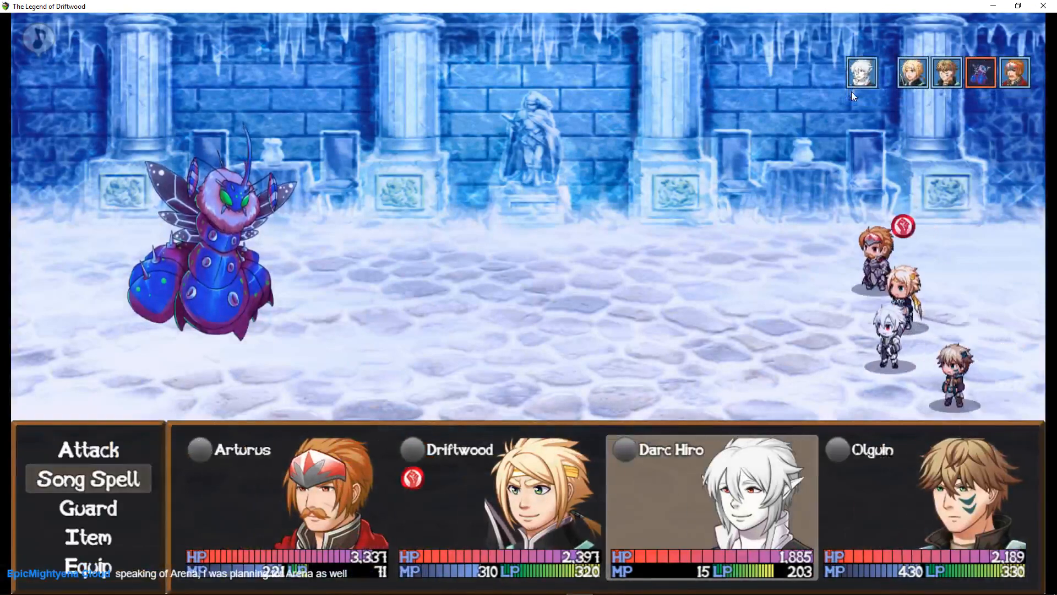
key(Up)
key(Return)
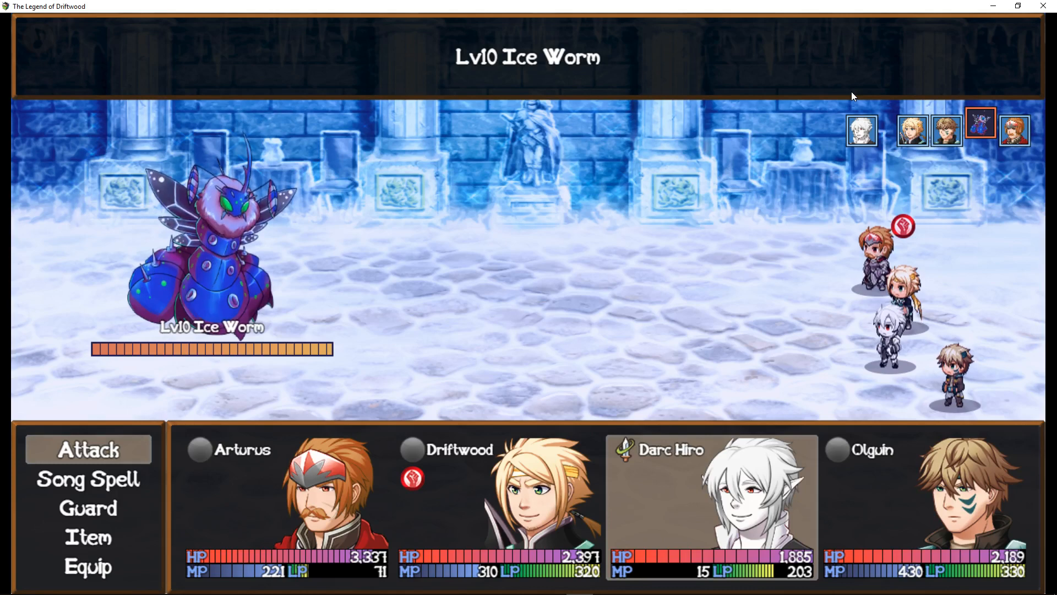
- Have Darc Hiro perform the Incite Intent song spell instead of attacking
key(Down)
key(Return)
key(Down)
key(Down)
key(Down)
key(Up)
key(Up)
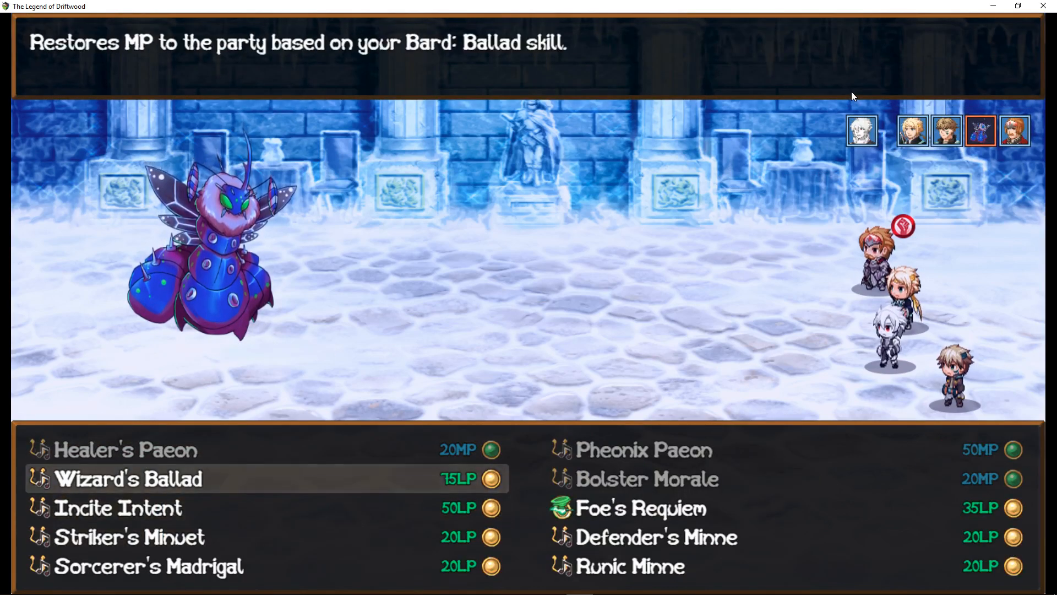
key(Down)
key(Down)
key(Right)
key(Up)
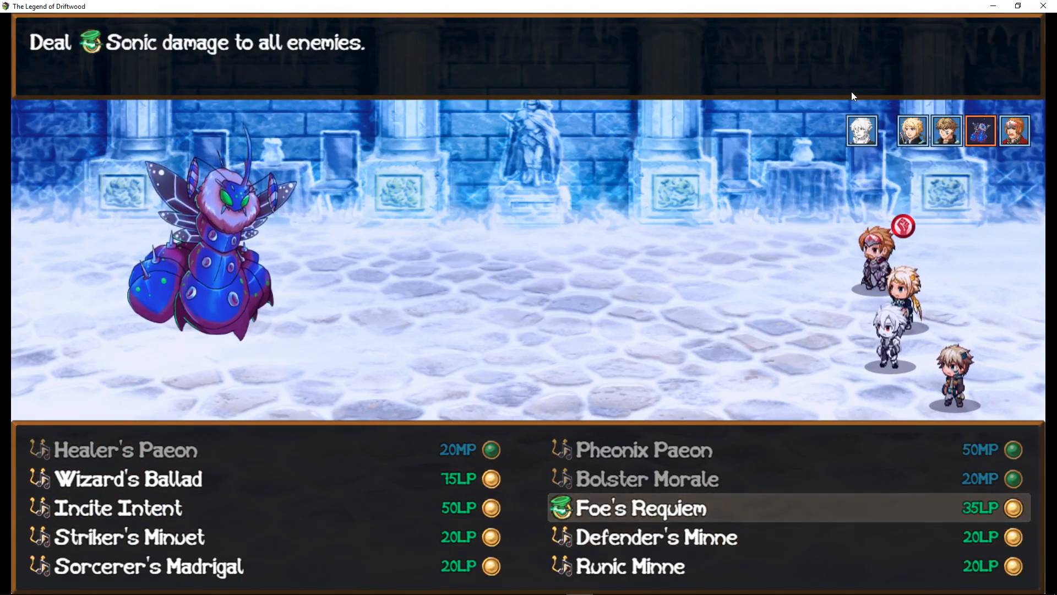
key(Left)
key(Return)
key(Return)
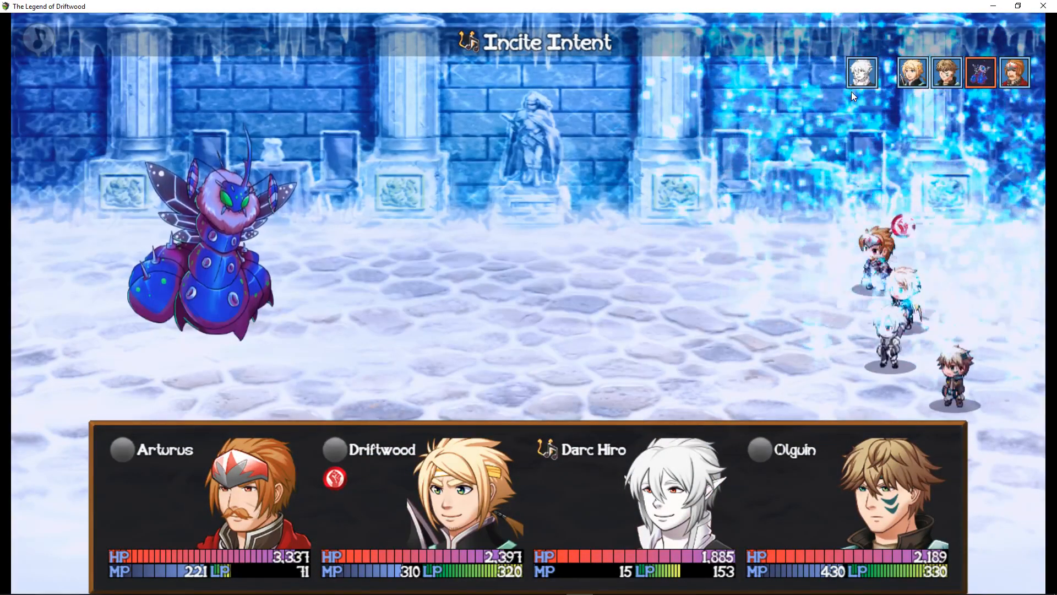
- Attack the Ice Worm with Driftwood's Tachi: Kasai and advance through the battle rewards and arena victory message
key(Return)
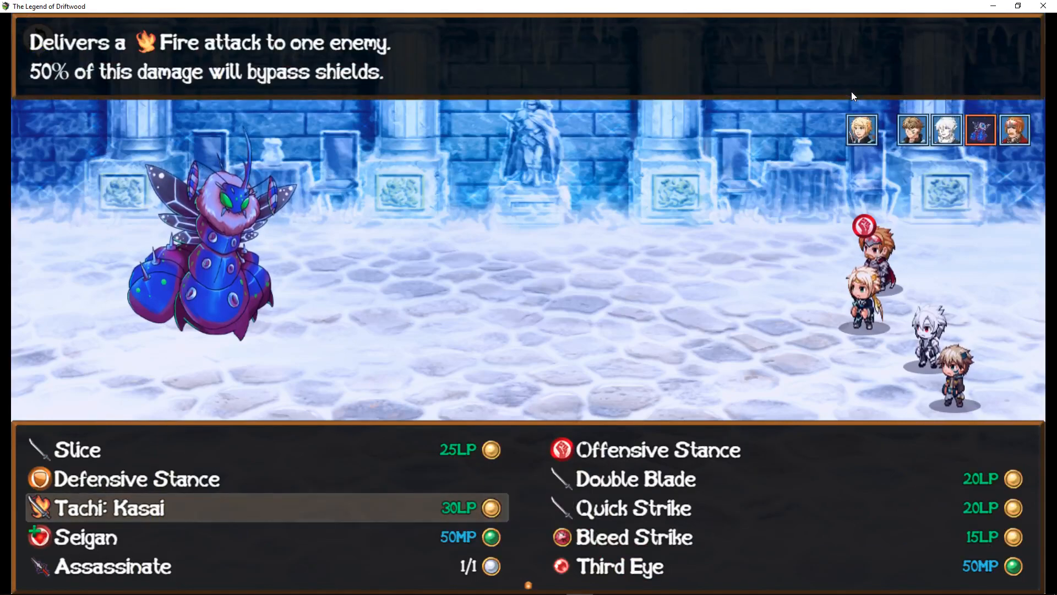
key(Return)
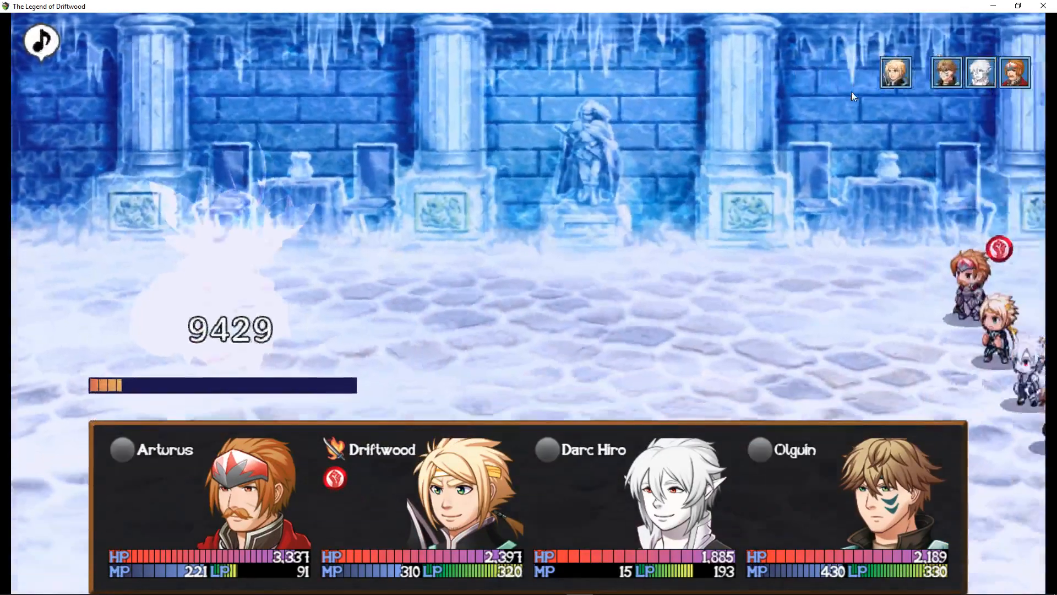
key(Return)
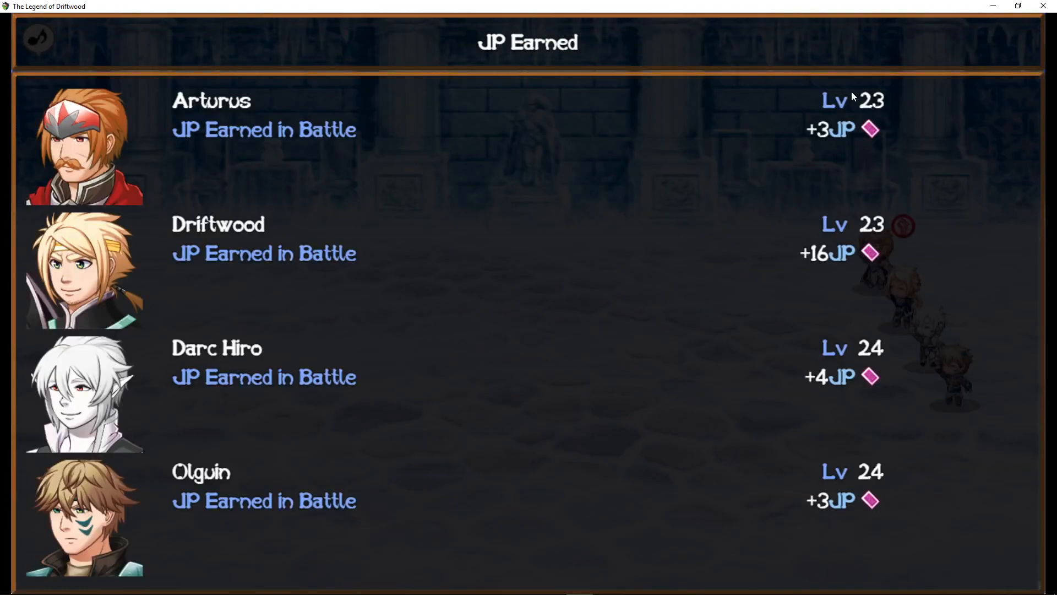
key(Return)
key(Return)
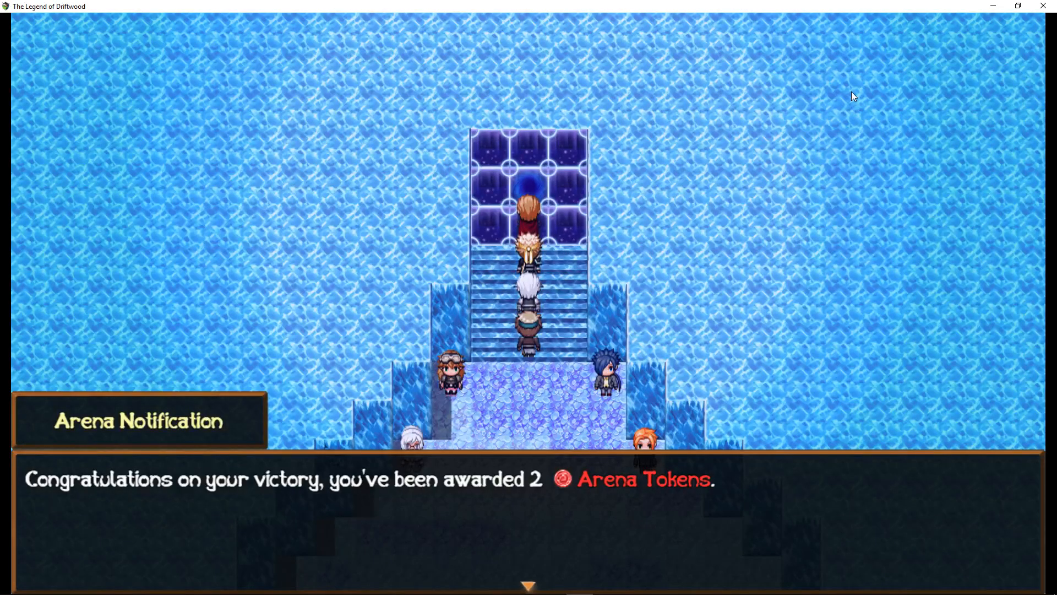
key(Return)
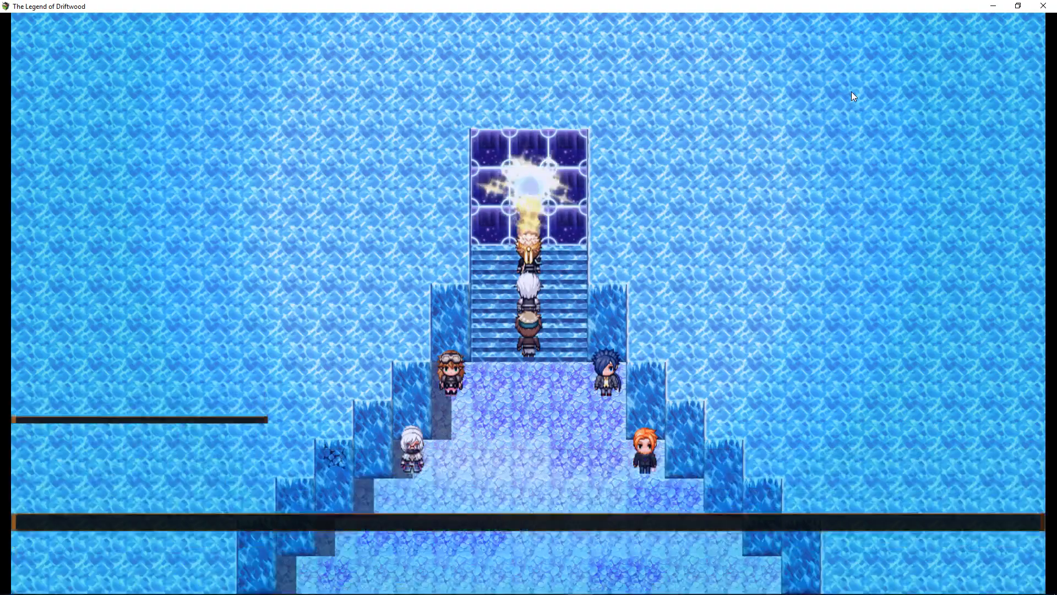
- Open the debug screen from the party menu of the running playtest
key(Escape)
key(Down)
key(Down)
key(Down)
key(Down)
key(Down)
key(Down)
key(Down)
key(Down)
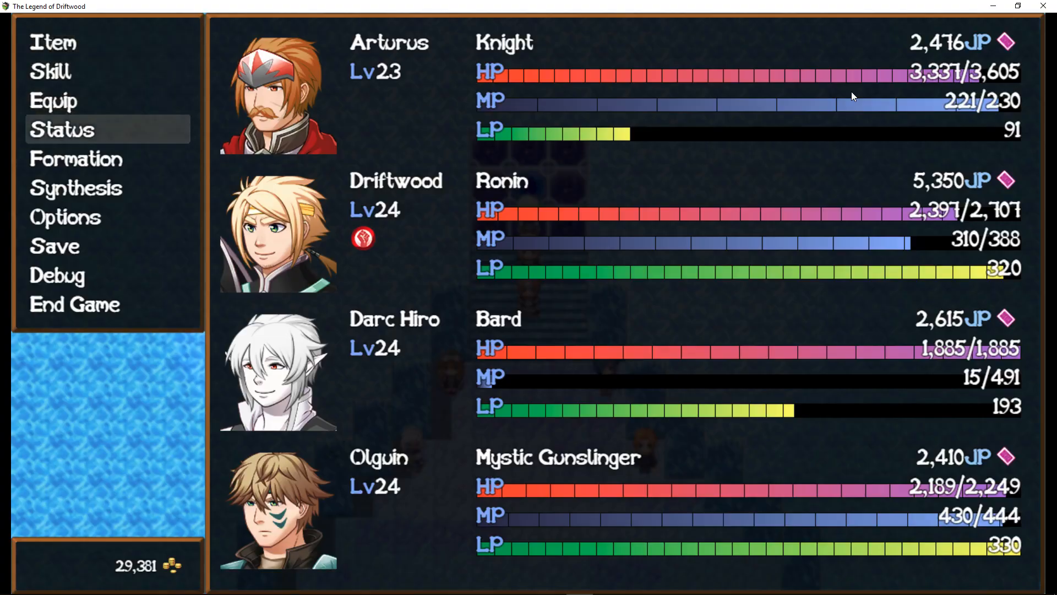
key(Down)
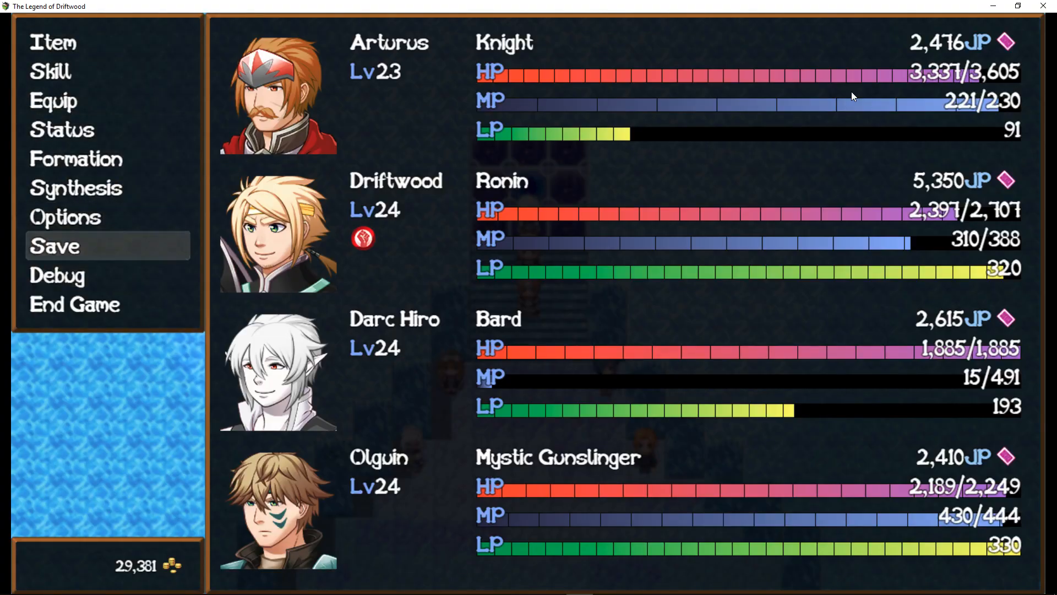
key(Down)
key(Up)
key(Down)
key(Return)
- Examine the monster capture variables 0201–0220 in the debug list and leave the playtest for the map editor
key(Up)
key(Up)
key(Up)
key(Up)
key(Up)
key(Up)
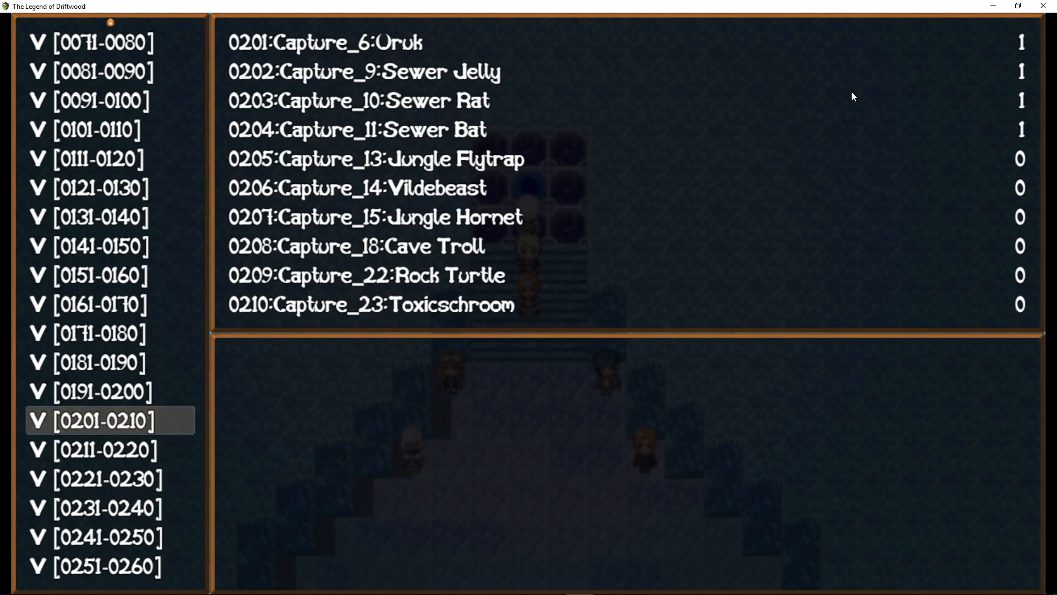
key(Down)
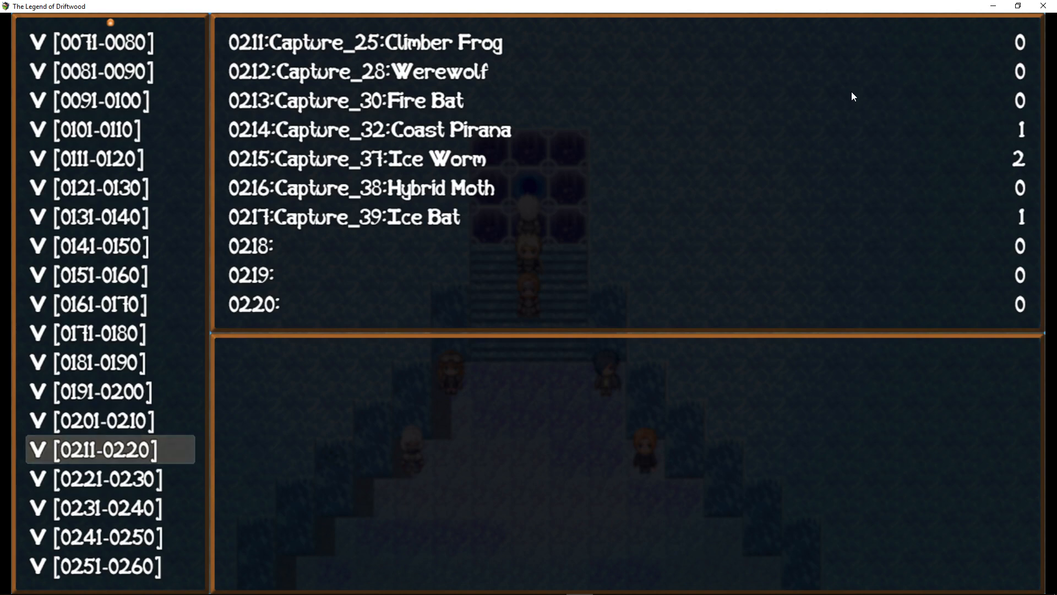
key(Escape)
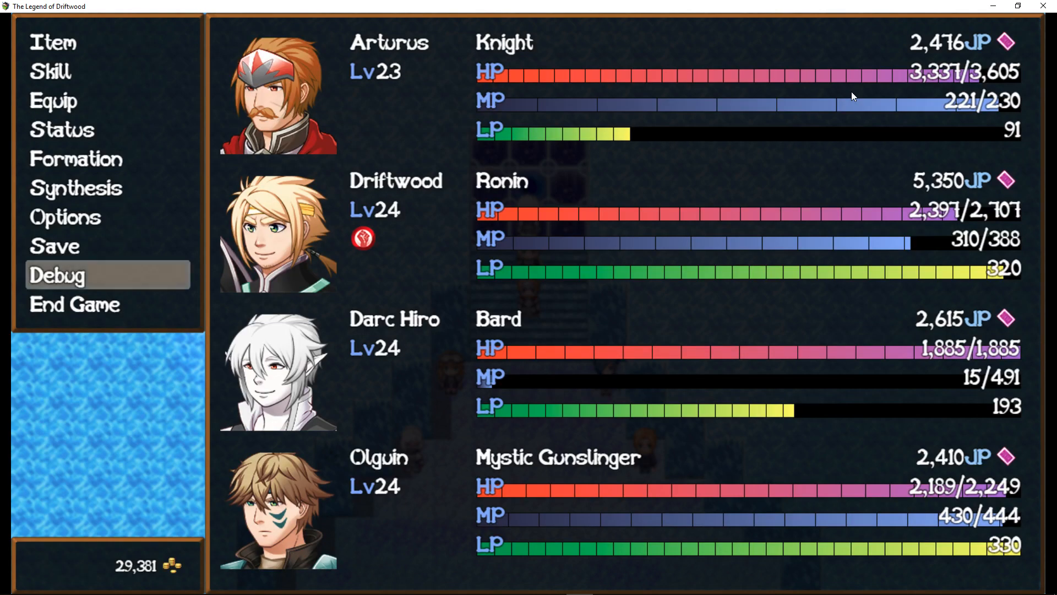
key(Escape)
click(1043, 6)
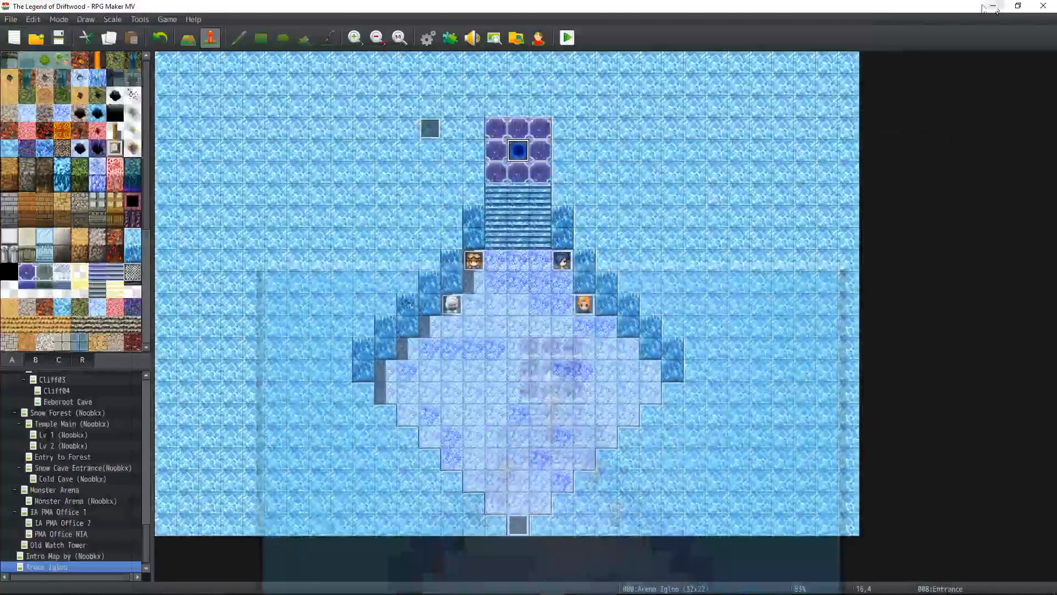
click(428, 38)
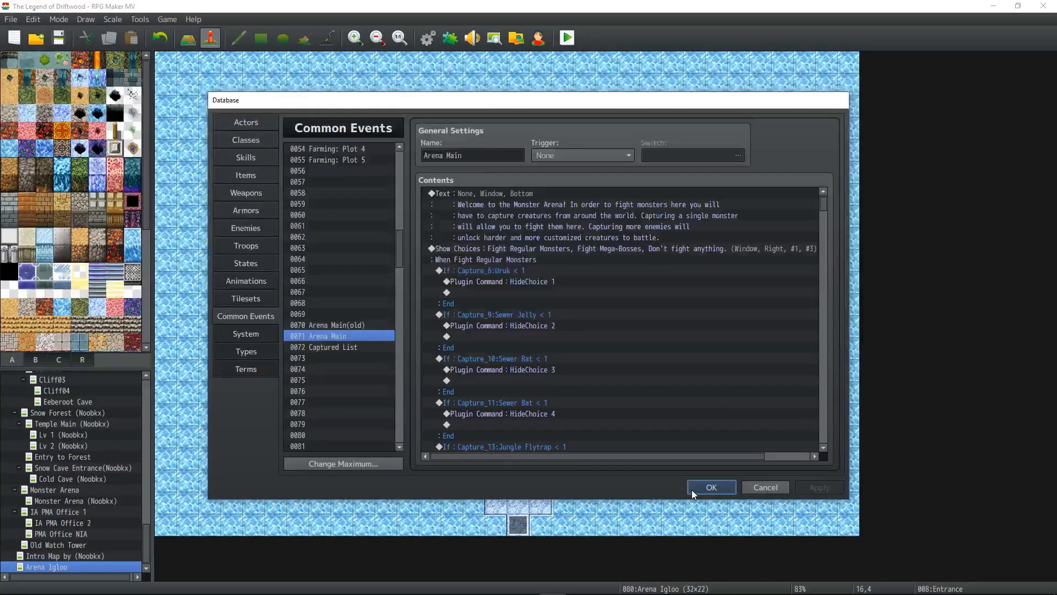
click(696, 488)
click(447, 39)
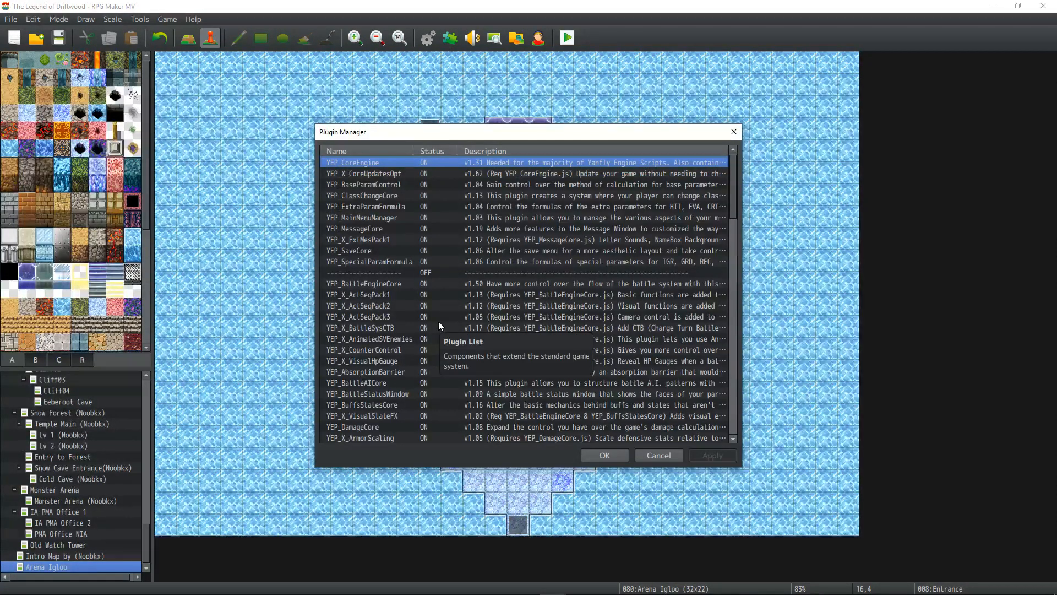
click(604, 455)
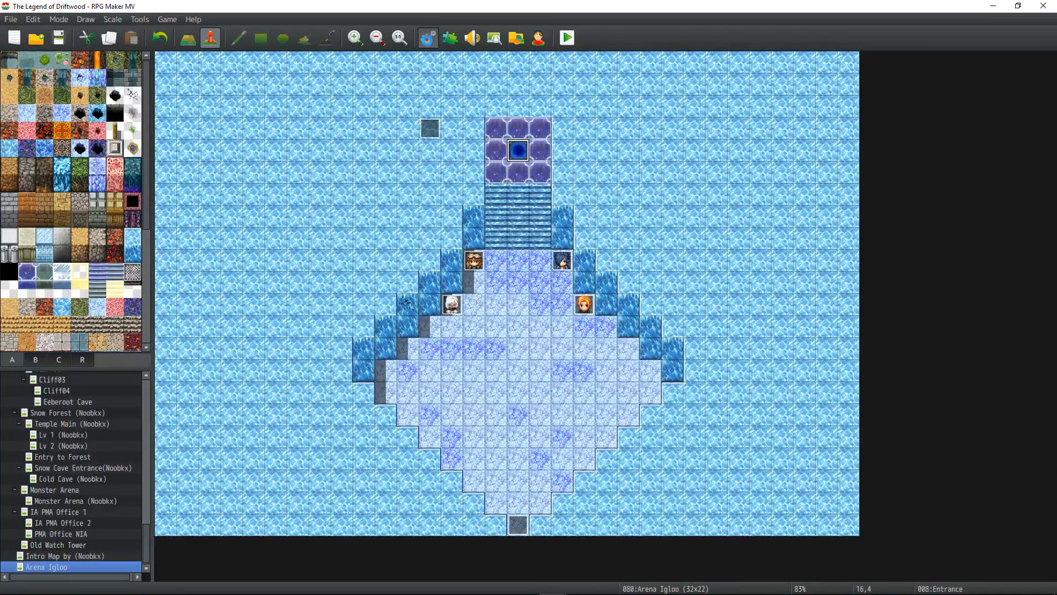
- Review how the Sewer Rat branch of the Arena Main common event sets and multiplies the Enemy Level Mod variable
click(428, 37)
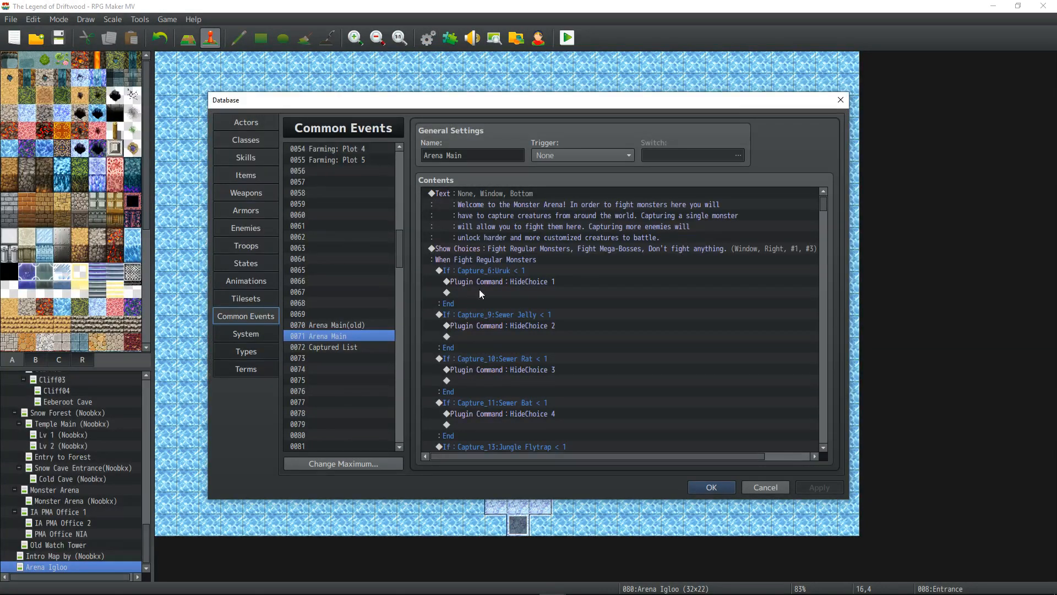
scroll(566, 299, down, 4)
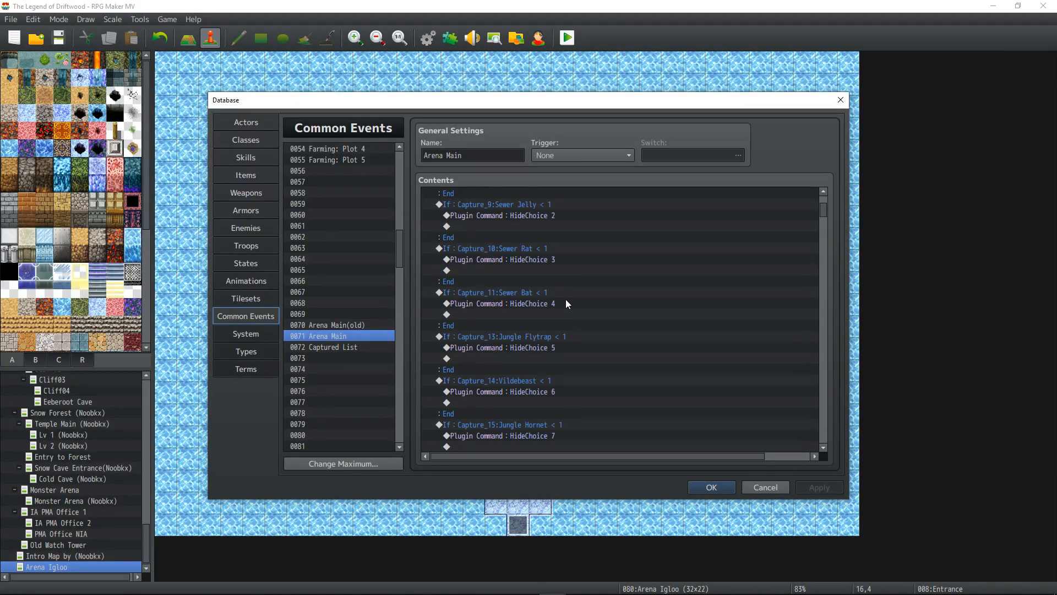
scroll(566, 299, down, 7)
drag(821, 222, 825, 265)
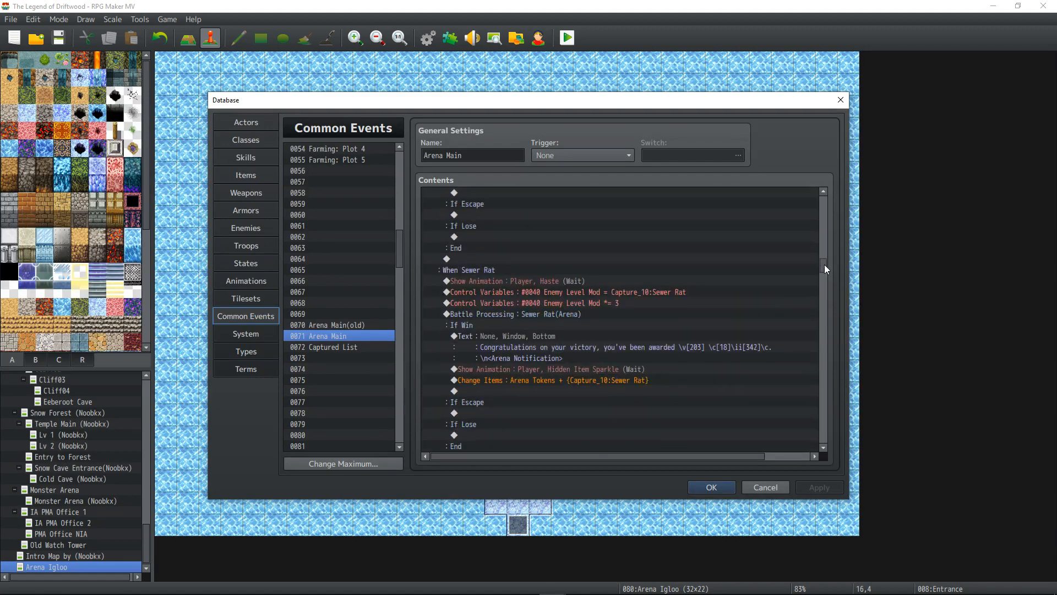
click(585, 292)
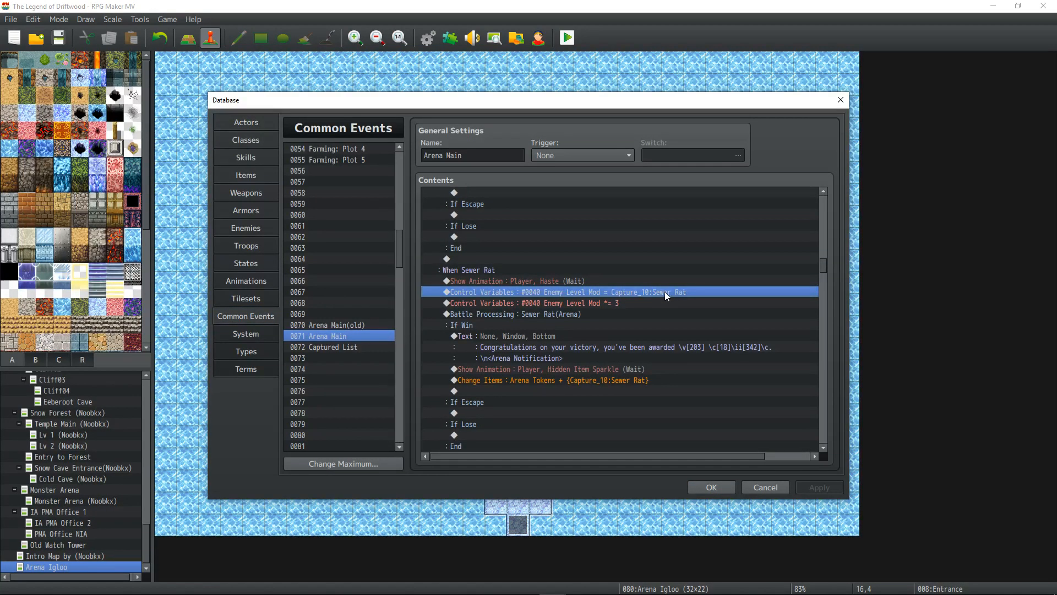
click(609, 305)
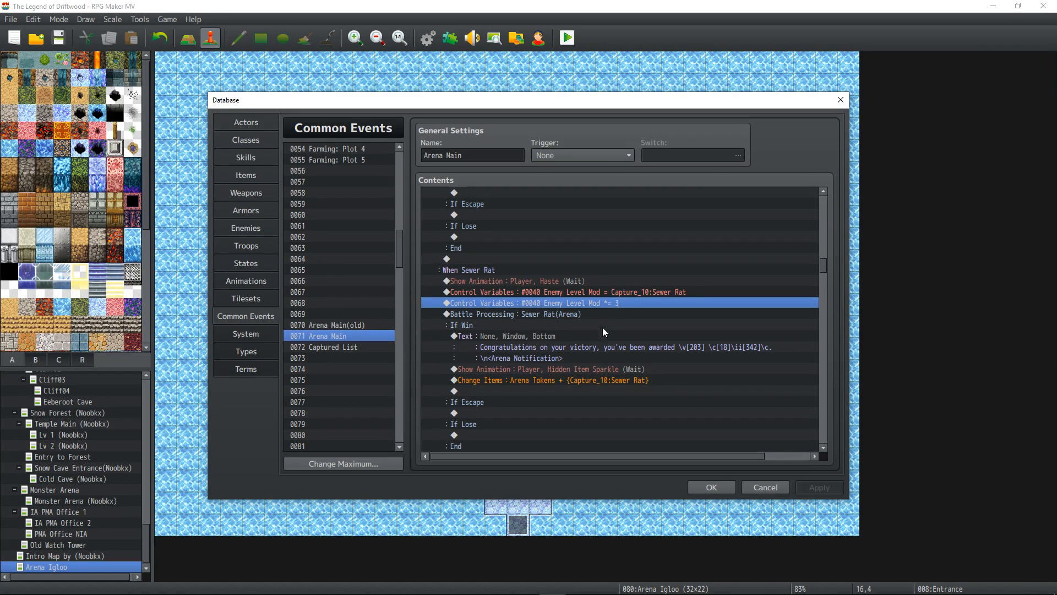
click(689, 487)
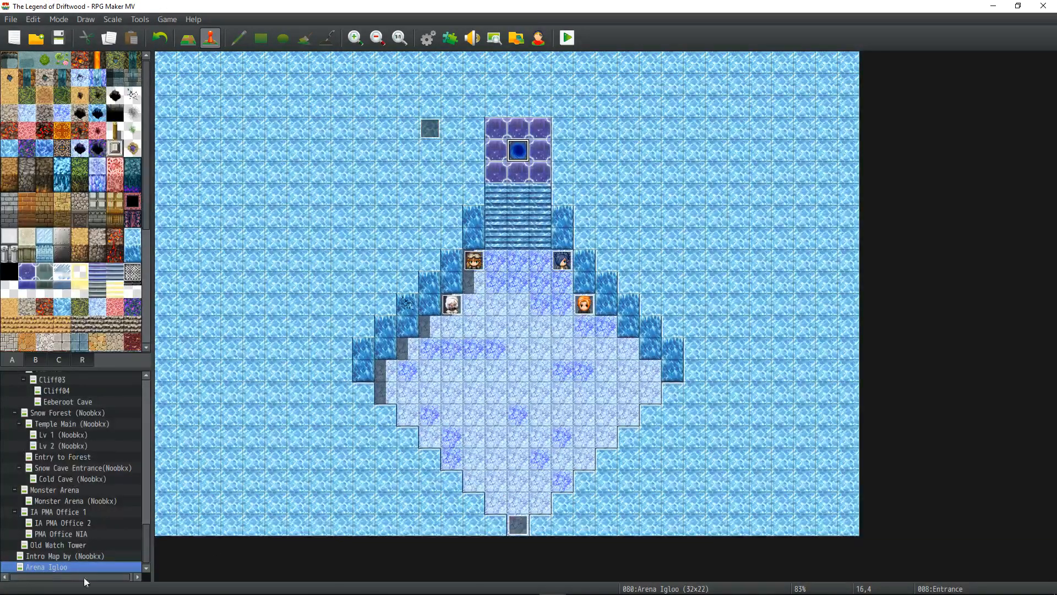
- Check the Enemy Level Base Variable tag in the note of the Arena Igloo map's properties
double_click(47, 567)
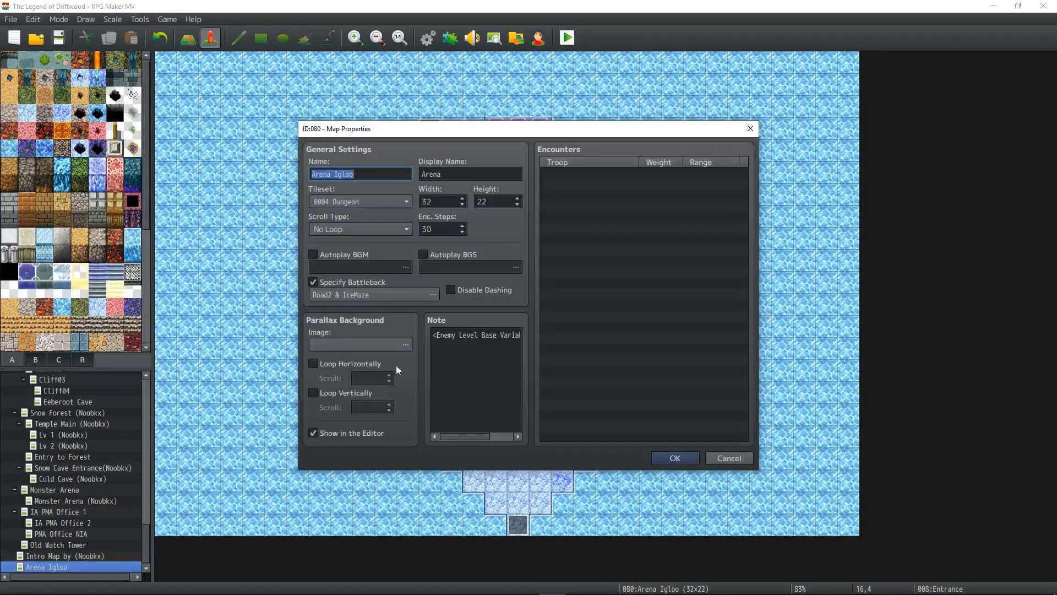
triple_click(484, 337)
click(515, 335)
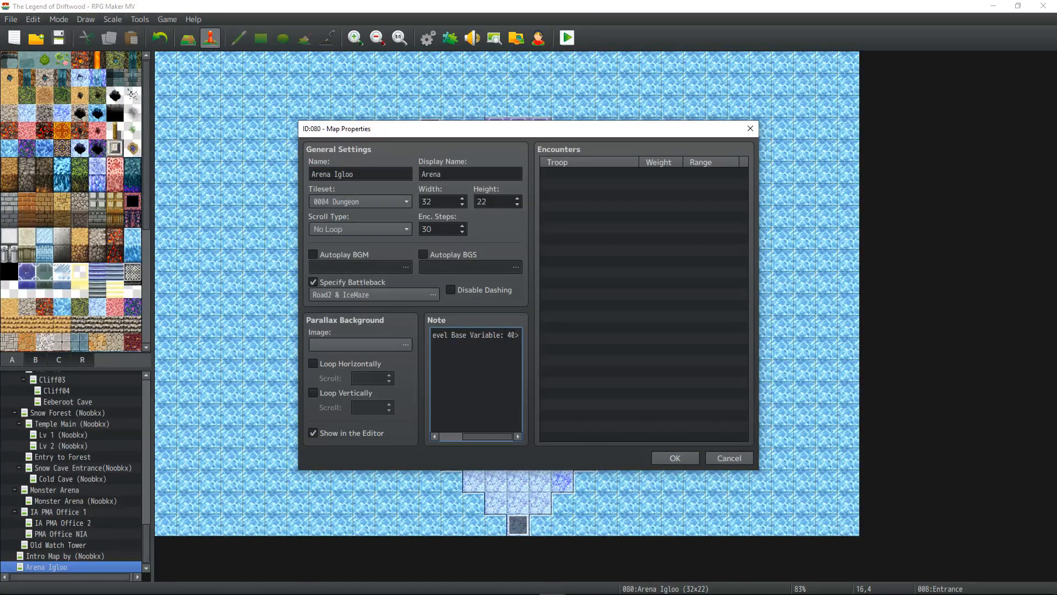
click(674, 457)
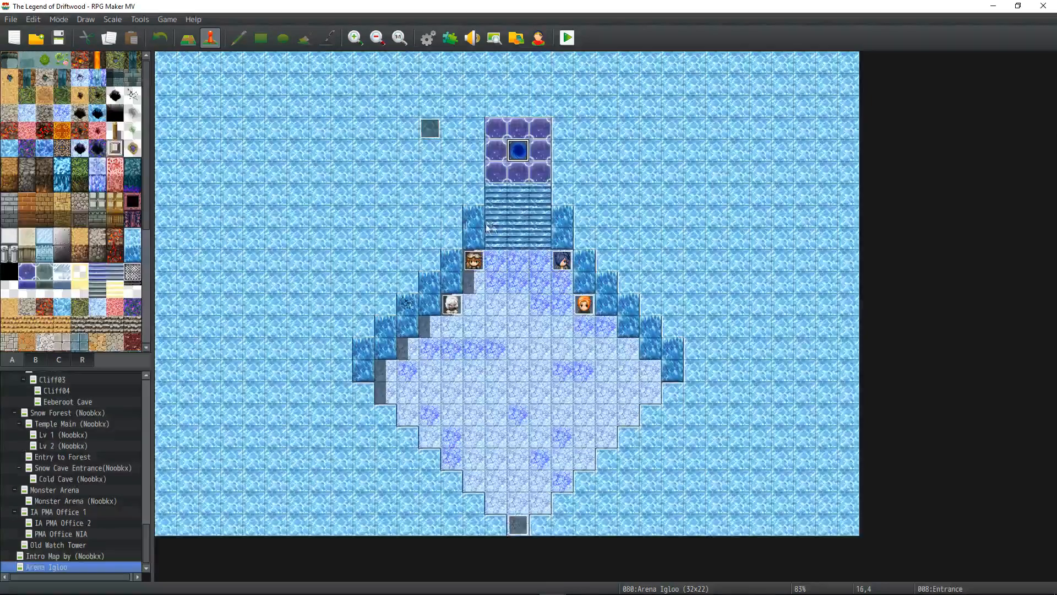
- Check the portal's Entrance event and recheck the Sewer Rat level variable commands in the Arena Main common event
double_click(517, 149)
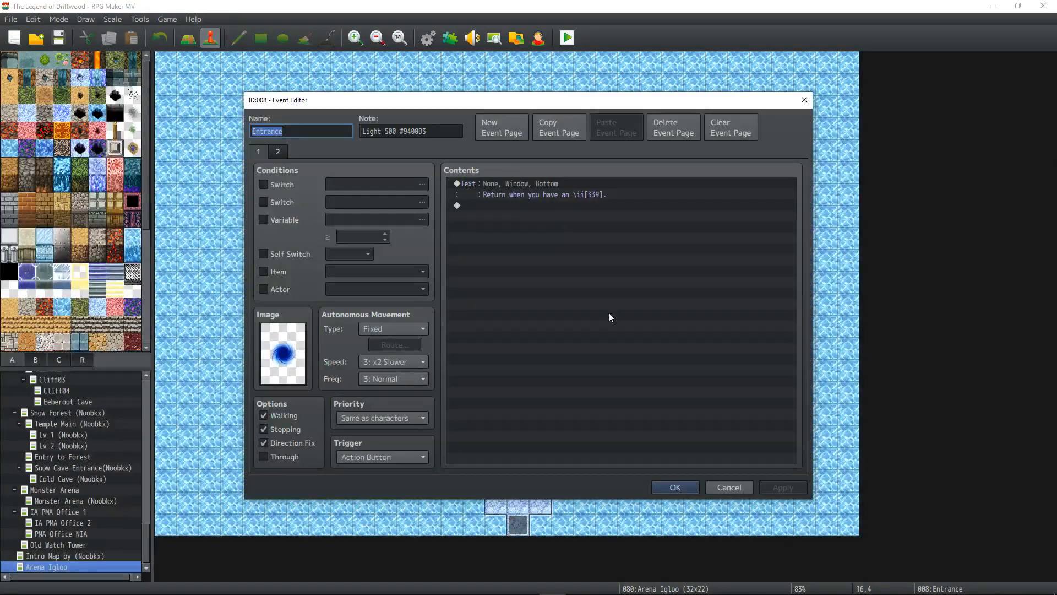
click(675, 487)
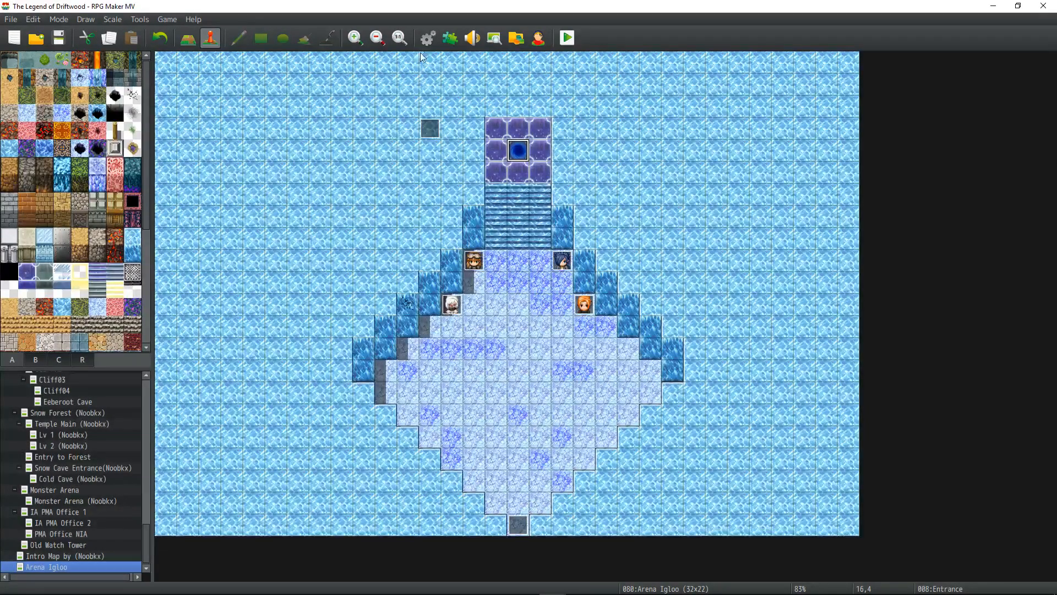
click(428, 37)
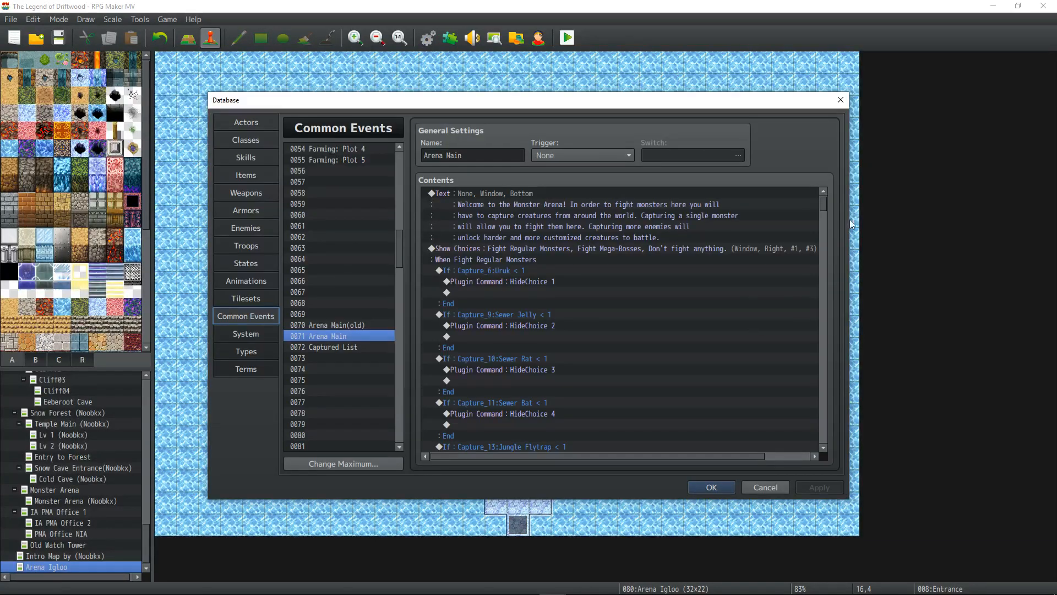
drag(828, 203, 826, 269)
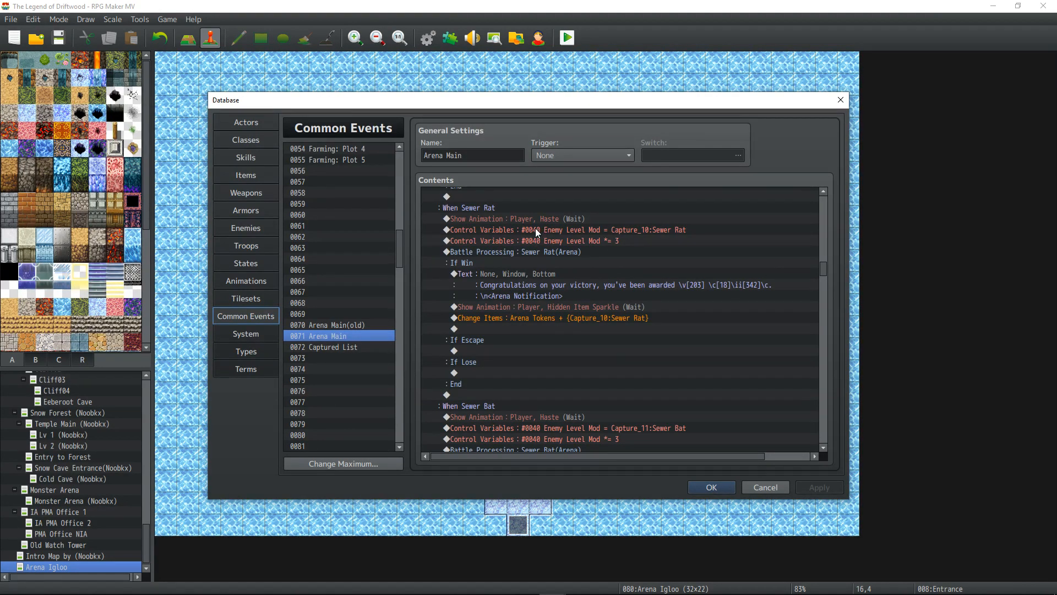
click(711, 487)
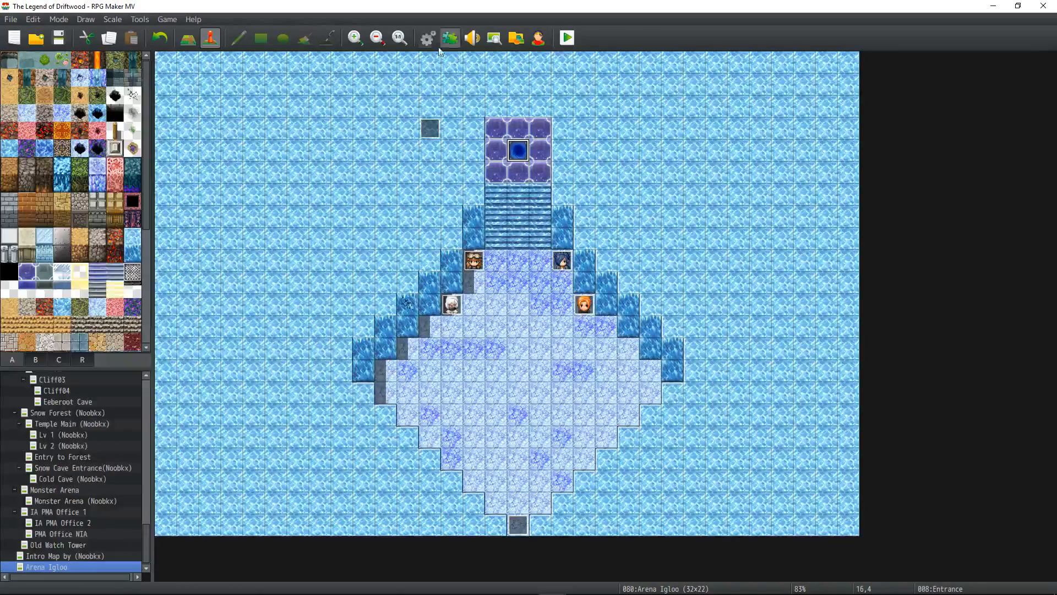
- Find the YEP_EnemyLevels plugin and examine its positive and negative level fluctuation parameters
click(432, 44)
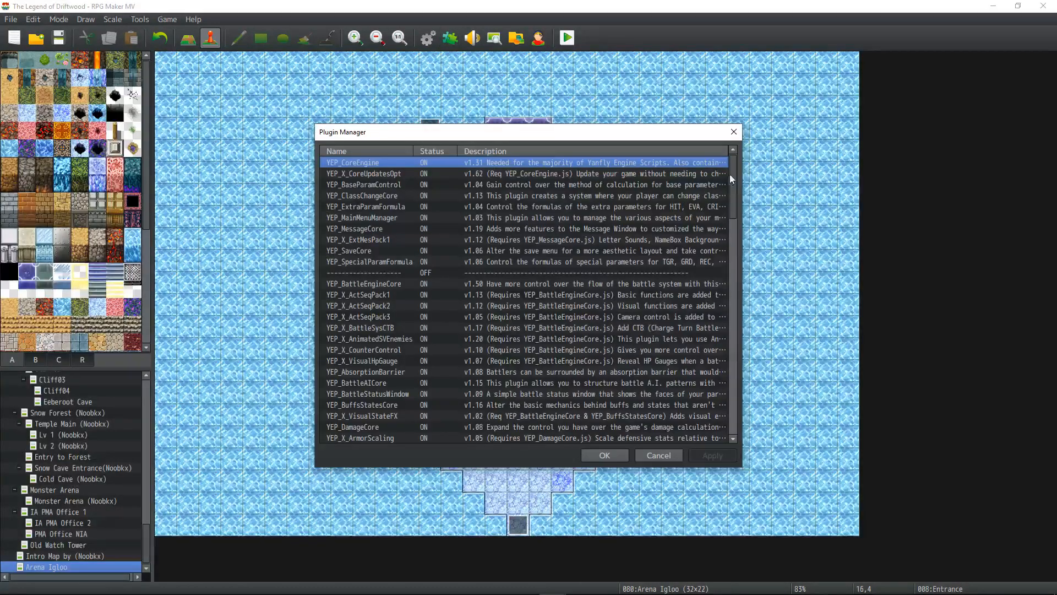
drag(729, 174, 728, 217)
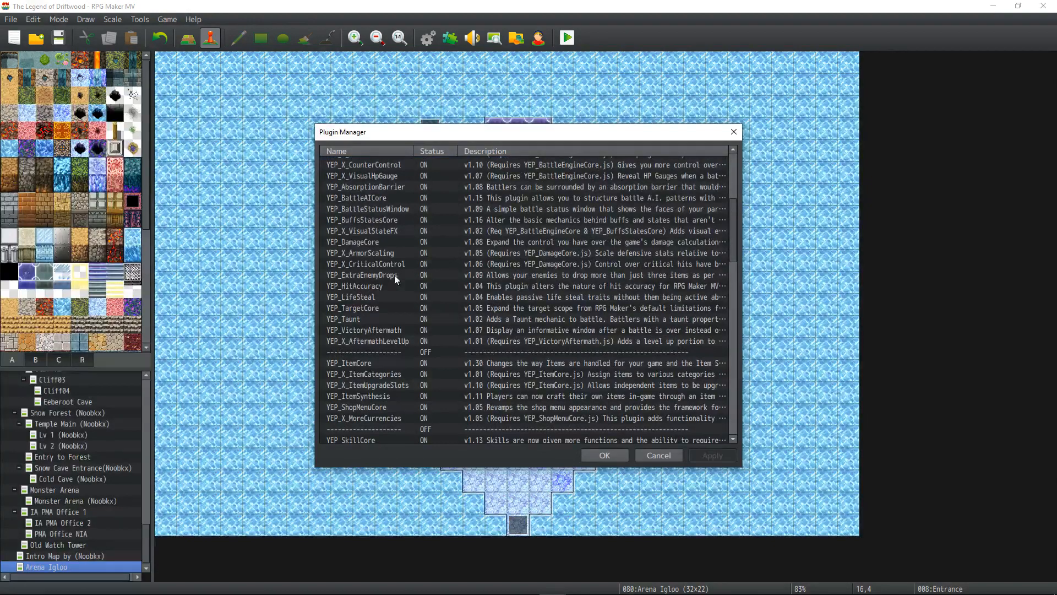
scroll(401, 308, down, 4)
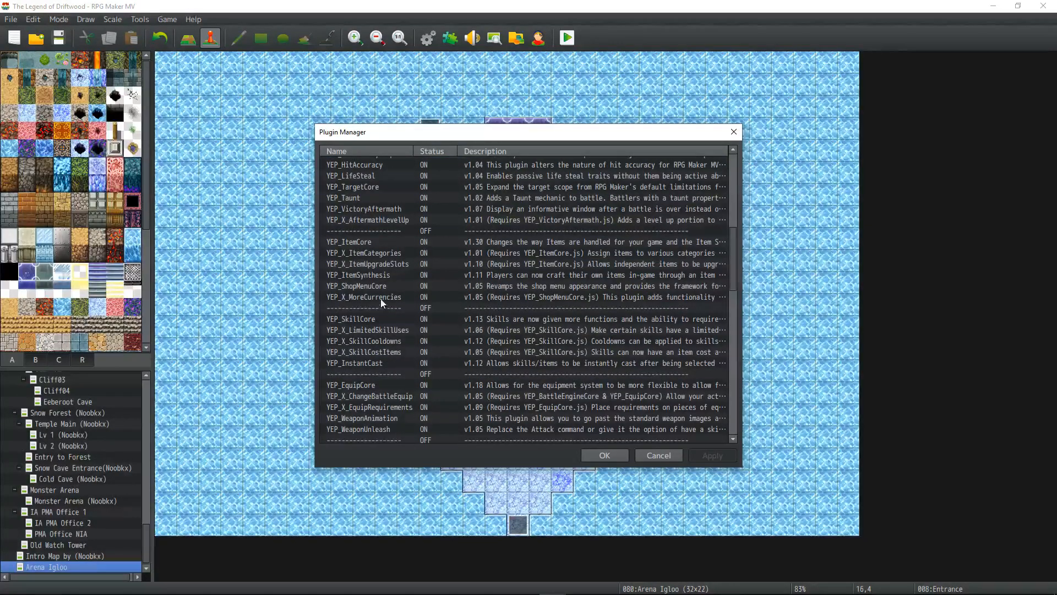
scroll(385, 308, down, 4)
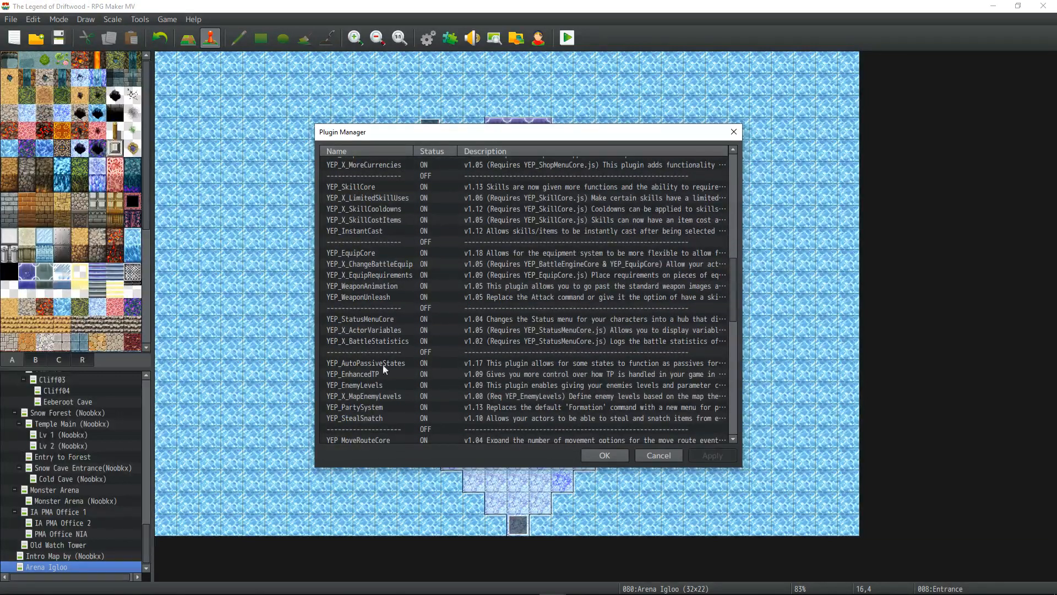
double_click(376, 389)
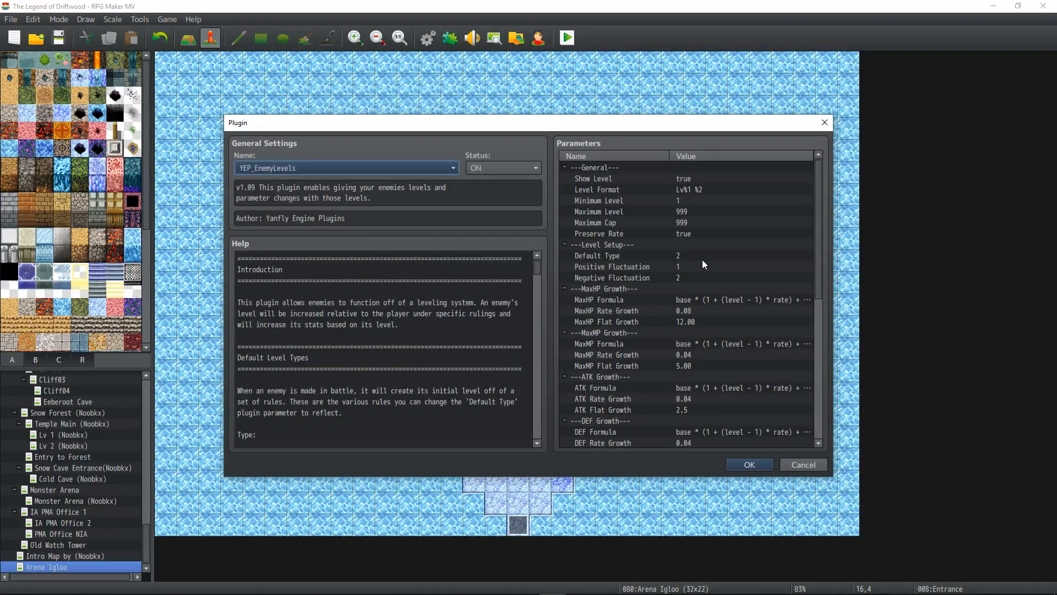
click(680, 266)
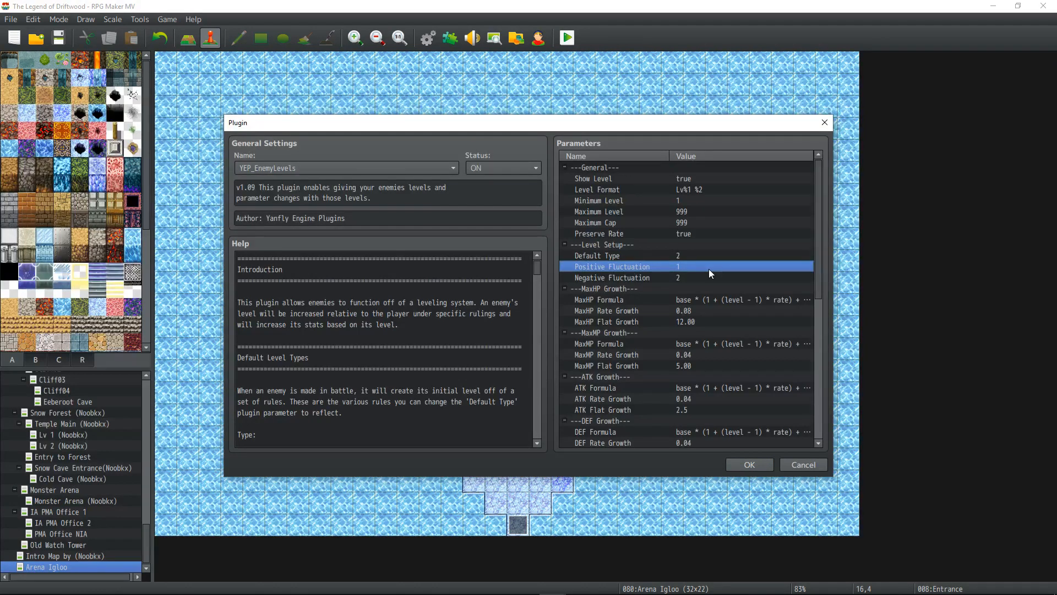
click(691, 279)
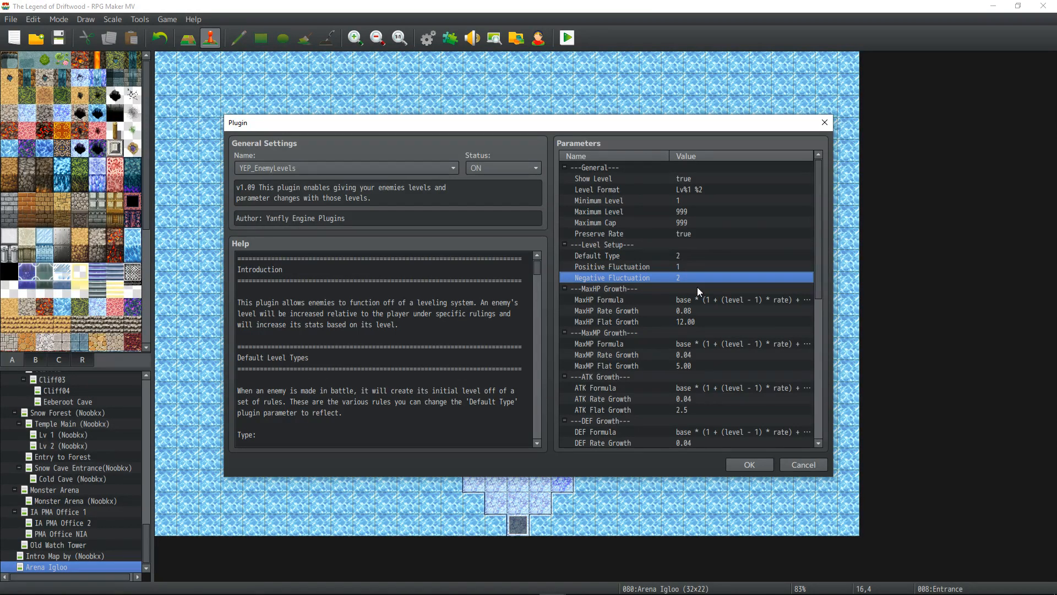
- Review the Default Type options for enemy levels without changing them, and look through the plugin's stat growth parameters
double_click(675, 257)
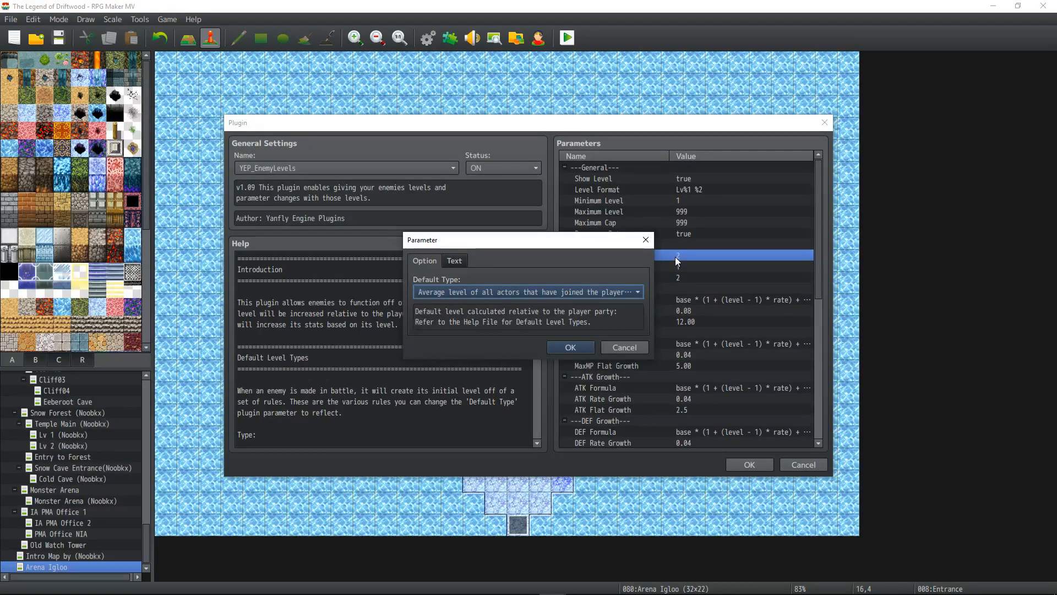
click(636, 292)
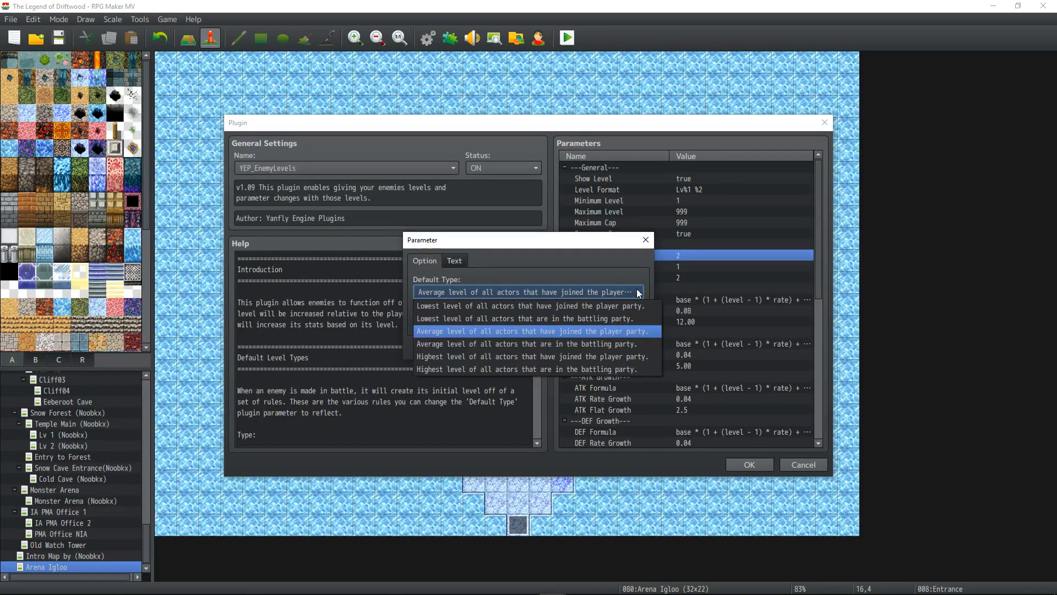
click(640, 293)
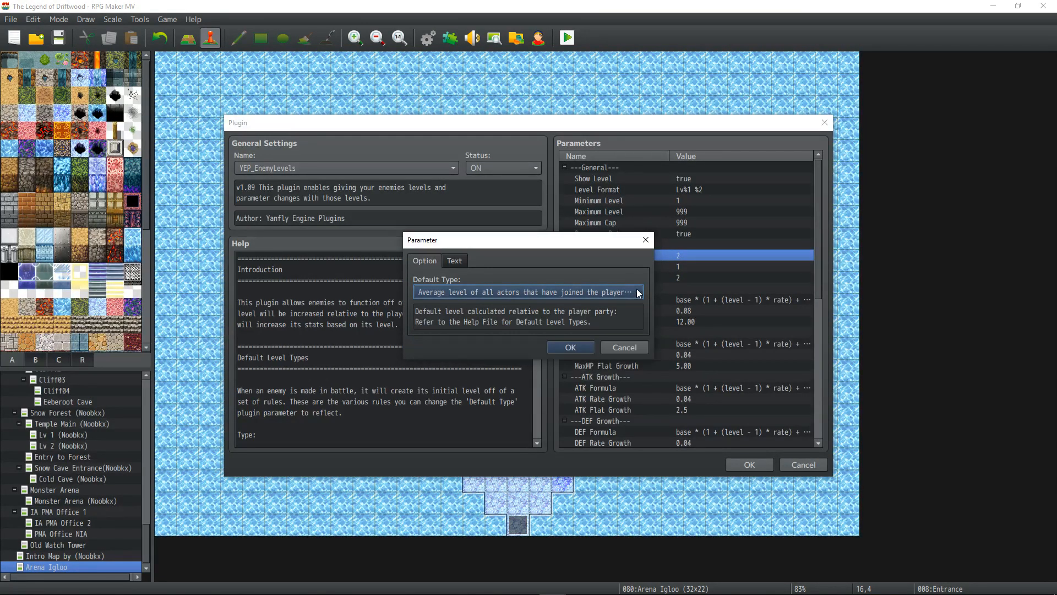
click(627, 345)
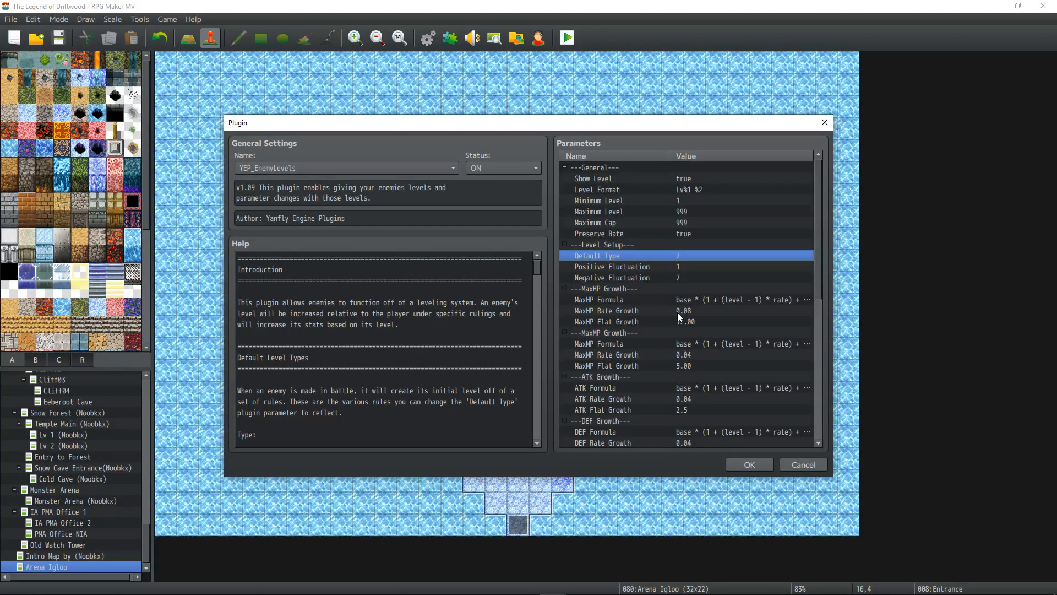
scroll(678, 313, down, 2)
scroll(716, 264, down, 7)
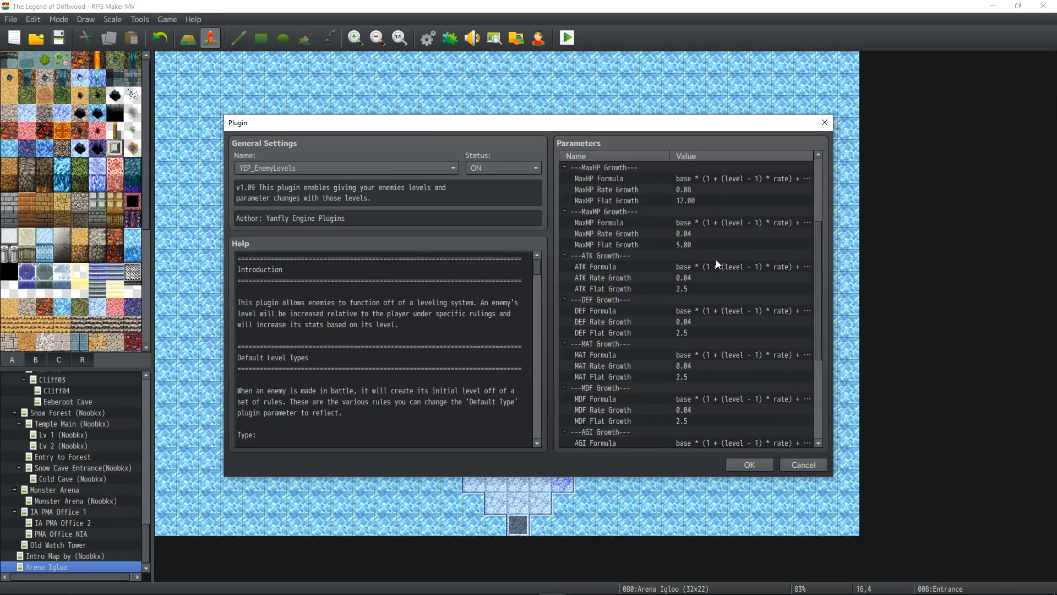
- Read the YEP_EnemyLevels help on default level types and enemy notetags, and close the plugin settings
scroll(698, 411, up, 8)
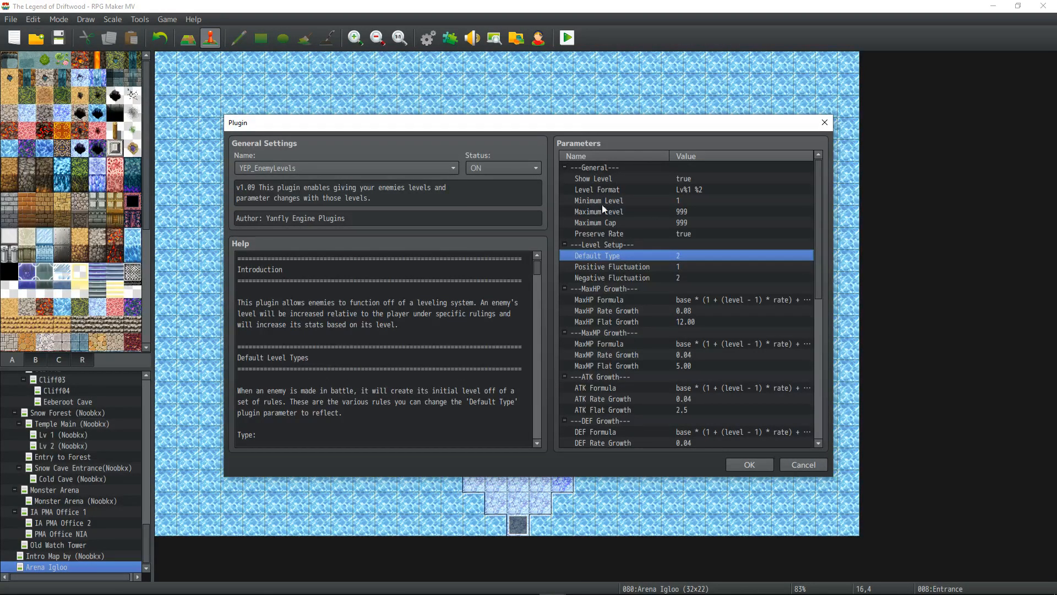
scroll(425, 292, down, 12)
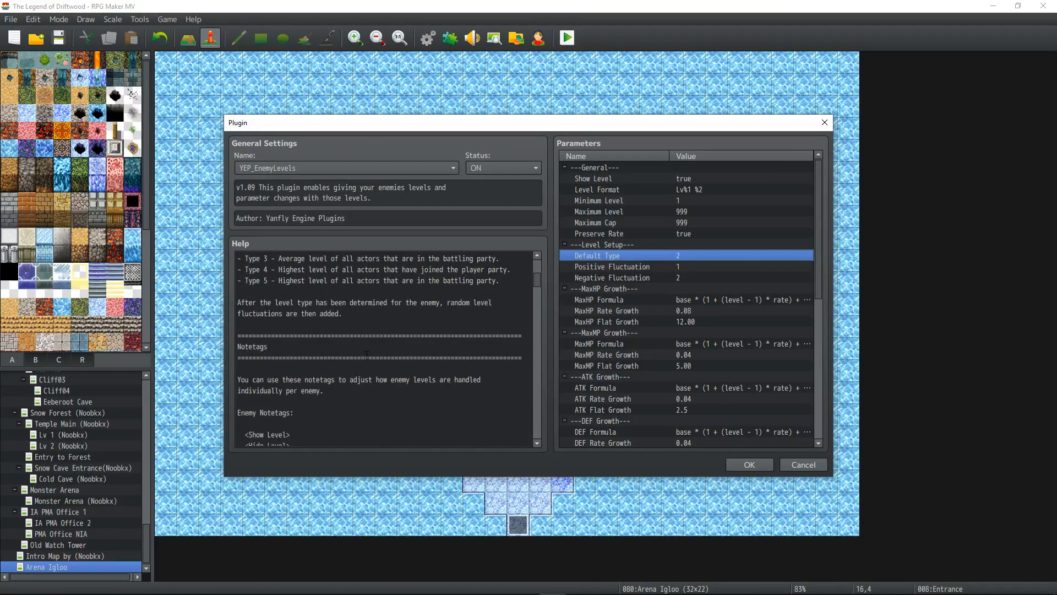
scroll(367, 355, down, 2)
scroll(367, 356, up, 1)
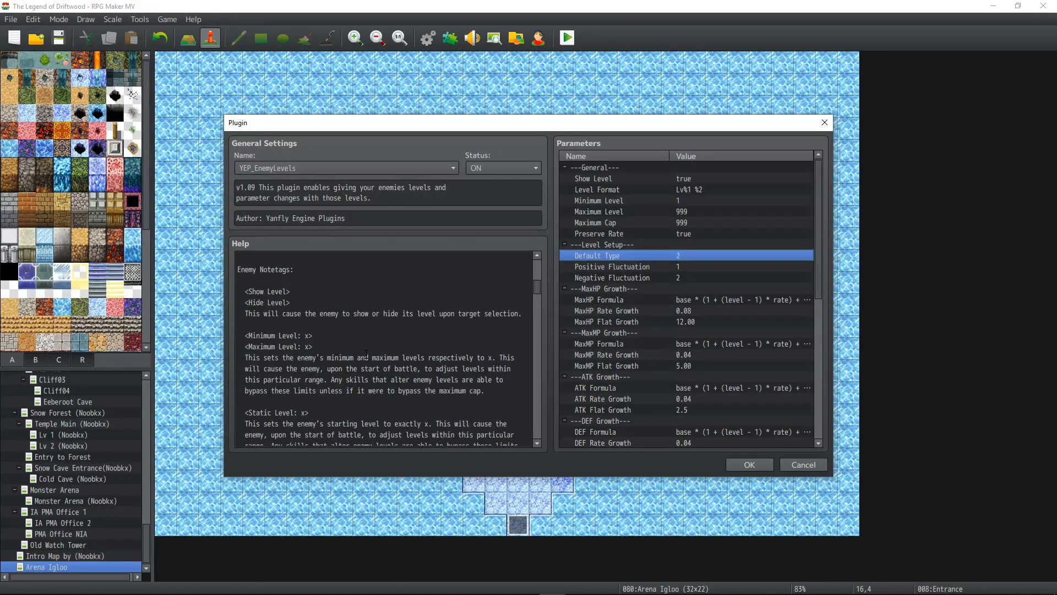
click(739, 463)
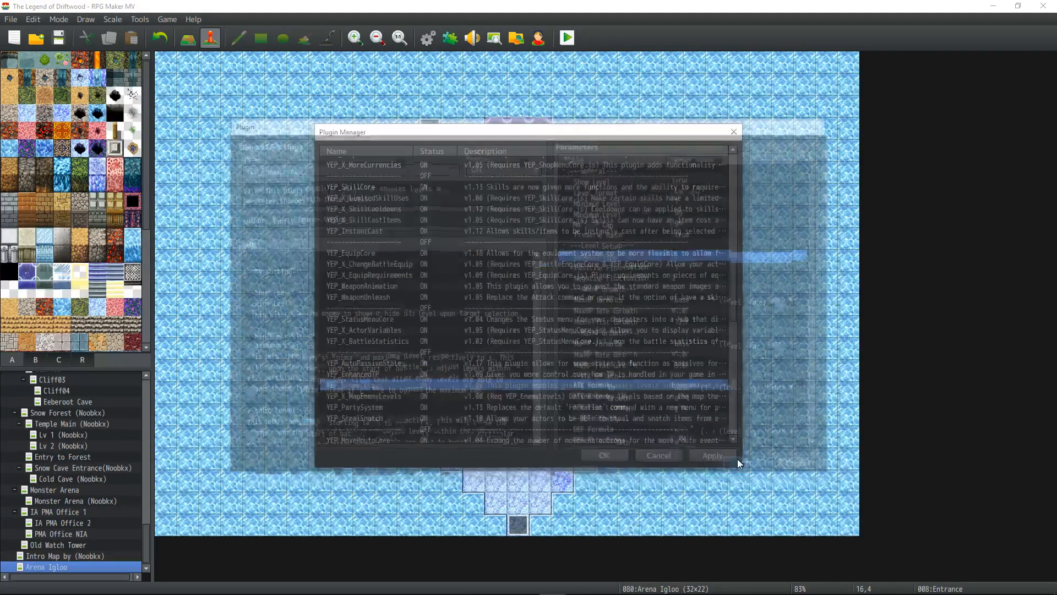
click(614, 459)
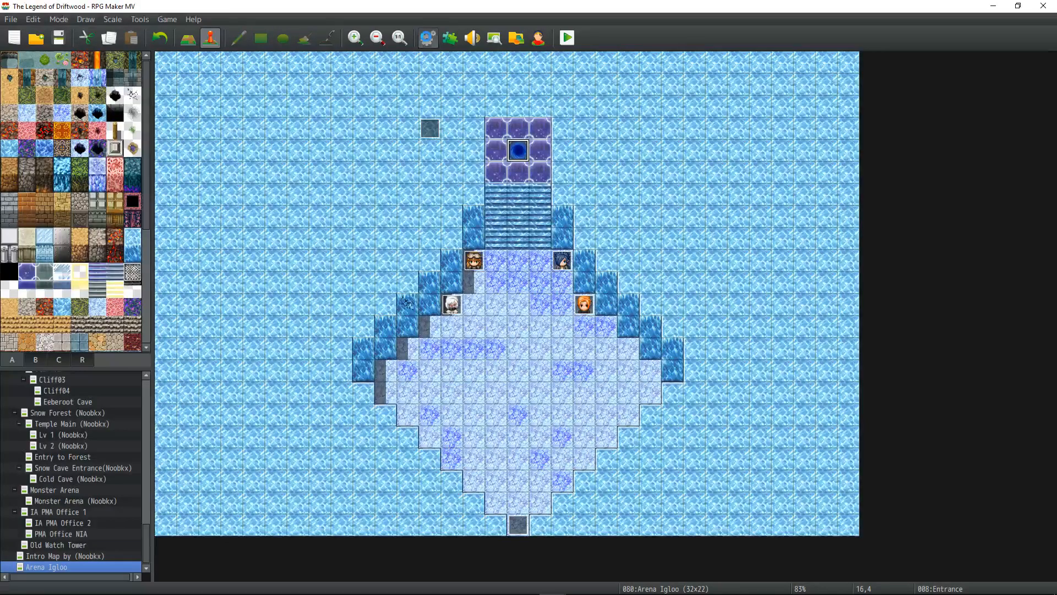
- Check the note of the regular enemy 0037 Ice Worm in the database for level tags
click(428, 37)
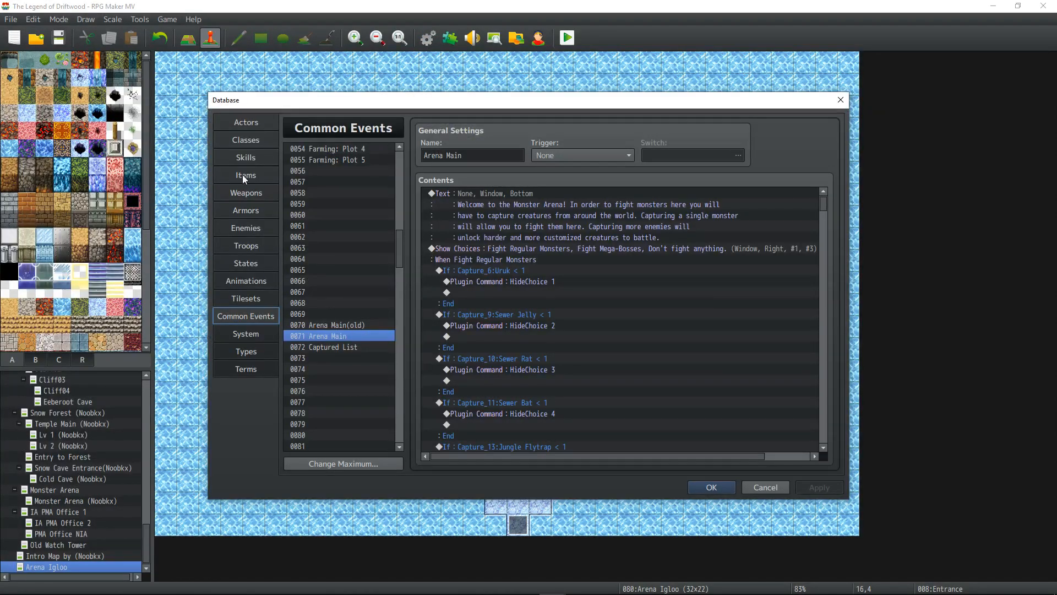
click(262, 231)
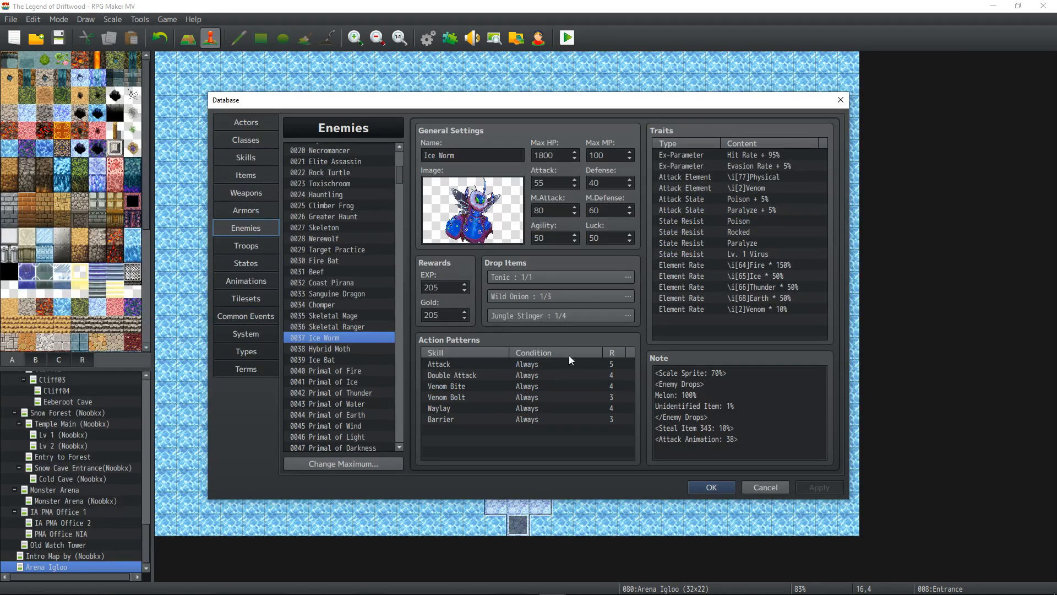
click(718, 396)
click(731, 370)
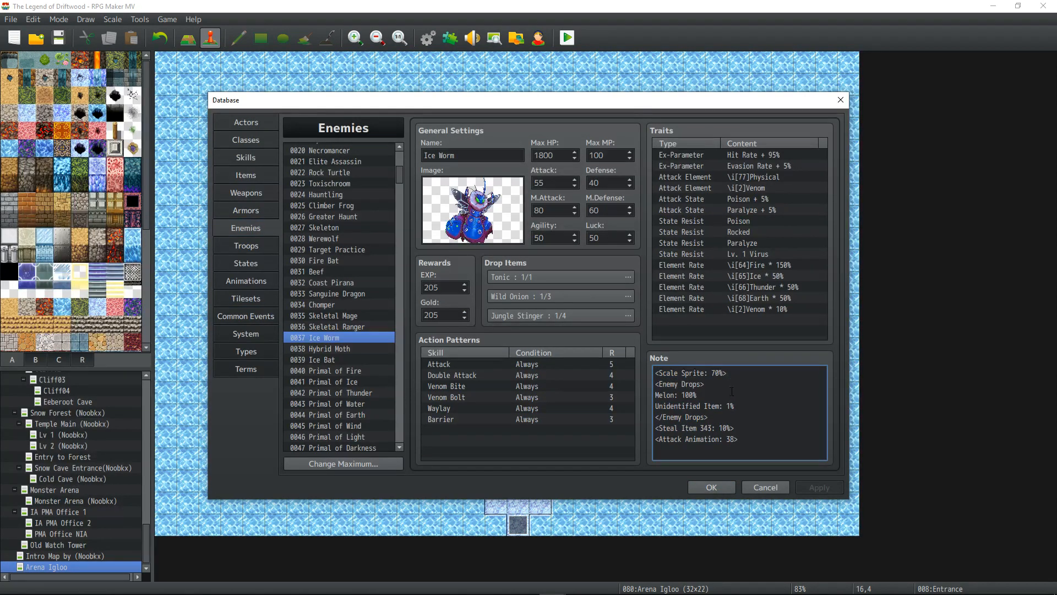
scroll(329, 316, down, 2)
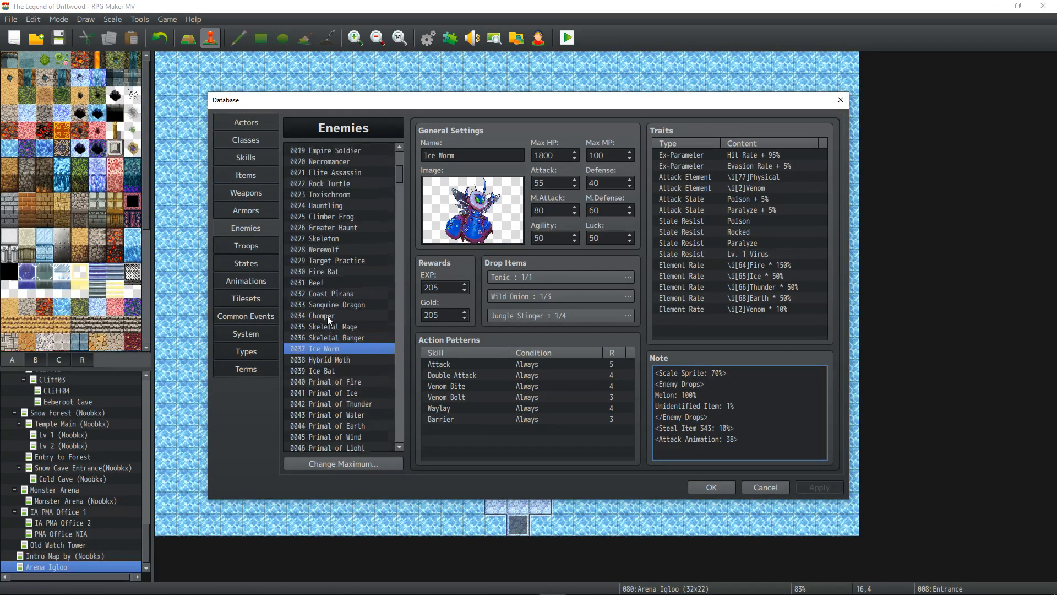
- Remove the <Positive Level Fluctuation: 10> line from the note of arena enemy 0185 Ice Worm and apply the change
drag(397, 180, 393, 285)
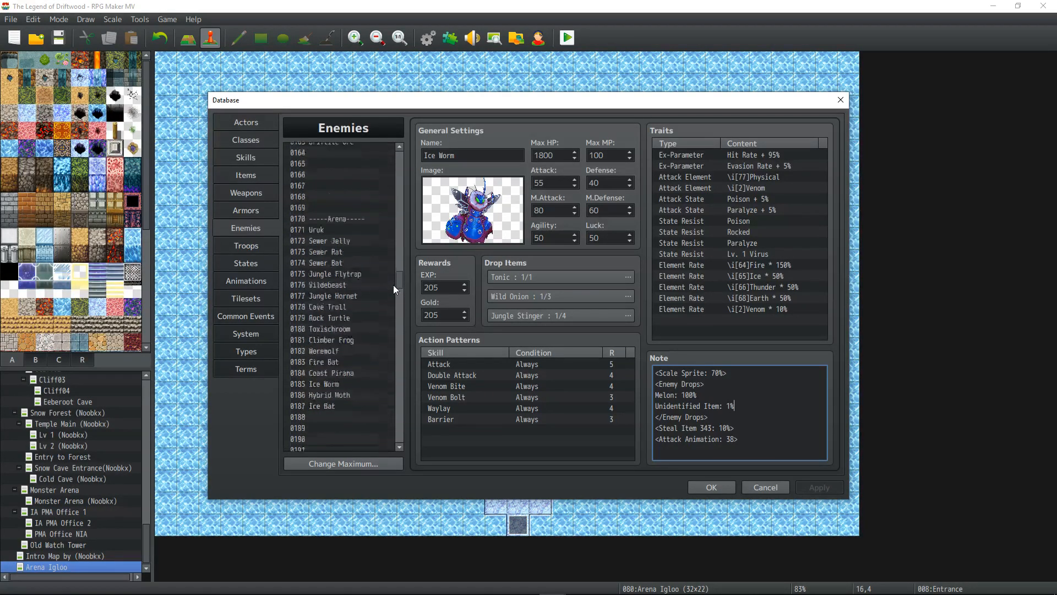
click(344, 285)
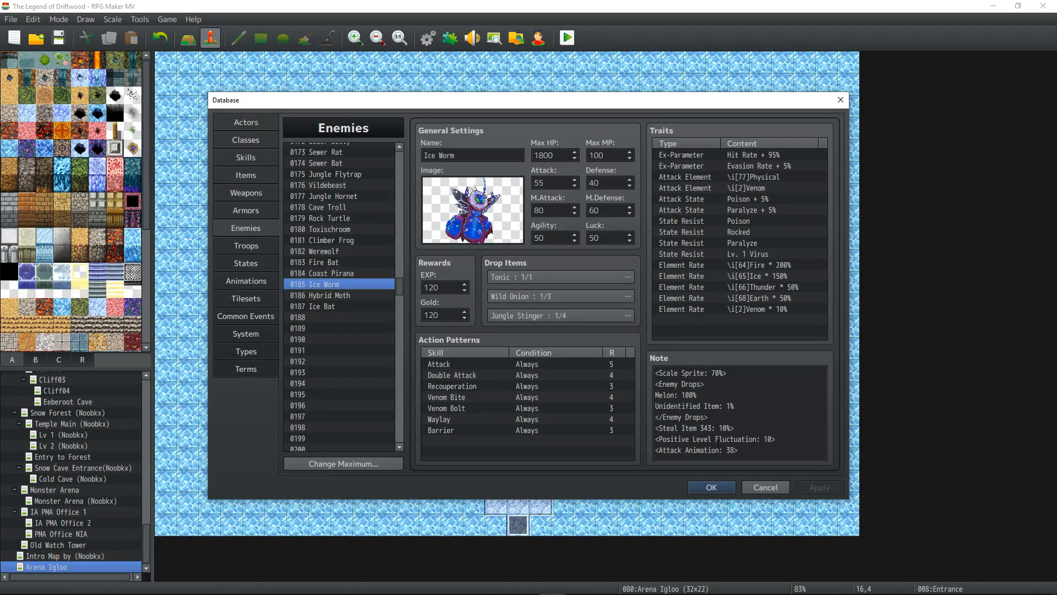
click(718, 443)
key(ctrl+a)
click(775, 439)
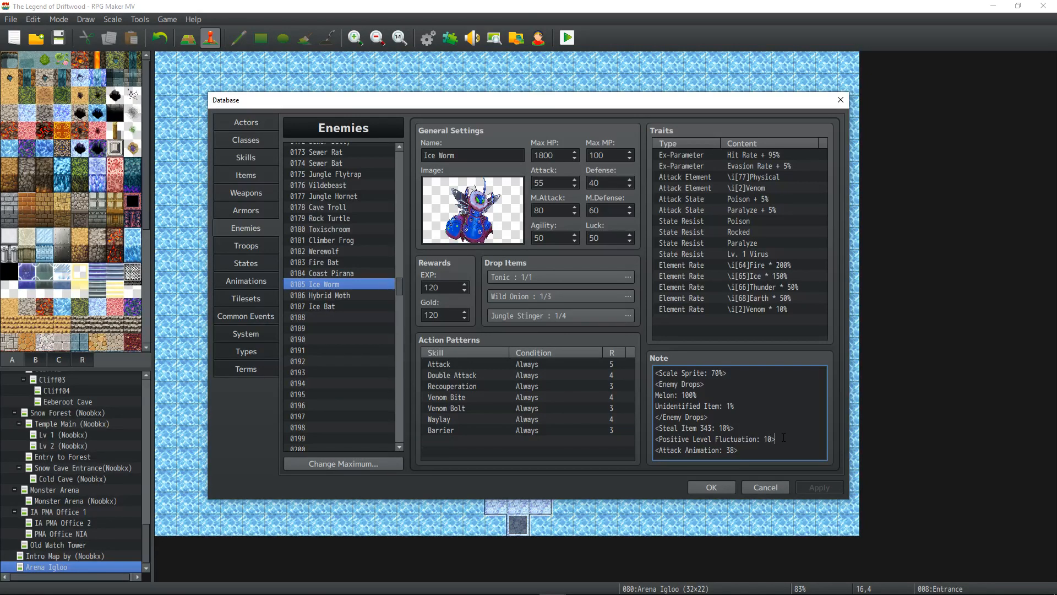
drag(784, 438, 658, 438)
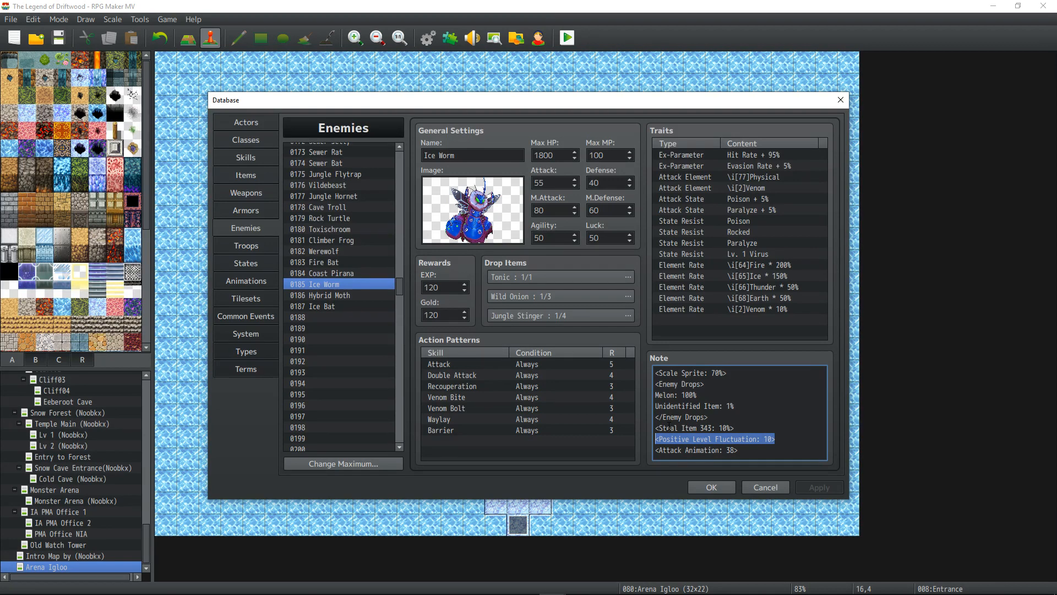
key(Delete)
key(Delete)
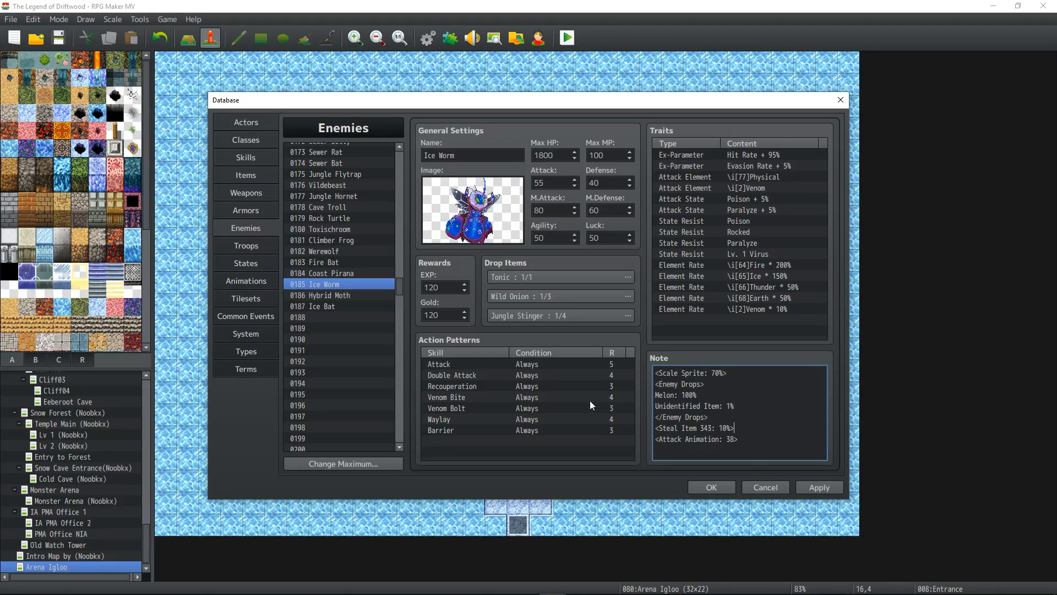
click(821, 487)
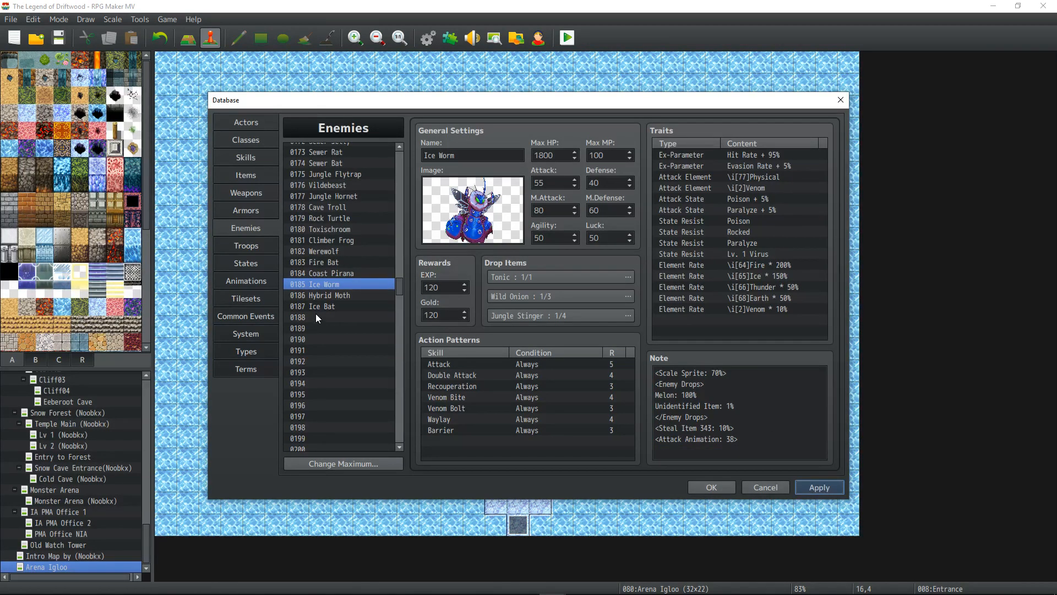
- Delete the Positive Level Fluctuation line from the note of arena enemy 0187 Ice Bat
click(331, 307)
click(687, 418)
drag(774, 428, 635, 424)
key(Delete)
key(Delete)
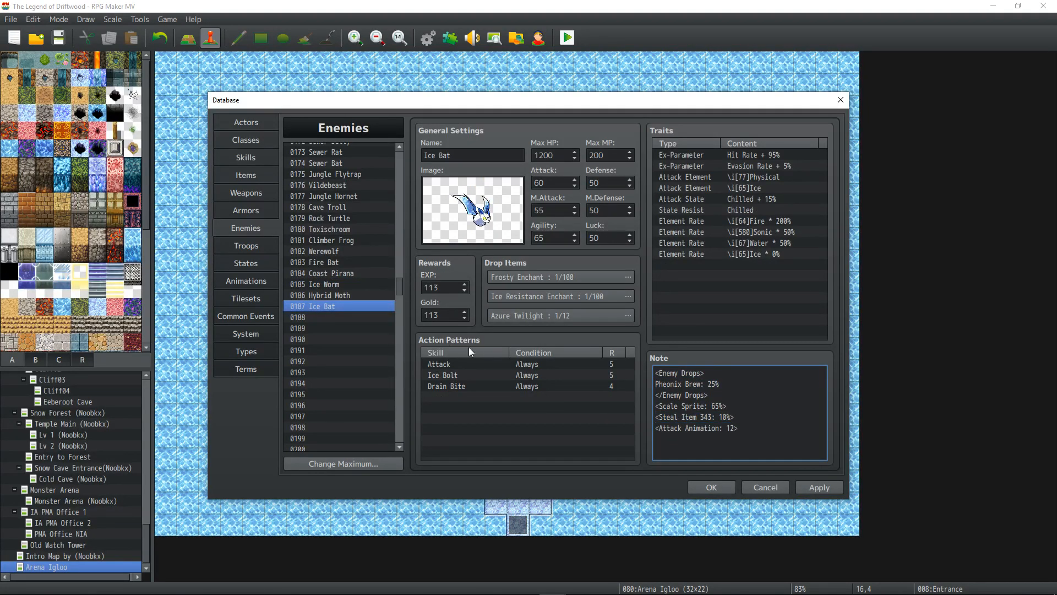
- Delete the Positive Level Fluctuation line from the note of arena enemy 0186 Hybrid Moth
click(347, 296)
click(810, 419)
drag(776, 439, 652, 437)
key(Delete)
key(Delete)
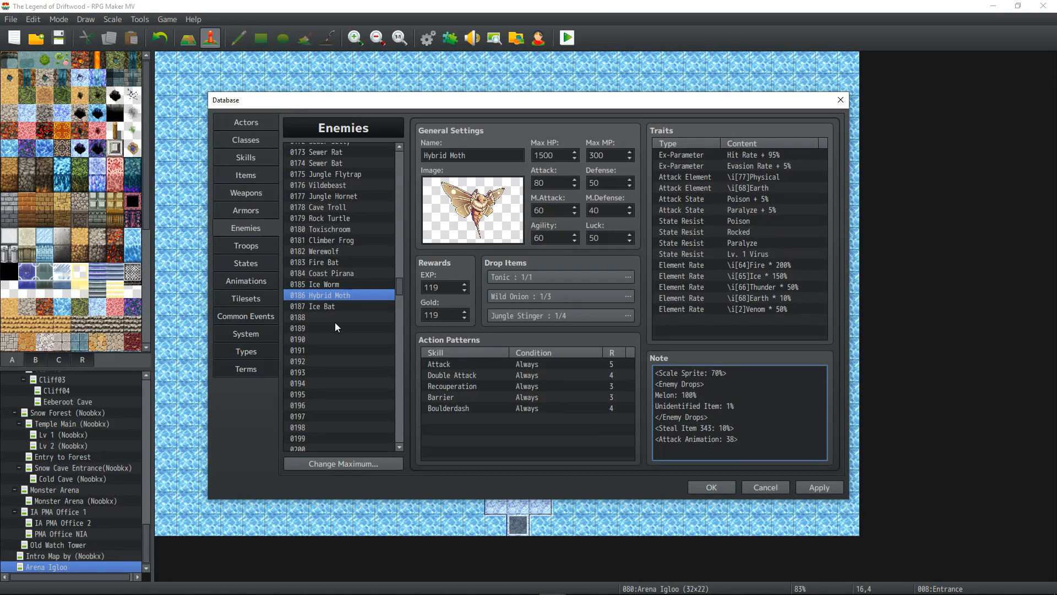
- Delete the Positive Level Fluctuation line from the note of arena enemy 0184 Coast Pirana
click(340, 286)
click(328, 274)
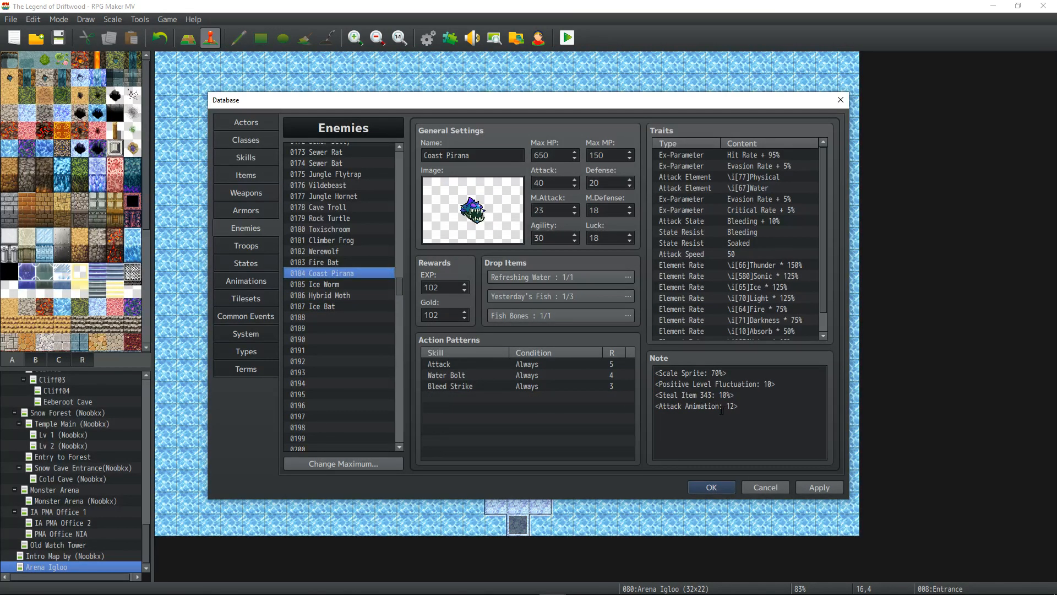
drag(770, 389, 629, 388)
key(BackSpace)
key(BackSpace)
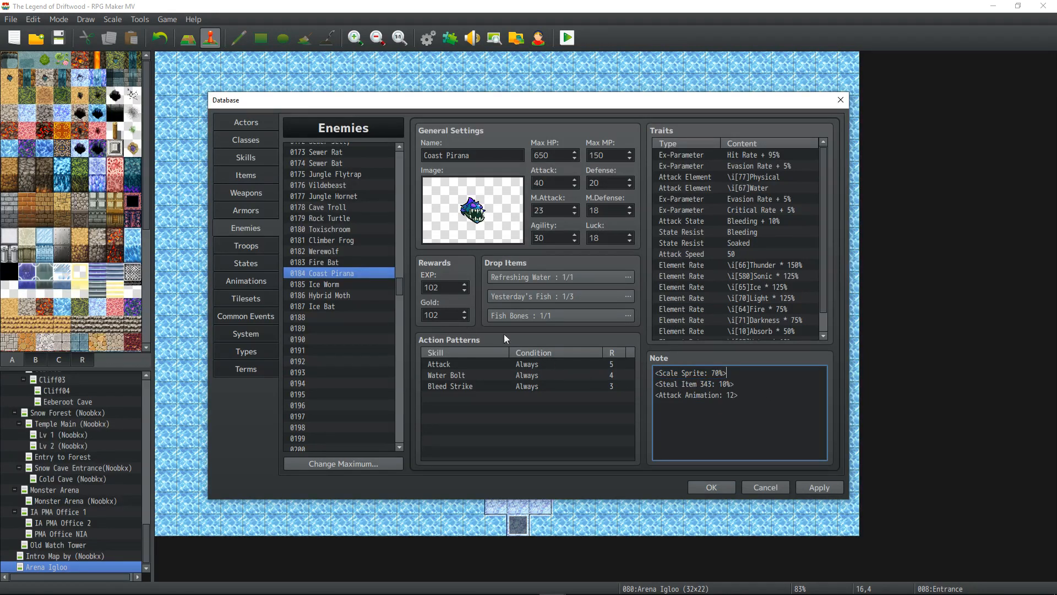
- Delete the Positive Level Fluctuation line from the note of arena enemy 0183 Fire Bat
click(361, 265)
click(770, 431)
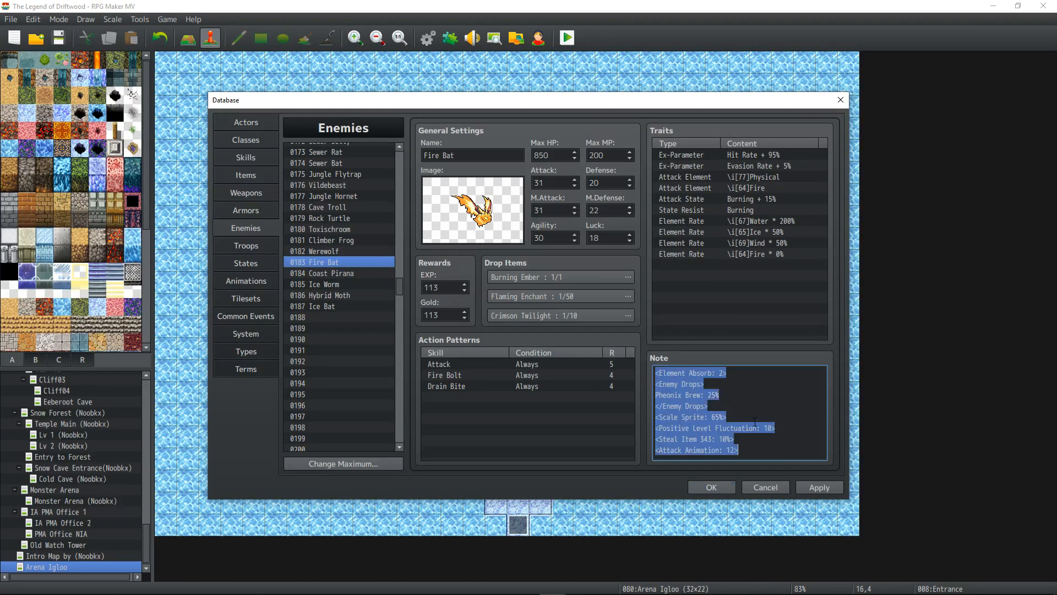
drag(773, 428, 649, 426)
key(BackSpace)
key(BackSpace)
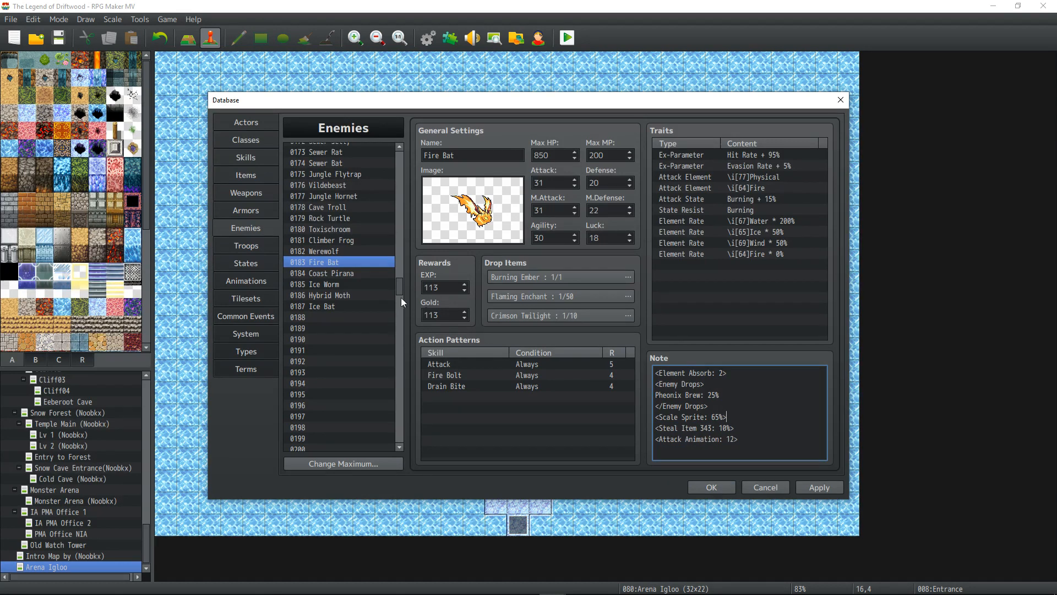
- Delete the Positive Level Fluctuation line from the note of arena enemy 0182 Werewolf
click(344, 252)
click(772, 387)
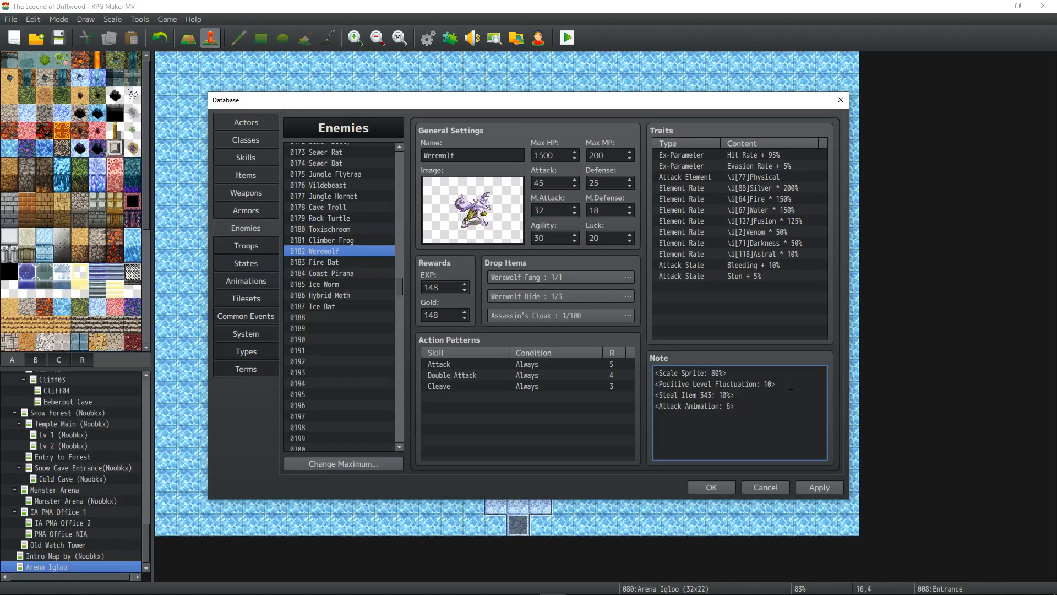
drag(772, 388, 651, 384)
key(BackSpace)
key(BackSpace)
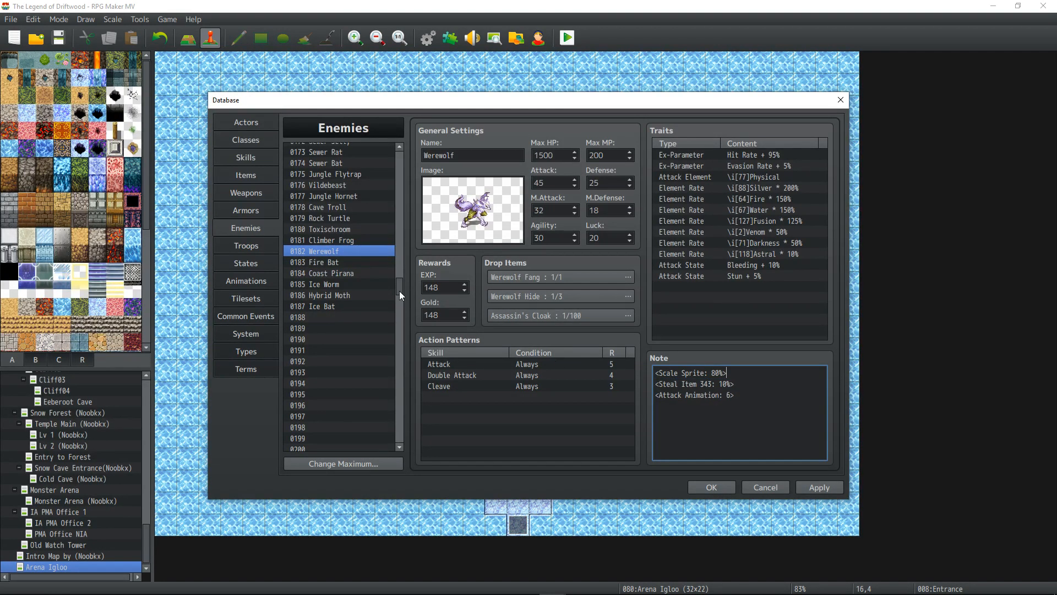
- Delete the Positive Level Fluctuation line from the note of arena enemy 0181 Climber Frog
click(331, 240)
click(775, 384)
drag(775, 384, 631, 381)
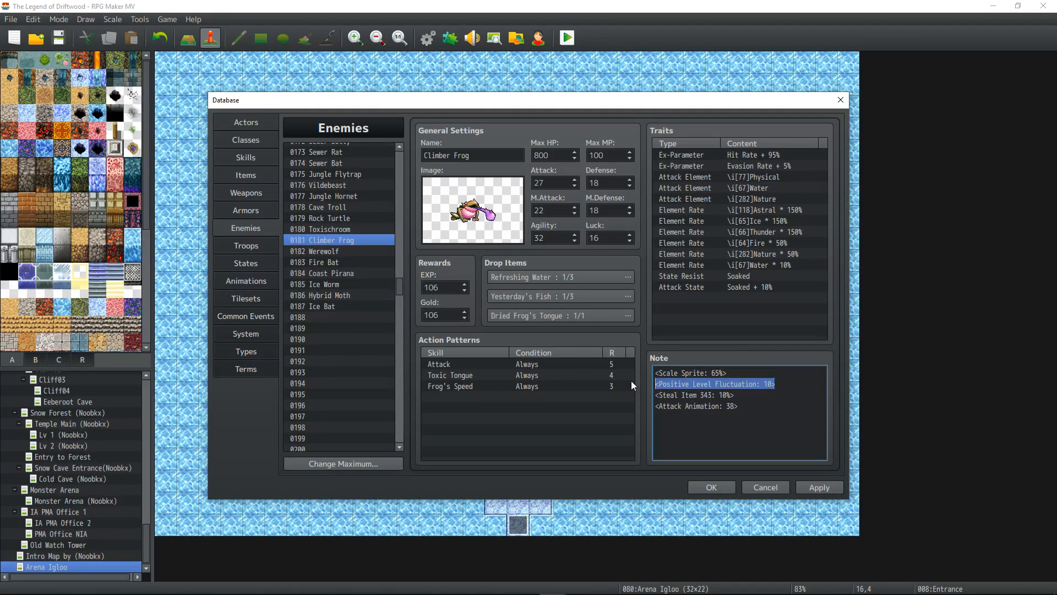
key(BackSpace)
key(BackSpace)
- Delete the Positive Level Fluctuation line from the note of arena enemy 0180 Toxischroom
click(319, 229)
click(703, 414)
key(ctrl+a)
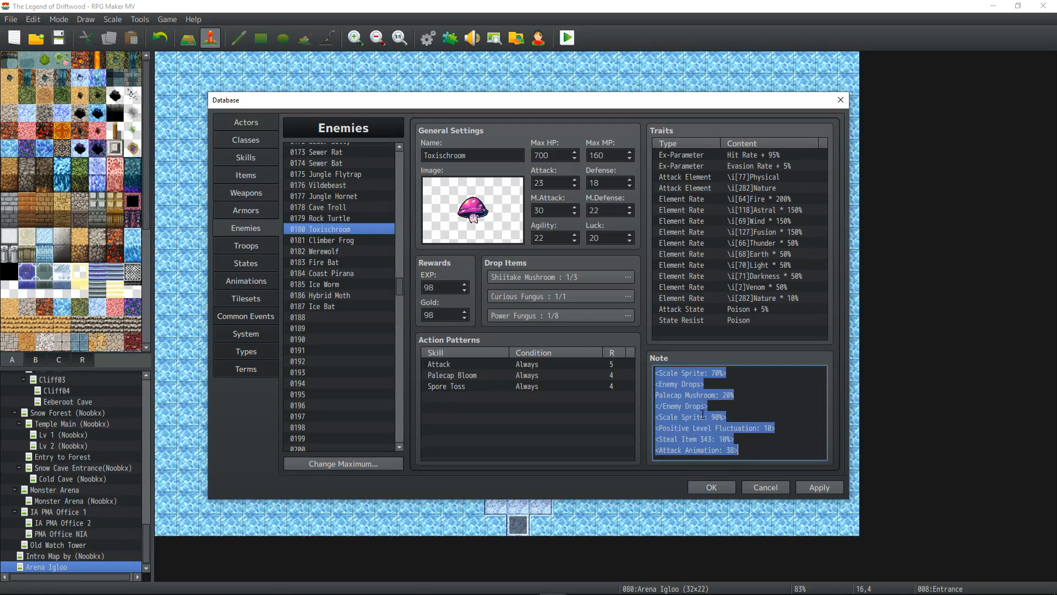
drag(785, 431, 616, 424)
key(BackSpace)
key(BackSpace)
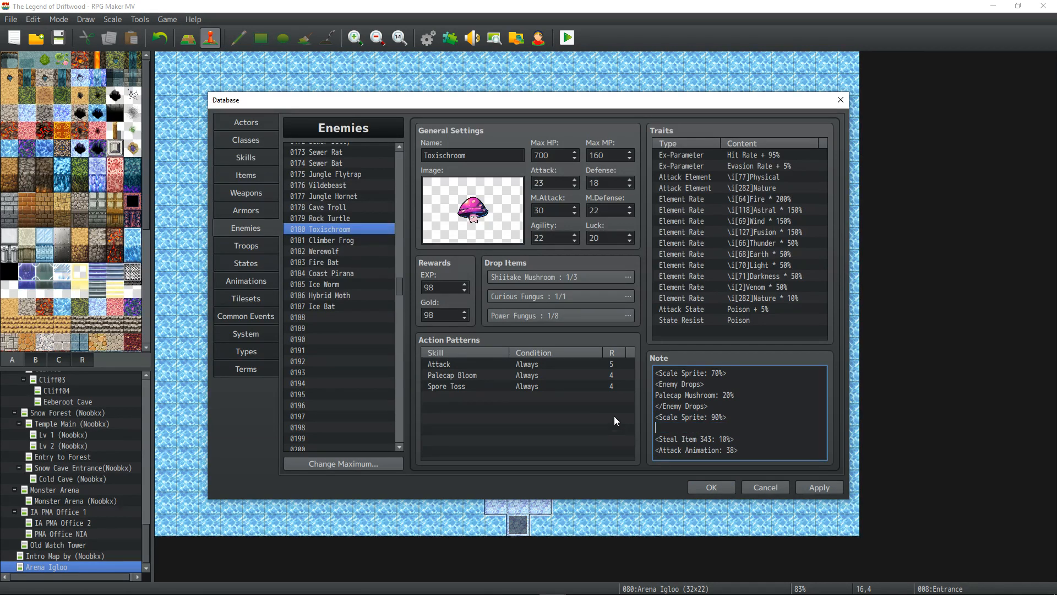
- Delete the Positive Level Fluctuation line from the note of arena enemy 0179 Rock Turtle
click(346, 221)
click(737, 418)
key(ctrl+a)
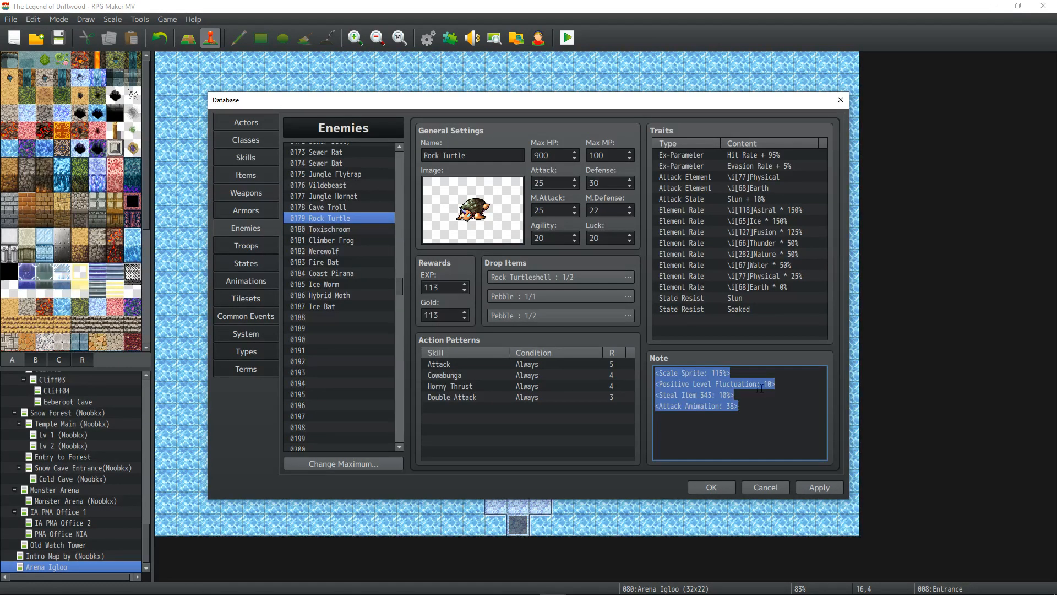
drag(782, 384, 644, 382)
key(BackSpace)
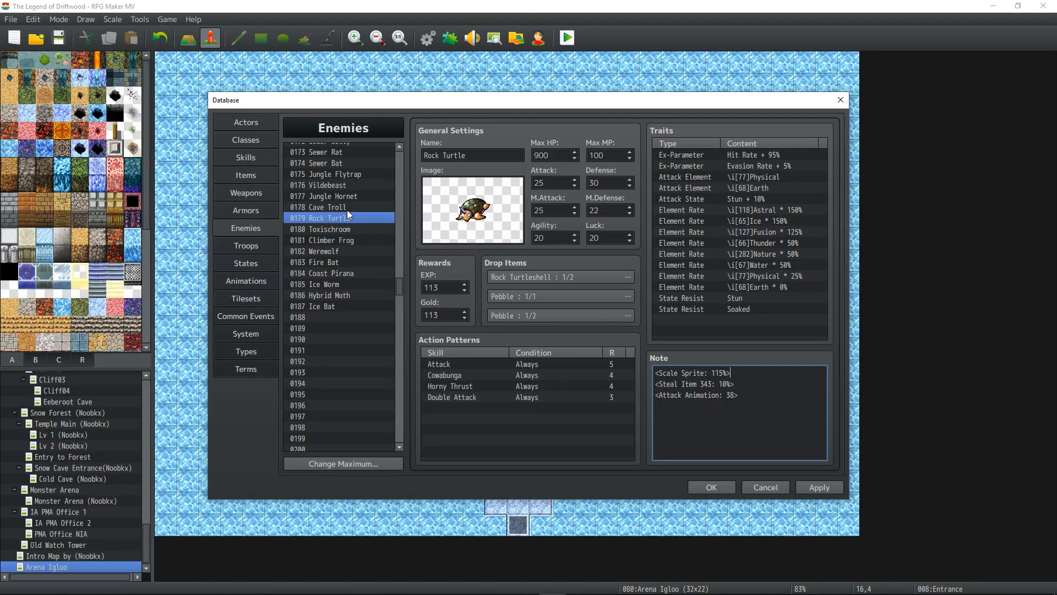
- Delete the Positive Level Fluctuation line from the note of arena enemy 0178 Cave Troll
click(347, 208)
right_click(740, 412)
key(Escape)
key(ctrl+a)
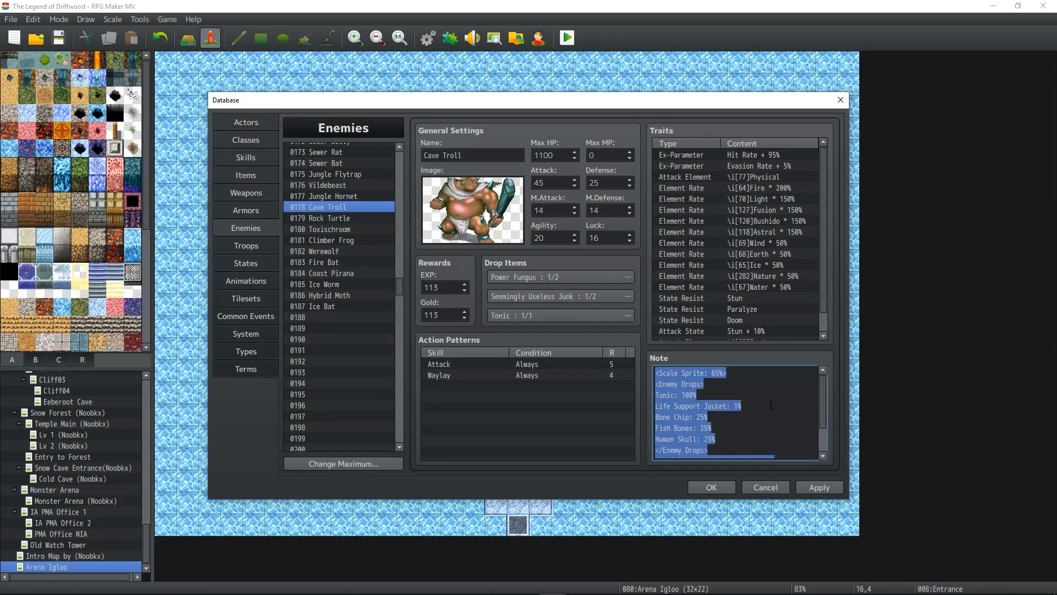
scroll(770, 405, down, 1)
click(786, 431)
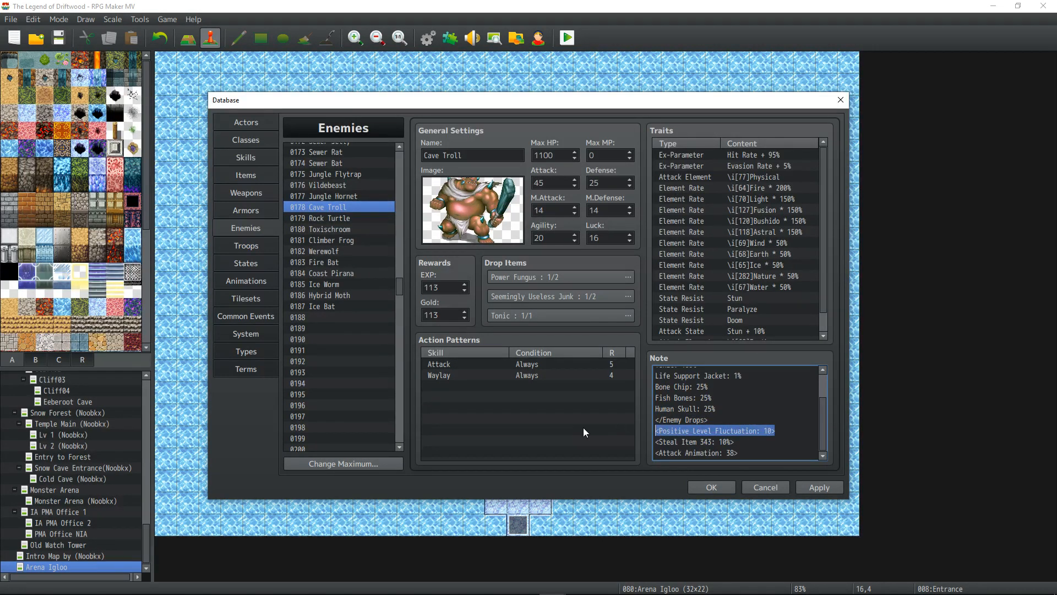
key(BackSpace)
key(BackSpace)
- Delete the Positive Level Fluctuation line from the note of arena enemy 0177 Jungle Hornet
click(337, 197)
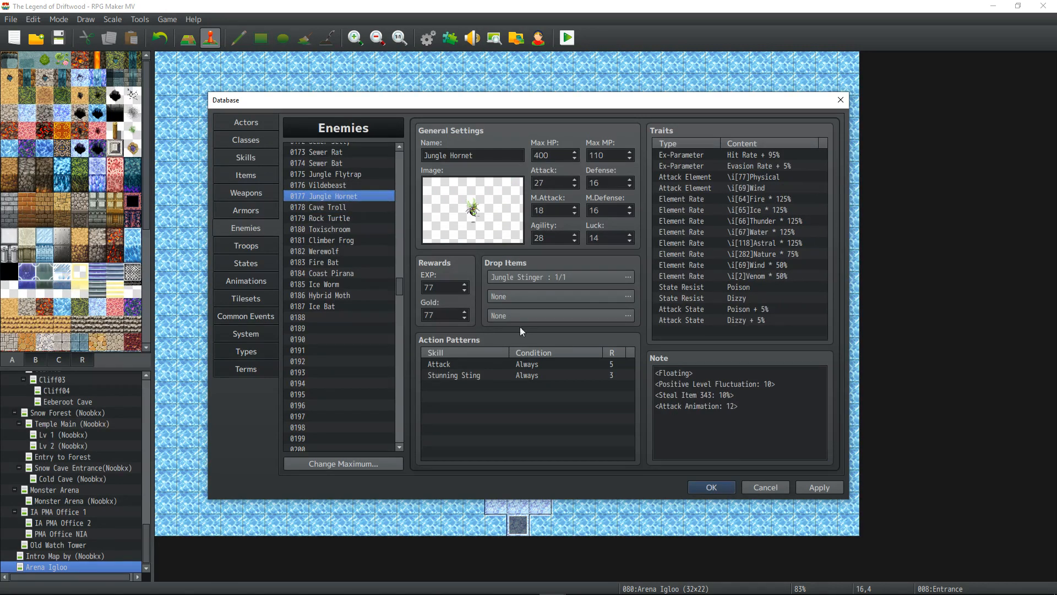
click(757, 406)
drag(777, 383, 628, 379)
key(BackSpace)
key(BackSpace)
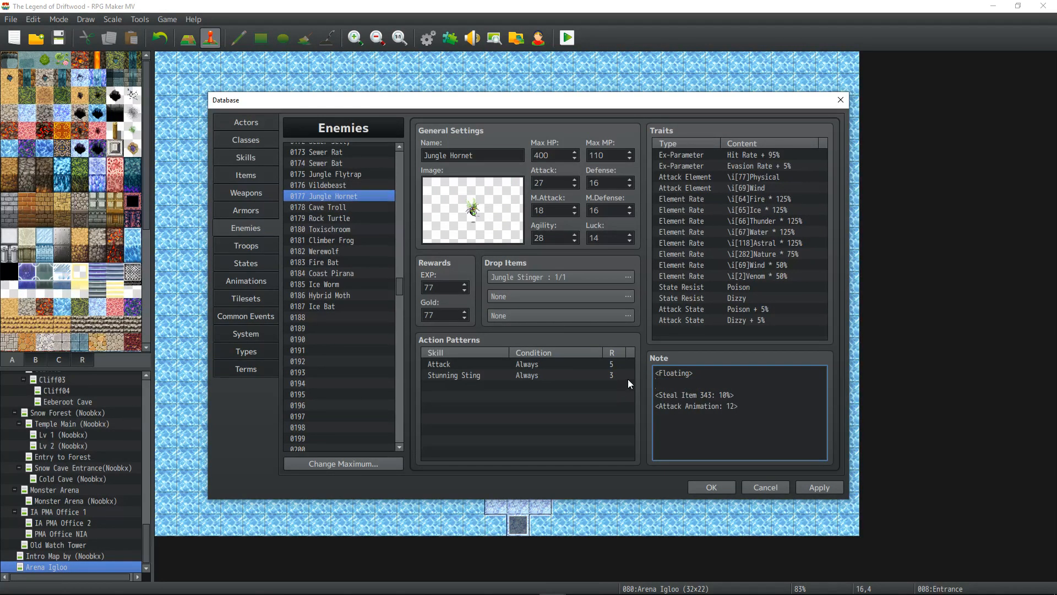
- Delete the Positive Level Fluctuation line from the note of arena enemy 0176 Vildebeast
click(349, 186)
click(760, 396)
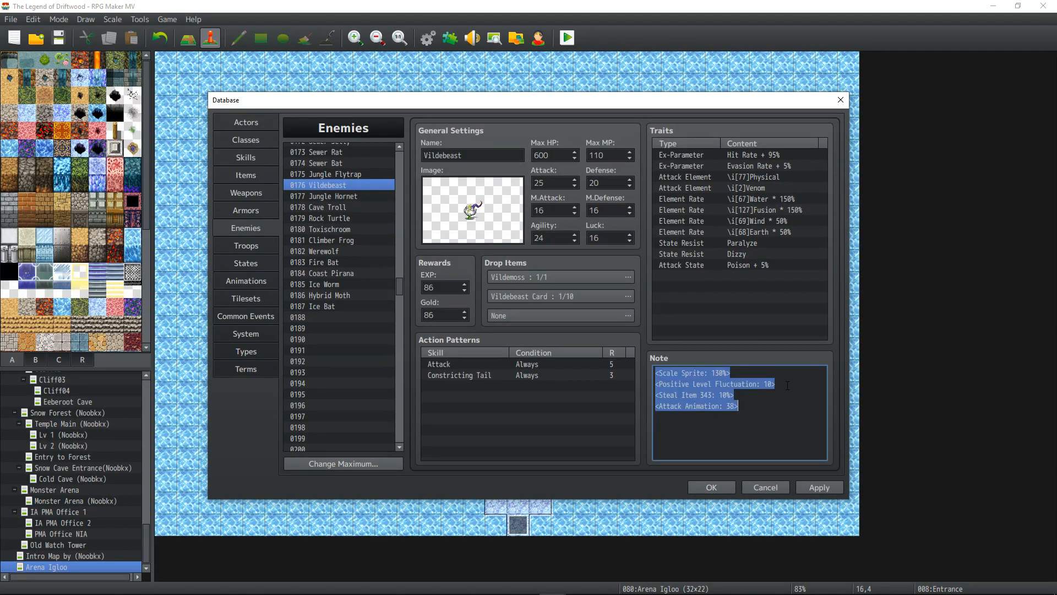
drag(777, 384, 753, 384)
key(BackSpace)
key(BackSpace)
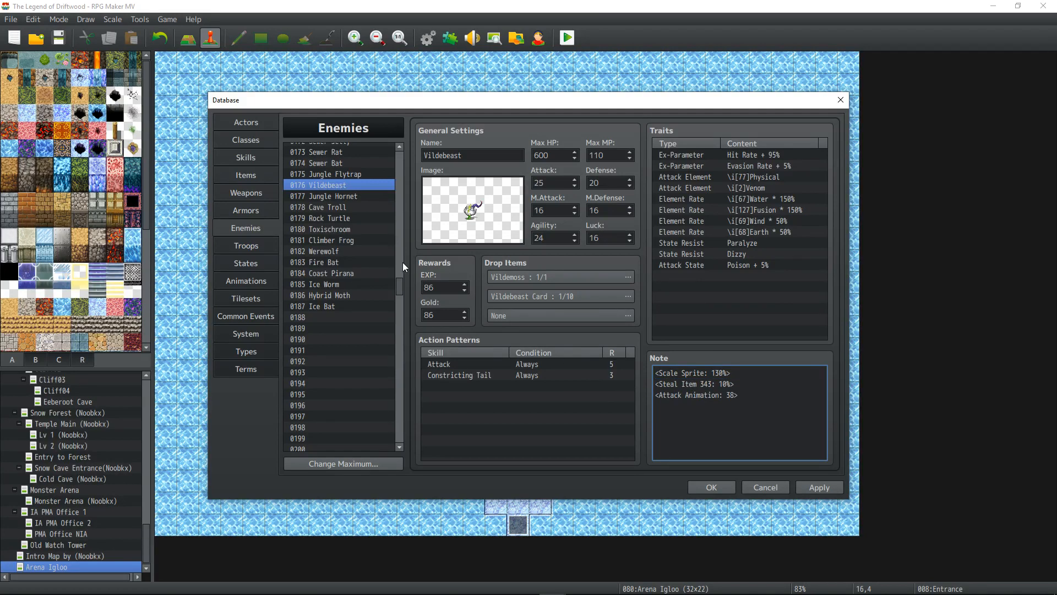
- Delete the Positive Level Fluctuation line from the note of arena enemy 0175 Jungle Flytrap
click(339, 174)
click(760, 417)
drag(776, 417, 626, 420)
key(BackSpace)
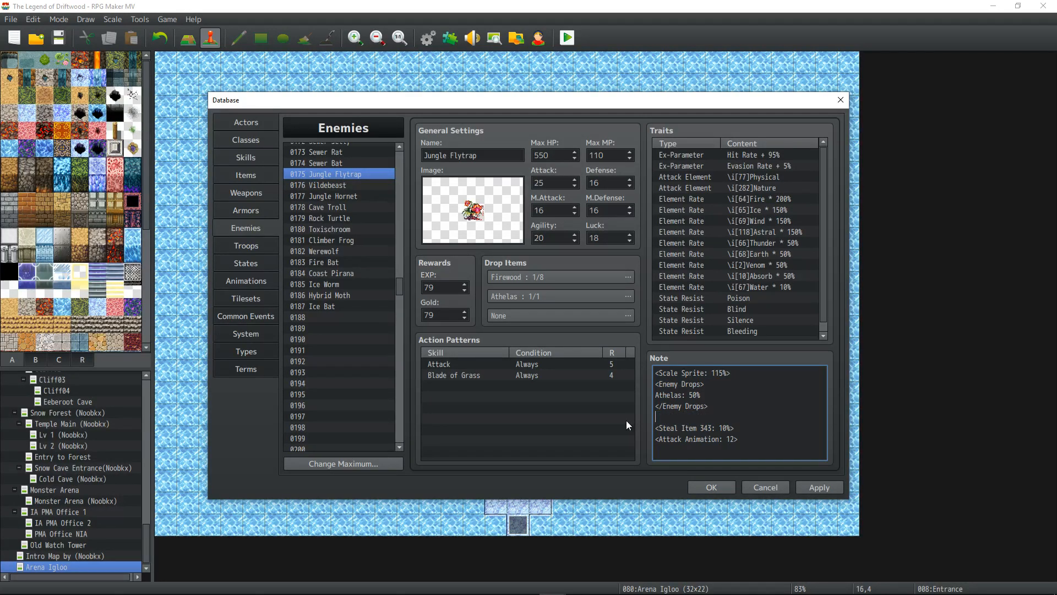
key(BackSpace)
- Delete the Positive Level Fluctuation line from the note of arena enemy 0174 Sewer Bat
click(342, 166)
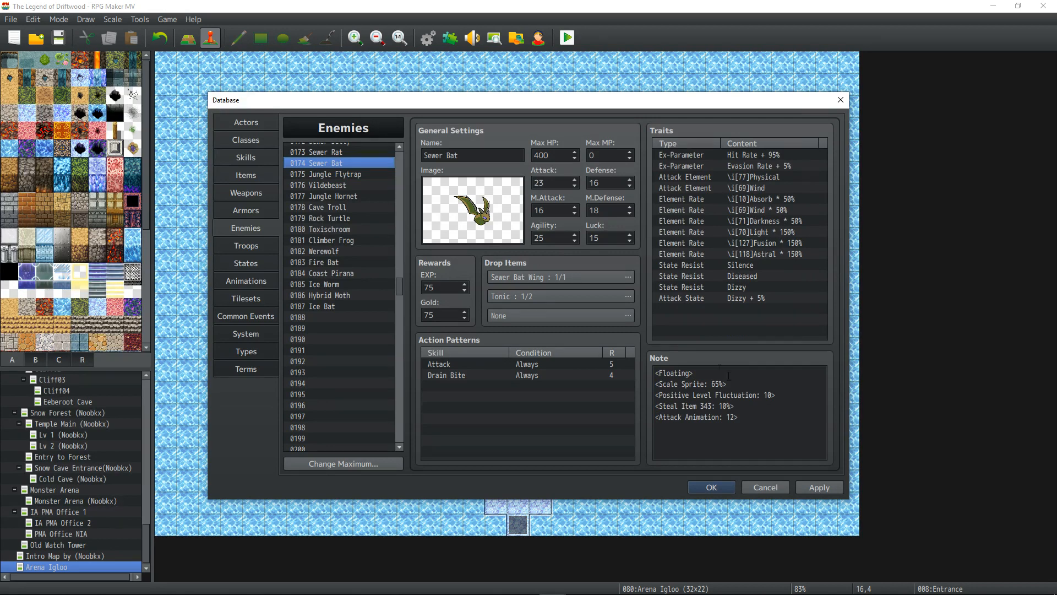
click(779, 398)
click(779, 399)
key(BackSpace)
key(BackSpace)
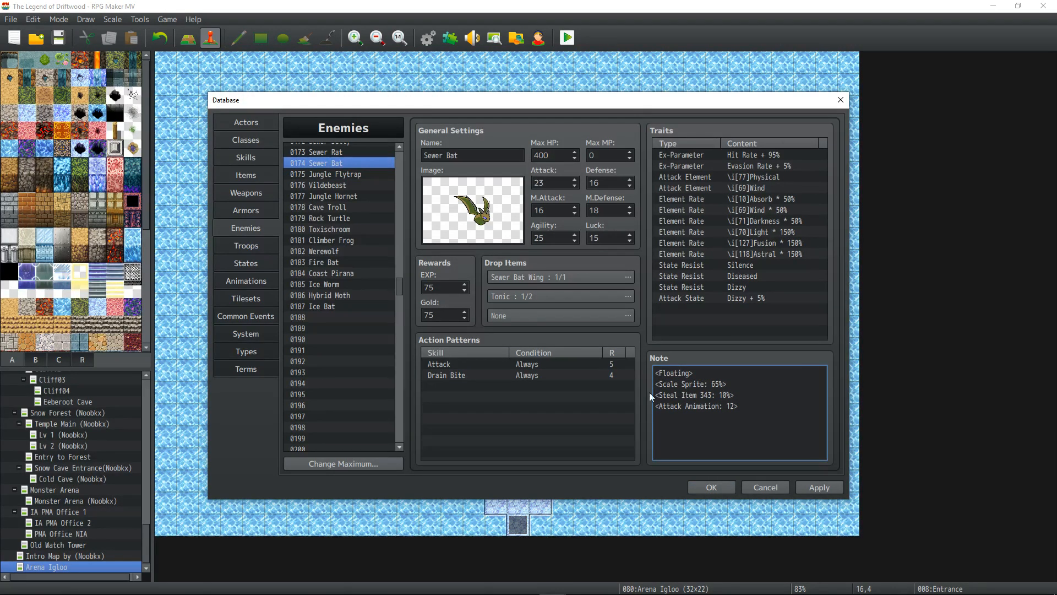
- Delete the Positive Level Fluctuation line from the note of arena enemy 0173 Sewer Rat
click(342, 153)
click(770, 399)
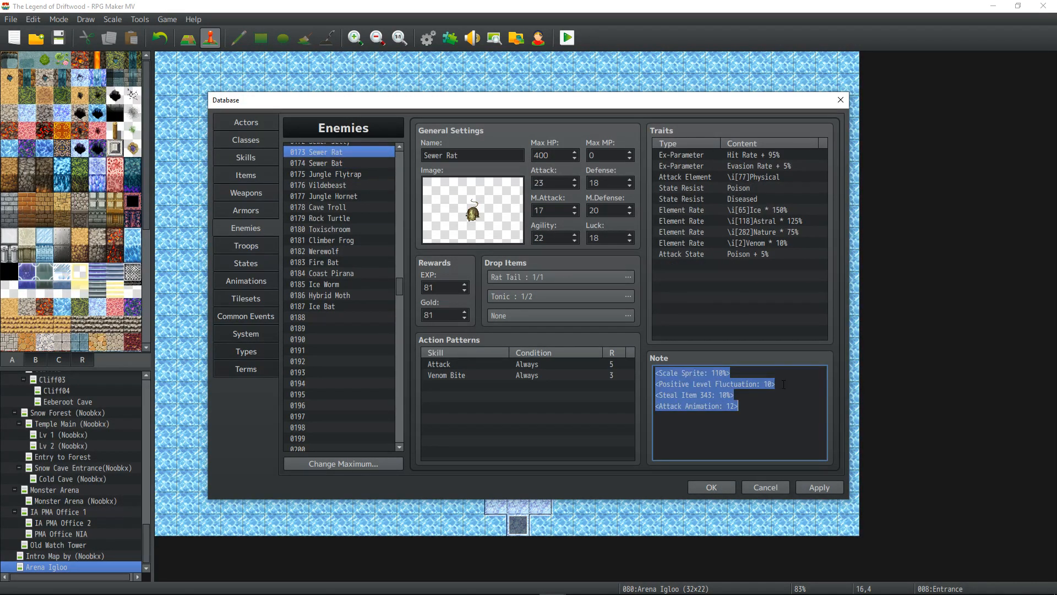
drag(775, 384, 653, 384)
key(BackSpace)
- Delete the Positive Level Fluctuation line from the note of arena enemy 0172 Sewer Jelly
scroll(327, 276, up, 2)
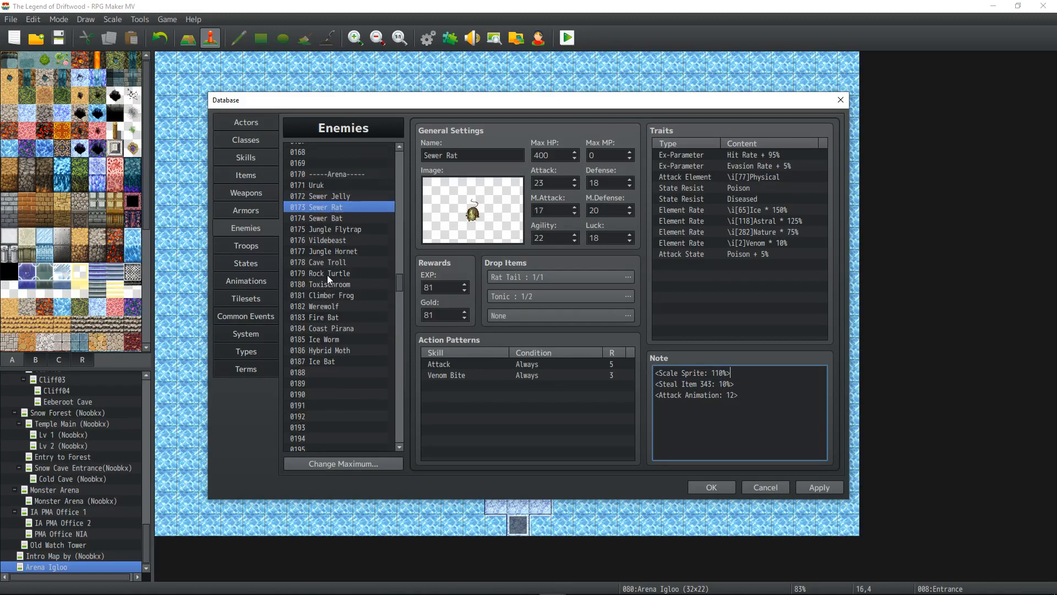
click(339, 210)
click(776, 395)
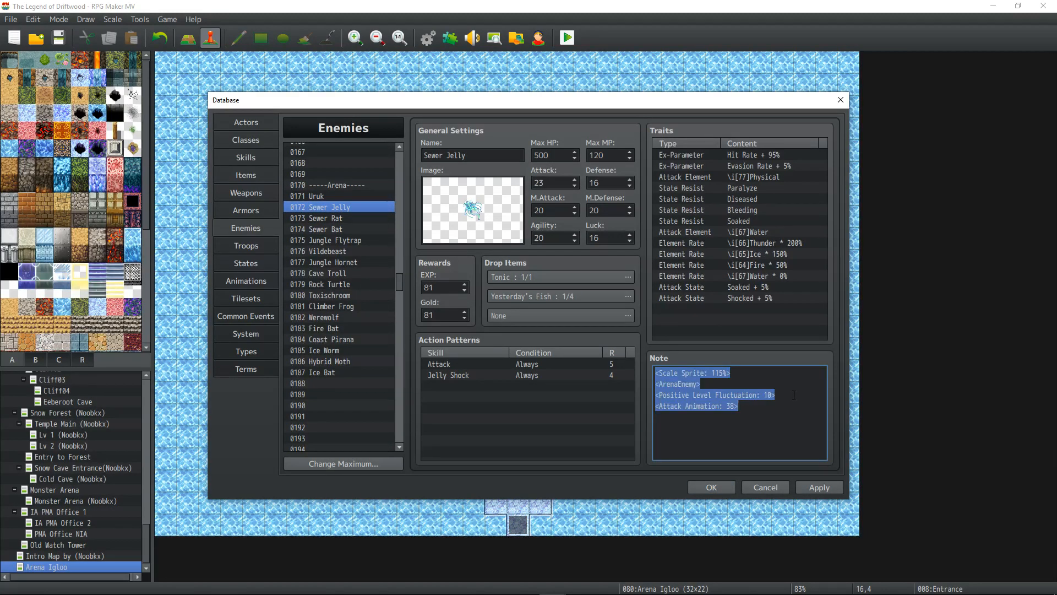
drag(779, 396, 599, 385)
click(792, 400)
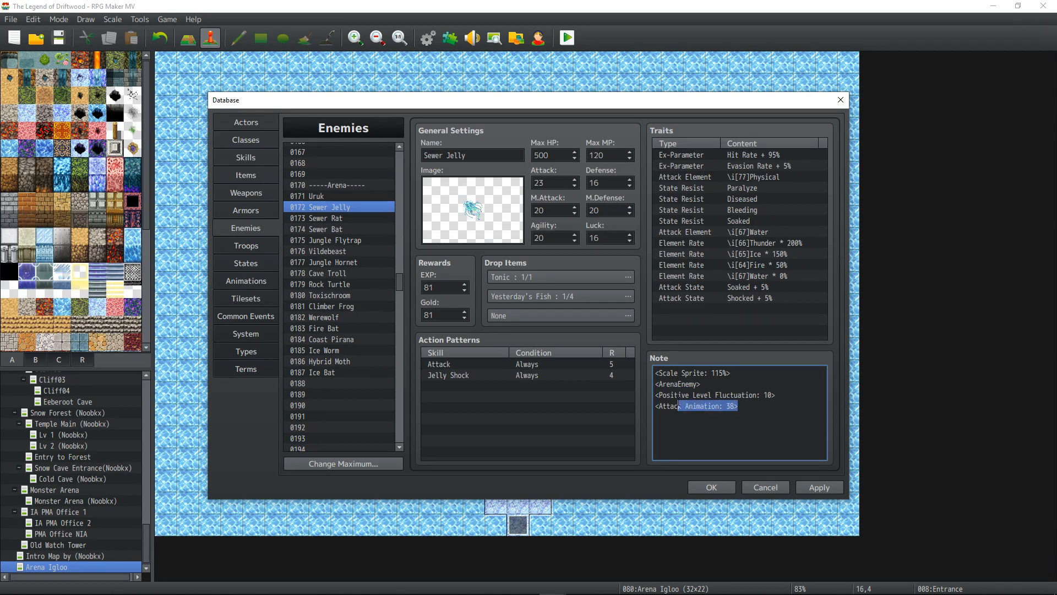
key(shift+Up)
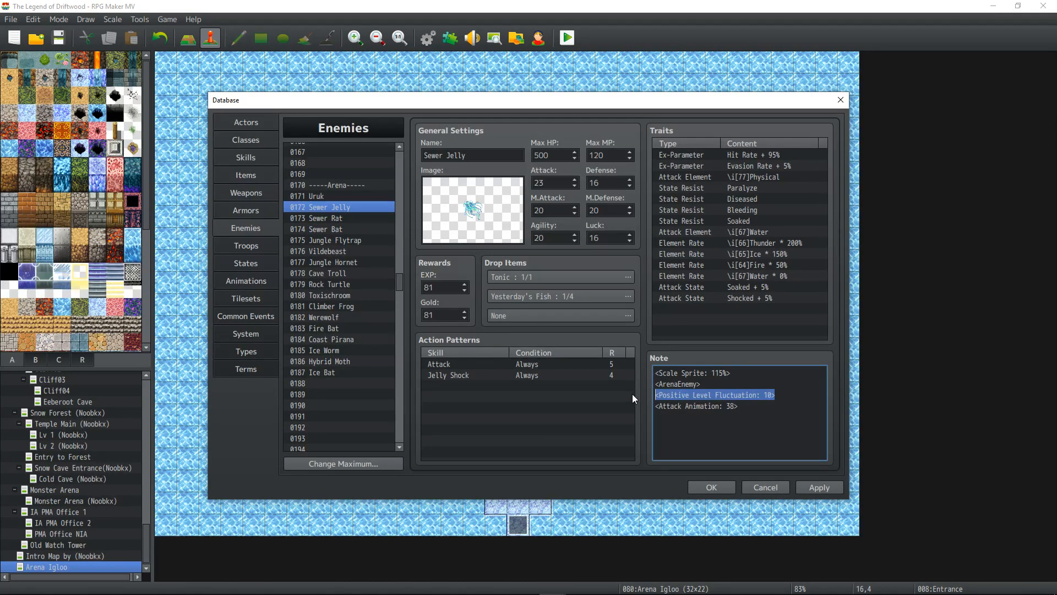
key(BackSpace)
- Delete the Positive Level Fluctuation line from the note of arena enemy 0171 Uruk, and apply the database changes
click(328, 196)
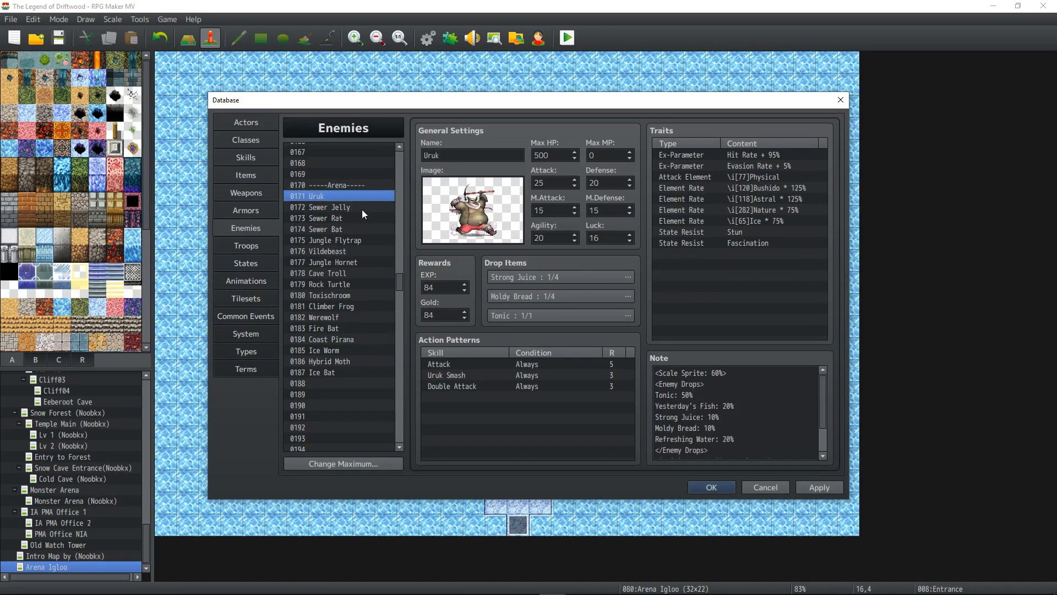
click(705, 373)
click(780, 431)
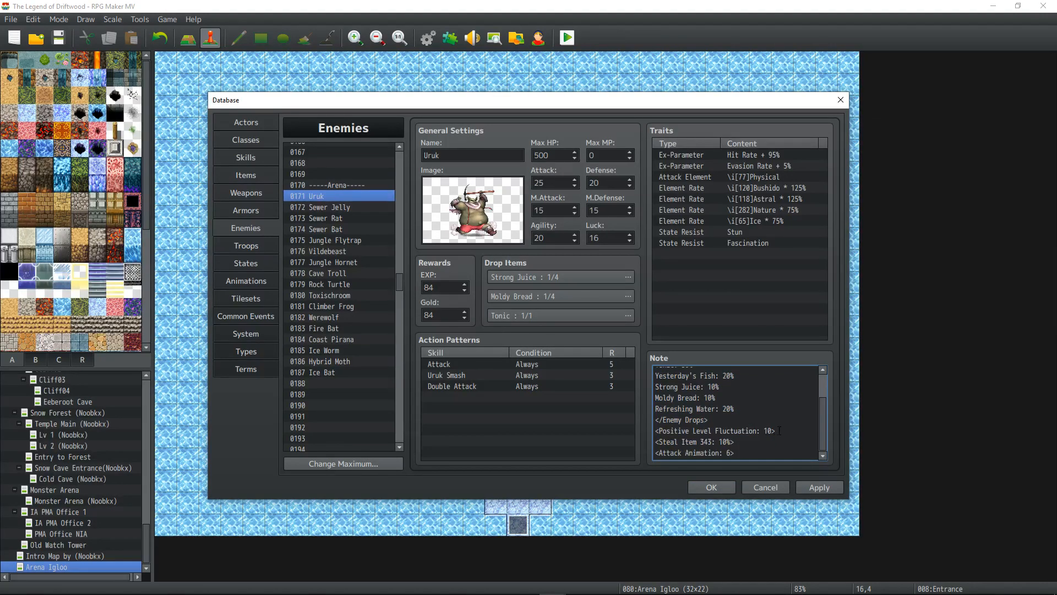
key(BackSpace)
key(BackSpace)
click(810, 488)
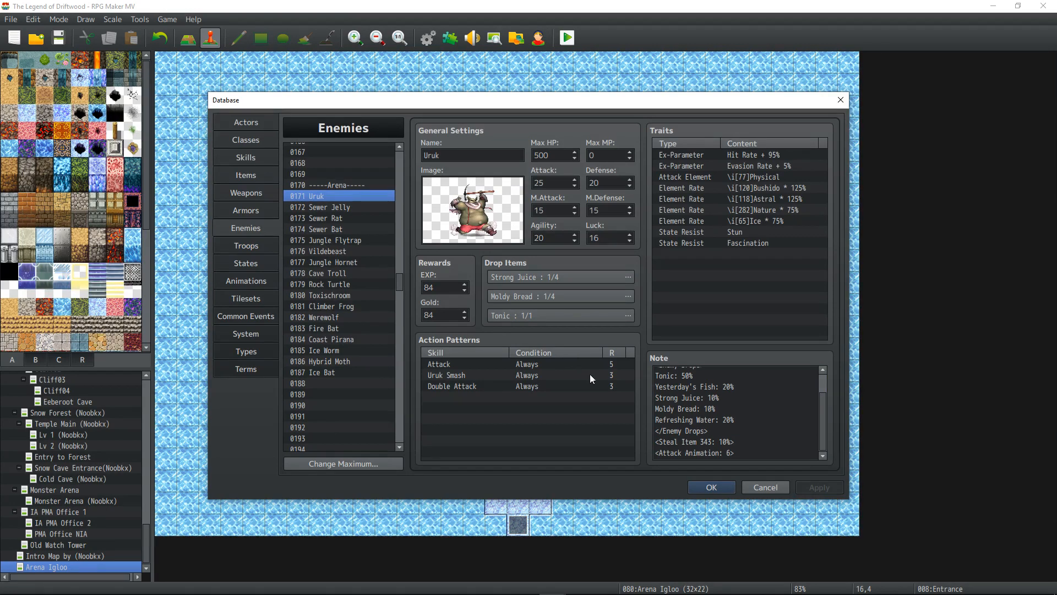
click(713, 487)
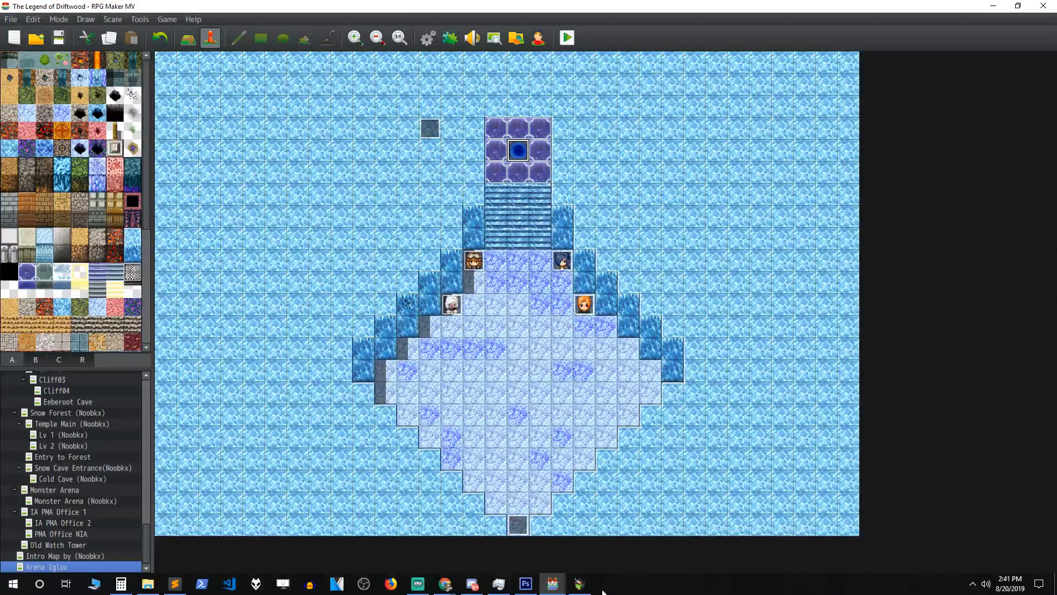
- Restart the playtest in place of the old game window and load the saved game in File 15
click(580, 584)
click(1044, 5)
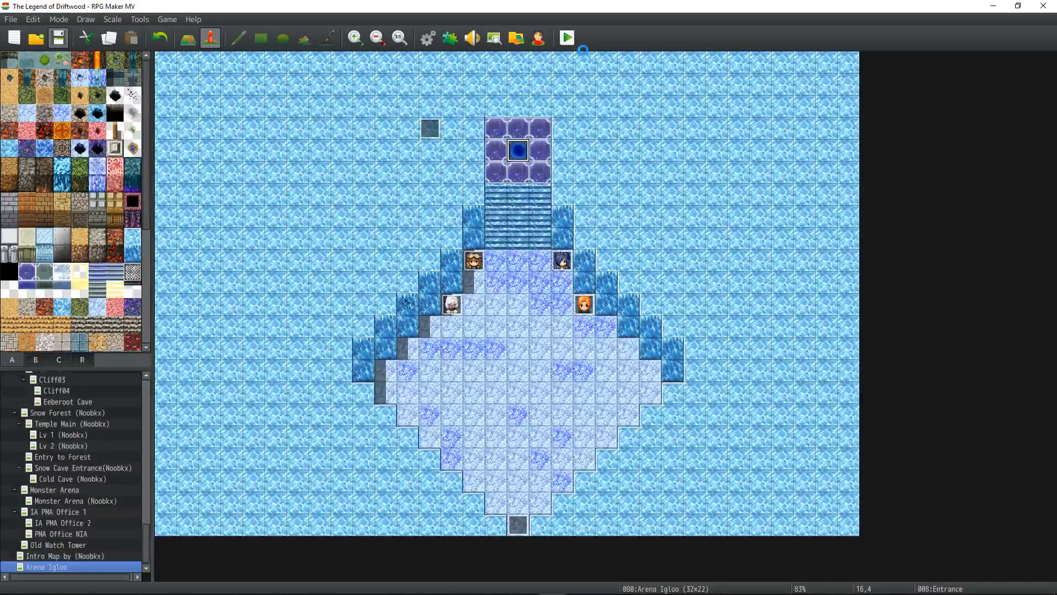
click(569, 41)
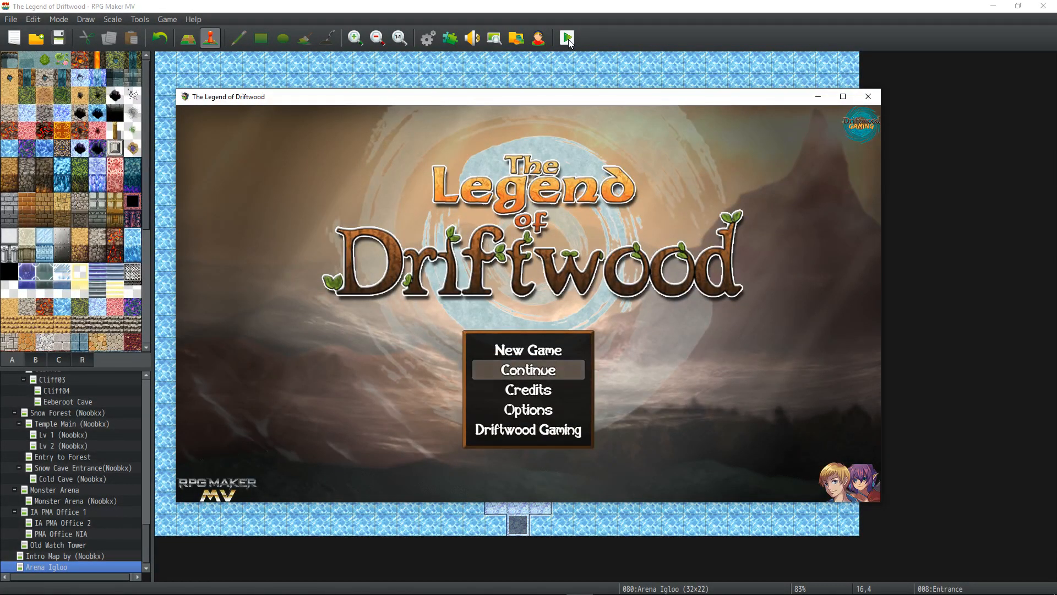
key(Return)
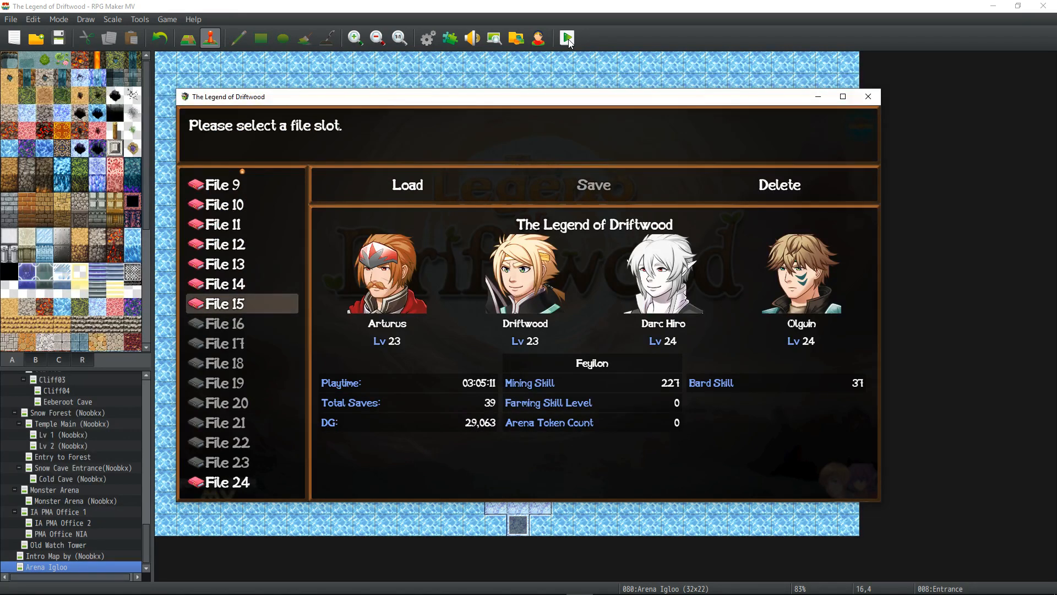
key(Return)
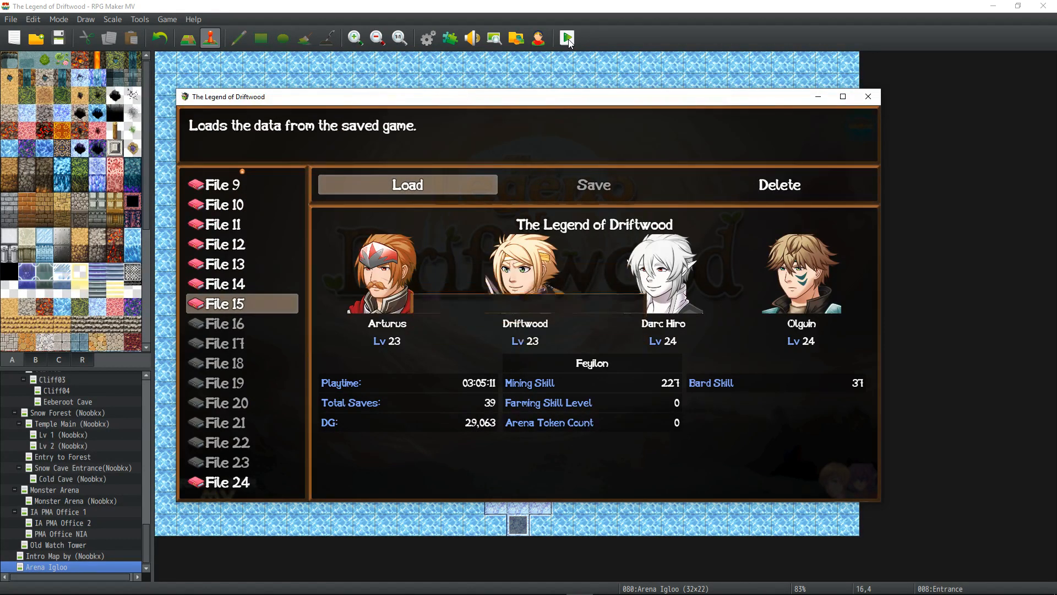
key(Return)
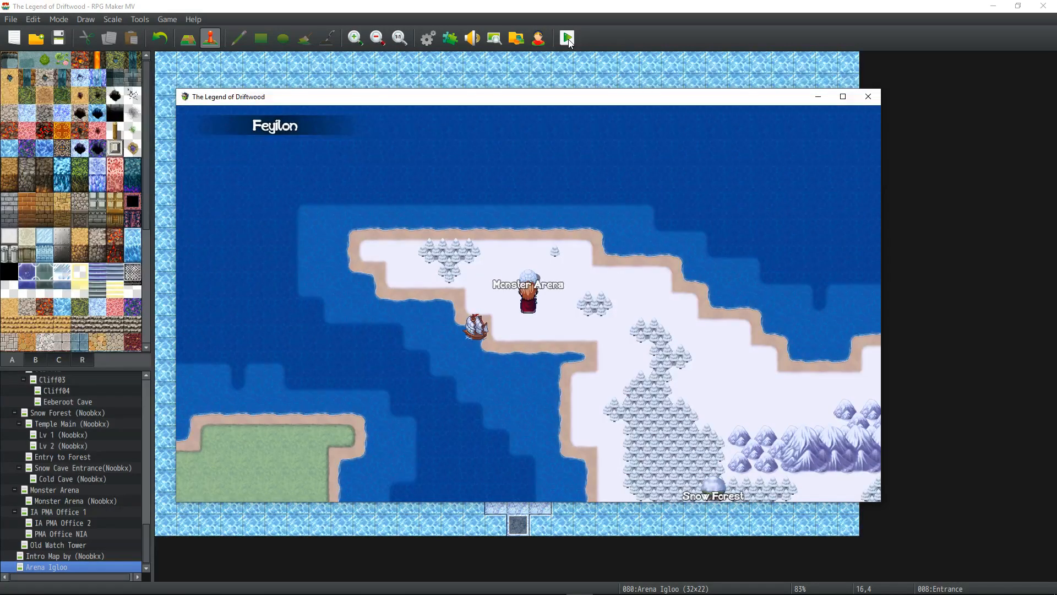
- Enter the Monster Arena from the world map and walk up the stairs to the blue portal
key(Up)
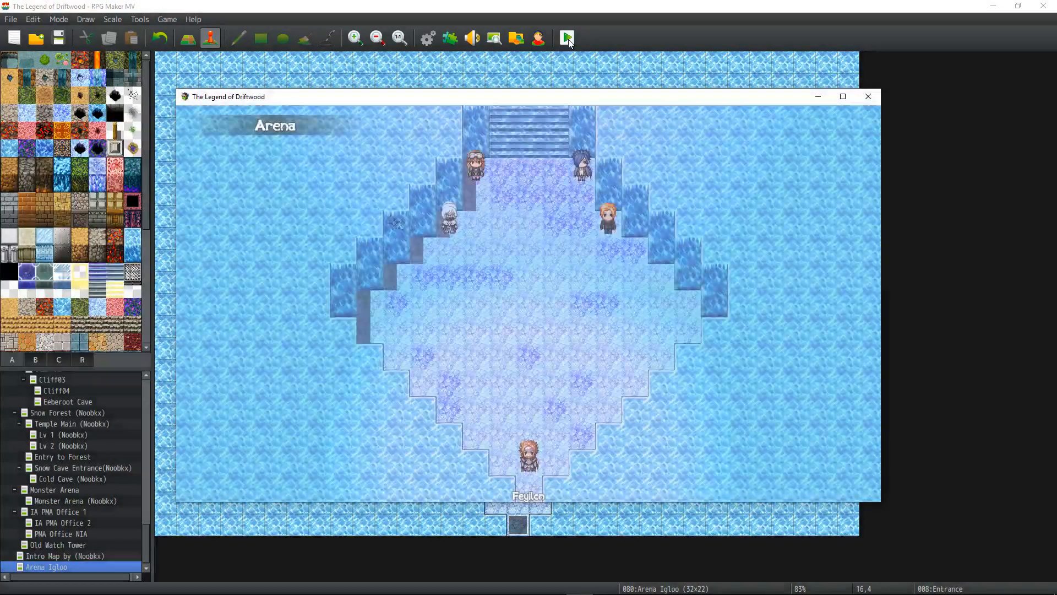
key(Up)
key(Up)
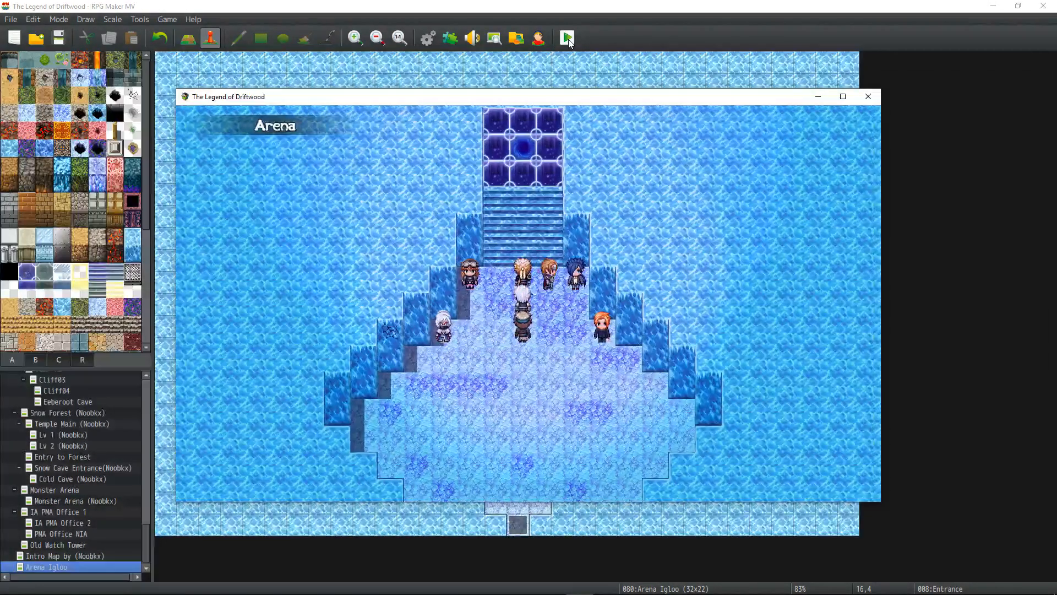
key(Up)
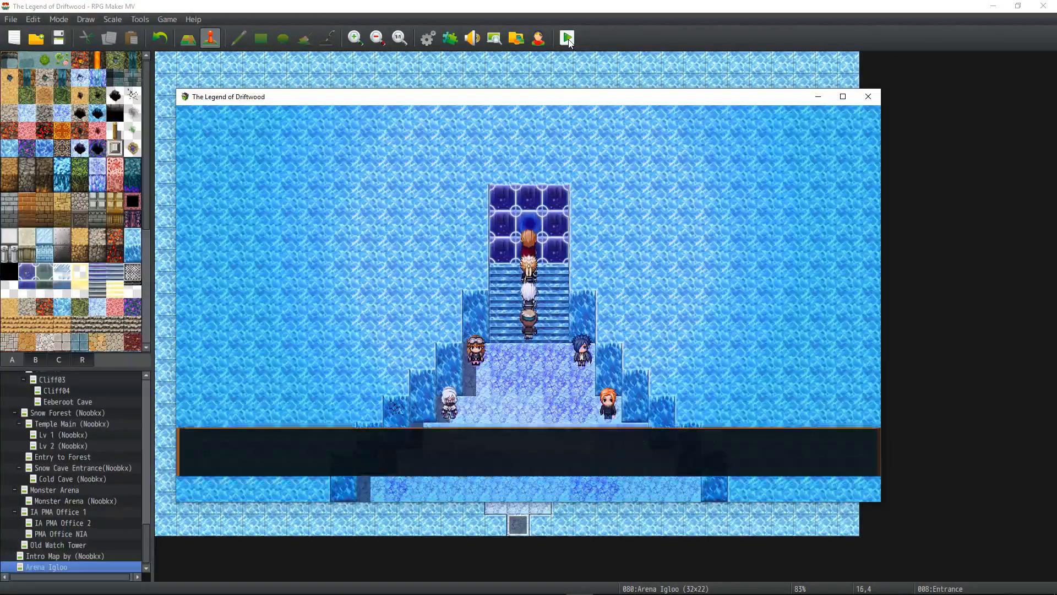
- Start an arena battle by choosing Fight Regular Monsters at the portal and selecting a captured monster
key(Return)
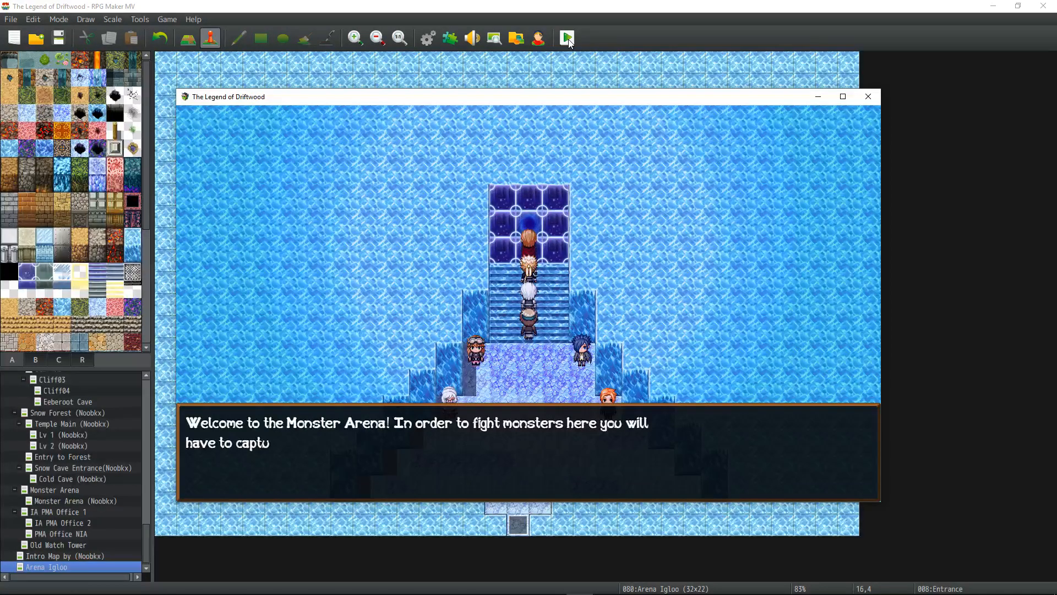
key(Return)
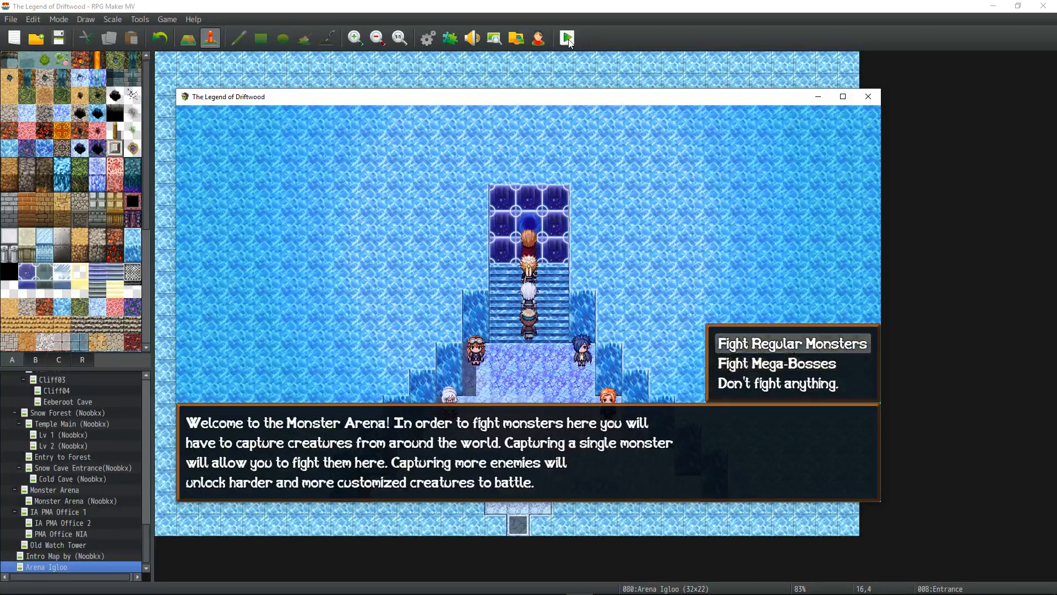
key(Return)
key(Return)
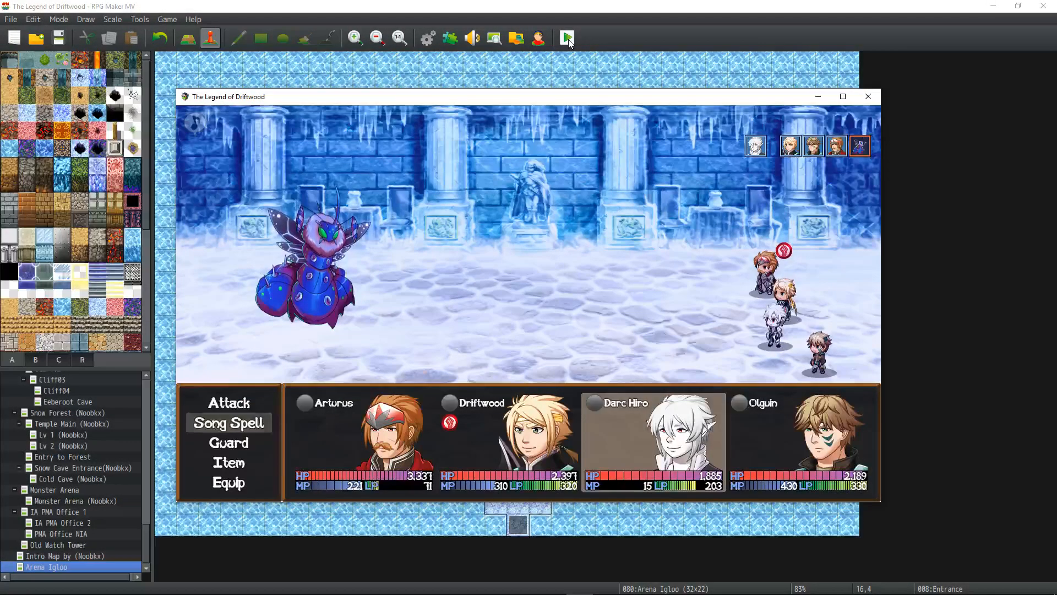
- Cast Incite Intent with Darc Hiro on the party, and attack the arena monster with Driftwood's Tachi: Kasai
key(Return)
key(Down)
key(Right)
key(Right)
key(Return)
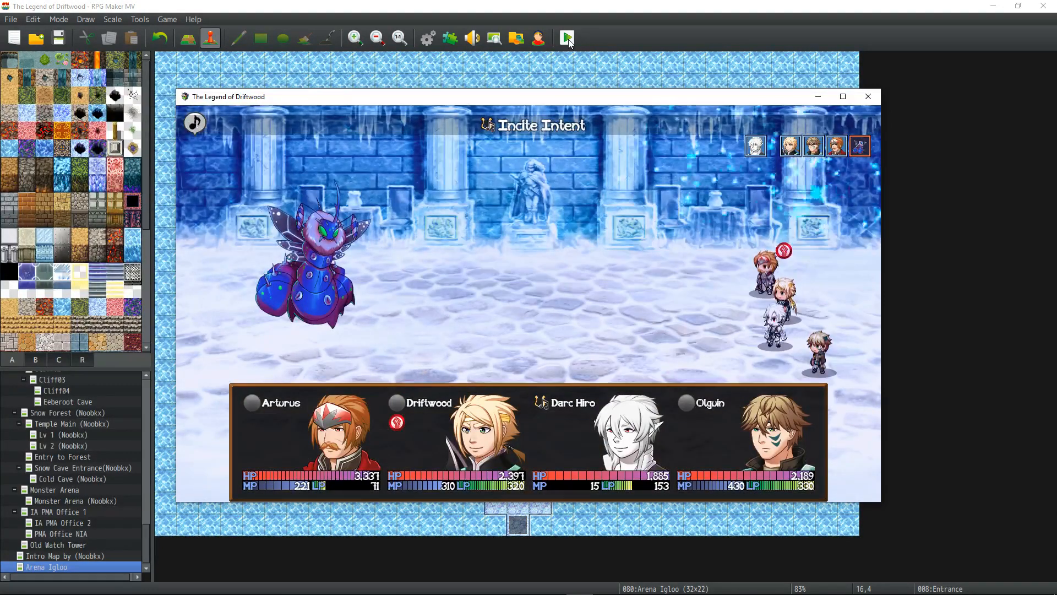
key(Return)
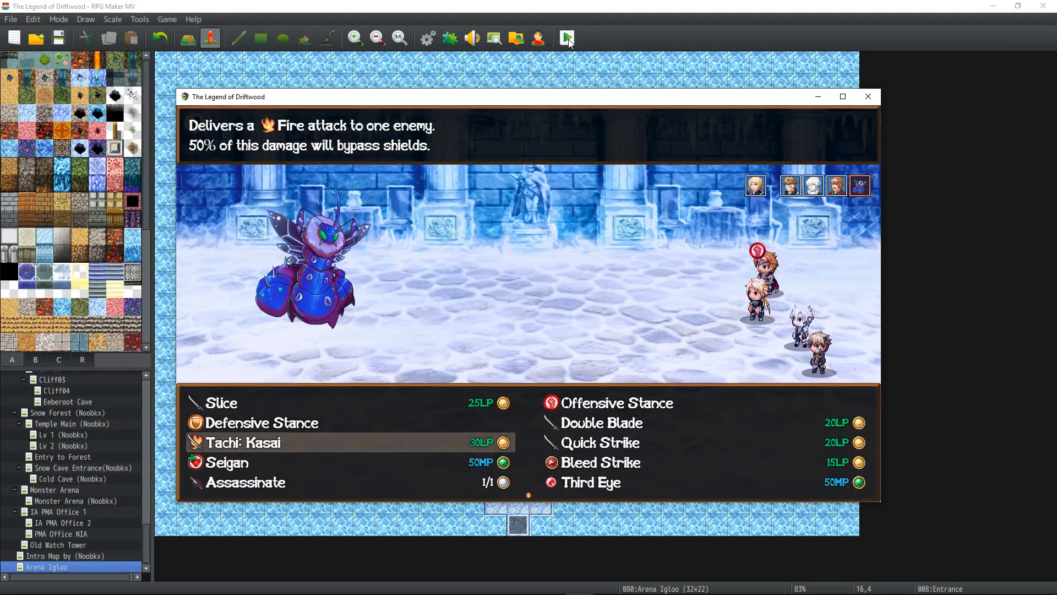
key(Return)
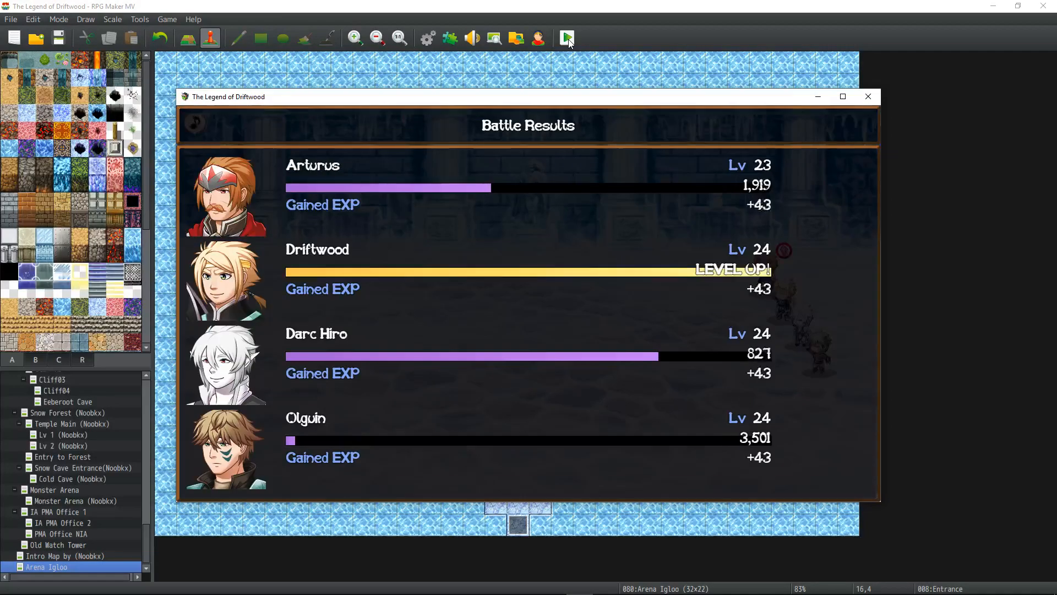
- Examine the battle results and spoils after the fight, and return to the arena map
key(Return)
key(Return)
key(Return)
key(Return)
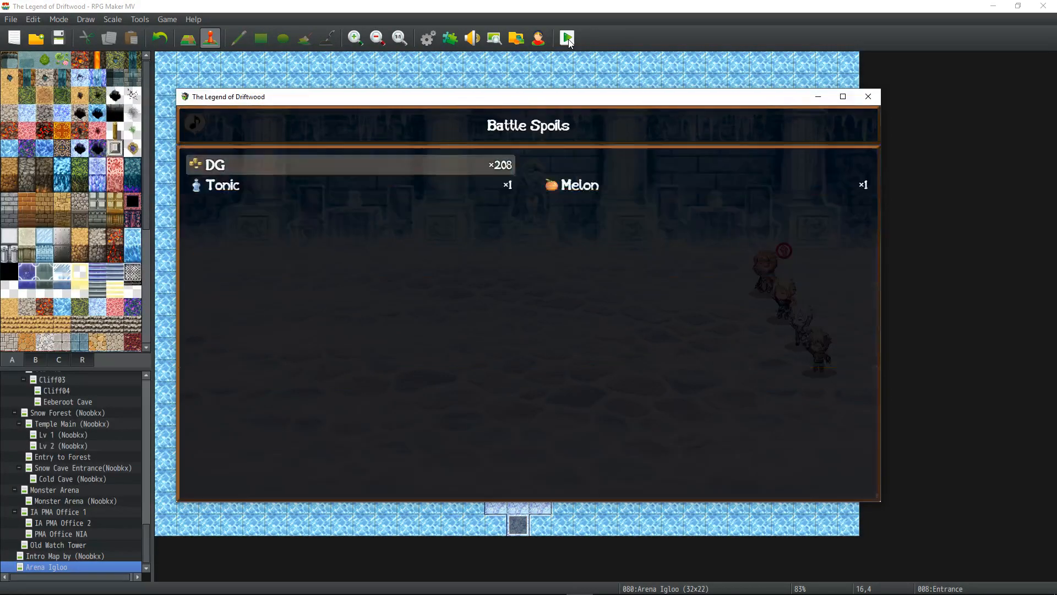
key(Return)
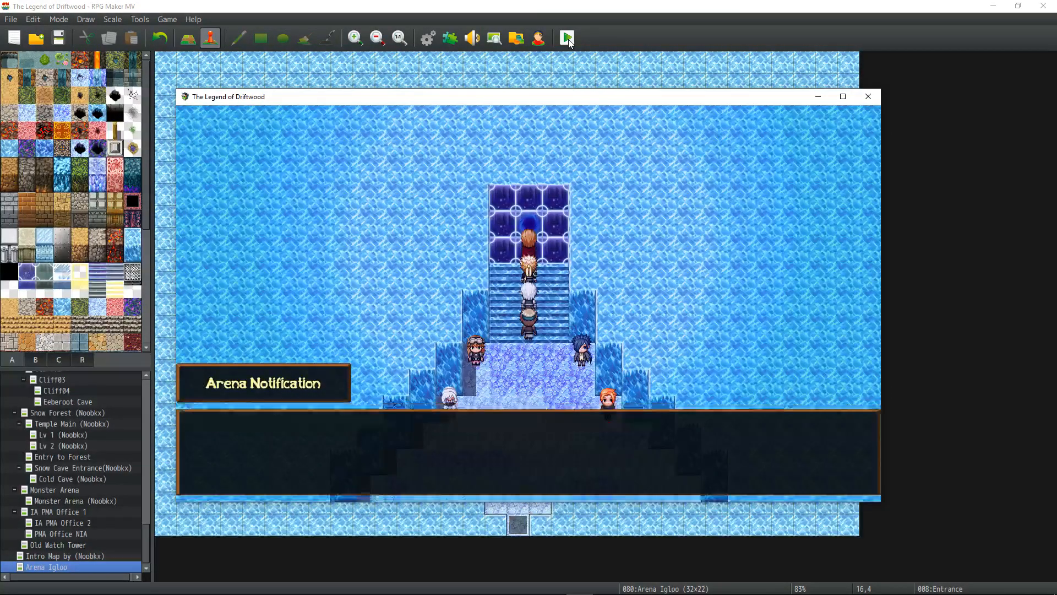
- Dismiss the arena notification and buy an Arena Battle Emblem for 100DG from the Arena Distributor
key(Return)
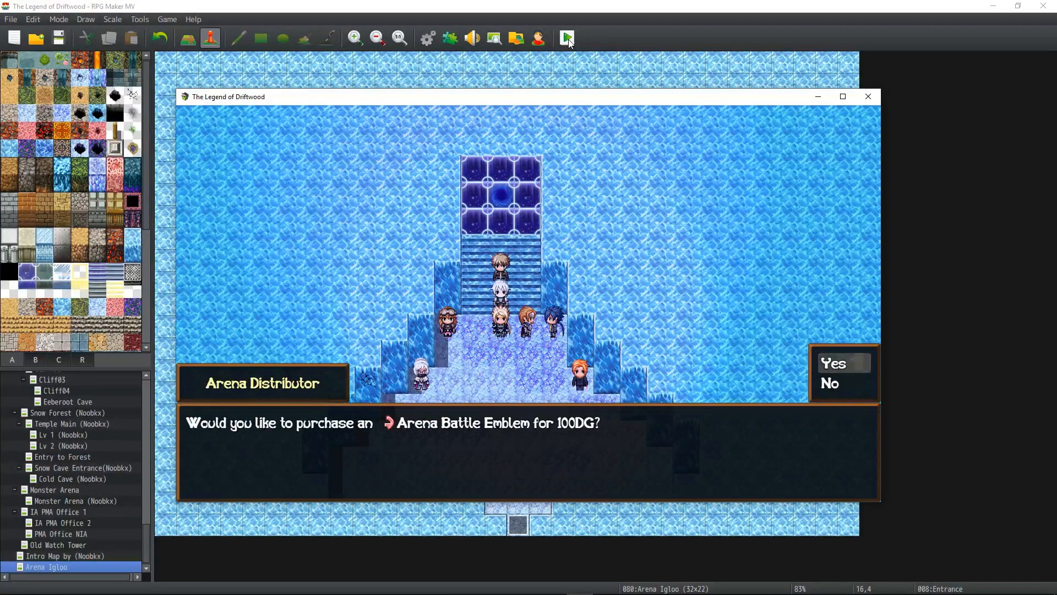
key(Return)
key(Return)
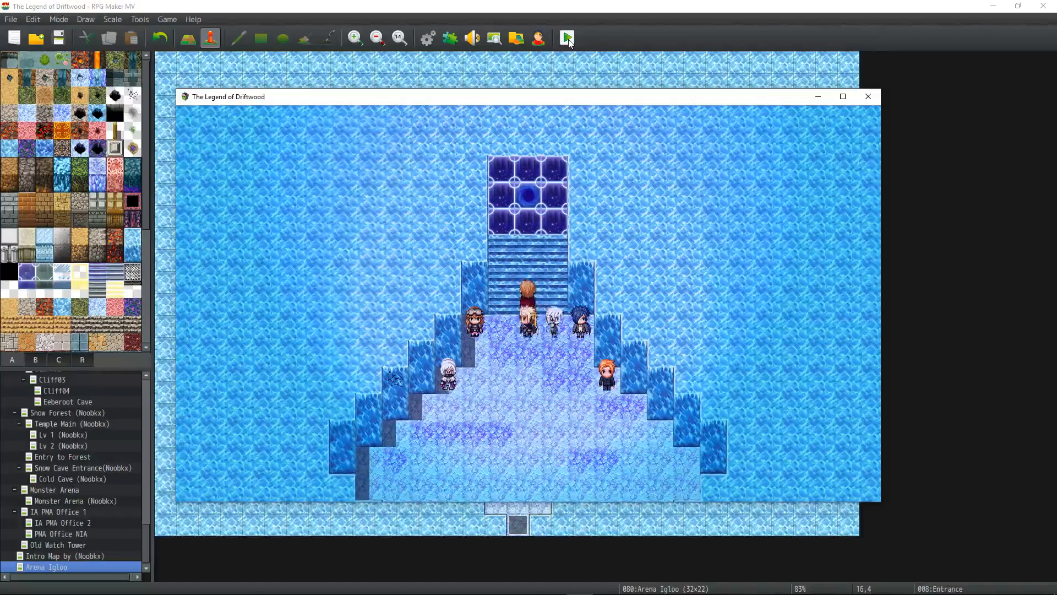
- Return to the portal and start another battle against a captured regular monster
key(Return)
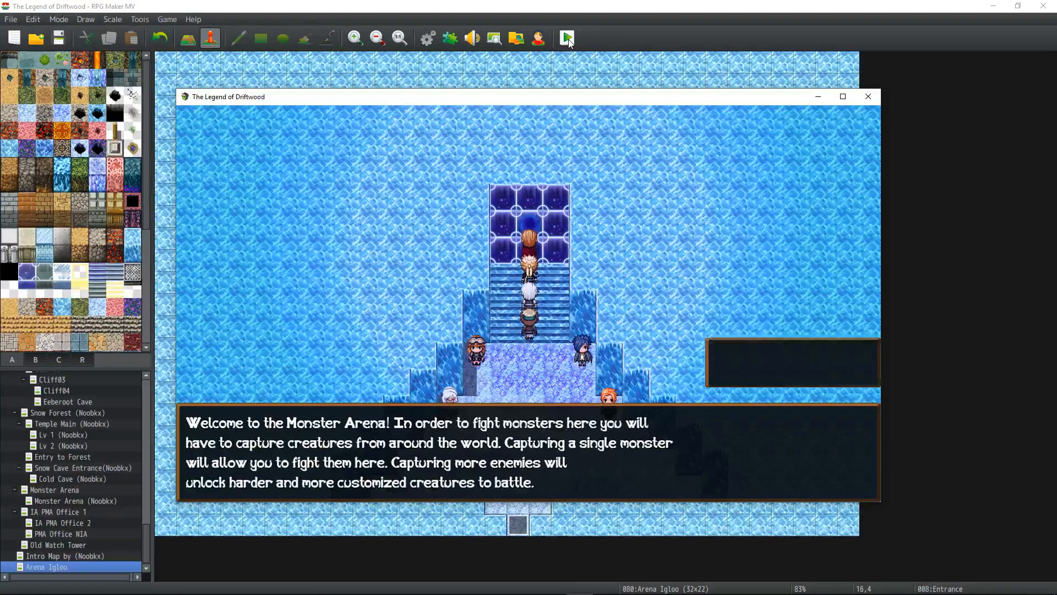
key(Return)
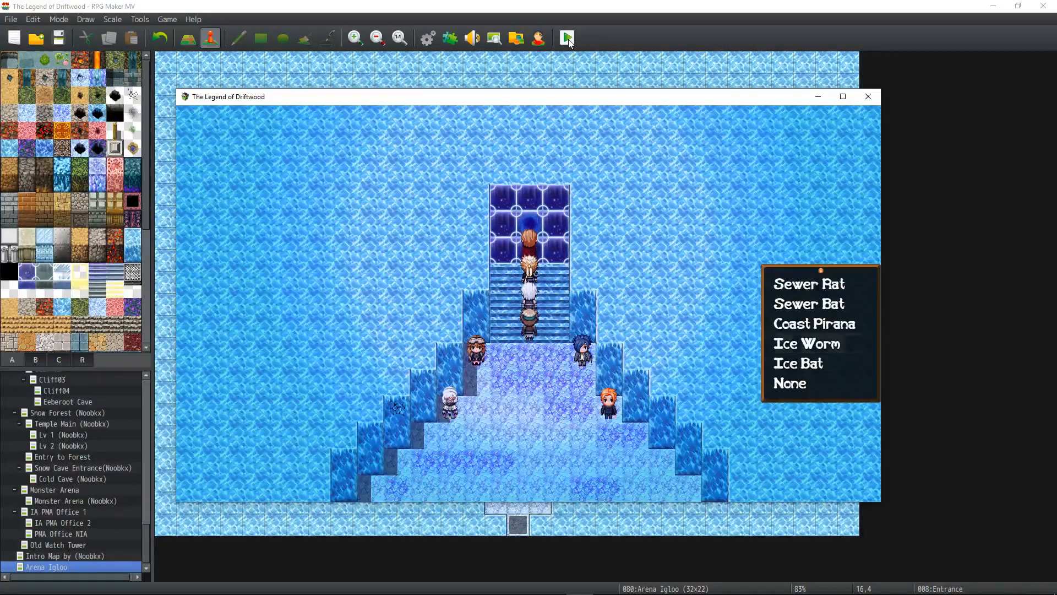
key(Return)
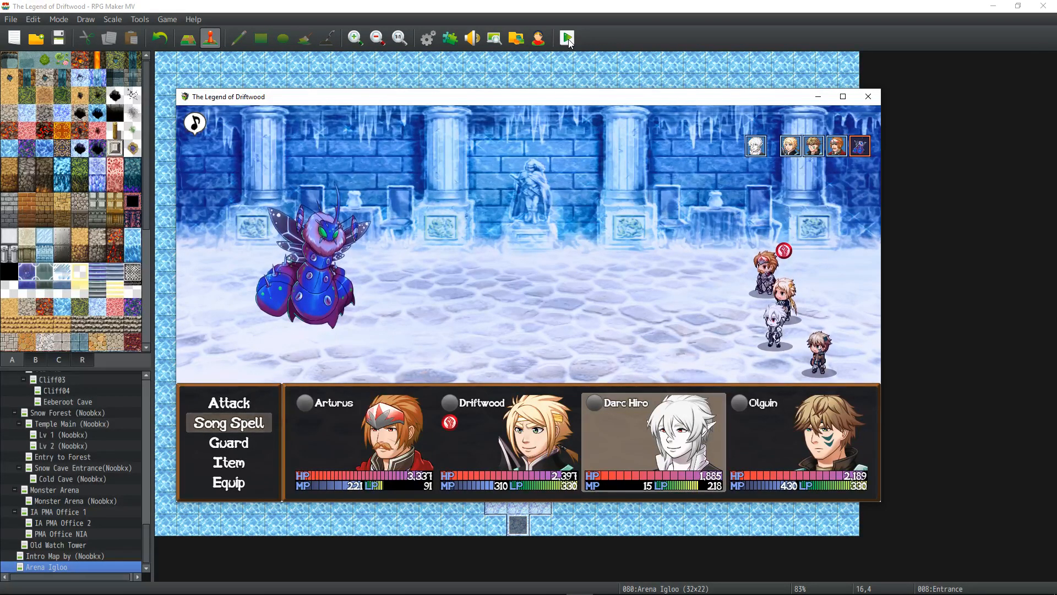
- Cast Wizard's Ballad on the whole party with Darc Hiro
key(Return)
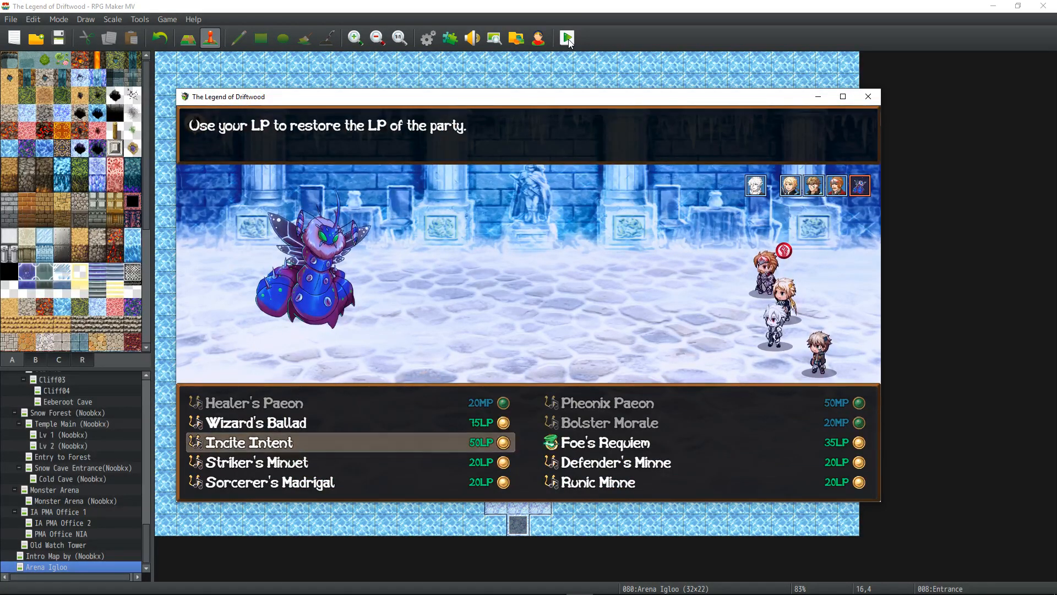
key(Escape)
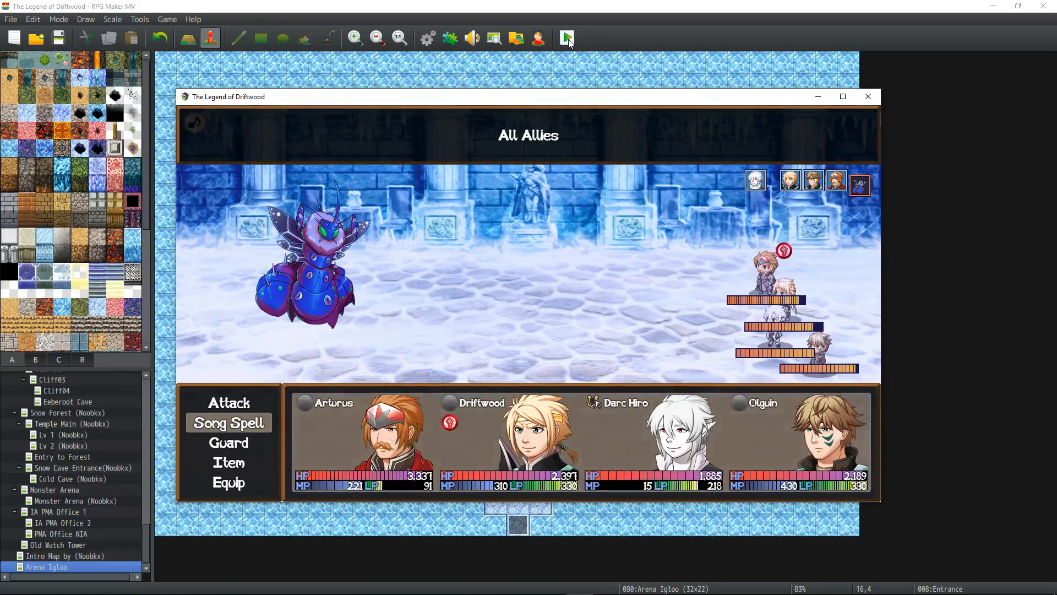
key(Return)
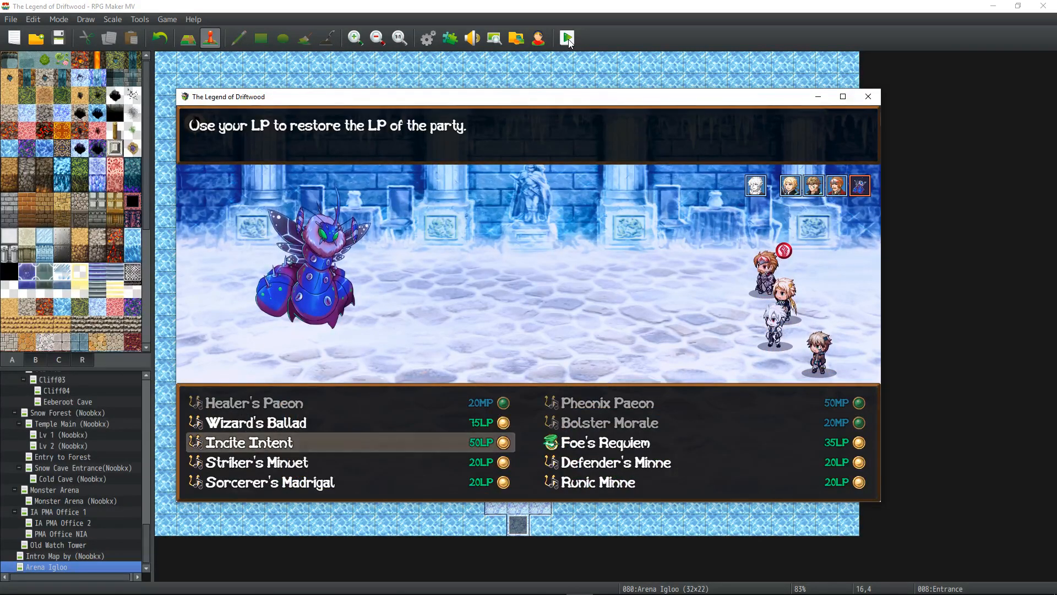
key(Up)
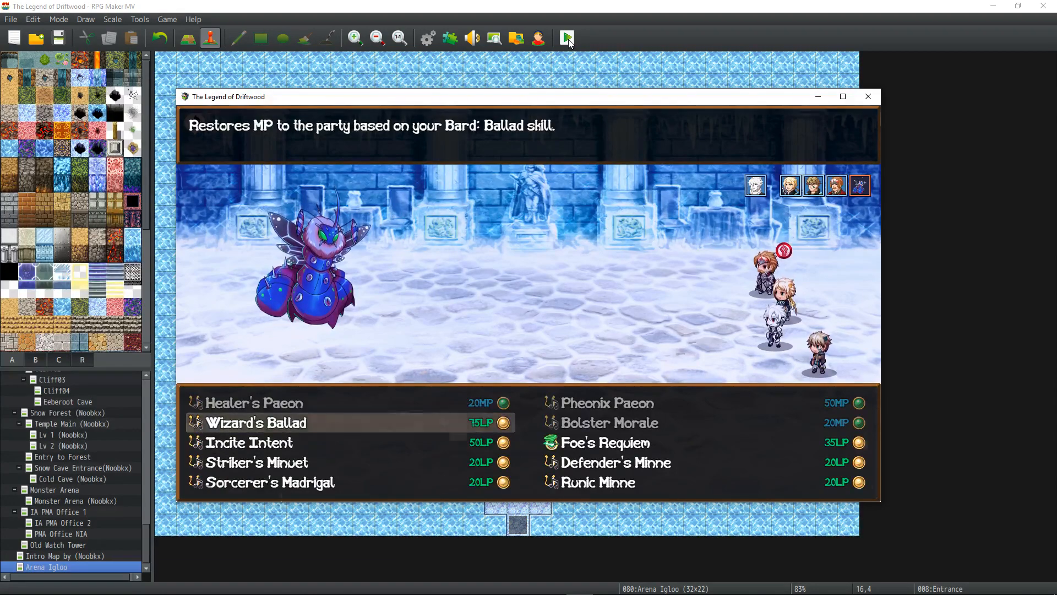
key(Return)
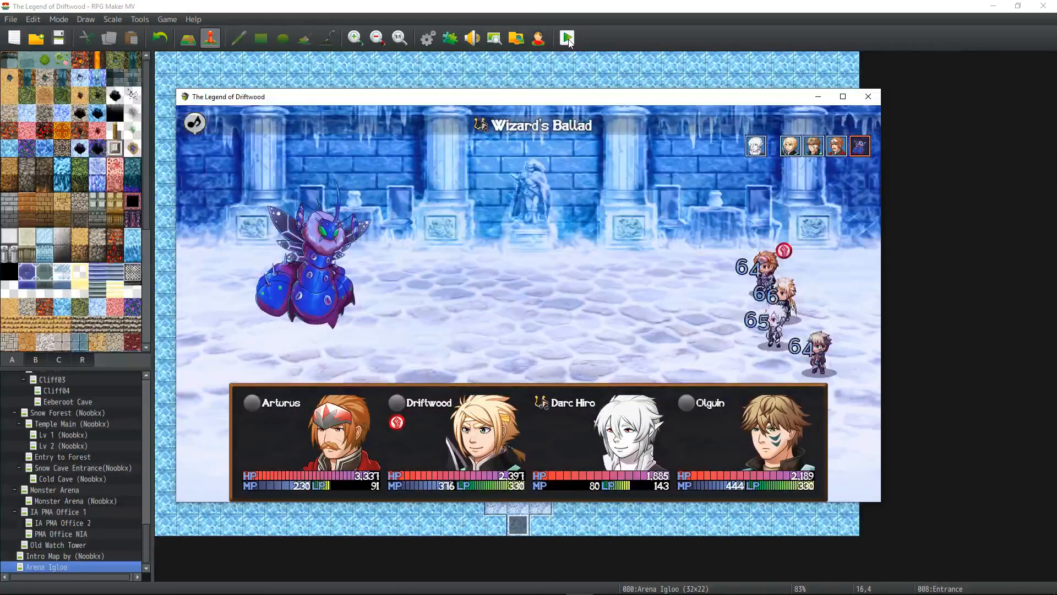
- Attack the arena monster with Driftwood's Tachi: Kasai, and go through the battle spoils back to the arena map
key(Return)
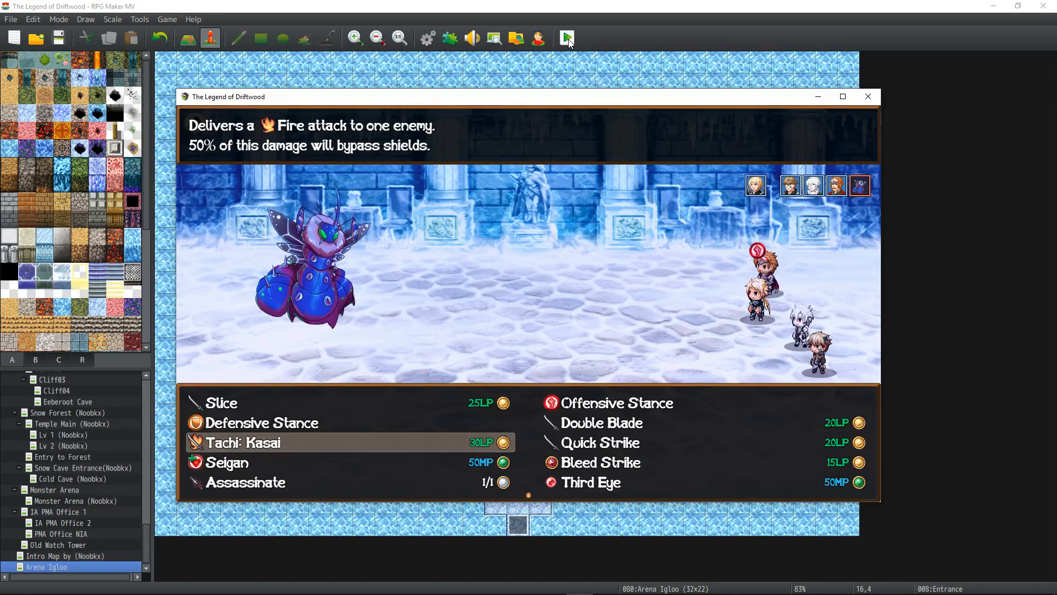
key(Return)
key(Return)
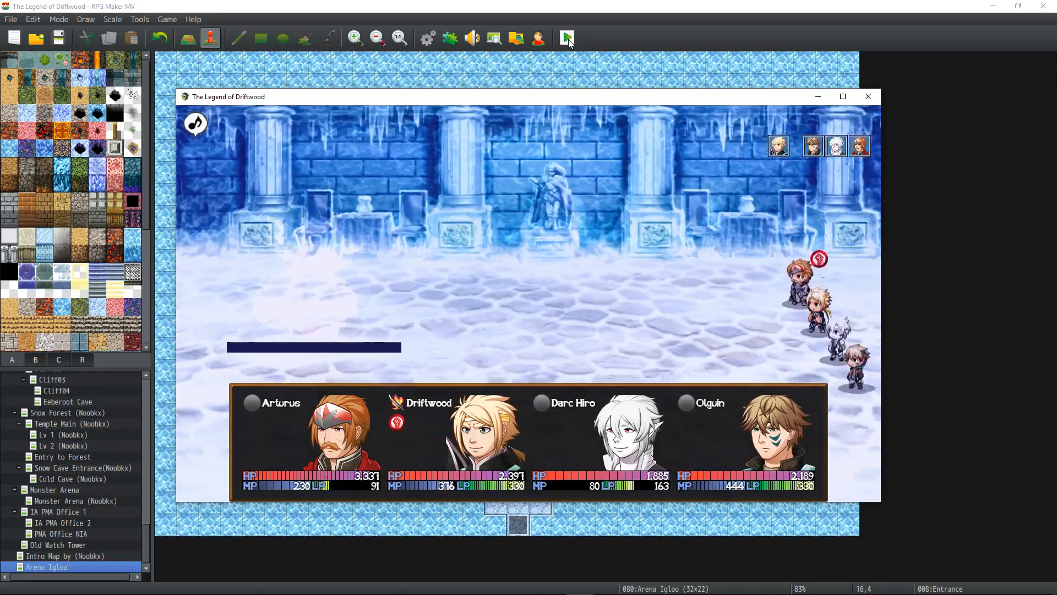
key(Return)
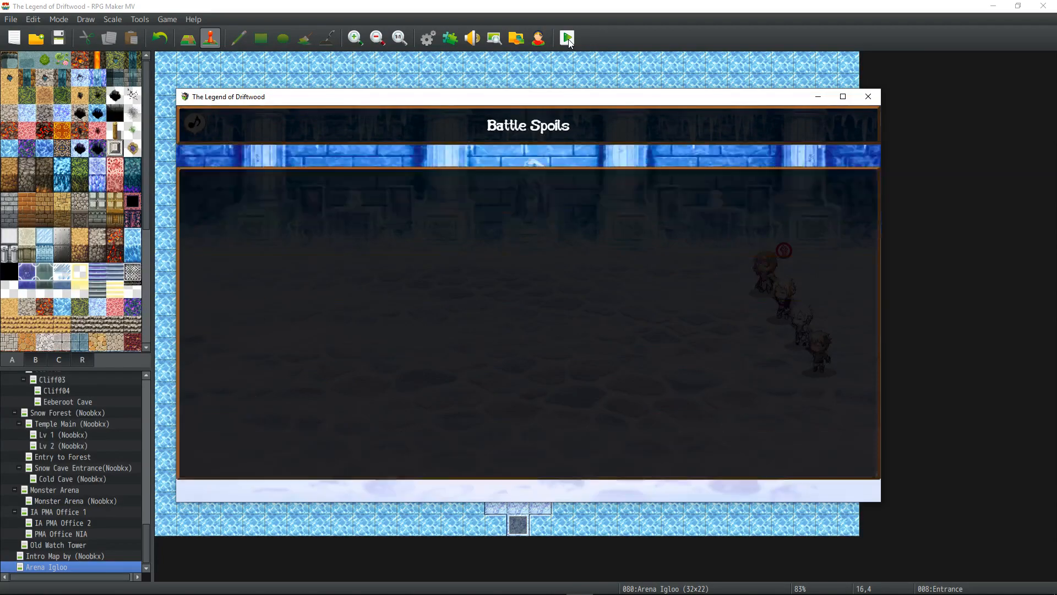
key(Return)
key(Return)
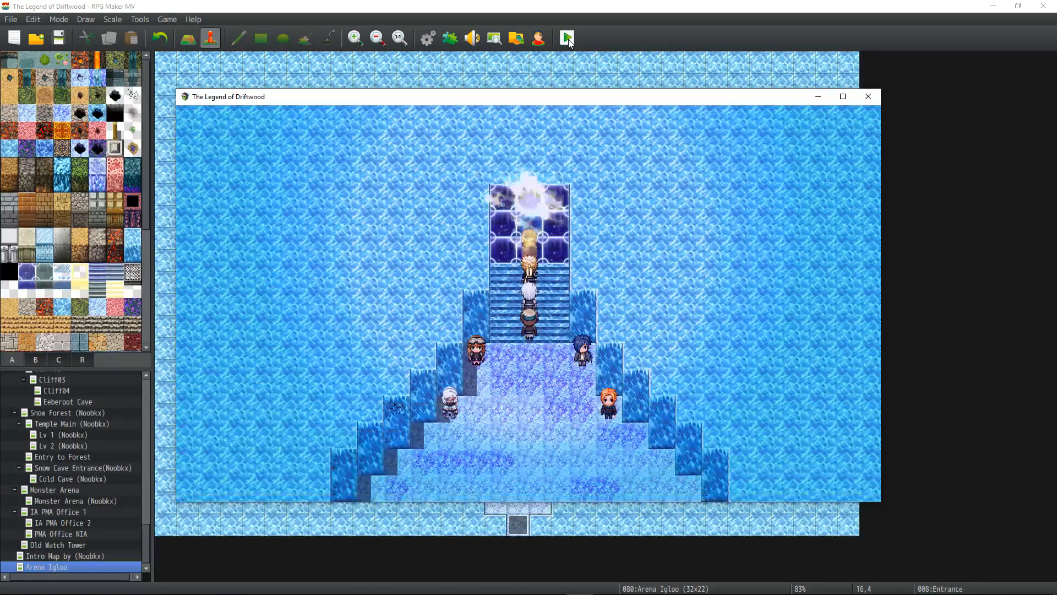
- Walk back to the Arena Distributor and obtain another Arena Battle Emblem
key(Down)
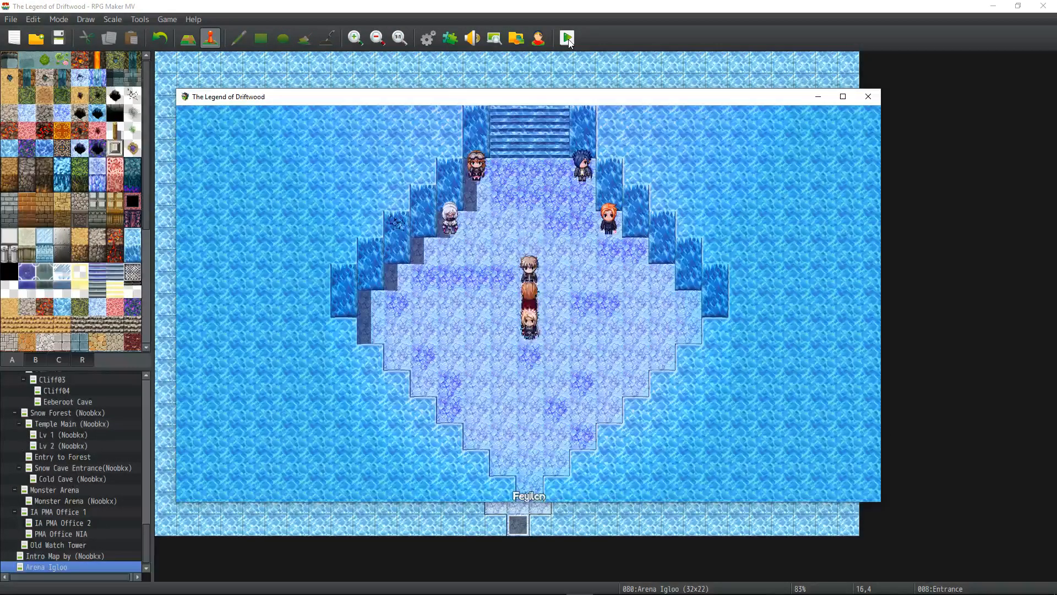
key(Up)
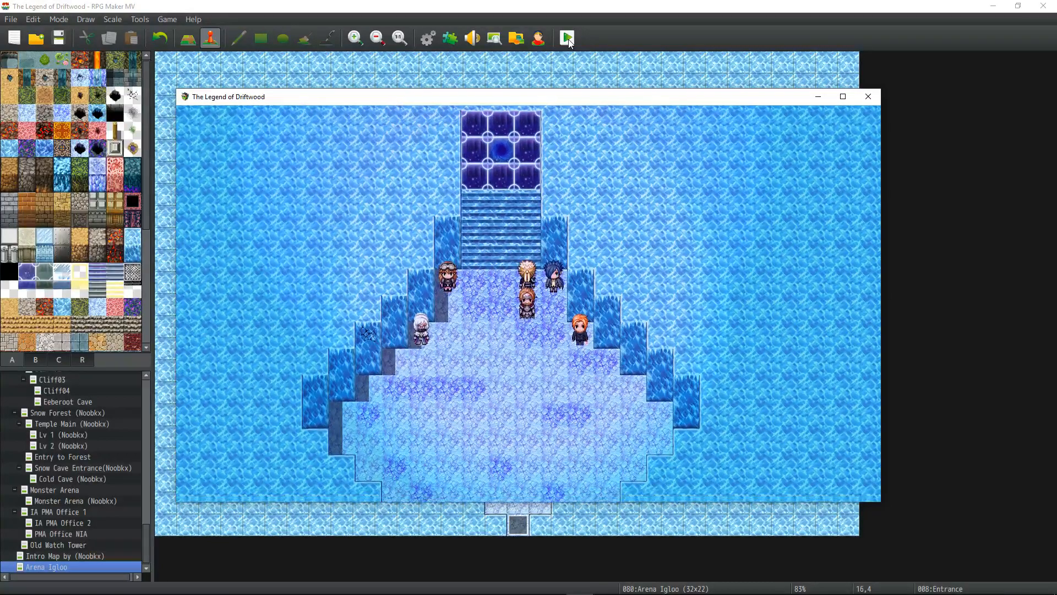
key(Up)
key(Return)
key(Return)
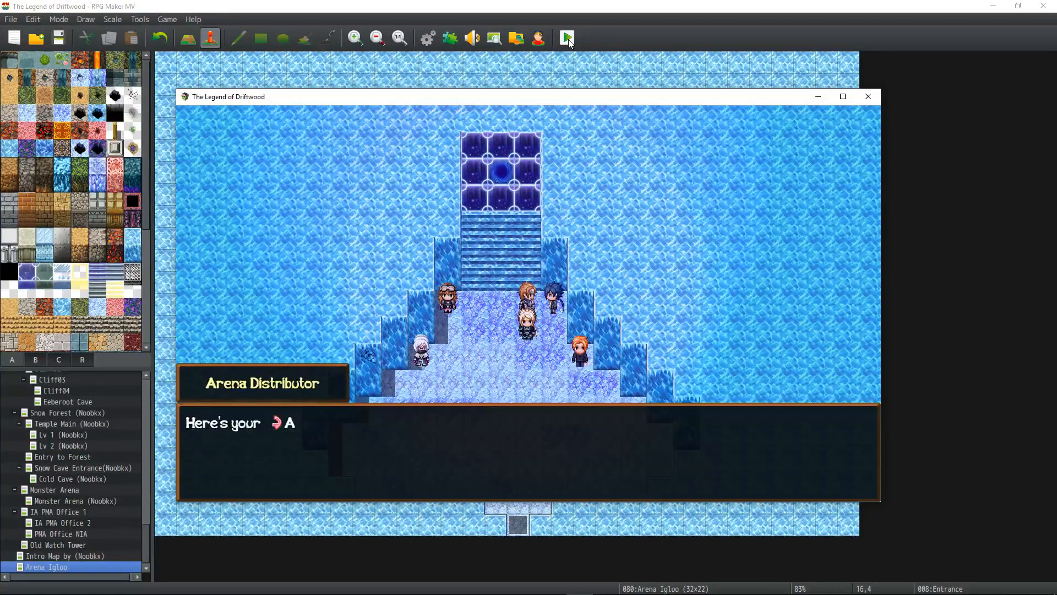
key(Return)
- Leave the arena for the Feyilon world map and save the game progress to File 15
key(Escape)
key(Escape)
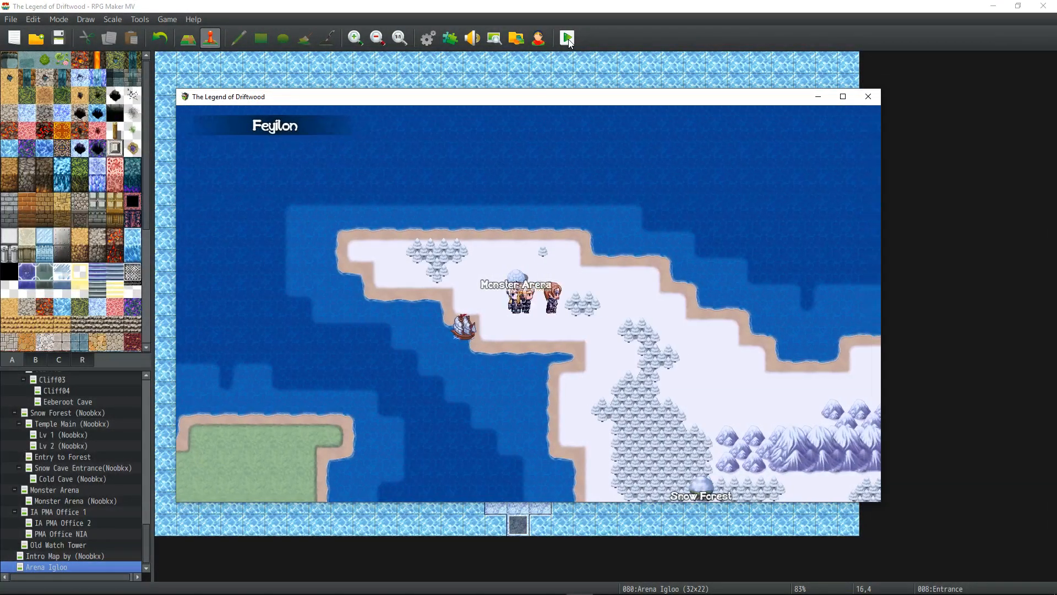
key(Escape)
key(Up)
key(Up)
key(Up)
key(Return)
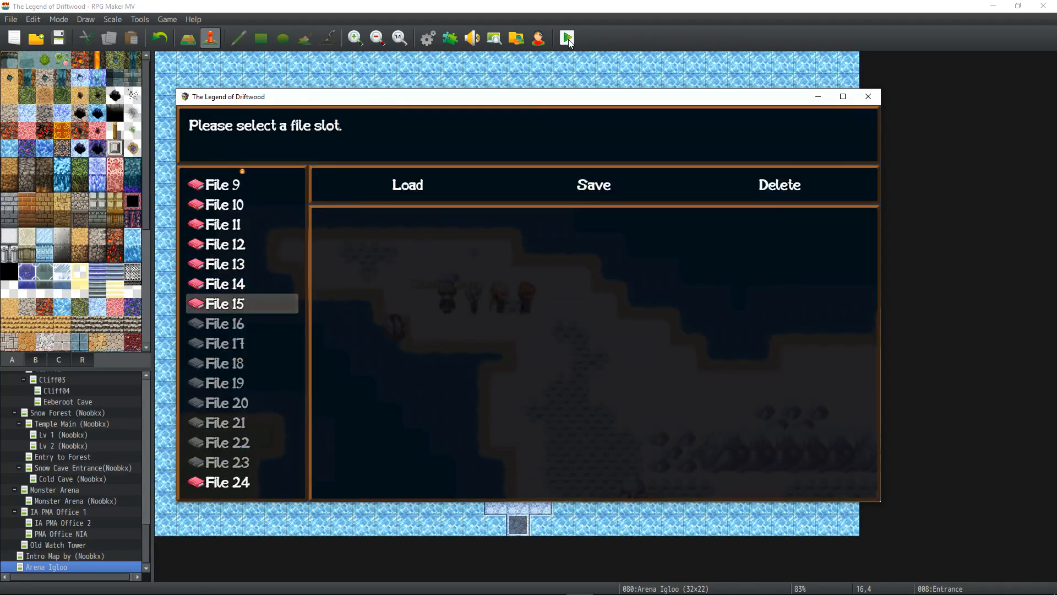
key(Return)
key(Return)
key(Return)
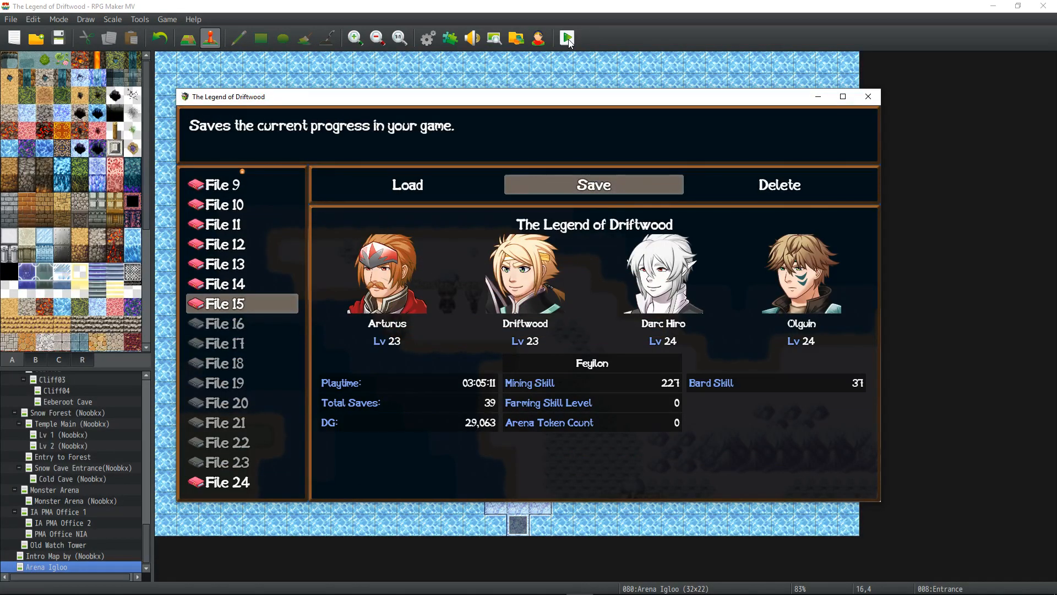
key(Escape)
key(Escape)
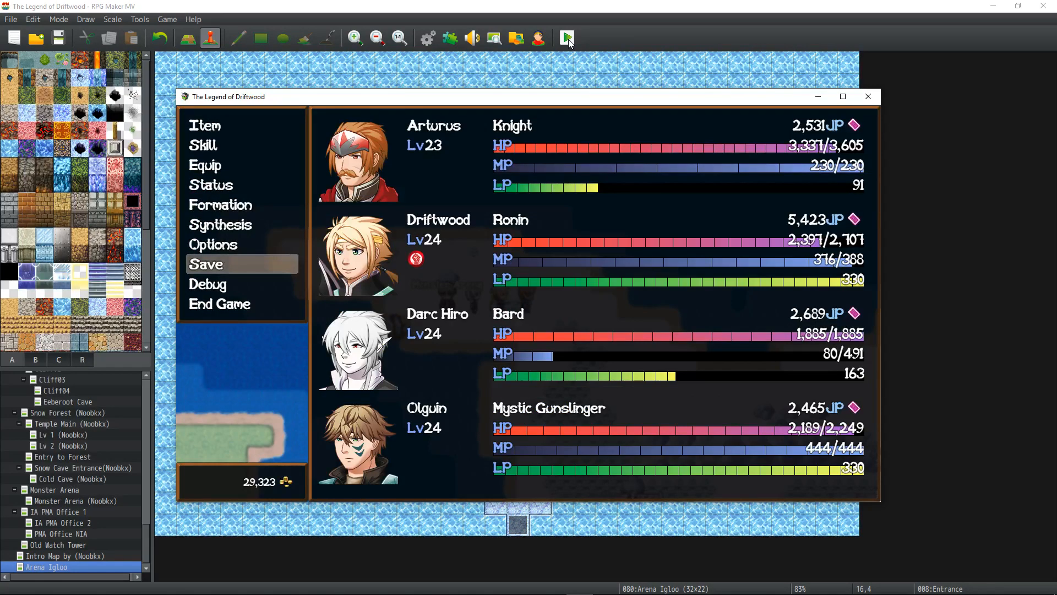
- Replace Arturus's Silver Sword with the Capture Sword
key(Up)
key(Up)
key(Up)
key(Up)
key(Up)
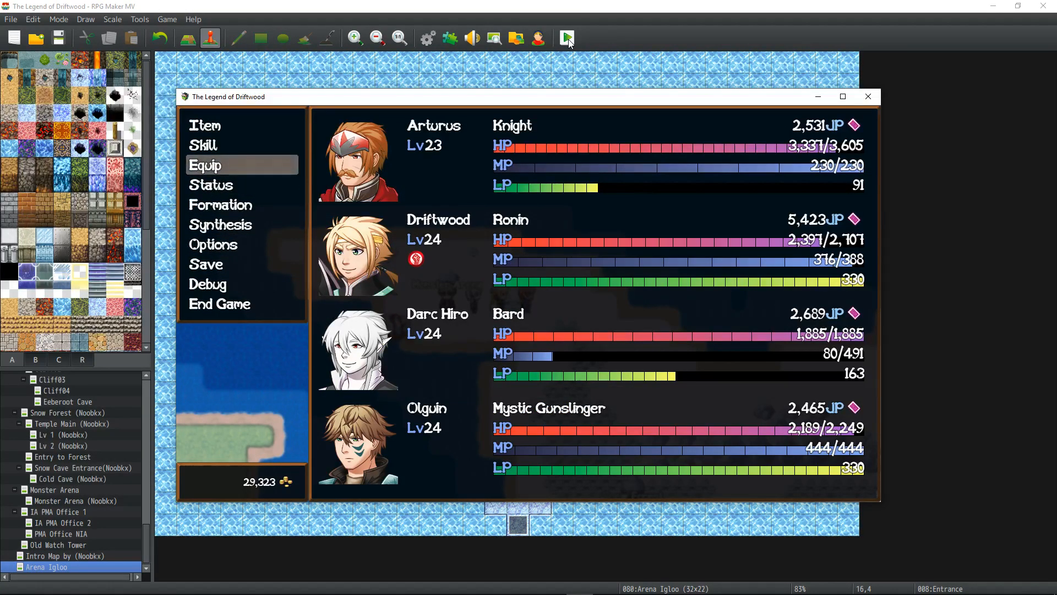
key(Return)
key(Up)
key(Up)
key(Return)
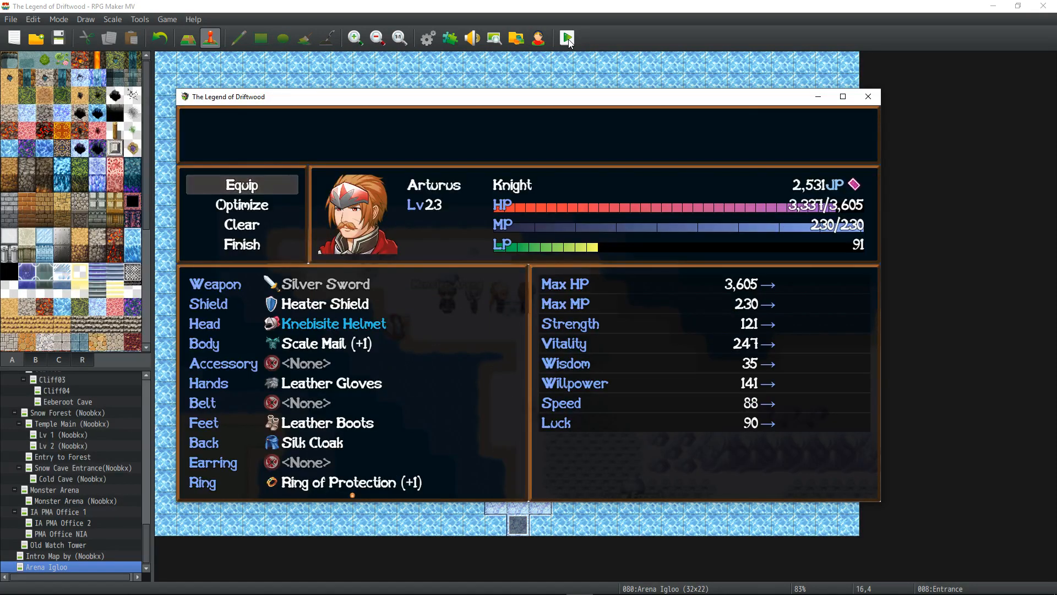
key(Return)
key(Return)
key(Down)
key(Down)
key(Down)
key(Down)
key(Down)
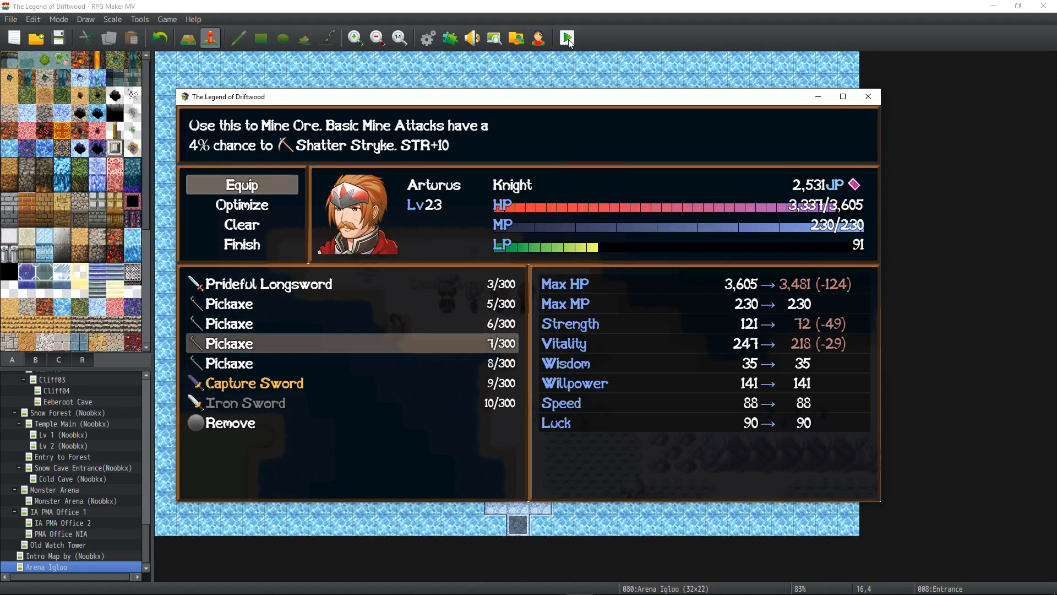
key(Return)
key(Escape)
- Equip Driftwood with the Capture Katana in place of the Flaming Admantium Katana (+3)
key(Page_Up)
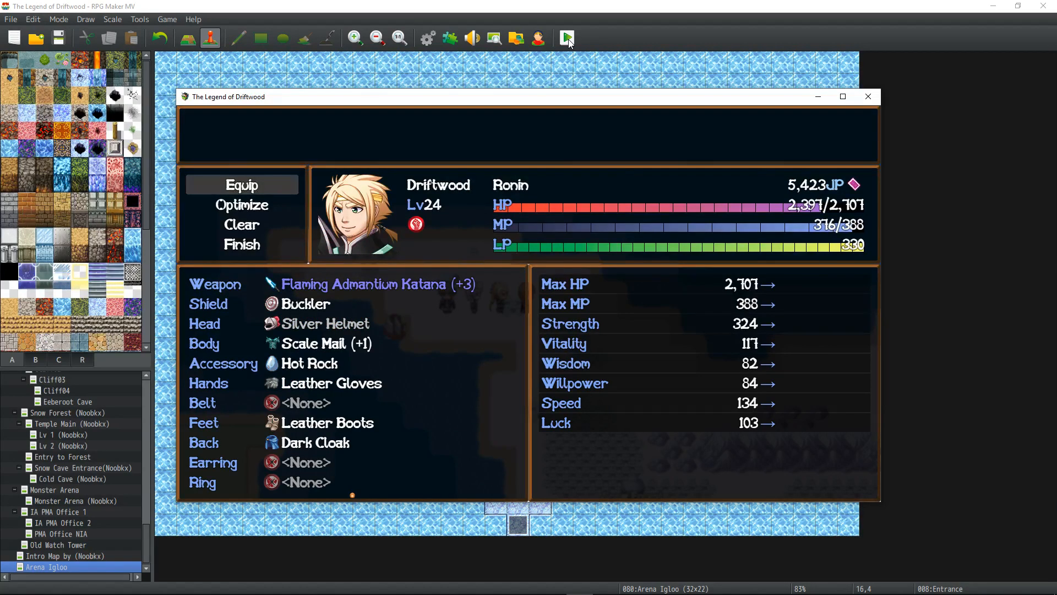
key(Return)
key(Return)
key(Down)
key(Down)
key(Escape)
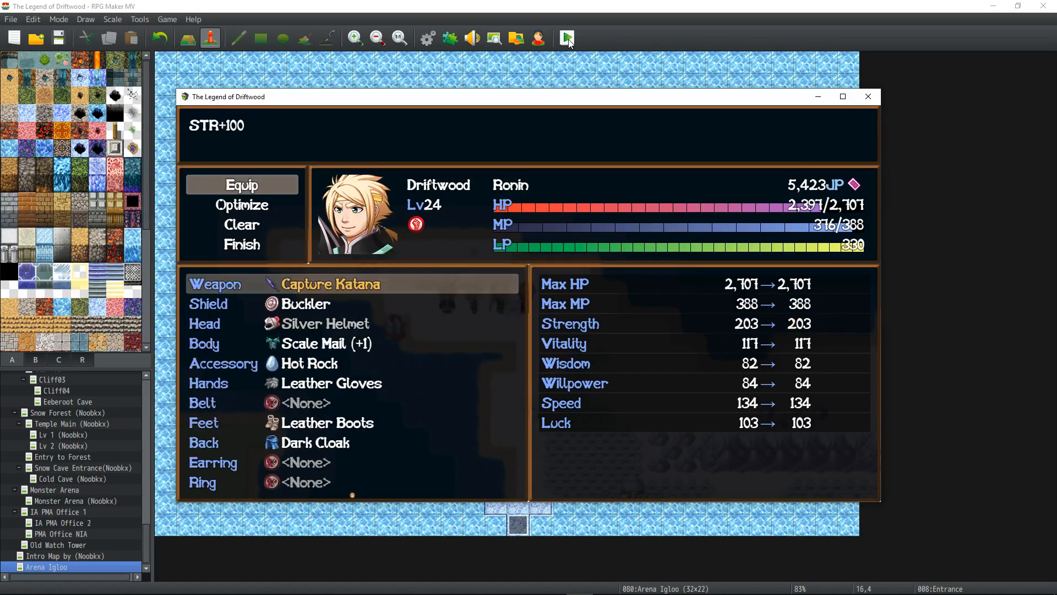
- Look through Driftwood's remaining equipment slots
key(Down)
key(Down)
key(Down)
key(Down)
key(Down)
key(Down)
key(Down)
key(Down)
key(Down)
key(Down)
key(Down)
key(Escape)
- Look through Darc Hiro's available weapons and all of his equipment slots
key(Page_Down)
key(Return)
key(Return)
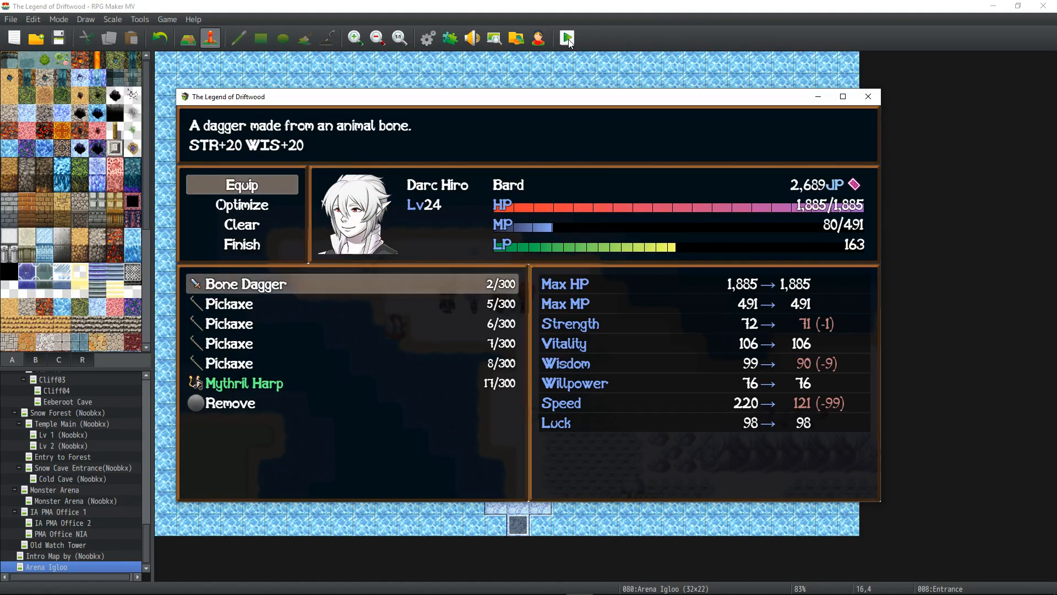
key(Down)
key(Down)
key(Down)
key(Down)
key(Escape)
key(Down)
key(Down)
key(Down)
key(Down)
key(Down)
key(Down)
key(Down)
key(Down)
key(Down)
key(Down)
key(Down)
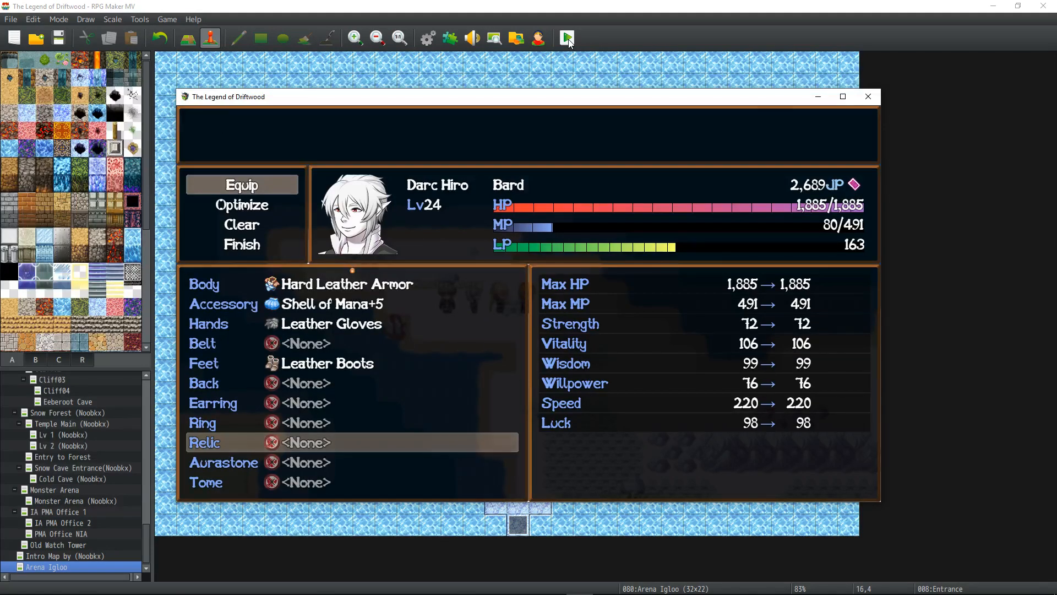
- Check the equipment of Olguin and Arturus, and return to the world map
key(Escape)
key(Page_Down)
key(Return)
key(Return)
key(Escape)
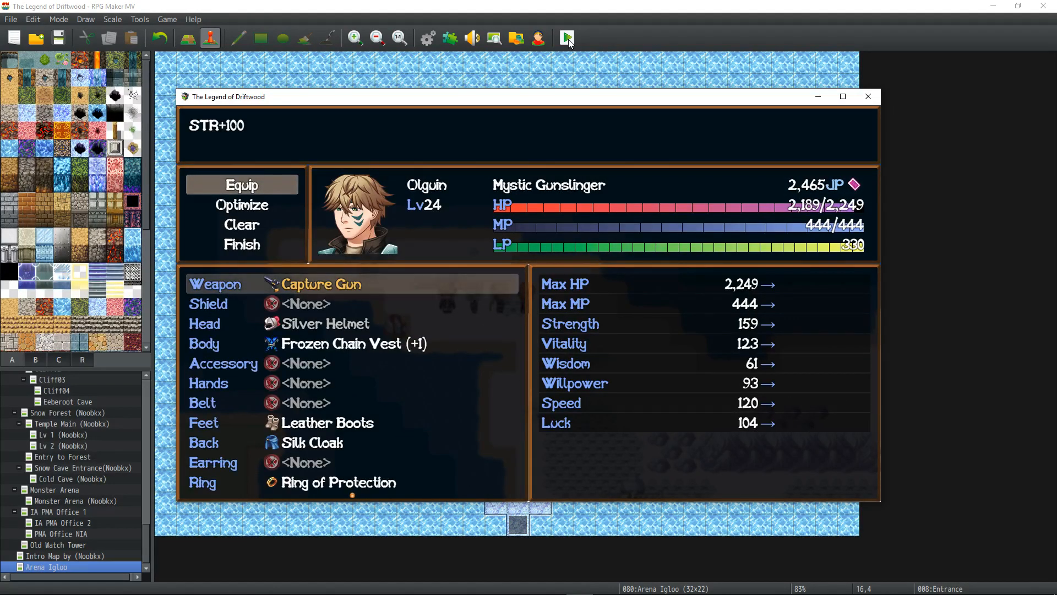
key(Escape)
key(Page_Down)
key(Return)
key(Escape)
key(Escape)
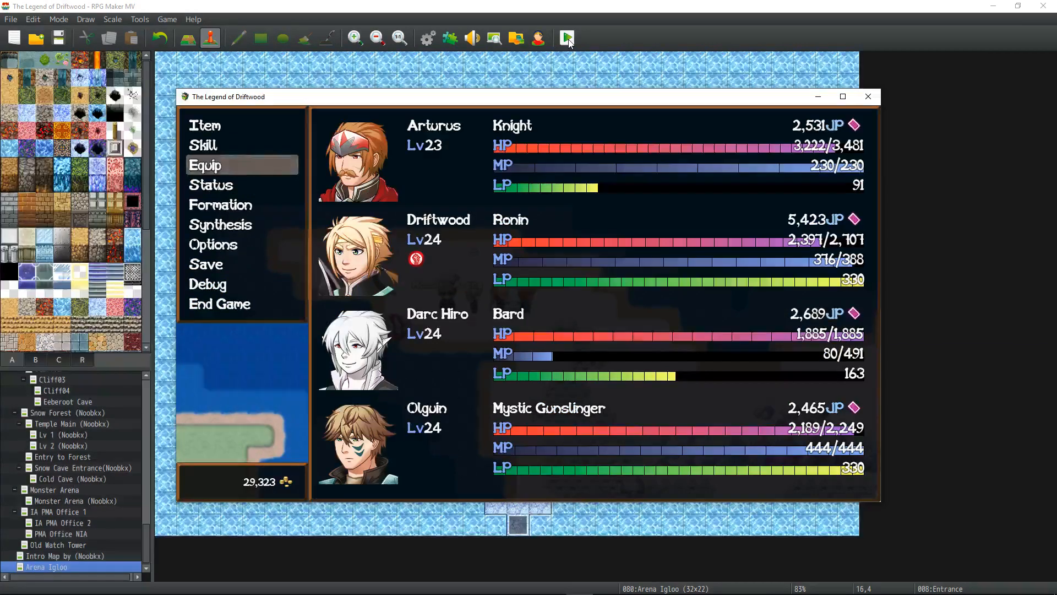
key(Up)
key(Up)
key(Escape)
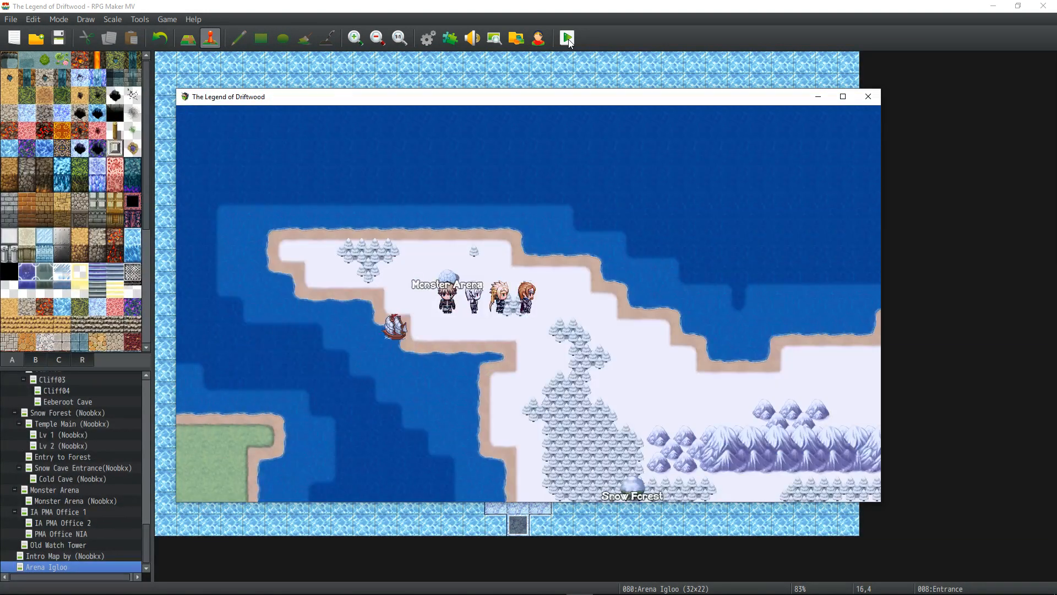
- Walk the party from the Monster Arena past the Snow Forest and across the snowfield until a wild monster battle starts
key(Escape)
key(Escape)
key(Down)
key(Down)
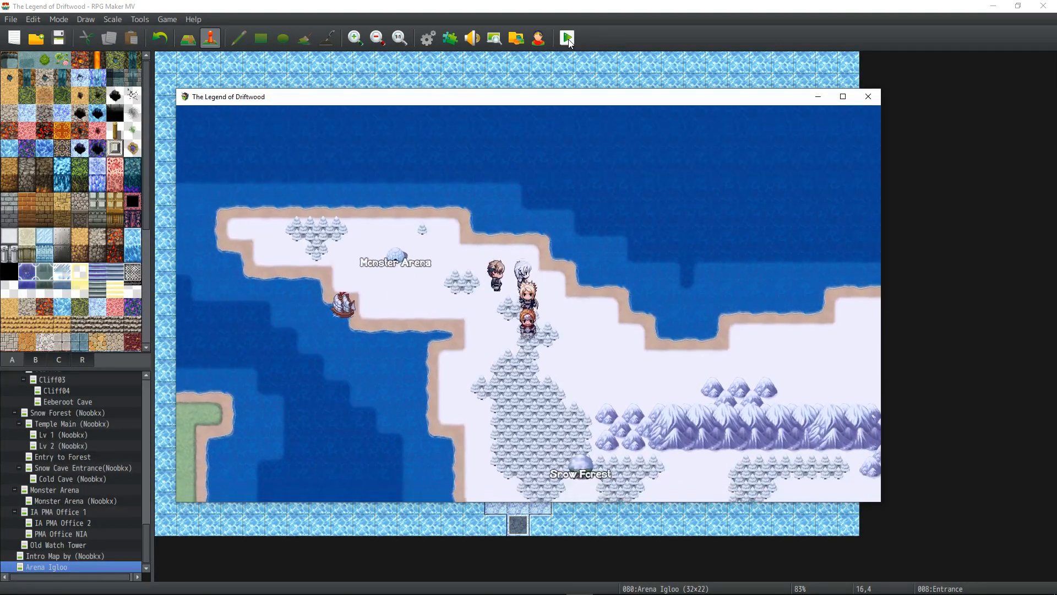
key(Right)
key(Right)
key(Right)
key(Right)
key(Right)
key(Right)
key(Right)
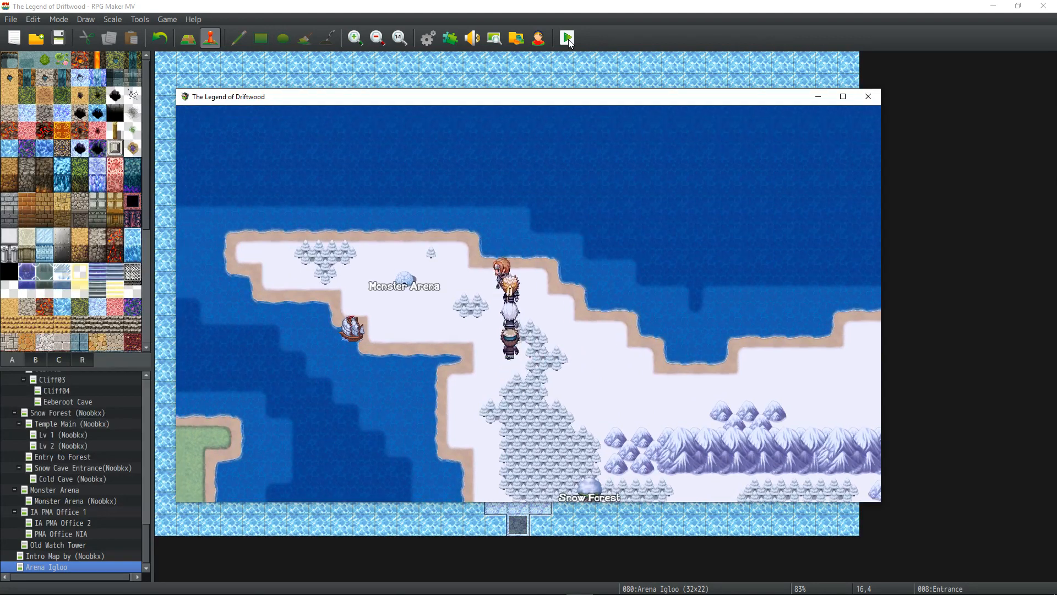
key(Down)
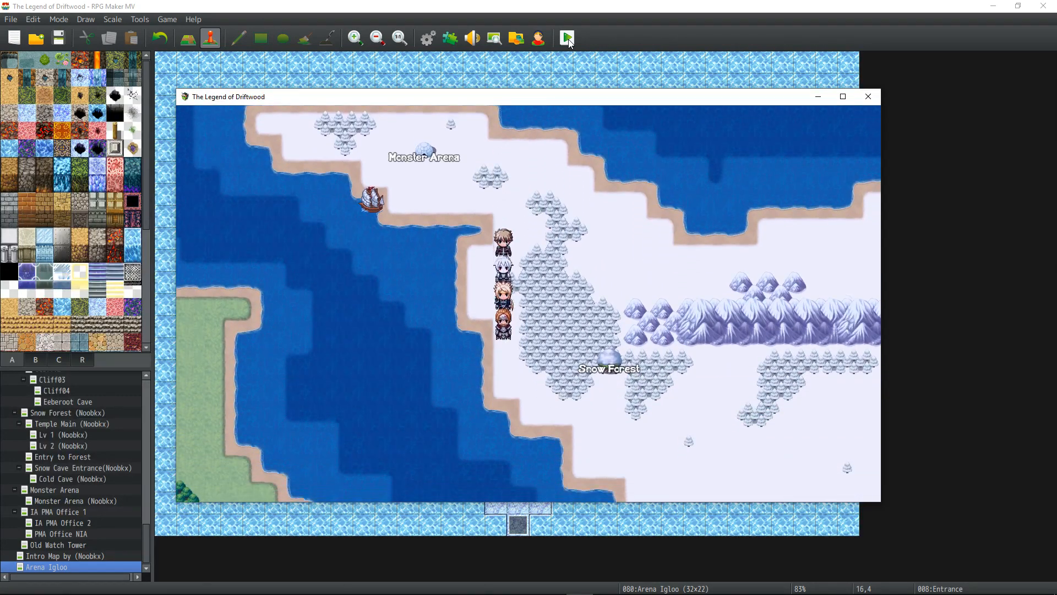
key(Right)
key(Right)
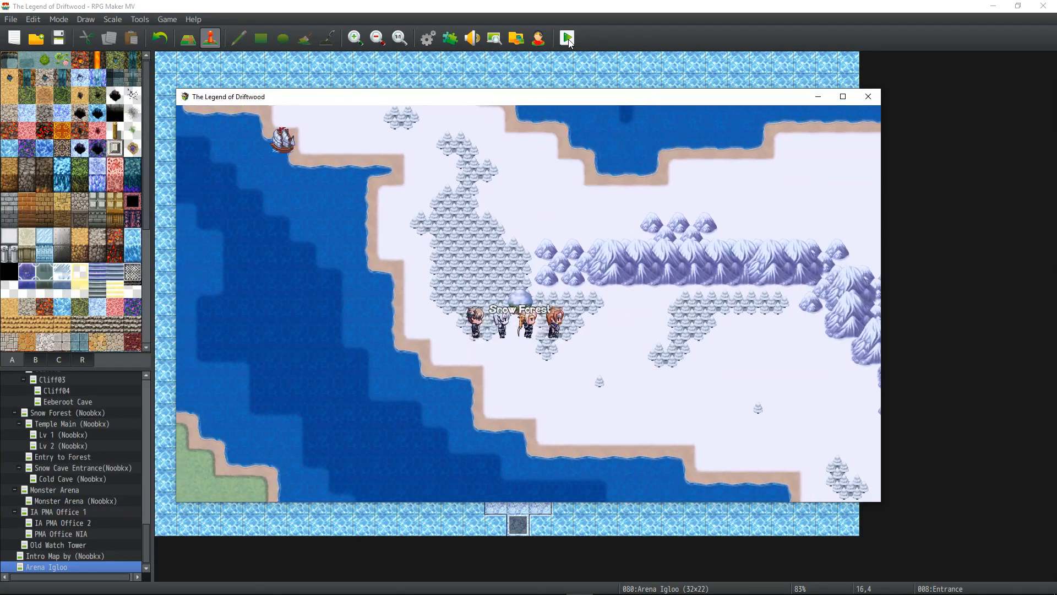
key(Right)
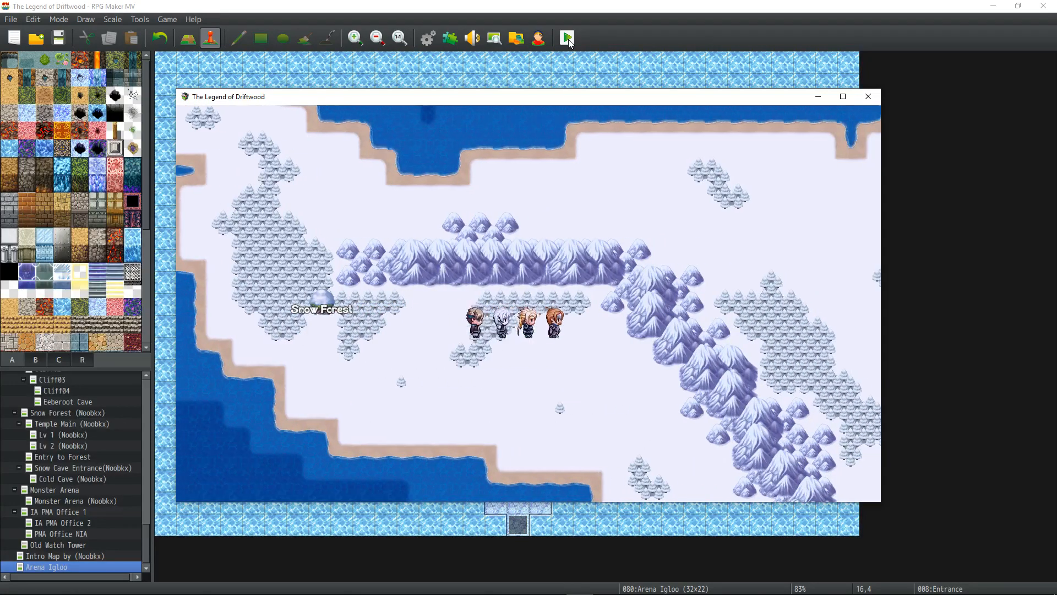
key(Up)
key(Left)
key(Left)
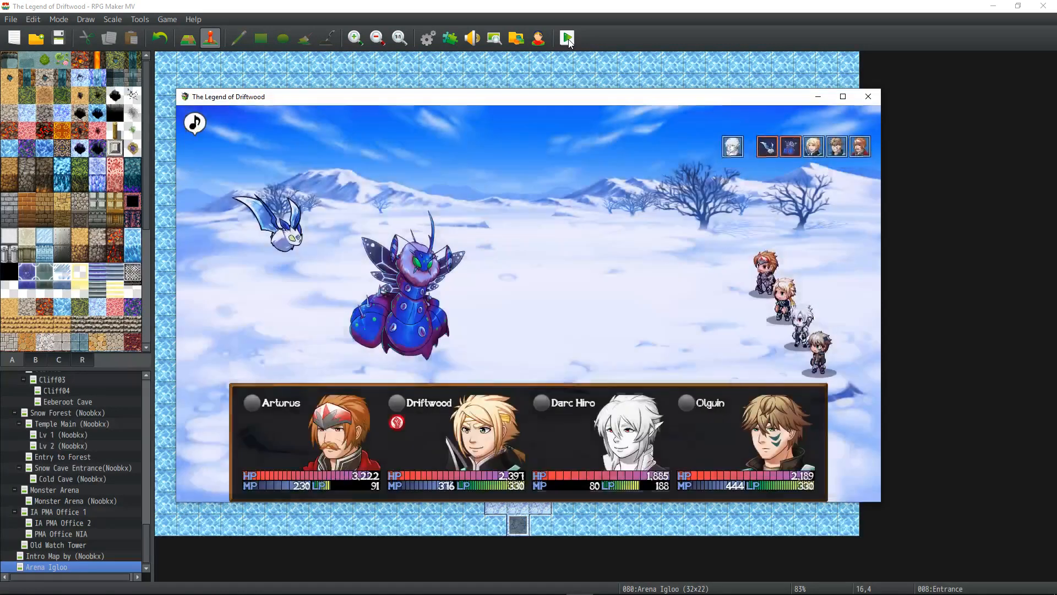
- Buff the whole party with one of Darc Hiro's 20LP song spells
key(Down)
key(Return)
key(Down)
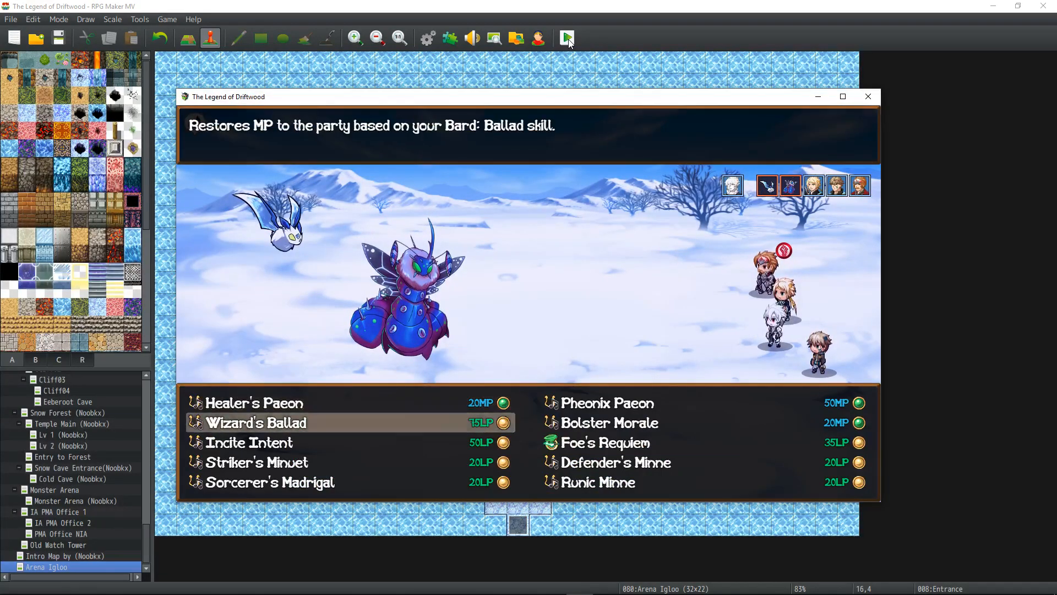
key(Down)
key(Return)
key(Return)
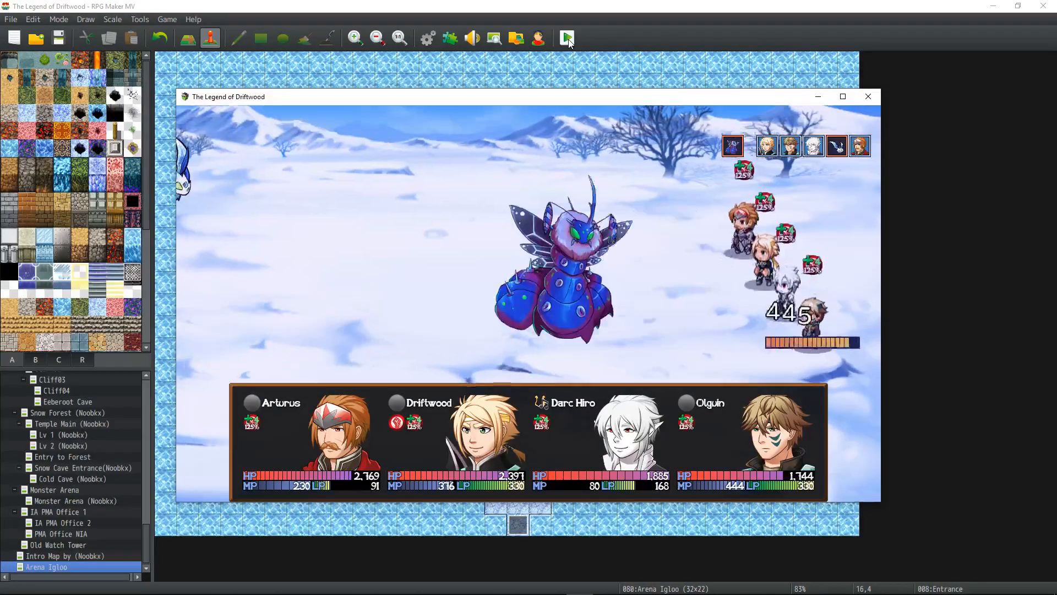
- Strike the Ice Worm with Driftwood's Tachi: Kasai and follow up with Olguin's Capture attack
key(Return)
key(Return)
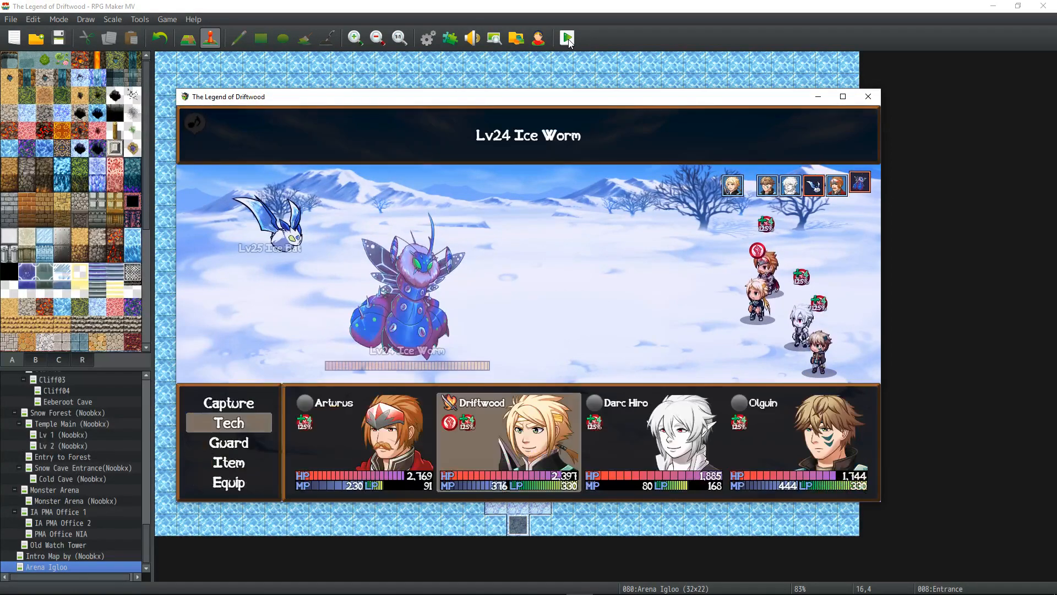
key(Escape)
key(Up)
key(Up)
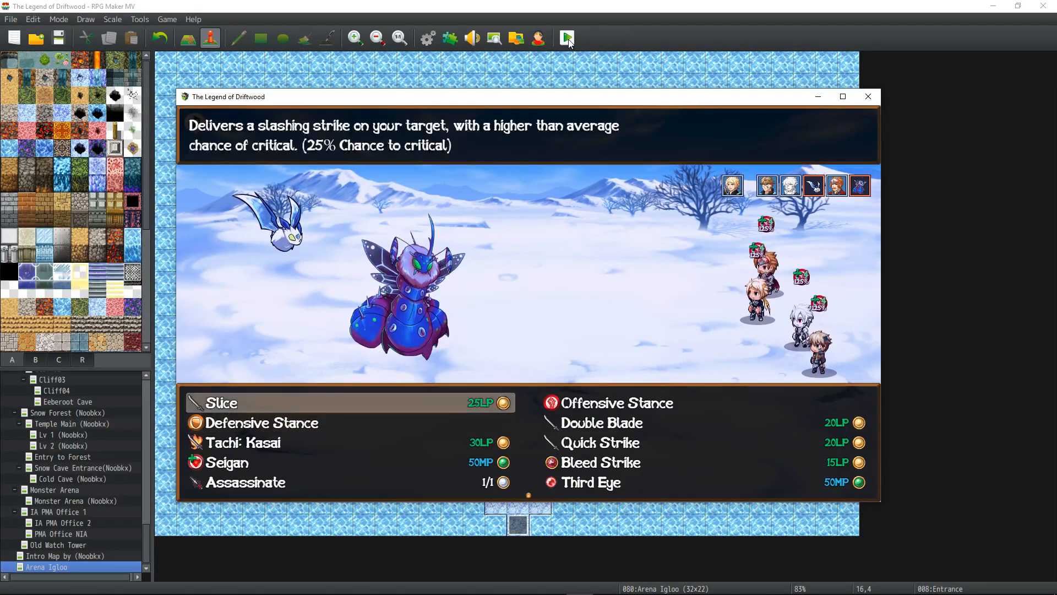
key(Down)
key(Down)
key(Return)
key(Return)
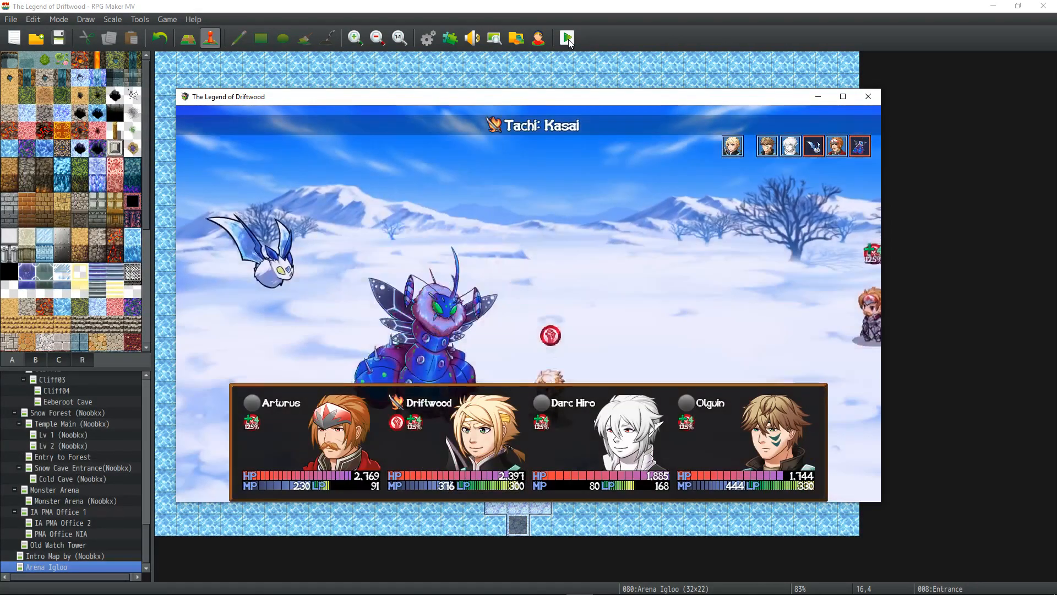
key(Return)
key(Return)
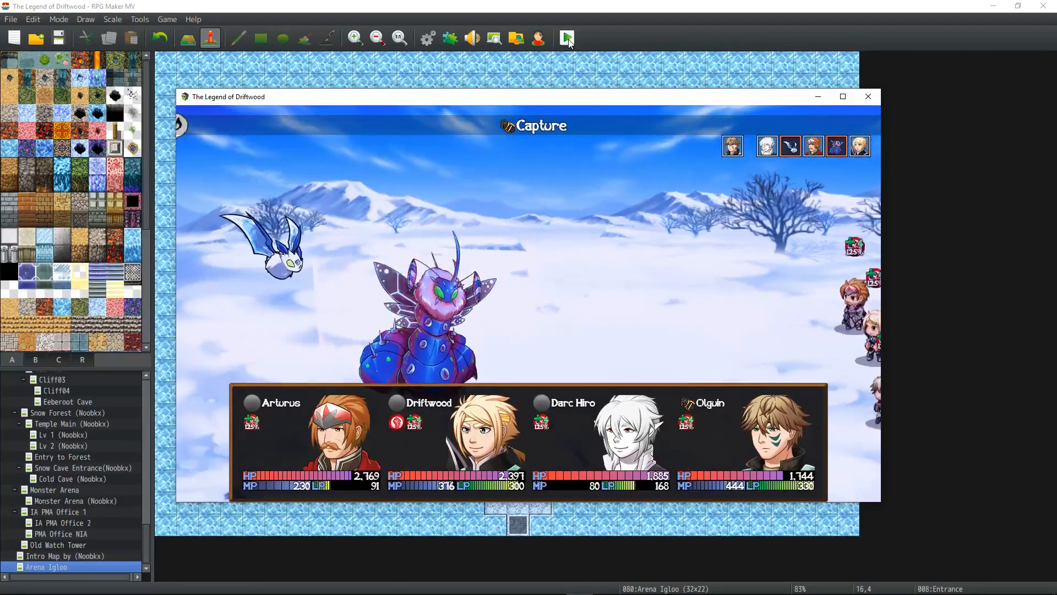
- Have Darc Hiro cast Bolster Morale on the party instead of Foe's Requiem
key(Return)
key(Up)
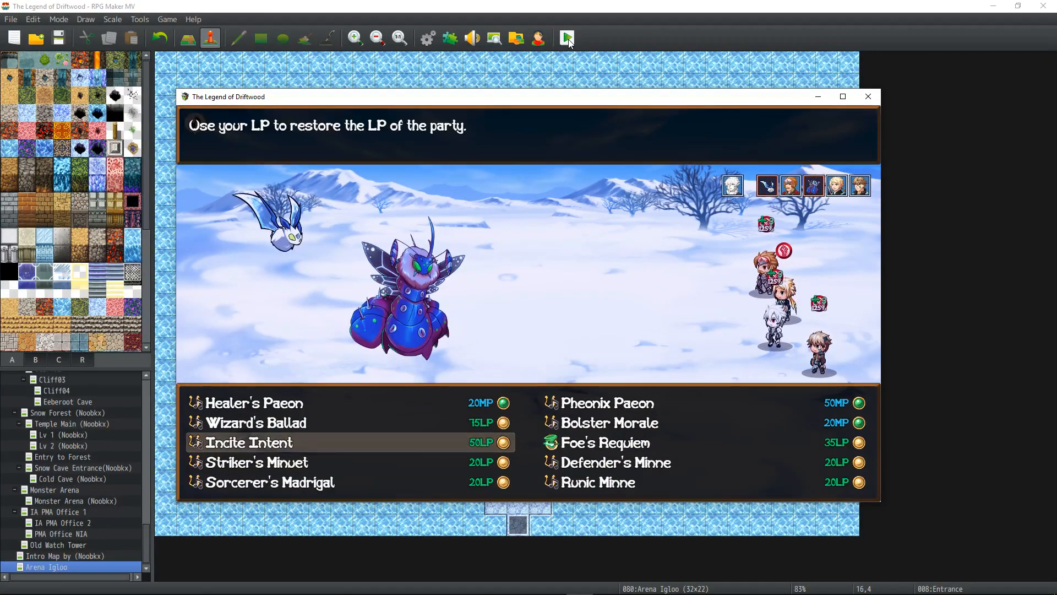
key(Right)
key(Left)
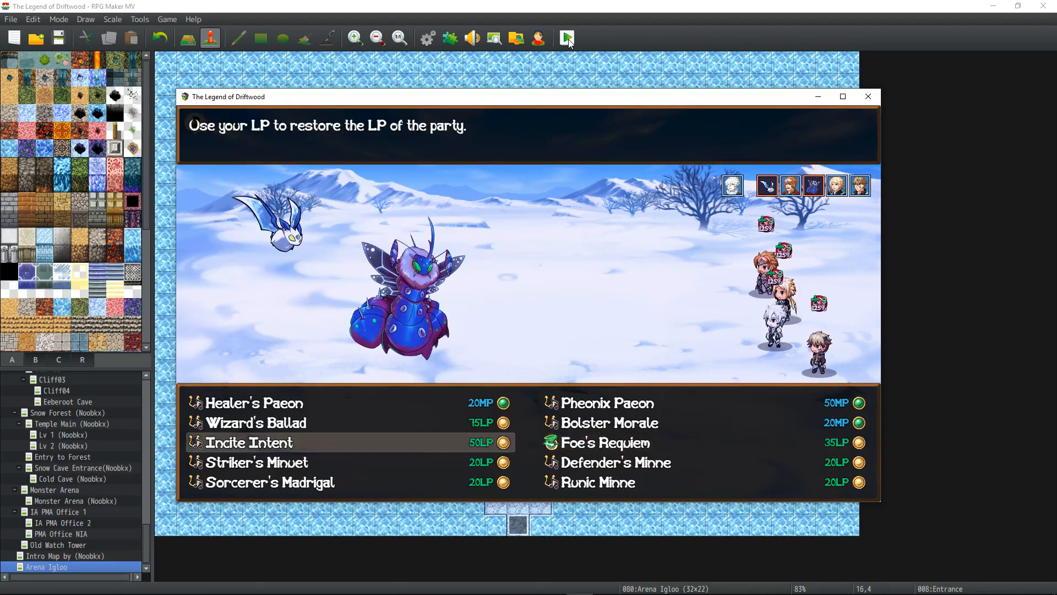
key(Right)
key(Return)
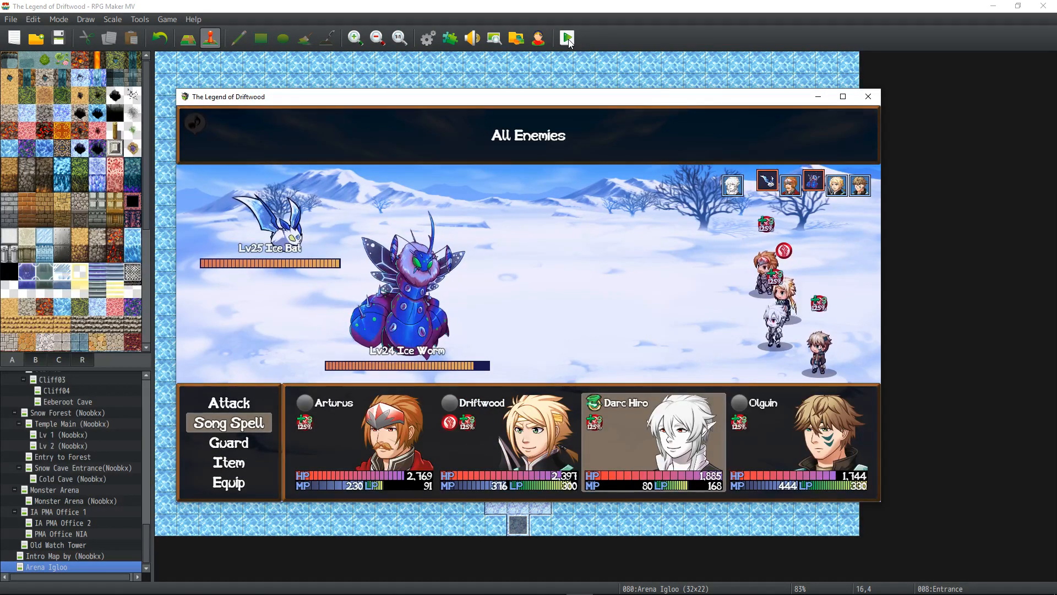
key(Escape)
key(Up)
key(Return)
key(Return)
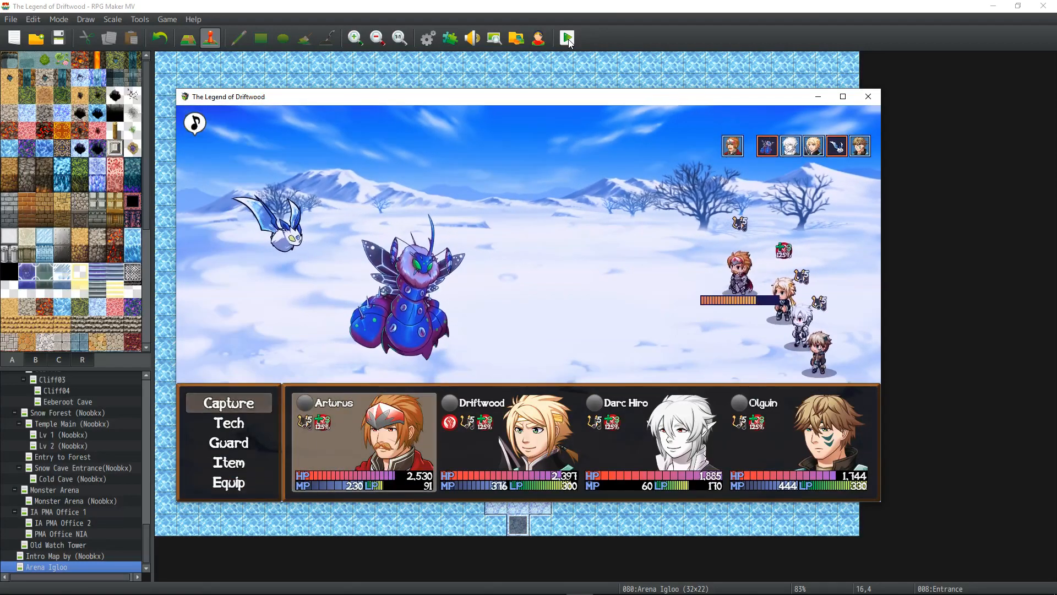
- Use Arturus's Blade Rush tech against the enemies instead of his Capture attack
key(Return)
key(Escape)
key(Down)
key(Return)
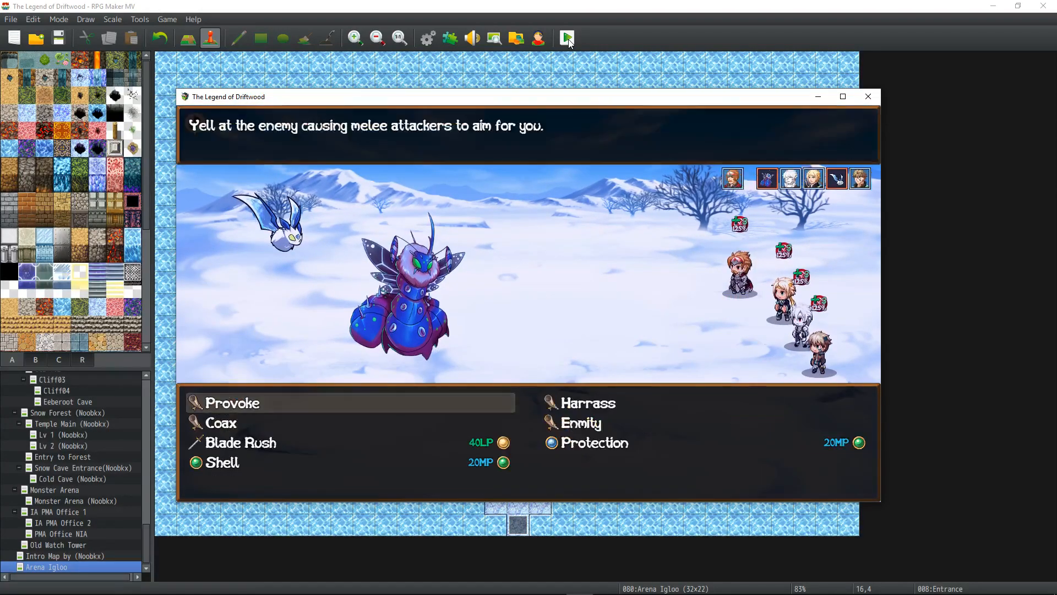
key(Down)
key(Down)
key(Return)
key(Return)
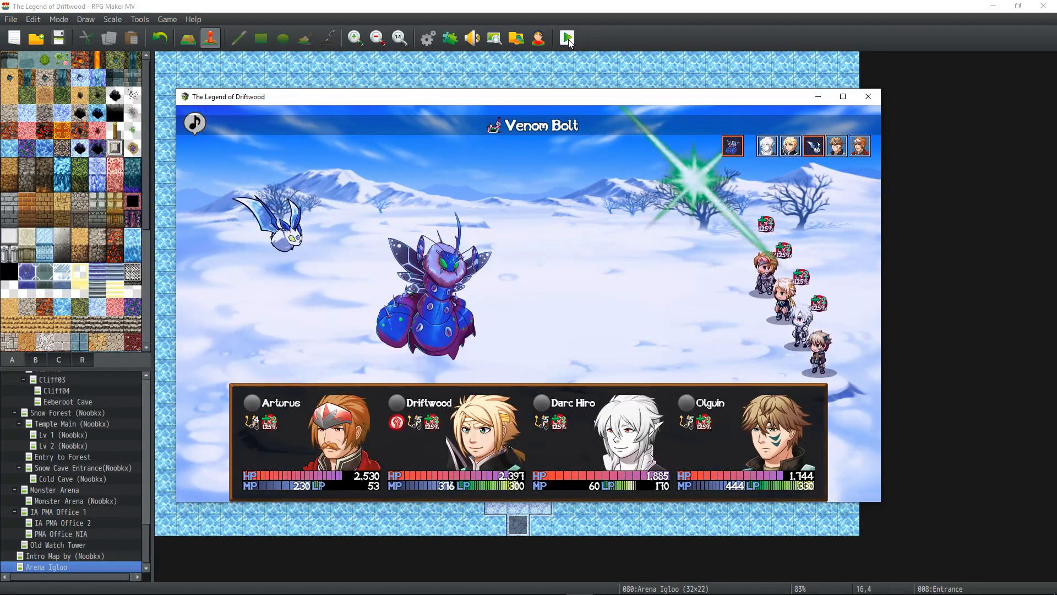
- Damage all enemies with Darc Hiro's Foe's Requiem
key(Return)
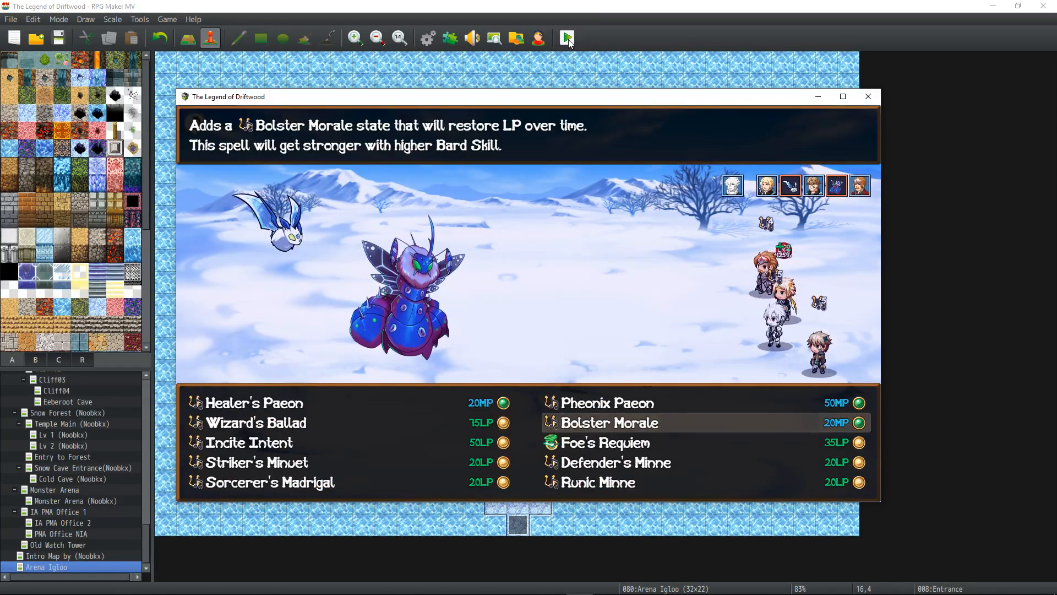
key(Left)
key(Down)
key(Right)
key(Return)
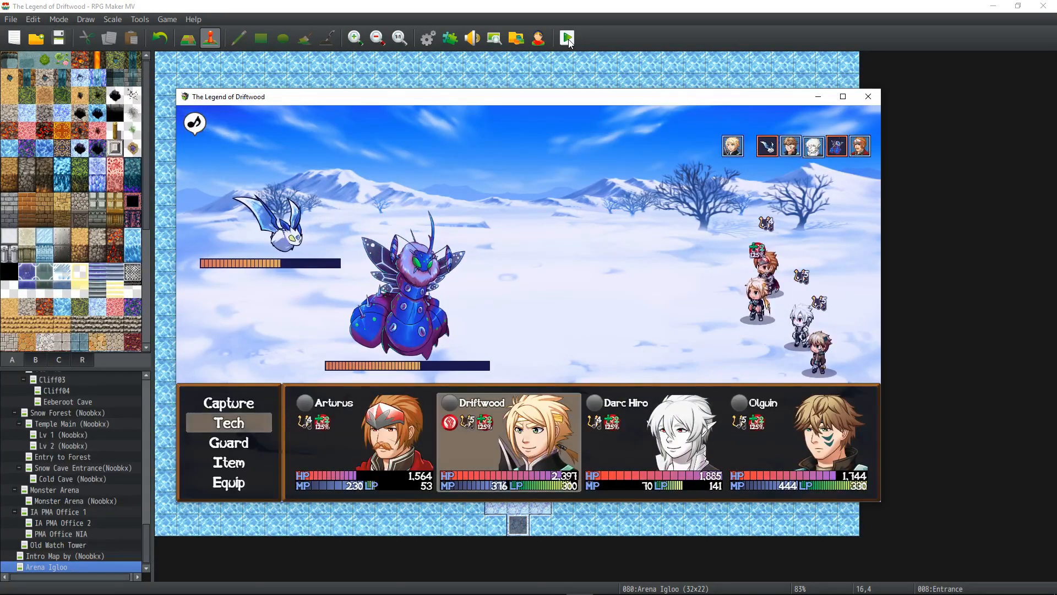
- Attack the Ice Worm with Driftwood's Capture, and take Olguin's turn
key(Return)
key(Up)
key(Escape)
key(Up)
key(Return)
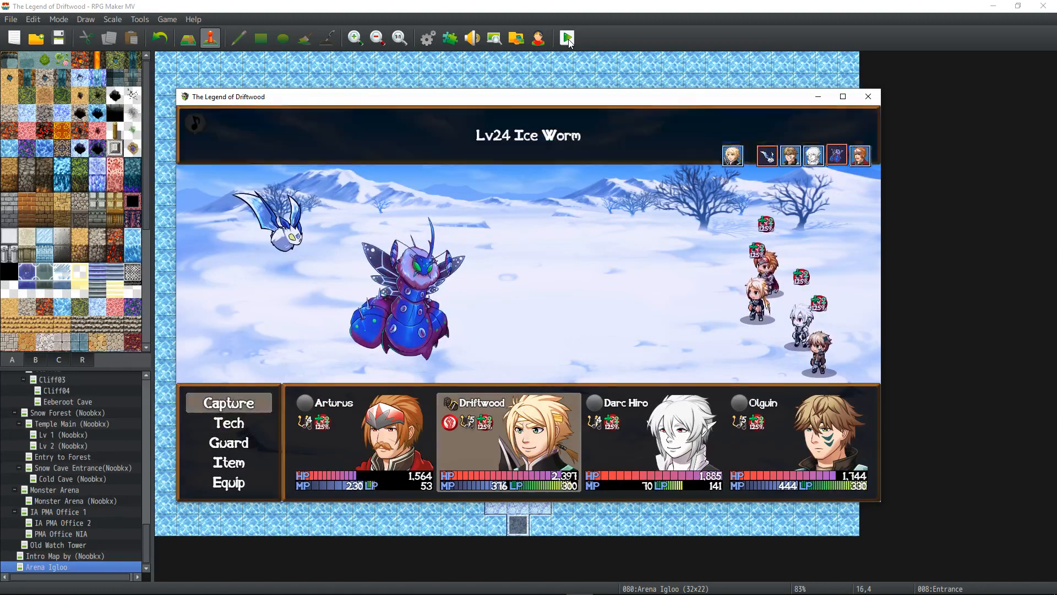
key(Return)
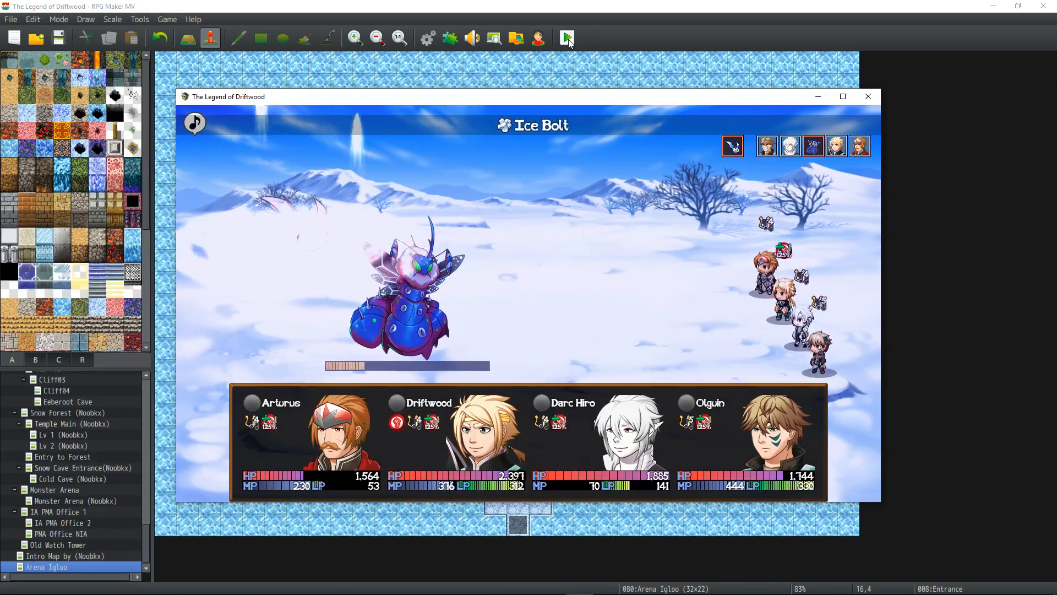
key(Return)
key(Return)
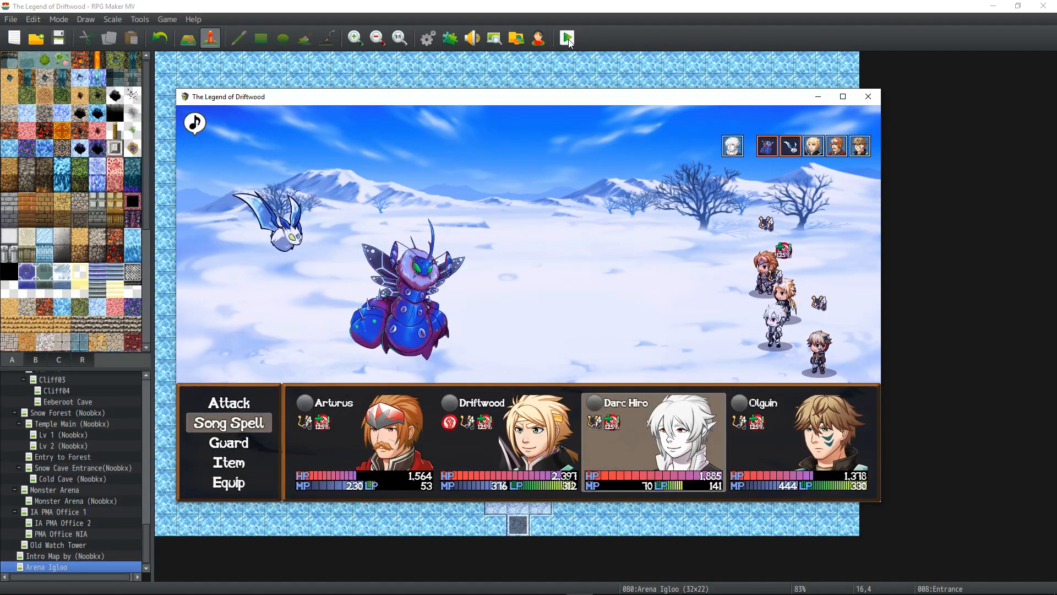
- Cast Foe's Requiem on the Ice Worm and Ice Bat, take Driftwood's turn, and activate Arturus's Knight's Valor
key(Down)
key(Return)
key(Return)
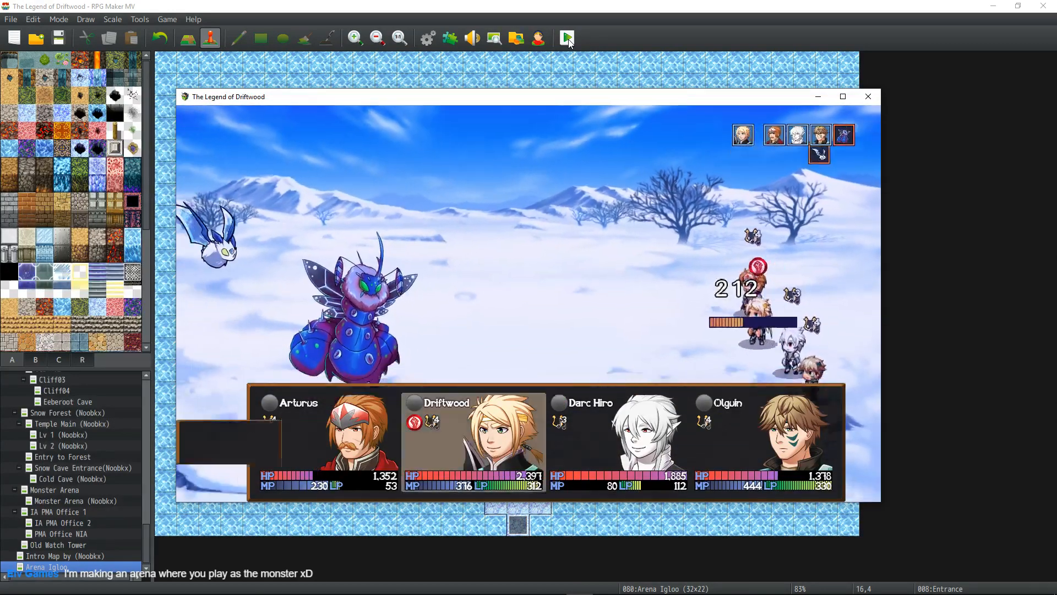
key(Return)
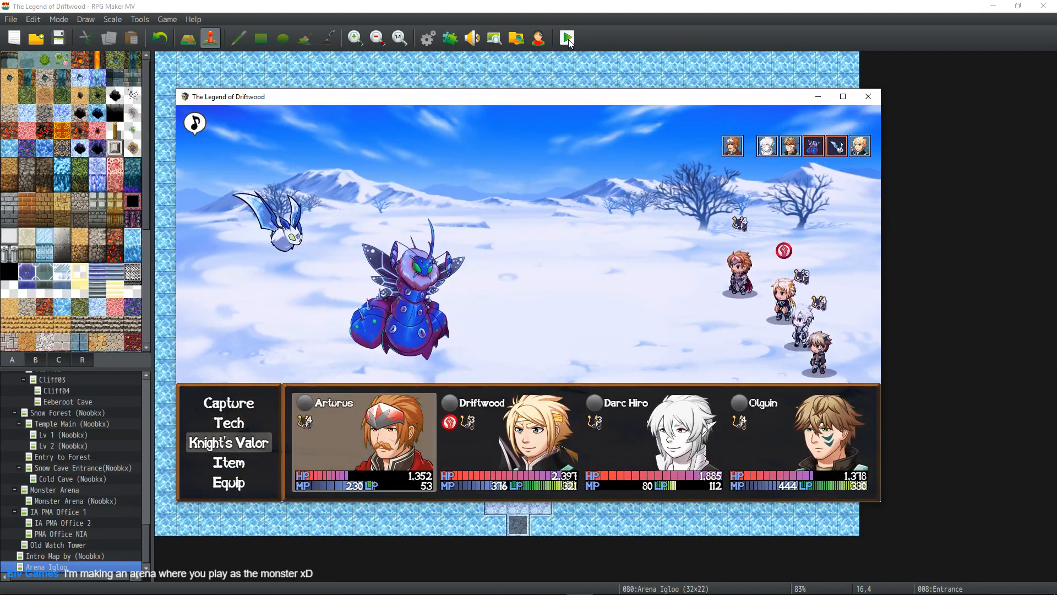
key(Return)
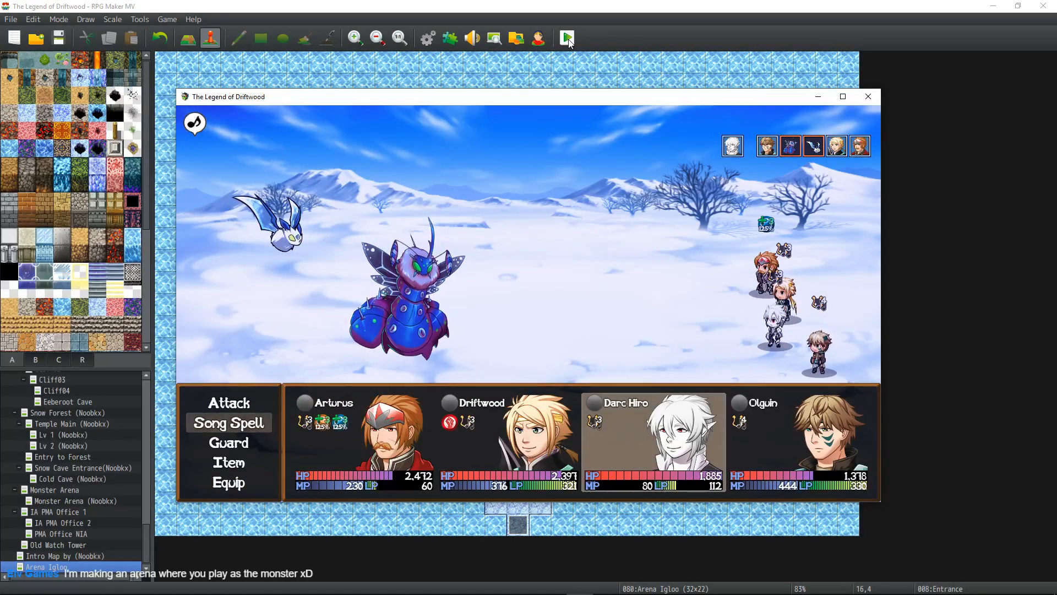
- Hit both enemies with another Foe's Requiem and capture the Ice Worm with Olguin's Capture attack
key(Return)
key(Return)
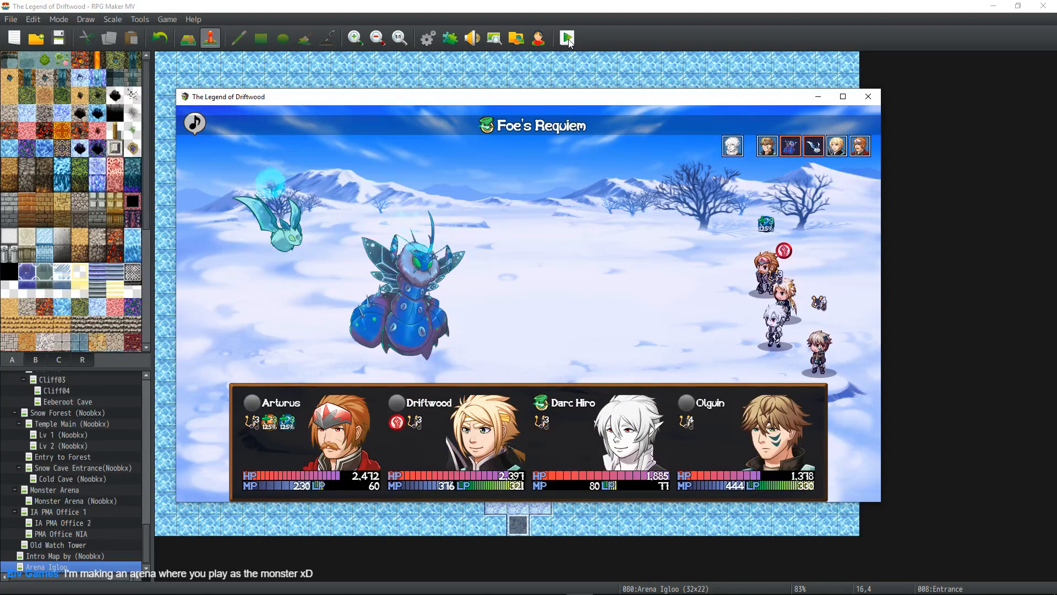
key(Return)
key(Return)
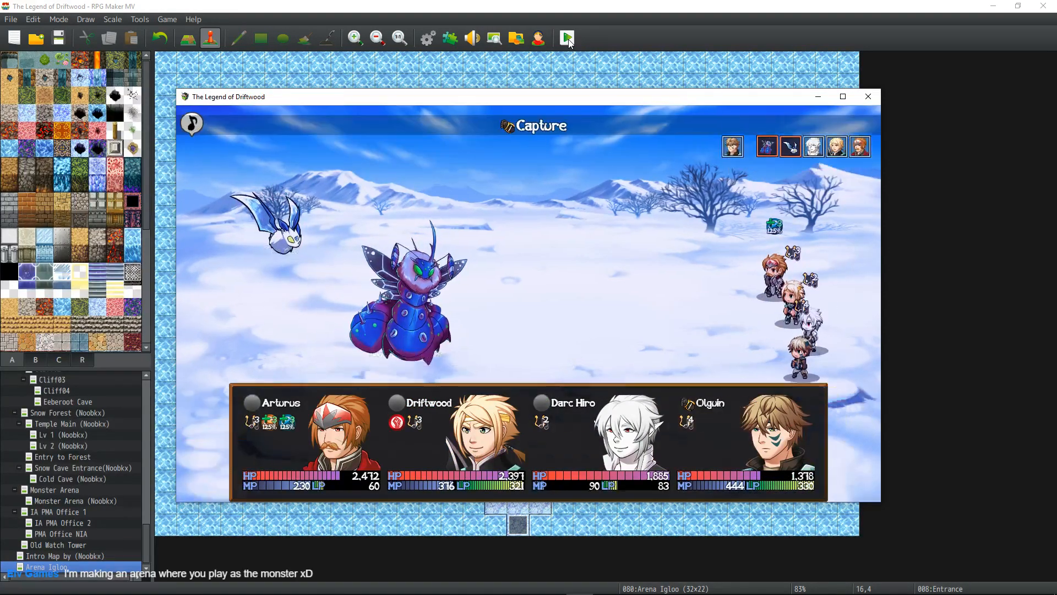
key(Return)
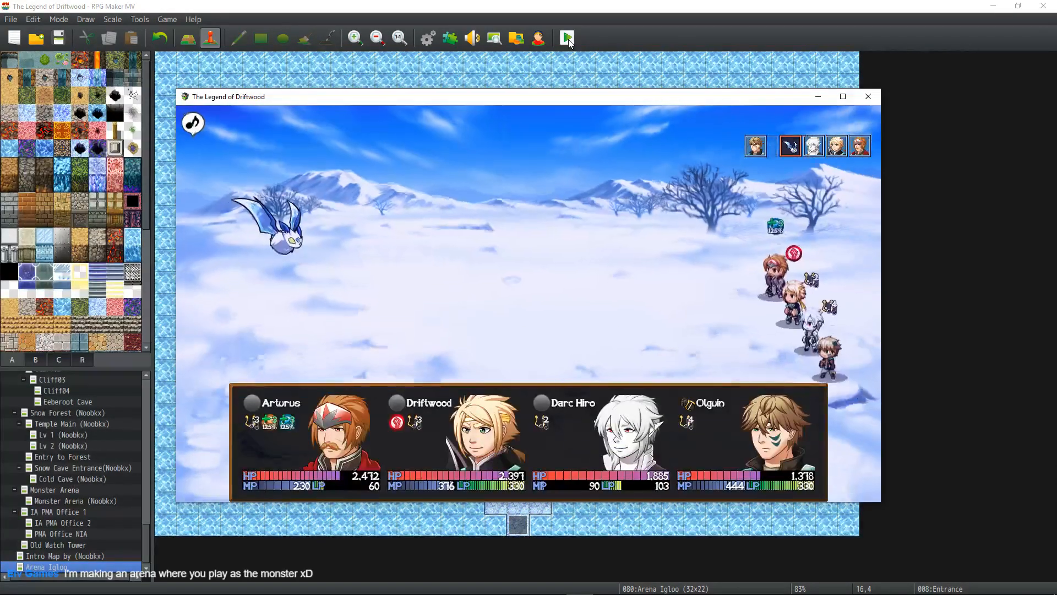
- Heal the party with Darc Hiro's Healer's Paeon and use Driftwood's Capture on the Ice Bat
key(Return)
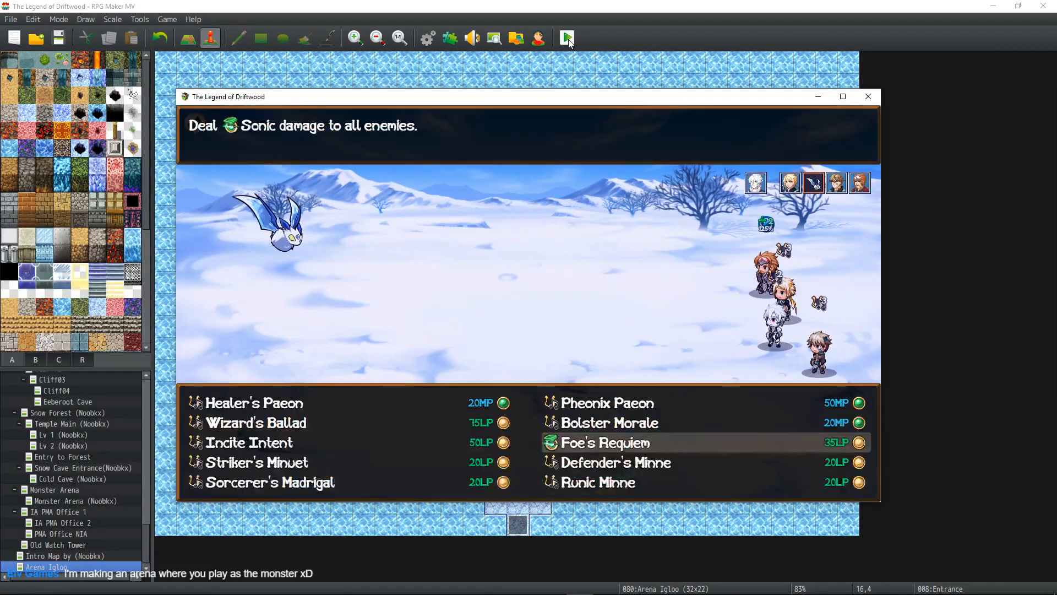
key(Return)
key(Escape)
key(Left)
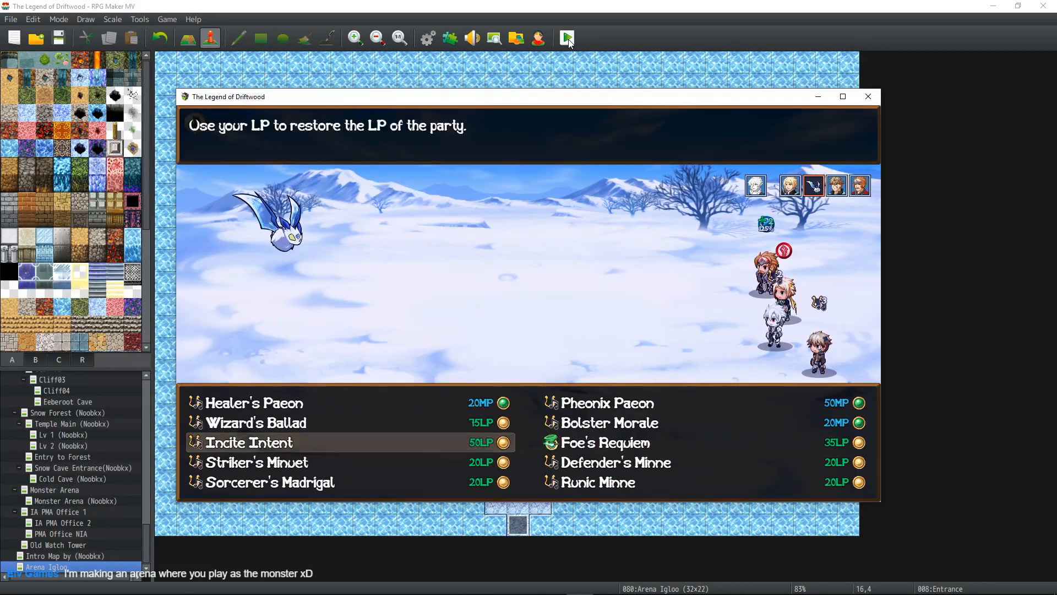
key(Return)
key(Return)
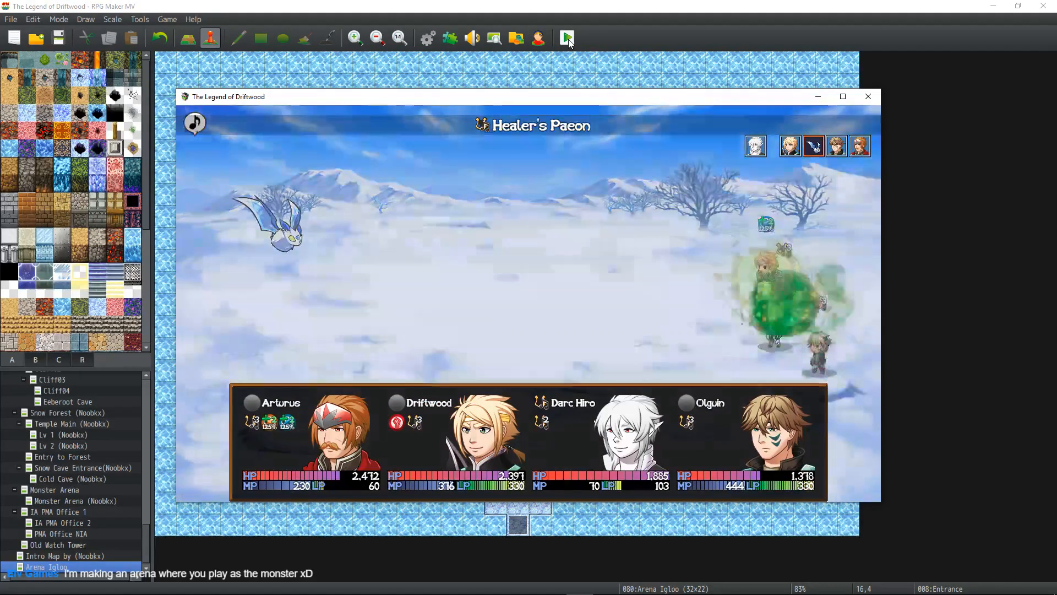
key(Return)
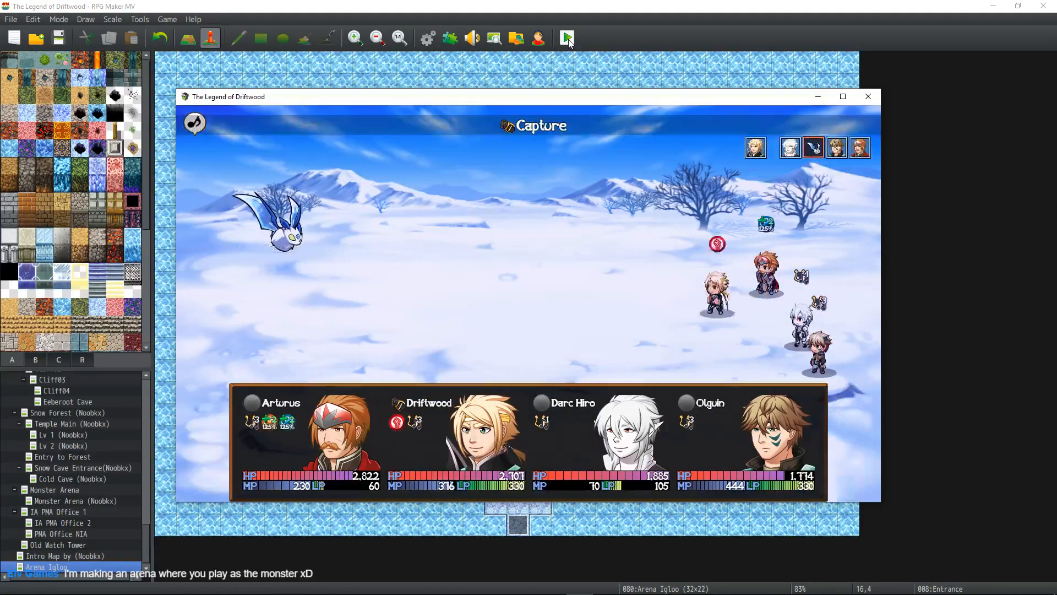
- Cast Healer's Paeon again and use Capture on the Ice Bat with both Olguin and Arturus
key(Return)
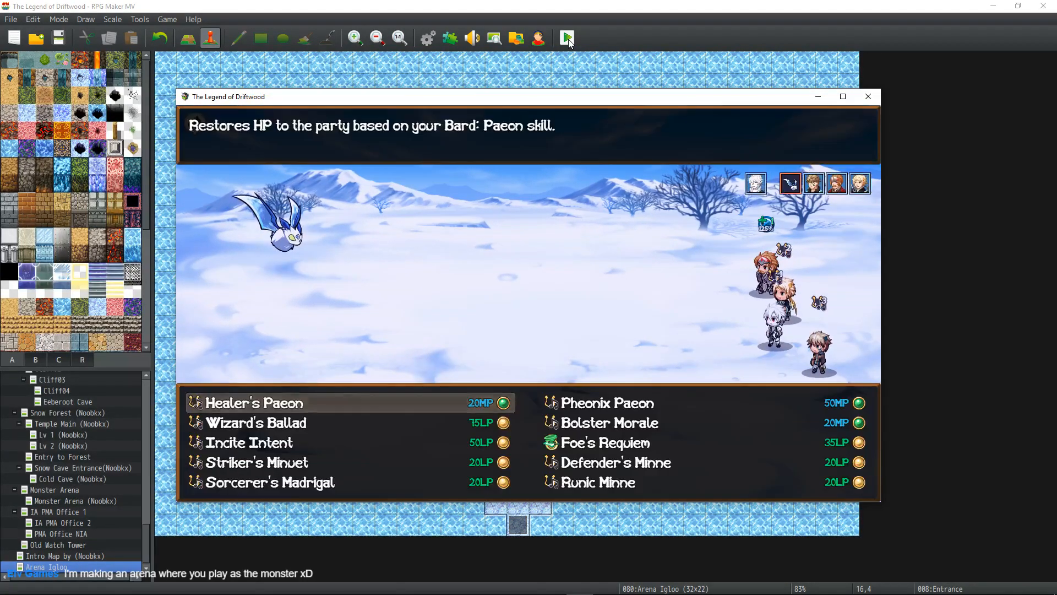
key(Return)
key(Return)
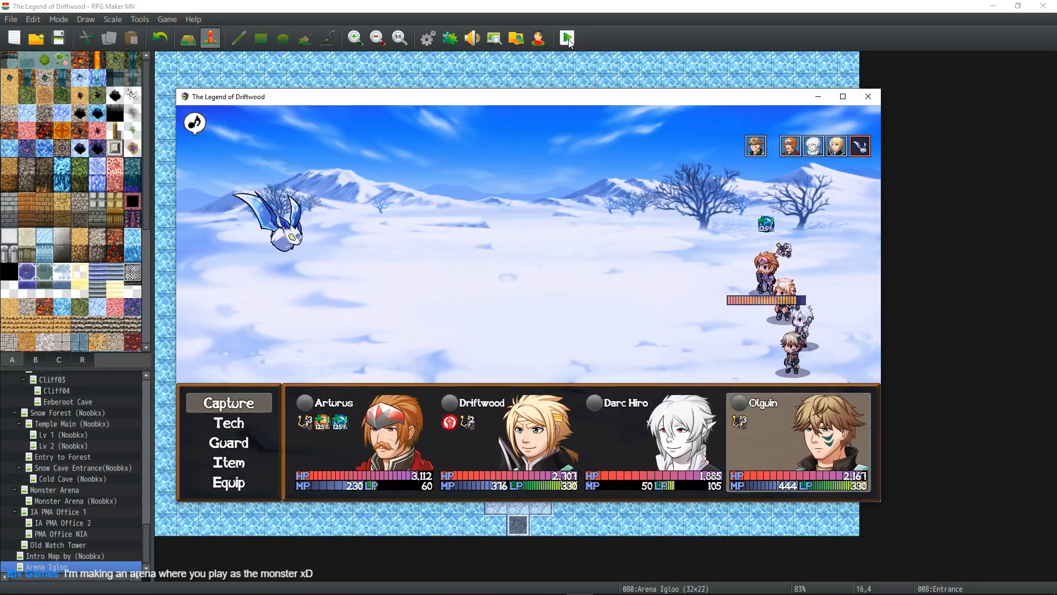
key(Return)
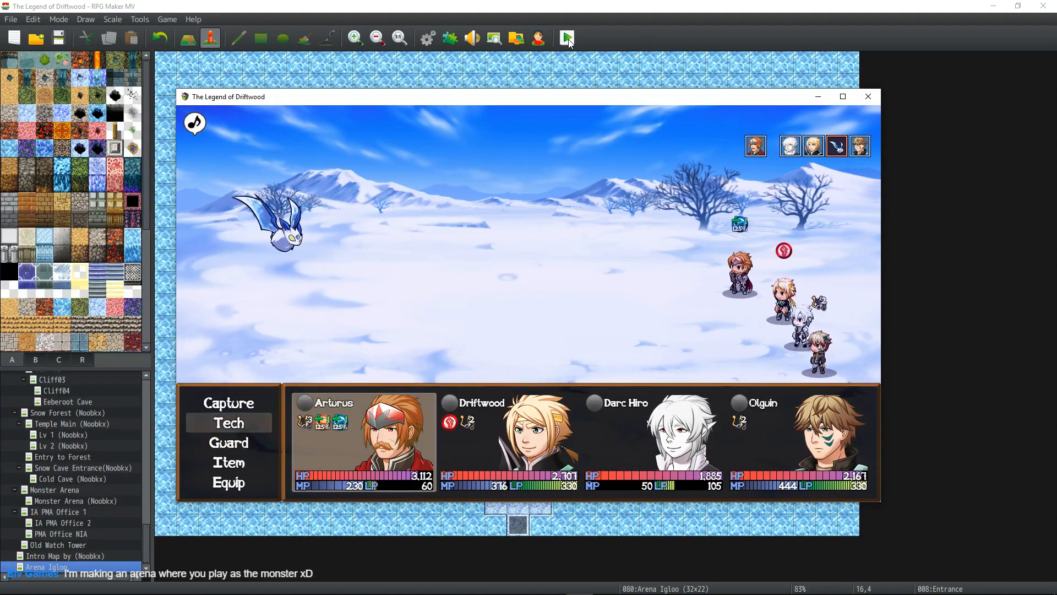
key(Up)
key(Return)
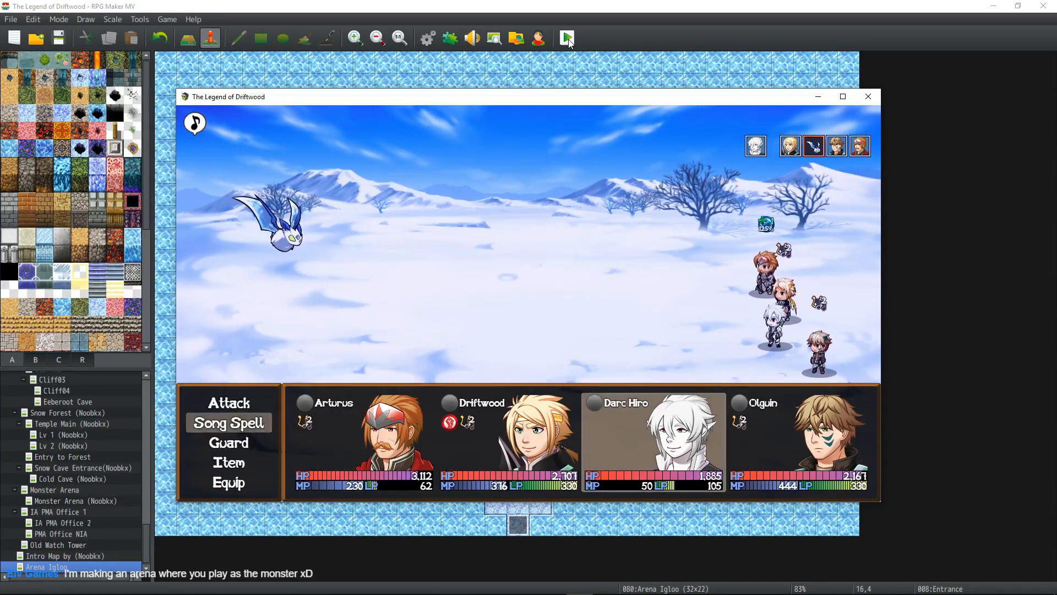
- Restore the party's HP with a third Healer's Paeon and continue the Capture attacks on the Ice Bat
key(Return)
key(Return)
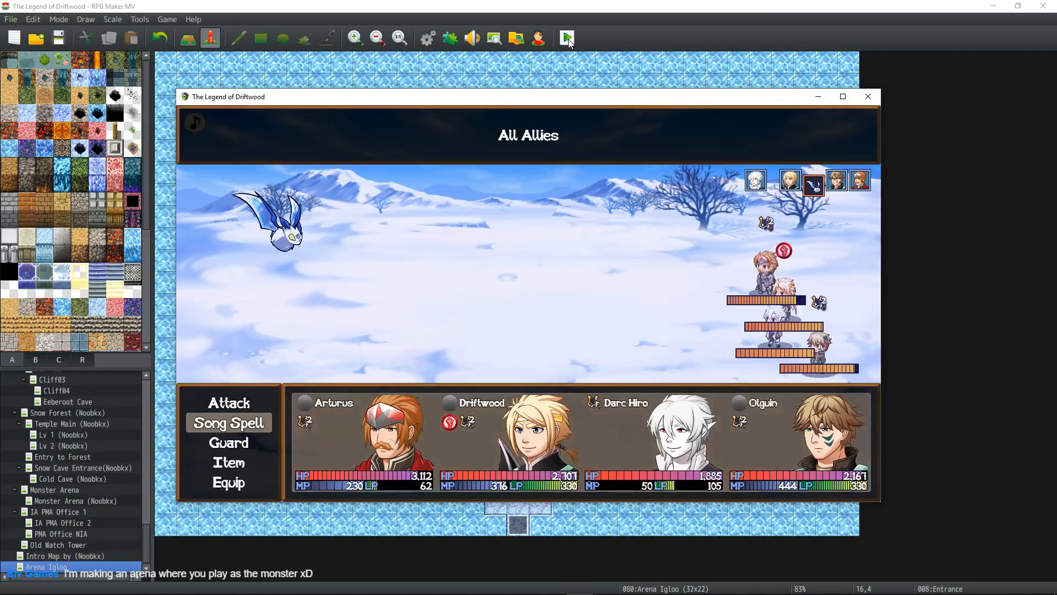
key(Return)
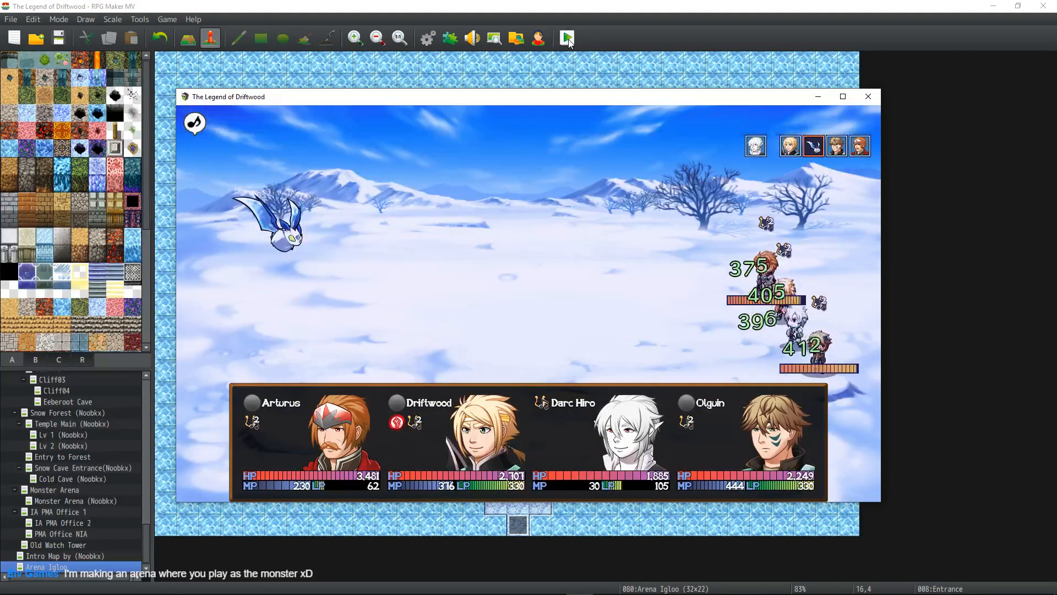
key(Return)
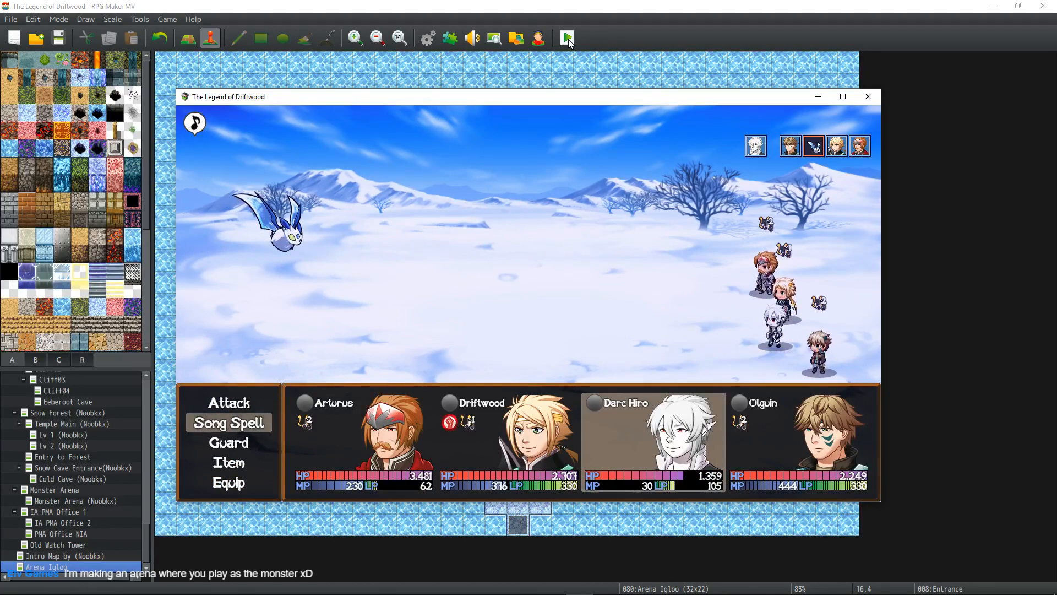
- Cast one more Healer's Paeon and capture the Ice Bat with Driftwood's Capture attack
key(Return)
key(Return)
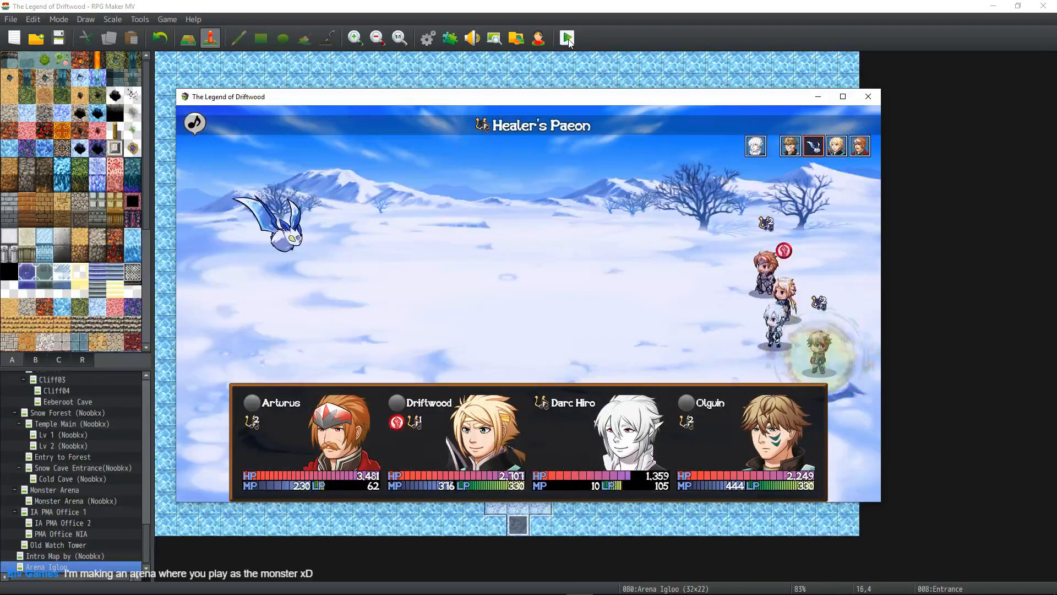
key(Return)
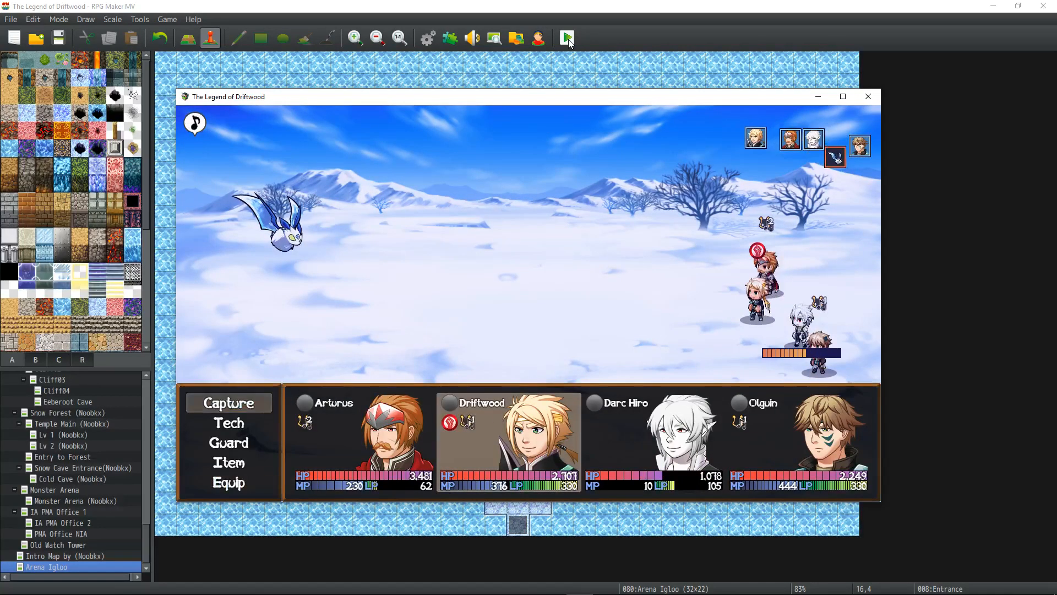
key(Return)
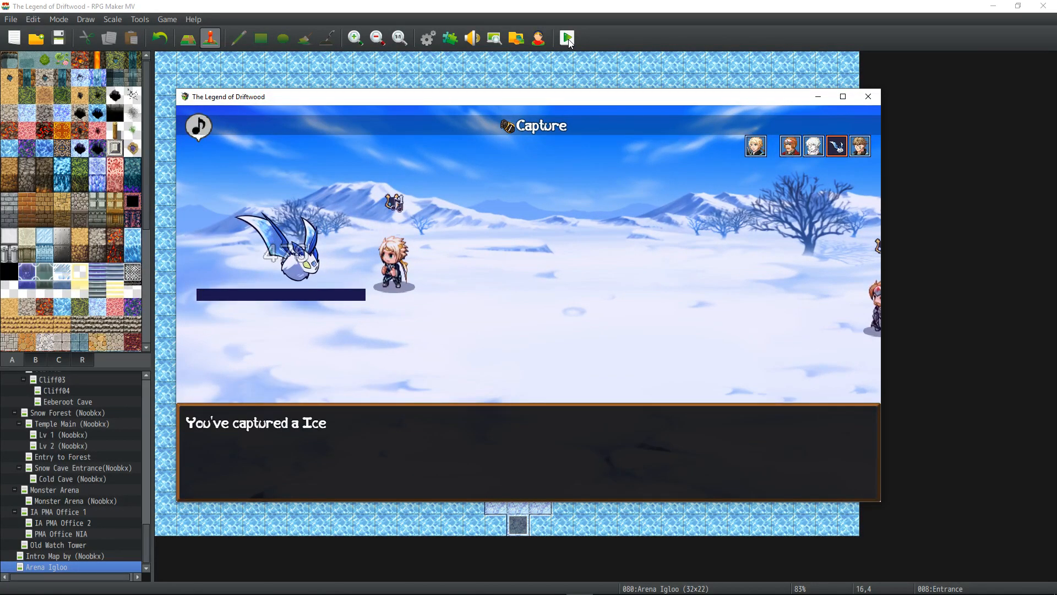
- Dismiss the capture message and go through the battle results to return to the world map
key(Return)
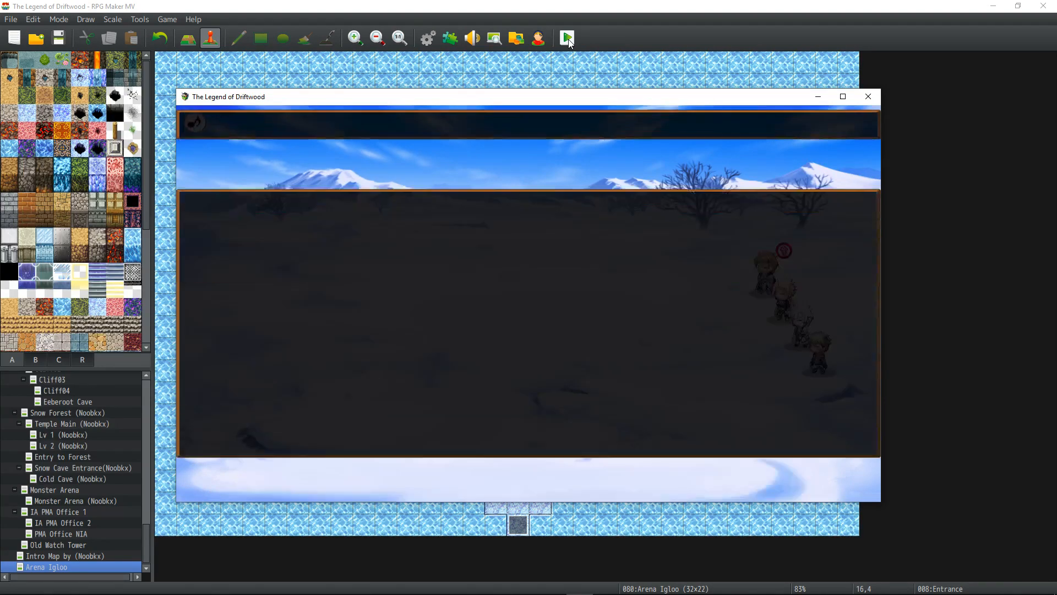
key(Return)
key(Return)
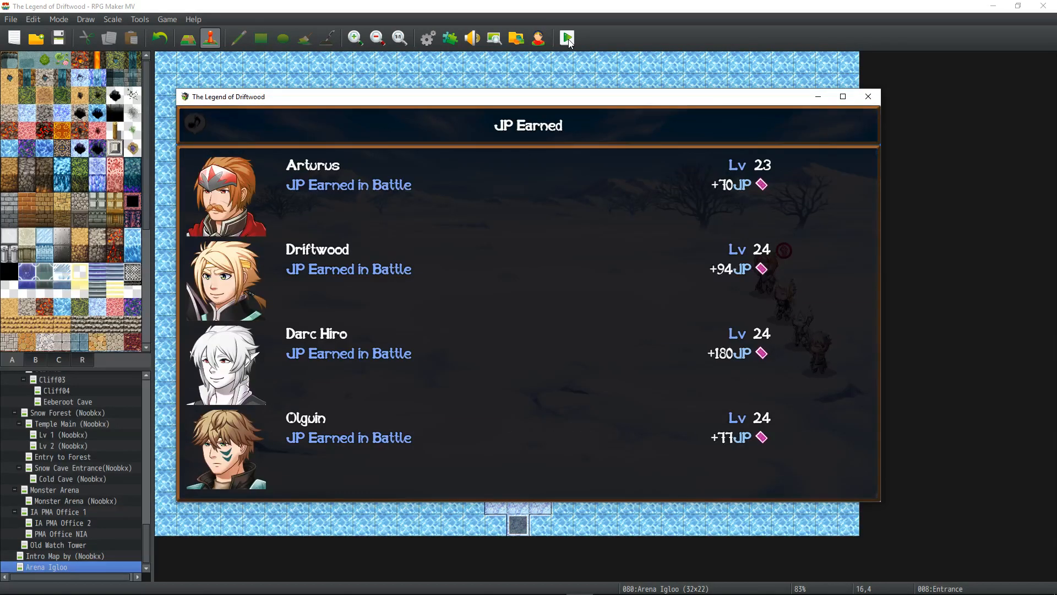
key(Return)
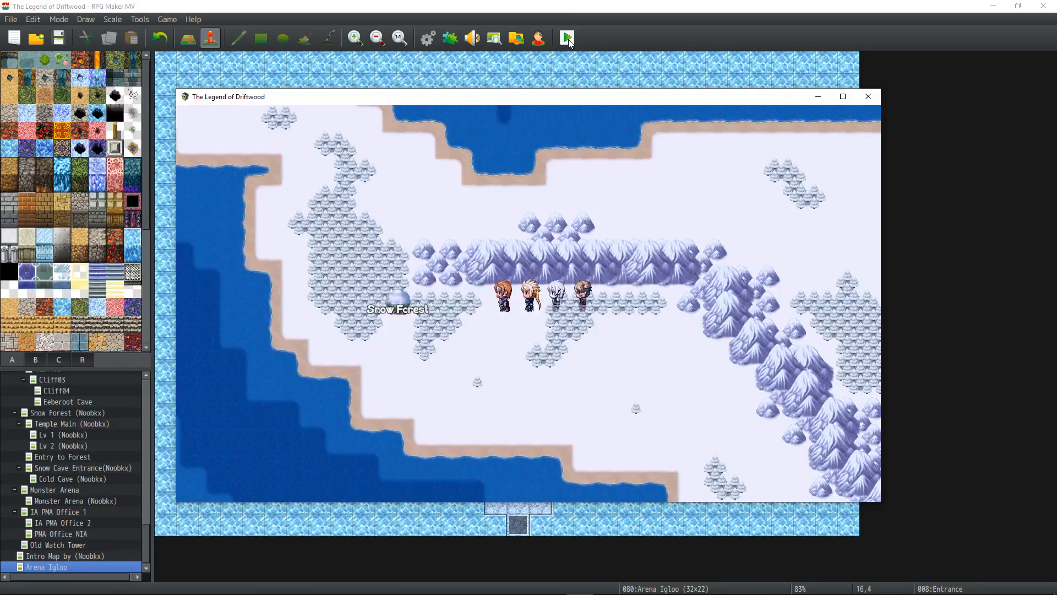
- Walk the party past Snow Forest to the Monster Arena, enter it and go up to the arena portal
key(Left)
key(Down)
key(Left)
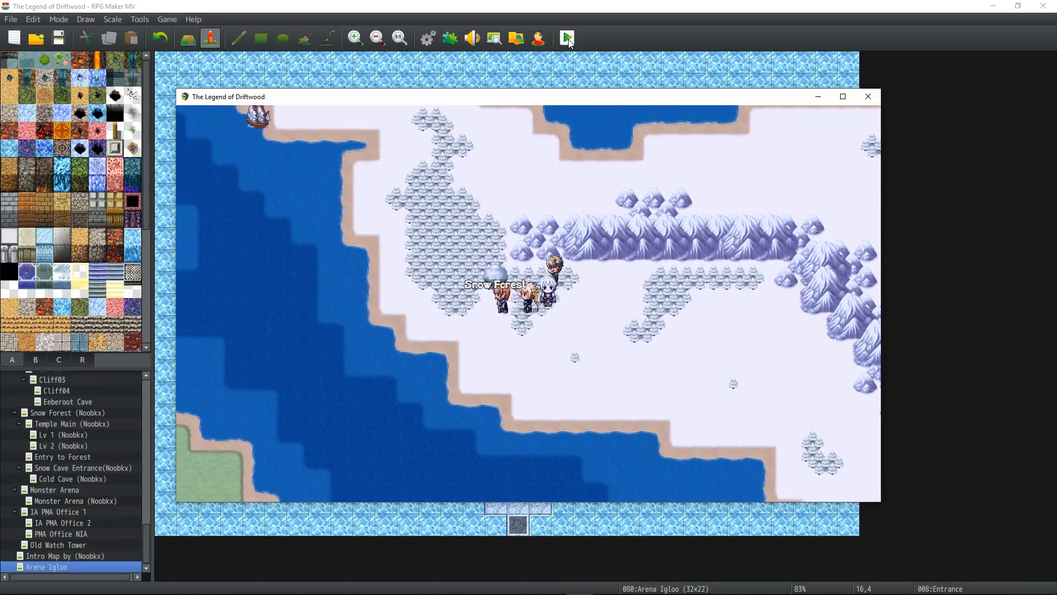
key(Up)
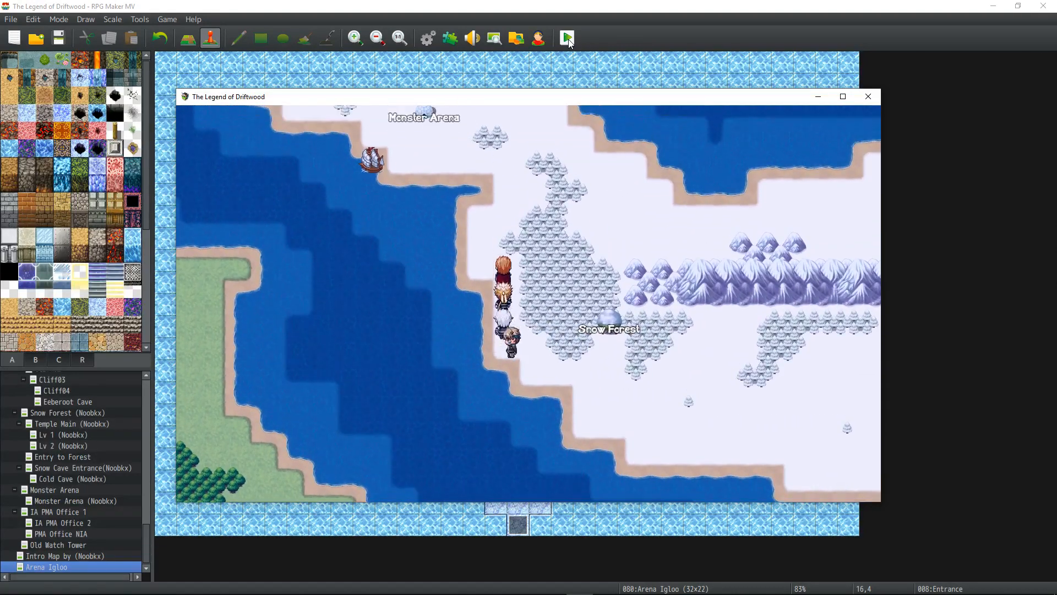
key(Up)
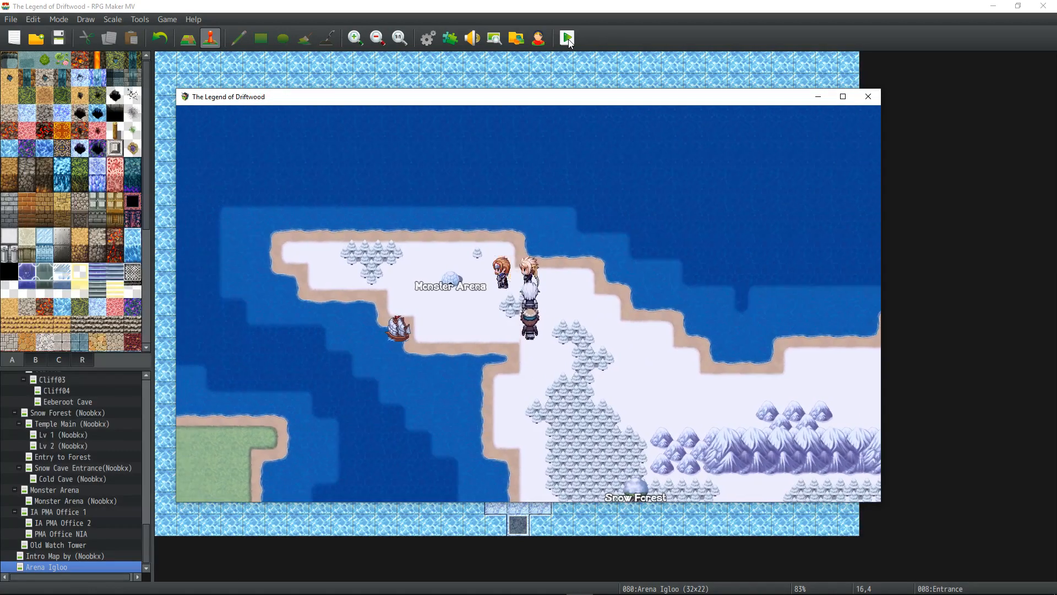
key(Left)
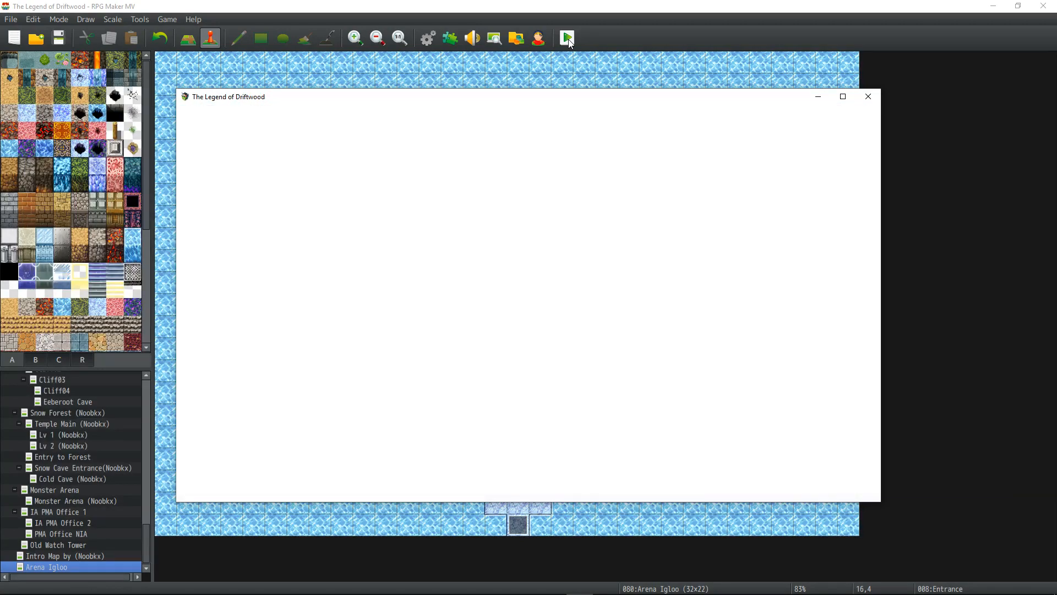
key(Up)
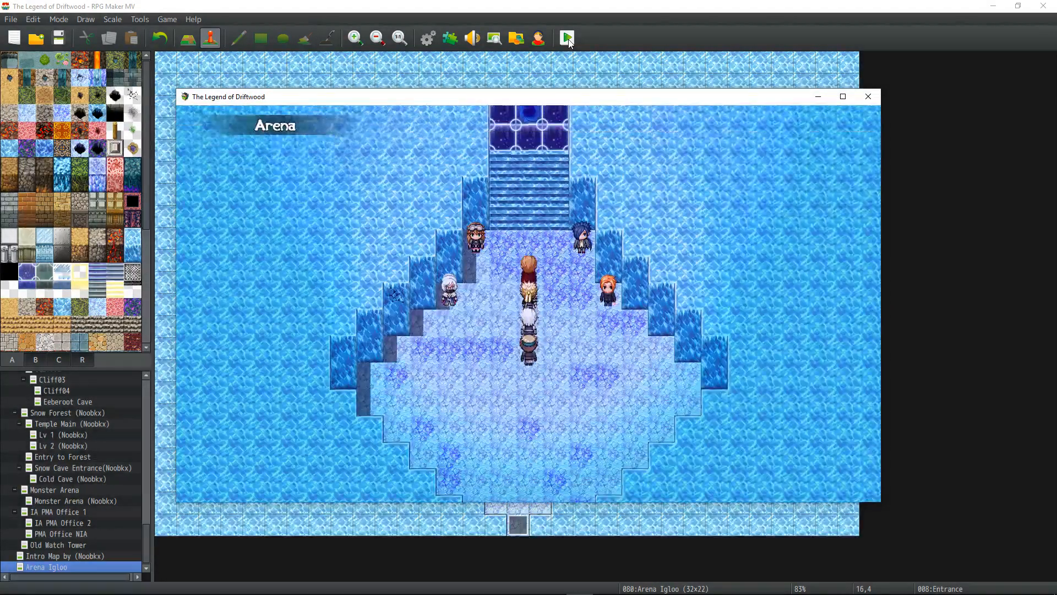
- Talk to the arena portal and start a battle against the Ice Worm
key(Return)
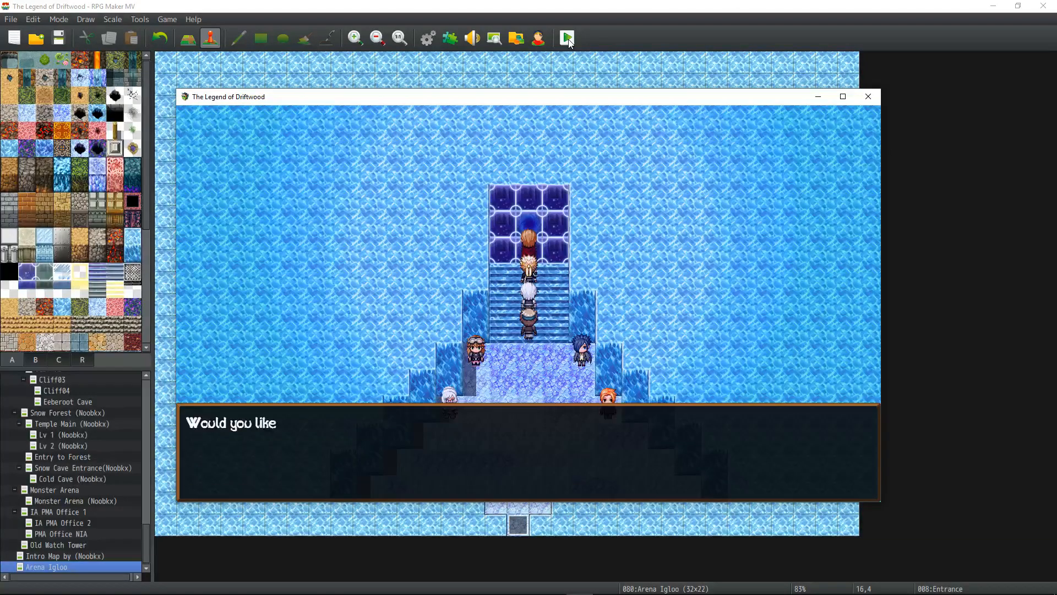
key(Return)
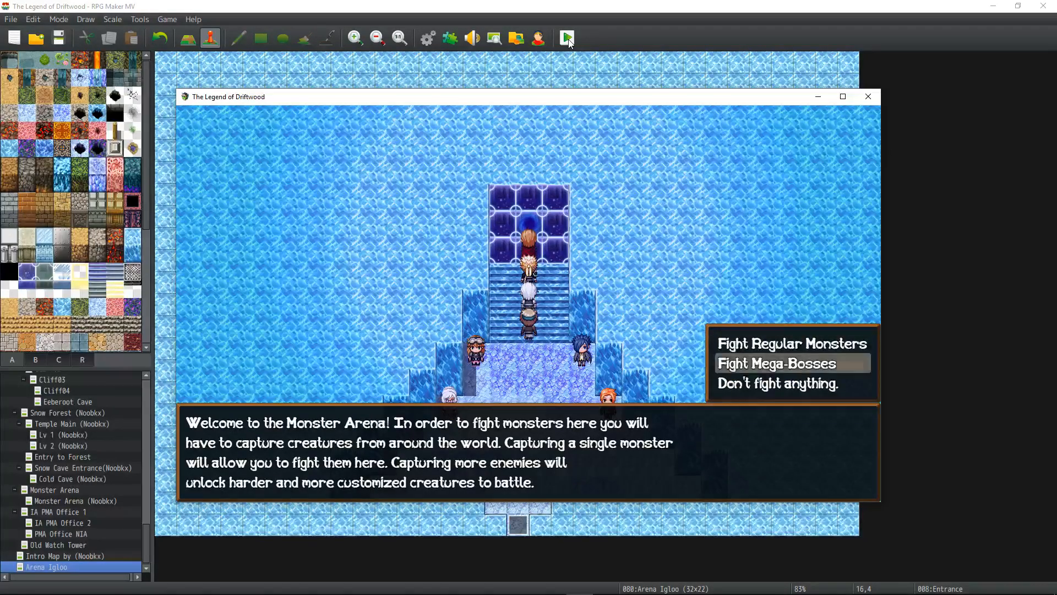
key(Return)
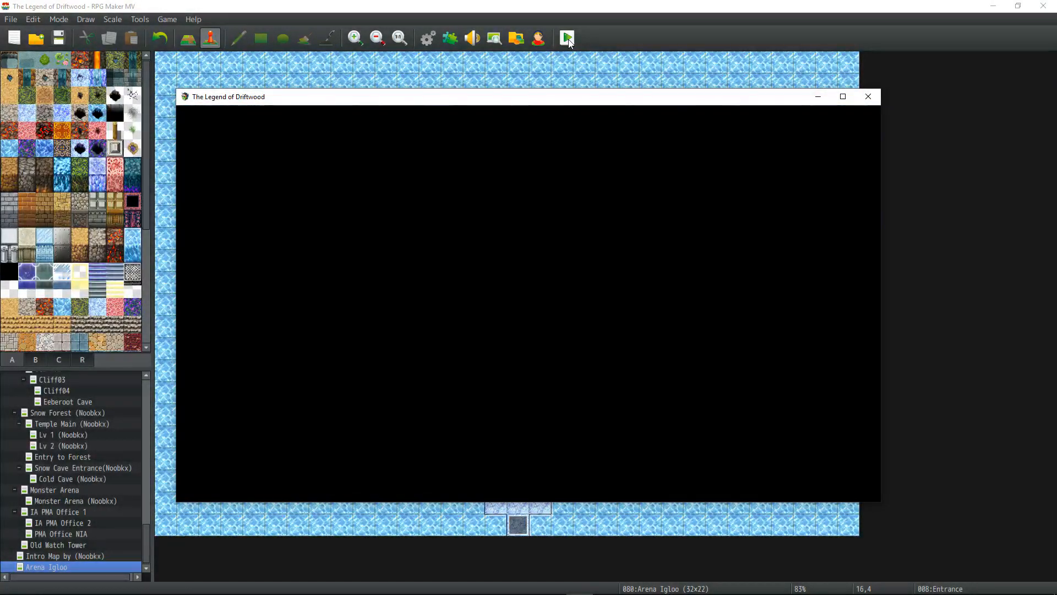
key(Return)
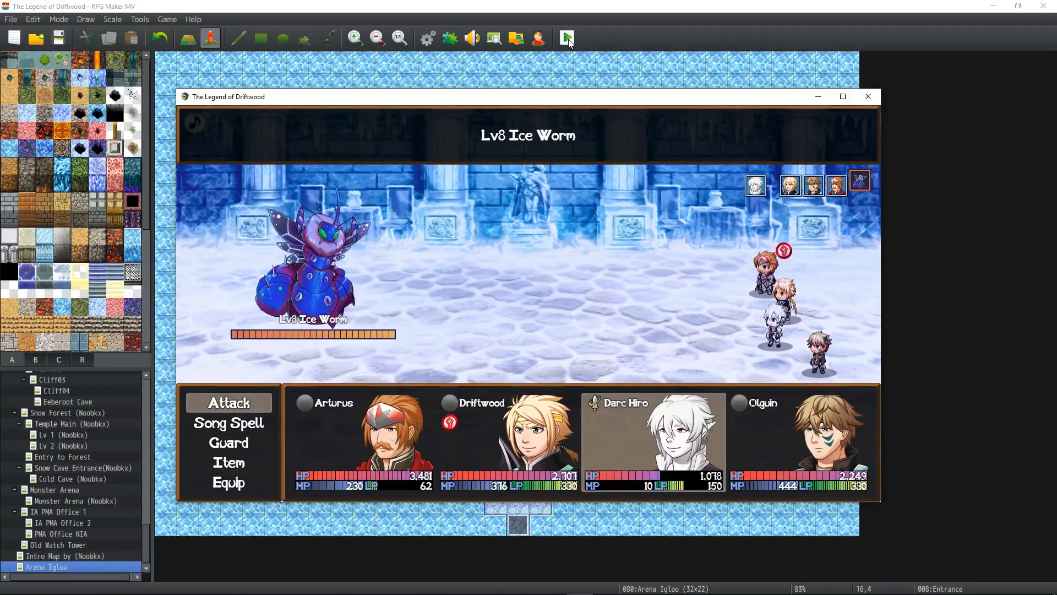
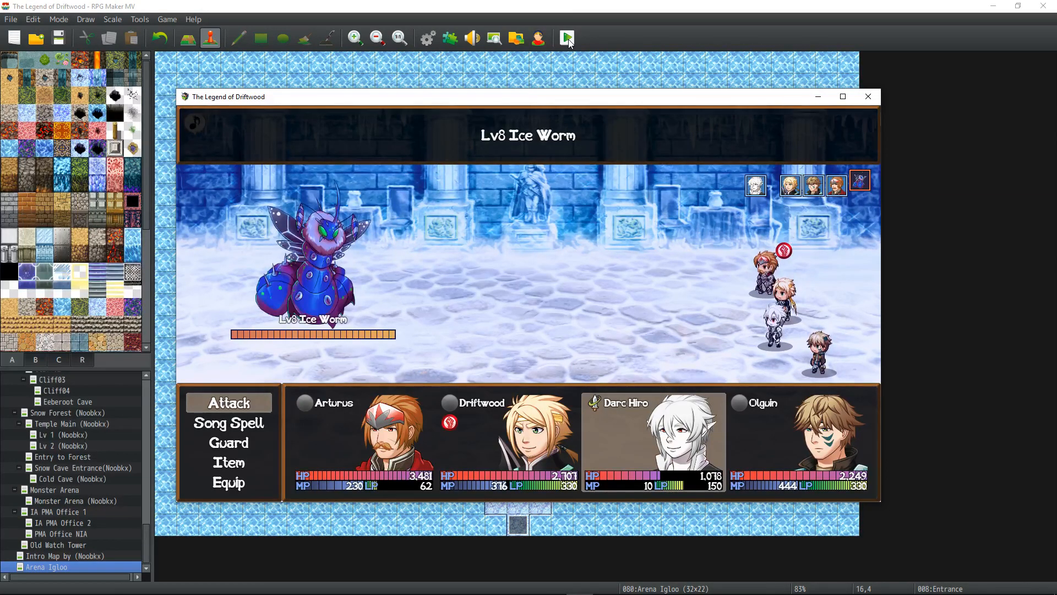
- Cast Darc Hiro's Striker's Minuet on the party in the Ice Worm battle
key(Down)
key(Return)
key(Down)
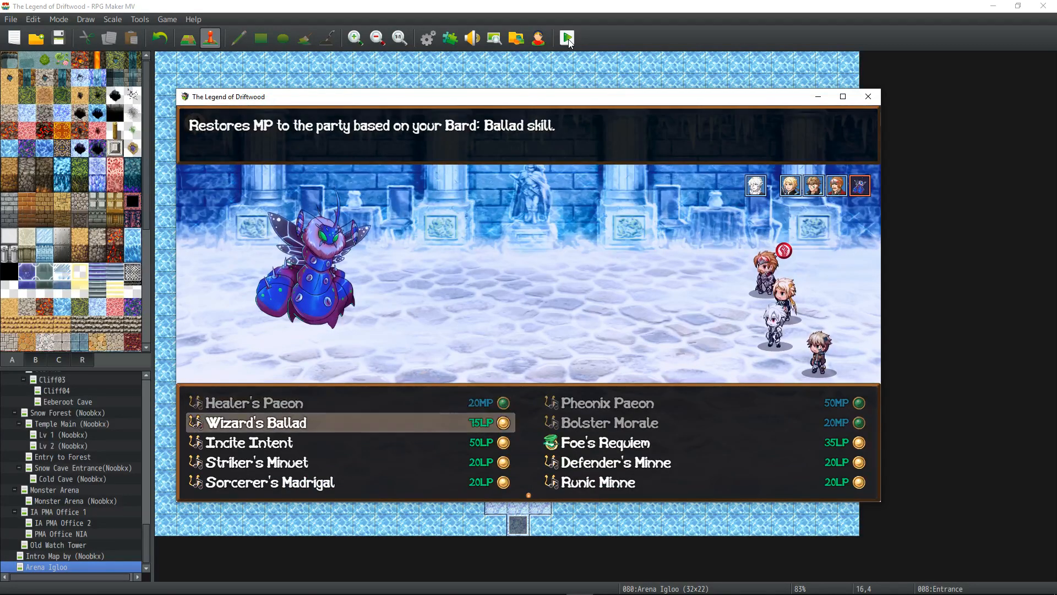
key(Down)
key(Down)
key(Down)
key(Up)
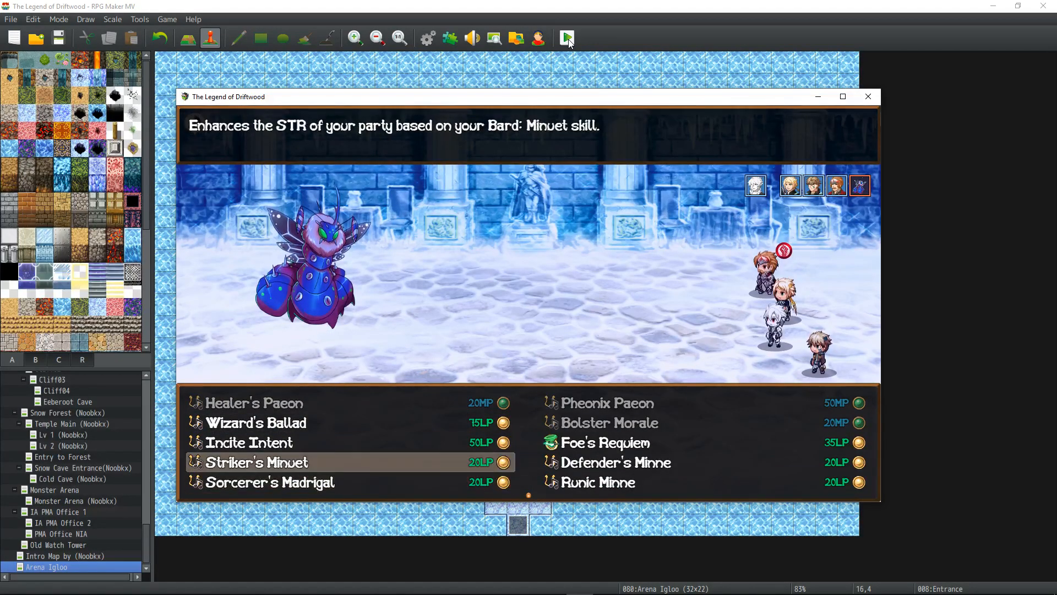
key(Return)
key(Return)
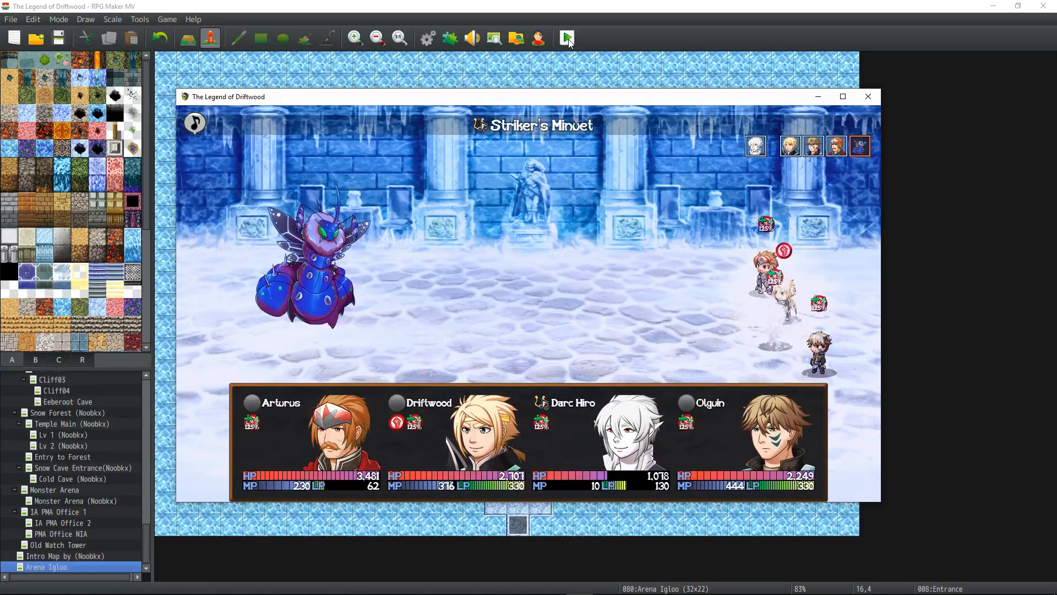
- Attack the Ice Worm with Capture using Driftwood and Olguin
key(Return)
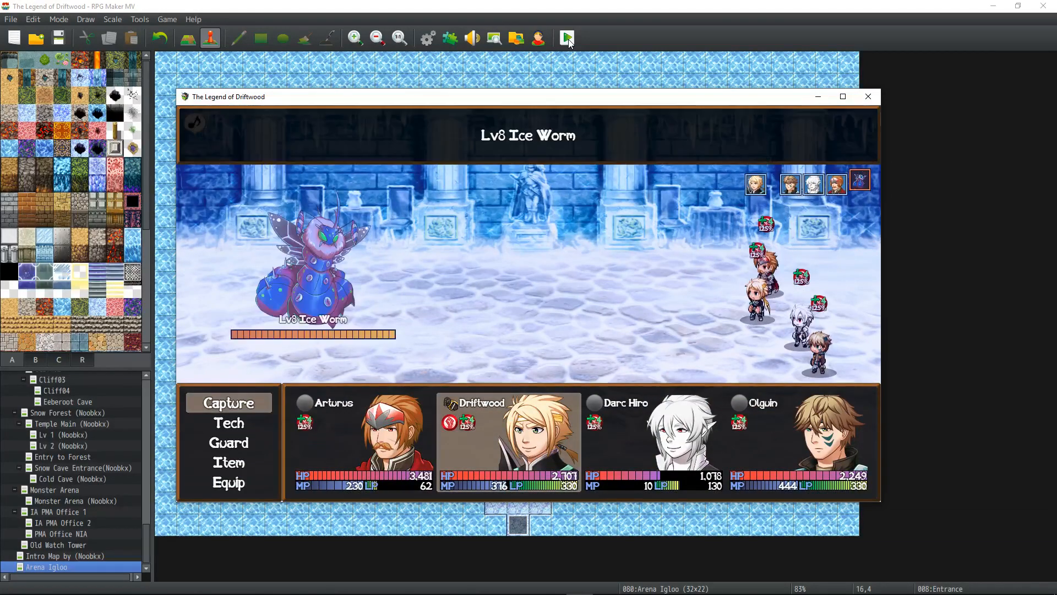
key(Return)
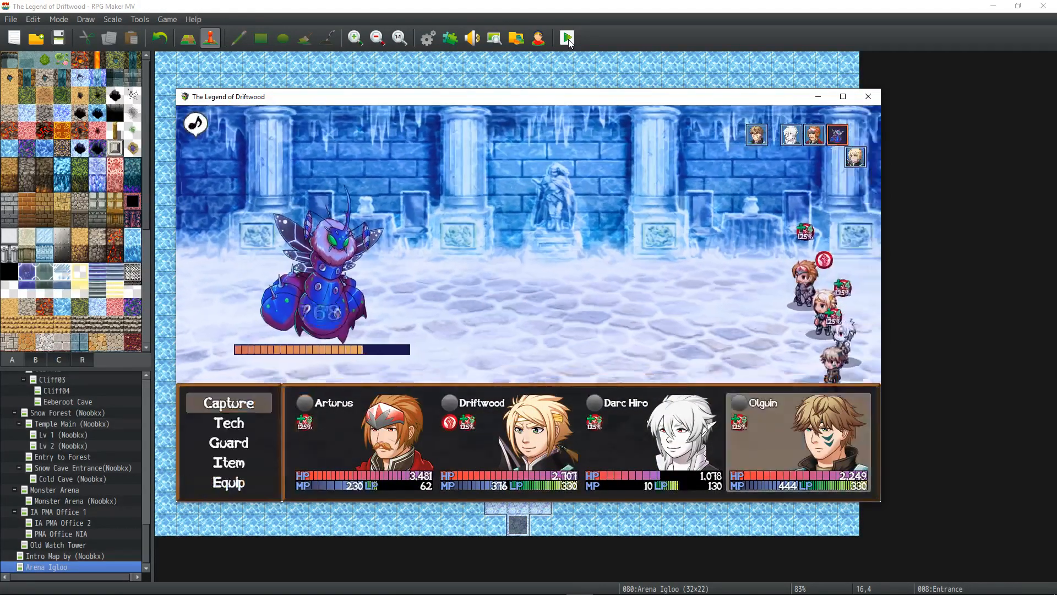
key(Return)
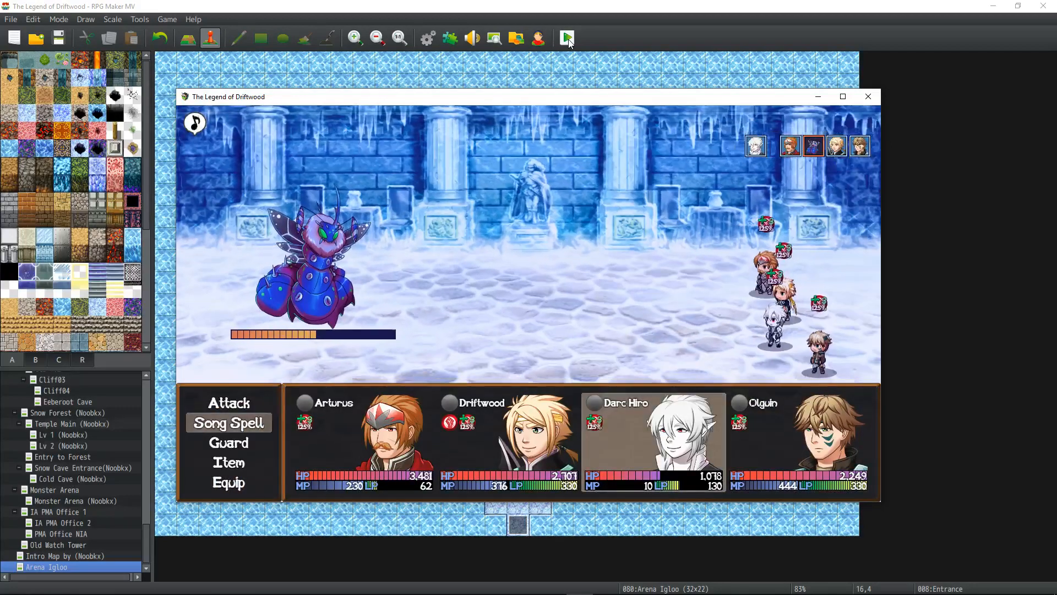
- Restore the party's MP with Darc Hiro's Wizard's Ballad and use Arturus's Capture on the Ice Worm
key(Return)
key(Up)
key(Up)
key(Return)
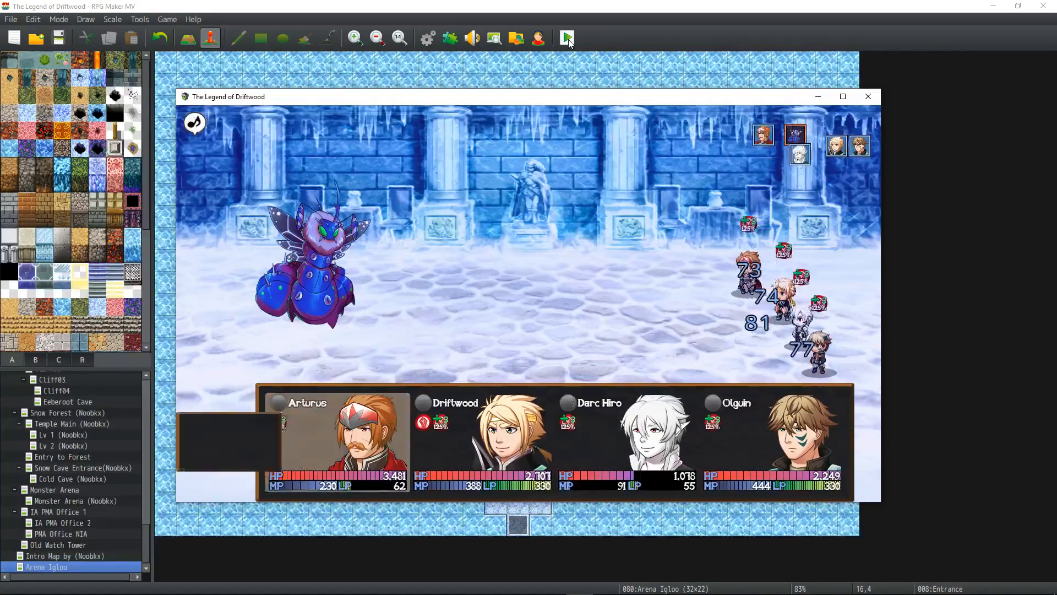
key(Return)
key(Return)
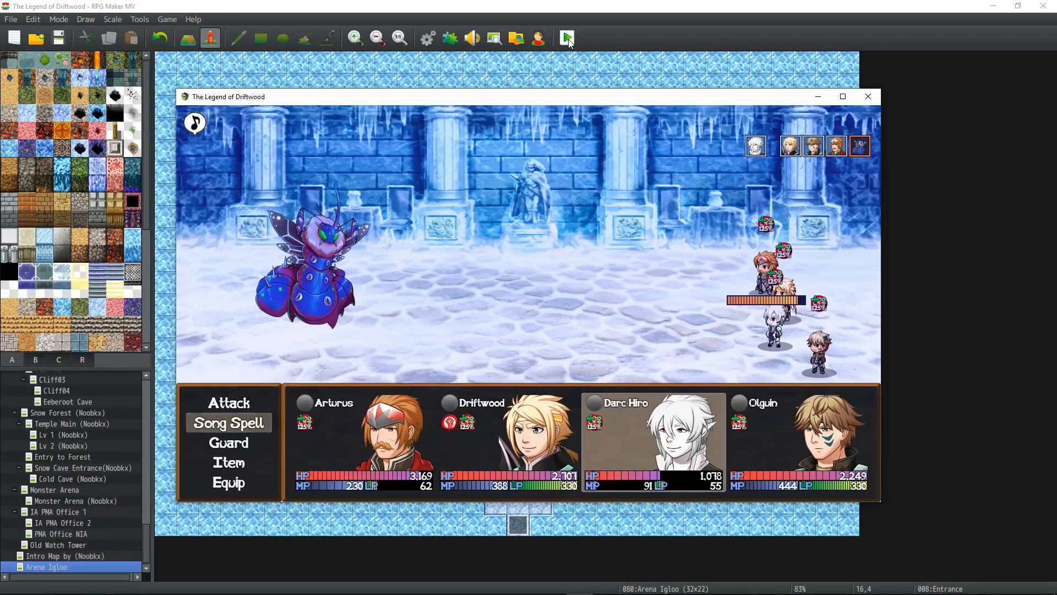
- Heal the party with Healer's Paeon and finish off the Ice Worm with Driftwood's Capture
key(Return)
key(Up)
key(Return)
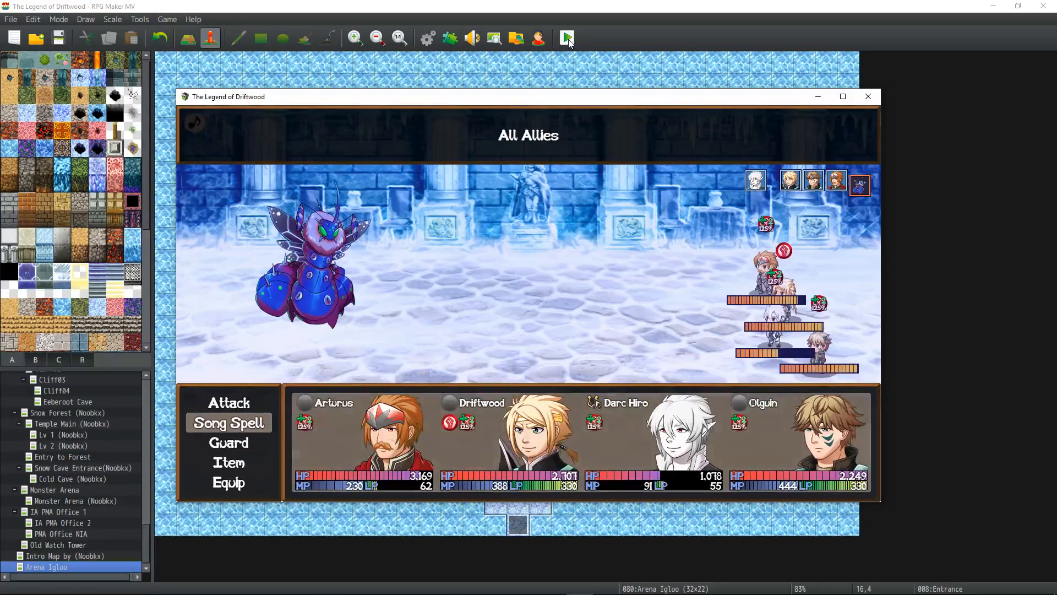
key(Return)
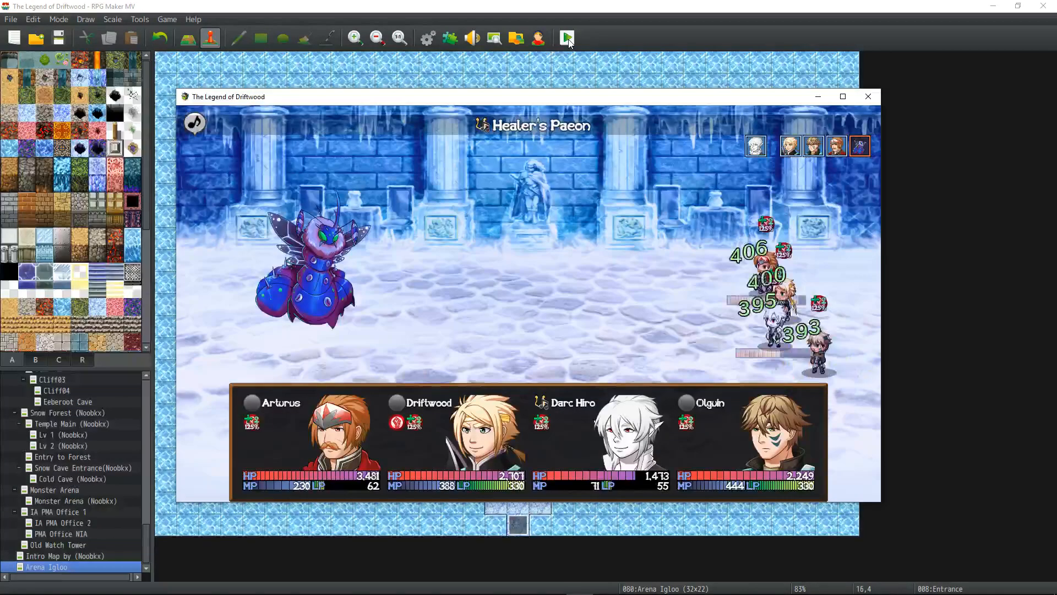
key(Return)
key(Return)
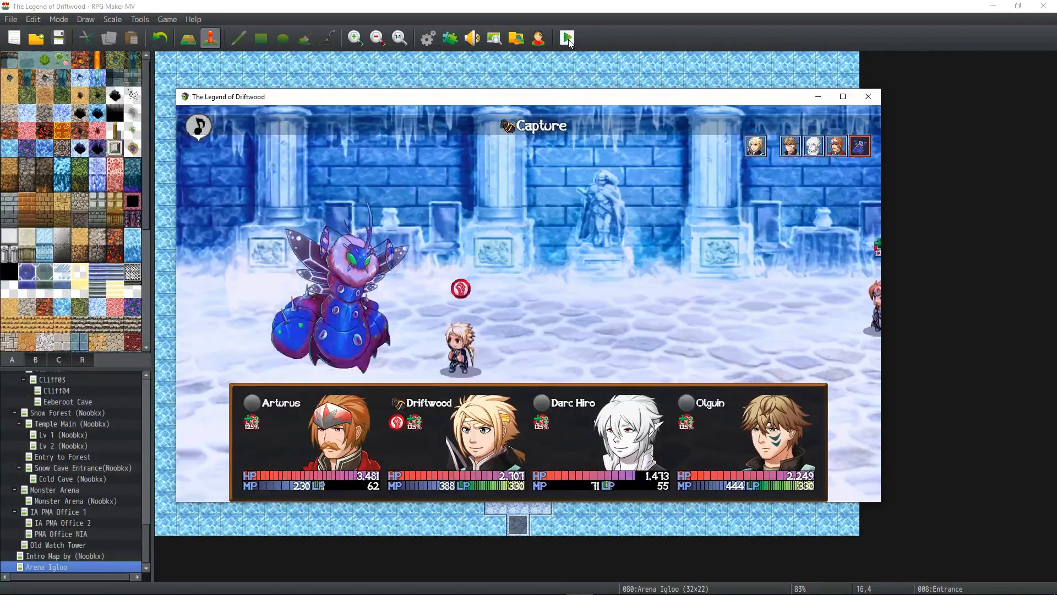
key(Return)
key(Return)
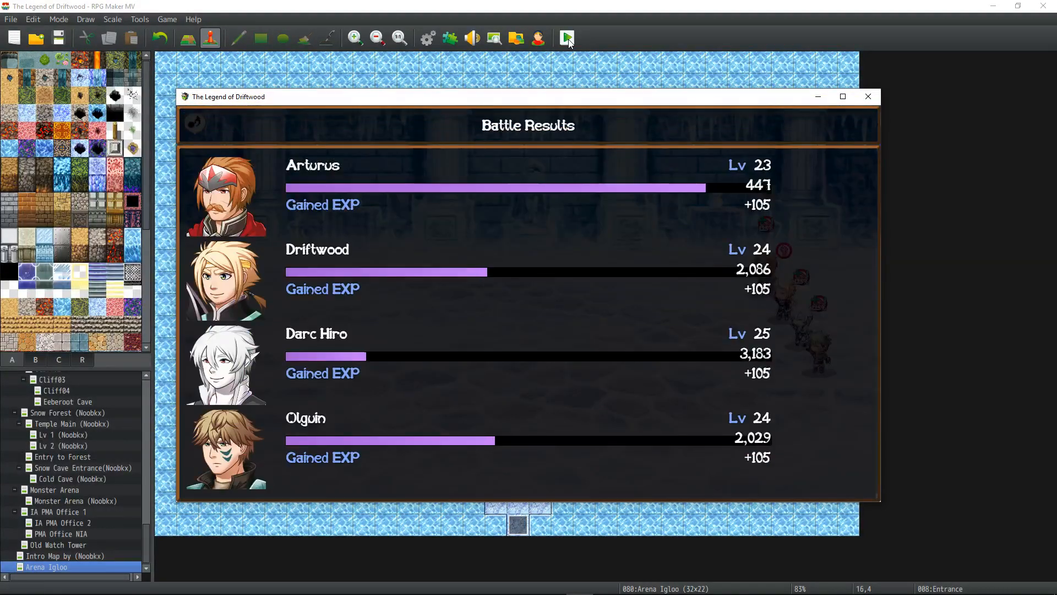
- Go through the Ice Worm battle results and spoils and dismiss the arena award notification
key(Return)
key(Return)
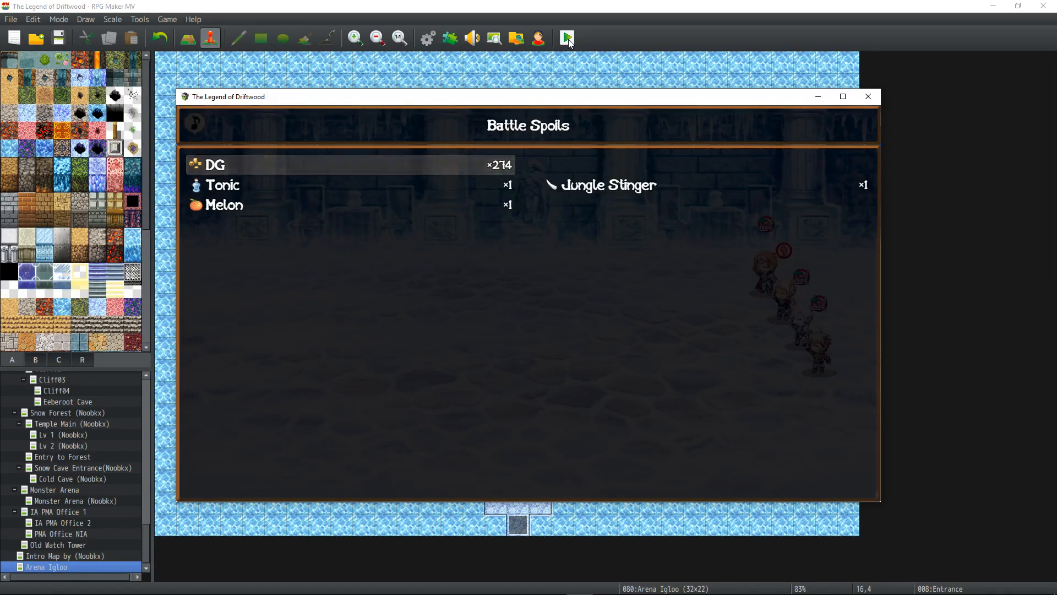
key(Return)
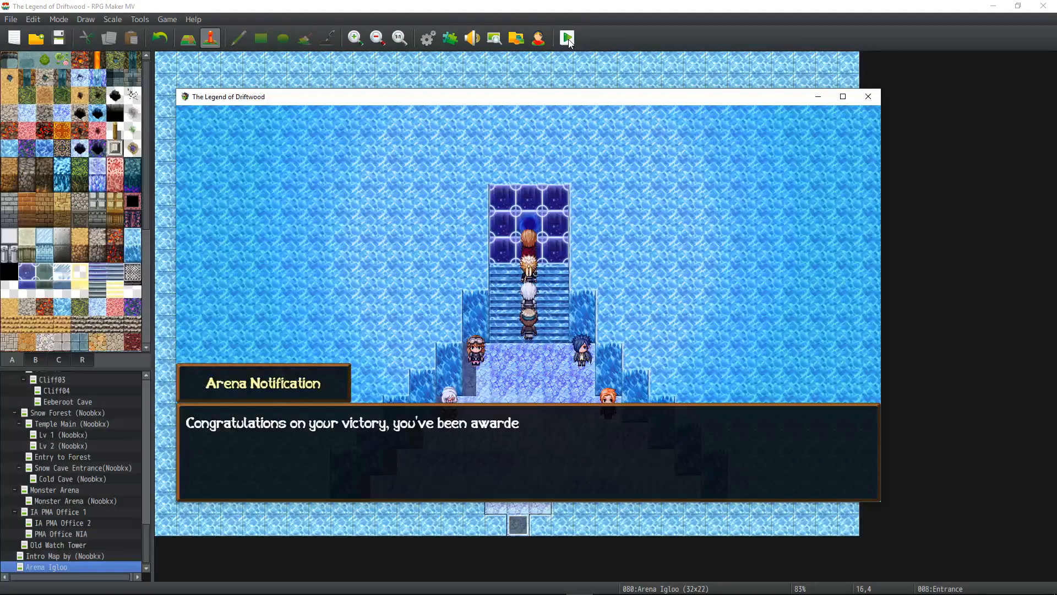
key(Return)
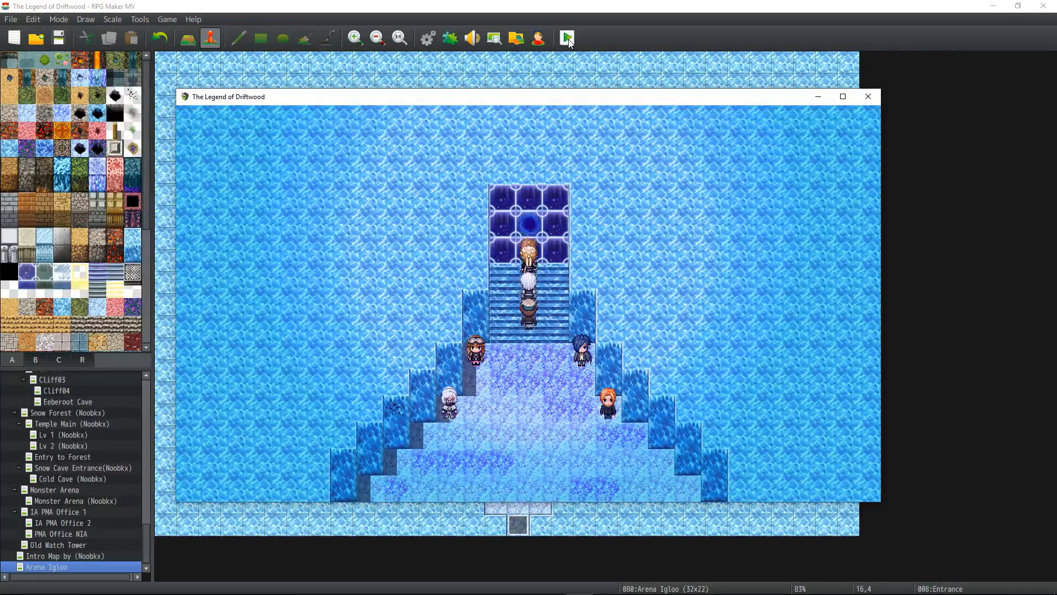
- Return to the arena portal and start a battle against the Ice Bat
key(Return)
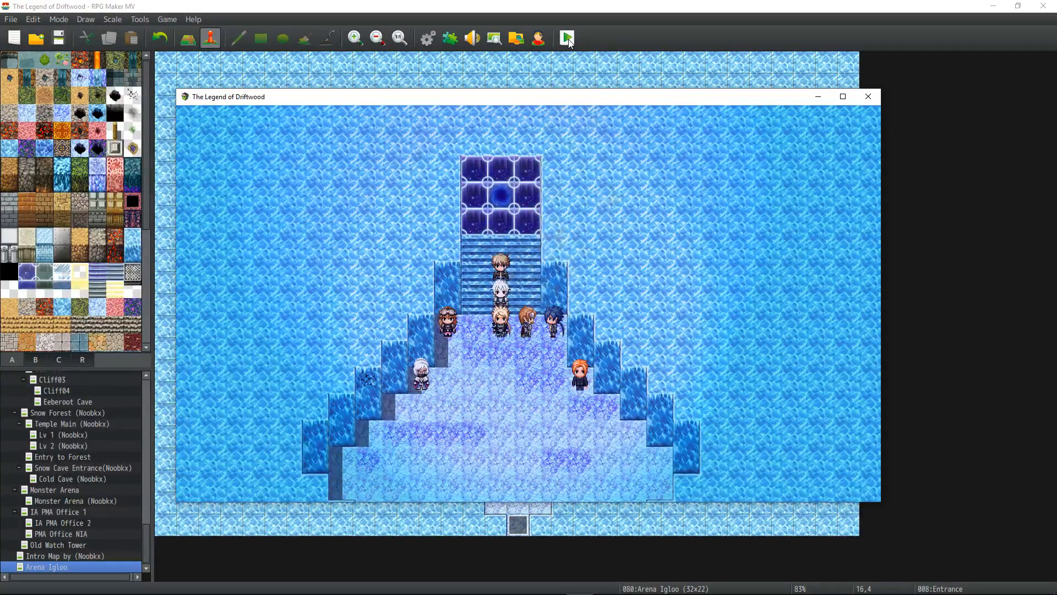
key(Return)
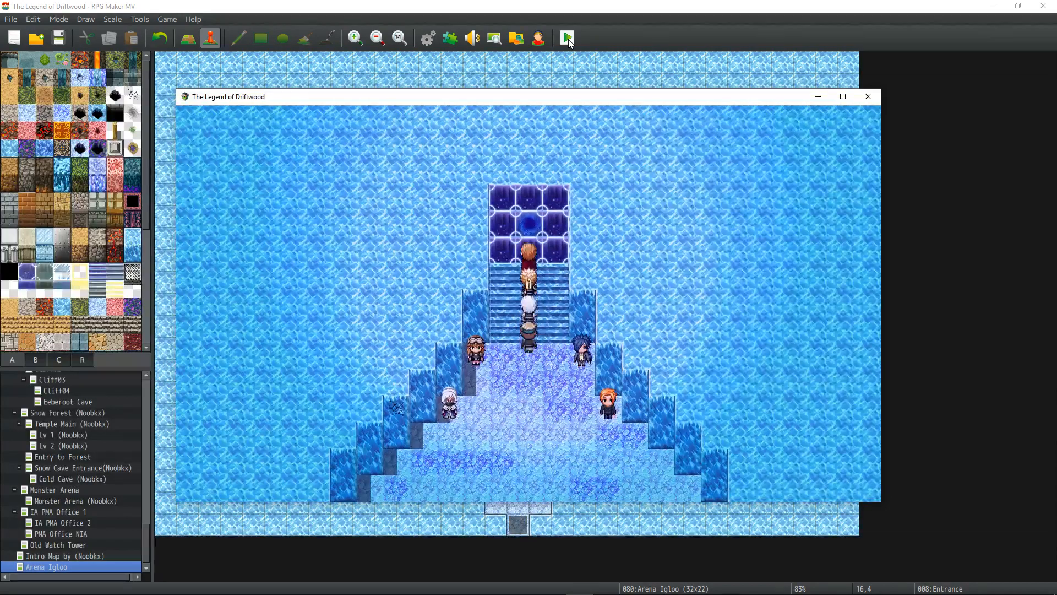
key(Return)
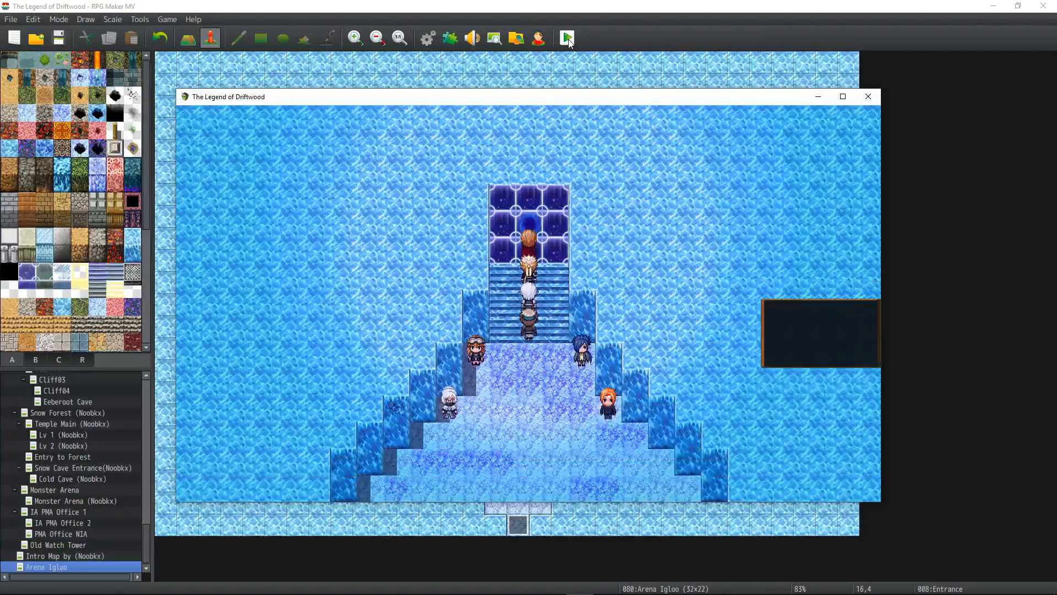
key(Return)
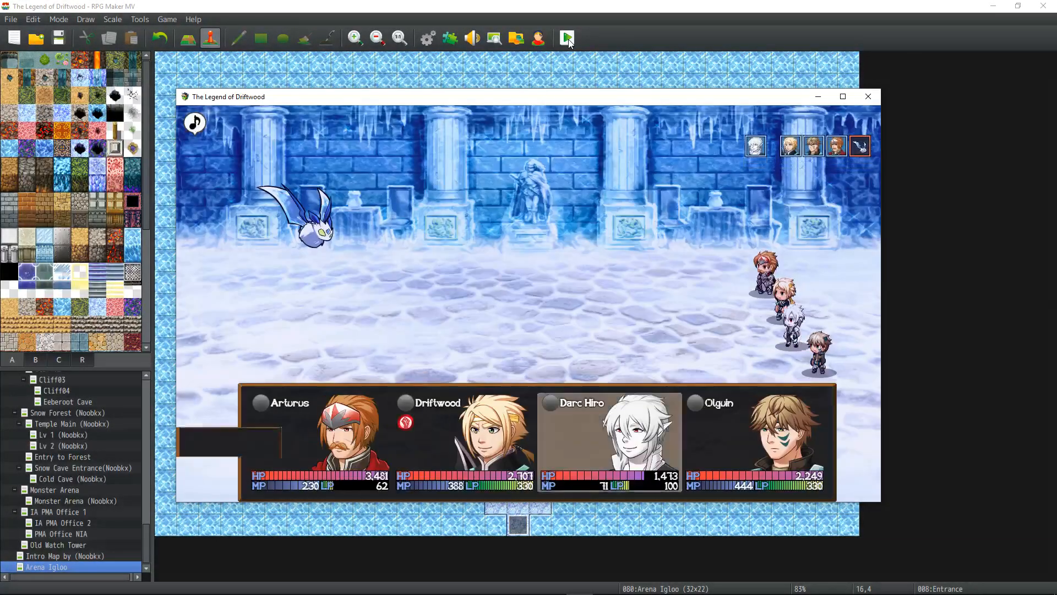
- Cast Darc Hiro's Striker's Minuet on the party in the arena Ice Bat battle
key(Down)
key(Return)
key(Down)
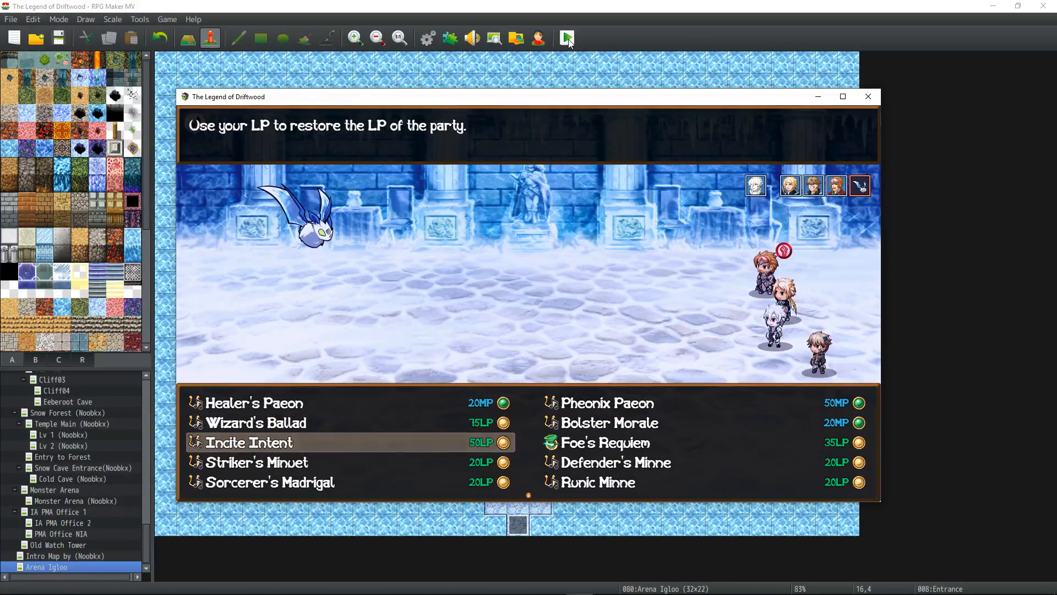
key(Down)
key(Return)
key(Return)
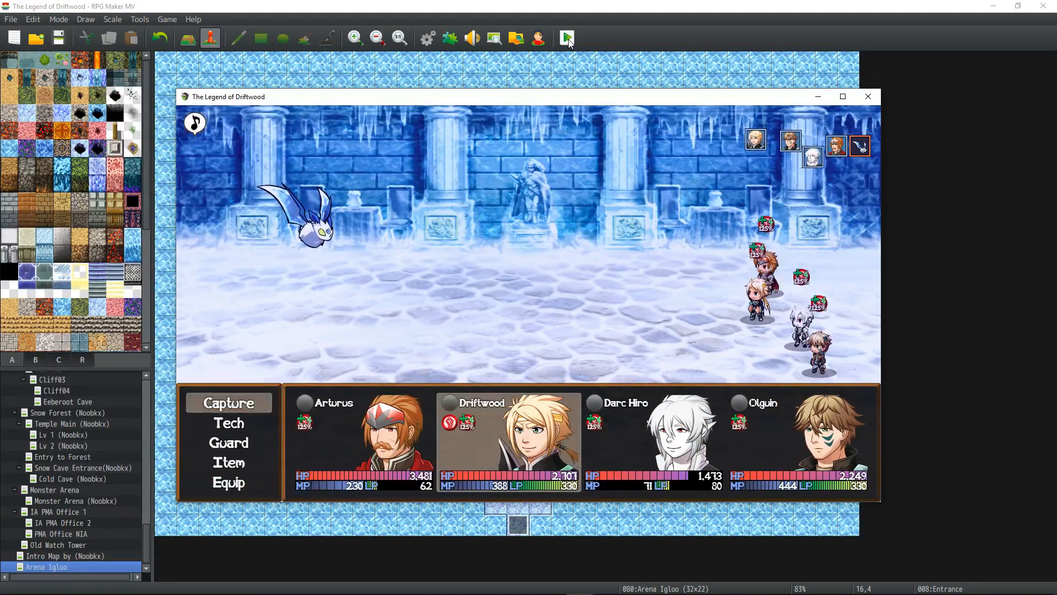
- Attack the arena Ice Bat with Capture using Driftwood and Olguin
key(Return)
key(Return)
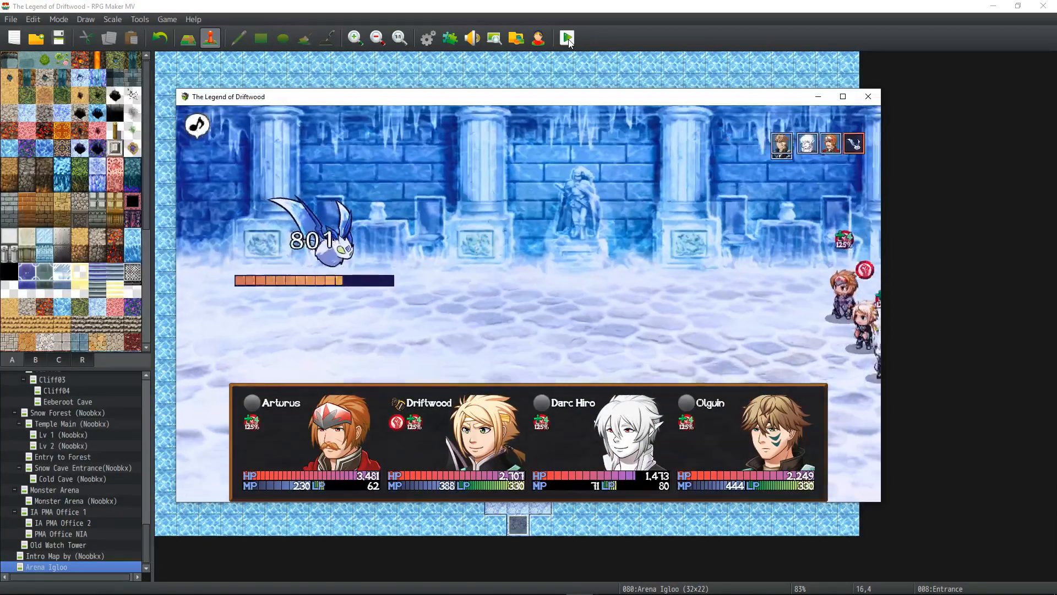
key(Return)
key(Return)
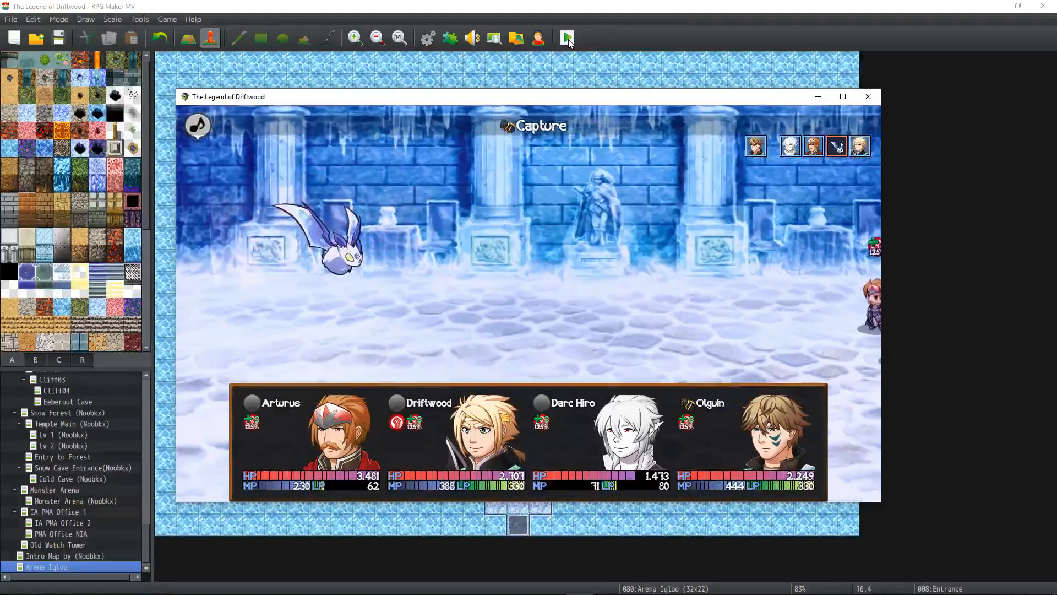
key(Return)
key(Escape)
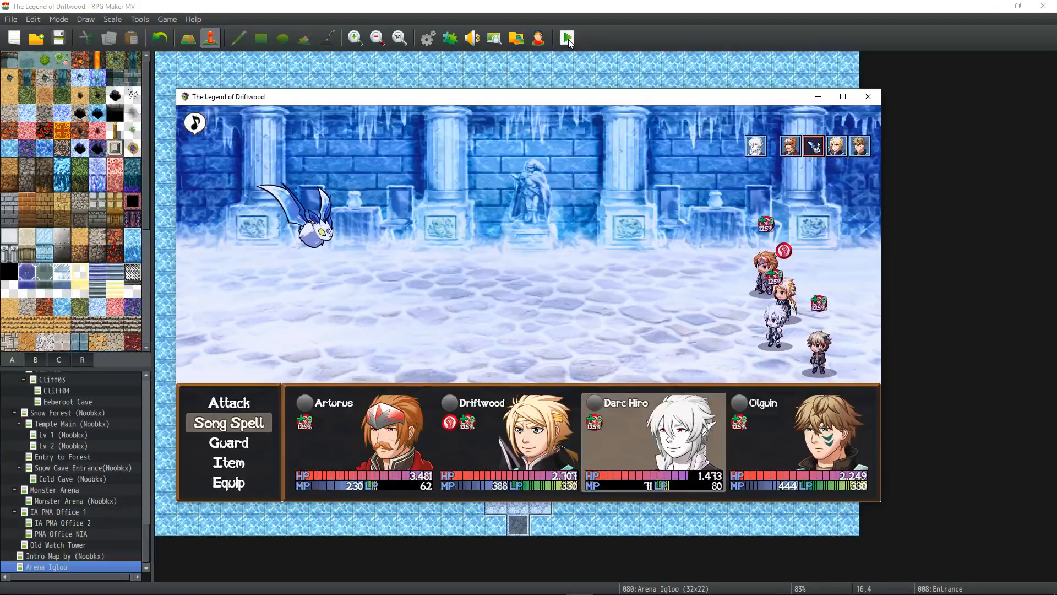
- Cast Darc Hiro's Foe's Requiem and defeat the arena Ice Bat with Arturus's Capture
key(Return)
key(Right)
key(Up)
key(Return)
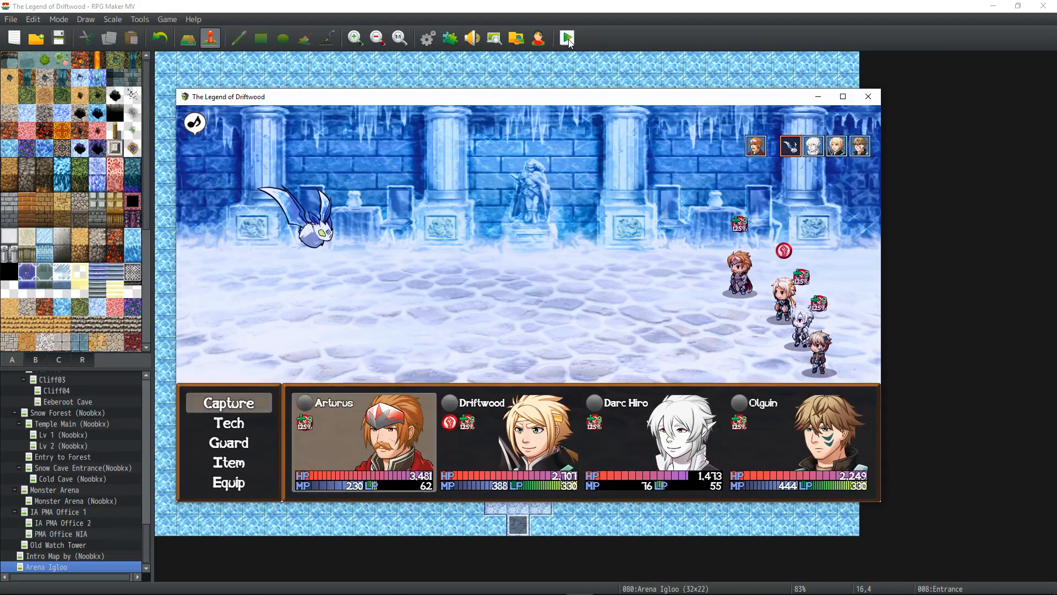
key(Return)
key(Return)
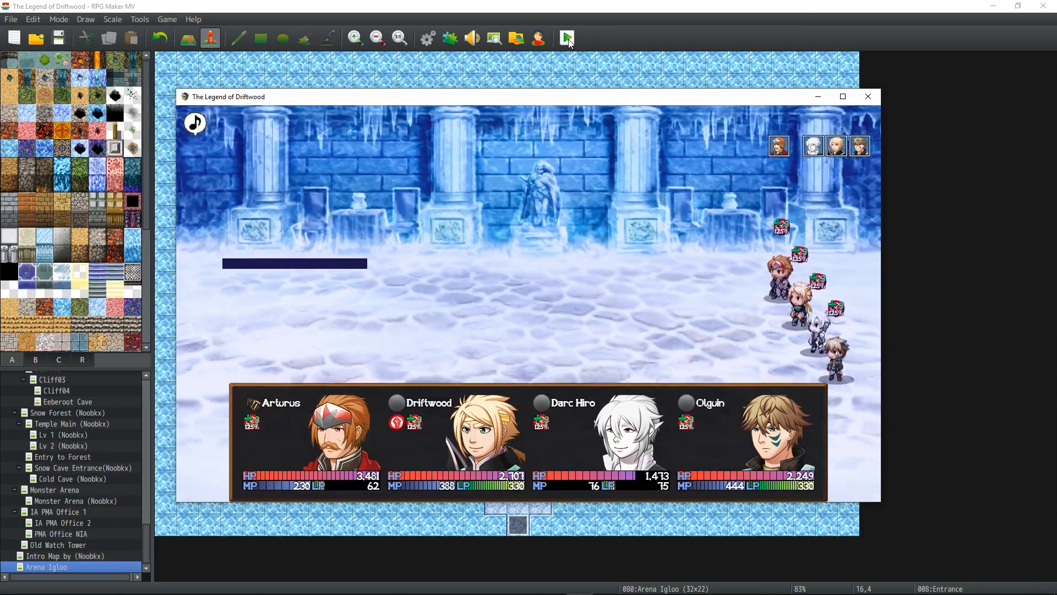
- Advance through the battle rewards and dismiss the arena victory message in the playtest
key(Return)
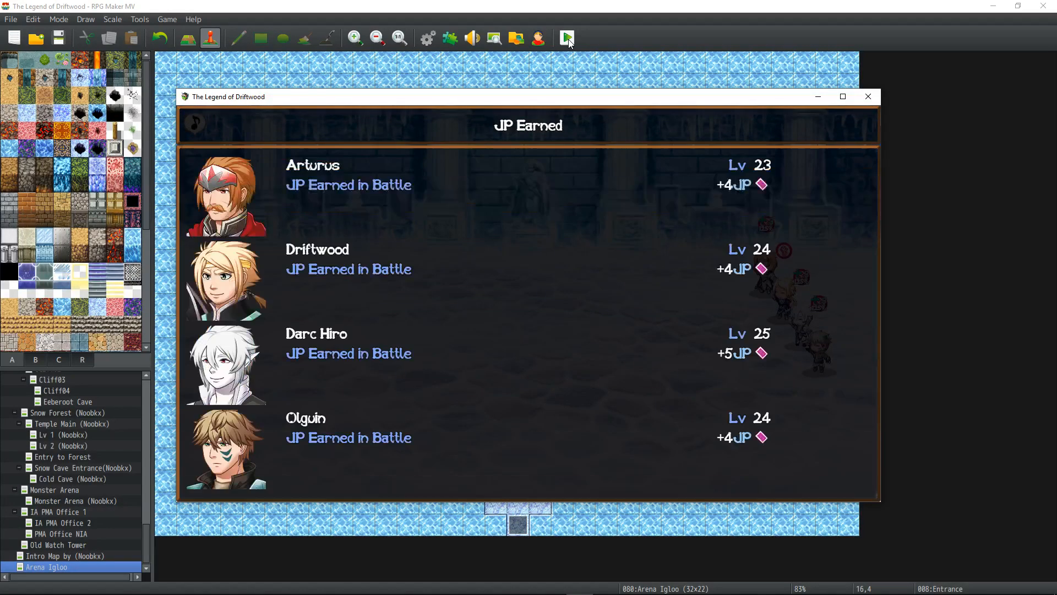
key(Return)
key(Return)
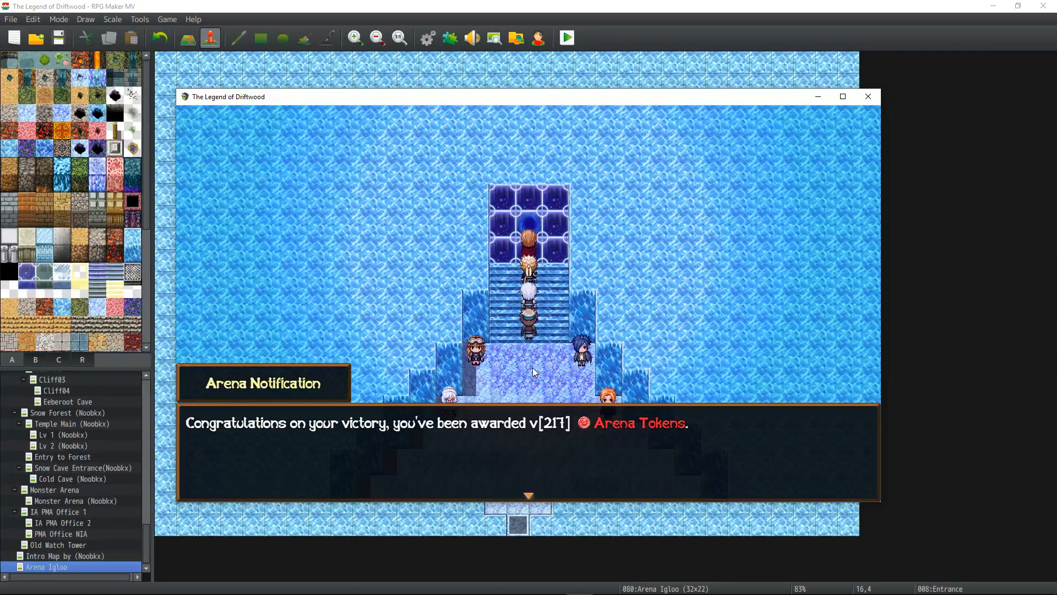
key(Return)
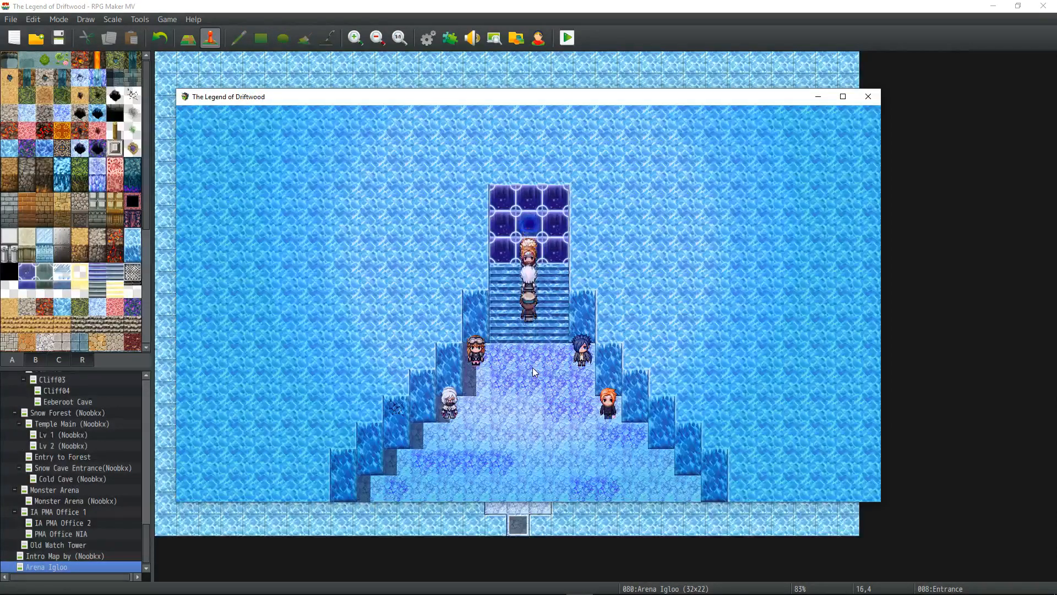
- Save the playtest progress to the File 15 slot and close the playtest
key(Escape)
key(Up)
key(Up)
key(Up)
key(Return)
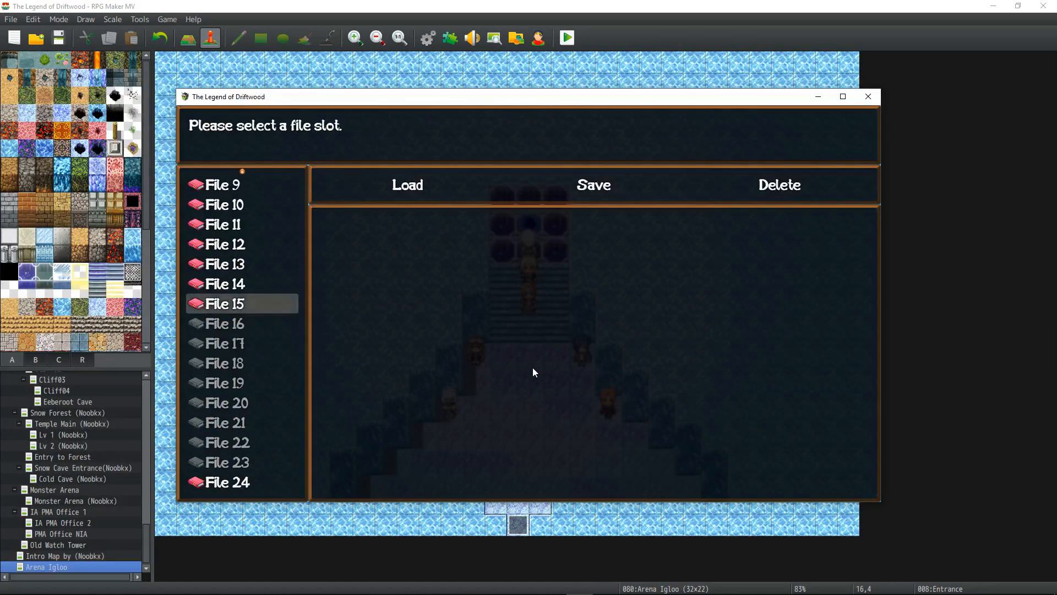
key(Return)
key(Return)
key(Return)
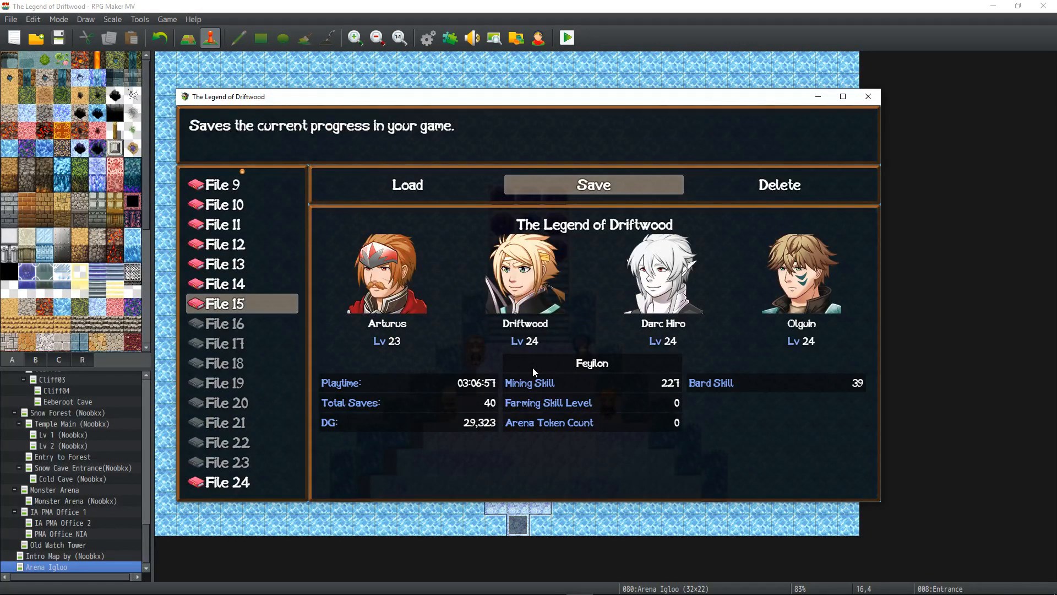
key(Escape)
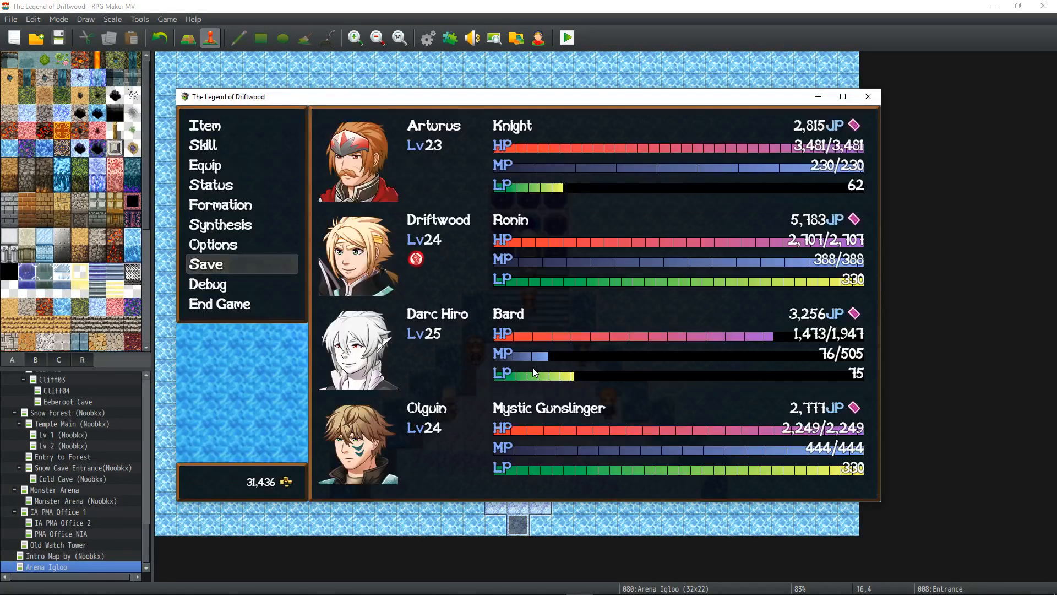
click(869, 96)
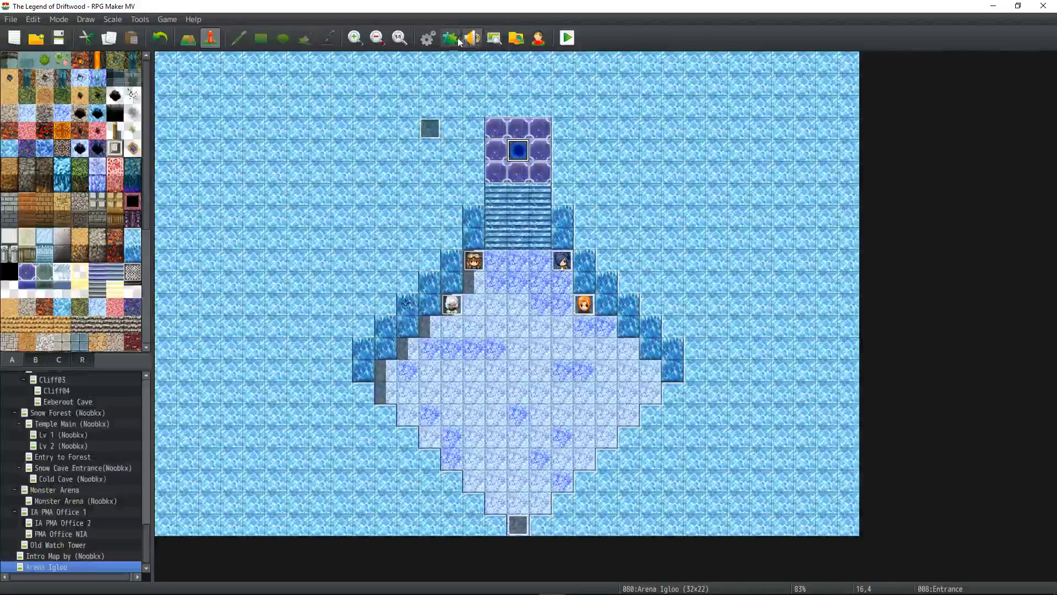
- In the Arena Main common event, correct the variable code in the Ice Bat victory message to \v[217]
click(429, 40)
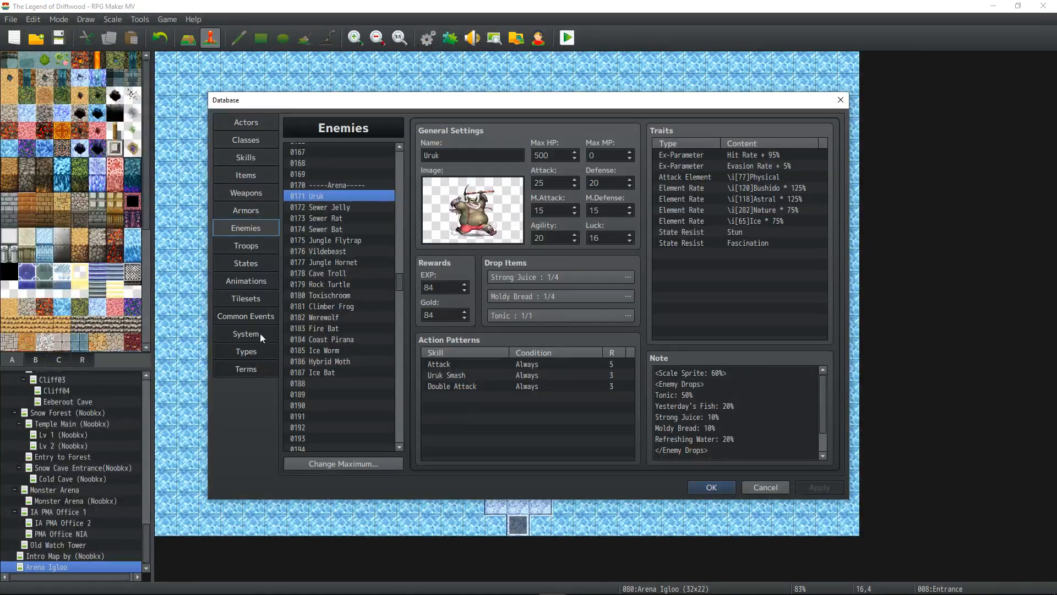
click(257, 314)
scroll(602, 287, down, 6)
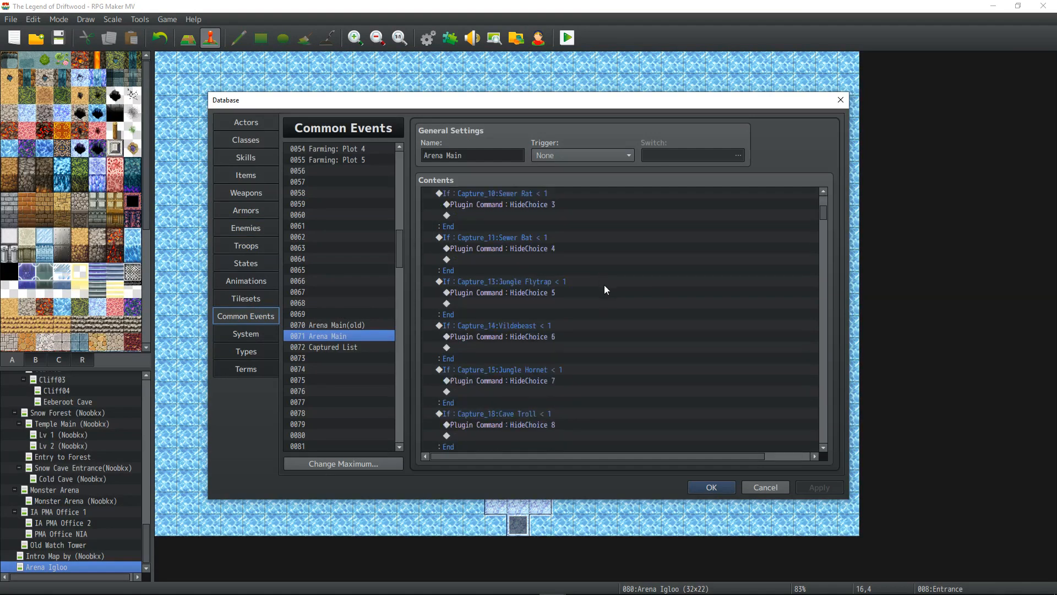
scroll(603, 295, down, 12)
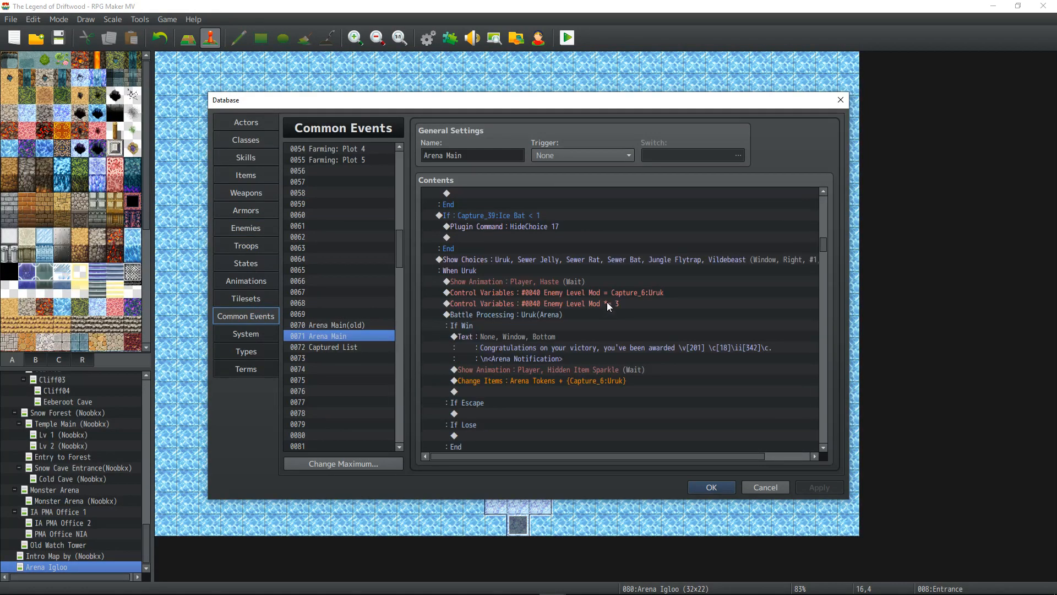
scroll(593, 315, down, 12)
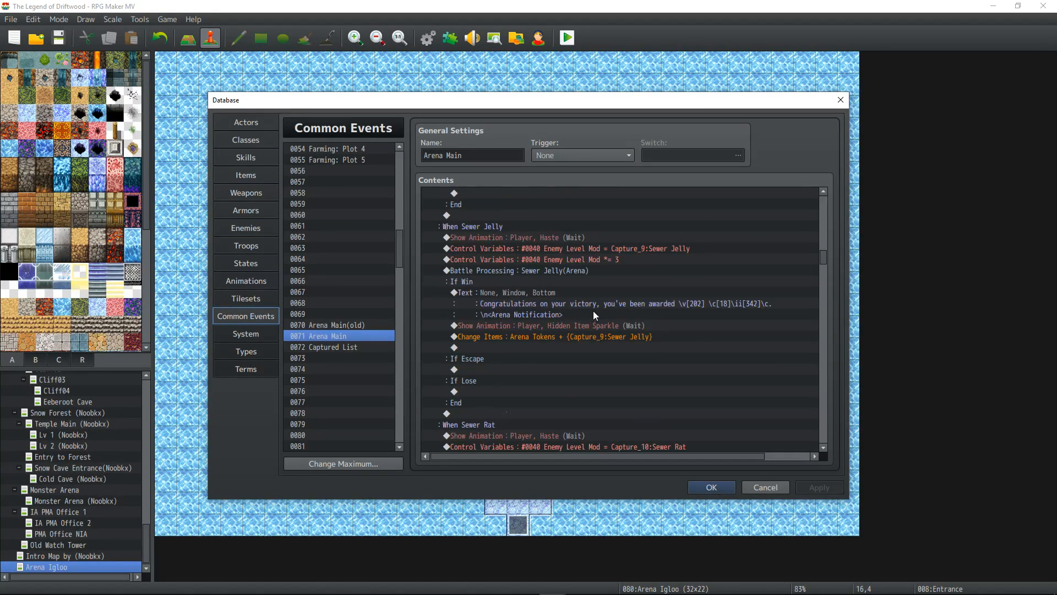
scroll(591, 314, down, 20)
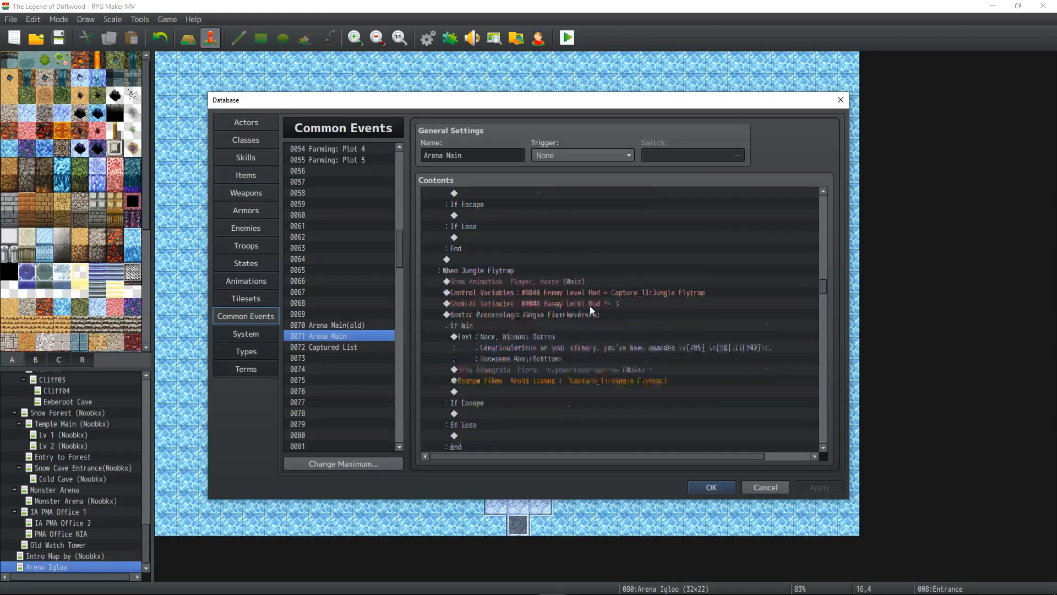
scroll(589, 300, down, 20)
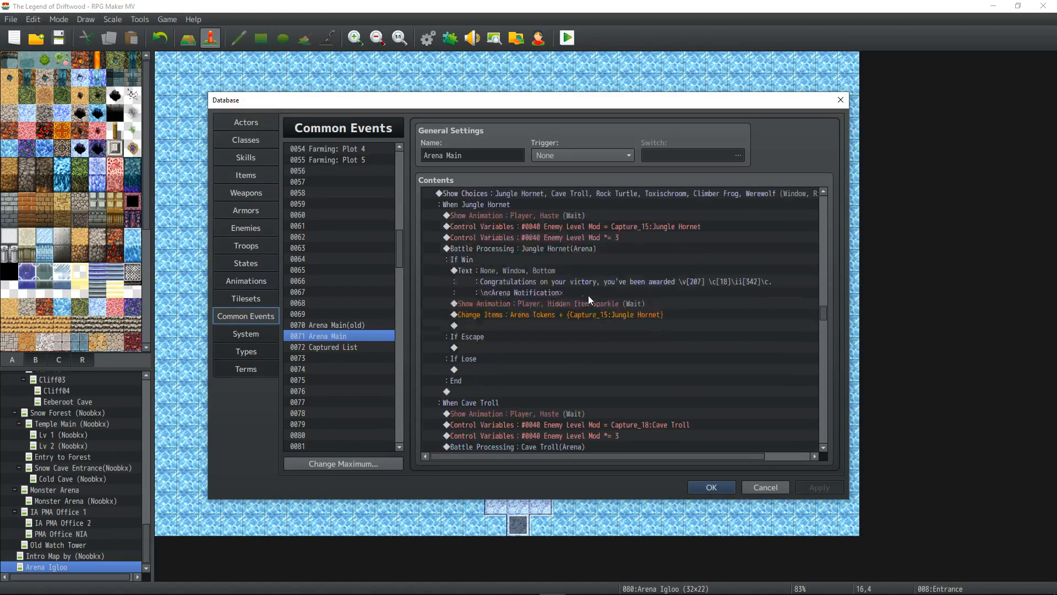
scroll(590, 292, down, 20)
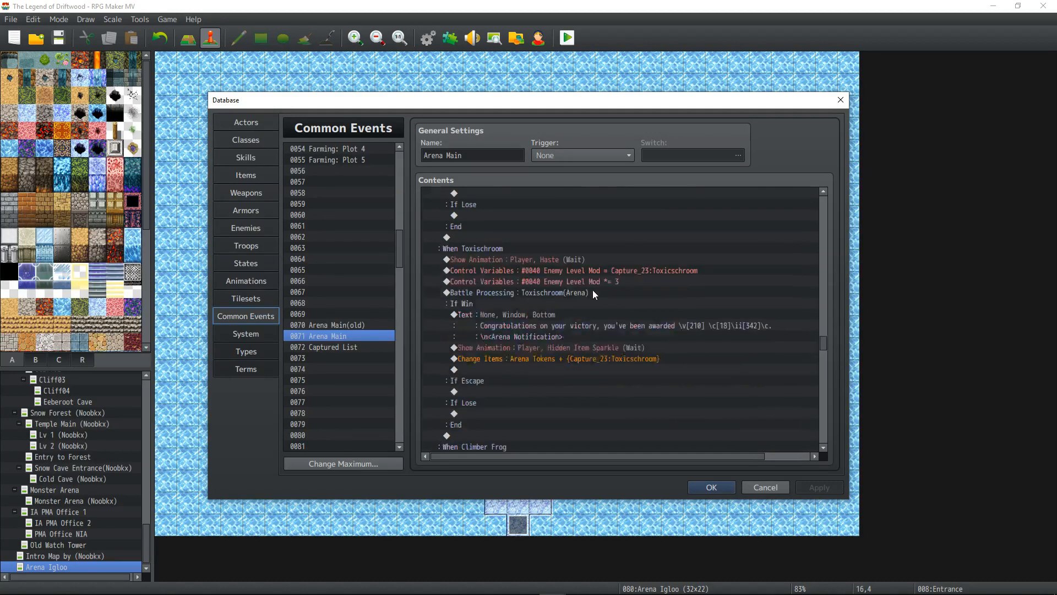
scroll(593, 291, down, 20)
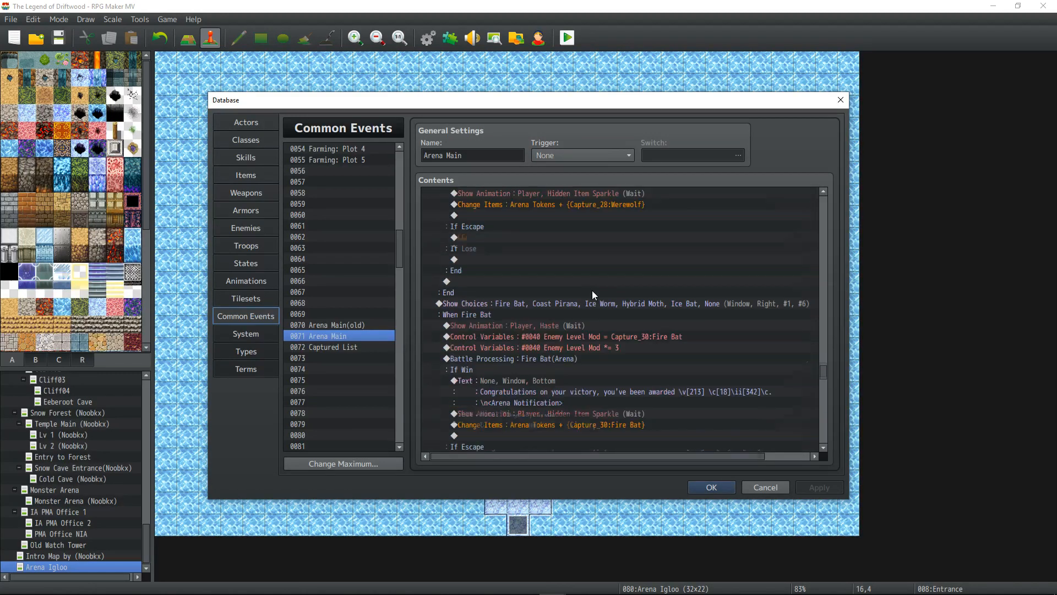
scroll(593, 290, down, 14)
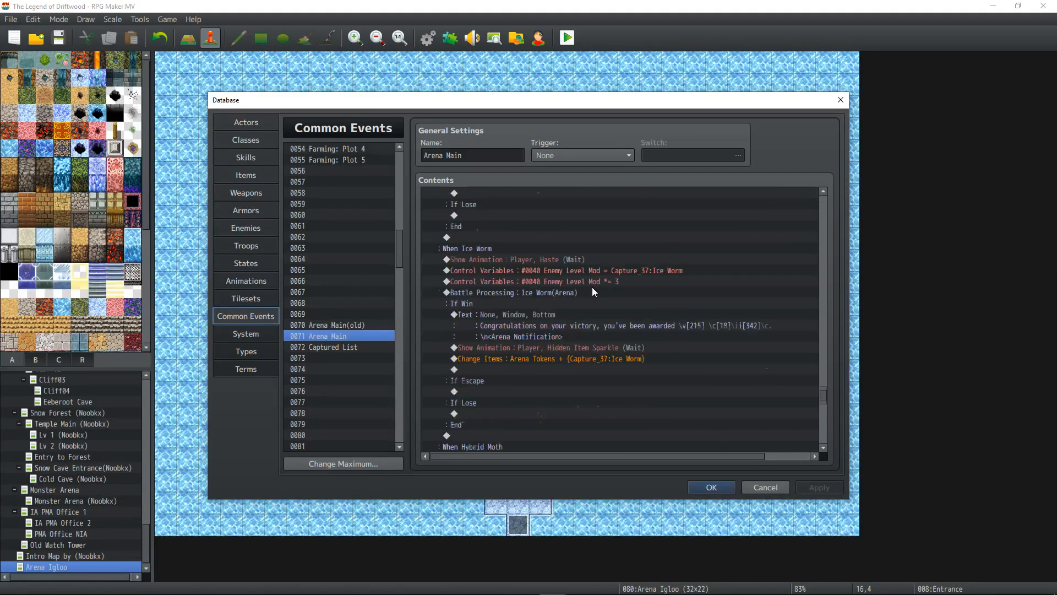
scroll(592, 286, down, 15)
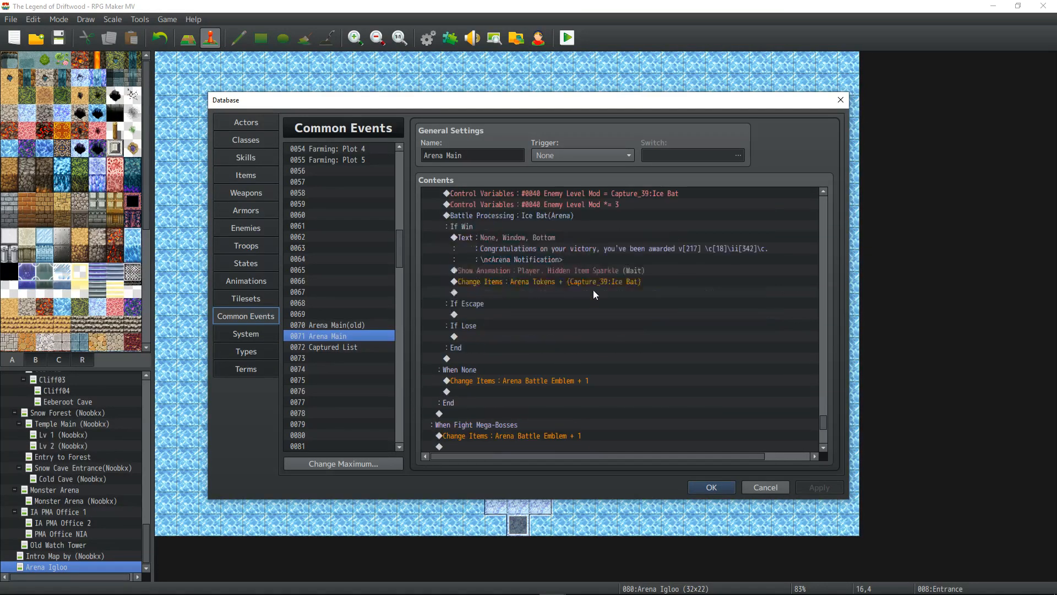
double_click(556, 239)
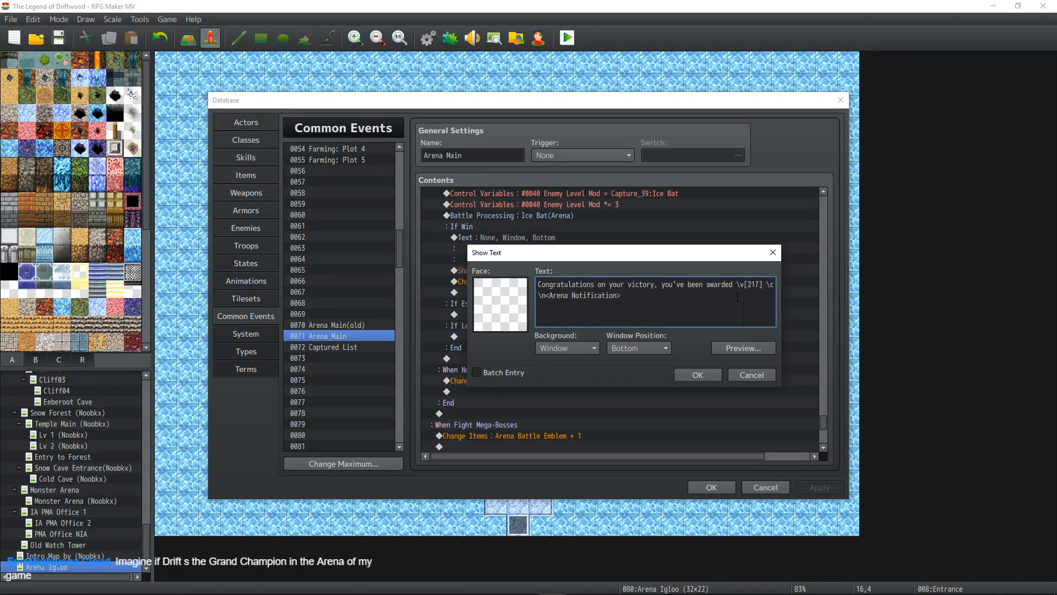
click(697, 375)
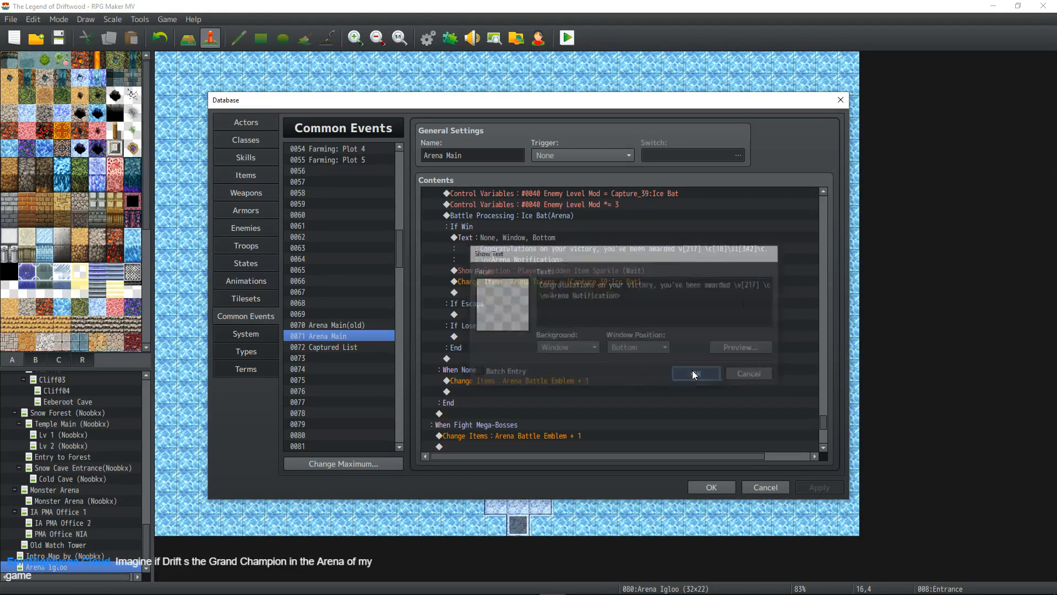
- Apply the common event changes, close the database and save the project
scroll(602, 299, down, 7)
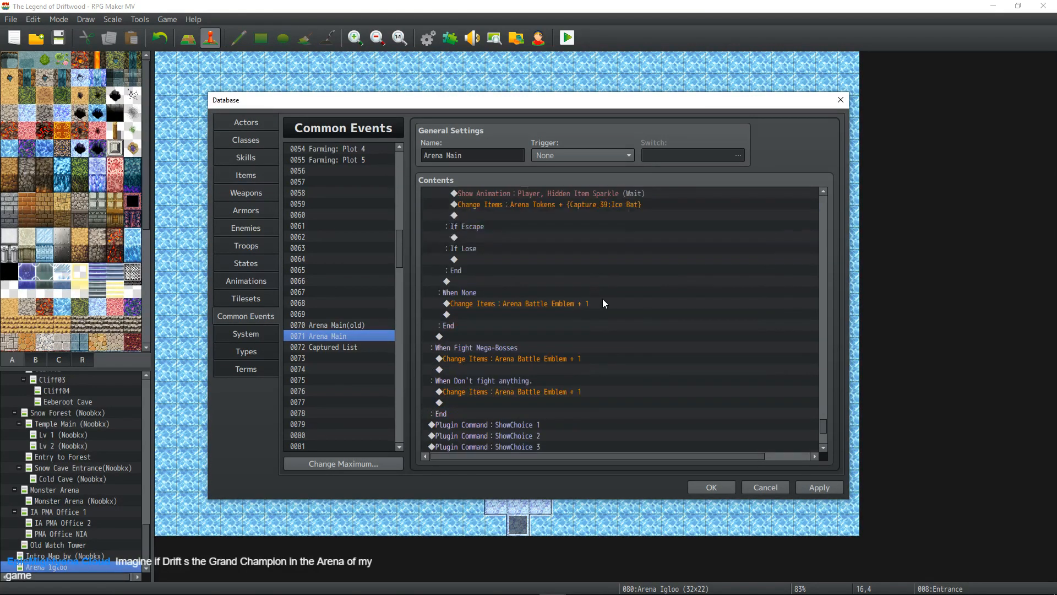
click(821, 488)
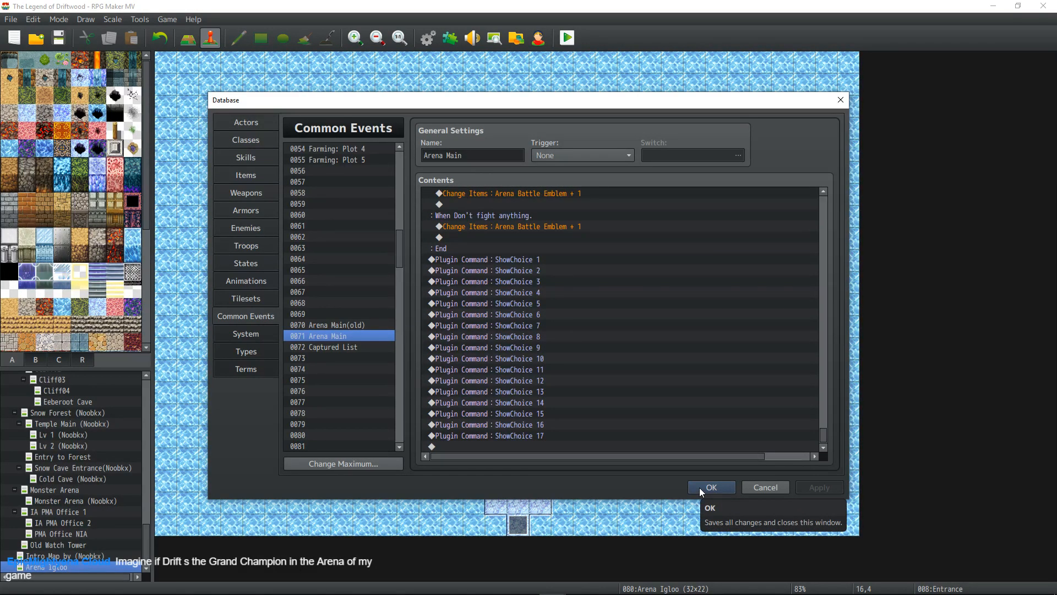
click(700, 487)
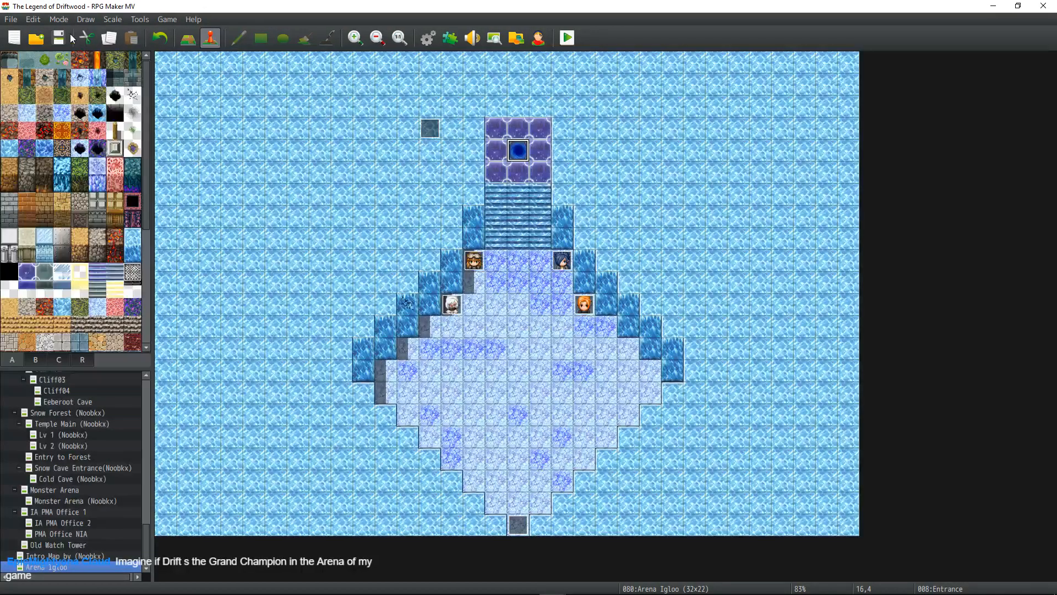
click(62, 35)
- Check the list of capture variables in Photoshop and return to the Arena Igloo map in RPG Maker MV
drag(0, 93, 413, 1)
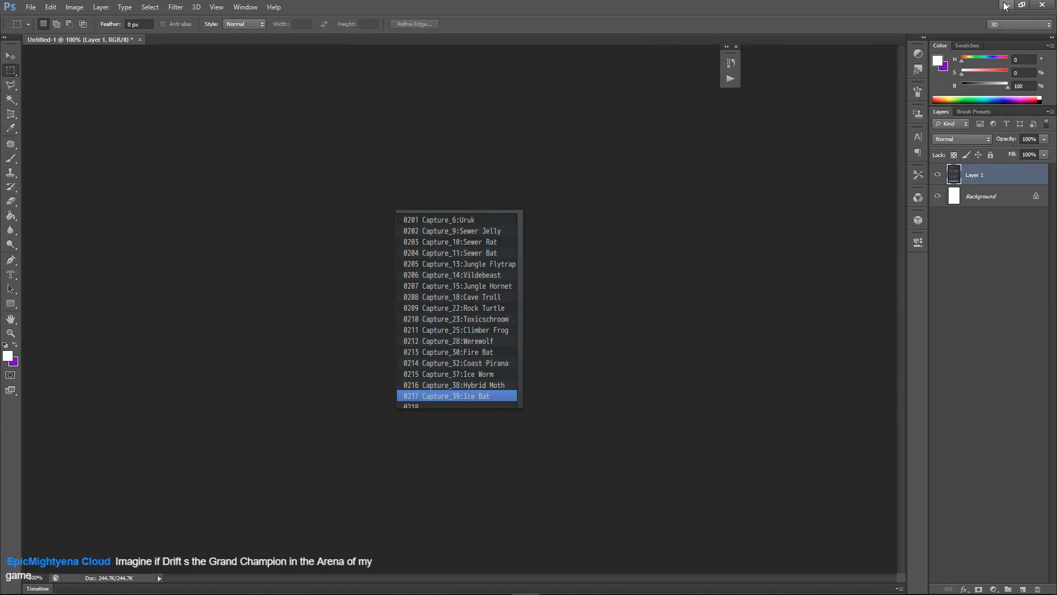
click(1004, 6)
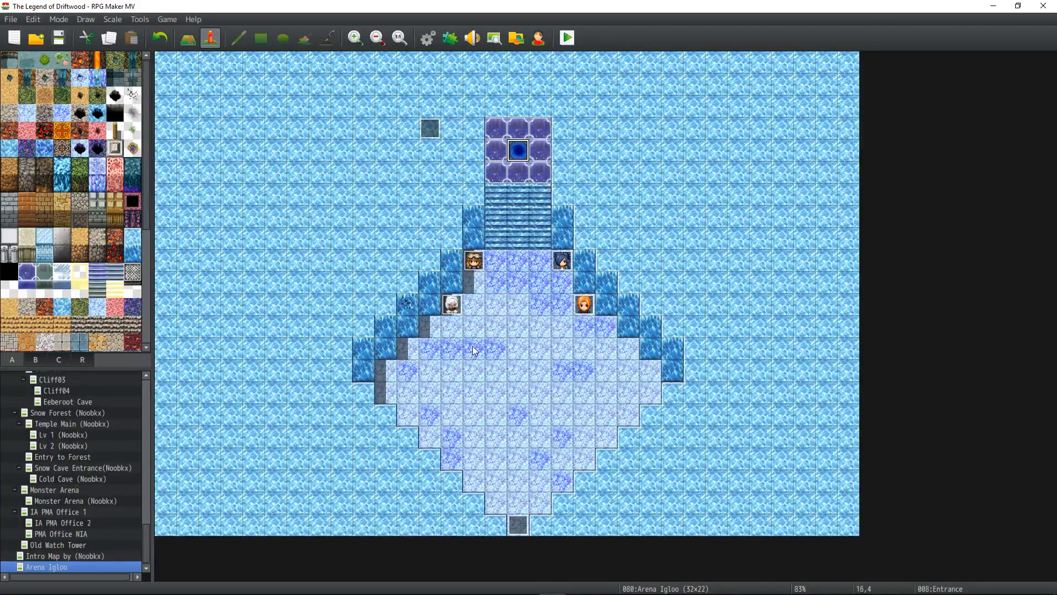
click(478, 323)
click(496, 304)
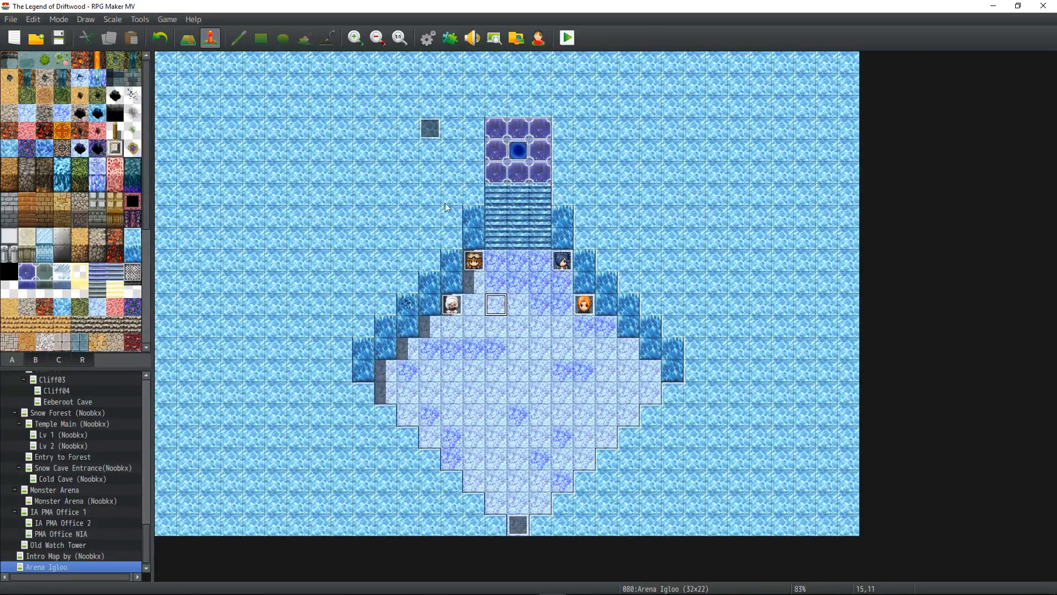
- Review both pages of the Arena Distributor event and the second page of the Entrance event
double_click(562, 261)
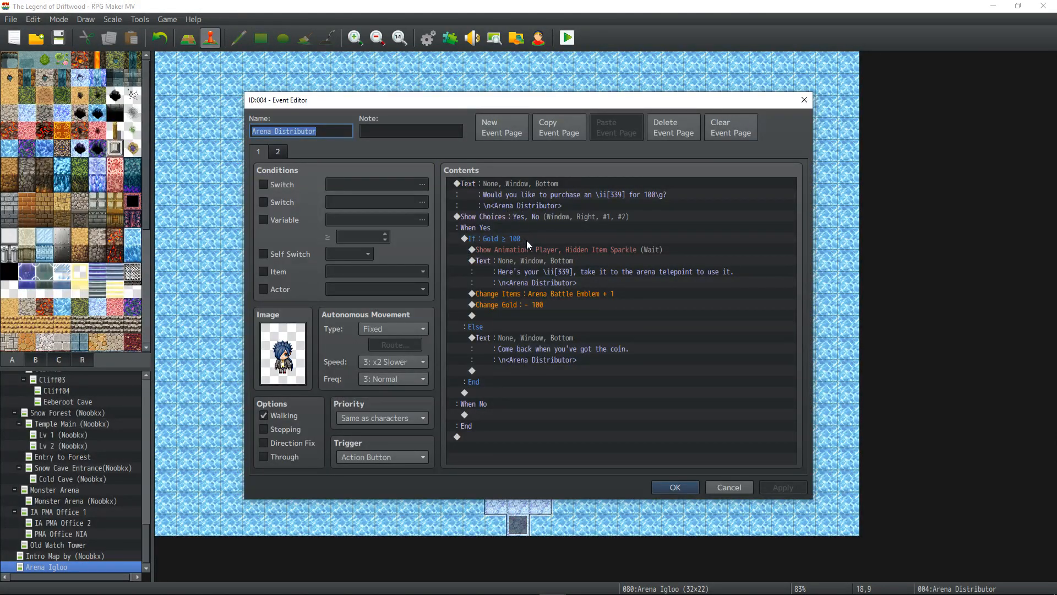
click(278, 151)
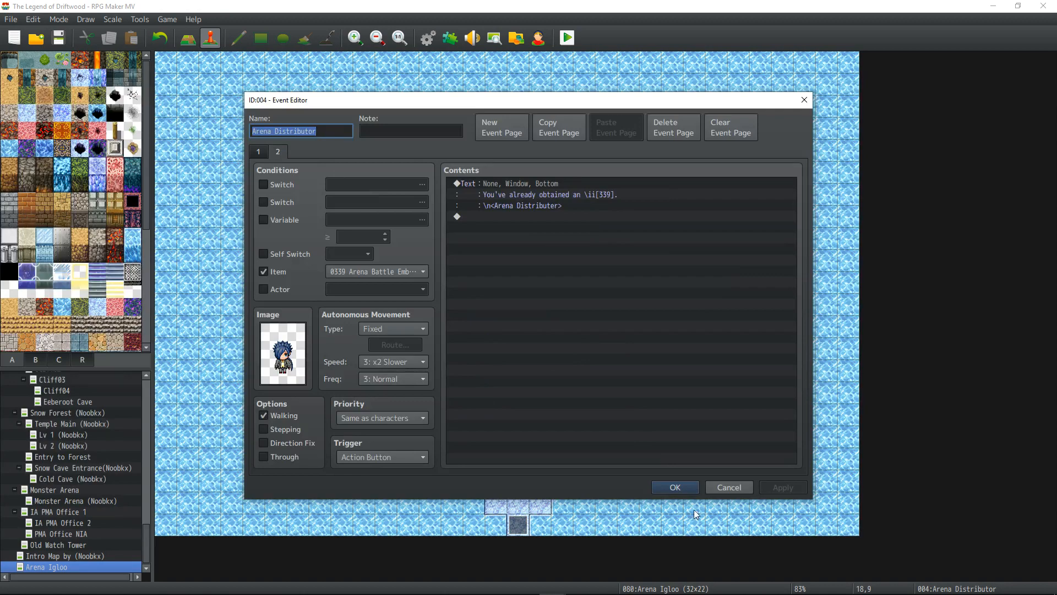
click(683, 487)
click(521, 151)
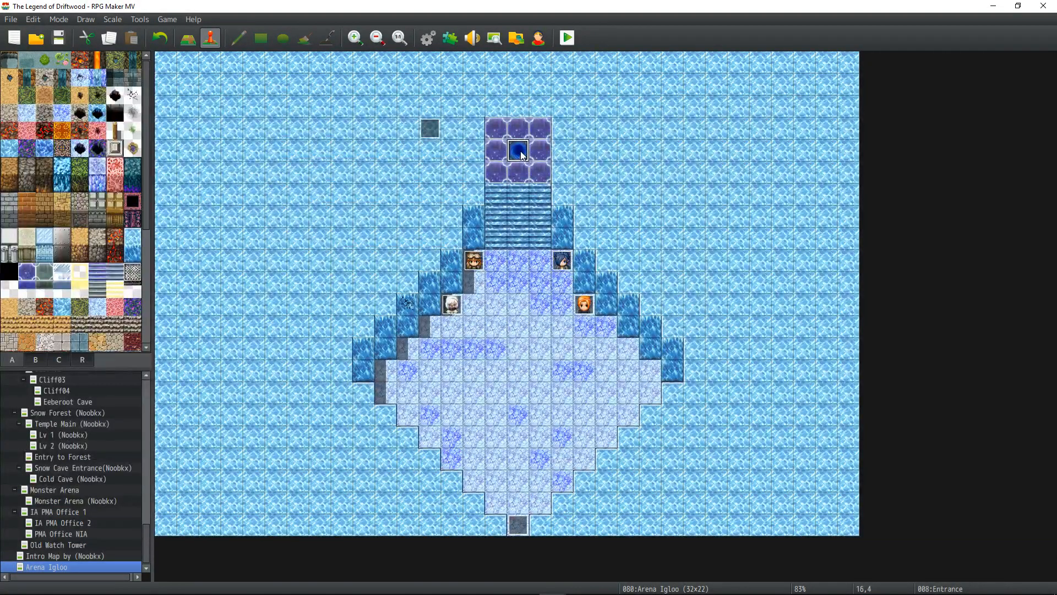
double_click(521, 152)
click(278, 151)
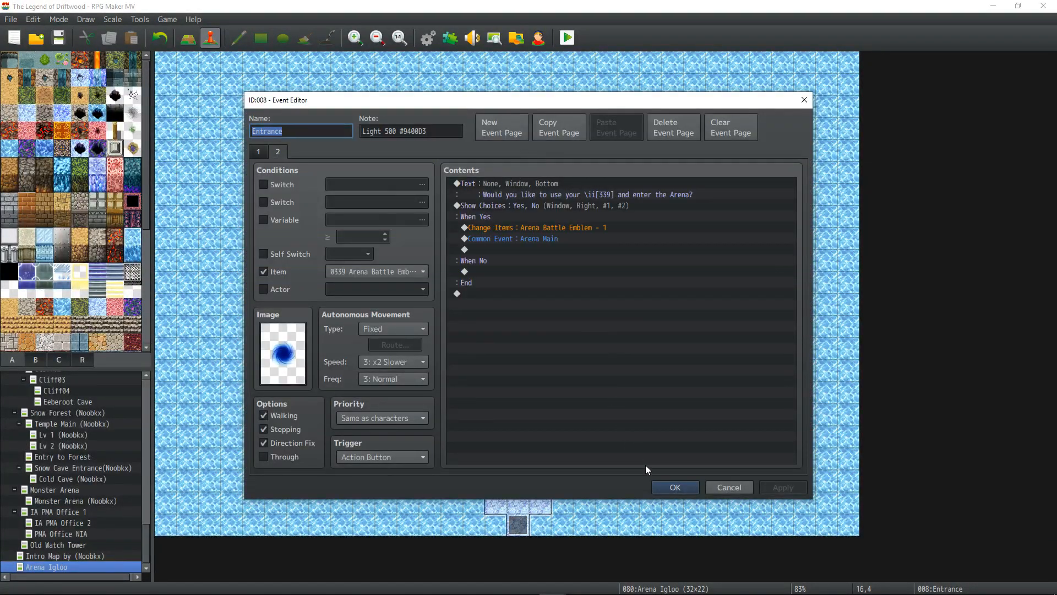
click(662, 488)
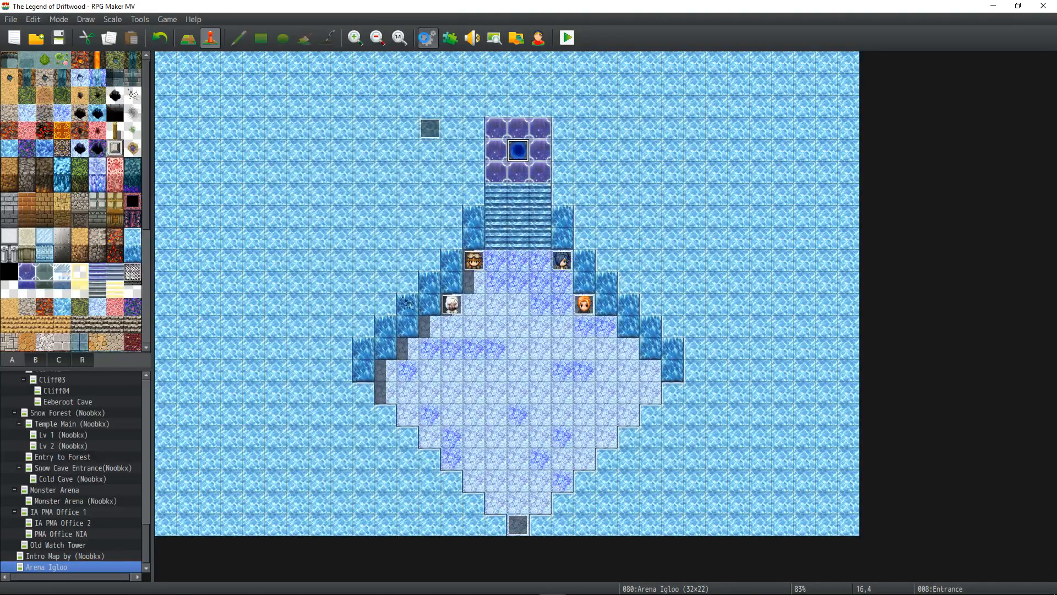
- Open the welcome message of the Arena Main common event for editing and read through its lines
click(428, 38)
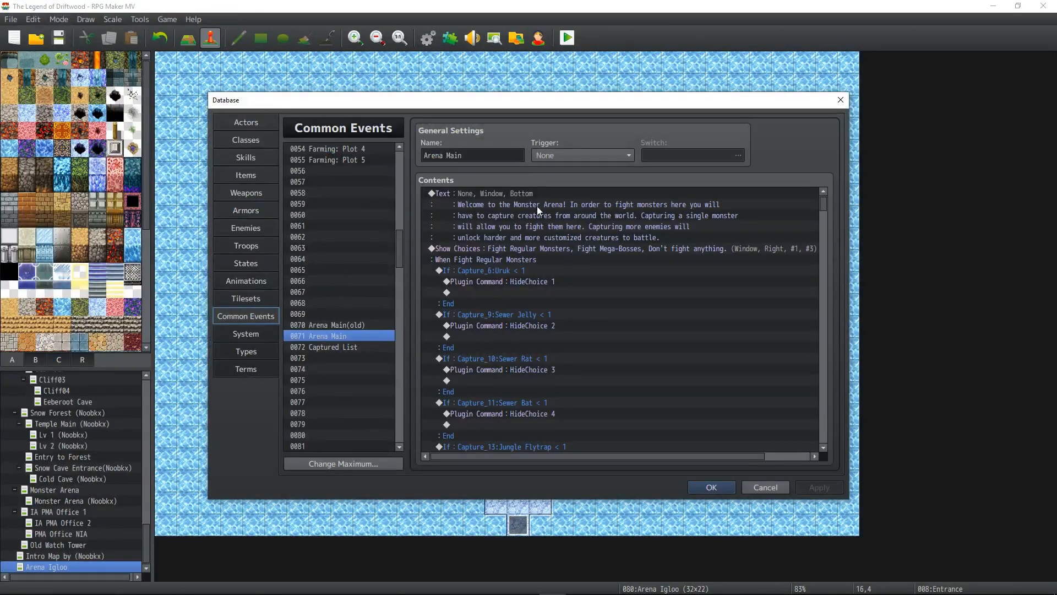
click(537, 192)
double_click(592, 232)
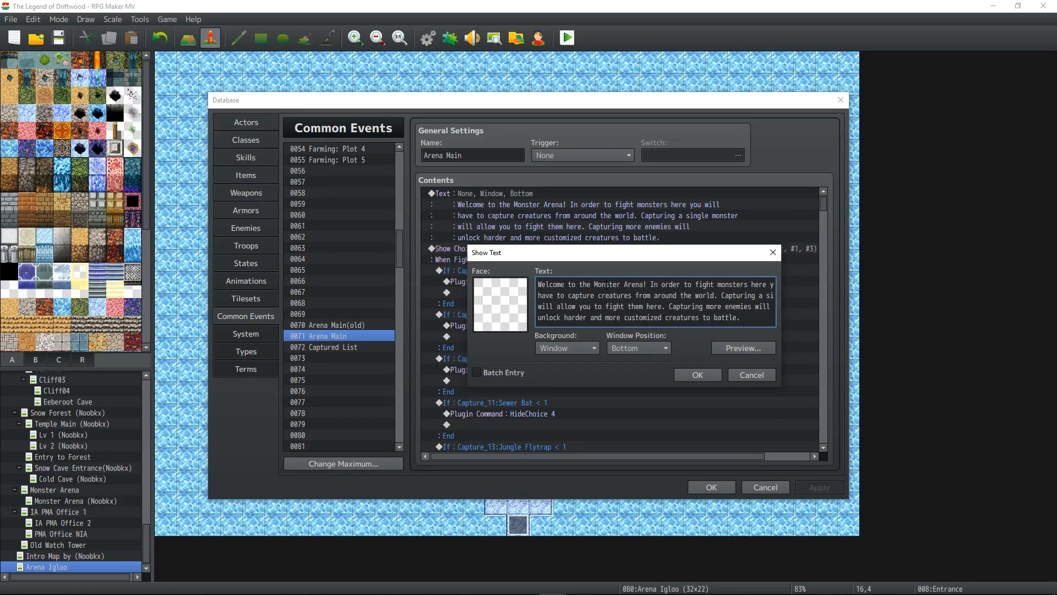
drag(606, 285, 786, 287)
drag(698, 285, 784, 289)
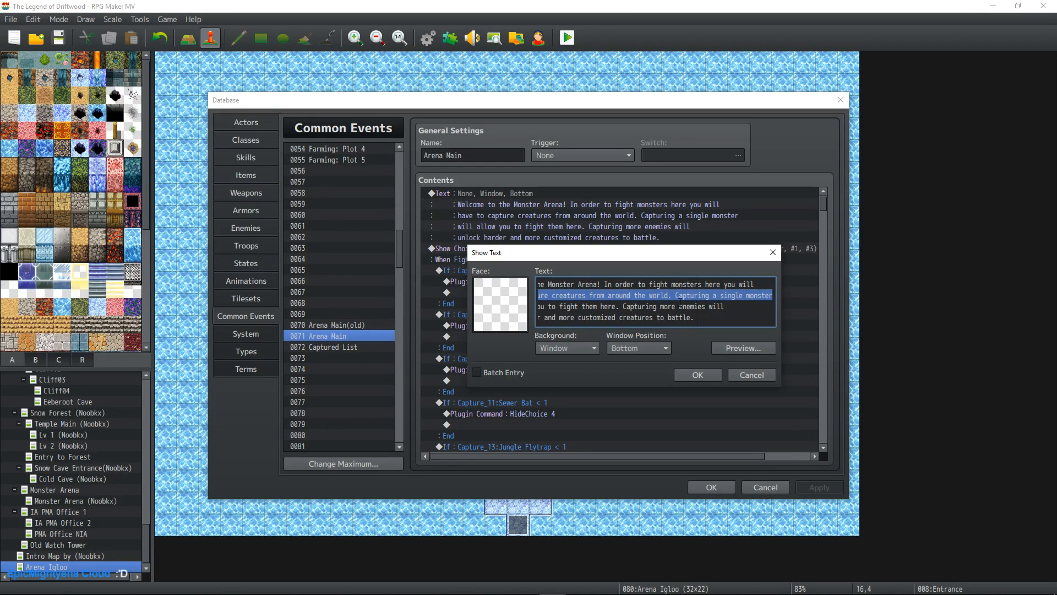
drag(669, 307, 490, 302)
click(592, 306)
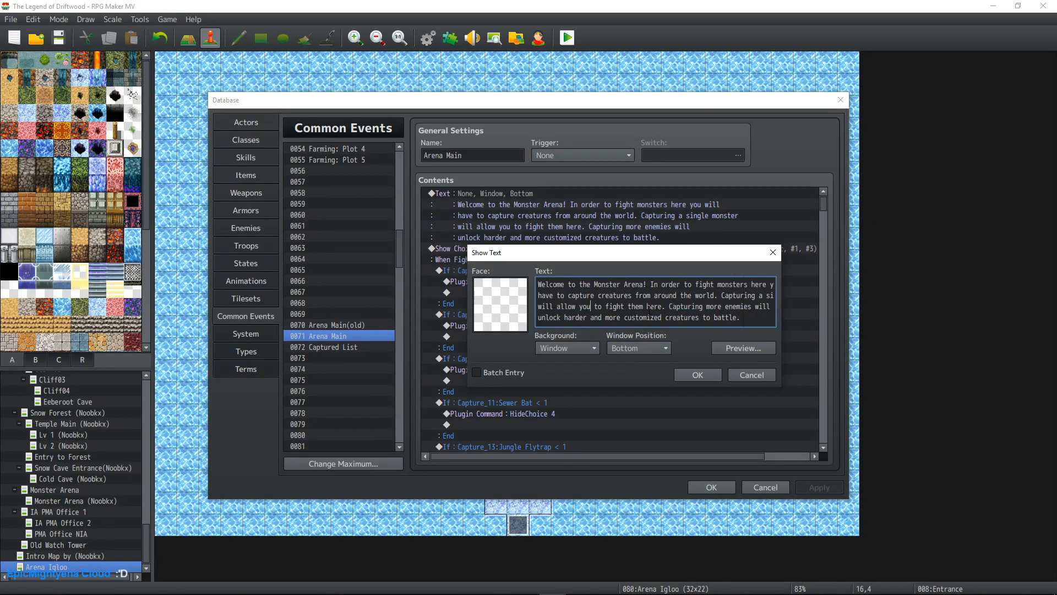
mouse_move(669, 307)
mouse_down()
mouse_move(785, 307)
mouse_move(689, 307)
mouse_up()
click(788, 308)
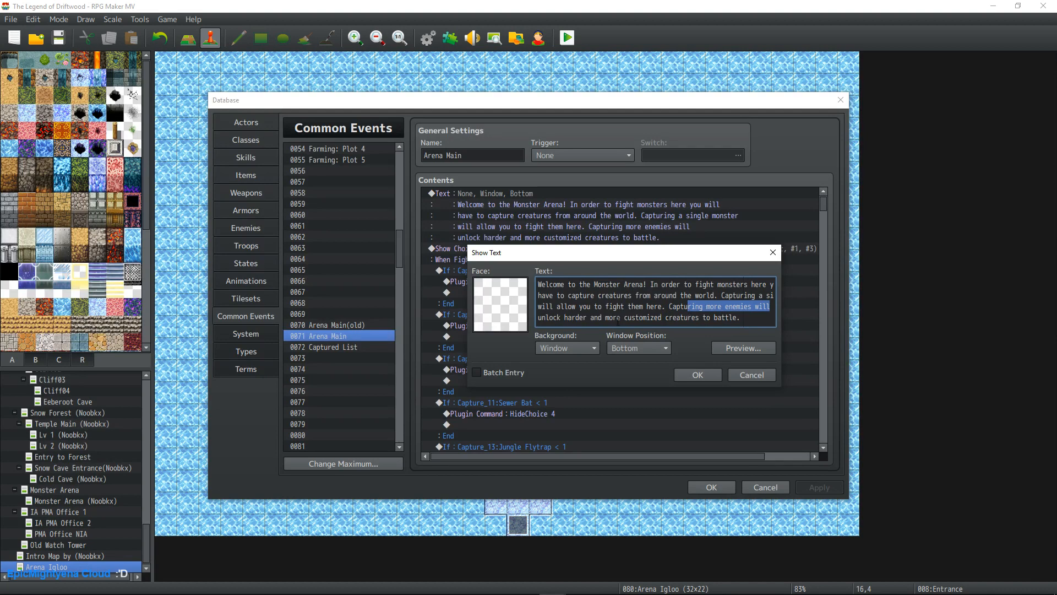
click(618, 317)
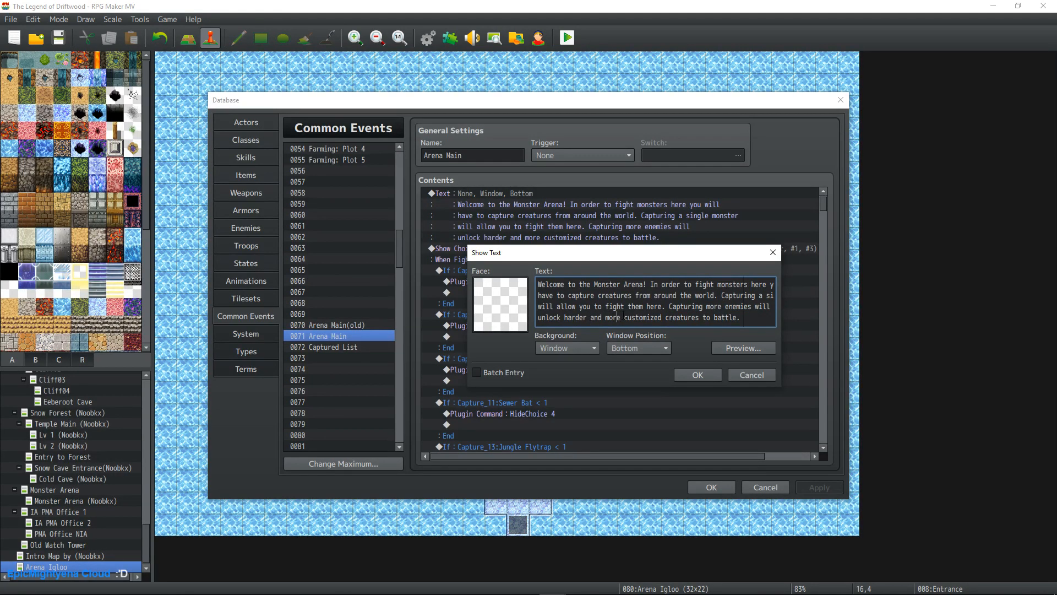
- Rewrite the last line of the welcome message as "unlock harder monsters and increase the level of the creature captured."
drag(624, 317, 605, 318)
text(increase the )
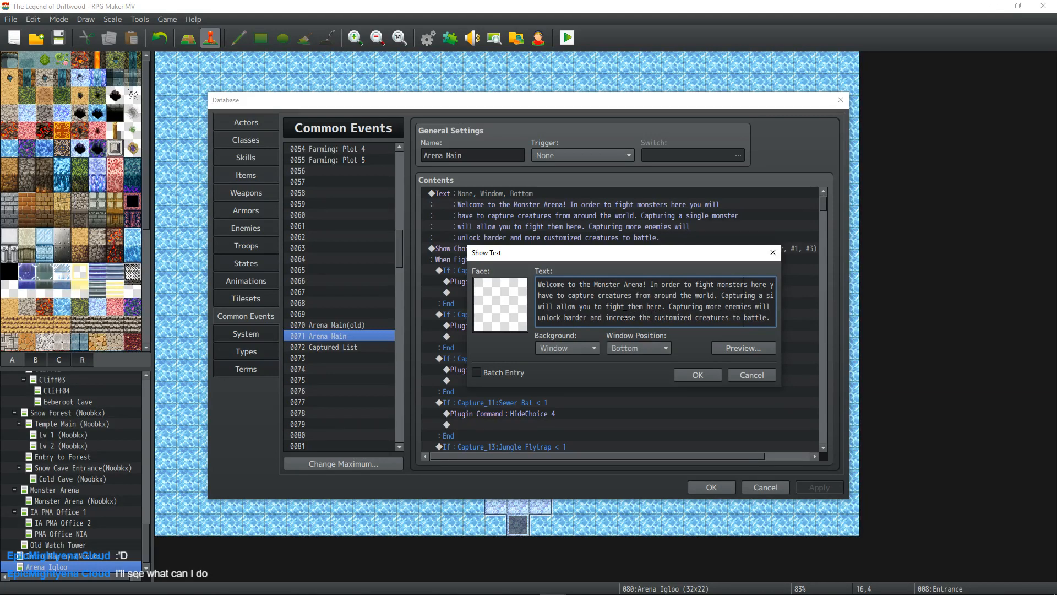
text(level of al)
key(BackSpace)
key(BackSpace)
text(the)
key(Delete)
key(Delete)
key(Delete)
key(Delete)
key(Delete)
key(Delete)
key(Delete)
key(Delete)
key(Delete)
key(Delete)
key(Delete)
key(Delete)
key(Delete)
key(Delete)
key(Delete)
key(Delete)
key(Delete)
key(Delete)
key(Delete)
key(BackSpace)
key(Delete)
text(ca)
text(ptured)
text(monsters)
key(Right)
key(Right)
key(Right)
key(Right)
key(Right)
key(Right)
key(Right)
key(Right)
key(Right)
key(Right)
key(Right)
key(Right)
key(Right)
key(Right)
key(Right)
key(Right)
key(Right)
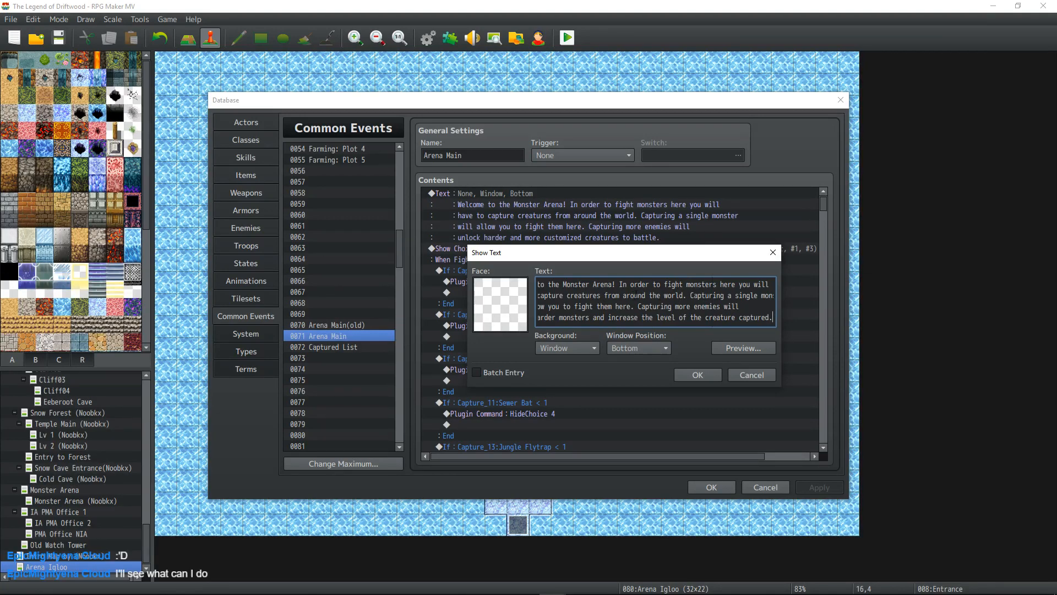
- Proofread the revised welcome message, confirm it and apply the change to the database
drag(628, 308, 531, 310)
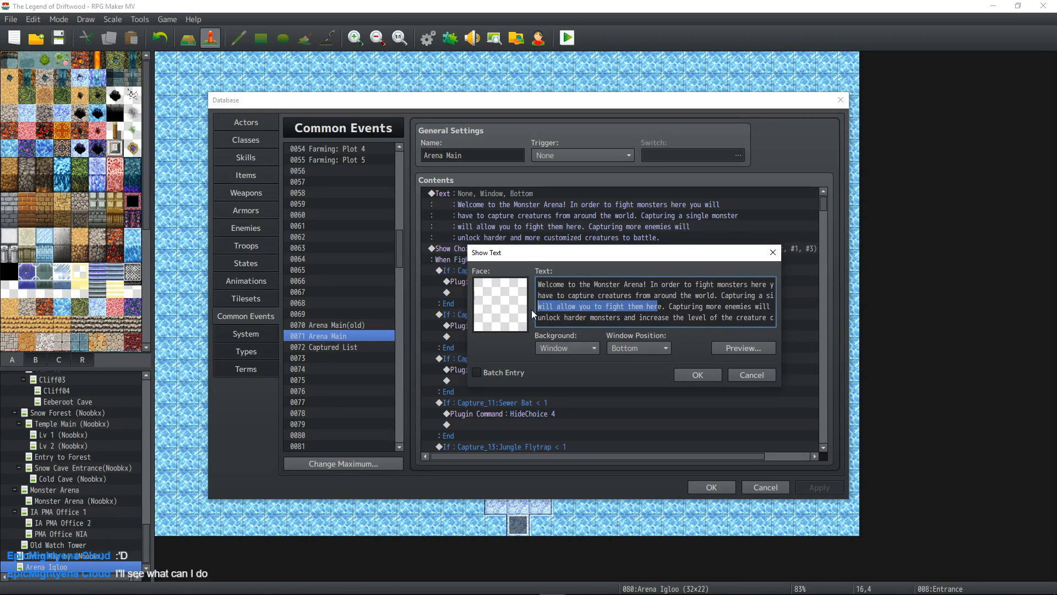
click(626, 309)
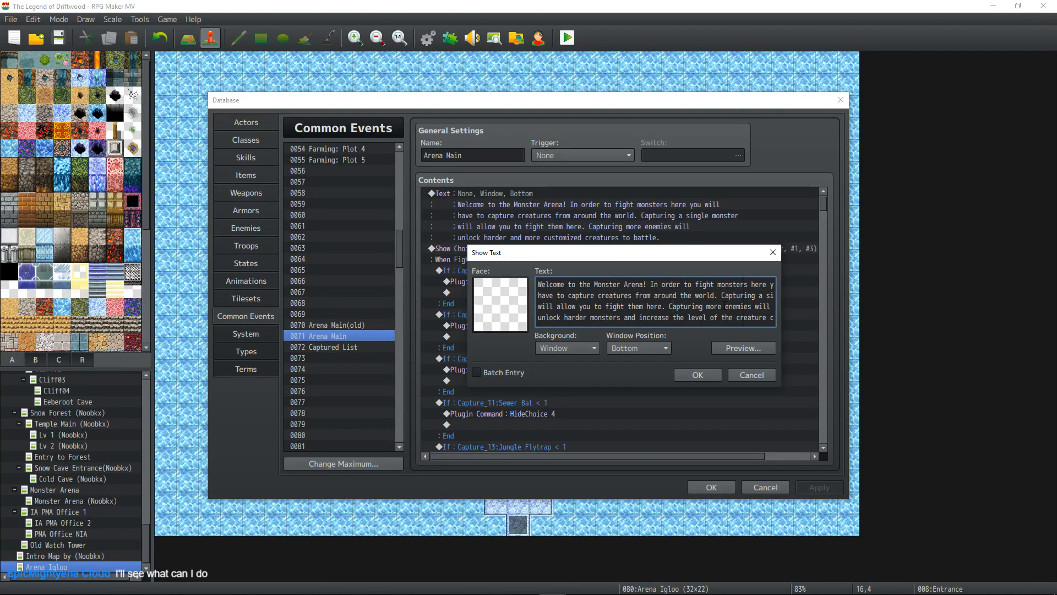
drag(573, 317, 779, 300)
click(697, 306)
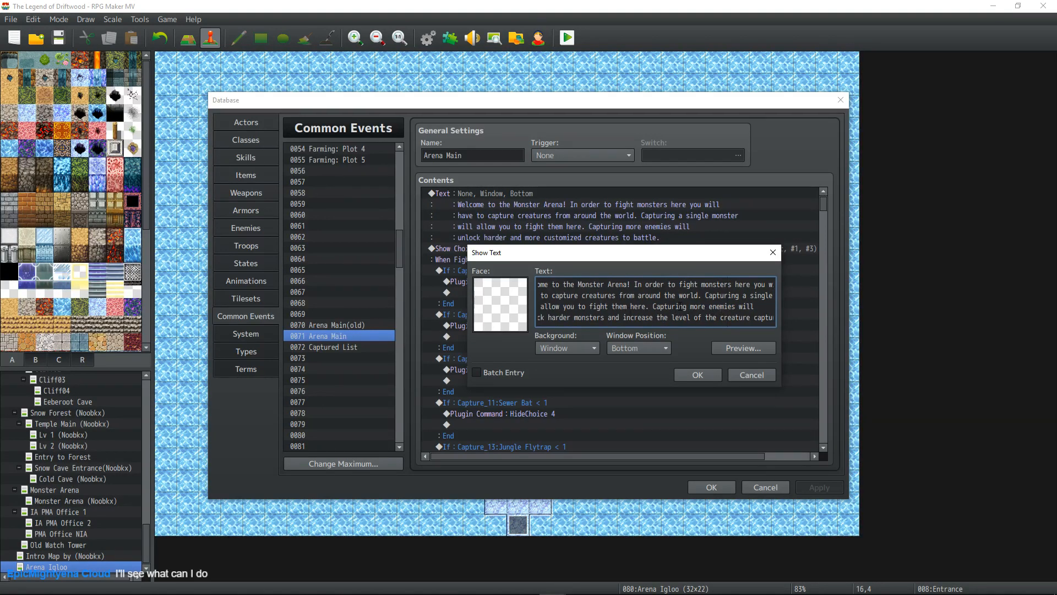
drag(589, 317, 516, 323)
drag(654, 317, 788, 319)
click(742, 315)
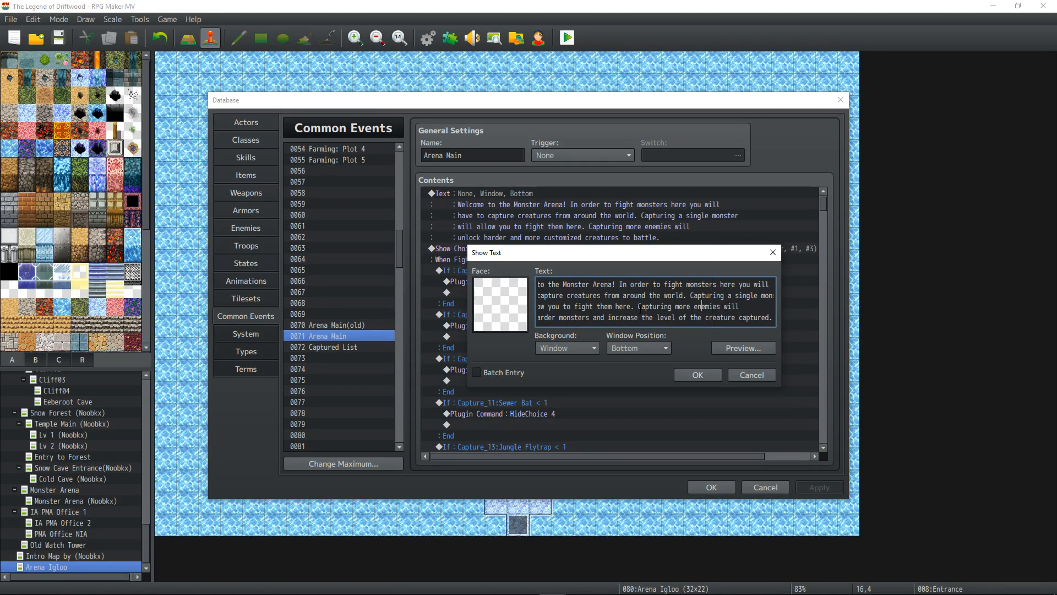
drag(621, 317, 512, 319)
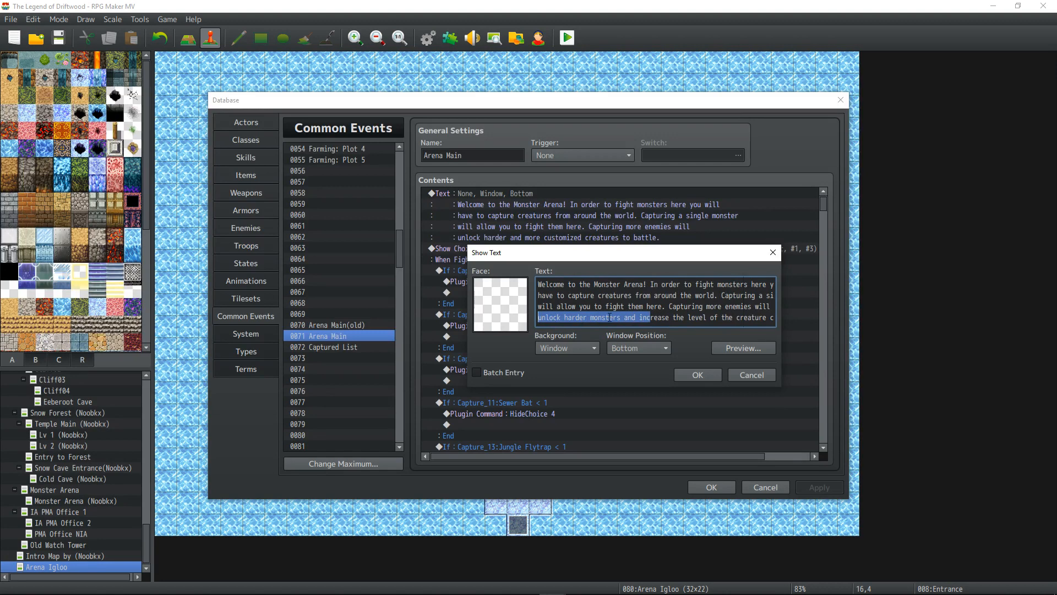
drag(654, 316, 789, 312)
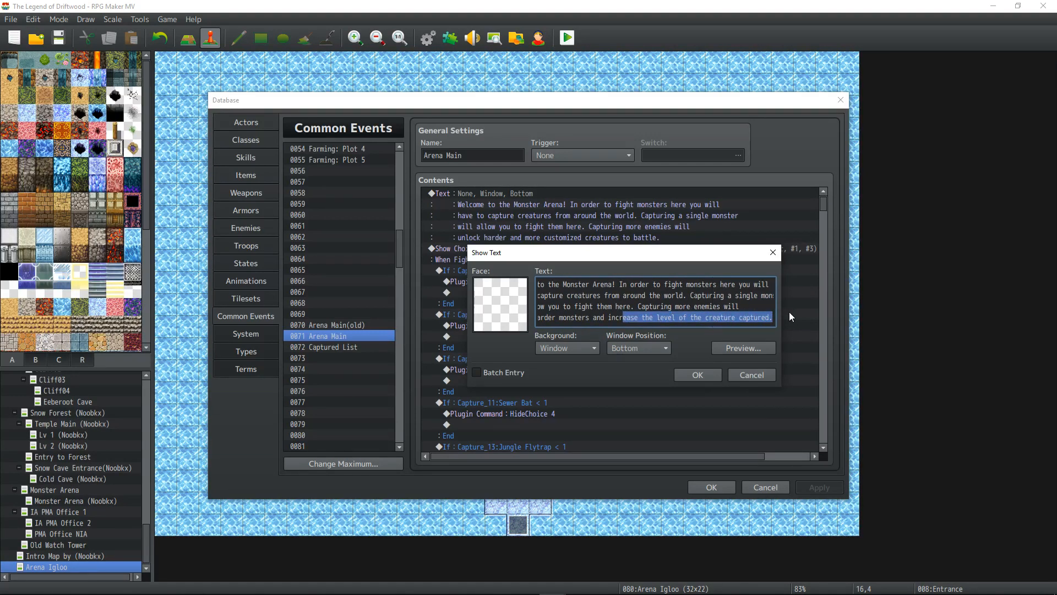
click(752, 315)
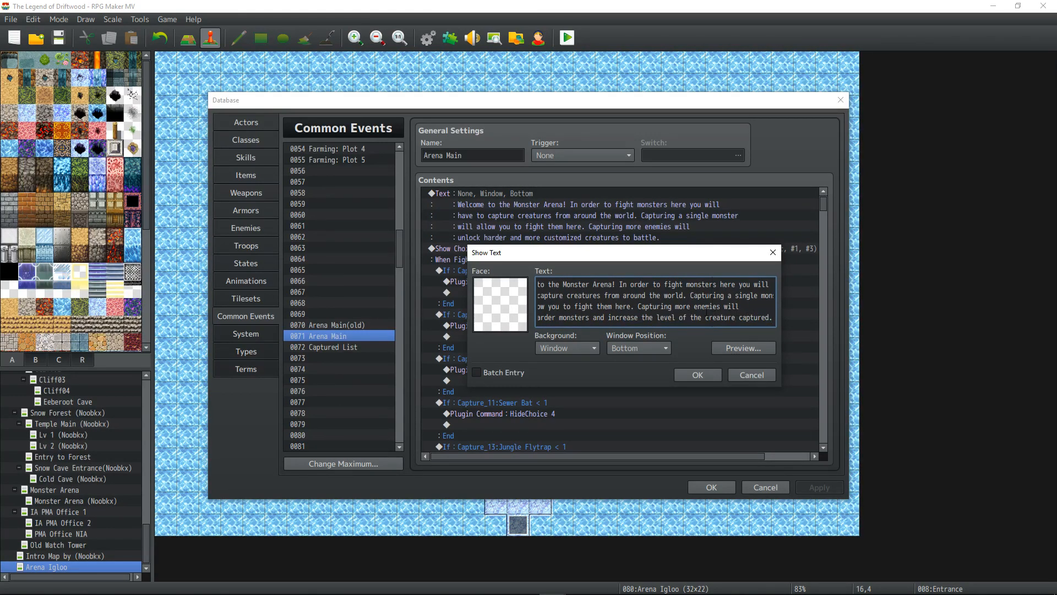
drag(650, 312, 520, 324)
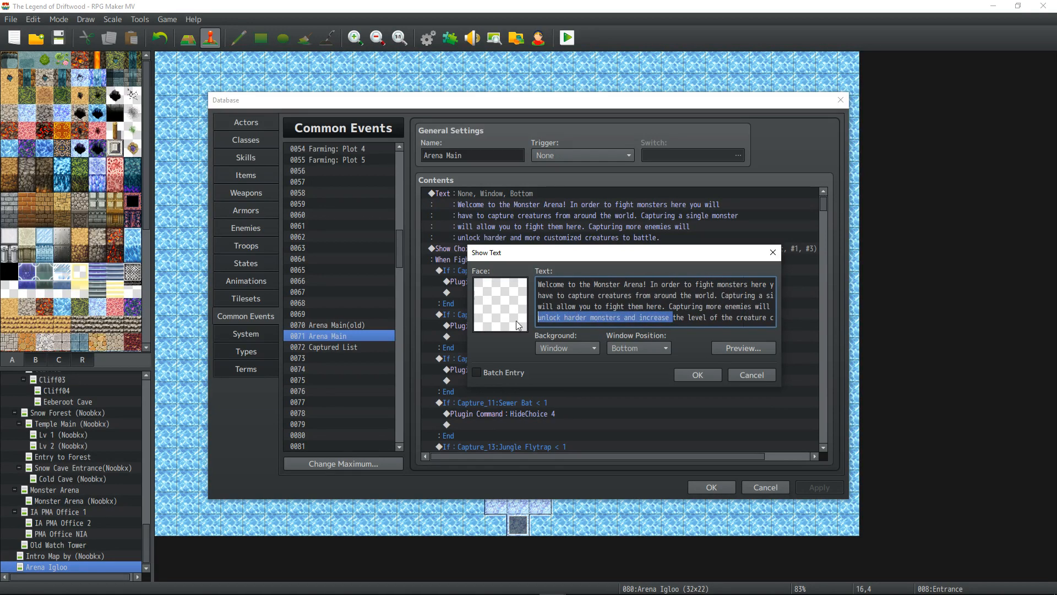
drag(707, 317, 801, 317)
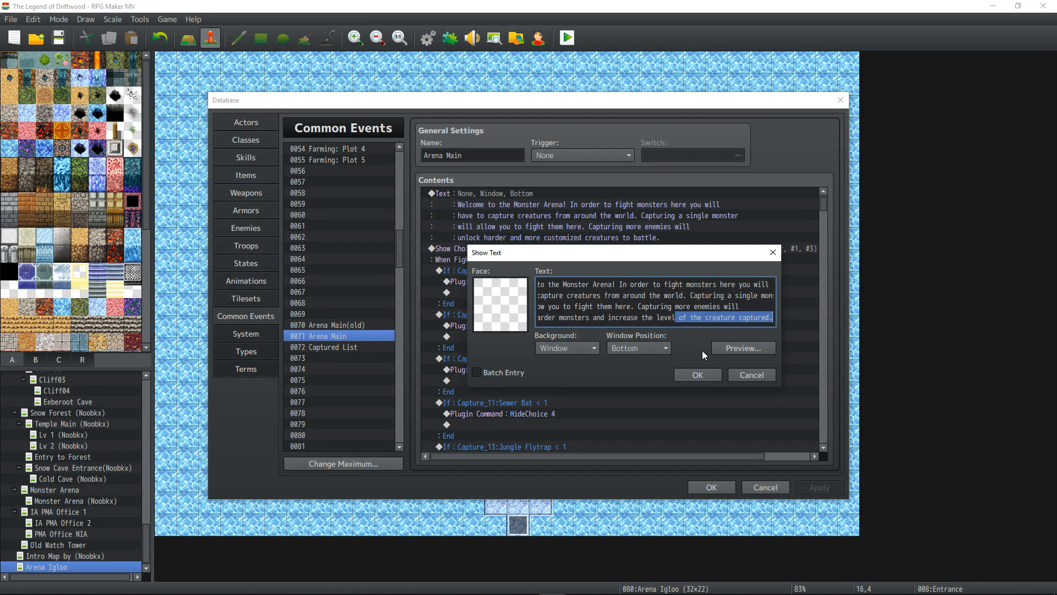
click(694, 374)
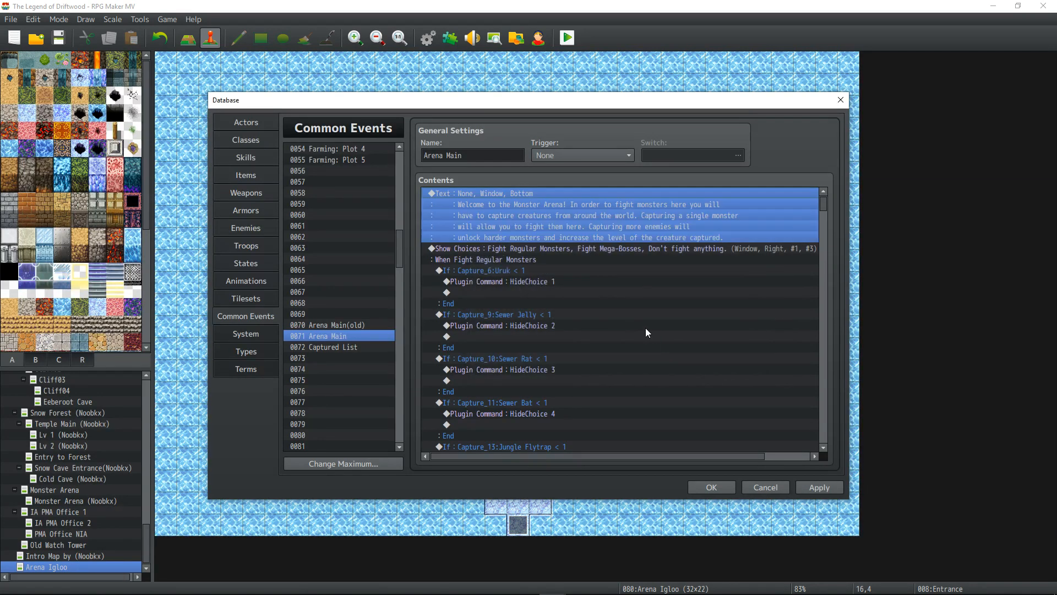
click(810, 488)
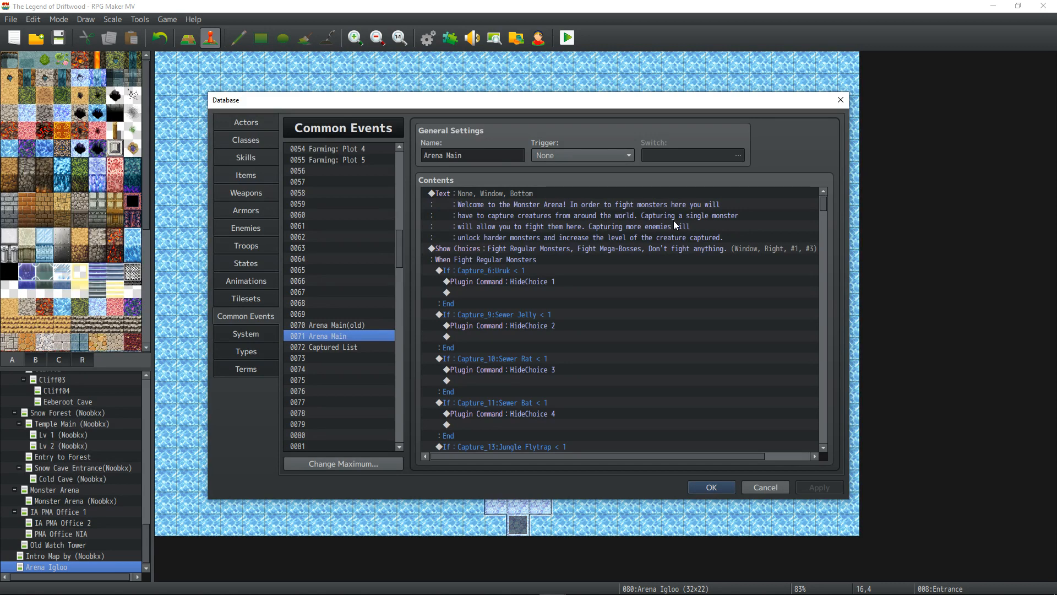
- Review the Arena Main contents from the capture conditions and monster choices through the Fire Bat battle branch
click(666, 237)
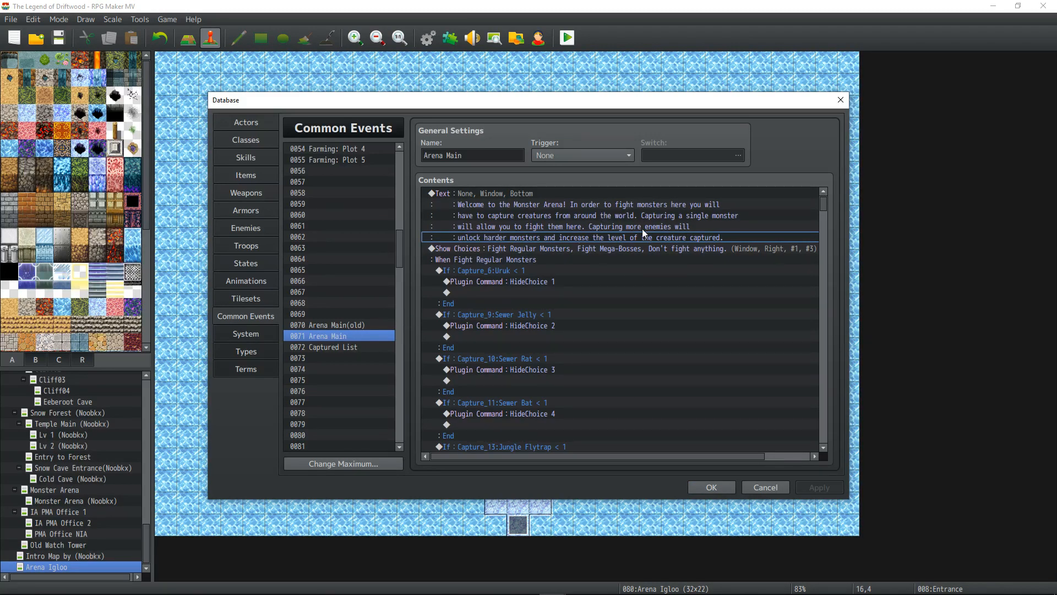
shift+click(583, 246)
scroll(555, 265, down, 10)
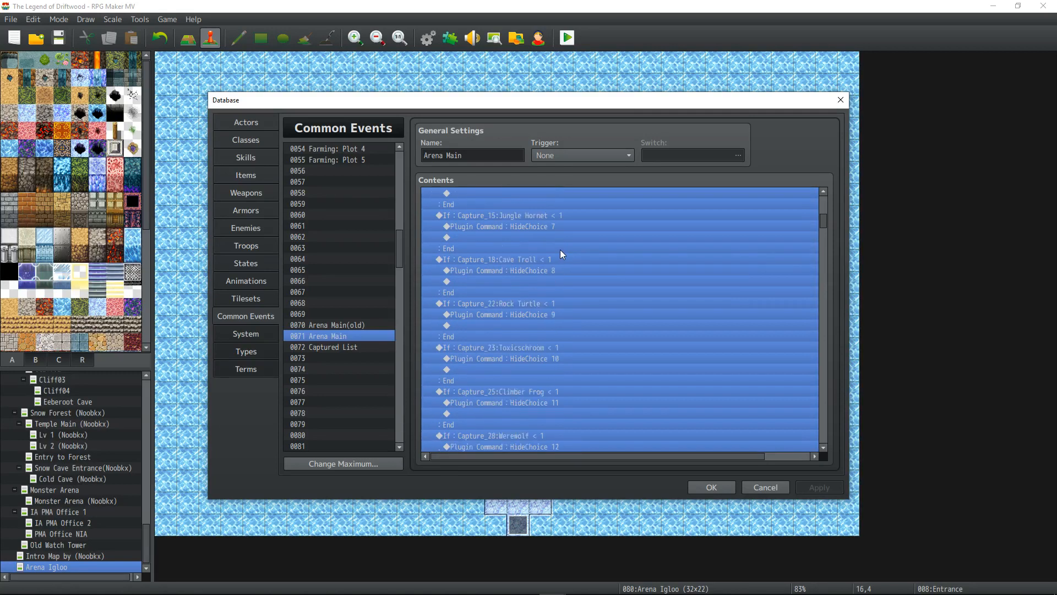
scroll(560, 249, down, 10)
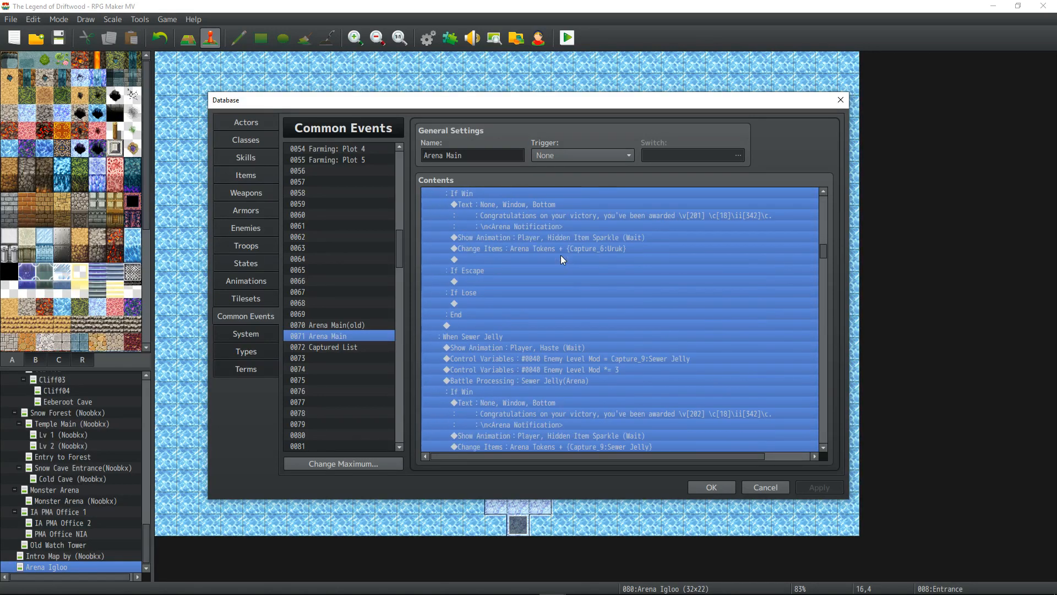
scroll(562, 254, up, 6)
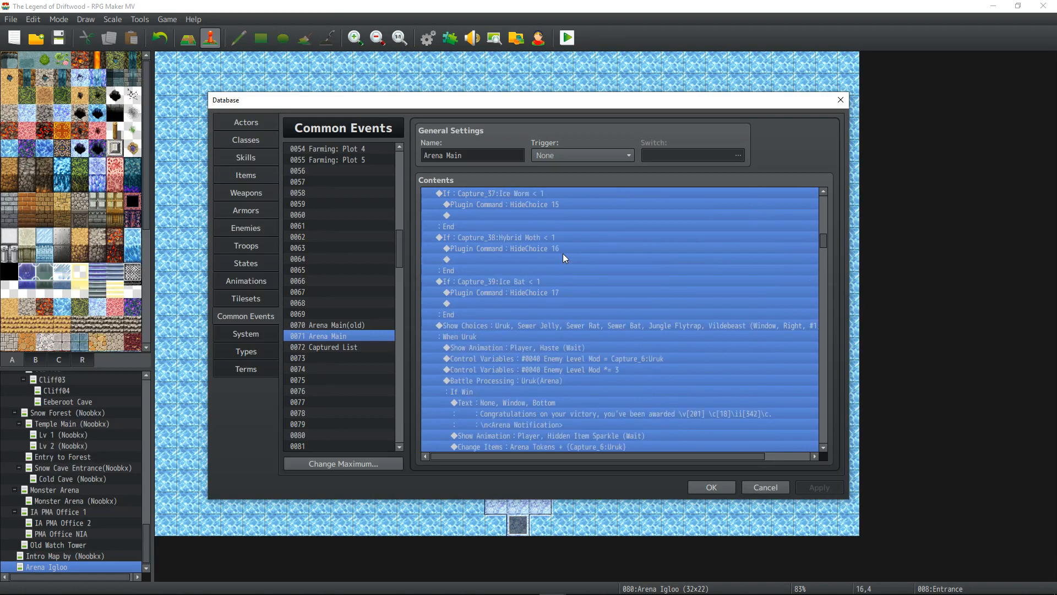
scroll(563, 253, up, 11)
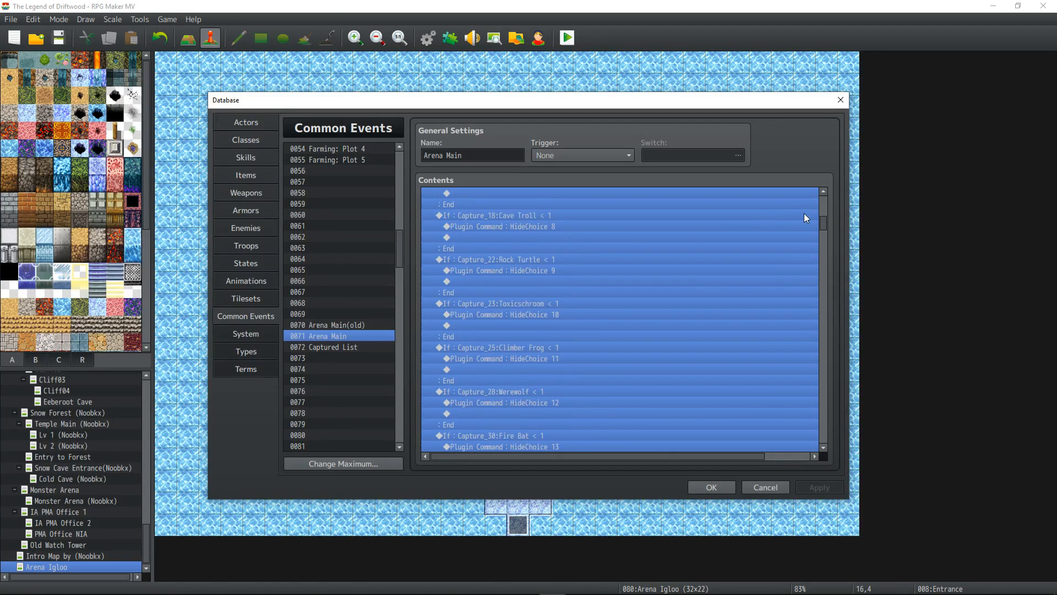
click(741, 234)
scroll(722, 265, down, 9)
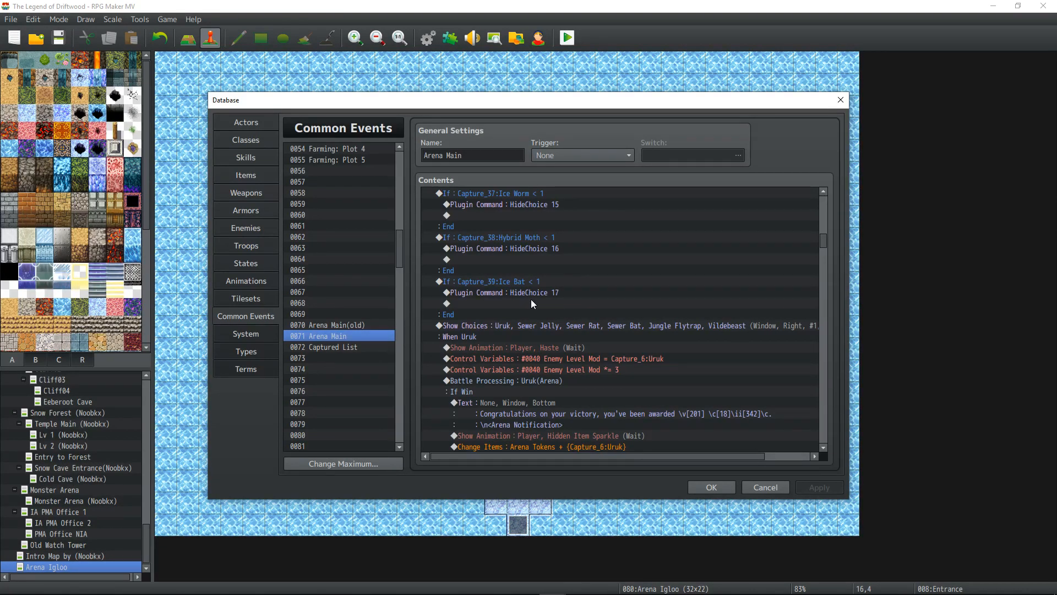
mouse_move(823, 242)
mouse_down()
mouse_move(806, 418)
mouse_move(811, 248)
mouse_up()
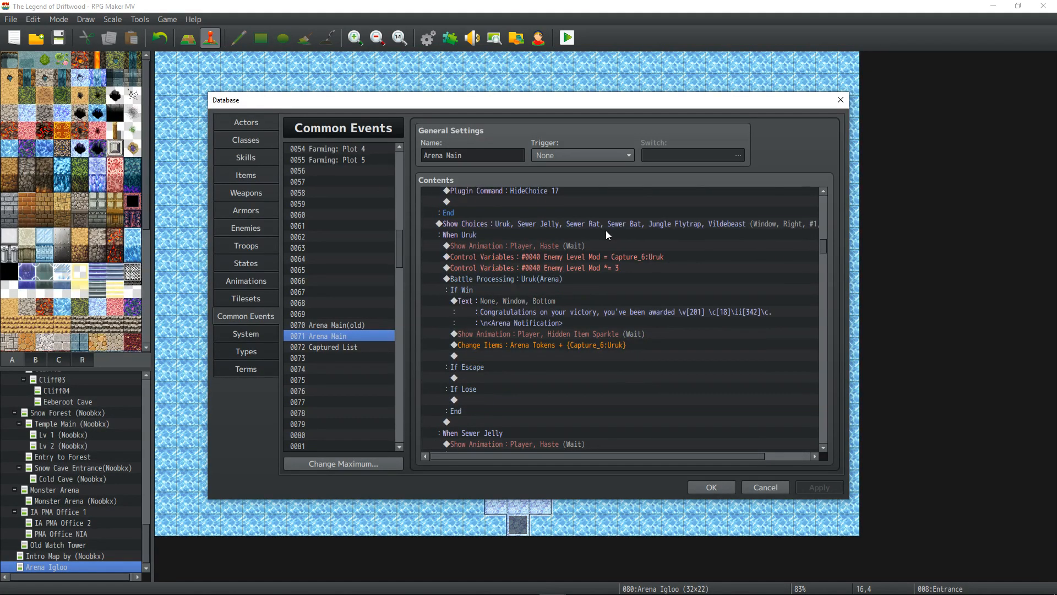
scroll(606, 230, down, 7)
drag(825, 259, 828, 375)
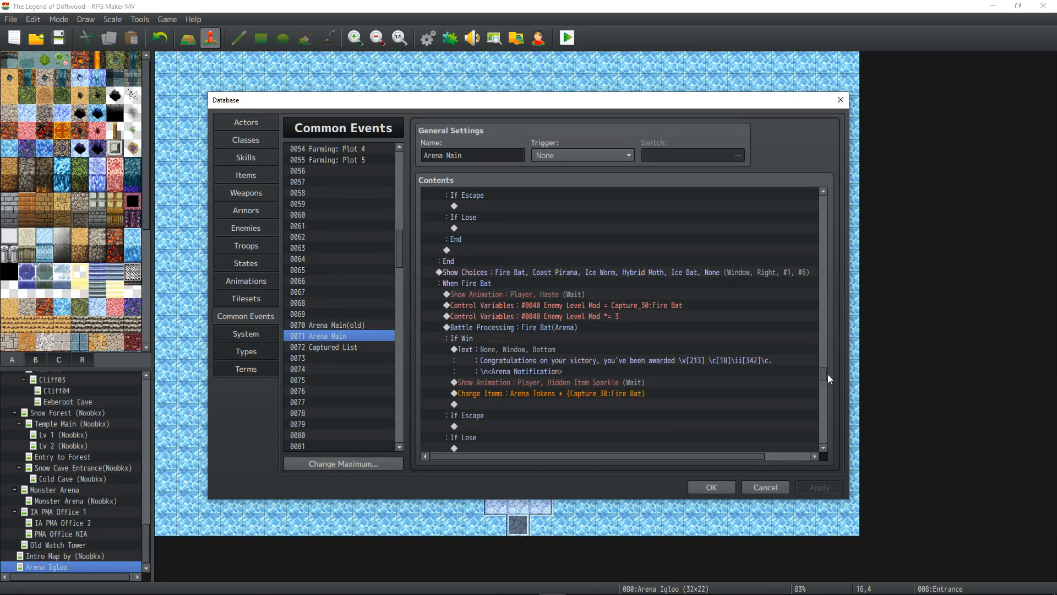
drag(828, 374, 824, 198)
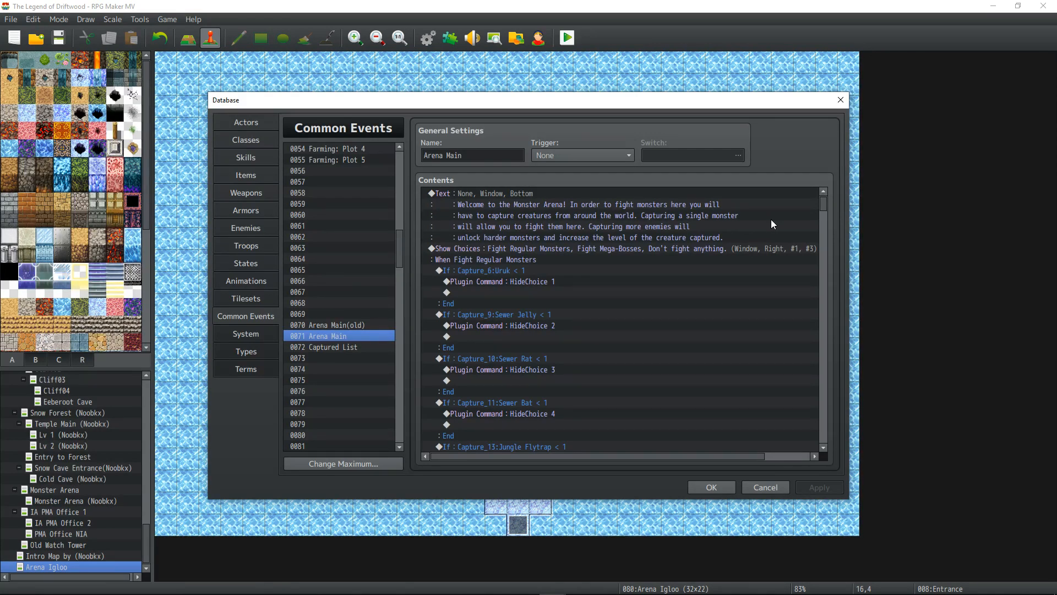
- Close the database and save the project
click(711, 487)
click(59, 37)
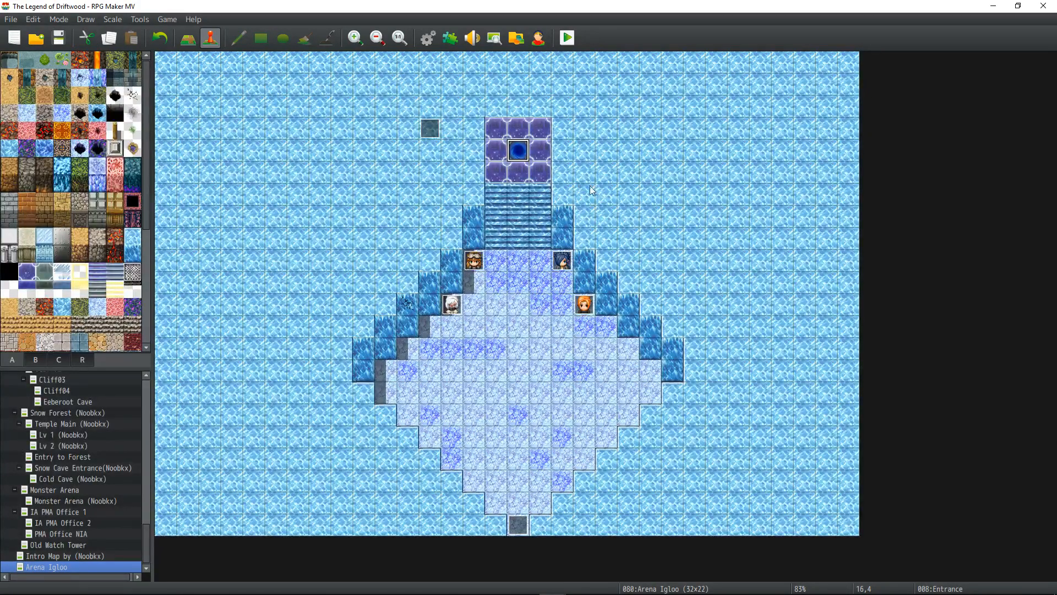
click(518, 172)
click(517, 219)
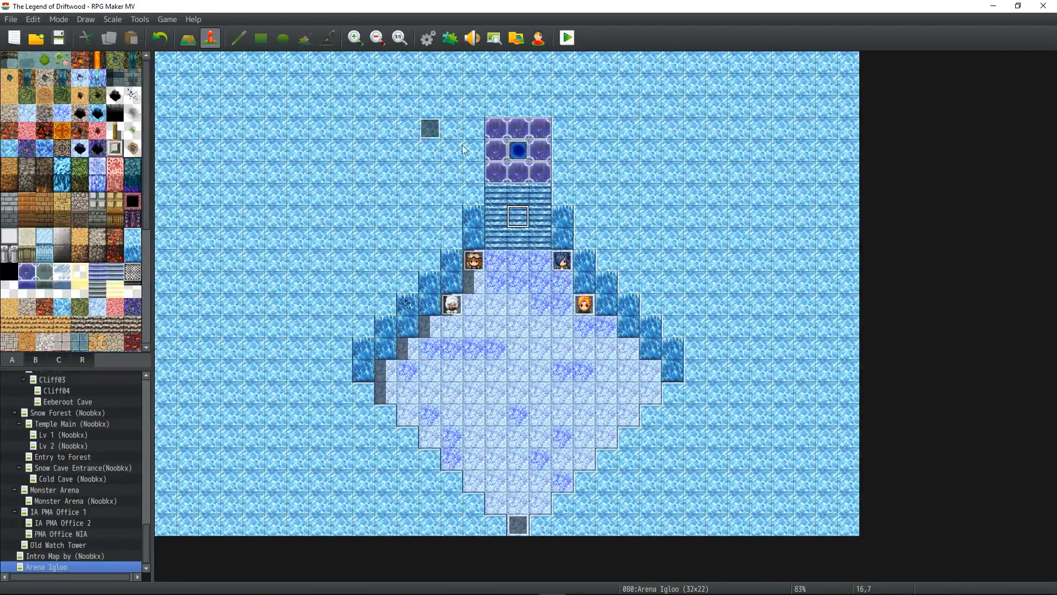
click(583, 219)
click(541, 108)
click(474, 107)
click(562, 107)
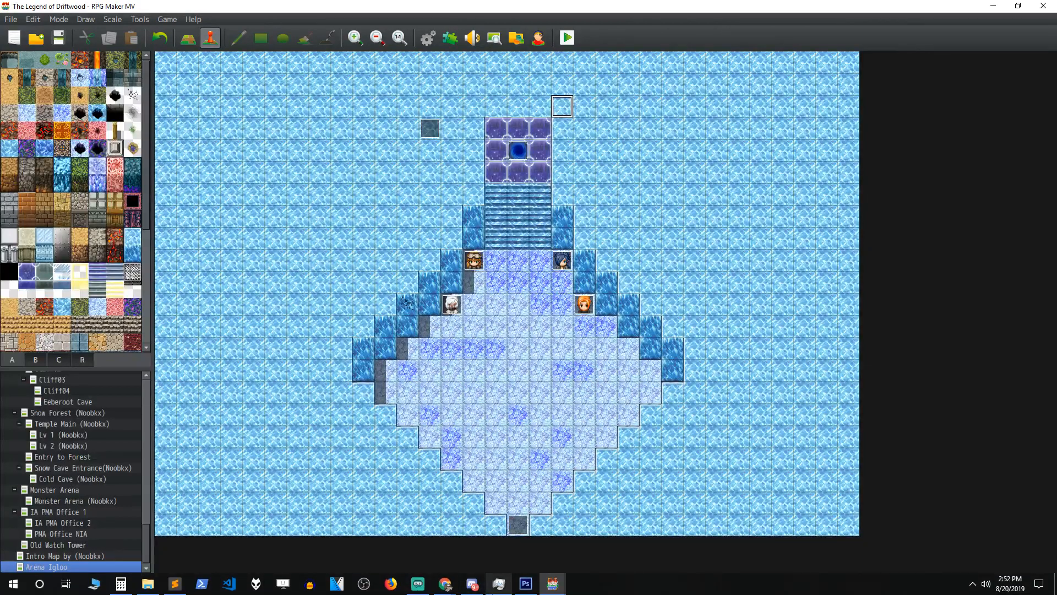
mouse_move(453, 591)
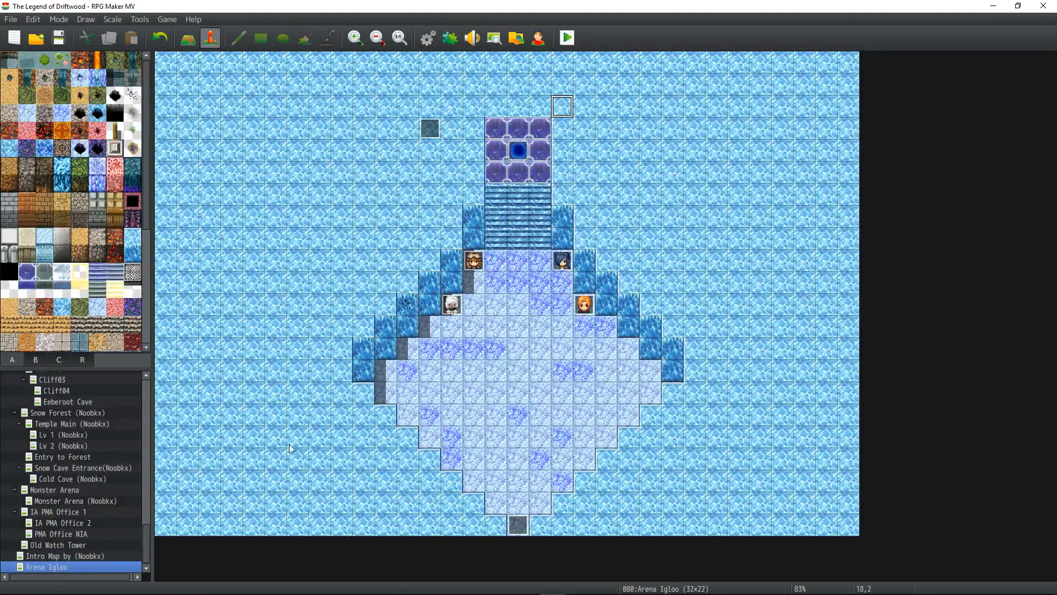
- Open the Enemies section of the database and browse from the arena entries back to the earlier enemies
click(424, 43)
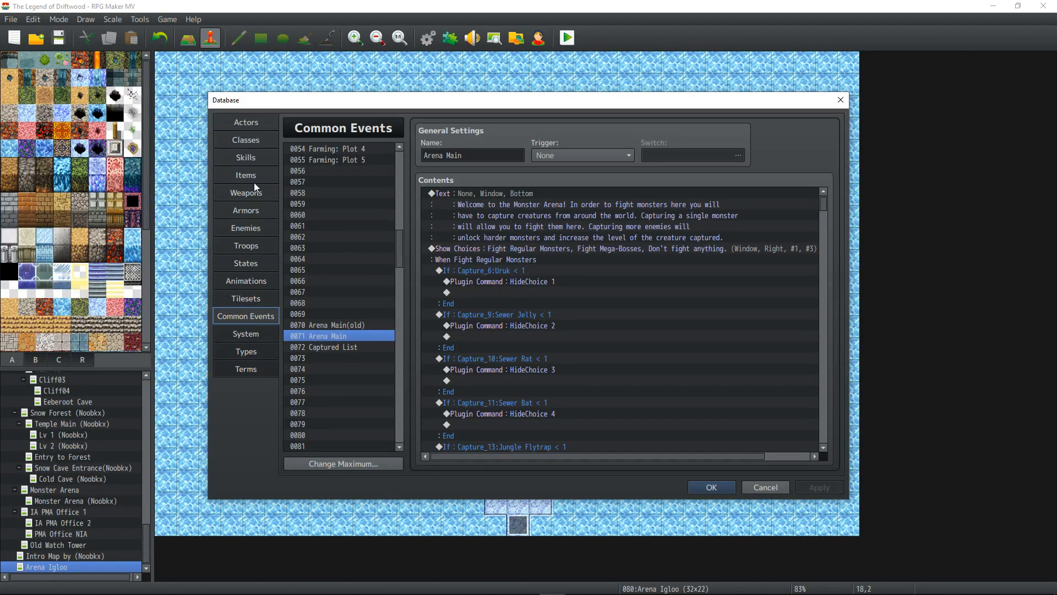
click(261, 226)
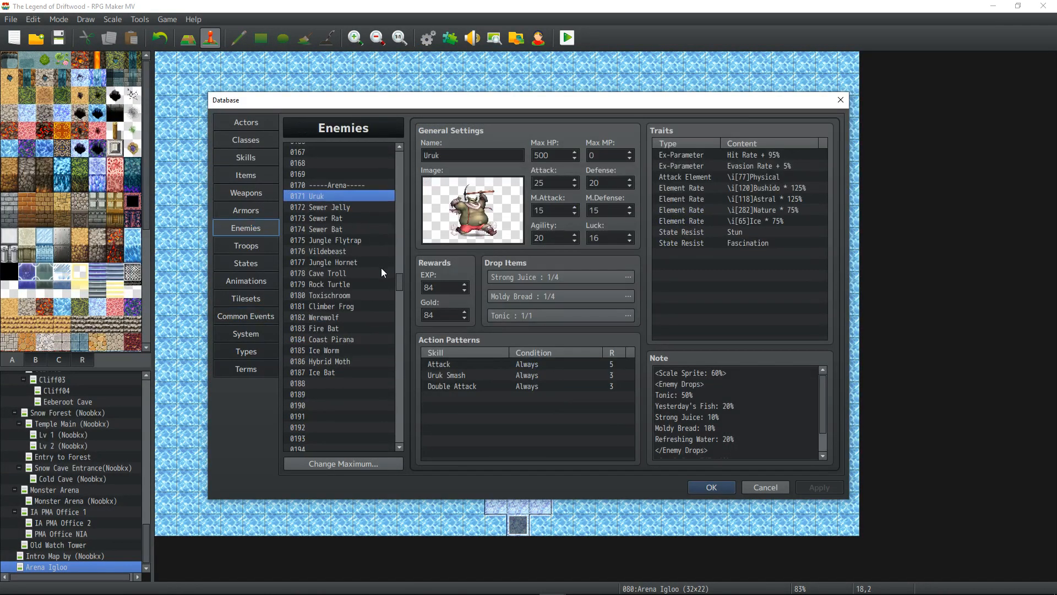
drag(397, 279, 392, 191)
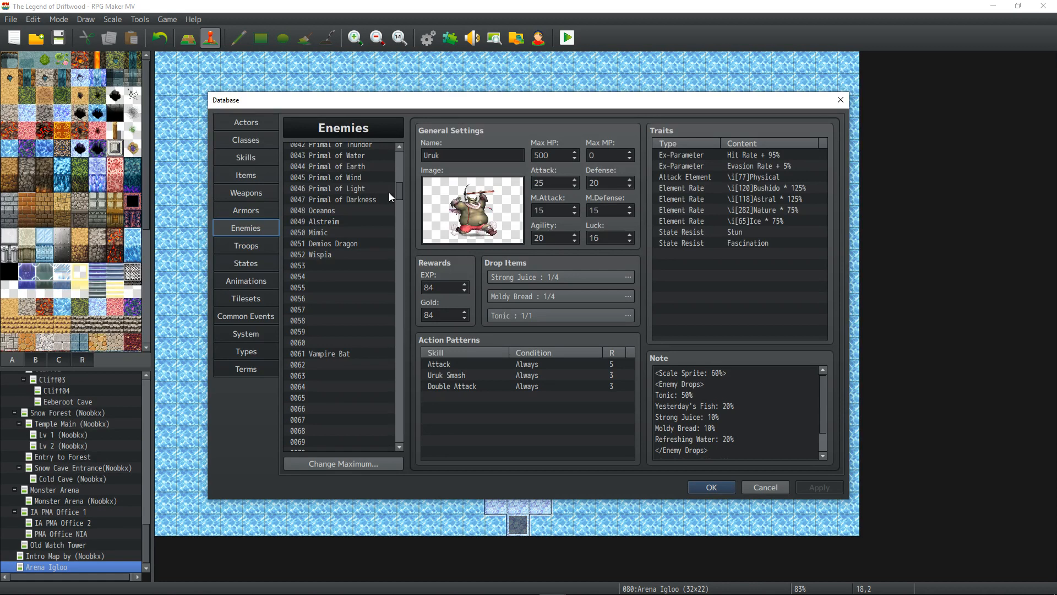
- Give the empty enemy slot 0053 the Cerberus image with hue 315 and name it Death Dog
click(320, 266)
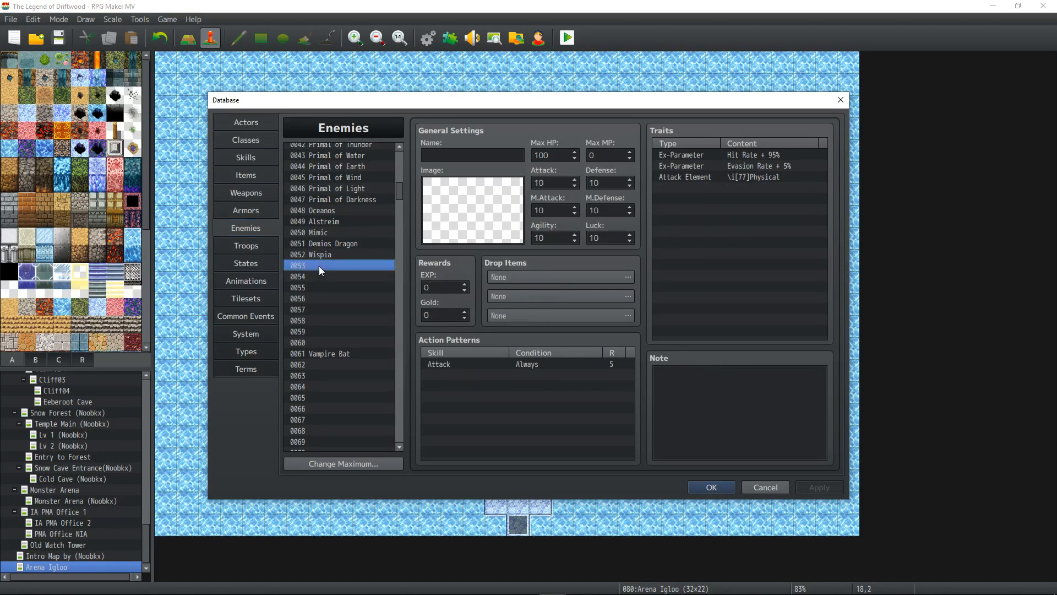
double_click(456, 208)
click(386, 212)
scroll(382, 284, down, 3)
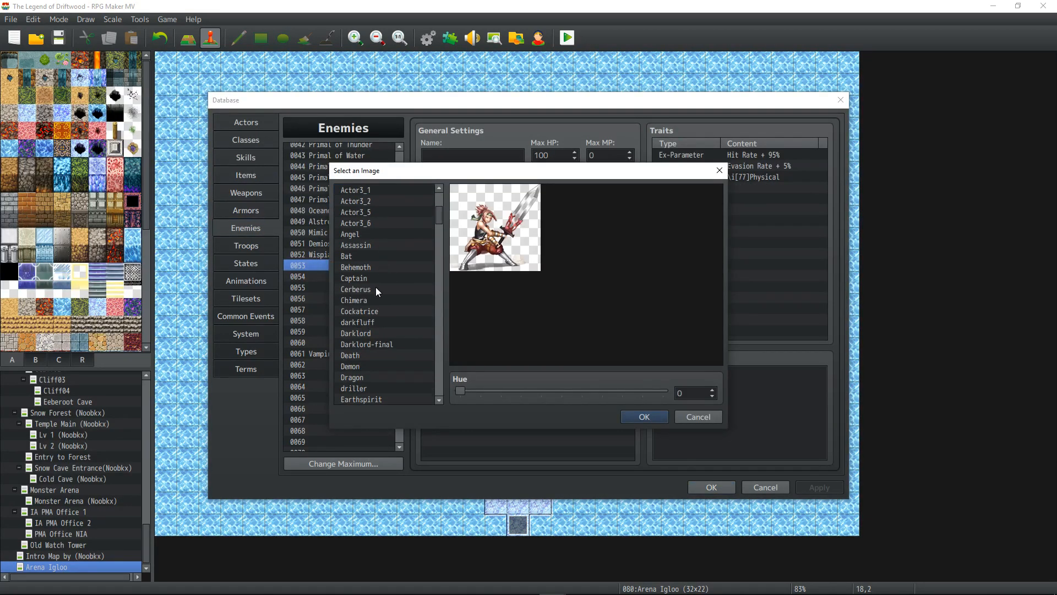
click(375, 288)
scroll(378, 283, down, 2)
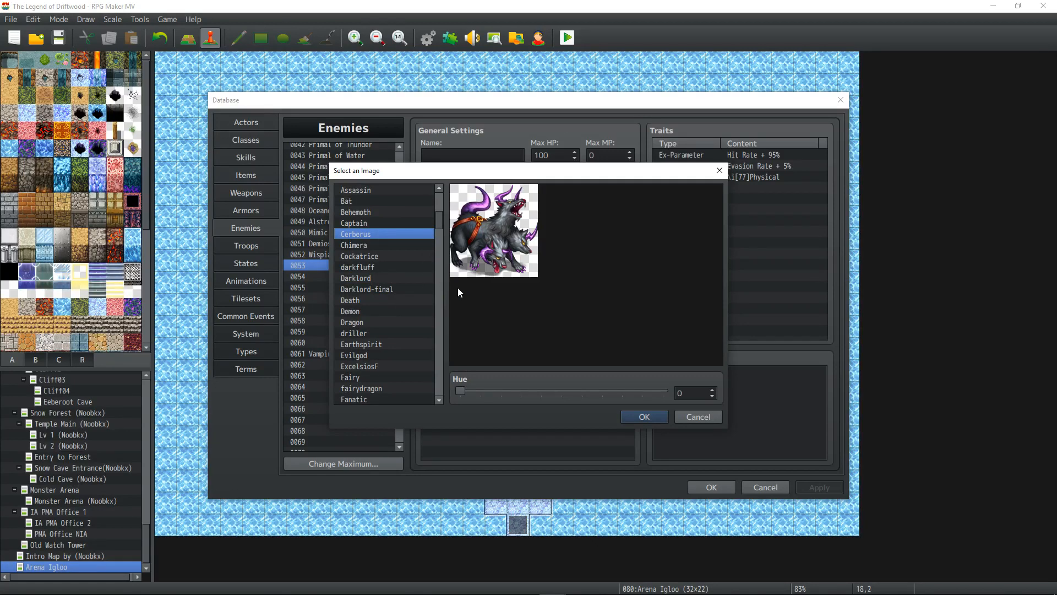
drag(467, 391, 638, 394)
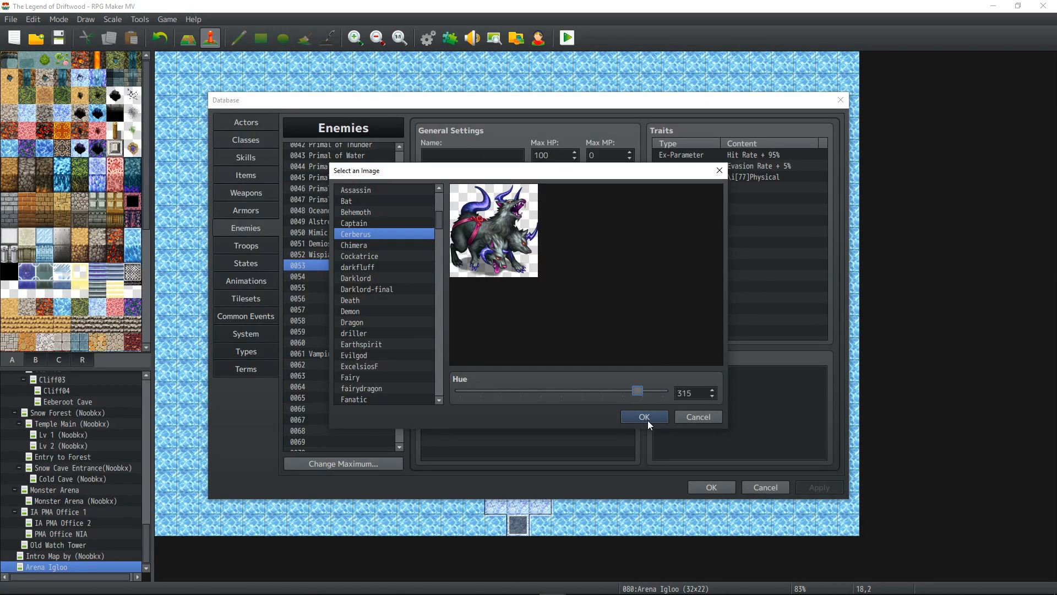
click(646, 418)
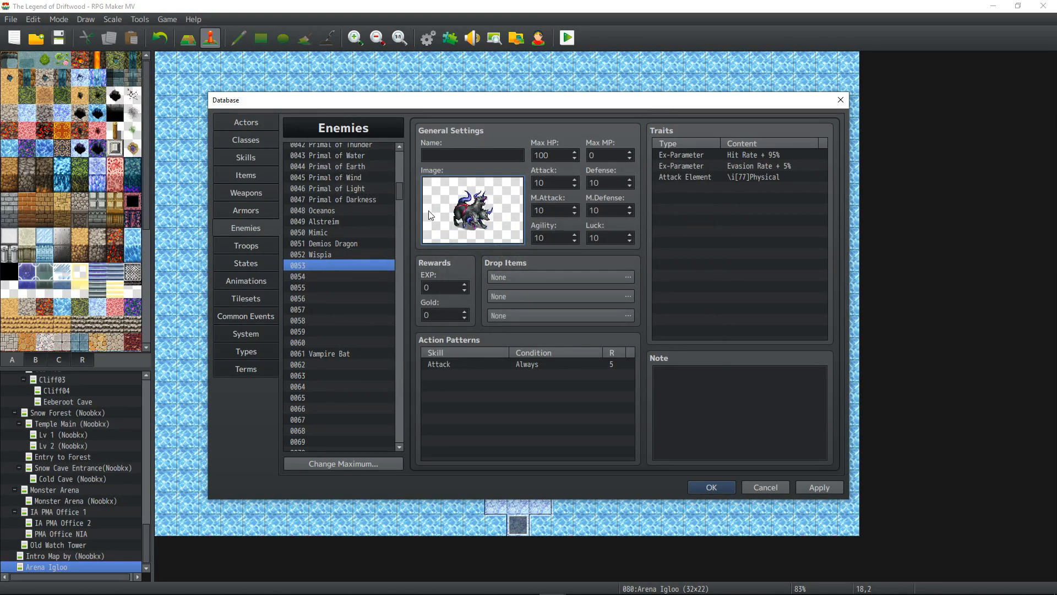
click(459, 155)
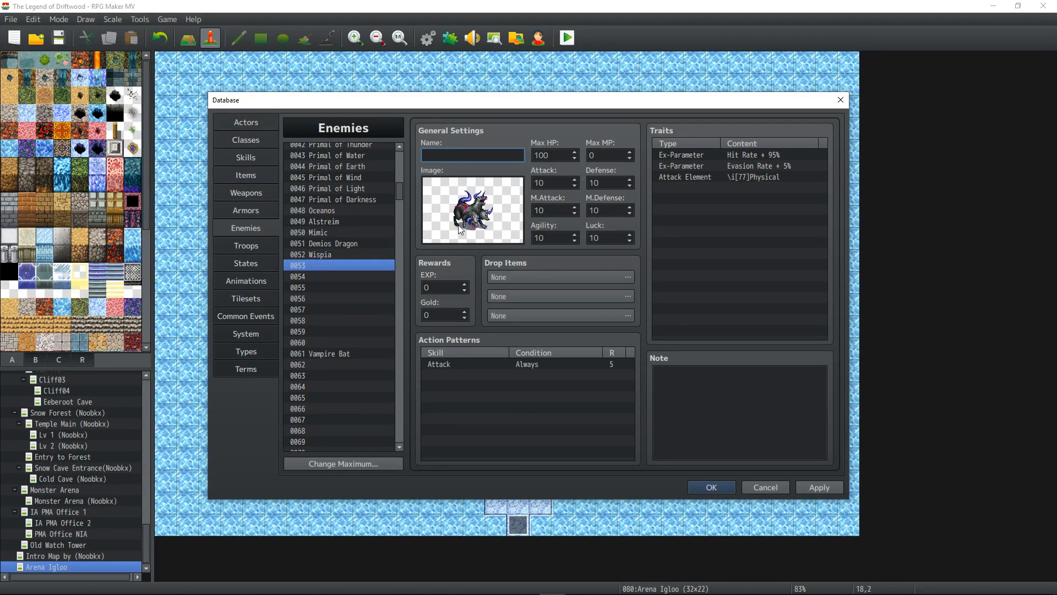
text(Death Dog)
- Compare the stats, traits and action patterns of the Ice Bat, Hybrid Moth and Ice Worm enemies
scroll(352, 231, up, 3)
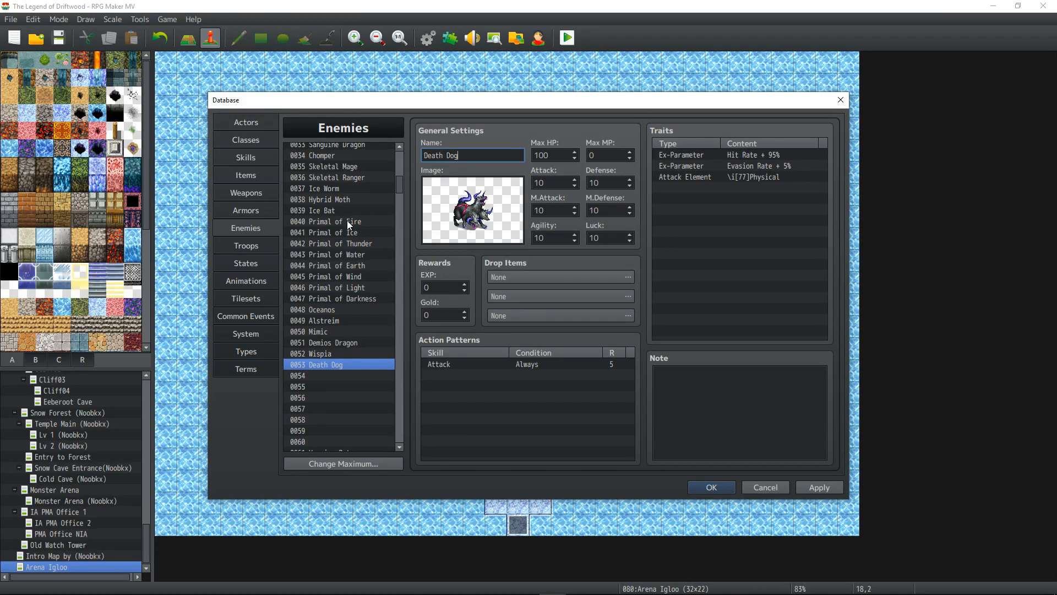
click(351, 212)
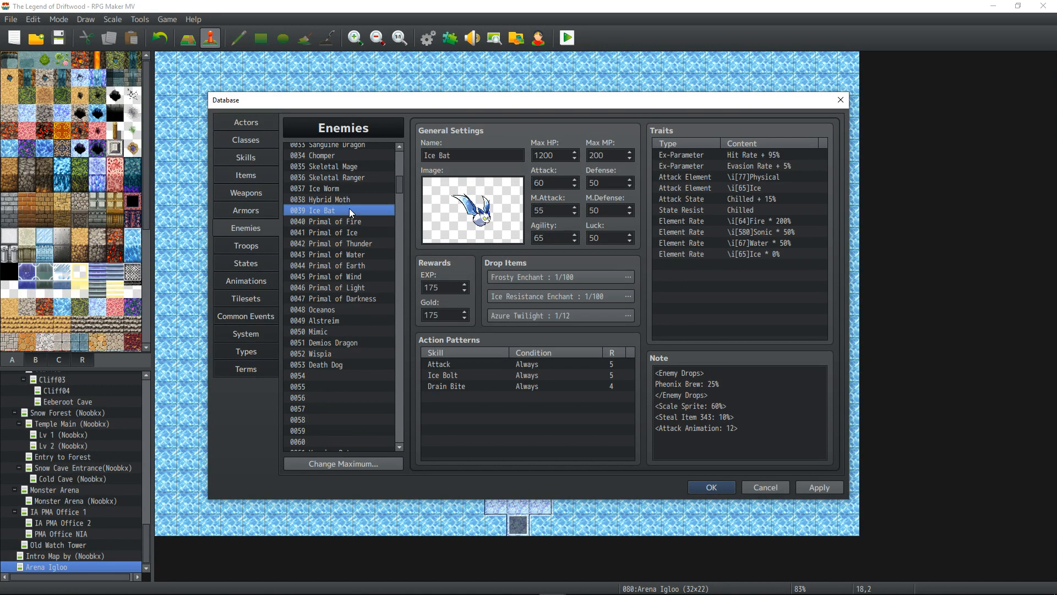
click(349, 200)
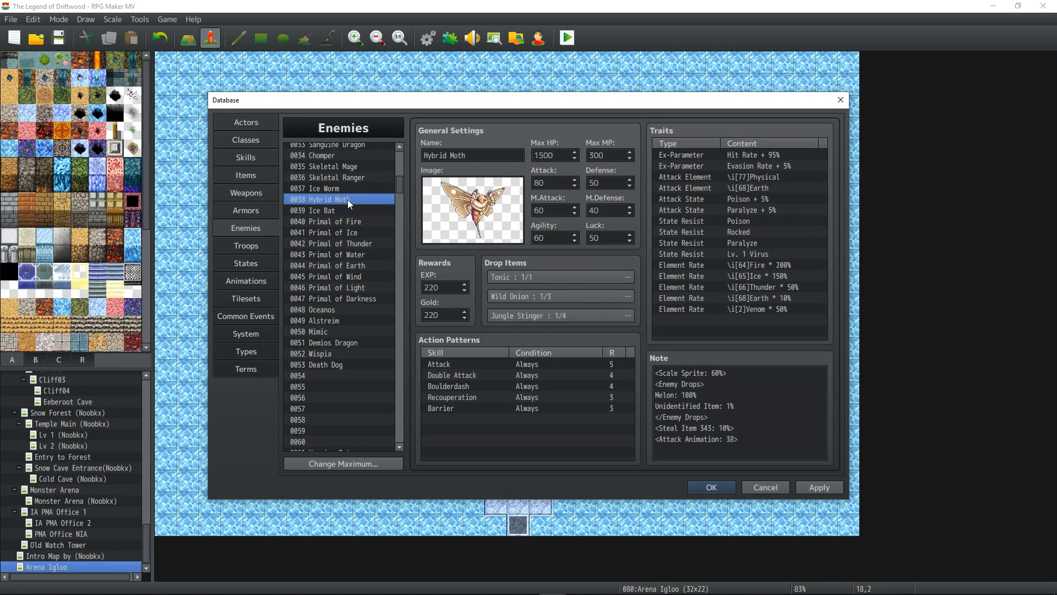
click(348, 207)
click(349, 200)
click(349, 190)
click(350, 200)
click(354, 185)
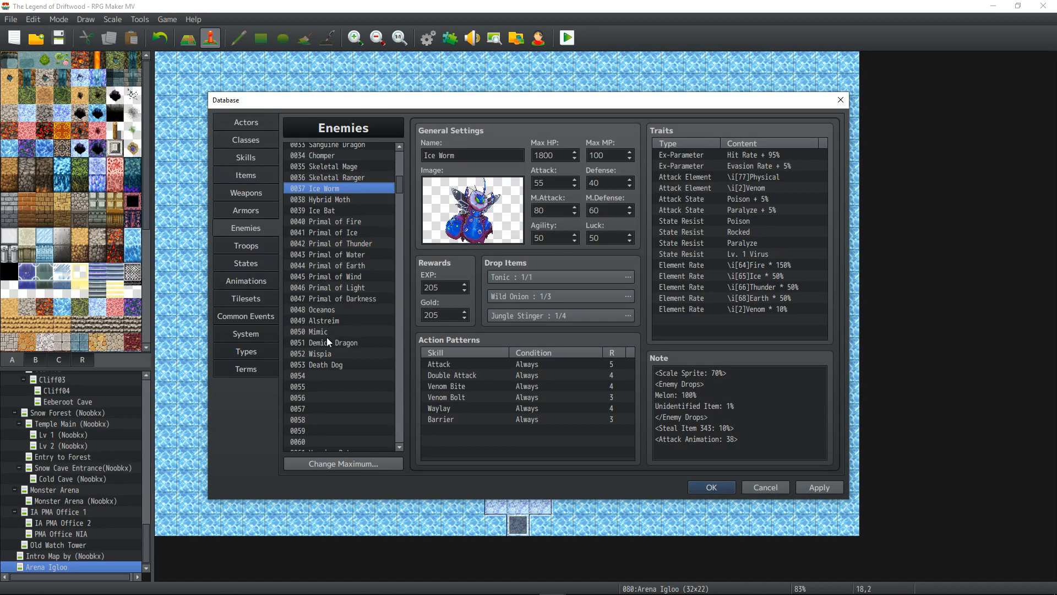
- Set the Death Dog's Max HP to 2500 and Max MP to 200
click(332, 365)
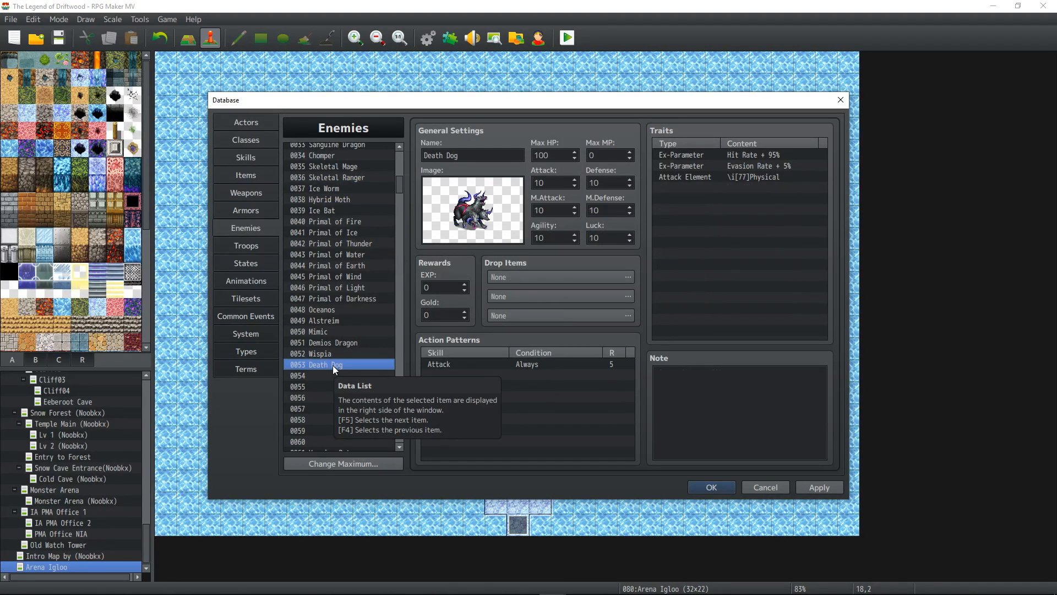
click(565, 157)
text(2500)
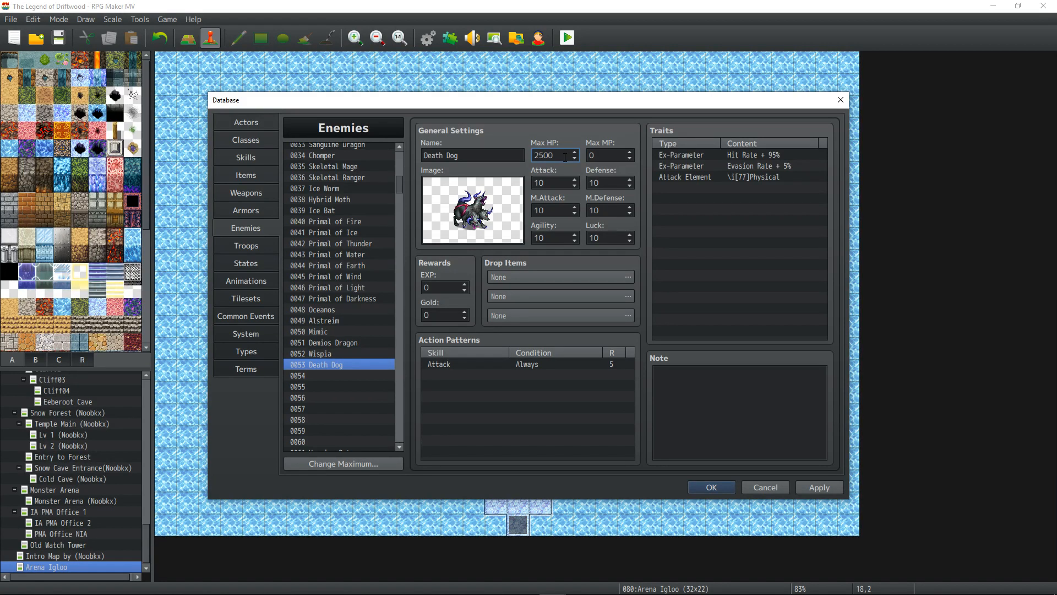
click(620, 158)
text(200)
- Set the Death Dog's Attack to 90, Defense to 80, M.Attack, M.Defense and Agility to 70, and Luck to 75
key(Tab)
text(90)
key(Tab)
text(80)
key(Tab)
text(70)
key(Tab)
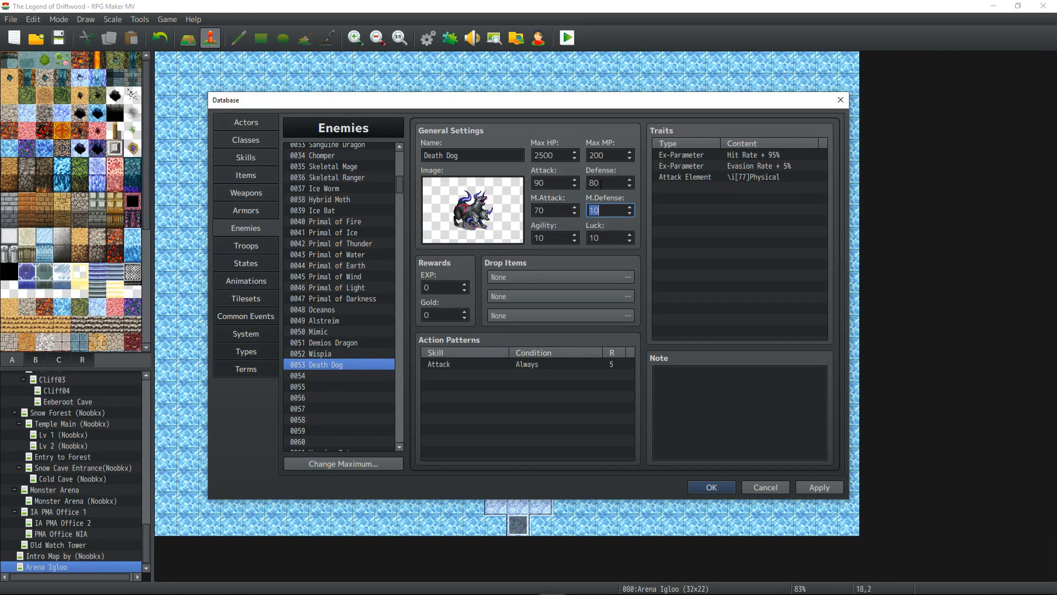
text(60)
key(Tab)
text(7)
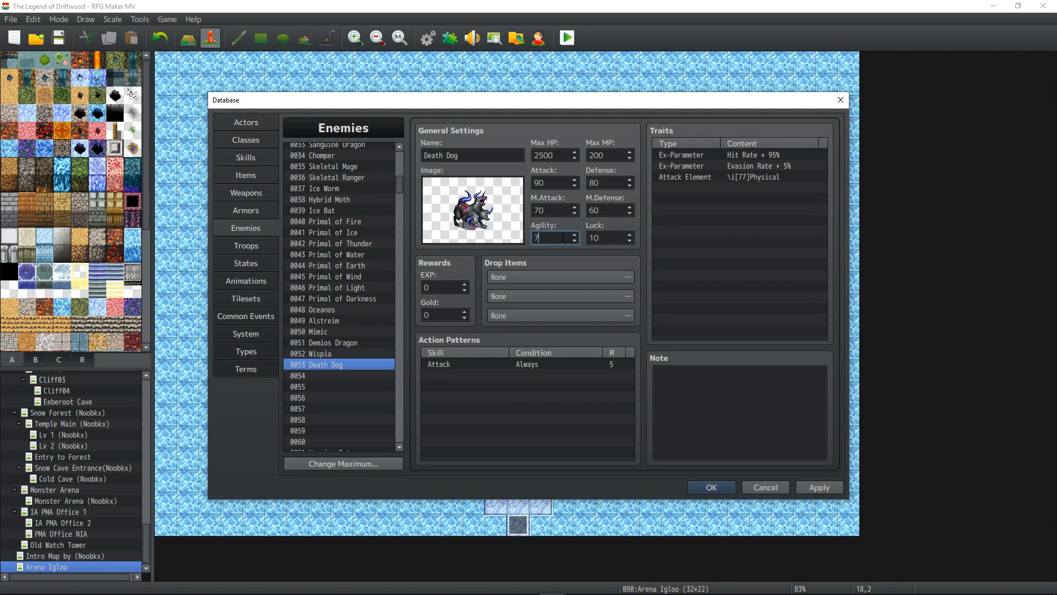
text(0)
key(Tab)
text(75)
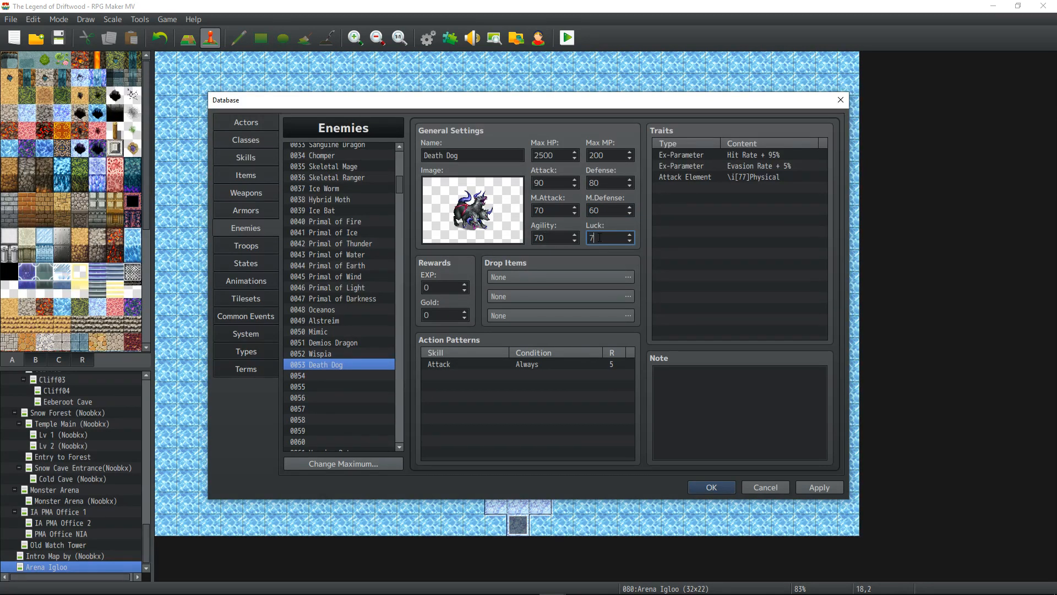
double_click(610, 212)
text(70)
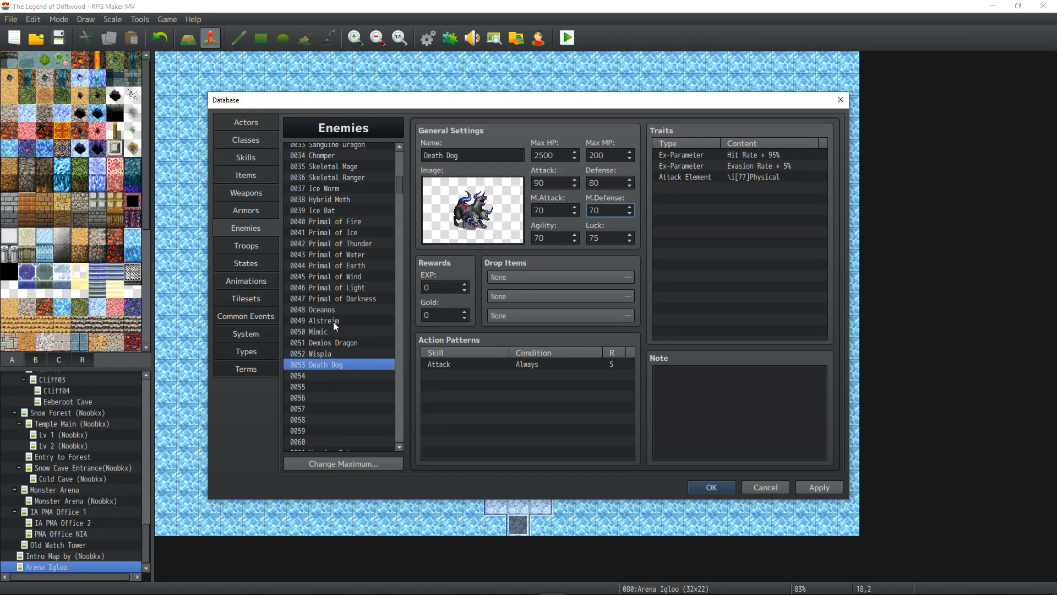
- Check the Primal of Ice stats for comparison and lower the Death Dog's Attack to 80 and Defense to 75
click(352, 233)
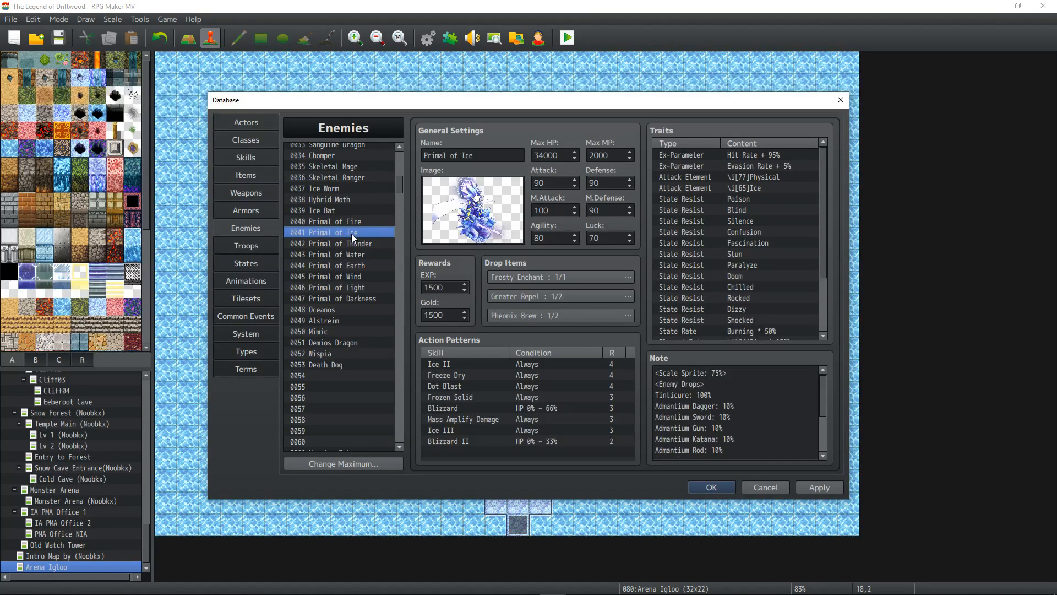
click(324, 366)
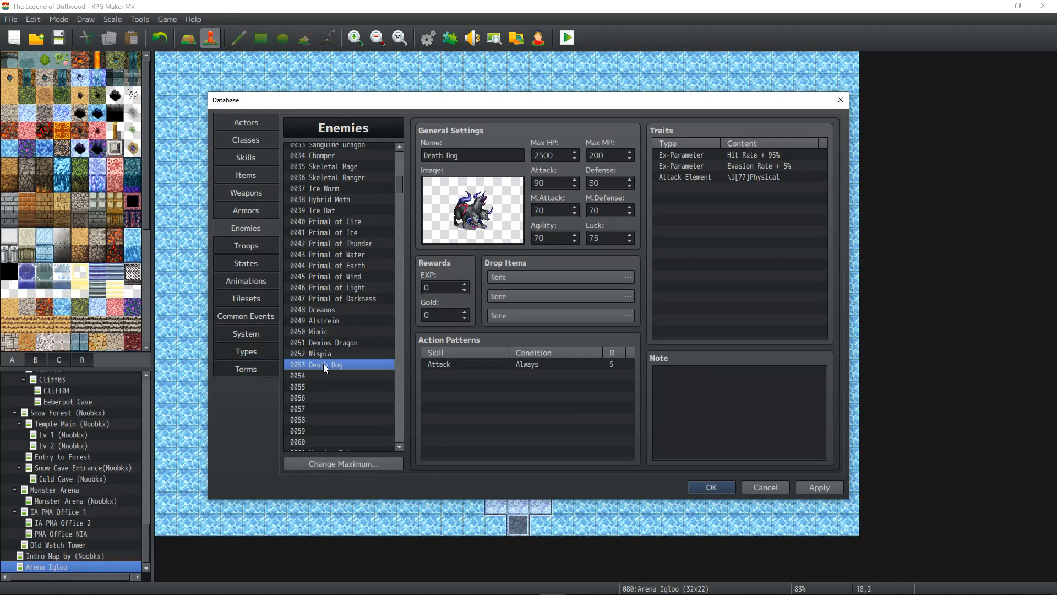
double_click(550, 184)
text(80)
double_click(608, 185)
text(75)
- Set the Death Dog's M.Attack and M.Defense to 65, Agility to 60 and Luck to 65
double_click(563, 212)
text(65)
double_click(609, 213)
text(65)
double_click(568, 240)
text(60)
double_click(617, 236)
text(65)
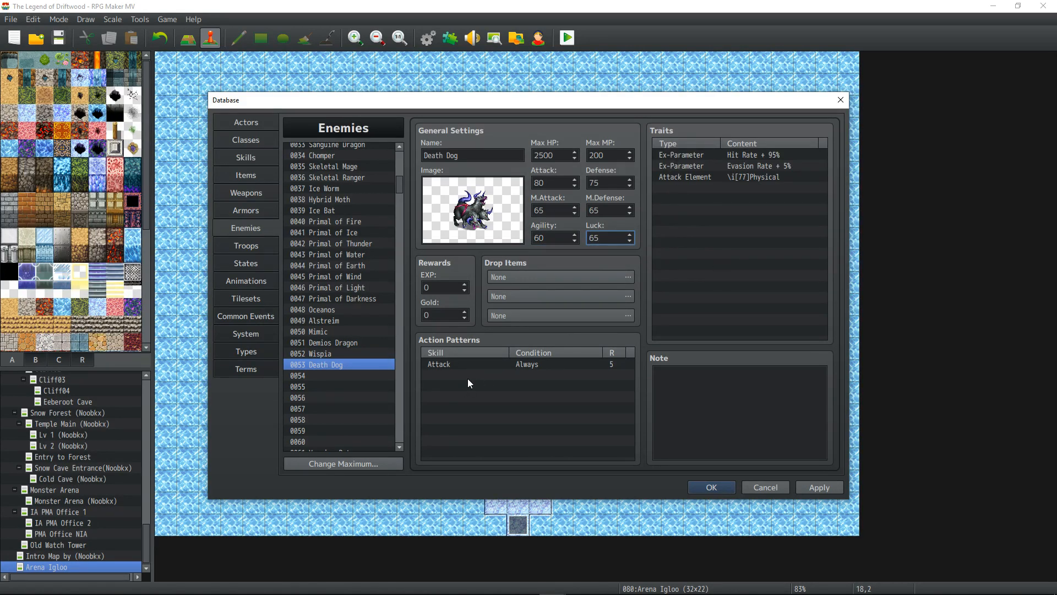
- Delete the Attack entry from the Death Dog's action patterns and apply the changes
click(484, 360)
key(Delete)
click(823, 485)
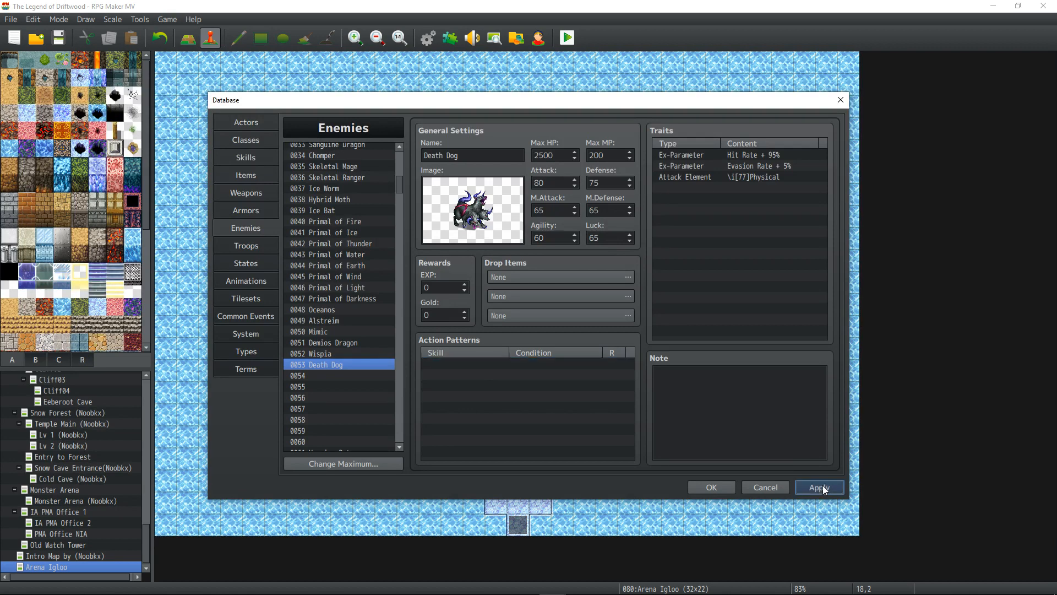
- Add the skill 0181 Vampiric Aura to the Death Dog's action patterns with rating 4 and condition Always
double_click(454, 365)
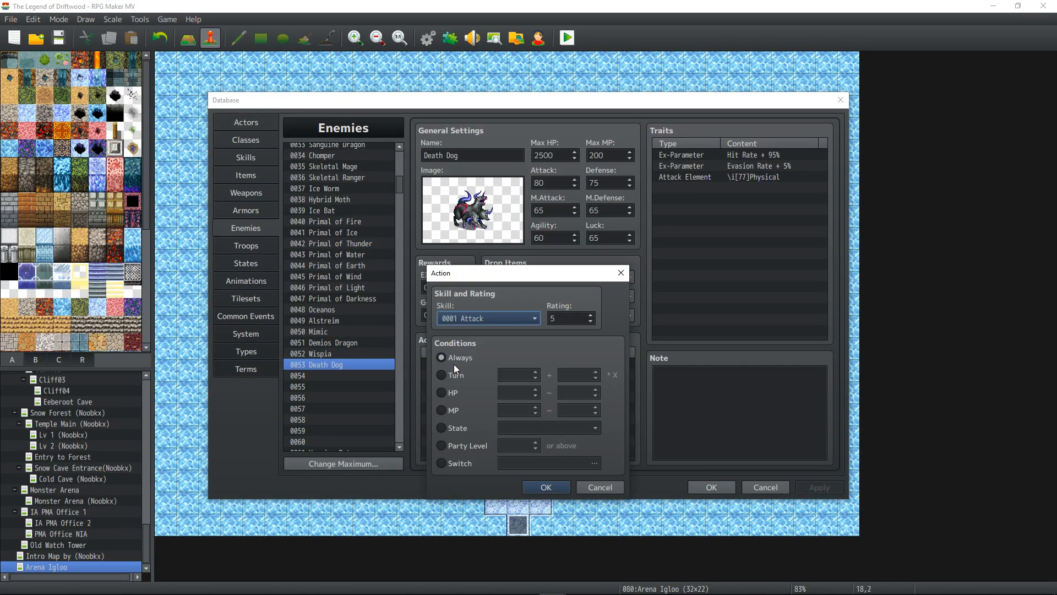
click(517, 320)
drag(557, 298, 558, 437)
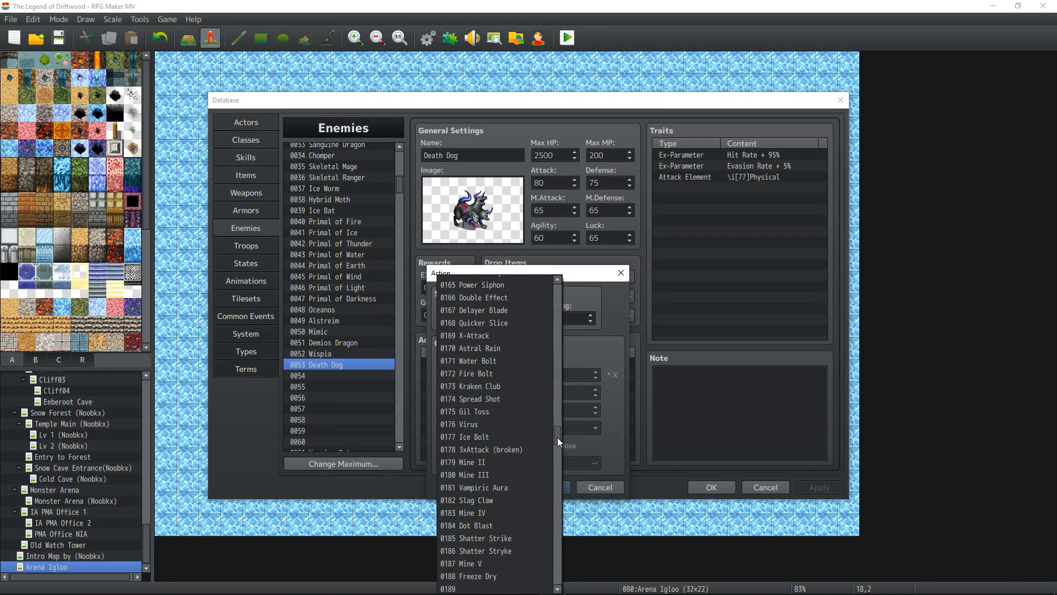
click(501, 499)
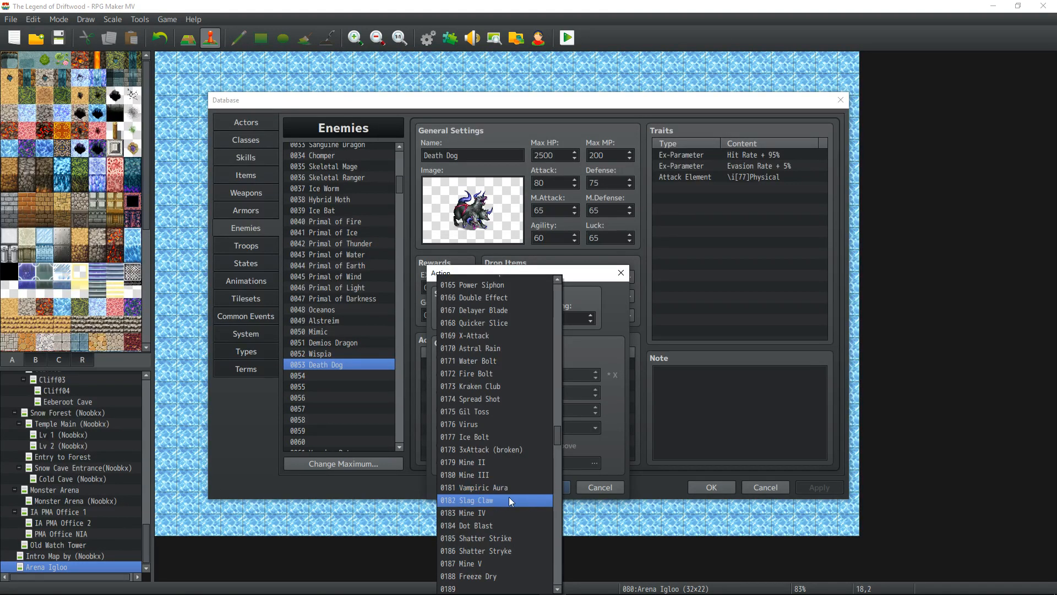
scroll(508, 499, down, 1)
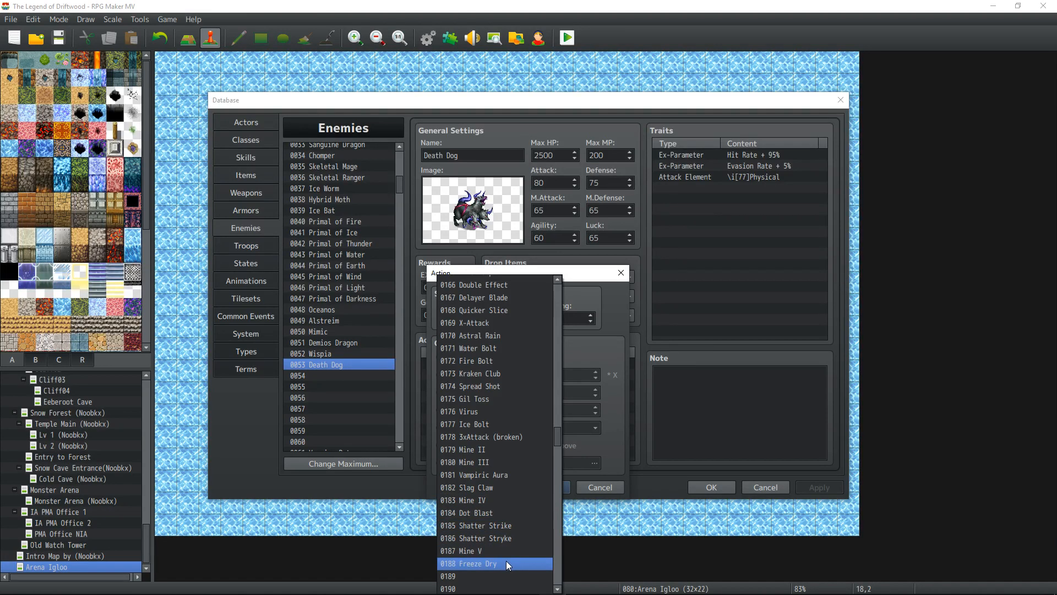
click(507, 477)
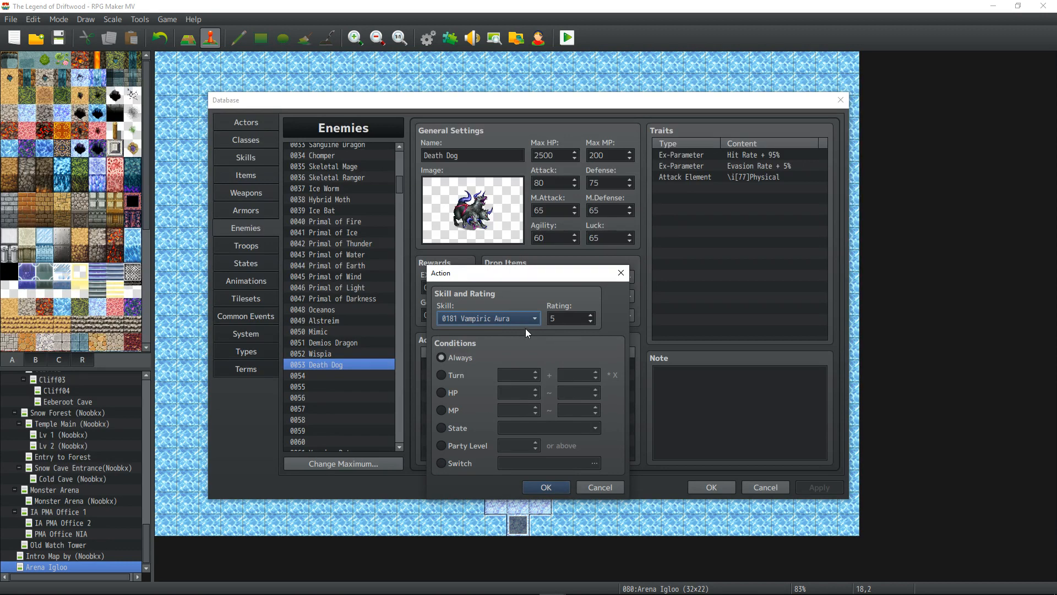
click(547, 487)
- Add the skill 0182 Slag Claw with rating 5 and condition Always, order it above Vampiric Aura and apply the changes
double_click(497, 375)
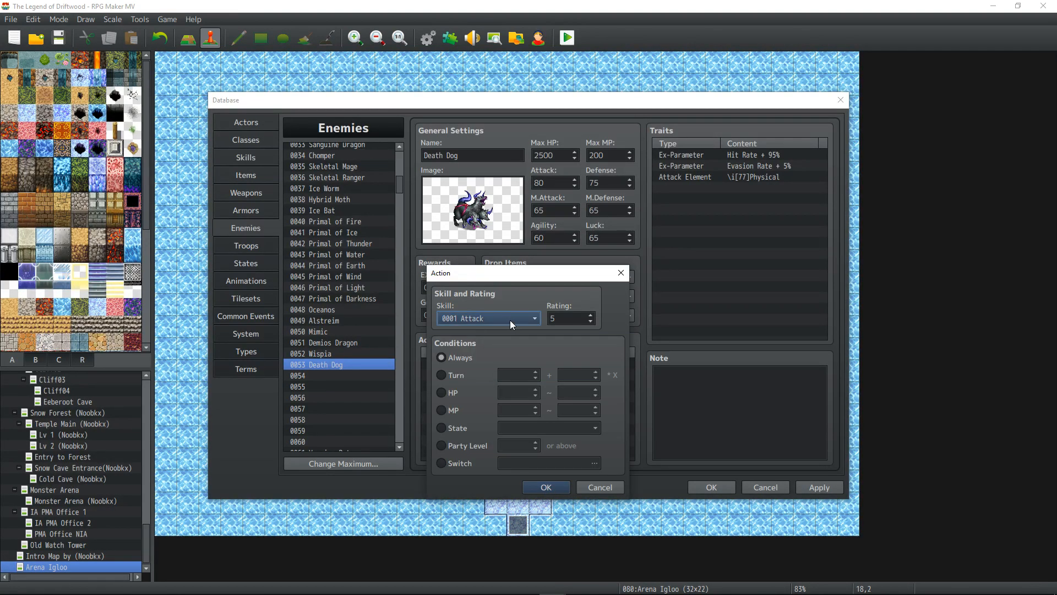
click(532, 320)
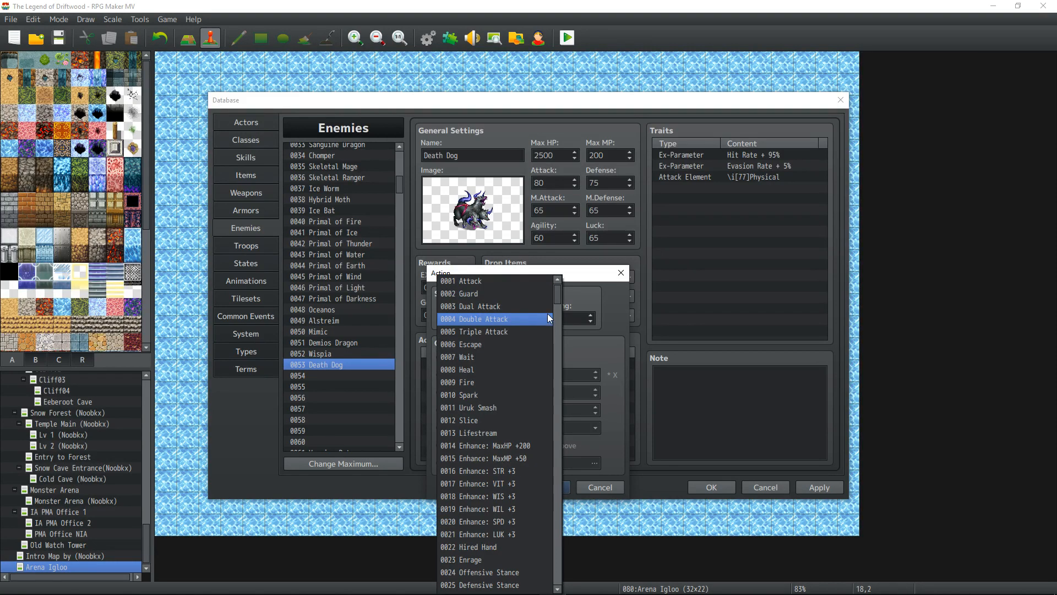
drag(557, 297, 557, 447)
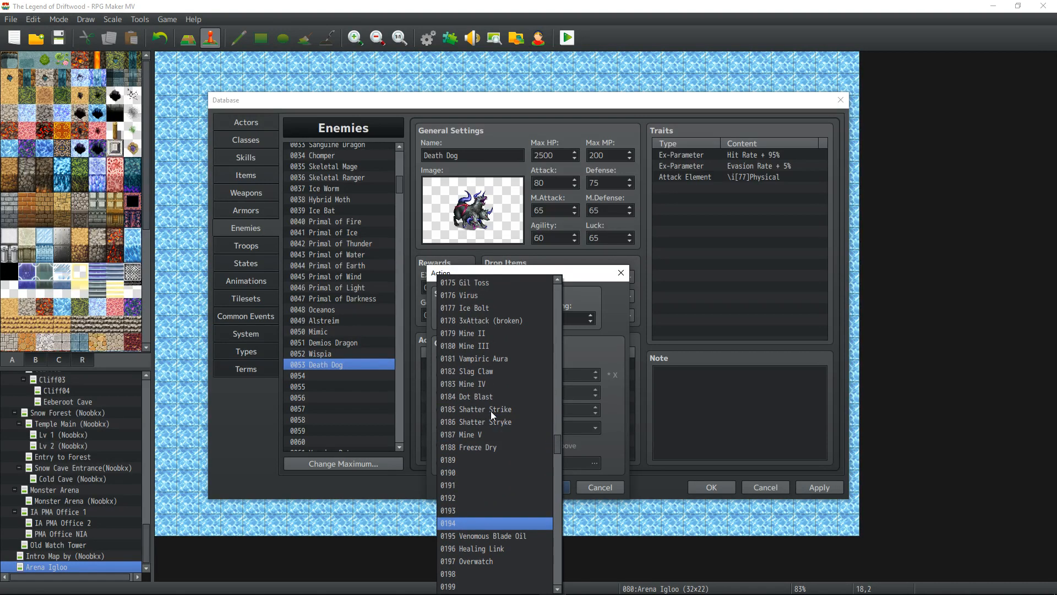
click(492, 372)
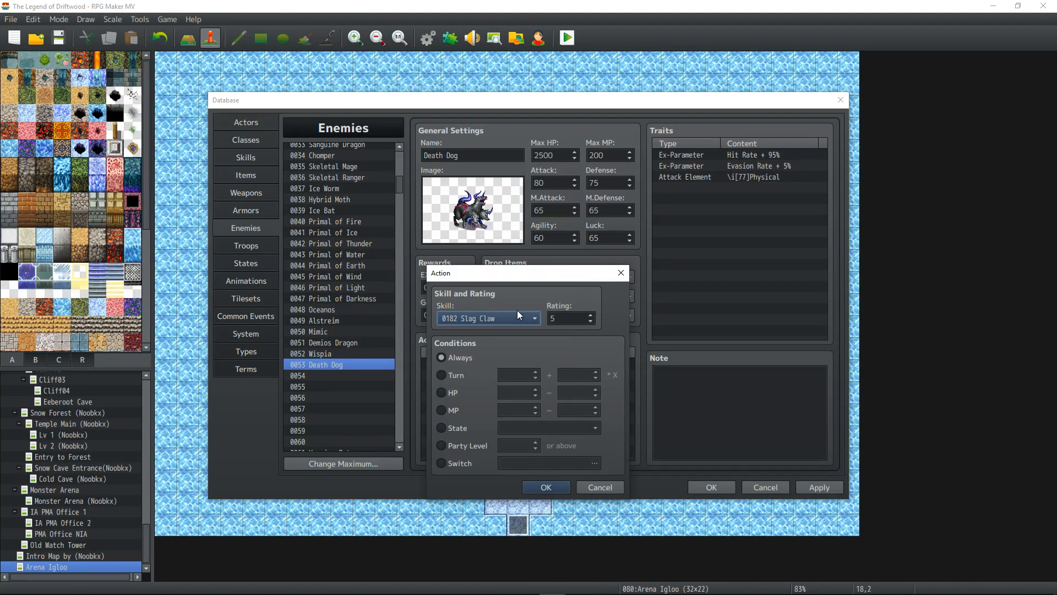
click(546, 488)
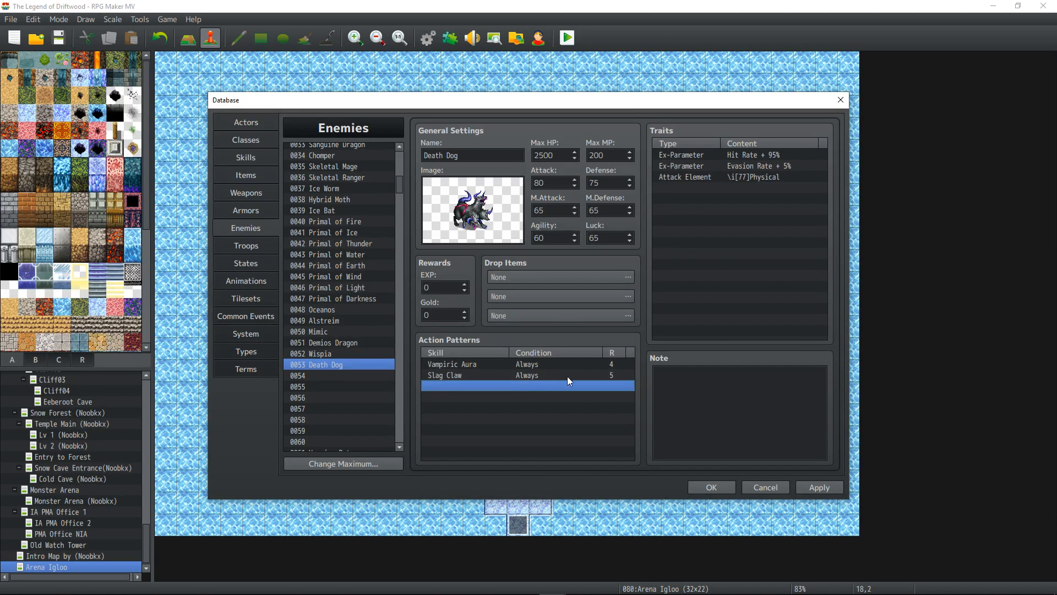
drag(559, 375, 556, 365)
click(835, 489)
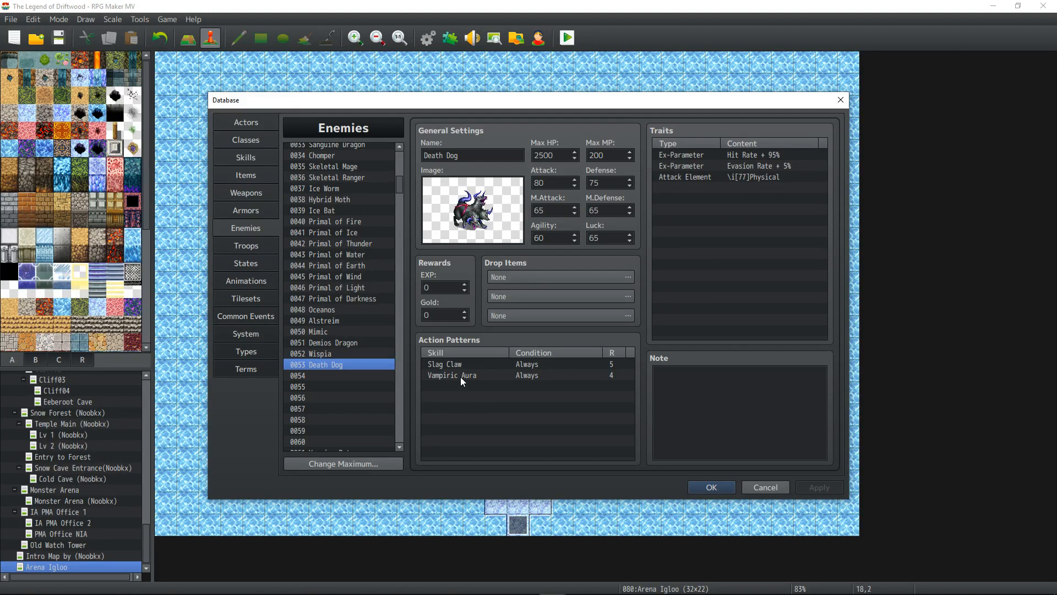
- Search the database's skills for "Slag" and examine the settings of Slag Claw
click(253, 161)
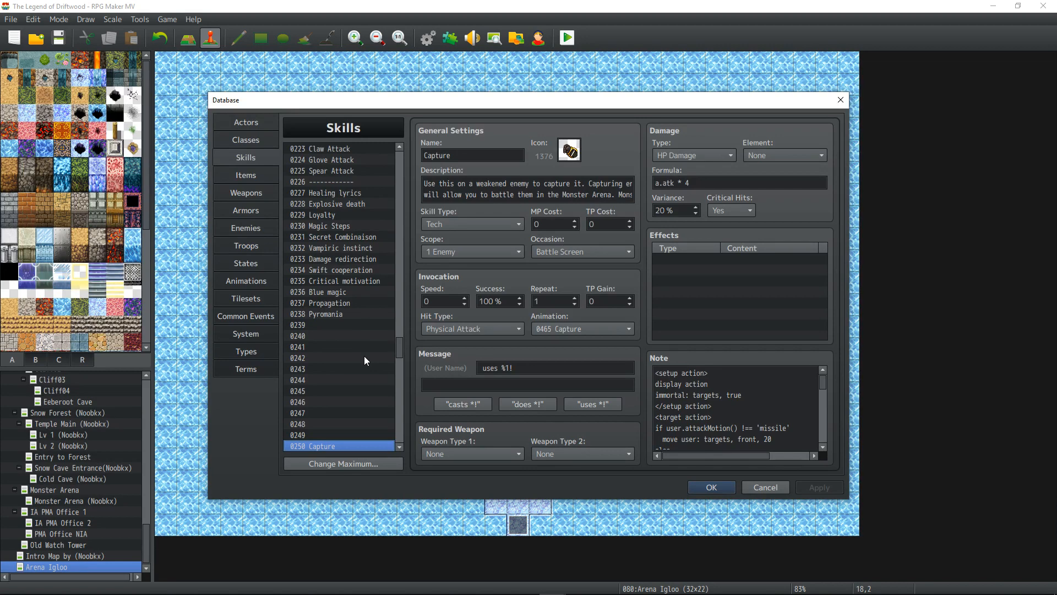
key(ctrl+f)
text(Slag)
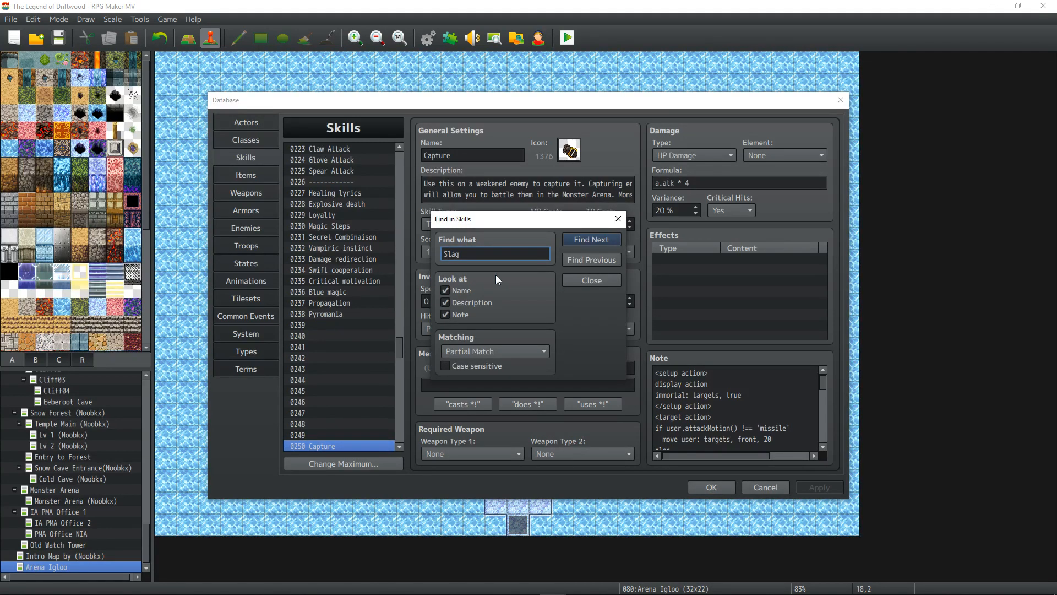
click(574, 259)
click(592, 281)
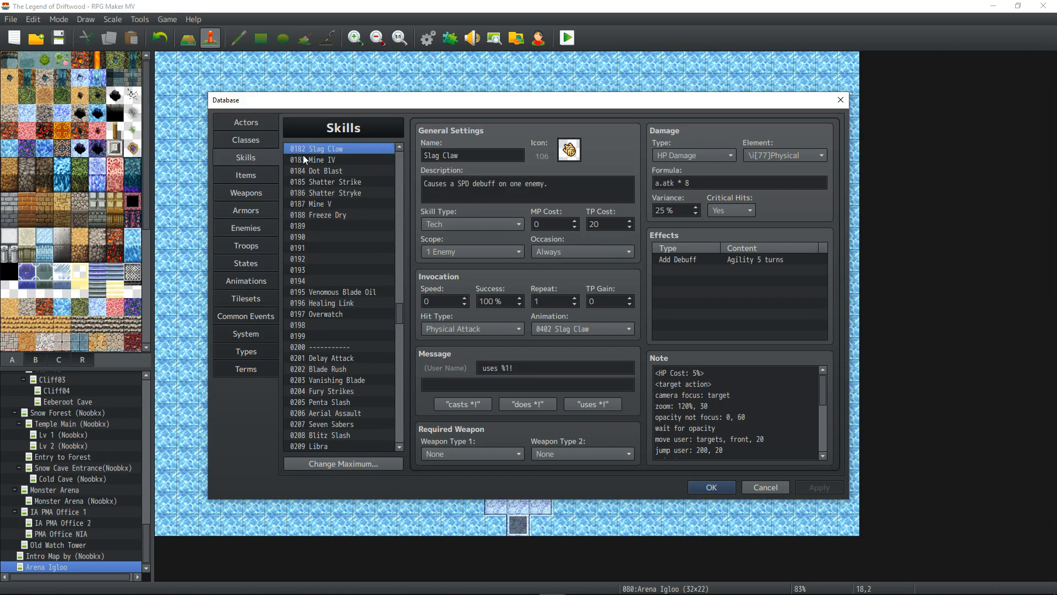
scroll(335, 198, up, 2)
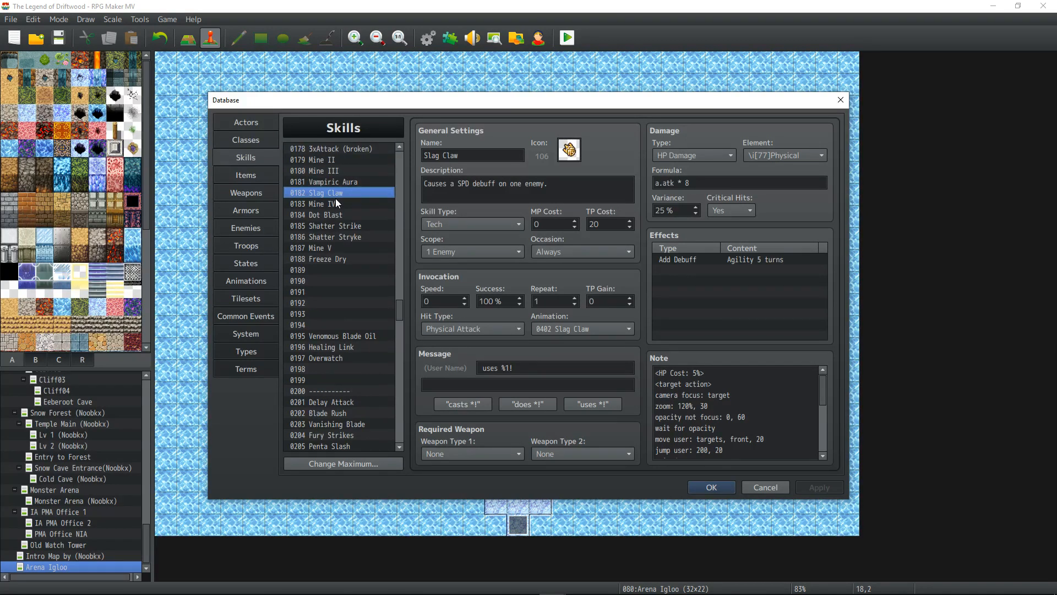
- Examine the settings and description of the skill 0181 Vampiric Aura and look through the database's states
click(334, 185)
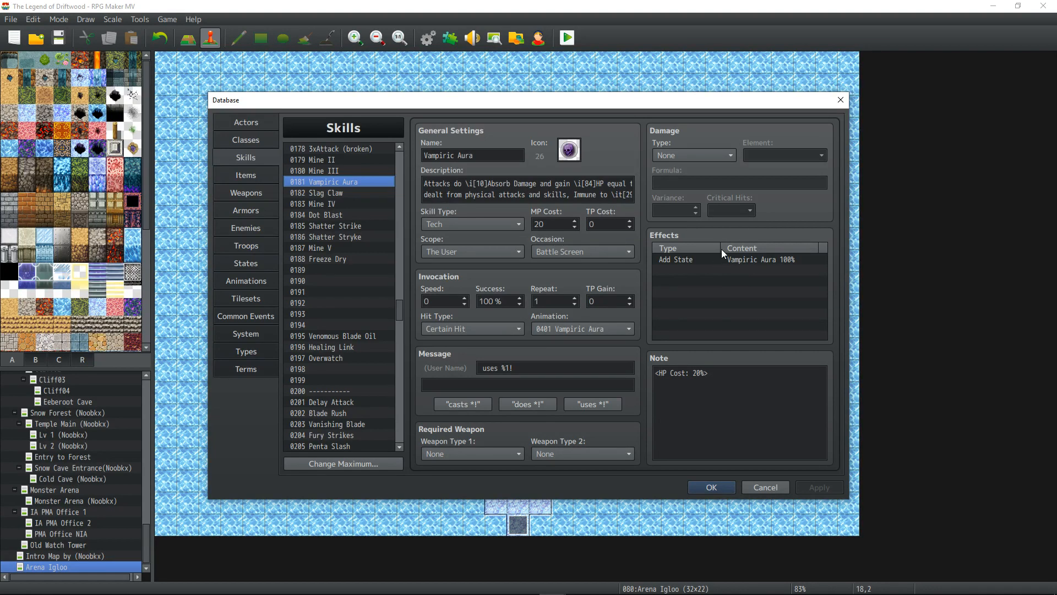
click(720, 376)
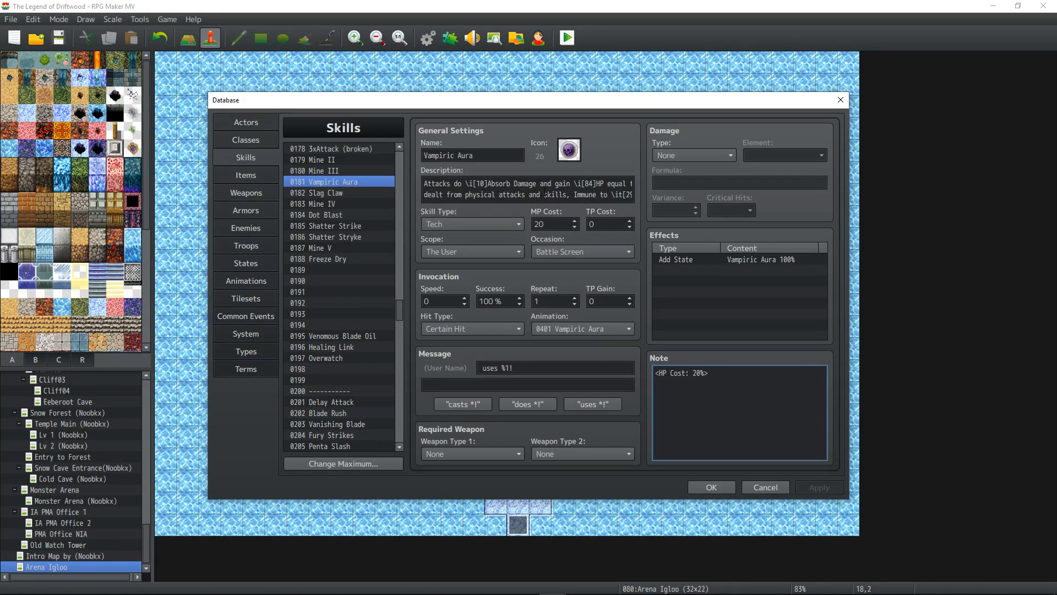
drag(488, 185, 650, 190)
click(538, 185)
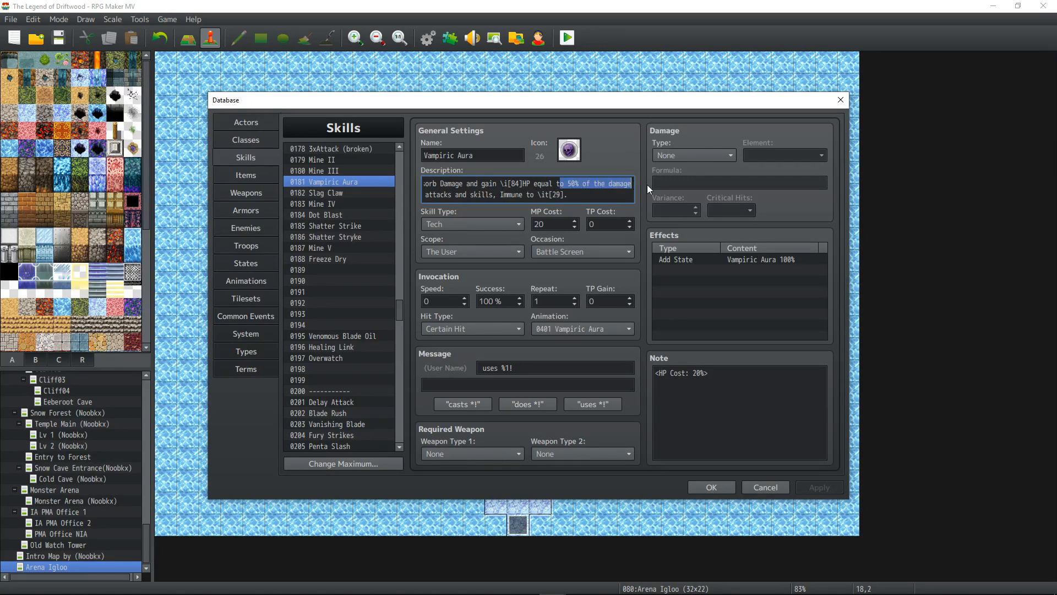
click(534, 184)
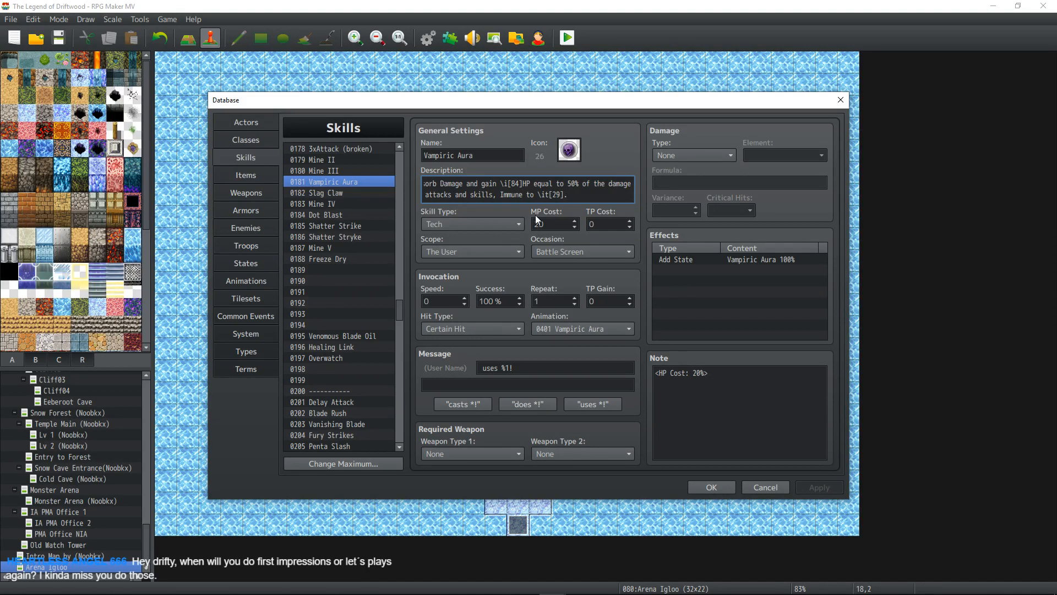
click(256, 263)
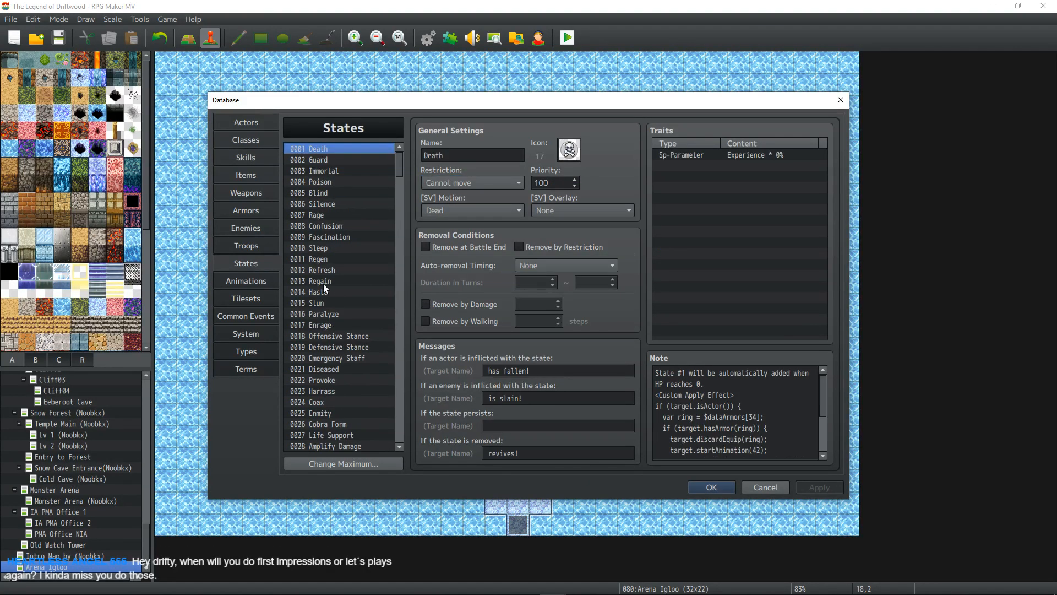
scroll(329, 291, down, 3)
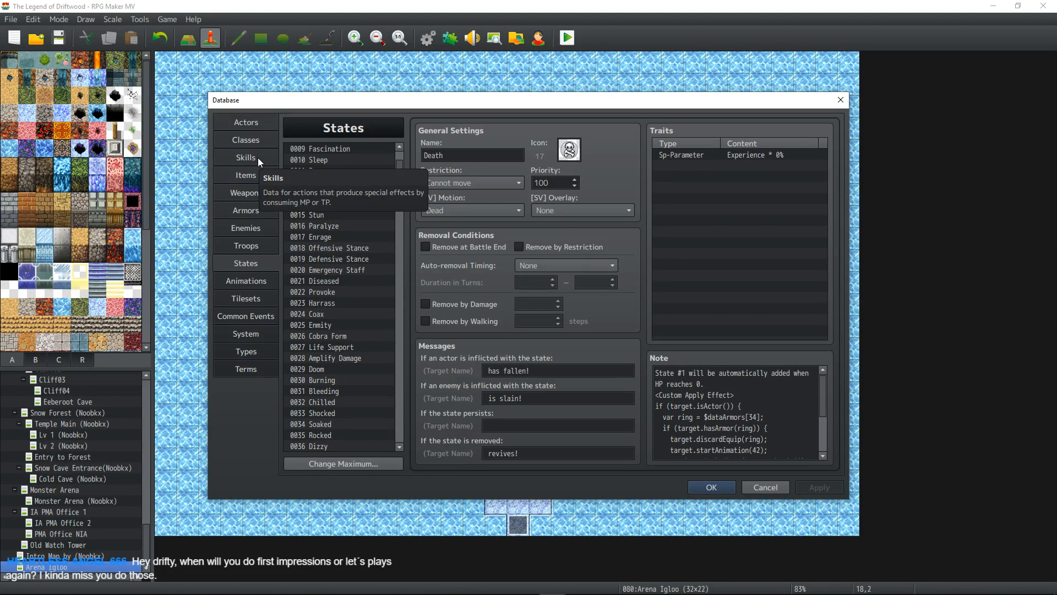
- Set the condition of the Death Dog's Vampiric Aura action to the state 0111 Vampiric Aura
click(253, 228)
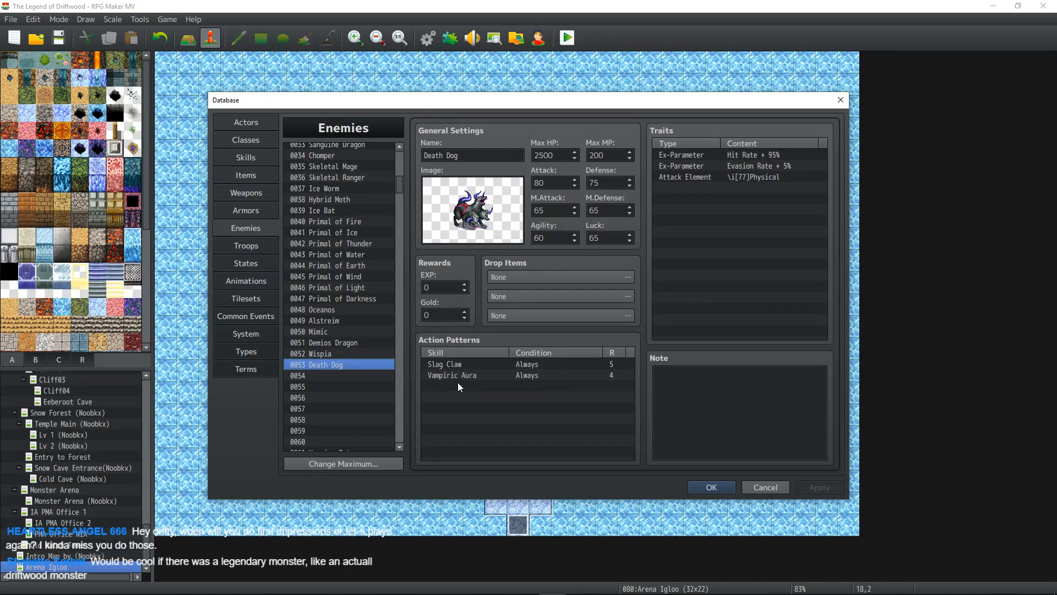
click(464, 386)
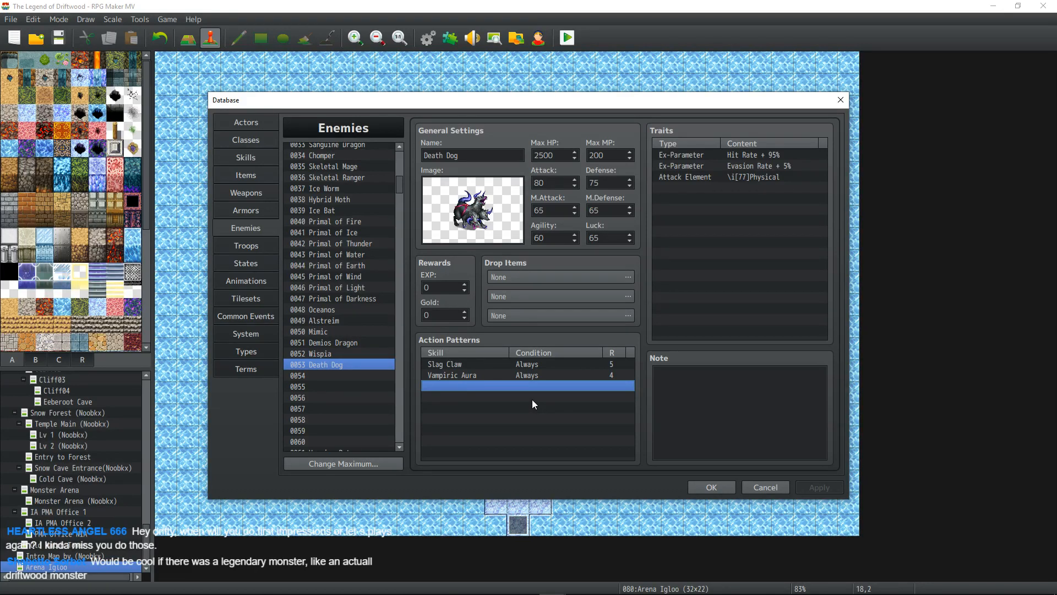
click(494, 377)
click(497, 364)
click(497, 375)
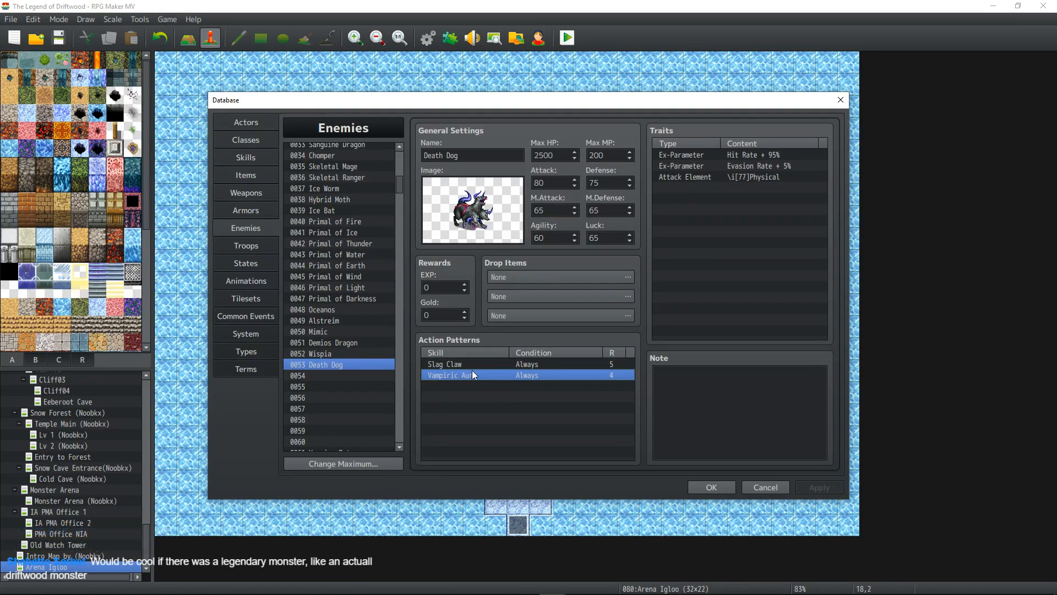
right_click(472, 374)
click(501, 381)
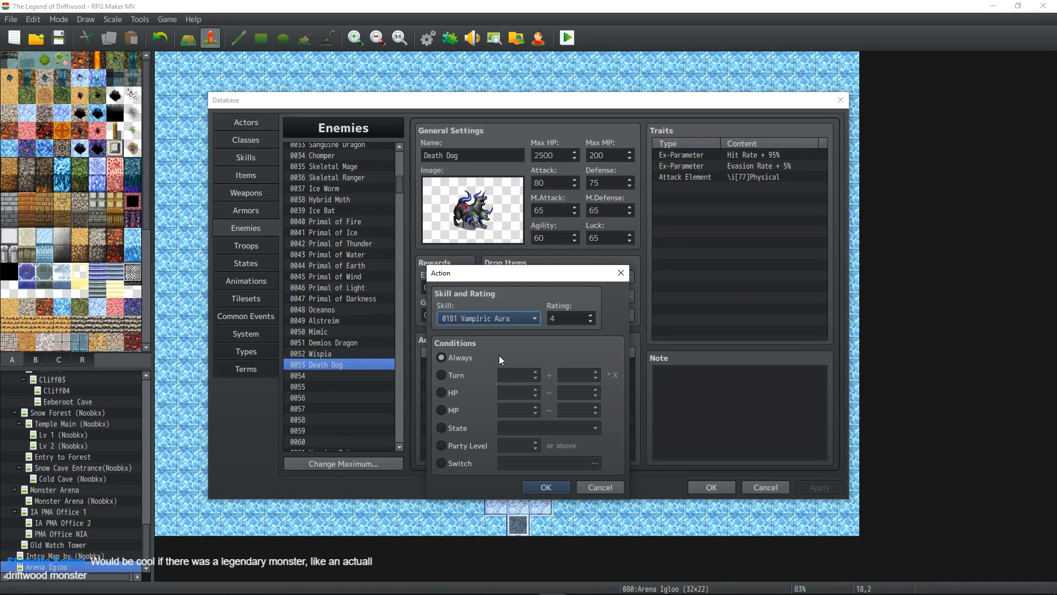
click(445, 430)
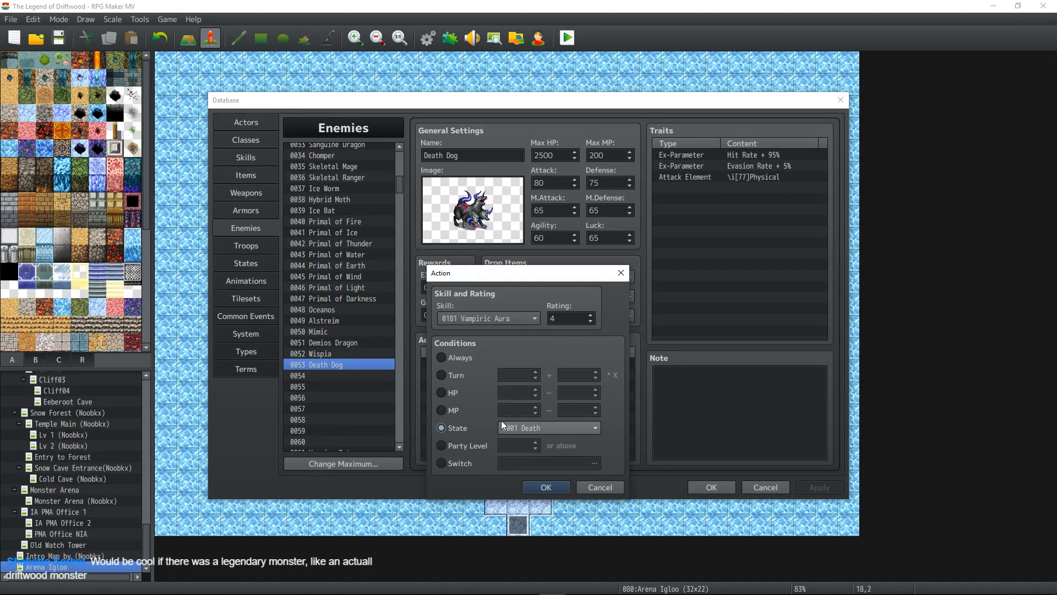
click(533, 428)
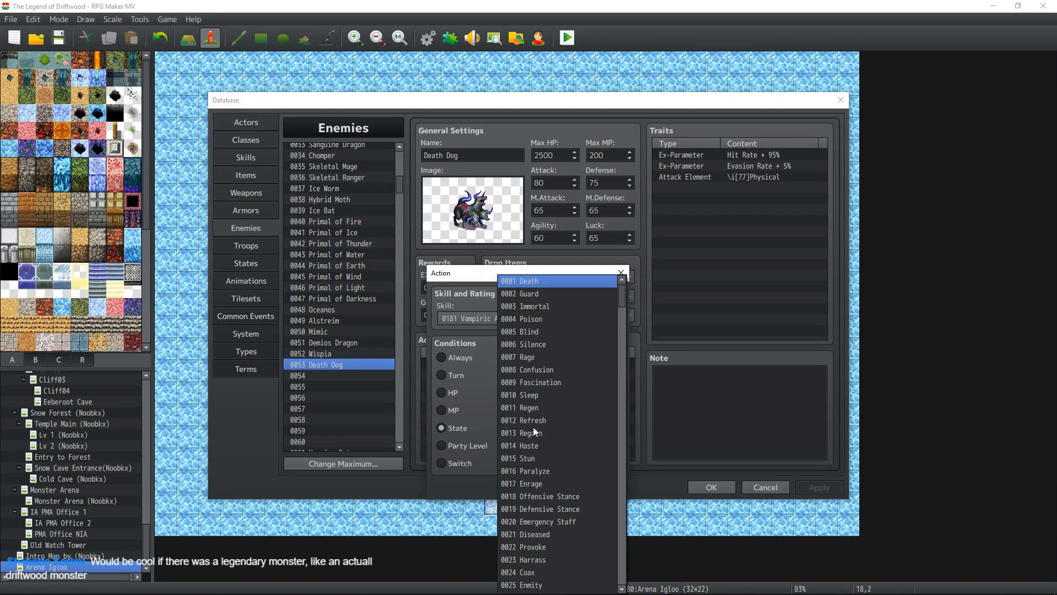
click(472, 407)
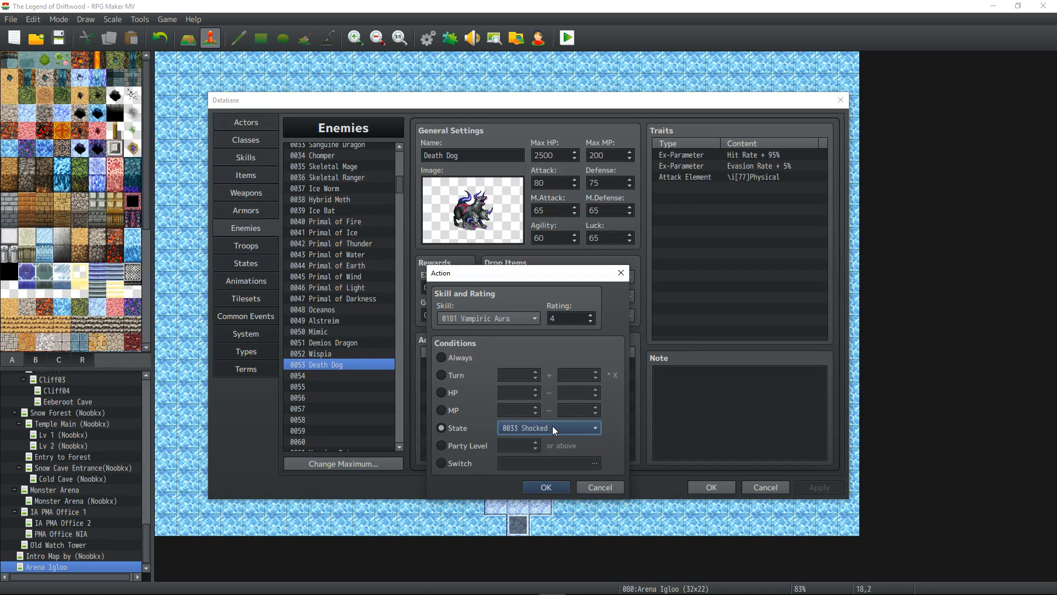
scroll(552, 425, down, 4)
scroll(553, 425, down, 3)
scroll(567, 425, down, 6)
click(597, 428)
scroll(587, 470, down, 16)
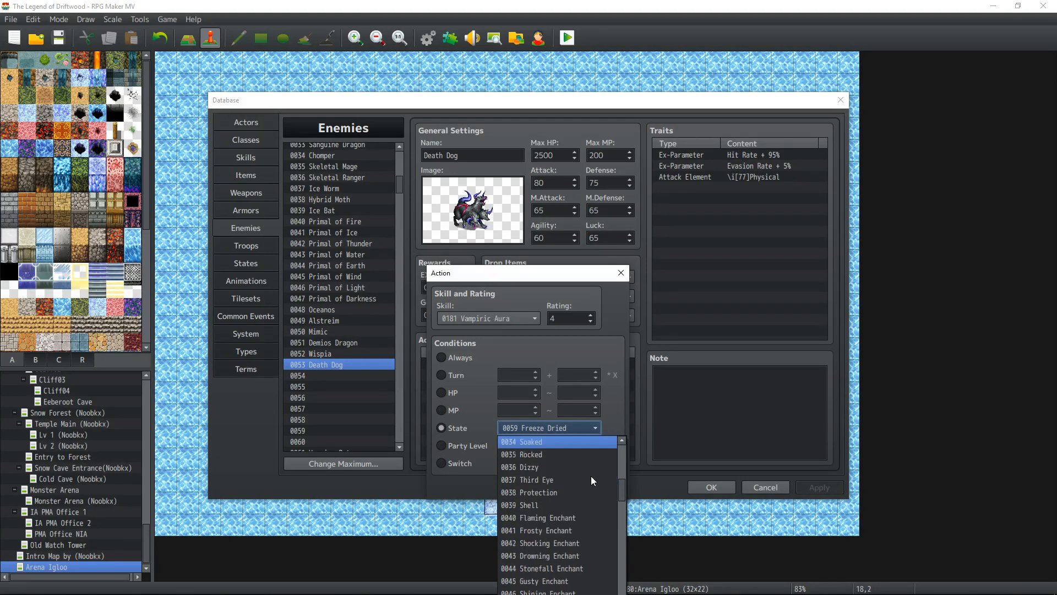
scroll(590, 517, down, 6)
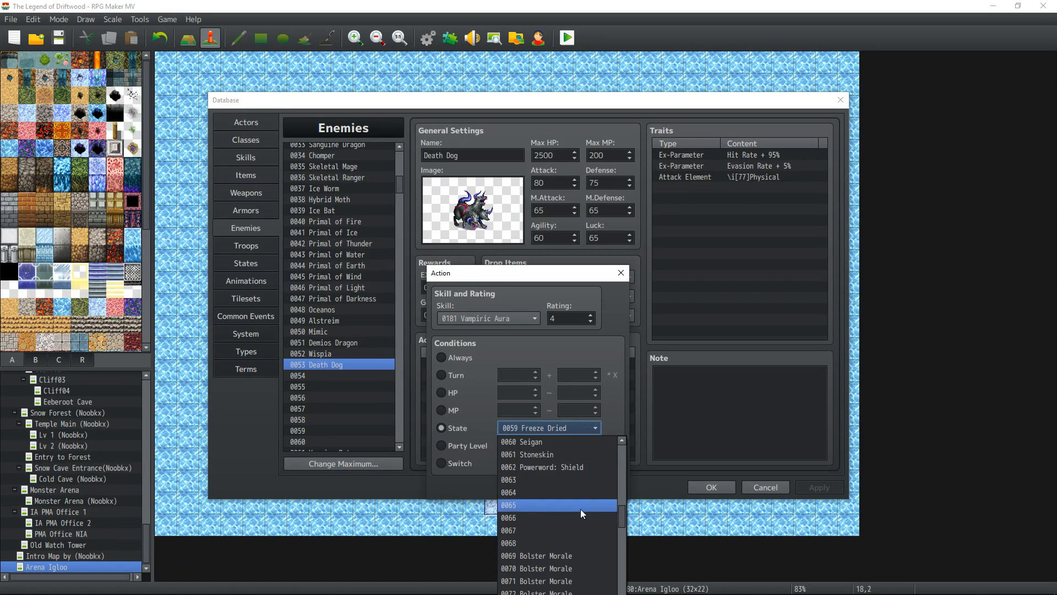
scroll(580, 508, down, 7)
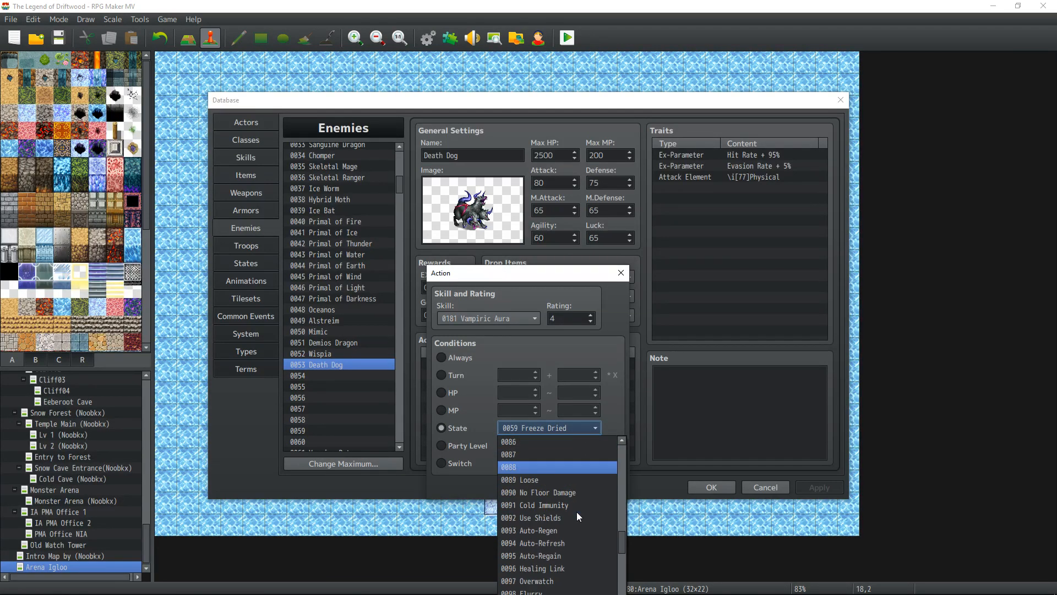
scroll(573, 494, down, 3)
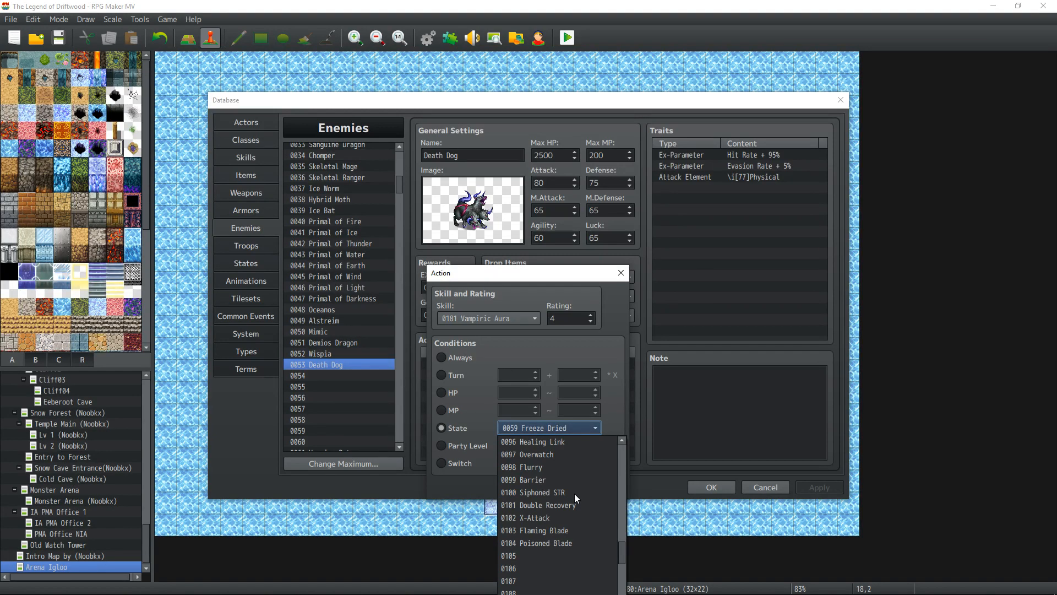
scroll(574, 493, down, 4)
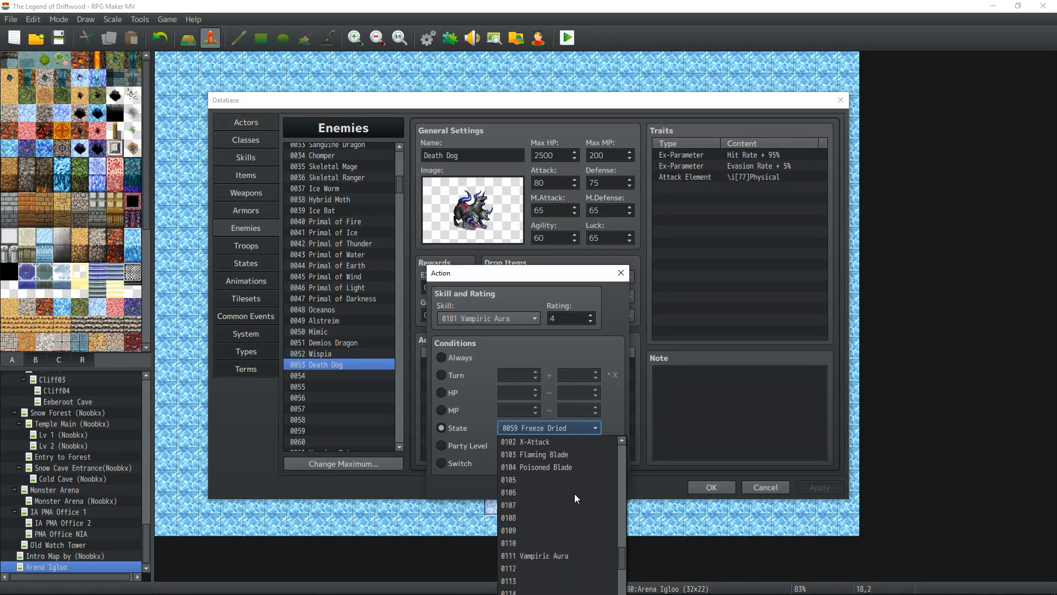
click(570, 492)
click(545, 487)
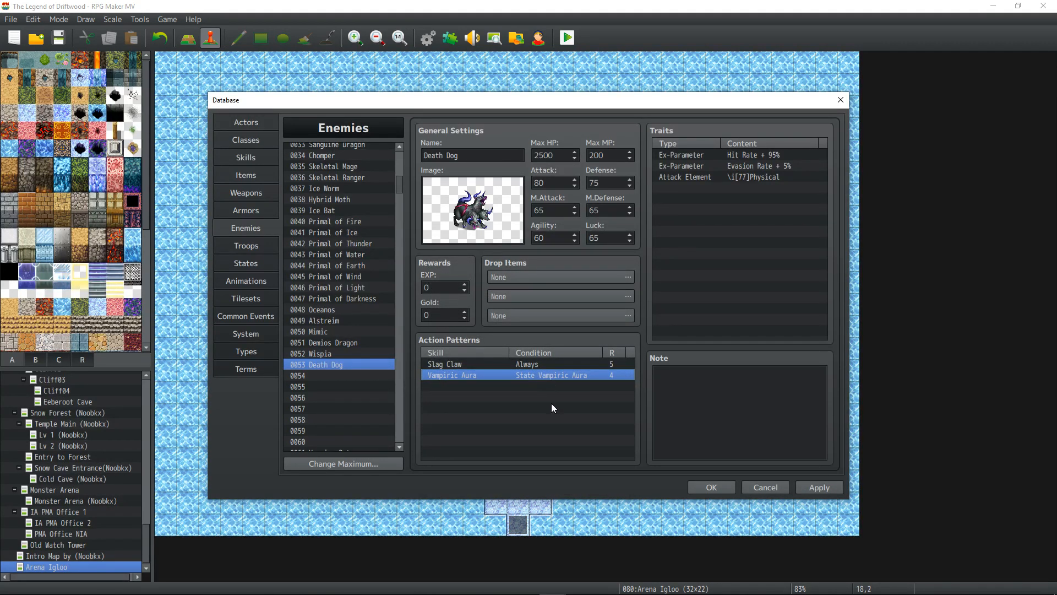
- Change the skill of the Death Dog's state-conditioned action to 0182 Slag Claw and set its rating to 7
right_click(554, 375)
click(578, 384)
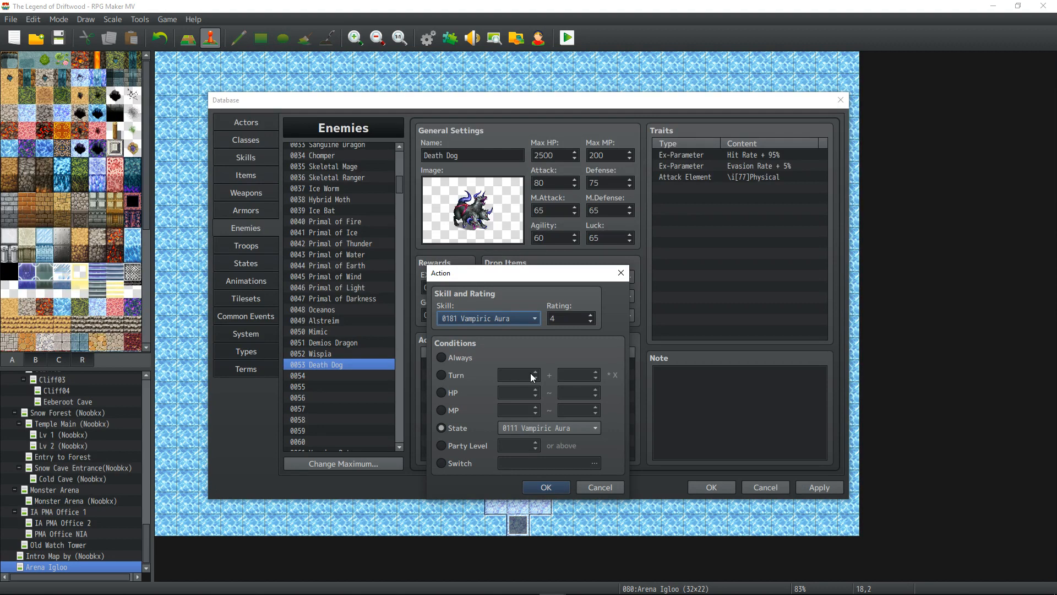
click(525, 318)
click(504, 294)
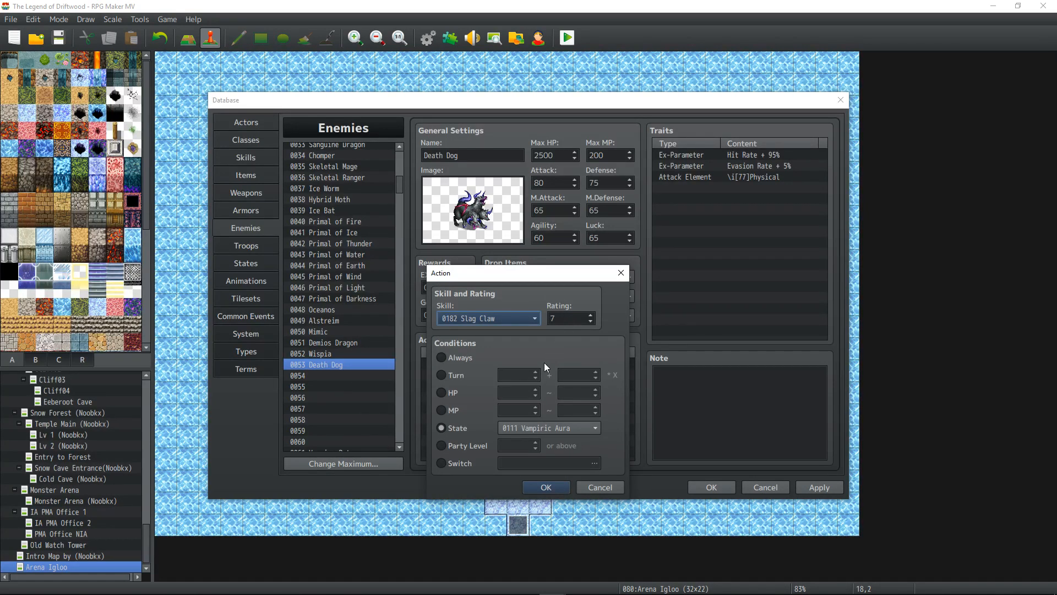
click(542, 488)
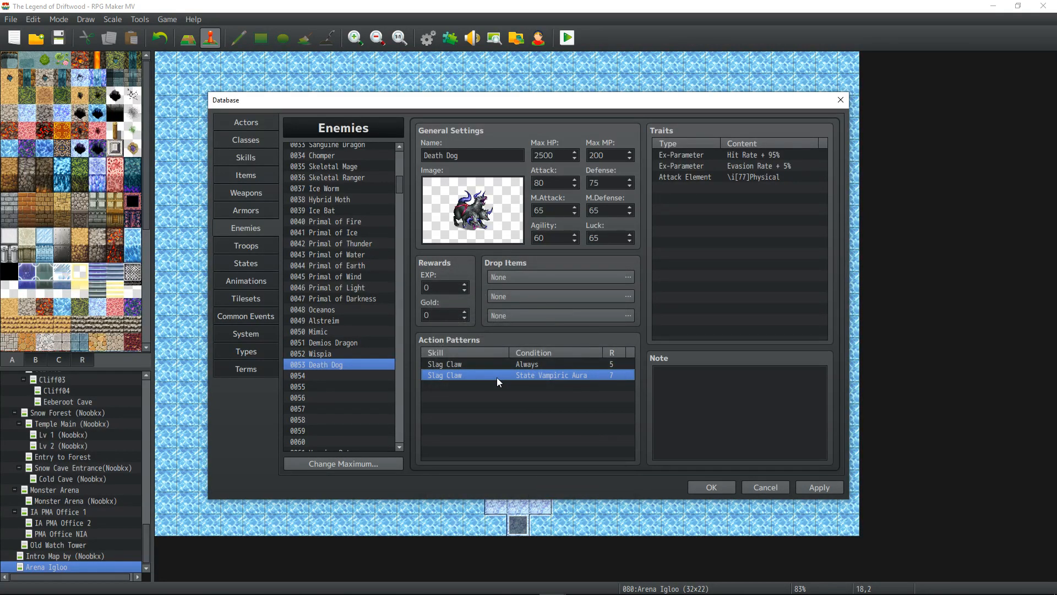
right_click(467, 365)
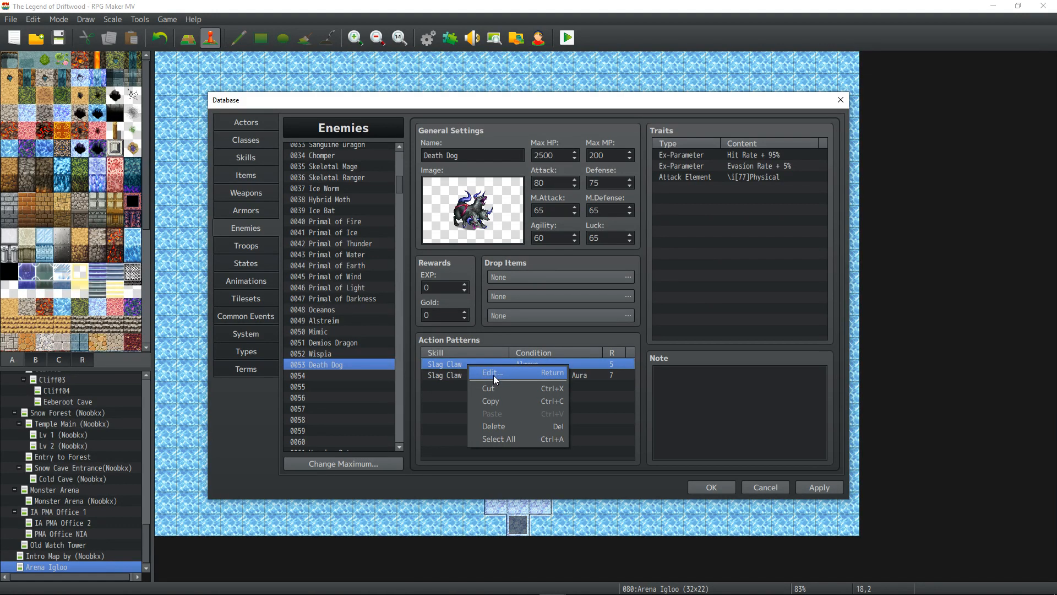
click(457, 389)
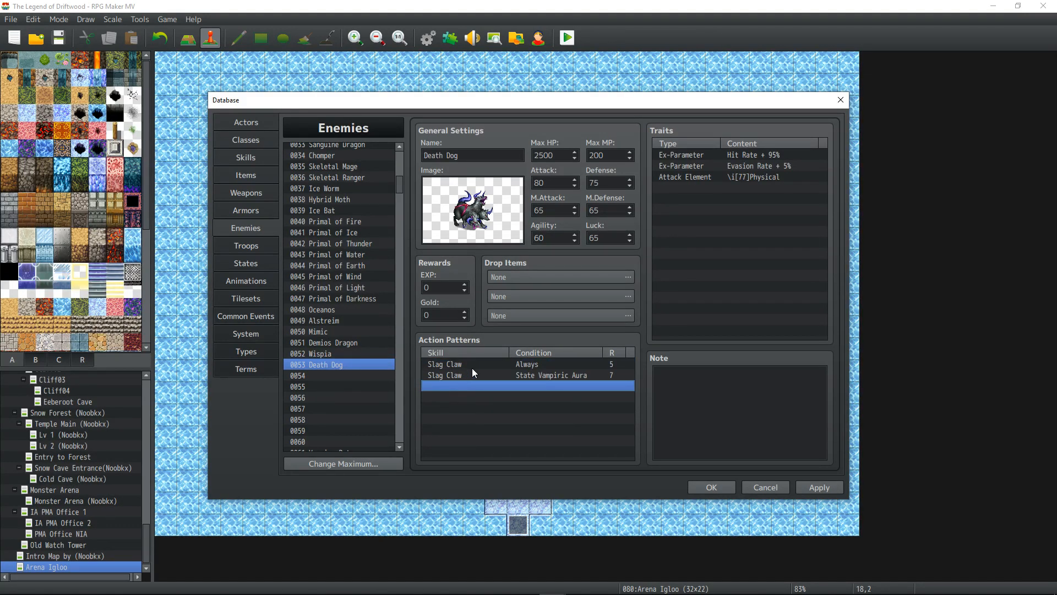
right_click(478, 385)
click(515, 393)
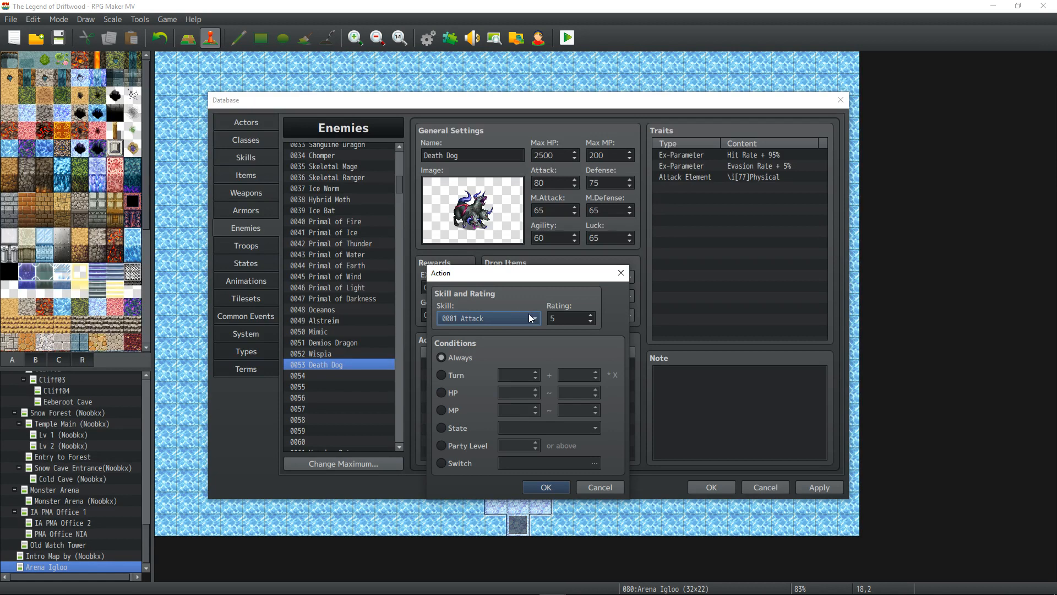
click(611, 488)
- Duplicate the Death Dog's Slag Claw action with condition Always and change the copy's skill to 0181 Vampiric Aura with rating 5
click(473, 365)
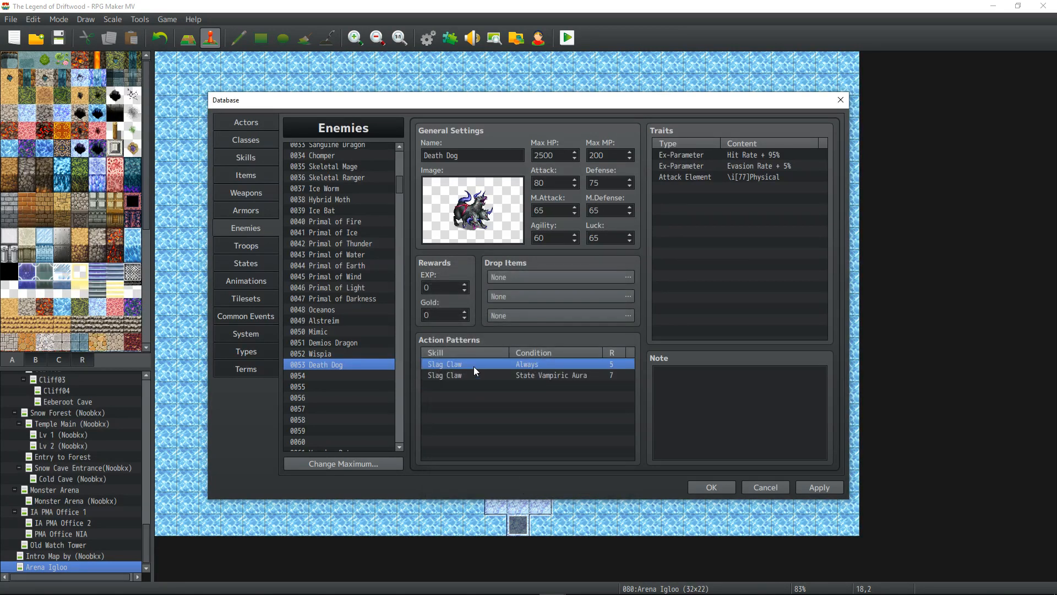
double_click(471, 385)
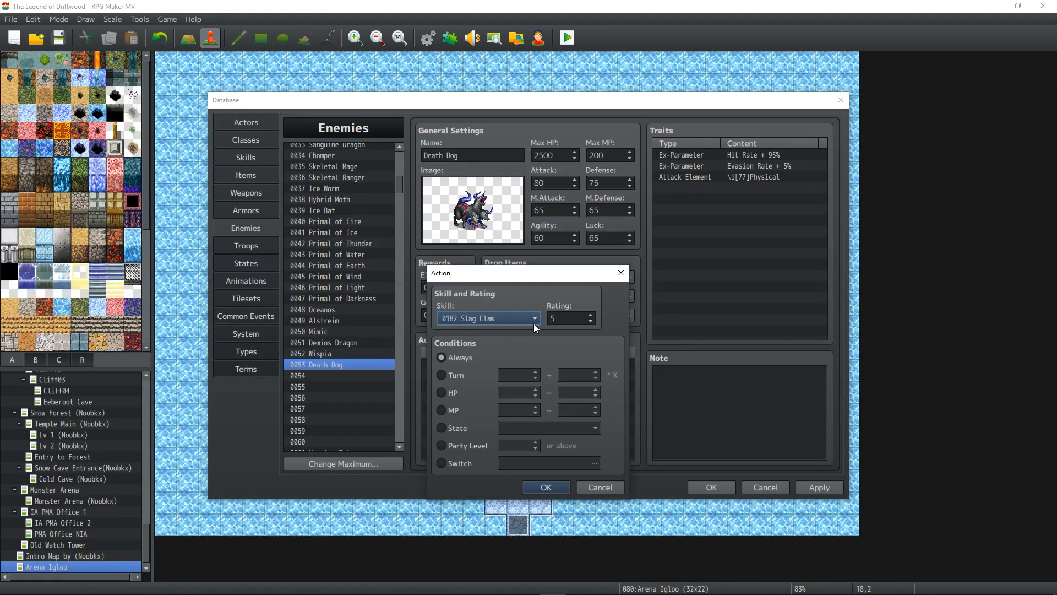
click(537, 319)
scroll(525, 296, up, 1)
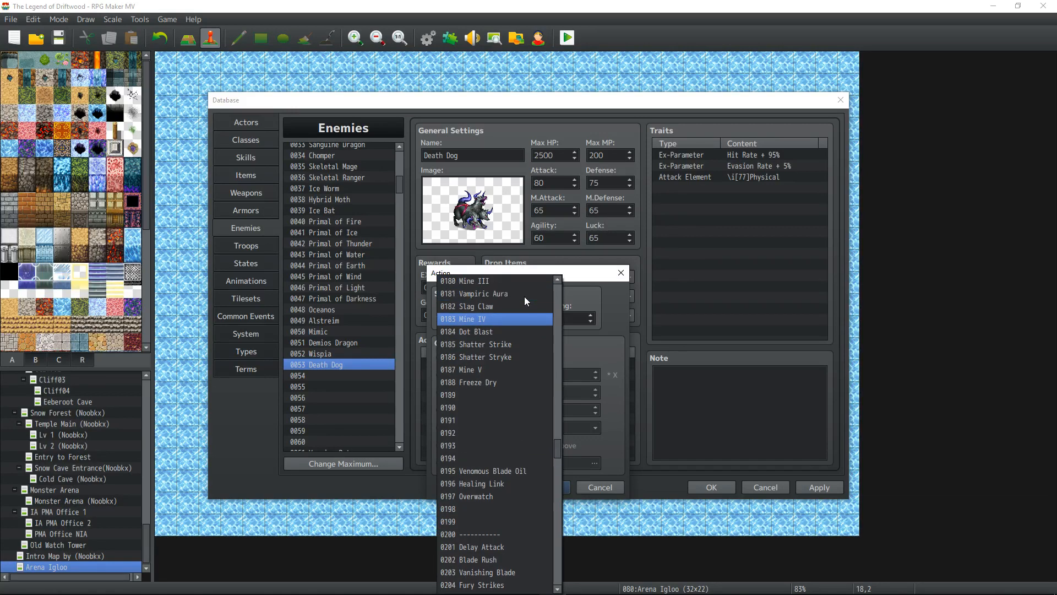
click(505, 306)
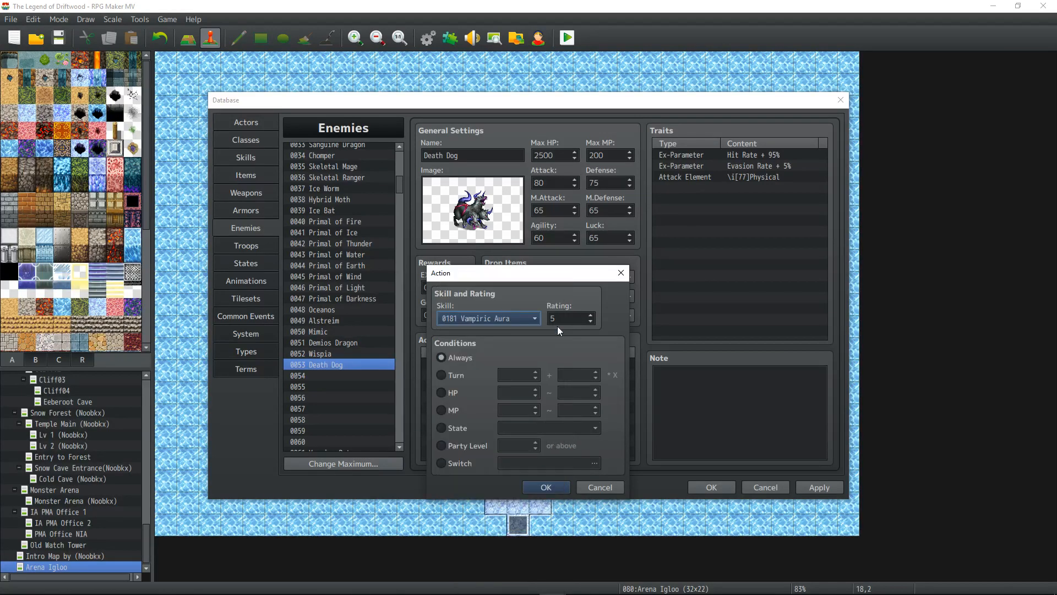
click(546, 487)
- Order the Slag Claw action with the State Vampiric Aura condition first in the Death Dog's action patterns
click(505, 375)
drag(517, 386, 517, 358)
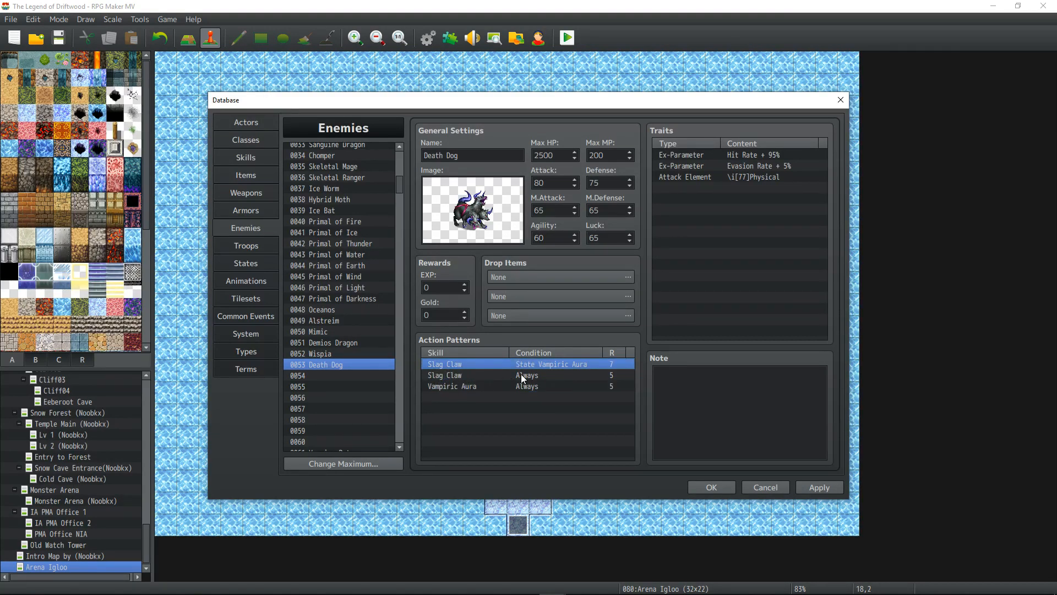
click(482, 386)
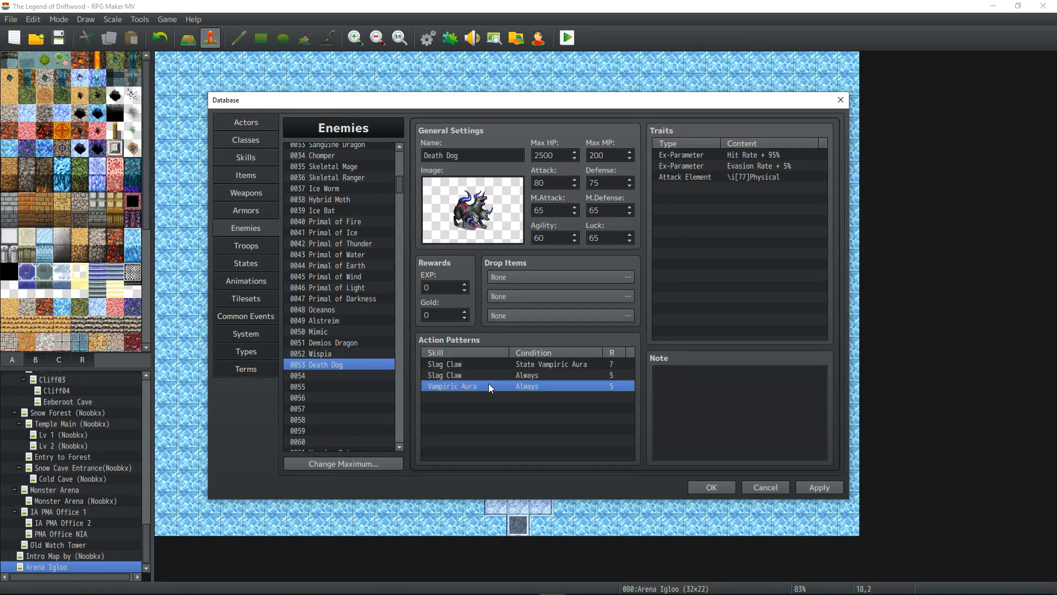
click(523, 375)
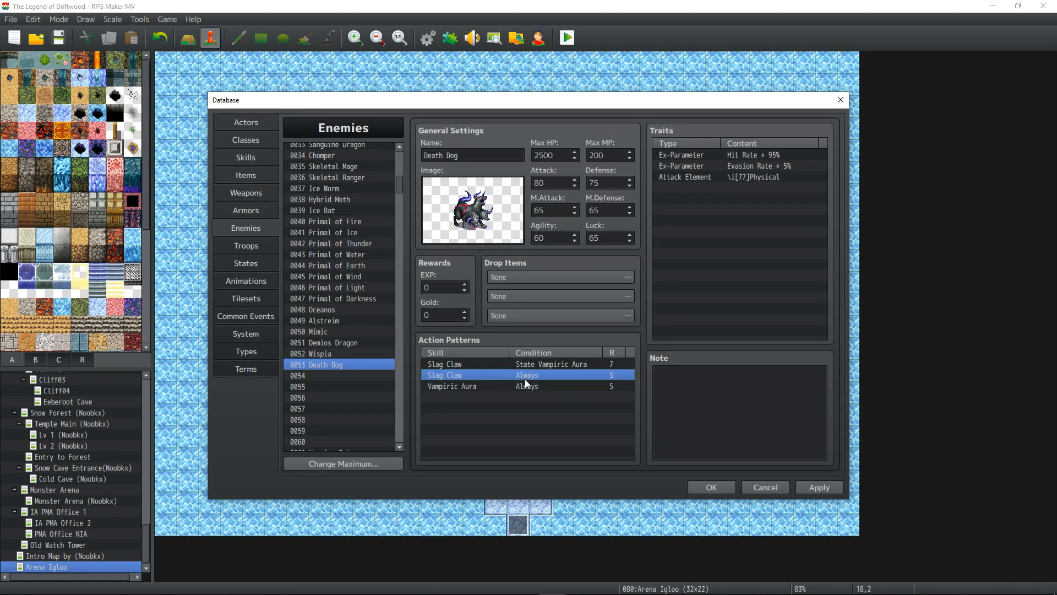
click(521, 388)
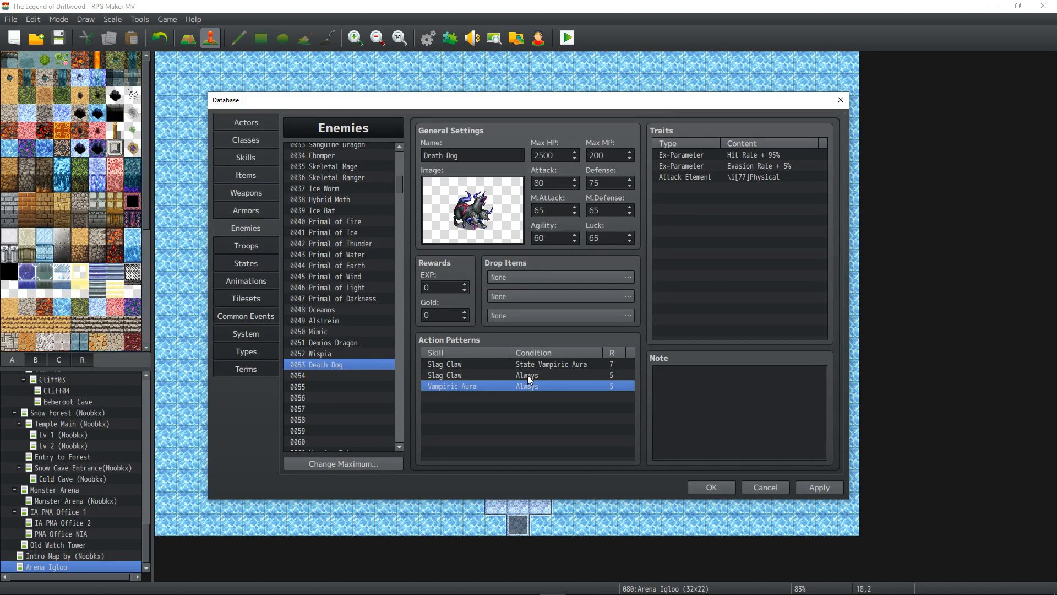
- Set the rating of the Death Dog's Slag Claw action with the State Vampiric Aura condition to 8 and apply the database changes
click(559, 363)
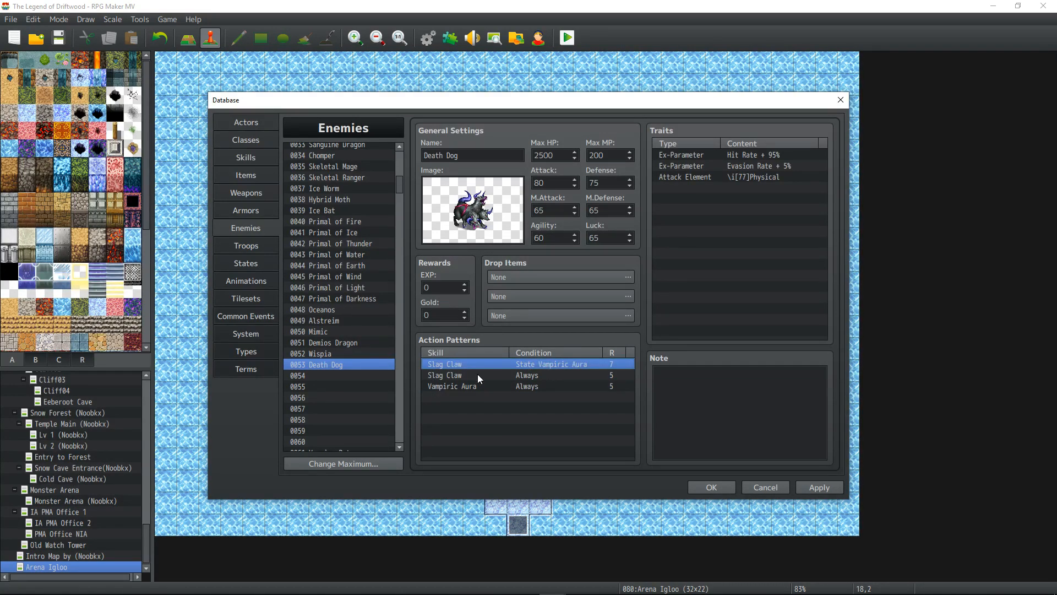
right_click(552, 363)
click(573, 365)
scroll(576, 315, up, 1)
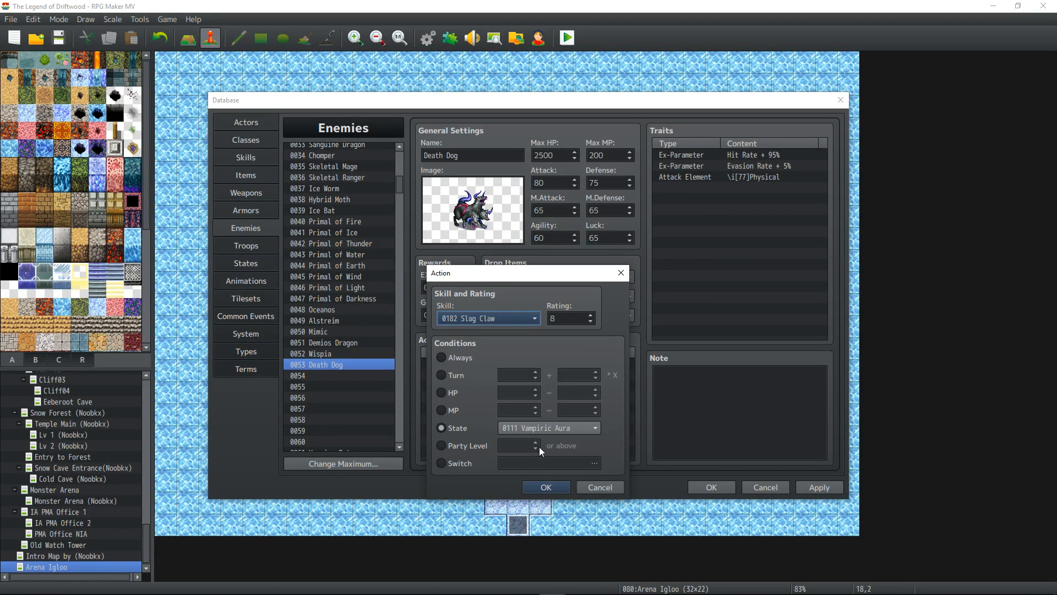
click(541, 487)
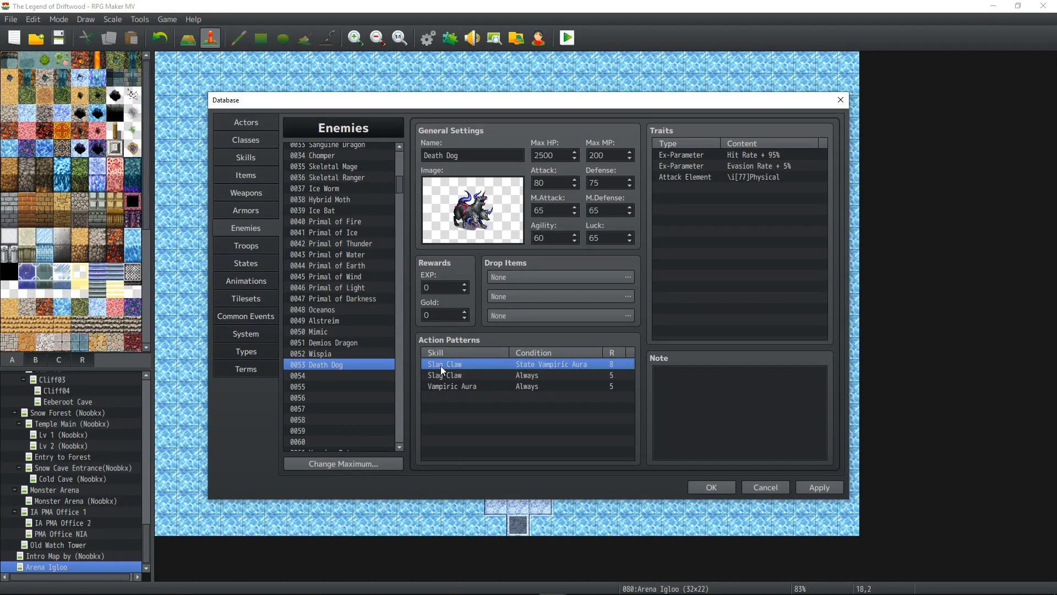
click(467, 387)
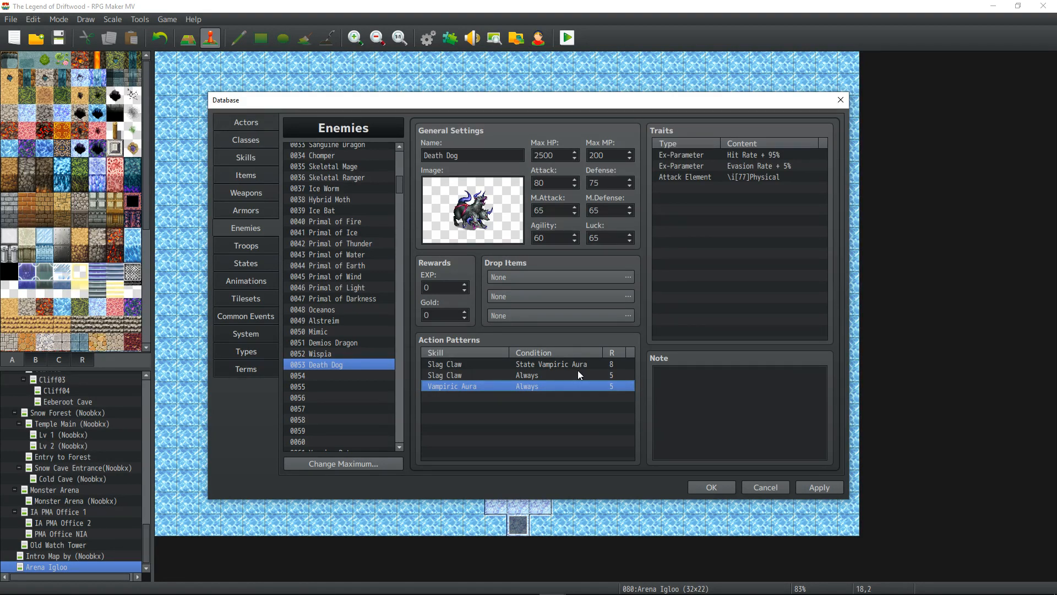
click(820, 487)
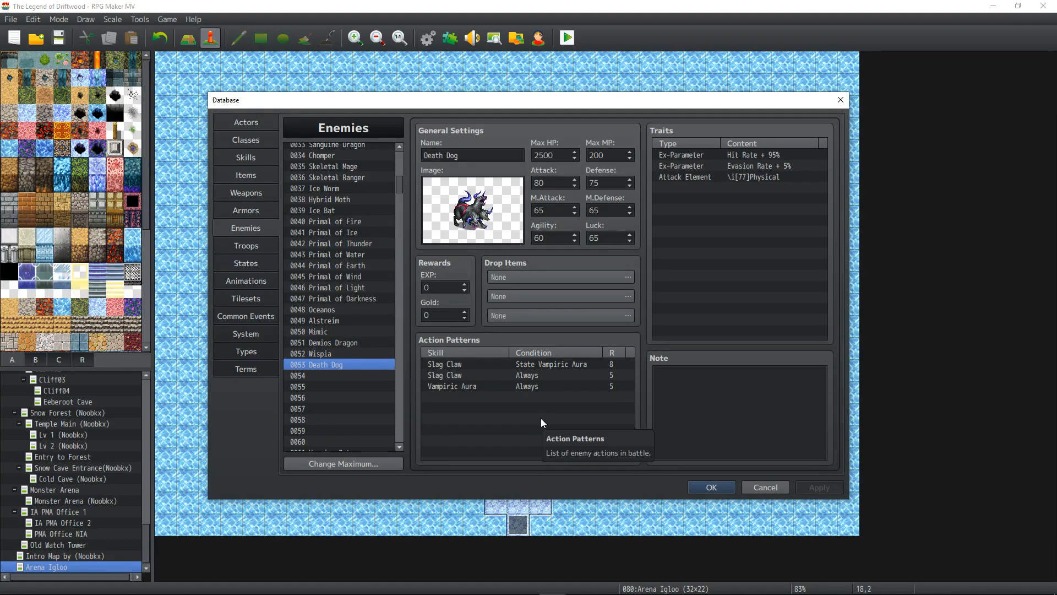
- Compare the Ice Bat's and Hybrid Moth's rewards, and set the Death Dog's EXP and gold rewards to 300 each
click(530, 364)
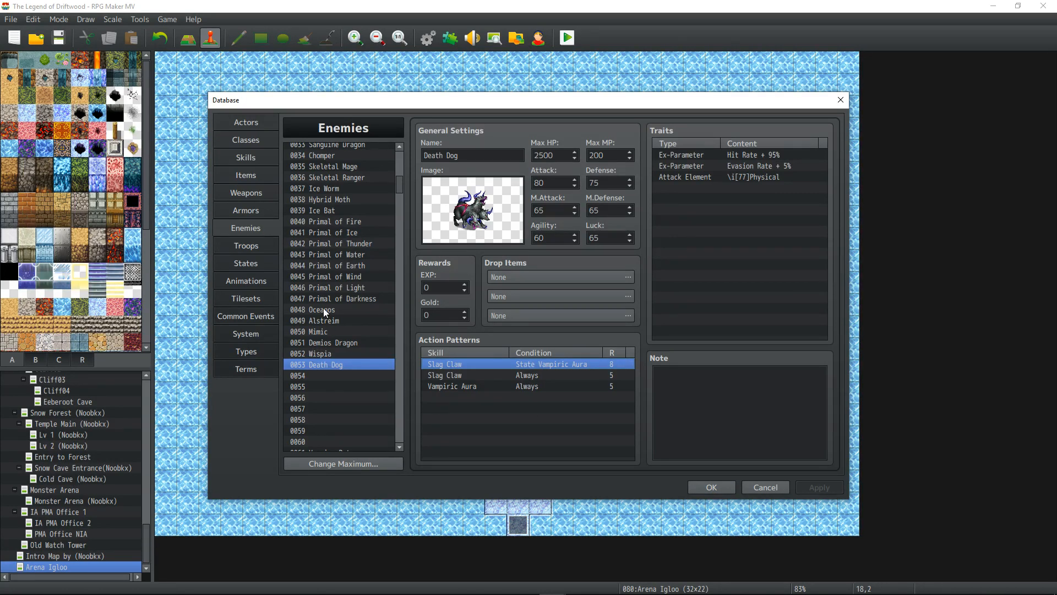
click(317, 211)
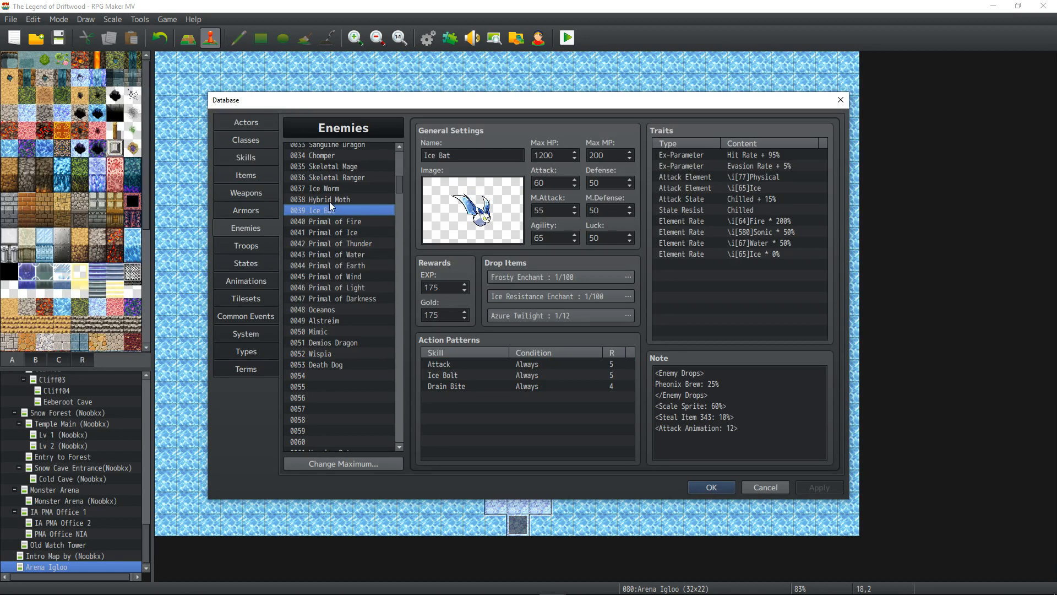
click(331, 200)
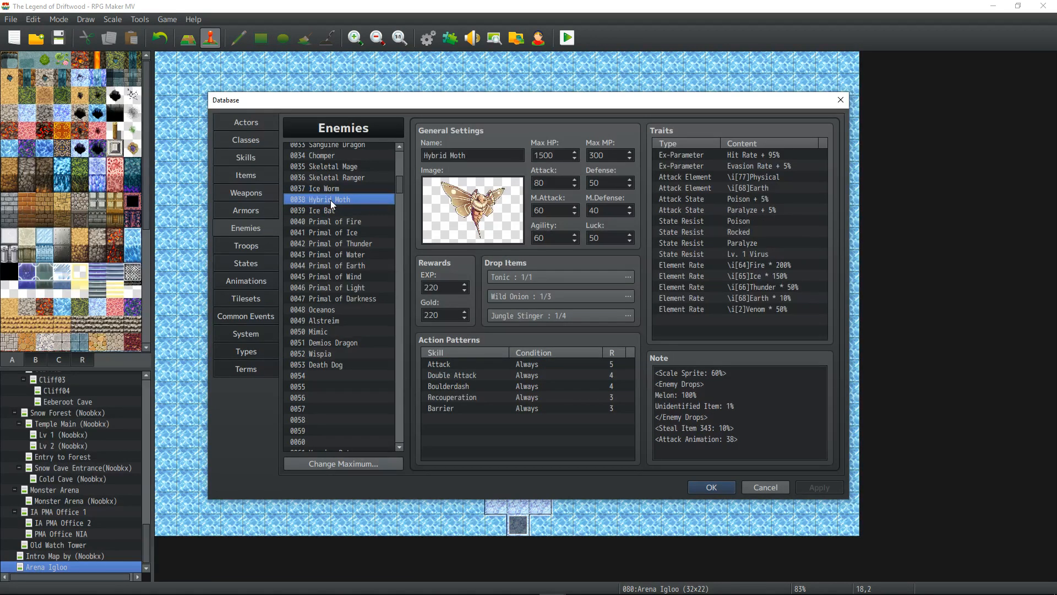
click(329, 365)
double_click(435, 287)
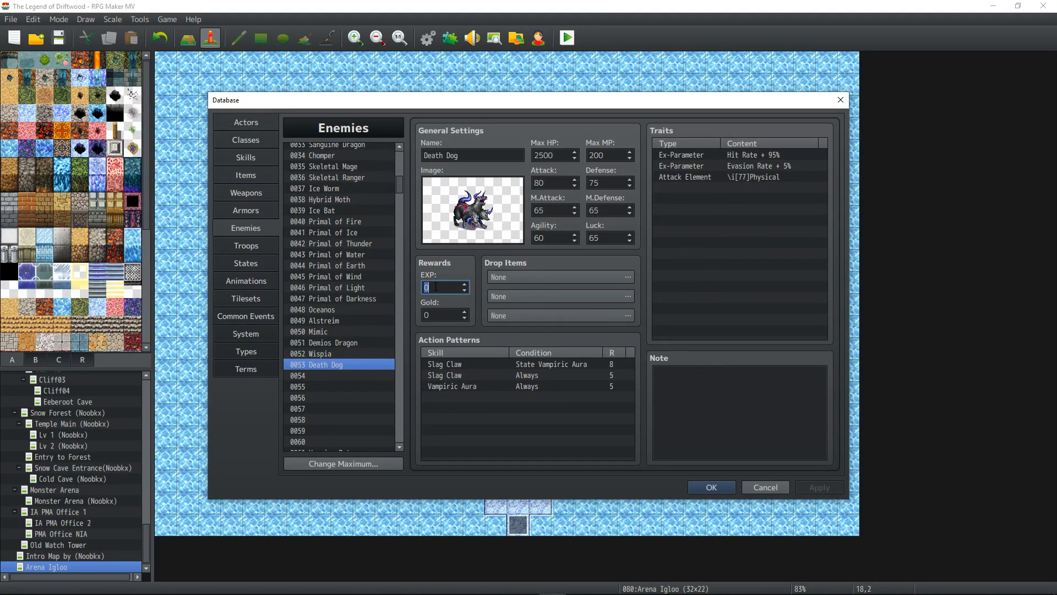
text(300)
double_click(442, 316)
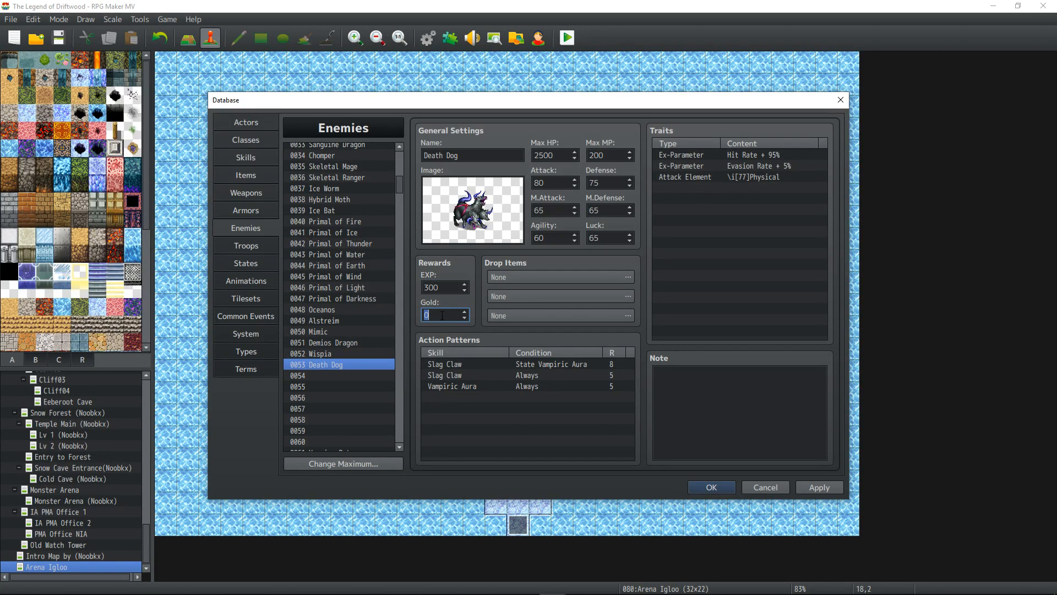
text(300)
- Check the rewards of the Skeletal Ranger through Ice Bat enemies, and set the Death Dog's EXP and gold to 280 each
click(334, 178)
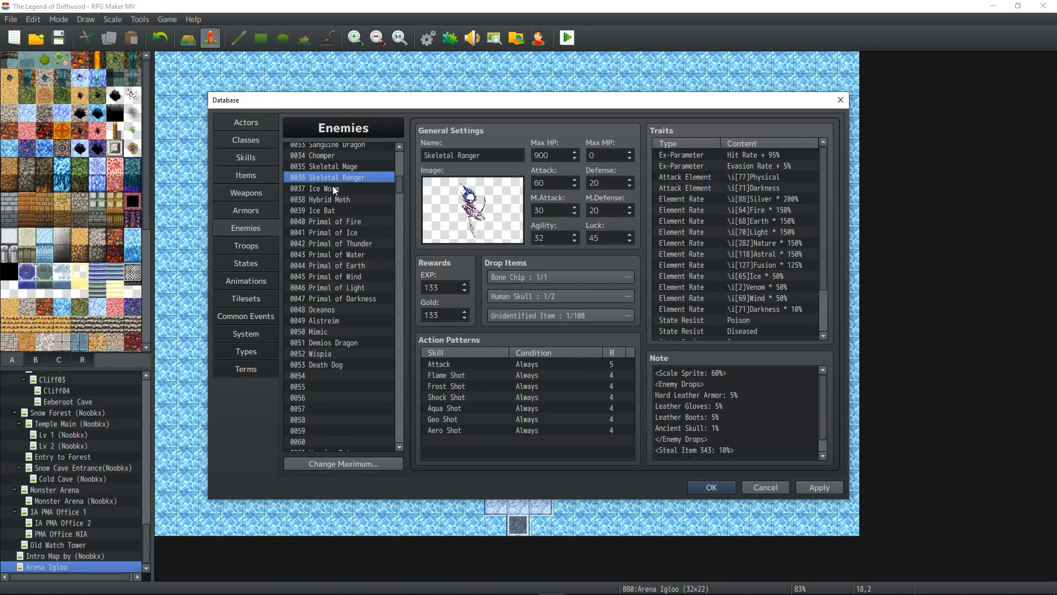
click(333, 189)
click(329, 200)
click(329, 211)
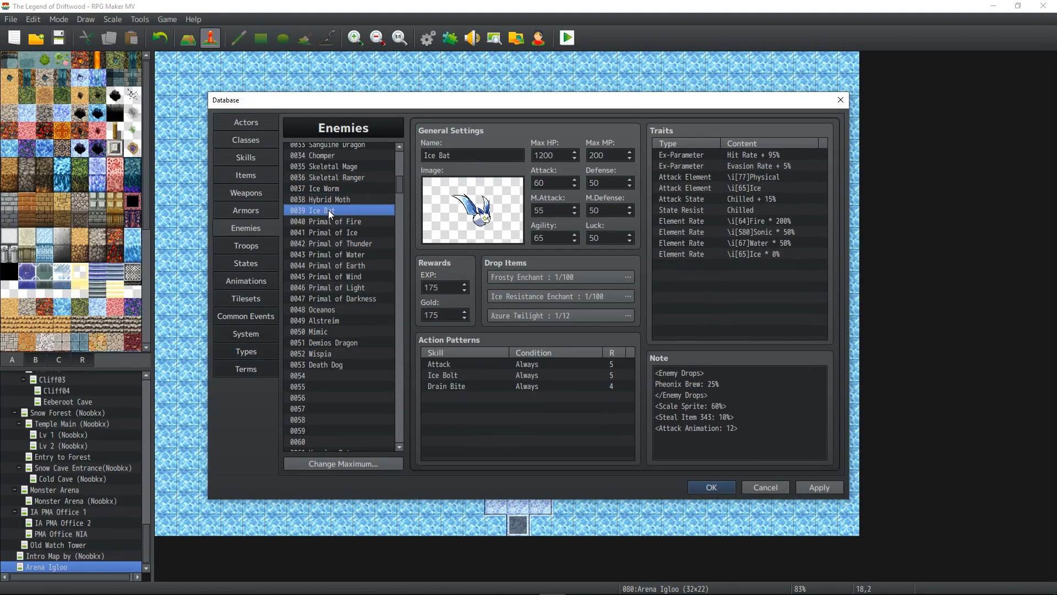
click(330, 354)
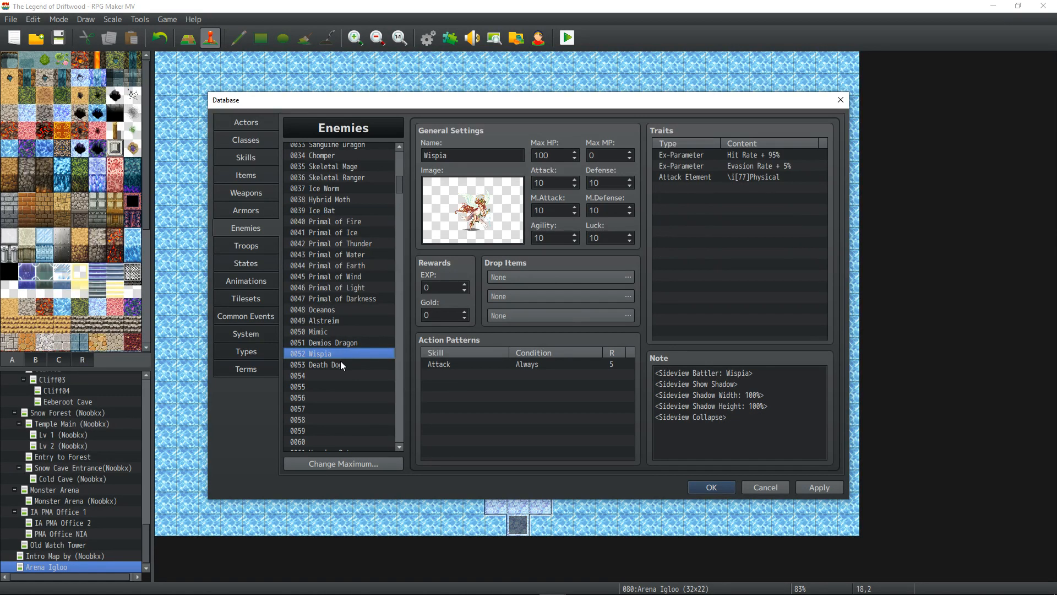
click(340, 364)
double_click(441, 287)
text(280)
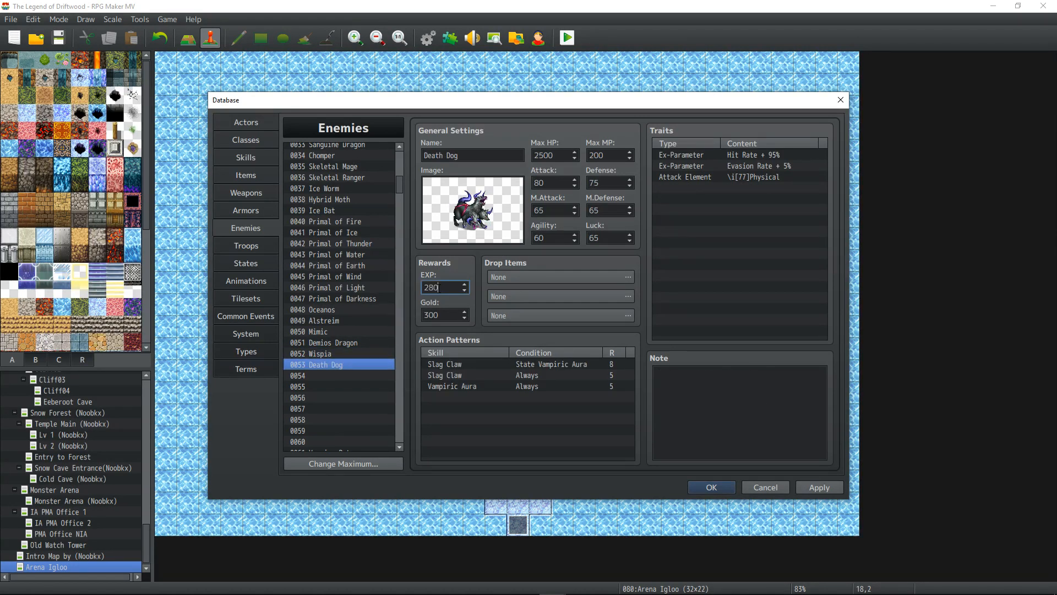
key(Tab)
text(28)
- Add a Fire element rate trait of 125% to the Death Dog
click(742, 188)
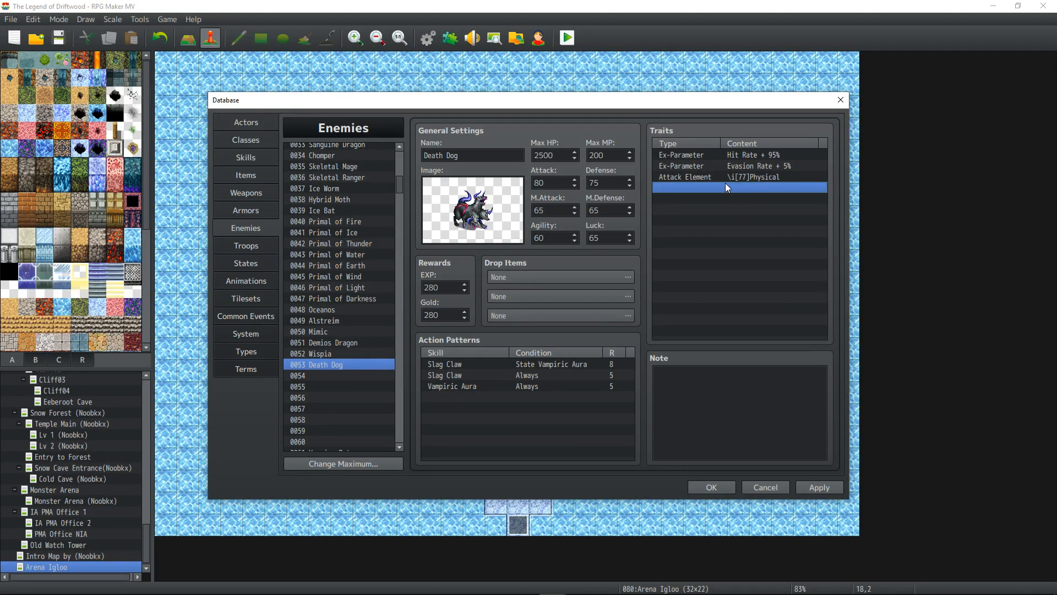
double_click(726, 188)
click(784, 180)
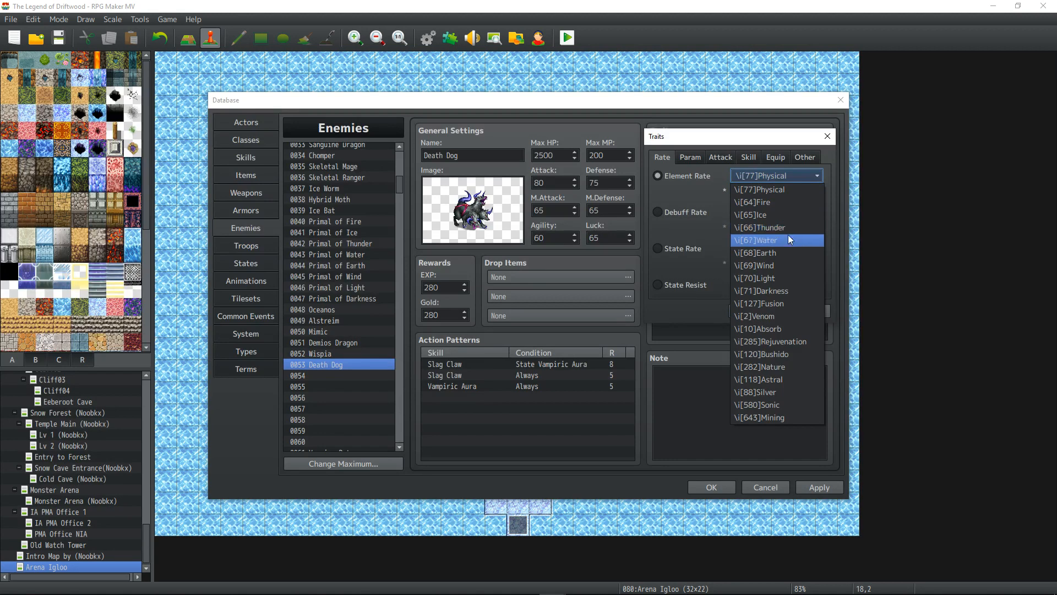
click(780, 202)
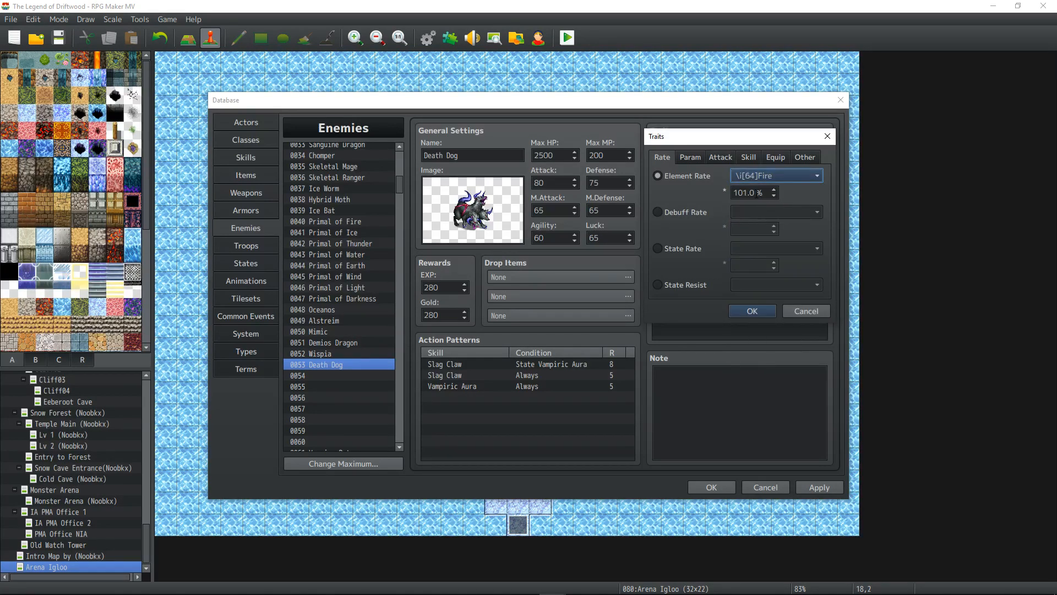
scroll(758, 193, up, 5)
click(765, 315)
double_click(738, 197)
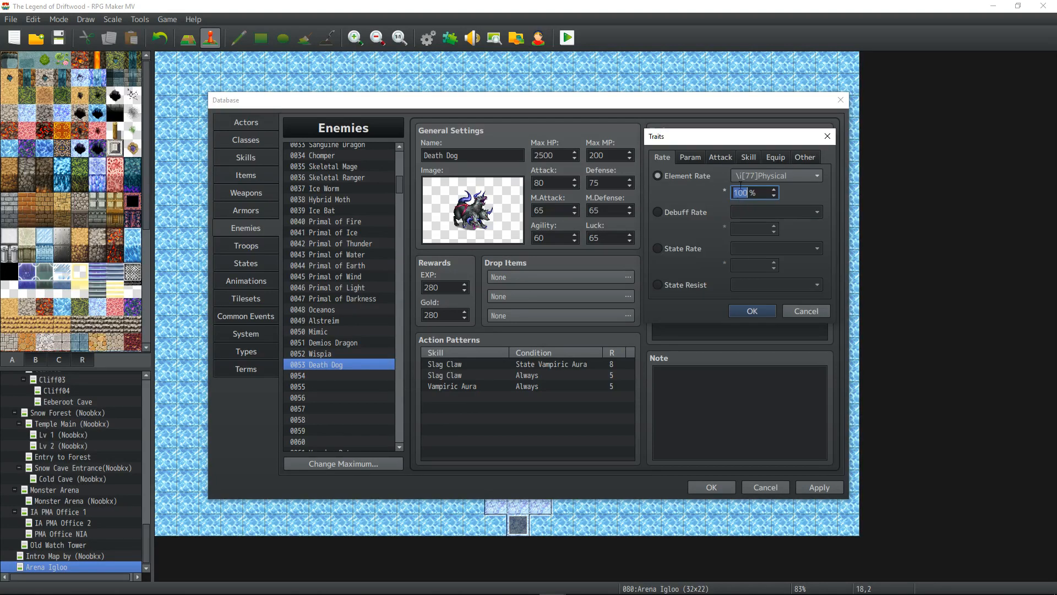
click(773, 176)
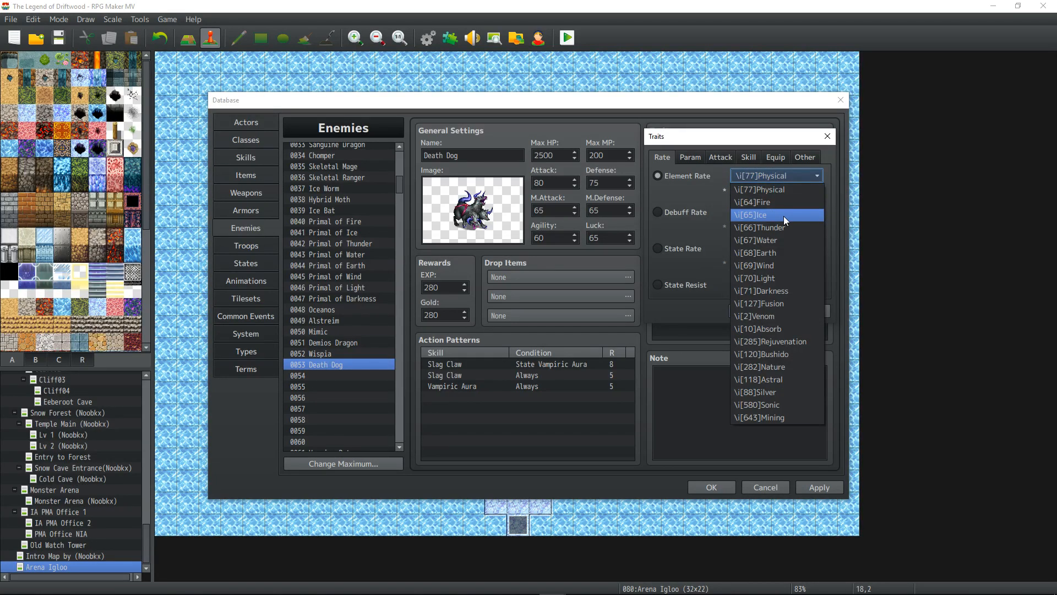
click(776, 188)
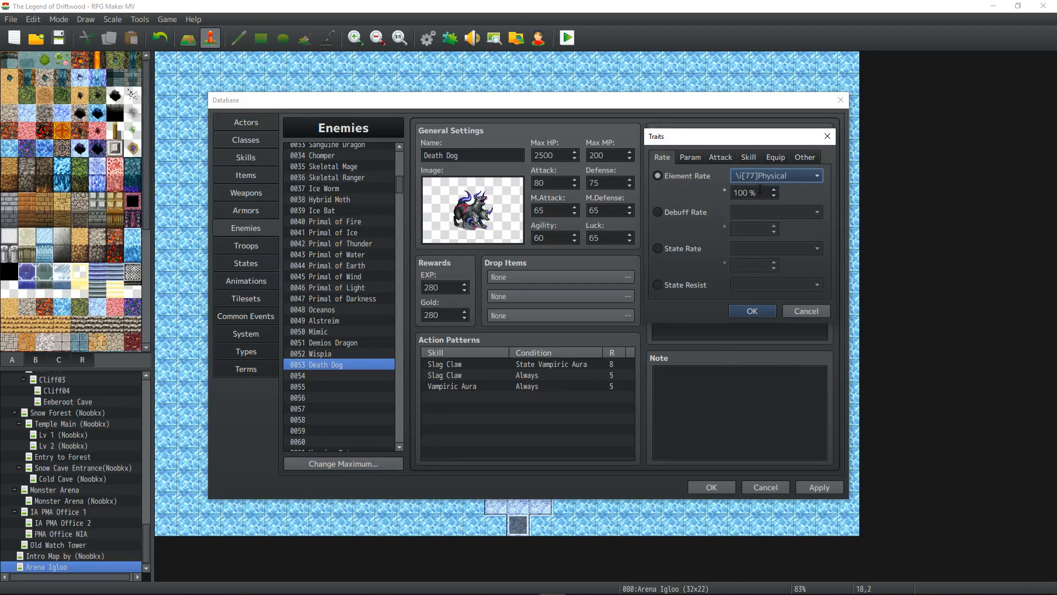
click(803, 312)
- Change the Death Dog's Fire element rate to 75%
right_click(720, 190)
click(736, 200)
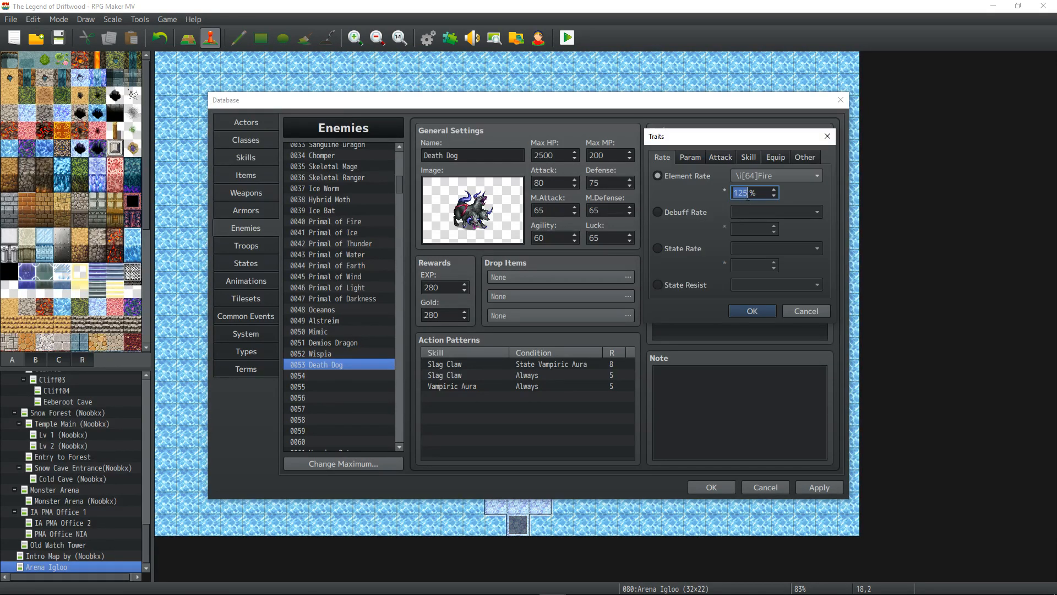
scroll(751, 191, down, 10)
scroll(751, 189, down, 20)
click(752, 312)
- Add an Ice element rate trait of 125% to the Death Dog
double_click(715, 197)
click(769, 174)
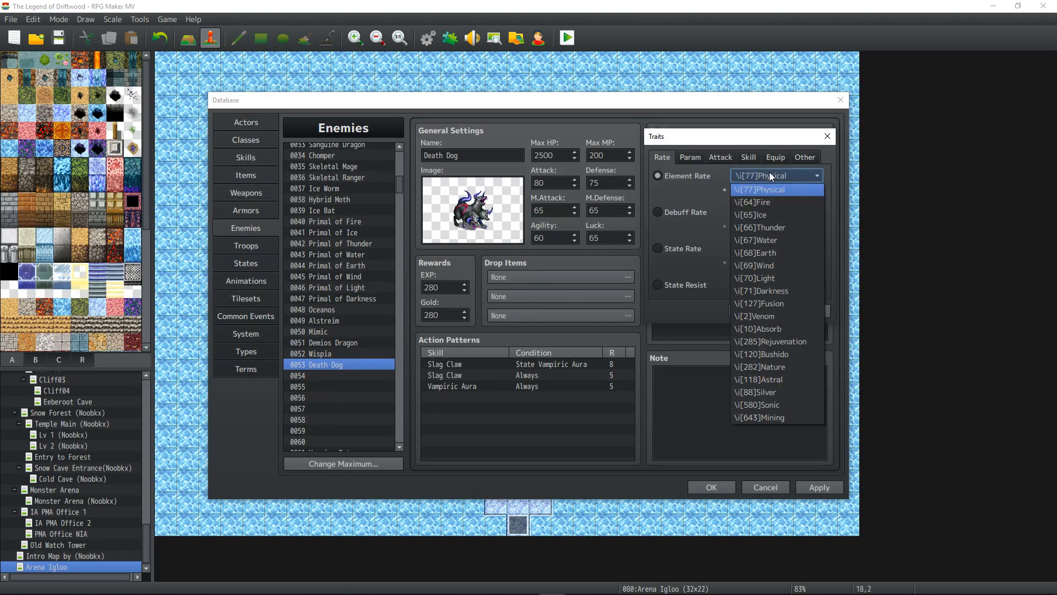
click(768, 216)
scroll(748, 193, up, 20)
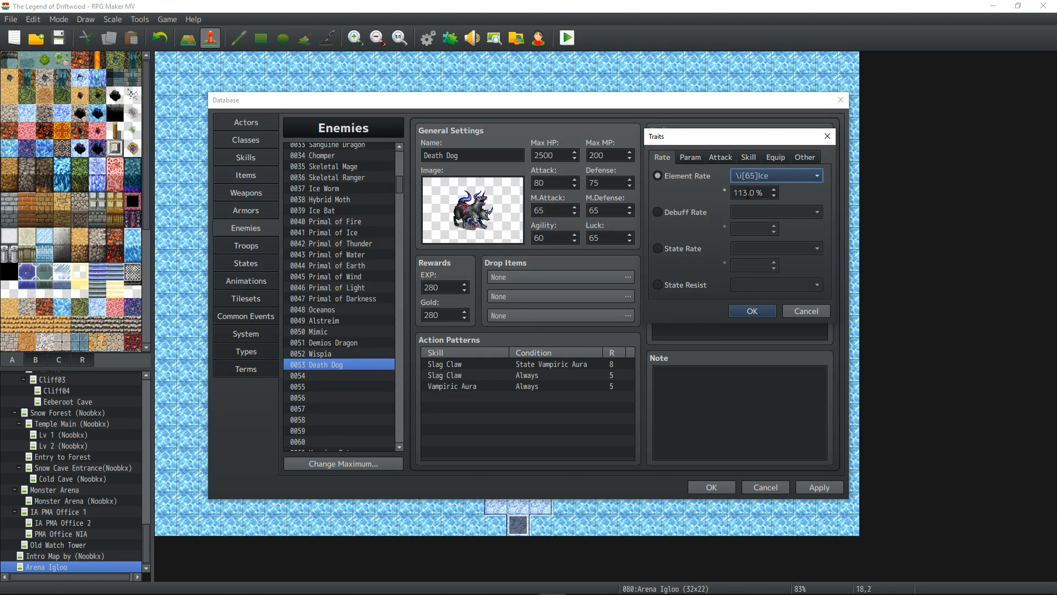
scroll(748, 193, up, 1)
click(752, 311)
- Add a Water element rate trait of 125% to the Death Dog
double_click(739, 210)
click(767, 174)
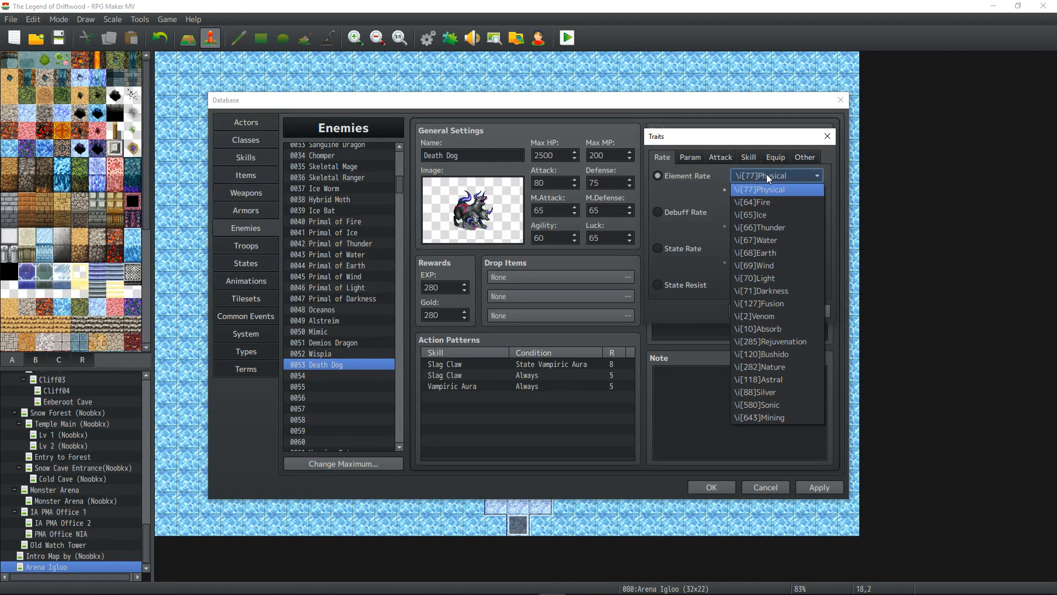
click(775, 240)
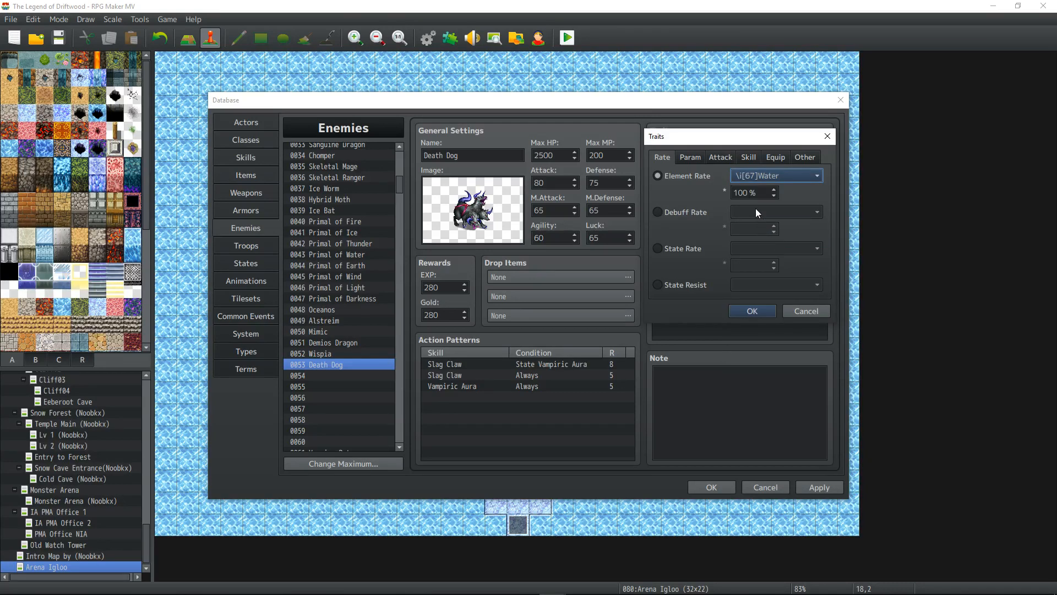
scroll(755, 198, up, 17)
click(752, 311)
- Add a Wind element rate trait of 75% to the Death Dog
double_click(744, 224)
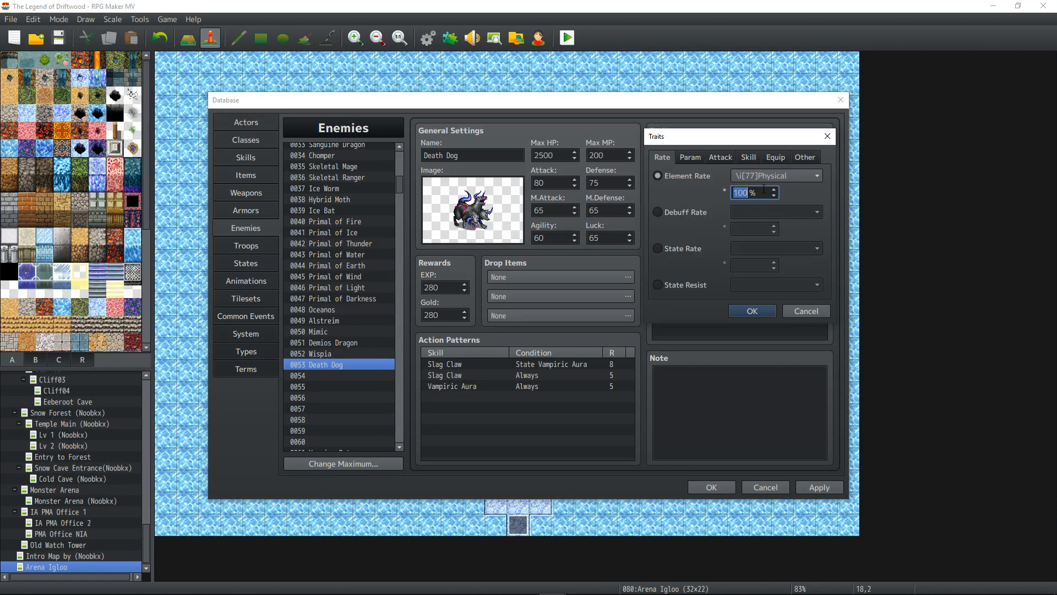
click(766, 176)
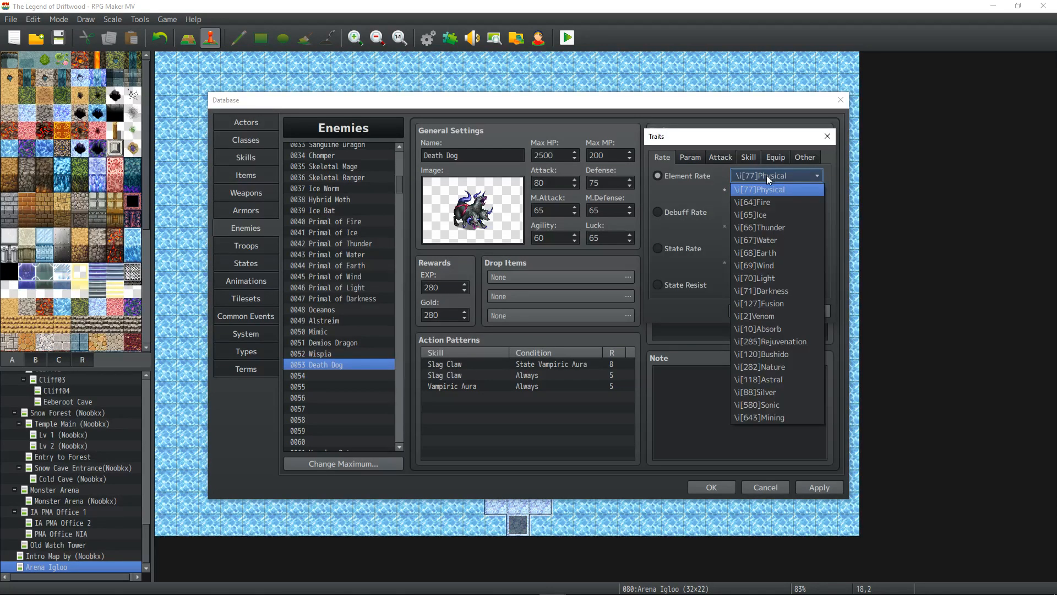
click(778, 263)
scroll(748, 194, down, 3)
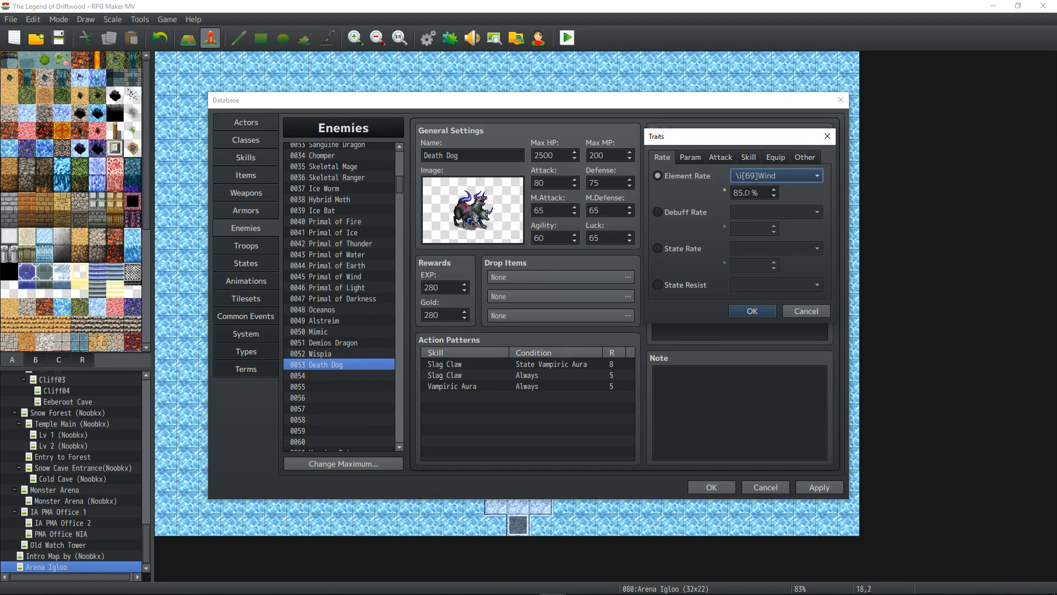
scroll(747, 193, down, 3)
click(752, 311)
- Reorder the Death Dog's element rates so Water comes before Ice and Fire sits between Ice and Wind
click(739, 209)
ctrl+click(743, 188)
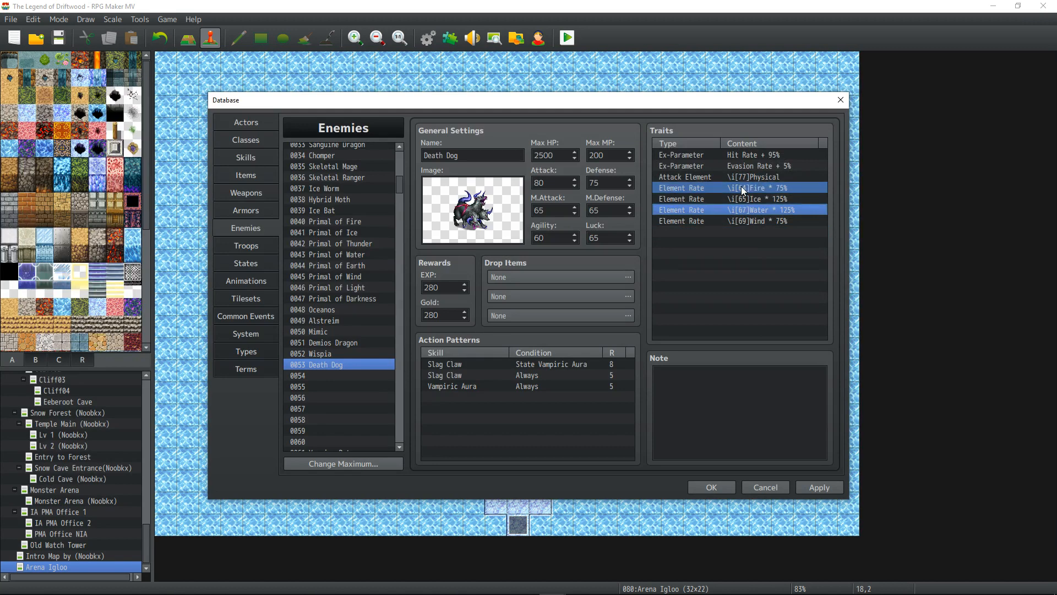
drag(741, 186, 744, 221)
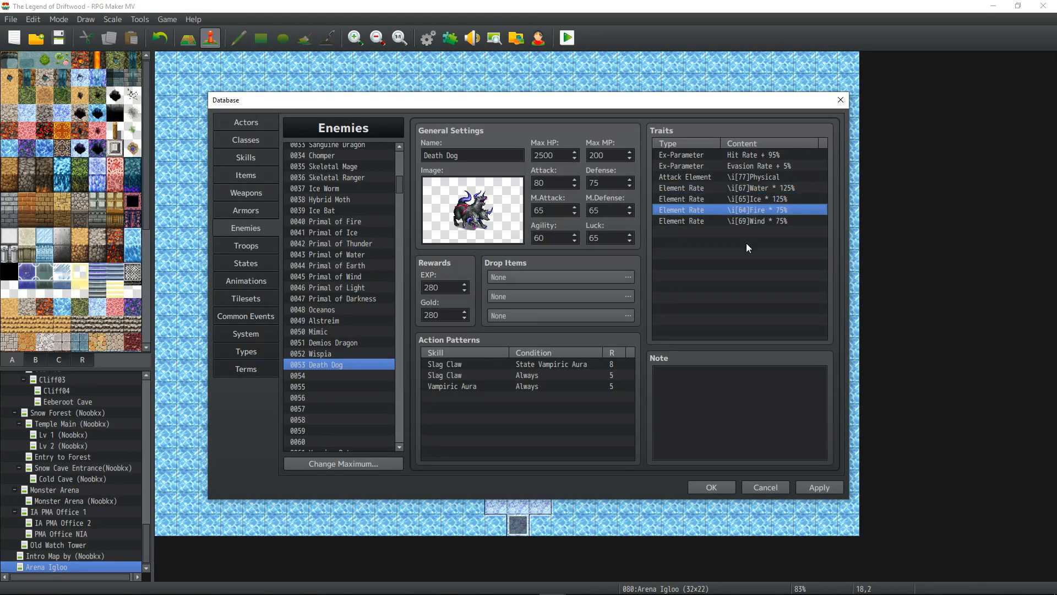
- Add a Light element rate trait of 150% to the Death Dog
double_click(745, 236)
click(766, 176)
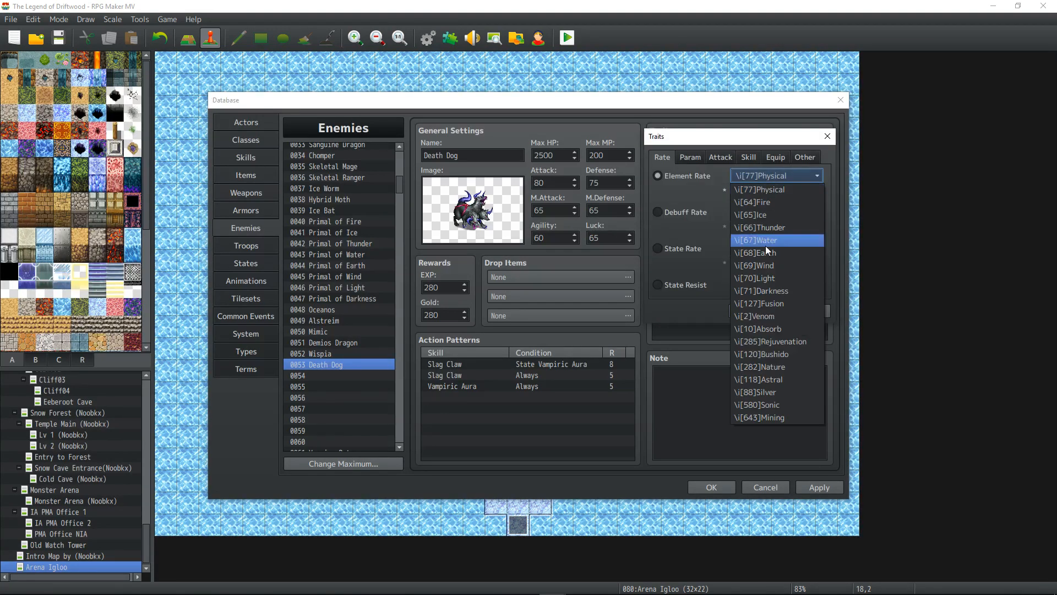
click(772, 279)
scroll(754, 193, up, 20)
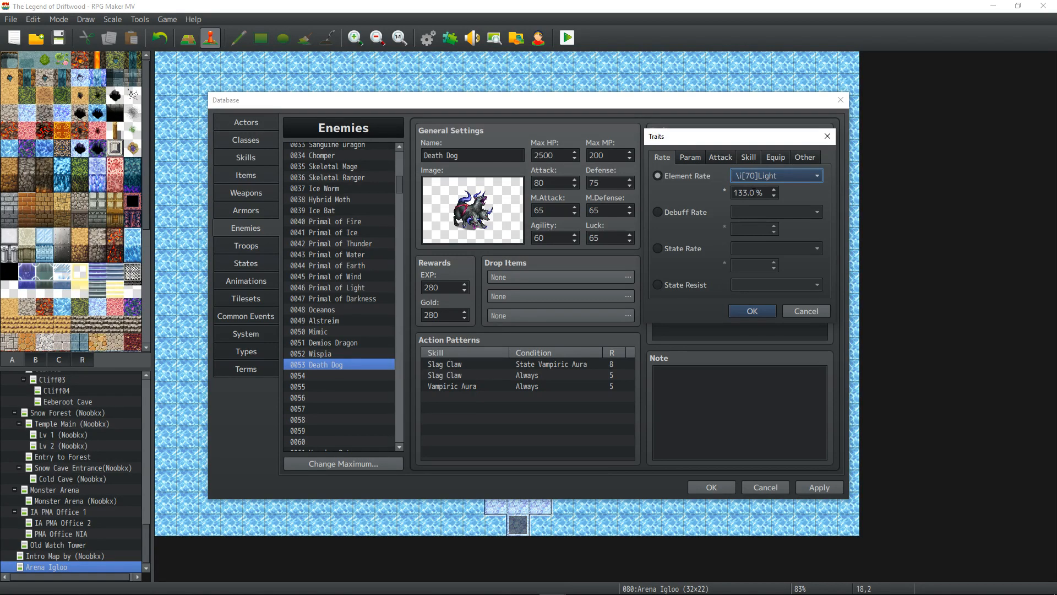
scroll(754, 193, up, 17)
click(753, 309)
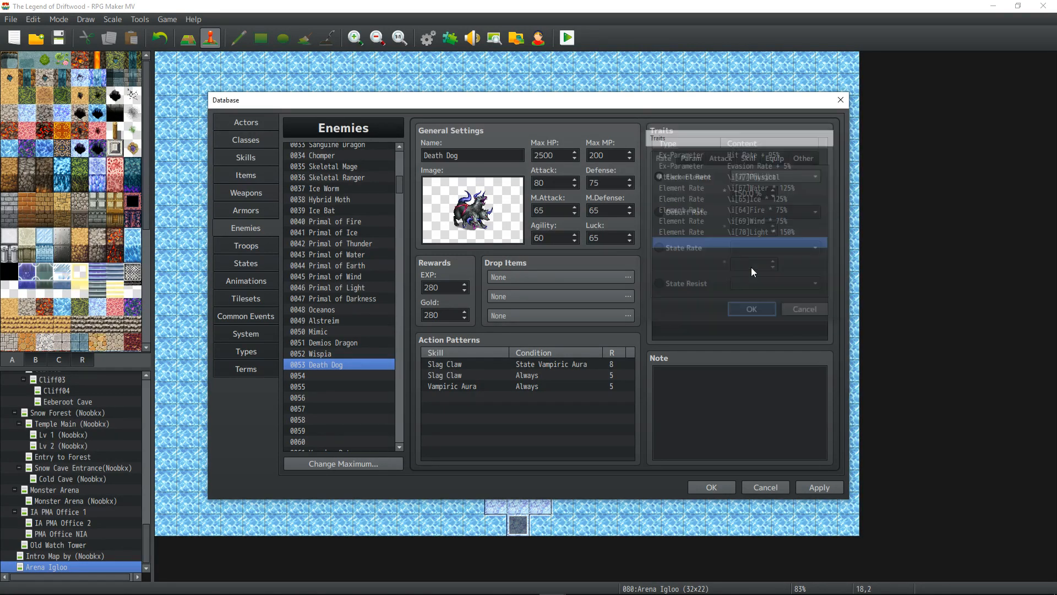
- Add a Darkness element rate trait of 50% to the Death Dog
double_click(749, 241)
click(769, 178)
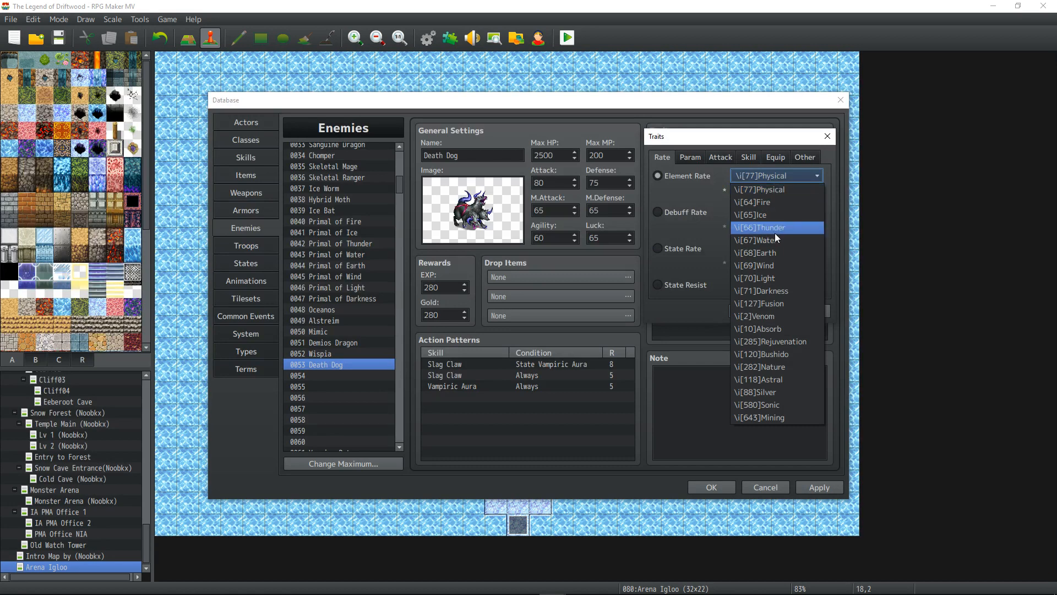
click(777, 284)
double_click(744, 193)
text(97.0)
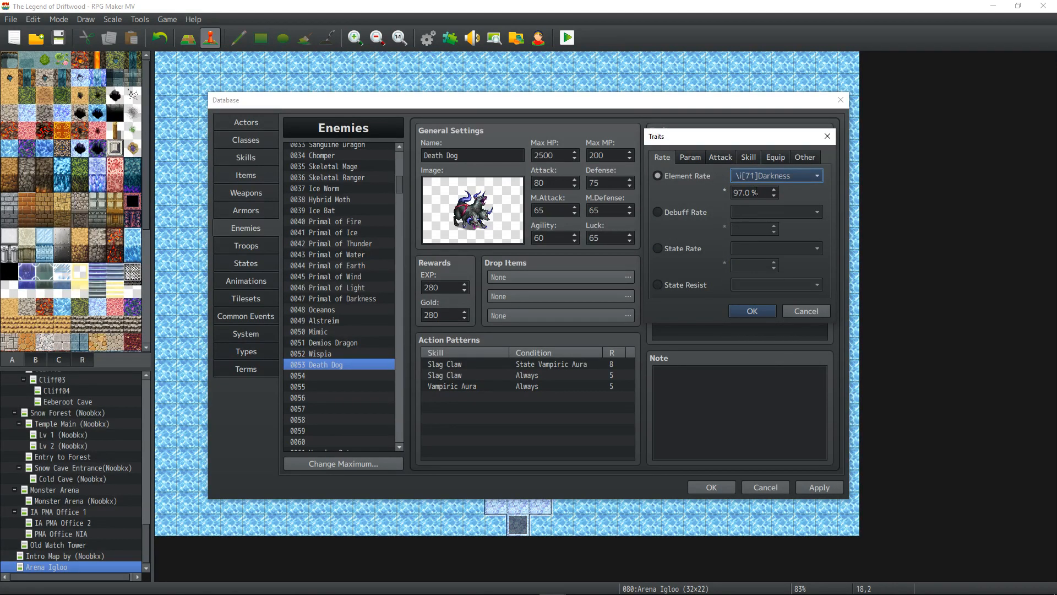
double_click(756, 193)
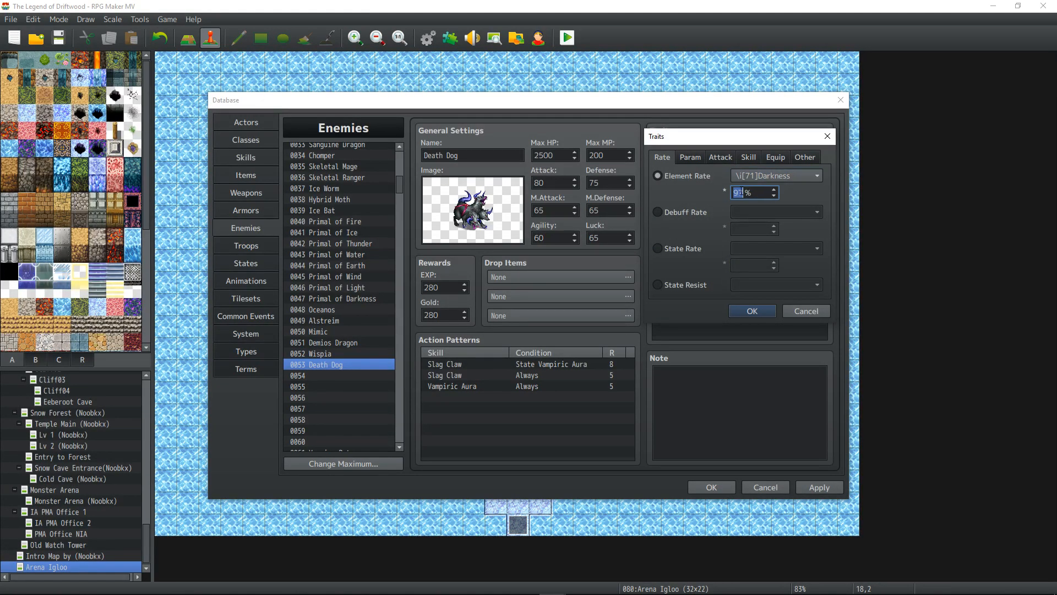
text(50)
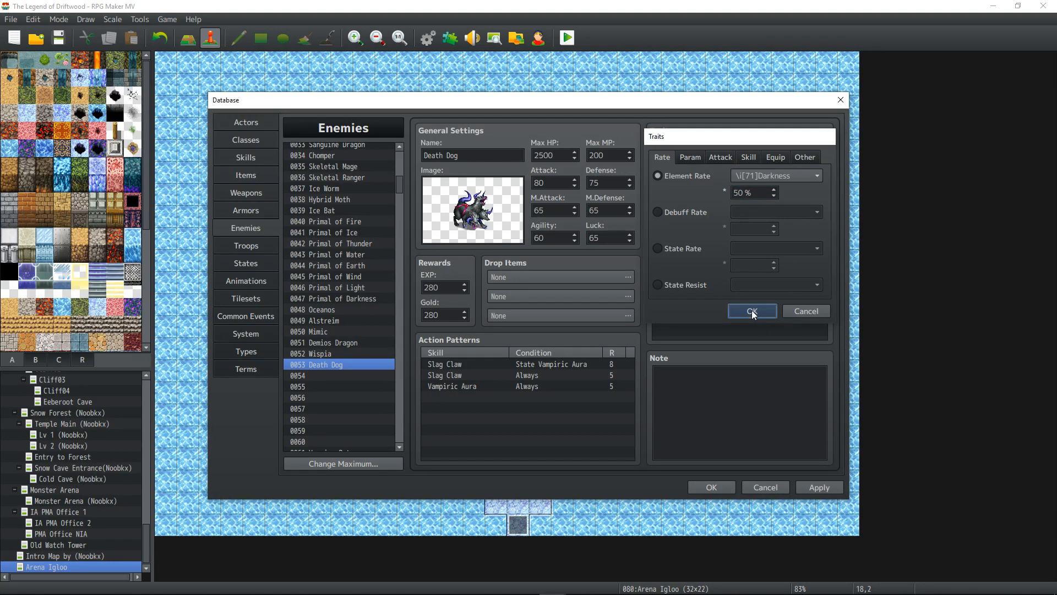
click(752, 308)
- Add a Nature element rate trait of 75% to the Death Dog
double_click(754, 251)
click(782, 174)
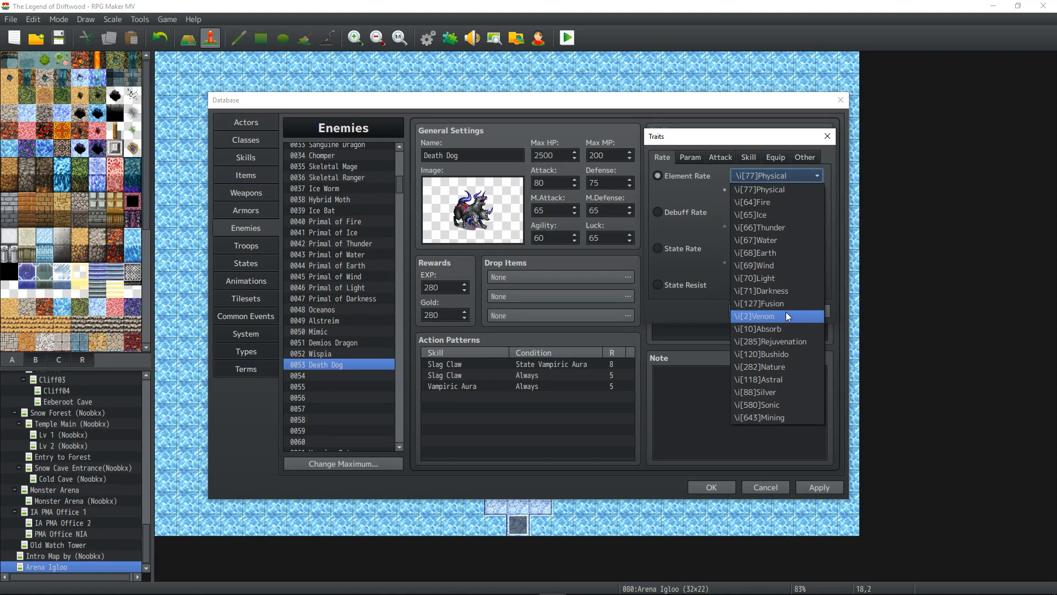
click(784, 369)
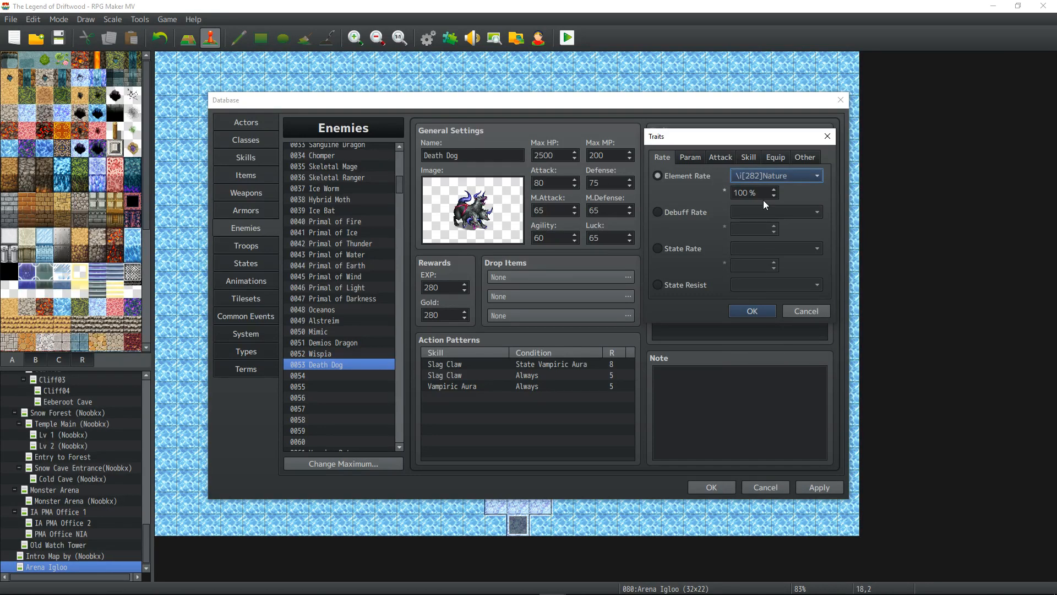
scroll(764, 193, down, 5)
click(752, 310)
double_click(749, 267)
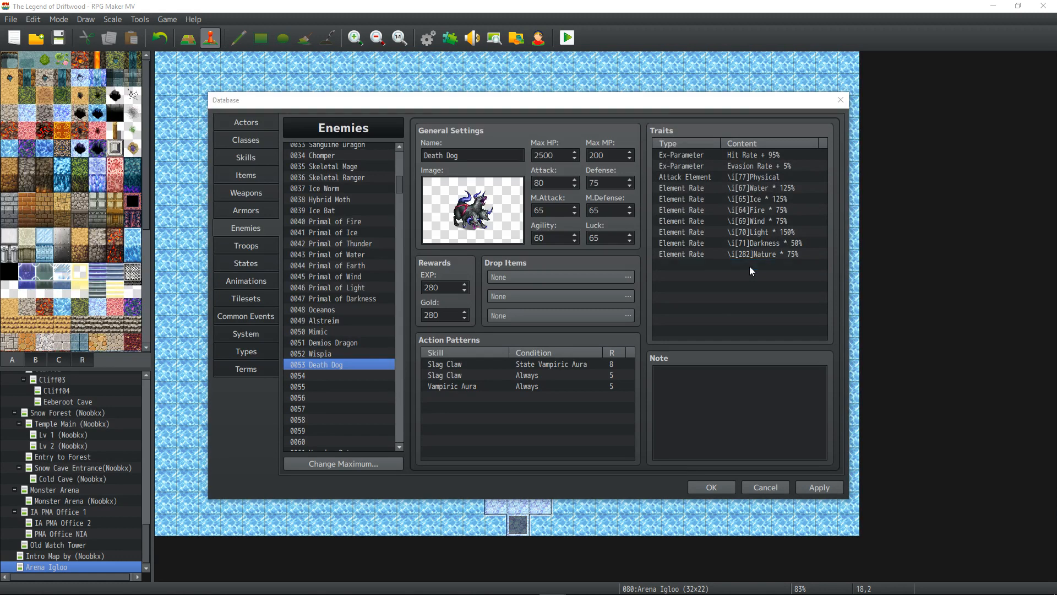
click(770, 177)
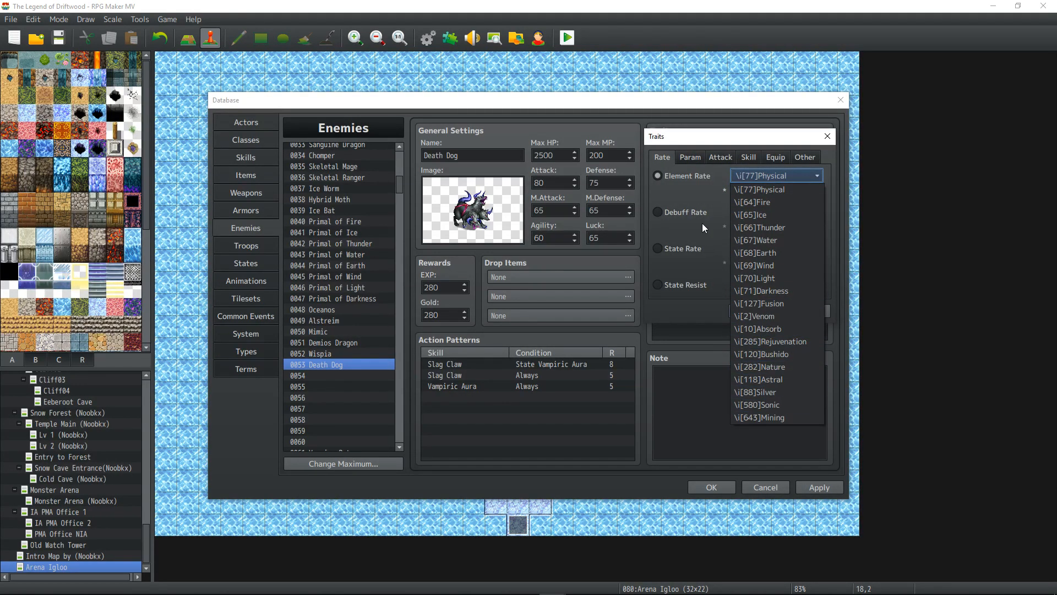
click(694, 192)
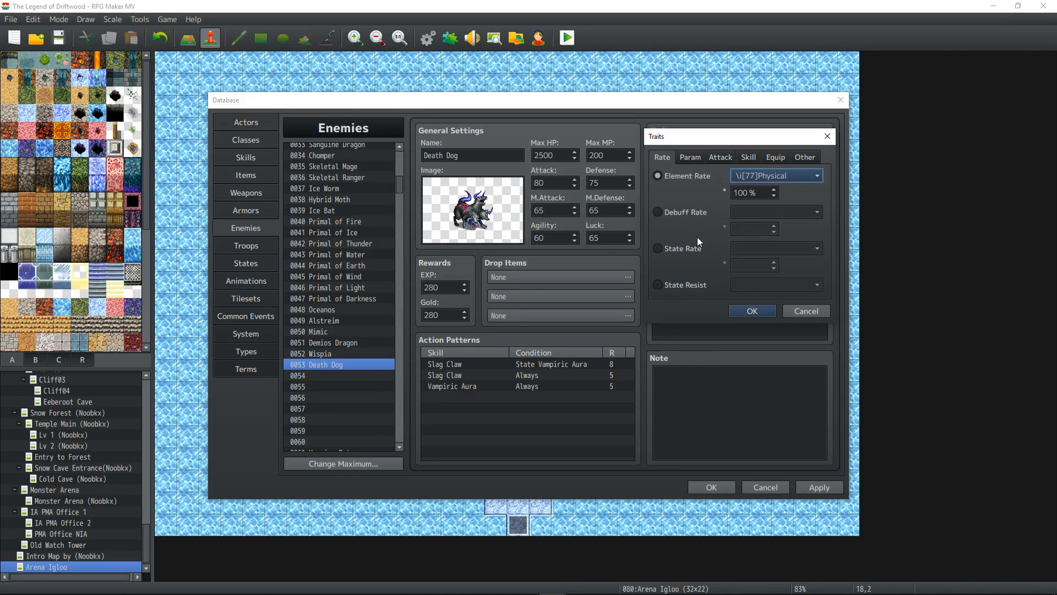
mouse_move(690, 248)
click(695, 158)
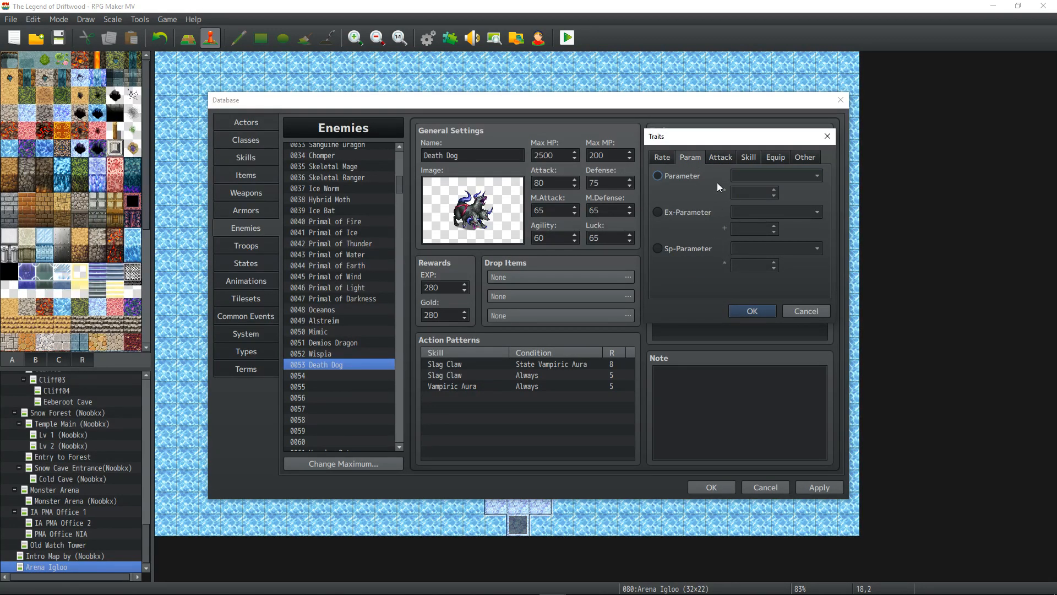
click(702, 249)
click(766, 248)
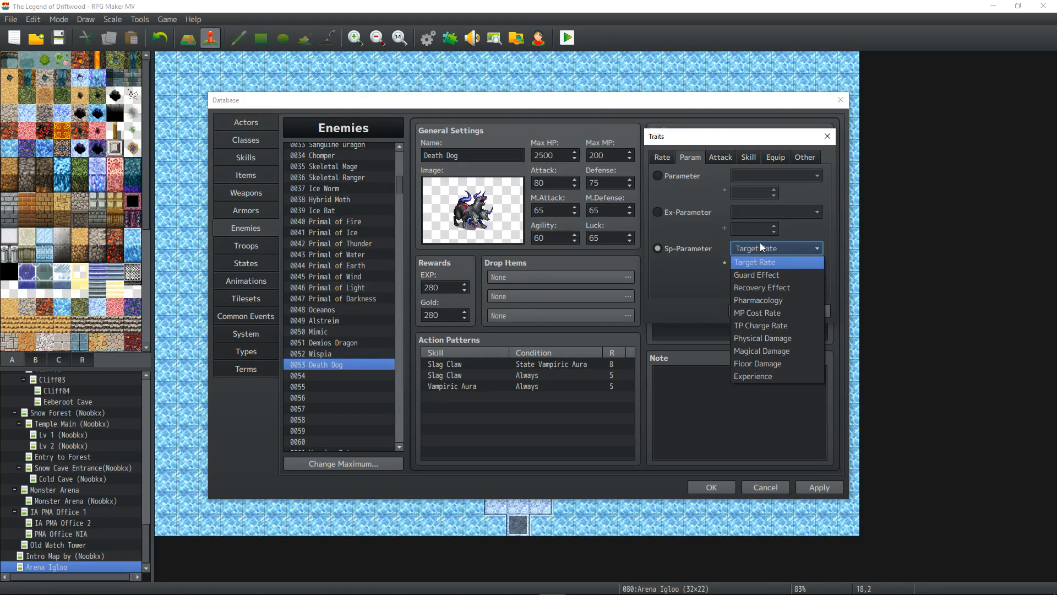
click(755, 244)
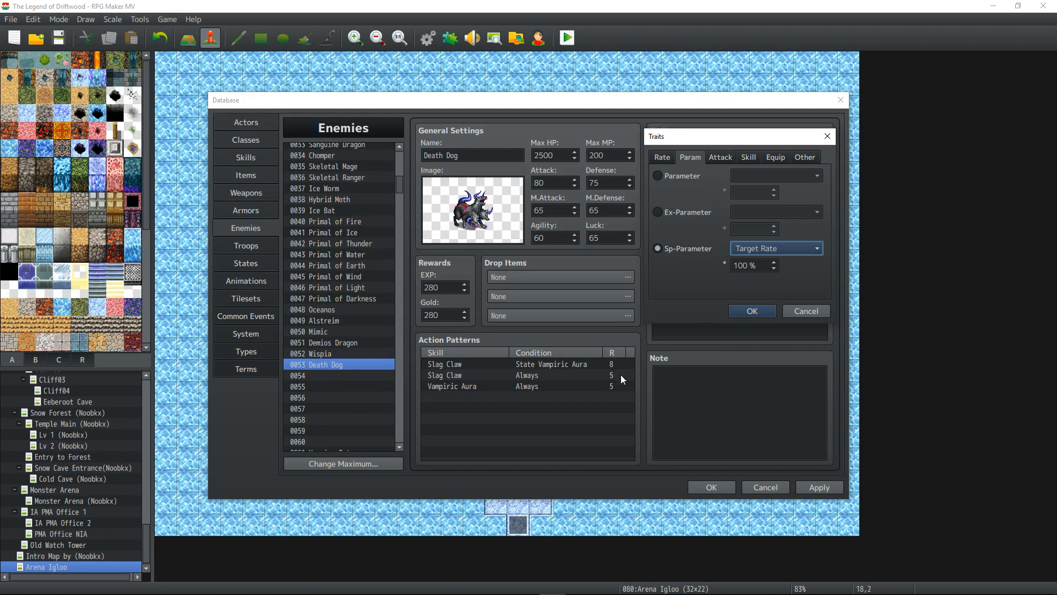
click(812, 313)
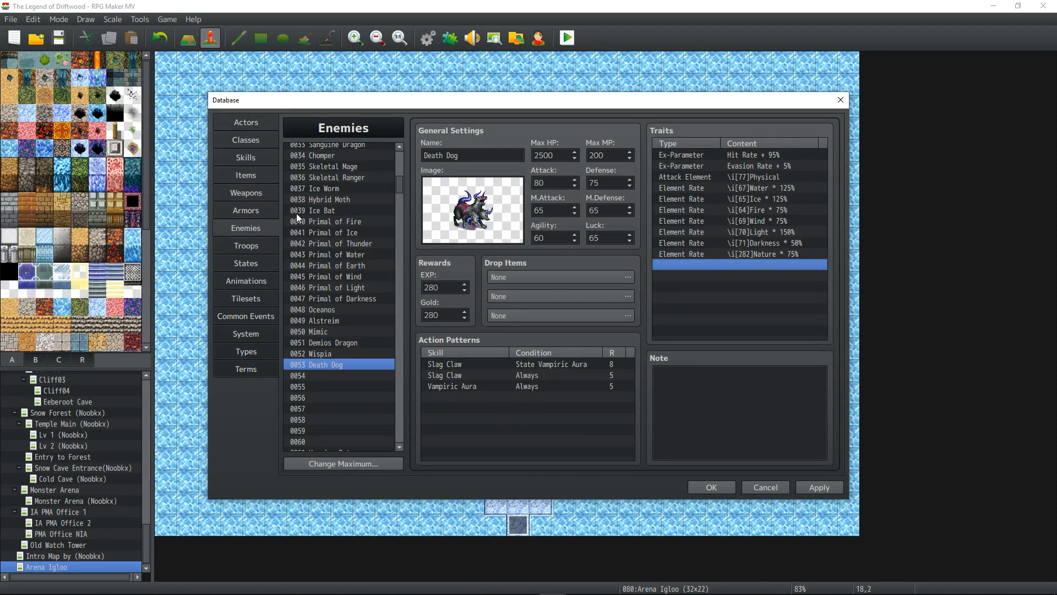
- Check the costs of the Vampiric Aura and Slag Claw skills, and give the Death Dog a TP Charge Rate trait of 300%
click(256, 160)
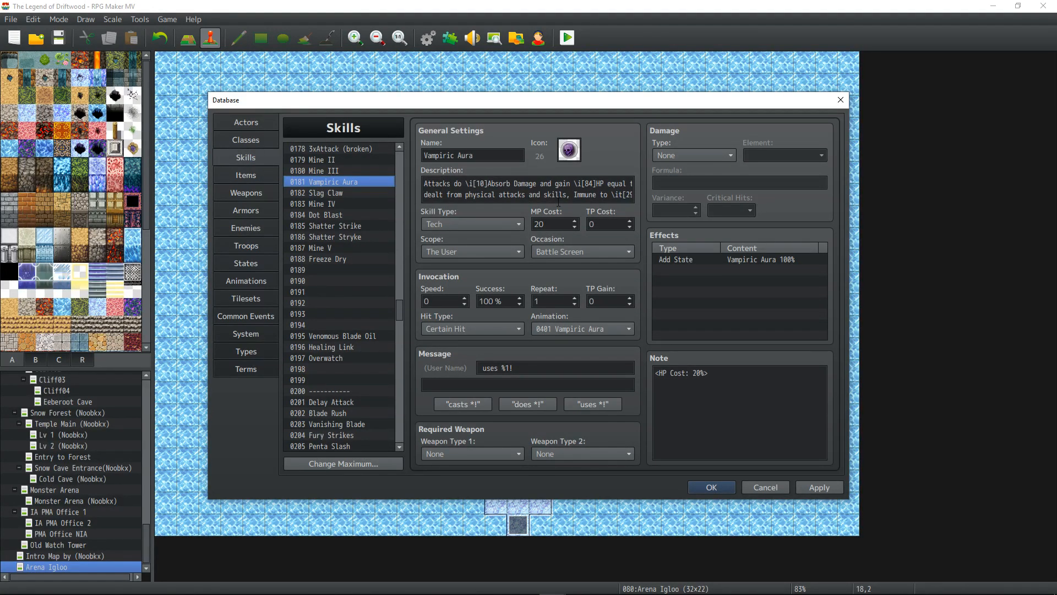
click(320, 194)
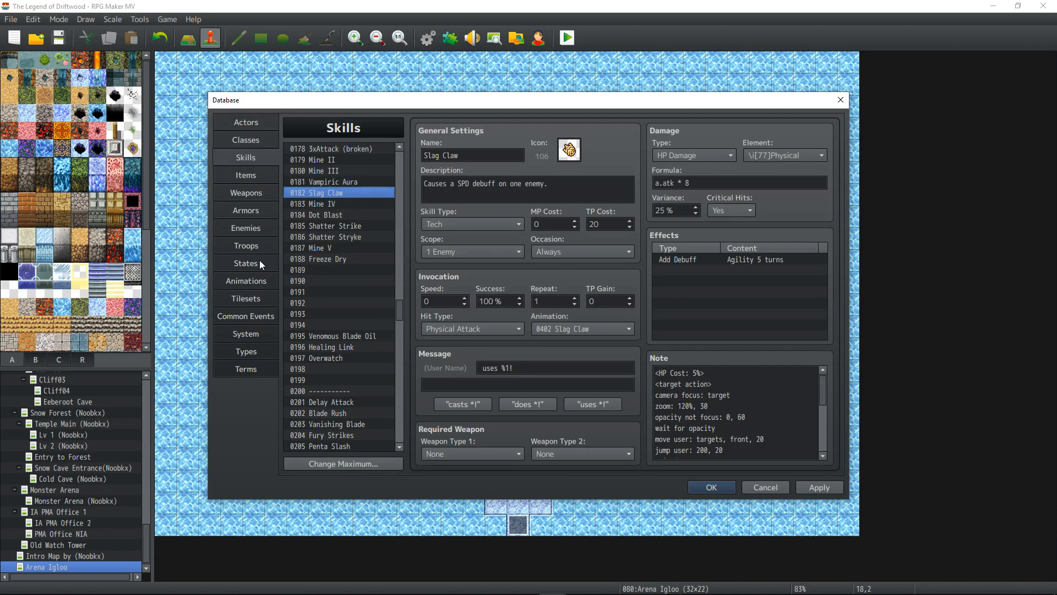
click(245, 228)
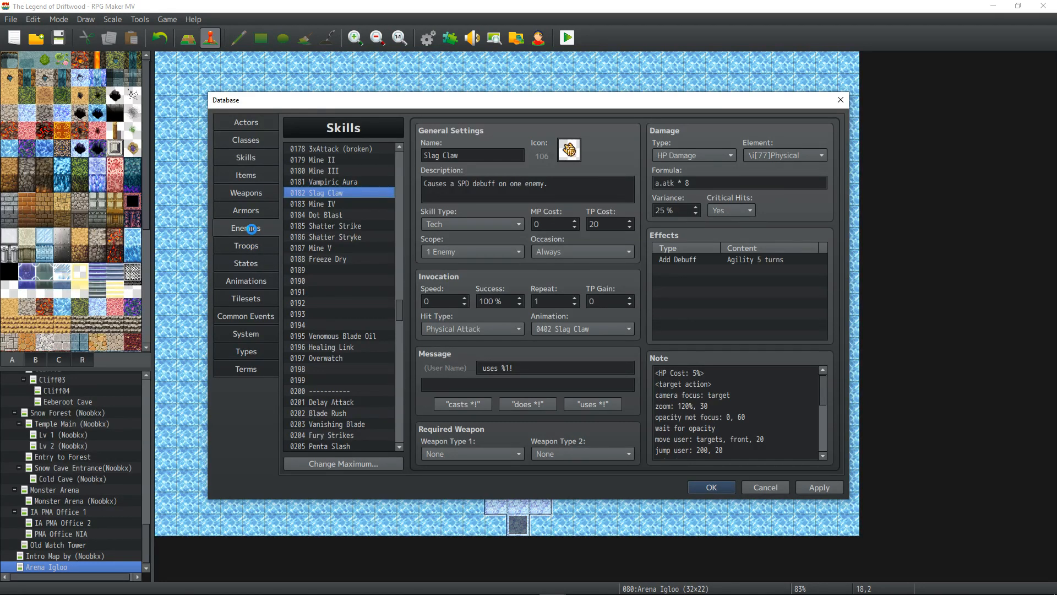
click(714, 264)
double_click(713, 260)
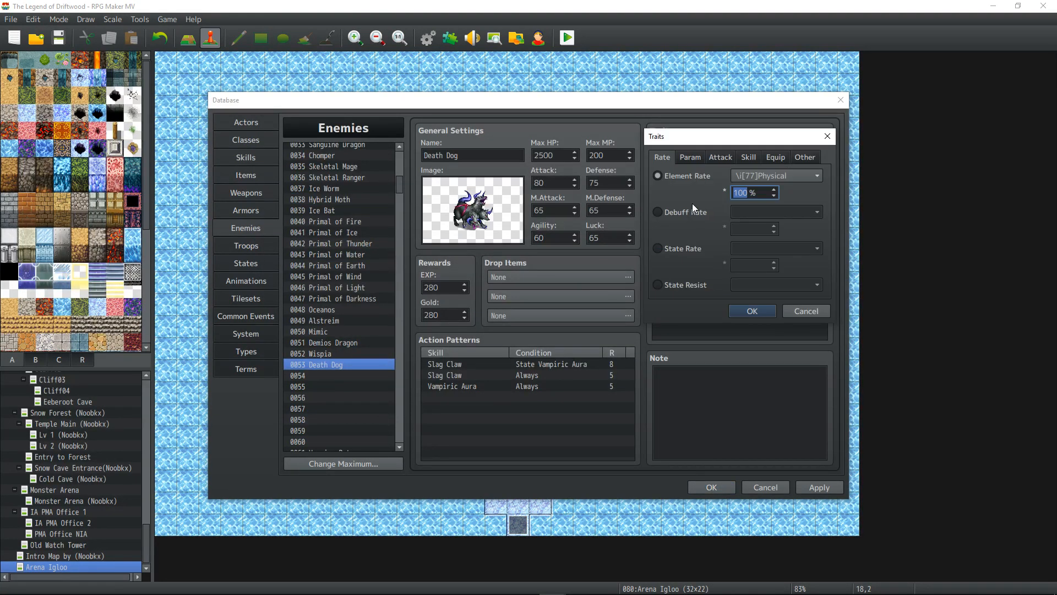
click(689, 157)
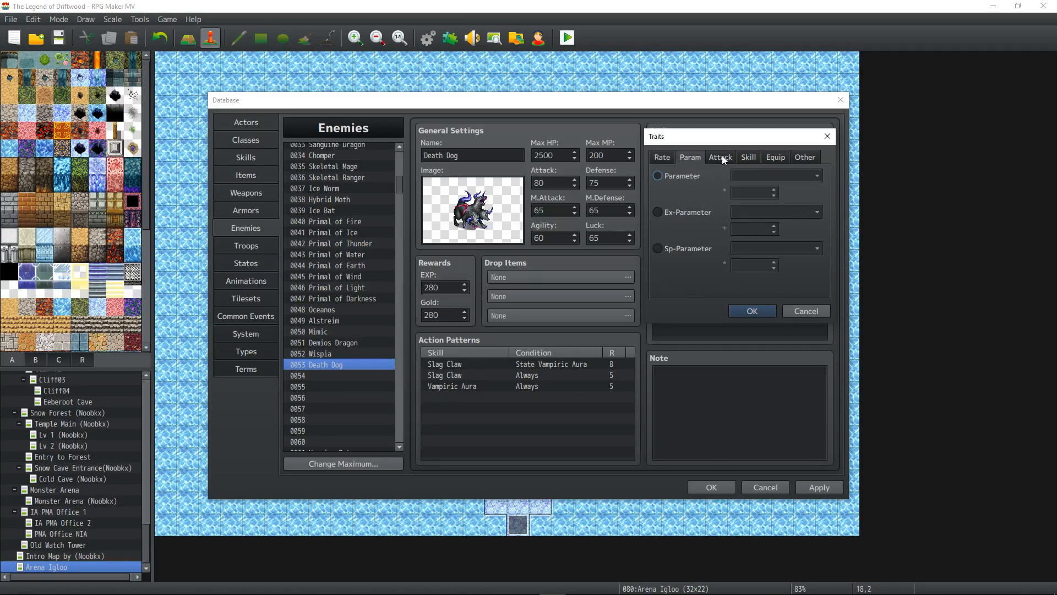
click(702, 245)
click(760, 247)
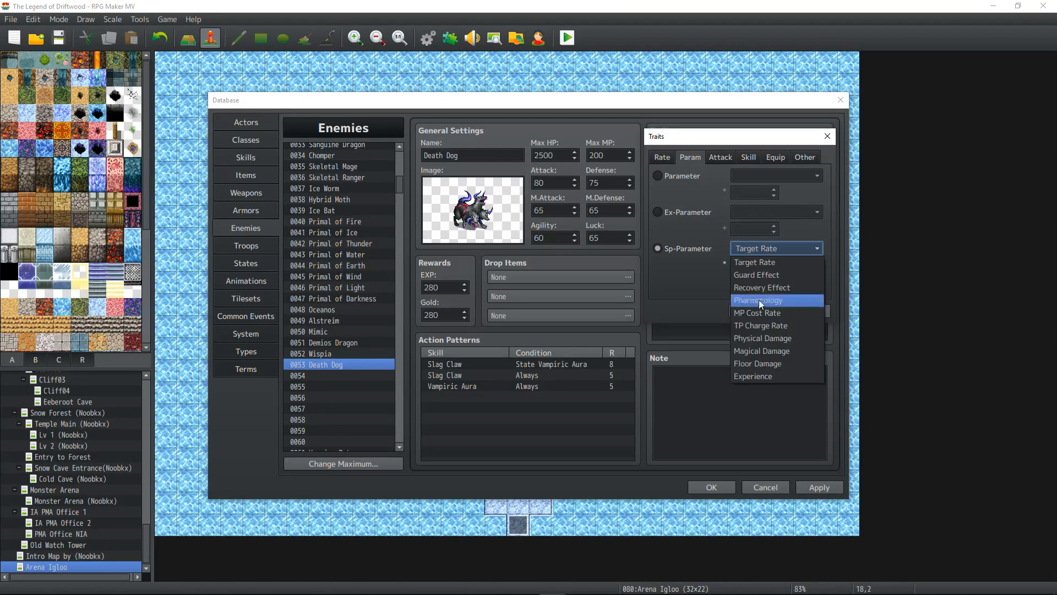
click(777, 325)
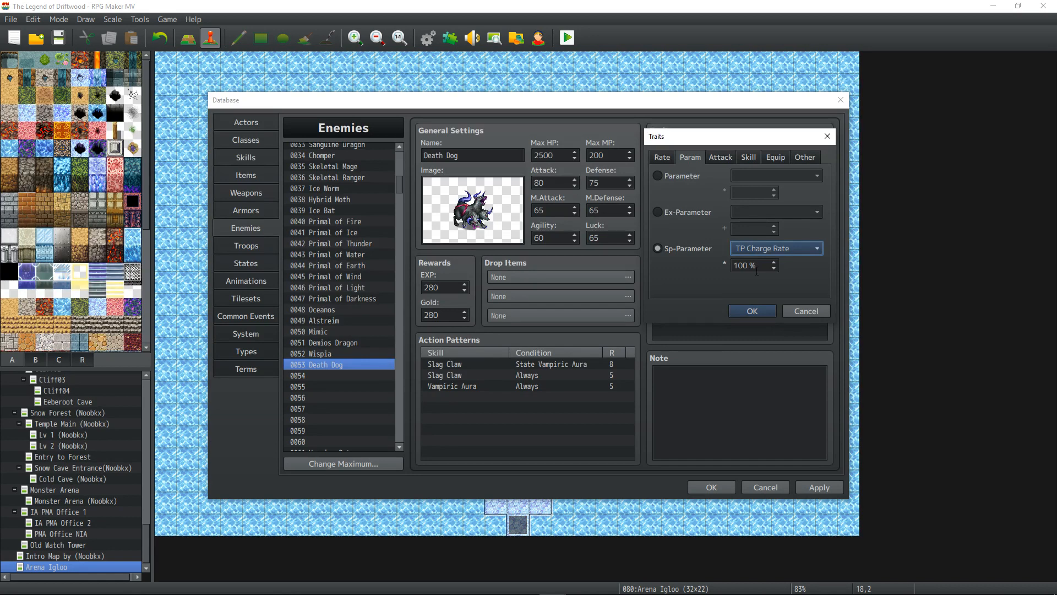
drag(763, 266, 730, 266)
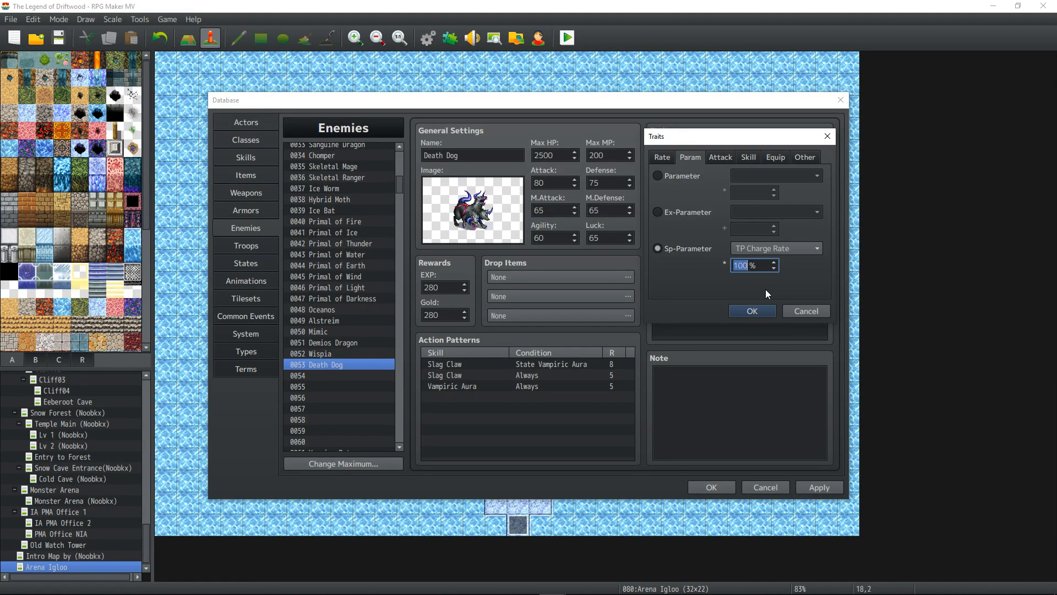
text(300)
click(755, 311)
- Add a TP Regeneration ex-parameter trait of 20% to the Death Dog and apply the database changes
double_click(729, 274)
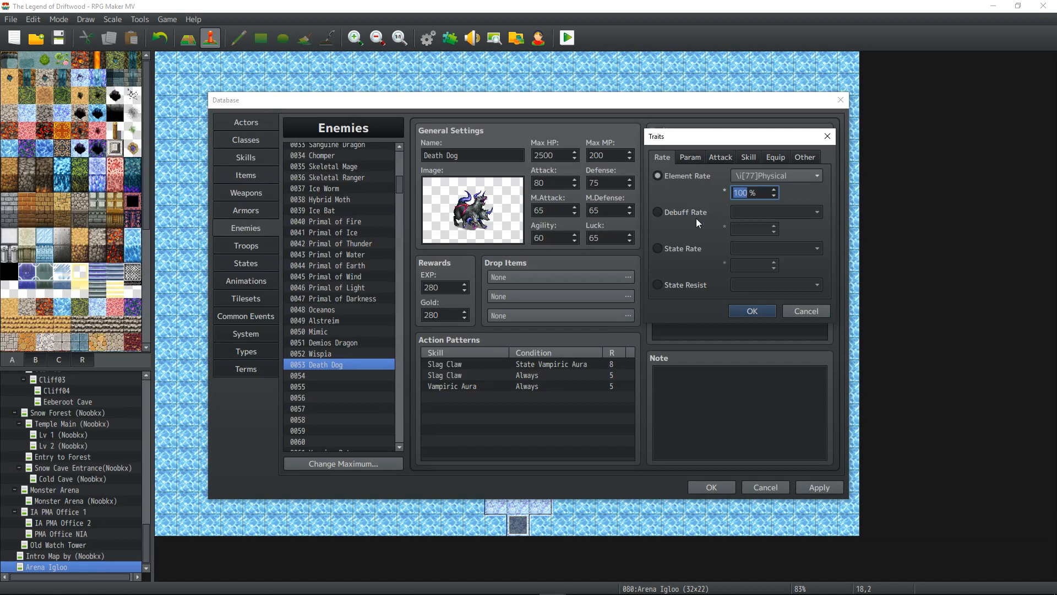
click(696, 155)
click(720, 158)
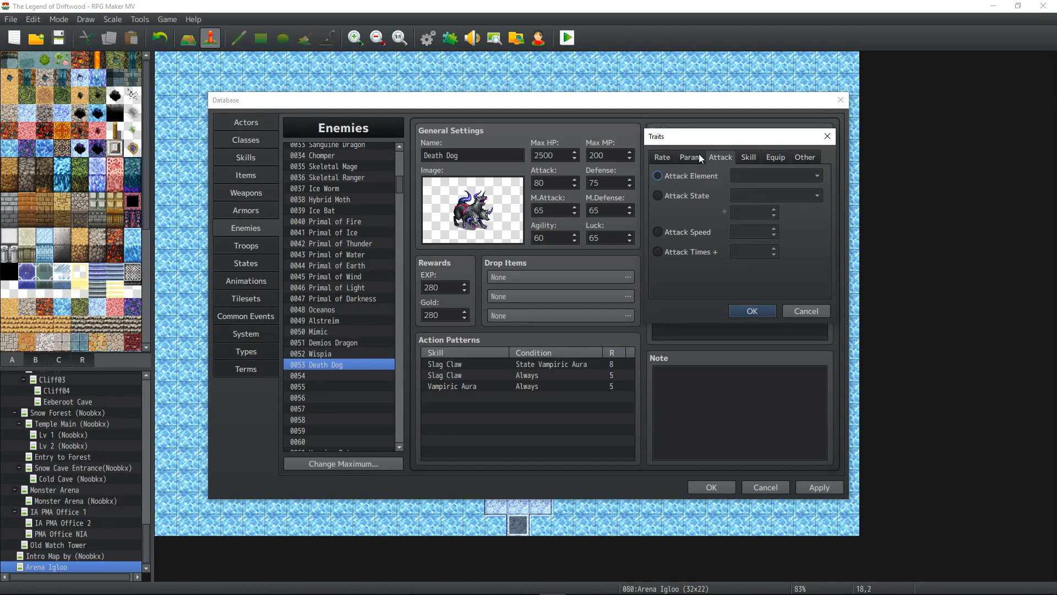
click(698, 156)
click(692, 213)
click(763, 213)
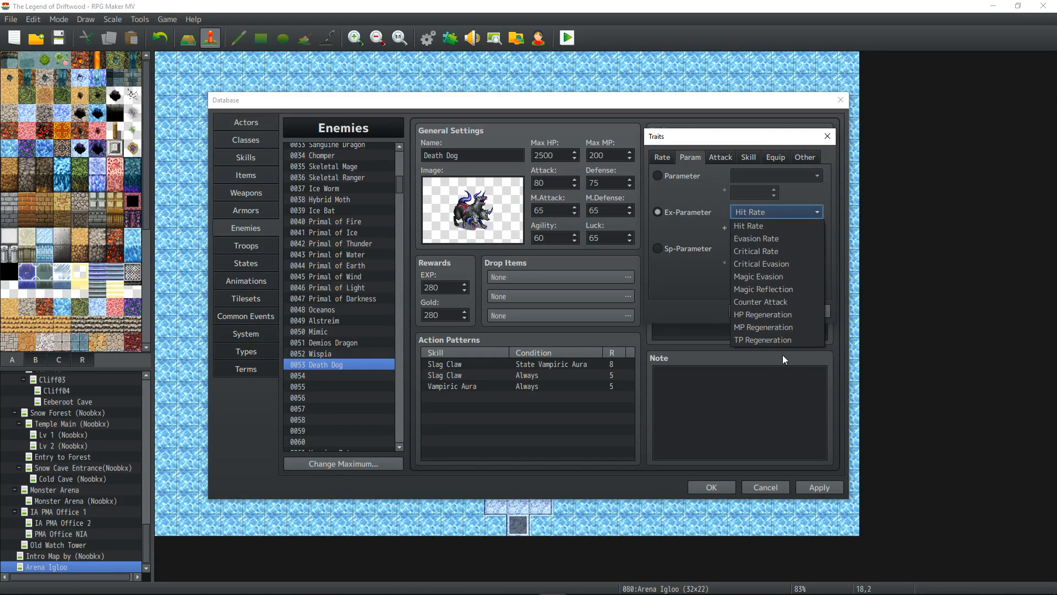
click(771, 340)
click(753, 229)
text(20)
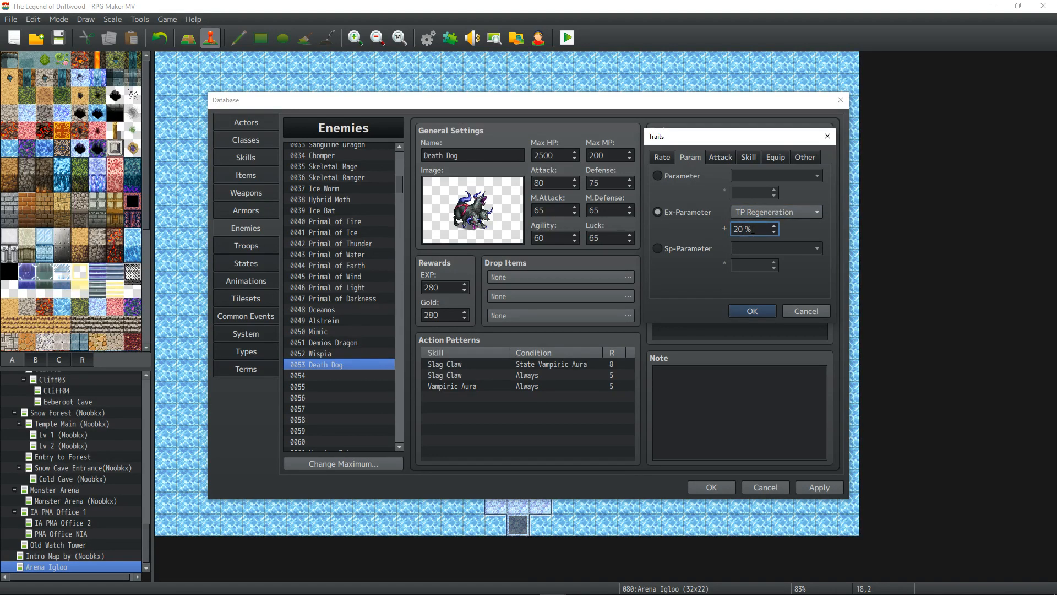
click(753, 309)
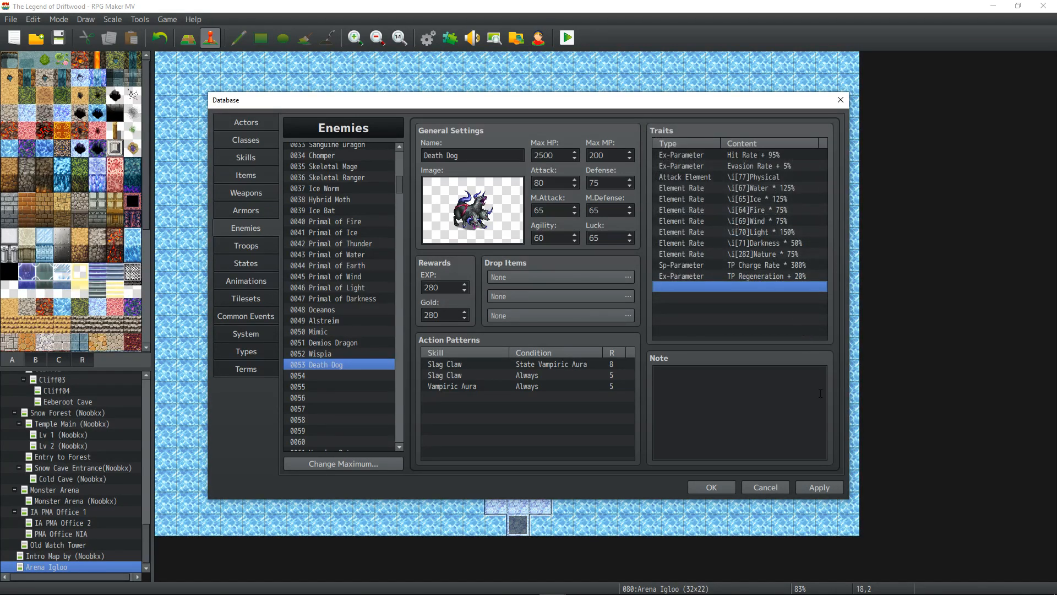
click(827, 491)
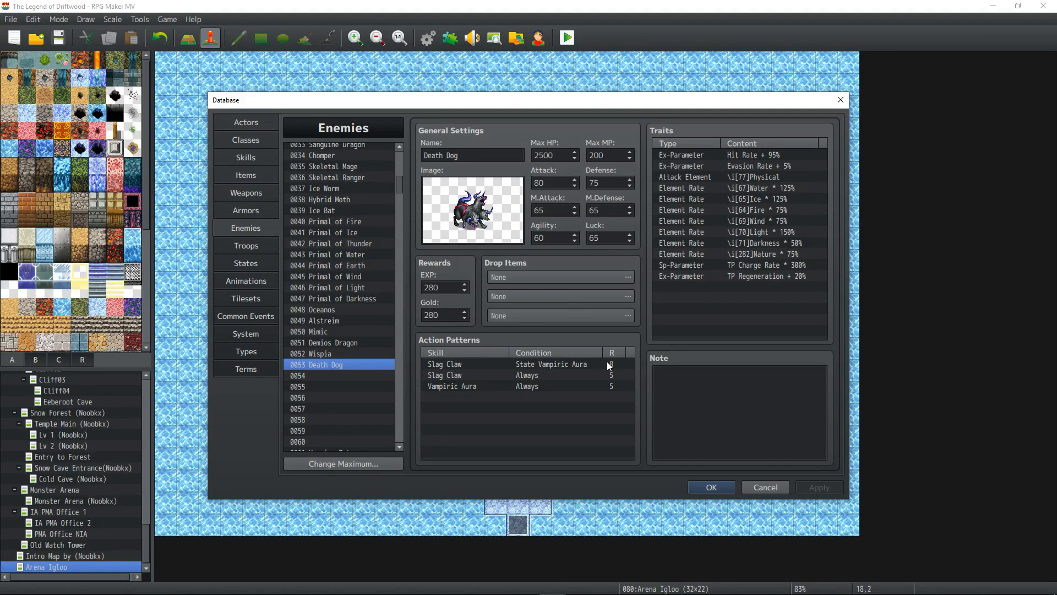
- Add a Darkness attack element trait to the Death Dog
click(765, 273)
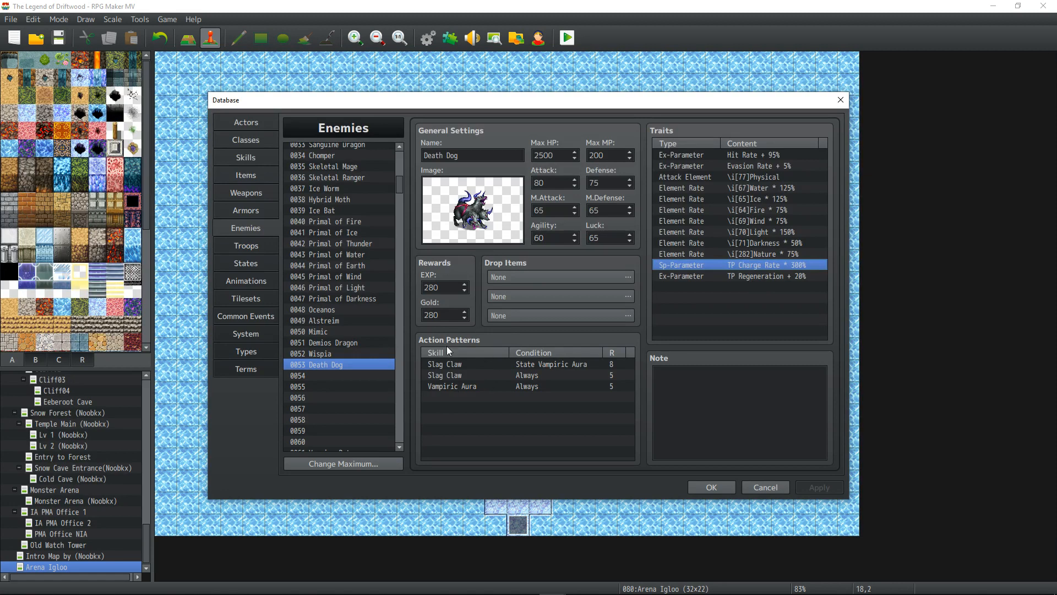
click(703, 287)
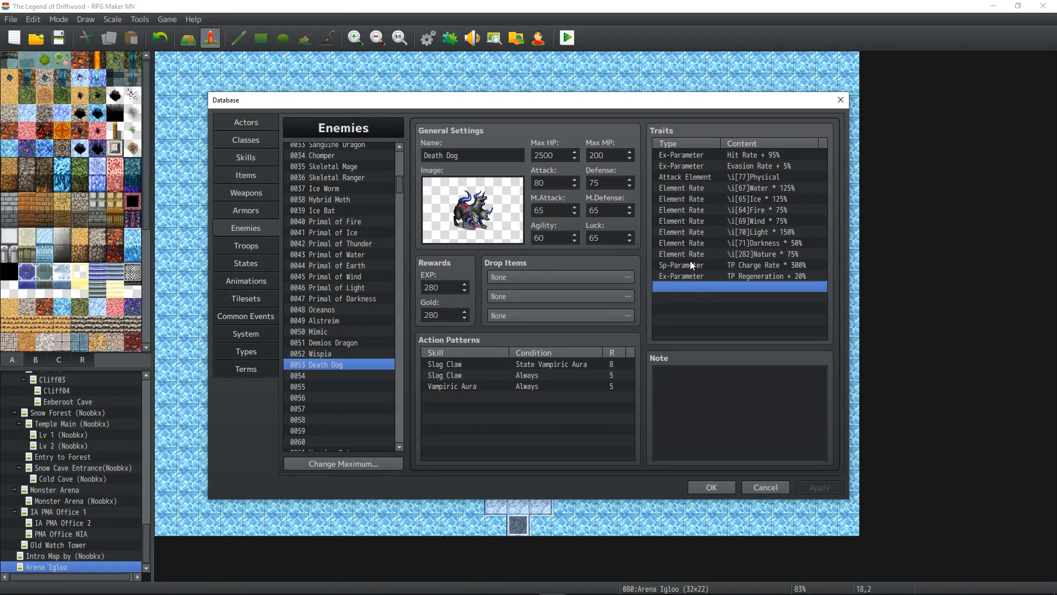
key(Up)
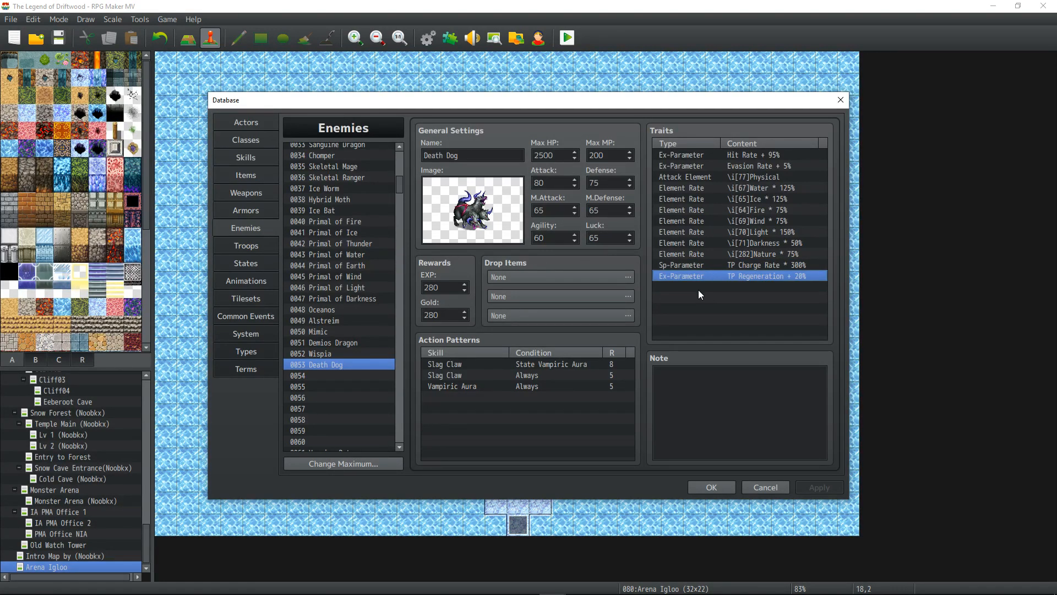
double_click(704, 287)
click(721, 157)
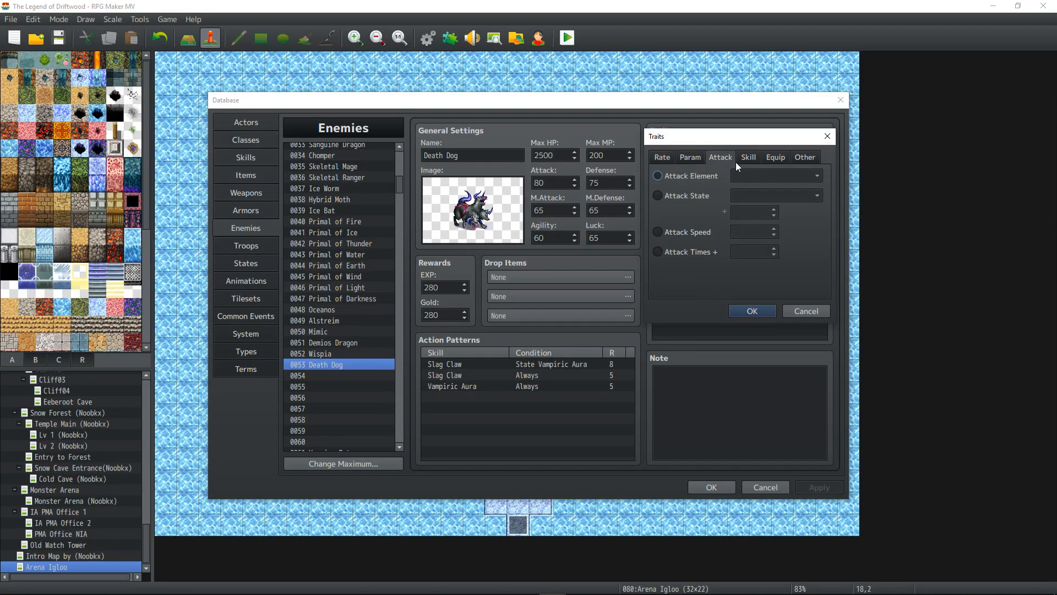
click(719, 175)
click(753, 175)
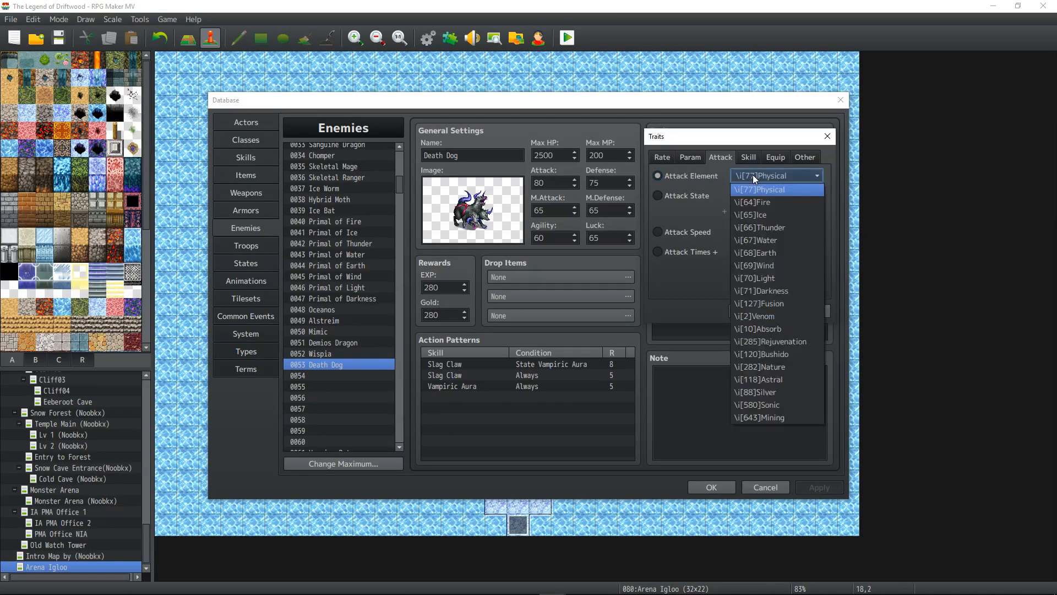
click(788, 290)
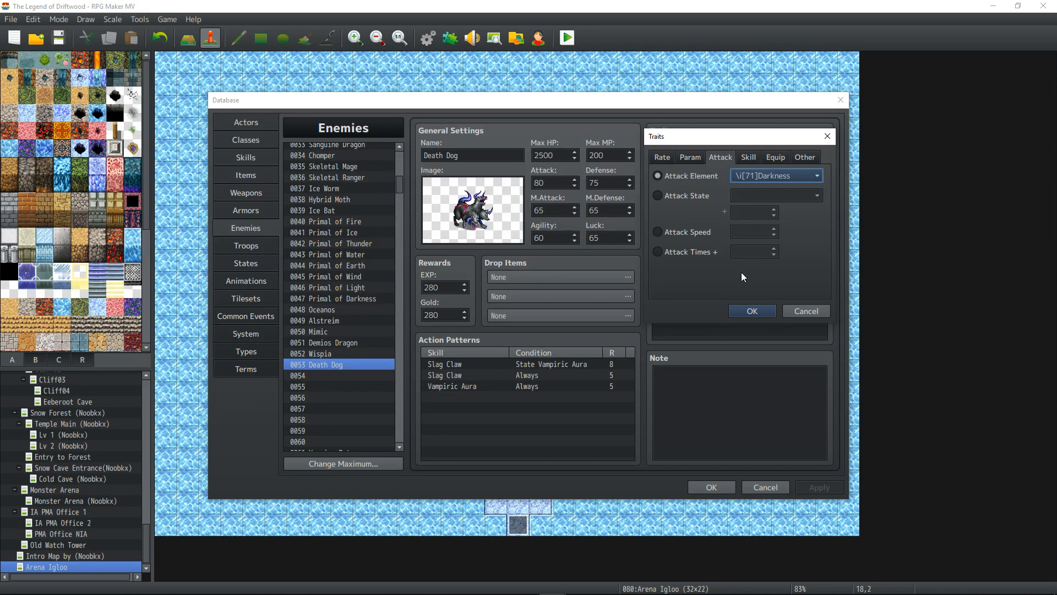
click(751, 311)
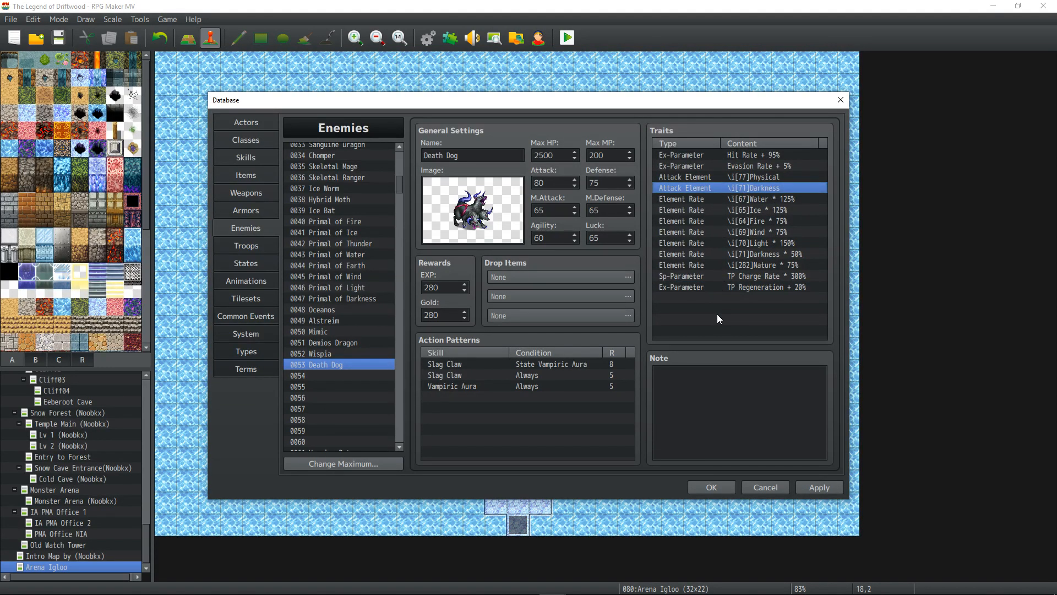
- Add an Attack State trait of Blind + 25% to the Death Dog
double_click(725, 296)
click(718, 157)
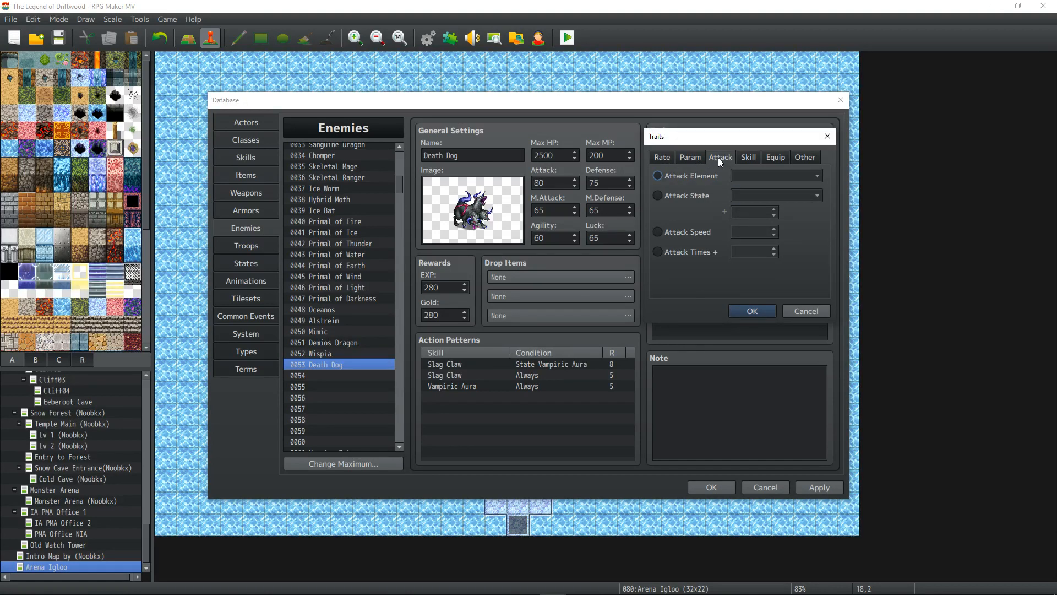
click(705, 192)
click(758, 194)
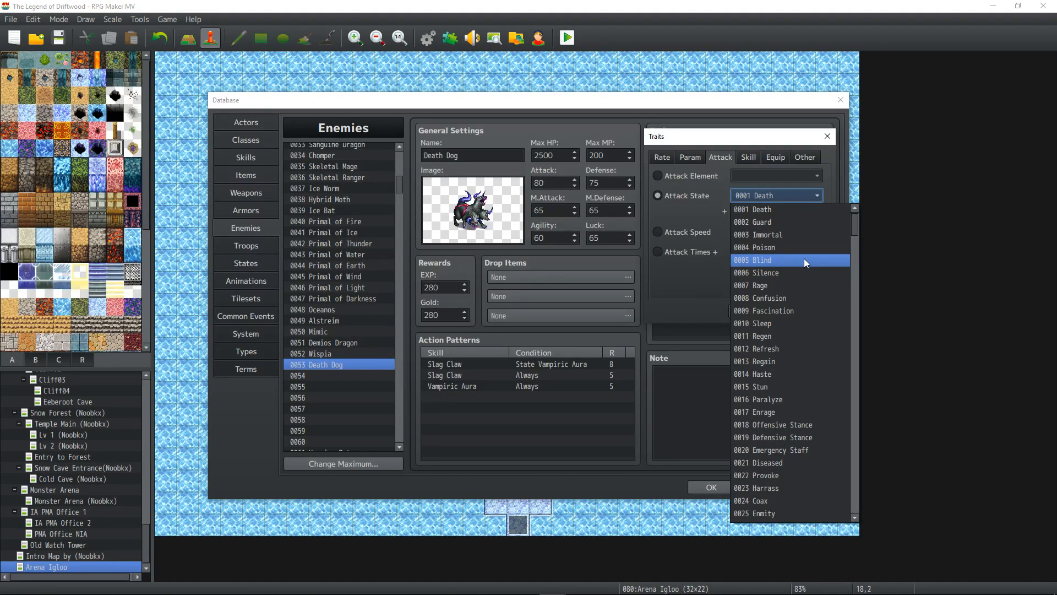
click(800, 259)
click(765, 213)
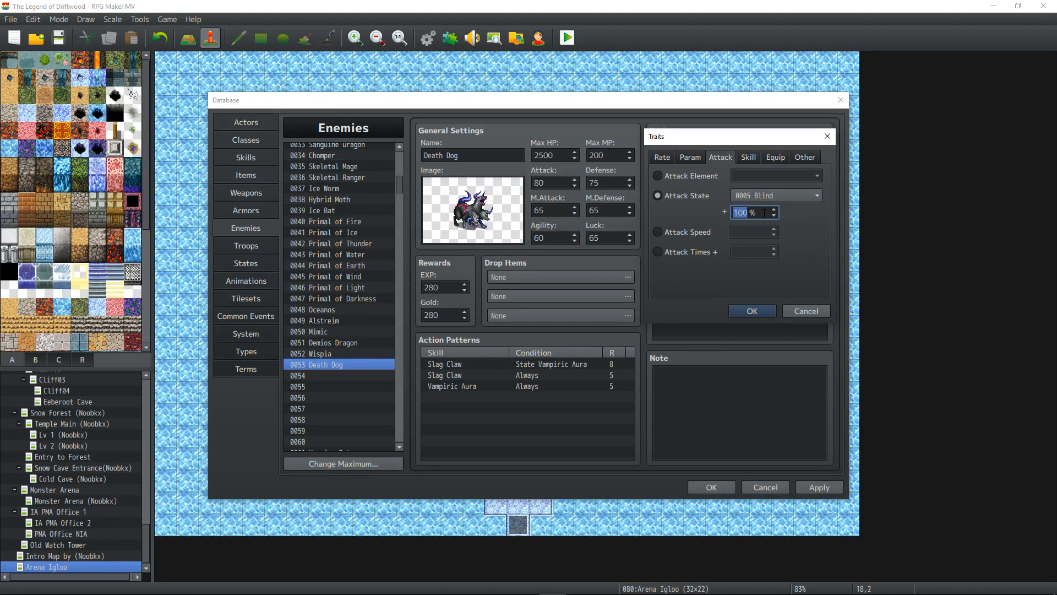
text(25)
click(758, 312)
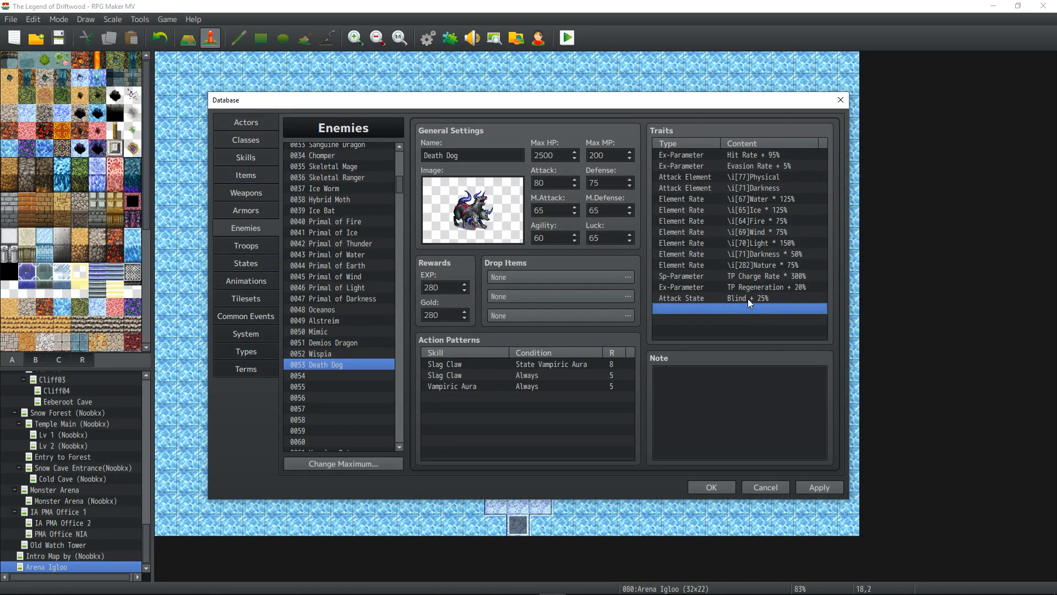
- Move the Blind attack state trait directly below the Darkness attack element and apply the database changes
drag(748, 298, 751, 198)
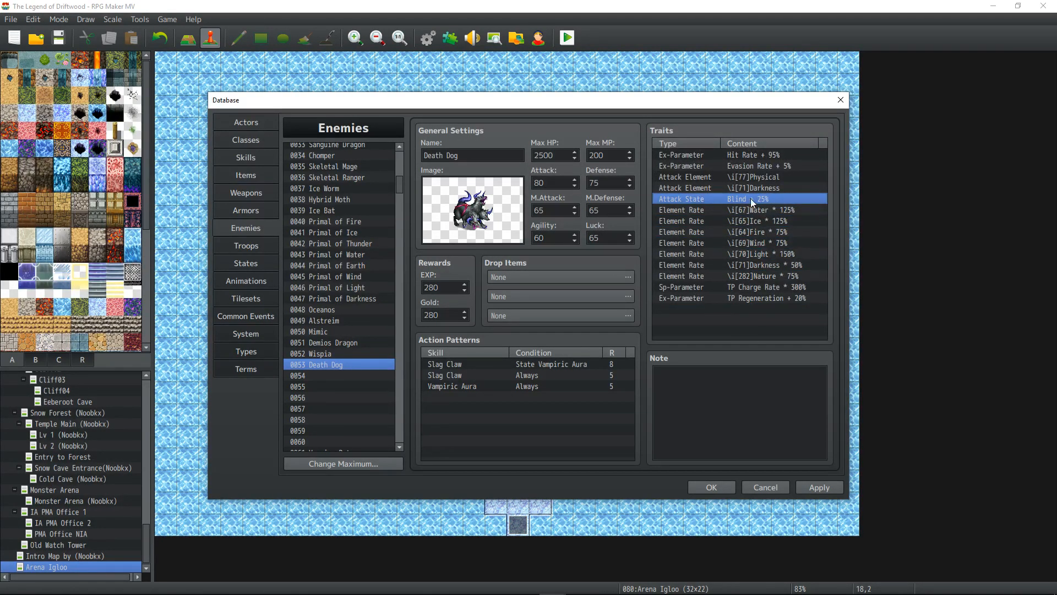
click(763, 309)
click(818, 487)
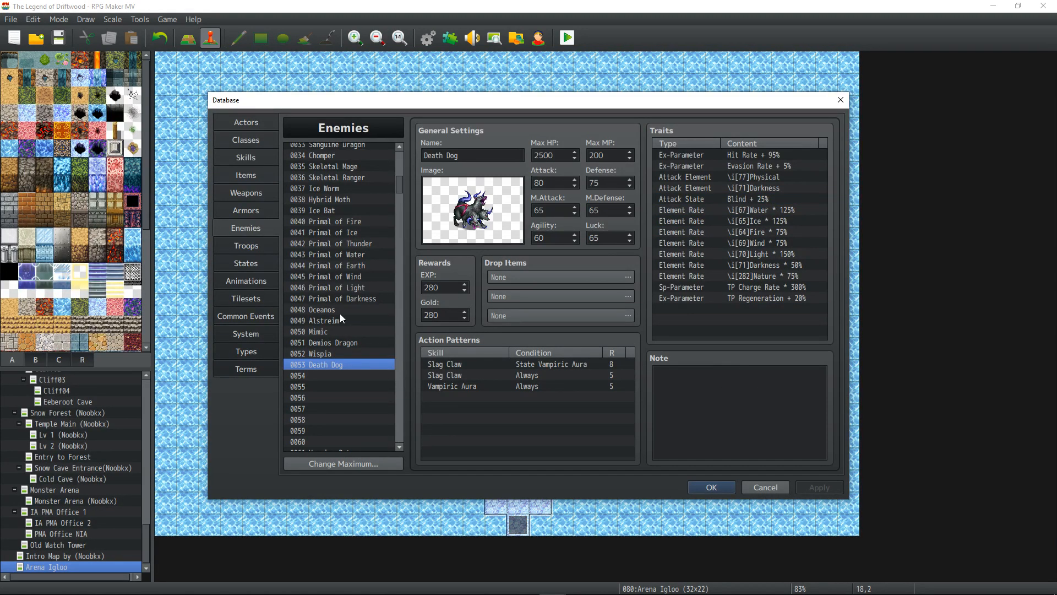
- Copy the Scale Sprite, Steal Item and Attack Animation tags from the Ice Bat's note
click(325, 312)
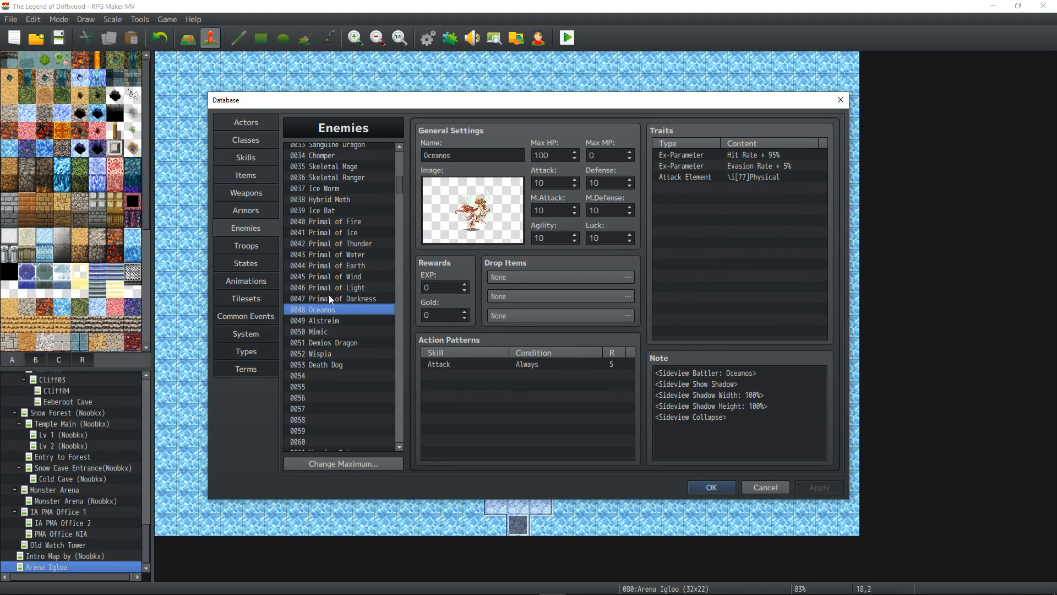
right_click(329, 295)
click(325, 212)
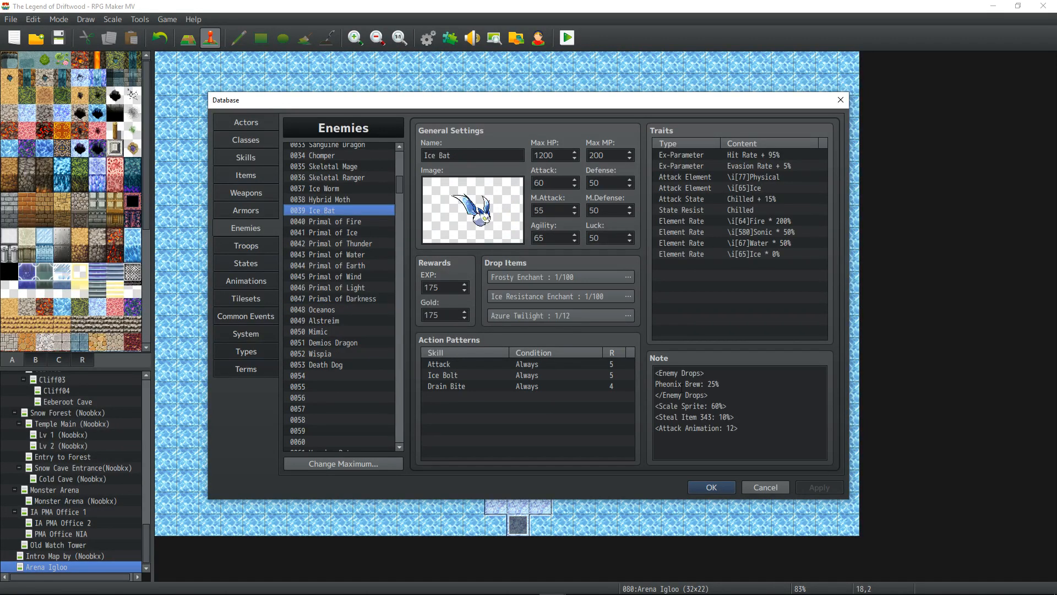
click(737, 409)
click(749, 413)
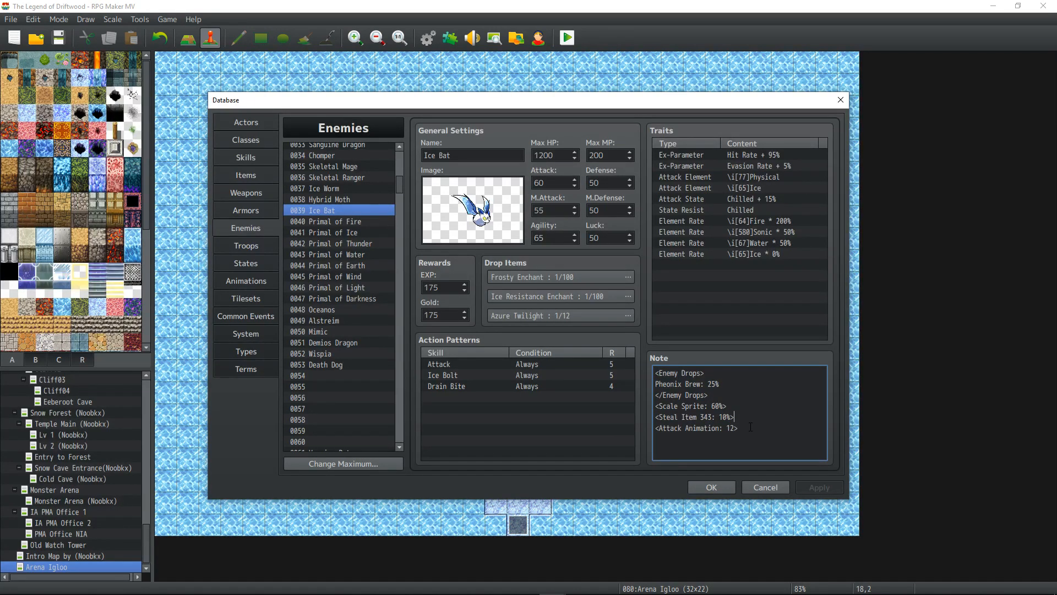
drag(752, 429, 648, 407)
key(ctrl+c)
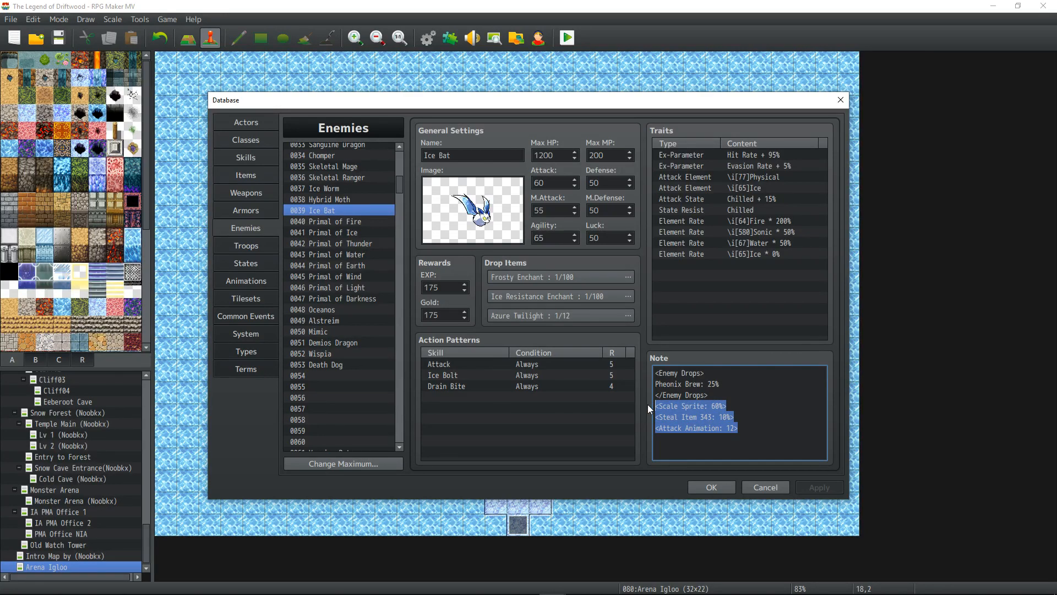
- Paste the copied tags into the Death Dog's note, set Scale Sprite to 75%, and apply the changes
click(338, 366)
click(744, 395)
key(ctrl+v)
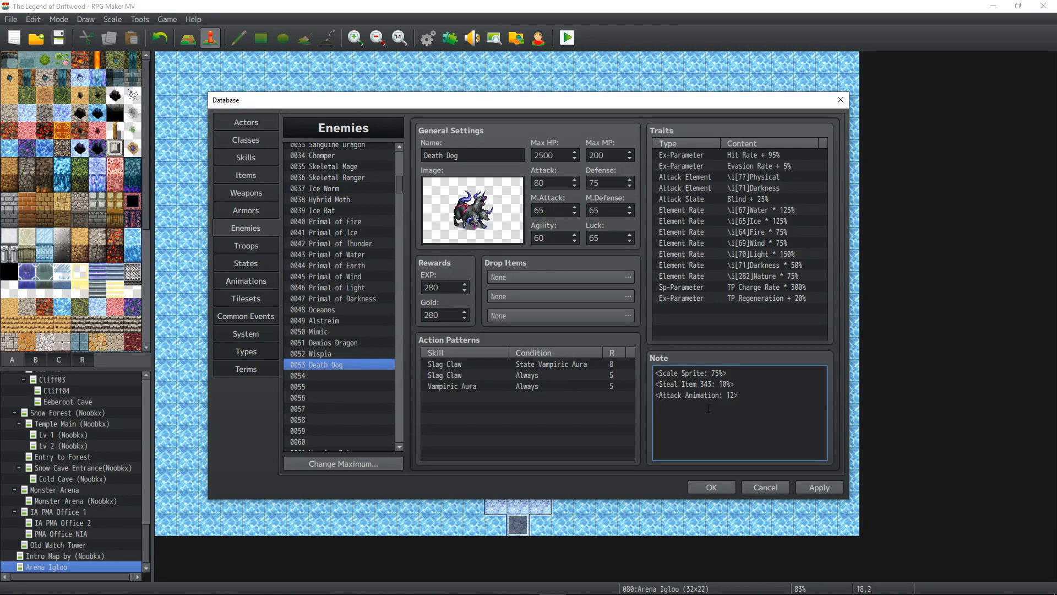
click(748, 396)
click(819, 489)
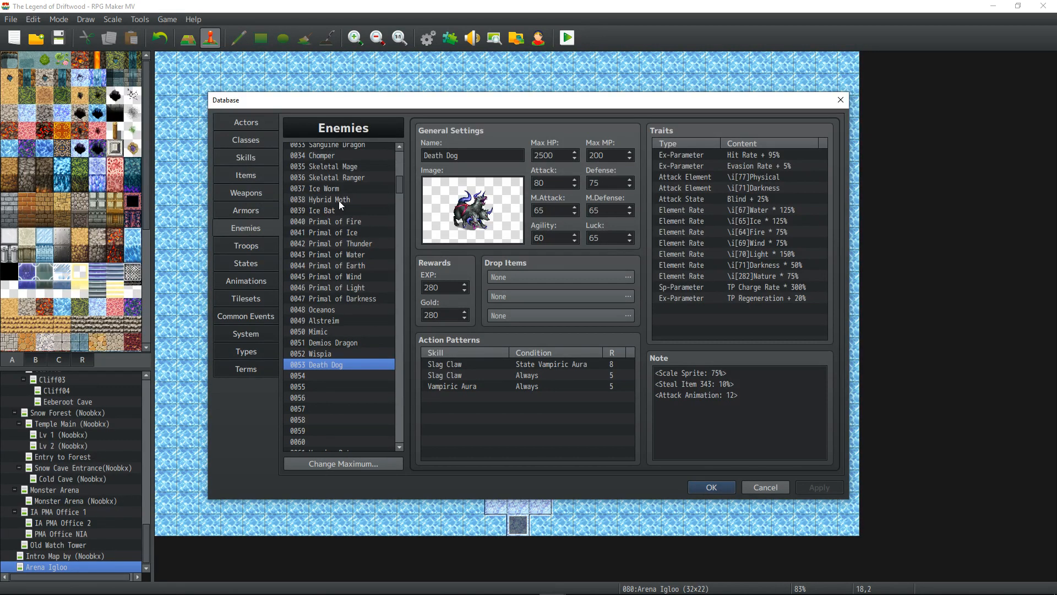
- Set up the empty skill 0189 with bone icon 292 and the name Death Horn
click(247, 155)
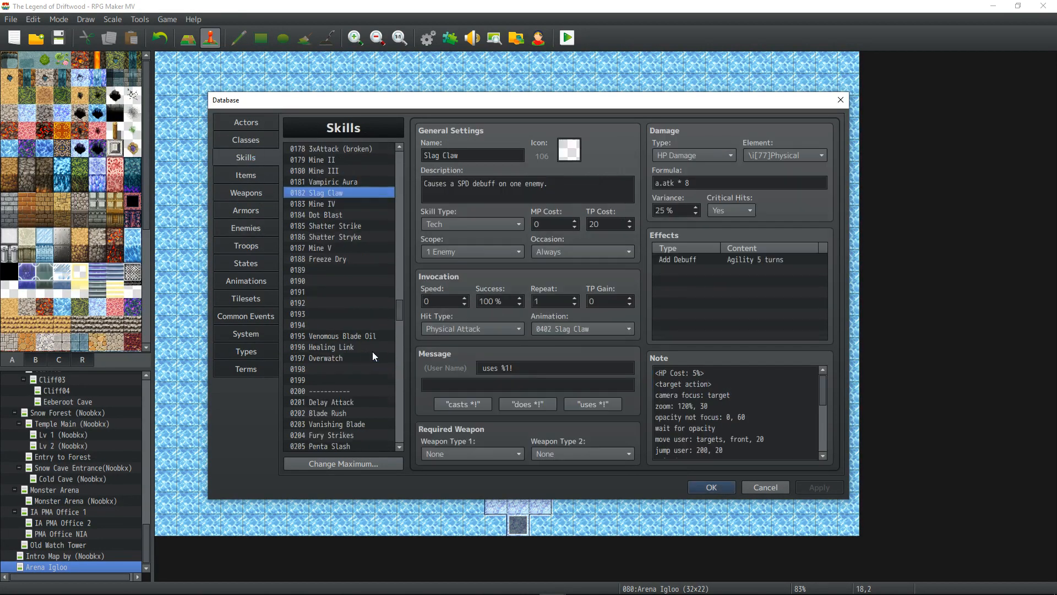
click(319, 269)
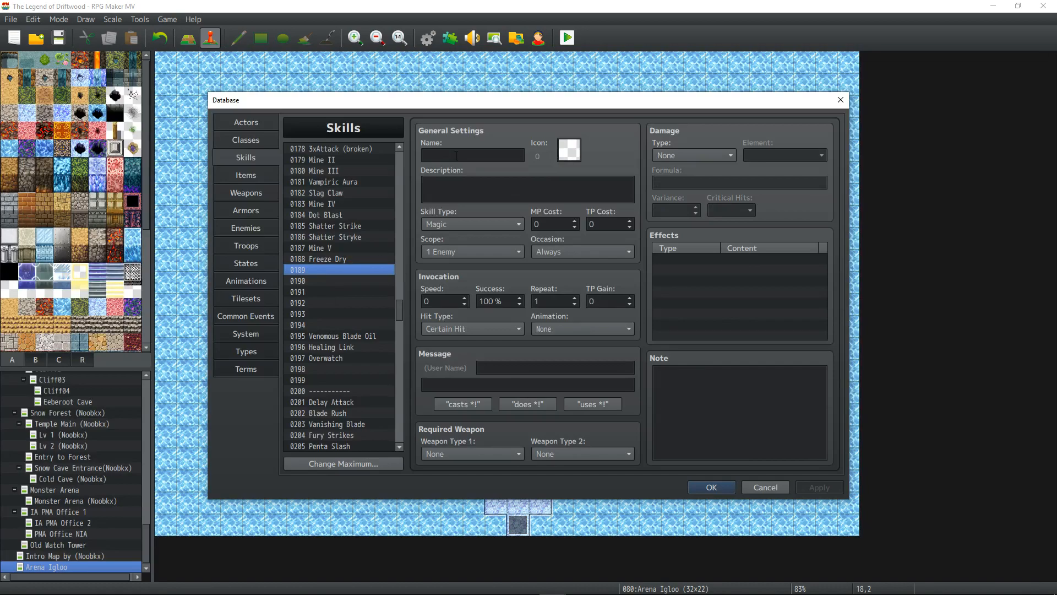
click(569, 149)
drag(672, 216, 672, 274)
scroll(588, 292, up, 5)
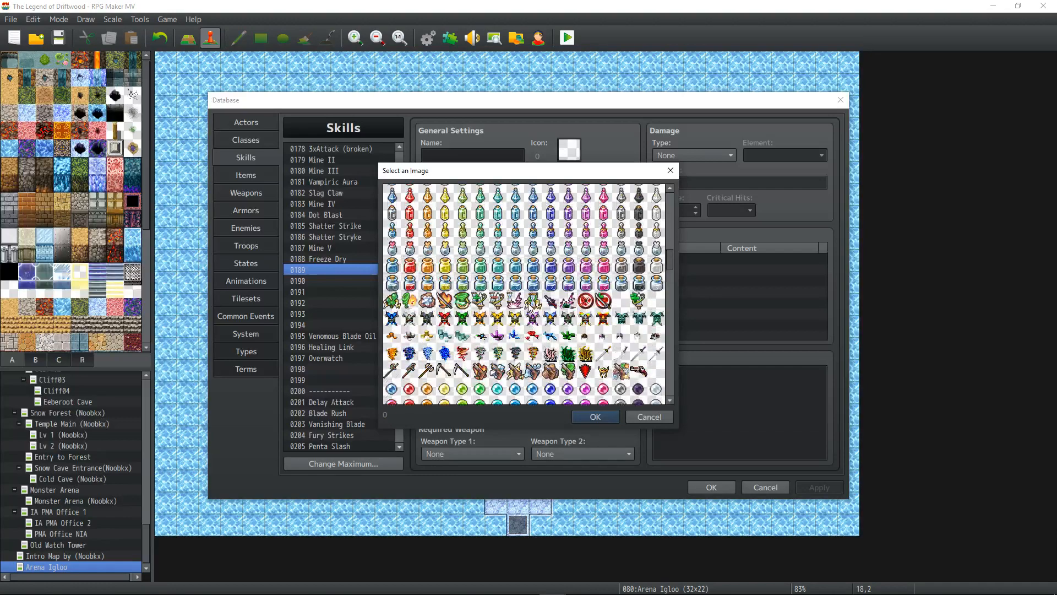
scroll(529, 312, up, 5)
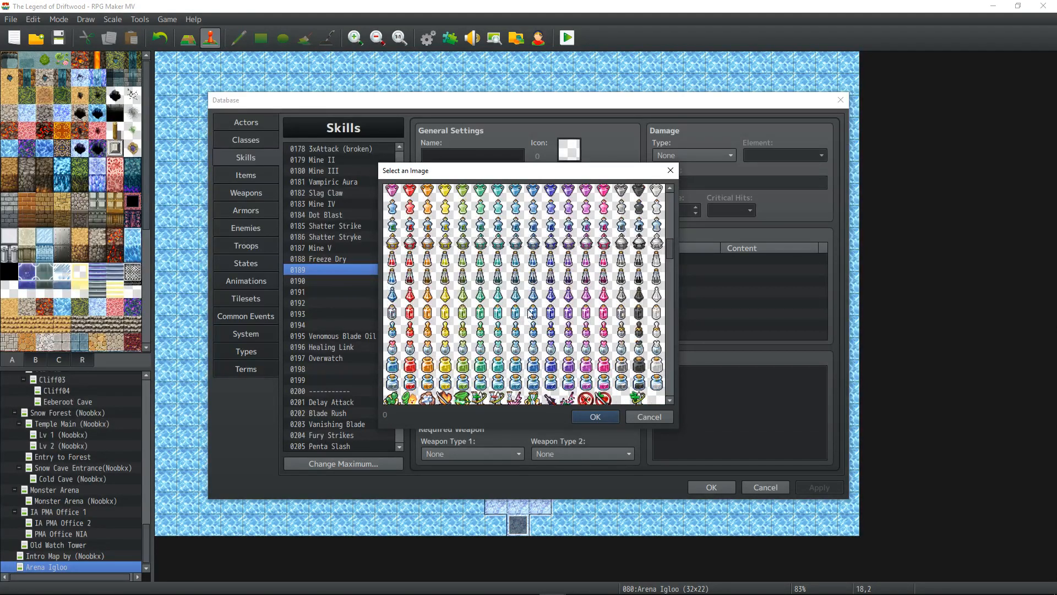
scroll(529, 313, up, 2)
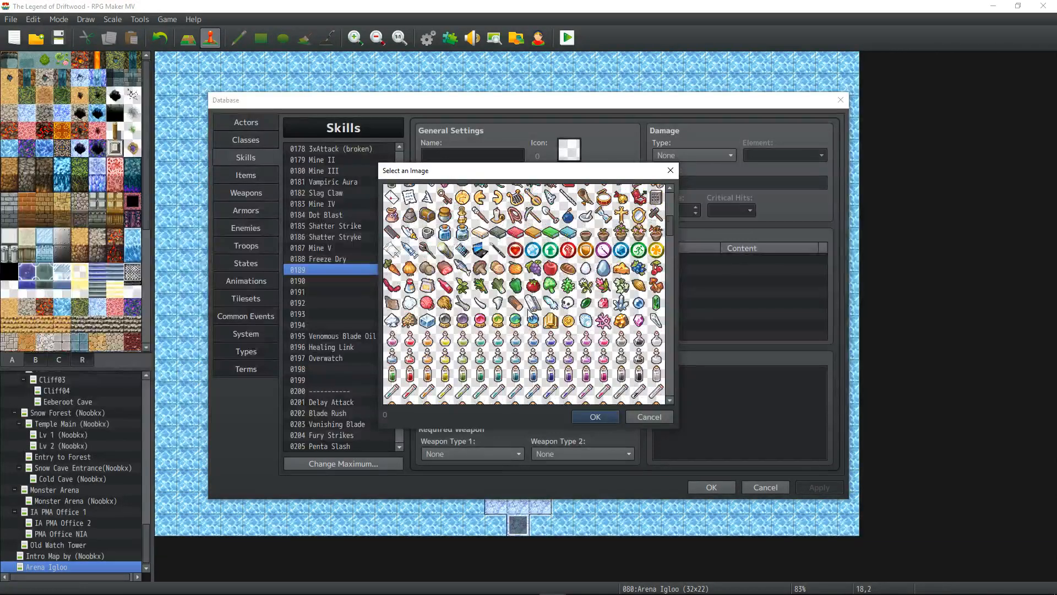
click(464, 304)
click(594, 417)
click(468, 155)
text(Death Horn)
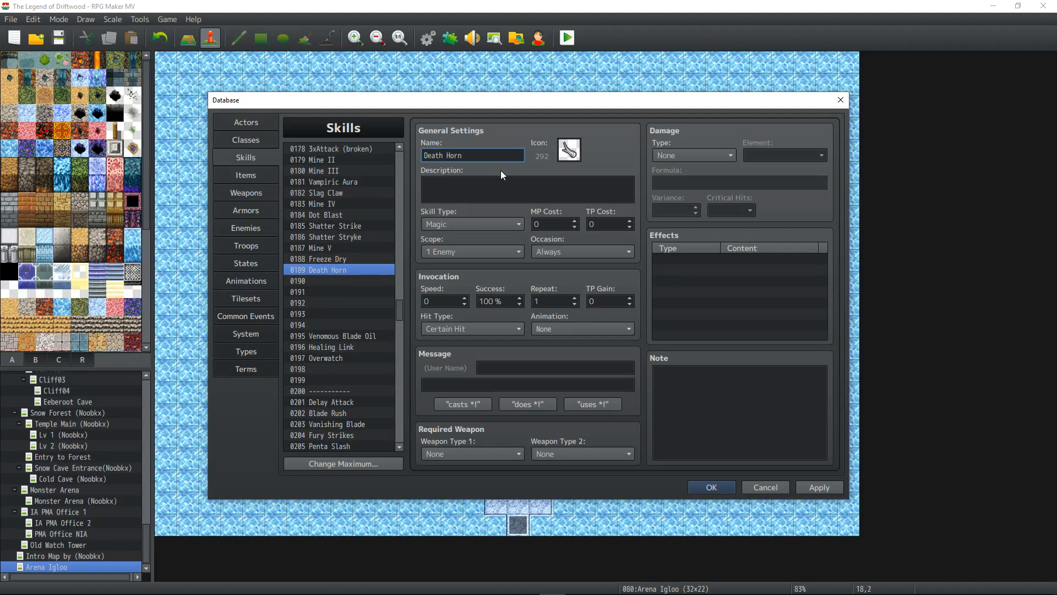
- Begin the Death Horn skill's description with the word "Deal"
click(500, 191)
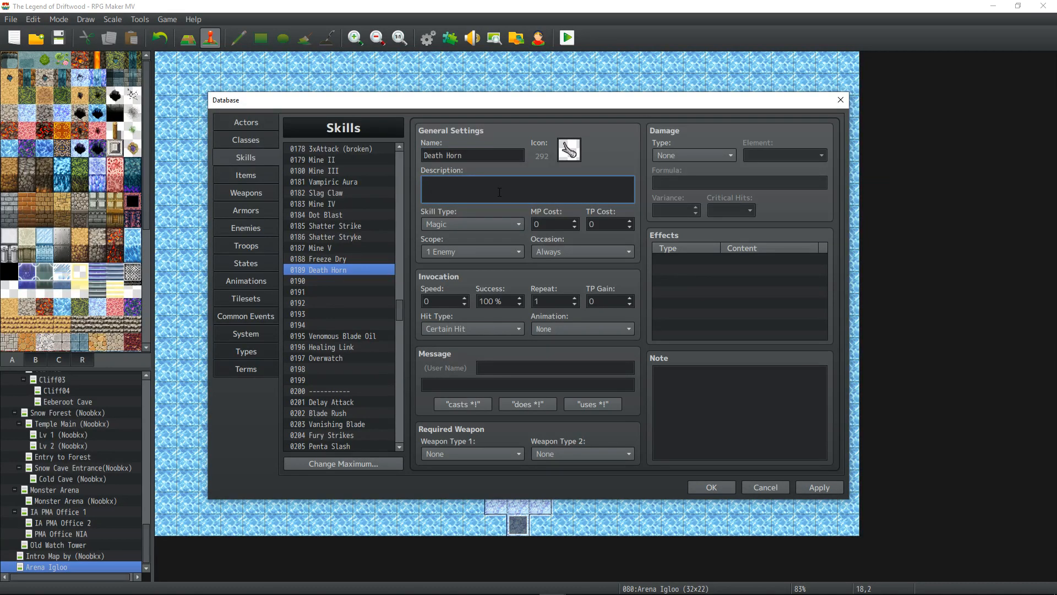
text(Deal darkness)
key(BackSpace)
key(BackSpace)
key(BackSpace)
key(BackSpace)
key(BackSpace)
key(BackSpace)
key(BackSpace)
- Set Death Horn's damage type to HP Damage with the Darkness element
click(692, 157)
click(696, 179)
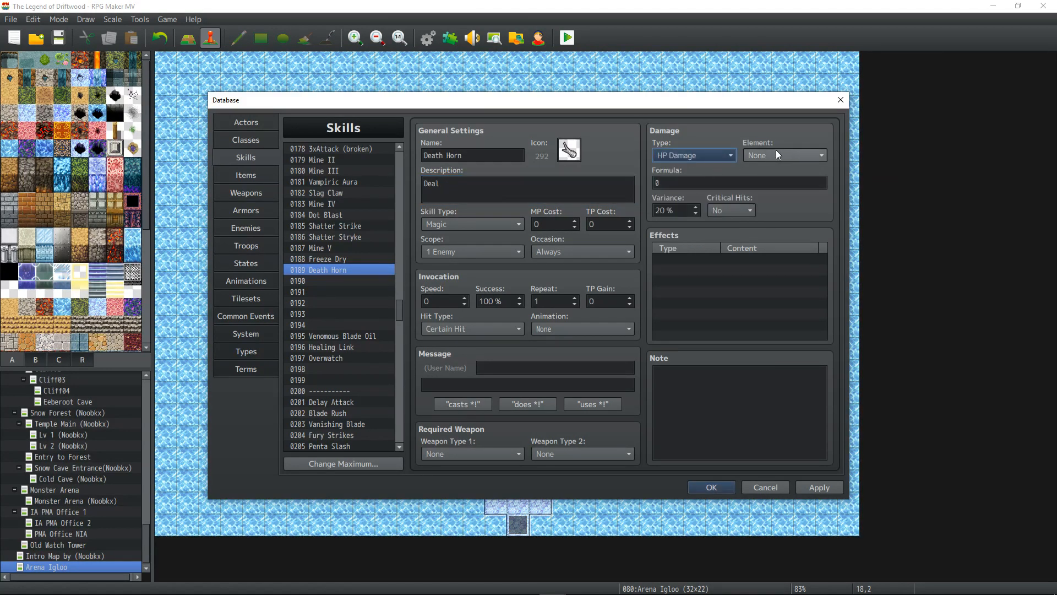
click(777, 154)
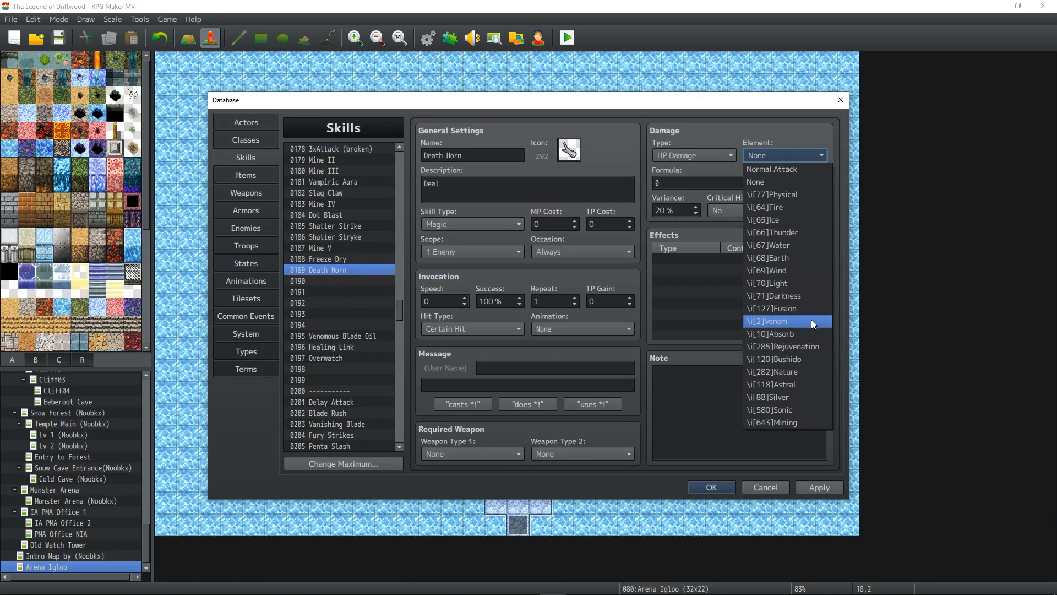
click(808, 298)
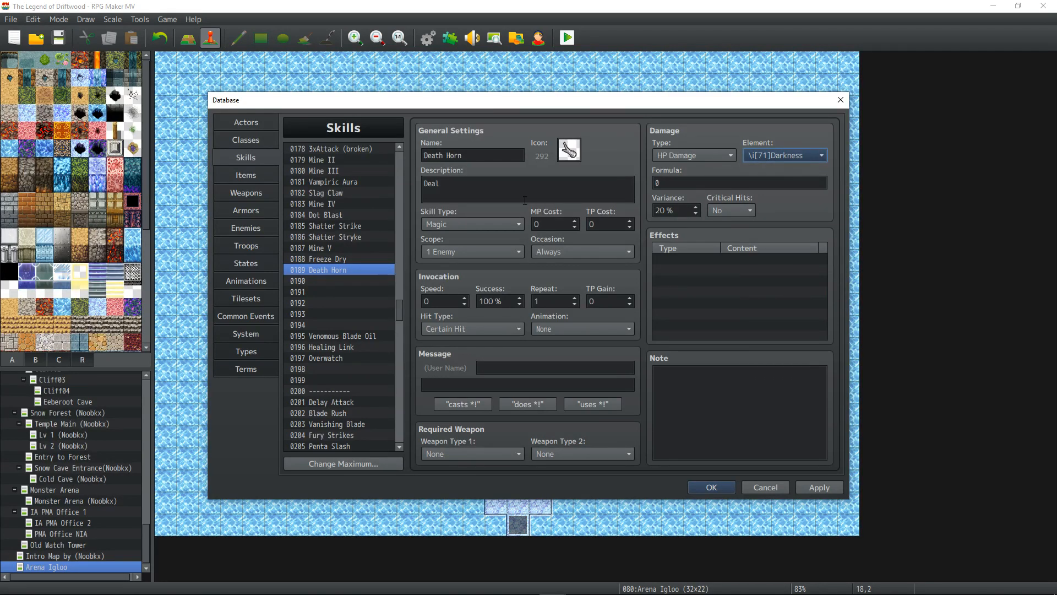
- Extend Death Horn's description to "Deals \i[71]Darkness damage with a 25% chance to inflict \it[1"
click(487, 186)
click(488, 186)
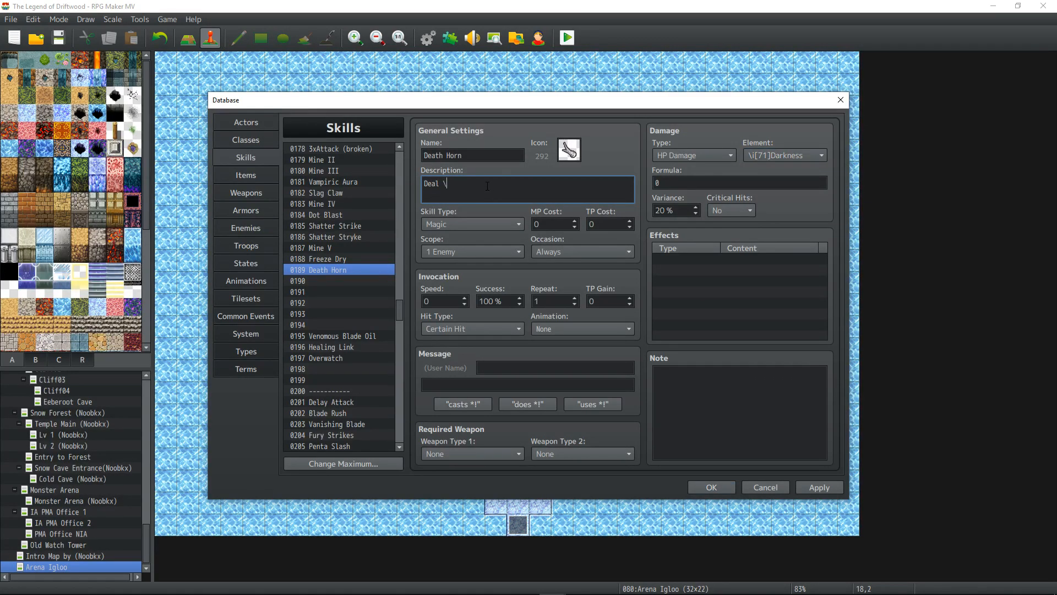
text(\i[71])
text(Darkness )
text(damage)
text( and)
key(BackSpace)
key(BackSpace)
key(BackSpace)
key(Left)
key(Left)
key(Left)
text(s)
text(with a 25% chance to inflict )
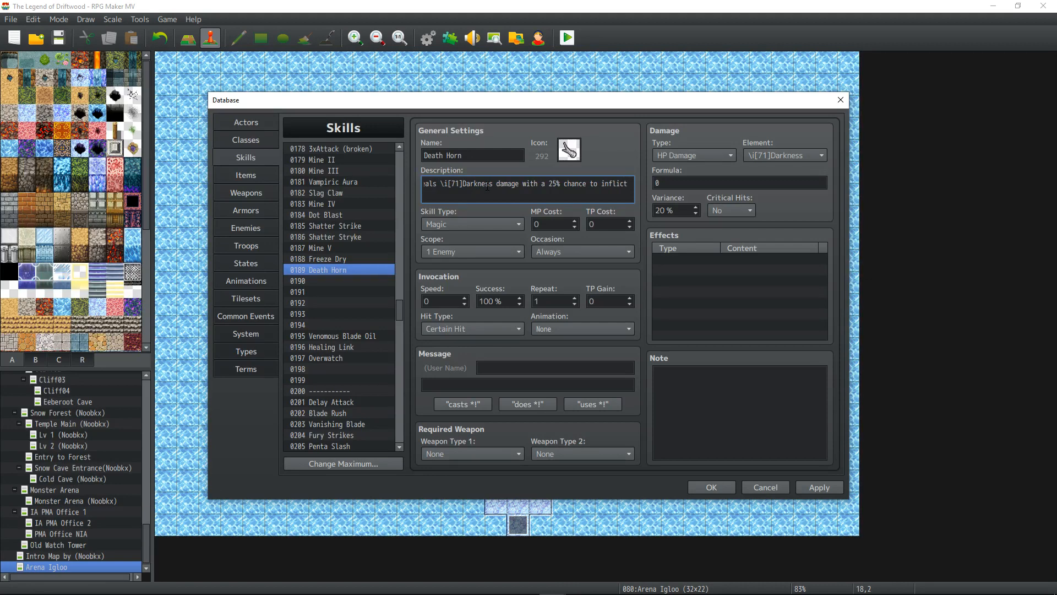
text(\)
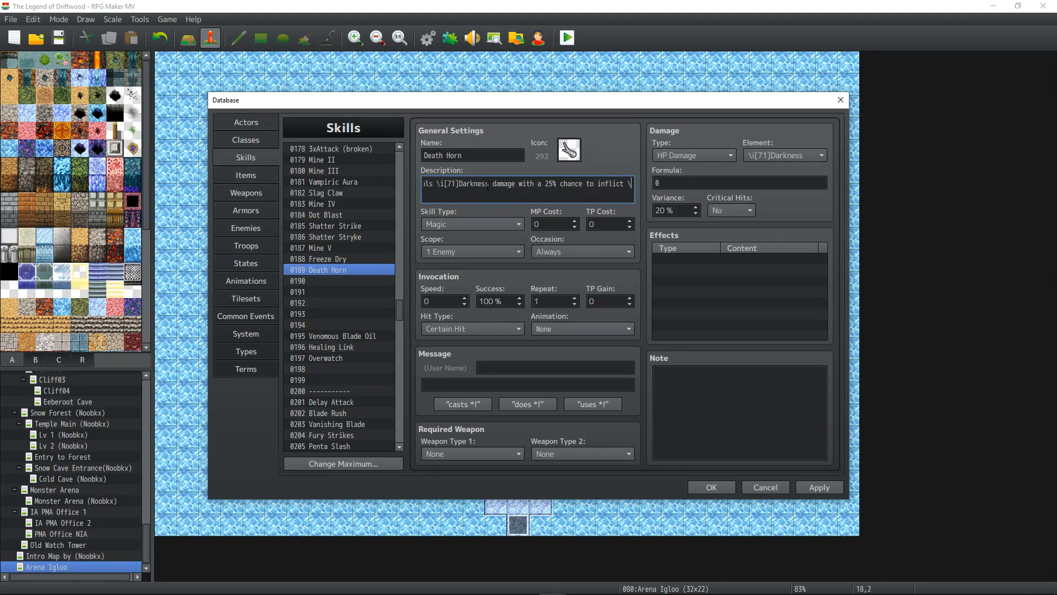
text(it[])
text(1)
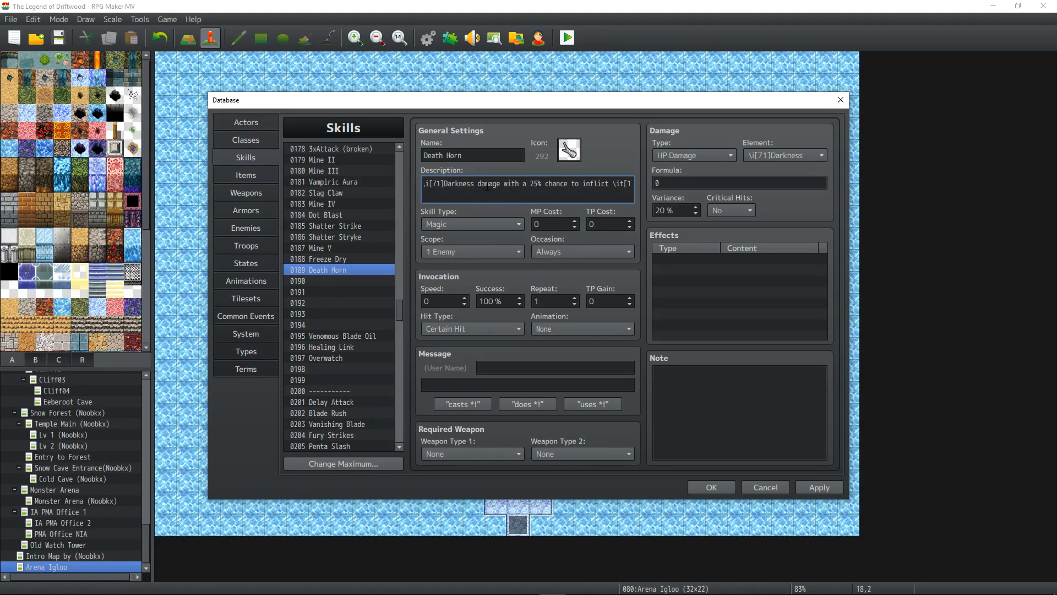
- Set Death Horn's damage formula to a.atk*10 + a.mat*4 - b.def*2
double_click(690, 178)
text(a.)
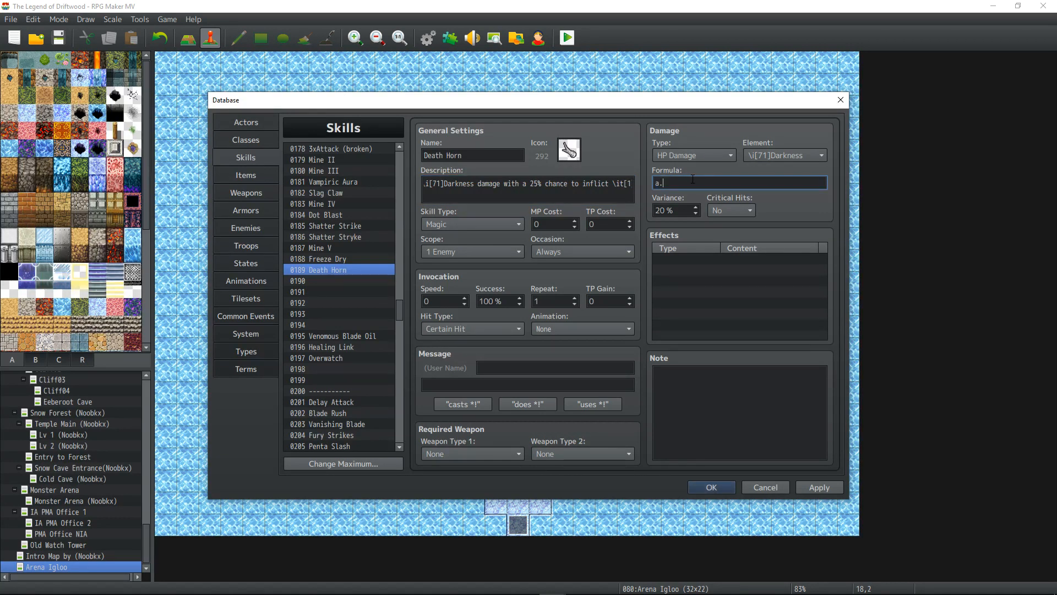
text(atk*)
text(10+)
text(a.mat)
text(+)
key(BackSpace)
text(*4 - b.def*2)
key(BackSpace)
key(BackSpace)
text(+ a)
click(732, 211)
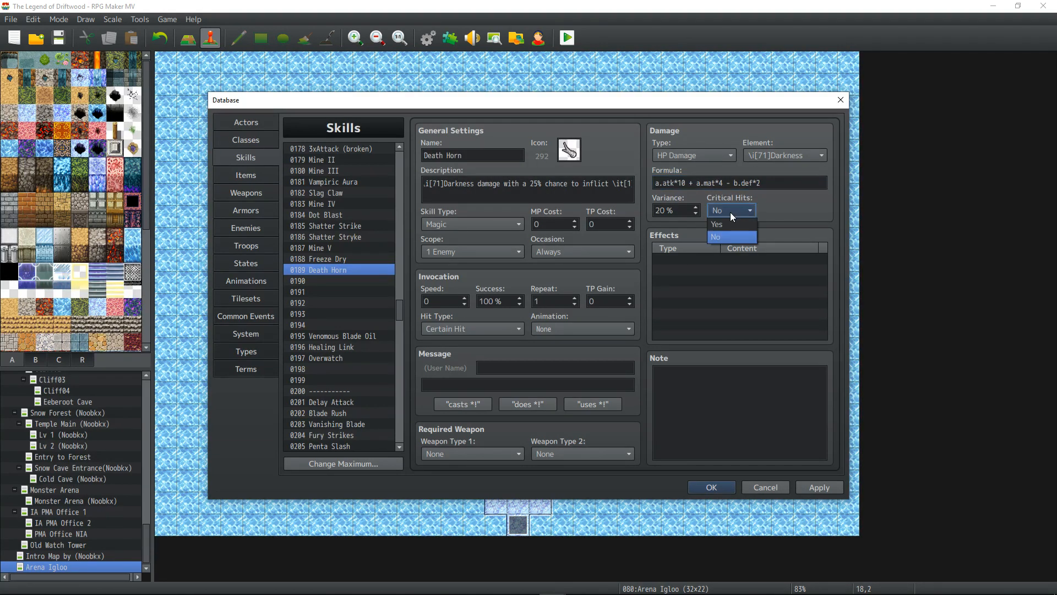
- Allow critical hits for Death Horn and add an effect that inflicts the 0001 Death state at 20%
double_click(723, 257)
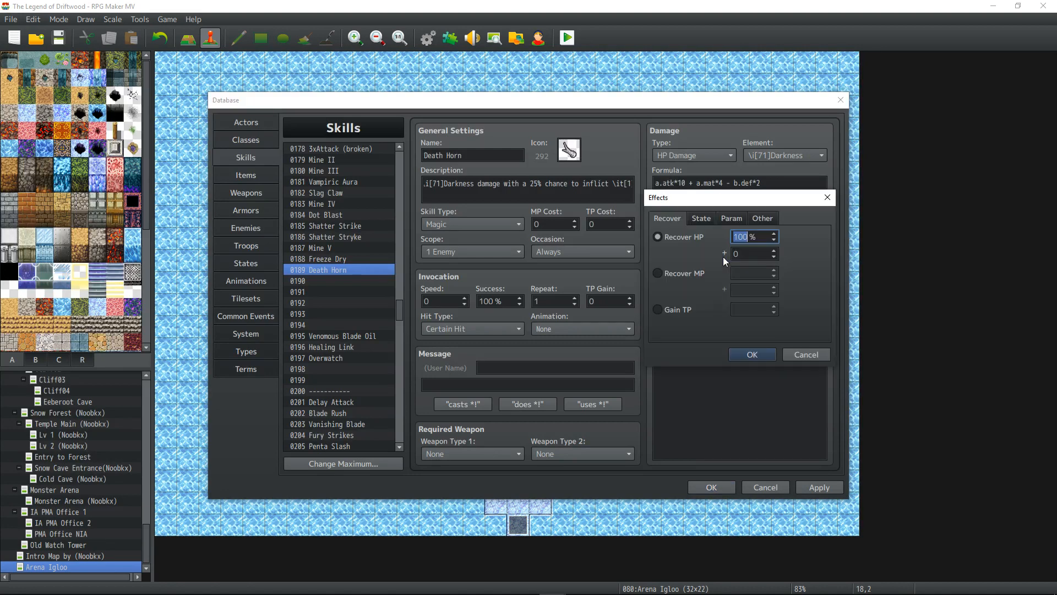
click(702, 219)
click(688, 237)
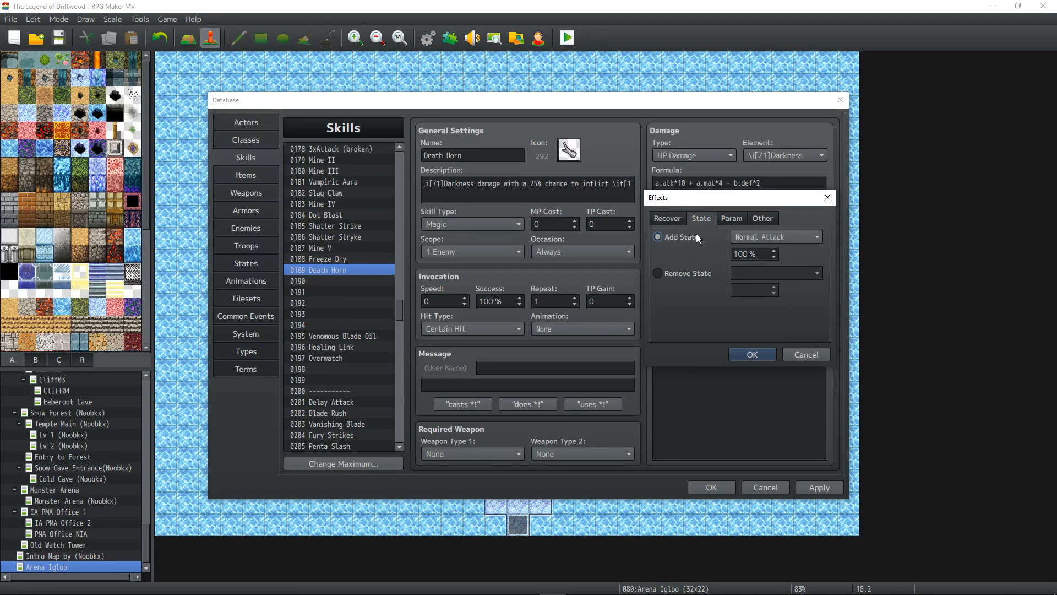
click(777, 237)
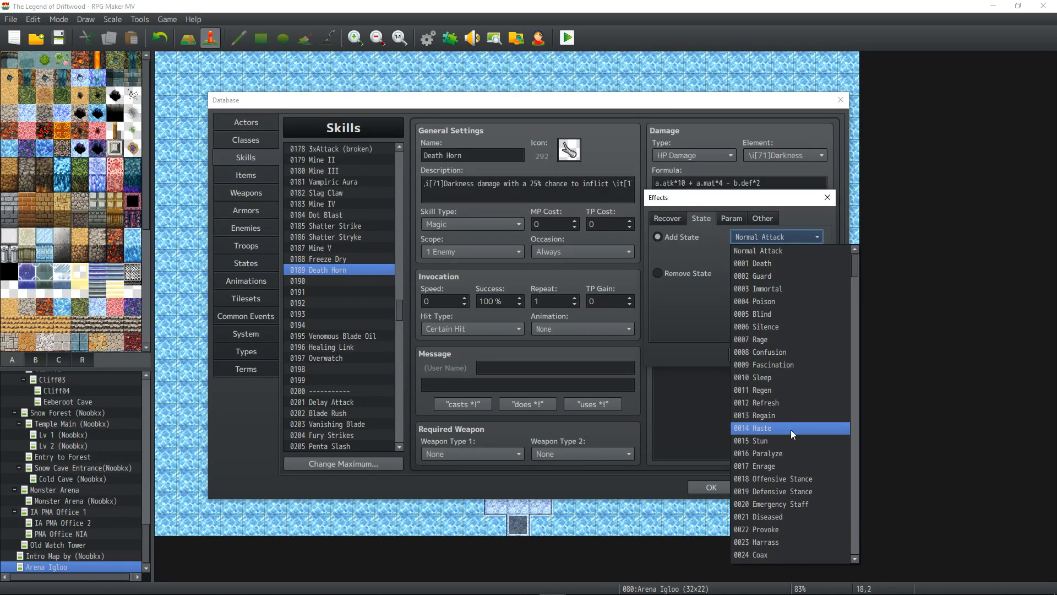
scroll(791, 435, down, 2)
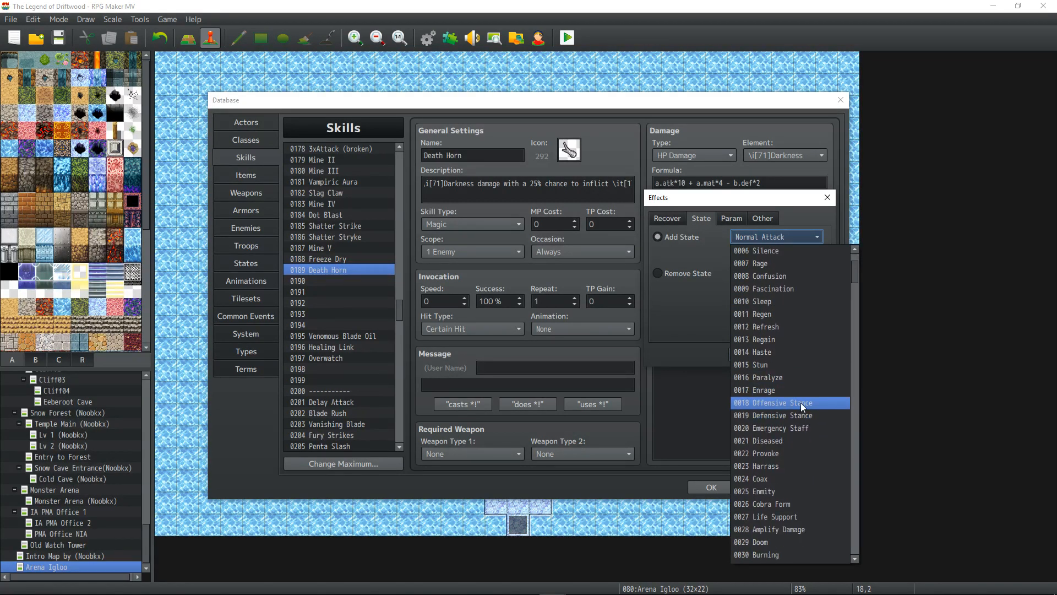
scroll(801, 402, down, 3)
scroll(790, 396, down, 3)
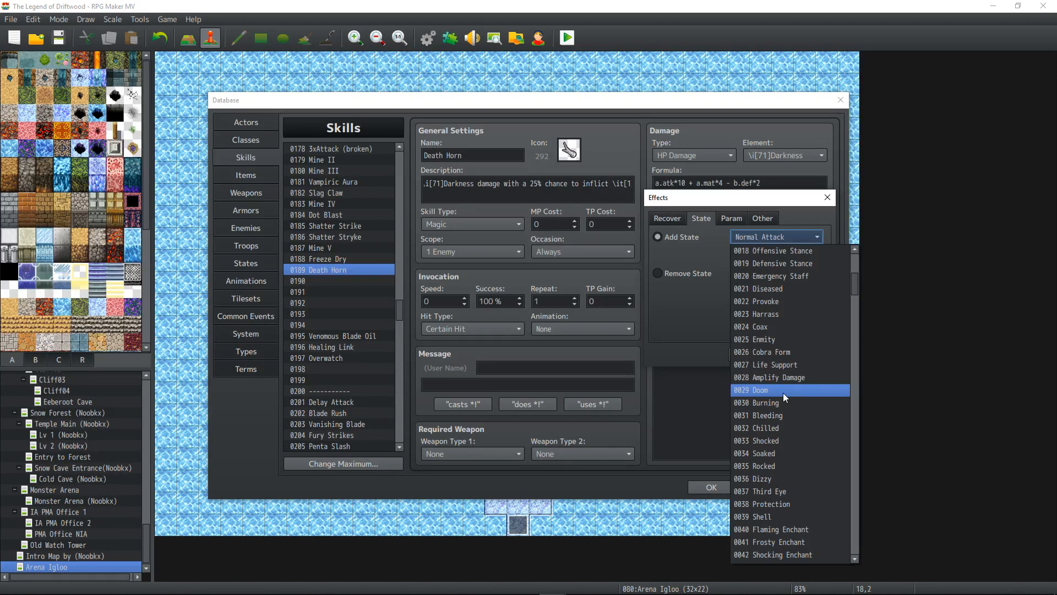
scroll(783, 392, down, 4)
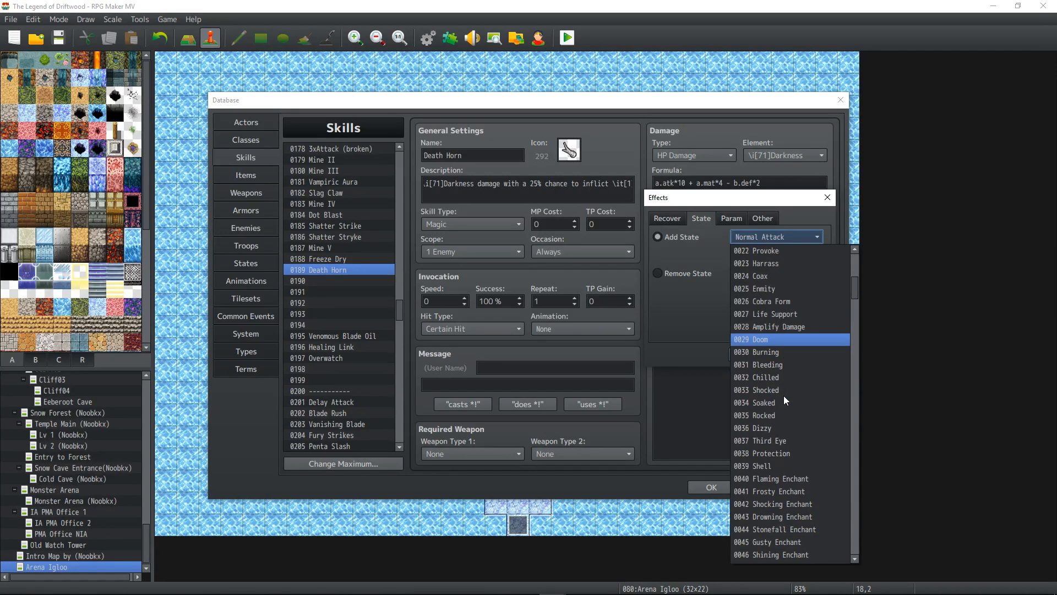
scroll(785, 396, down, 4)
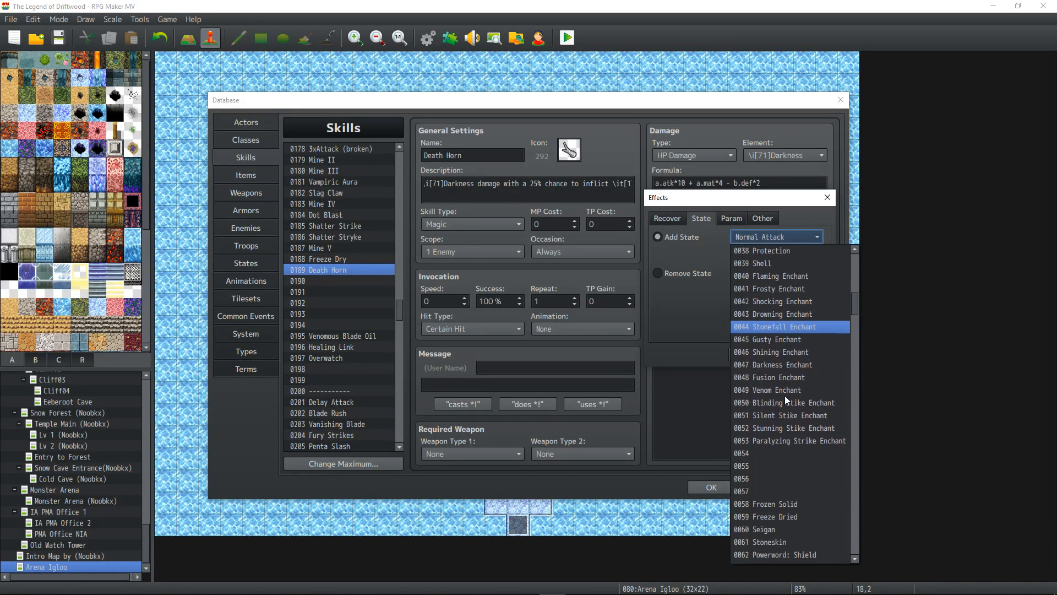
scroll(784, 395, up, 4)
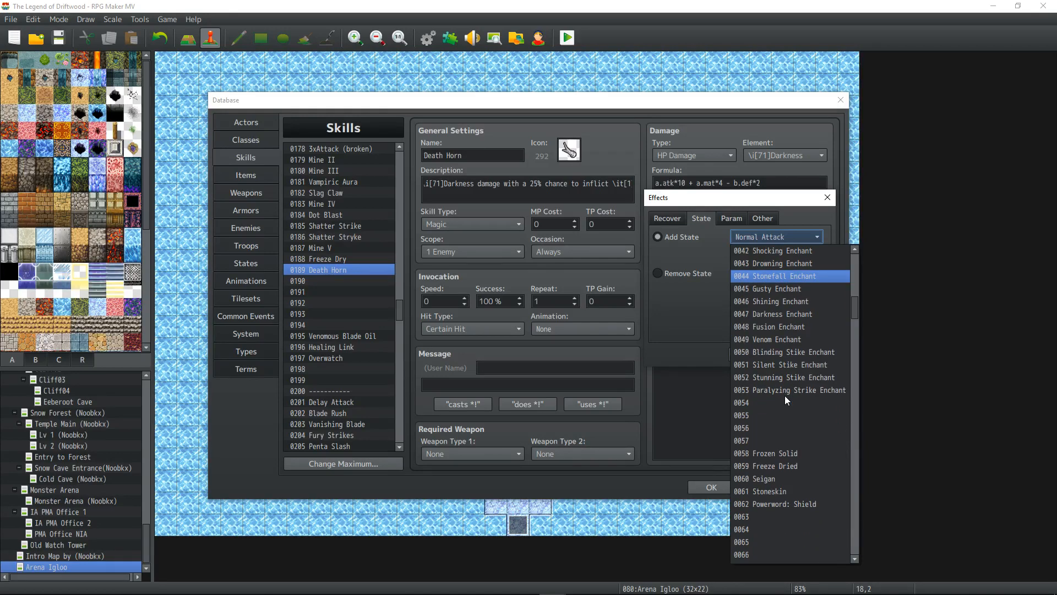
scroll(785, 395, up, 11)
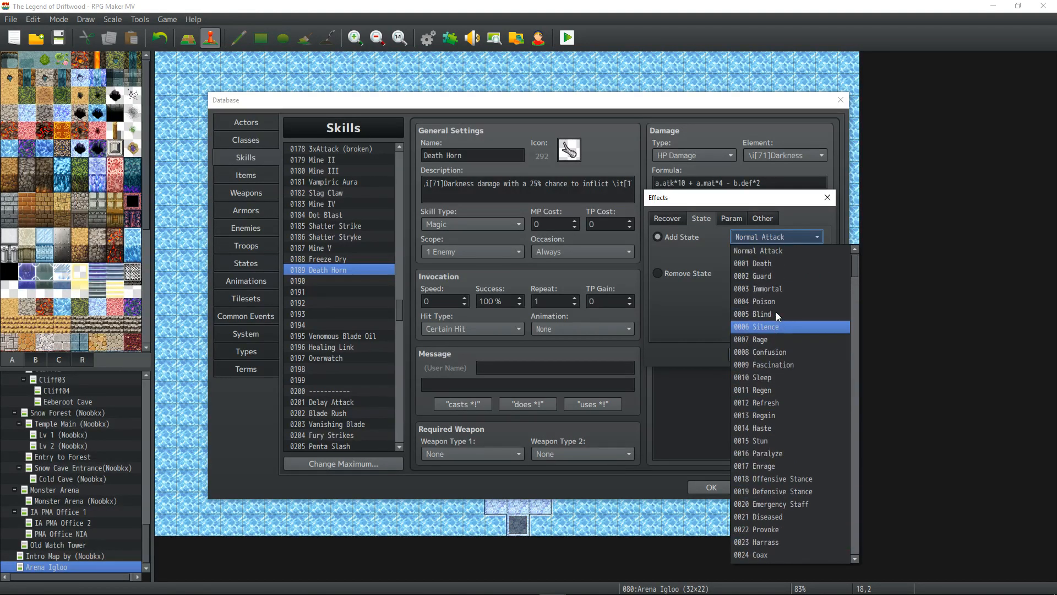
click(780, 263)
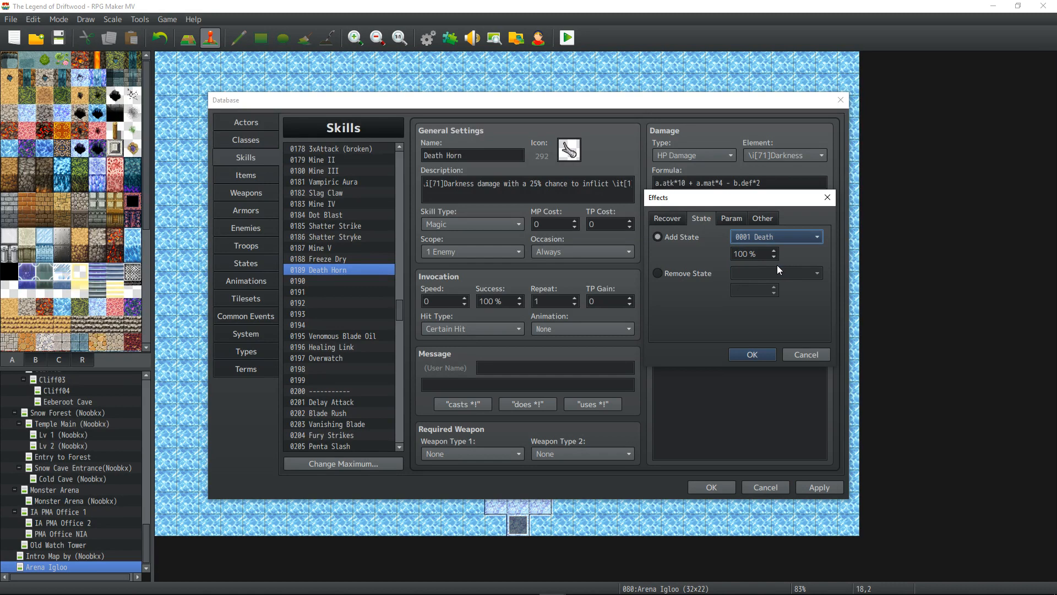
key(Tab)
text(20)
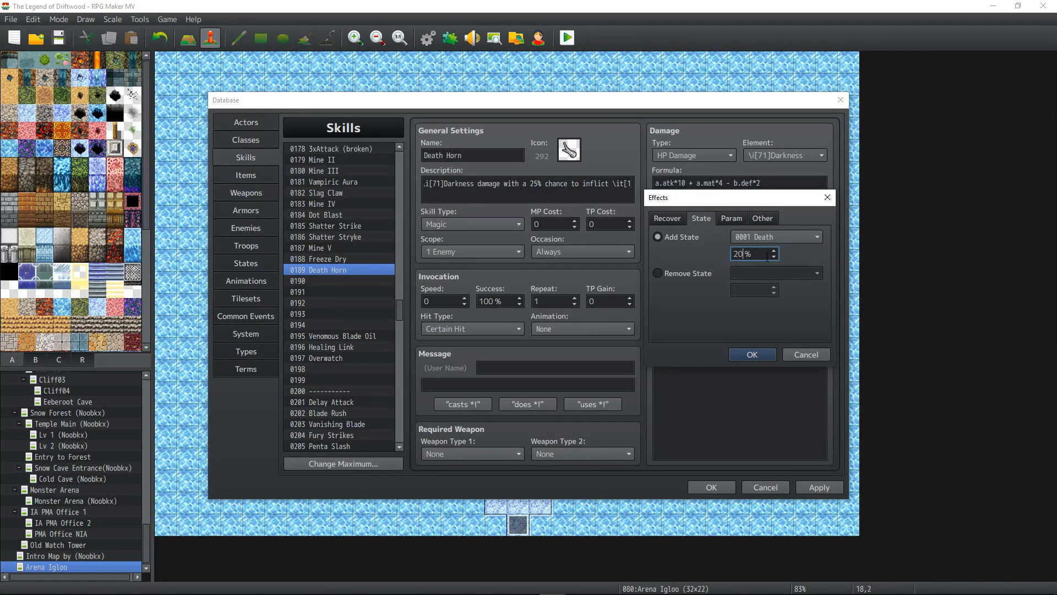
click(761, 355)
- Change the chance in Death Horn's description to 20% and end the sentence with a period
triple_click(620, 188)
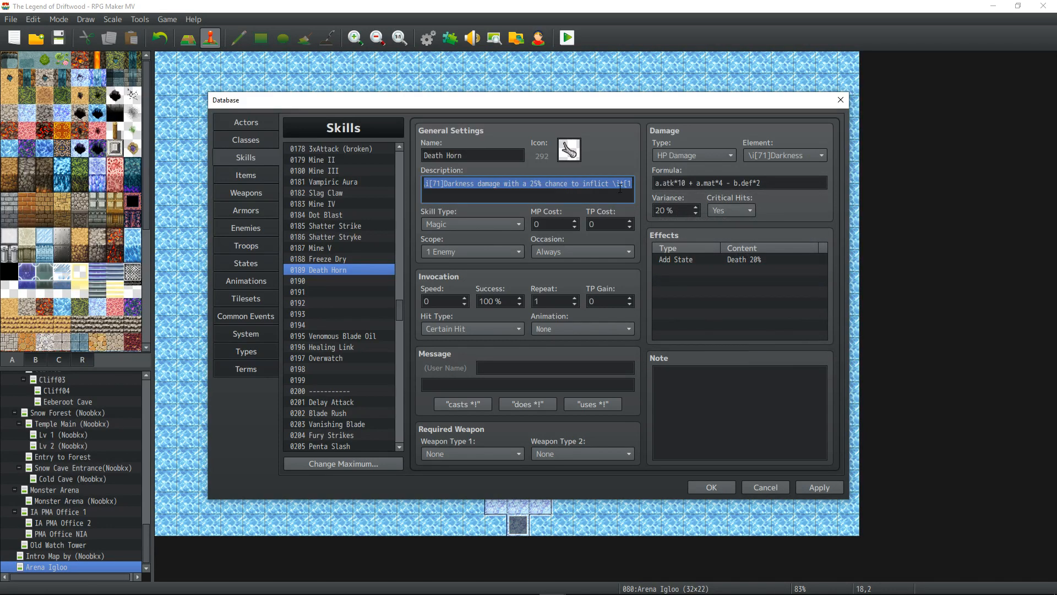
click(543, 183)
key(BackSpace)
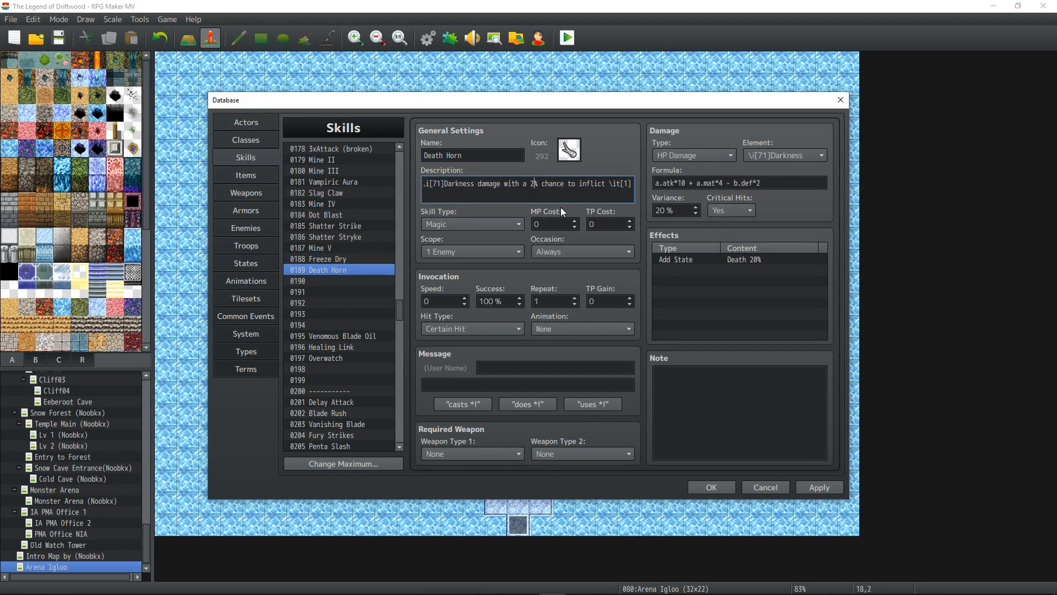
text(0)
key(End)
text(.)
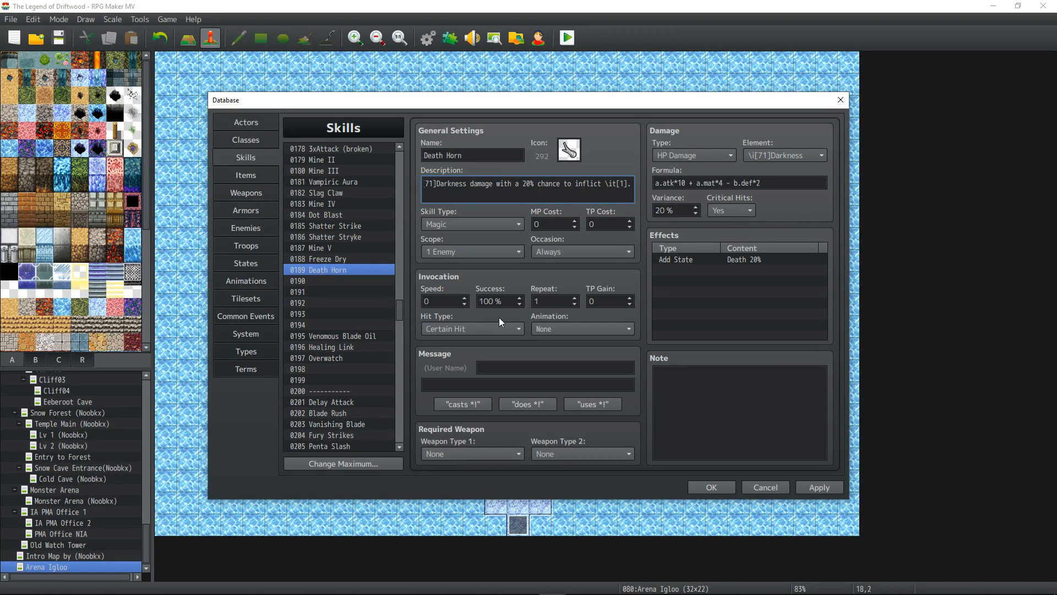
- Set Death Horn's hit type to Physical Attack and its animation to the empty slot 0434
click(485, 329)
click(483, 354)
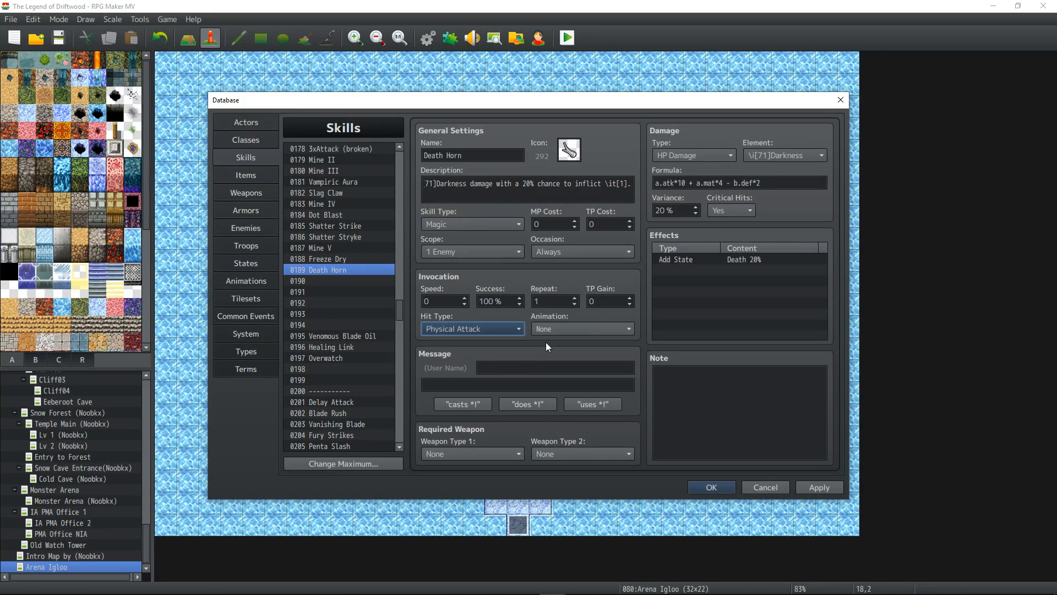
click(577, 329)
drag(648, 292, 647, 551)
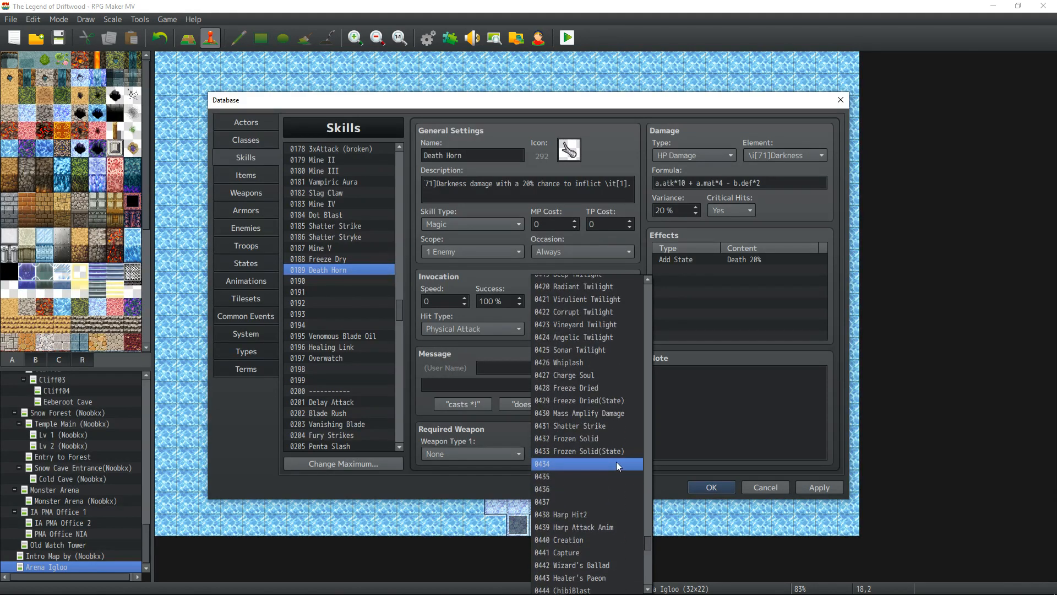
click(615, 461)
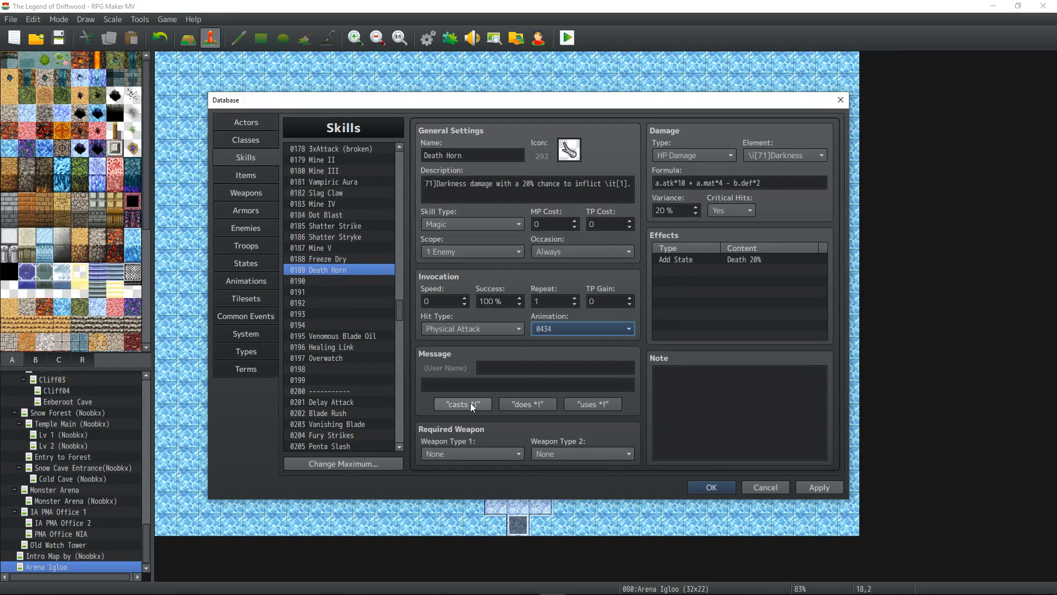
- Give Death Horn the "uses %1!" message and apply the database changes
click(595, 406)
click(815, 487)
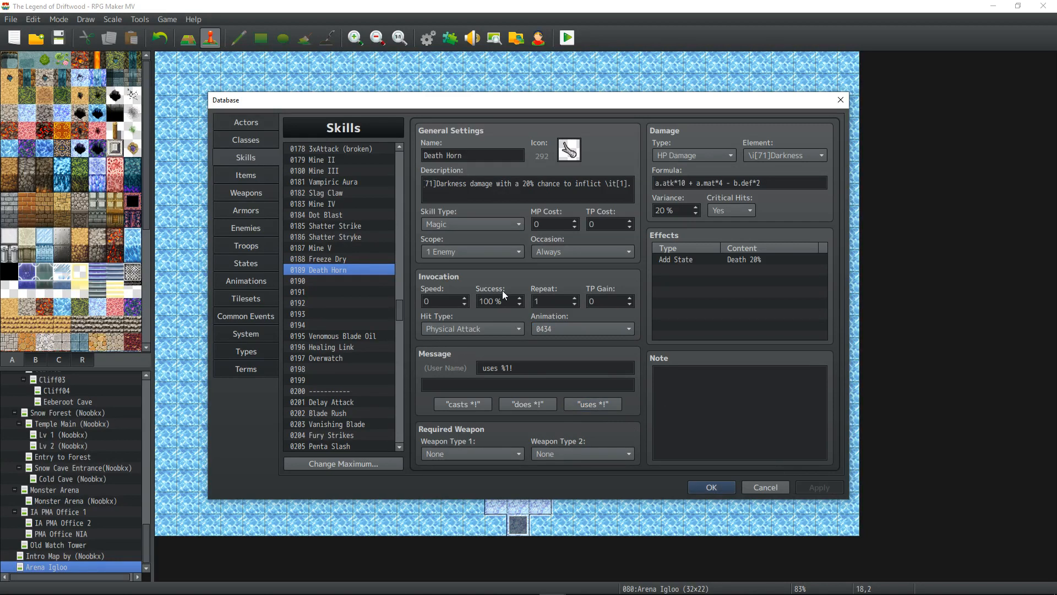
click(349, 259)
click(346, 270)
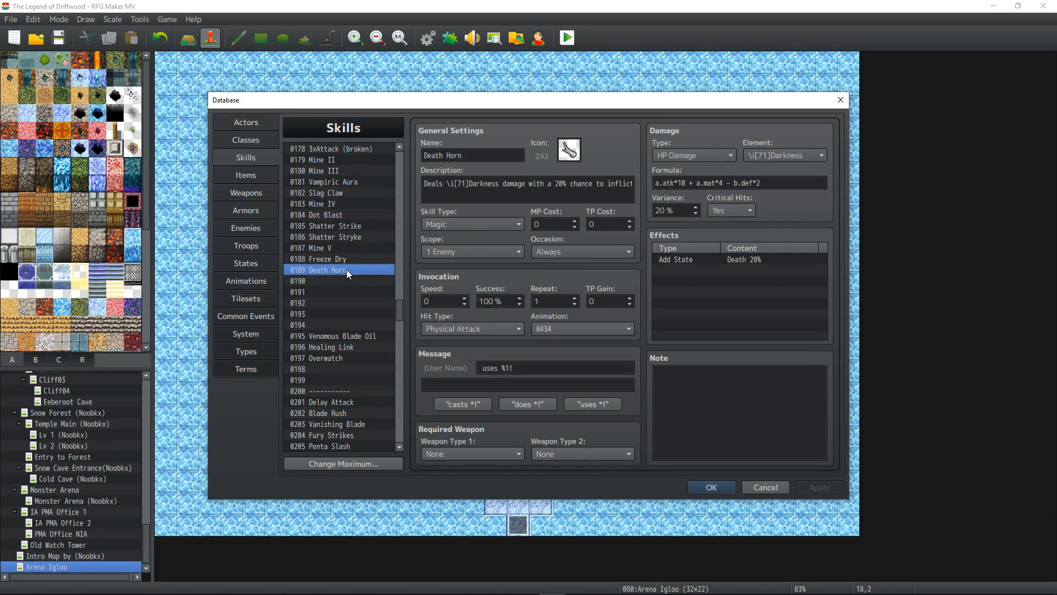
- Show The Legend of Driftwood's animation list, then switch to the Dungeons of Driftwood project and open its animation database
click(253, 286)
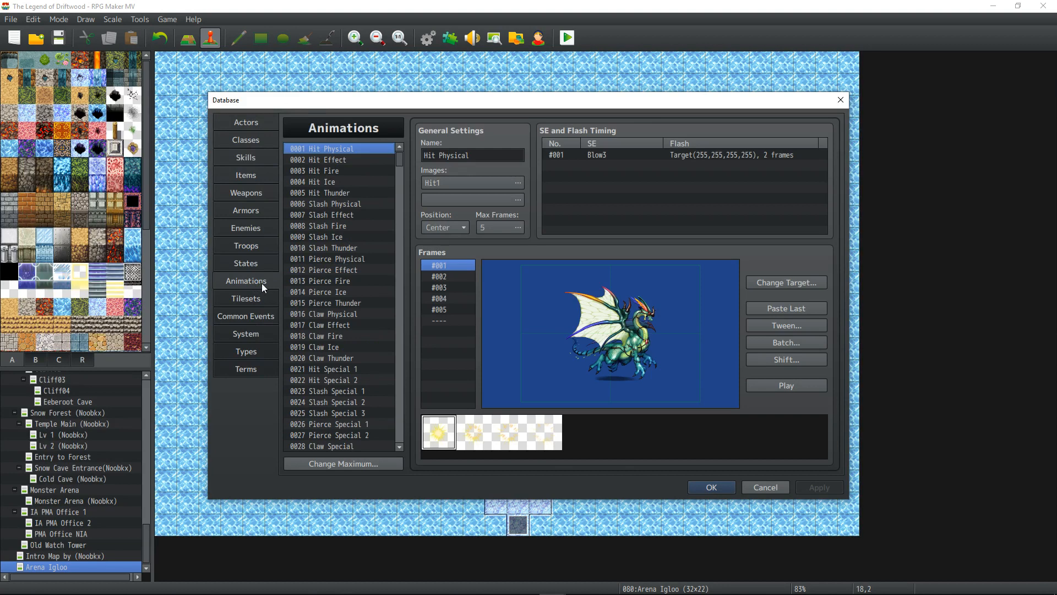
key(alt+Tab)
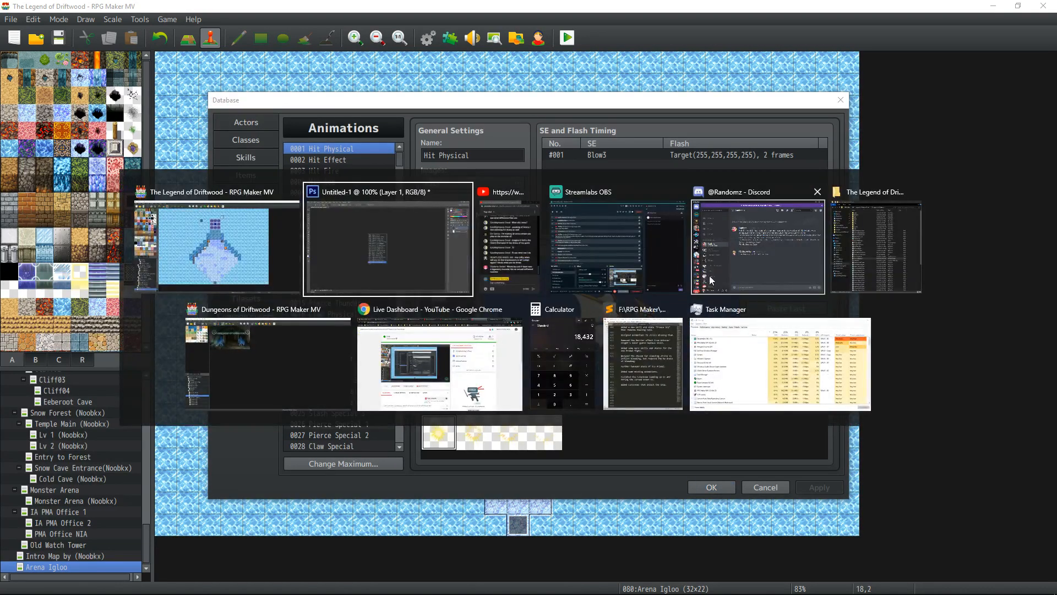
click(265, 352)
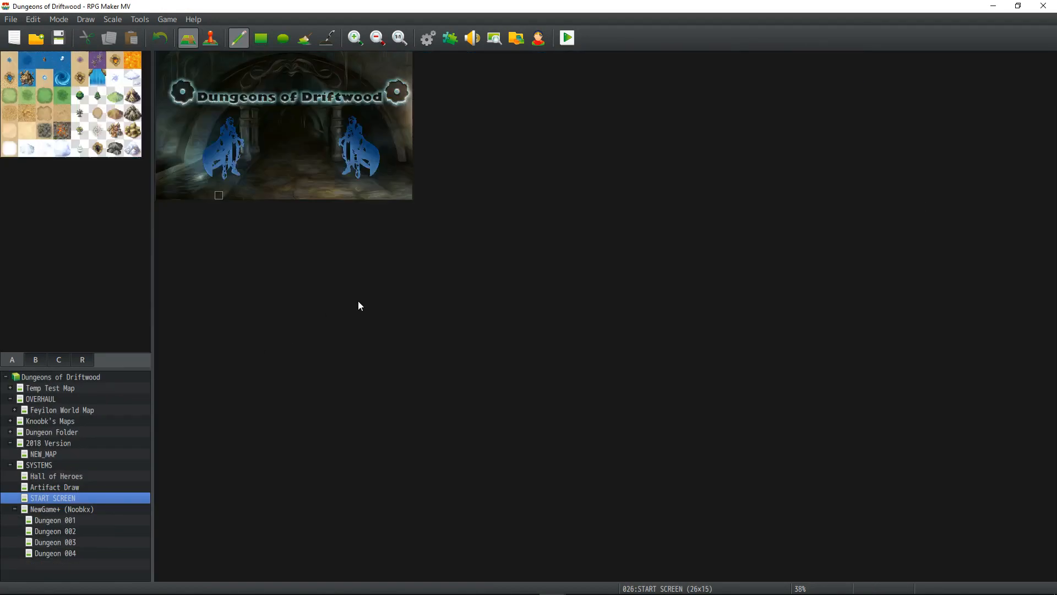
click(428, 38)
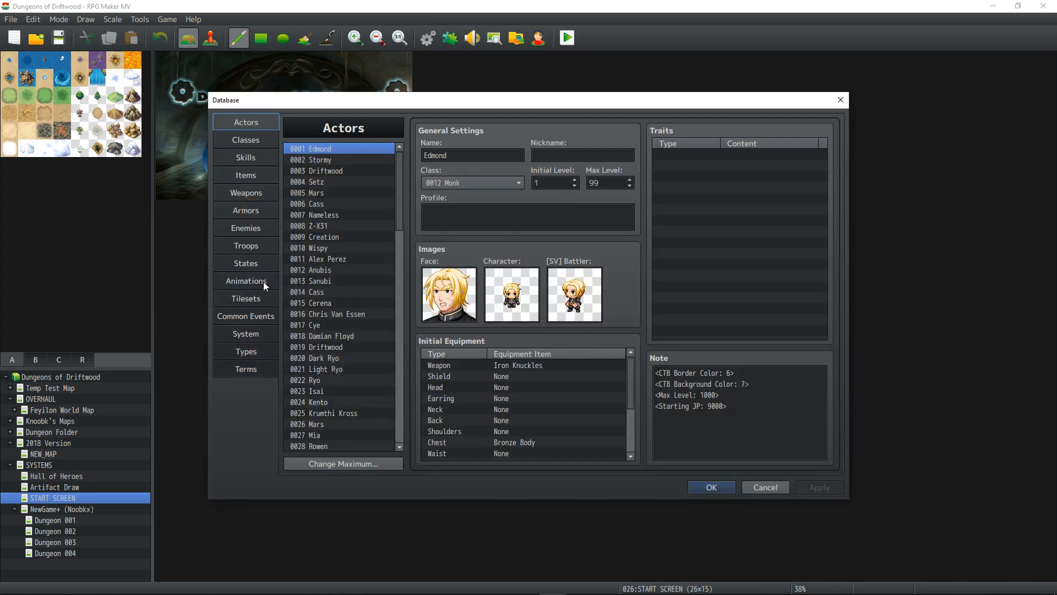
click(265, 285)
- Preview the Steal and Claw animations as candidates for Death Horn
drag(399, 169, 393, 359)
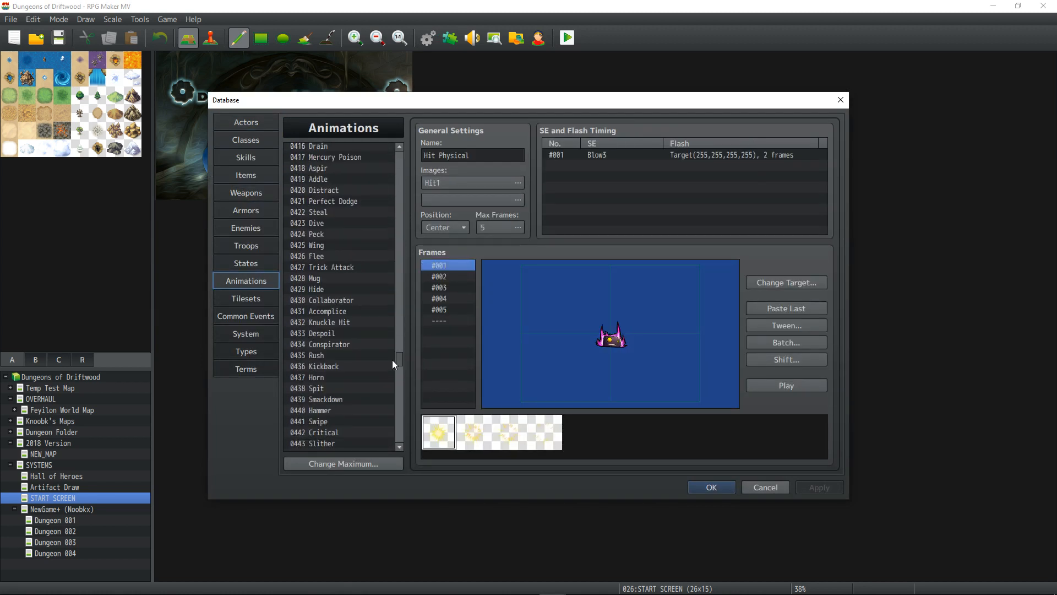
click(367, 315)
click(332, 213)
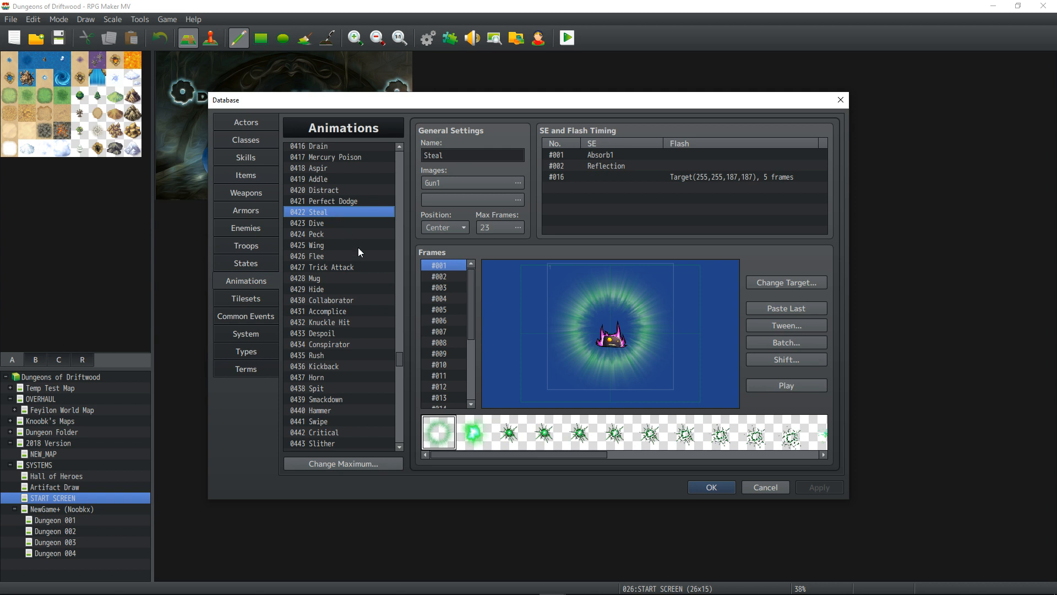
click(821, 385)
scroll(352, 295, down, 4)
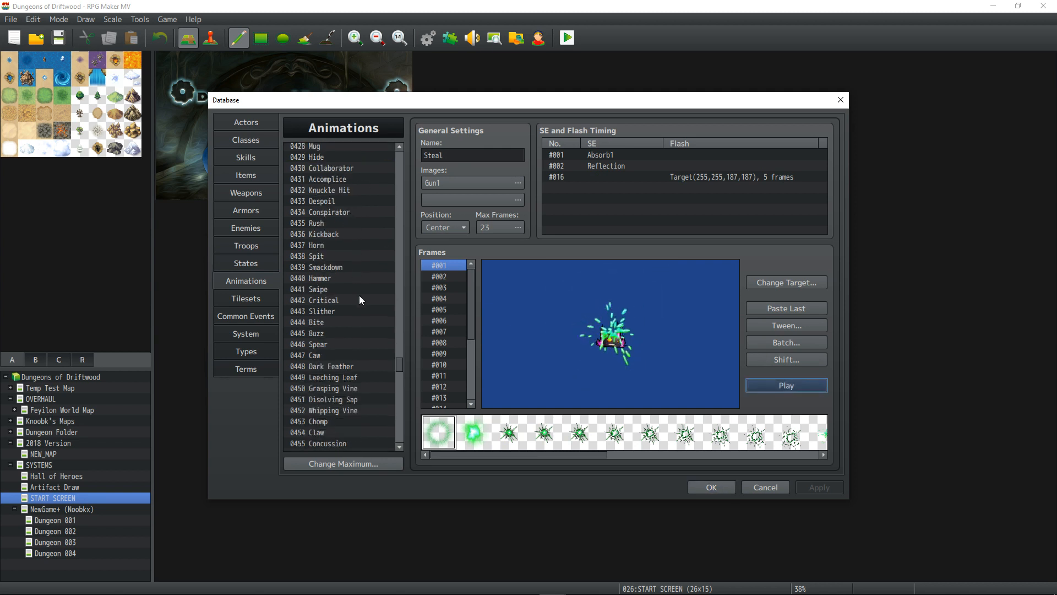
scroll(359, 300, down, 4)
click(356, 308)
click(758, 383)
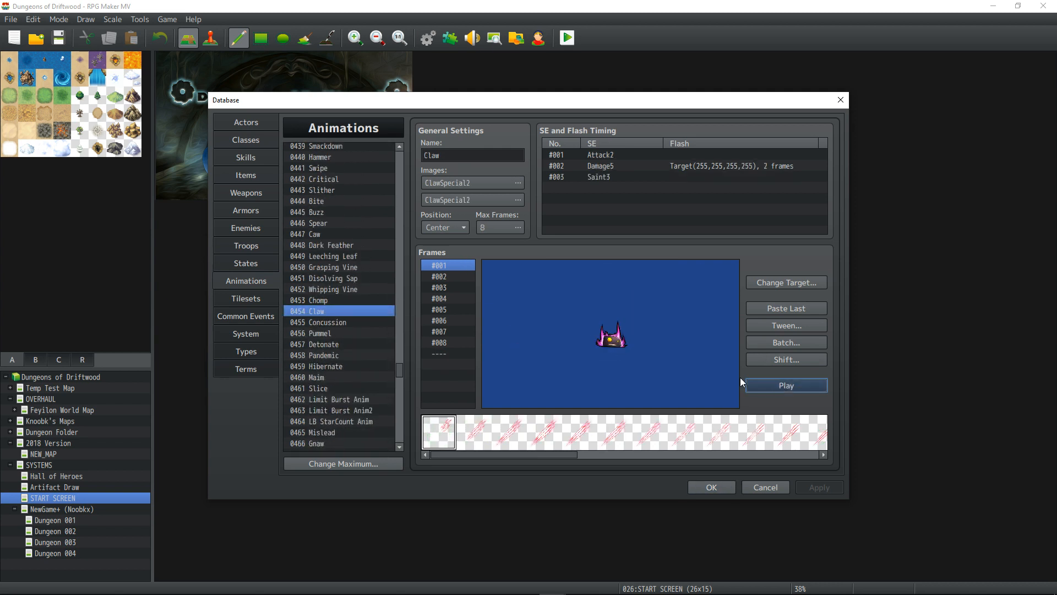
- Examine the Concussion, Detonate and Hibernate animations, playing back Detonate
click(349, 325)
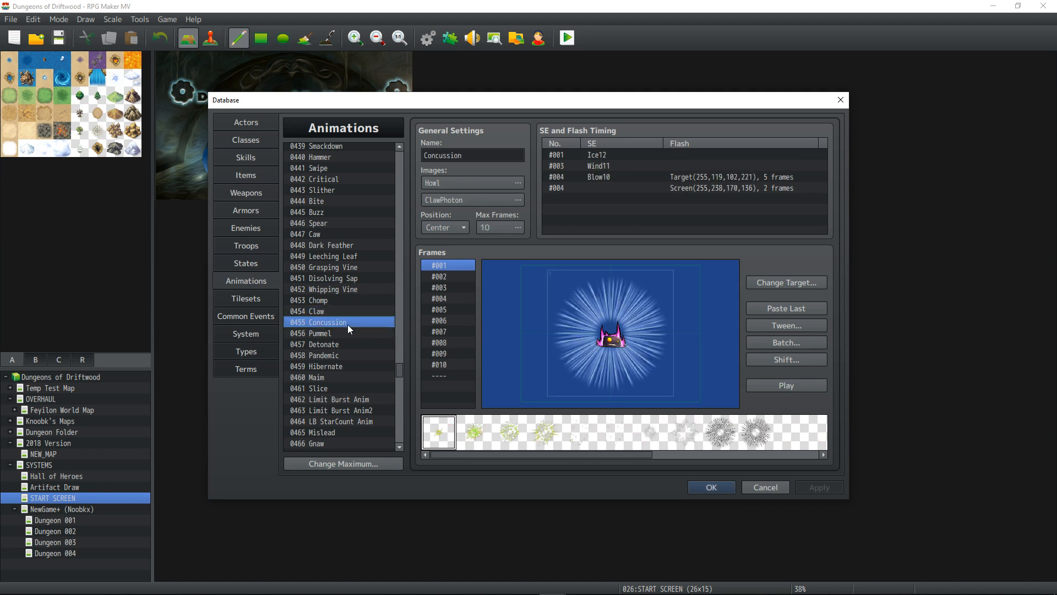
click(333, 344)
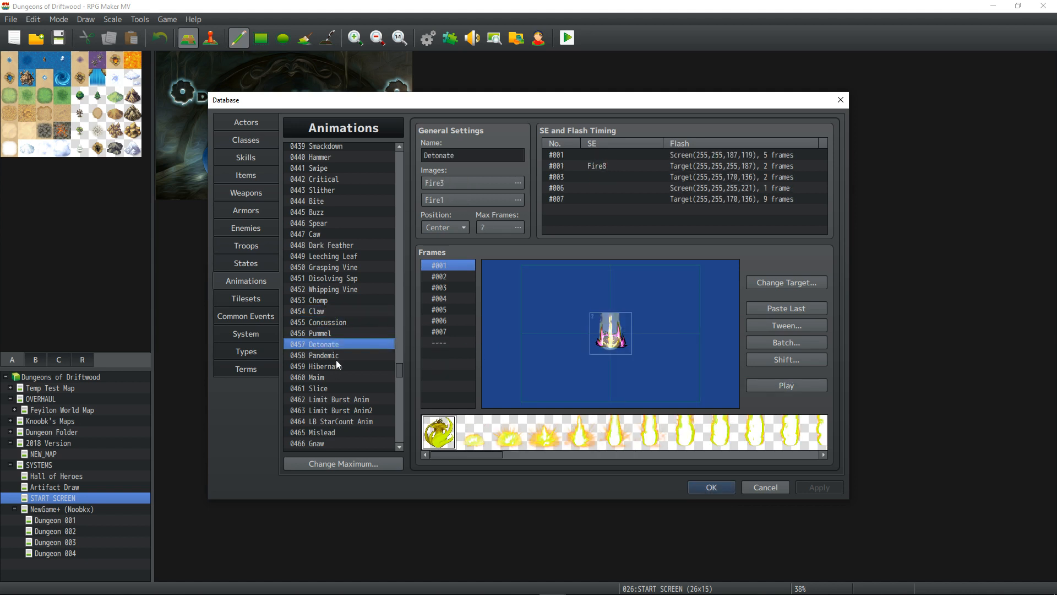
click(758, 389)
scroll(323, 316, down, 1)
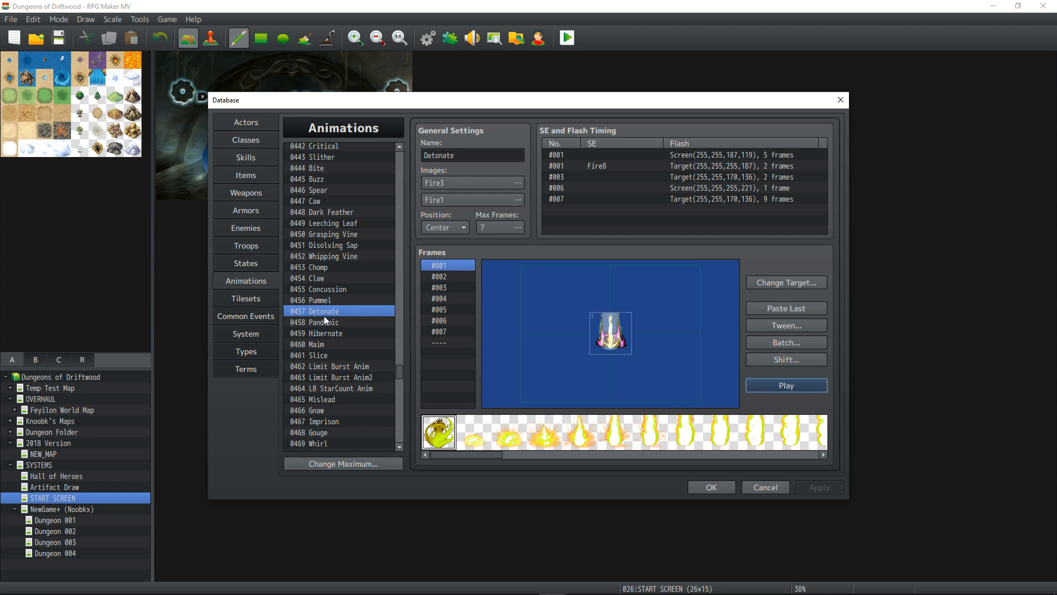
click(322, 330)
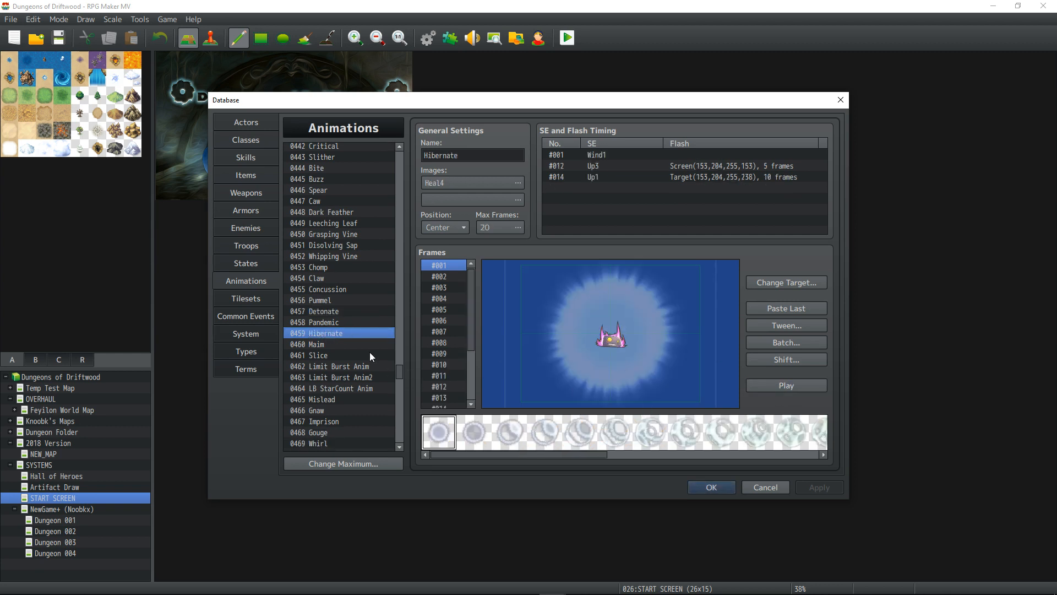
- Preview the Maim animation and copy it from Dungeons of Driftwood into animation slot 0434 of The Legend of Driftwood
click(357, 345)
click(772, 384)
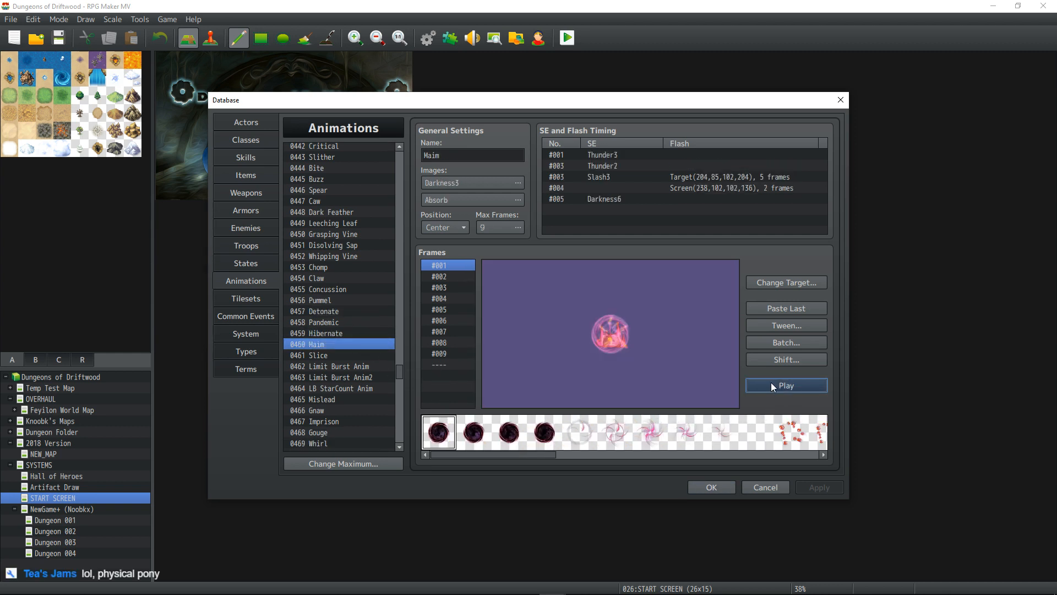
click(319, 342)
key(alt+Tab)
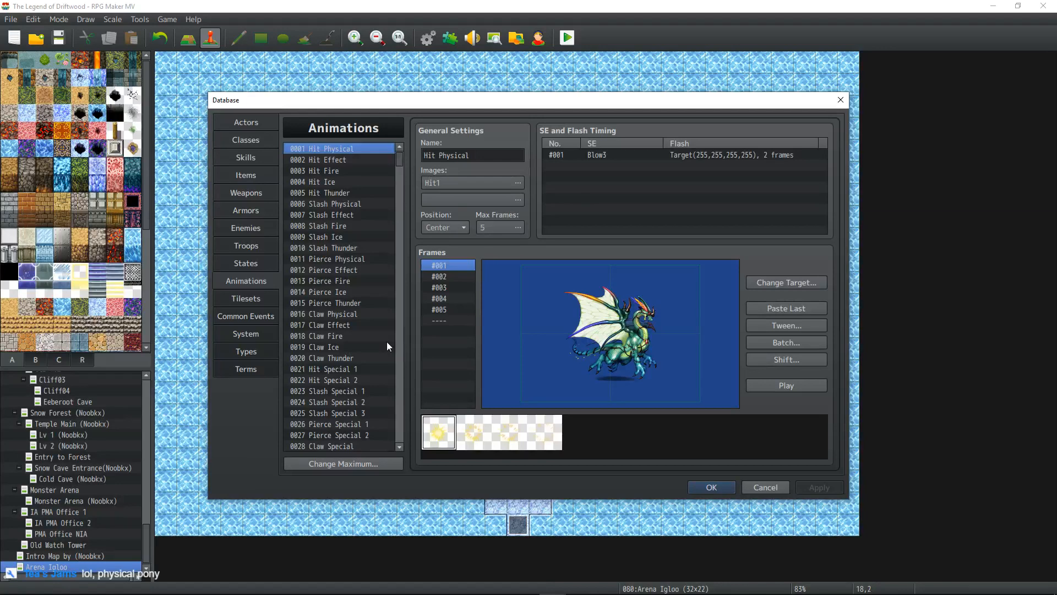
scroll(354, 375, down, 6)
drag(403, 169, 405, 408)
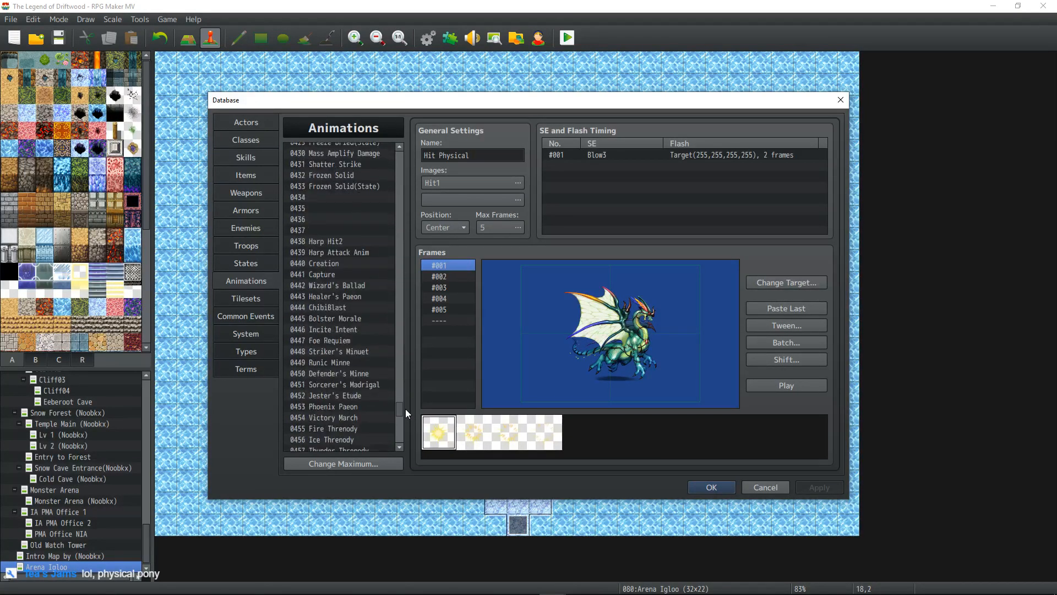
click(340, 196)
key(ctrl+v)
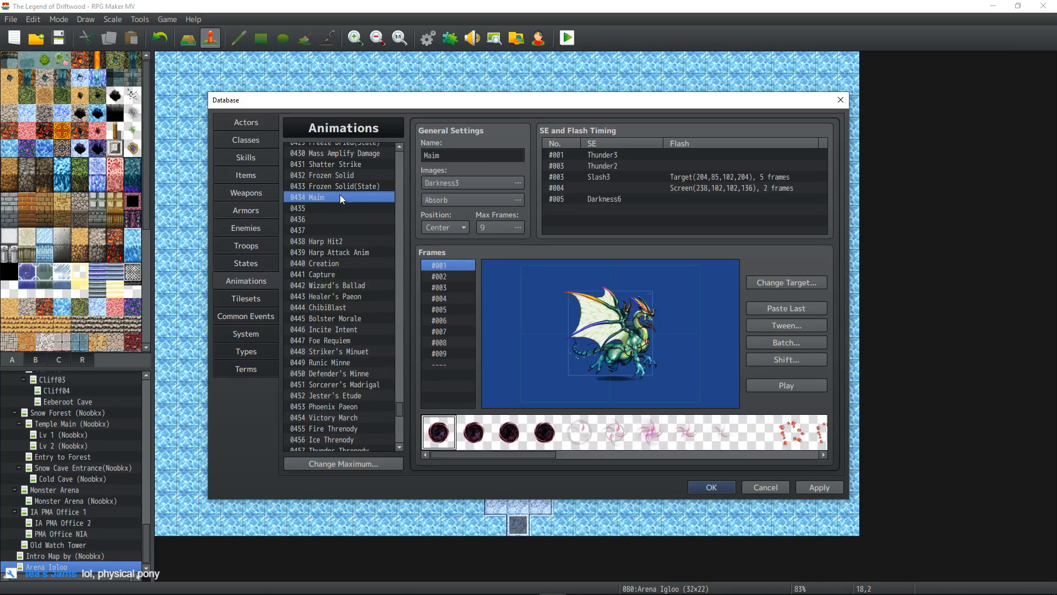
- Examine the sound effect settings of the Darkness6, Slash3 and Thunder2 timings in the Maim animation
double_click(621, 197)
click(728, 135)
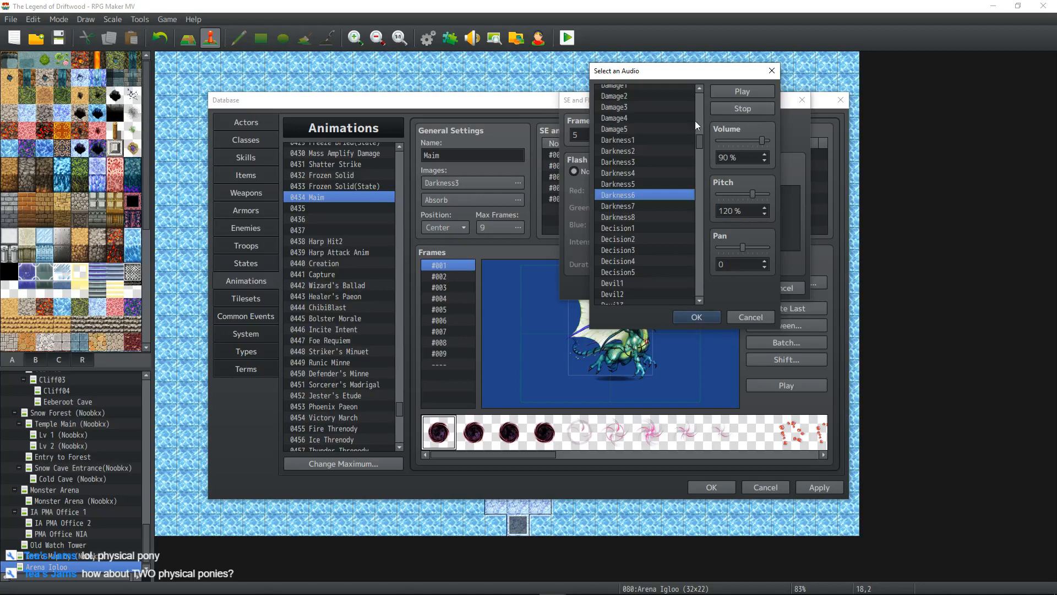
click(749, 317)
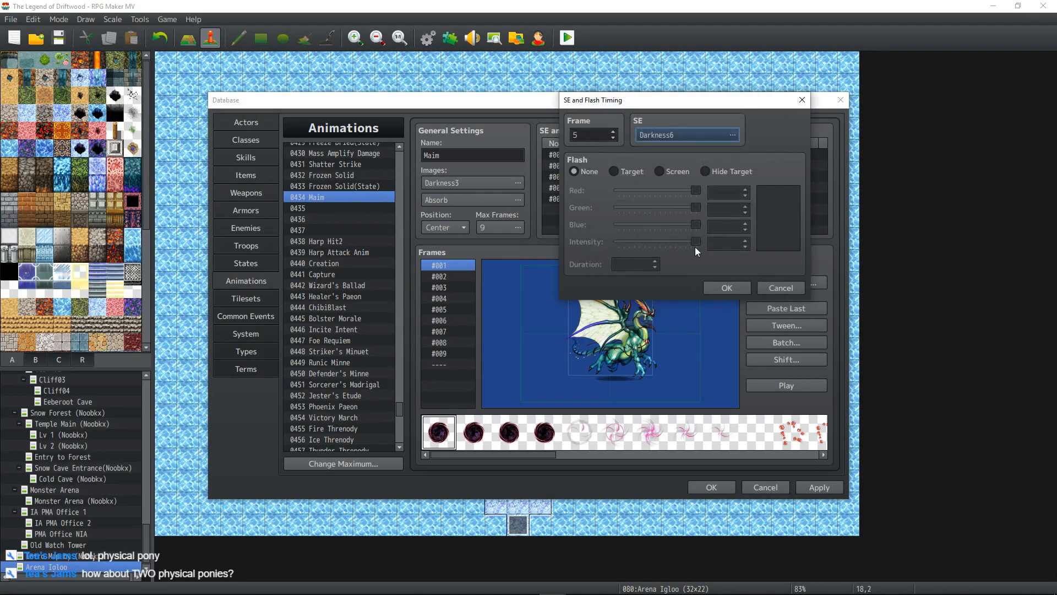
click(738, 288)
double_click(584, 177)
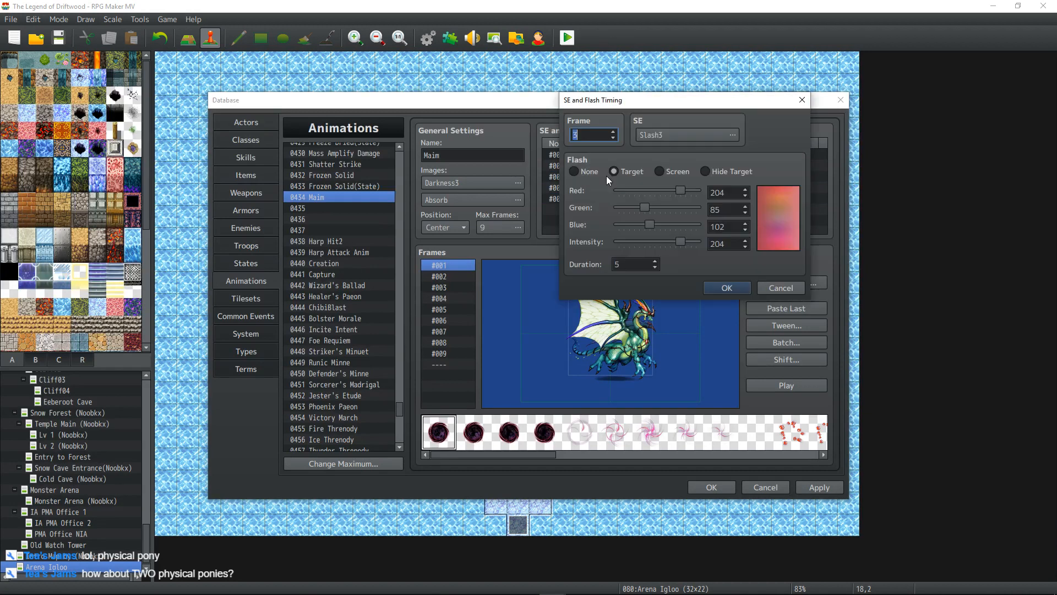
click(719, 135)
click(705, 320)
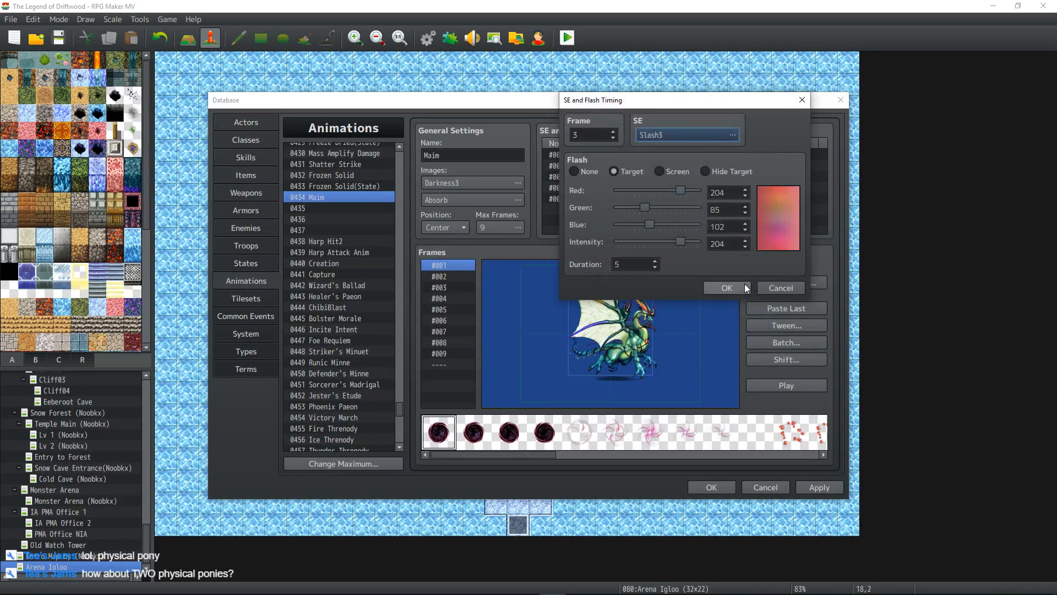
click(742, 291)
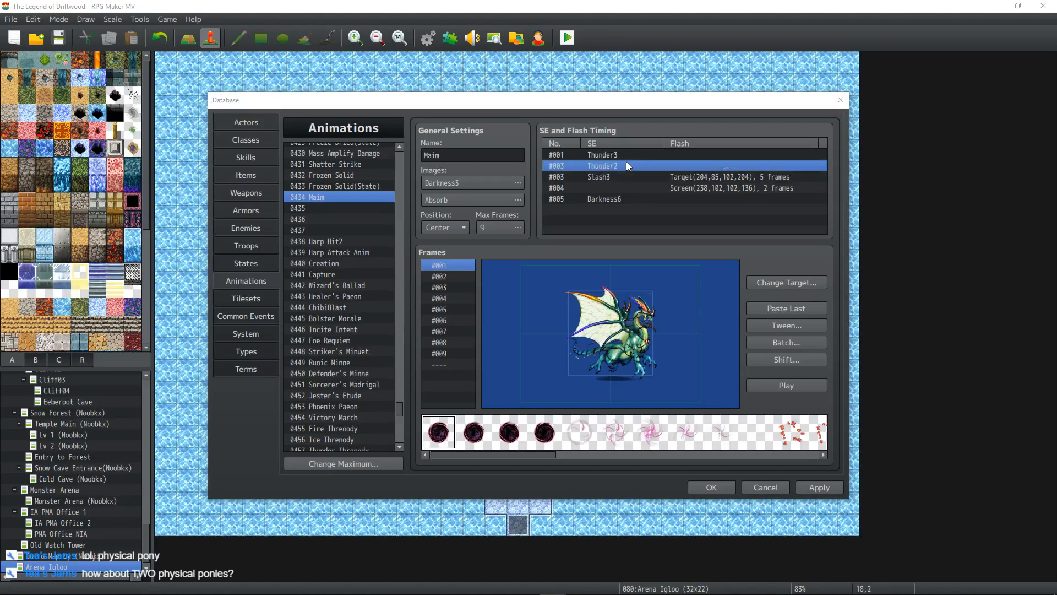
double_click(626, 161)
click(723, 134)
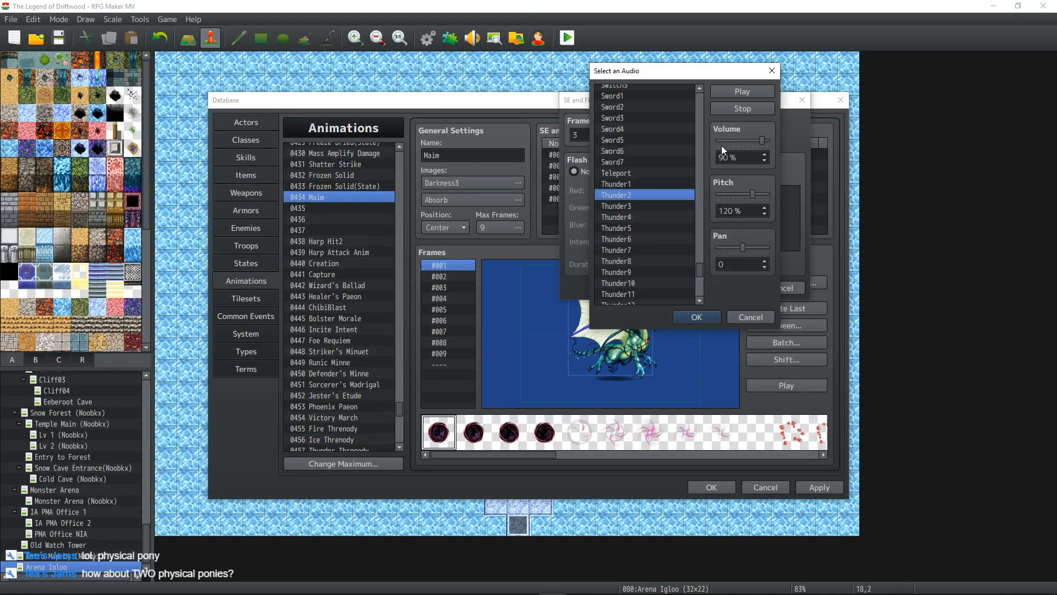
click(710, 318)
click(729, 288)
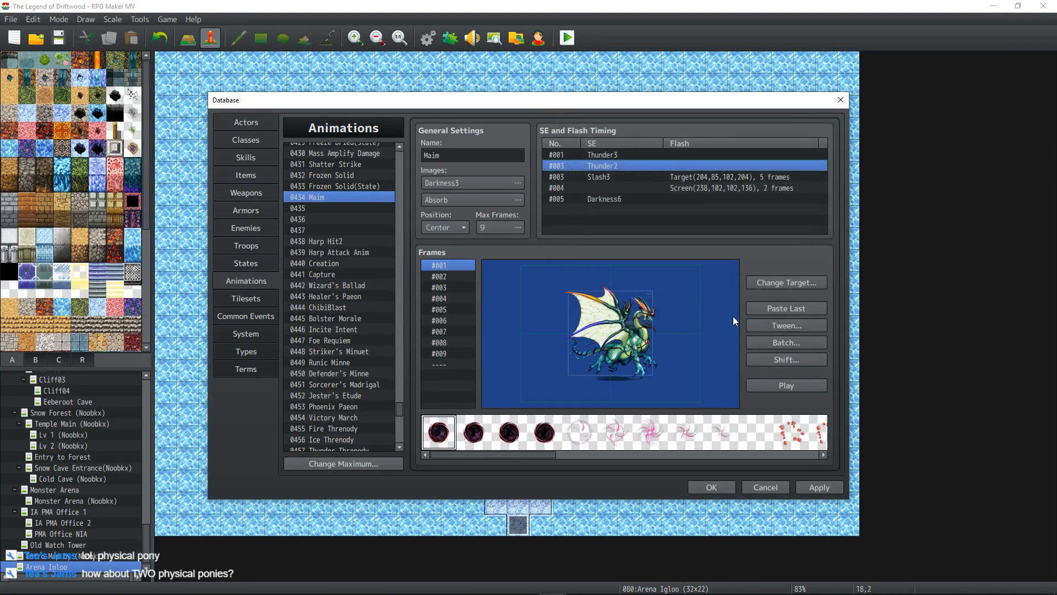
- Rename the imported Maim animation in slot 0434 to Death Horn and play it back
click(775, 385)
double_click(466, 159)
text(Death Horn)
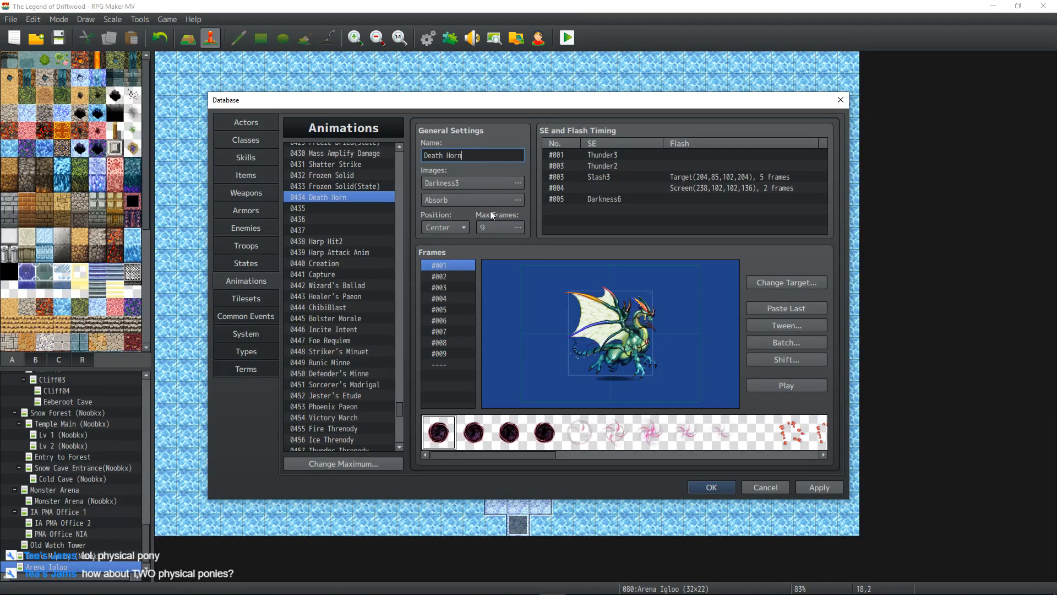
click(774, 384)
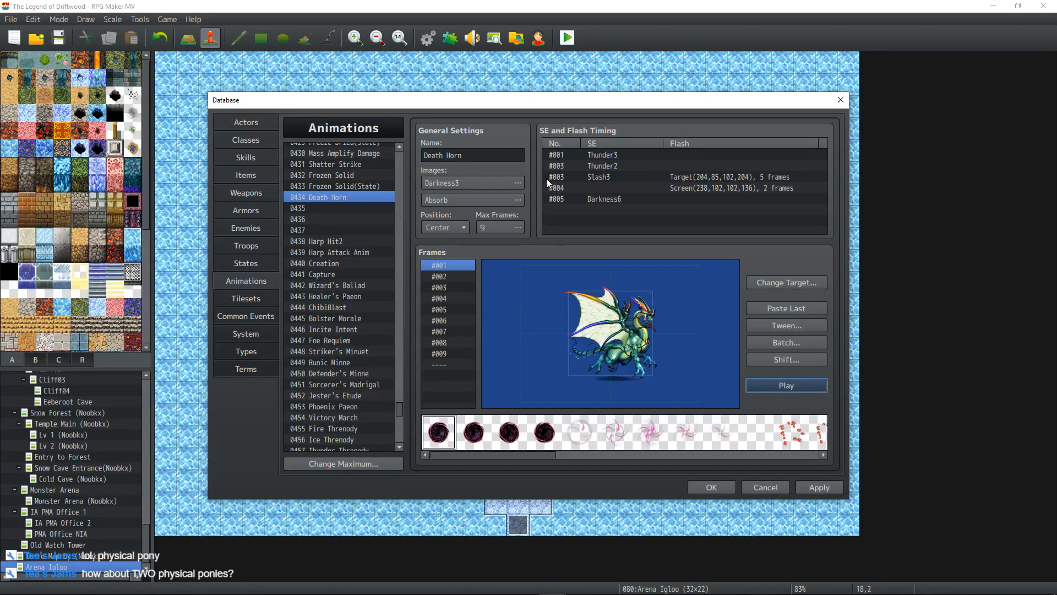
- Add the 0189 Death Horn skill to the Death Dog enemy's action patterns with condition Always and rating 5
click(249, 158)
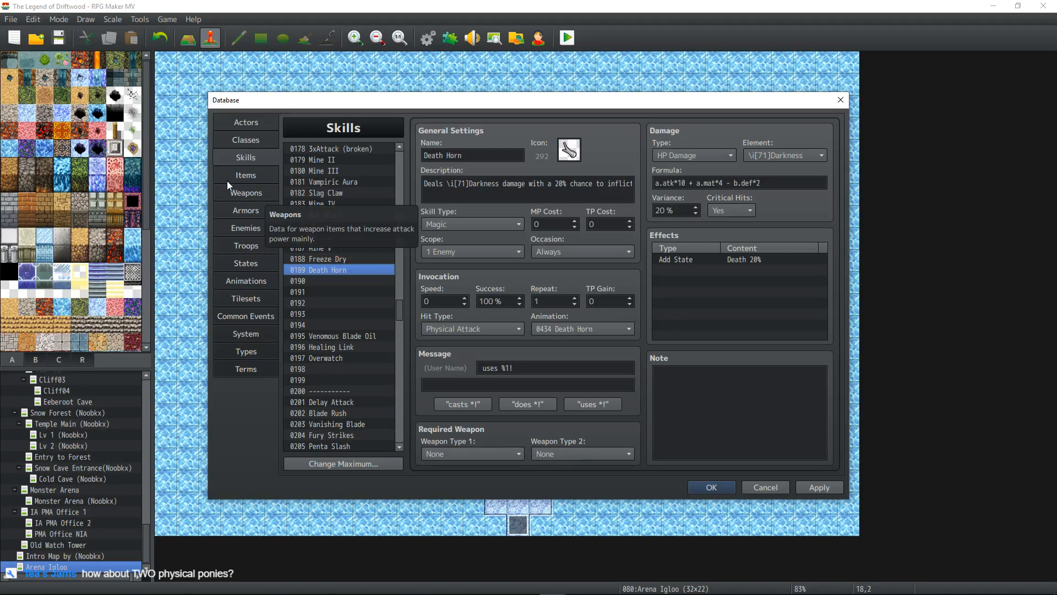
click(256, 264)
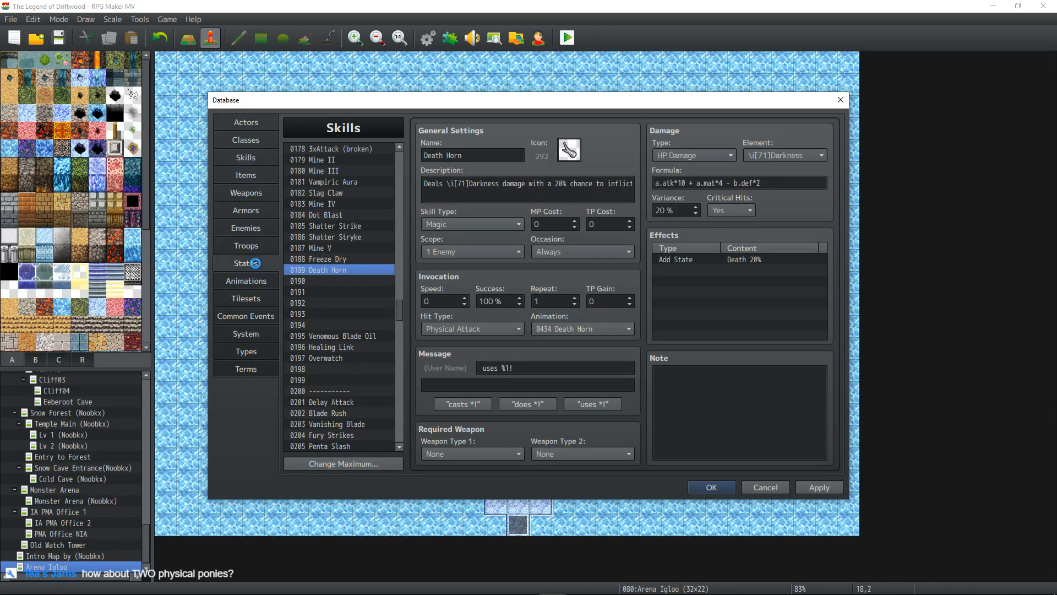
click(254, 228)
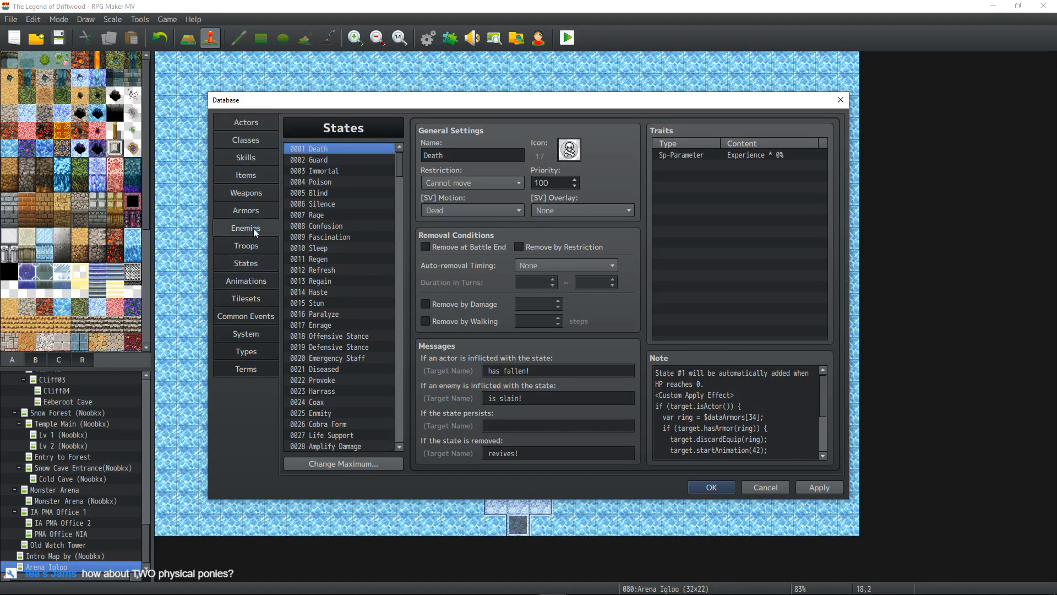
double_click(467, 399)
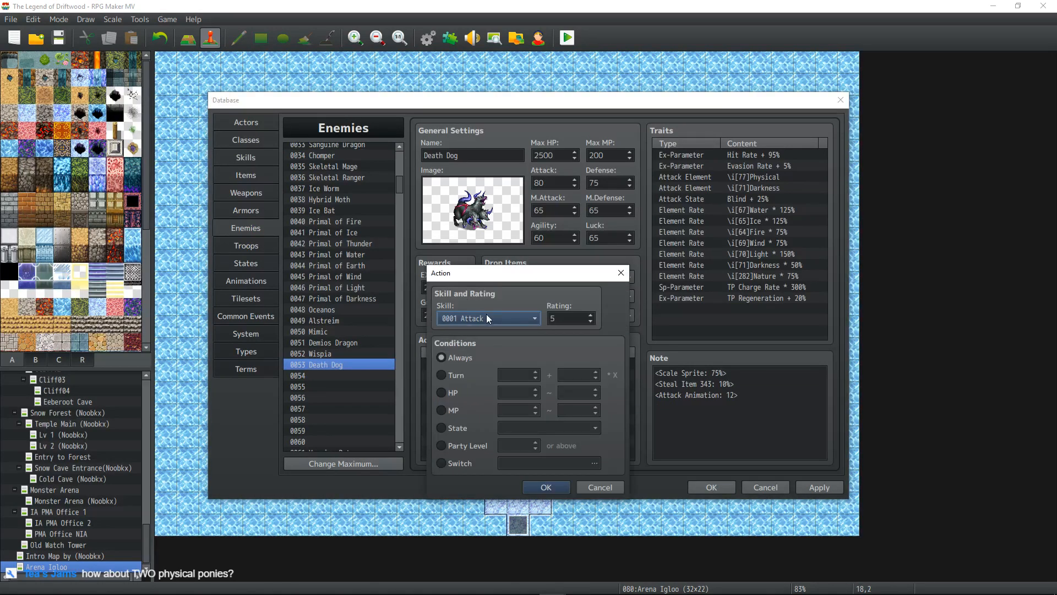
click(536, 319)
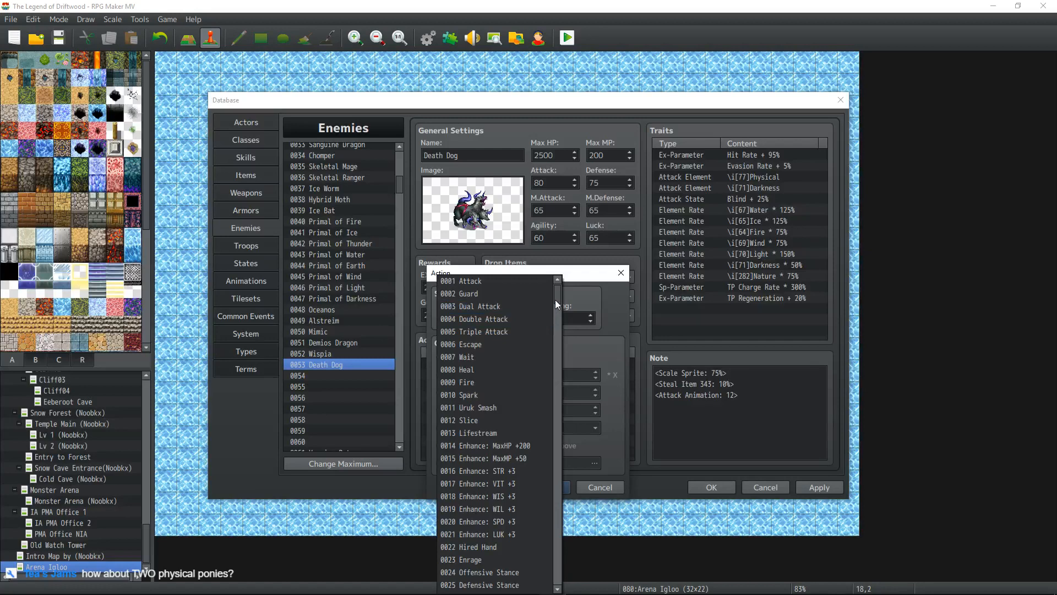
drag(555, 296, 558, 411)
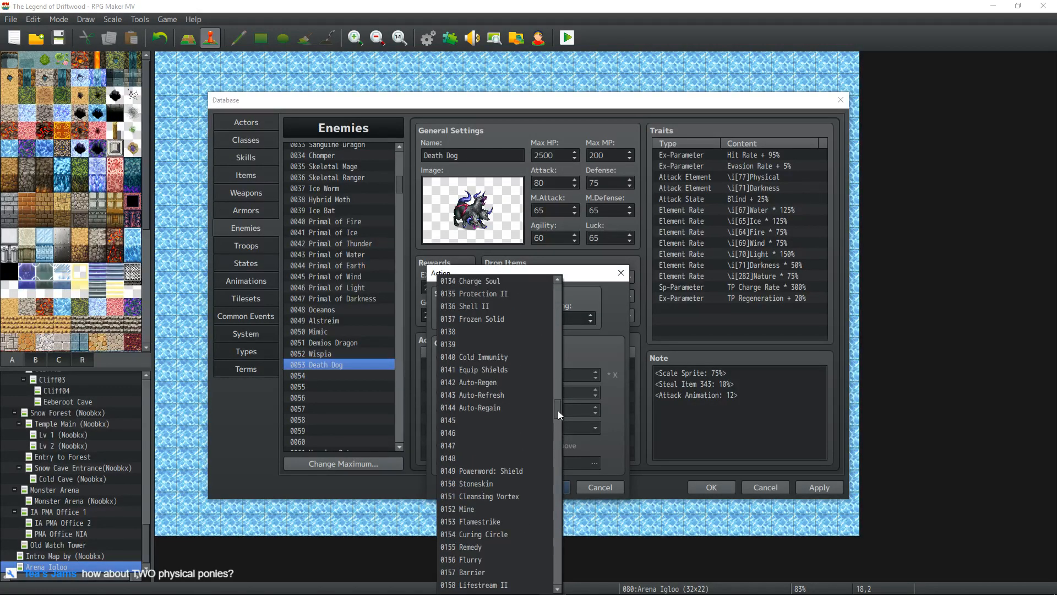
scroll(545, 407, up, 4)
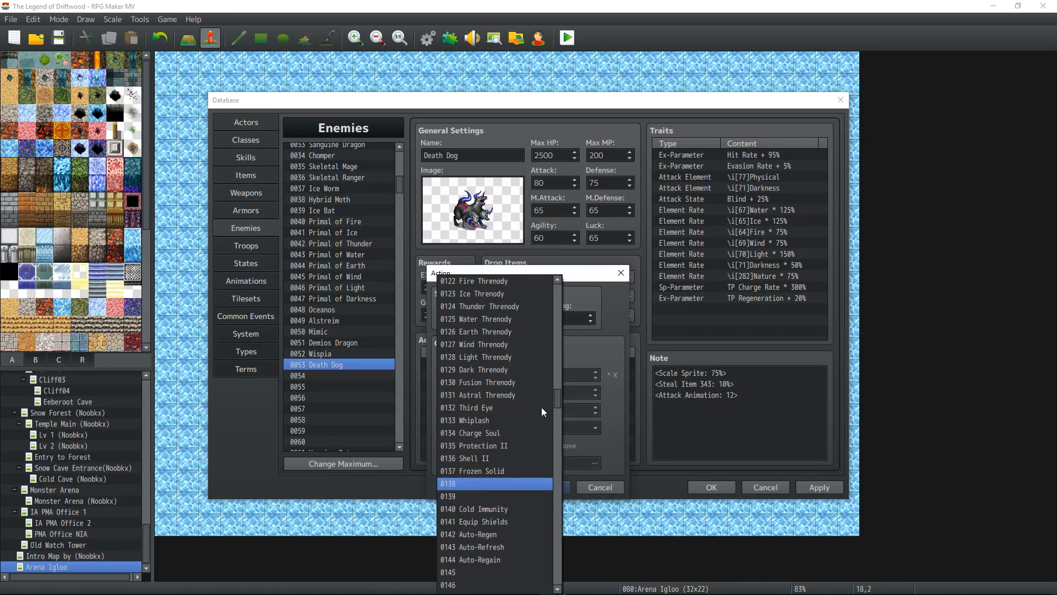
scroll(541, 411, up, 19)
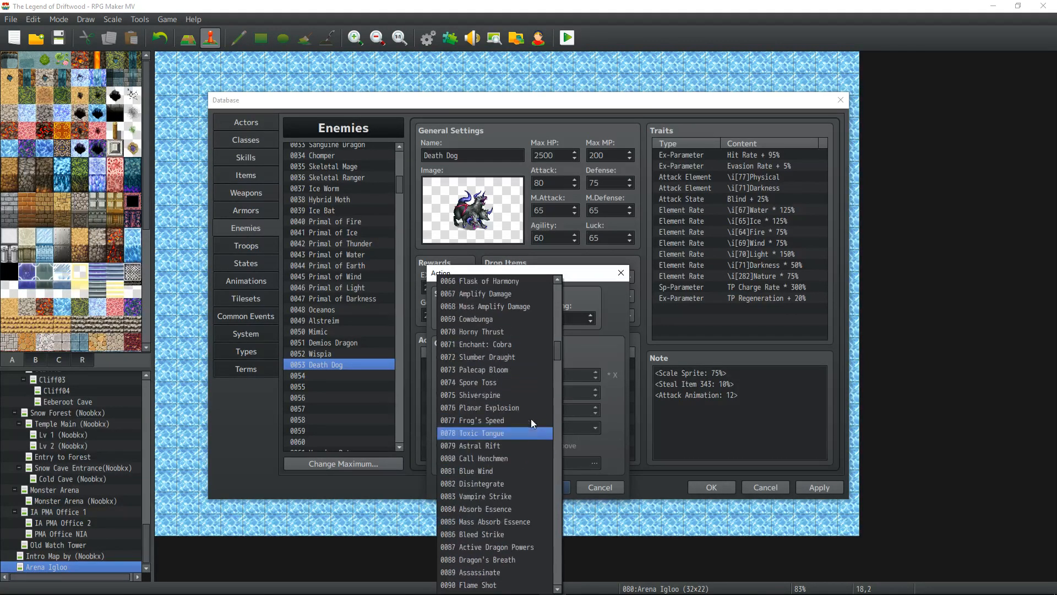
drag(557, 354, 560, 457)
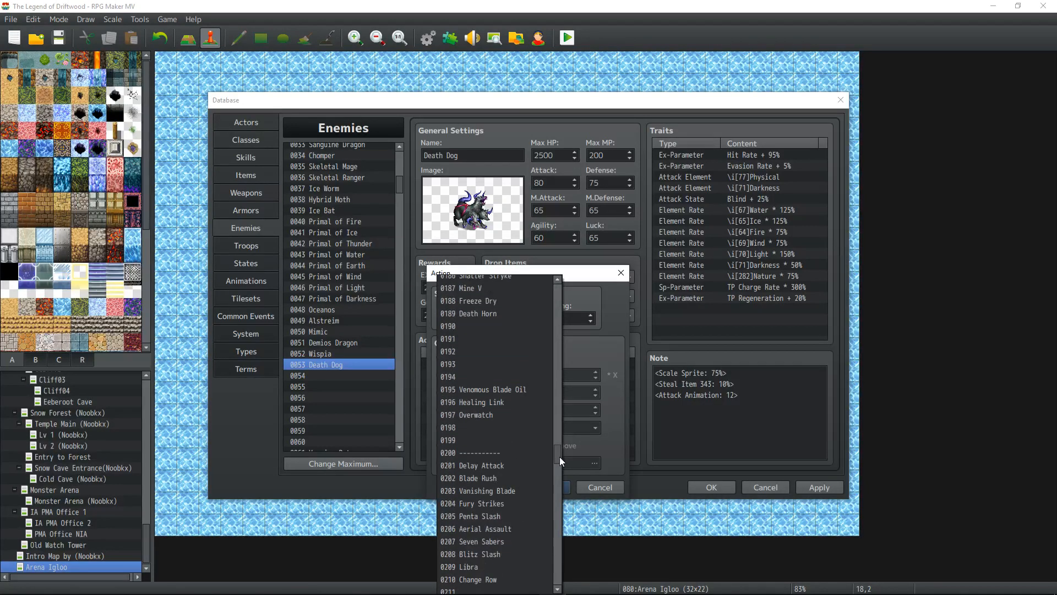
click(496, 314)
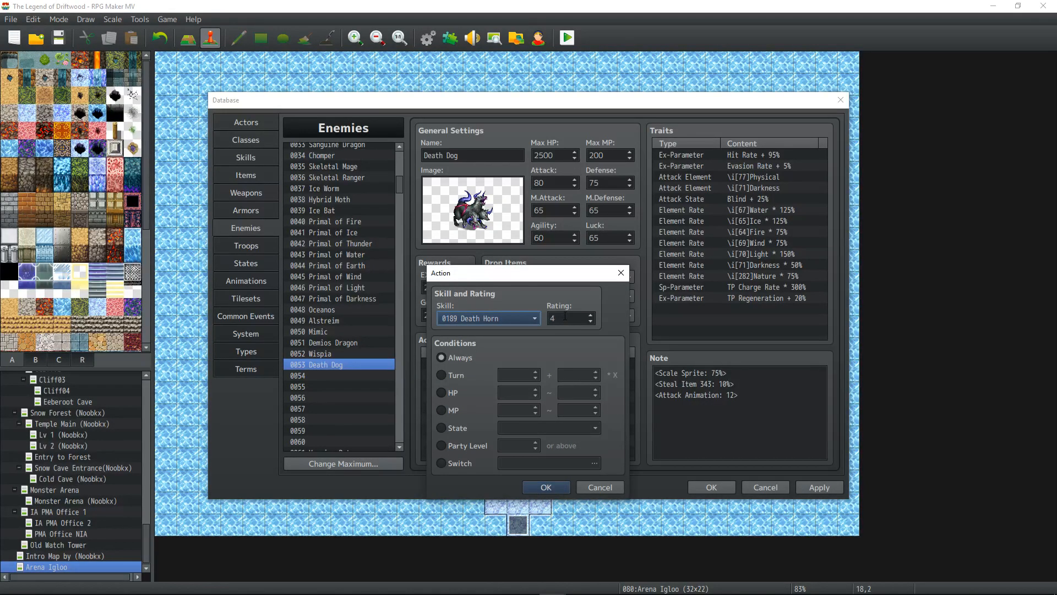
click(548, 488)
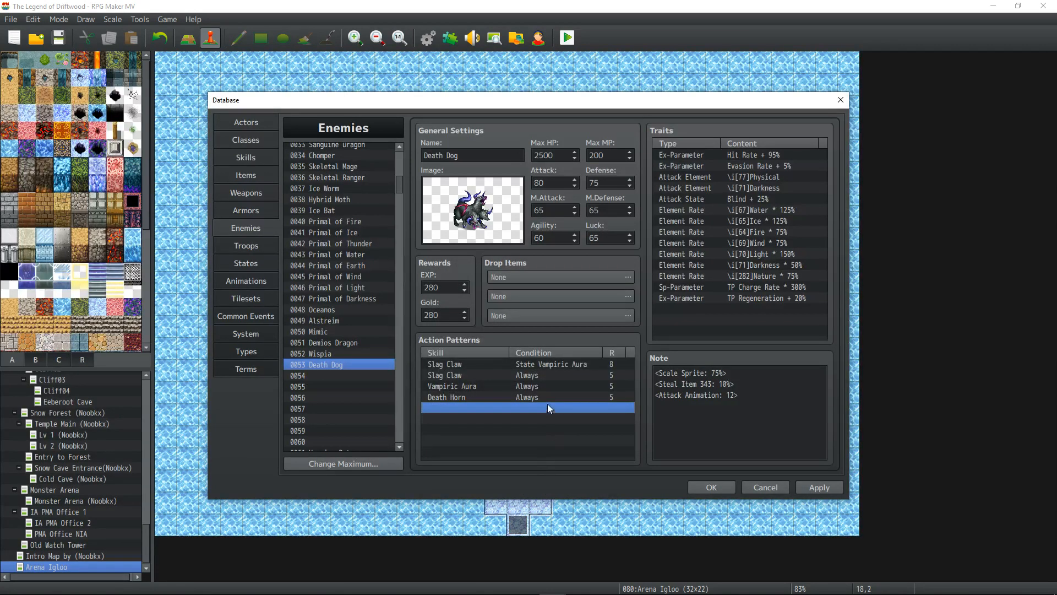
- Set the rating of the Death Dog's Always-condition Slag Claw action to 4
click(516, 375)
click(517, 388)
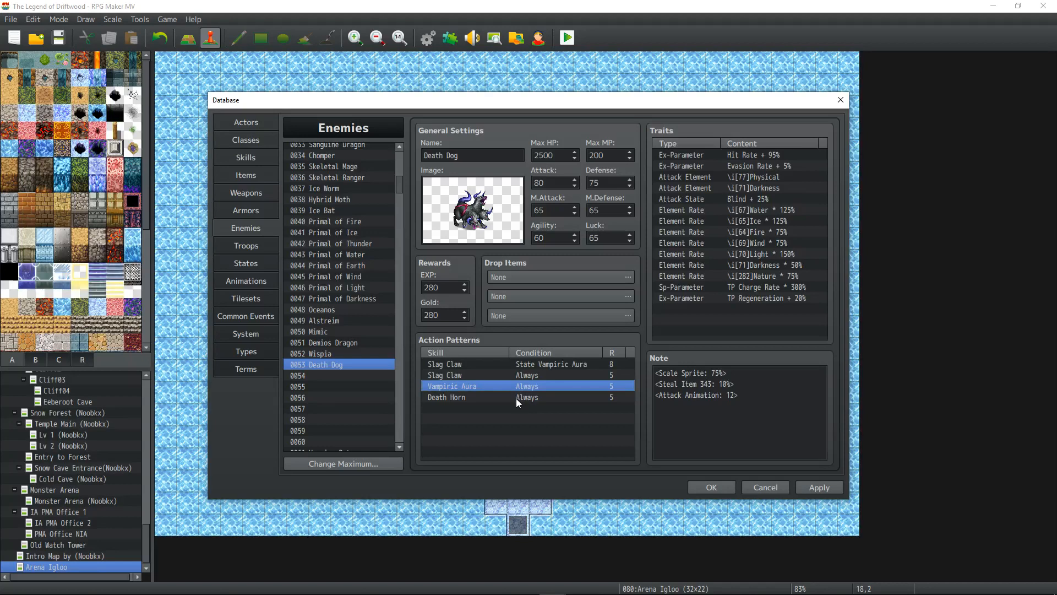
click(517, 398)
right_click(510, 377)
click(532, 384)
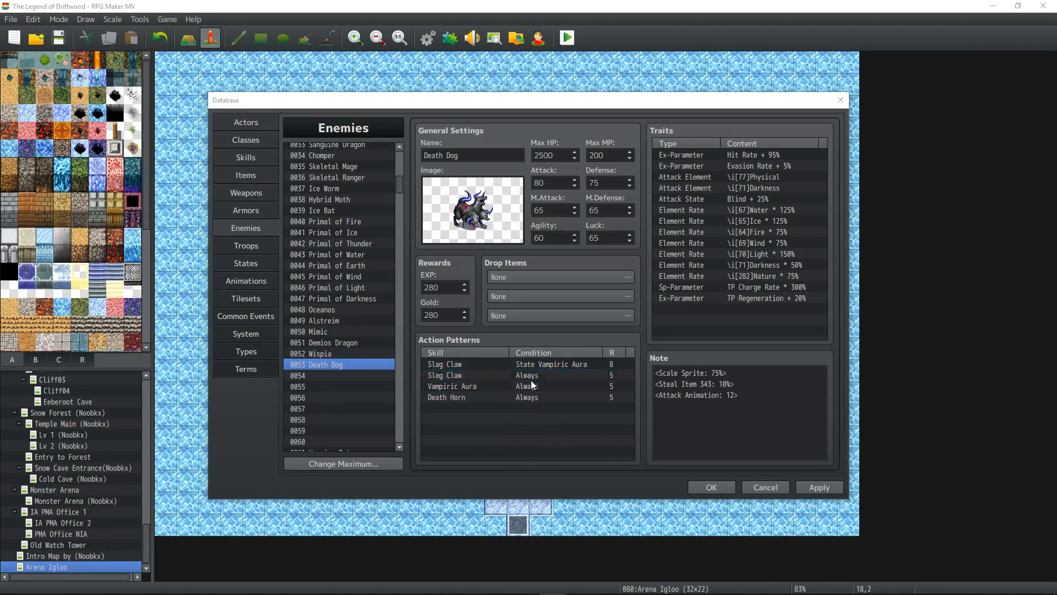
click(556, 485)
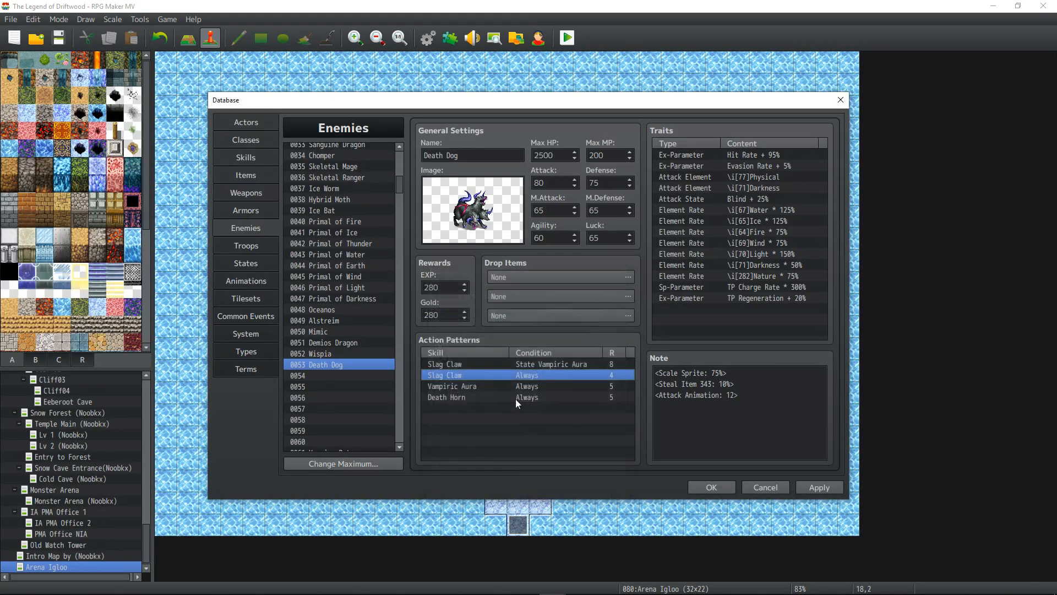
- Reorder the Death Dog's Always-condition actions as Death Horn, Vampiric Aura, then Slag Claw
mouse_move(516, 374)
mouse_down()
mouse_move(516, 406)
mouse_move(508, 372)
mouse_up()
click(526, 376)
click(497, 387)
click(497, 397)
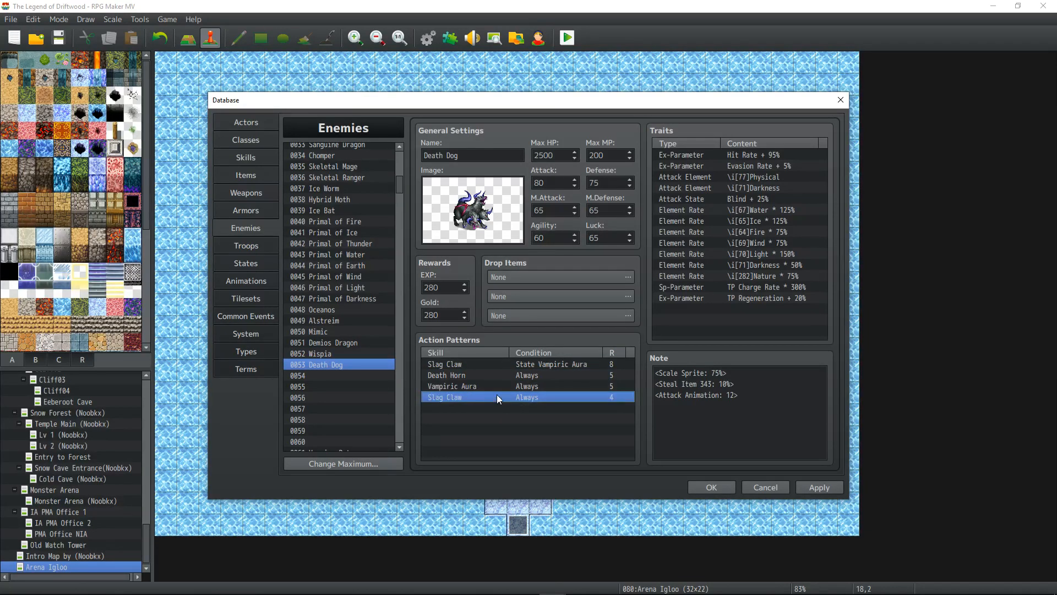
- Set the rating of the Death Dog's Always-condition Slag Claw action to 5
click(522, 376)
click(511, 386)
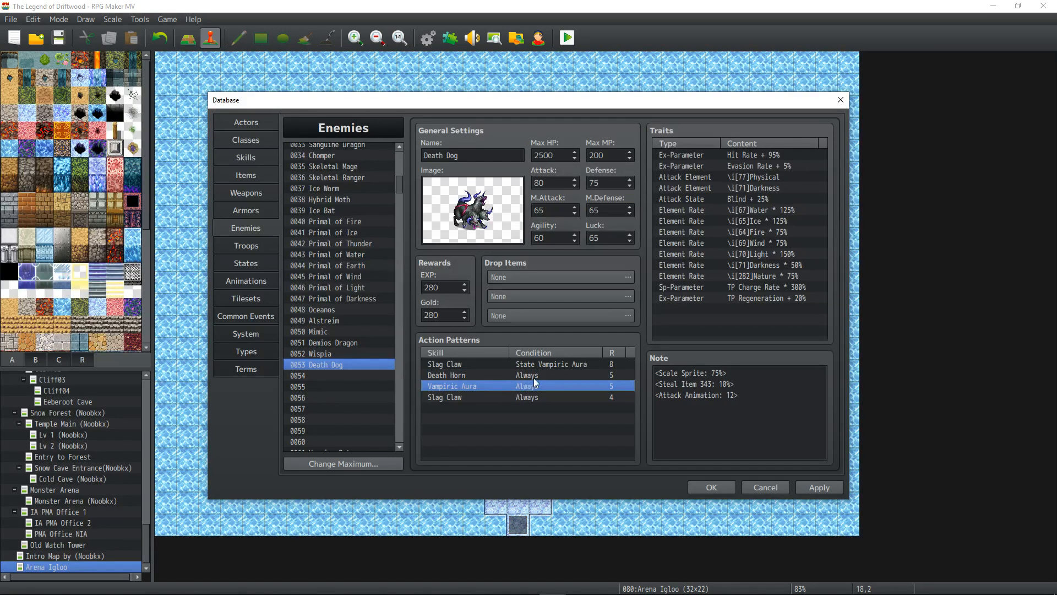
click(556, 365)
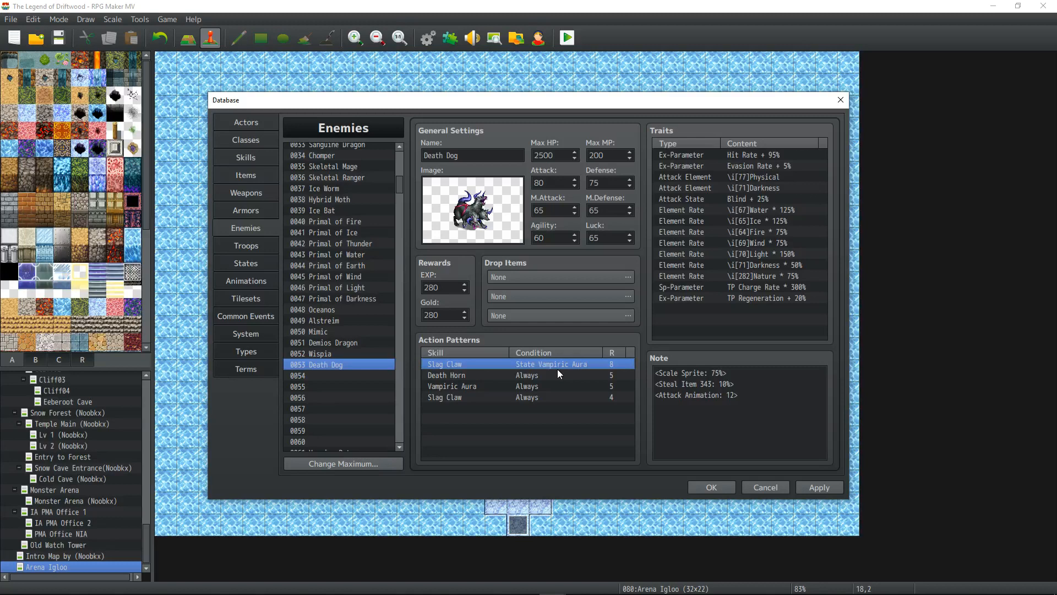
right_click(520, 397)
click(538, 406)
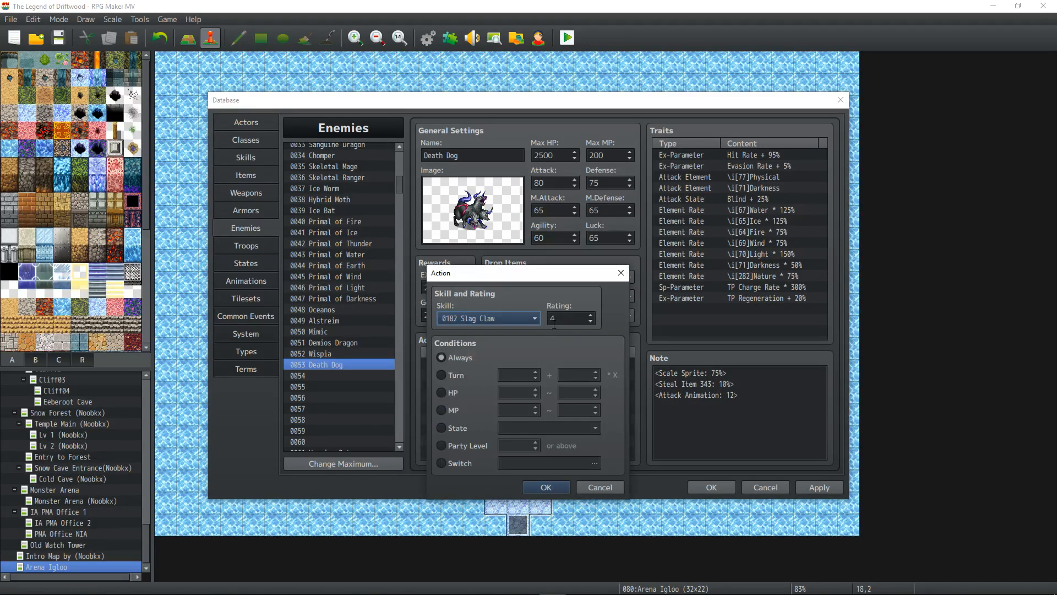
scroll(554, 325, up, 1)
click(546, 486)
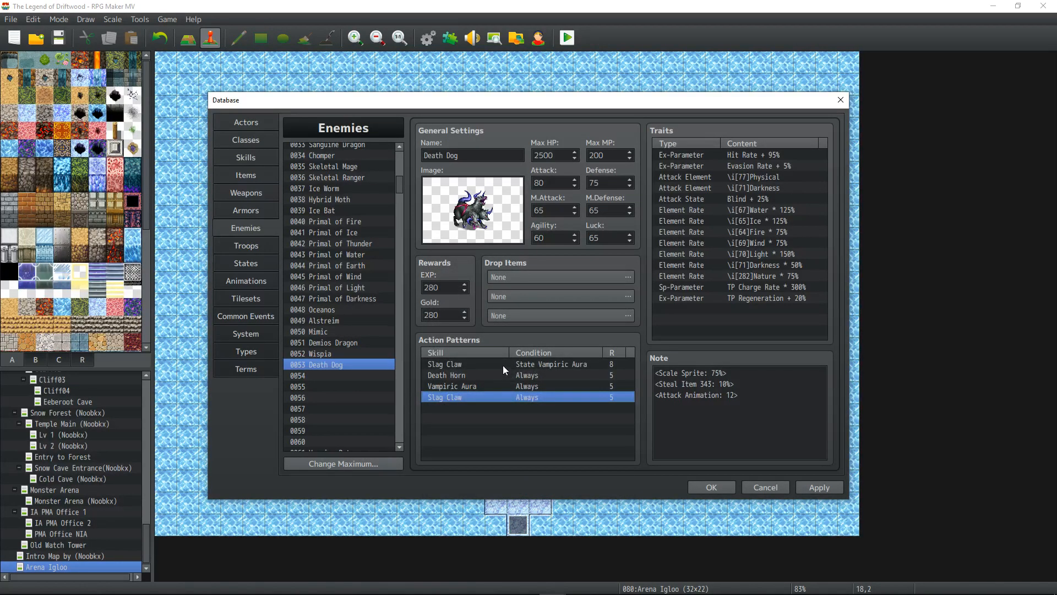
- Duplicate the Slag Claw action that depends on the Vampiric Aura state and place the copy directly below the original
click(504, 365)
key(ctrl+c)
click(503, 409)
key(ctrl+v)
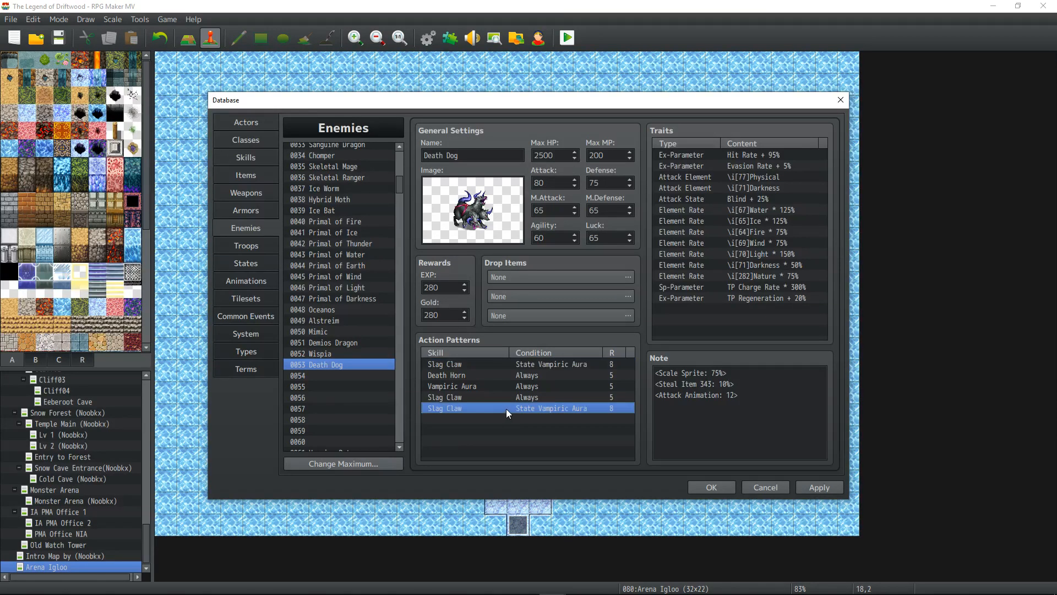
drag(507, 408, 512, 374)
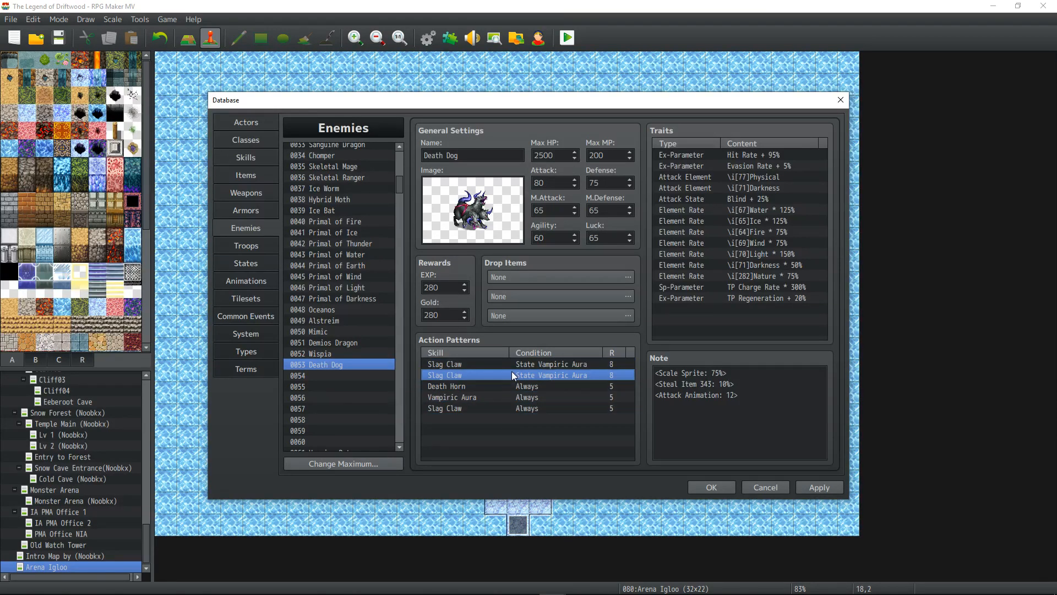
- Change the duplicated Vampiric Aura state action to the Death Horn skill with rating 7
right_click(552, 376)
click(568, 378)
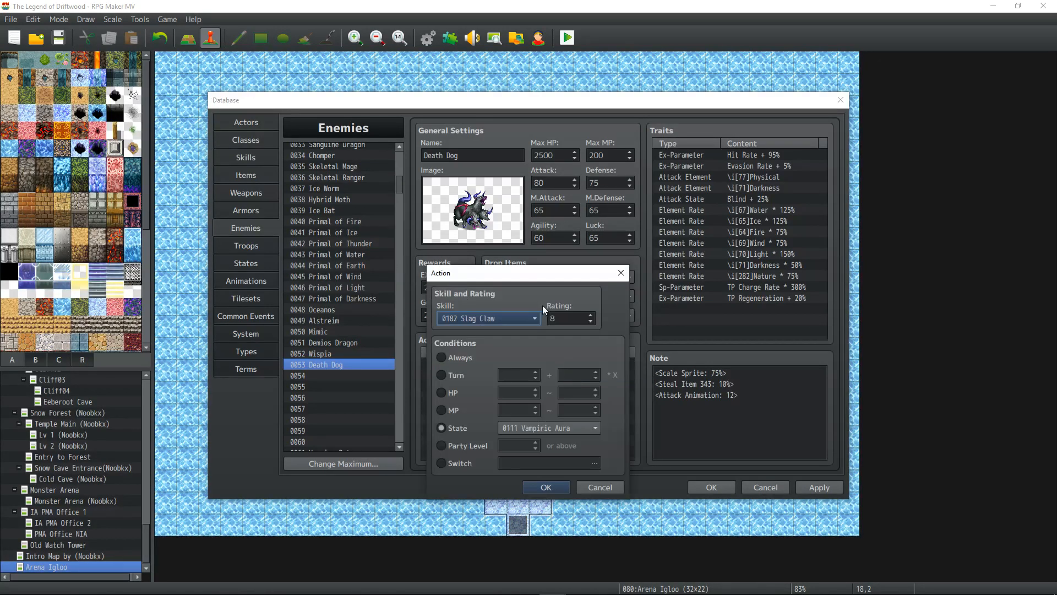
click(536, 318)
click(522, 369)
click(559, 318)
text(7)
click(552, 486)
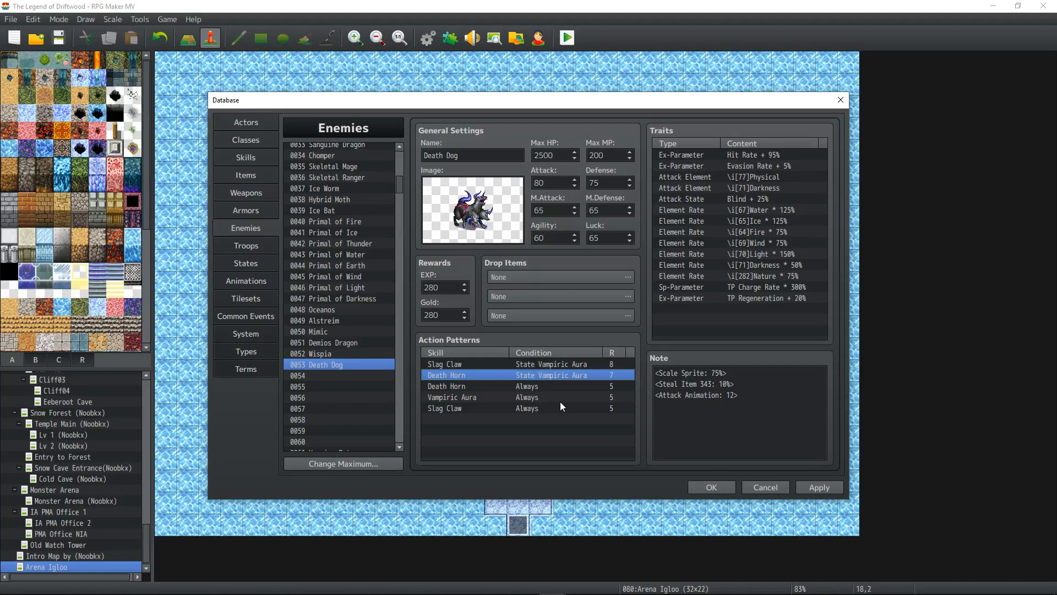
- Set the Vampiric Aura state action ratings to 9 for Slag Claw and 8 for Death Horn
right_click(563, 363)
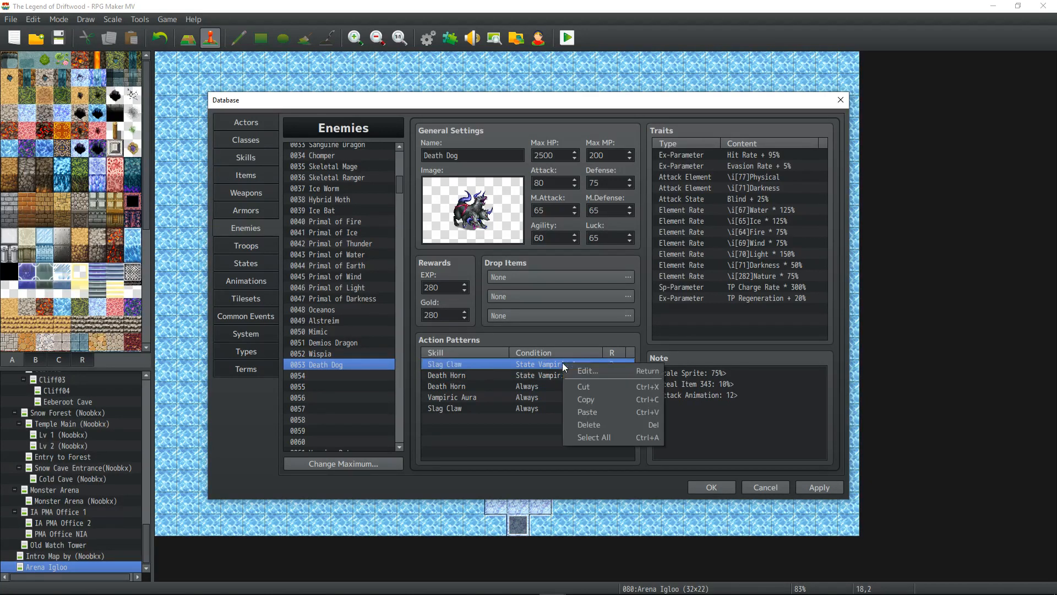
click(588, 372)
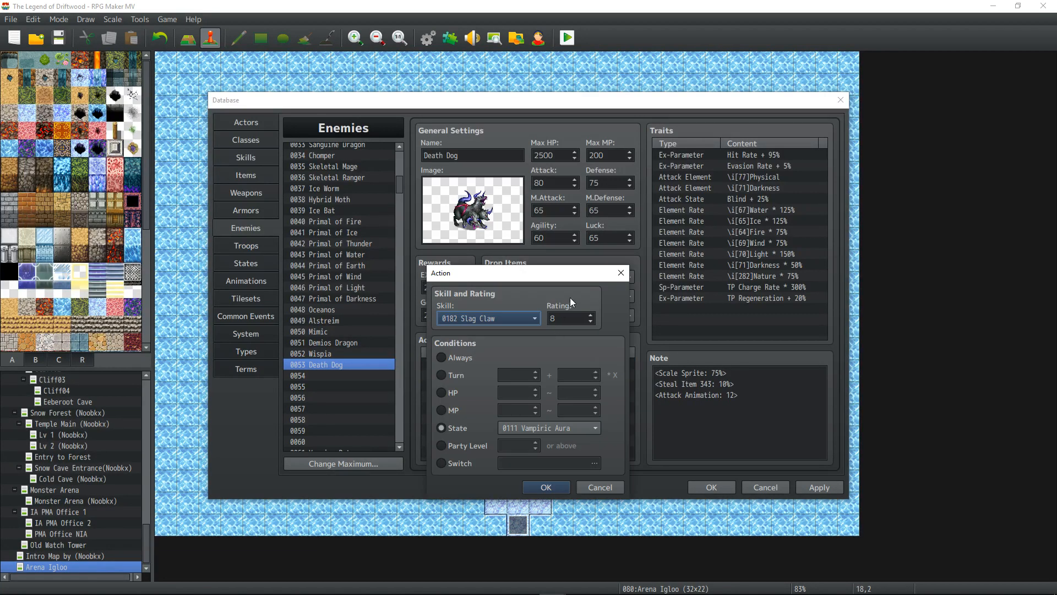
click(558, 488)
right_click(585, 369)
click(598, 378)
click(554, 489)
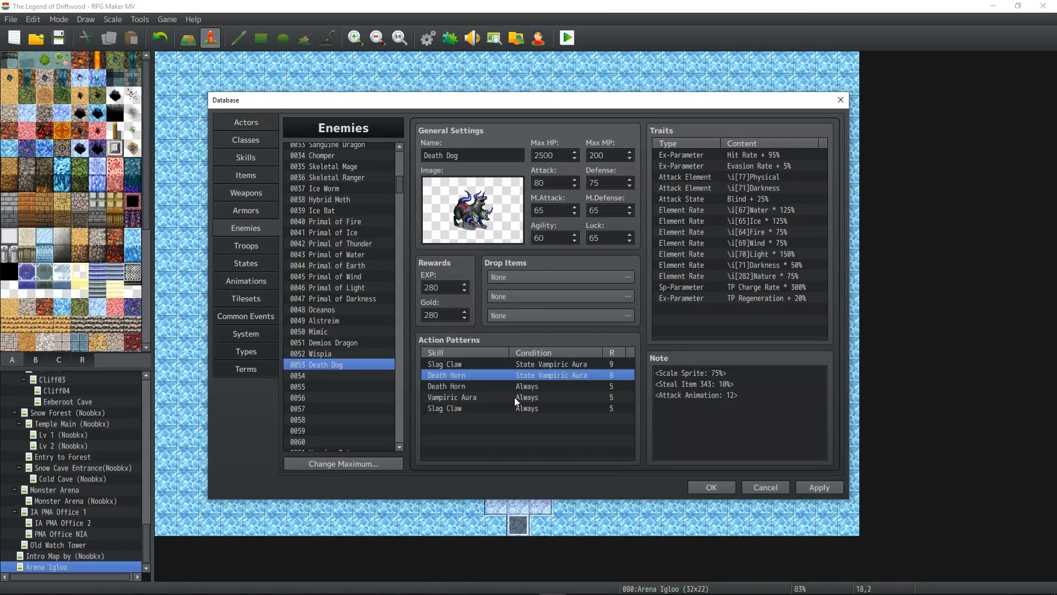
- Review the Death Dog's Vampiric Aura state and Always-condition action patterns, and apply the database changes
click(568, 365)
click(464, 386)
click(476, 397)
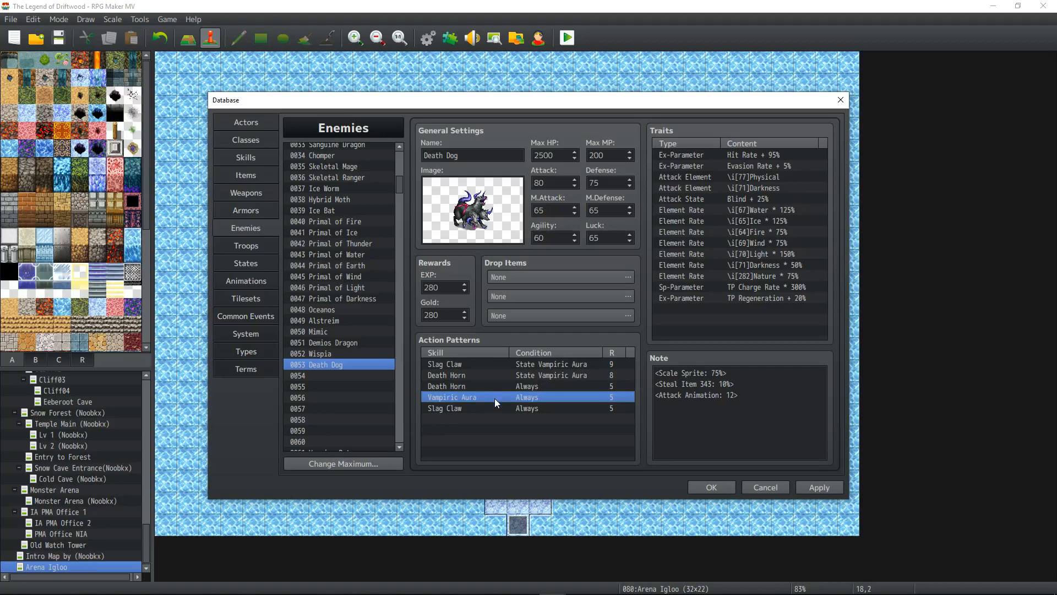
click(494, 408)
click(491, 398)
click(492, 388)
click(476, 395)
click(471, 407)
click(470, 398)
click(470, 388)
click(473, 397)
click(469, 408)
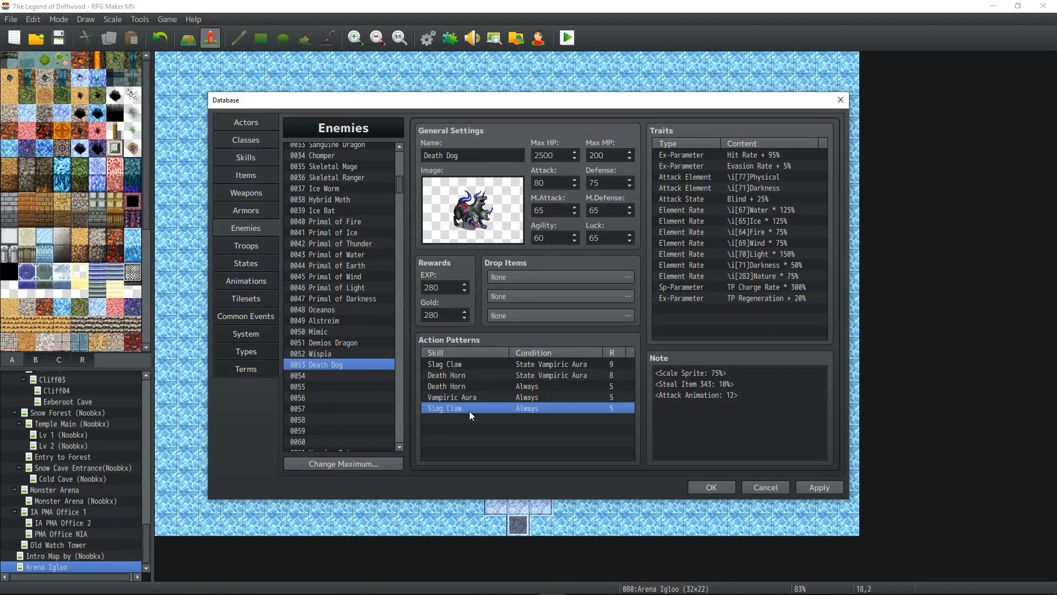
click(477, 398)
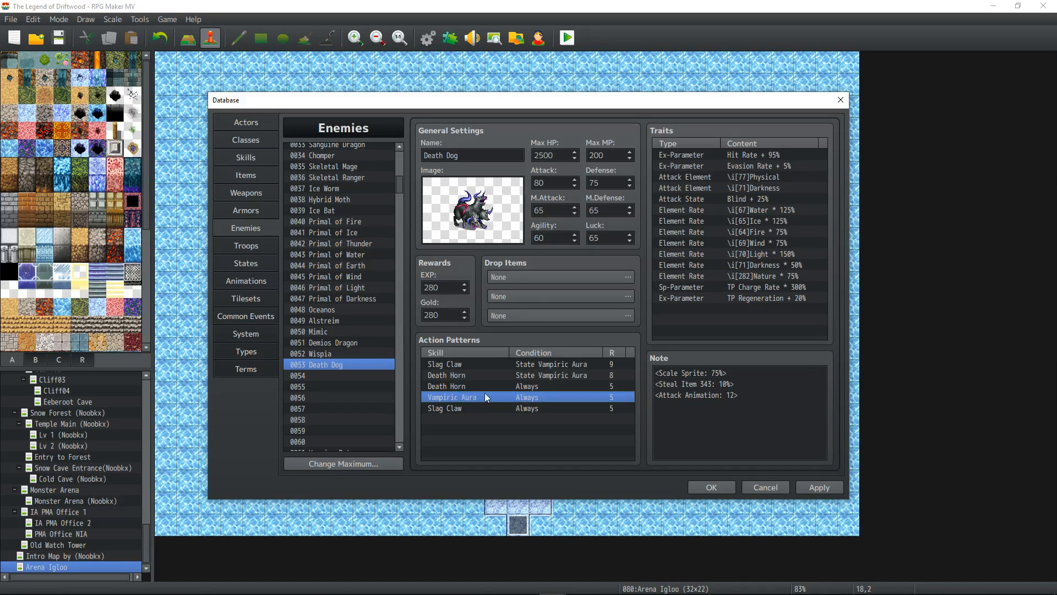
click(520, 364)
click(522, 375)
click(521, 365)
click(521, 374)
click(522, 365)
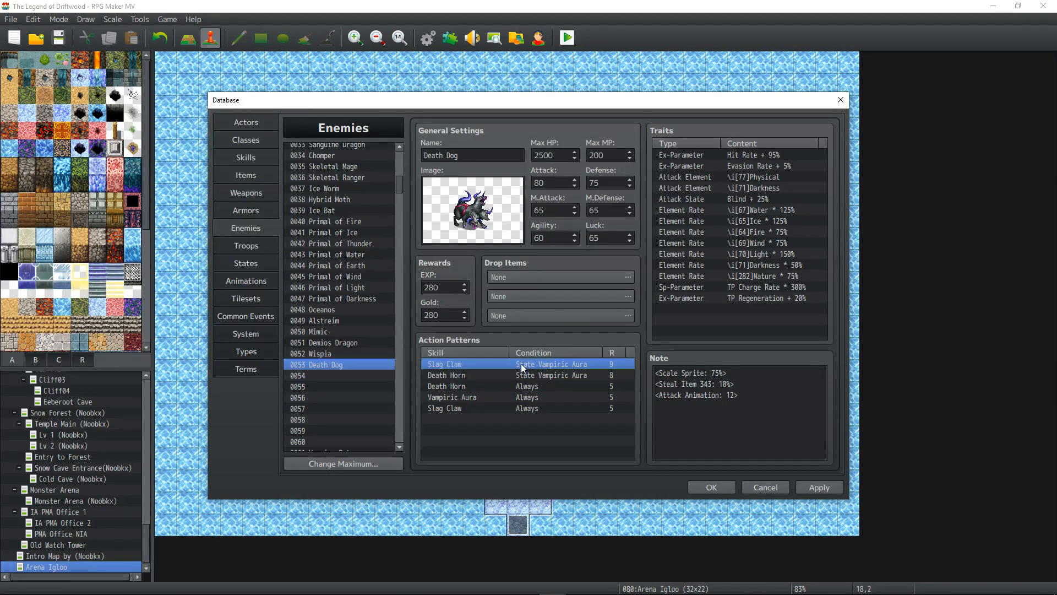
click(521, 375)
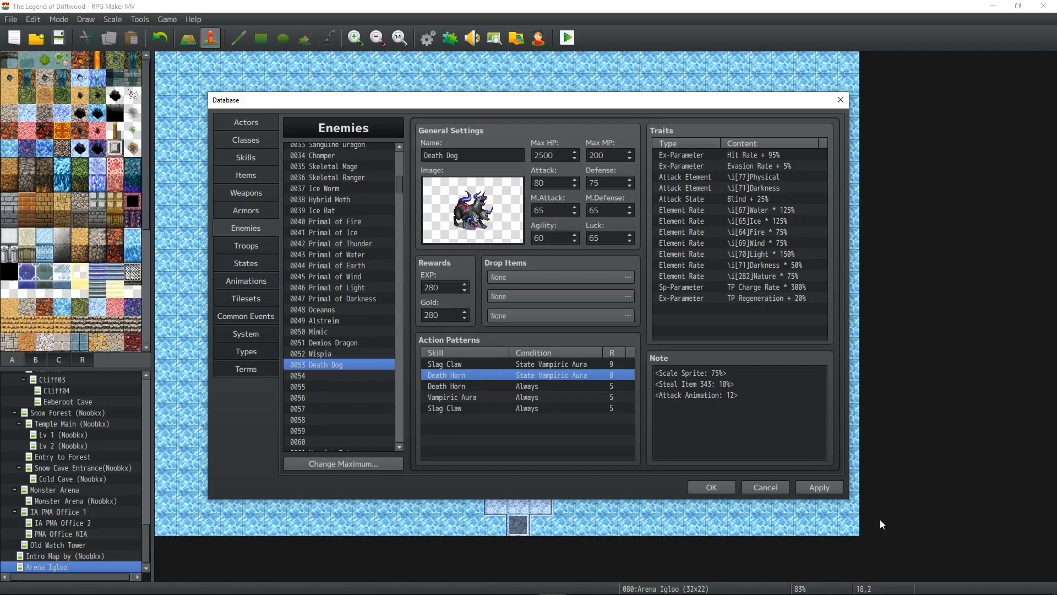
click(833, 489)
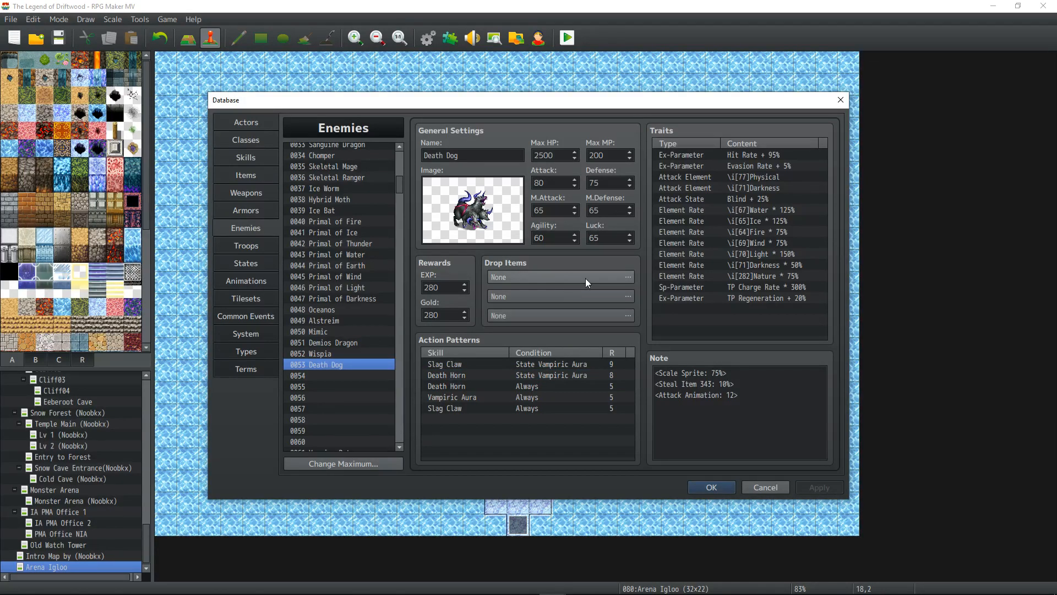
- Examine the database's item list, including the materials and enchants, for suitable Death Dog drops
click(244, 175)
mouse_move(395, 160)
mouse_down()
mouse_move(400, 188)
mouse_move(397, 175)
mouse_up()
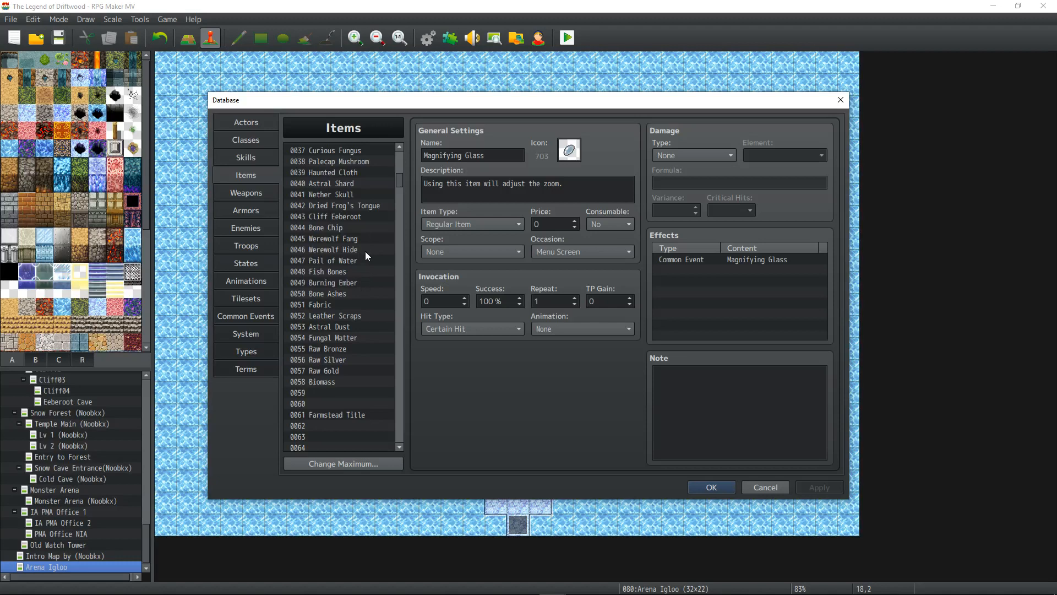
scroll(365, 251, up, 4)
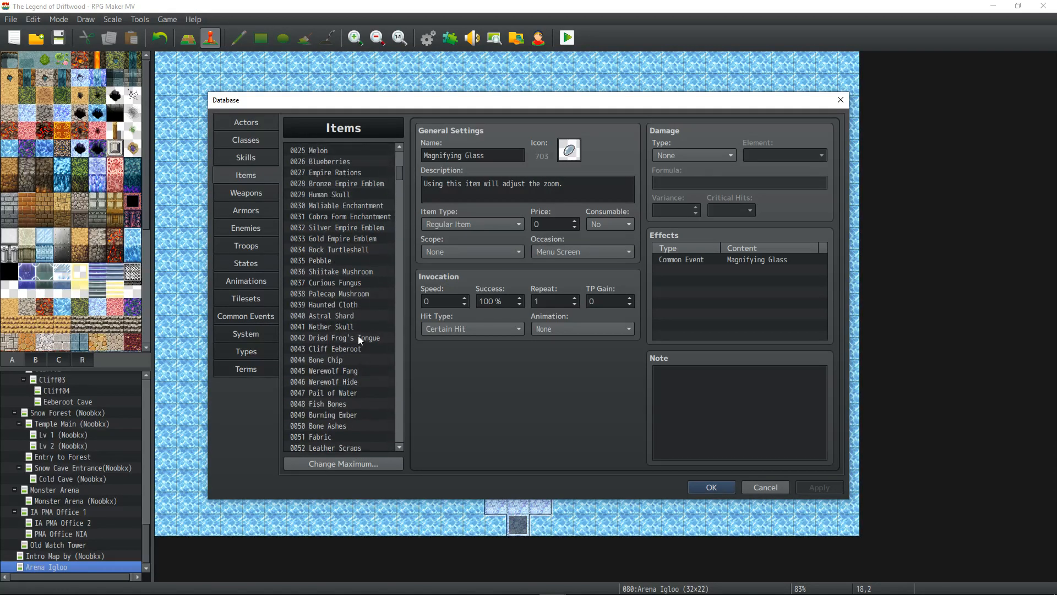
scroll(358, 335, up, 2)
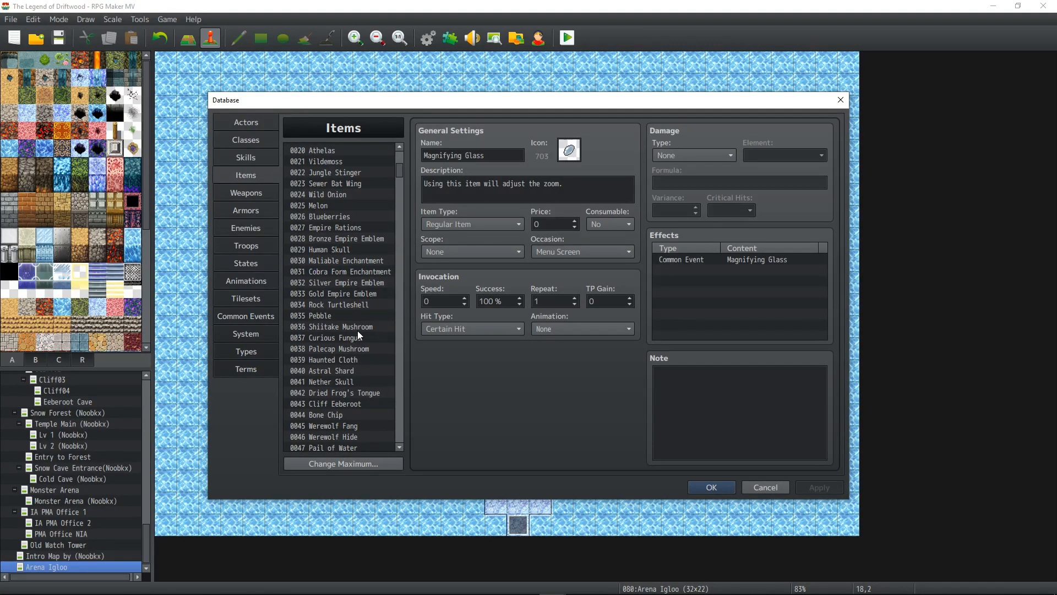
scroll(362, 272, down, 2)
scroll(360, 265, down, 5)
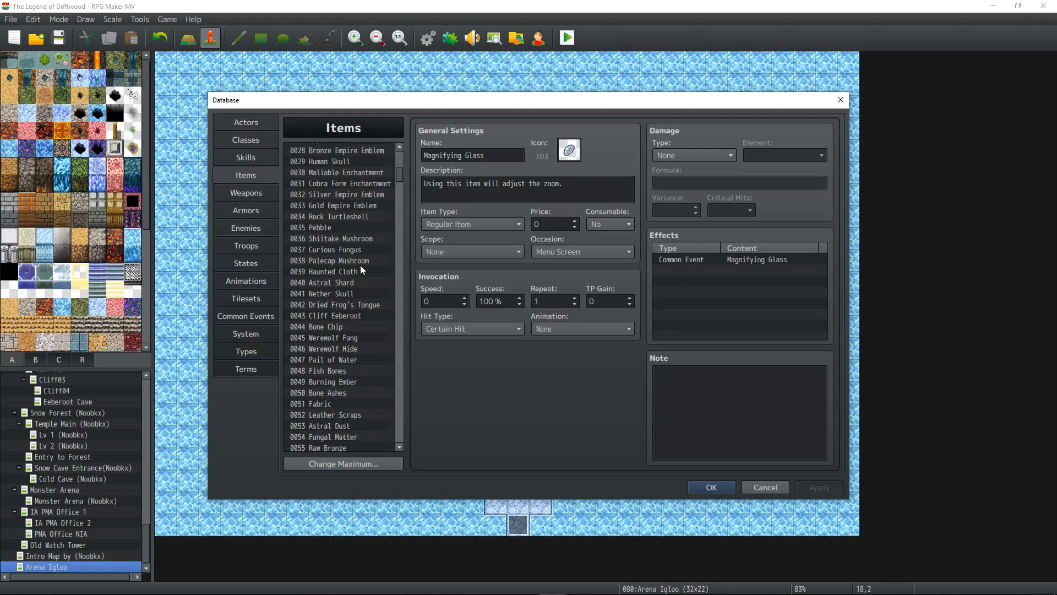
scroll(357, 269, down, 1)
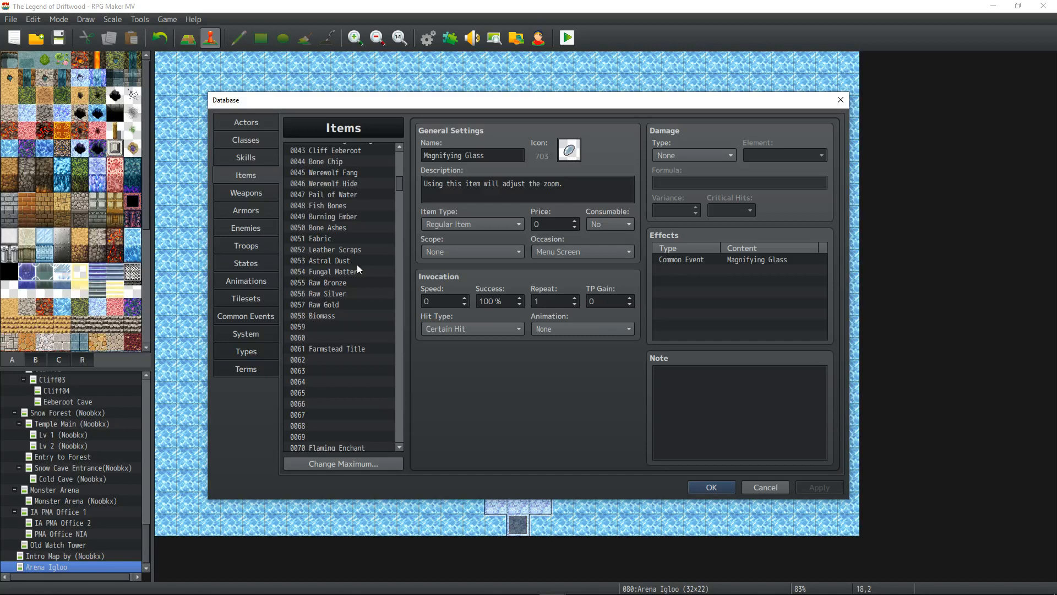
scroll(355, 298, down, 6)
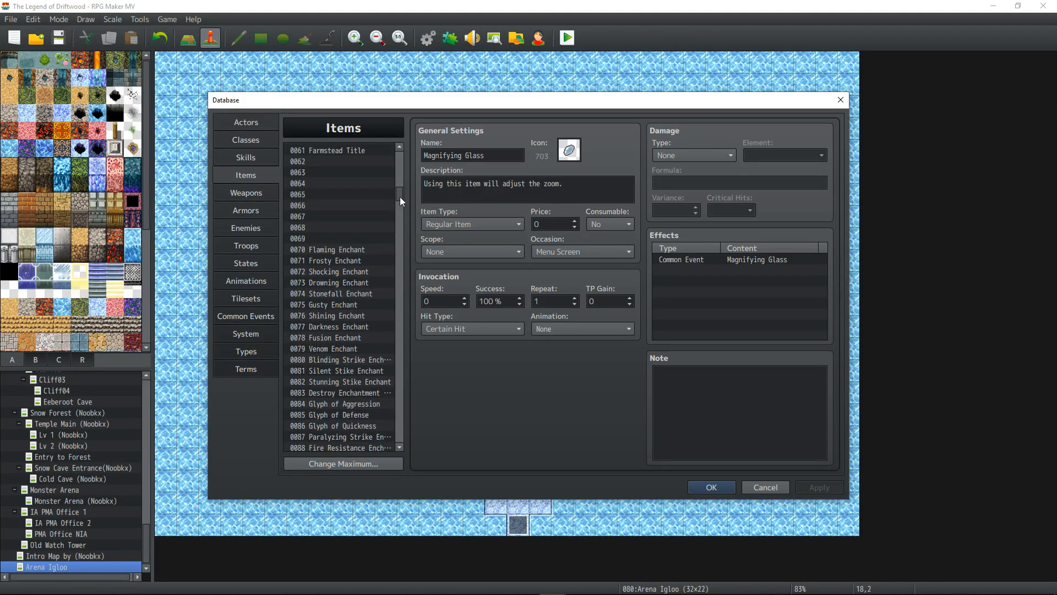
scroll(365, 236, up, 5)
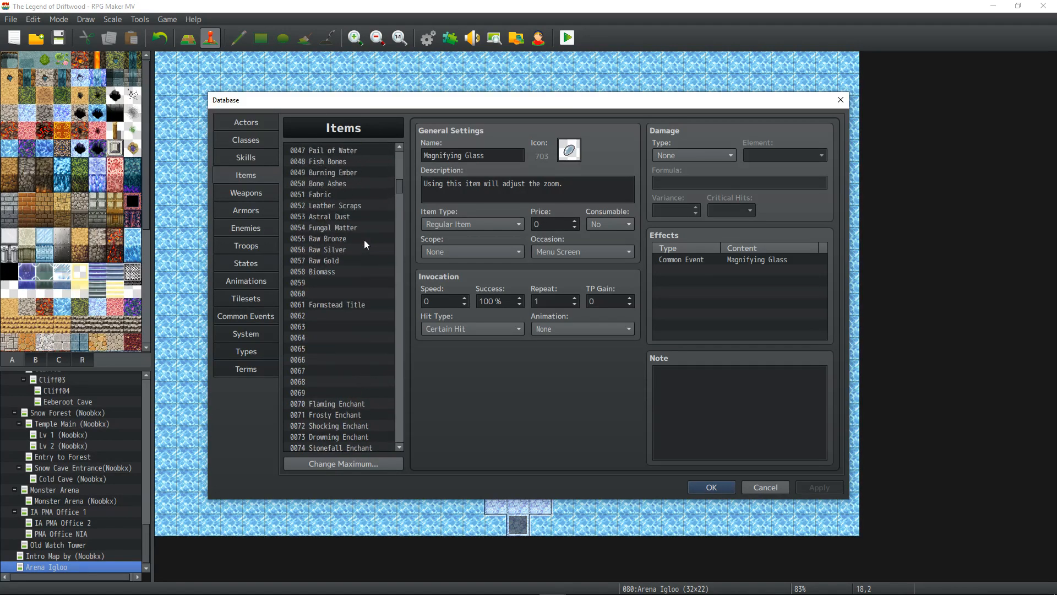
scroll(365, 240, down, 3)
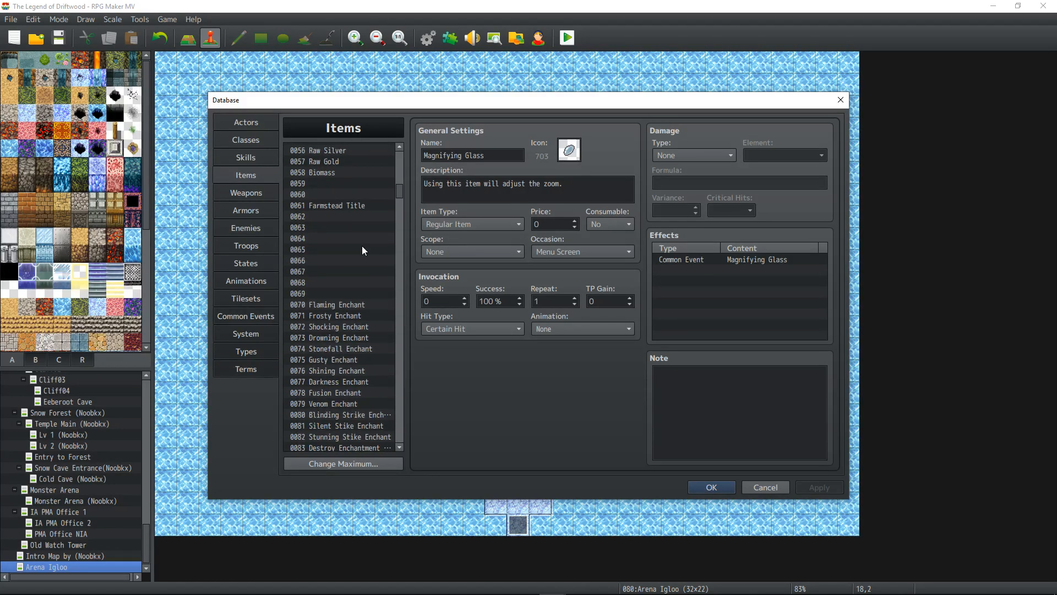
scroll(363, 250, down, 4)
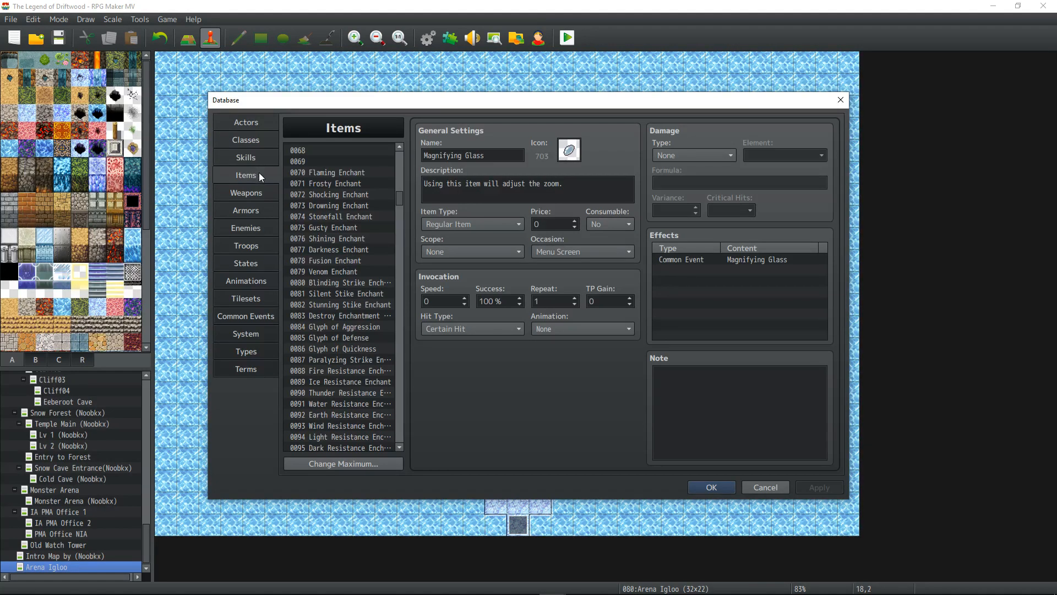
scroll(342, 268, down, 3)
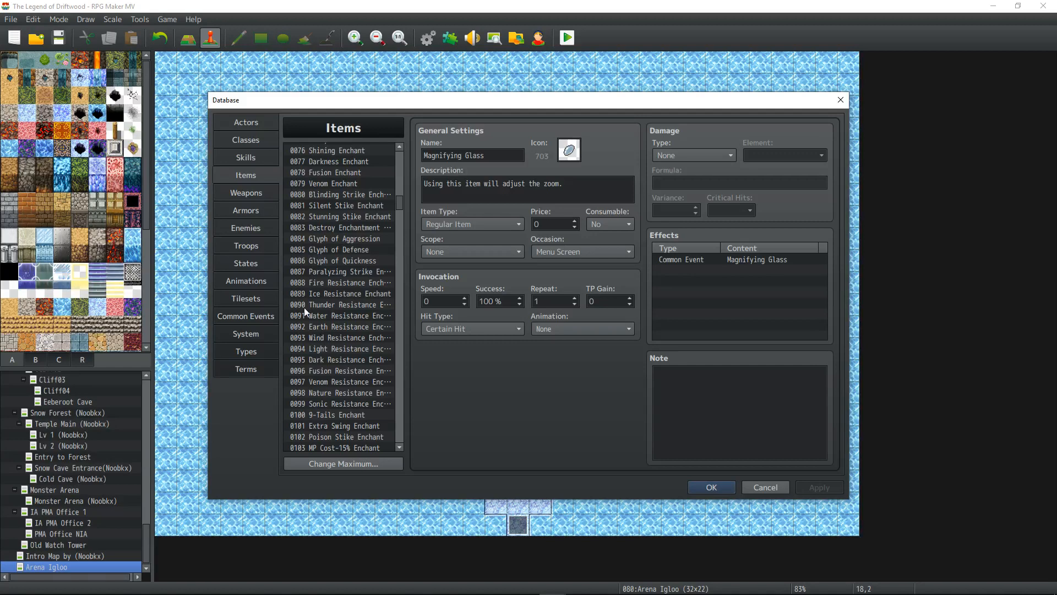
scroll(327, 337, down, 1)
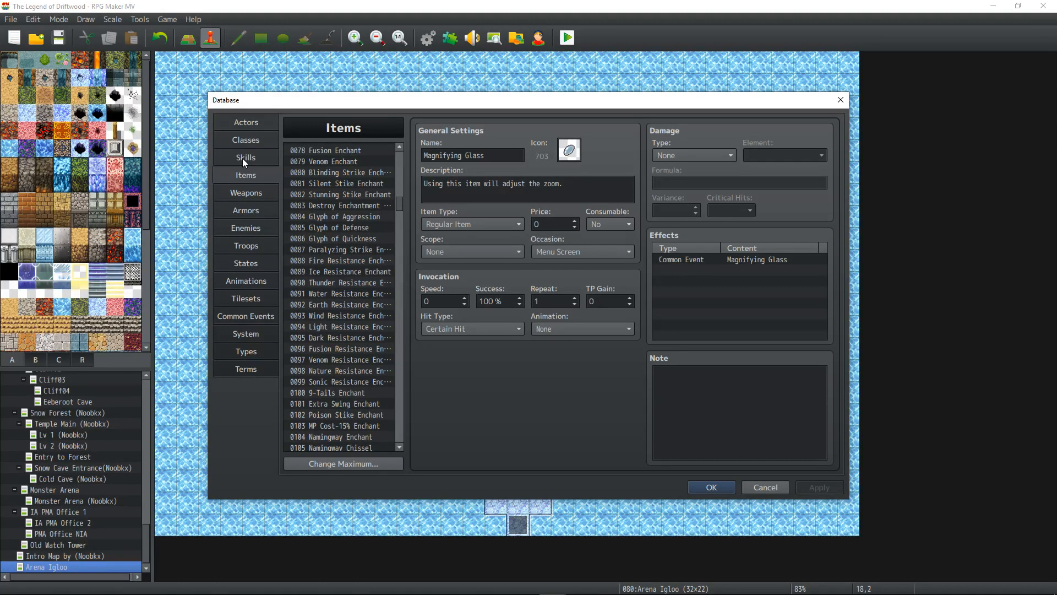
- Set the Death Dog's third drop item to Blinding Strike Enchant with a probability of 1/100
click(250, 225)
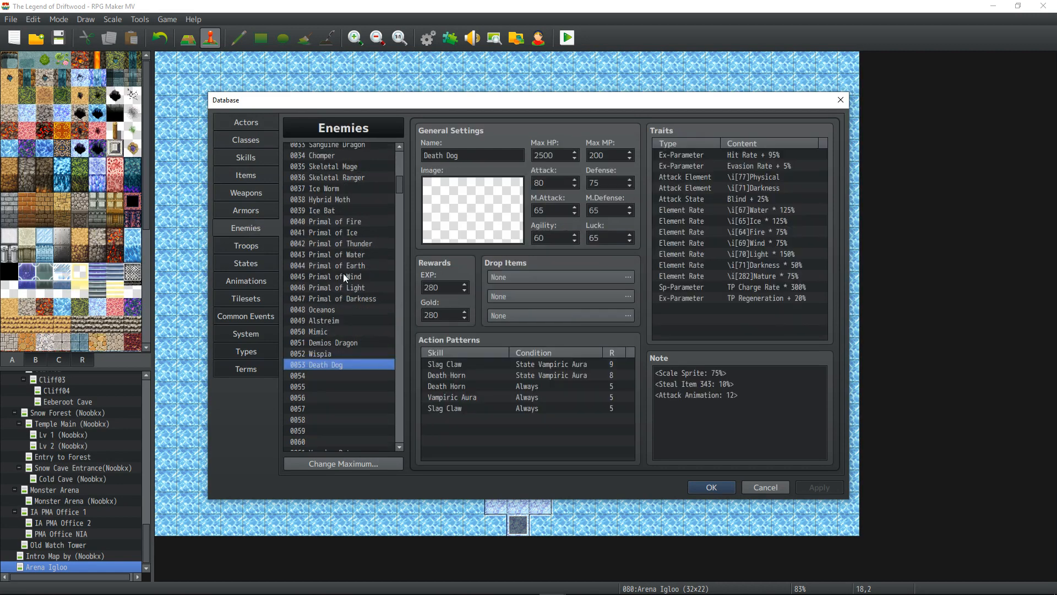
click(631, 318)
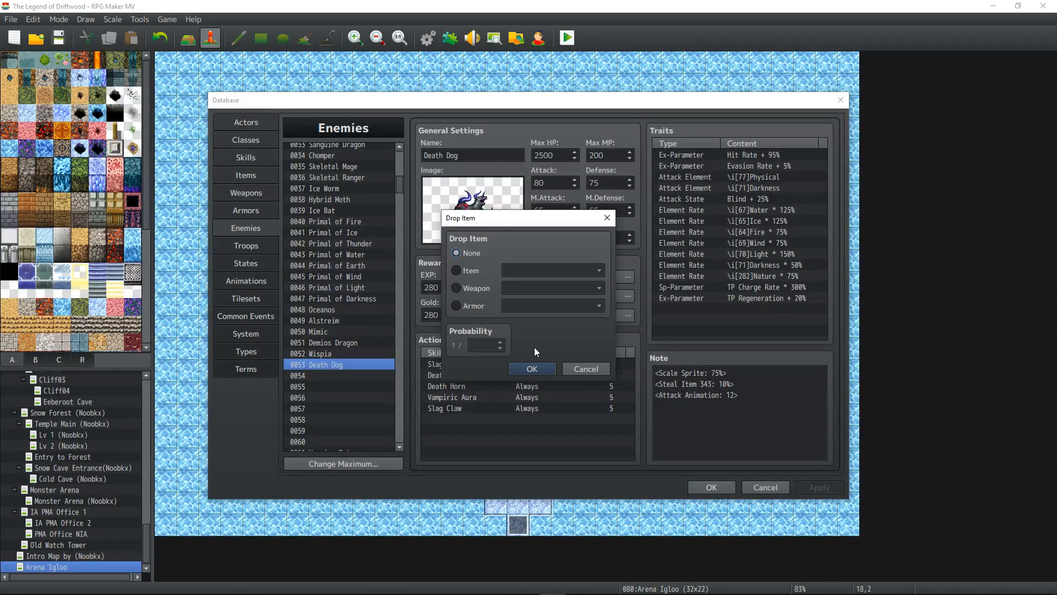
click(457, 270)
click(564, 270)
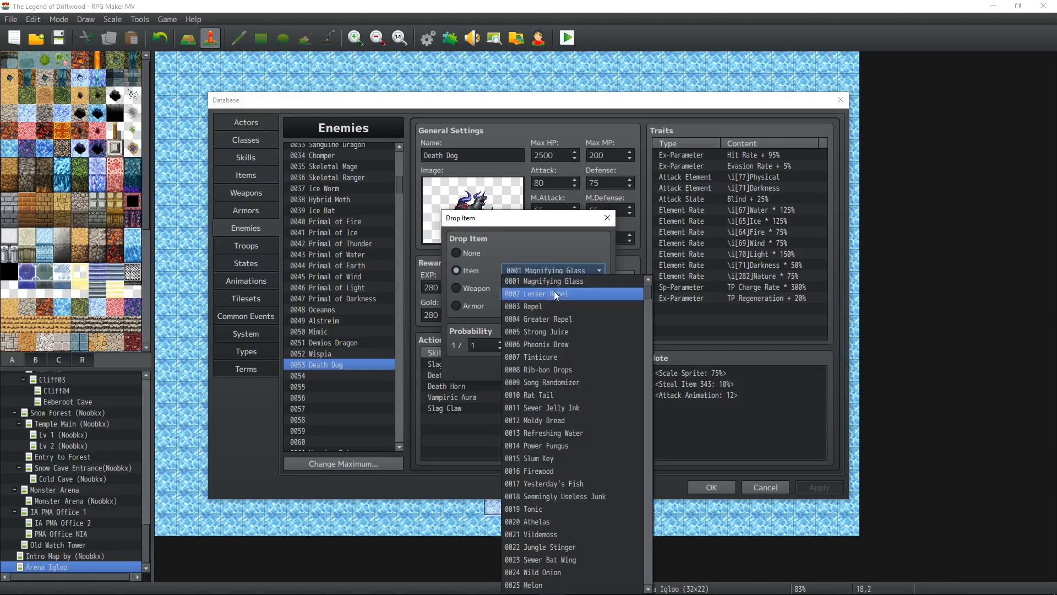
scroll(570, 354, down, 3)
scroll(570, 355, down, 18)
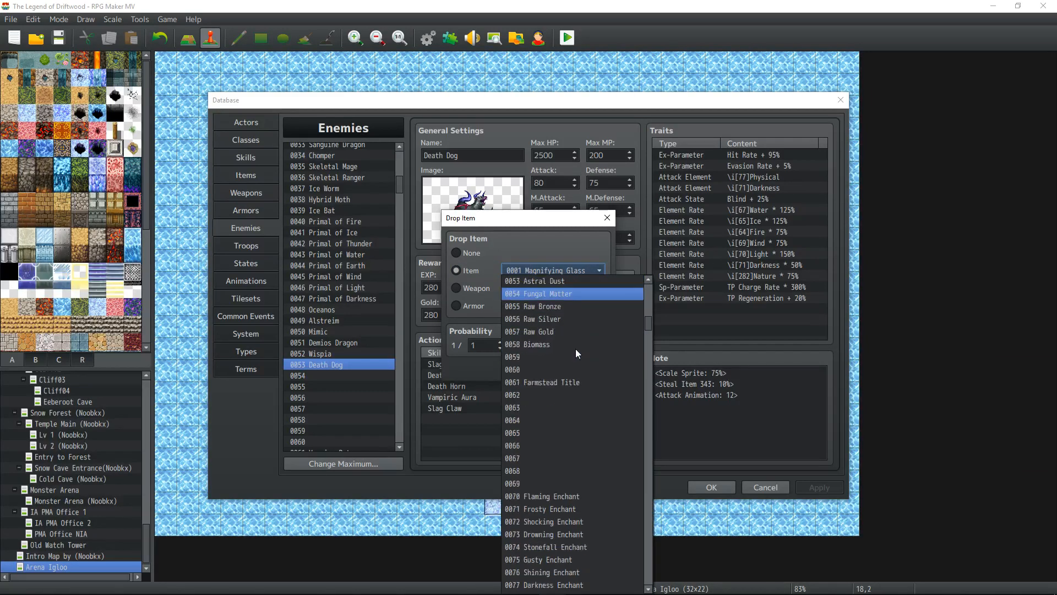
scroll(569, 430, down, 2)
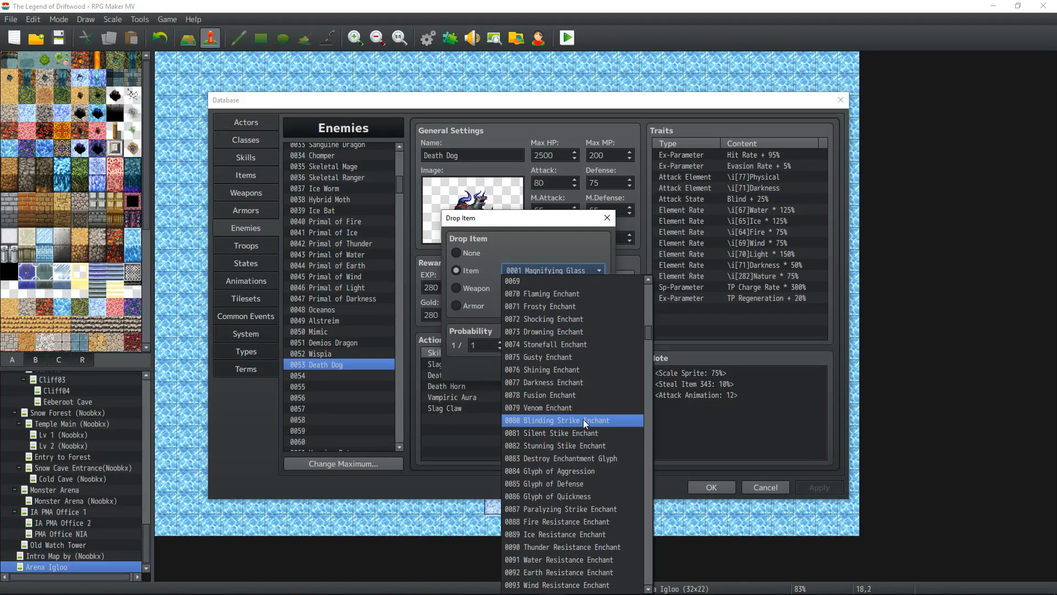
click(581, 420)
double_click(482, 346)
text(100)
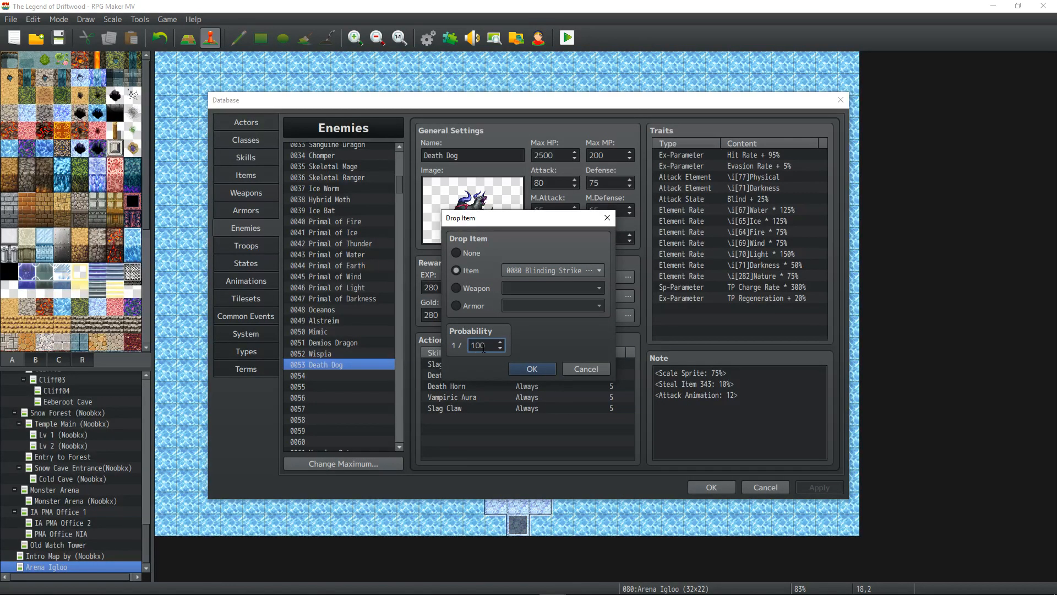
click(541, 369)
- Set the Death Dog's second drop item to Darkness Enchant with a probability of 1/50
double_click(540, 302)
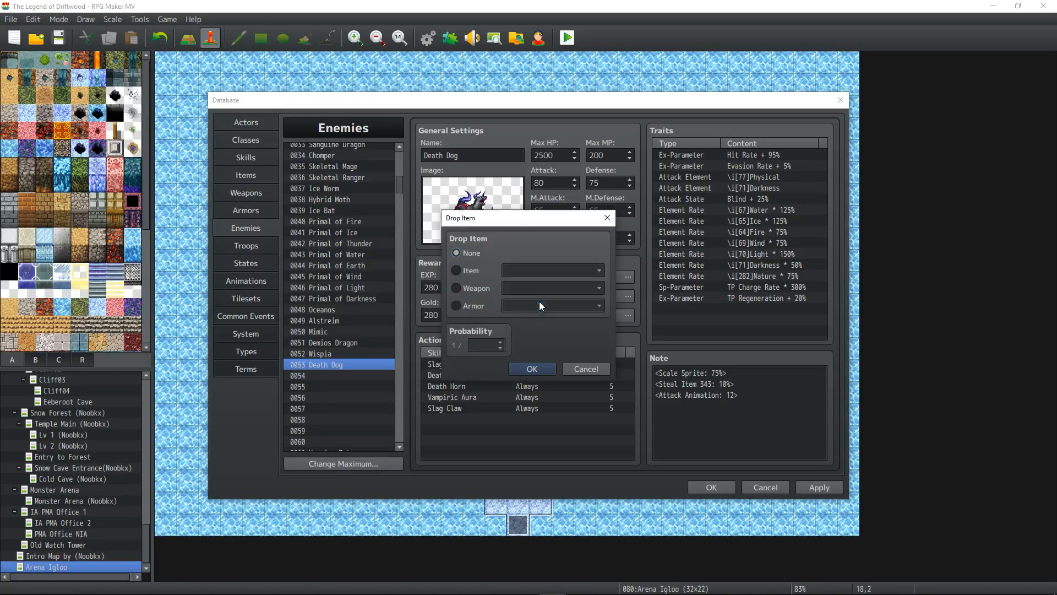
click(481, 274)
click(543, 272)
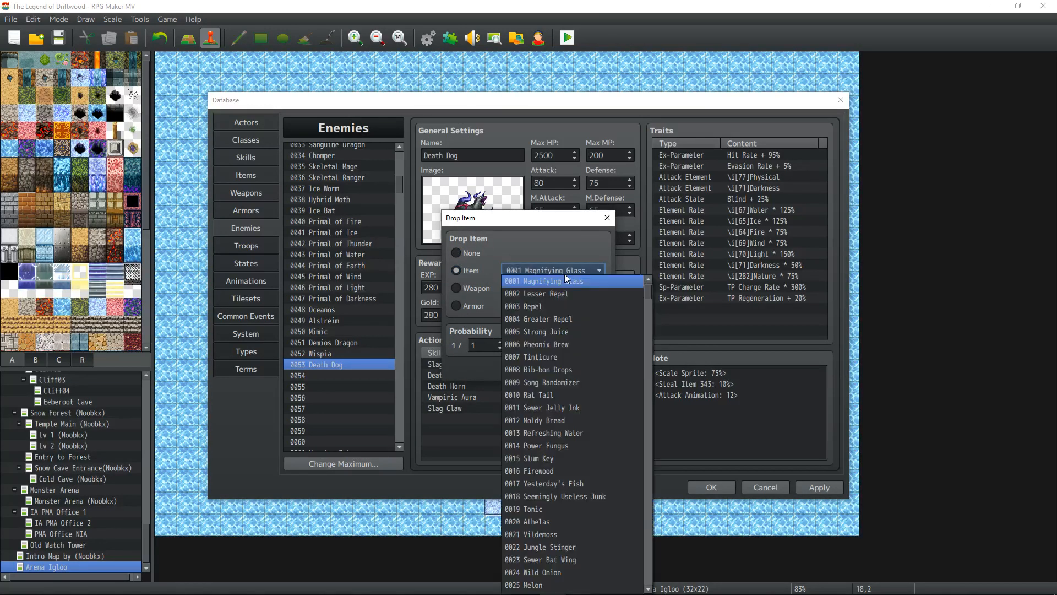
drag(649, 292, 606, 338)
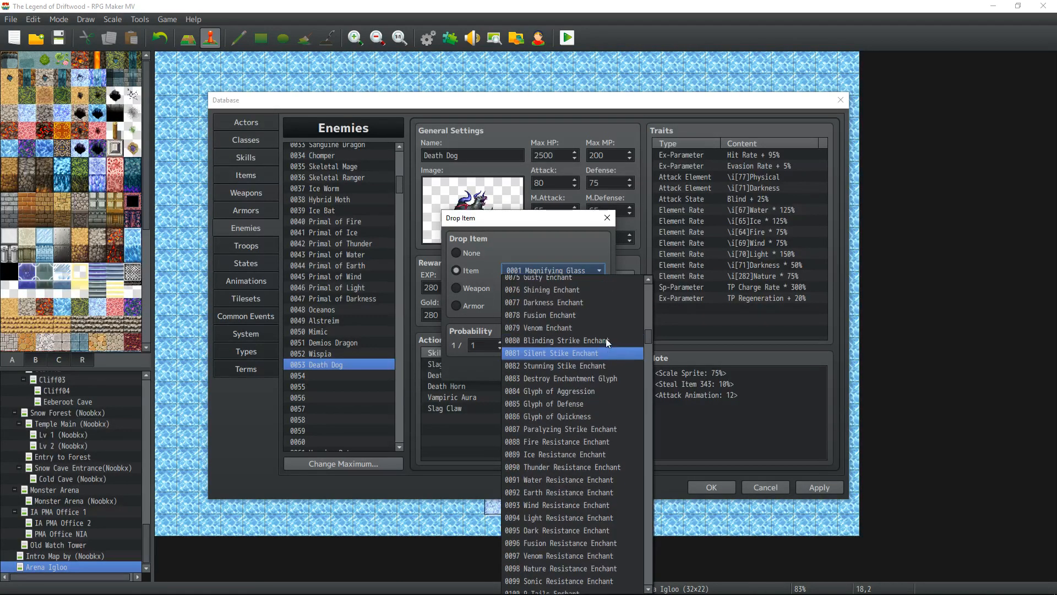
click(576, 303)
double_click(493, 342)
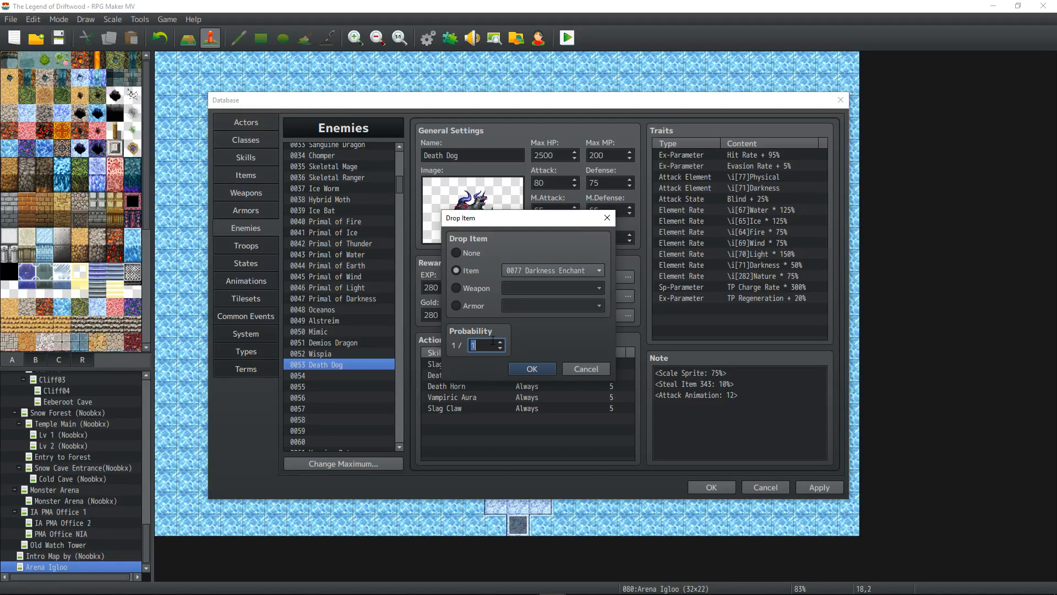
text(100)
key(BackSpace)
key(BackSpace)
key(BackSpace)
text(50)
click(532, 368)
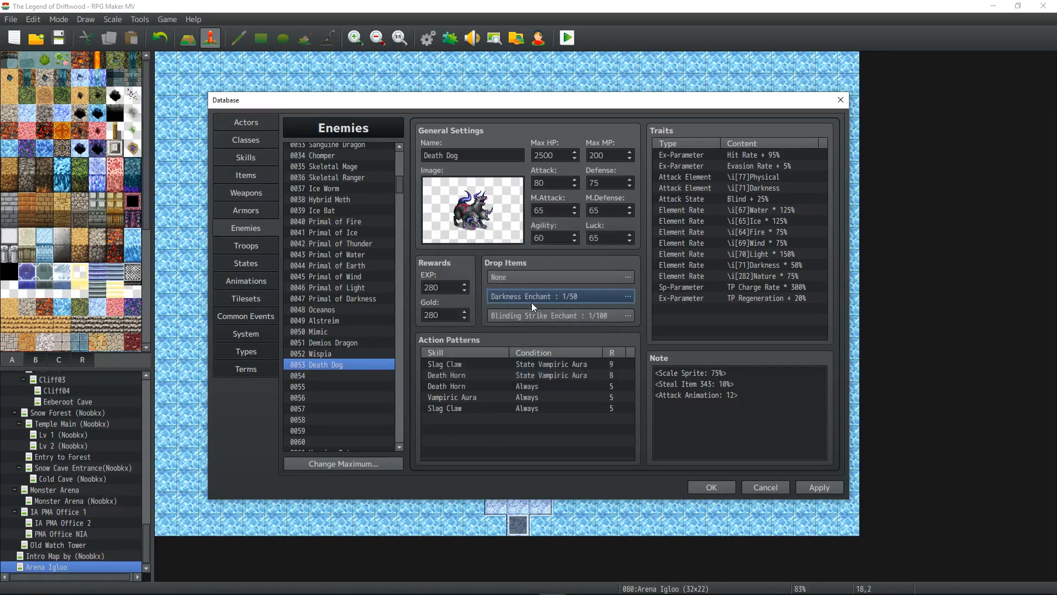
- Set the Death Dog's first drop item to Repel with a probability of 1/5 and apply the changes
double_click(630, 276)
click(456, 270)
double_click(483, 342)
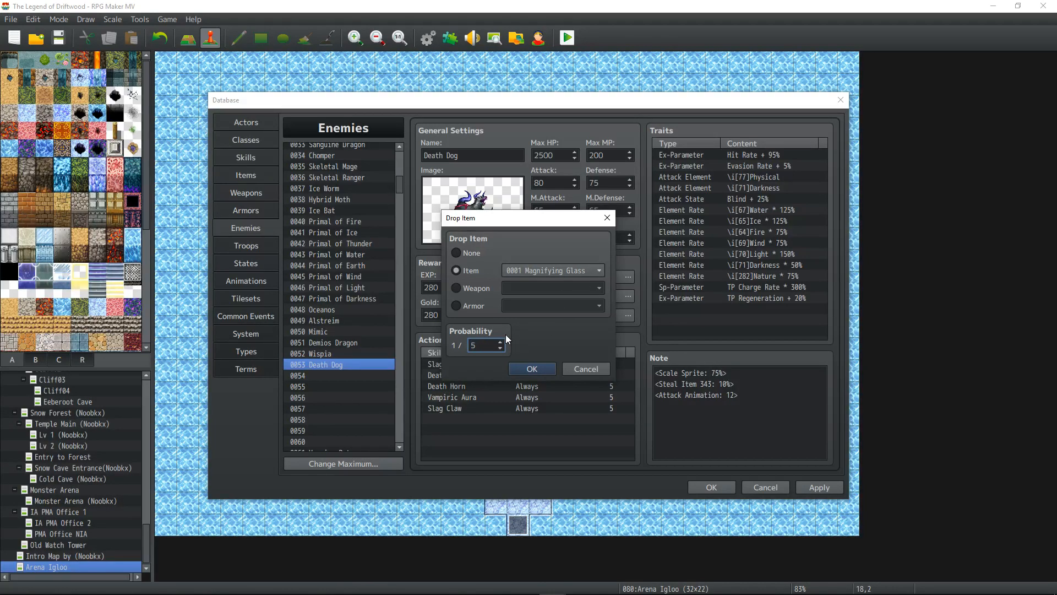
text(5)
click(603, 276)
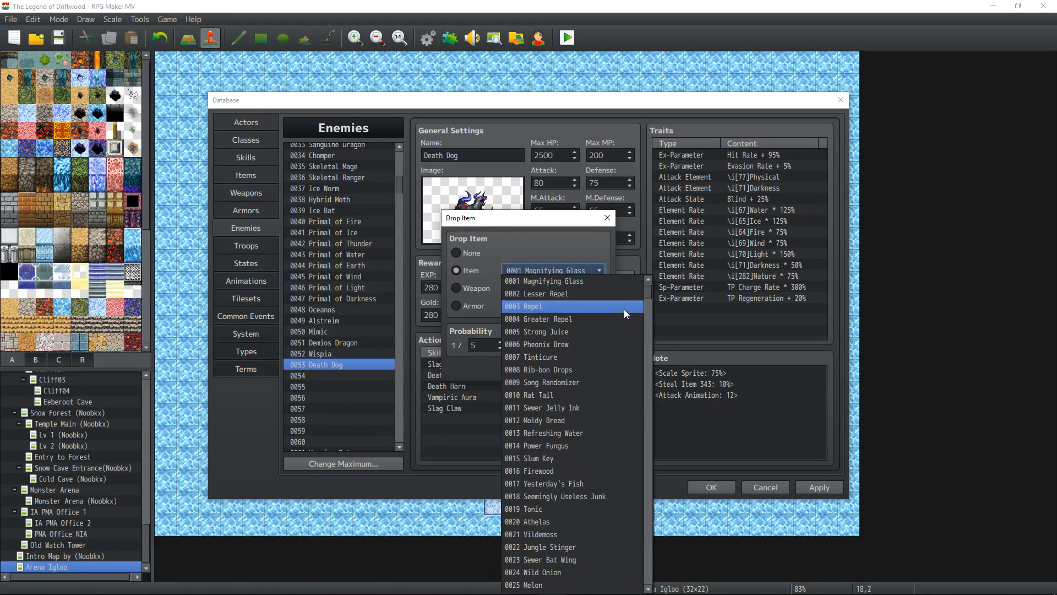
click(599, 307)
click(522, 368)
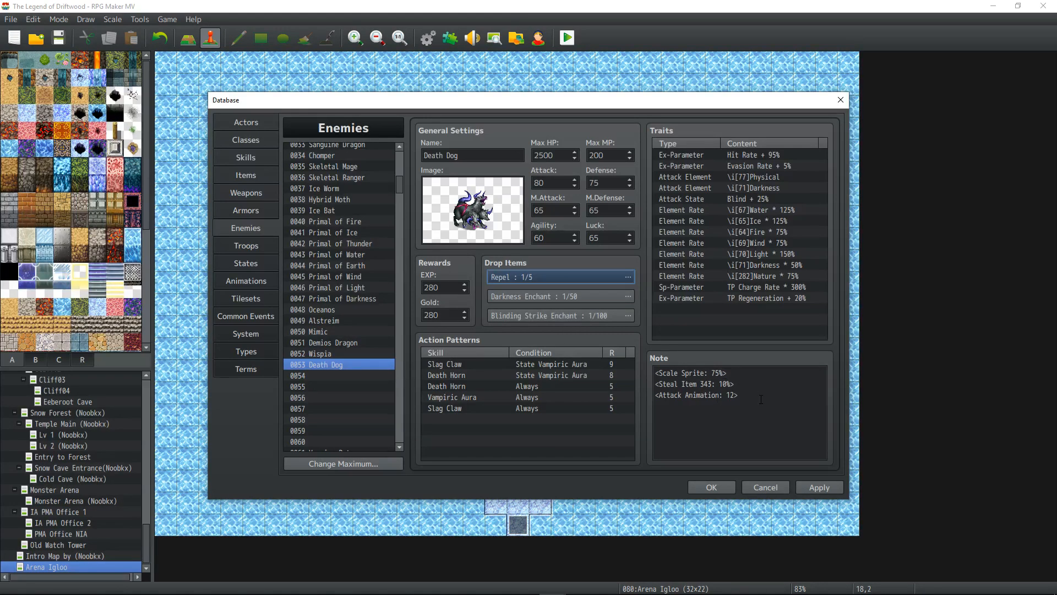
click(812, 485)
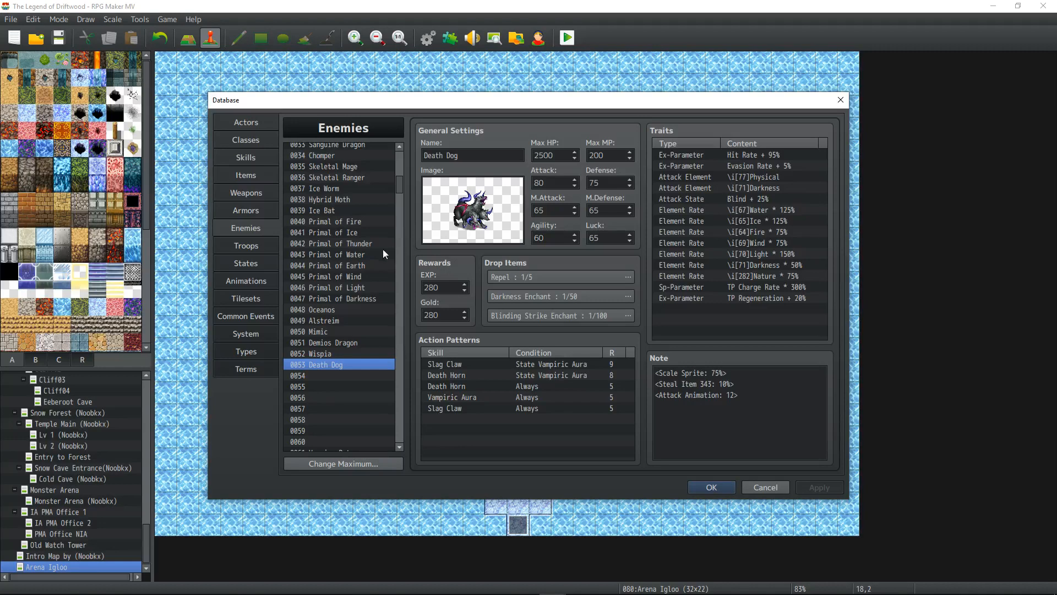
- Name the empty troop slot 0088 Death Dog
click(251, 245)
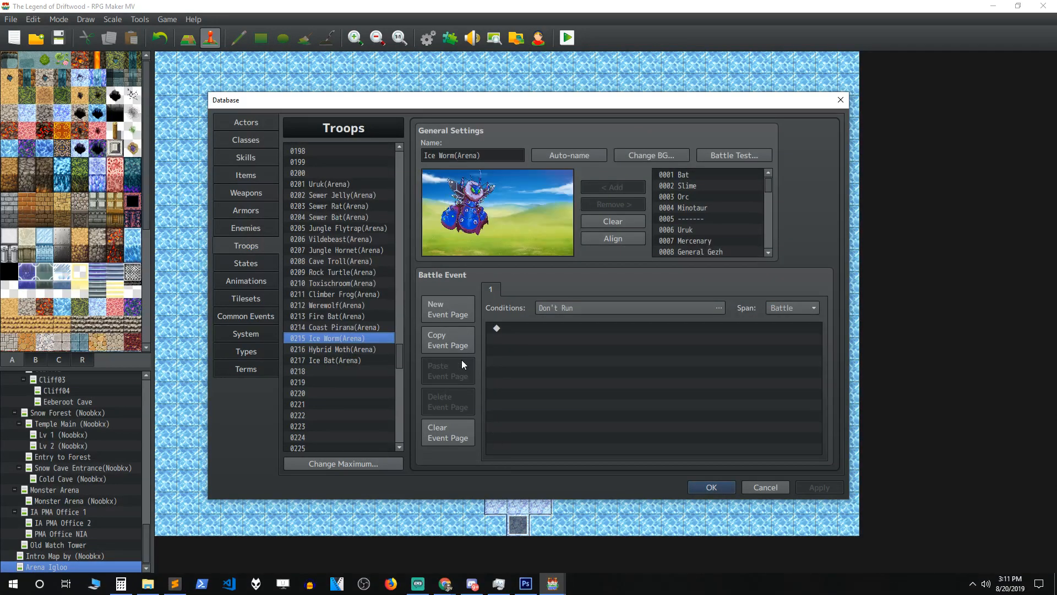
click(352, 372)
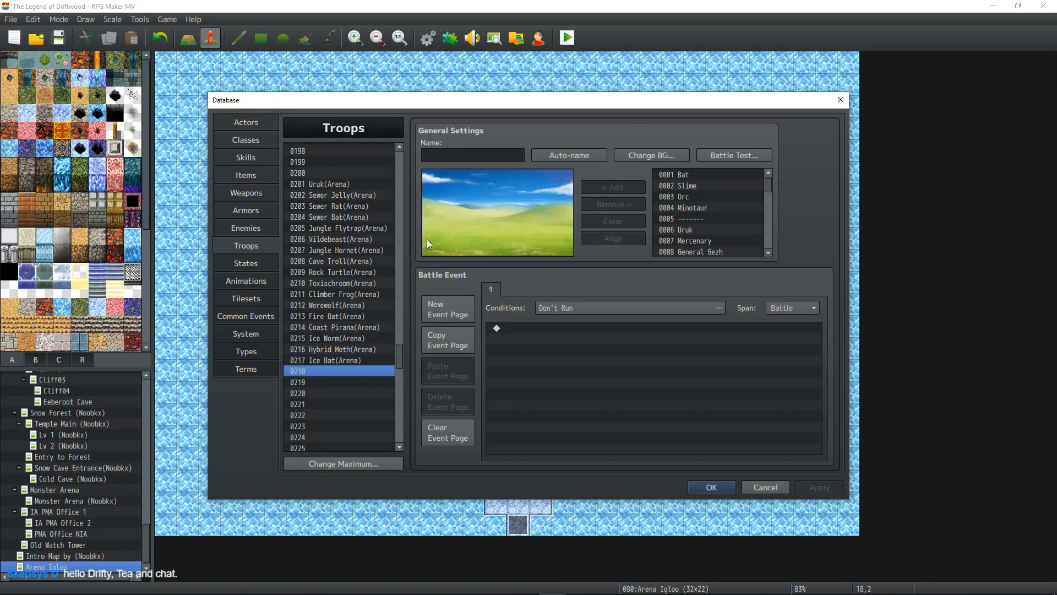
drag(400, 357, 396, 238)
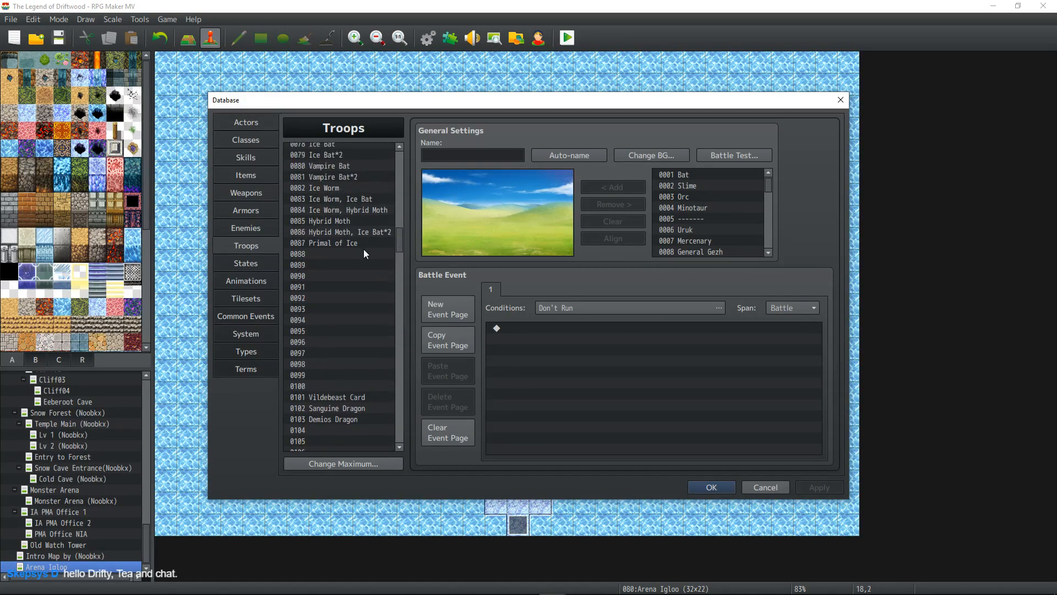
click(348, 253)
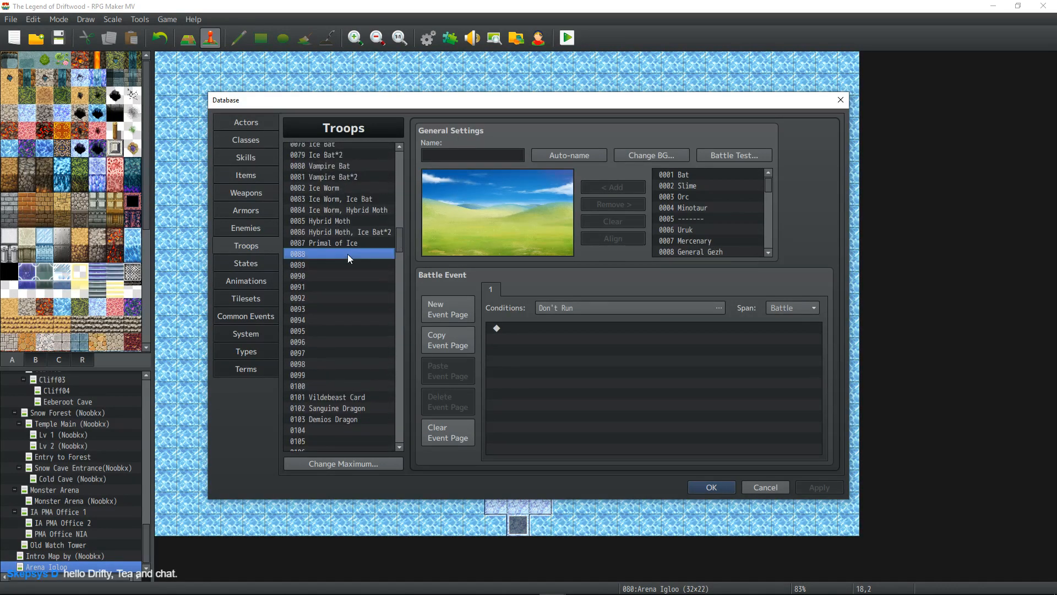
click(448, 156)
text(Death Dog)
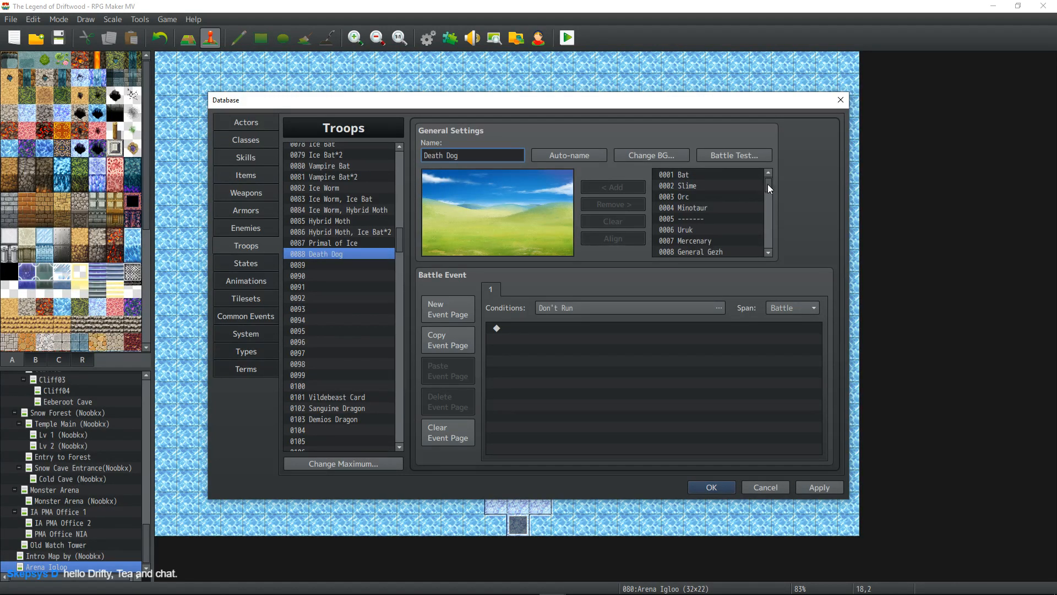
- Add one Death Dog enemy to troop 0088 and position it near the middle of the battlefield
drag(769, 188, 767, 193)
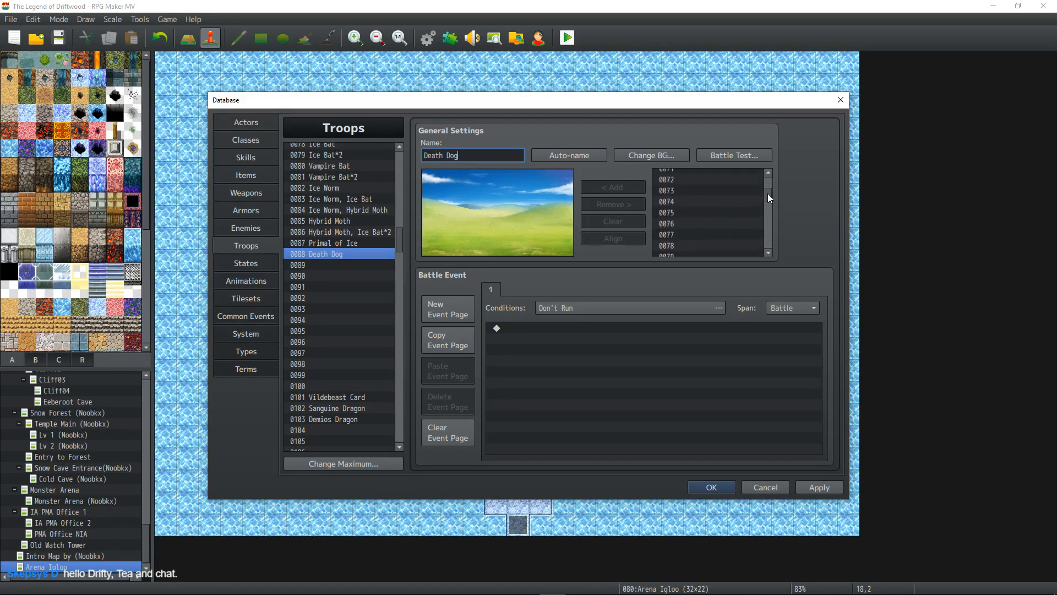
scroll(729, 213, up, 2)
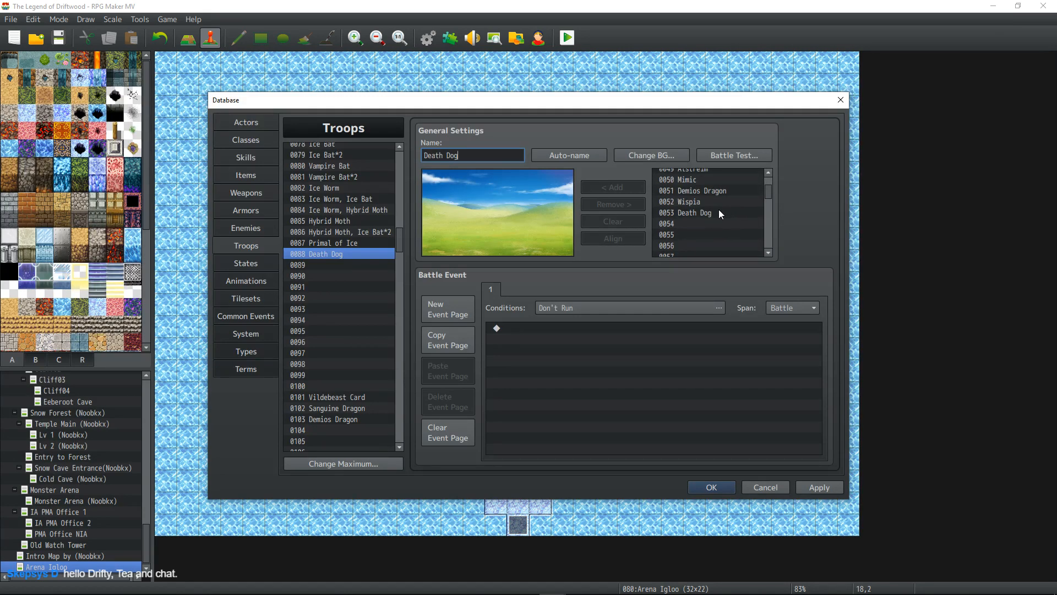
click(718, 212)
click(628, 187)
drag(501, 236, 490, 221)
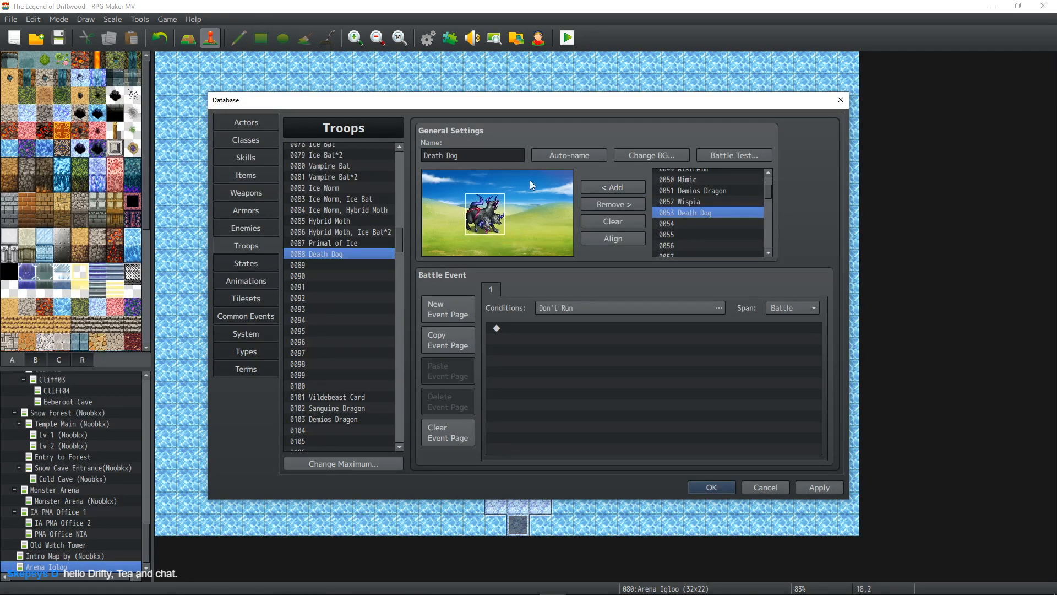
- Fill troop slot 0089 with two Death Dogs, place them on the battlefield and auto-name the troop
click(337, 265)
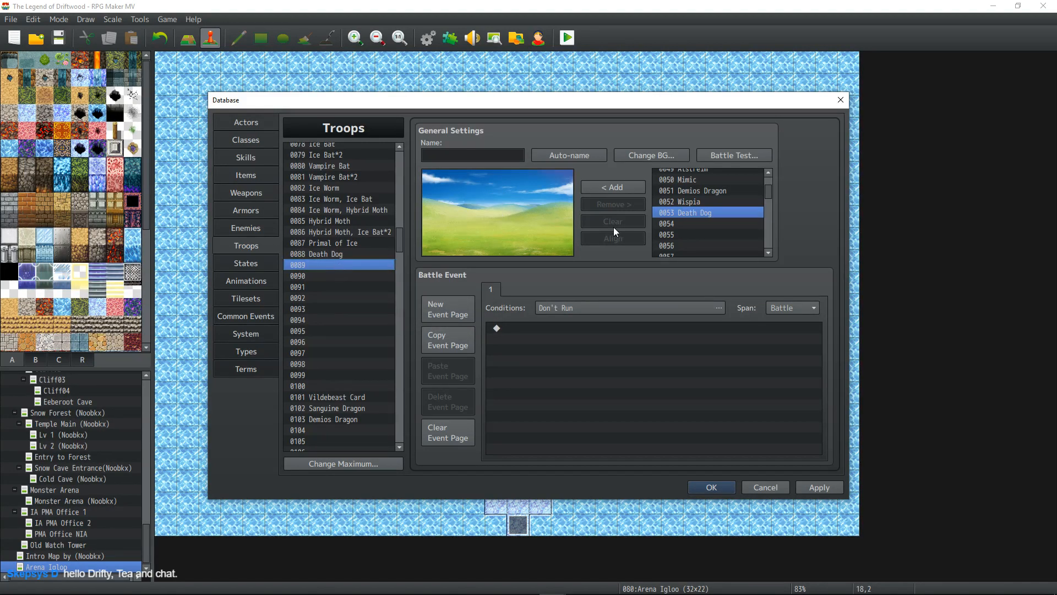
click(627, 187)
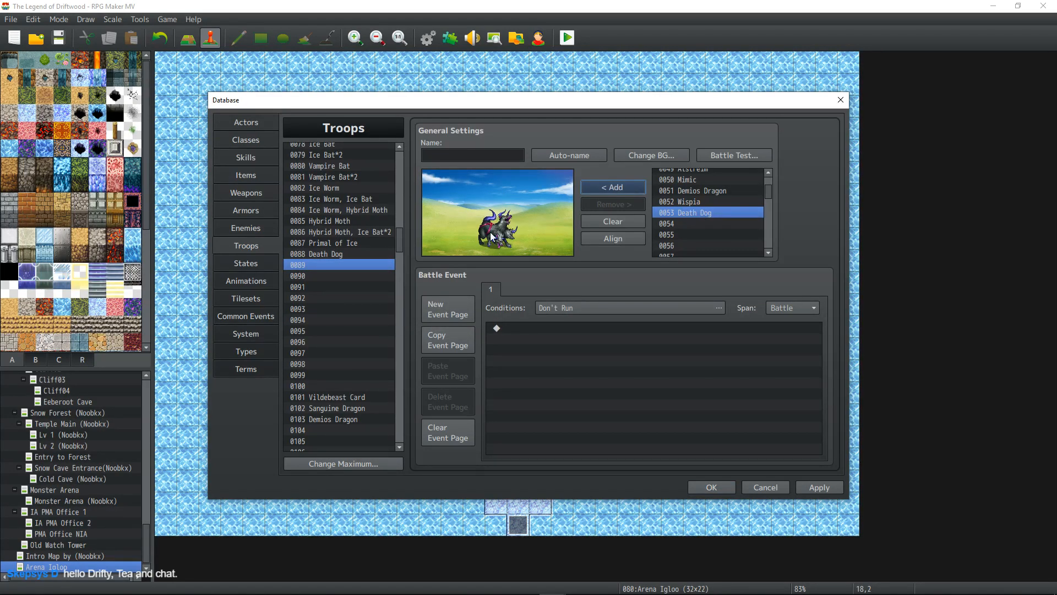
drag(494, 233, 402, 356)
click(610, 187)
click(560, 157)
- Duplicate the Death Dog enemy into Arena enemy slot 0188
click(356, 378)
click(269, 227)
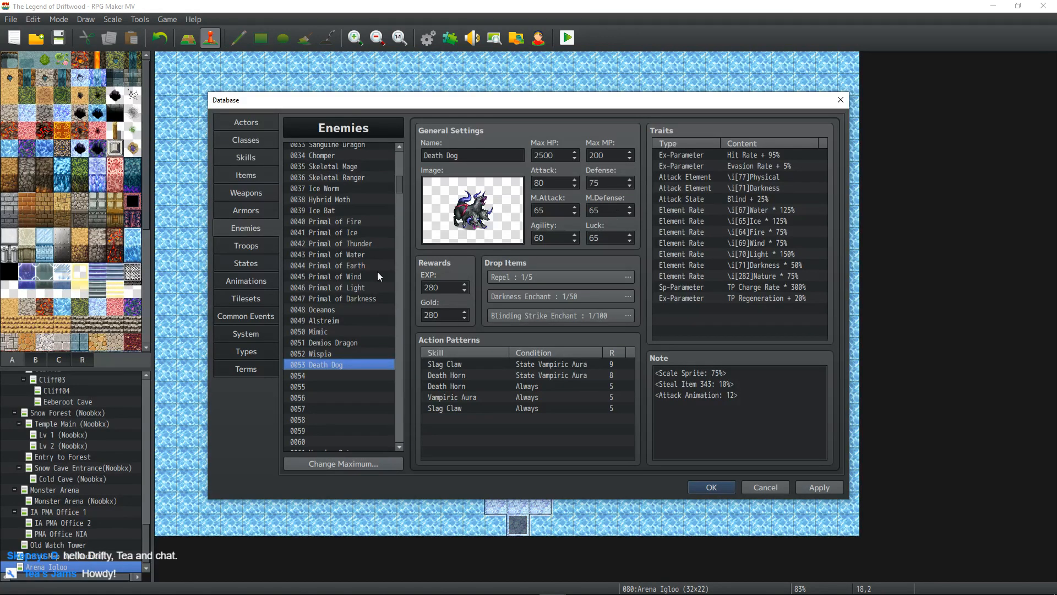
drag(401, 185, 404, 283)
click(323, 385)
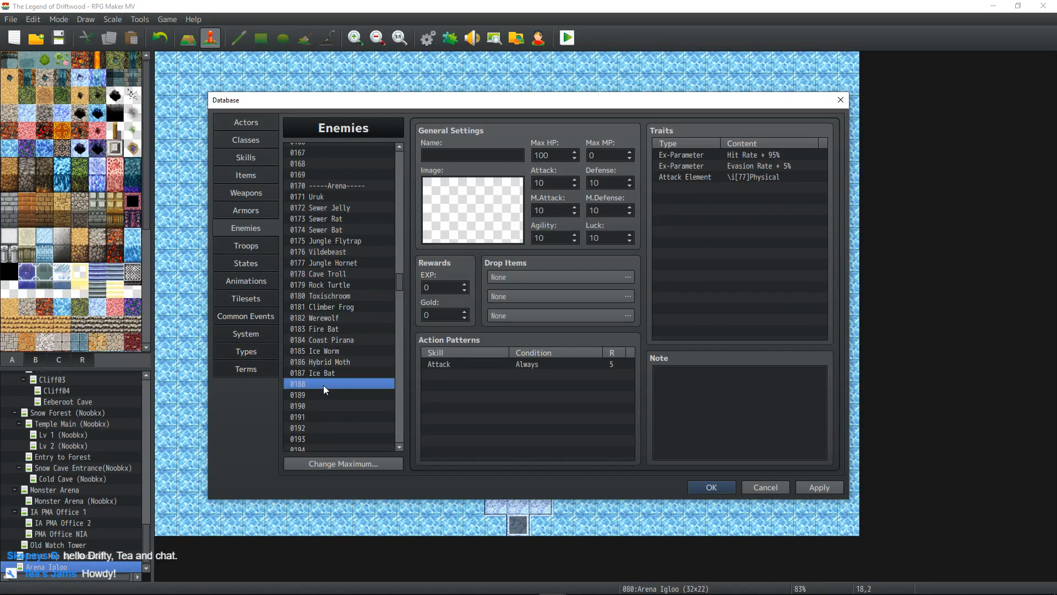
key(ctrl+v)
triple_click(483, 155)
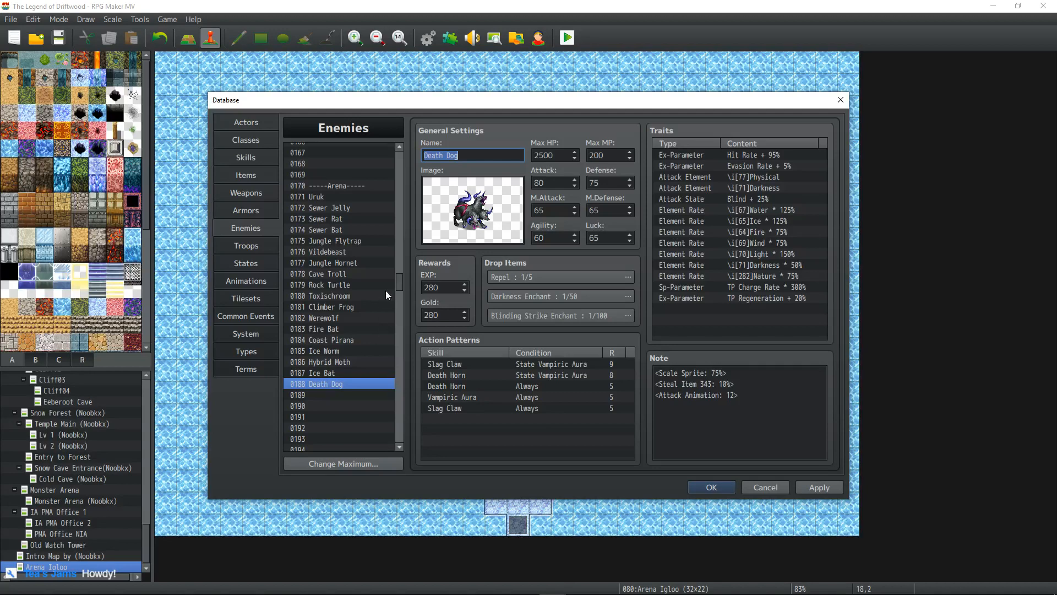
- Check the original Death Dog's enemy entry, and search the skills for Capture
drag(398, 281, 402, 190)
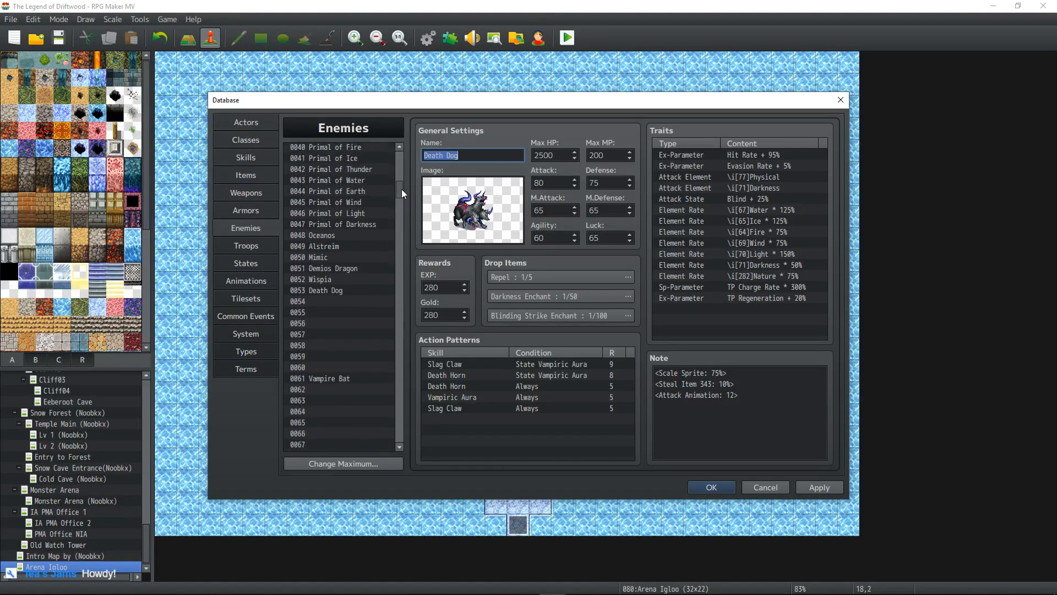
click(341, 293)
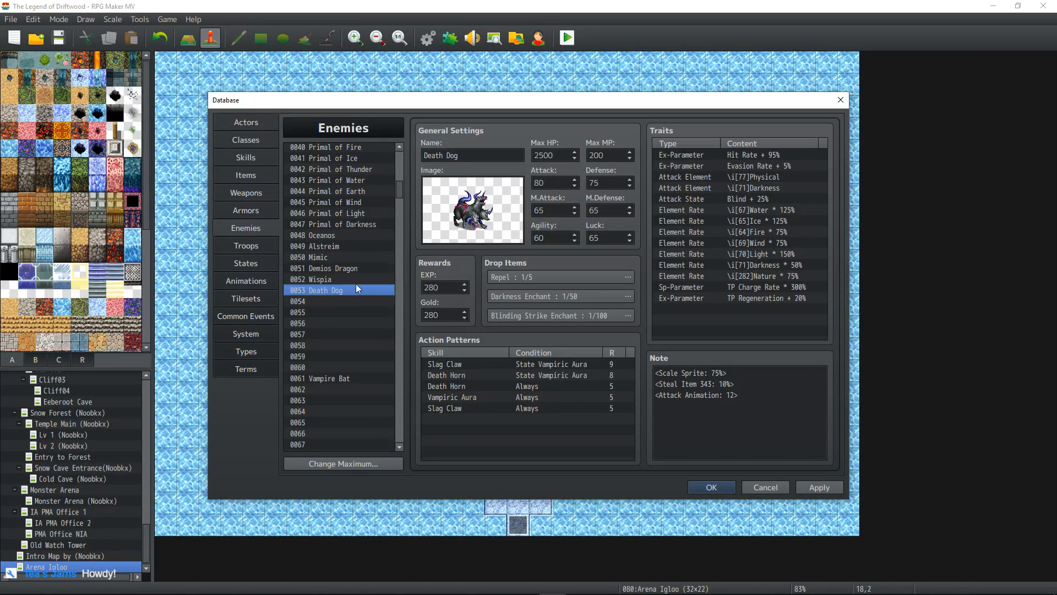
click(246, 157)
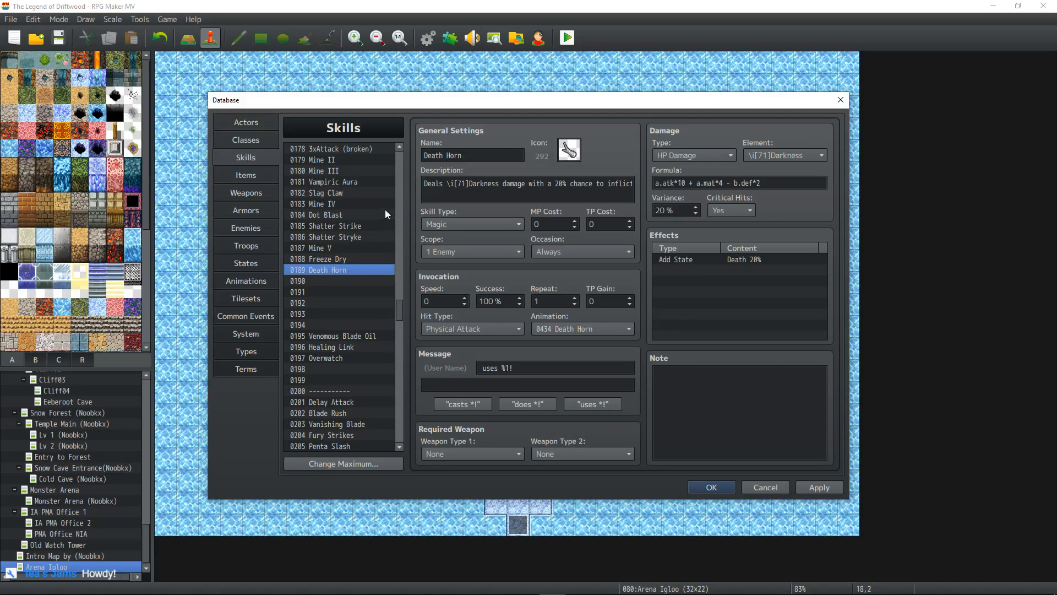
drag(398, 320, 399, 176)
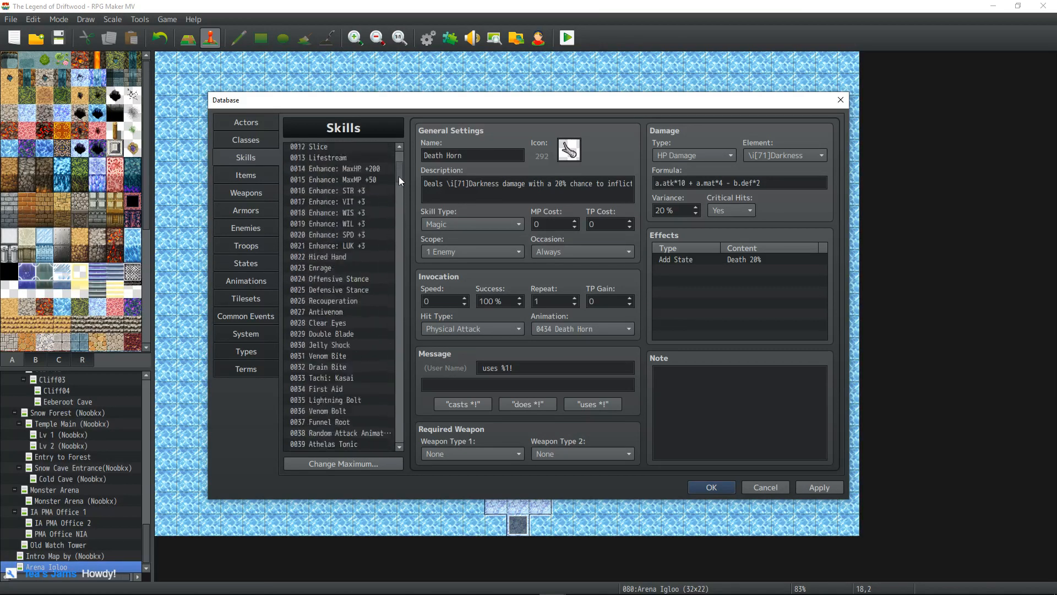
click(377, 149)
key(ctrl+f)
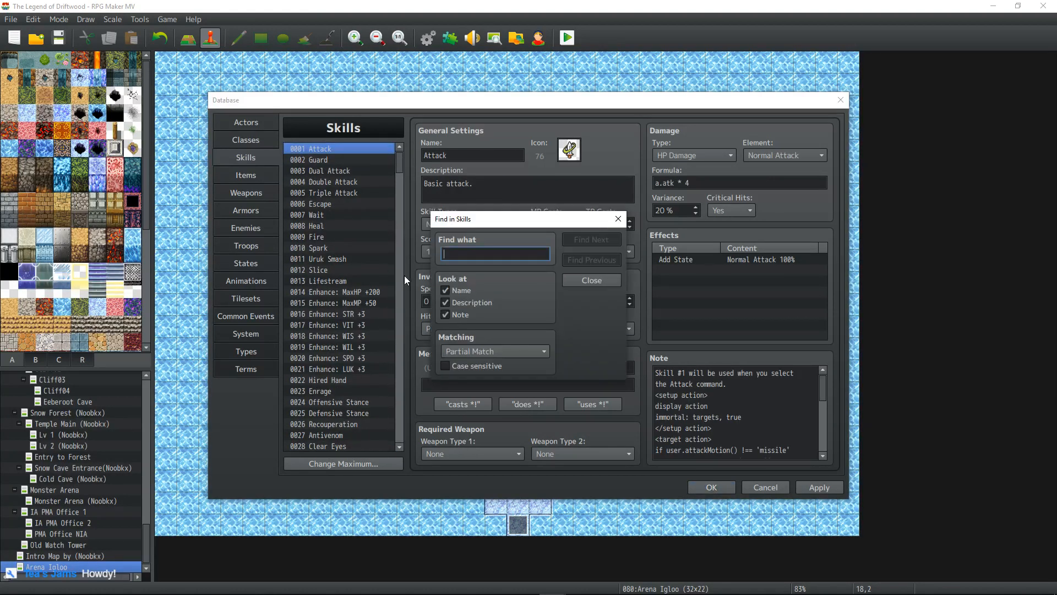
text(Capture)
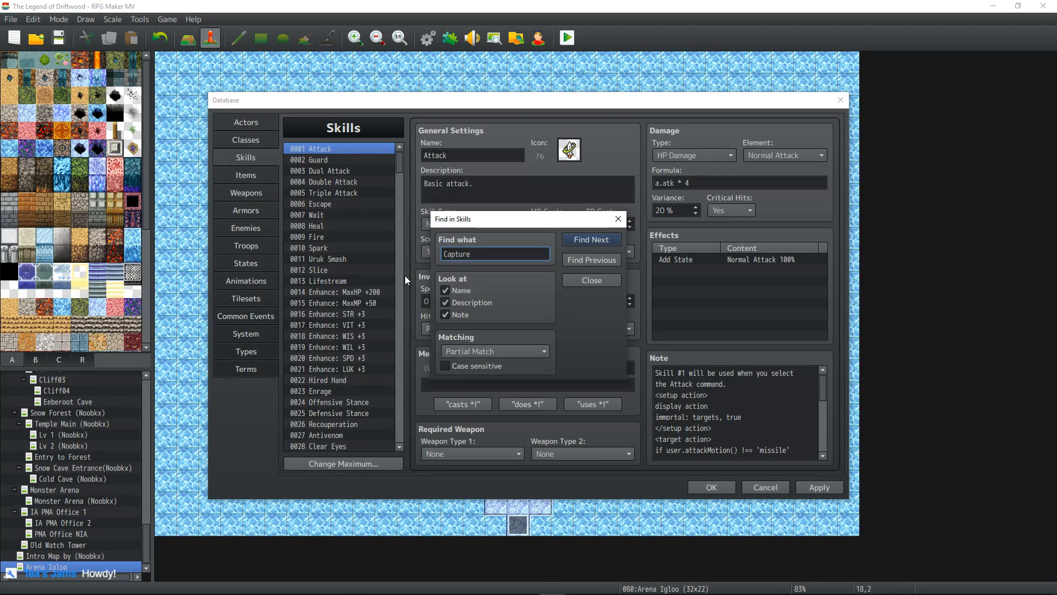
click(594, 260)
click(589, 280)
- Duplicate the Ice Bat capture block at the end of the Capture skill's note, just before the closing Post-Damage Eval tag
scroll(353, 358, down, 1)
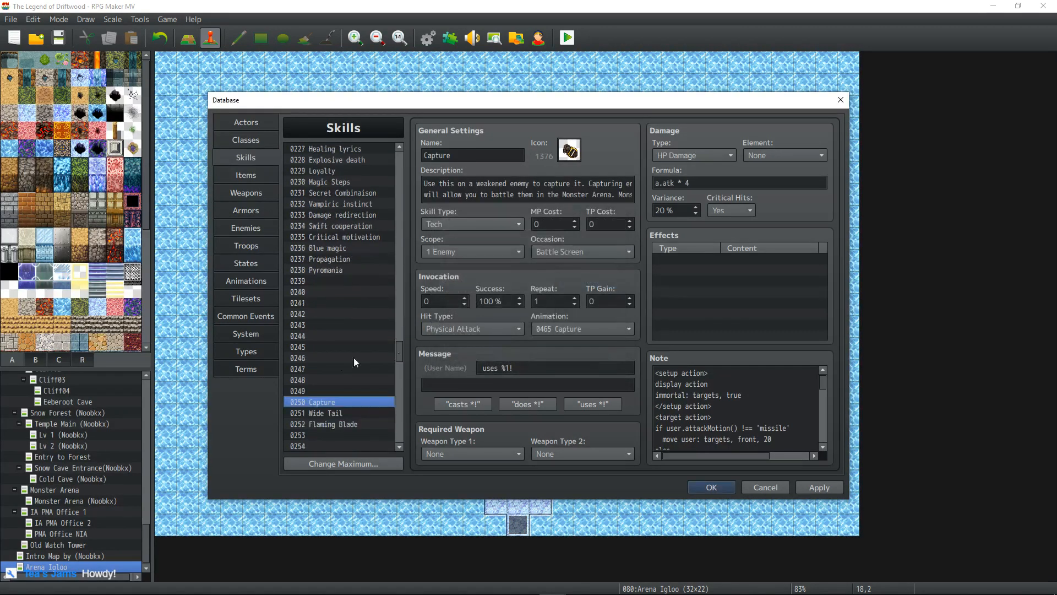
scroll(725, 390, down, 3)
scroll(718, 392, up, 3)
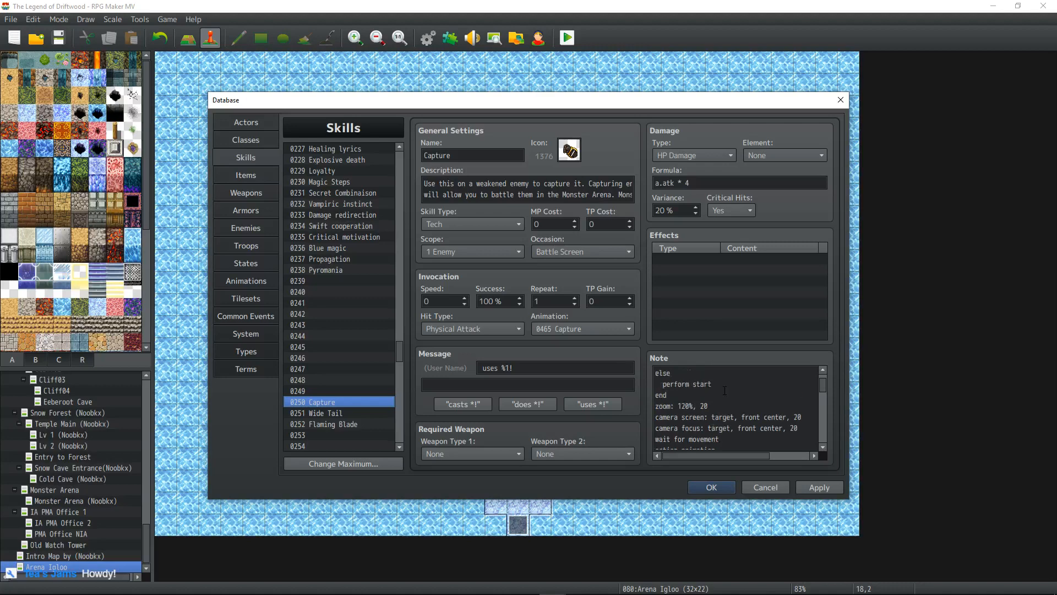
scroll(718, 393, down, 4)
drag(821, 389, 823, 443)
click(720, 443)
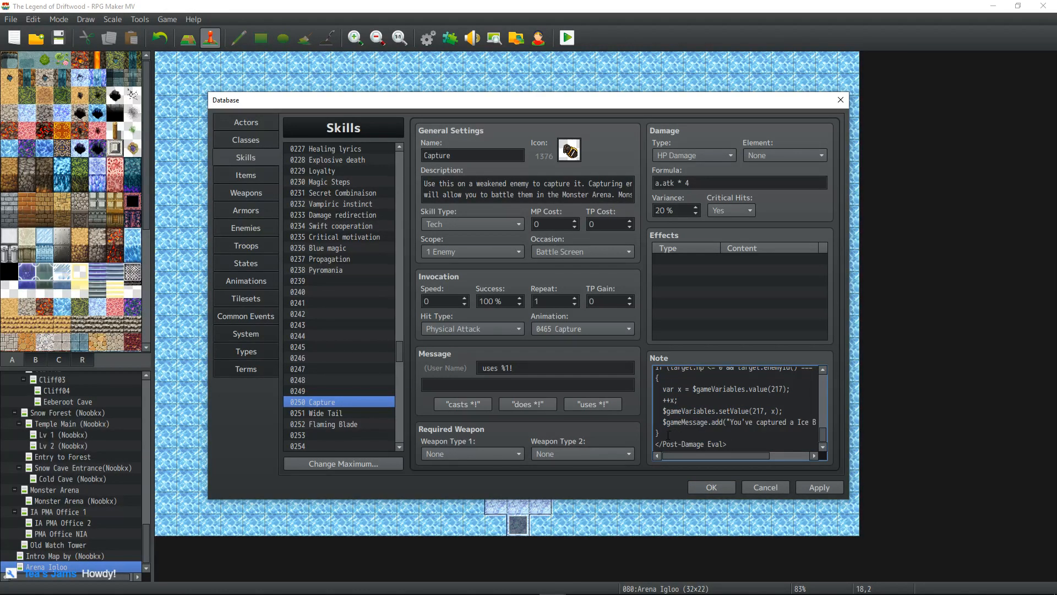
drag(668, 433, 644, 385)
scroll(738, 410, up, 1)
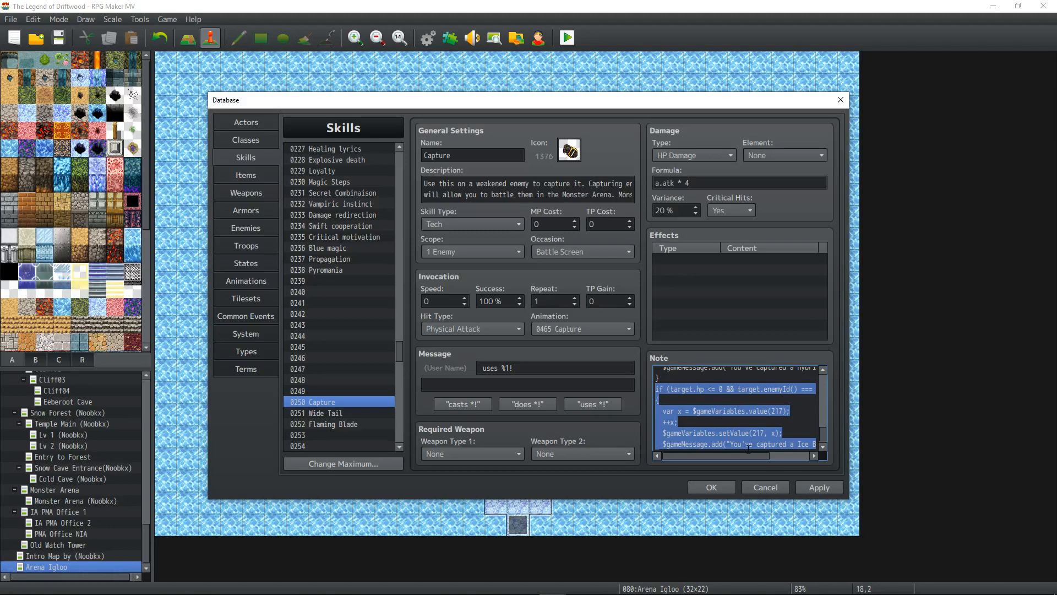
drag(742, 457, 649, 371)
mouse_move(741, 455)
mouse_down()
mouse_move(779, 456)
mouse_move(725, 457)
mouse_up()
drag(744, 414, 692, 433)
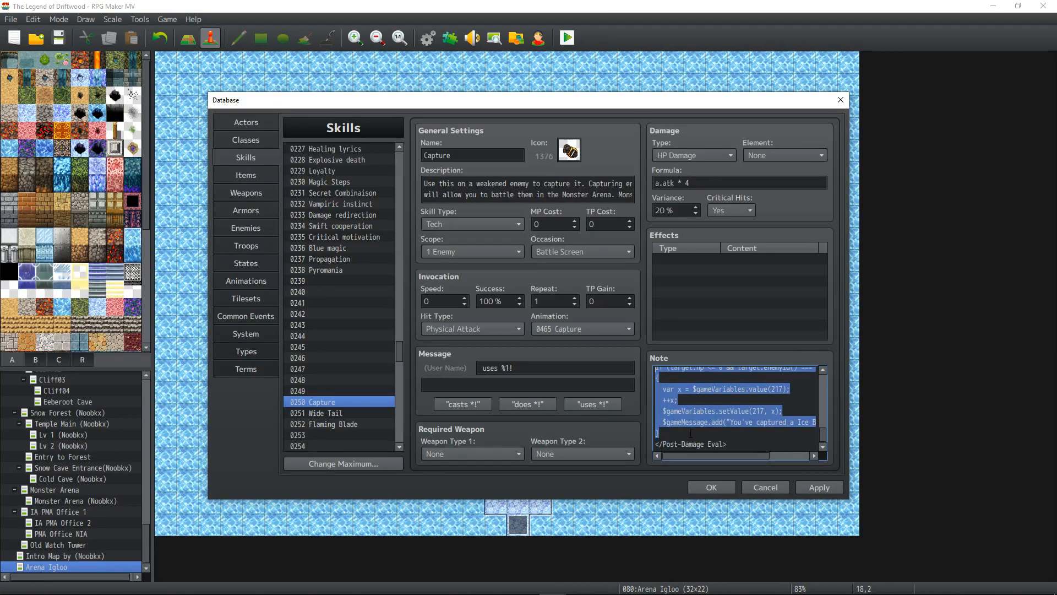
click(671, 438)
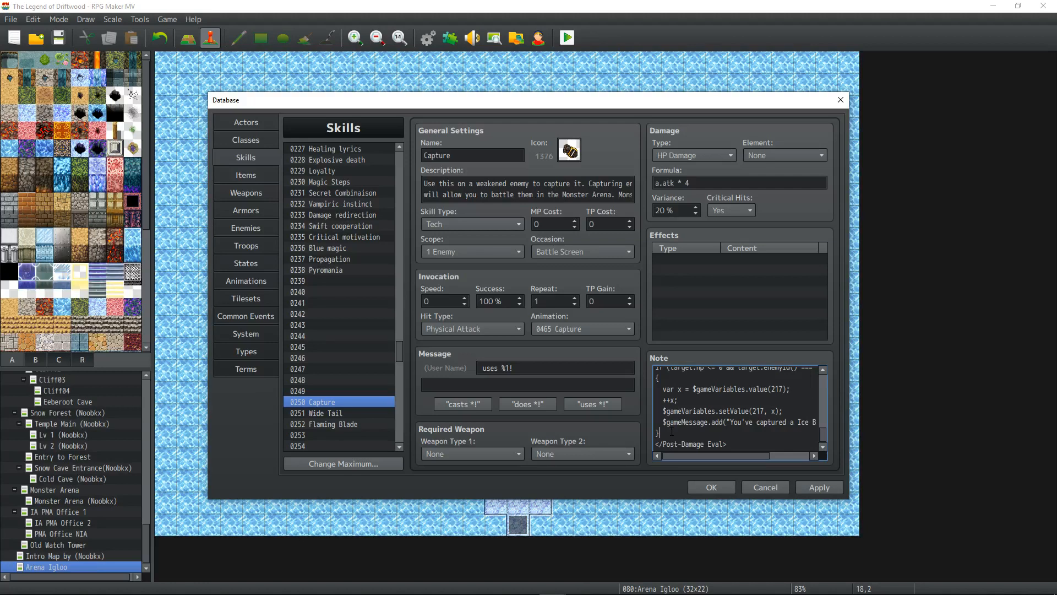
key(Return)
key(BackSpace)
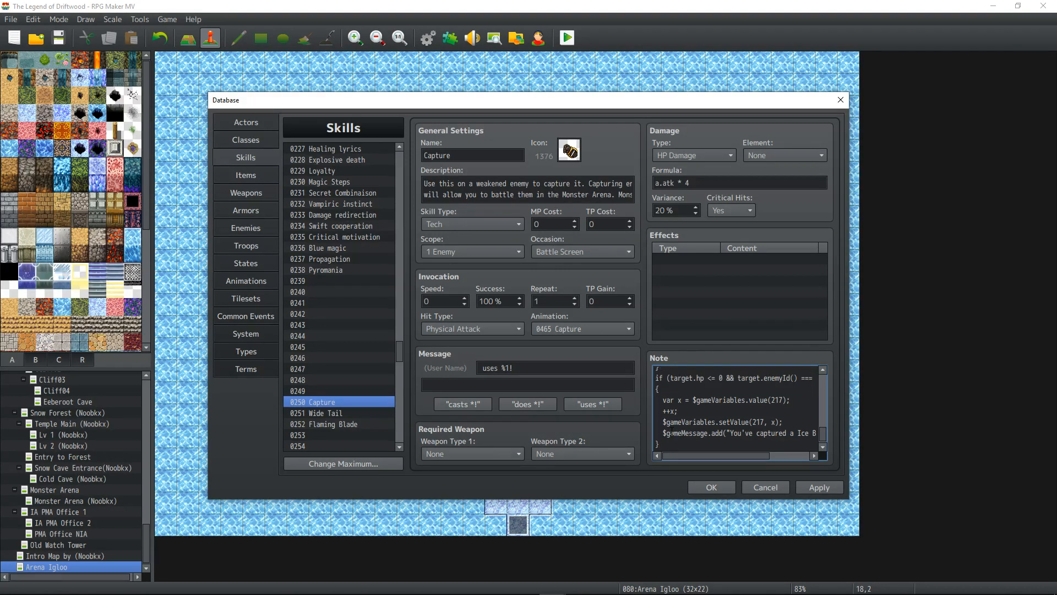
- Set the enemy ID in the duplicated capture block's condition to 58 and apply the changes
scroll(672, 432, down, 2)
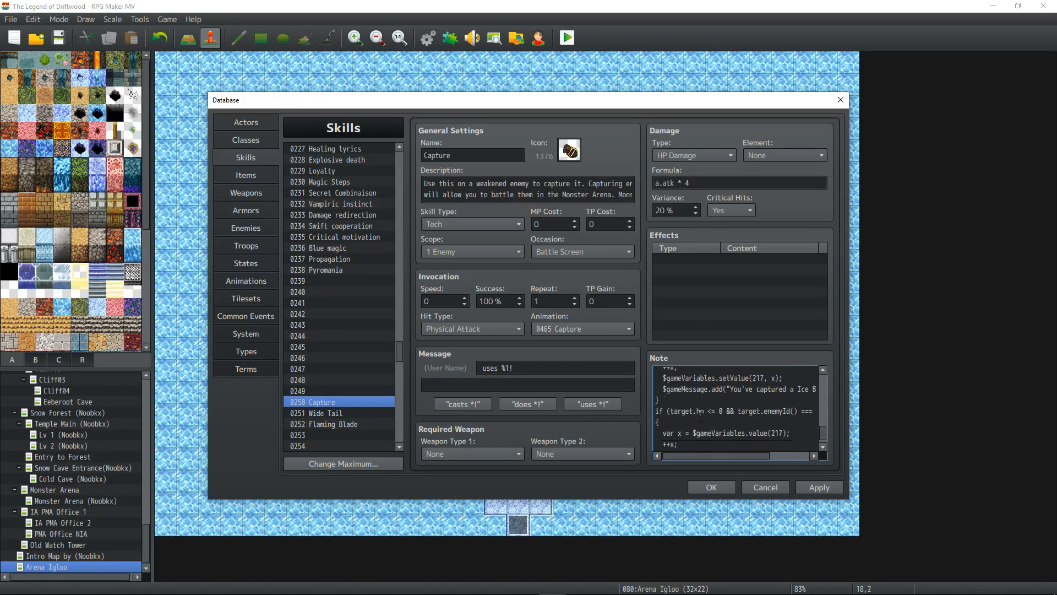
scroll(711, 425, up, 1)
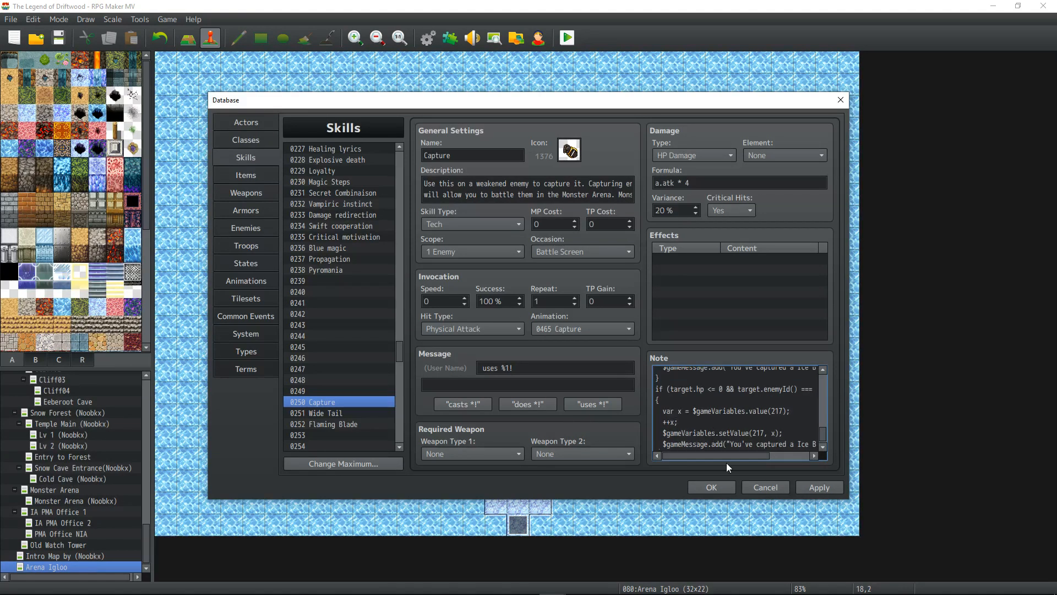
drag(732, 458, 767, 456)
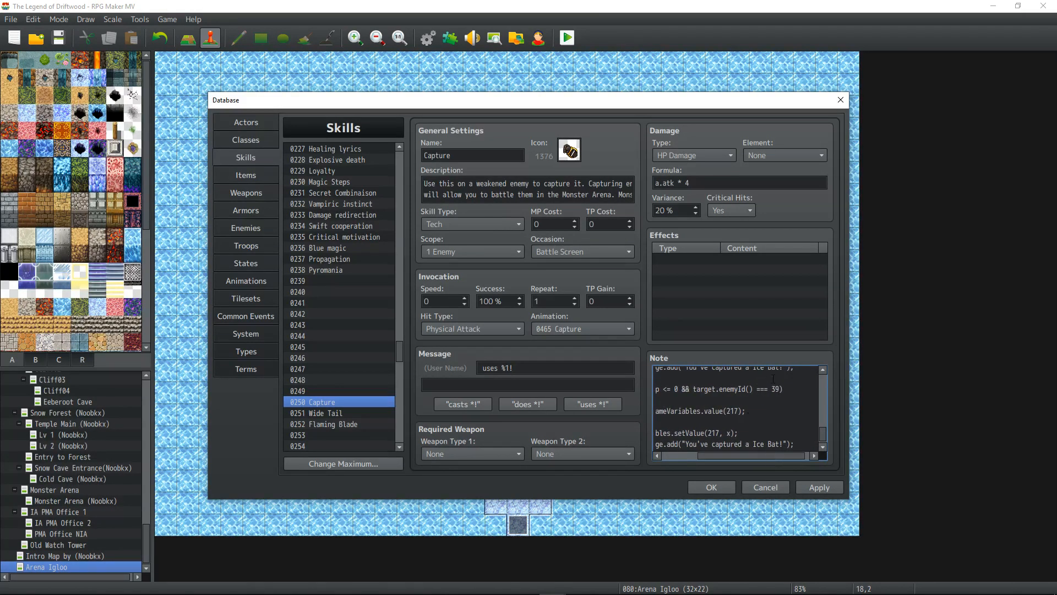
click(780, 389)
key(BackSpace)
key(BackSpace)
text(58)
click(821, 489)
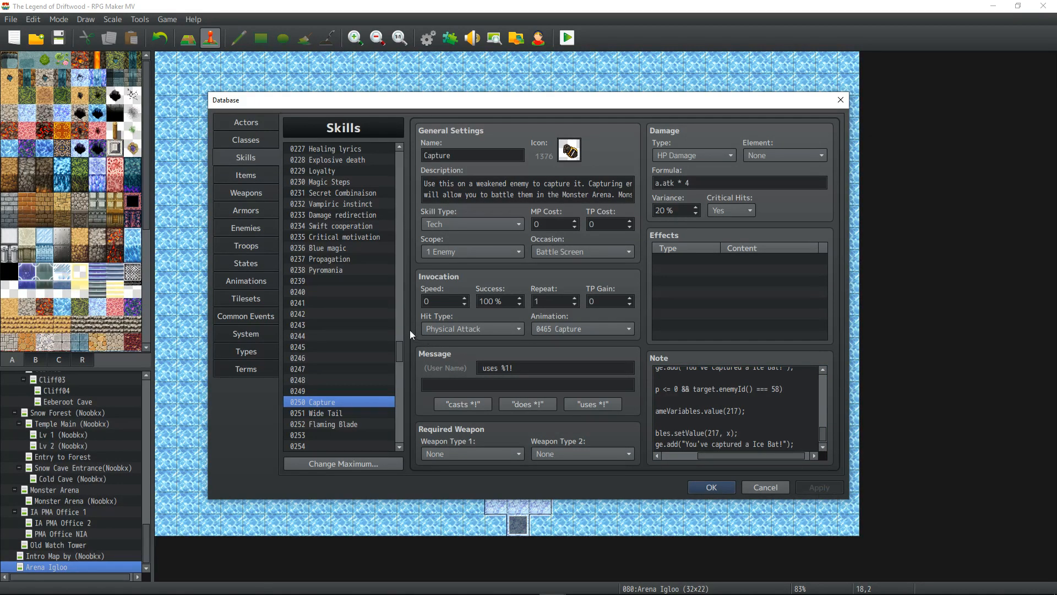
- Check the Death Dog's enemy ID and correct the ID in the duplicated capture block's condition to 53
click(254, 232)
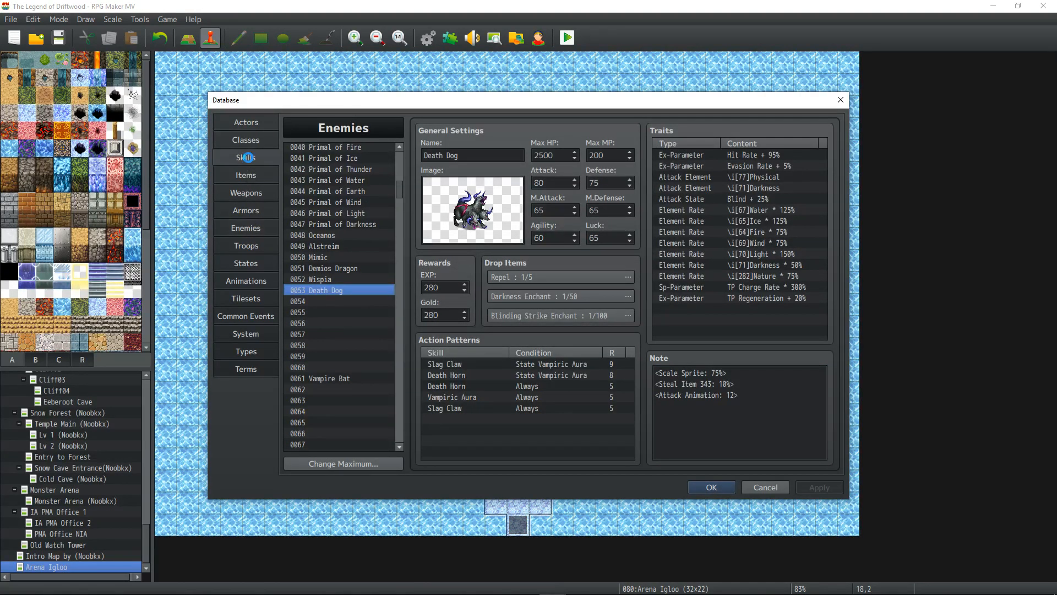
click(246, 158)
drag(825, 385, 821, 452)
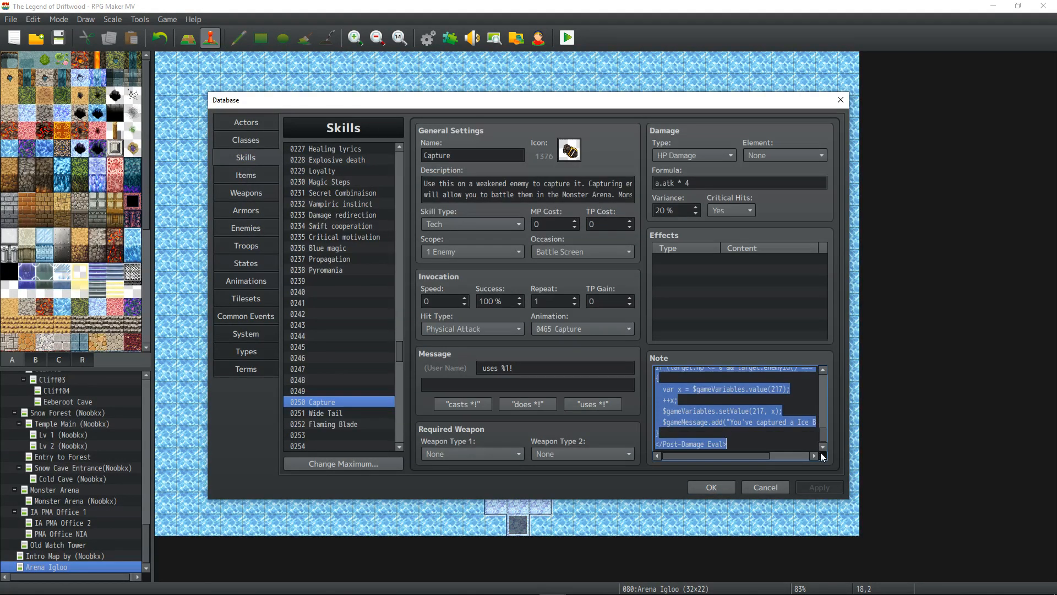
click(778, 455)
click(777, 391)
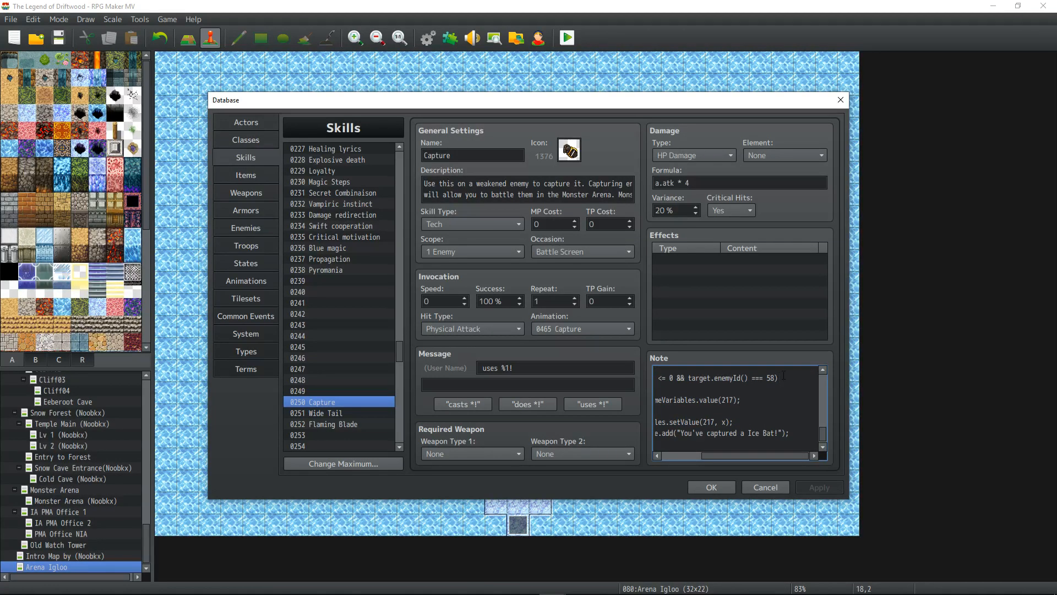
key(BackSpace)
text(3)
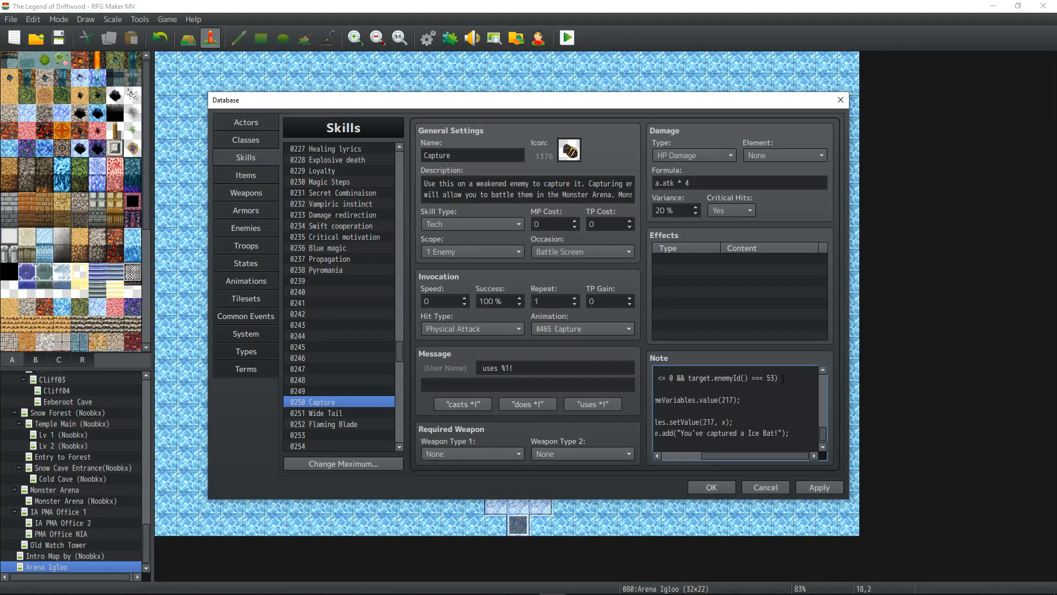
drag(738, 455, 700, 454)
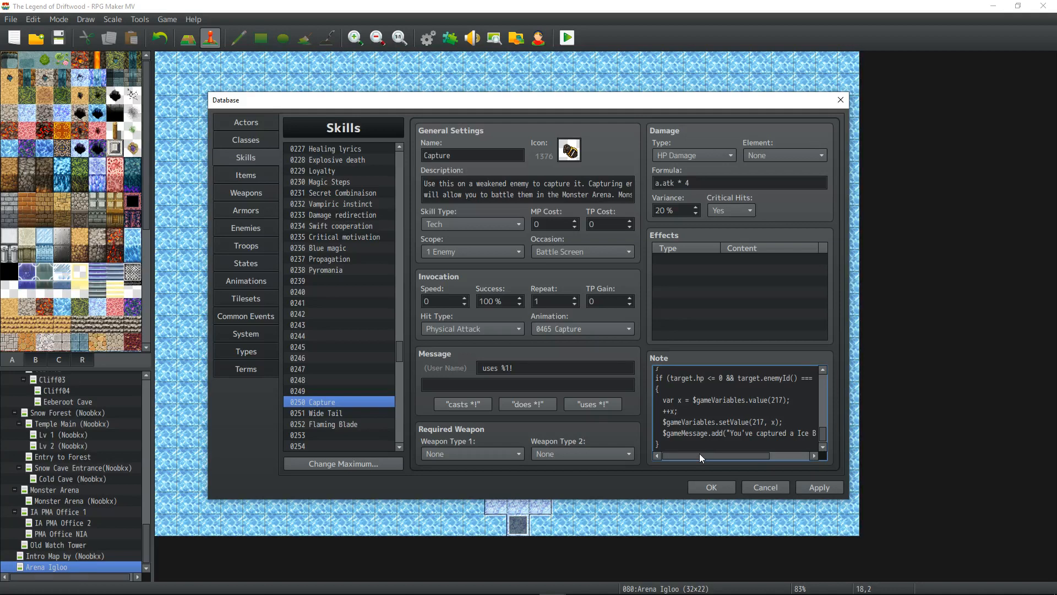
- Apply the Capture skill changes and open the variable list through a new Control Variables command in empty common event 0069
scroll(717, 399, down, 1)
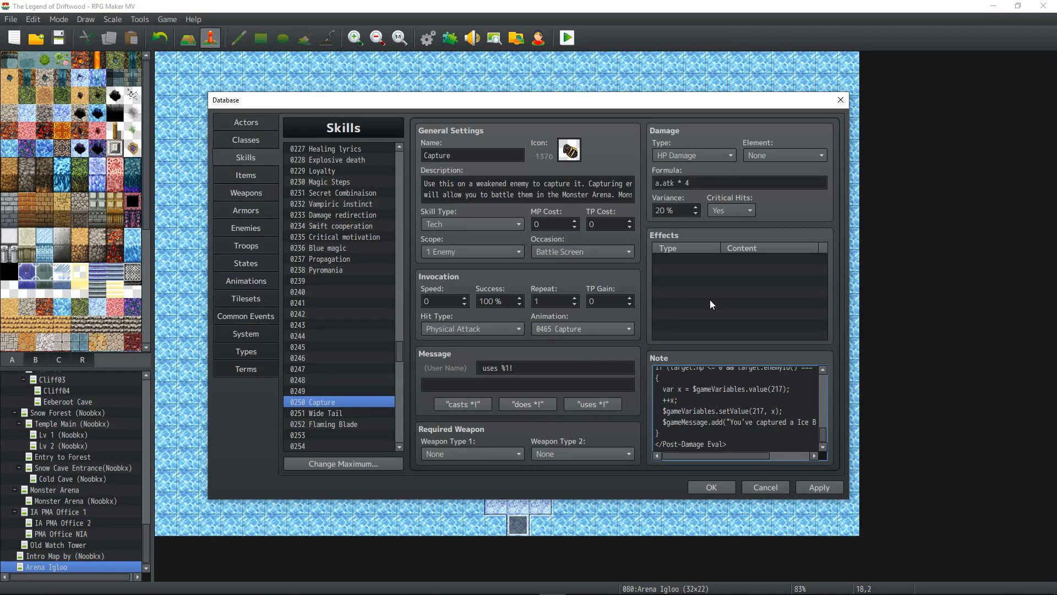
click(815, 488)
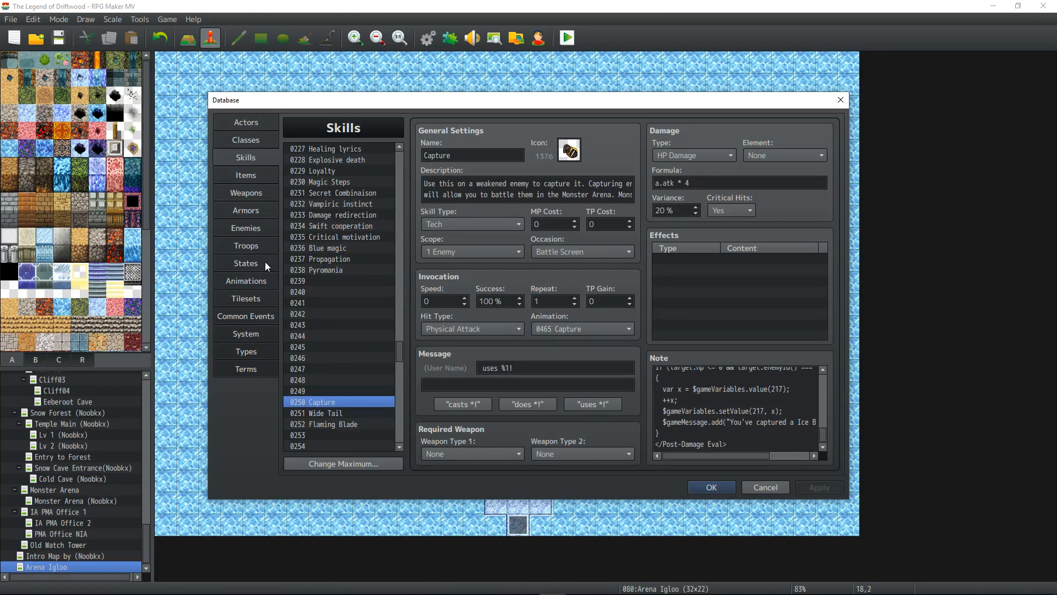
click(254, 315)
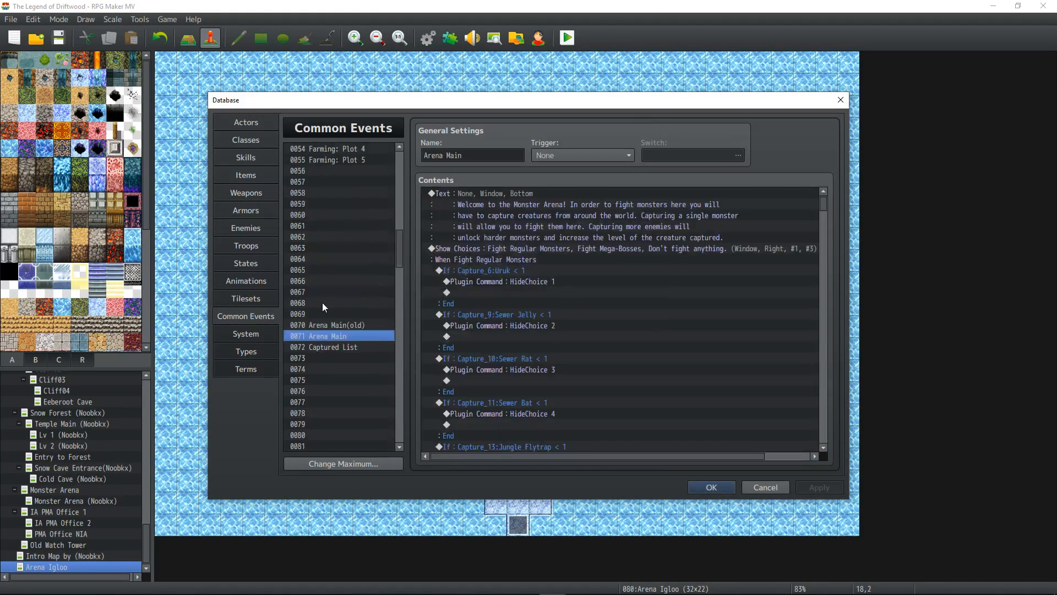
click(326, 314)
right_click(527, 285)
click(552, 293)
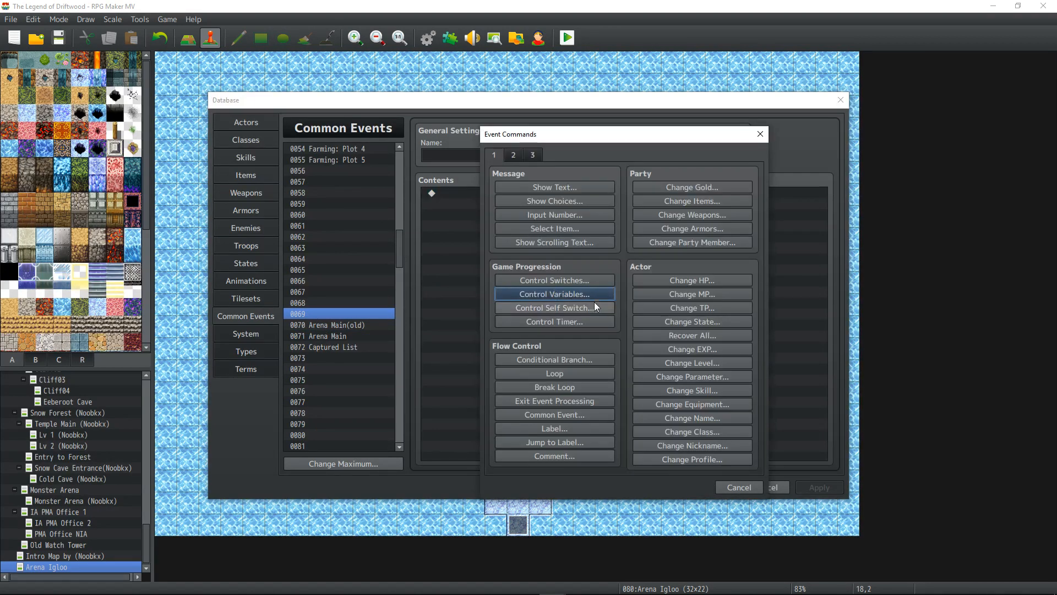
click(590, 305)
click(667, 235)
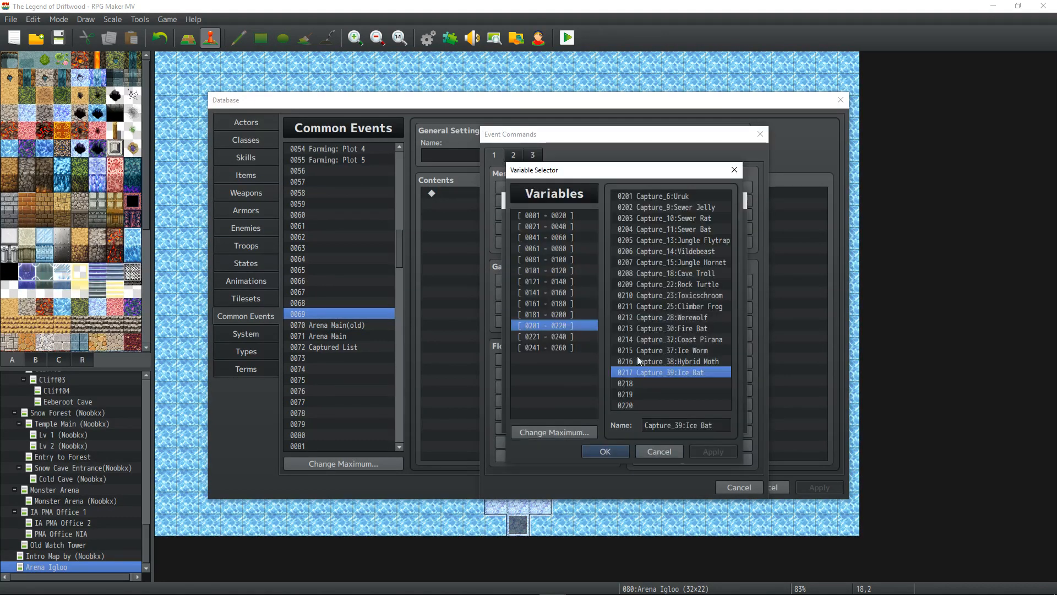
- Name variable 0218 "Capture:Death Dog" and apply the name
click(652, 383)
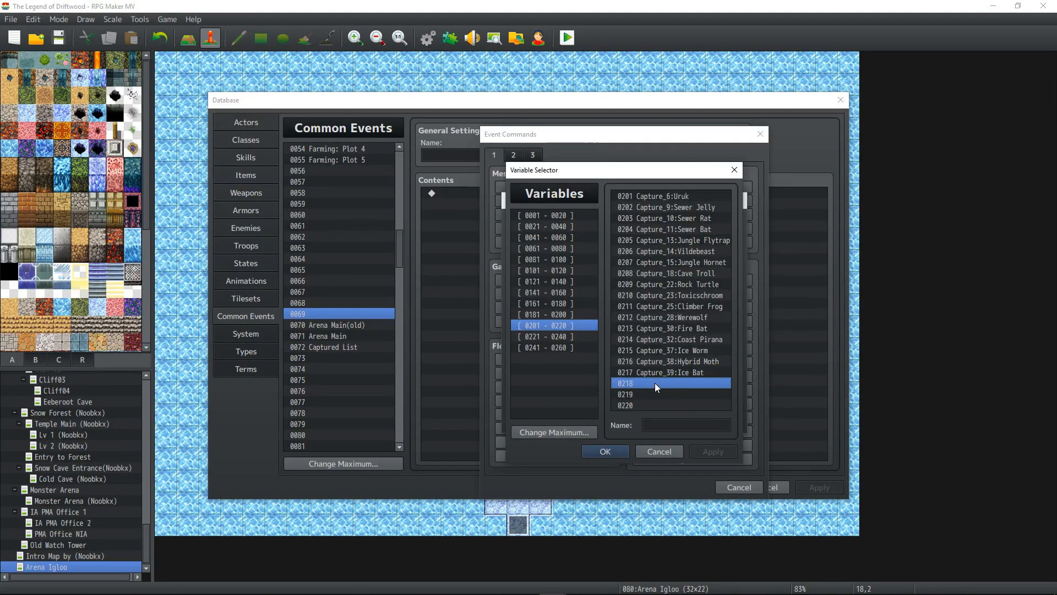
click(670, 424)
text(Cap)
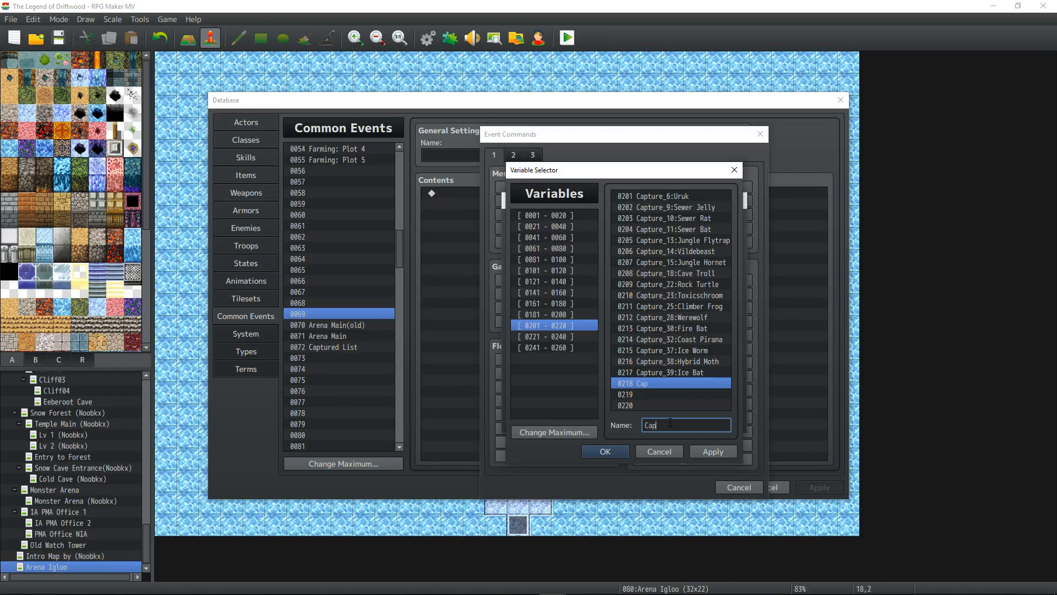
text(ture:Death Dog)
click(721, 449)
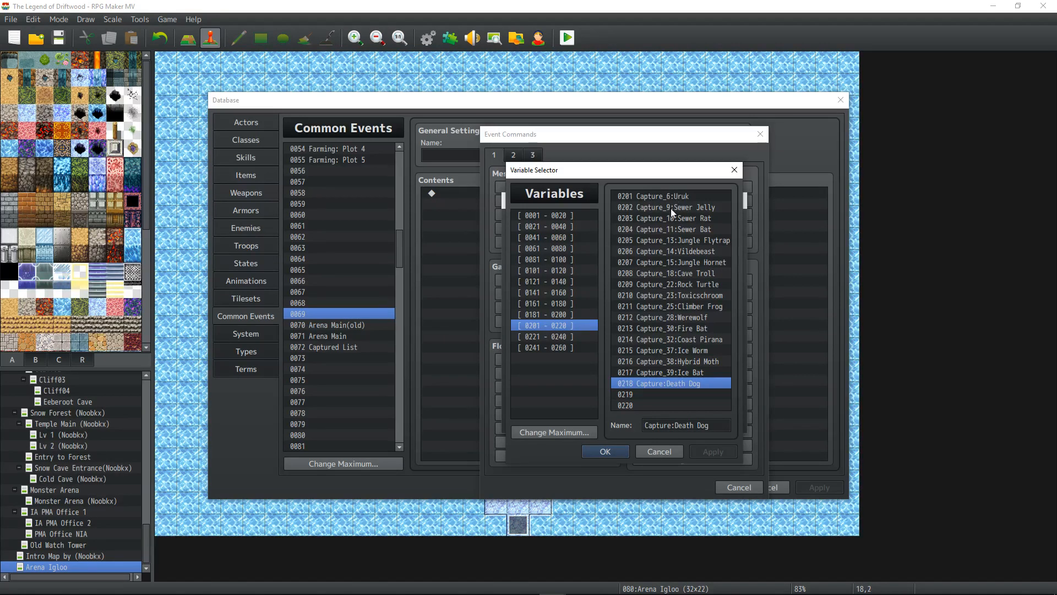
- Confirm the variable choice, and delete the temporary Control Variables command from common event 0069
click(608, 454)
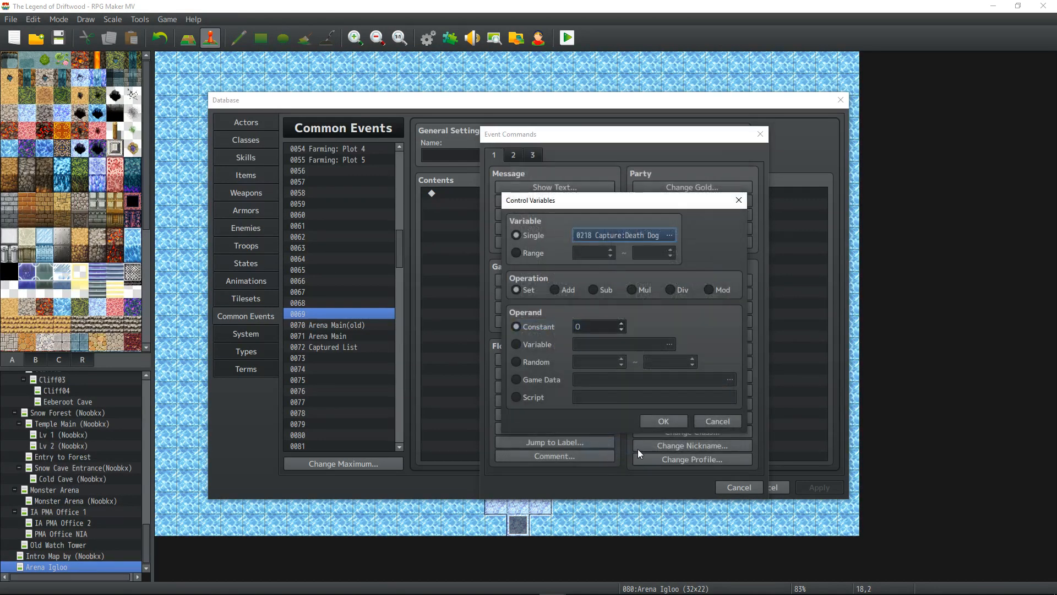
click(673, 421)
click(545, 194)
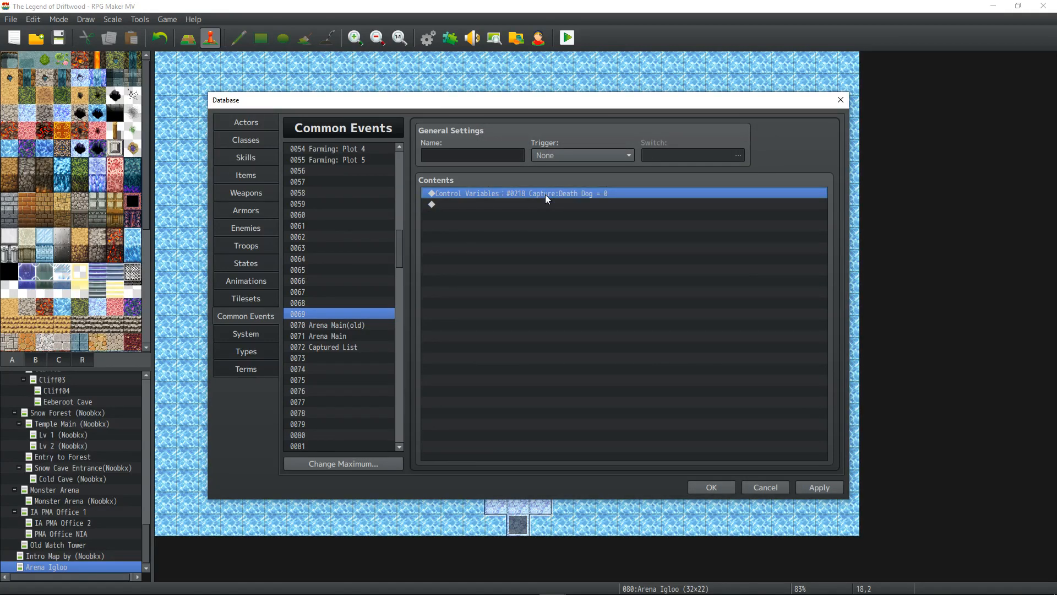
key(Delete)
- Set the variable ID to 218 in both the value and setValue calls of the Capture skill's last capture block
click(249, 158)
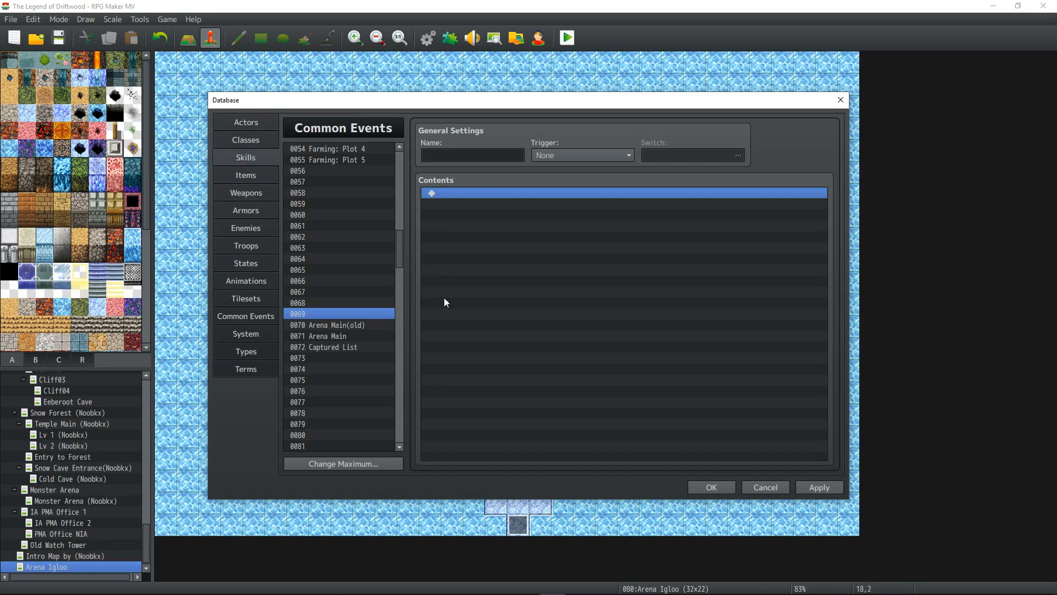
key(ctrl+a)
drag(821, 384, 821, 435)
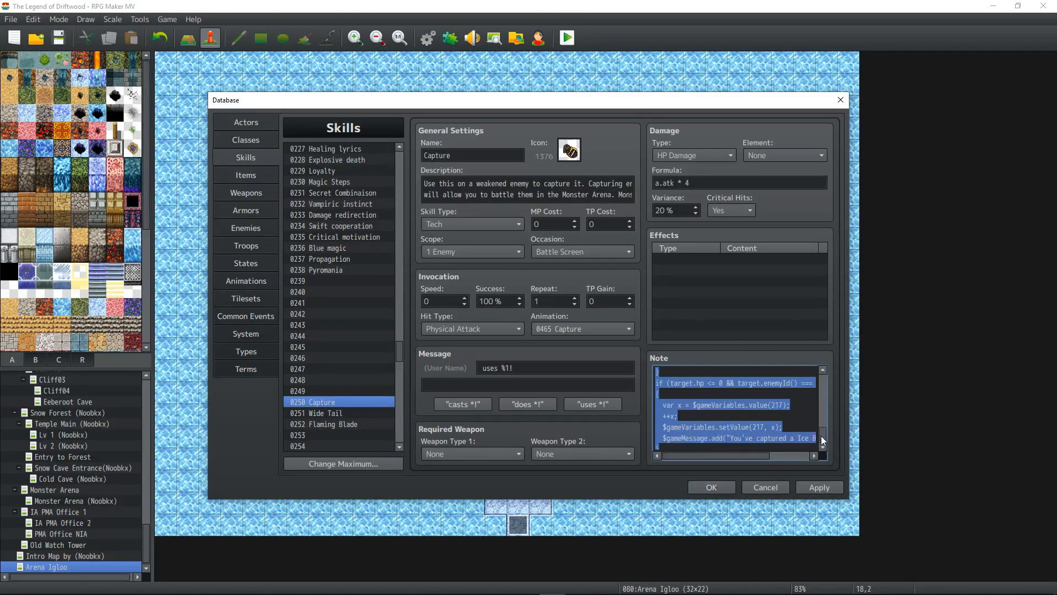
drag(748, 458, 788, 457)
click(740, 389)
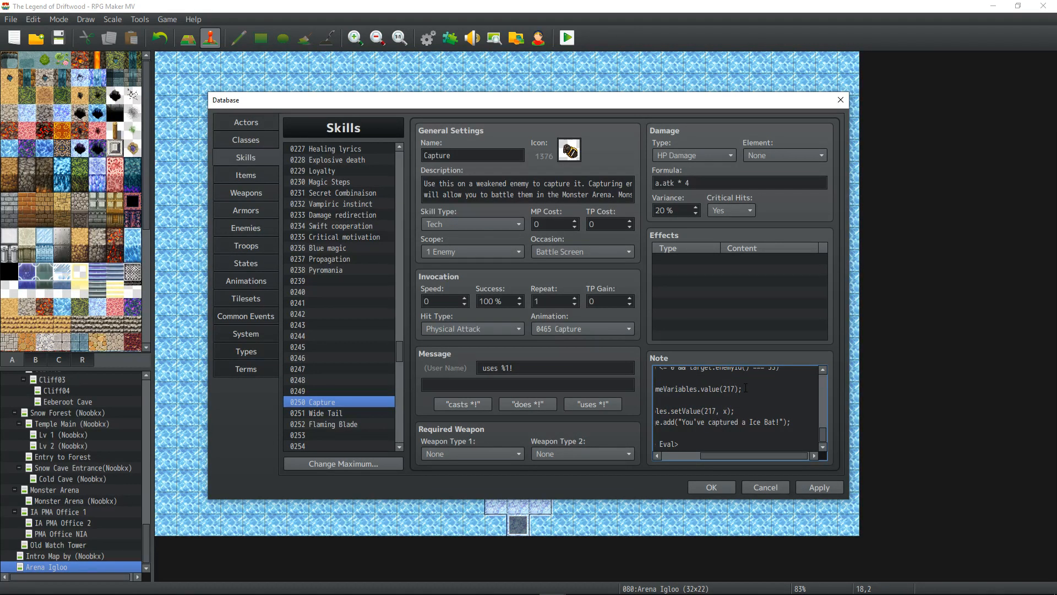
key(BackSpace)
text(8)
drag(750, 457, 705, 457)
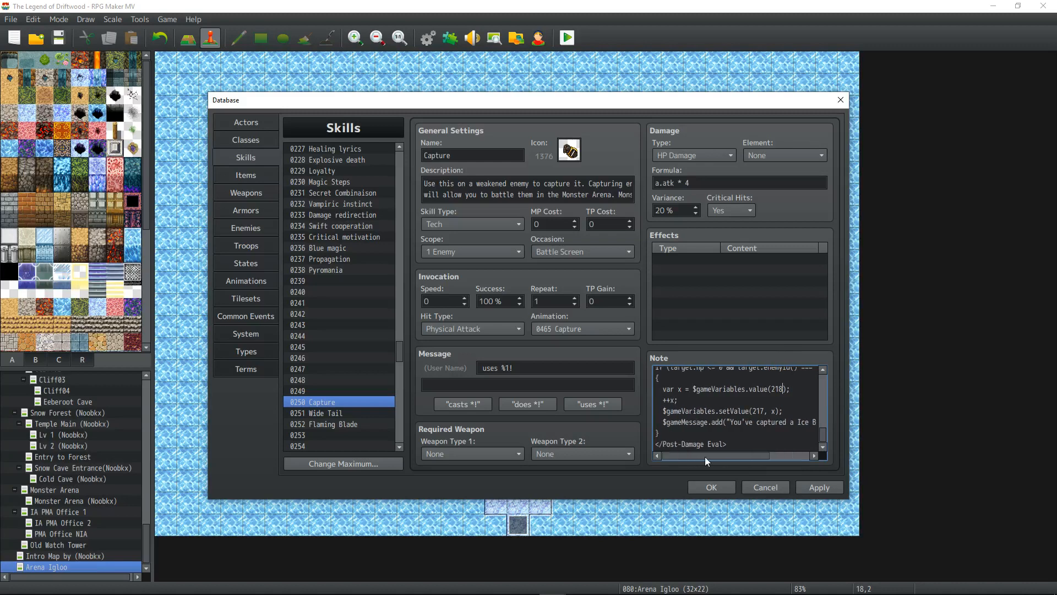
scroll(738, 412, up, 1)
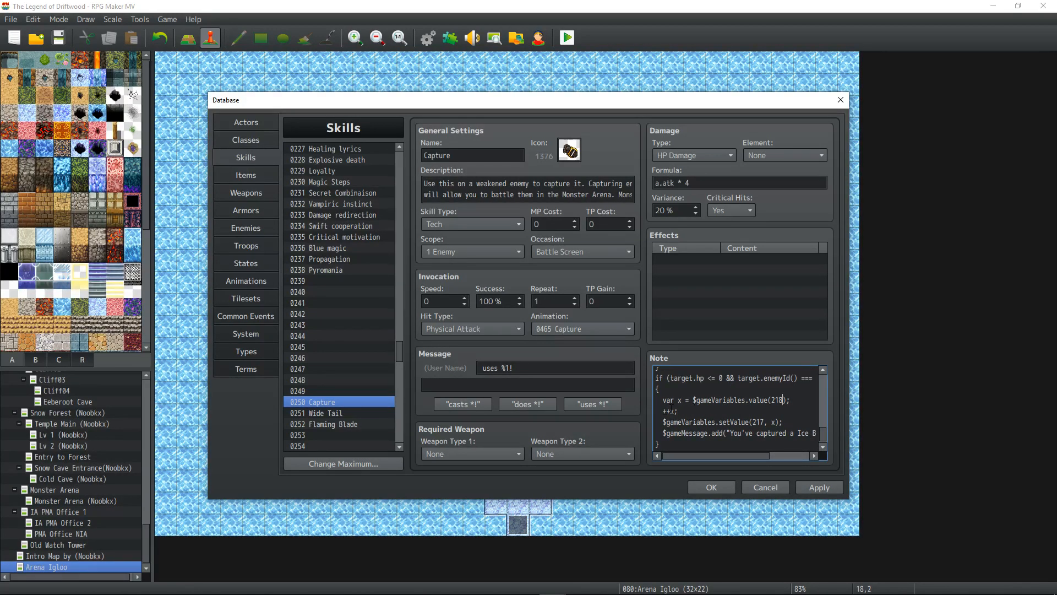
scroll(709, 412, down, 1)
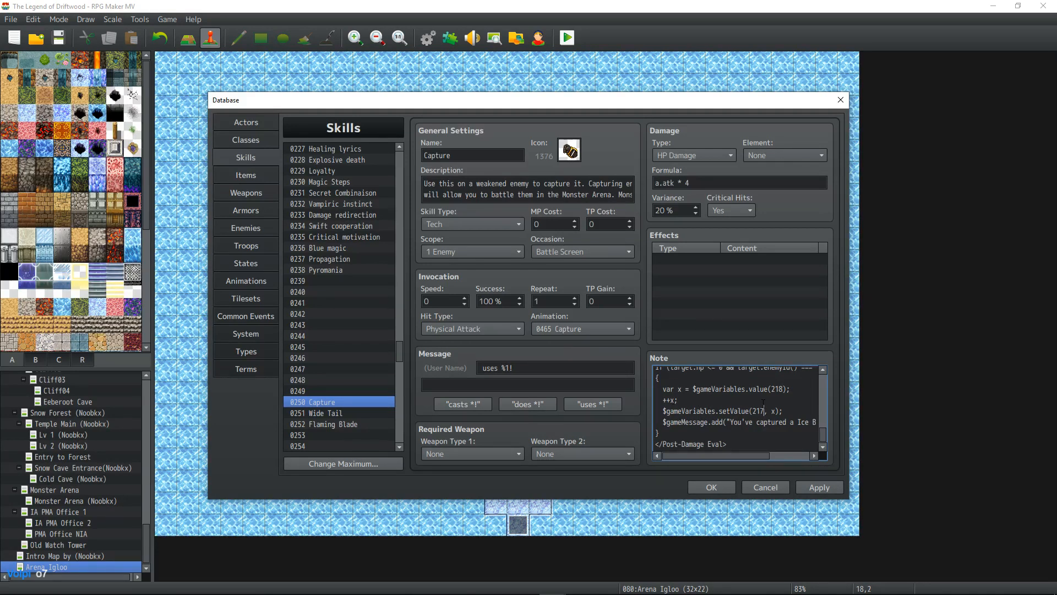
key(BackSpace)
text(8)
- Replace the monster name in the last capture block's message with "Death Dog" and apply the changes
drag(727, 455, 753, 424)
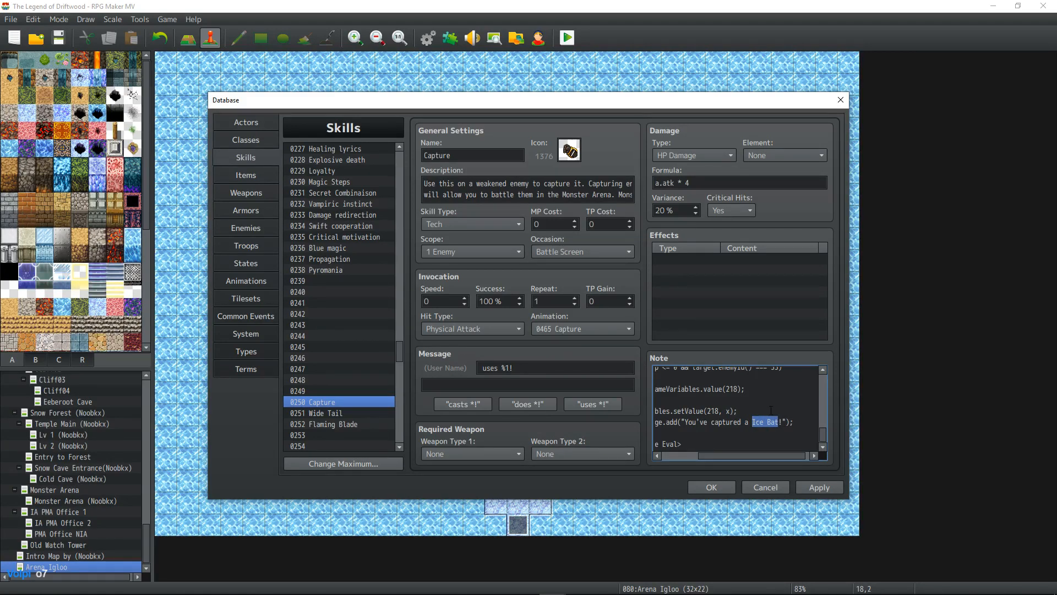
text(Death Dog)
drag(782, 456, 718, 455)
click(840, 490)
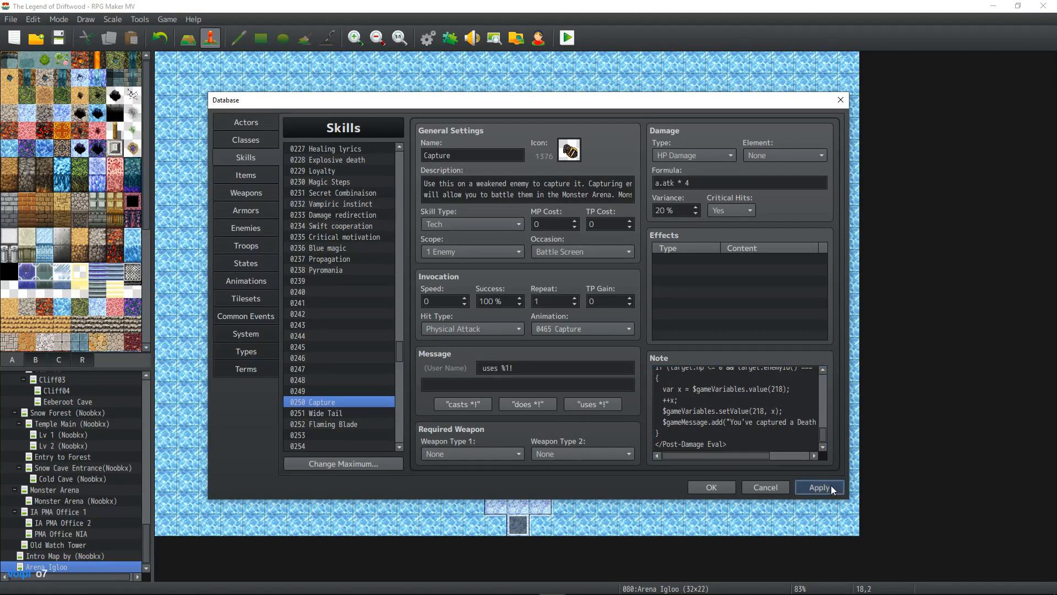
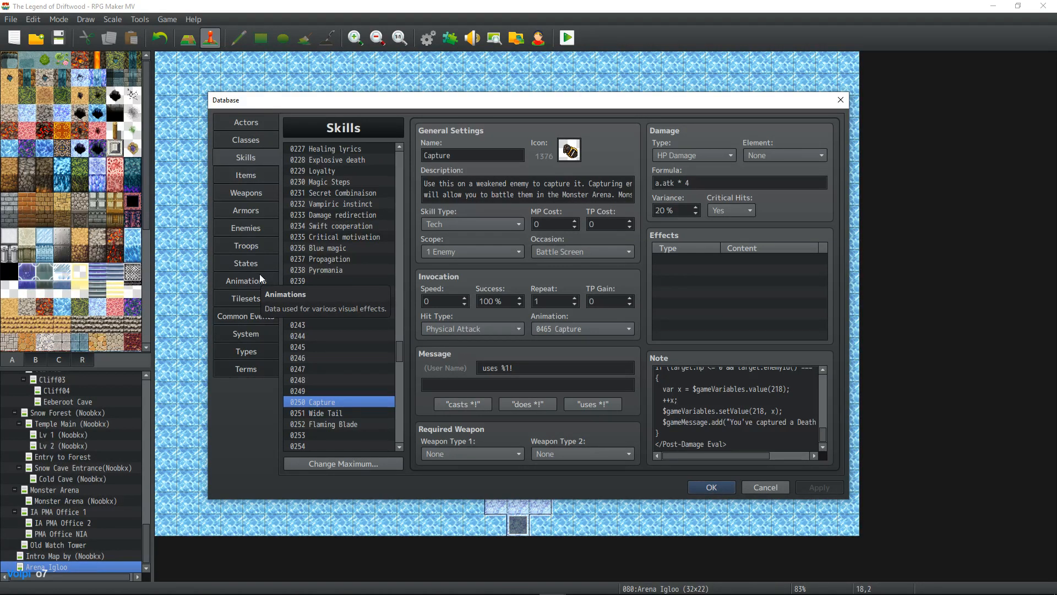
- Open the Arena Main common event and go to its Ice Bat branch
click(253, 315)
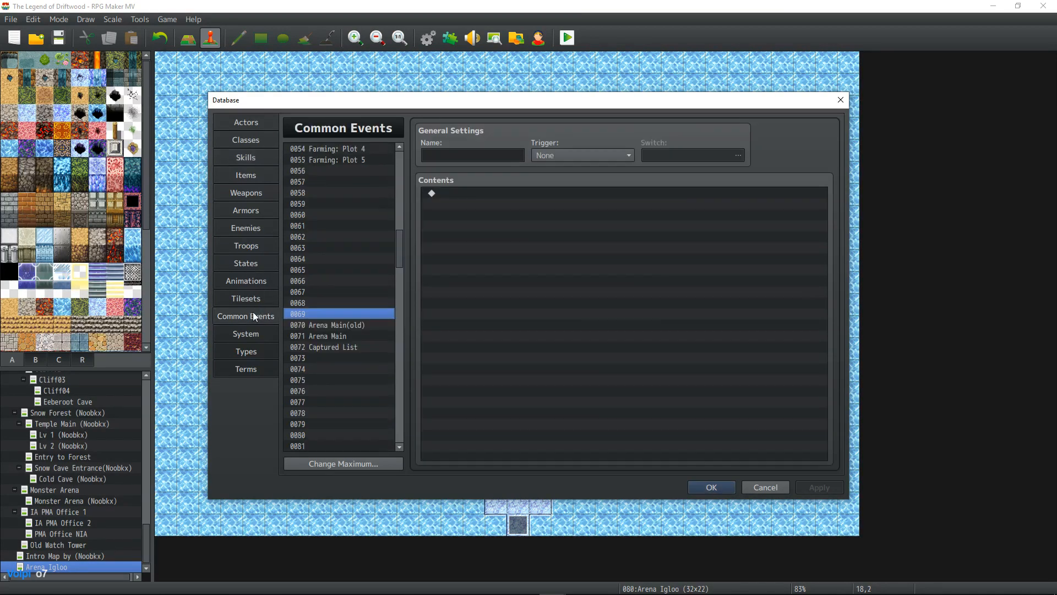
click(349, 336)
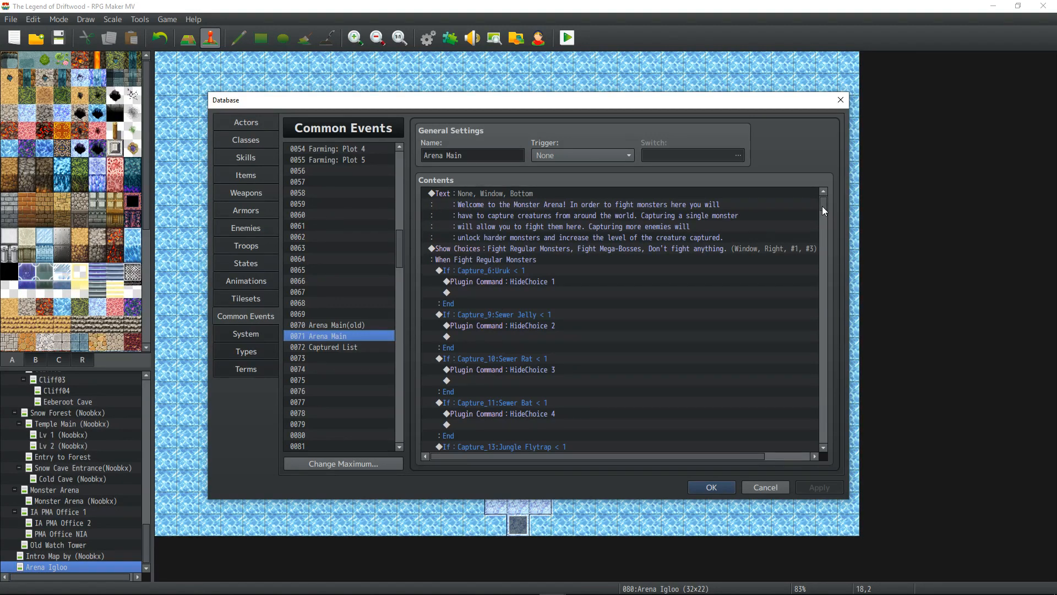
drag(822, 206, 842, 428)
scroll(662, 368, up, 4)
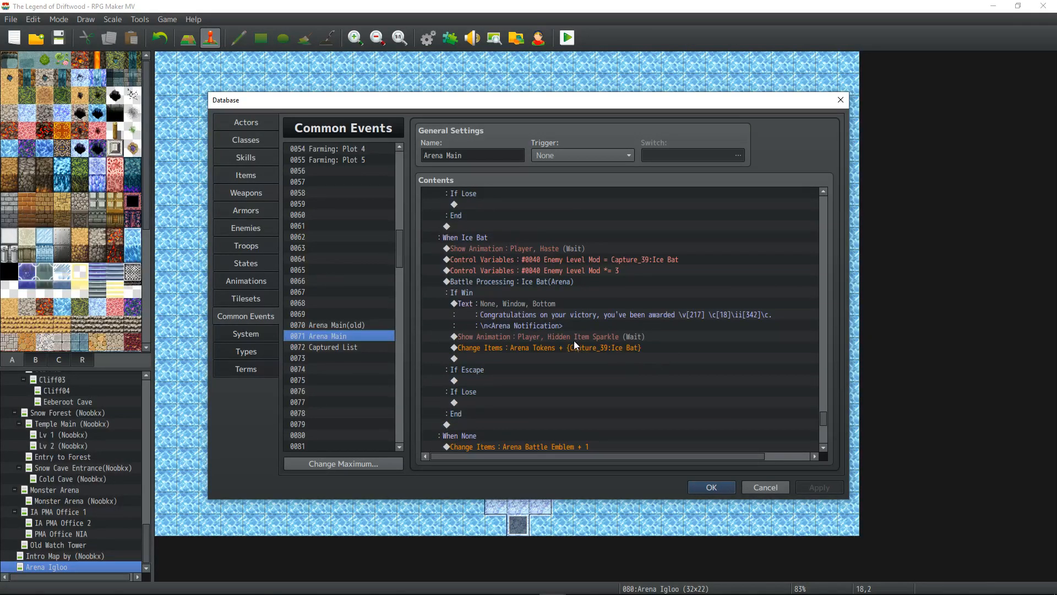
scroll(573, 340, up, 2)
scroll(573, 341, down, 4)
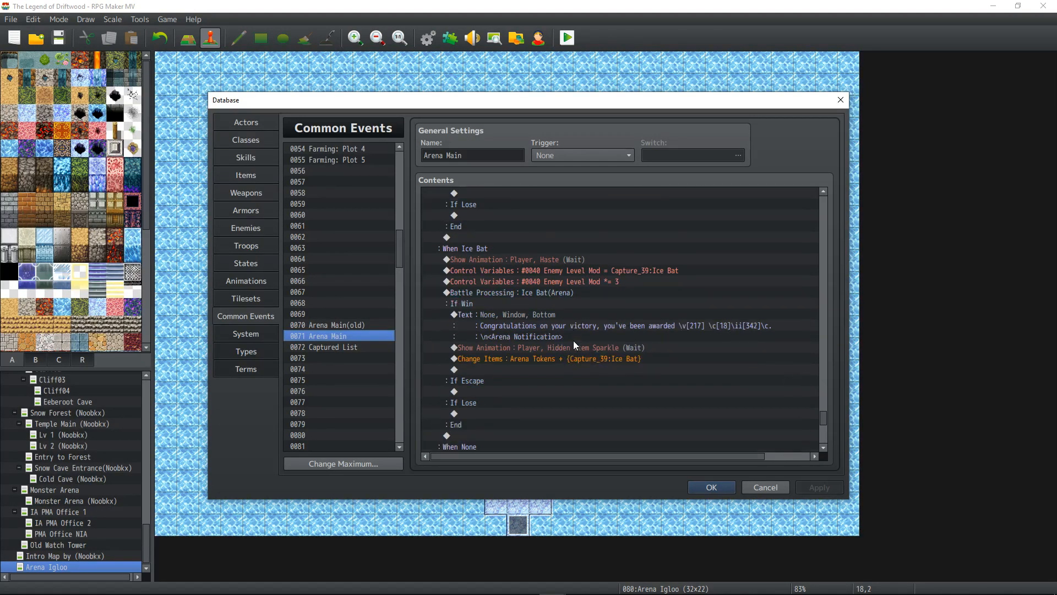
- Insert a Show Choices command on the empty line above the Fight Mega-Bosses branch, with None as its only choice
click(496, 373)
drag(496, 374, 497, 417)
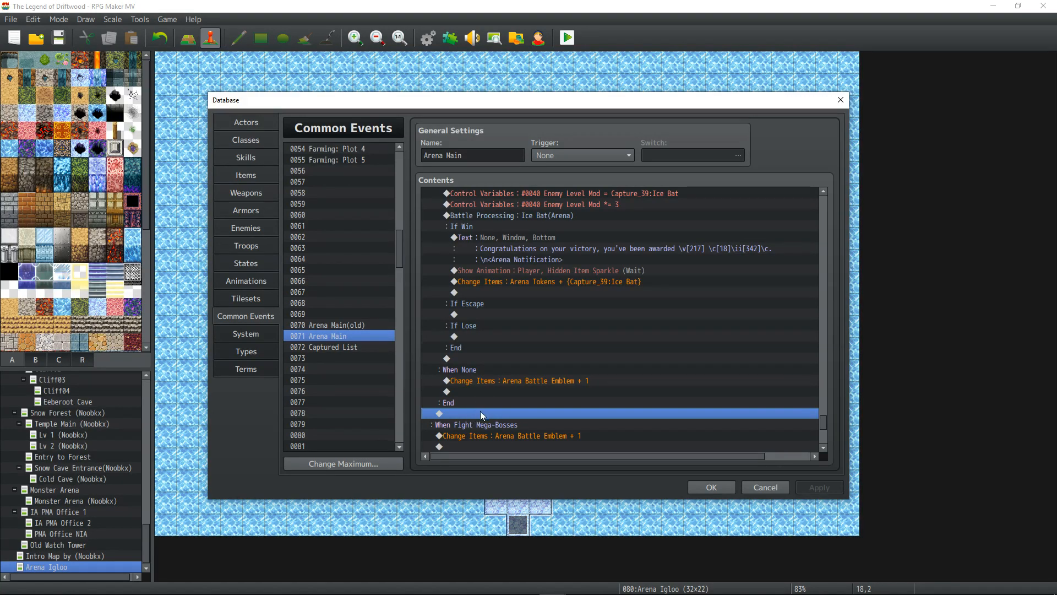
right_click(477, 414)
click(503, 420)
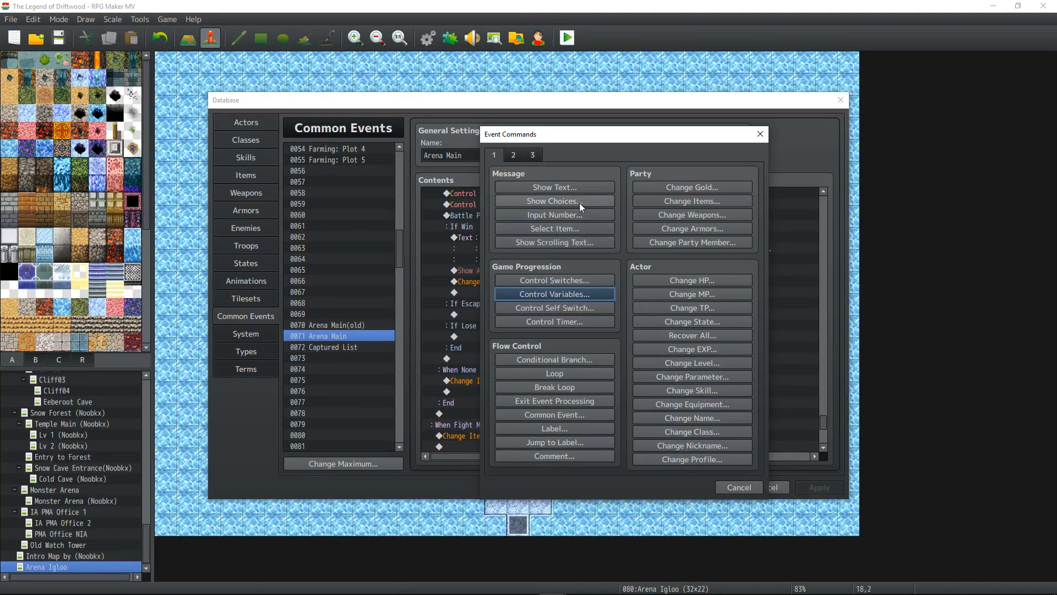
click(579, 203)
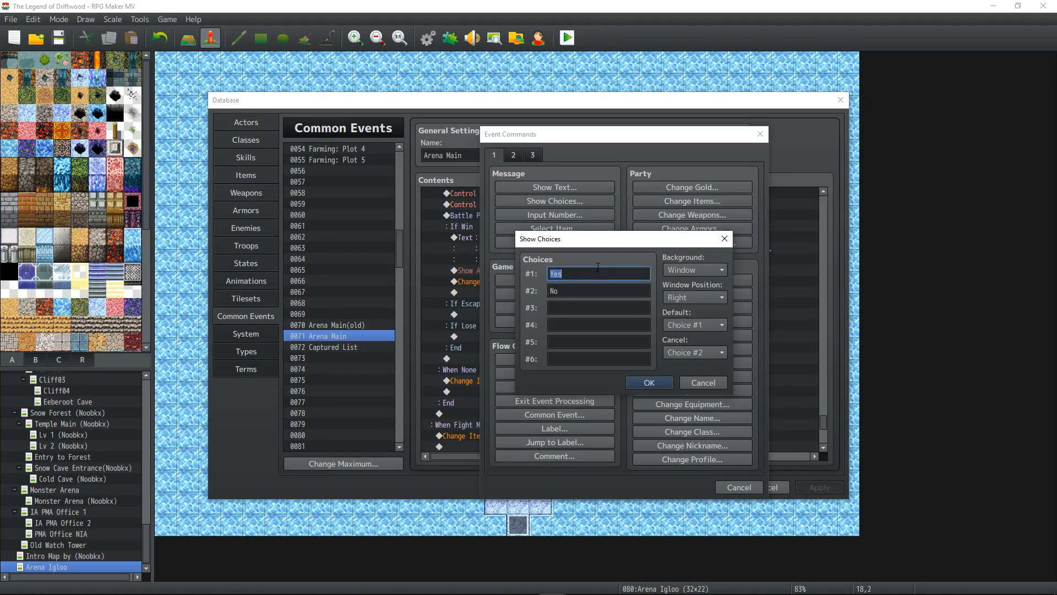
text(None)
key(Tab)
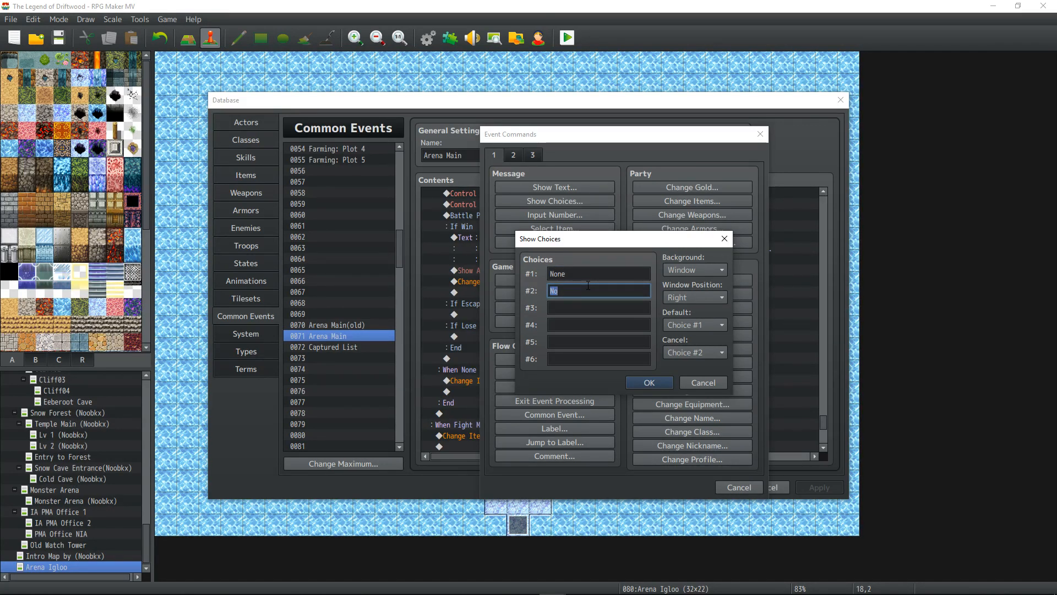
key(BackSpace)
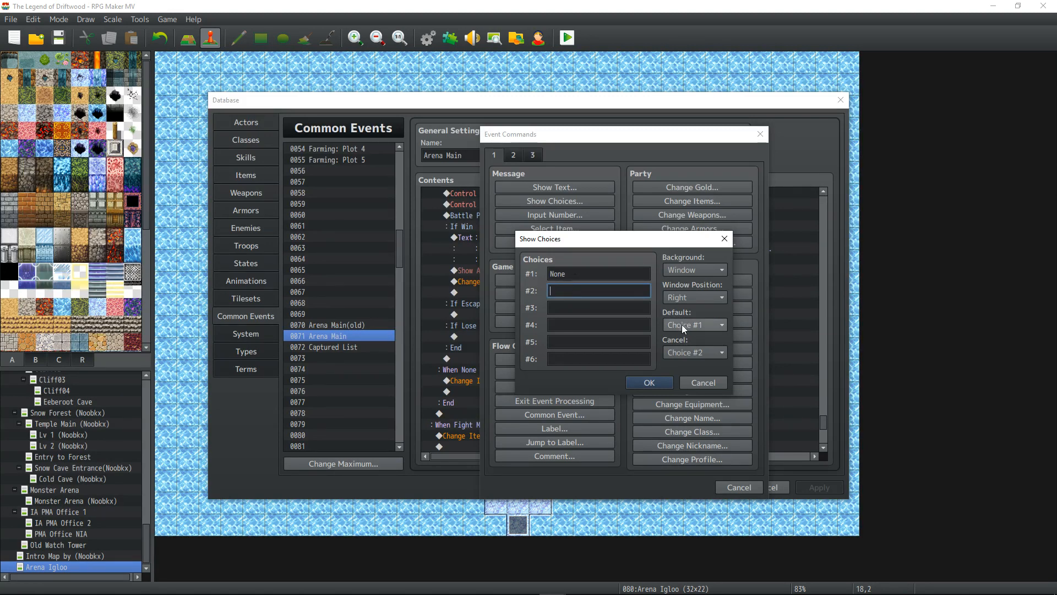
- Set the new choice list's cancel option to Choice #1 and its default to None, and apply the changes
click(711, 353)
click(697, 390)
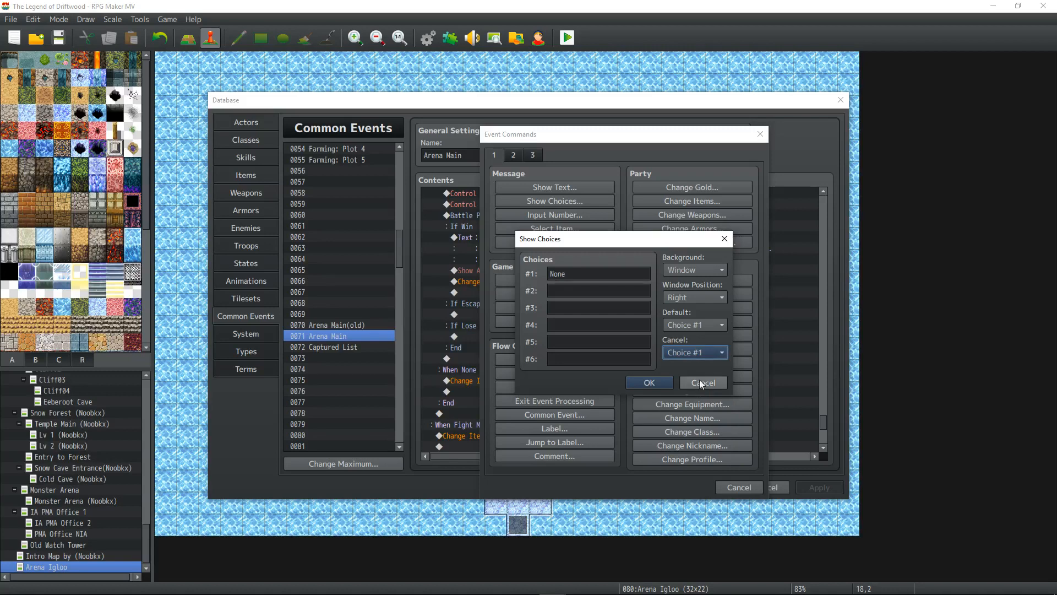
click(703, 327)
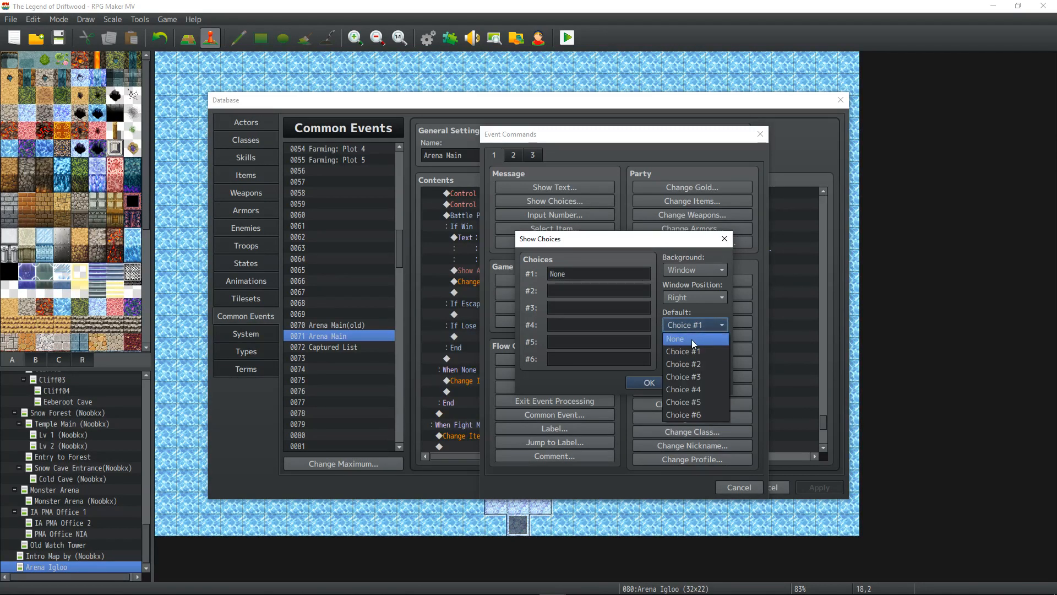
click(690, 342)
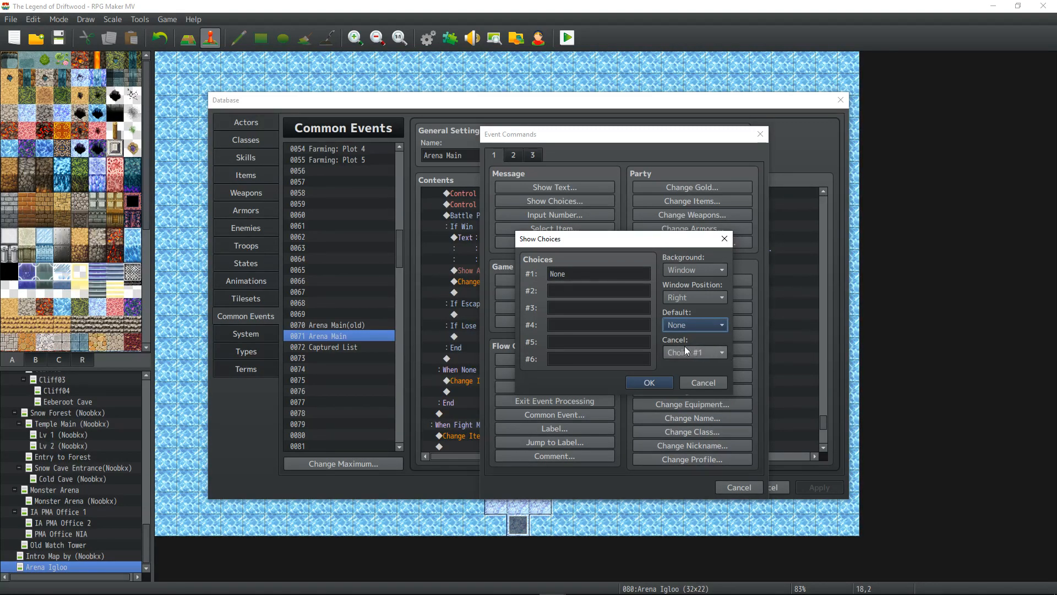
click(606, 274)
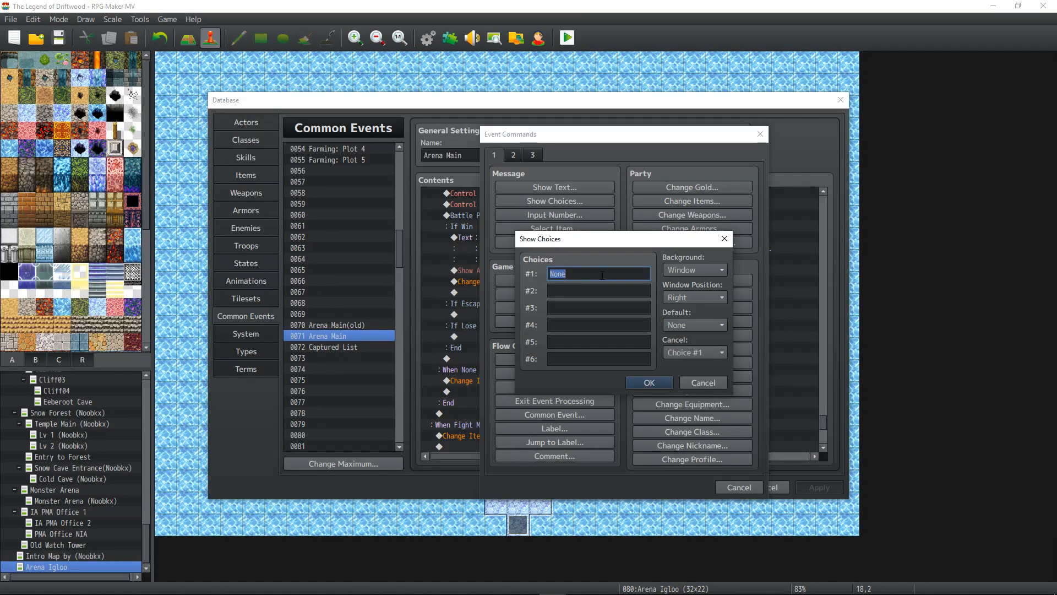
click(619, 278)
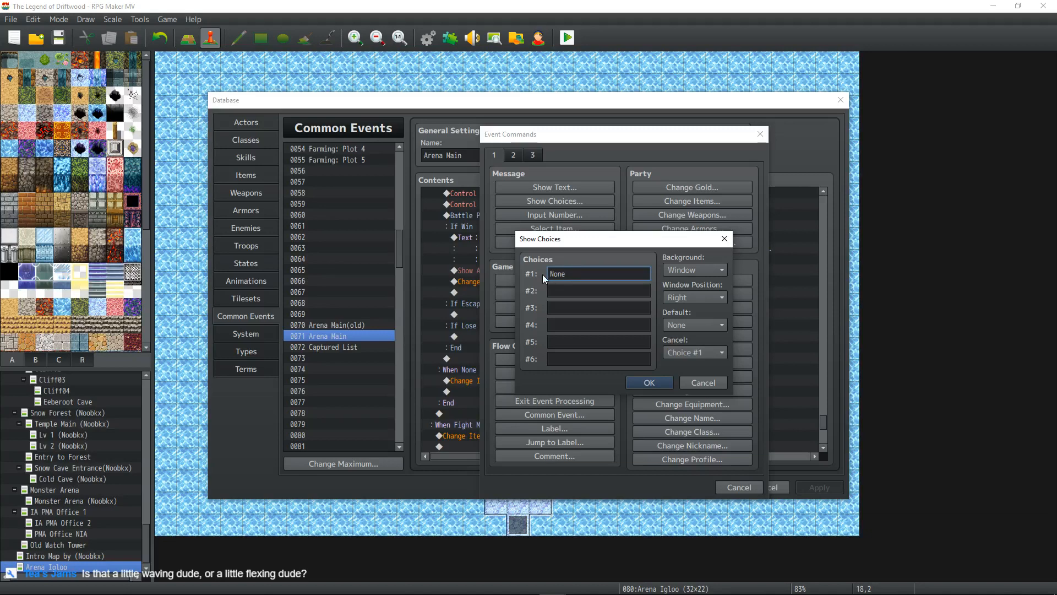
double_click(594, 276)
click(593, 276)
click(650, 382)
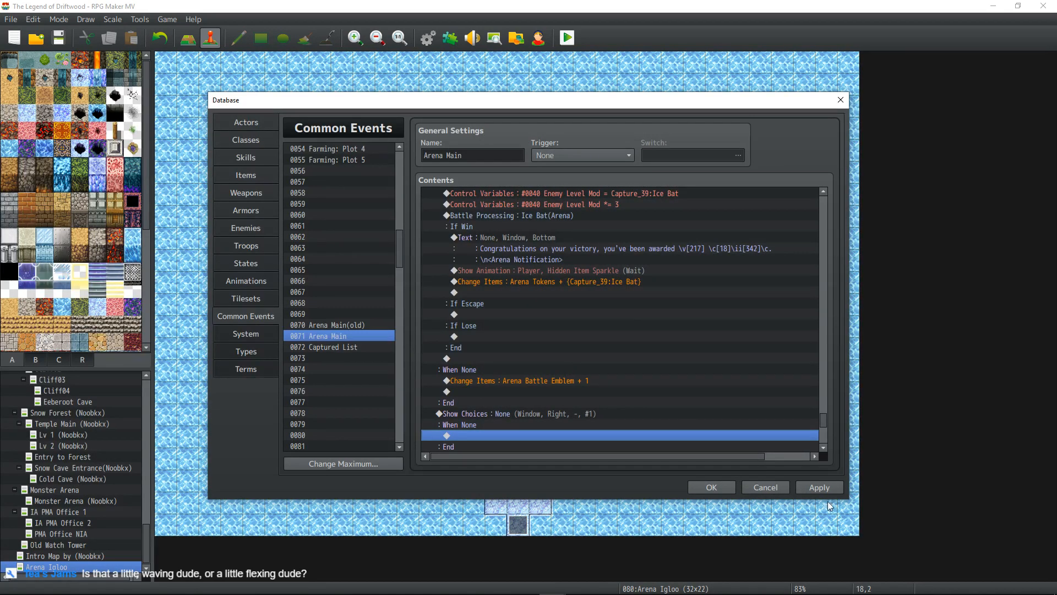
click(820, 488)
- Duplicate the ShowChoice 17 plugin command at the event's end, change the copy to ShowChoice 18, and apply it
drag(825, 416, 823, 441)
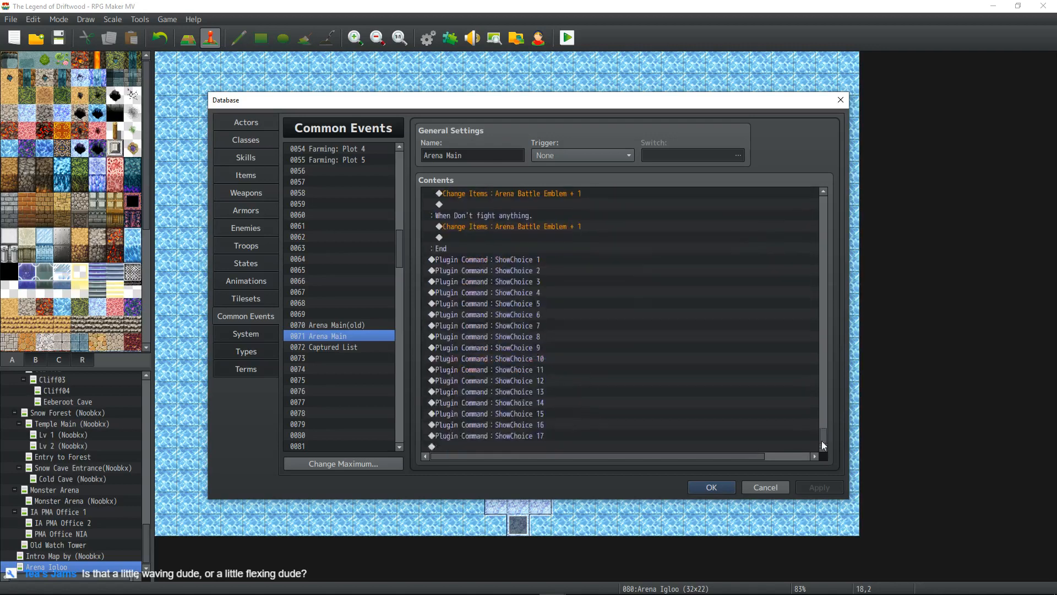
click(503, 435)
key(ctrl+c)
click(475, 446)
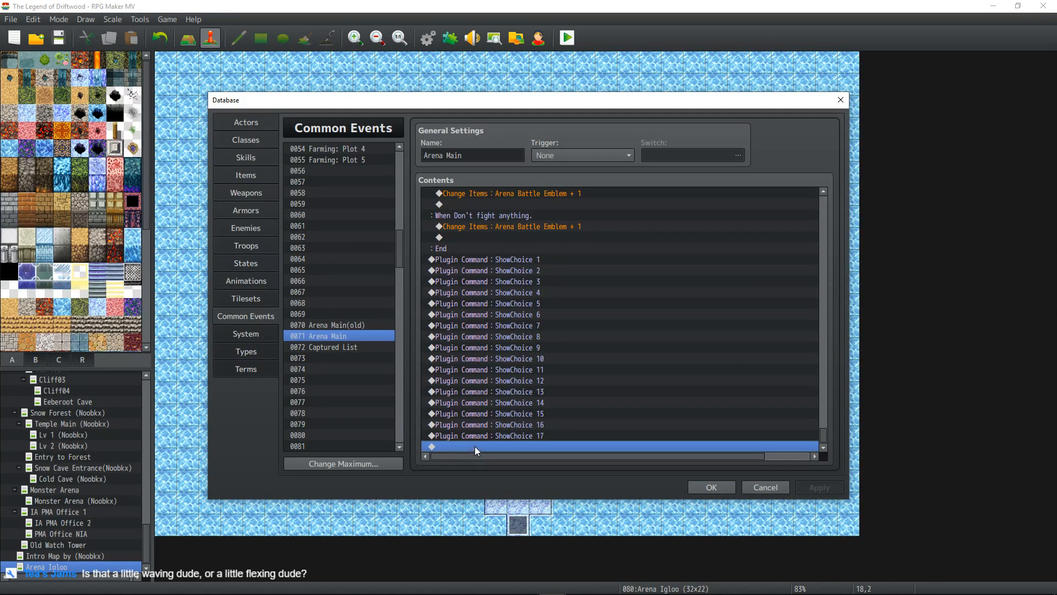
key(ctrl+v)
double_click(508, 436)
click(577, 315)
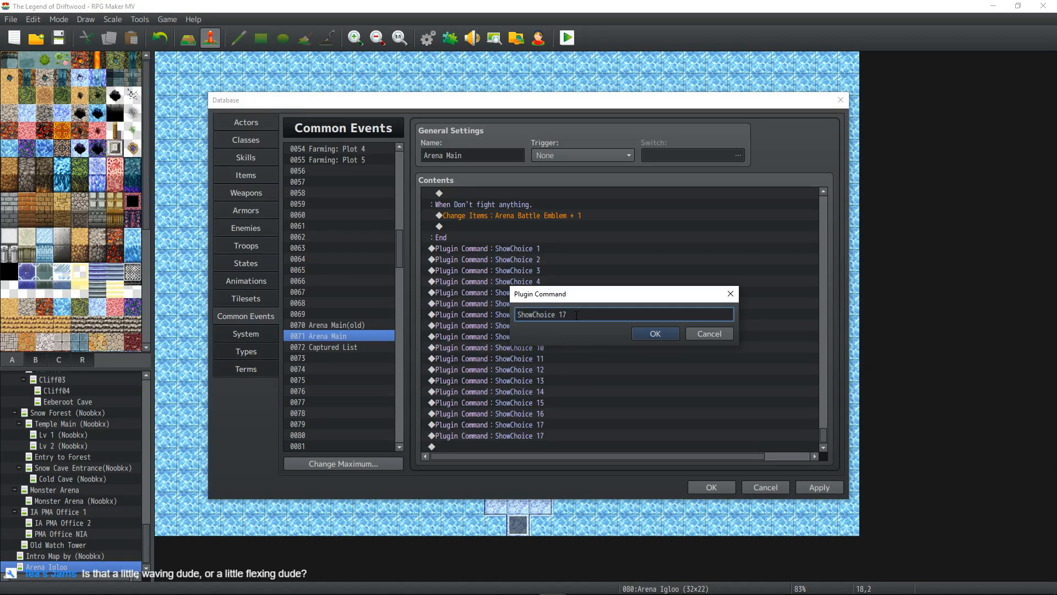
click(650, 331)
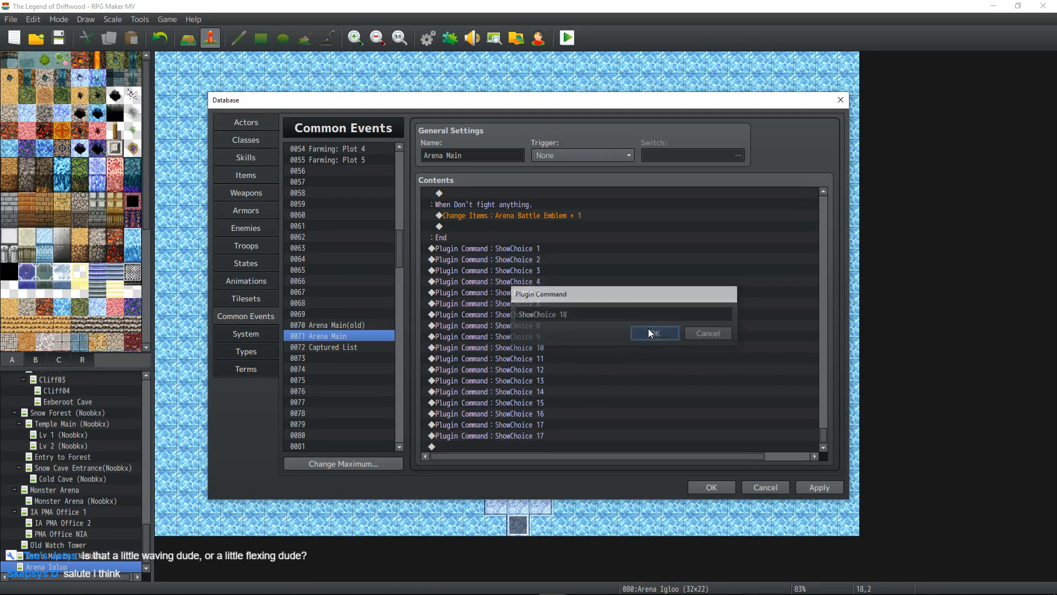
click(820, 487)
- Duplicate the Ice Bat conditional branch containing HideChoice 17 directly above the Show Choices command that starts with Uruk
scroll(661, 410, up, 9)
scroll(656, 410, up, 8)
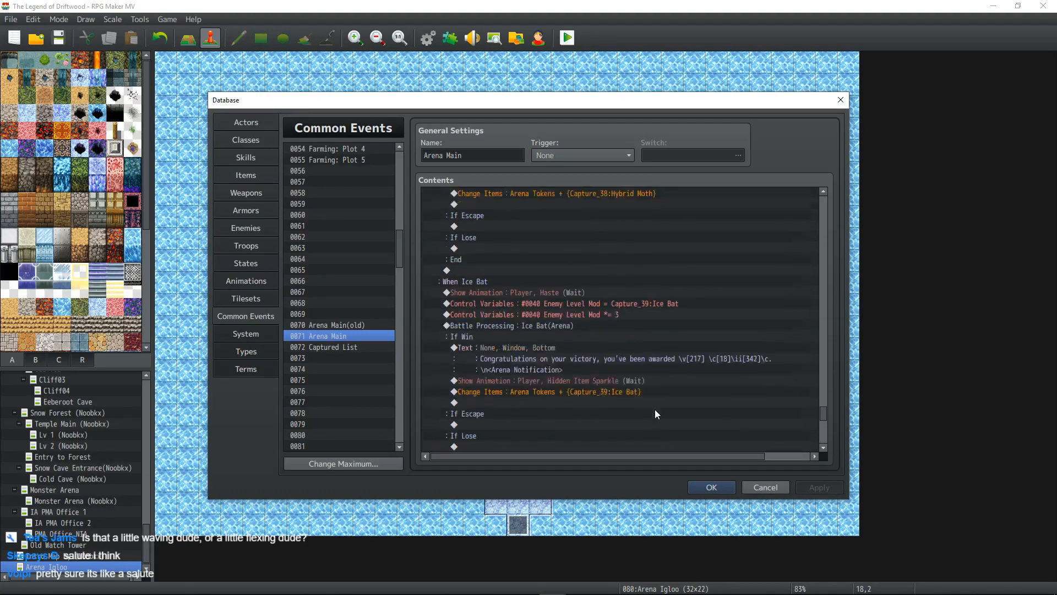
drag(824, 407, 812, 232)
scroll(676, 296, down, 7)
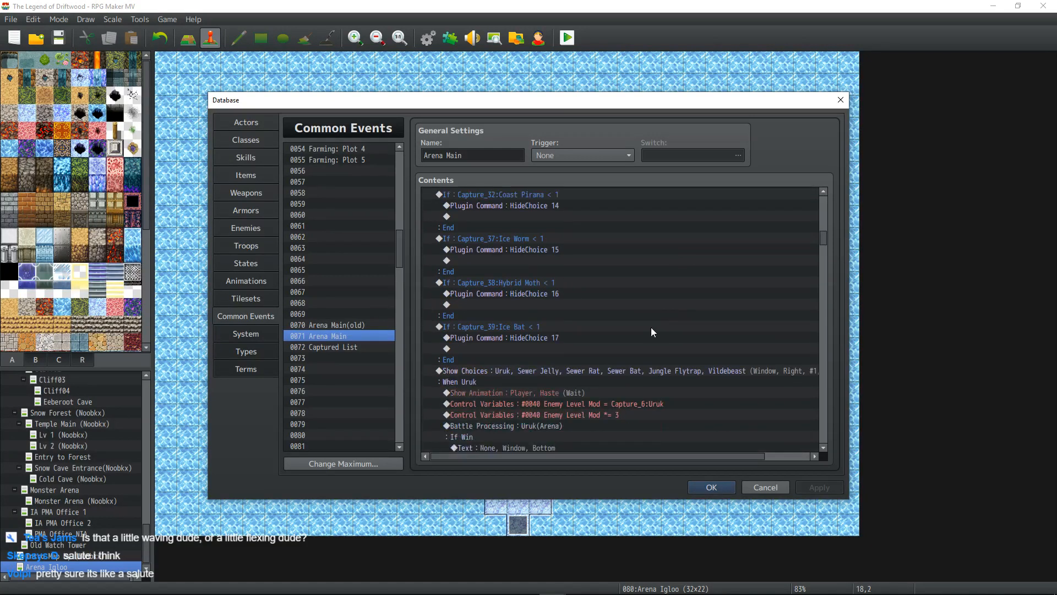
click(521, 306)
key(ctrl+c)
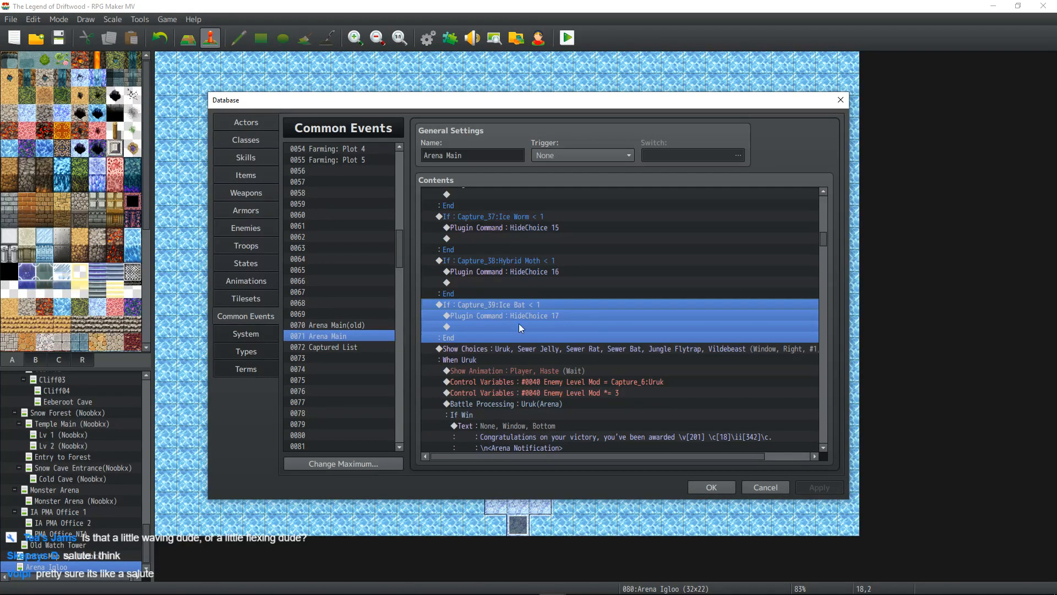
click(508, 346)
key(ctrl+v)
scroll(518, 331, down, 2)
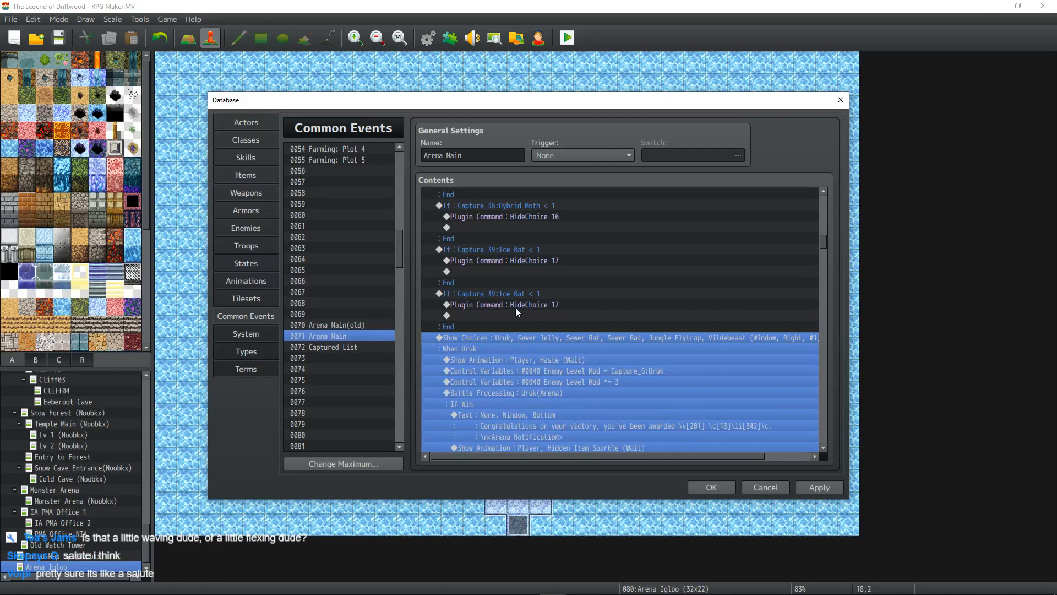
- Set the copied conditional branch to check variable 0218 Capture:Death Dog
double_click(520, 294)
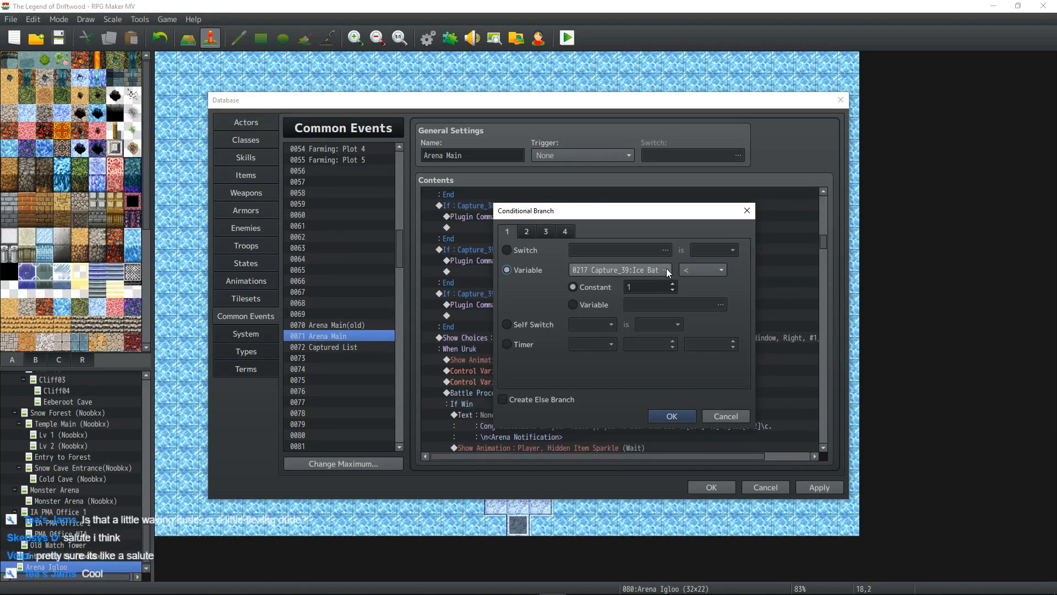
click(667, 268)
click(605, 454)
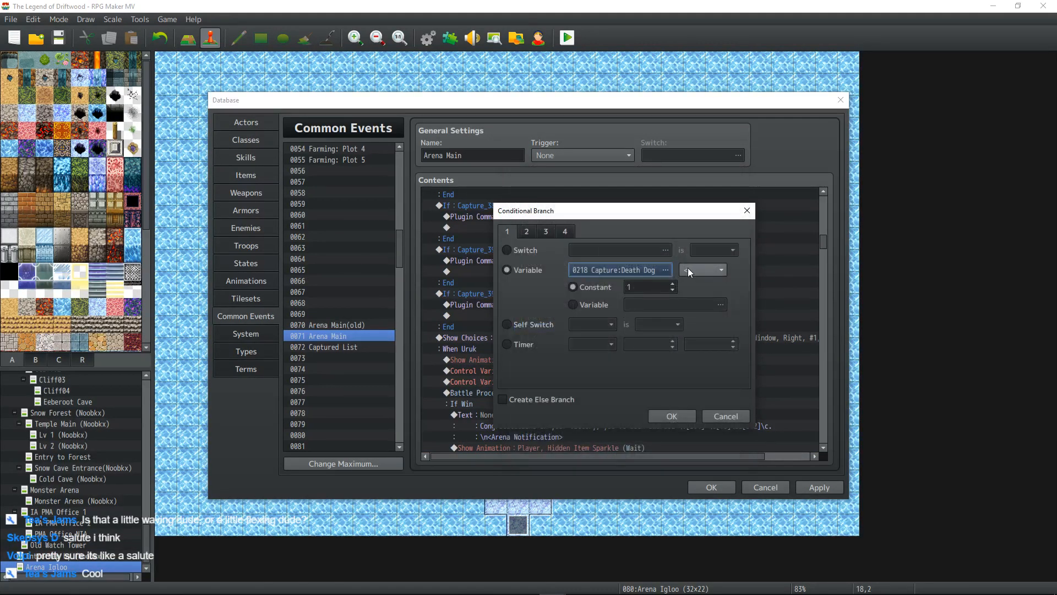
click(671, 416)
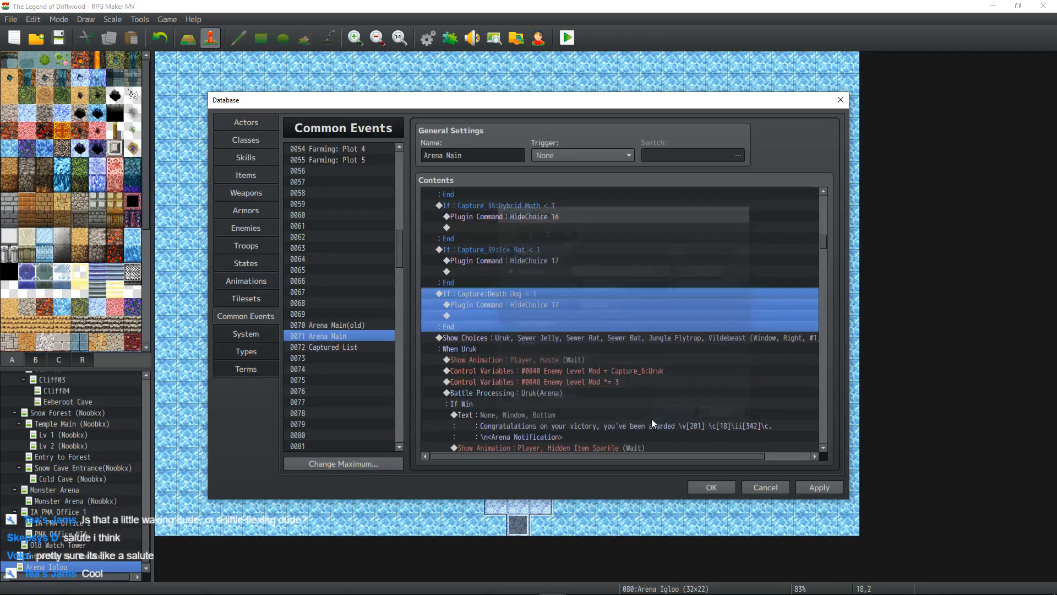
- Change the plugin command inside the Death Dog condition to HideChoice 18
double_click(540, 304)
click(590, 313)
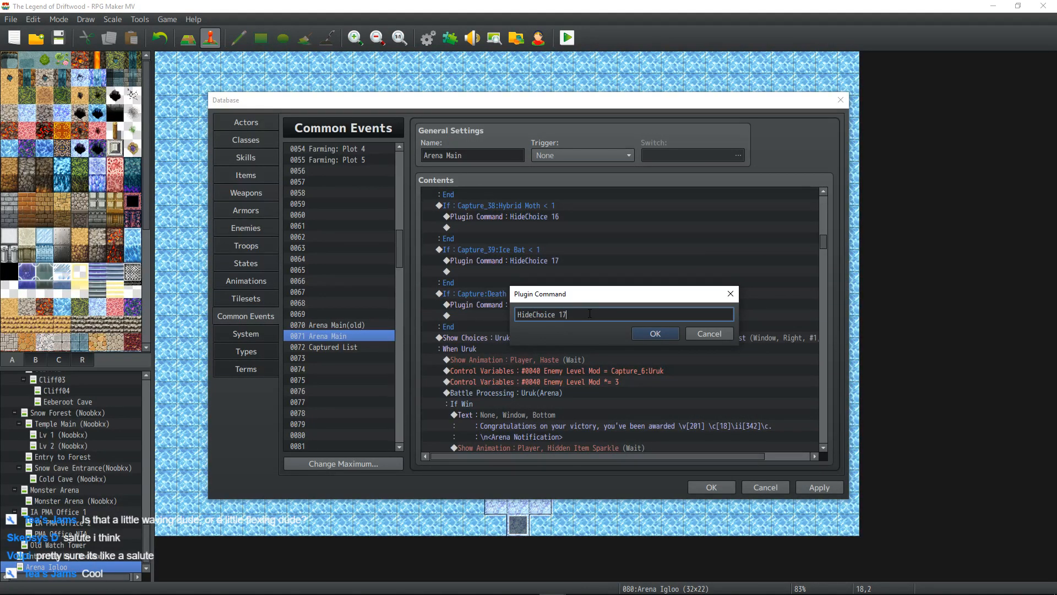
click(659, 333)
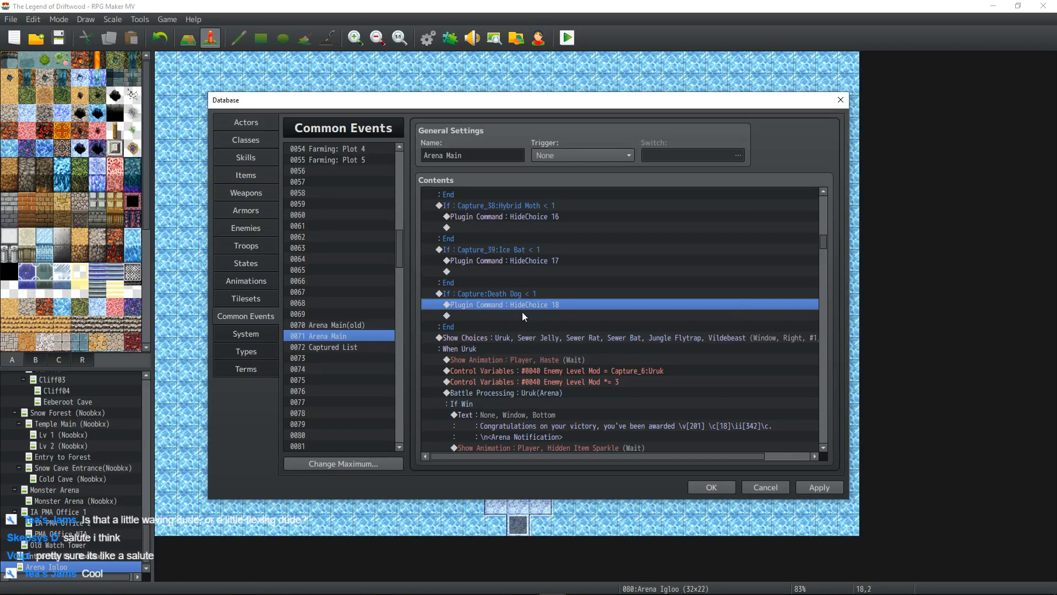
click(540, 298)
- In the Show Choices command starting with Fire Bat, change choice #6 to Death Dog and set Cancel to Branch
scroll(584, 351, down, 2)
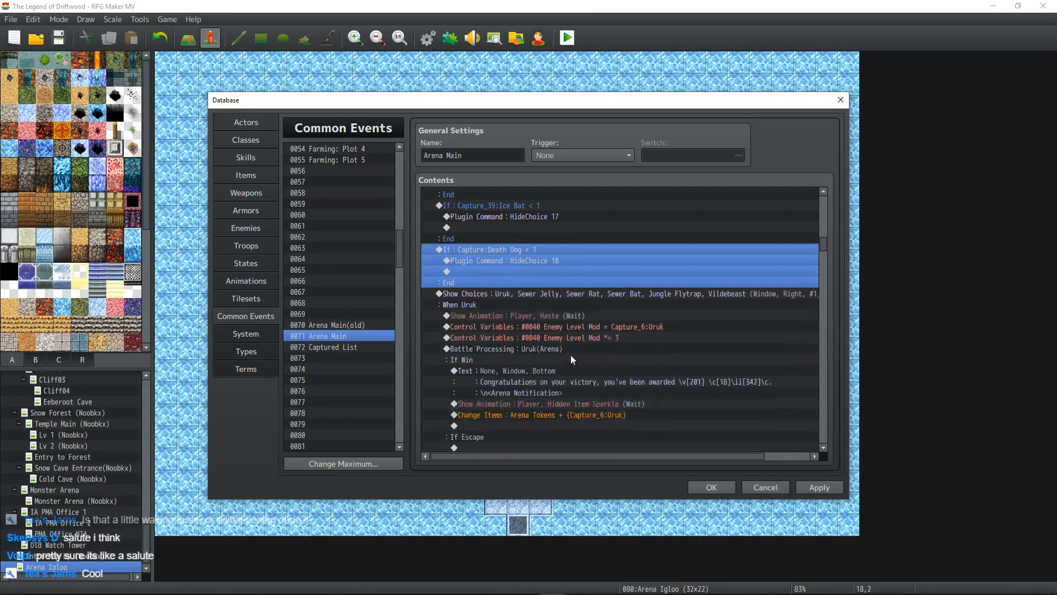
scroll(557, 300, down, 10)
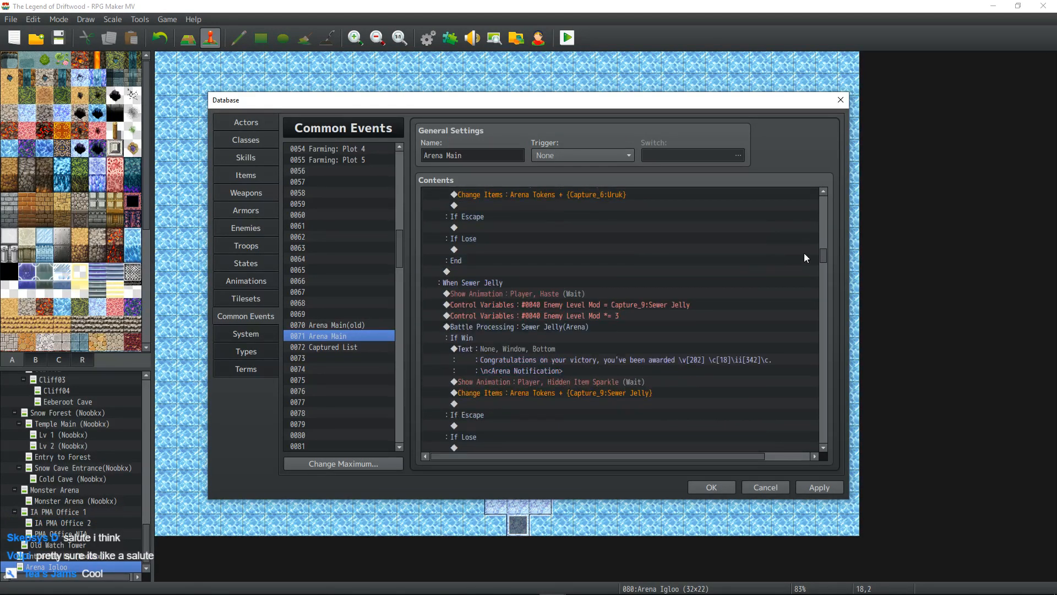
drag(828, 297, 828, 429)
scroll(664, 373, up, 15)
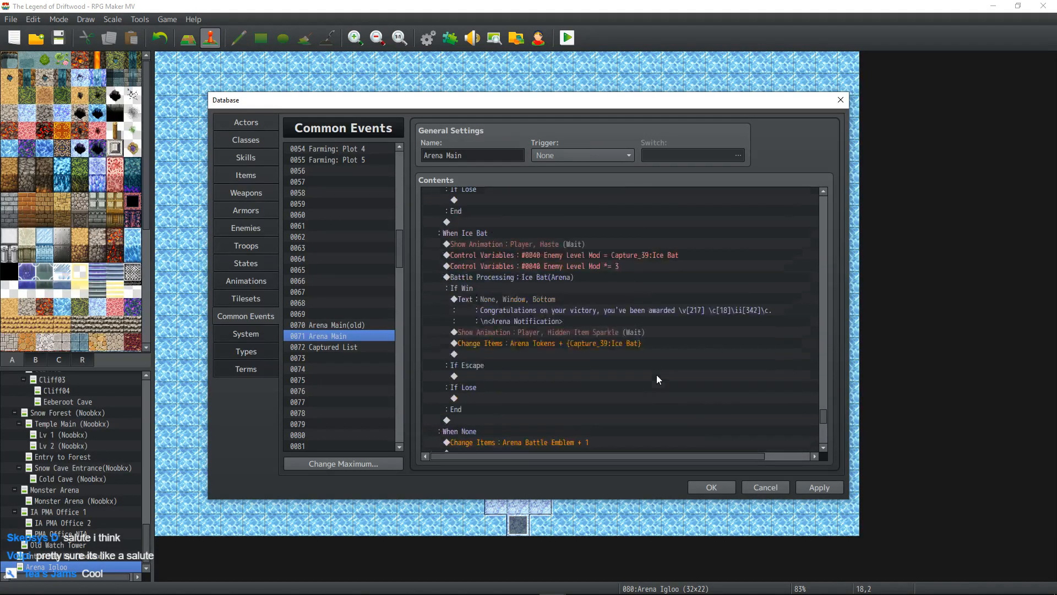
scroll(626, 380, up, 7)
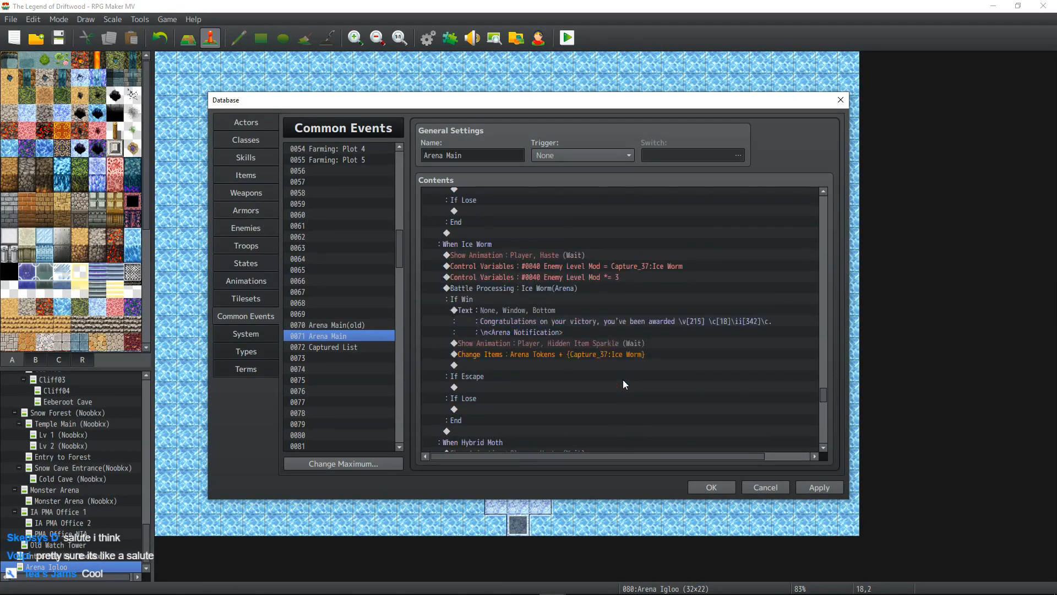
scroll(621, 378, up, 12)
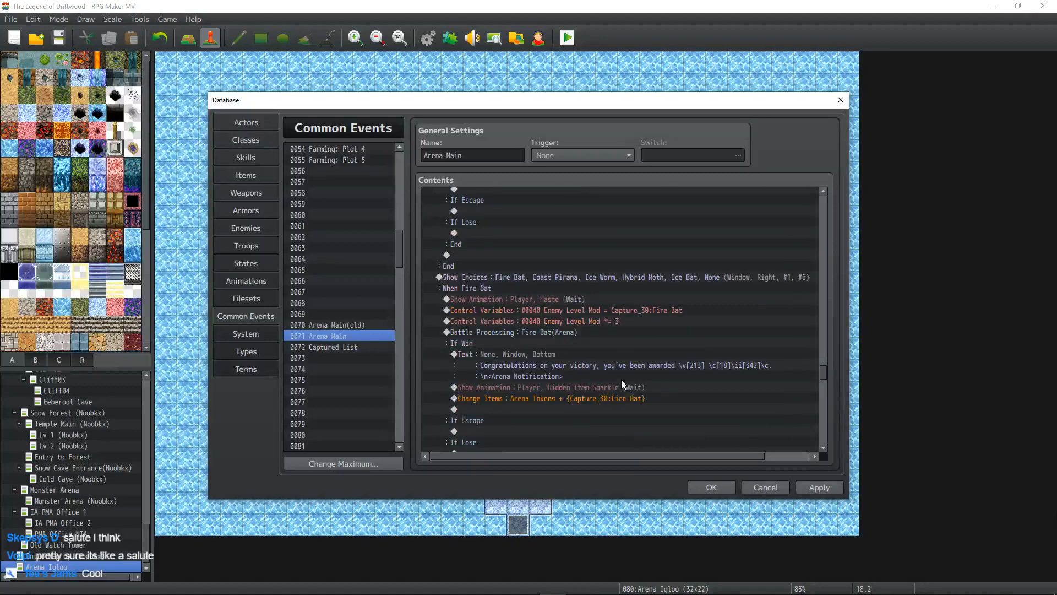
click(562, 355)
double_click(562, 355)
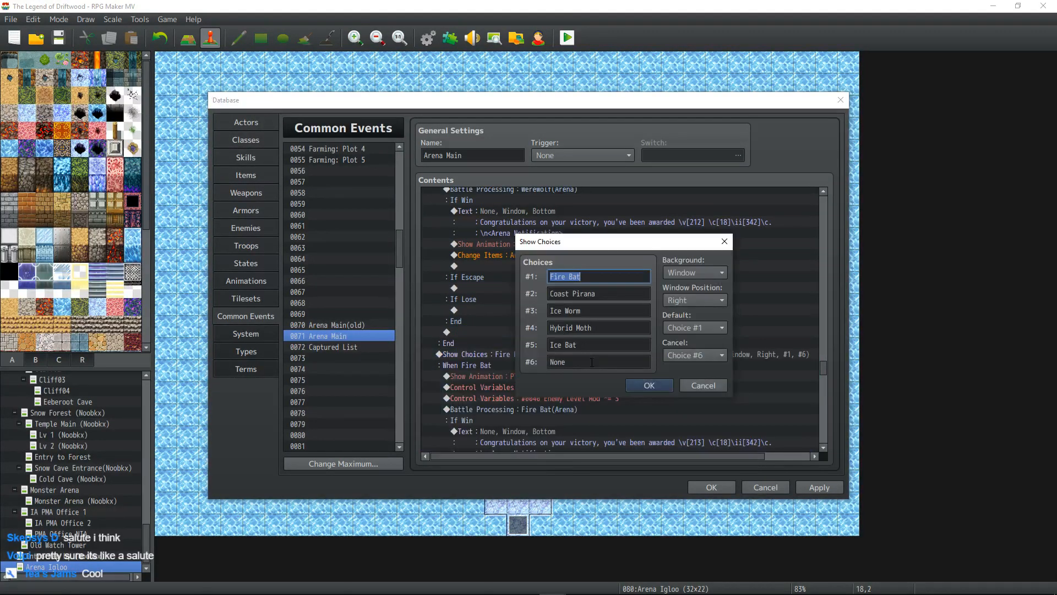
double_click(588, 362)
text(Death Dog)
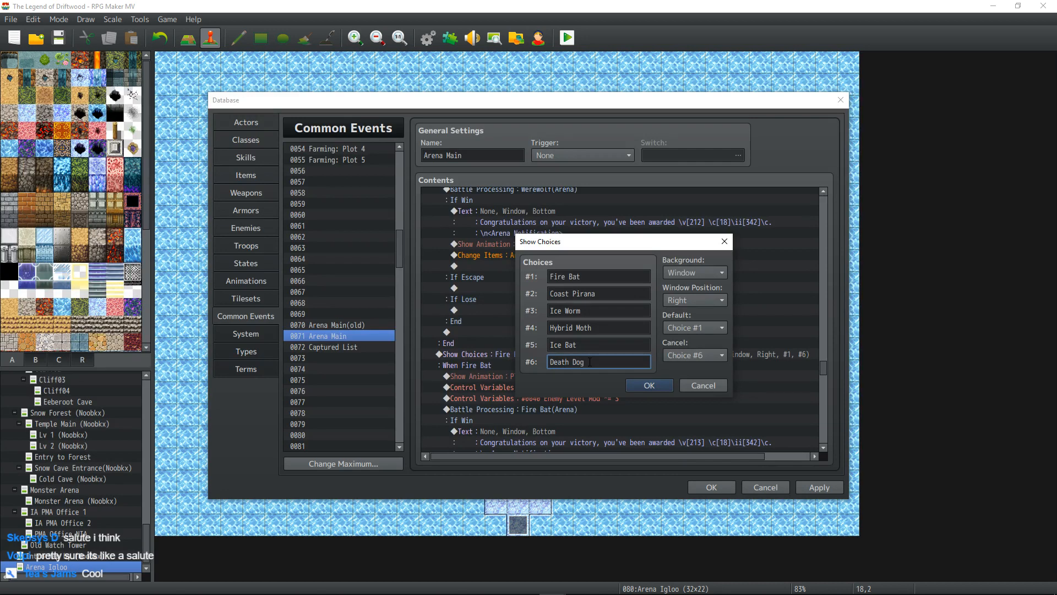
click(712, 355)
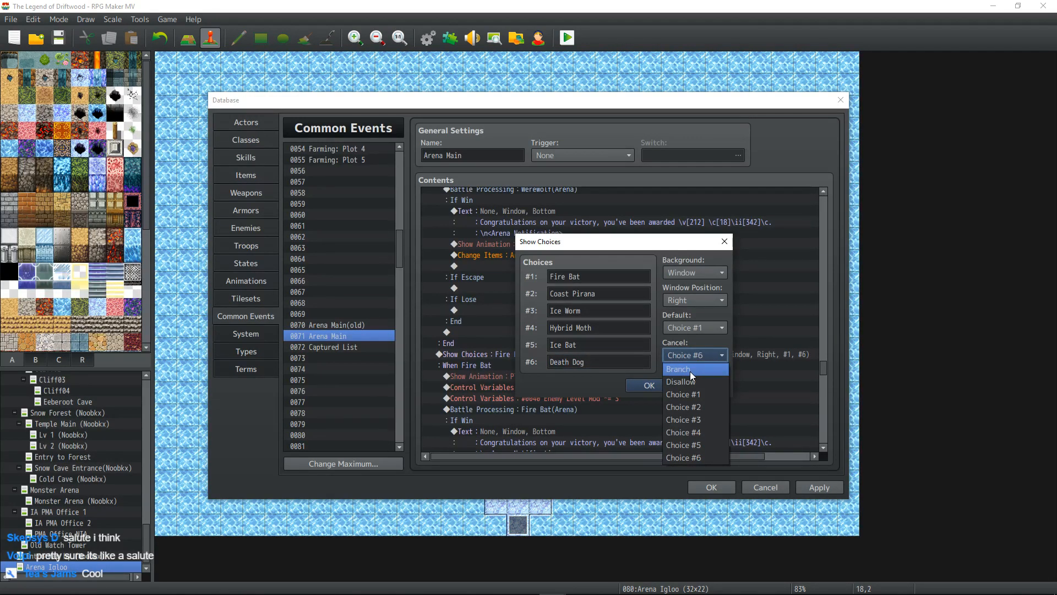
click(690, 371)
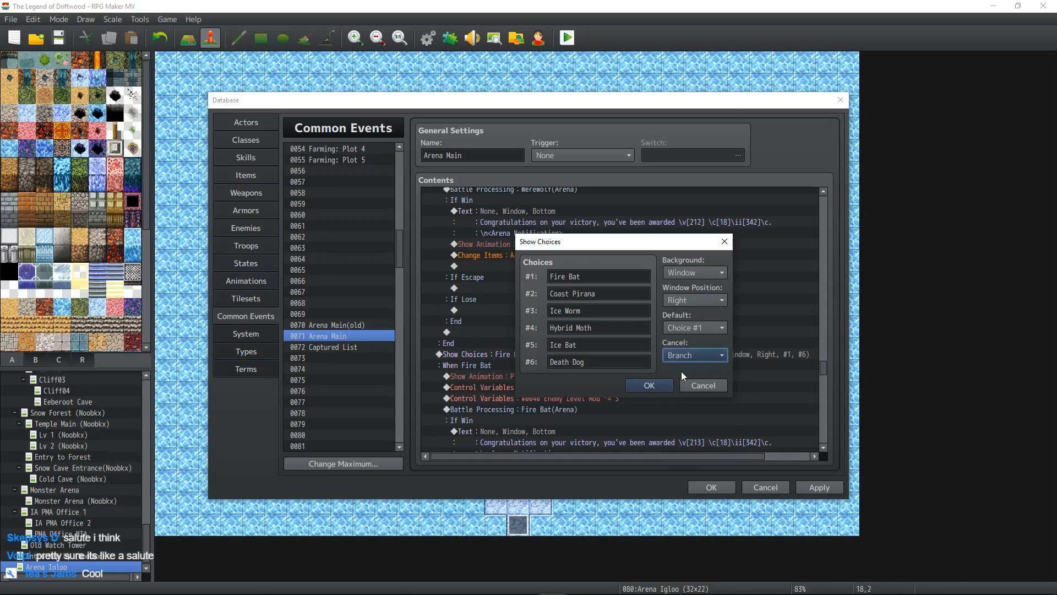
click(644, 386)
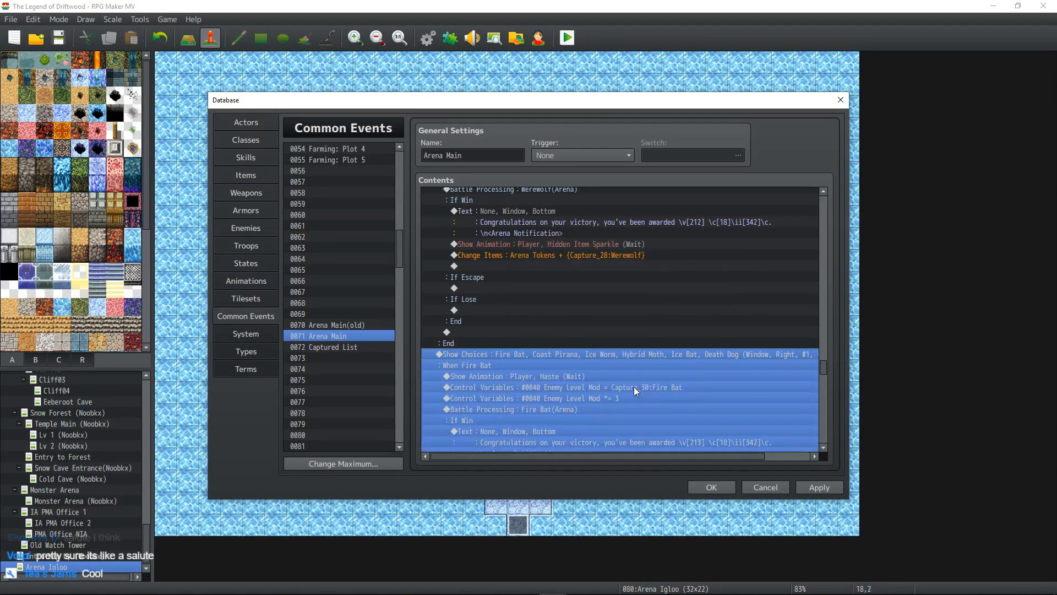
- Check the Cancel options of the Show Choices command that starts with Jungle Hornet
scroll(623, 377, down, 5)
scroll(620, 371, up, 10)
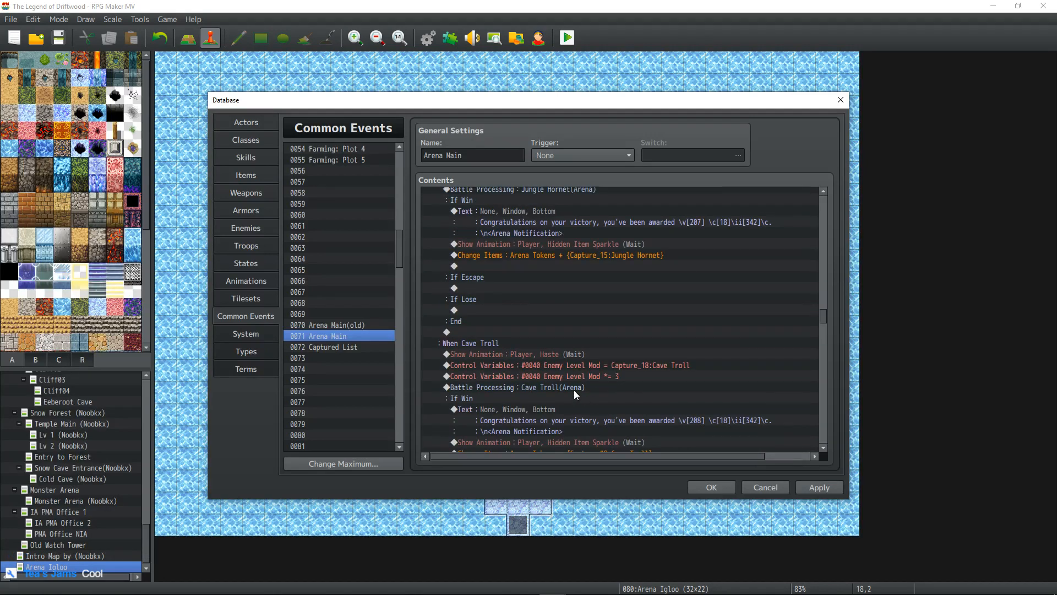
scroll(574, 387, up, 5)
double_click(543, 288)
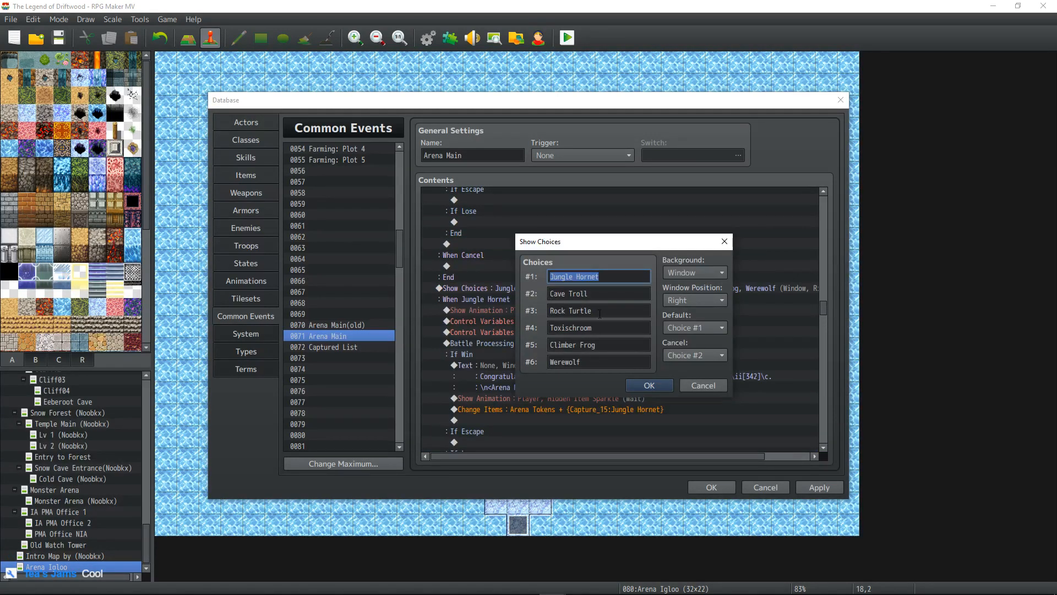
click(704, 357)
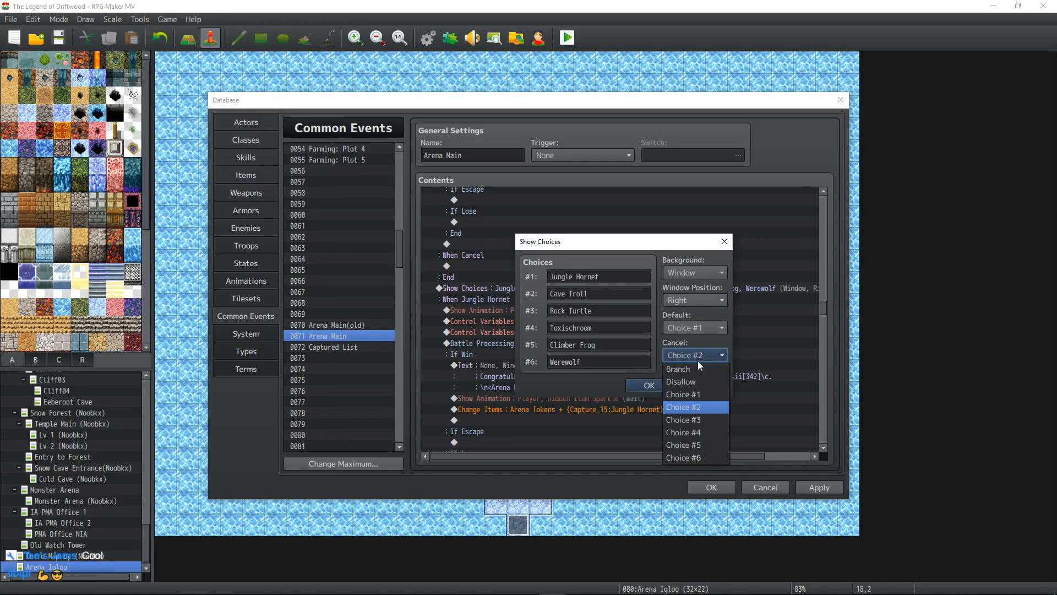
click(655, 384)
- Check the Cancel setting of the Show Choices command that starts with Uruk and the HideChoice conditions above it
scroll(581, 353, up, 6)
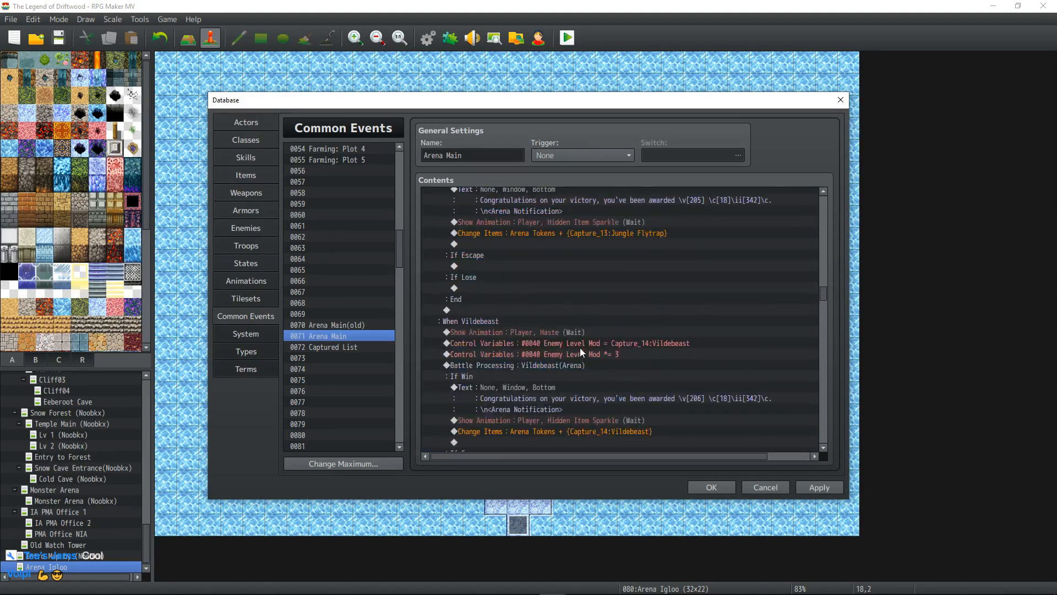
scroll(580, 348, up, 18)
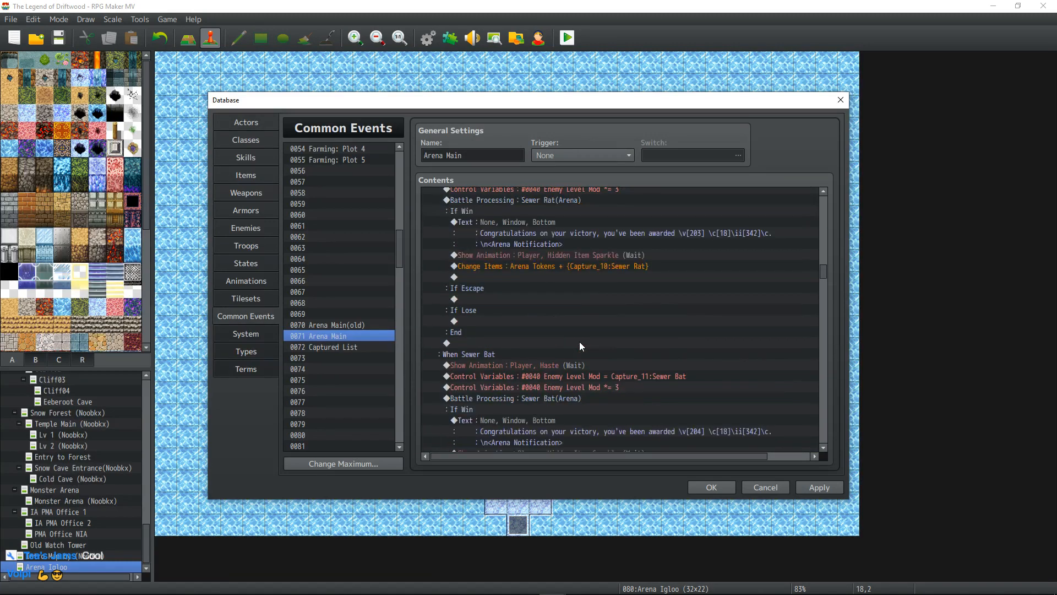
scroll(578, 342, up, 4)
click(553, 363)
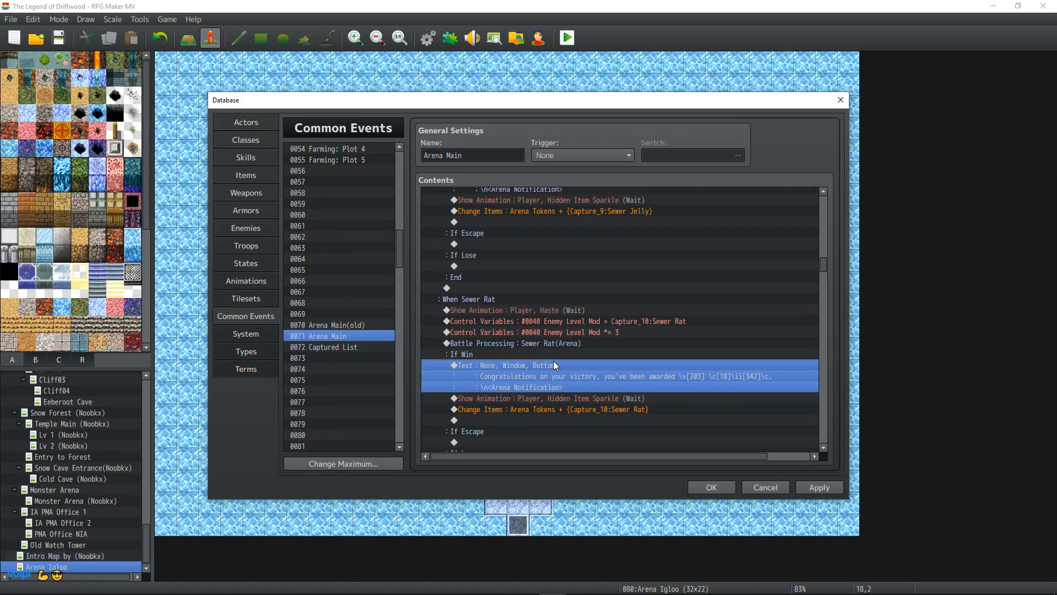
scroll(554, 352, up, 10)
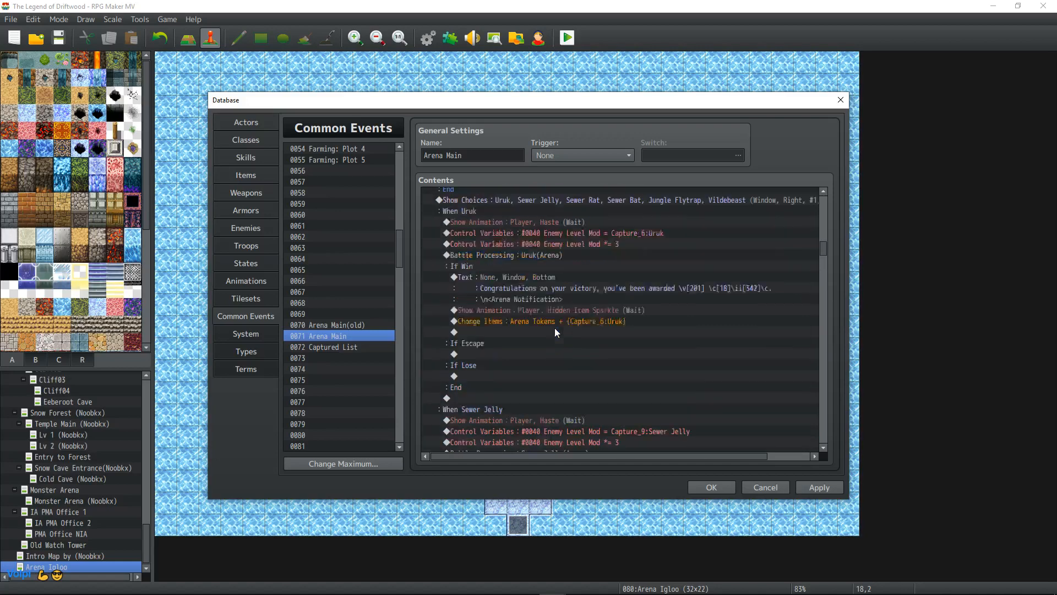
scroll(554, 328, up, 3)
double_click(558, 302)
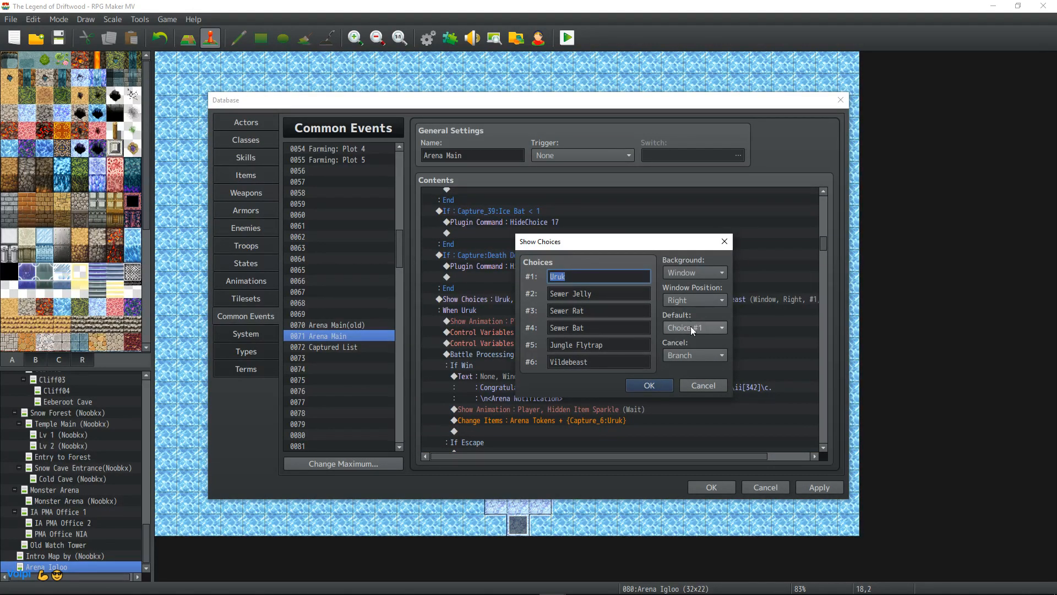
click(650, 386)
scroll(582, 358, up, 5)
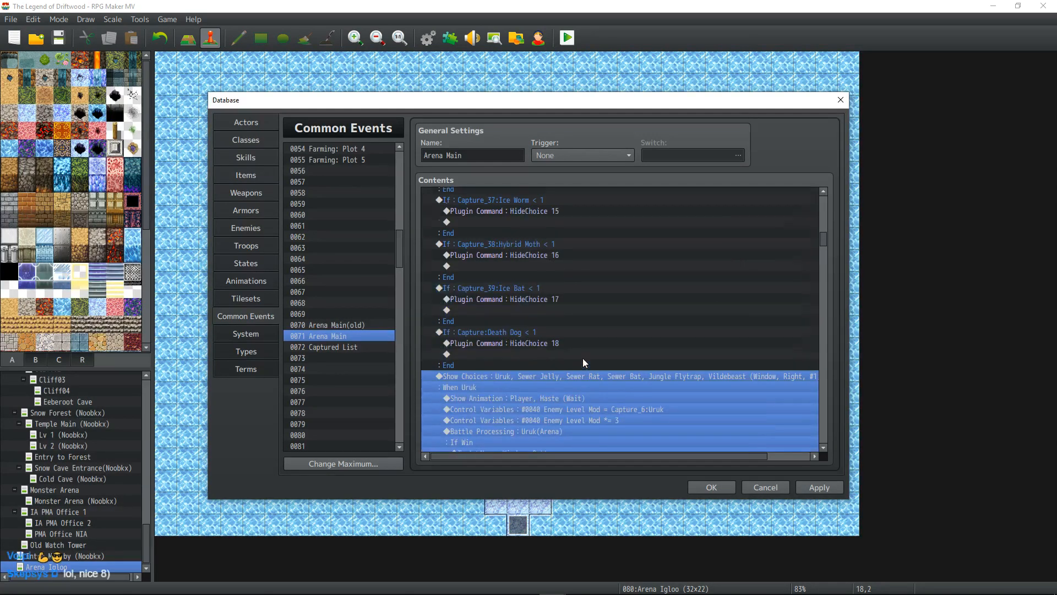
scroll(583, 358, down, 5)
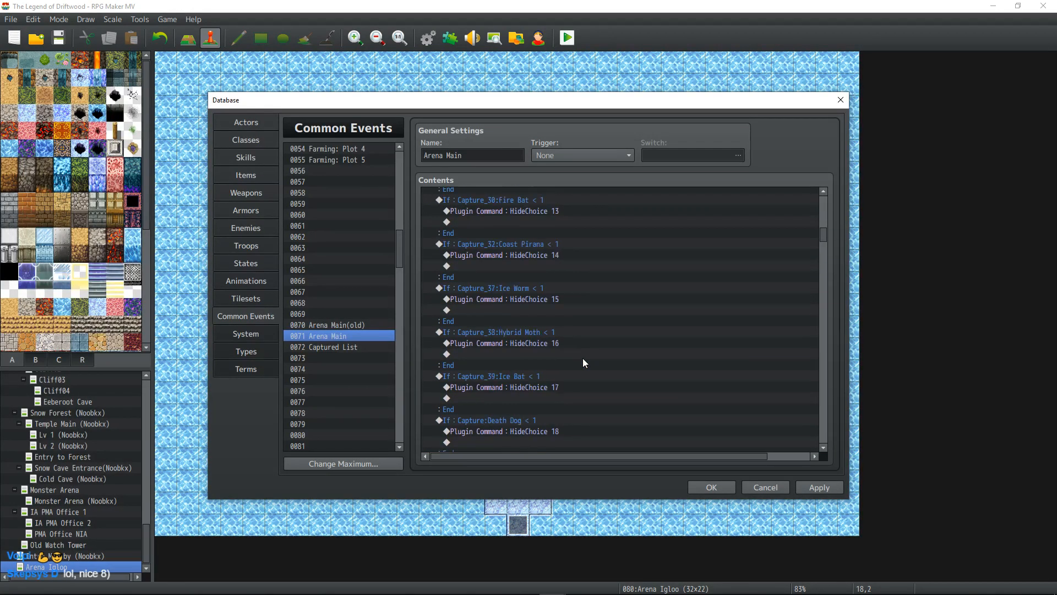
- Open the Show Choices command containing None near the event's end and accept it with No as choice #2
drag(821, 242, 824, 439)
scroll(583, 336, up, 7)
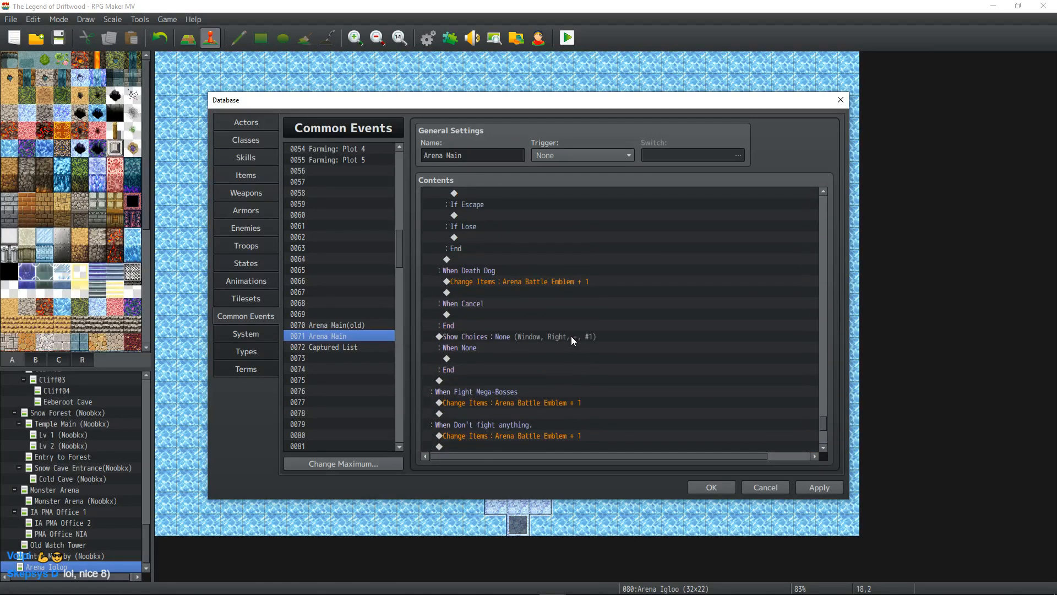
double_click(500, 339)
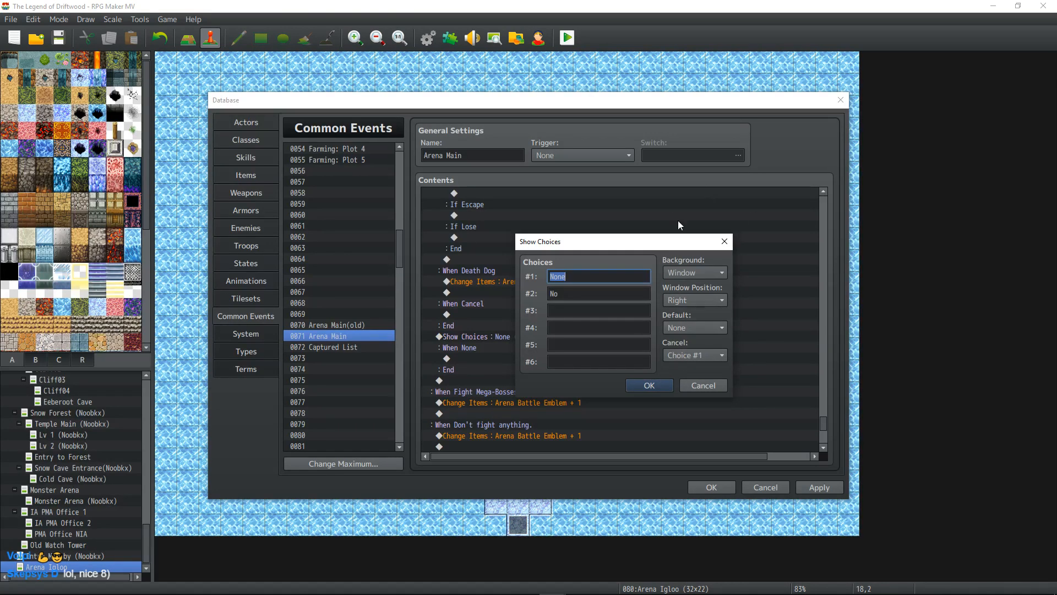
click(649, 385)
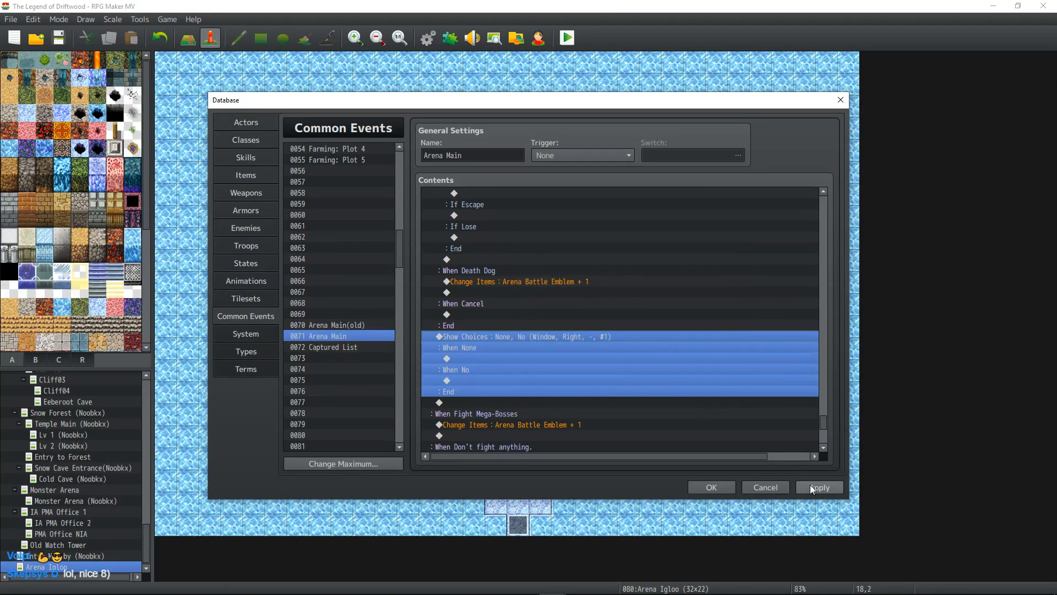
- Remove the No choice from the Show Choices command containing None and apply the database changes
double_click(477, 339)
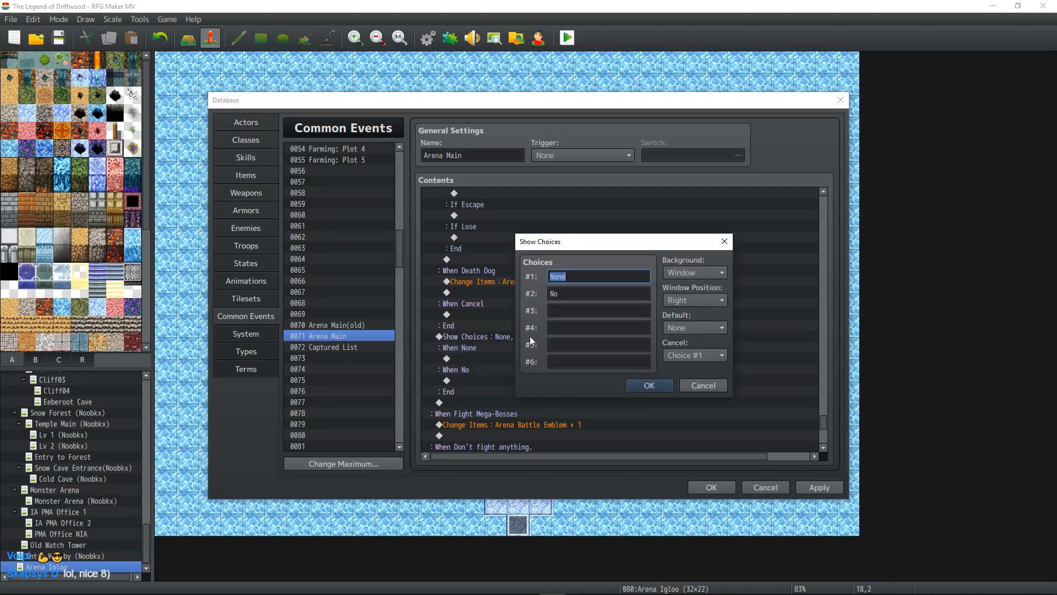
double_click(574, 295)
key(BackSpace)
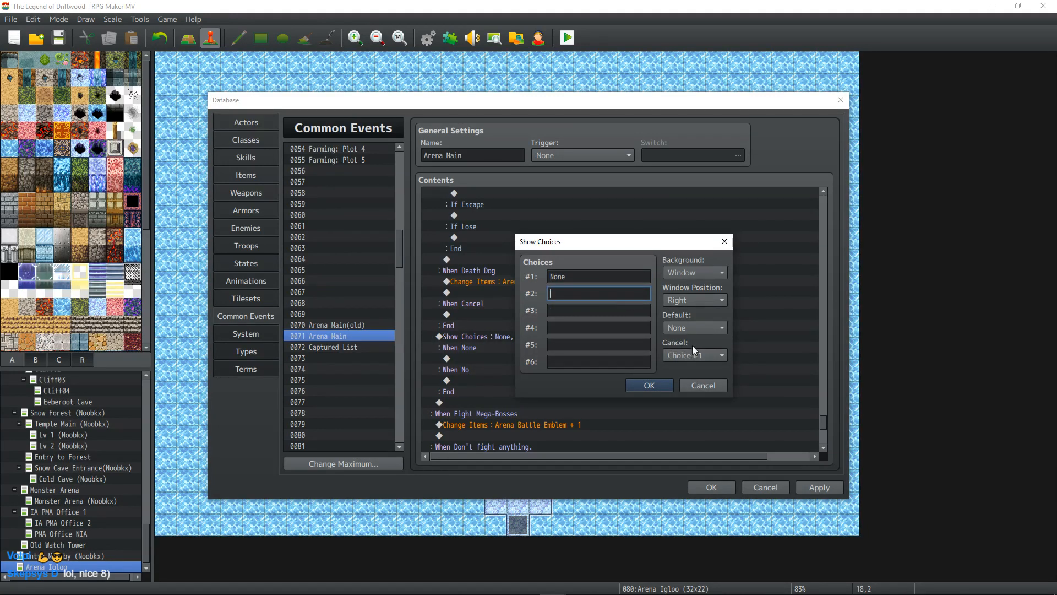
double_click(574, 277)
click(640, 385)
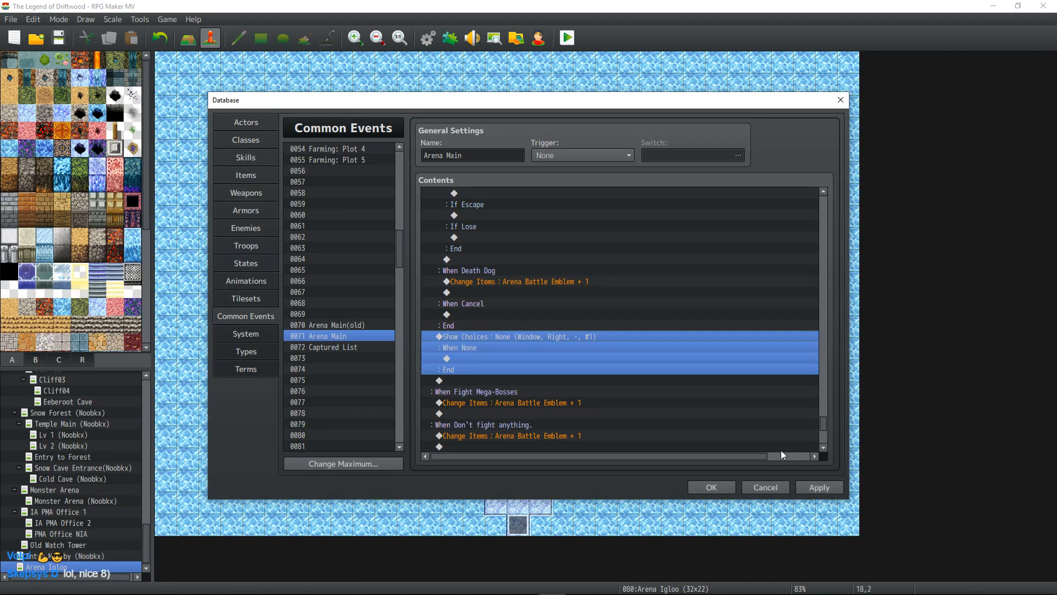
click(830, 487)
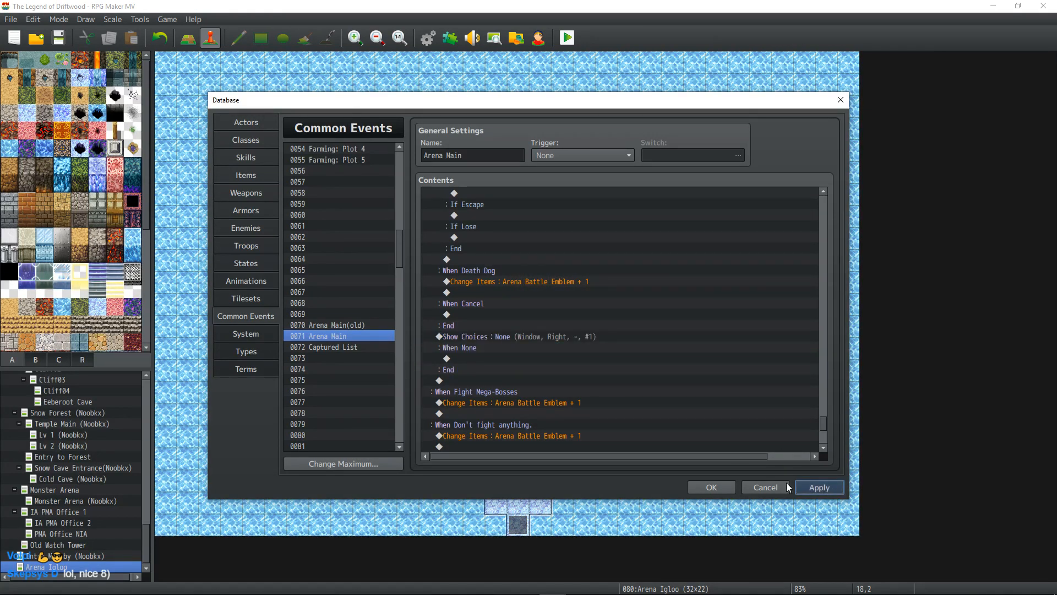
- Examine the contents of the Death Dog, Cancel and None branches near the event's end
click(491, 359)
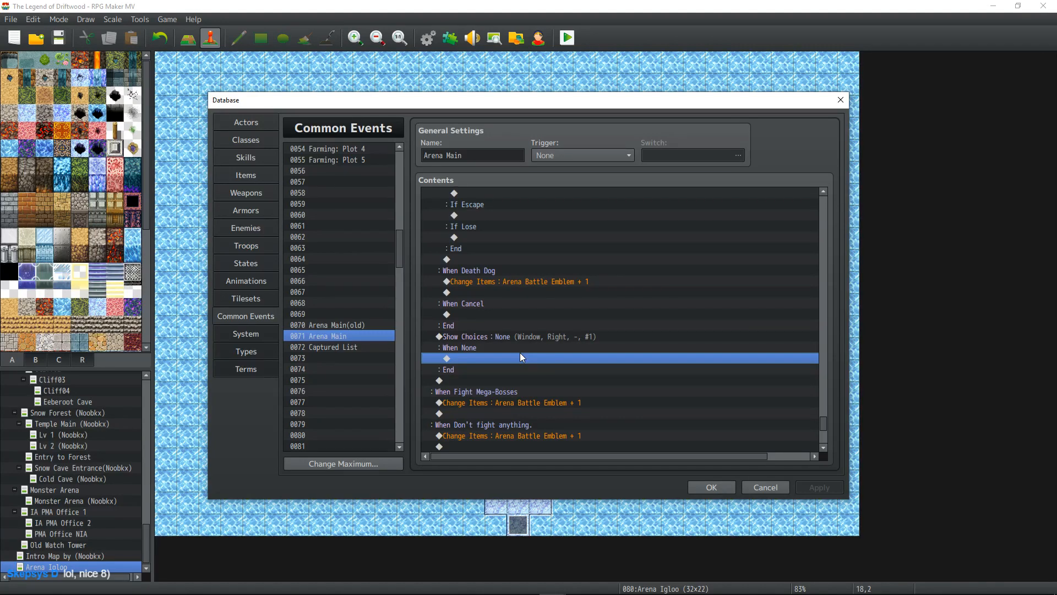
scroll(570, 356, down, 1)
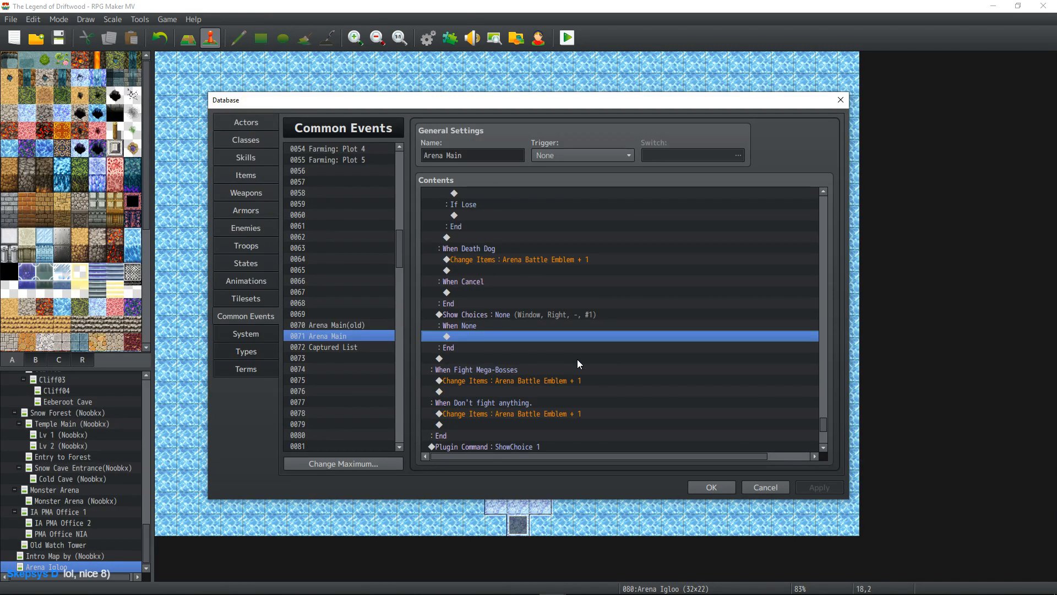
scroll(578, 363, up, 3)
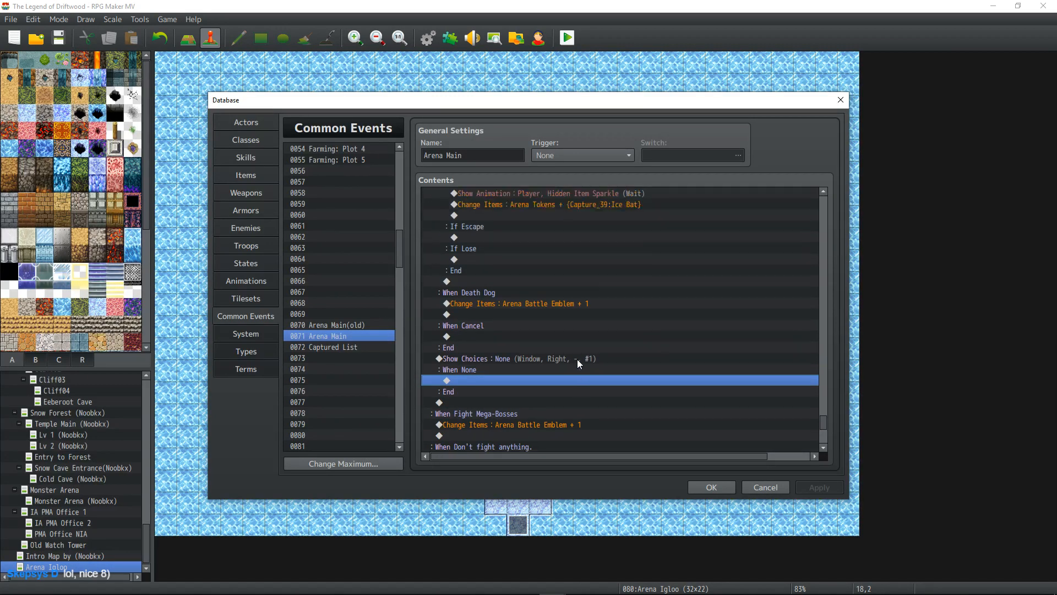
scroll(578, 362, down, 2)
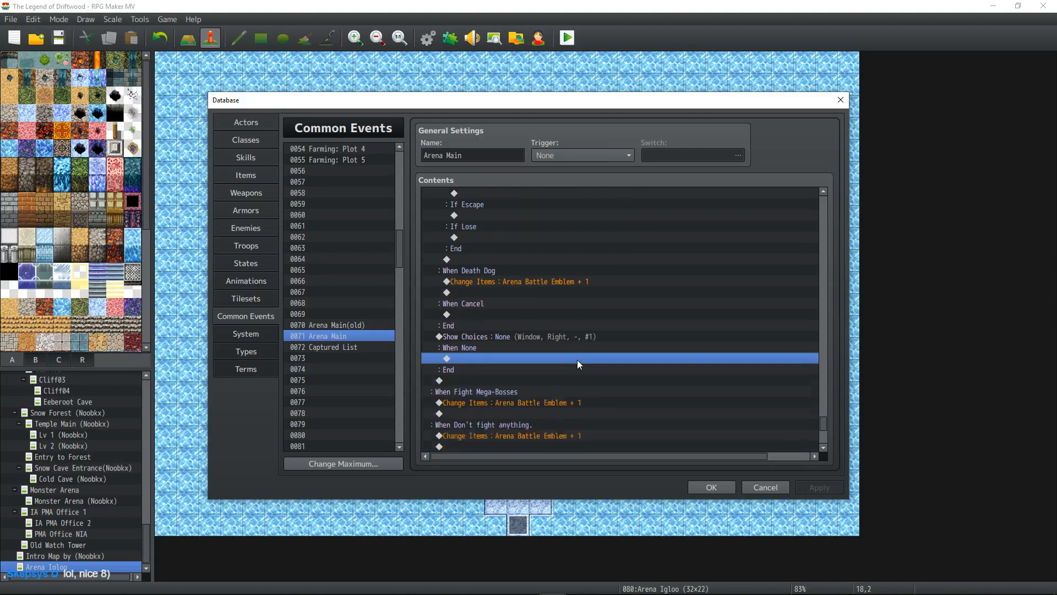
click(512, 346)
click(526, 315)
click(540, 281)
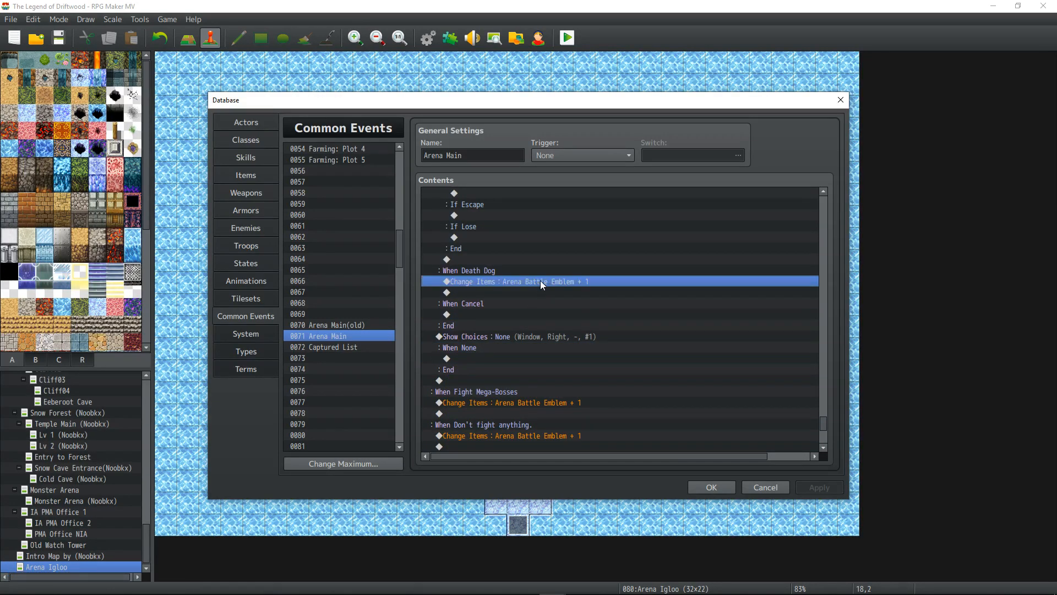
- Copy the Ice Bat branch's animation, variable and battle commands into the Death Dog branch, above its Arena Battle Emblem item change
scroll(535, 311, up, 7)
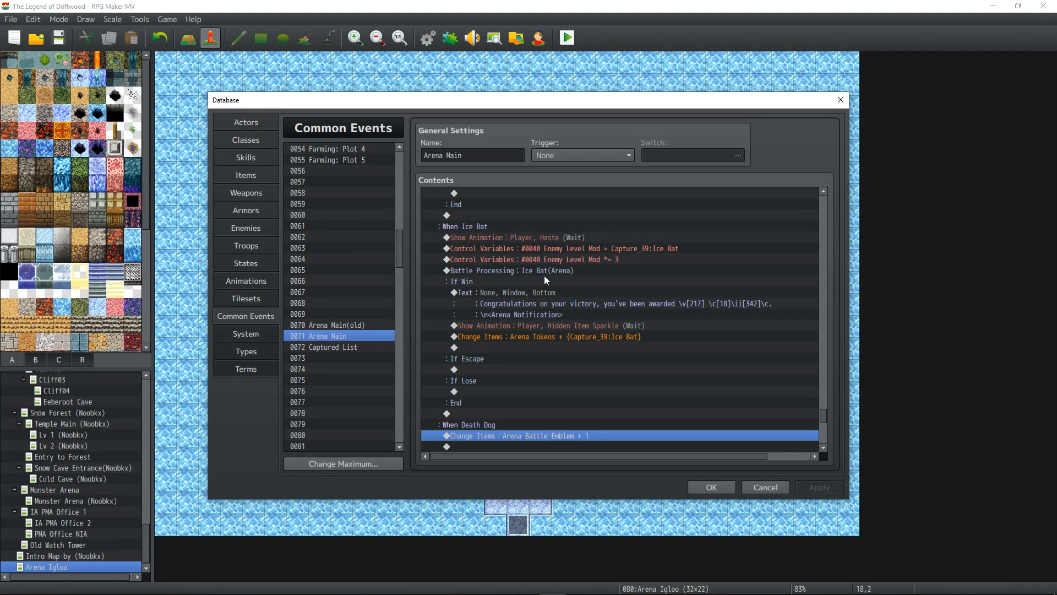
click(523, 238)
shift+click(535, 340)
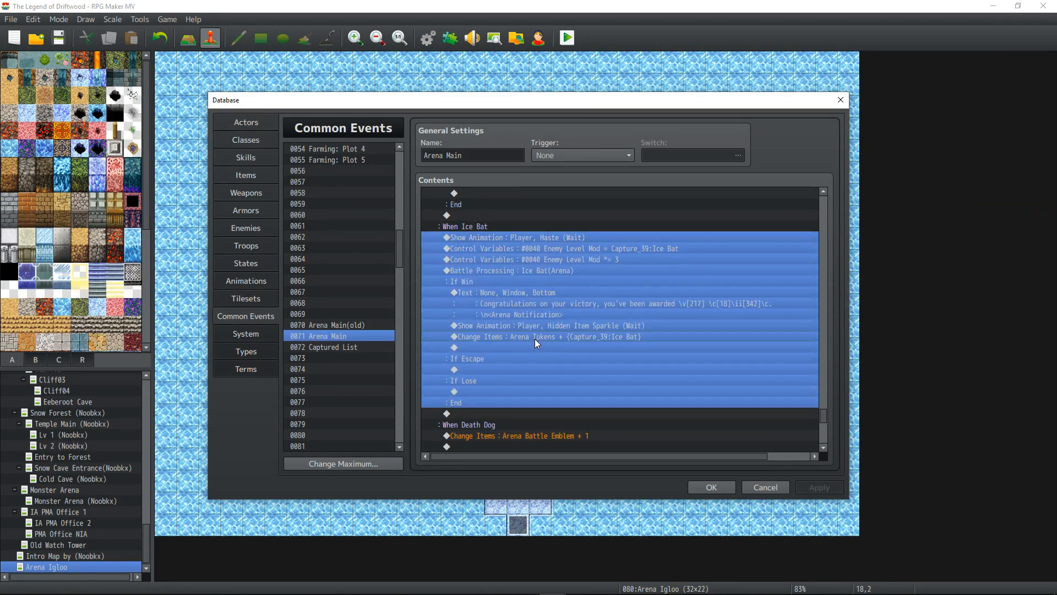
scroll(534, 339, down, 3)
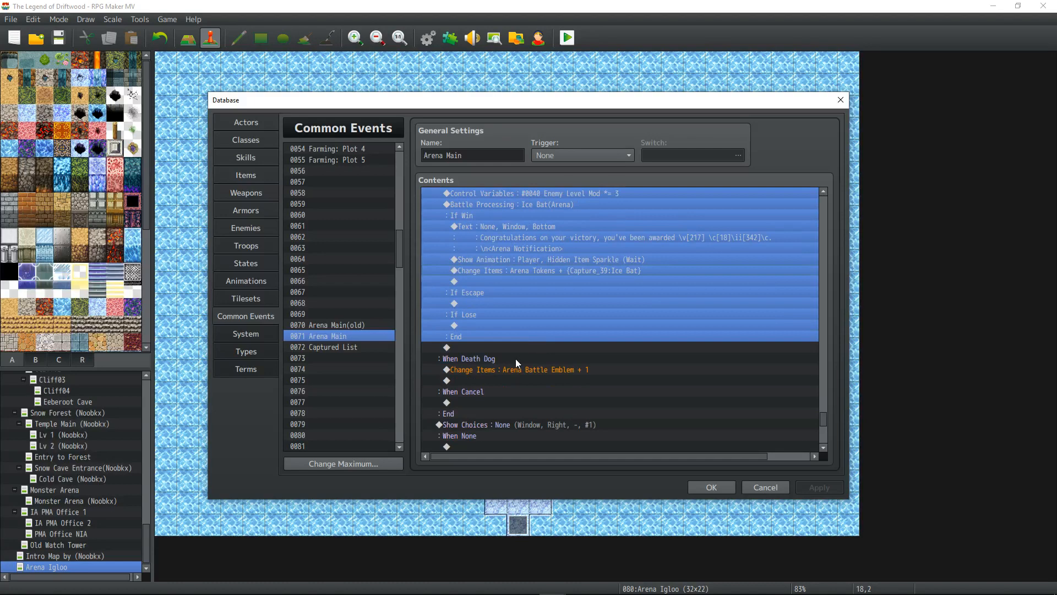
click(499, 370)
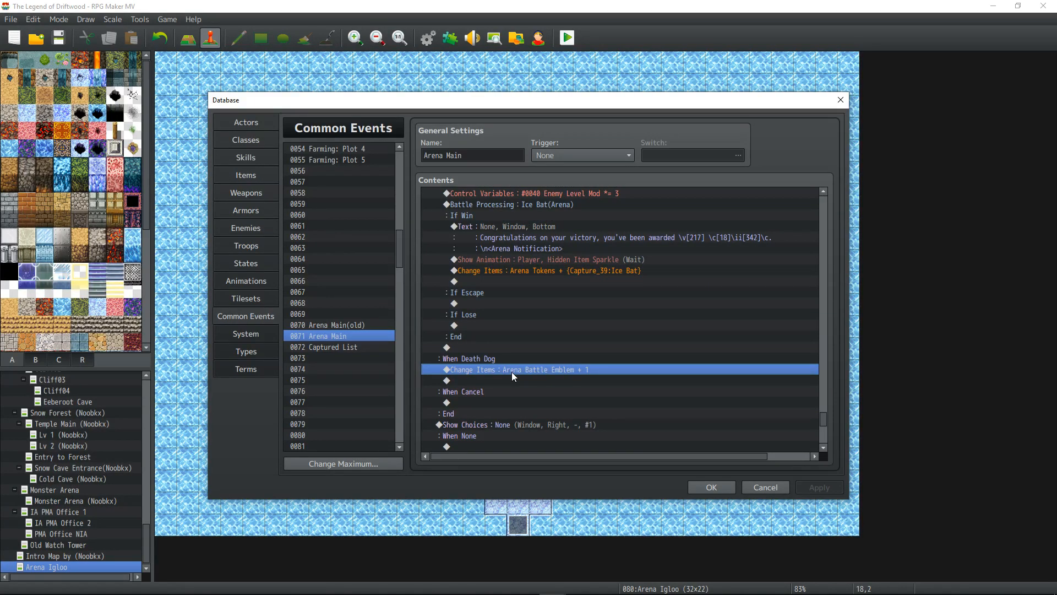
key(ctrl+v)
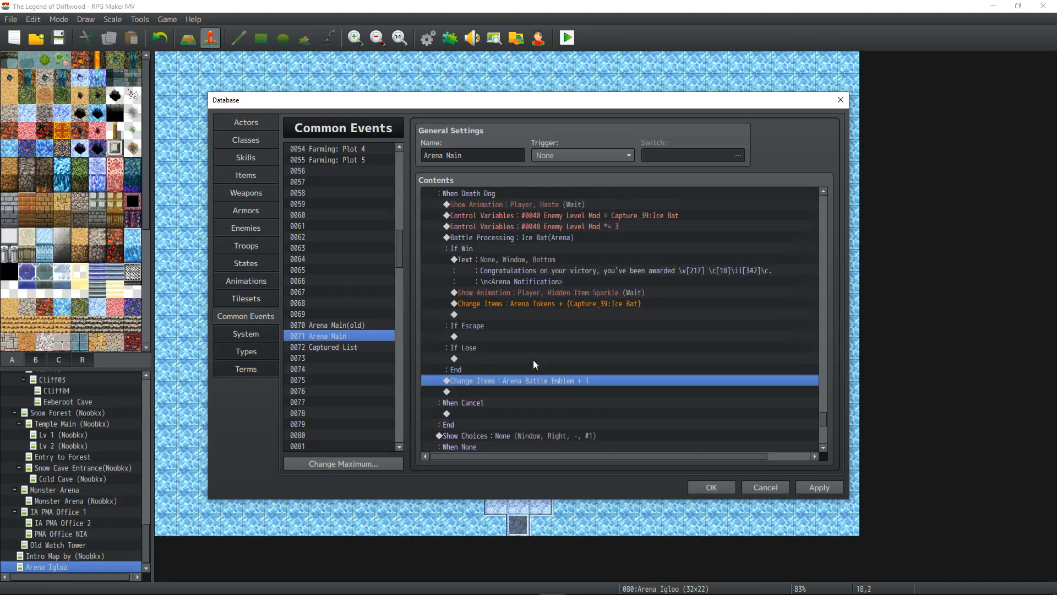
scroll(533, 359, up, 1)
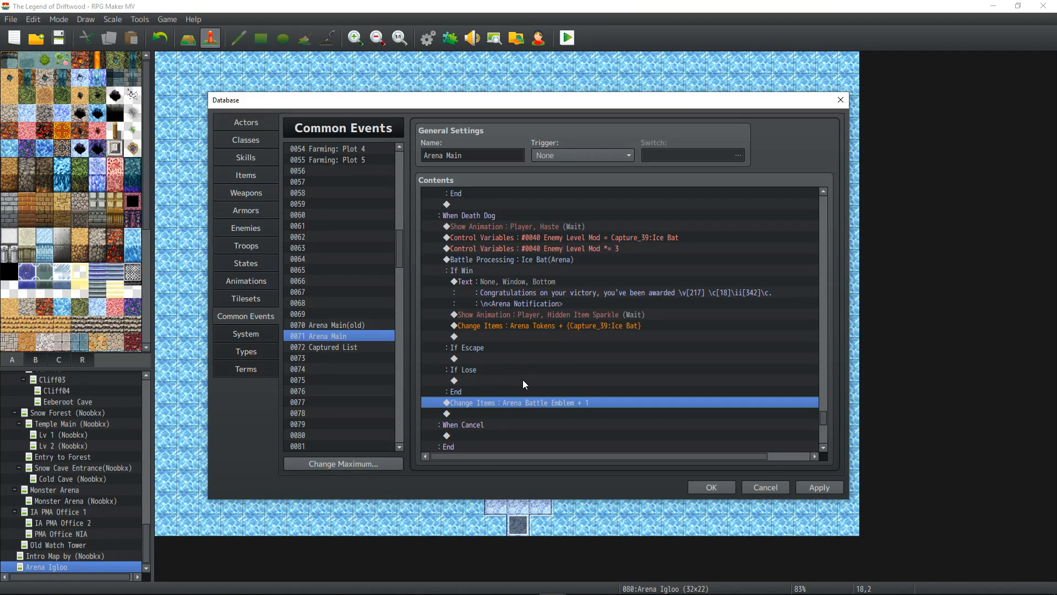
- Move the Arena Battle Emblem + 1 item change from the Death Dog branch into the None branch
scroll(523, 385, down, 3)
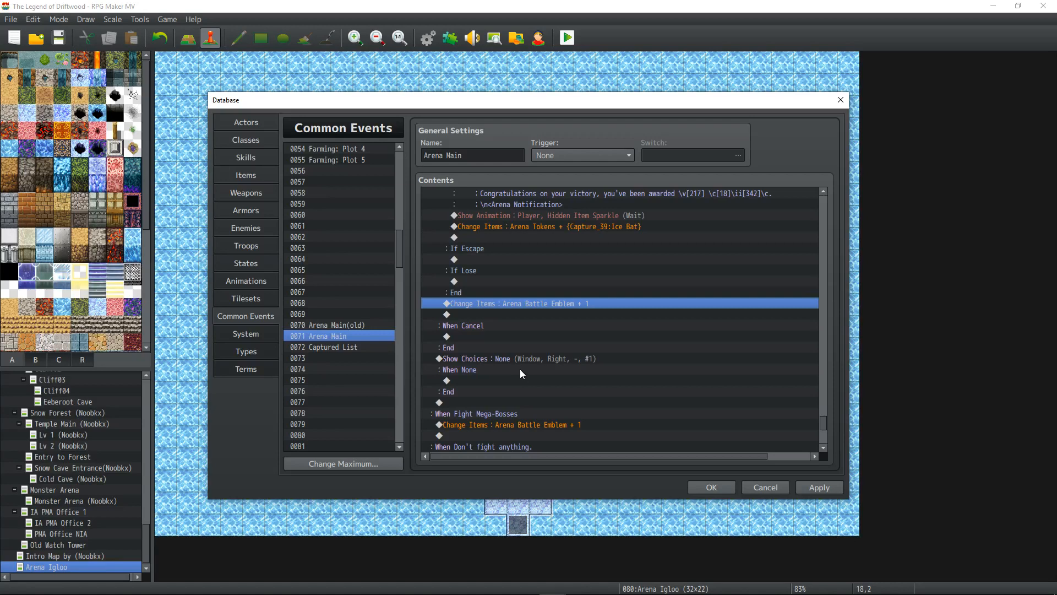
click(507, 325)
click(508, 316)
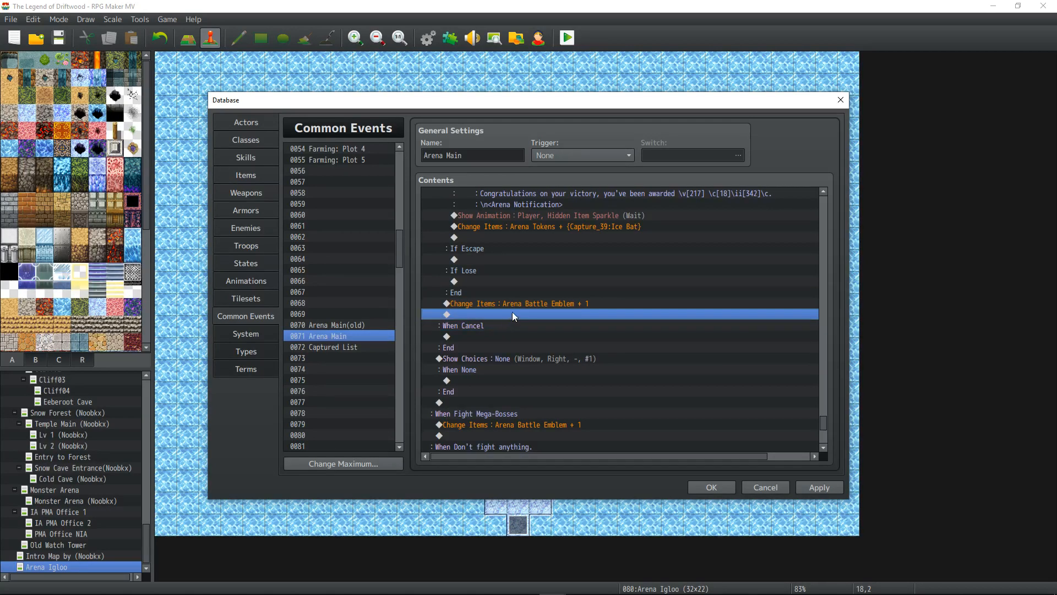
click(524, 304)
scroll(566, 320, up, 2)
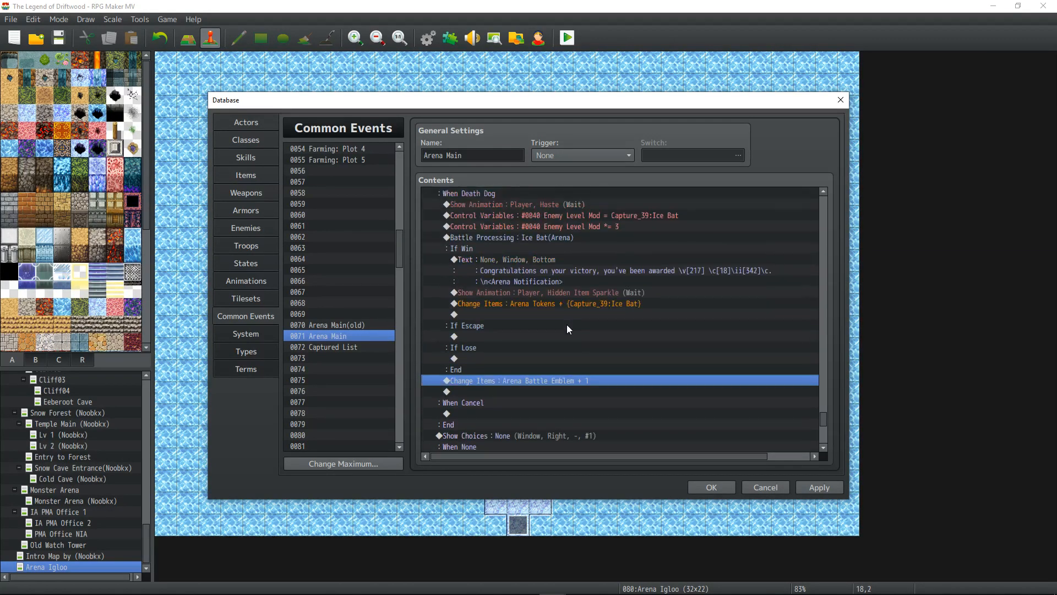
scroll(567, 325, up, 2)
scroll(584, 326, down, 5)
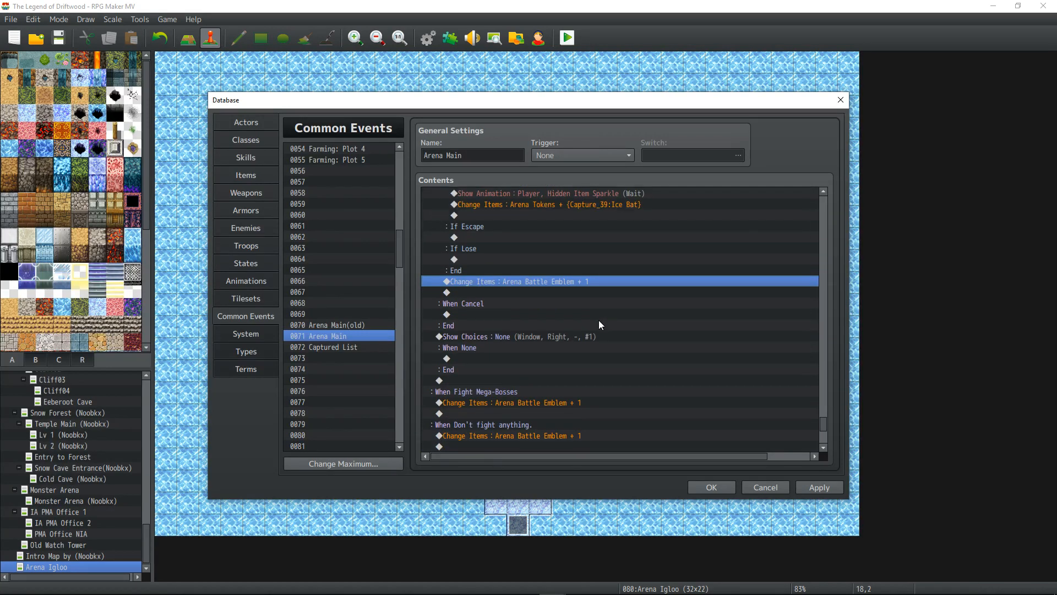
scroll(600, 325, down, 1)
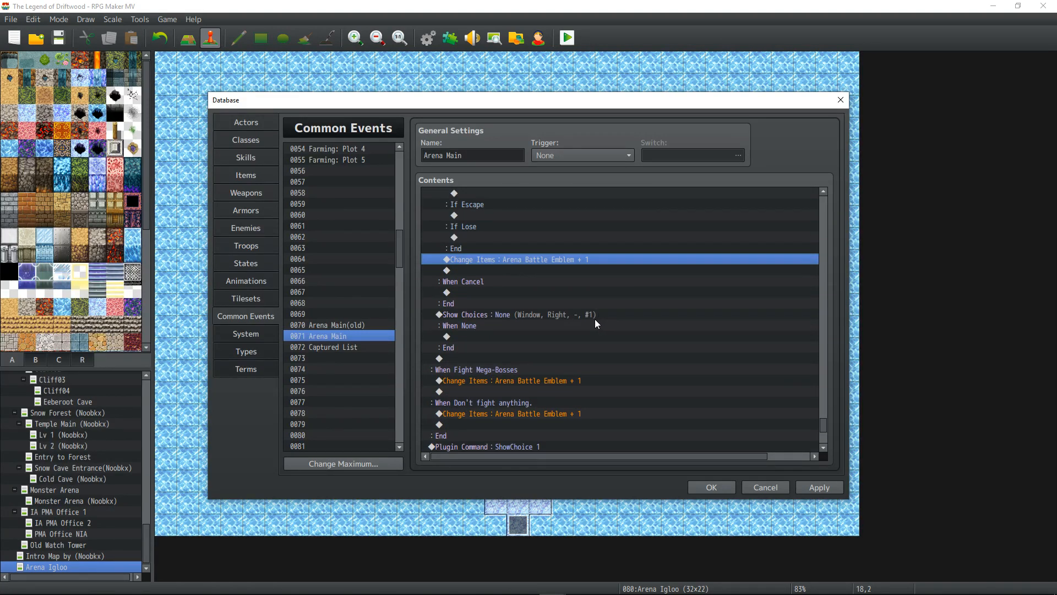
key(Delete)
click(471, 325)
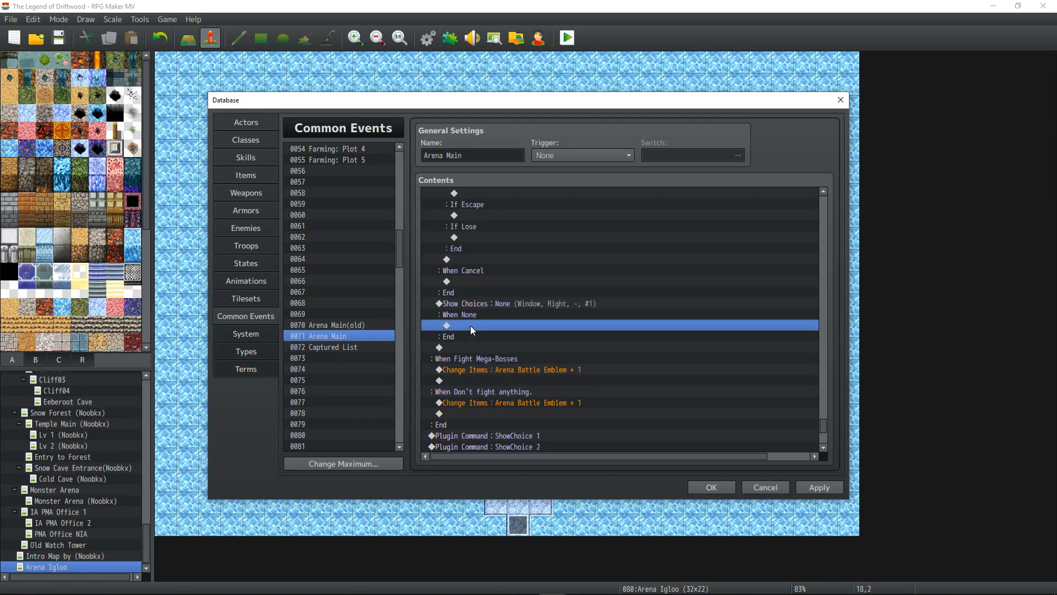
key(ctrl+v)
- Set Enemy Level Mod in the Death Dog branch from variable 0218 Capture:Death Dog
scroll(517, 325, up, 2)
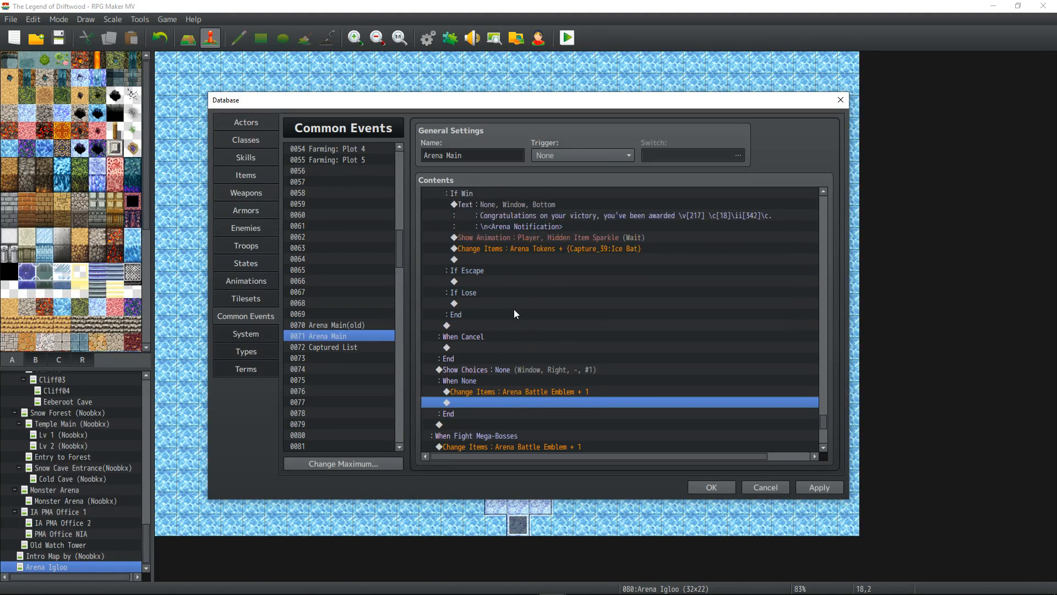
click(505, 258)
scroll(551, 282, up, 1)
scroll(551, 282, up, 2)
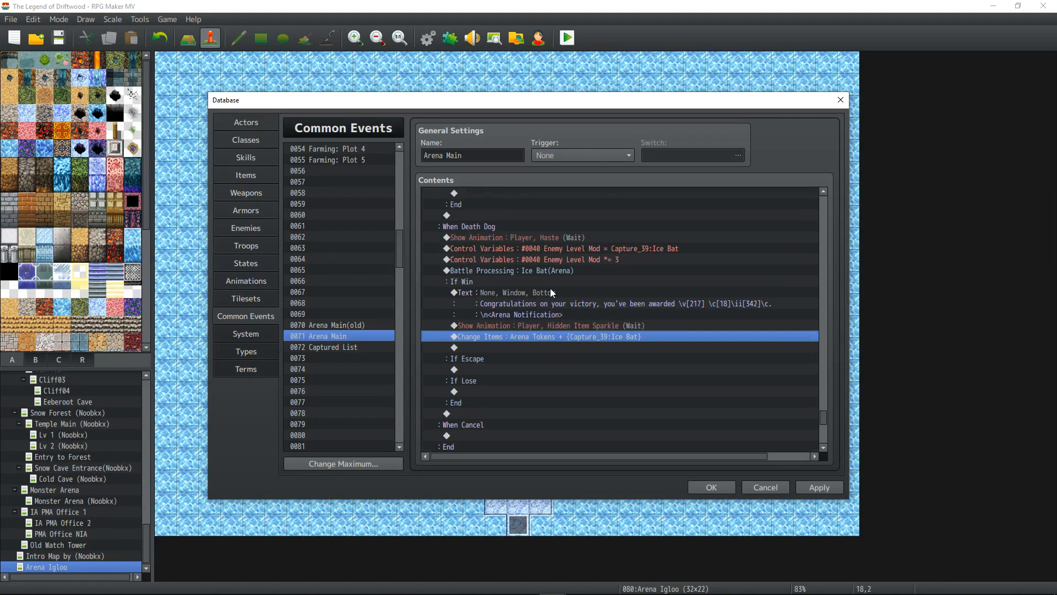
click(515, 237)
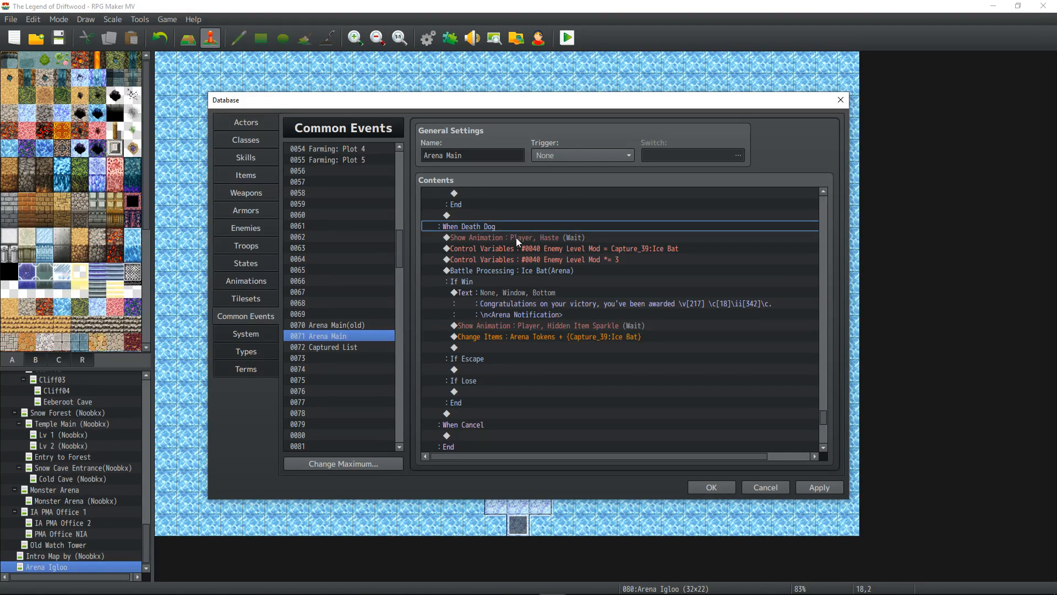
click(547, 249)
double_click(547, 249)
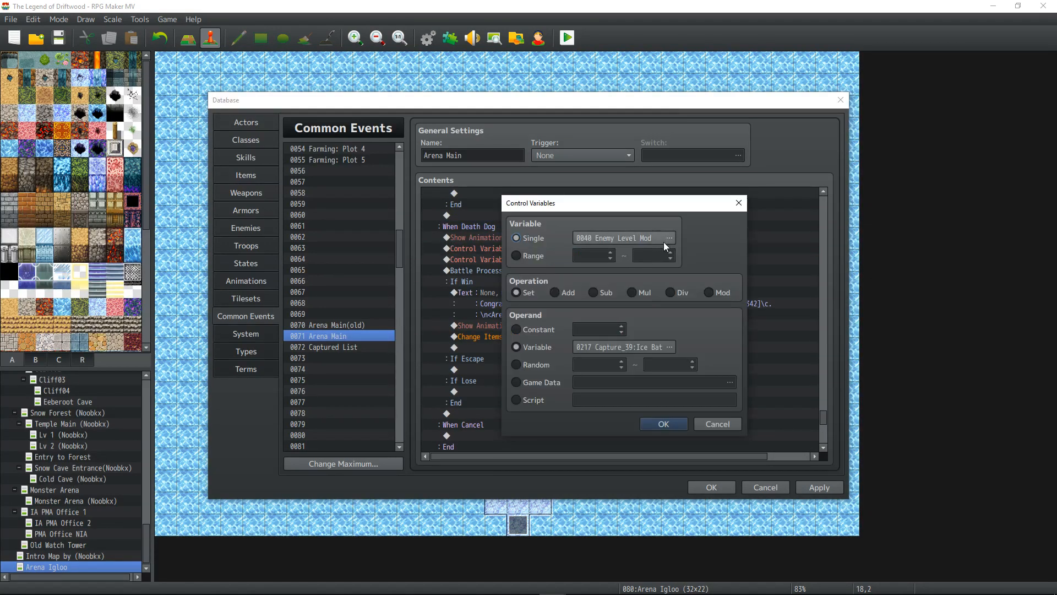
click(670, 347)
click(680, 386)
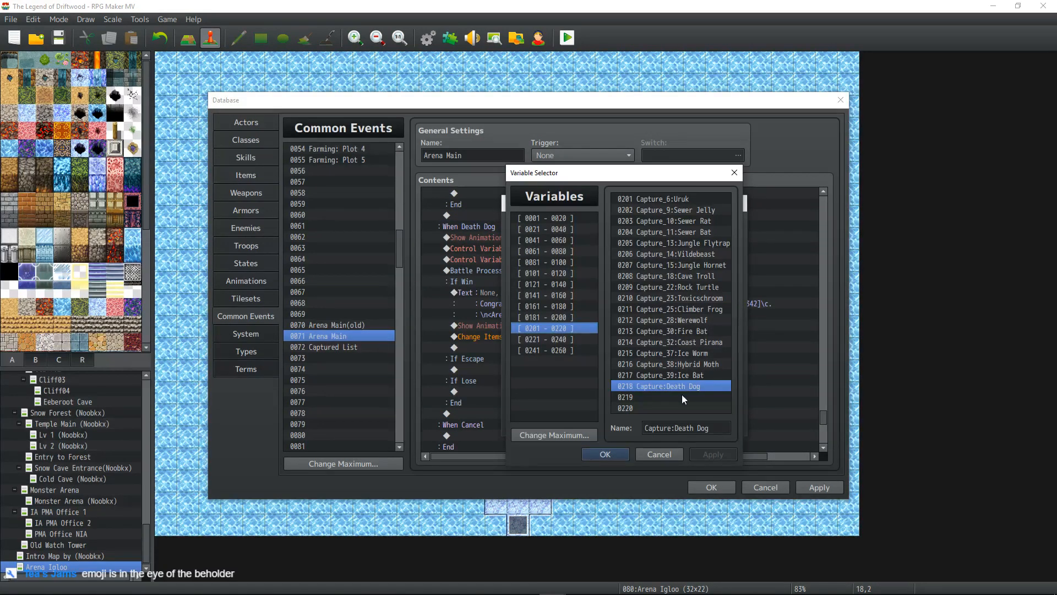
click(606, 454)
click(665, 425)
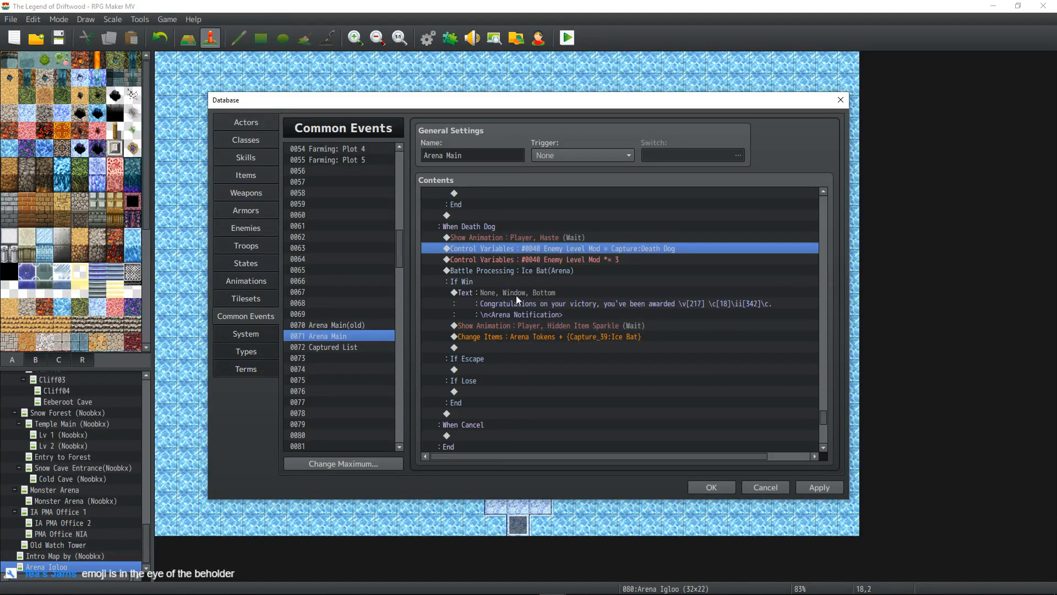
- Change the Death Dog branch's Battle Processing troop to the empty entry 0218
click(529, 257)
double_click(543, 268)
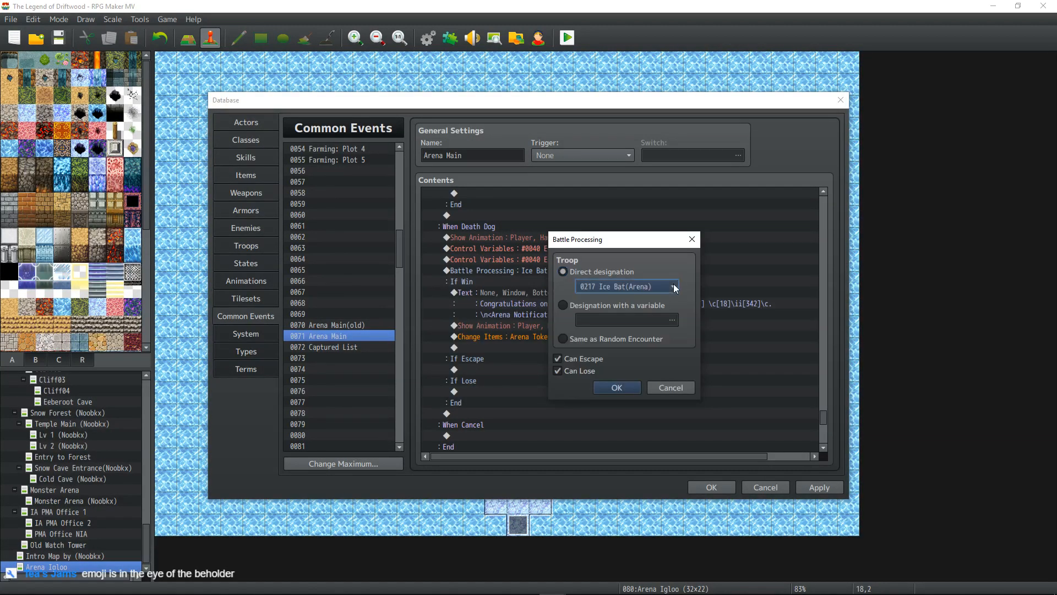
click(673, 285)
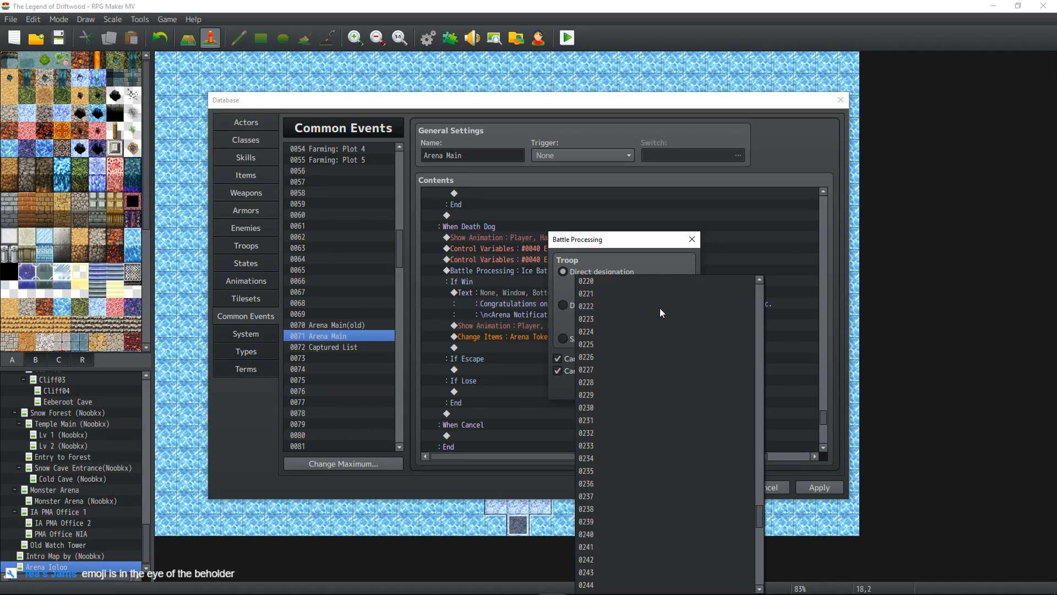
scroll(659, 312, up, 5)
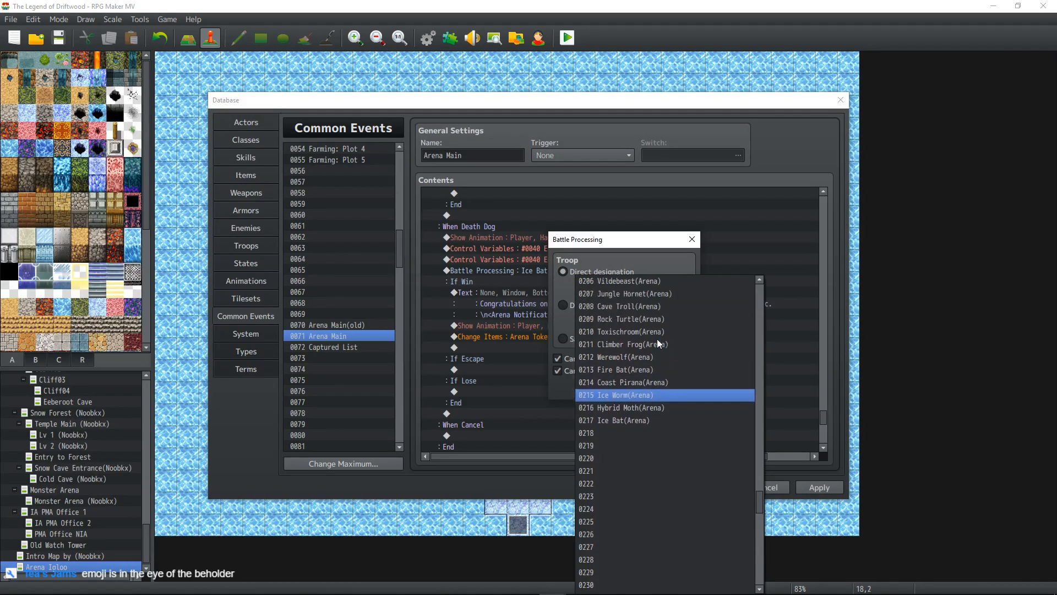
scroll(658, 344, up, 3)
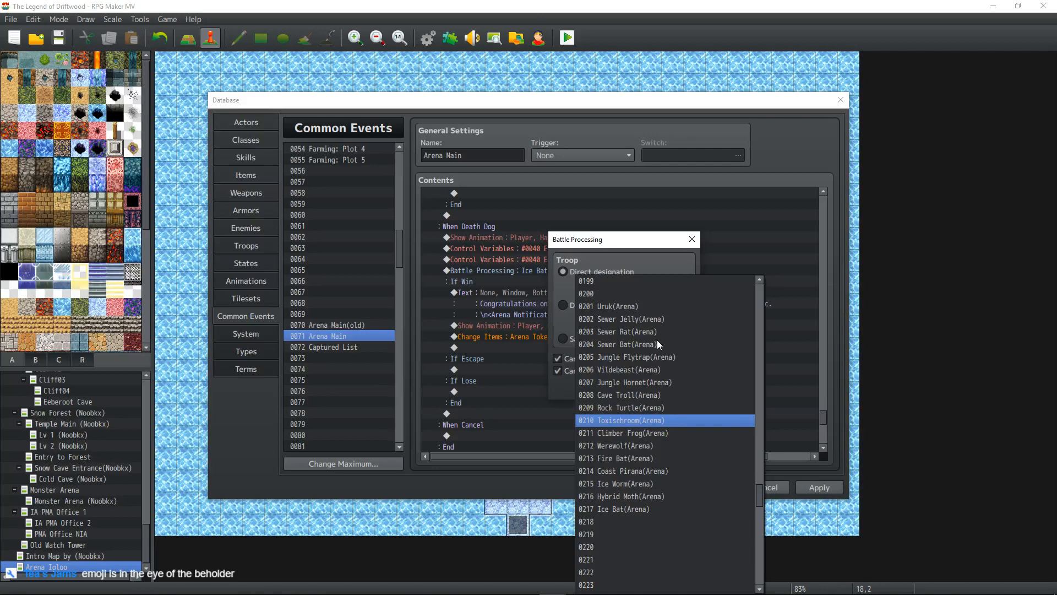
click(645, 522)
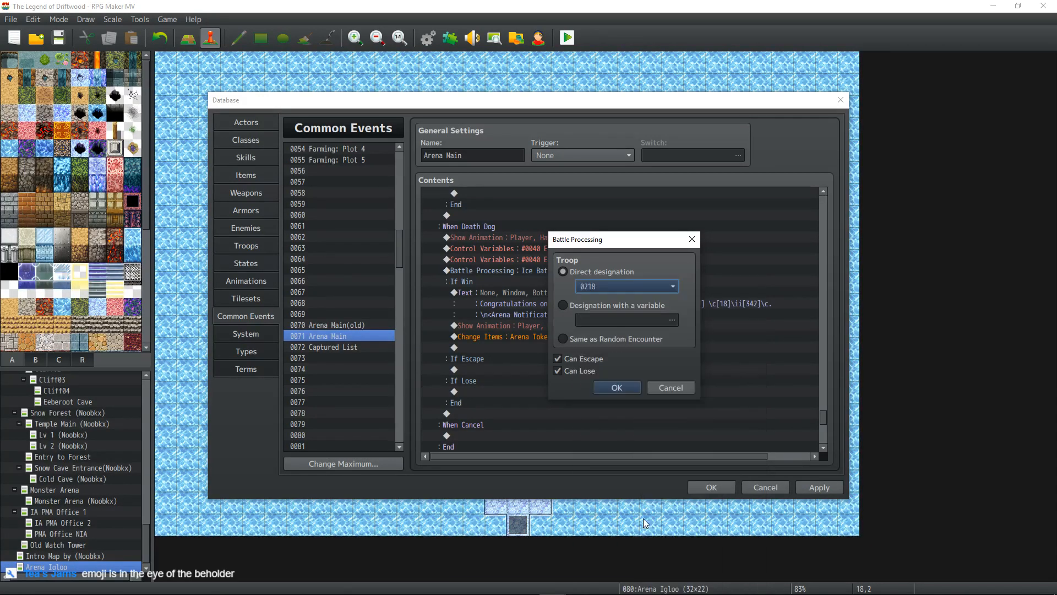
click(616, 389)
- Change the variable code in the Death Dog victory message to \v[218]
click(566, 304)
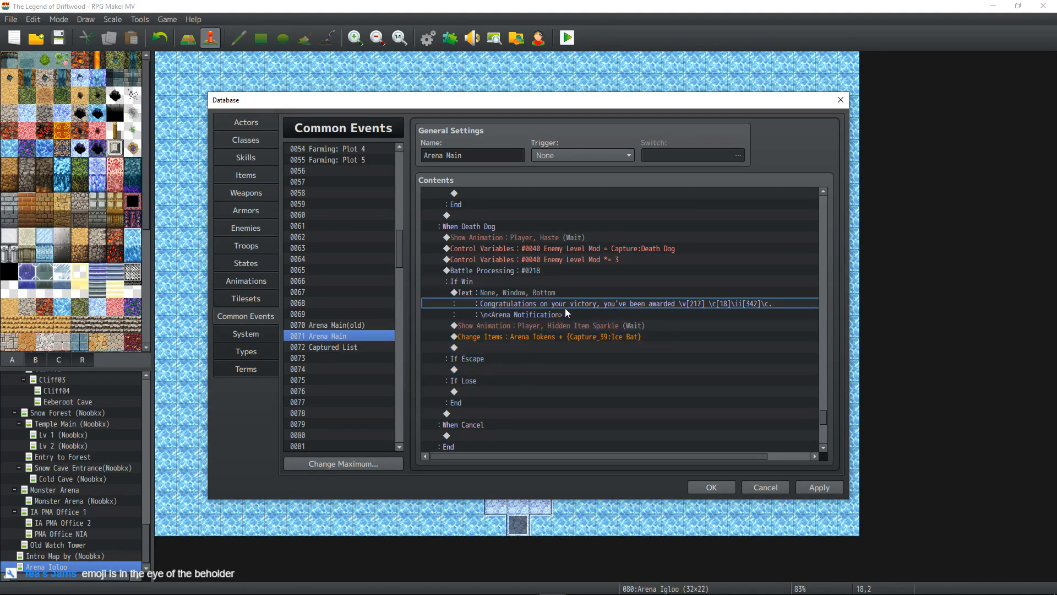
double_click(565, 302)
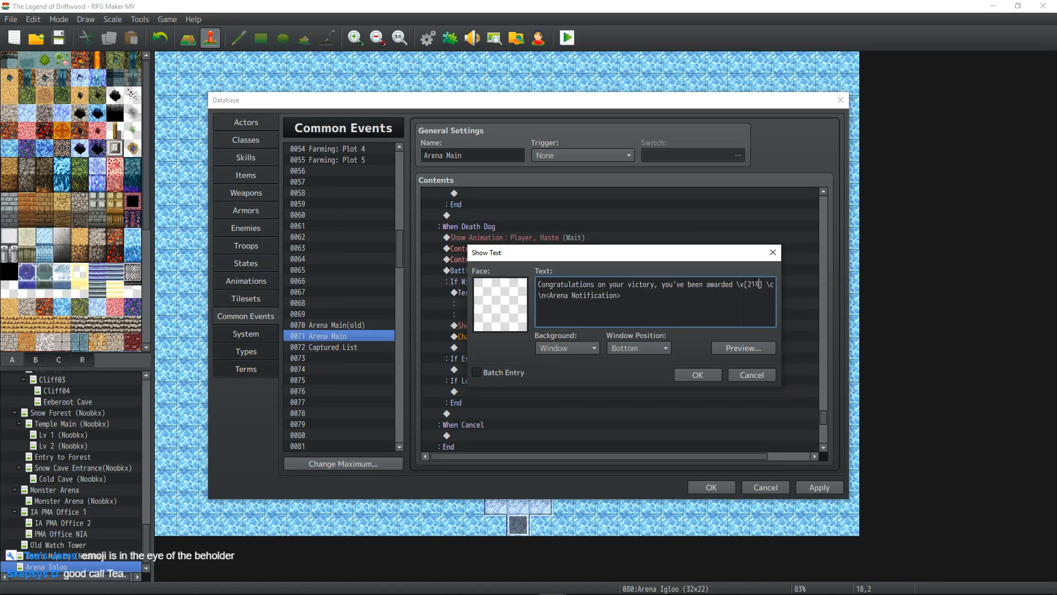
click(690, 375)
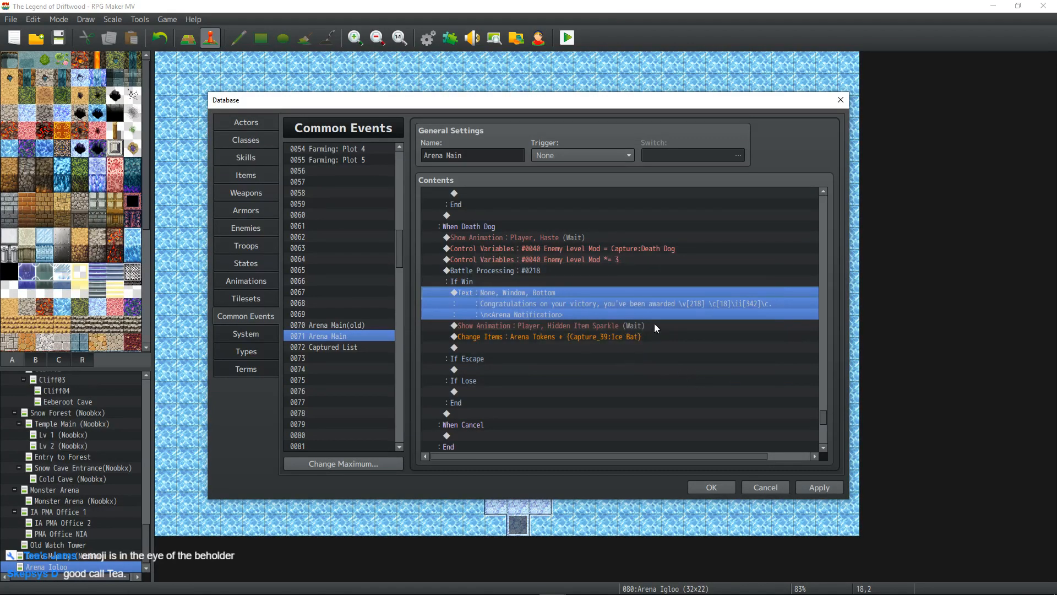
- Set the Death Dog victory's Arena Tokens increase to variable 0218 Capture:Death Dog and apply the database changes
click(590, 326)
double_click(587, 336)
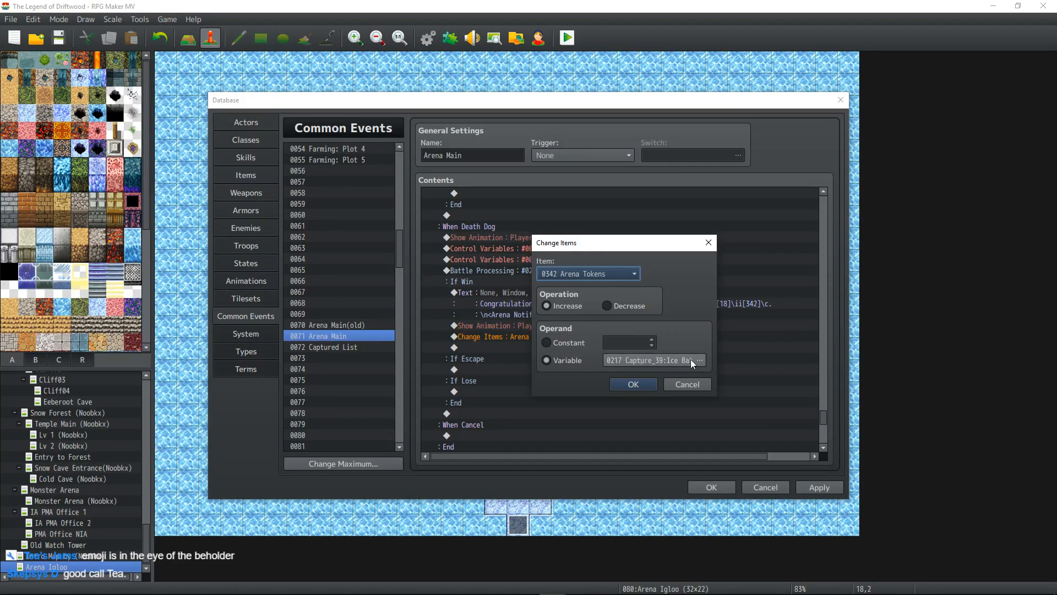
click(691, 359)
click(613, 453)
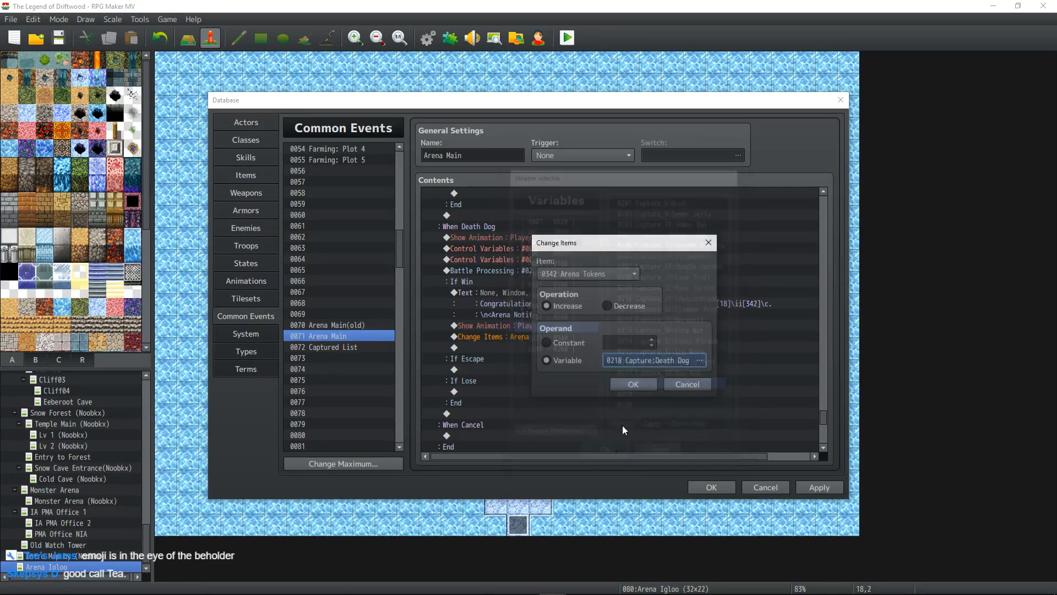
click(634, 385)
click(812, 485)
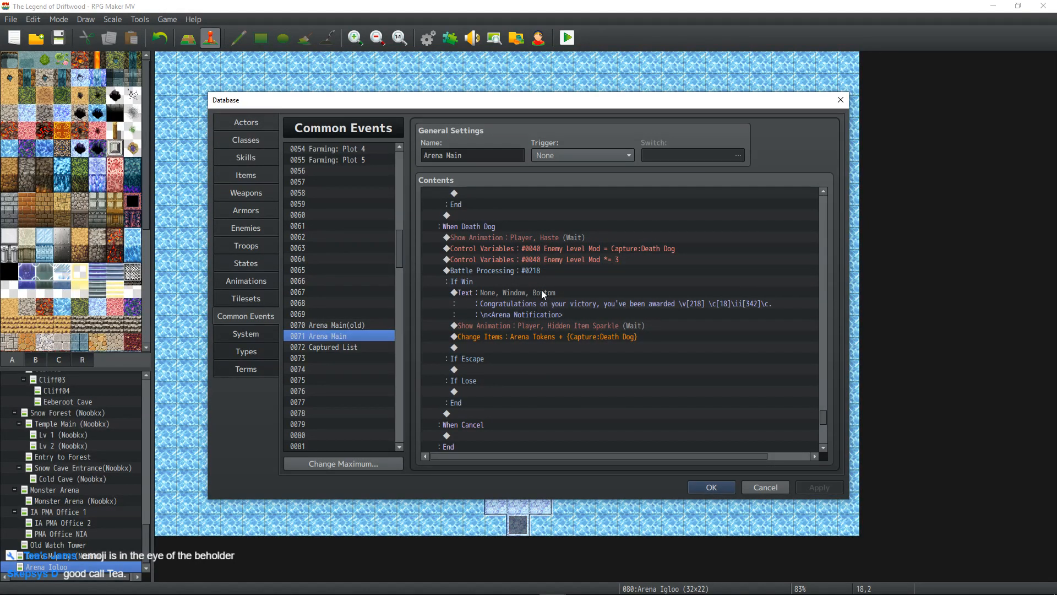
- Examine the Death Dog battle branch and the Show Choices command containing None below it
click(537, 272)
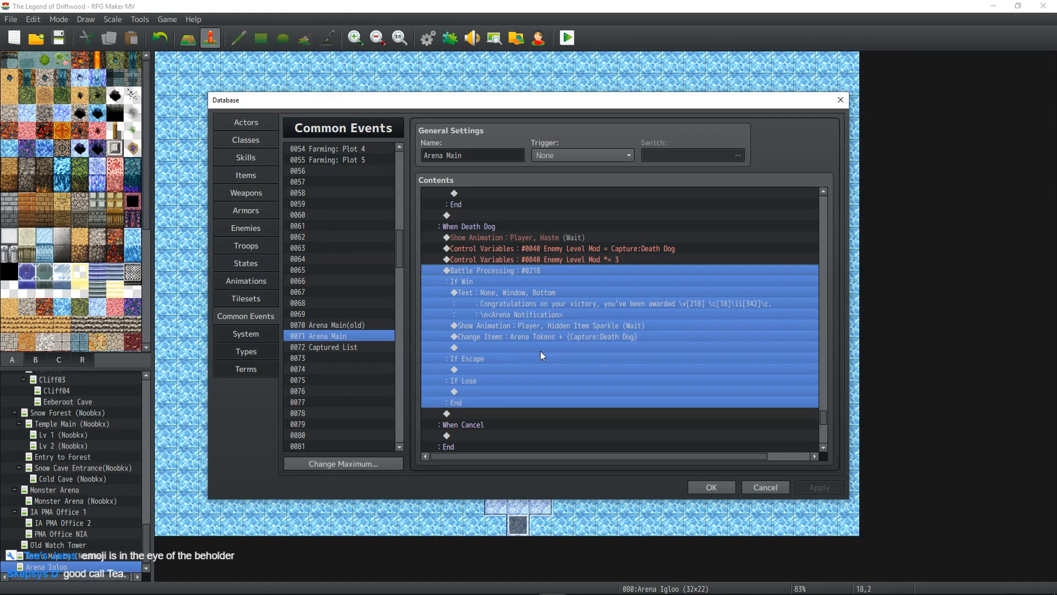
scroll(542, 347, down, 3)
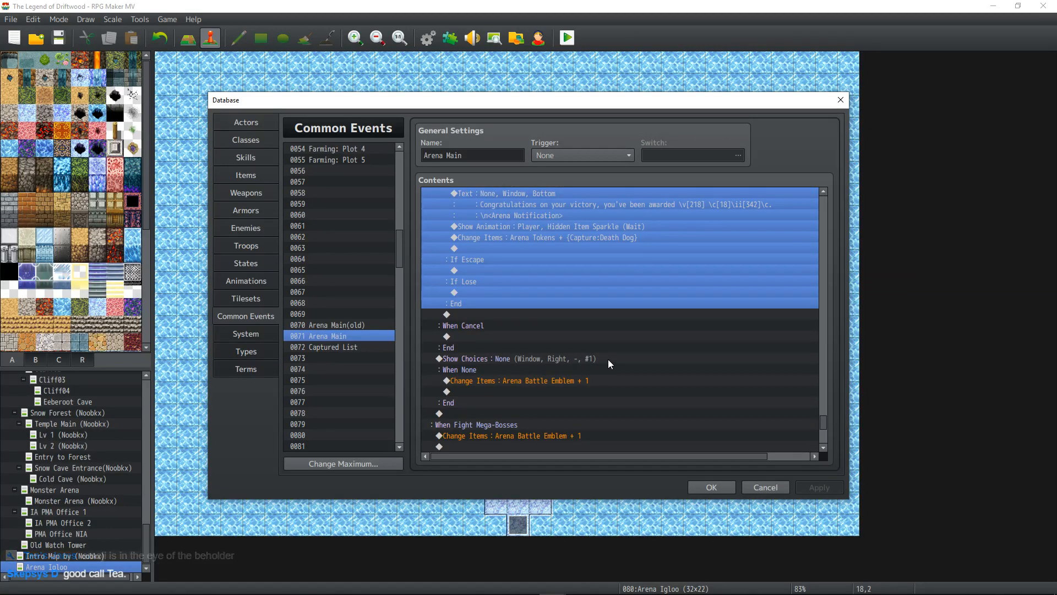
click(553, 359)
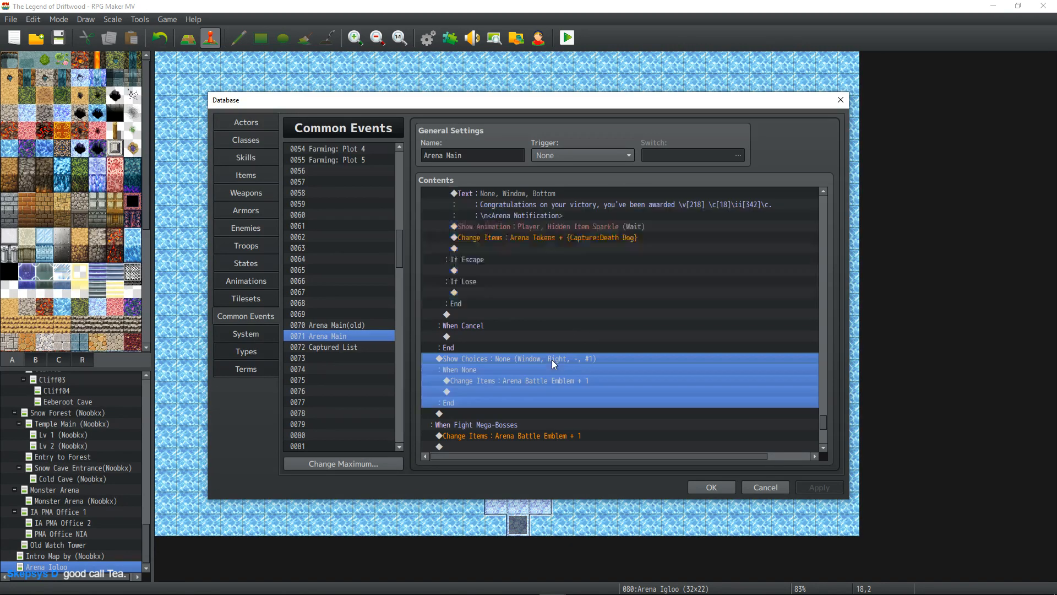
click(527, 377)
click(543, 359)
click(503, 371)
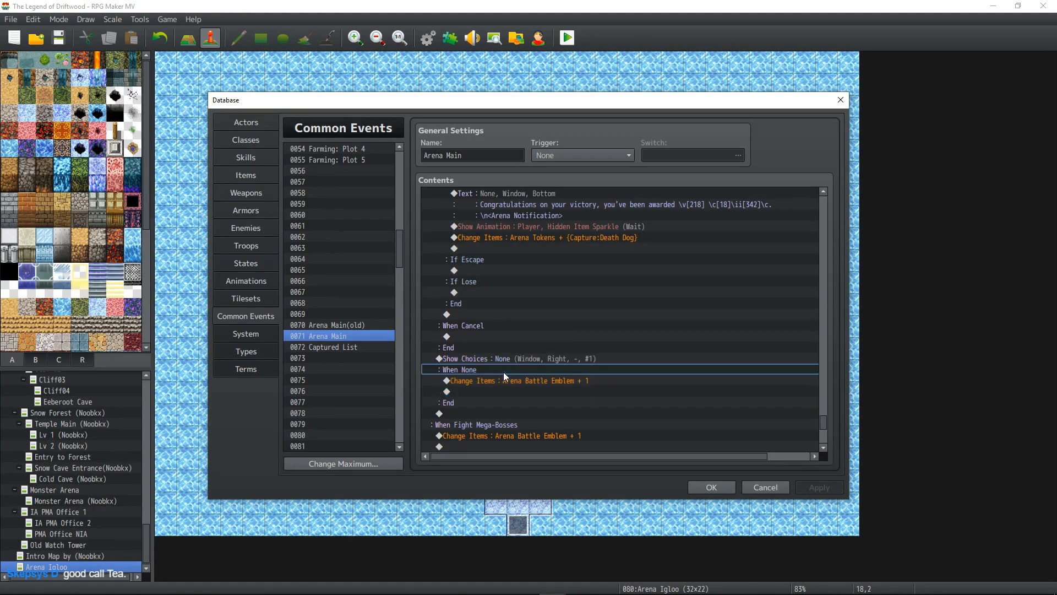
scroll(524, 375, up, 5)
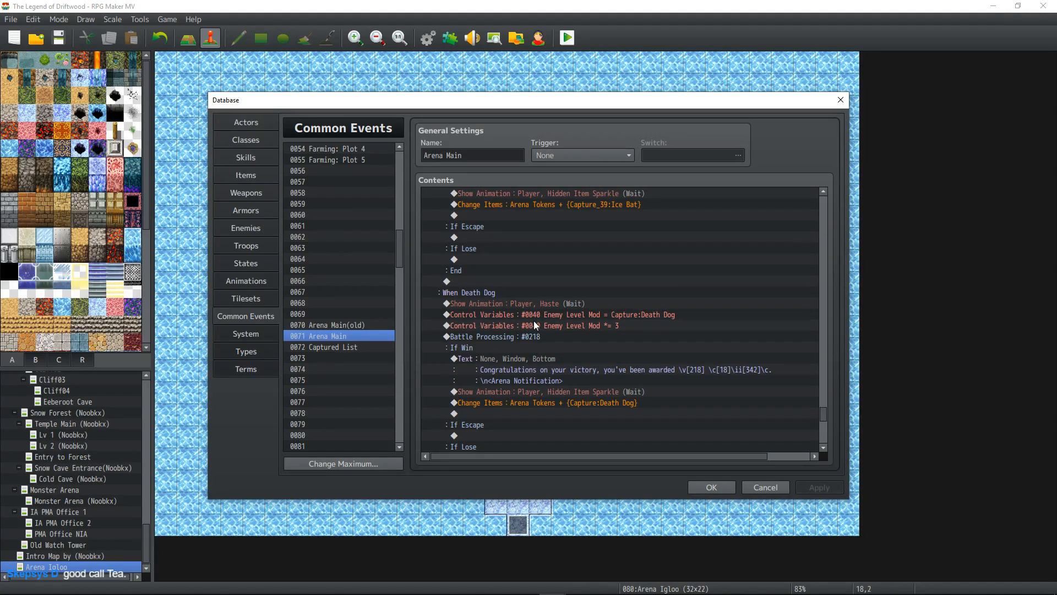
scroll(534, 308, down, 5)
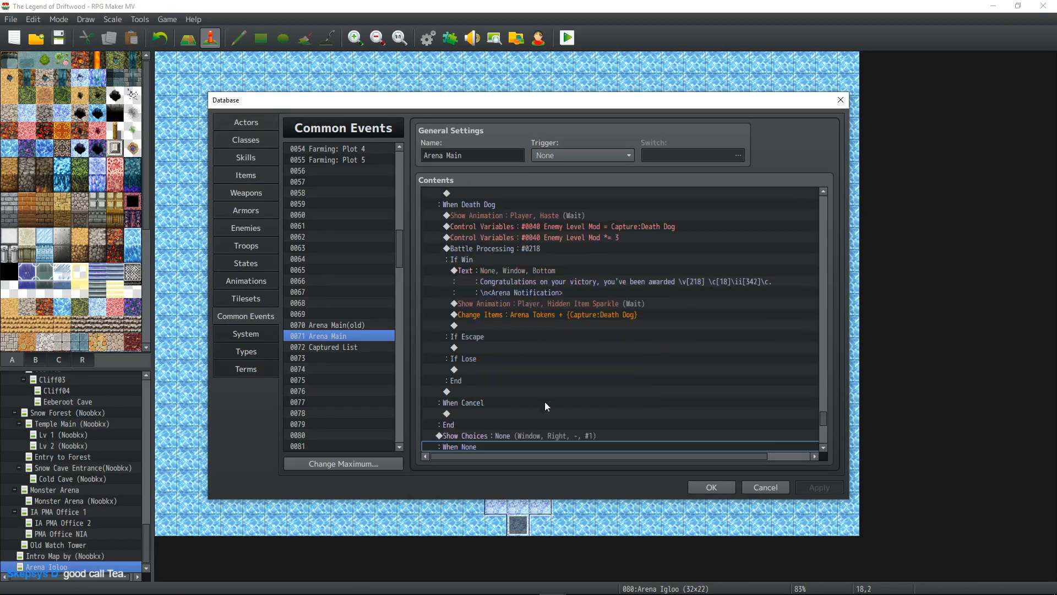
- Review the Death Dog branch's battle, victory message and reward commands together with the Ice Bat branch above it
click(539, 393)
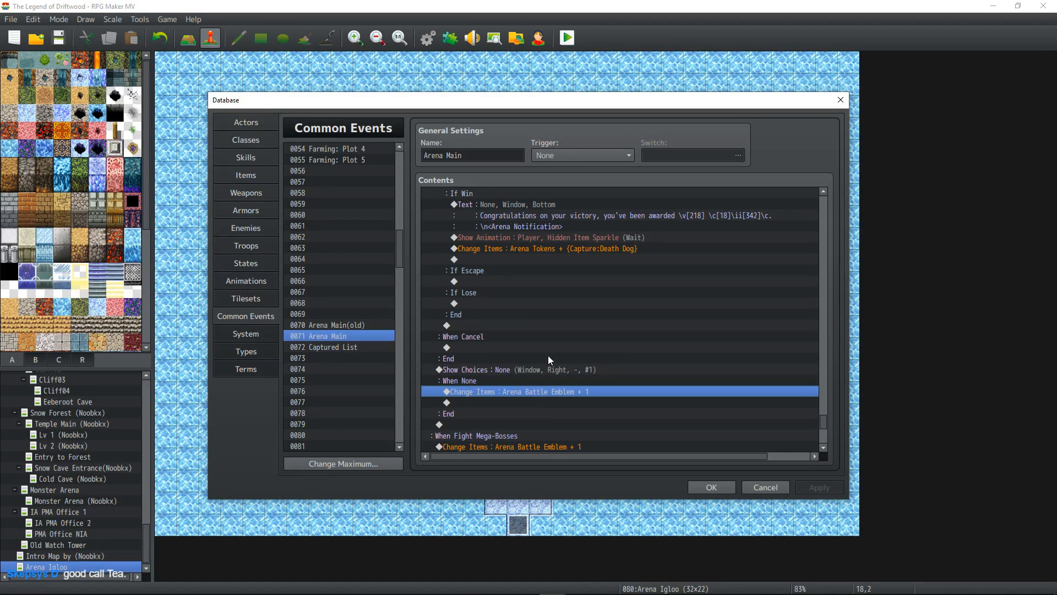
scroll(547, 355, up, 1)
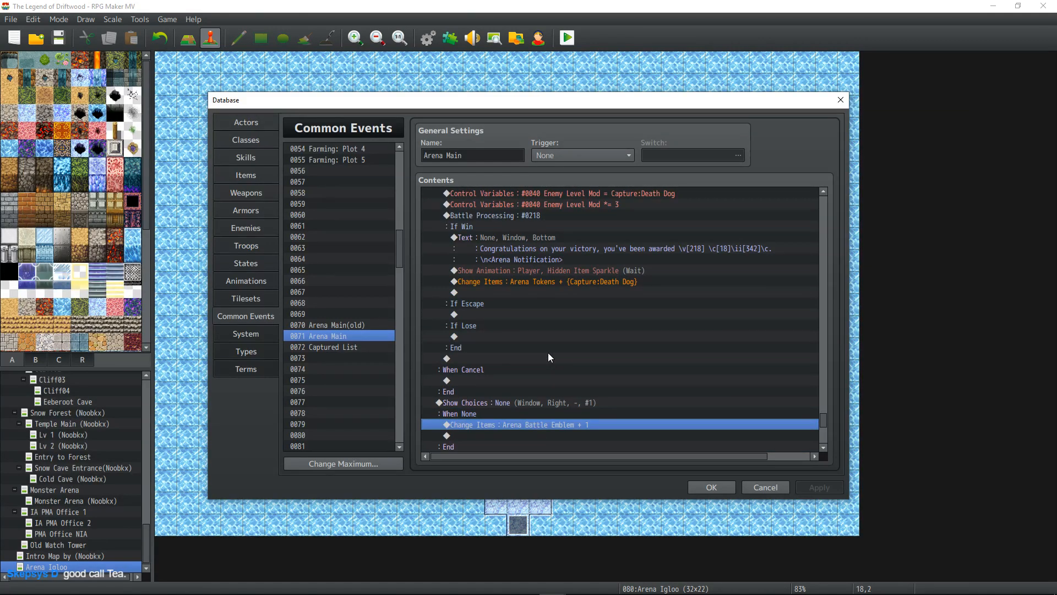
scroll(548, 357, up, 2)
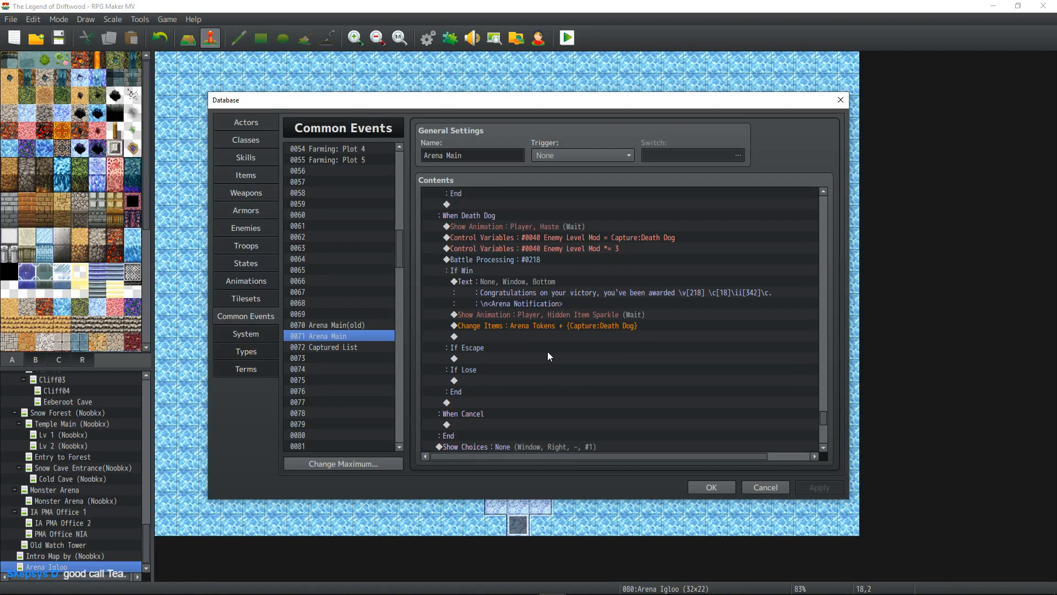
scroll(548, 356, up, 1)
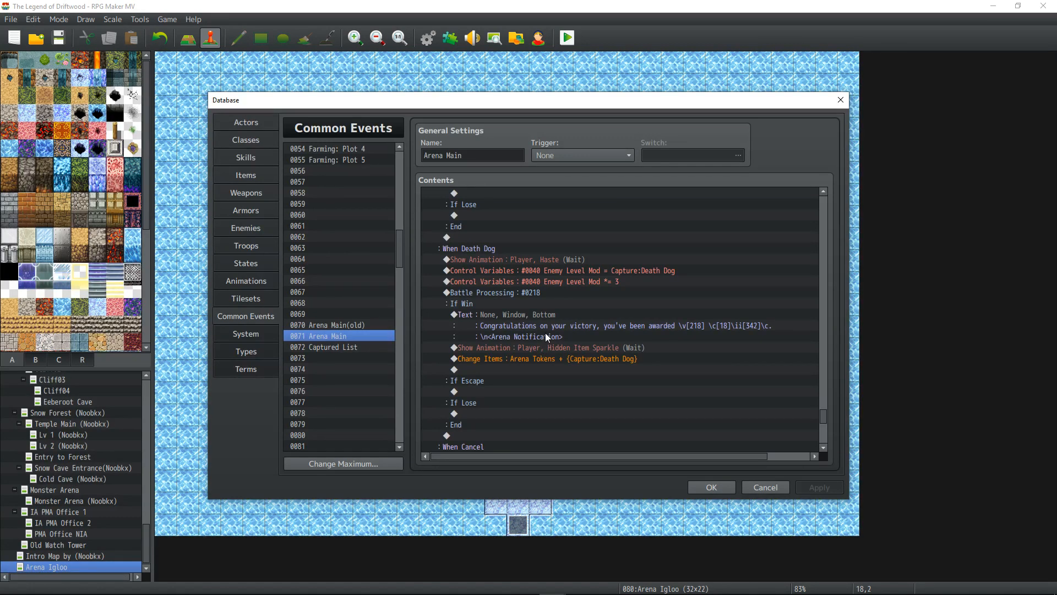
click(542, 315)
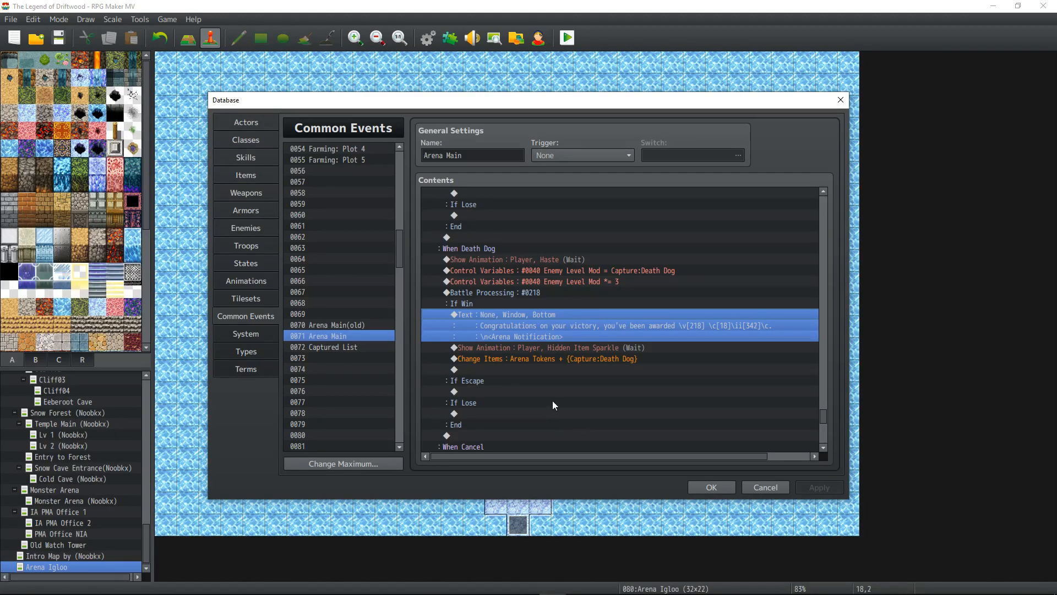
scroll(547, 320, up, 1)
click(540, 326)
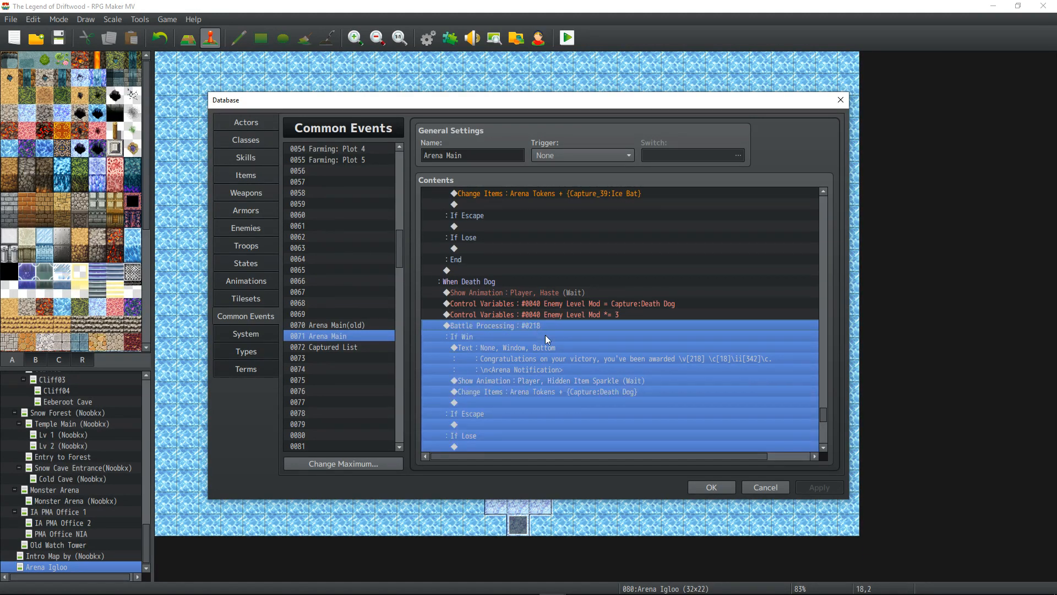
scroll(566, 351, up, 1)
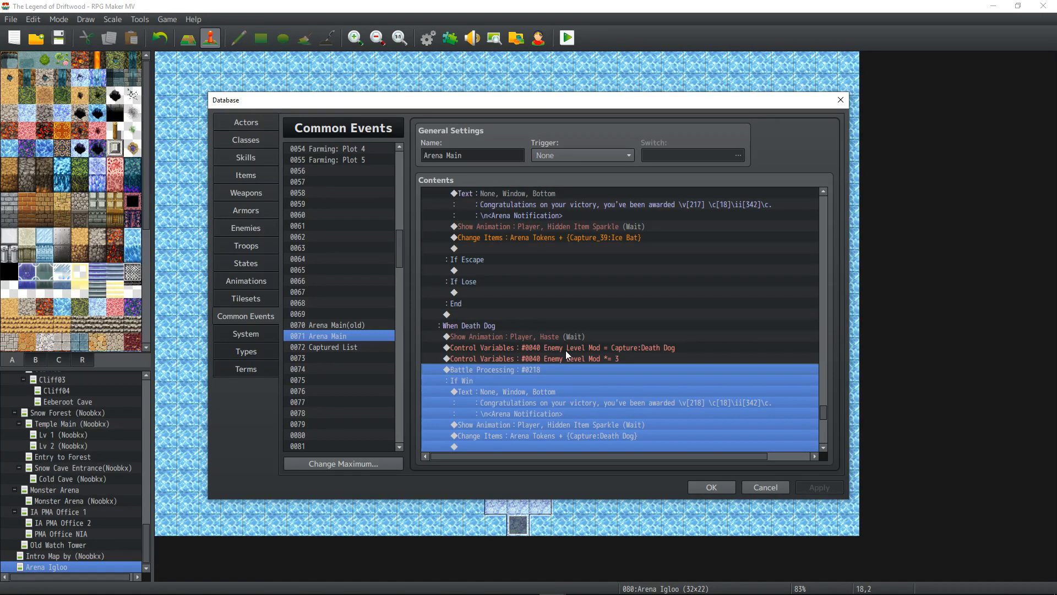
scroll(566, 351, up, 1)
scroll(571, 360, down, 3)
scroll(564, 330, up, 2)
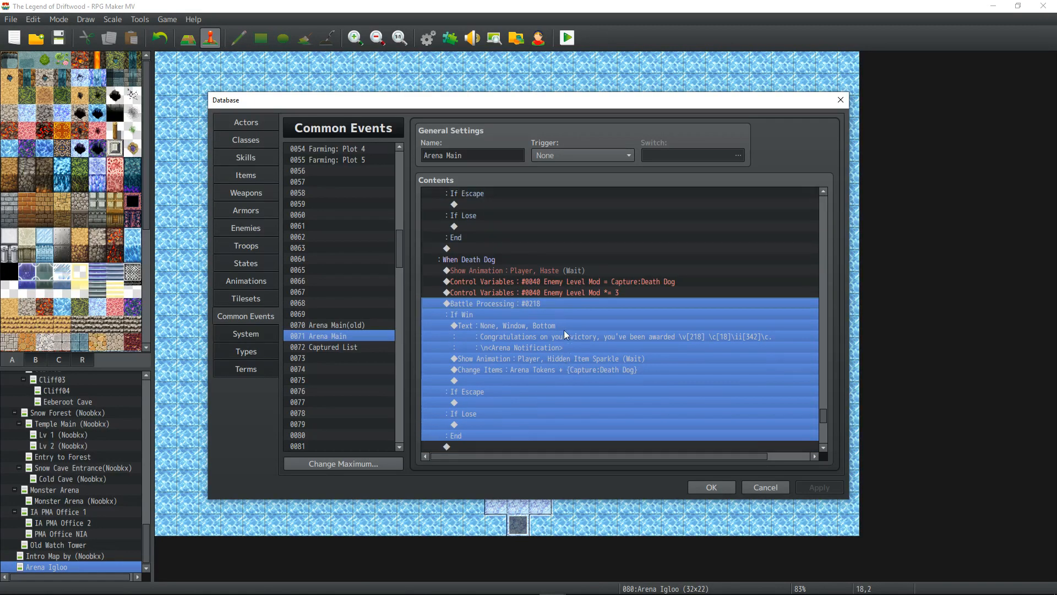
scroll(557, 317, down, 3)
scroll(536, 297, down, 2)
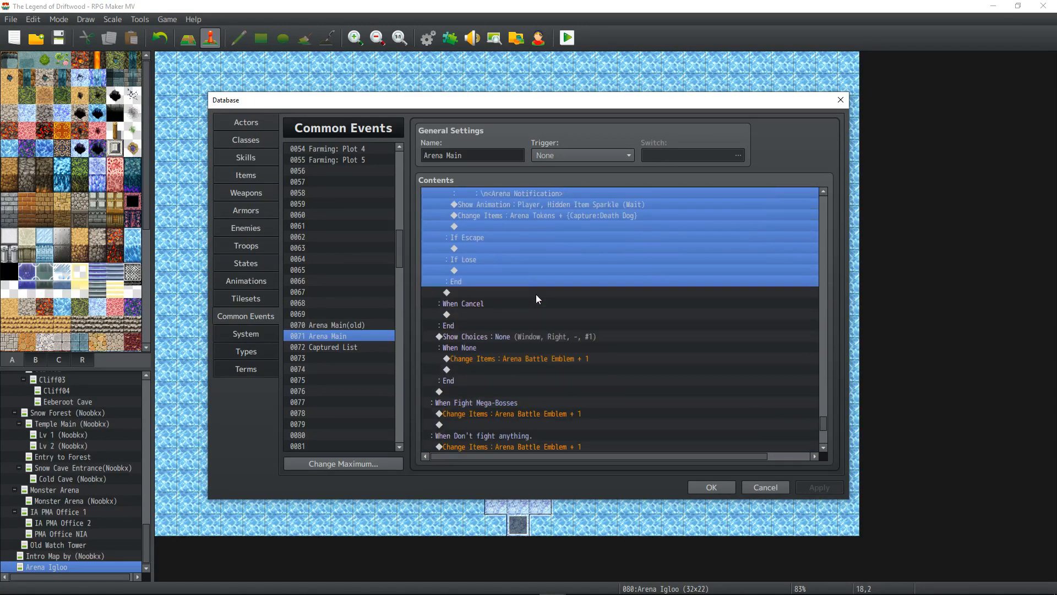
scroll(533, 297, up, 3)
scroll(532, 286, up, 2)
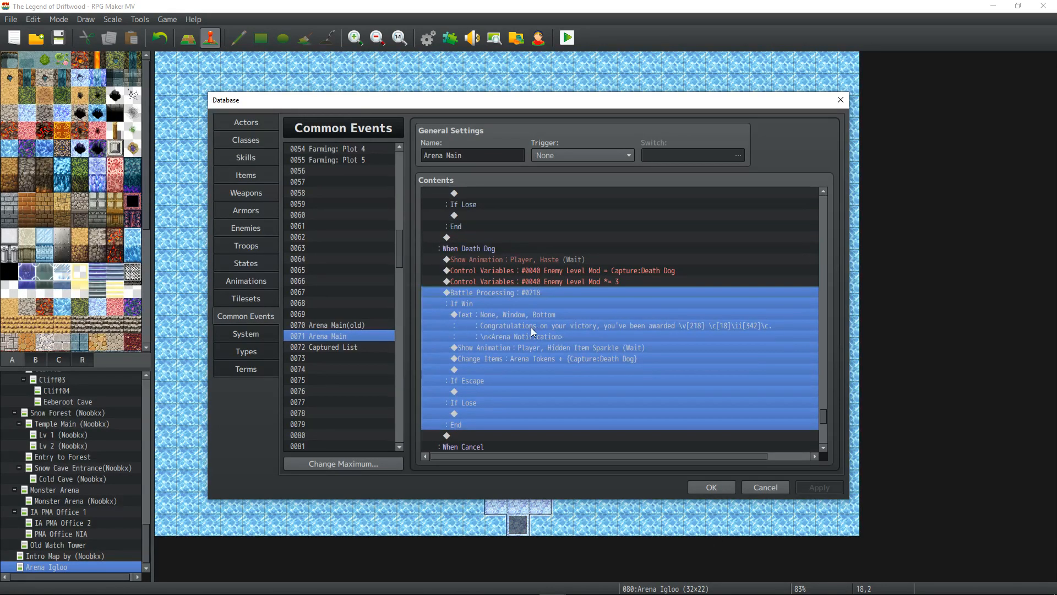
scroll(501, 317, down, 6)
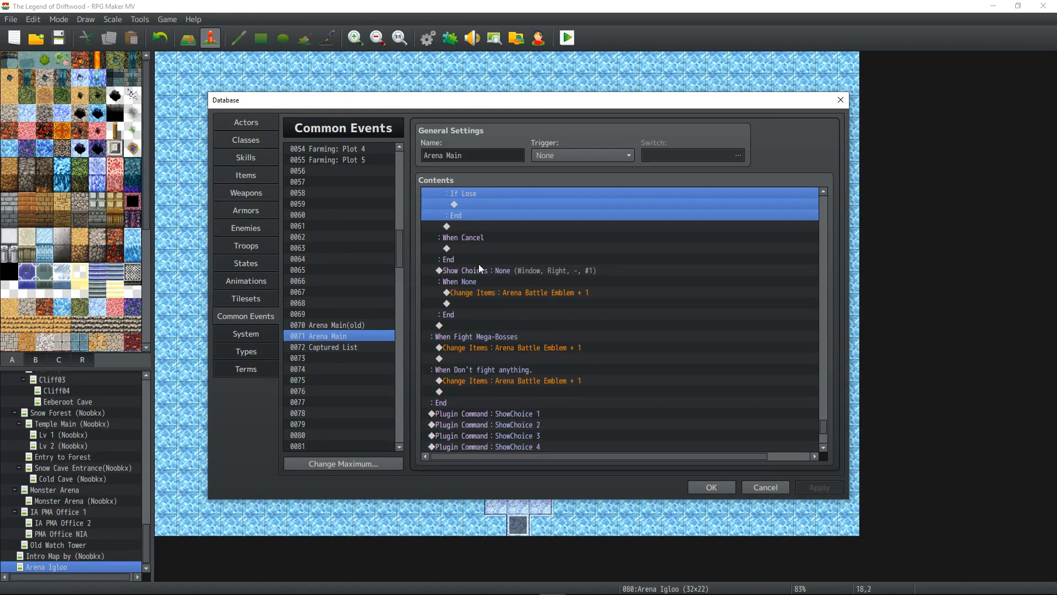
- Check the None choice block, the Death Dog animation and Enemy Level Mod commands, and the ShowChoice plugin commands at the event's end
click(480, 270)
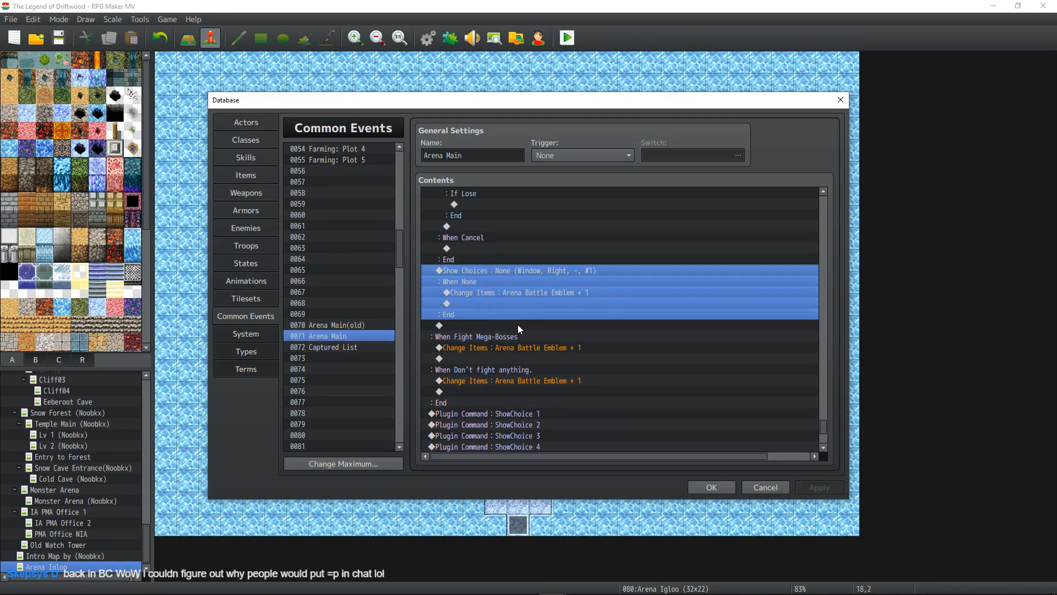
scroll(546, 366, up, 5)
click(533, 248)
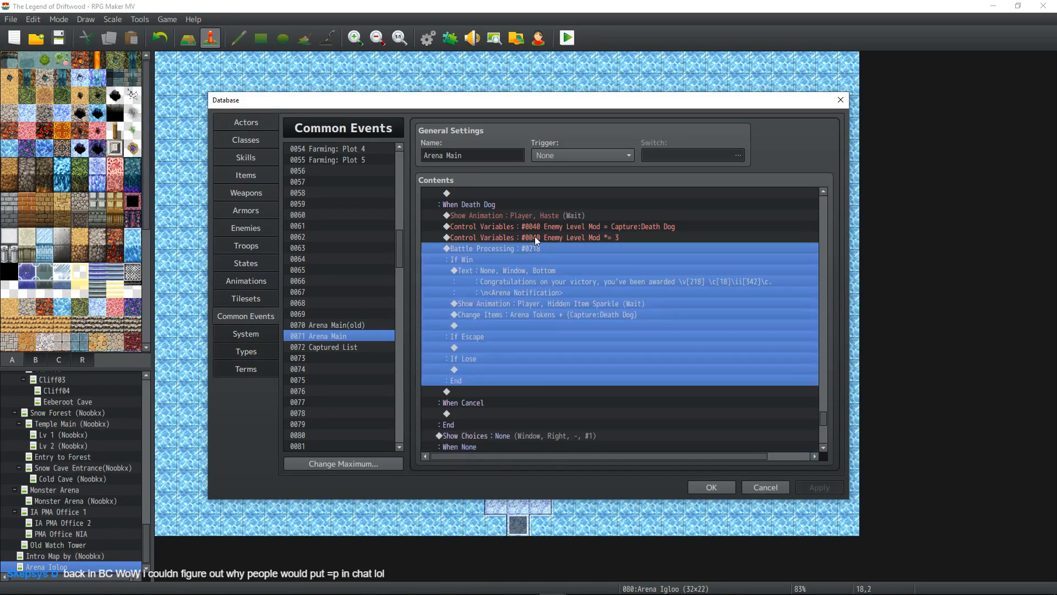
click(566, 226)
shift+click(561, 310)
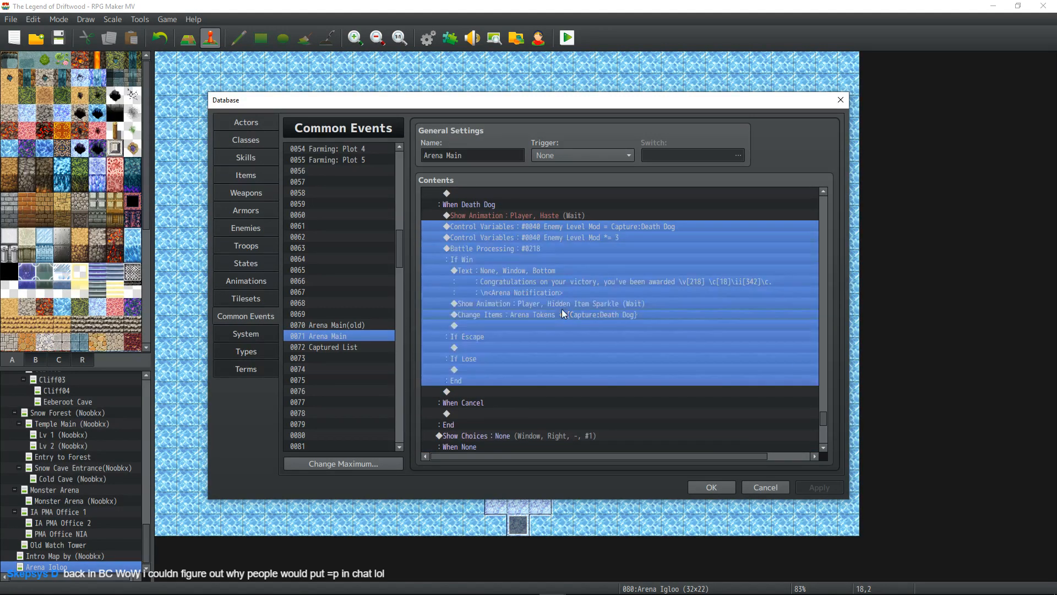
click(550, 216)
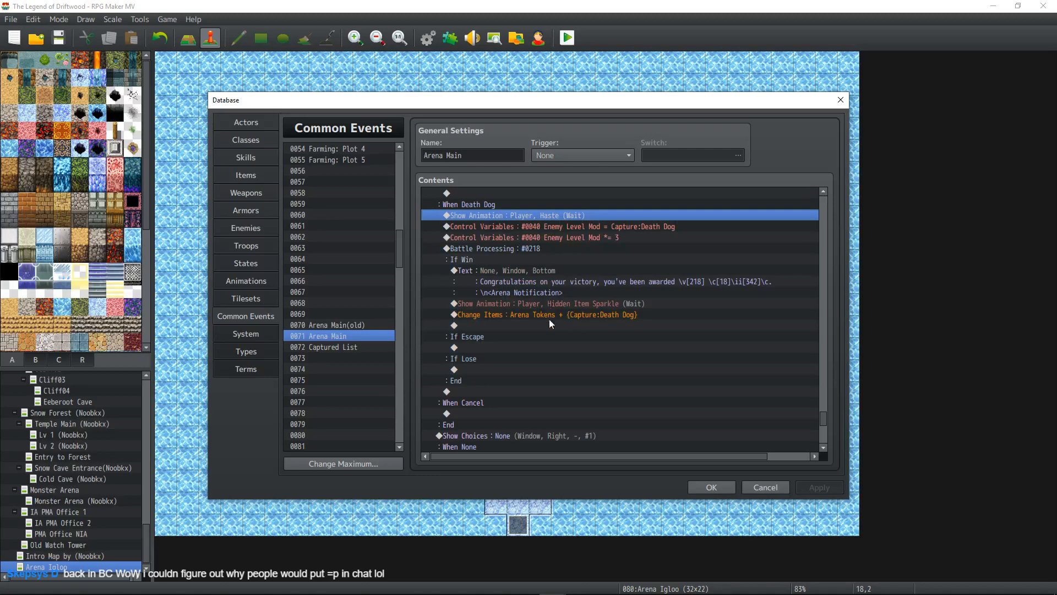
shift+click(550, 320)
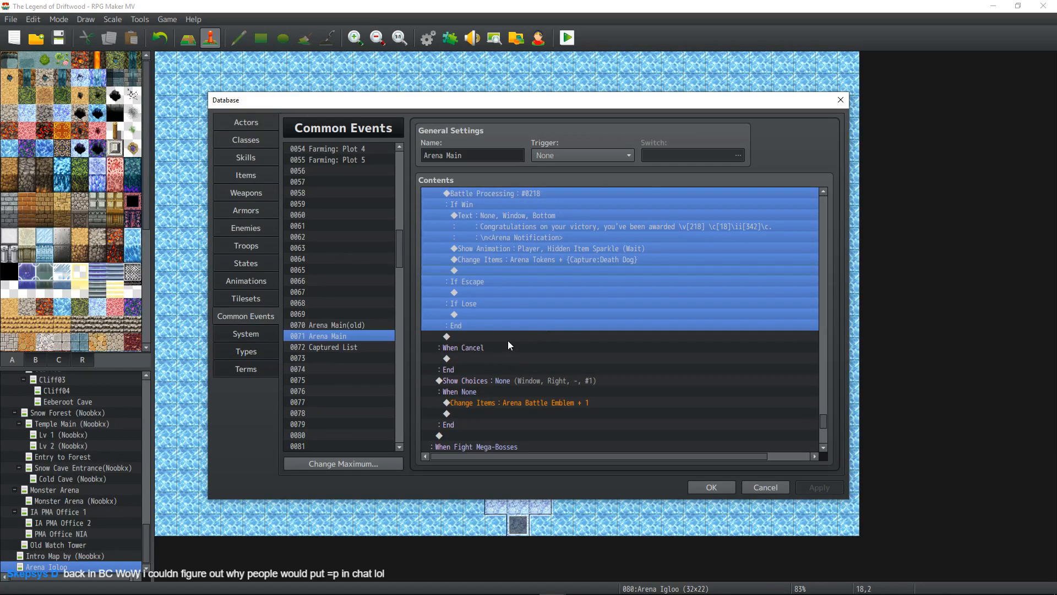
scroll(507, 340, up, 2)
click(563, 303)
click(584, 237)
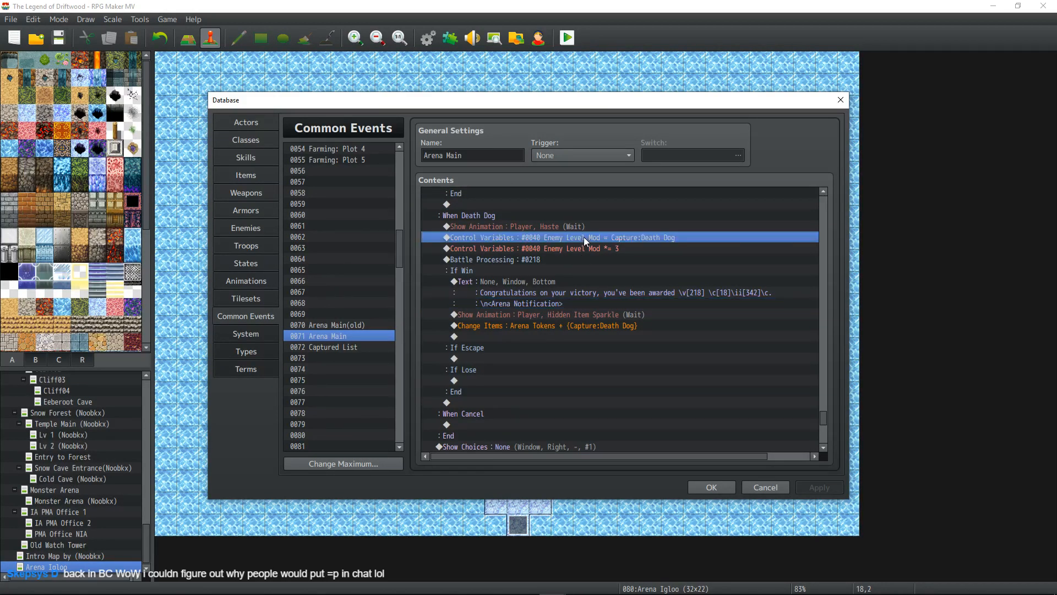
click(582, 249)
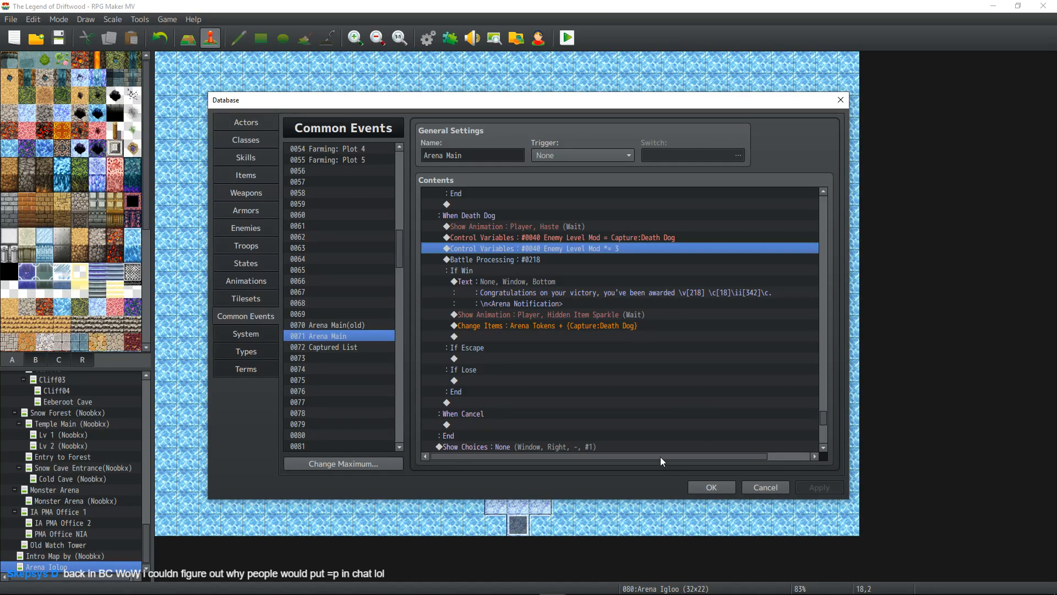
scroll(573, 304, up, 1)
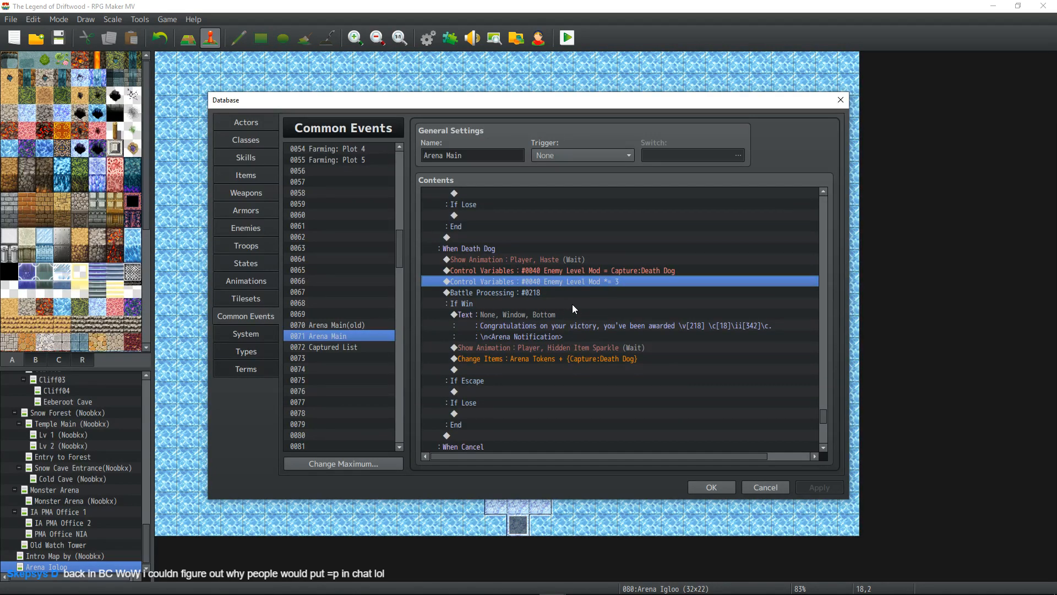
drag(822, 417, 836, 445)
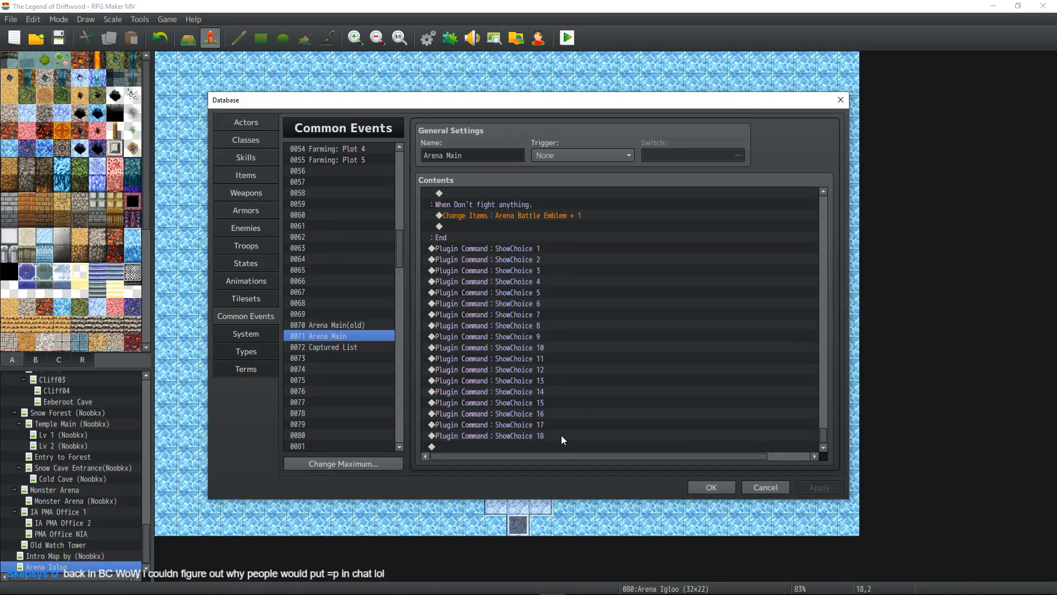
- Examine common event 0070 Arena Main(old), including its hide_choice scripts and monster battle branches
click(350, 327)
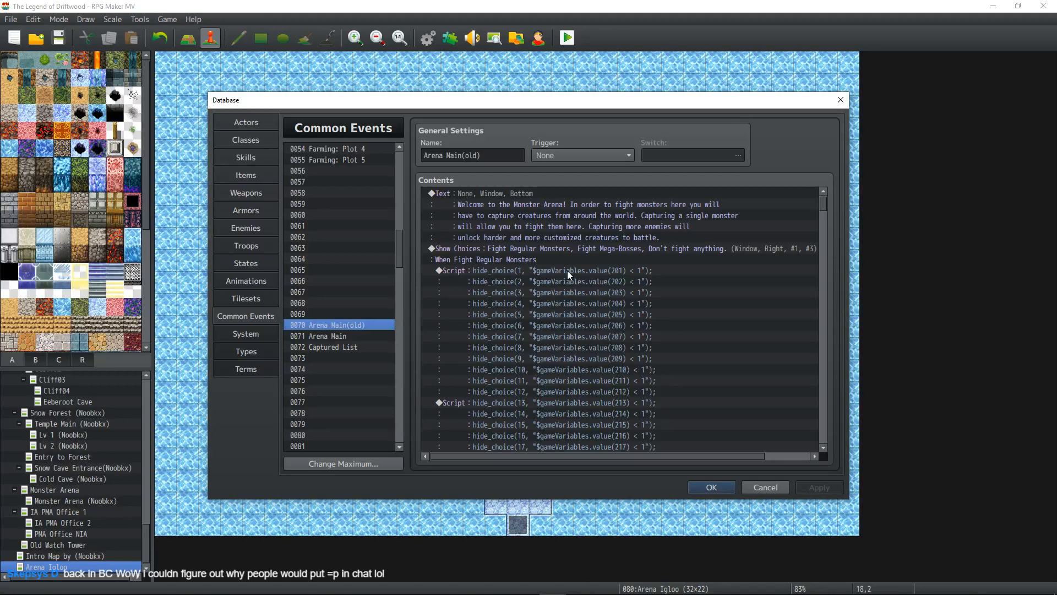
scroll(568, 270, down, 3)
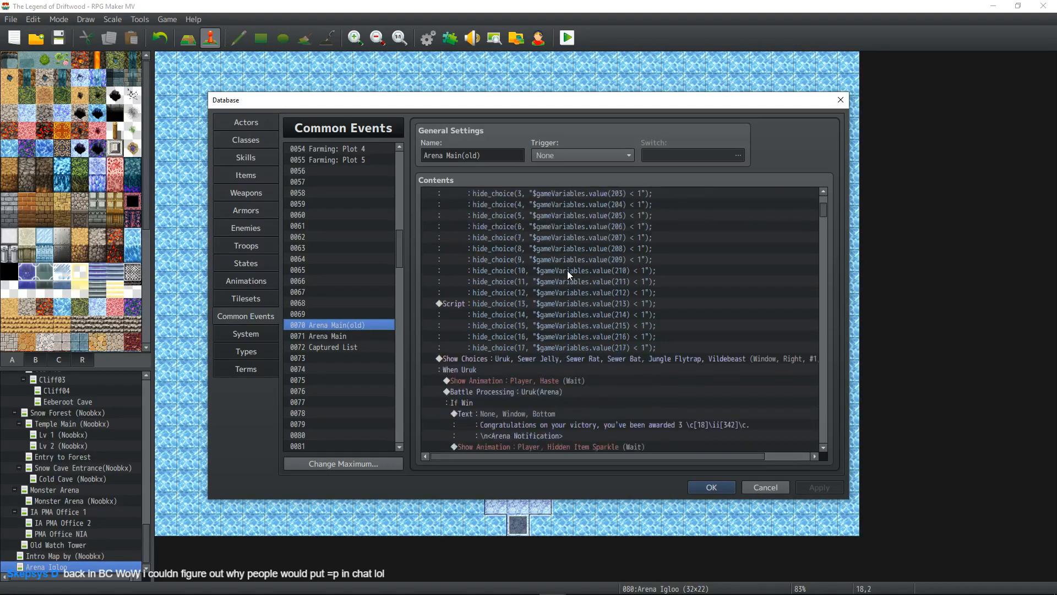
scroll(567, 270, down, 2)
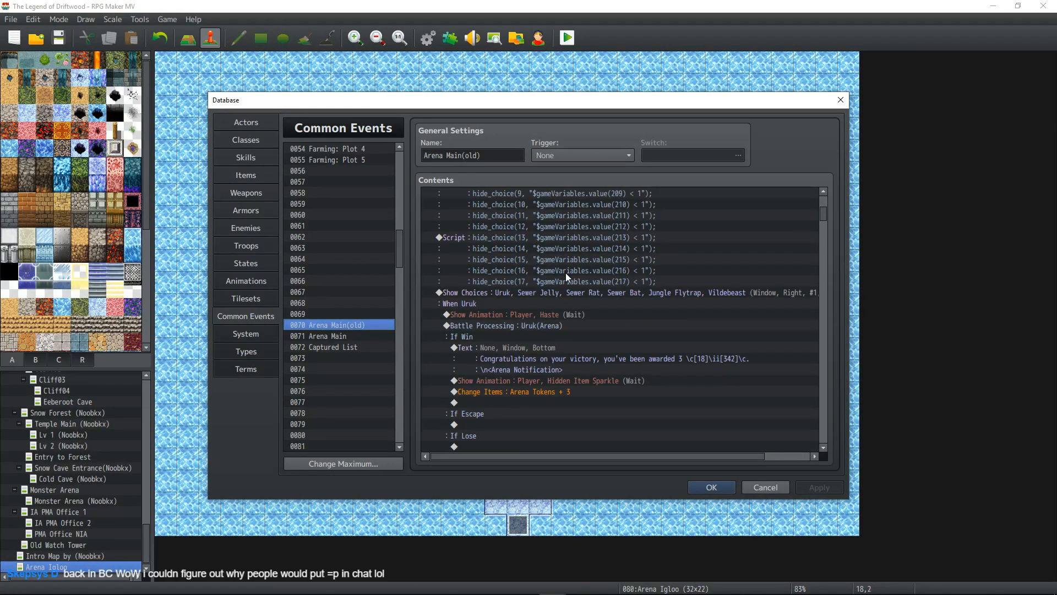
scroll(566, 272, down, 4)
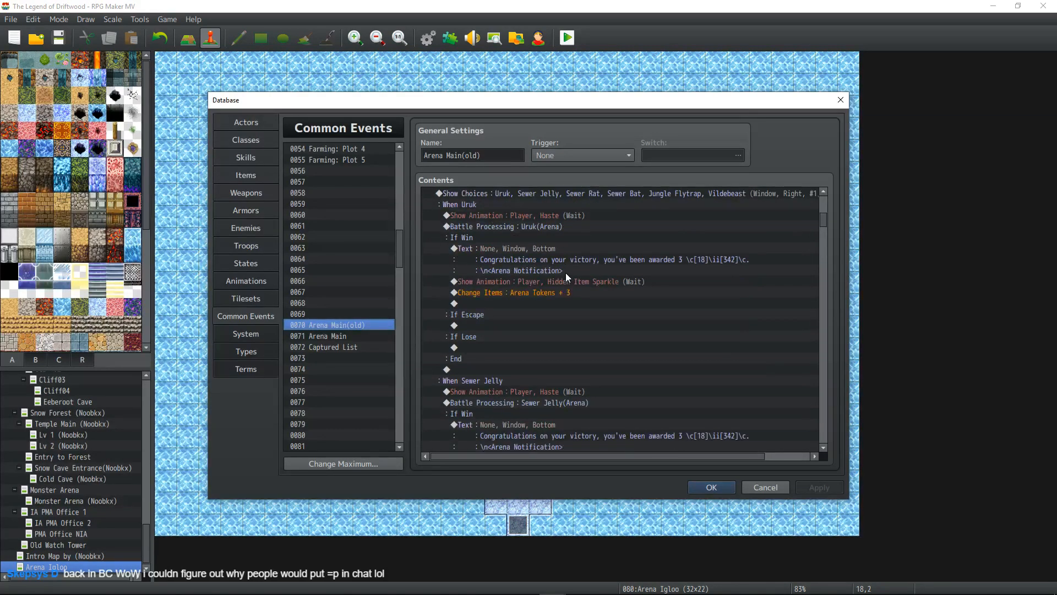
scroll(564, 273, down, 5)
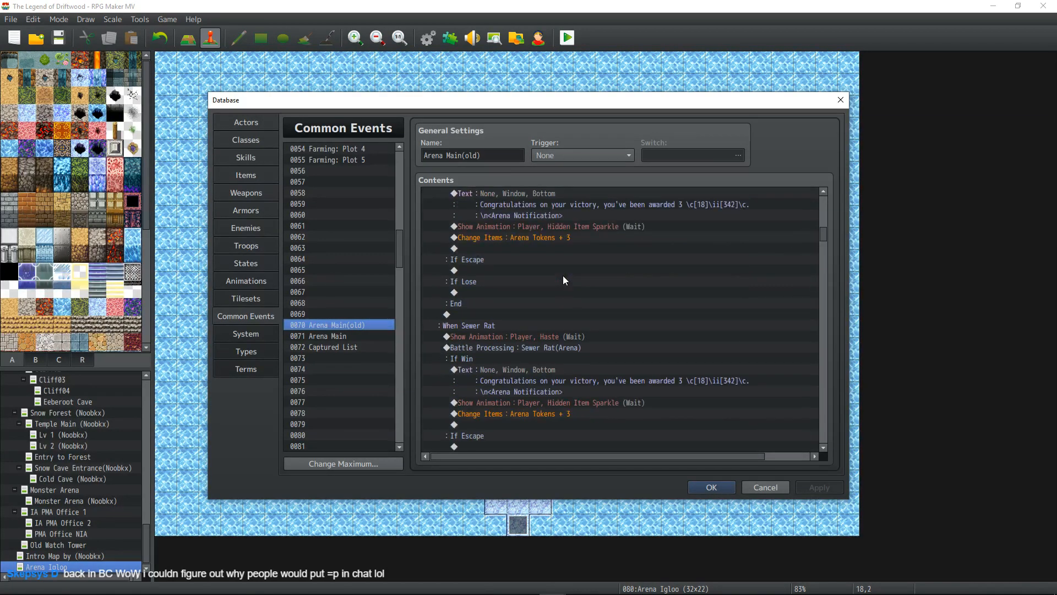
scroll(821, 243, down, 8)
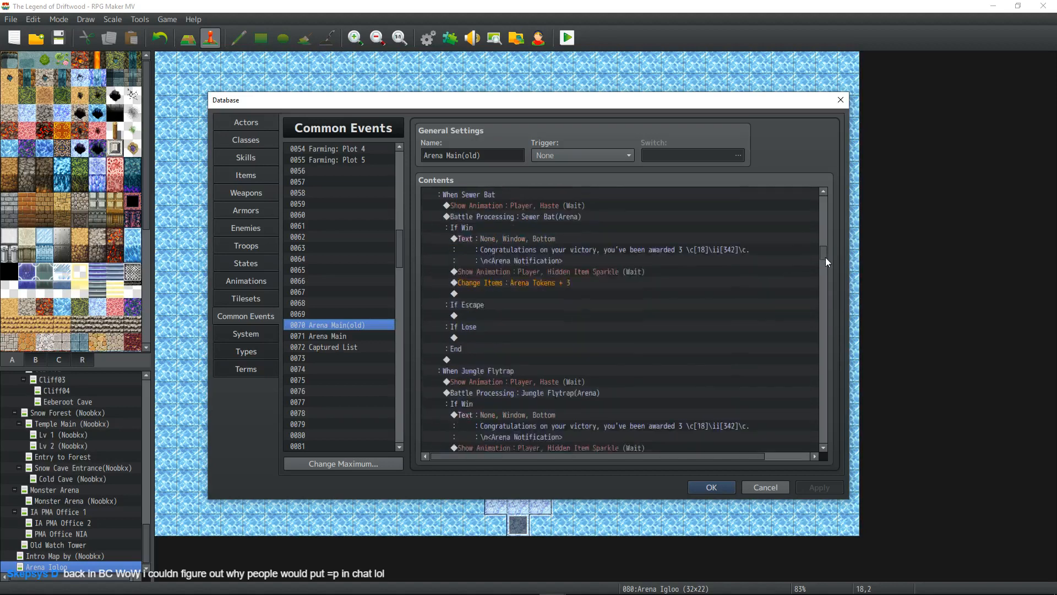
drag(825, 267, 816, 203)
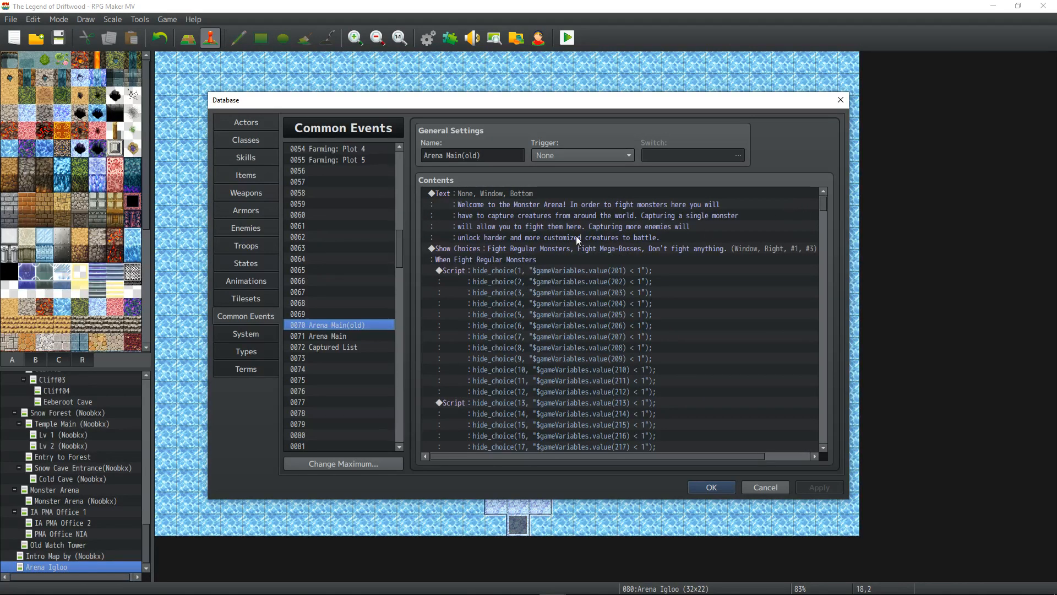
- Compare the Ice Bat and Death Dog entries in the enemy database
click(253, 158)
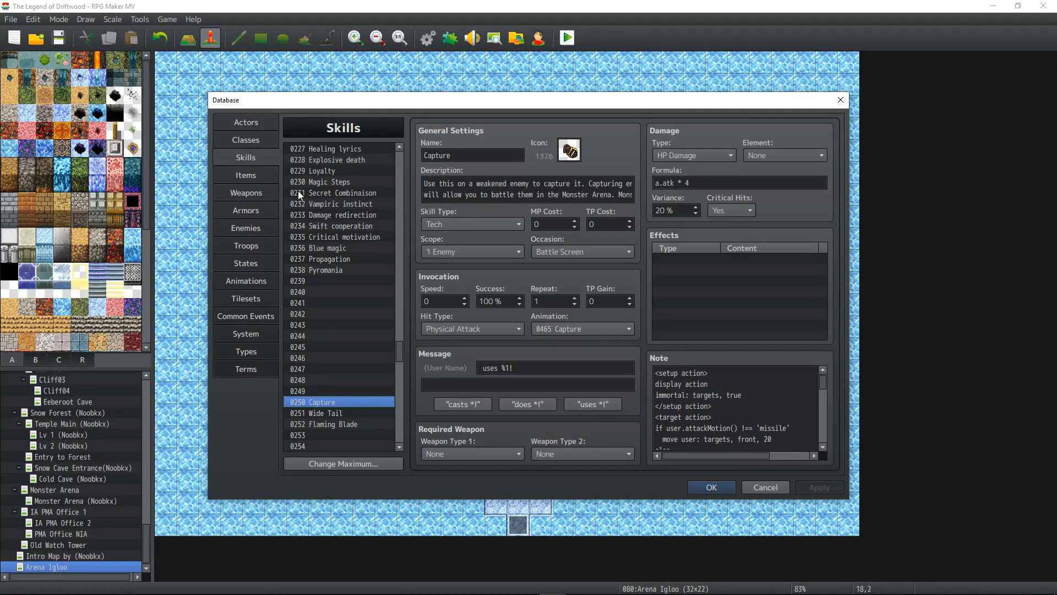
click(253, 210)
click(255, 228)
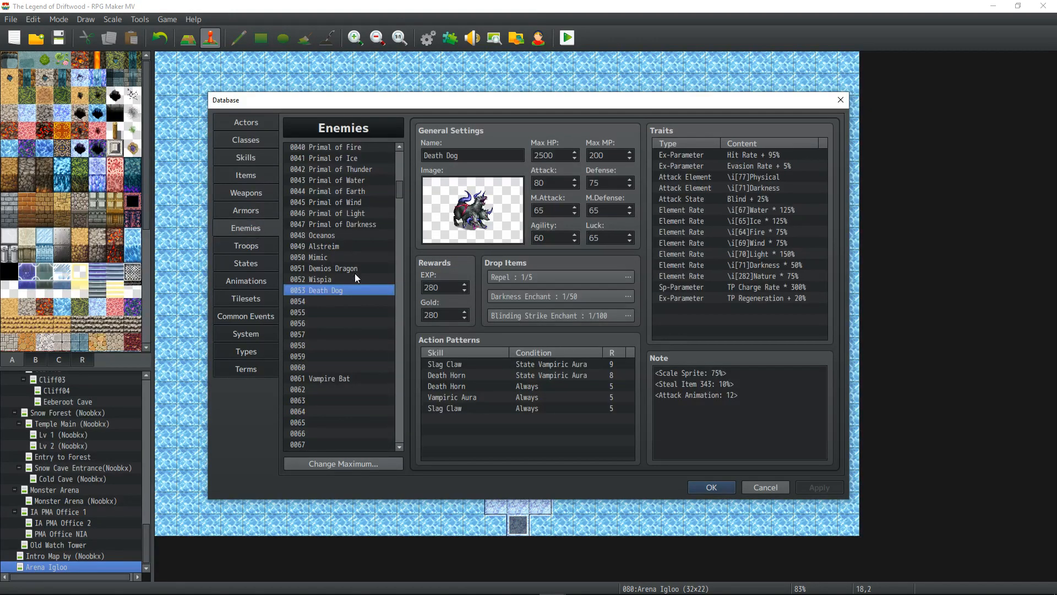
scroll(342, 266, up, 2)
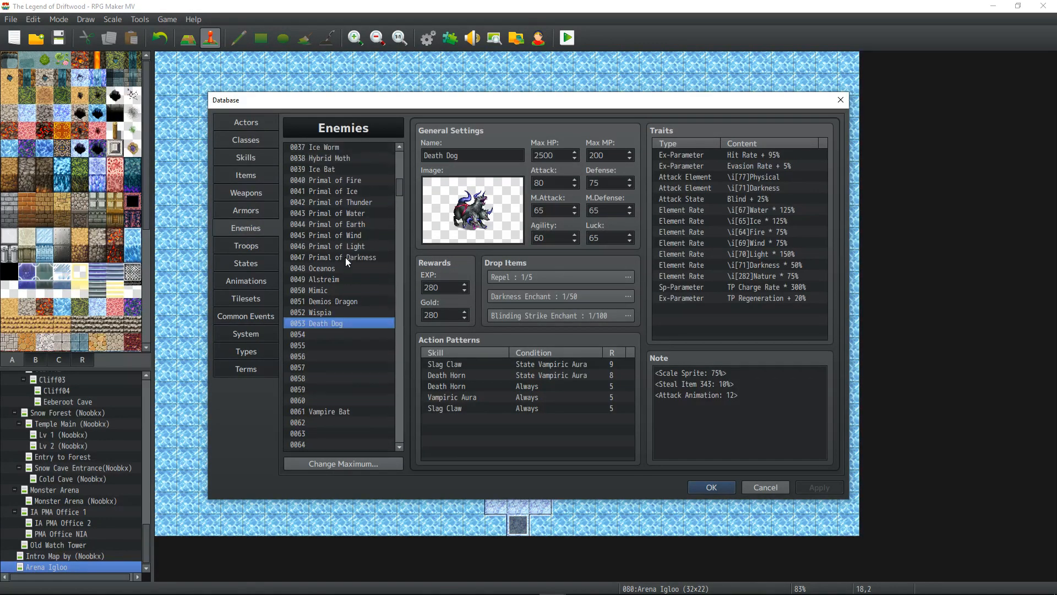
click(334, 192)
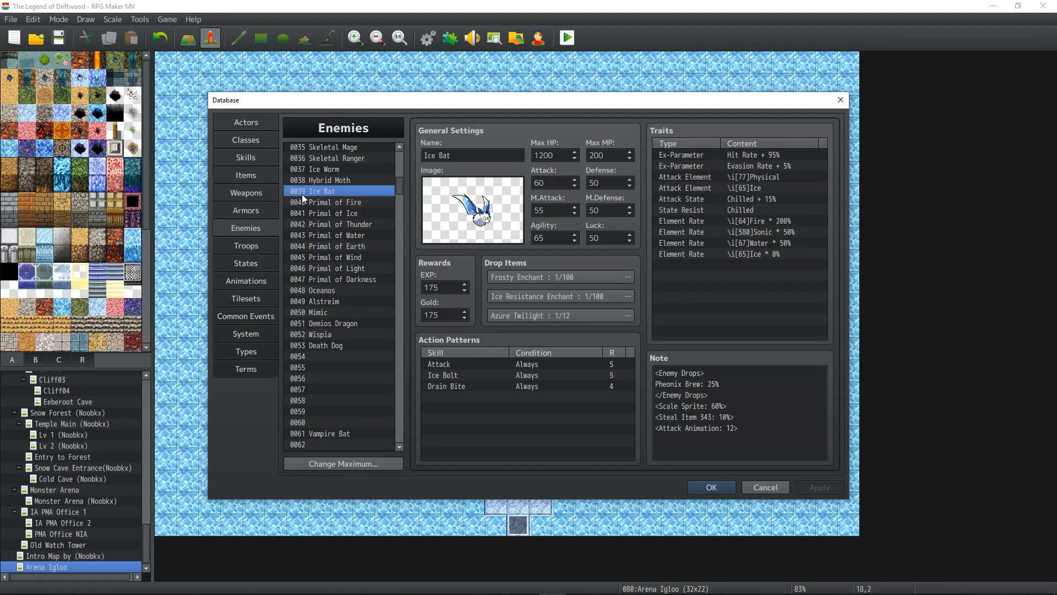
click(332, 344)
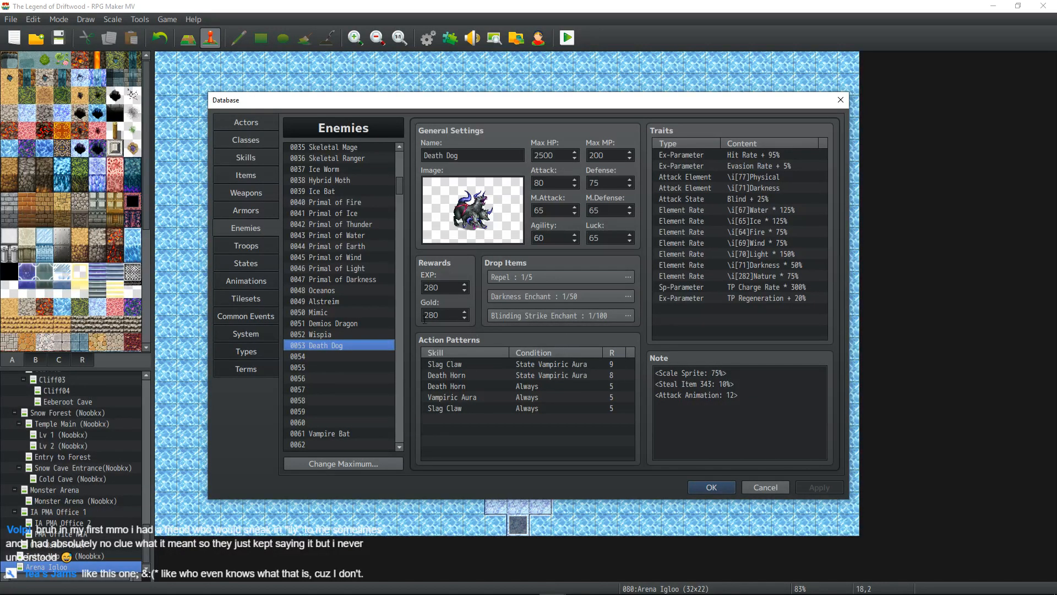
- Close the database, create an empty event at tile 16,11 on the Arena Igloo map, and reopen the database
click(711, 488)
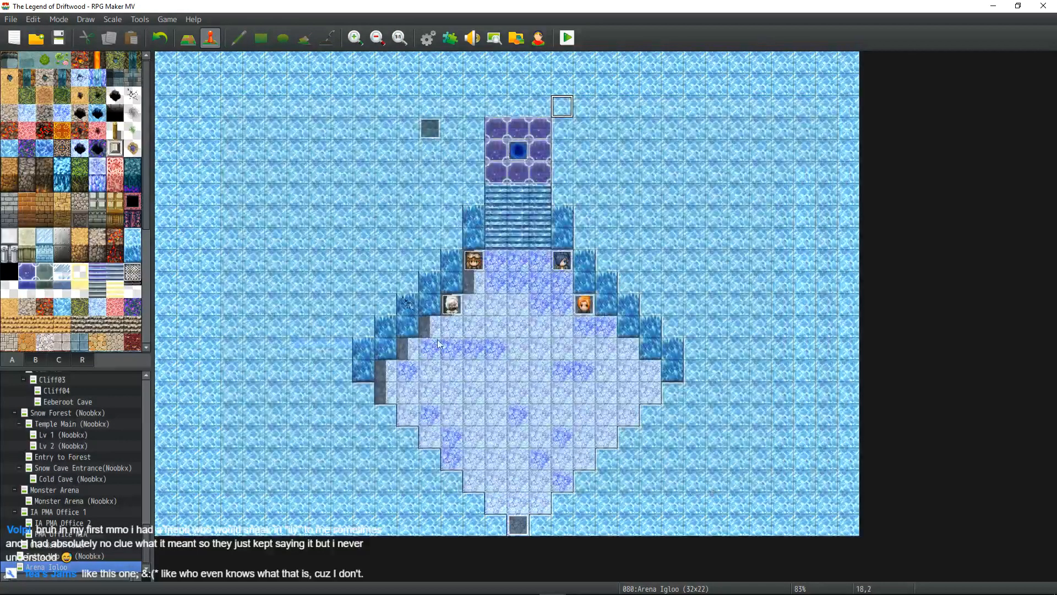
double_click(515, 309)
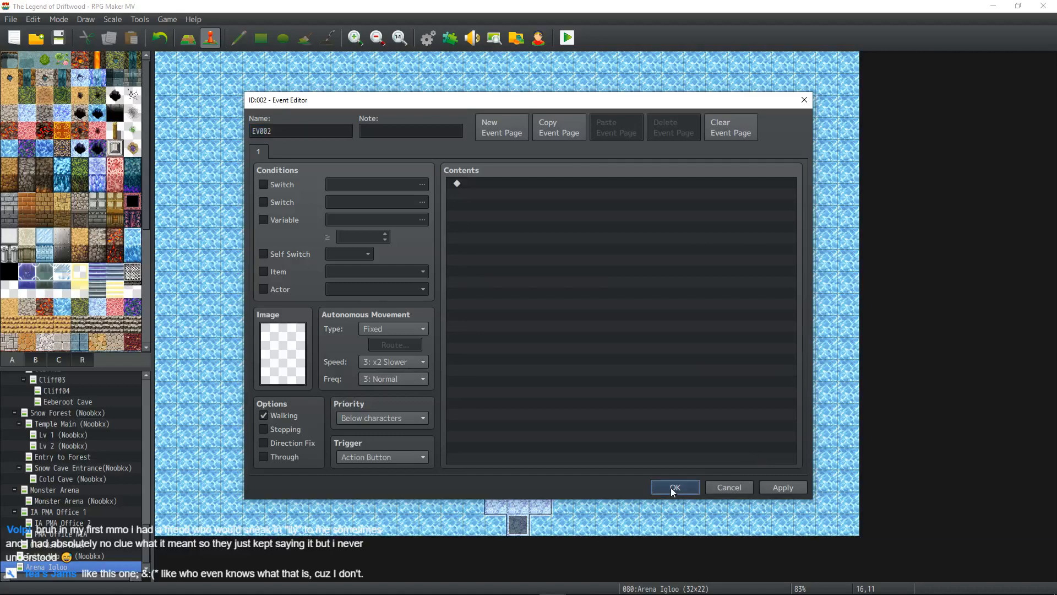
click(674, 487)
click(428, 38)
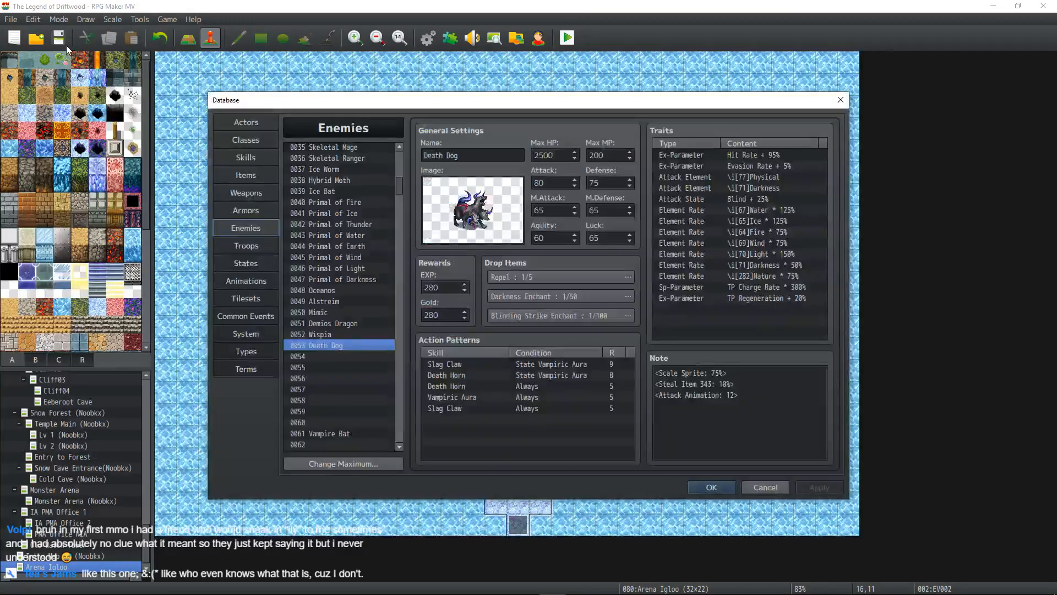
- Close and reopen the database, select empty common event 0069, and open the variable selector of a new Control Variables command
click(716, 486)
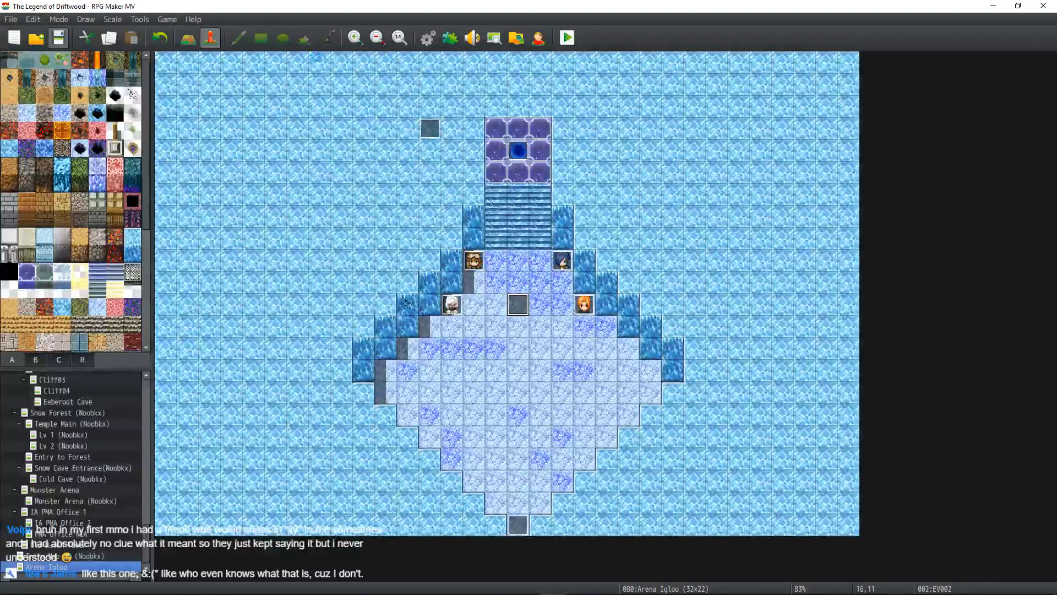
click(430, 37)
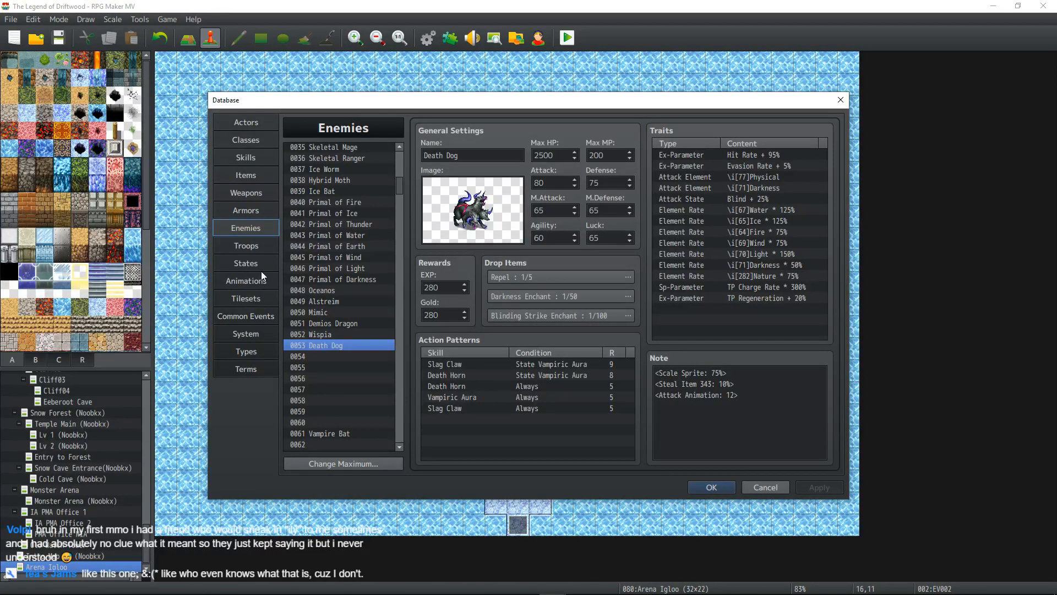
click(253, 316)
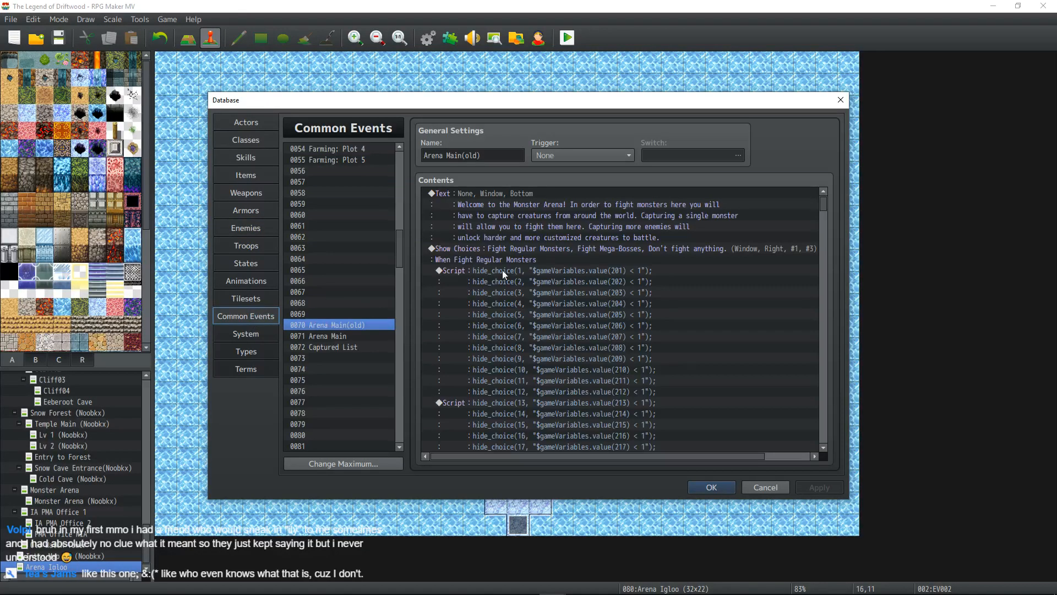
click(347, 314)
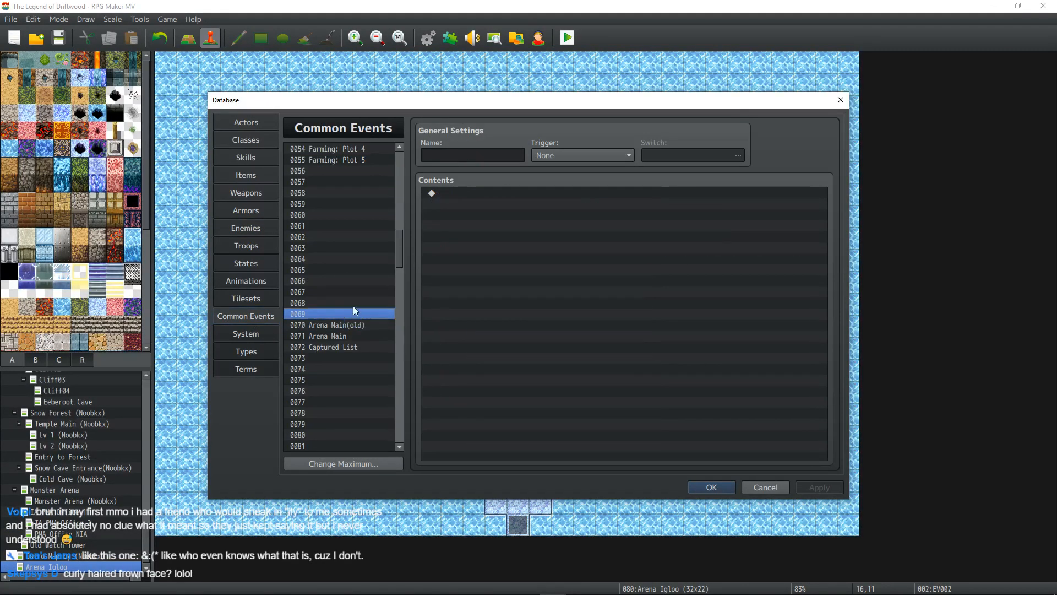
double_click(480, 240)
click(568, 290)
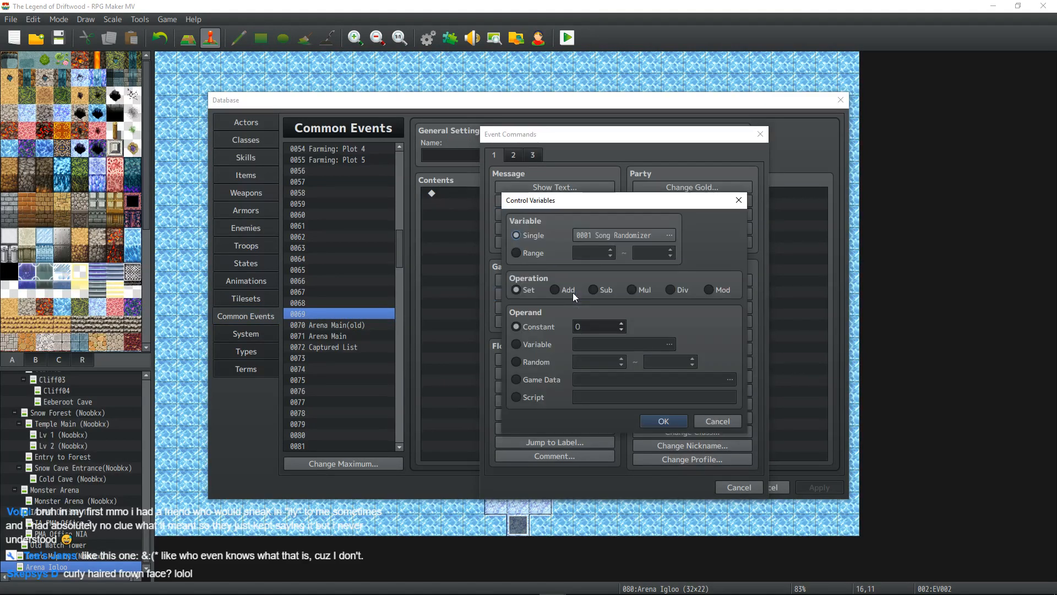
click(674, 235)
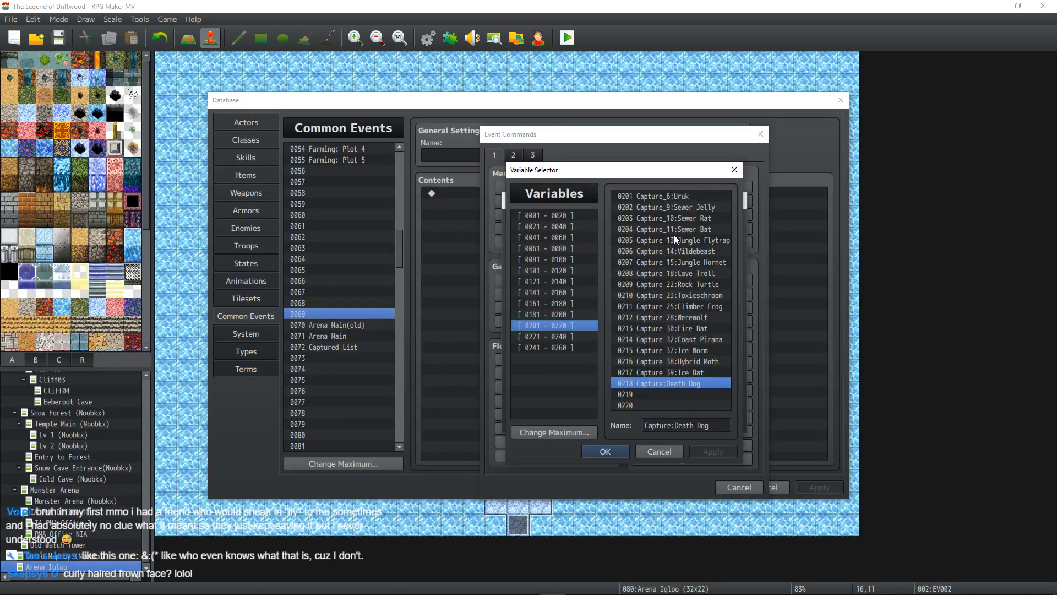
- Rename variable 0201 as Captured:Uruk
click(686, 197)
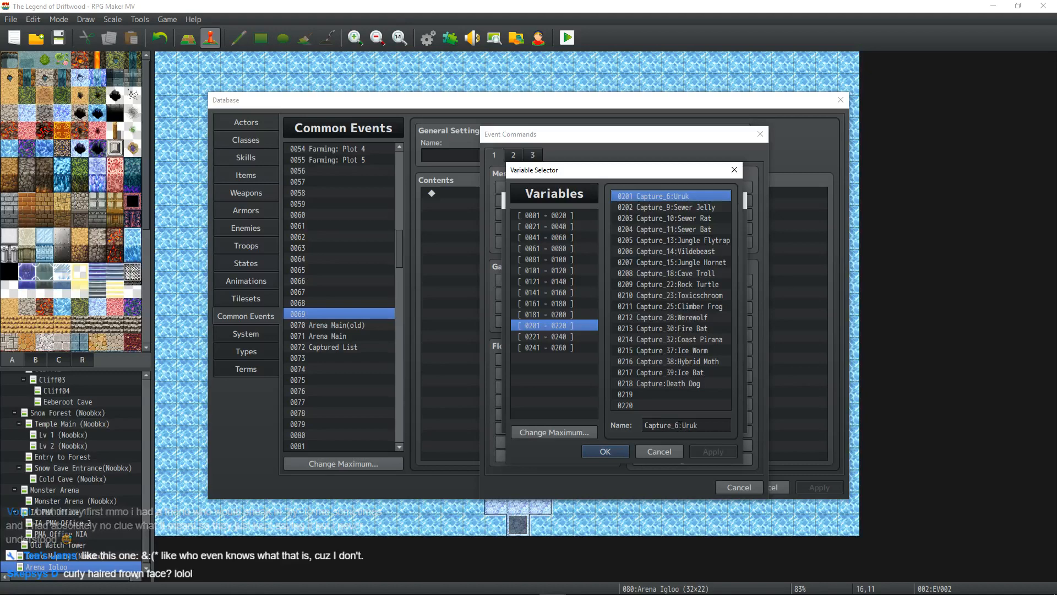
click(706, 424)
click(707, 423)
key(Left)
key(Left)
key(Left)
key(Left)
key(Left)
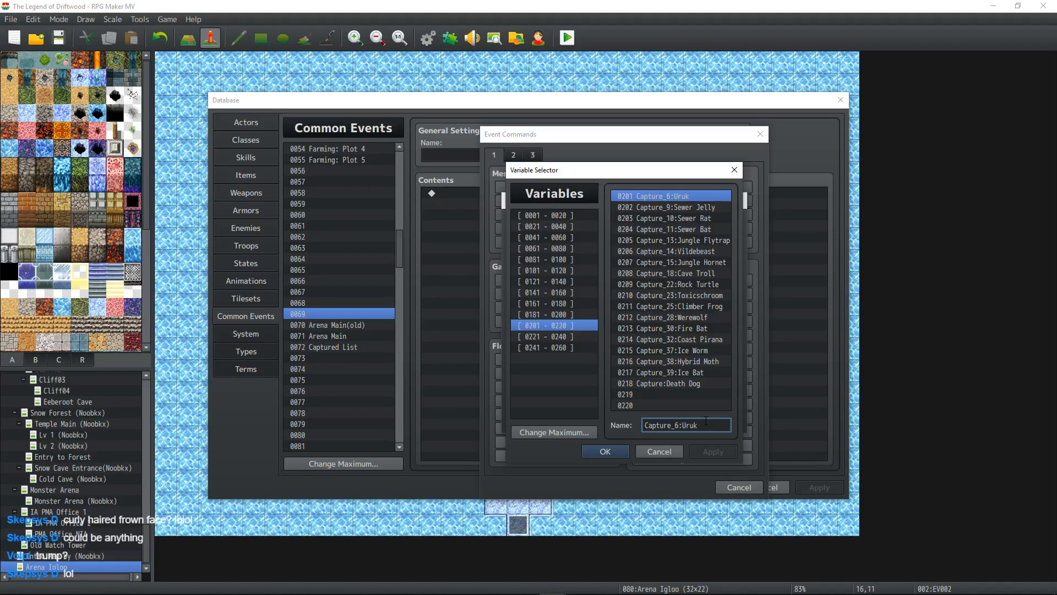
key(BackSpace)
key(BackSpace)
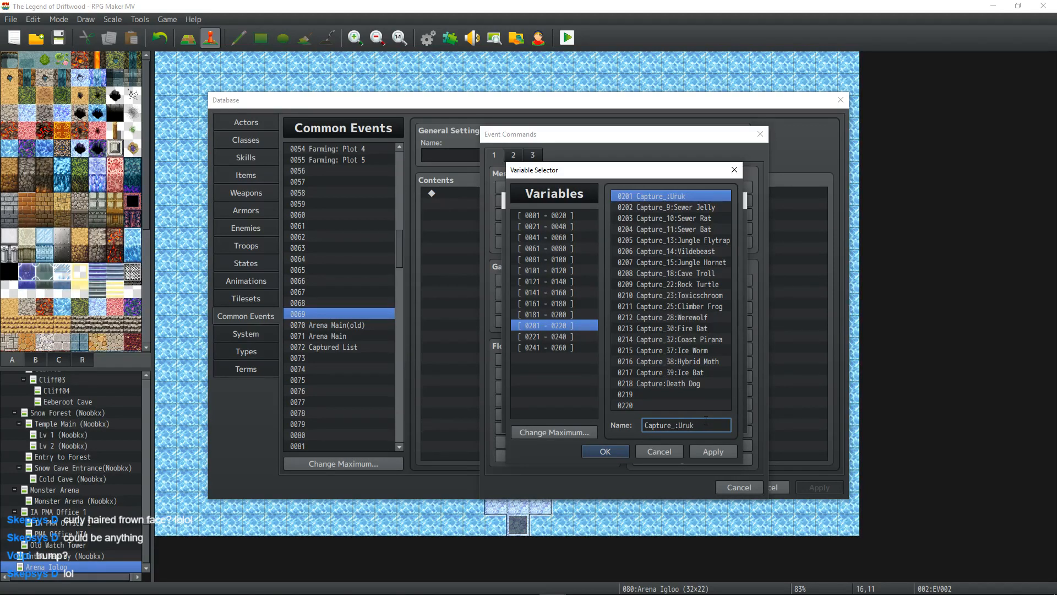
text(d)
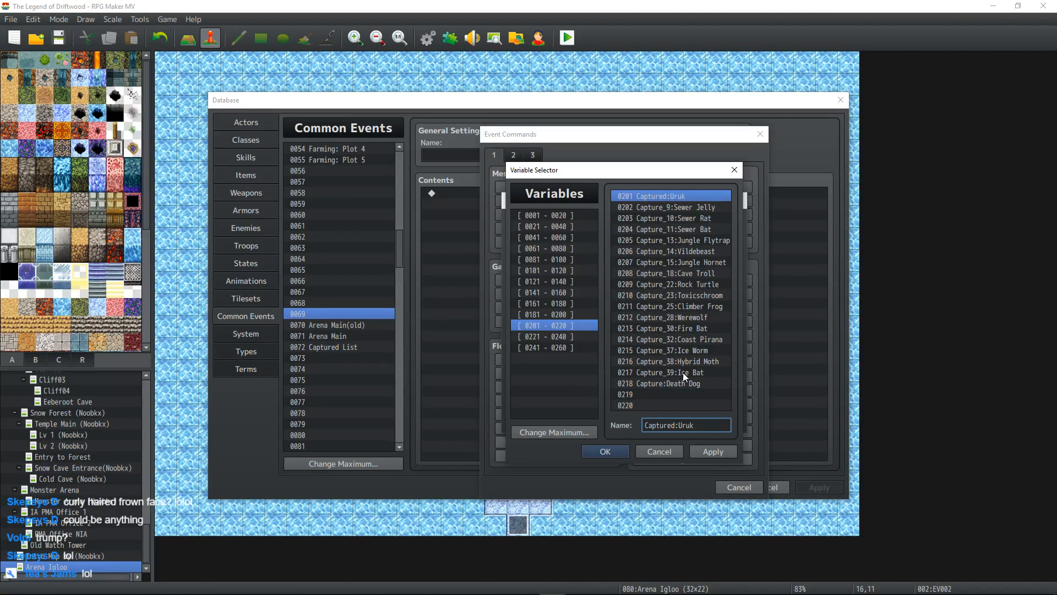
- Remove the underscore and number from variable 0202's name so it reads Capture:Sewer Jelly
click(672, 207)
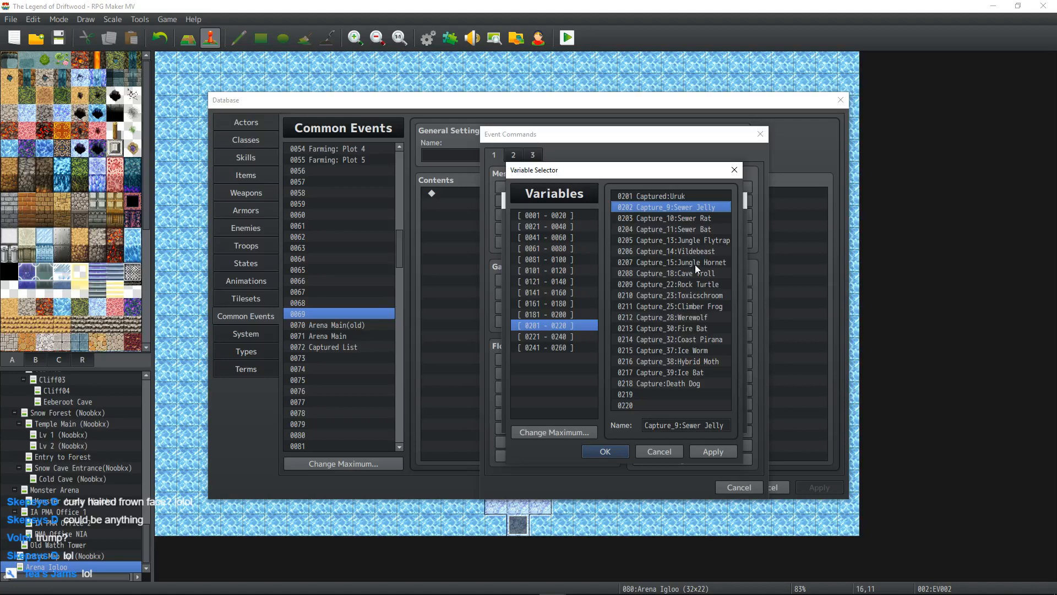
click(685, 429)
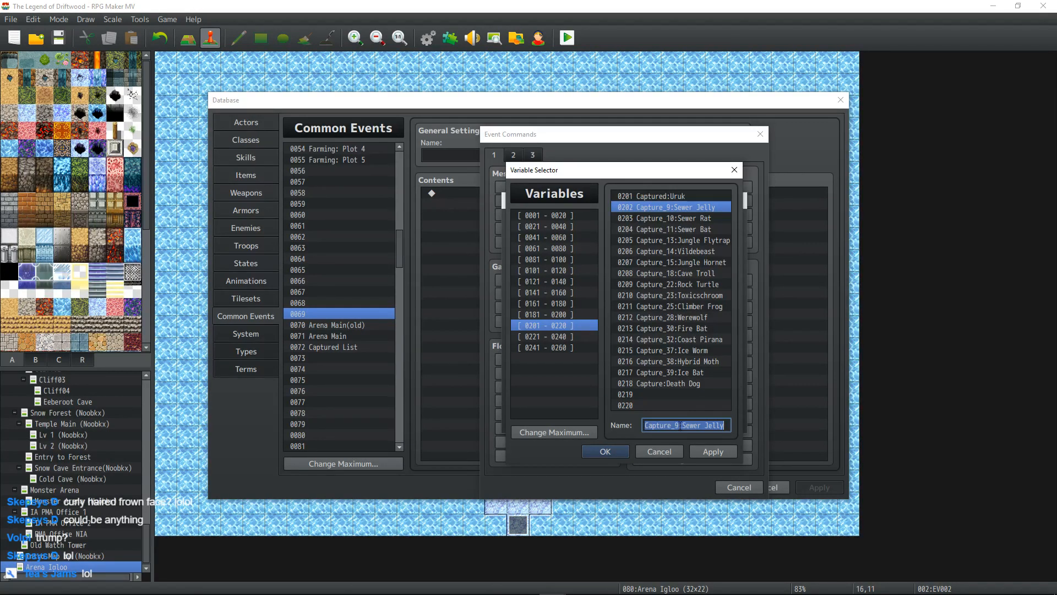
click(682, 428)
key(BackSpace)
key(BackSpace)
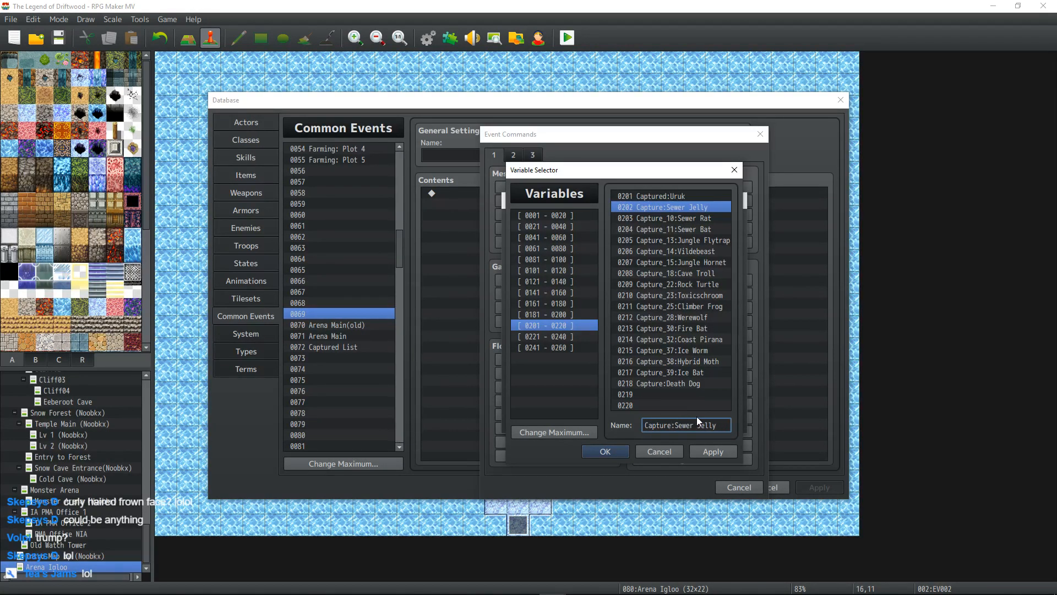
- Remove the underscore and number from variable 0203's name so it reads Capture:Sewer Rat
click(659, 219)
click(695, 425)
click(702, 424)
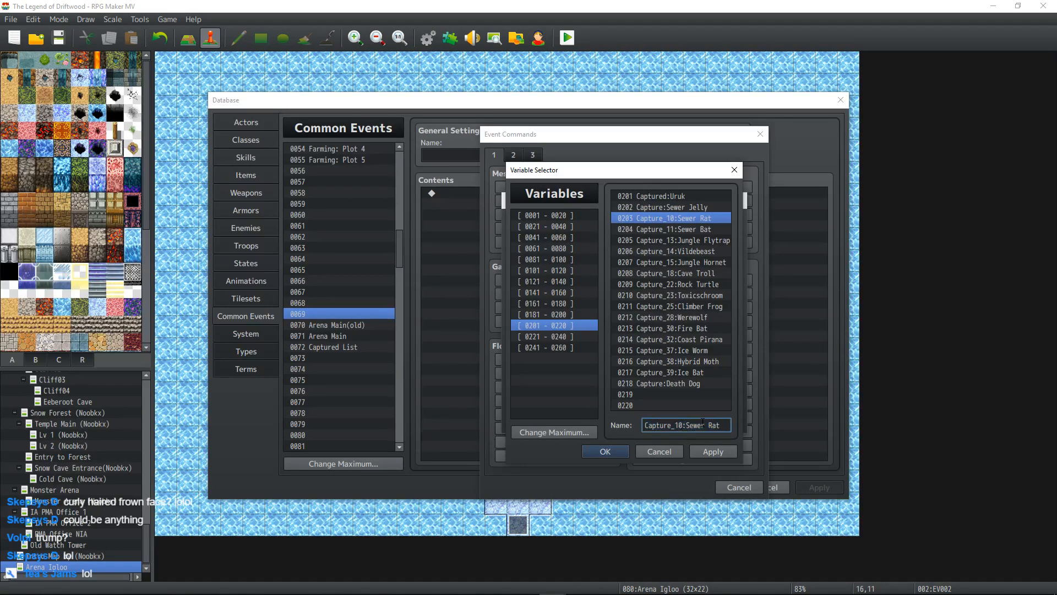
key(BackSpace)
key(BackSpace)
key(BackSpace)
- Remove the underscore and number from variable 0204's name so it reads Capture:Sewer Bat
click(661, 229)
click(688, 425)
click(688, 425)
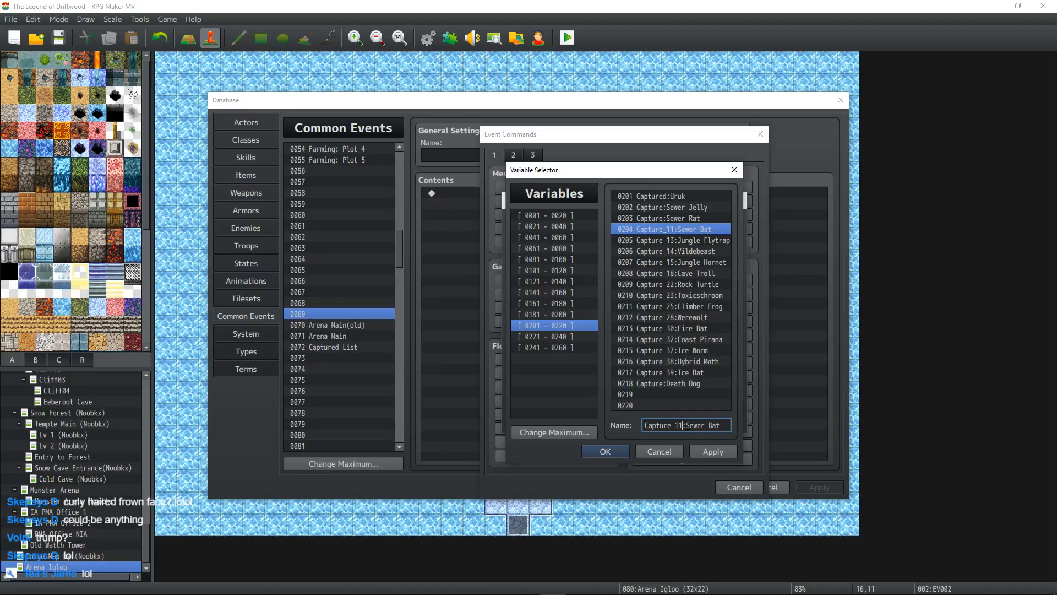
key(BackSpace)
key(BackSpace)
key(BackSpace)
click(676, 241)
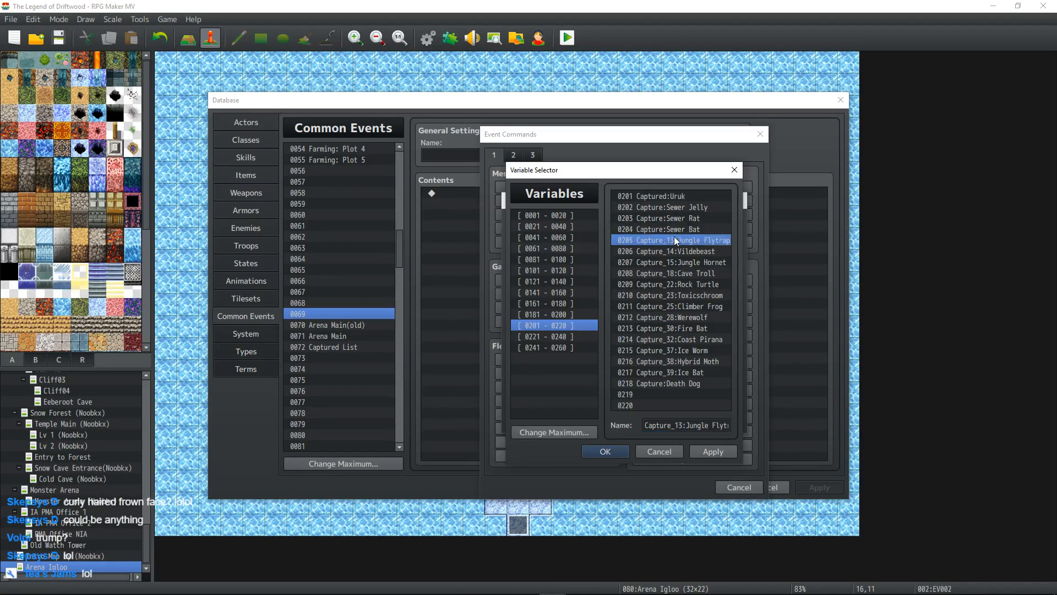
- Change the prefix of variable 0202 so its name reads Captured:Sewer Jelly
click(670, 211)
click(672, 429)
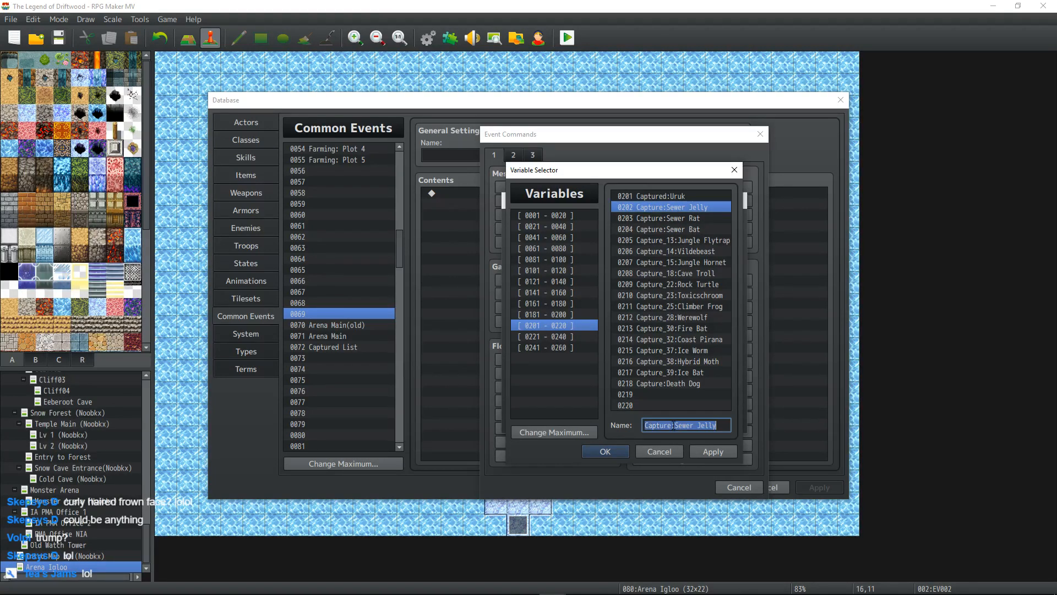
click(672, 427)
text(d)
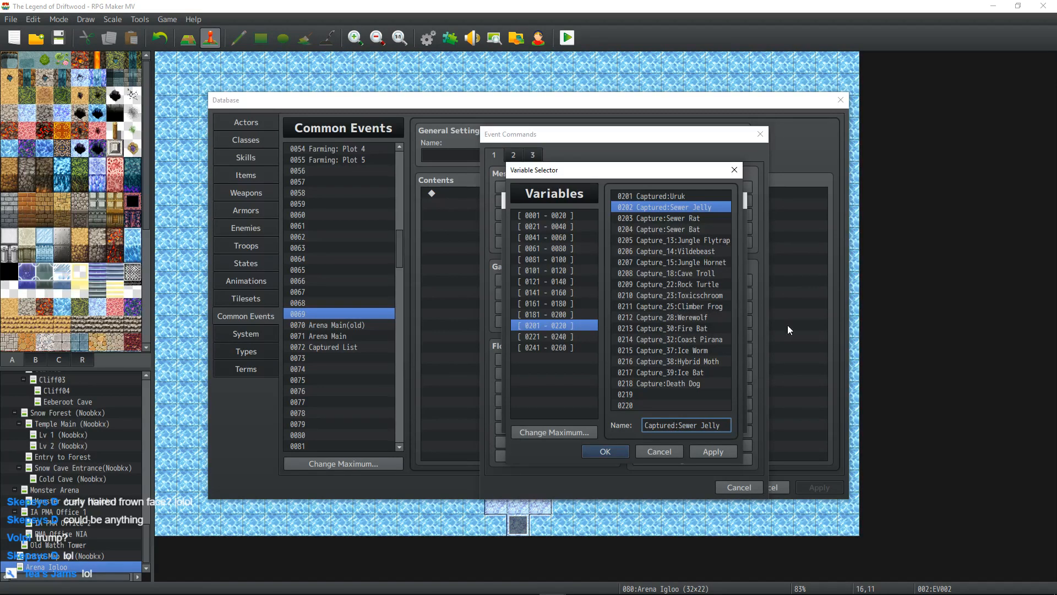
- Rename variables 0203 and 0204 as Captured:Sewer Rat and Captured:Sewer Bat
click(665, 218)
click(672, 425)
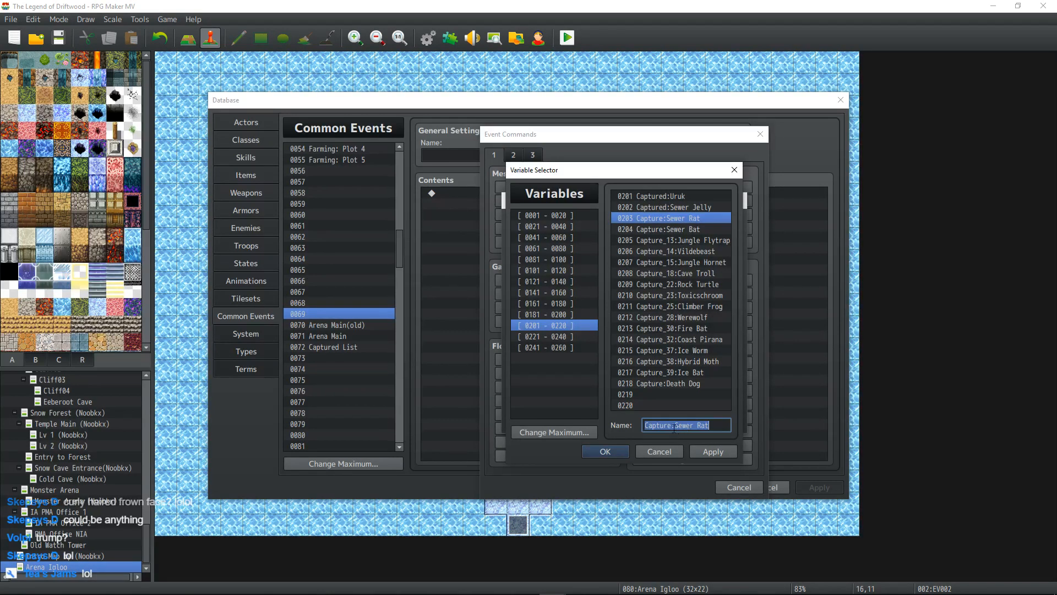
click(672, 425)
text(d)
click(654, 229)
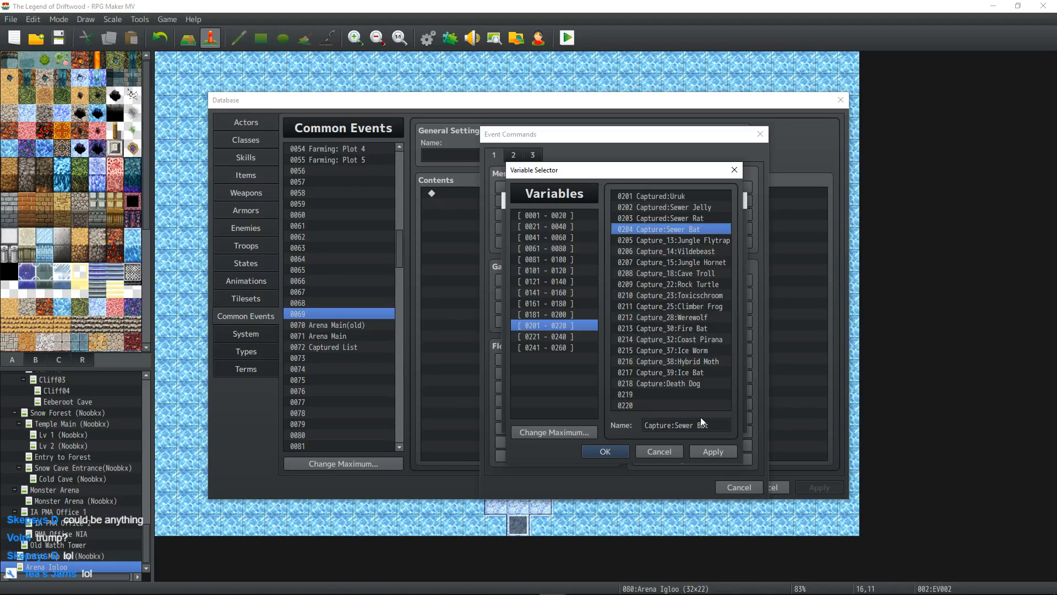
click(672, 425)
text(d)
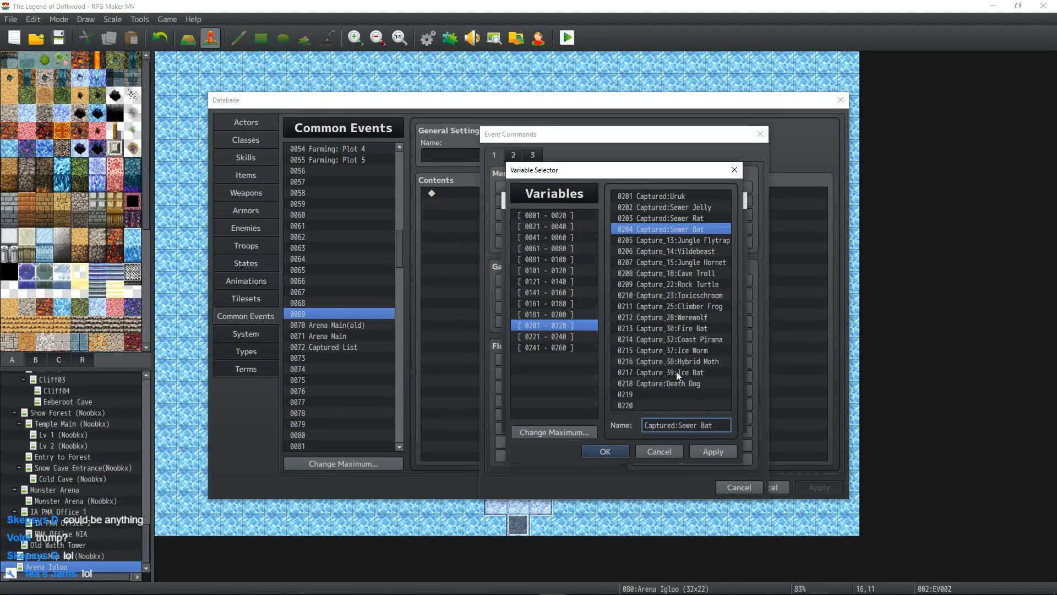
- Rename variable 0205 as Captured:Jungle Flytrap
click(666, 245)
click(709, 426)
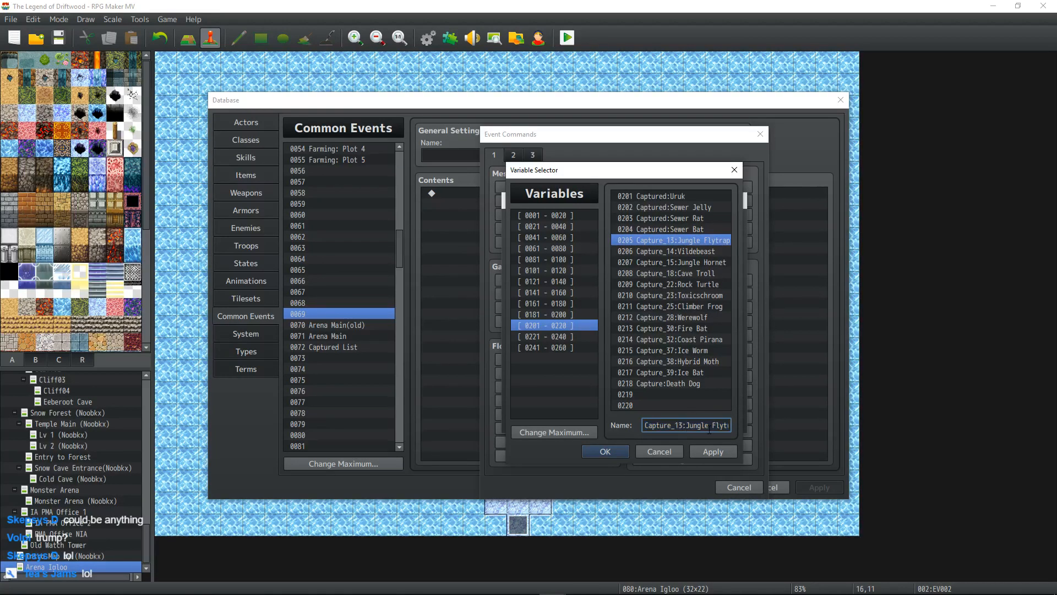
key(BackSpace)
key(BackSpace)
key(BackSpace)
text(d)
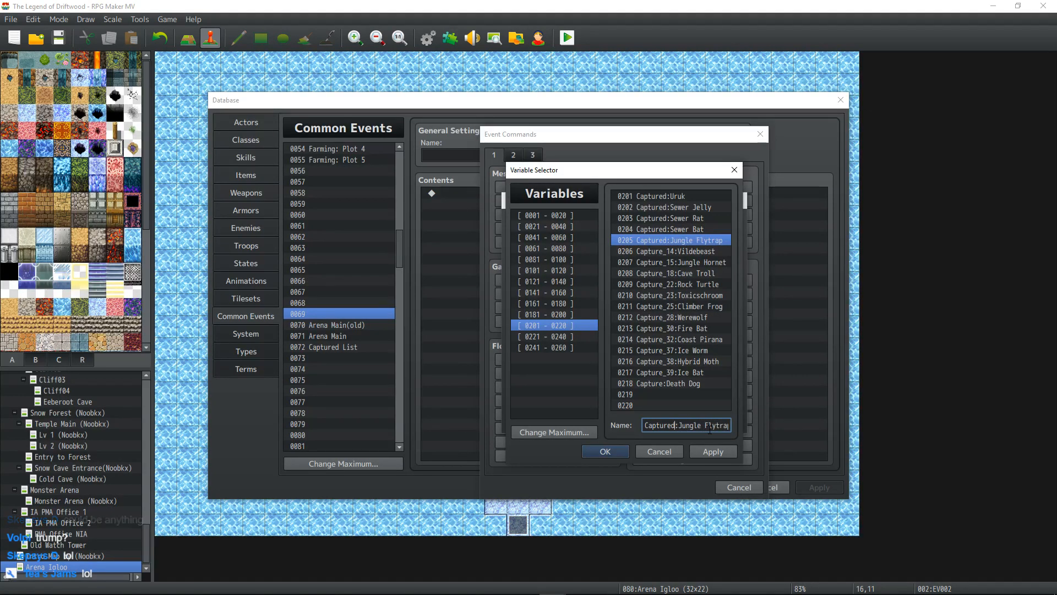
- Rename variable 0206 as Captured:Vildebeast
click(649, 251)
click(691, 426)
click(692, 427)
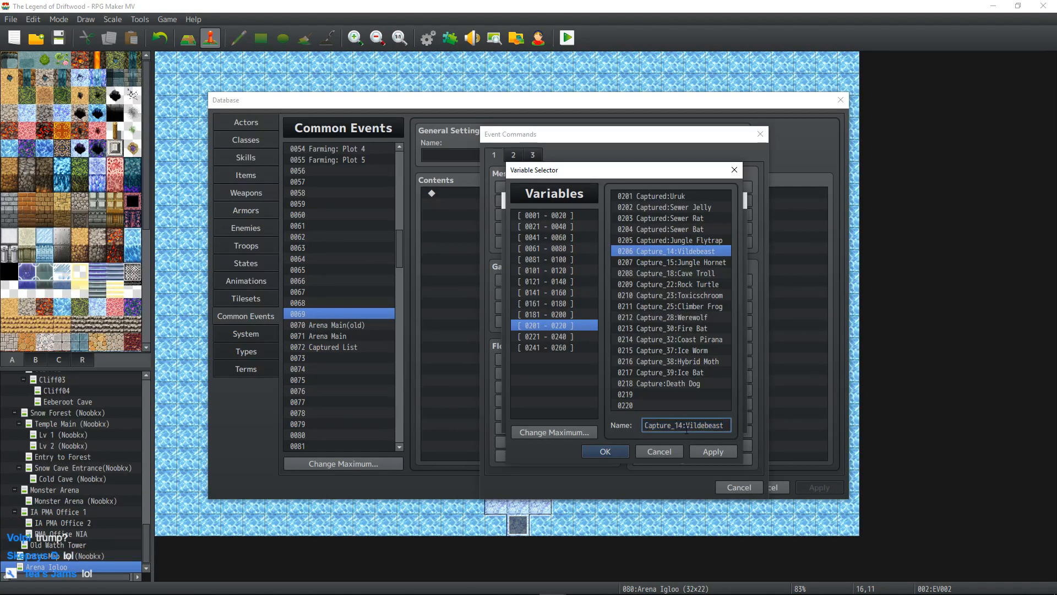
key(BackSpace)
key(BackSpace)
key(BackSpace)
text(d)
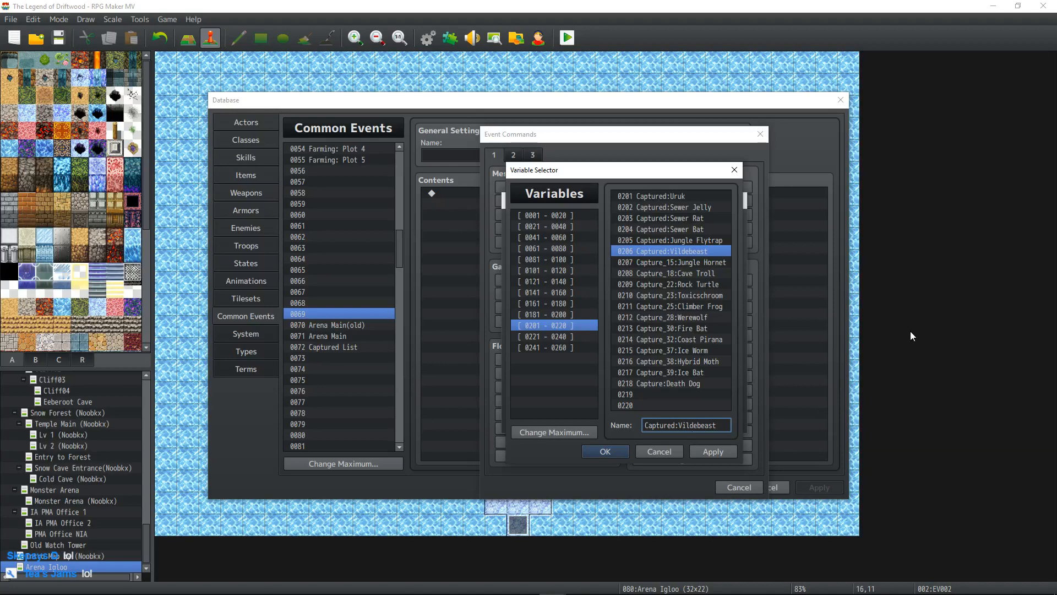
- Rename variable 0207 as Captured:Jungle Hornet
click(694, 262)
click(678, 426)
click(677, 425)
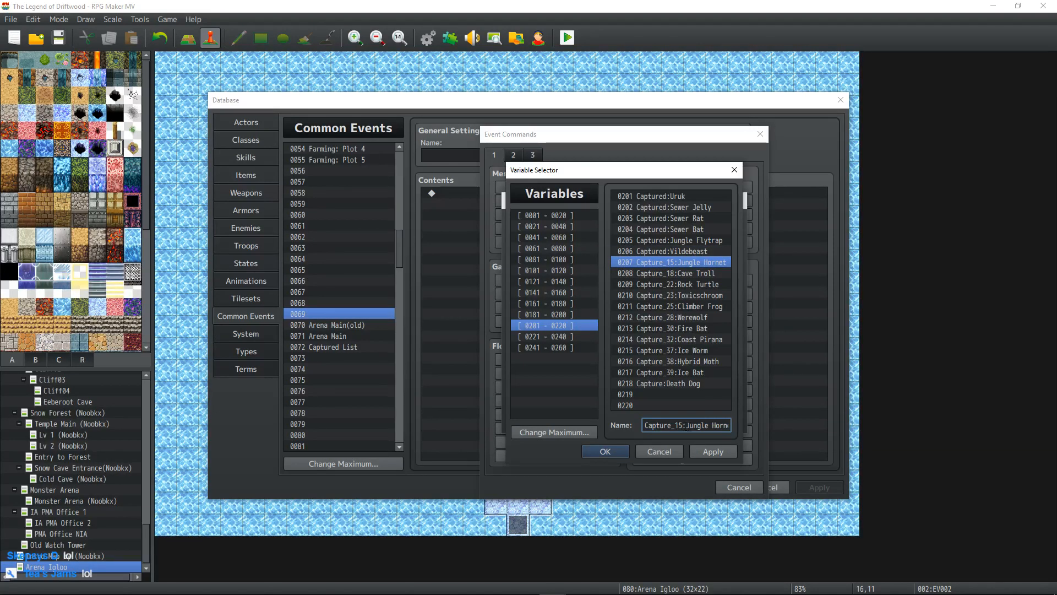
key(BackSpace)
key(BackSpace)
key(BackSpace)
text(d)
- Rename variable 0208 as Captured:Cave Troll
click(685, 272)
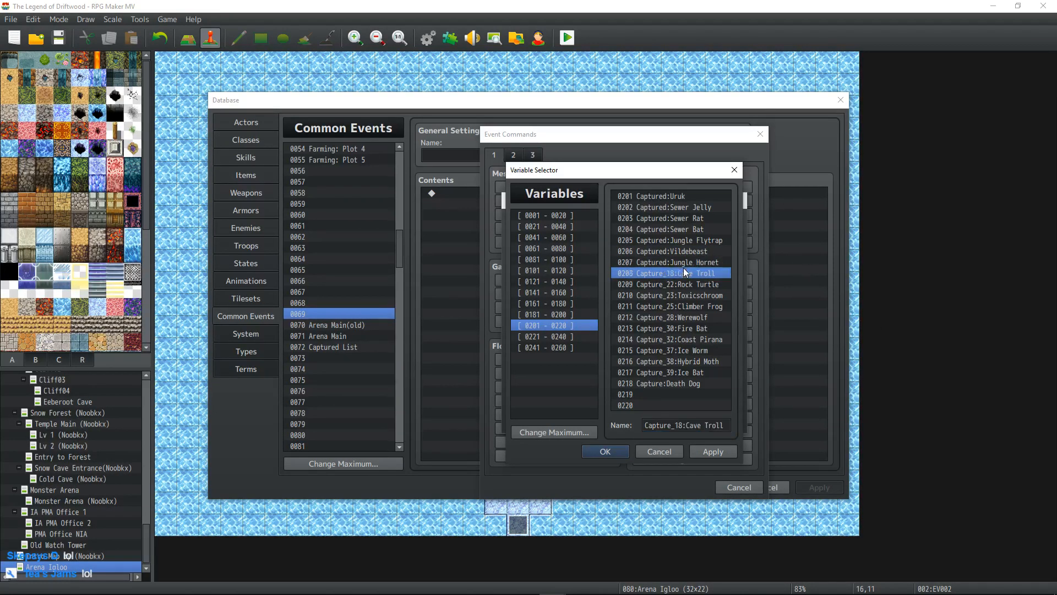
click(701, 423)
click(701, 423)
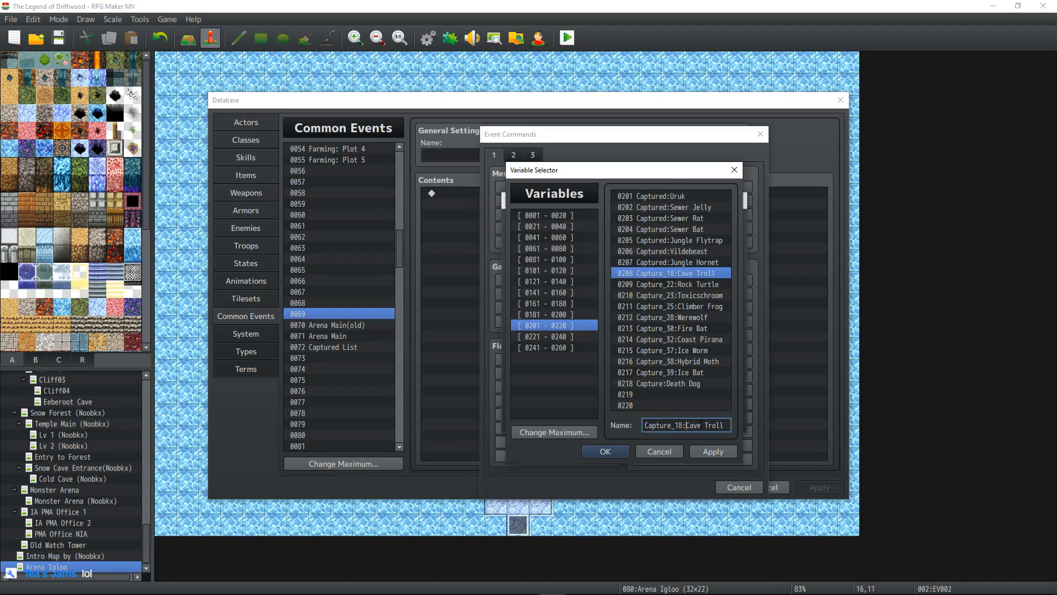
key(BackSpace)
key(BackSpace)
key(BackSpace)
key(BackSpace)
text(d:)
- Rename variable 0209 as Captured:Rock Turtle
click(675, 285)
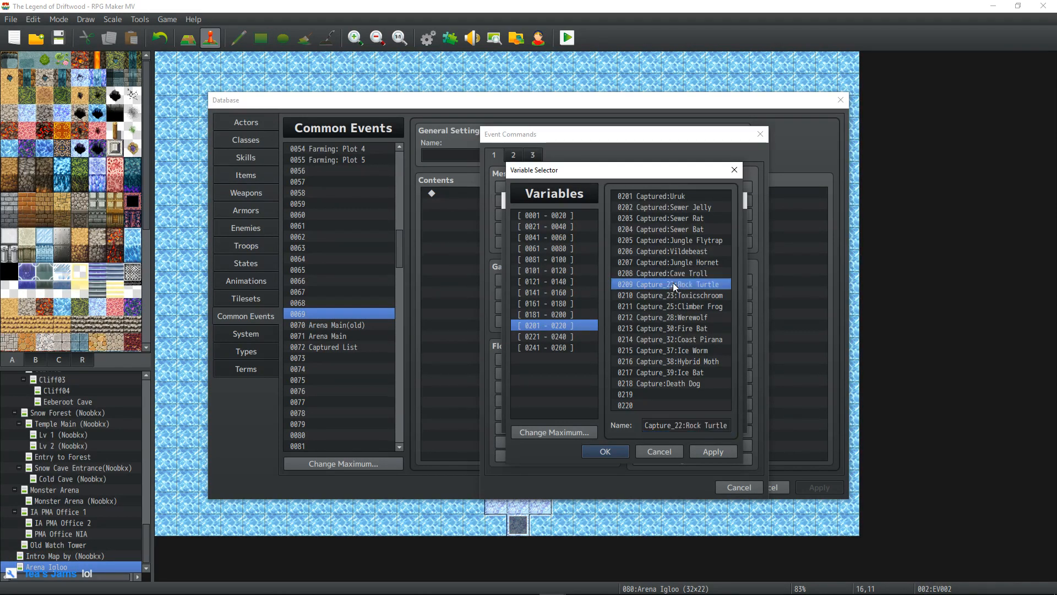
click(687, 424)
click(687, 424)
key(BackSpace)
key(BackSpace)
key(BackSpace)
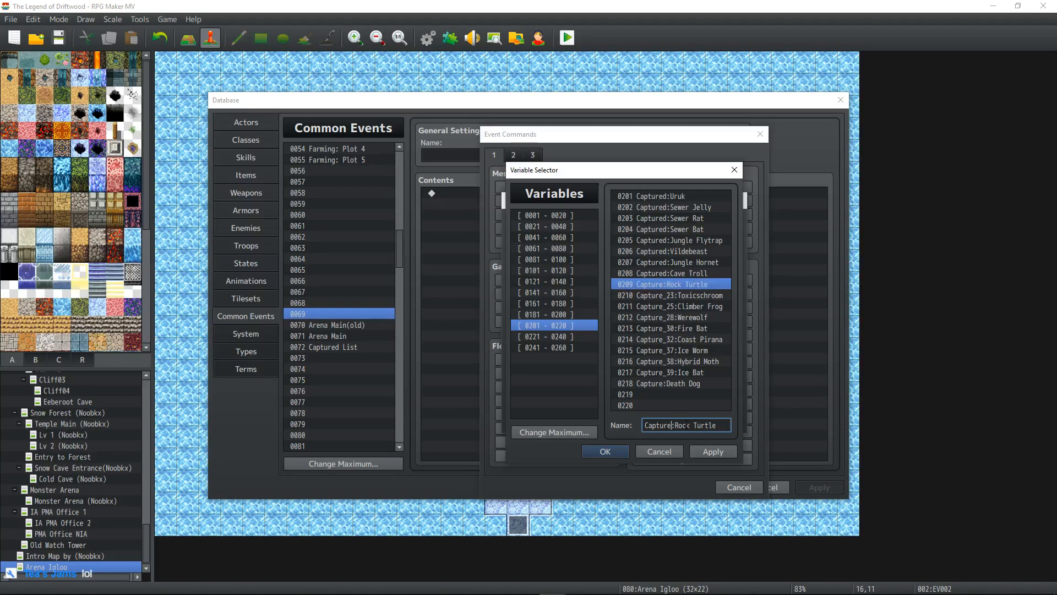
text(d)
- Rename variable 0210 as Captured:Toxicschroom
click(659, 293)
click(698, 425)
click(698, 425)
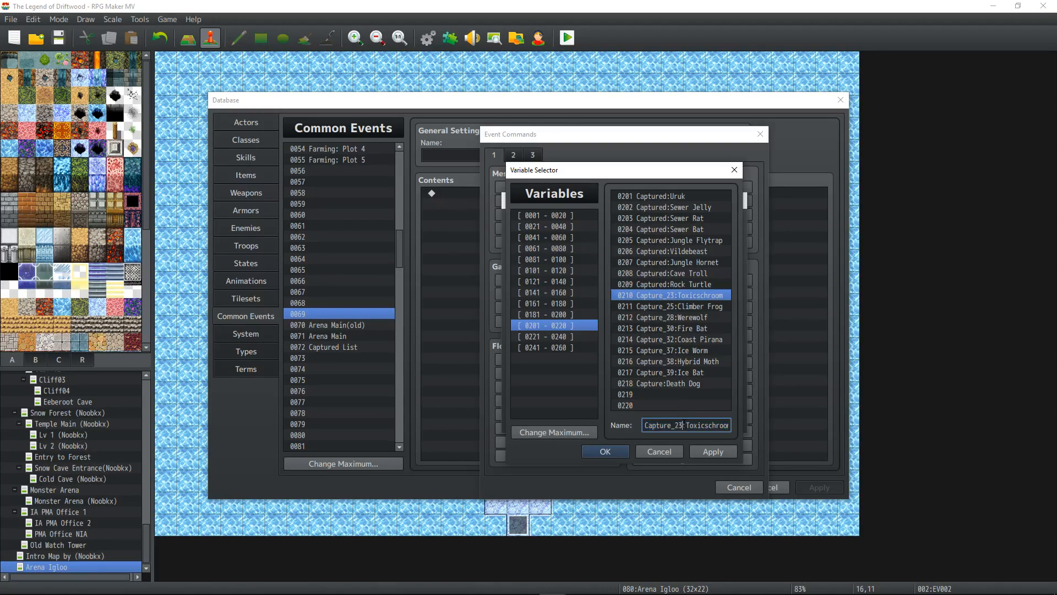
key(BackSpace)
key(BackSpace)
key(BackSpace)
text(d)
- Rename variable 0211 as Captured:Climber Frog
click(668, 306)
click(685, 426)
click(684, 425)
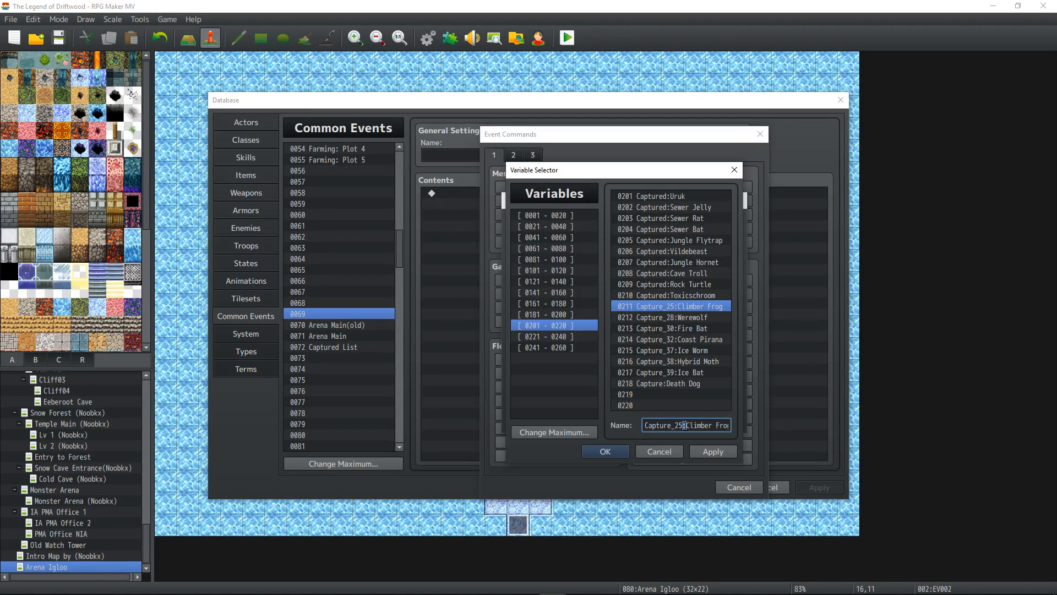
key(BackSpace)
key(BackSpace)
key(BackSpace)
text(d)
- Rename variable 0212 as Captured:Werewolf
click(679, 317)
click(686, 425)
click(689, 425)
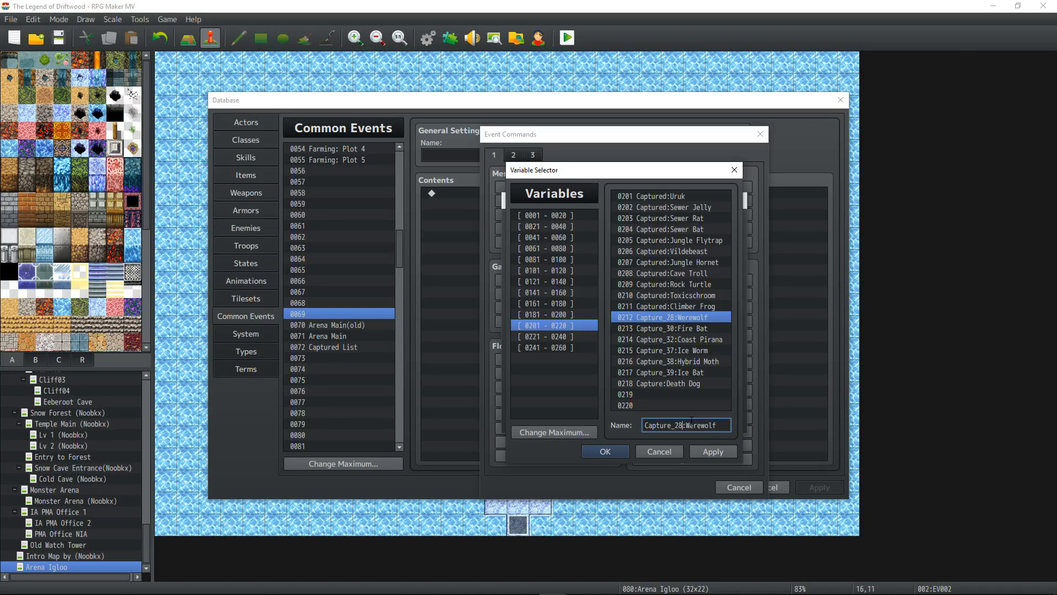
key(BackSpace)
key(BackSpace)
key(BackSpace)
text(d)
- Rename variable 0213 as Captured:Fire Bat
click(674, 328)
click(689, 425)
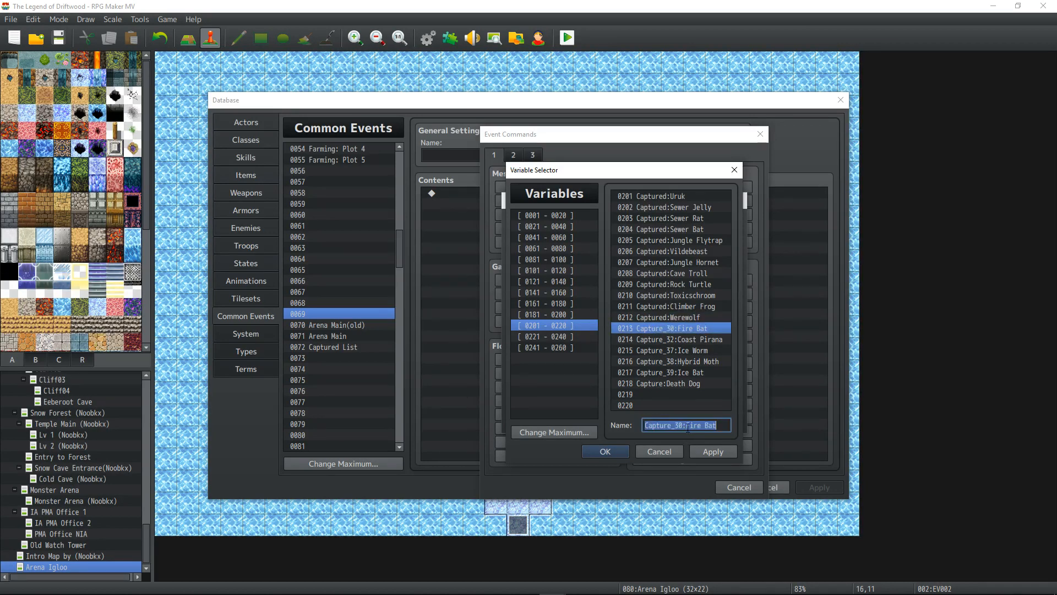
click(685, 425)
key(BackSpace)
key(BackSpace)
key(BackSpace)
text(d)
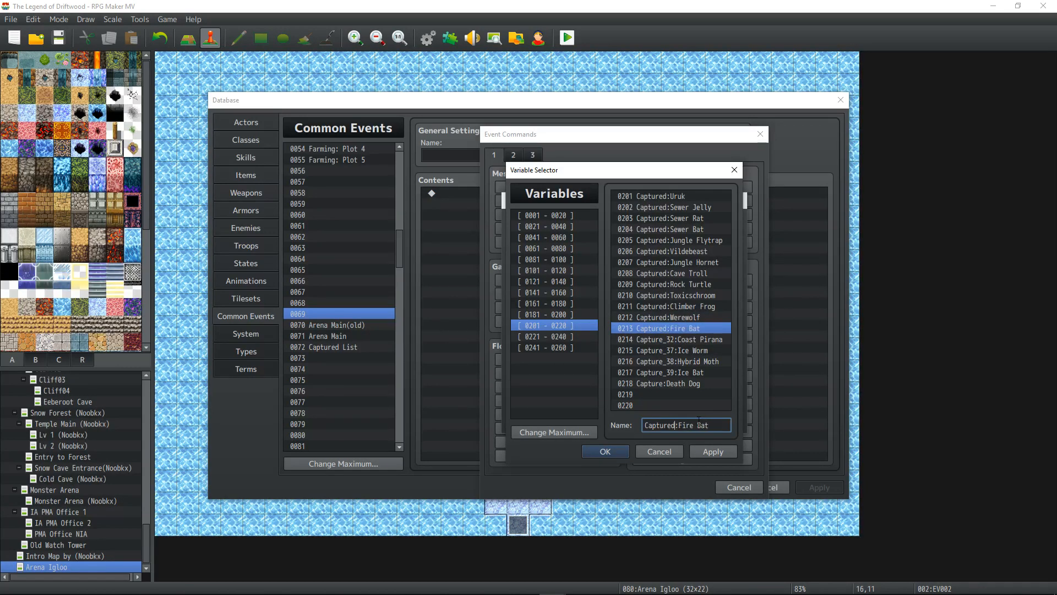
- Rename variable 0214 as Captured:Coast Pirana
click(699, 340)
click(686, 425)
click(679, 425)
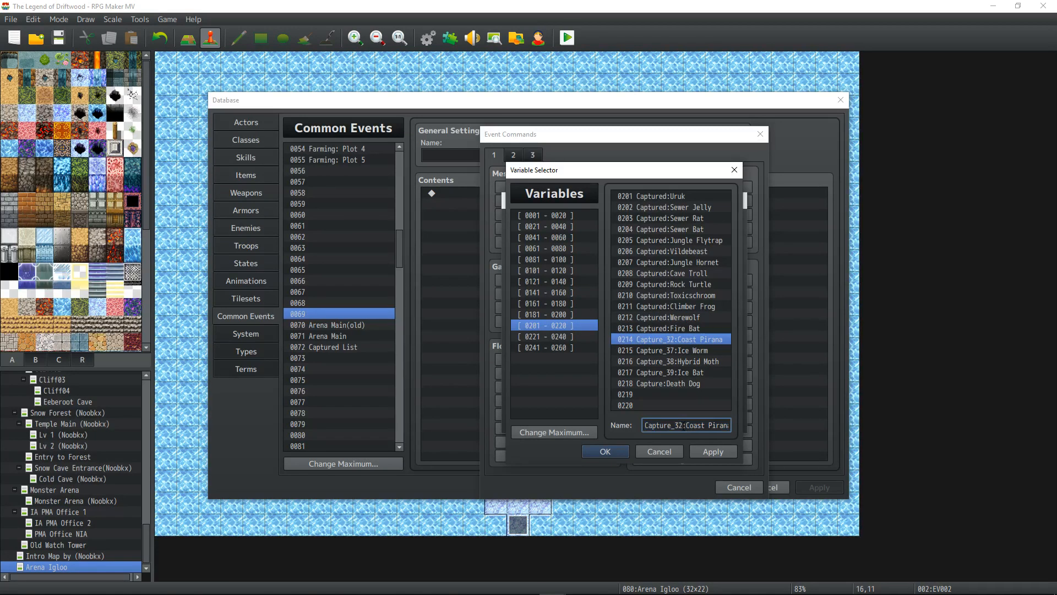
key(BackSpace)
key(BackSpace)
key(BackSpace)
text(d)
- Rename variable 0215 as Captured:Ice Worm
click(679, 350)
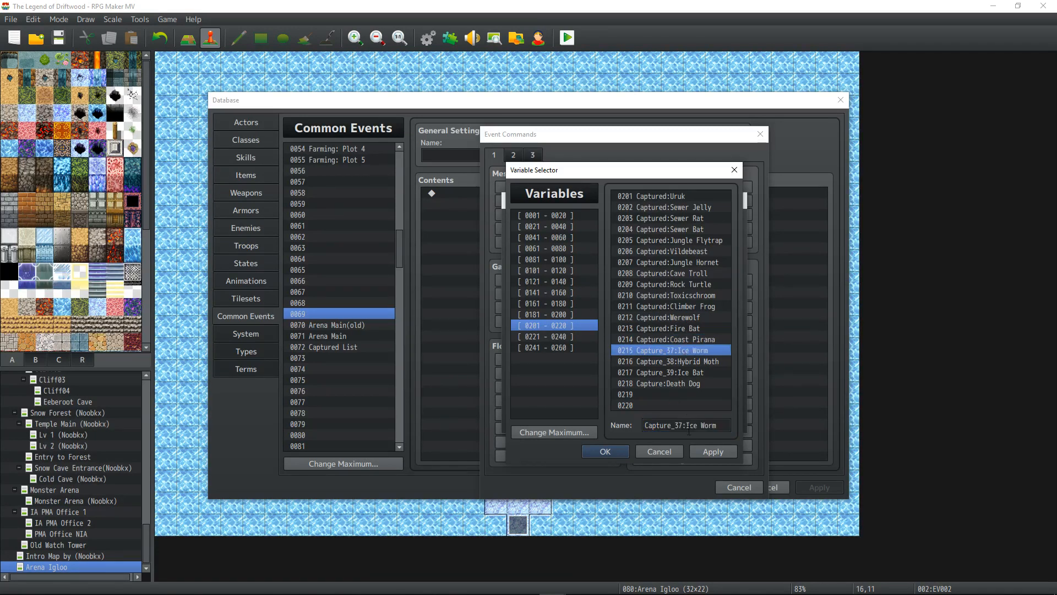
click(686, 425)
click(684, 425)
key(BackSpace)
key(BackSpace)
key(BackSpace)
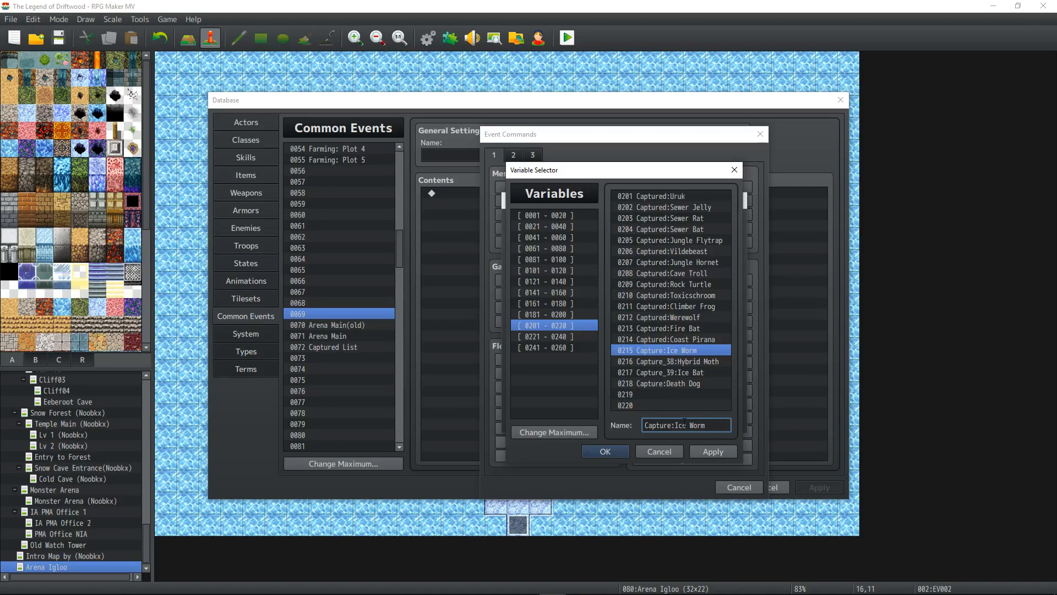
text(d)
- Rename variable 0216 as Captured:Hybrid Moth
click(680, 362)
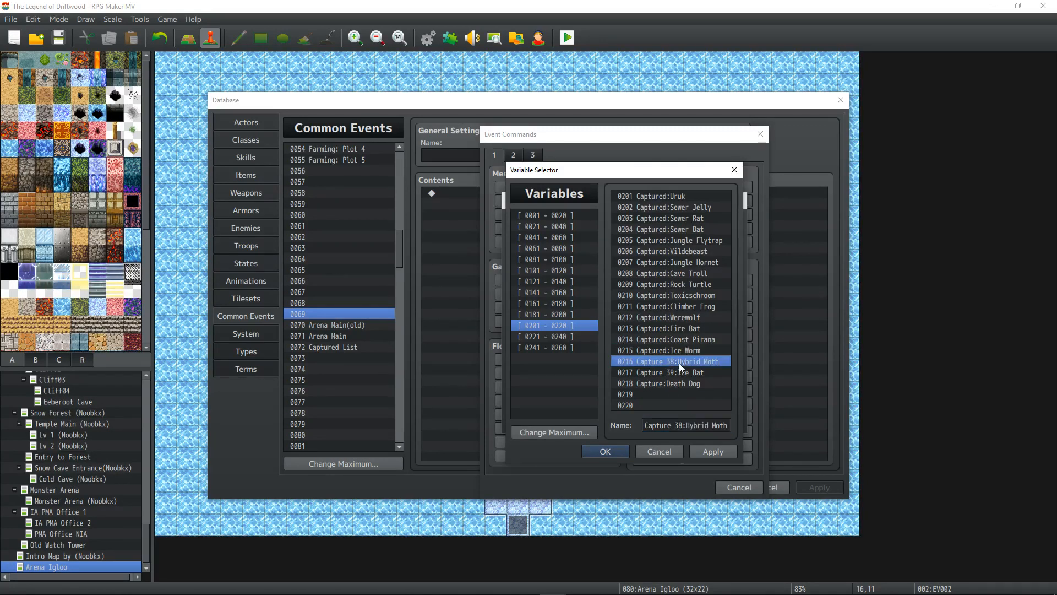
click(688, 425)
key(BackSpace)
key(BackSpace)
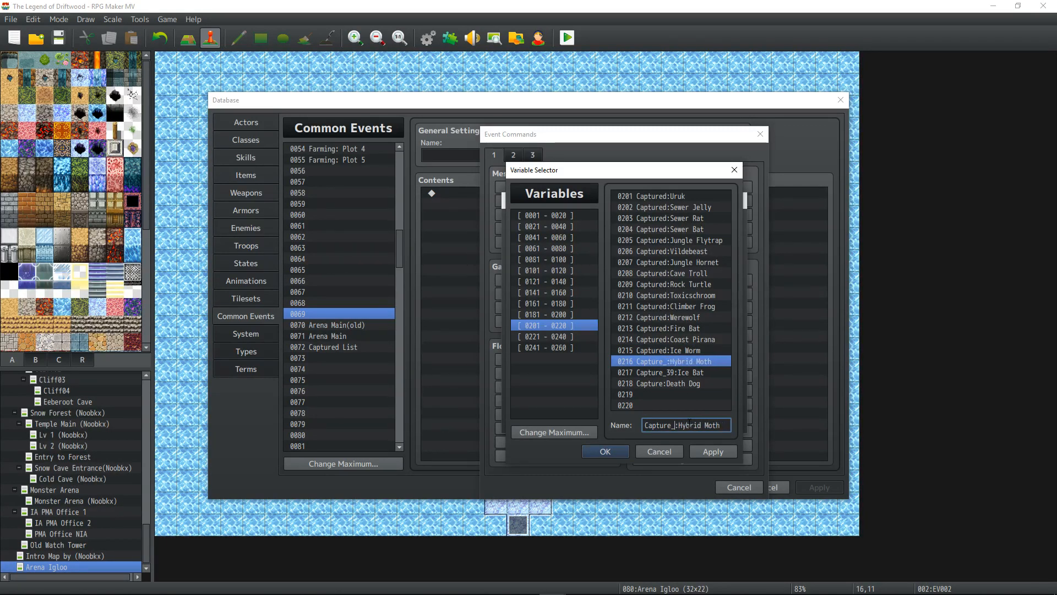
key(BackSpace)
text(d)
- Rename variable 0217 as Captured:Ice Bat
click(670, 373)
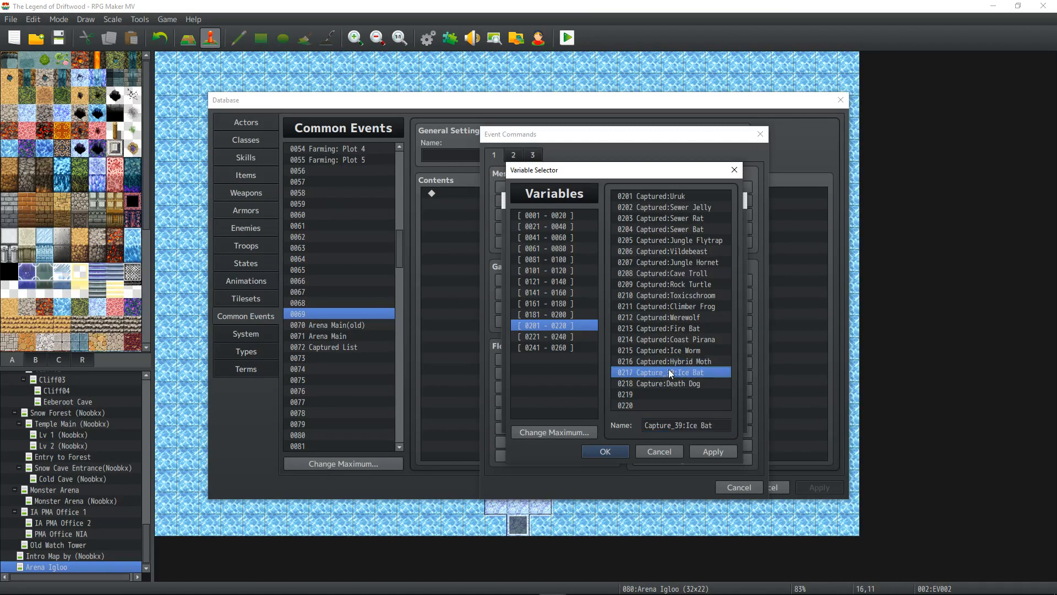
click(686, 426)
key(BackSpace)
key(BackSpace)
key(BackSpace)
text(d)
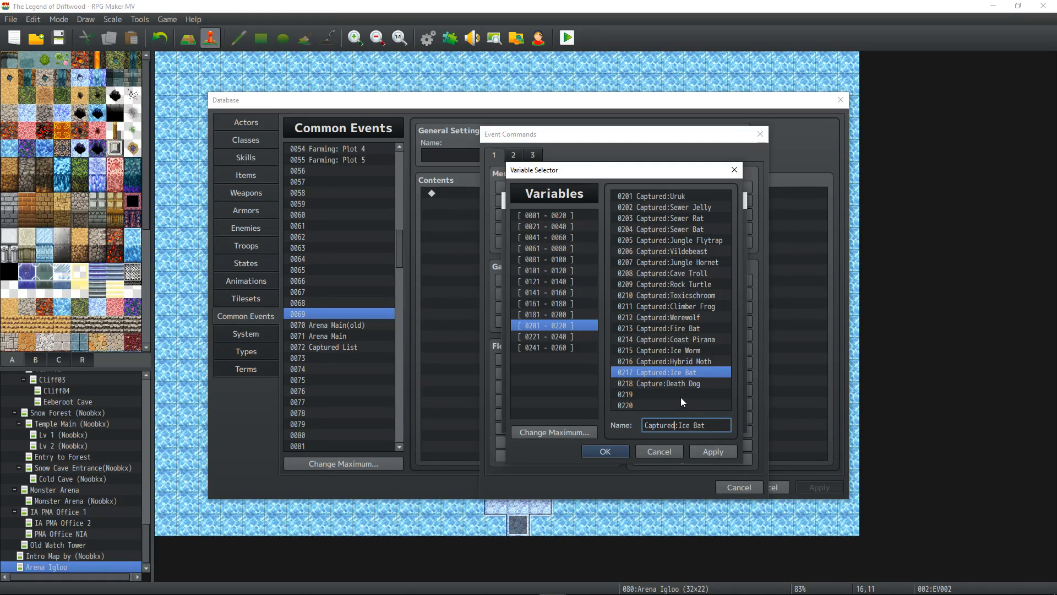
- Rename variable 0218 as Captured:Death Dog, apply the renamed variables and accept the variable selection
click(665, 382)
click(667, 425)
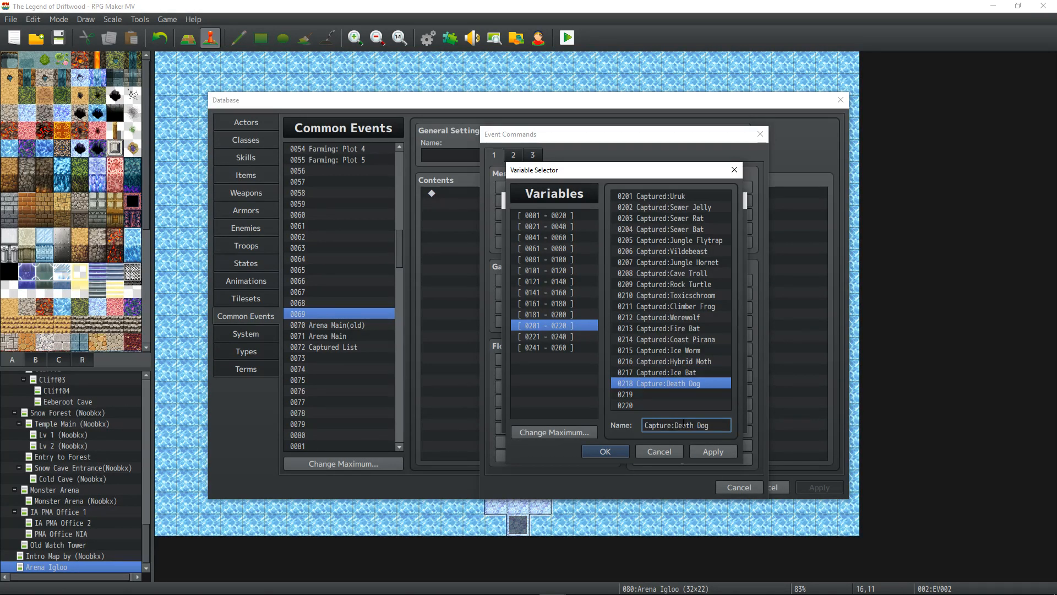
text(d)
click(722, 452)
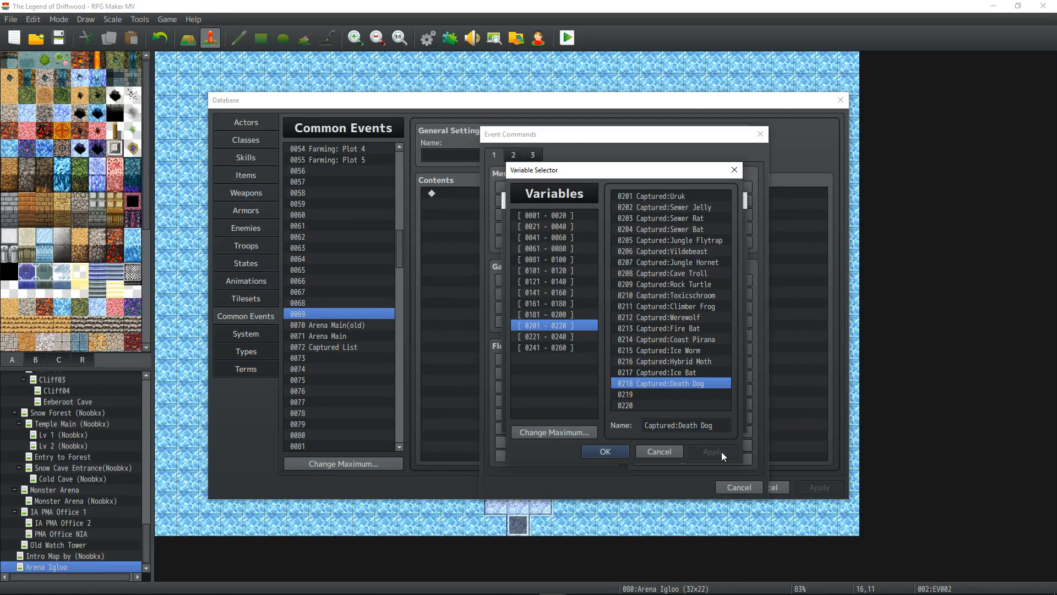
click(606, 453)
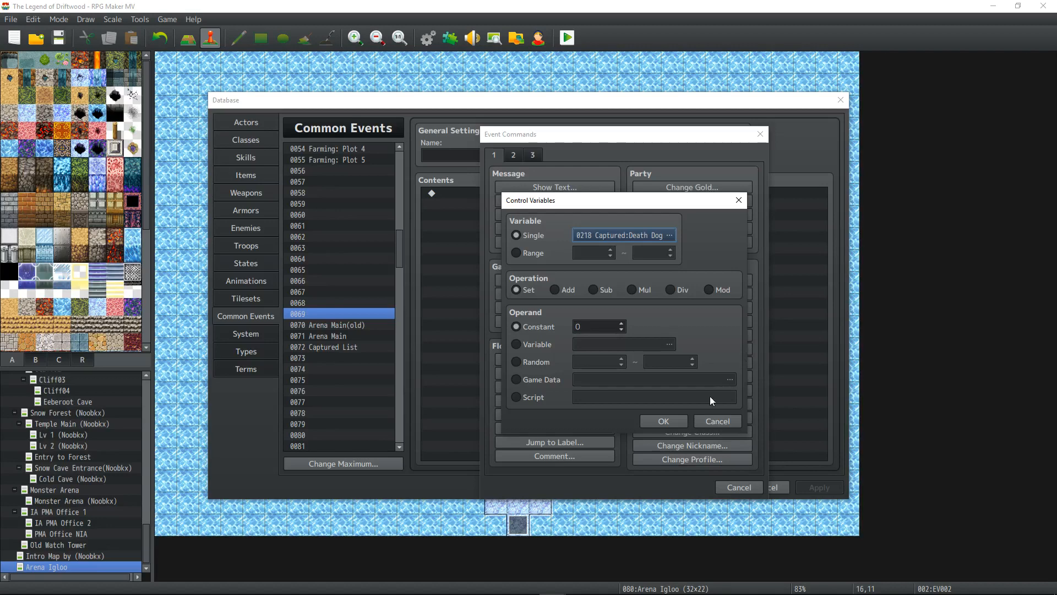
- Remove the temporary Control Variables command from common event 0069 and accept the database changes
click(664, 421)
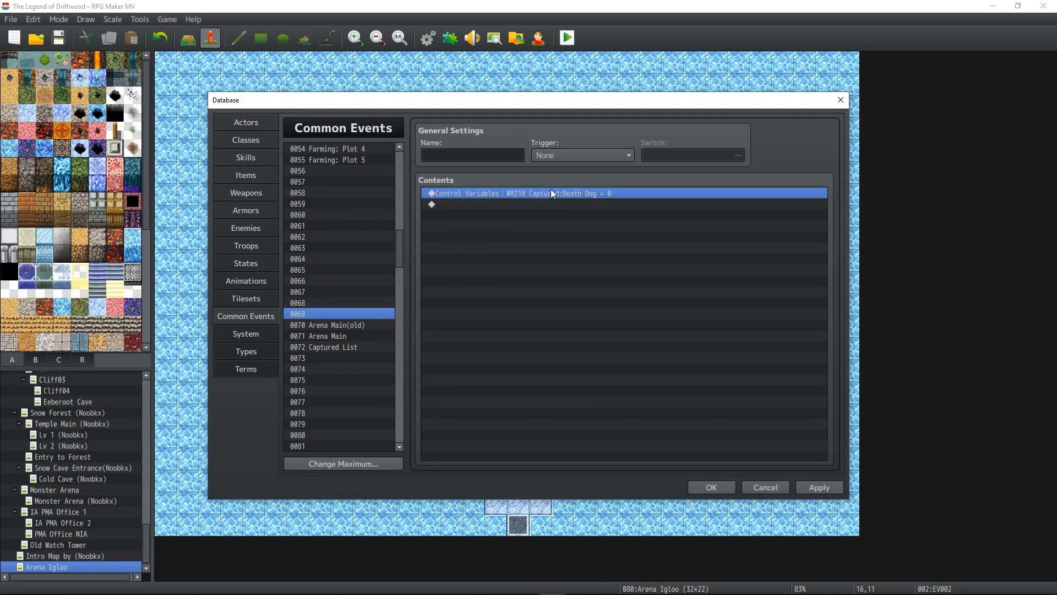
key(Delete)
click(711, 487)
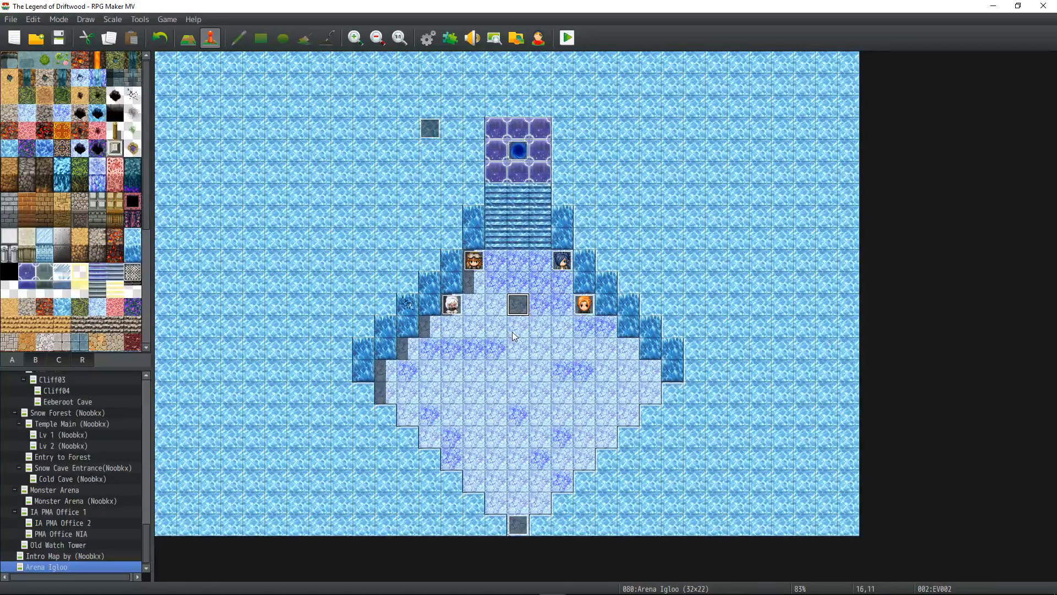
- Delete event EV002 from the middle of the Arena Igloo map's ice floor
double_click(518, 304)
click(685, 484)
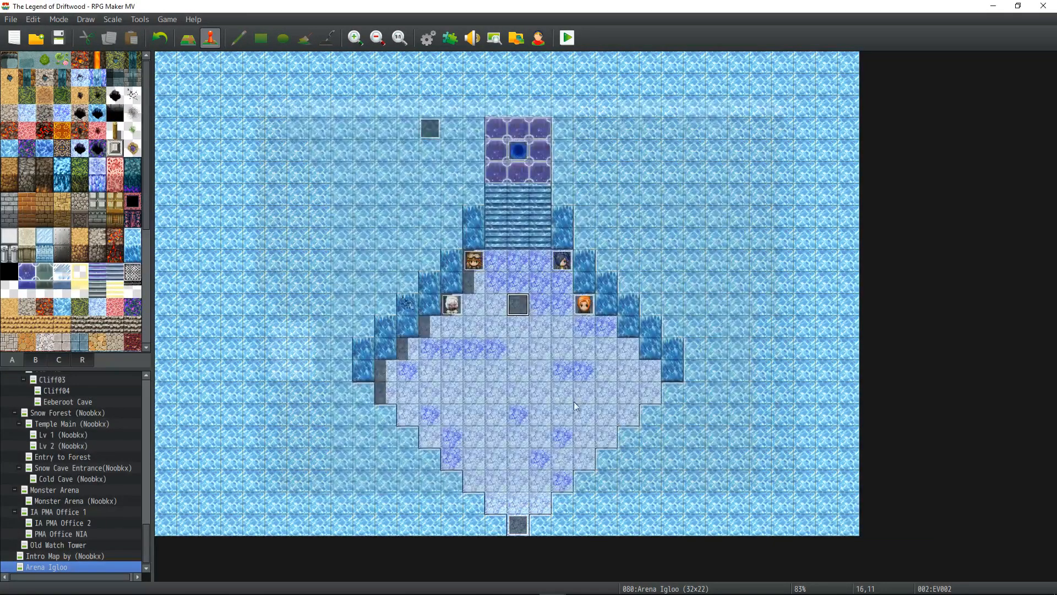
key(Delete)
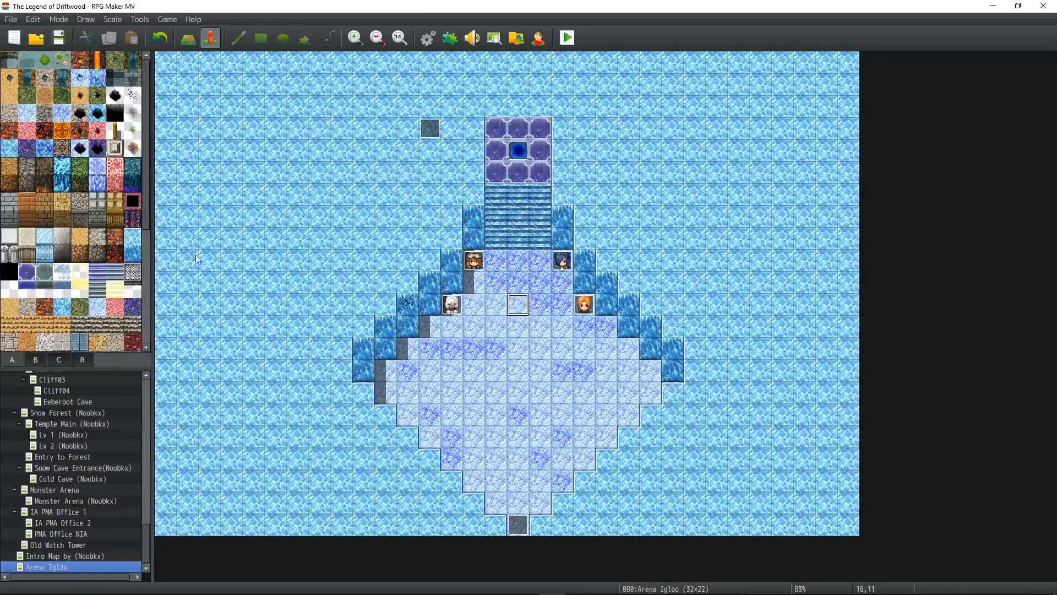
- Open the Feyilon World Map and display it at 33% zoom
drag(148, 538, 141, 389)
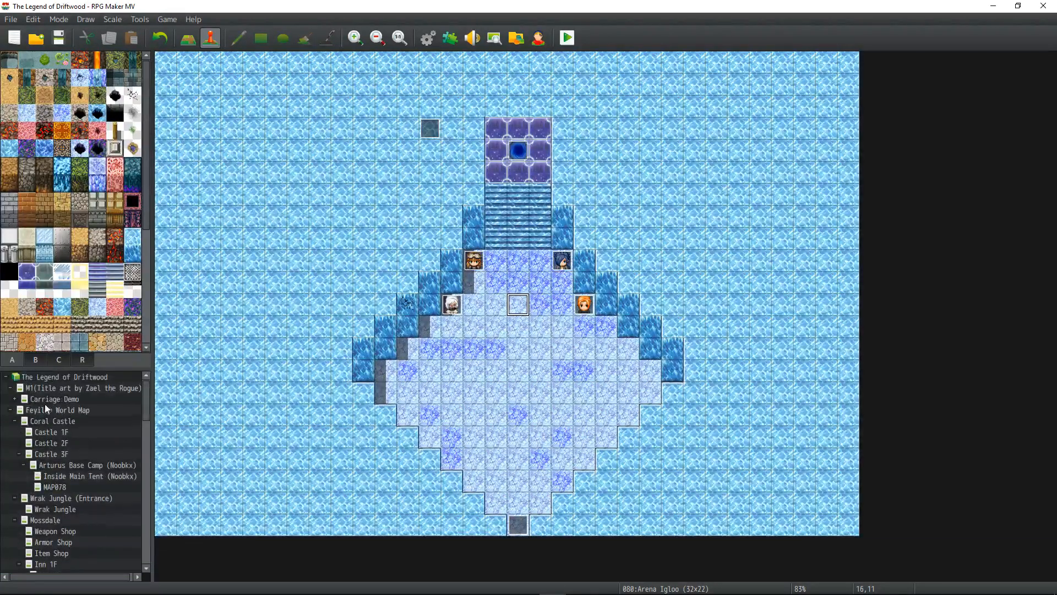
click(60, 410)
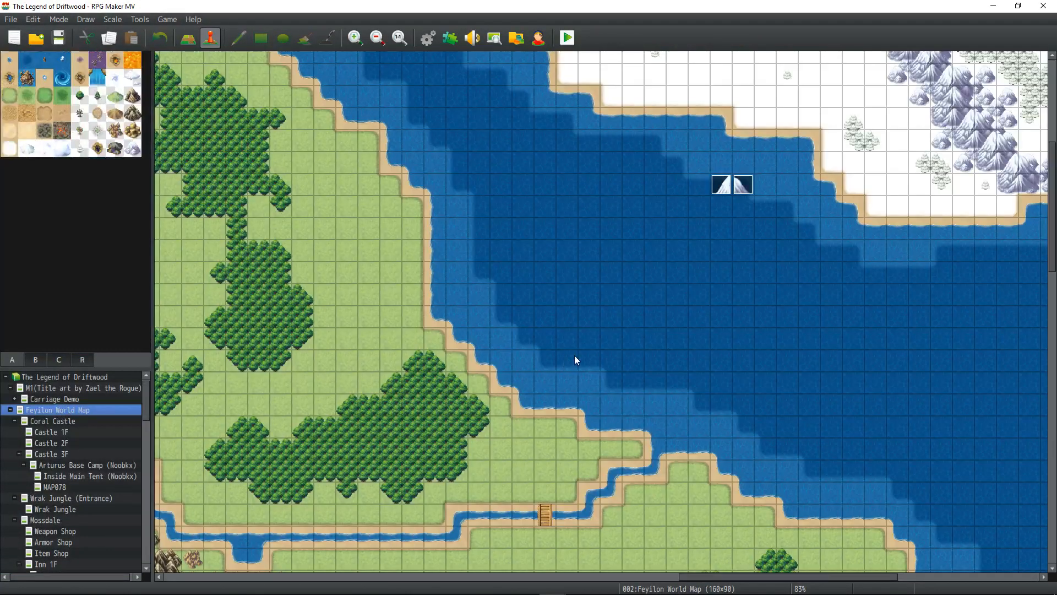
scroll(573, 345, down, 2)
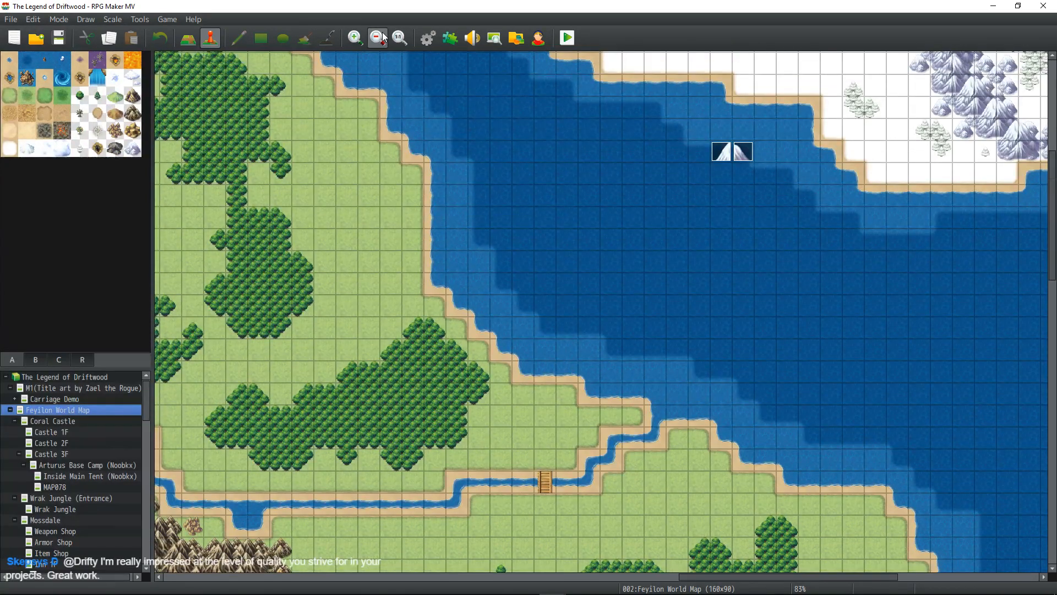
click(381, 38)
click(382, 36)
click(383, 36)
click(382, 37)
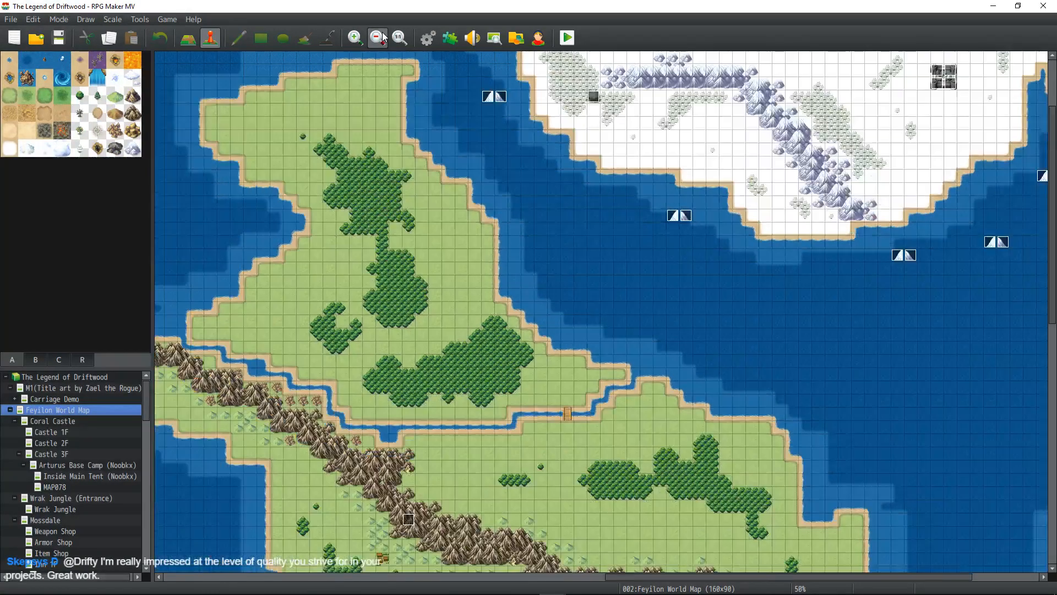
click(382, 36)
click(382, 37)
click(382, 36)
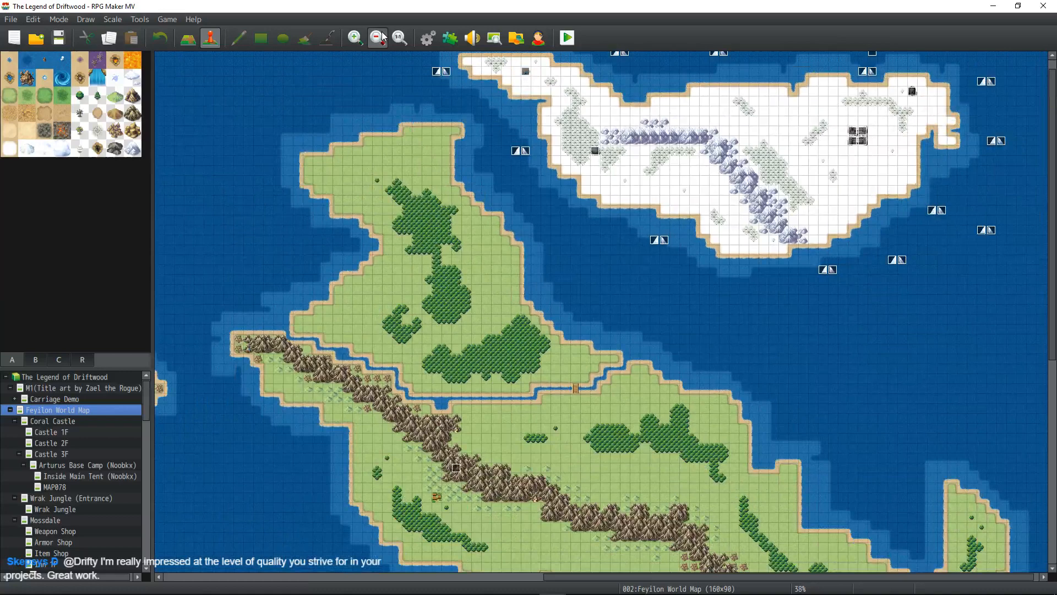
click(382, 37)
- Examine the world map's southern landmasses and desert island, including the region IDs painted on them
scroll(711, 309, down, 5)
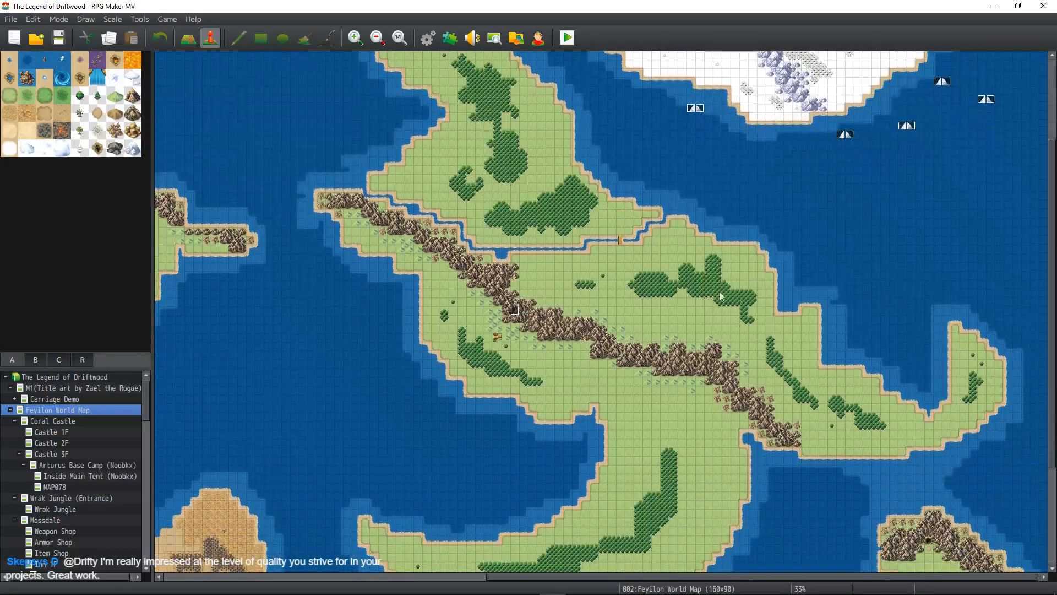
middle_drag(743, 338, 716, 407)
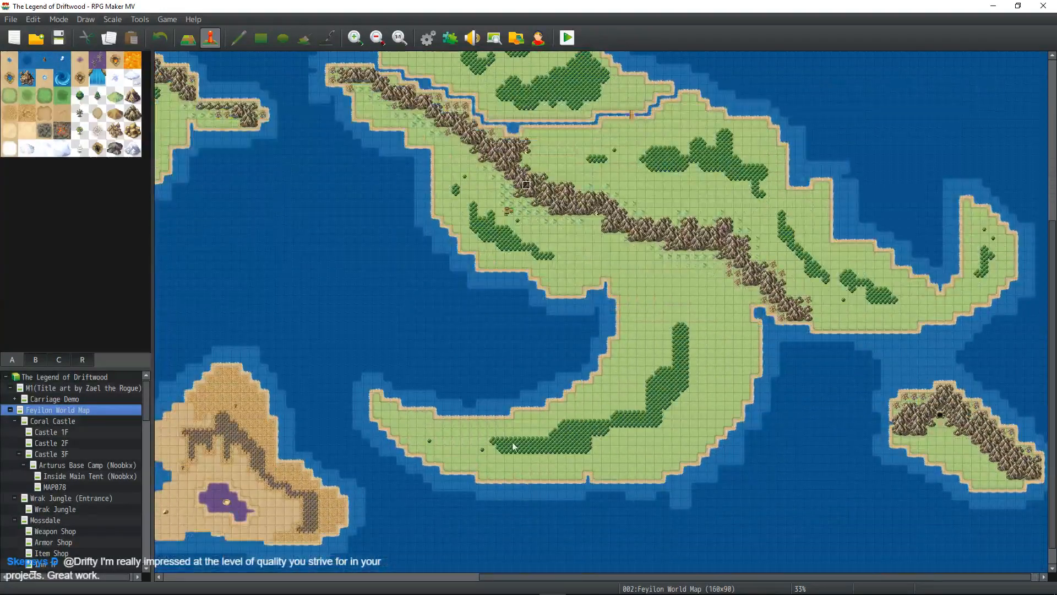
middle_drag(650, 331, 796, 353)
middle_drag(613, 243, 564, 435)
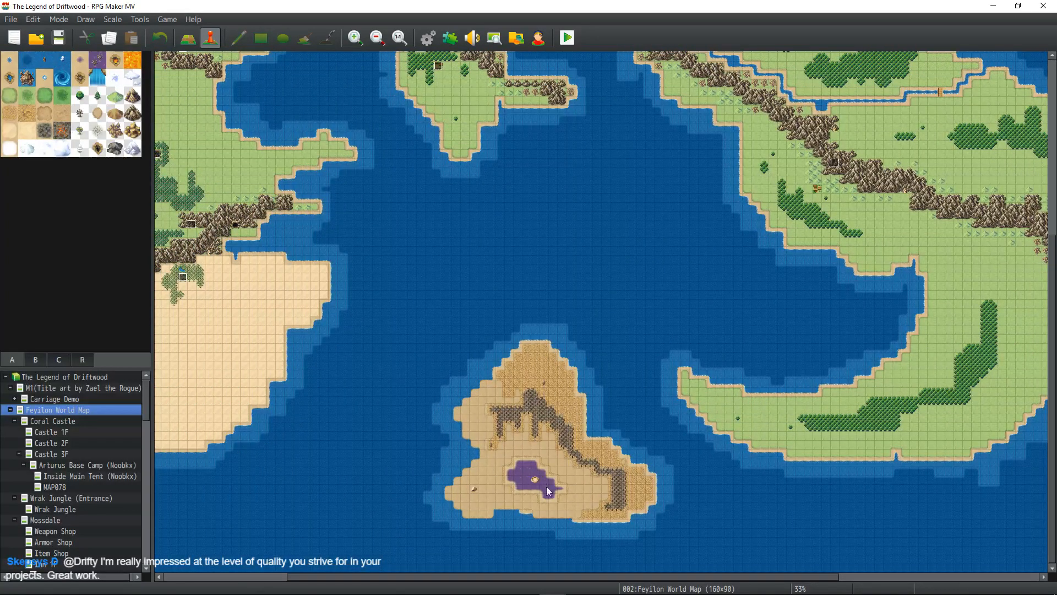
middle_drag(565, 428, 587, 423)
click(83, 359)
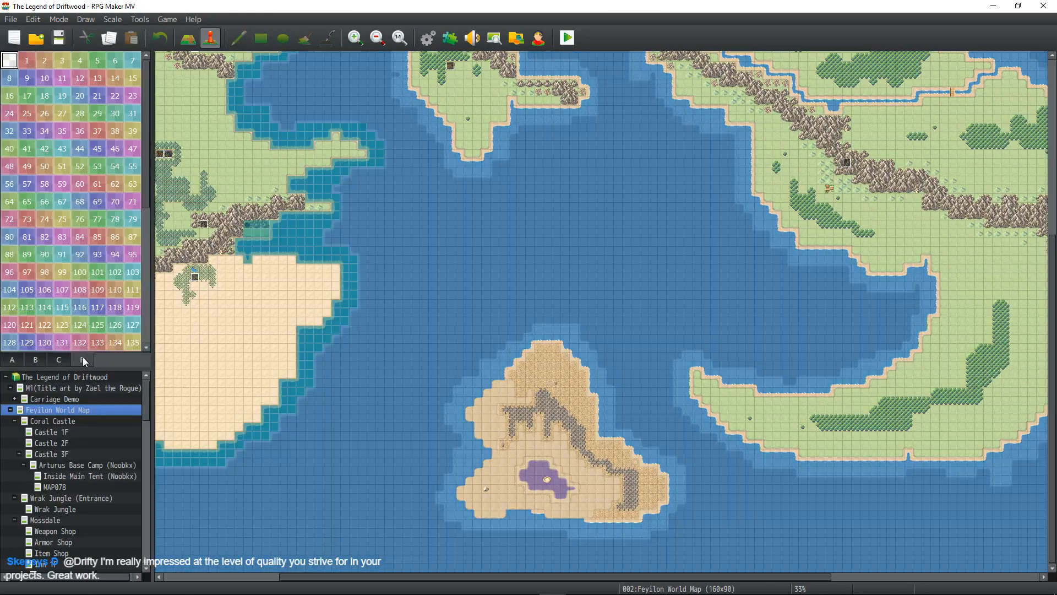
- Open the map properties of the Feyilon World Map
right_click(512, 347)
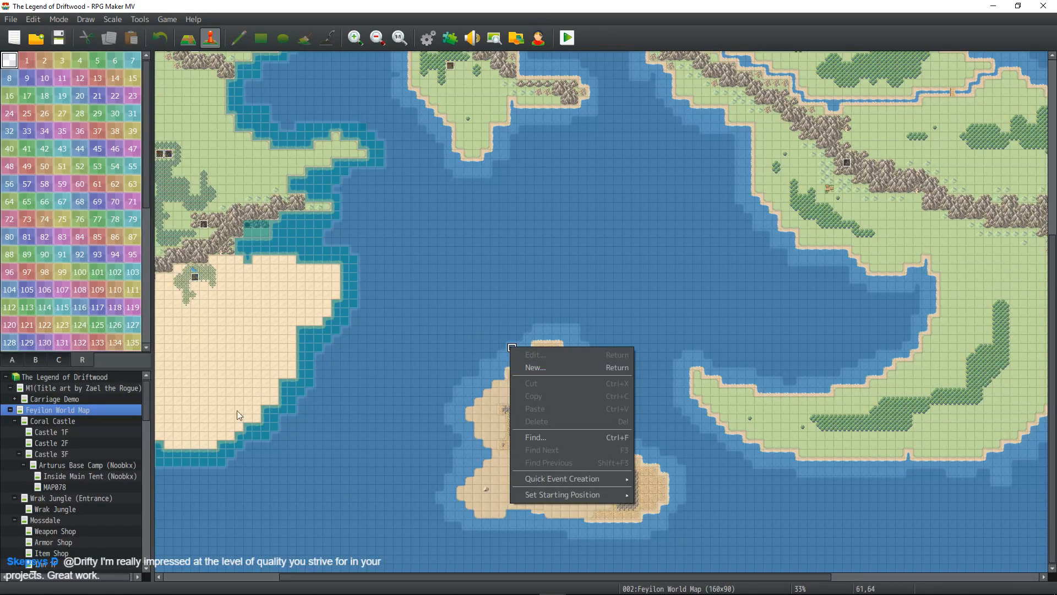
right_click(78, 413)
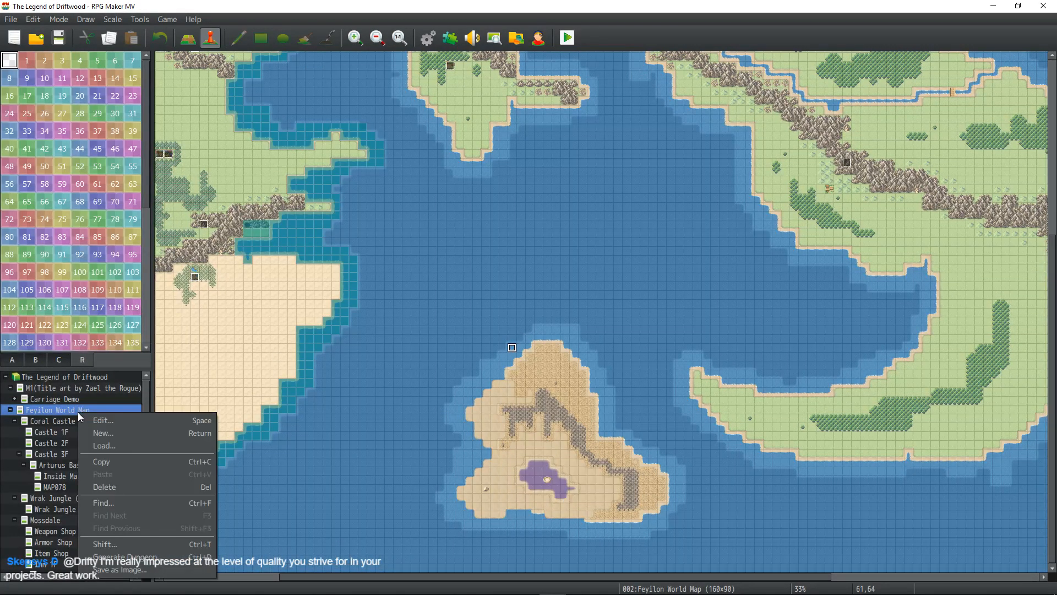
click(111, 421)
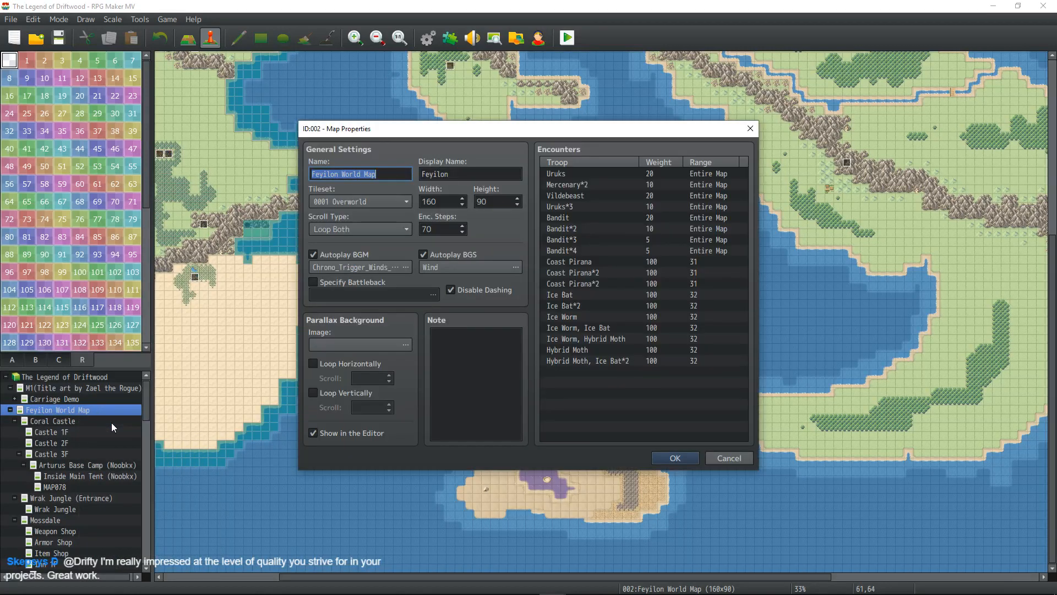
- Review the world map's encounter list, checking the troops with their weights and ranges
click(653, 174)
click(652, 196)
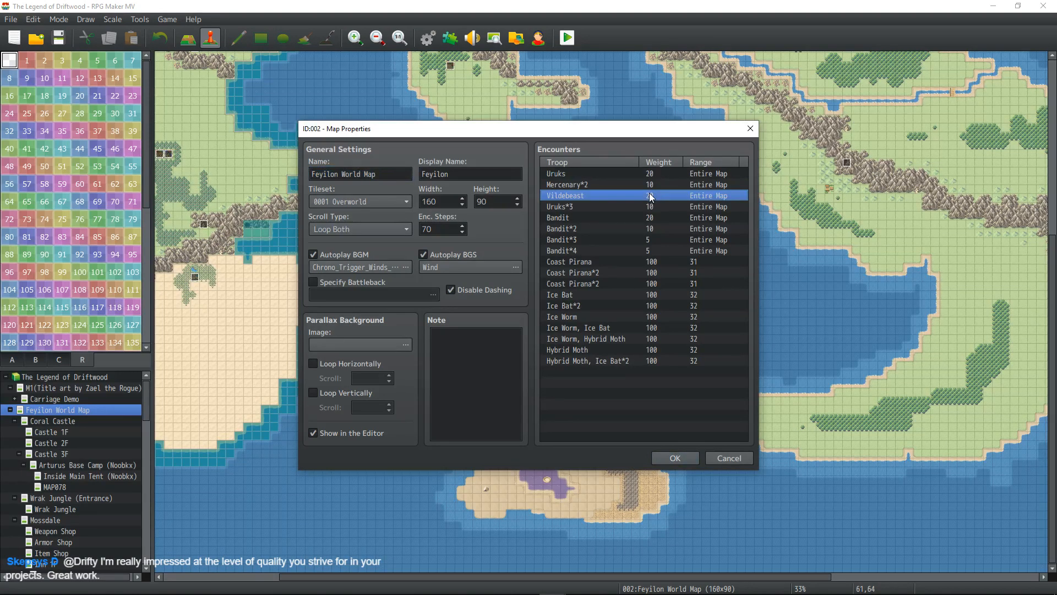
click(645, 207)
click(644, 217)
click(638, 227)
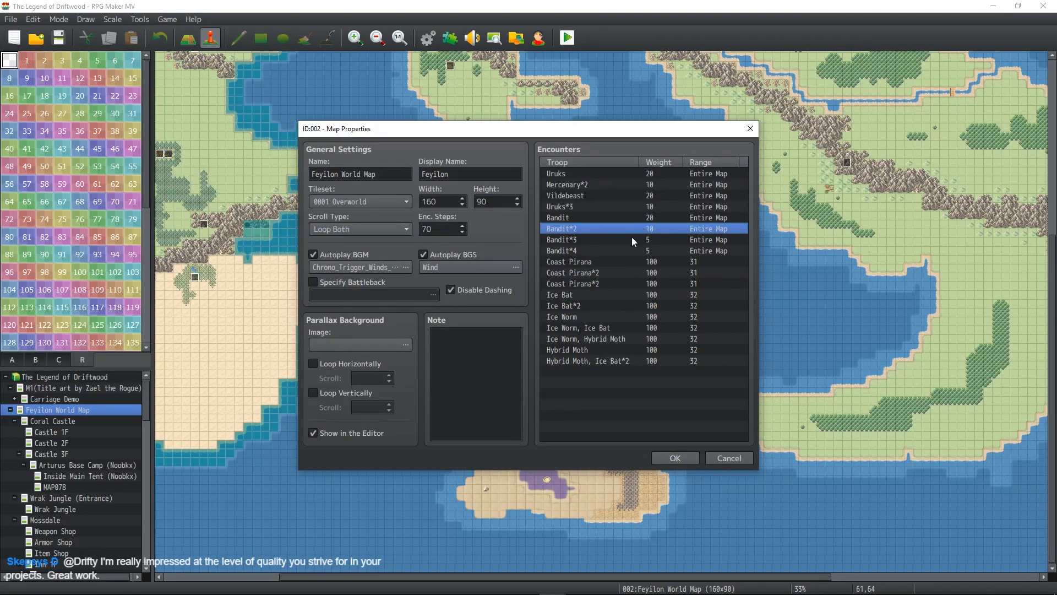
click(629, 249)
click(626, 273)
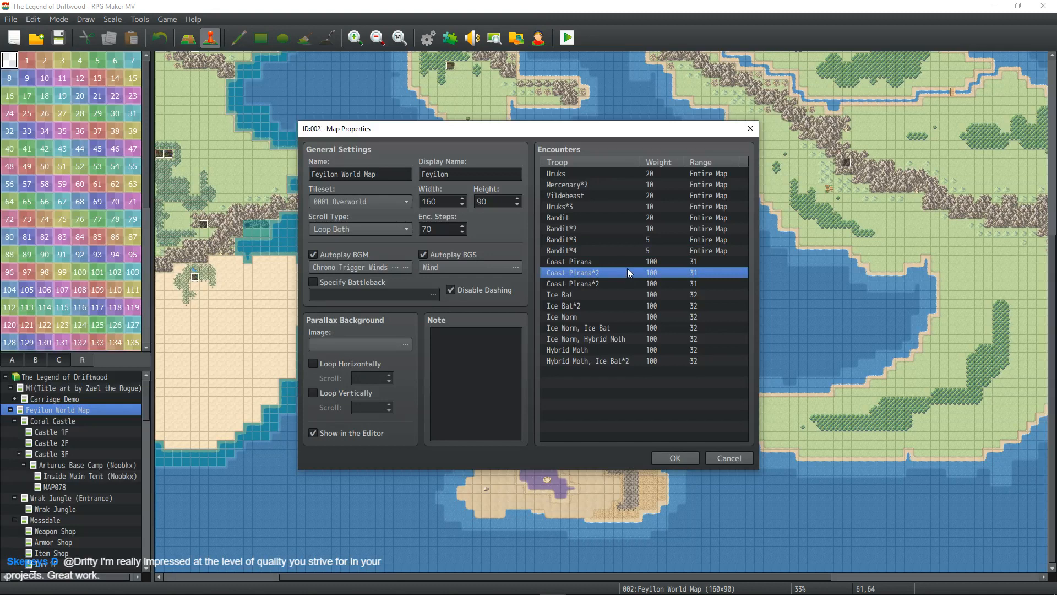
click(630, 263)
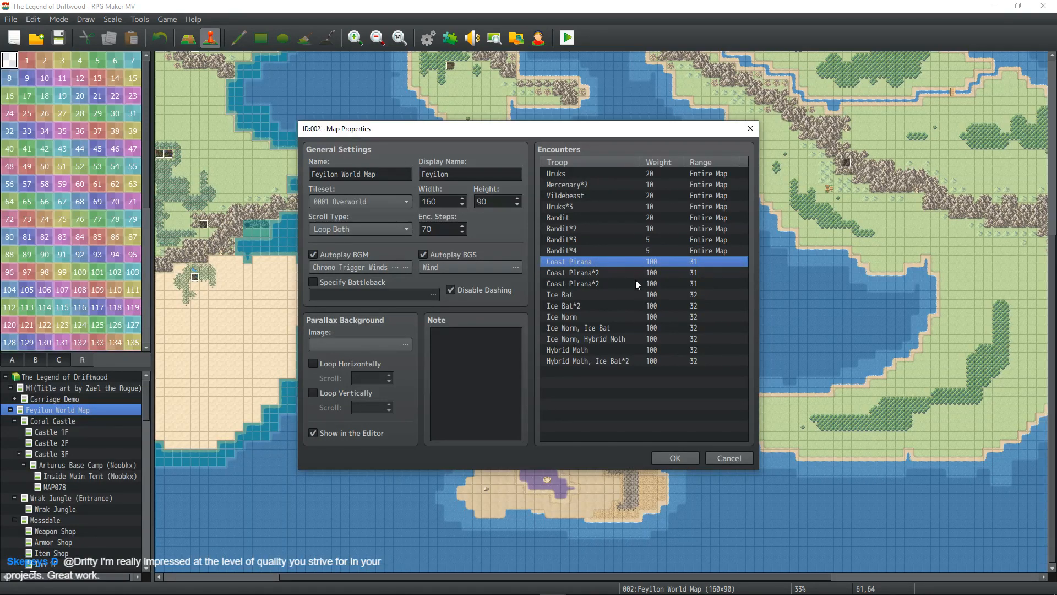
click(618, 305)
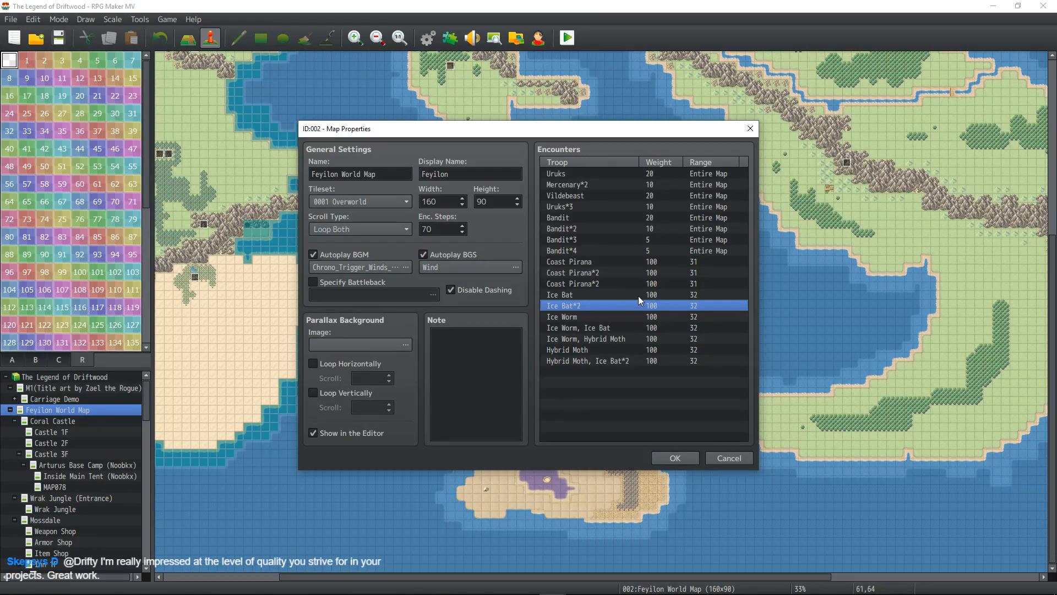
drag(646, 289, 637, 335)
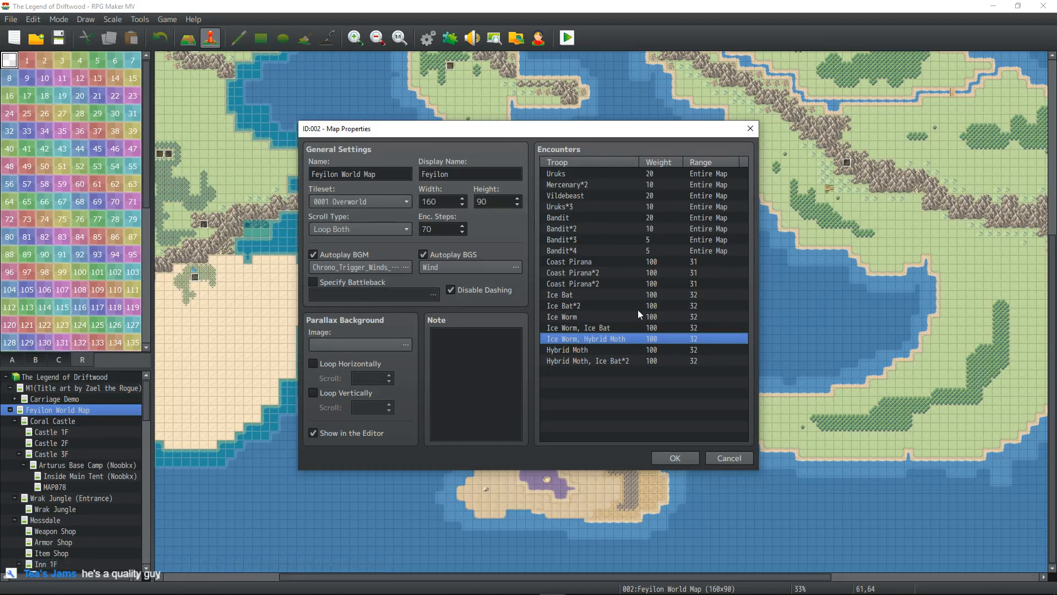
- Restrict the Vildebeast encounter to region ID 40 instead of the entire map
click(594, 196)
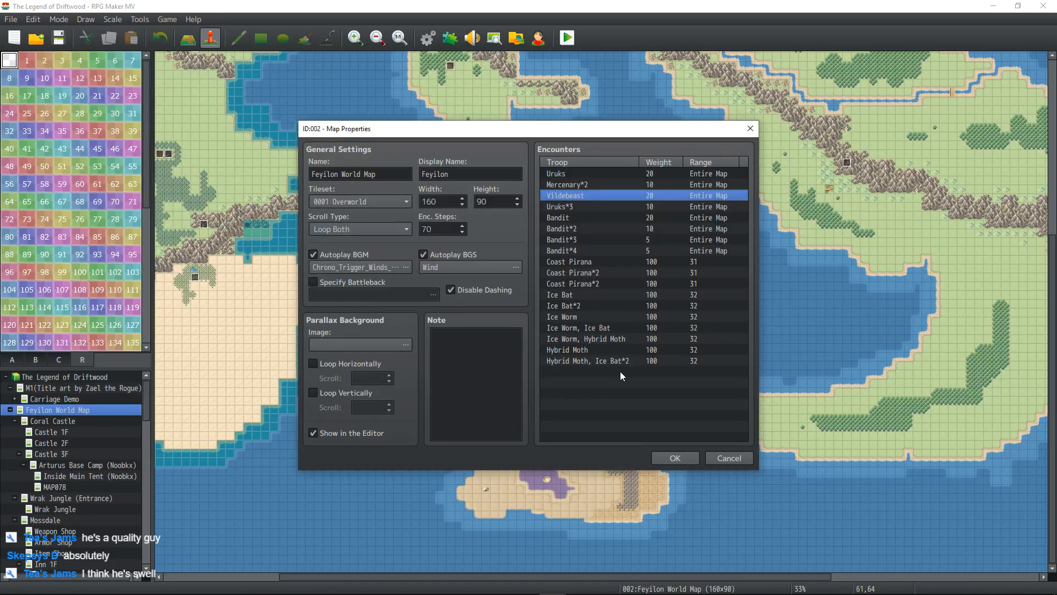
double_click(665, 197)
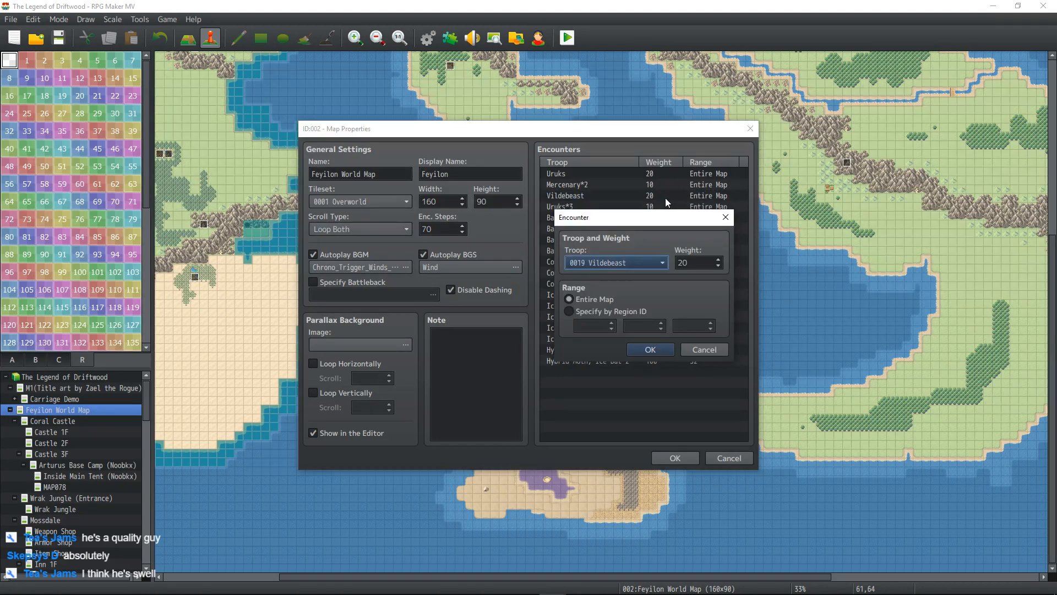
click(593, 312)
double_click(595, 326)
text(40)
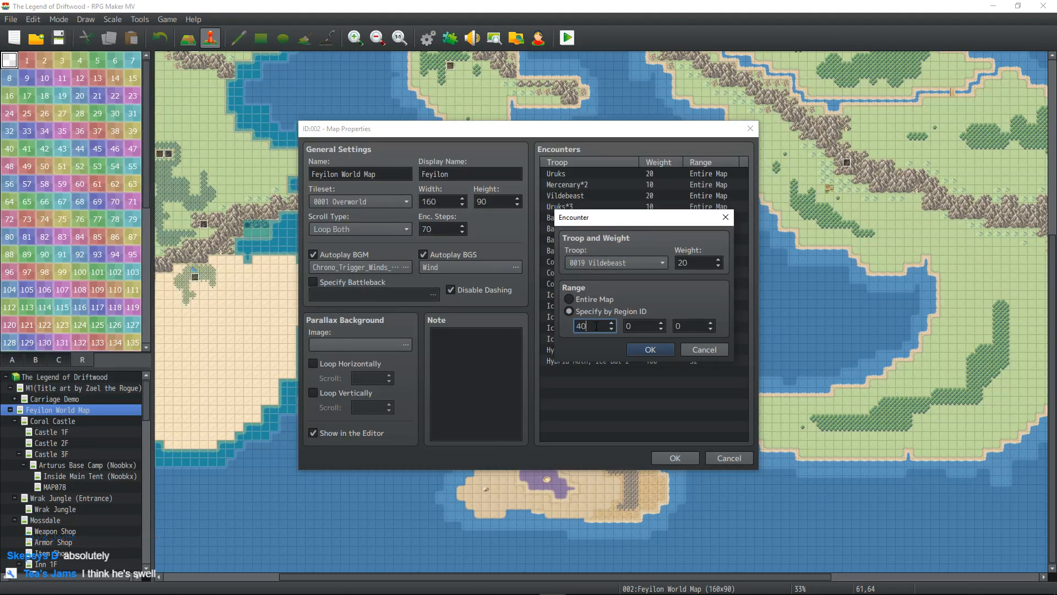
click(652, 351)
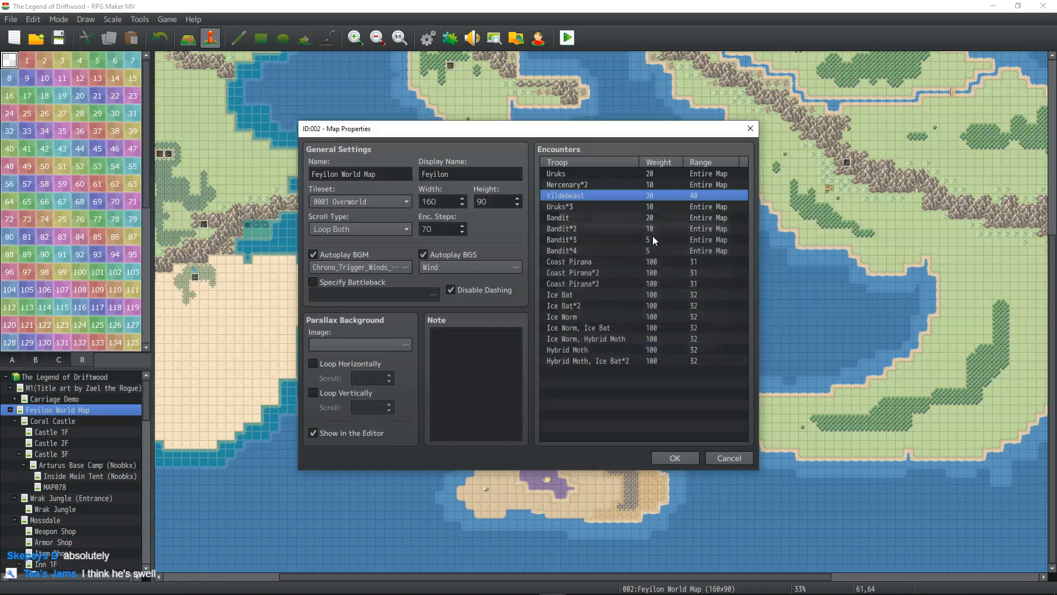
- Set the Vildebeast encounter's weight to 40 and accept the map properties
double_click(623, 196)
double_click(695, 262)
text(40)
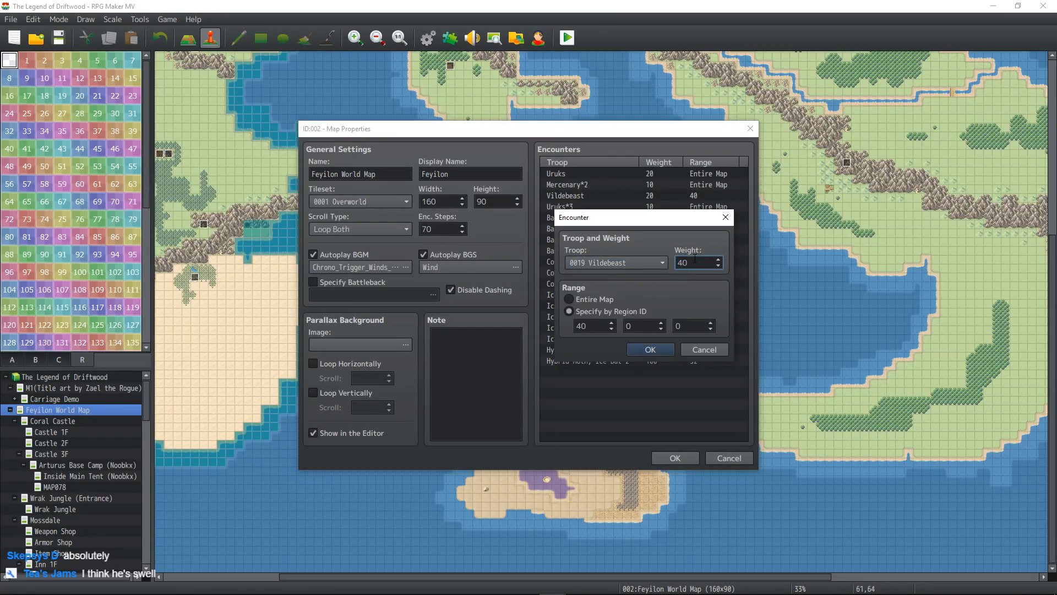
click(650, 349)
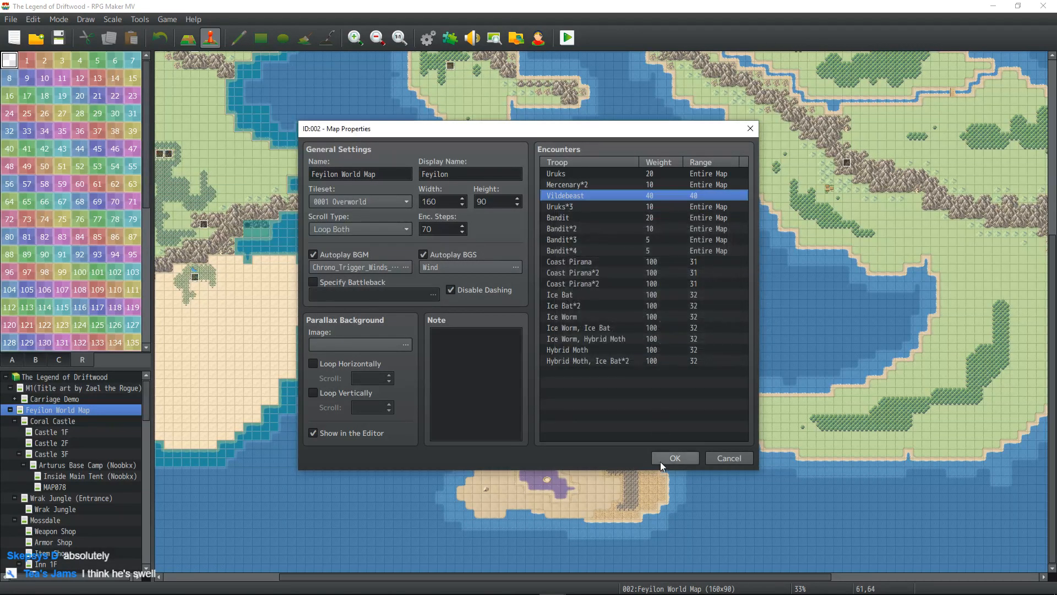
click(667, 458)
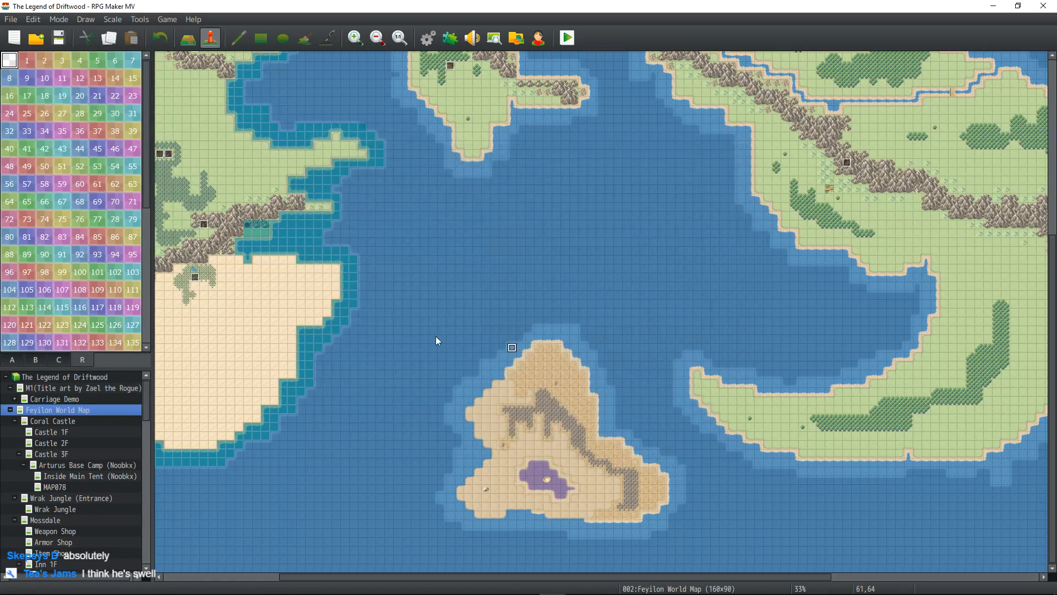
- Paint region ID 40 over the two small forests in the north of the western continent
middle_drag(332, 294, 281, 262)
scroll(297, 253, up, 2)
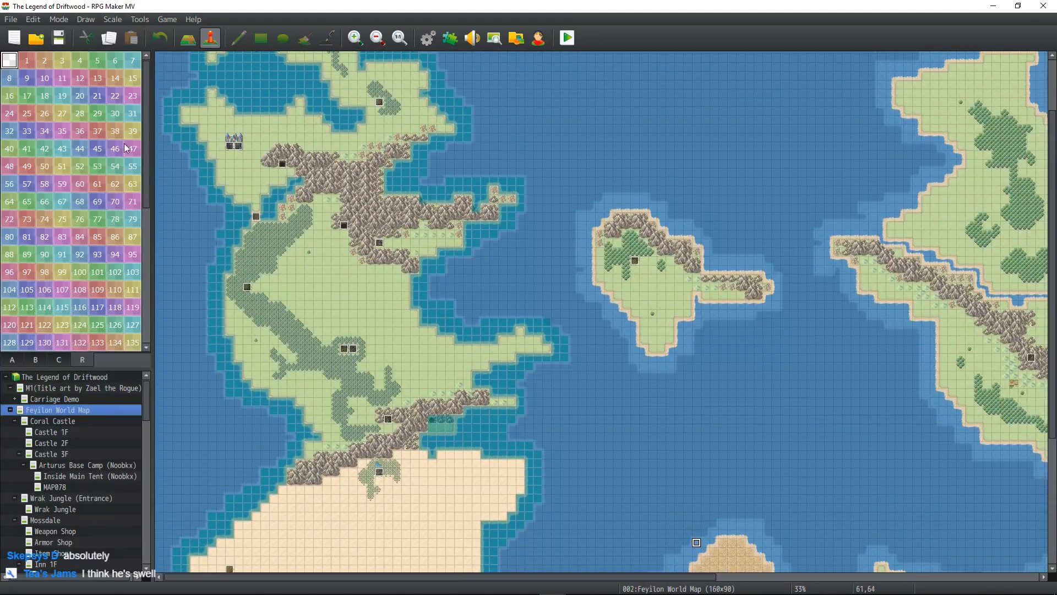
click(9, 149)
click(185, 40)
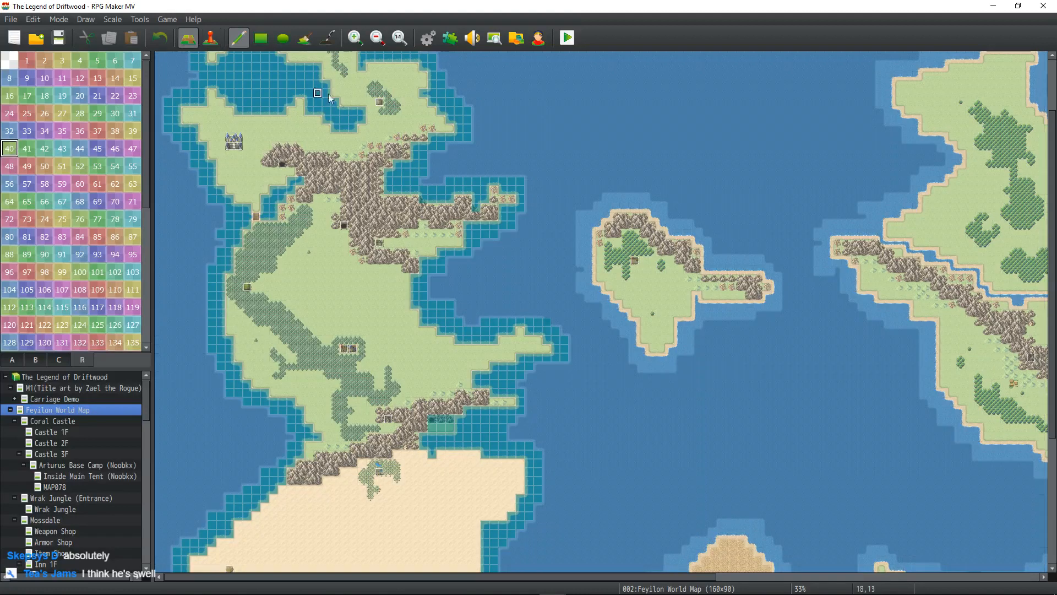
scroll(365, 121, up, 3)
mouse_move(327, 119)
mouse_down()
mouse_move(397, 176)
mouse_move(380, 179)
mouse_up()
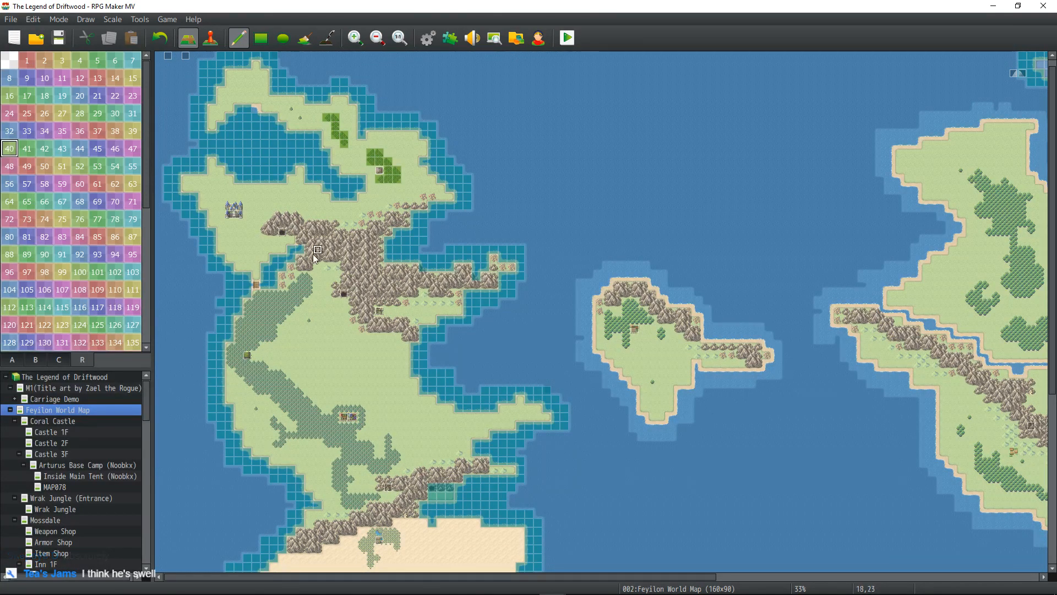
- Paint region ID 40 over the long forest belt along the western continent and the desert oasis just south of the mountains
mouse_move(306, 274)
mouse_down()
mouse_move(291, 312)
mouse_move(282, 297)
mouse_move(258, 303)
mouse_move(274, 302)
mouse_move(274, 338)
mouse_move(264, 311)
mouse_move(257, 337)
mouse_move(248, 302)
mouse_move(254, 350)
mouse_move(238, 320)
mouse_move(241, 374)
mouse_move(232, 352)
mouse_move(230, 364)
mouse_up()
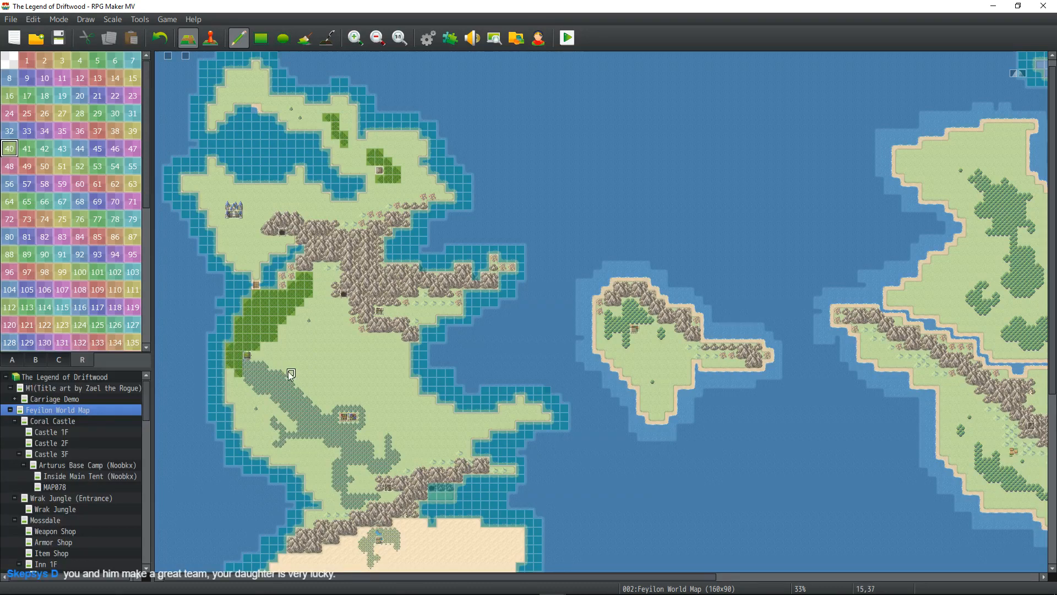
middle_drag(324, 421, 301, 308)
mouse_move(226, 255)
mouse_down()
mouse_move(235, 281)
mouse_move(243, 263)
mouse_move(296, 319)
mouse_move(295, 302)
mouse_move(262, 267)
mouse_move(252, 288)
mouse_move(271, 282)
mouse_move(279, 298)
mouse_move(264, 297)
mouse_move(280, 325)
mouse_move(260, 324)
mouse_move(251, 304)
mouse_move(260, 335)
mouse_move(253, 328)
mouse_move(331, 324)
mouse_move(337, 297)
mouse_move(307, 317)
mouse_move(329, 330)
mouse_move(306, 333)
mouse_move(331, 343)
mouse_move(317, 356)
mouse_move(322, 373)
mouse_move(330, 368)
mouse_move(315, 368)
mouse_move(335, 396)
mouse_move(357, 389)
mouse_move(333, 352)
mouse_move(346, 344)
mouse_move(339, 334)
mouse_move(357, 363)
mouse_move(373, 353)
mouse_move(367, 326)
mouse_up()
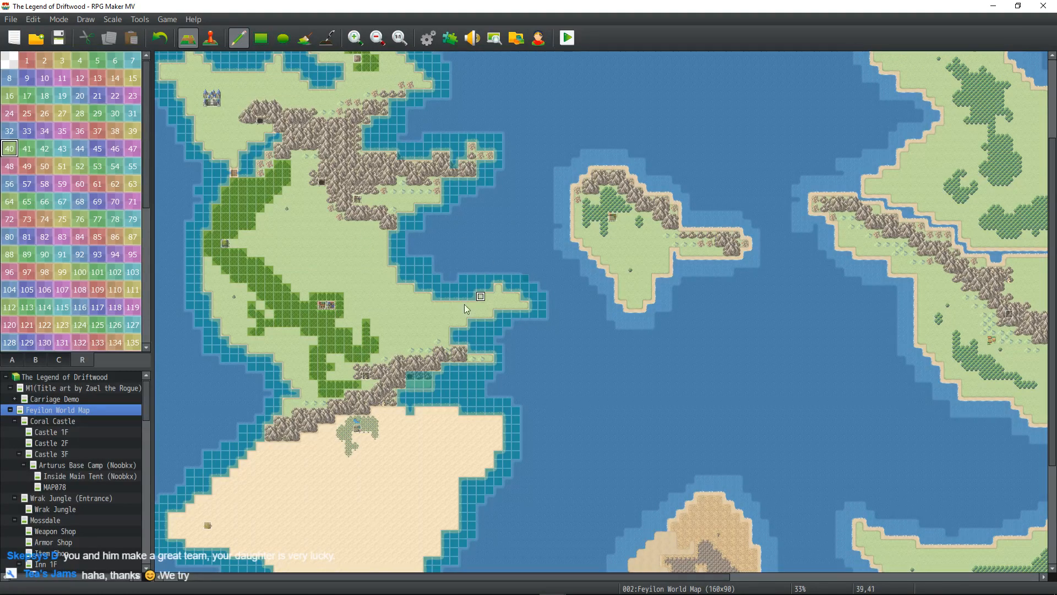
scroll(382, 332, down, 5)
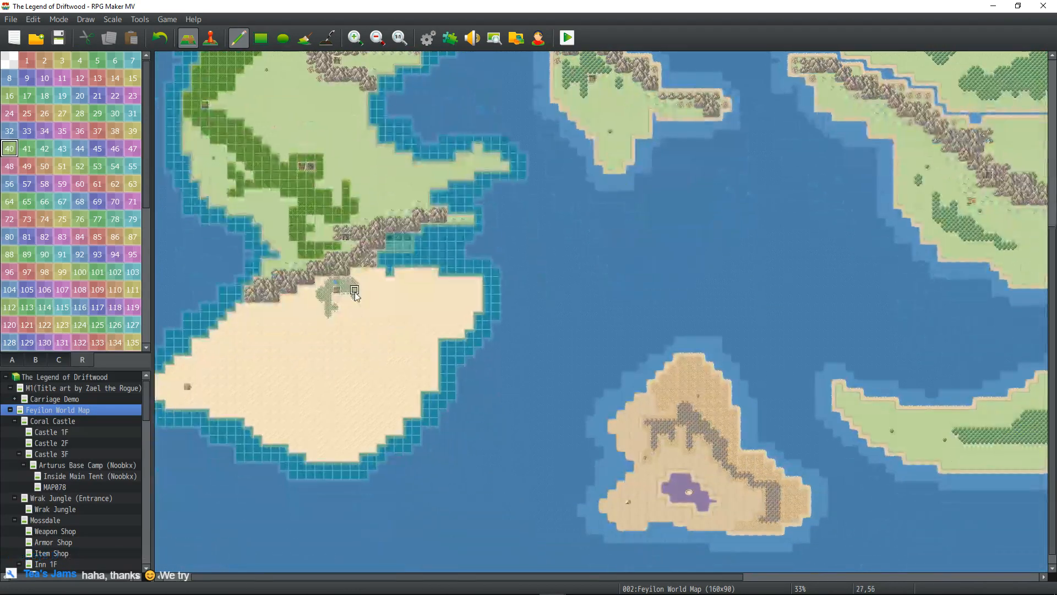
mouse_move(348, 293)
mouse_down()
mouse_move(349, 283)
mouse_move(329, 283)
mouse_move(328, 301)
mouse_up()
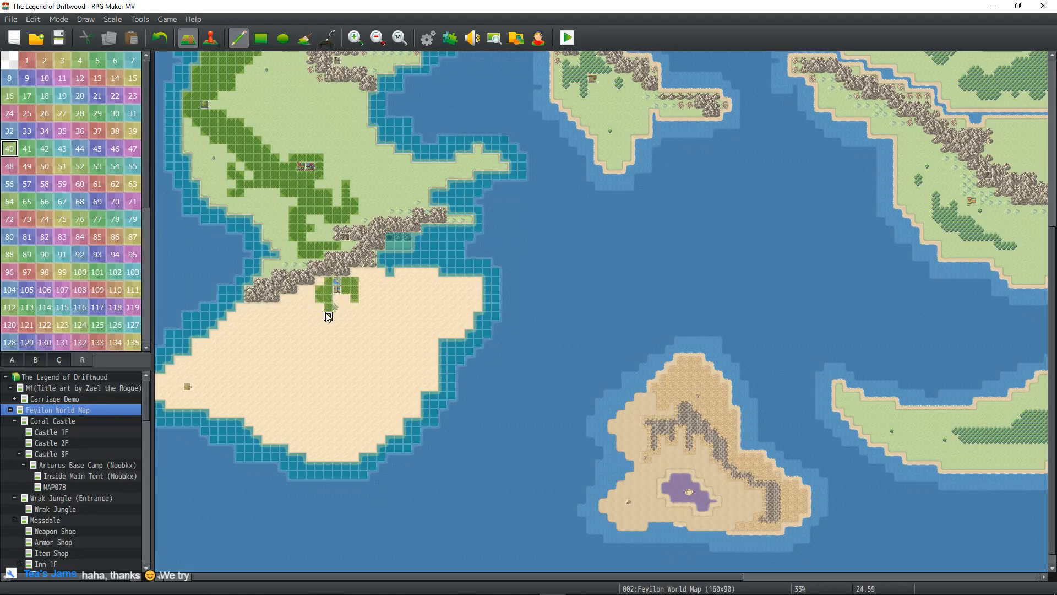
- Paint region ID 40 over the curved forest and lone trees of the southeastern continent's crescent peninsula, using the Rectangle tool
middle_click(496, 306)
middle_click(593, 383)
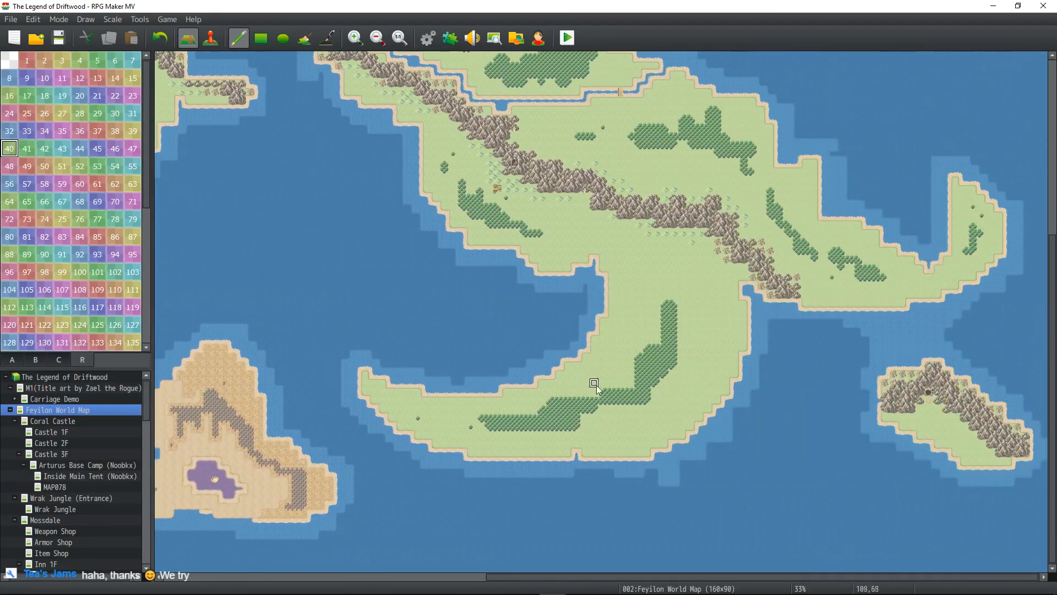
click(261, 38)
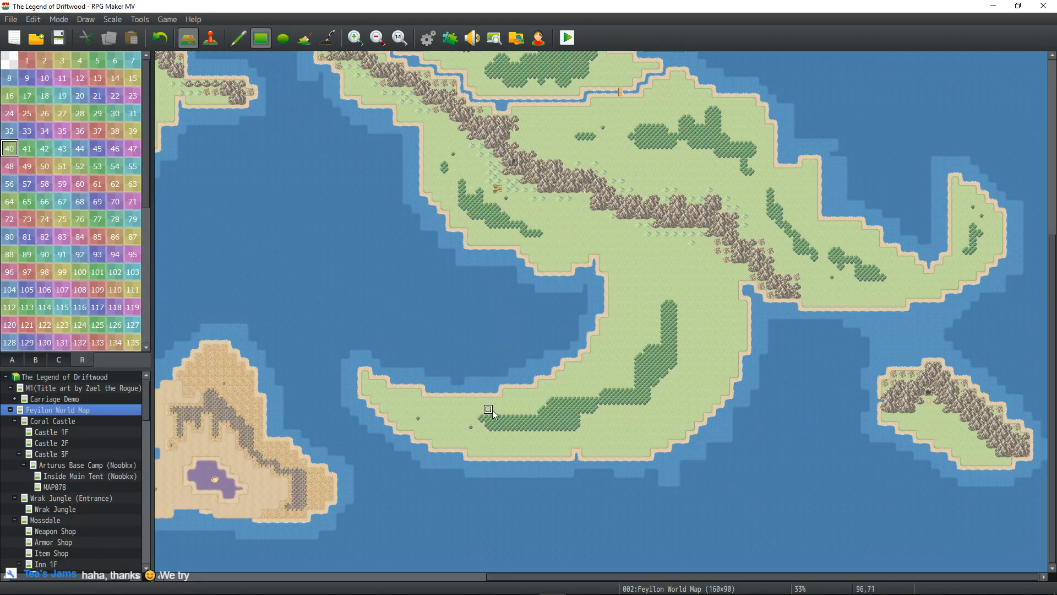
mouse_move(486, 417)
mouse_down()
mouse_move(573, 417)
mouse_move(593, 400)
mouse_move(640, 400)
mouse_move(653, 352)
mouse_up()
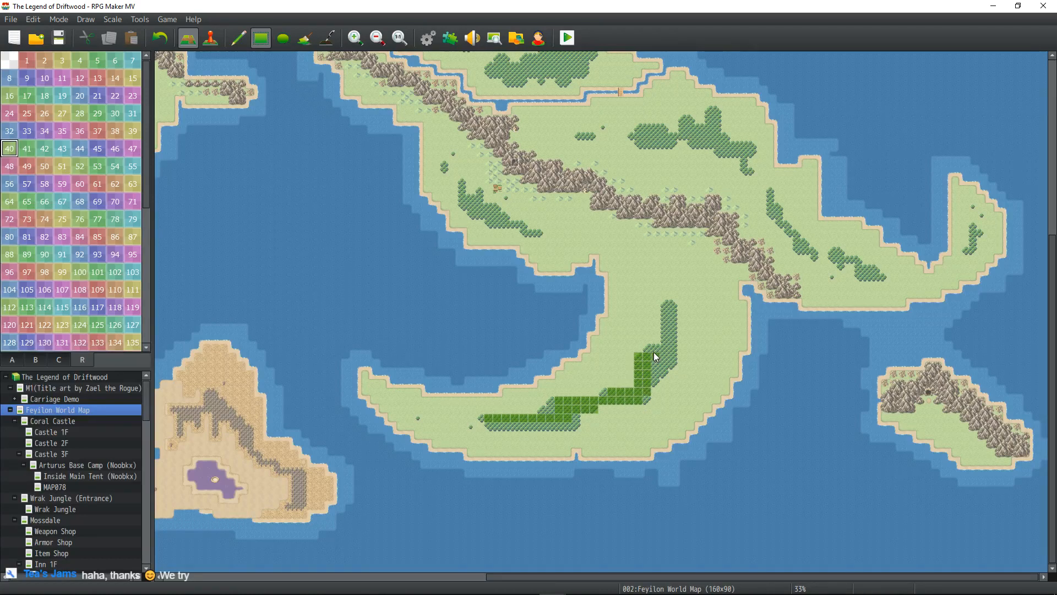
mouse_move(665, 304)
mouse_down()
mouse_move(669, 367)
mouse_move(648, 346)
mouse_up()
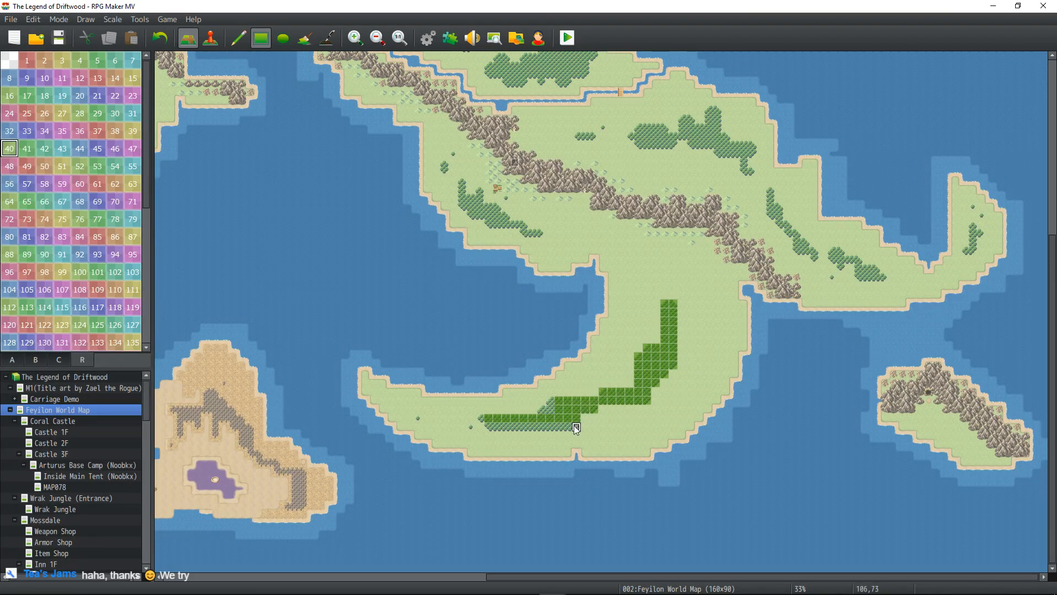
drag(520, 428, 490, 427)
click(471, 427)
click(418, 418)
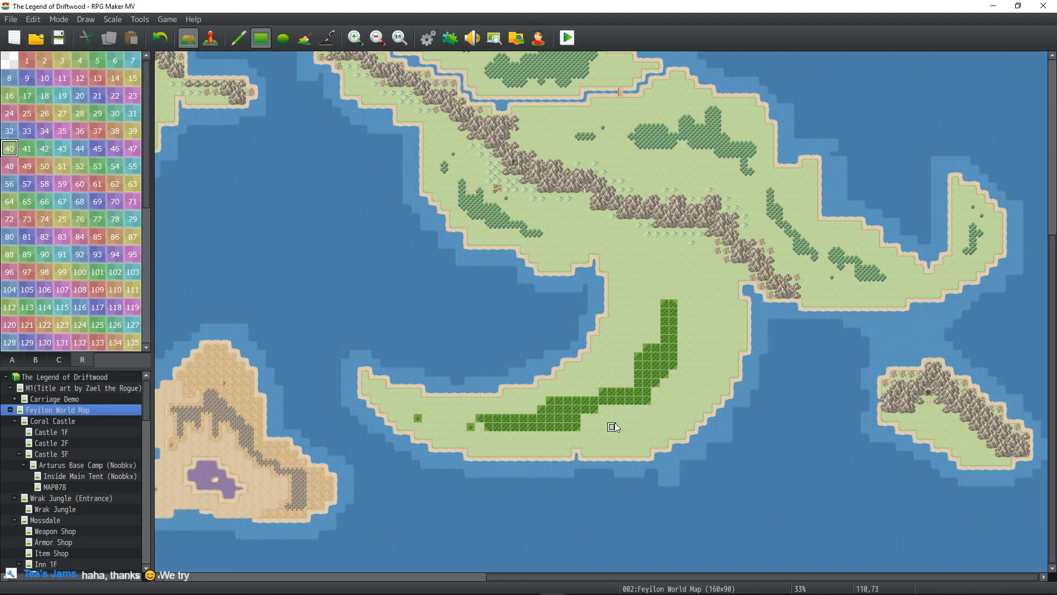
- Paint region ID 40 over the forest patches north and southwest of the southeastern continent's mountain range
scroll(632, 383, up, 3)
click(630, 256)
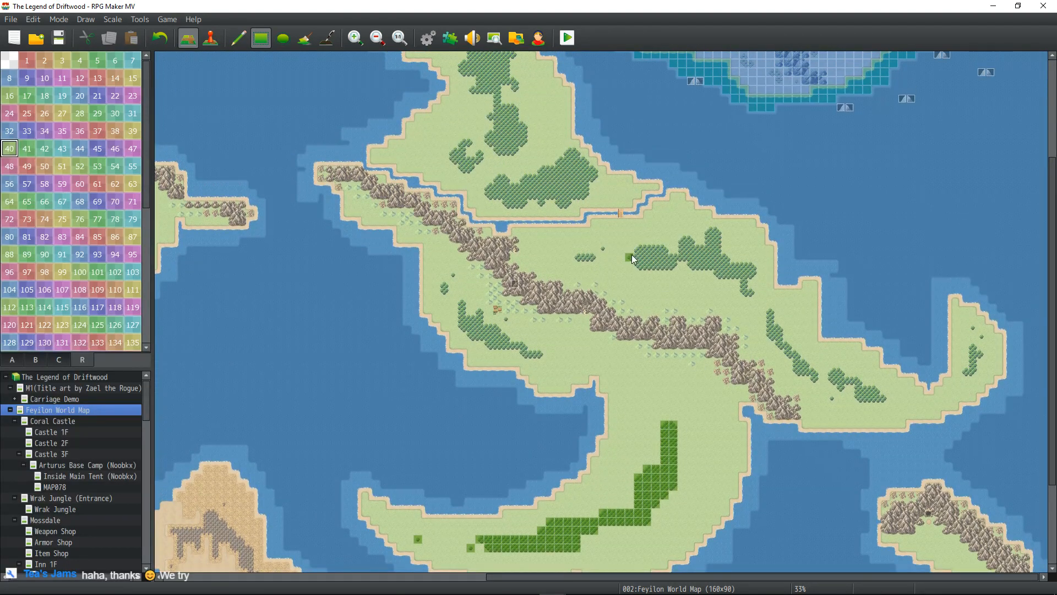
drag(632, 257, 717, 256)
click(682, 241)
click(692, 241)
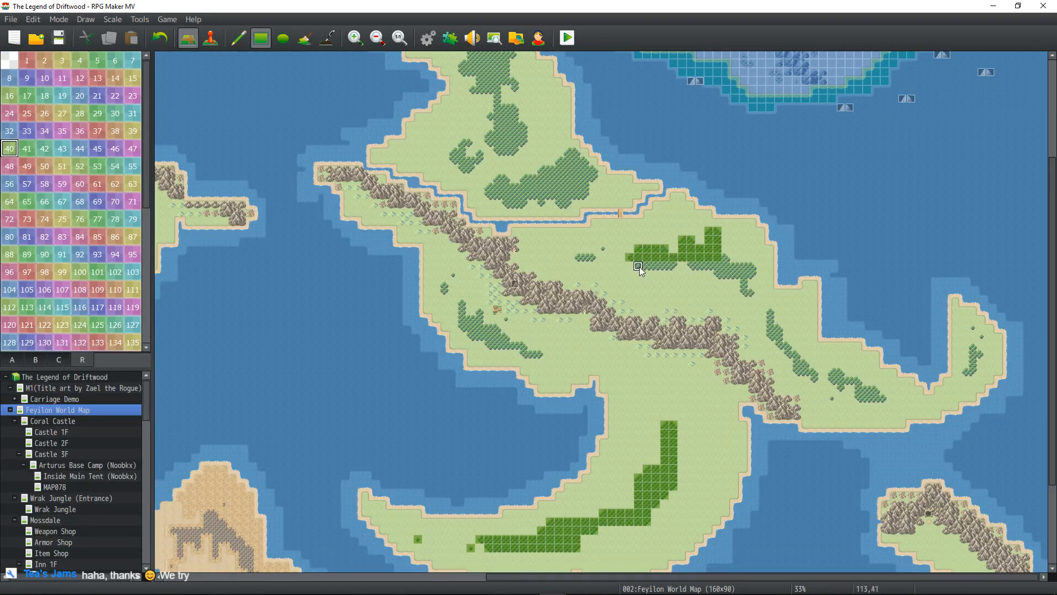
click(593, 257)
click(452, 273)
mouse_move(444, 283)
mouse_down()
mouse_move(483, 314)
mouse_move(497, 344)
mouse_move(524, 355)
mouse_up()
click(505, 319)
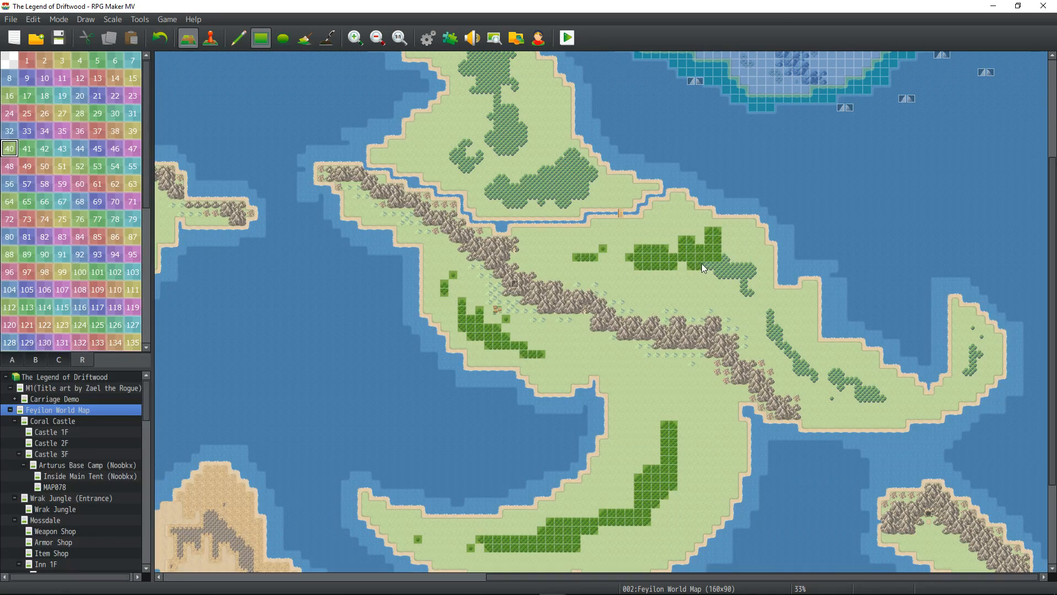
- Extend region ID 40 over the remaining forests eastward along the southeastern continent, up to its far eastern tip
click(724, 264)
click(738, 267)
mouse_move(752, 294)
mouse_down()
mouse_move(772, 307)
mouse_move(769, 333)
mouse_move(797, 366)
mouse_up()
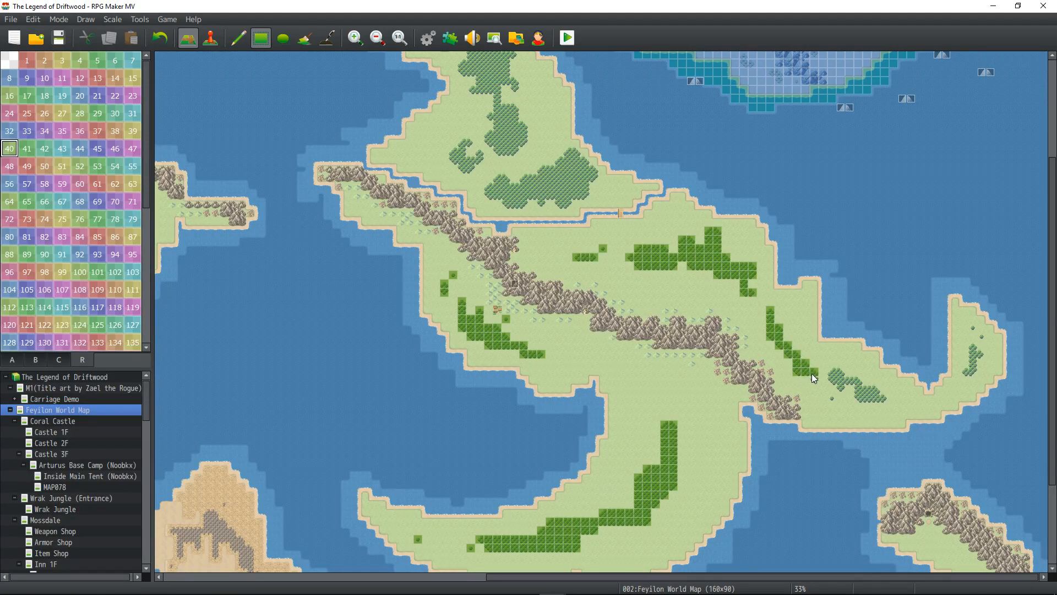
drag(841, 372, 838, 385)
drag(877, 394, 886, 398)
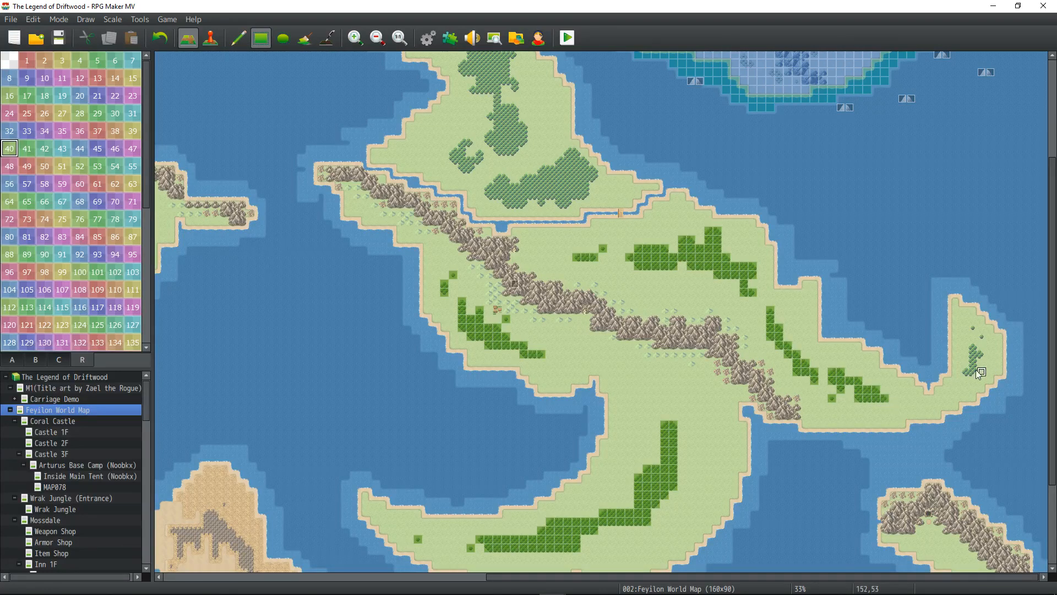
drag(974, 354, 981, 356)
- Paint region ID 40 over the forests of the landmass north of the river and of the small mountainous island to its west
mouse_move(803, 362)
middle_down()
mouse_move(746, 295)
mouse_move(726, 301)
middle_up()
mouse_move(643, 206)
mouse_down()
mouse_move(653, 300)
mouse_move(645, 270)
mouse_move(662, 259)
mouse_move(670, 303)
mouse_move(677, 279)
mouse_move(677, 294)
mouse_move(645, 298)
mouse_move(655, 304)
mouse_move(616, 292)
mouse_move(613, 315)
mouse_up()
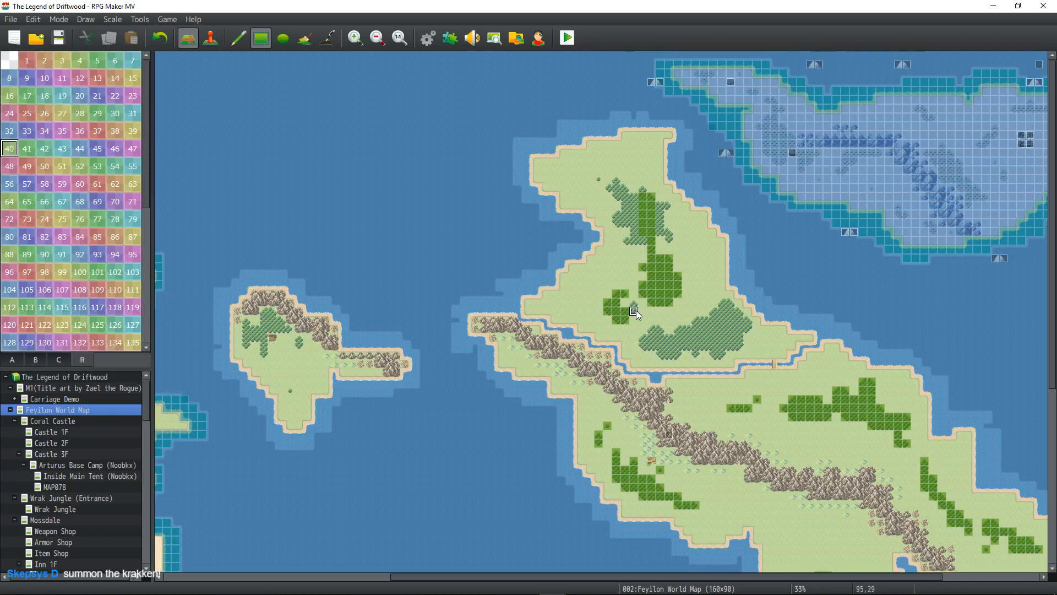
mouse_move(659, 334)
mouse_down()
mouse_move(642, 339)
mouse_move(738, 348)
mouse_move(744, 327)
mouse_move(724, 303)
mouse_move(732, 310)
mouse_move(678, 329)
mouse_up()
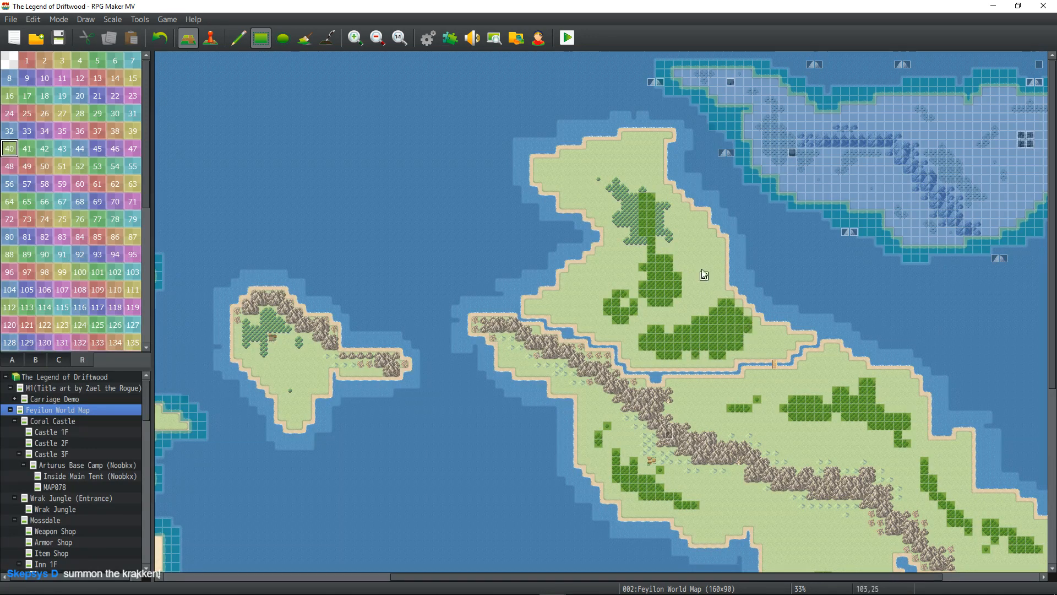
mouse_move(669, 240)
mouse_down()
mouse_move(669, 206)
mouse_move(642, 188)
mouse_move(636, 235)
mouse_move(620, 239)
mouse_move(616, 179)
mouse_move(615, 219)
mouse_up()
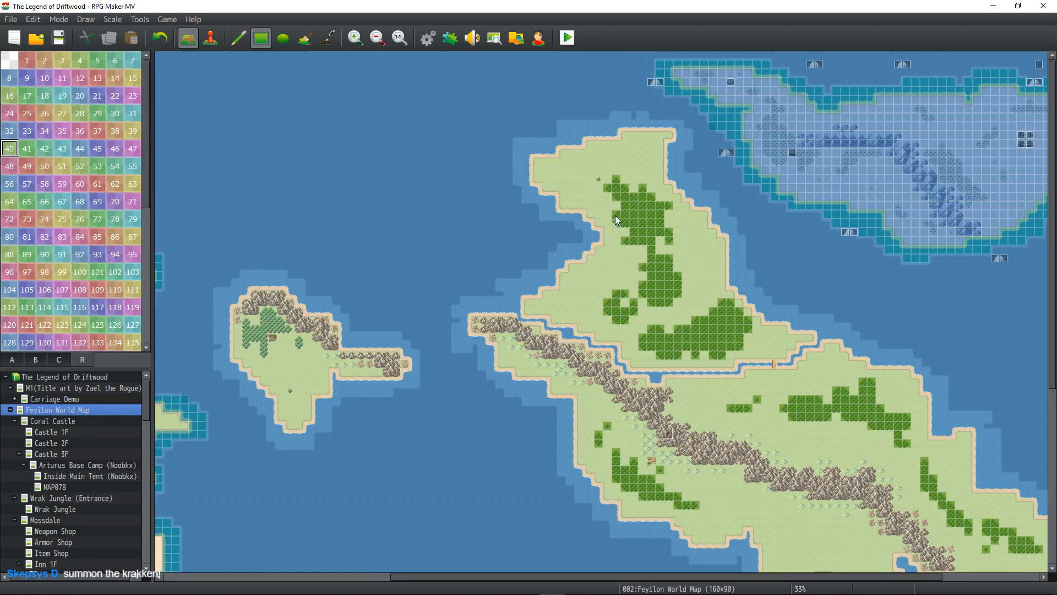
click(598, 179)
mouse_move(299, 345)
mouse_down()
mouse_move(288, 320)
mouse_move(272, 315)
mouse_move(264, 354)
mouse_move(245, 328)
mouse_move(249, 341)
mouse_up()
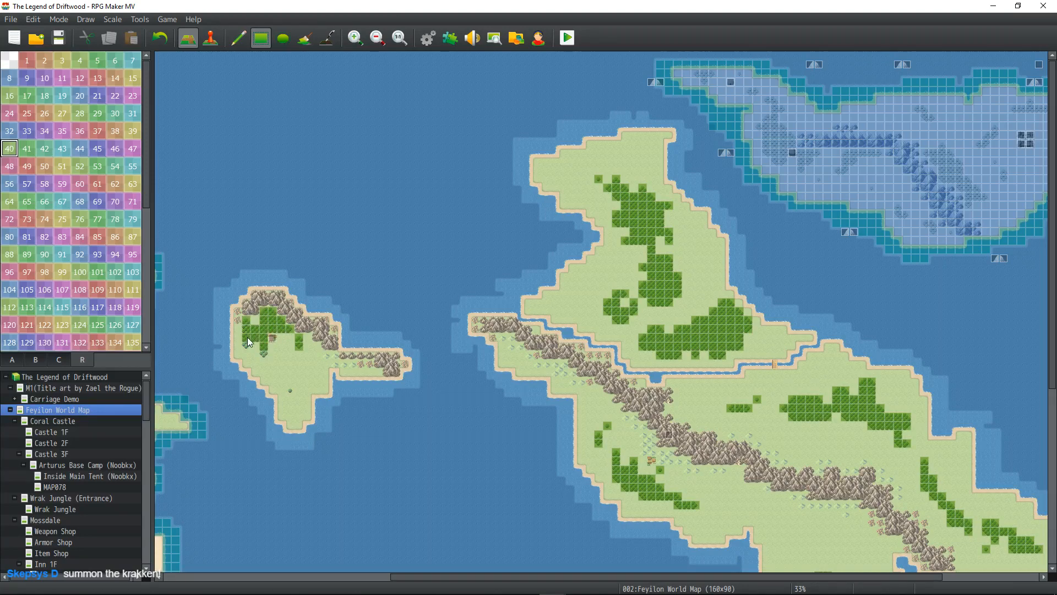
- Paint region ID 39 across the whole desert island southwest of the crescent peninsula, including its mountains and purple swamp
middle_click(359, 360)
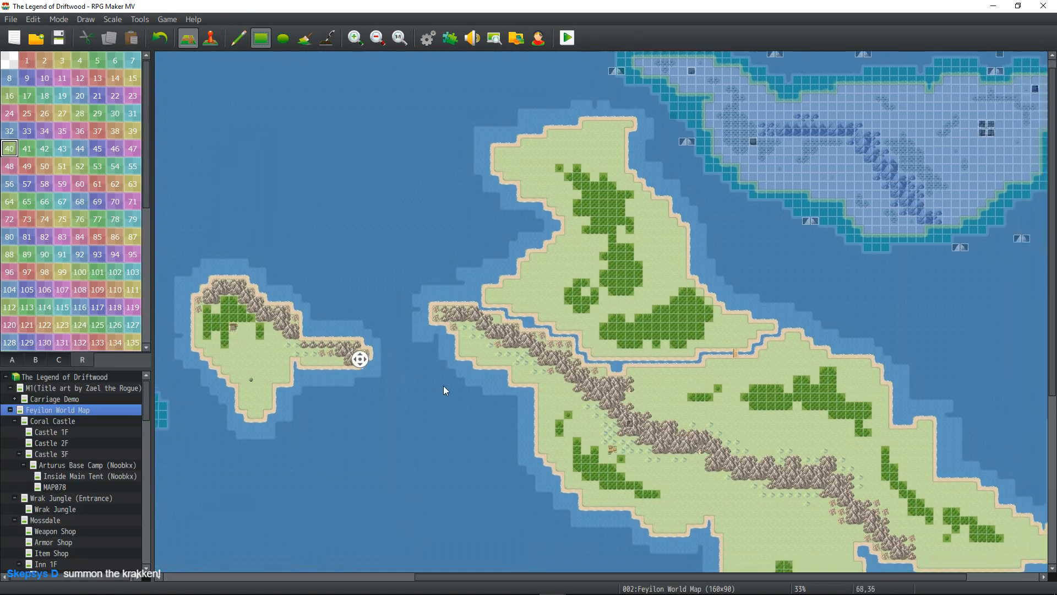
middle_click(443, 420)
middle_click(457, 424)
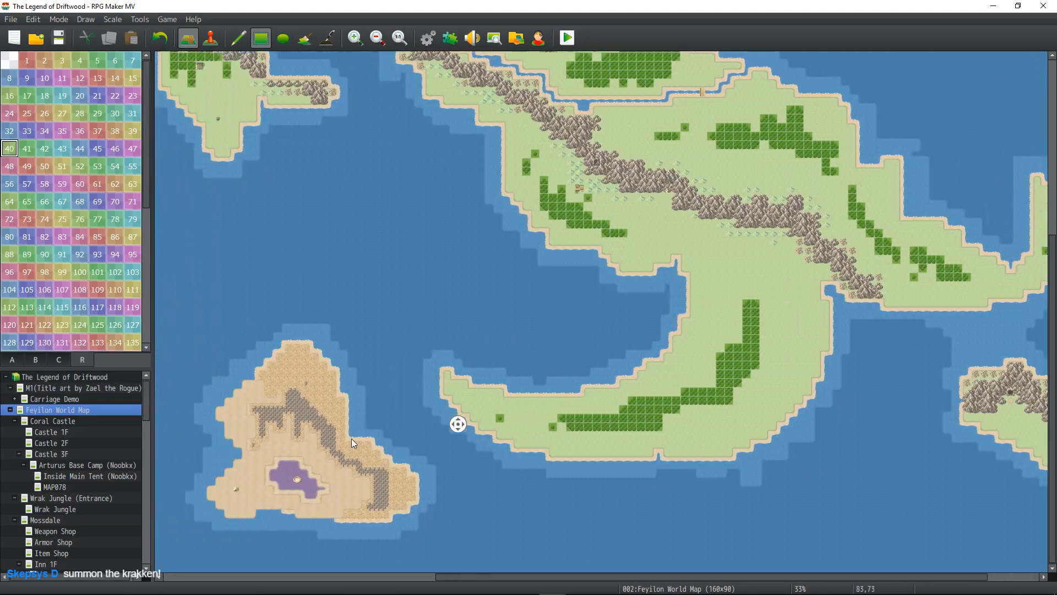
middle_click(423, 432)
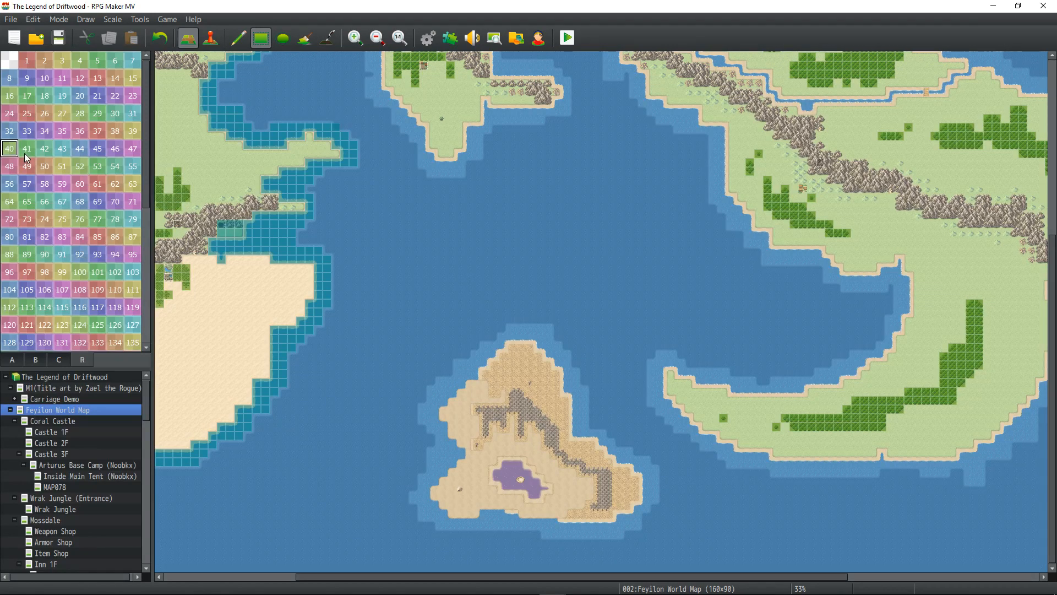
click(133, 130)
drag(511, 351, 550, 510)
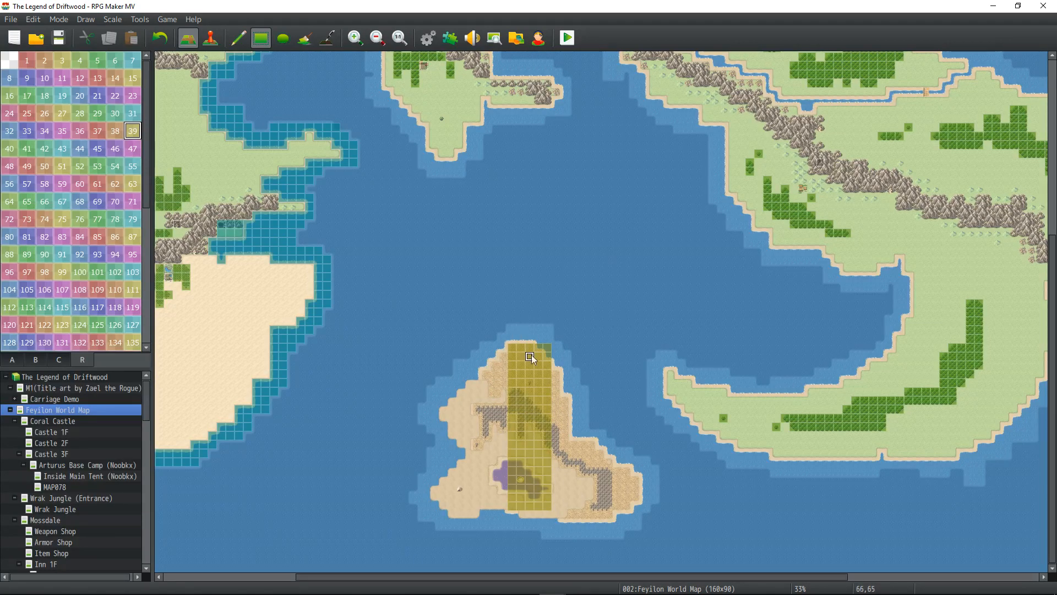
mouse_move(553, 366)
mouse_down()
mouse_move(558, 508)
mouse_move(588, 513)
mouse_move(637, 491)
mouse_move(621, 466)
mouse_move(570, 454)
mouse_move(562, 419)
mouse_up()
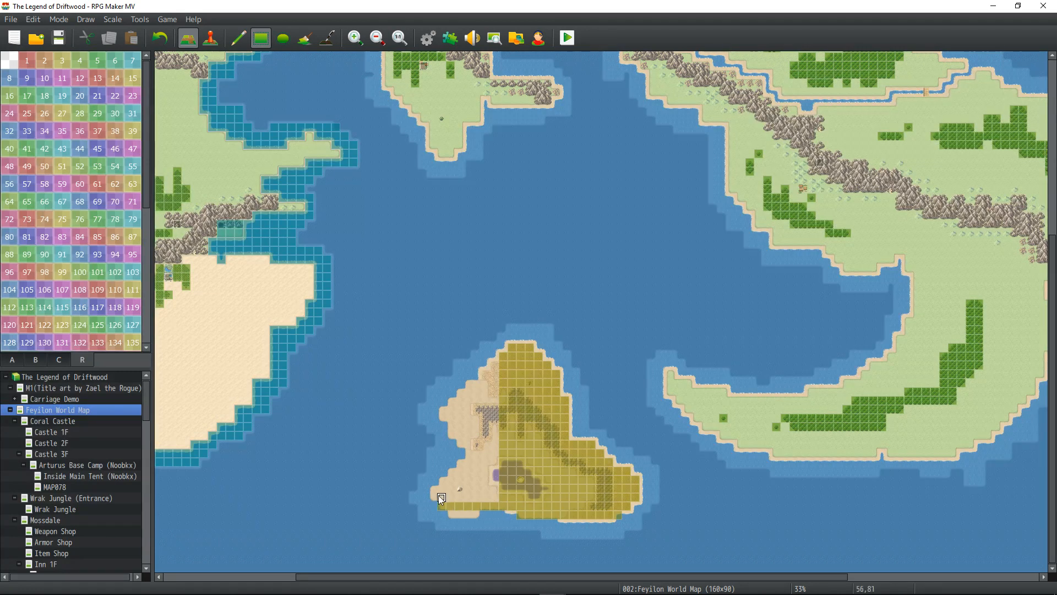
mouse_move(490, 462)
mouse_down()
mouse_move(490, 379)
mouse_move(486, 435)
mouse_up()
mouse_move(477, 474)
mouse_down()
mouse_move(474, 412)
mouse_move(468, 483)
mouse_up()
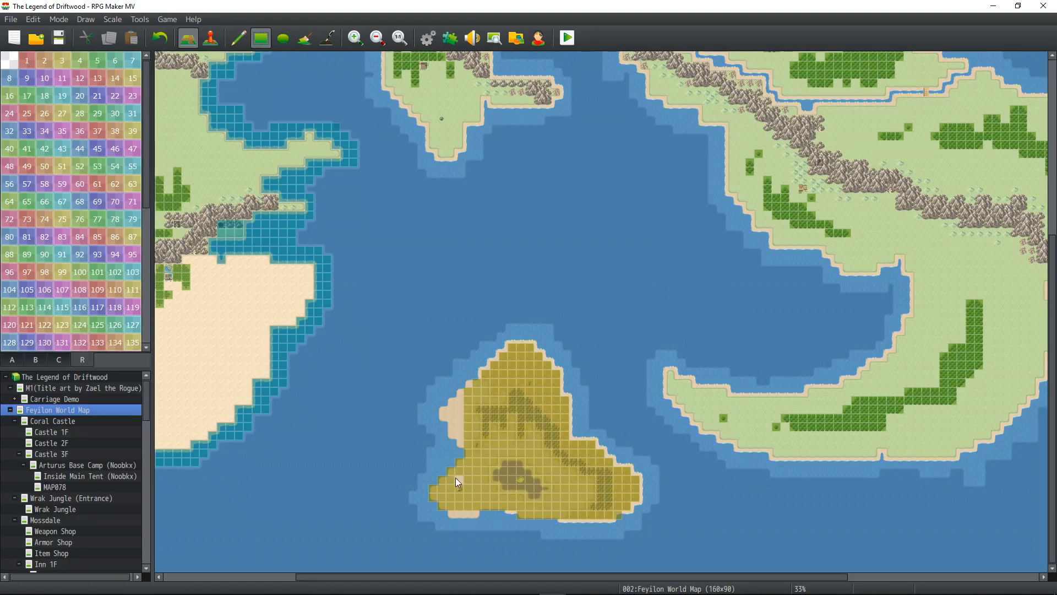
drag(456, 478, 460, 514)
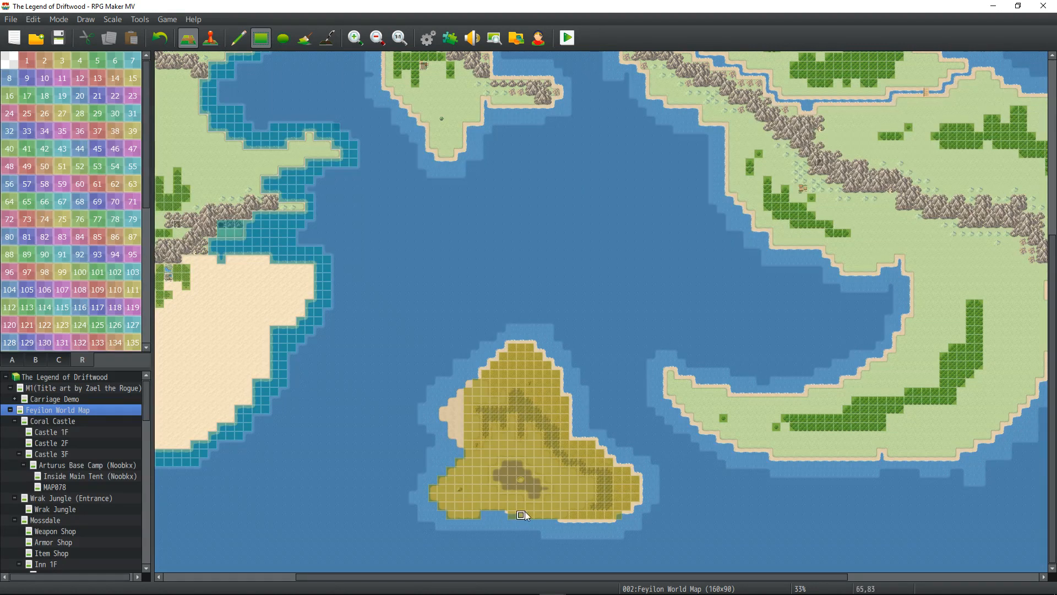
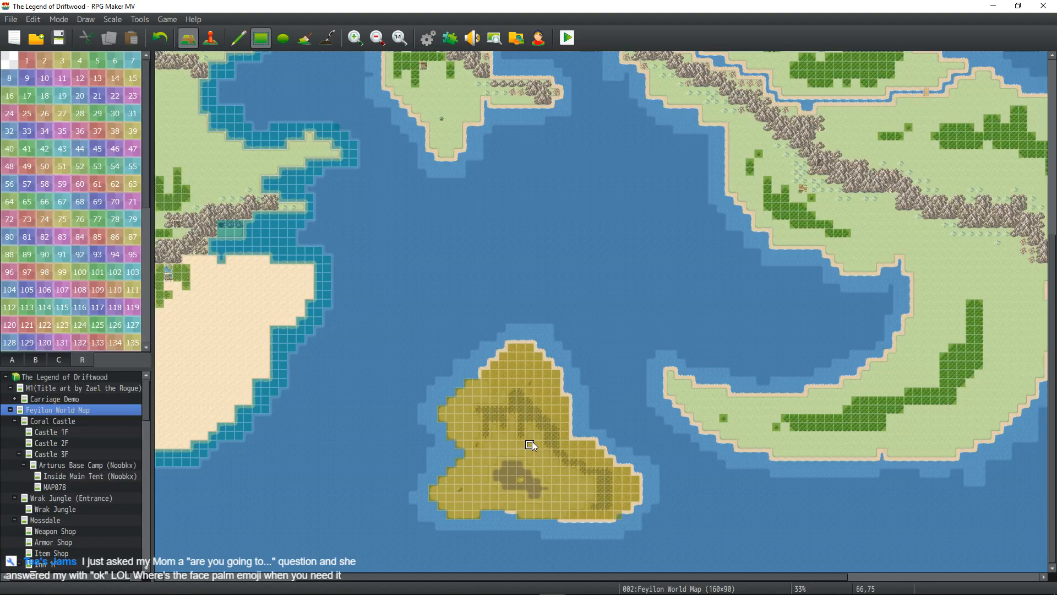
- Paint the teal coastal-water region ID over the shallows along the northern landmass's east coast and into the river mouth
middle_click(533, 456)
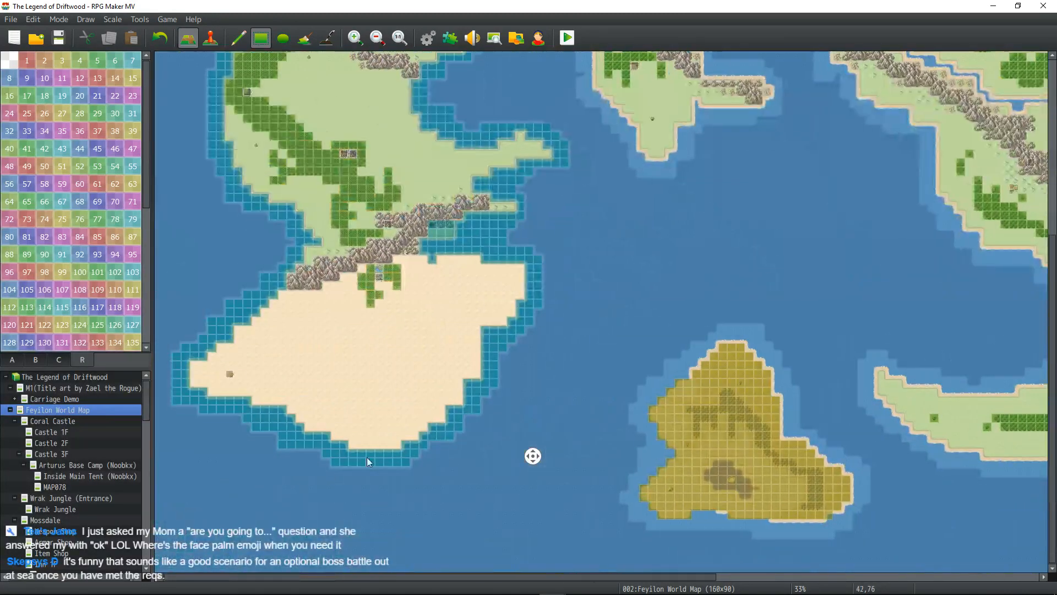
middle_click(608, 152)
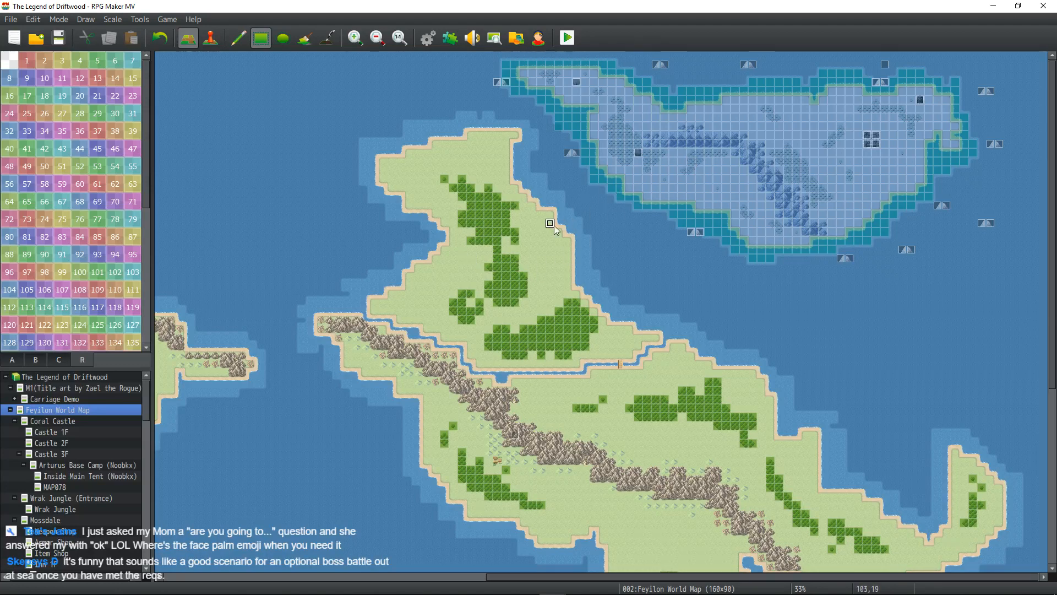
drag(570, 222, 574, 227)
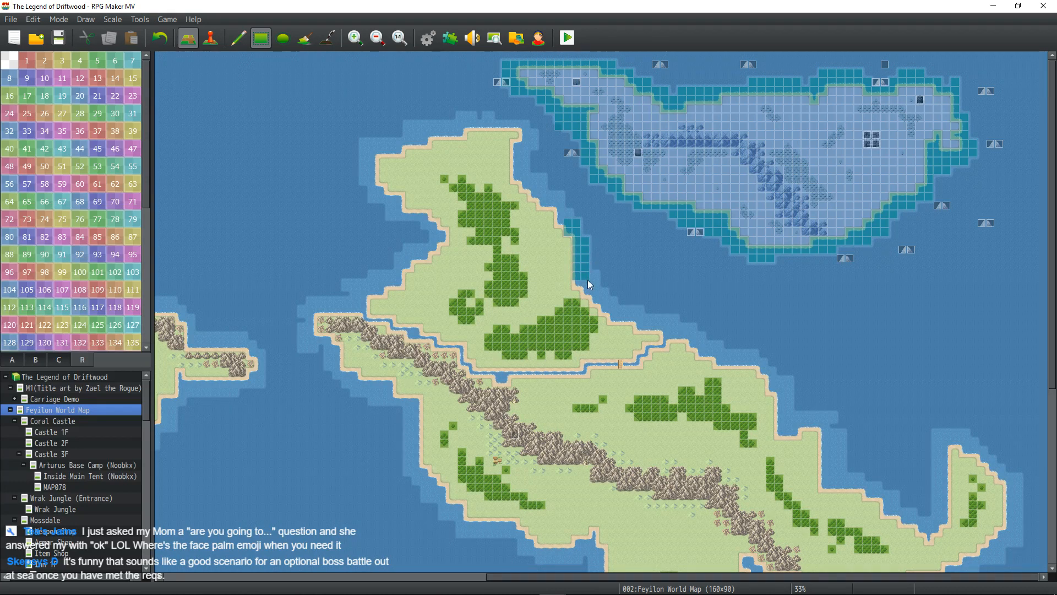
click(592, 295)
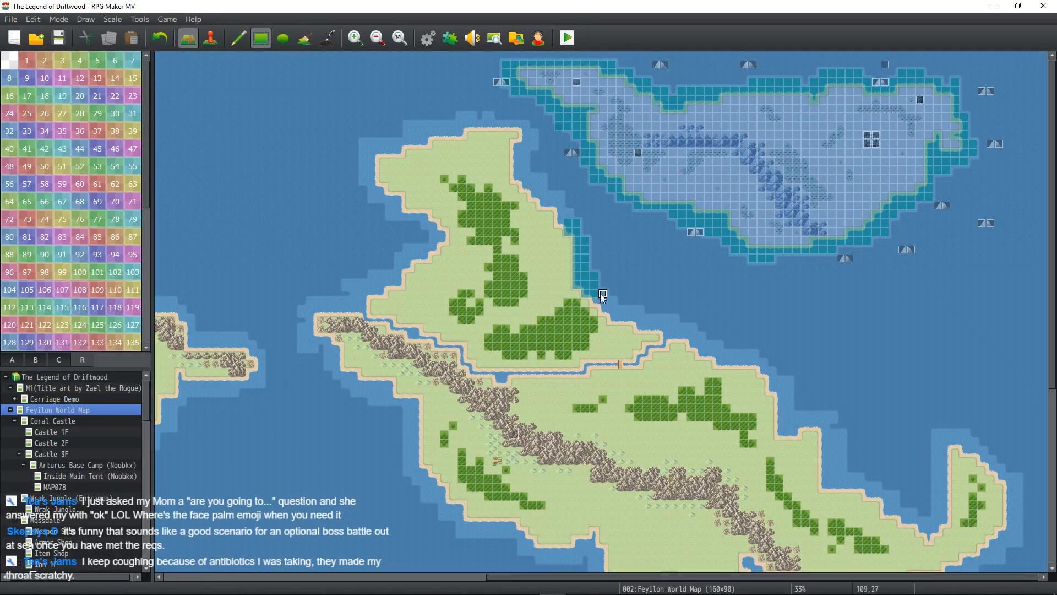
click(612, 319)
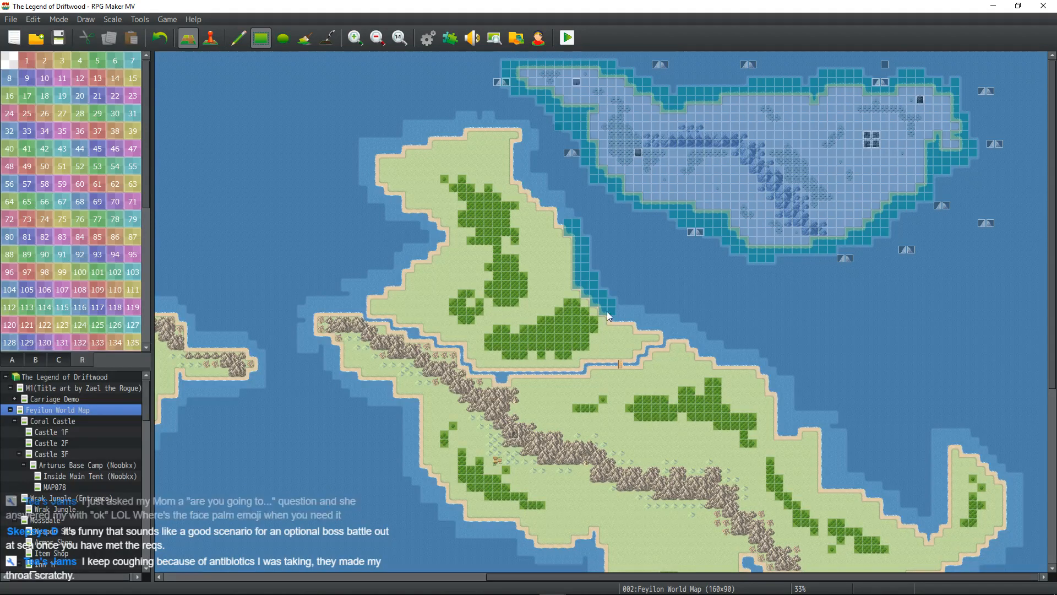
click(639, 311)
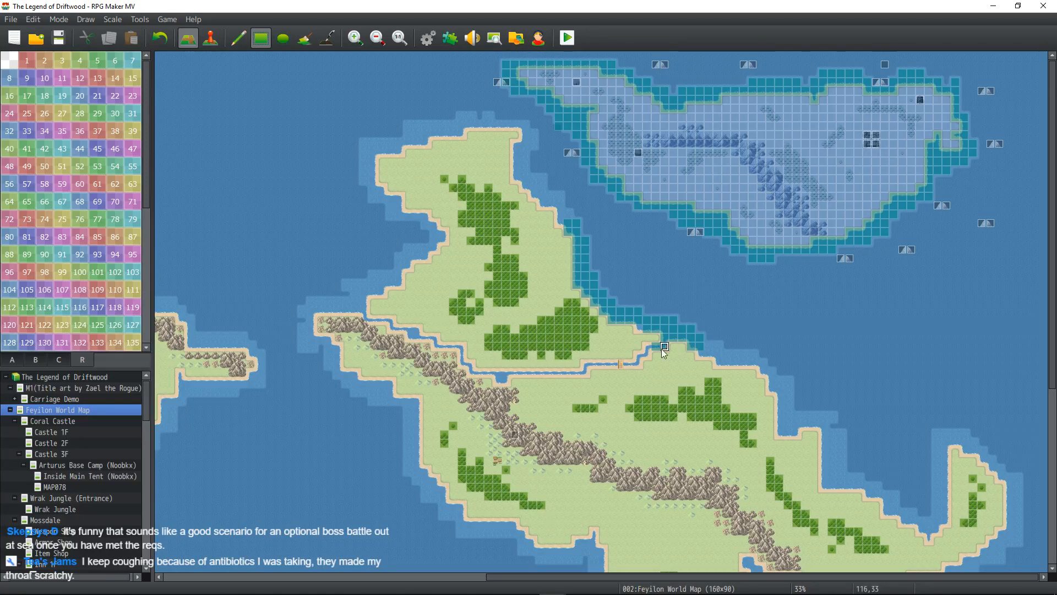
drag(664, 347, 629, 366)
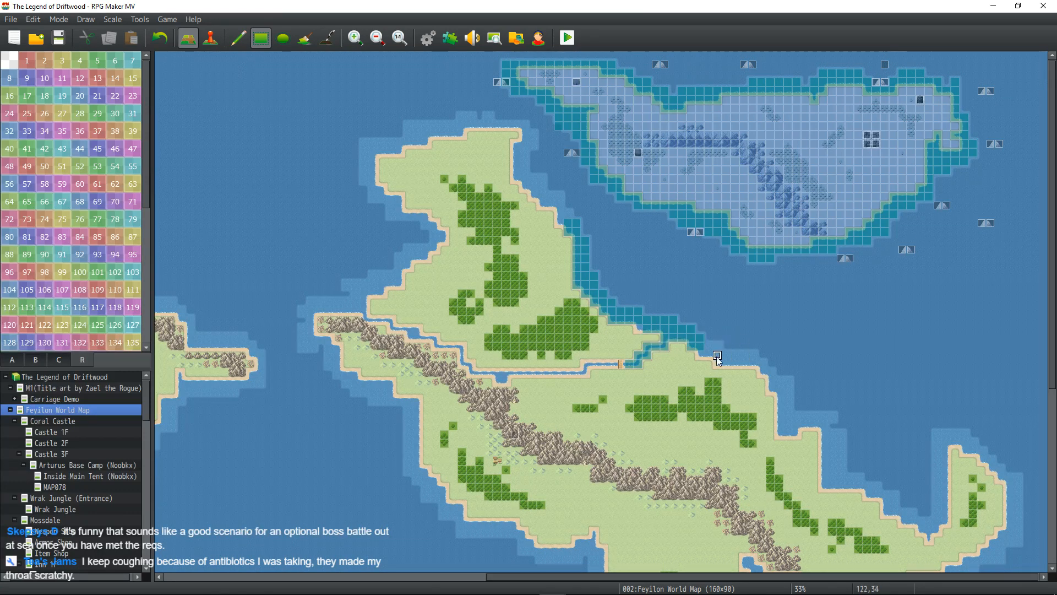
- Continue the coastal-water region along the southeastern continent's northeast coast, from the river mouth to the hooked eastern tip
mouse_move(709, 357)
mouse_down()
mouse_move(755, 358)
mouse_move(726, 354)
mouse_up()
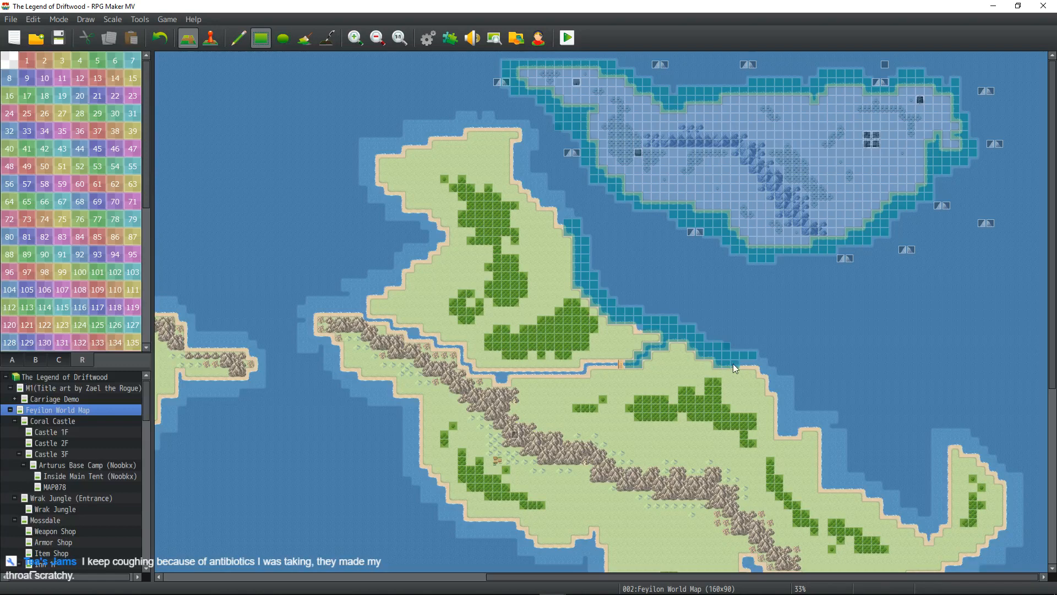
scroll(833, 394, down, 5)
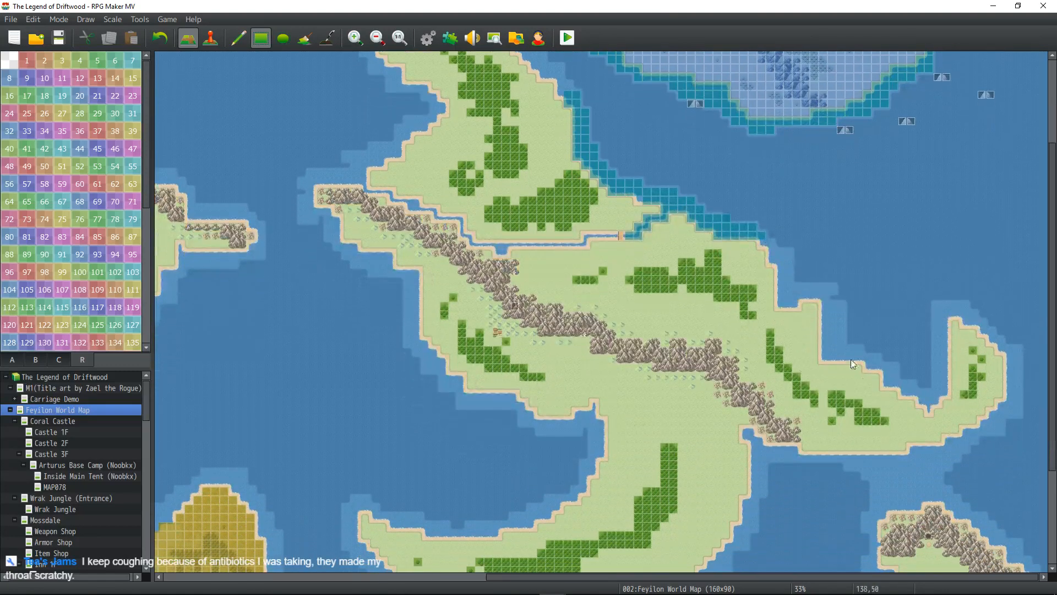
drag(772, 246, 763, 245)
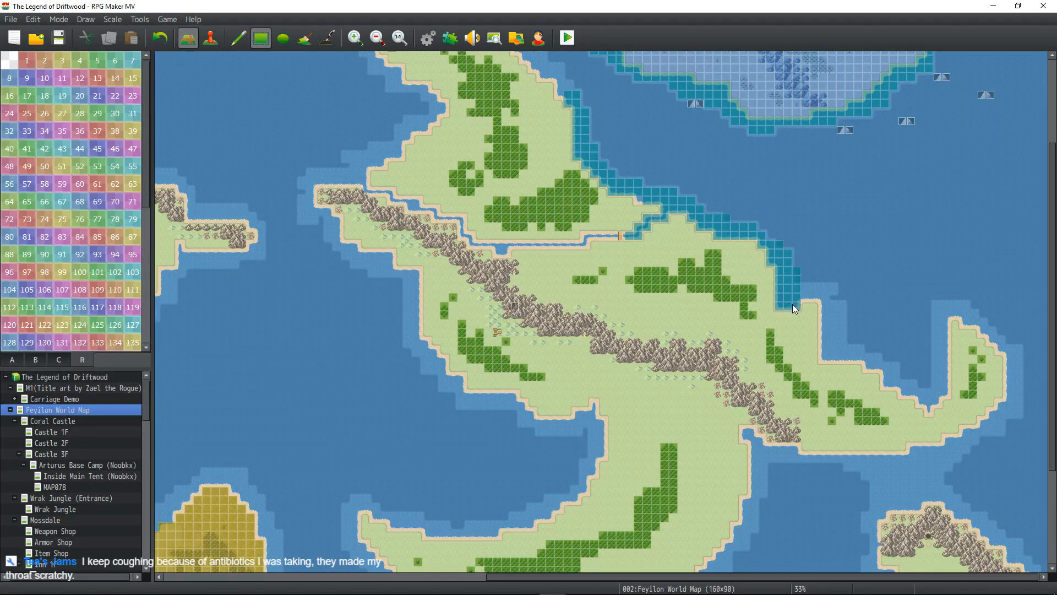
mouse_move(805, 287)
mouse_down()
mouse_move(831, 292)
mouse_move(823, 297)
mouse_up()
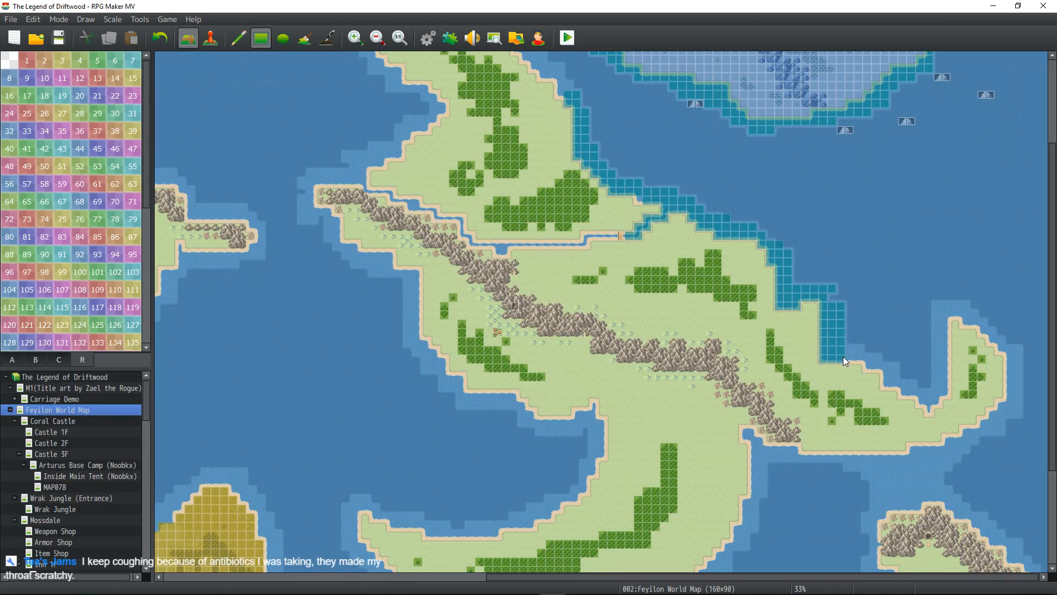
scroll(881, 361, down, 3)
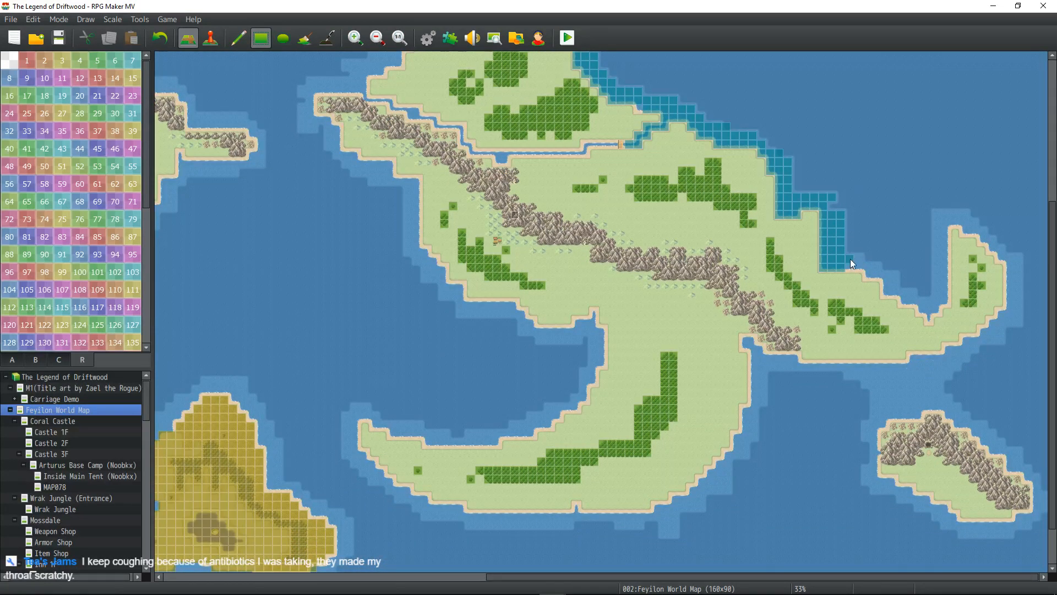
click(876, 268)
click(906, 294)
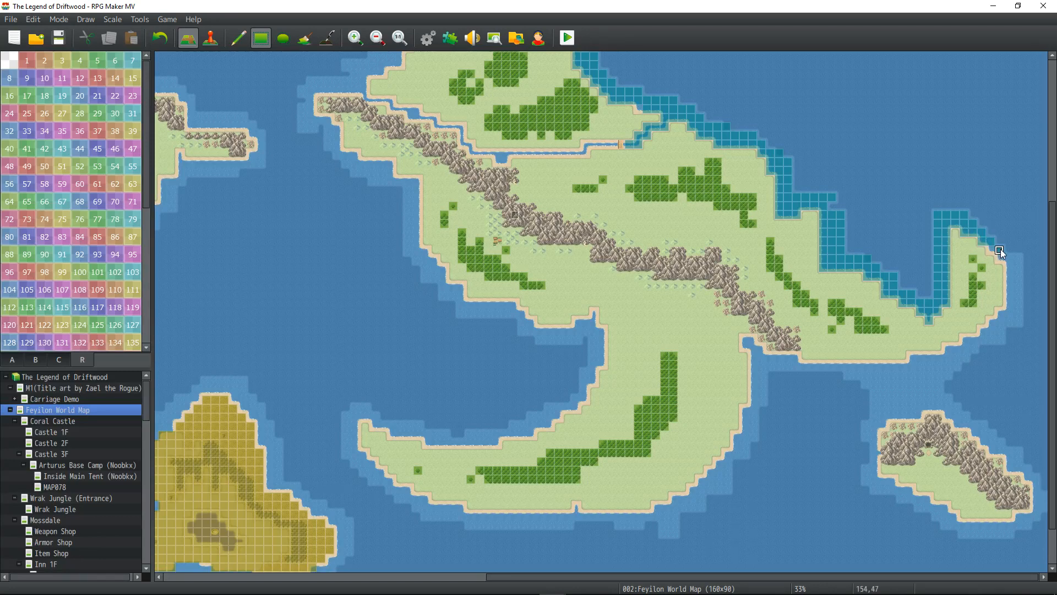
- Paint the coastal-water region around the hooked eastern tip and westward along the continent's south coast
drag(1003, 254, 1016, 282)
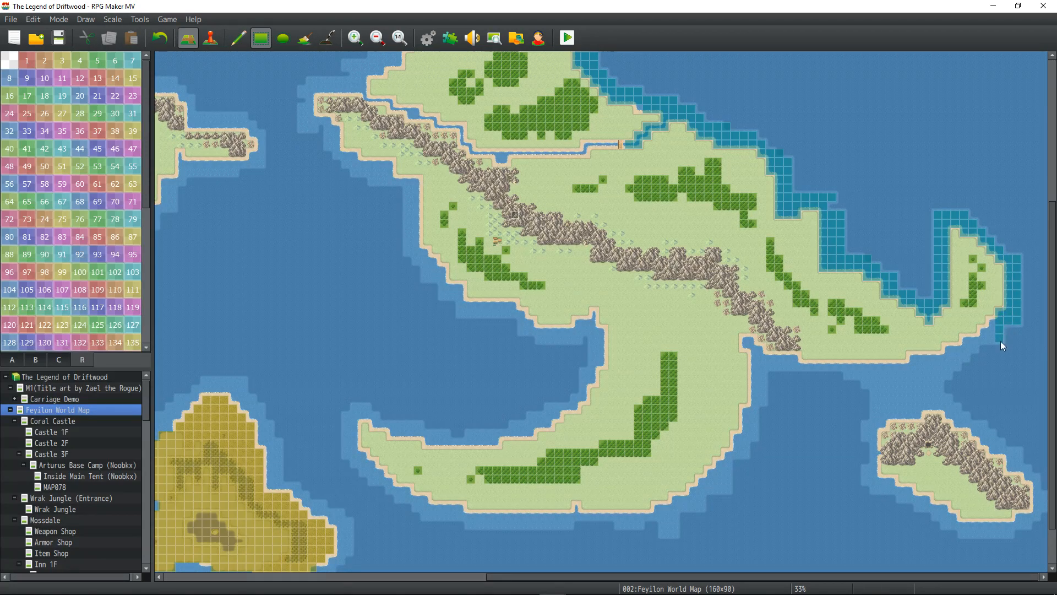
drag(1000, 342, 993, 326)
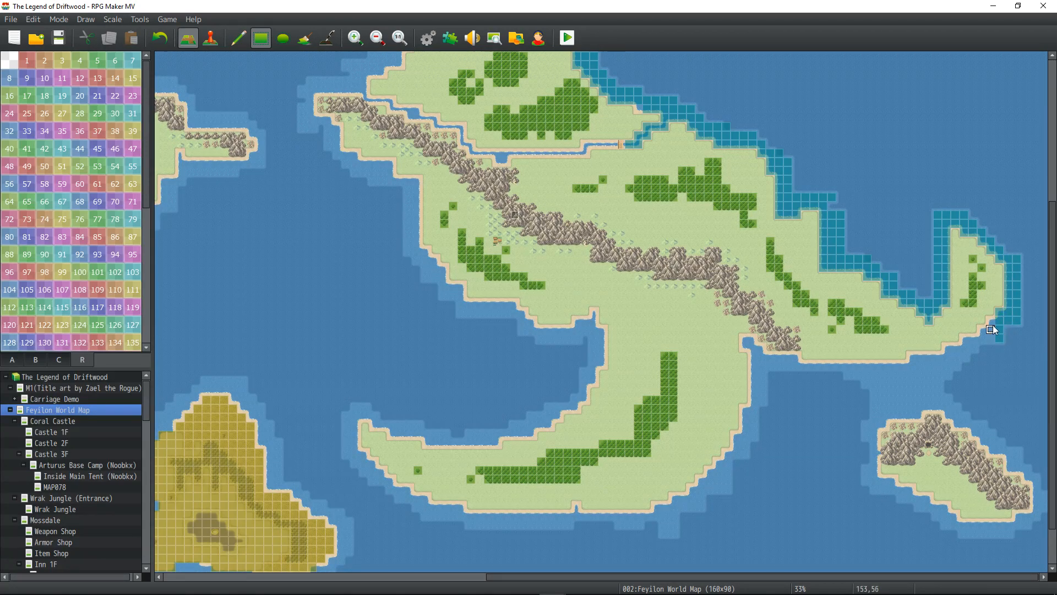
click(973, 344)
click(959, 360)
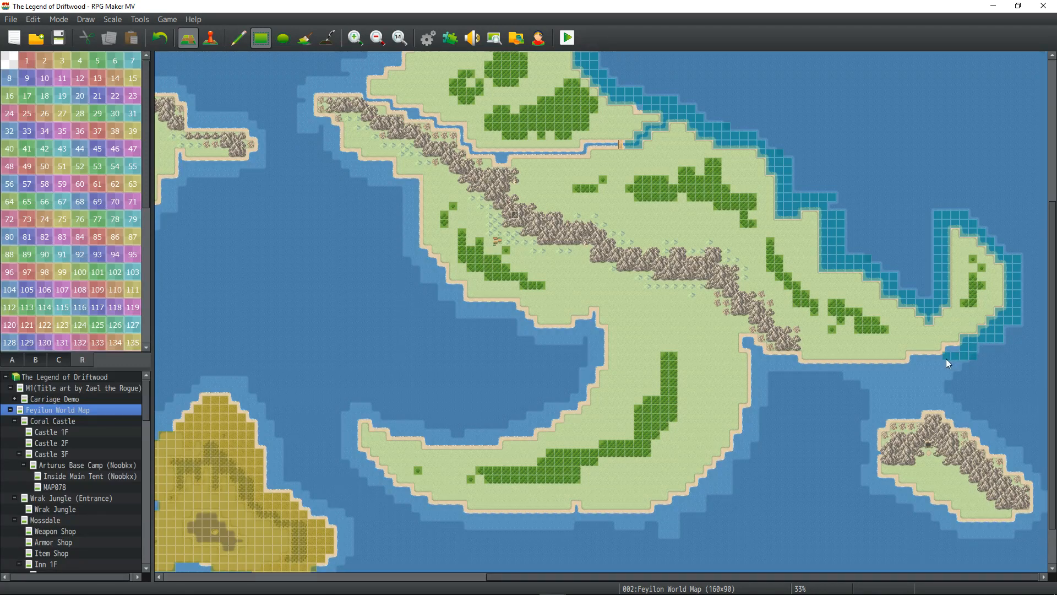
mouse_move(946, 359)
mouse_down()
mouse_move(915, 359)
mouse_move(952, 364)
mouse_up()
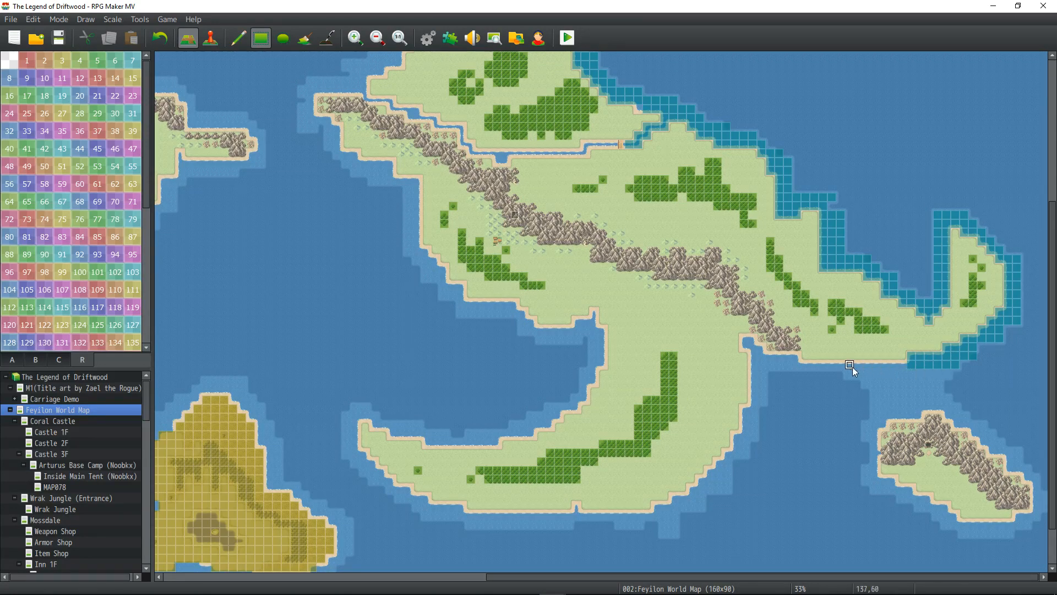
drag(755, 364, 905, 363)
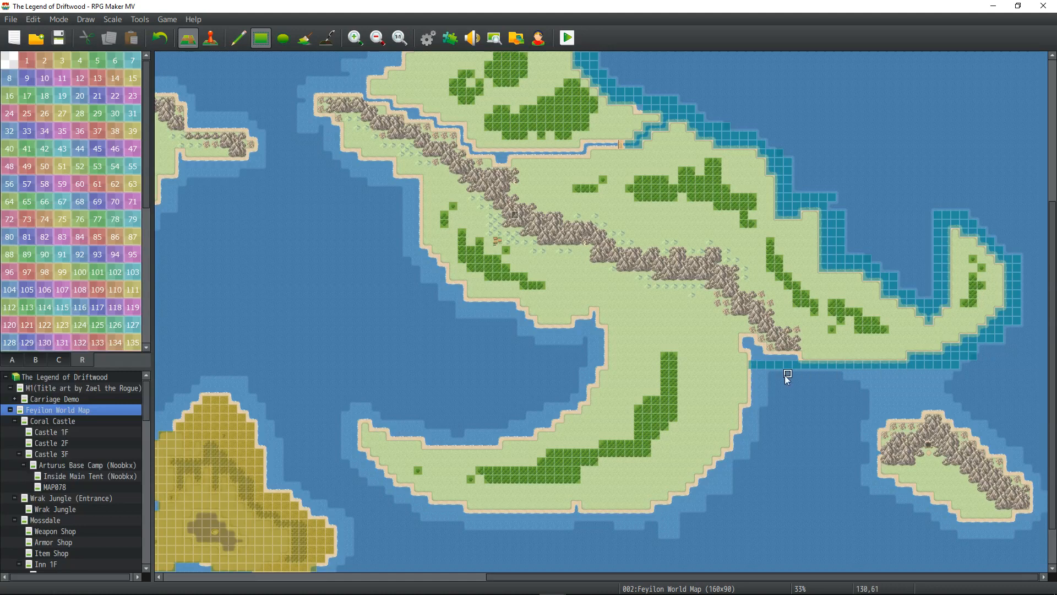
- Fill the notch beside the mountain range's southern end with the coastal-water region and extend it down the crescent peninsula's east coast
mouse_move(759, 359)
mouse_down()
mouse_move(751, 338)
mouse_move(758, 352)
mouse_up()
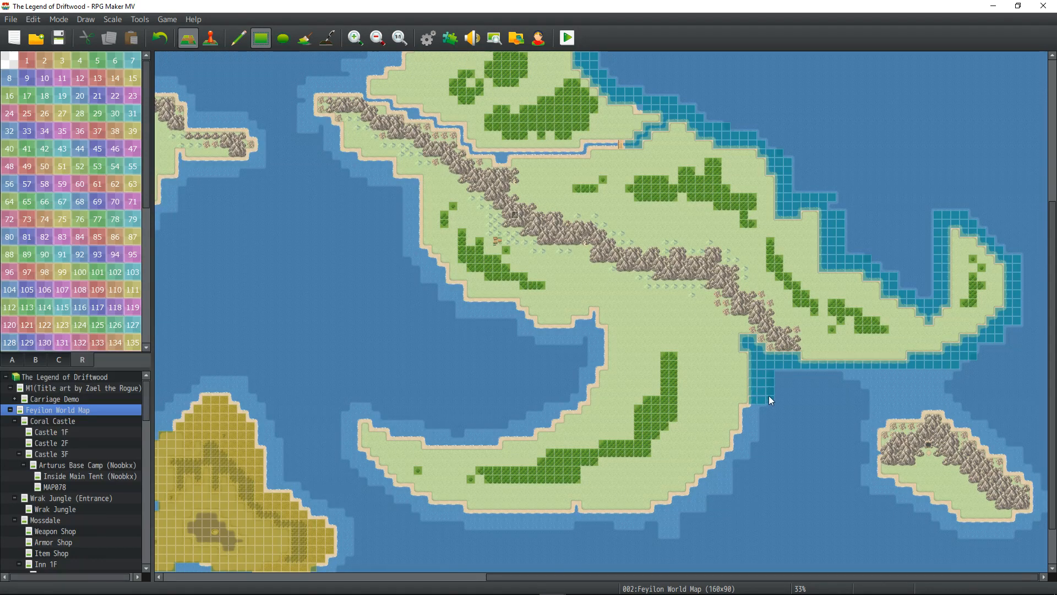
click(745, 408)
drag(759, 436, 754, 438)
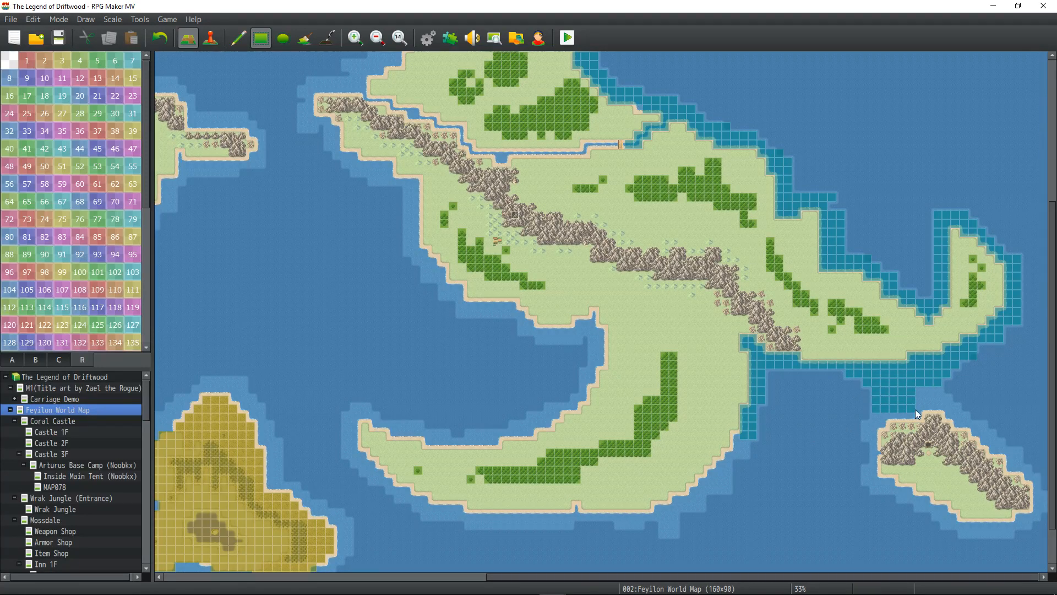
- Paint the coastal-water region over the strait to the small southeastern mountain island and along that island's west and south shores
drag(916, 408, 916, 414)
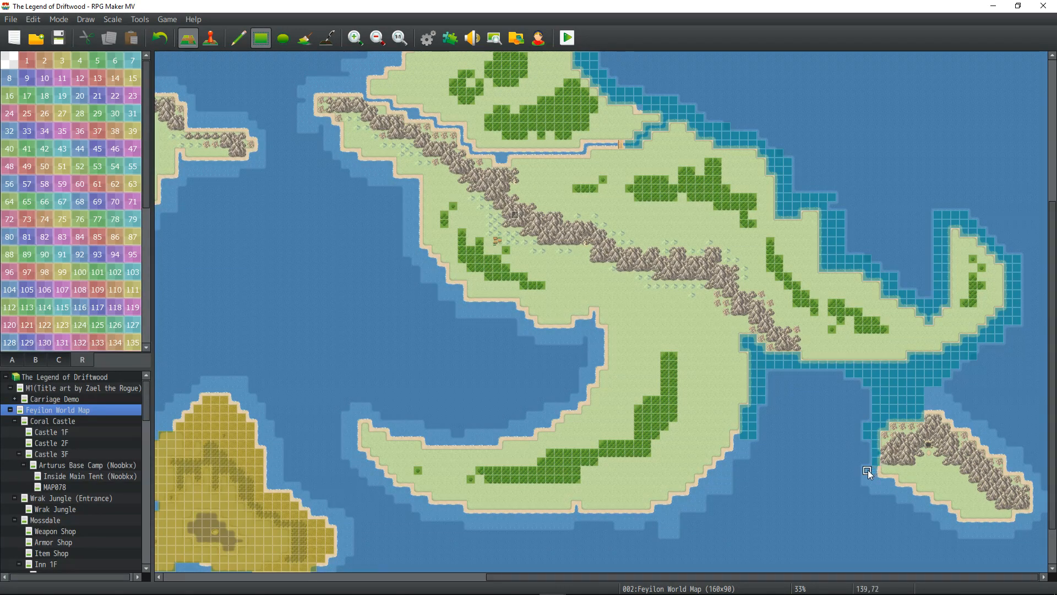
drag(869, 479, 876, 480)
drag(937, 513, 946, 513)
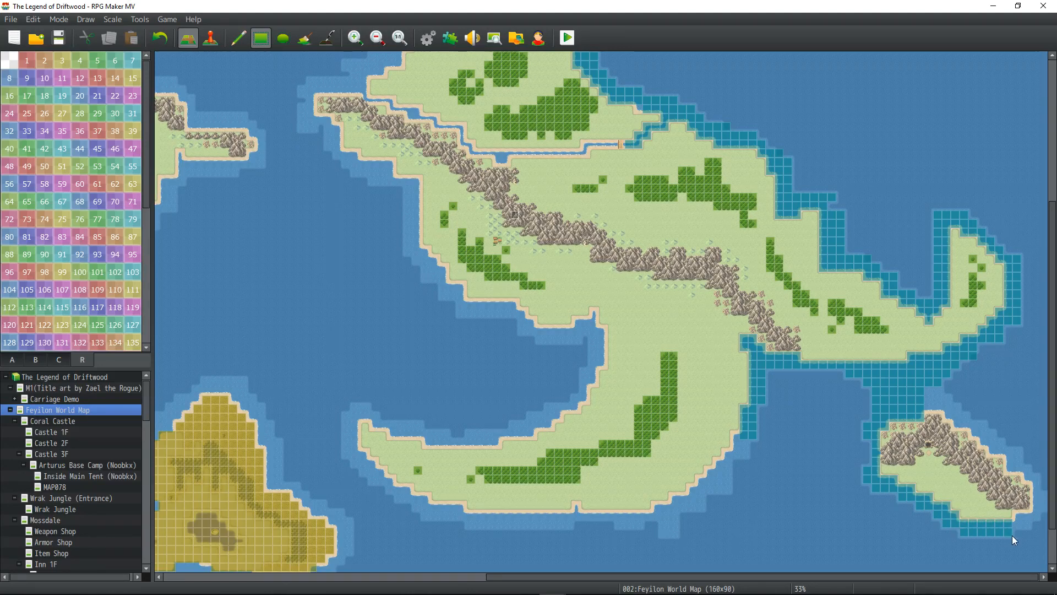
- Complete the coastal-water region around the small southeastern island by painting the shallows along its east and northeast shores
scroll(1024, 520, down, 2)
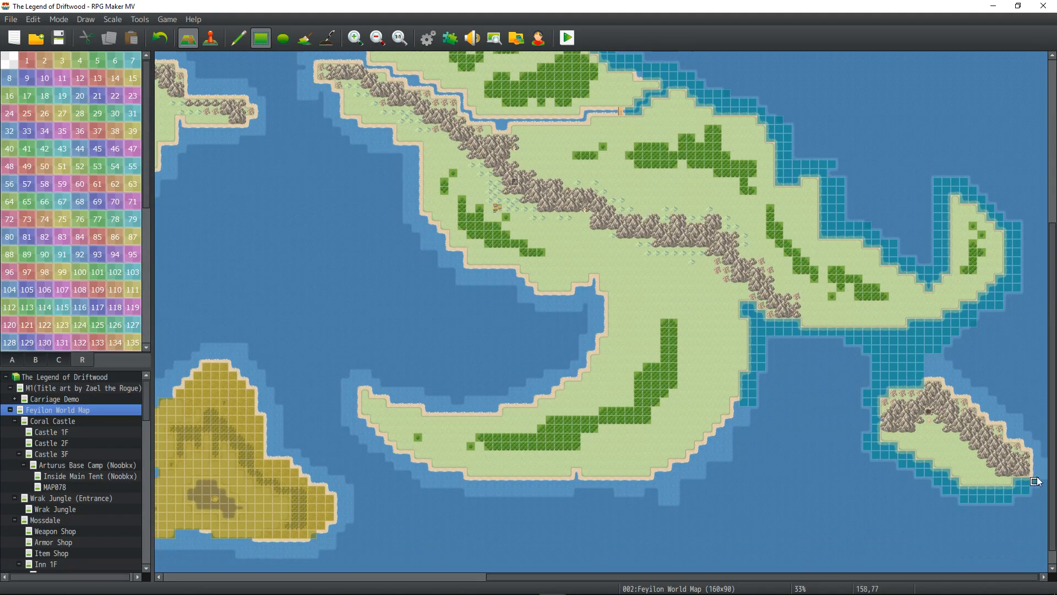
drag(1035, 481, 1033, 447)
click(1029, 444)
click(1028, 436)
click(1016, 426)
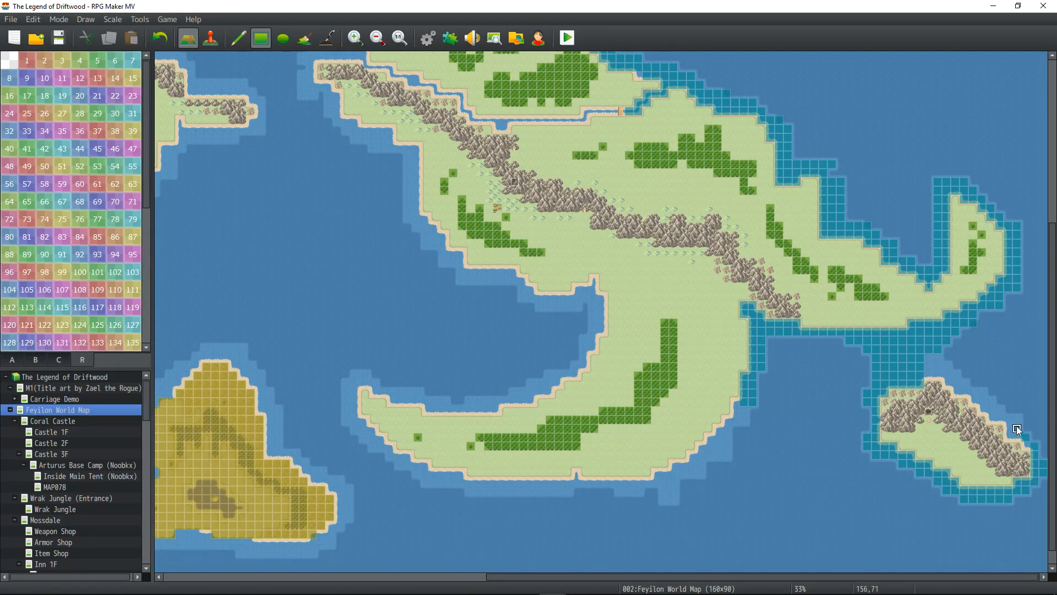
click(1017, 420)
click(1000, 413)
click(997, 418)
click(993, 414)
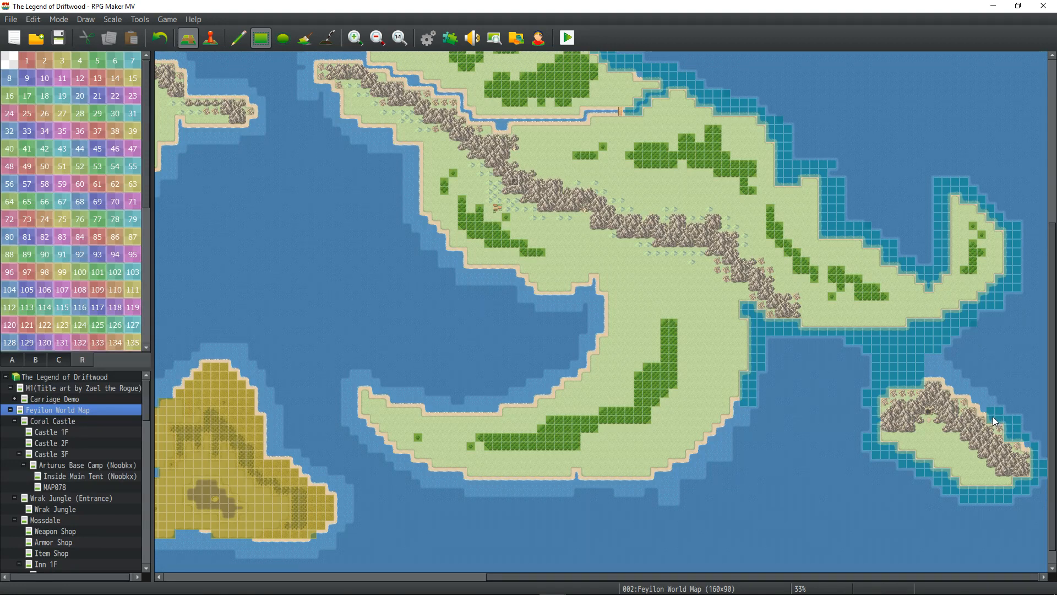
click(991, 404)
click(983, 402)
click(982, 395)
click(974, 391)
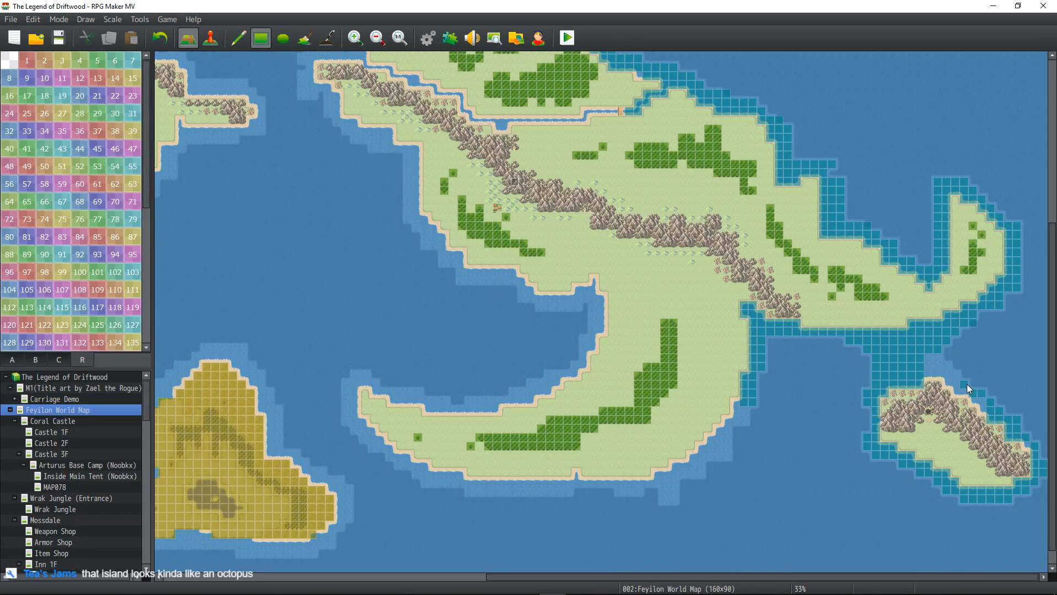
click(966, 386)
click(963, 377)
click(936, 373)
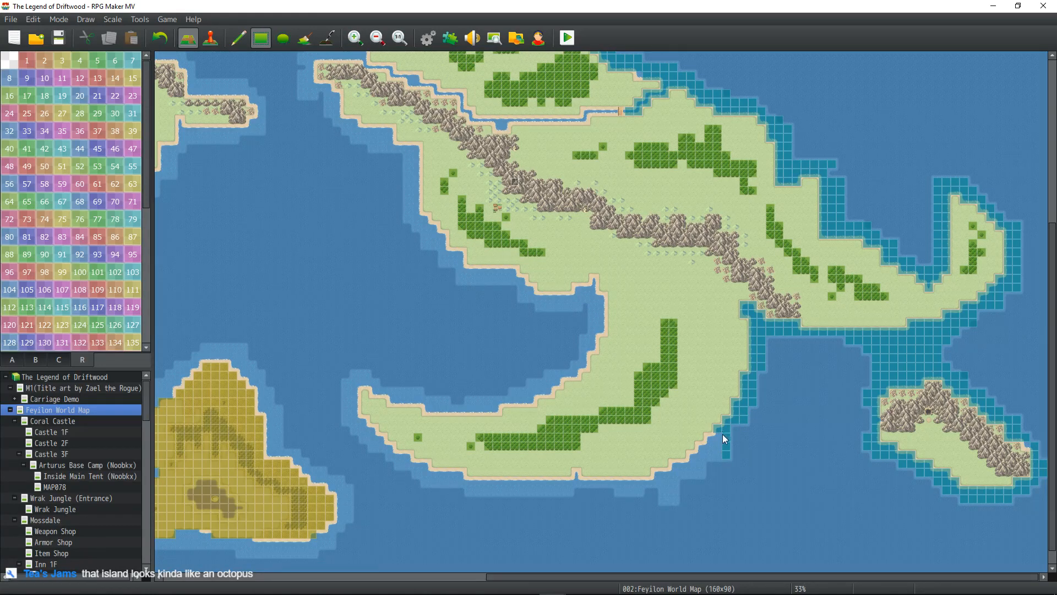
- Paint coastal-water region 31 over the shallows along the crescent peninsula's southeast and south coasts
click(693, 460)
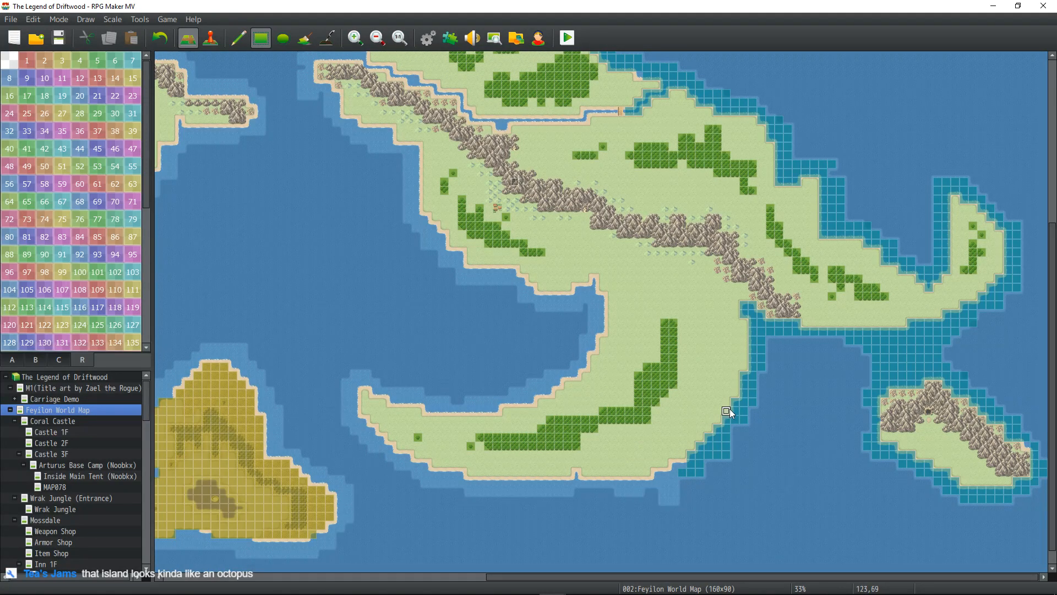
middle_drag(729, 408, 779, 395)
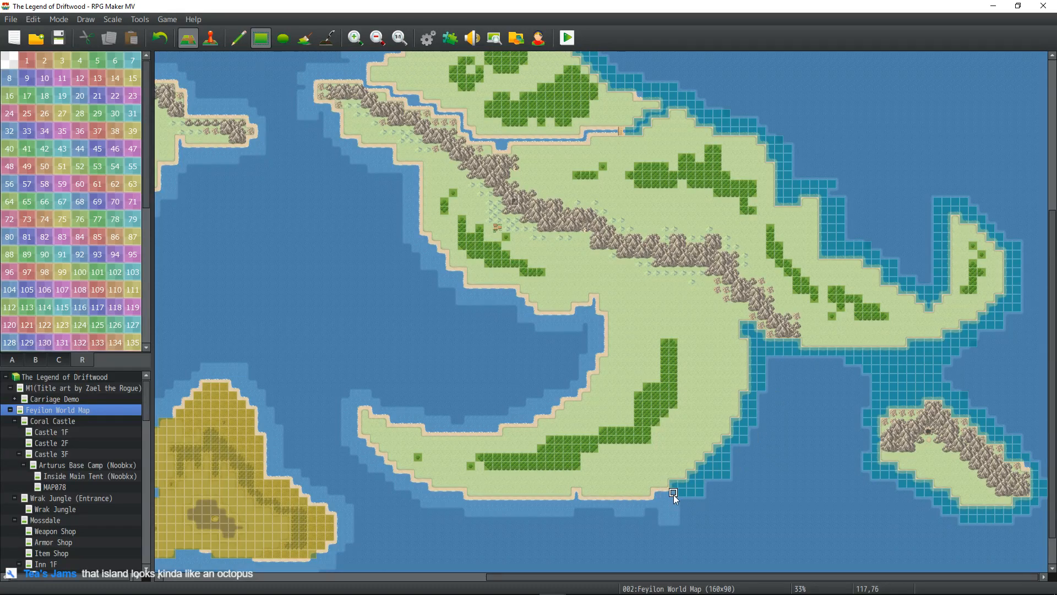
drag(673, 494, 673, 511)
mouse_move(639, 504)
mouse_down()
mouse_move(478, 502)
mouse_move(570, 513)
mouse_up()
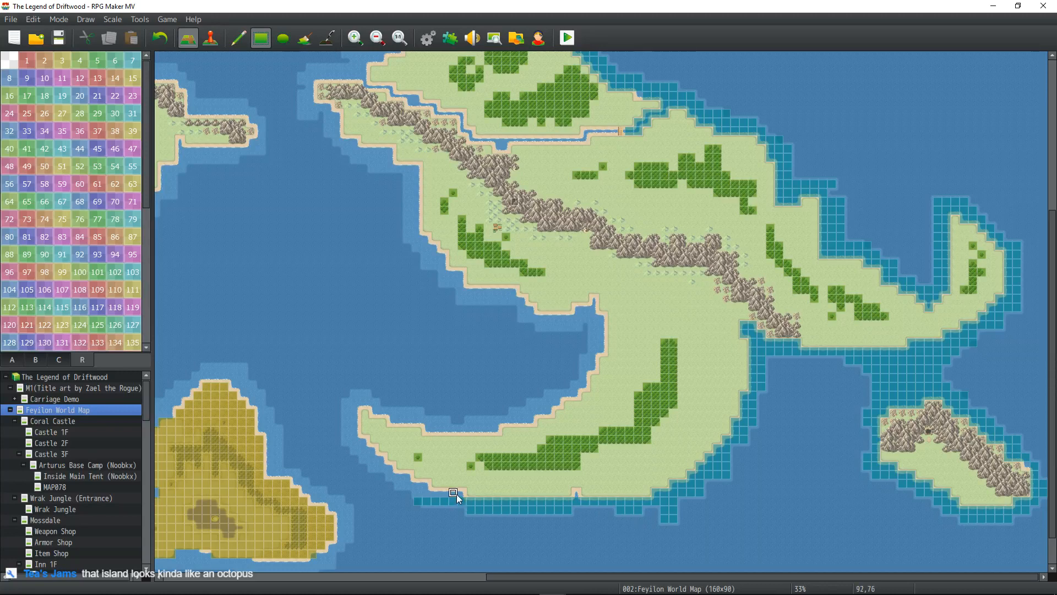
- Paint region 31 over the shallows around the crescent peninsula's western tip and along its inner north-facing shore
middle_click(328, 439)
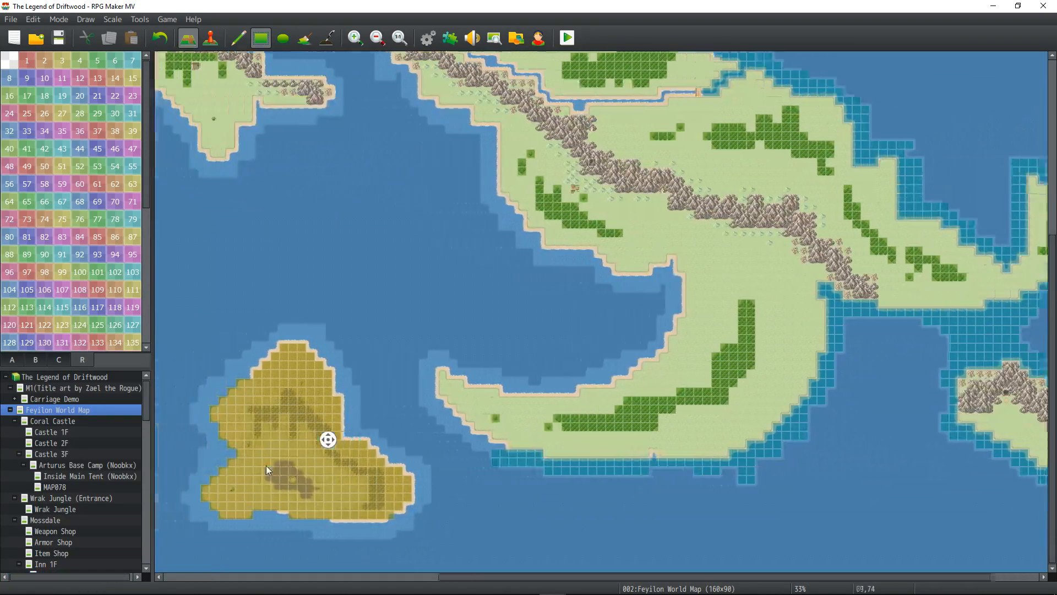
middle_click(322, 452)
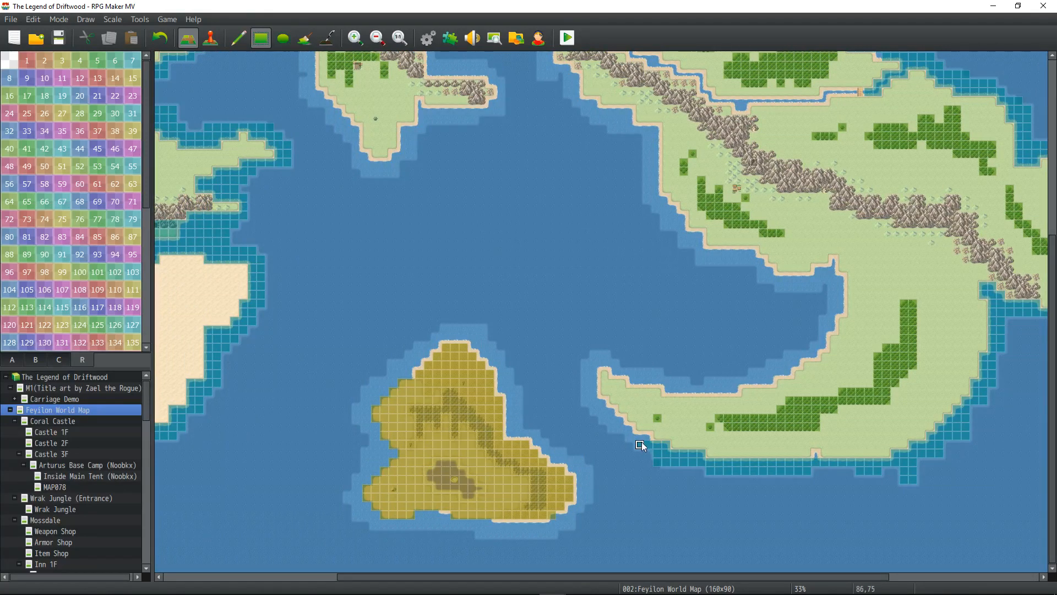
drag(645, 437, 628, 437)
drag(610, 420, 591, 392)
drag(600, 354, 640, 377)
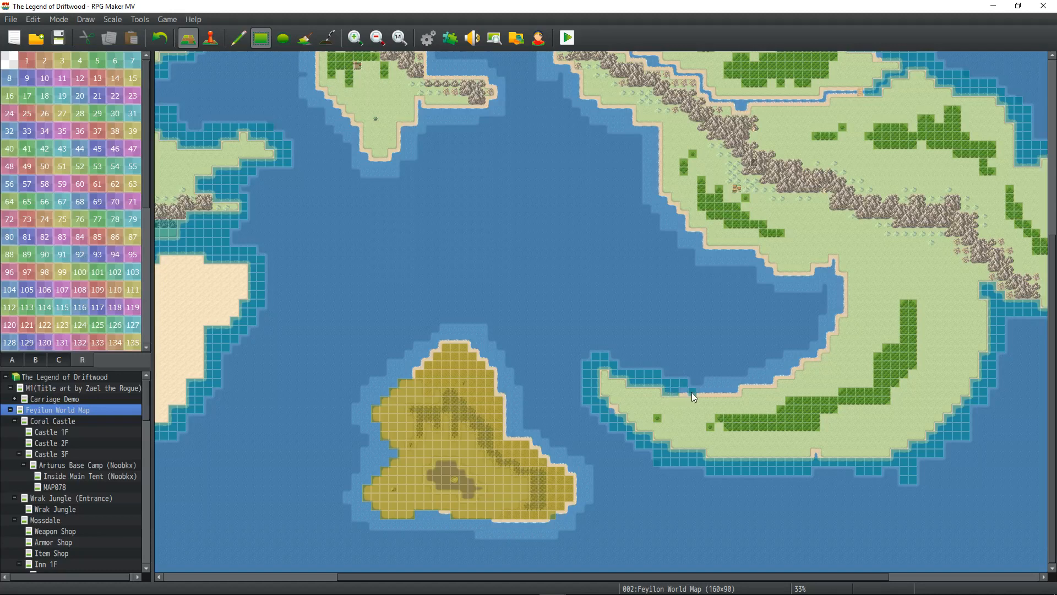
drag(734, 393, 684, 392)
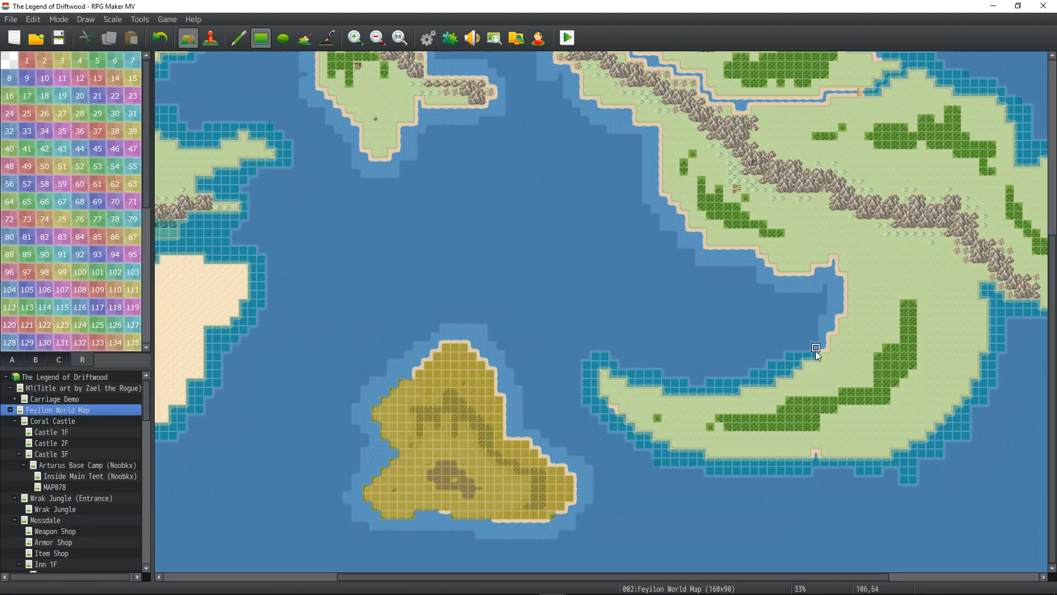
- Paint region 31 up the east shore of the crescent's bay and northwestward along the bay's northern shore
mouse_move(821, 348)
mouse_down()
mouse_move(823, 312)
mouse_move(831, 326)
mouse_up()
drag(833, 264, 816, 287)
click(825, 269)
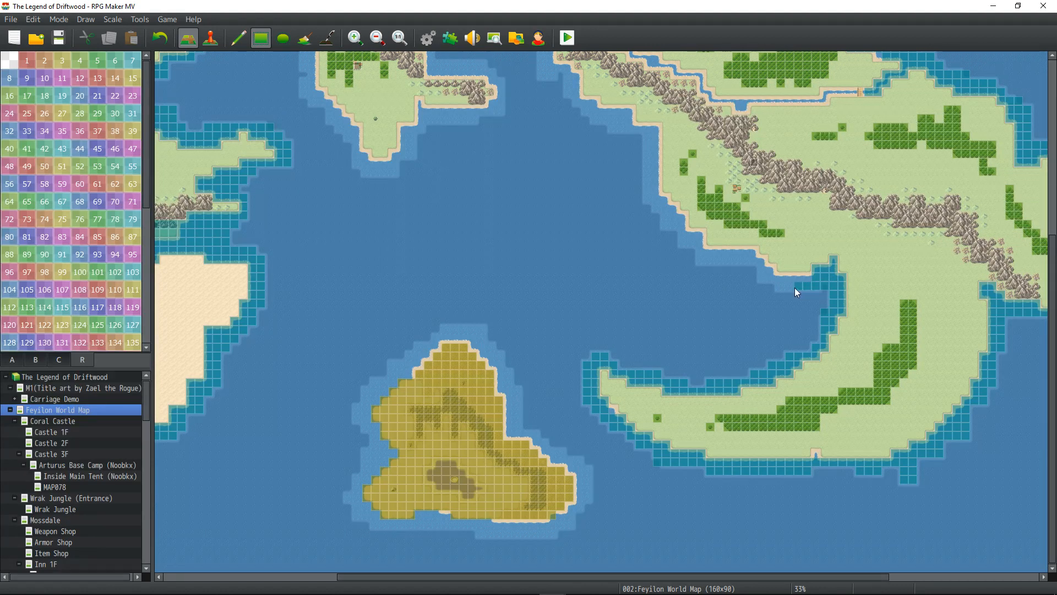
click(766, 270)
mouse_move(701, 252)
mouse_down()
mouse_move(753, 253)
mouse_move(688, 242)
mouse_move(666, 218)
mouse_up()
click(701, 240)
click(673, 207)
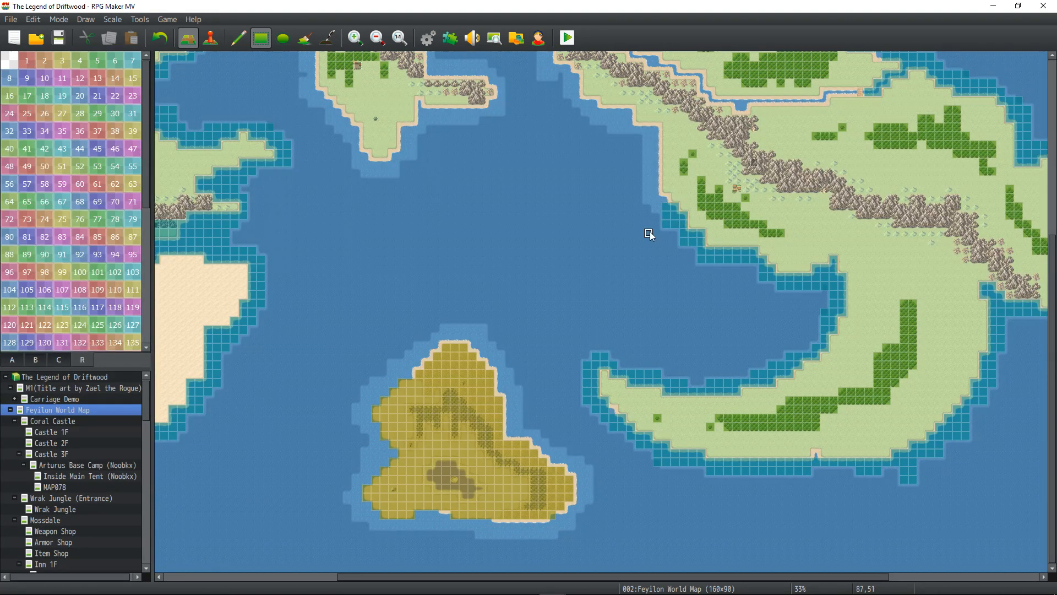
- Extend region 31 up the continent's west coast, around the mountain range's northwestern tip and into the river mouth
middle_drag(650, 231, 630, 200)
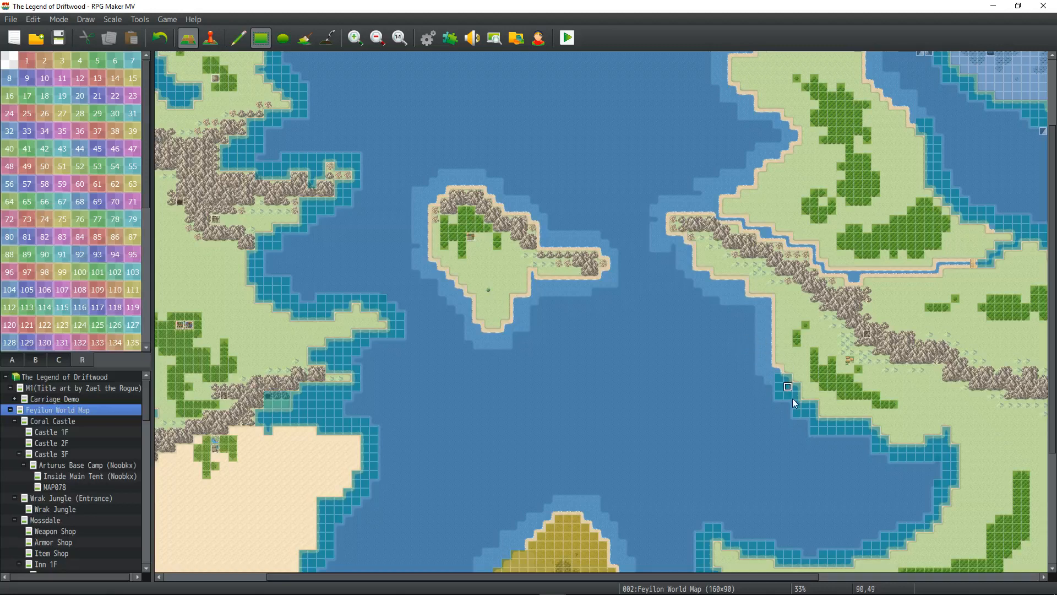
mouse_move(772, 353)
mouse_down()
mouse_move(764, 310)
mouse_move(725, 291)
mouse_up()
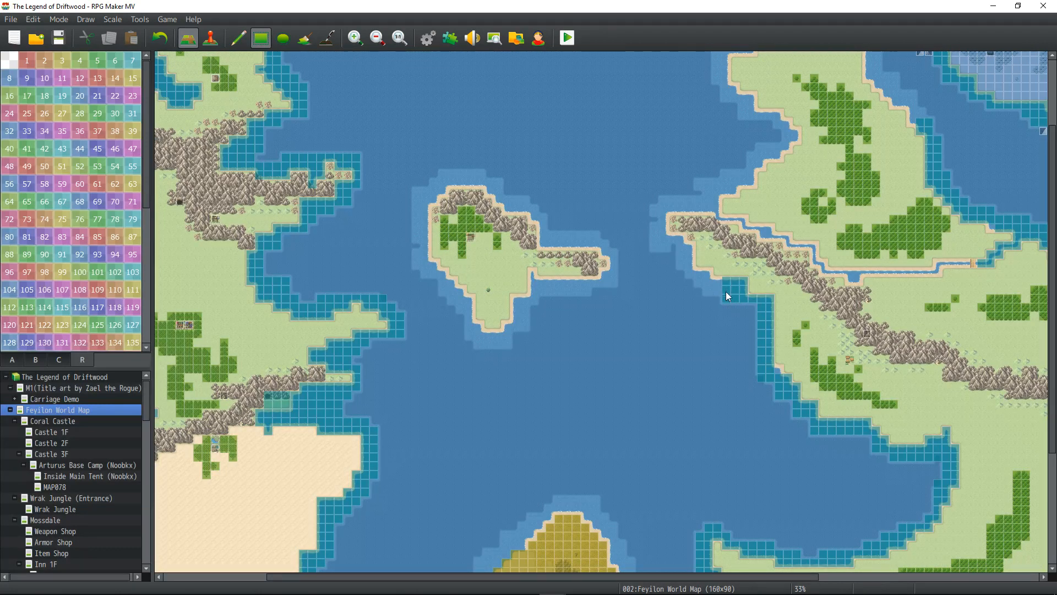
click(709, 282)
click(682, 241)
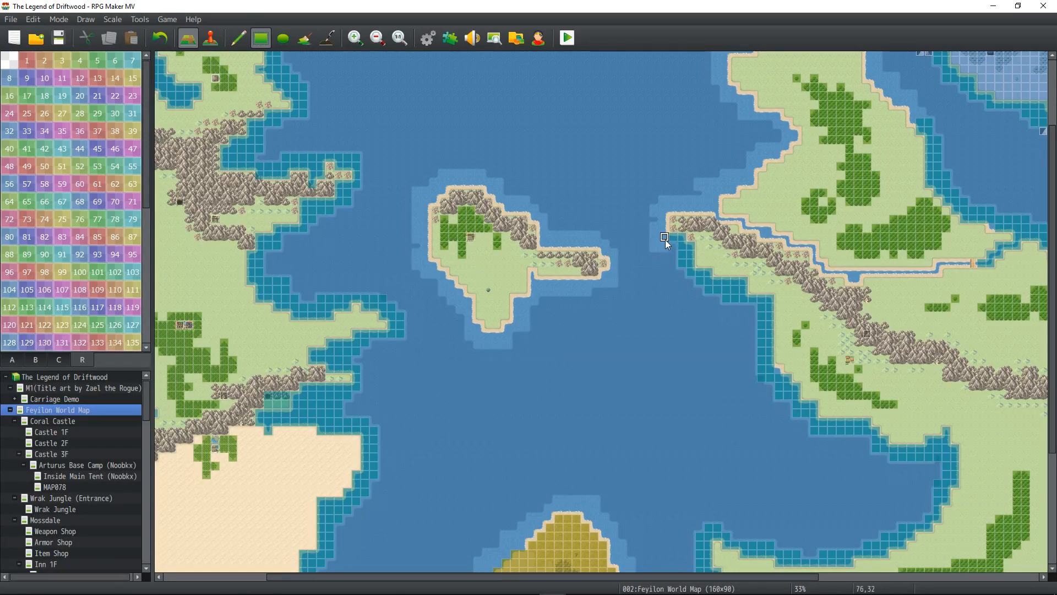
drag(665, 240, 662, 257)
mouse_move(659, 221)
mouse_down()
mouse_move(665, 202)
mouse_move(779, 238)
mouse_up()
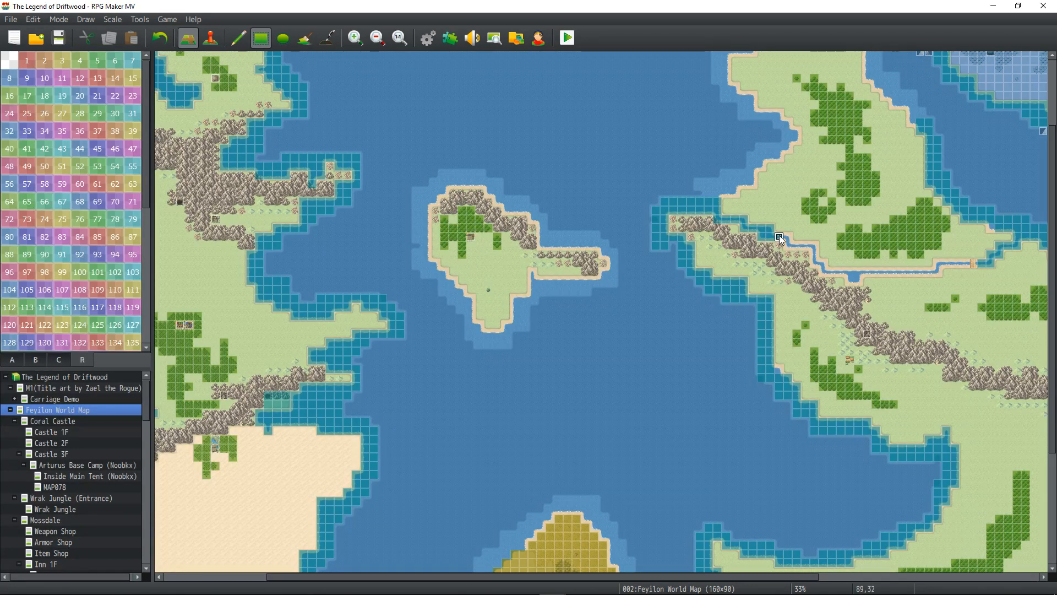
- Fill the rest of the river channel between the mountain range and the northern forest land with region 31, west of the bridge
drag(963, 264, 853, 280)
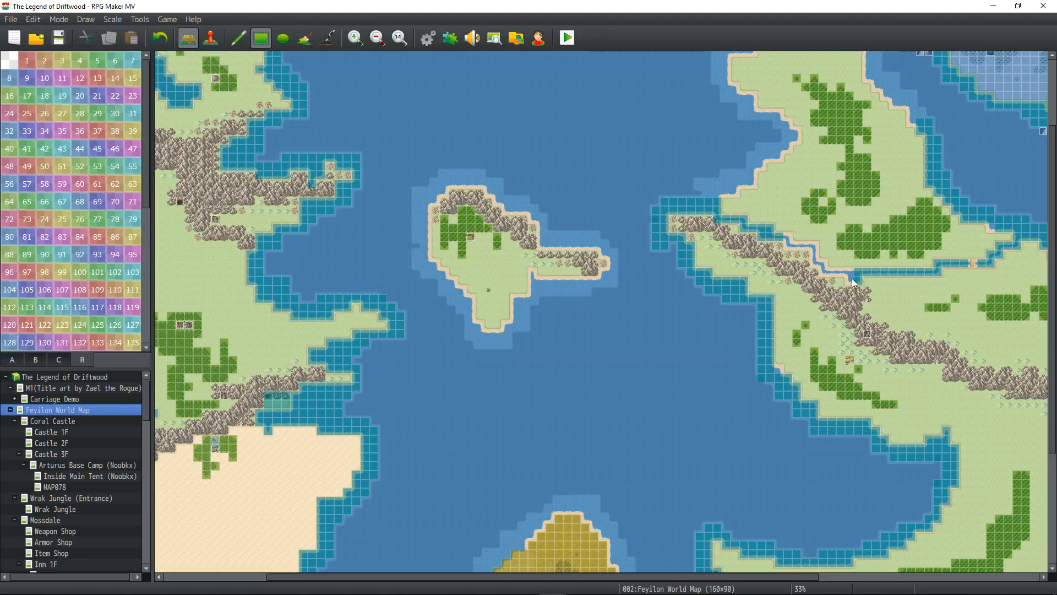
click(852, 278)
click(821, 266)
click(808, 251)
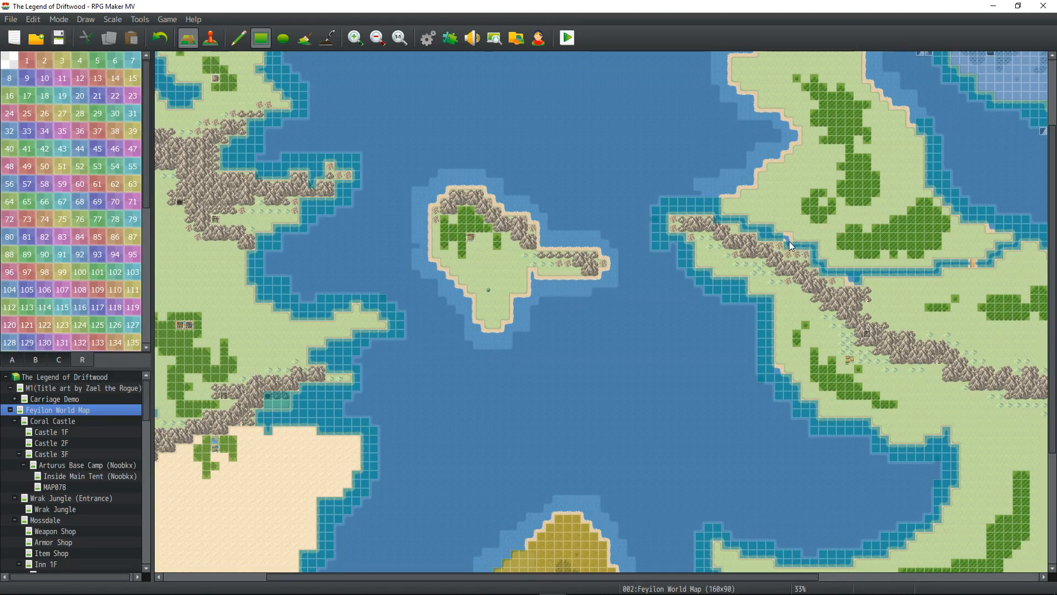
- Paint region 31 over the shallows along the northern forest land's west coast, including its inlet
middle_drag(803, 190, 680, 267)
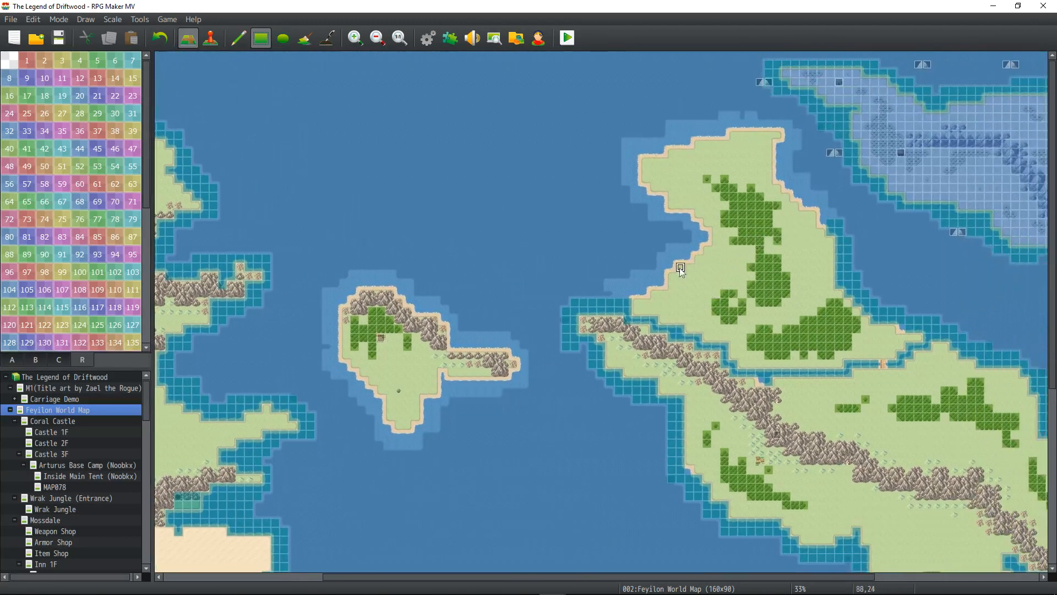
click(618, 290)
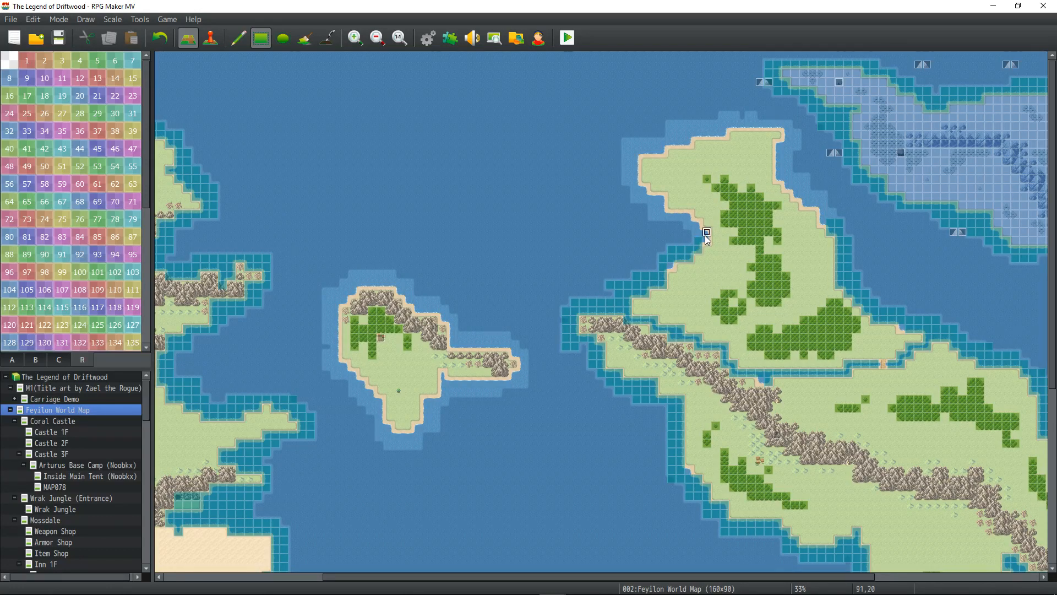
drag(697, 237, 689, 224)
click(661, 207)
drag(649, 200, 641, 201)
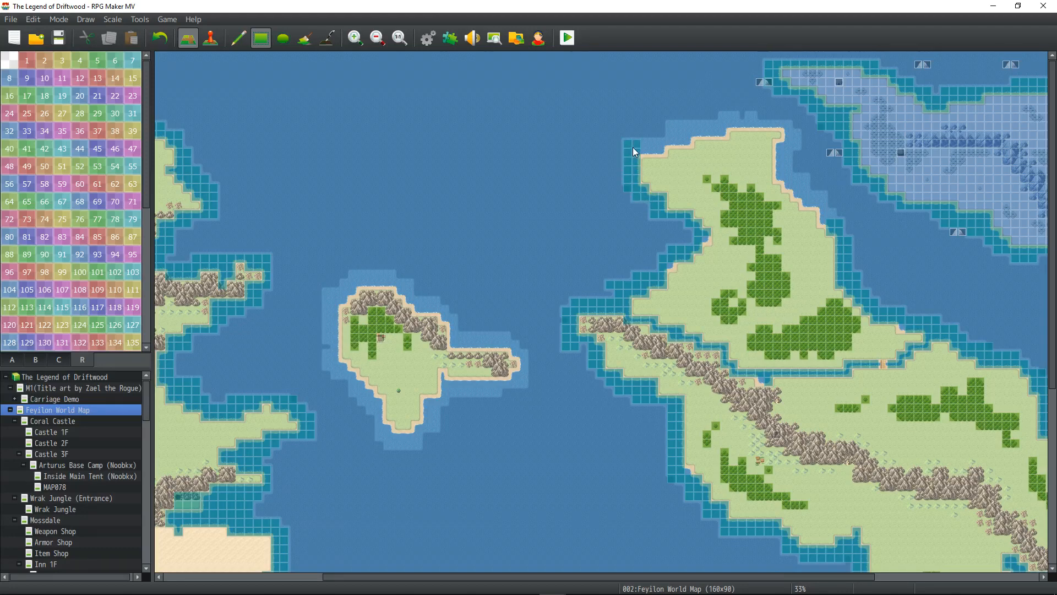
- Paint region 31 along the northern forest land's north shore and down its northeast coast to meet the existing coastal region
drag(633, 148, 689, 144)
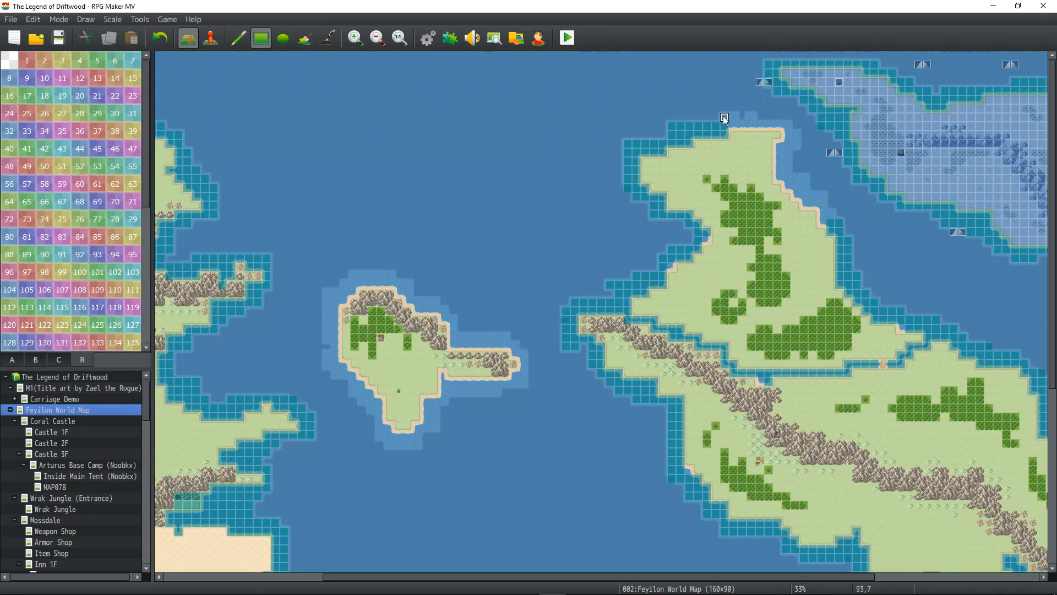
click(752, 125)
drag(794, 134, 787, 165)
click(789, 135)
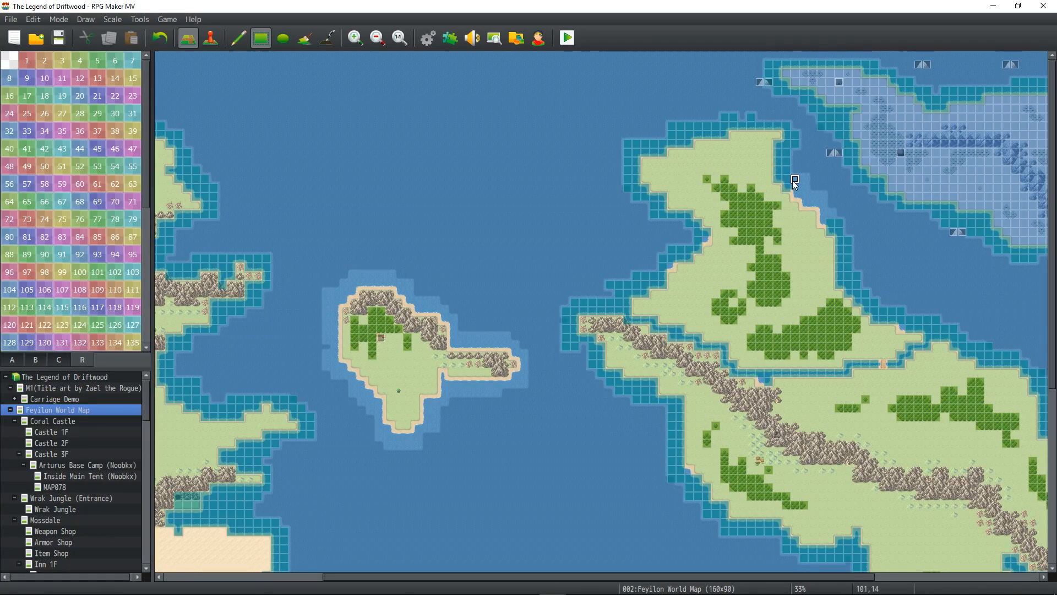
drag(795, 184, 817, 200)
- Surround the southern desert island with region 31 by painting the shallows along all its shores
middle_click(838, 284)
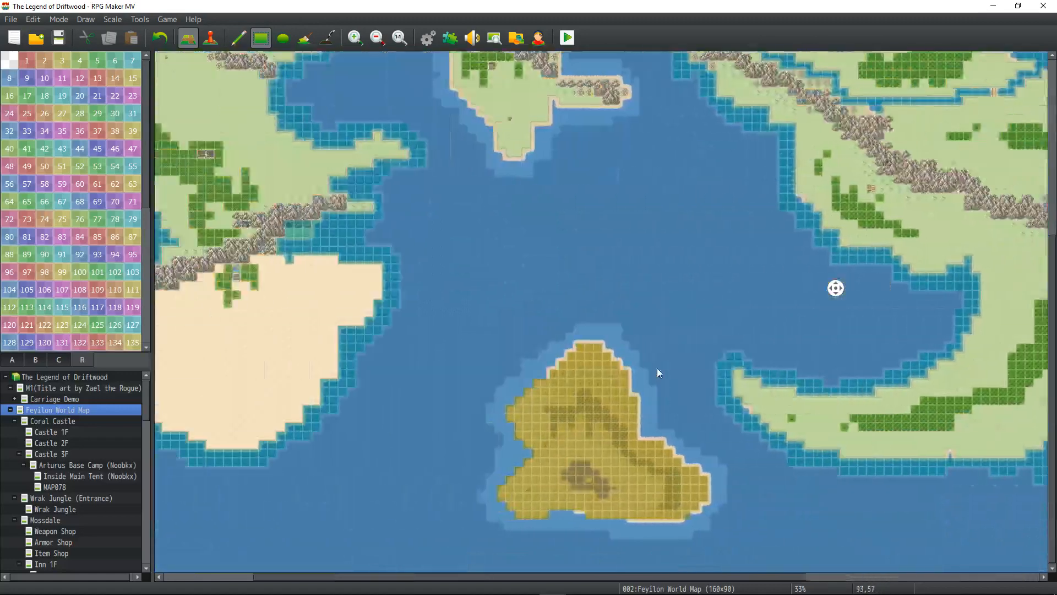
middle_click(713, 378)
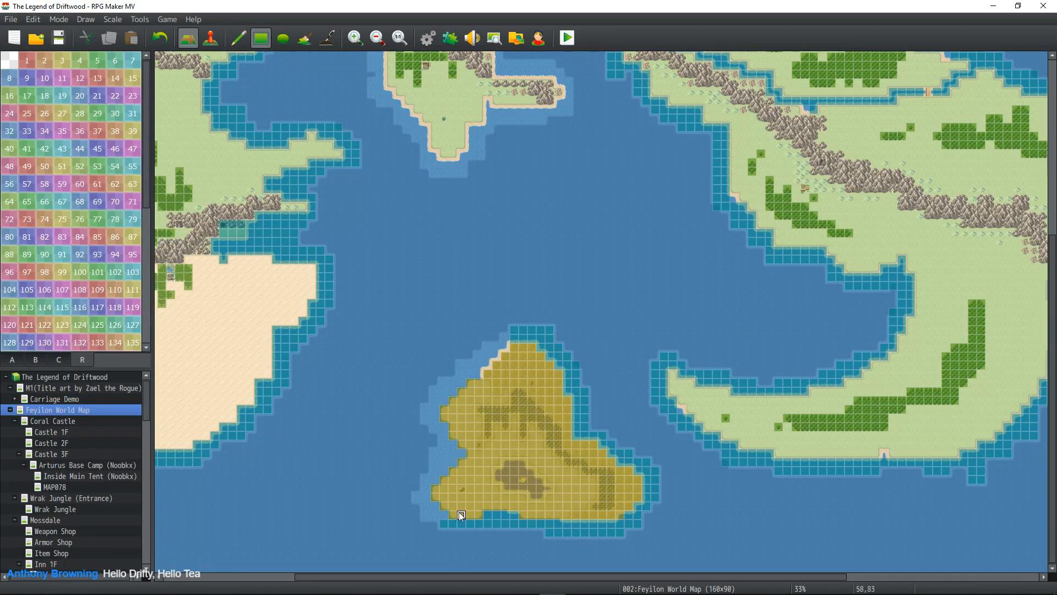
drag(425, 496, 436, 453)
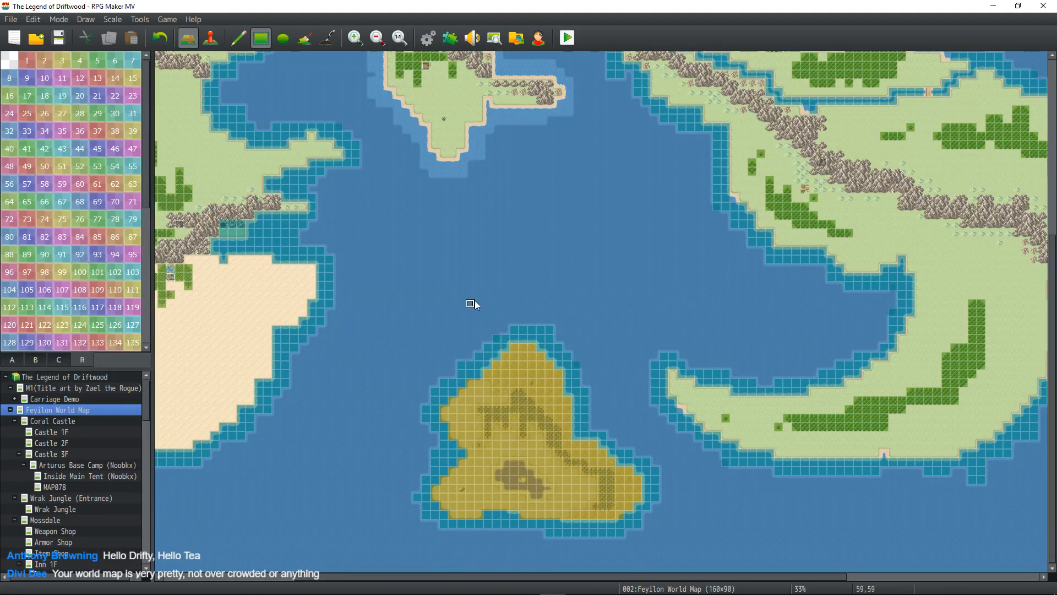
- Surround the small central island and its eastern mountain spit with region 31 on all shallow water tiles
mouse_move(424, 237)
middle_down()
mouse_move(369, 145)
mouse_move(498, 287)
middle_up()
mouse_move(521, 276)
mouse_down()
mouse_move(595, 303)
mouse_move(581, 293)
mouse_move(595, 313)
mouse_up()
right_click(615, 286)
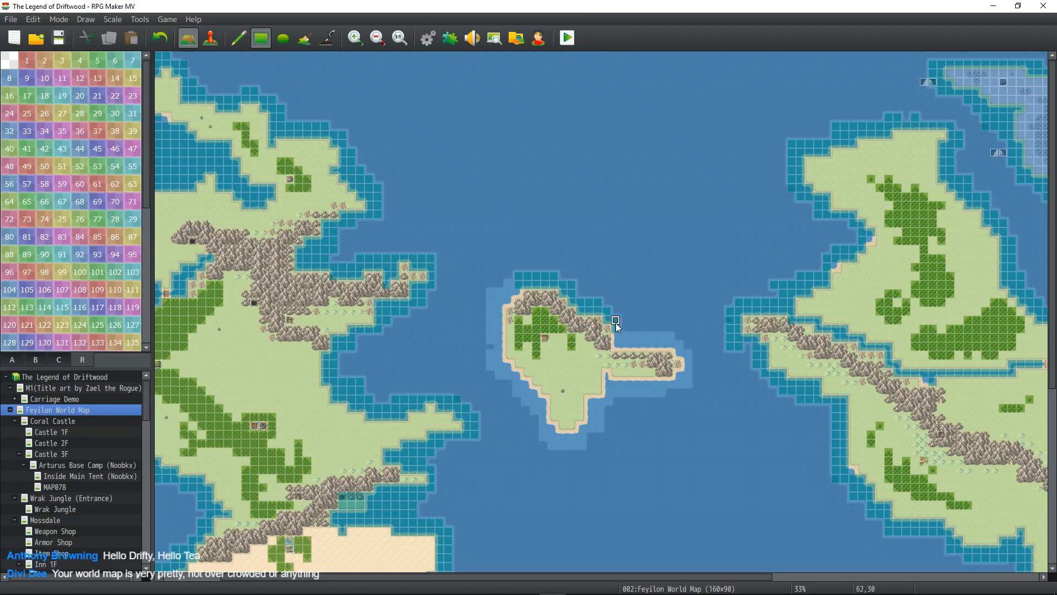
mouse_move(617, 341)
mouse_down()
mouse_move(669, 340)
mouse_move(691, 378)
mouse_up()
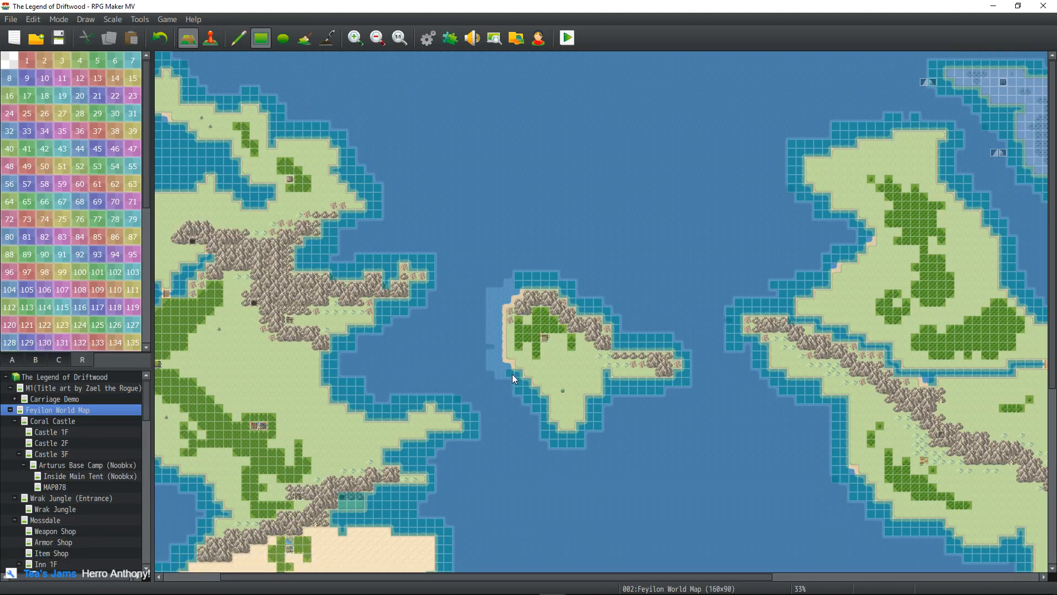
drag(494, 302, 507, 286)
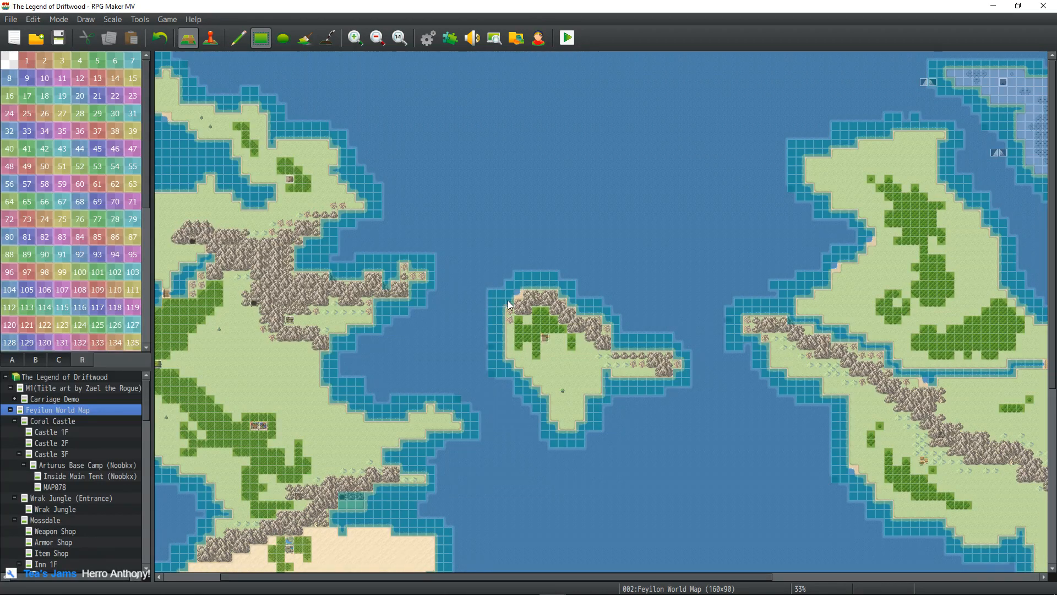
- Check the coastal region coverage across the whole world map, comparing the region layer with the plain terrain
middle_click(582, 390)
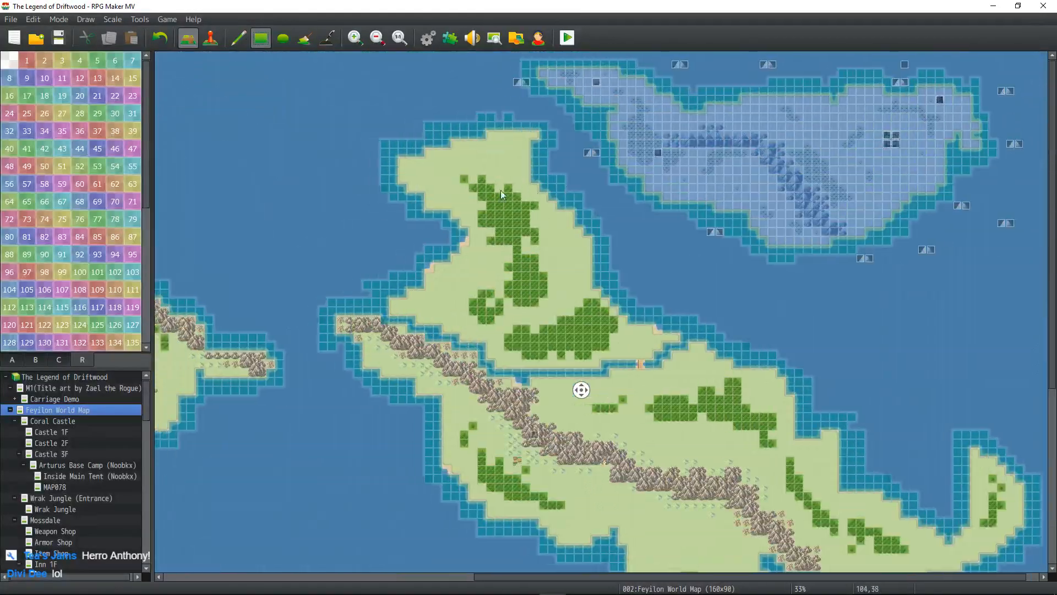
middle_click(346, 230)
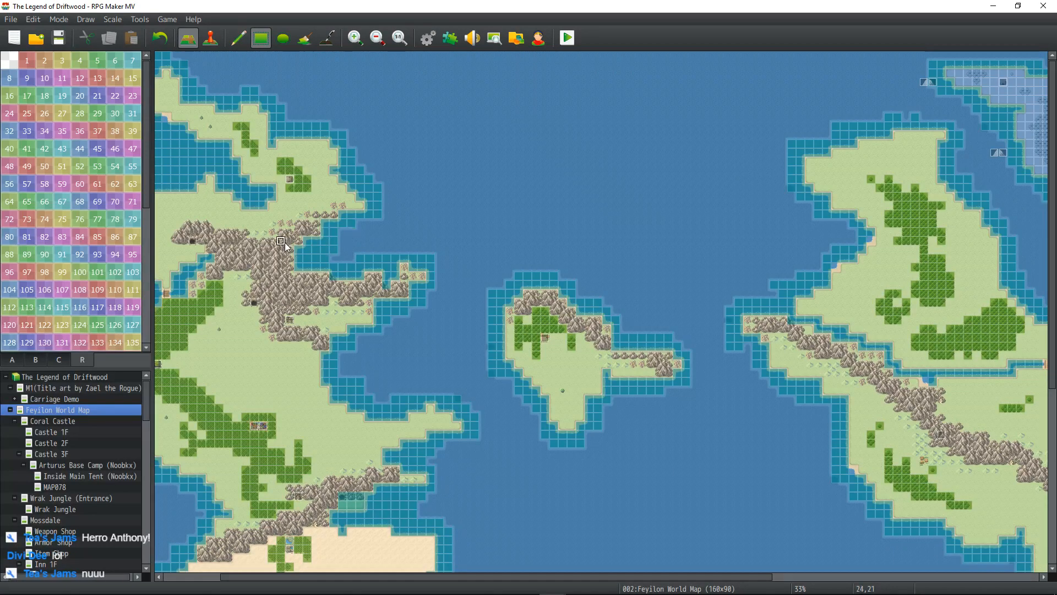
middle_click(578, 278)
middle_click(548, 325)
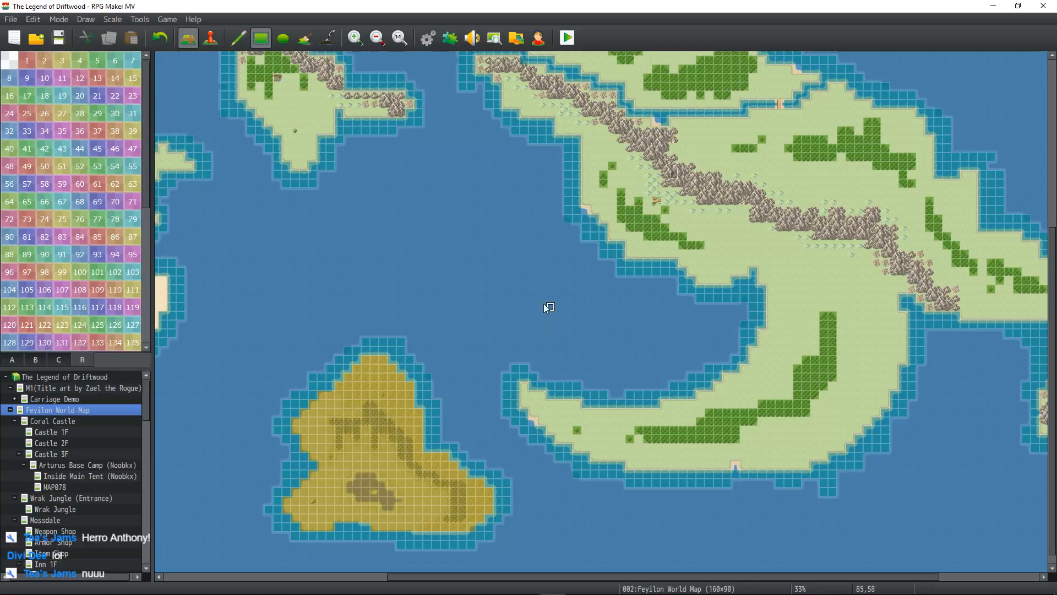
middle_drag(479, 276, 446, 176)
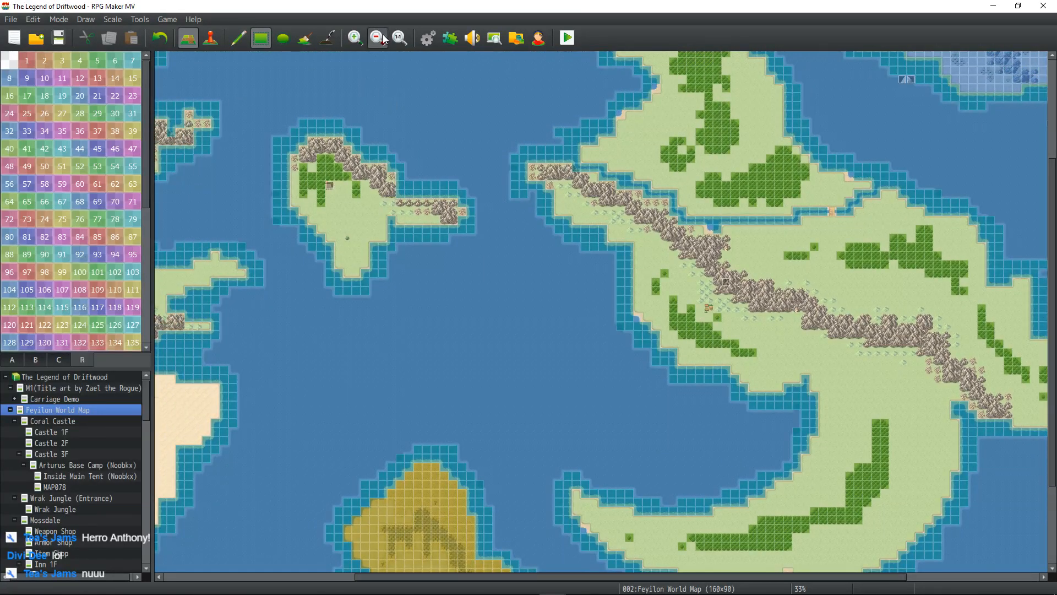
click(380, 38)
click(380, 38)
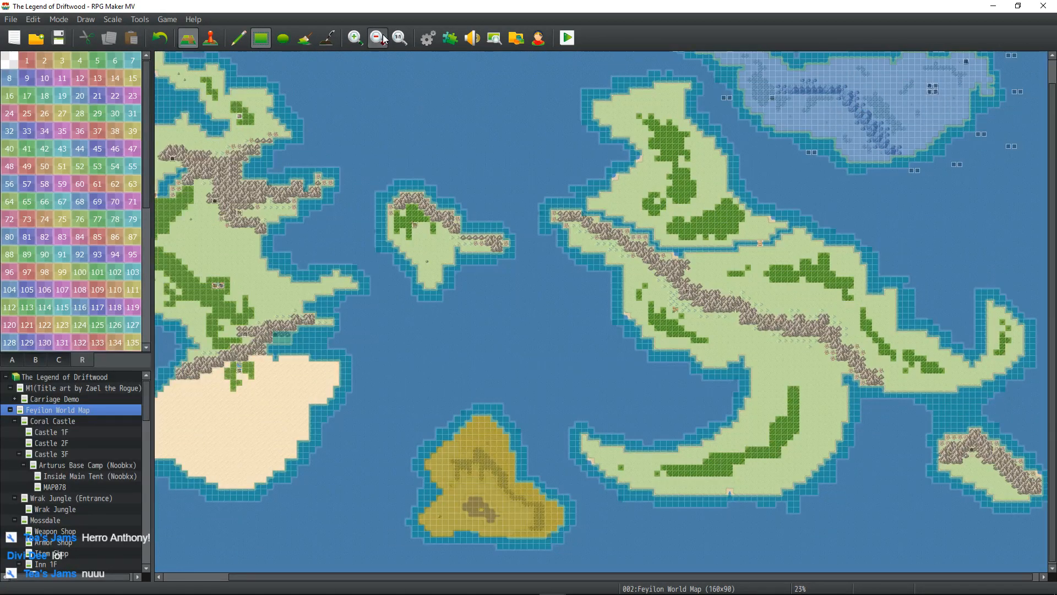
click(14, 360)
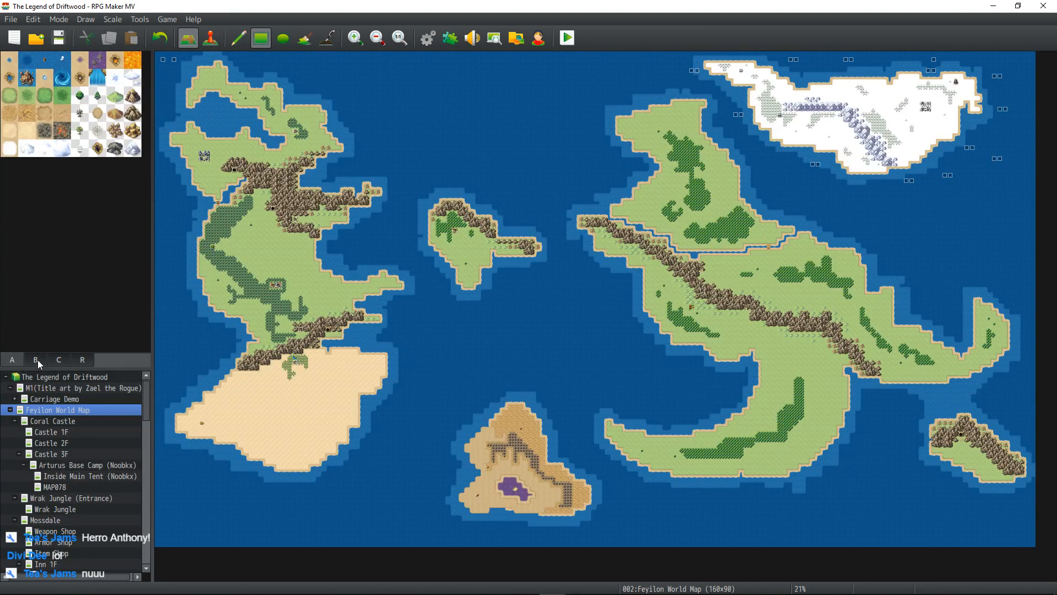
click(82, 359)
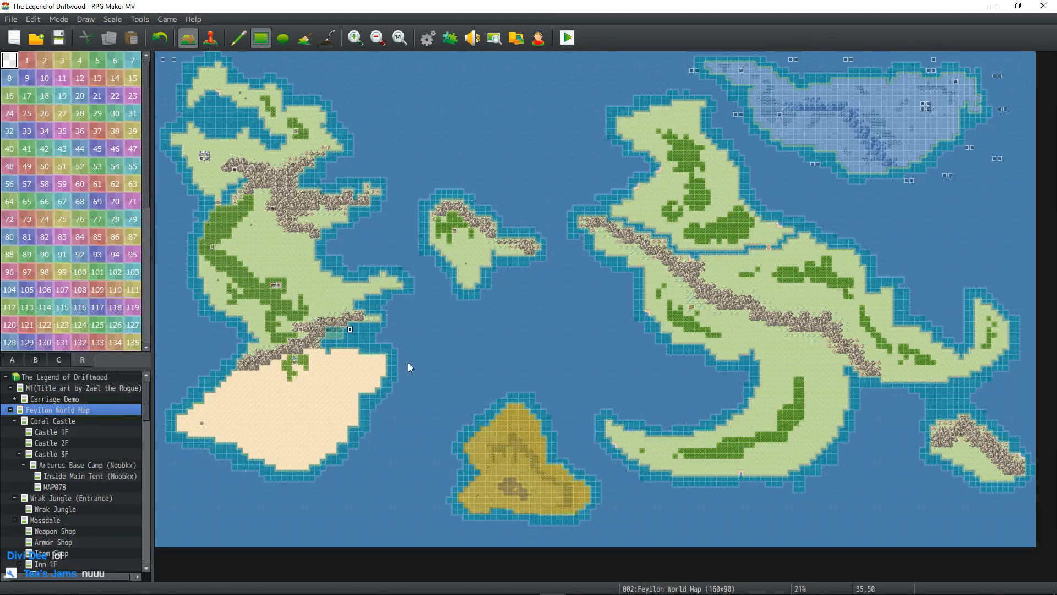
- Inspect the individual region numbers on the desert island and its surrounding shallows
click(356, 38)
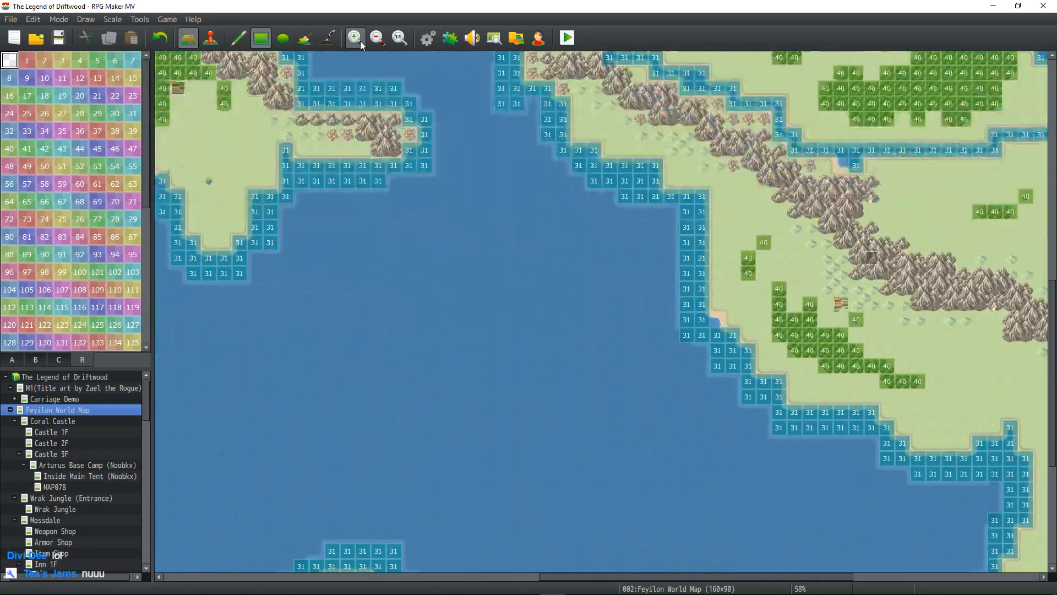
click(360, 42)
middle_drag(470, 309, 377, 385)
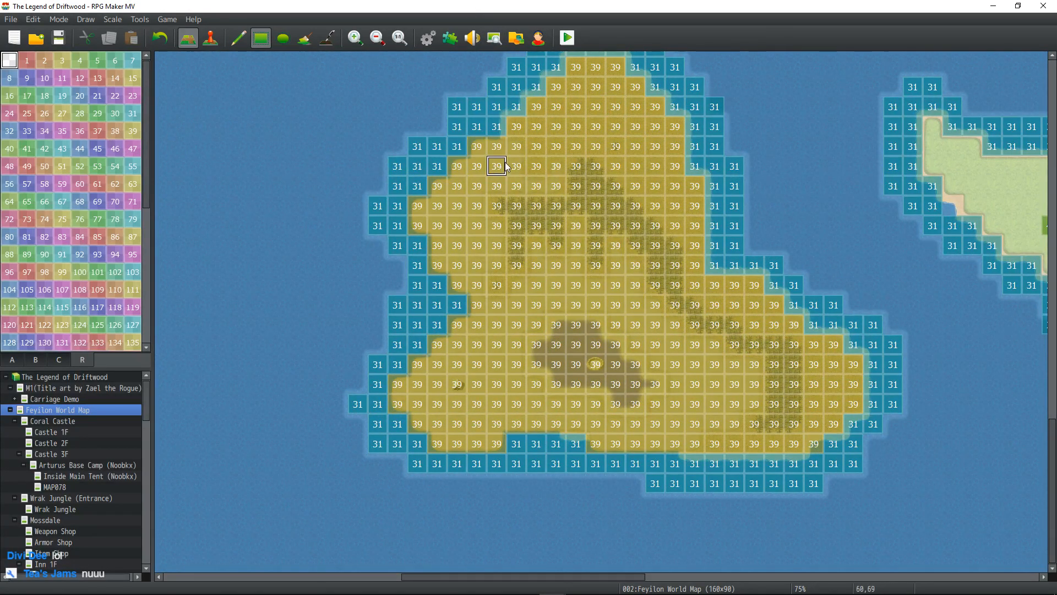
- Review the encounter list in the Feyilon World Map's properties
right_click(52, 410)
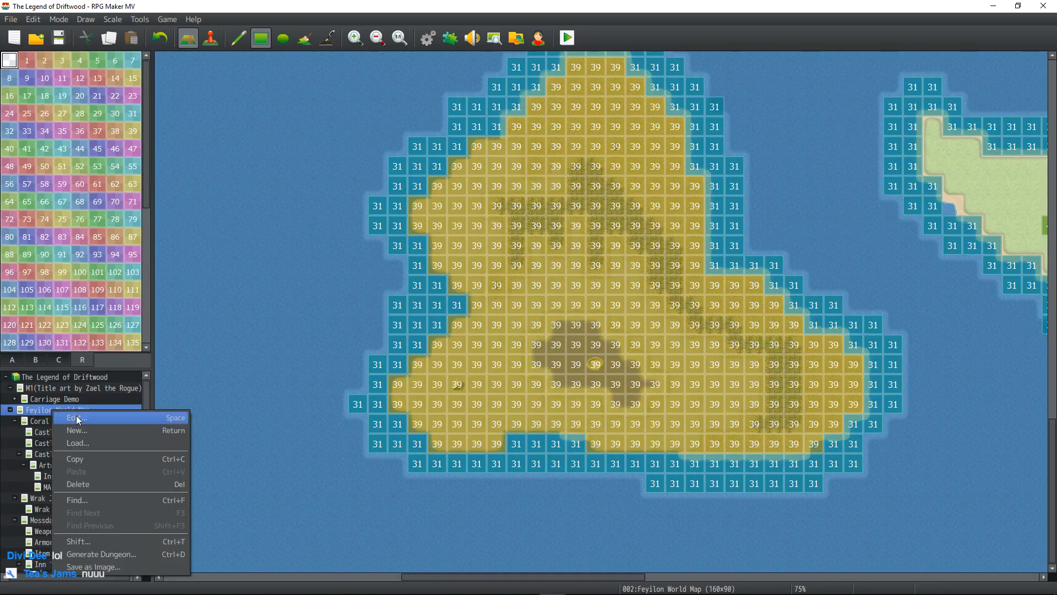
click(77, 418)
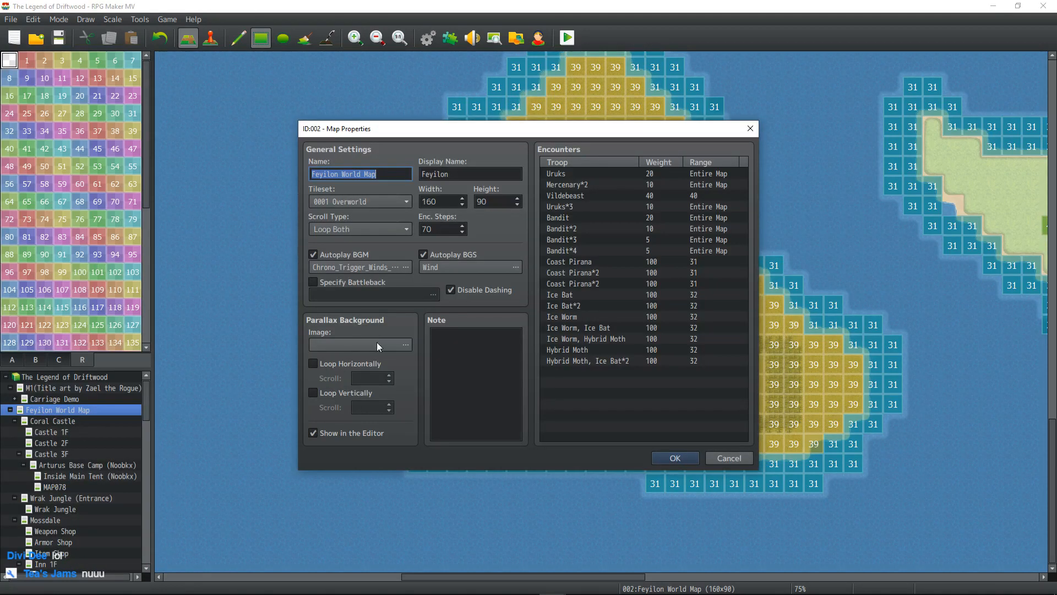
click(578, 372)
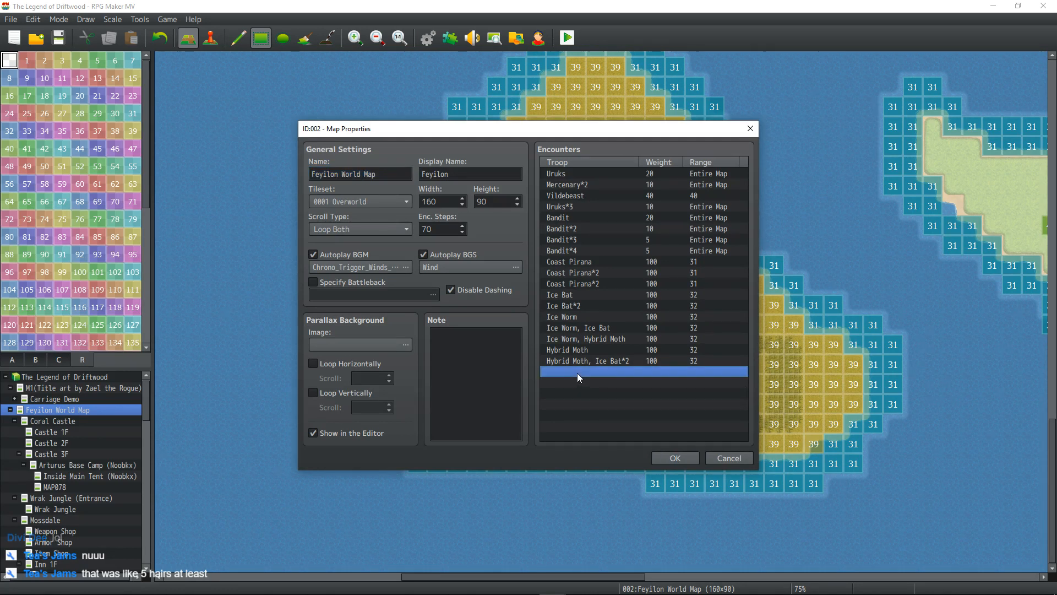
click(673, 458)
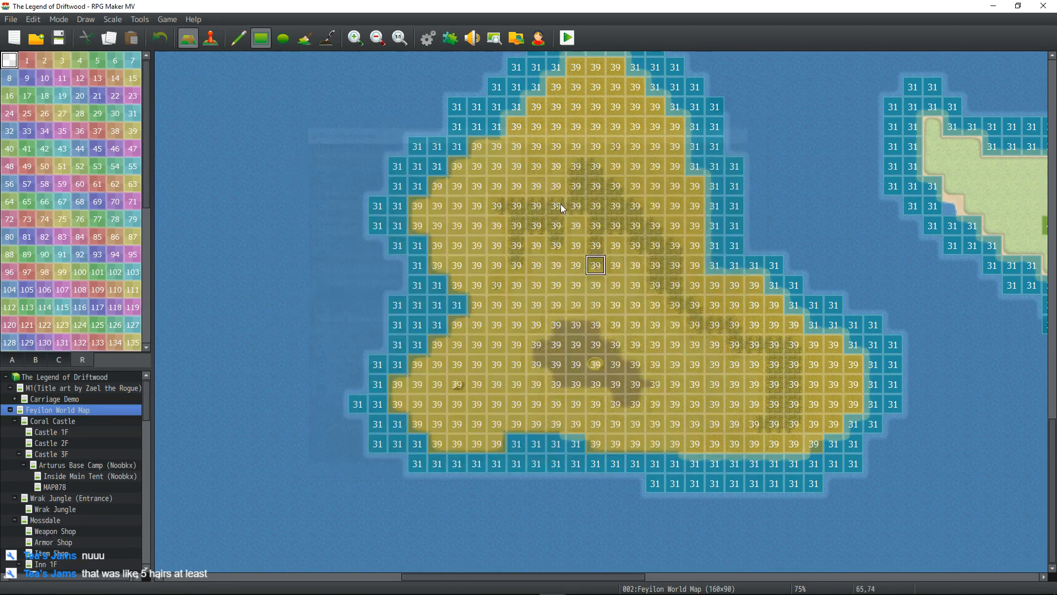
- Add the enemy 0188 Death Dog to the empty troop 0218 in the database
click(428, 38)
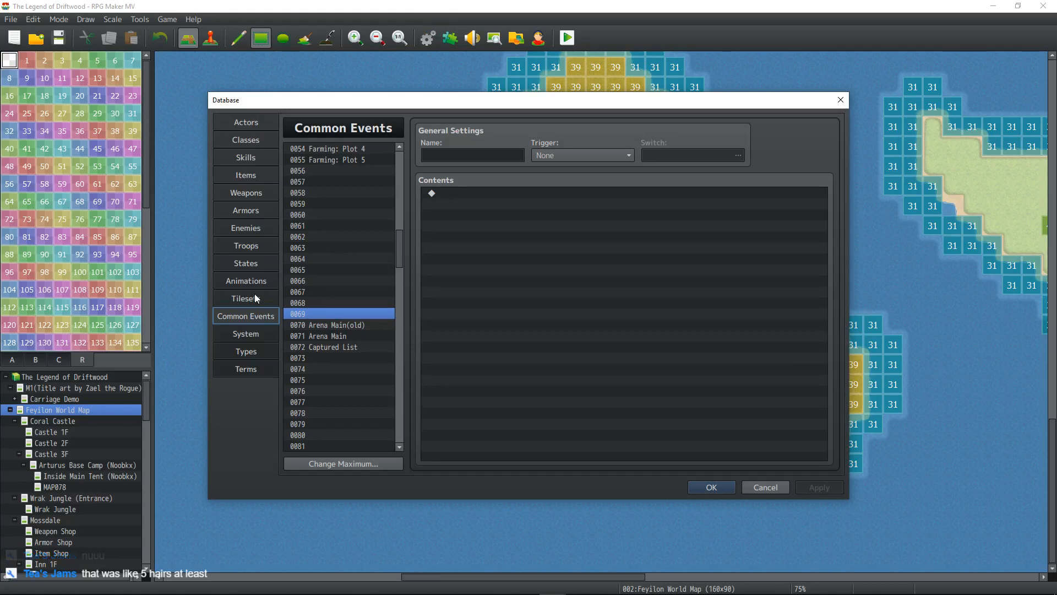
click(247, 246)
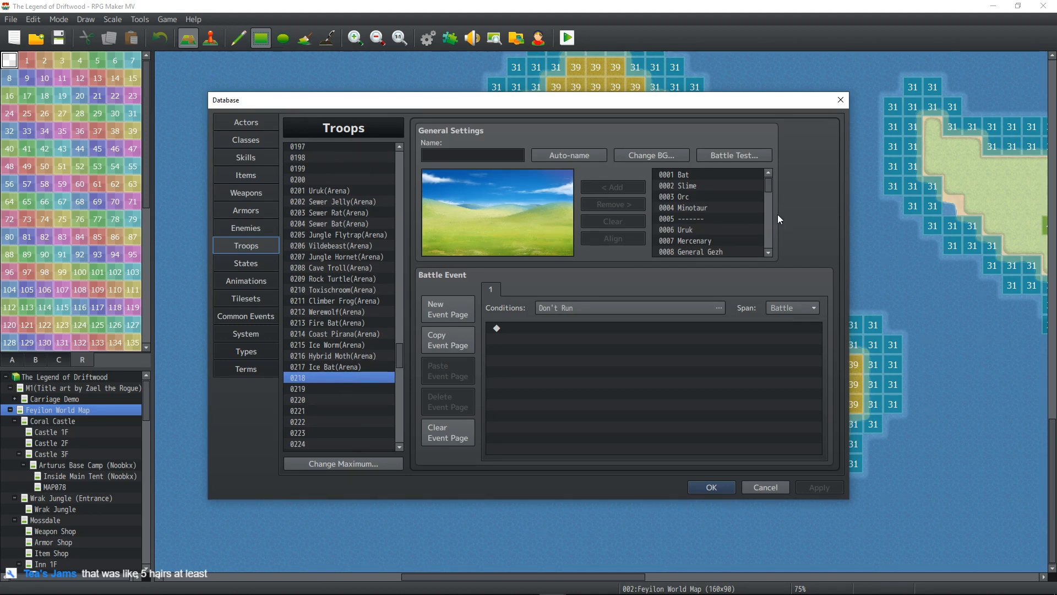
drag(767, 185, 769, 235)
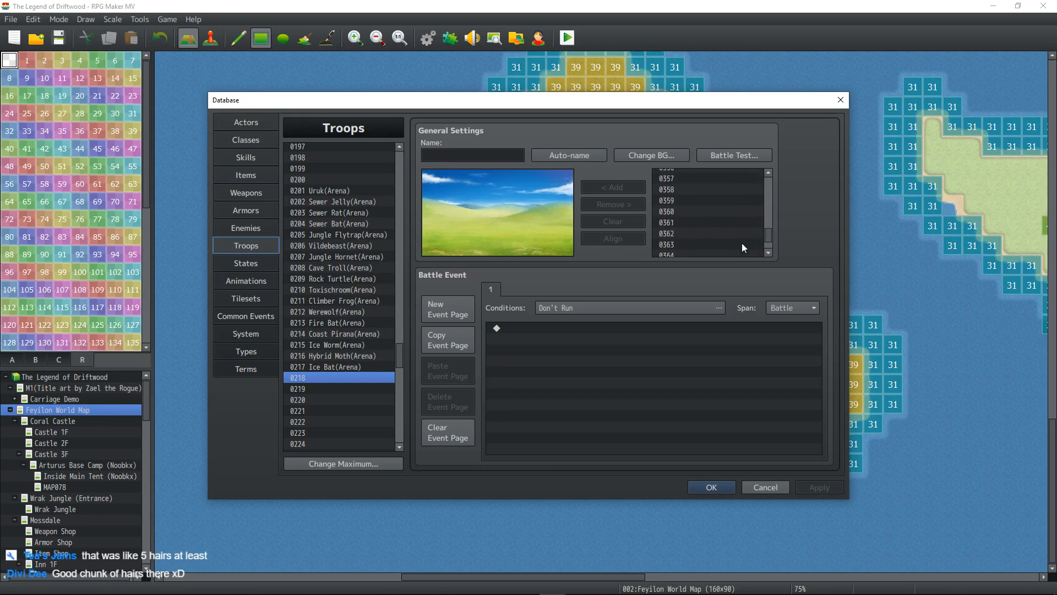
scroll(742, 243, up, 11)
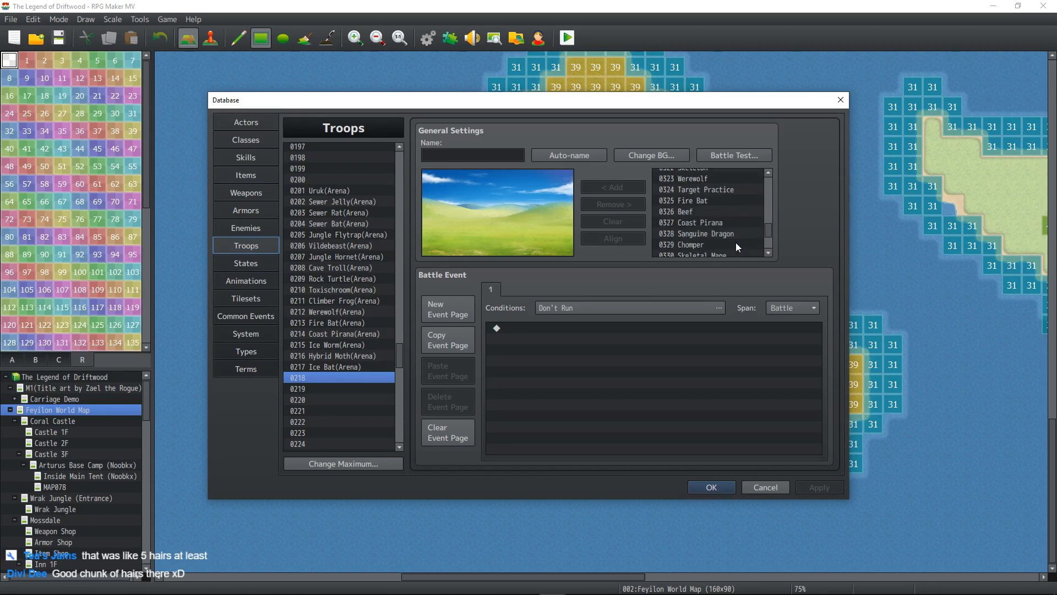
scroll(736, 243, up, 9)
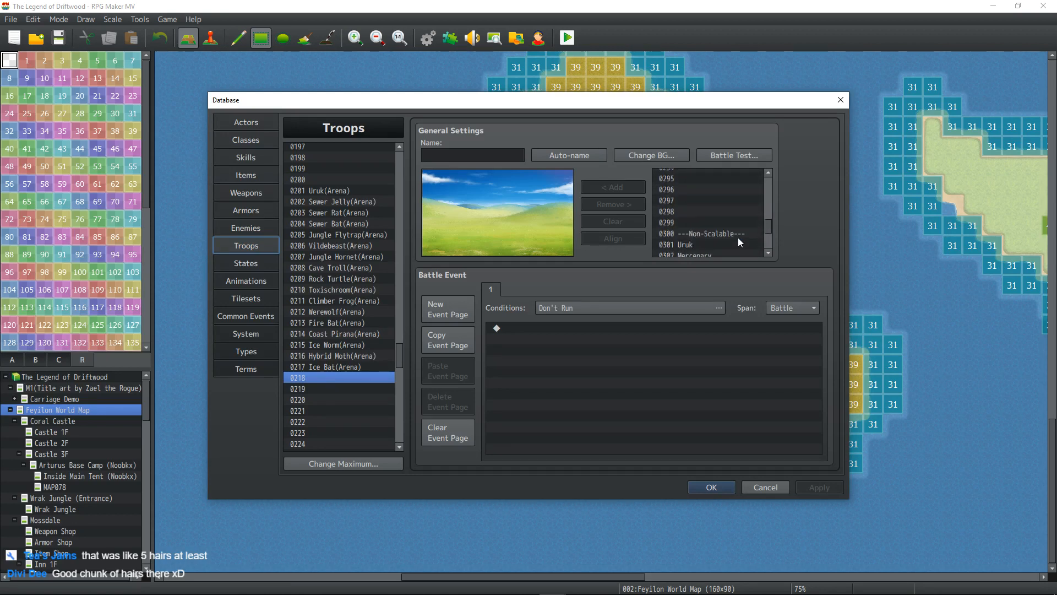
drag(771, 225, 771, 212)
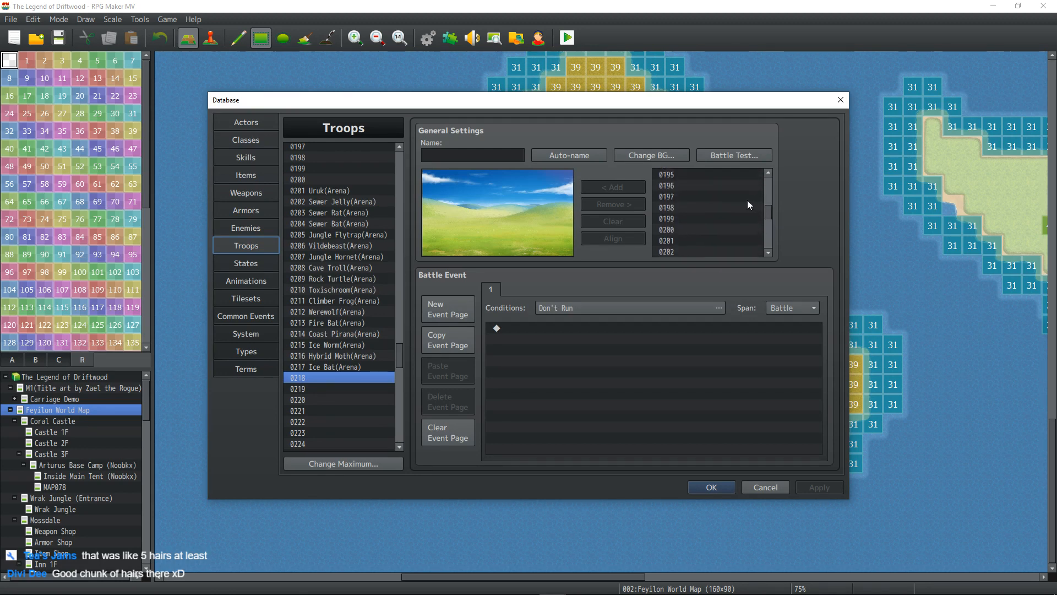
scroll(738, 210, up, 3)
click(710, 208)
click(613, 188)
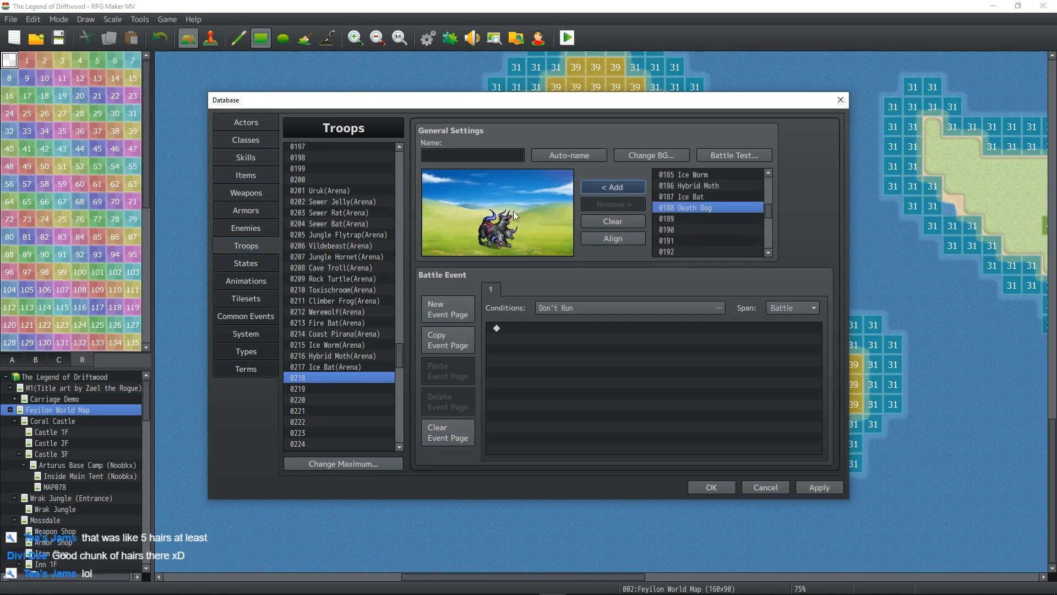
- Move the Death Dog toward the middle of the battlefield, name troop 0218 "Death Dog(Arena)" and apply the changes
drag(499, 224, 483, 208)
click(554, 154)
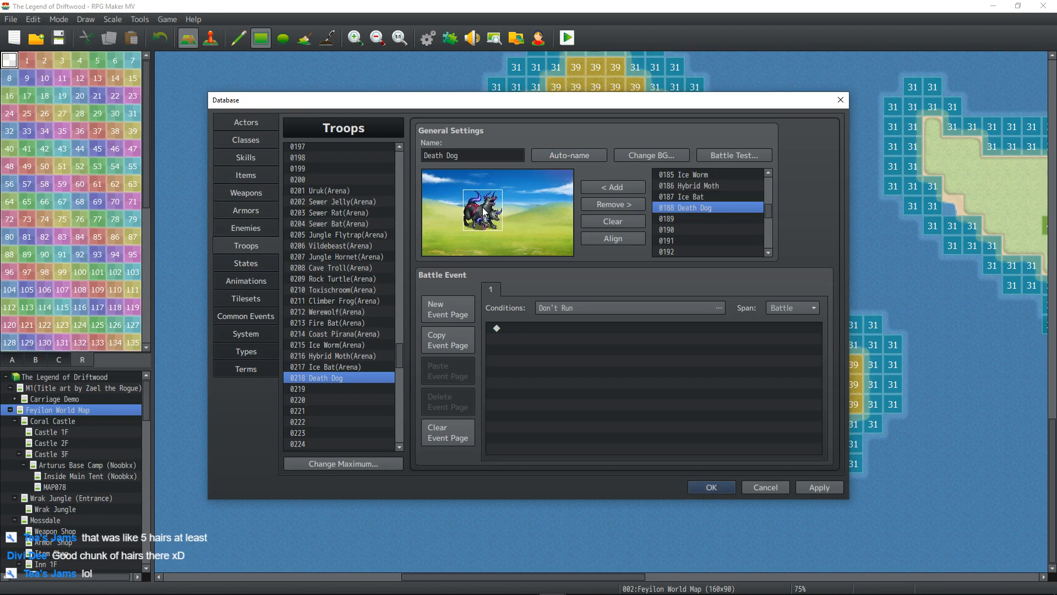
click(462, 155)
text(()
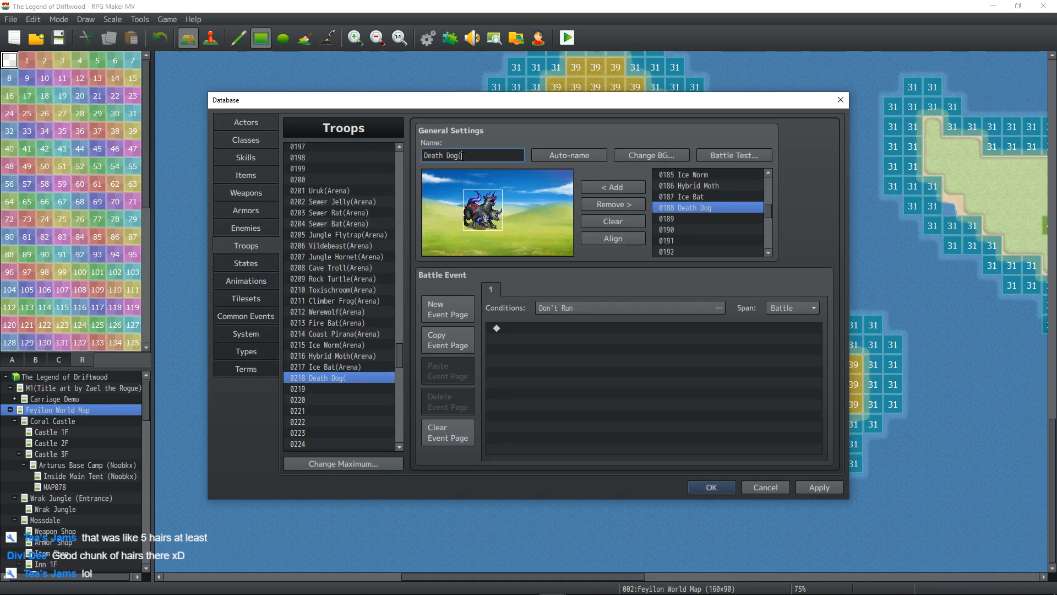
text(arena))
click(808, 489)
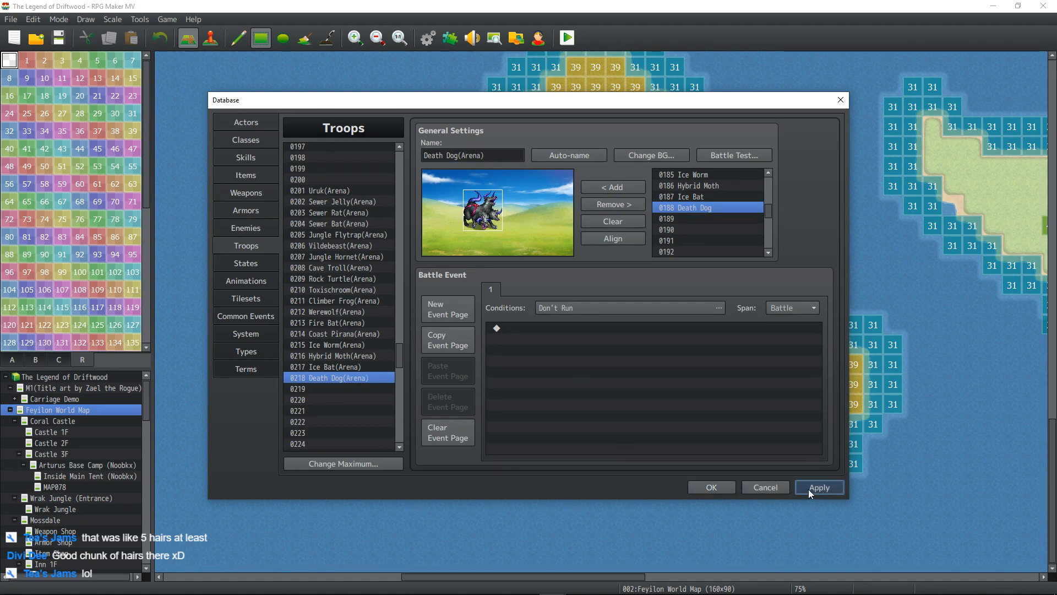
- Check the regular Death Dog troop 0088 and close the database
drag(399, 362, 407, 256)
scroll(388, 273, up, 4)
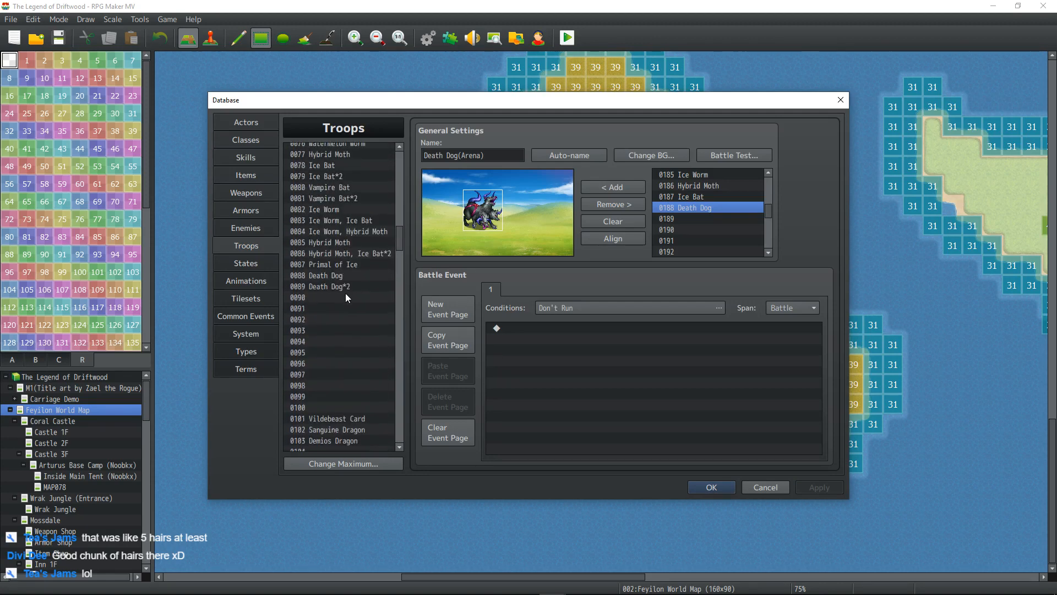
click(342, 276)
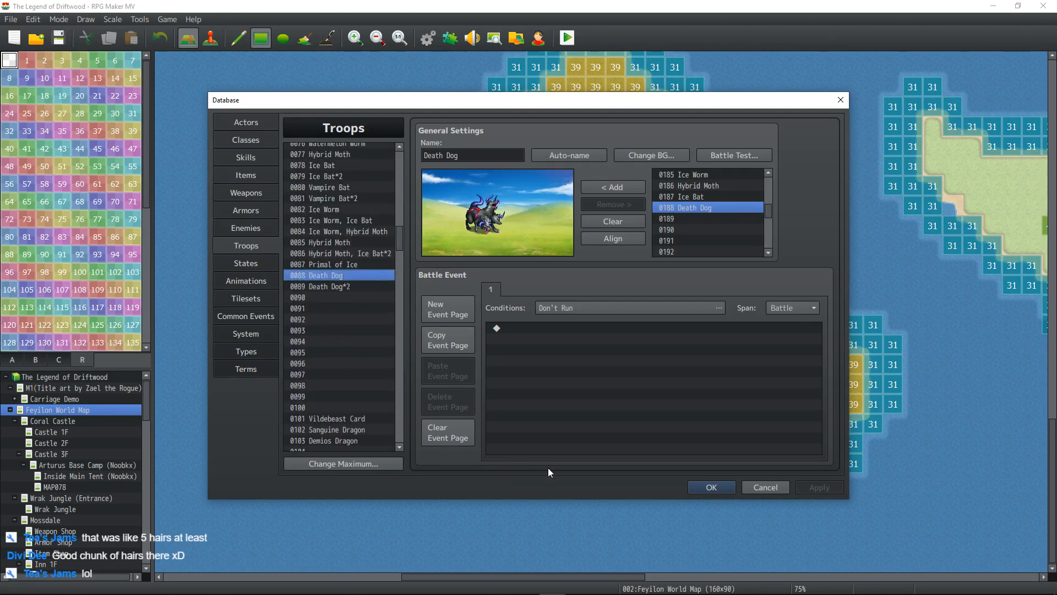
click(712, 487)
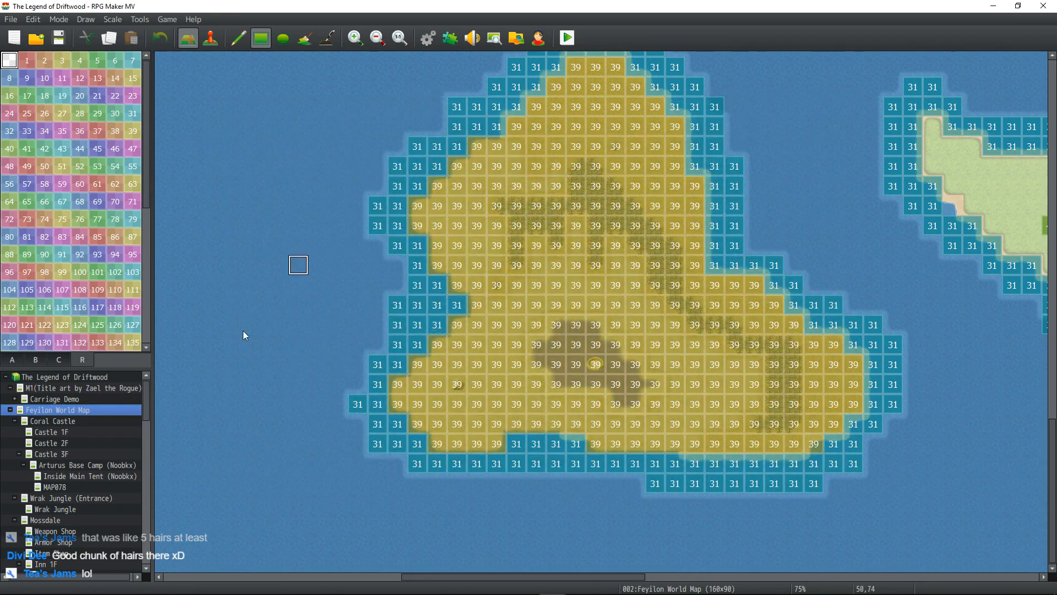
- Add an encounter with troop 0088 Death Dog and weight 50 to the Feyilon World Map
right_click(64, 410)
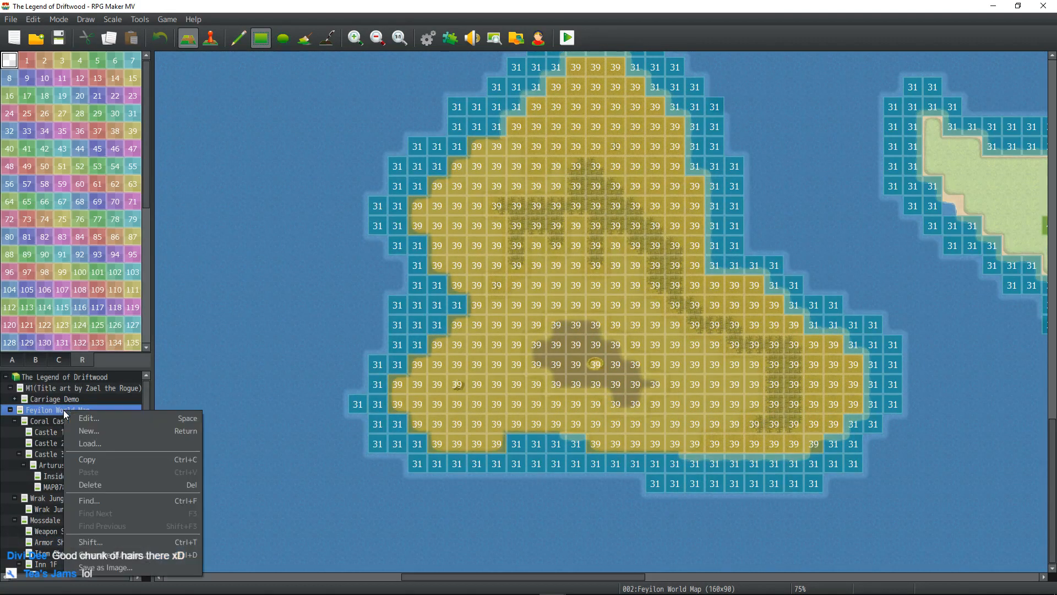
click(94, 417)
double_click(583, 373)
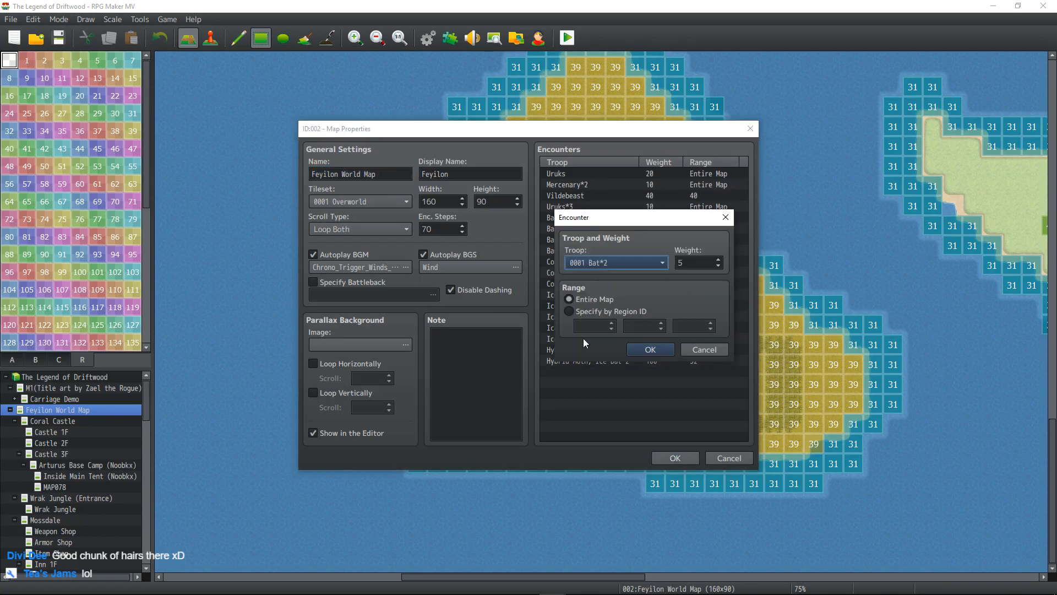
click(656, 264)
scroll(685, 324, down, 10)
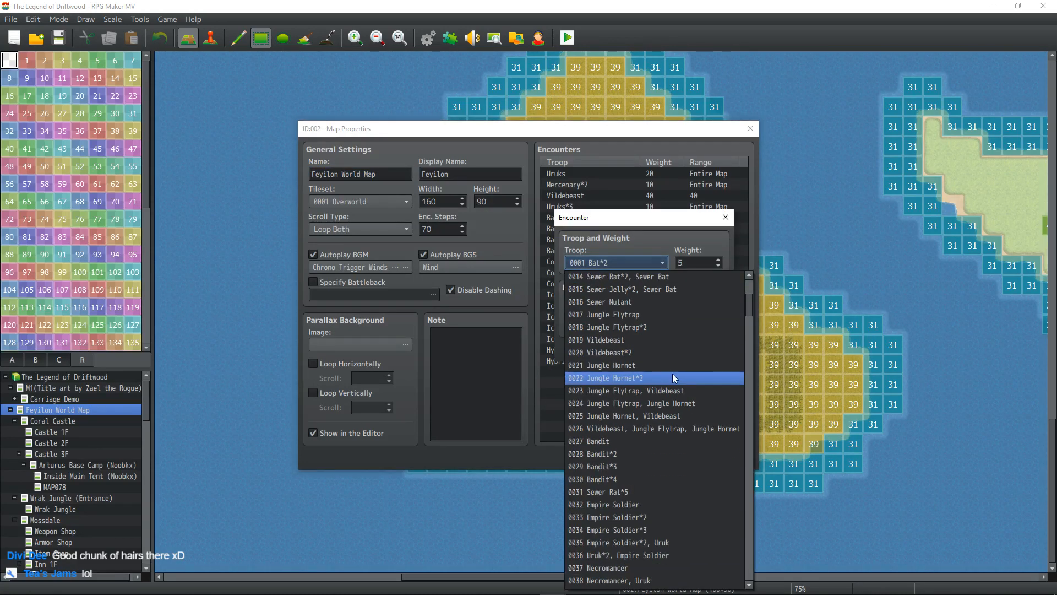
scroll(650, 474, down, 15)
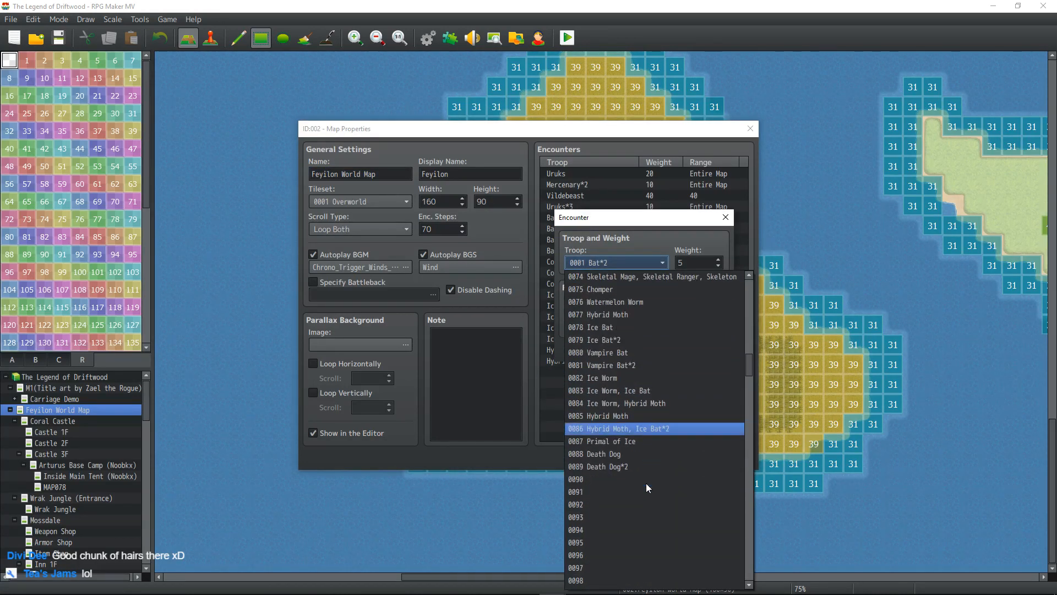
click(630, 456)
double_click(695, 263)
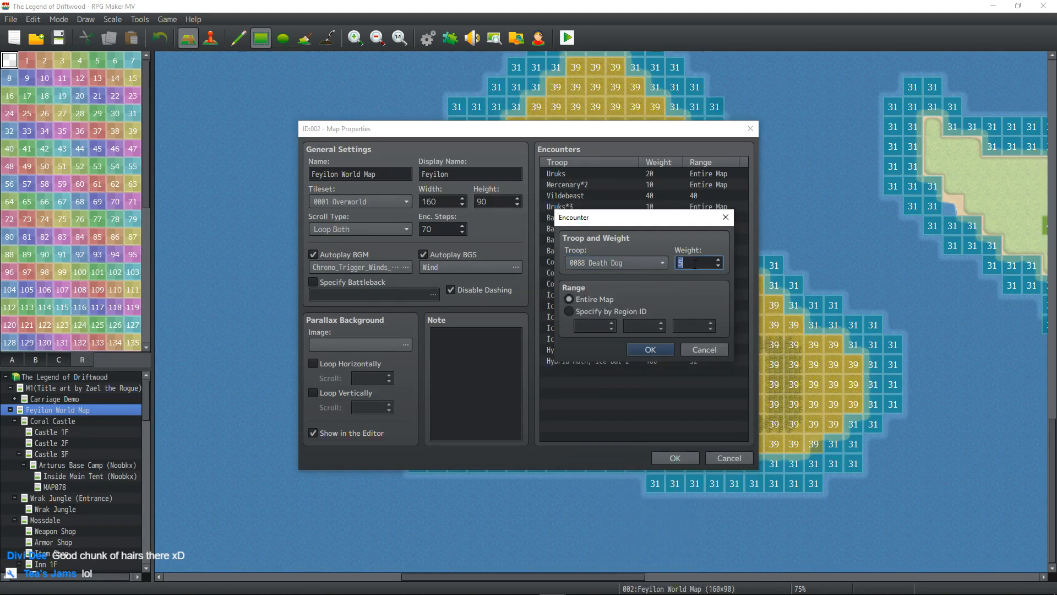
text(50)
click(638, 350)
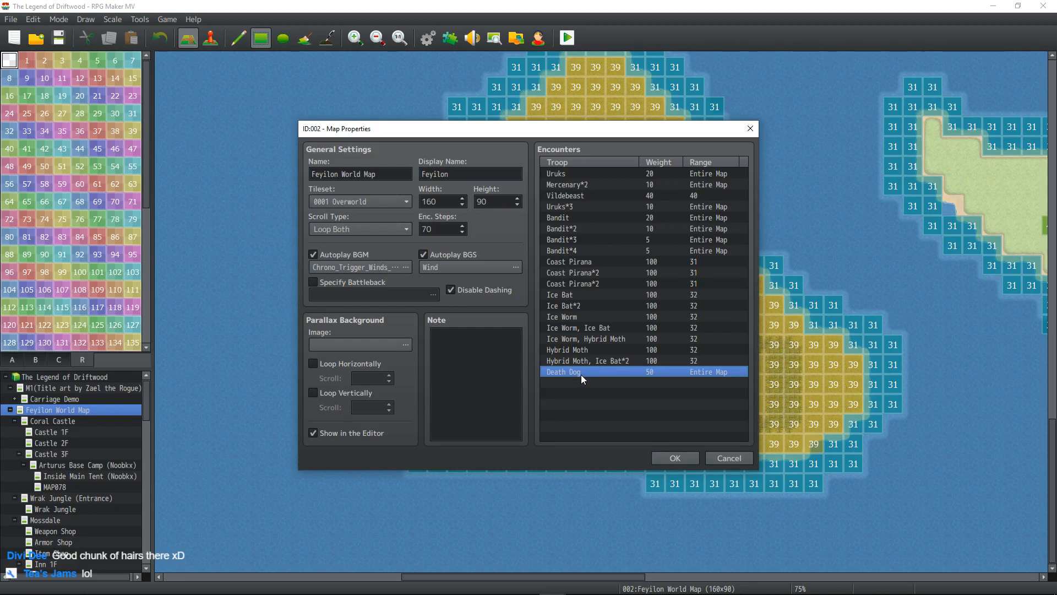
- Restrict the Death Dog encounter's range to region ID 39
click(580, 383)
double_click(584, 376)
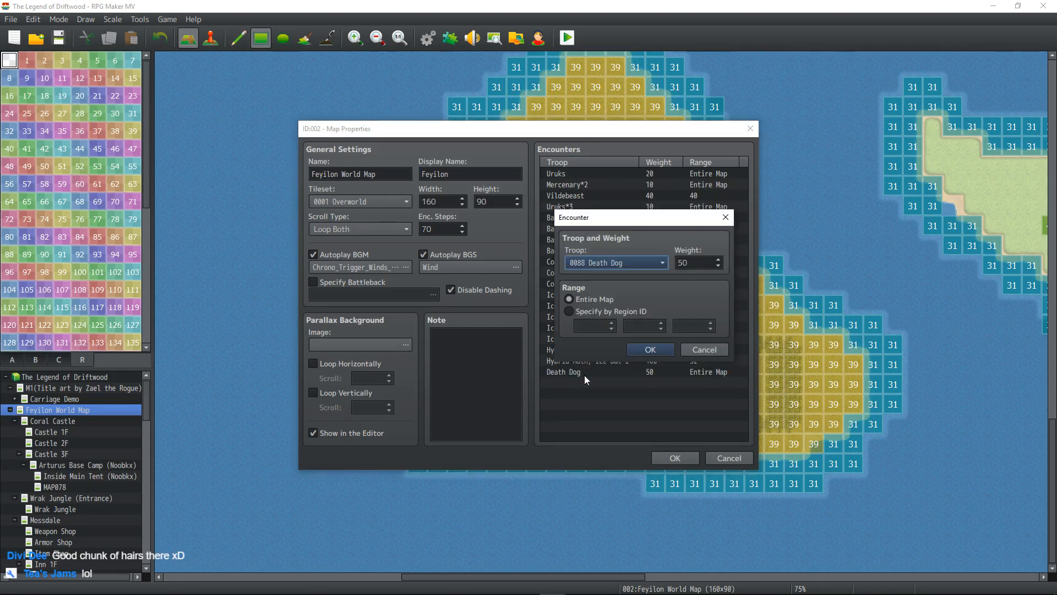
click(599, 313)
double_click(599, 328)
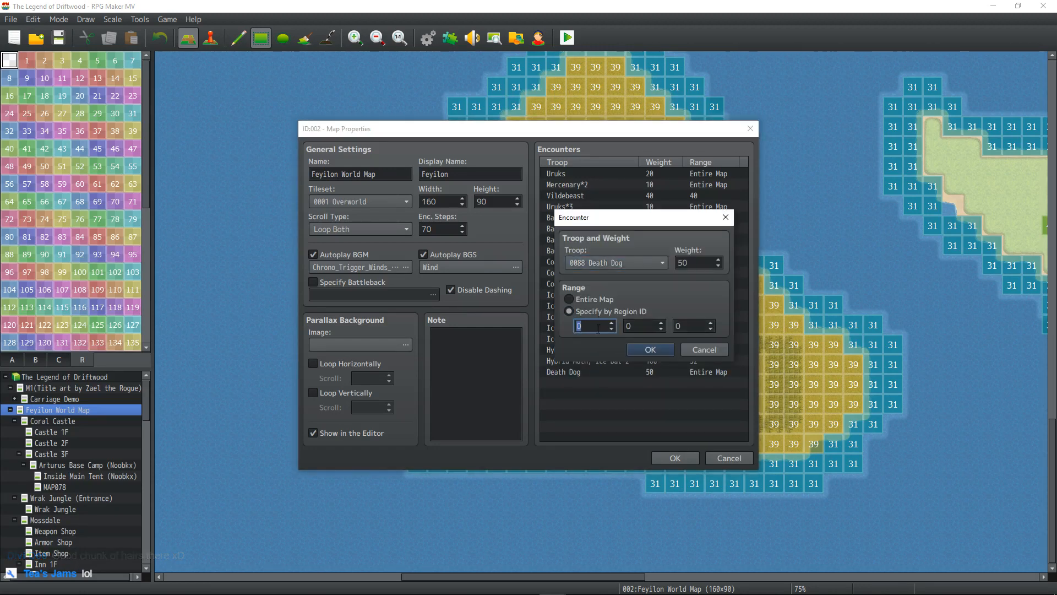
text(39)
key(Return)
- Duplicate the Death Dog encounter, change the copy's troop to Death Dog*2 and save the map properties
key(ctrl+v)
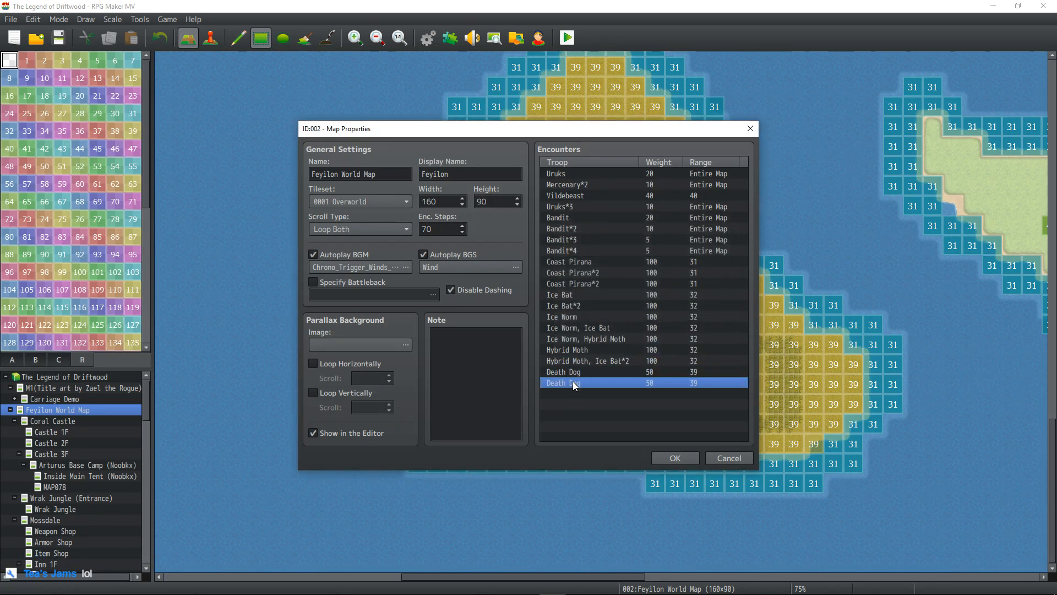
double_click(579, 381)
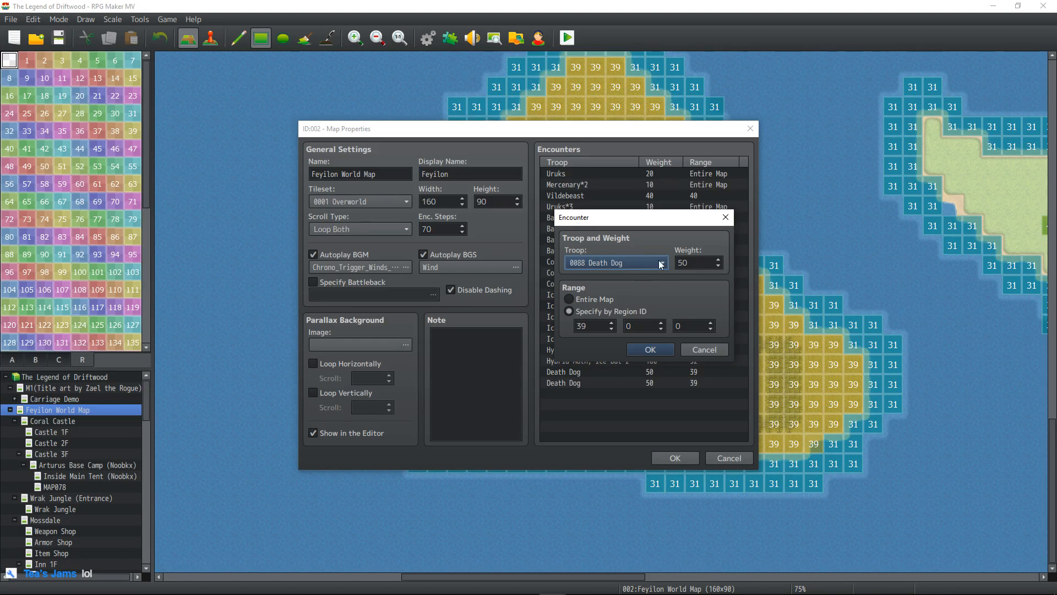
scroll(656, 261, down, 1)
click(651, 349)
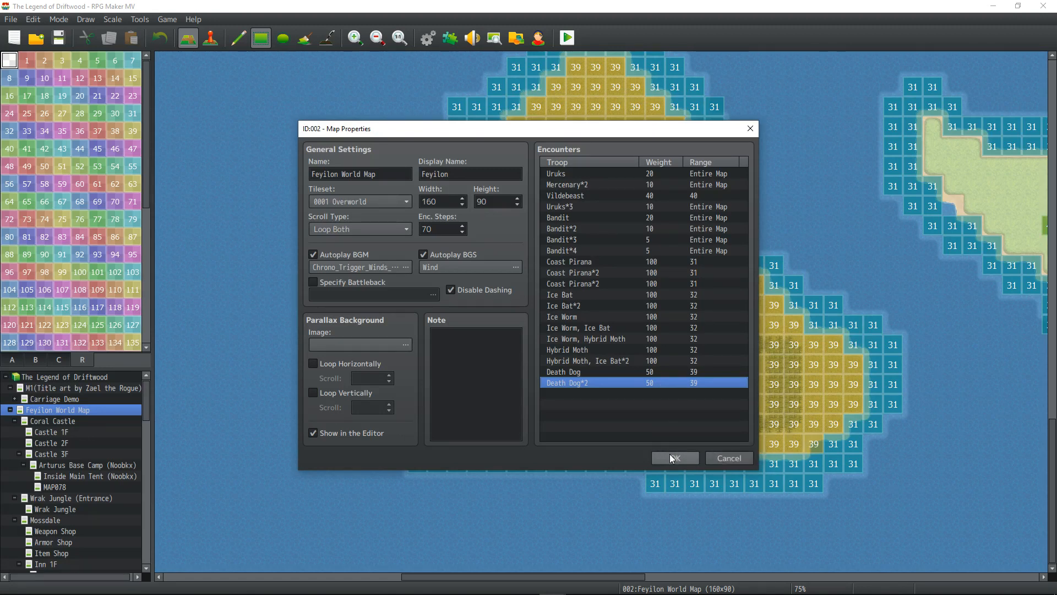
click(670, 457)
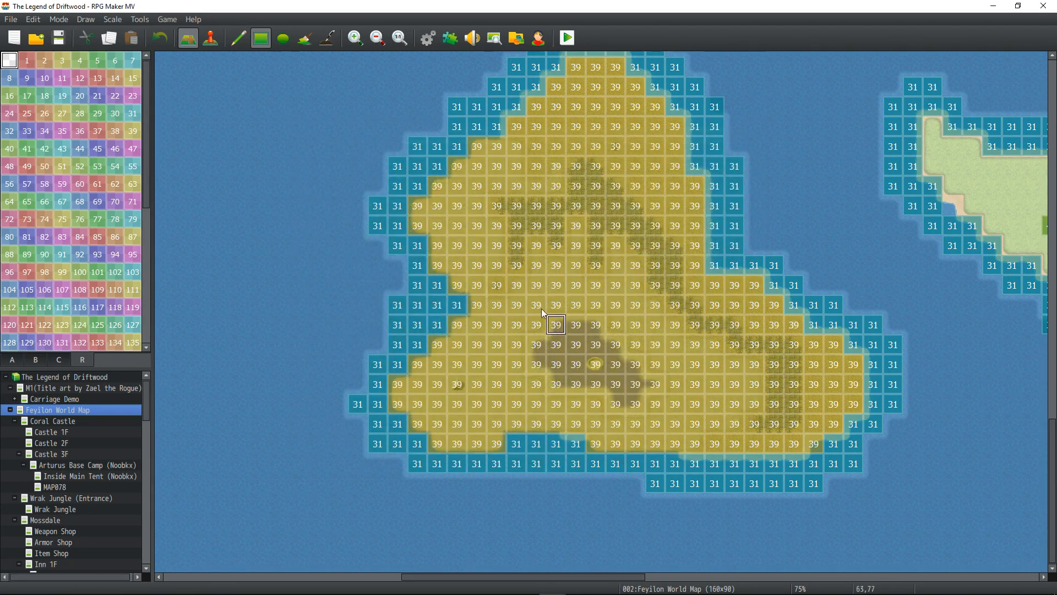
- Switch to the Pencil tool and look over the region coverage of the entire world map
click(239, 38)
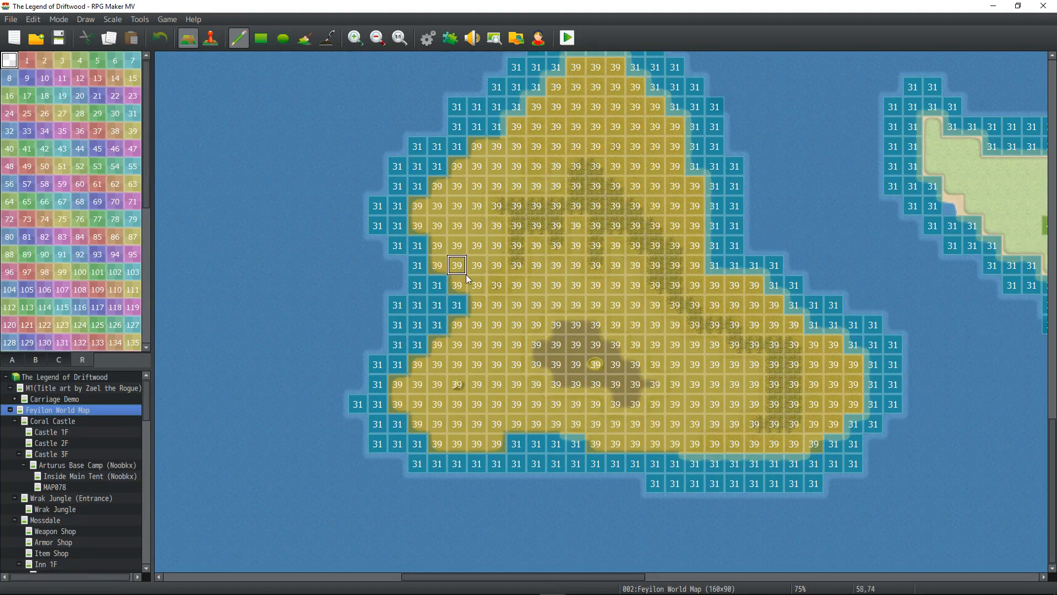
click(378, 41)
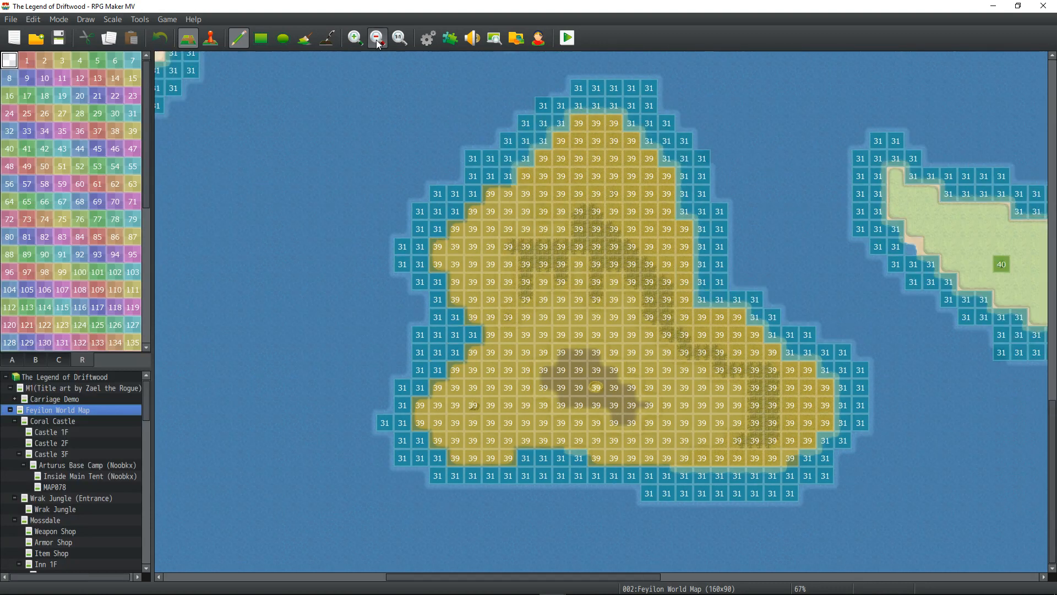
click(378, 42)
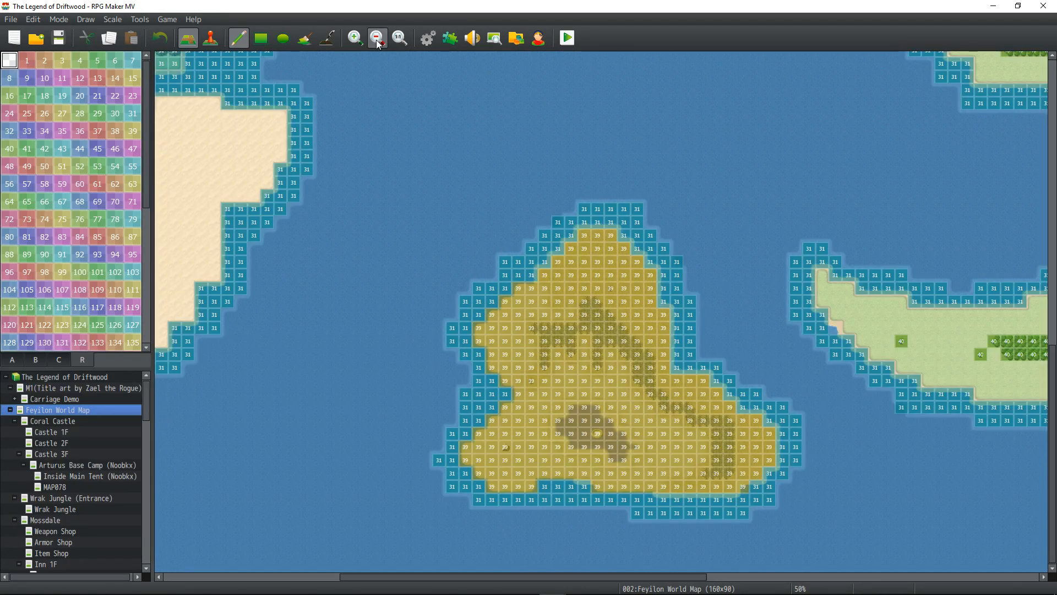
click(378, 42)
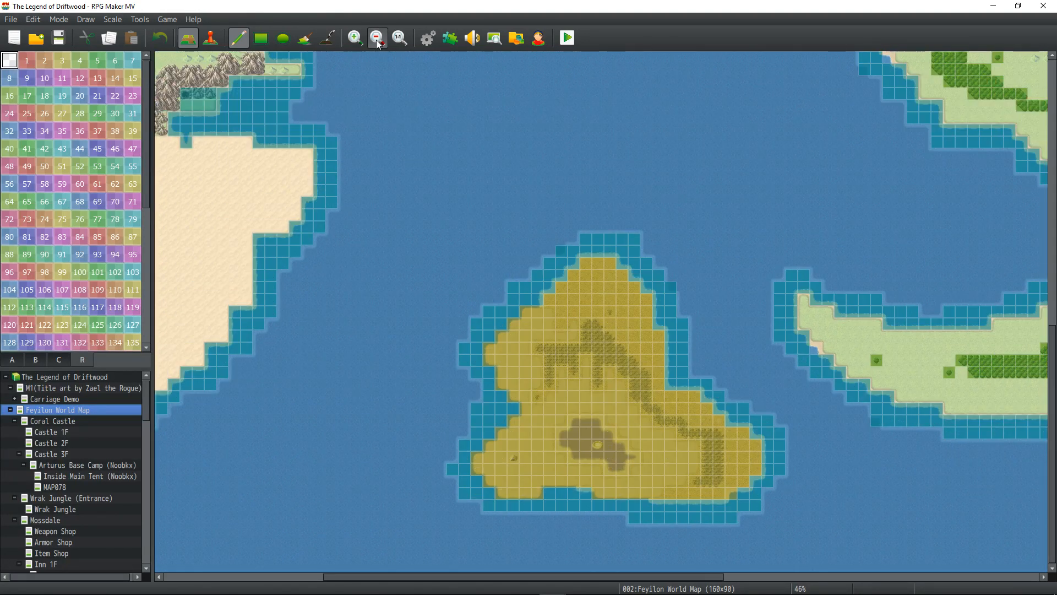
click(379, 42)
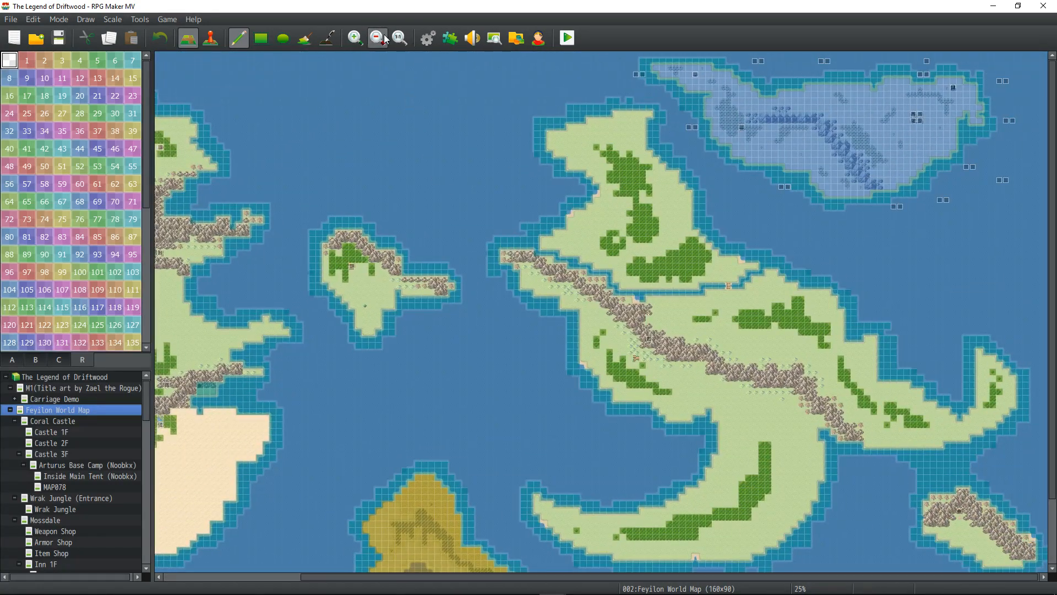
click(385, 38)
click(385, 38)
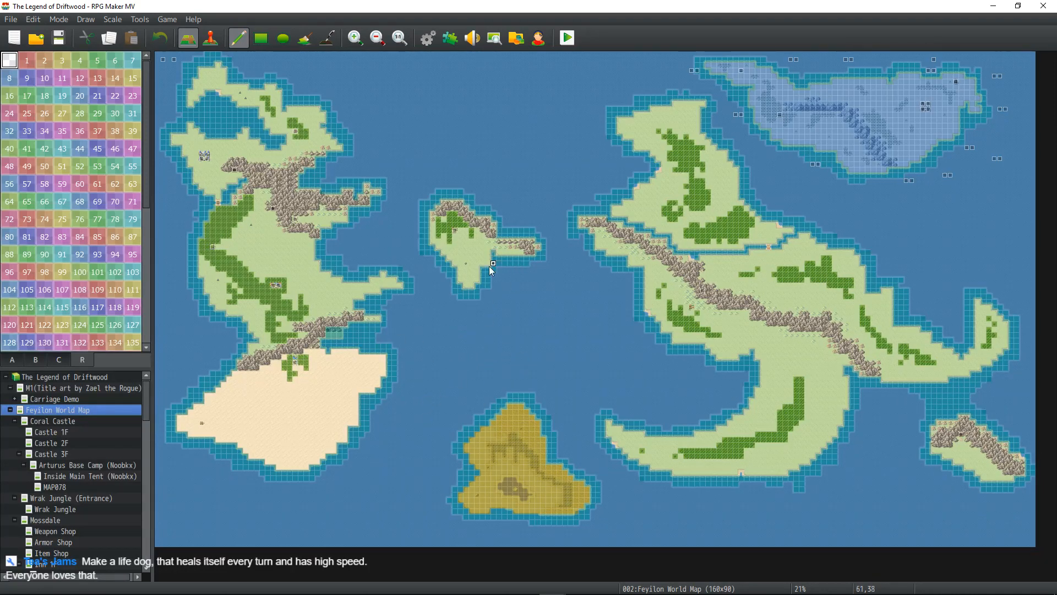
- Set the Feyilon World Map's encounter steps to 50 and save the project
click(59, 40)
double_click(64, 410)
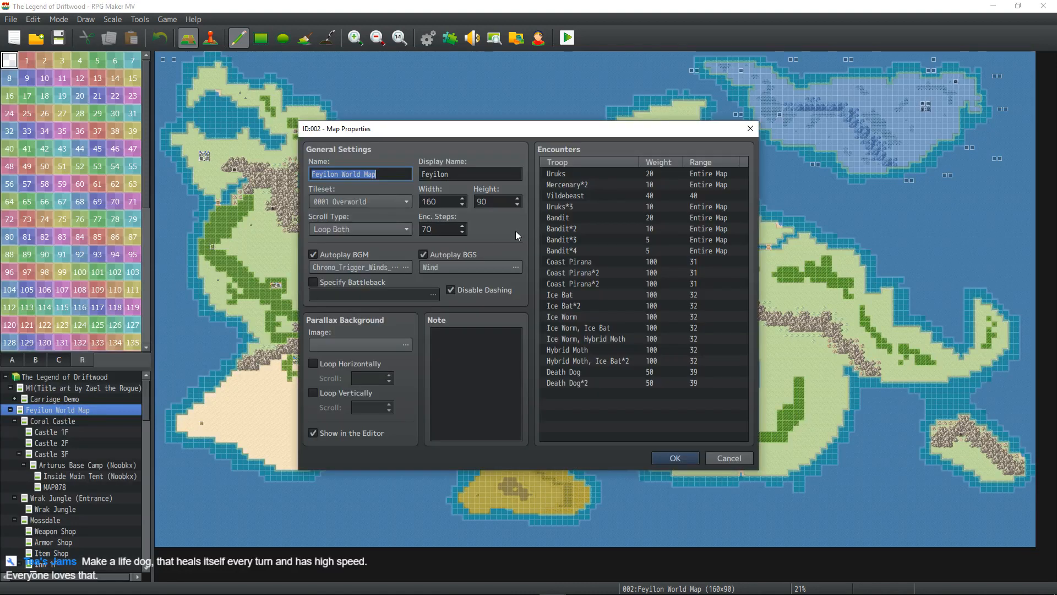
double_click(443, 230)
text(50)
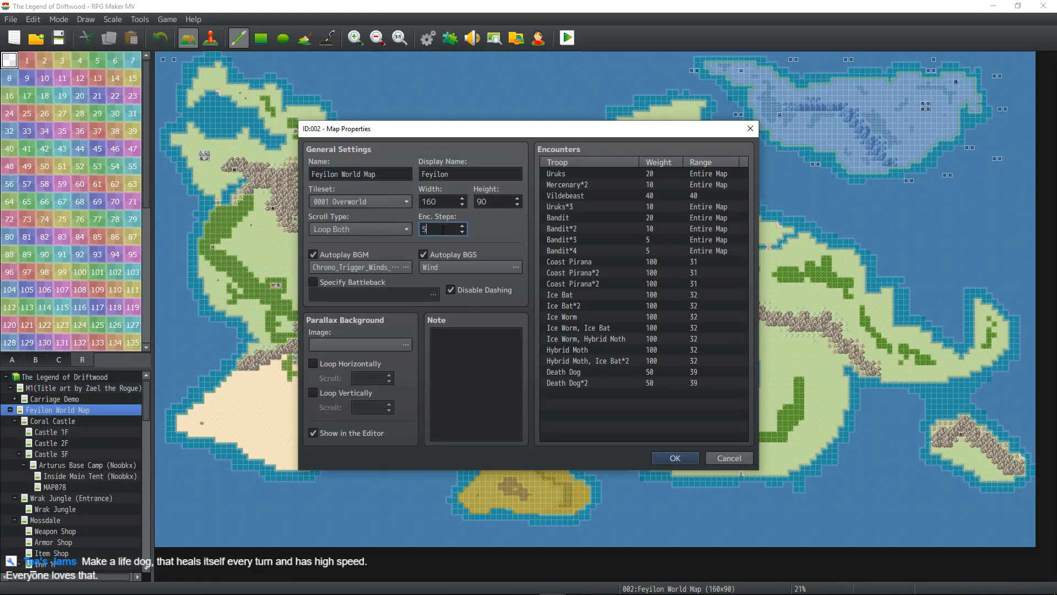
click(669, 460)
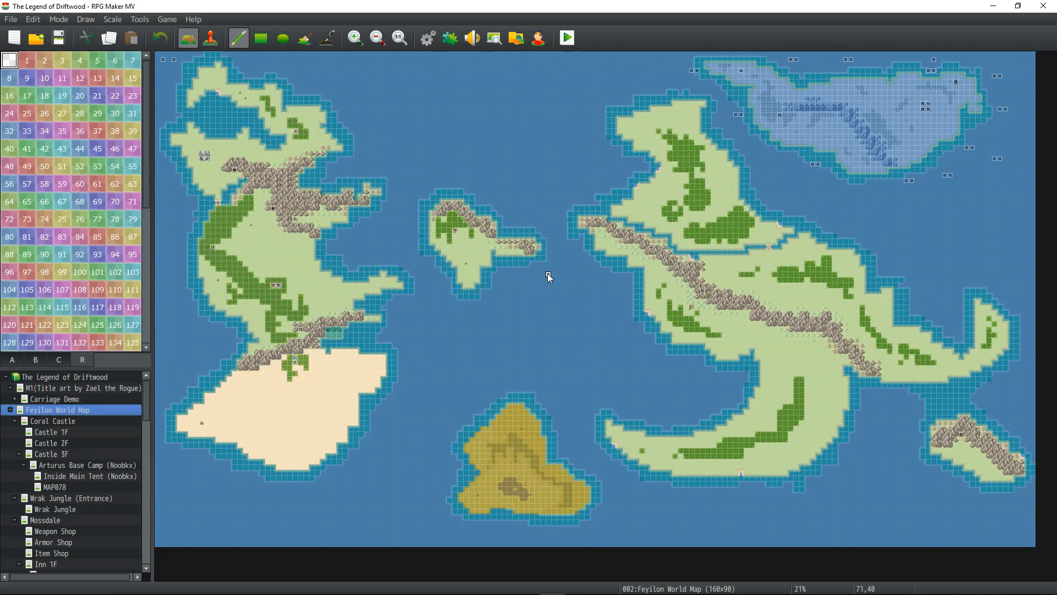
click(58, 38)
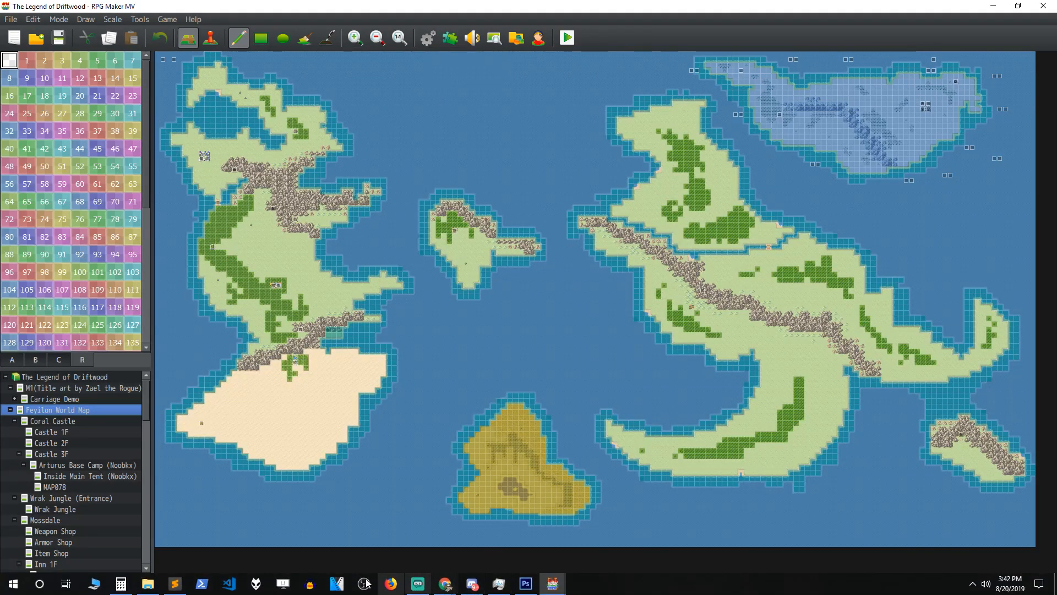
- Switch to Changelog.txt in Sublime Text and add the entry "Created a new enemy the Death Dog."
click(174, 583)
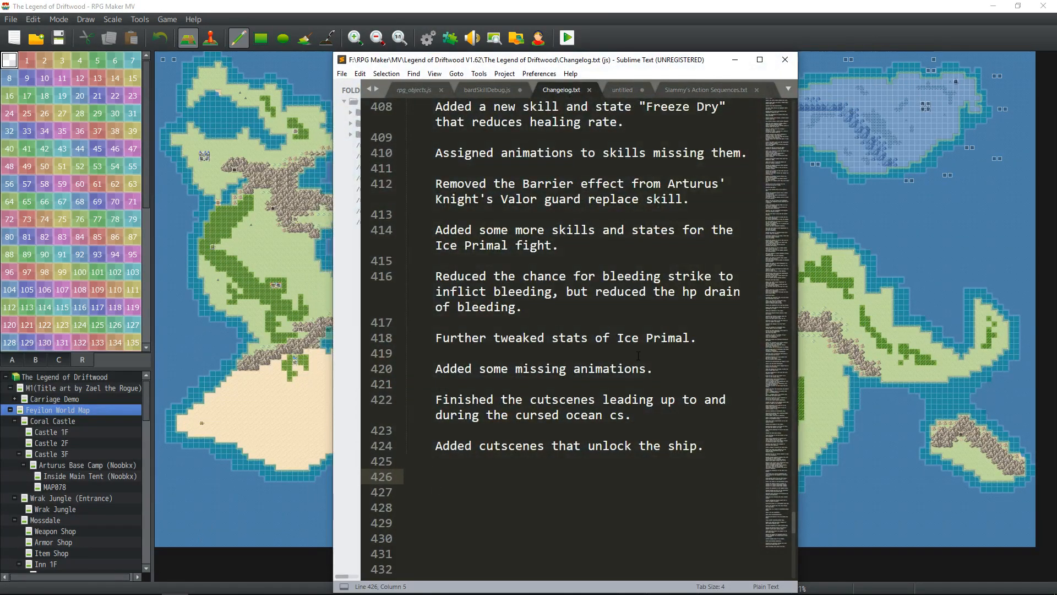
text(Created )
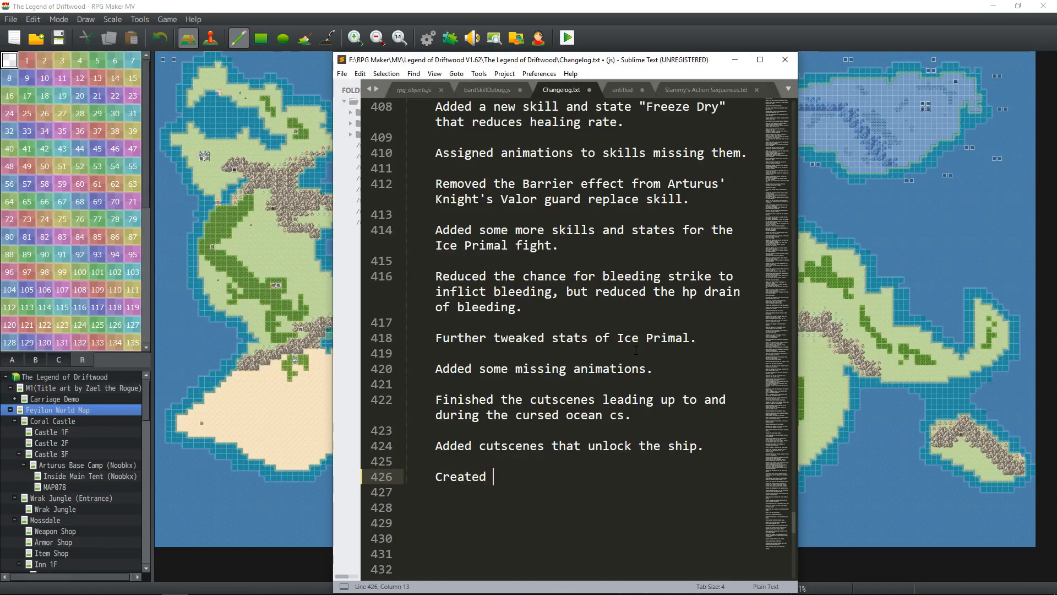
text(a new enemy the )
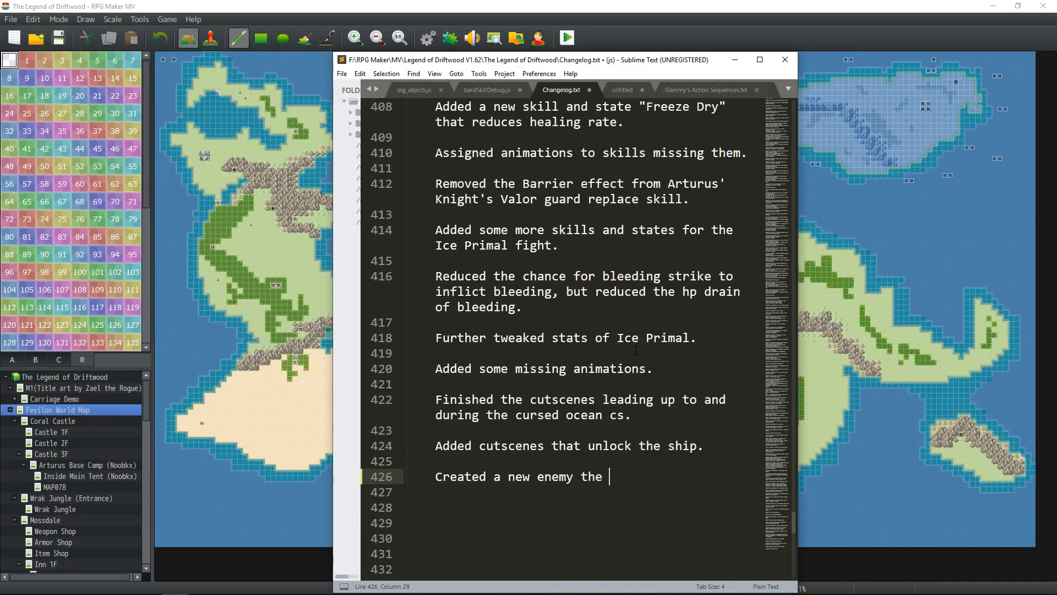
text(Death Dog.)
key(Return)
key(Return)
- Start a new changelog entry below the Death Dog line reading "Made new skills, animations, and updated the"
text(A)
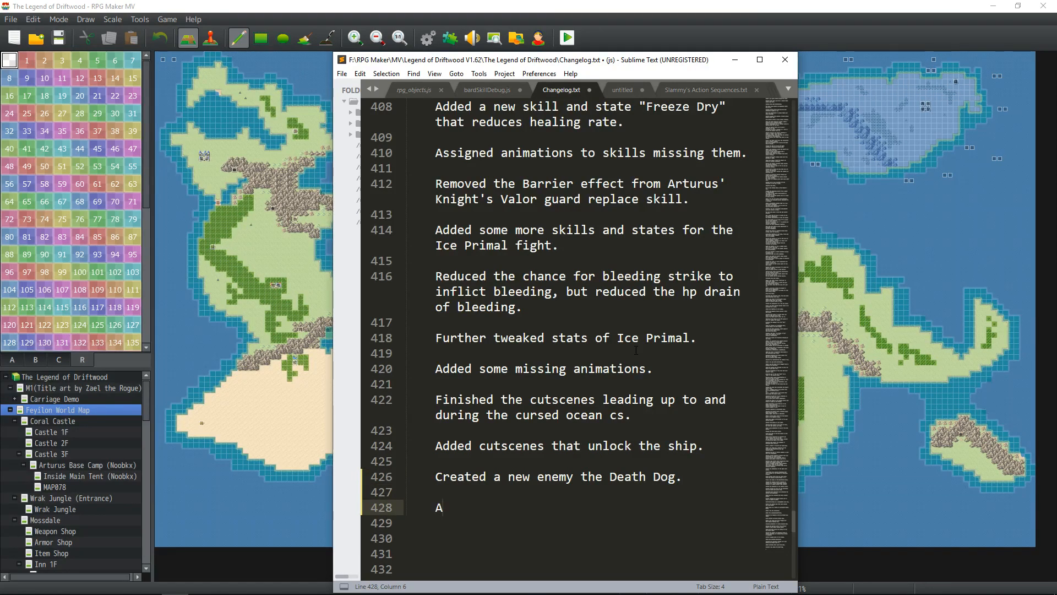
key(BackSpace)
text(Made new skil)
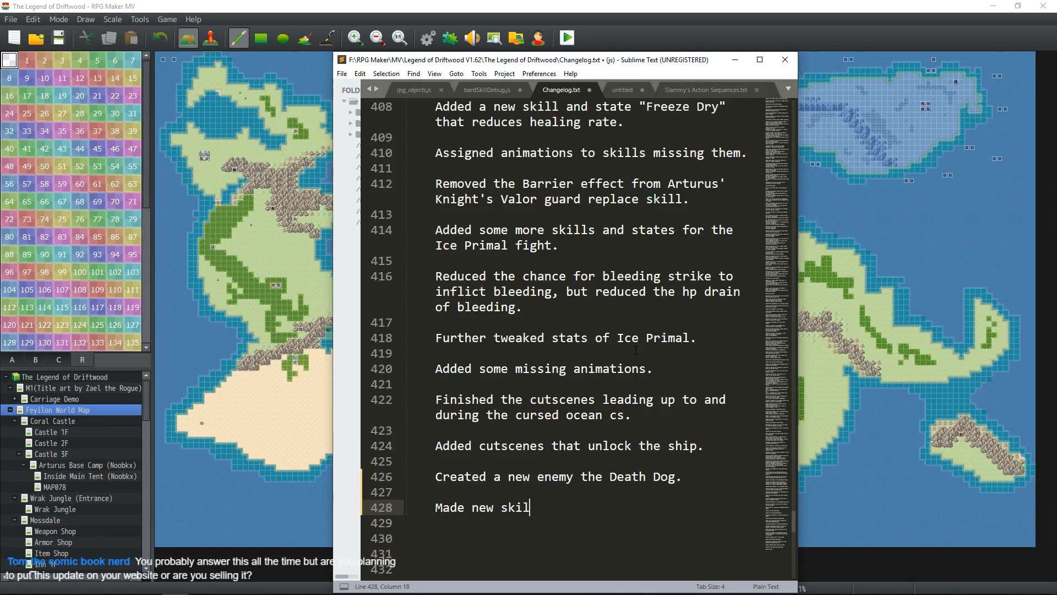
text(ls andimatio)
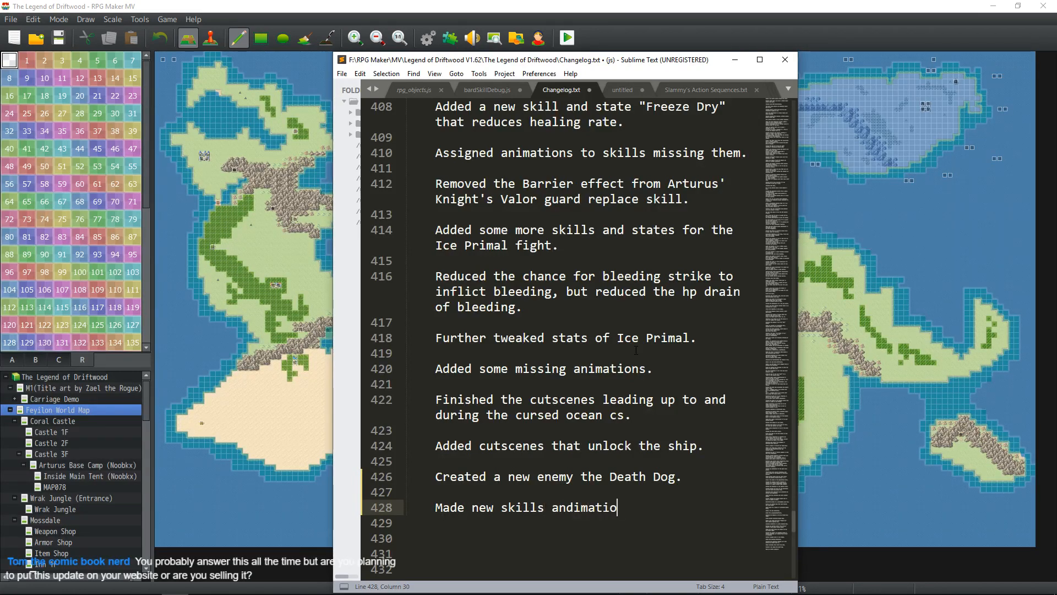
key(BackSpace)
key(BackSpace)
key(BackSpace)
key(BackSpace)
key(BackSpace)
key(BackSpace)
key(BackSpace)
text(imation)
key(Left)
key(Left)
key(Left)
key(Left)
key(Left)
text(,)
key(Right)
key(Right)
key(Right)
key(Right)
key(Right)
key(Right)
key(Right)
key(Right)
key(Right)
key(Right)
text(s, and updated the)
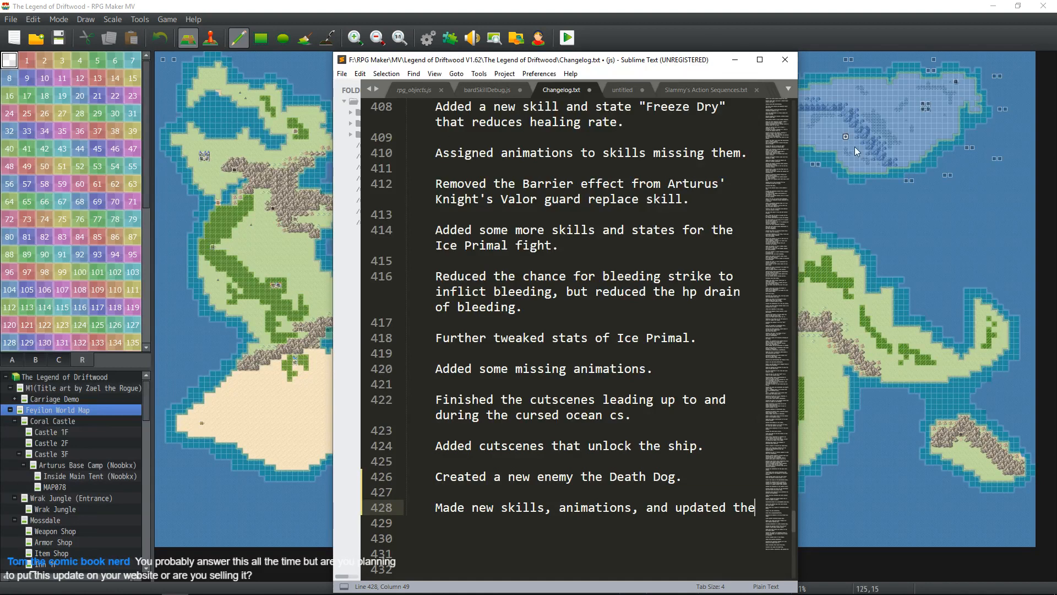
- Widen the editor window and complete the skills entry with "Capture skill to allow Death Dogs to be captured."
drag(797, 197, 927, 193)
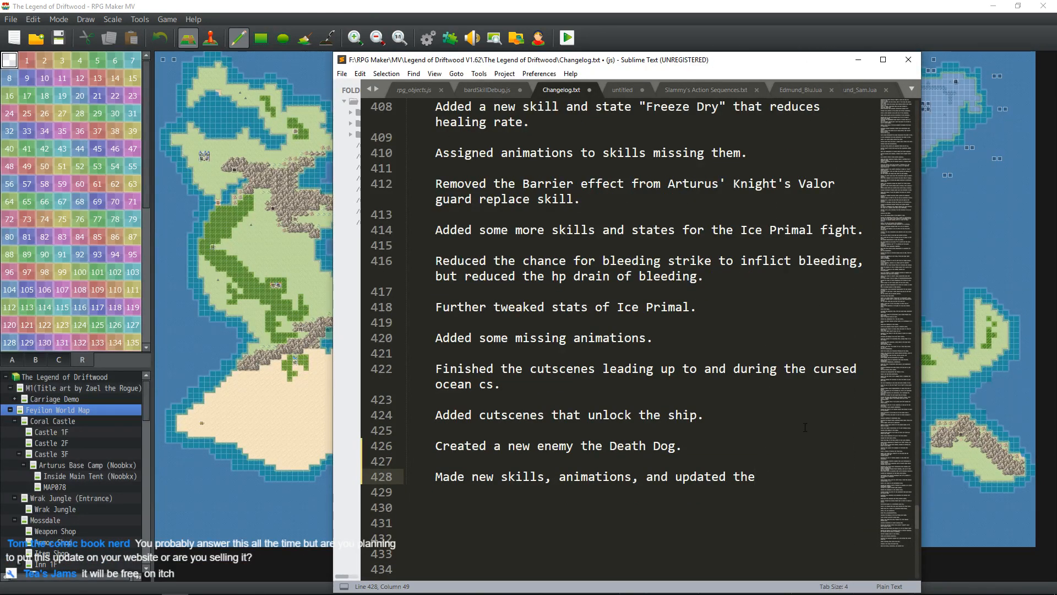
text(Capture)
text( skill)
key(Return)
text(to allow T)
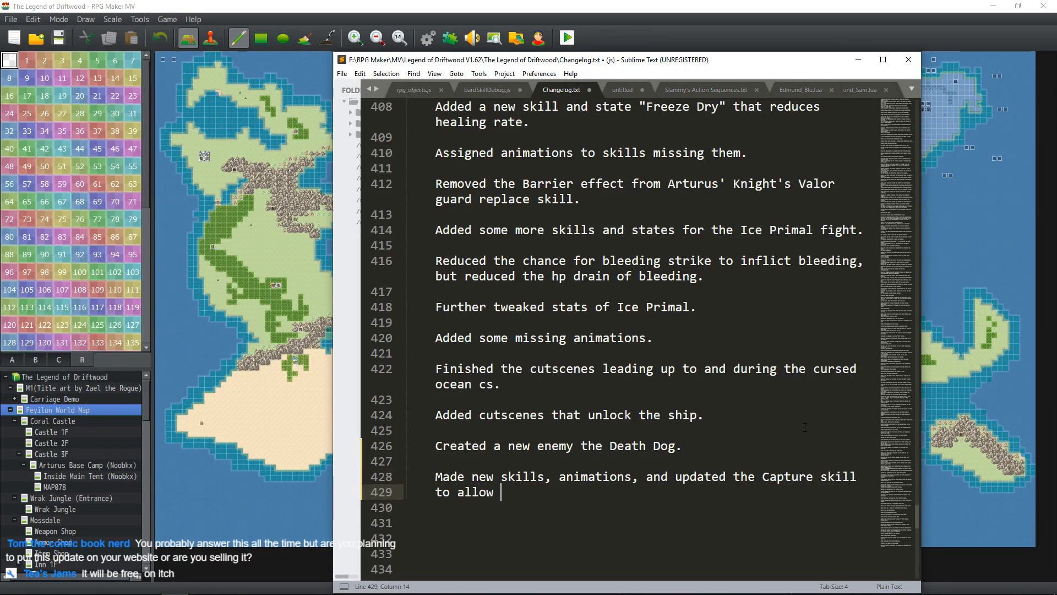
key(BackSpace)
text(Death Dogs to be captured.)
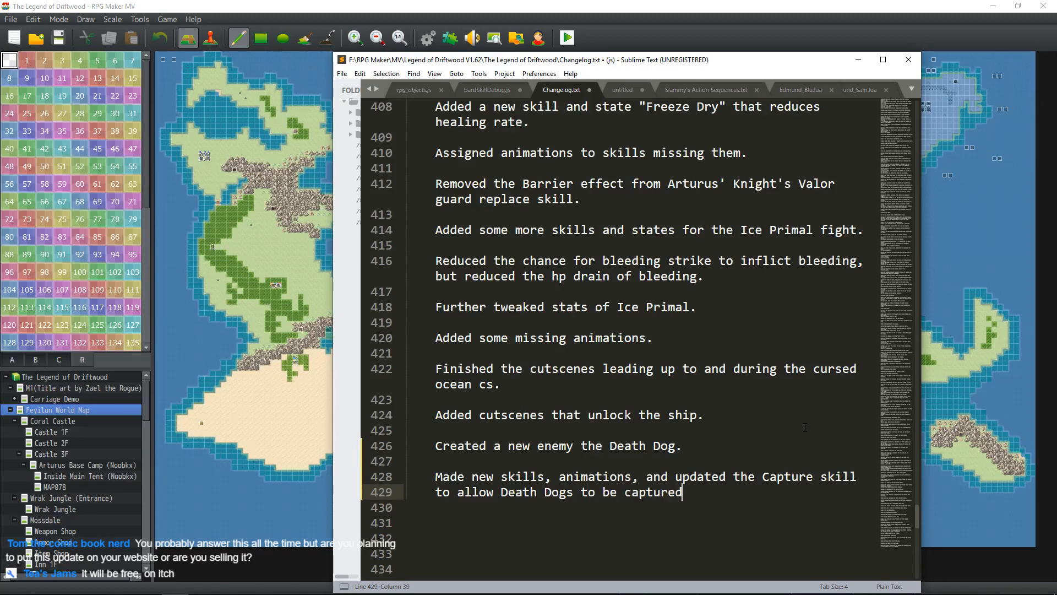
key(Return)
key(Return)
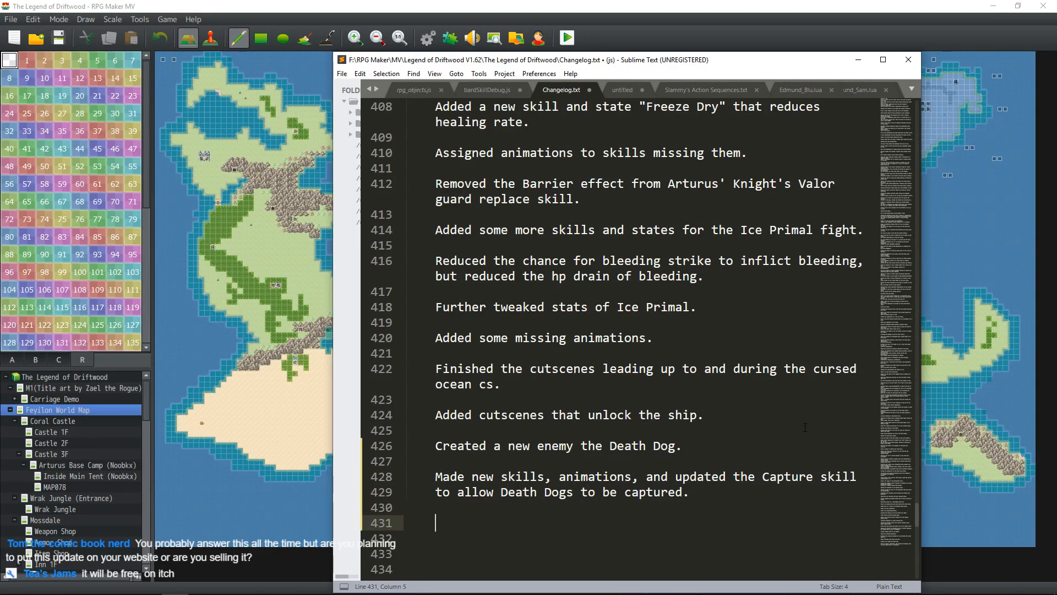
- Check the earlier changelog entries, and start a new one reading "Added Yanfly's MapEnemyLevels plugin, and incorporated it"
scroll(668, 257, up, 5)
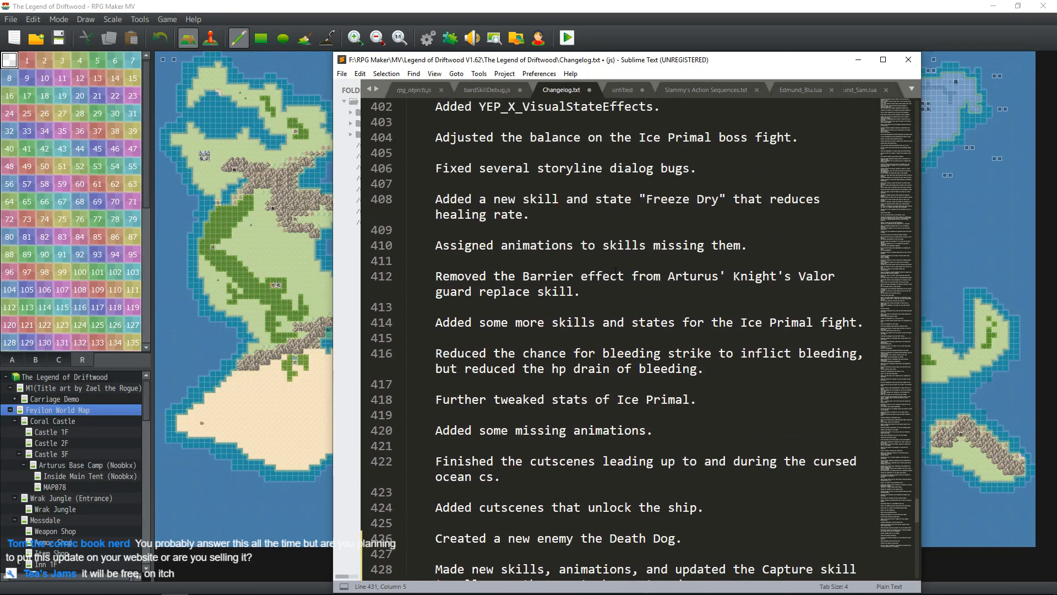
scroll(606, 275, up, 2)
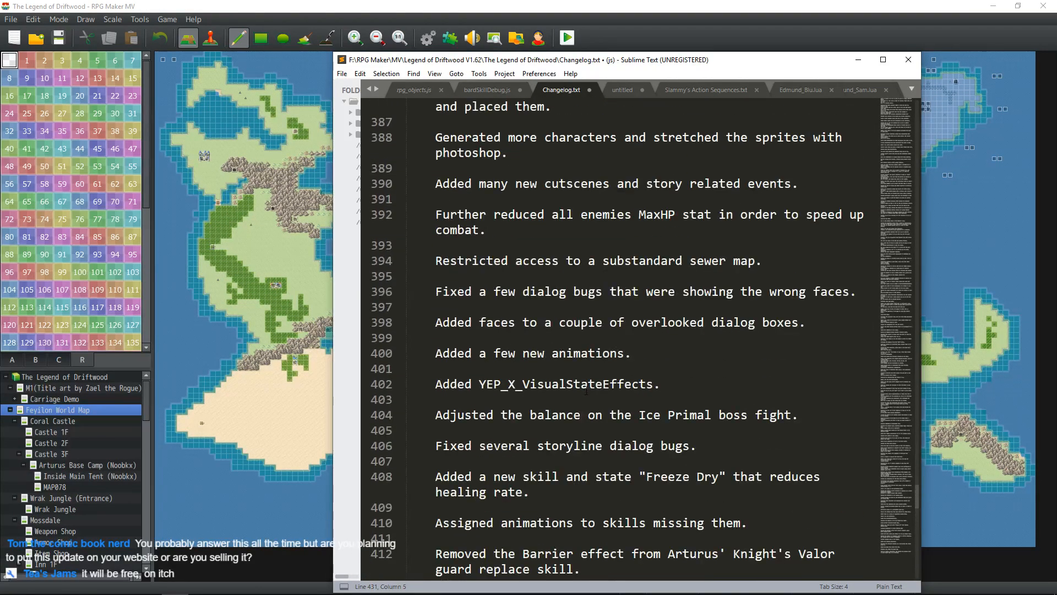
scroll(587, 389, up, 4)
scroll(587, 390, up, 2)
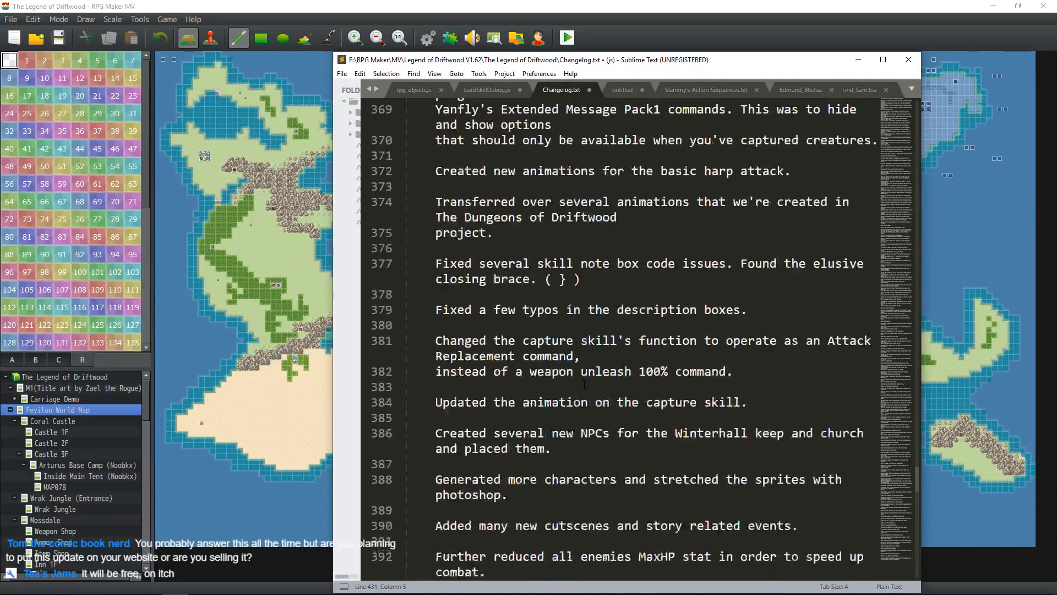
scroll(587, 390, down, 10)
scroll(573, 357, down, 7)
scroll(573, 358, up, 1)
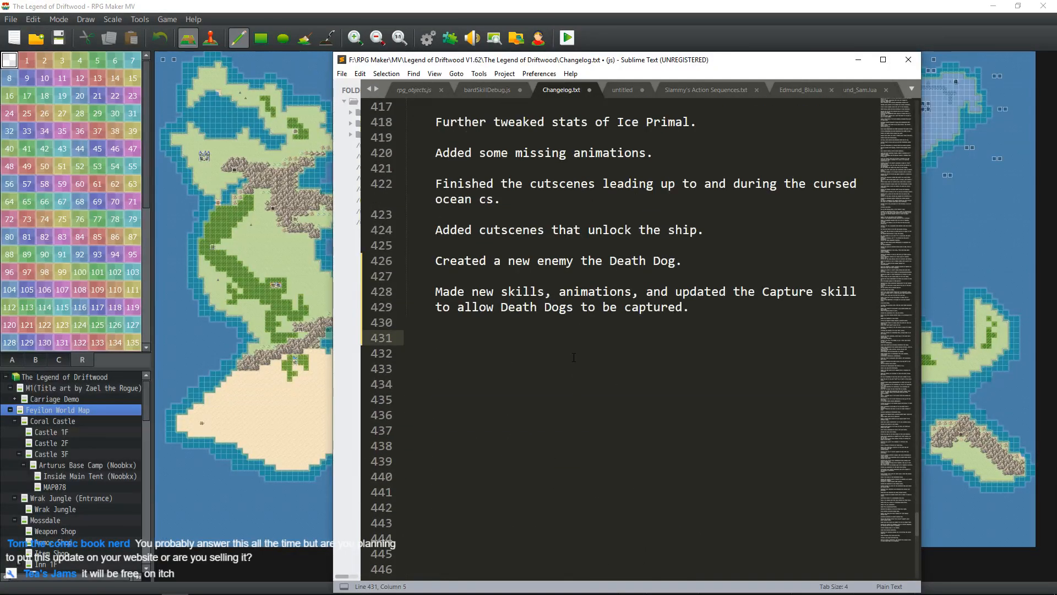
text(Added Yanfly)
text('s MapE)
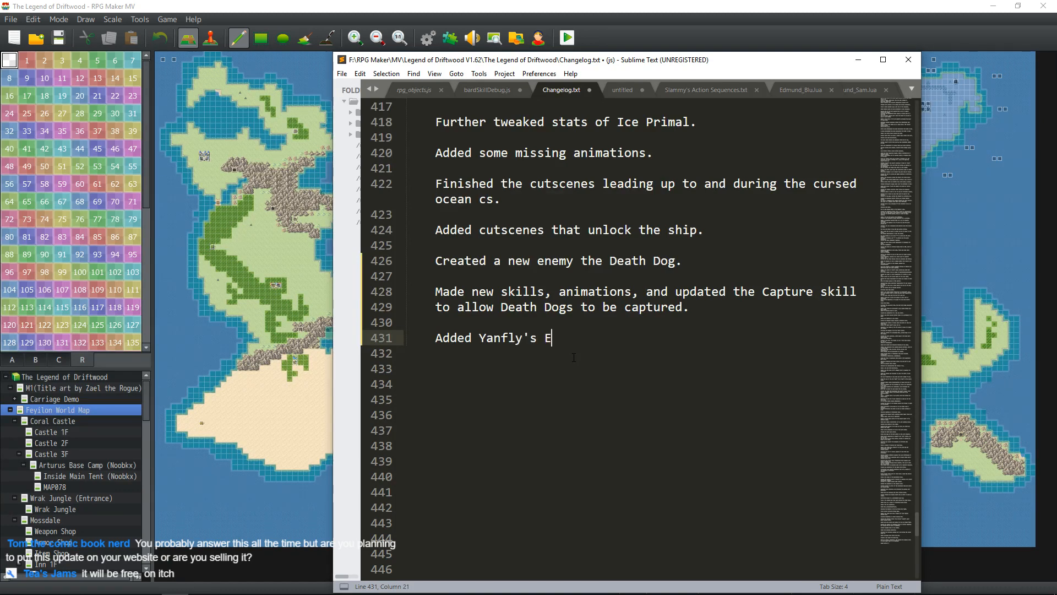
key(BackSpace)
text(MapEnemyLevels plugin)
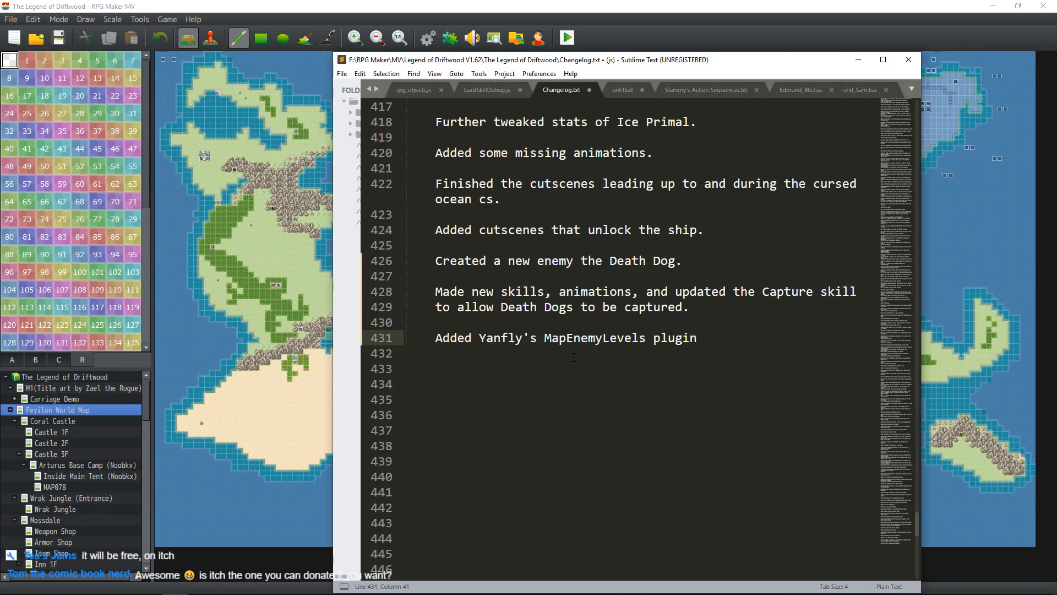
text(, and incorporated it)
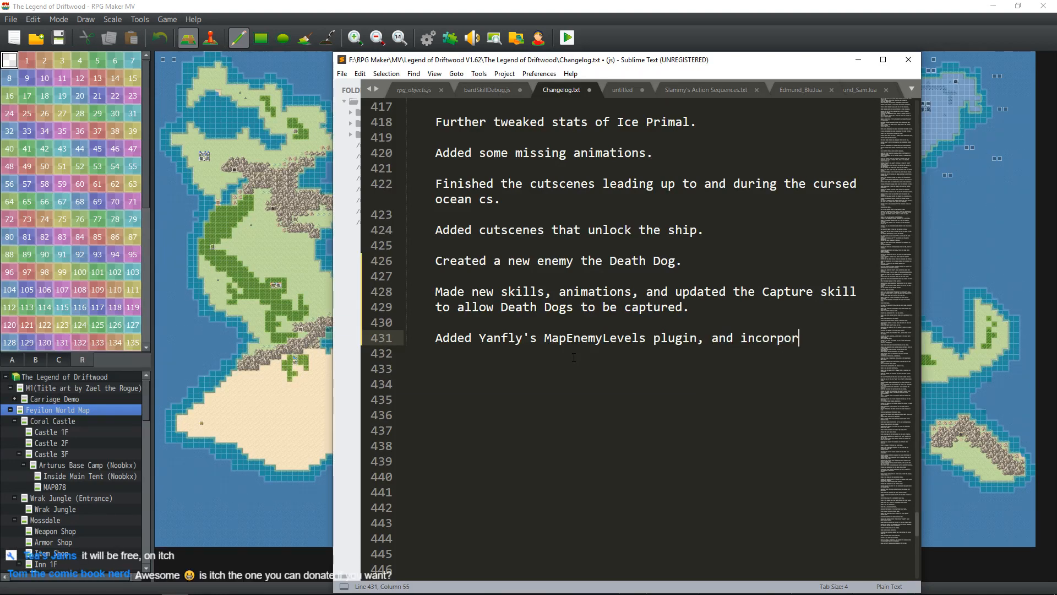
key(Return)
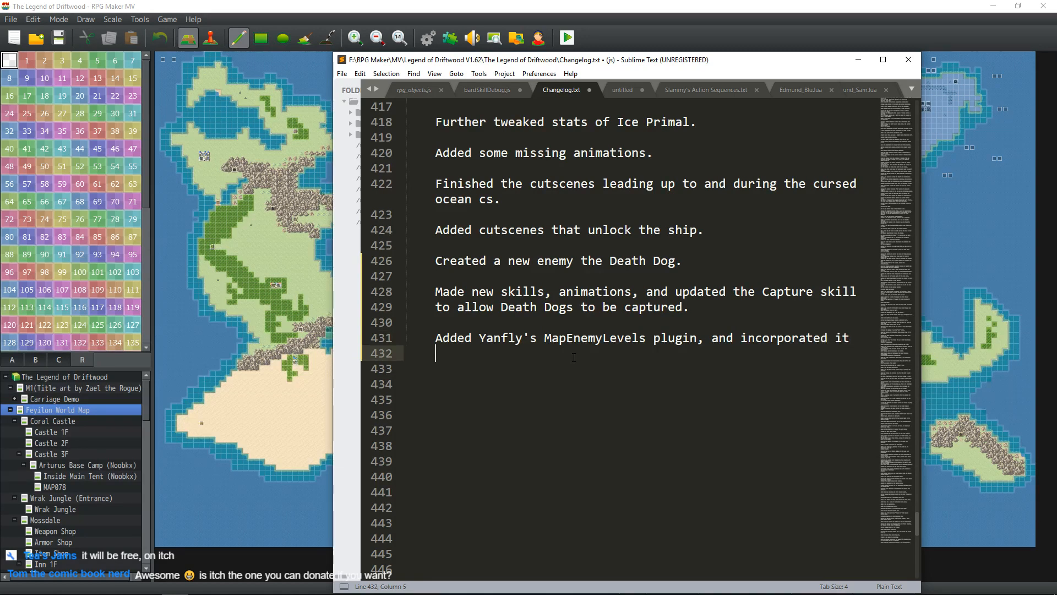
- Complete the plugin entry with "into the arena system. Now every enemy you capture increases the level by 3 for that type of creature."
text(s)
key(BackSpace)
text(into the arena s)
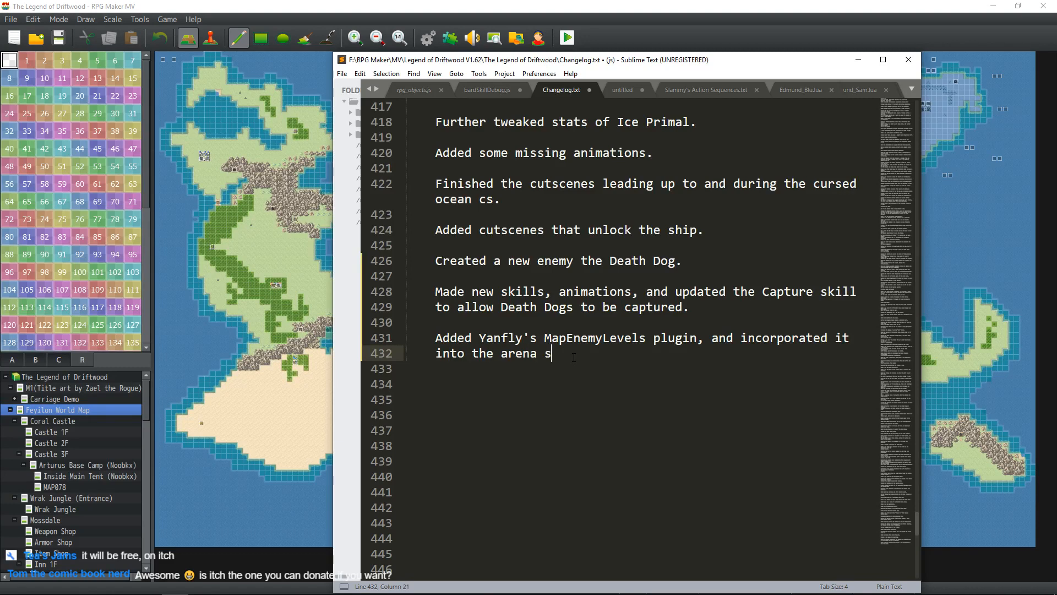
text(ystem. Now every en)
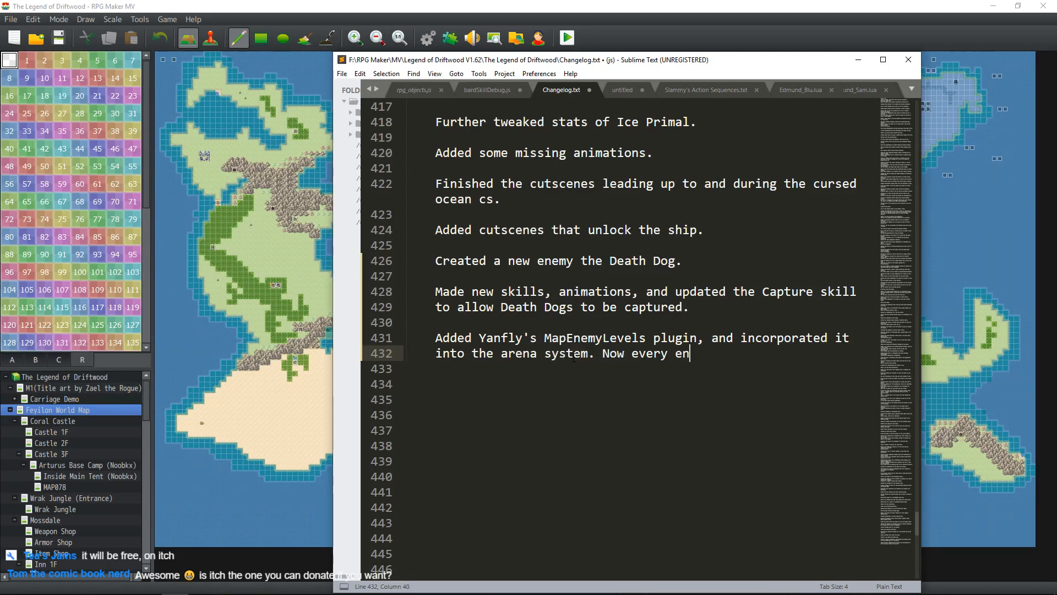
text(emy you capture increased)
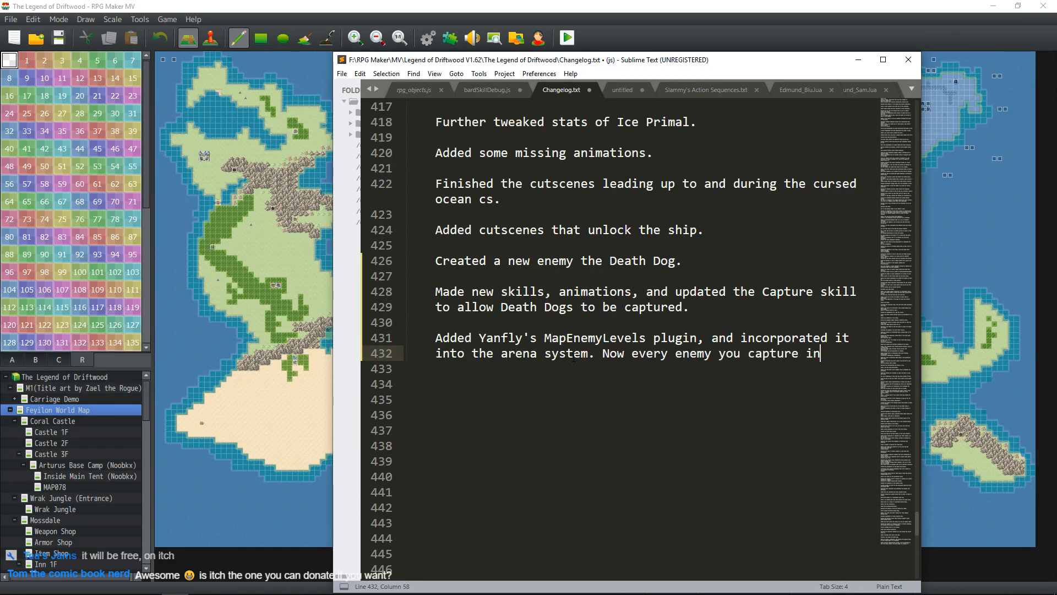
key(Return)
text(the level )
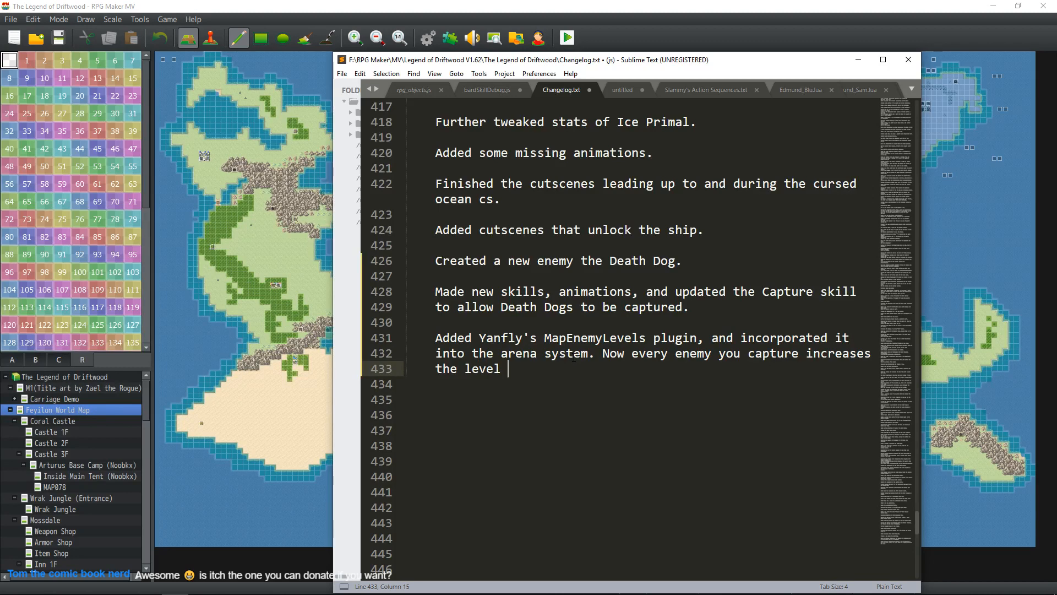
text(by 3 for that type o)
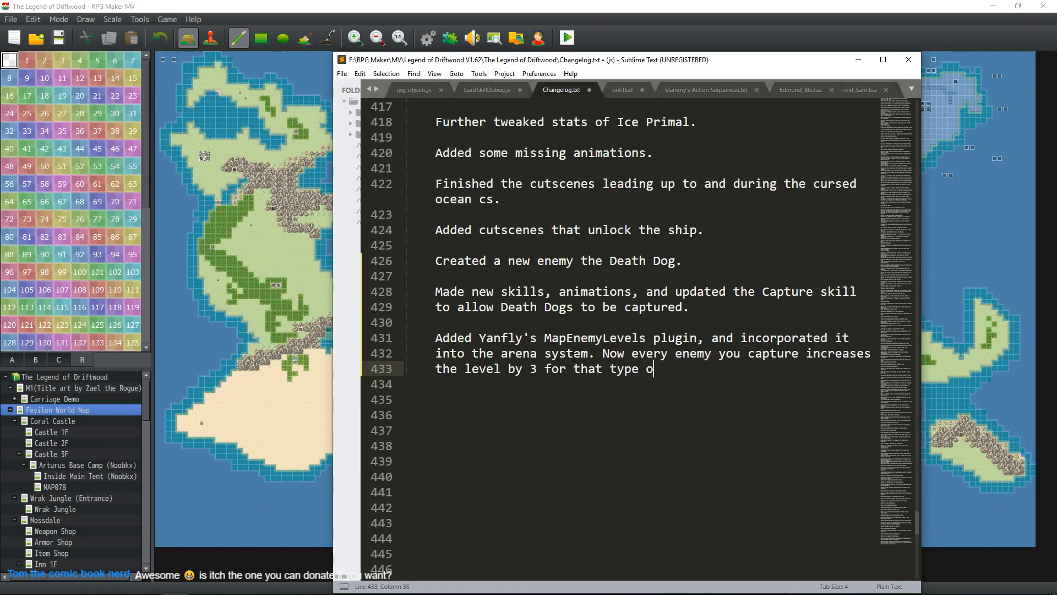
text(f creature.)
key(Return)
key(Return)
- Add the changelog entry "Updated a few dialogs." and save the file
text(Updated a)
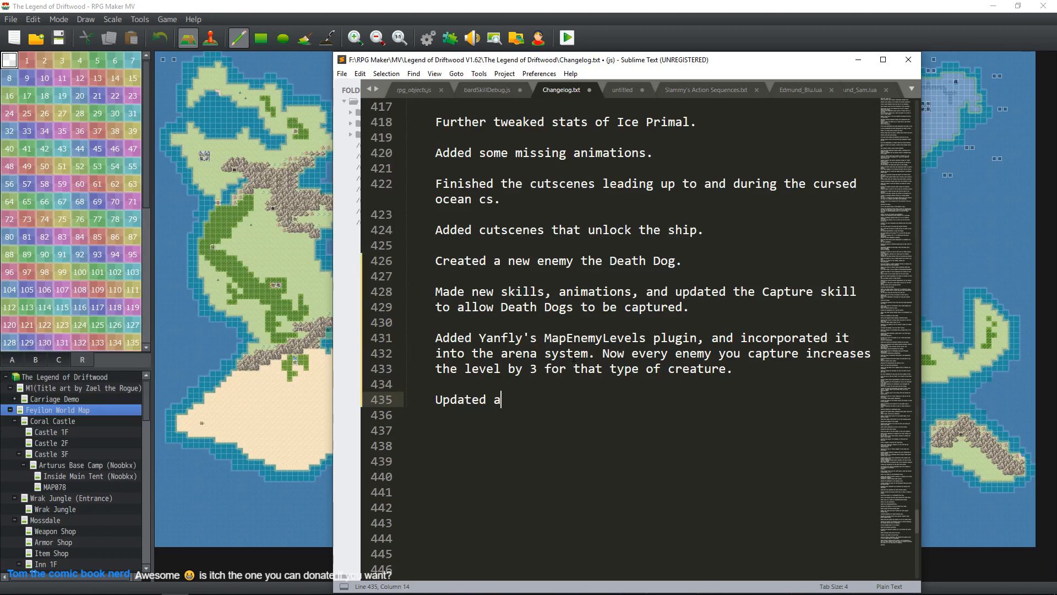
text( few dialogs)
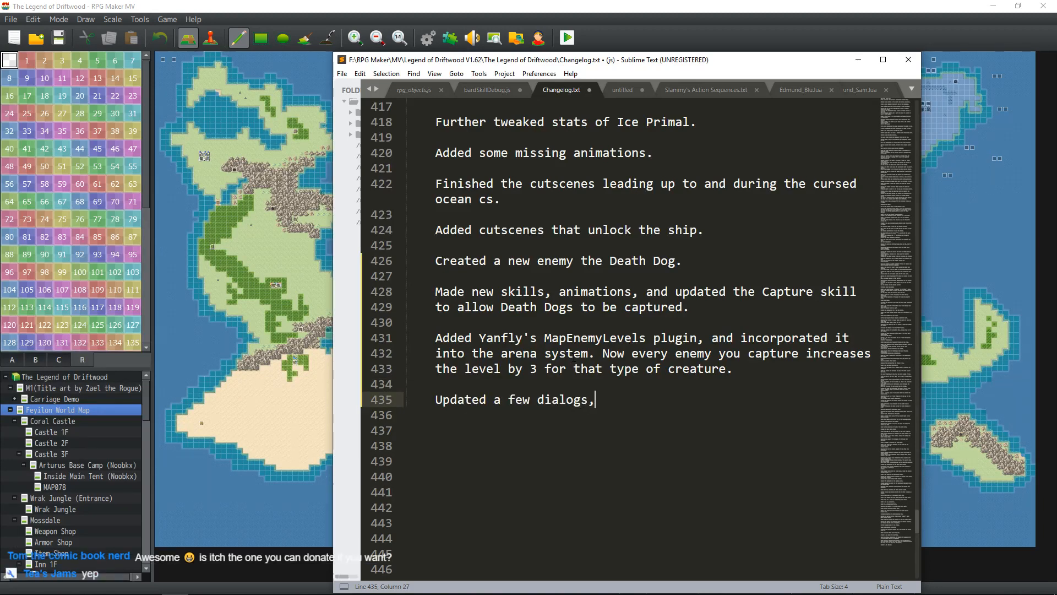
text(.)
key(Return)
key(Return)
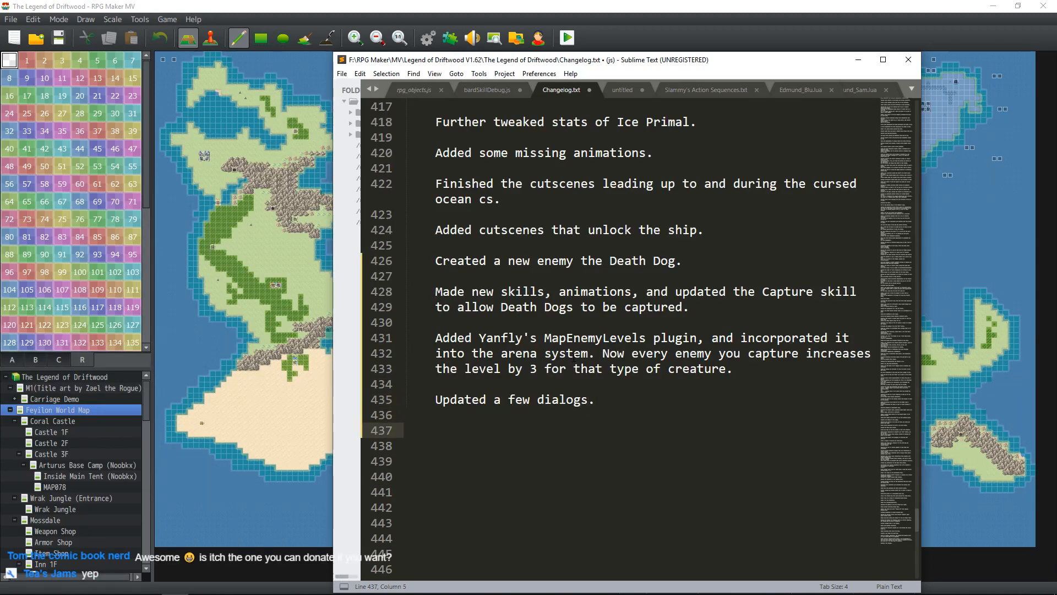
key(ctrl+s)
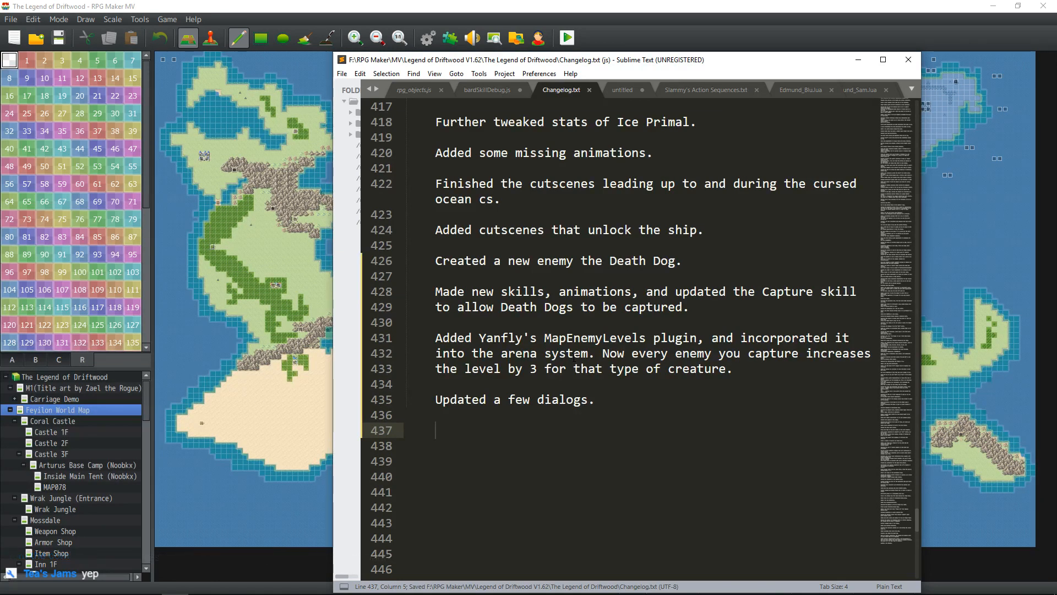
- Add the changelog entry "Mapped out regions on the world map to fix forest creatures that attack over the ocean."
text(Mapped)
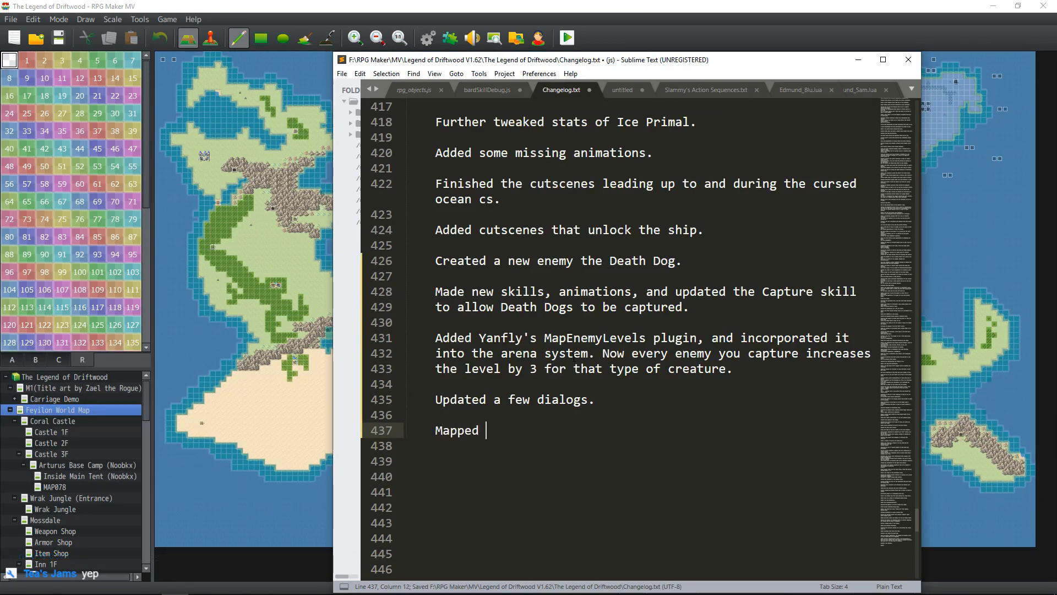
text( out regions on t)
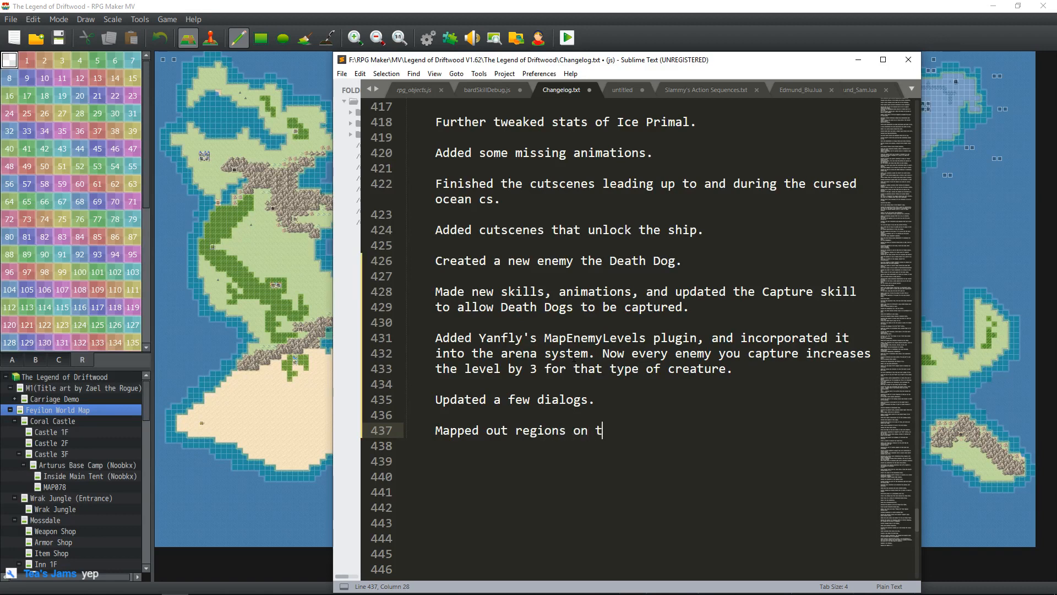
text(he world map to fins)
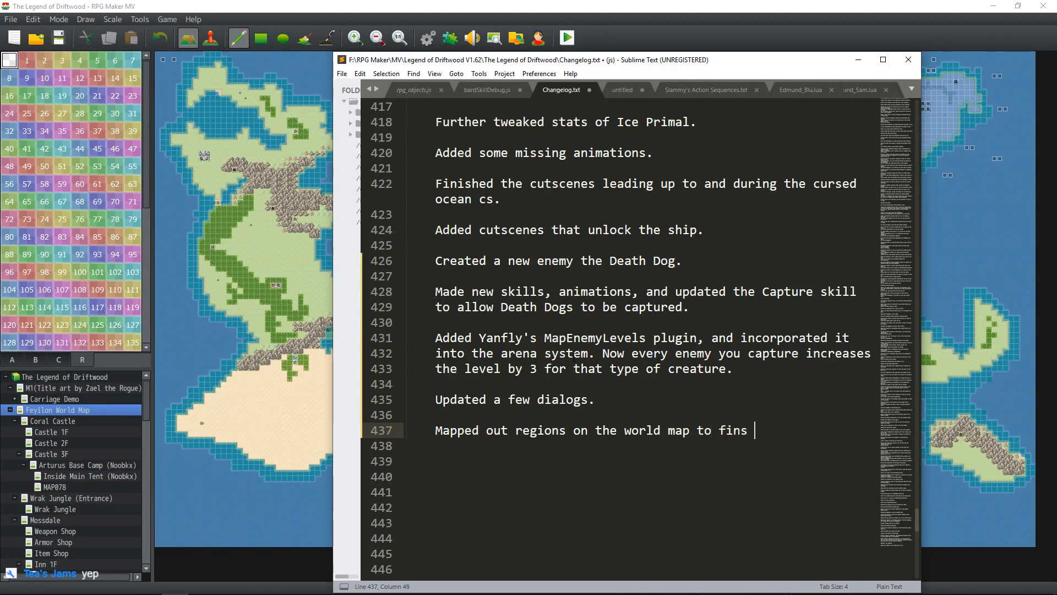
key(BackSpace)
key(BackSpace)
key(BackSpace)
text(x forest creatures)
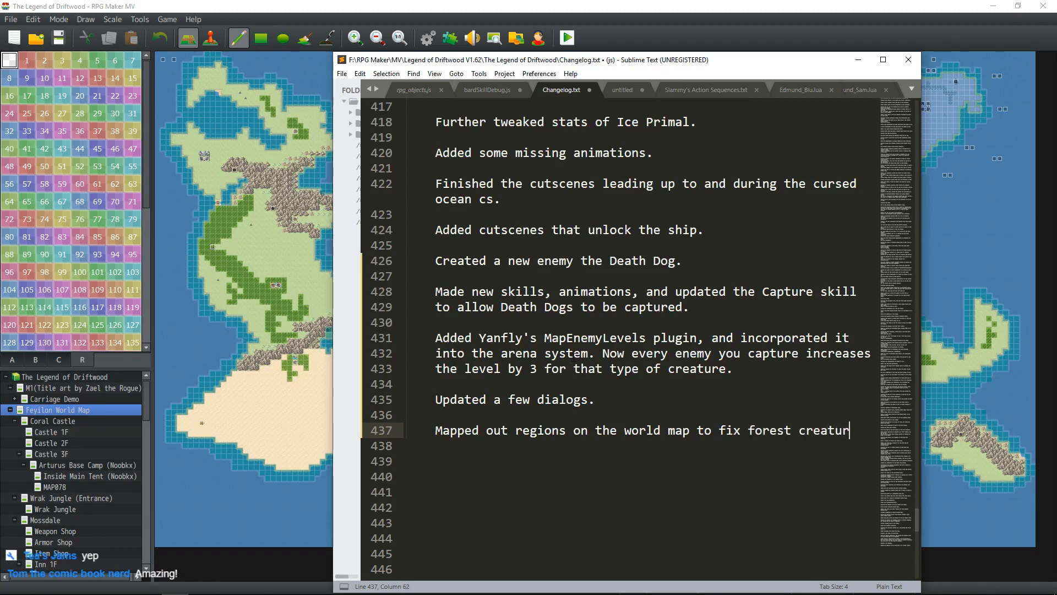
key(Return)
text(that at)
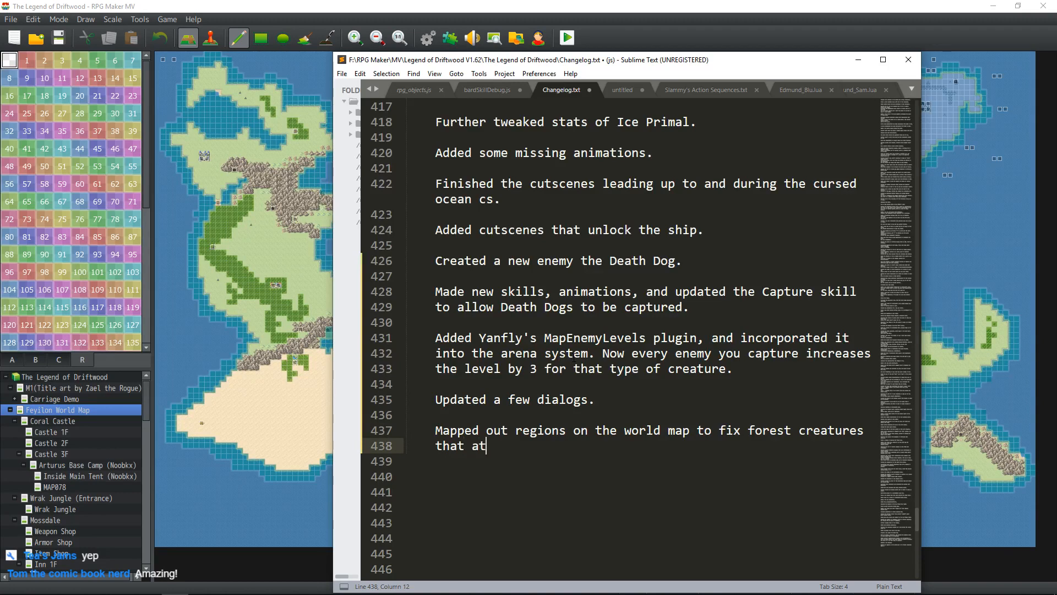
text(tack over the o)
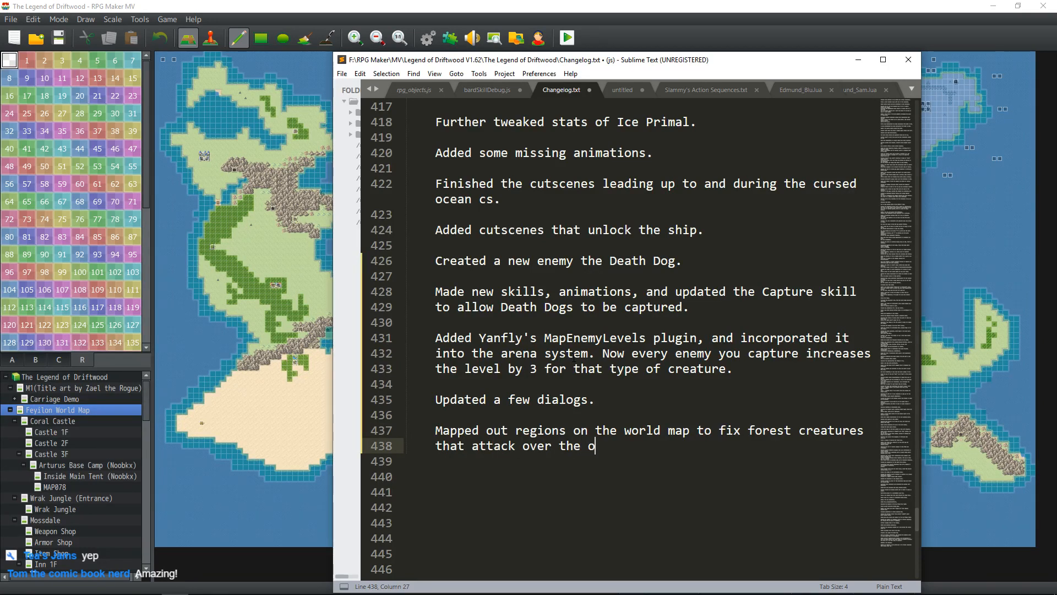
text(cean.)
- Reword "that attack over the ocean" in the new changelog entry to "that were attacking over the ocean"
key(Left)
key(Left)
key(Left)
key(Left)
key(Left)
key(Left)
key(Left)
key(Left)
key(Left)
key(Left)
text(were)
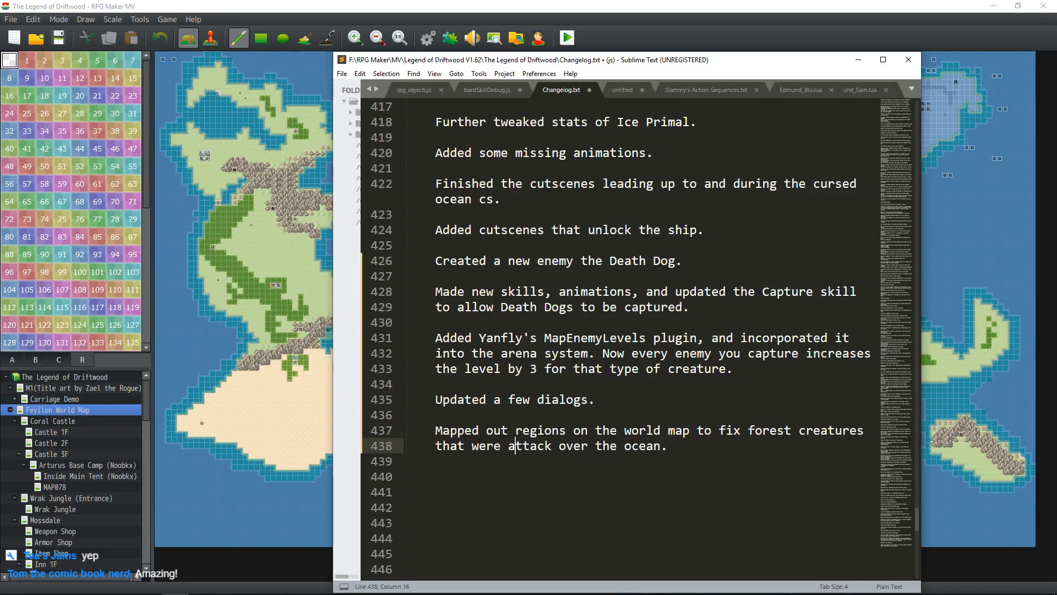
key(Right)
key(Right)
key(Right)
key(Right)
key(Right)
key(Right)
text(ing)
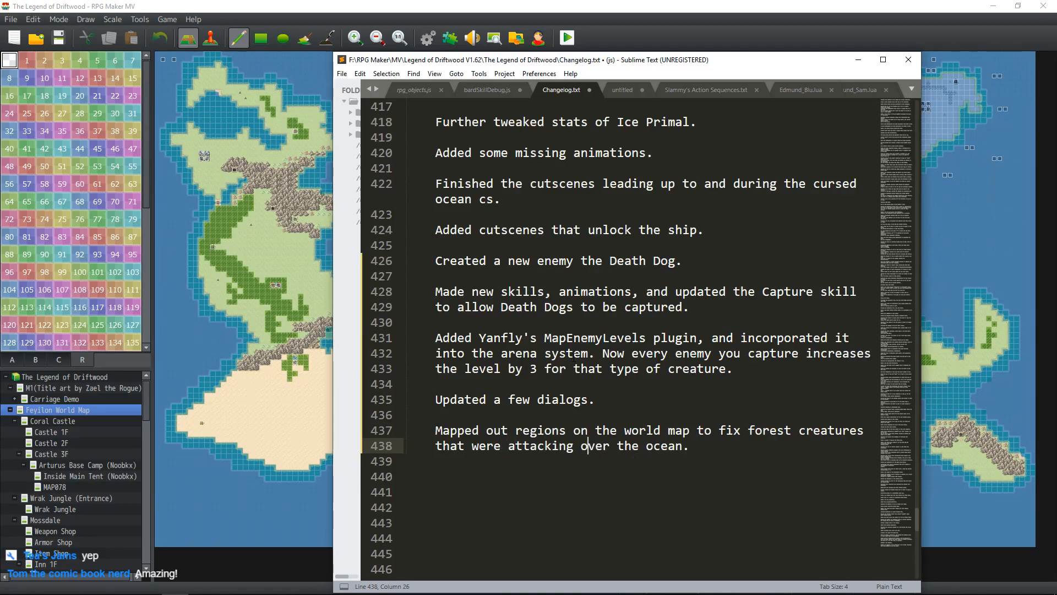
- Start a second sentence at the end of the world map entry reading "Also added a region for"
key(Down)
key(Left)
text(al)
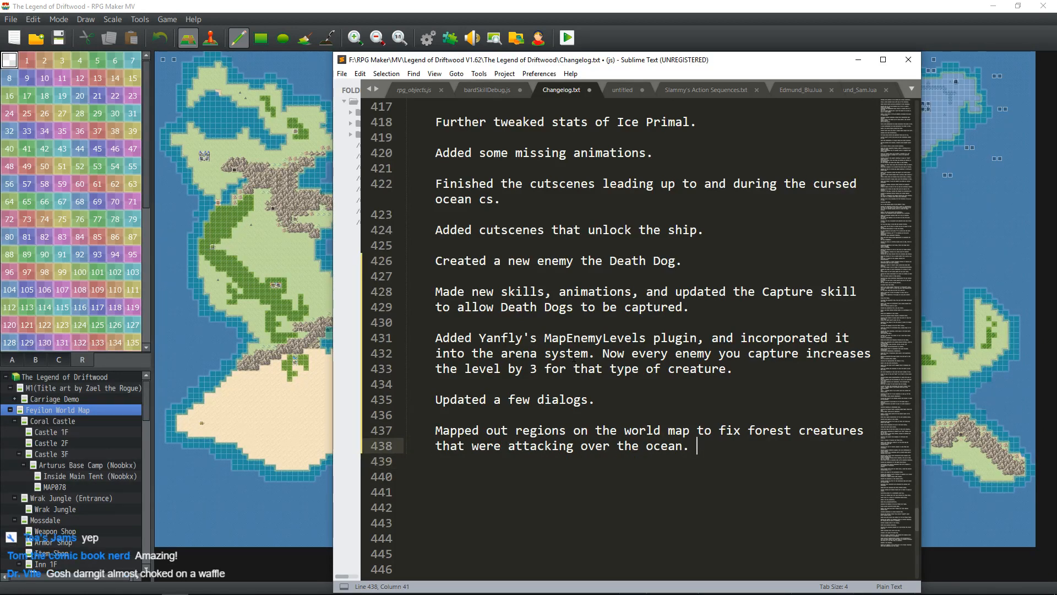
key(BackSpace)
key(BackSpace)
text(Also added reg)
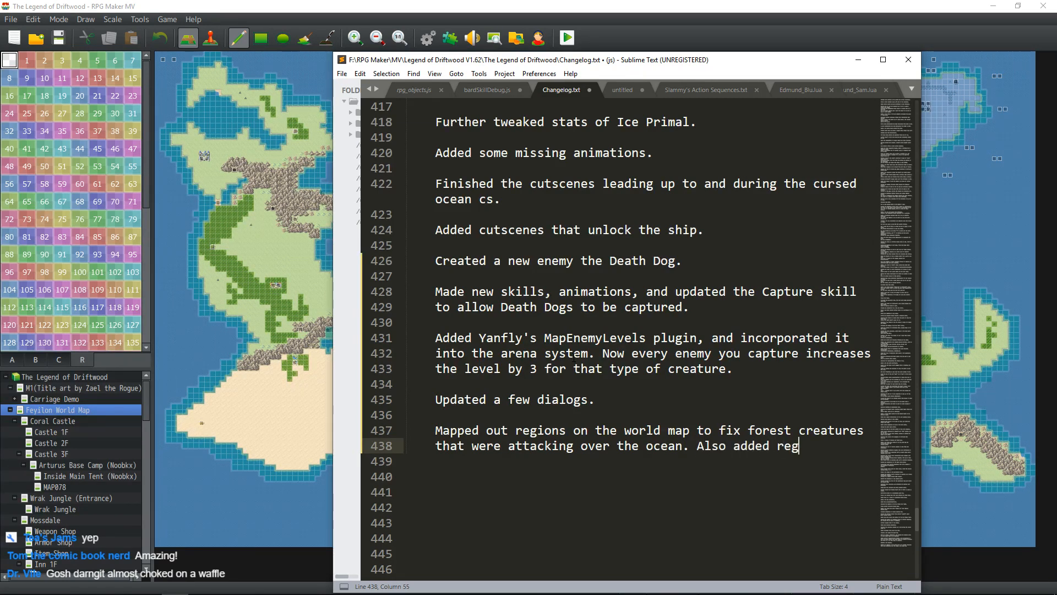
text(ions)
key(BackSpace)
key(BackSpace)
key(BackSpace)
key(BackSpace)
key(BackSpace)
key(BackSpace)
key(BackSpace)
text(a region for th)
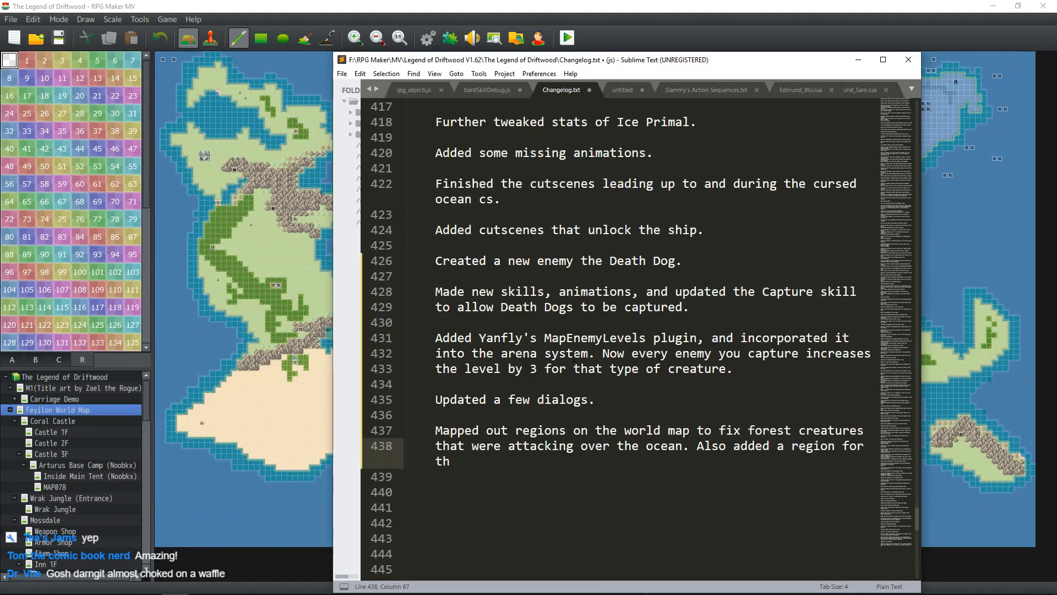
- Complete the sentence with "the new Death Dog." on a new line, leave a blank line below, and save the changelog
key(BackSpace)
key(BackSpace)
key(Return)
text(the new d)
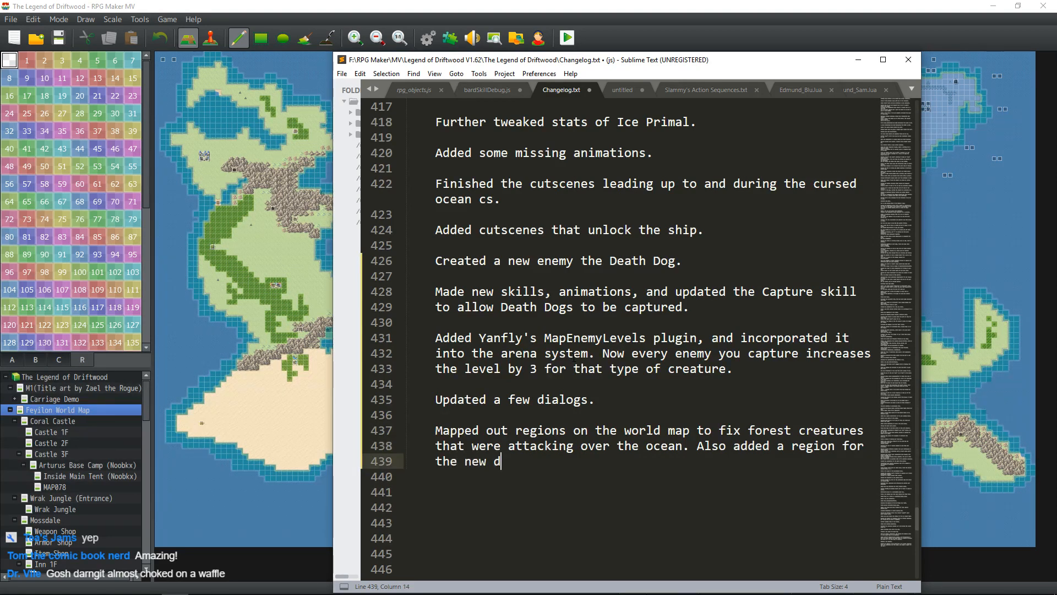
key(BackSpace)
text(Death Dog.)
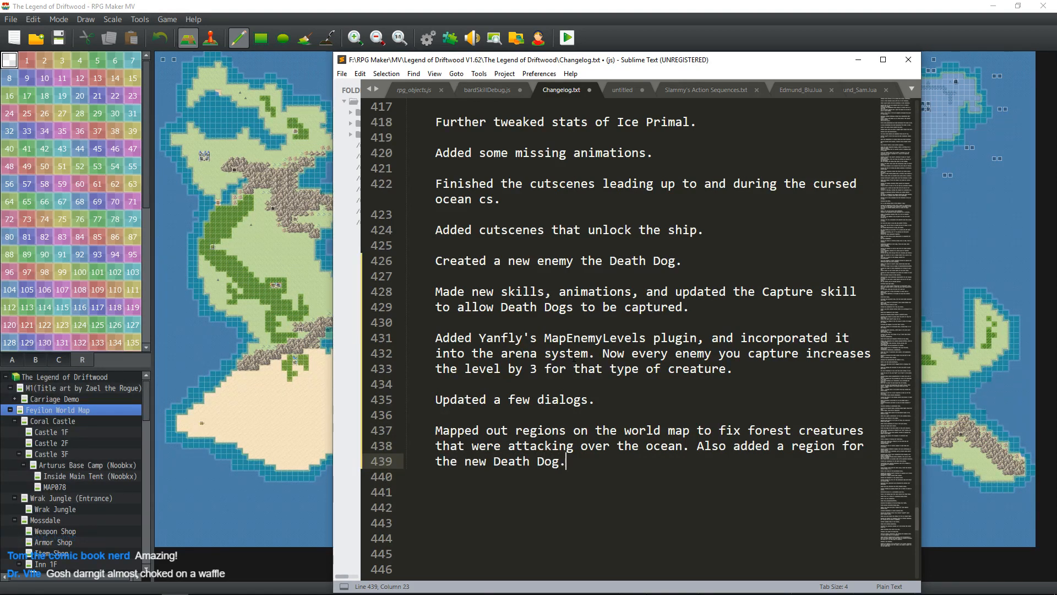
key(Return)
key(Return)
key(ctrl+s)
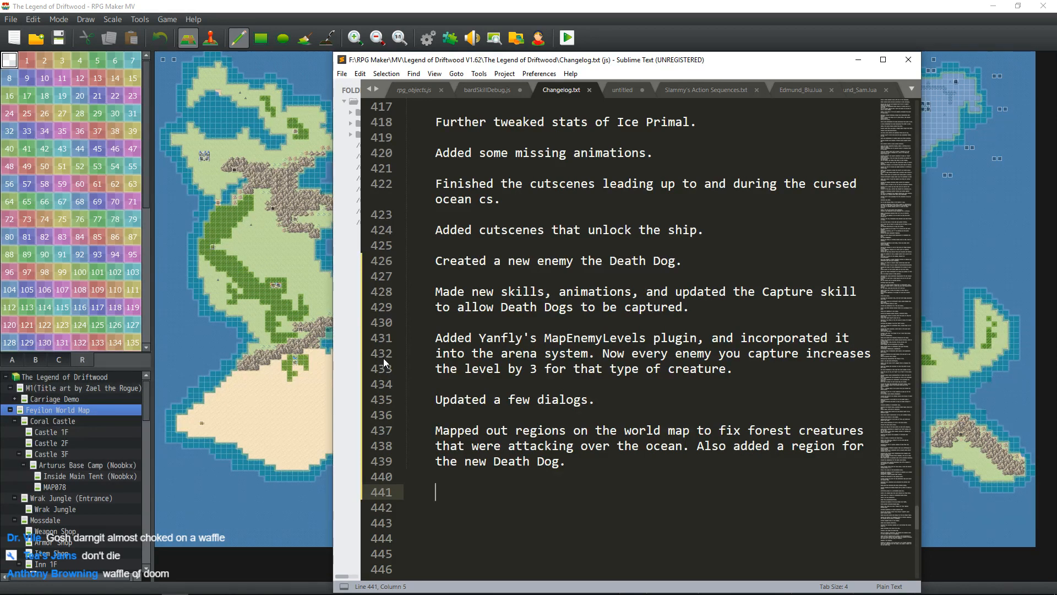
key(ctrl+s)
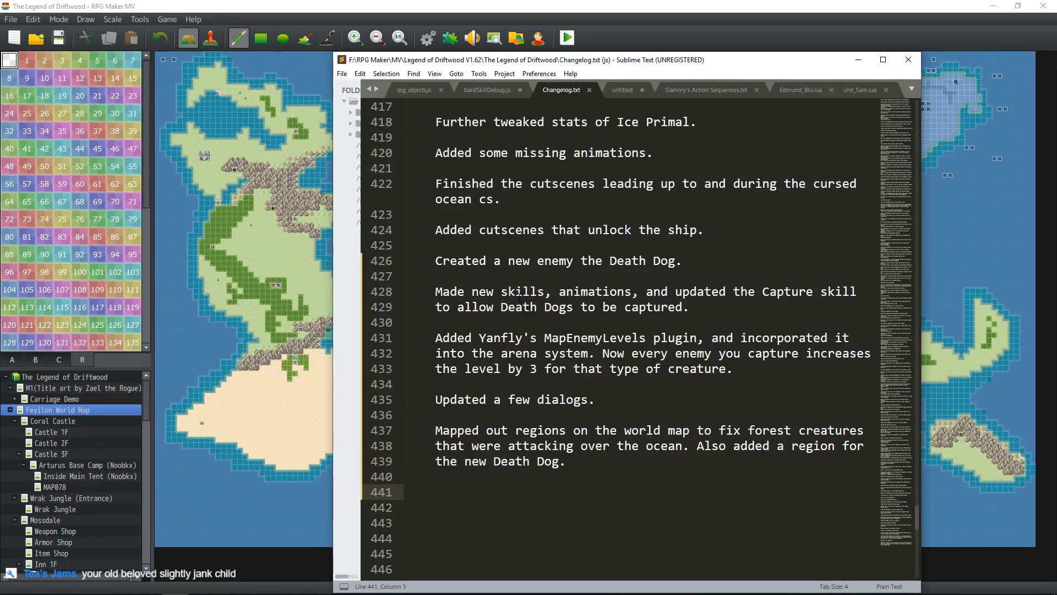
key(ctrl+s)
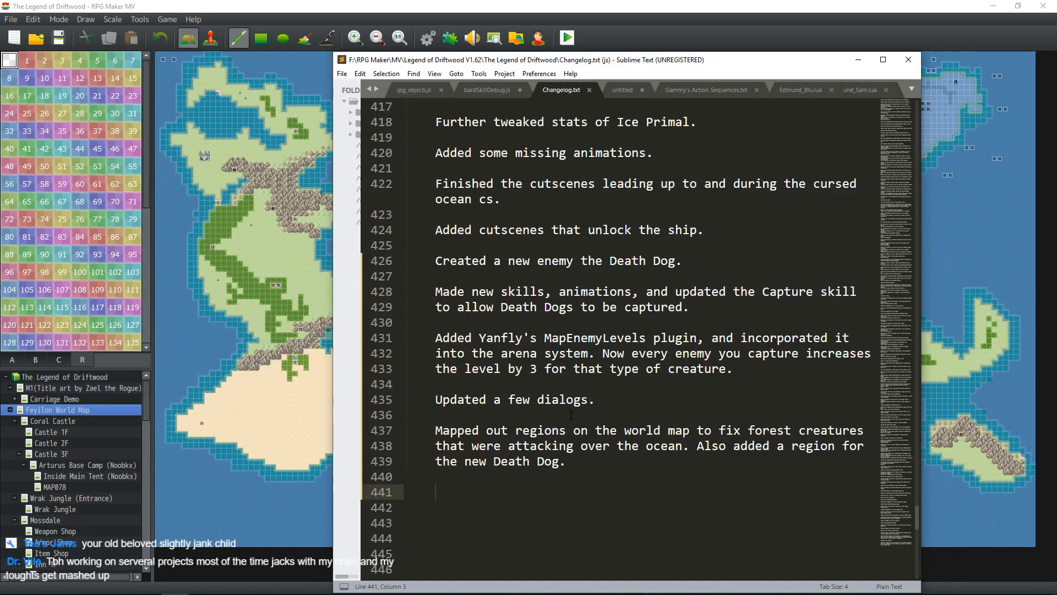
- Switch to RPG Maker MV, playtest the game from save File 15, and walk the party down the Arena to the Feyilon exit
click(858, 59)
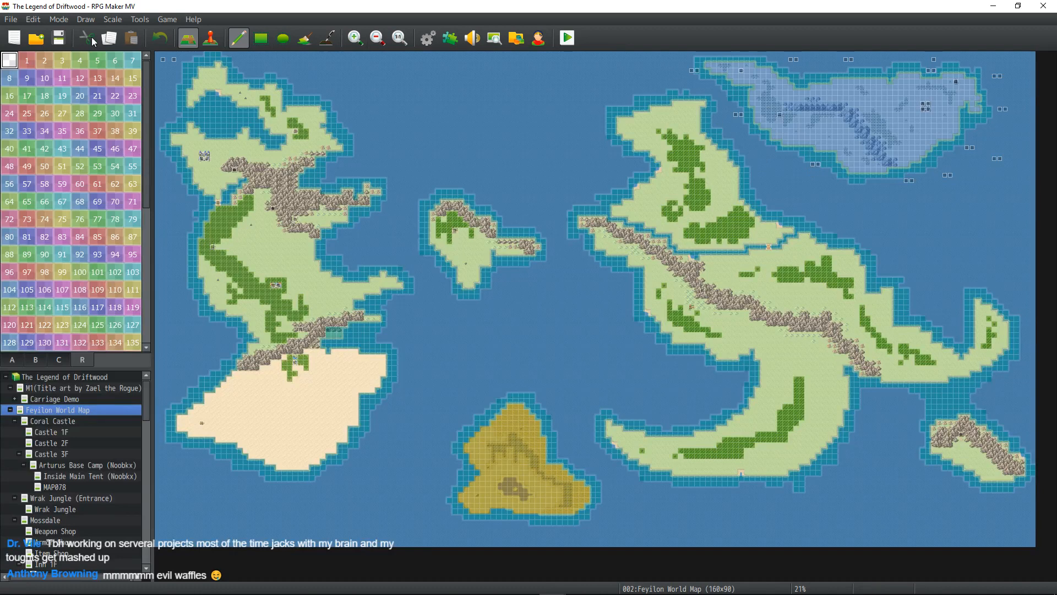
click(569, 40)
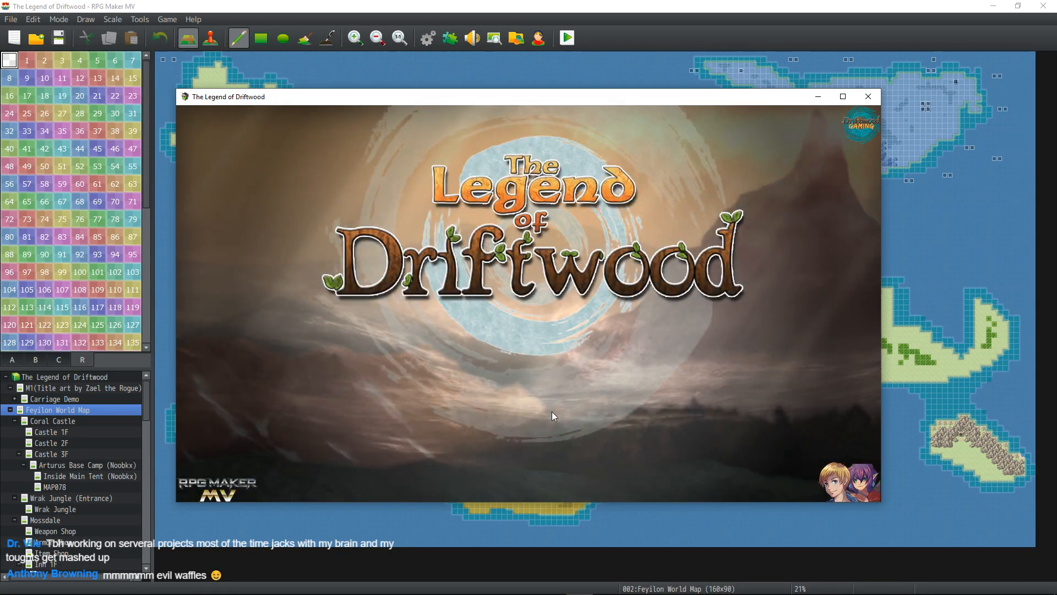
key(Return)
key(Return)
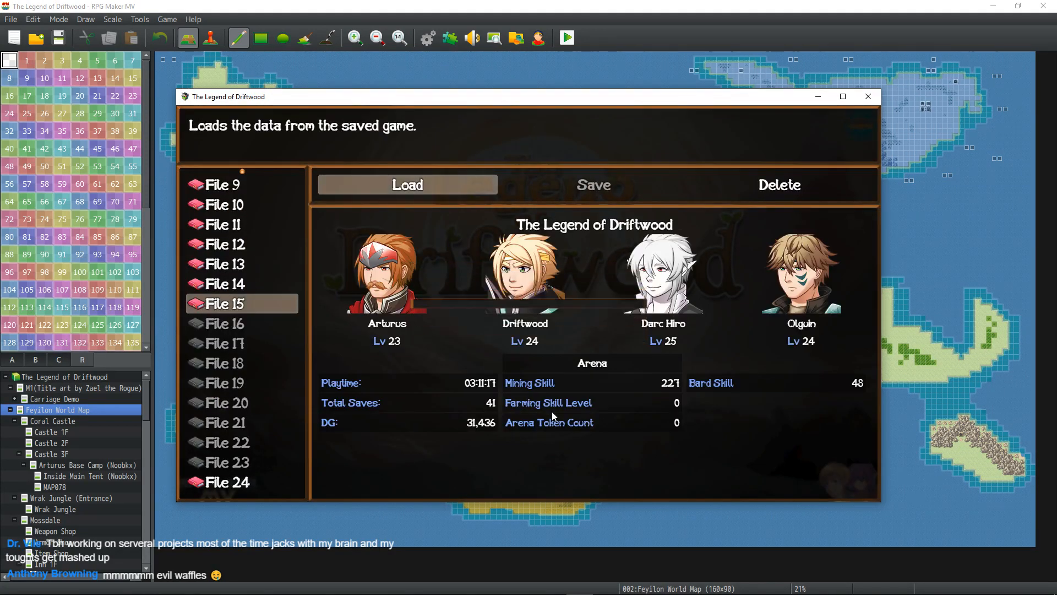
key(Return)
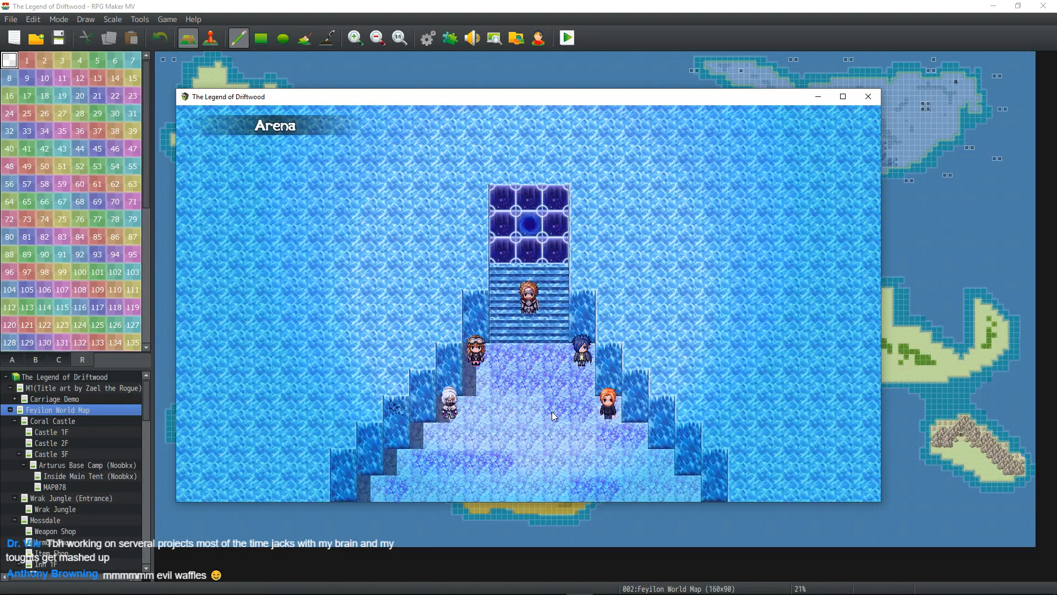
key(Down)
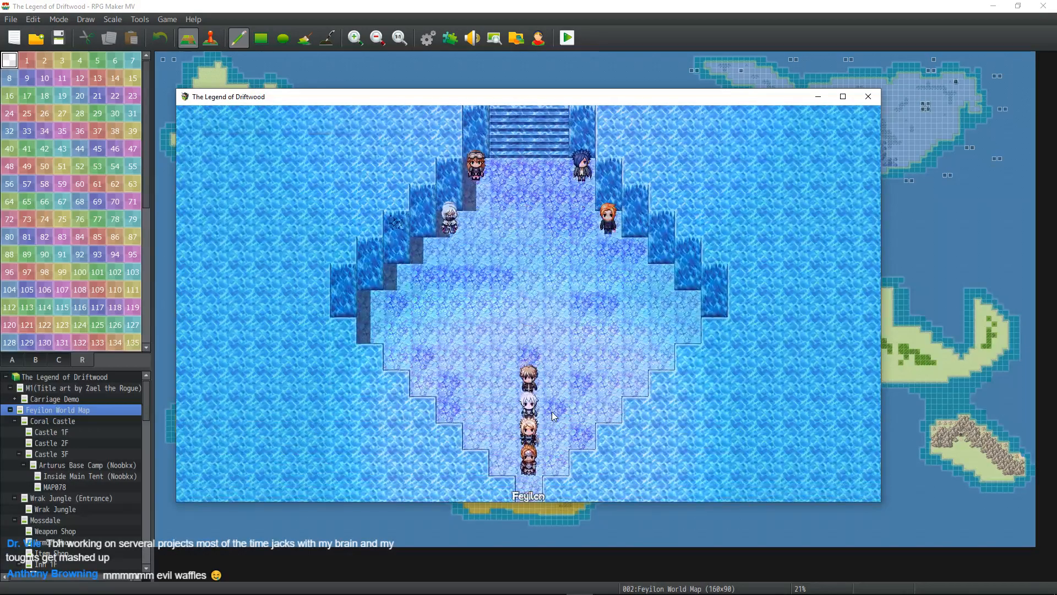
- Lead the party out of the ice hall onto the Feyilon world map and board the ship beside the Monster Arena
key(Down)
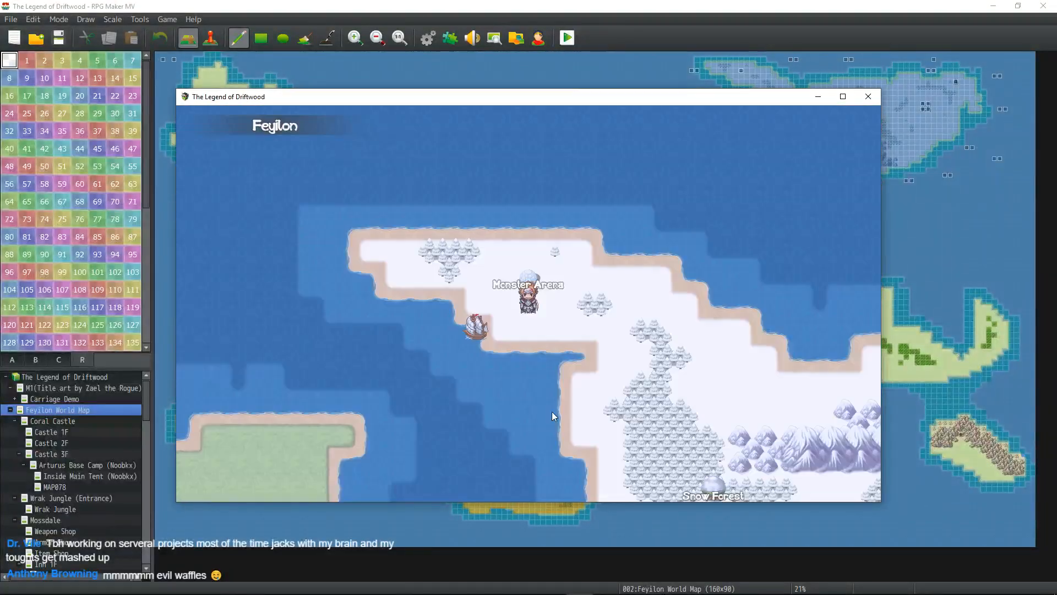
key(Return)
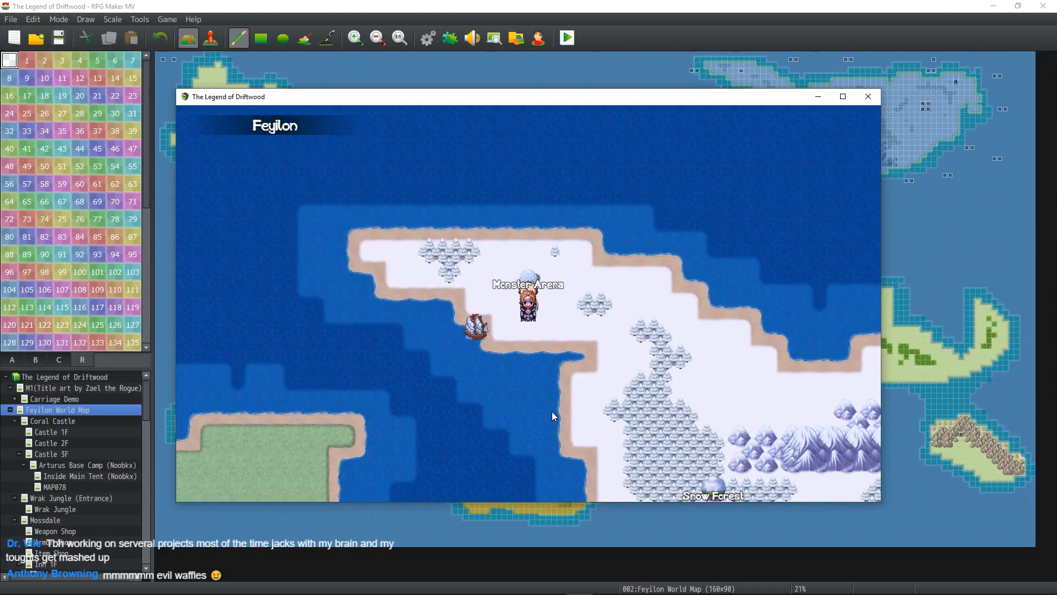
key(Down)
key(Left)
key(Return)
- Sail the ship south-east from the Monster Arena, following the north-eastern coast of the green continent
key(Down)
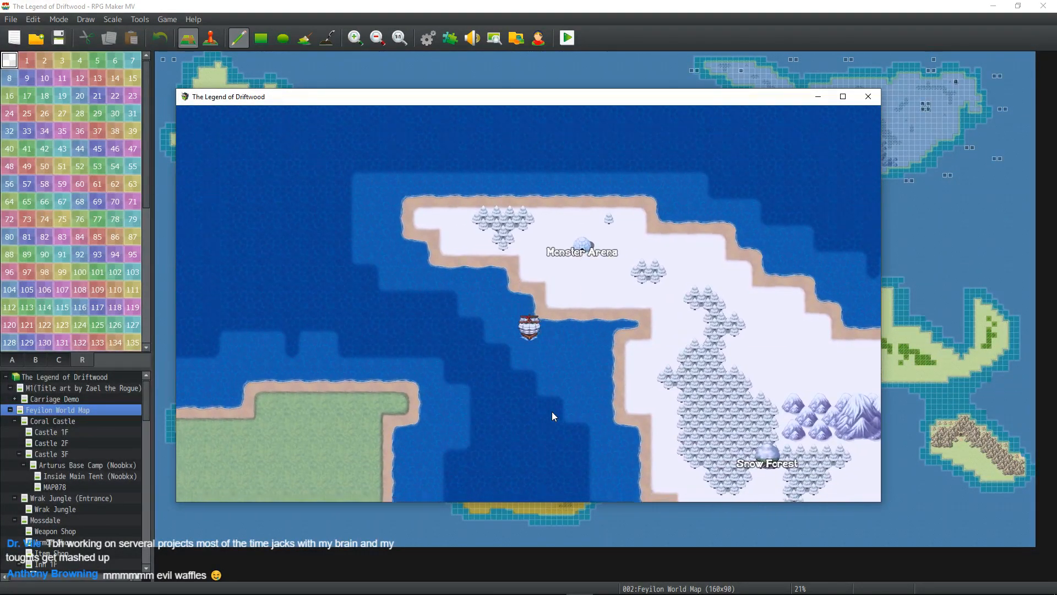
key(Down)
key(Right)
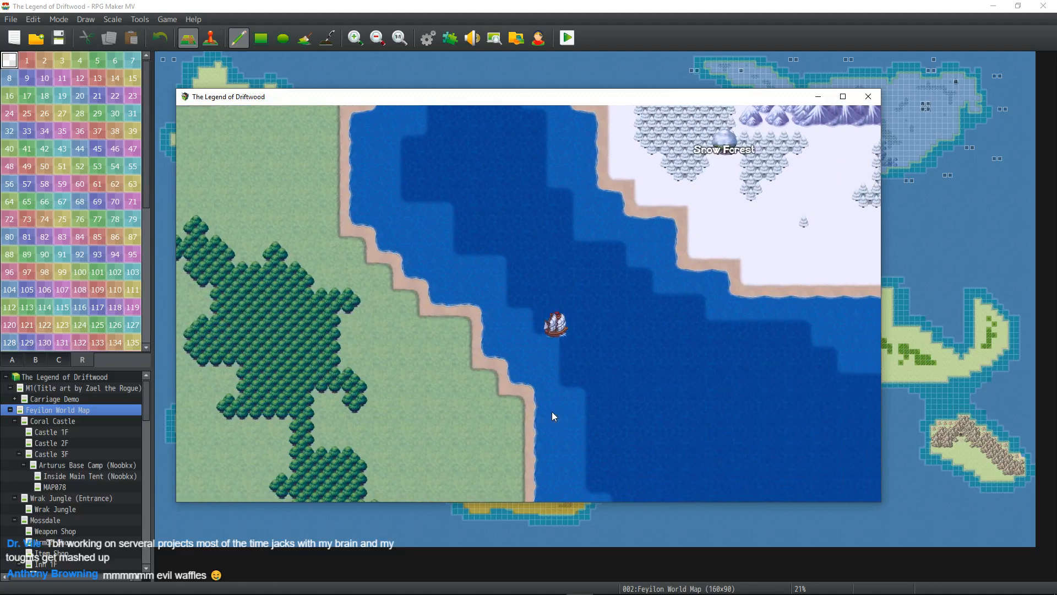
key(Down)
key(Right)
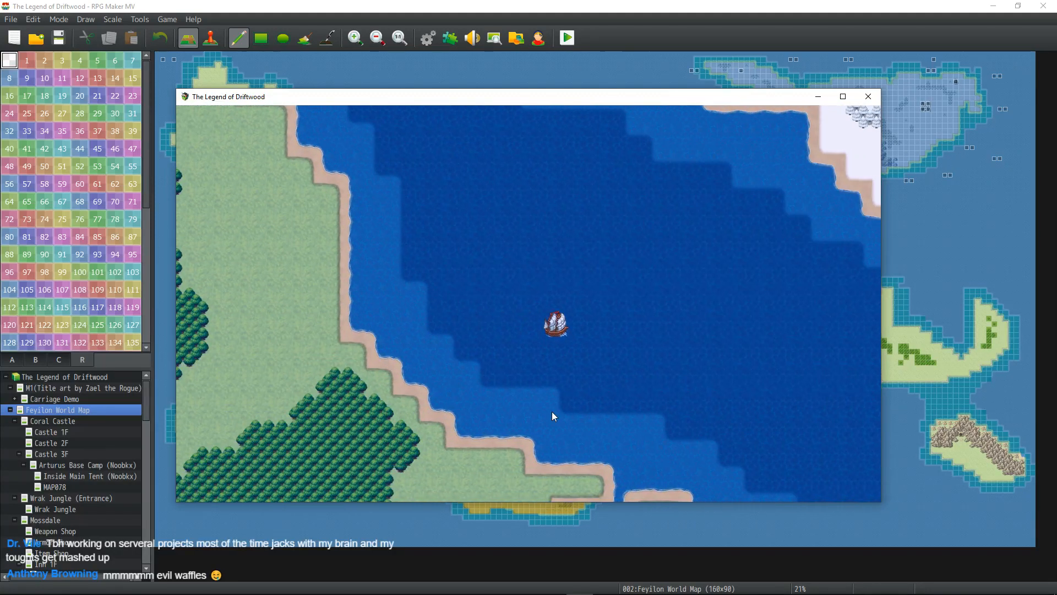
key(Down)
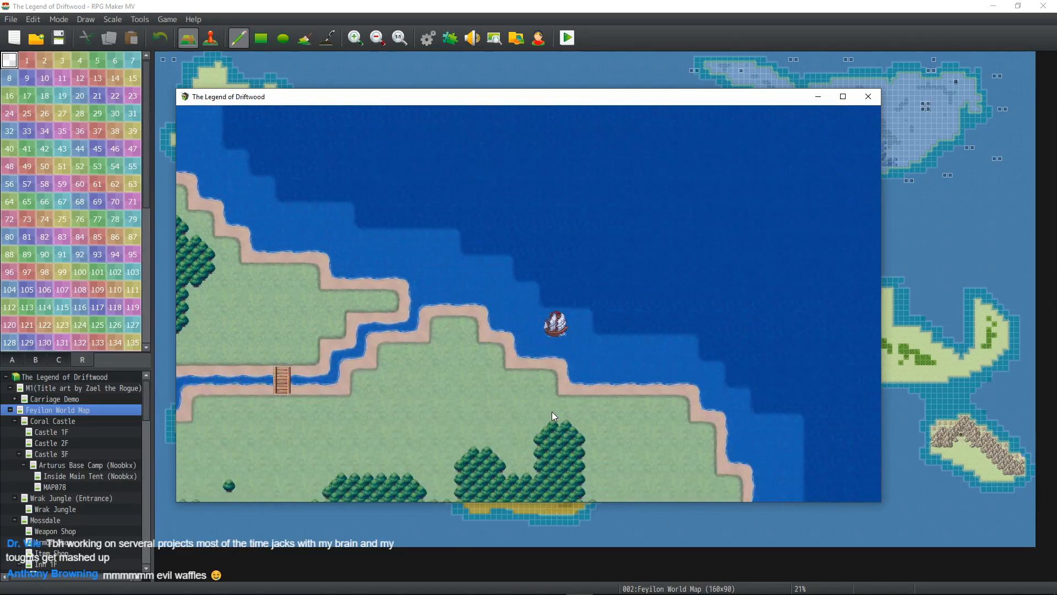
key(Right)
key(Down)
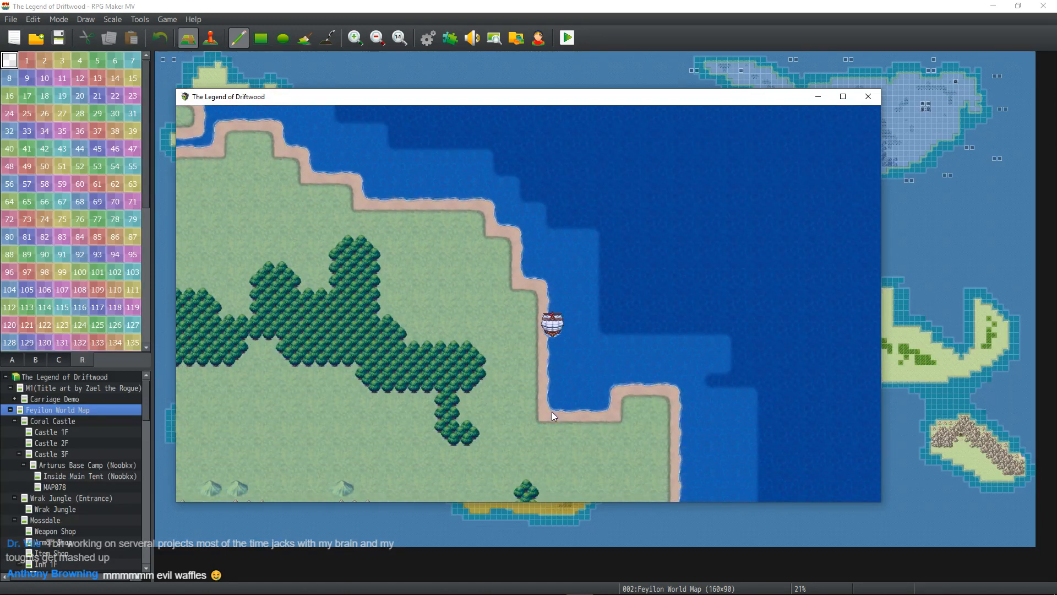
key(Right)
key(Down)
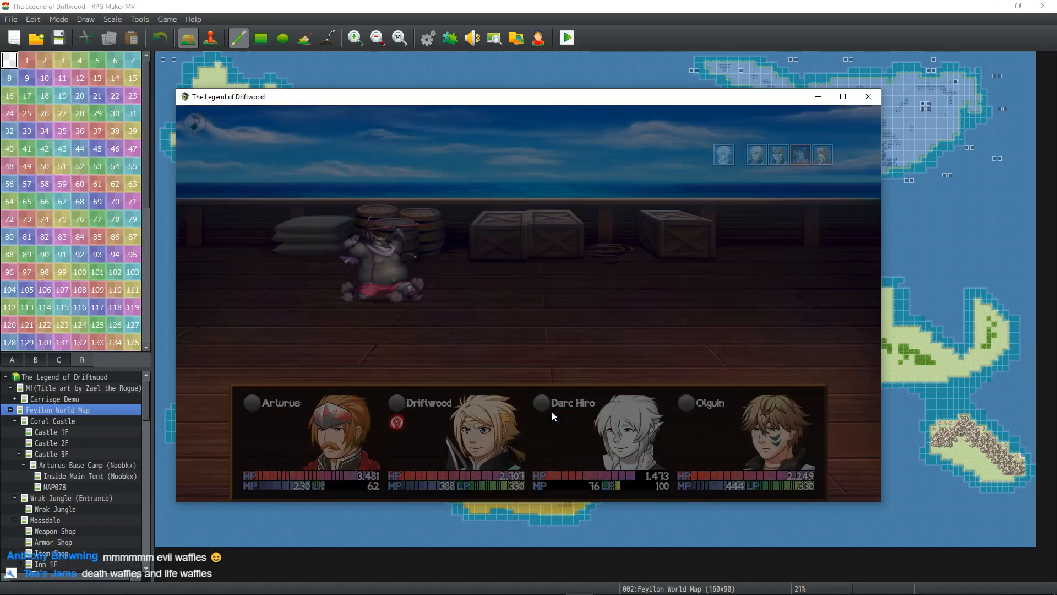
key(Return)
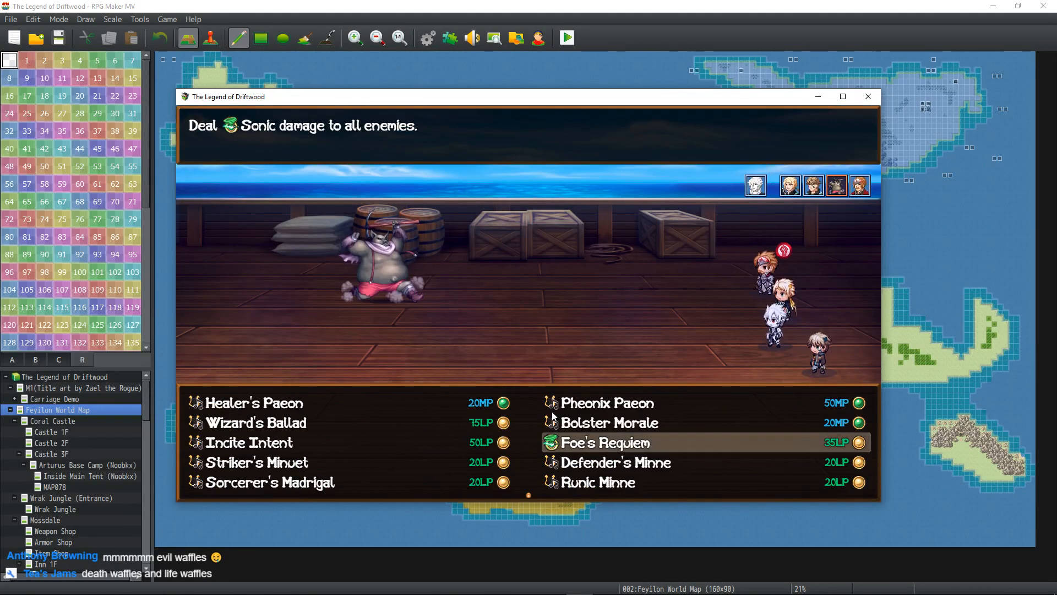
key(Escape)
key(Return)
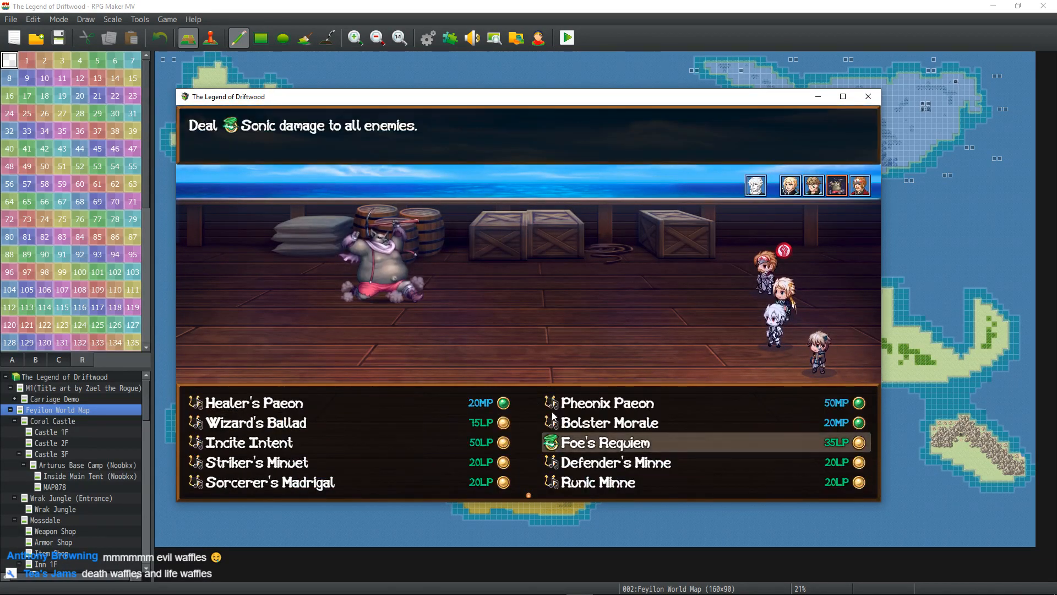
key(Return)
key(Escape)
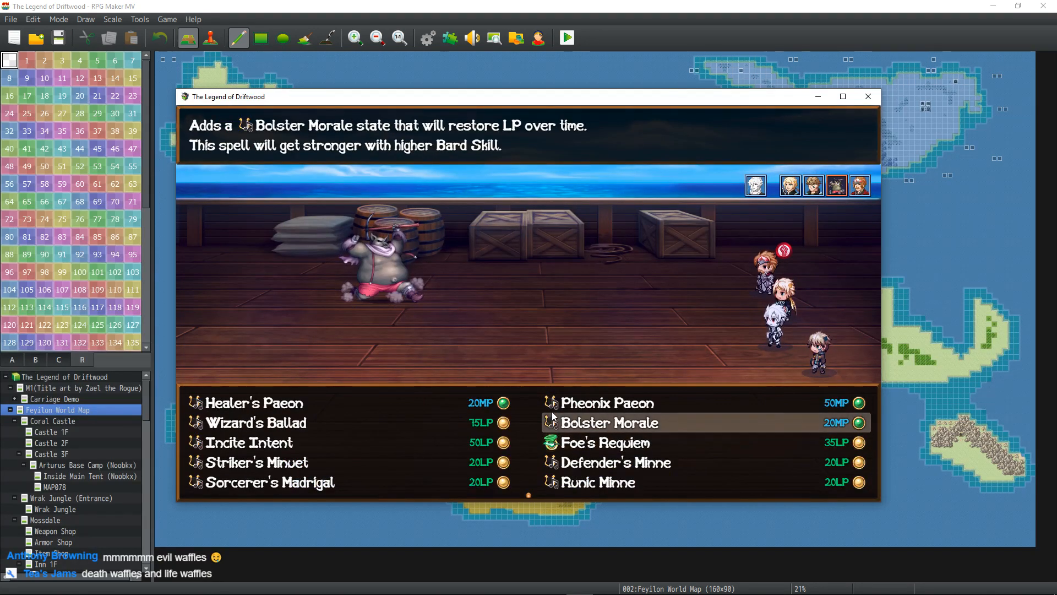
key(Escape)
- Fight the ogre on the ship's deck with the Attack command for Darc Hiro and Driftwood, and dismiss the battle spoils
key(Return)
key(Return)
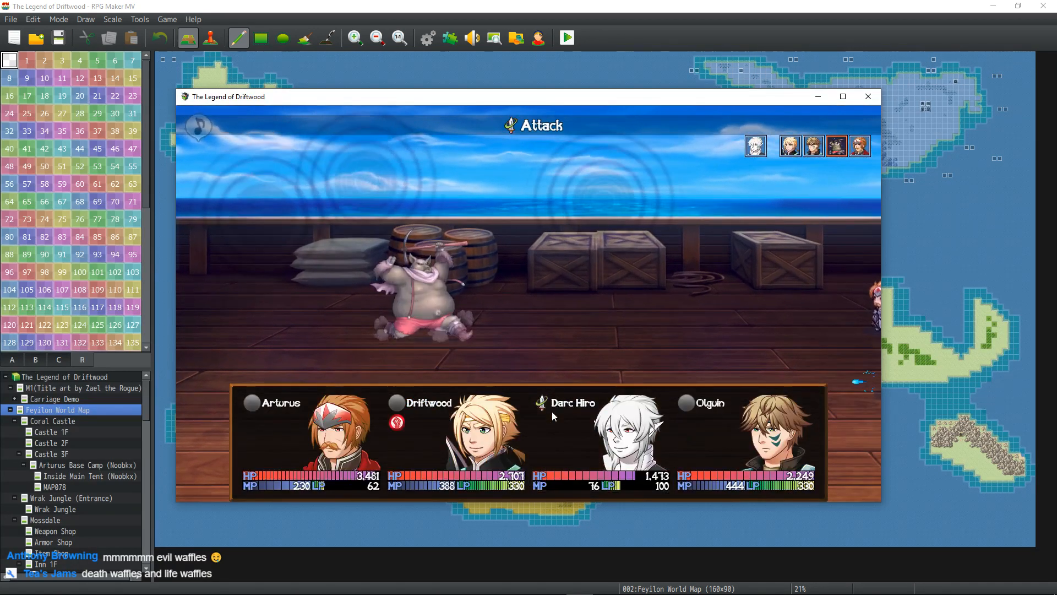
key(Return)
key(Return)
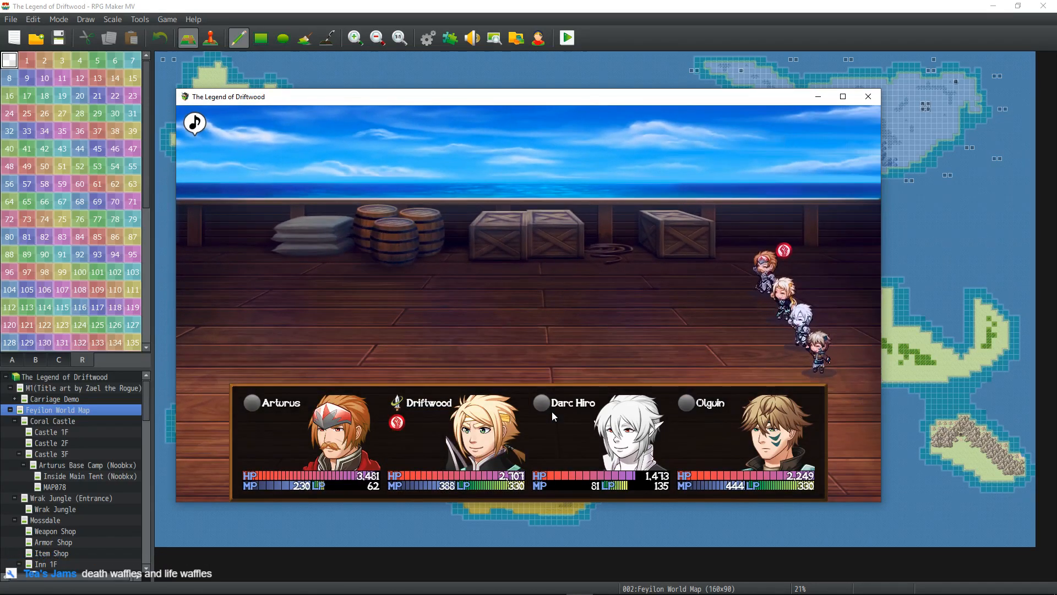
key(Return)
key(Return)
key(Return)
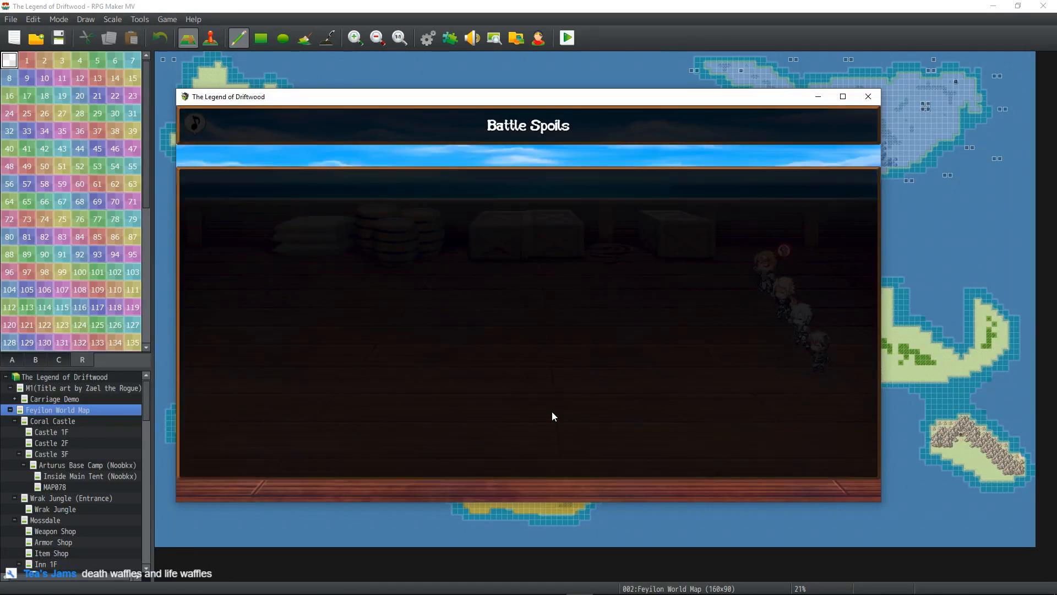
- Sail around the narrow green peninsula and west through the strait between the continent and the mountainous island
key(Right)
key(Up)
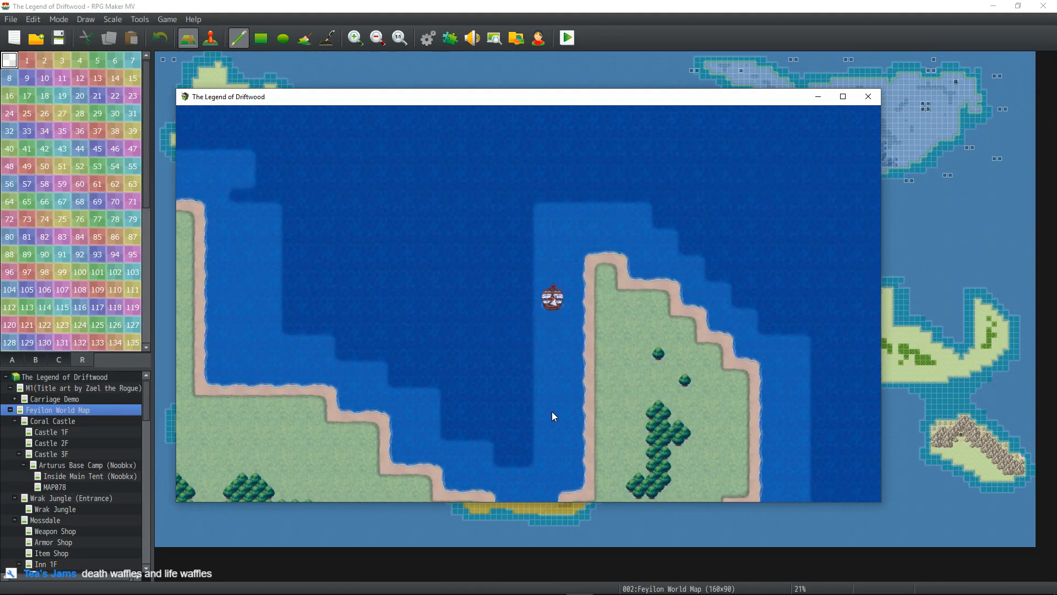
key(Right)
key(Right)
key(Down)
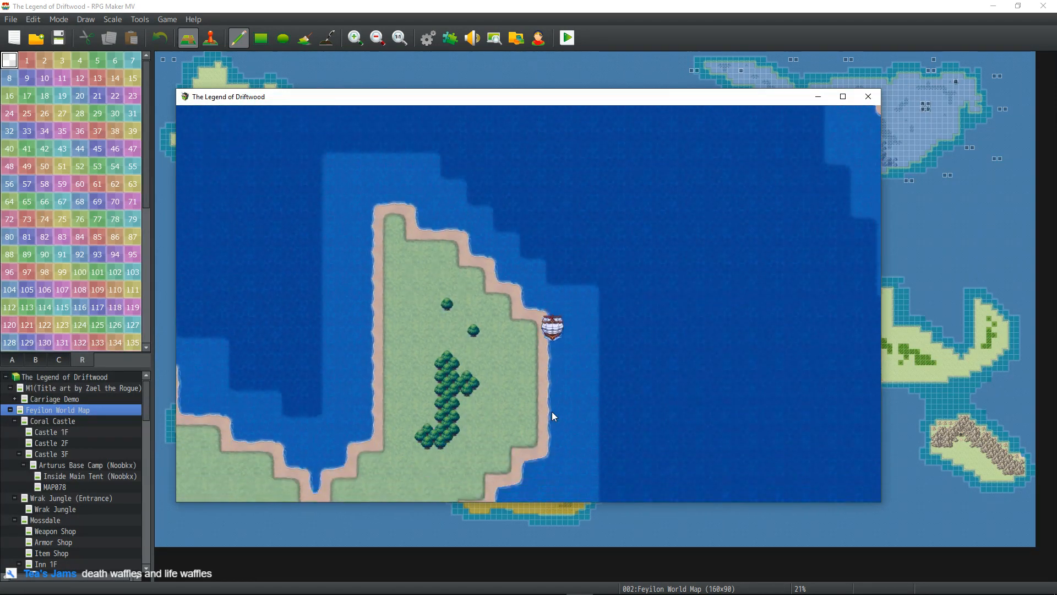
key(Down)
key(Left)
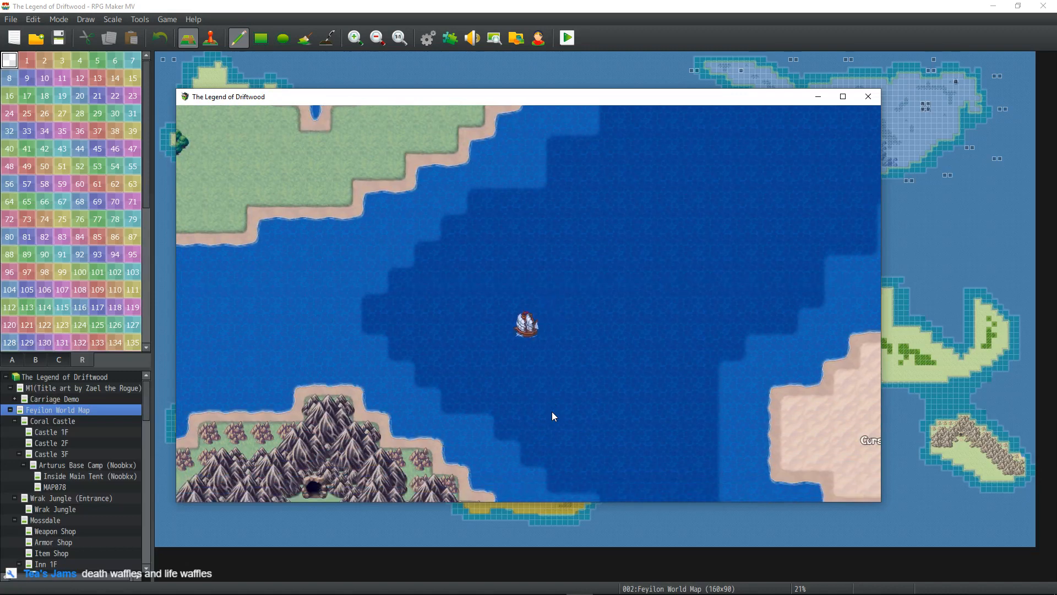
key(Left)
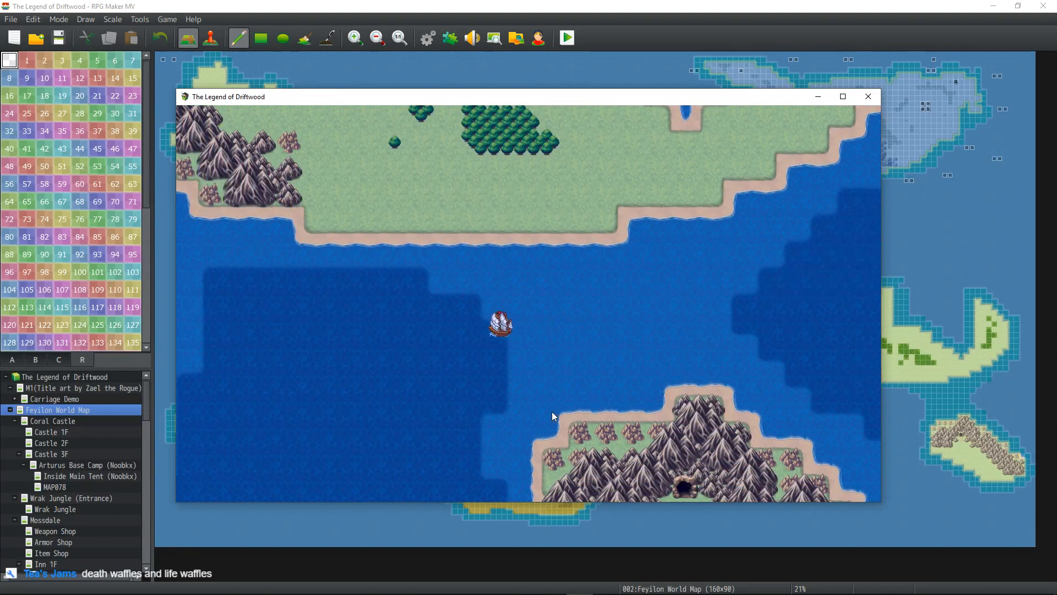
- Sail south-west around the green continent into open sea, heading west past the Monster Arena peninsula
key(Down)
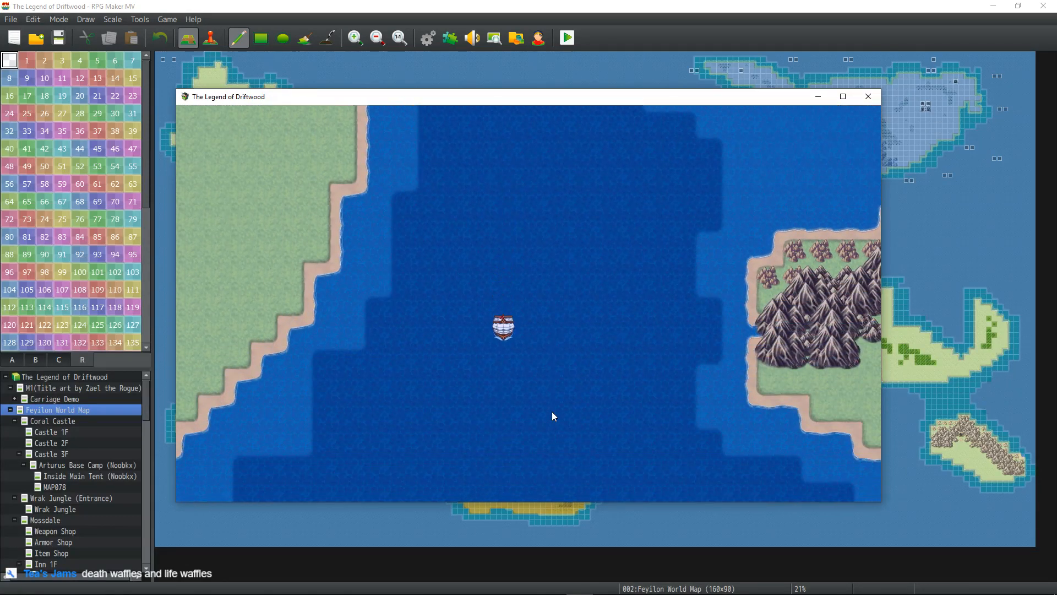
key(Left)
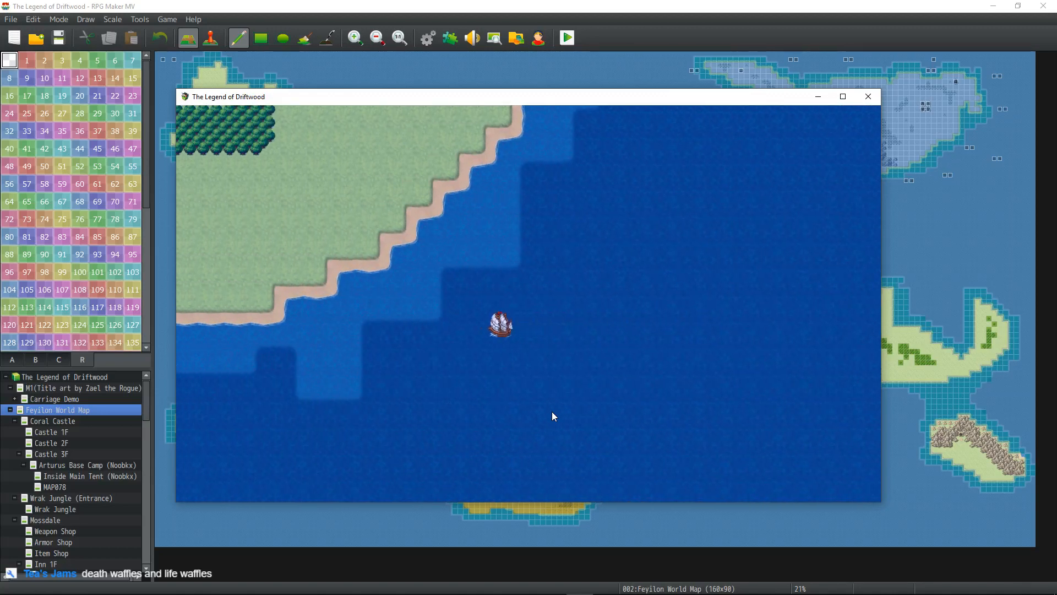
key(Down)
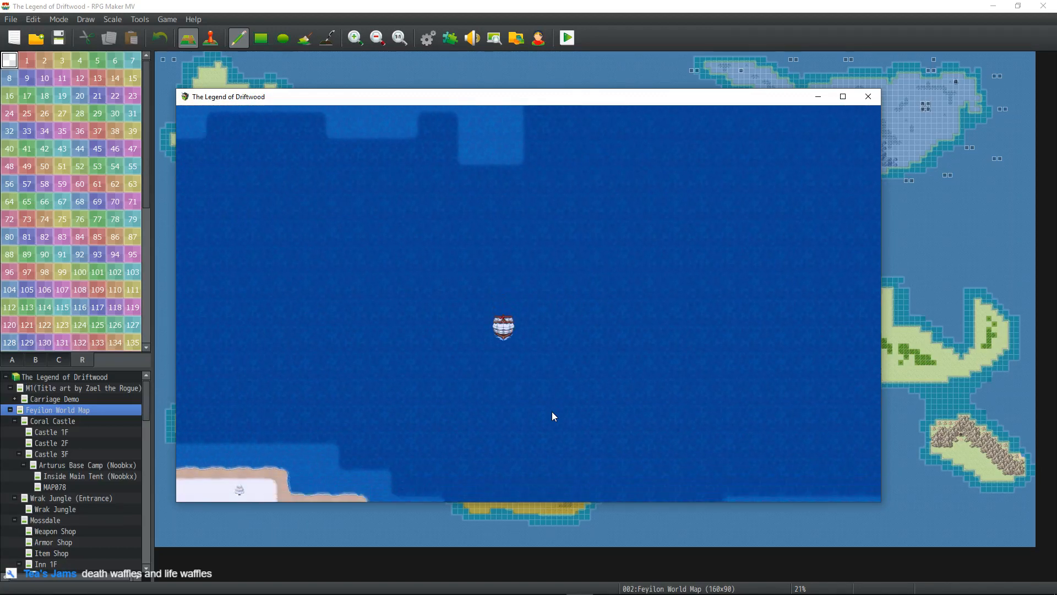
key(Up)
key(Left)
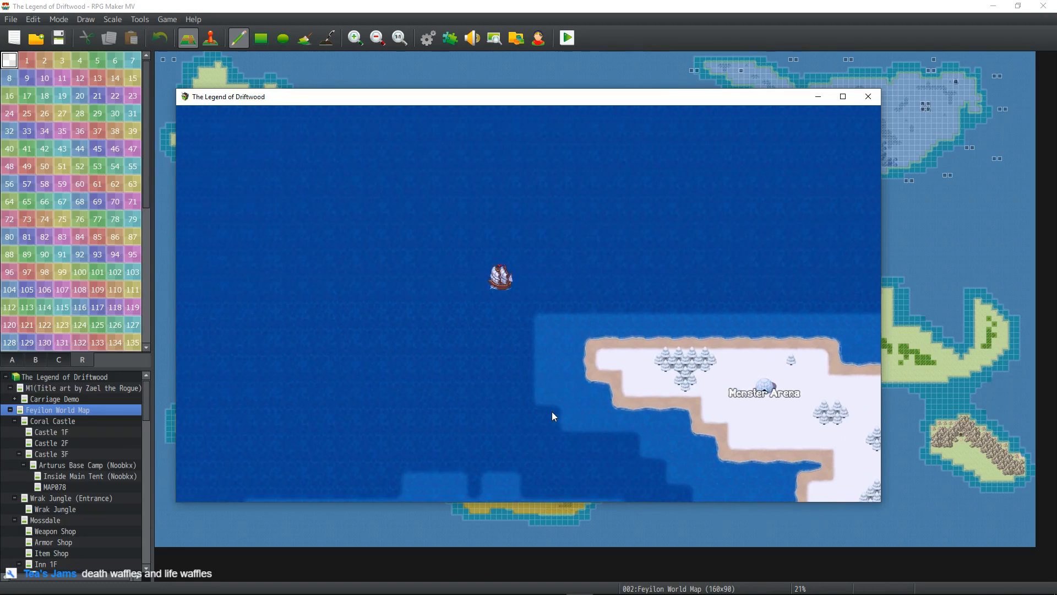
- Sail north-west to the barren island with the purple lake and disembark on its south-eastern shore
key(Up)
key(Left)
key(Up)
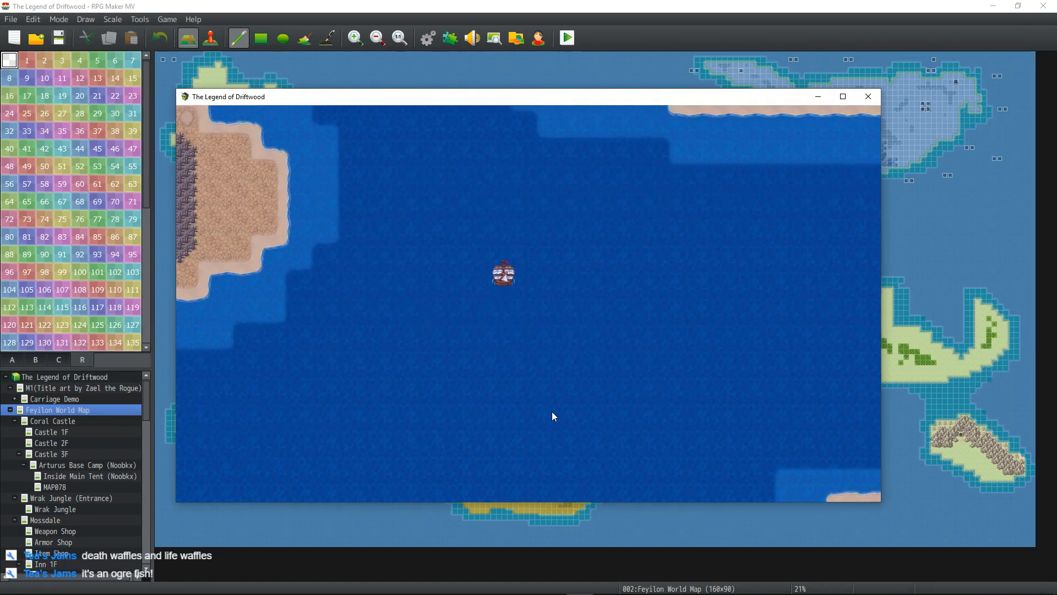
key(Left)
key(Left)
key(Return)
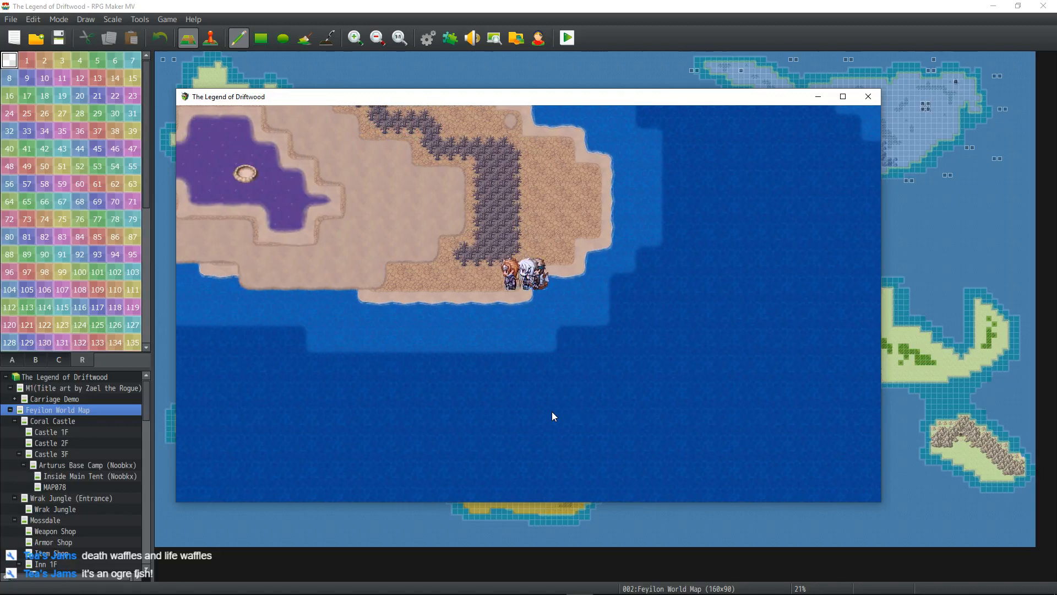
- Walk the party north-west across the barren island to the dark forest north of the purple lake
key(Up)
key(Left)
key(Left)
key(Up)
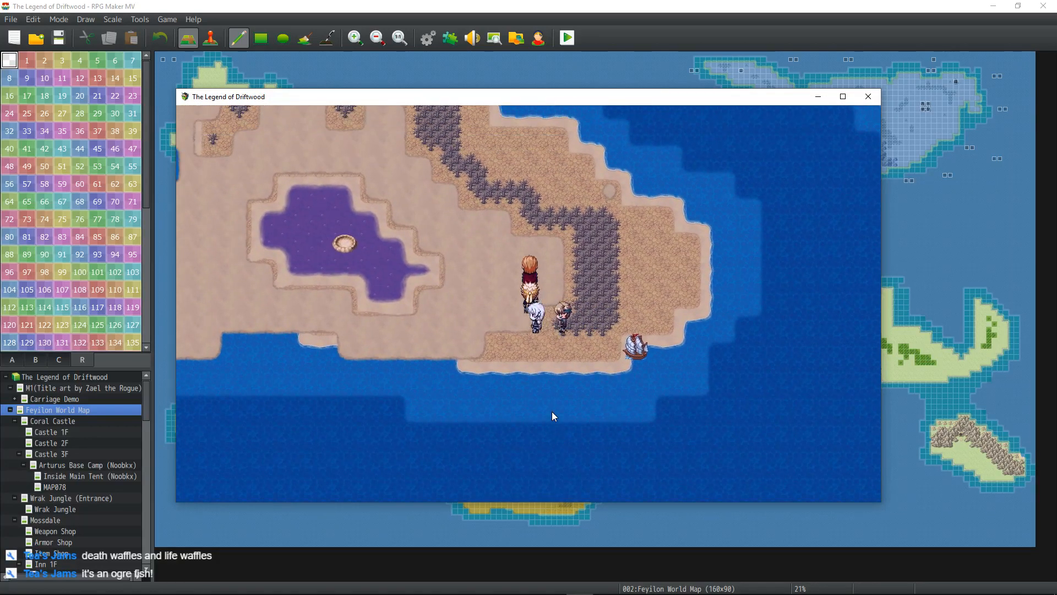
key(Left)
key(Up)
key(Left)
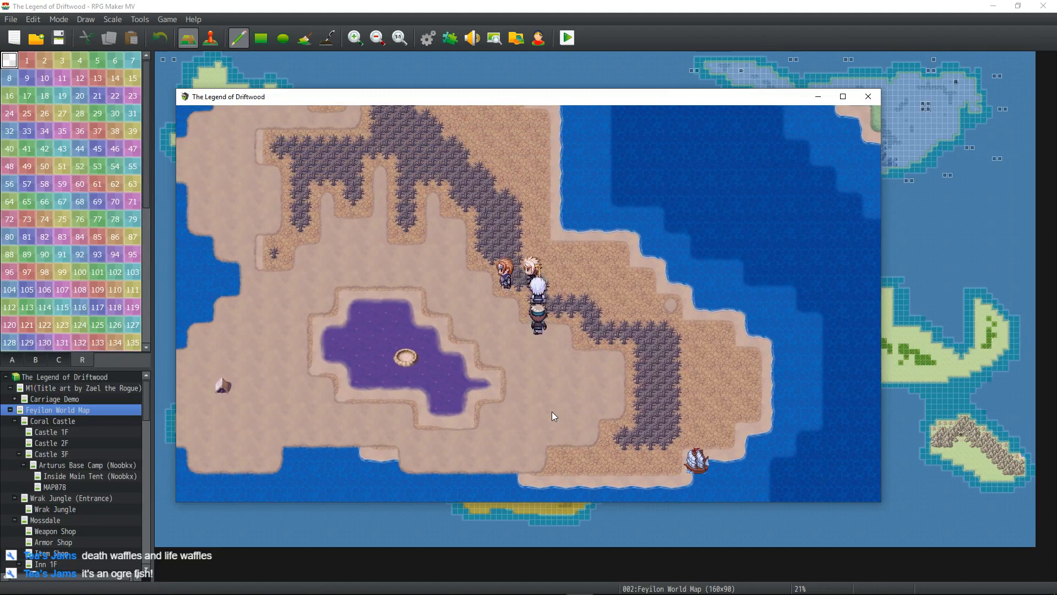
key(Up)
key(Up)
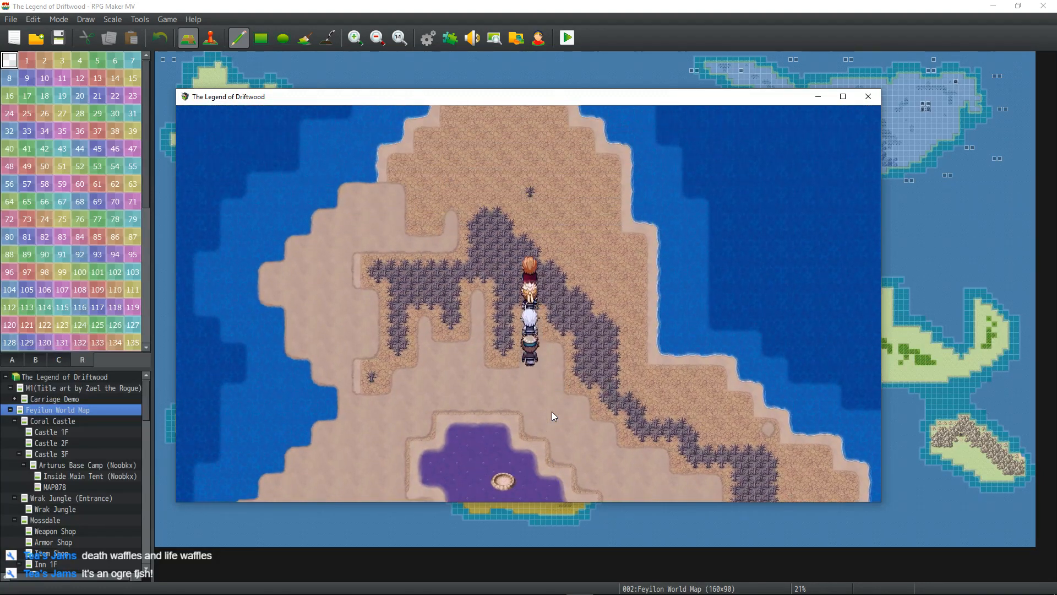
- Walk the party back south along the west side of the purple lake to the small rock near the western shore
key(Left)
key(Down)
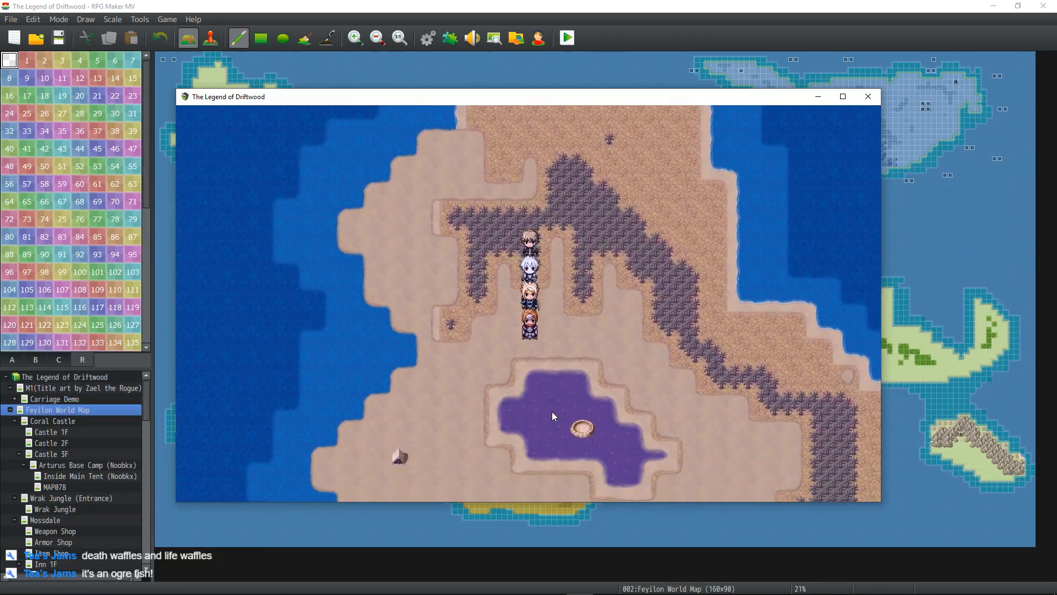
key(Left)
key(Down)
key(Down)
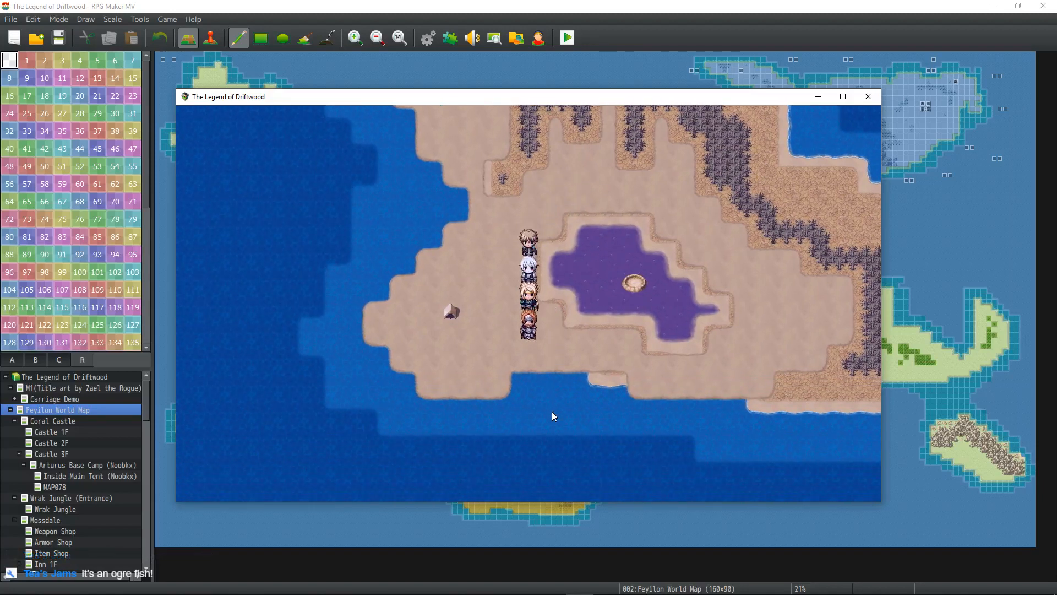
key(Left)
key(Up)
key(Left)
key(Down)
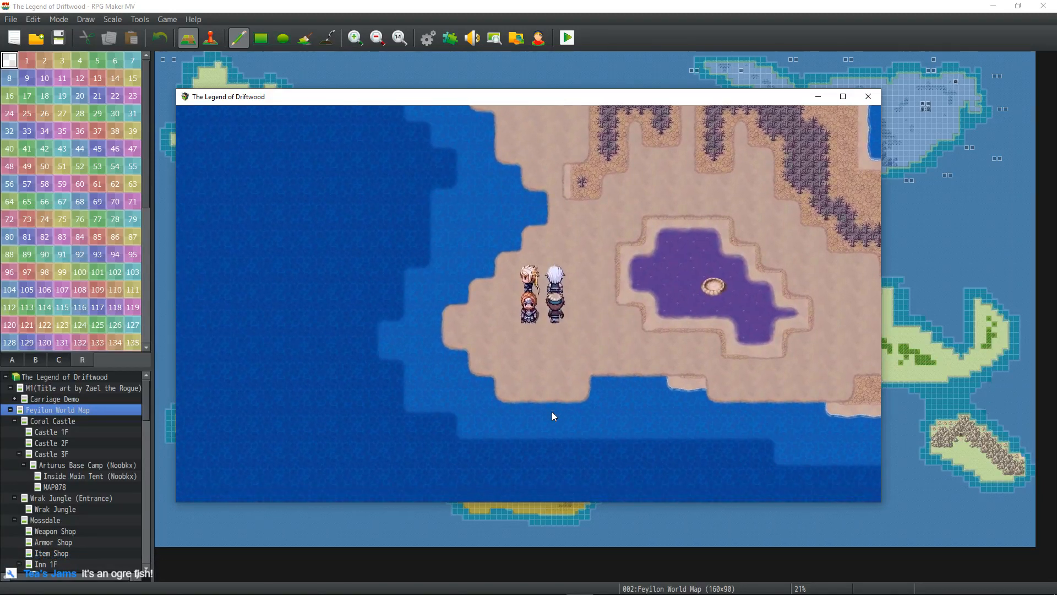
- Walk the party east along the island's southern shore and up the east side of the purple lake
key(Right)
key(Down)
key(Down)
key(Right)
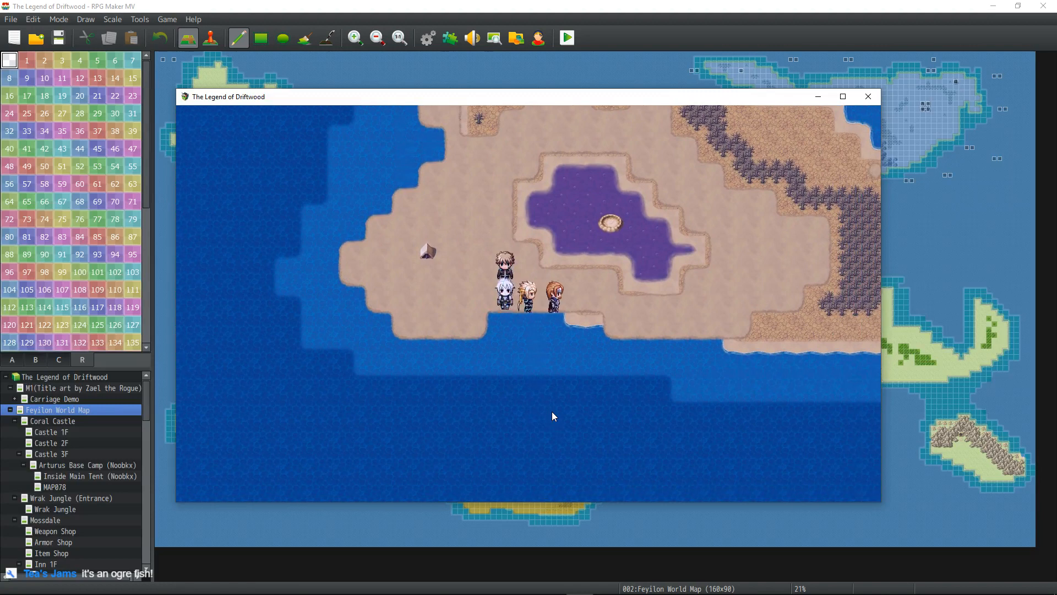
key(Right)
key(Up)
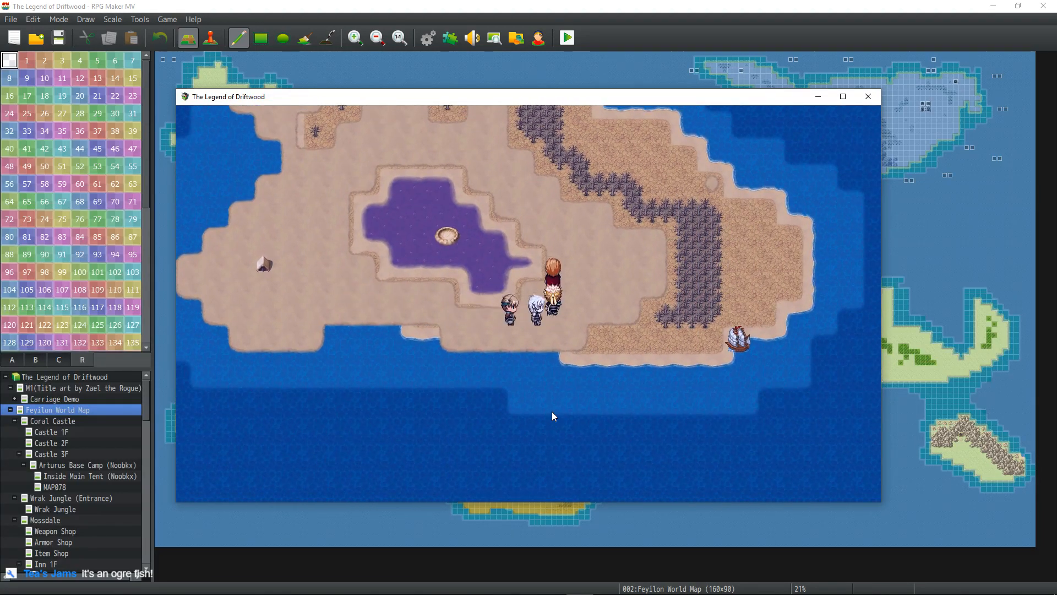
key(Up)
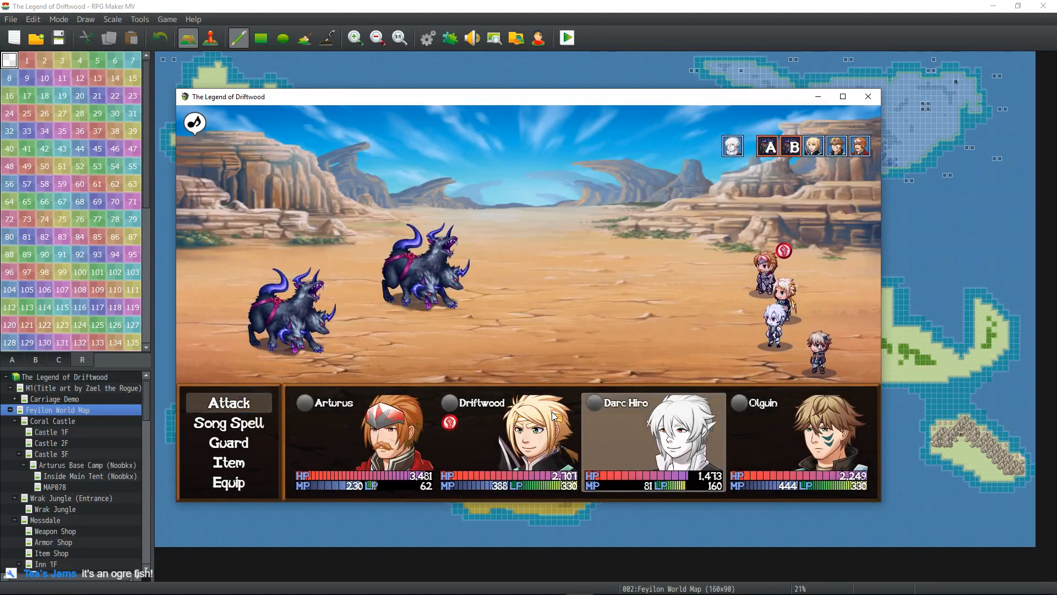
- Have Darc Hiro cast the Bolster Morale song on the party
key(Return)
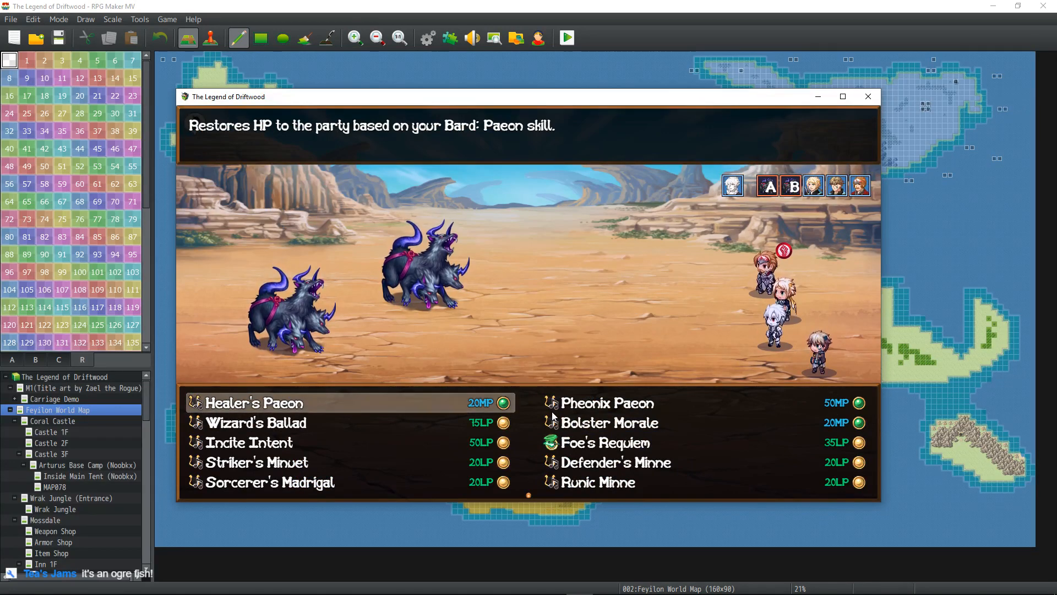
key(Down)
key(Down)
key(Down)
key(Up)
key(Right)
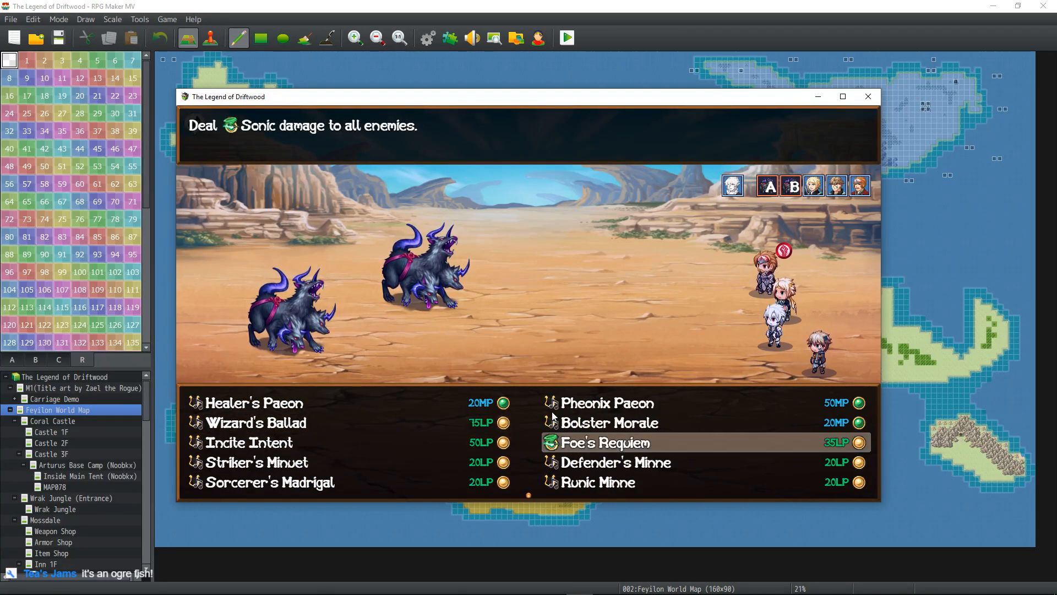
key(Up)
key(Return)
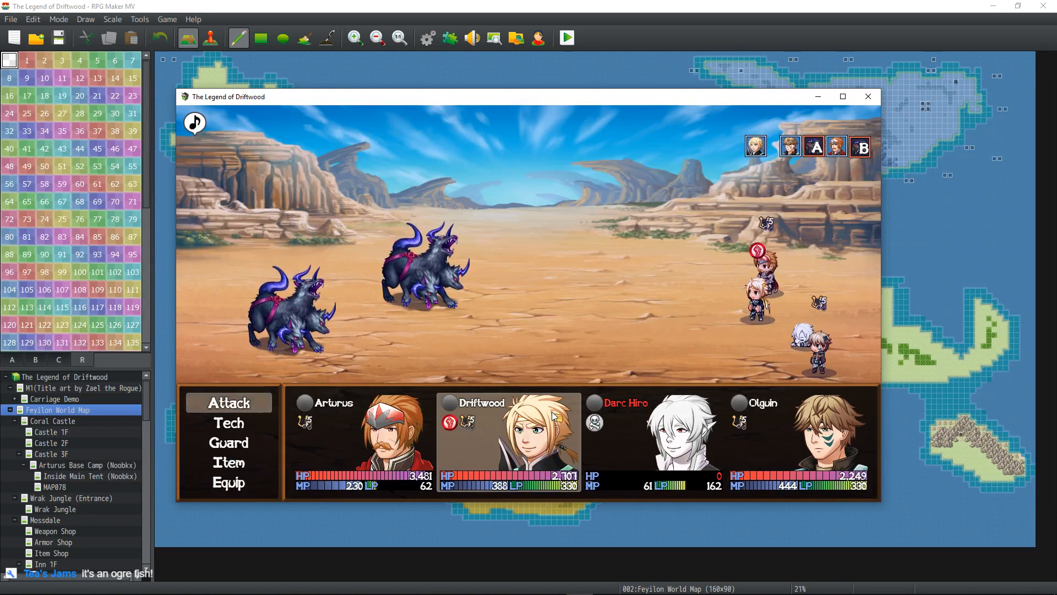
key(Return)
key(Down)
key(Down)
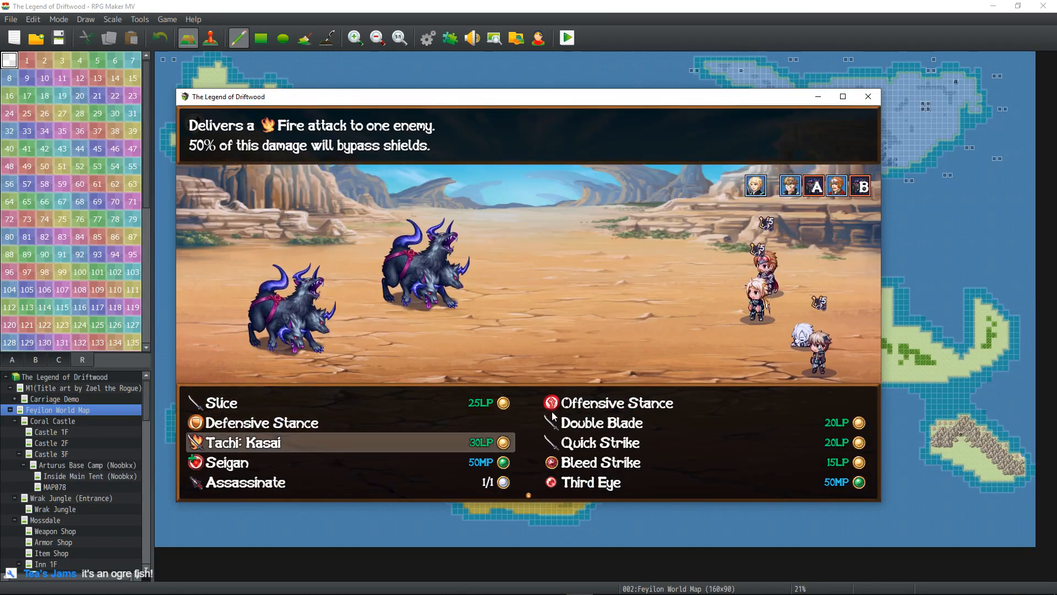
key(Escape)
- Have Driftwood use a Pheonix Brew on the fallen Darc Hiro
key(Down)
key(Down)
key(Return)
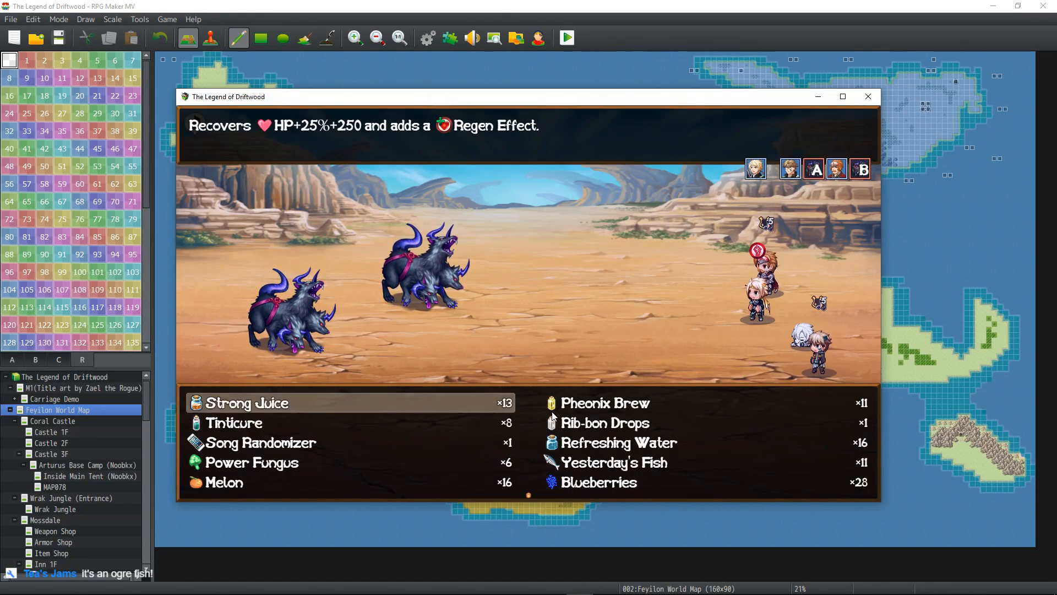
key(Escape)
key(Return)
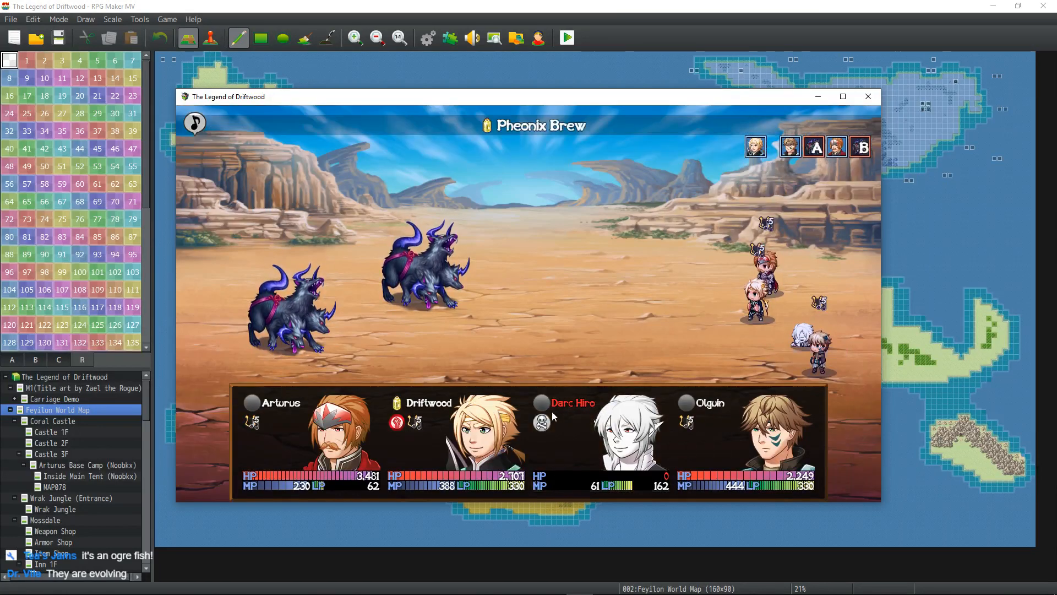
- Have Olguin fire Frost Shot III at Death Dog A
key(Return)
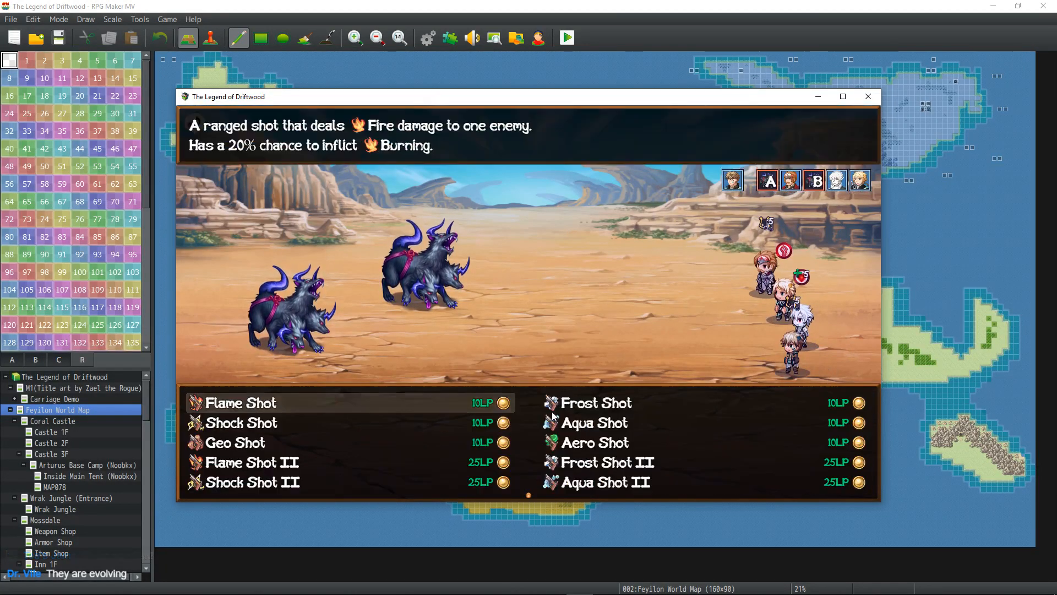
key(Down)
key(Down)
key(Down)
key(Down)
key(Down)
key(Down)
key(Down)
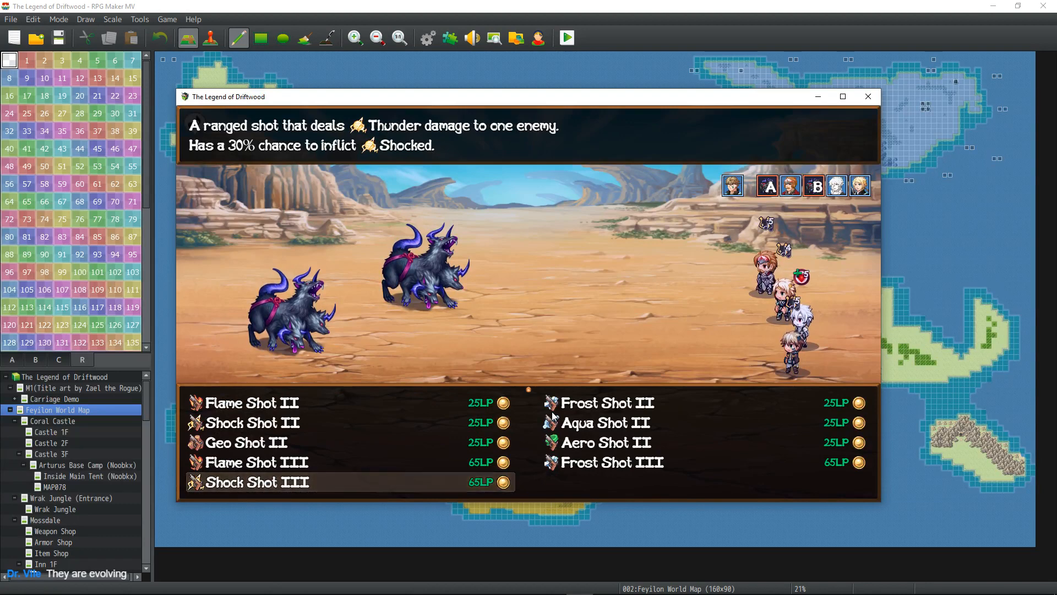
key(Up)
key(Right)
key(Up)
key(Down)
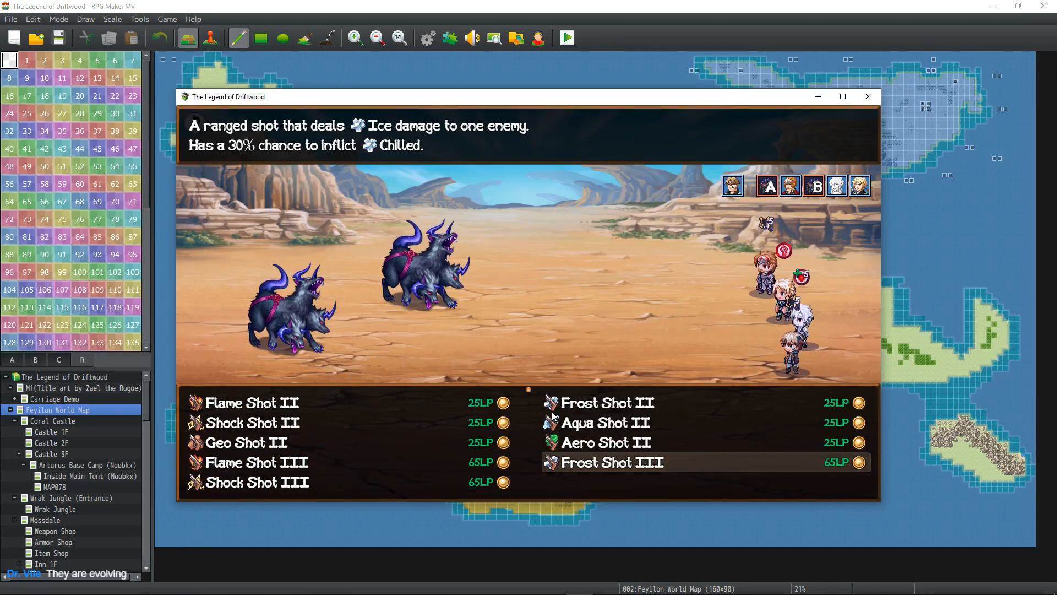
key(Left)
key(Right)
key(Left)
key(Right)
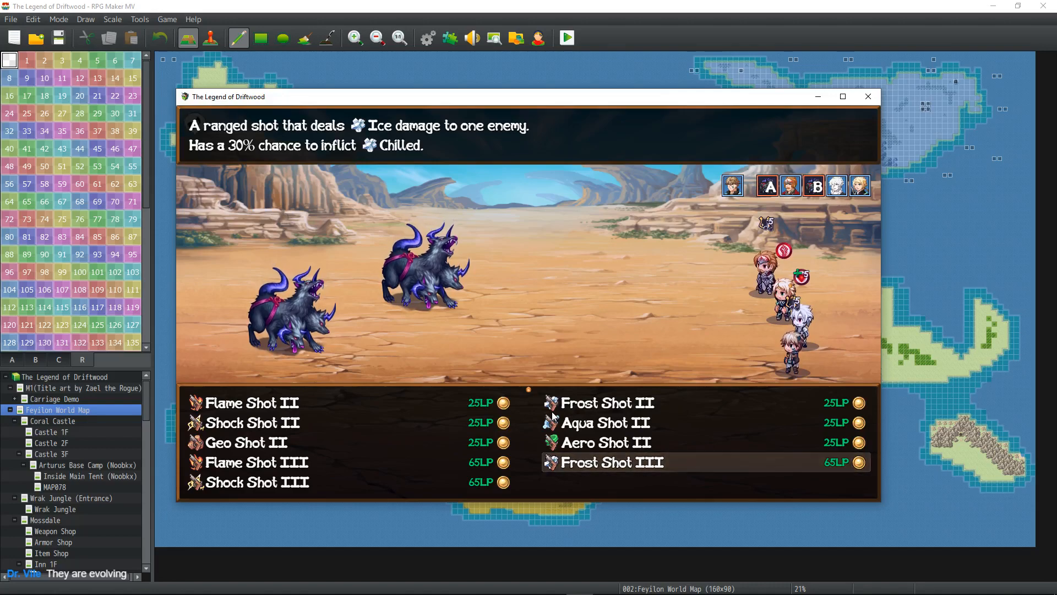
key(Return)
key(Return)
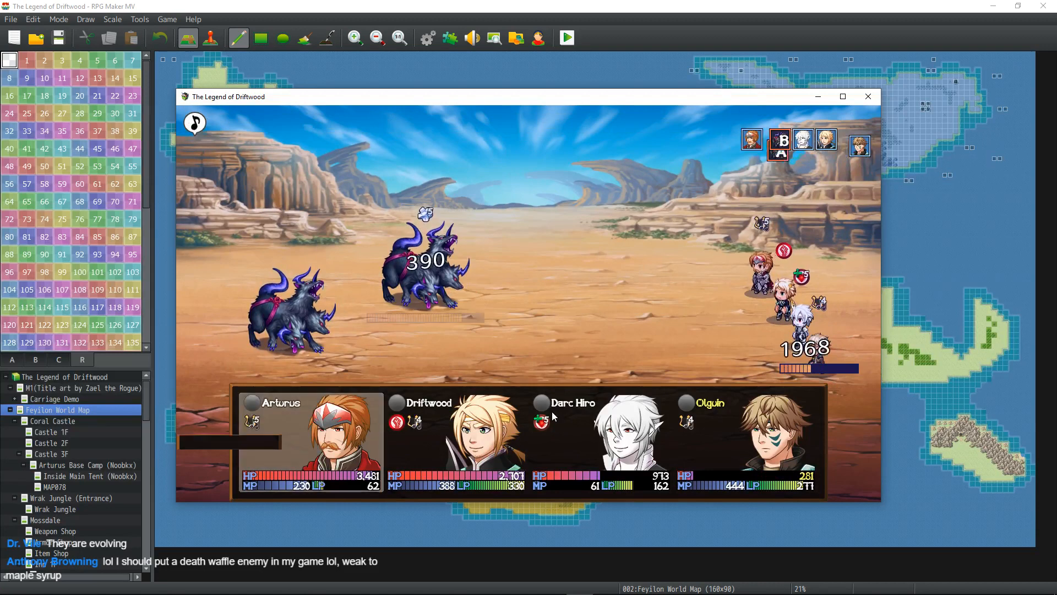
- Review Arturus's techs and have him use Enmity
key(Return)
key(Down)
key(Down)
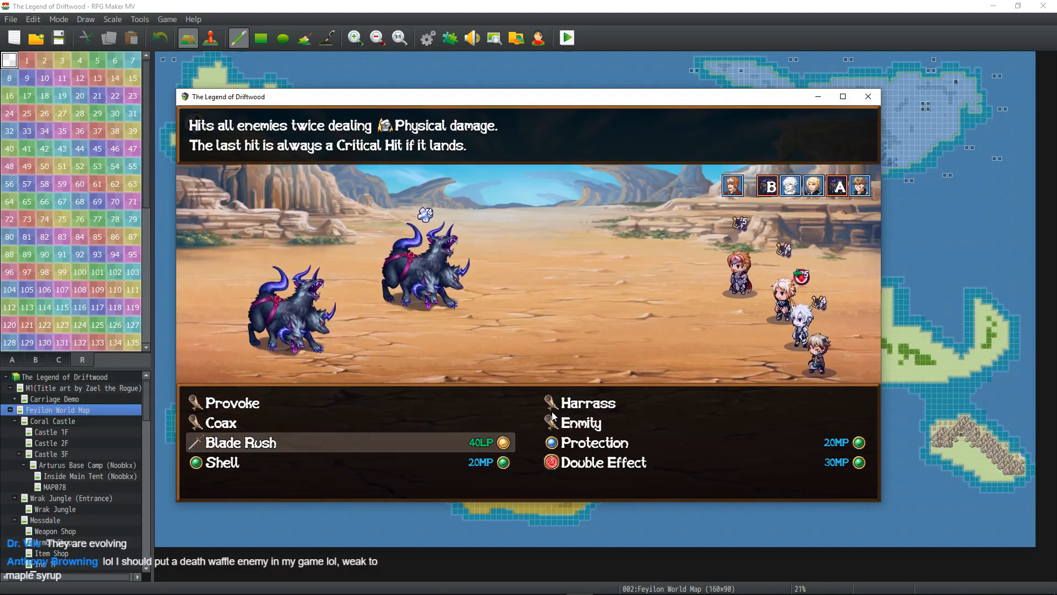
key(Right)
key(Down)
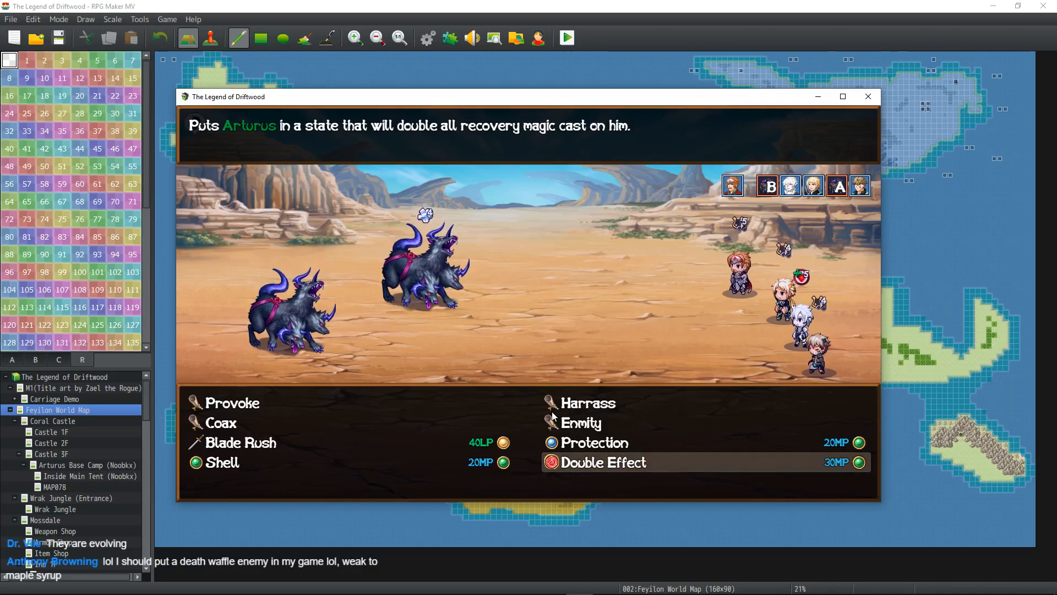
key(Left)
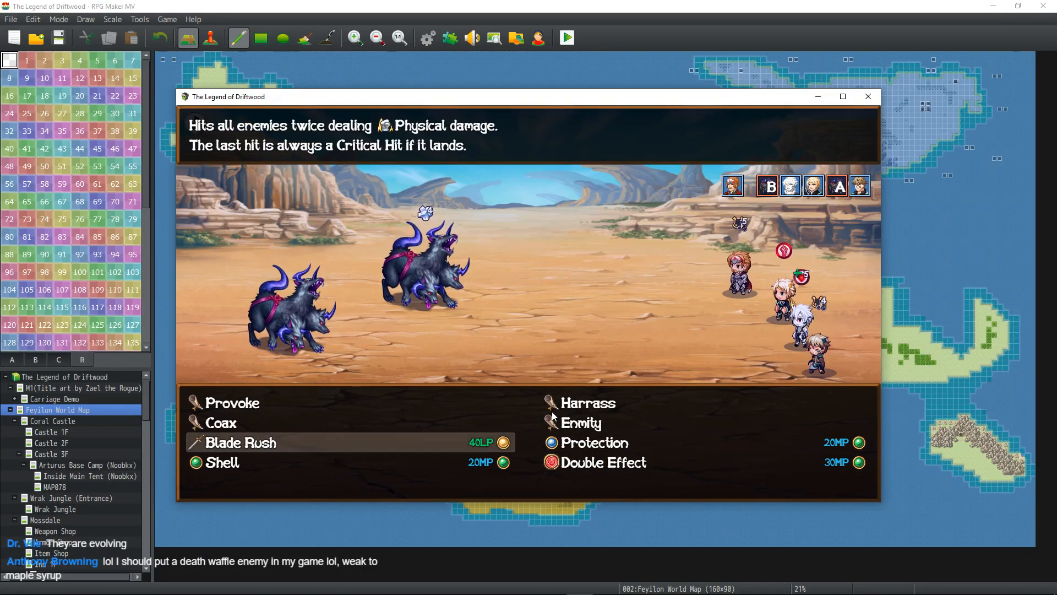
key(Up)
key(Right)
key(Return)
key(Return)
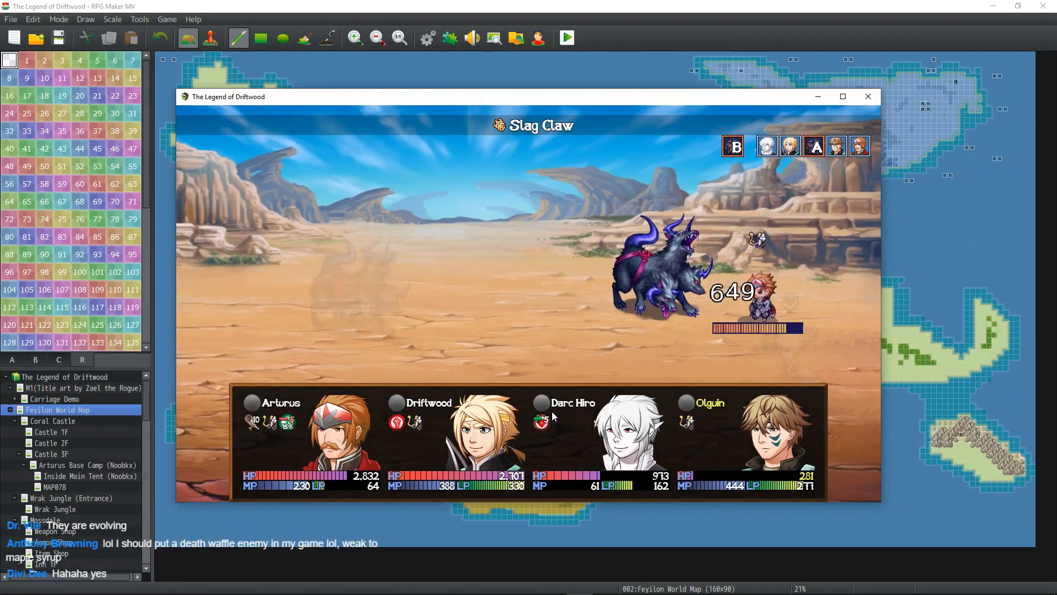
- Compare Darc Hiro's song spells and cast Healer's Paeon to heal the party
key(Return)
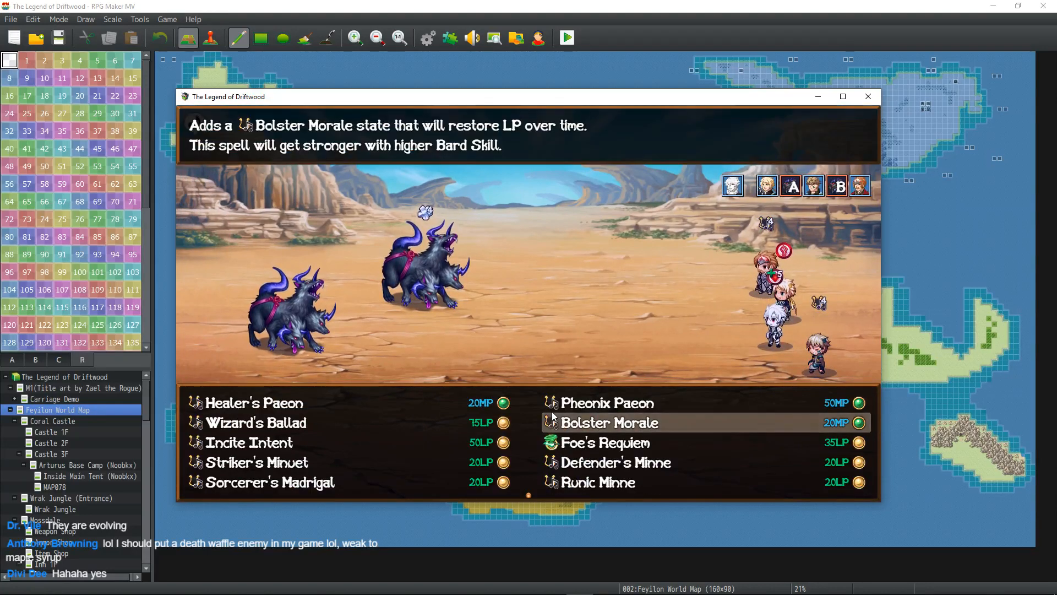
key(Down)
key(Up)
key(Down)
key(Up)
key(Down)
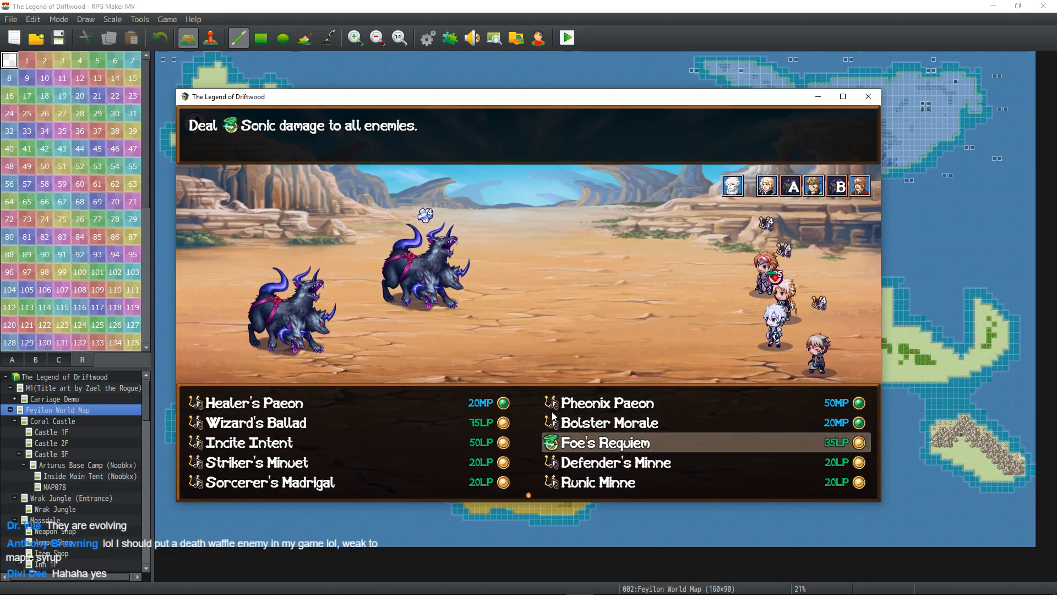
key(Down)
key(Up)
key(Left)
key(Up)
key(Up)
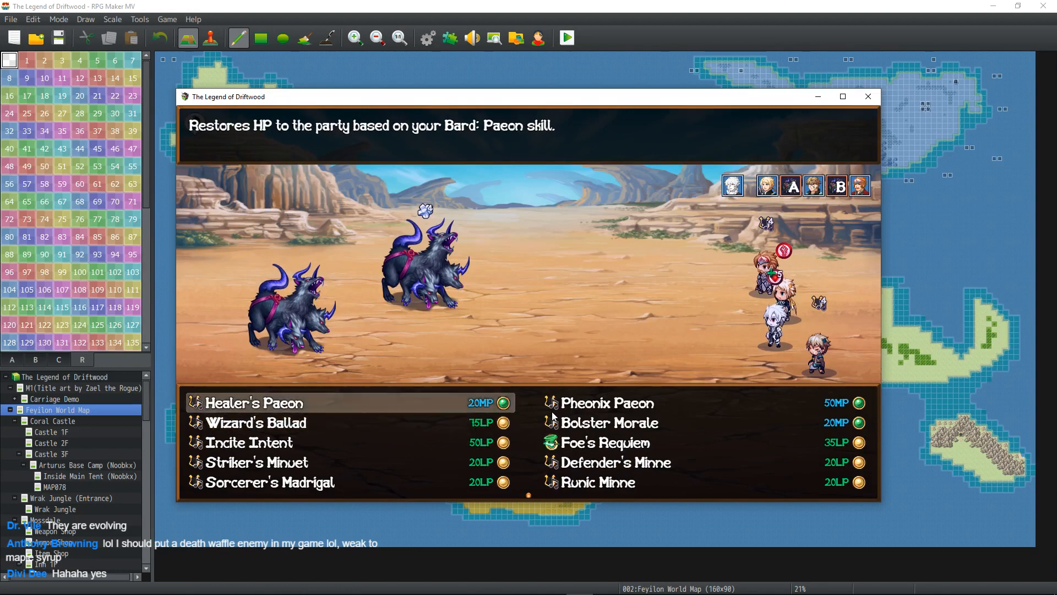
key(Return)
key(Return)
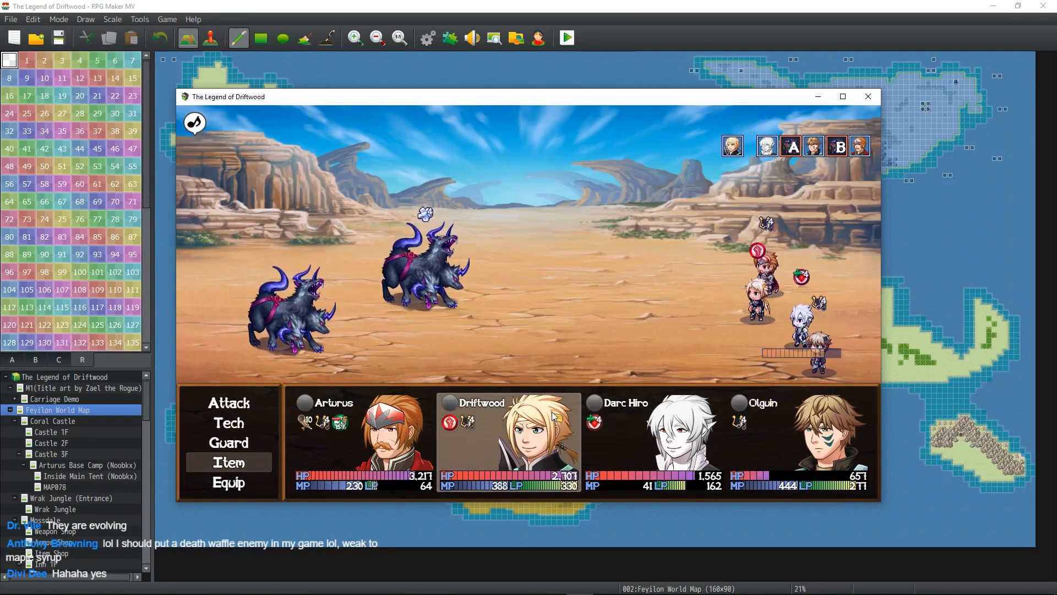
- Have Driftwood hit Death Dog A with Bleed Strike
key(Return)
key(Down)
key(Down)
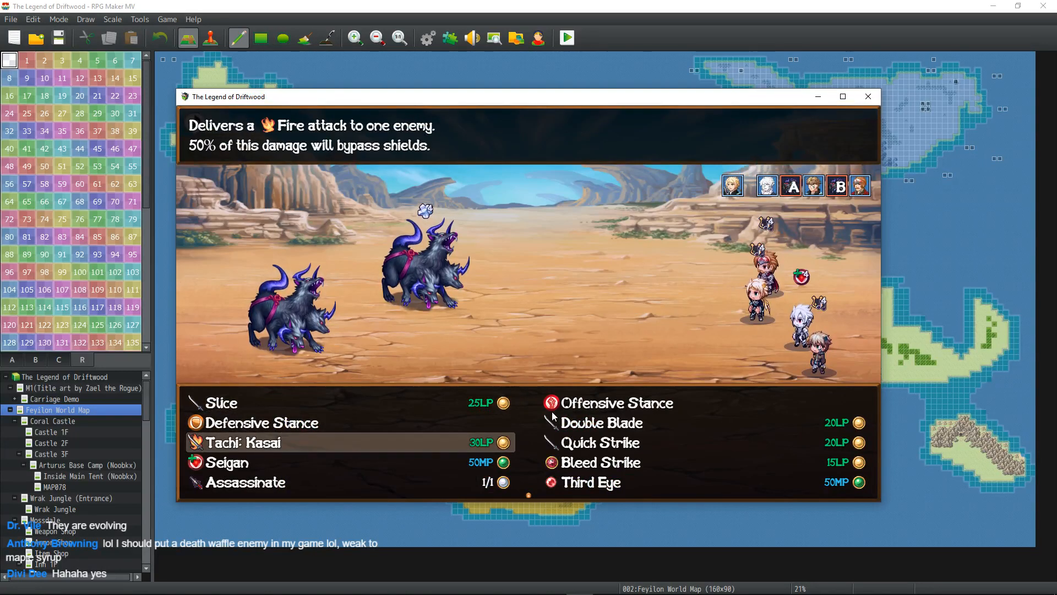
key(Down)
key(Right)
key(Return)
key(Return)
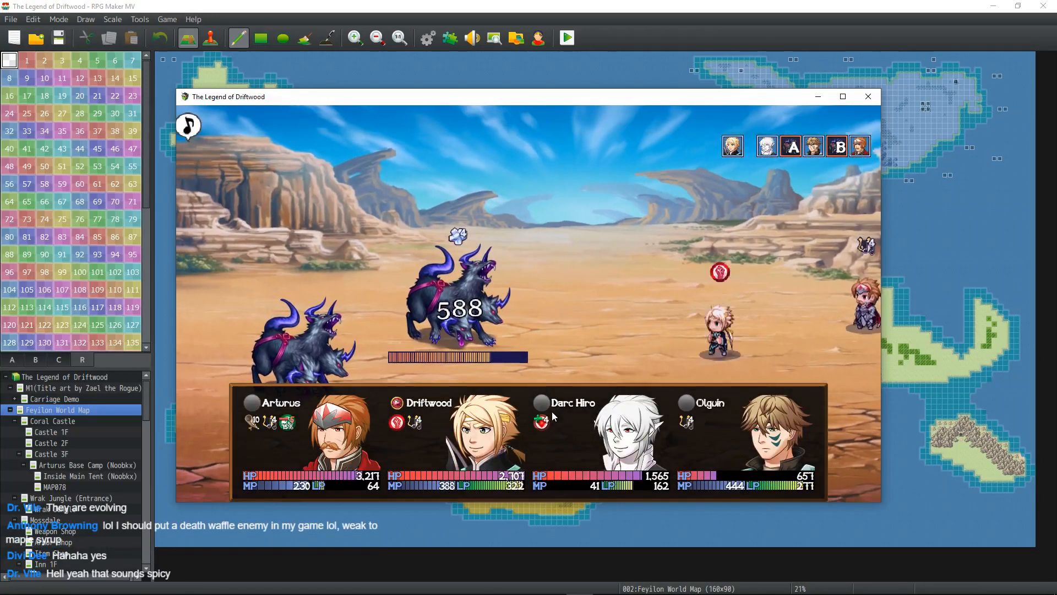
- Heal the party again with Darc Hiro's Healer's Paeon song
key(Return)
key(Return)
key(Return)
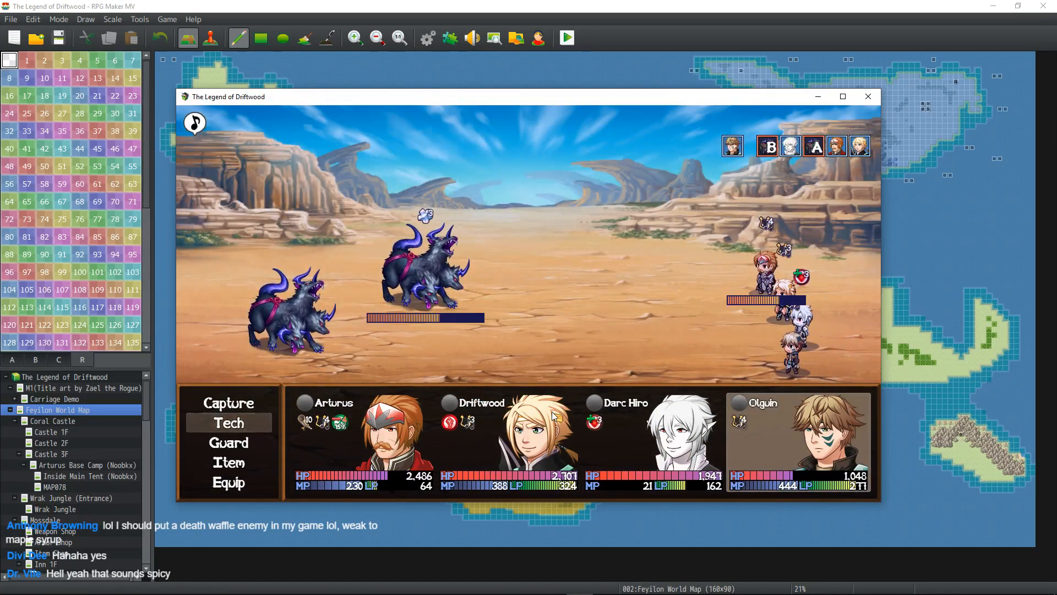
- Use Olguin's turn to fire Frost Shot III at one of the Death Dogs
key(Return)
key(Left)
key(Right)
key(Return)
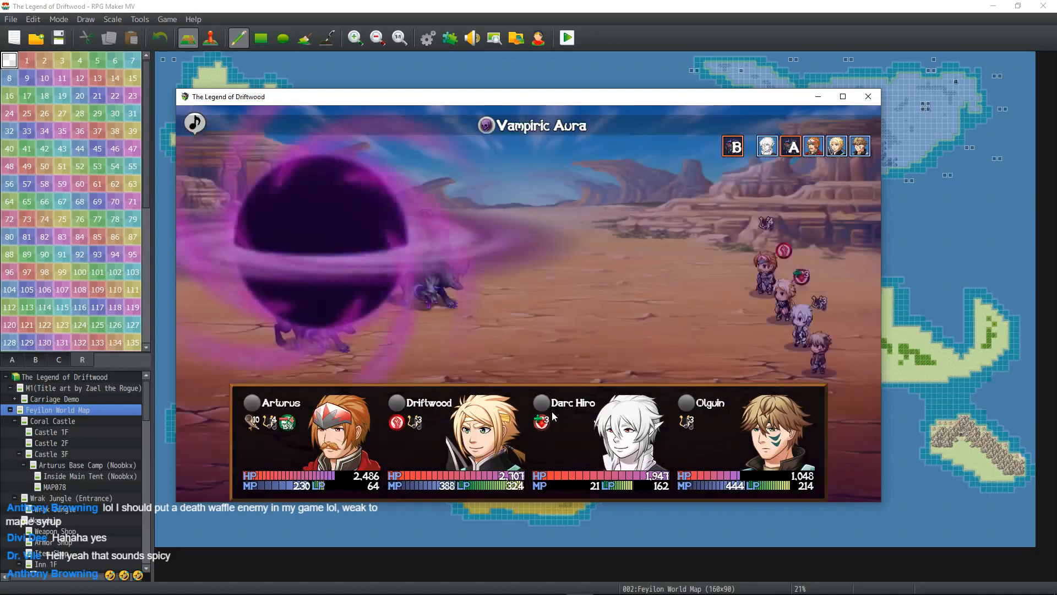
- Have Darc Hiro spend his turn on another Healer's Paeon for the party
key(Return)
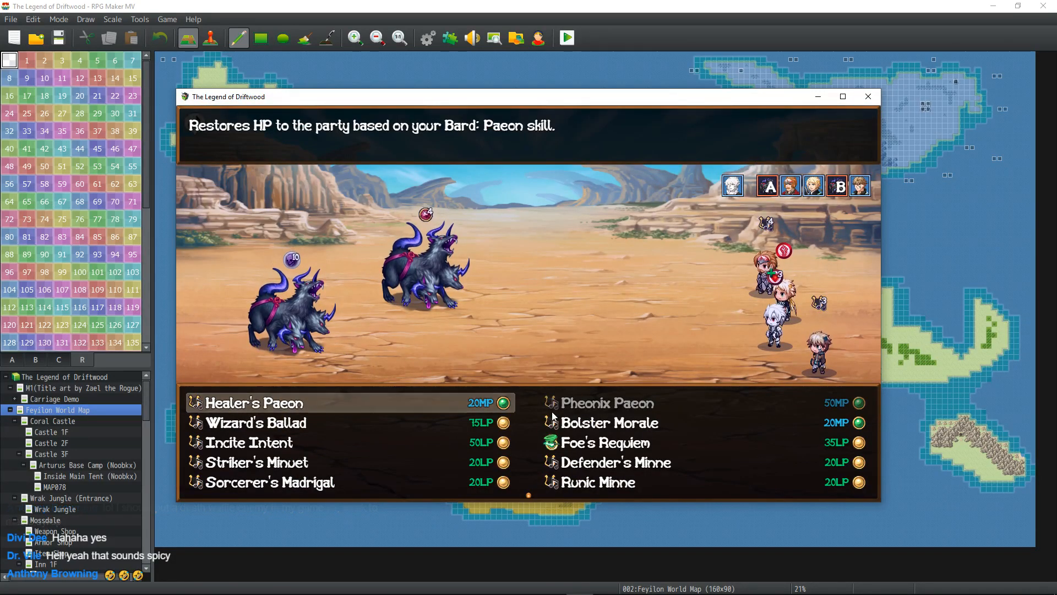
key(Right)
key(Left)
key(Return)
key(Return)
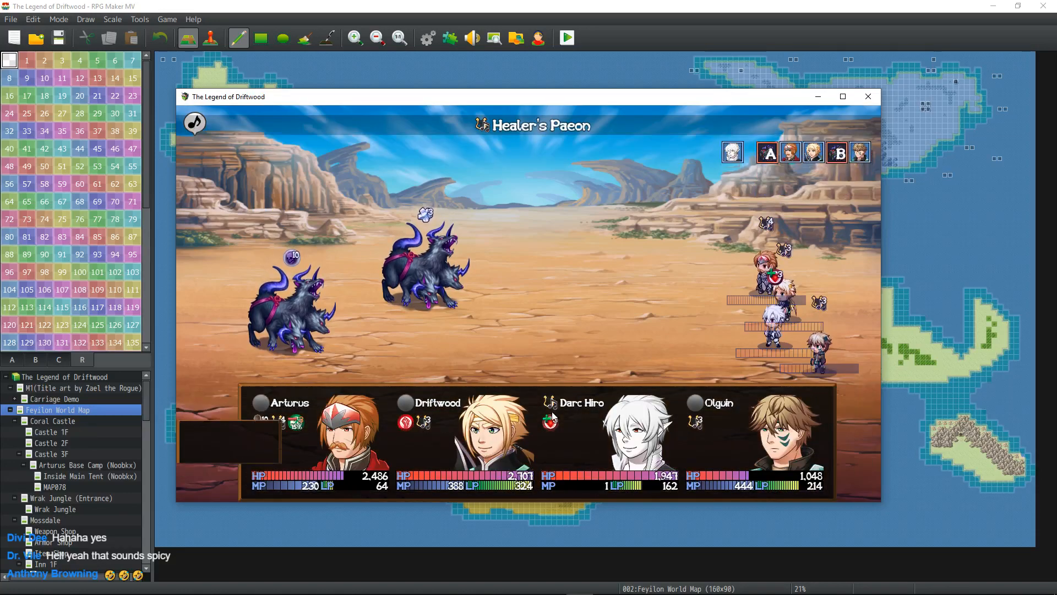
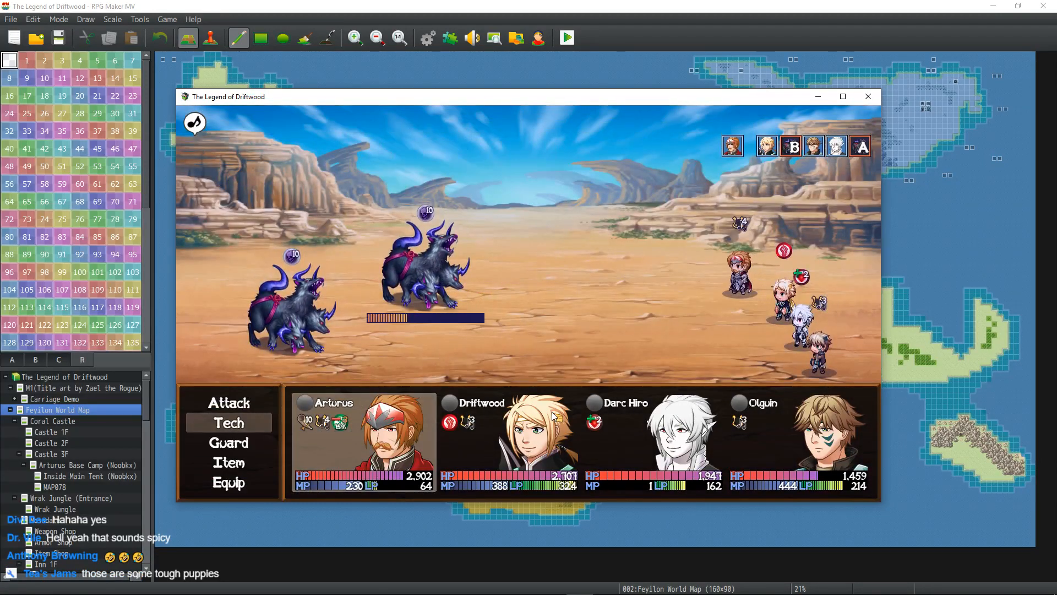
- Have Arturus attack both Death Dogs with Blade Rush
key(Return)
key(Left)
key(Return)
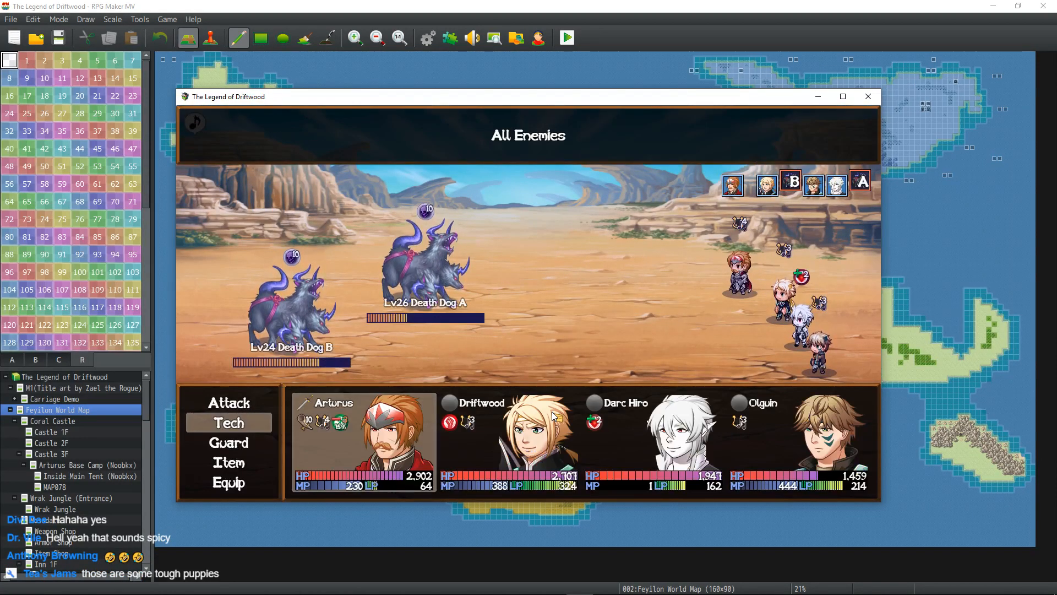
key(Return)
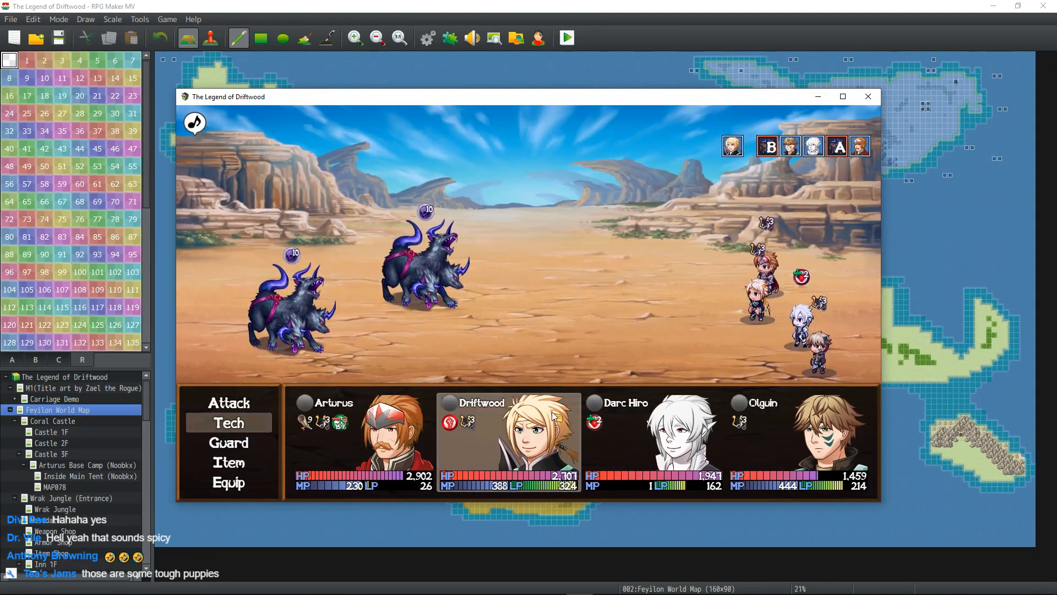
- Have Driftwood use Assassinate on Death Dog A
key(Return)
key(Up)
key(Left)
key(Down)
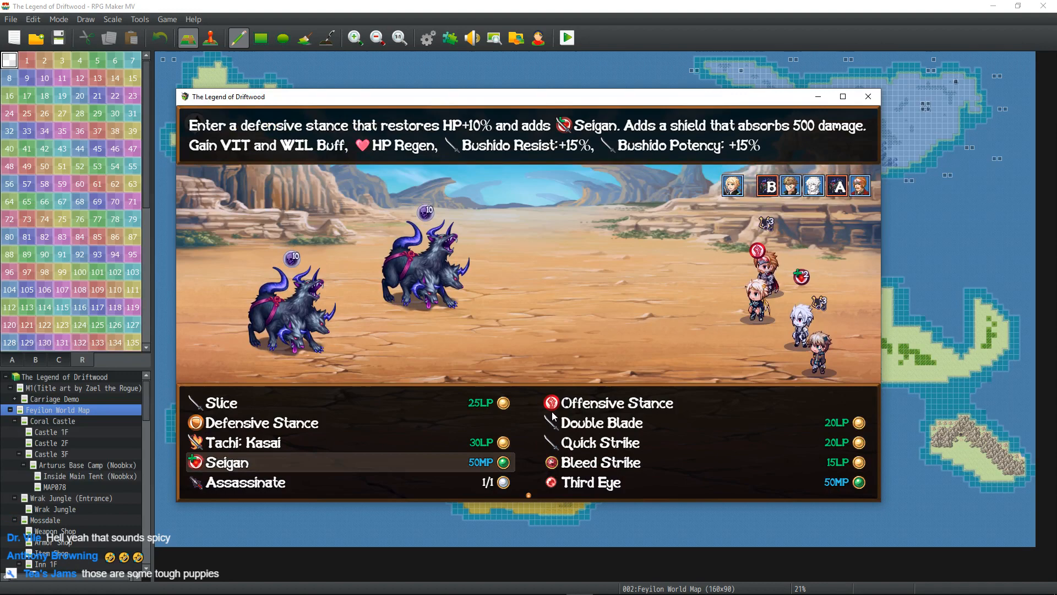
key(Down)
key(Return)
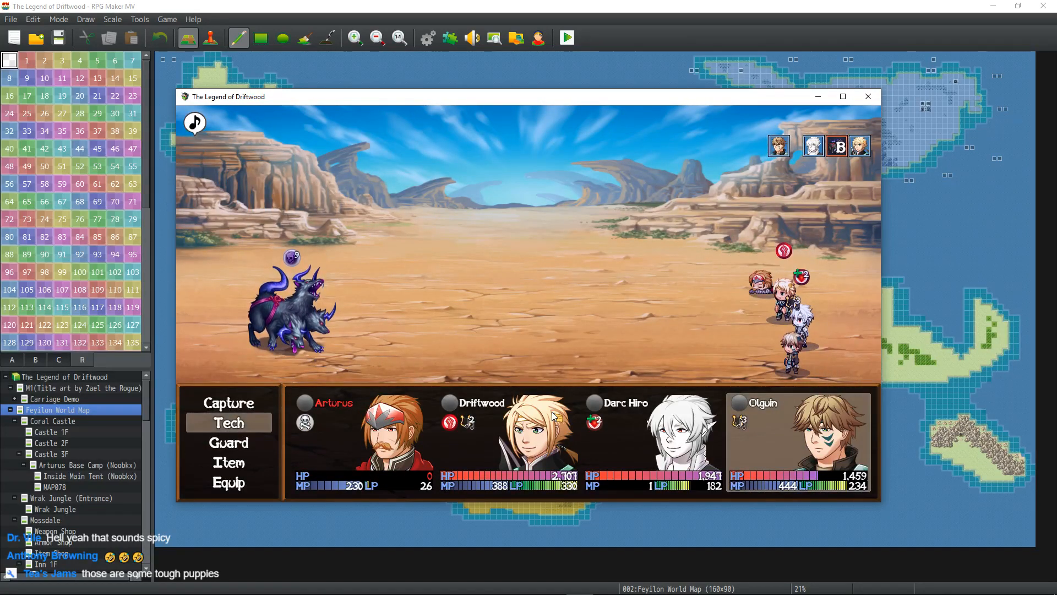
- Have Olguin fire Frost Shot III at the remaining Death Dog B
key(Return)
key(Return)
key(Return)
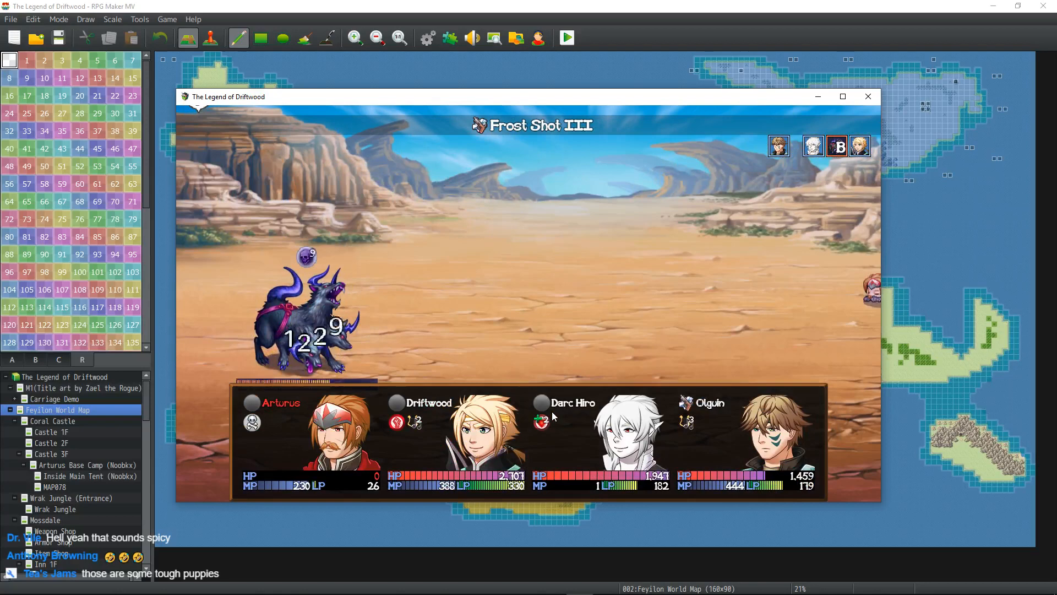
- Look through Darc Hiro's song spells and their descriptions to see which he can use this turn
key(Return)
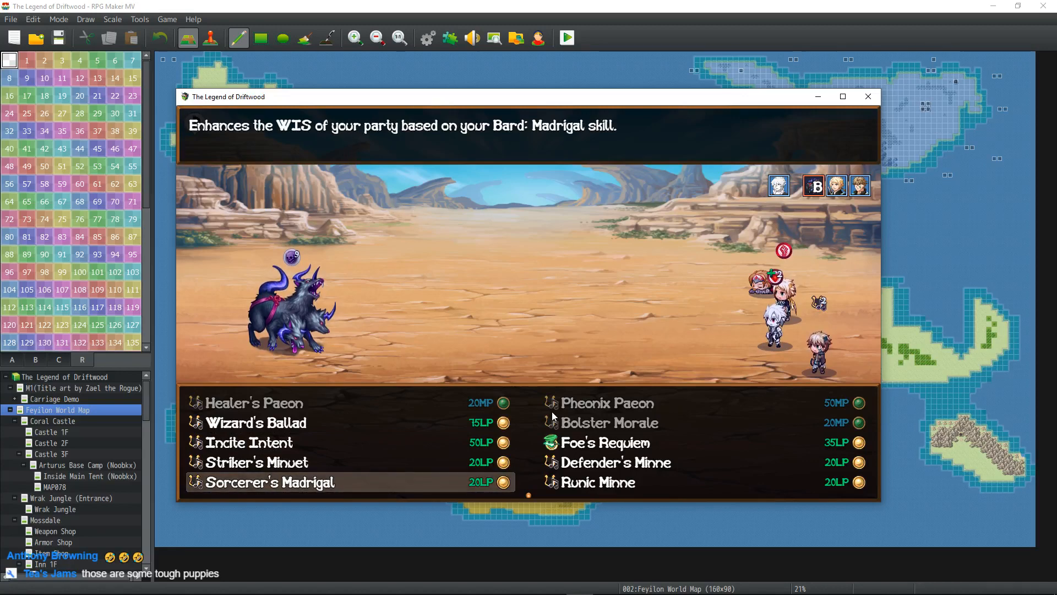
key(Up)
key(Right)
key(Left)
key(Up)
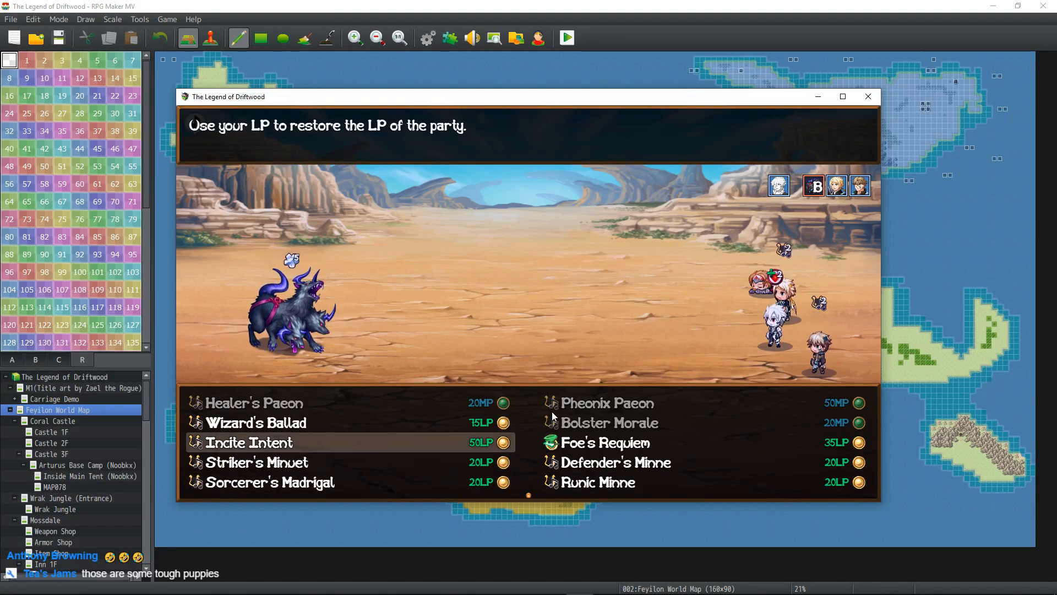
key(Up)
key(Up)
key(Down)
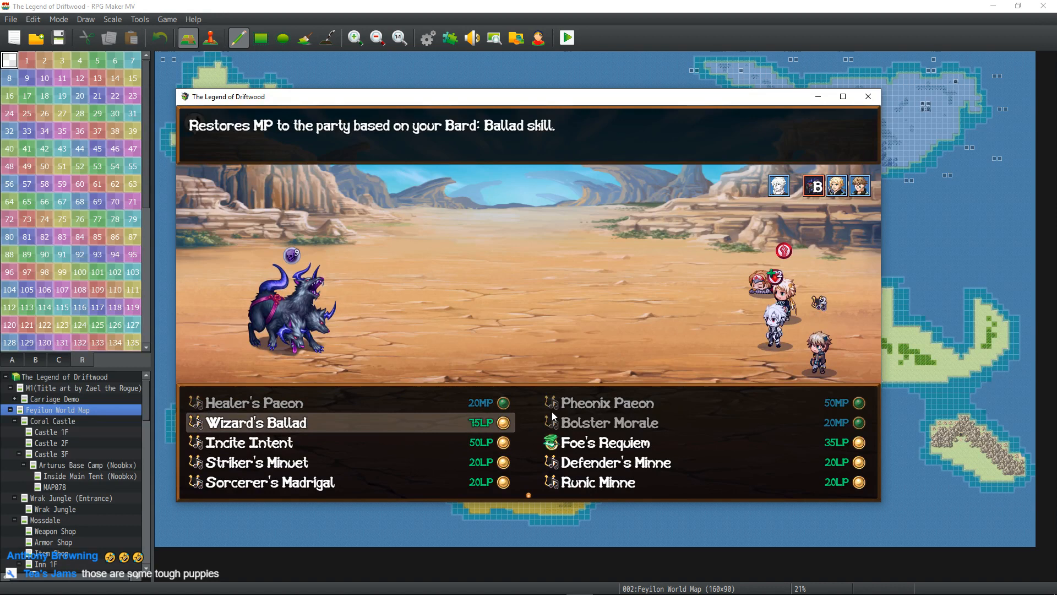
key(Right)
key(Down)
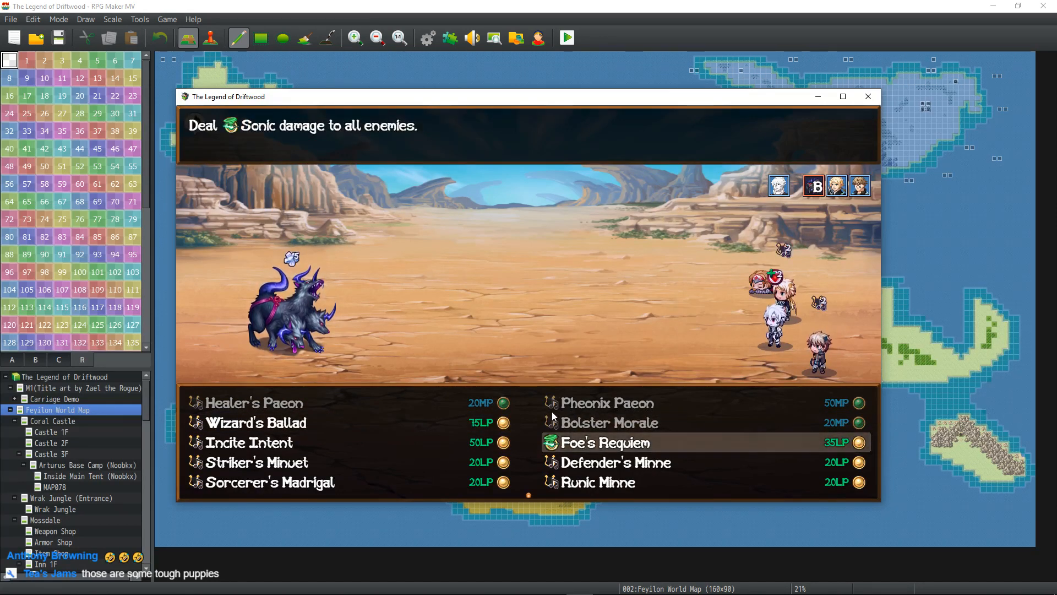
- Have Darc Hiro use a Tinticure from the item list on himself
key(Escape)
key(Return)
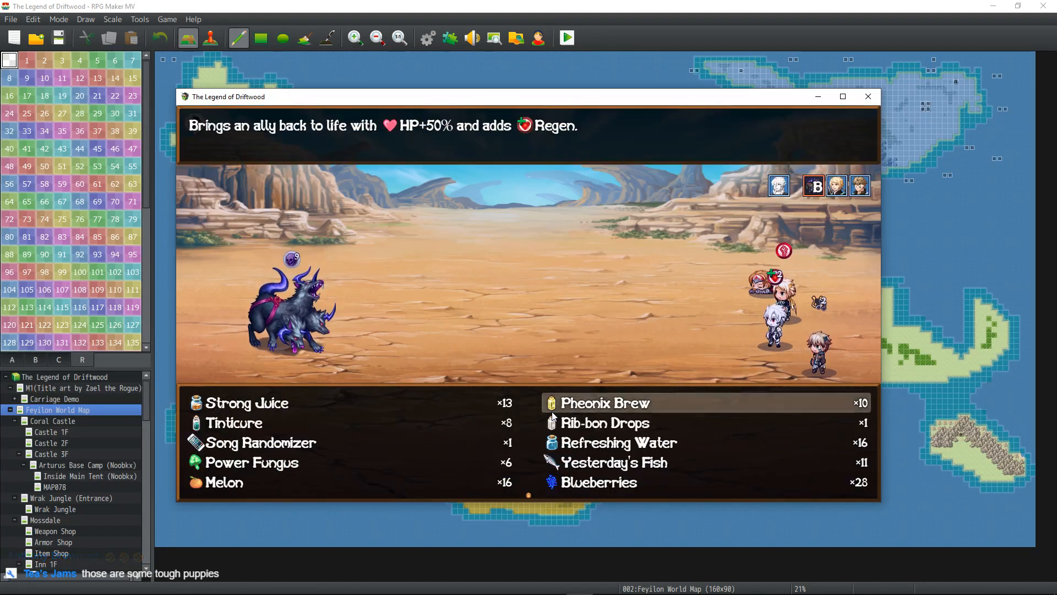
key(Left)
key(Escape)
key(Right)
key(Right)
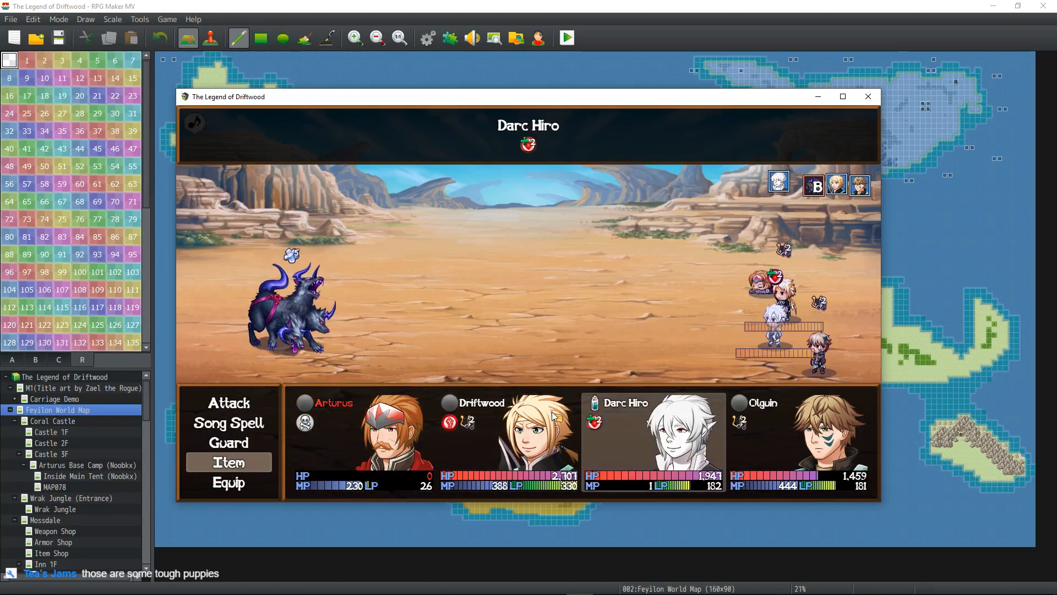
key(Return)
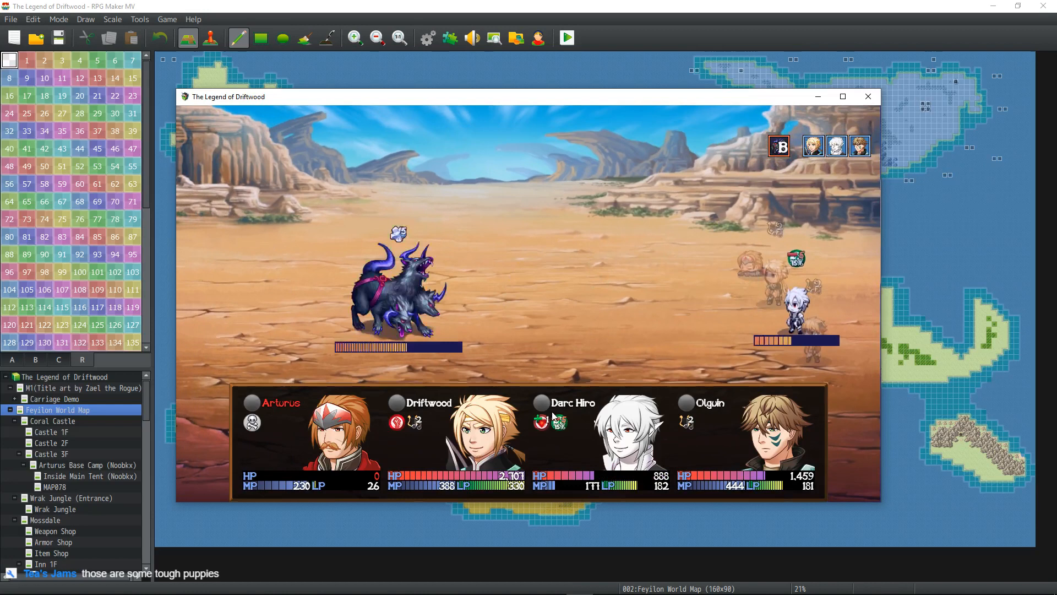
- Review Driftwood's stance and blade skills and have him use one against Death Dog B
key(Return)
key(Up)
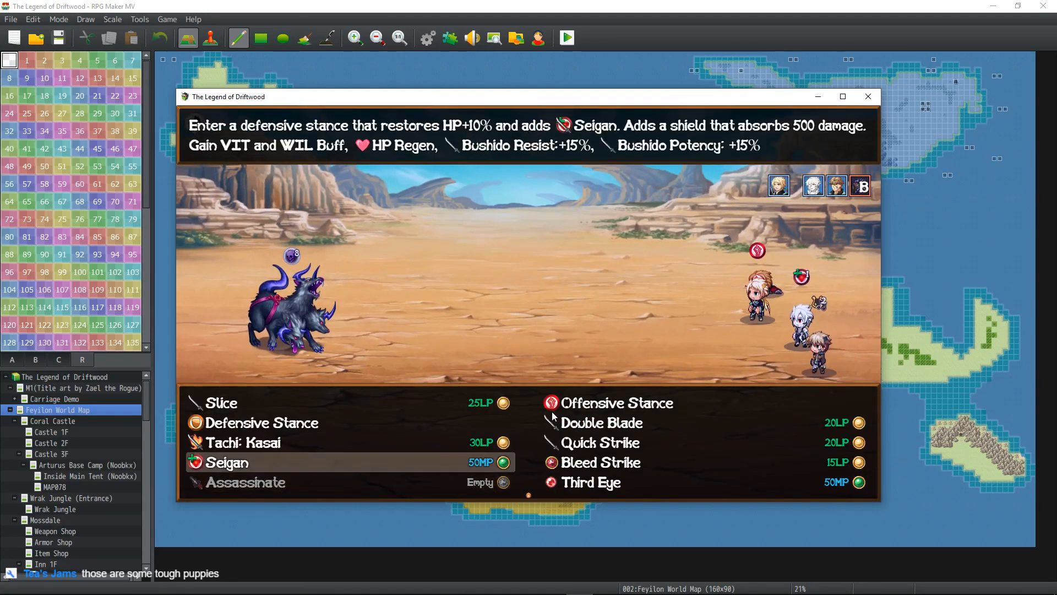
key(Return)
key(Escape)
key(Up)
key(Up)
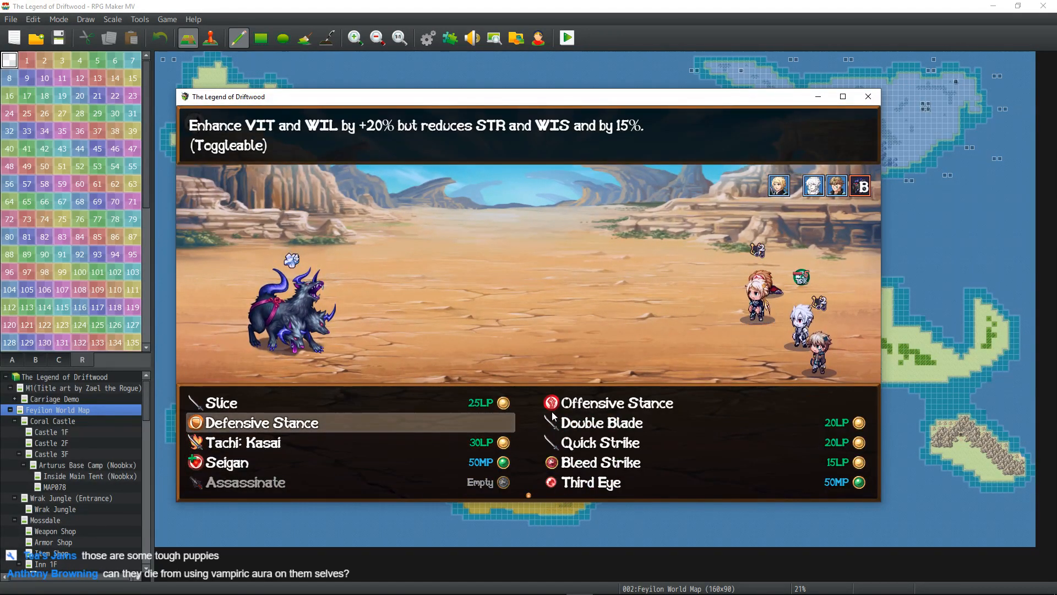
key(Up)
key(Down)
key(Down)
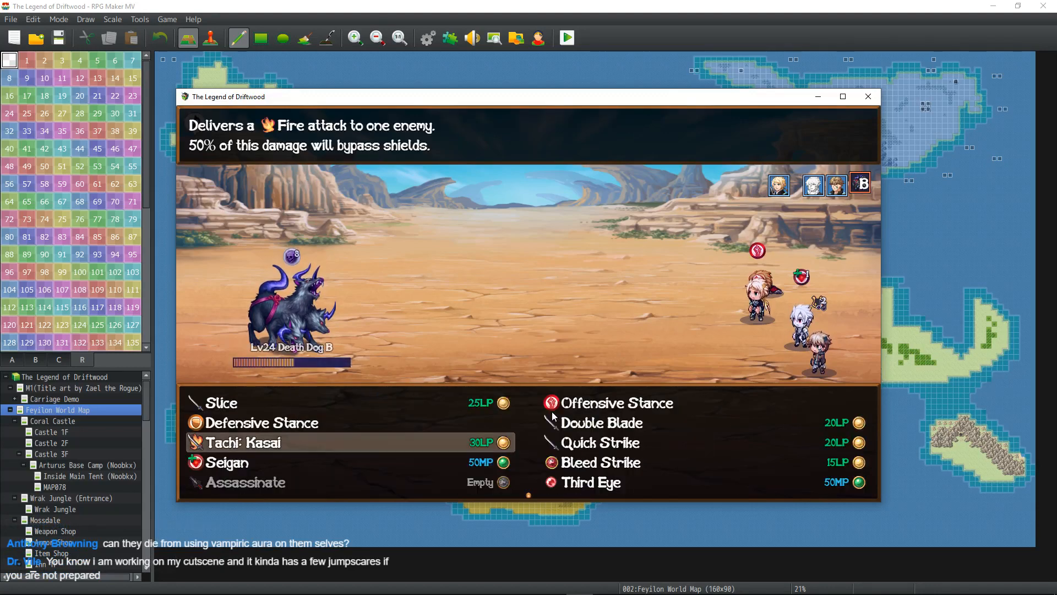
key(Up)
key(Return)
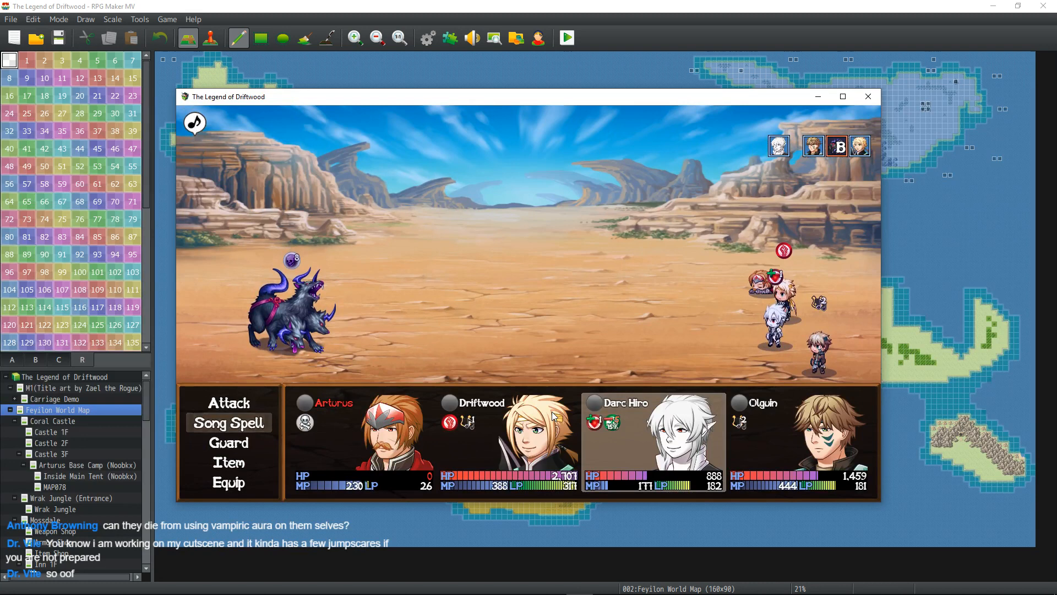
- Have Darc Hiro perform Pheonix Paeon to revive the fallen Arturus
key(Return)
key(Return)
key(Return)
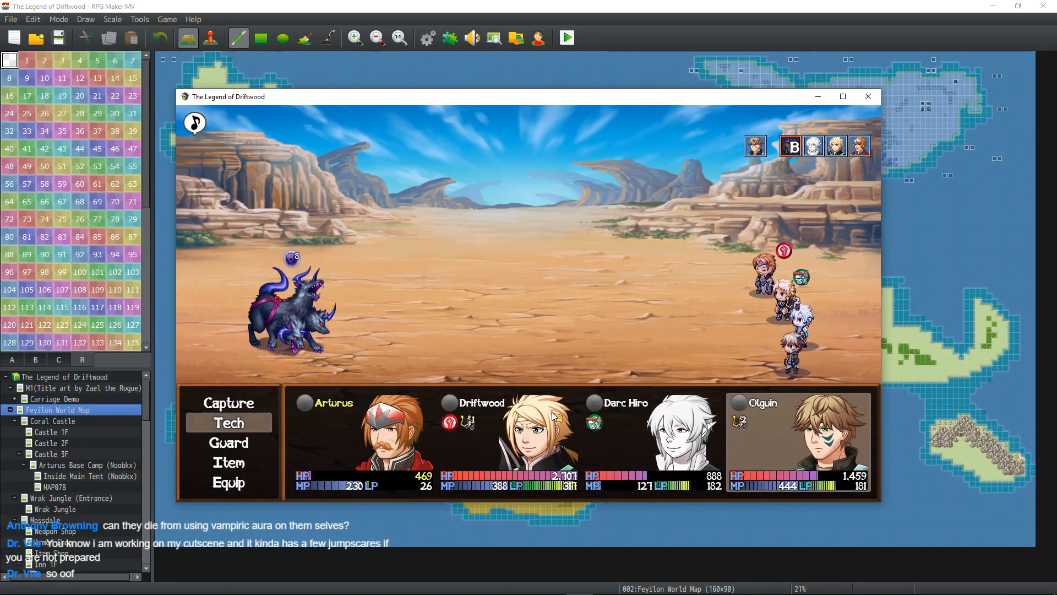
- Have Olguin use one of his Tech skills on Death Dog B
key(Return)
key(Return)
key(Return)
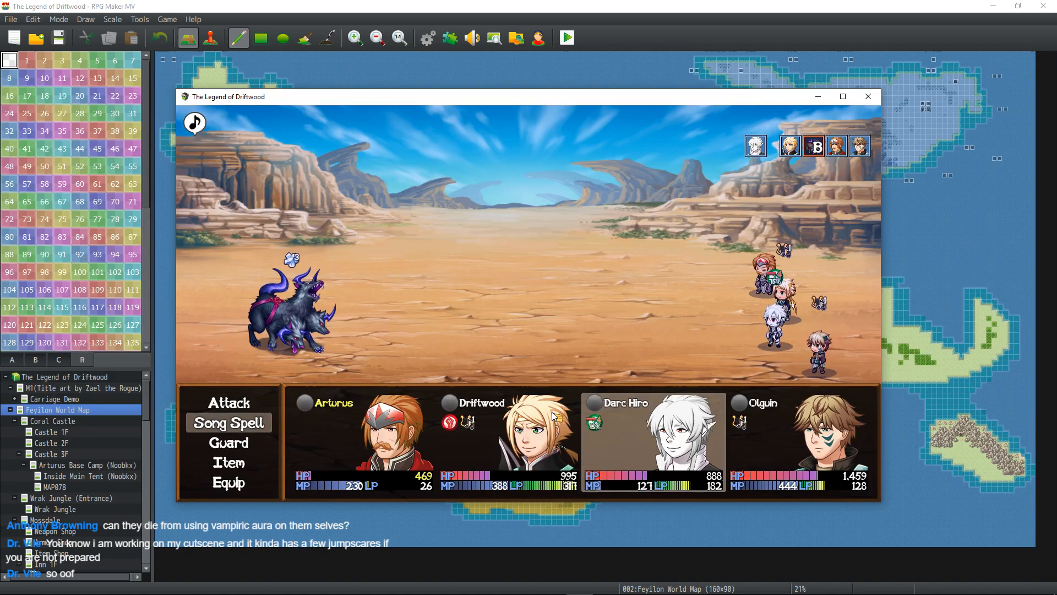
- Compare Darc Hiro's song spells and have him perform Healer's Paeon on the party
key(Return)
key(Down)
key(Left)
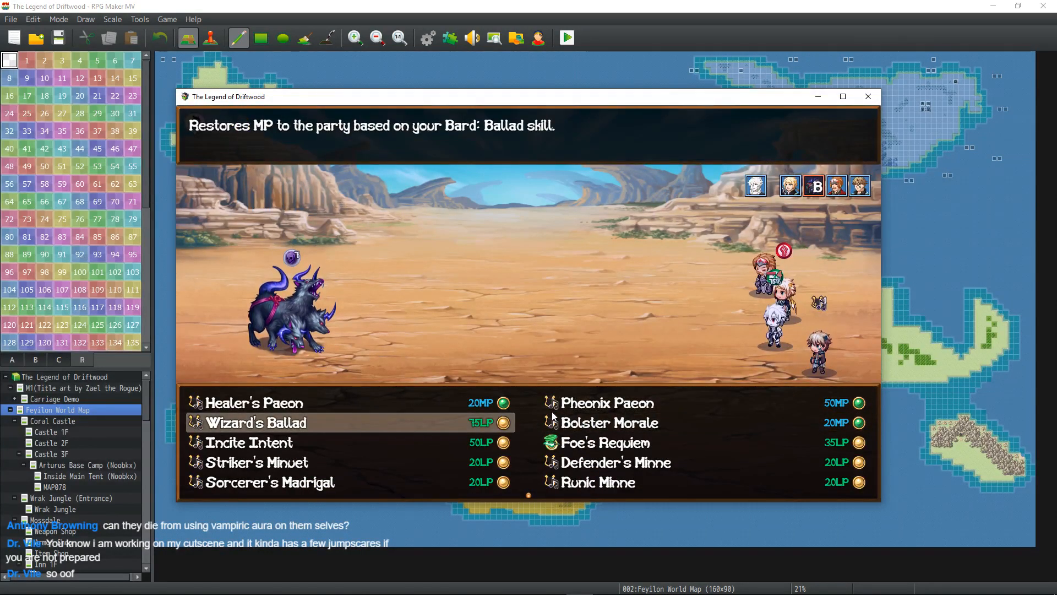
key(Down)
key(Down)
key(Up)
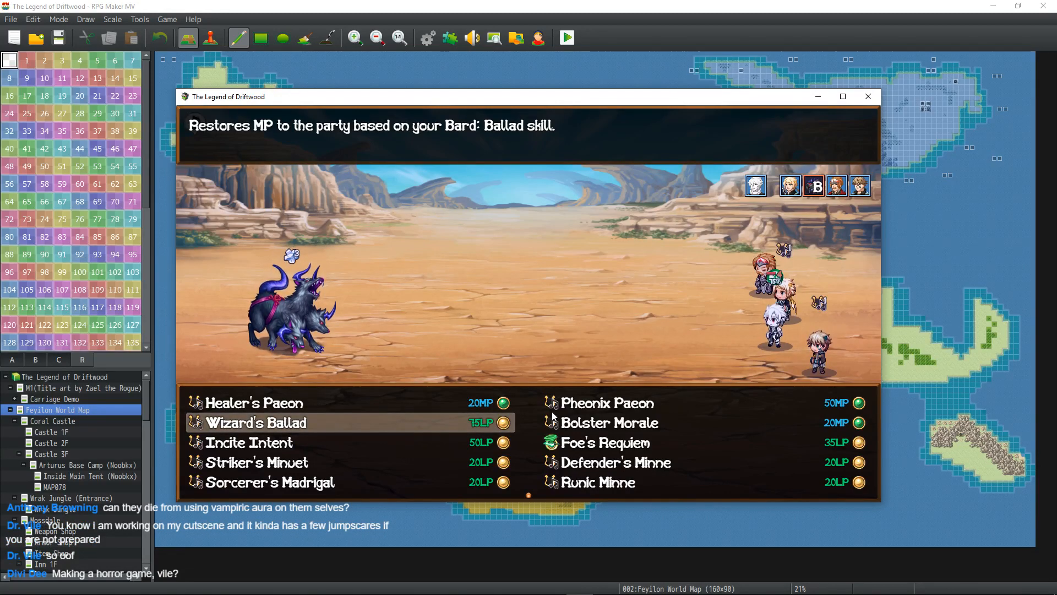
key(Down)
key(Down)
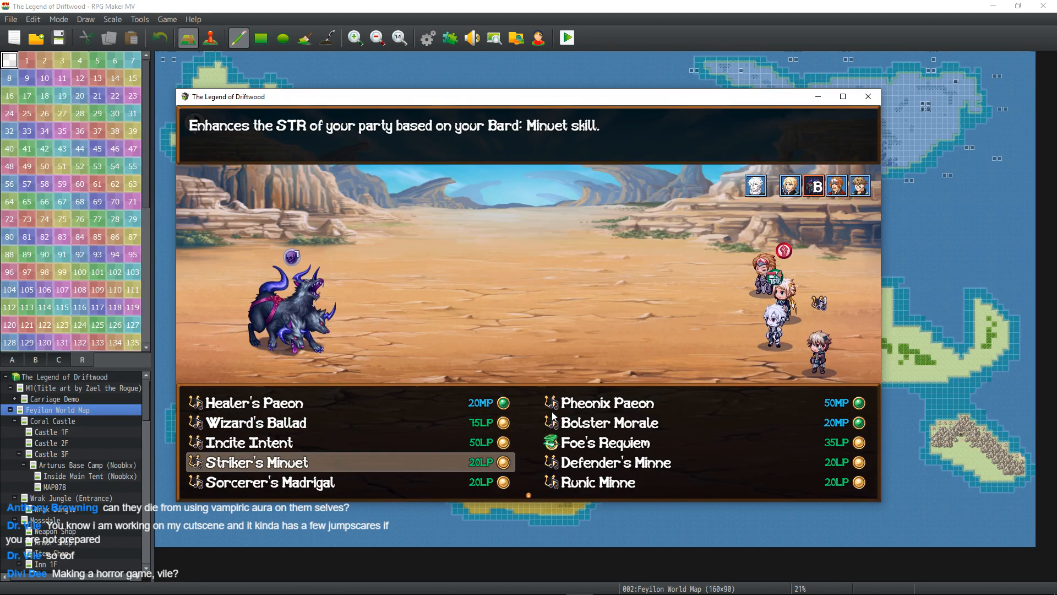
key(Right)
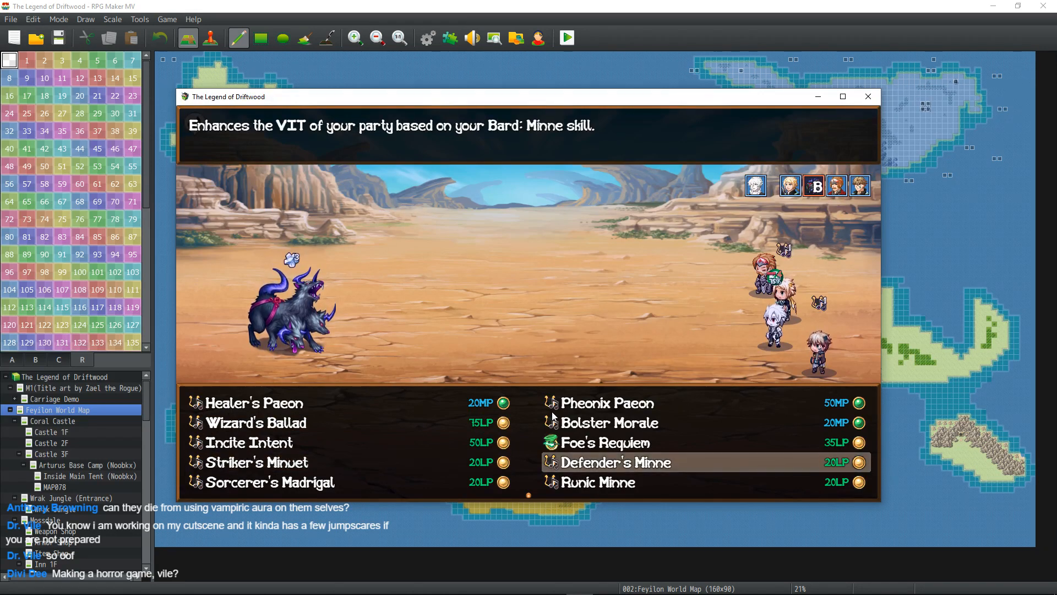
key(Down)
key(Up)
key(Up)
key(Left)
key(Up)
key(Up)
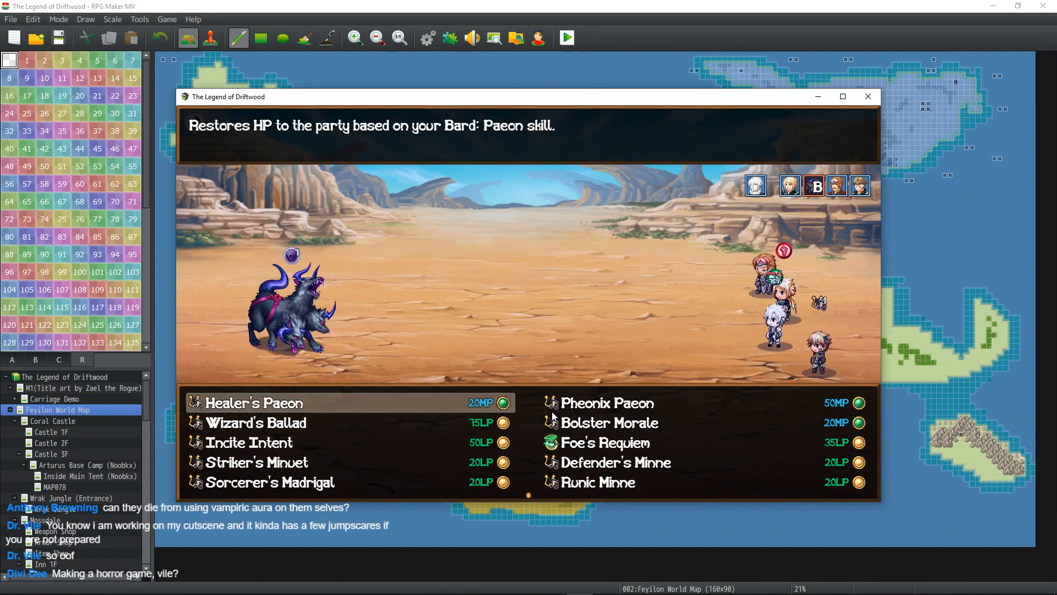
key(Return)
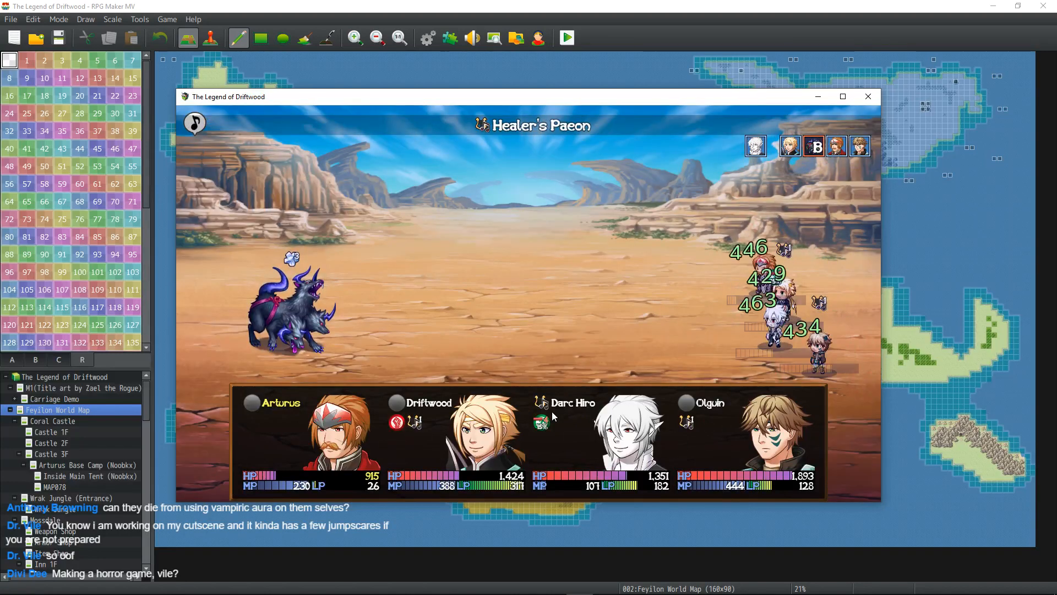
- Have Driftwood strike Death Dog B and dismiss the battle reward screens
key(Return)
key(Return)
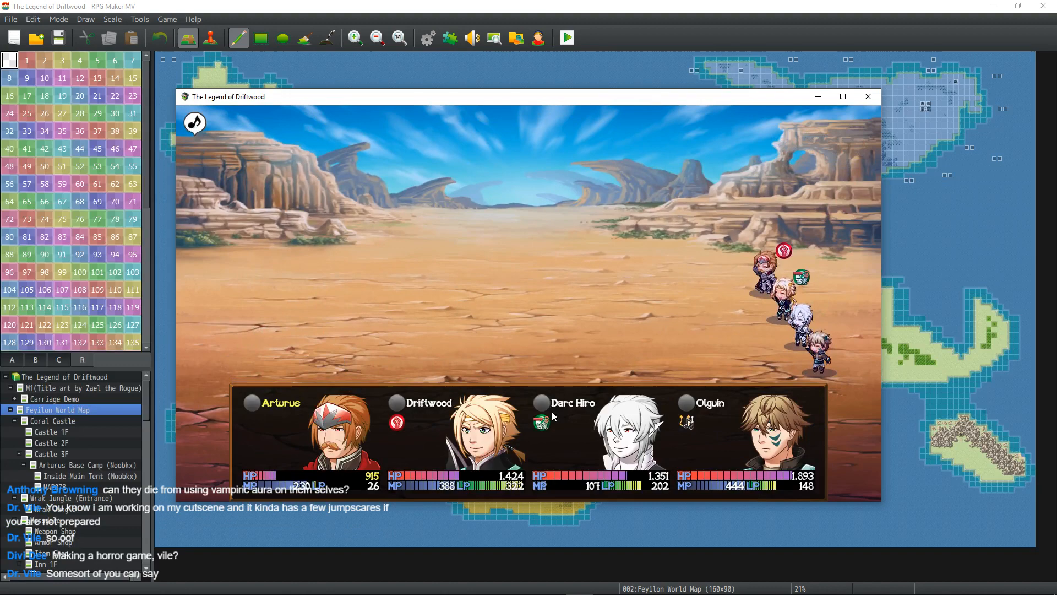
key(Return)
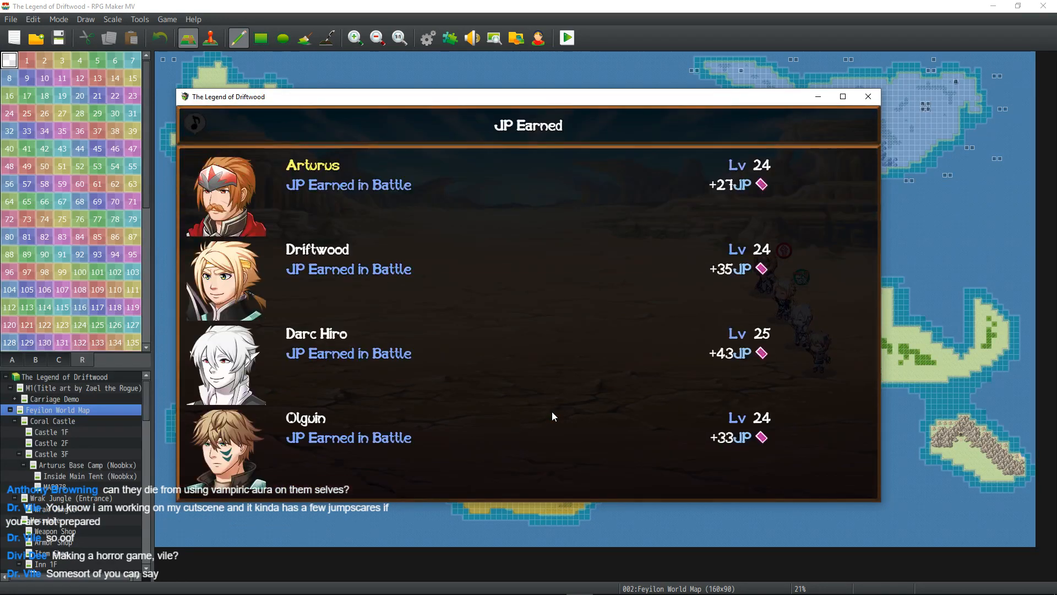
key(Return)
key(Return)
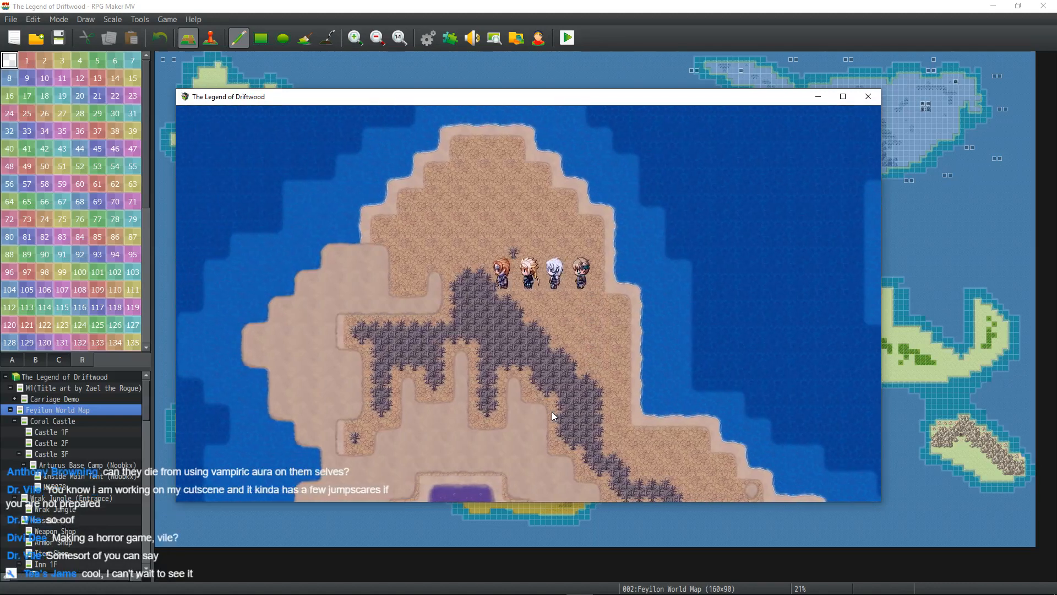
- Walk the party onward into the next random battle and have Darc Hiro attack the pickaxe-wielding enemy with Foe's Requiem
key(Down)
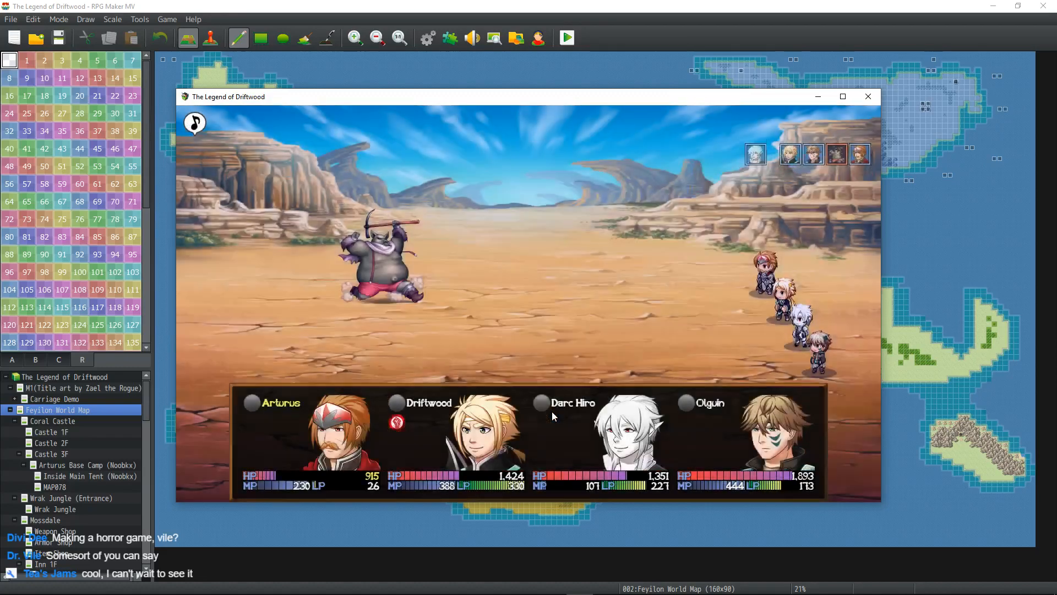
key(Down)
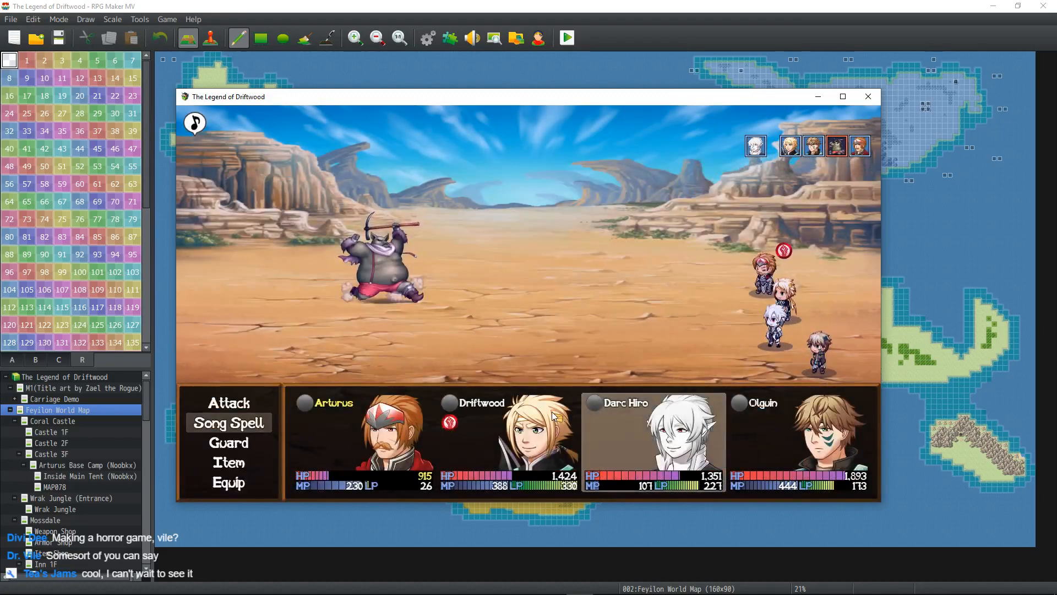
key(Return)
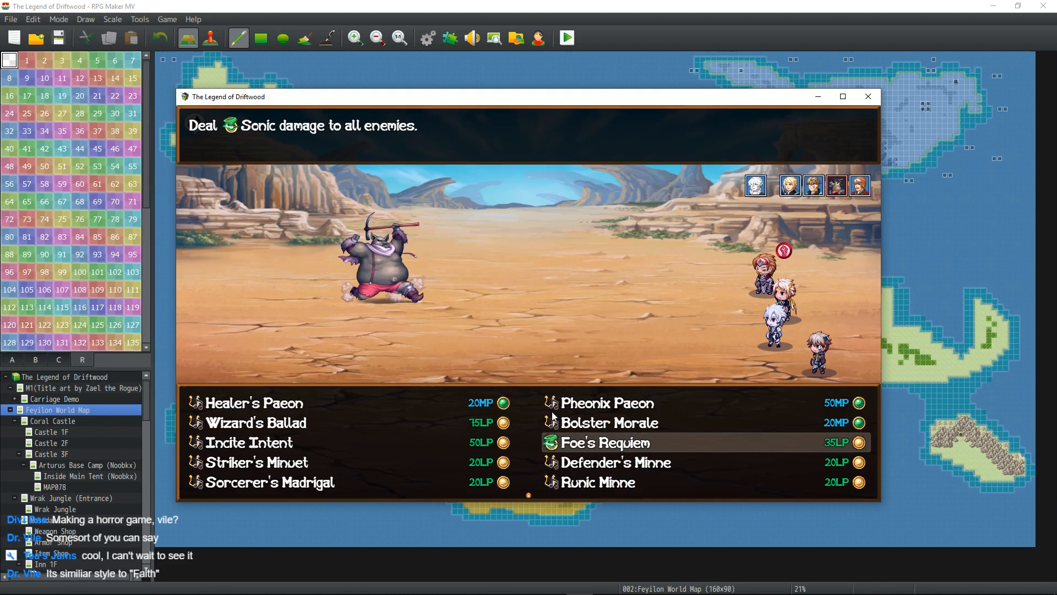
key(Down)
key(Down)
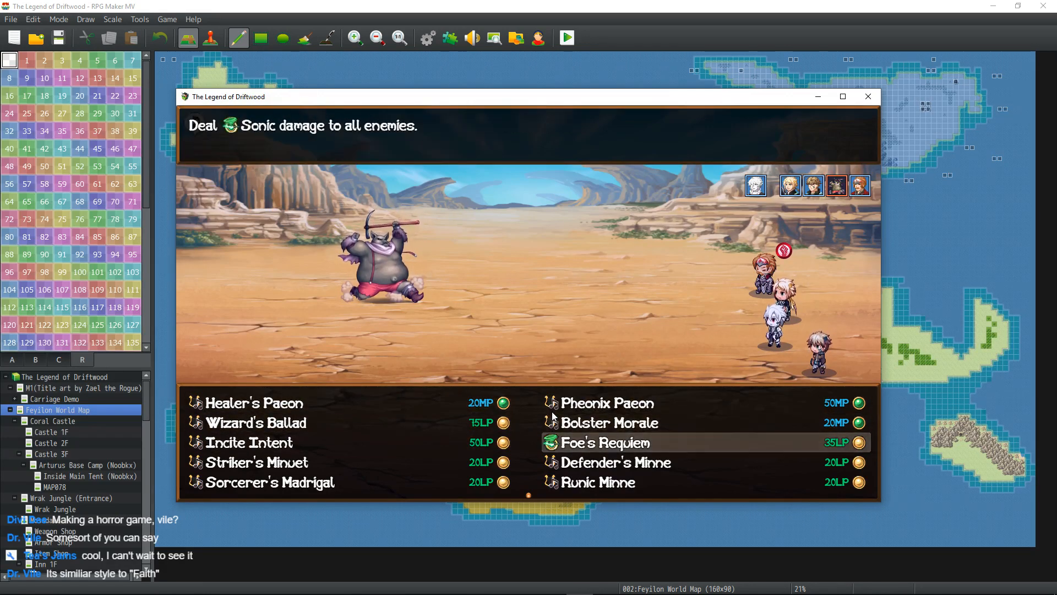
key(Down)
key(Right)
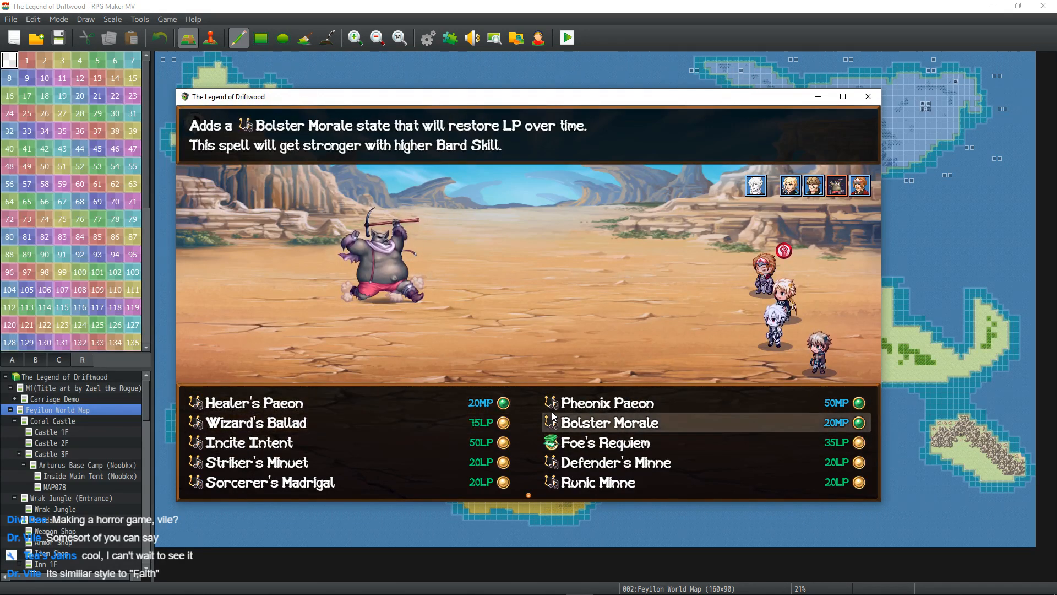
key(Down)
key(Return)
key(Return)
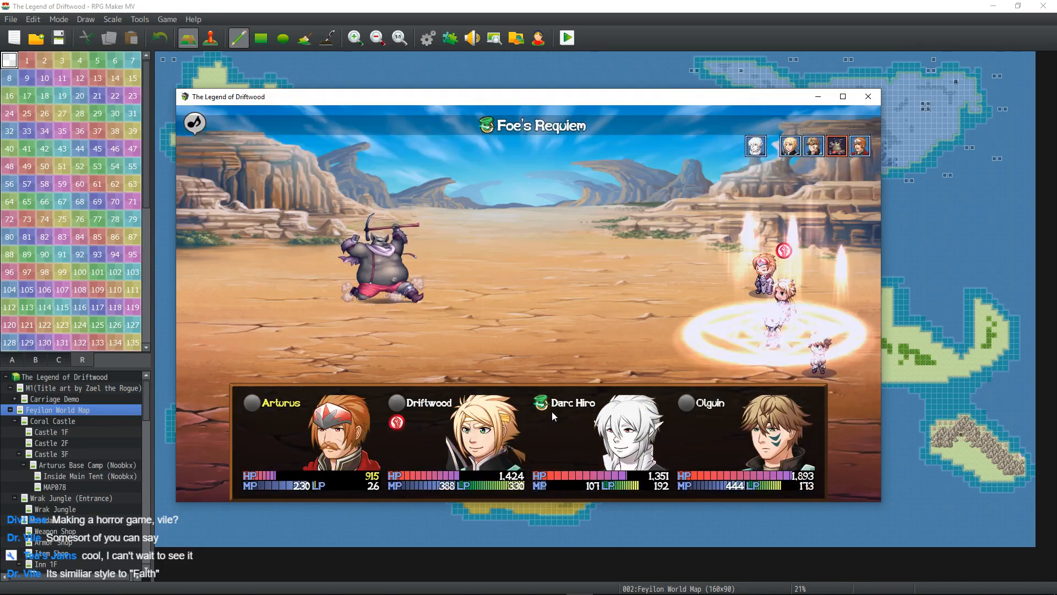
- Have Driftwood use Slice on the pickaxe-wielding enemy and dismiss the battle reward screens
key(Return)
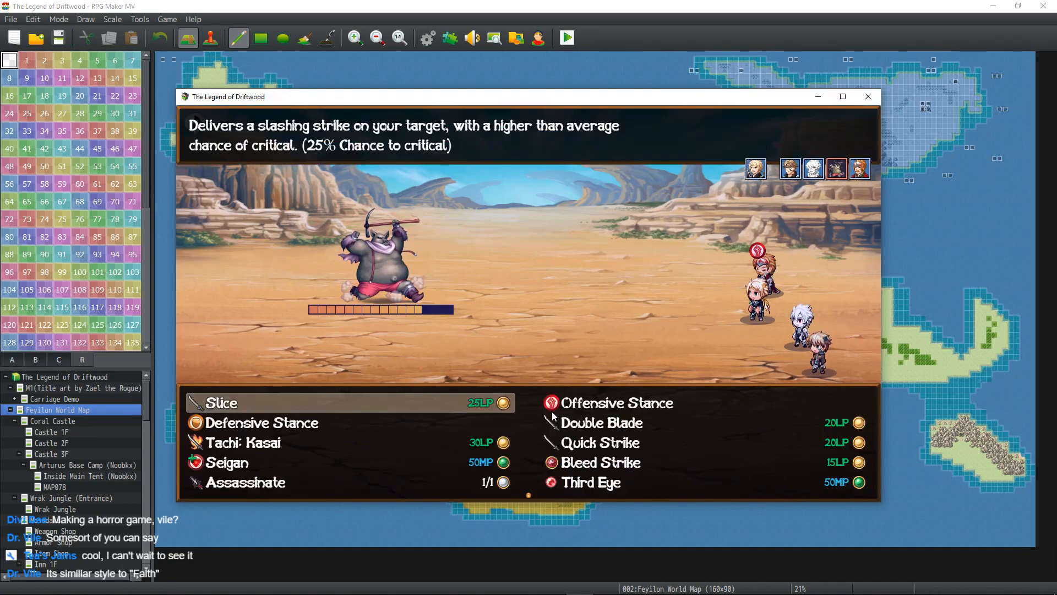
key(Return)
key(Return)
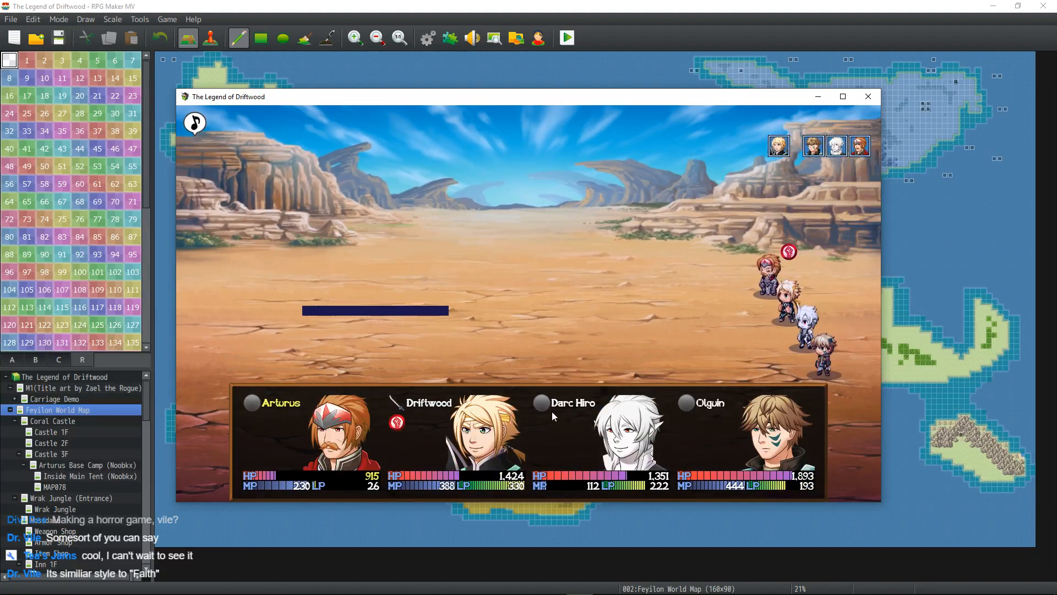
key(Return)
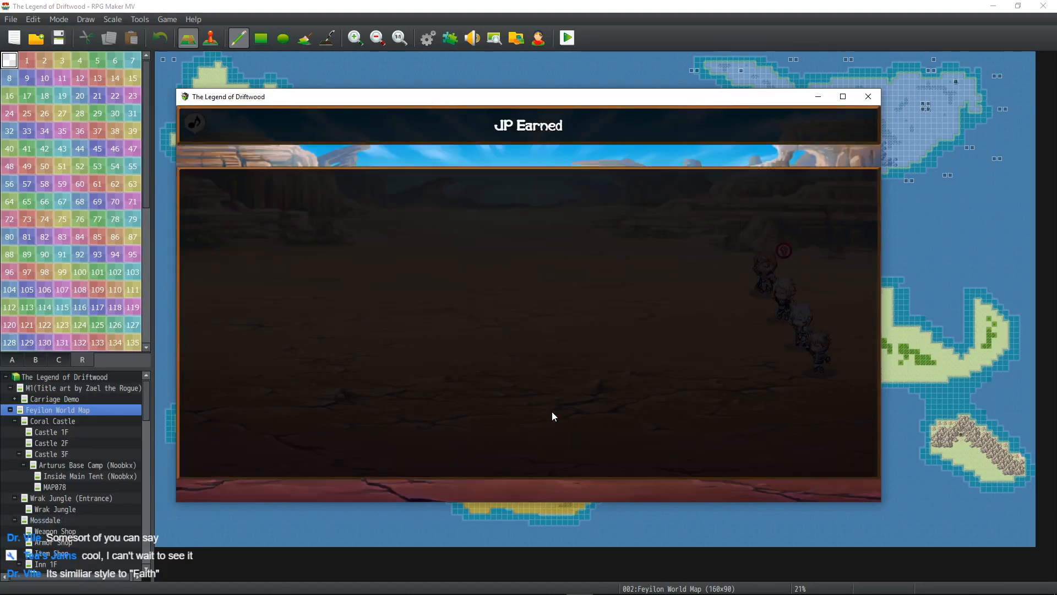
key(Return)
key(Return)
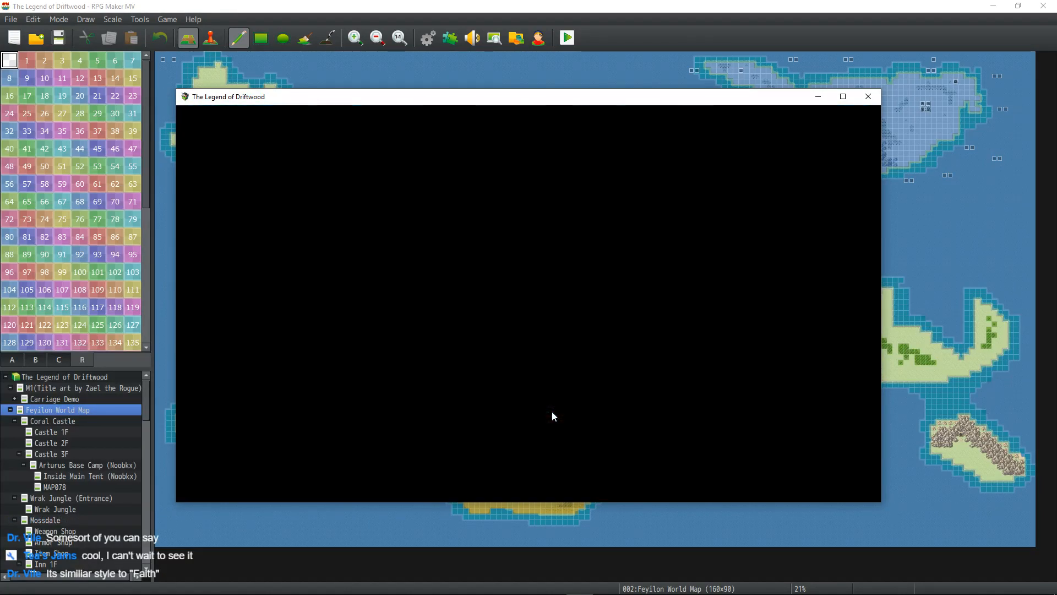
- Walk the party along the shore south of the purple lake and save the game to File 15
key(Left)
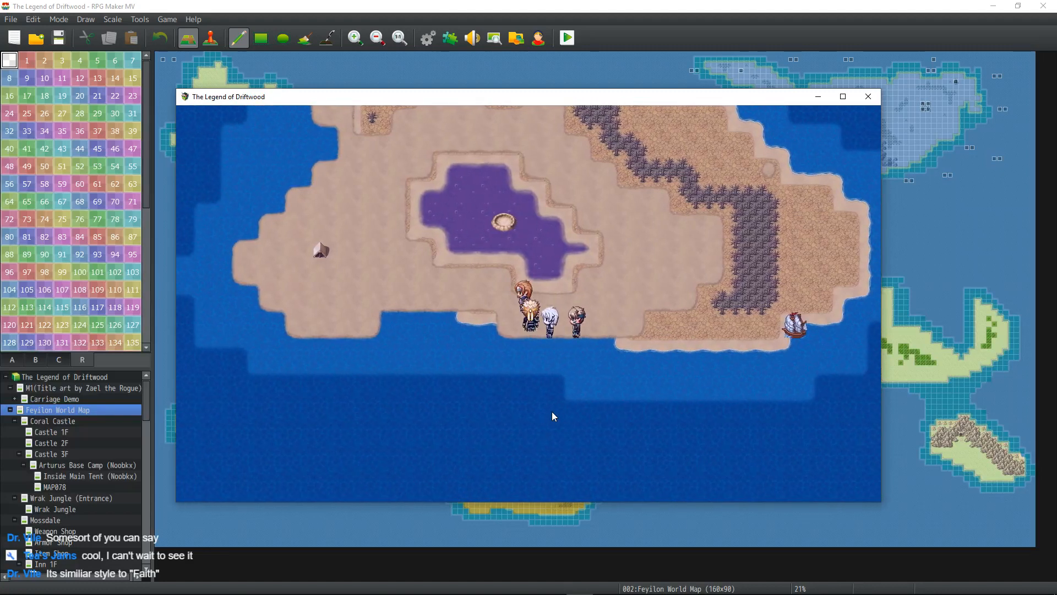
key(Escape)
key(Up)
key(Return)
key(Return)
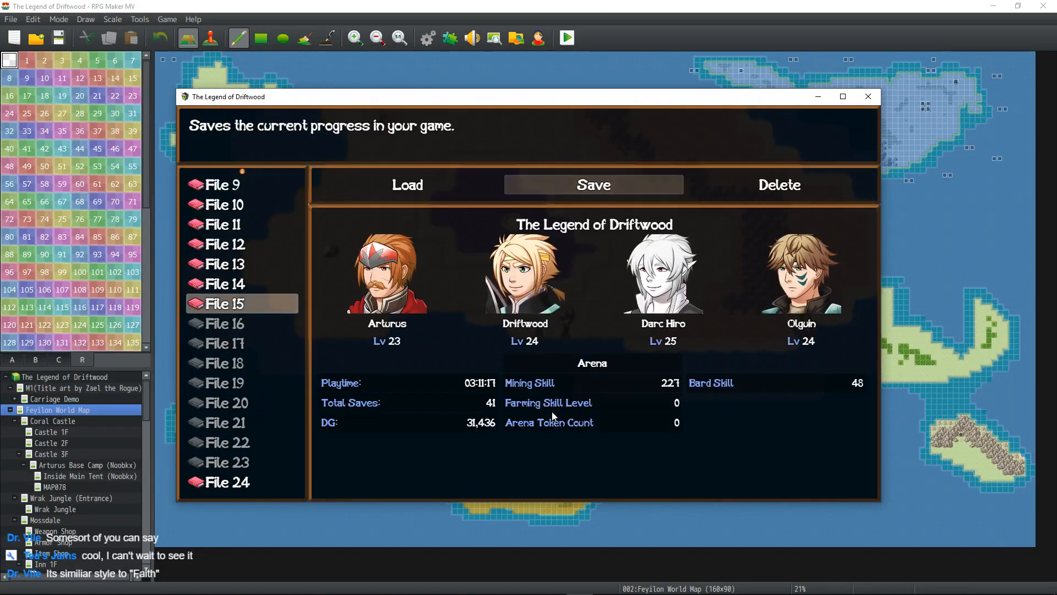
key(Return)
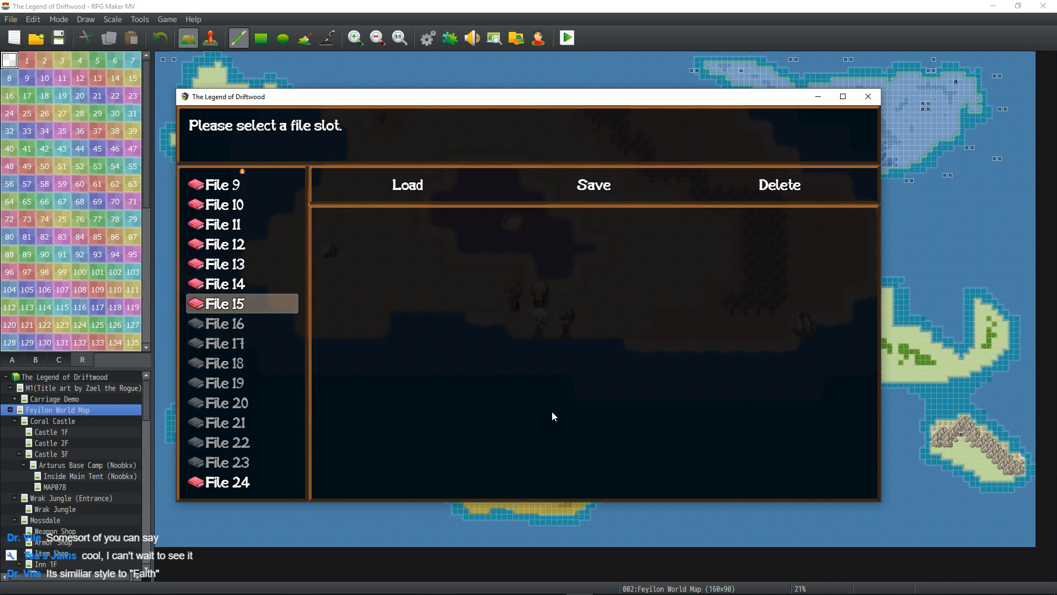
- Close the save screen, walk the party past the purple lake's west side into a battle and have Darc Hiro attack with Foe's Requiem
key(Escape)
key(Escape)
key(Left)
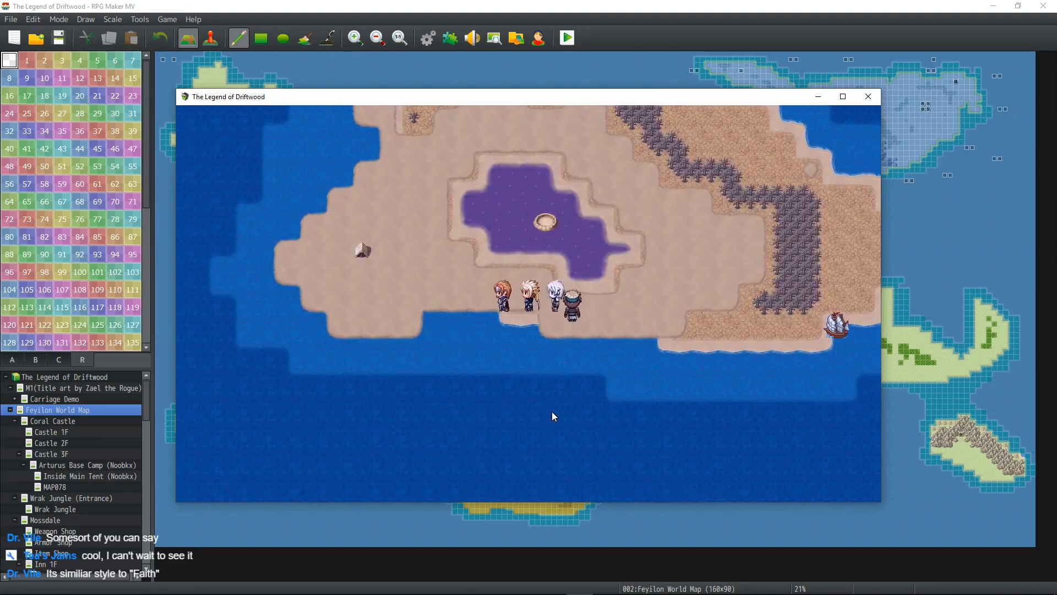
key(Up)
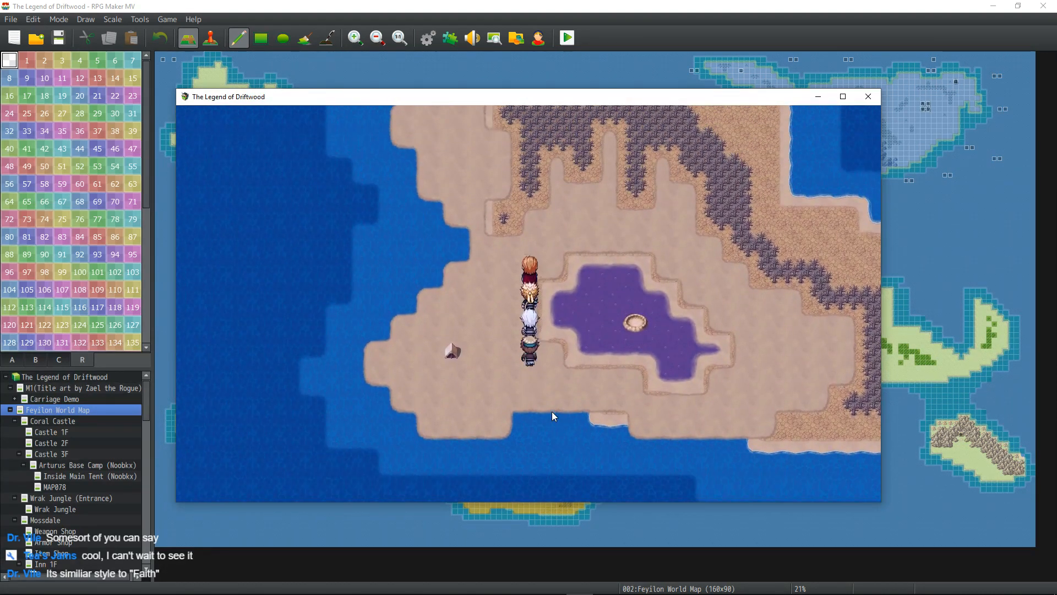
key(Right)
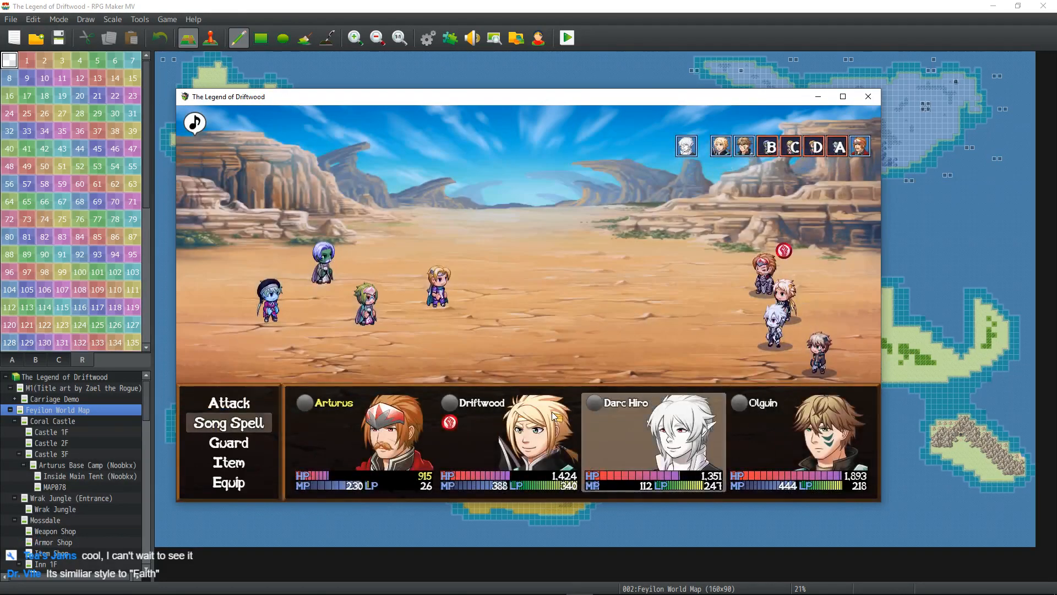
key(Return)
key(Return)
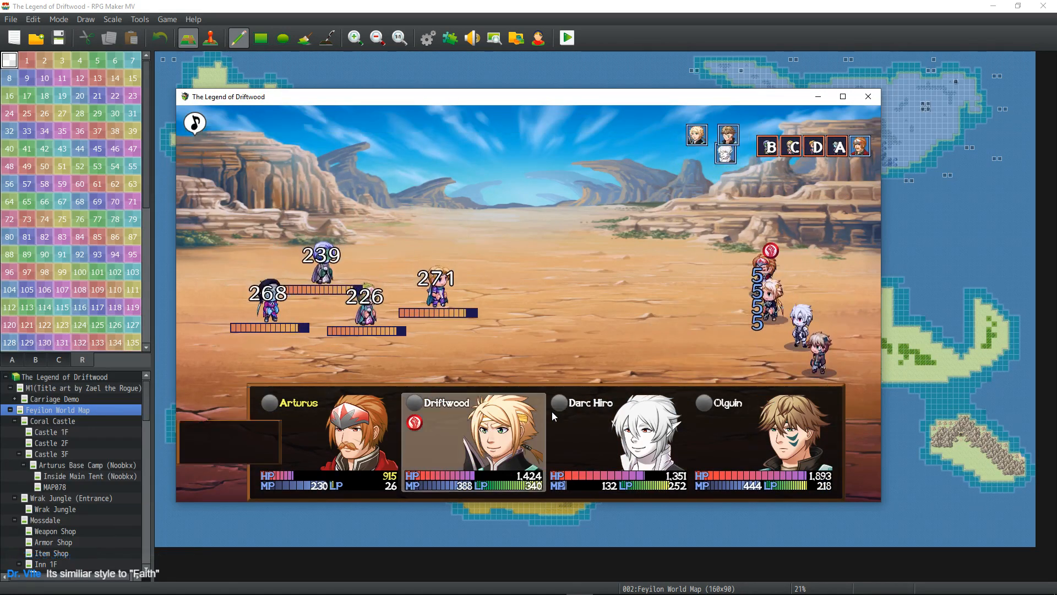
- Have Driftwood use Janpu Surasshu on the blond bandit nearest the party
key(Down)
key(Return)
key(Down)
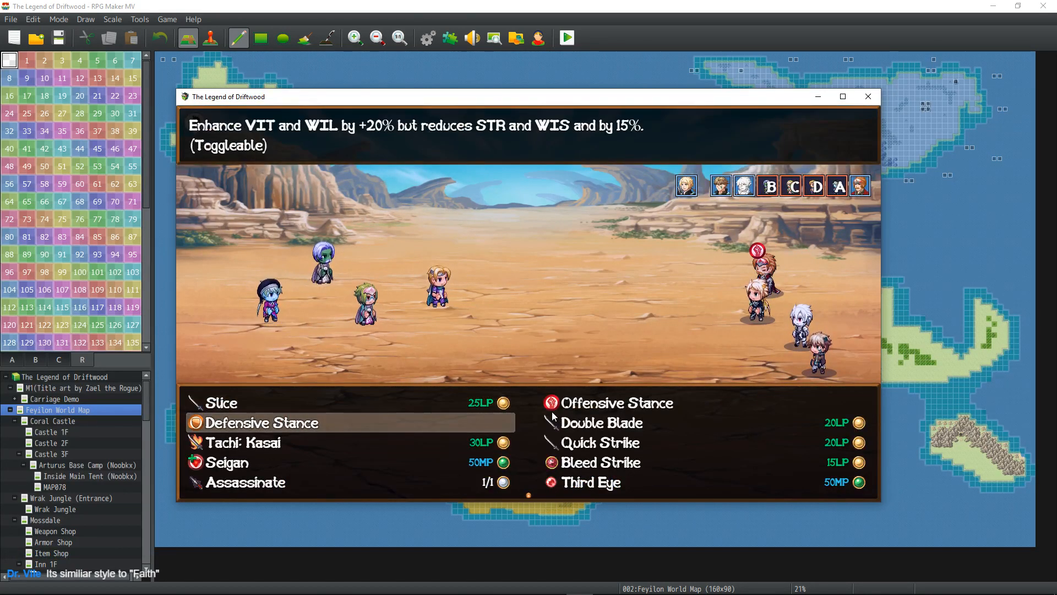
key(Right)
key(Down)
key(Down)
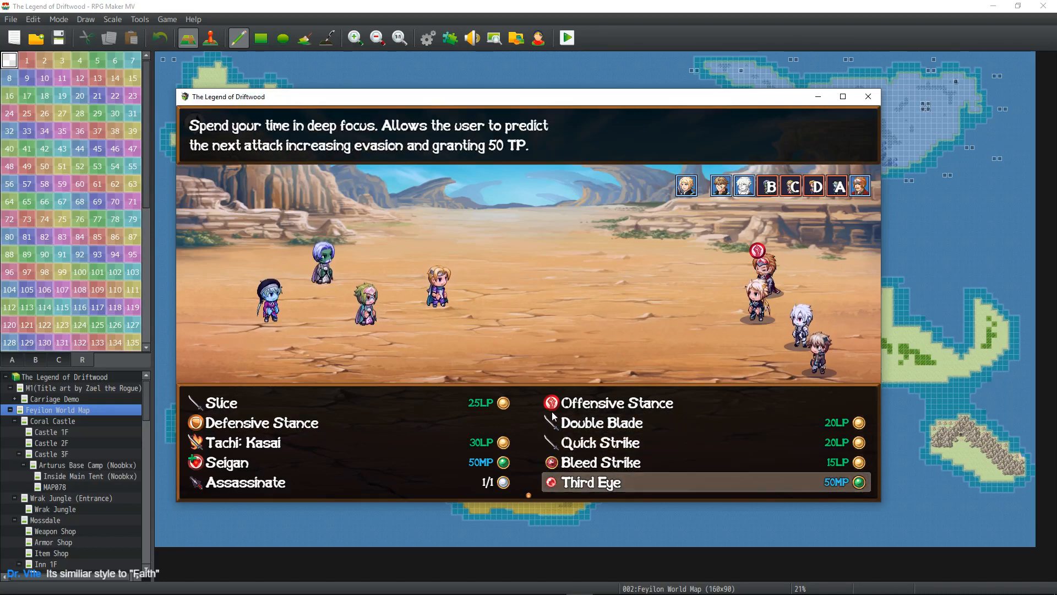
key(Down)
key(Left)
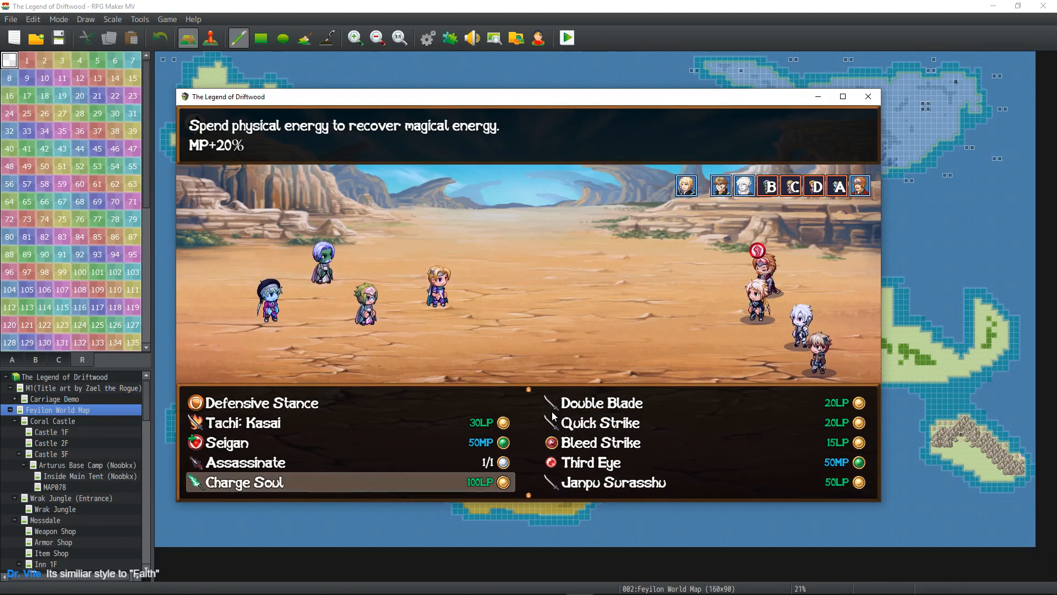
key(Right)
key(Return)
key(Return)
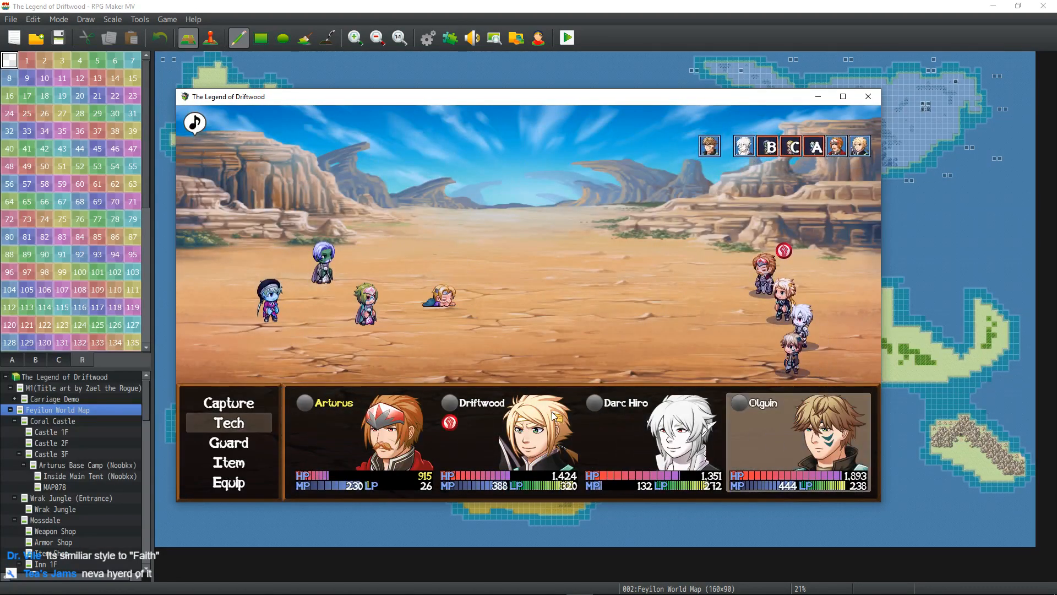
- Have Olguin use Frost Shot III on the green-haired bandit
key(Return)
key(Left)
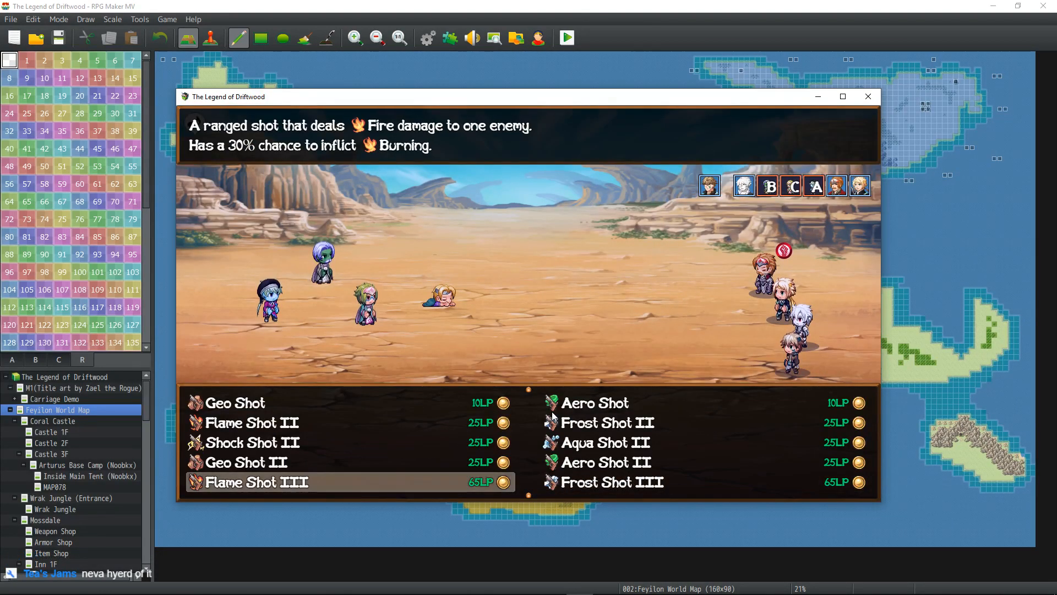
key(Right)
key(Up)
key(Down)
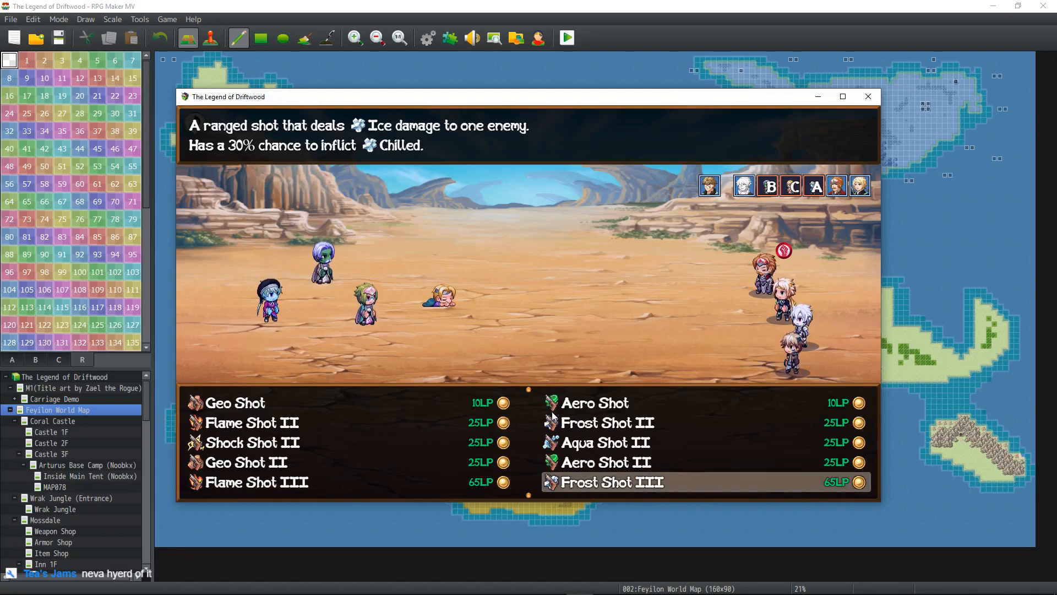
key(Return)
key(Return)
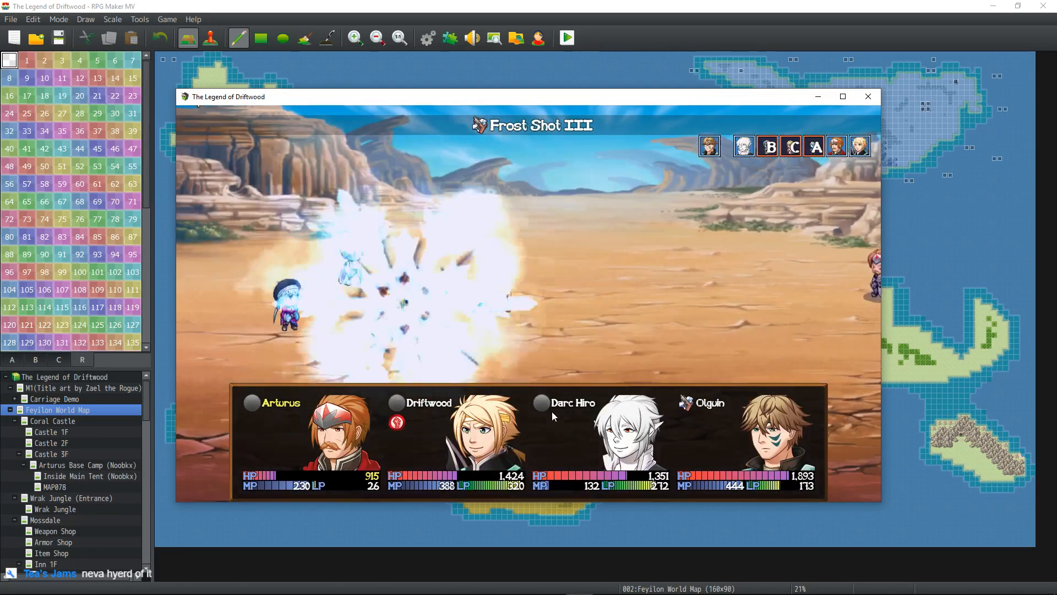
- Have Darc Hiro heal the party with Healer's Paeon
key(Return)
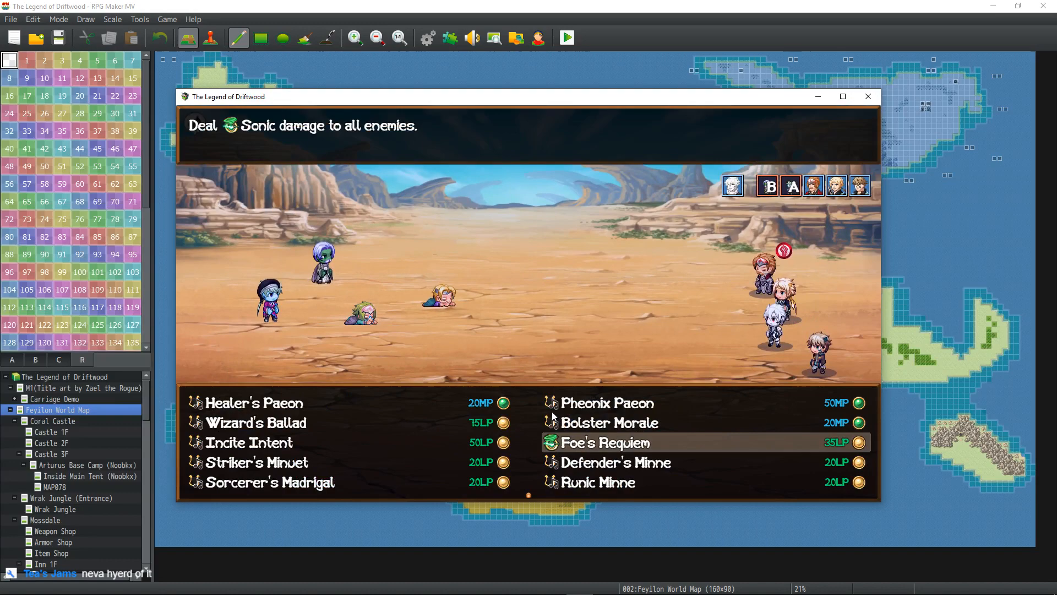
key(Left)
key(Up)
key(Up)
key(Return)
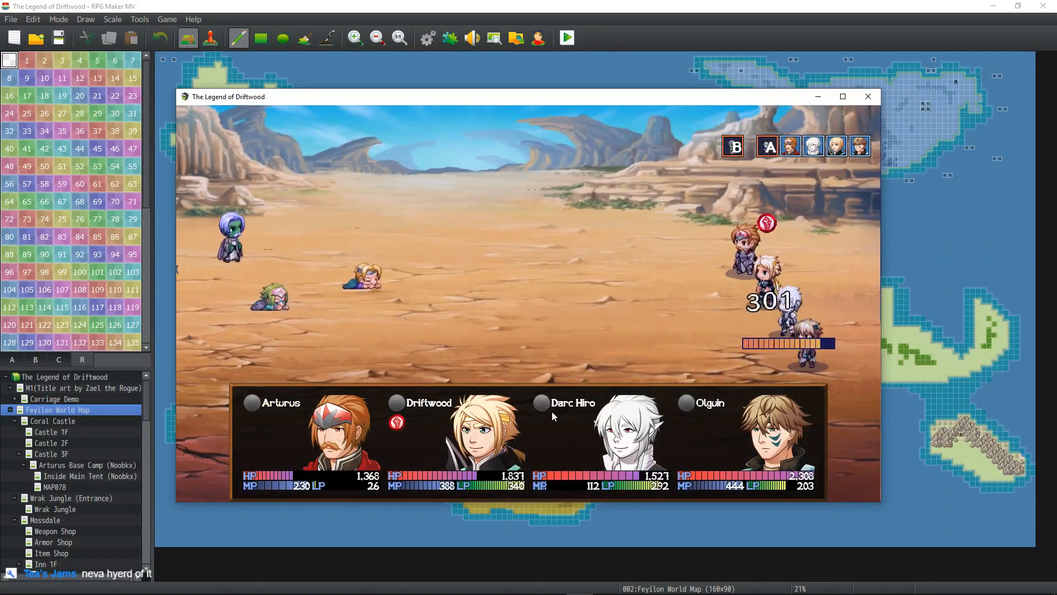
- Have Arturus guard instead of using Blade Rush, and have Darc Hiro repeat Healer's Paeon
key(Return)
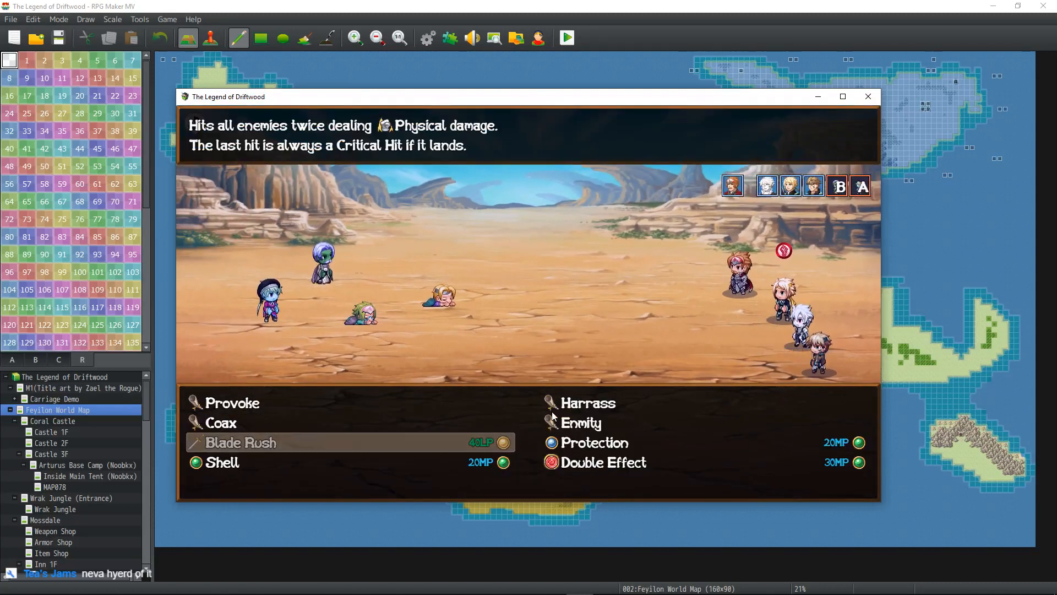
key(Escape)
key(Down)
key(Return)
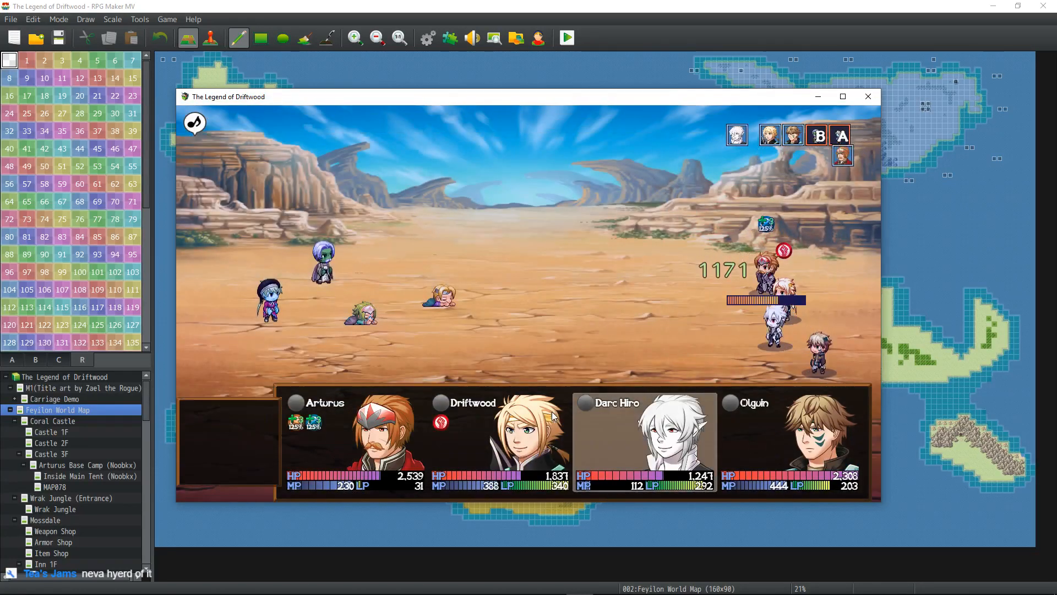
key(Return)
key(Return)
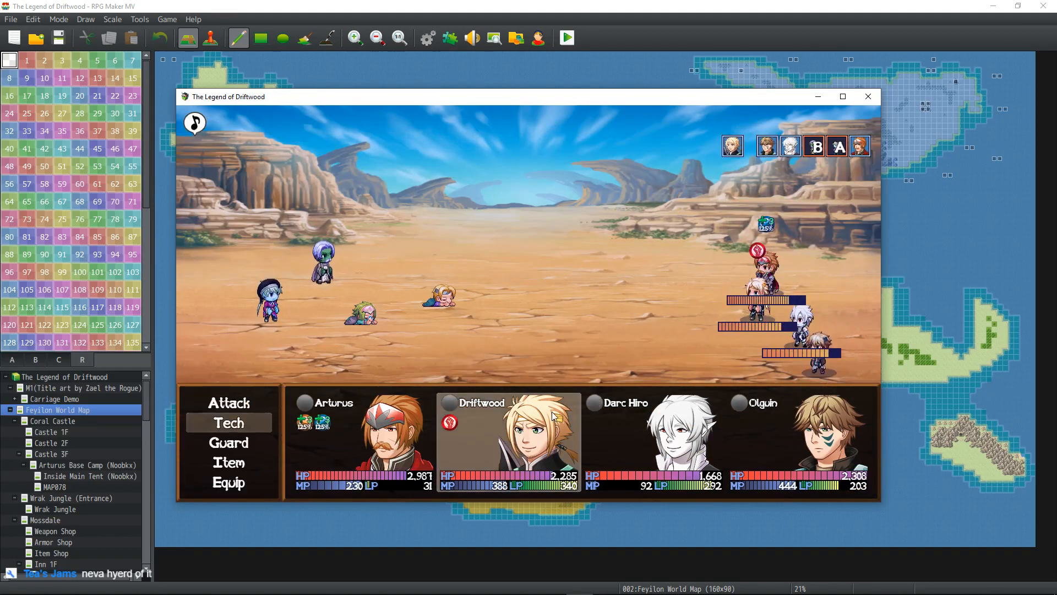
- Target Bandit B with Driftwood's Janpu Surasshu and Olguin's Flame Shot III
key(Return)
key(Return)
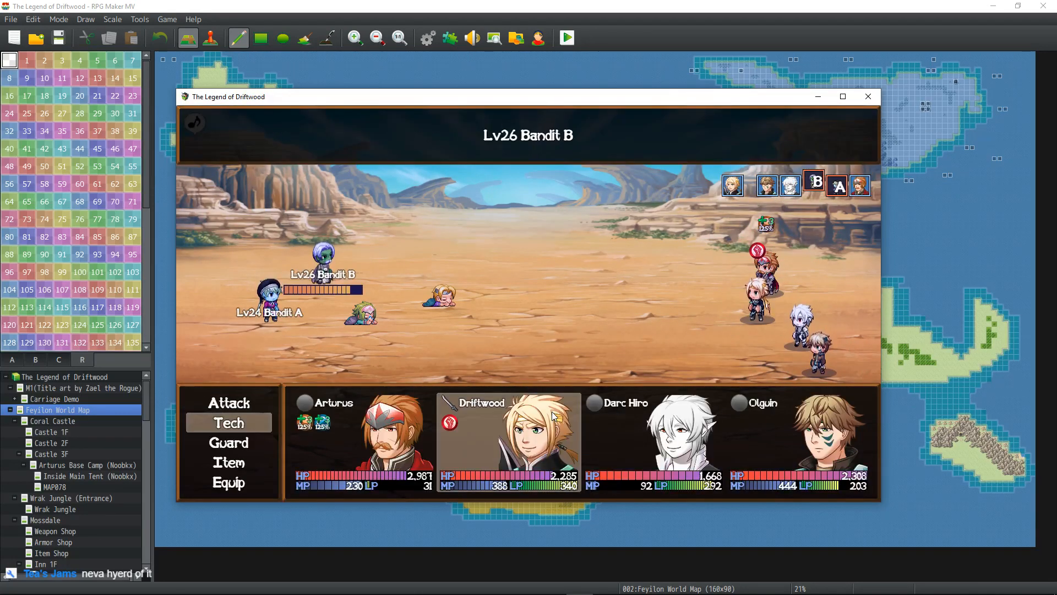
key(Return)
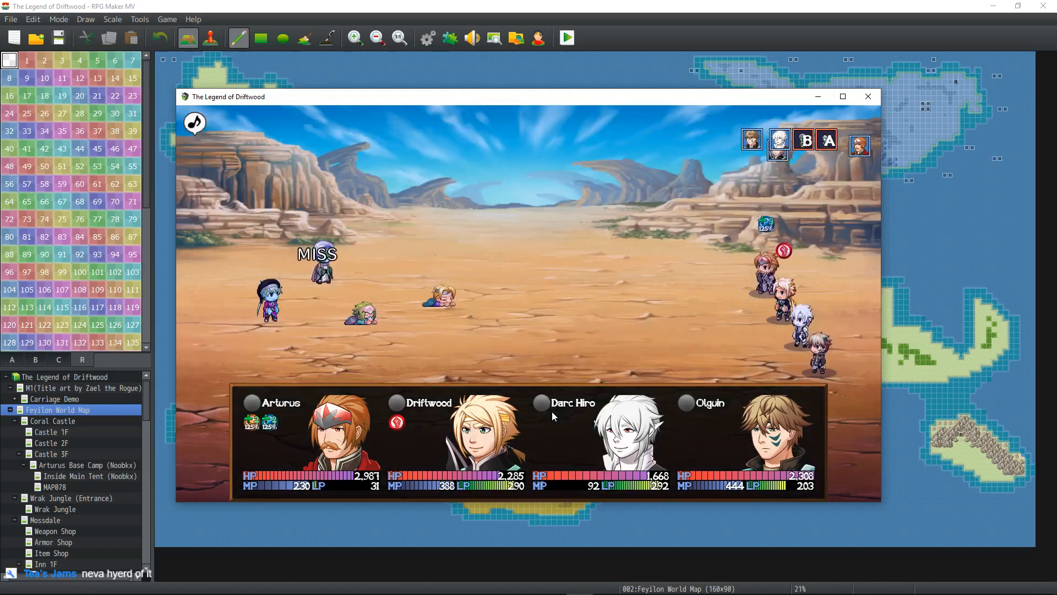
key(Return)
key(Return)
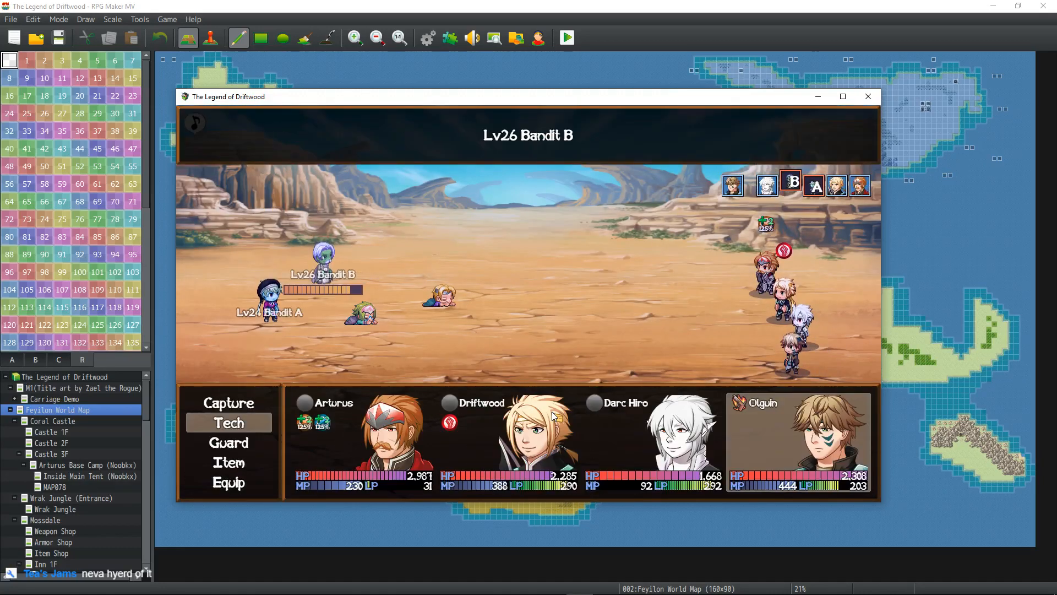
key(Return)
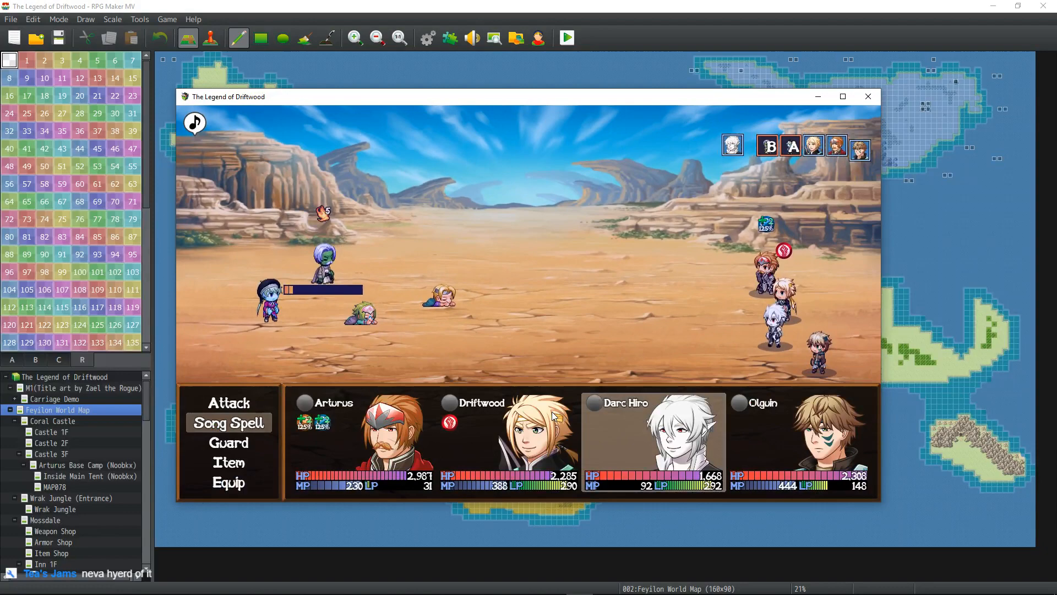
- Have Darc Hiro cast Healer's Paeon again and Driftwood use Janpu Surasshu on Bandit A
key(Return)
key(Return)
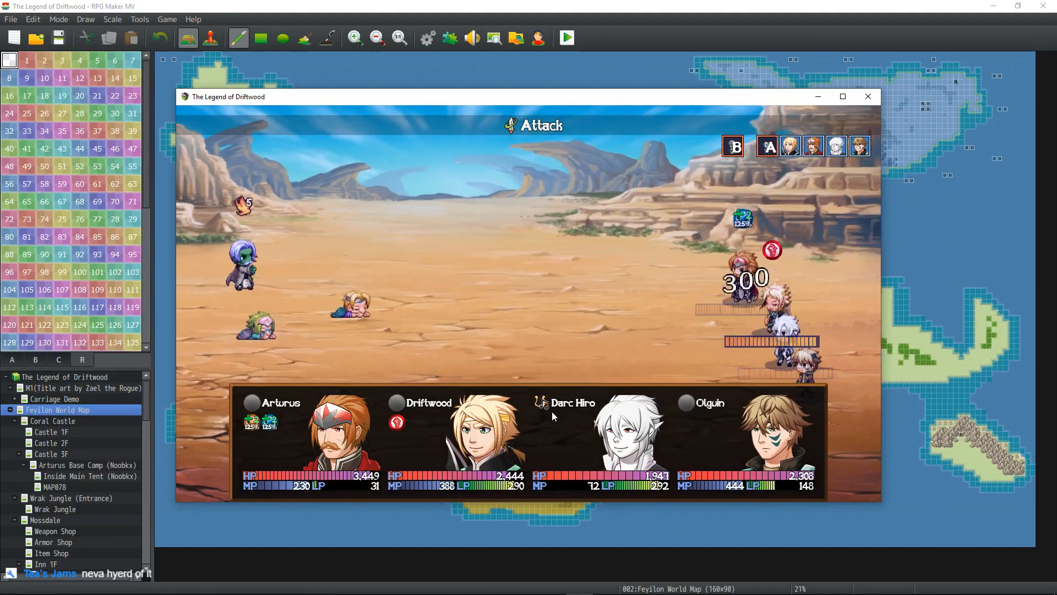
key(Return)
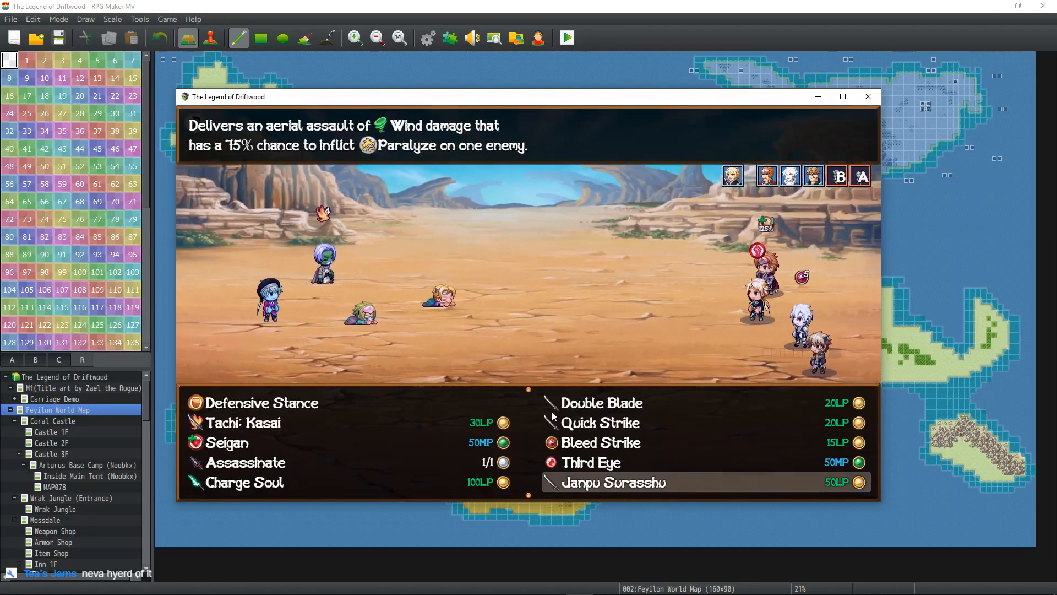
key(Return)
key(Return)
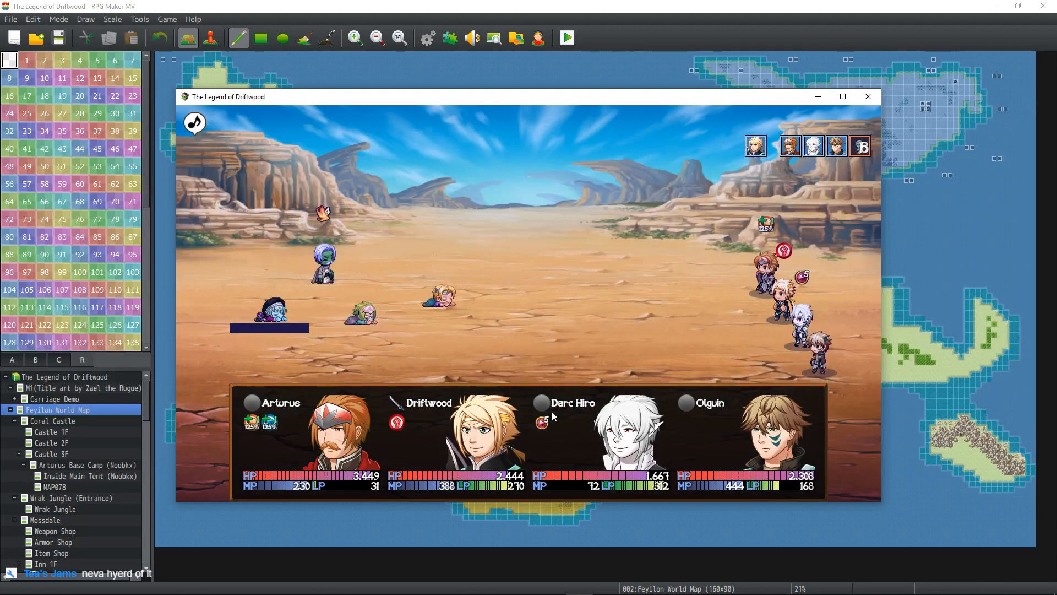
- Have Arturus use Enmity against the remaining Bandit B
key(Return)
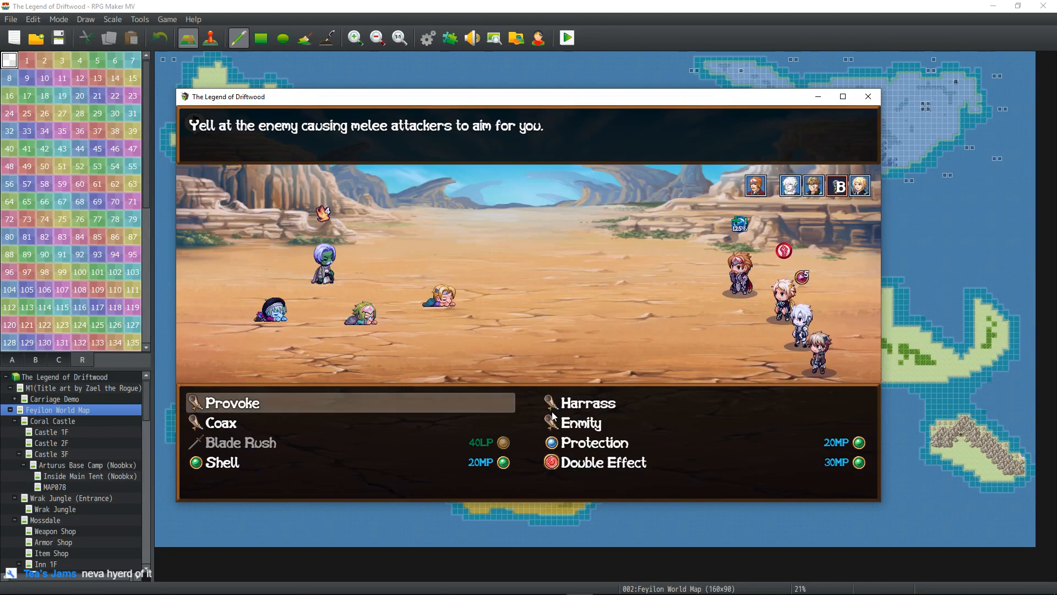
key(Right)
key(Down)
key(Right)
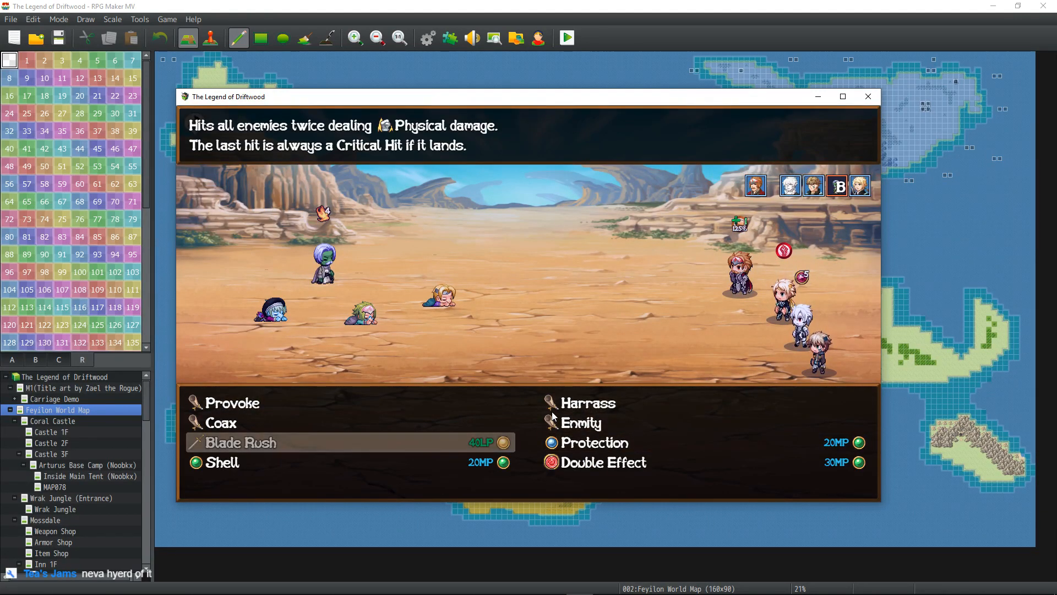
key(Left)
key(Return)
key(Return)
- Dismiss the battle results, level-up and JP reward screens to return to the world map
key(Return)
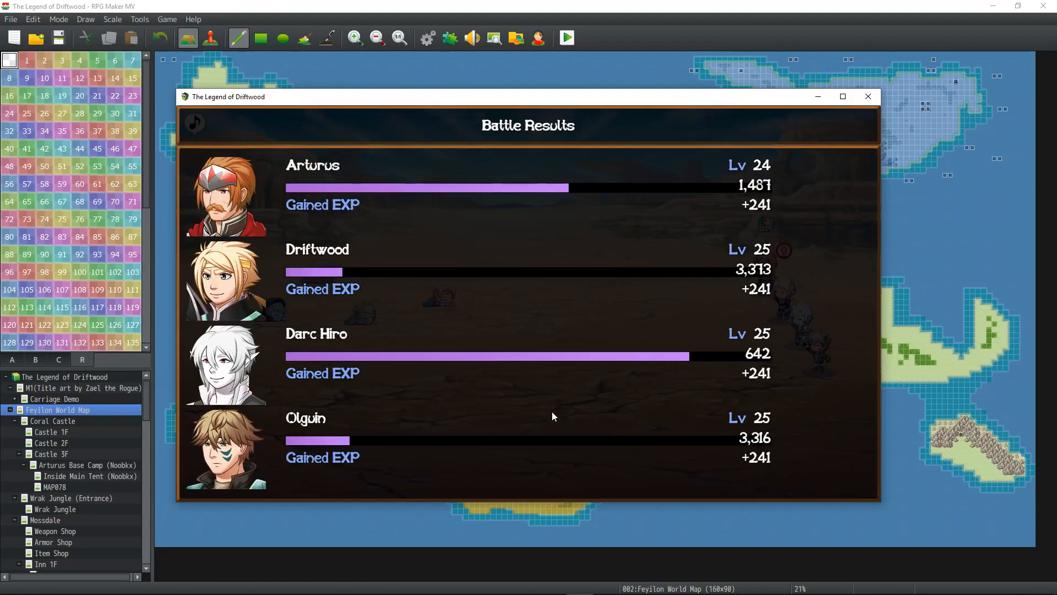
key(Return)
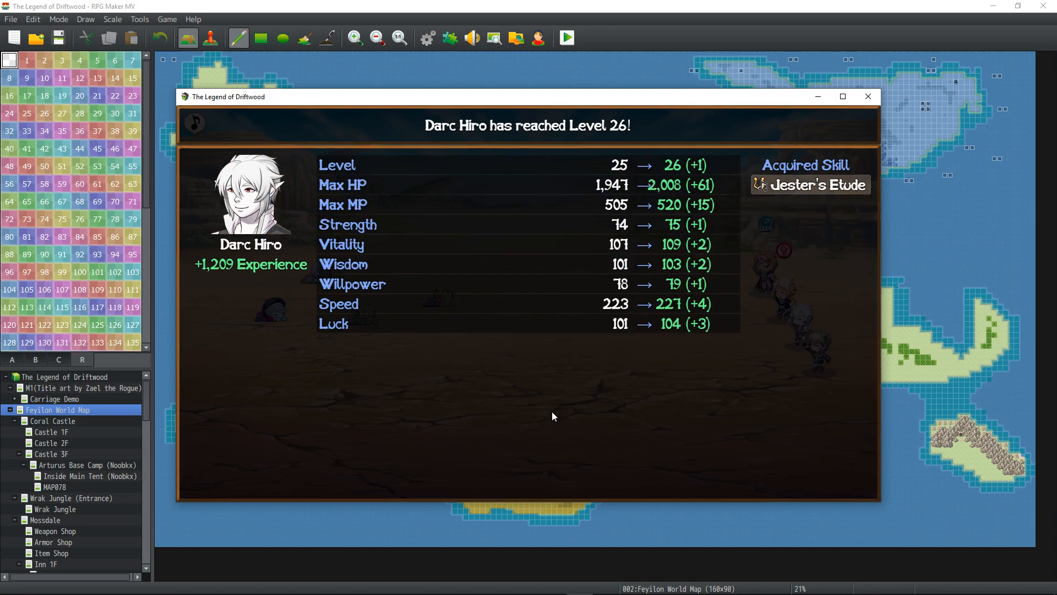
key(Return)
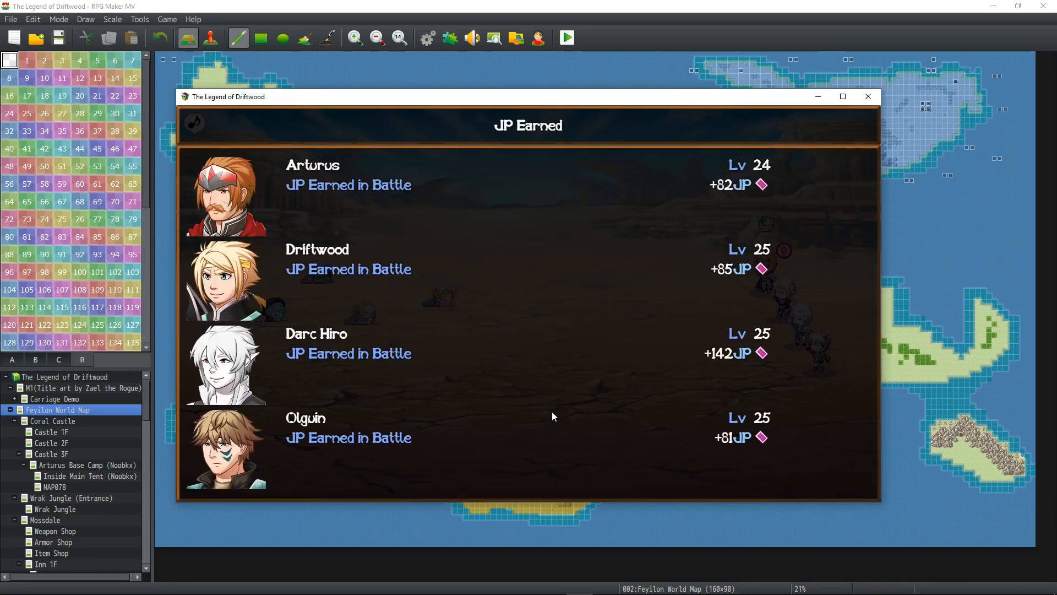
key(Return)
key(Return)
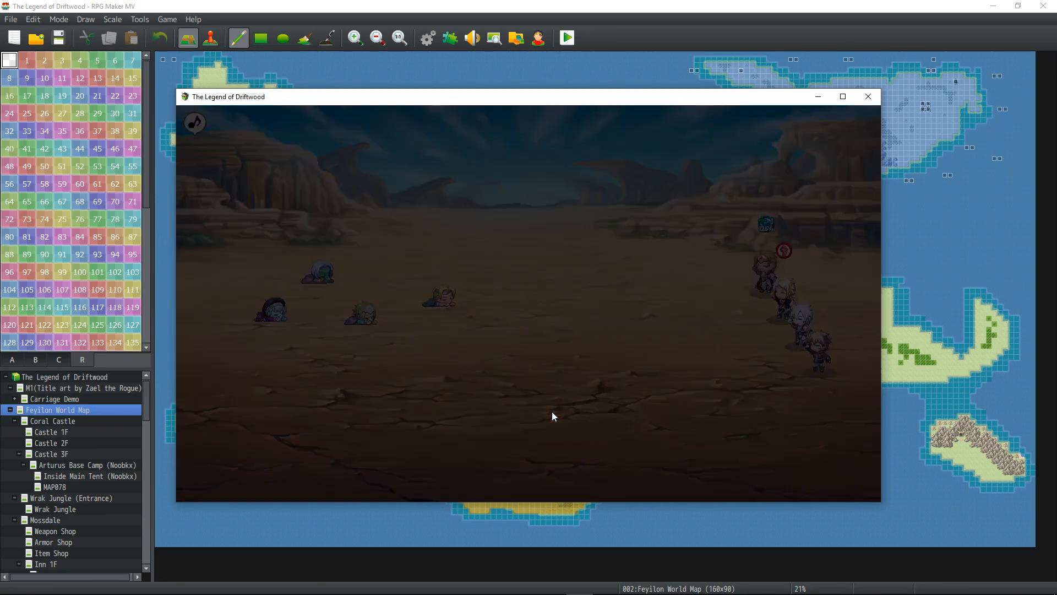
- Walk the party down the west side of the purple lake and east along its southern shore
key(Left)
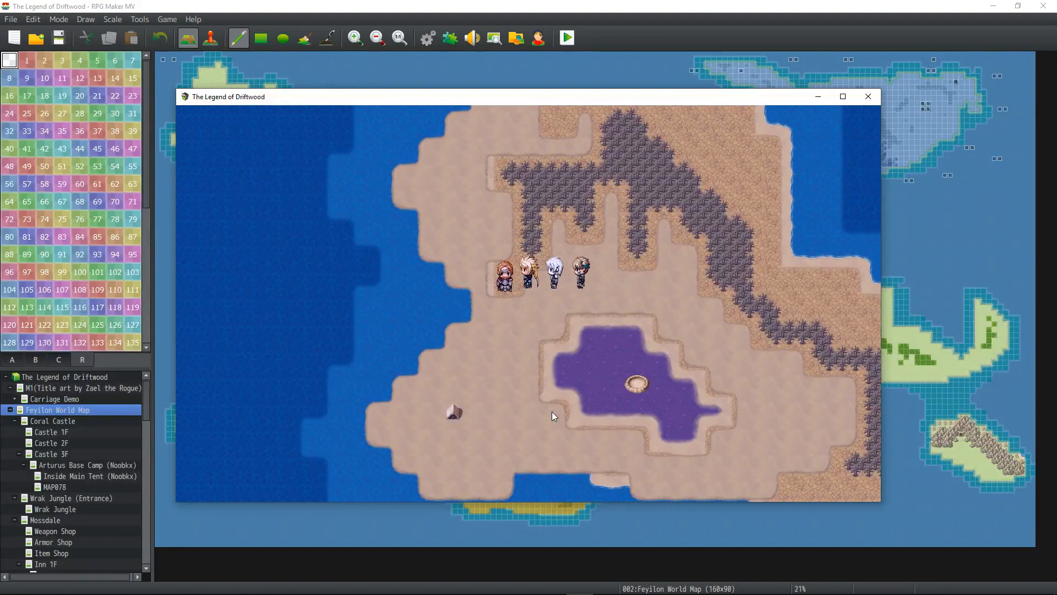
key(Down)
key(Down)
key(Right)
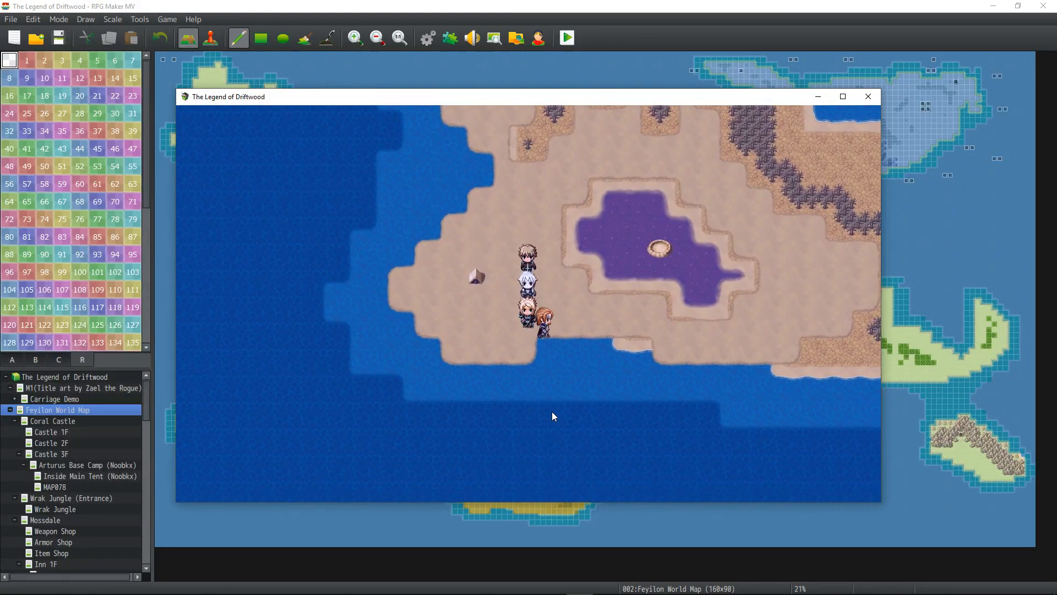
key(Right)
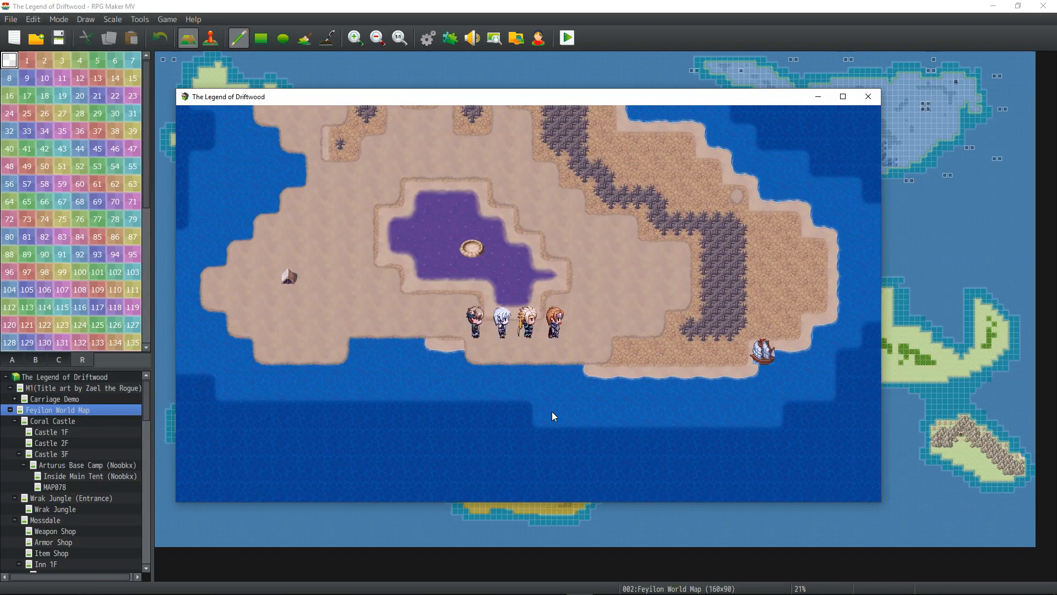
- Walk the party north past the dark mountain ridge to the rocky ground near the island's northwestern coast
key(Up)
key(Up)
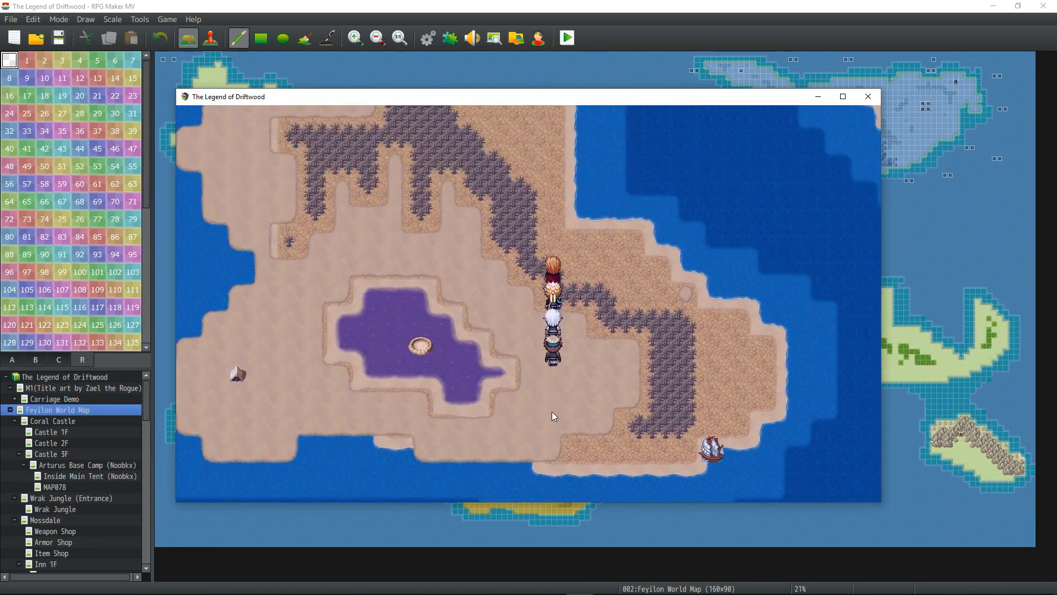
key(Up)
key(Left)
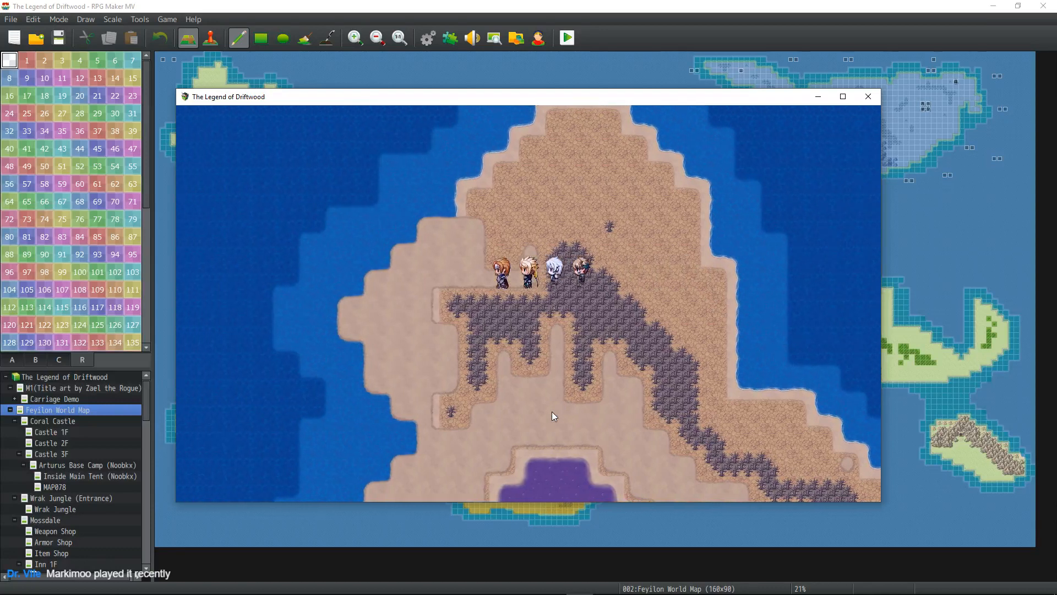
key(Up)
key(Up)
key(Left)
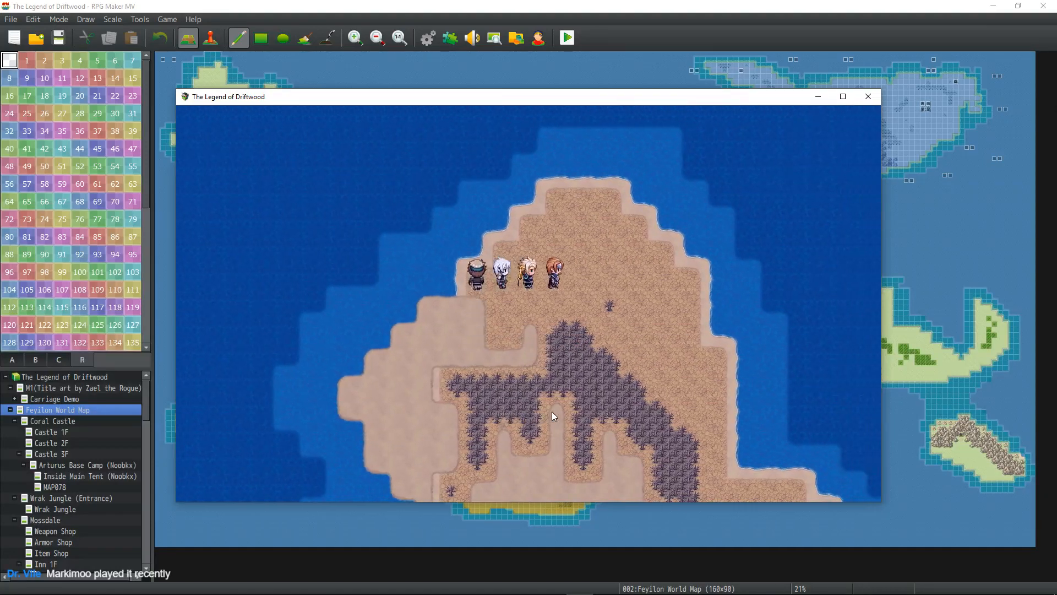
- Walk the party southeast across the dark mountain ridge, down the east side of the purple lake, and west along its southern shore
key(Down)
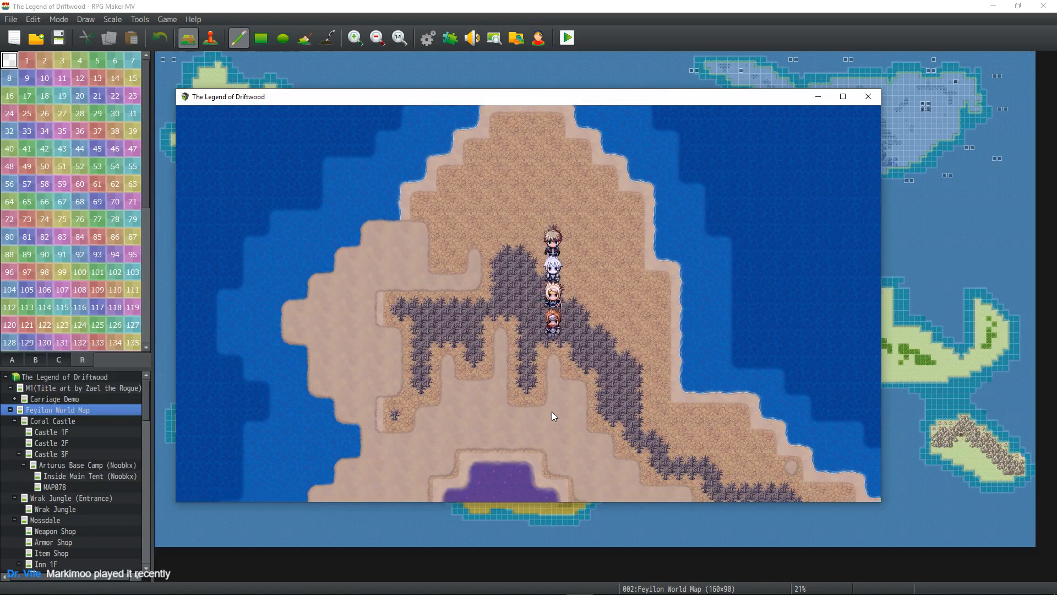
key(Right)
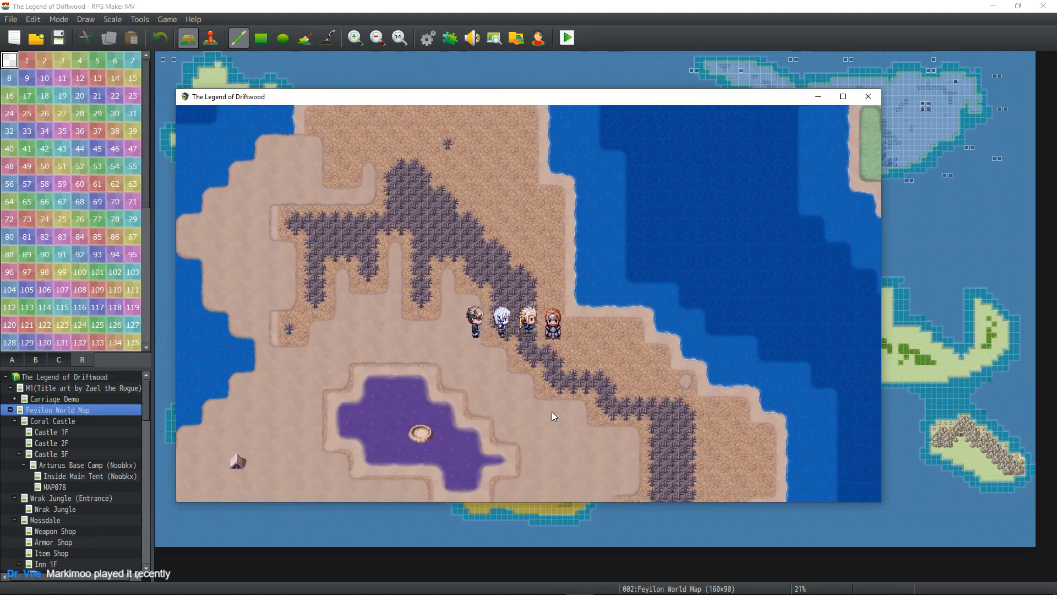
key(Down)
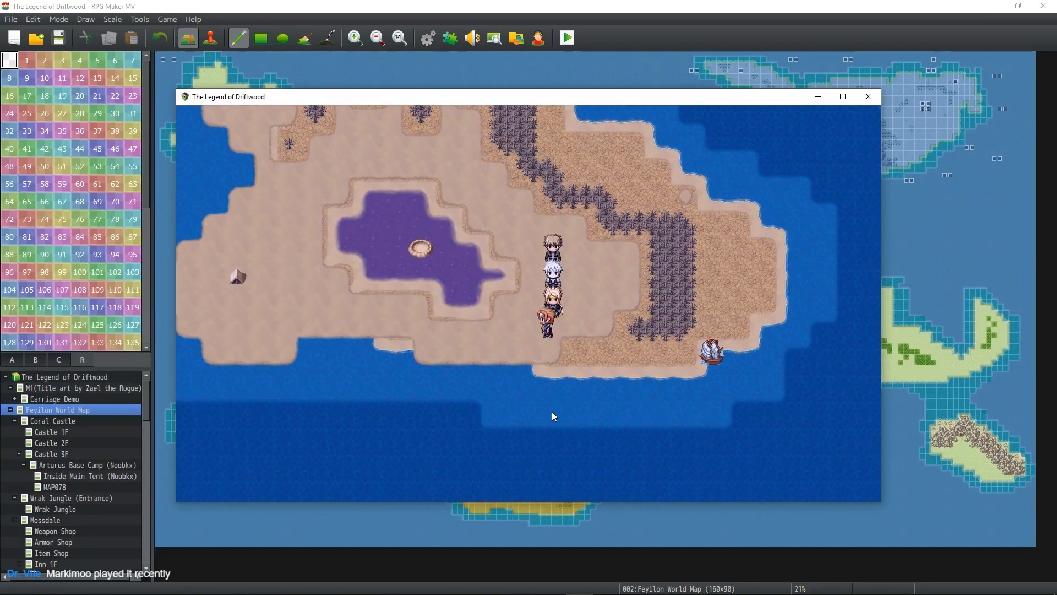
key(Left)
key(Left)
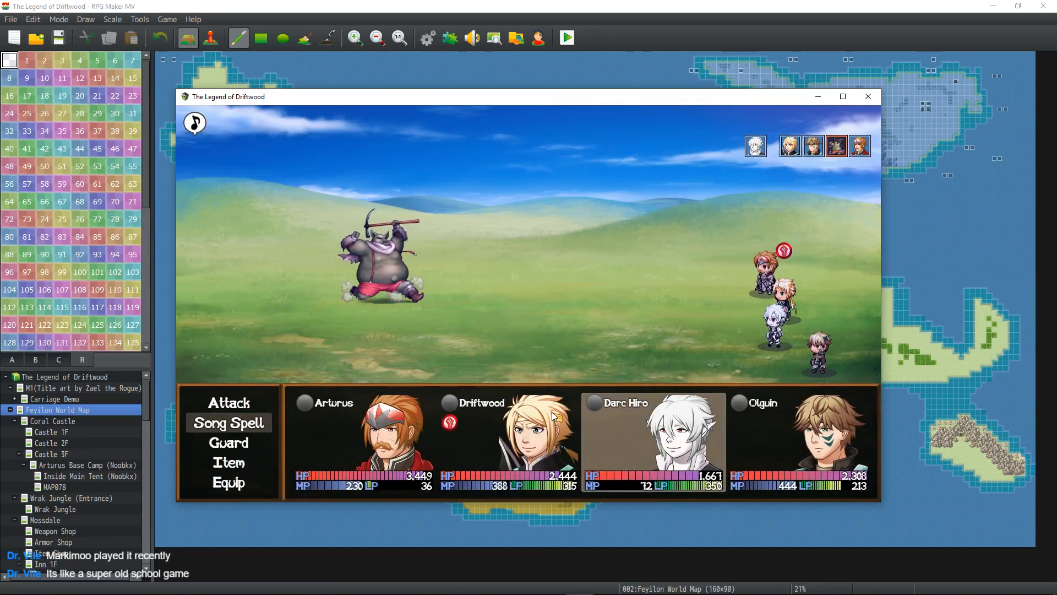
- Have Darc Hiro perform Victory March and Driftwood use Janpu Surasshu on the lone pickaxe-wielding enemy
key(Return)
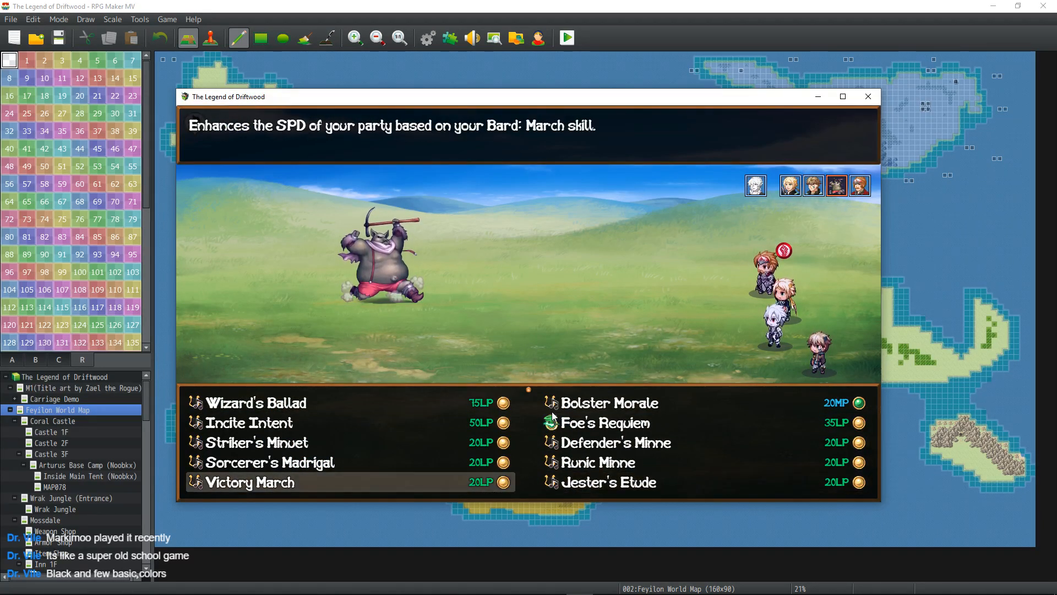
key(Return)
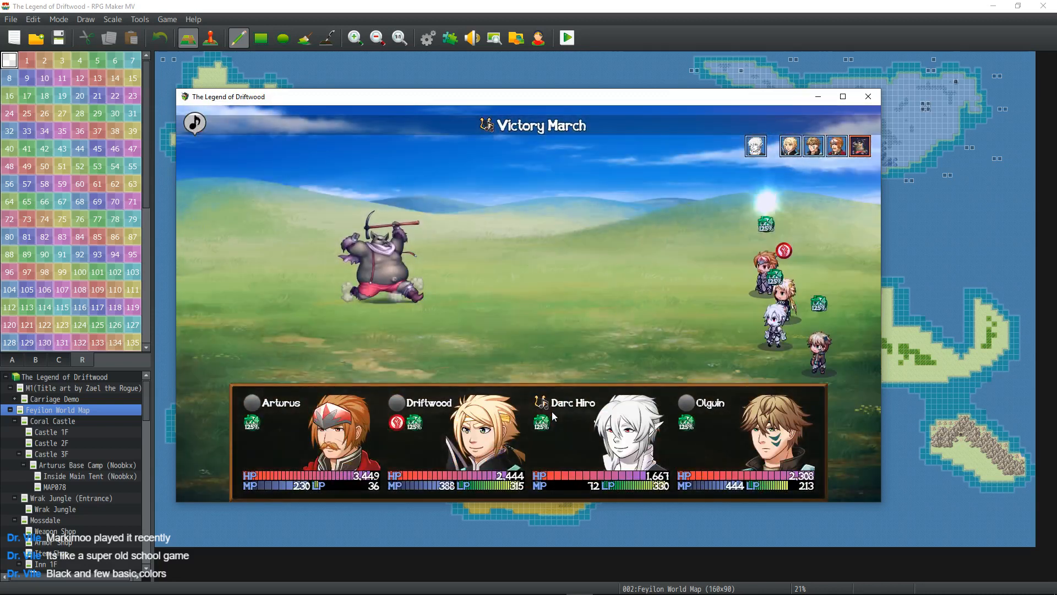
key(Return)
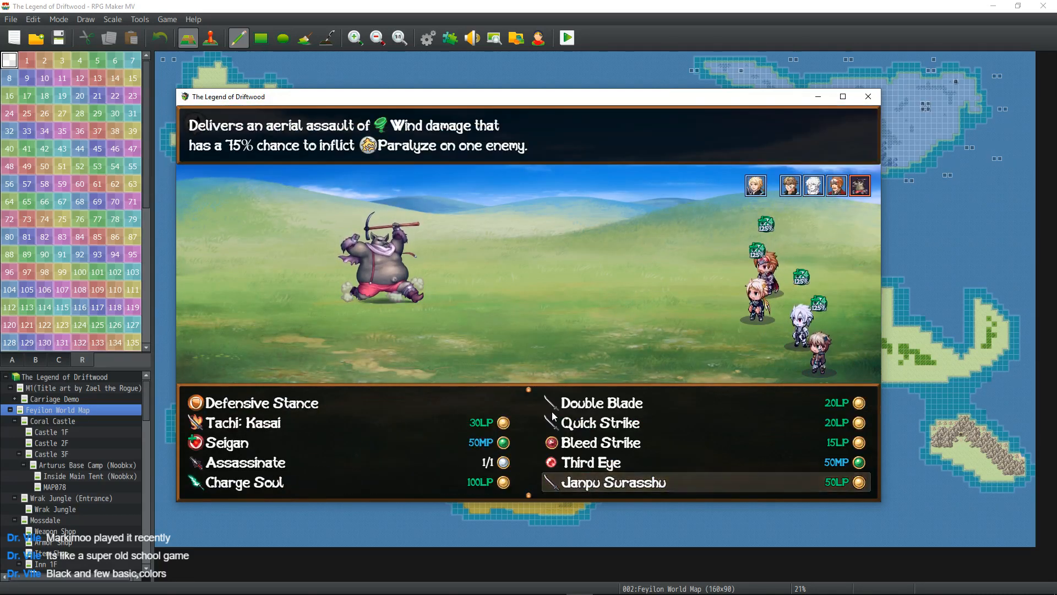
key(Return)
key(Return)
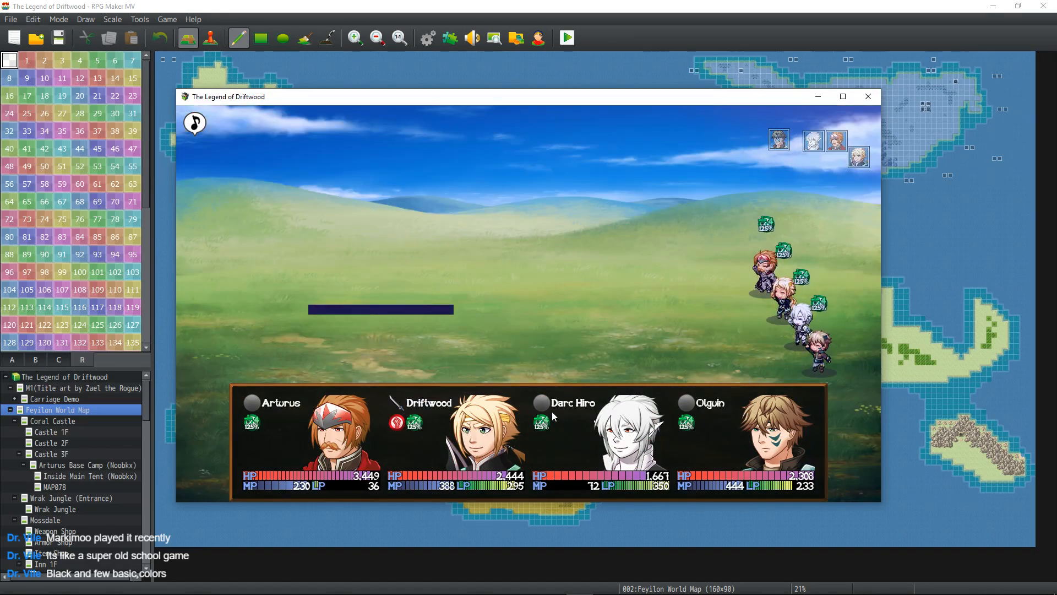
- Dismiss the battle results and Battle Spoils screens to return to the world map
key(Return)
key(Return)
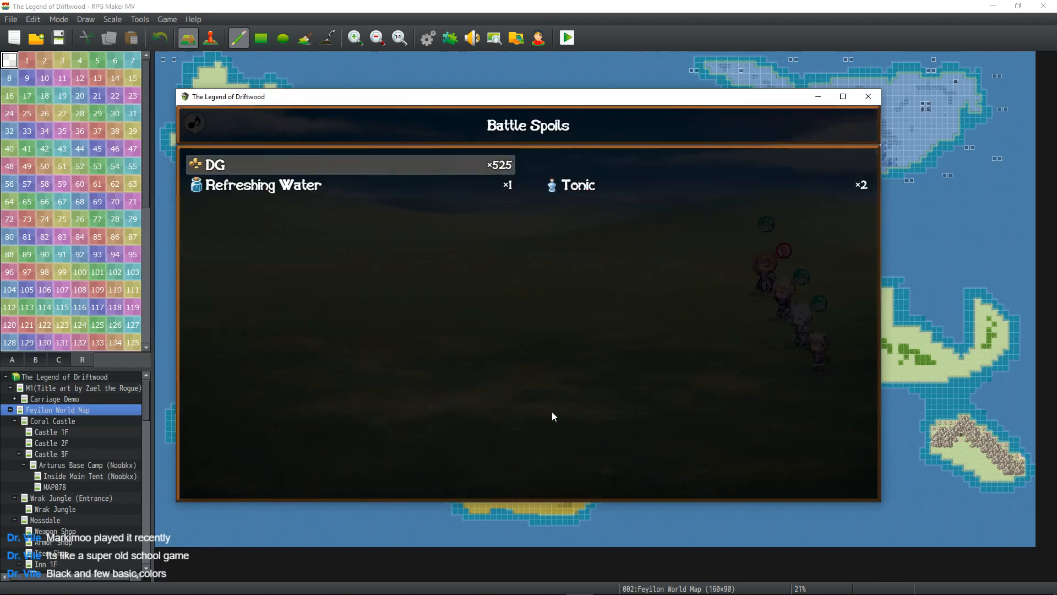
key(Return)
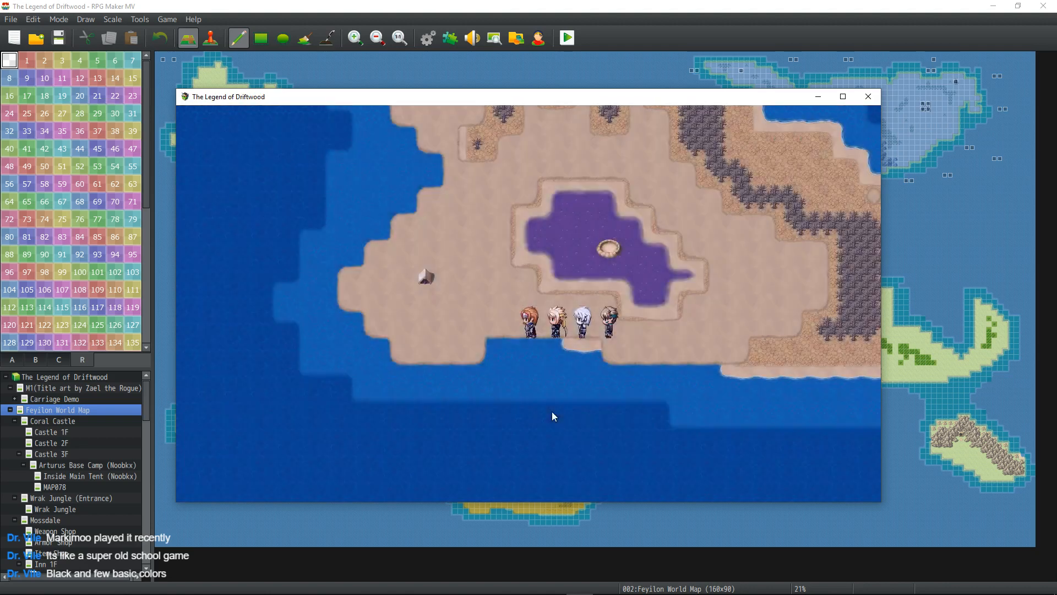
- Walk the party north along the island's west coast and east into the sandy pocket above the dark mountain ridge
key(Left)
key(Up)
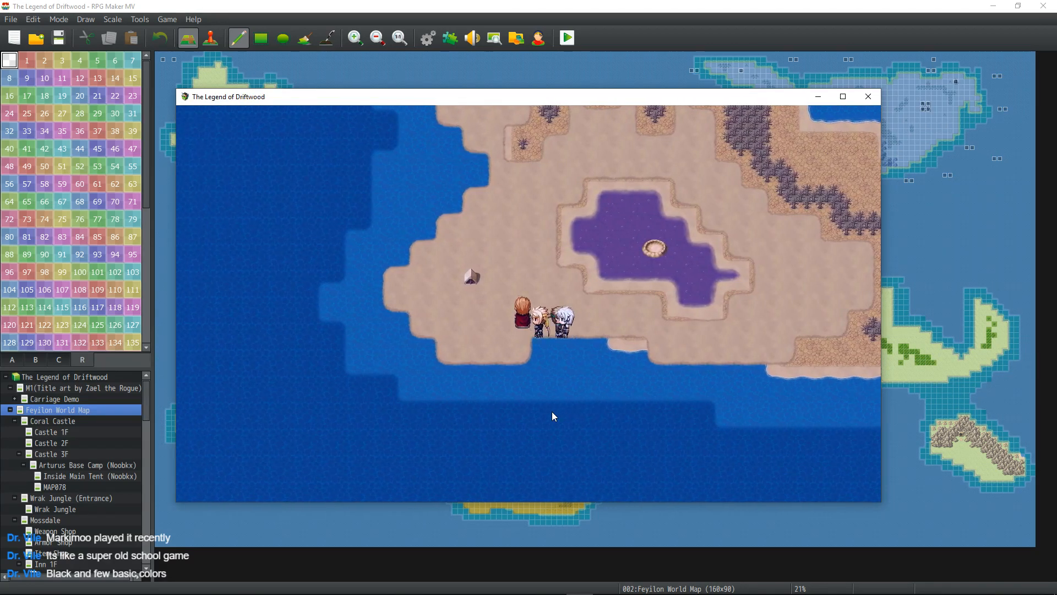
key(Up)
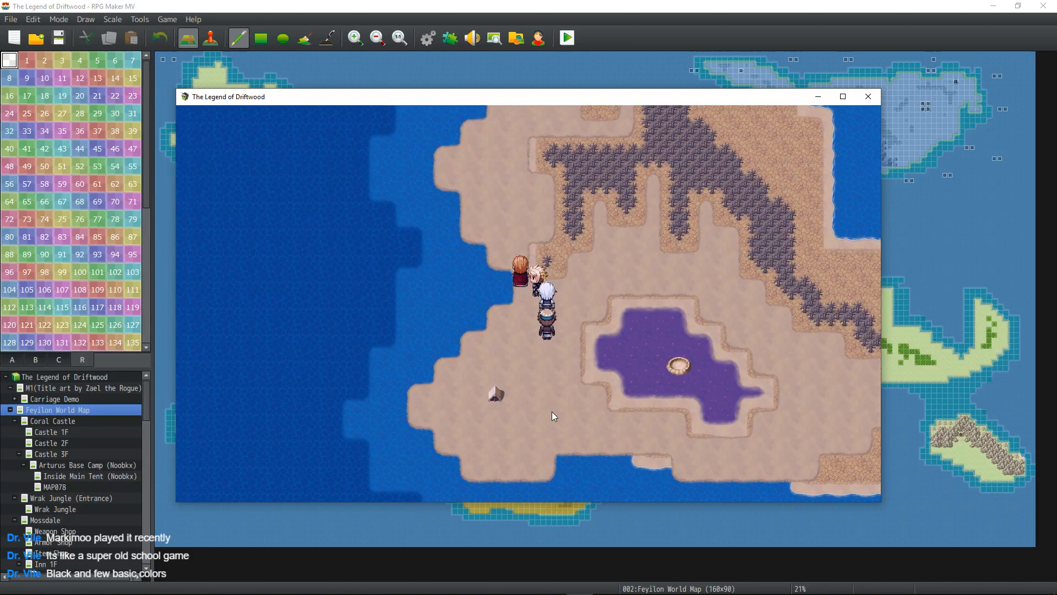
key(Up)
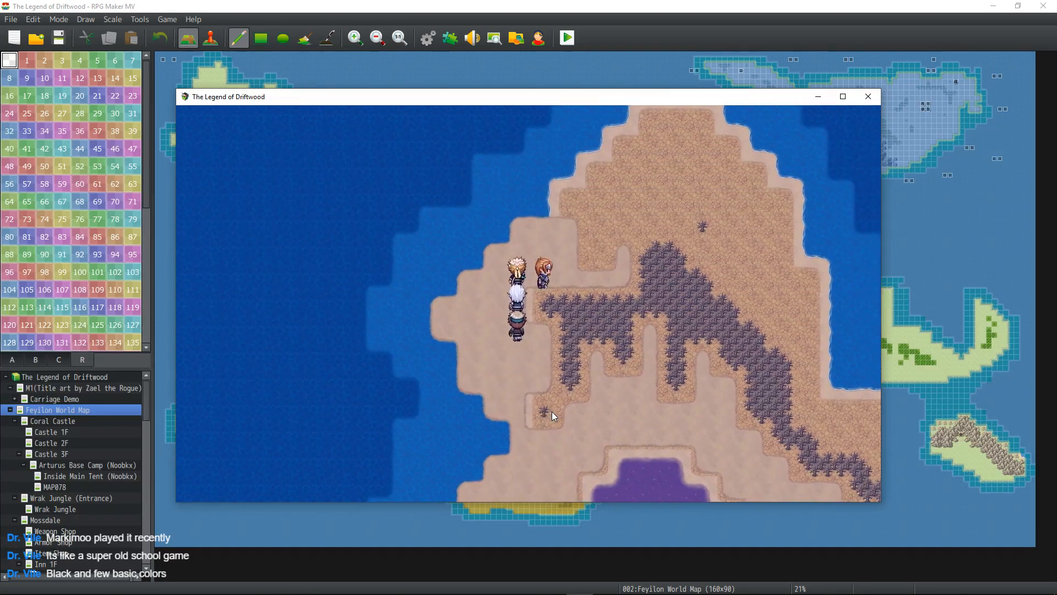
key(Right)
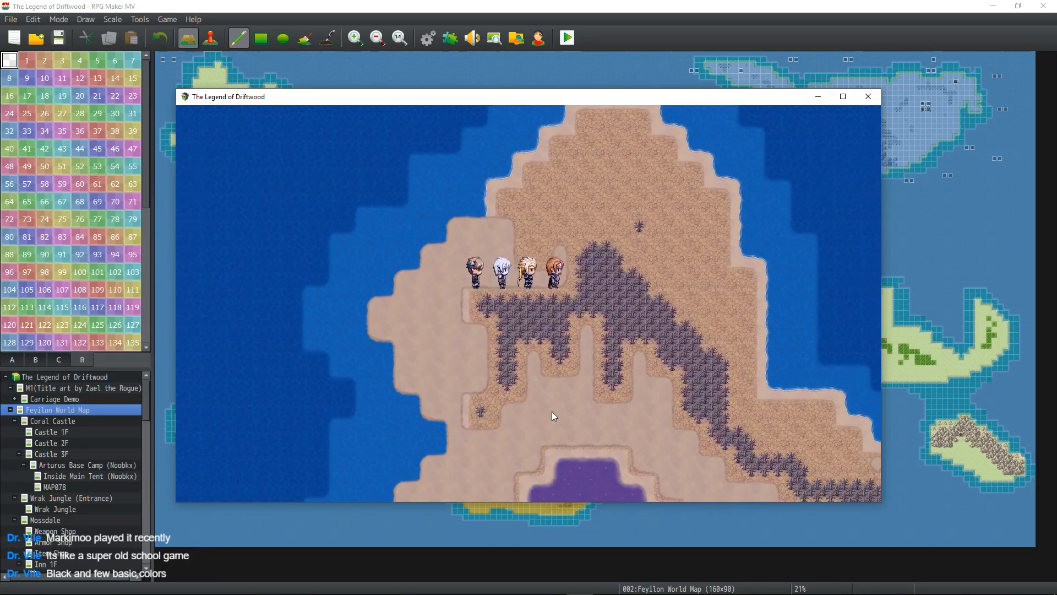
- Walk the party back west out of the pocket, south to the small rock, and east toward the purple lake
key(Left)
key(Down)
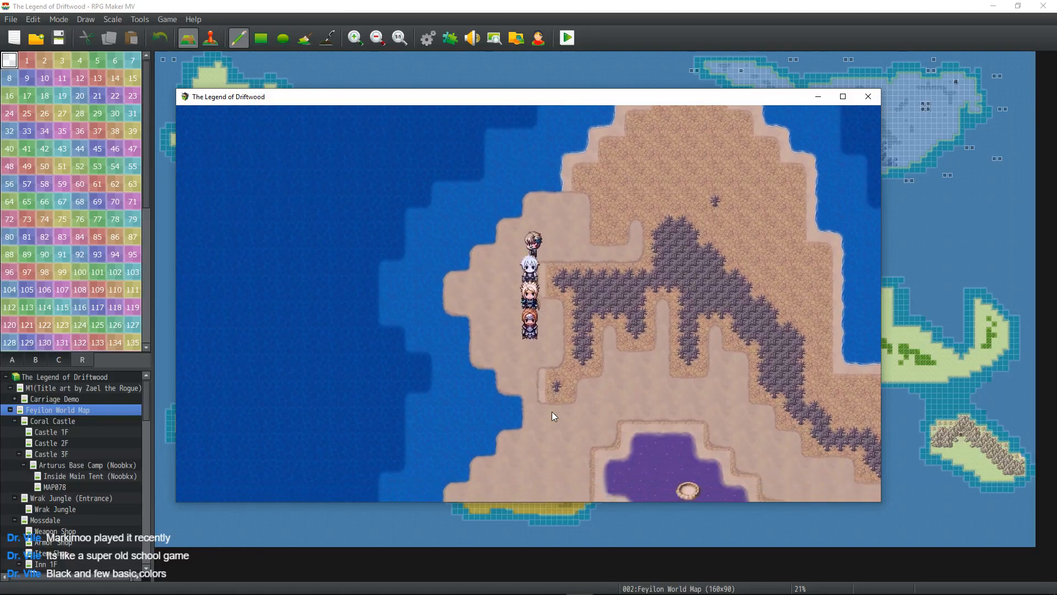
key(Down)
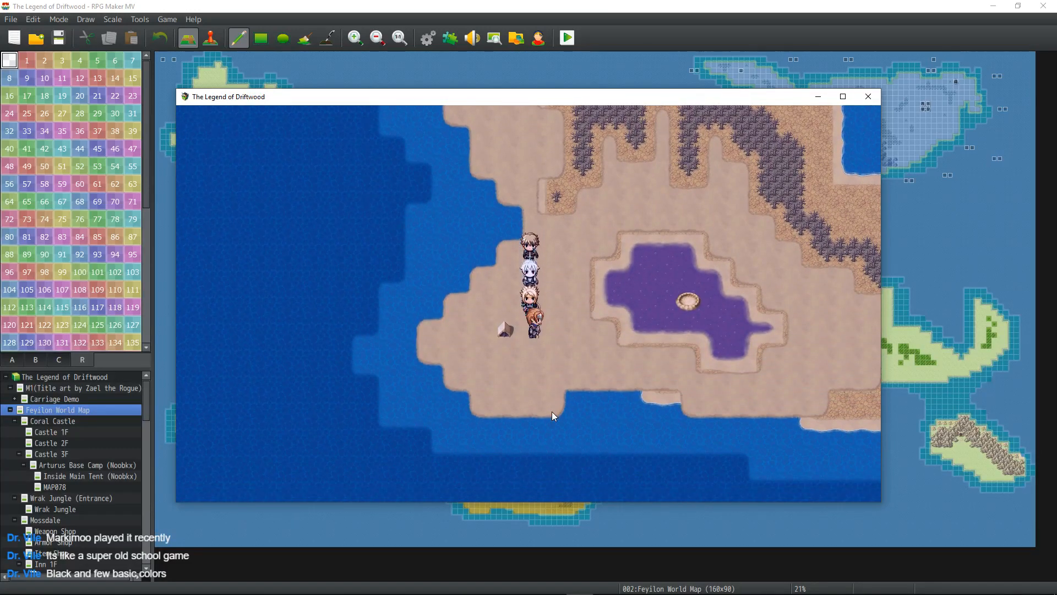
key(Right)
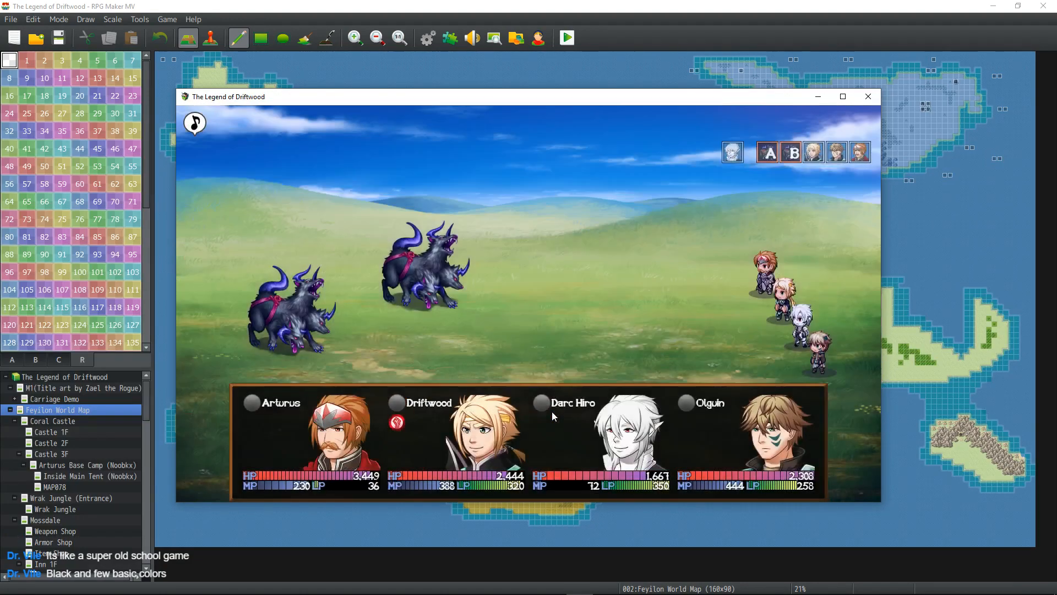
- Look through Darc Hiro's song spells and have him perform Victory March for the party
key(Return)
key(Up)
key(Right)
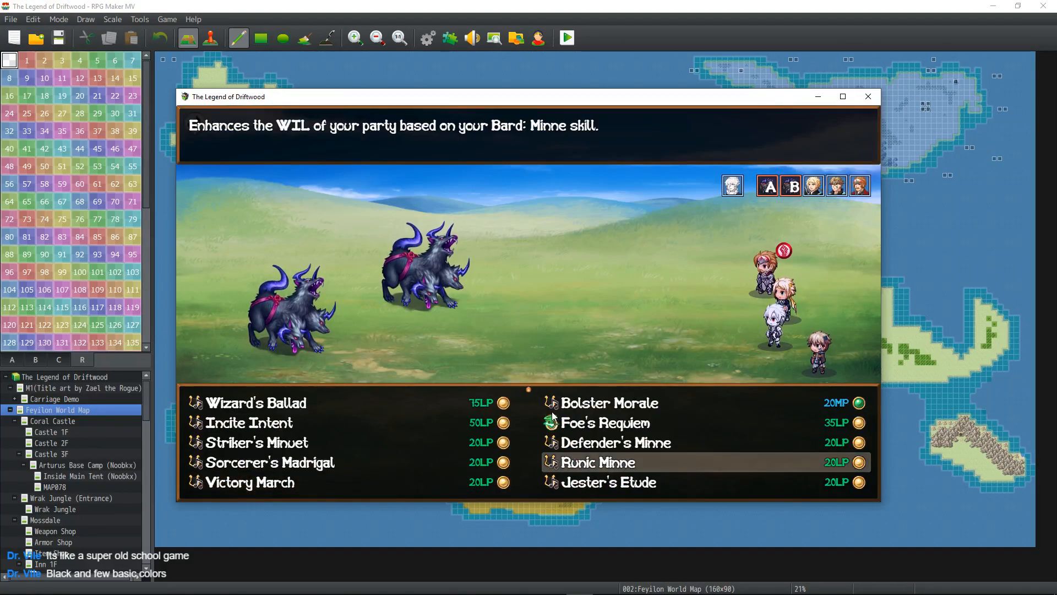
key(Up)
key(Up)
key(Down)
key(Down)
key(Down)
key(Left)
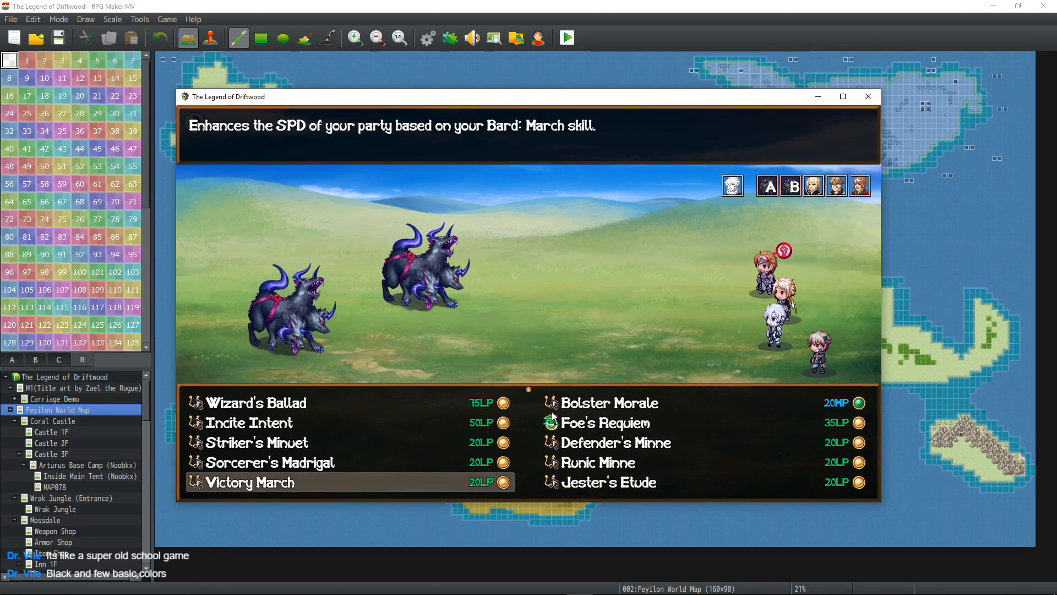
key(Return)
key(Return)
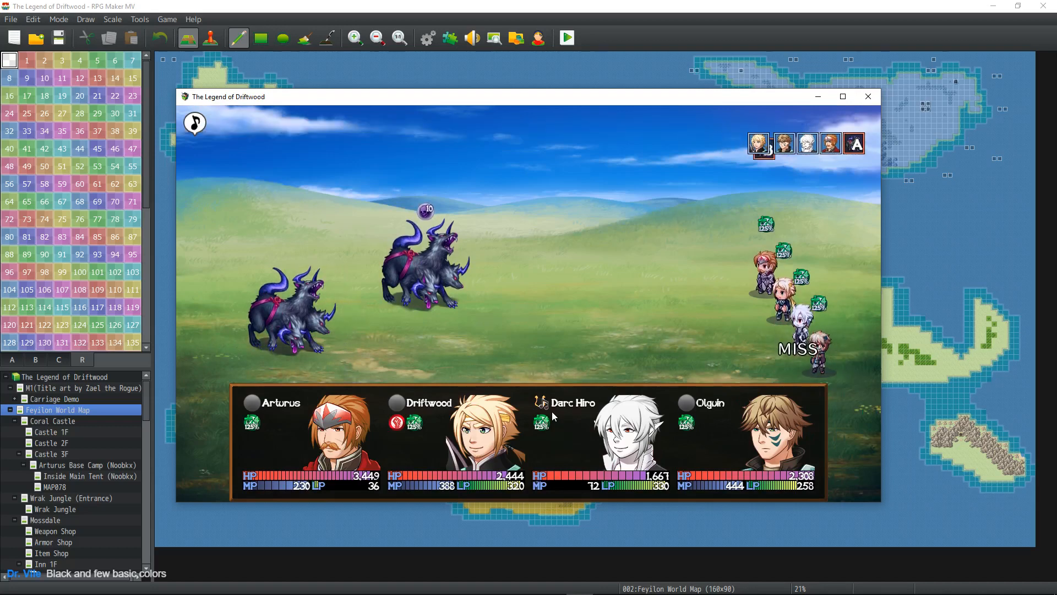
- Have Driftwood use Quicker Slice against a Death Dog
key(Return)
key(Left)
key(Down)
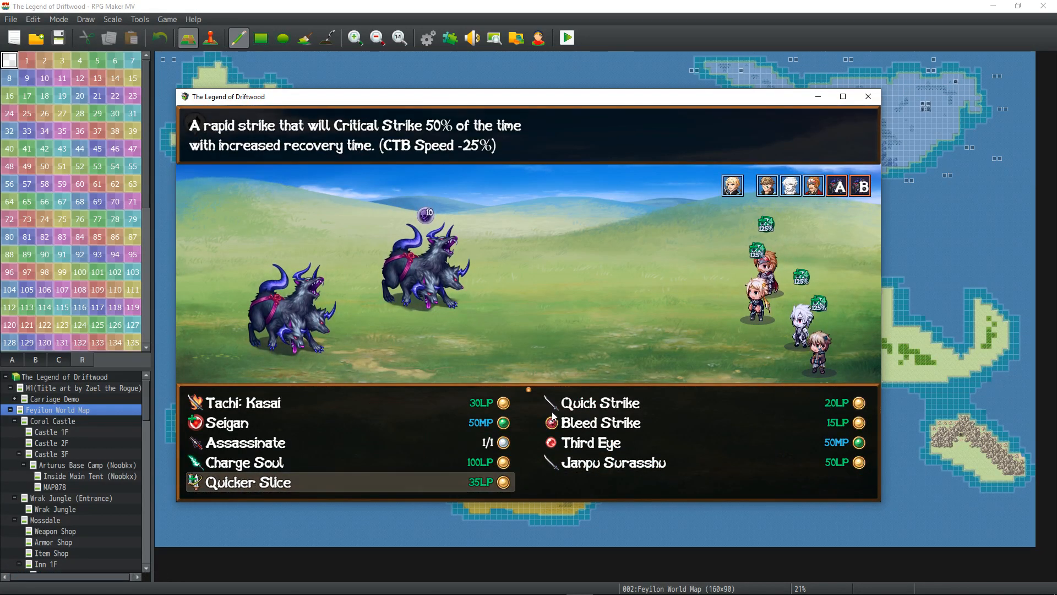
key(Return)
key(Return)
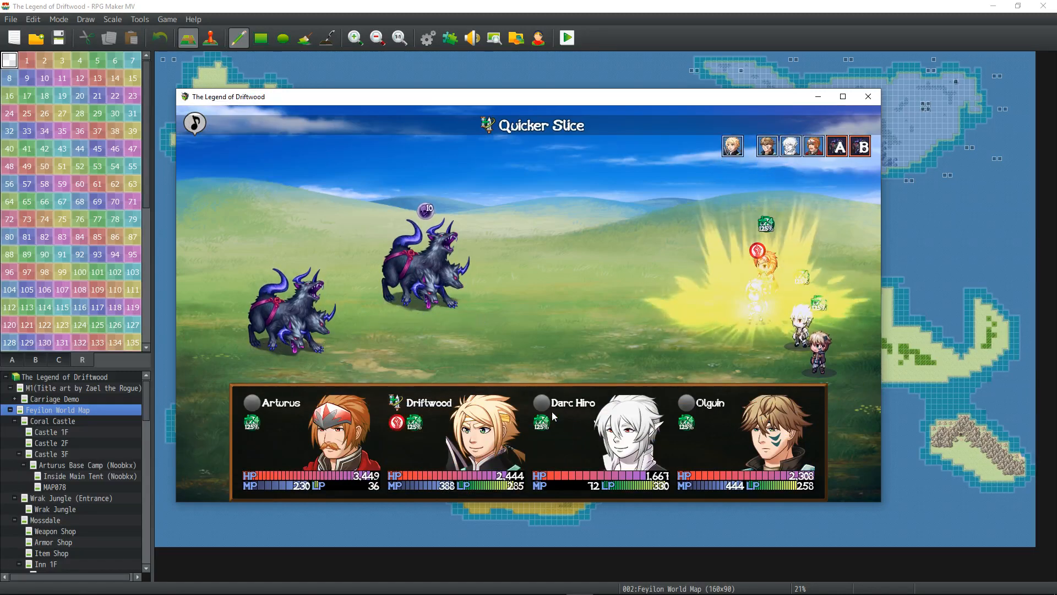
- Have Olguin fire Frost Shot III at Death Dog A
key(Return)
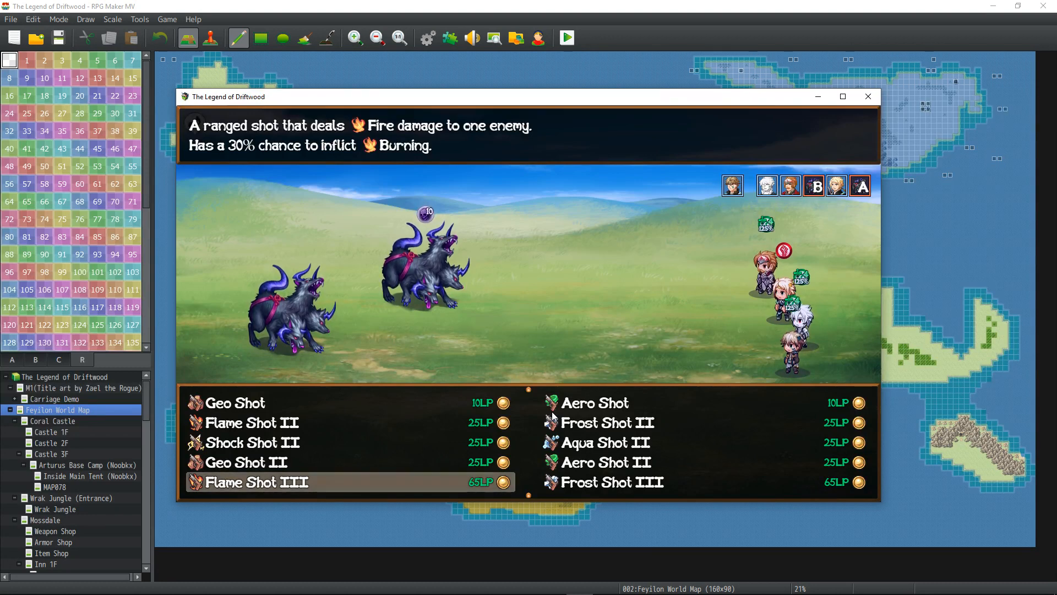
key(Right)
key(Return)
key(Return)
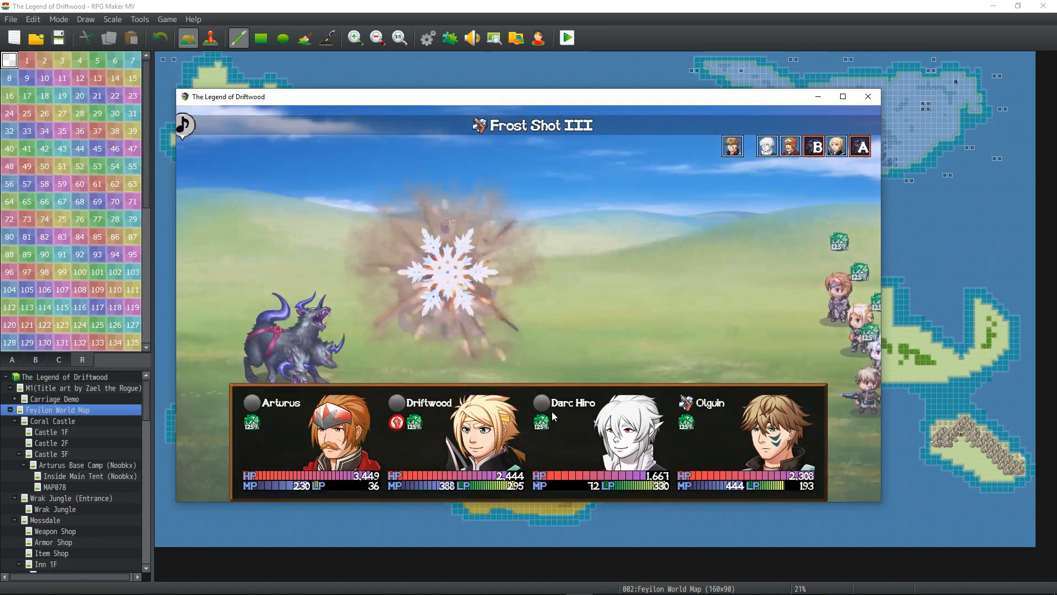
- Have Darc Hiro perform Striker's Minuet for the party
key(Return)
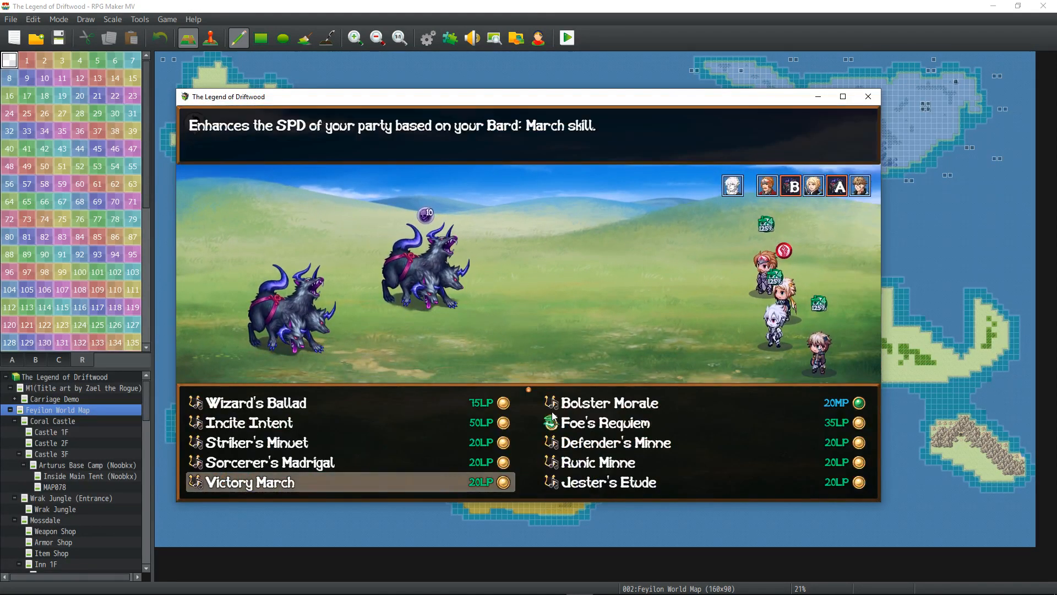
key(Up)
key(Up)
key(Return)
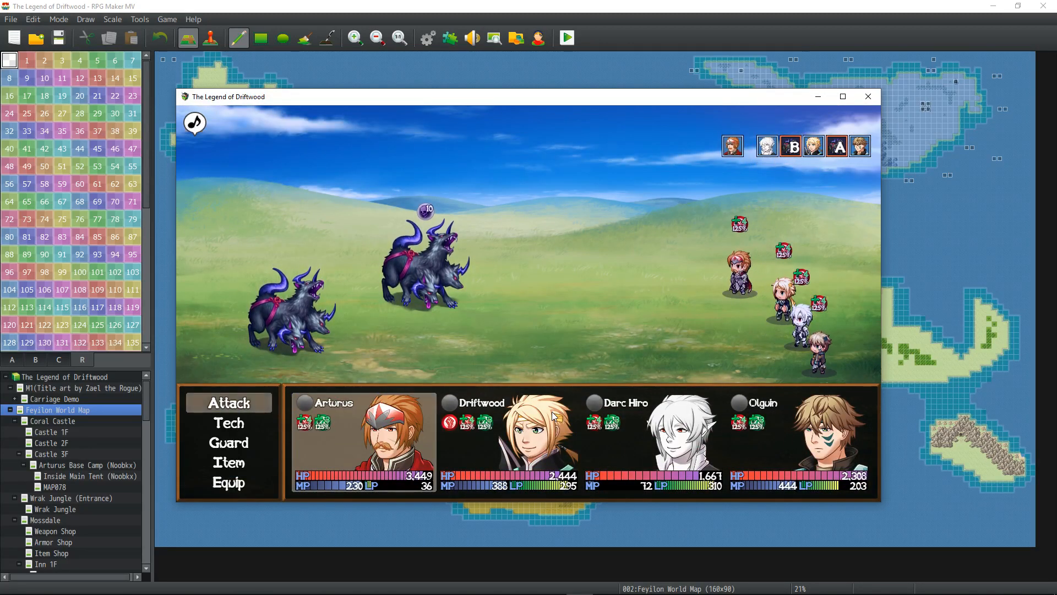
- Have Arturus use a tech that applies a status to himself
key(Down)
key(Return)
key(Right)
key(Down)
key(Return)
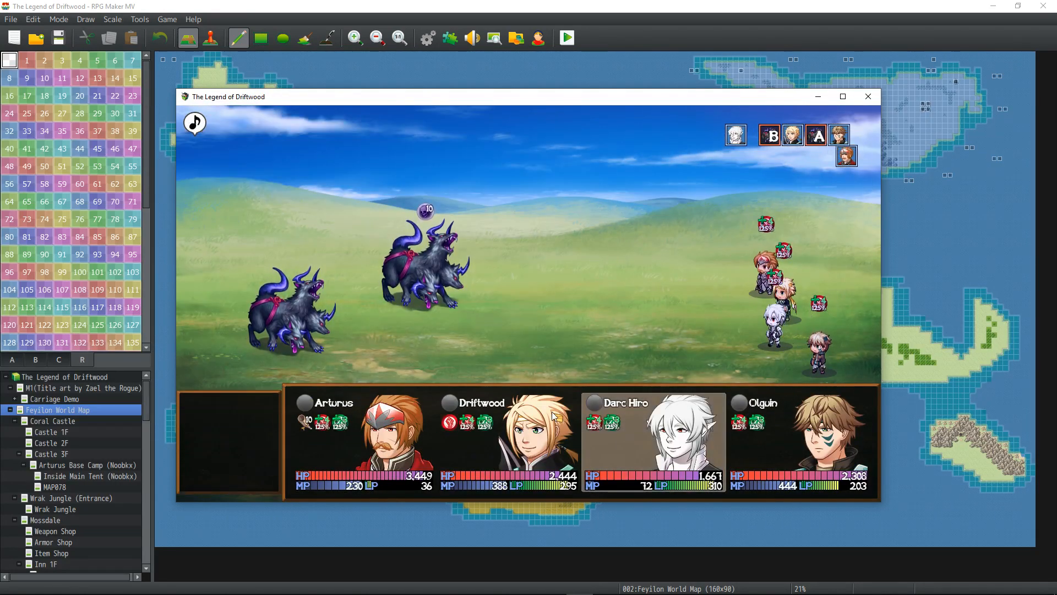
- Have Darc Hiro use Bolster Morale on all allies
key(Down)
key(Return)
key(Up)
key(Up)
key(Up)
key(Return)
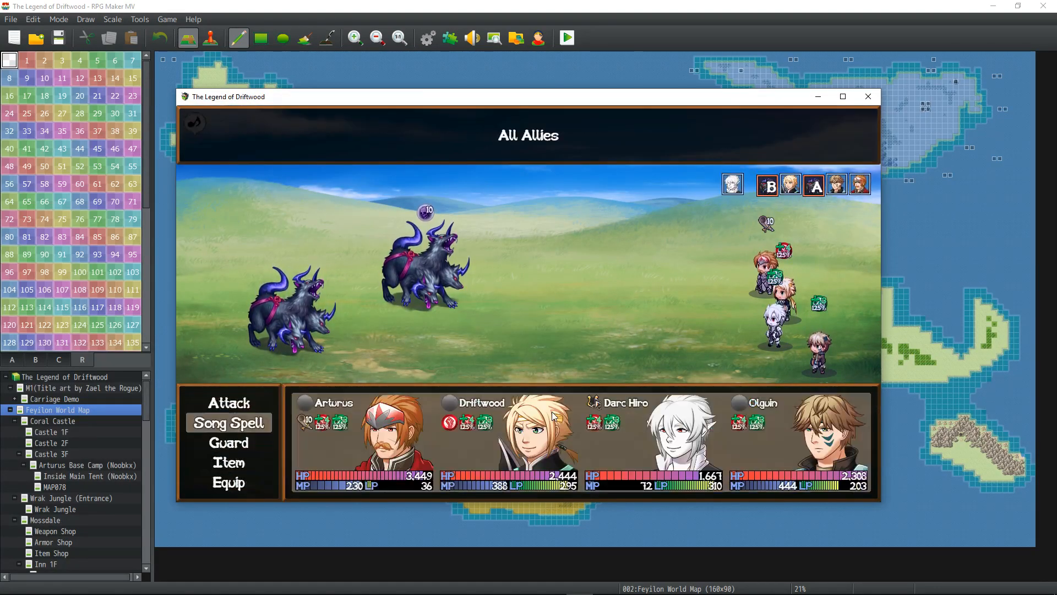
key(Return)
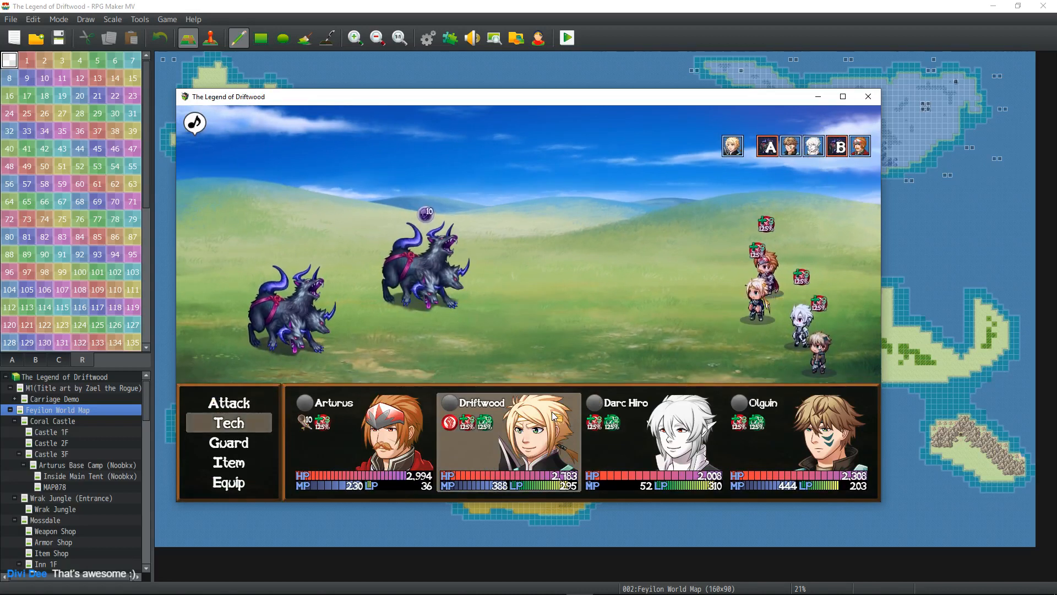
- Have Driftwood use Janpu Surasshu against Death Dog A
key(Return)
key(Up)
key(Right)
key(Return)
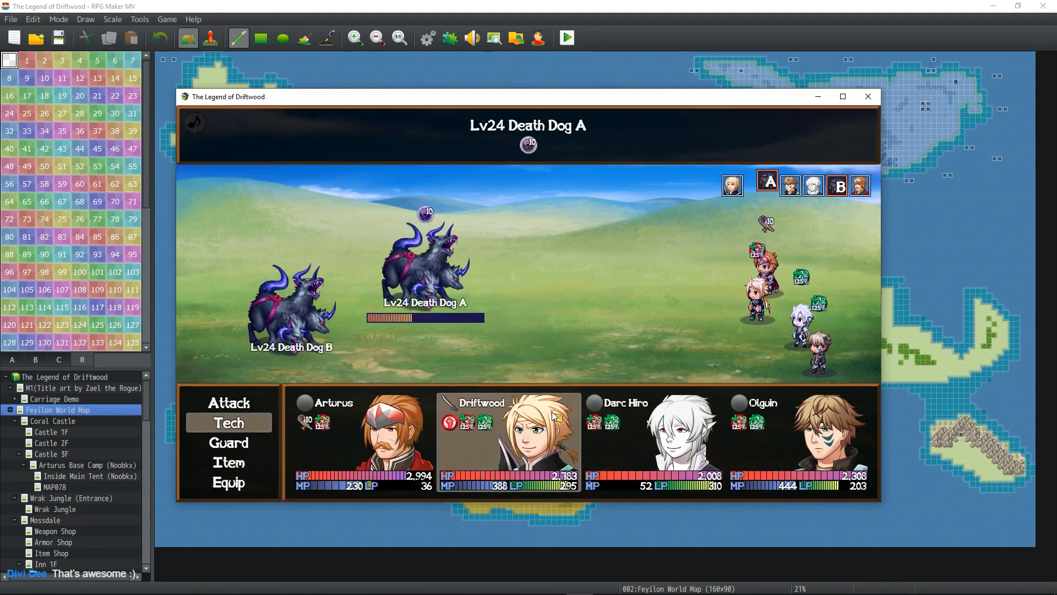
key(Return)
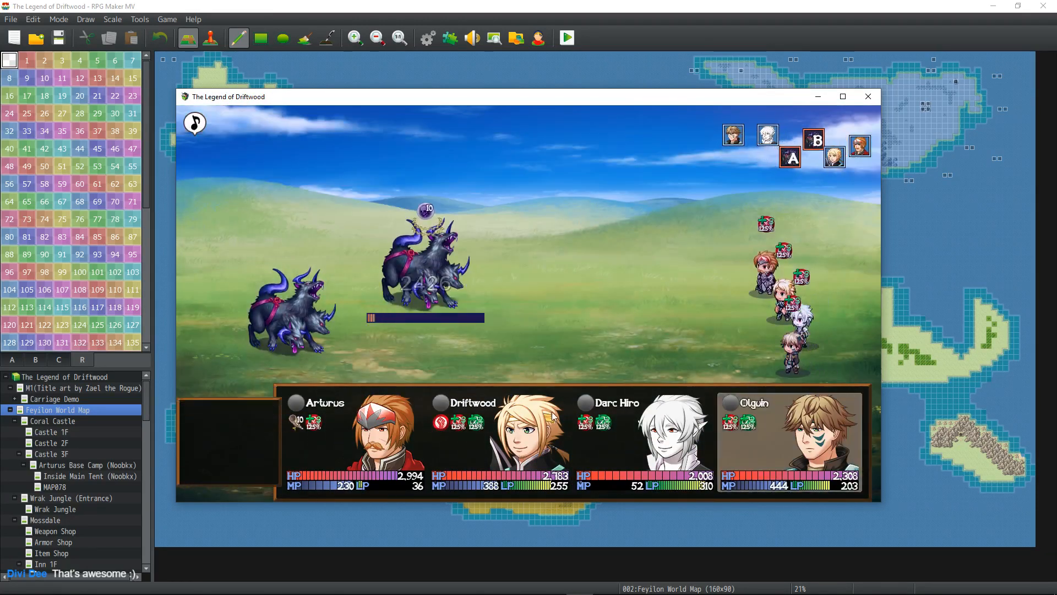
- Have Olguin fire Frost Shot III at the weakened Death Dog A
key(Return)
key(Return)
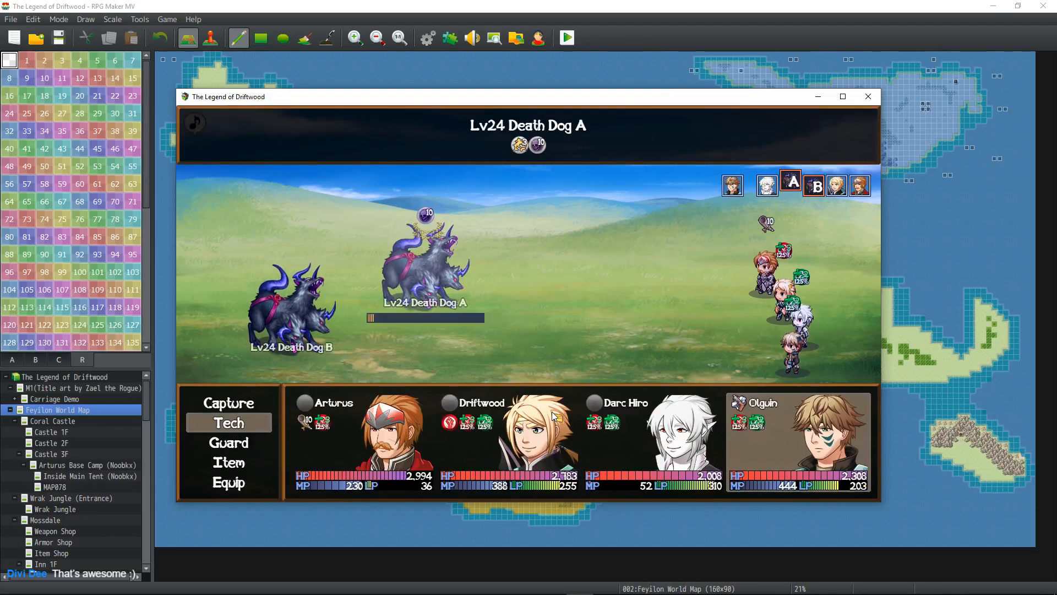
key(Return)
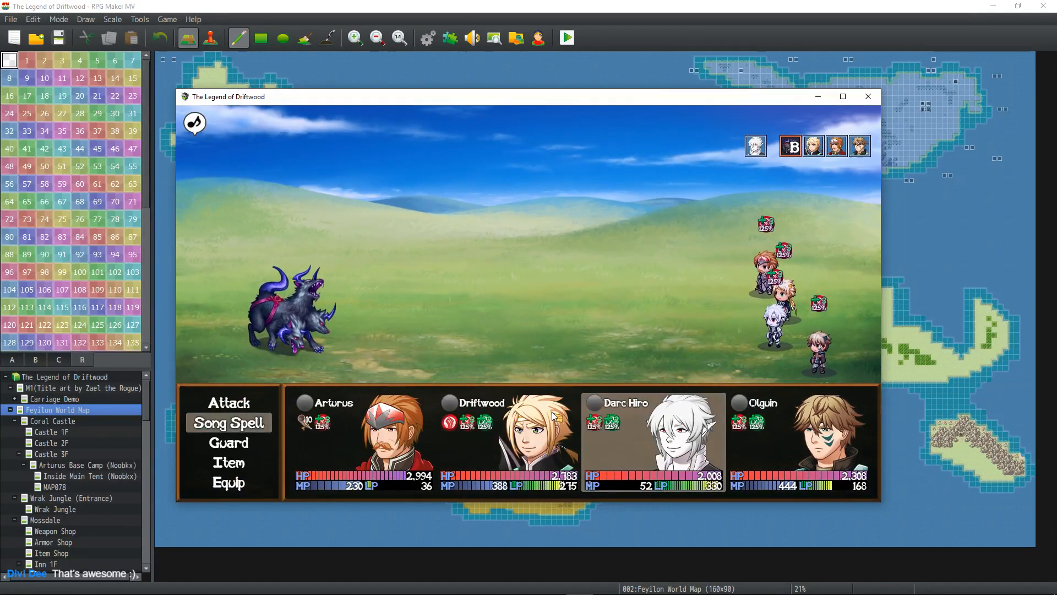
- Back out of Darc Hiro's all-allies song and have him use Foe's Requiem against Death Dog B instead
key(Return)
key(Return)
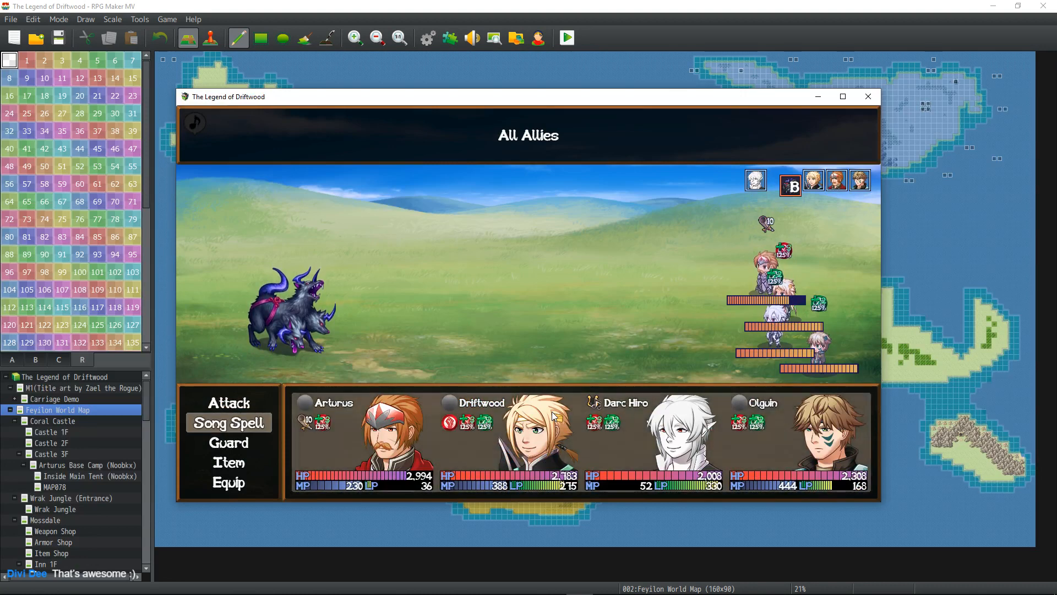
key(Escape)
key(Right)
key(Down)
key(Down)
key(Return)
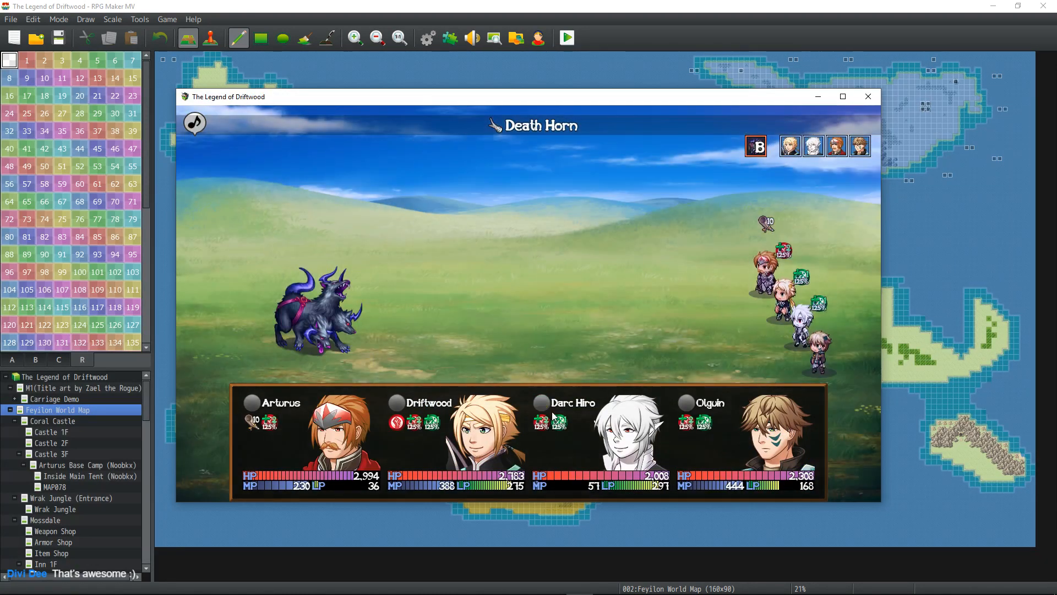
- Have Driftwood use Janpu Surasshu on Death Dog B and Darc Hiro use Foe's Requiem on all enemies
key(Return)
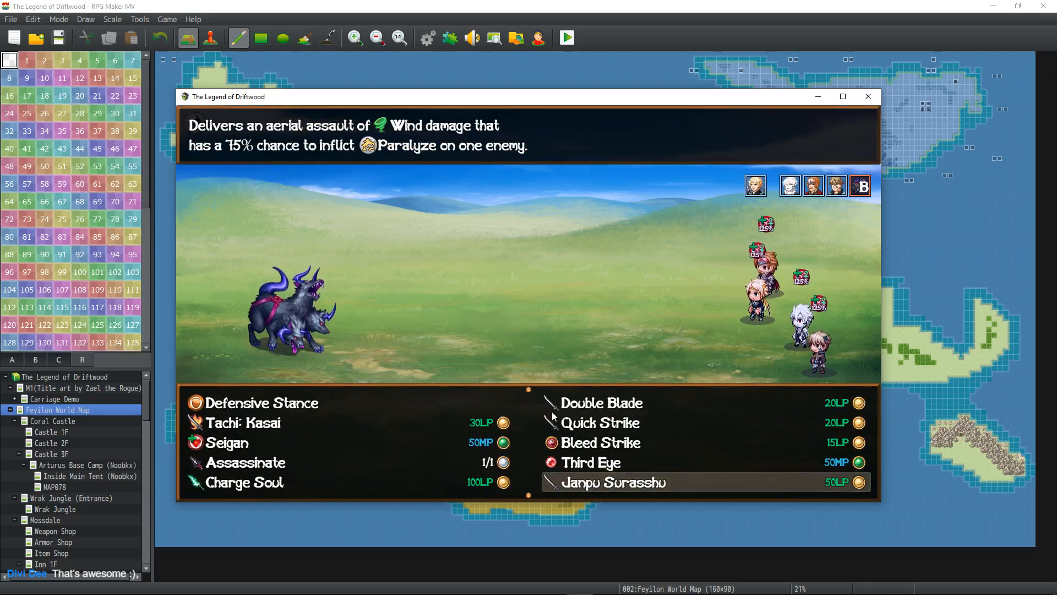
key(Return)
key(Return)
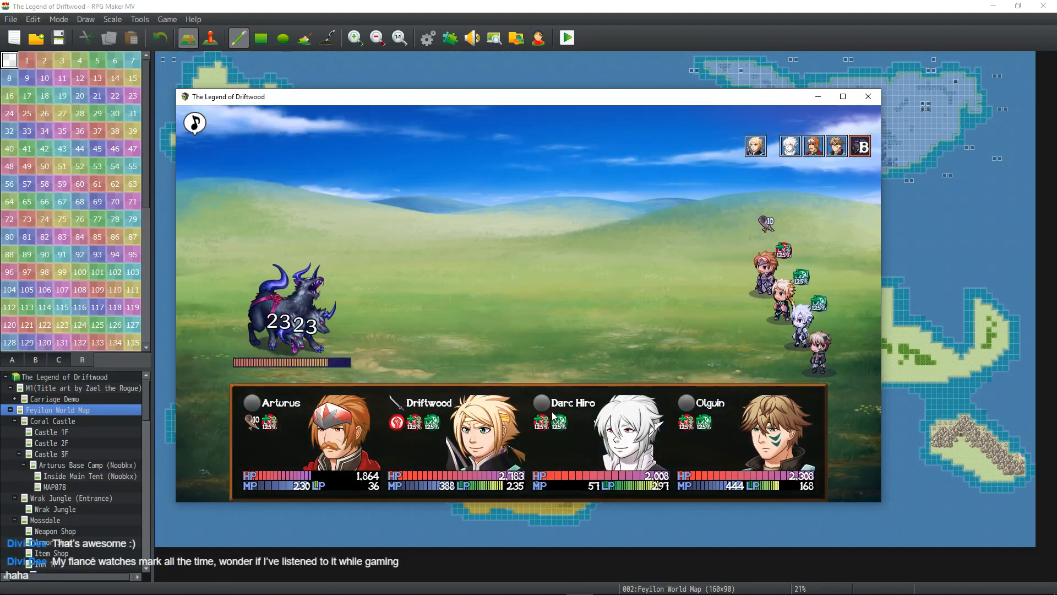
key(Return)
key(Return)
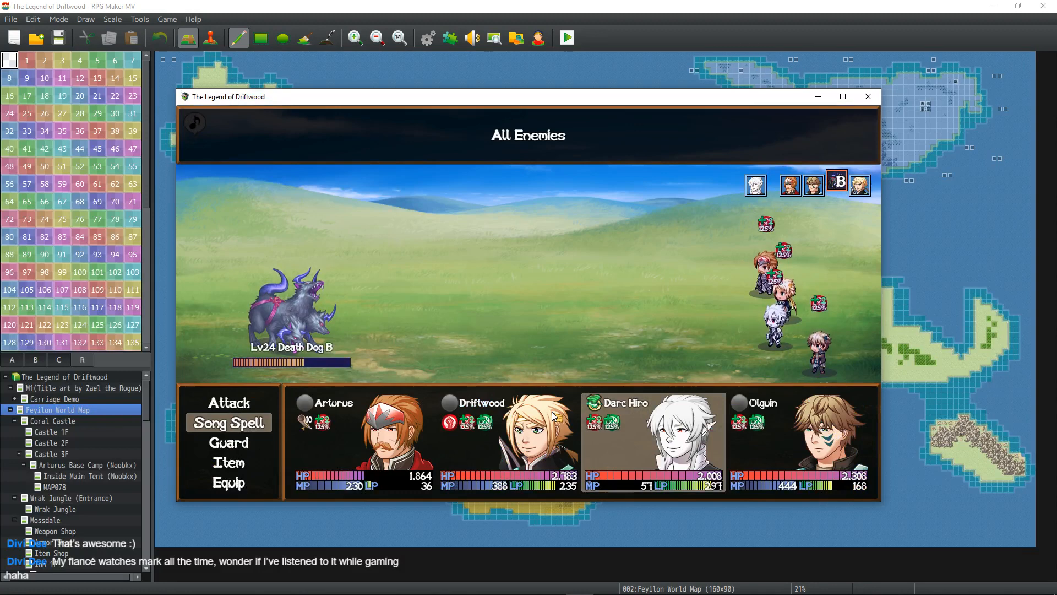
key(Return)
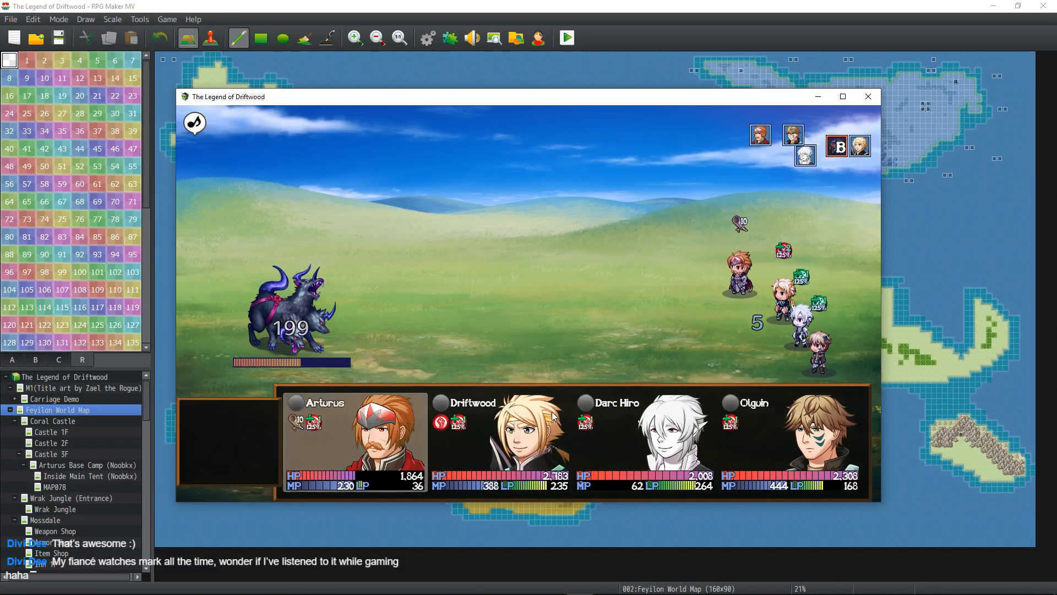
- Have Arturus use Knight's Valor and Olguin fire Frost Shot III at Death Dog B
key(Return)
key(Escape)
key(Down)
key(Return)
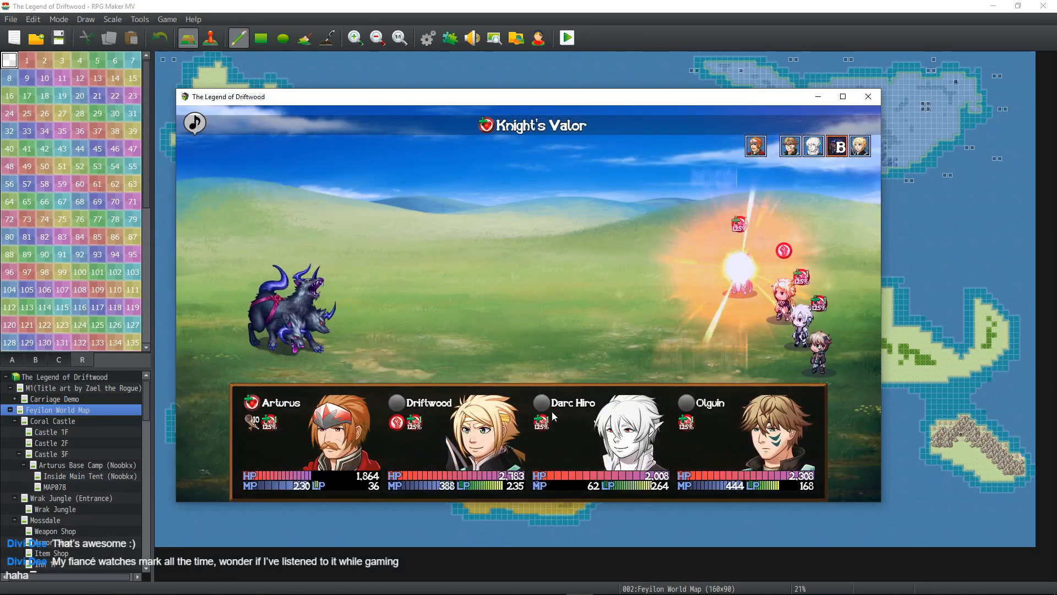
key(Return)
key(Return)
key(Return)
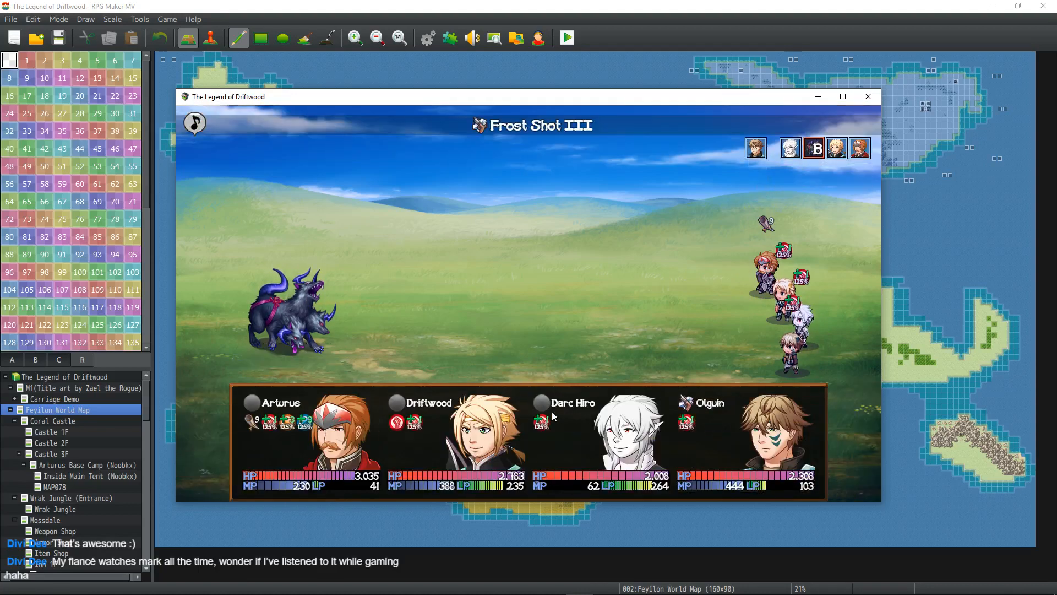
- Attack Death Dog B with Darc Hiro's Foe's Requiem before and after Driftwood's Janpu Surasshu
key(Return)
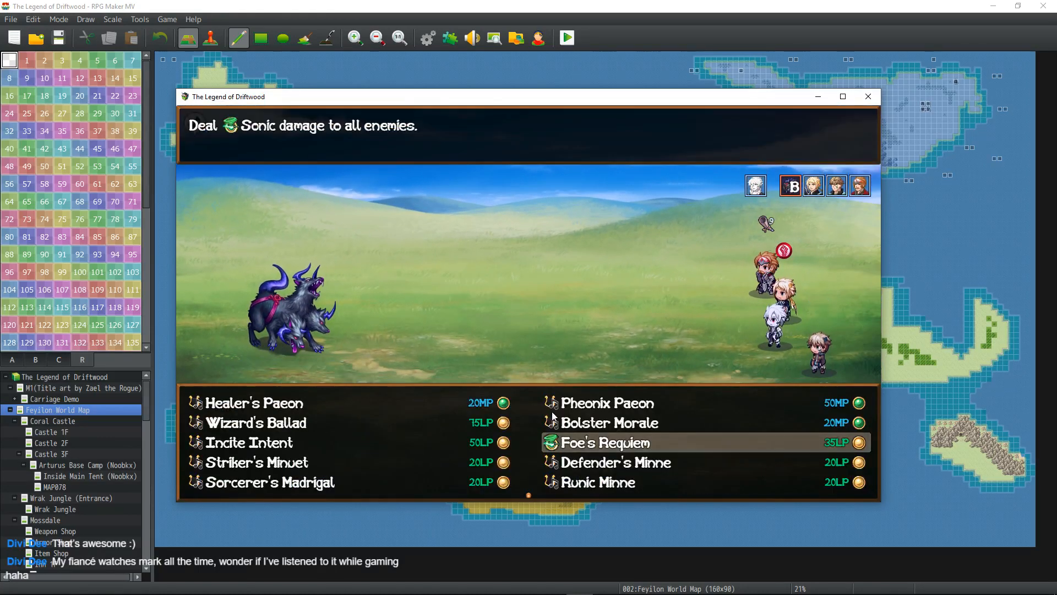
key(Return)
key(Return)
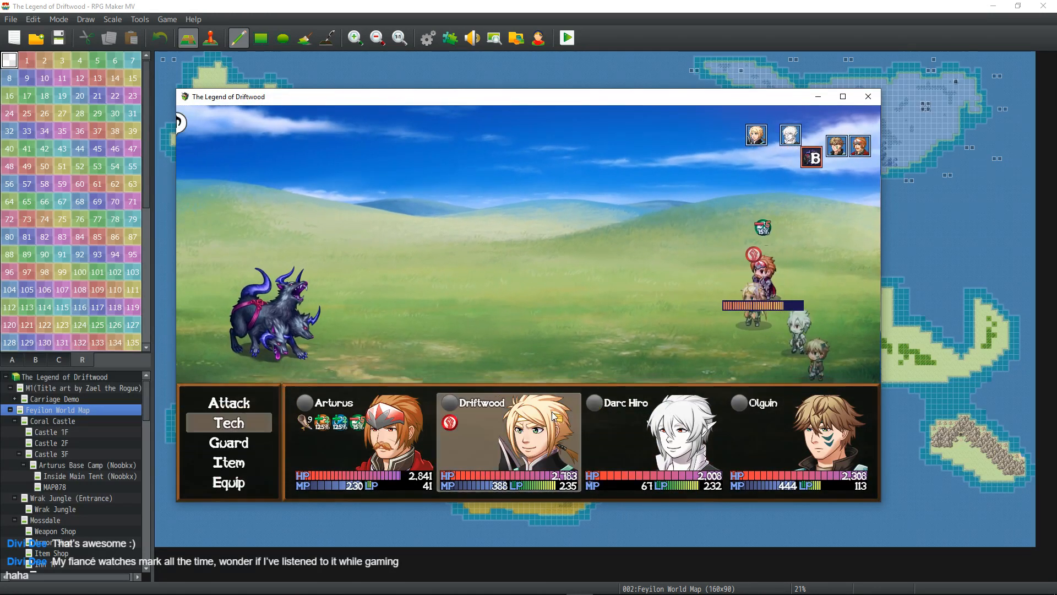
key(Return)
key(Return)
key(Return)
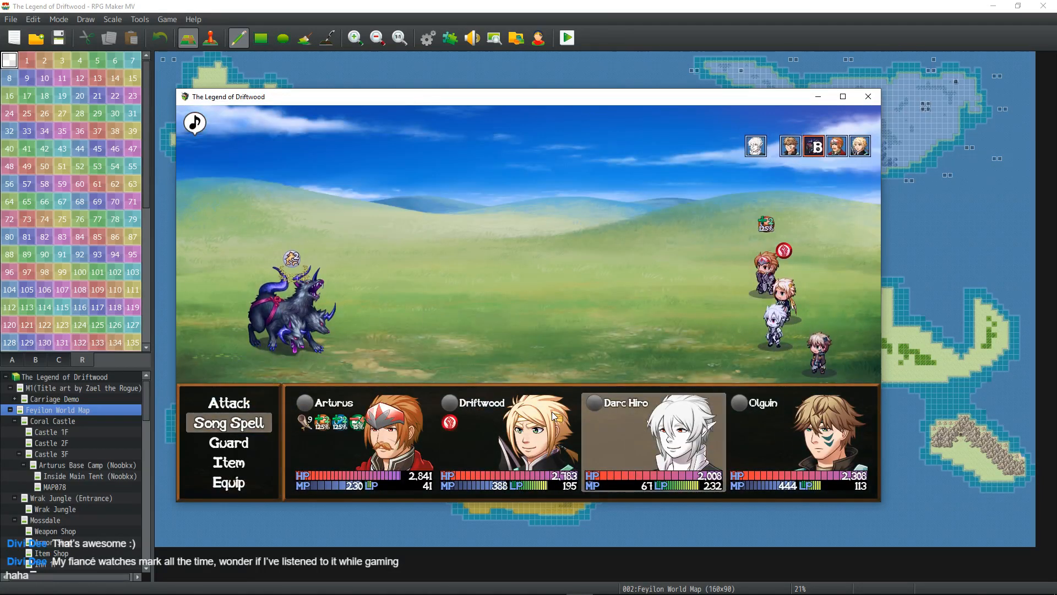
key(Return)
key(Return)
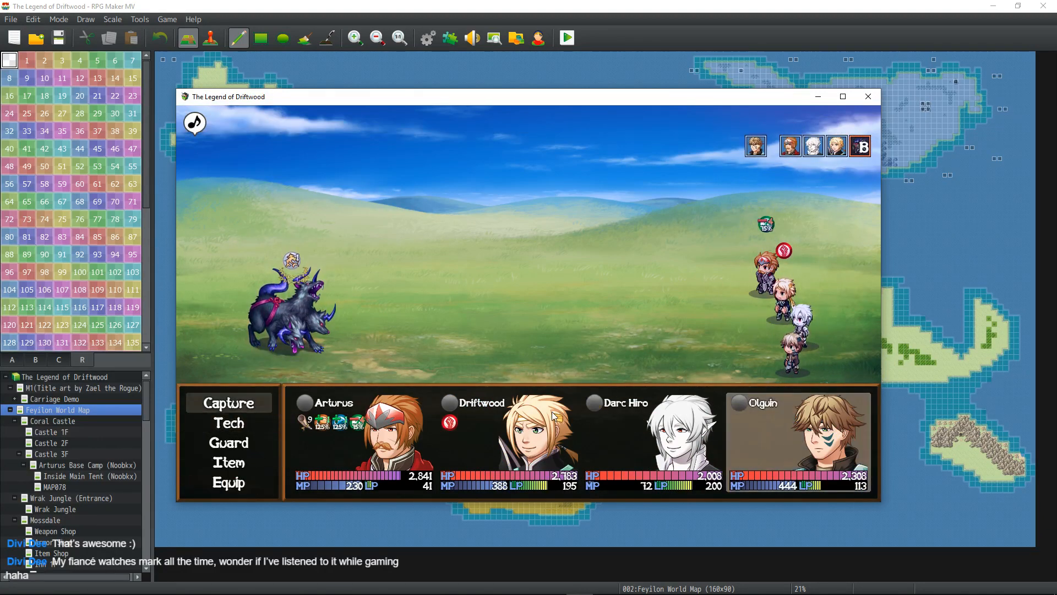
- Have Olguin use Capture on Death Dog B and dismiss the battle result screens
key(Return)
key(Return)
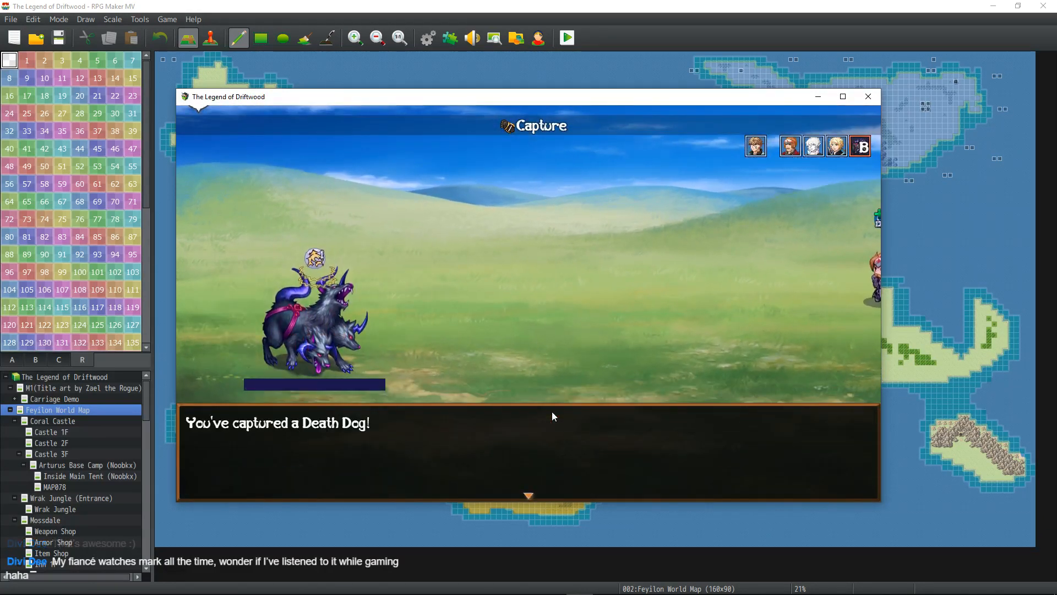
key(Return)
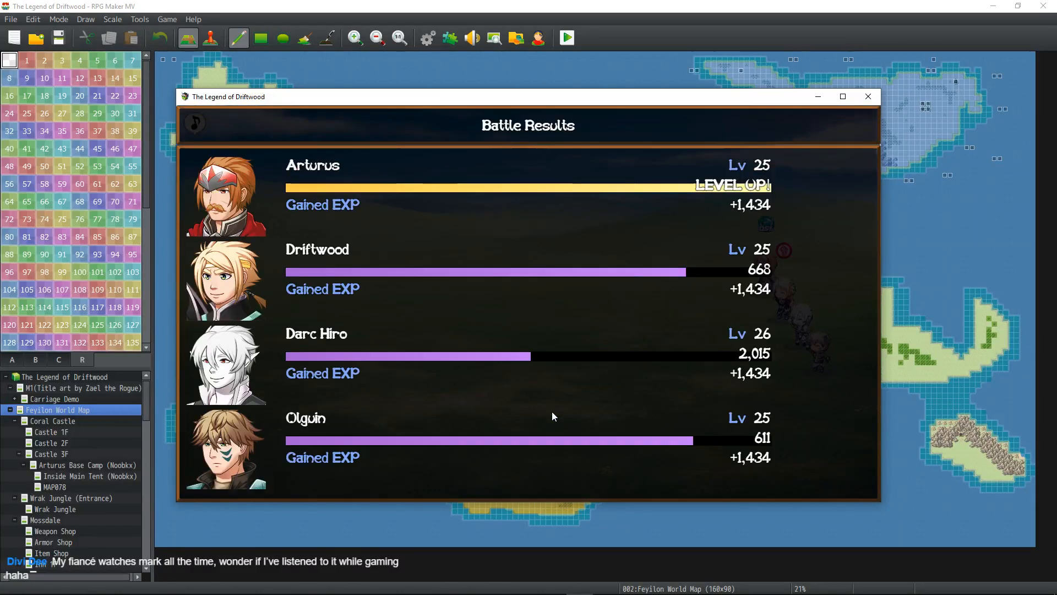
key(Return)
key(Return)
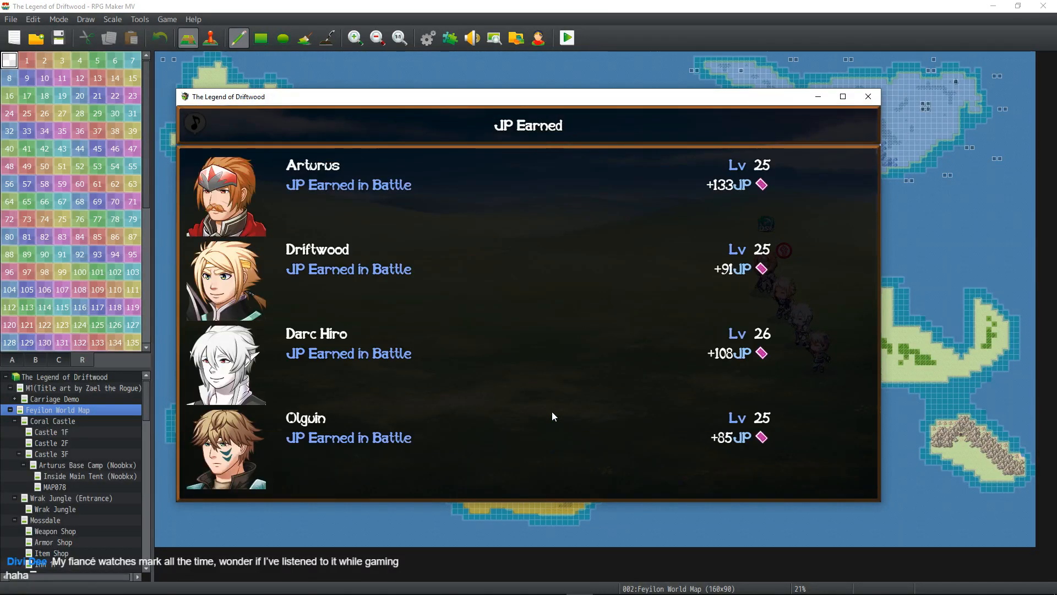
key(Return)
key(Return)
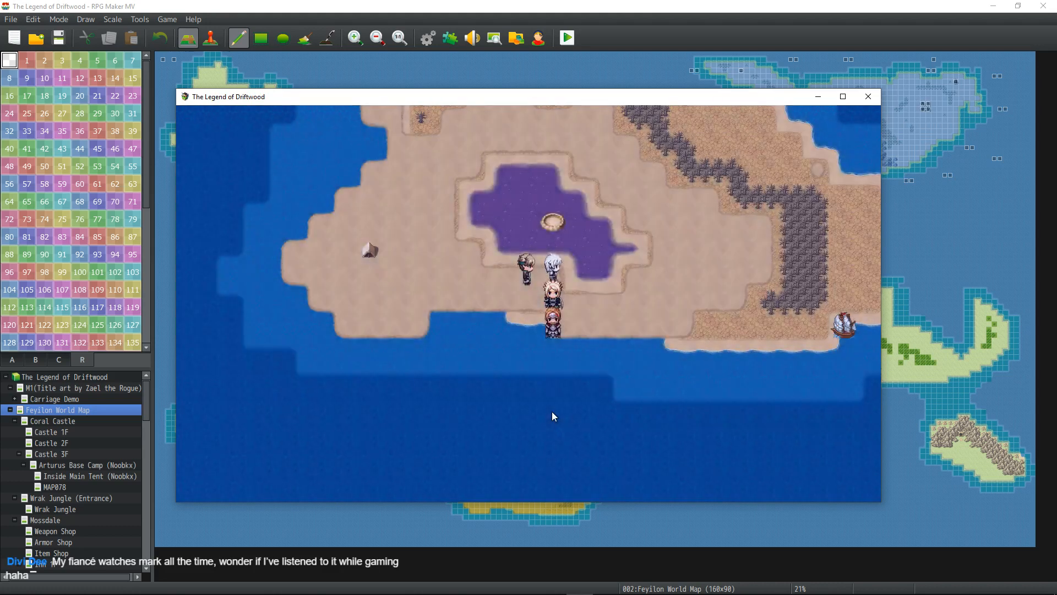
- Walk the party east along the southern shore toward the ship and save the game over File 15
key(Right)
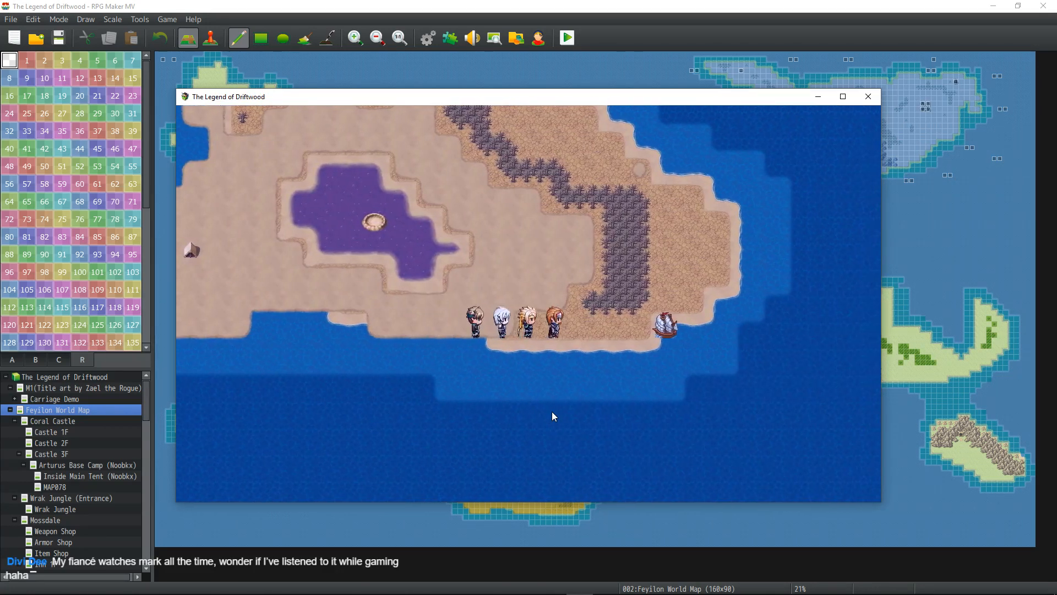
key(Escape)
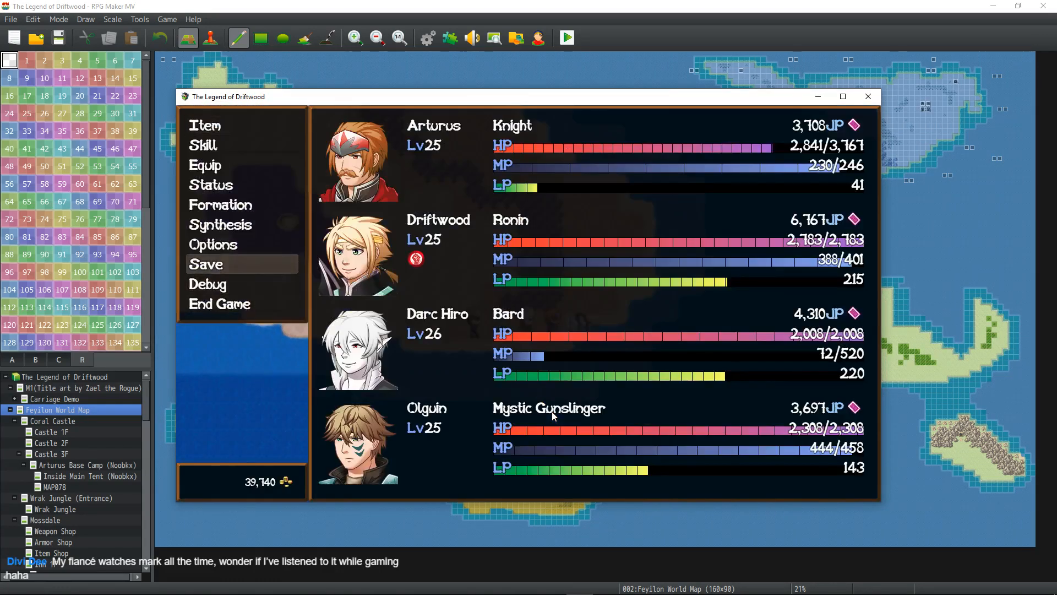
key(Return)
key(Return)
key(Return)
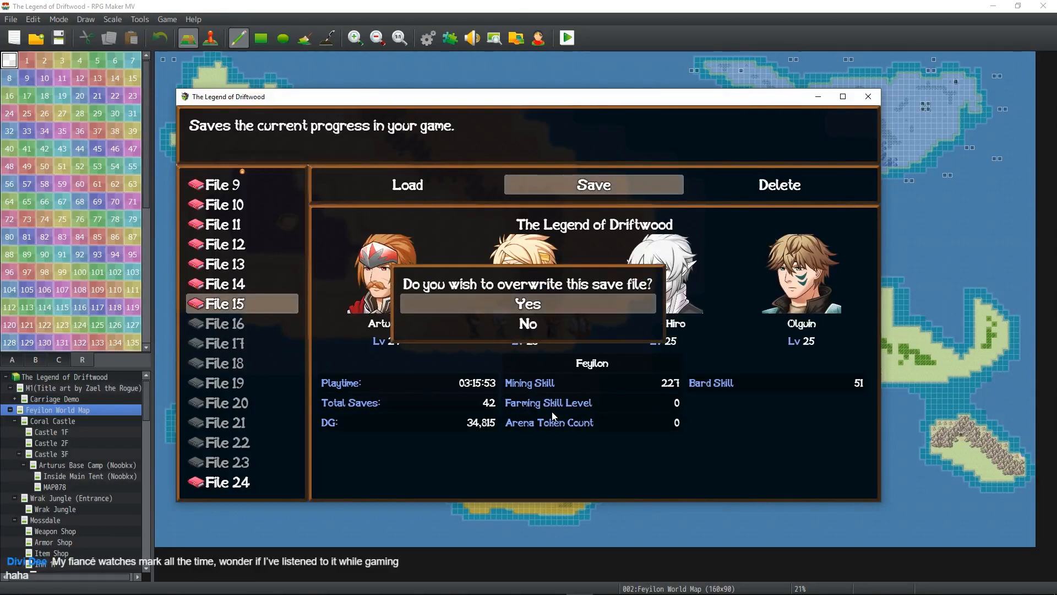
key(Return)
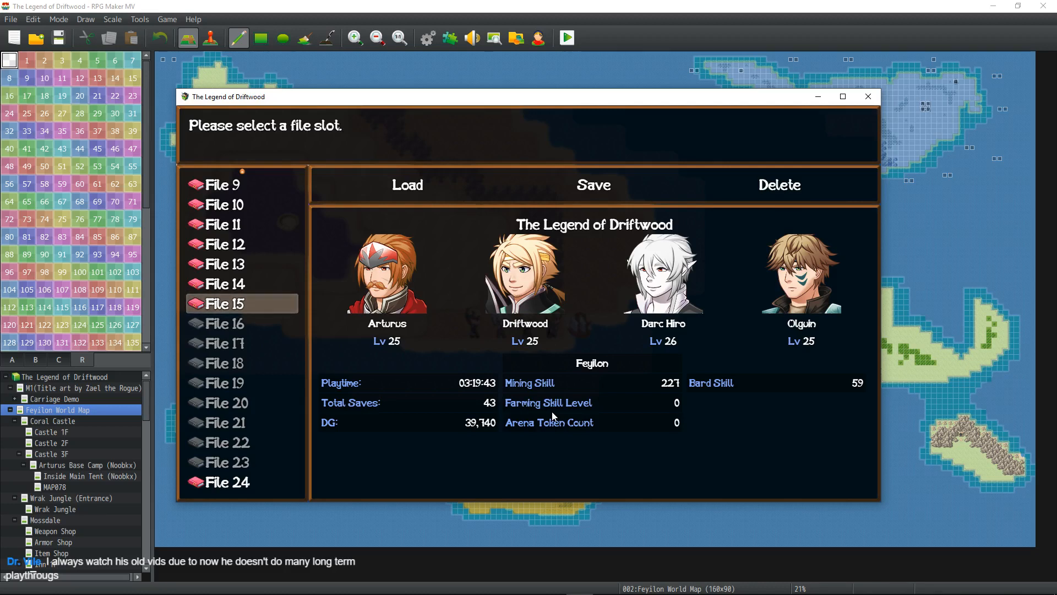
key(Return)
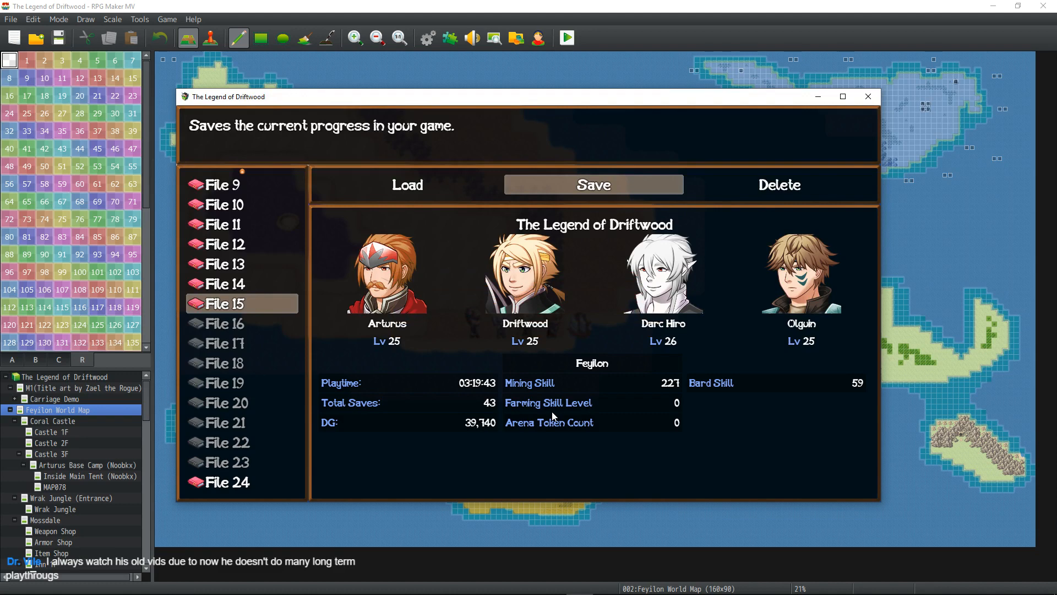
key(Return)
key(Return)
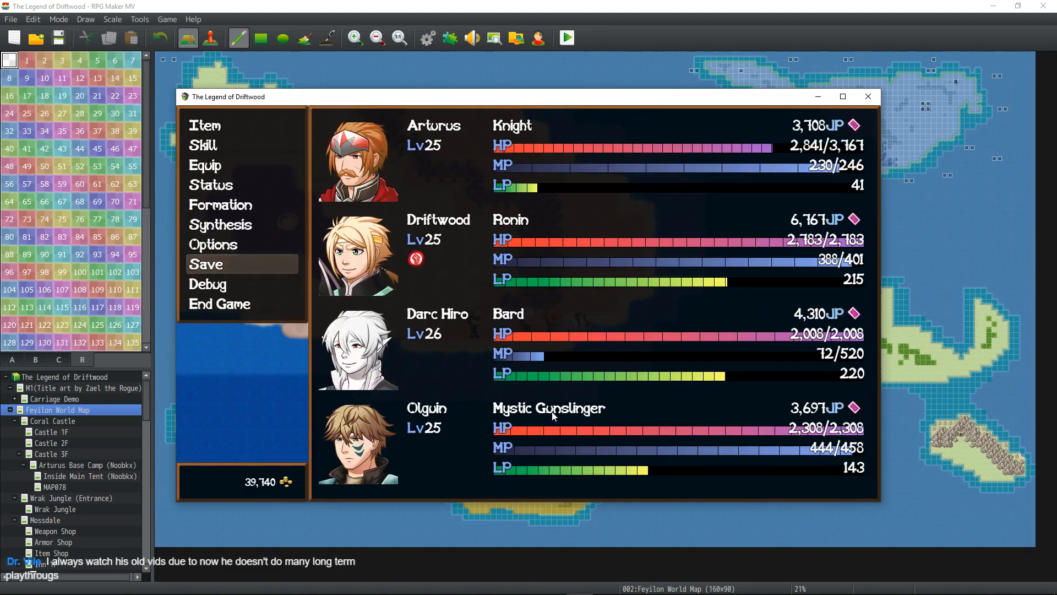
key(Escape)
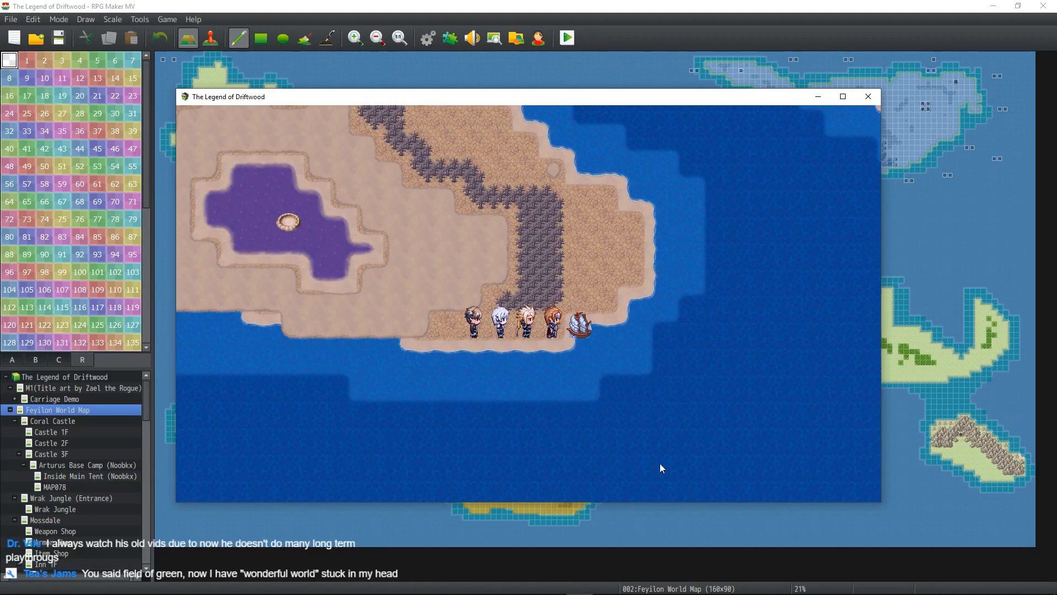
- Close the playtest and flood-fill the barren island's pale ground with the bordered wasteland ground tile
click(869, 97)
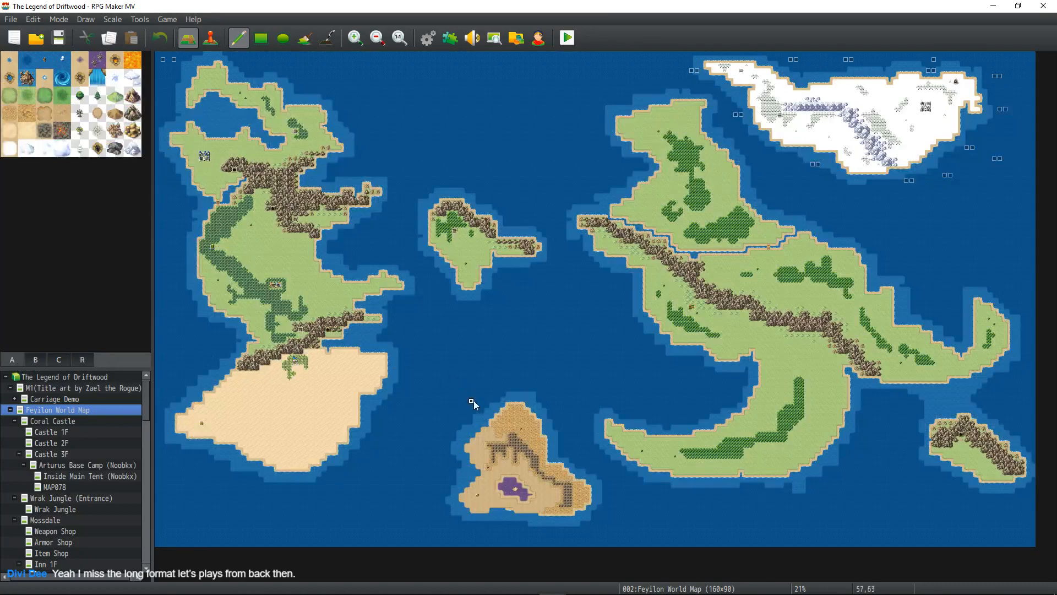
click(356, 43)
click(356, 43)
click(356, 43)
middle_click(552, 259)
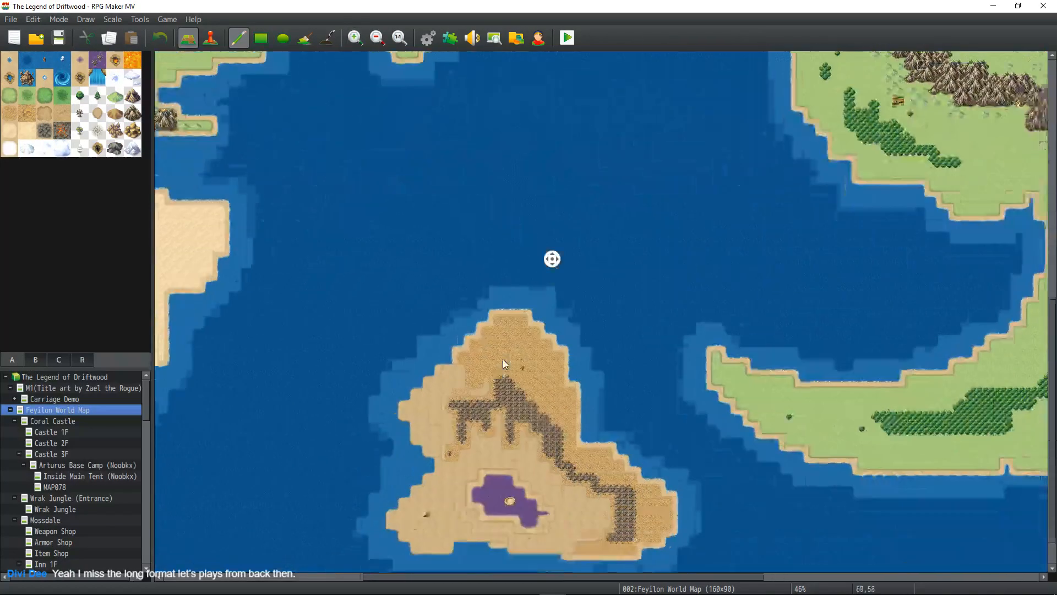
click(356, 37)
middle_click(554, 201)
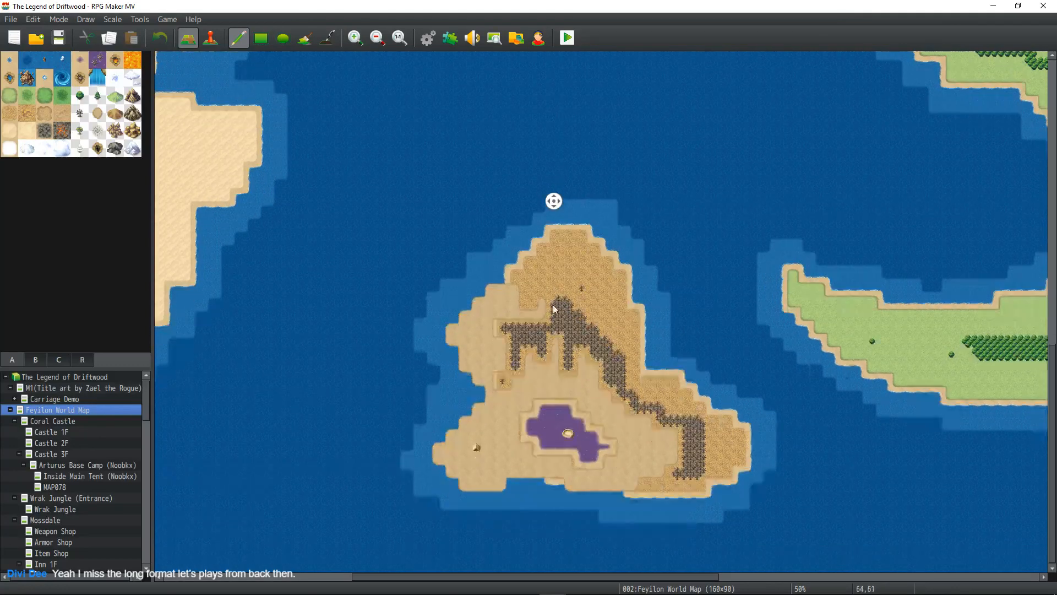
click(354, 36)
middle_click(514, 193)
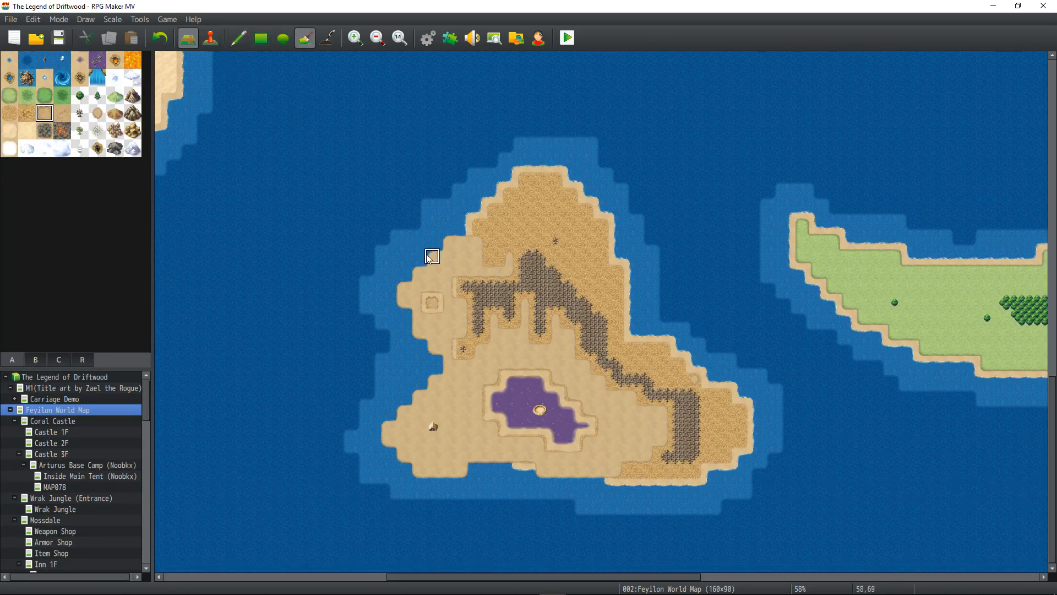
click(435, 275)
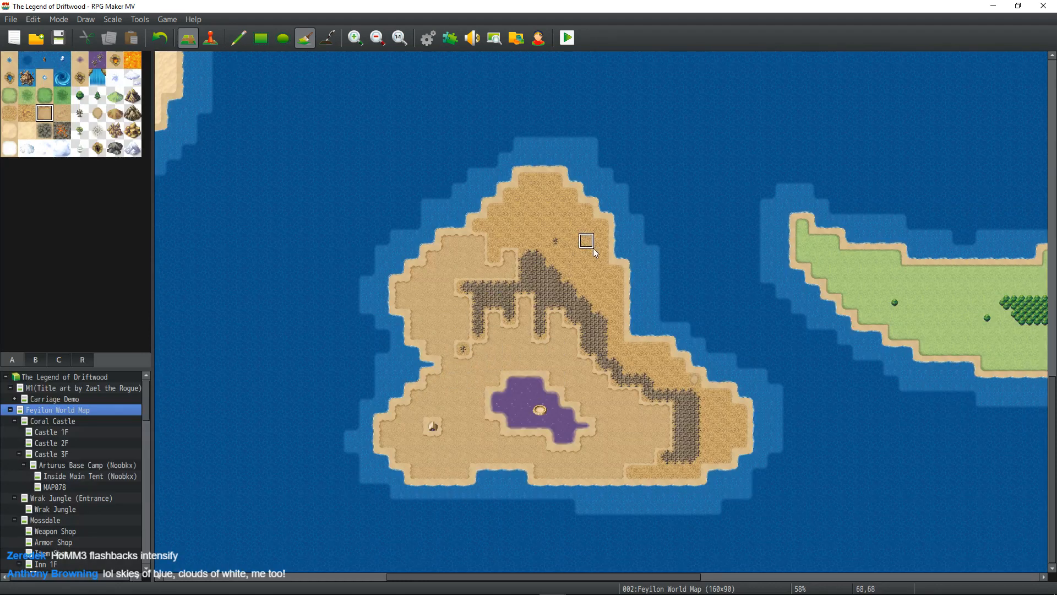
- Check the barren island's region IDs, and load File 15 in a new, maximized playtest
click(83, 360)
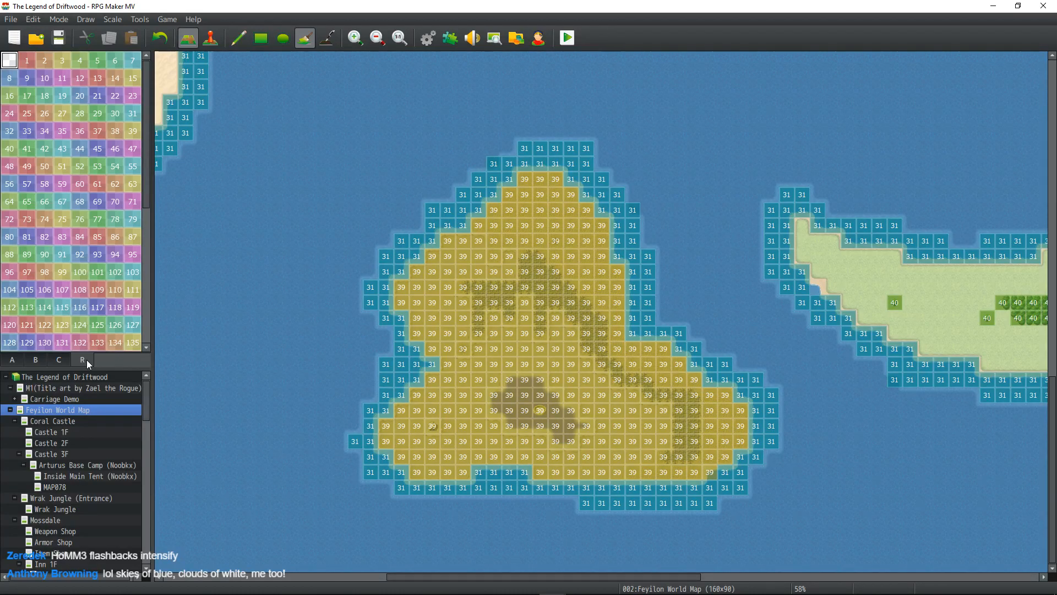
click(15, 360)
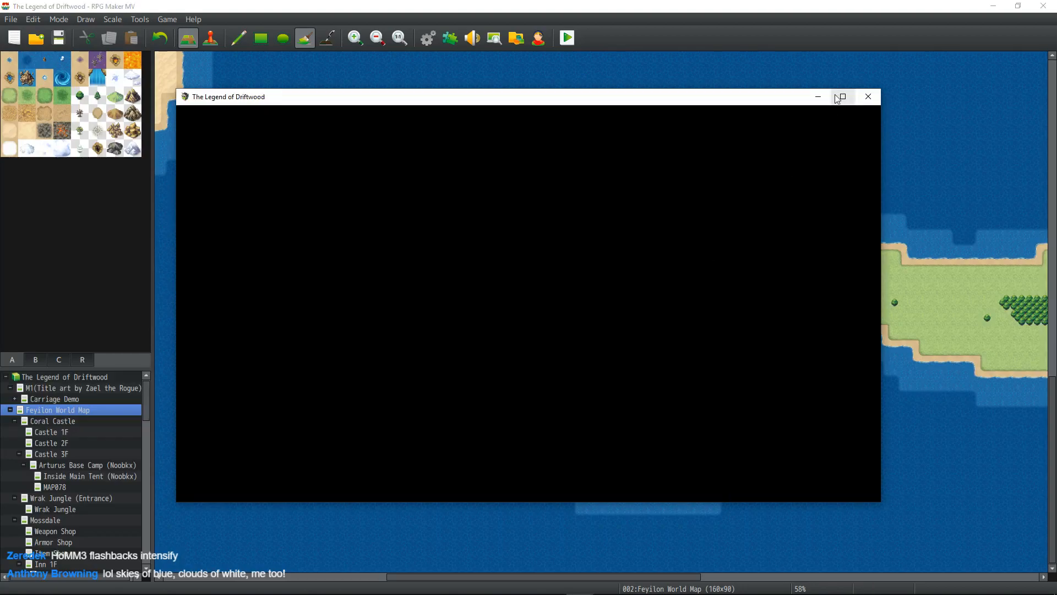
click(839, 98)
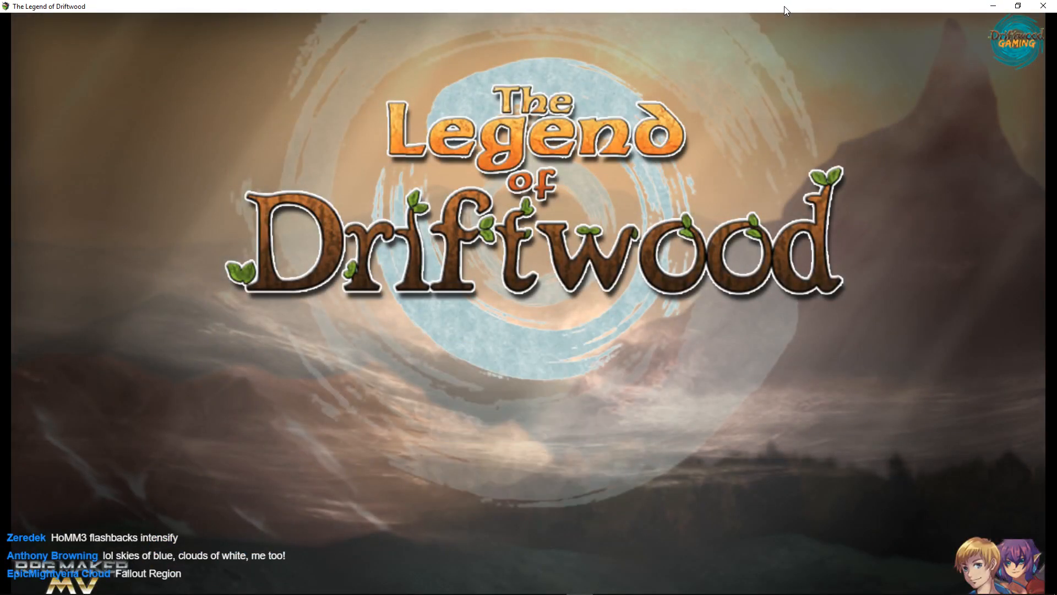
key(Return)
key(Return)
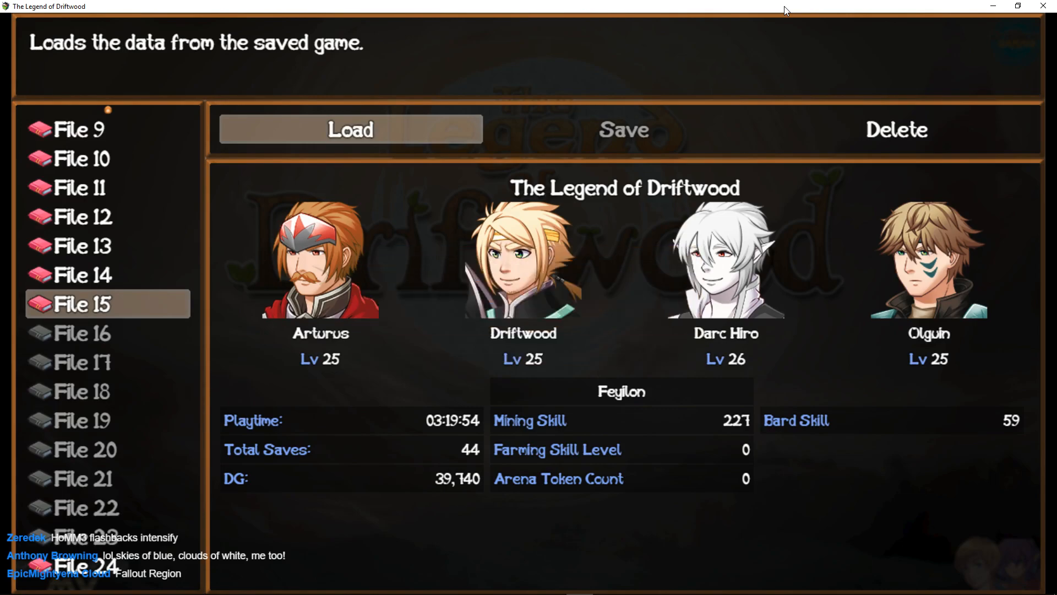
key(Return)
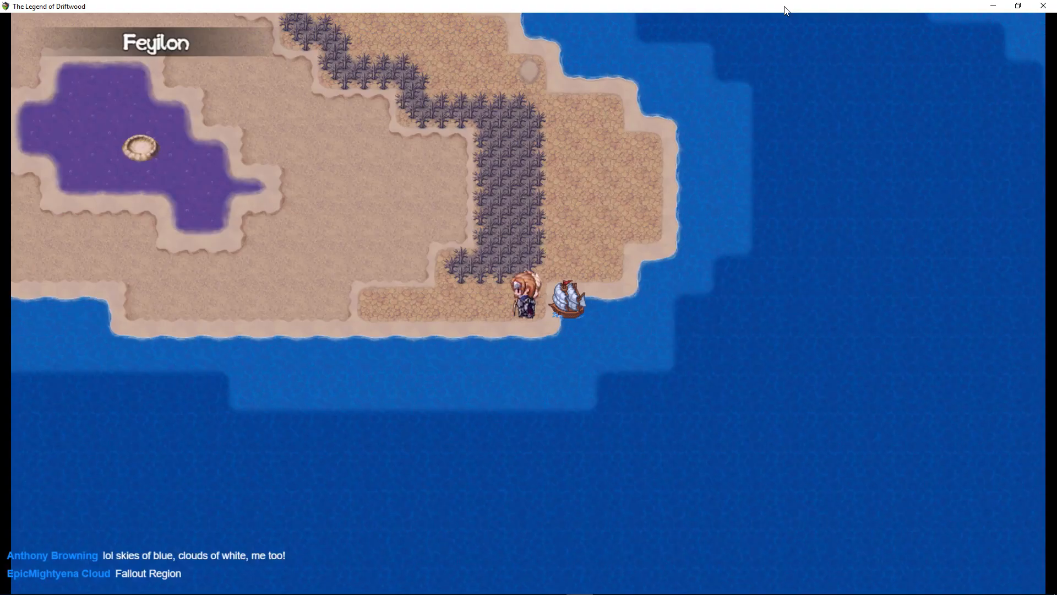
- Walk the party west and north around the purple lake to the ground west of the dead forest
key(Left)
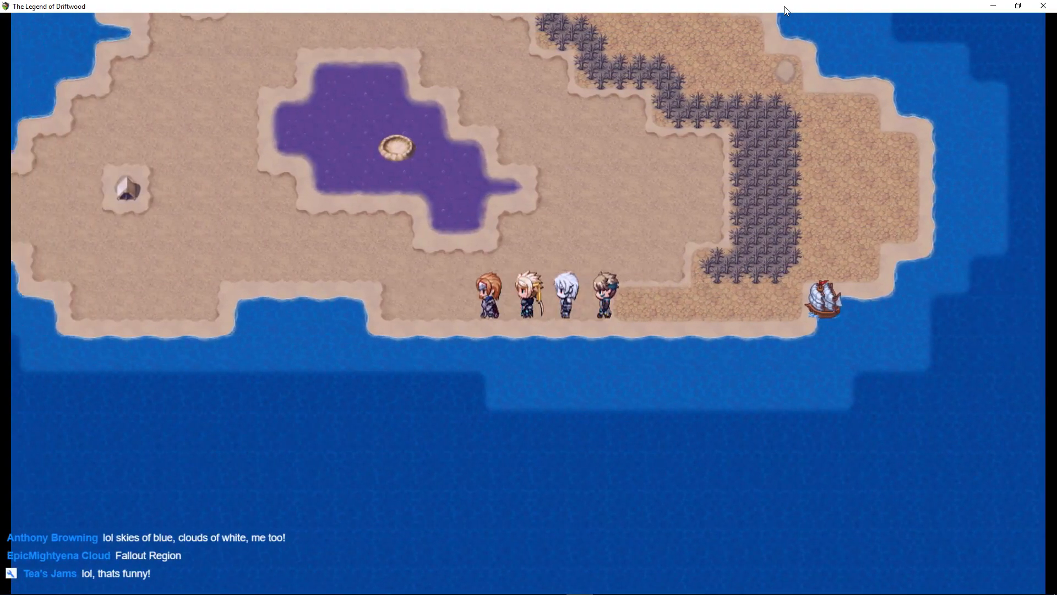
key(Left)
key(Up)
key(Left)
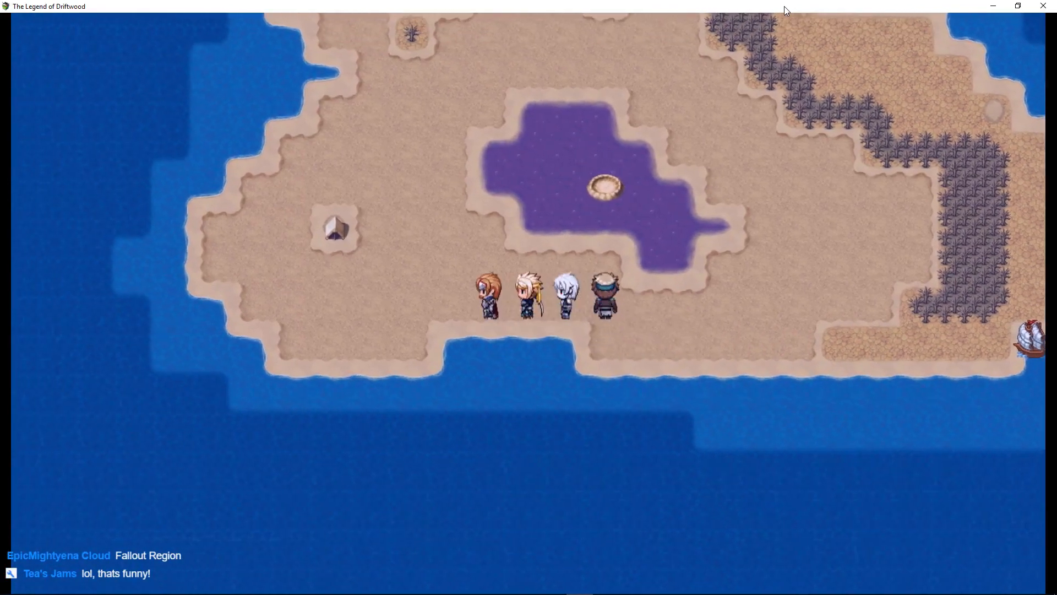
key(Left)
key(Up)
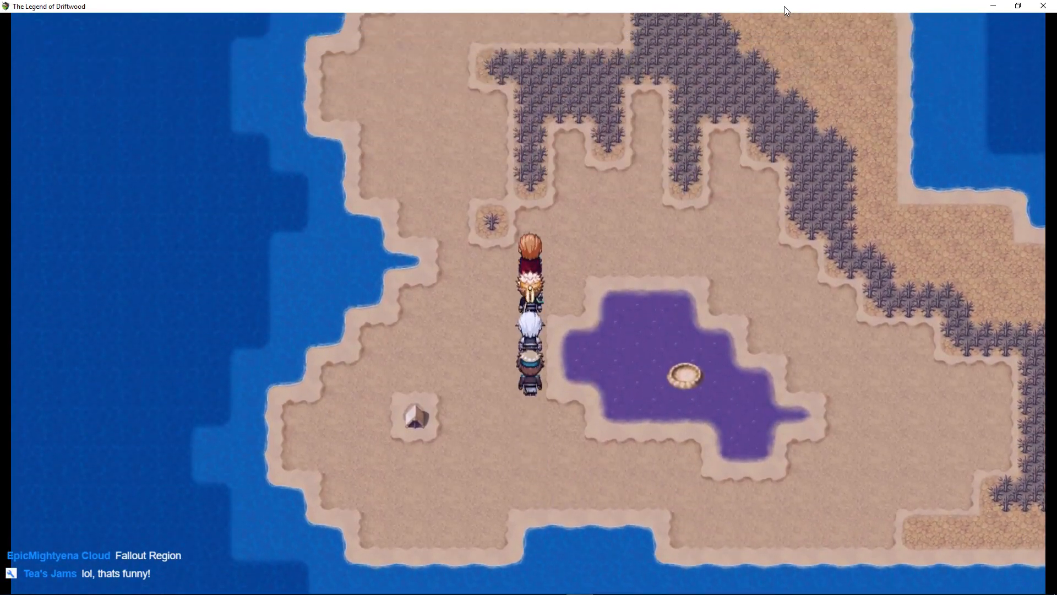
key(Up)
key(Left)
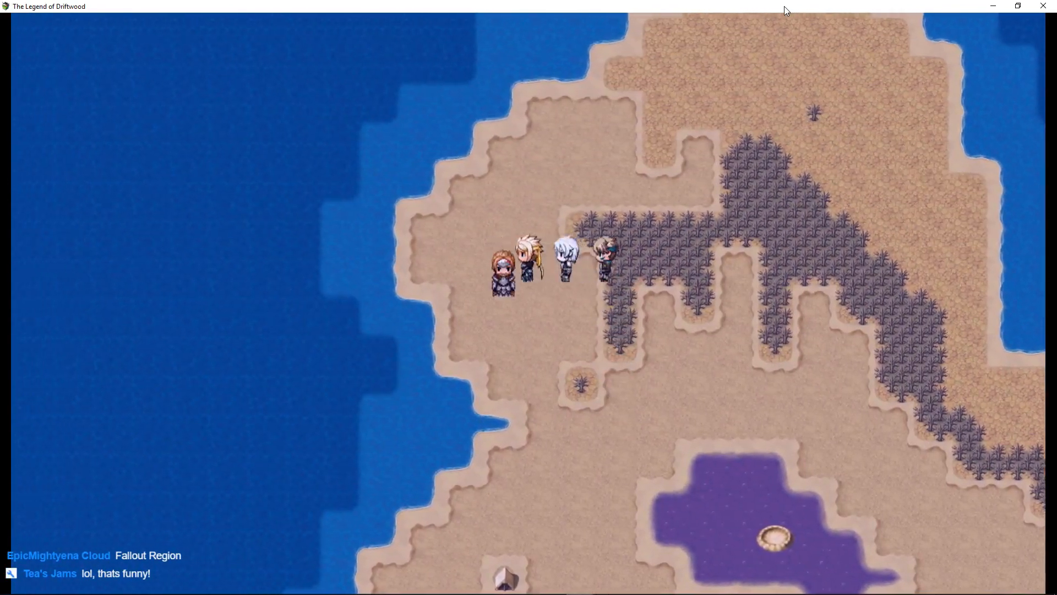
- Walk the party south along the western shore and east along the ground north of the purple lake until a battle starts
key(Down)
key(Right)
key(Down)
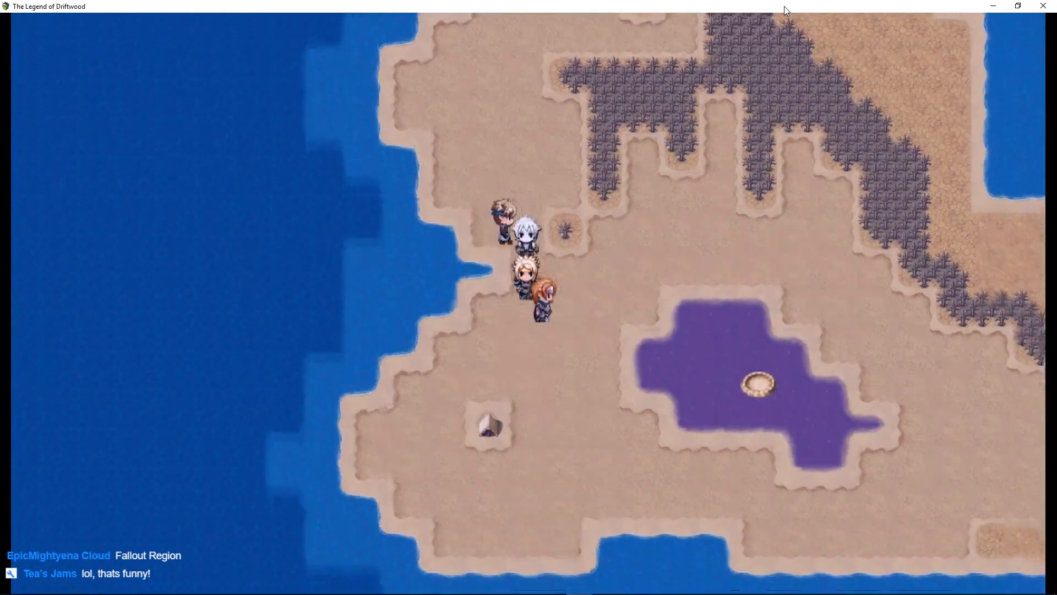
key(Right)
key(Up)
key(Right)
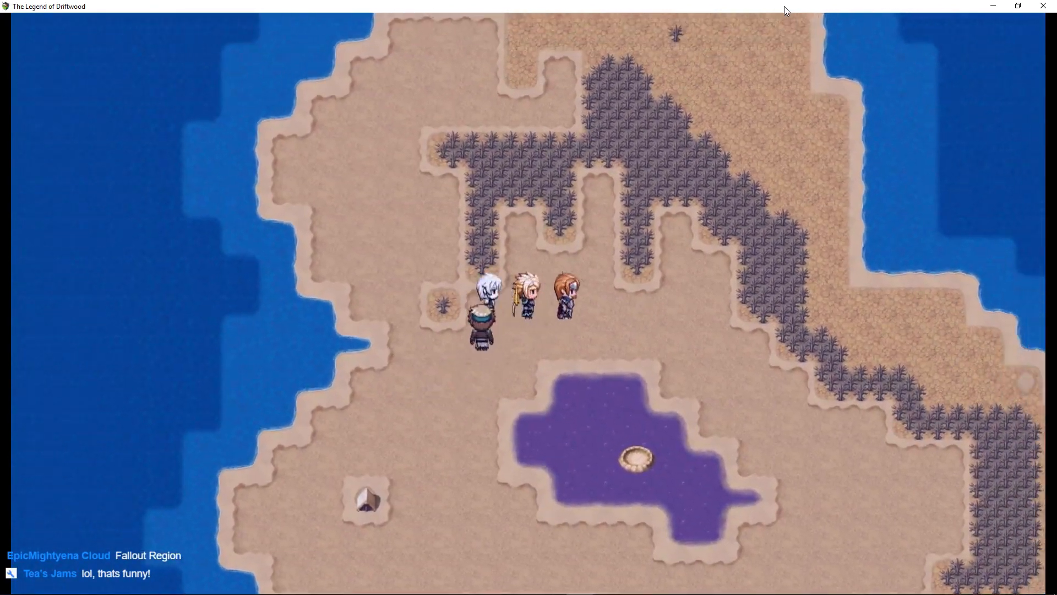
key(Right)
key(Down)
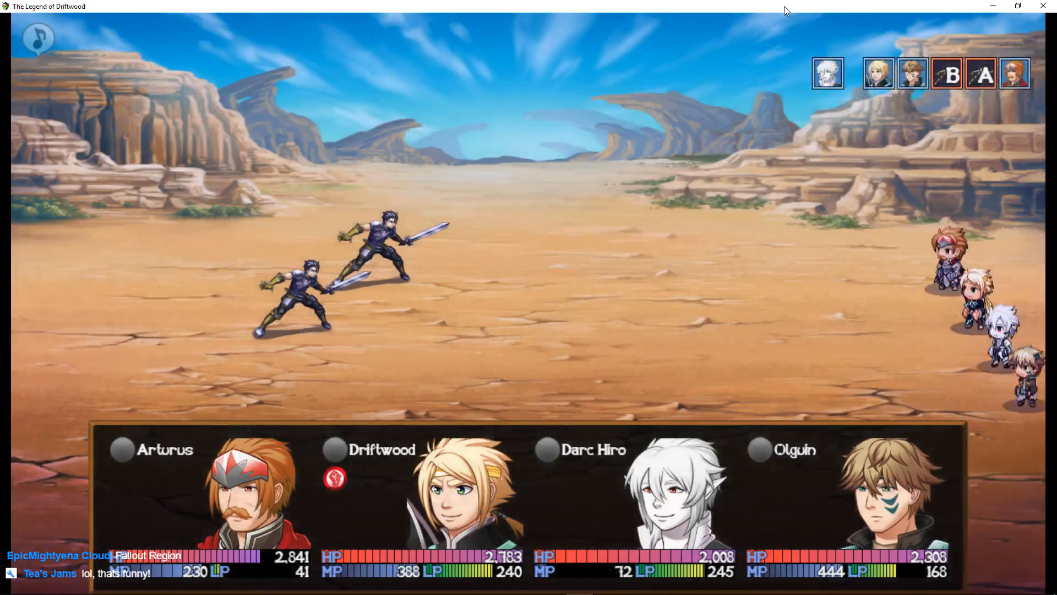
- Use Darc Hiro's Foe's Requiem on both Mercenaries and strike one of them with Driftwood's Janpu Surasshu
key(Return)
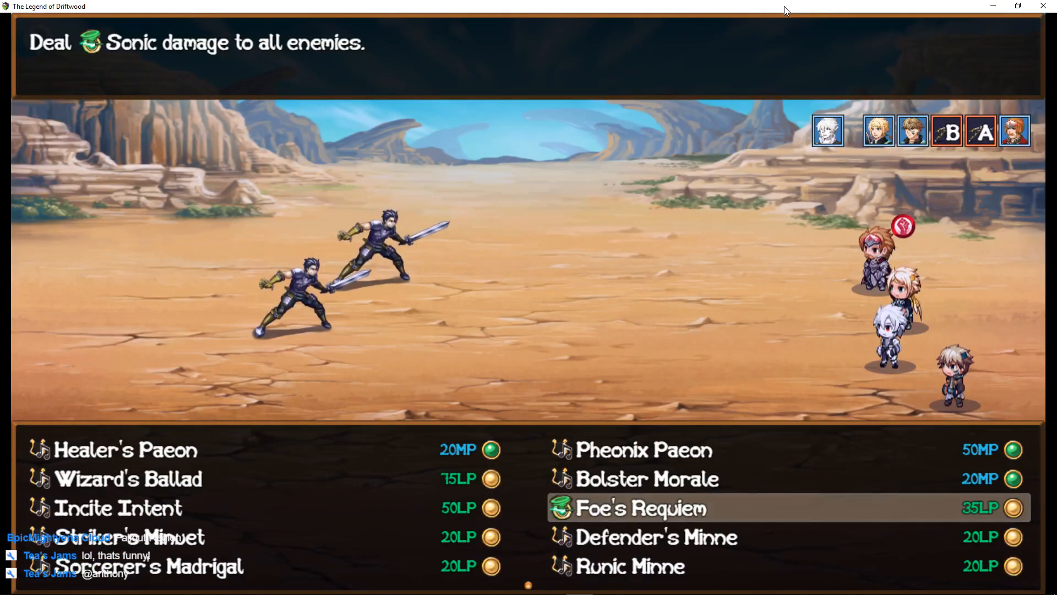
key(Return)
key(Return)
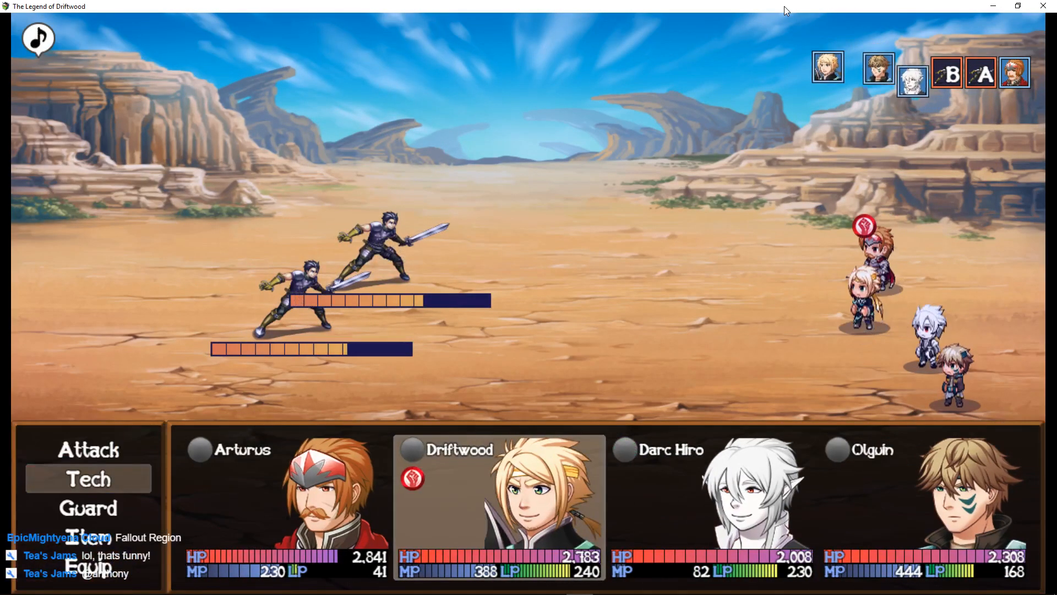
key(Return)
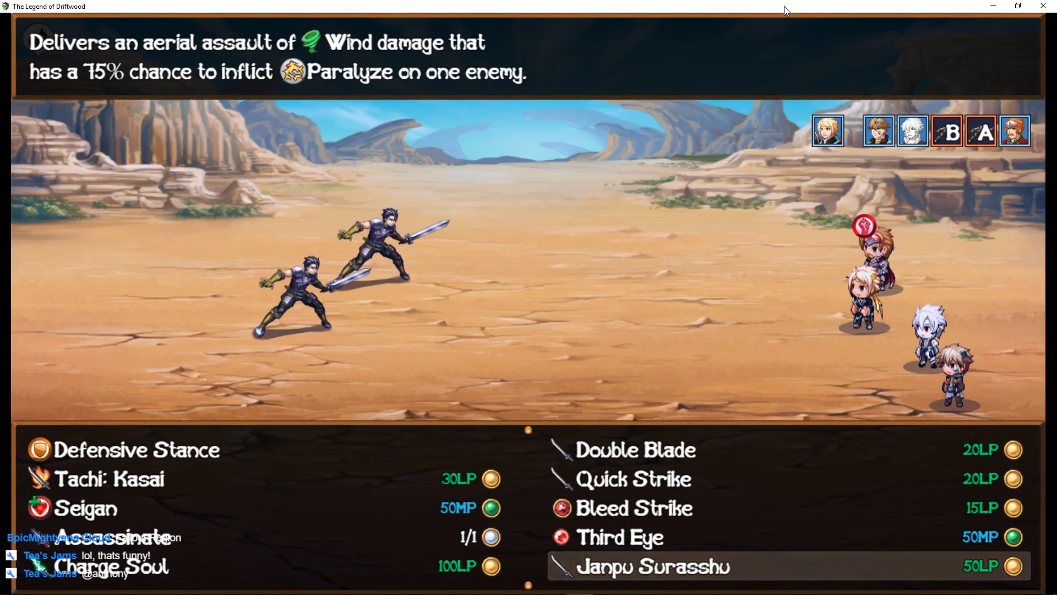
key(Return)
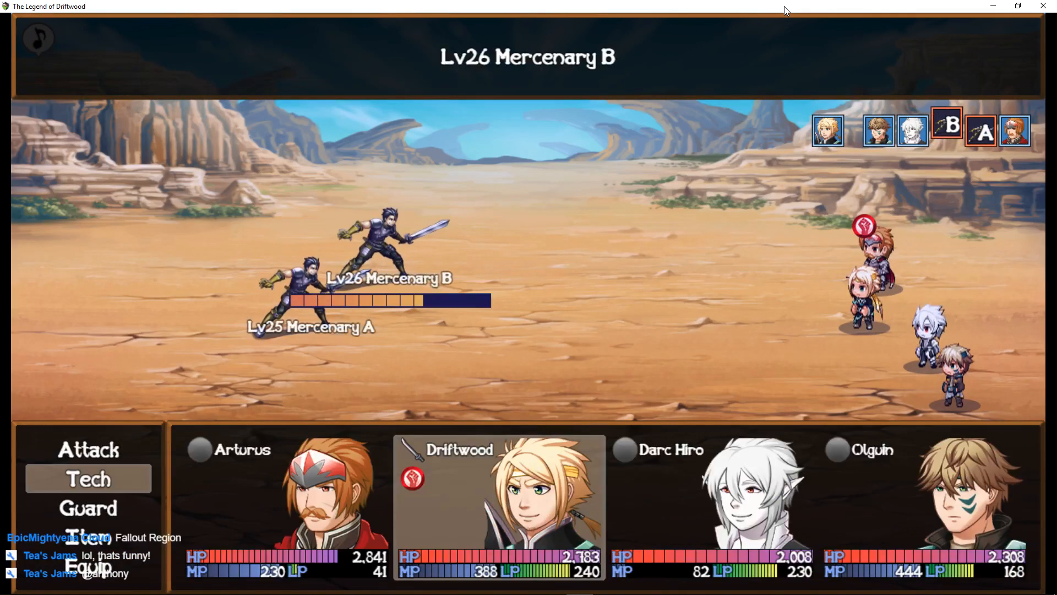
key(Return)
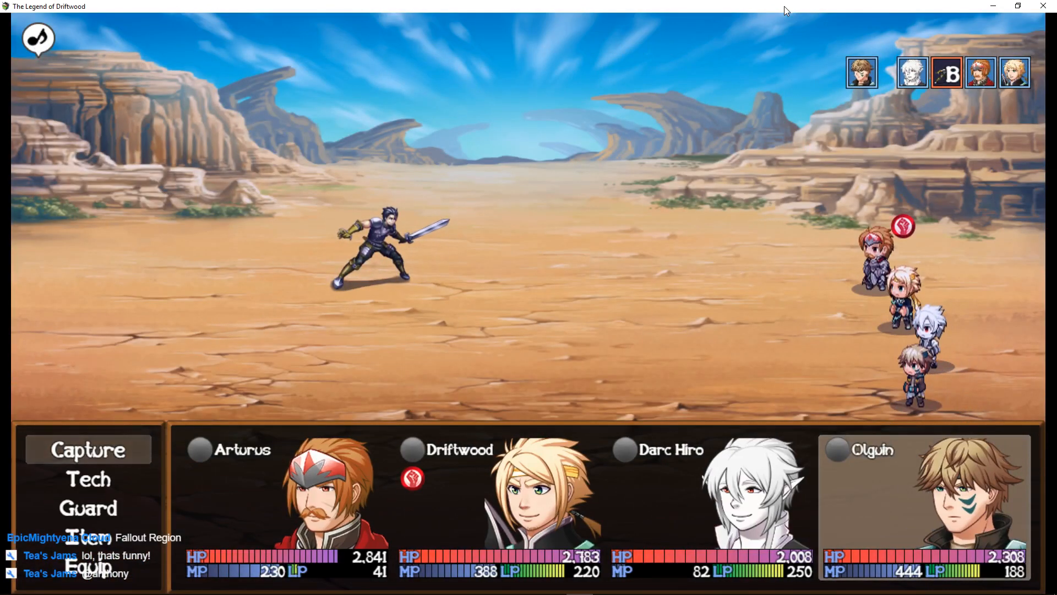
- Attack the remaining Mercenary with Olguin's Shock Shot III and dismiss the battle results
key(Down)
key(Return)
key(Down)
key(Down)
key(Down)
key(Down)
key(Down)
key(Down)
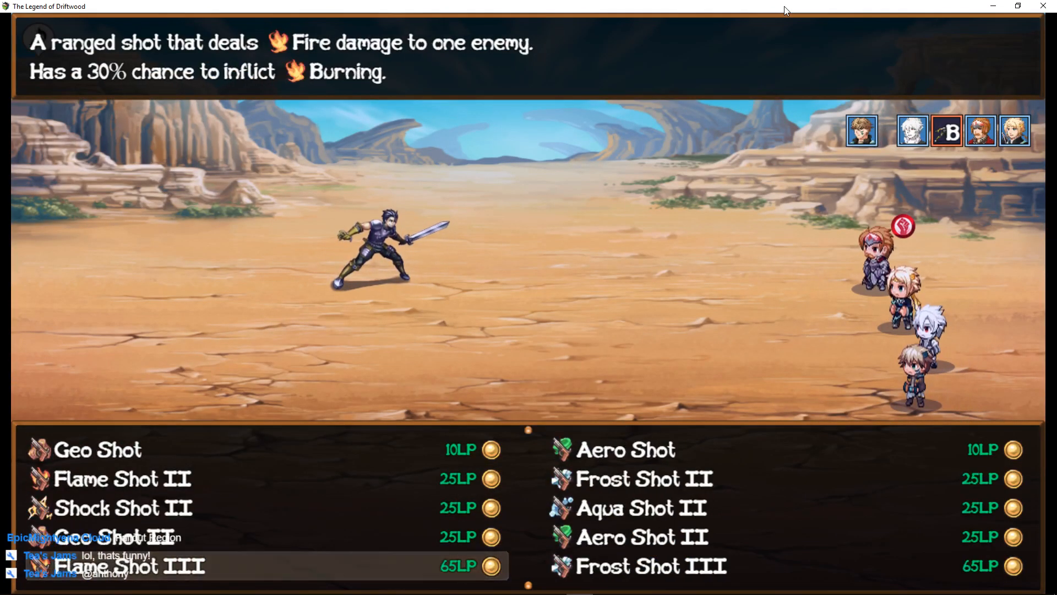
key(Down)
key(Return)
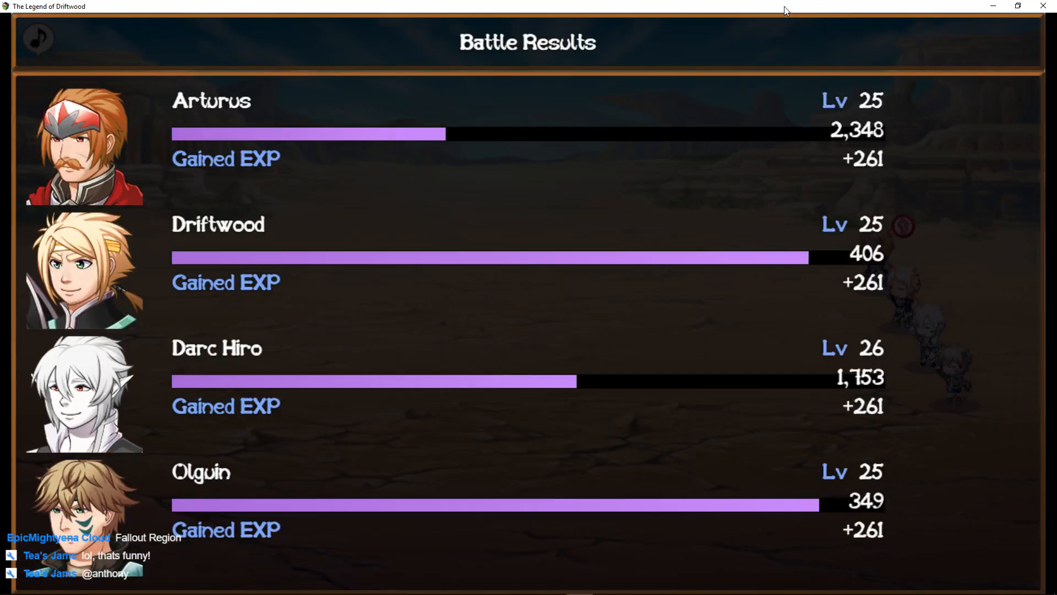
key(Return)
key(Return)
key(Return)
key(Return)
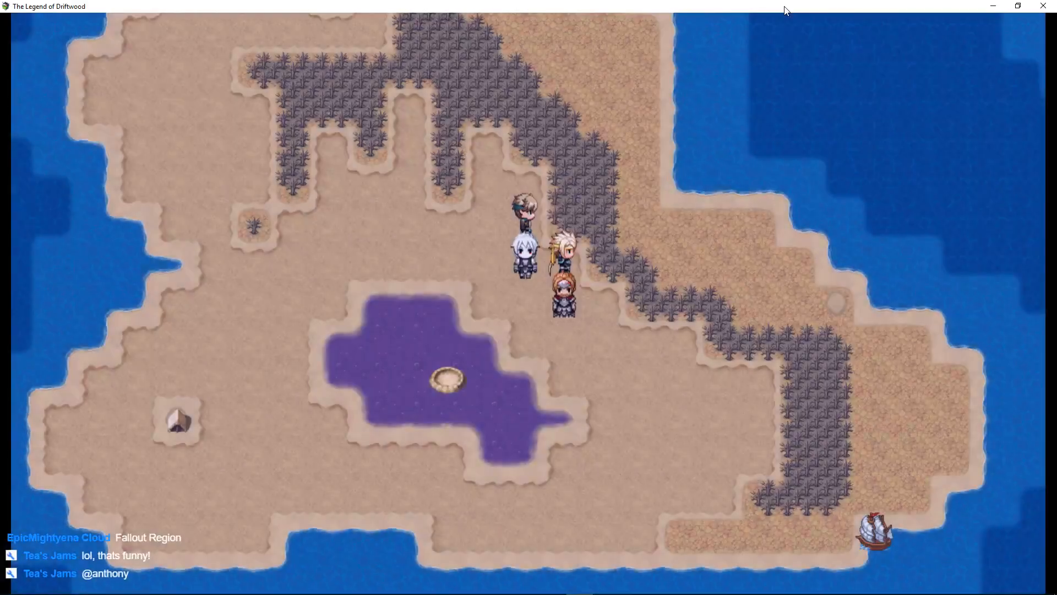
- Walk the party northwest through the dead forest and back and forth along its western arm until a battle starts
key(Right)
key(Up)
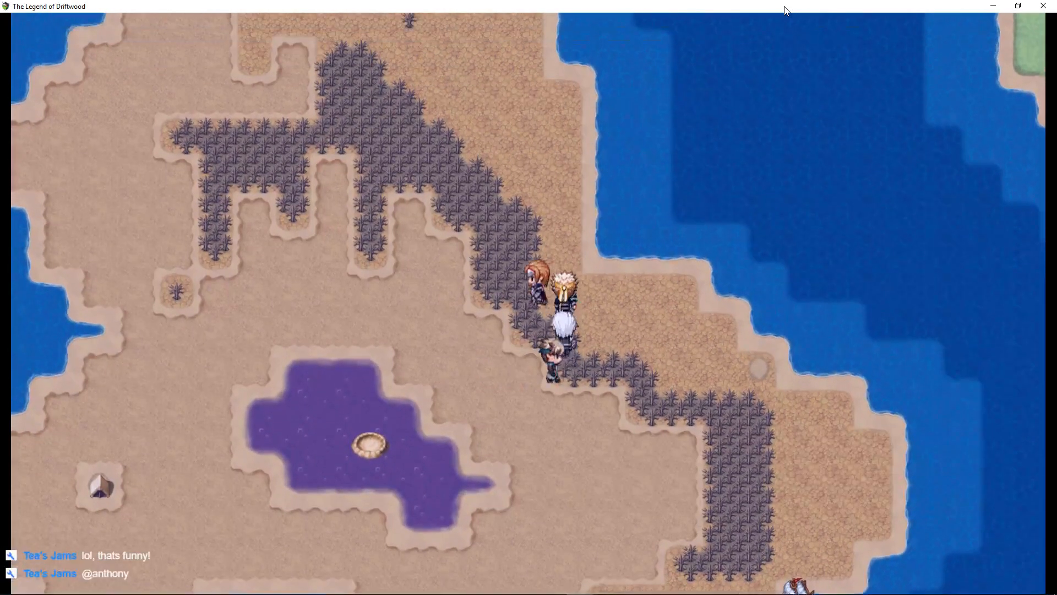
key(Up)
key(Left)
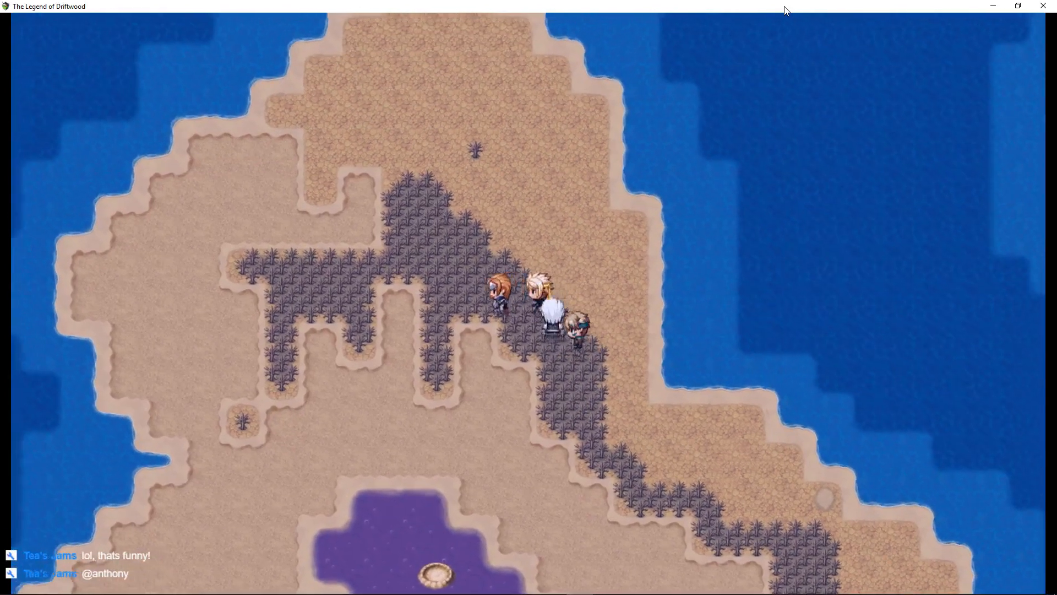
key(Up)
key(Left)
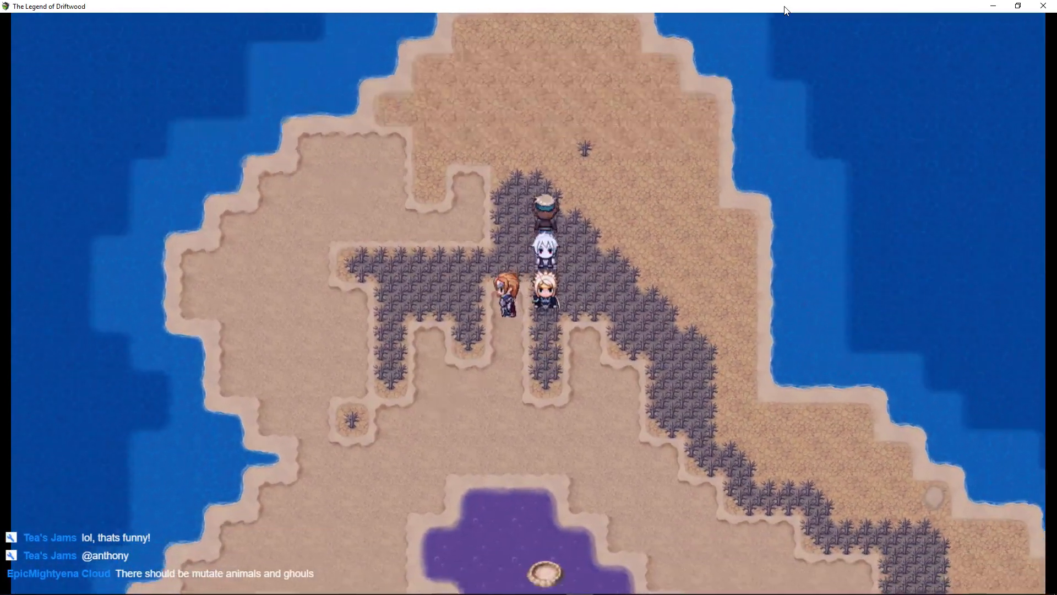
key(Left)
key(Right)
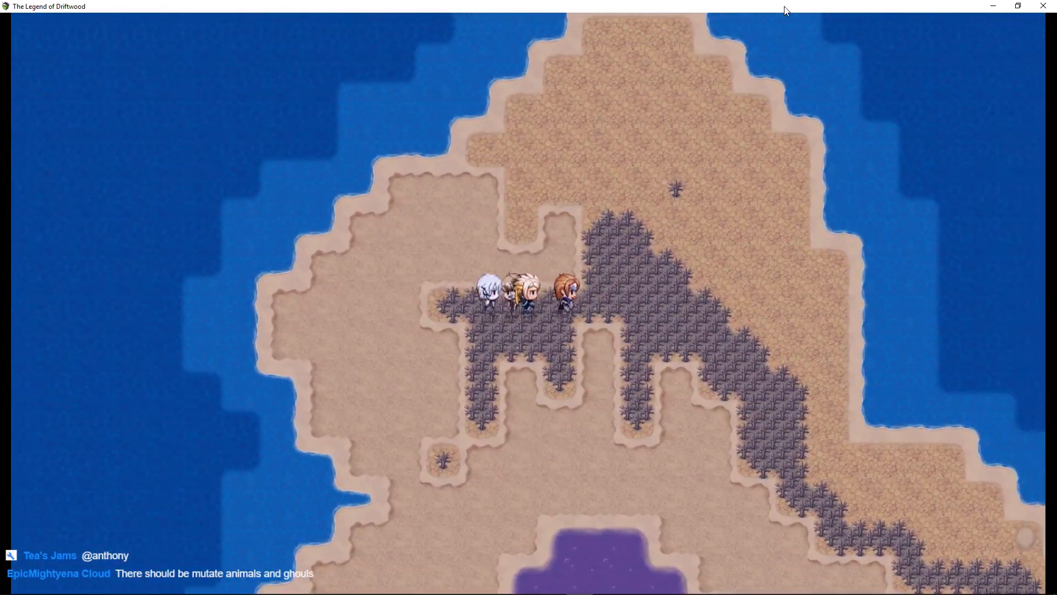
key(Left)
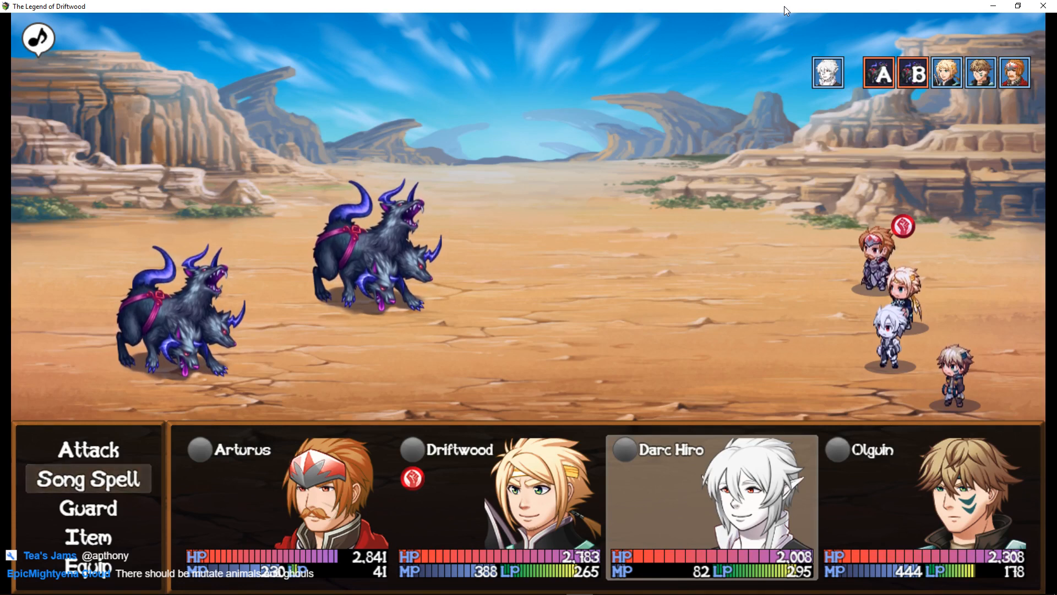
- Use Darc Hiro's Foe's Requiem song spell on both Death Dogs
key(Return)
key(Left)
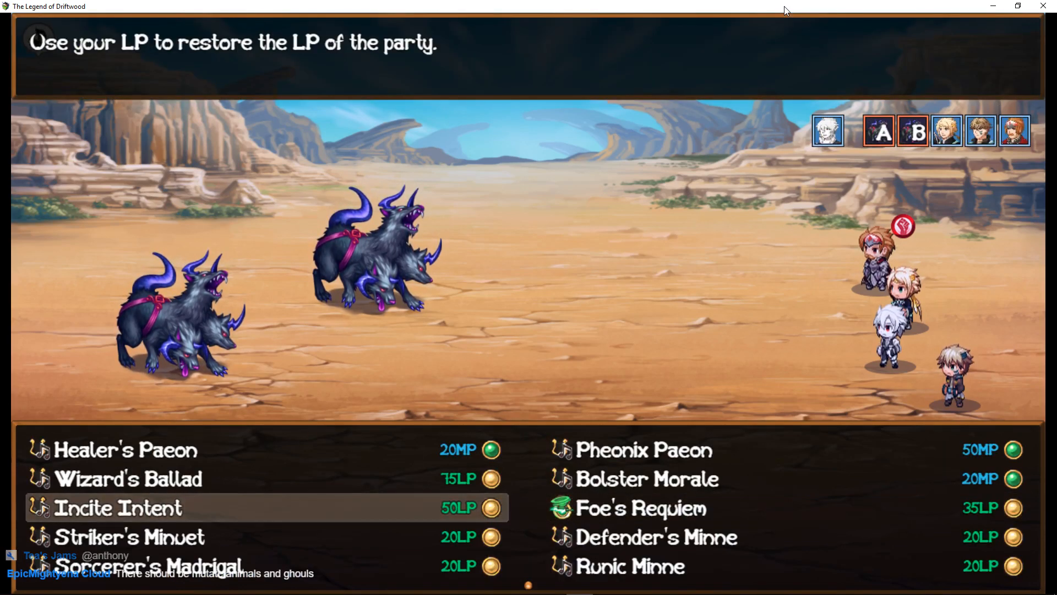
key(Right)
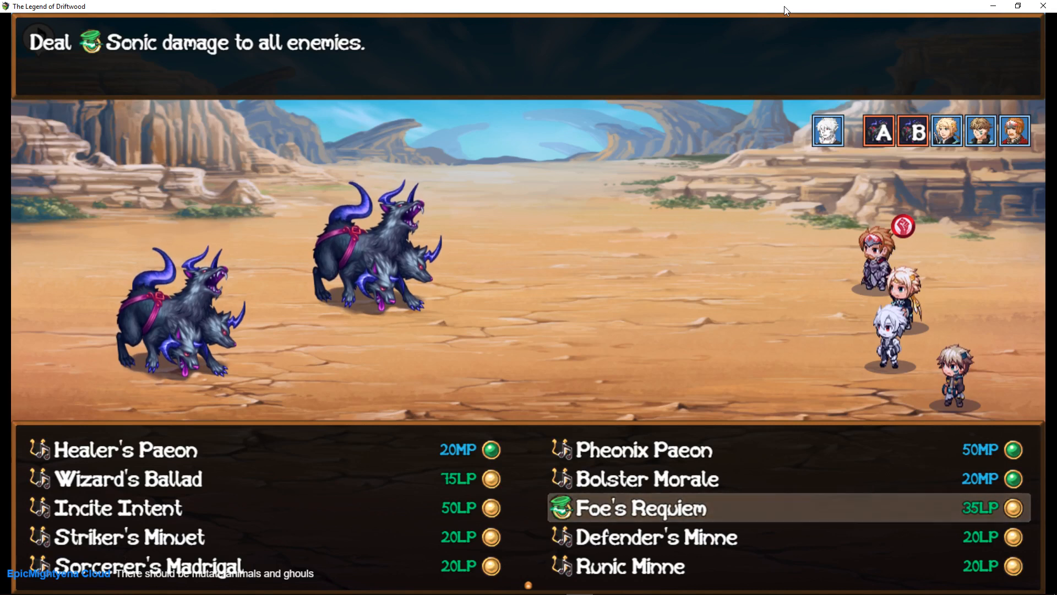
key(Return)
key(Return)
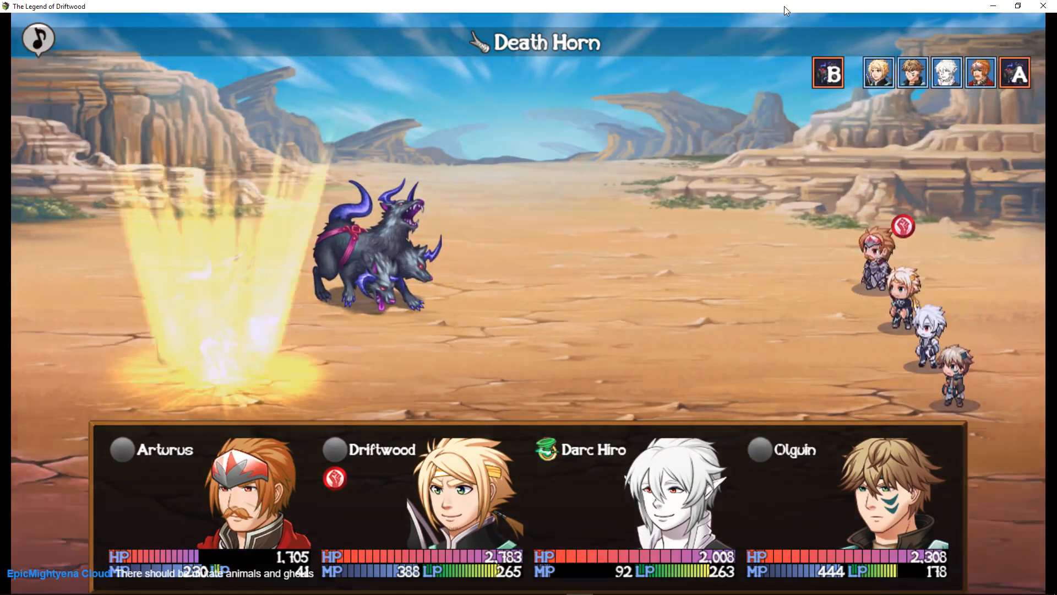
- Attack the Death Dogs with Driftwood's Janpu Surasshu and Olguin's Aqua Shot III
key(Return)
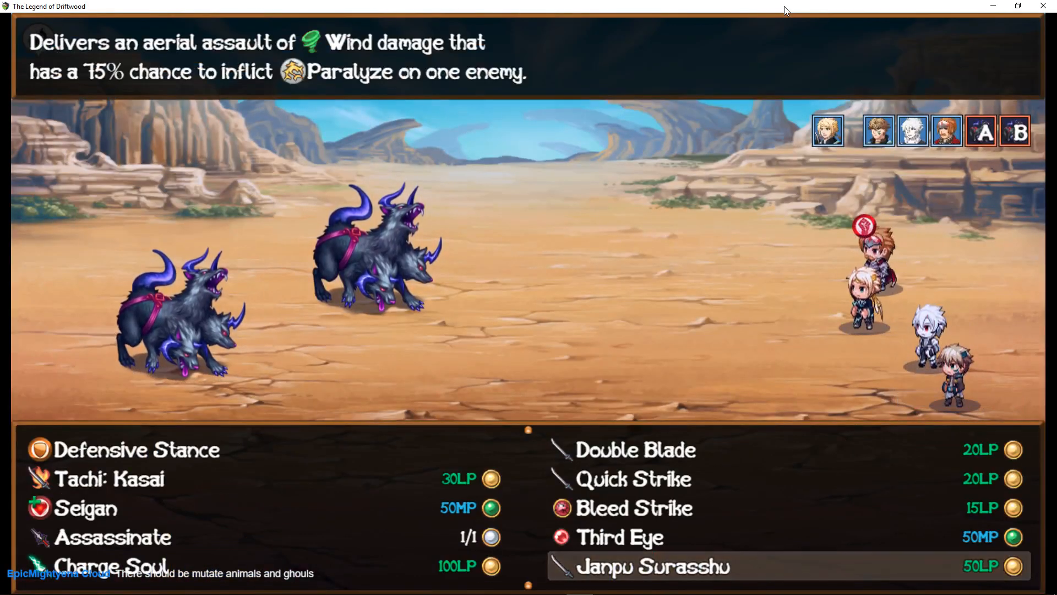
key(Left)
key(Right)
key(Return)
key(Return)
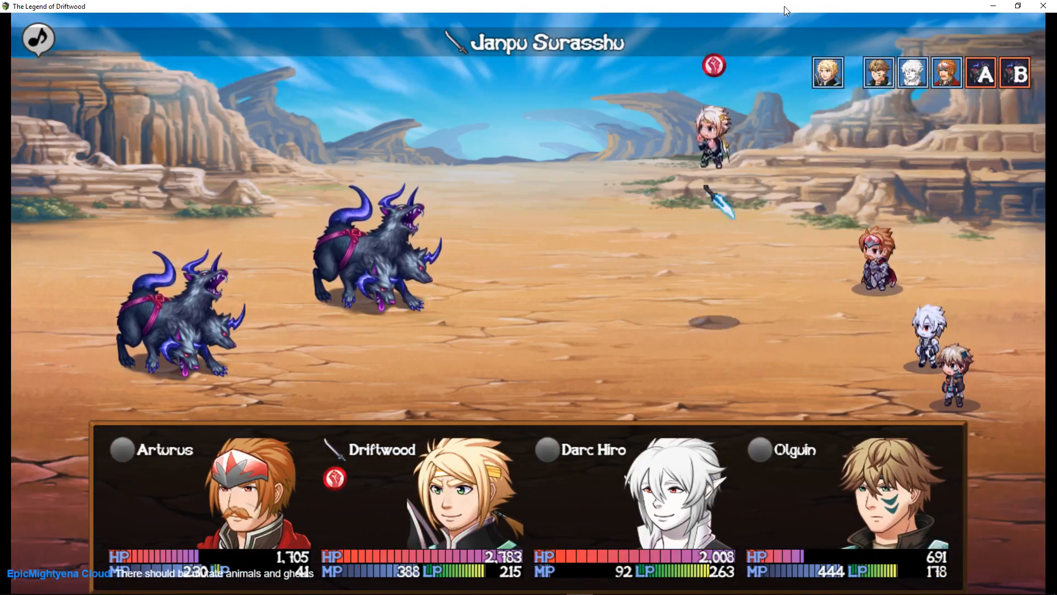
key(Return)
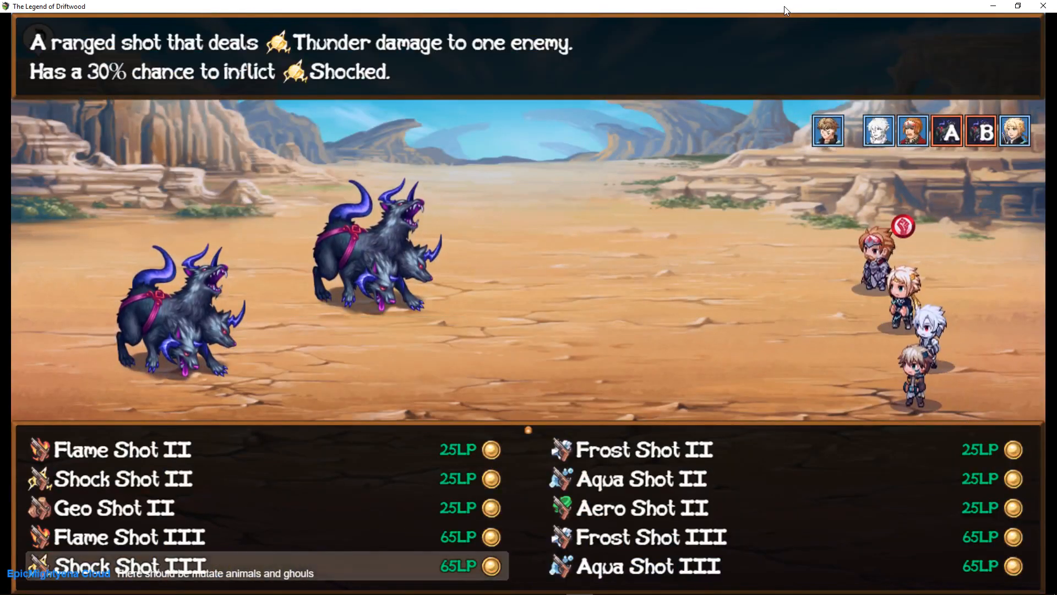
key(Right)
key(Return)
key(Return)
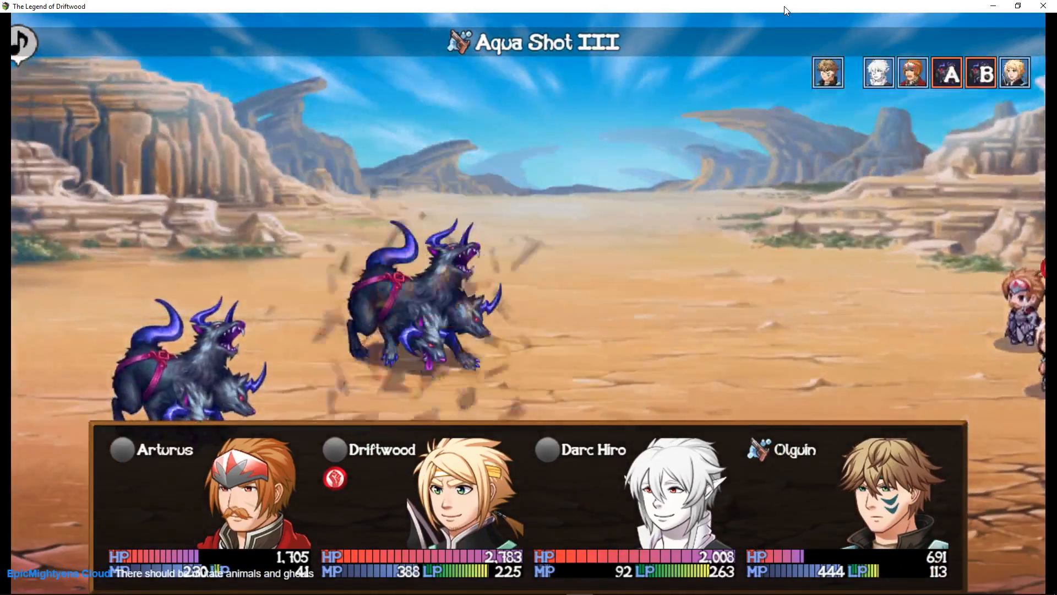
- Heal the party with Darc Hiro's Healer's Paeon and play on through the round
key(Return)
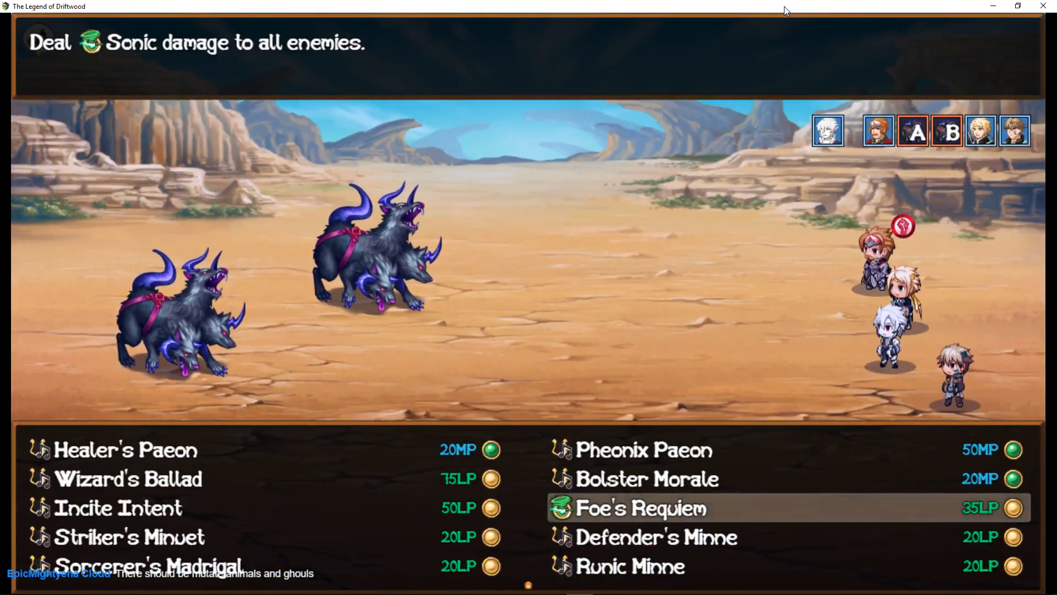
key(Left)
key(Up)
key(Up)
key(Return)
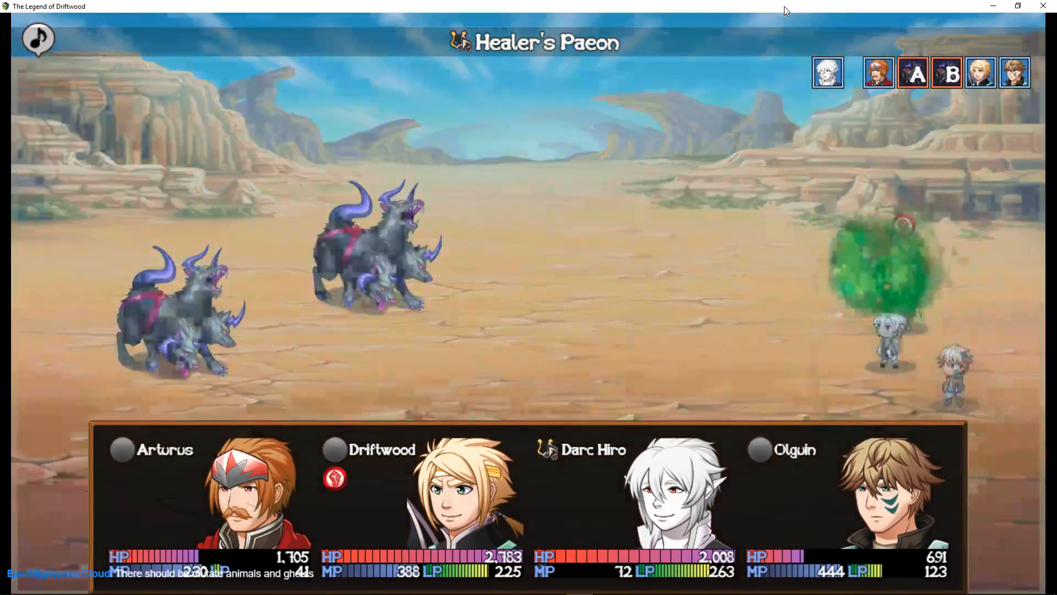
key(Return)
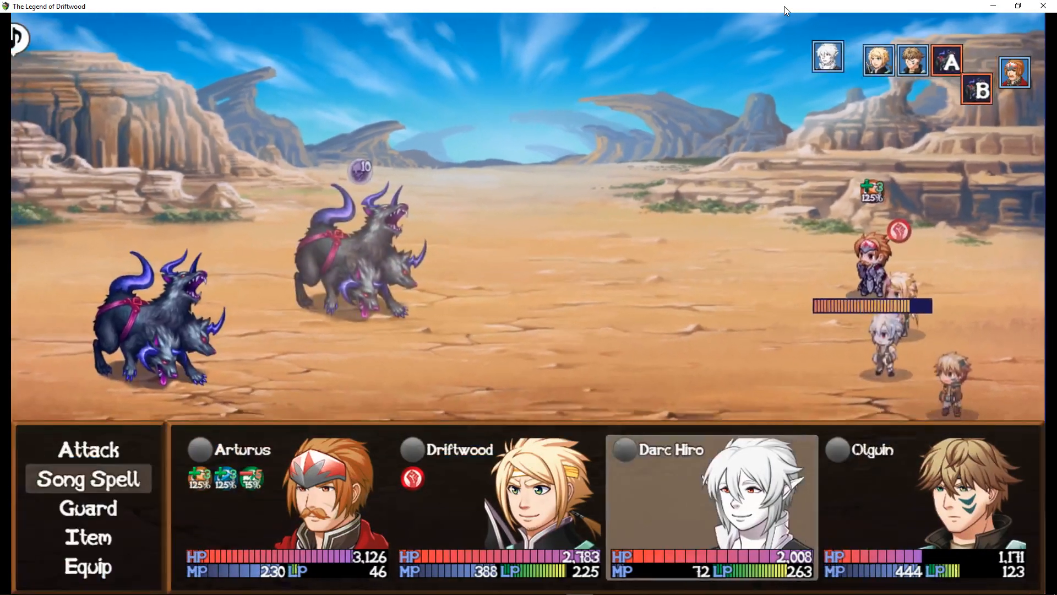
- Cast Healer's Paeon on the party a second time with Darc Hiro
key(Return)
key(Down)
key(Up)
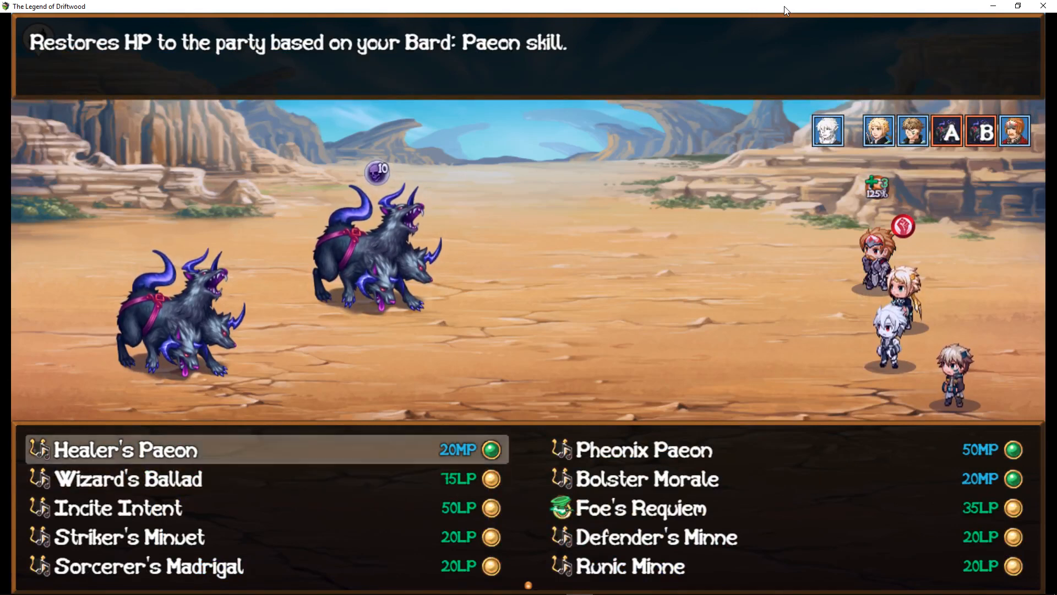
key(Right)
key(Left)
key(Return)
key(Return)
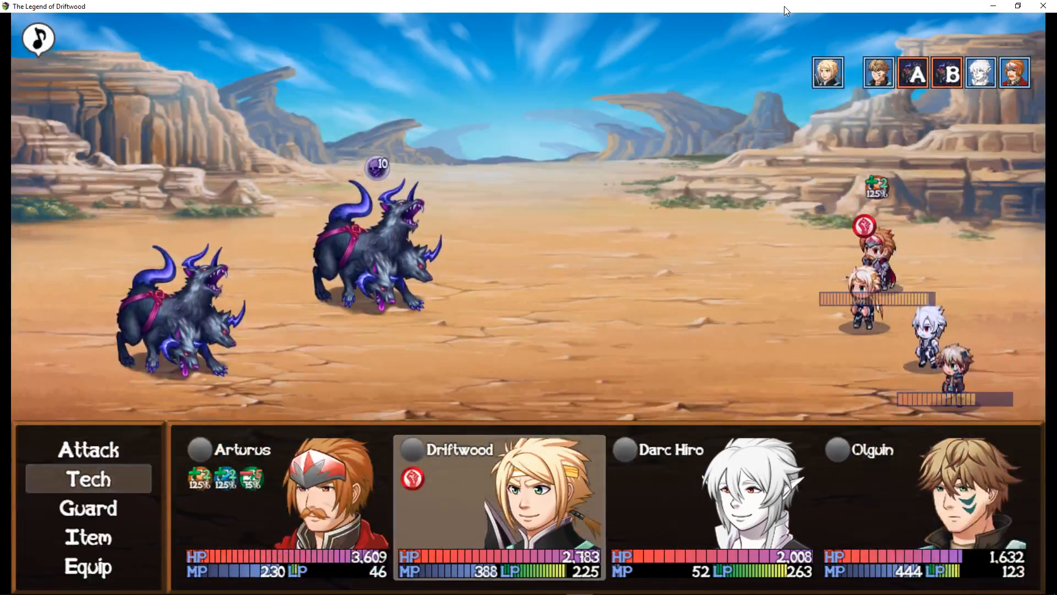
key(Return)
key(Left)
key(Up)
key(Up)
key(Up)
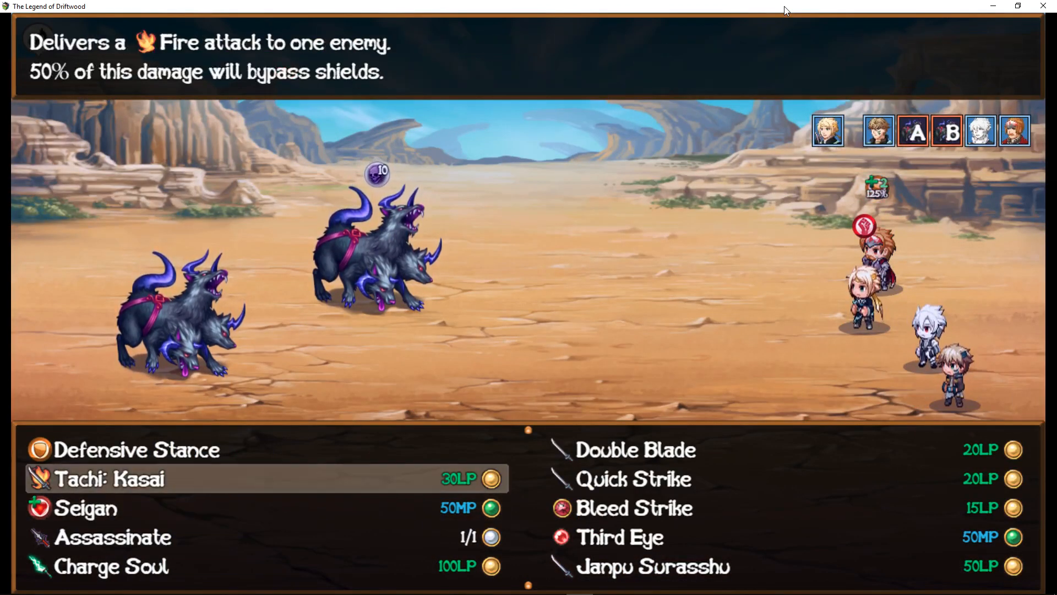
key(Down)
key(Up)
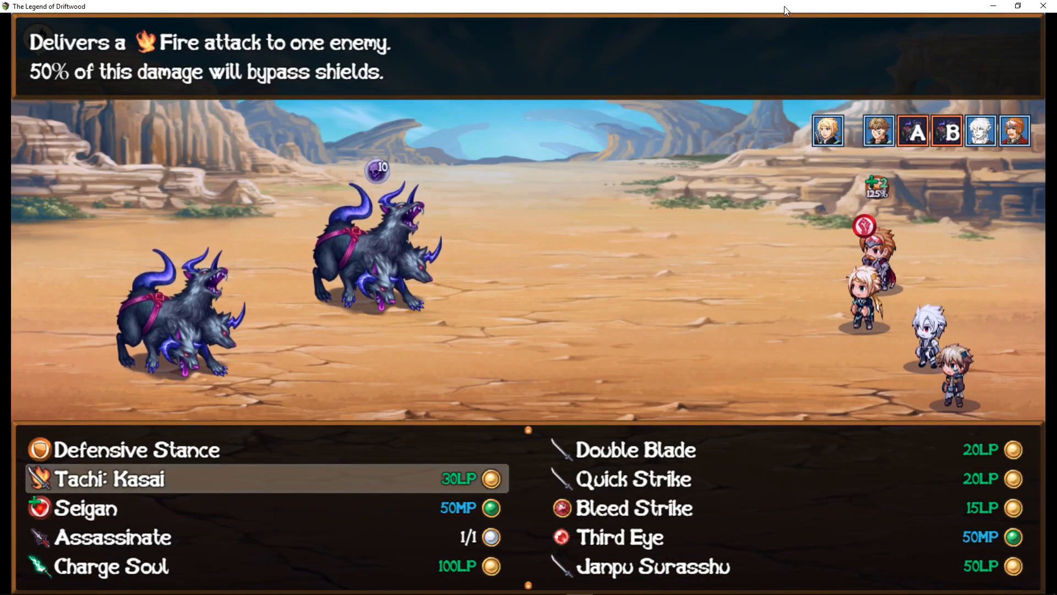
key(Escape)
- Attack Death Dog A with Driftwood's Janpu Surasshu
key(Return)
key(Right)
key(Down)
key(Down)
key(Down)
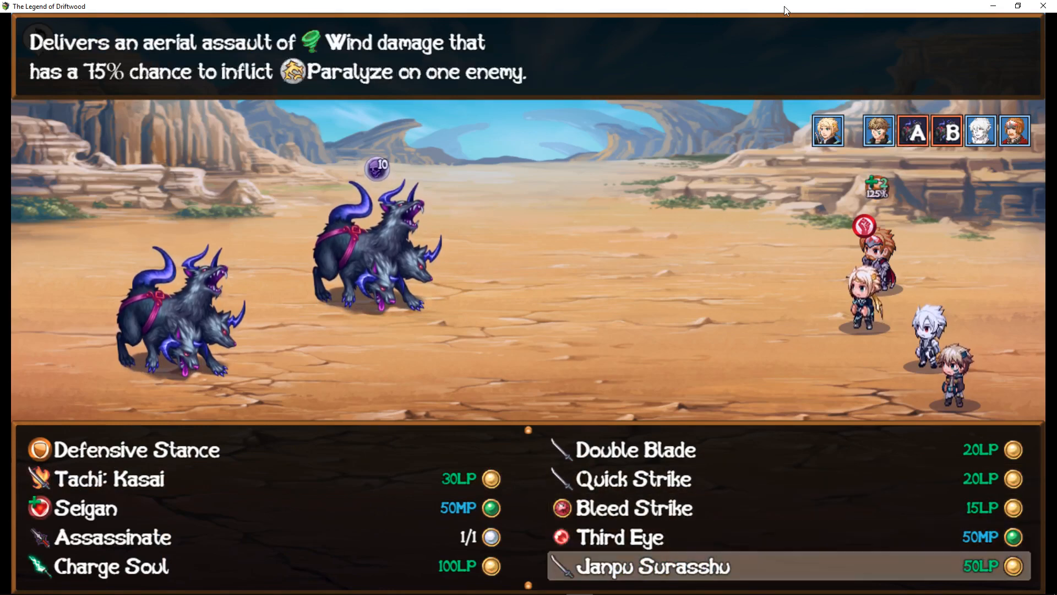
key(Left)
key(Right)
key(Up)
key(Down)
key(Return)
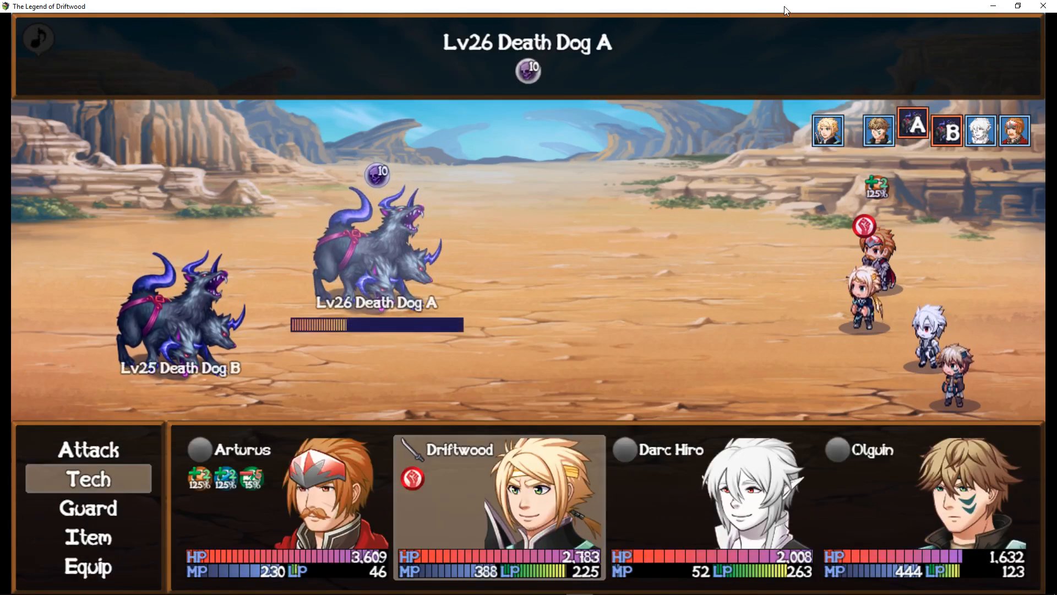
key(Return)
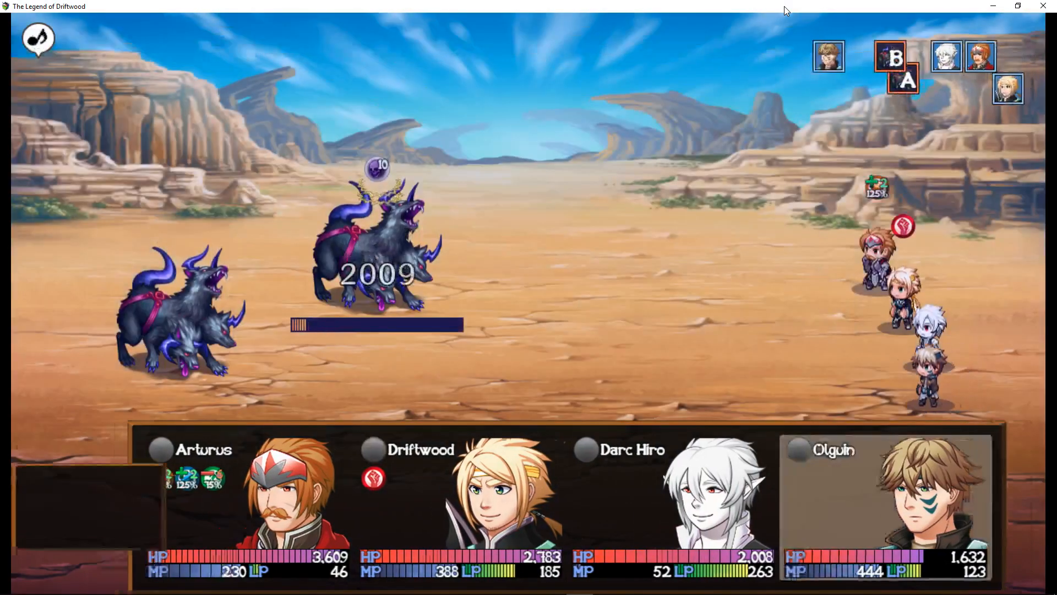
- Attack Death Dog A with Olguin's Aqua Shot III and heal the party with Darc Hiro's Healer's Paeon
key(Return)
key(Return)
key(Return)
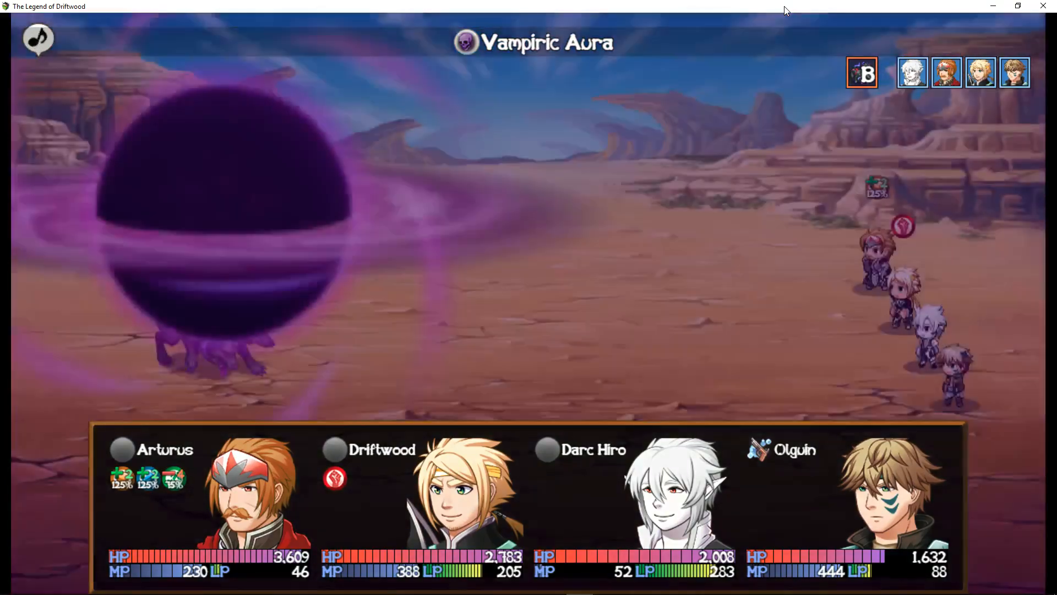
key(Return)
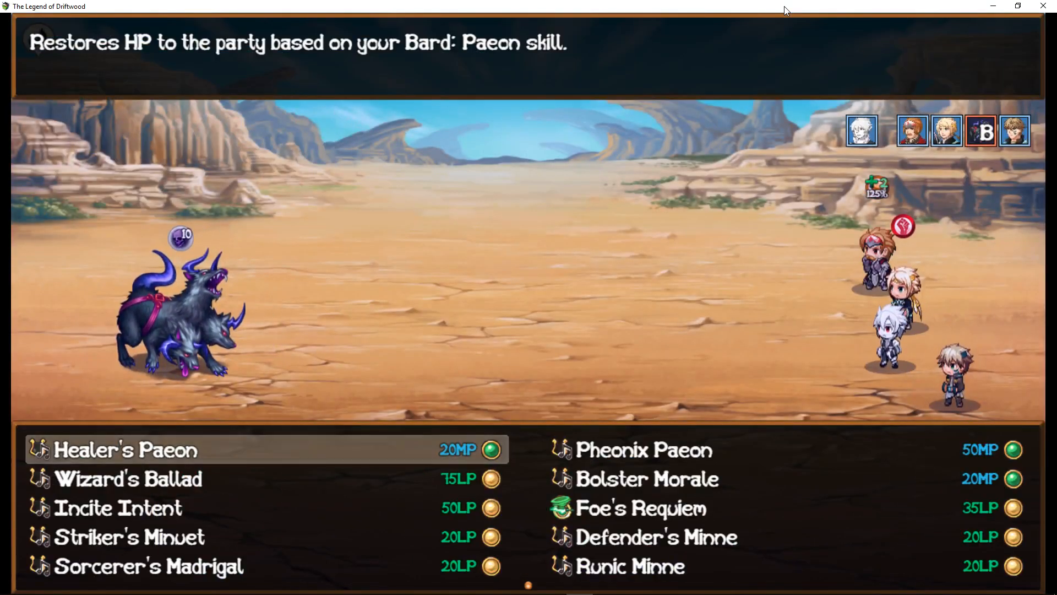
key(Return)
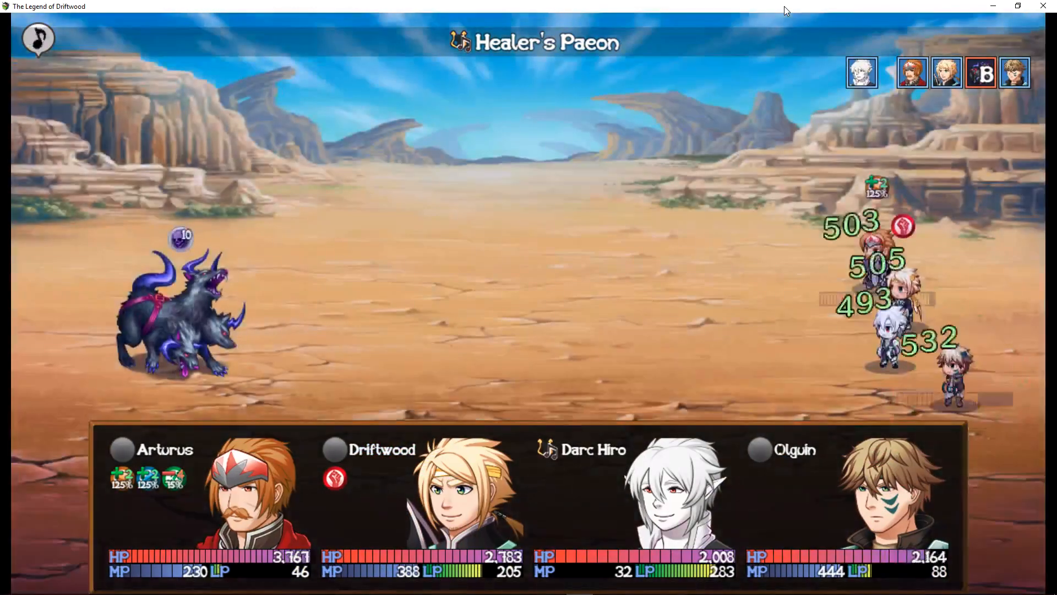
- Strike Death Dog B with Driftwood's Janpu Surasshu
key(Return)
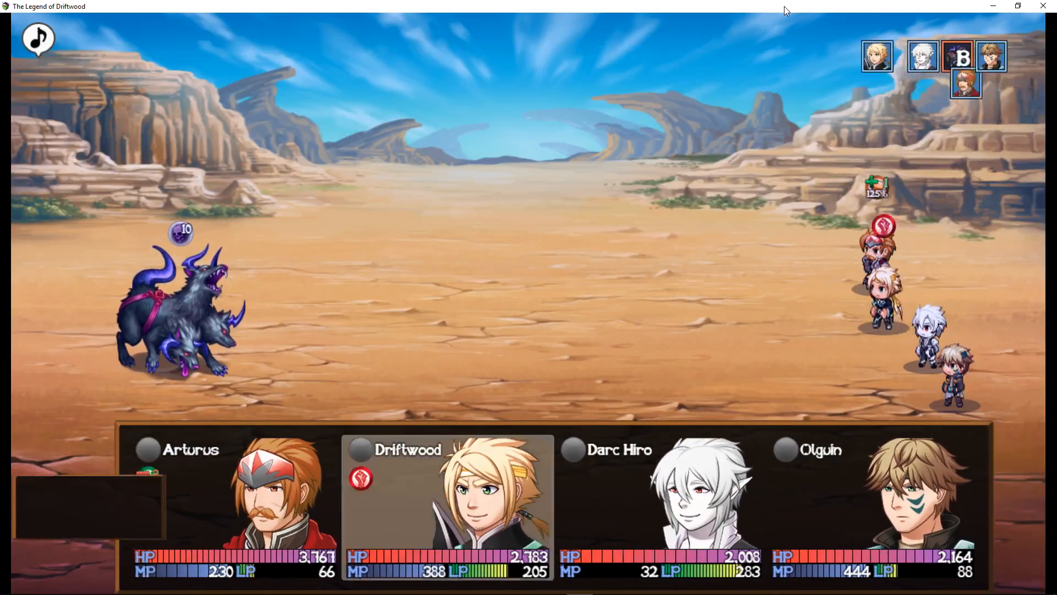
key(Return)
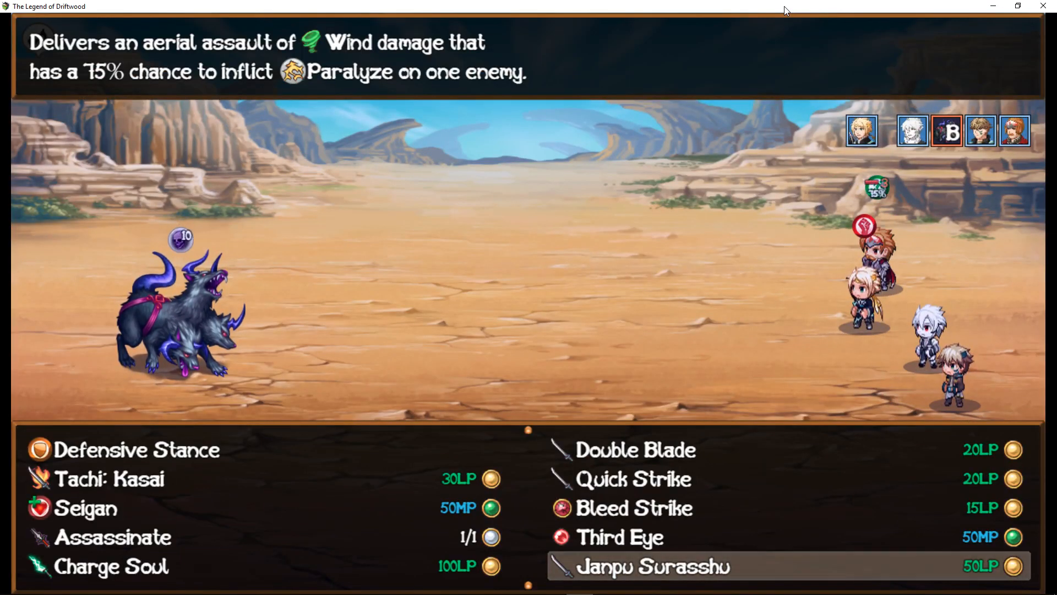
key(Return)
key(Return)
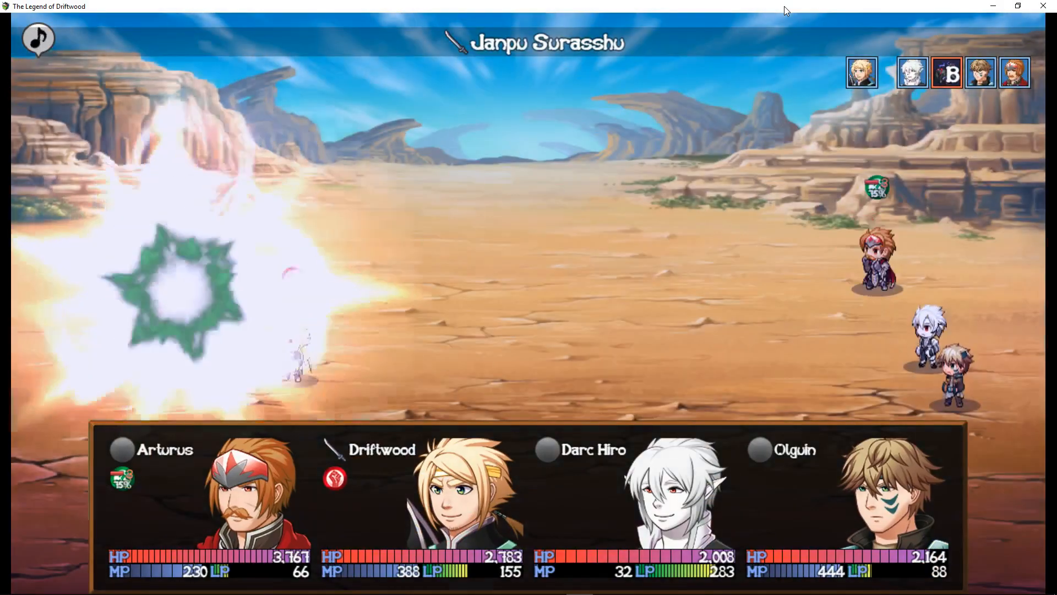
- Cast Healer's Paeon on the party with Darc Hiro and hit Death Dog B with Olguin's Aqua Shot III
key(Return)
key(Return)
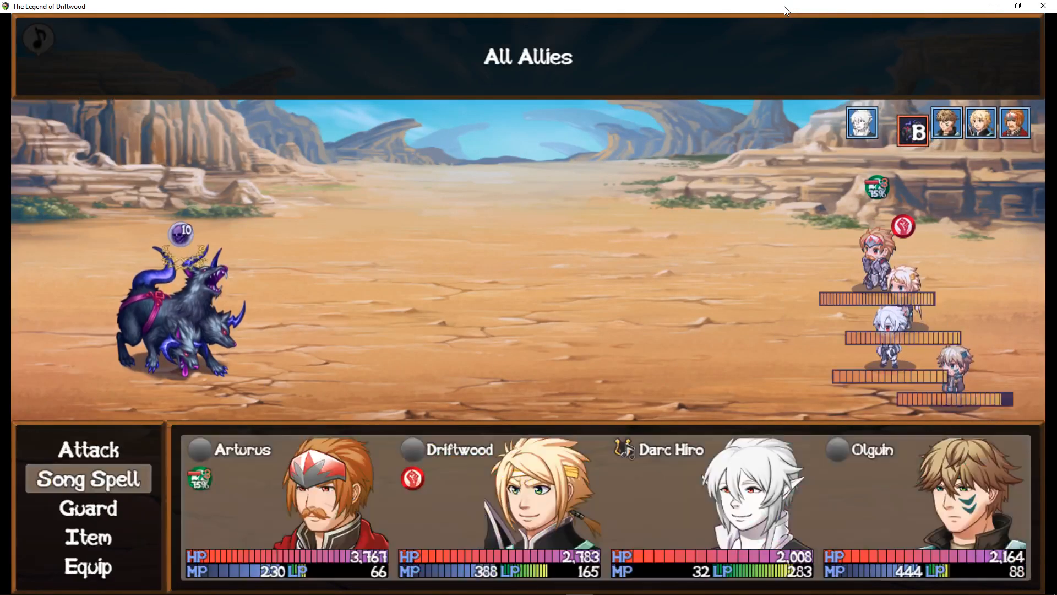
key(Return)
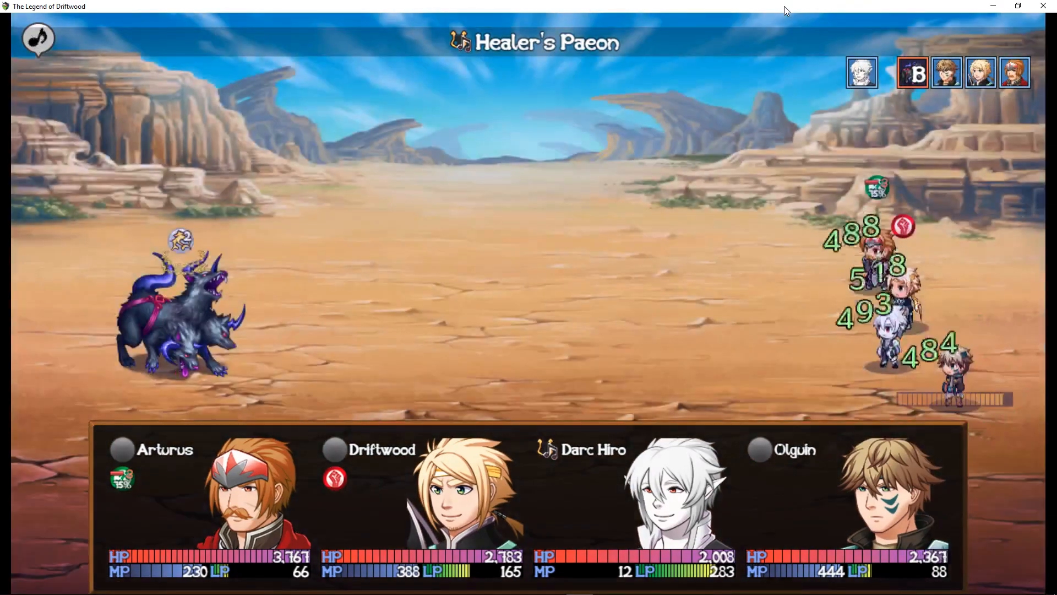
key(Return)
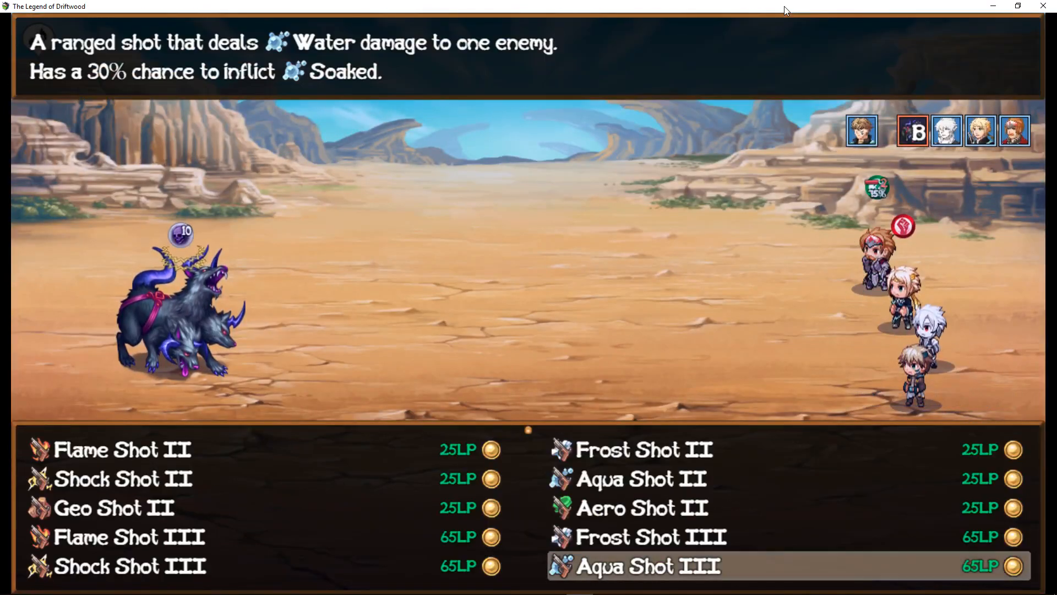
key(Return)
key(Return)
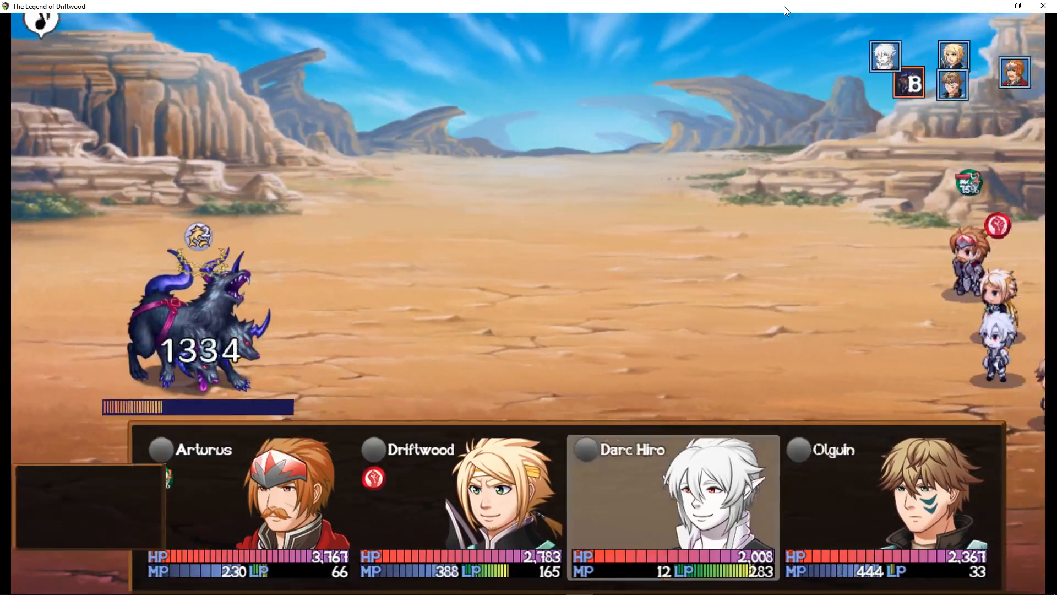
- Cast Darc Hiro's Foe's Requiem on Death Dog B
key(Return)
key(Down)
key(Down)
key(Down)
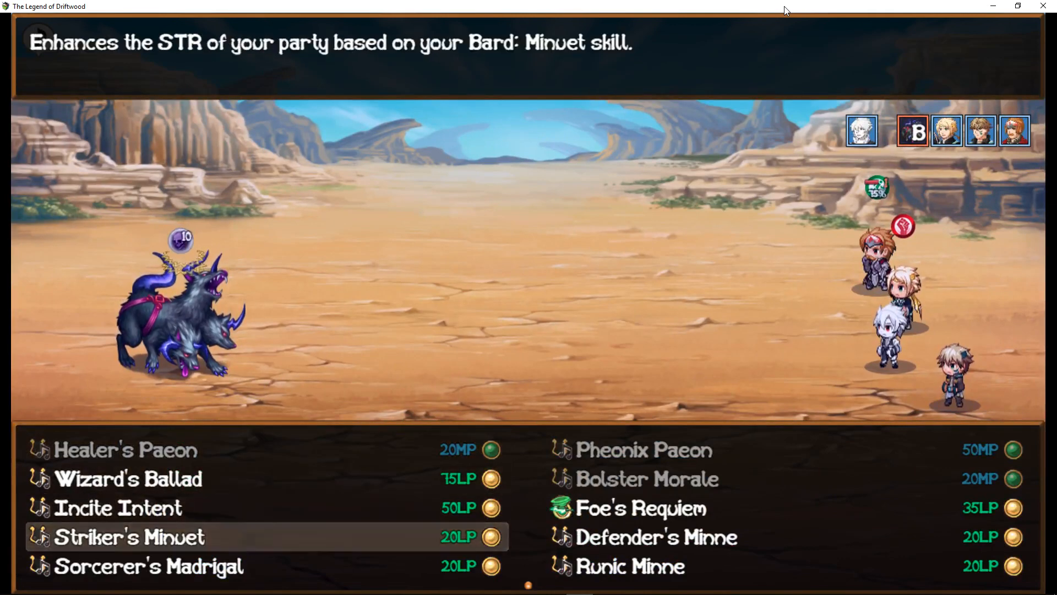
key(Left)
key(Return)
key(Return)
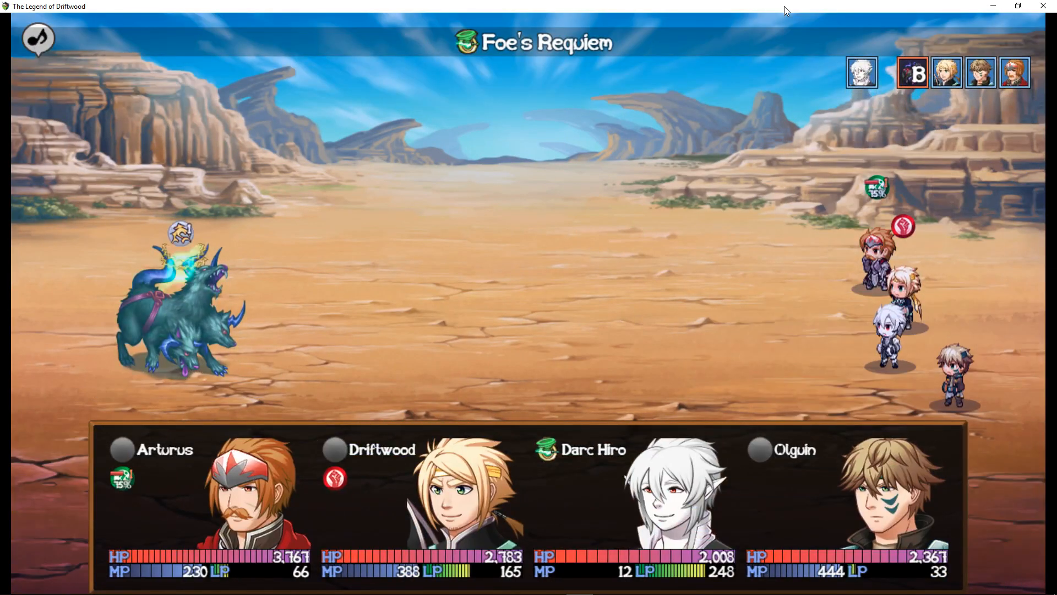
- Attack the remaining Death Dog B with Driftwood's Janpu Surasshu once more
key(Return)
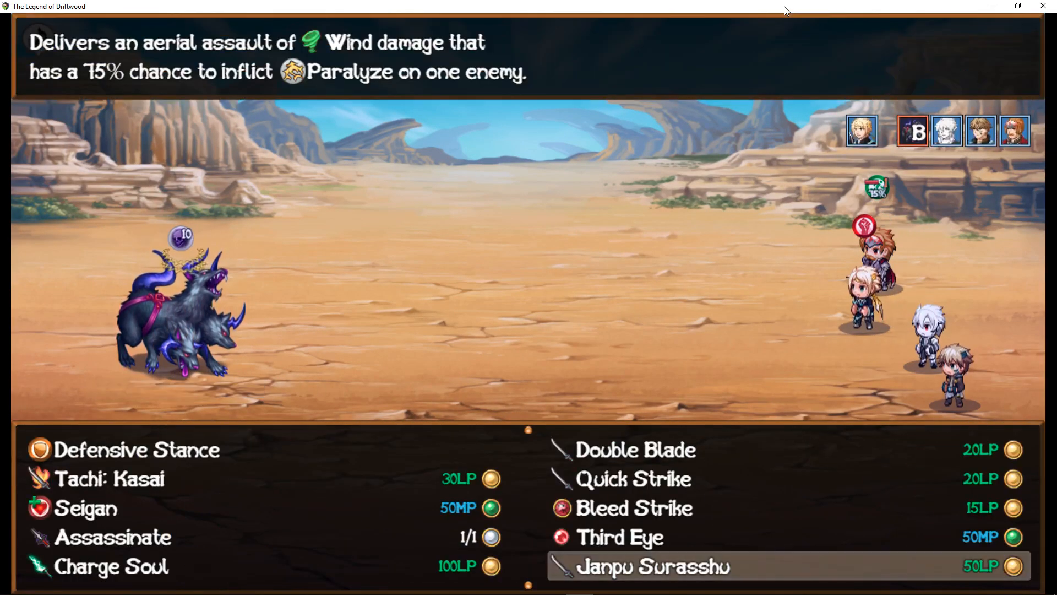
key(Left)
key(Right)
key(Return)
key(Return)
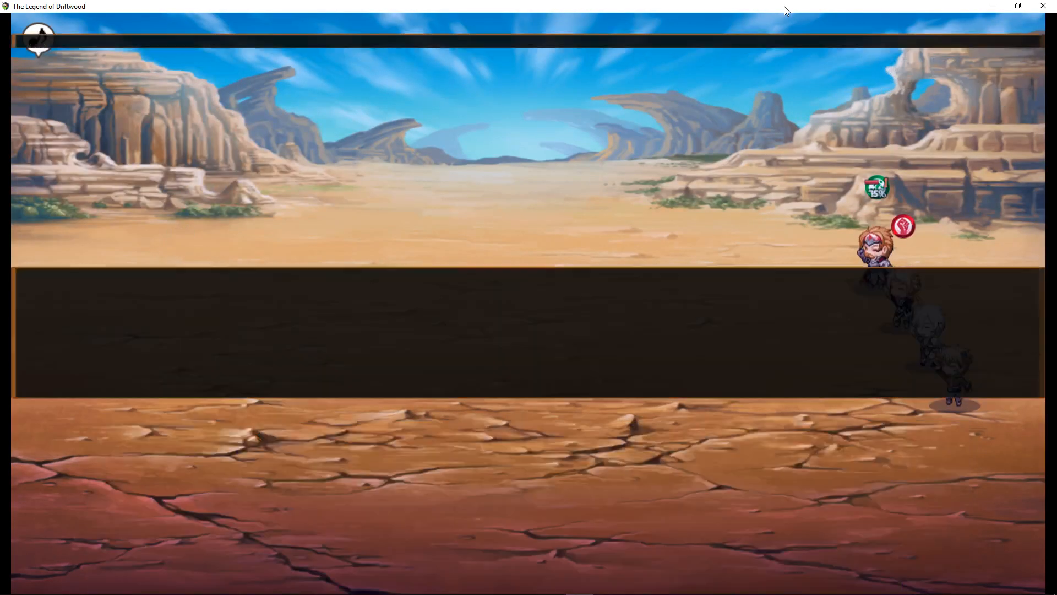
- Go through the victory and level-up results and return to the world map
key(Return)
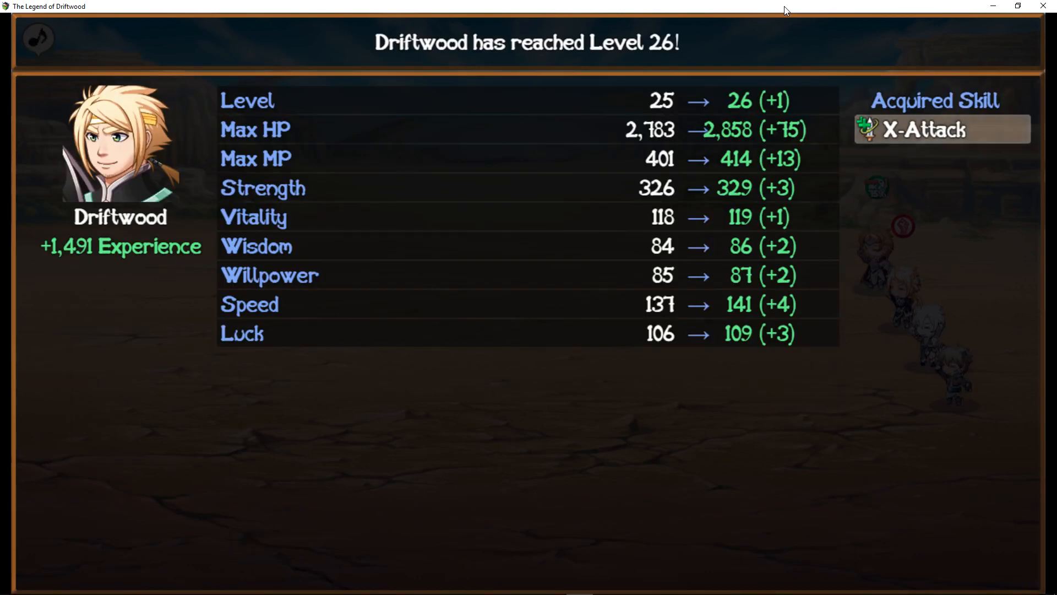
key(Return)
key(Return)
key(Return)
key(Return)
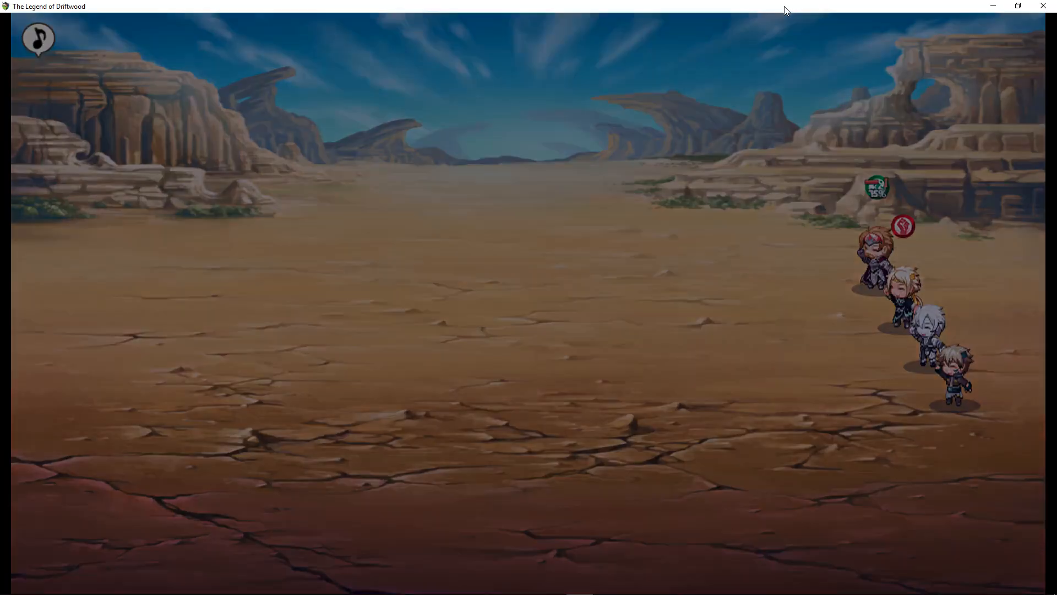
- Save the game's progress over File 15 and return to the map
key(Escape)
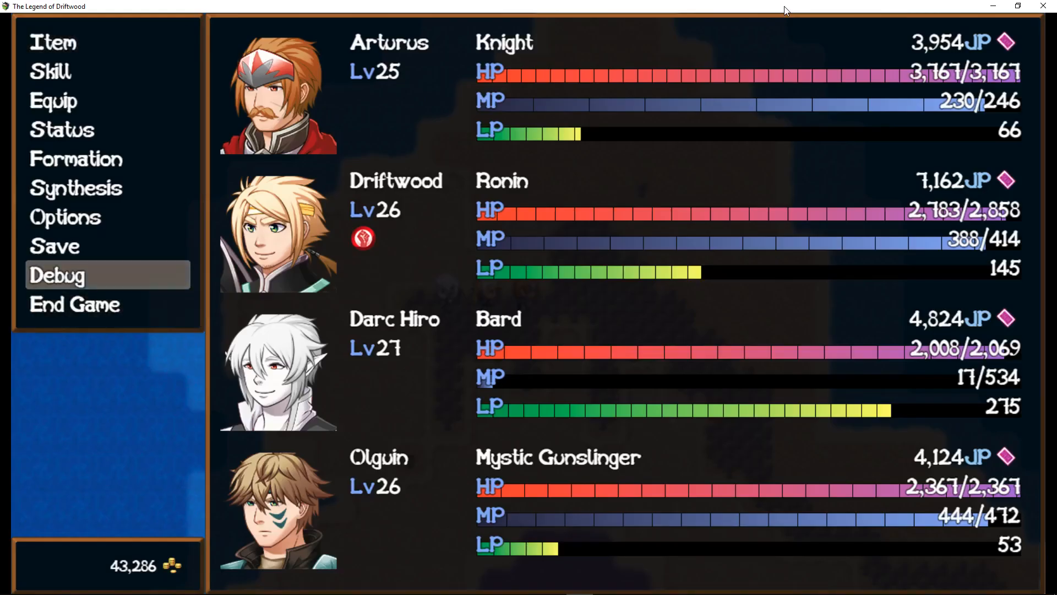
key(Up)
key(Return)
key(Return)
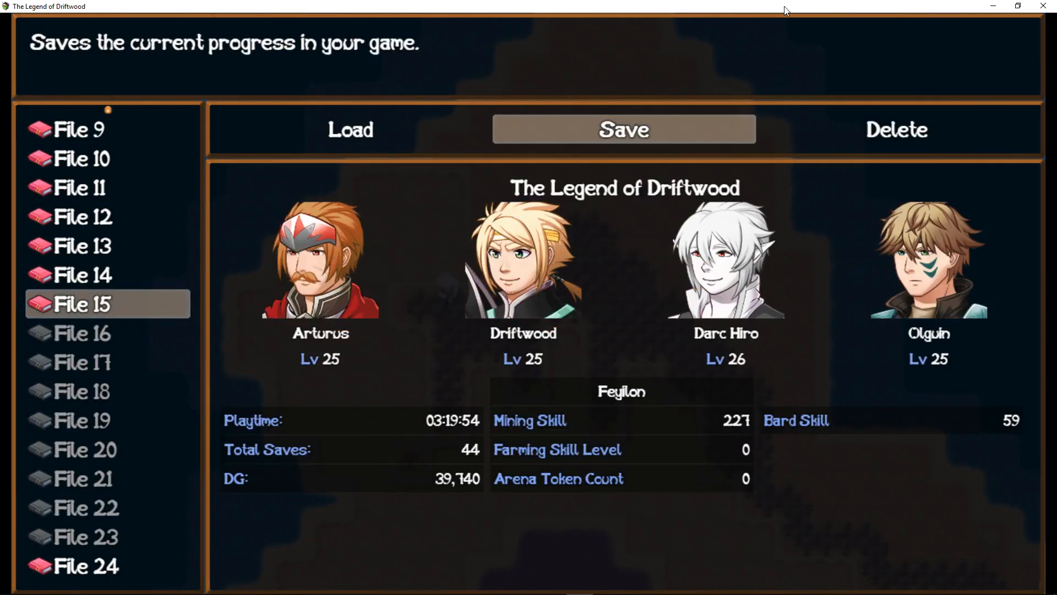
key(Return)
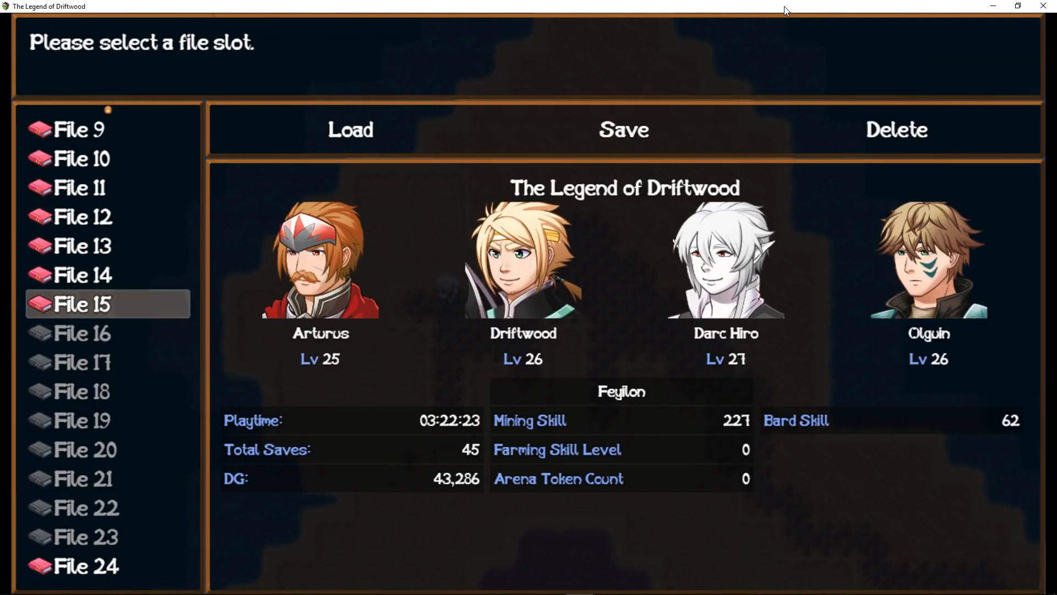
key(Escape)
key(Escape)
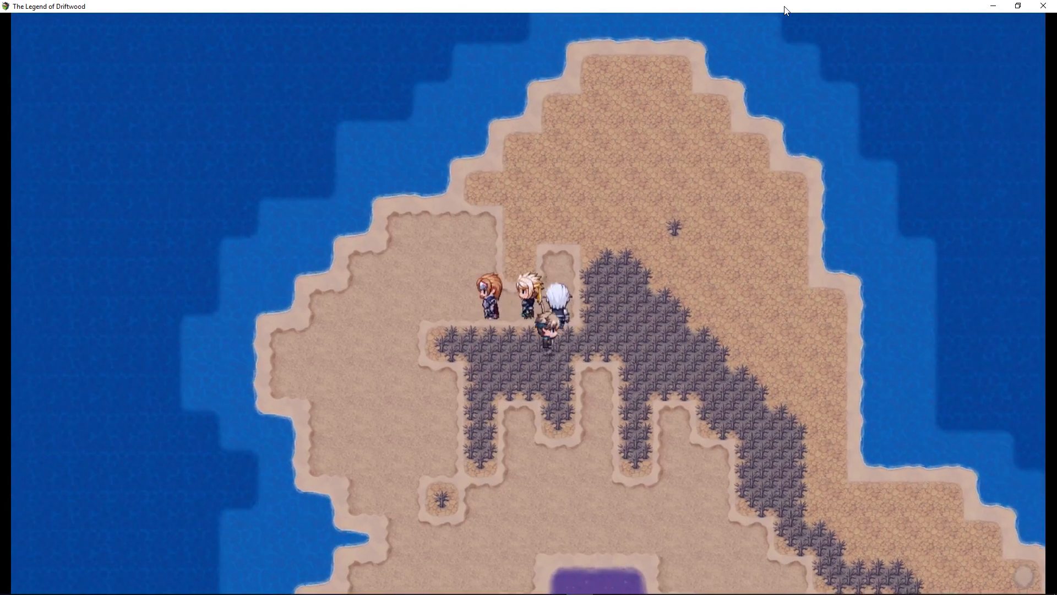
- Walk on across the island into a new random battle and find Victory March among Darc Hiro's song spells
key(Down)
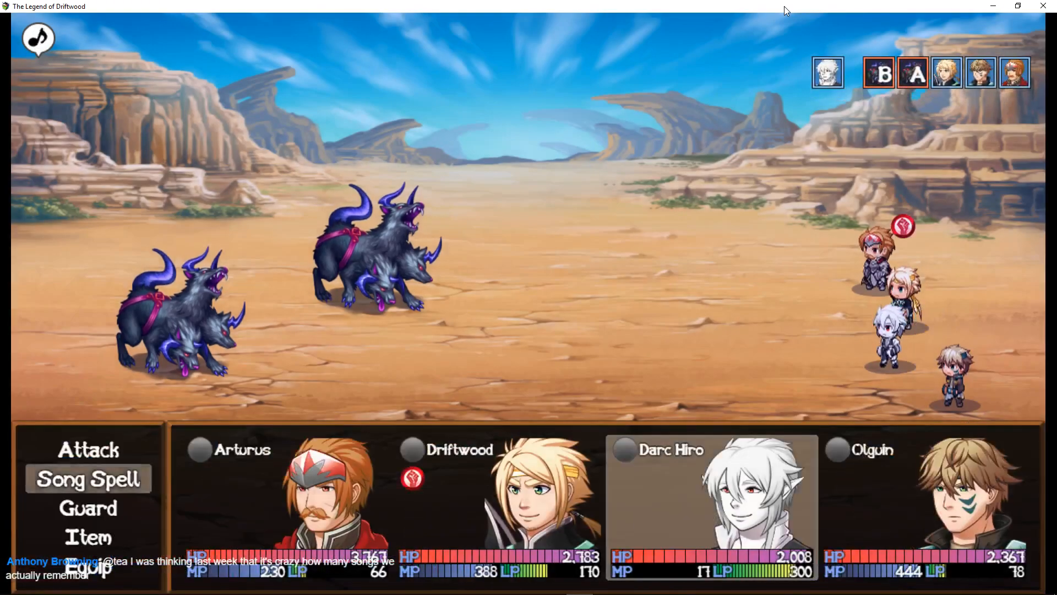
key(Return)
key(Left)
key(Right)
key(Down)
key(Down)
key(Down)
key(Left)
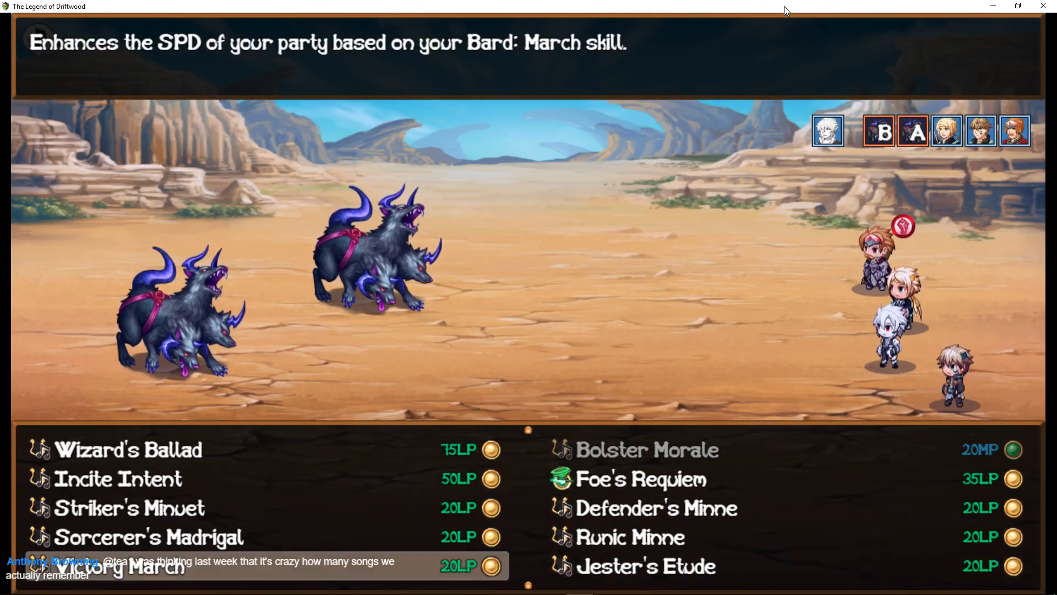
key(Down)
key(Return)
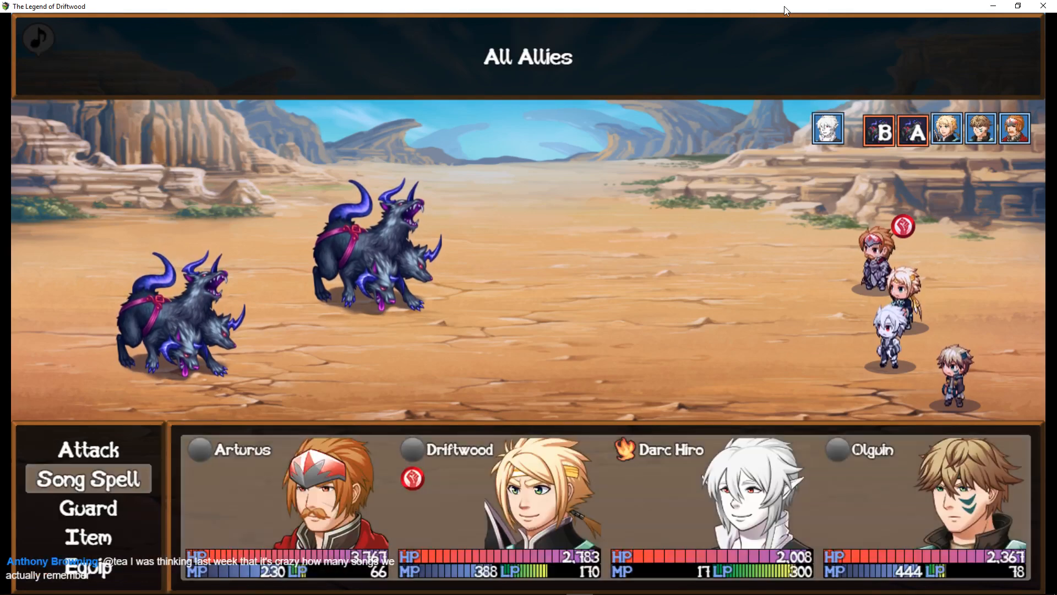
key(Escape)
- Enhance the party's speed with Darc Hiro's Victory March
key(Right)
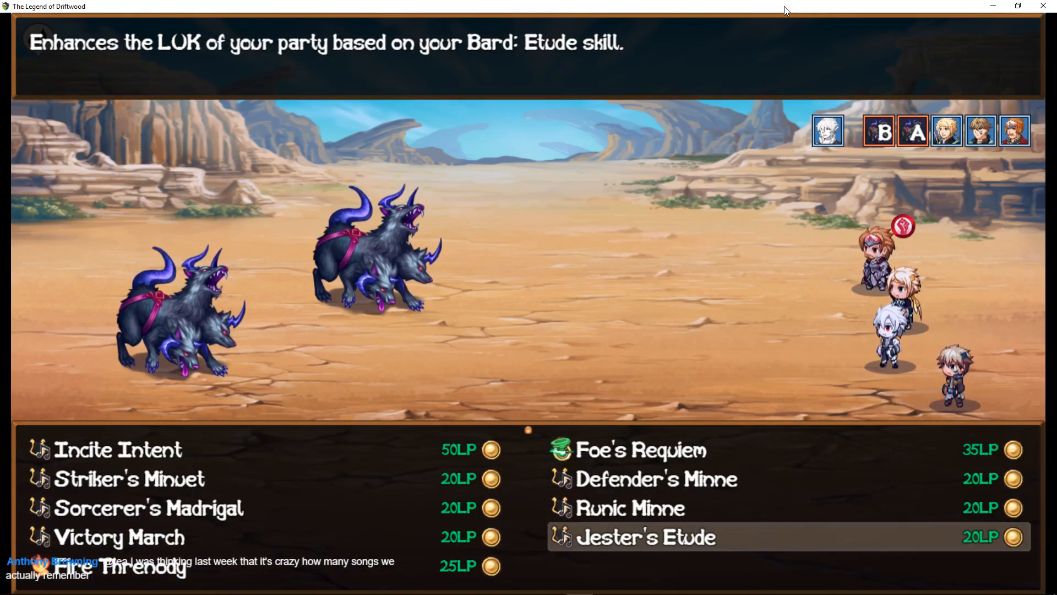
key(Left)
key(Return)
key(Return)
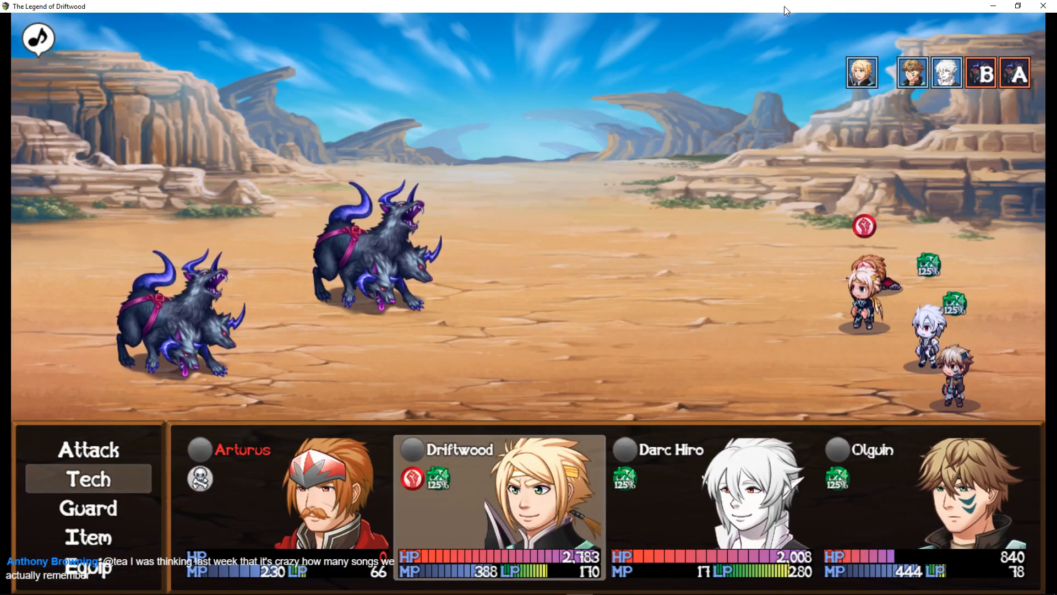
- Attack the new pair of Death Dogs with Driftwood's Janpu Surasshu and Olguin's Aqua Shot III
key(Return)
key(Return)
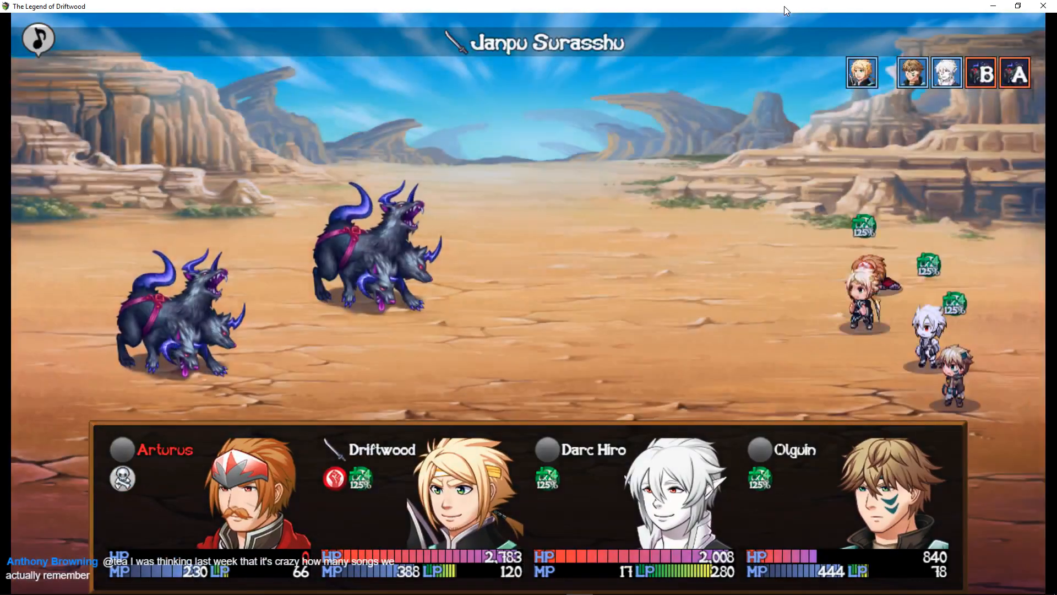
key(Return)
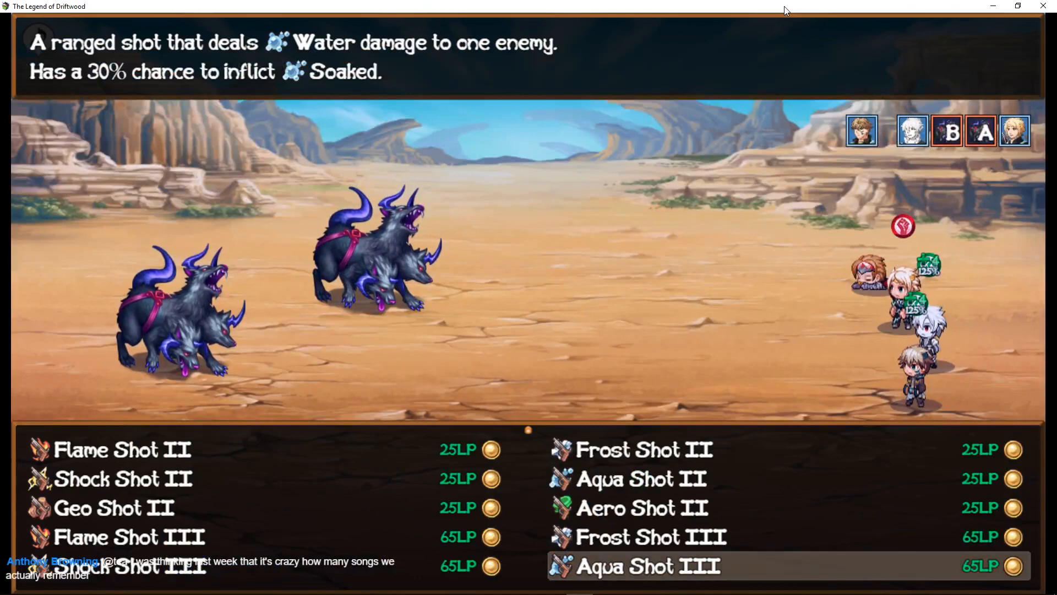
key(Return)
key(Return)
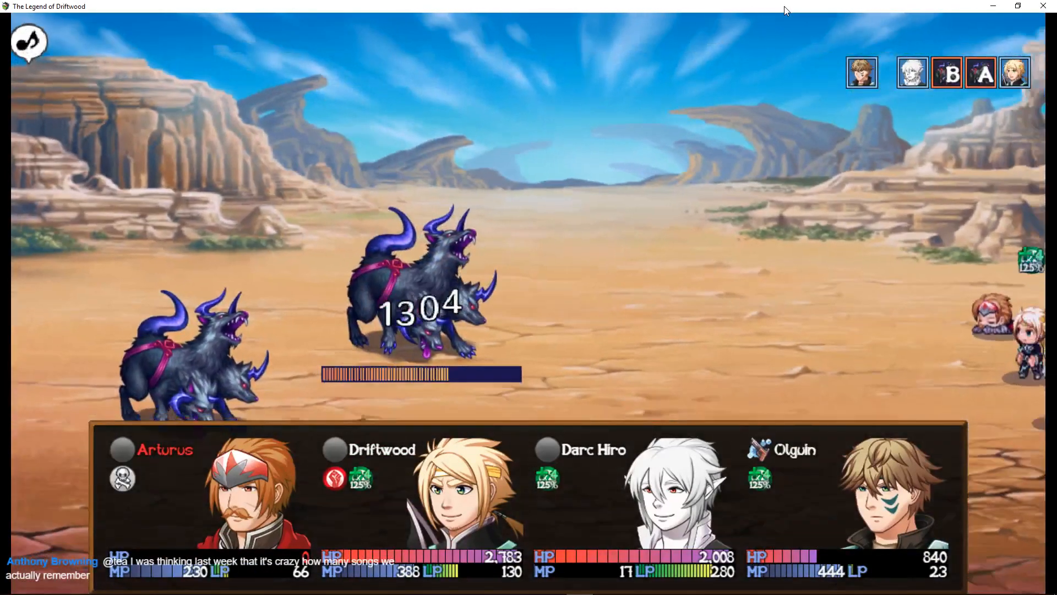
- Restore Darc Hiro's MP with a Tinticure from the items instead of casting a song
key(Return)
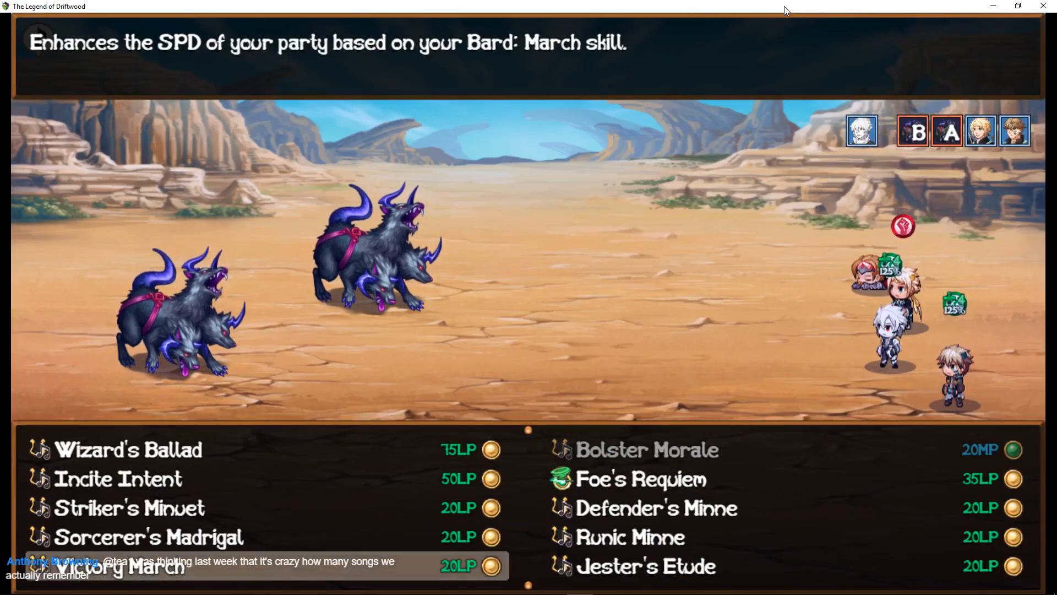
key(Escape)
key(Down)
key(Down)
key(Return)
key(Right)
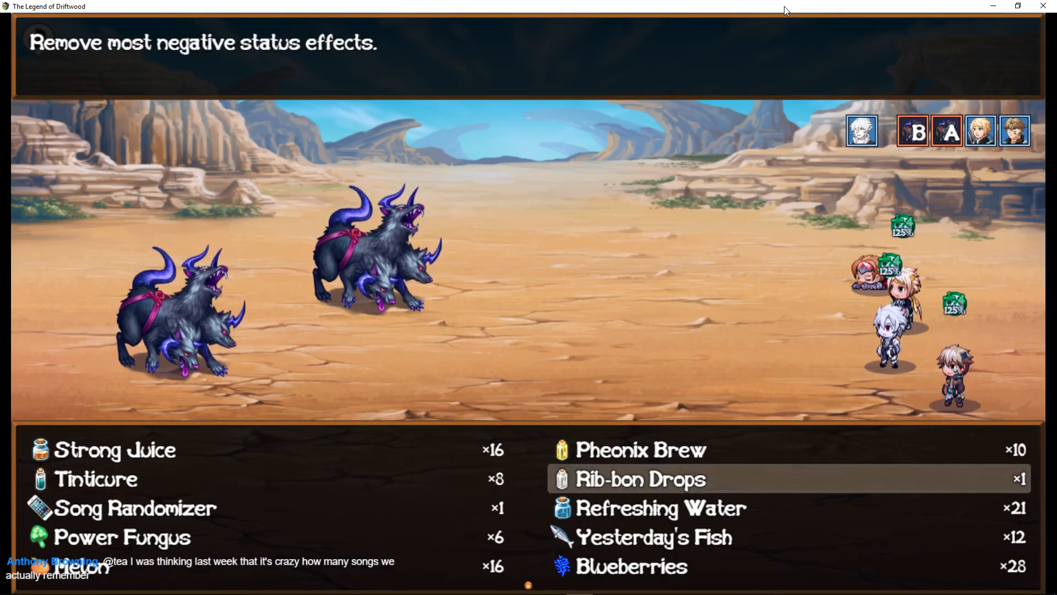
key(Left)
key(Return)
key(Right)
key(Right)
key(Return)
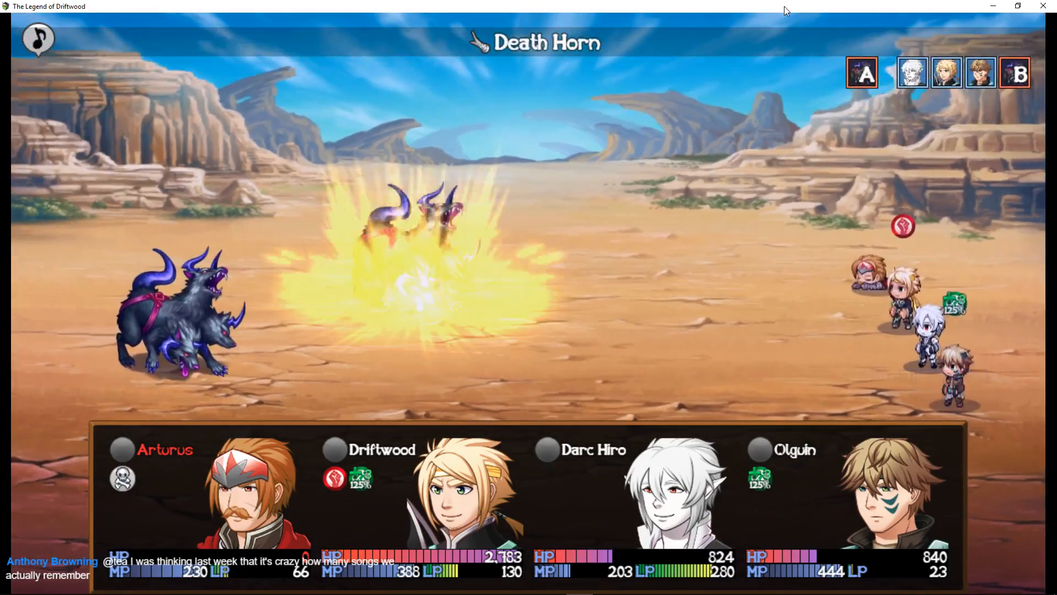
- Revive Arturus and Olguin with Darc Hiro's Pheonix Paeon and bring up Driftwood's techs
key(Up)
key(Up)
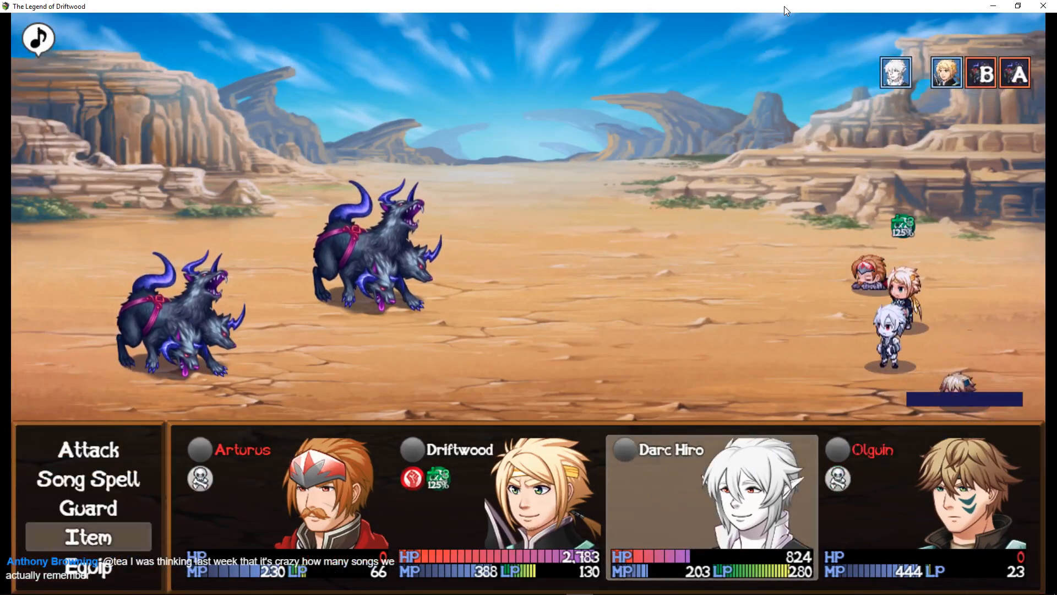
key(Return)
key(Up)
key(Up)
key(Up)
key(Up)
key(Up)
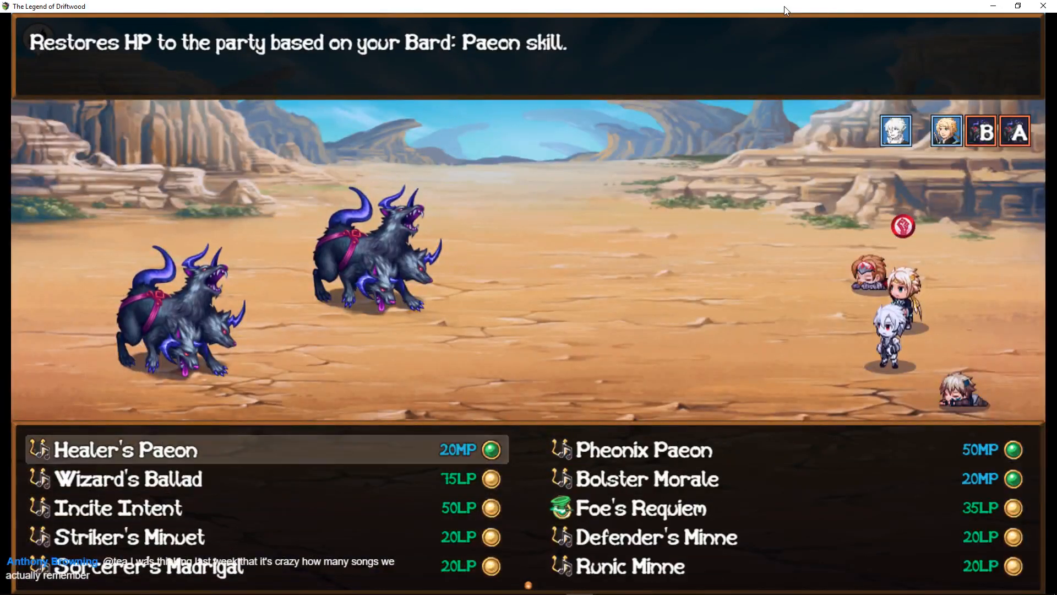
key(Right)
key(Return)
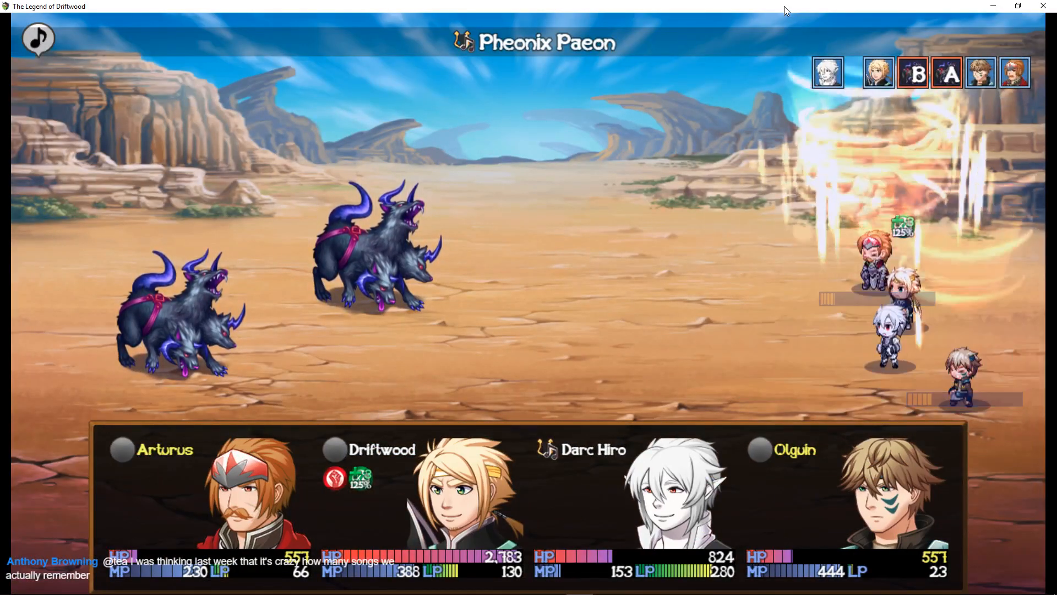
key(Return)
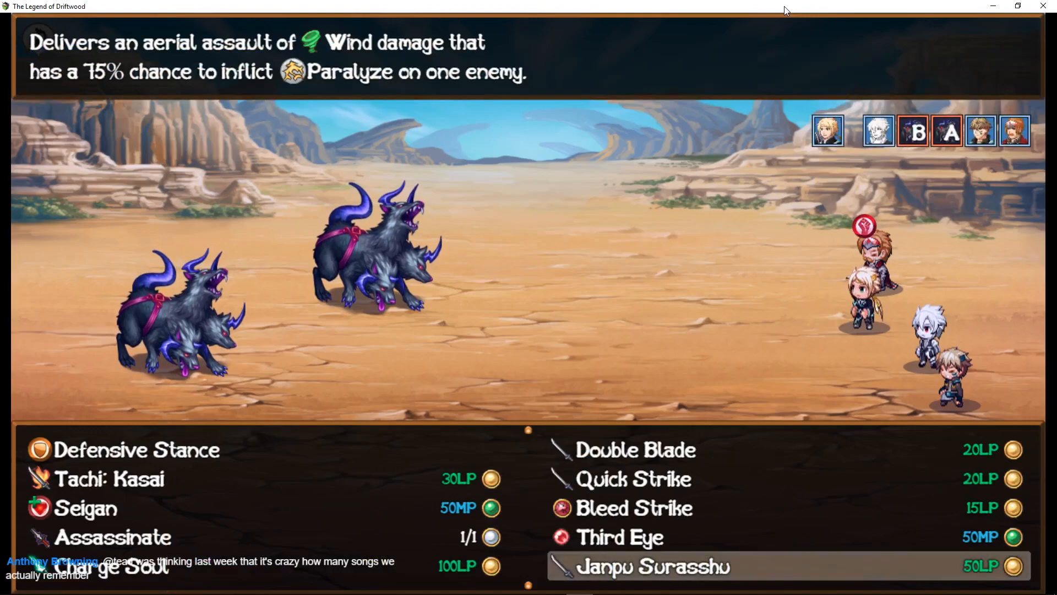
- Strike Death Dog A with Driftwood's Janpu Surasshu and heal the party with Darc Hiro's Healer's Paeon
key(Return)
key(Return)
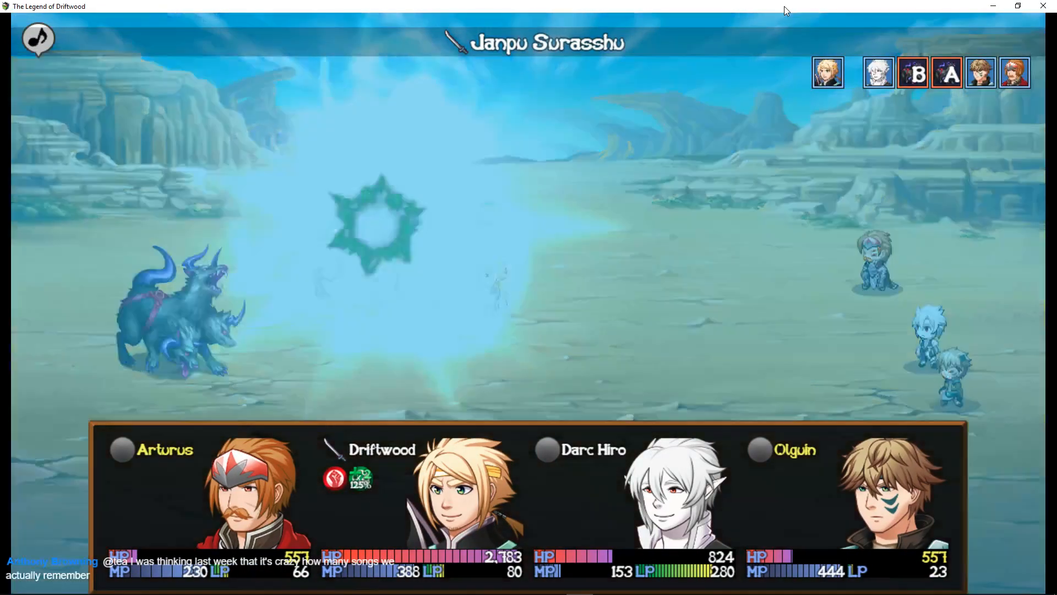
key(Return)
key(Left)
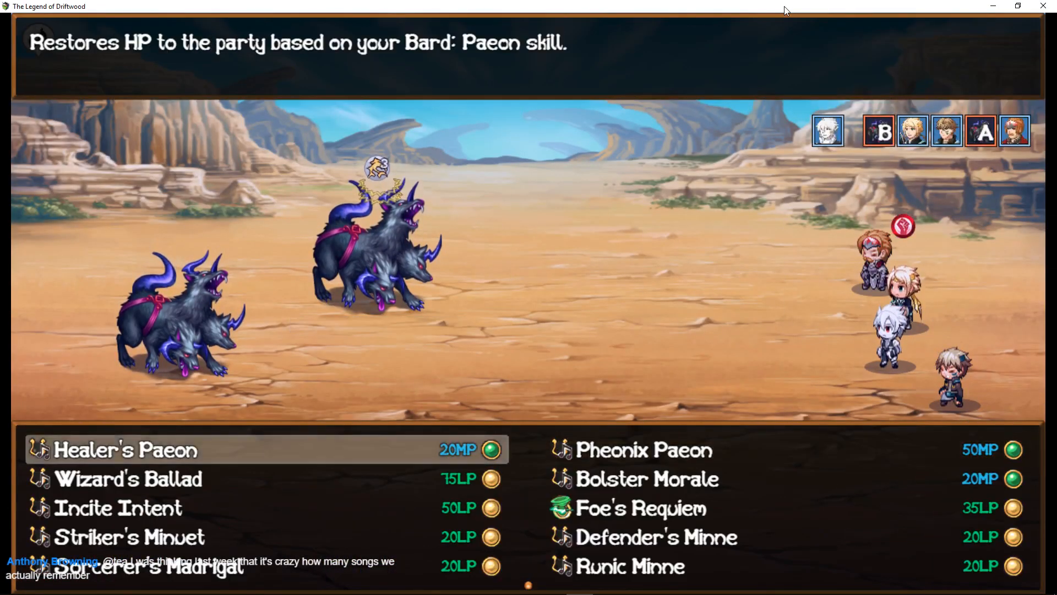
key(Return)
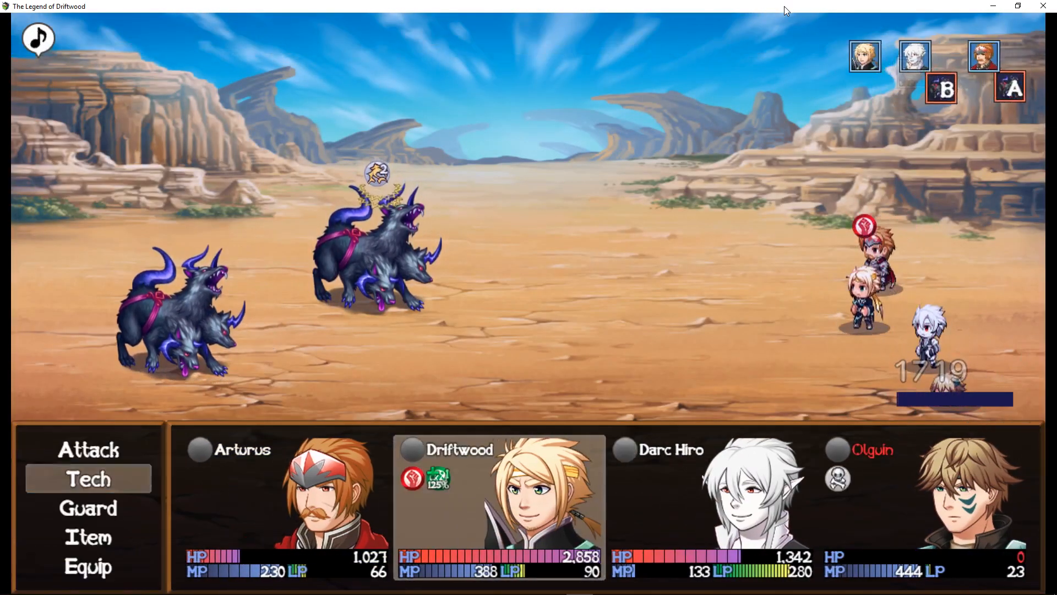
- Hit Death Dog A again with Driftwood's Janpu Surasshu tech
key(Return)
key(Return)
key(Return)
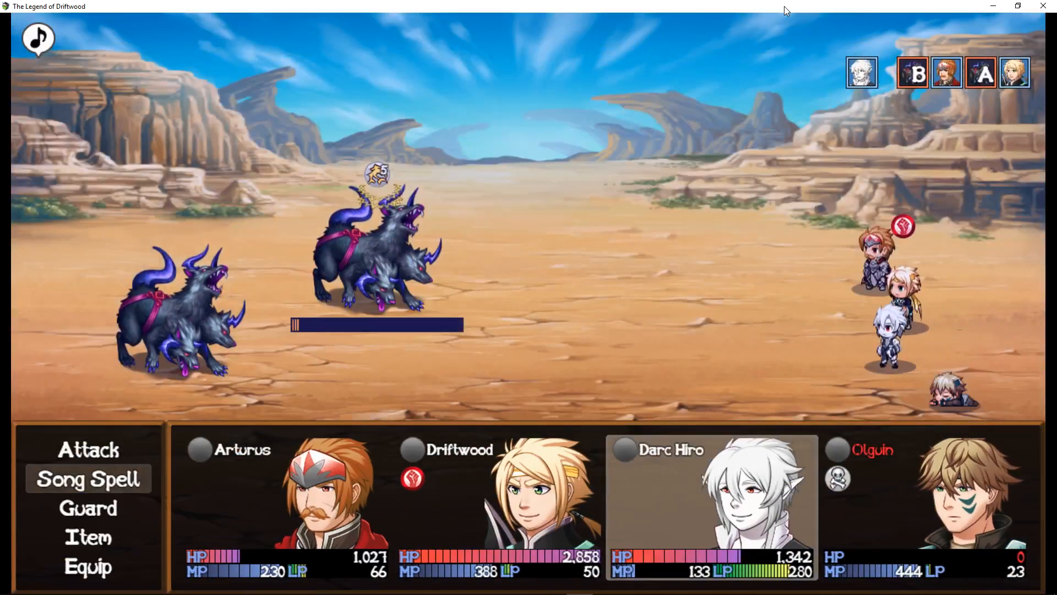
- Heal the party with Darc Hiro's Healer's Paeon and use Arturus's Knight's Valor
key(Return)
key(Return)
key(Return)
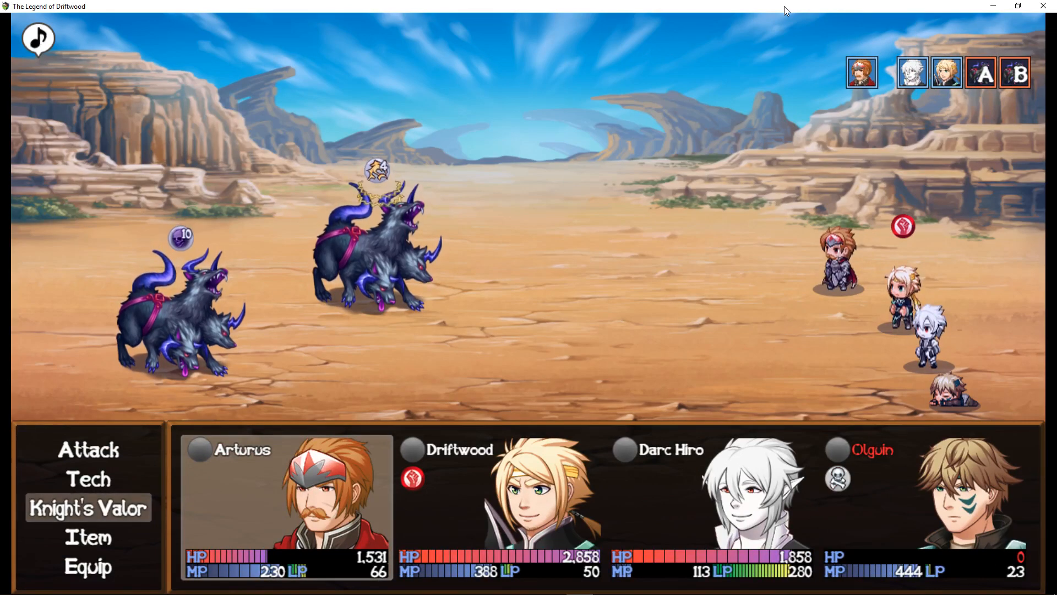
key(Return)
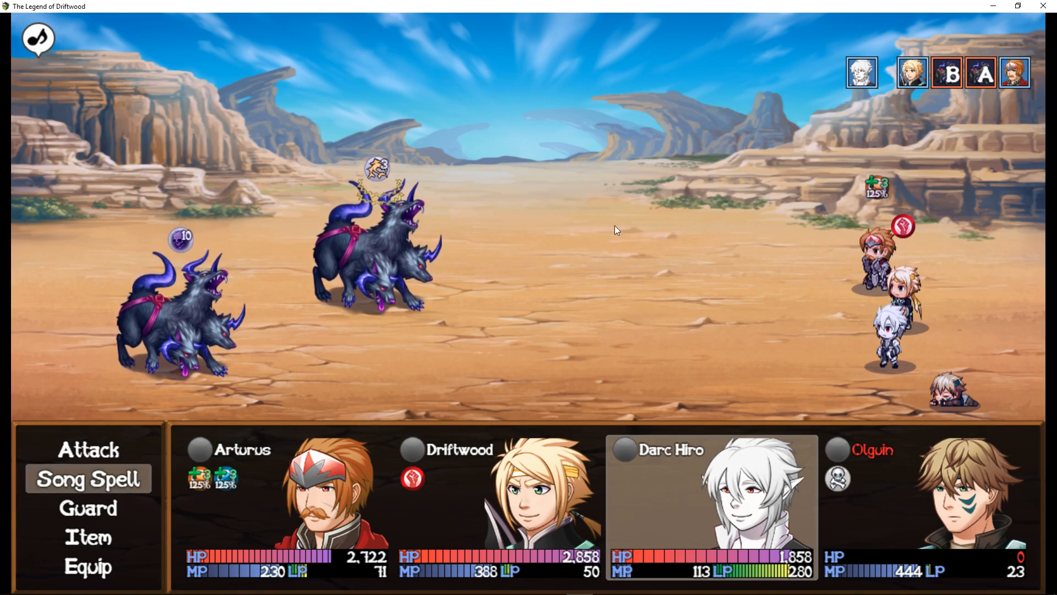
- Revive Olguin with Darc Hiro's Pheonix Paeon song
key(Return)
key(Right)
key(Right)
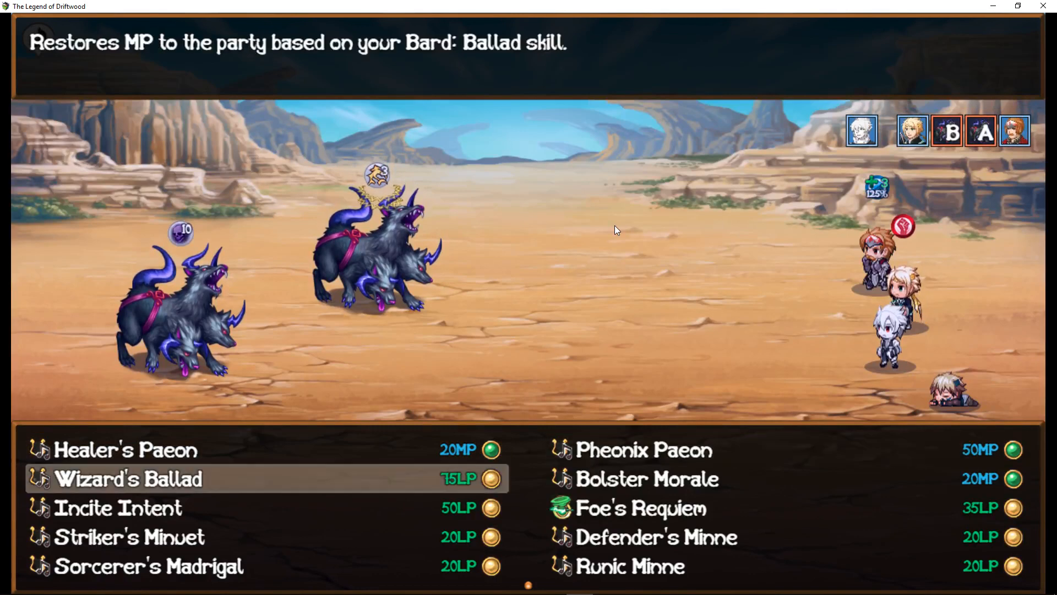
key(Left)
key(Return)
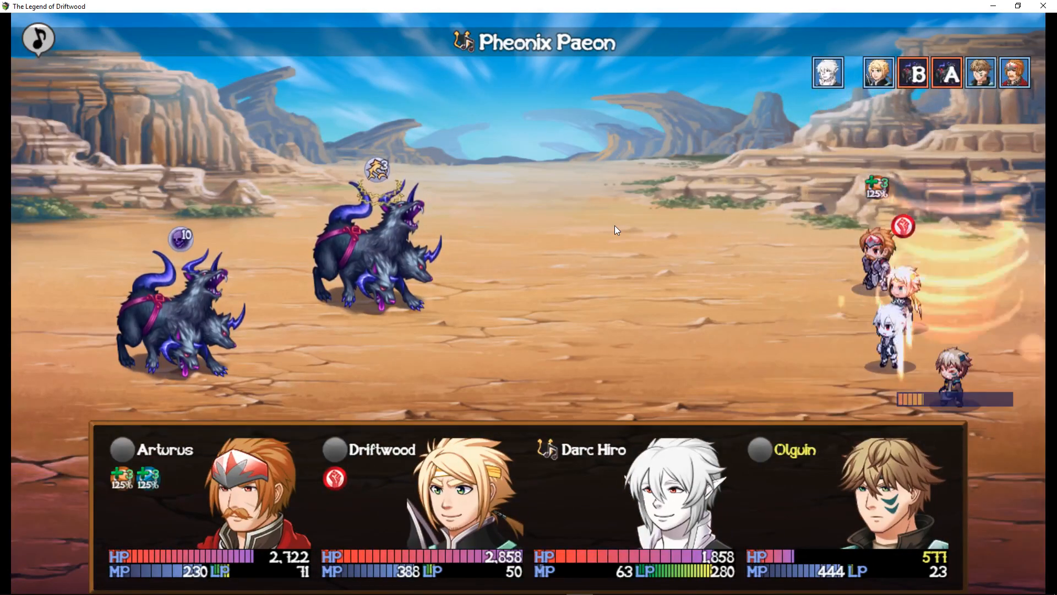
- Attack the paralyzed Death Dog A with Driftwood's Slice tech
key(Return)
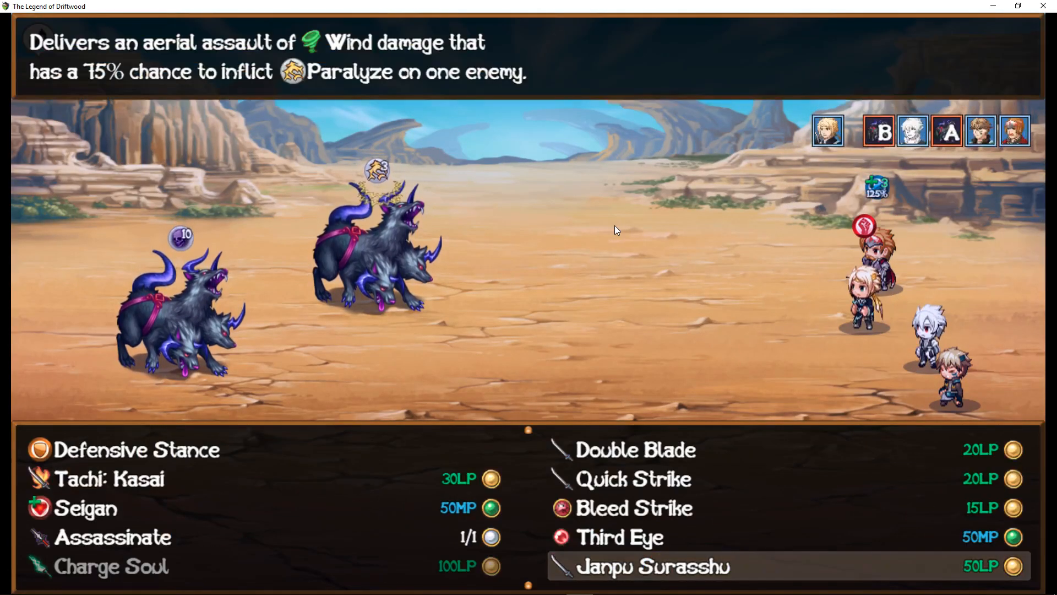
key(Left)
key(Up)
key(Up)
key(Up)
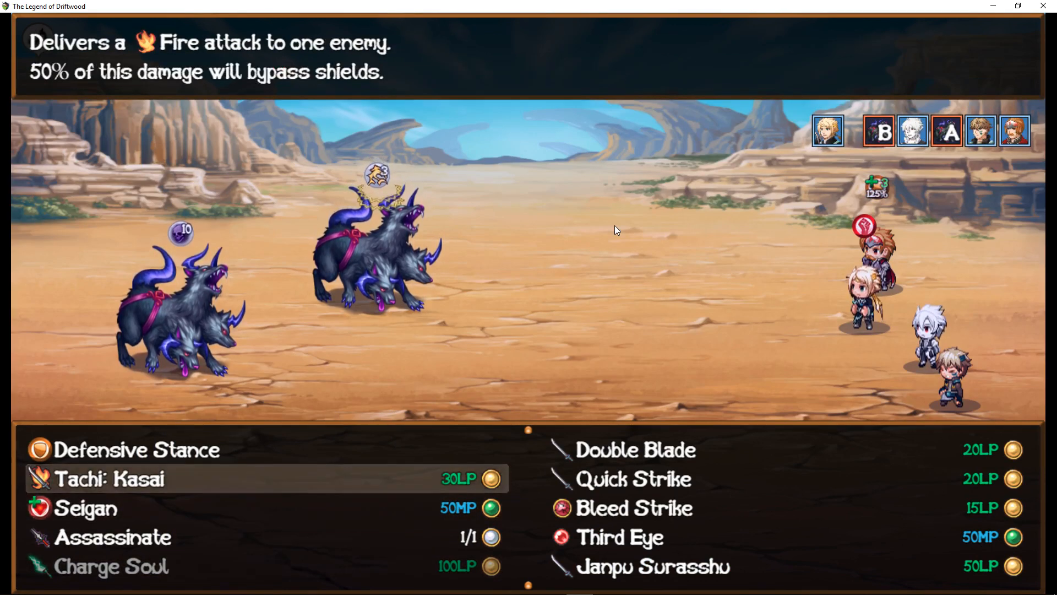
key(Up)
key(Right)
key(Up)
key(Left)
key(Return)
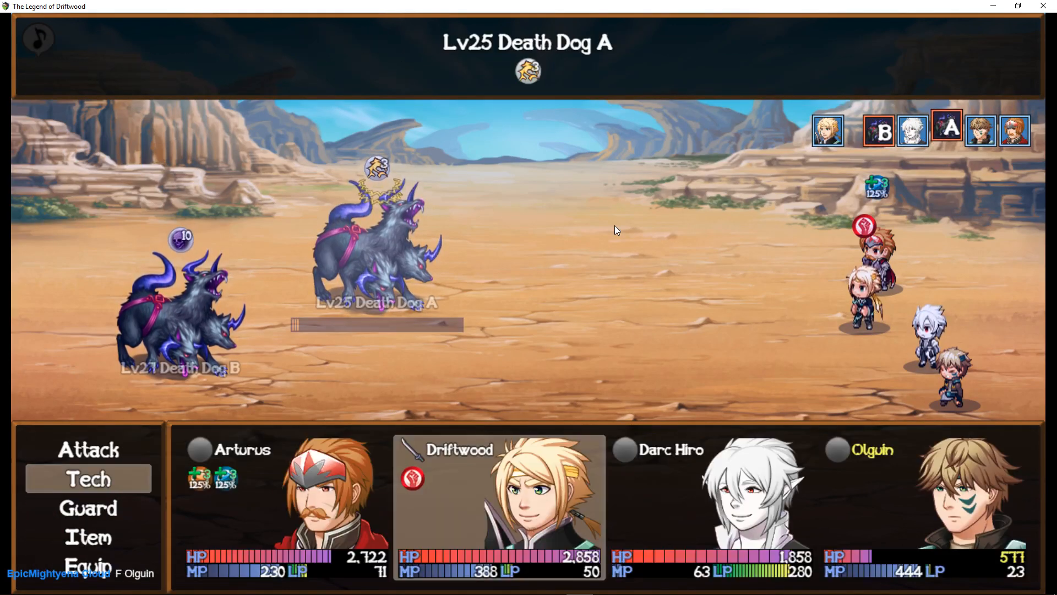
key(Return)
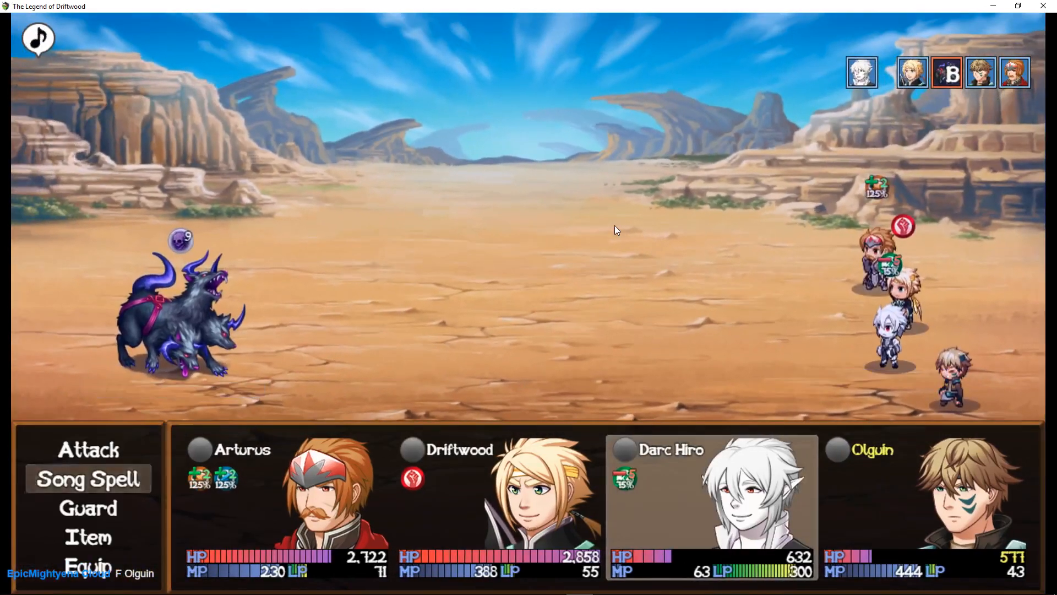
- Back out of Foe's Requiem and heal the party with Darc Hiro's Healer's Paeon instead
key(Return)
key(Down)
key(Down)
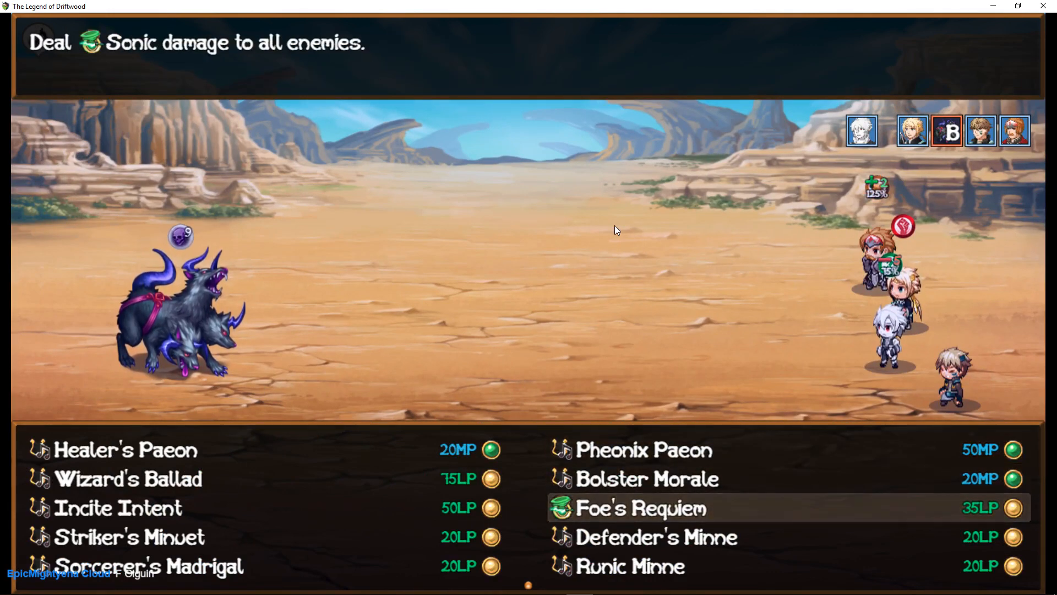
key(Return)
key(Escape)
key(Up)
key(Up)
key(Left)
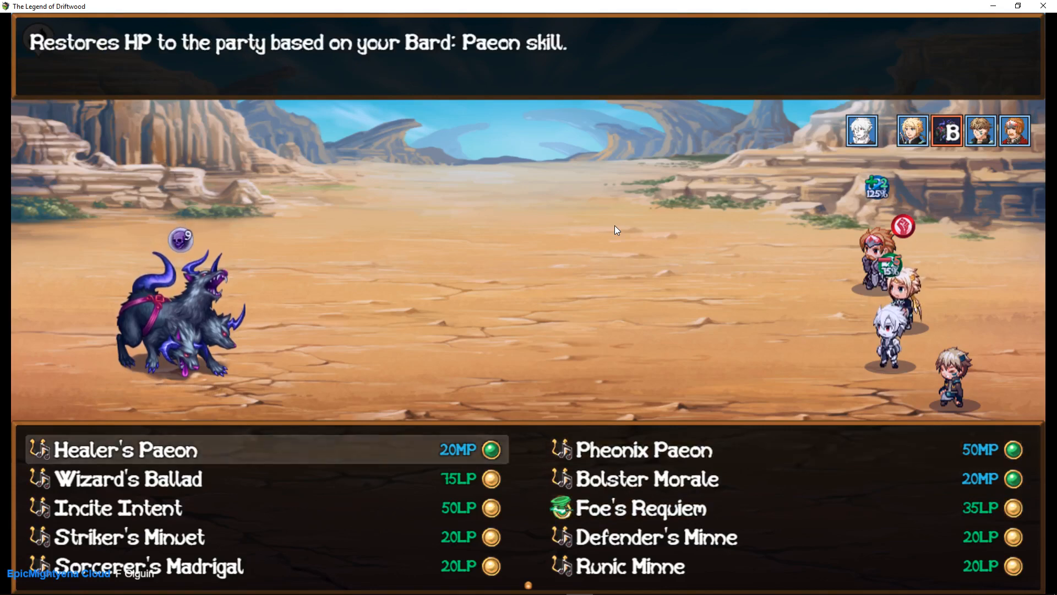
key(Return)
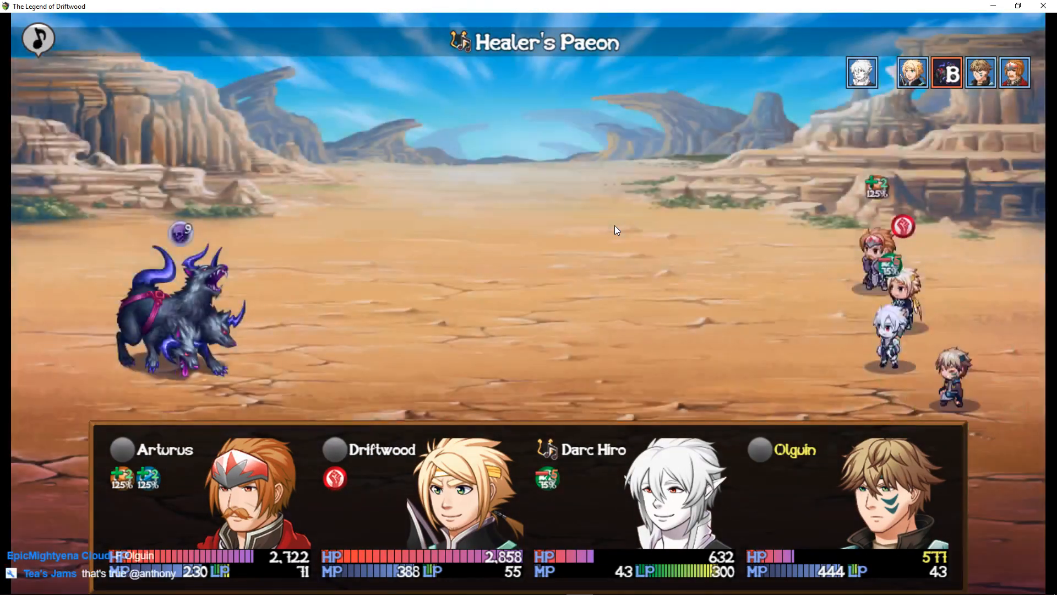
- Give Driftwood an extra swing on basic attacks with the X-Attack tech
key(Return)
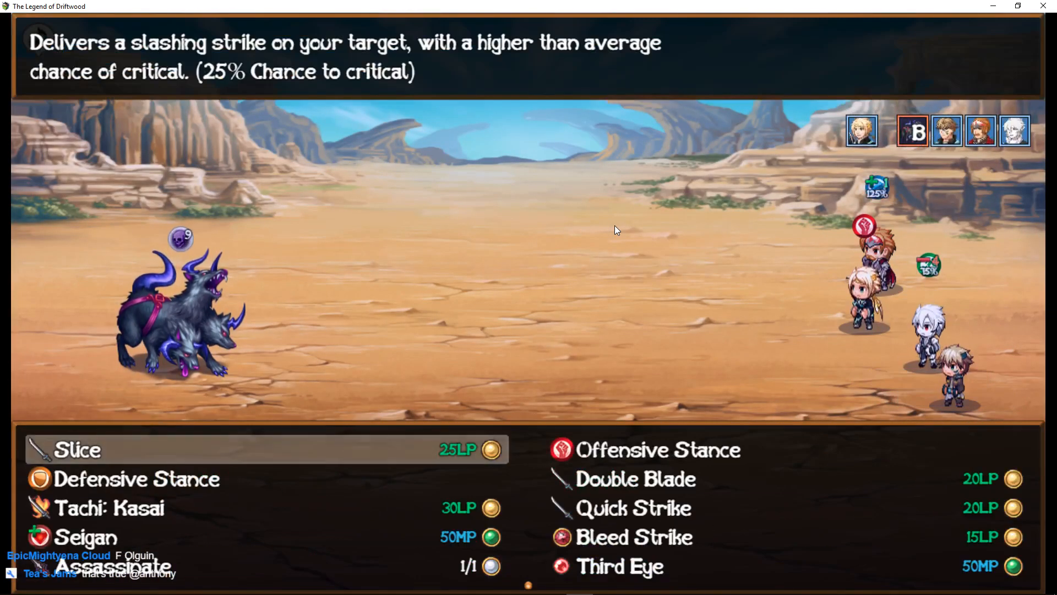
key(Escape)
key(Return)
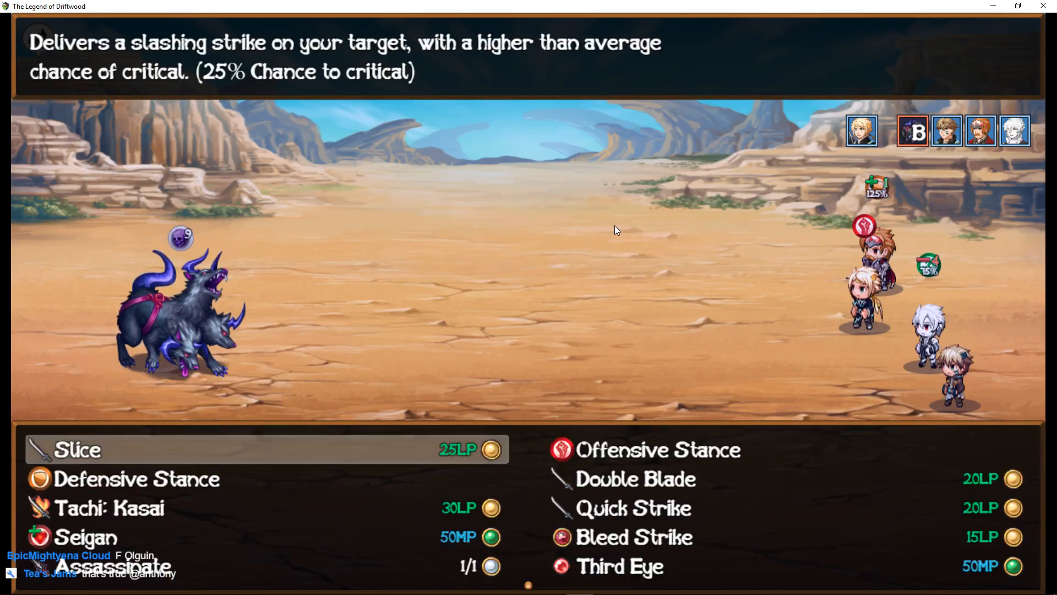
key(Right)
key(Down)
key(Down)
key(Down)
key(Down)
key(Down)
key(Down)
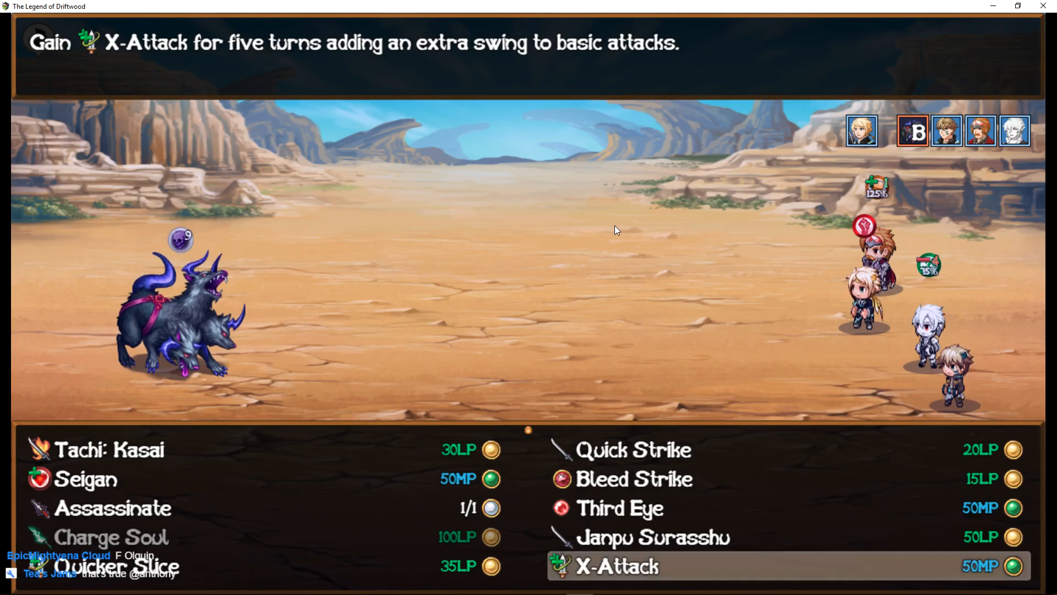
key(Return)
key(Return)
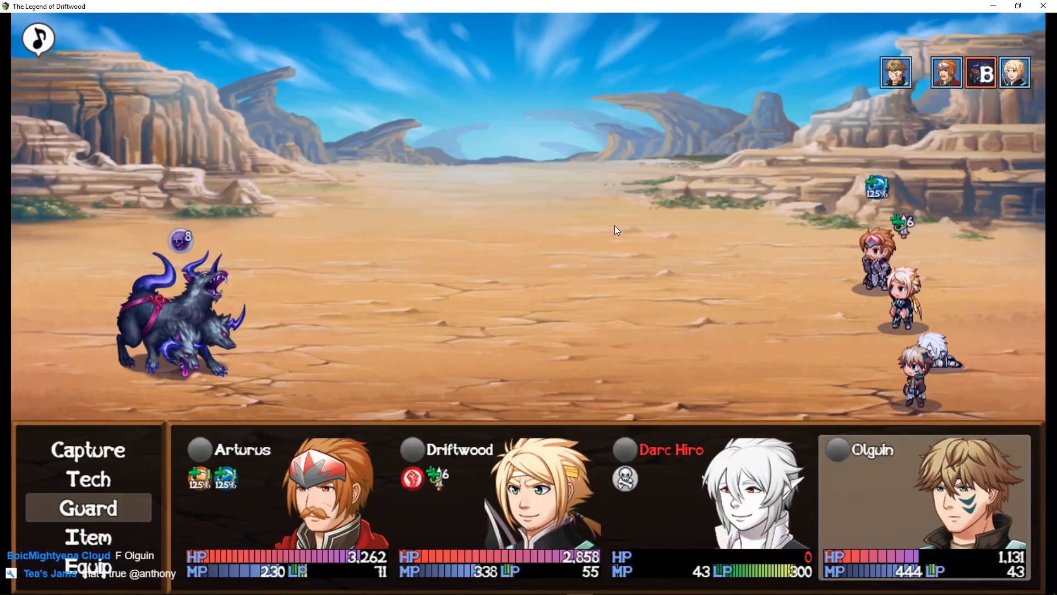
- Have Olguin revive Darc Hiro with a Pheonix Brew from the items
key(Down)
key(Return)
key(Up)
key(Right)
key(Return)
key(Return)
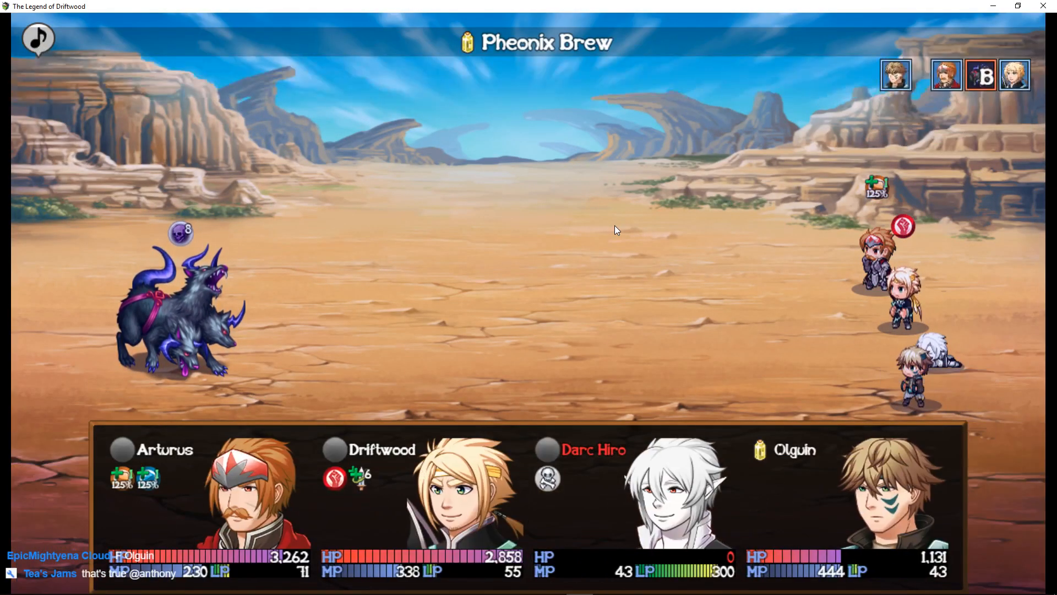
- Draw all enemy attacks to Arturus with his Enmity tech
key(Up)
key(Return)
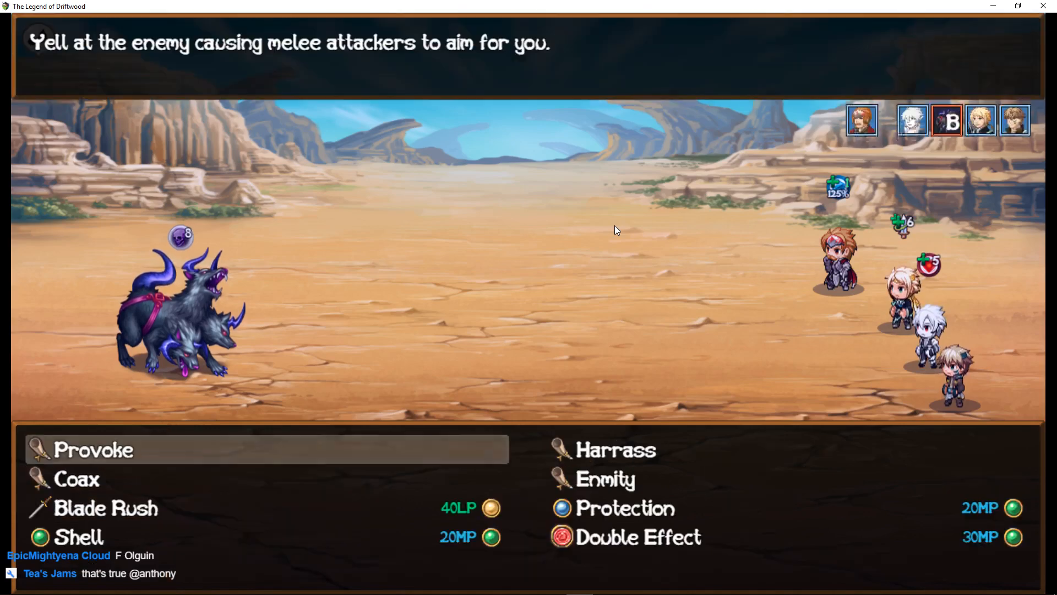
key(Right)
key(Down)
key(Return)
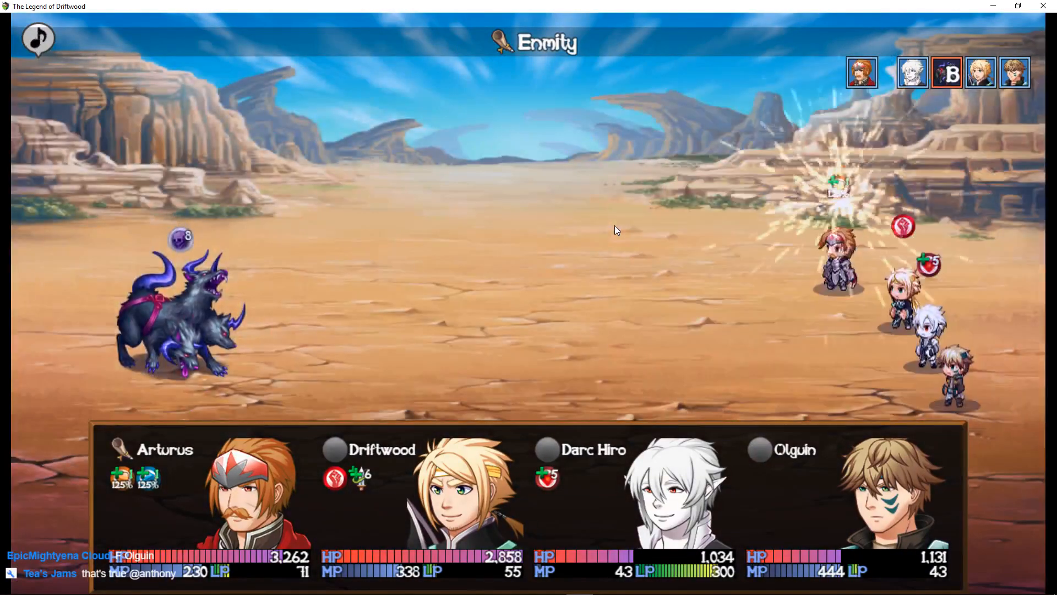
- Heal the party with Darc Hiro's Healer's Paeon and hit Death Dog B with Driftwood's basic attack
key(Return)
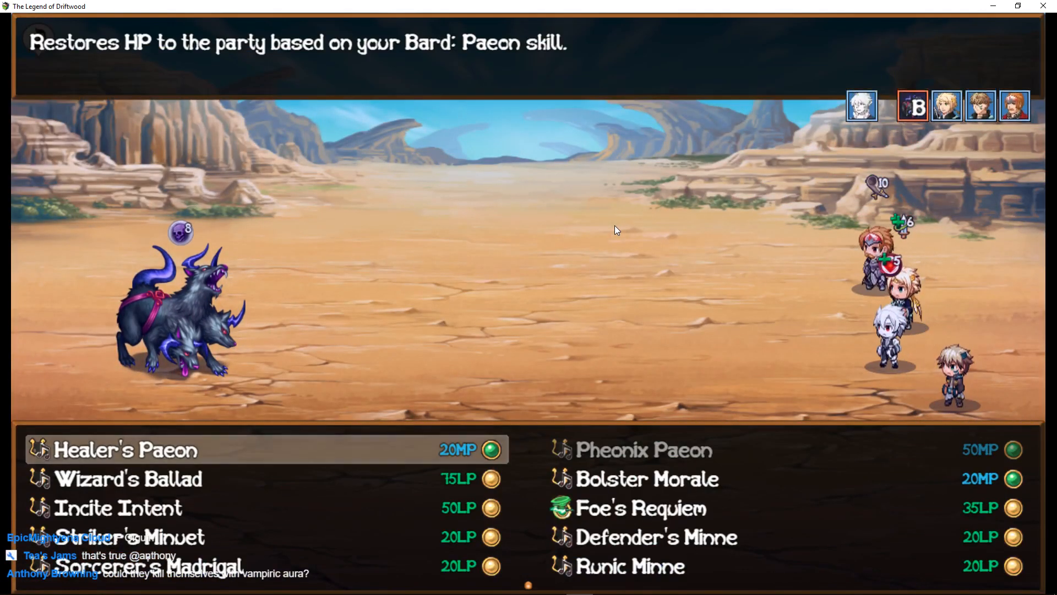
key(Return)
key(Return)
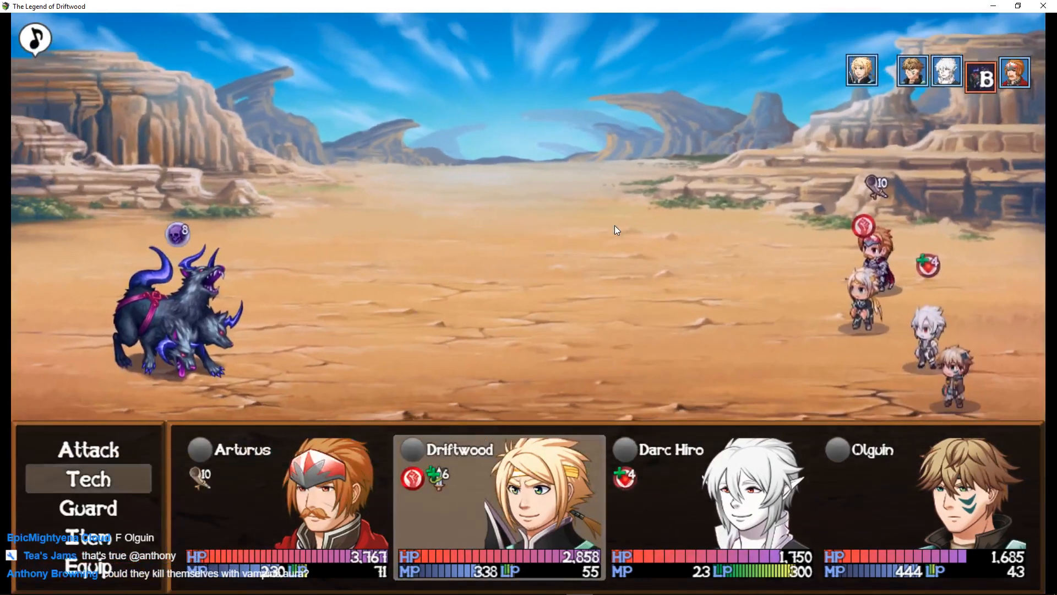
key(Up)
key(Return)
key(Return)
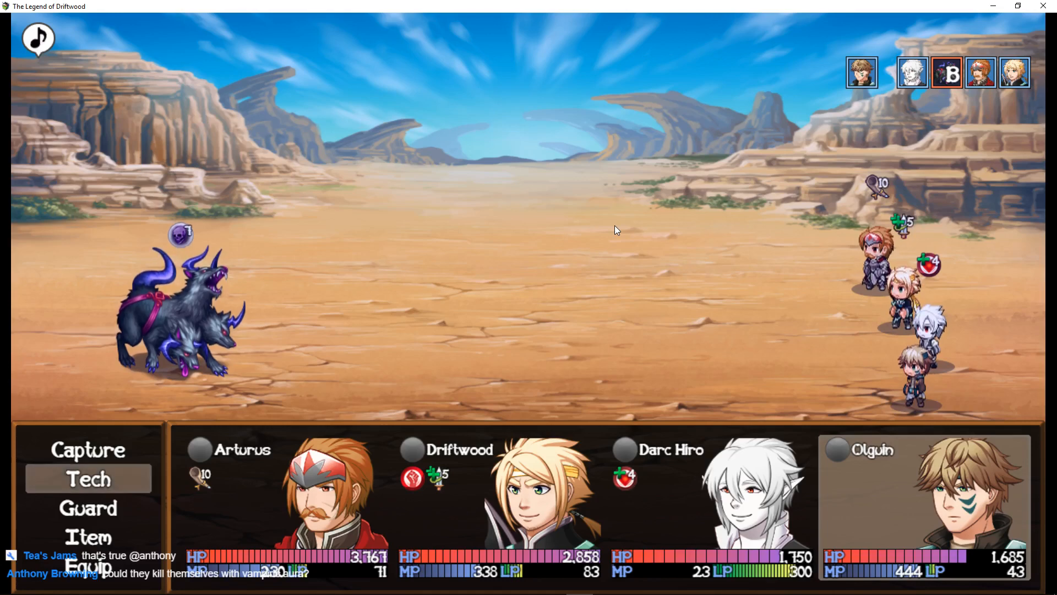
- Shoot Death Dog B with Olguin's Geo Shot II and heal the party with Darc Hiro's Healer's Paeon
key(Return)
key(Escape)
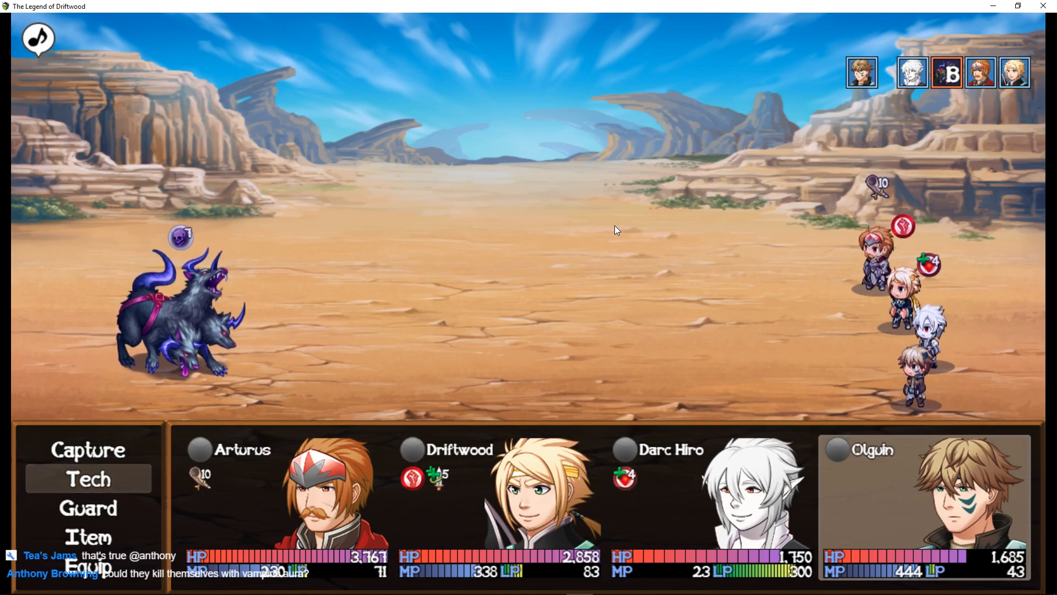
key(Return)
key(Left)
key(Up)
key(Up)
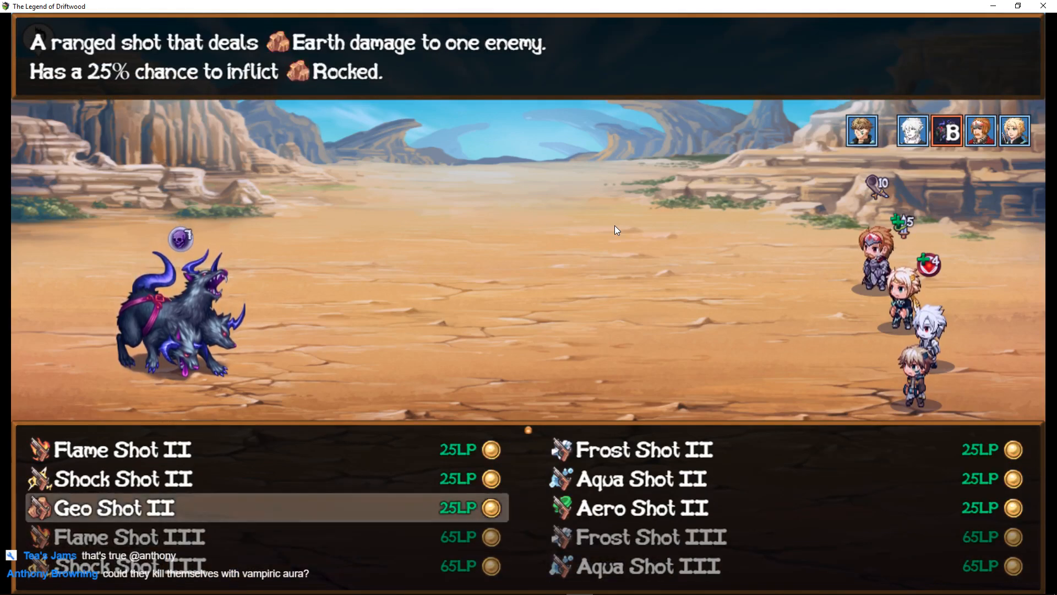
key(Return)
key(Return)
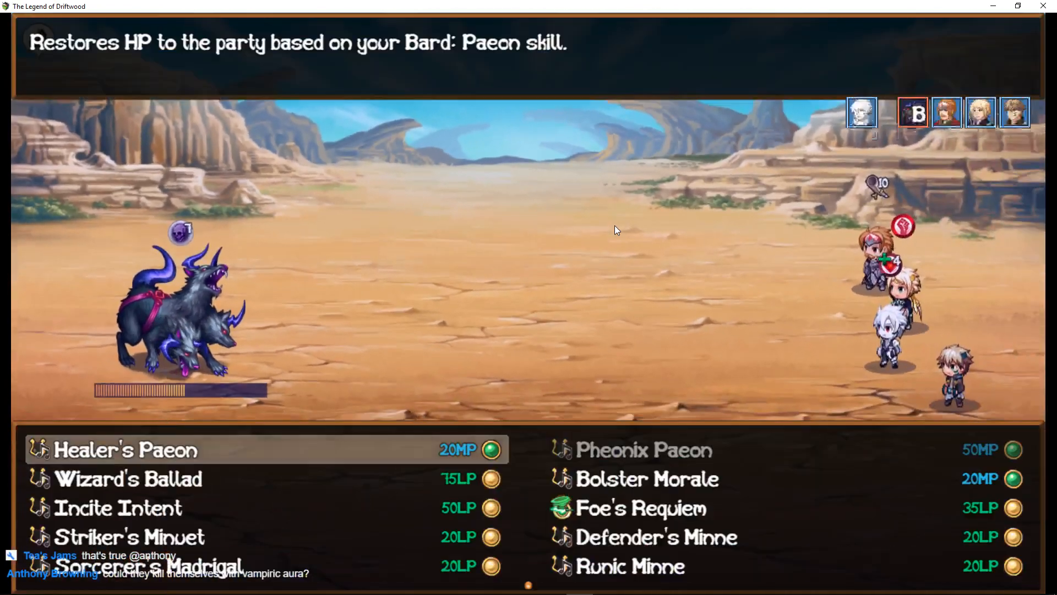
key(Return)
key(Return)
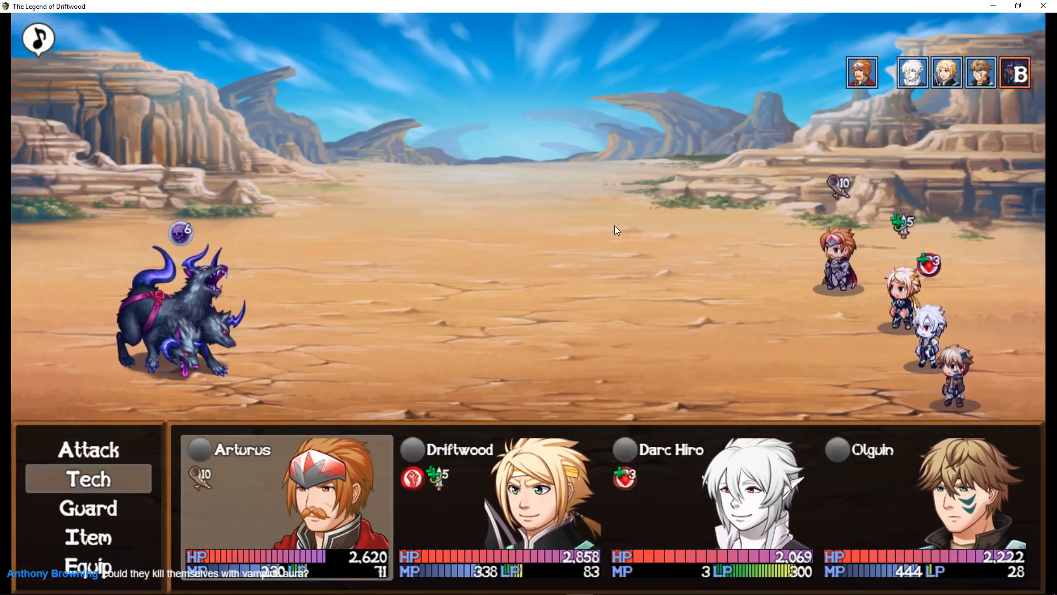
- Attack the remaining Death Dog with Arturus's Blade Rush
key(Return)
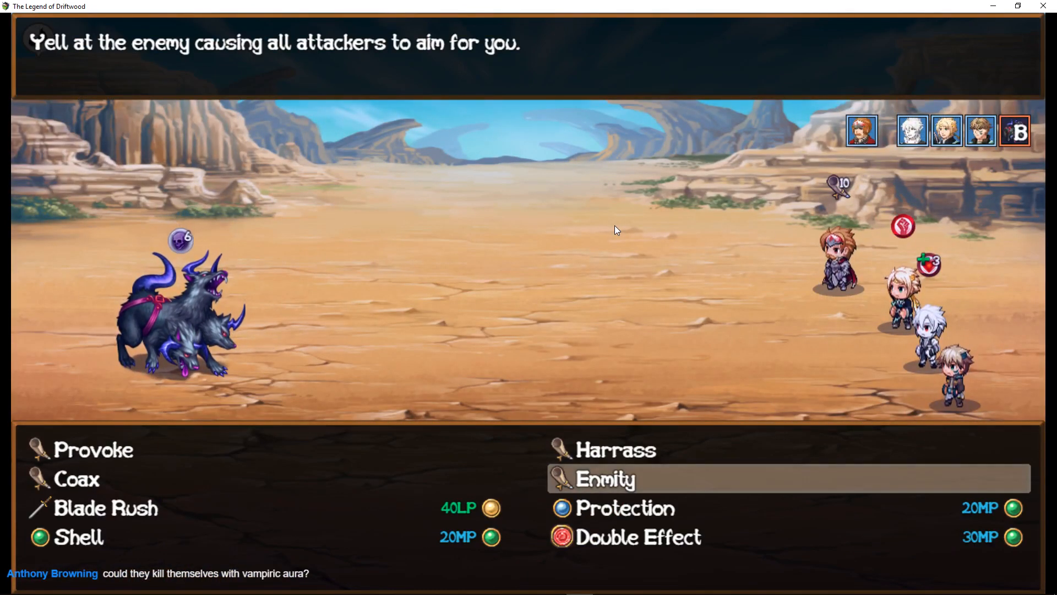
key(Down)
key(Left)
key(Up)
key(Return)
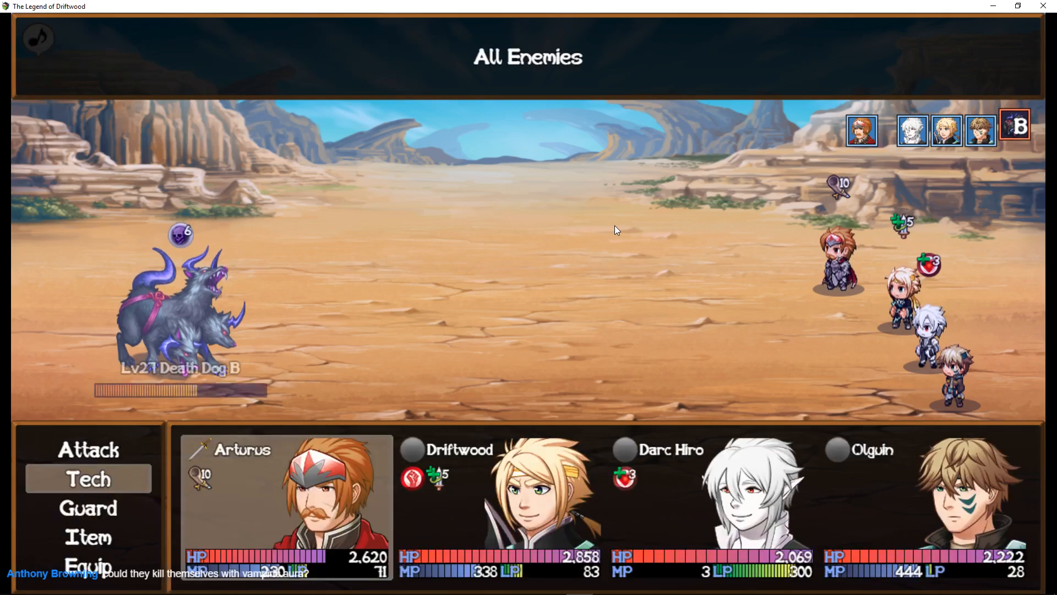
key(Return)
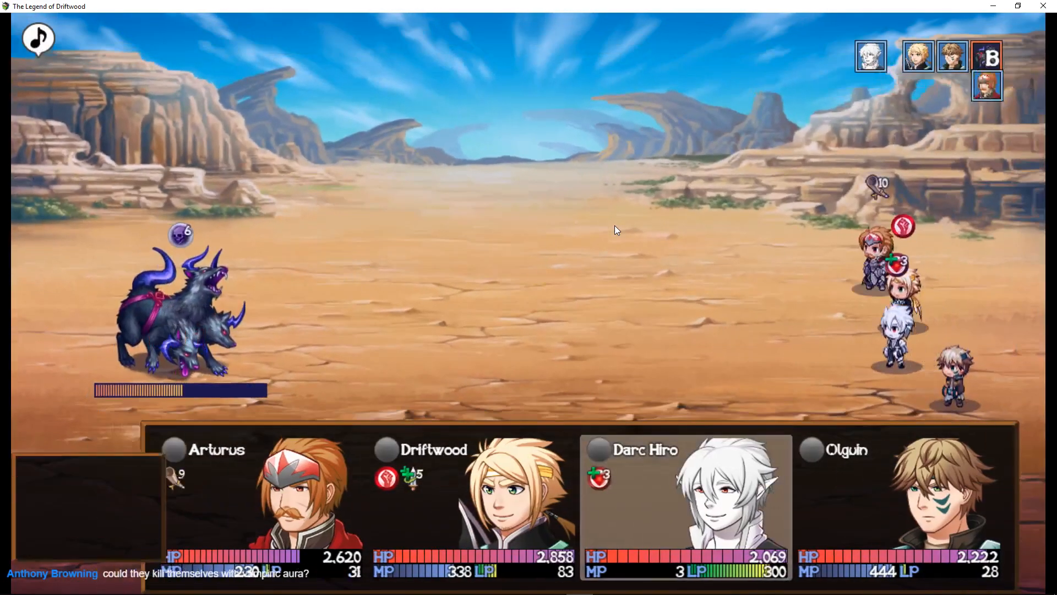
- Restore the party's MP with Darc Hiro's Wizard's Ballad
key(Return)
key(Down)
key(Down)
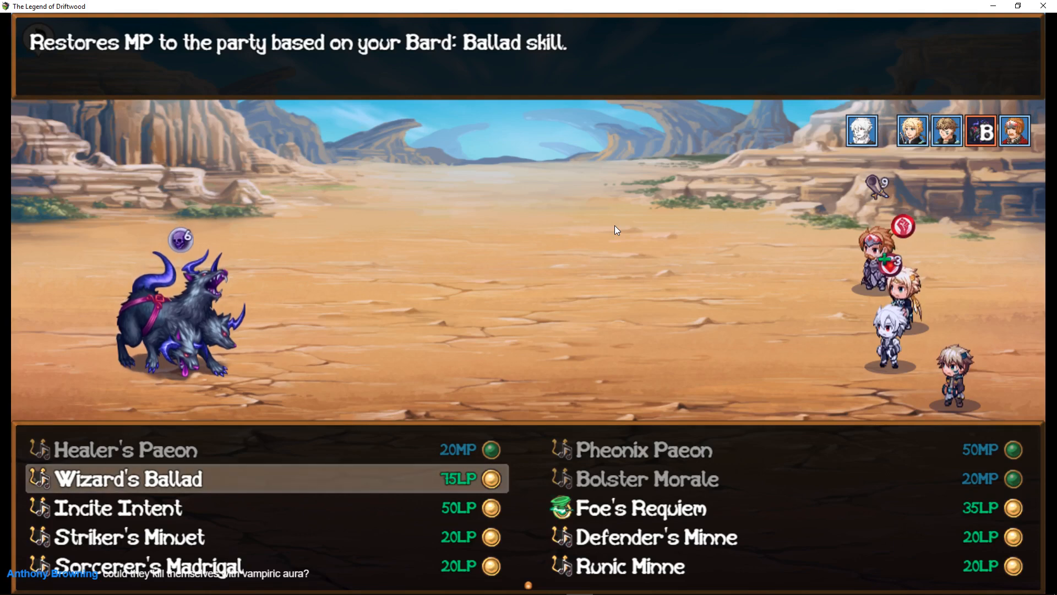
key(Down)
key(Return)
key(Return)
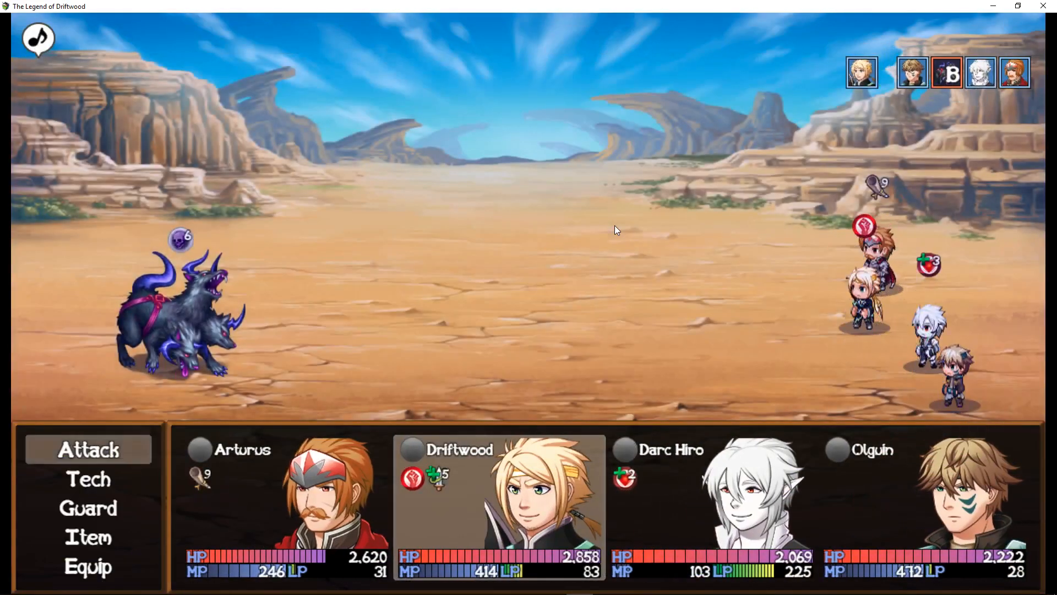
- Attack the remaining Death Dog with Driftwood's Slice and dismiss the victory and level-up screens
key(Down)
key(Return)
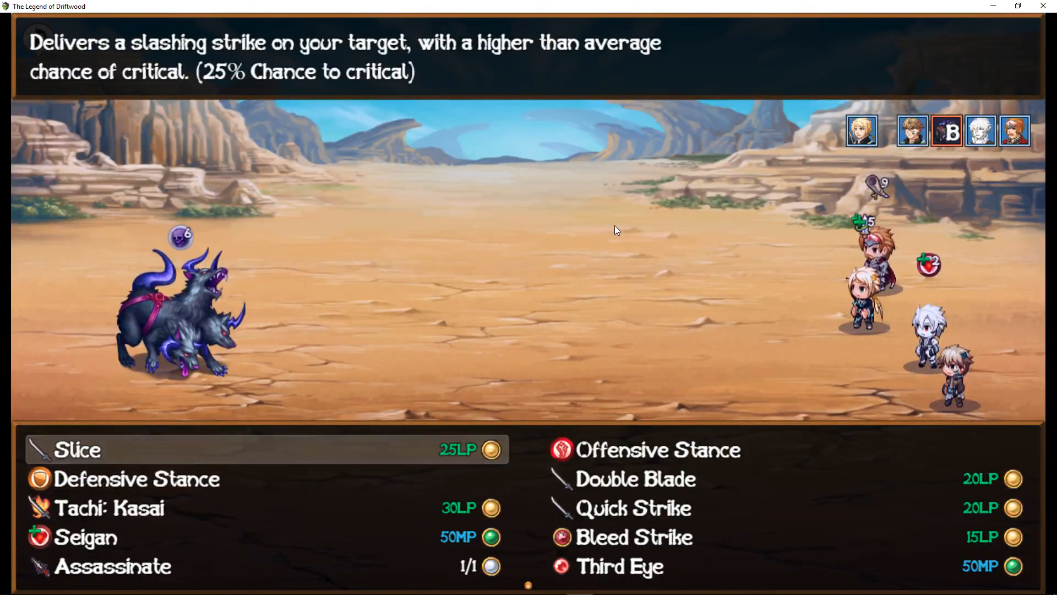
key(Return)
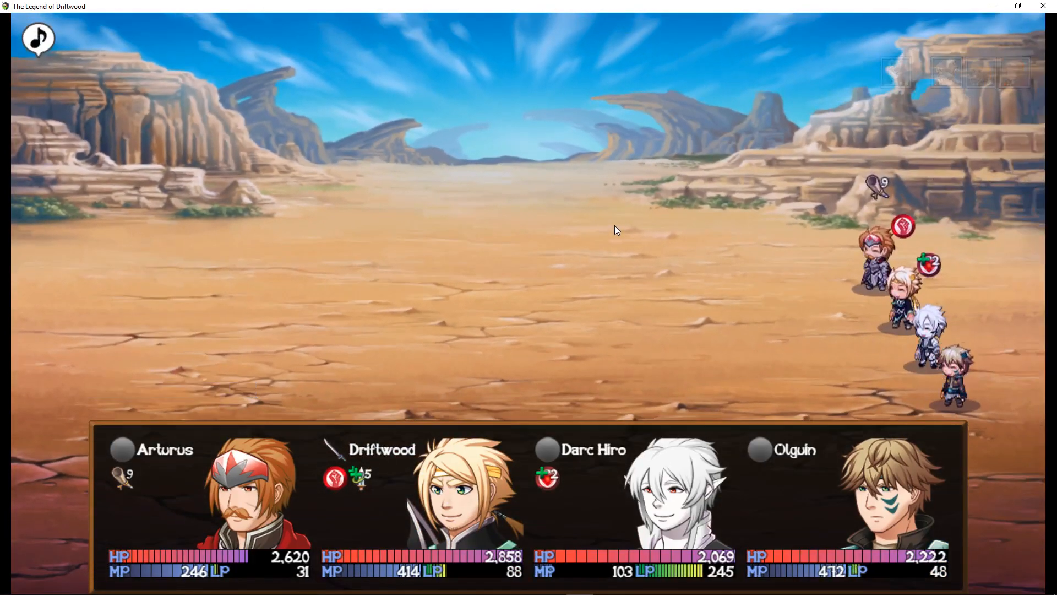
key(Return)
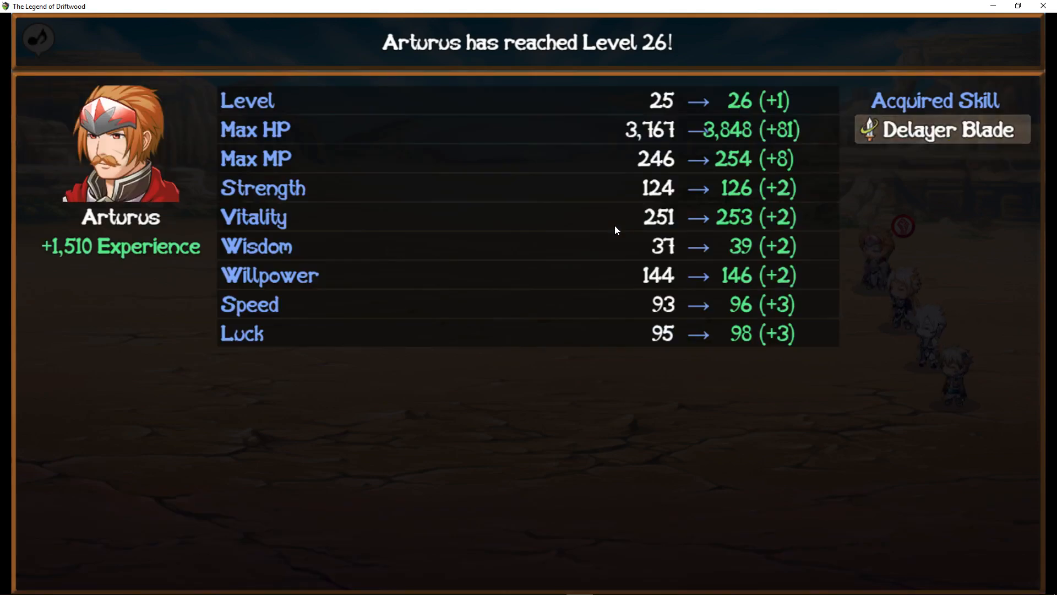
key(Return)
key(Return)
key(Return)
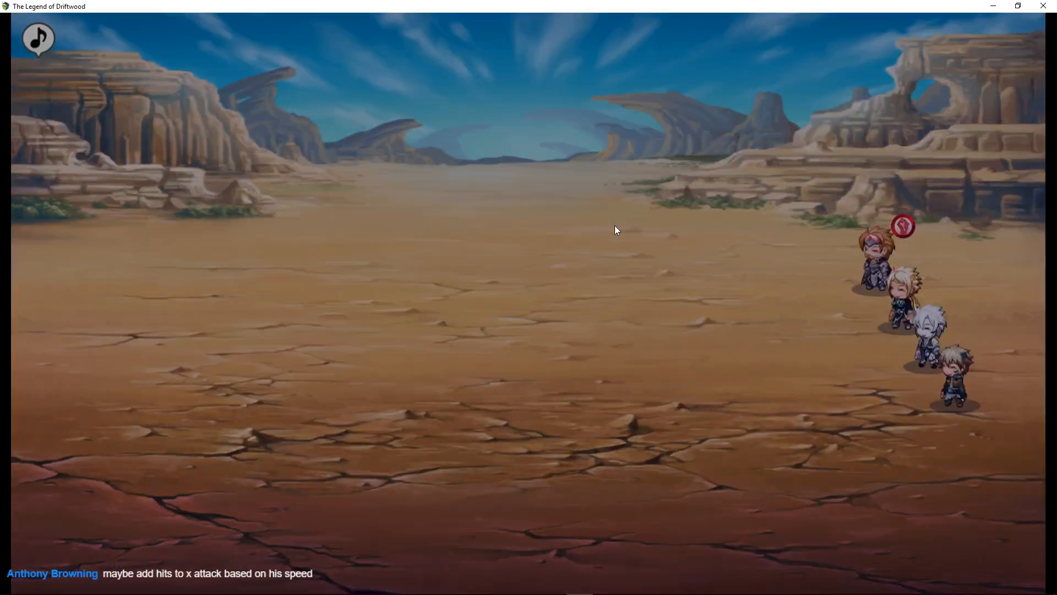
- Save the progress over File 15 and close the playtest to return to RPG Maker MV
key(Escape)
key(Up)
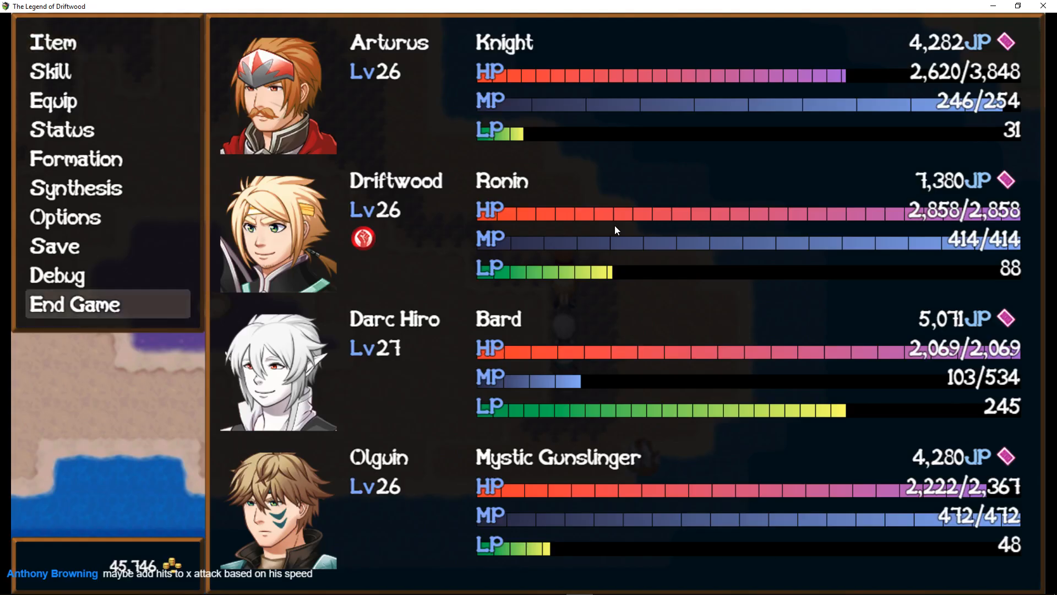
key(Up)
key(Up)
key(Return)
key(Return)
key(Return)
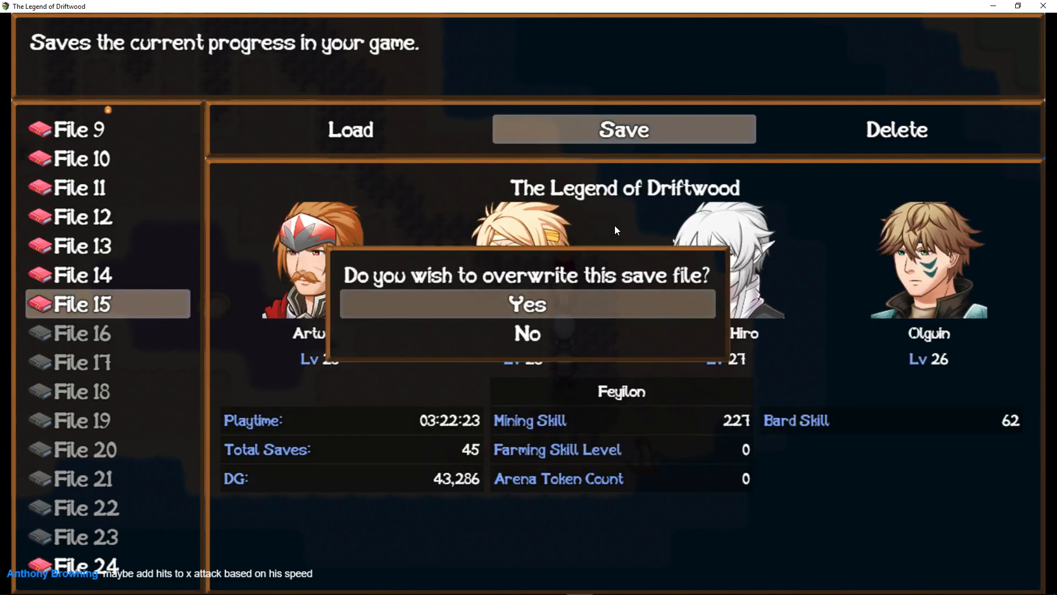
key(Return)
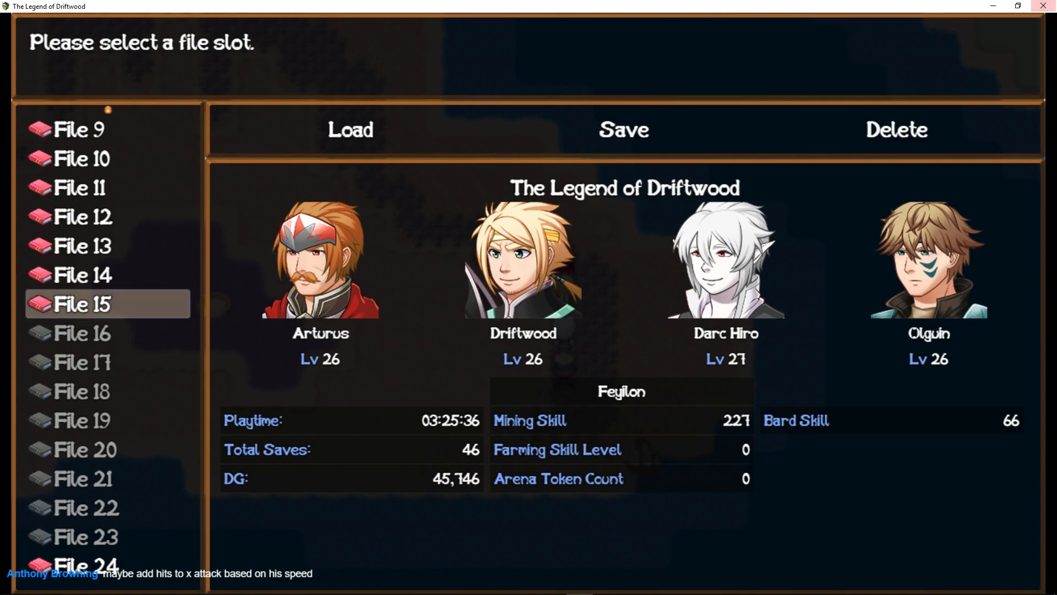
click(1045, 6)
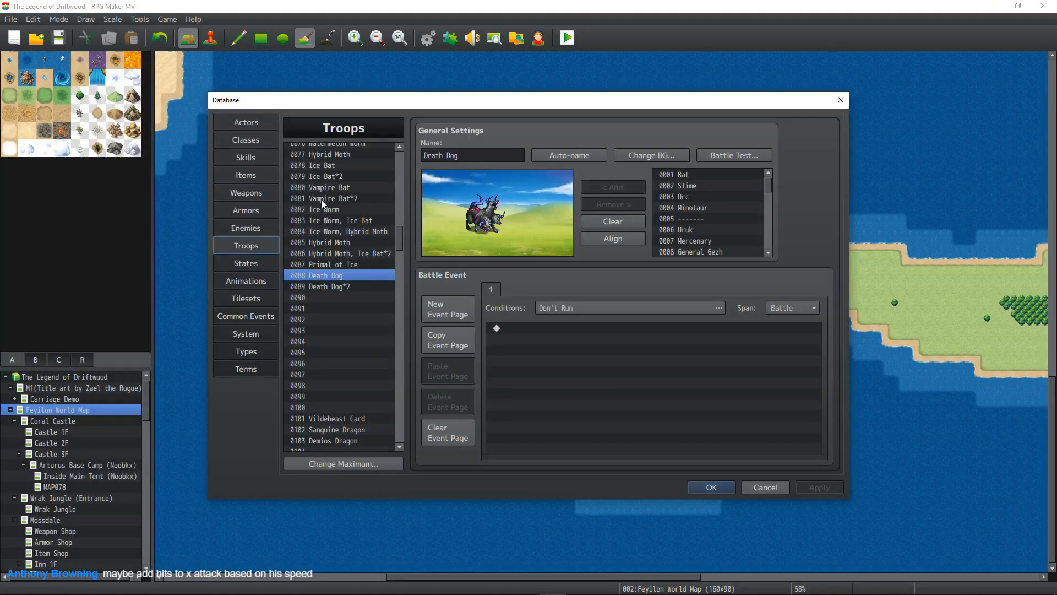
- Search the database's skills for "vampir" to reach Vampire Strike
click(246, 157)
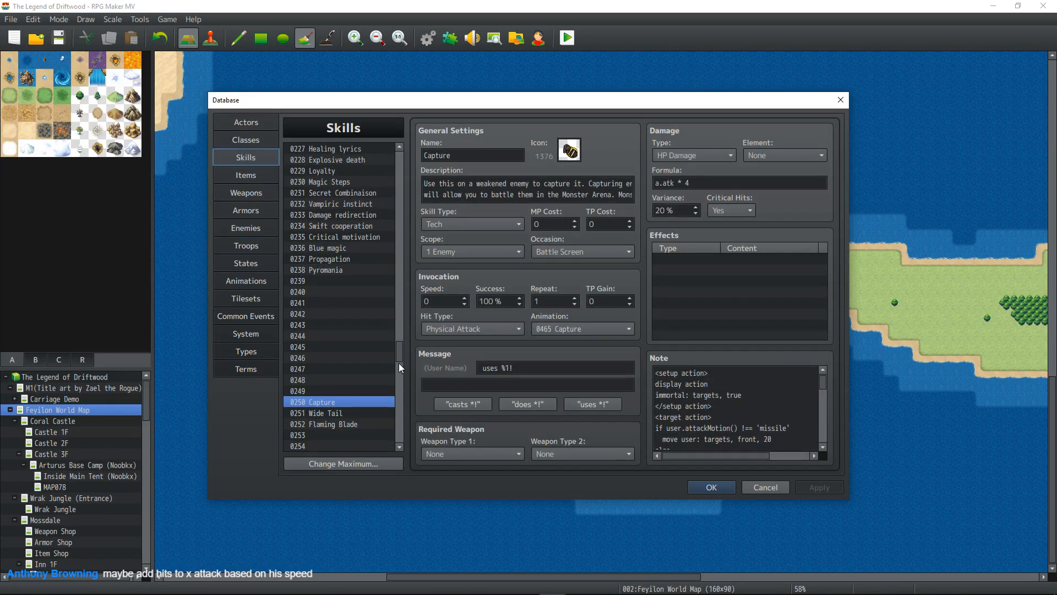
drag(400, 356, 372, 143)
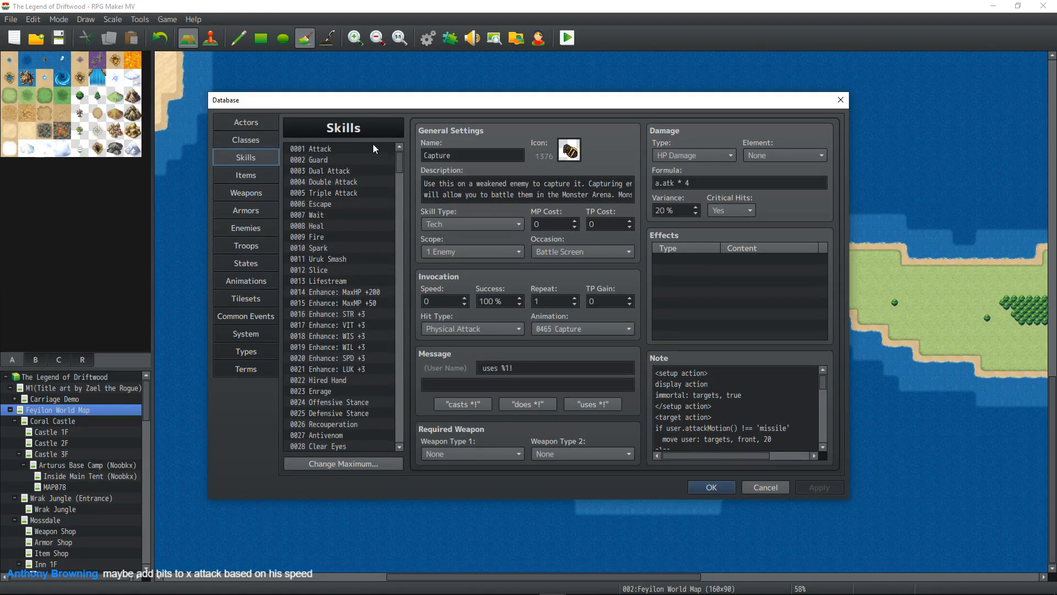
click(372, 147)
key(ctrl+f)
text(vampir)
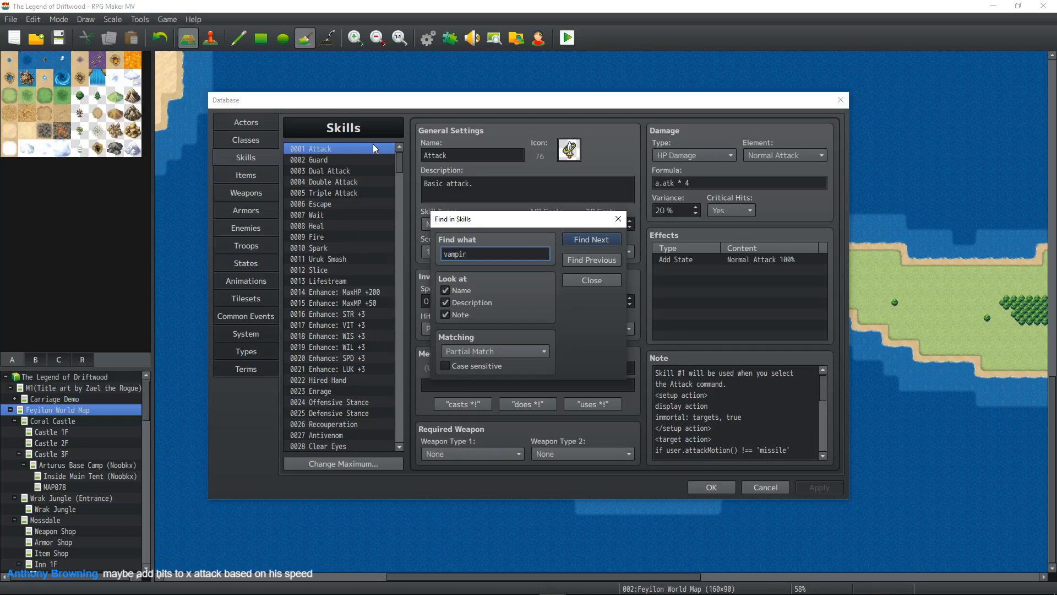
key(Return)
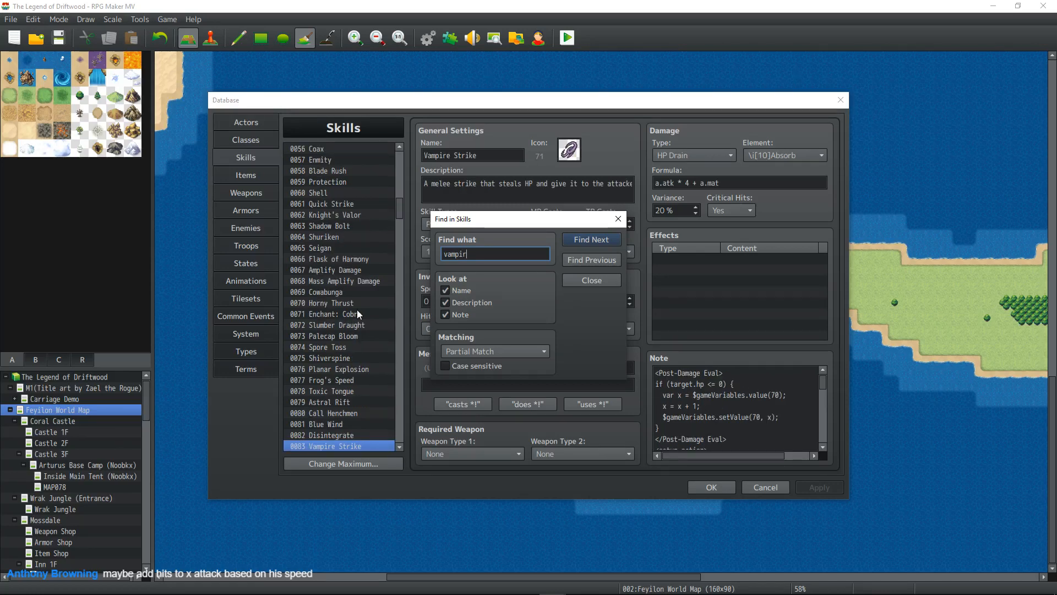
scroll(357, 309, down, 2)
scroll(357, 314, down, 1)
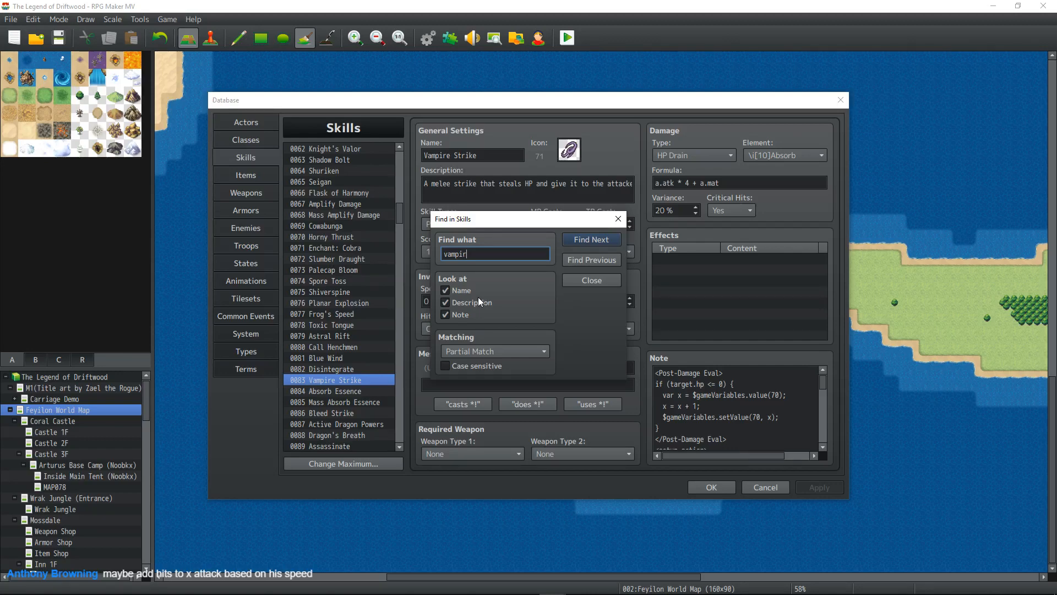
click(598, 282)
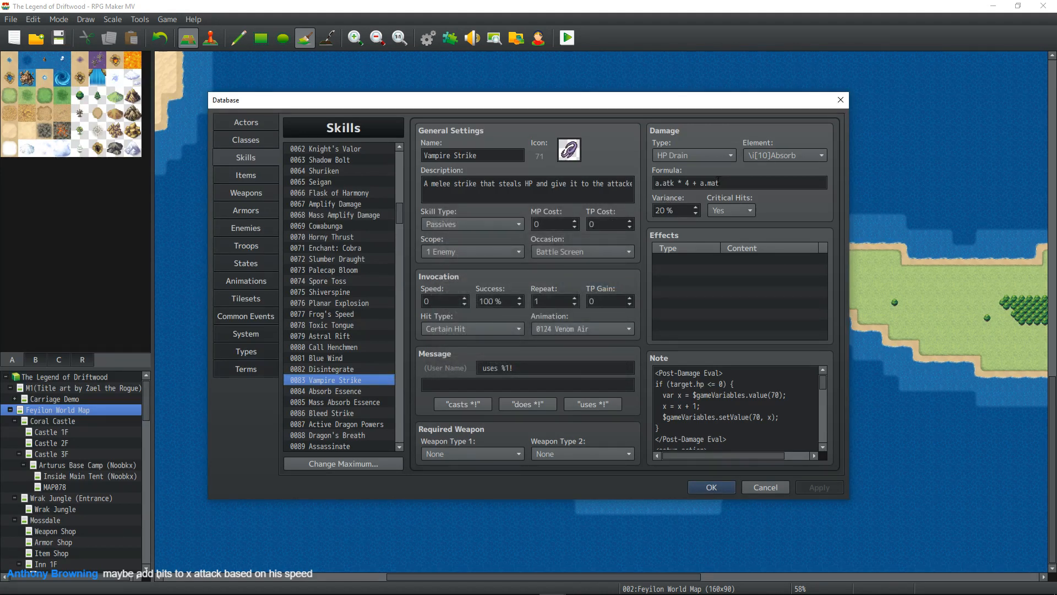
- Examine Vampire Strike's damage formula and read through its note code, including the Post-Damage Eval that teaches the skill
click(733, 183)
click(689, 185)
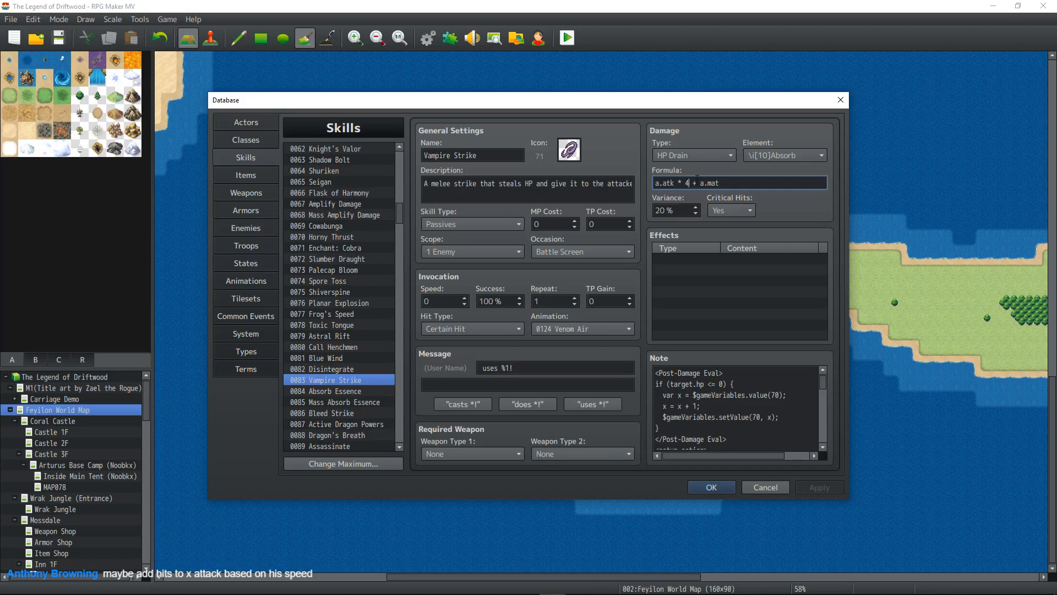
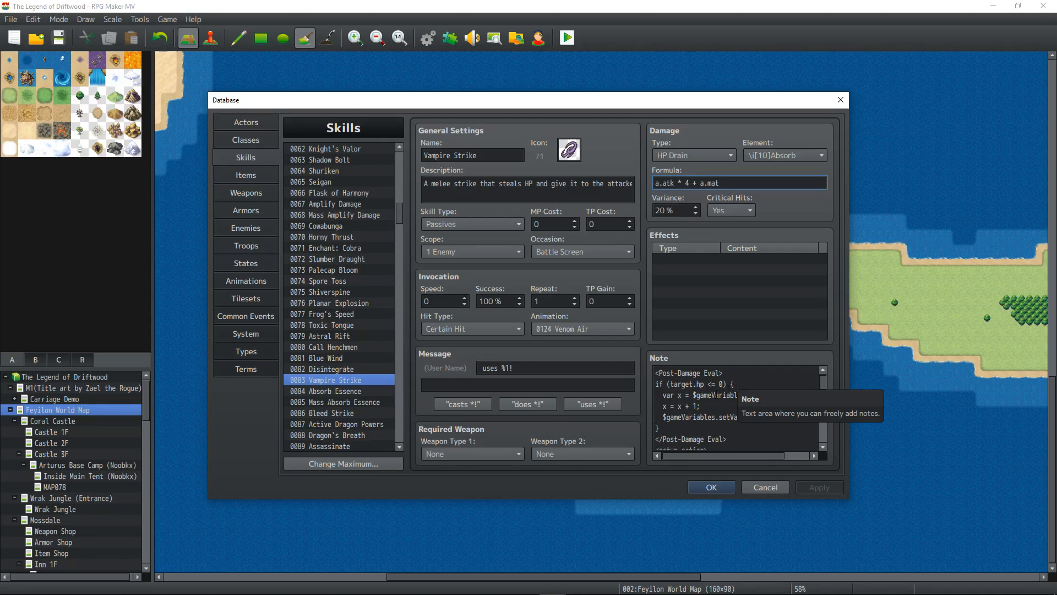
click(735, 396)
click(739, 396)
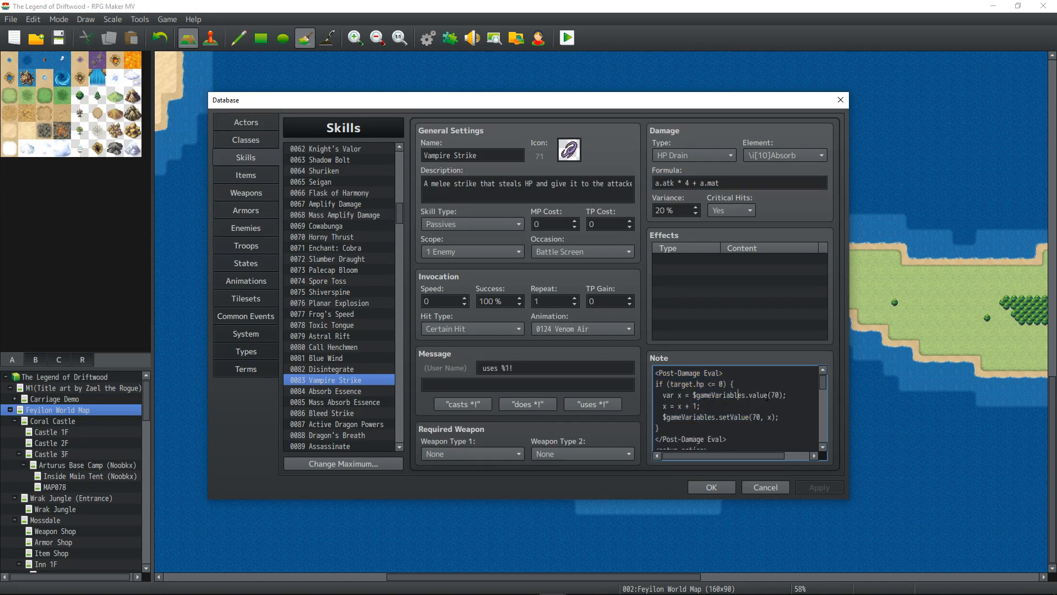
scroll(678, 406, down, 8)
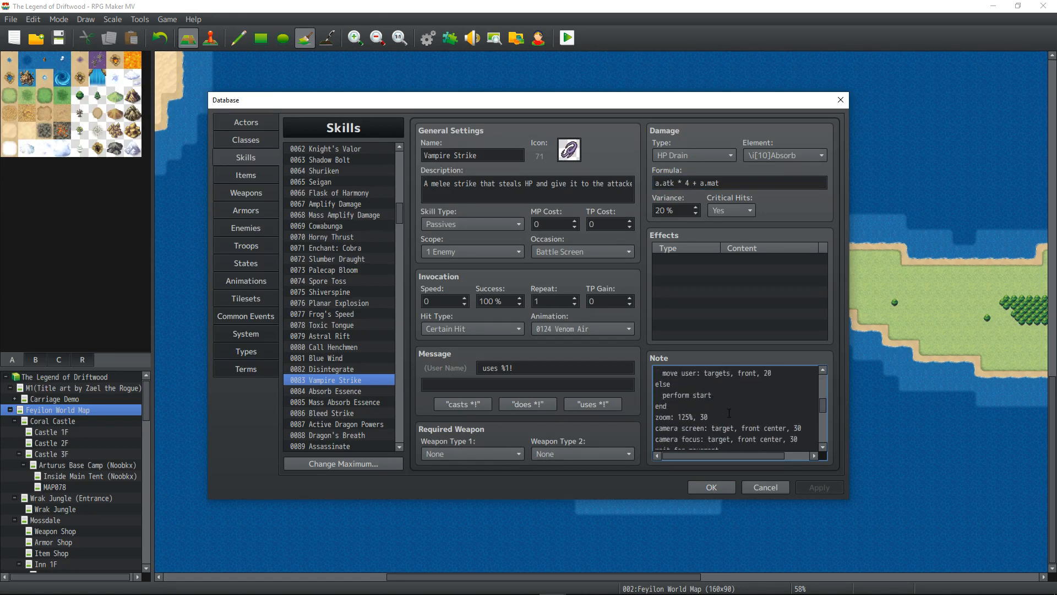
scroll(729, 413, down, 6)
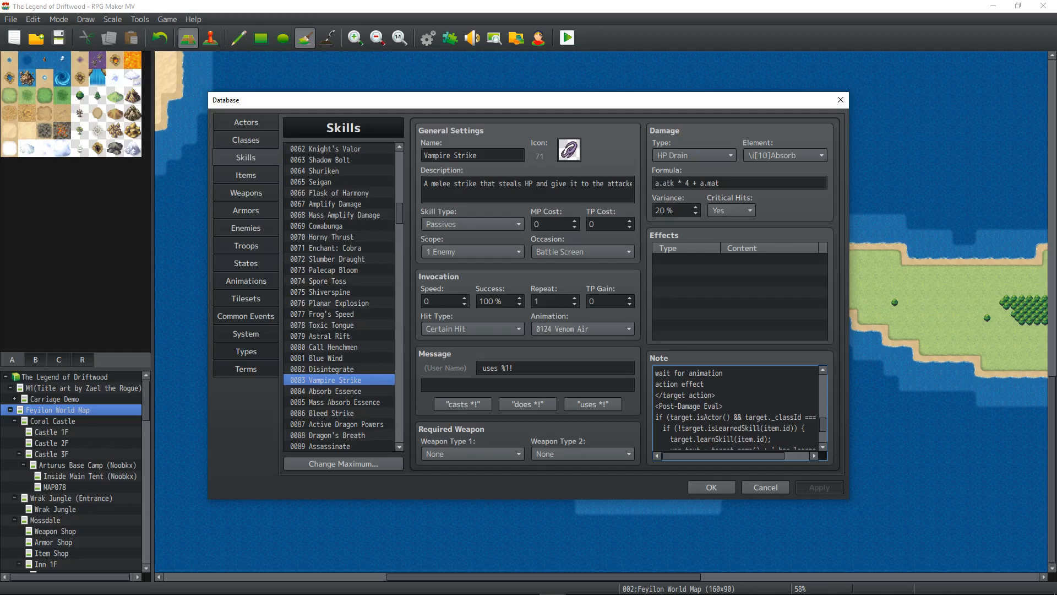
drag(733, 455, 758, 456)
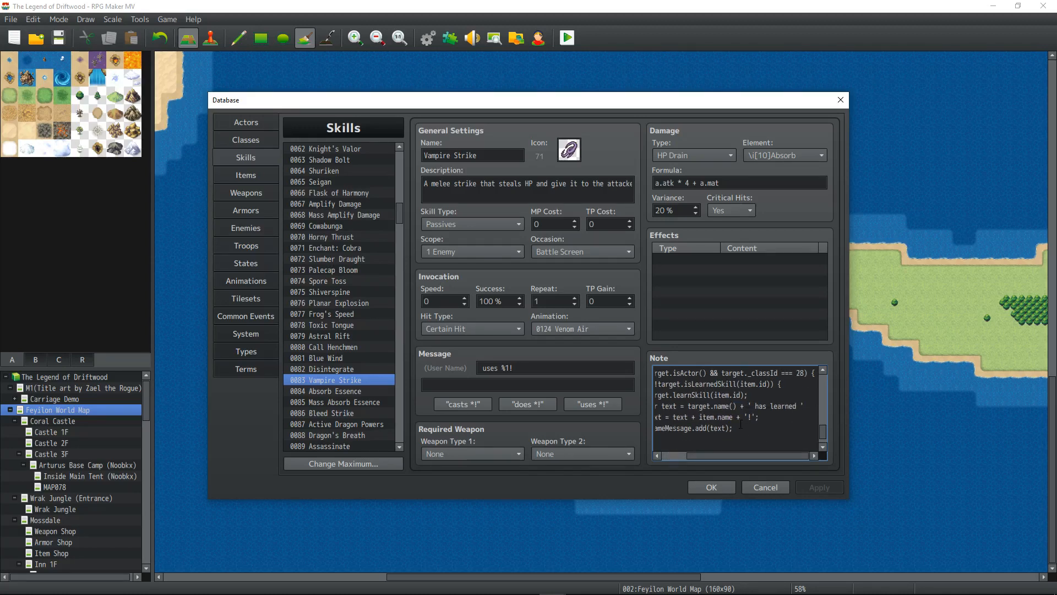
drag(734, 454, 692, 458)
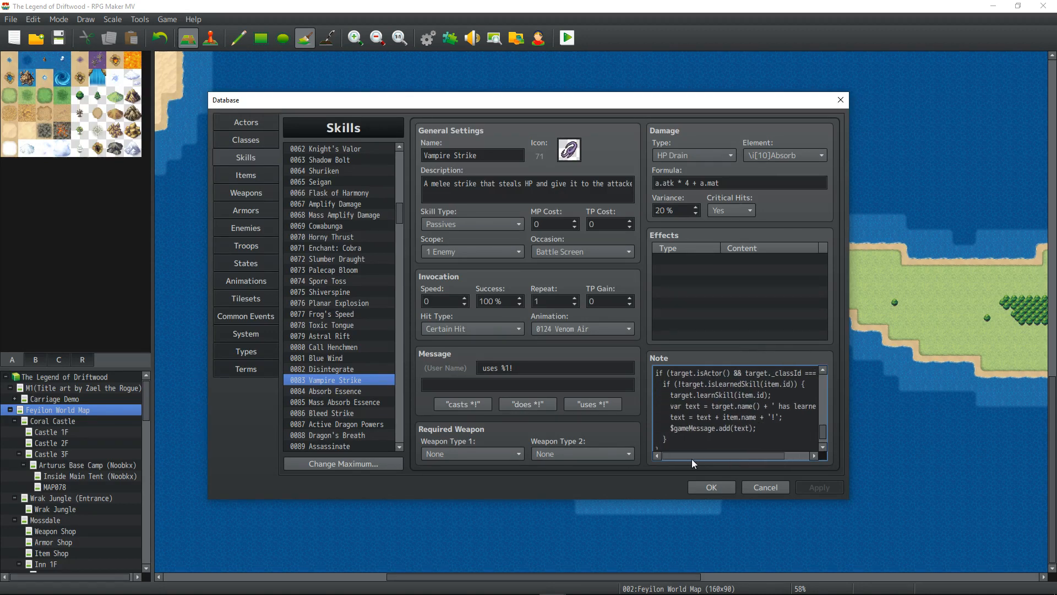
scroll(705, 438, up, 1)
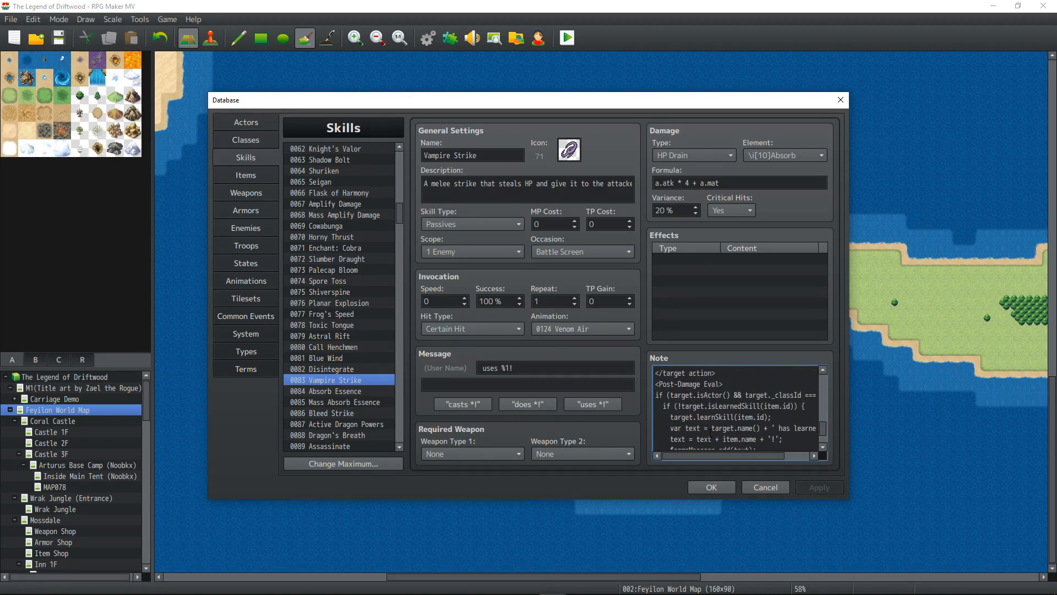
scroll(710, 433, down, 1)
mouse_move(708, 454)
mouse_down()
mouse_move(734, 453)
mouse_move(716, 452)
mouse_up()
scroll(717, 421, down, 1)
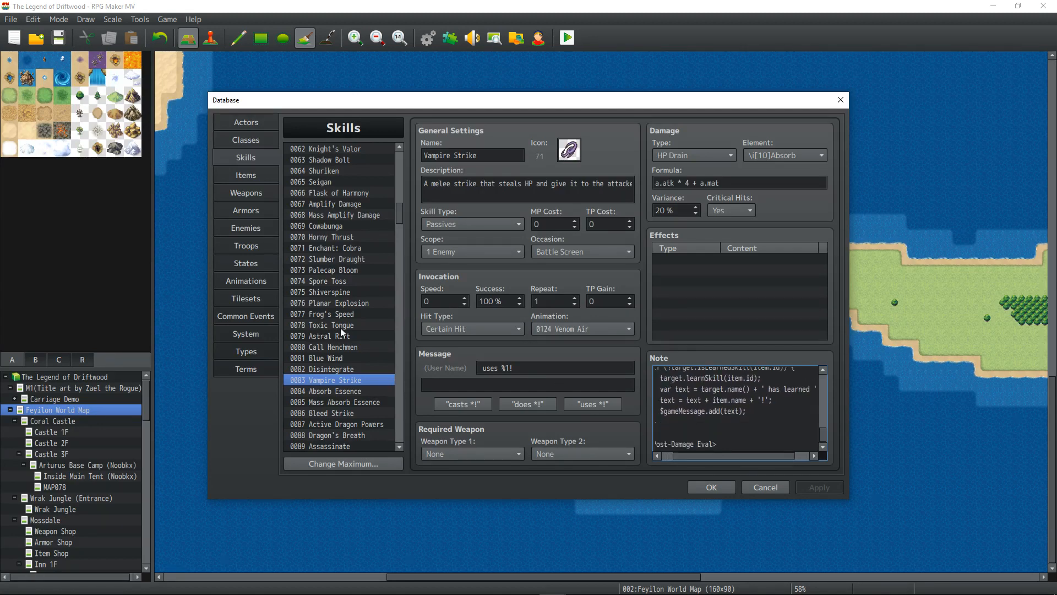
click(347, 368)
click(346, 376)
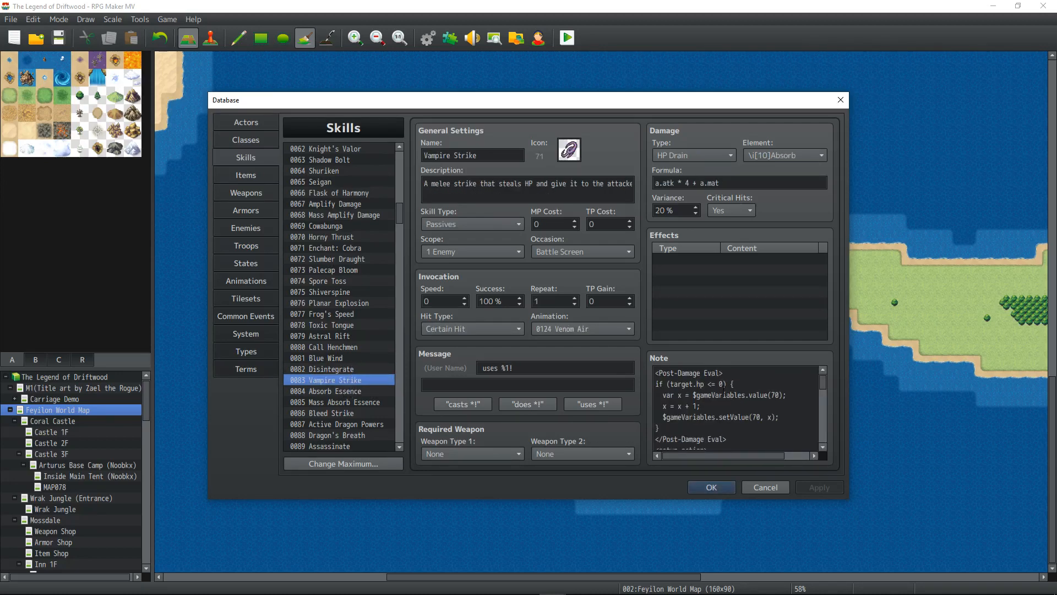
scroll(723, 398, down, 10)
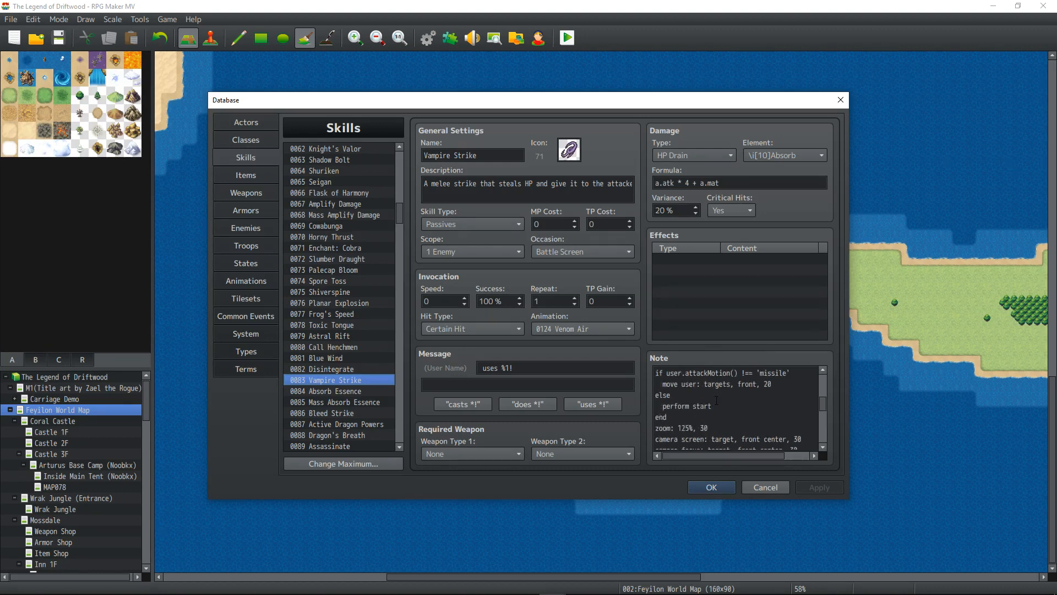
scroll(714, 406, down, 1)
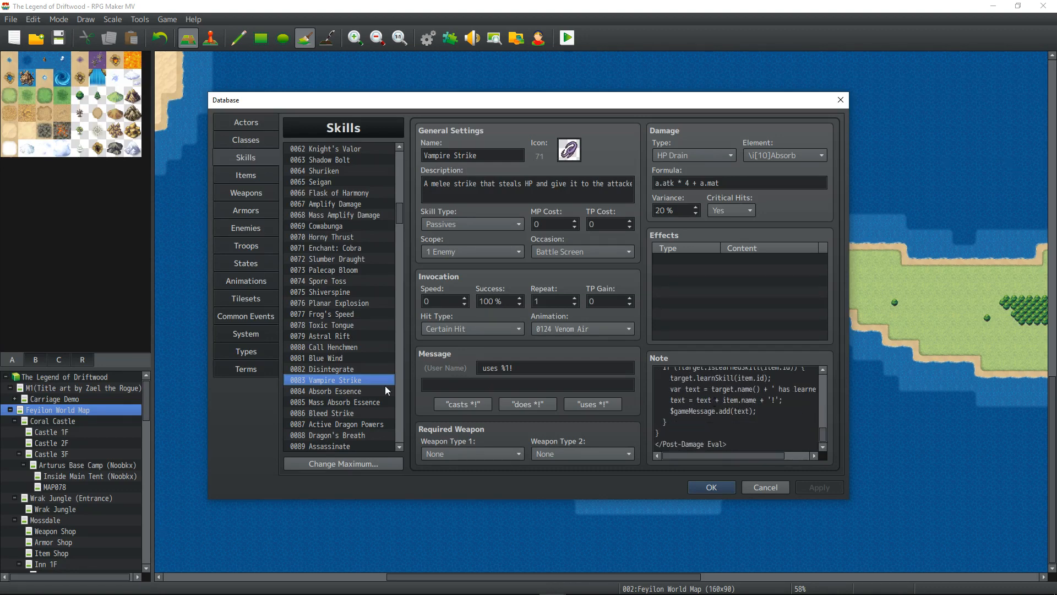
scroll(348, 394, down, 4)
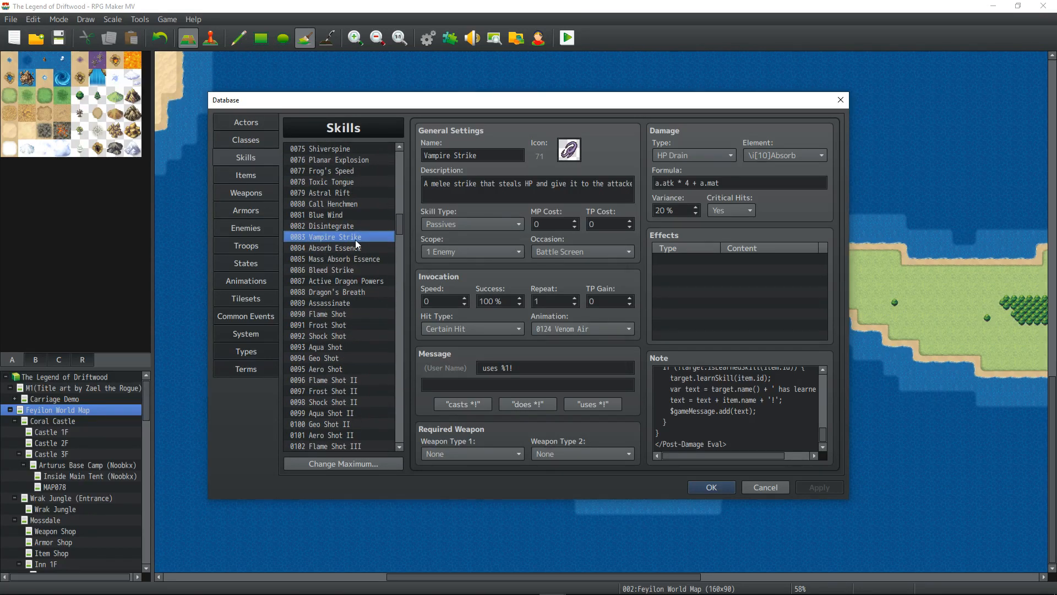
- Find the next skill matching "vampir", Vampiric Aura, and set the HP Cost in its note to 5%
key(ctrl+f)
click(575, 240)
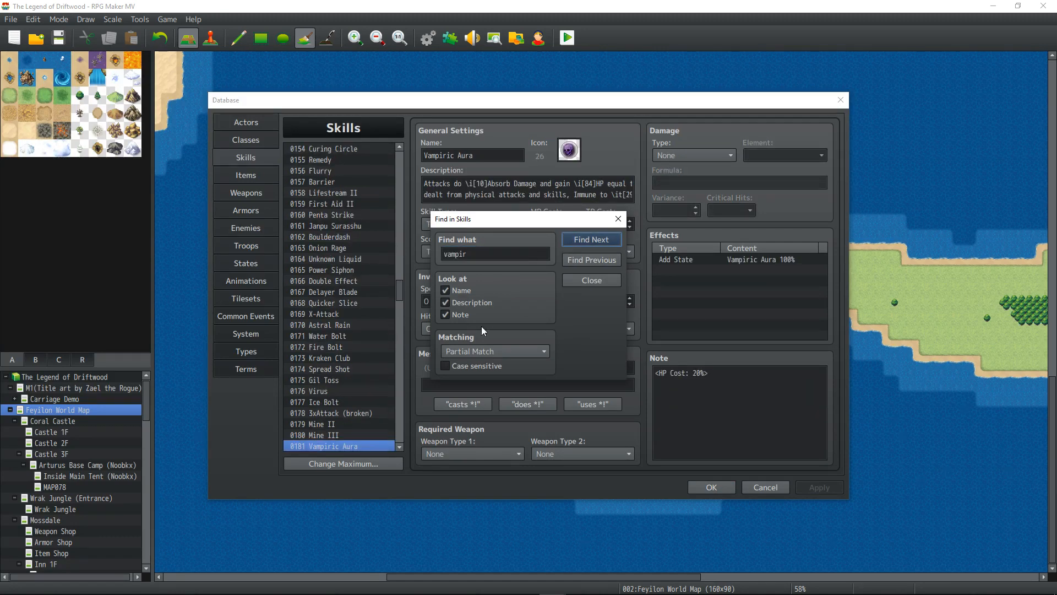
click(586, 279)
click(697, 373)
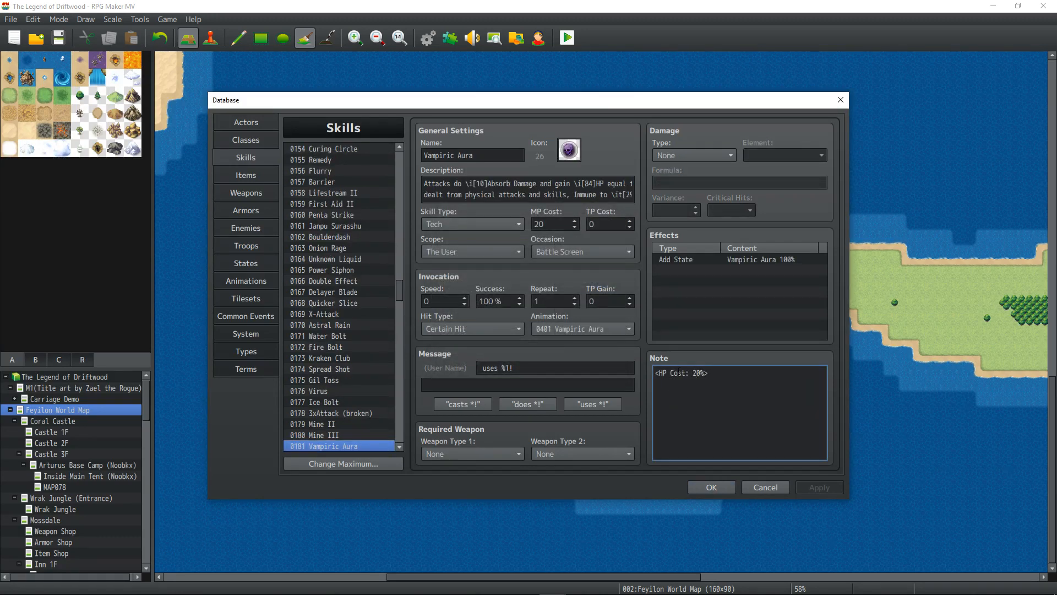
key(BackSpace)
key(BackSpace)
text(5)
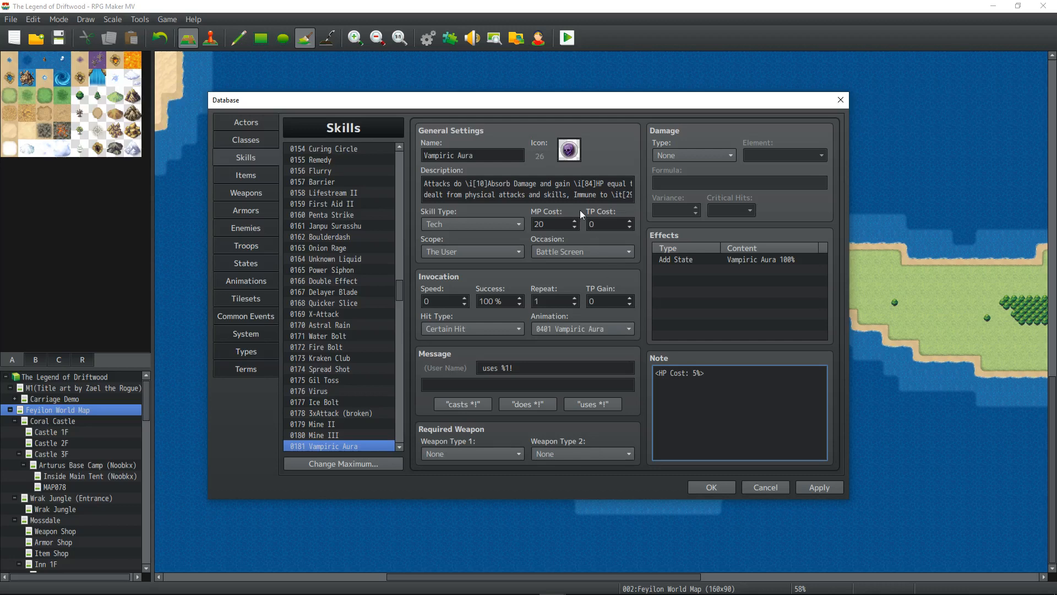
- Read through Vampiric Aura's full description, covering its Absorb damage, HP gain and immunity text
drag(424, 185, 639, 186)
drag(575, 194, 362, 196)
click(435, 194)
drag(435, 194, 663, 193)
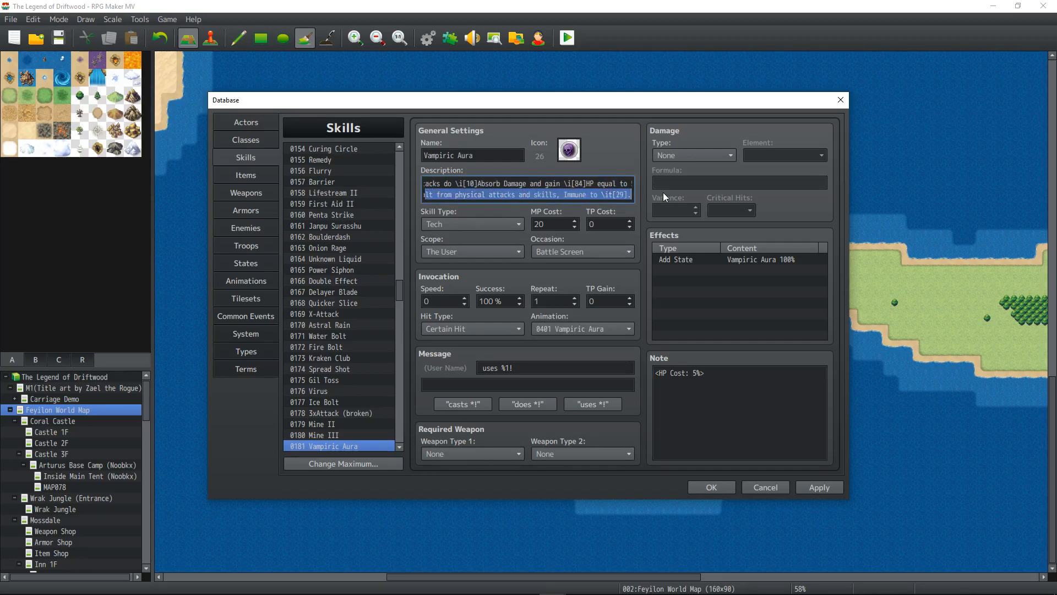
click(591, 194)
drag(501, 183, 405, 180)
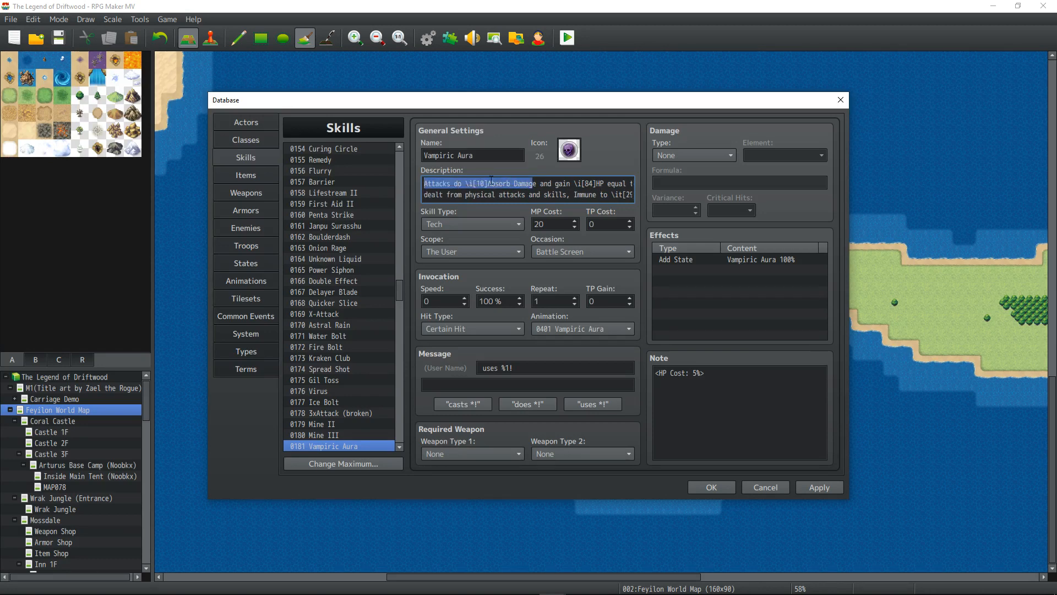
click(530, 184)
drag(574, 184, 374, 191)
drag(507, 177, 646, 188)
click(530, 184)
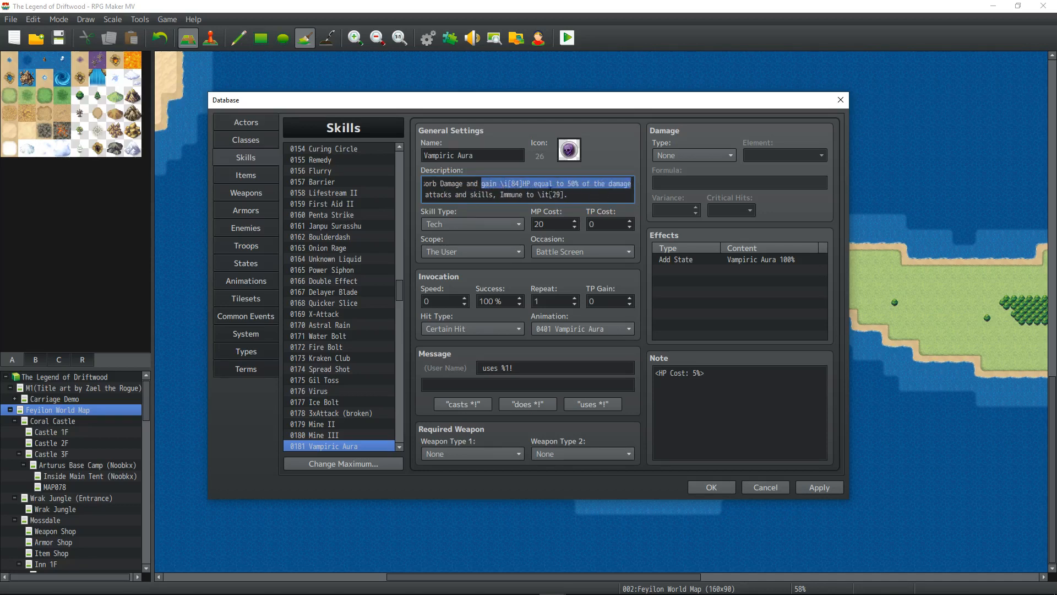
drag(571, 194, 424, 184)
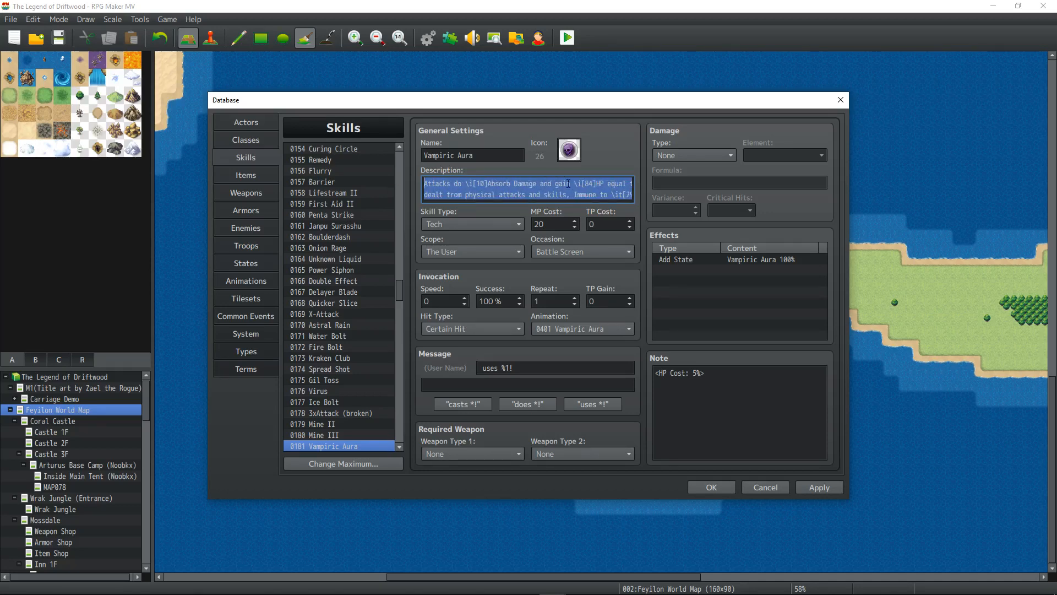
drag(577, 194, 640, 196)
click(602, 195)
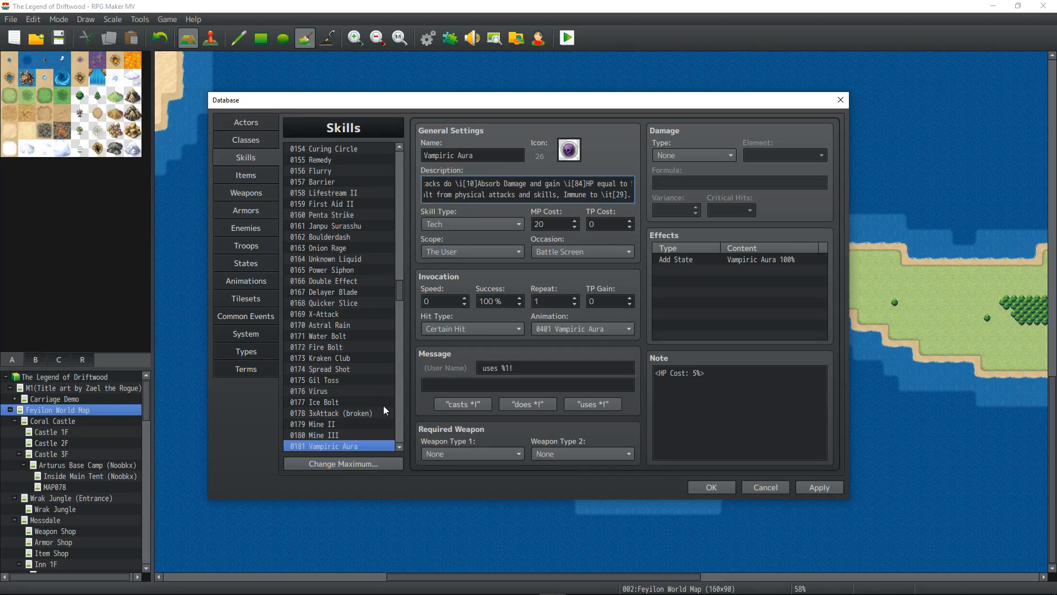
- Apply the Vampiric Aura change and check the Slag Claw skill's damage formula and cost settings
scroll(343, 398, down, 2)
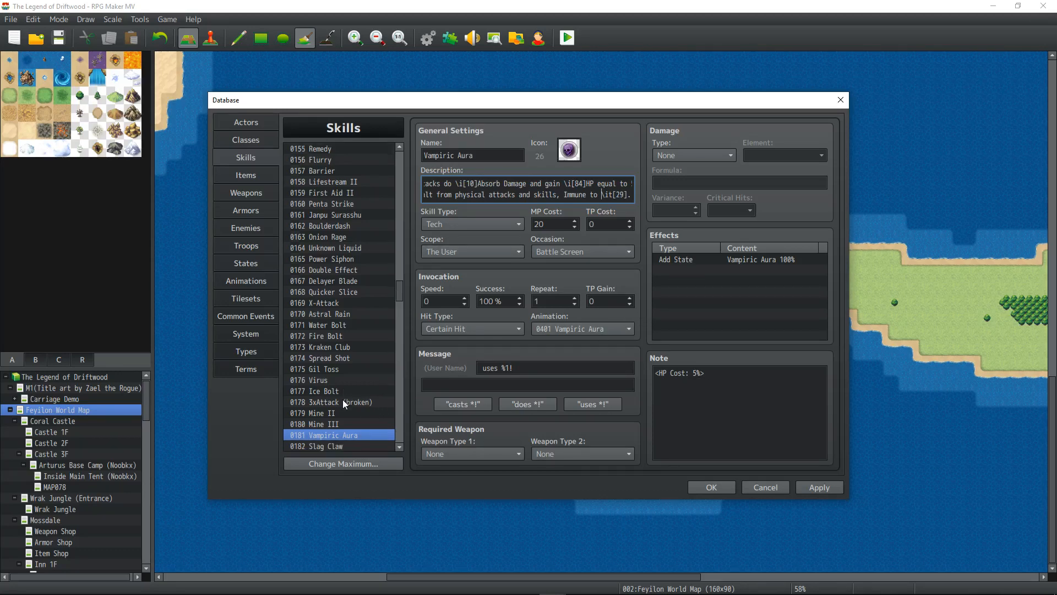
click(821, 488)
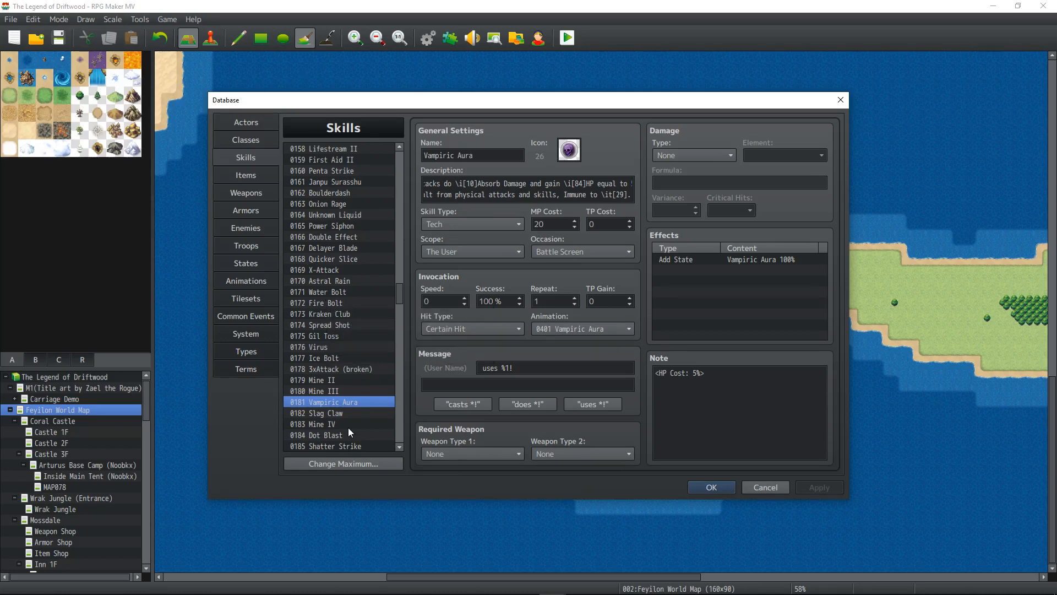
click(338, 414)
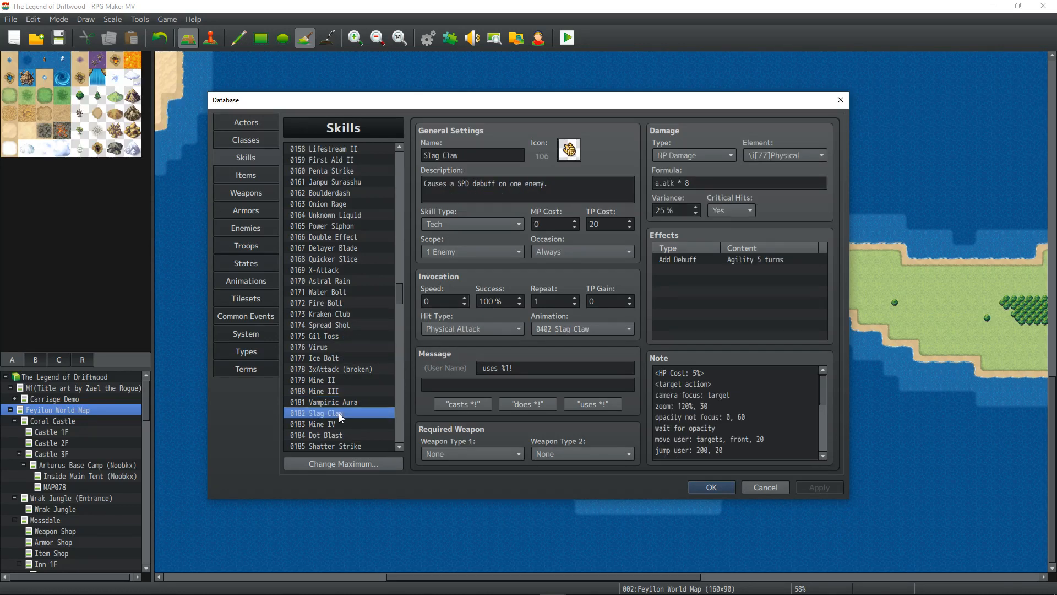
click(338, 405)
click(337, 412)
scroll(369, 418, down, 2)
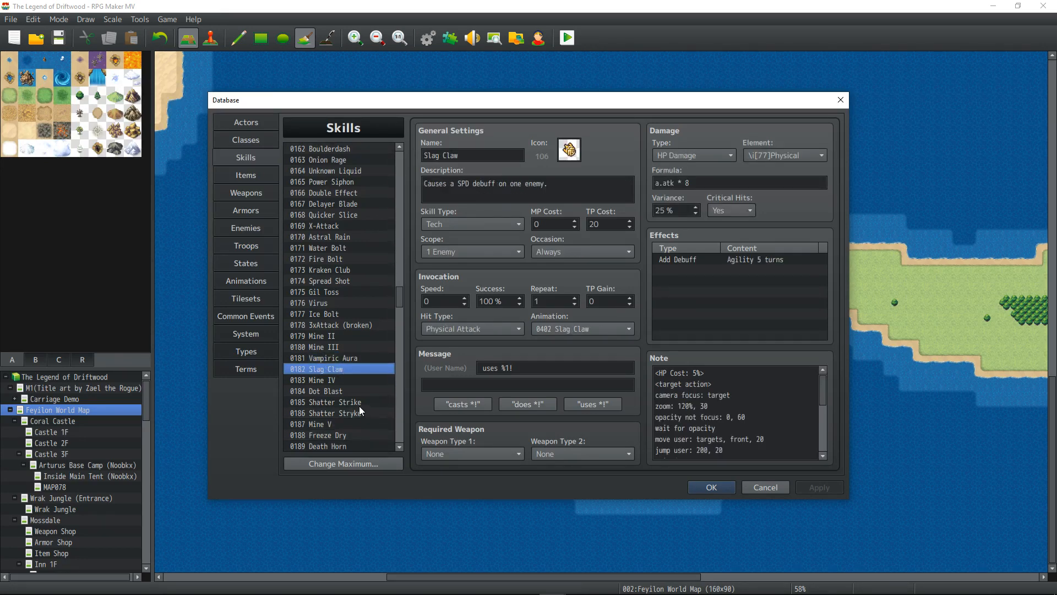
scroll(352, 402, down, 1)
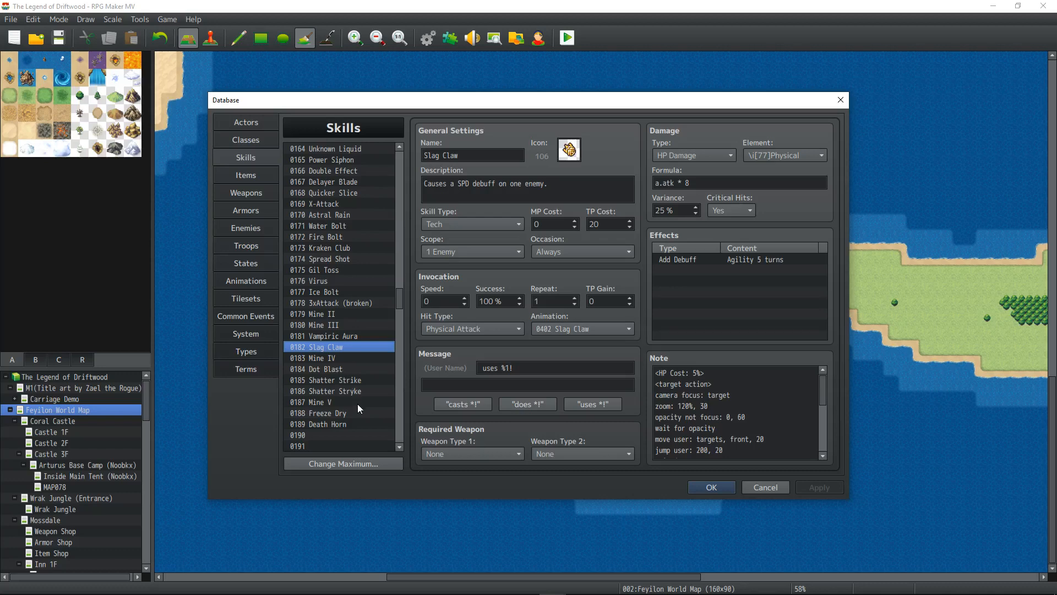
- Set the Death Horn skill's damage formula to "100 + a.atk*10 + a.mat*4 - b.def*2" and apply it
click(345, 423)
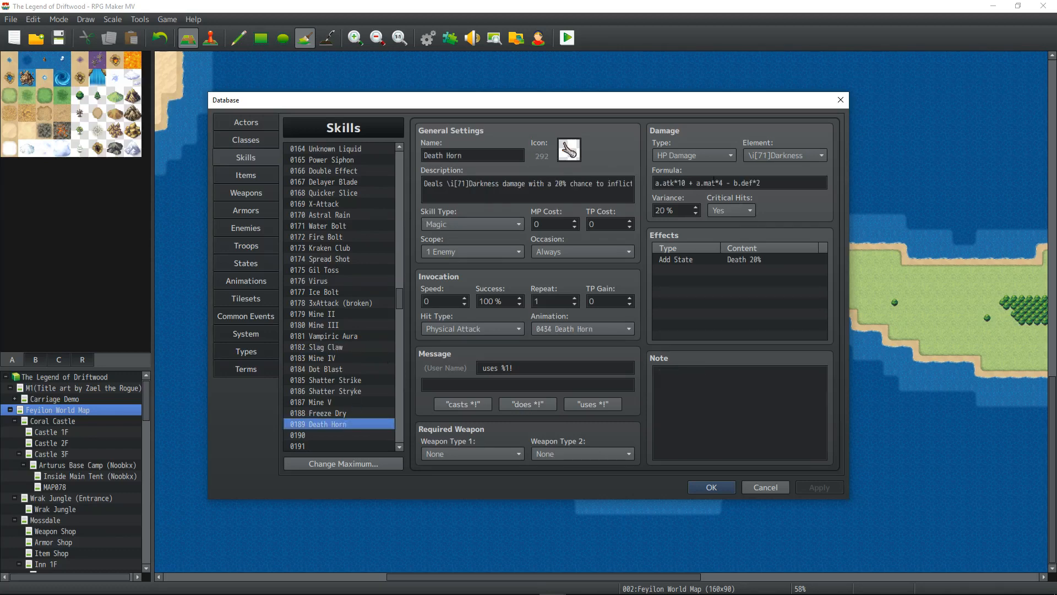
click(773, 181)
click(761, 182)
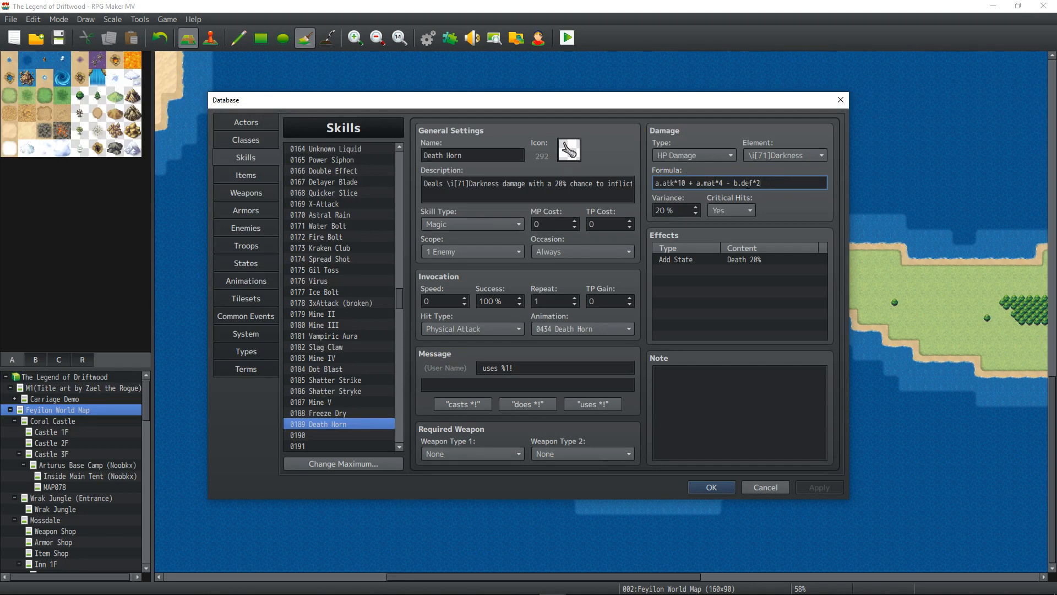
text(+ 100)
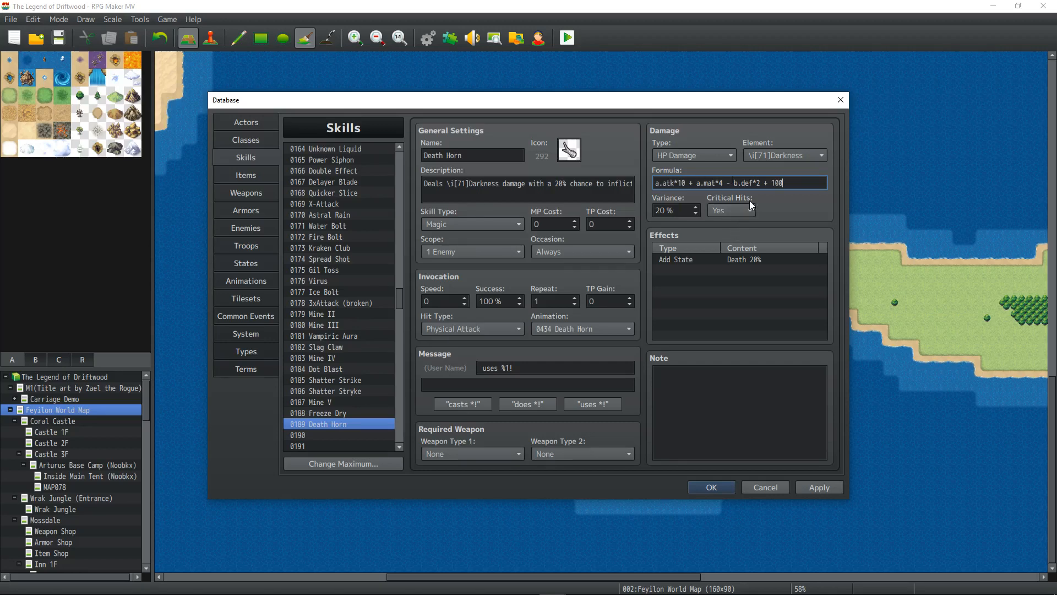
key(BackSpace)
key(BackSpace)
key(BackSpace)
key(BackSpace)
key(Home)
text(100 +)
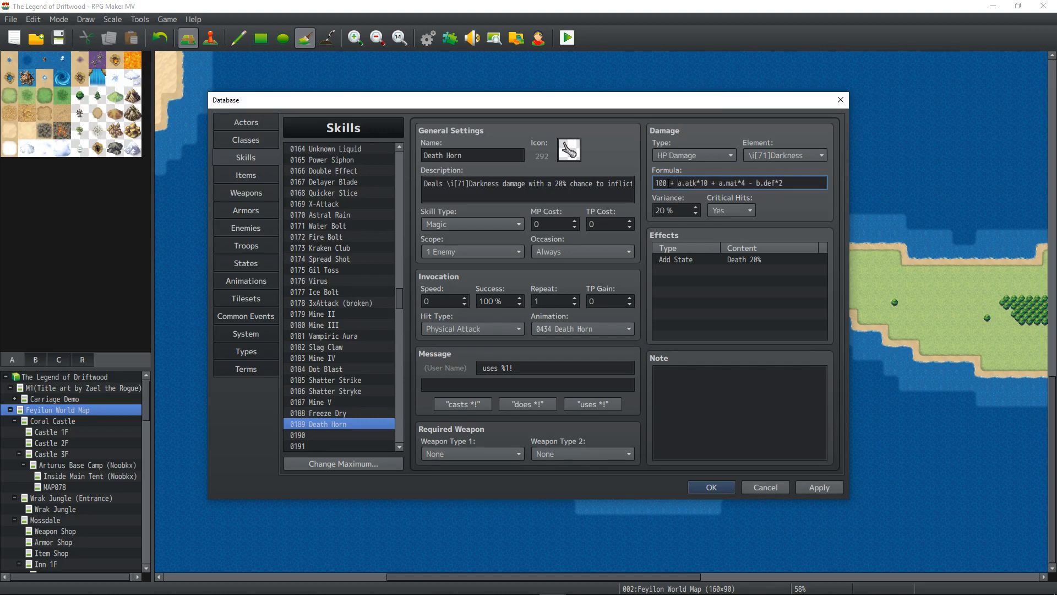
click(812, 487)
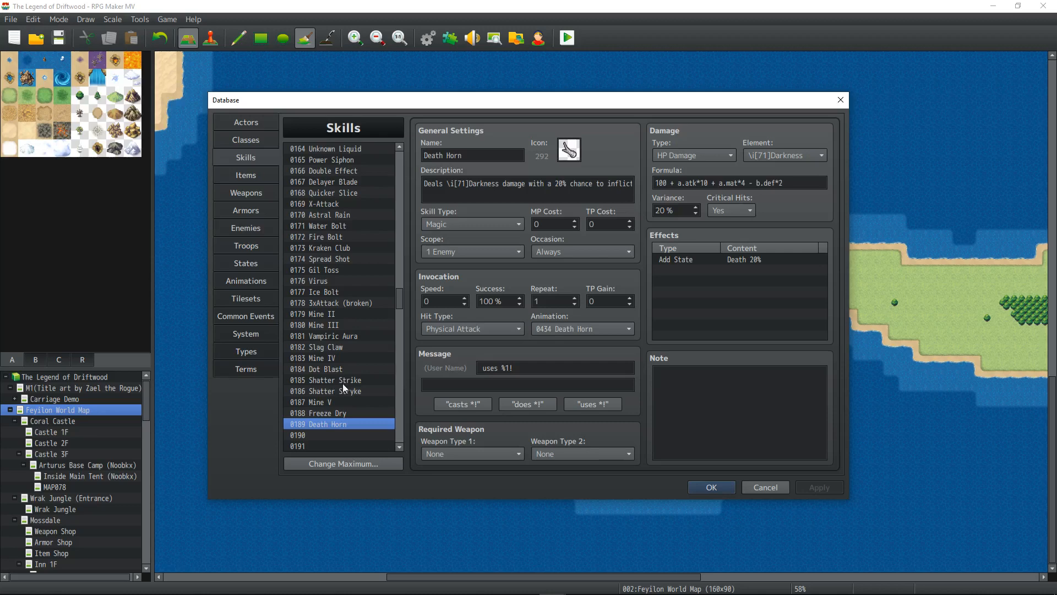
- Set the Slag Claw skill's damage formula to "100 + a.atk * 8" and apply it
click(331, 348)
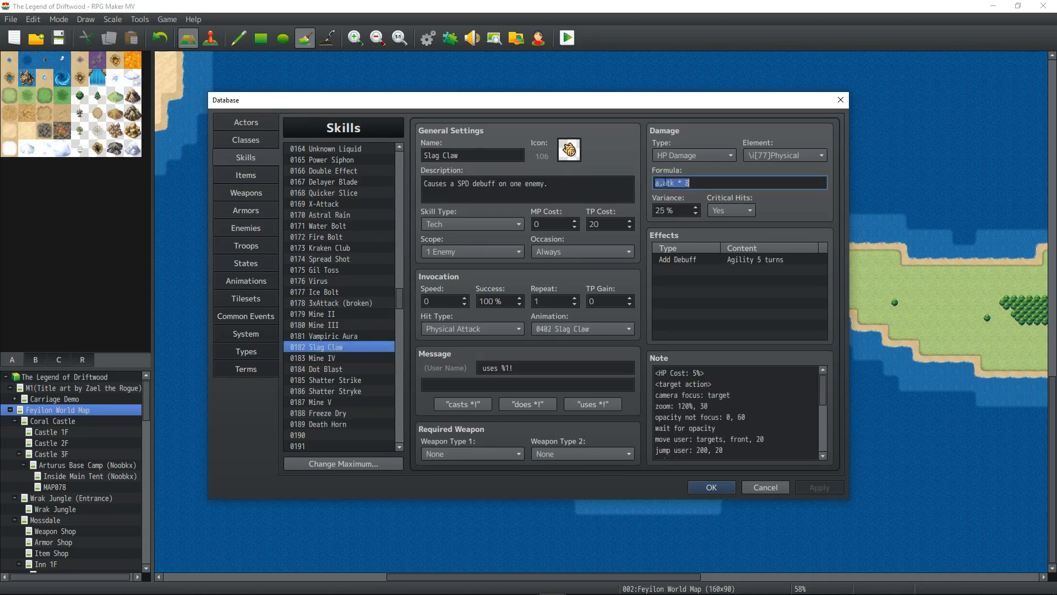
key(Home)
text(100 +)
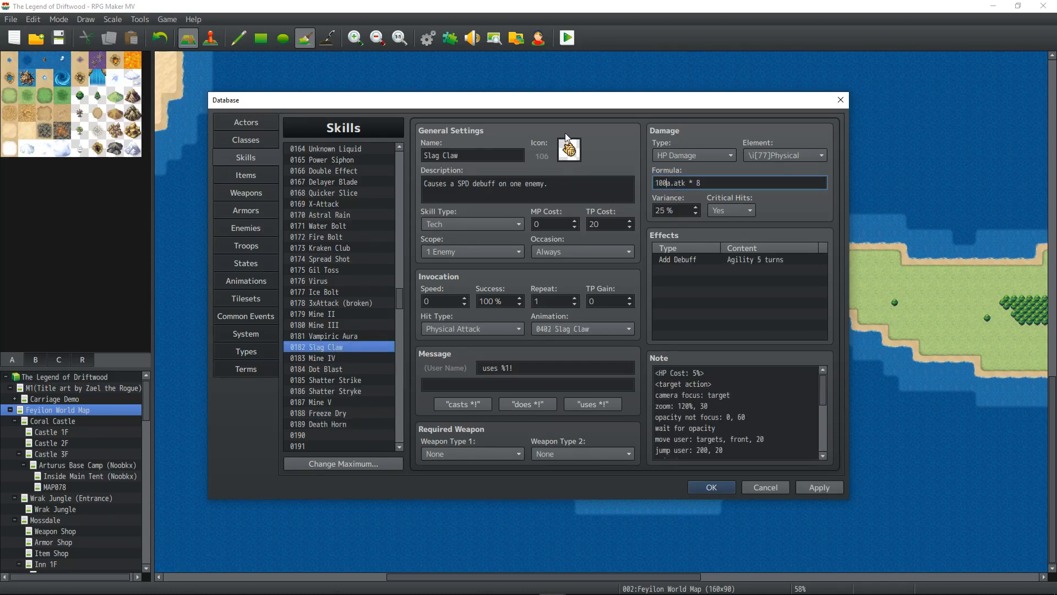
click(825, 488)
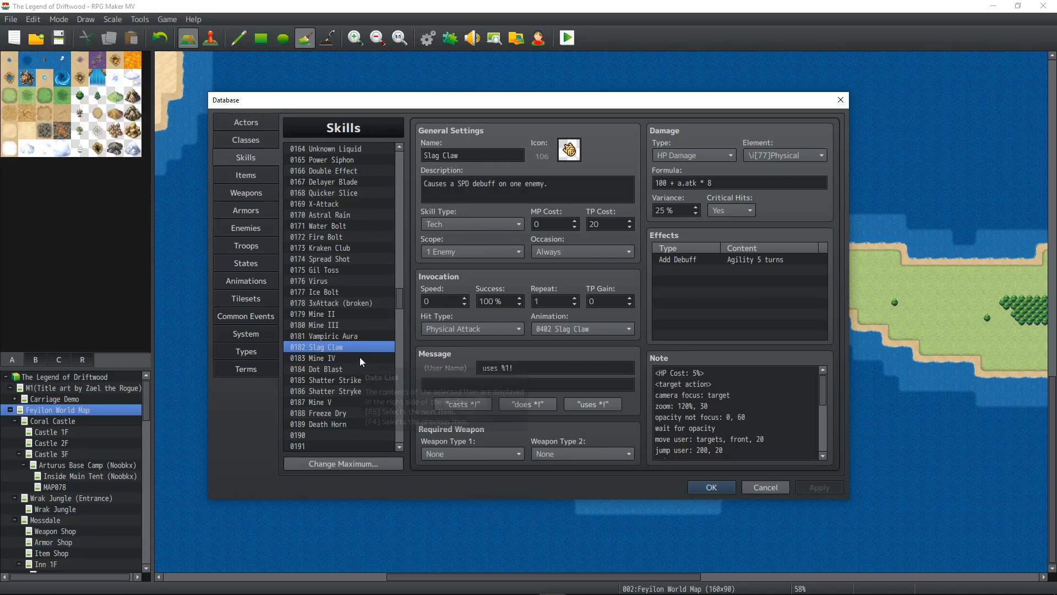
- Find the X-Attack skill in the skills list and check which state its Add State effect applies
scroll(359, 356, down, 10)
scroll(359, 356, down, 18)
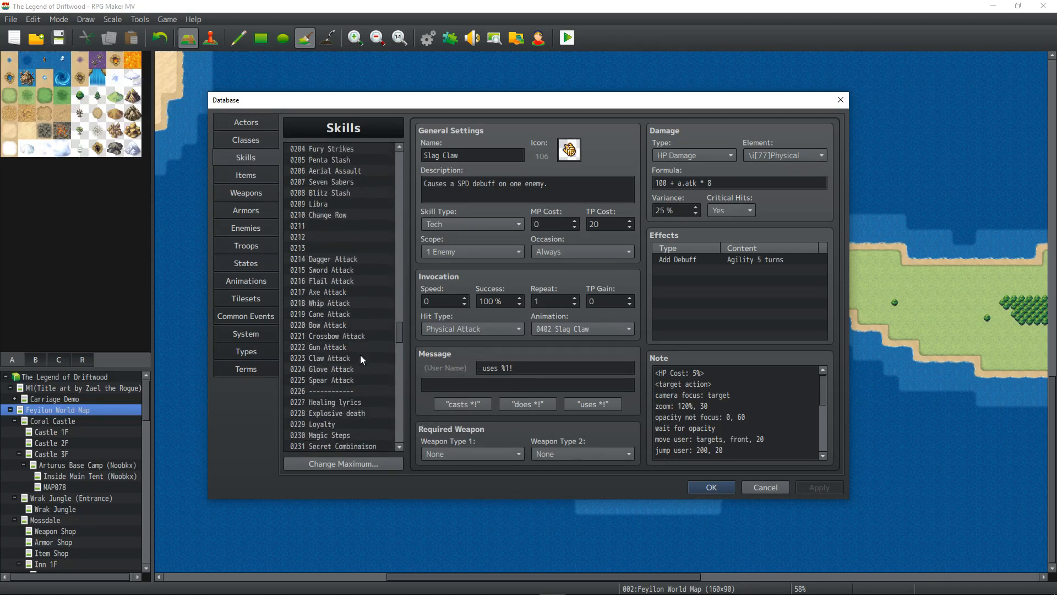
scroll(361, 357, down, 7)
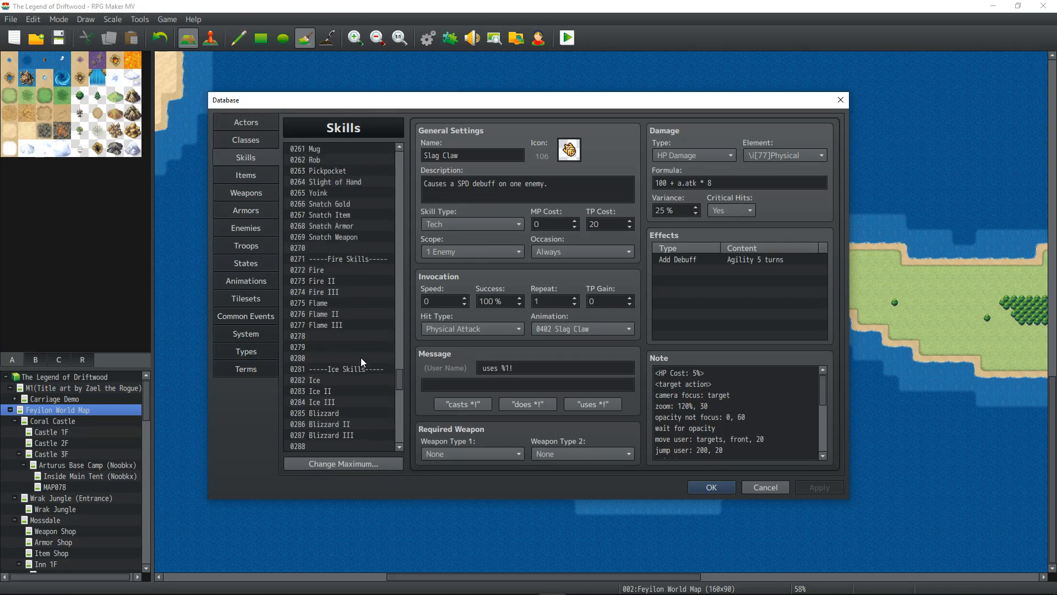
drag(397, 385, 401, 130)
scroll(402, 180, down, 13)
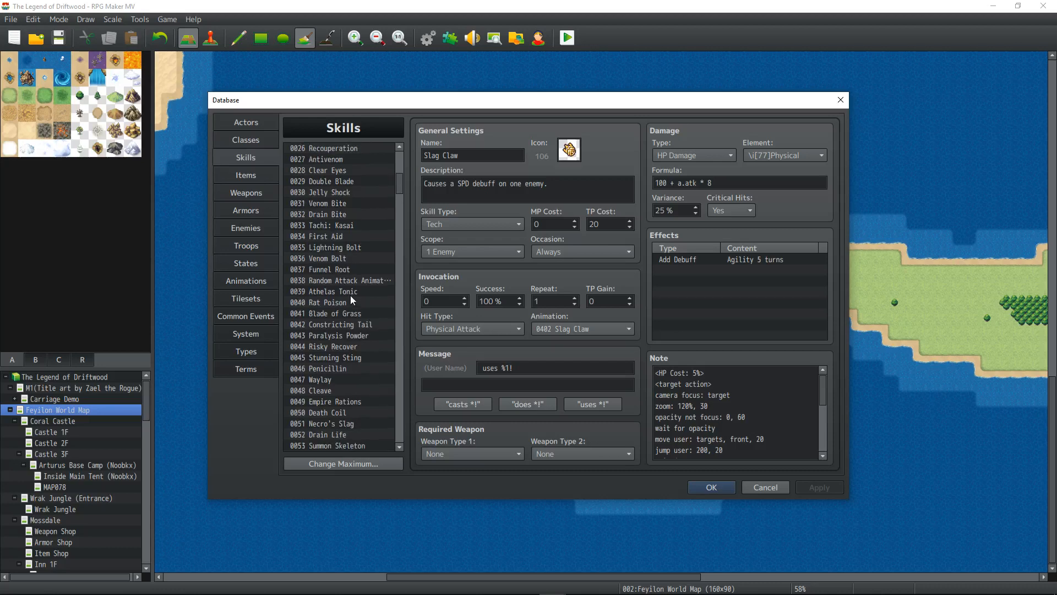
scroll(350, 301, down, 3)
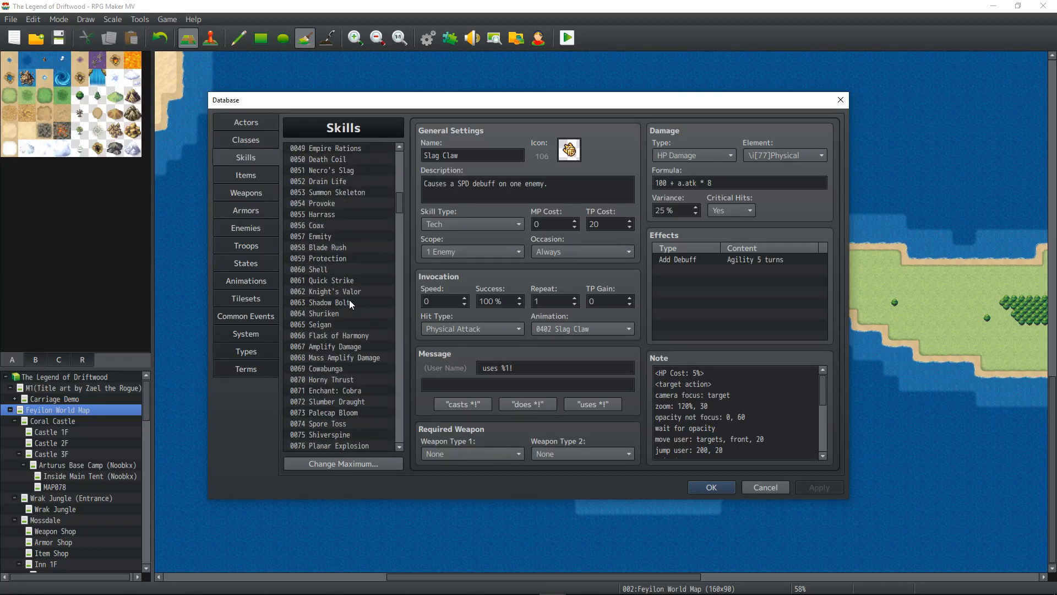
scroll(349, 302, down, 7)
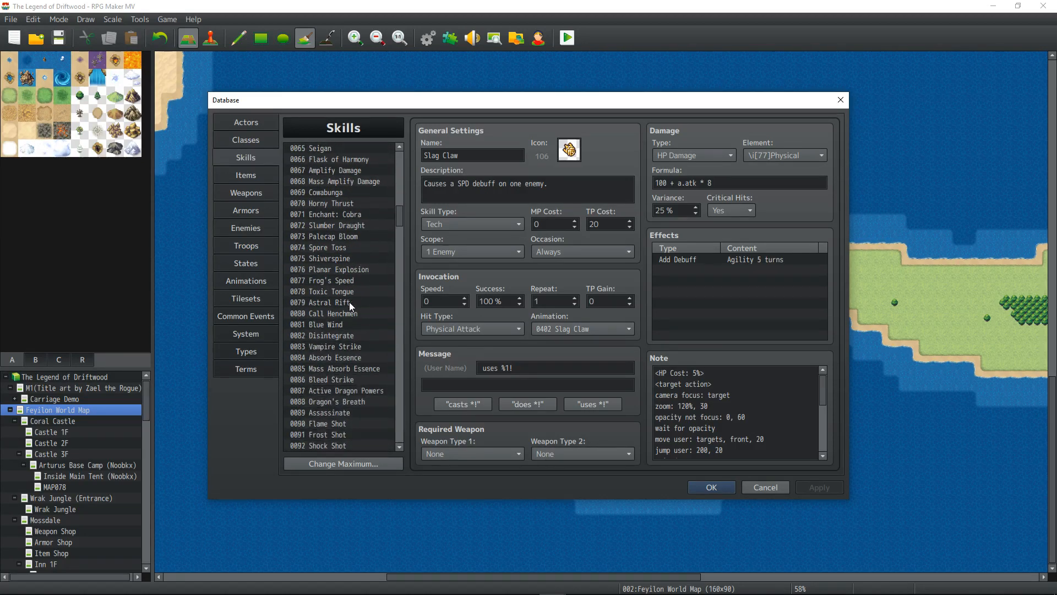
scroll(349, 301, down, 13)
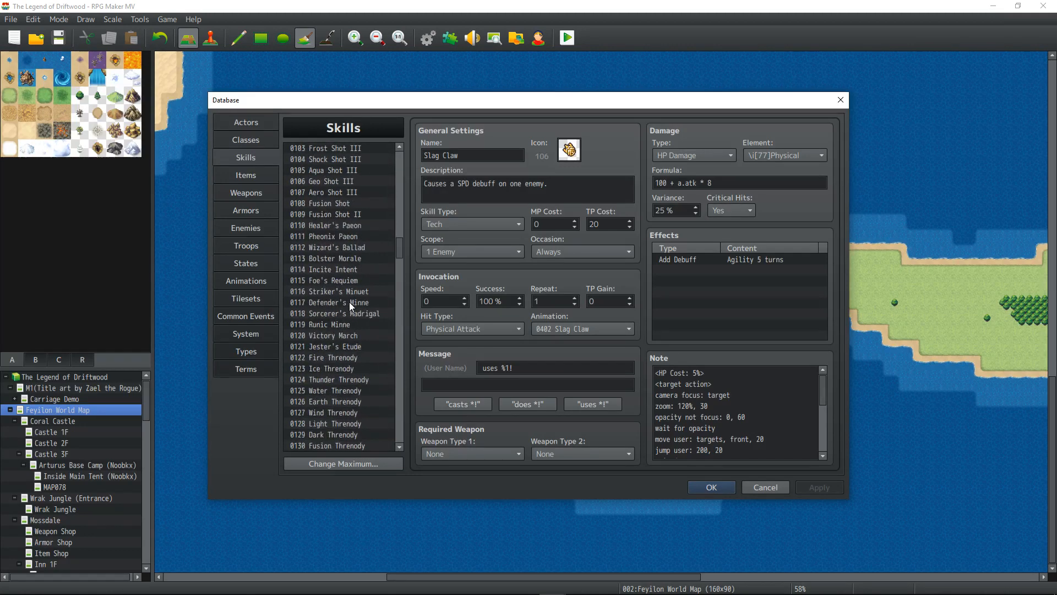
scroll(350, 306, down, 3)
scroll(351, 303, down, 9)
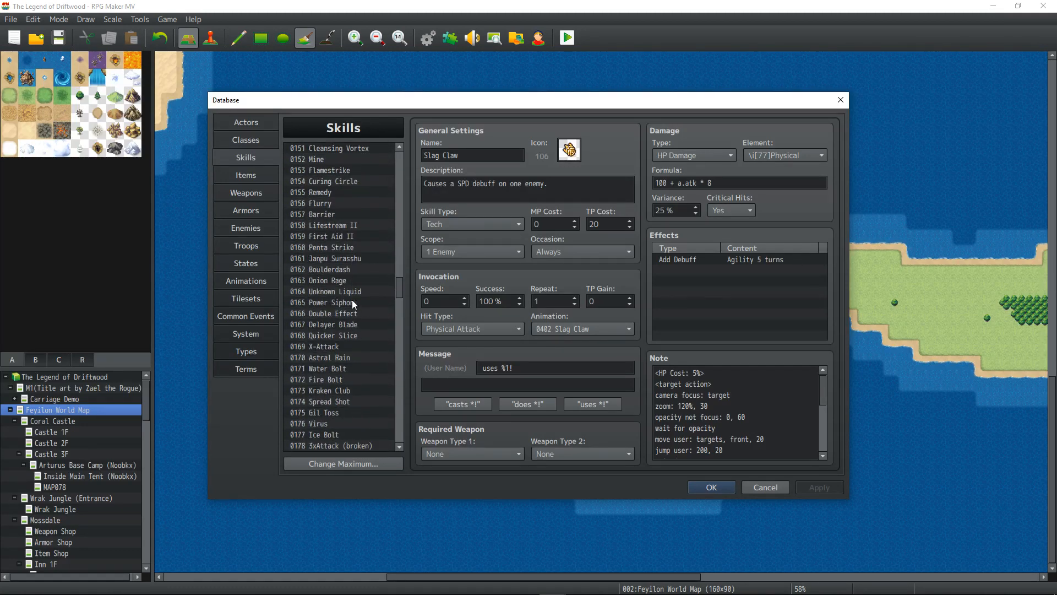
click(344, 346)
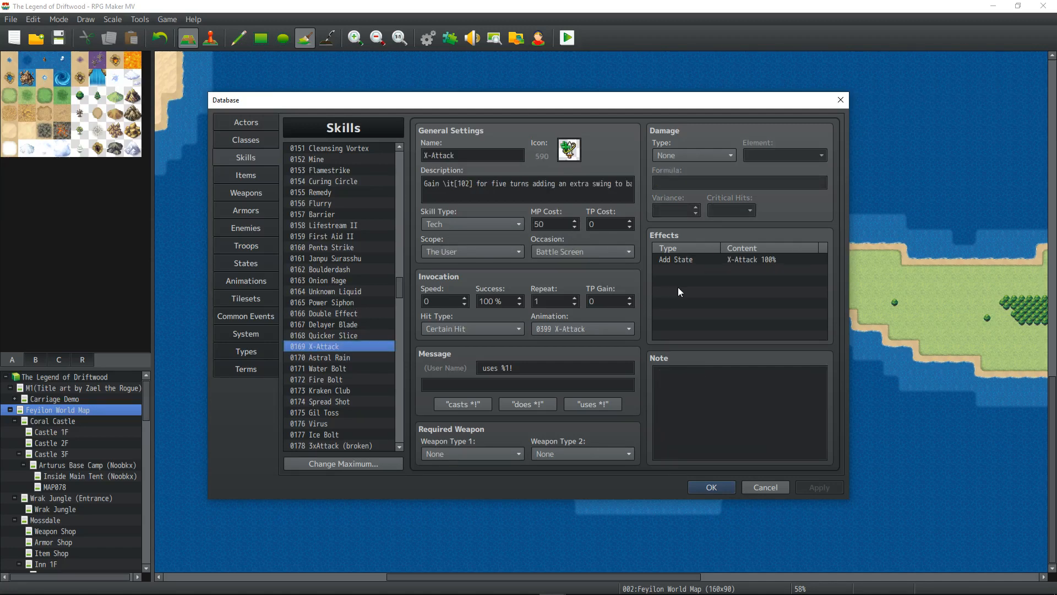
double_click(709, 259)
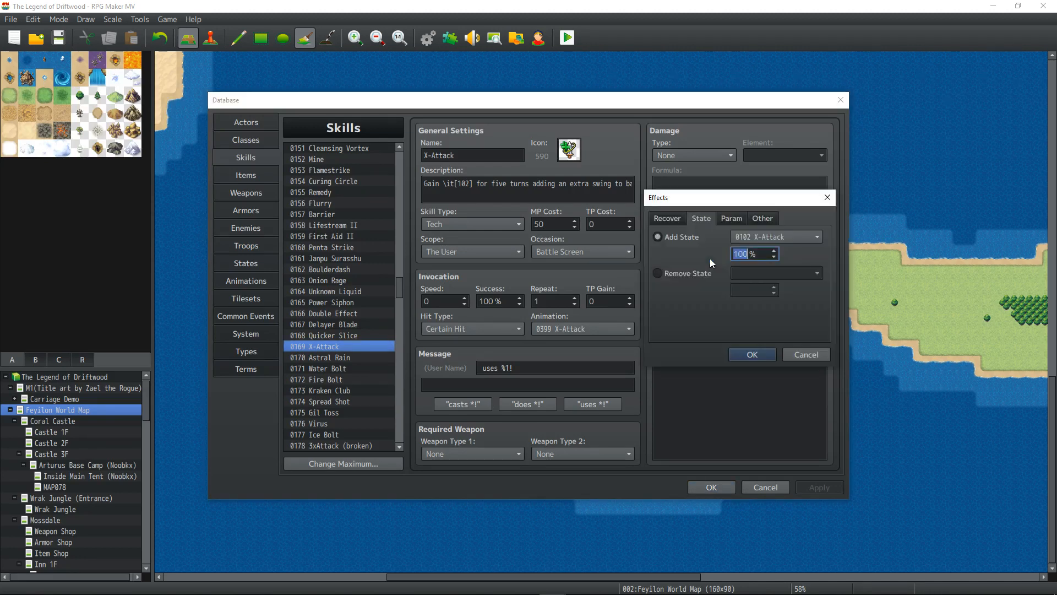
click(808, 355)
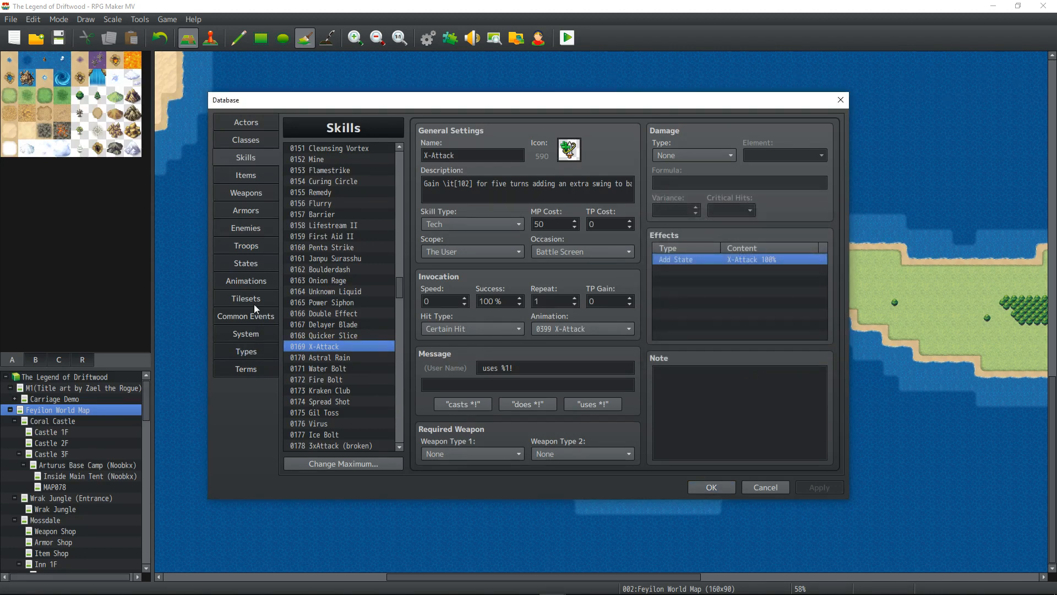
- Set the X-Attack state's Attack Times + trait to 3 and apply the change
click(254, 264)
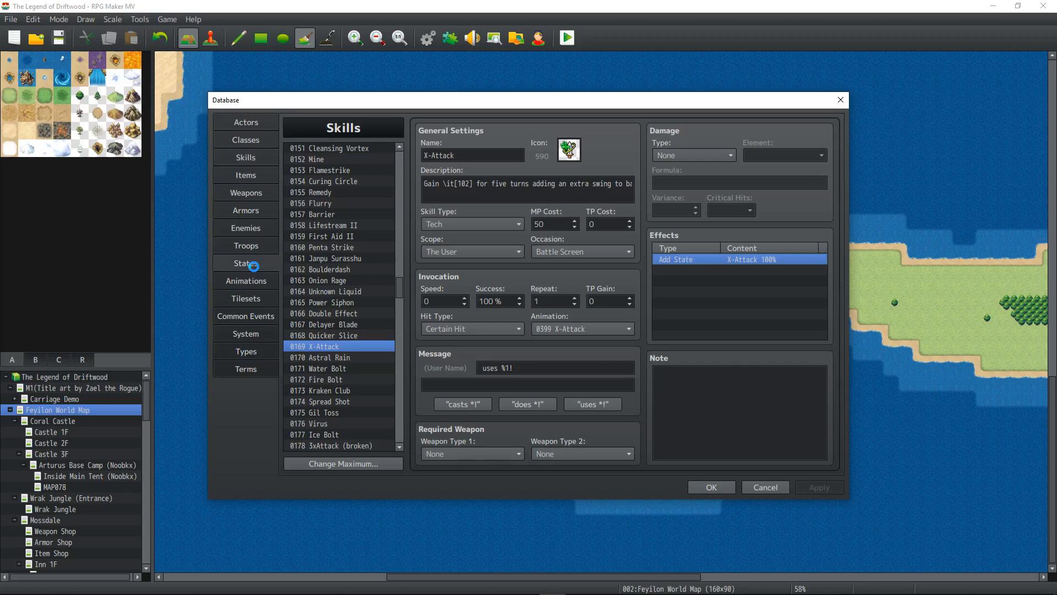
drag(401, 160, 401, 263)
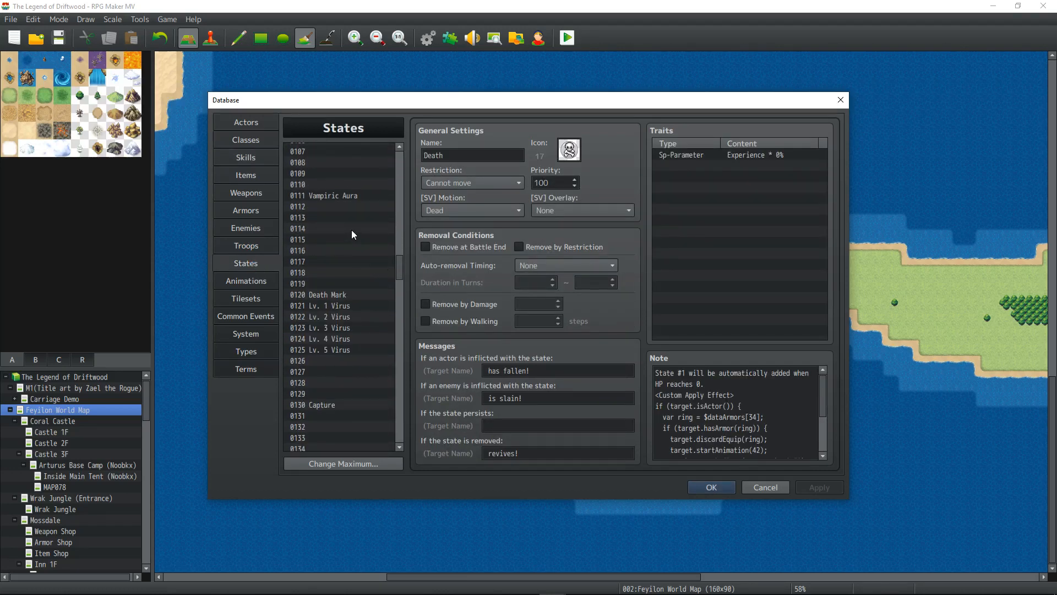
scroll(342, 204, up, 4)
click(330, 218)
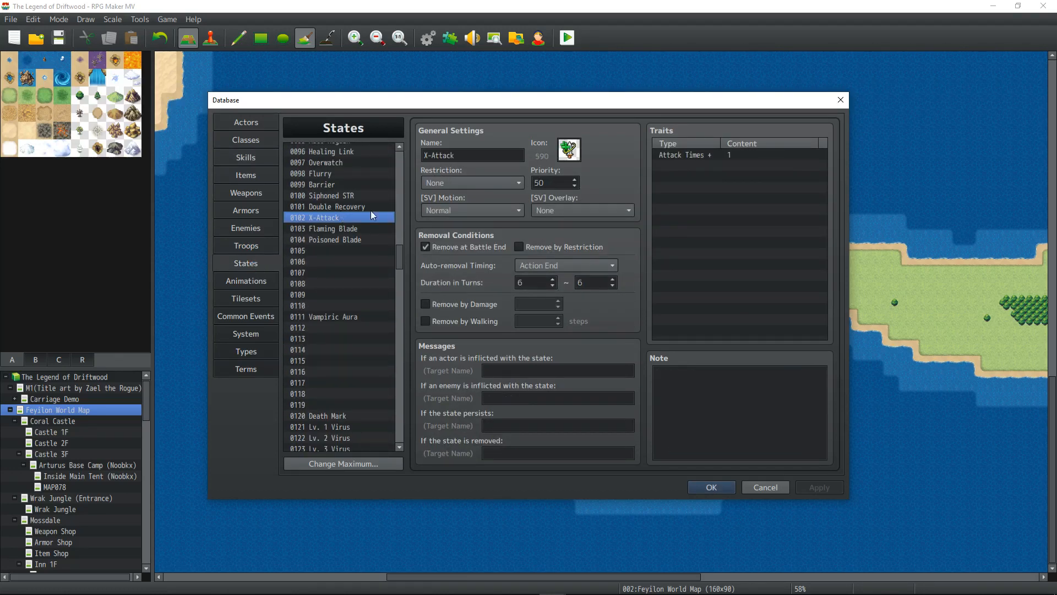
click(725, 153)
double_click(725, 154)
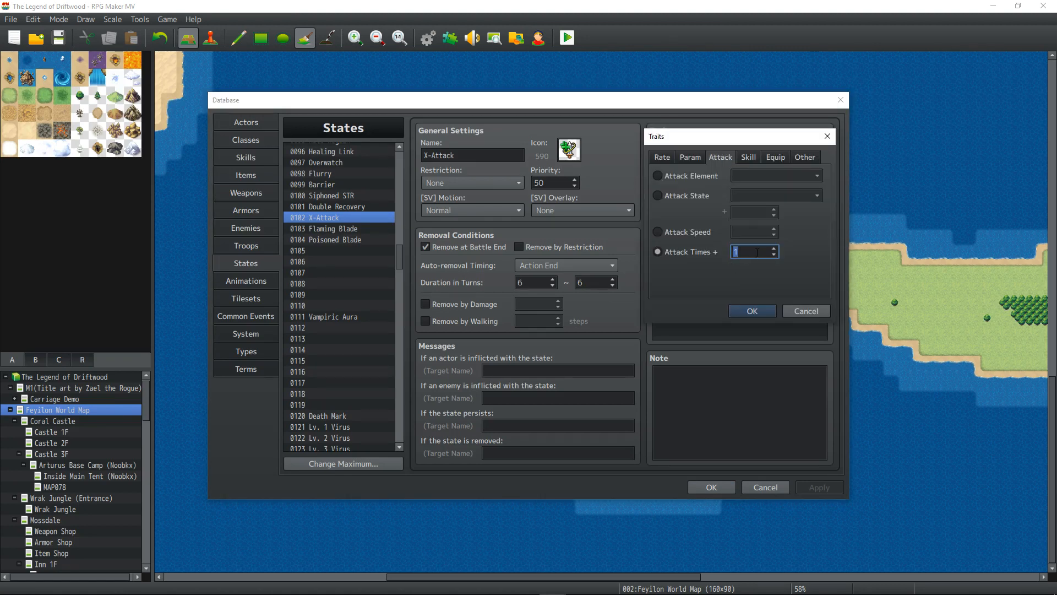
text(3)
click(751, 312)
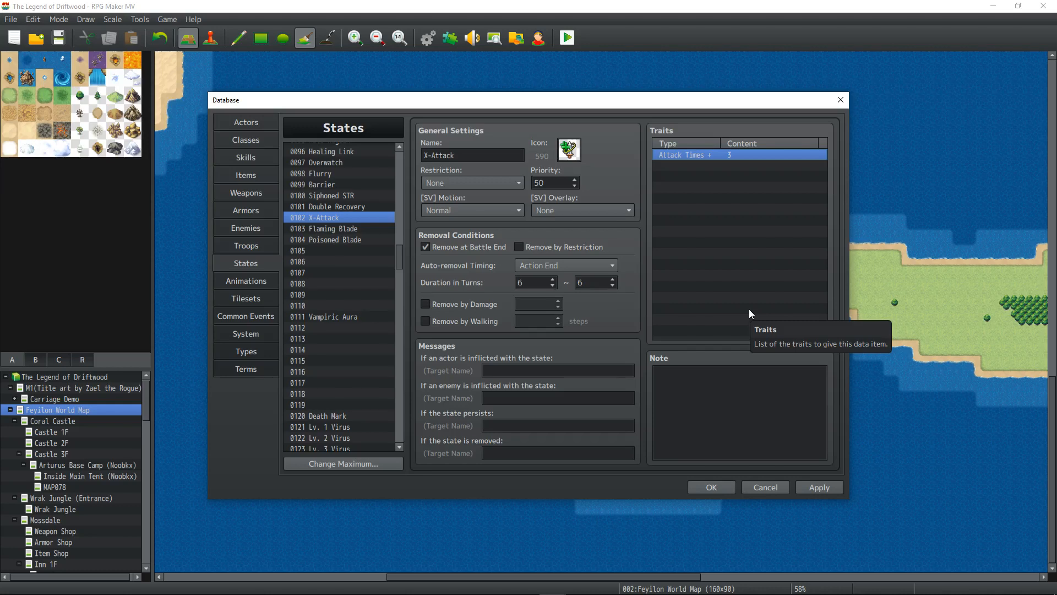
click(821, 487)
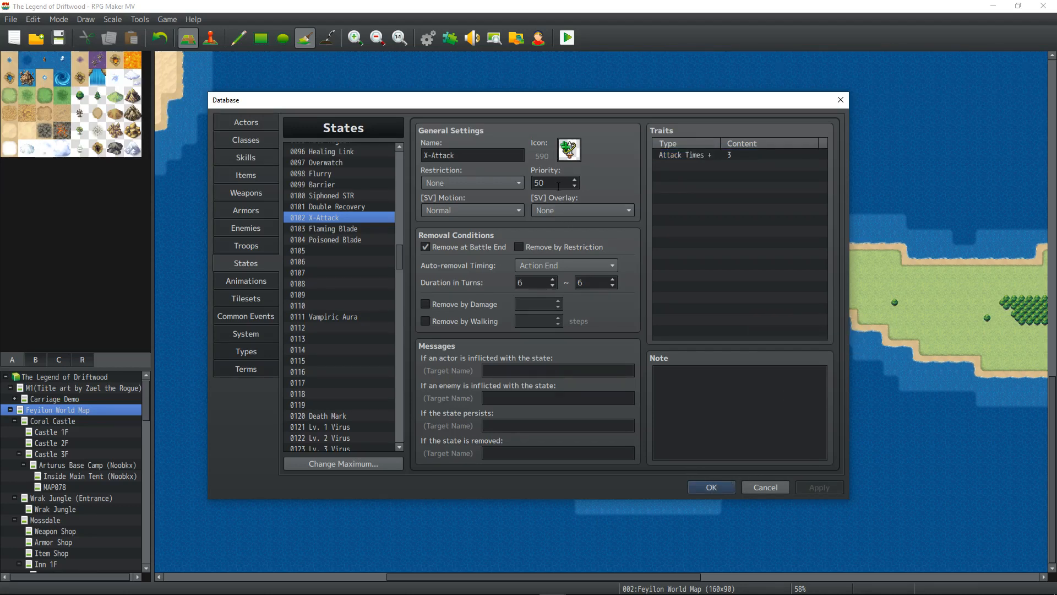
- Close the database with its changes kept and save the project
scroll(556, 181, up, 5)
click(711, 487)
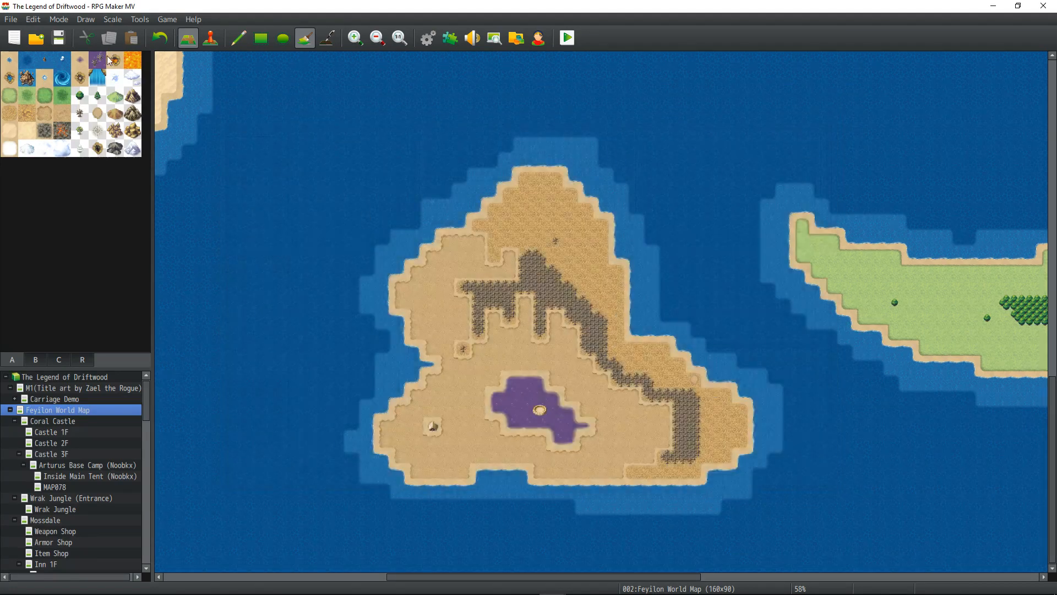
key(ctrl+s)
- Switch to Sublime Text and add the entry "Buffed X-Attack and Vampiric Aura skills, further balancing." at the end of Changelog.txt, followed by a blank line
key(alt+Tab)
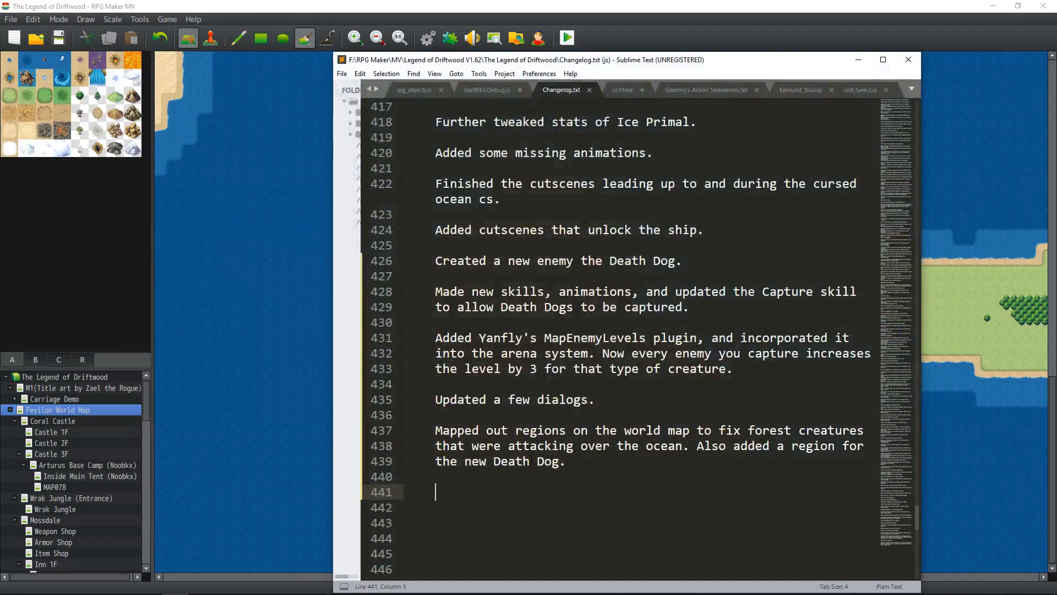
text(Buffed X)
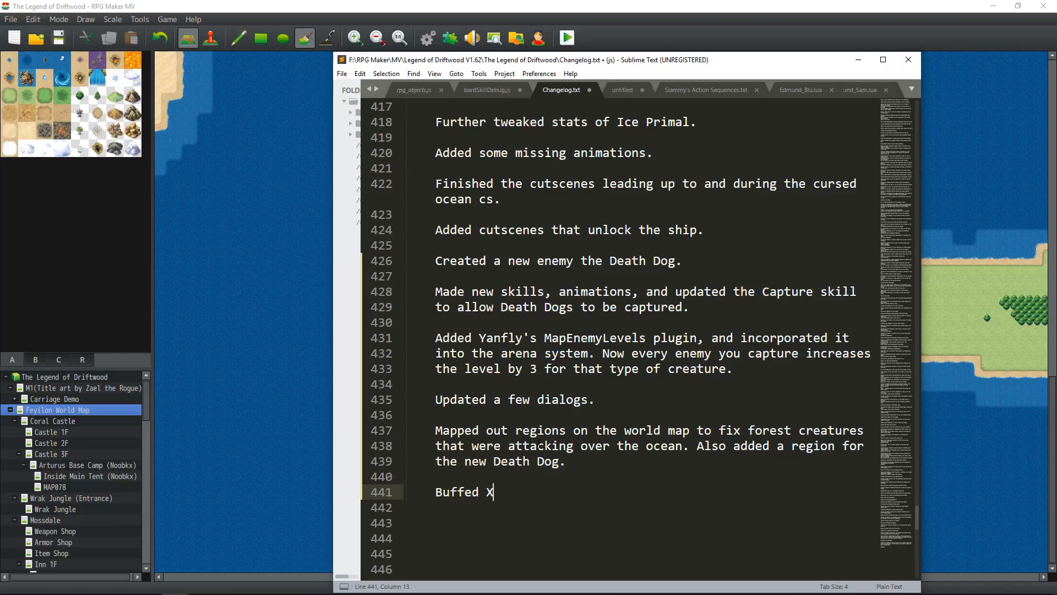
text(-Attack and )
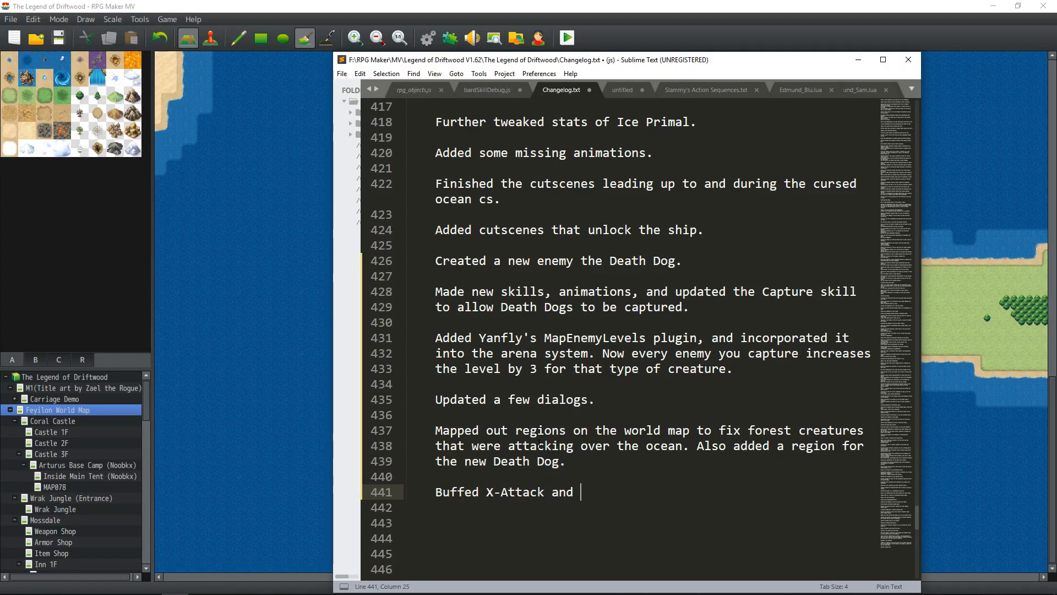
text(Vampiric )
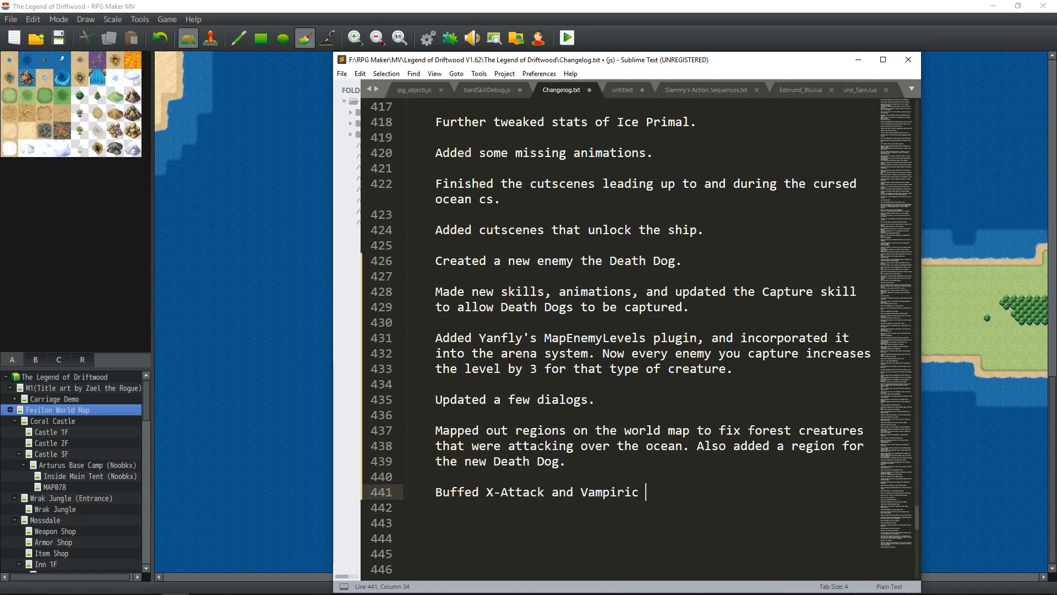
text(Aura skills,)
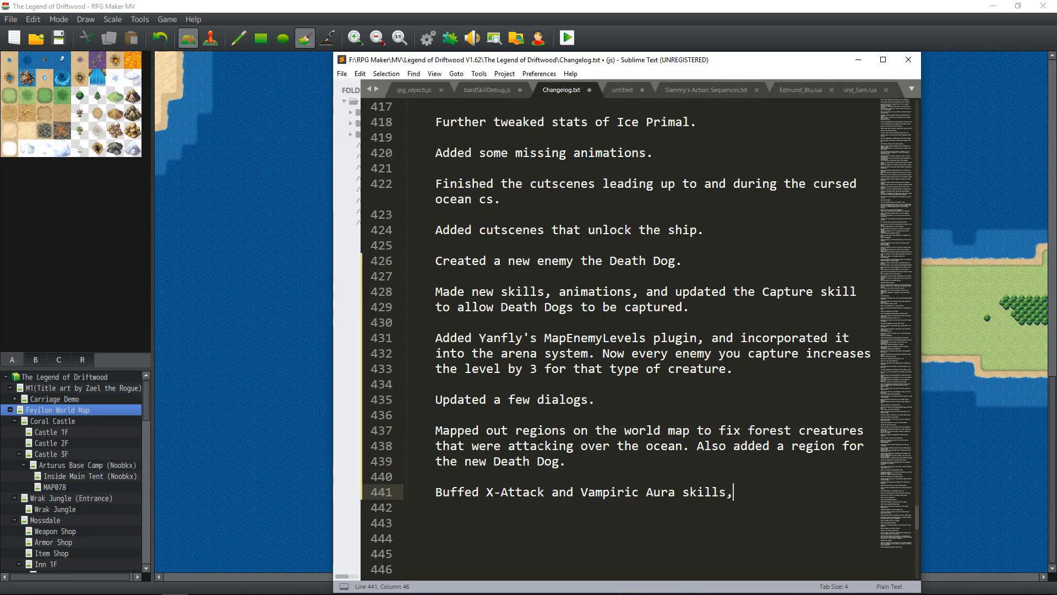
text( further balan)
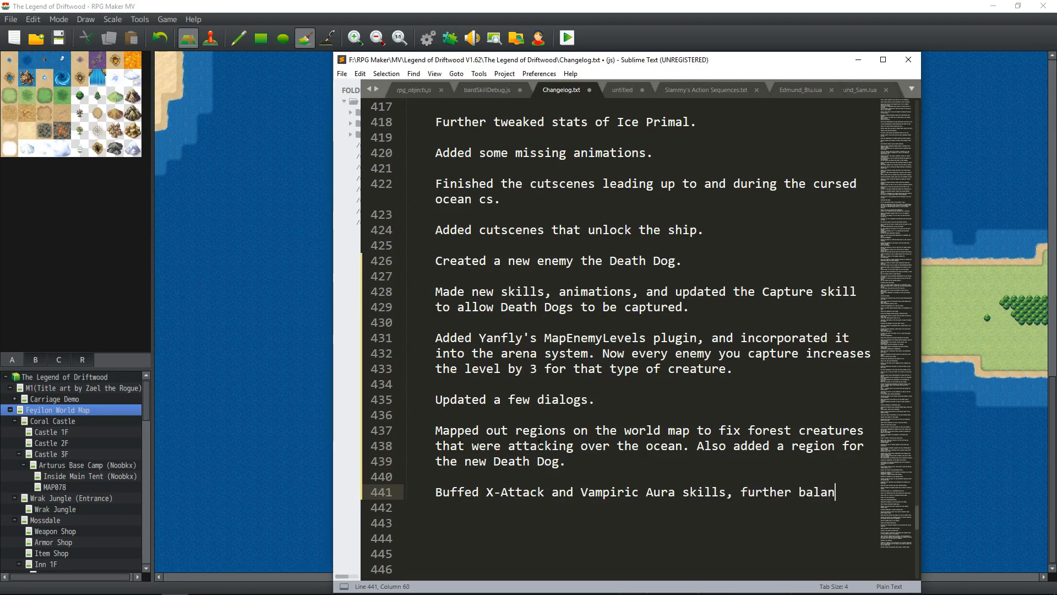
text(iing)
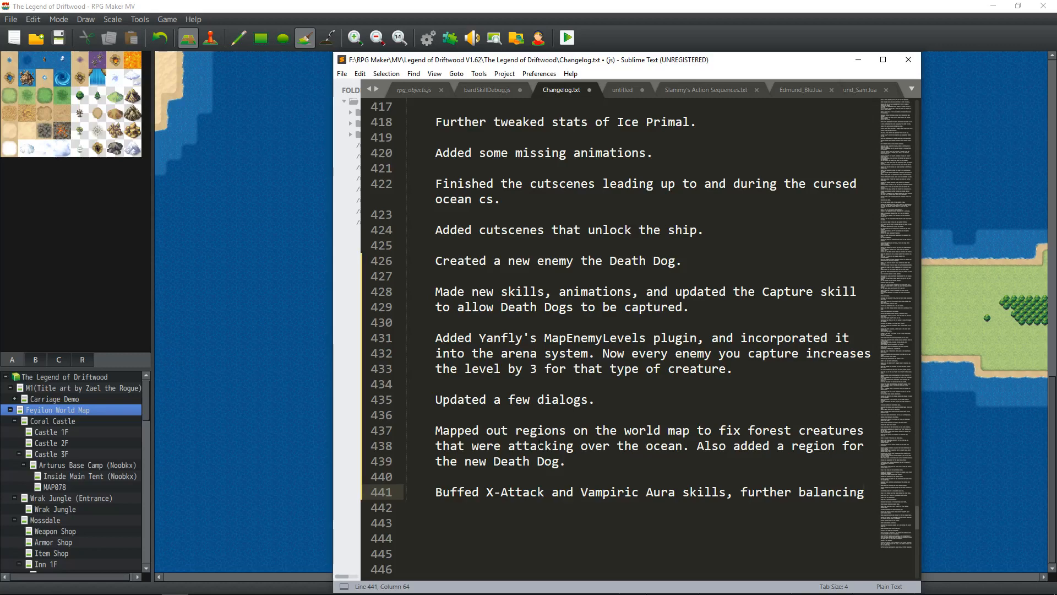
text(.)
key(Return)
key(Return)
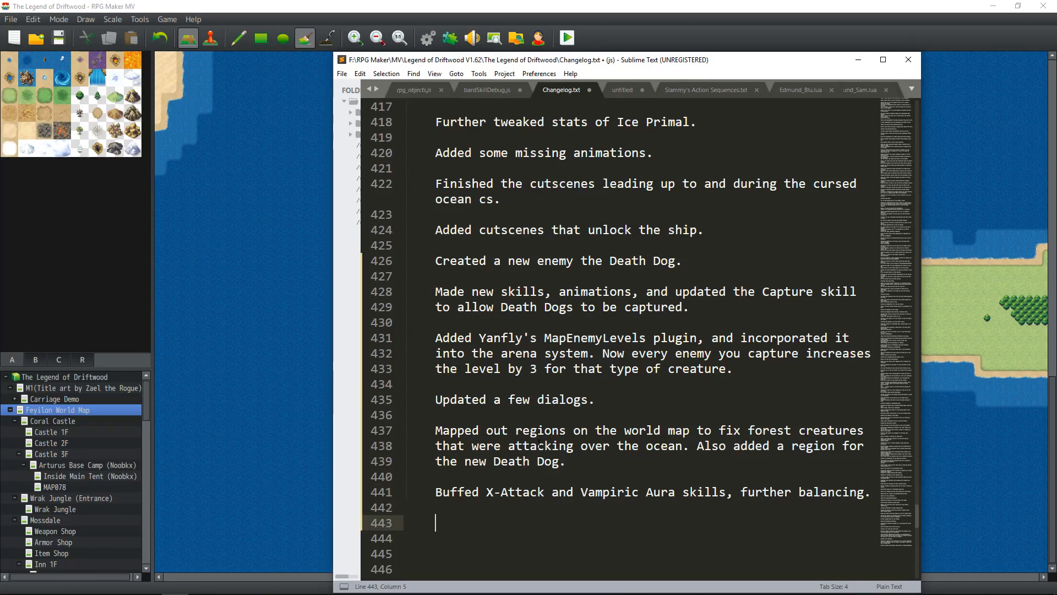
- Save Changelog.txt with the new balancing entry
key(ctrl+s)
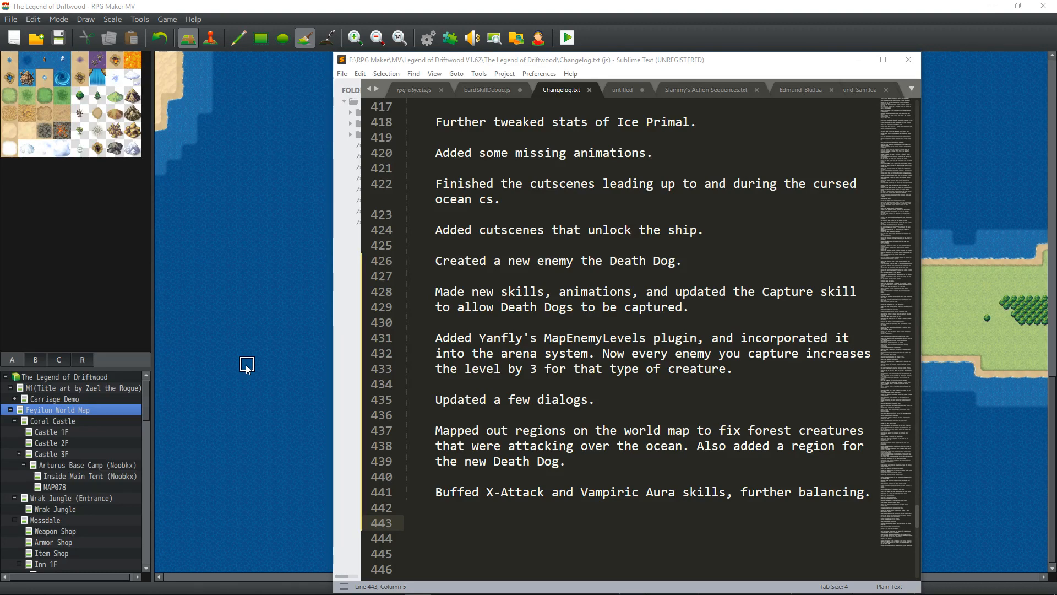
click(343, 76)
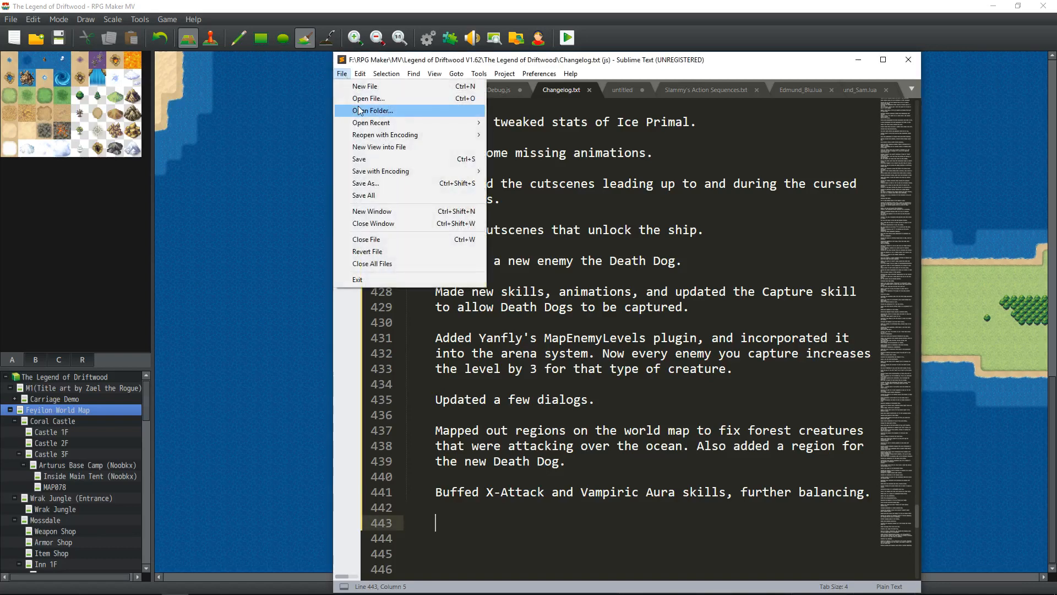
click(379, 161)
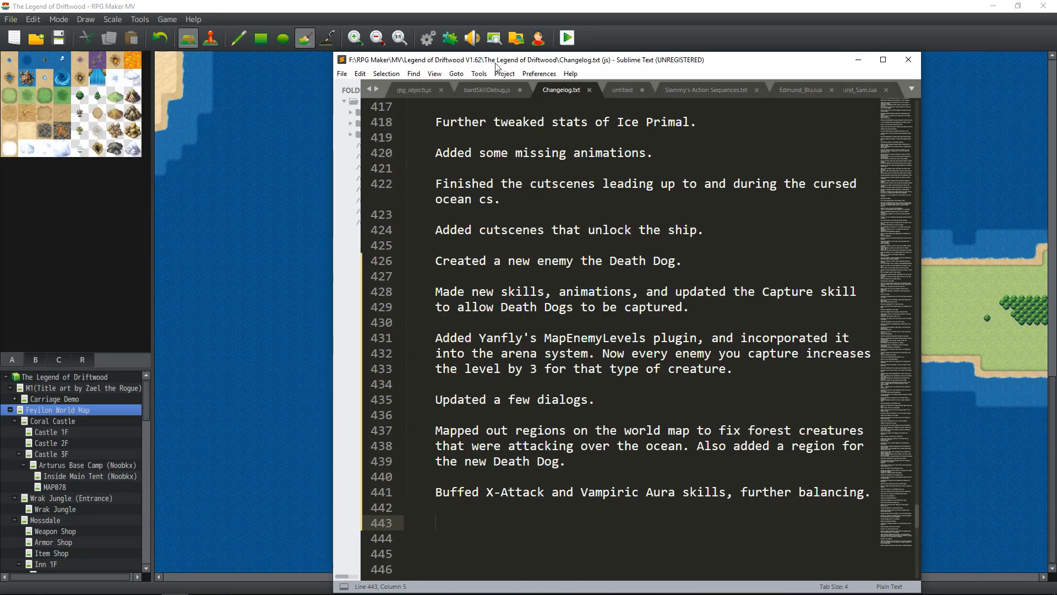
click(342, 74)
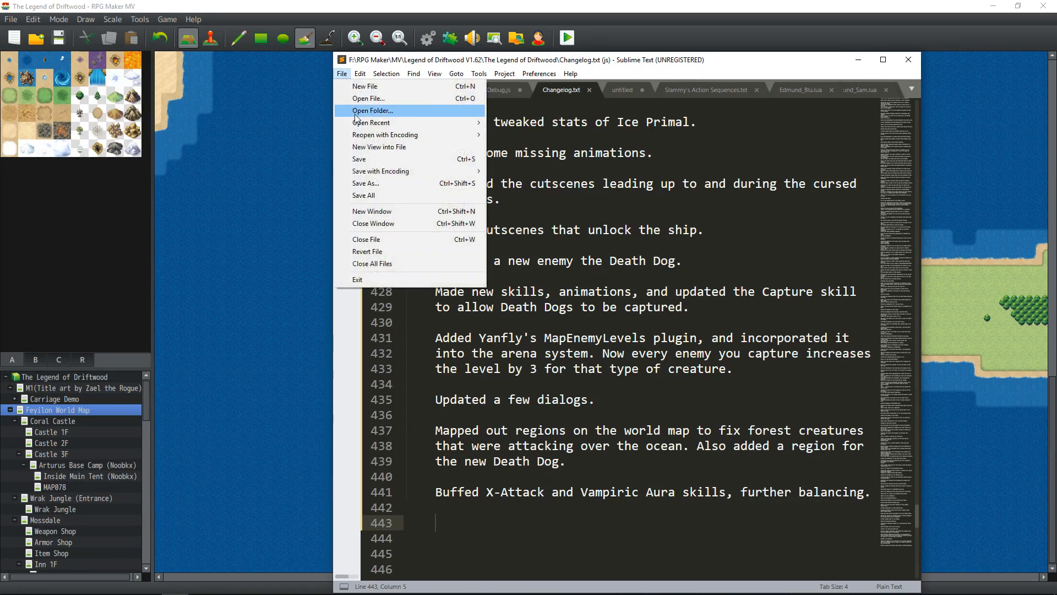
click(372, 159)
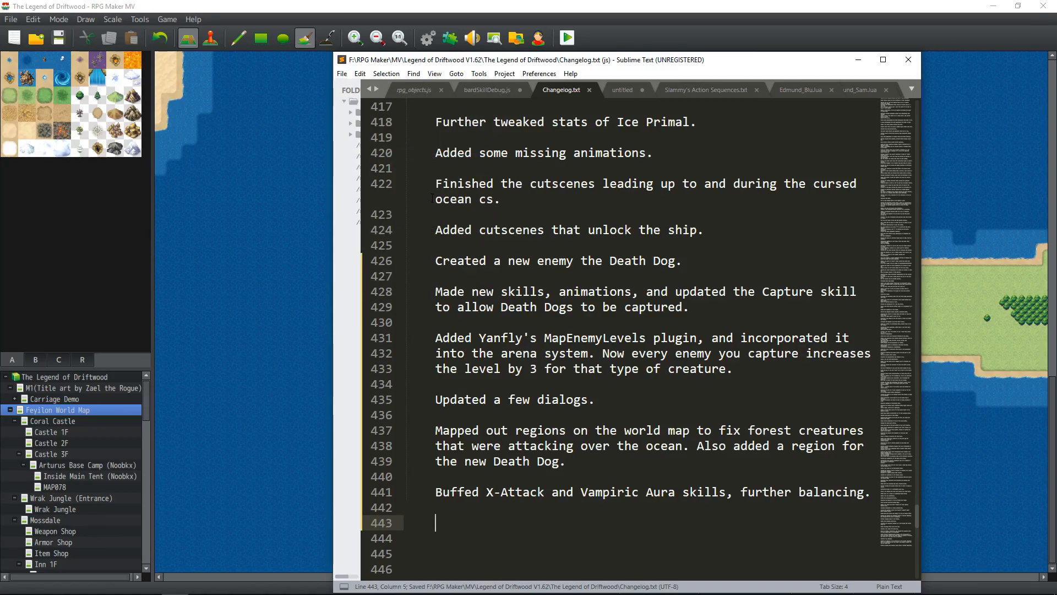